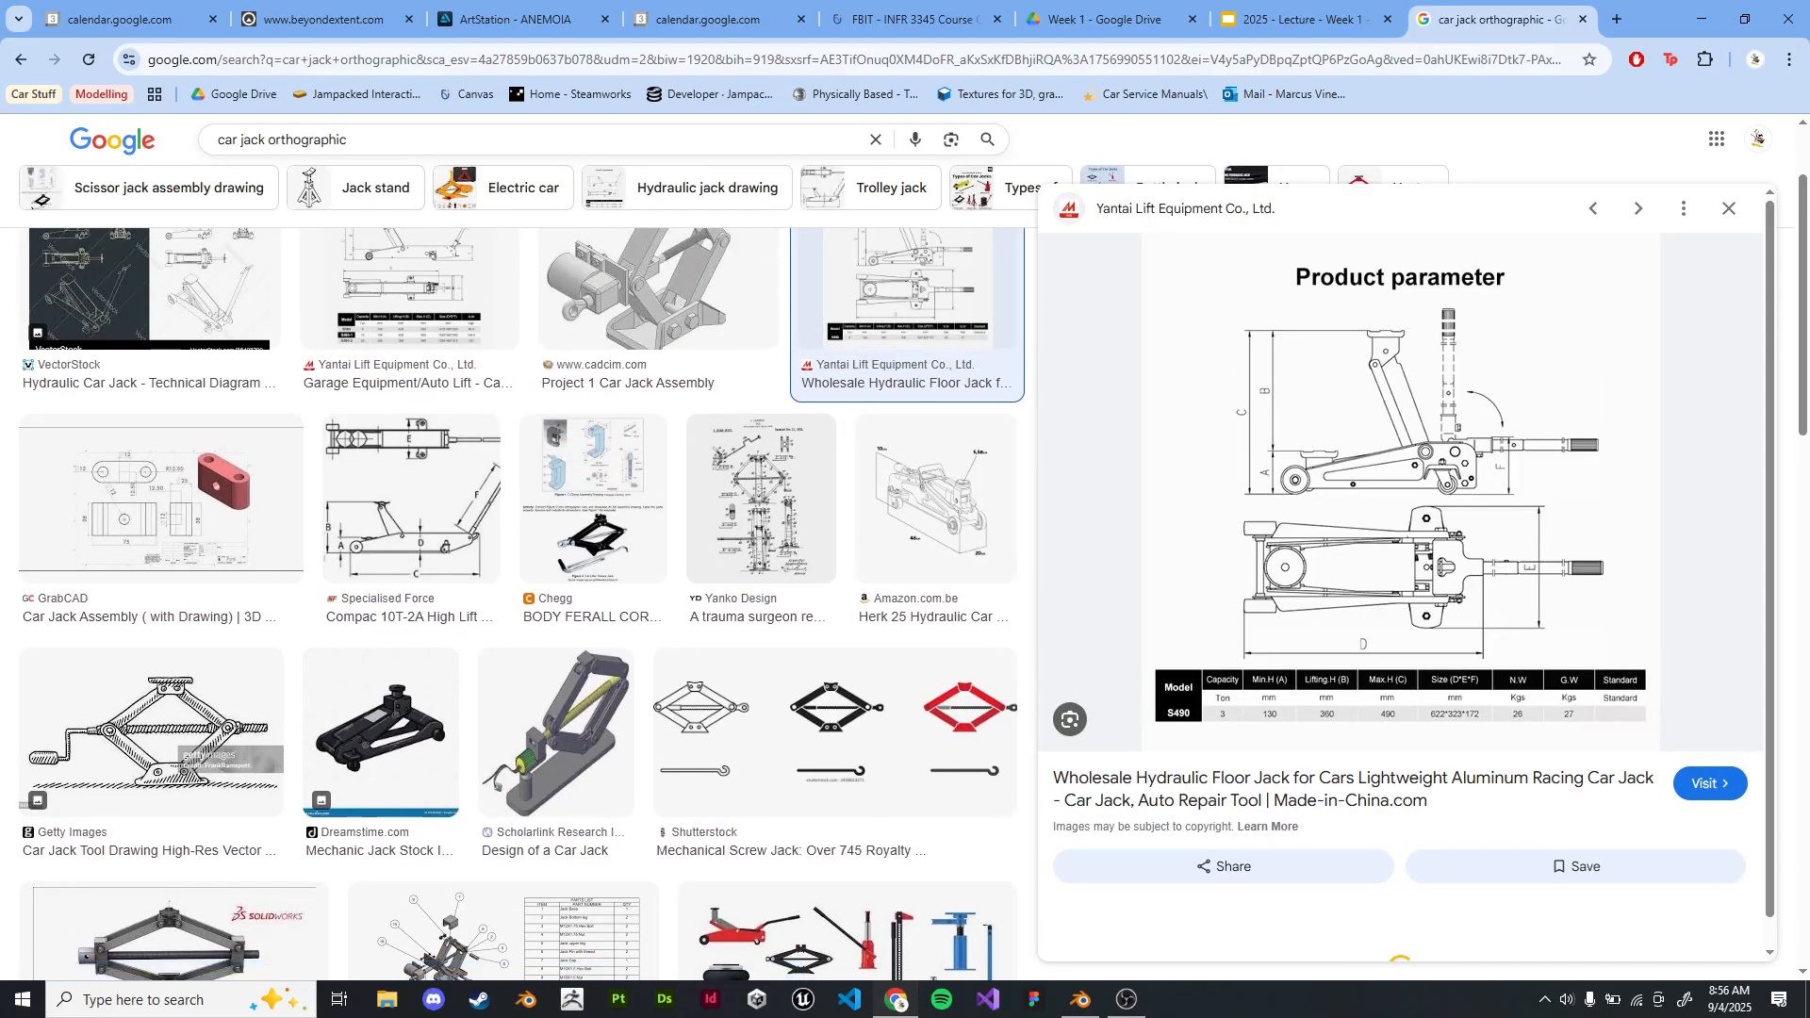
pyautogui.moveTo(1655, 19); pyautogui.dragTo(1108, 96)
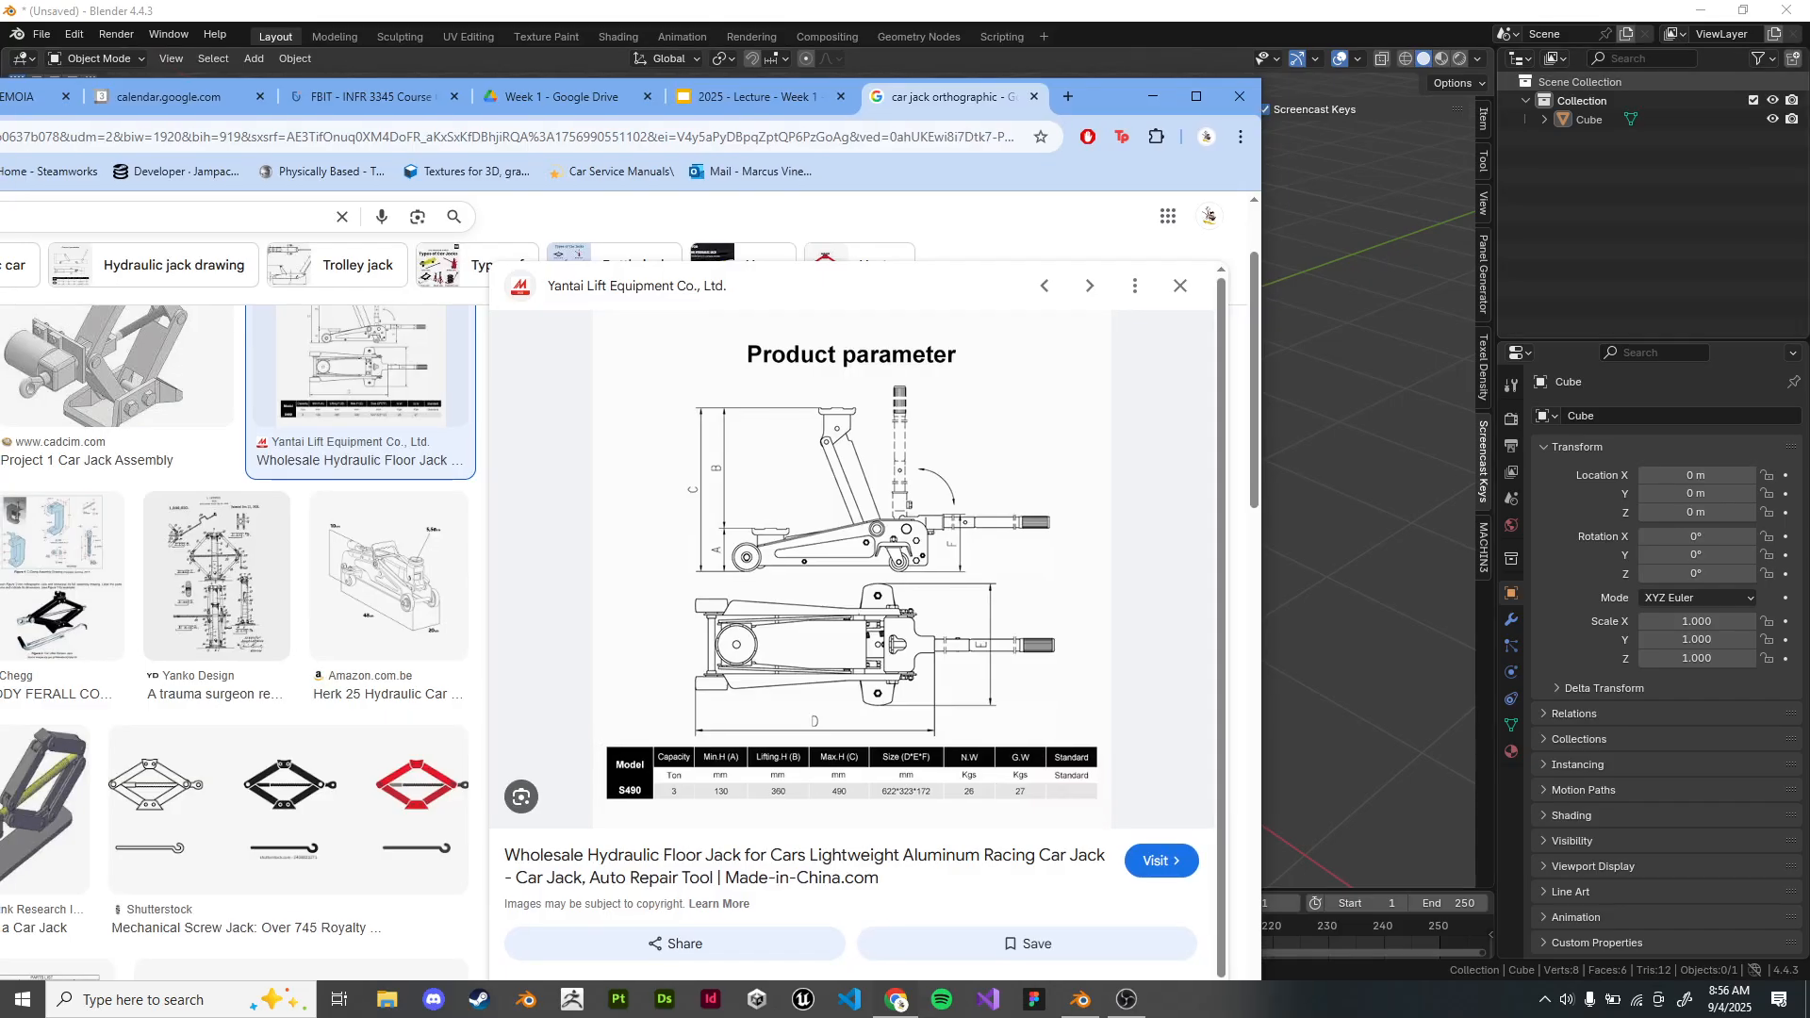
pyautogui.click(1700, 10)
pyautogui.moveTo(929, 613); pyautogui.dragTo(1470, 485)
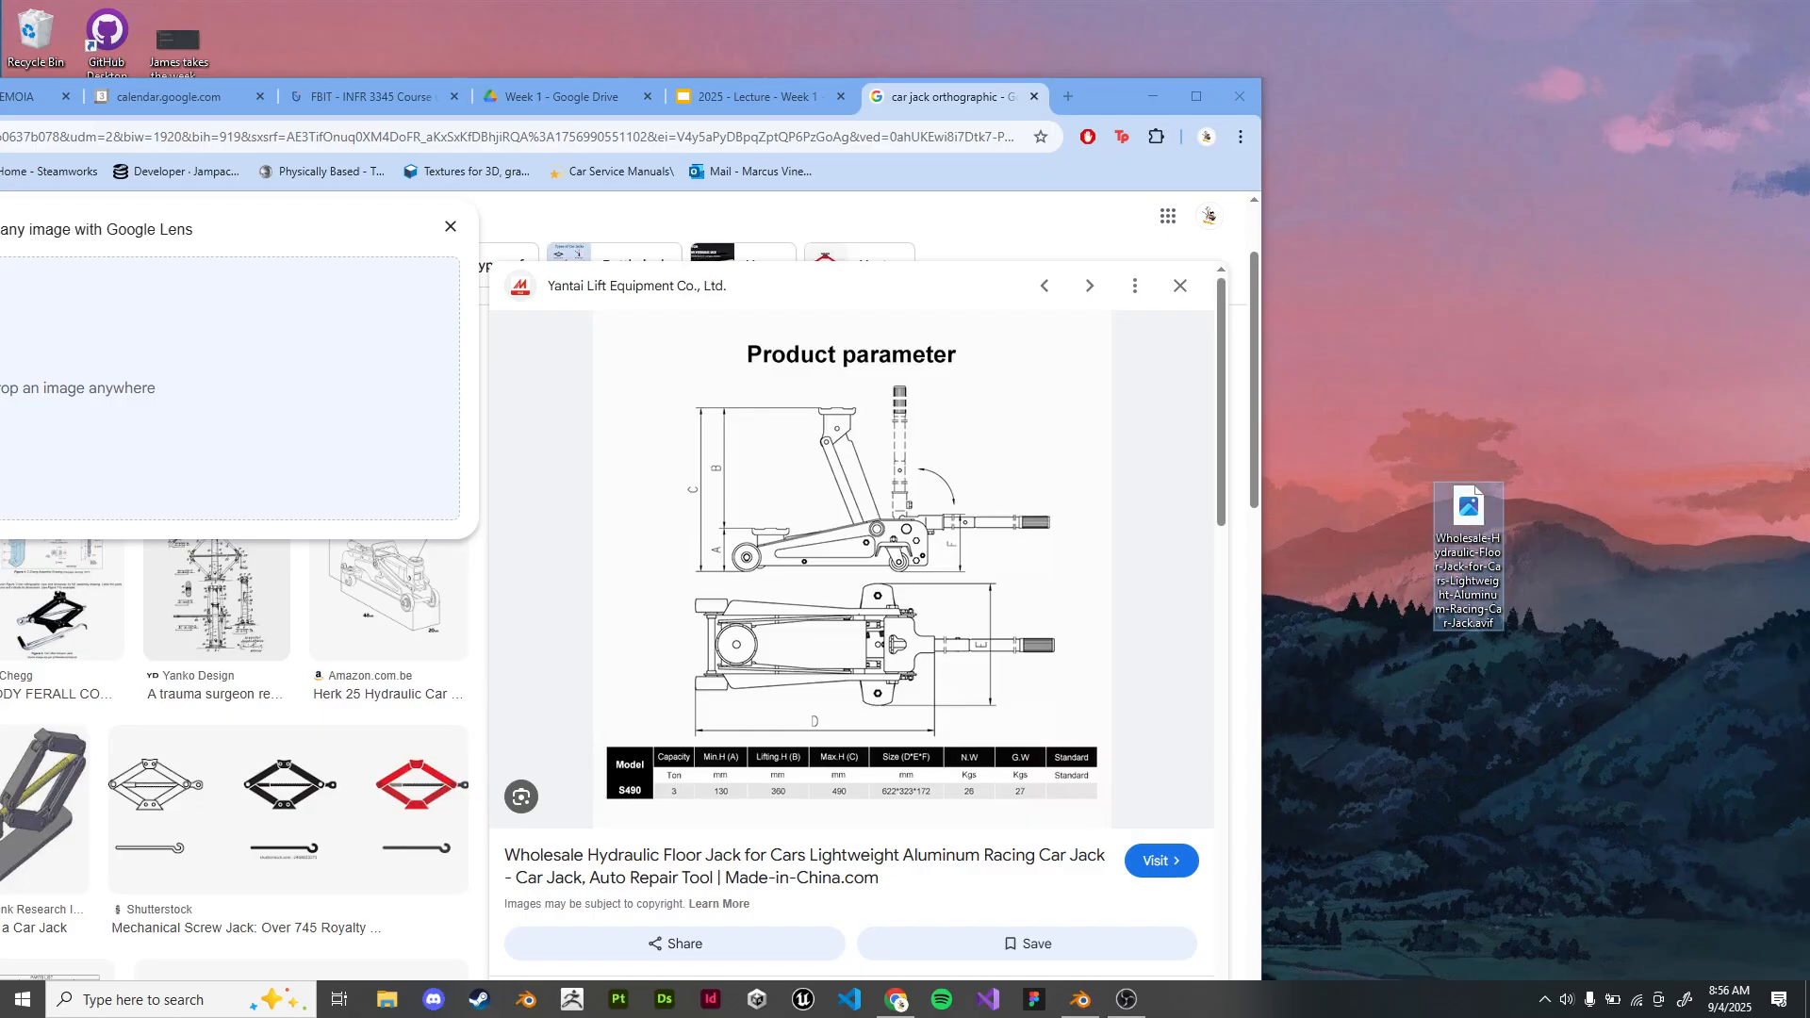
pyautogui.press('Delete')
# Open the source page of the floor jack image in a maximized browser and display its "Product parameter" drawing.
pyautogui.rightClick(889, 539)
pyautogui.click(952, 545)
pyautogui.click(961, 97)
pyautogui.moveTo(1111, 97); pyautogui.dragTo(1168, 1)
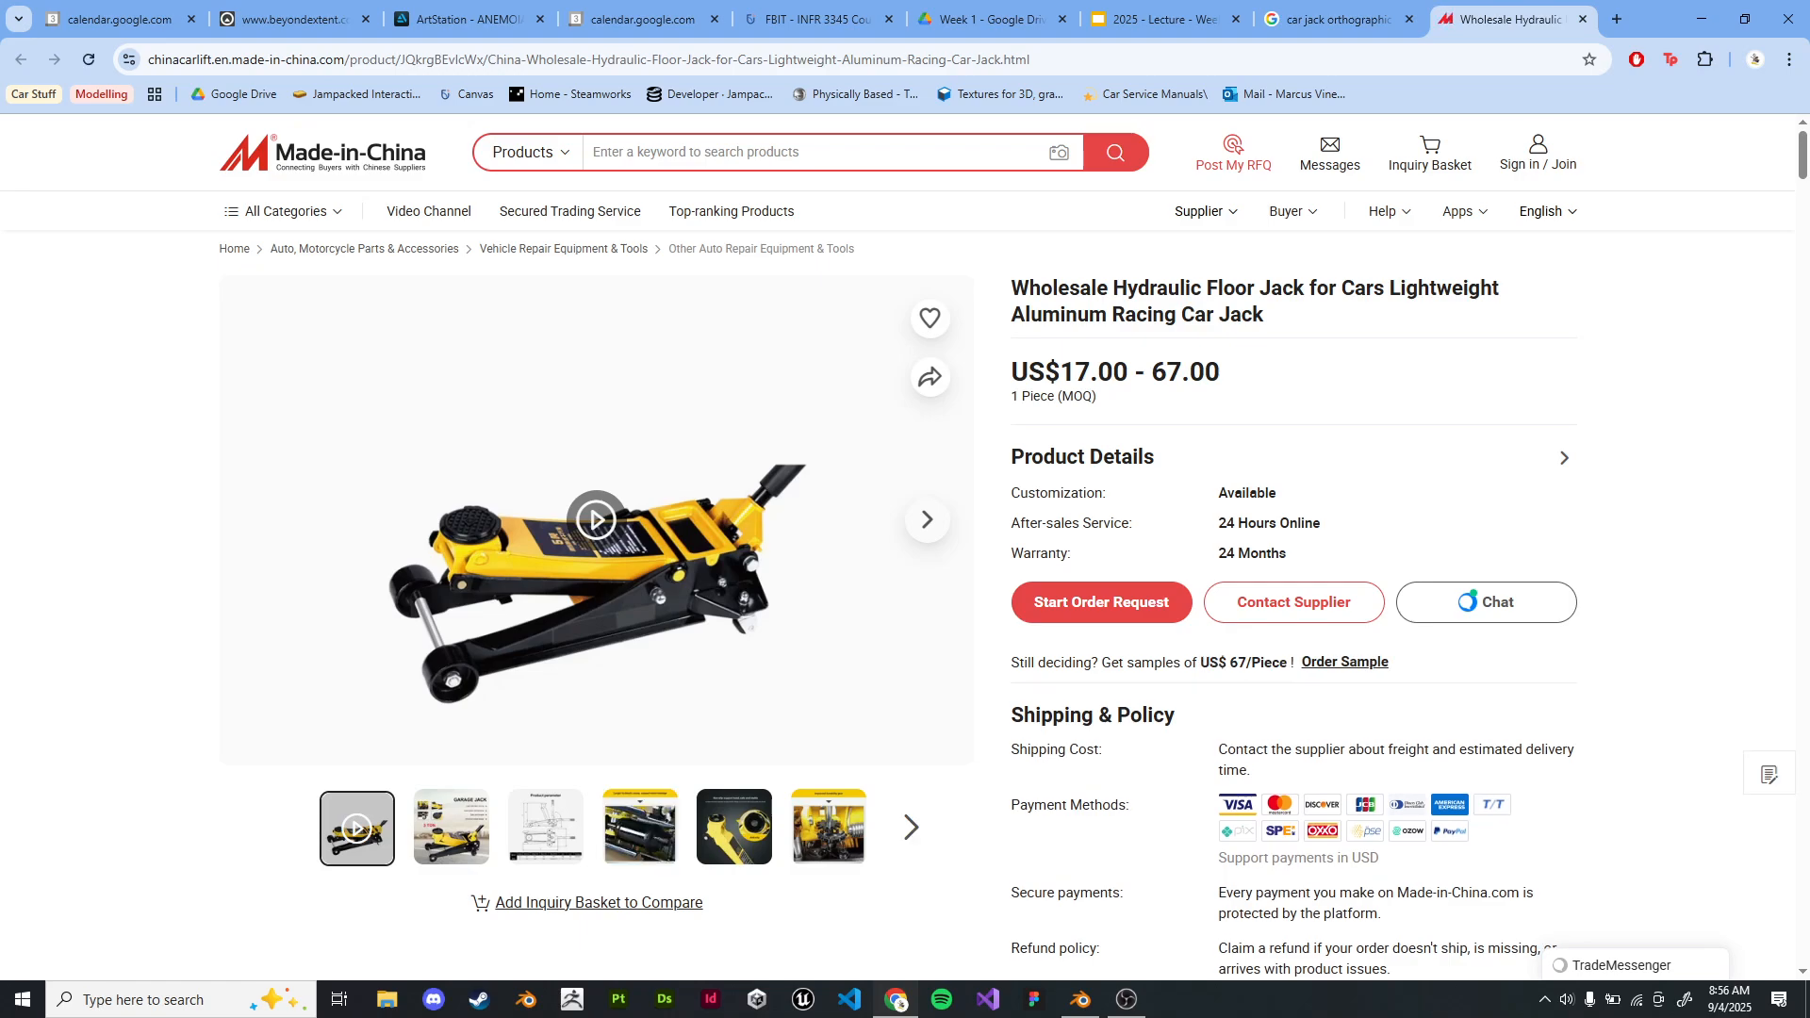
pyautogui.moveTo(546, 828)
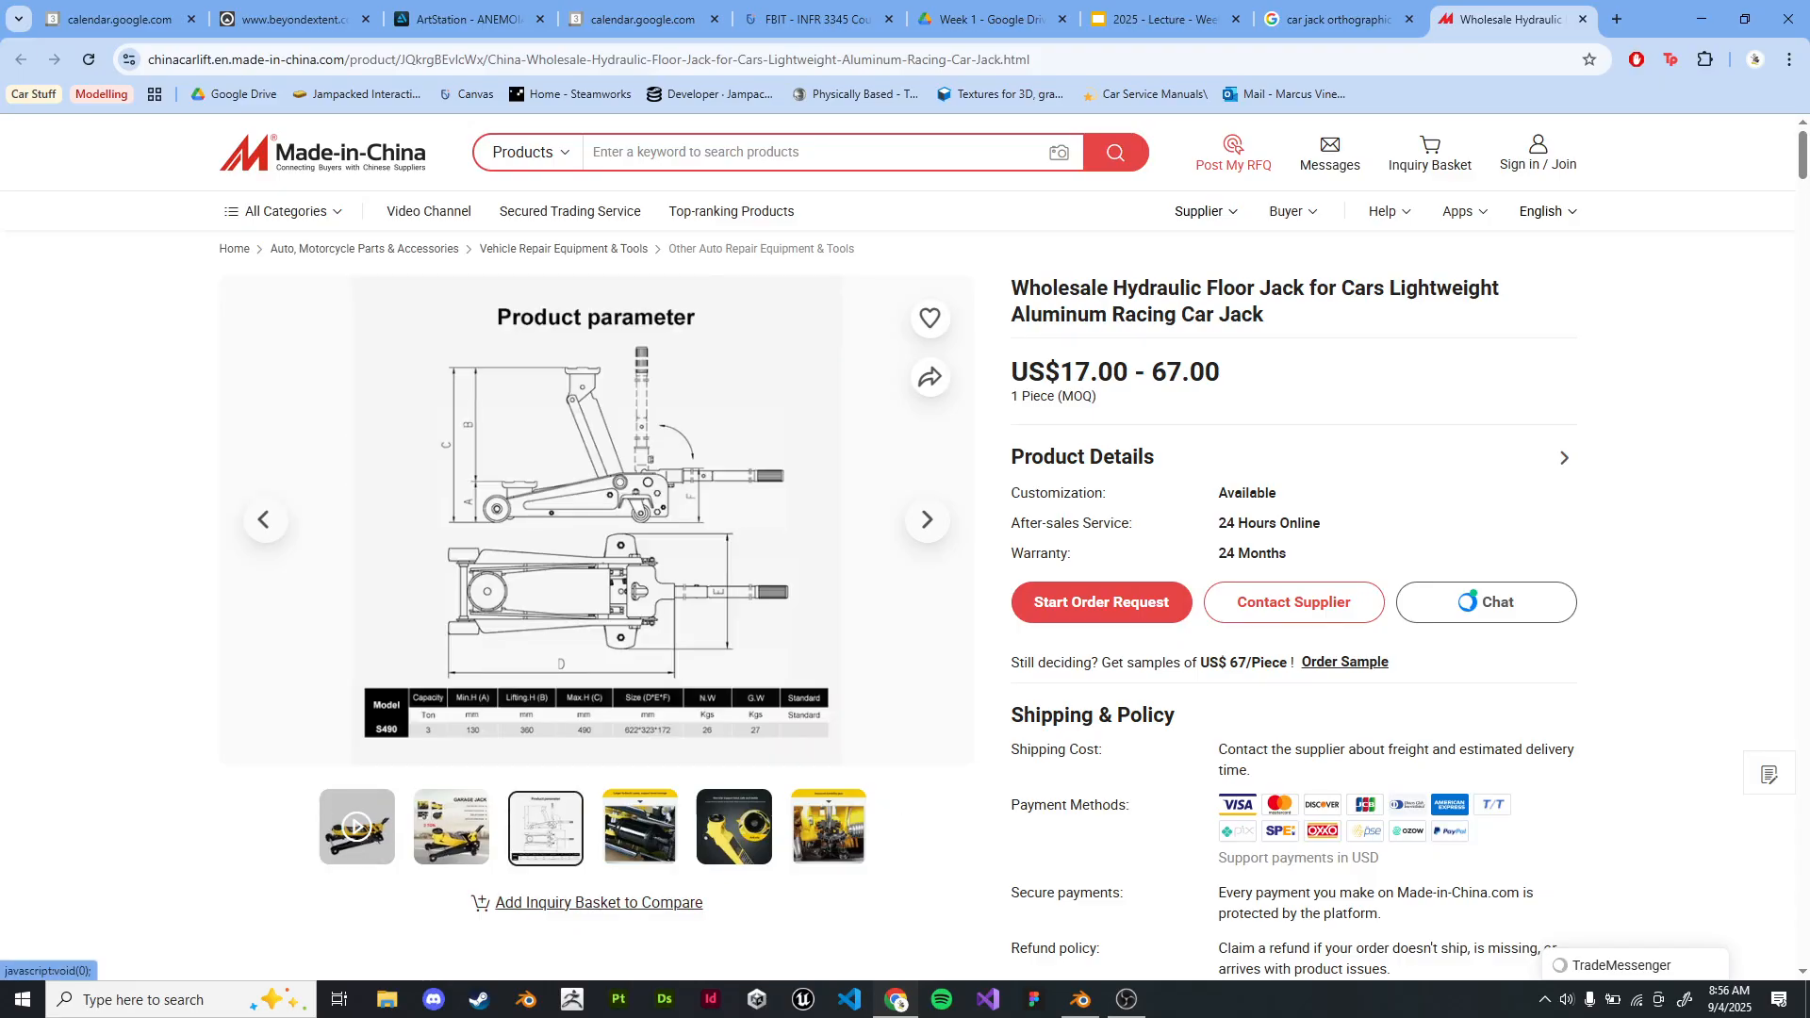
# Capture a screen snip of the jack's side-view drawing and save it as a PNG on the Desktop.
pyautogui.press('super+shift+s')
pyautogui.moveTo(427, 331); pyautogui.dragTo(799, 534)
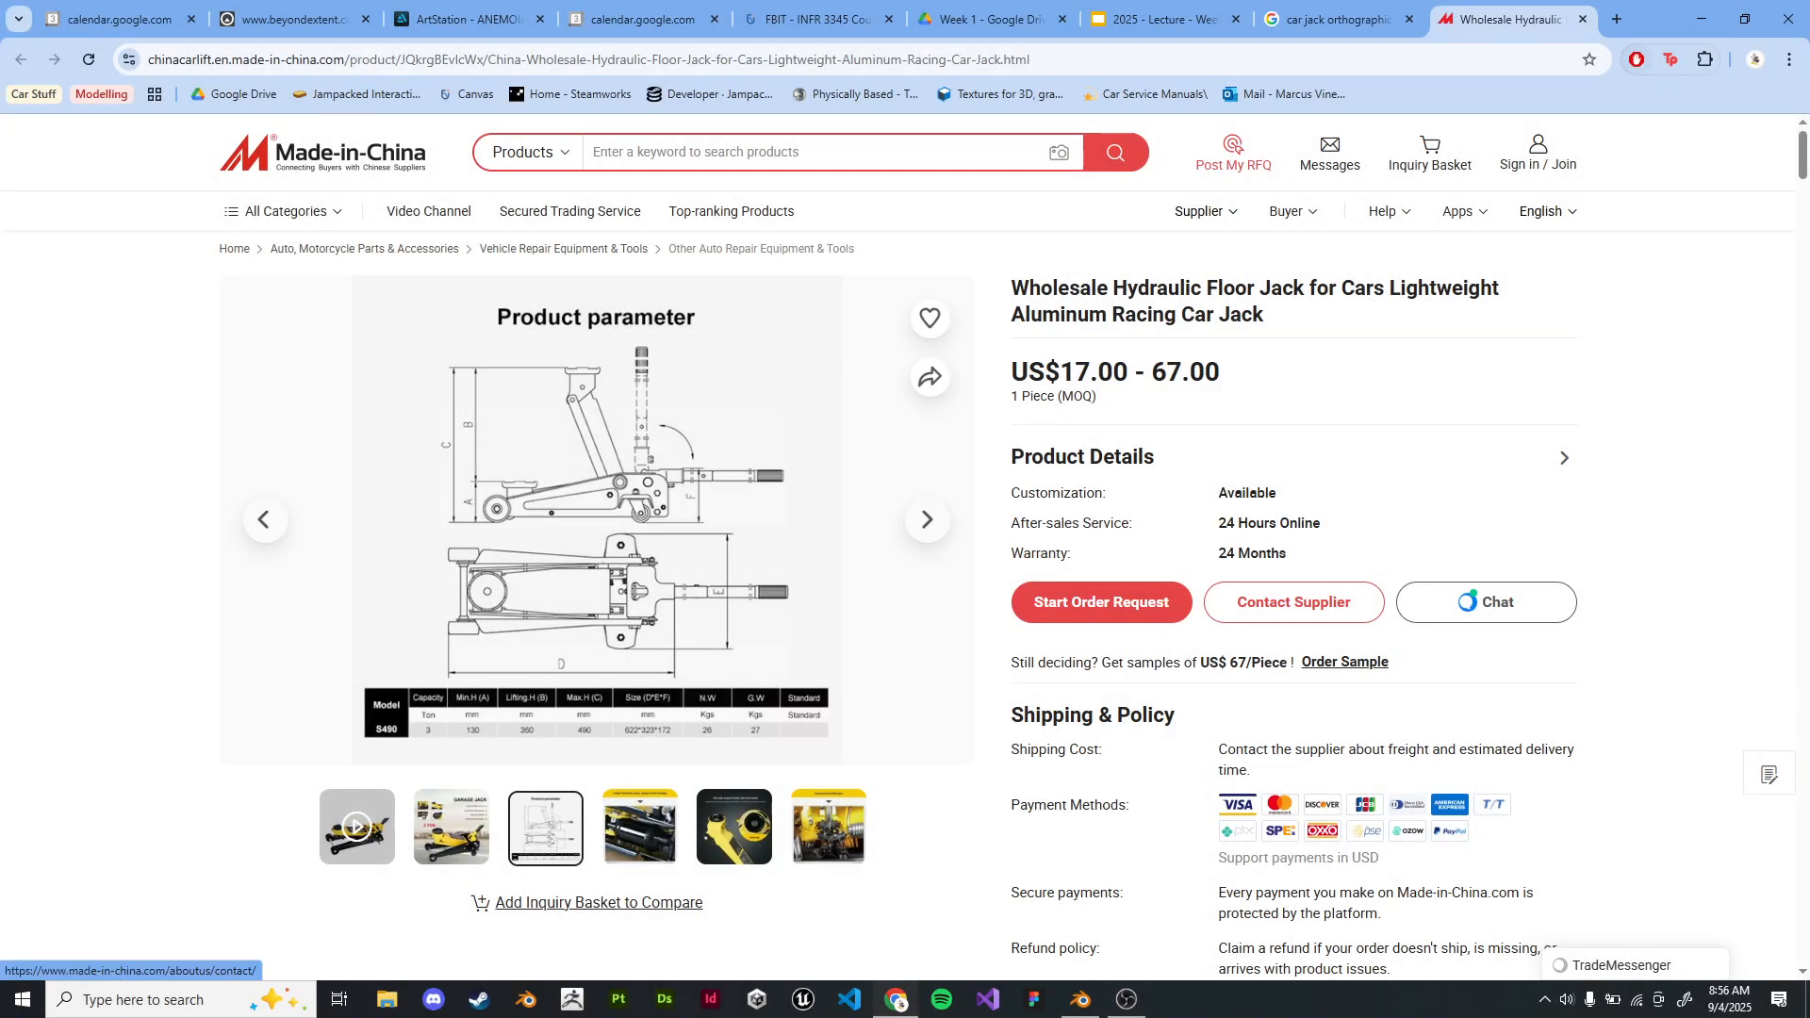
pyautogui.click(1702, 19)
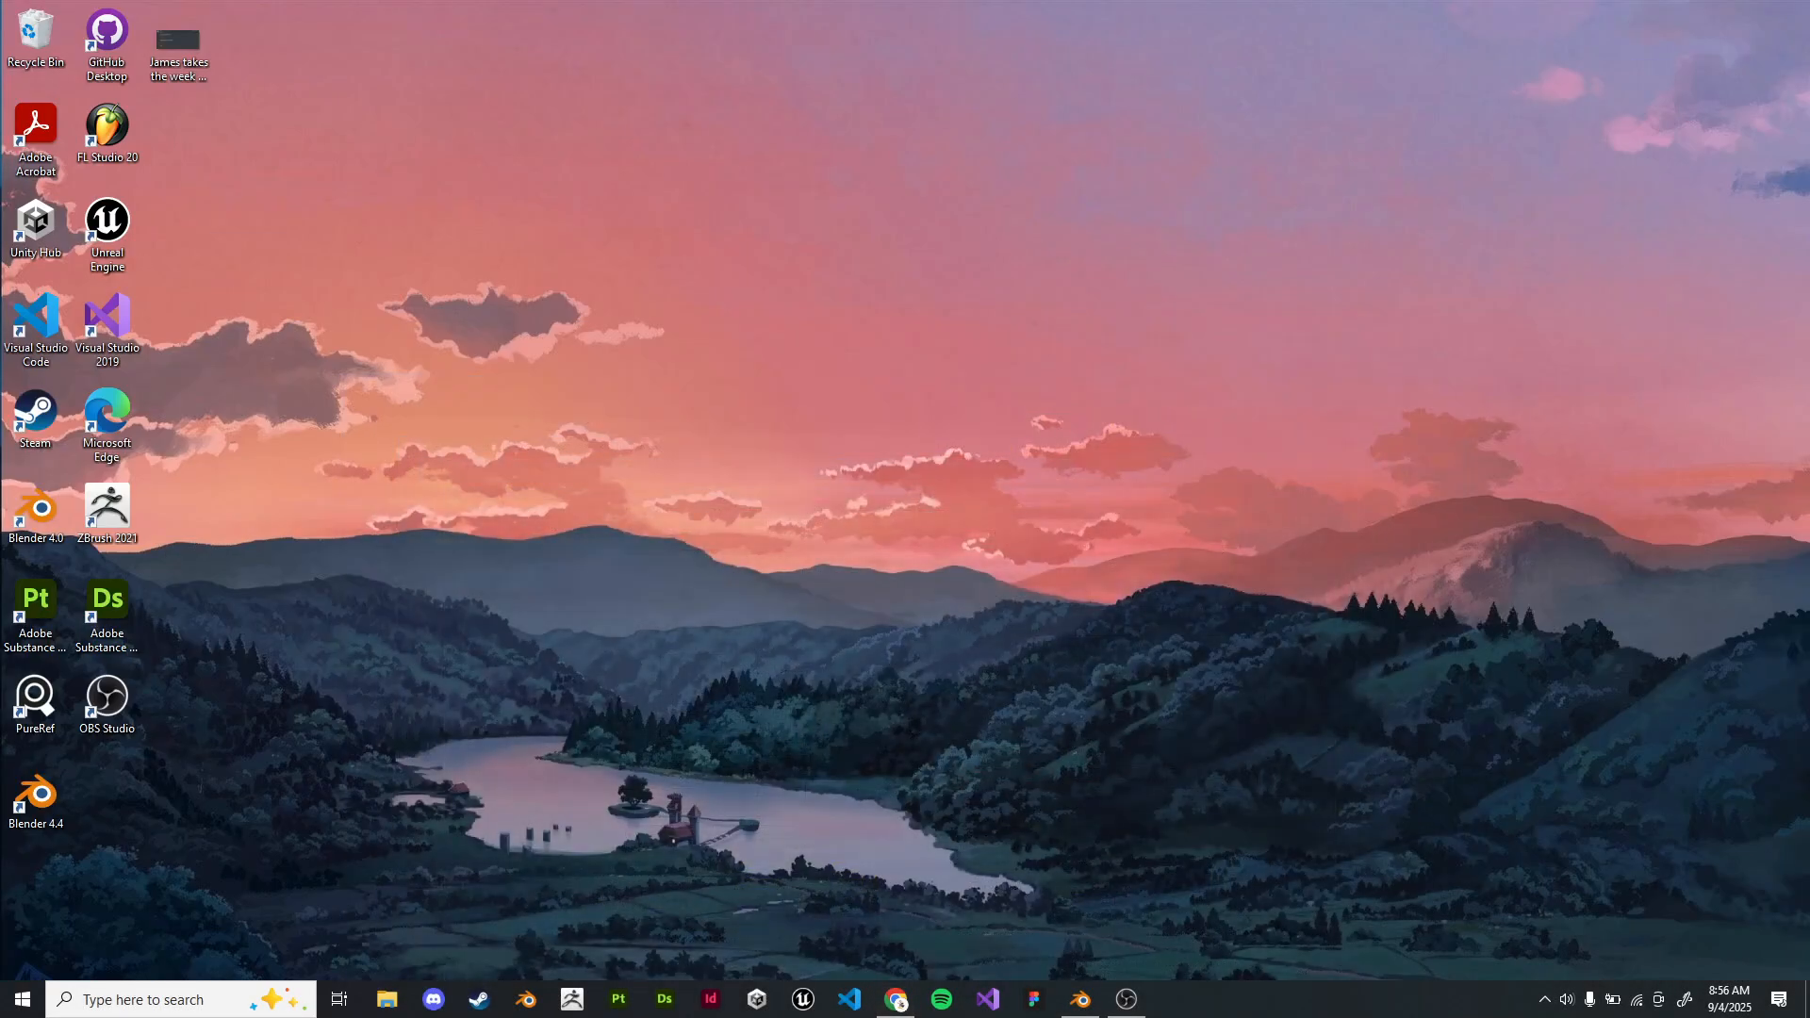
pyautogui.click(1779, 999)
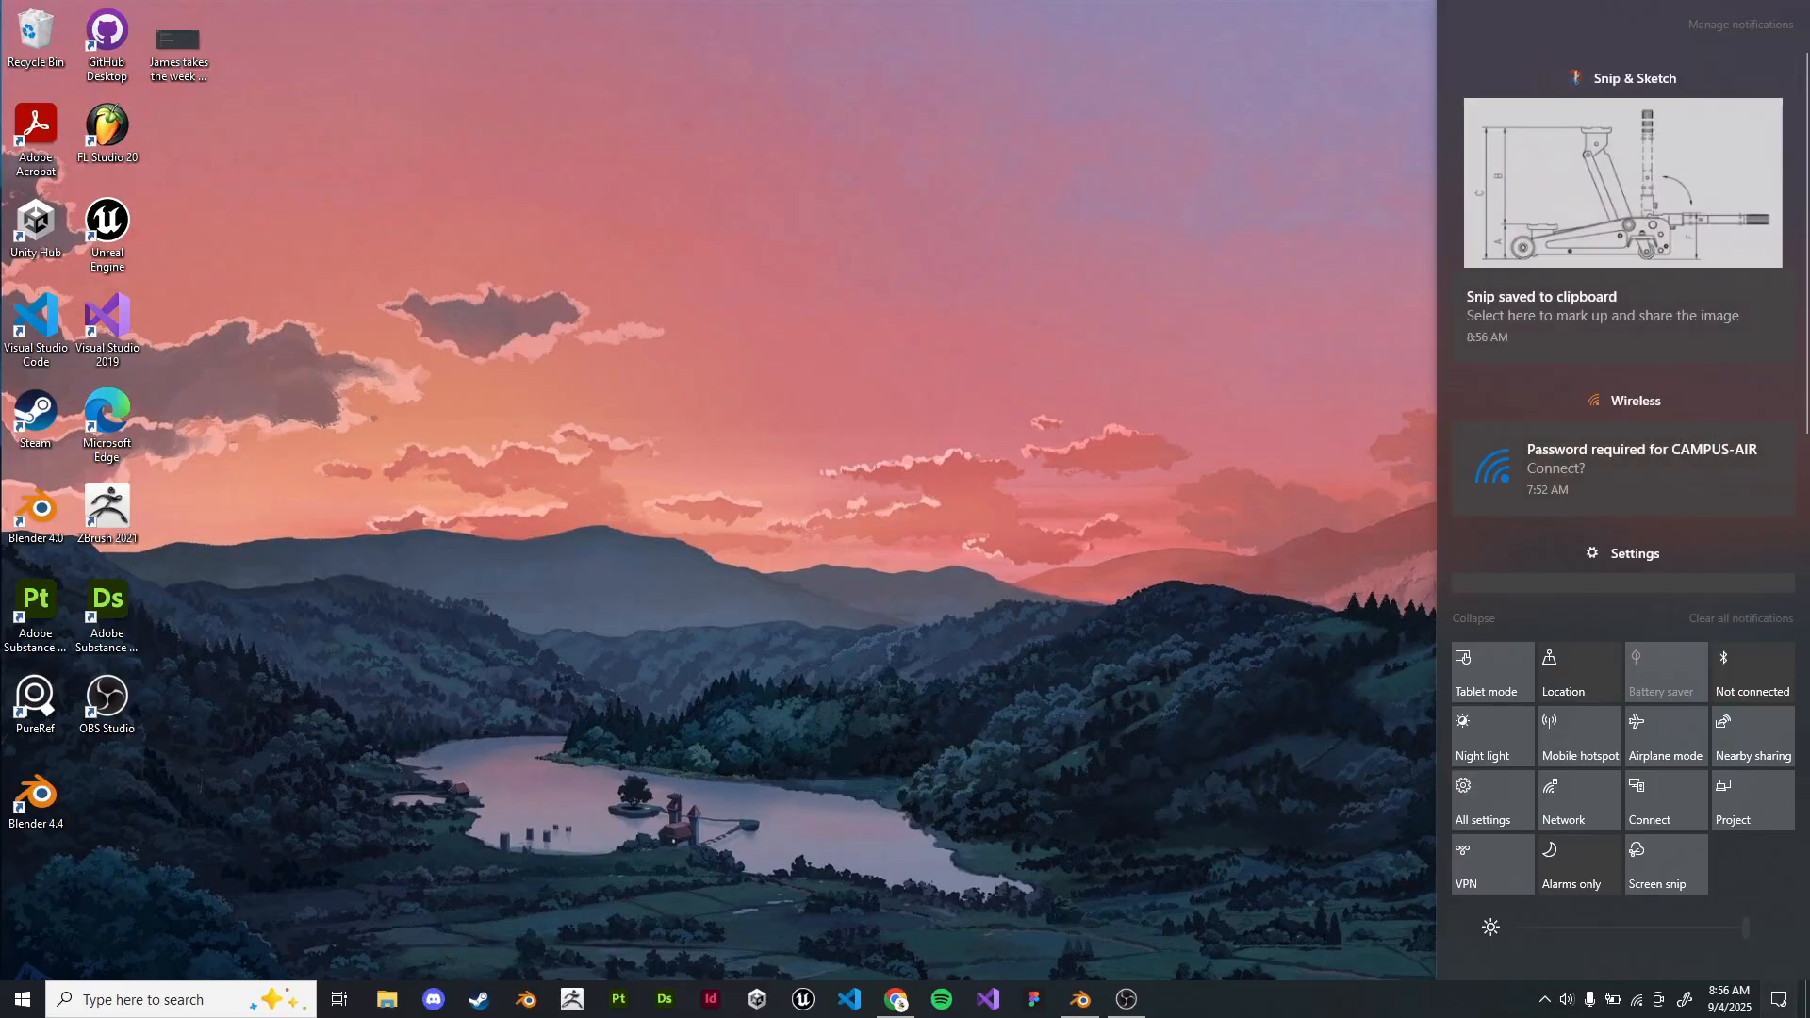
pyautogui.click(1623, 188)
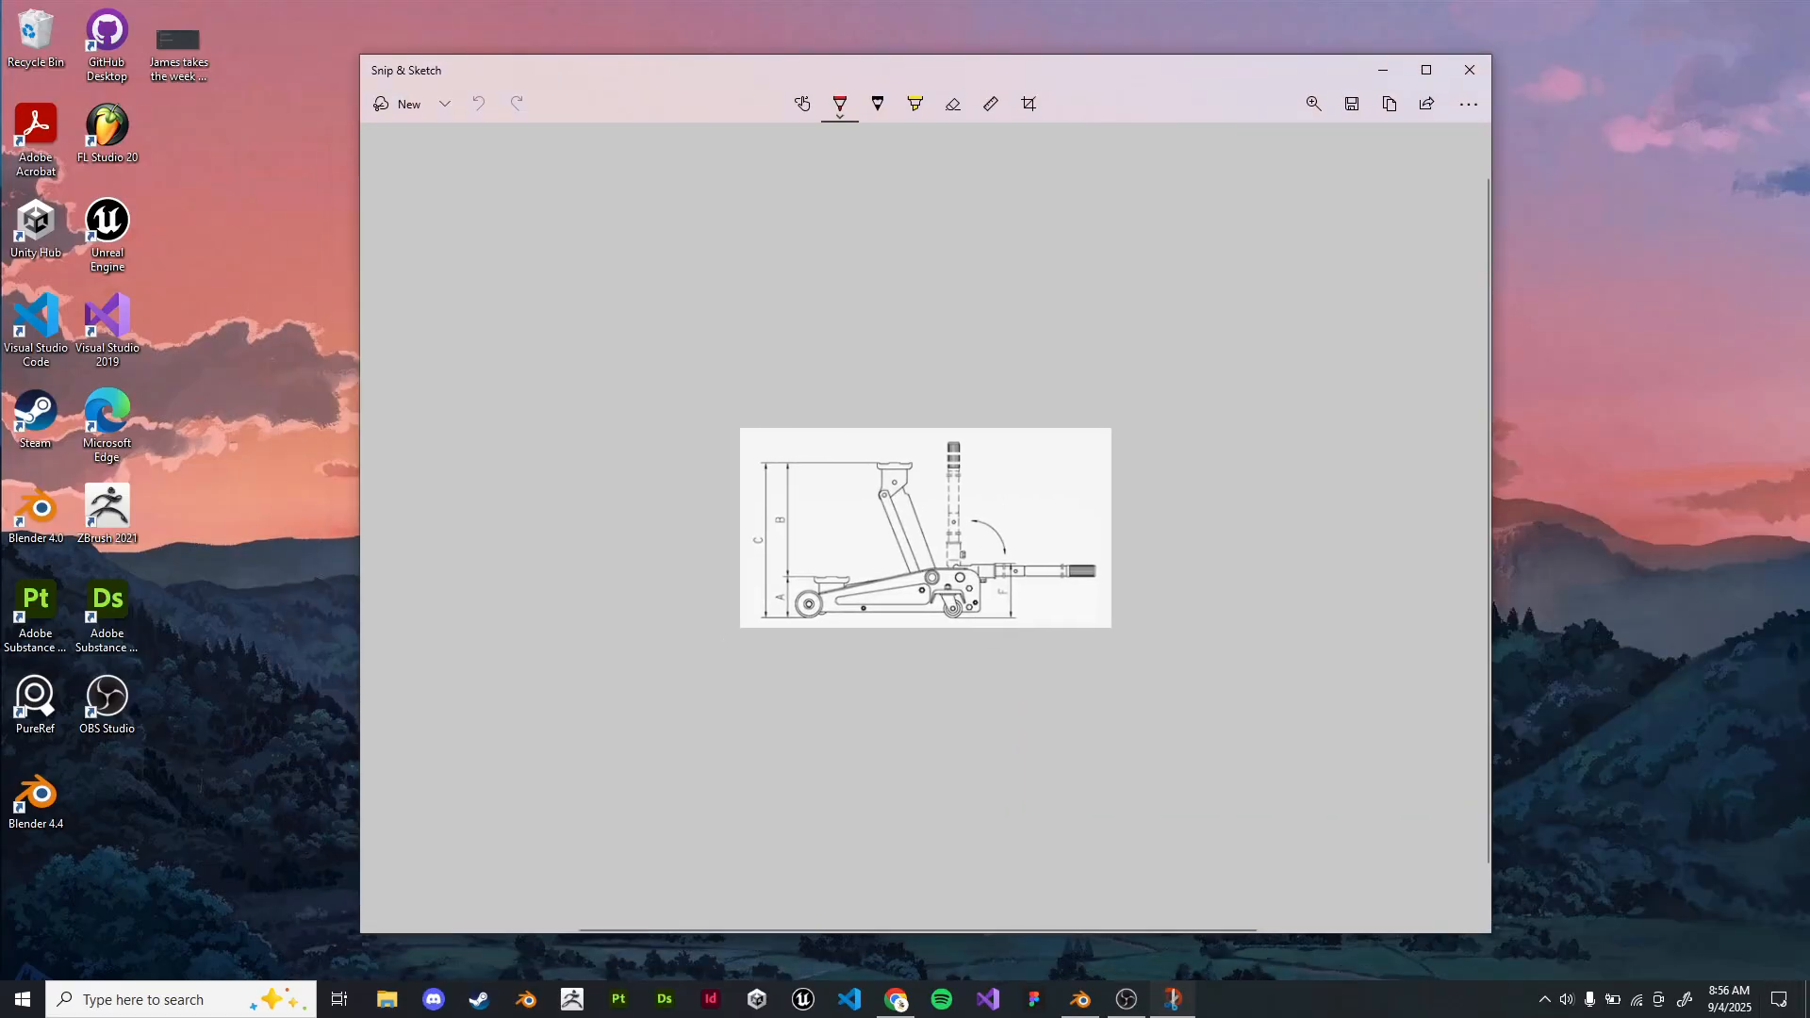
pyautogui.click(1352, 104)
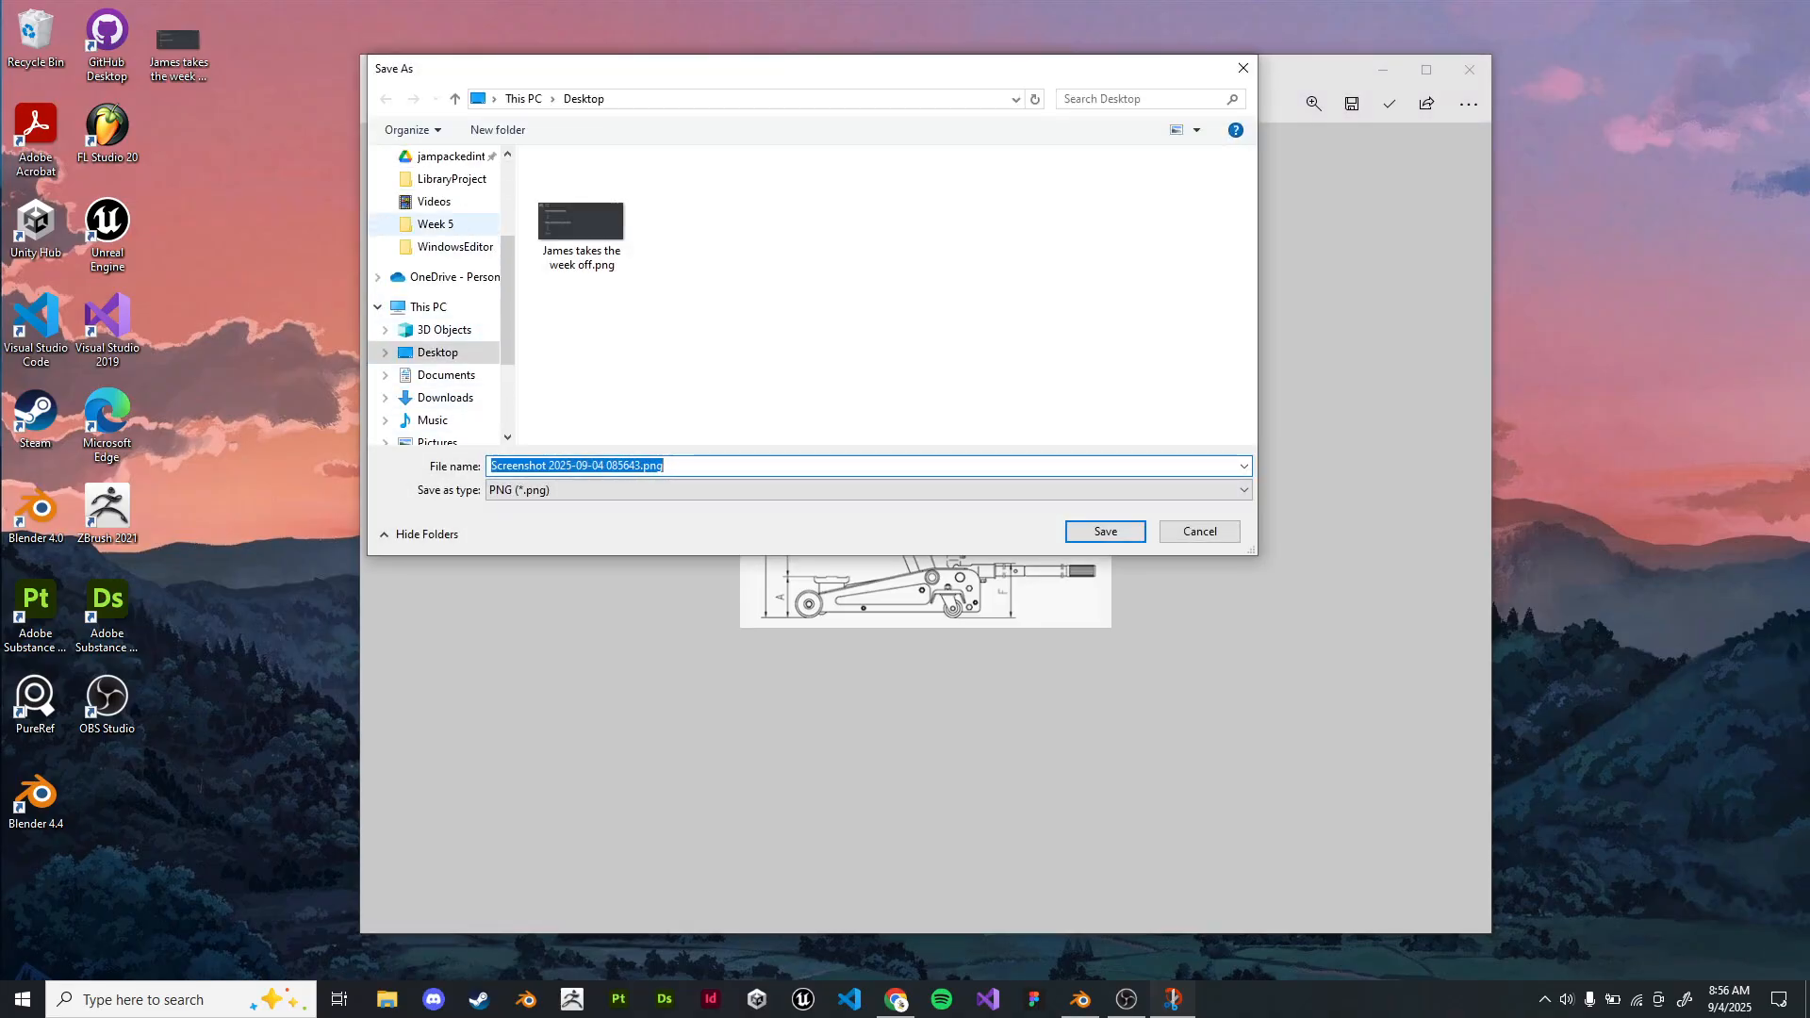
pyautogui.press('Return')
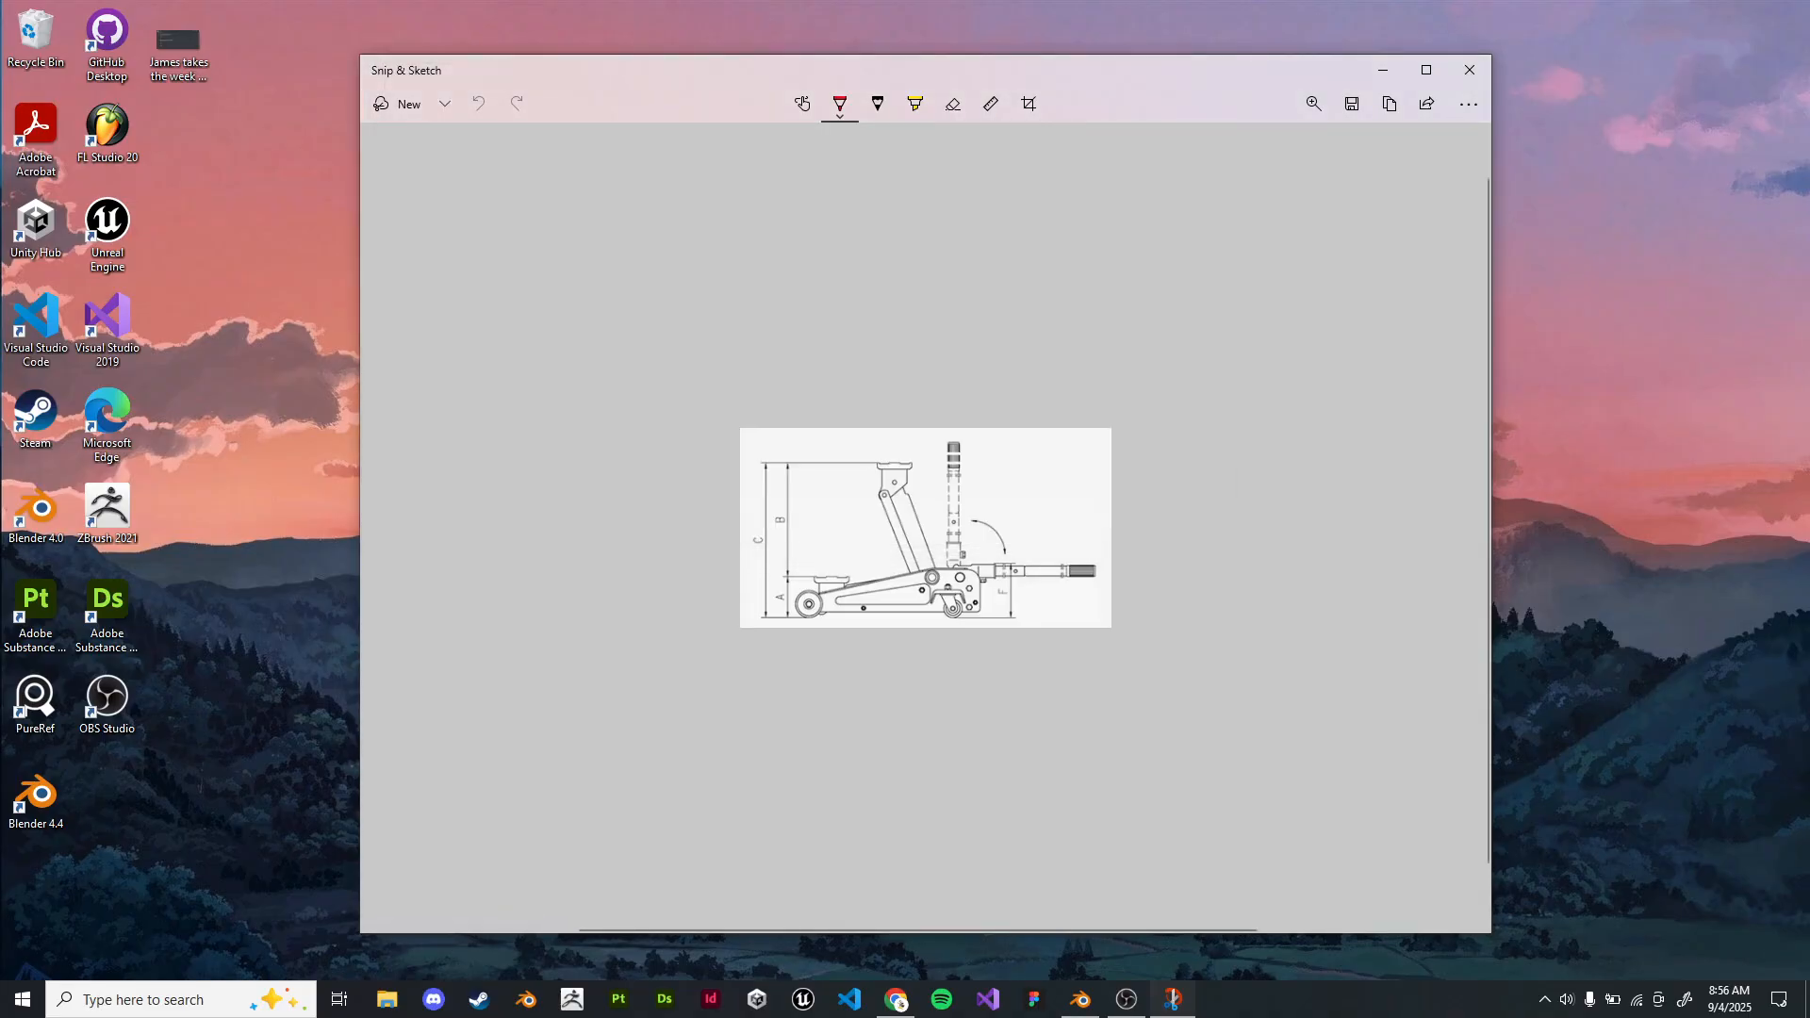
pyautogui.click(1470, 70)
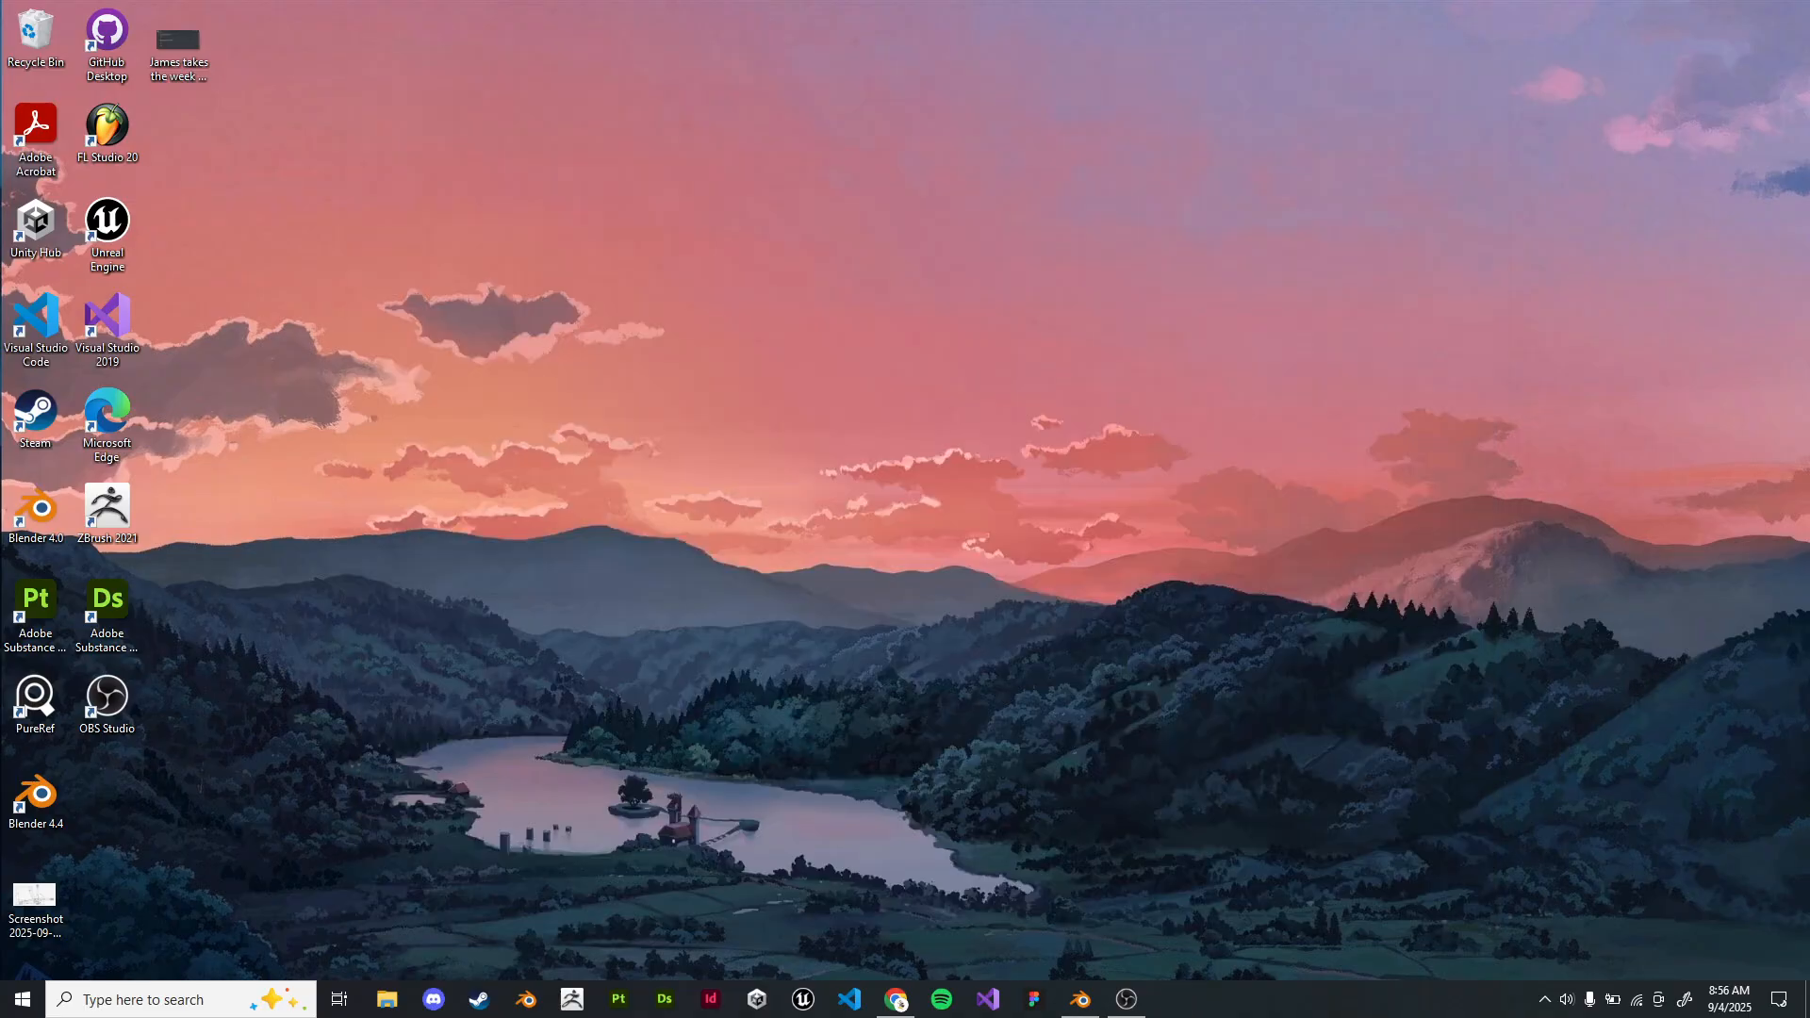
# Capture a screen snip of the jack's top-view drawing from the product page and save it to the Desktop.
pyautogui.click(895, 999)
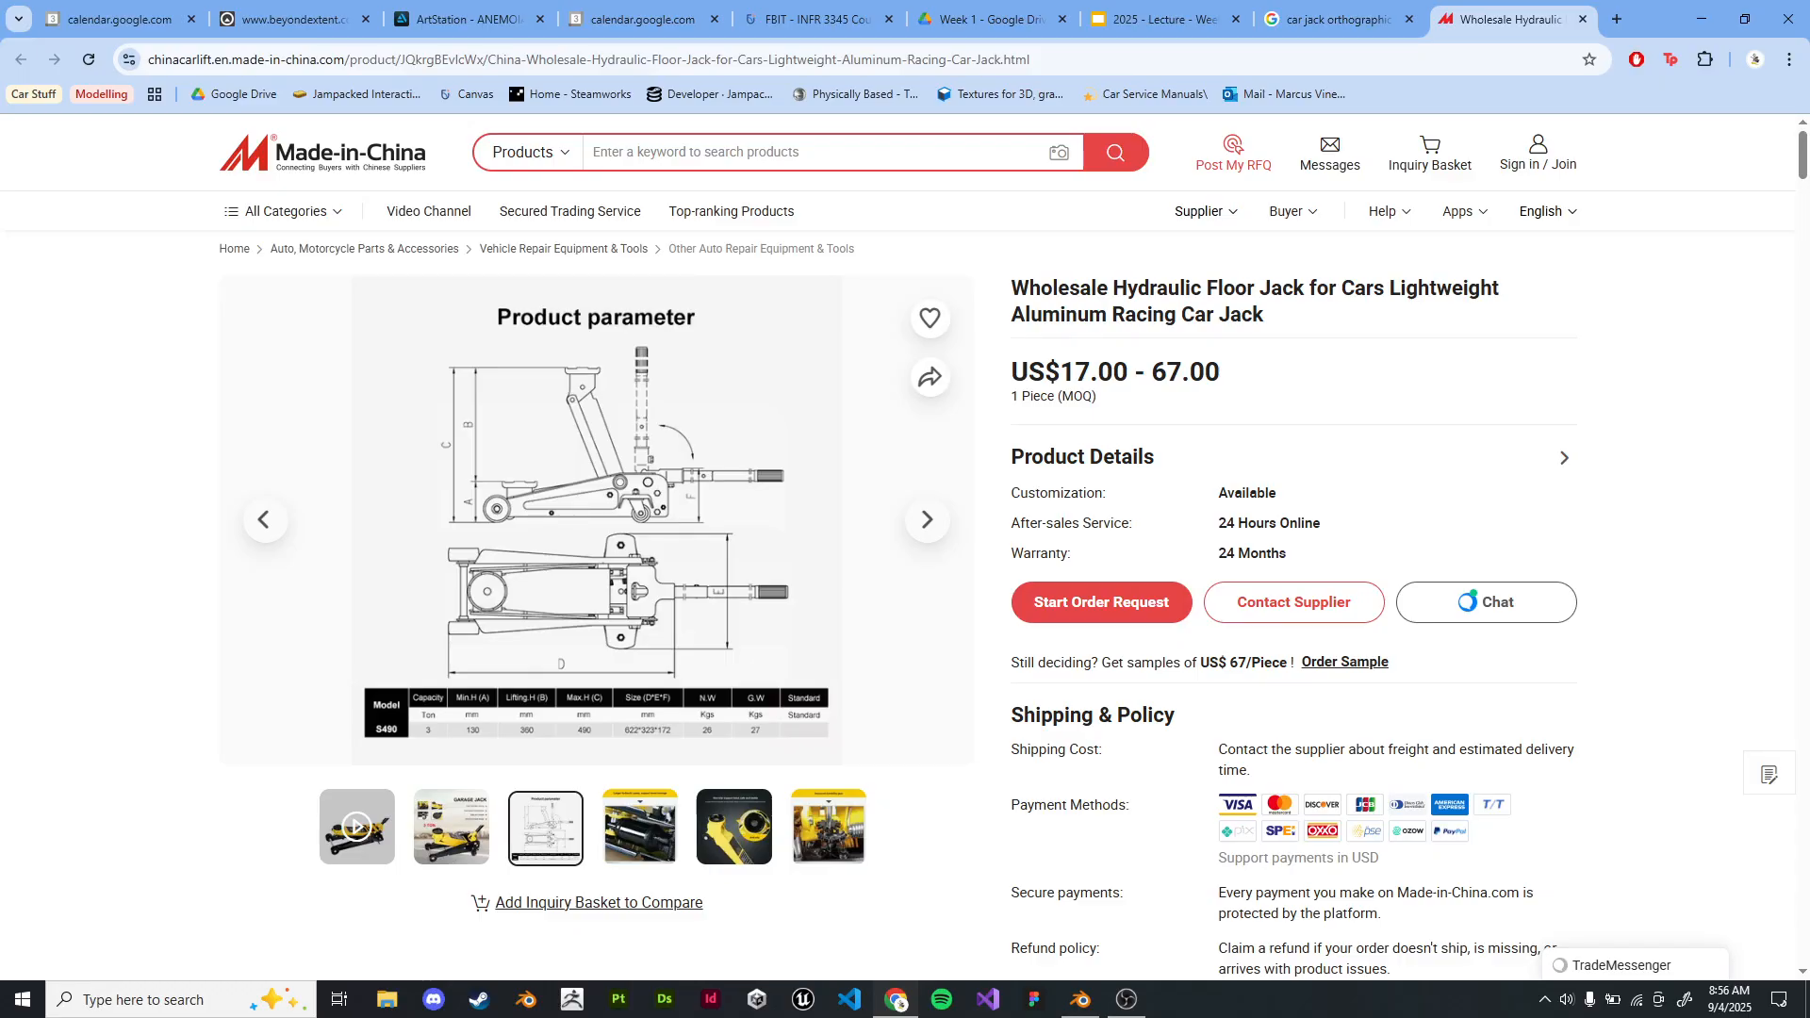
pyautogui.press('super+shift+s')
pyautogui.moveTo(426, 523)
pyautogui.mouseDown()
pyautogui.moveTo(455, 551)
pyautogui.moveTo(801, 680)
pyautogui.mouseUp()
pyautogui.click(1702, 19)
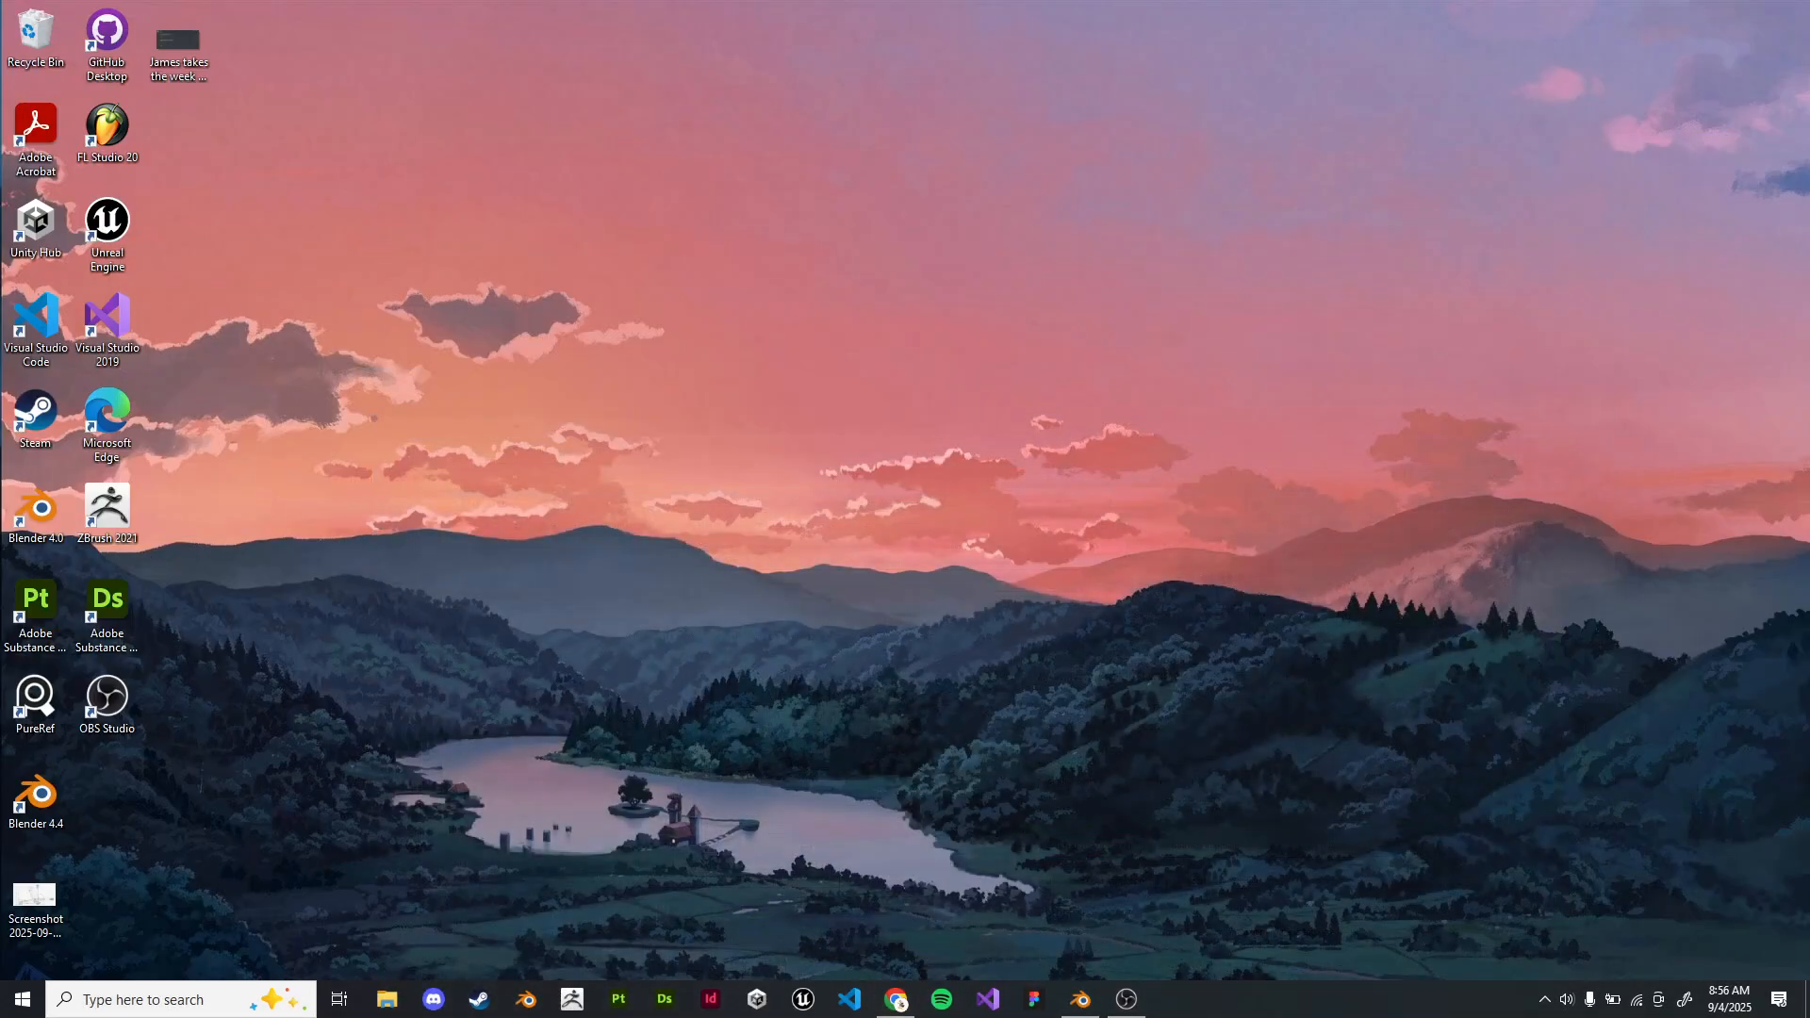
pyautogui.click(1779, 999)
pyautogui.click(1624, 217)
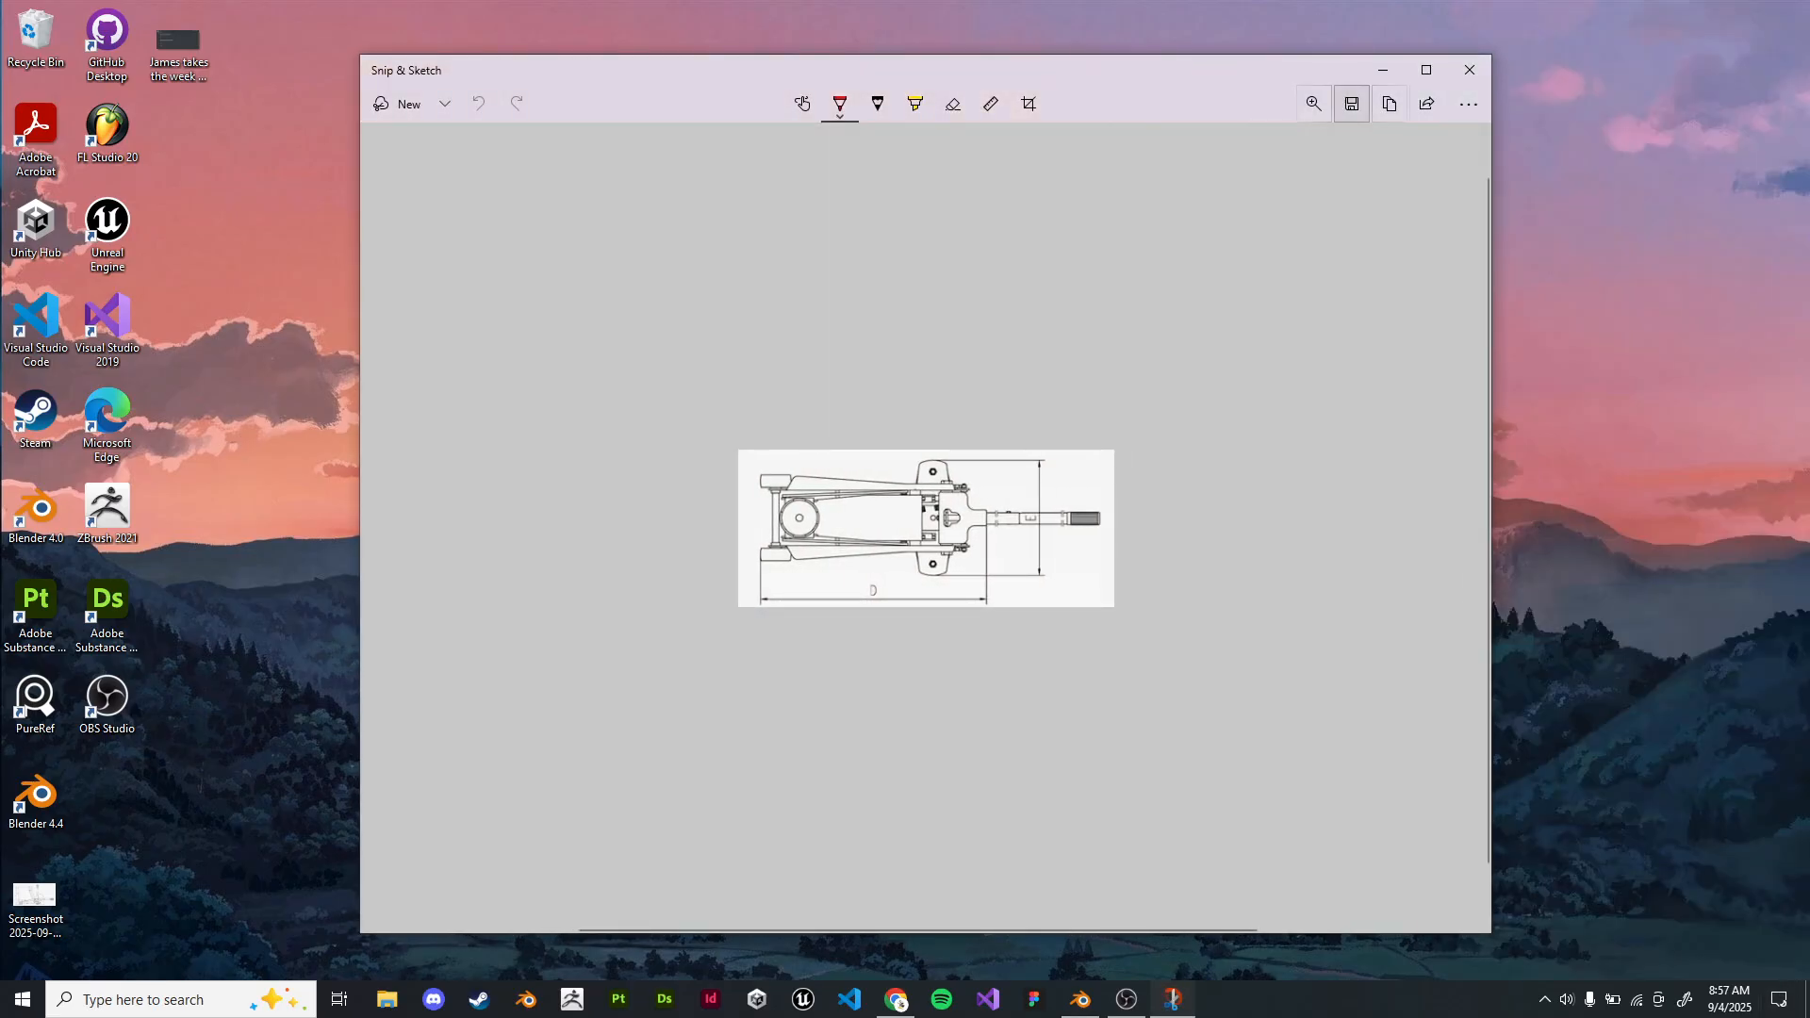
pyautogui.hotkey('ctrl', 's')
pyautogui.press('Return')
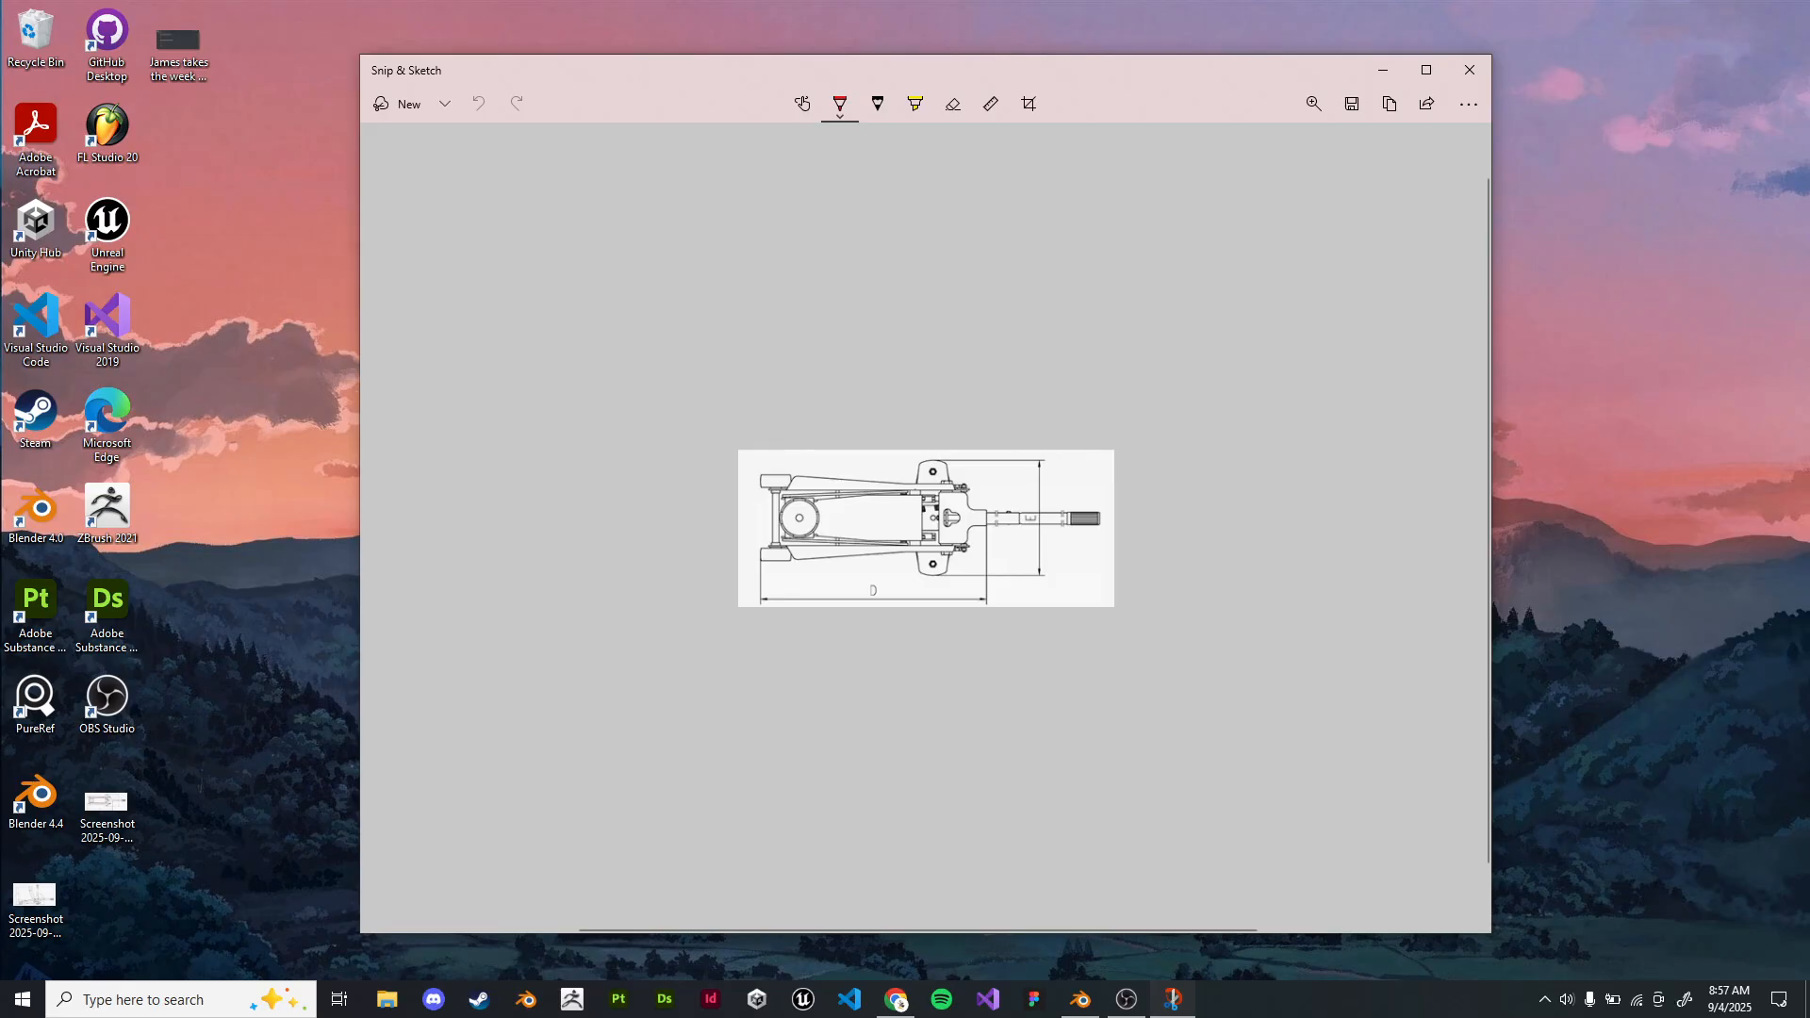
pyautogui.click(1469, 69)
# Switch to Blender, move its window to expose the saved screenshots, and delete the default cube.
pyautogui.click(1080, 999)
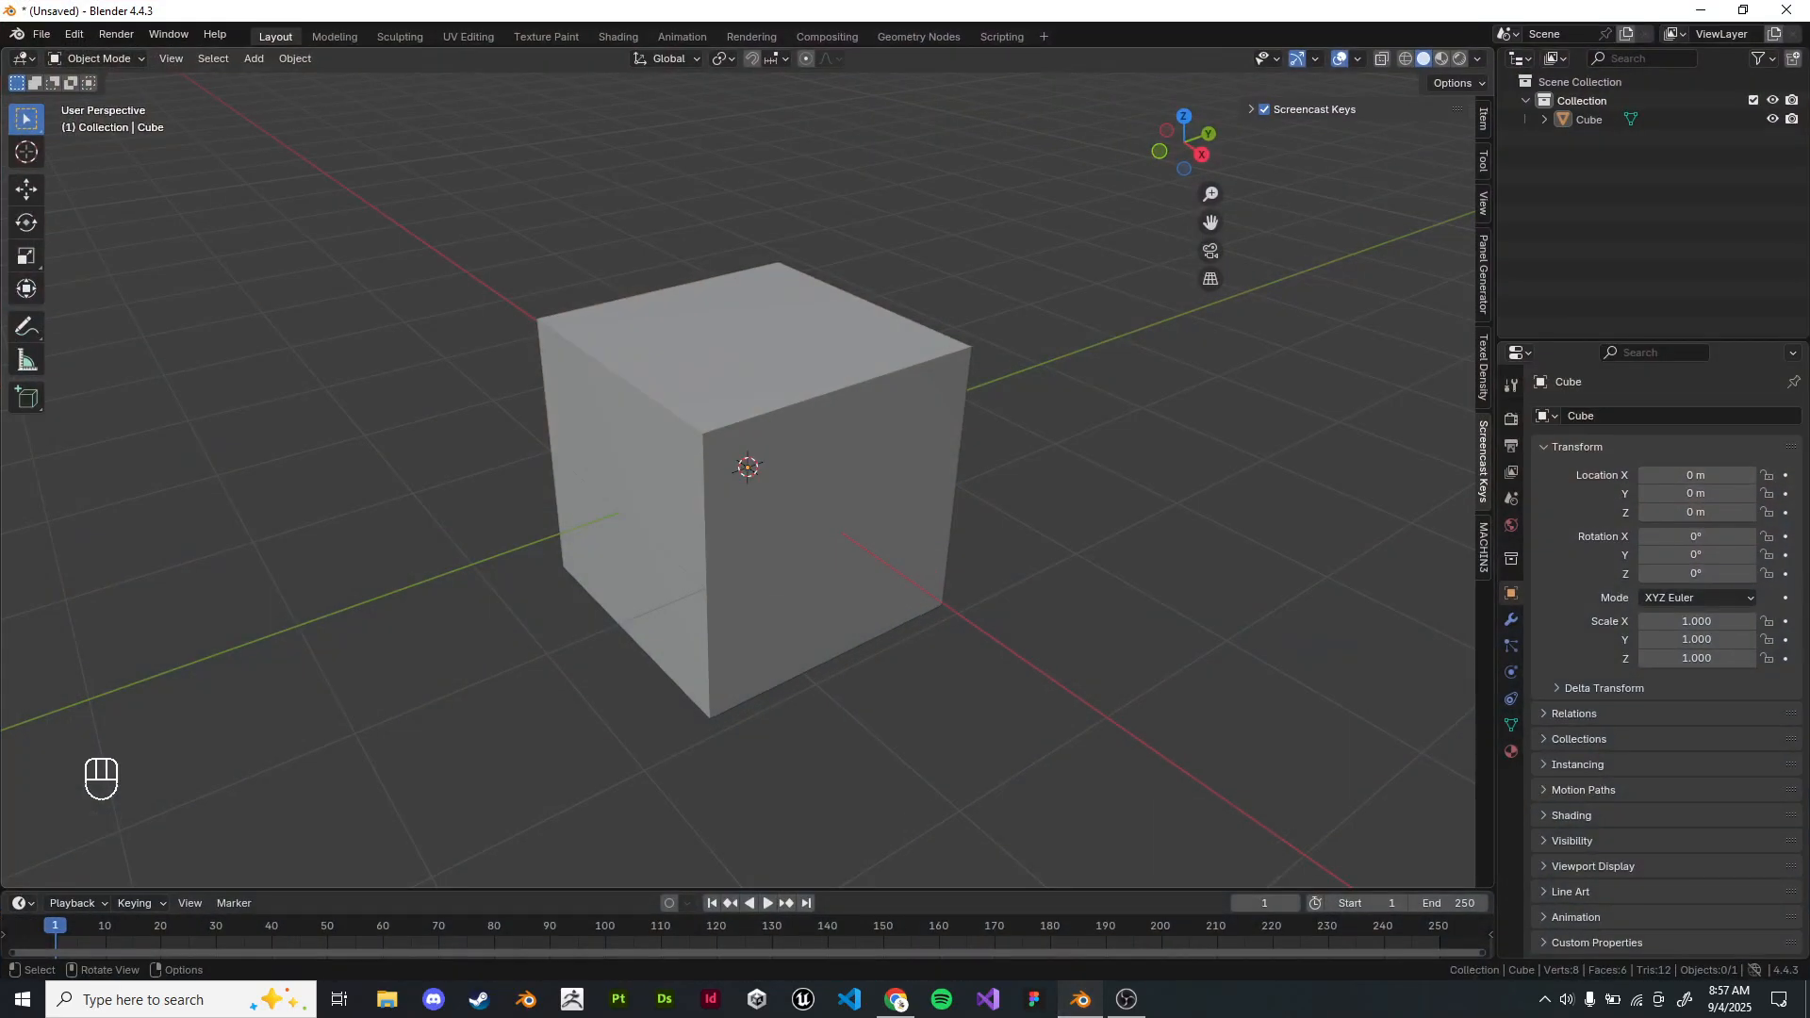
pyautogui.moveTo(905, 43); pyautogui.dragTo(1128, 33)
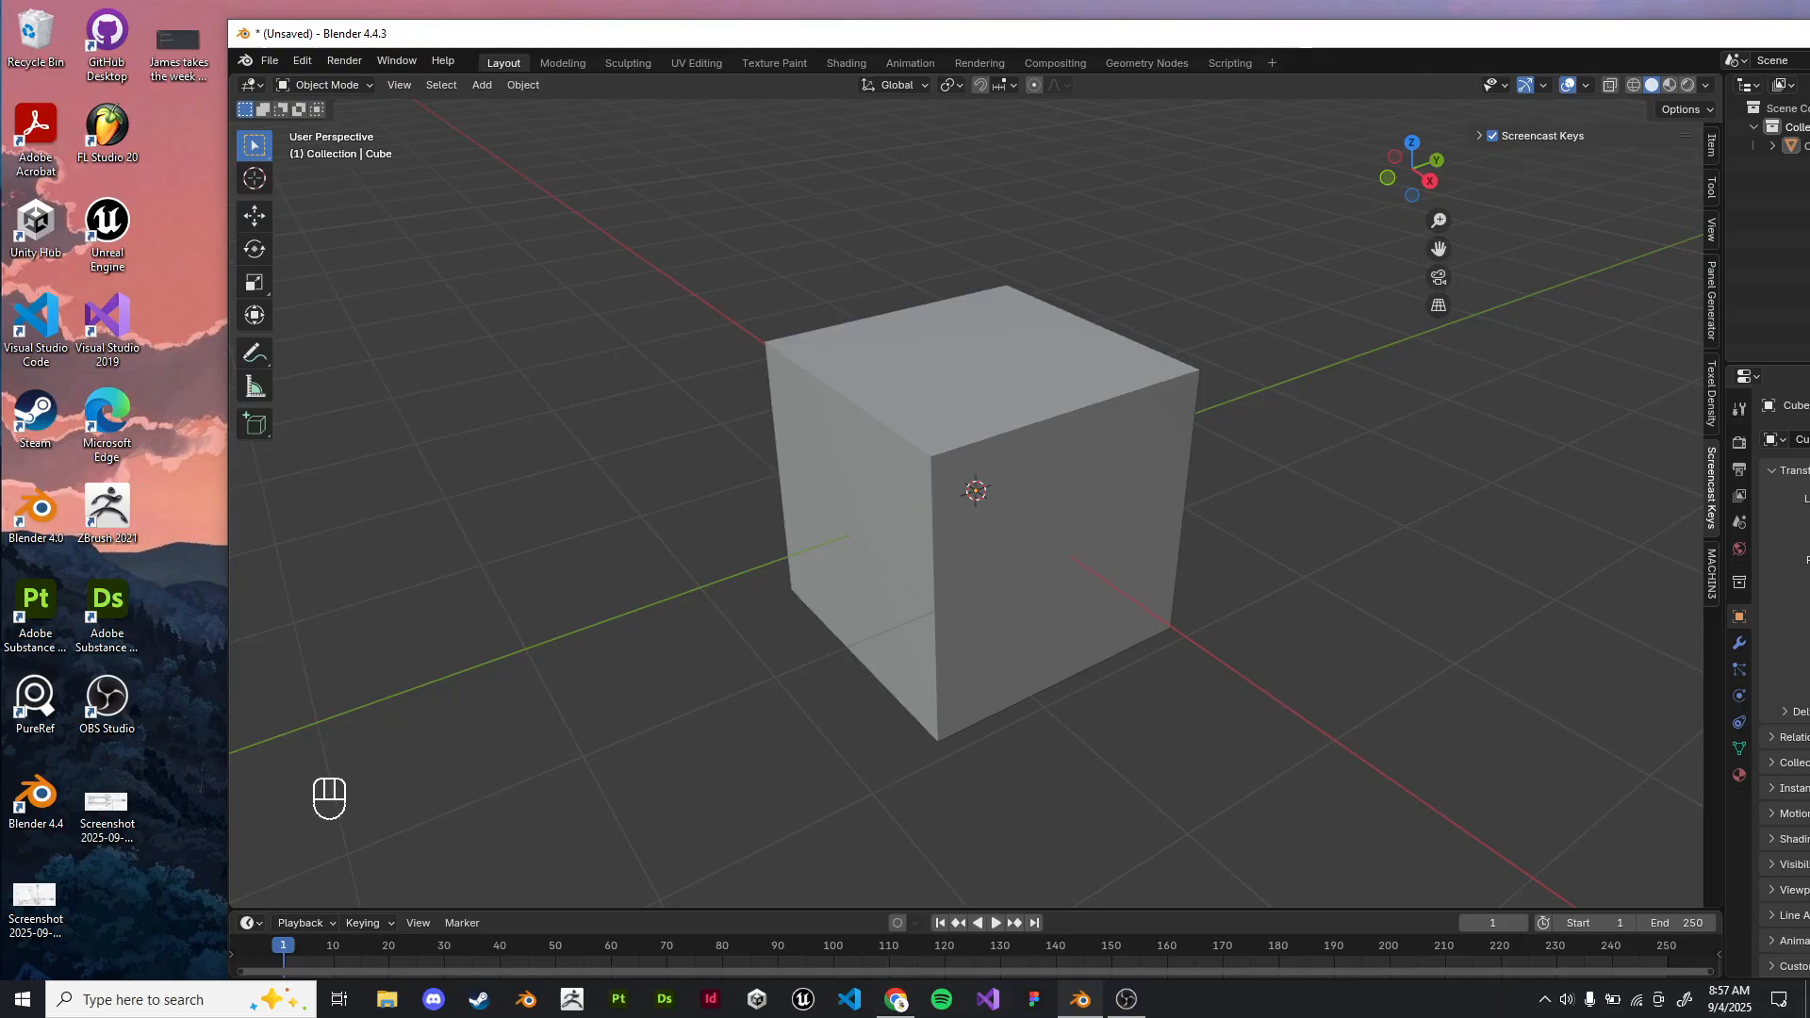
pyautogui.scroll(-4, 975, 490)
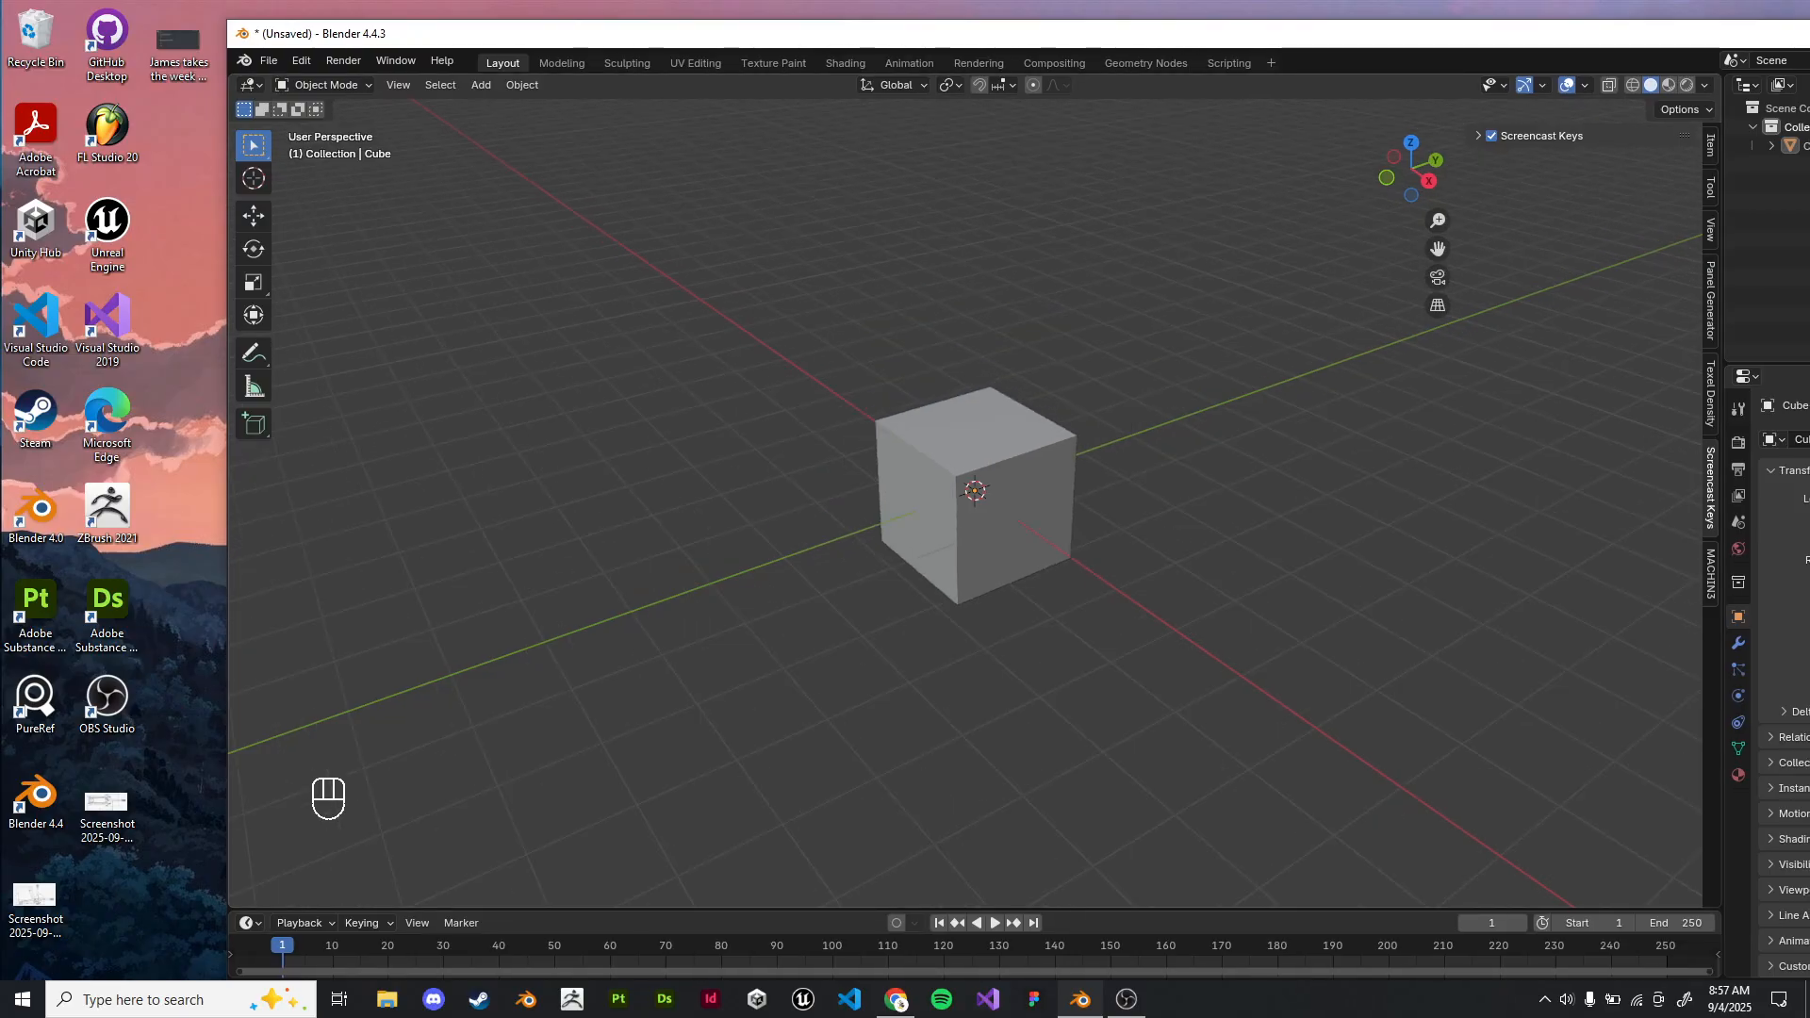
pyautogui.click(1061, 492)
pyautogui.press('x')
pyautogui.click(1075, 493)
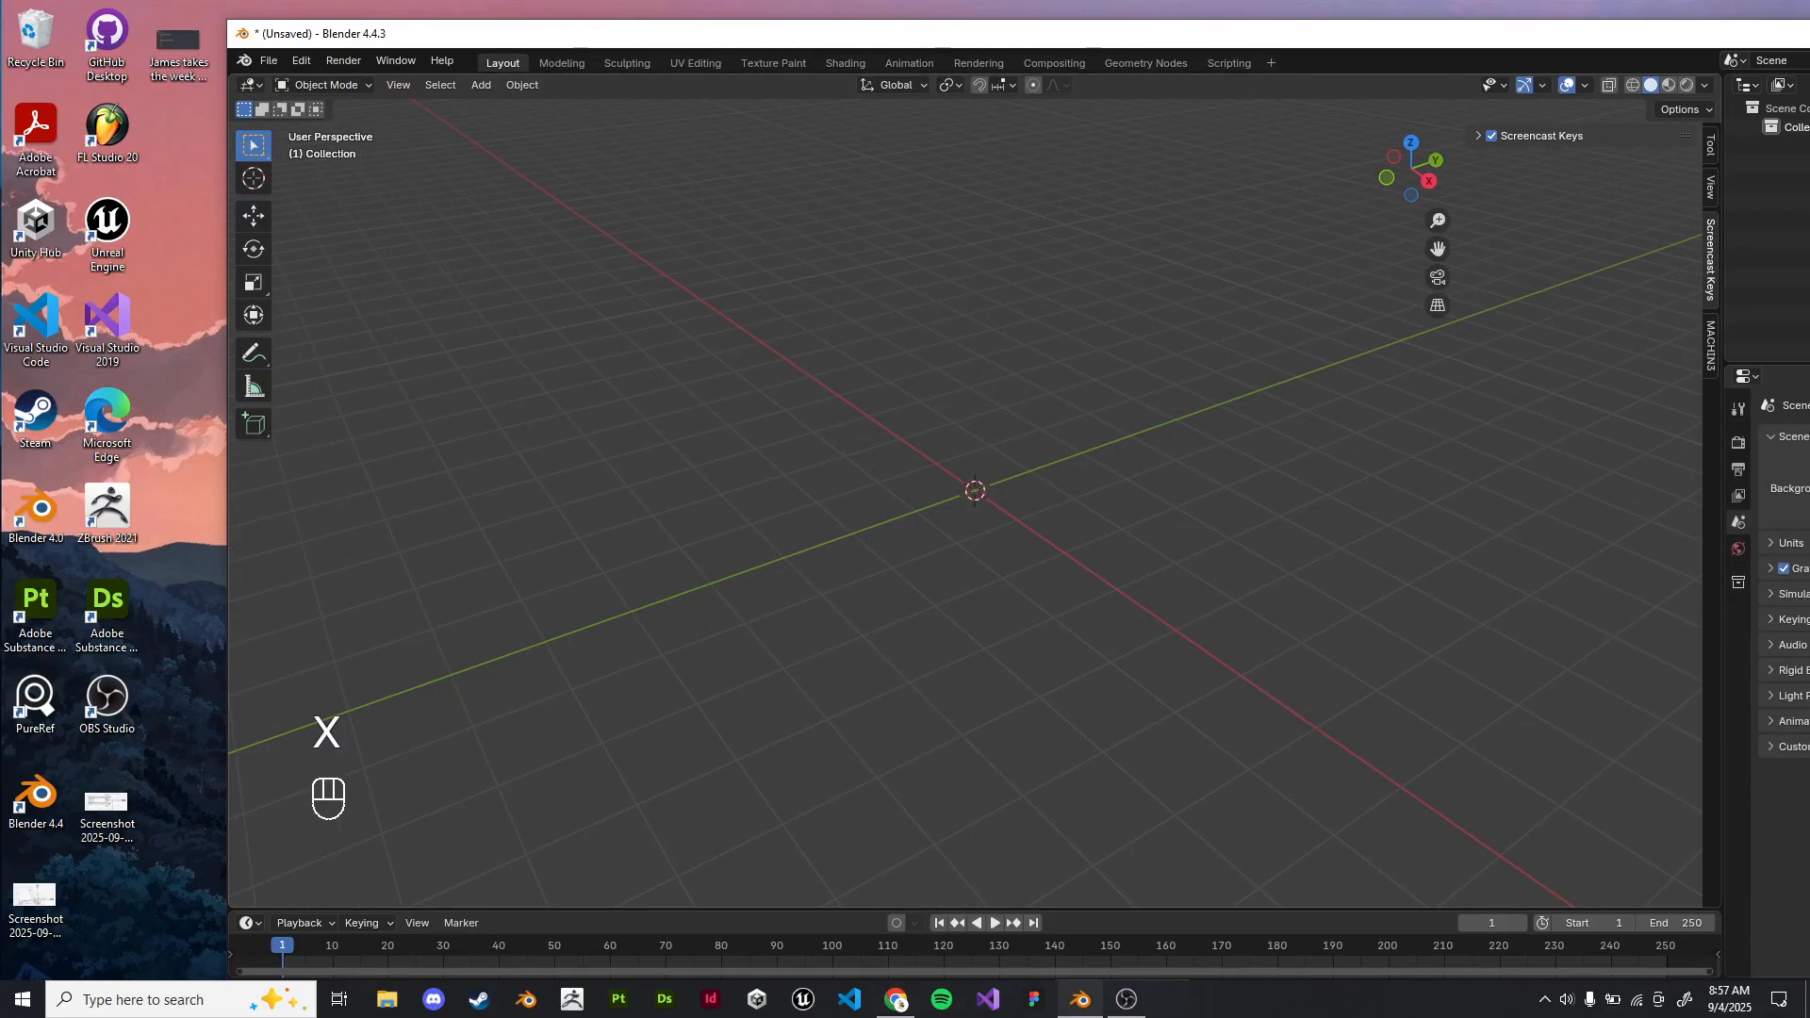
# Bring the top-view and side-view screenshots into the scene as reference images and maximize the Blender window.
pyautogui.moveTo(107, 806); pyautogui.dragTo(778, 513)
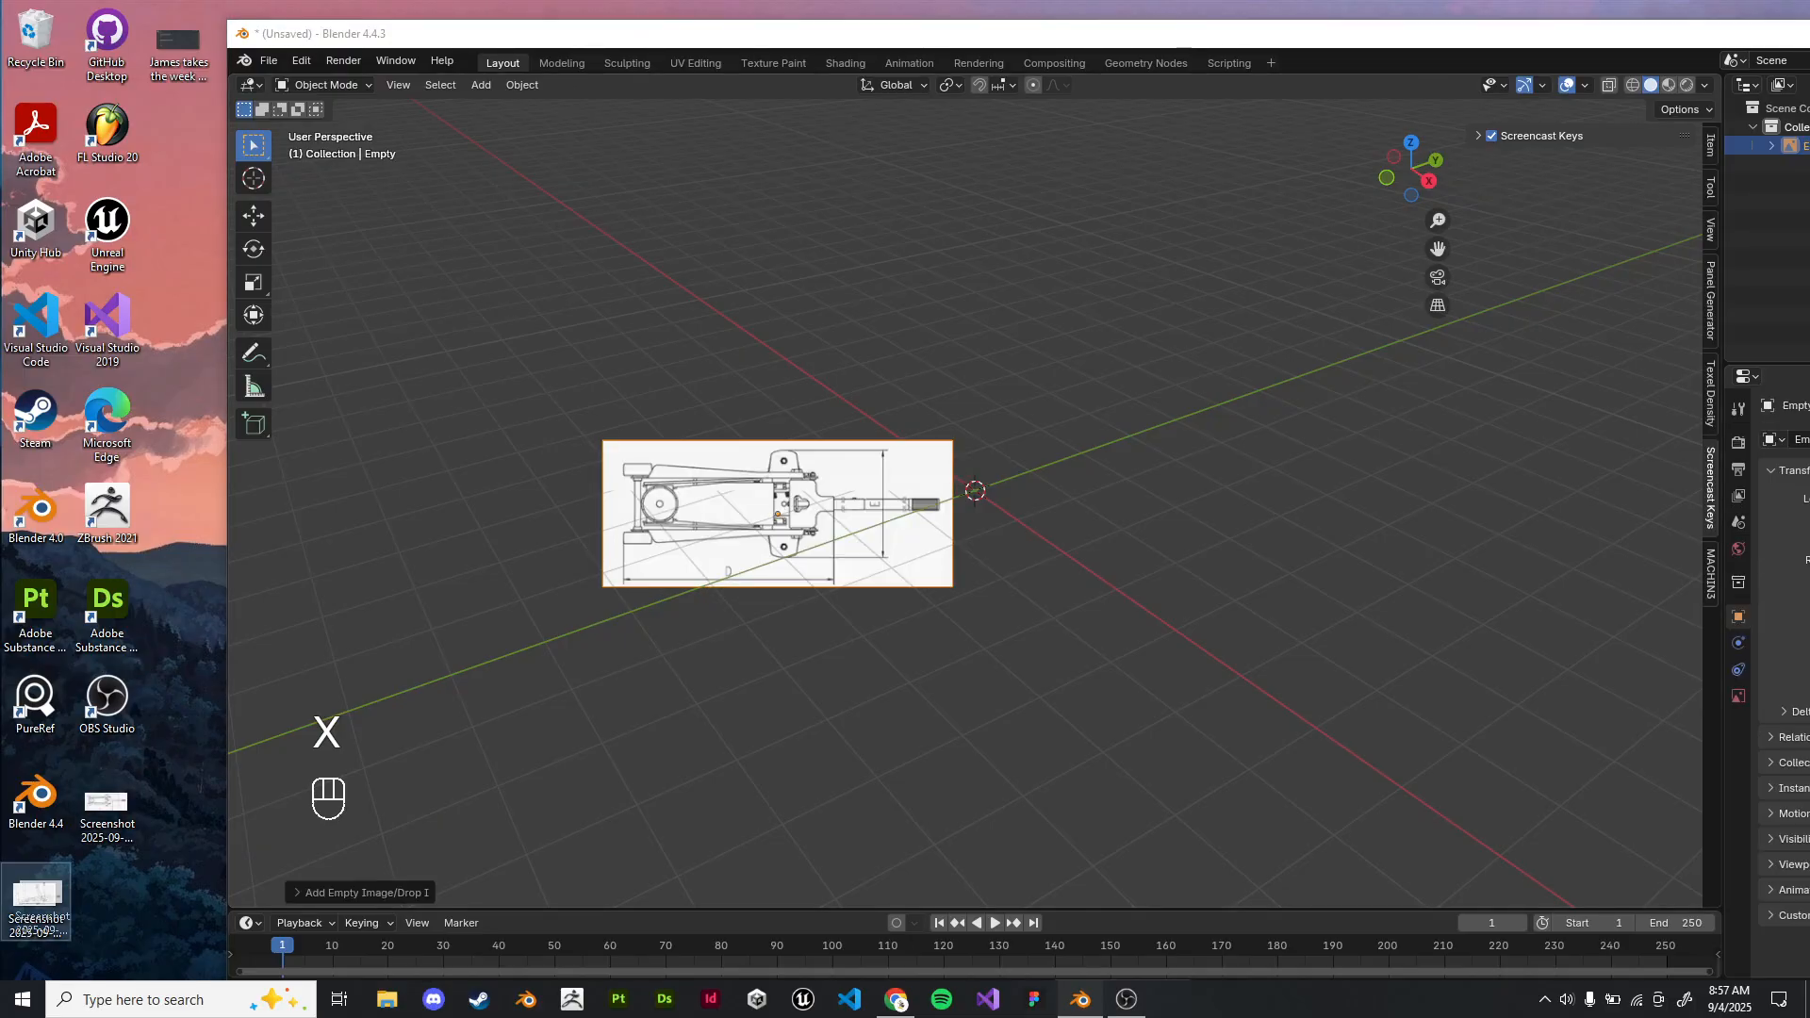
pyautogui.moveTo(35, 897); pyautogui.dragTo(970, 528)
pyautogui.moveTo(942, 31); pyautogui.dragTo(907, 0)
# Clear the location of both reference images so they sit at the world origin.
pyautogui.scroll(3, 740, 491)
pyautogui.click(396, 505)
pyautogui.moveTo(740, 490); pyautogui.dragTo(721, 443, button='middle')
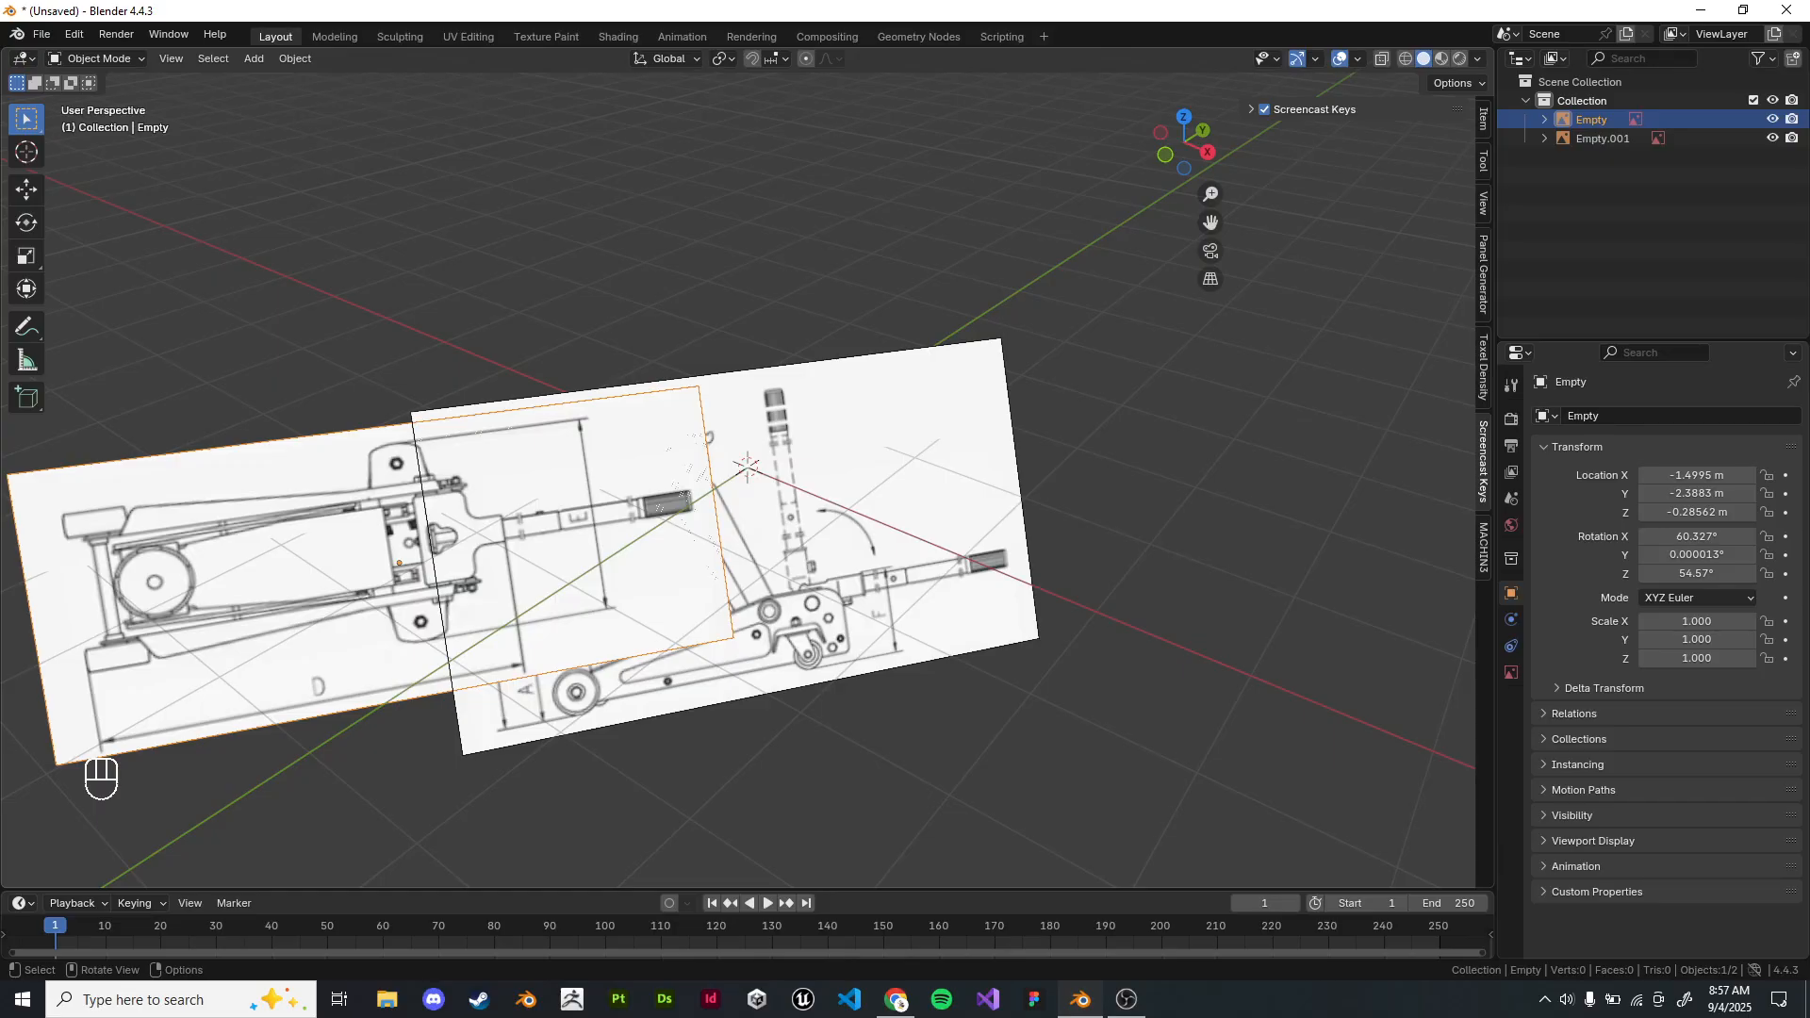
pyautogui.moveTo(754, 527); pyautogui.dragTo(707, 540, button='middle')
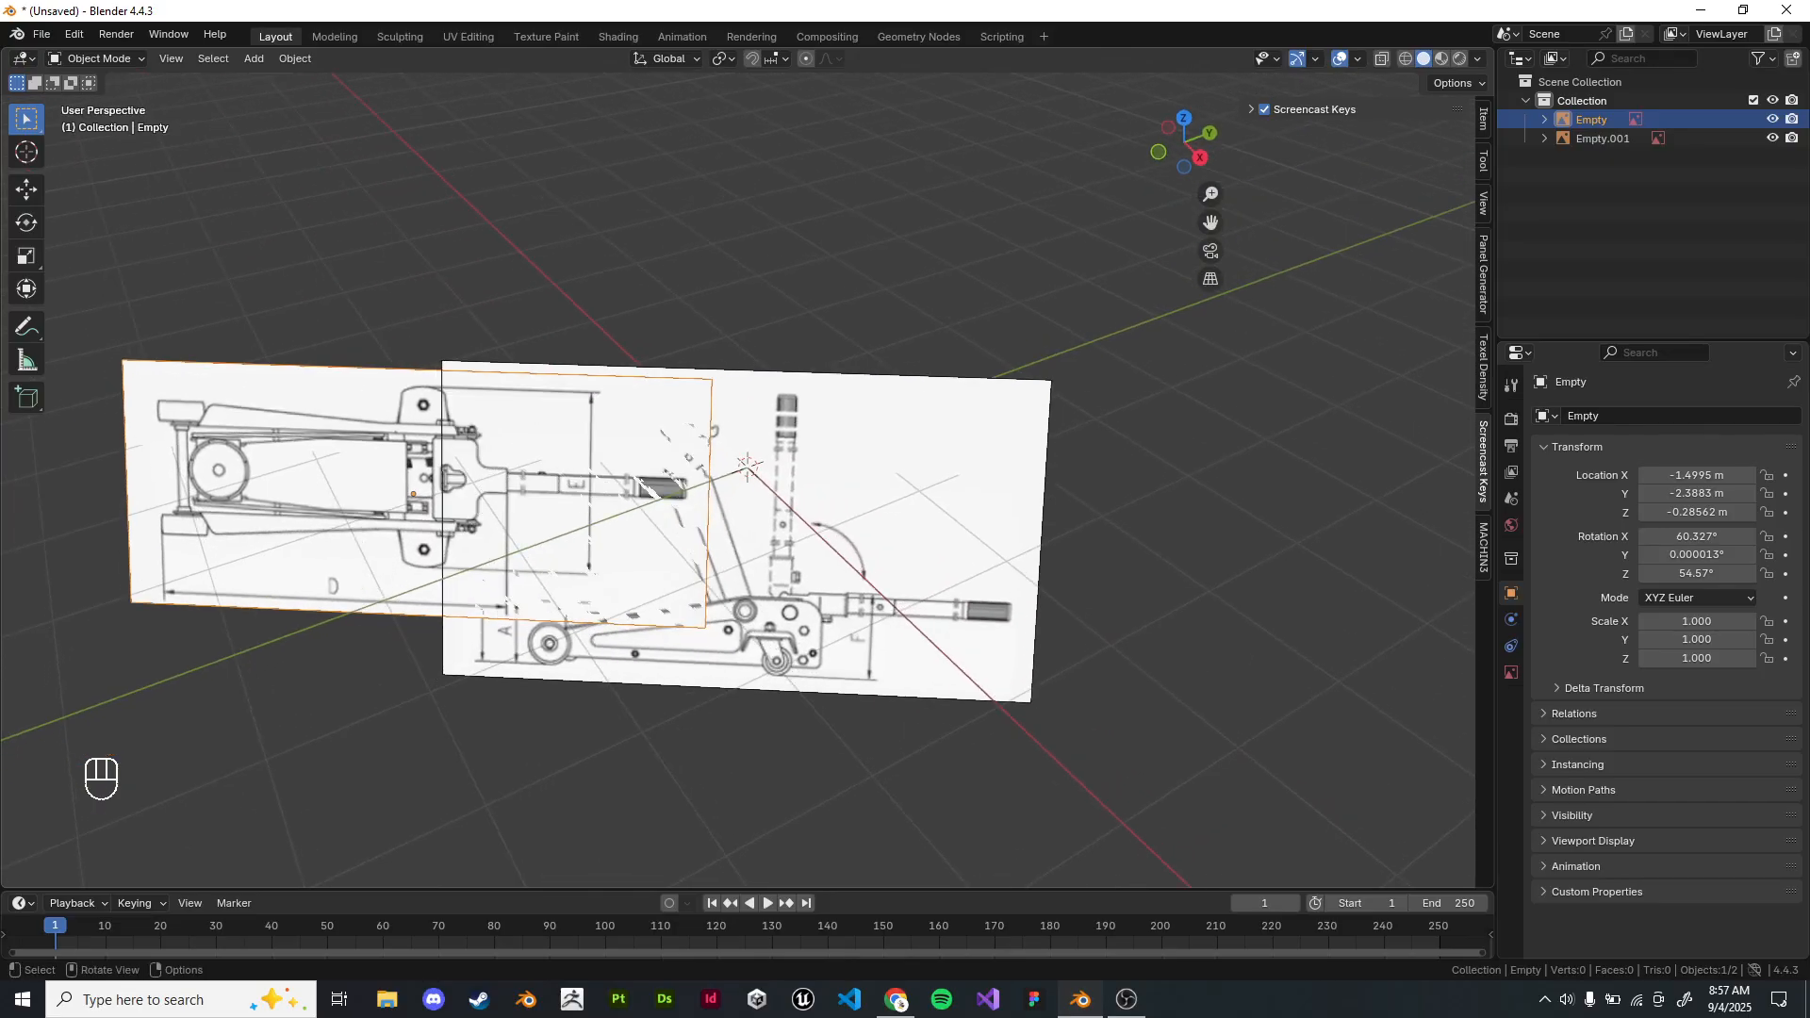
pyautogui.hotkey('alt', 'g')
pyautogui.click(717, 651)
pyautogui.hotkey('alt', 'g')
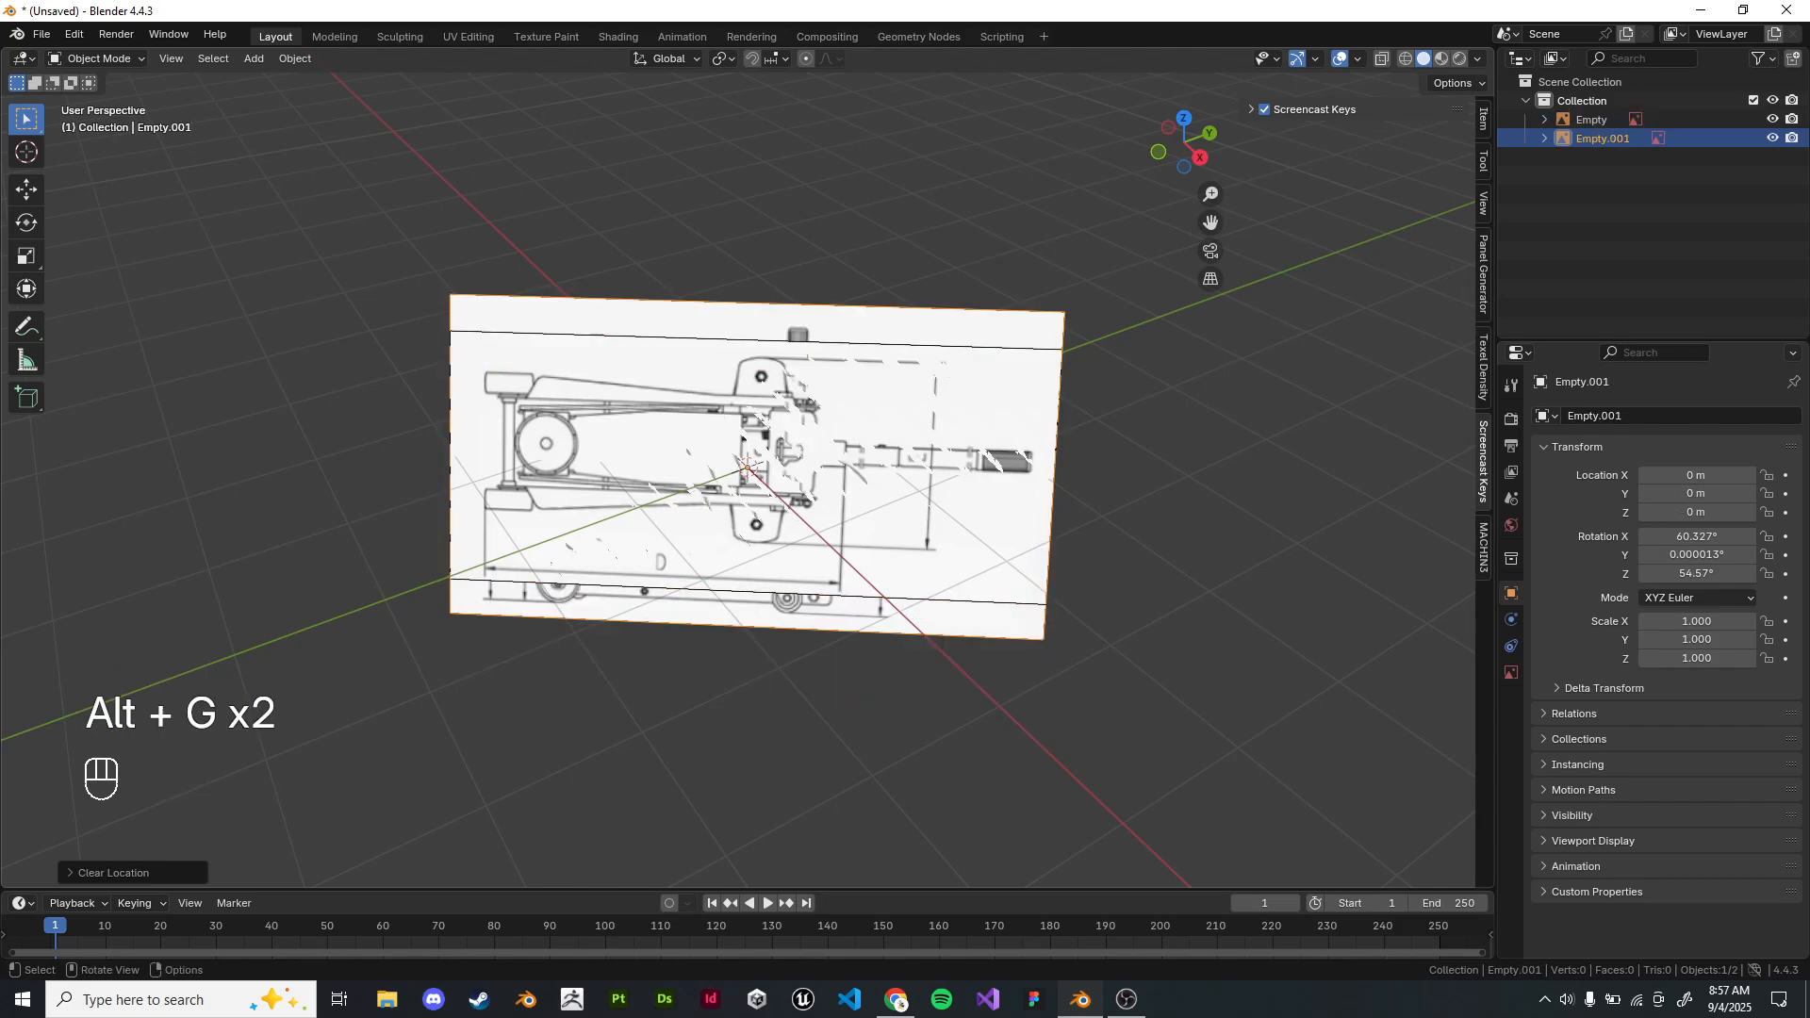
# Clear the rotation of both reference images so they lie flat on the ground plane.
pyautogui.hotkey('alt', 'r')
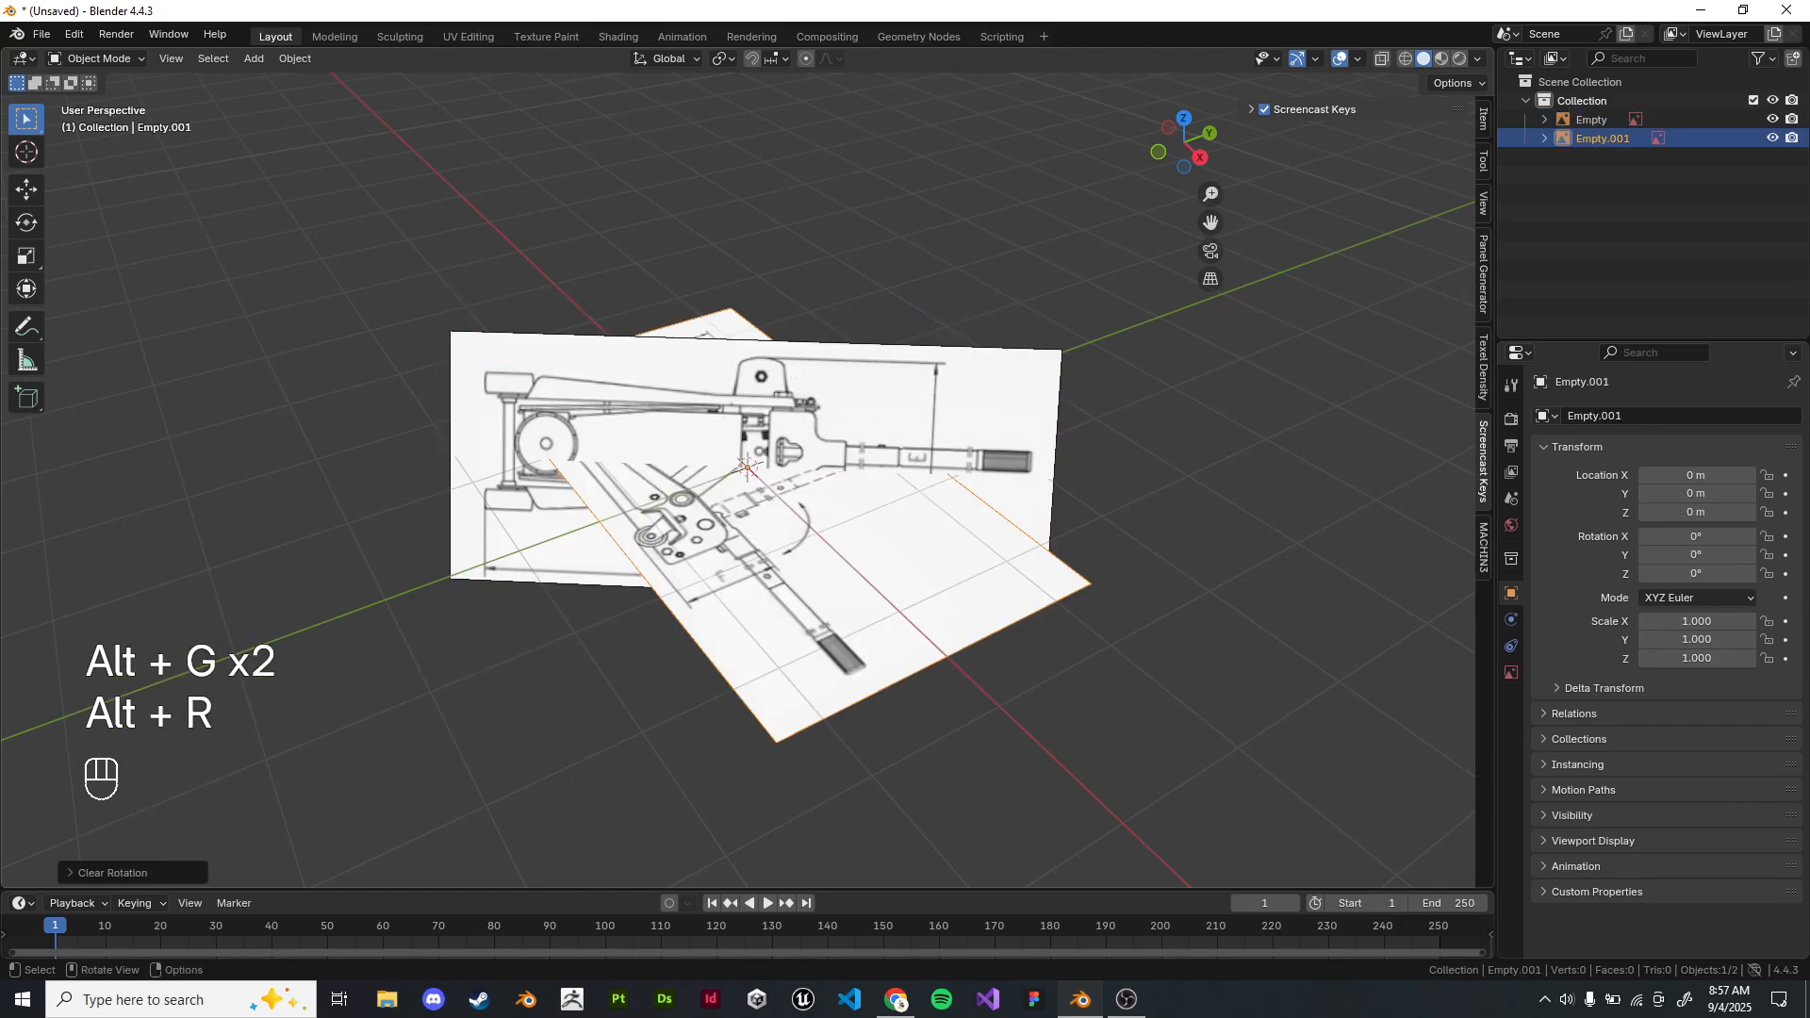
pyautogui.click(679, 396)
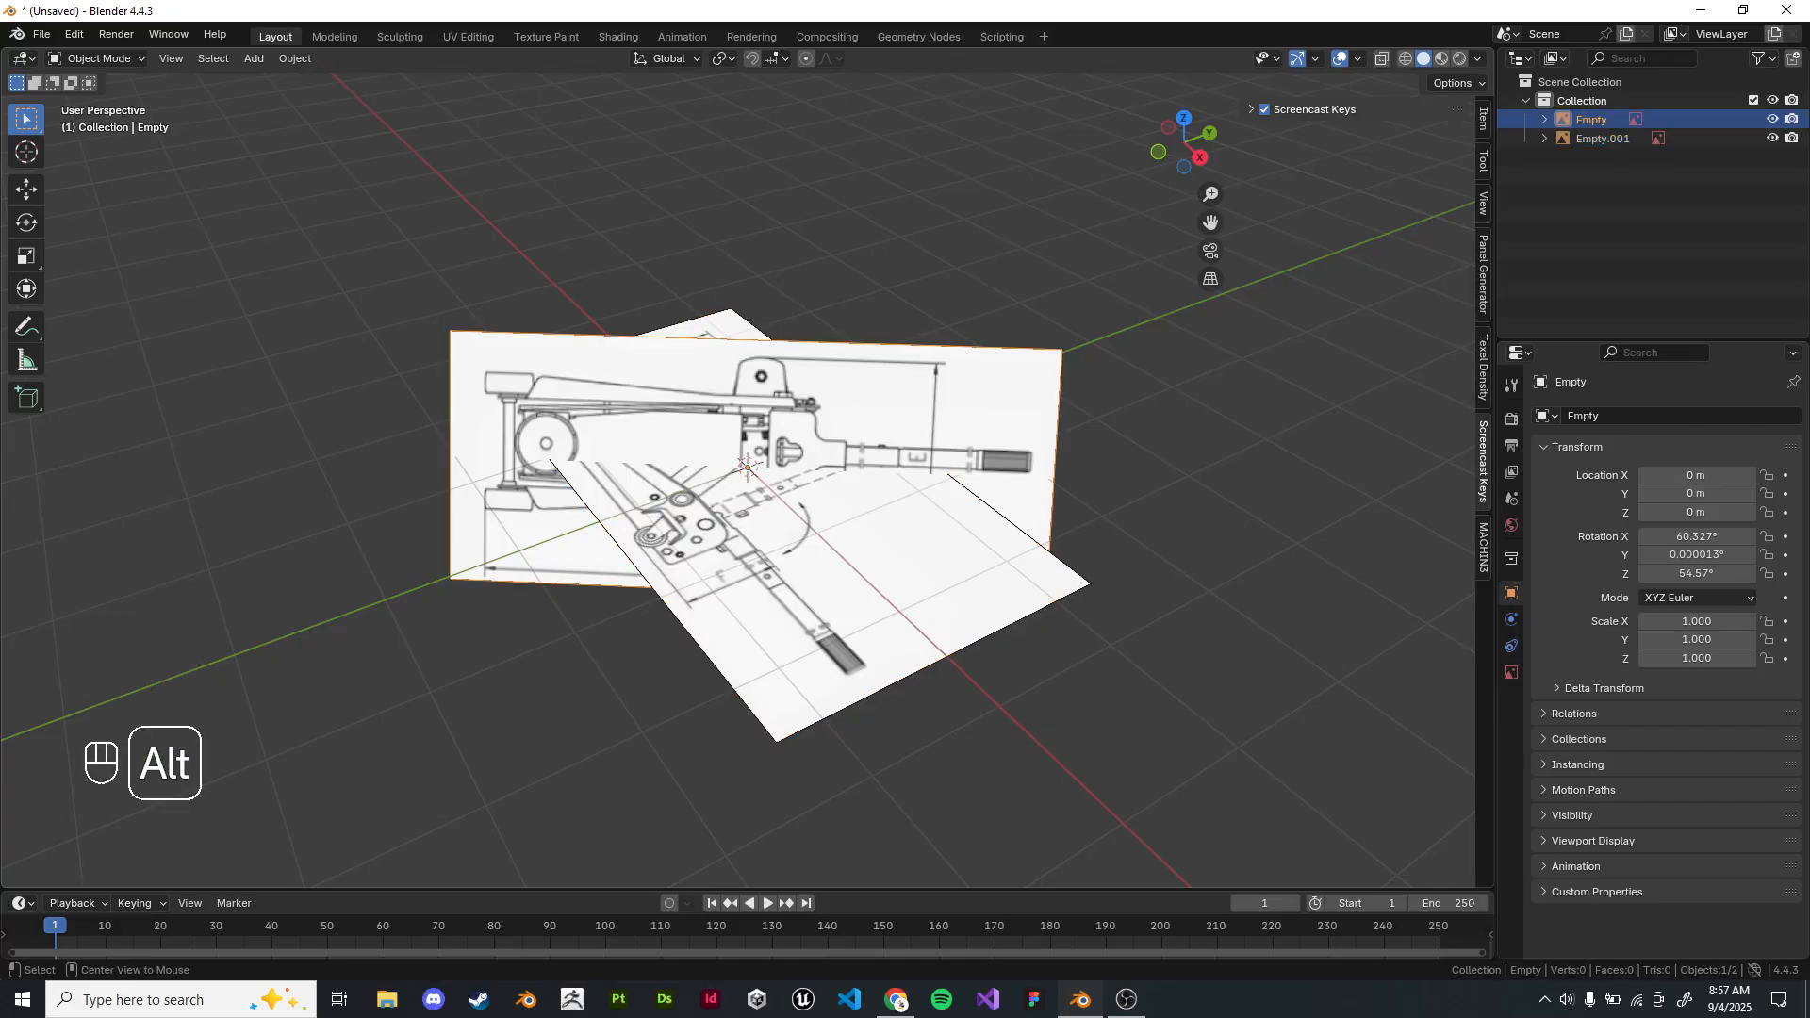
pyautogui.hotkey('alt', 'r')
# Inspect the two flat reference images from the front, right and angled views.
pyautogui.moveTo(697, 424); pyautogui.dragTo(636, 523, button='middle')
pyautogui.press('KP_1')
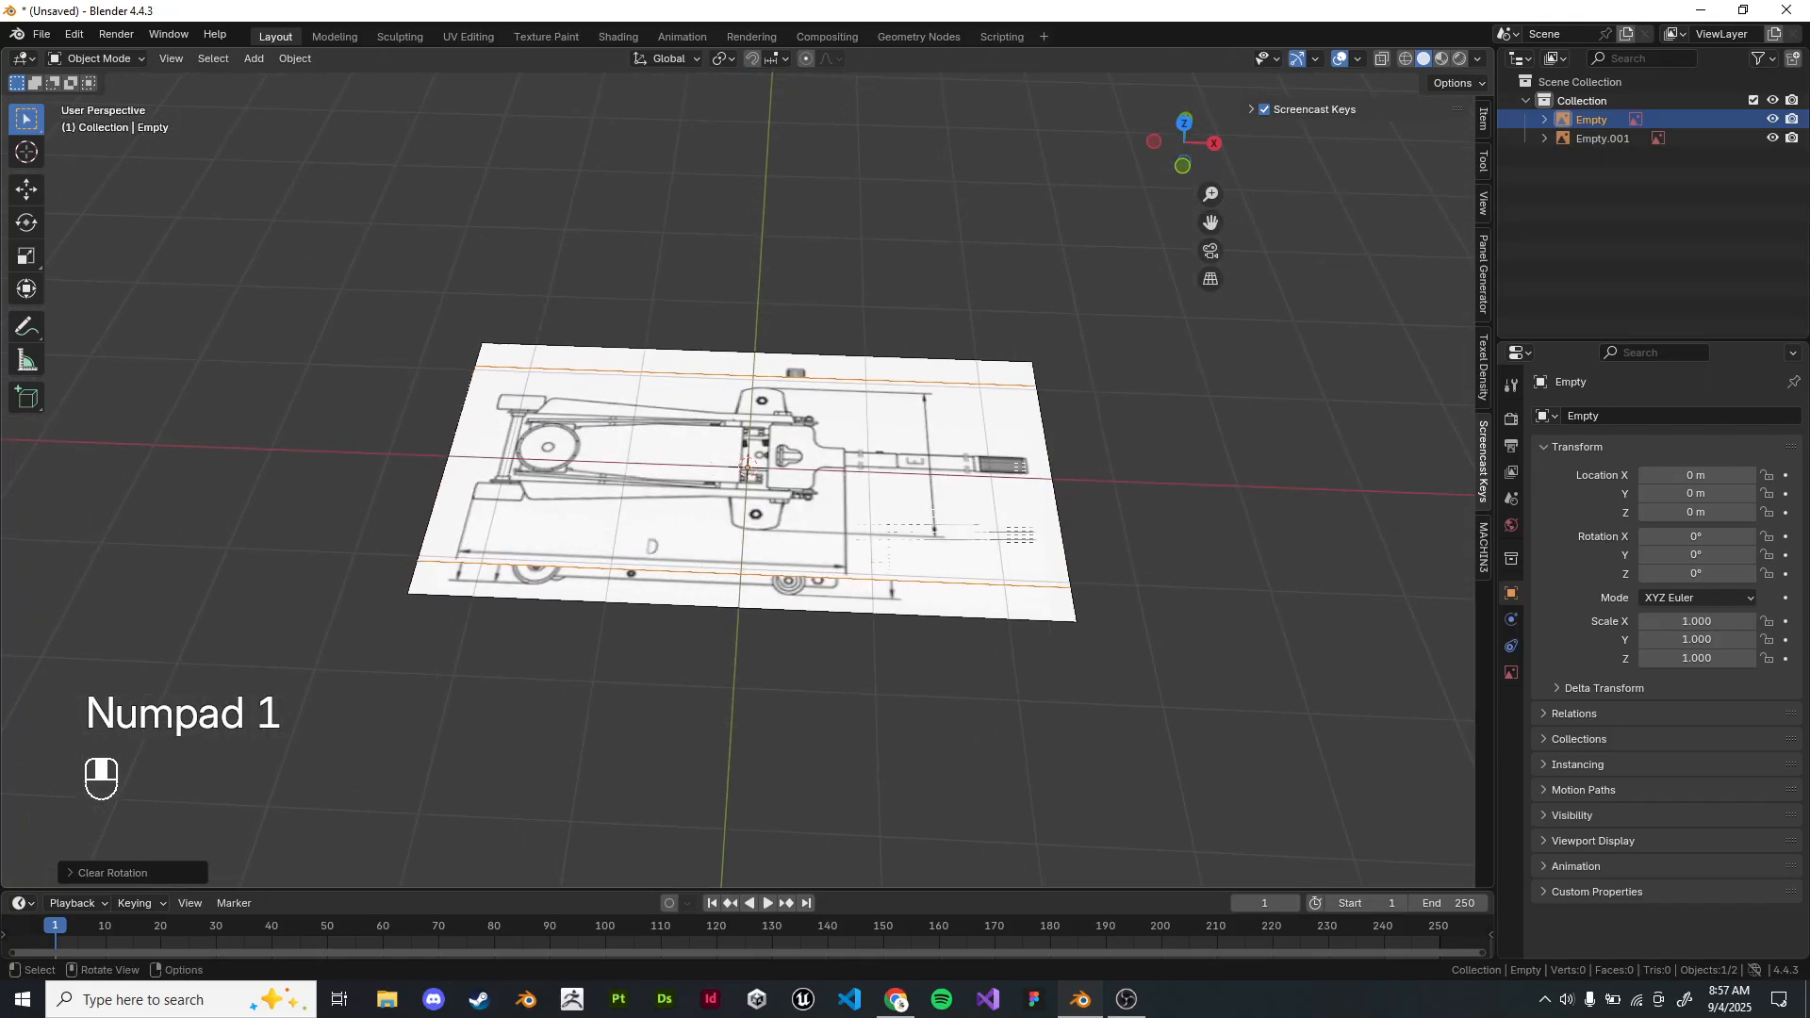
pyautogui.press('KP_1')
pyautogui.press('KP_2')
pyautogui.press('KP_3')
pyautogui.press('KP_4')
pyautogui.press('KP_3')
pyautogui.press('KP_1')
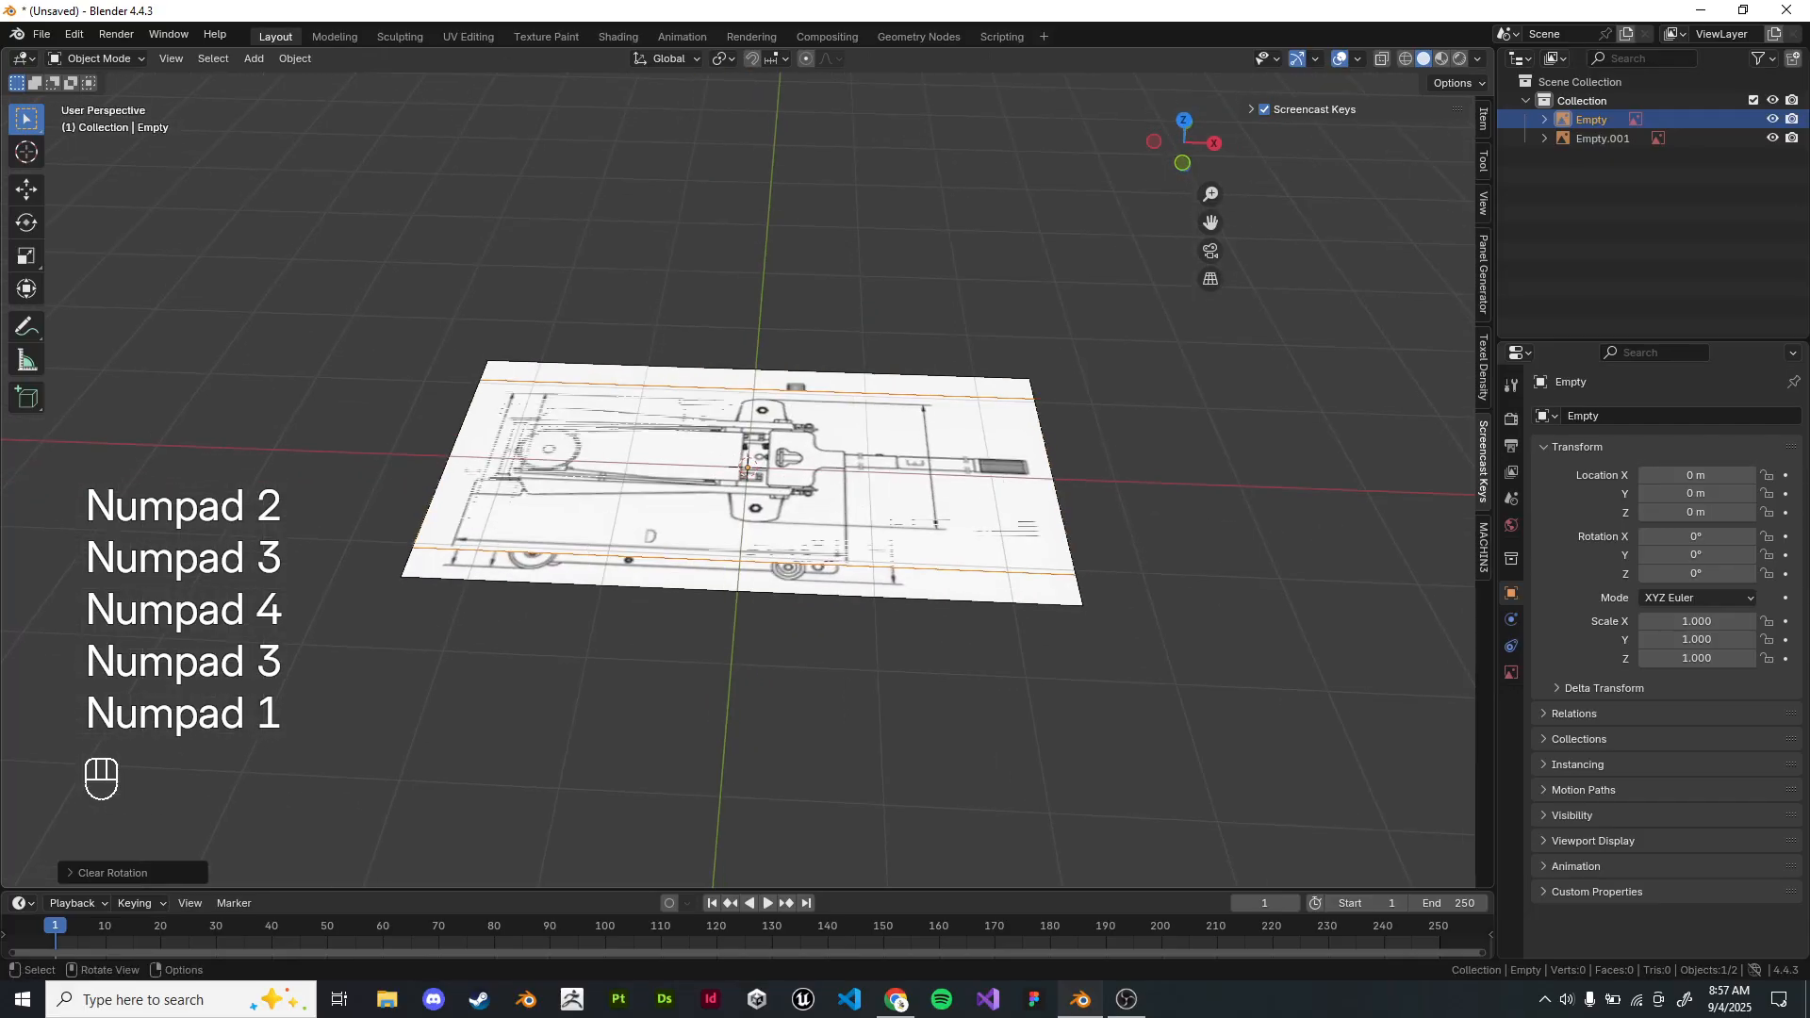
pyautogui.press('KP_1')
pyautogui.press('KP_2')
pyautogui.press('KP_3')
pyautogui.press('KP_1')
pyautogui.press('KP_2')
pyautogui.press('KP_3')
pyautogui.press('KP_1')
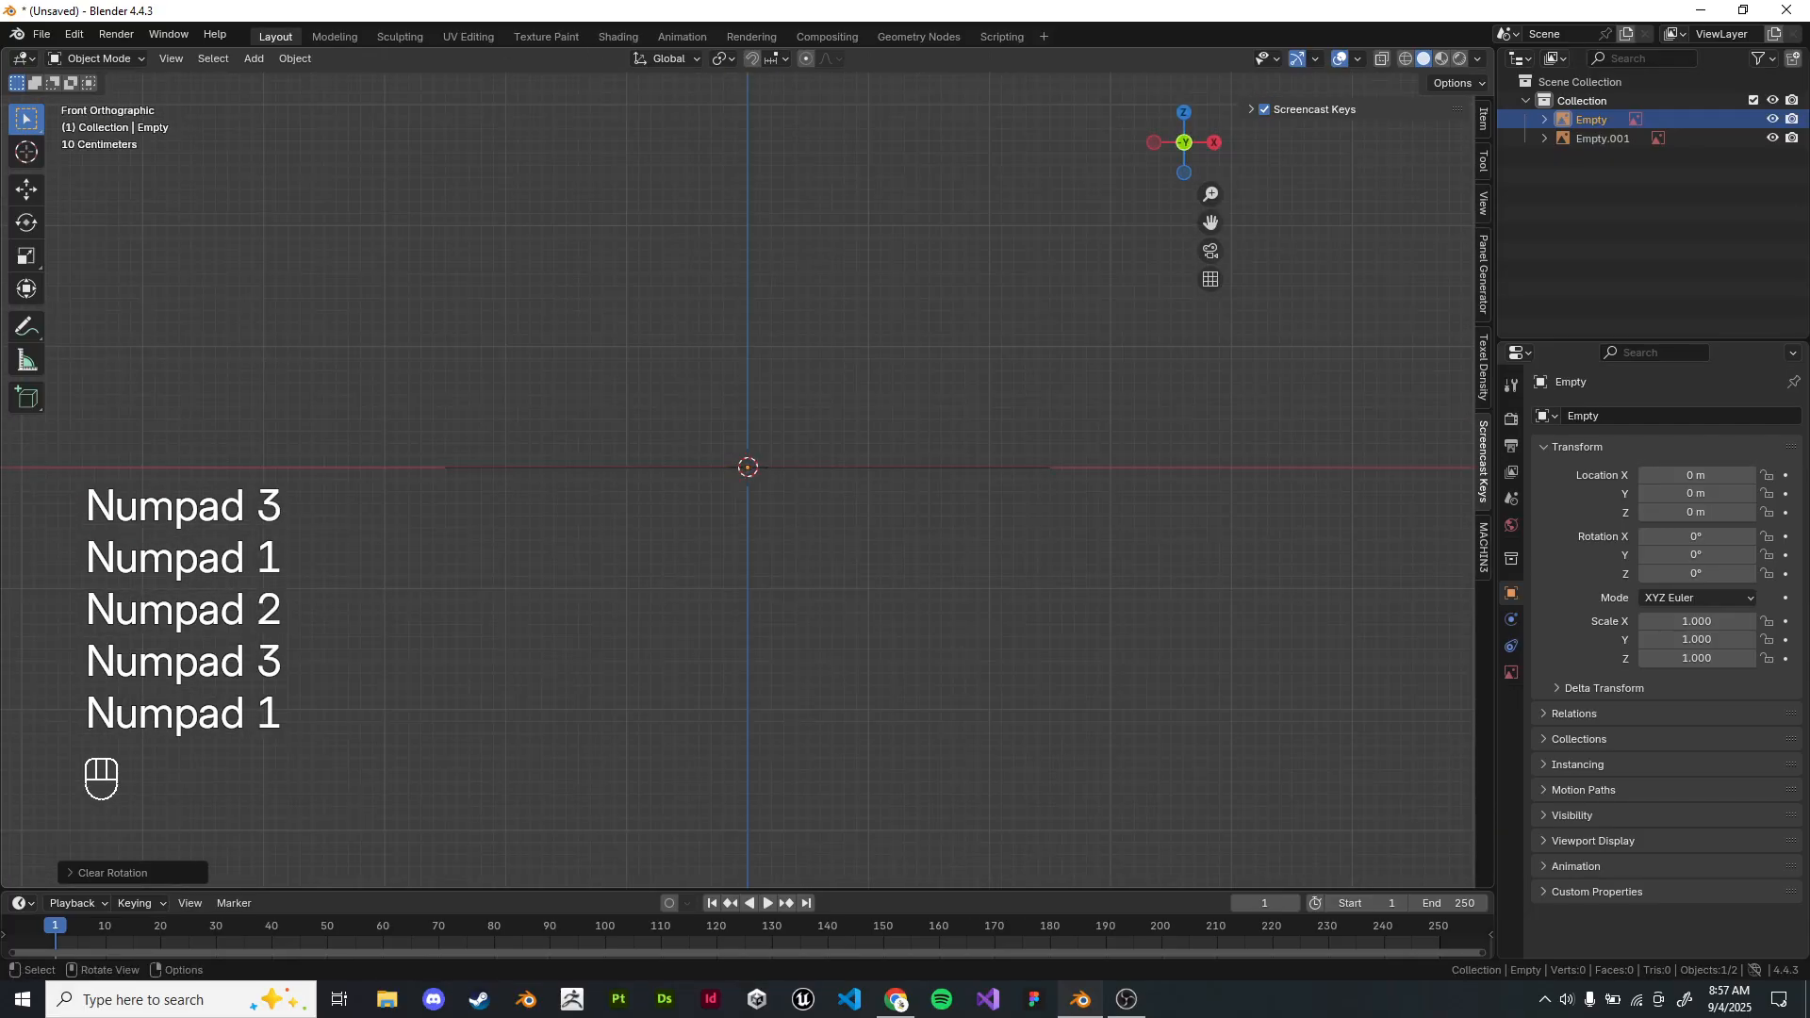
pyautogui.press('KP_1')
pyautogui.moveTo(754, 424); pyautogui.dragTo(728, 557, button='middle')
pyautogui.press('KP_1')
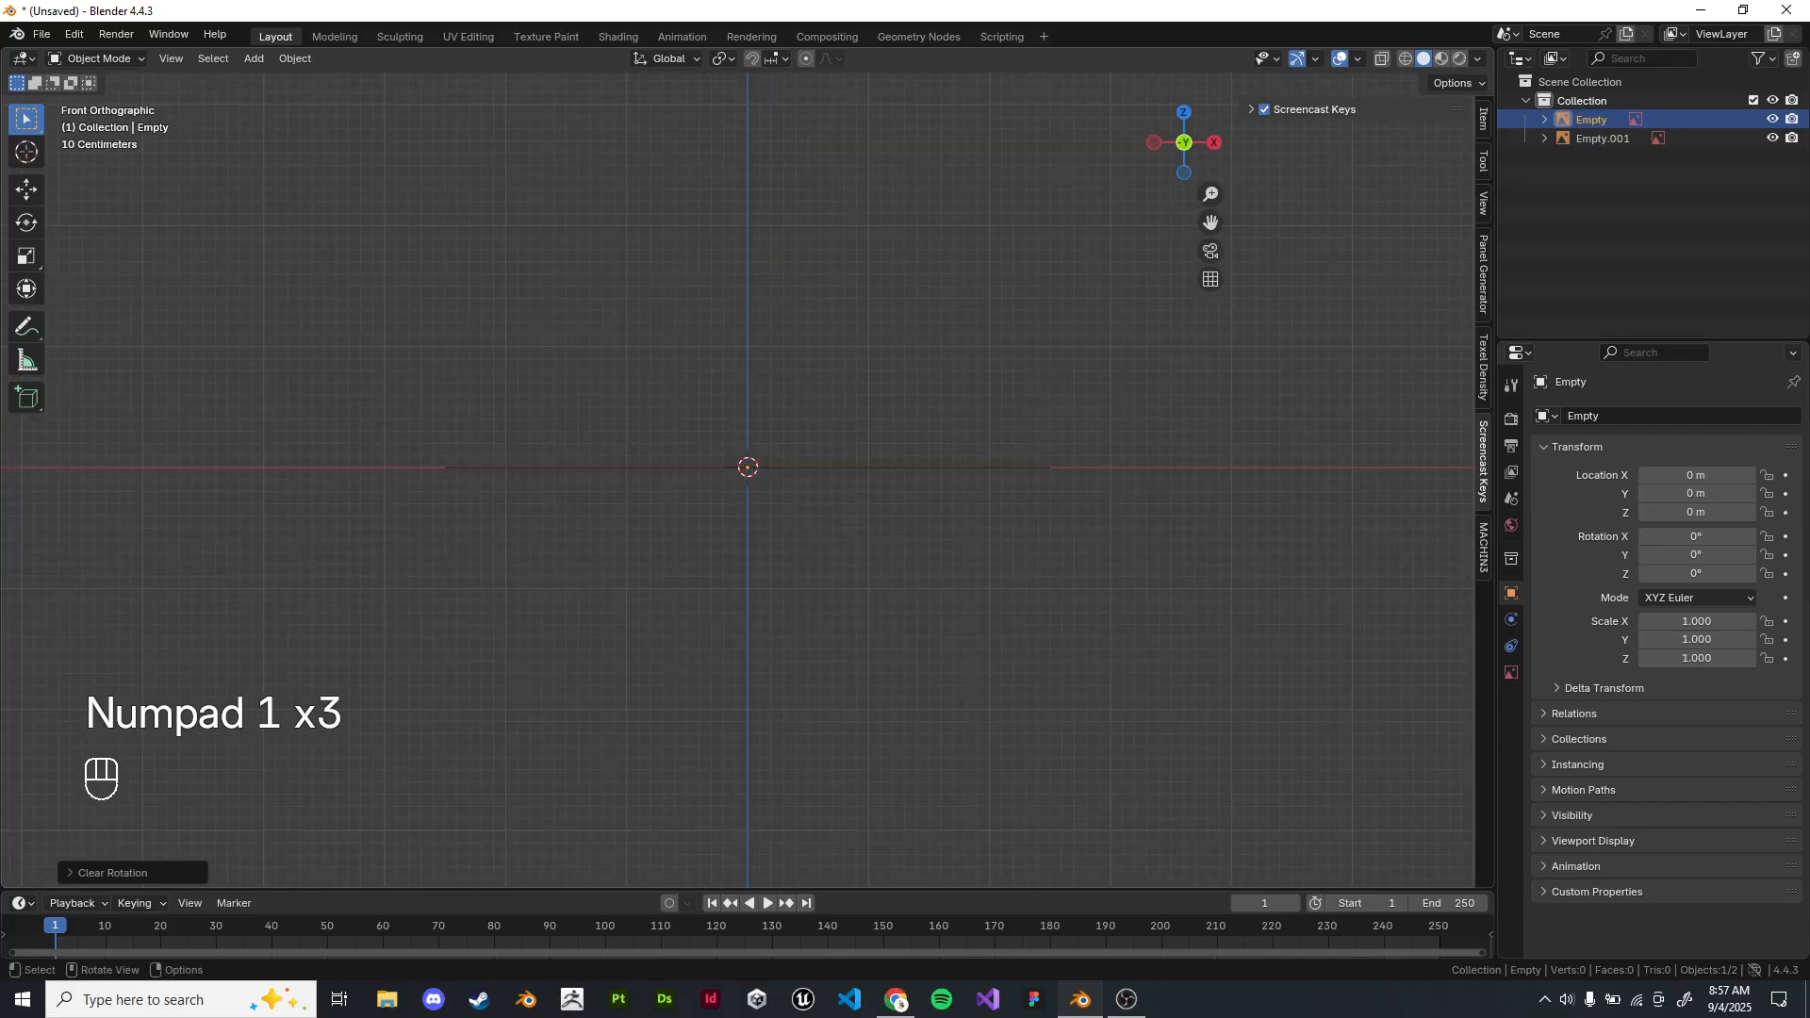
pyautogui.press('KP_2')
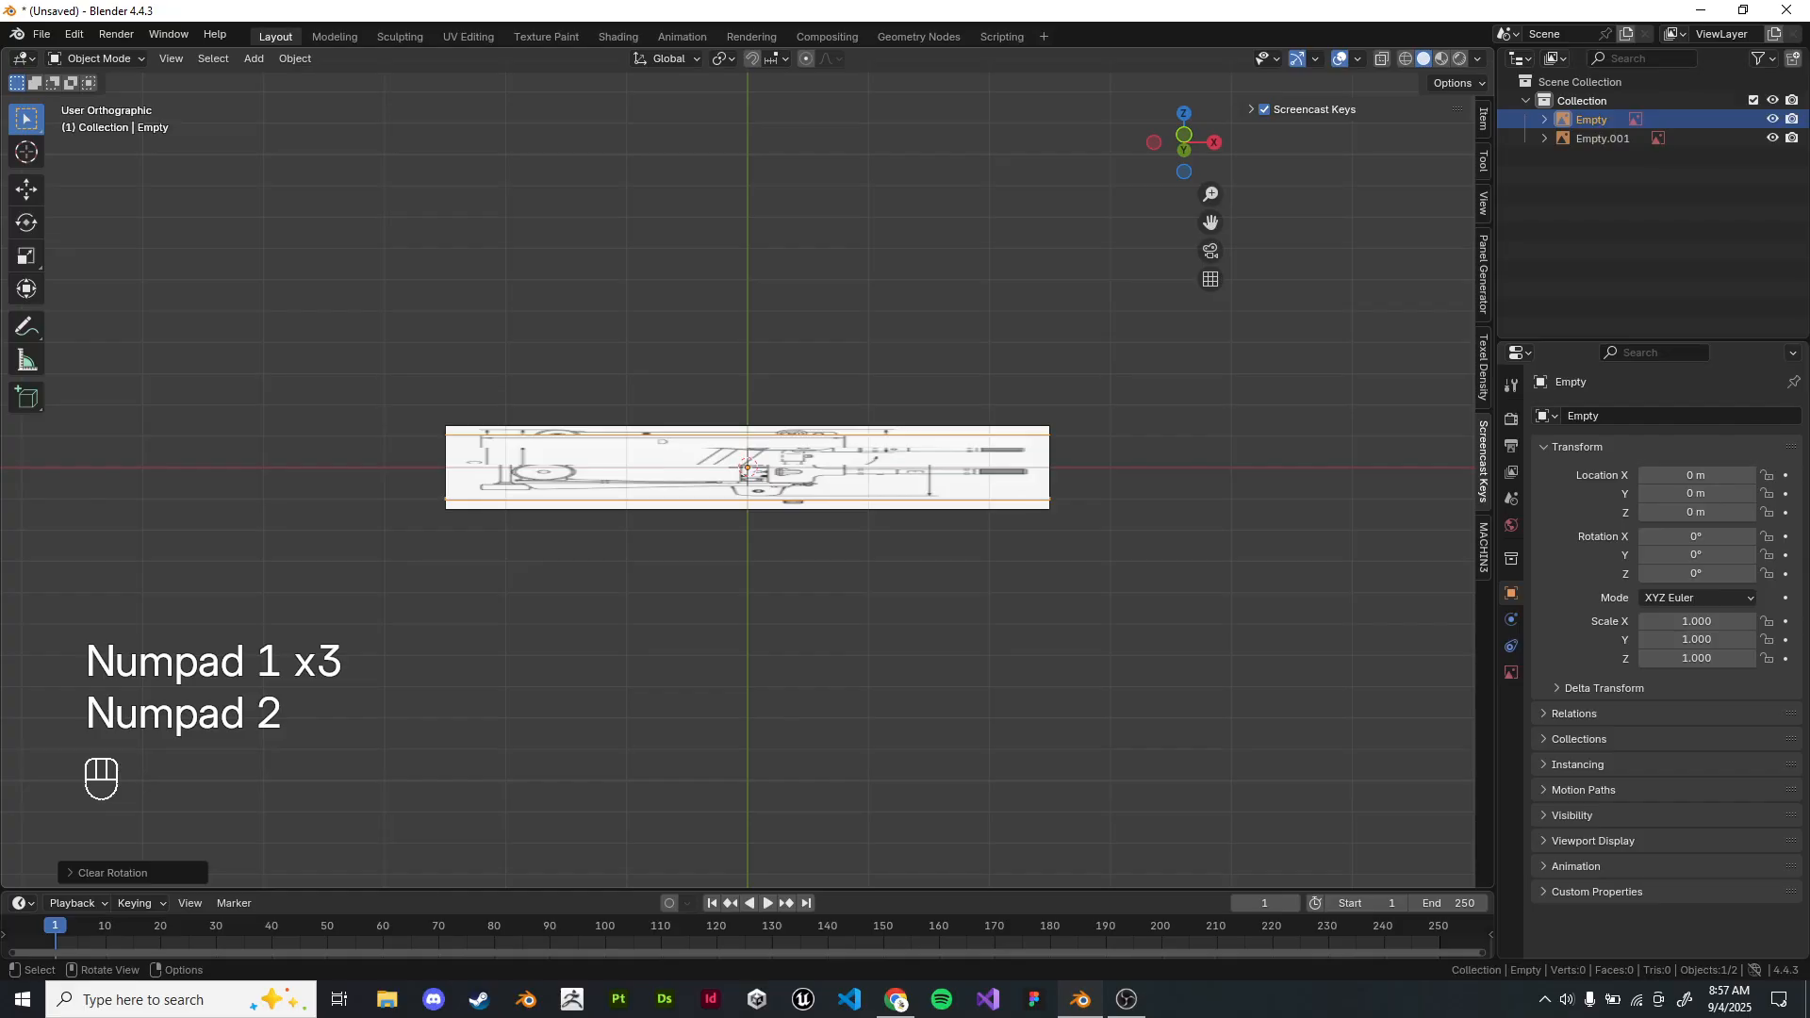
pyautogui.press('KP_3')
pyautogui.press('KP_3')
pyautogui.press('KP_5')
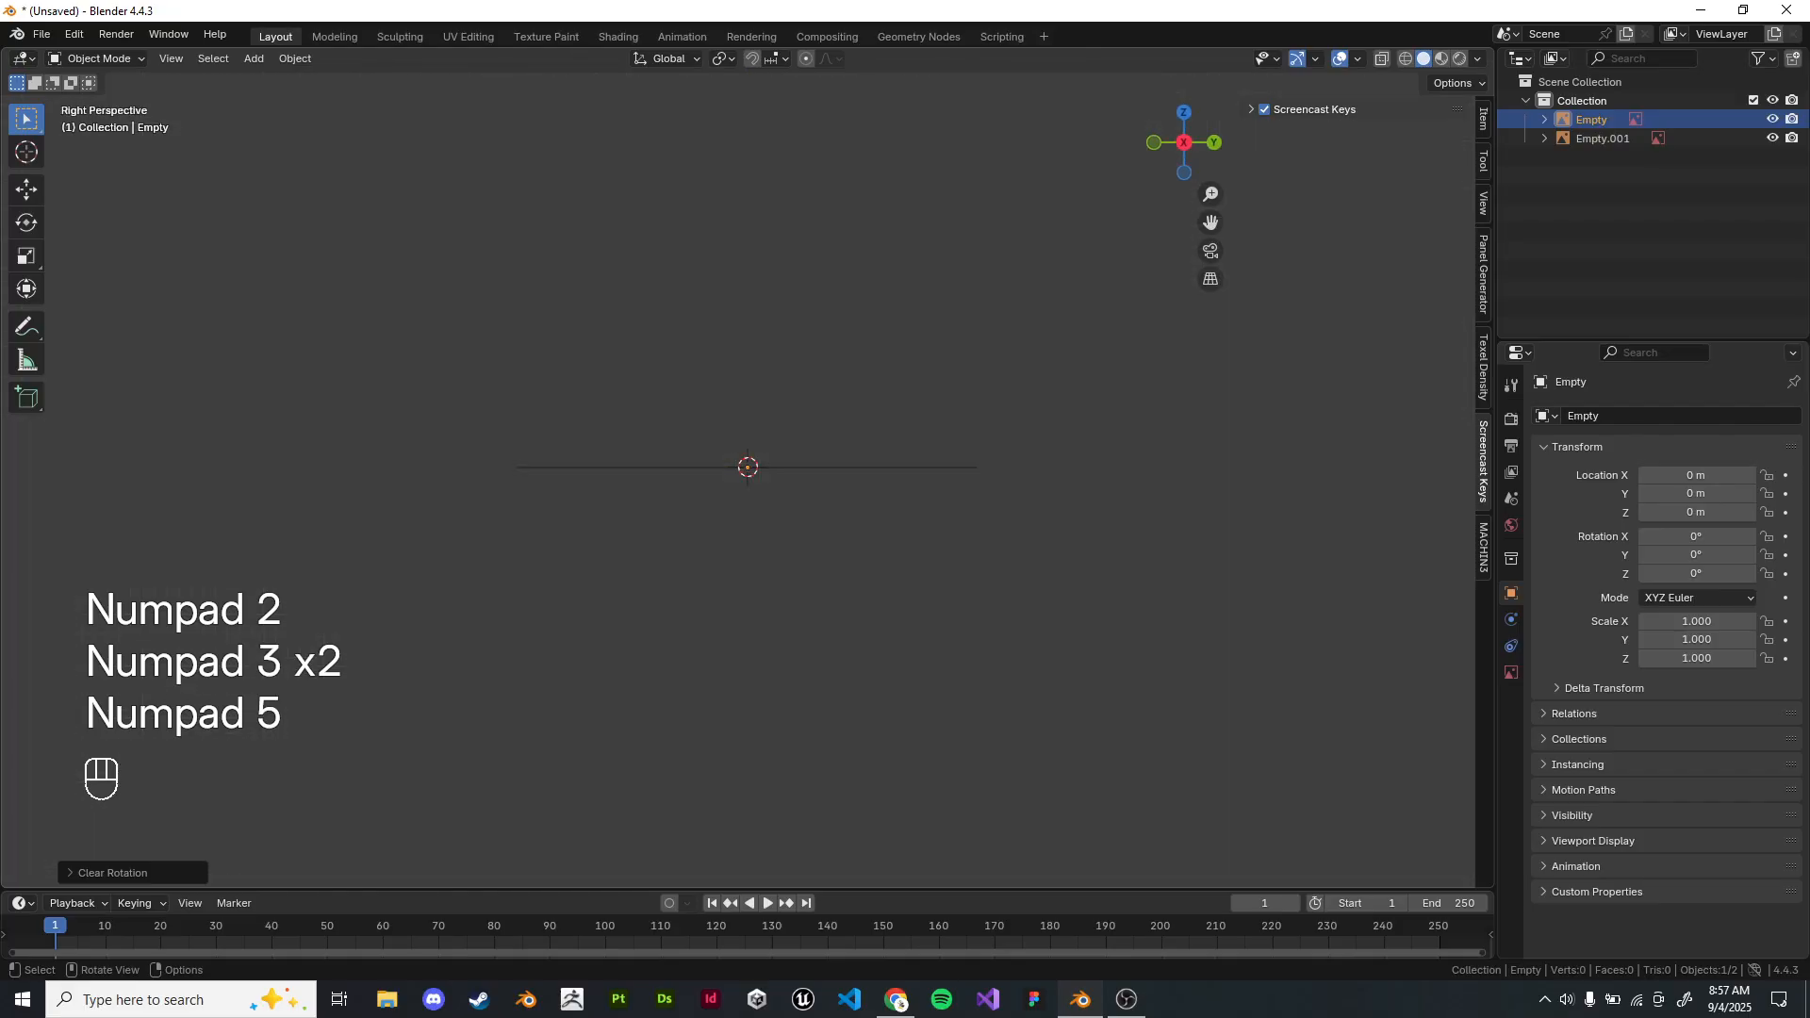
pyautogui.press('KP_6')
# Rotate the top-view reference image by -90 degrees in top view so the jack's length follows the Y axis.
pyautogui.press('KP_7')
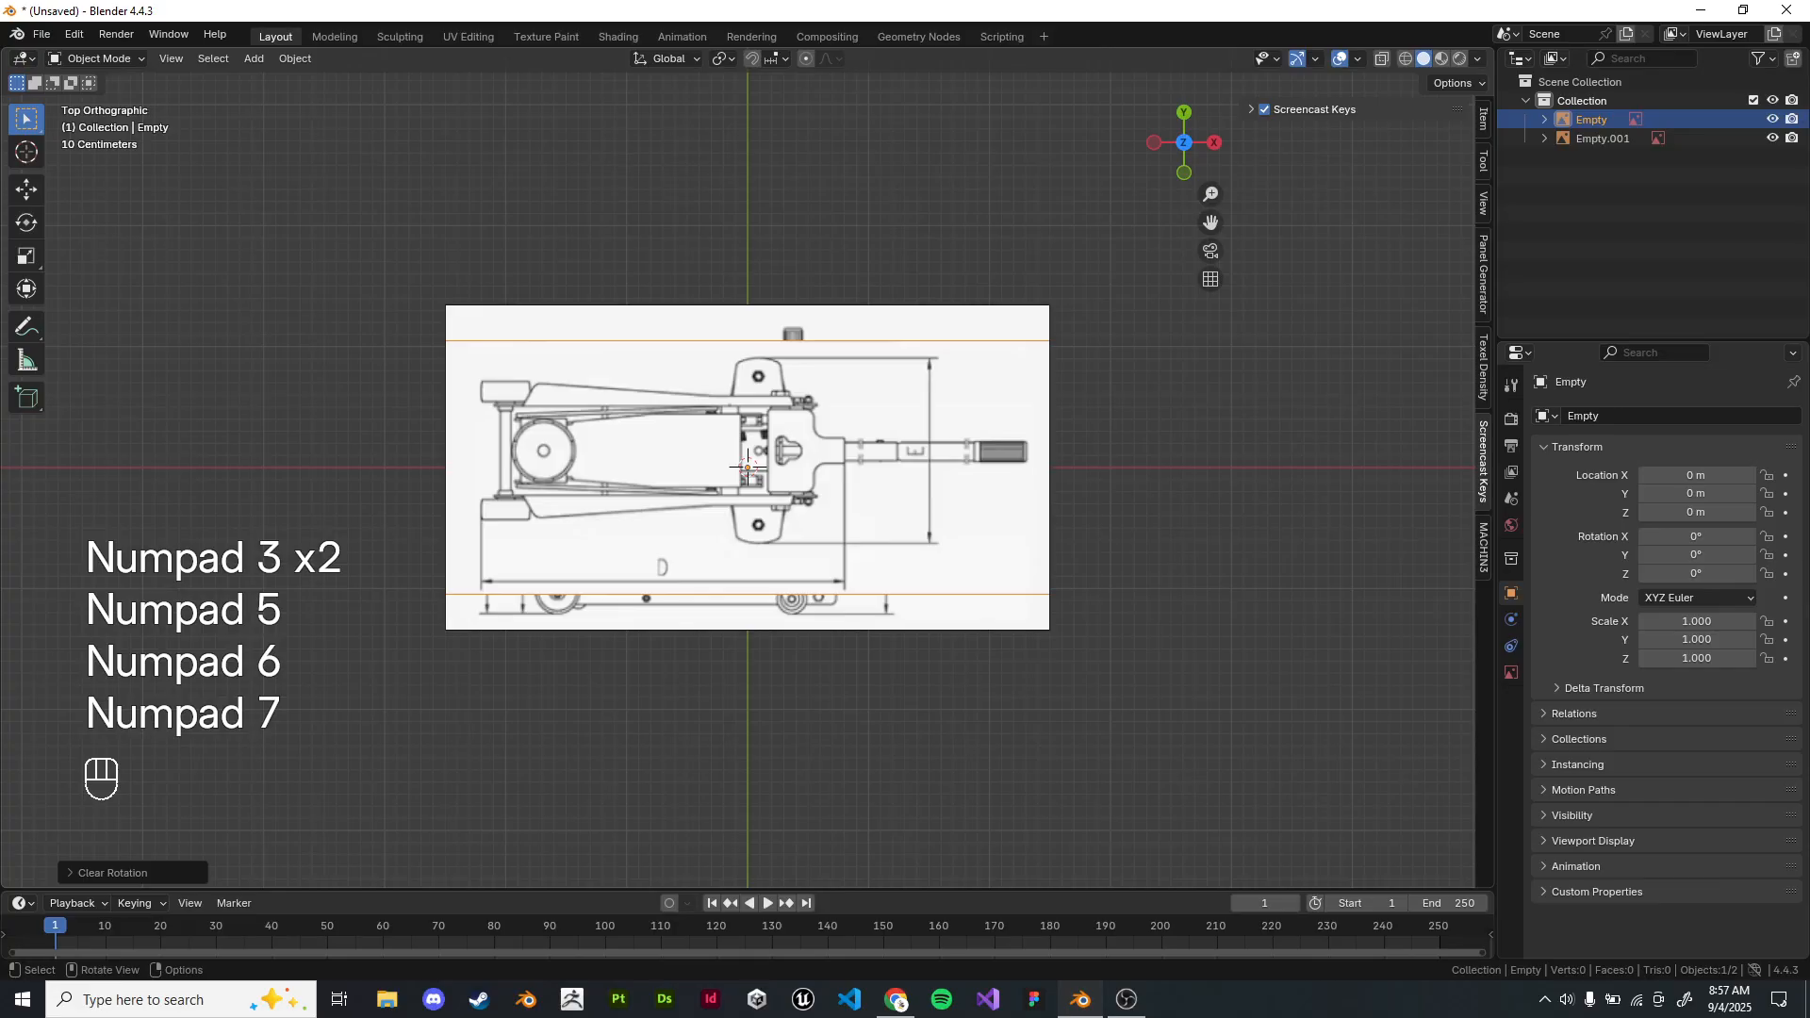
pyautogui.click(748, 467)
pyautogui.scroll(3, 748, 467)
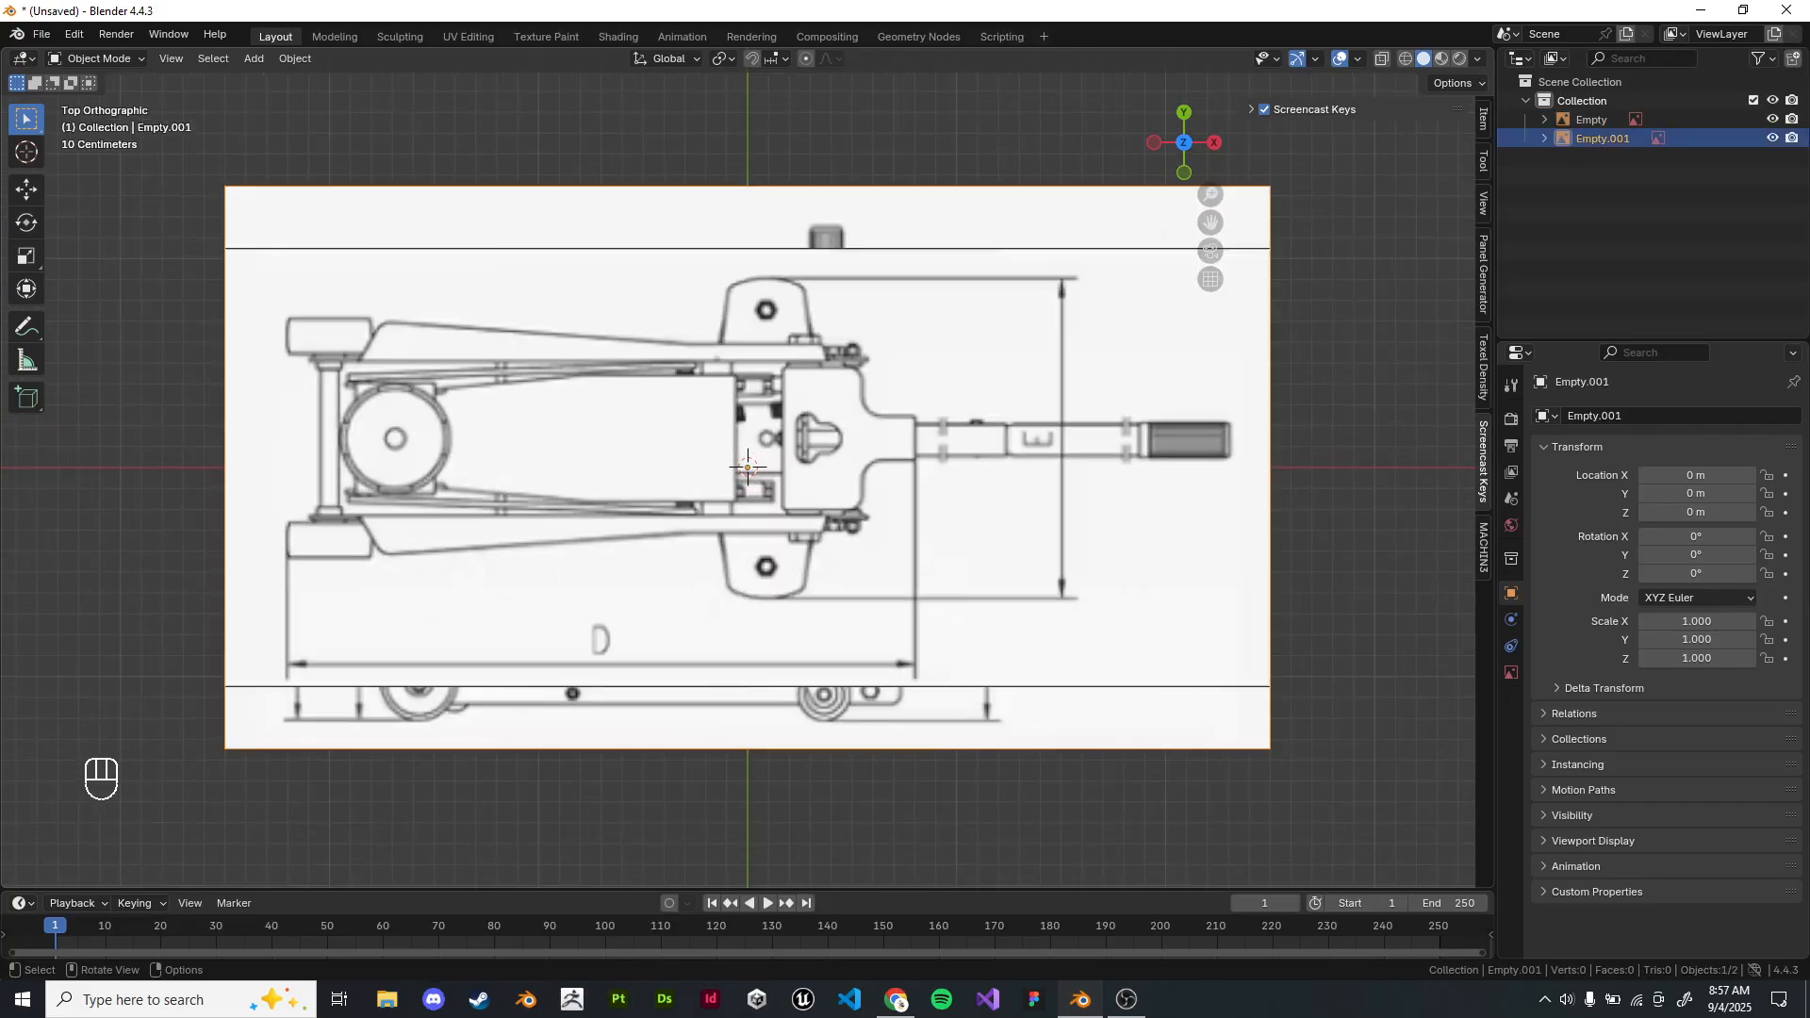
pyautogui.click(747, 467)
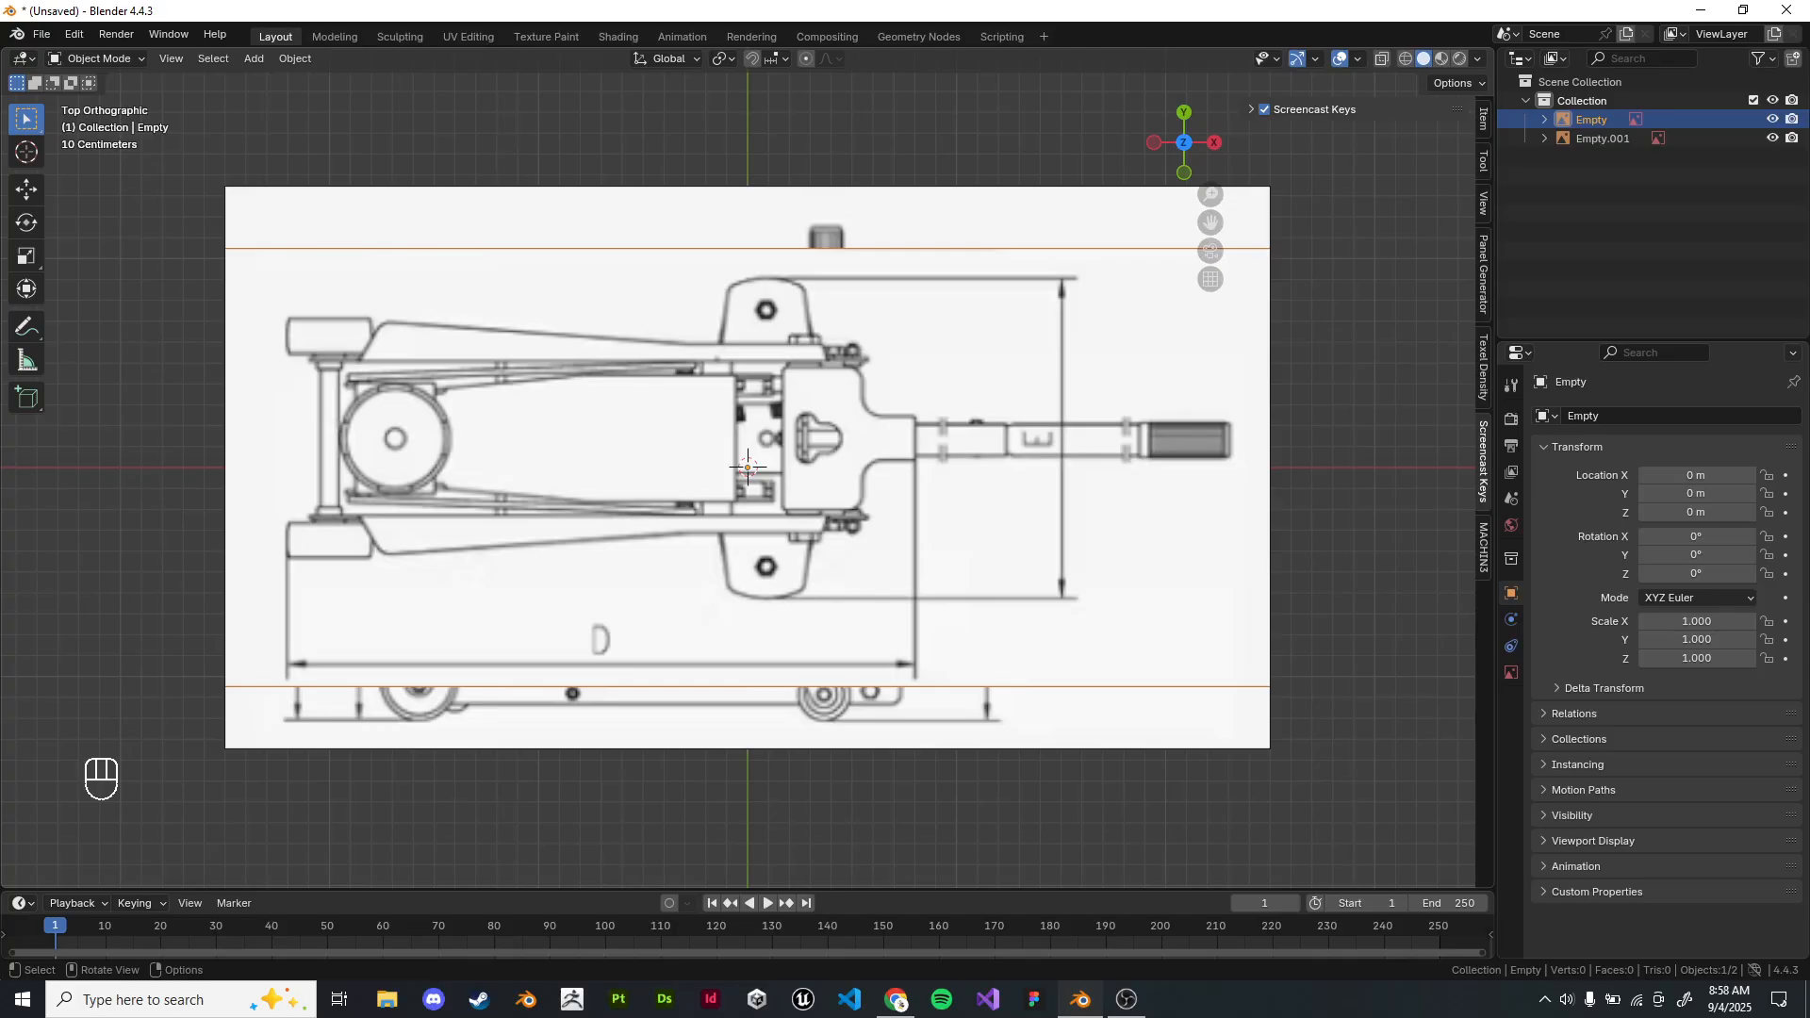
pyautogui.write('r-90')
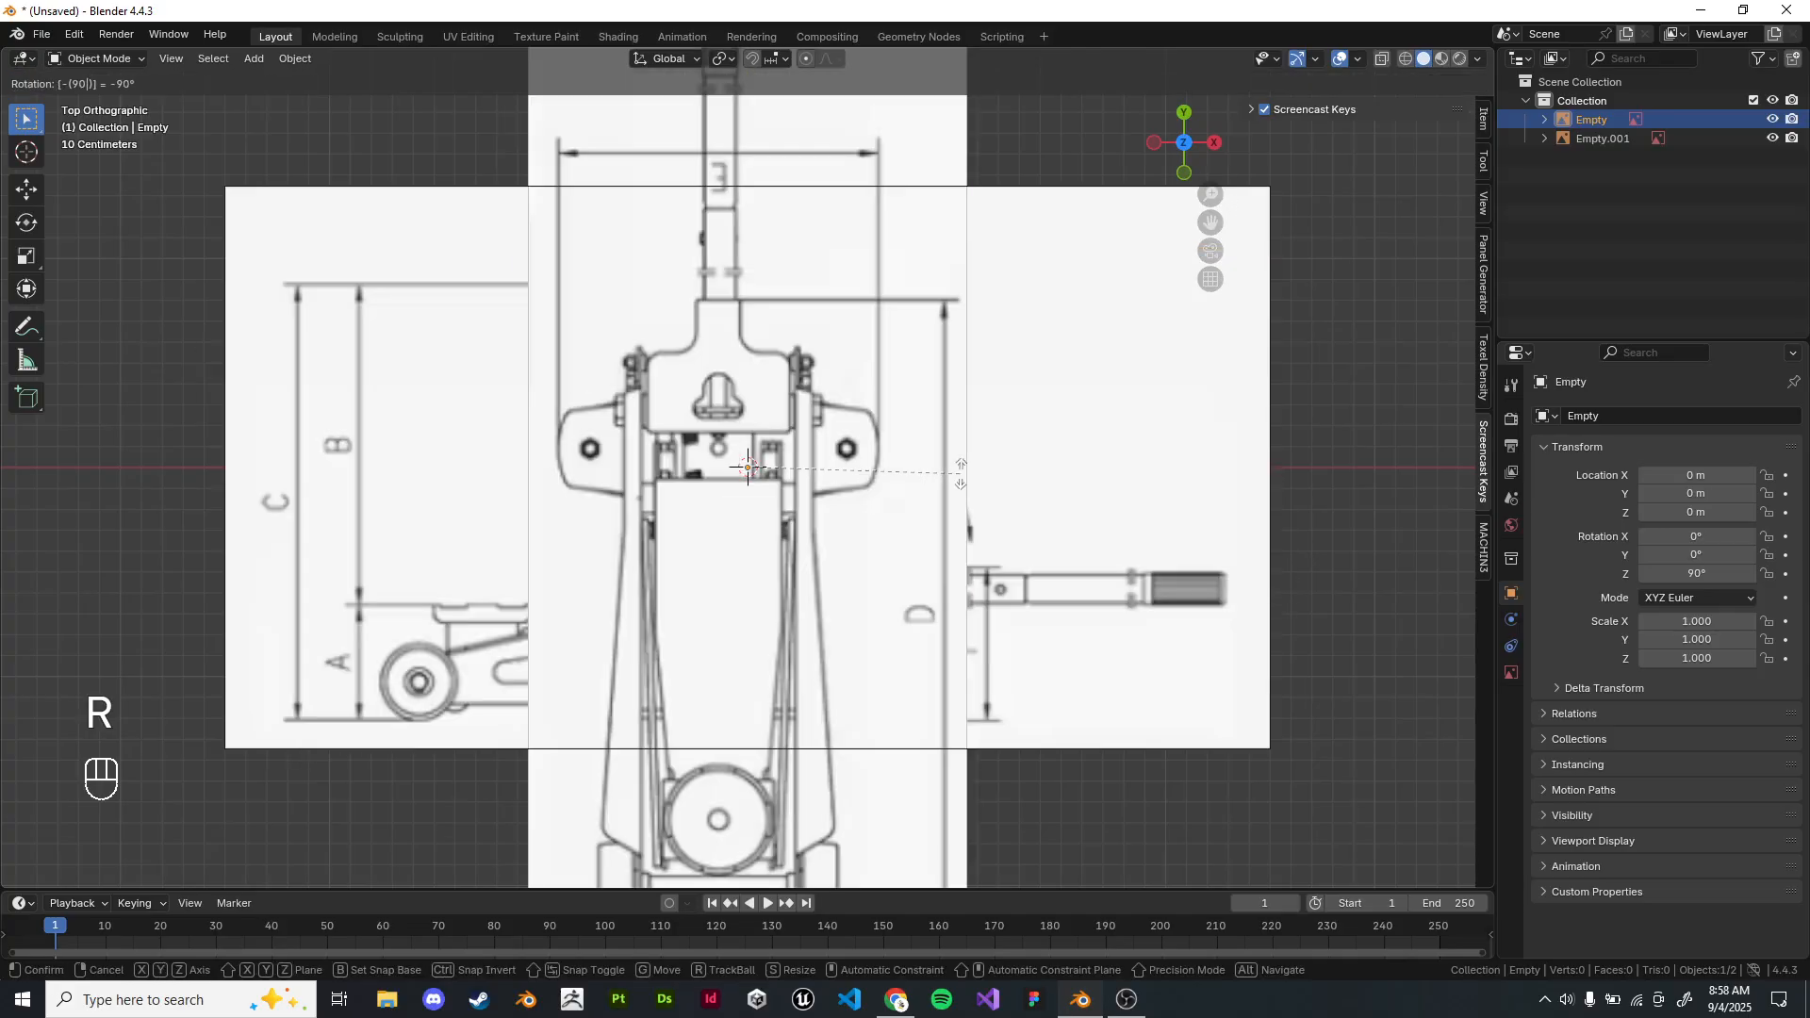
pyautogui.press('Return')
pyautogui.scroll(-1, 748, 467)
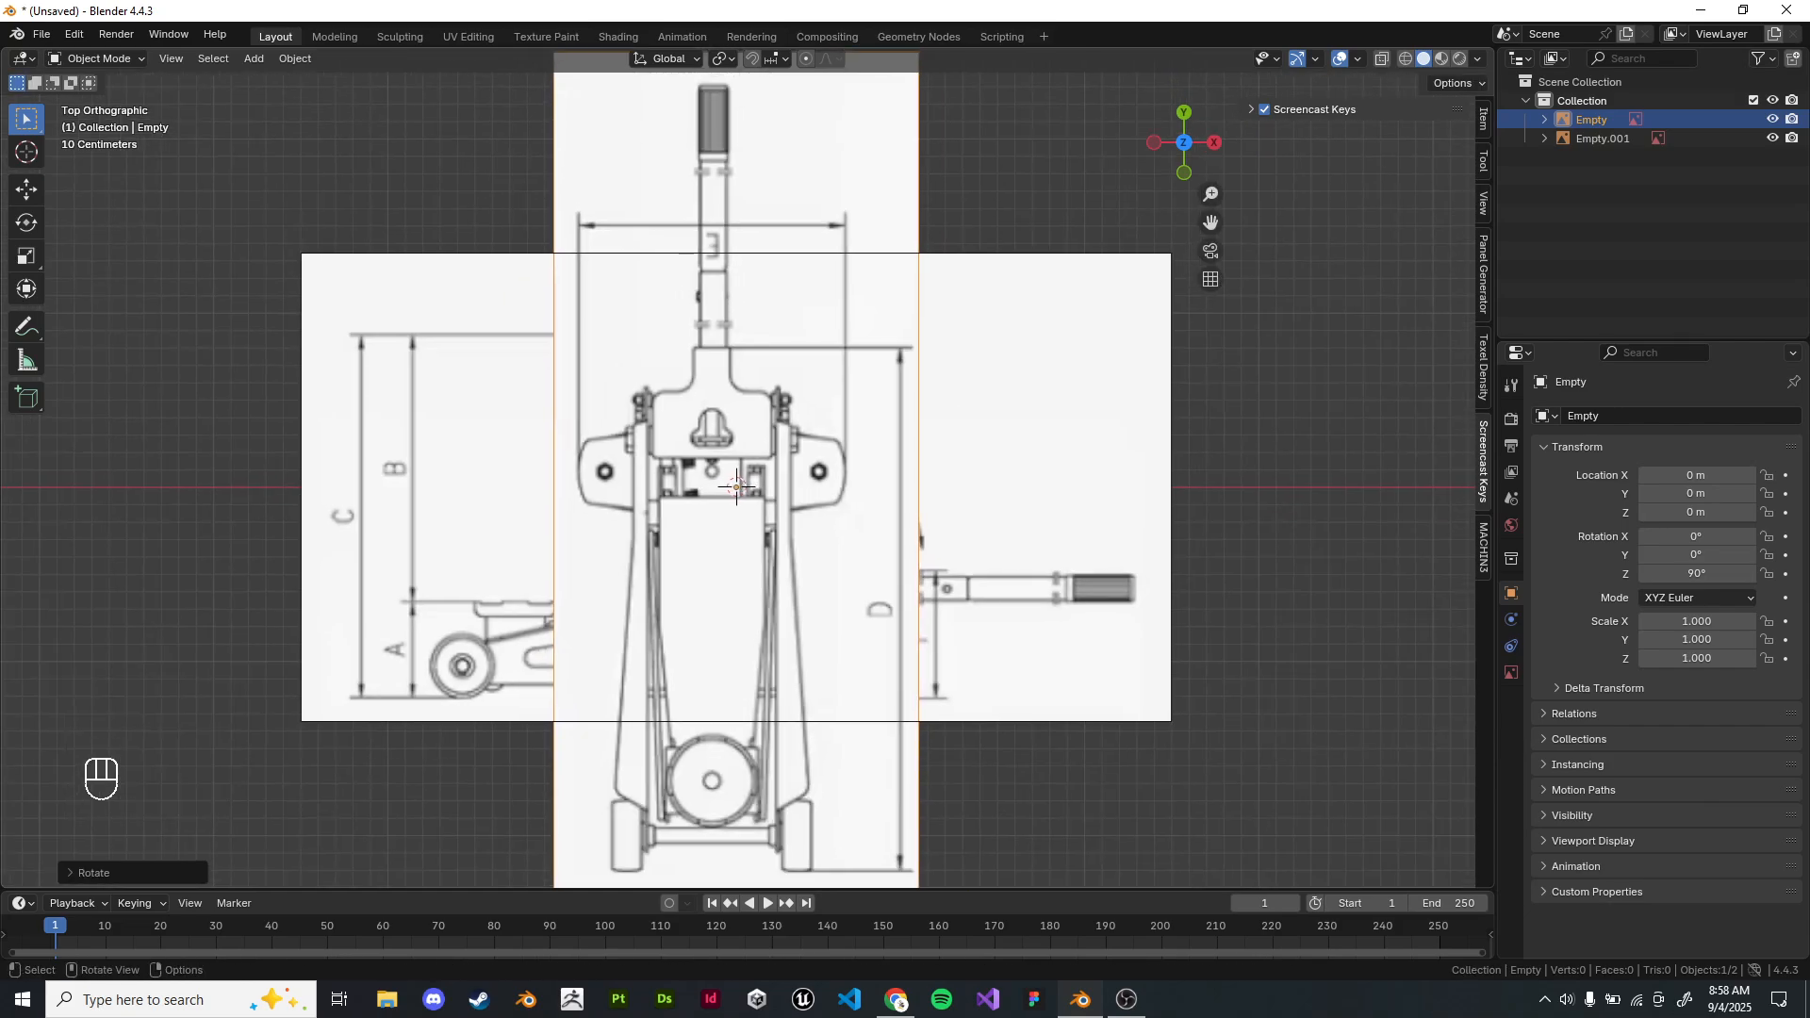
# Move the top-view image to about X 0.136 m, Y -0.276 m, centring the jack's handle socket on the world origin.
pyautogui.press('g')
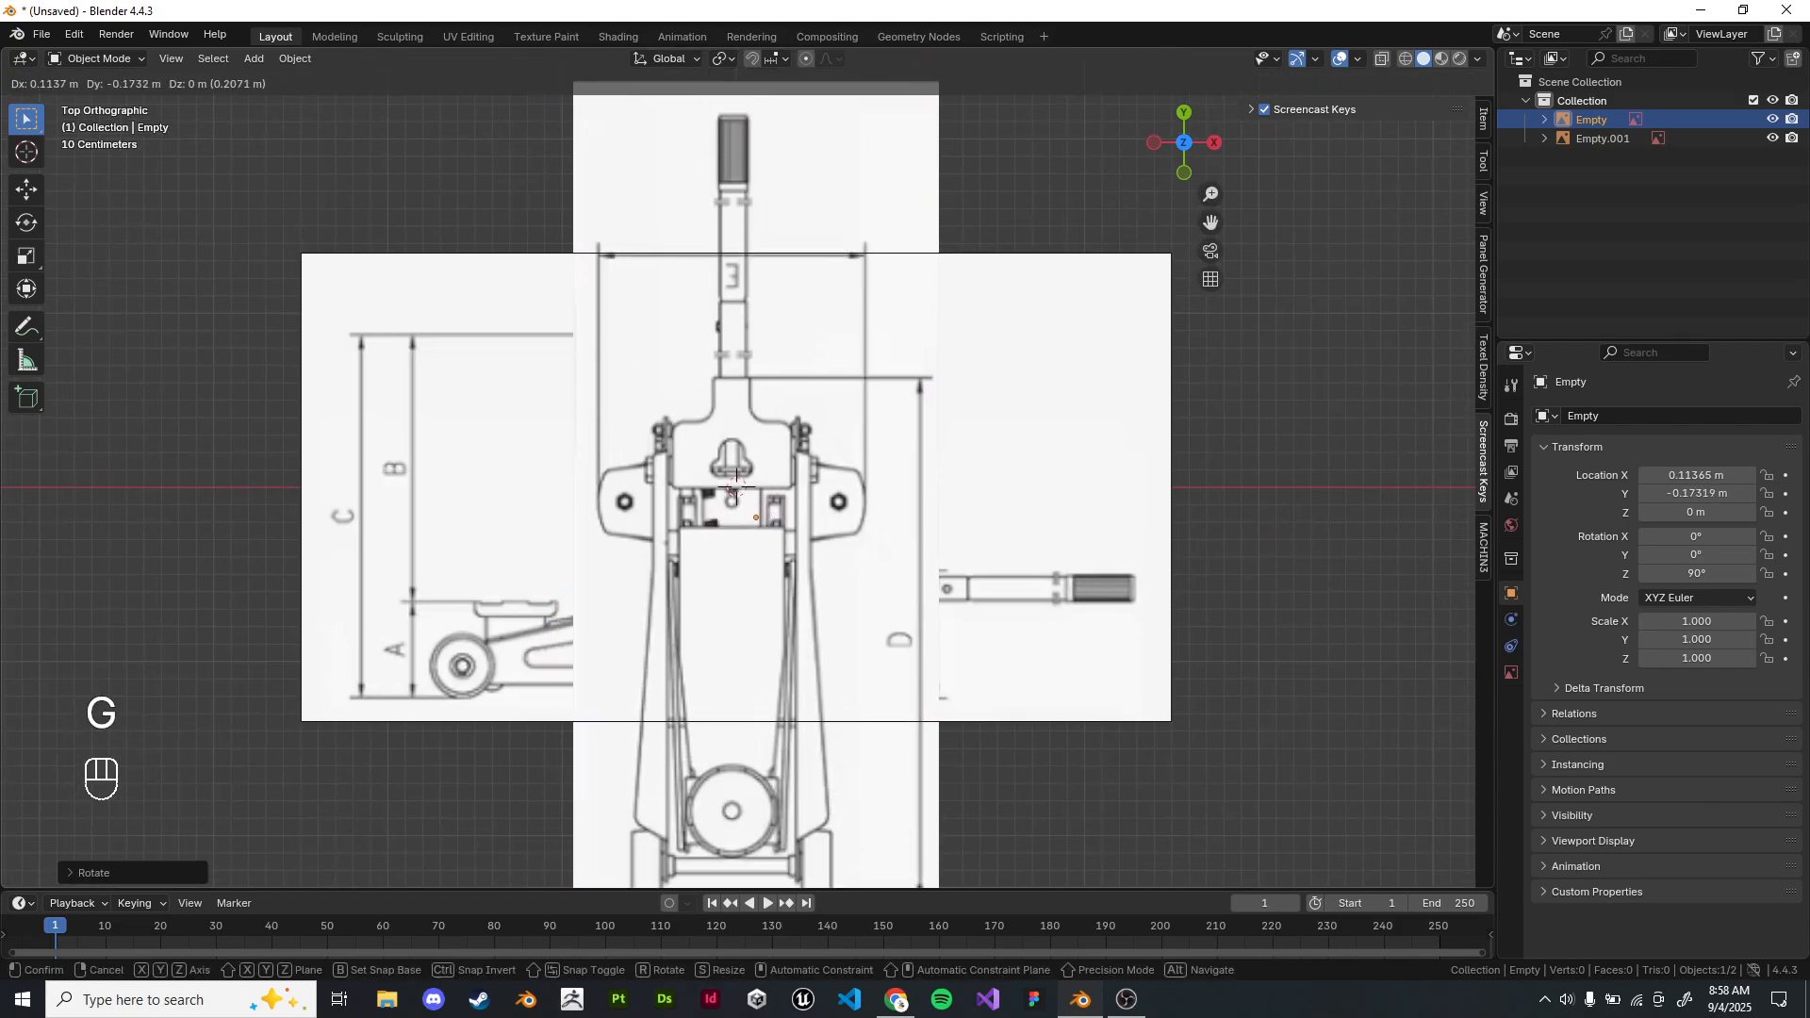
pyautogui.click(680, 488)
pyautogui.scroll(14, 680, 488)
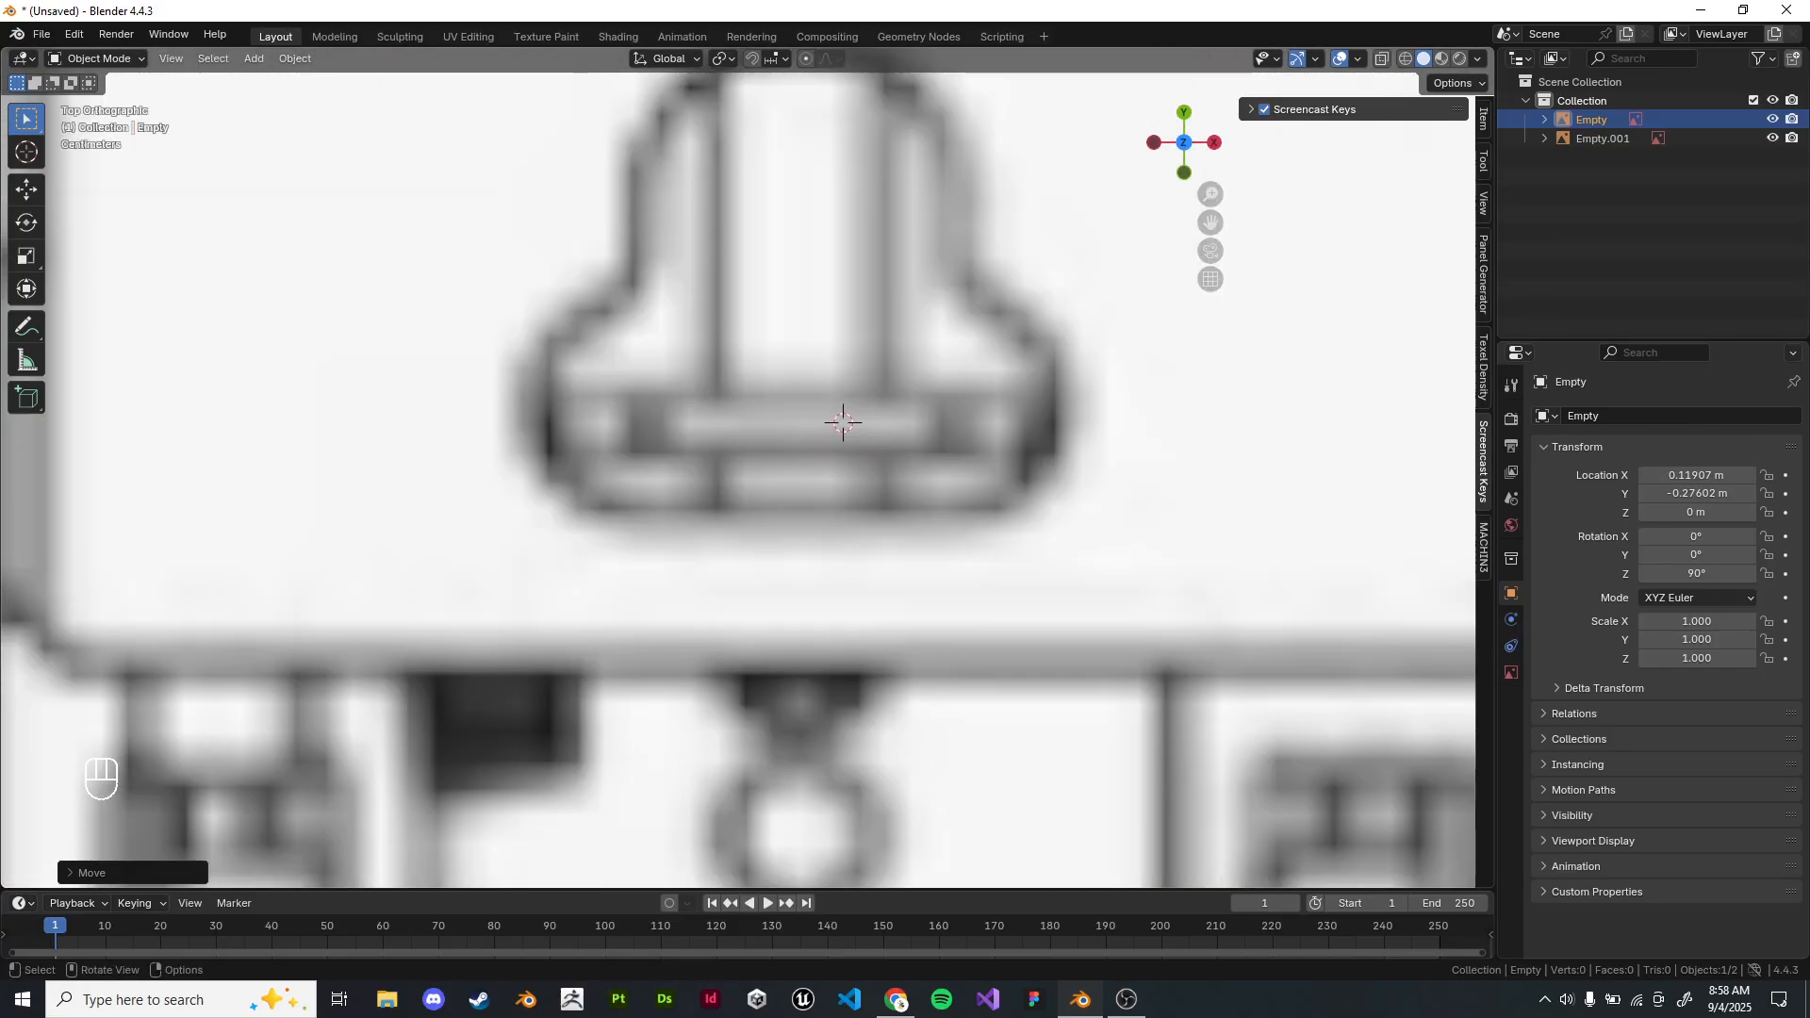
pyautogui.scroll(-12, 790, 358)
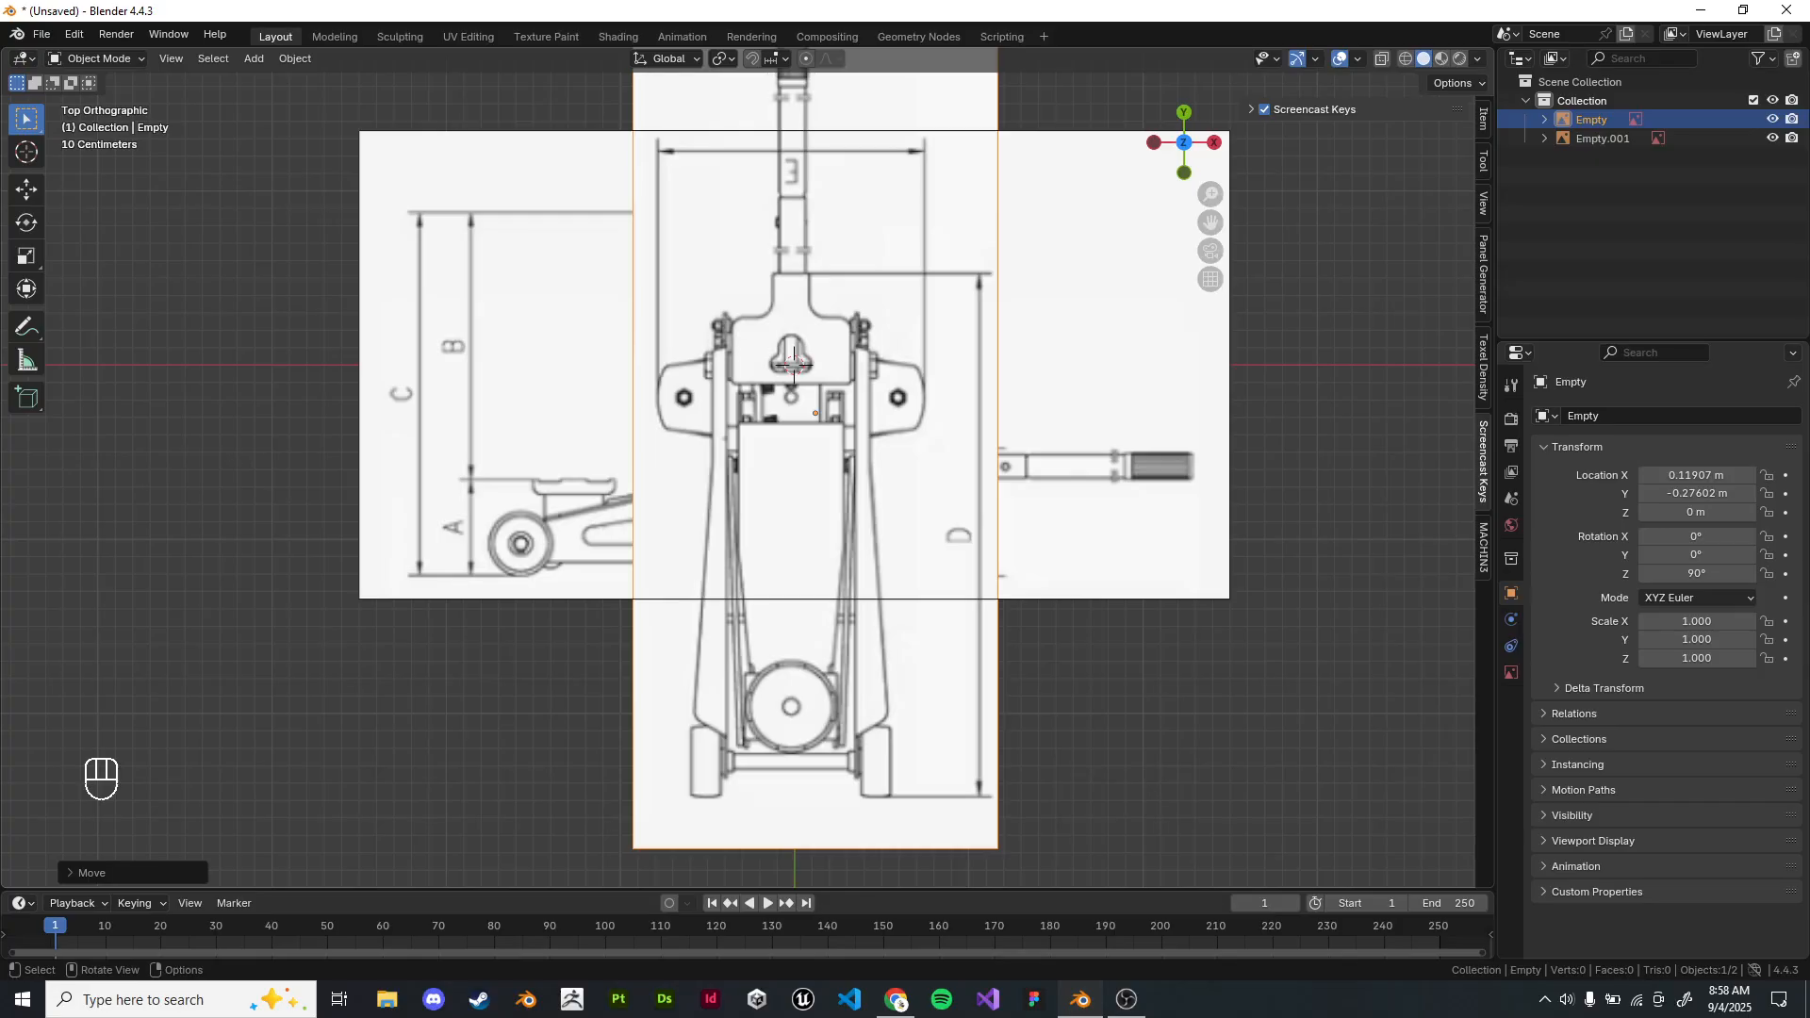
pyautogui.scroll(14, 794, 366)
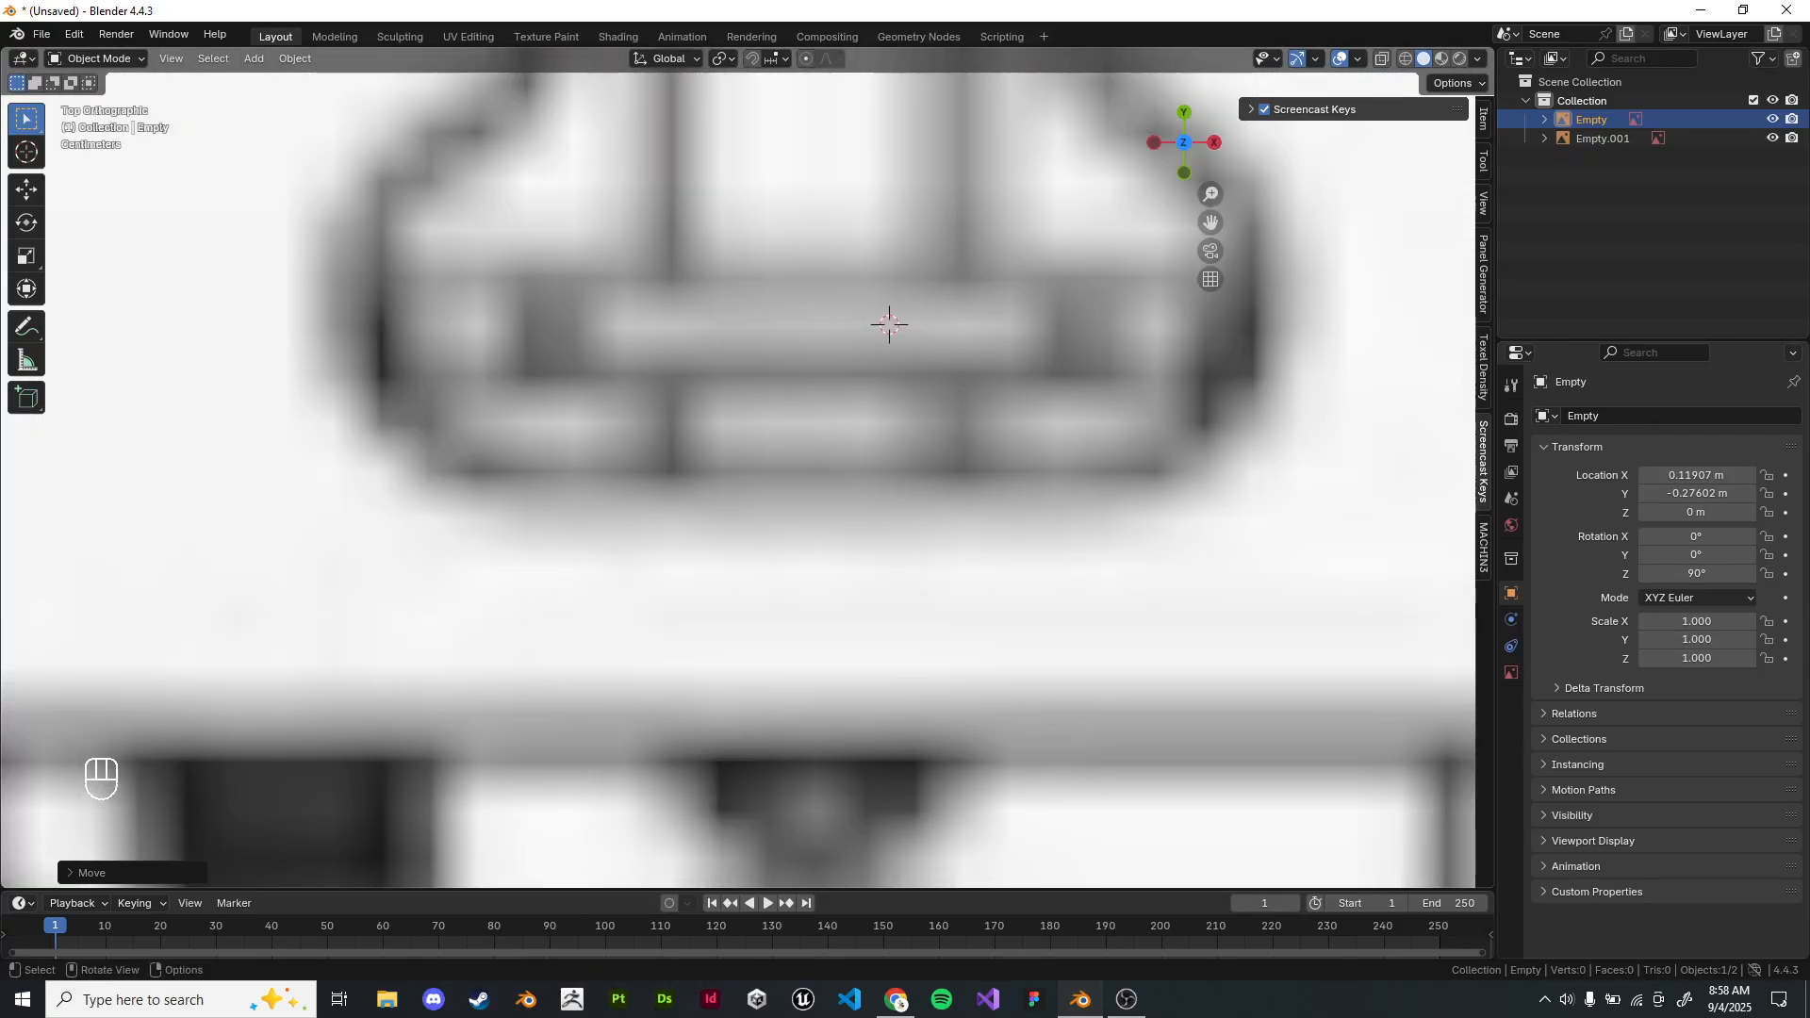
pyautogui.press('g')
pyautogui.click(918, 296)
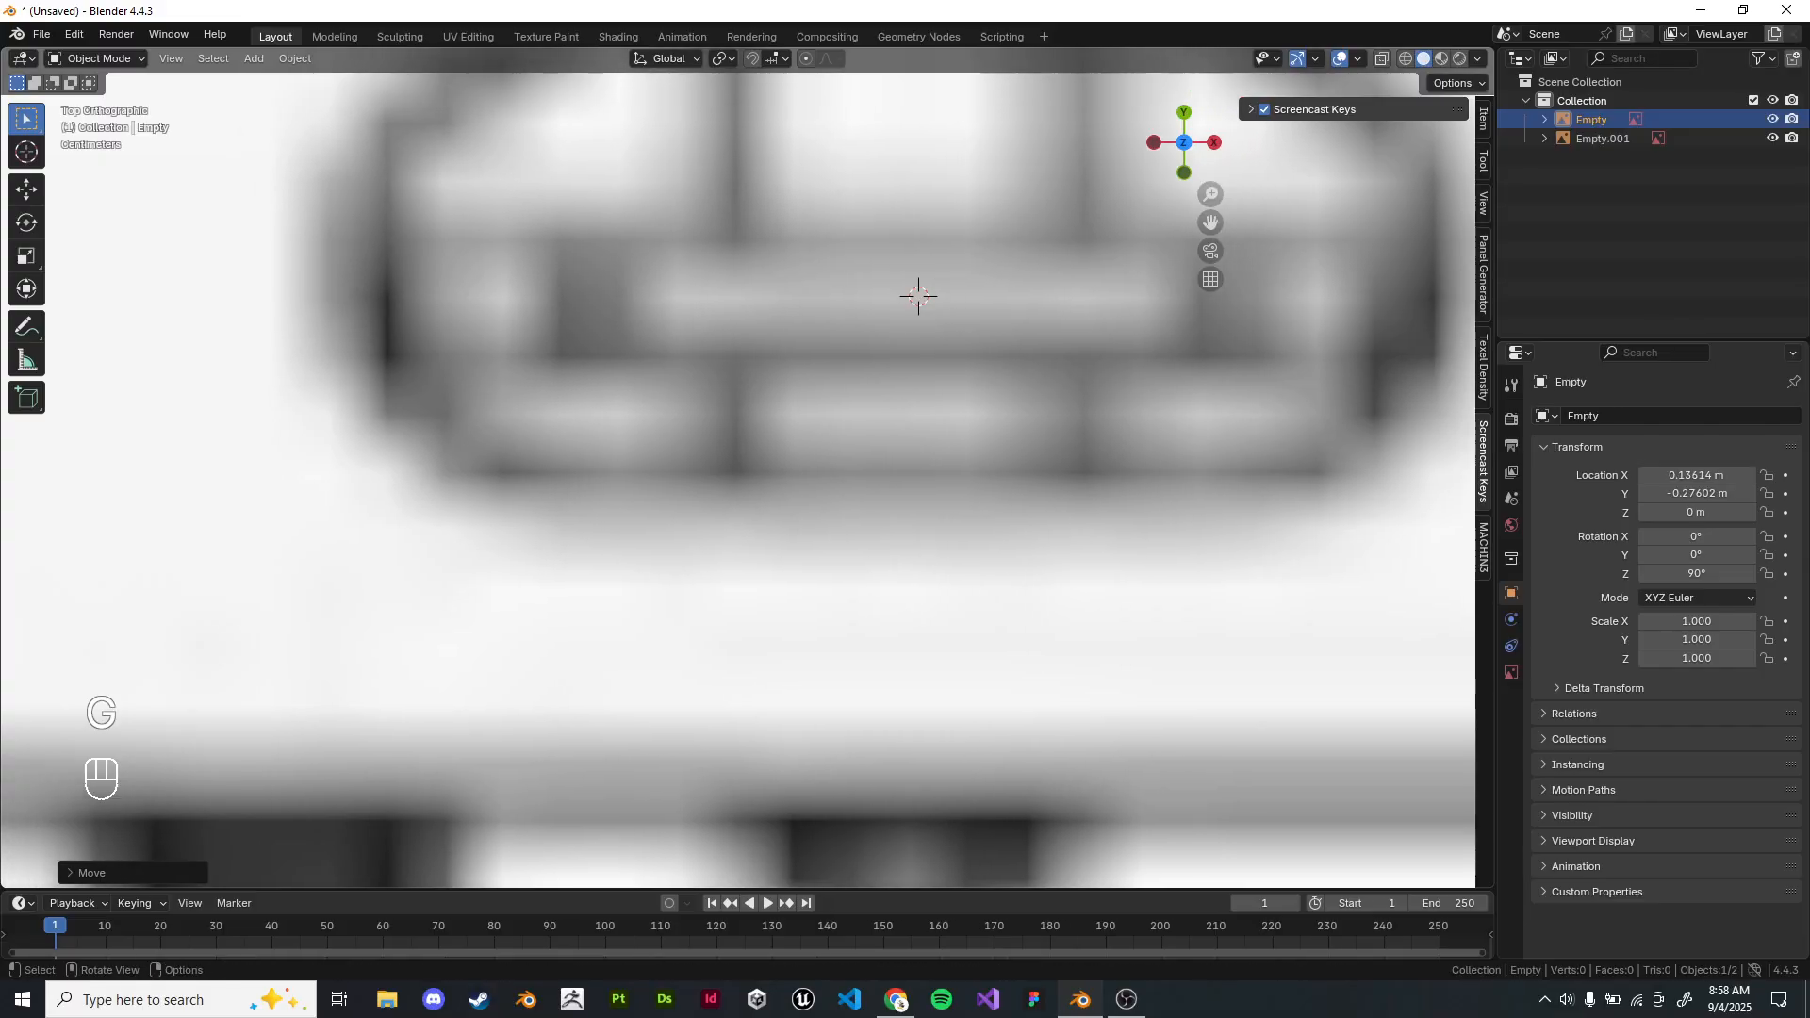
# Select the side-view reference image and switch the viewport to wireframe shading.
pyautogui.scroll(-17, 743, 467)
pyautogui.keyDown('shift'); pyautogui.moveTo(743, 468); pyautogui.dragTo(718, 417, button='middle'); pyautogui.keyUp('shift')
pyautogui.click(528, 679)
pyautogui.keyDown('shift'); pyautogui.moveTo(528, 679); pyautogui.dragTo(604, 627, button='middle'); pyautogui.keyUp('shift')
pyautogui.scroll(3, 603, 627)
pyautogui.scroll(-2, 604, 584)
pyautogui.click(575, 490)
pyautogui.keyDown('shift'); pyautogui.moveTo(575, 490); pyautogui.dragTo(479, 456, button='middle'); pyautogui.keyUp('shift')
pyautogui.scroll(-1, 479, 455)
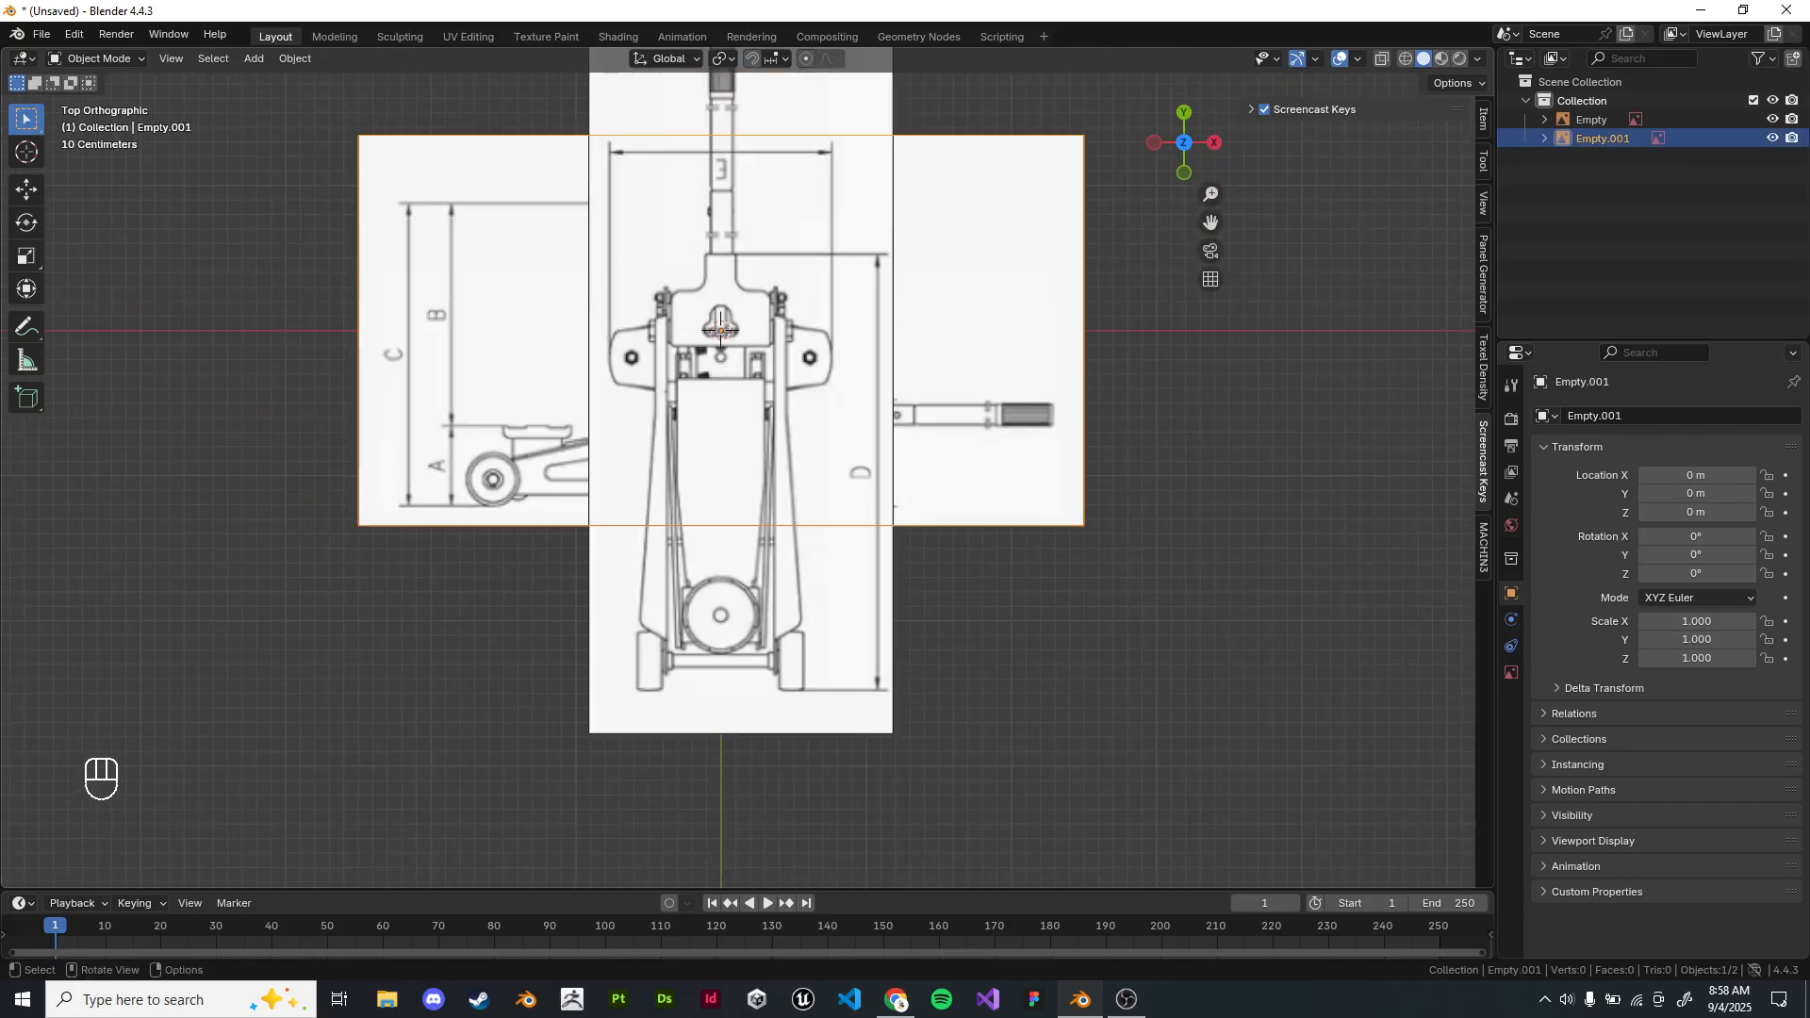
pyautogui.scroll(4, 1078, 461)
pyautogui.press('z')
pyautogui.click(929, 462)
pyautogui.scroll(-2, 929, 461)
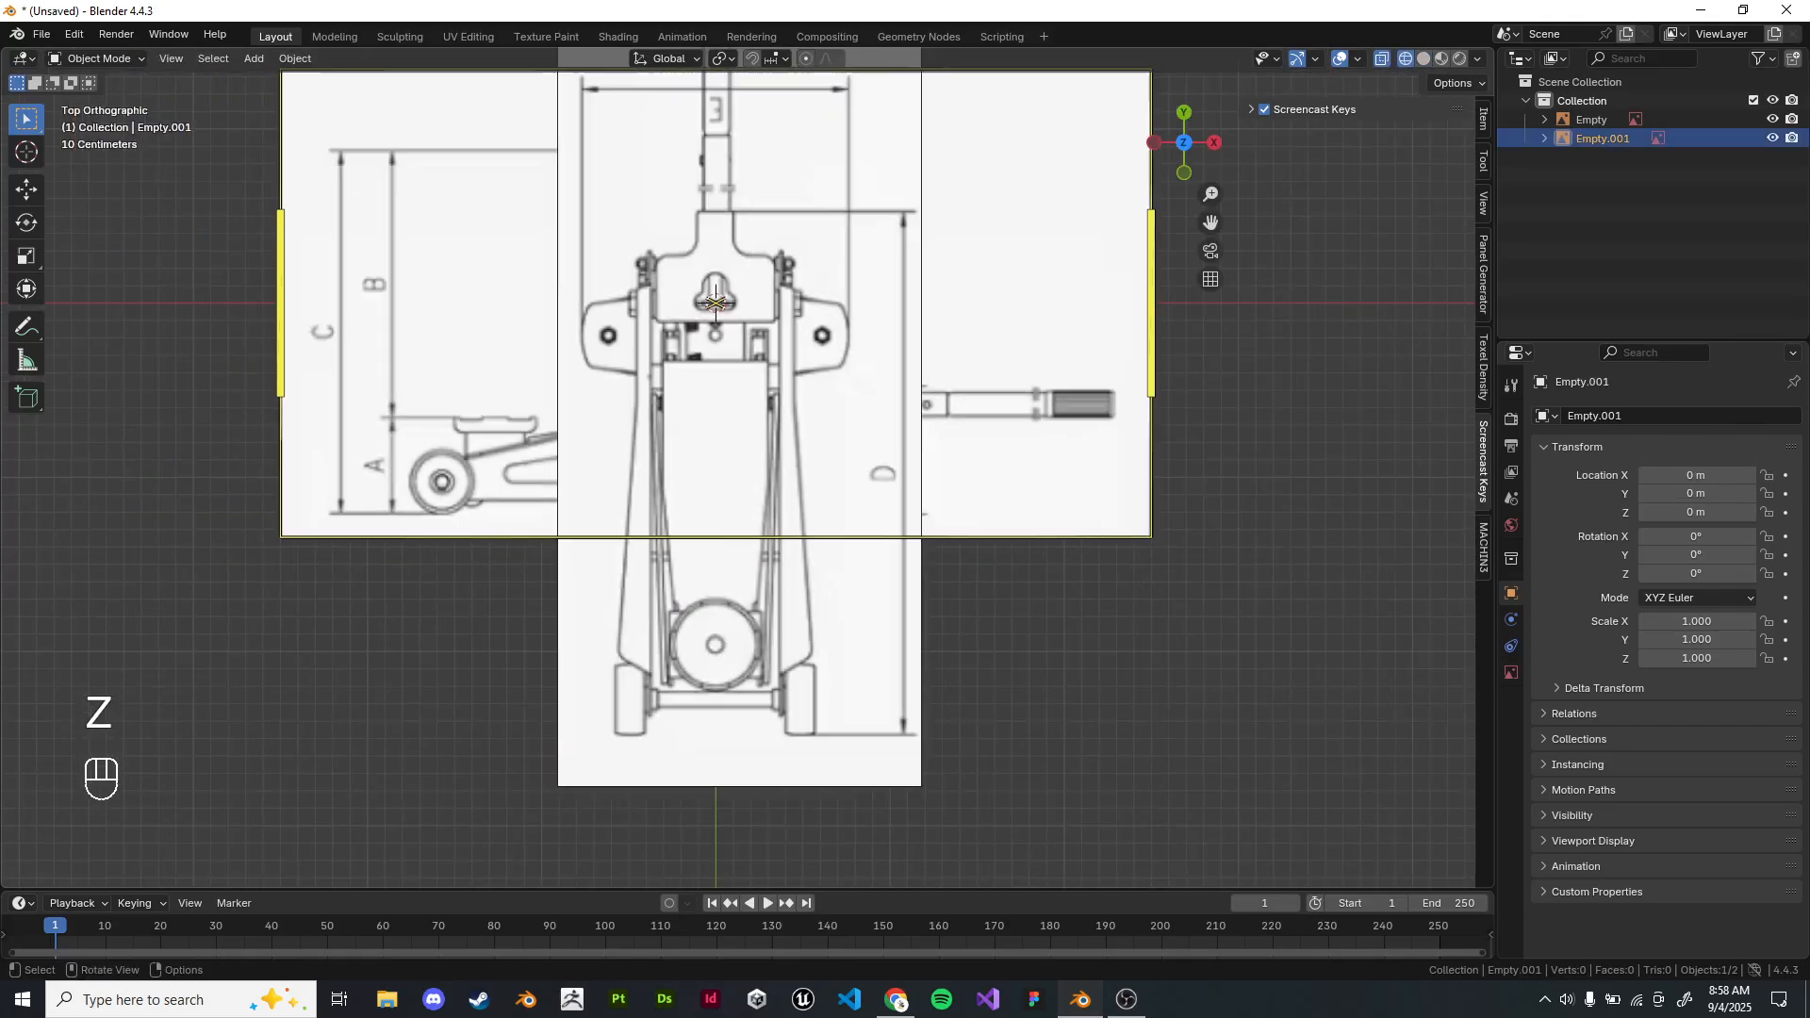
# Stand the side-view reference image upright by rotating it 90 degrees about X and 90 degrees about Z.
pyautogui.moveTo(928, 462); pyautogui.dragTo(1037, 329, button='middle')
pyautogui.write('r')
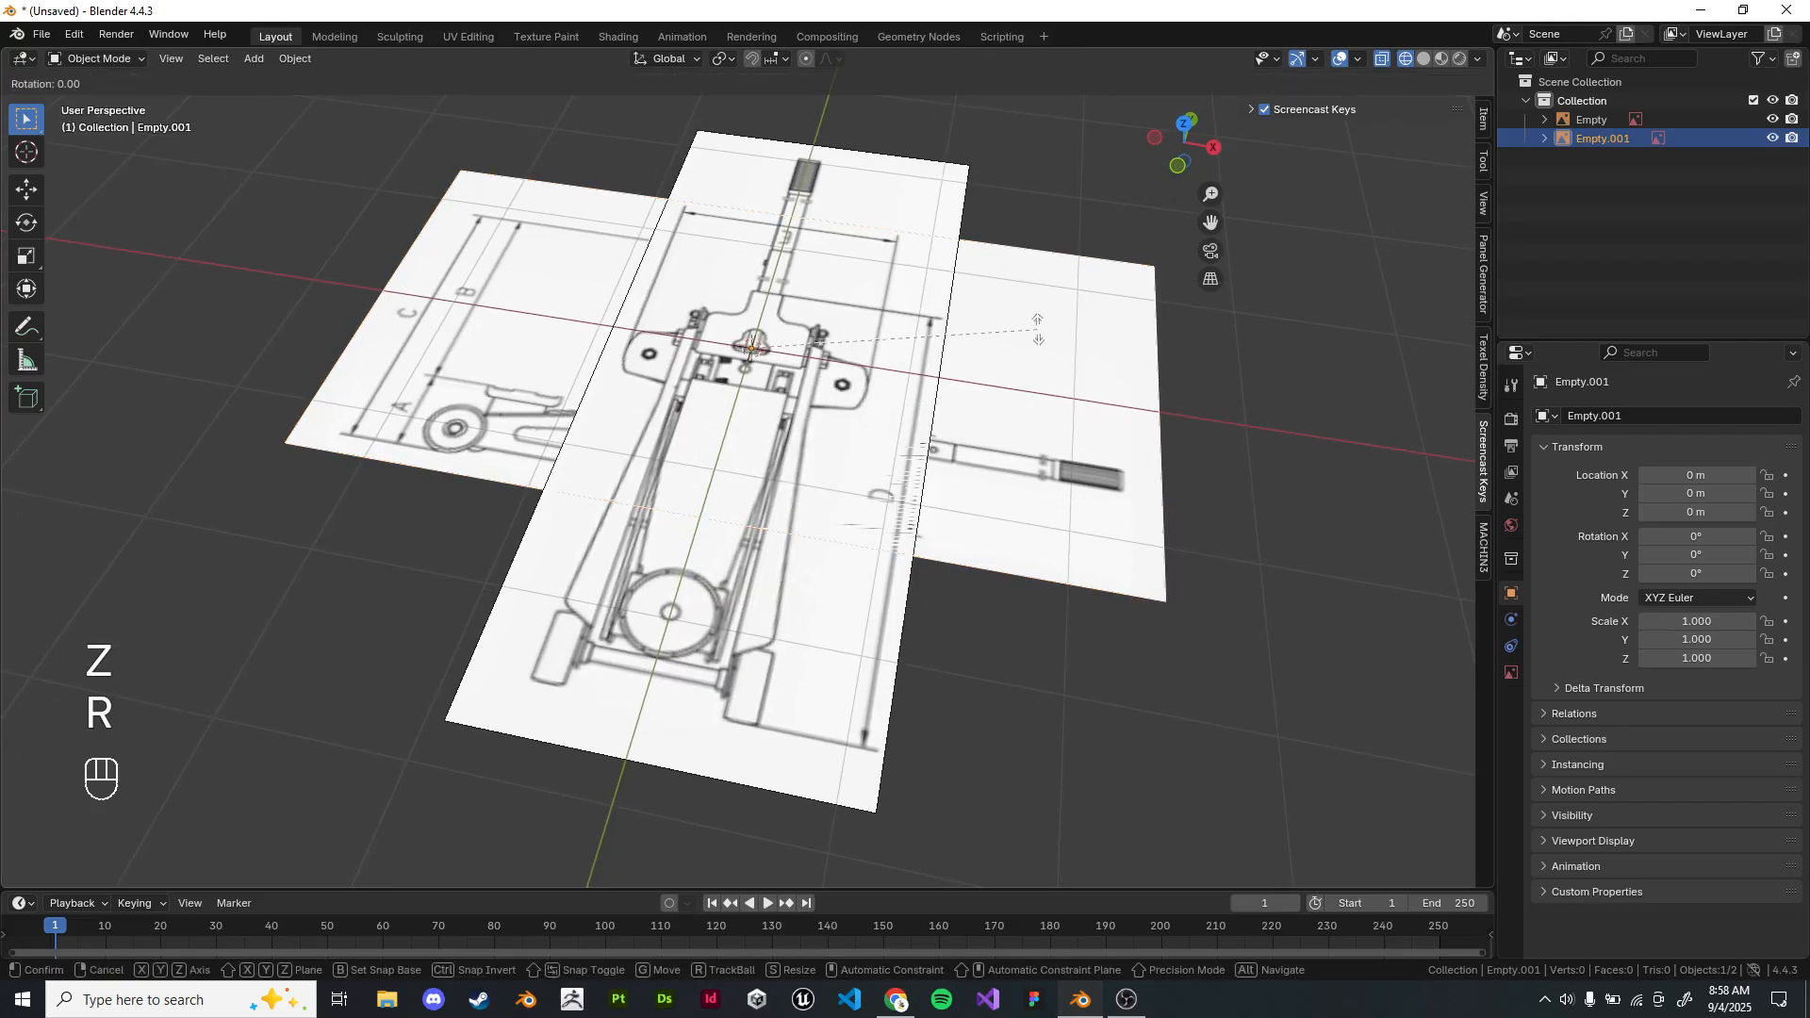
pyautogui.write('x90')
pyautogui.press('Return')
pyautogui.write('rz90')
pyautogui.press('Return')
pyautogui.moveTo(754, 471); pyautogui.dragTo(698, 349, button='middle')
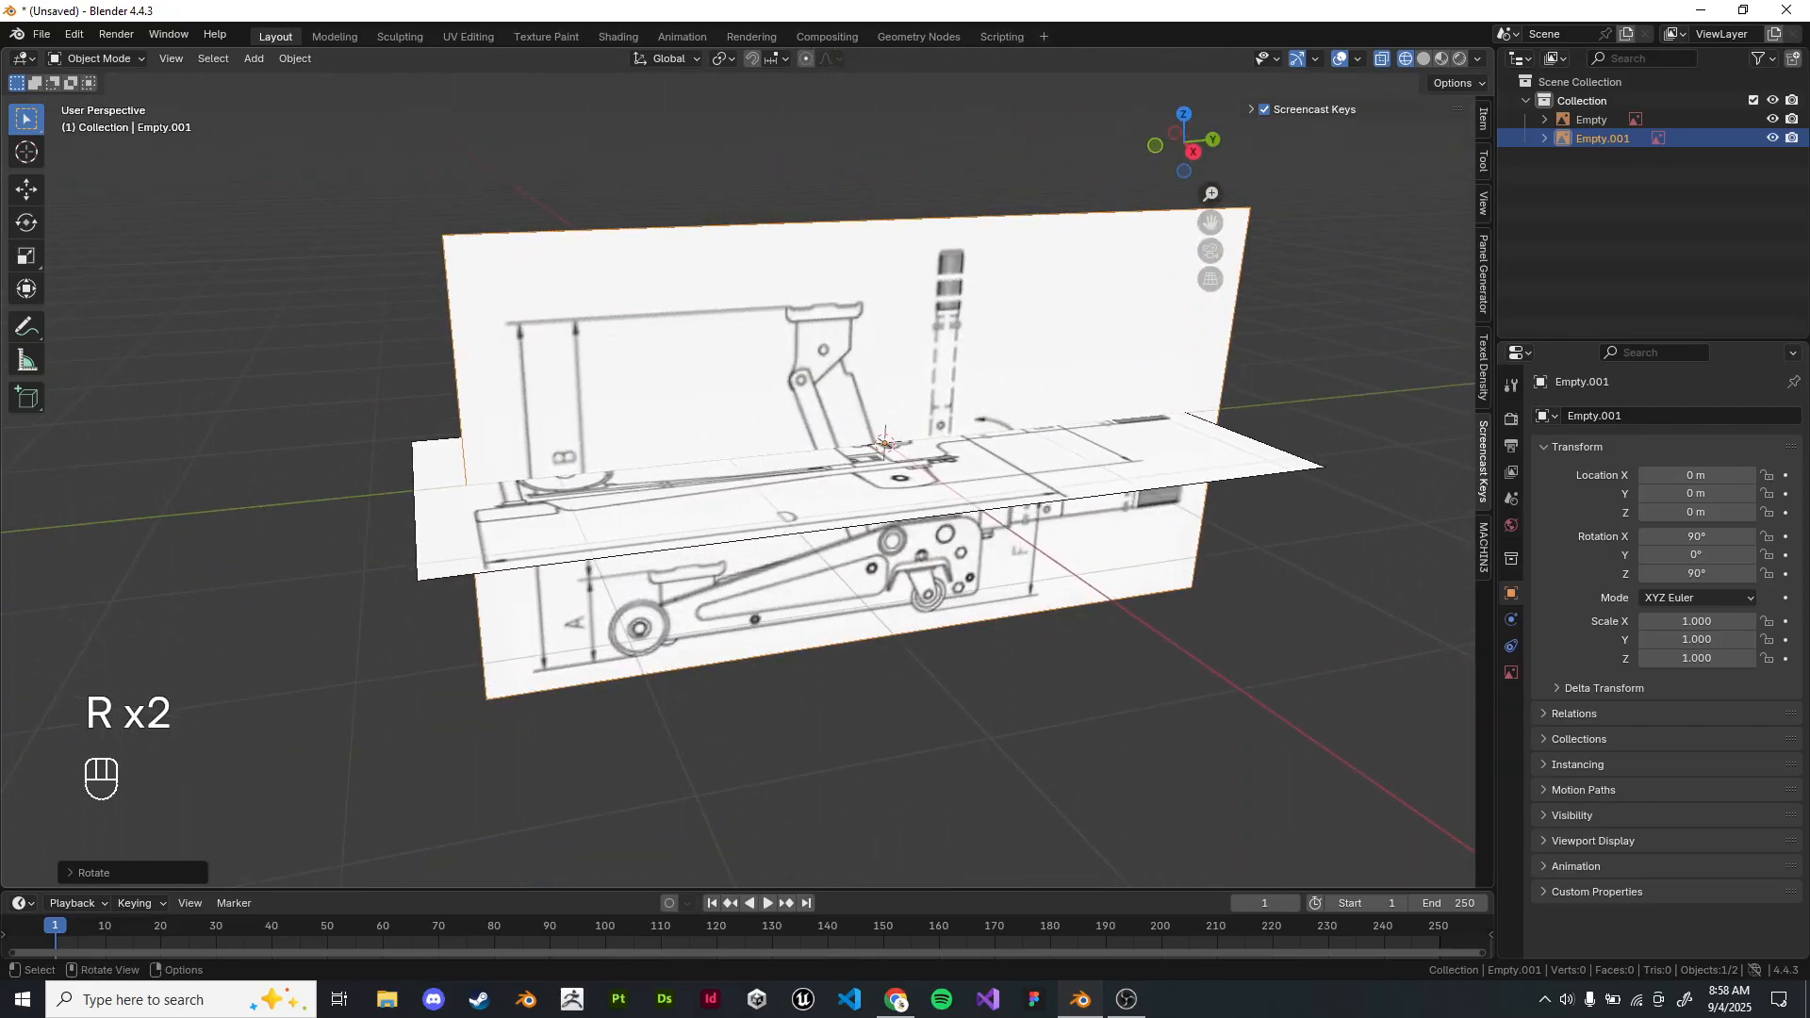
pyautogui.press('g')
pyautogui.press('y')
pyautogui.press('Escape')
pyautogui.moveTo(755, 472); pyautogui.dragTo(717, 566, button='middle')
pyautogui.press('KP_1')
pyautogui.press('KP_3')
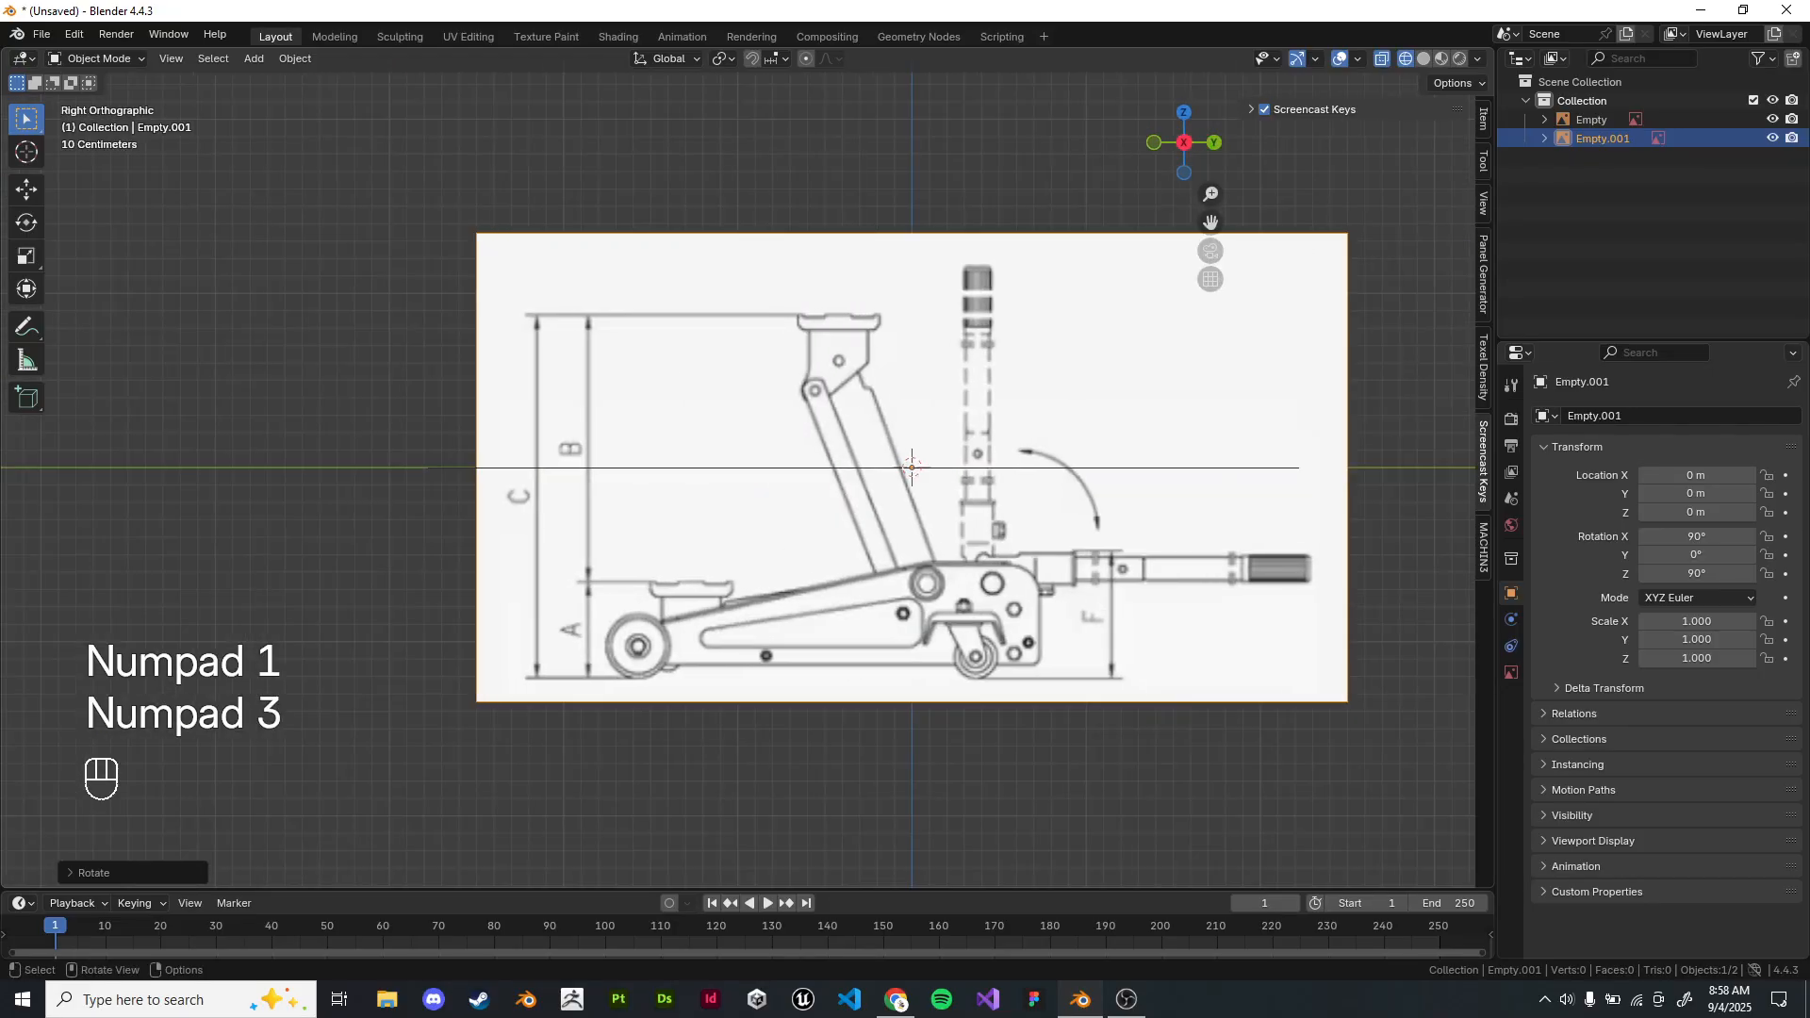
pyautogui.moveTo(754, 471); pyautogui.dragTo(886, 554, button='middle')
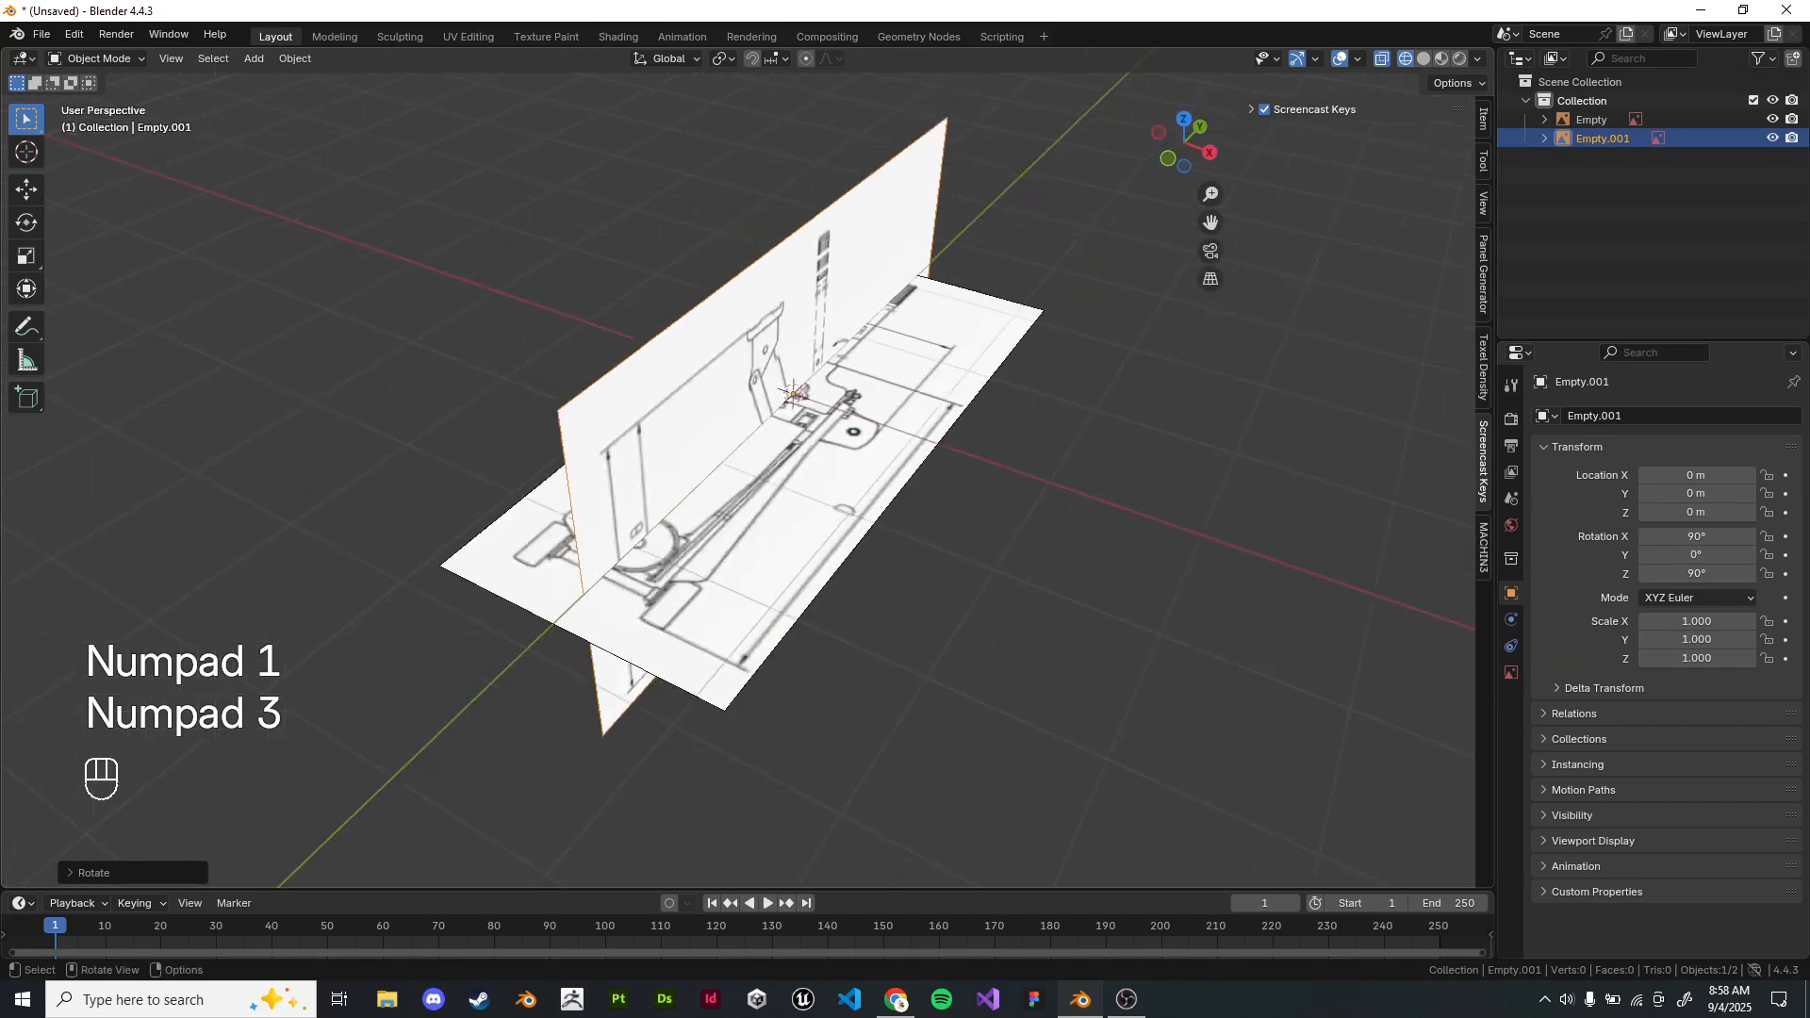
pyautogui.press('g')
pyautogui.press('y')
pyautogui.press('Escape')
# Move the upright side-view image along the X axis to about -4.6 m, behind the top-view image.
pyautogui.scroll(-4, 755, 472)
pyautogui.press('g')
pyautogui.press('x')
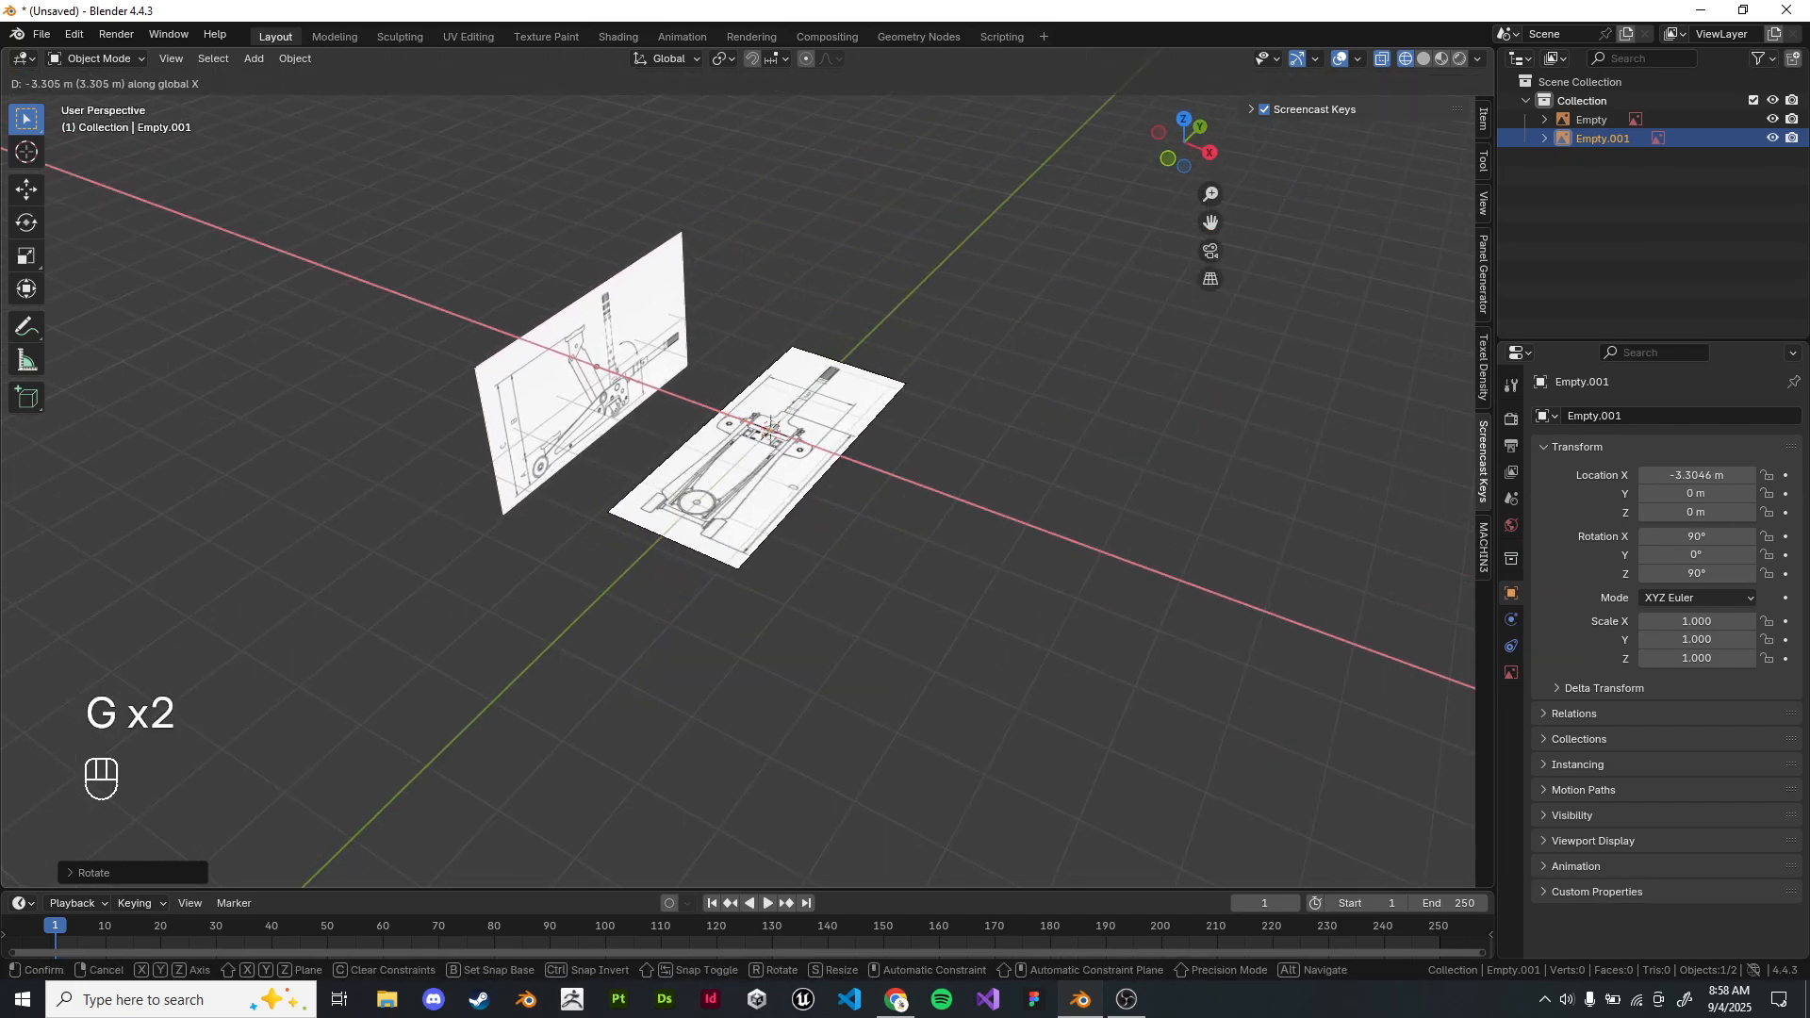
pyautogui.click(536, 345)
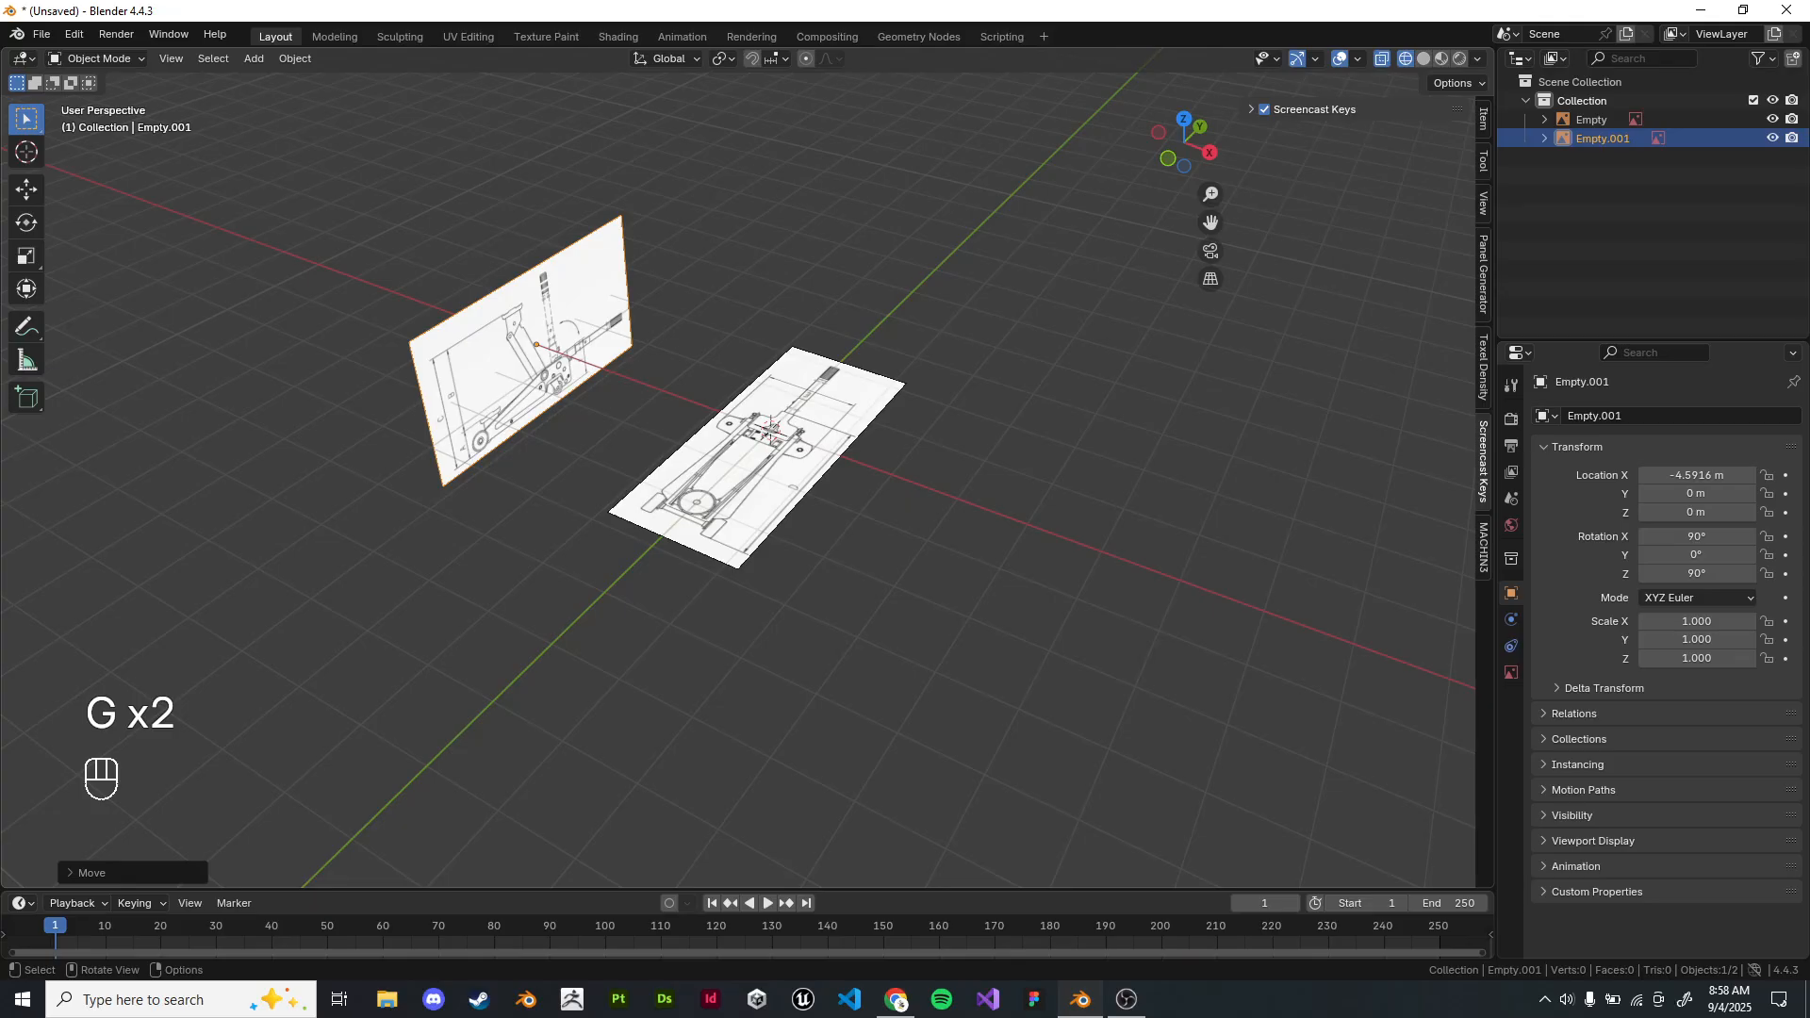
# Check the reference images from several views and push the side-view image farther back to about -8.2 m on X.
pyautogui.press('KP_5')
pyautogui.press('KP_6')
pyautogui.press('KP_1')
pyautogui.press('KP_3')
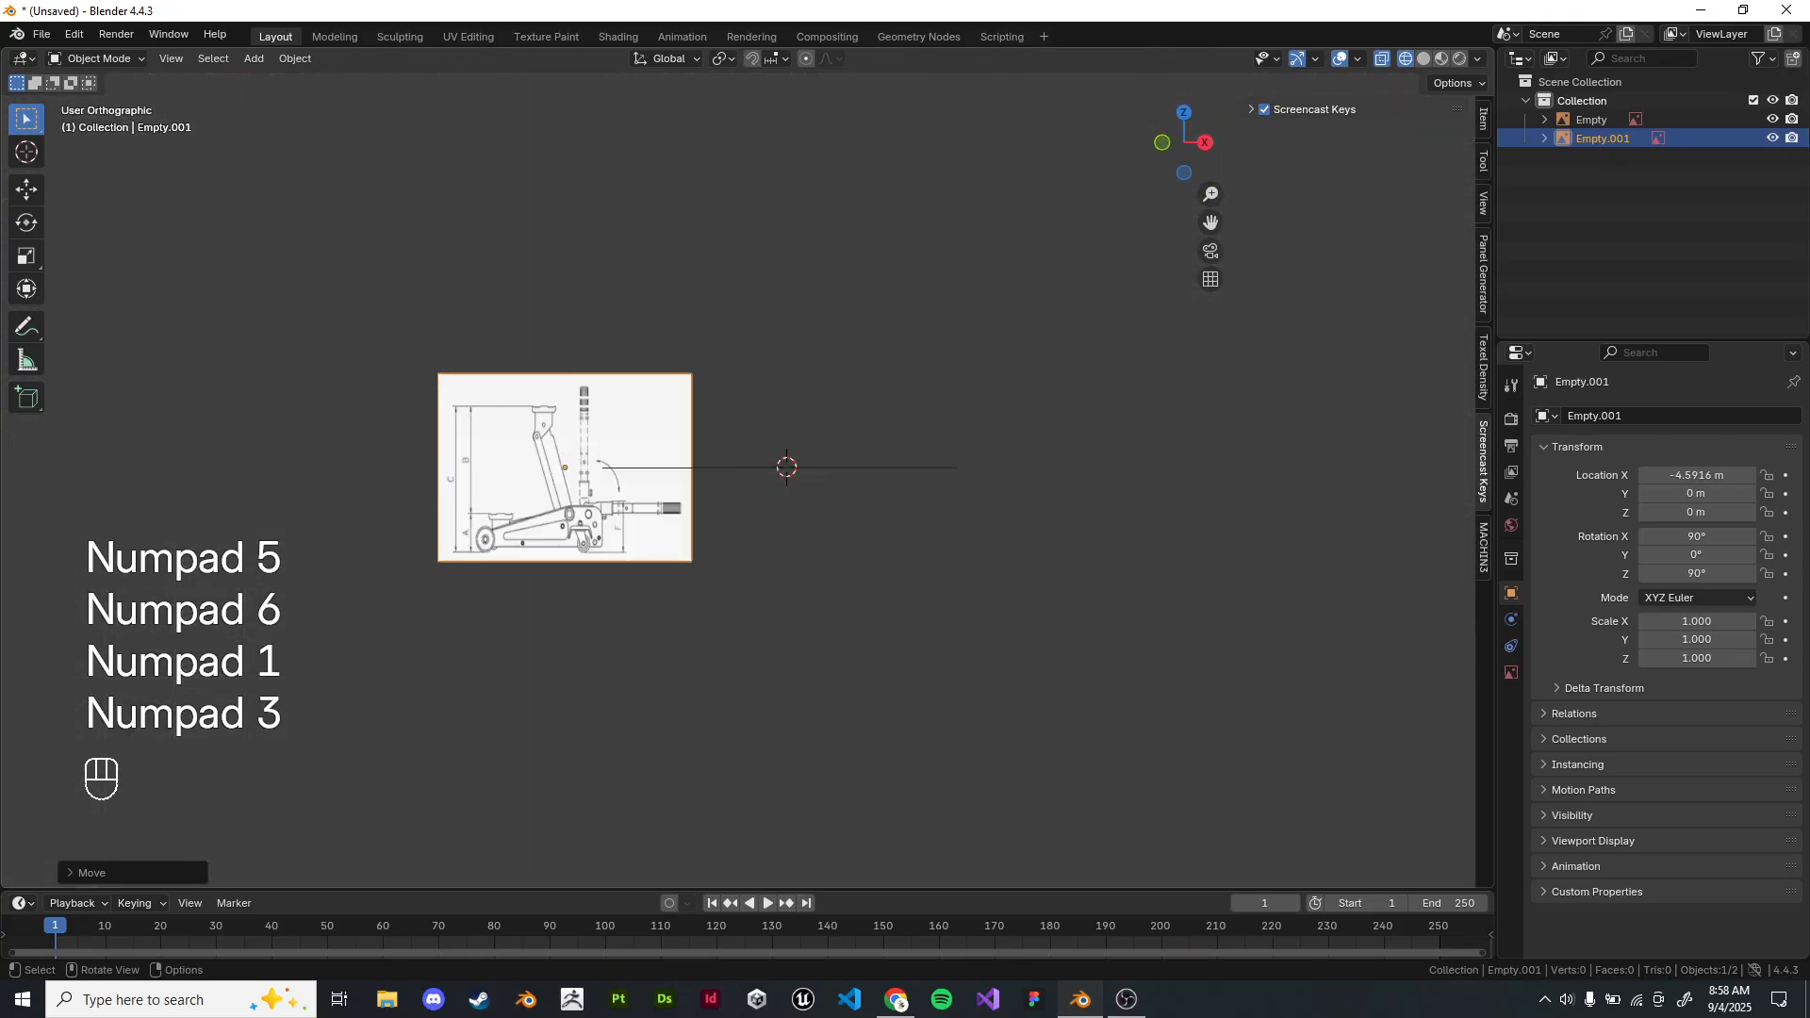
pyautogui.moveTo(754, 472); pyautogui.dragTo(811, 443, button='middle')
pyautogui.press('g')
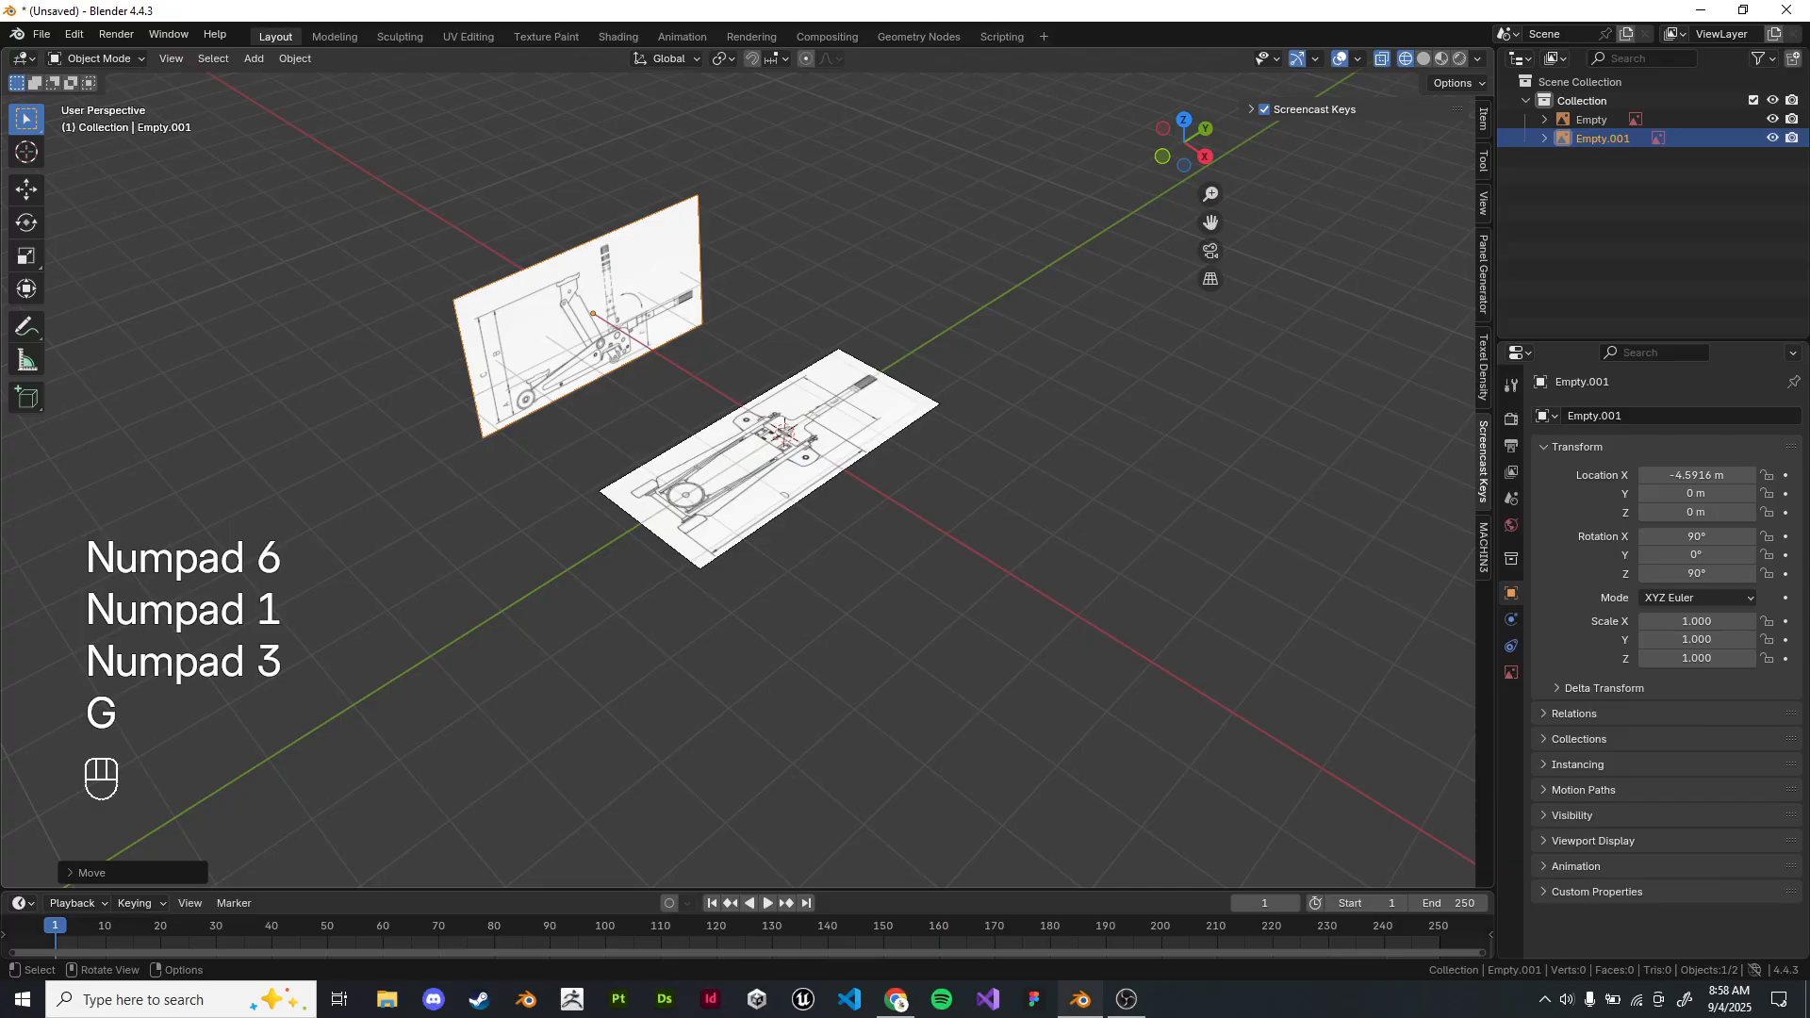
pyautogui.press('g')
pyautogui.click(476, 243)
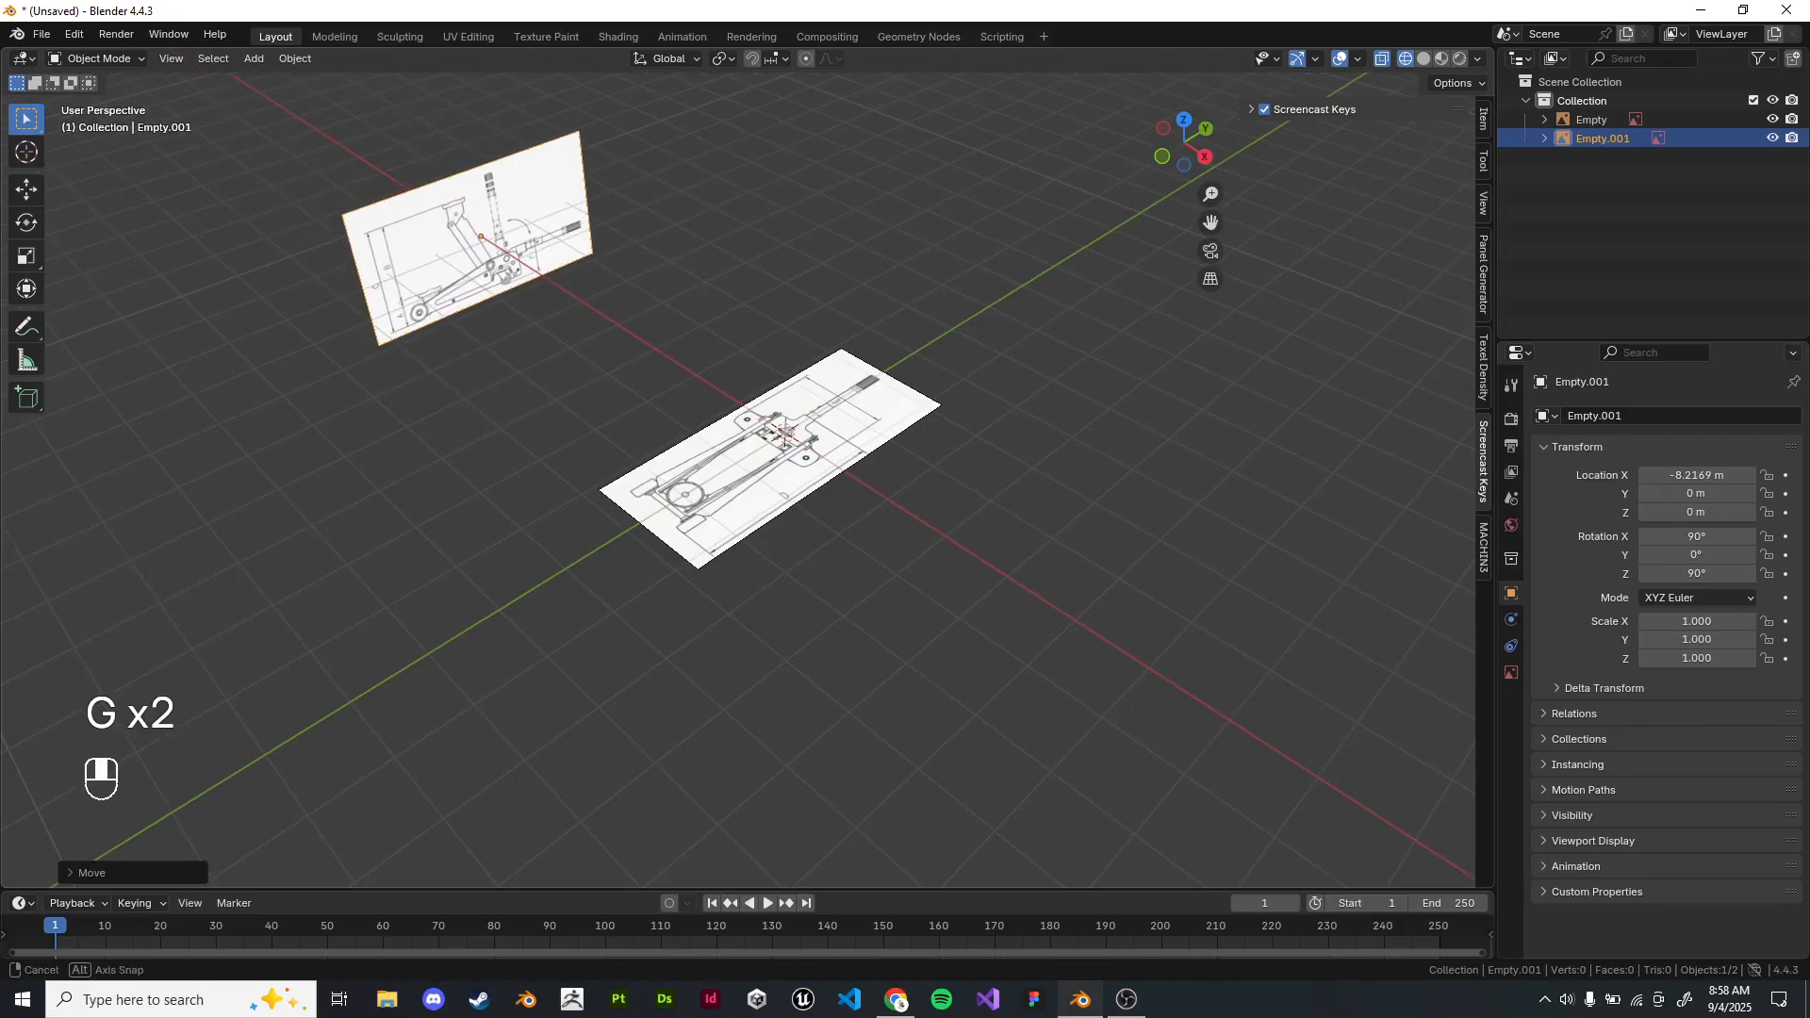
# Raise the side-view image in the right view to about 1.11 m on Z, bringing the jack's base near ground level.
pyautogui.press('KP_1')
pyautogui.press('KP_3')
pyautogui.keyDown('shift'); pyautogui.moveTo(943, 566); pyautogui.dragTo(720, 452, button='middle'); pyautogui.keyUp('shift')
pyautogui.scroll(1, 719, 452)
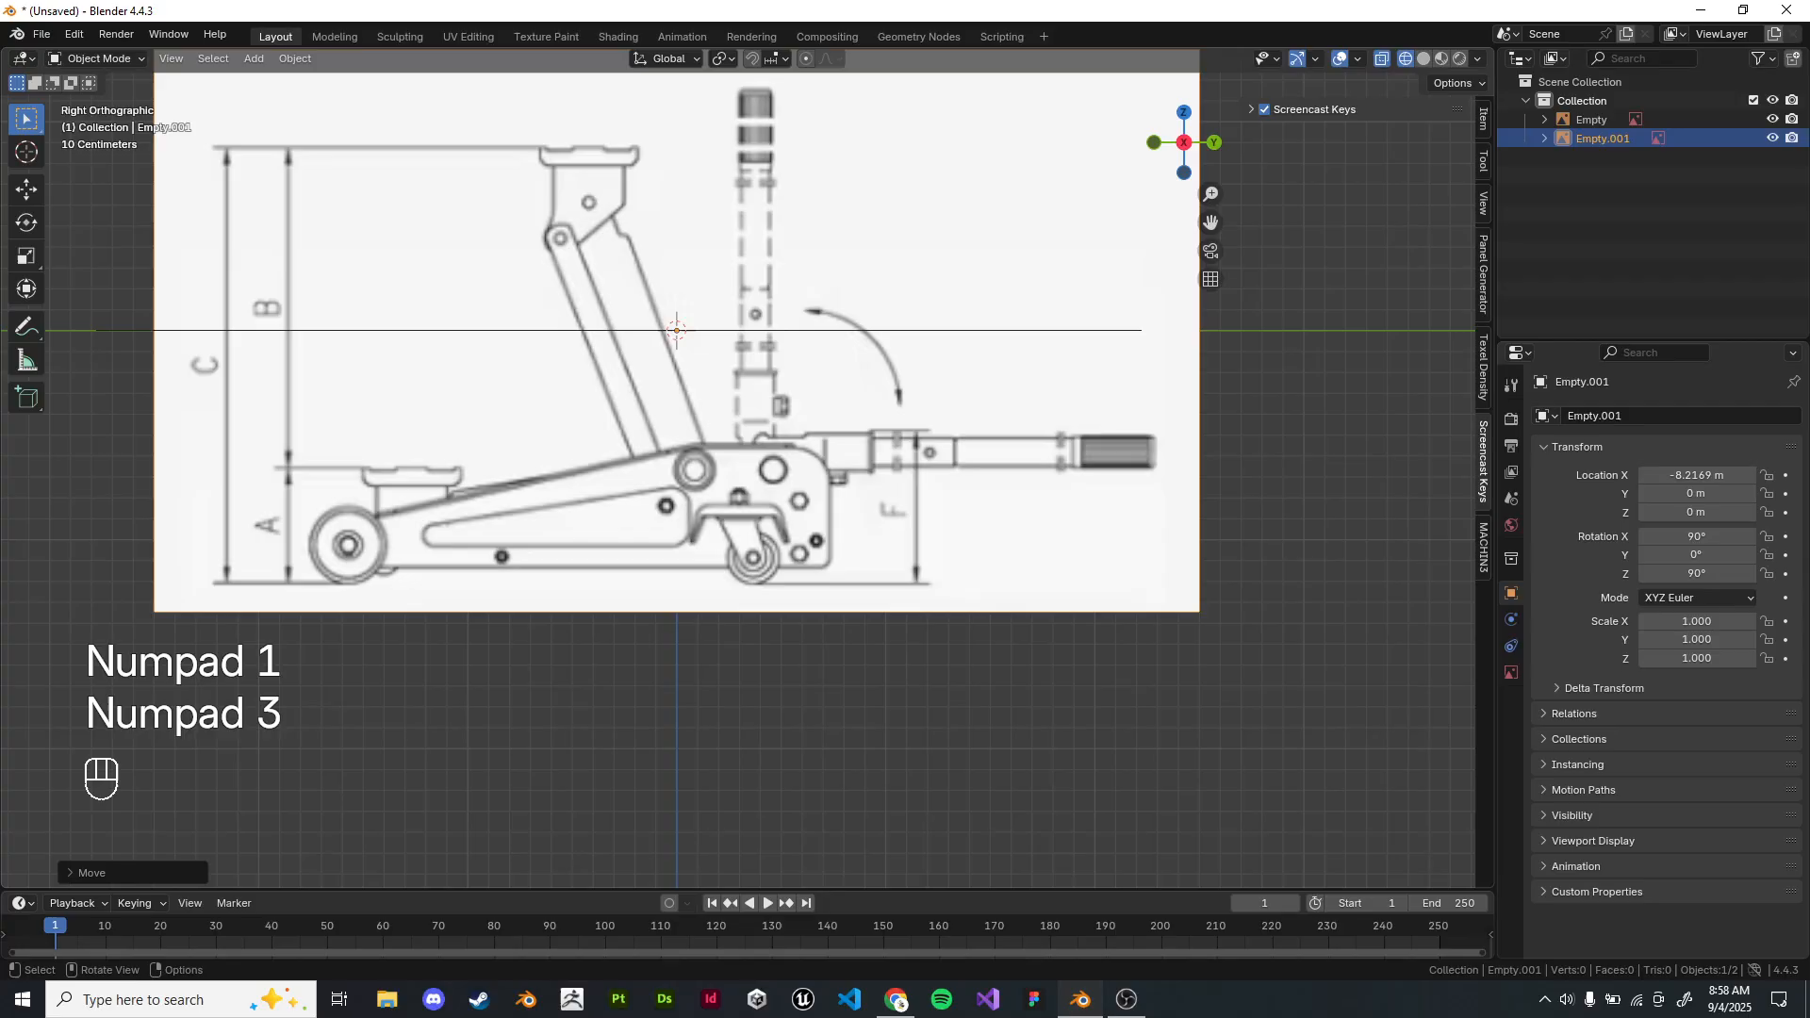
pyautogui.press('g')
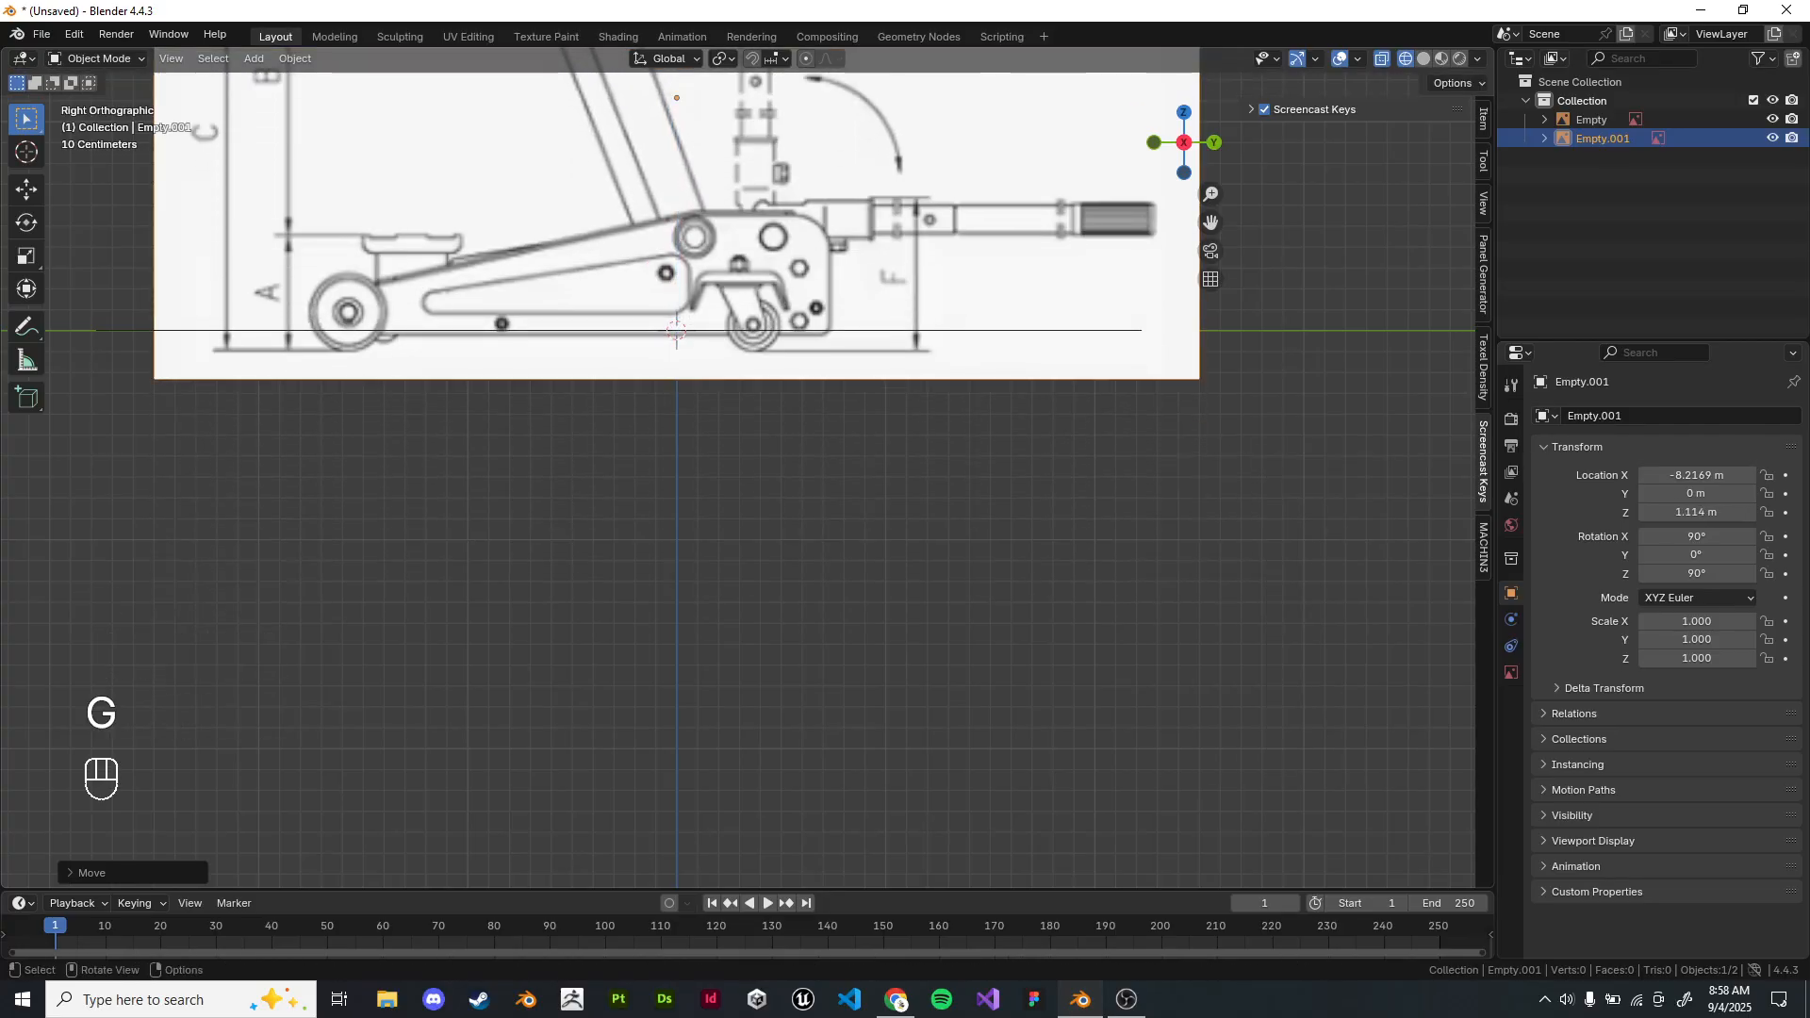
pyautogui.scroll(3, 403, 262)
pyautogui.scroll(4, 713, 539)
pyautogui.keyDown('shift'); pyautogui.moveTo(849, 409); pyautogui.dragTo(809, 526, button='middle'); pyautogui.keyUp('shift')
pyautogui.scroll(-5, 738, 479)
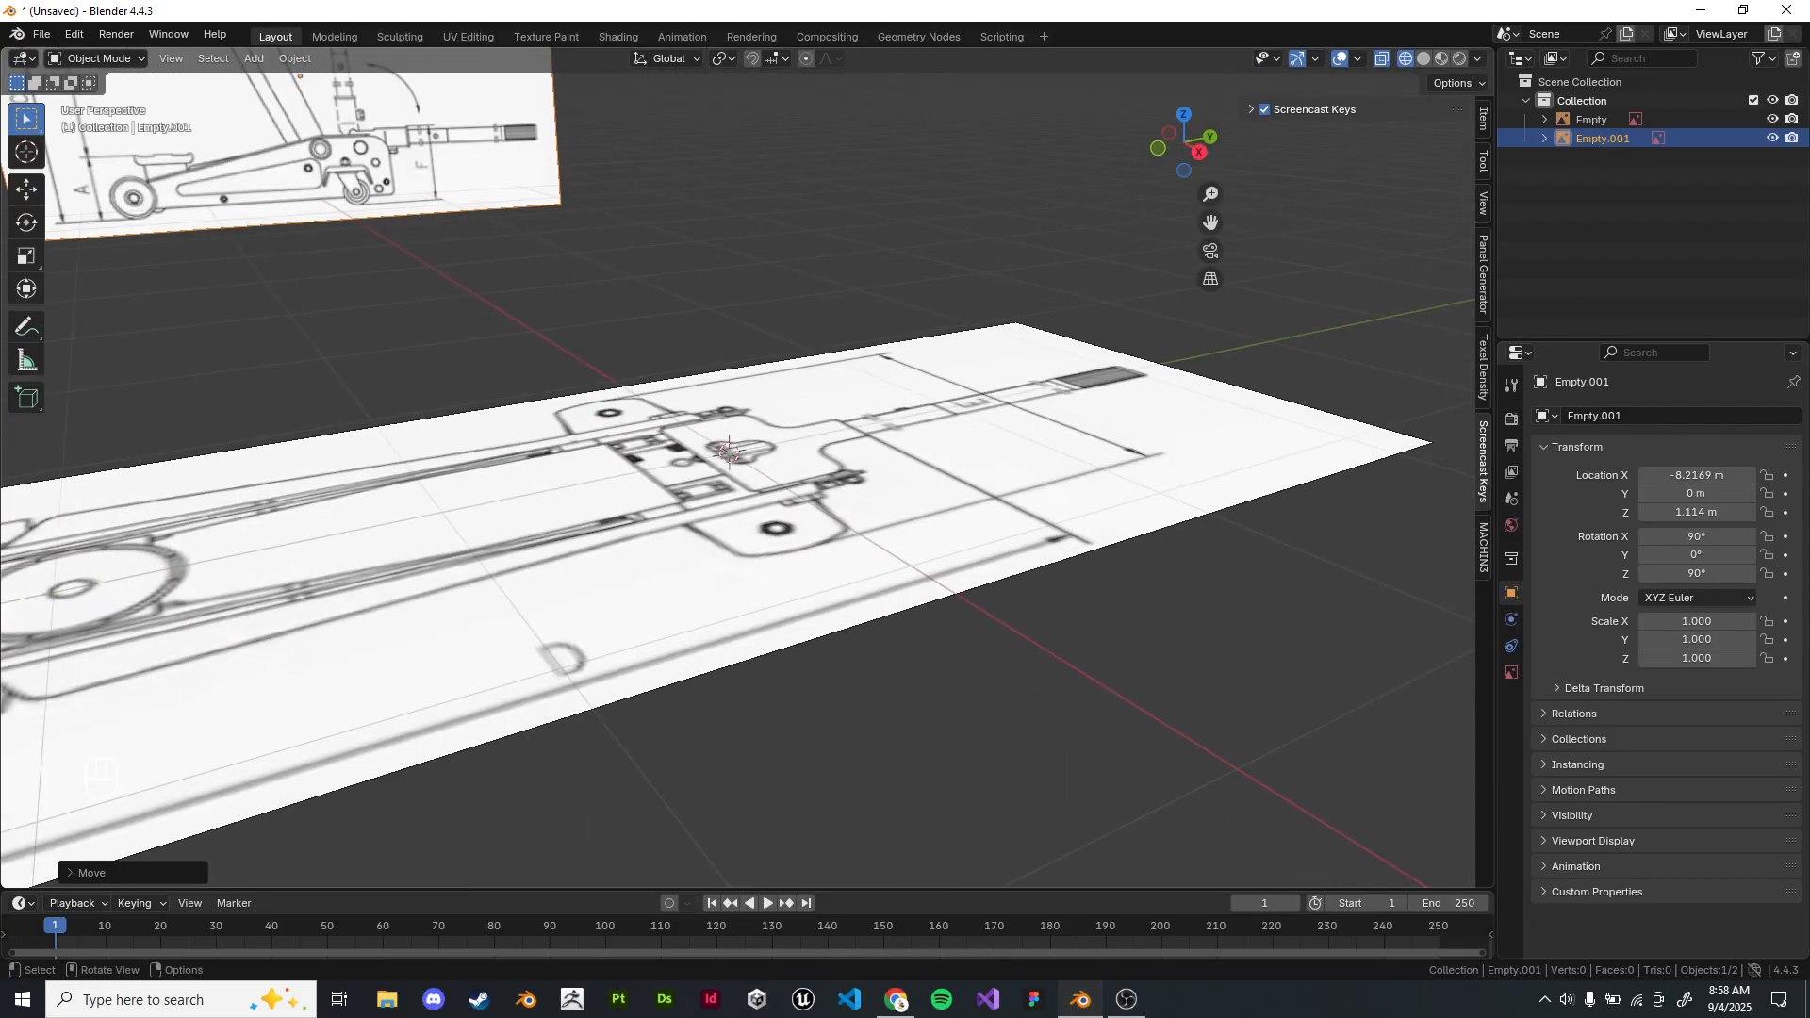
# Fine-tune the side-view image's height to about 1.22 m on Z so the jack's wheels rest on the ground line.
pyautogui.press('KP_1')
pyautogui.press('KP_3')
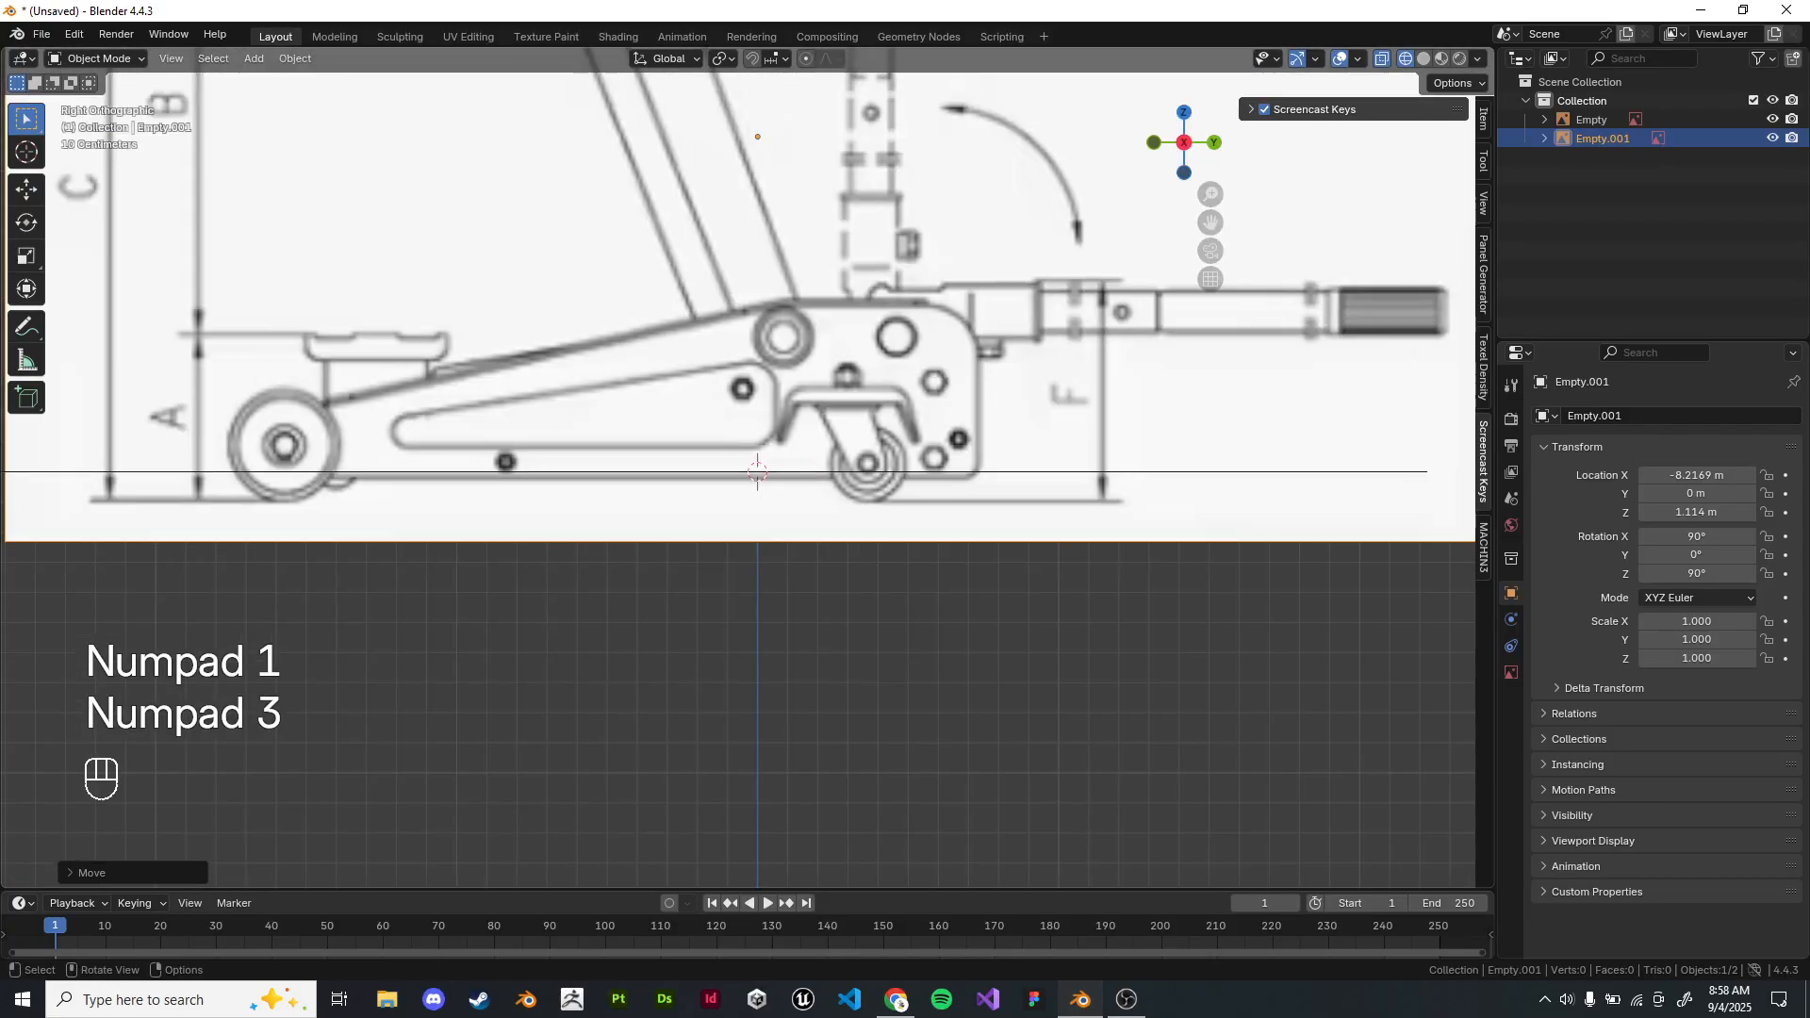
pyautogui.scroll(4, 749, 468)
pyautogui.press('g')
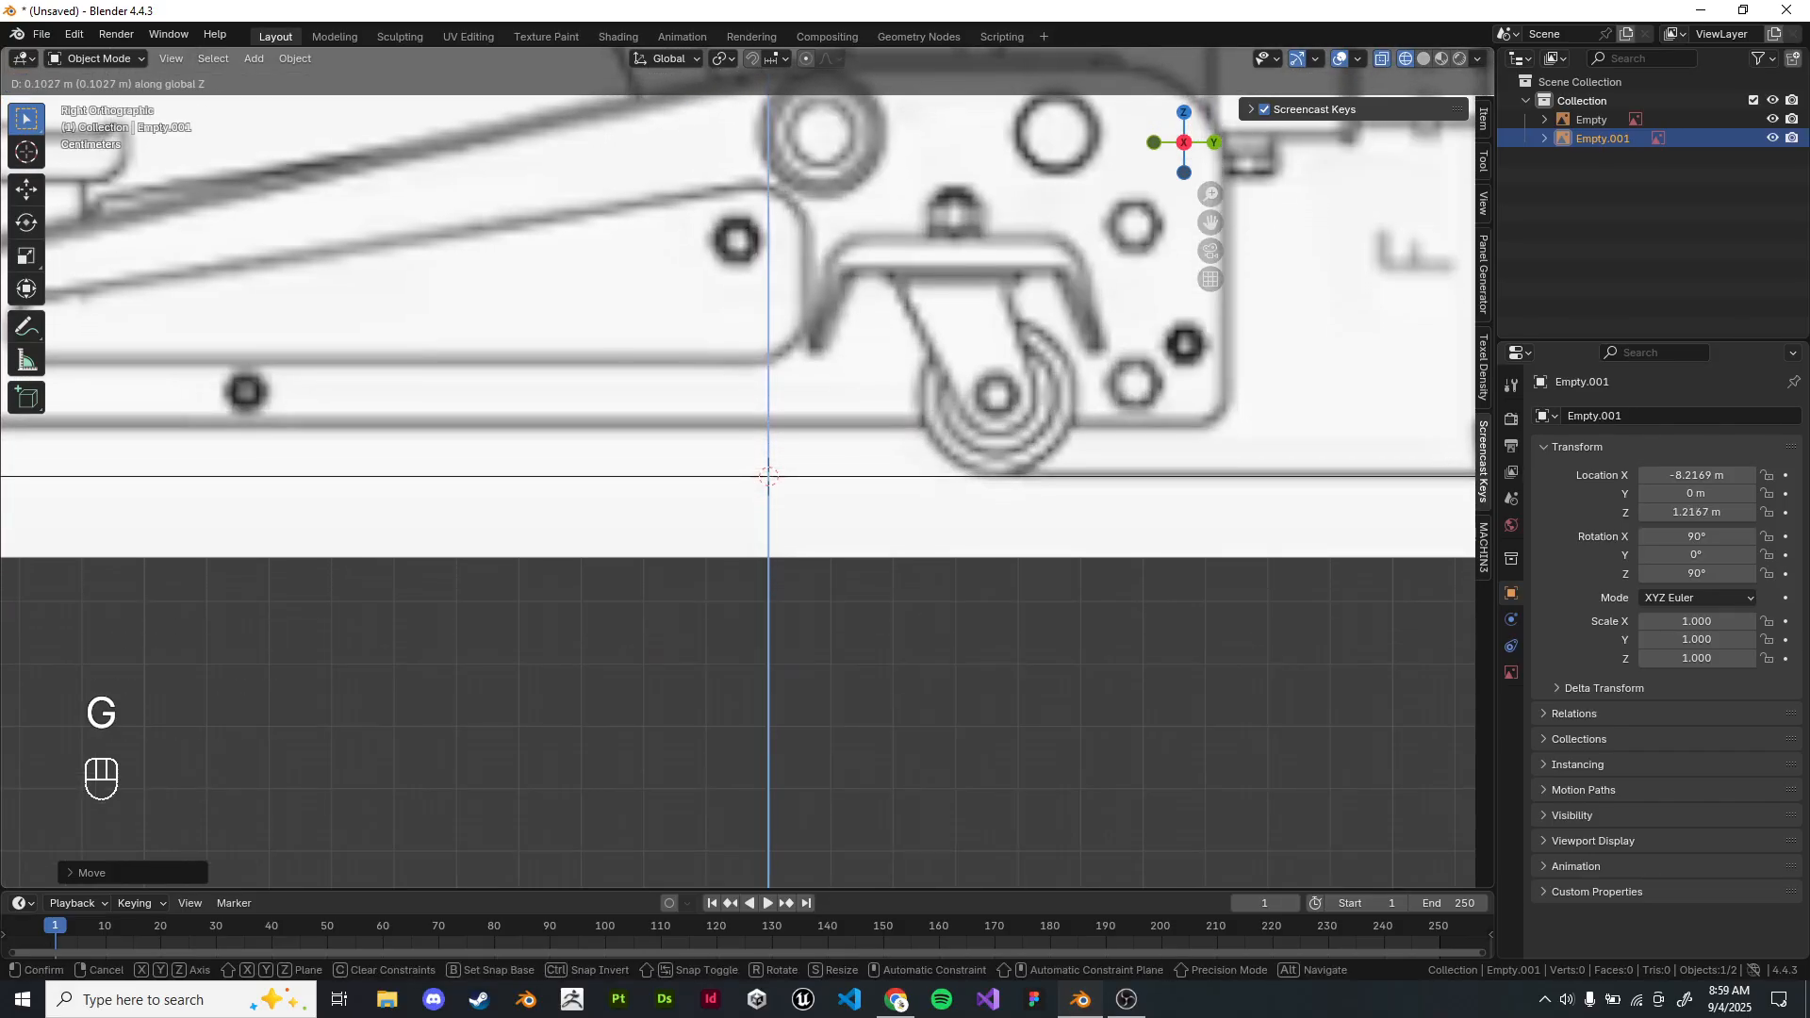
pyautogui.click(750, 406)
# Compare the jack's alignment between the top-view and side-view reference images by alternating the top and right views.
pyautogui.press('KP_1')
pyautogui.moveTo(749, 405); pyautogui.dragTo(744, 509, button='middle')
pyautogui.scroll(-7, 744, 509)
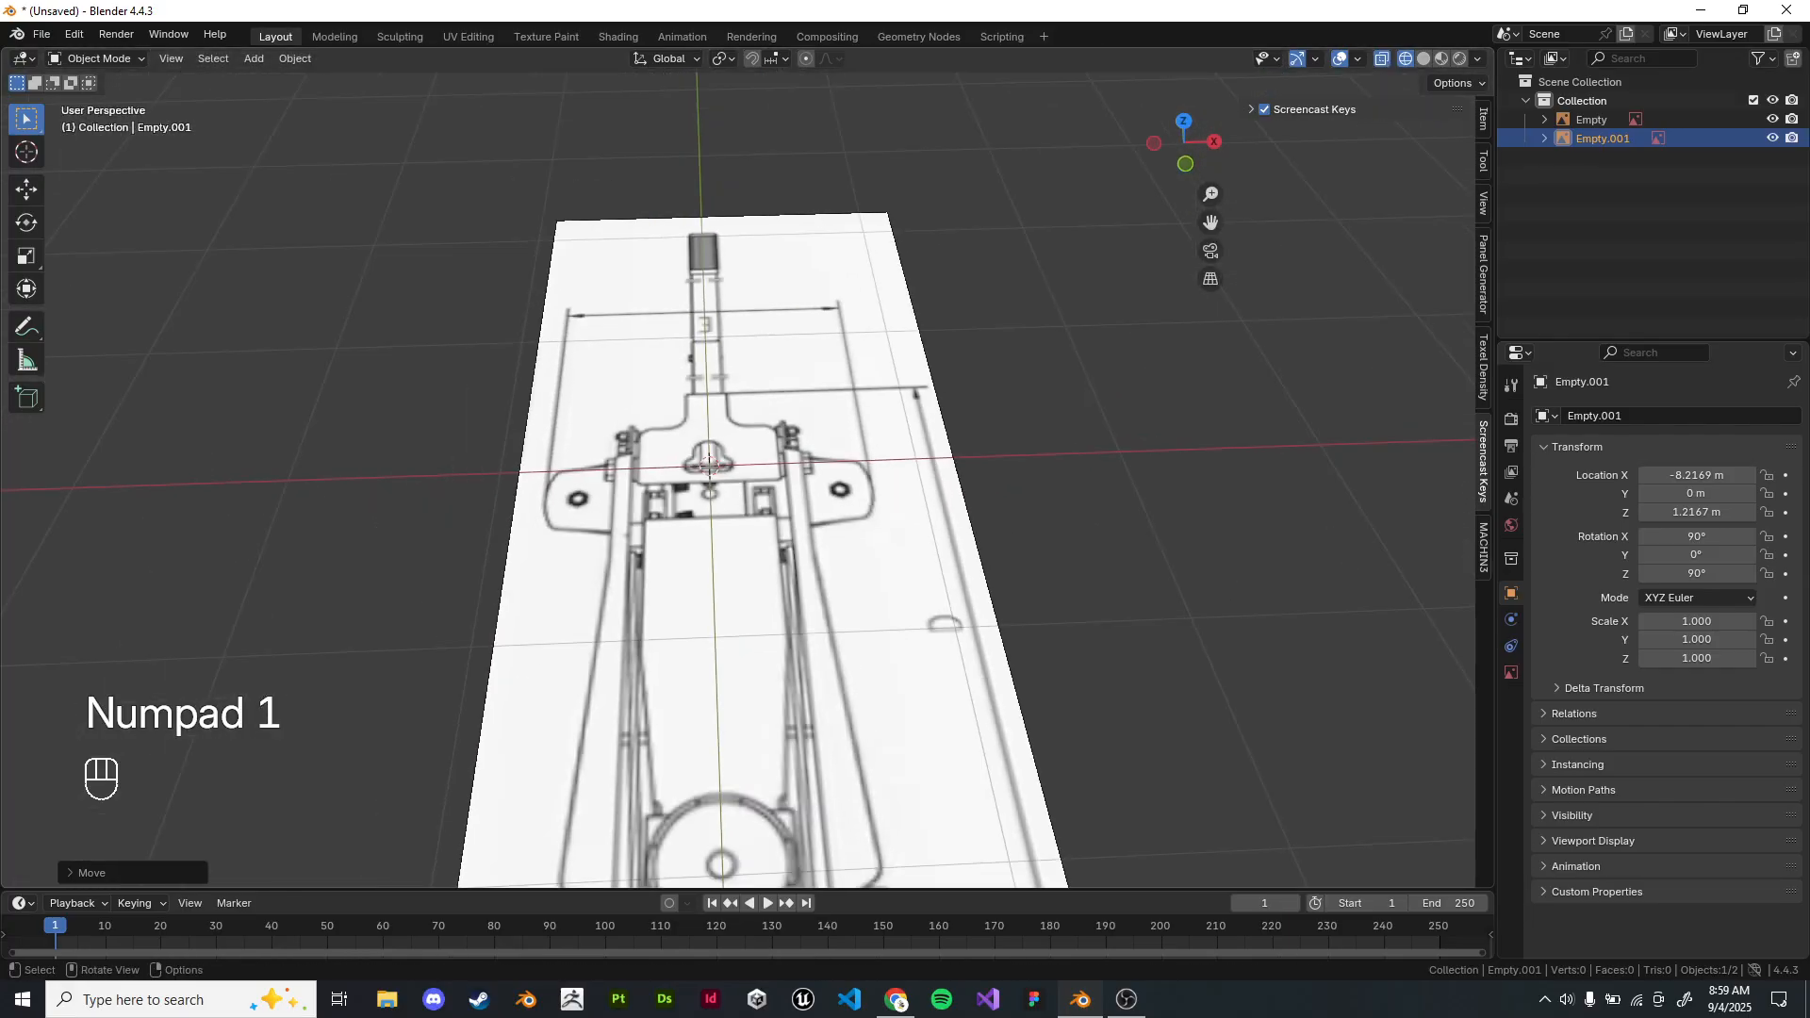
pyautogui.press('KP_7')
pyautogui.press('KP_3')
pyautogui.press('KP_7')
pyautogui.press('KP_3')
pyautogui.press('KP_7')
pyautogui.press('KP_3')
pyautogui.press('KP_7')
pyautogui.press('KP_3')
pyautogui.press('KP_7')
pyautogui.scroll(1, 816, 152)
pyautogui.keyDown('shift'); pyautogui.moveTo(817, 152); pyautogui.dragTo(914, 309, button='middle'); pyautogui.keyUp('shift')
pyautogui.click(914, 309)
pyautogui.press('Tab')
pyautogui.scroll(3, 914, 309)
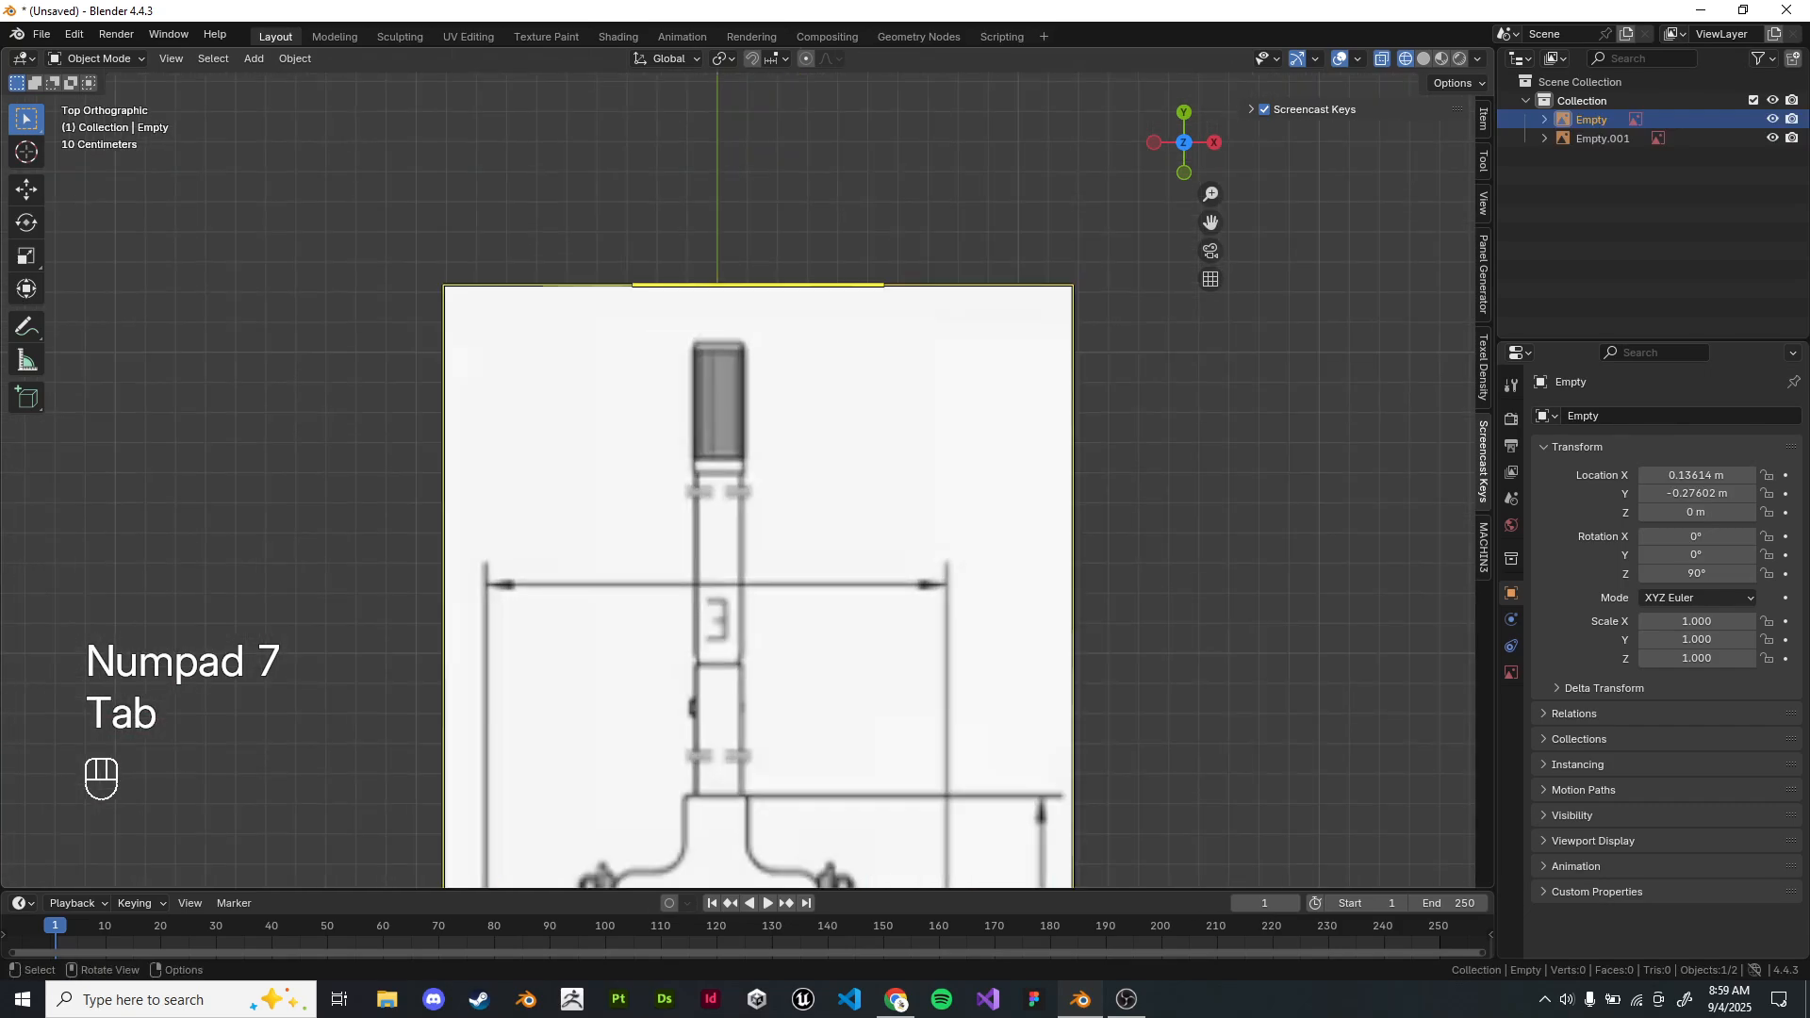
pyautogui.hotkey('ctrl', 'z')
pyautogui.press('Tab')
# Add a mesh cube at the world origin and switch the viewport to material preview shading.
pyautogui.moveTo(714, 741); pyautogui.dragTo(773, 660, button='middle')
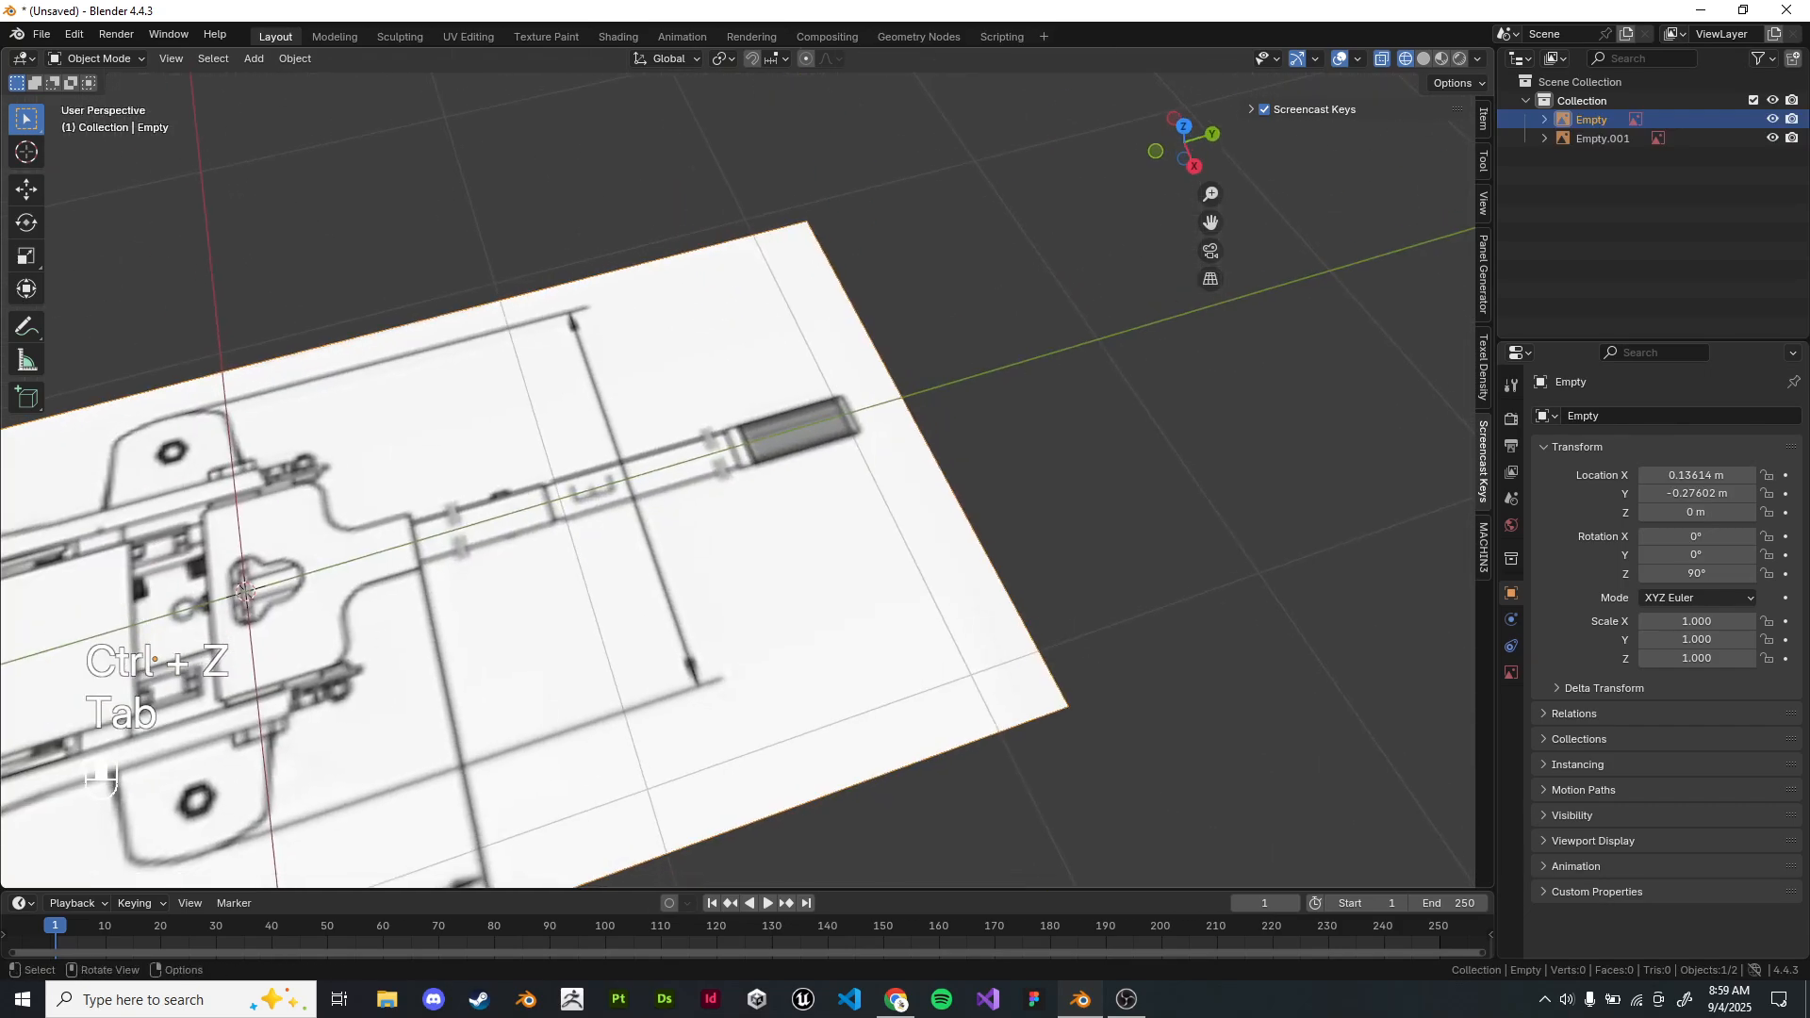
pyautogui.scroll(-3, 1057, 374)
pyautogui.hotkey('shift', 'a')
pyautogui.moveTo(1057, 374)
pyautogui.click(1134, 393)
pyautogui.scroll(-4, 1134, 393)
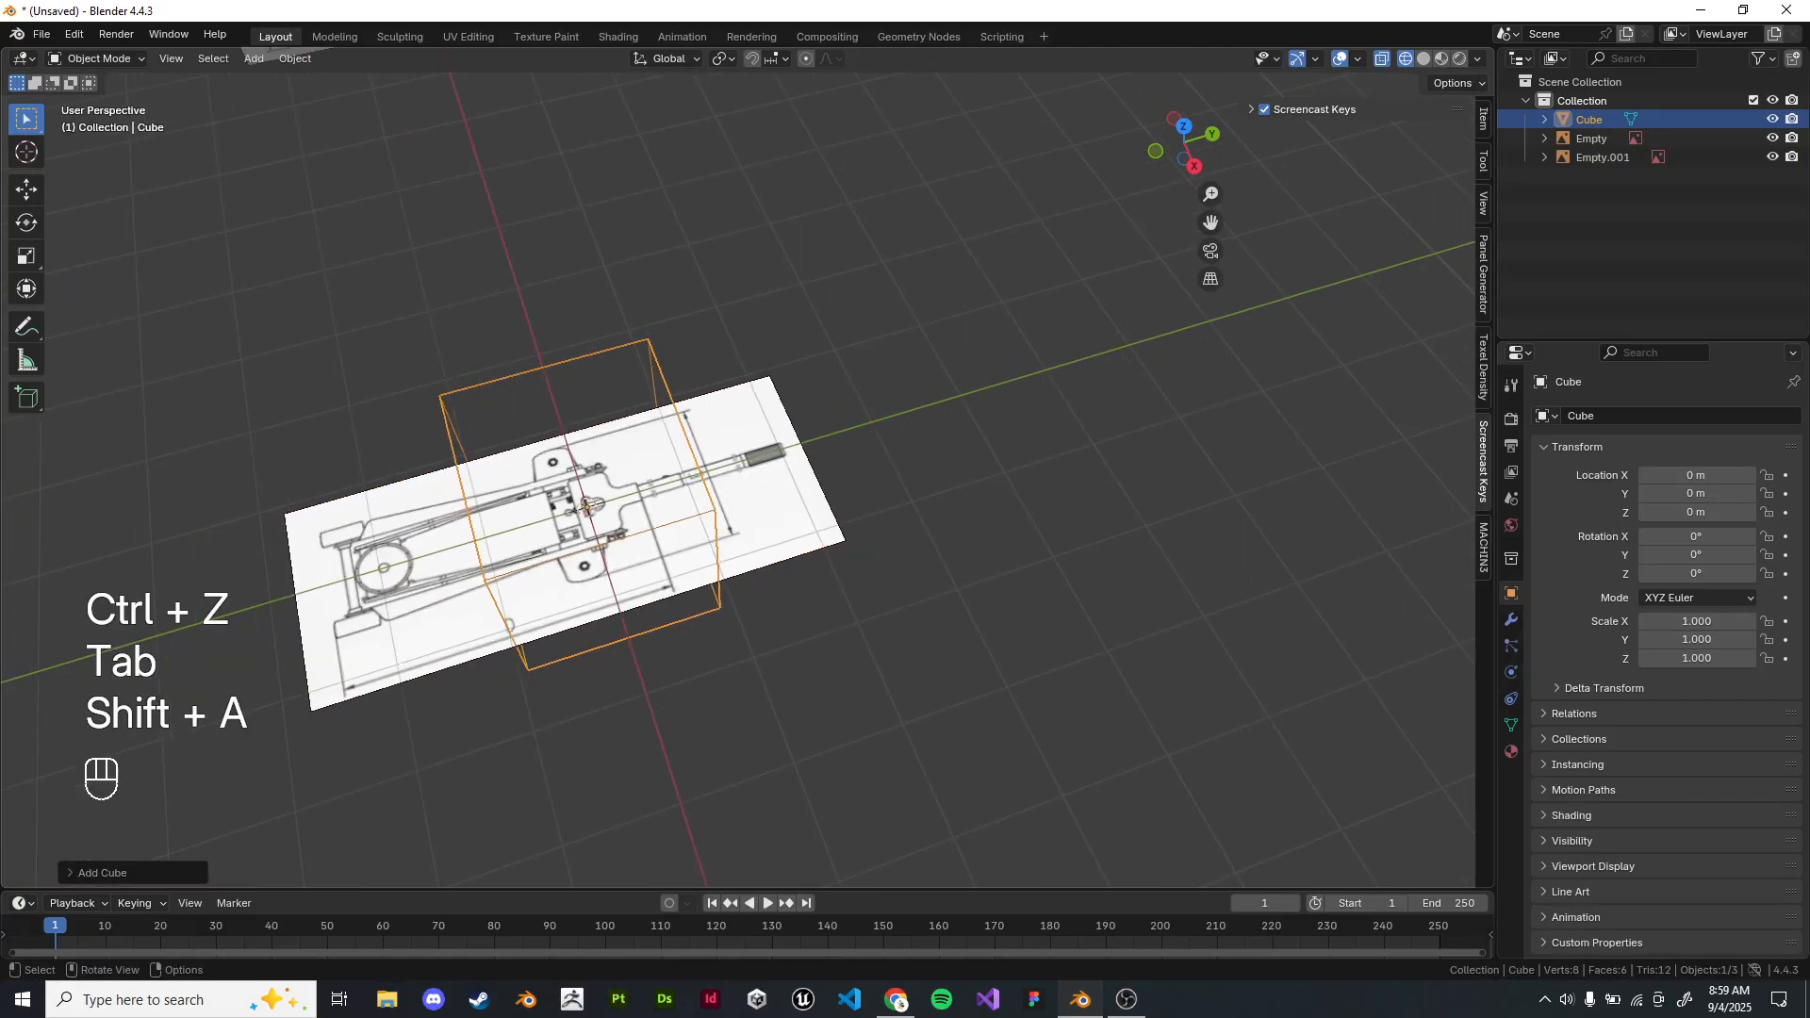
pyautogui.press('z')
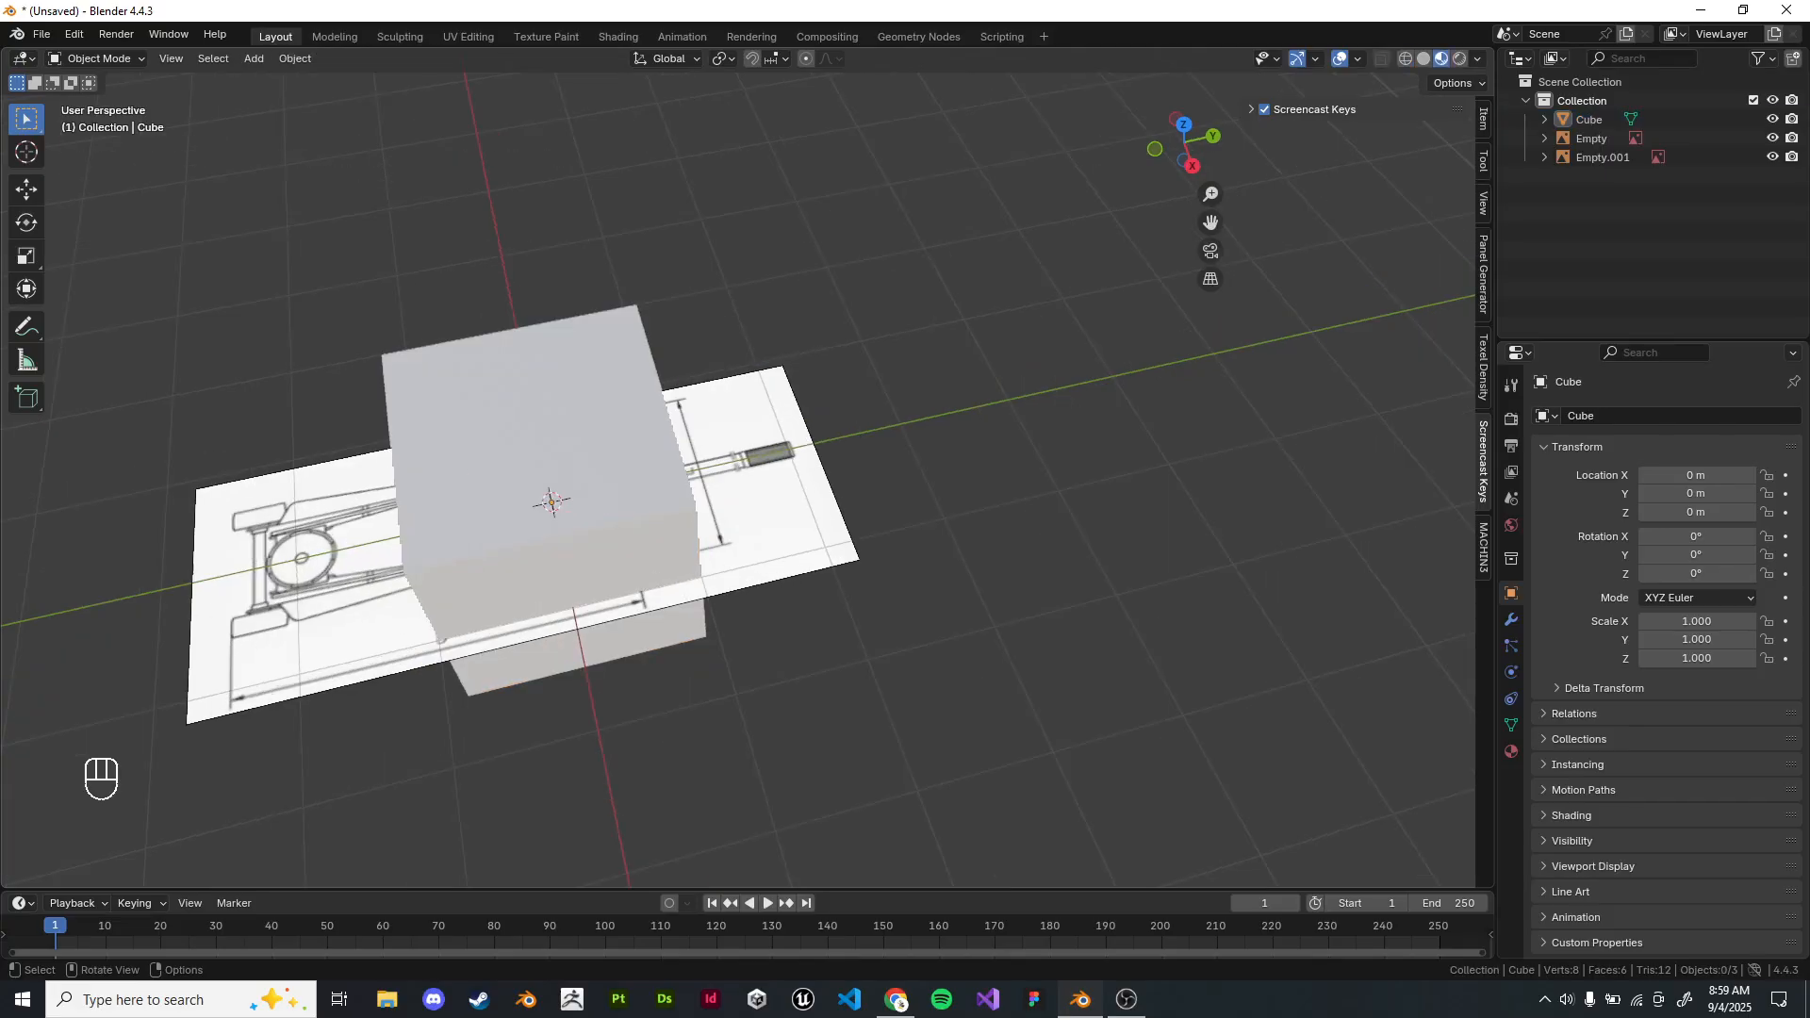
# Select the cube and examine its placement relative to the two reference images.
pyautogui.click(545, 471)
pyautogui.press('g')
pyautogui.press('KP_1')
pyautogui.press('KP_1')
pyautogui.press('KP_3')
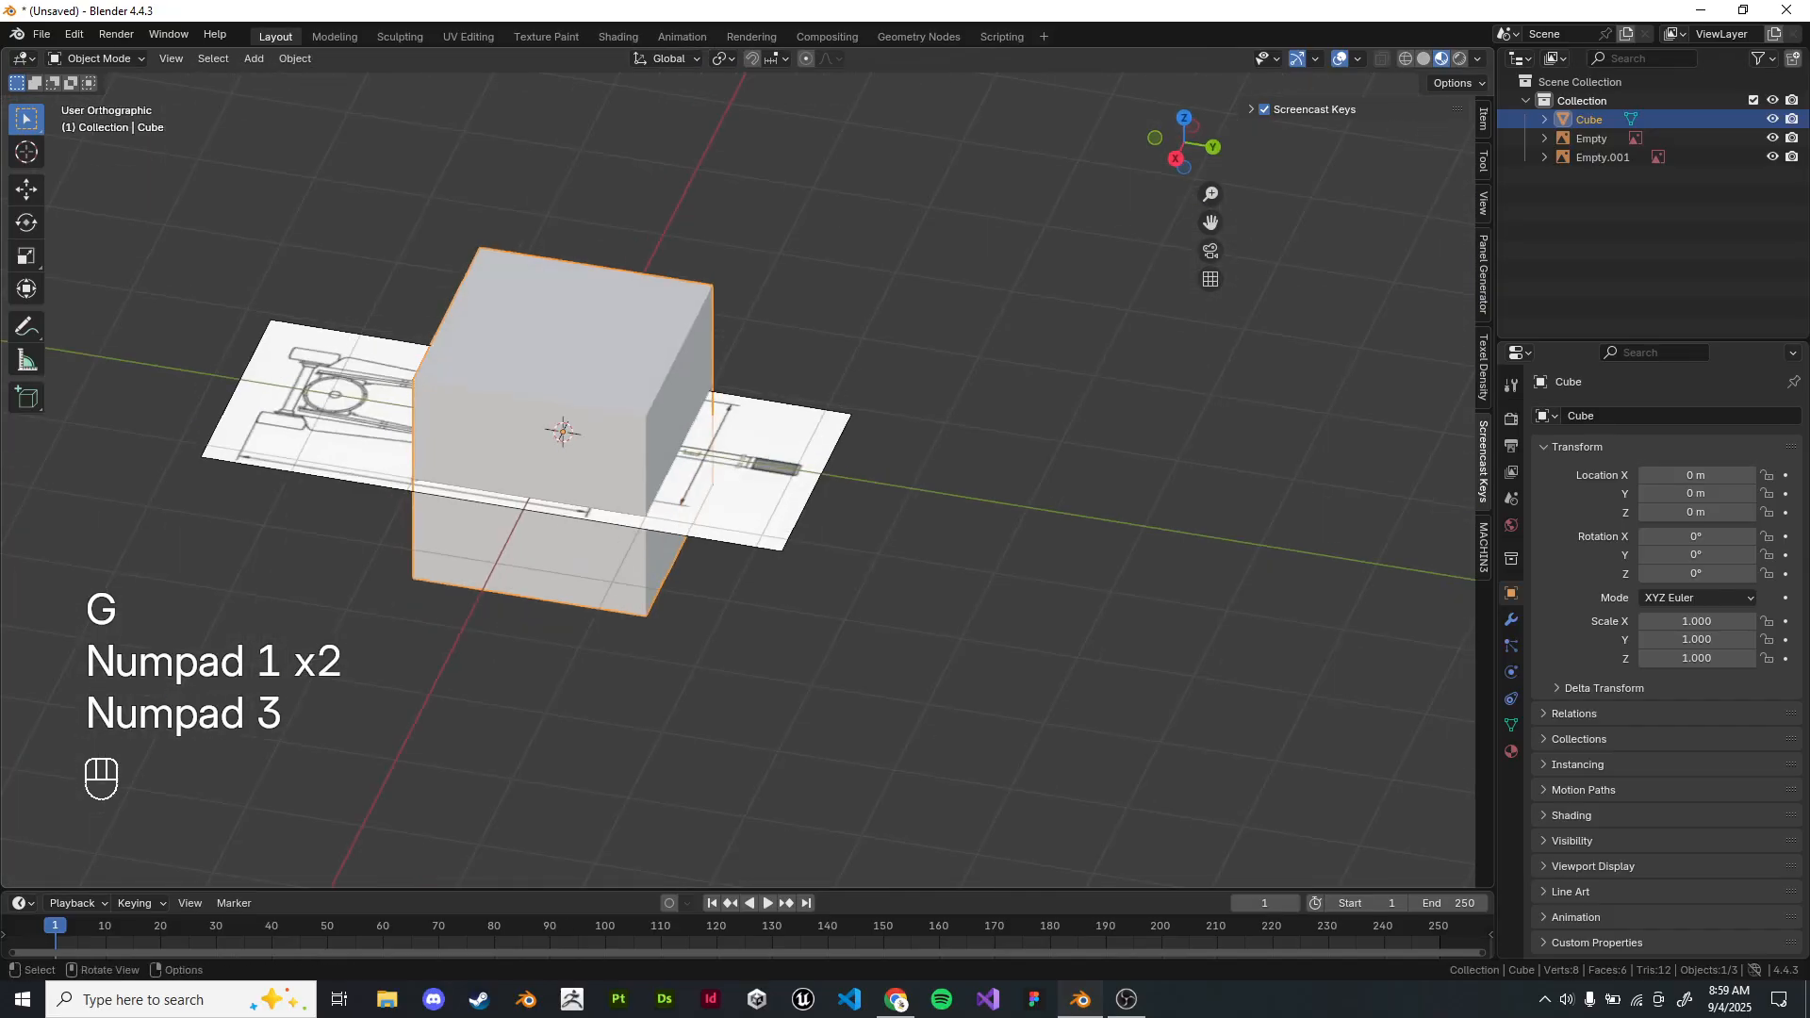
pyautogui.scroll(7, 746, 466)
pyautogui.scroll(-10, 746, 466)
pyautogui.keyDown('shift'); pyautogui.moveTo(746, 466); pyautogui.dragTo(667, 642, button='middle'); pyautogui.keyUp('shift')
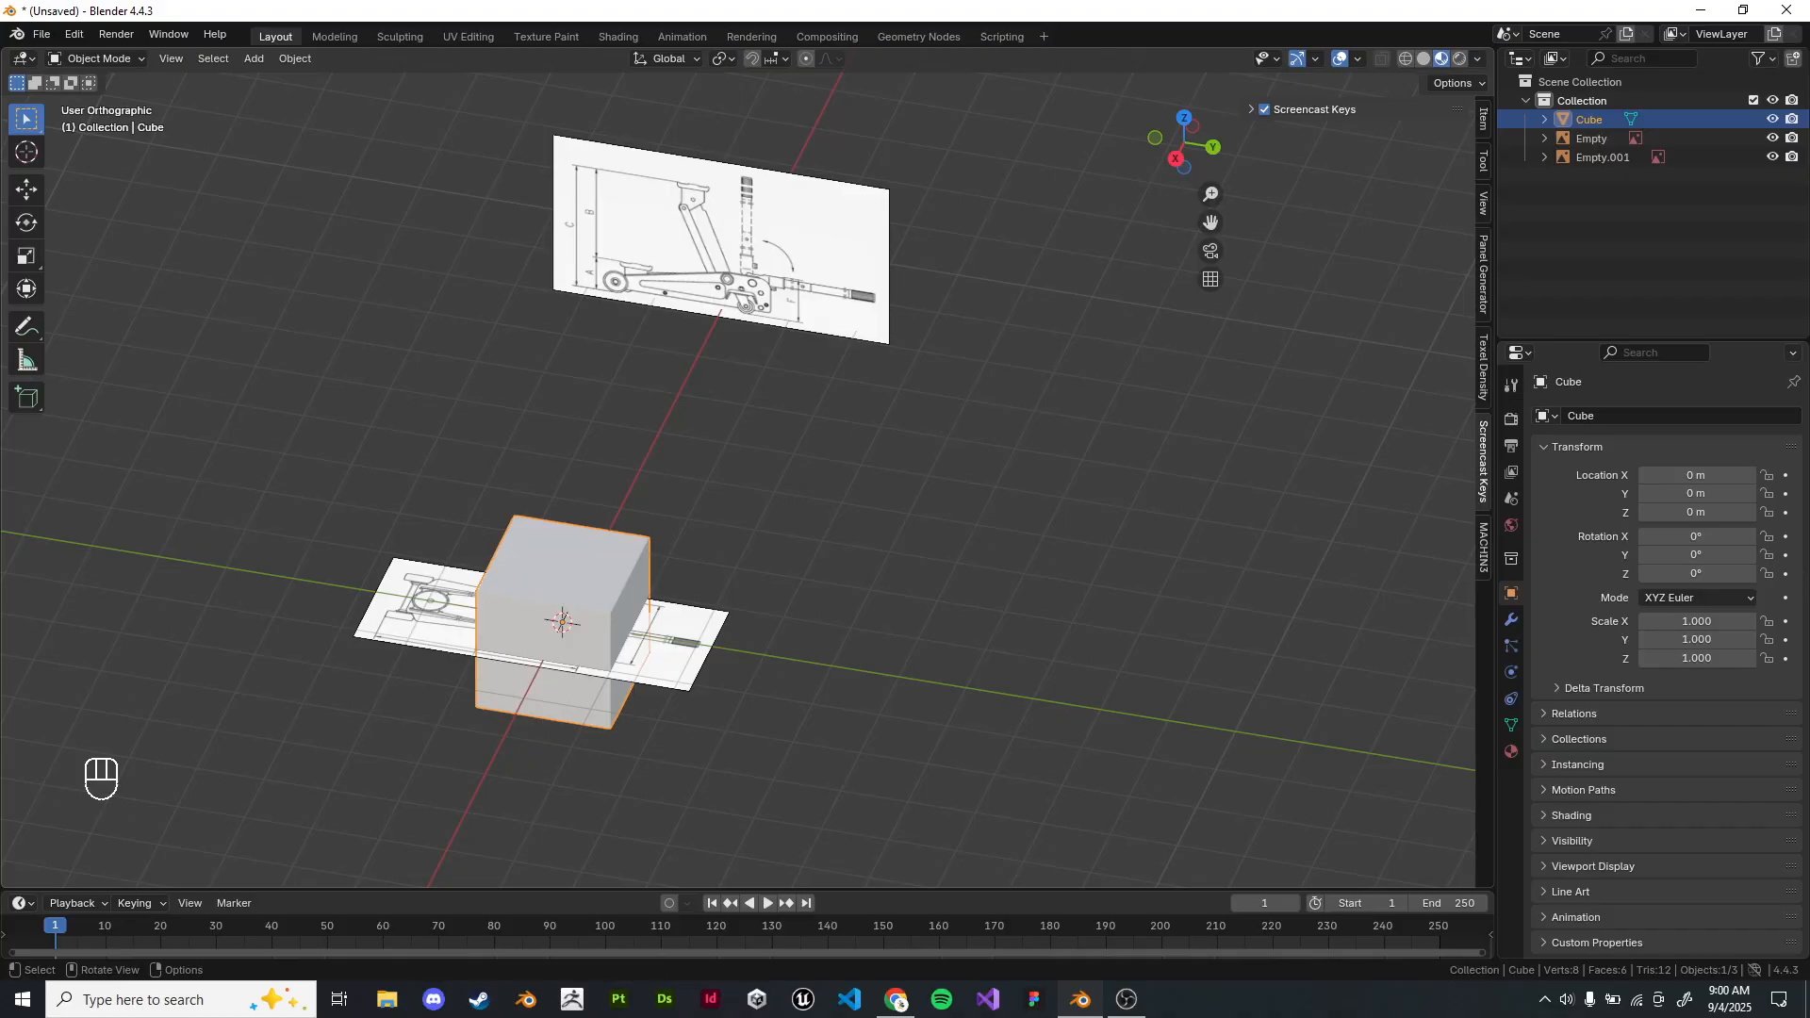
# Move the cube along Y to about 3.04 m so its edge meets the handle's end in the top-view drawing.
pyautogui.press('KP_7')
pyautogui.scroll(6, 746, 466)
pyautogui.keyDown('shift'); pyautogui.moveTo(897, 735); pyautogui.dragTo(754, 184, button='middle'); pyautogui.keyUp('shift')
pyautogui.scroll(-2, 830, 227)
pyautogui.keyDown('shift'); pyautogui.moveTo(924, 185); pyautogui.dragTo(782, 665, button='middle'); pyautogui.keyUp('shift')
pyautogui.scroll(2, 748, 439)
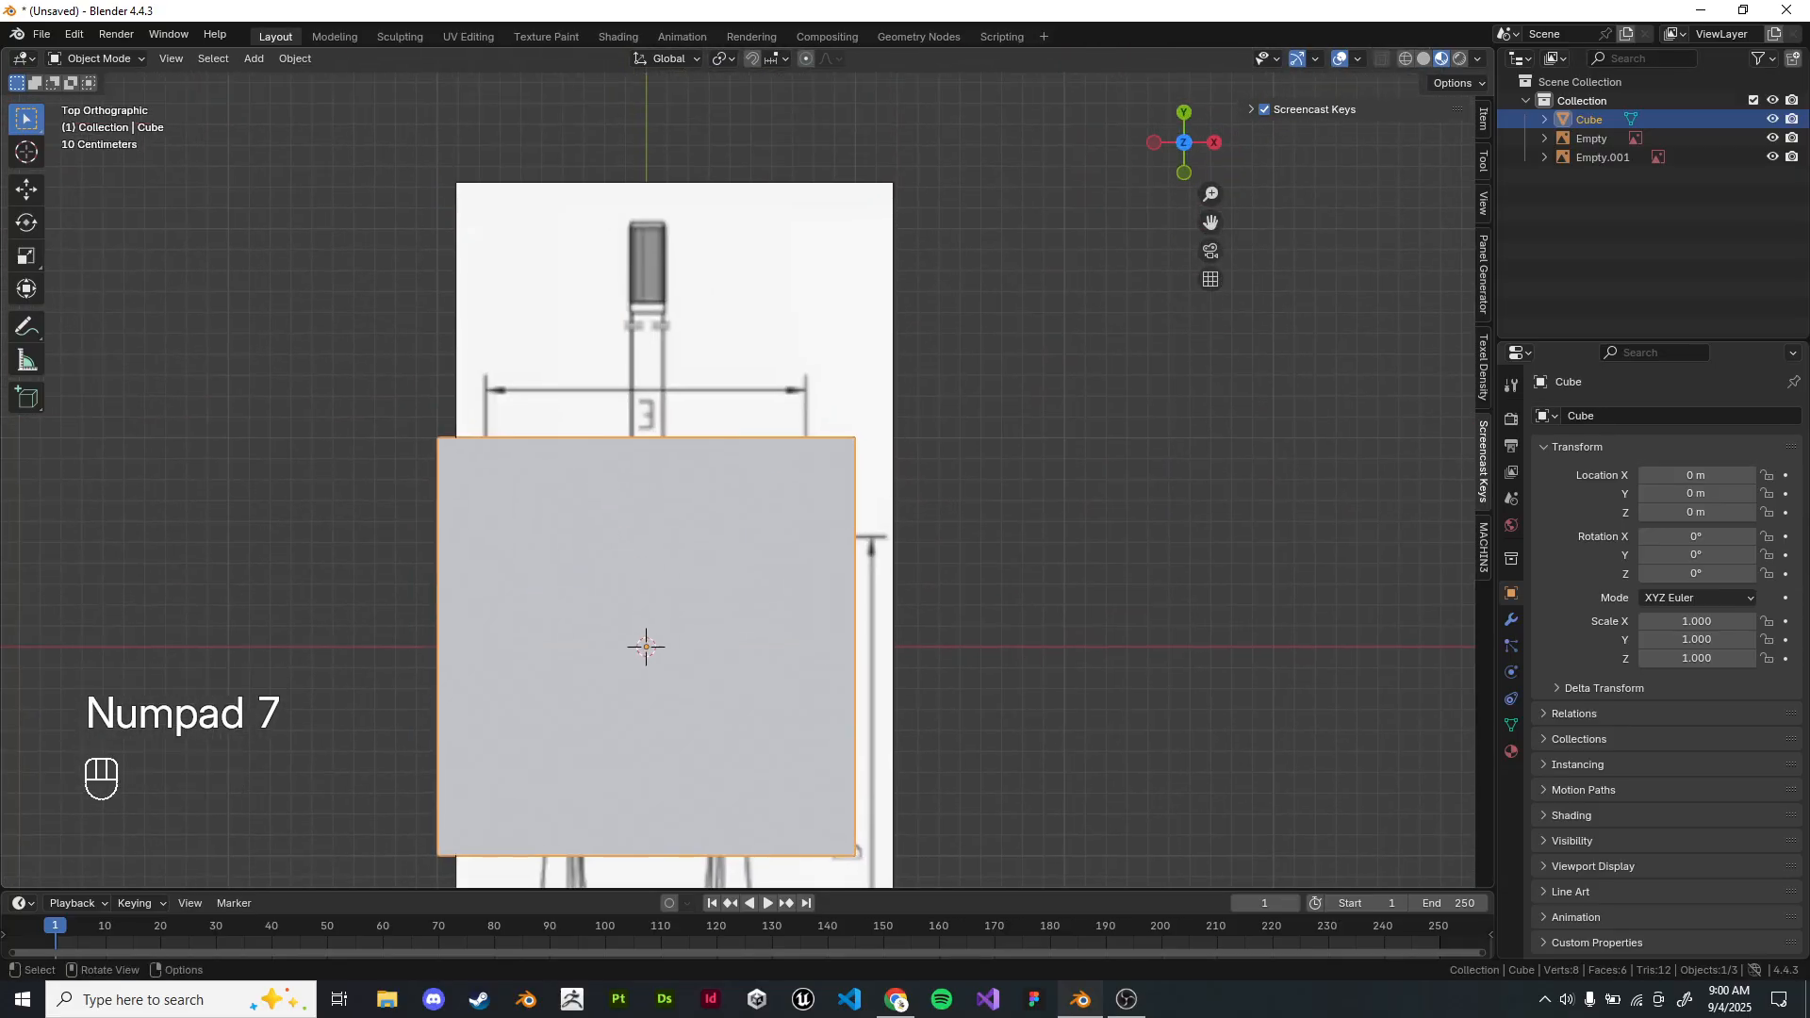
pyautogui.press('g')
pyautogui.press('g')
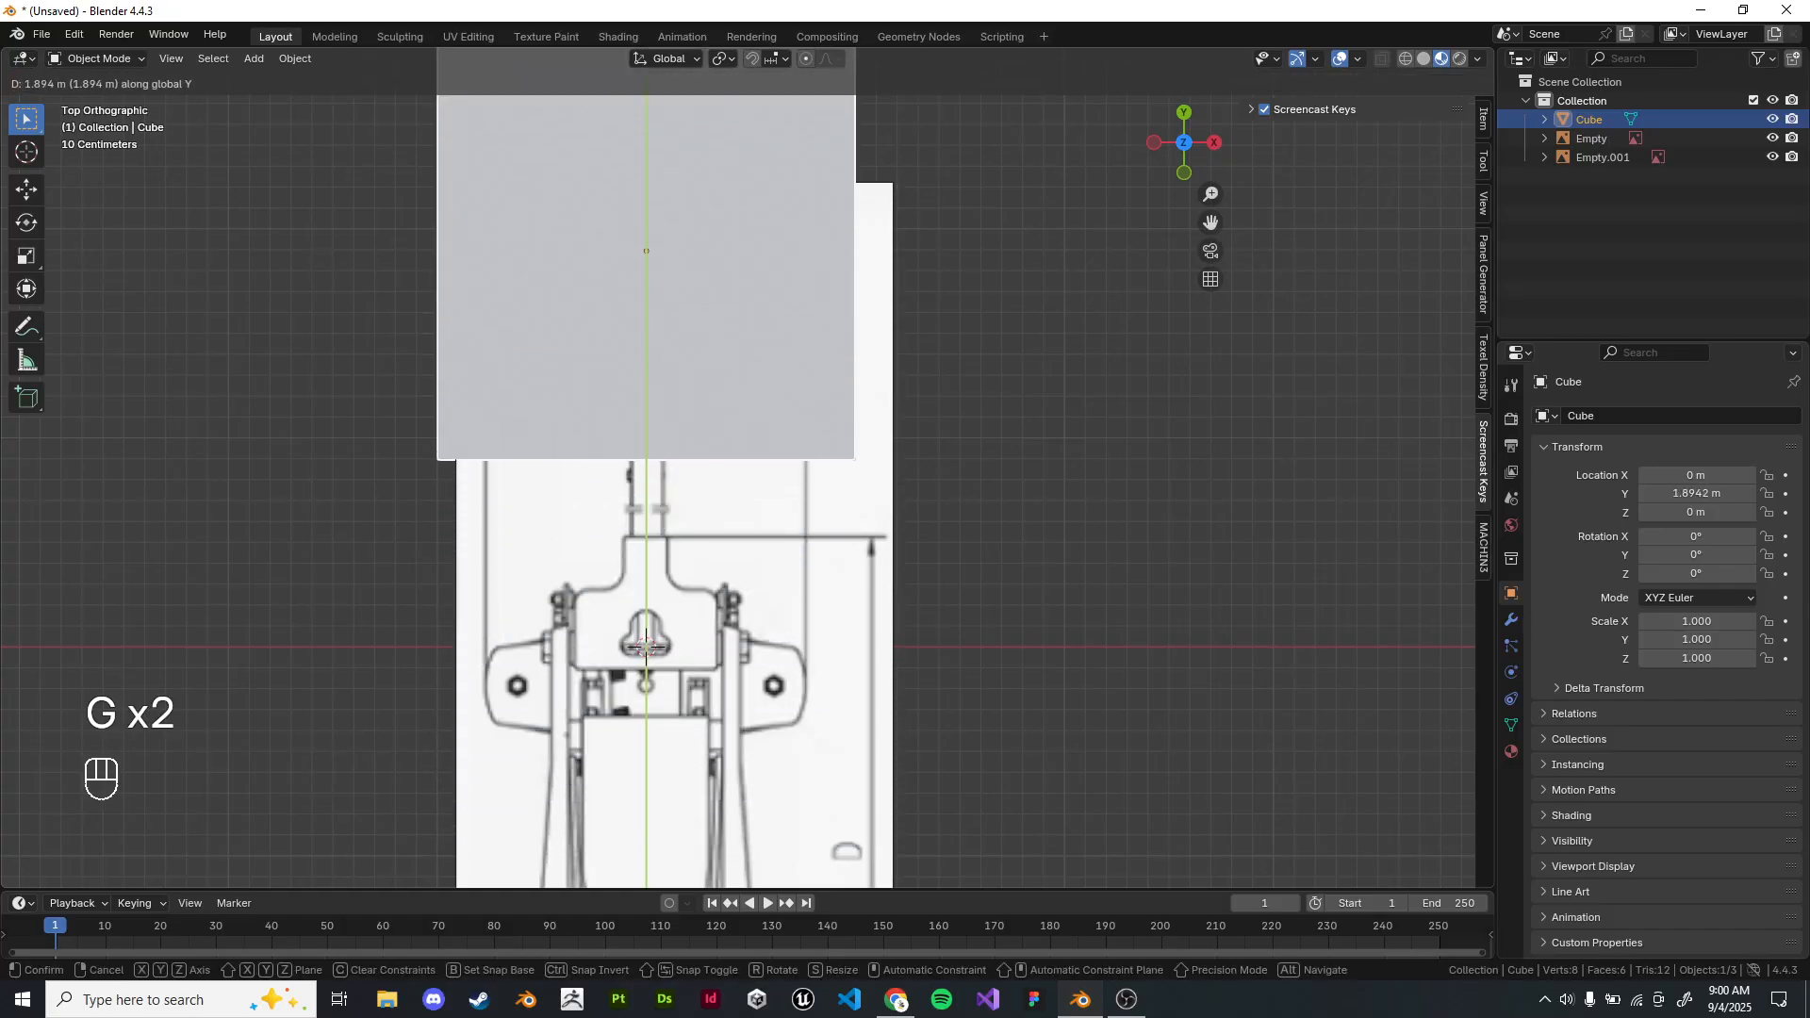
pyautogui.click(824, 85)
pyautogui.keyDown('shift'); pyautogui.moveTo(824, 75); pyautogui.dragTo(914, 228, button='middle'); pyautogui.keyUp('shift')
pyautogui.scroll(3, 912, 207)
pyautogui.press('g')
pyautogui.middleClick(912, 170)
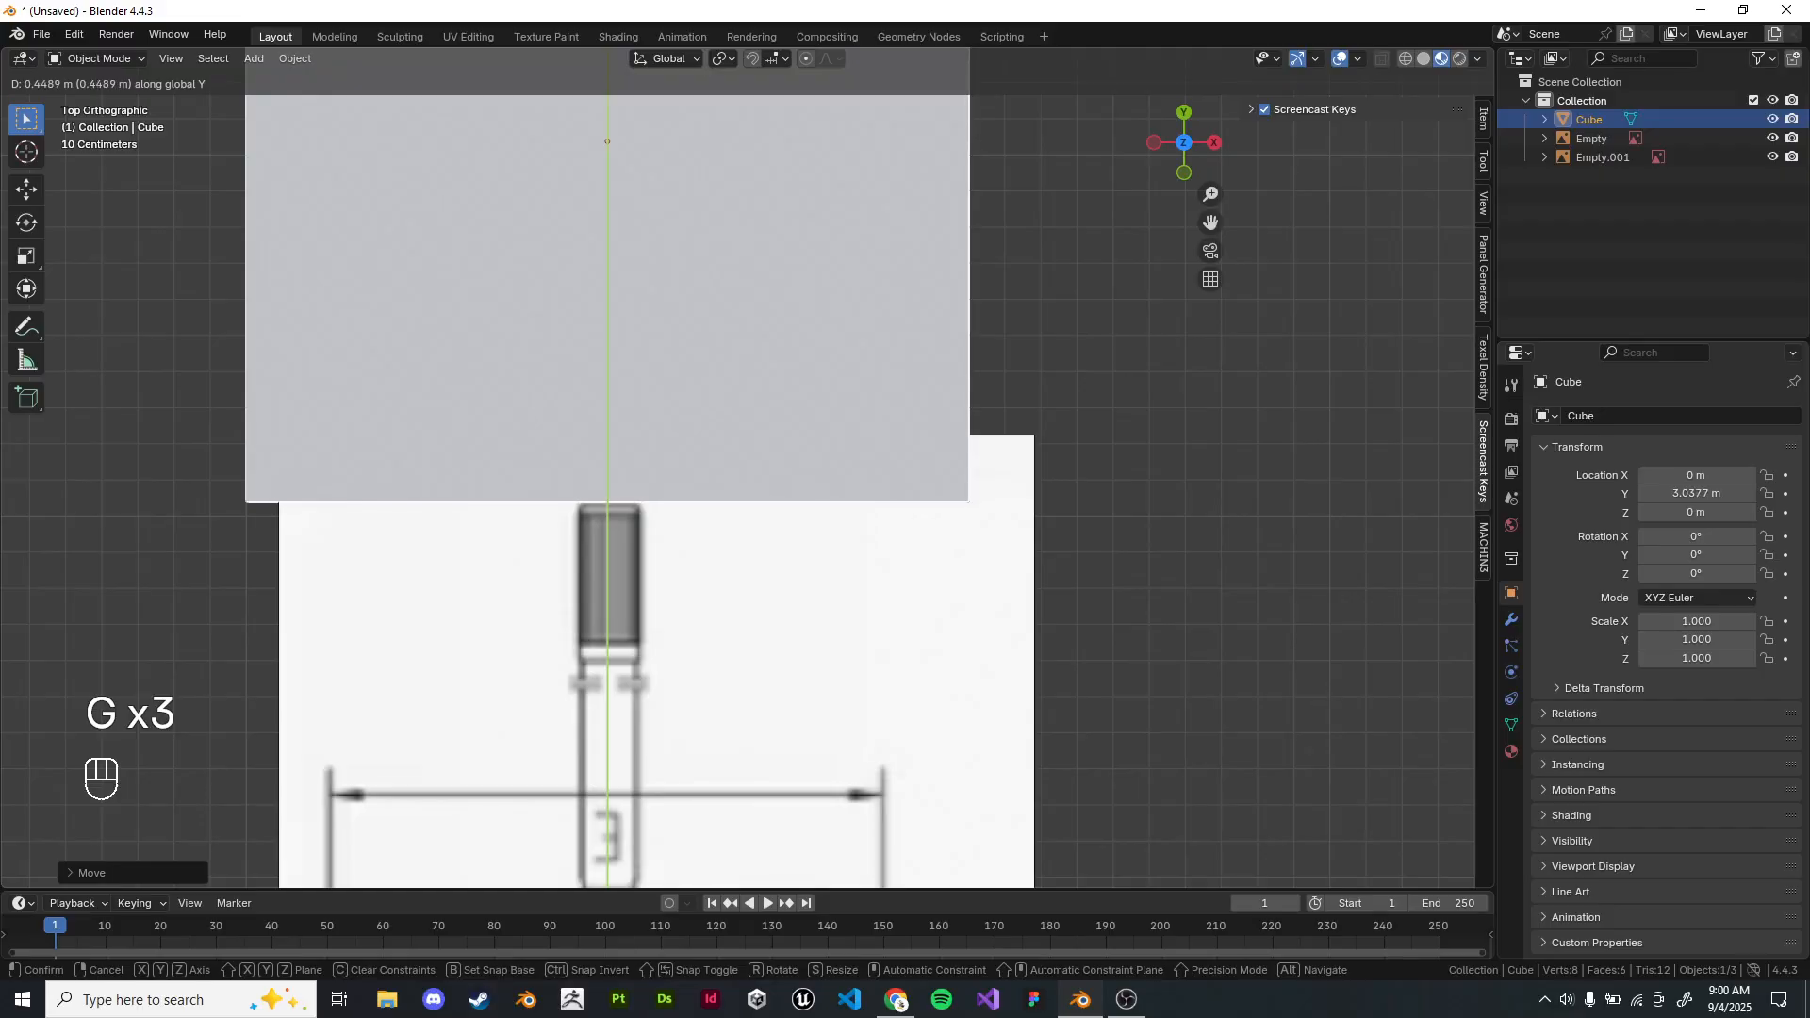
pyautogui.click(882, 452)
# Move the side-view image along Y to about -0.245 m, bringing its handle's end to the cube's edge.
pyautogui.scroll(-5, 882, 472)
pyautogui.keyDown('shift'); pyautogui.moveTo(868, 566); pyautogui.dragTo(735, 316, button='middle'); pyautogui.keyUp('shift')
pyautogui.press('KP_3')
pyautogui.keyDown('shift'); pyautogui.moveTo(745, 471); pyautogui.dragTo(694, 313, button='middle'); pyautogui.keyUp('shift')
pyautogui.scroll(2, 693, 313)
pyautogui.scroll(-4, 694, 313)
pyautogui.press('KP_1')
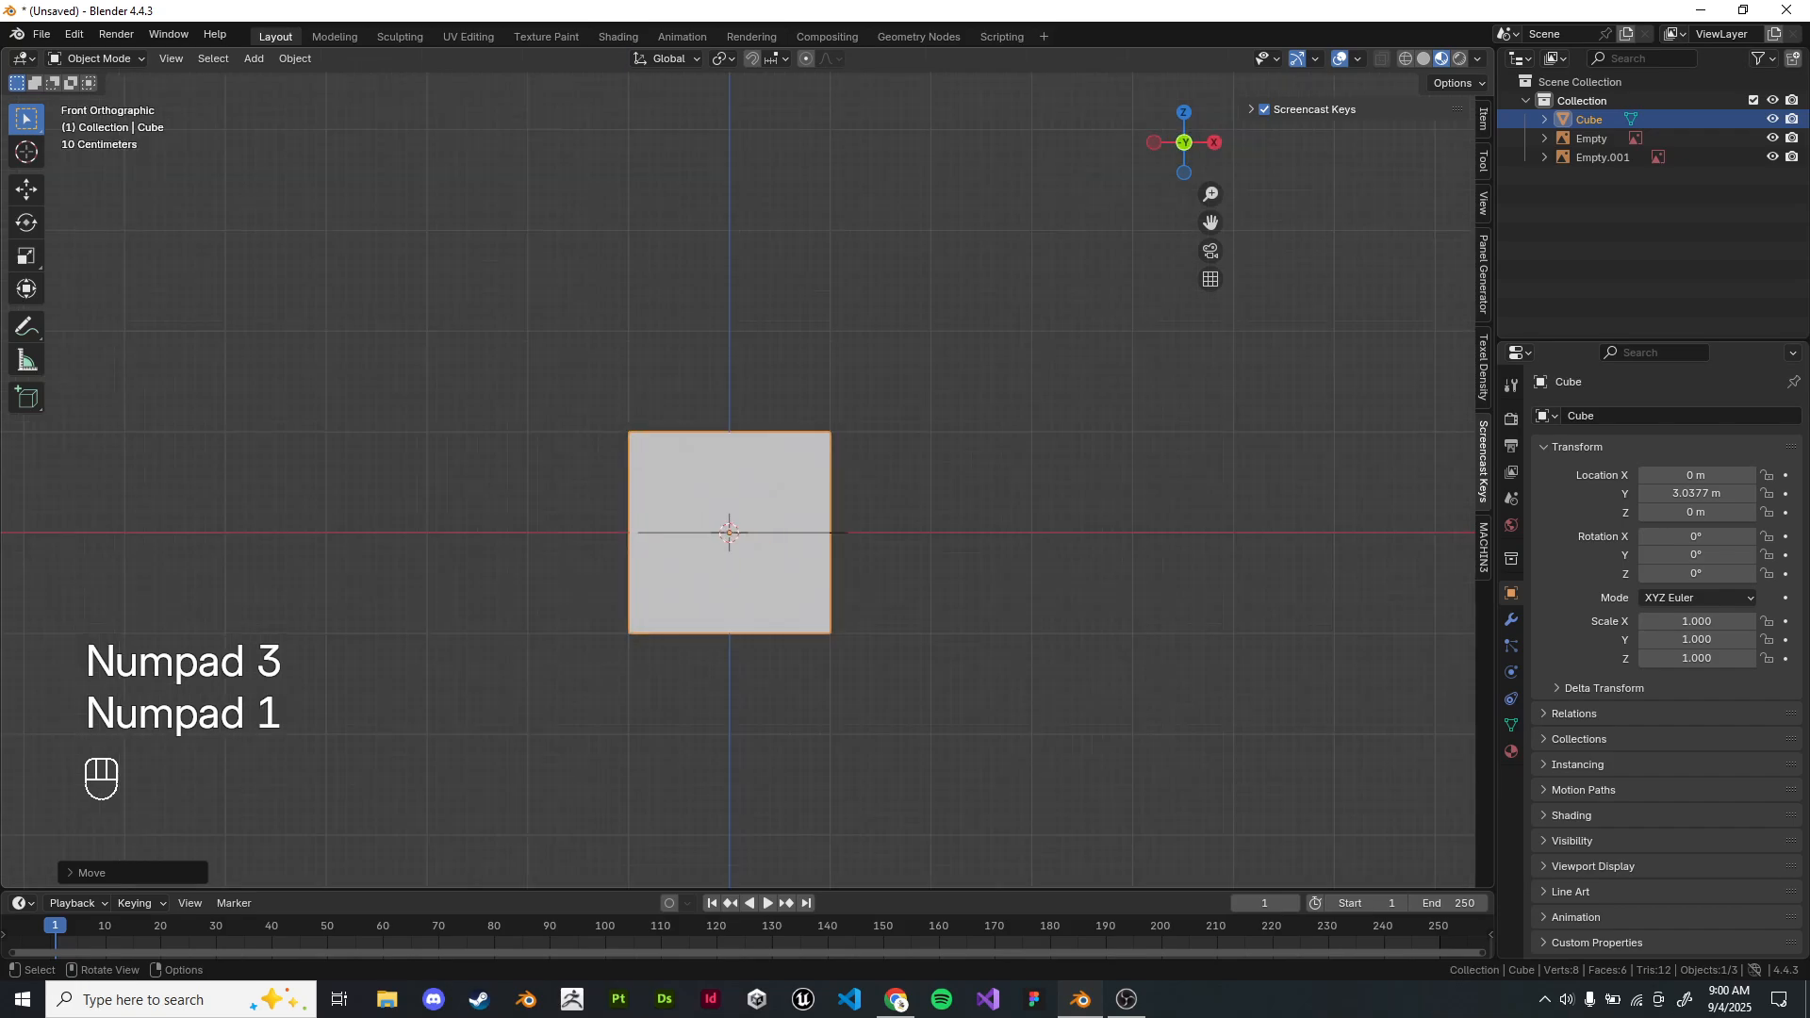
pyautogui.press('KP_3')
pyautogui.click(782, 450)
pyautogui.scroll(2, 782, 451)
pyautogui.keyDown('shift'); pyautogui.moveTo(783, 450); pyautogui.dragTo(526, 465, button='middle'); pyautogui.keyUp('shift')
pyautogui.scroll(5, 526, 464)
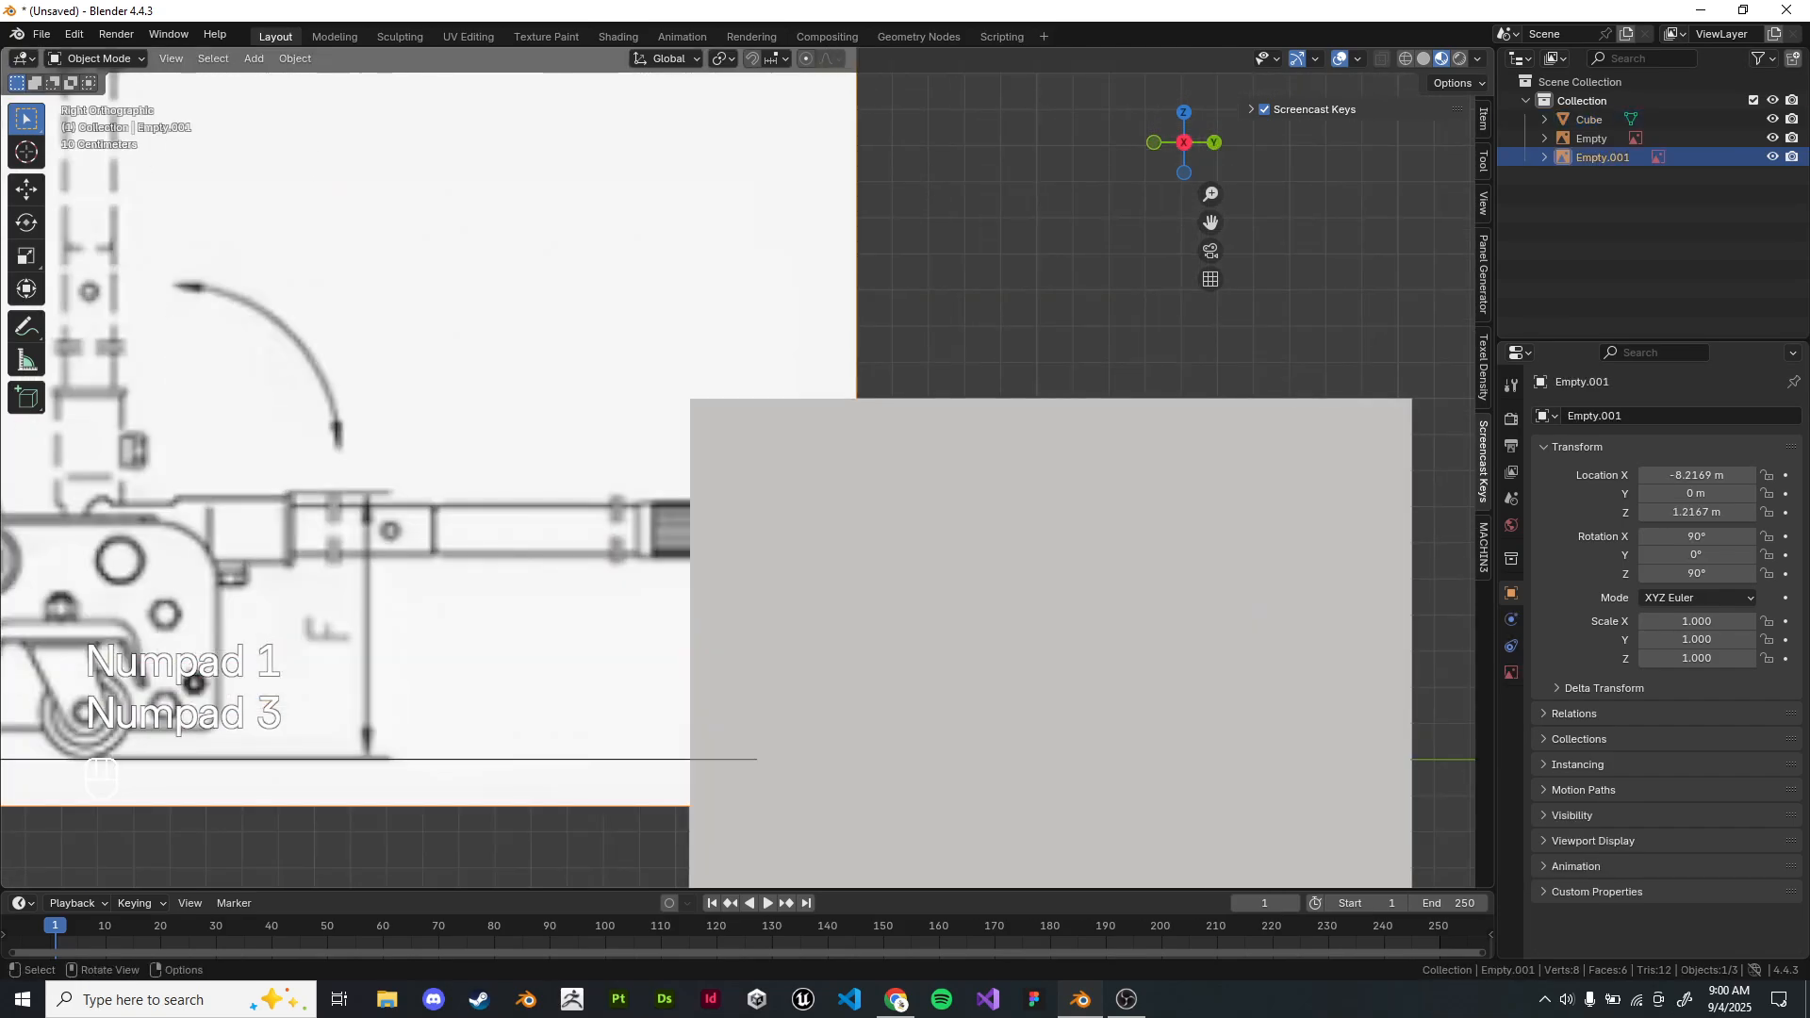
pyautogui.press('g')
pyautogui.press('g')
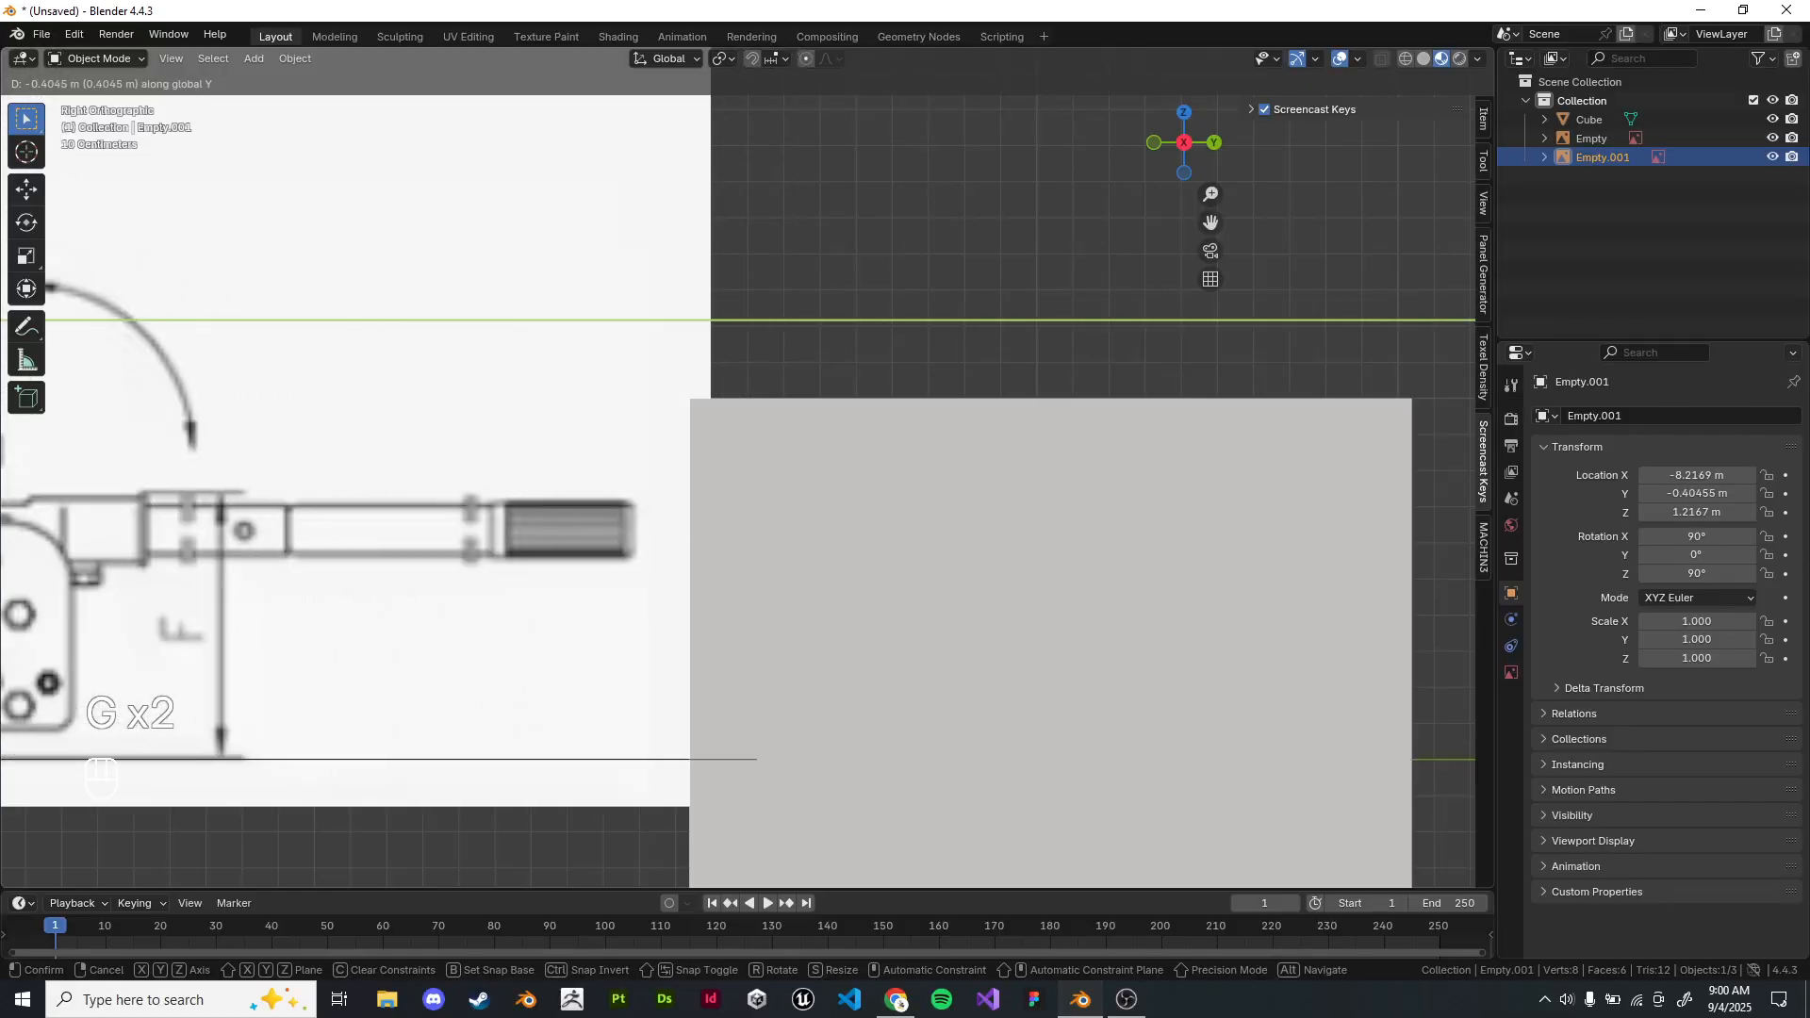
pyautogui.click(748, 467)
# Move the side-view image along X to about 0.014 m so it stands directly over the top-view drawing.
pyautogui.scroll(-6, 748, 467)
pyautogui.moveTo(747, 466); pyautogui.dragTo(988, 603, button='middle')
pyautogui.scroll(-4, 988, 604)
pyautogui.press('g')
pyautogui.press('y')
pyautogui.press('Escape')
pyautogui.press('g')
pyautogui.press('x')
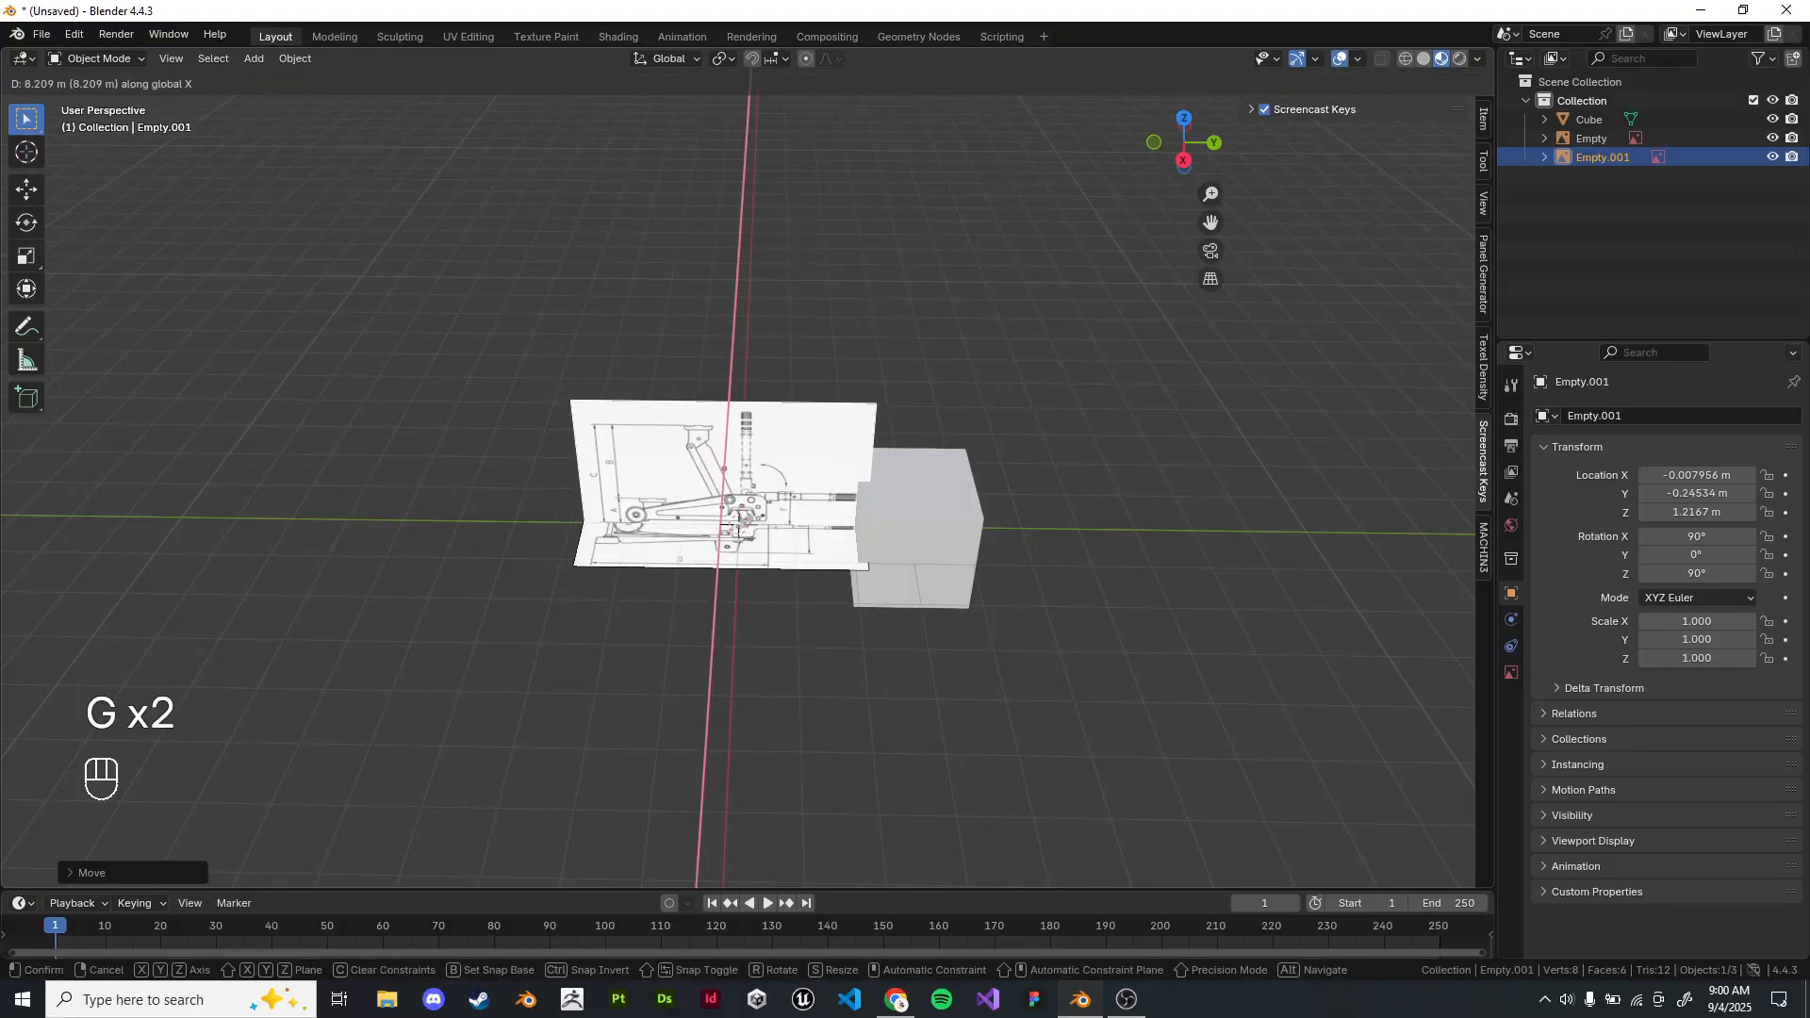
pyautogui.click(740, 524)
# Examine how the jack's features line up between the side-view and top-view drawings.
pyautogui.scroll(5, 740, 464)
pyautogui.moveTo(740, 523); pyautogui.dragTo(801, 462, button='middle')
pyautogui.scroll(5, 801, 462)
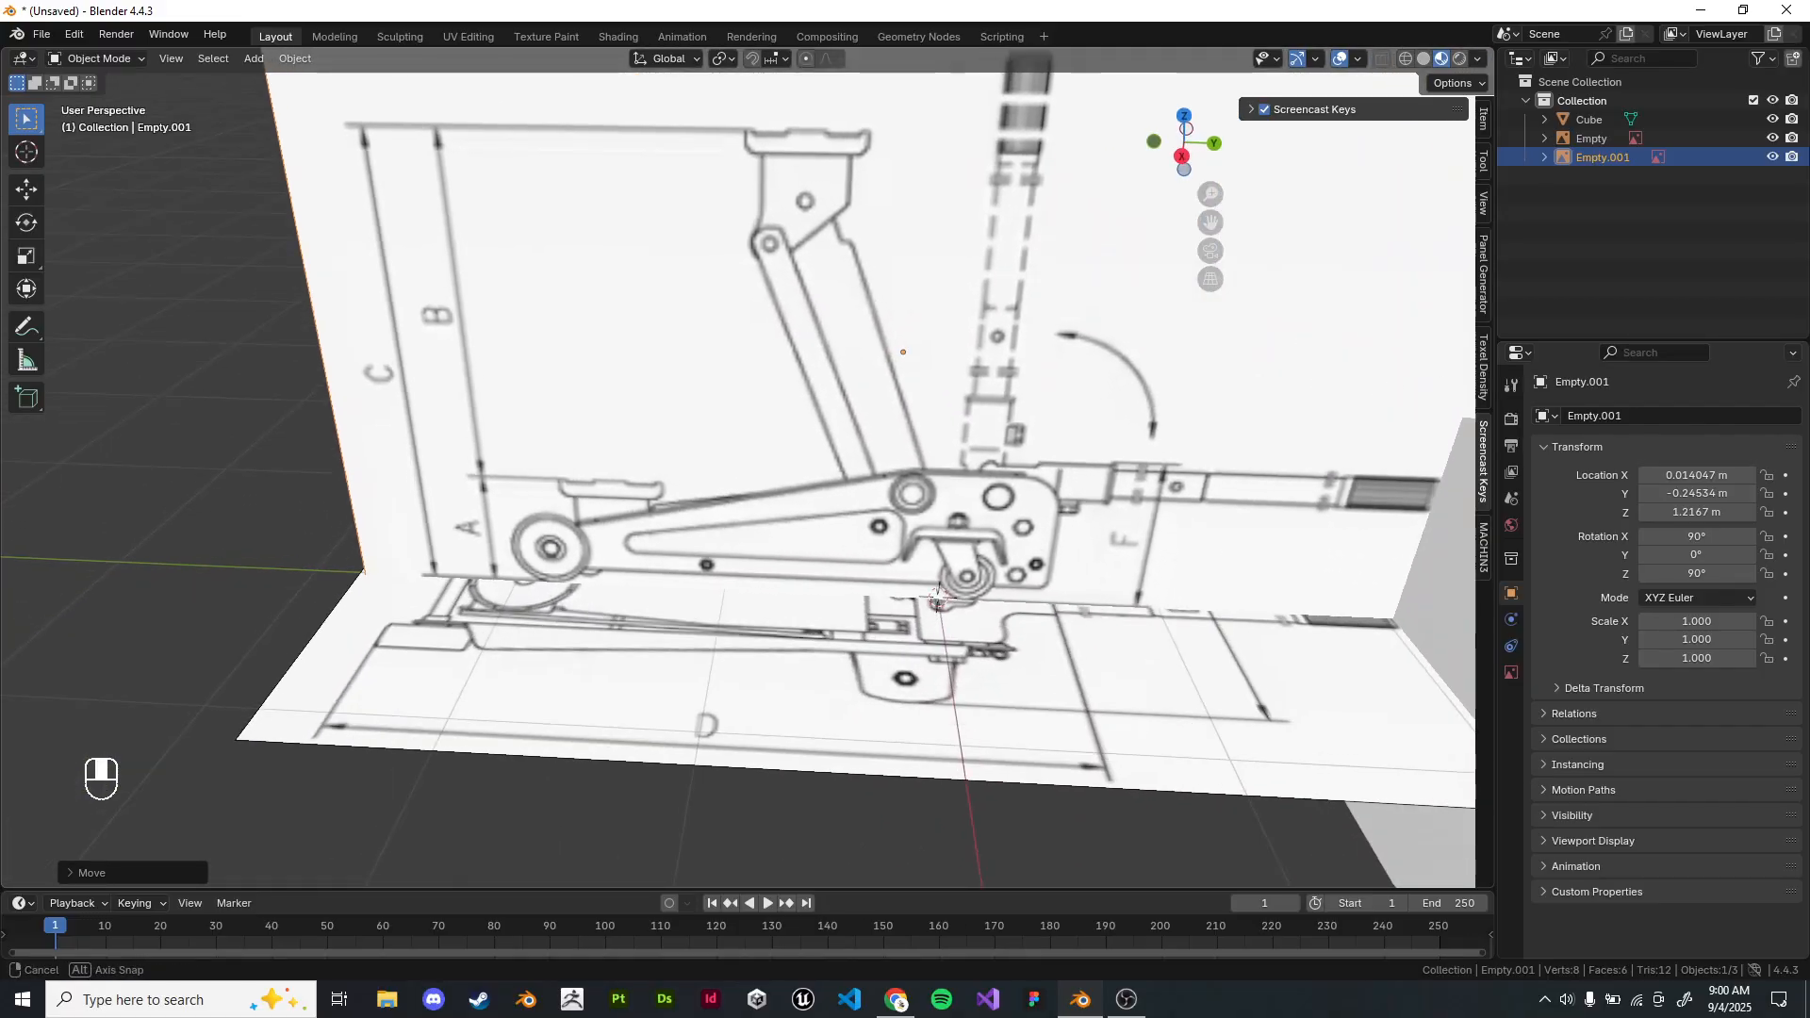
pyautogui.scroll(-6, 802, 462)
pyautogui.press('KP_2')
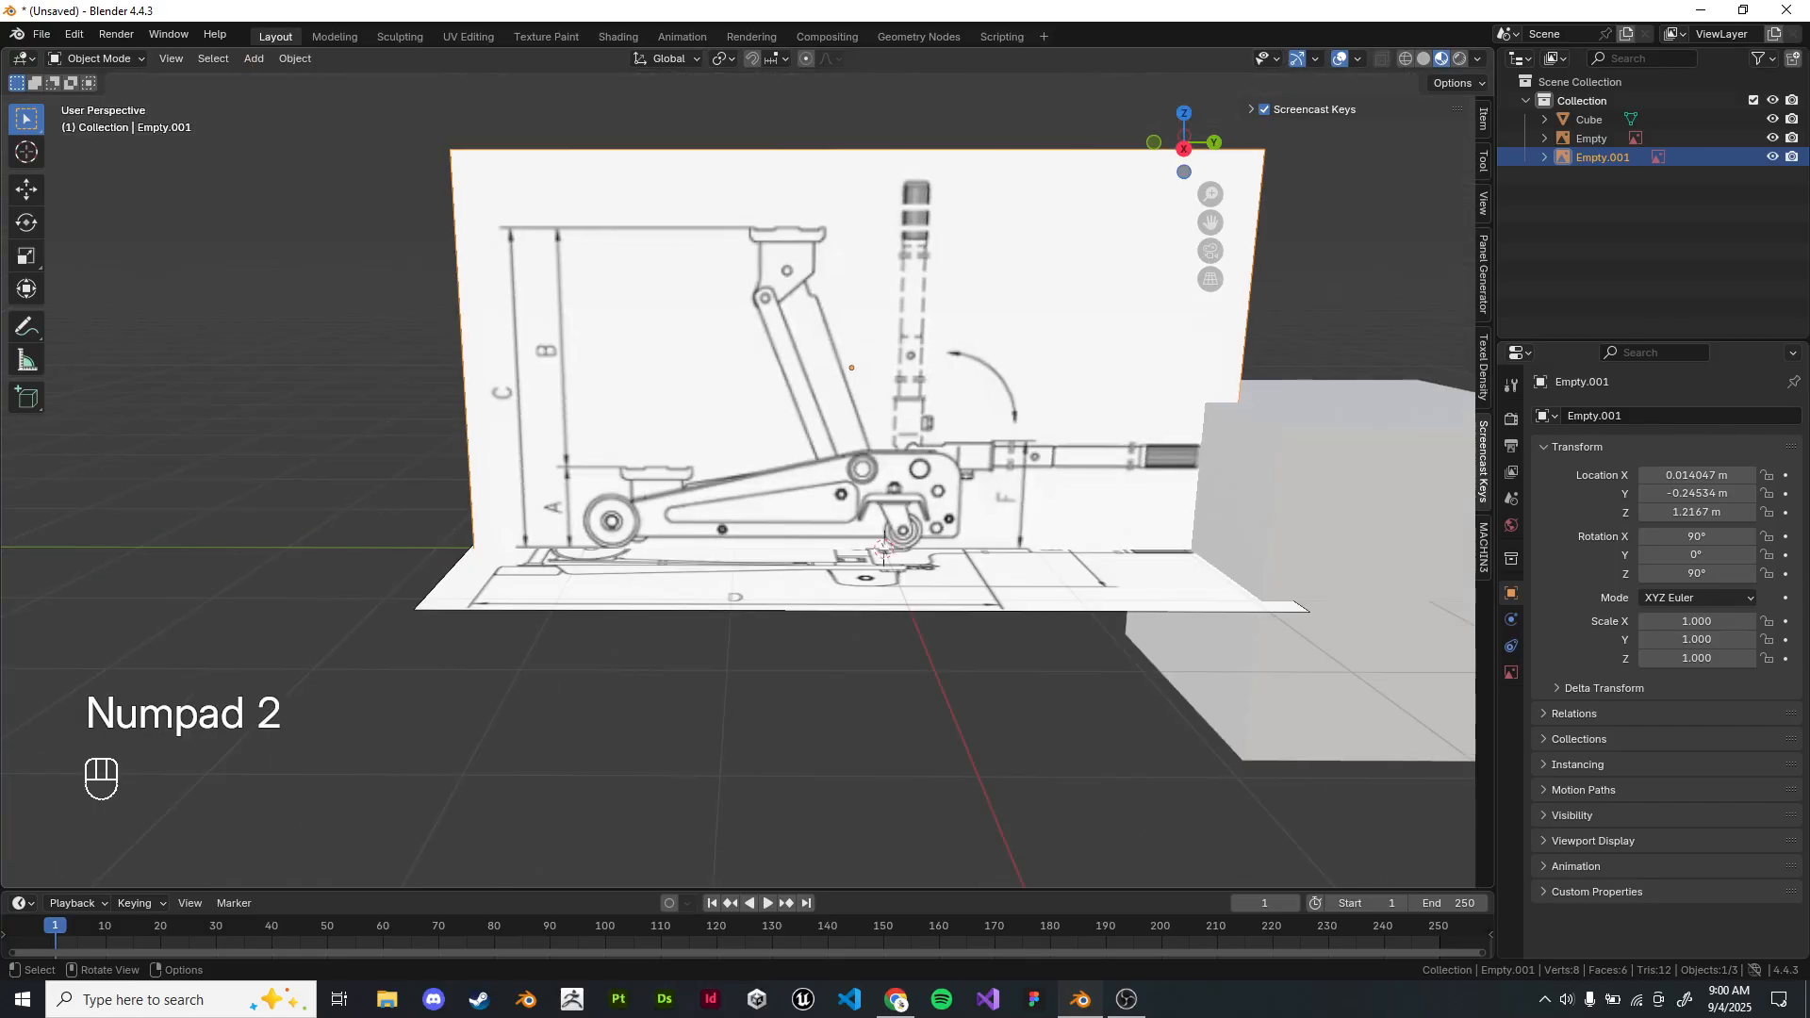
pyautogui.press('KP_1')
pyautogui.press('KP_3')
# Switch the viewport to wireframe and place the 3D cursor at the handle's end in the side-view drawing.
pyautogui.keyDown('shift'); pyautogui.moveTo(942, 452); pyautogui.dragTo(617, 460, button='middle'); pyautogui.keyUp('shift')
pyautogui.scroll(3, 616, 460)
pyautogui.press('Tab')
pyautogui.press('z')
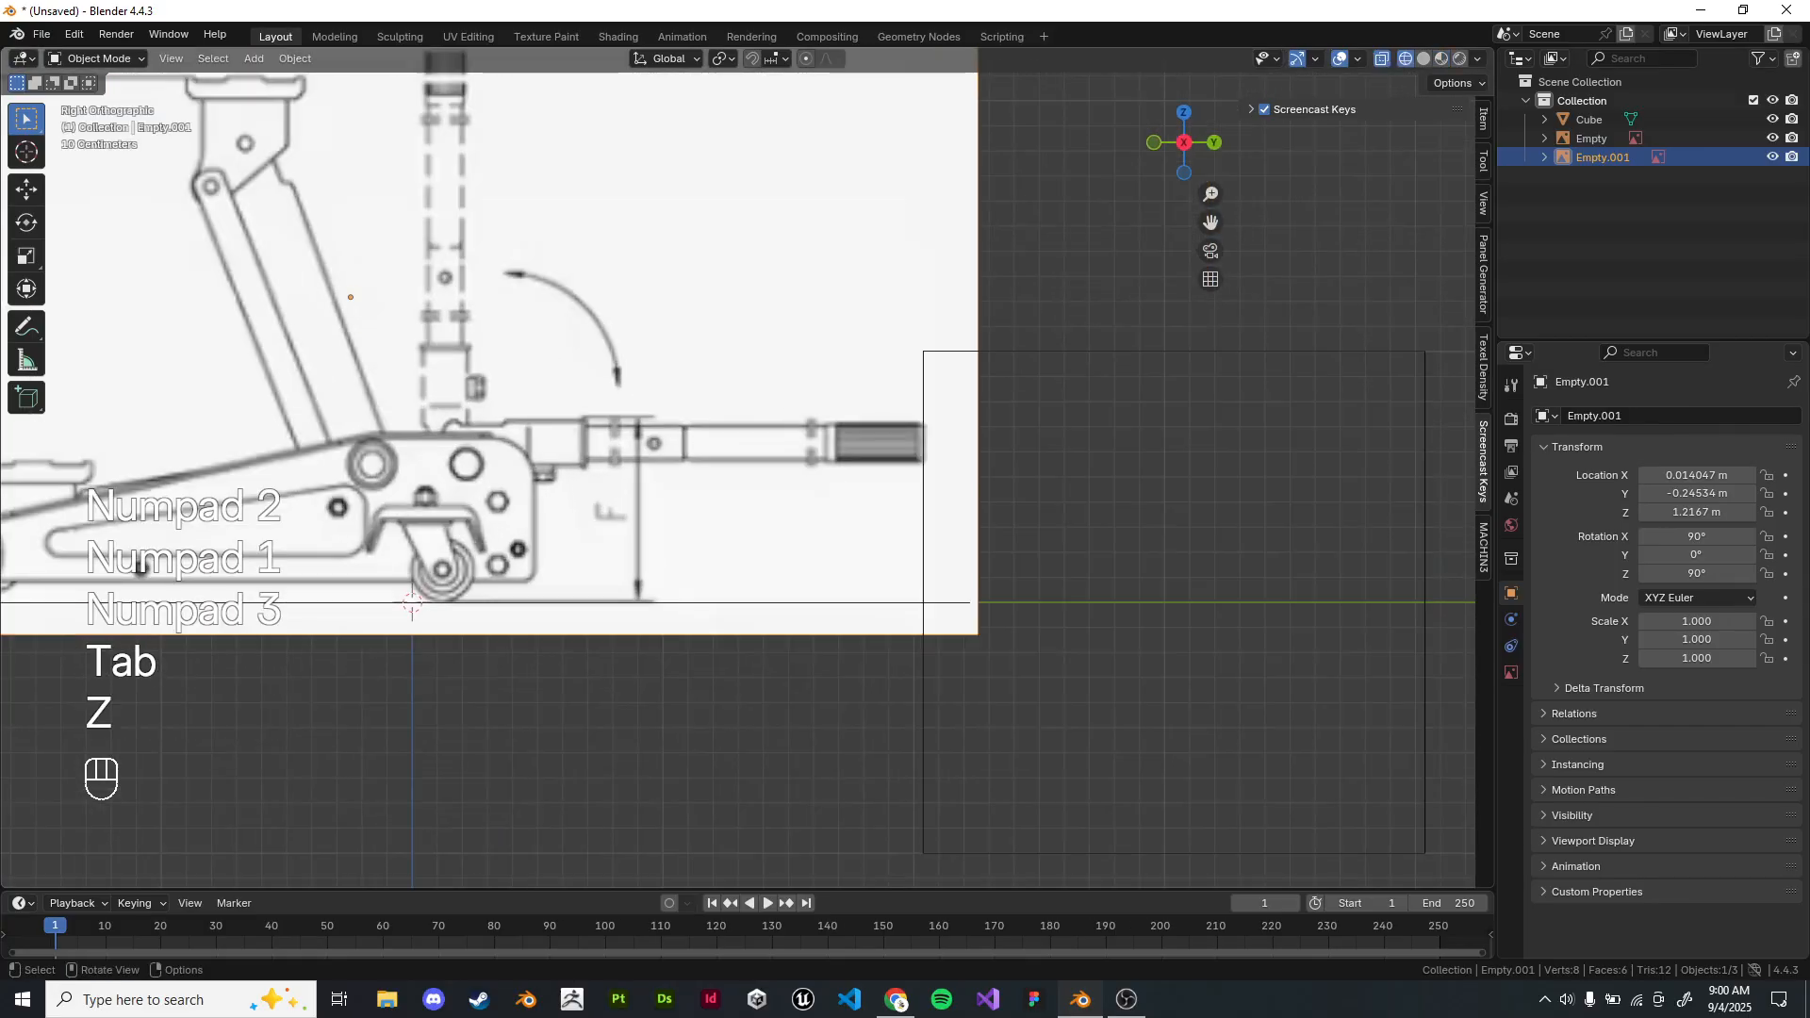
pyautogui.keyDown('shift'); pyautogui.rightClick(927, 440); pyautogui.keyUp('shift')
pyautogui.keyDown('shift'); pyautogui.moveTo(926, 441); pyautogui.dragTo(1018, 463, button='middle'); pyautogui.keyUp('shift')
# Try to set the side-view image's origin to the 3D cursor.
pyautogui.press('KP_1')
pyautogui.press('KP_3')
pyautogui.press('q')
pyautogui.press('q')
pyautogui.click(873, 341)
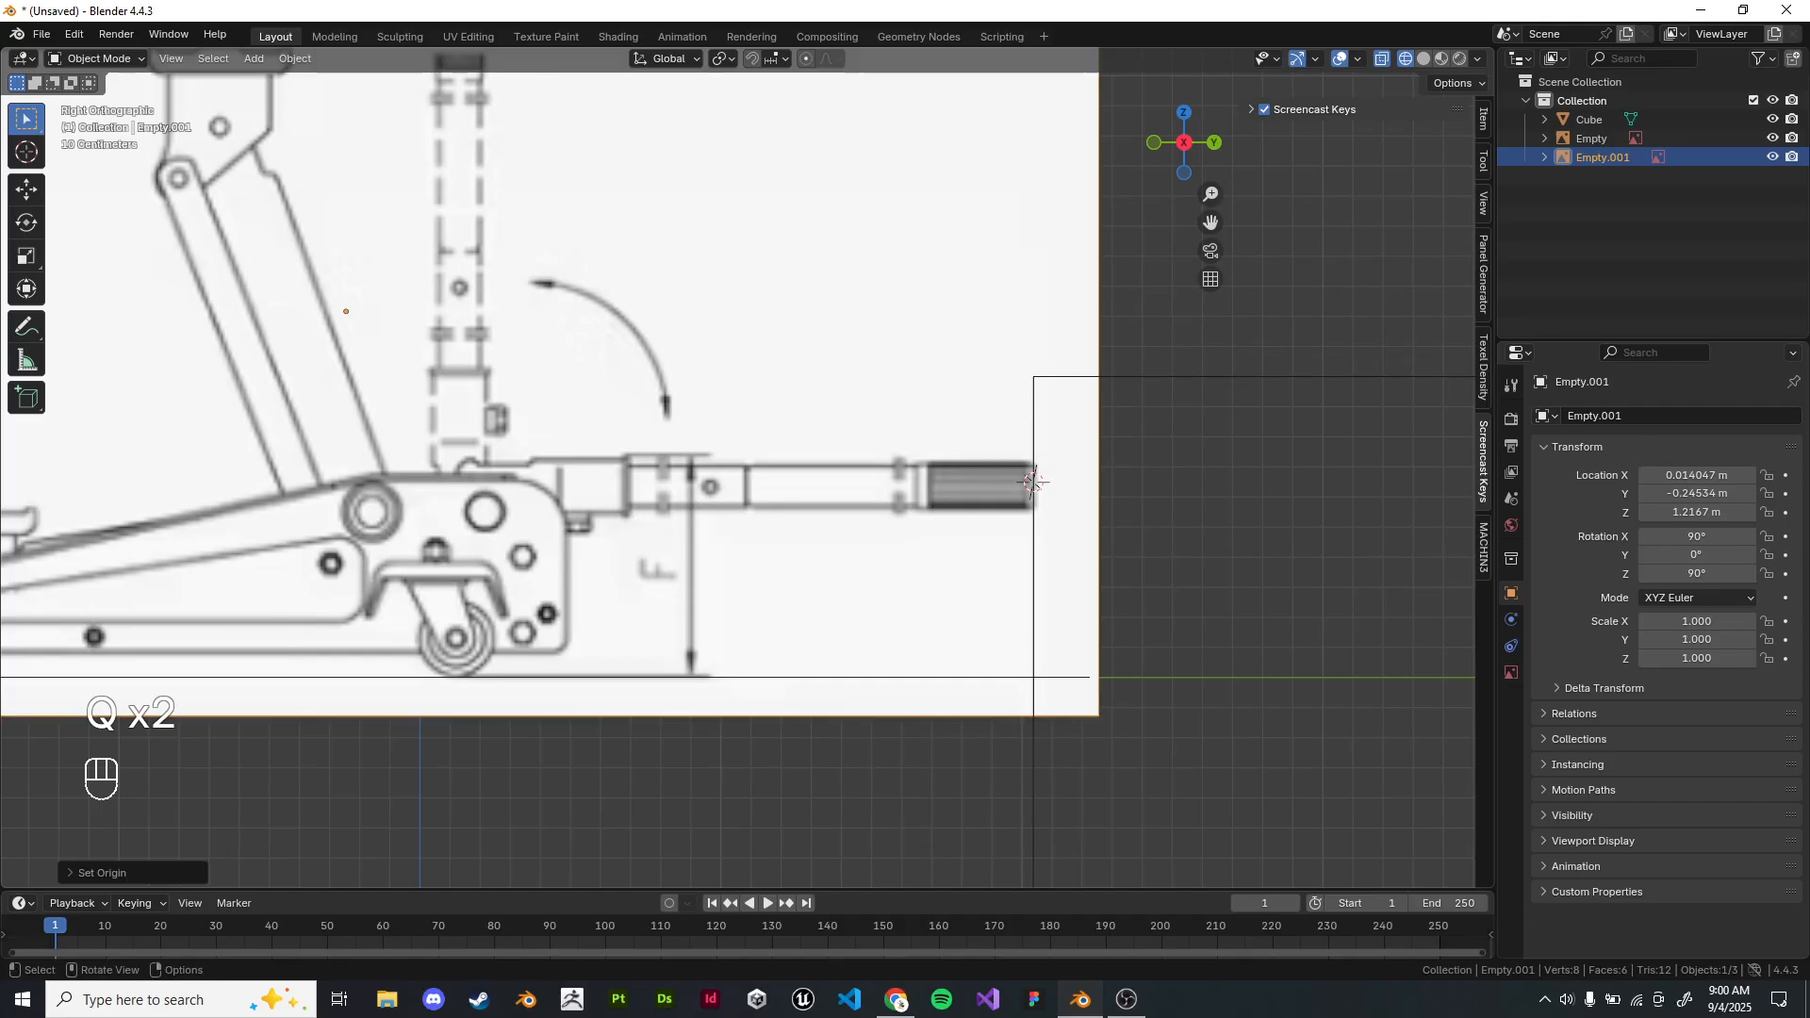
pyautogui.click(1145, 330)
pyautogui.click(1065, 325)
pyautogui.click(952, 306)
pyautogui.rightClick(900, 295)
pyautogui.press('q')
pyautogui.click(842, 295)
# Scale the side-view image to about 1.107 and move it along Y to about -0.386 m.
pyautogui.scroll(-4, 826, 230)
pyautogui.keyDown('shift'); pyautogui.moveTo(824, 226); pyautogui.dragTo(946, 345, button='middle'); pyautogui.keyUp('shift')
pyautogui.press('s')
pyautogui.click(942, 268)
pyautogui.press('g')
pyautogui.rightClick(947, 345)
pyautogui.press('g')
pyautogui.press('y')
pyautogui.click(973, 481)
# Shift the side-view image along Y to about -0.484 m to bring the handle's end nearer the cube's edge.
pyautogui.press('KP_1')
pyautogui.press('KP_3')
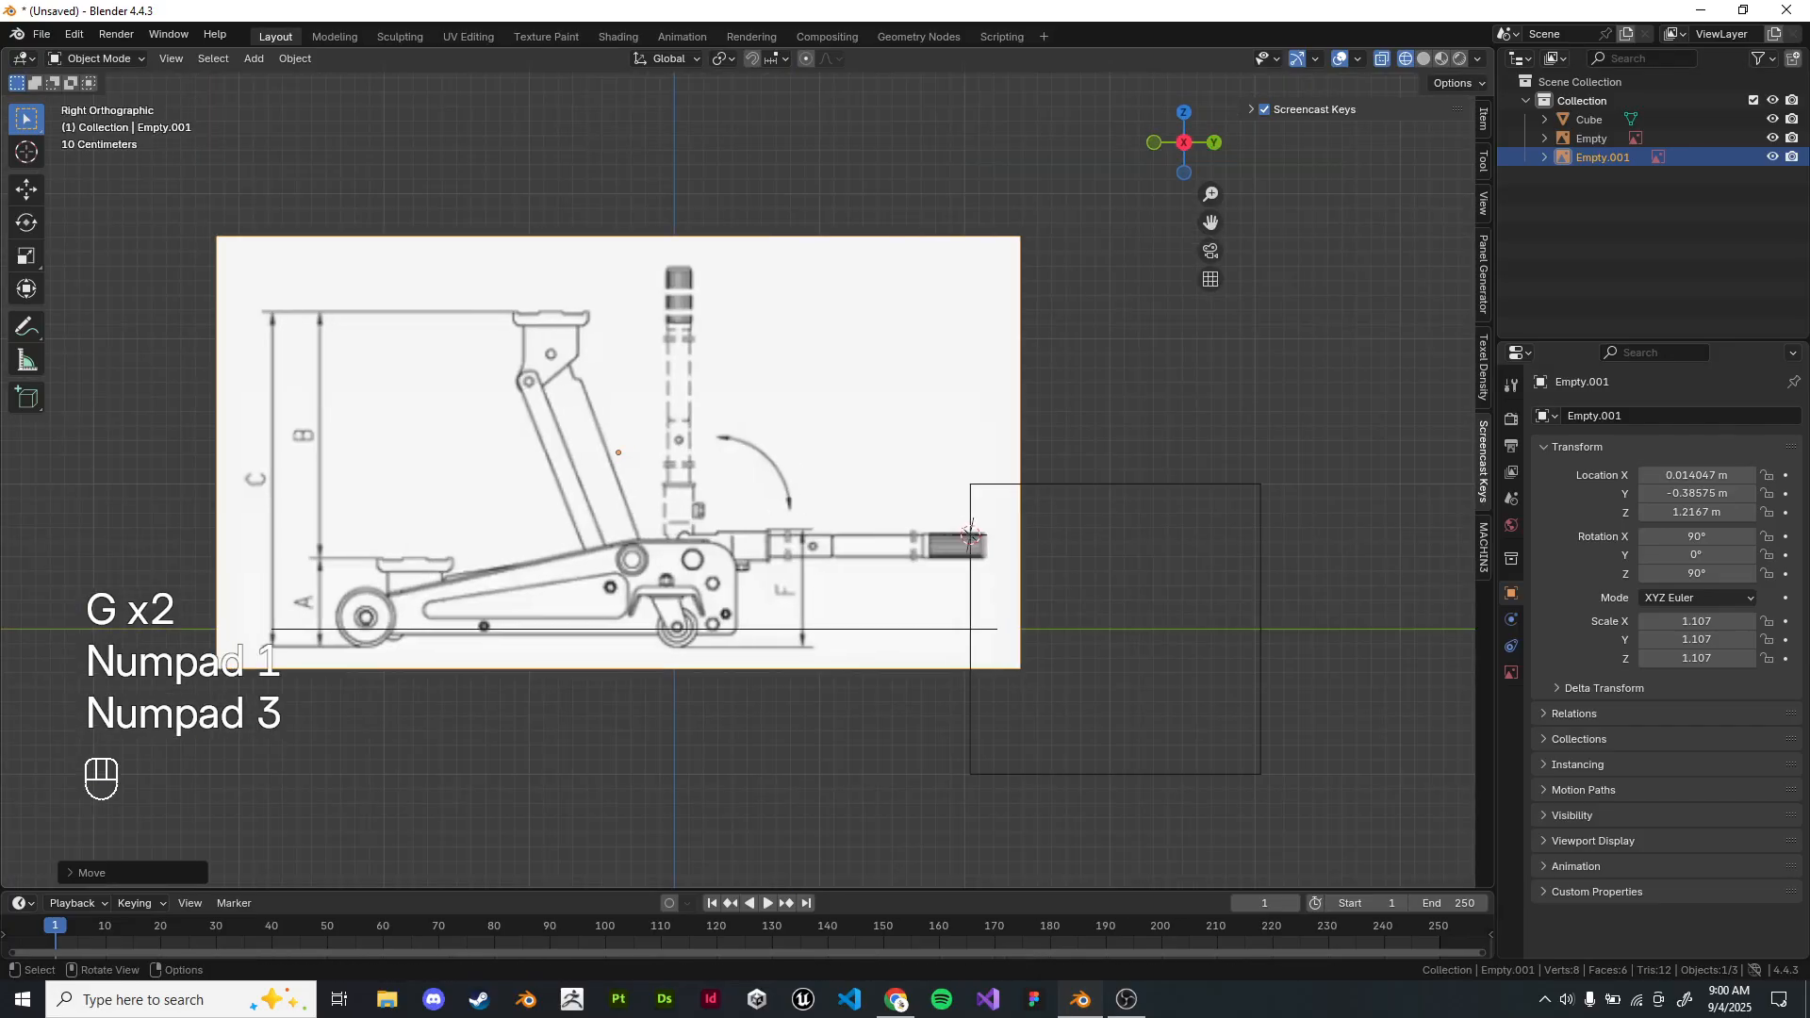
pyautogui.scroll(6, 974, 481)
pyautogui.press('g')
pyautogui.press('y')
pyautogui.click(754, 471)
# Scale the side-view image up slightly to about 1.116 to match the top-view drawing's length.
pyautogui.scroll(-6, 754, 472)
pyautogui.keyDown('shift'); pyautogui.moveTo(754, 472); pyautogui.dragTo(671, 588, button='middle'); pyautogui.keyUp('shift')
pyautogui.scroll(4, 867, 539)
pyautogui.press('s')
pyautogui.click(1156, 271)
# Fine-tune the side-view image along Y to about -0.518 m so the handle's end meets the cube's edge.
pyautogui.press('KP_3')
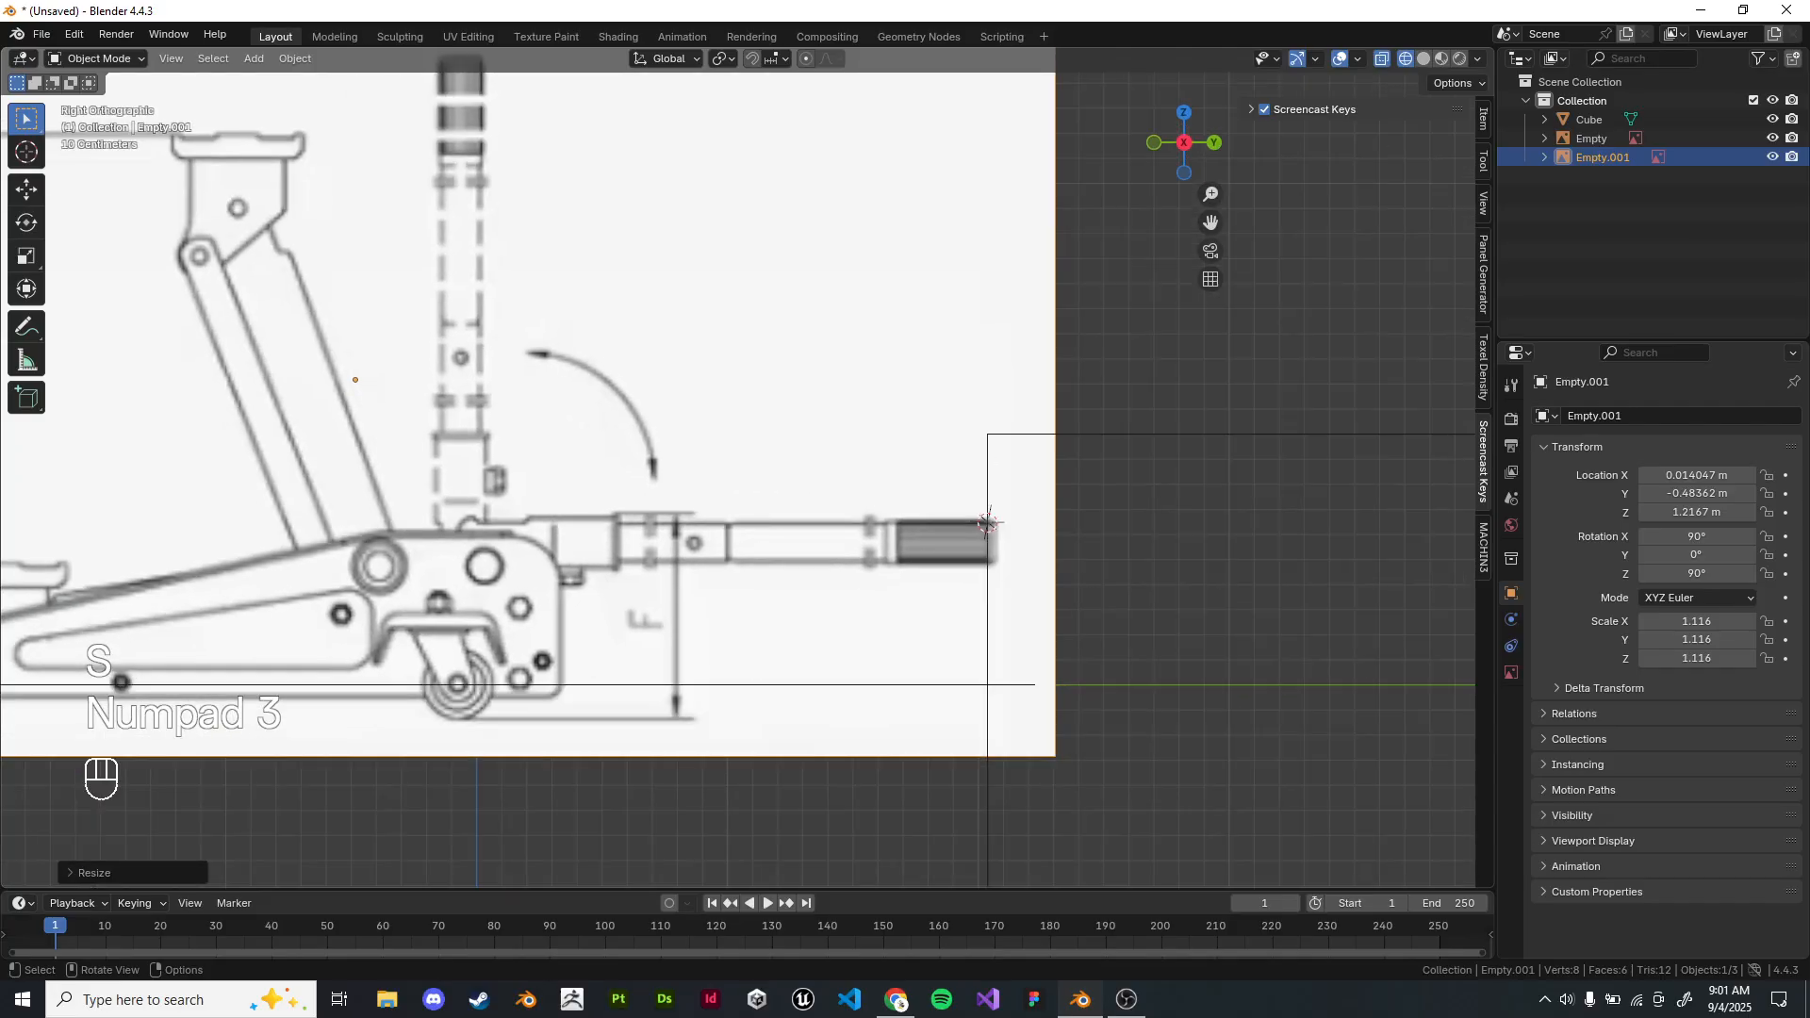
pyautogui.scroll(3, 739, 467)
pyautogui.press('g')
pyautogui.press('y')
pyautogui.click(738, 467)
pyautogui.scroll(-6, 739, 466)
pyautogui.keyDown('shift'); pyautogui.moveTo(738, 467); pyautogui.dragTo(872, 620, button='middle'); pyautogui.keyUp('shift')
pyautogui.moveTo(745, 561); pyautogui.dragTo(782, 598, button='middle')
pyautogui.scroll(4, 722, 618)
pyautogui.scroll(-5, 782, 599)
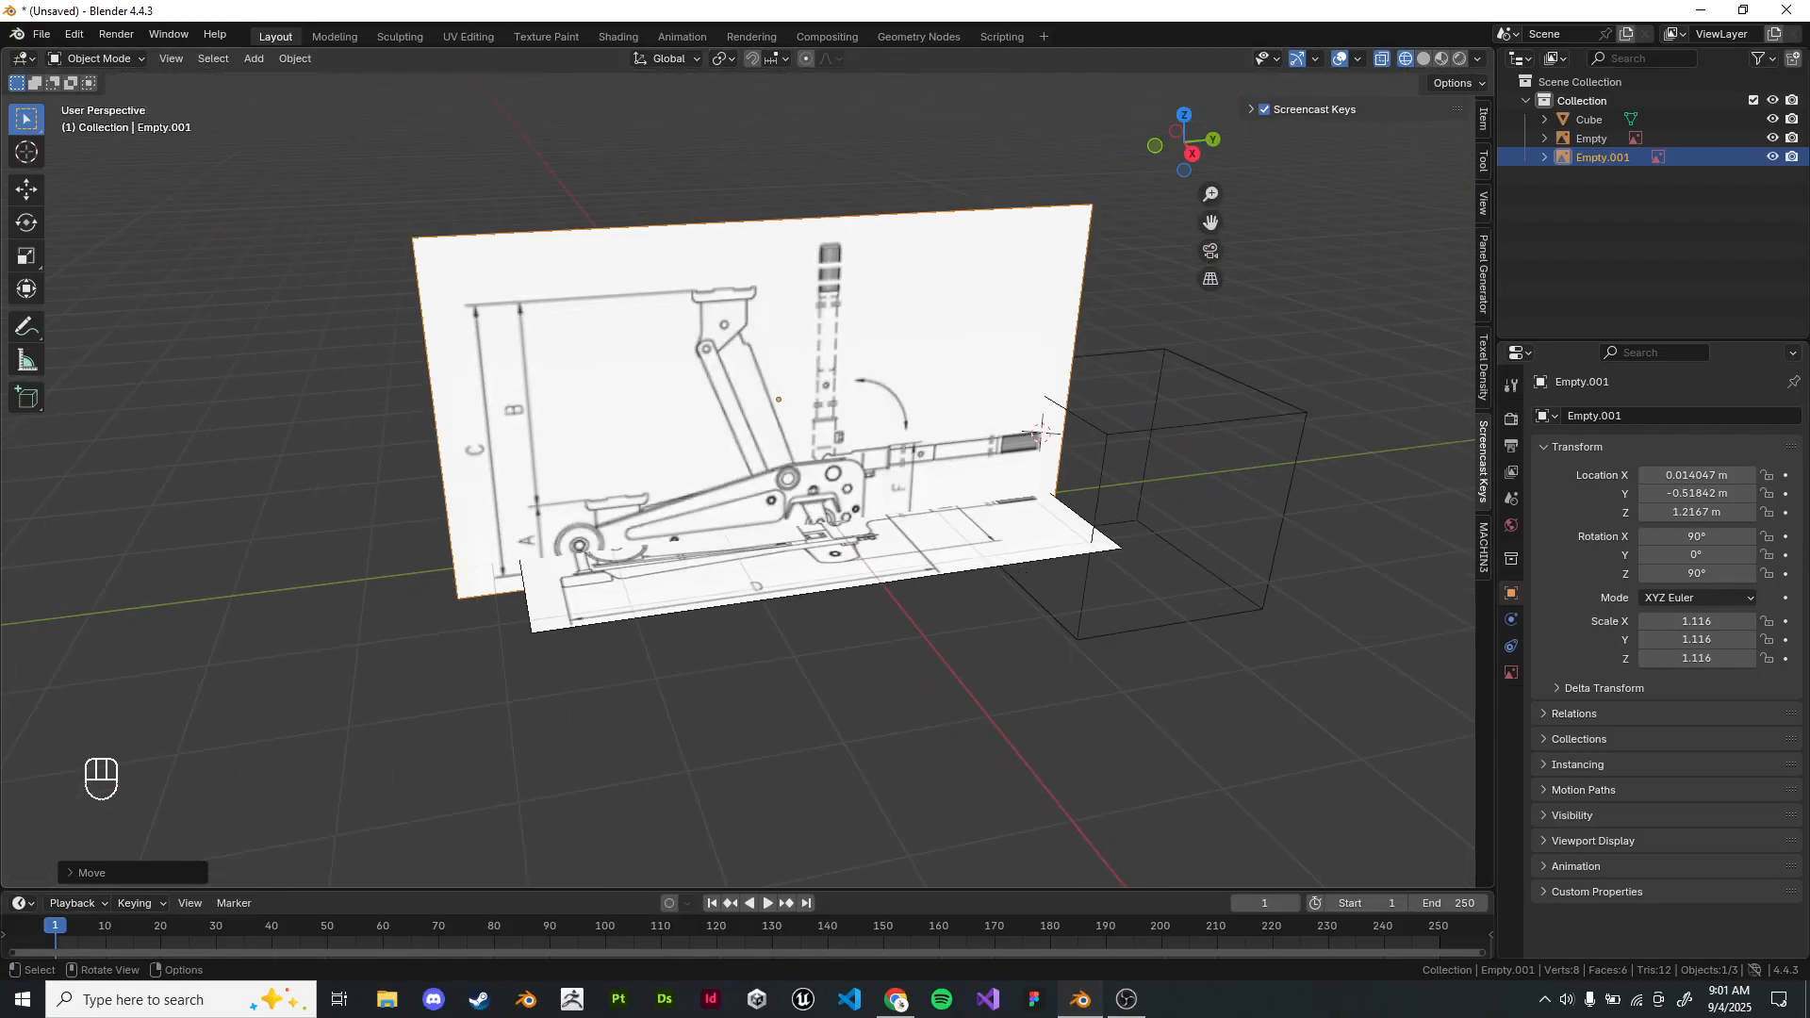
# Move the side-view image back along X to about -5.32 m, clear of the modelling area.
pyautogui.click(791, 660)
pyautogui.click(768, 415)
pyautogui.scroll(-1, 768, 415)
pyautogui.moveTo(768, 414); pyautogui.dragTo(807, 465, button='middle')
pyautogui.scroll(-2, 807, 464)
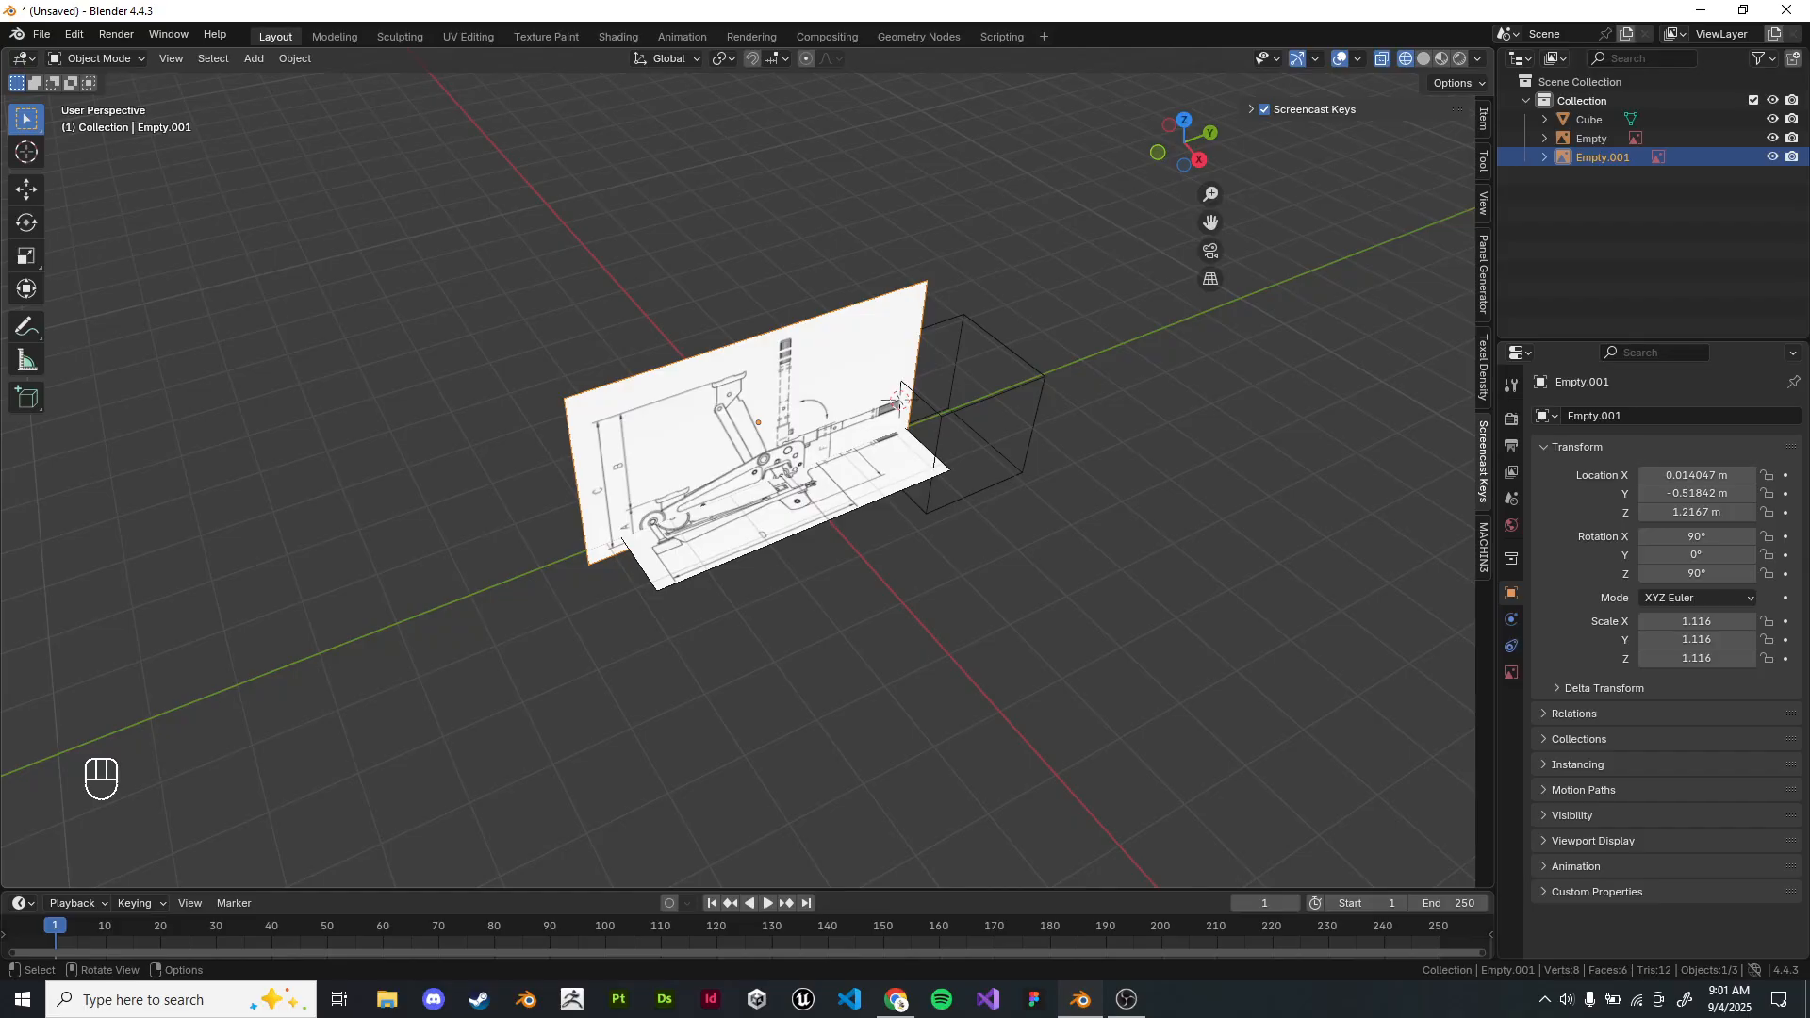
pyautogui.press('g')
pyautogui.press('x')
pyautogui.click(655, 305)
pyautogui.moveTo(656, 305); pyautogui.dragTo(679, 249, button='middle')
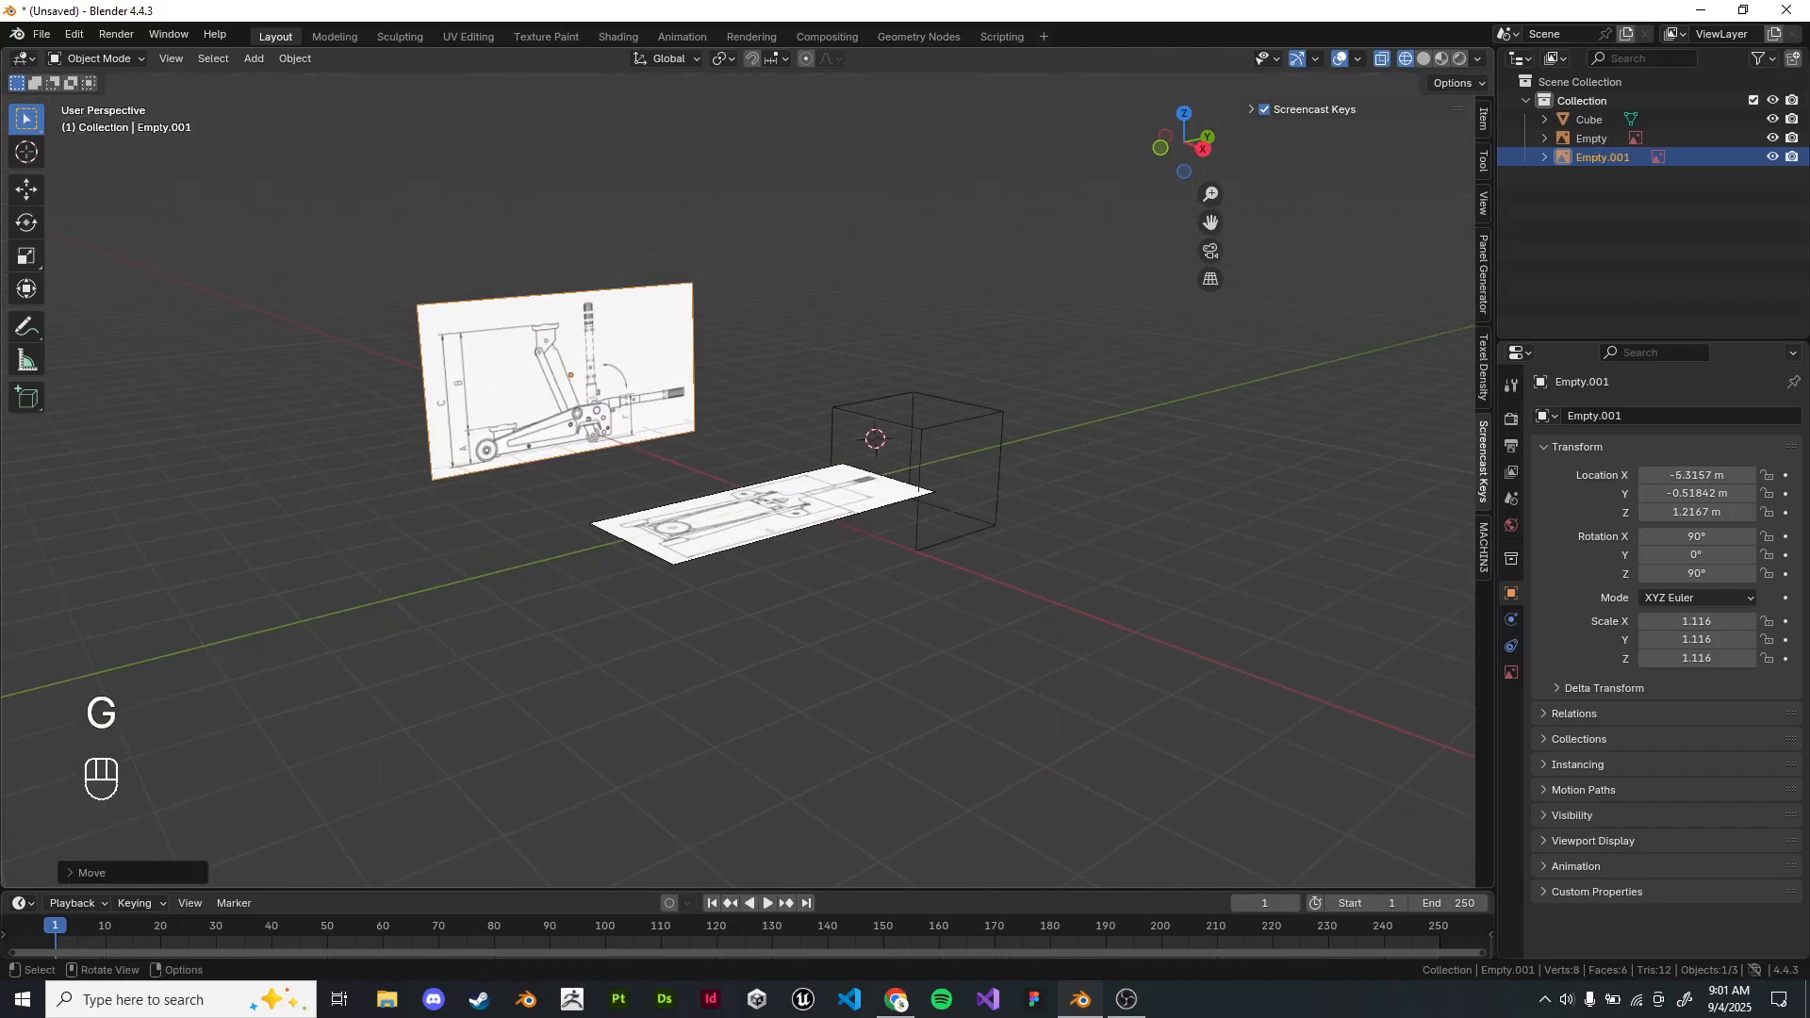
# Lower the top-view image along Z to about -2.00 m, below the modelling area.
pyautogui.click(761, 517)
pyautogui.press('g')
pyautogui.middleClick(762, 566)
pyautogui.click(761, 650)
# Delete the guide cube and reset the 3D cursor to the world origin.
pyautogui.click(920, 528)
pyautogui.press('x')
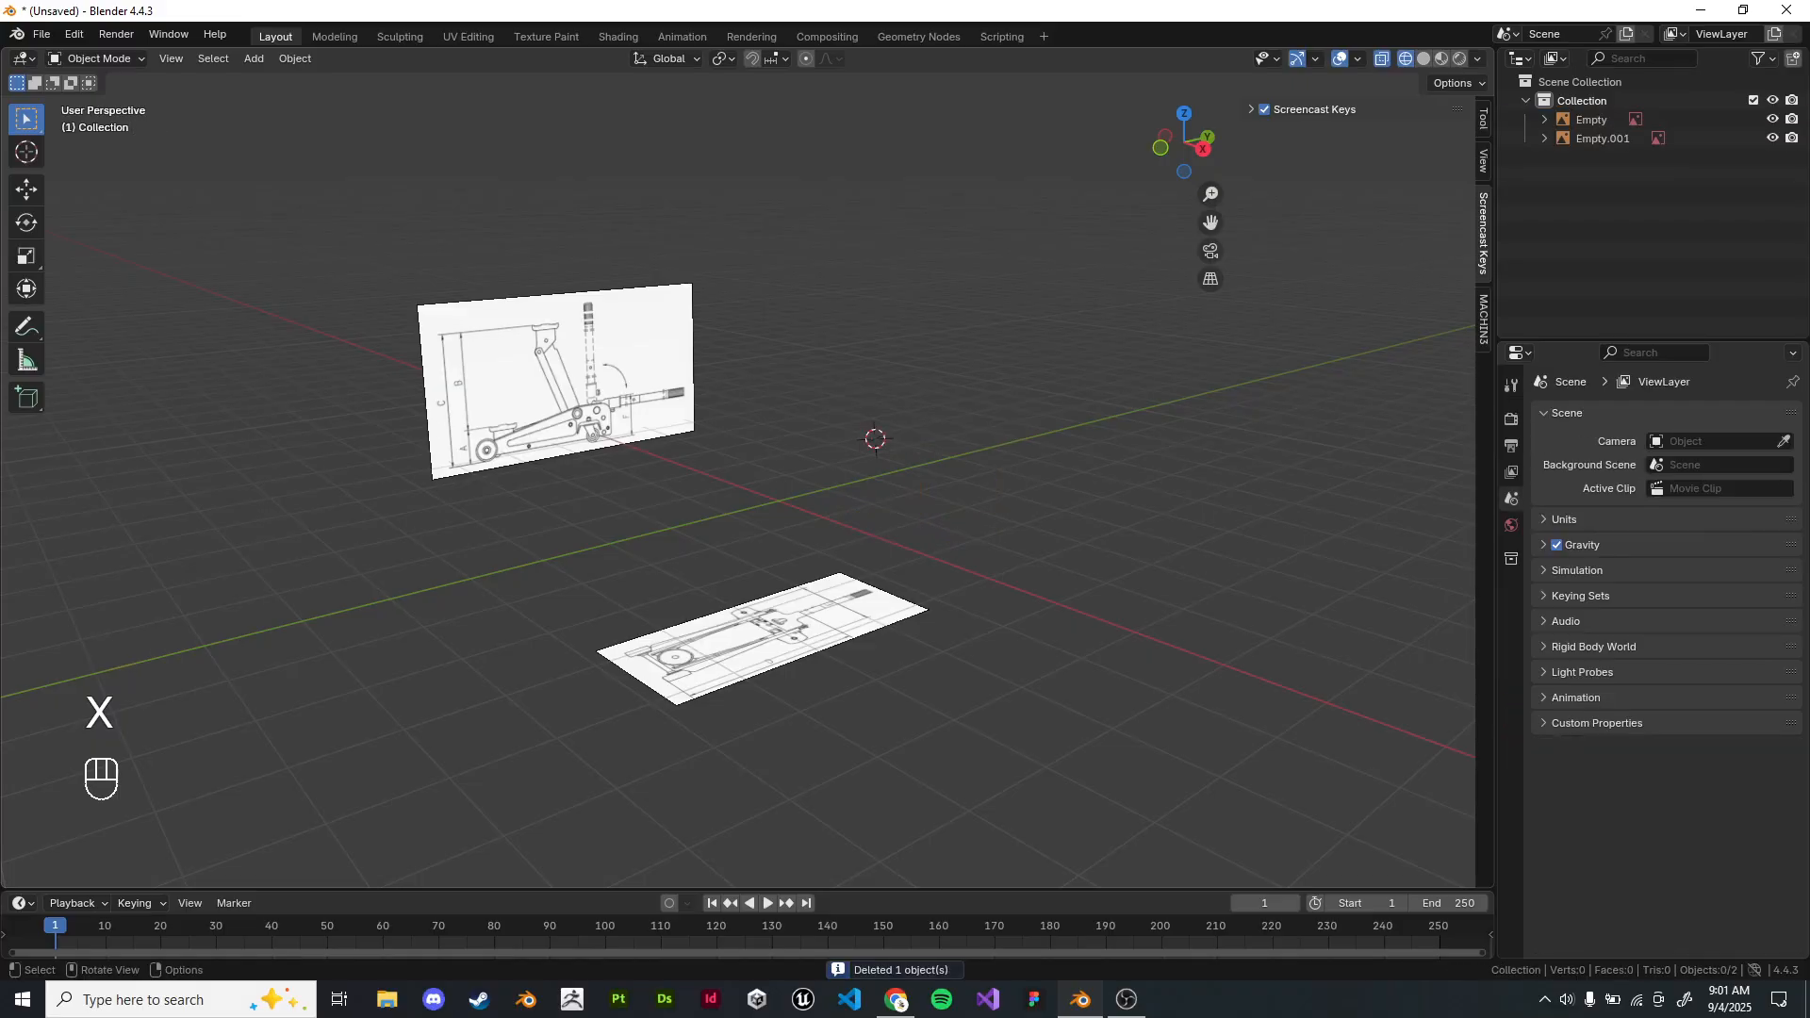
pyautogui.hotkey('shift', 's')
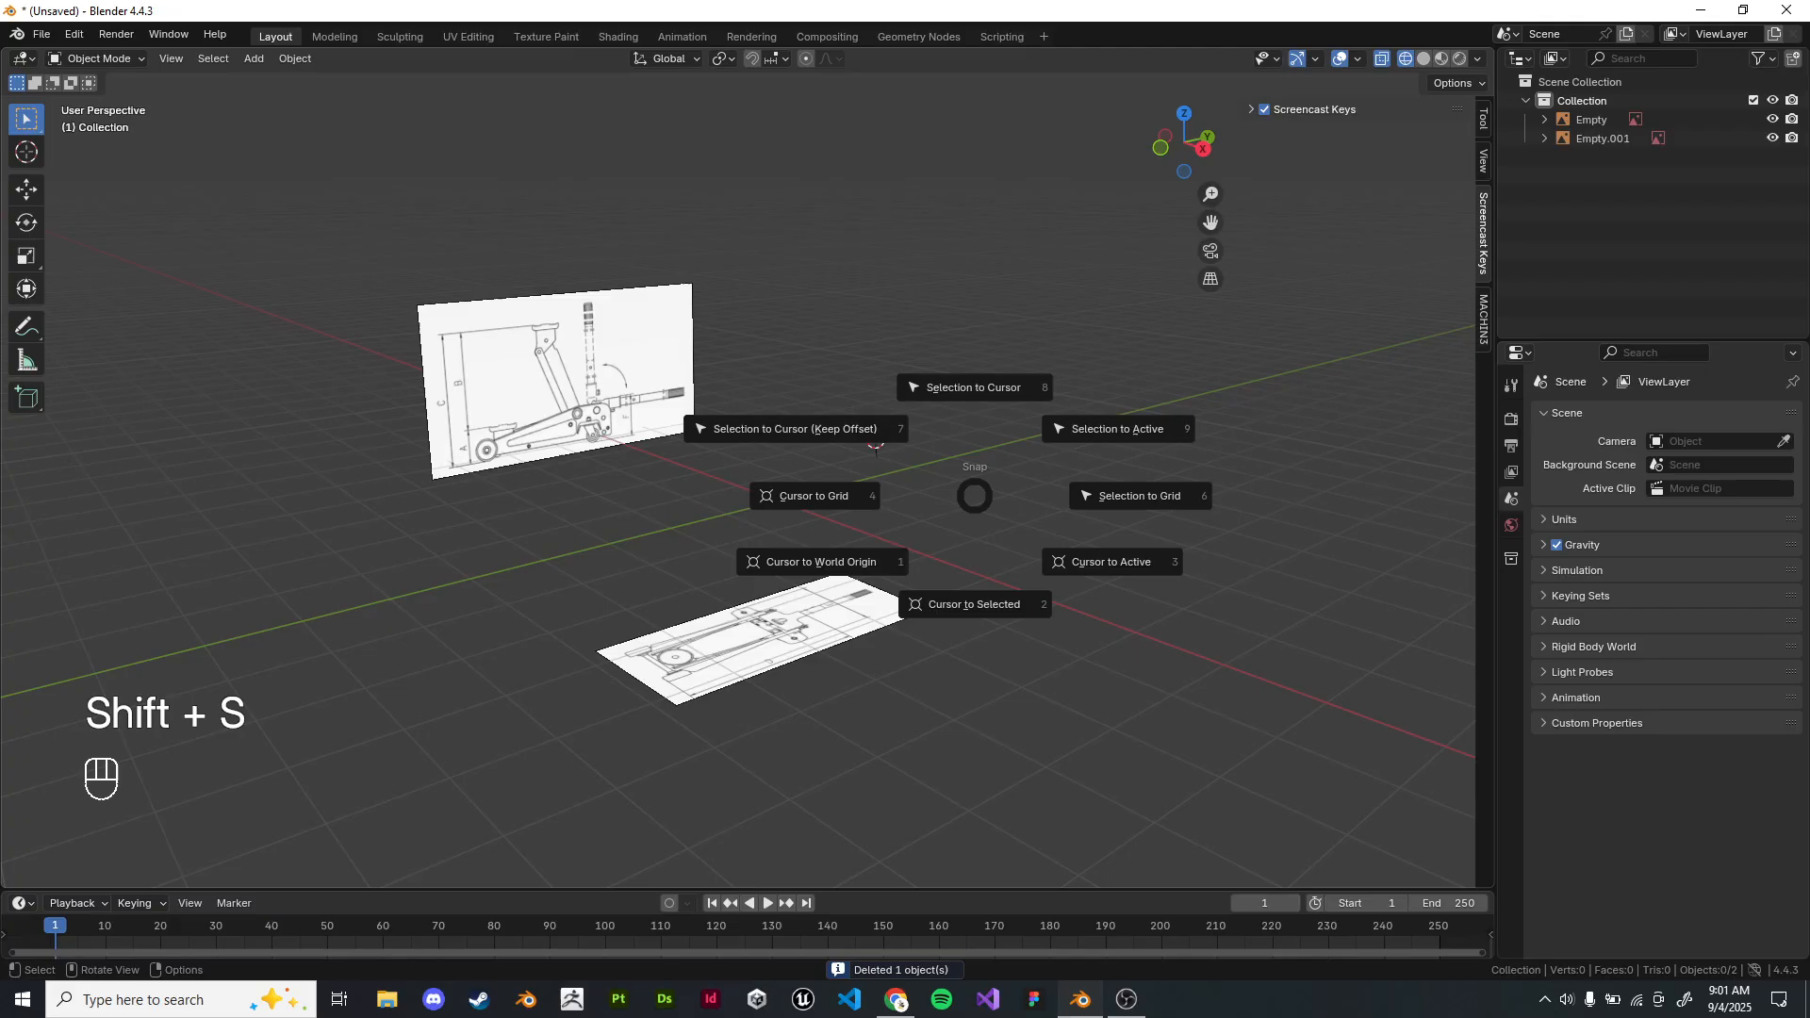
pyautogui.keyDown('shift'); pyautogui.moveTo(801, 471); pyautogui.dragTo(902, 516, button='middle'); pyautogui.keyUp('shift')
pyautogui.scroll(1, 888, 500)
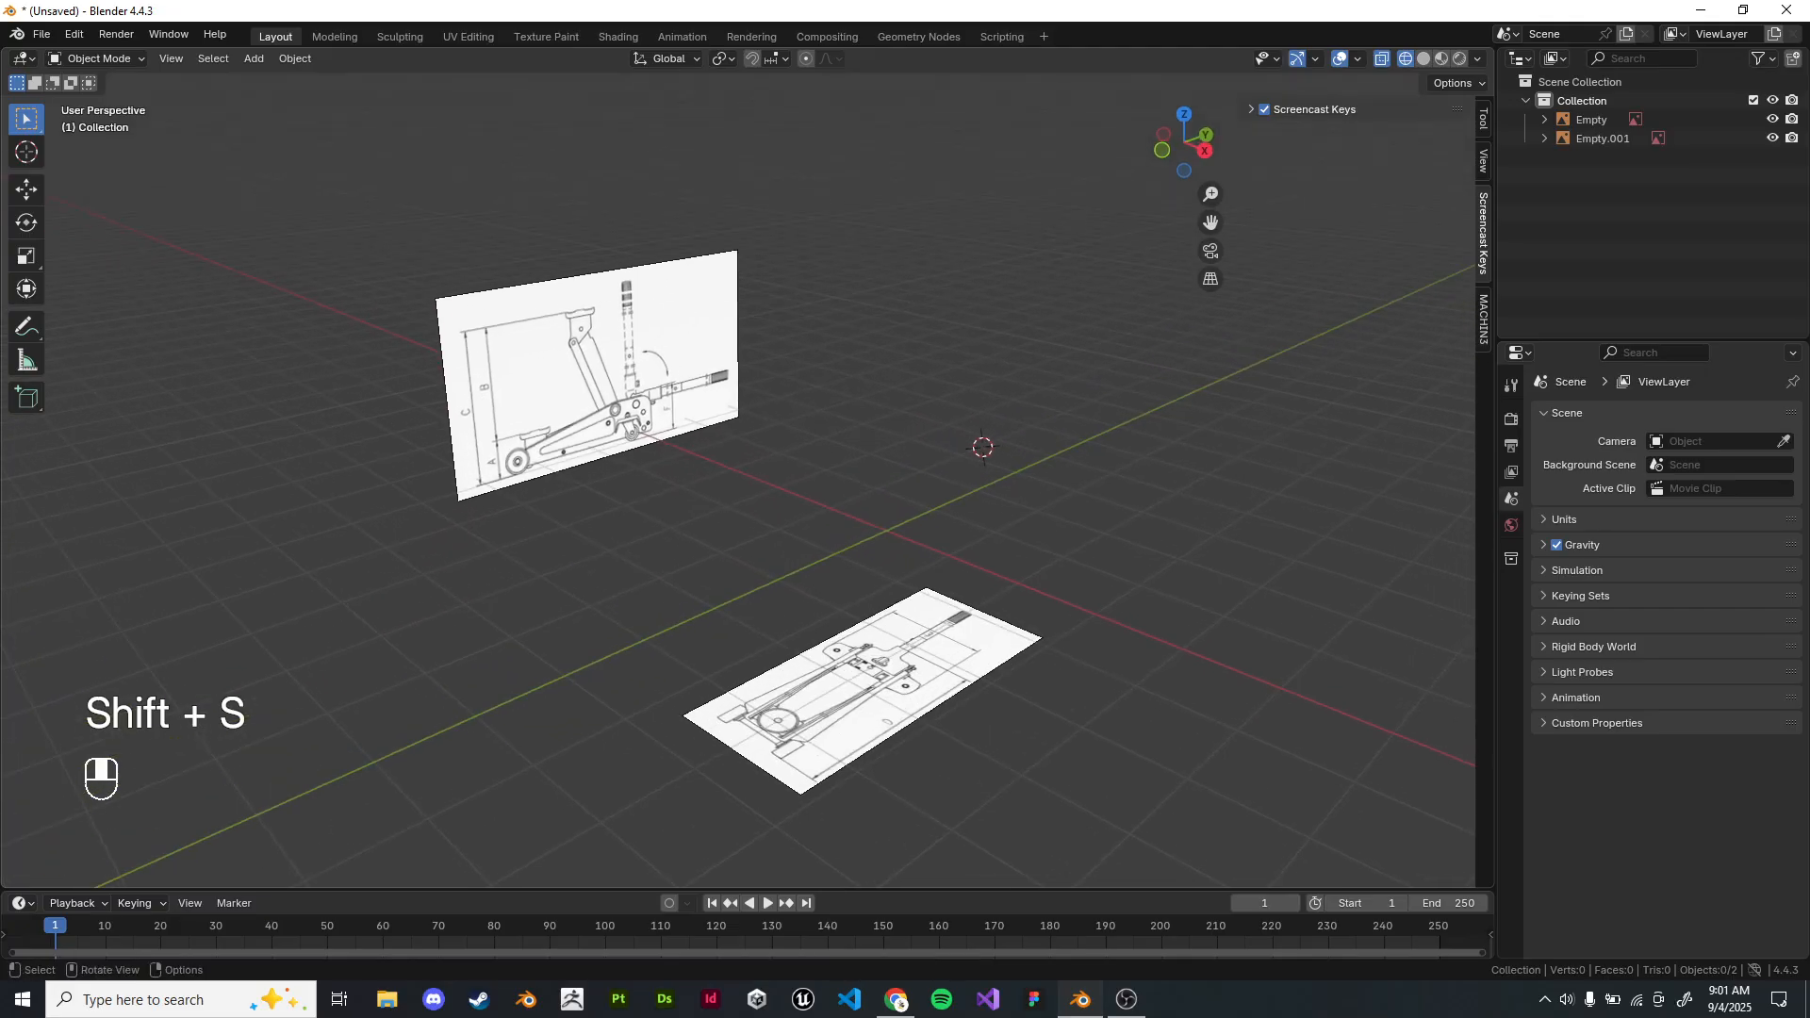
pyautogui.press('shift')
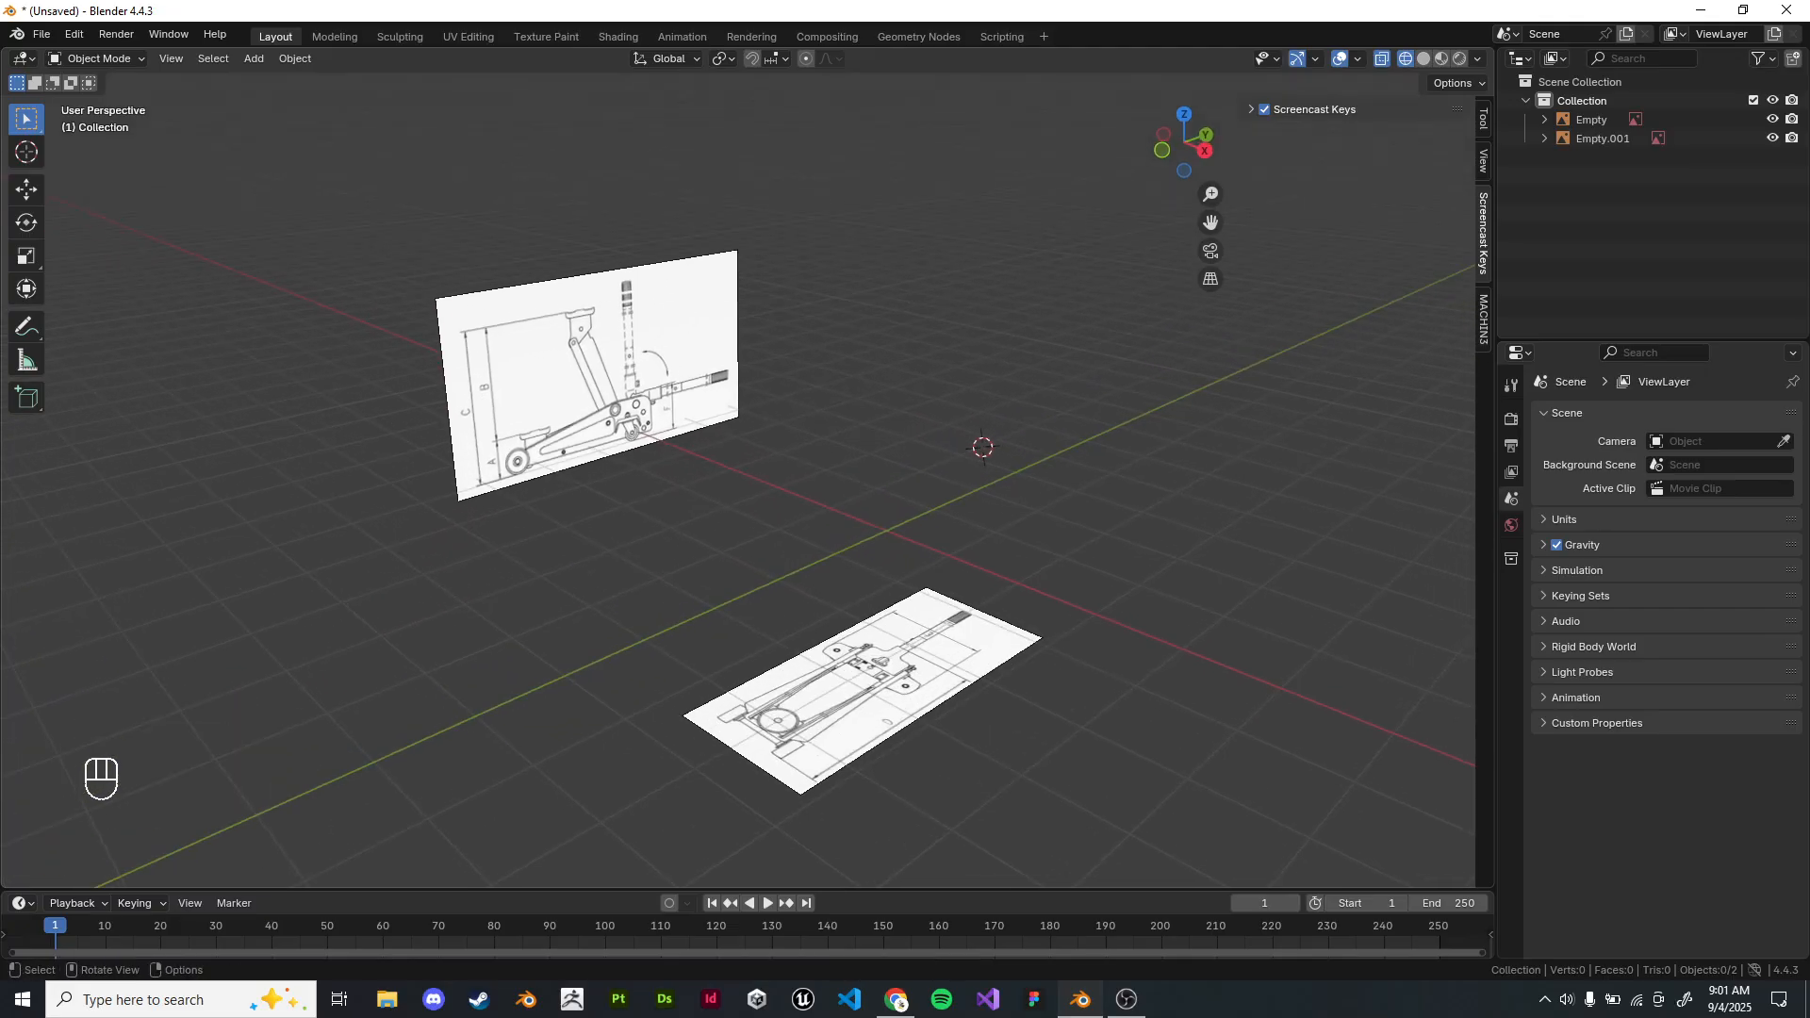
pyautogui.hotkey('shift', 'c')
pyautogui.scroll(4, 1056, 443)
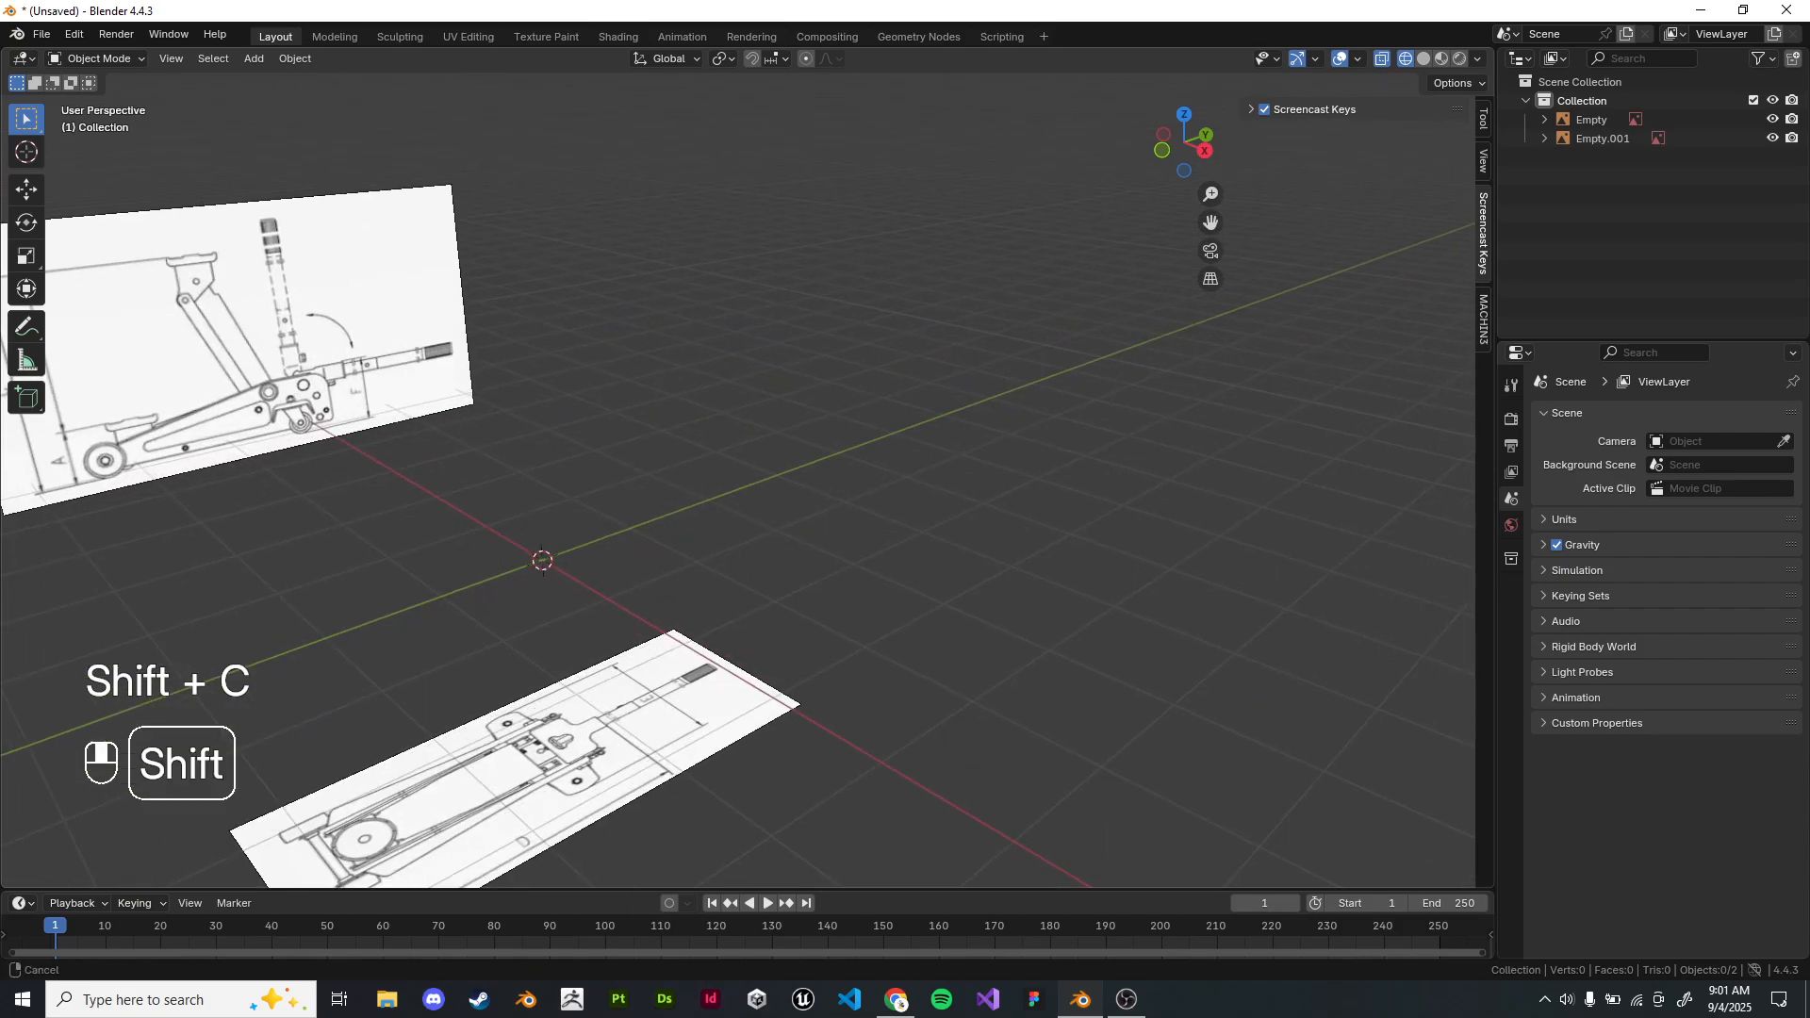
# Add a new mesh cube at the world origin and switch the viewport to solid shading.
pyautogui.moveTo(905, 514); pyautogui.dragTo(848, 495, button='middle')
pyautogui.scroll(1, 839, 499)
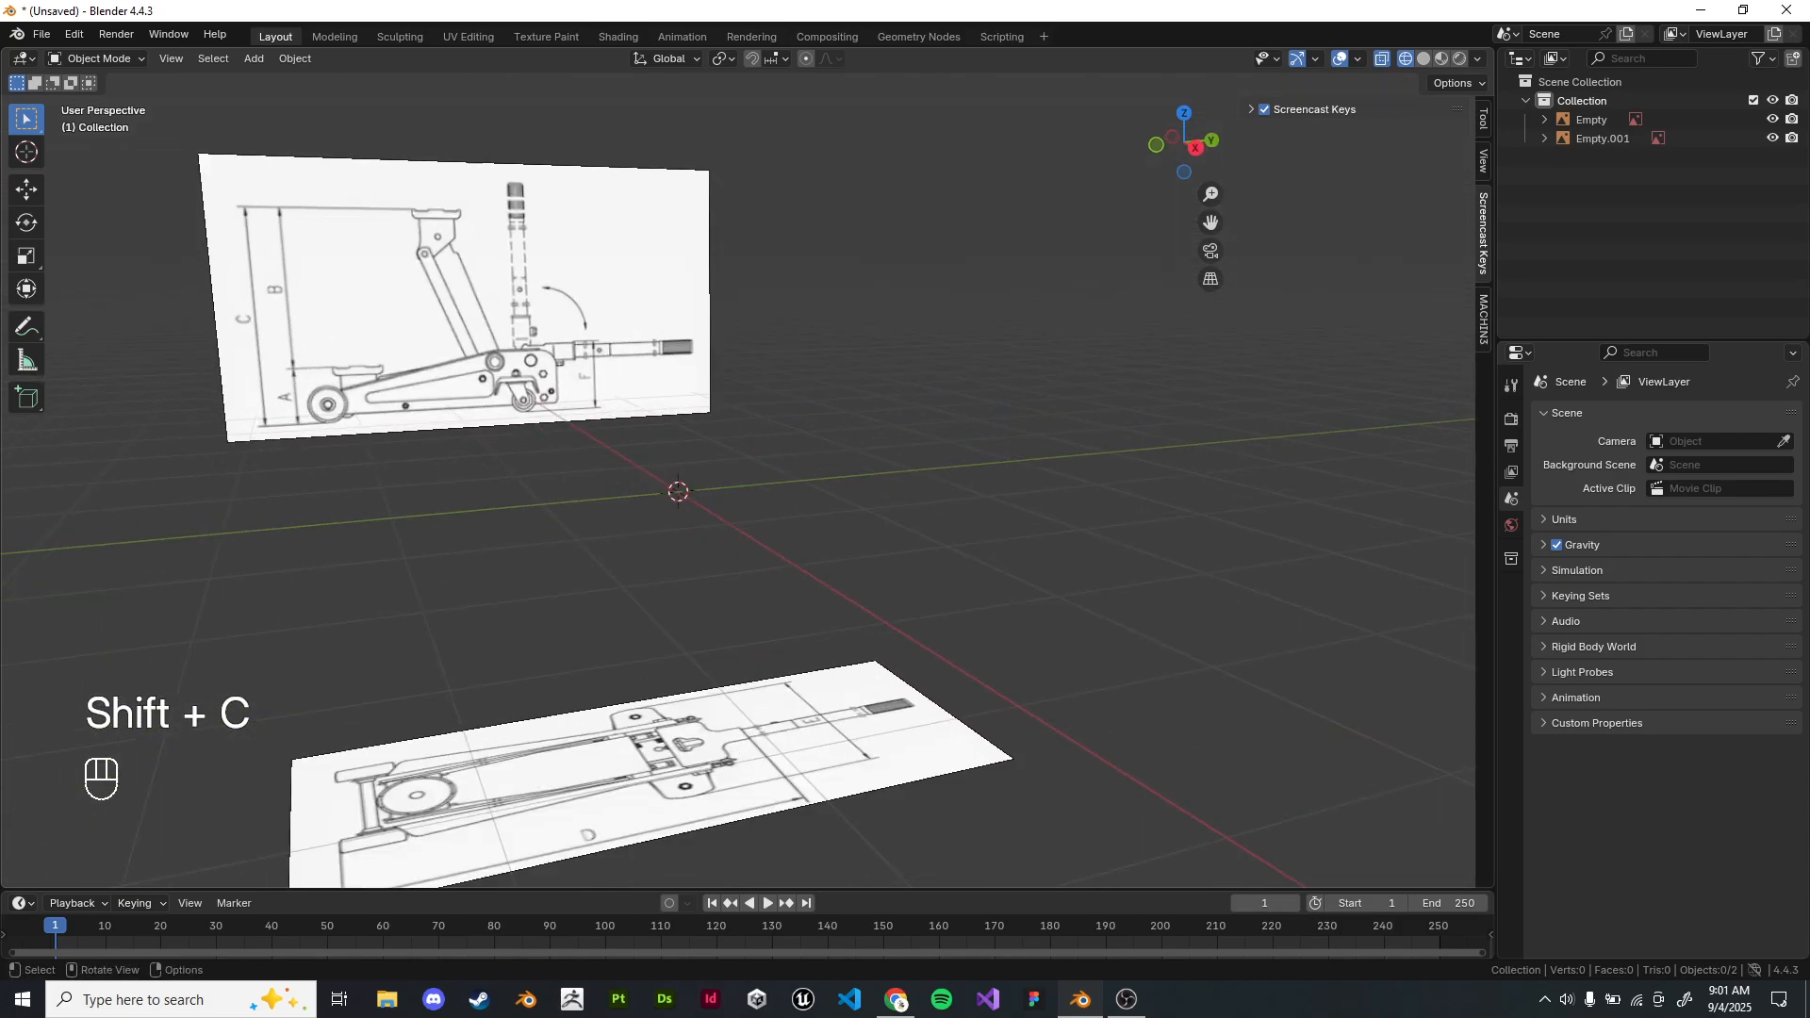
pyautogui.keyDown('shift'); pyautogui.moveTo(839, 500); pyautogui.dragTo(924, 501, button='middle'); pyautogui.keyUp('shift')
pyautogui.hotkey('shift', 'a')
pyautogui.moveTo(1069, 435)
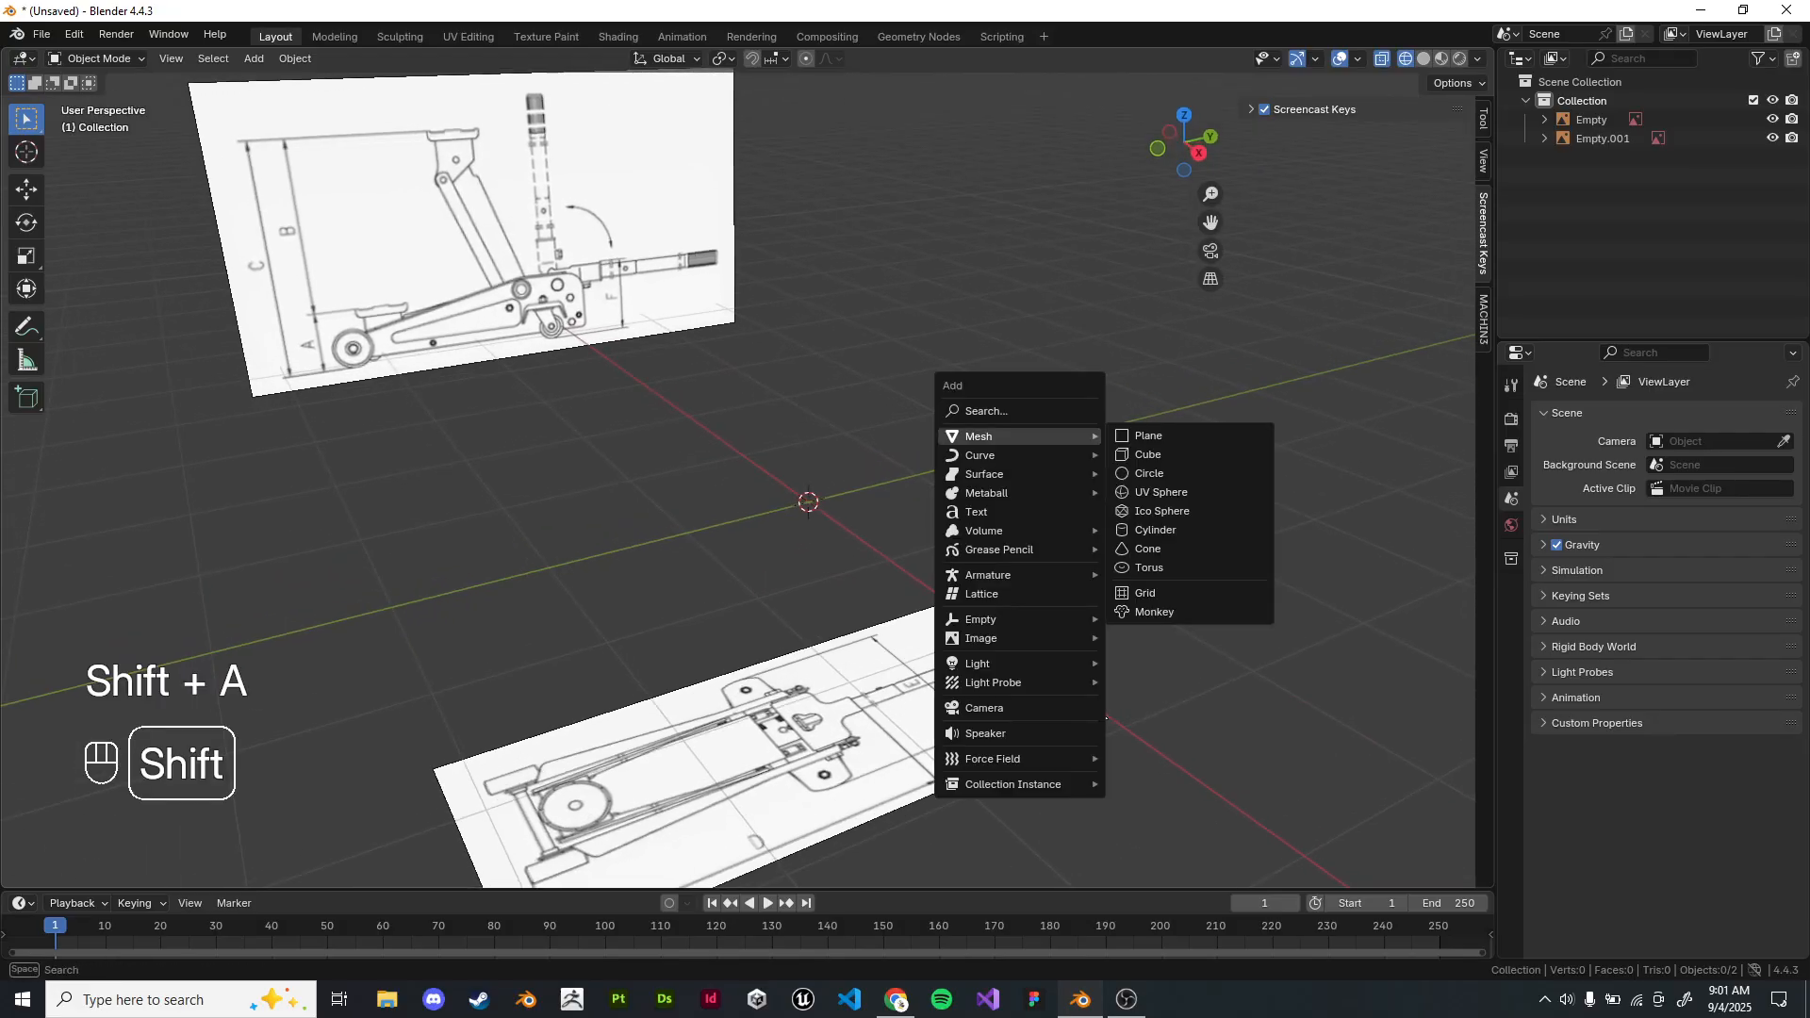
pyautogui.click(1152, 454)
pyautogui.press('z')
pyautogui.moveTo(1192, 454)
pyautogui.mouseDown(button='middle')
pyautogui.moveTo(1138, 456)
pyautogui.moveTo(1250, 437)
pyautogui.moveTo(1169, 449)
pyautogui.mouseUp(button='middle')
pyautogui.click(1207, 456)
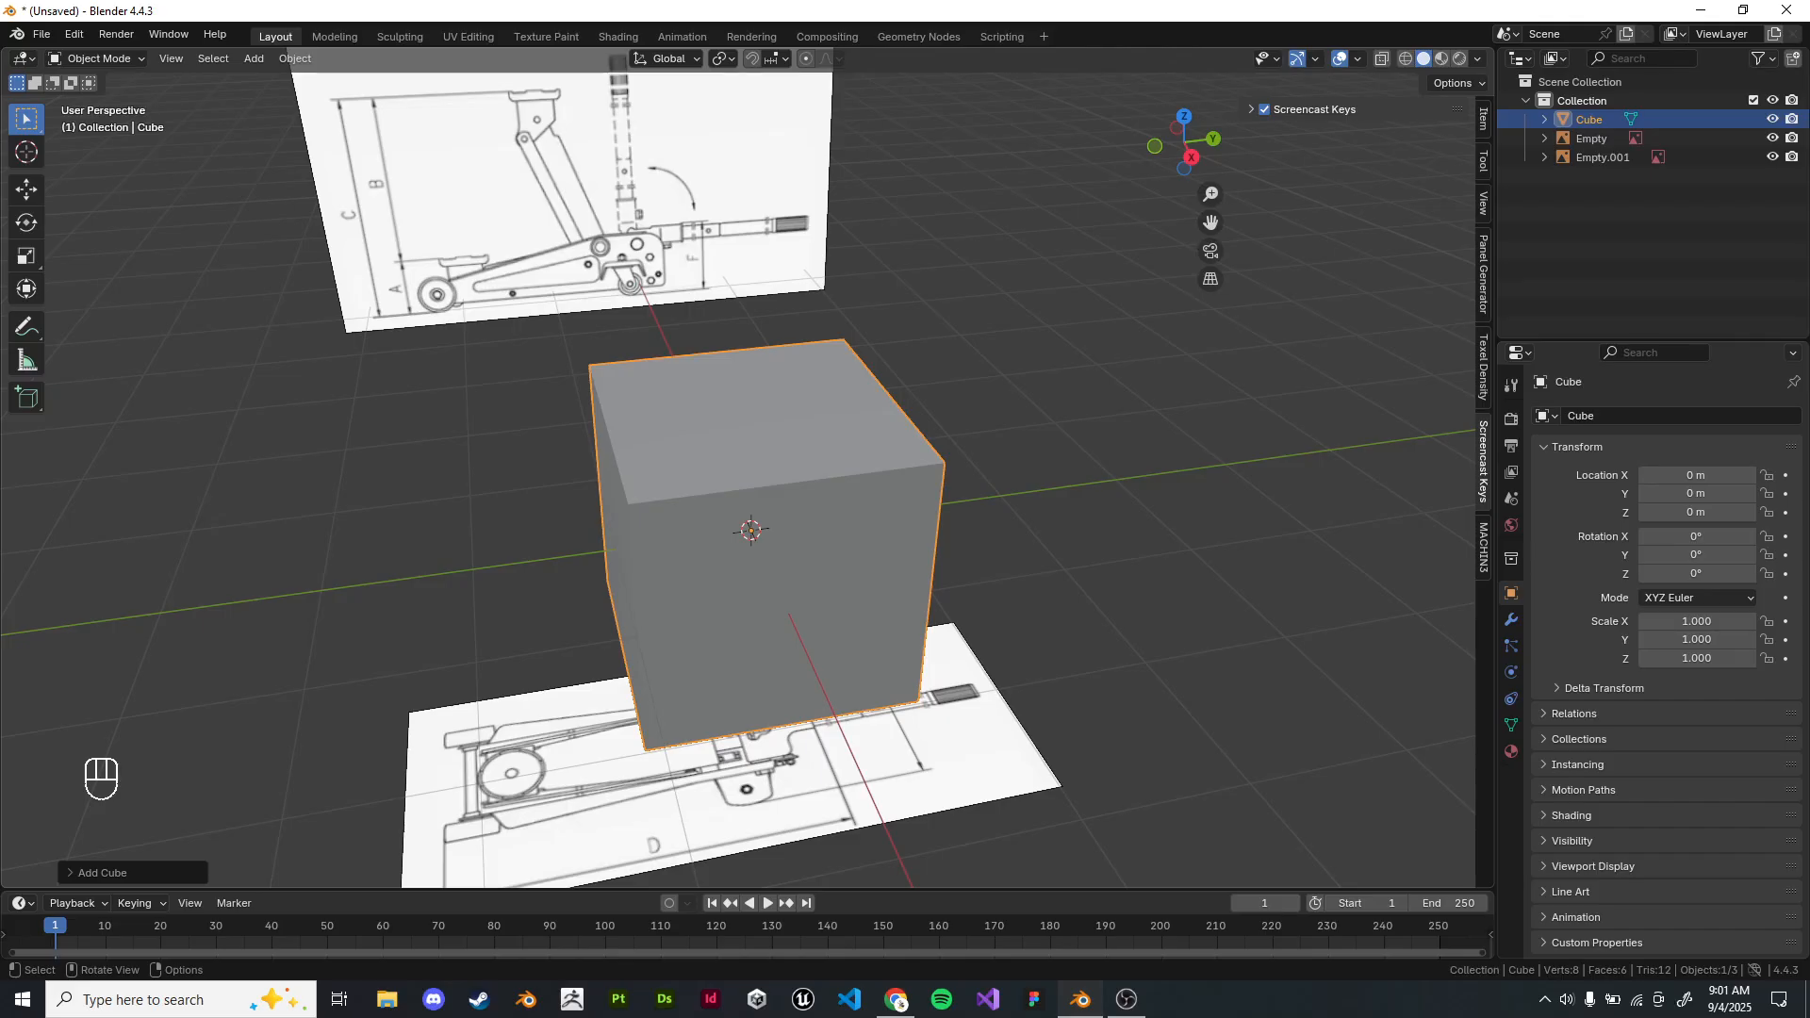
# Examine the new cube's size and placement against the side-view drawing from the front and right.
pyautogui.click(1169, 449)
pyautogui.moveTo(1169, 448); pyautogui.dragTo(1232, 419, button='middle')
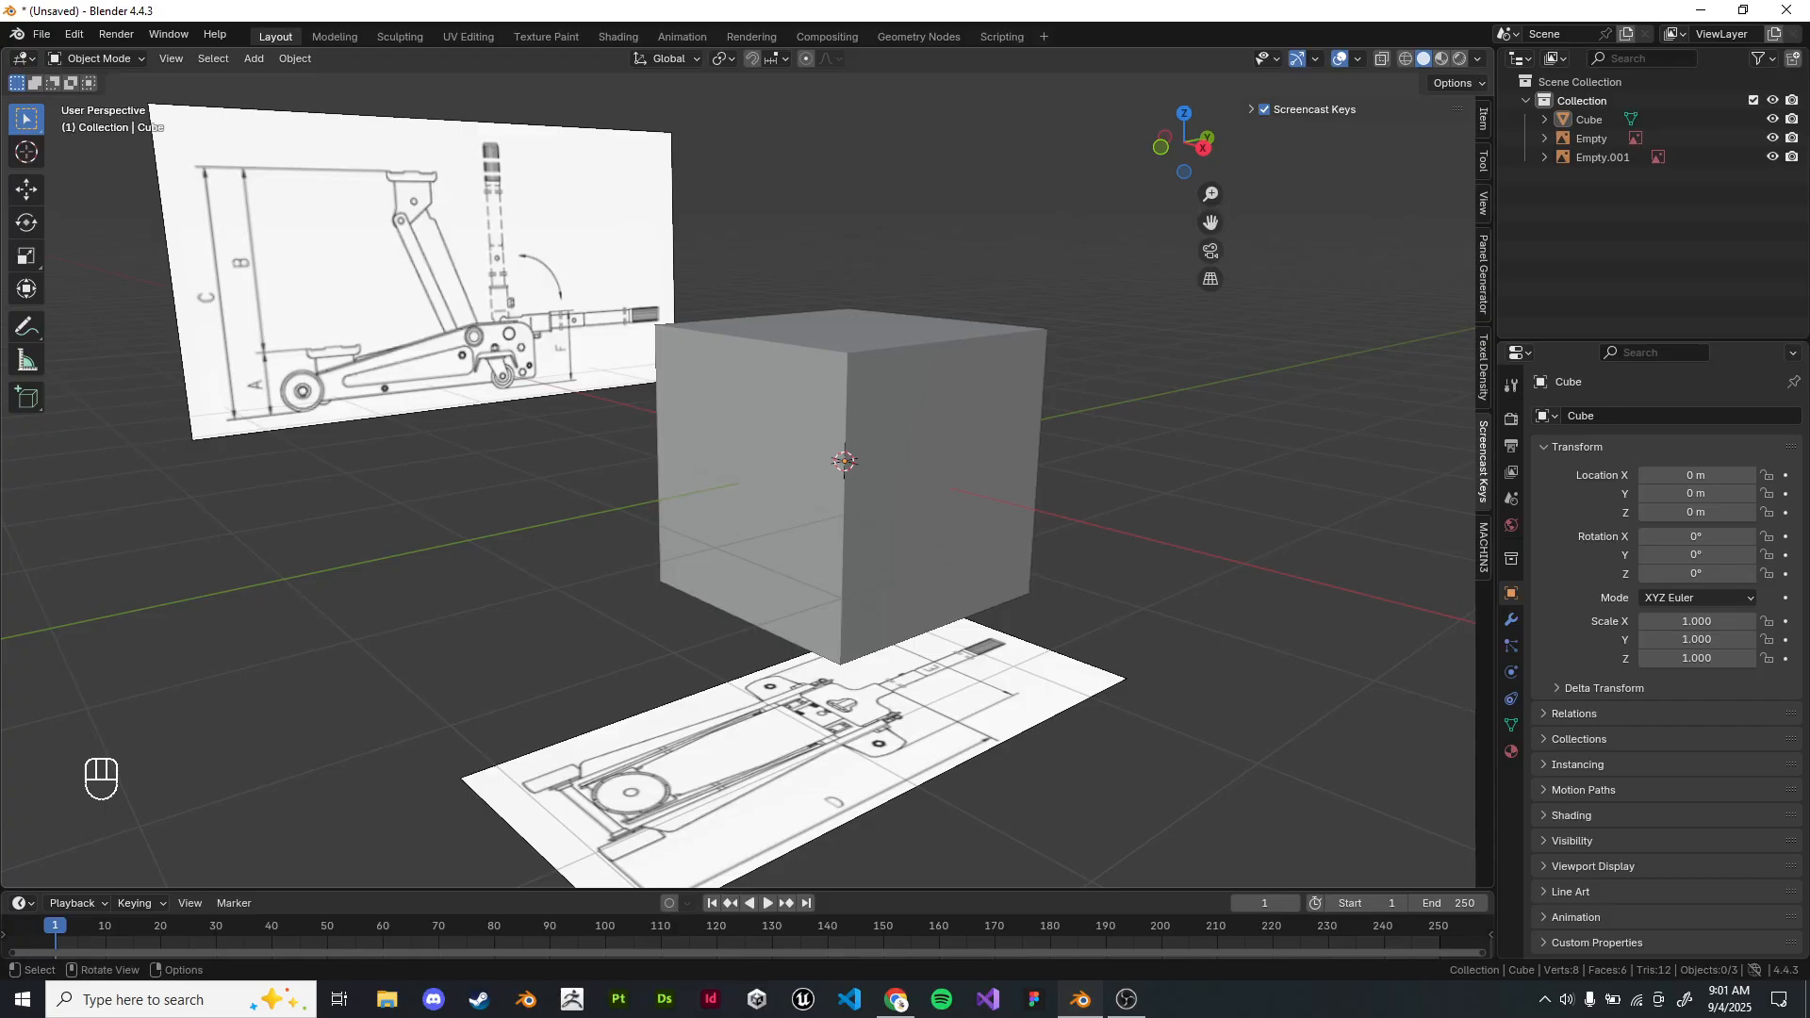
pyautogui.click(810, 462)
pyautogui.press('KP_1')
pyautogui.press('KP_3')
pyautogui.scroll(-3, 738, 467)
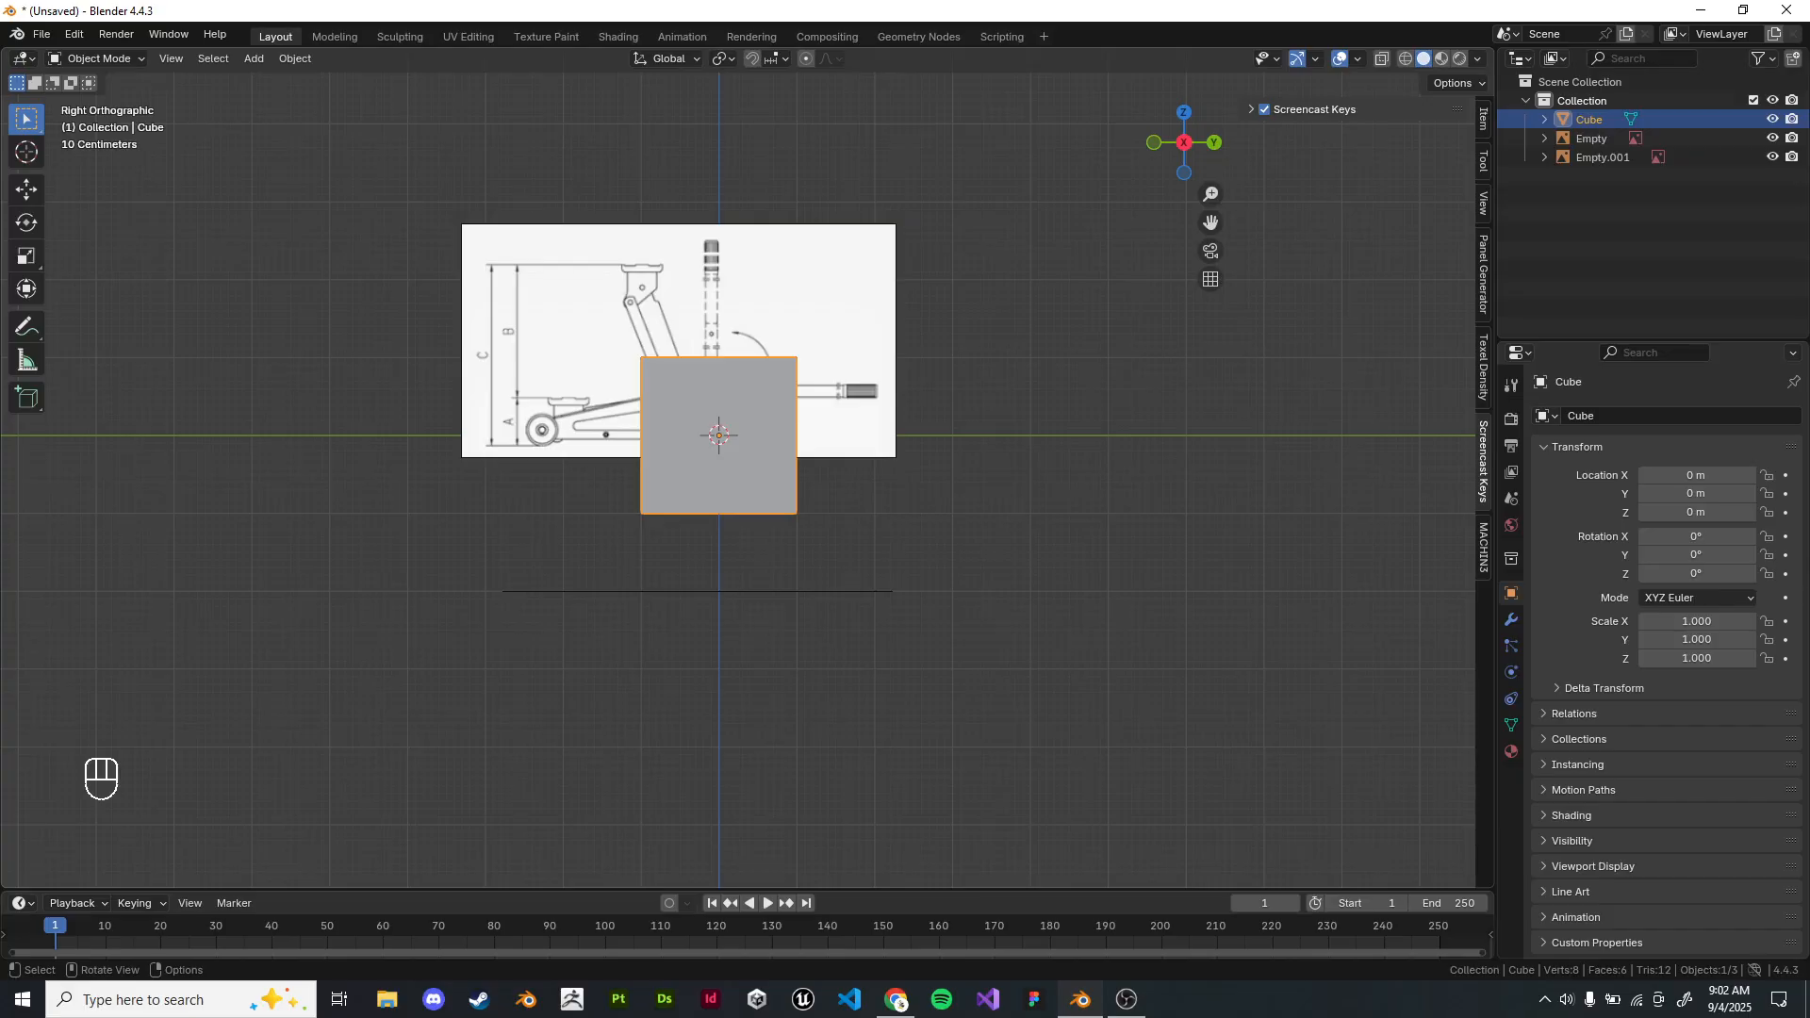
pyautogui.scroll(2, 668, 360)
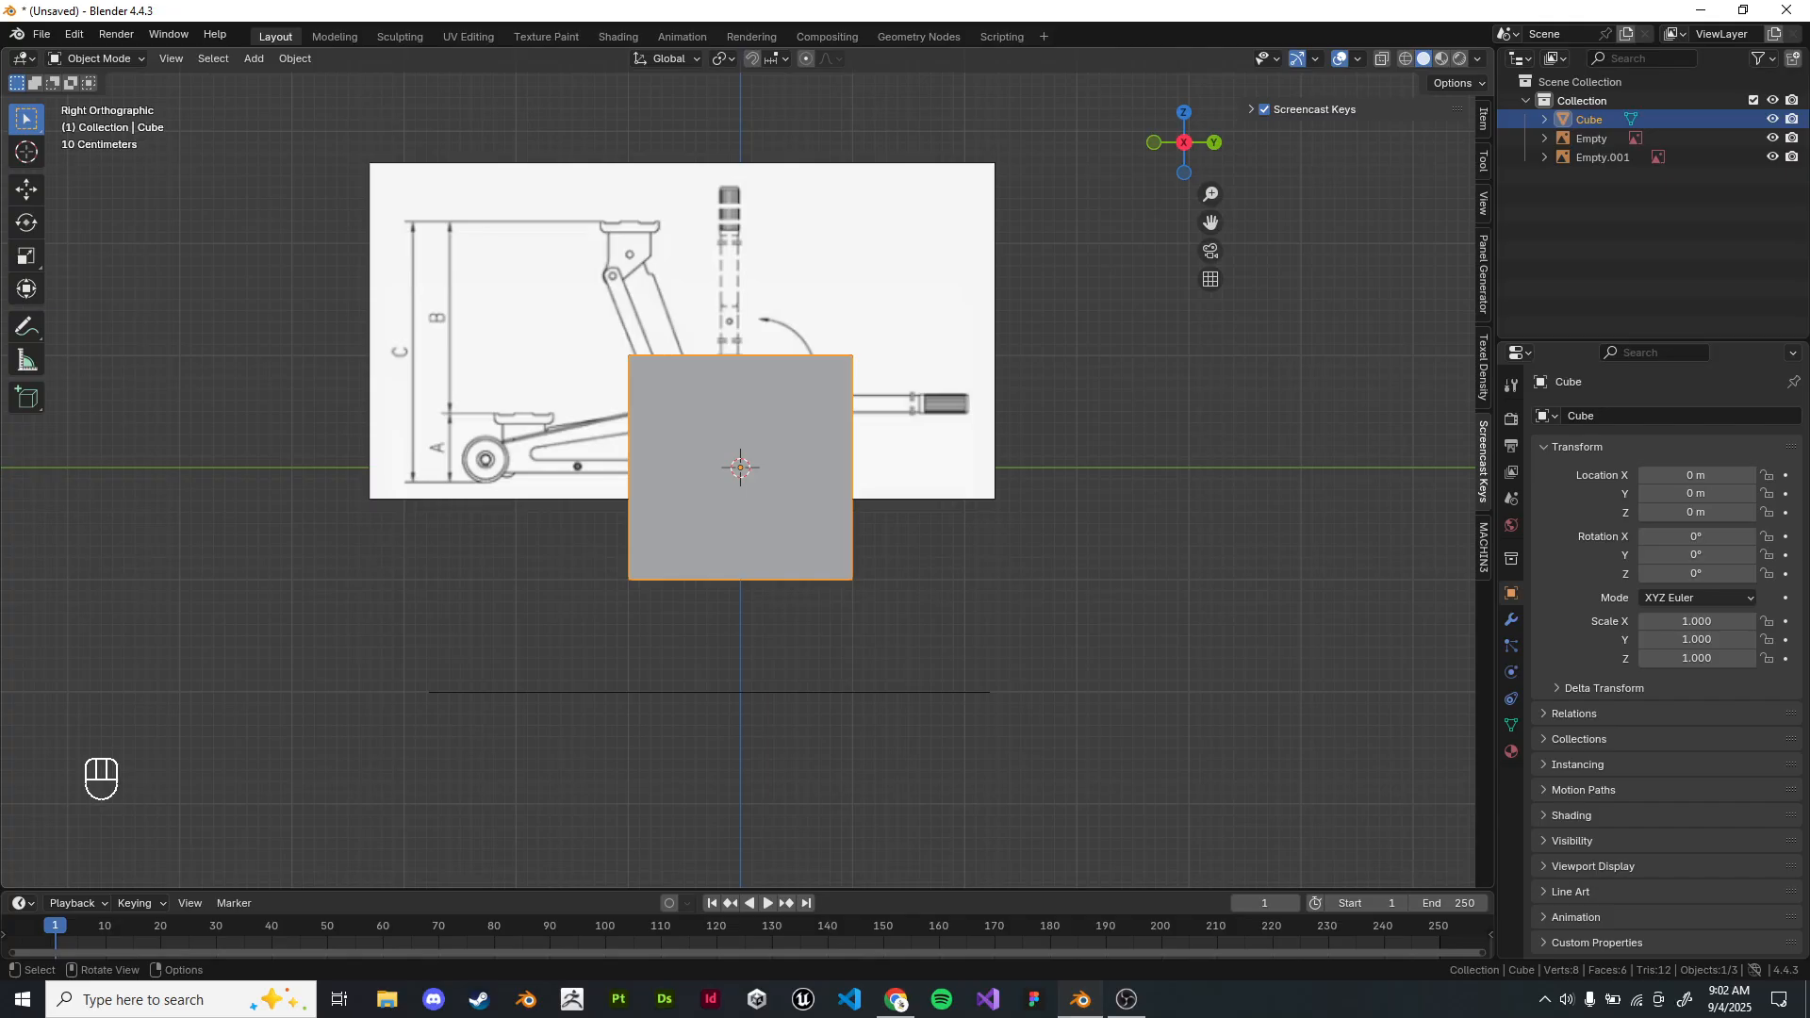
pyautogui.scroll(2, 690, 395)
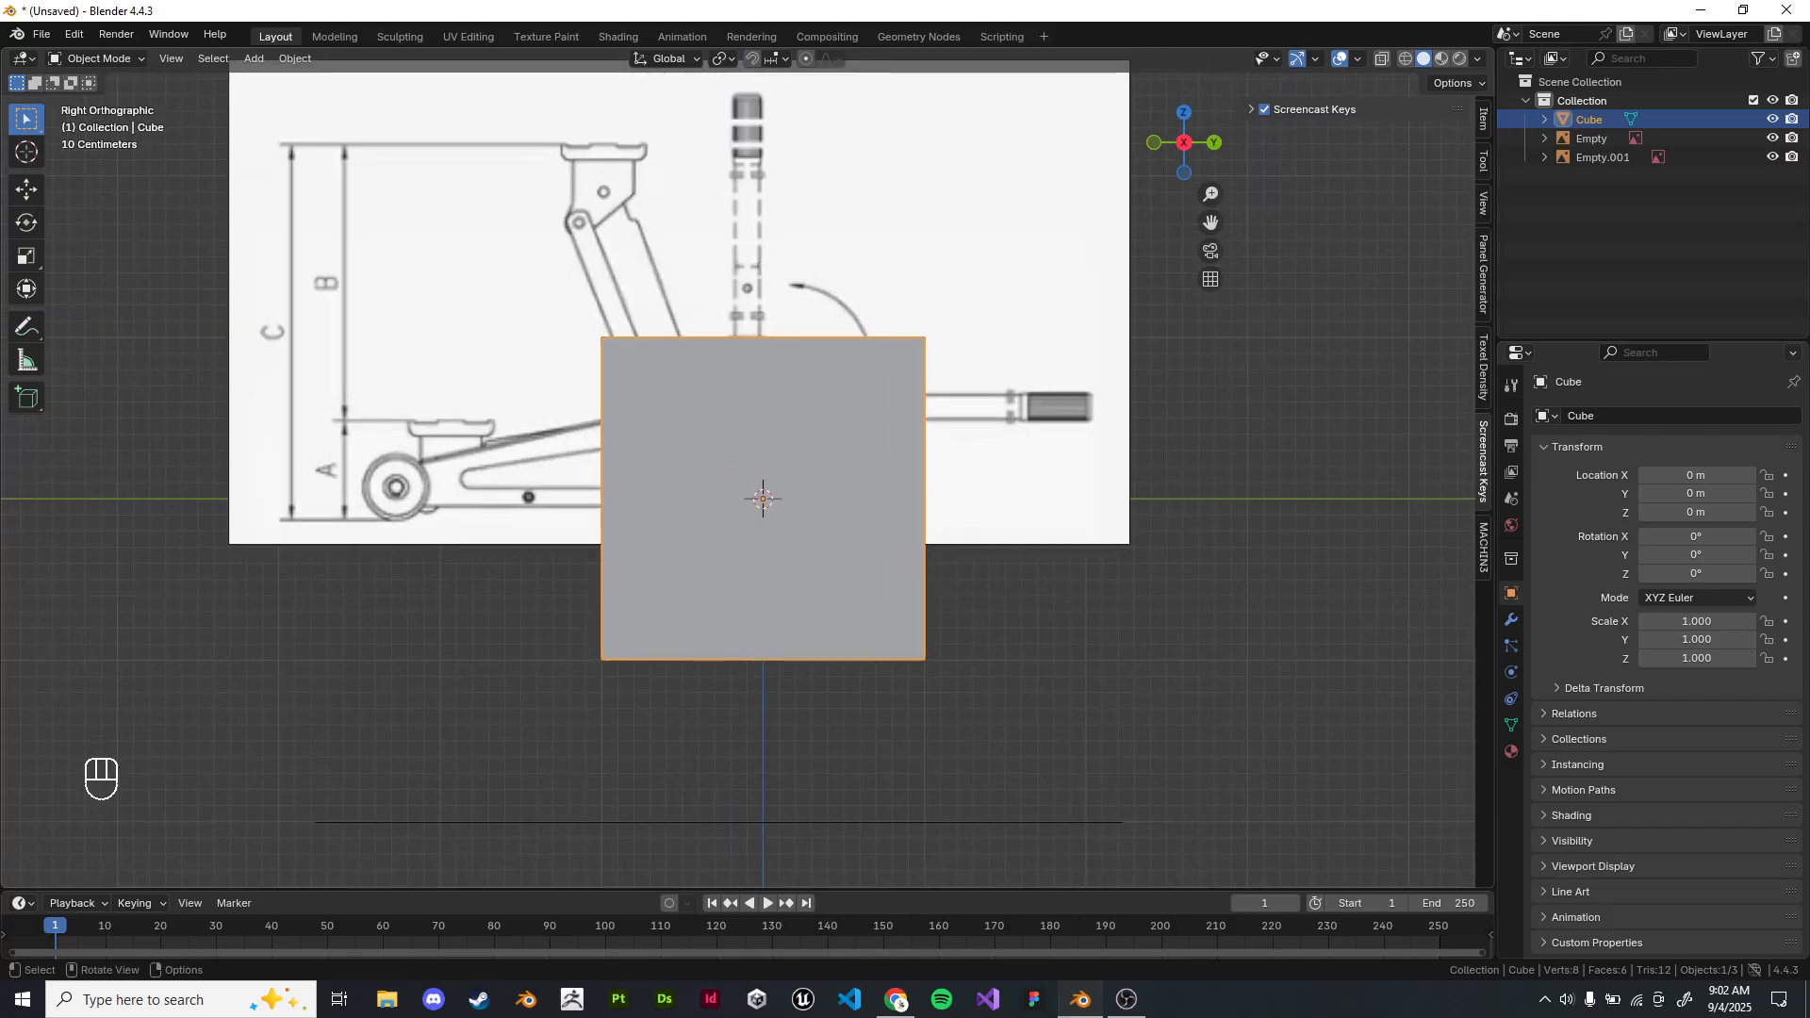
pyautogui.keyDown('shift'); pyautogui.moveTo(690, 395); pyautogui.dragTo(663, 497, button='middle'); pyautogui.keyUp('shift')
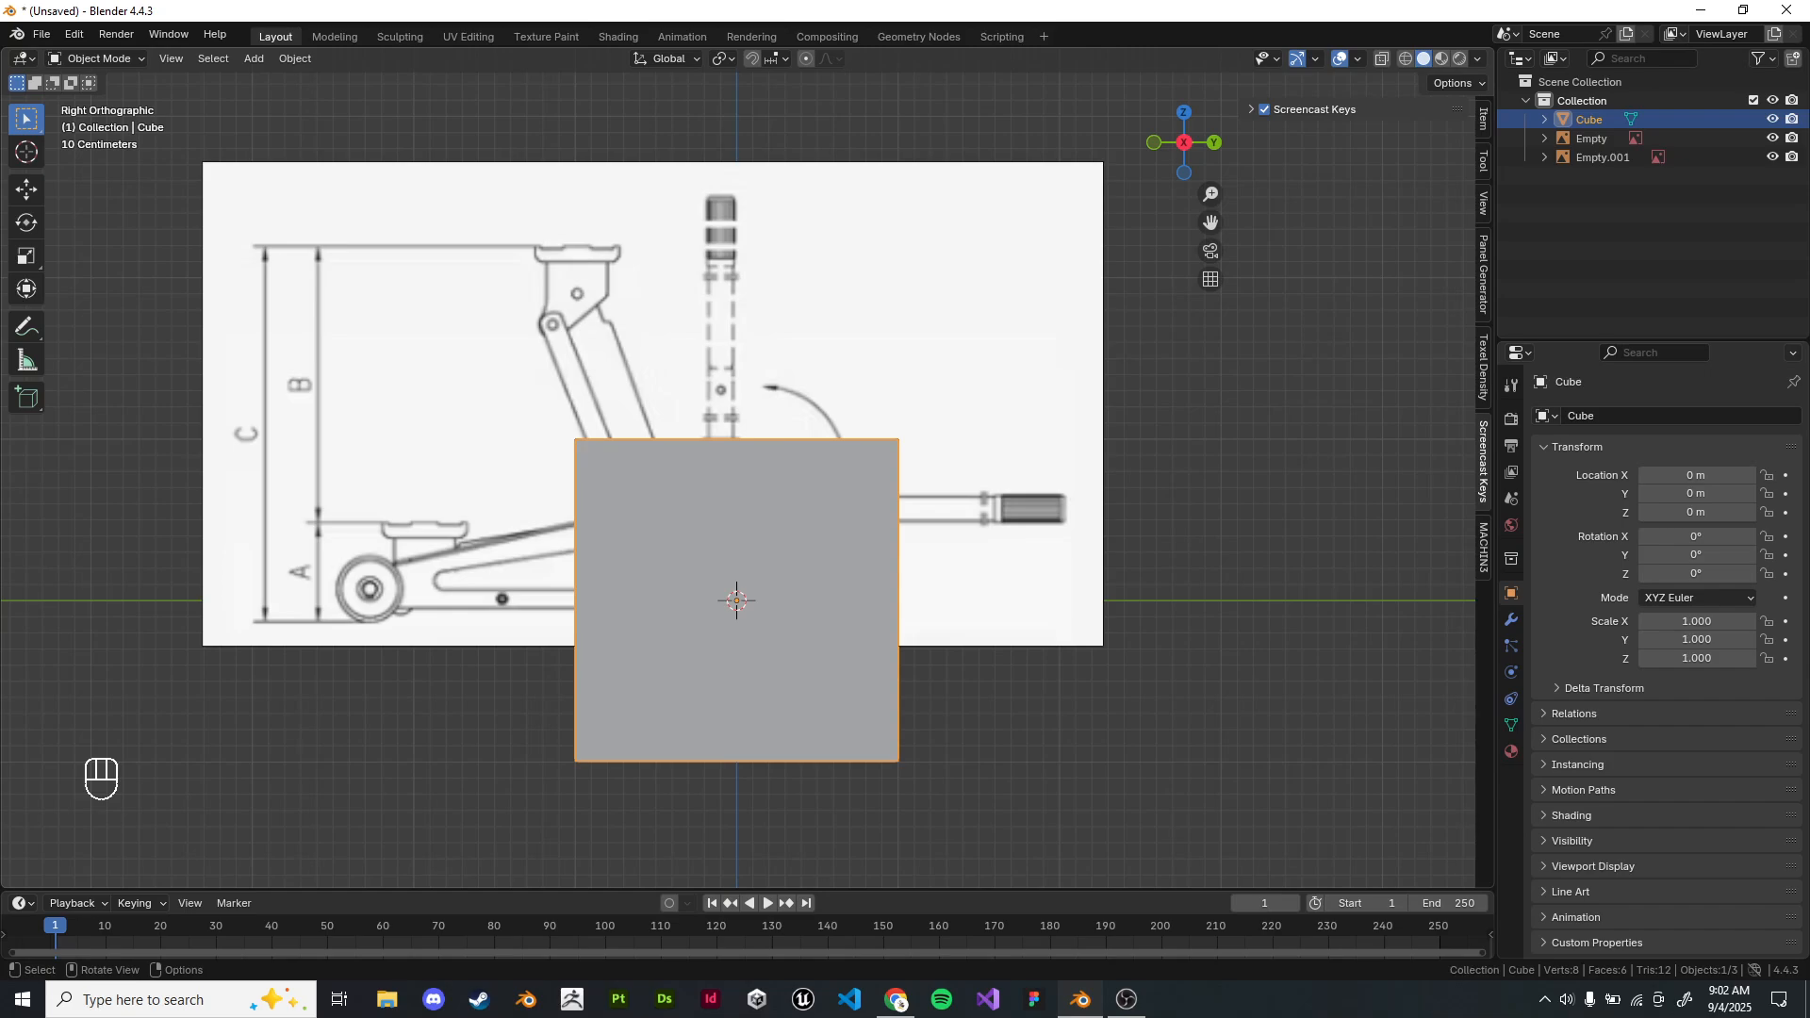
pyautogui.scroll(-1, 739, 481)
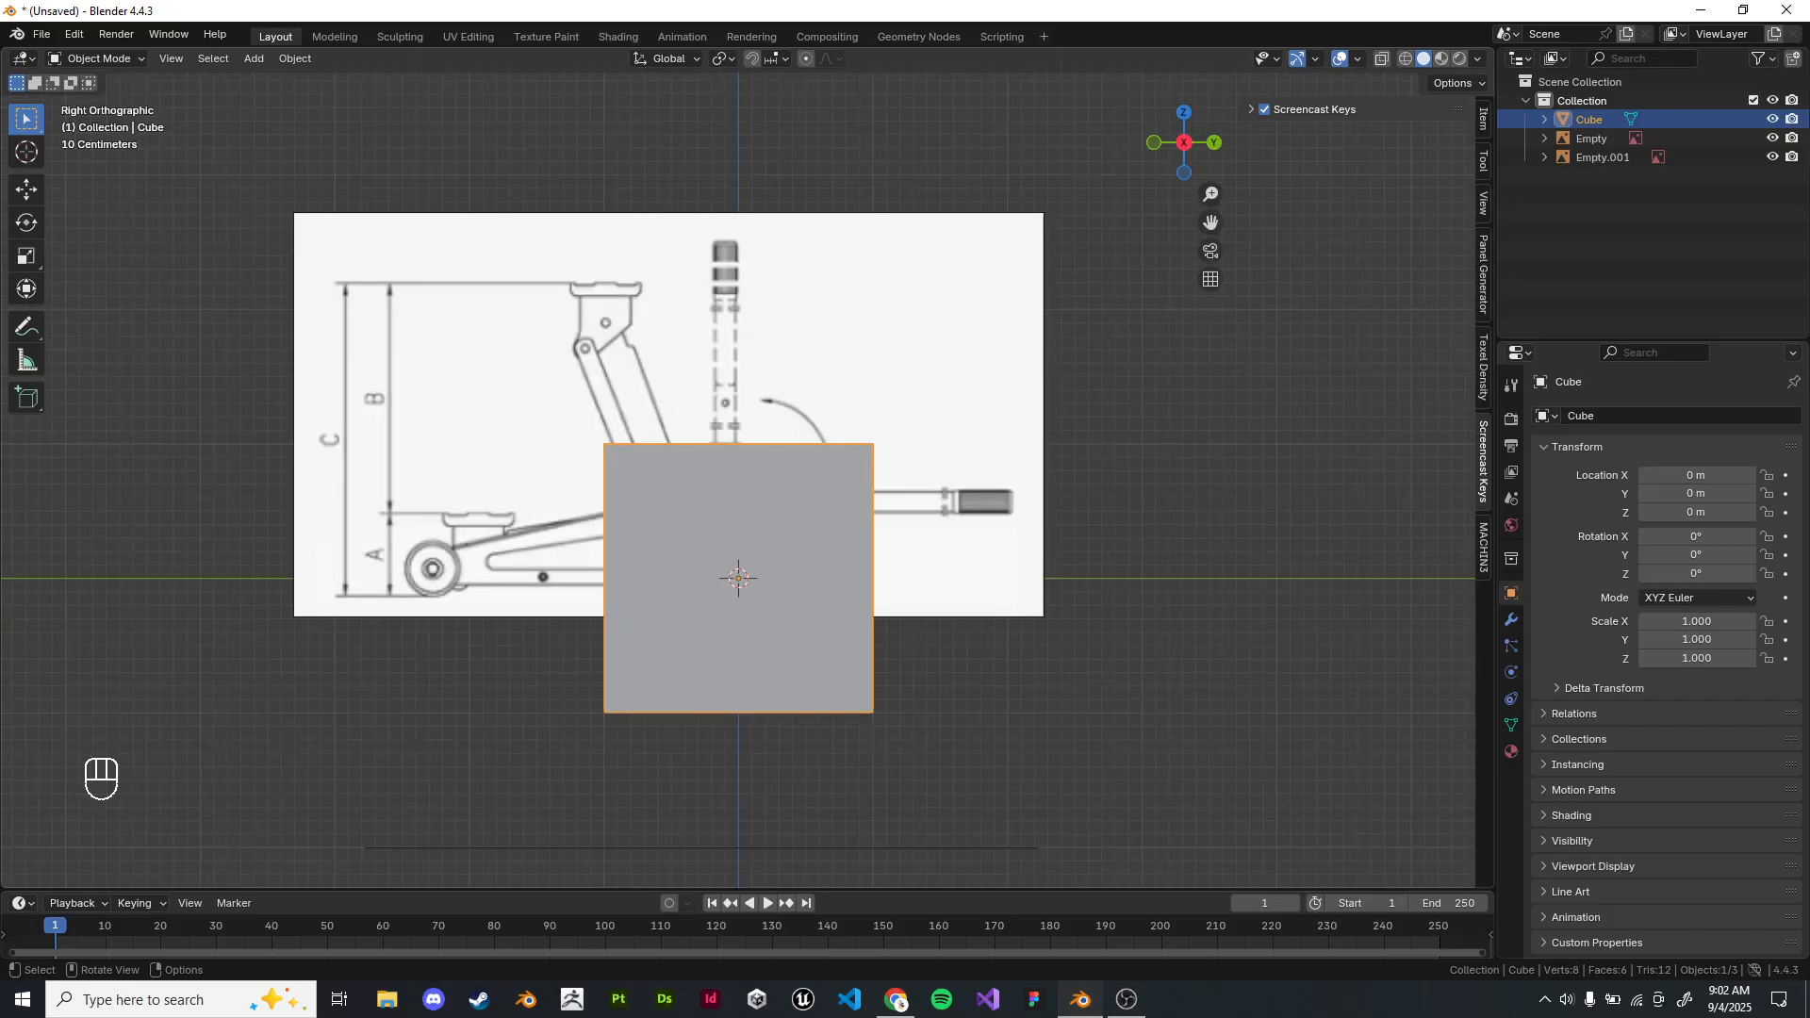
# Select each reference image in turn and inspect its position relative to the cube.
pyautogui.moveTo(739, 481); pyautogui.dragTo(824, 557, button='middle')
pyautogui.click(1037, 424)
pyautogui.click(528, 339)
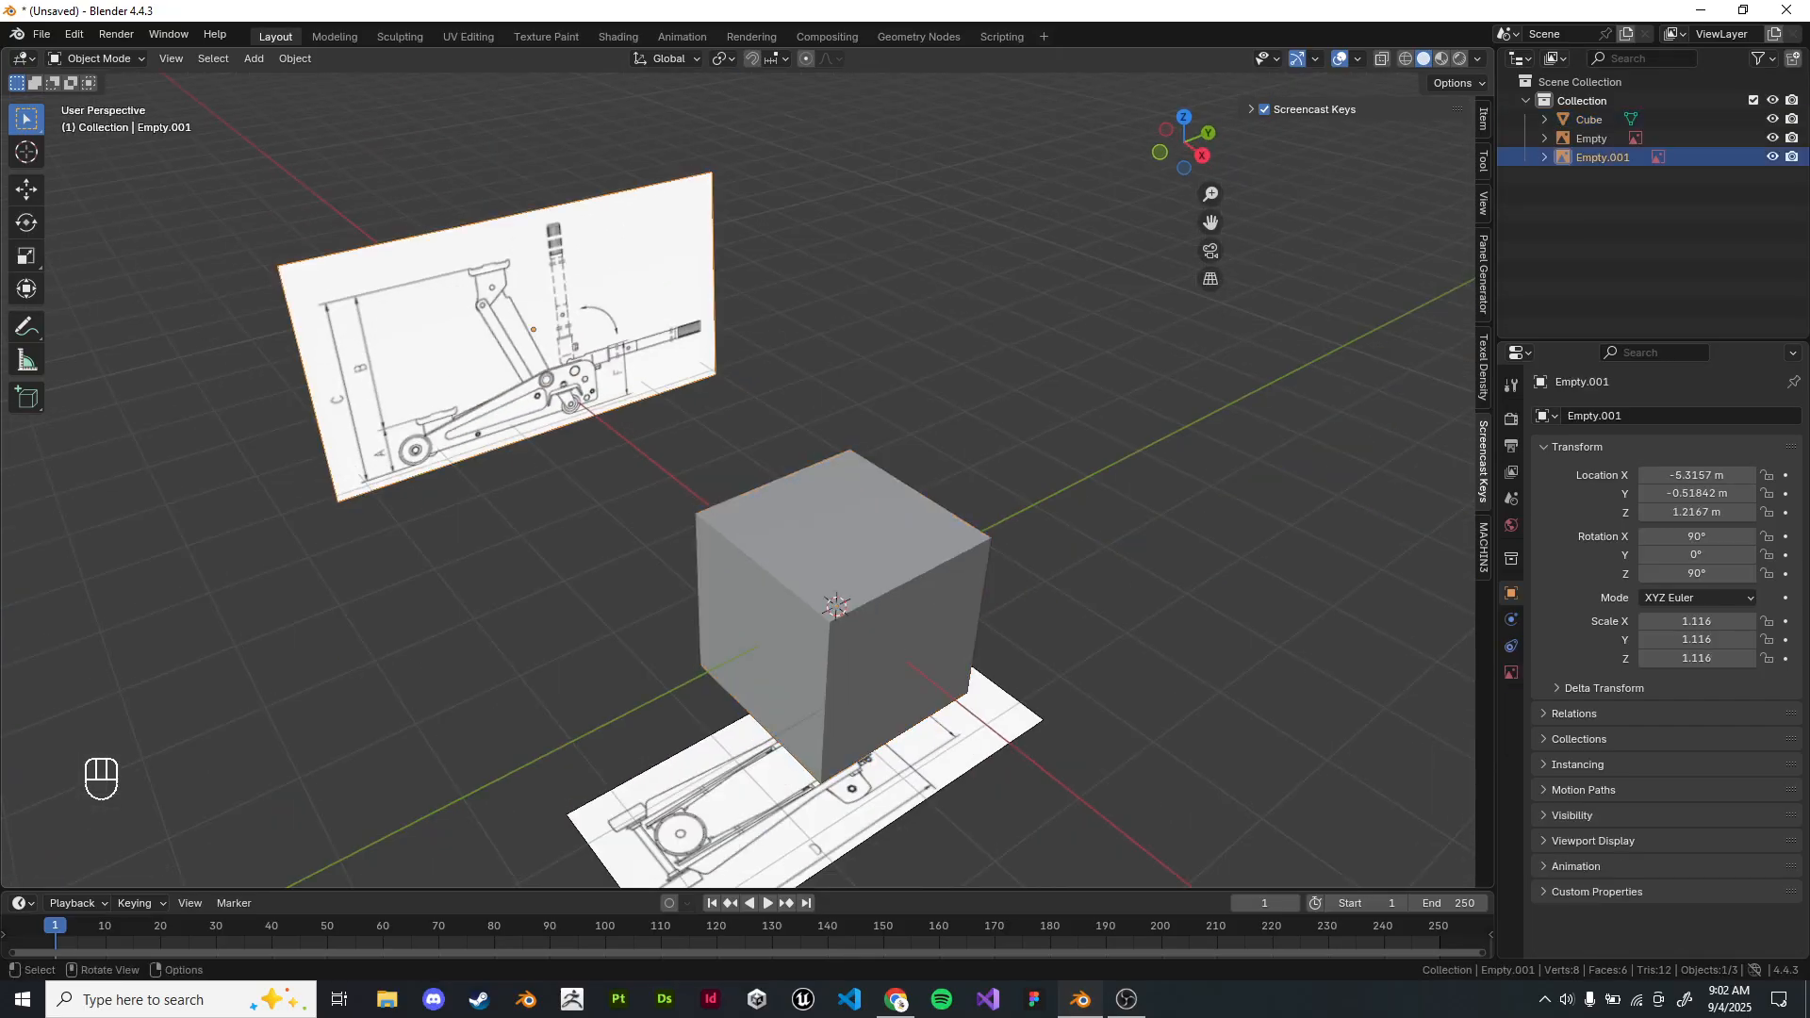
pyautogui.moveTo(660, 528); pyautogui.dragTo(662, 471, button='middle')
pyautogui.keyDown('shift'); pyautogui.moveTo(716, 603); pyautogui.dragTo(613, 235, button='middle'); pyautogui.keyUp('shift')
pyautogui.scroll(2, 660, 377)
pyautogui.moveTo(660, 377); pyautogui.dragTo(660, 441, button='middle')
pyautogui.click(660, 546)
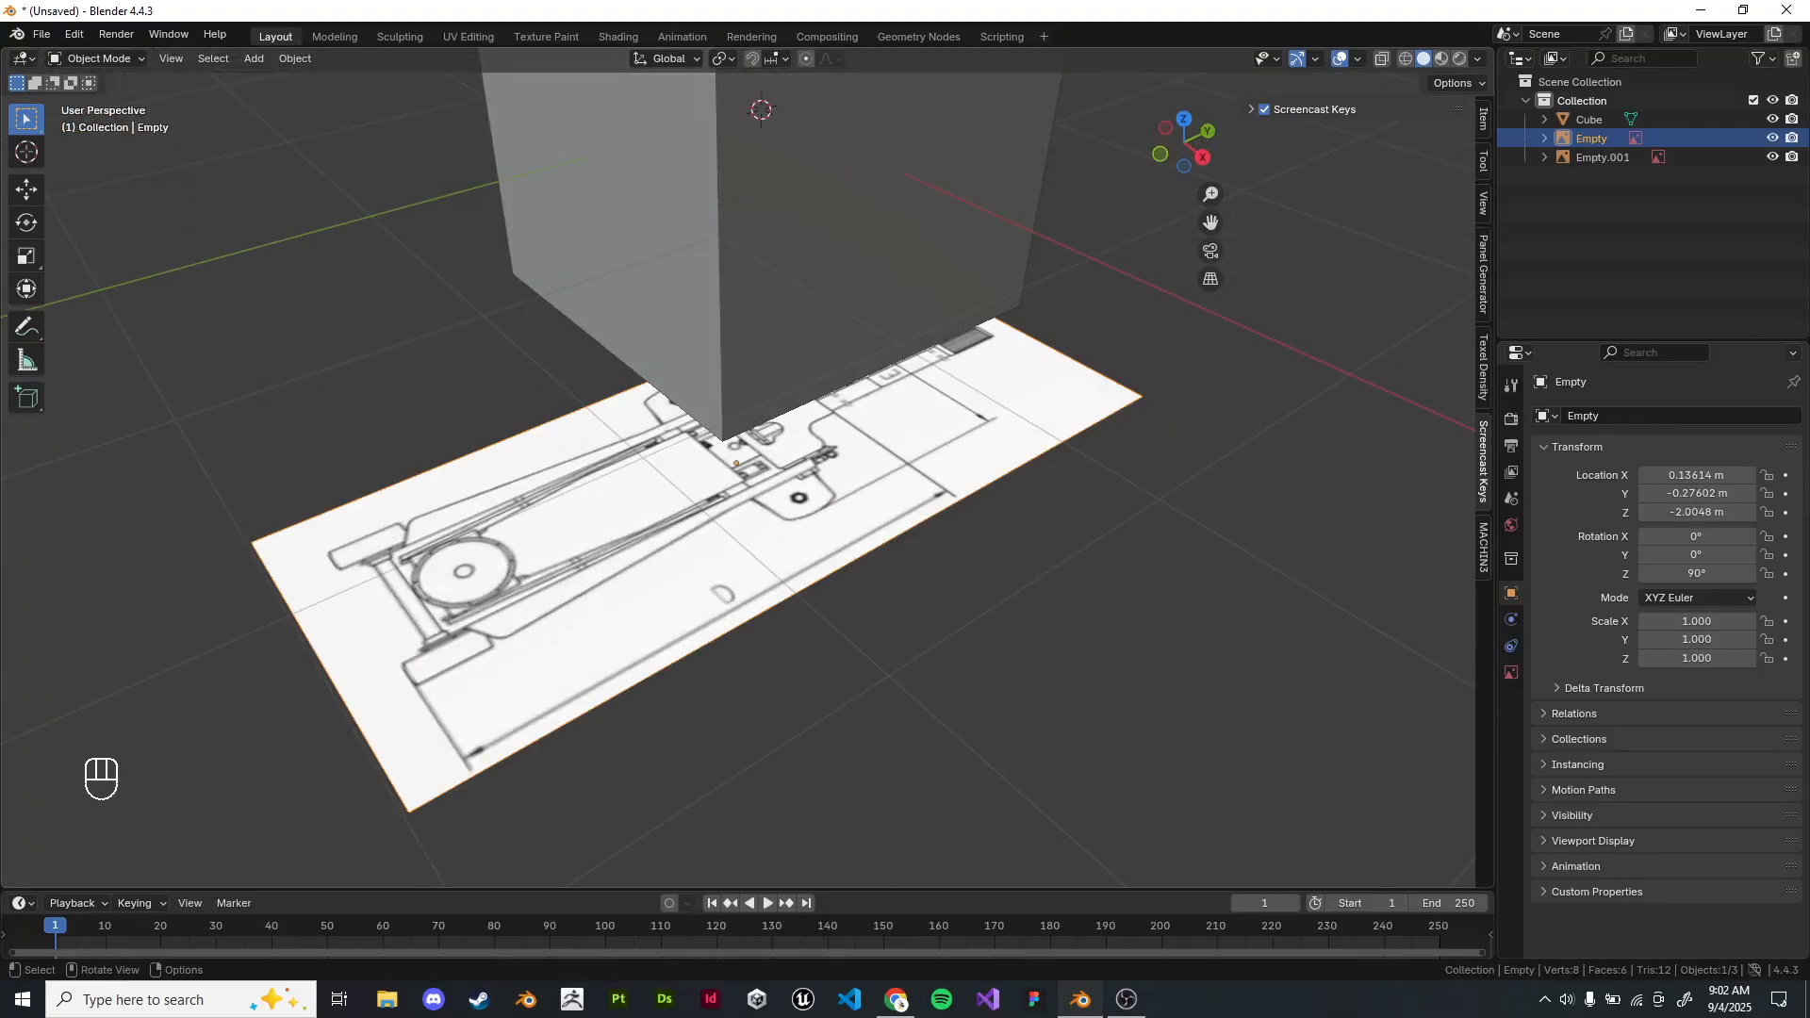
pyautogui.scroll(-7, 698, 528)
pyautogui.press('KP_1')
pyautogui.press('KP_3')
pyautogui.moveTo(735, 528)
pyautogui.keyDown('shift'); pyautogui.mouseDown(button='middle')
pyautogui.moveTo(738, 463)
pyautogui.moveTo(754, 528)
pyautogui.mouseUp(button='middle'); pyautogui.keyUp('shift')
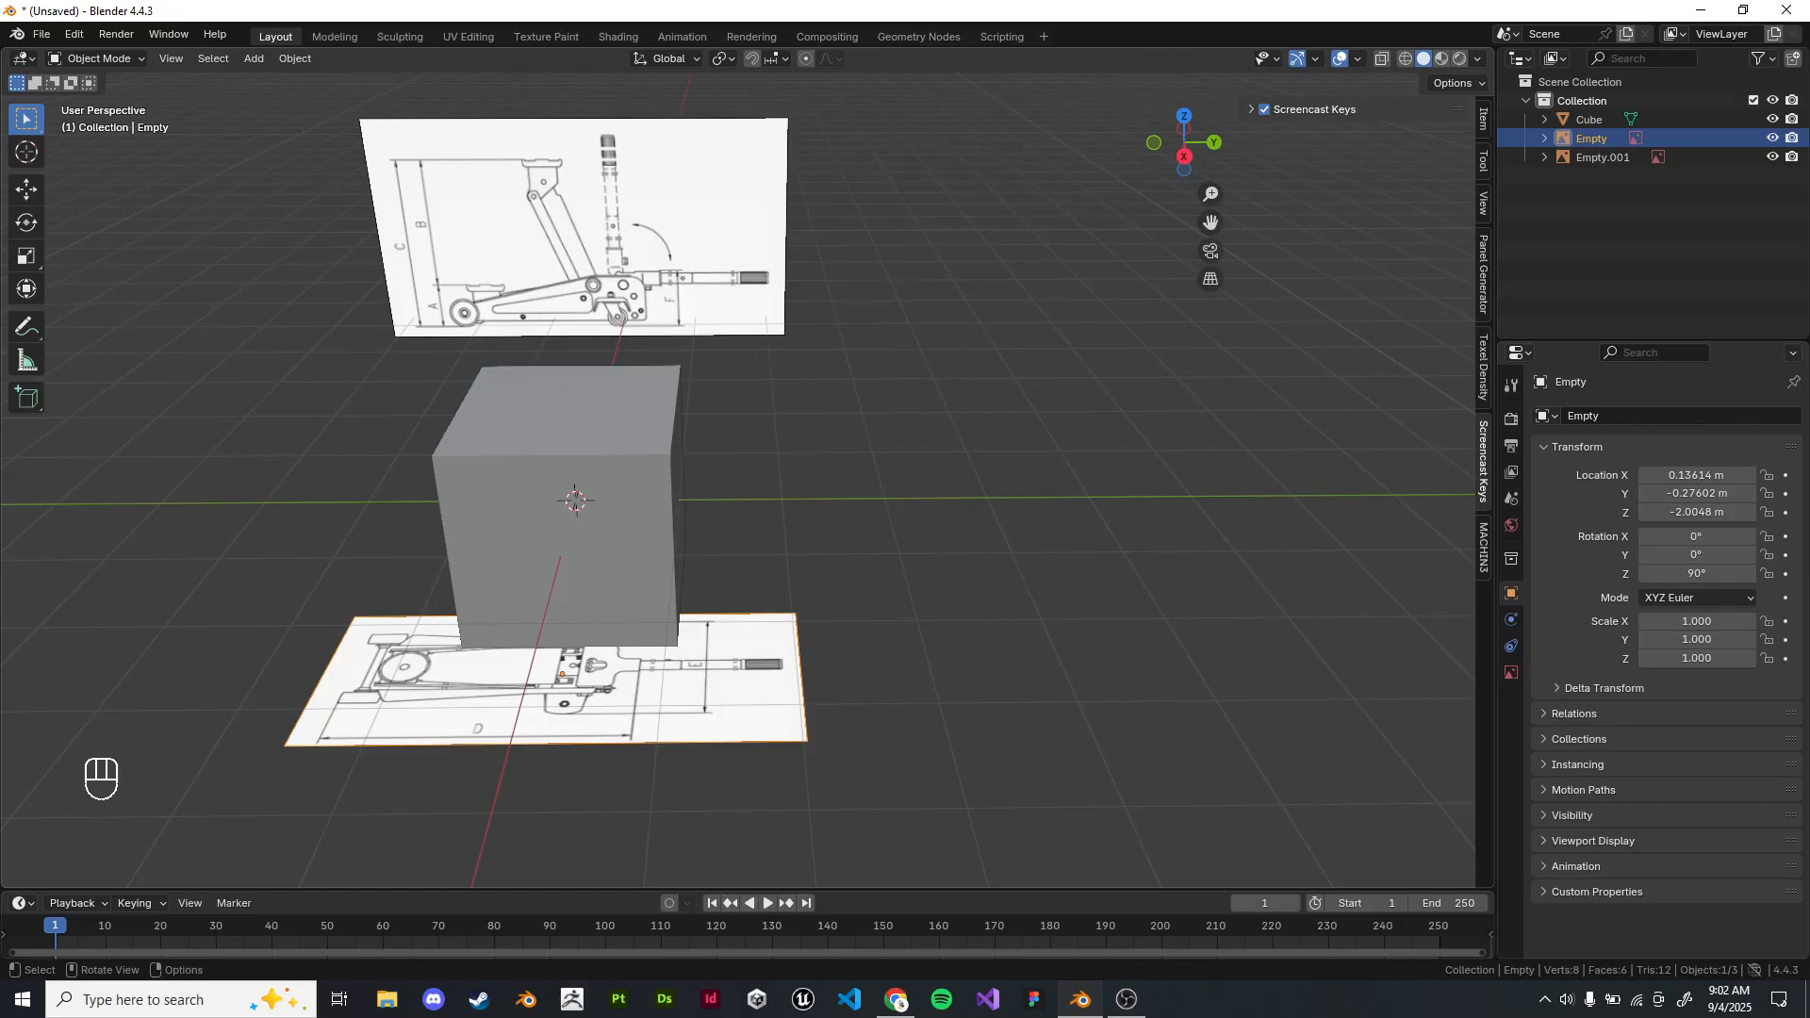
# Select the cube and both reference images, and try scaling them down together.
pyautogui.click(650, 255)
pyautogui.keyDown('shift'); pyautogui.click(603, 471); pyautogui.keyUp('shift')
pyautogui.keyDown('shift'); pyautogui.click(622, 693); pyautogui.keyUp('shift')
pyautogui.keyDown('shift'); pyautogui.moveTo(622, 679); pyautogui.dragTo(848, 644, button='middle'); pyautogui.keyUp('shift')
pyautogui.press('s')
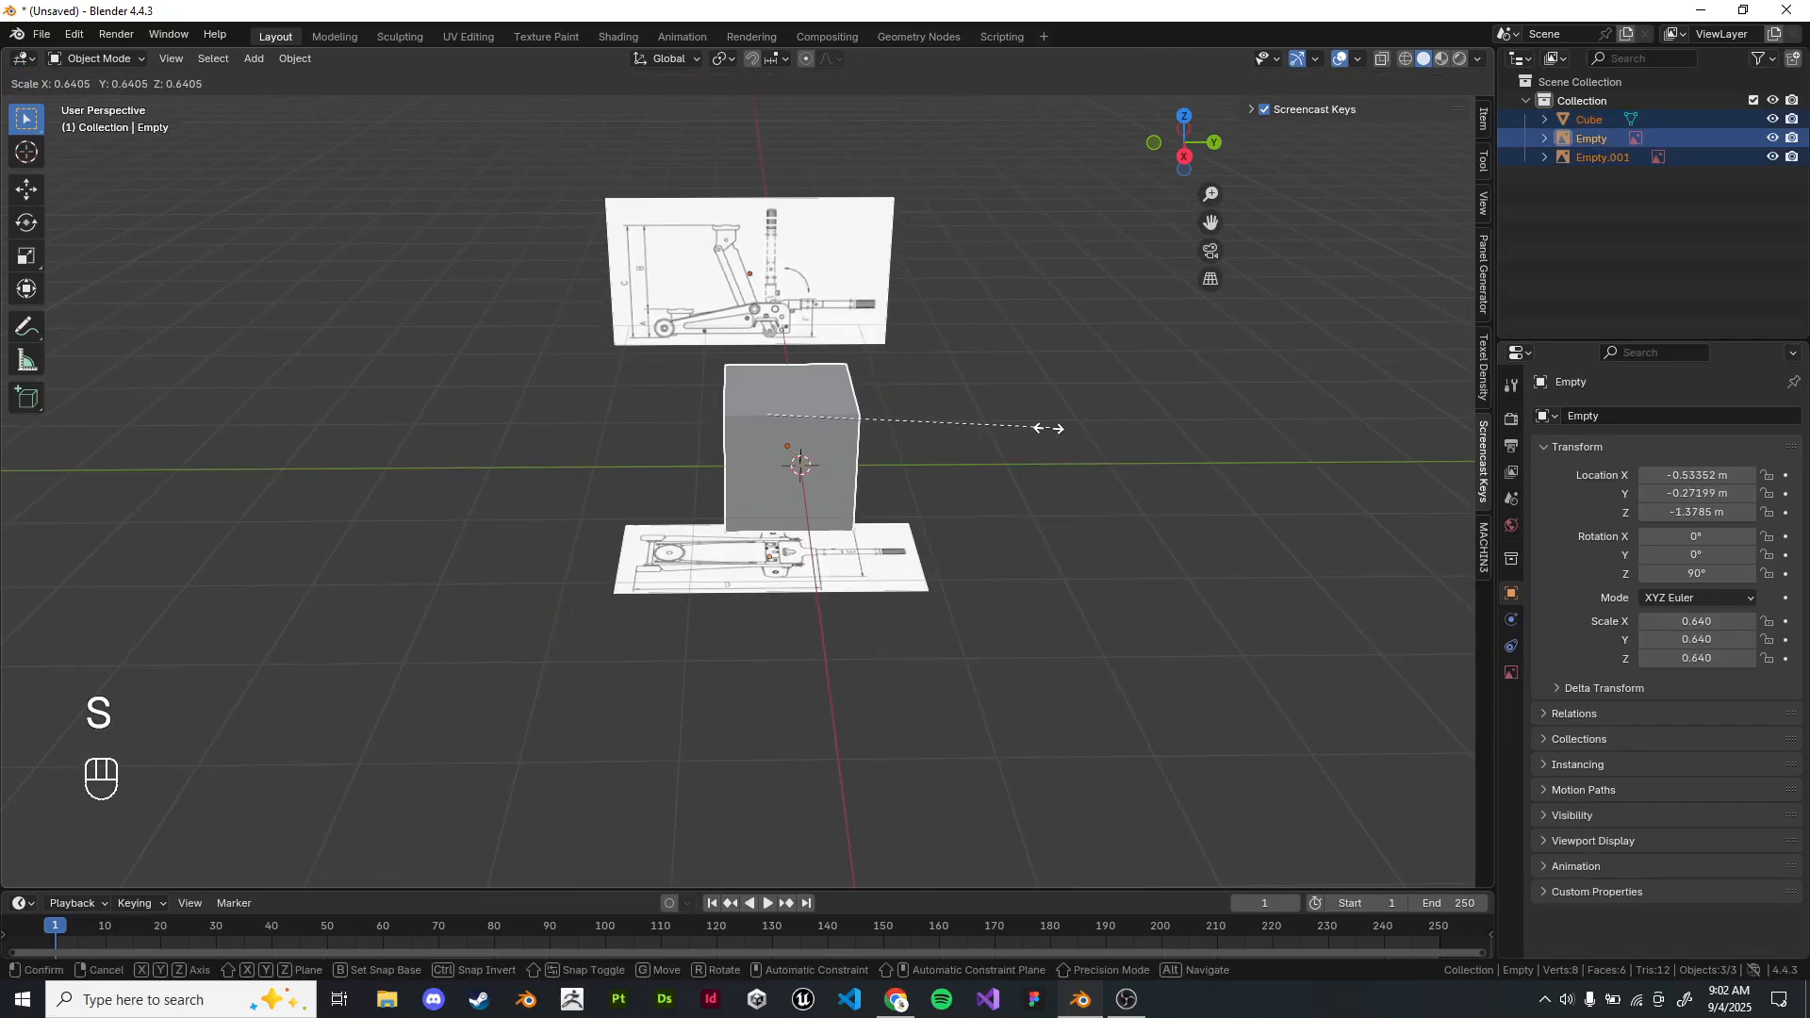
pyautogui.rightClick(932, 426)
pyautogui.moveTo(924, 429); pyautogui.dragTo(973, 428, button='middle')
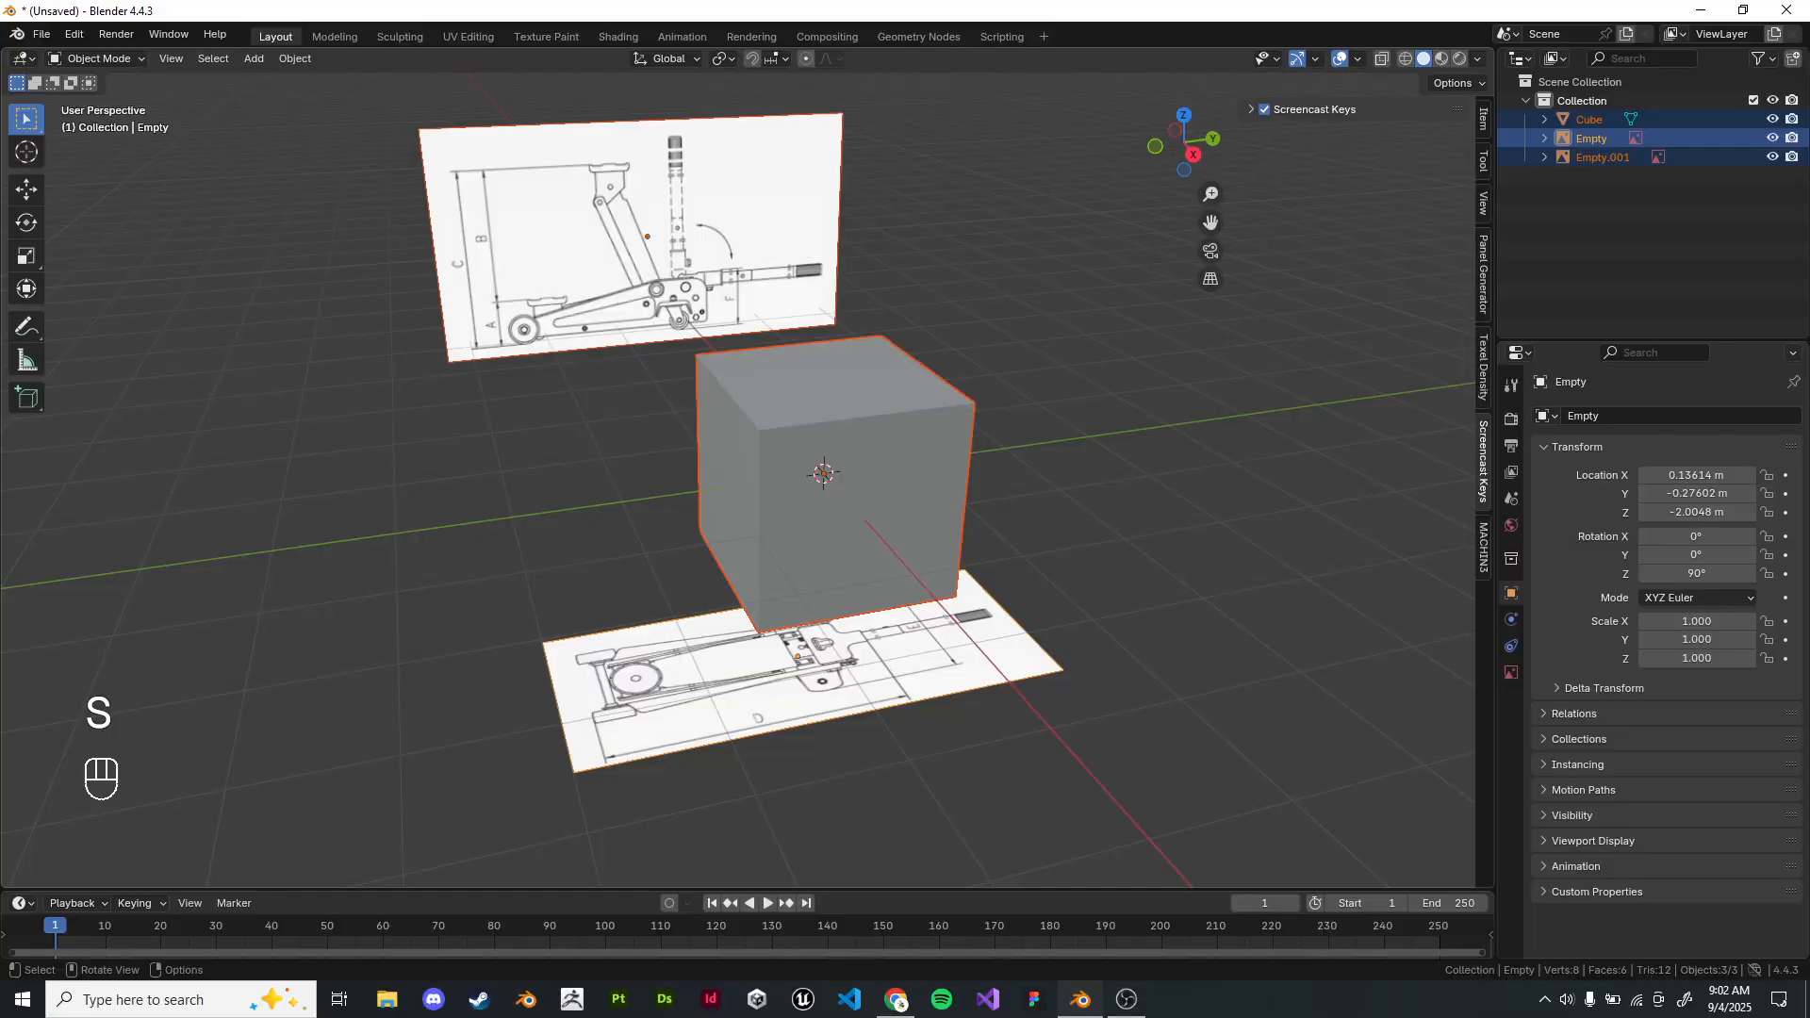
# Set the transform pivot to the 3D cursor and scale the cube and both reference images down together to about 0.359.
pyautogui.click(724, 59)
pyautogui.click(739, 125)
pyautogui.press('s')
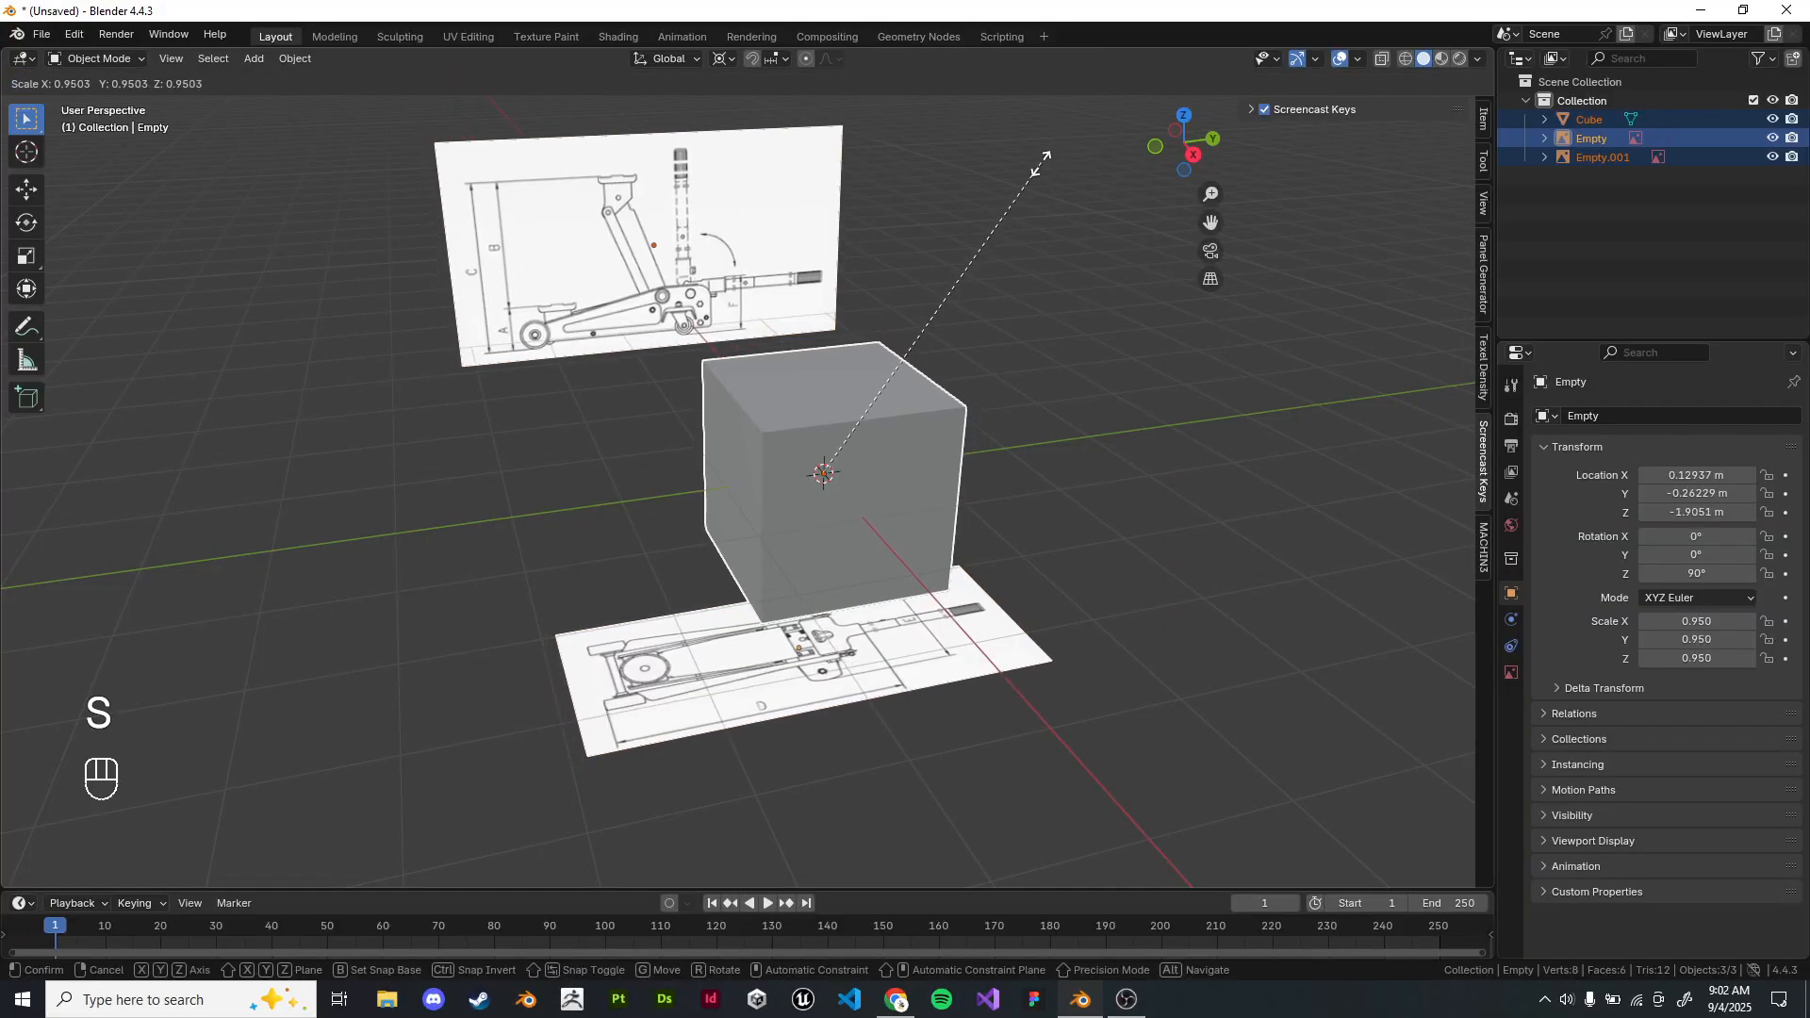
pyautogui.click(887, 343)
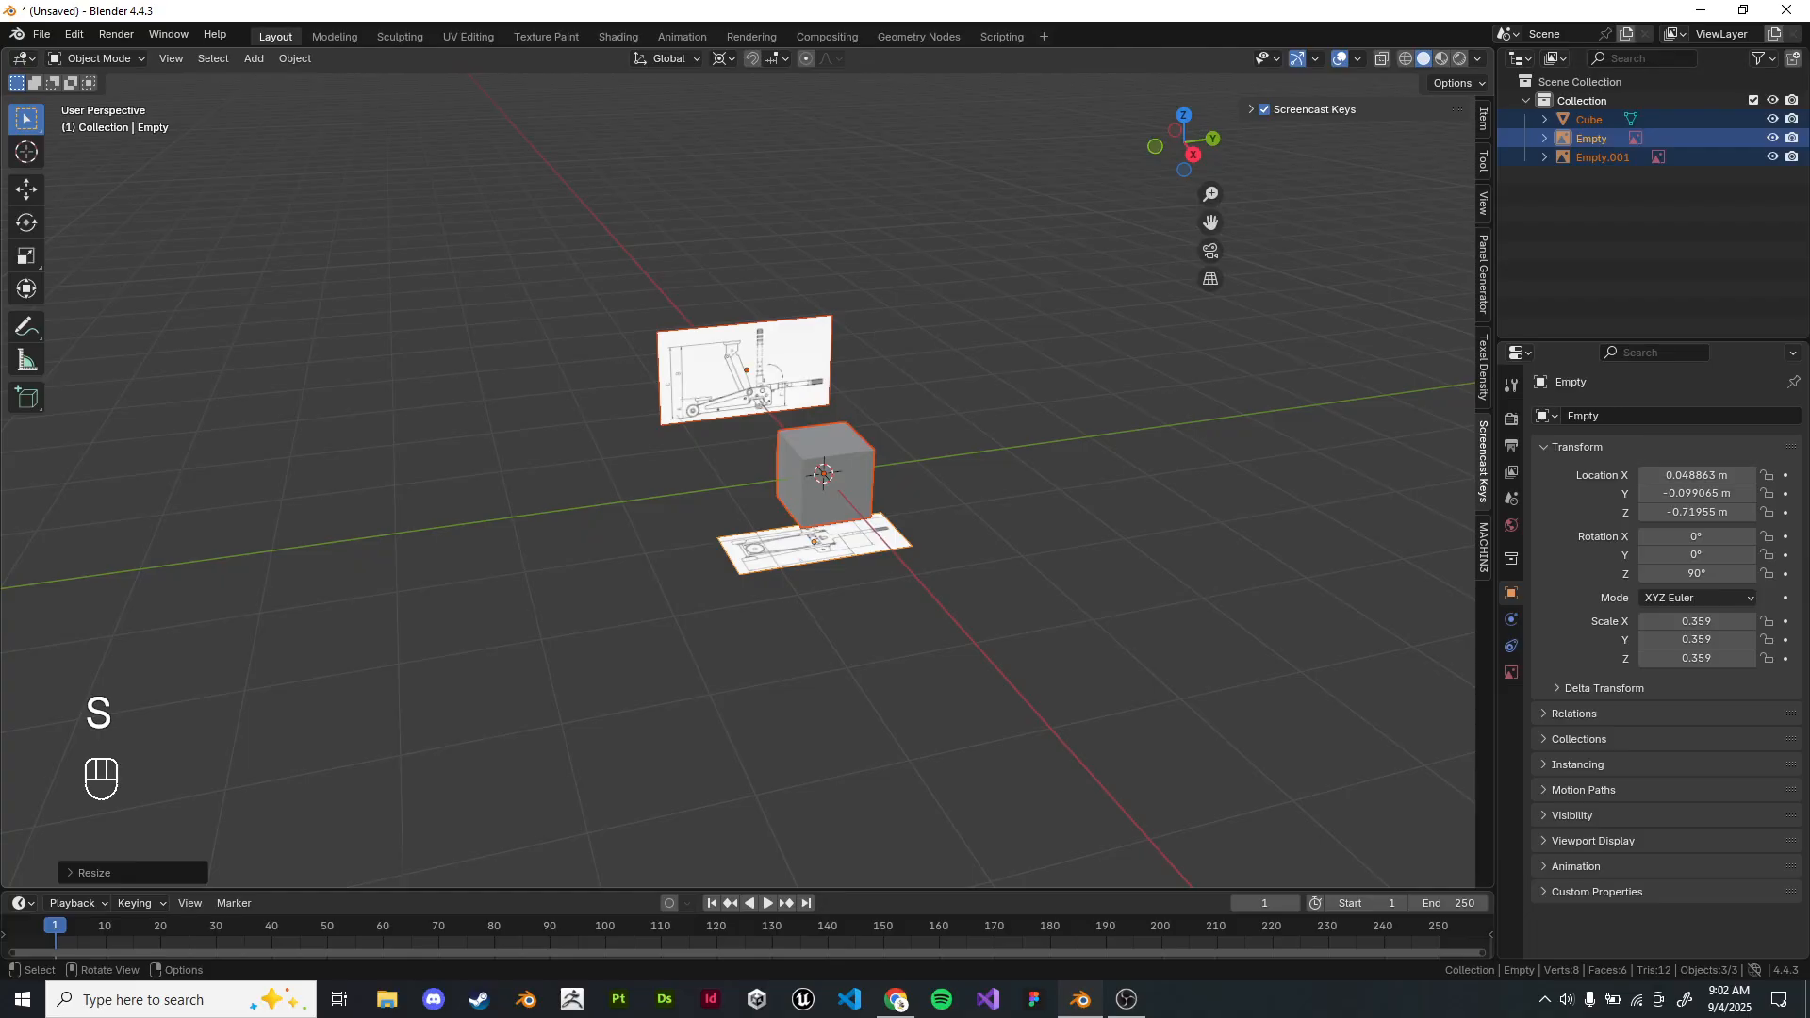
# Select only the cube and display its transform values to read its dimensions.
pyautogui.click(837, 462)
pyautogui.keyDown('shift'); pyautogui.moveTo(837, 461); pyautogui.dragTo(751, 447, button='middle'); pyautogui.keyUp('shift')
pyautogui.press('n')
pyautogui.press('n')
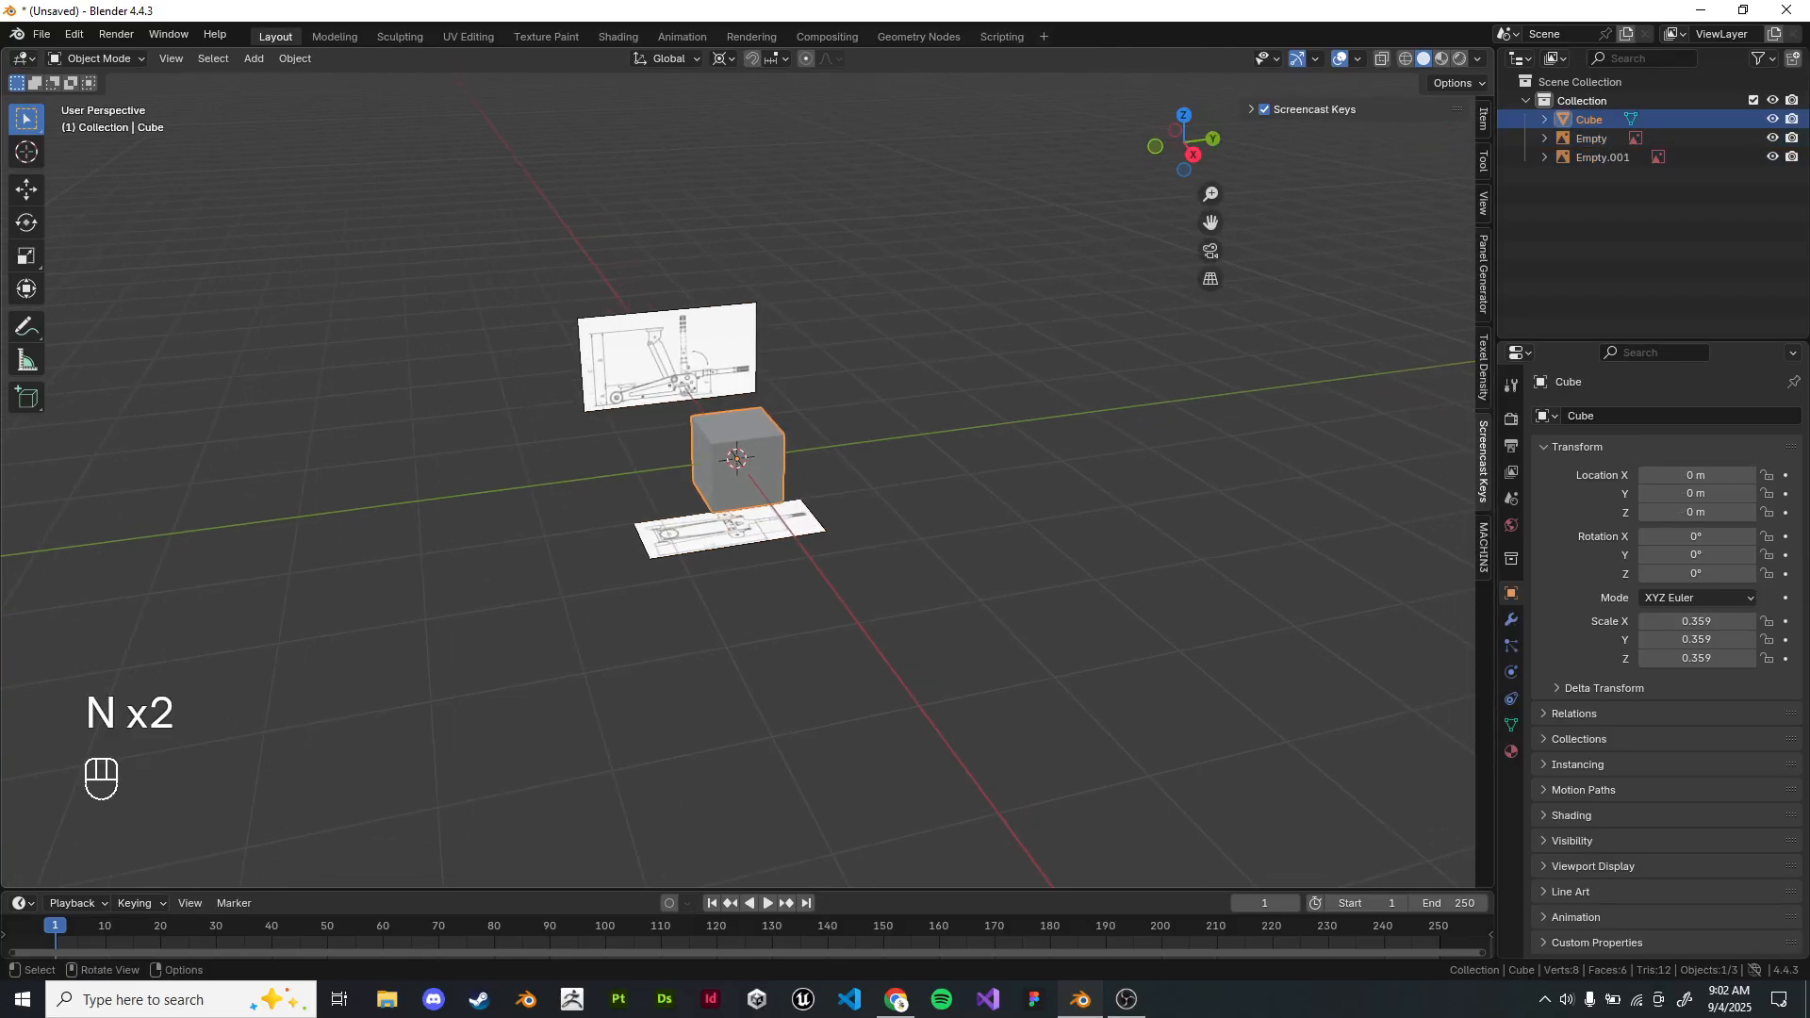
pyautogui.scroll(8, 745, 472)
pyautogui.scroll(-5, 744, 472)
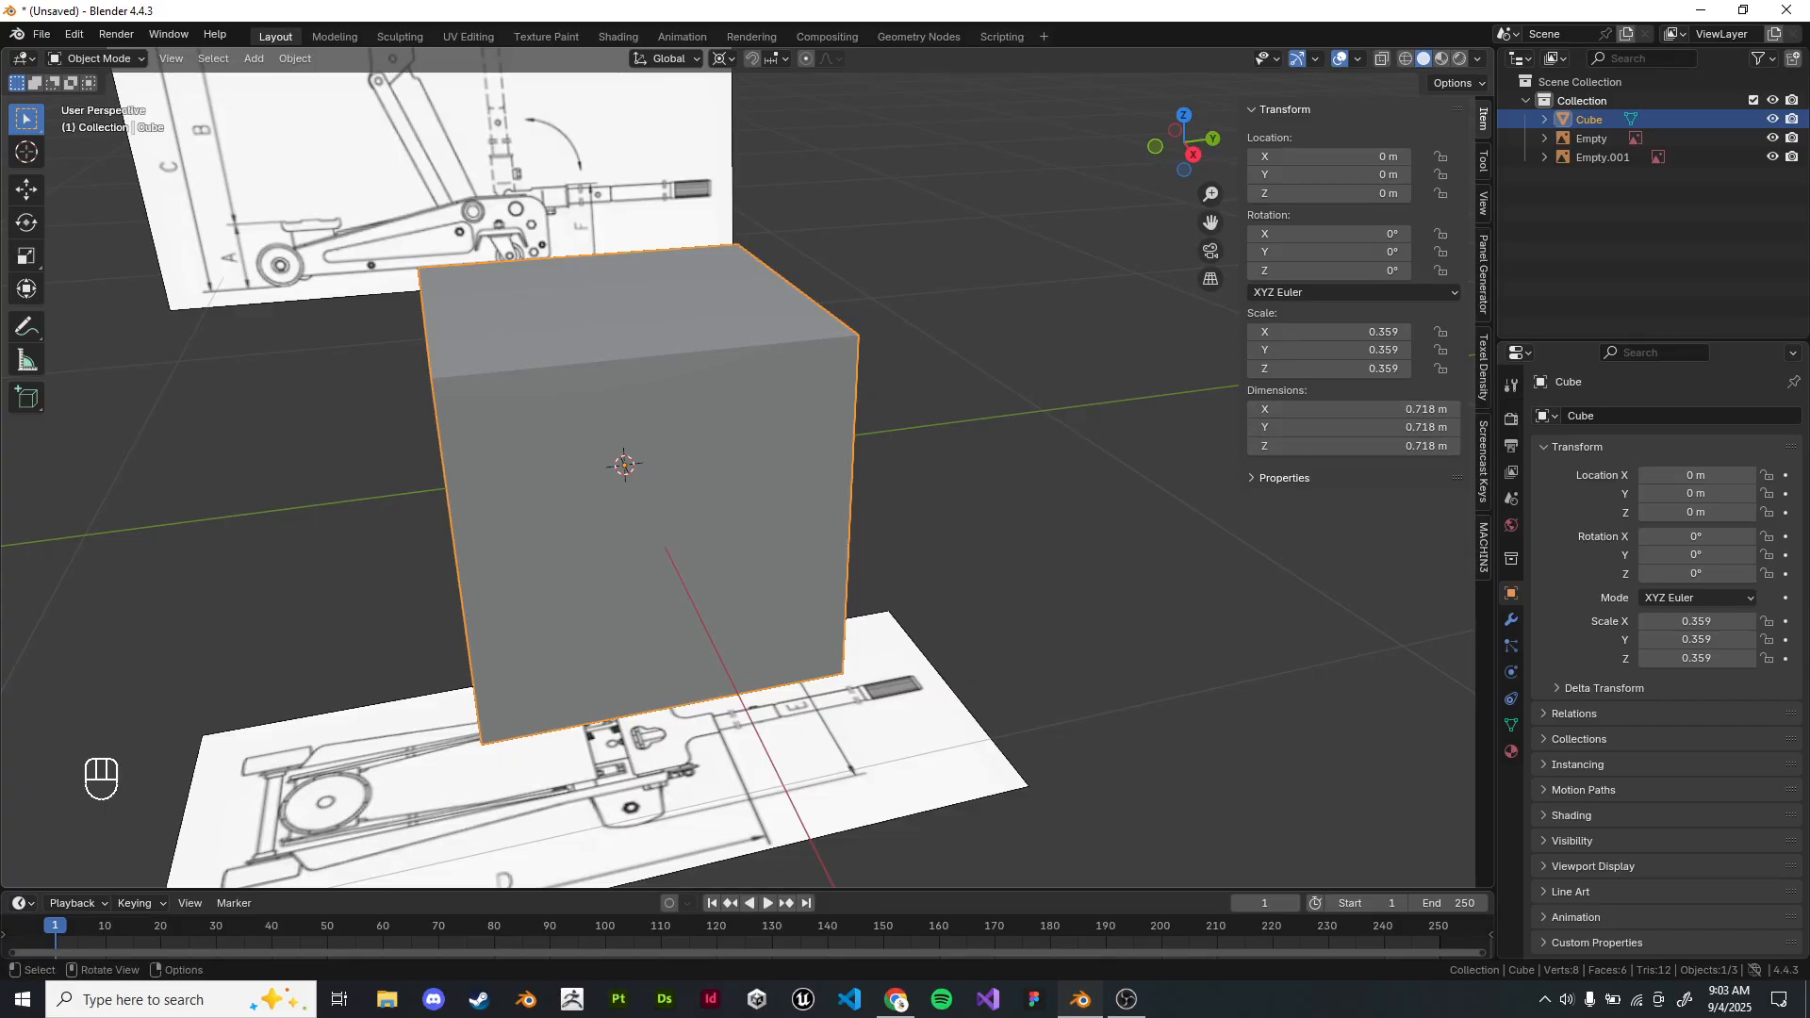
# Select both reference images and the cube, and scale them down together until the cube measures about 0.626 m.
pyautogui.scroll(-4, 802, 424)
pyautogui.click(660, 283)
pyautogui.keyDown('shift'); pyautogui.click(604, 627); pyautogui.keyUp('shift')
pyautogui.keyDown('shift'); pyautogui.click(697, 491); pyautogui.keyUp('shift')
pyautogui.press('s')
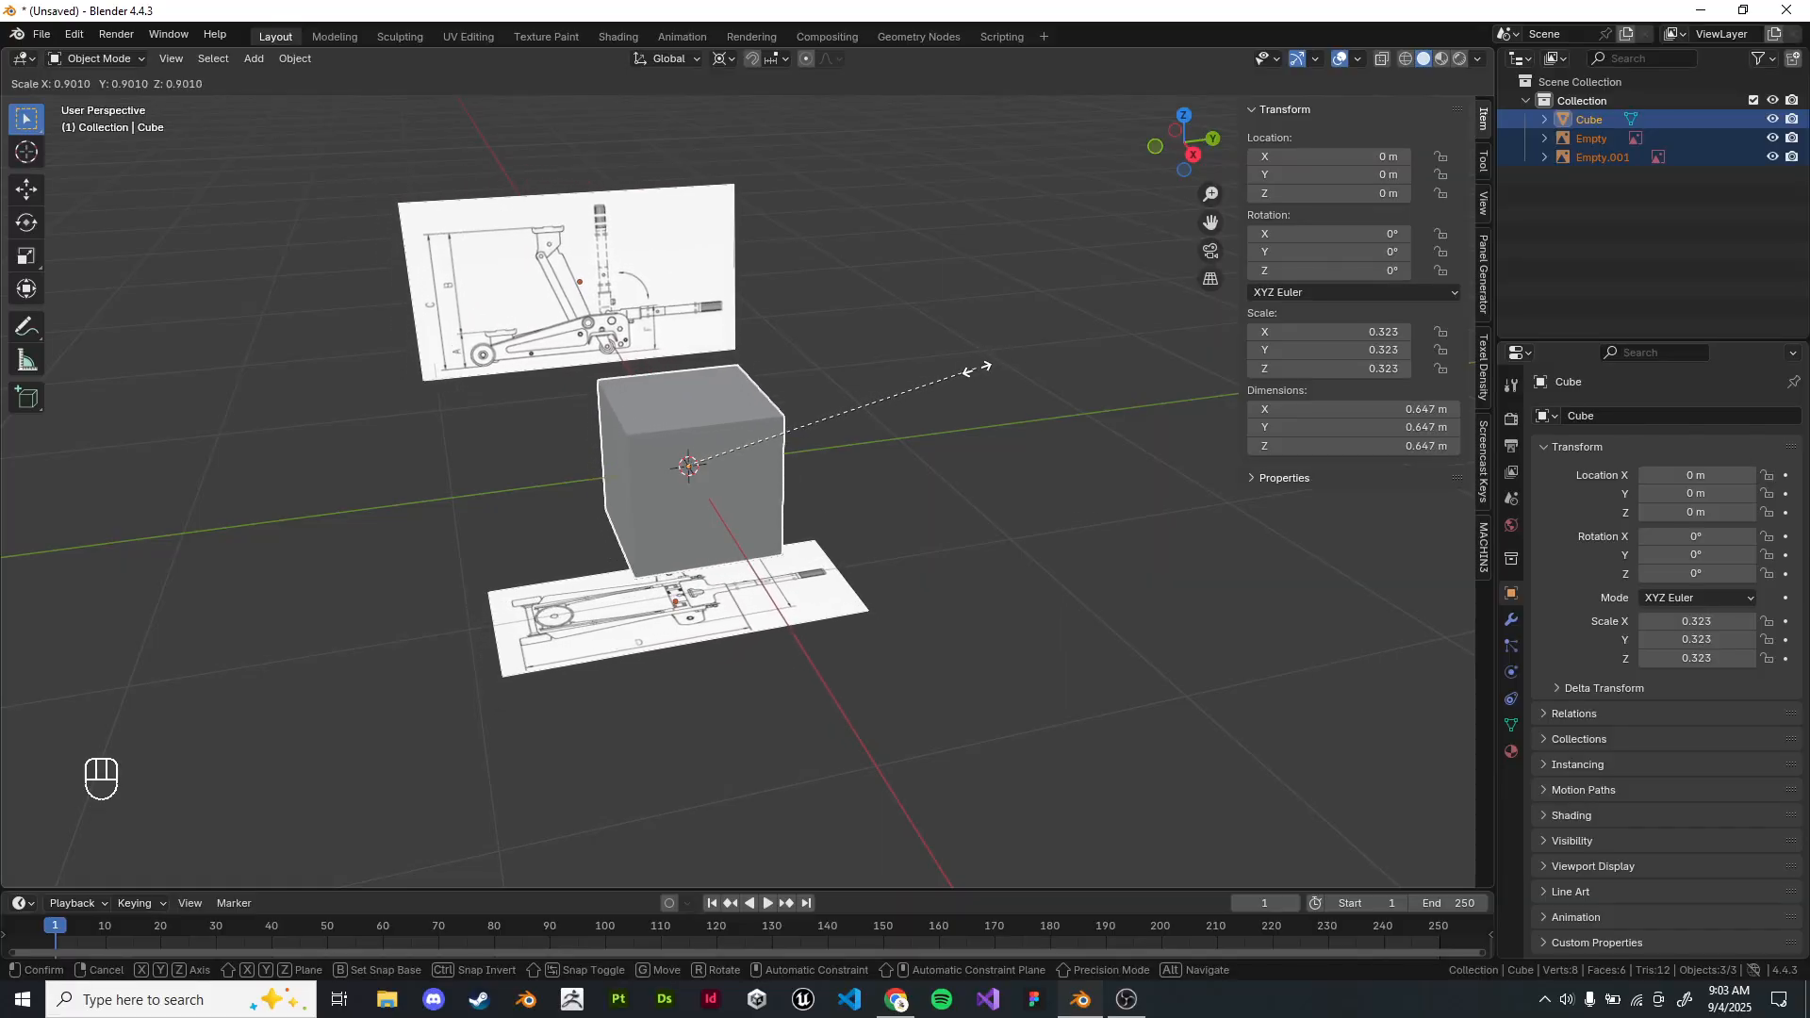
pyautogui.click(967, 372)
# Select the cube alone and apply its rotation and scale.
pyautogui.keyDown('shift'); pyautogui.moveTo(968, 373); pyautogui.dragTo(1005, 445, button='middle'); pyautogui.keyUp('shift')
pyautogui.scroll(2, 1039, 441)
pyautogui.click(905, 498)
pyautogui.keyDown('shift'); pyautogui.moveTo(849, 471); pyautogui.dragTo(1021, 514, button='middle'); pyautogui.keyUp('shift')
pyautogui.click(895, 566)
pyautogui.keyDown('shift'); pyautogui.moveTo(895, 566); pyautogui.dragTo(922, 476, button='middle'); pyautogui.keyUp('shift')
pyautogui.moveTo(922, 476); pyautogui.dragTo(976, 476, button='middle')
pyautogui.keyDown('shift'); pyautogui.moveTo(773, 519); pyautogui.dragTo(948, 460, button='middle'); pyautogui.keyUp('shift')
pyautogui.hotkey('ctrl', 'a')
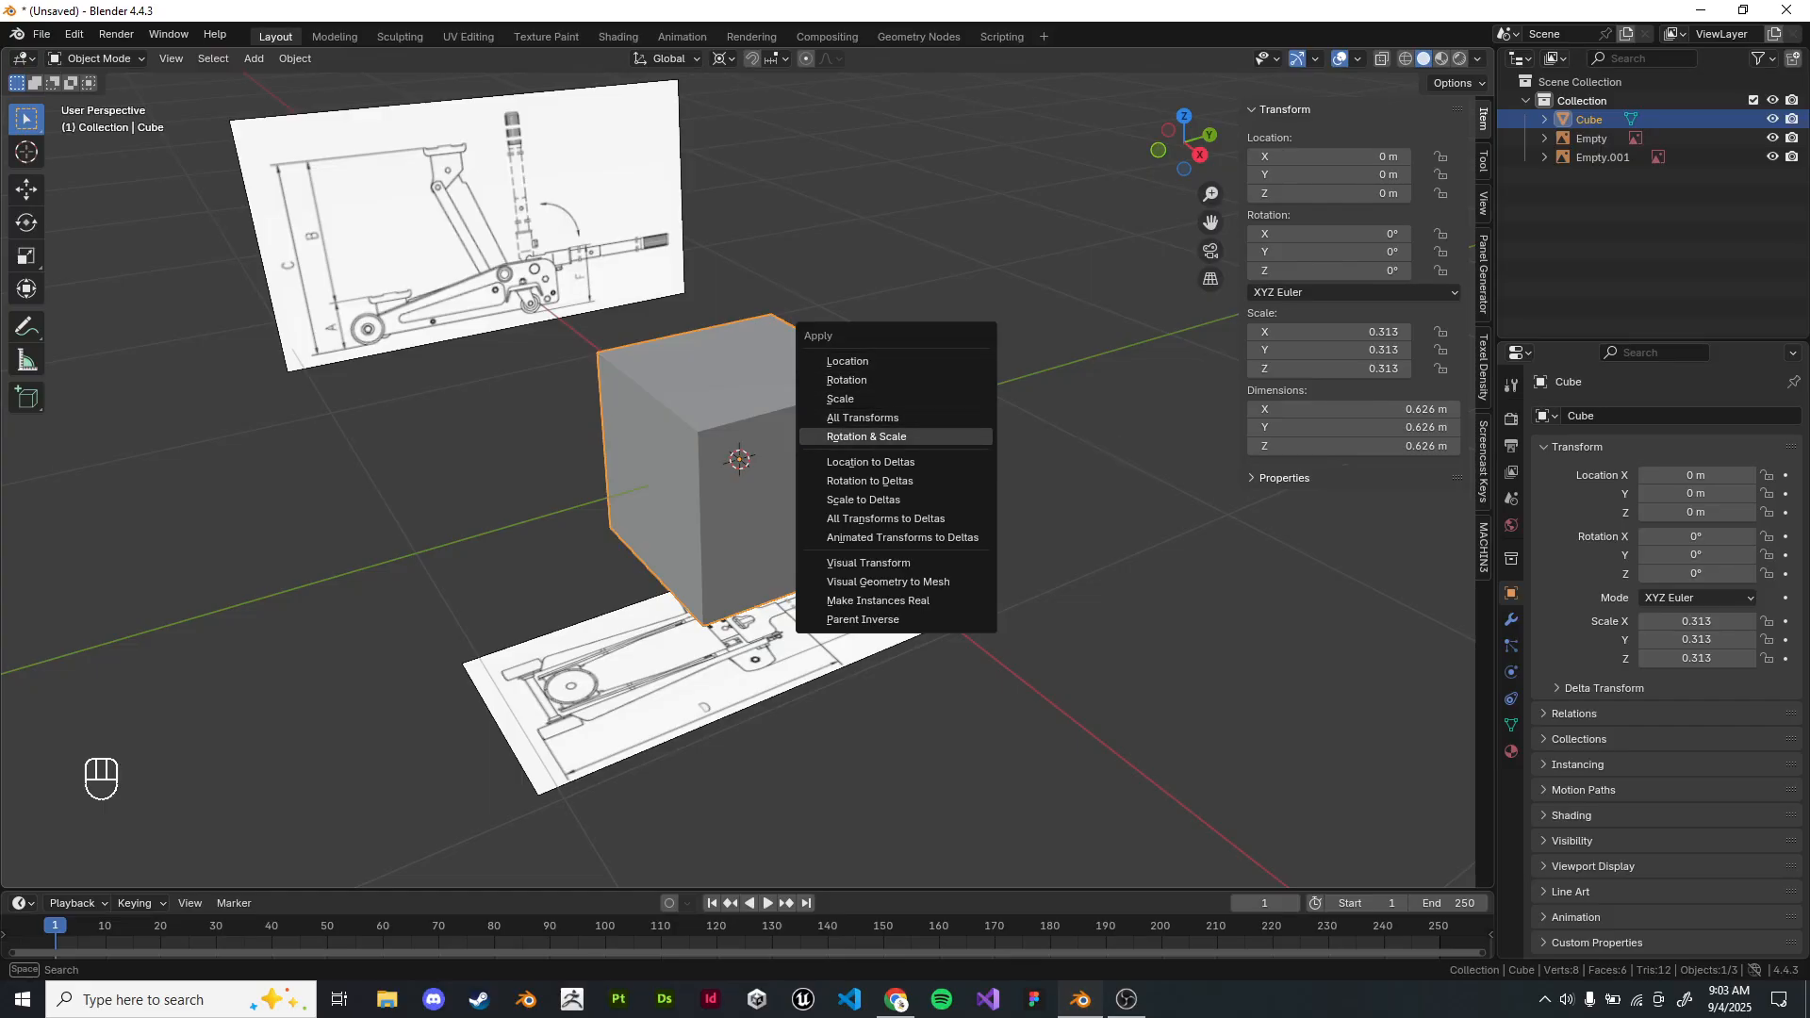
pyautogui.click(866, 436)
pyautogui.click(952, 462)
pyautogui.click(820, 462)
pyautogui.click(952, 462)
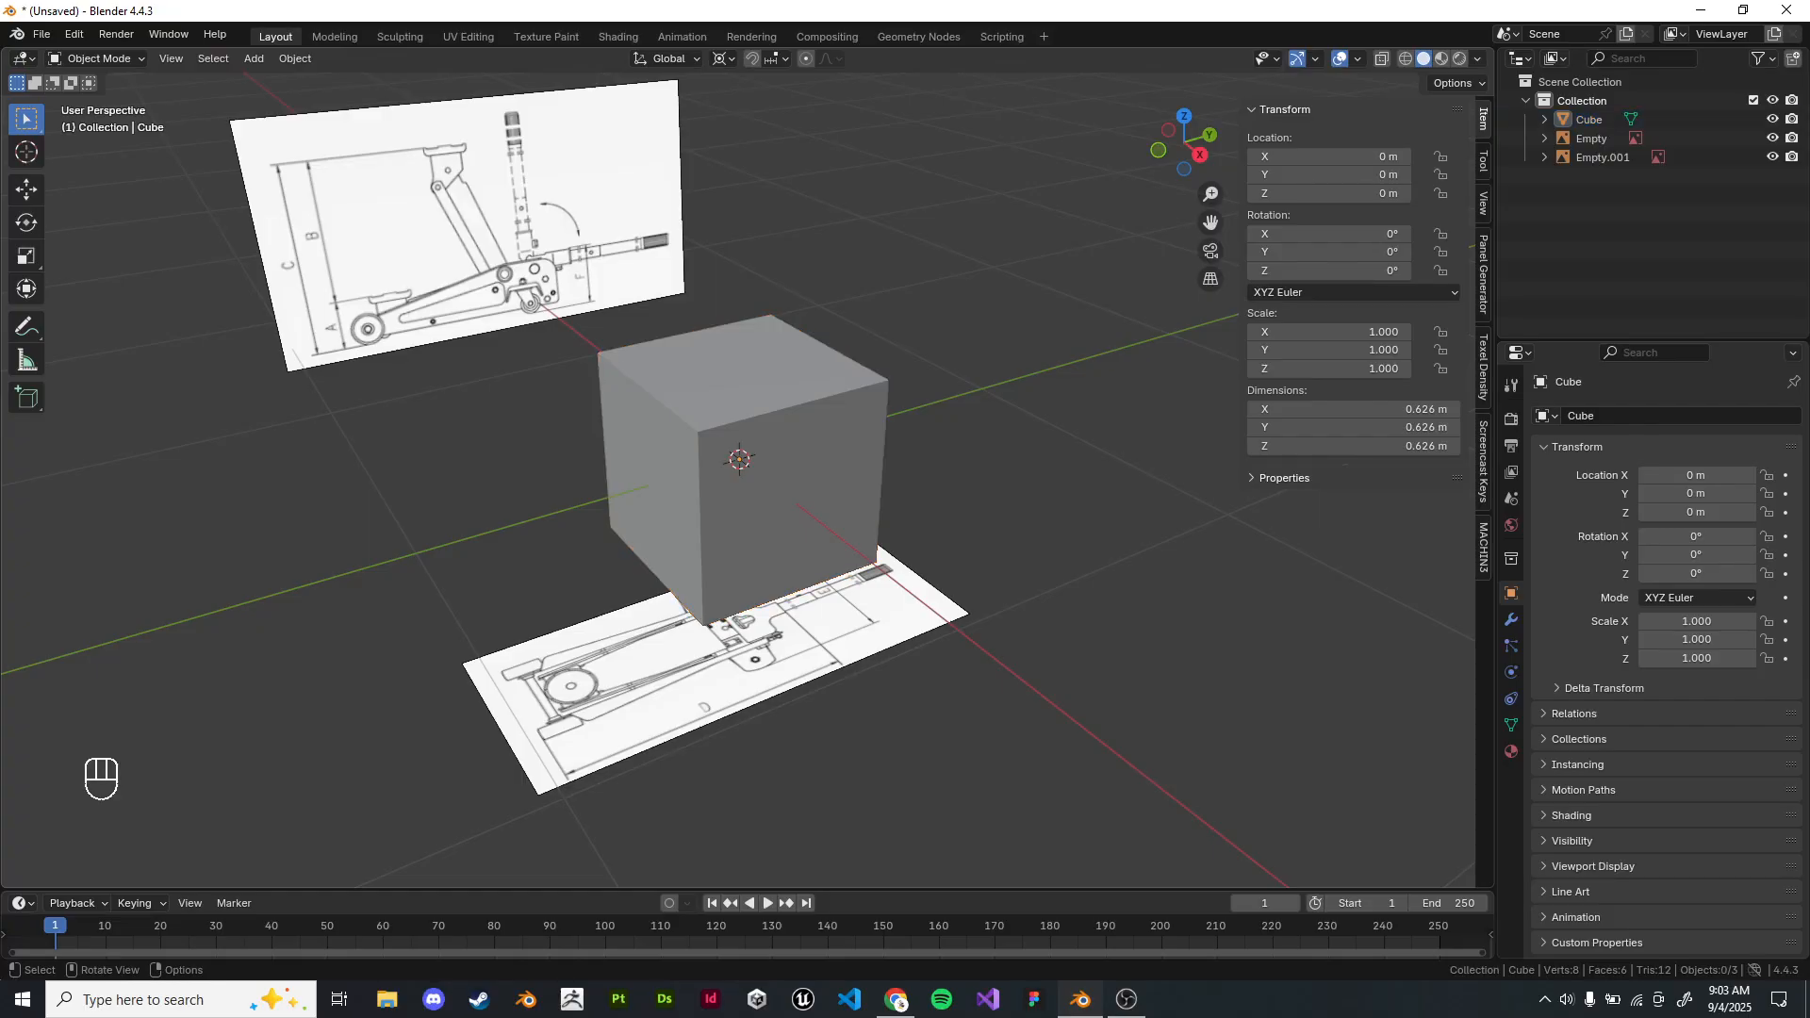
pyautogui.scroll(2, 698, 471)
pyautogui.scroll(-2, 697, 471)
pyautogui.keyDown('shift'); pyautogui.moveTo(697, 472); pyautogui.dragTo(737, 502, button='middle'); pyautogui.keyUp('shift')
pyautogui.hotkey('ctrl', 's')
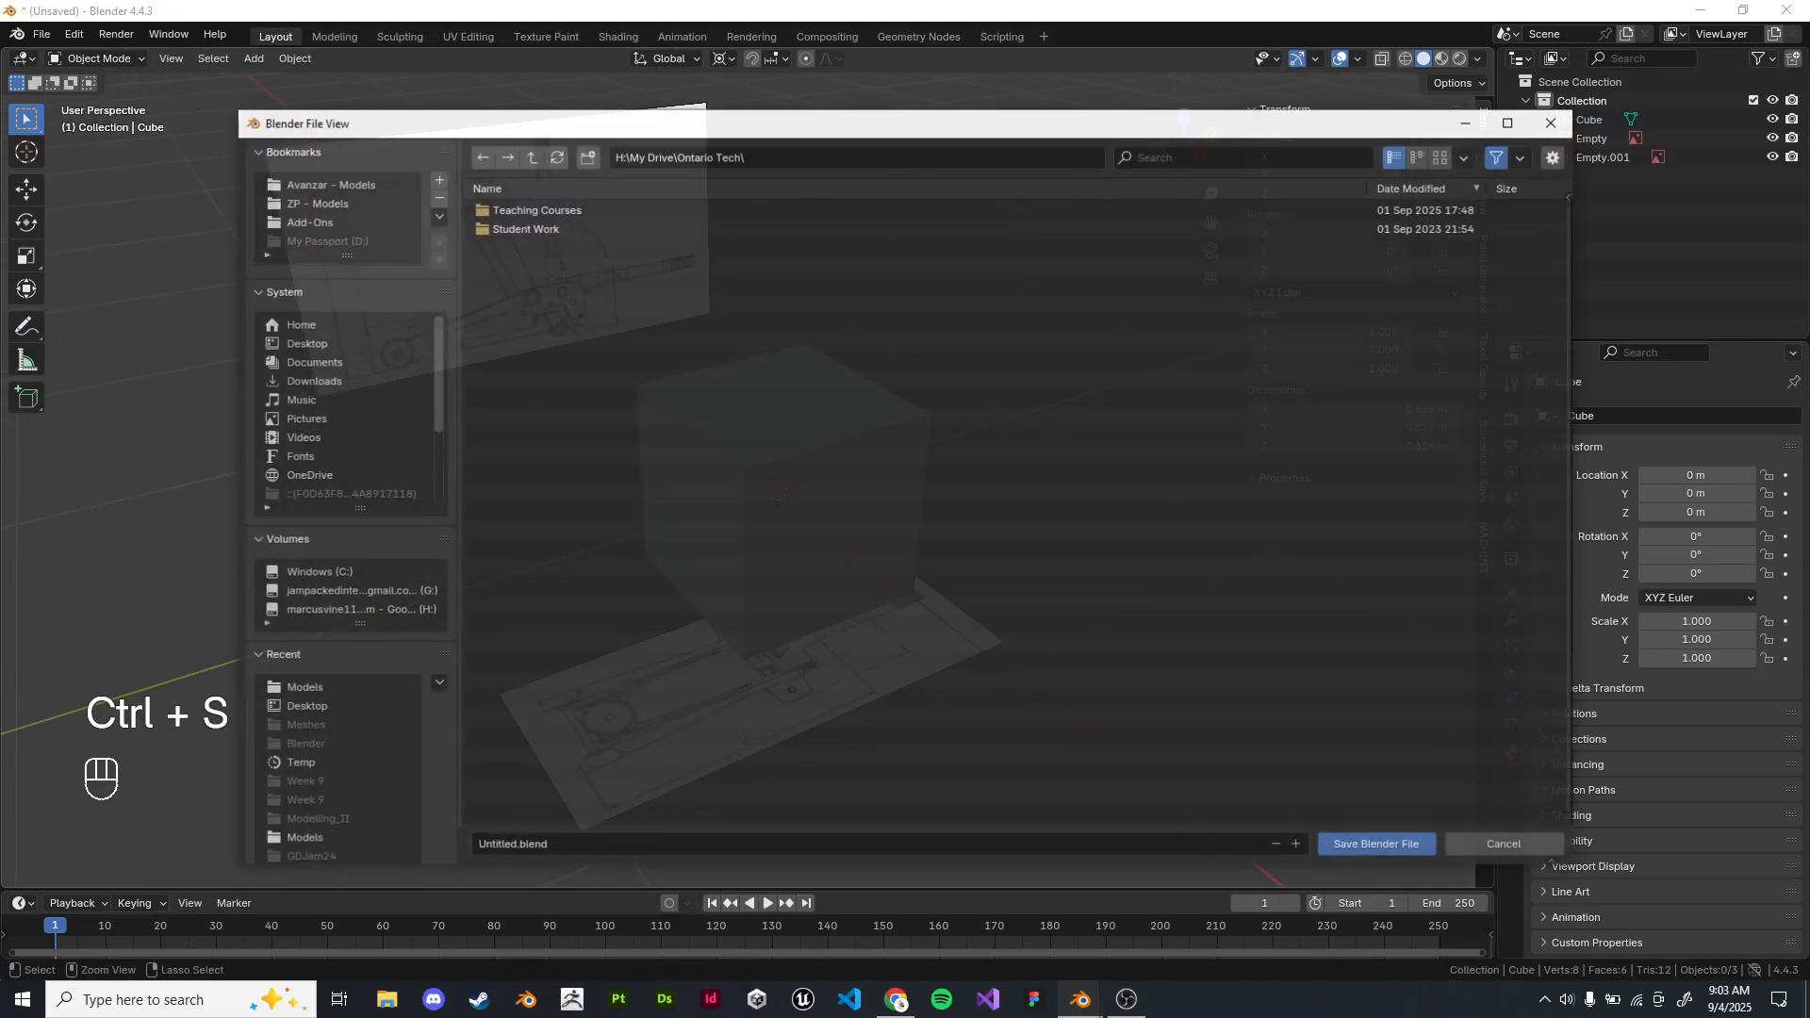
pyautogui.click(1504, 846)
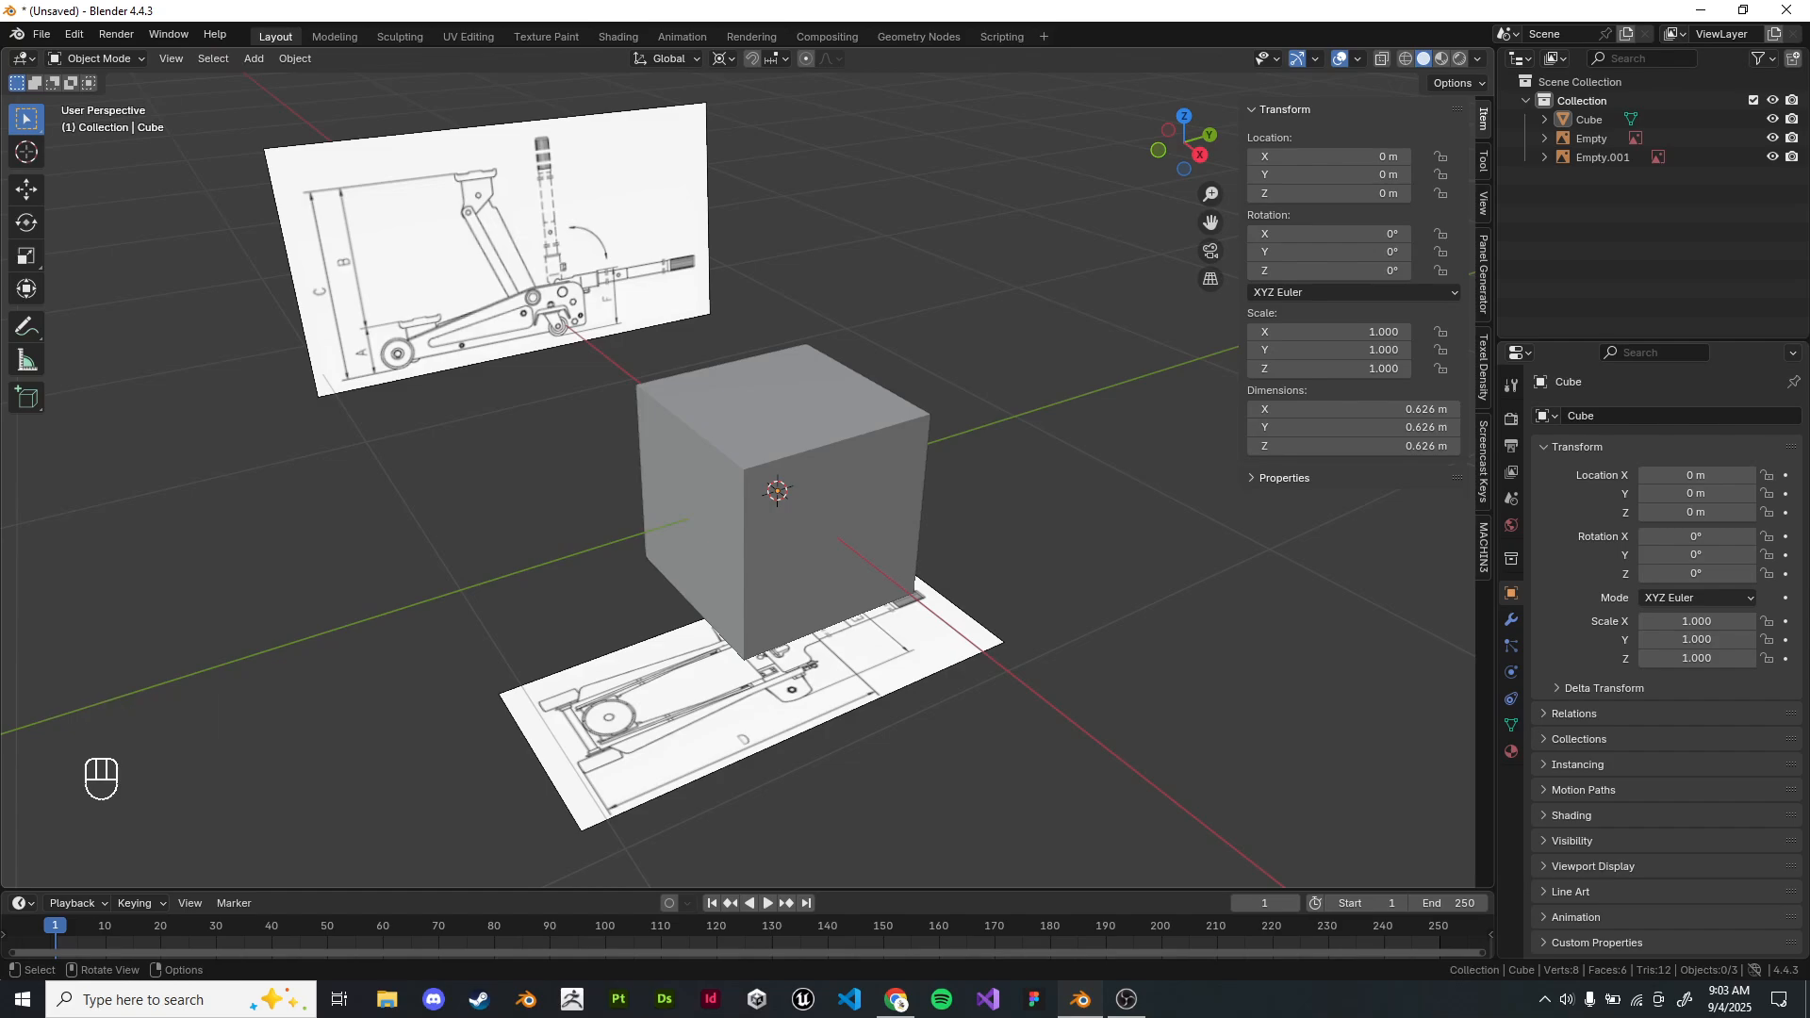
# In the right view, switch to wireframe display and select the cube's bottom vertices in Edit Mode, then return to Object Mode.
pyautogui.click(820, 462)
pyautogui.press('KP_1')
pyautogui.press('KP_3')
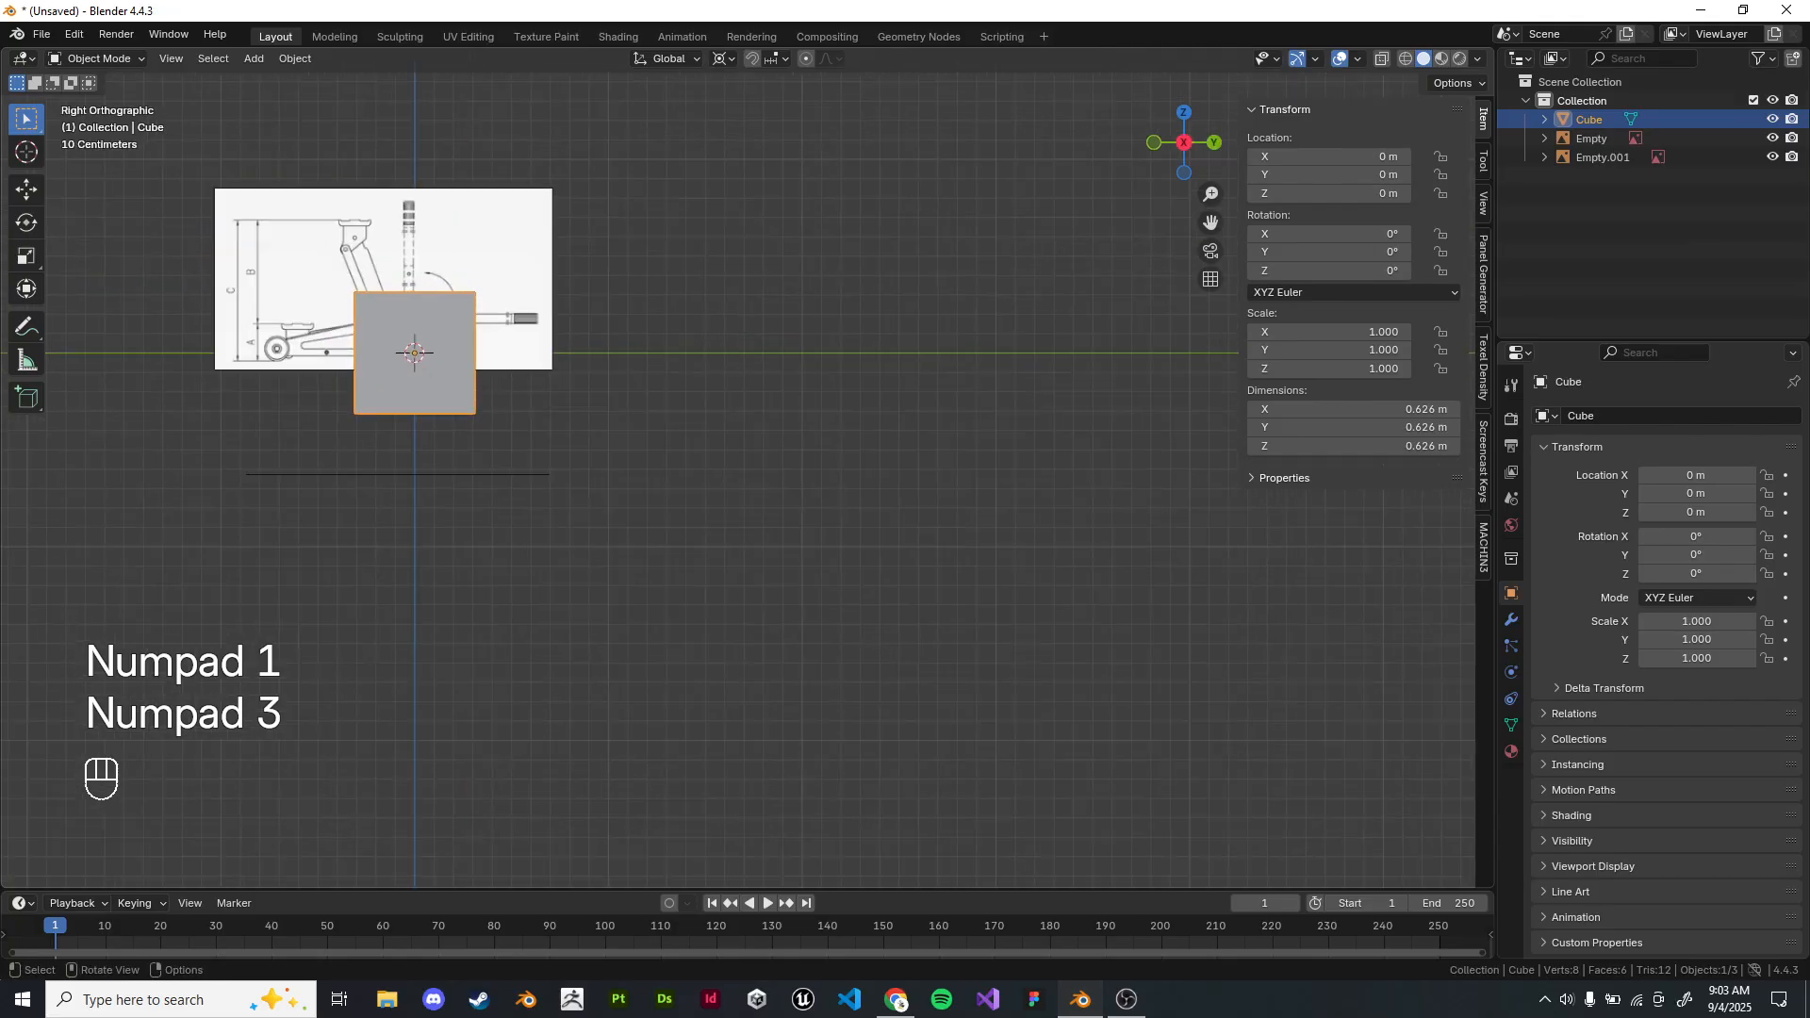
pyautogui.scroll(4, 820, 462)
pyautogui.moveTo(821, 462)
pyautogui.keyDown('shift'); pyautogui.mouseDown(button='middle')
pyautogui.moveTo(868, 419)
pyautogui.moveTo(797, 460)
pyautogui.moveTo(763, 443)
pyautogui.moveTo(800, 339)
pyautogui.mouseUp(button='middle'); pyautogui.keyUp('shift')
pyautogui.press('Tab')
pyautogui.press('z')
pyautogui.moveTo(387, 396); pyautogui.dragTo(1225, 645)
pyautogui.keyDown('shift'); pyautogui.moveTo(1225, 645); pyautogui.dragTo(1155, 732, button='middle'); pyautogui.keyUp('shift')
pyautogui.press('z')
pyautogui.moveTo(1065, 447)
pyautogui.keyDown('shift'); pyautogui.mouseDown(button='middle')
pyautogui.moveTo(891, 560)
pyautogui.moveTo(1017, 539)
pyautogui.mouseUp(button='middle'); pyautogui.keyUp('shift')
pyautogui.press('Tab')
# Move the side-view image along Z to about 0.419 m, bringing the drawing's ground line to the world origin.
pyautogui.click(895, 471)
pyautogui.press('z')
pyautogui.scroll(4, 1017, 539)
pyautogui.press('g')
pyautogui.rightClick(1017, 539)
pyautogui.press('g')
pyautogui.middleClick(1023, 539)
pyautogui.rightClick(1023, 539)
pyautogui.press('g')
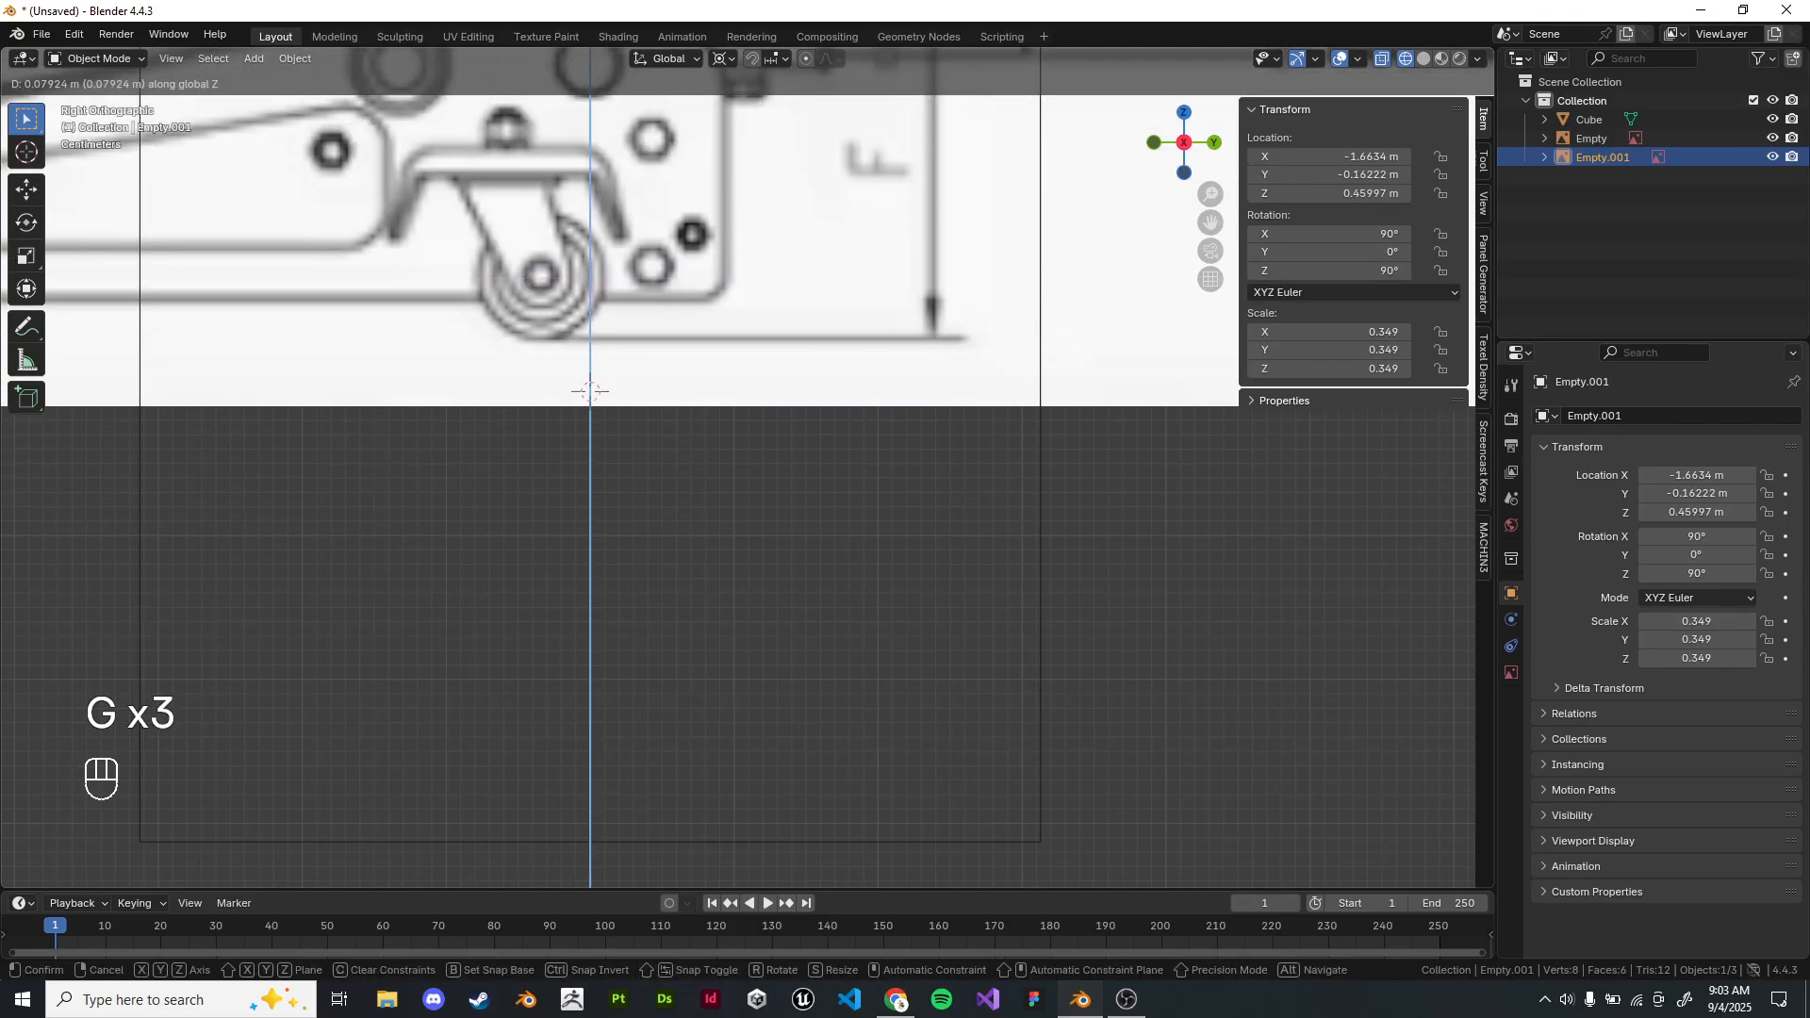
pyautogui.click(590, 388)
# Fine-tune the side-view image's Z position to about 0.421 m so the wheel's base line meets the origin.
pyautogui.hotkey('shift', 'c')
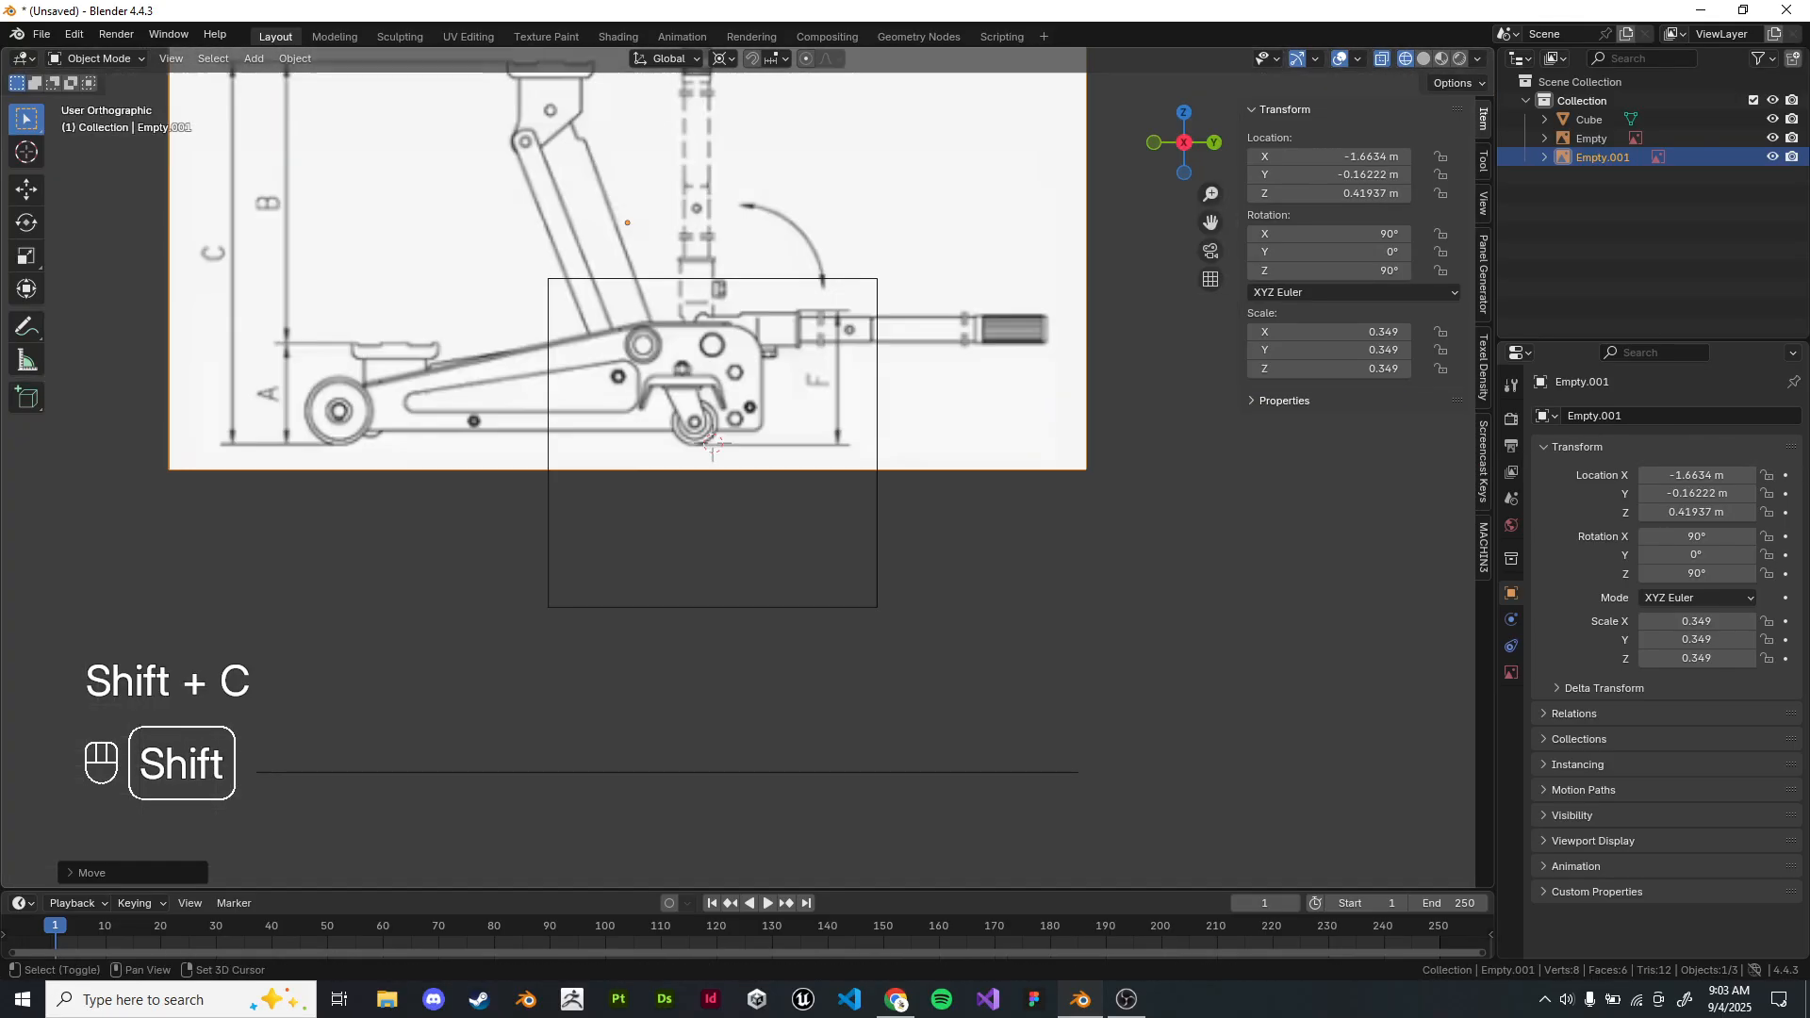
pyautogui.scroll(10, 798, 463)
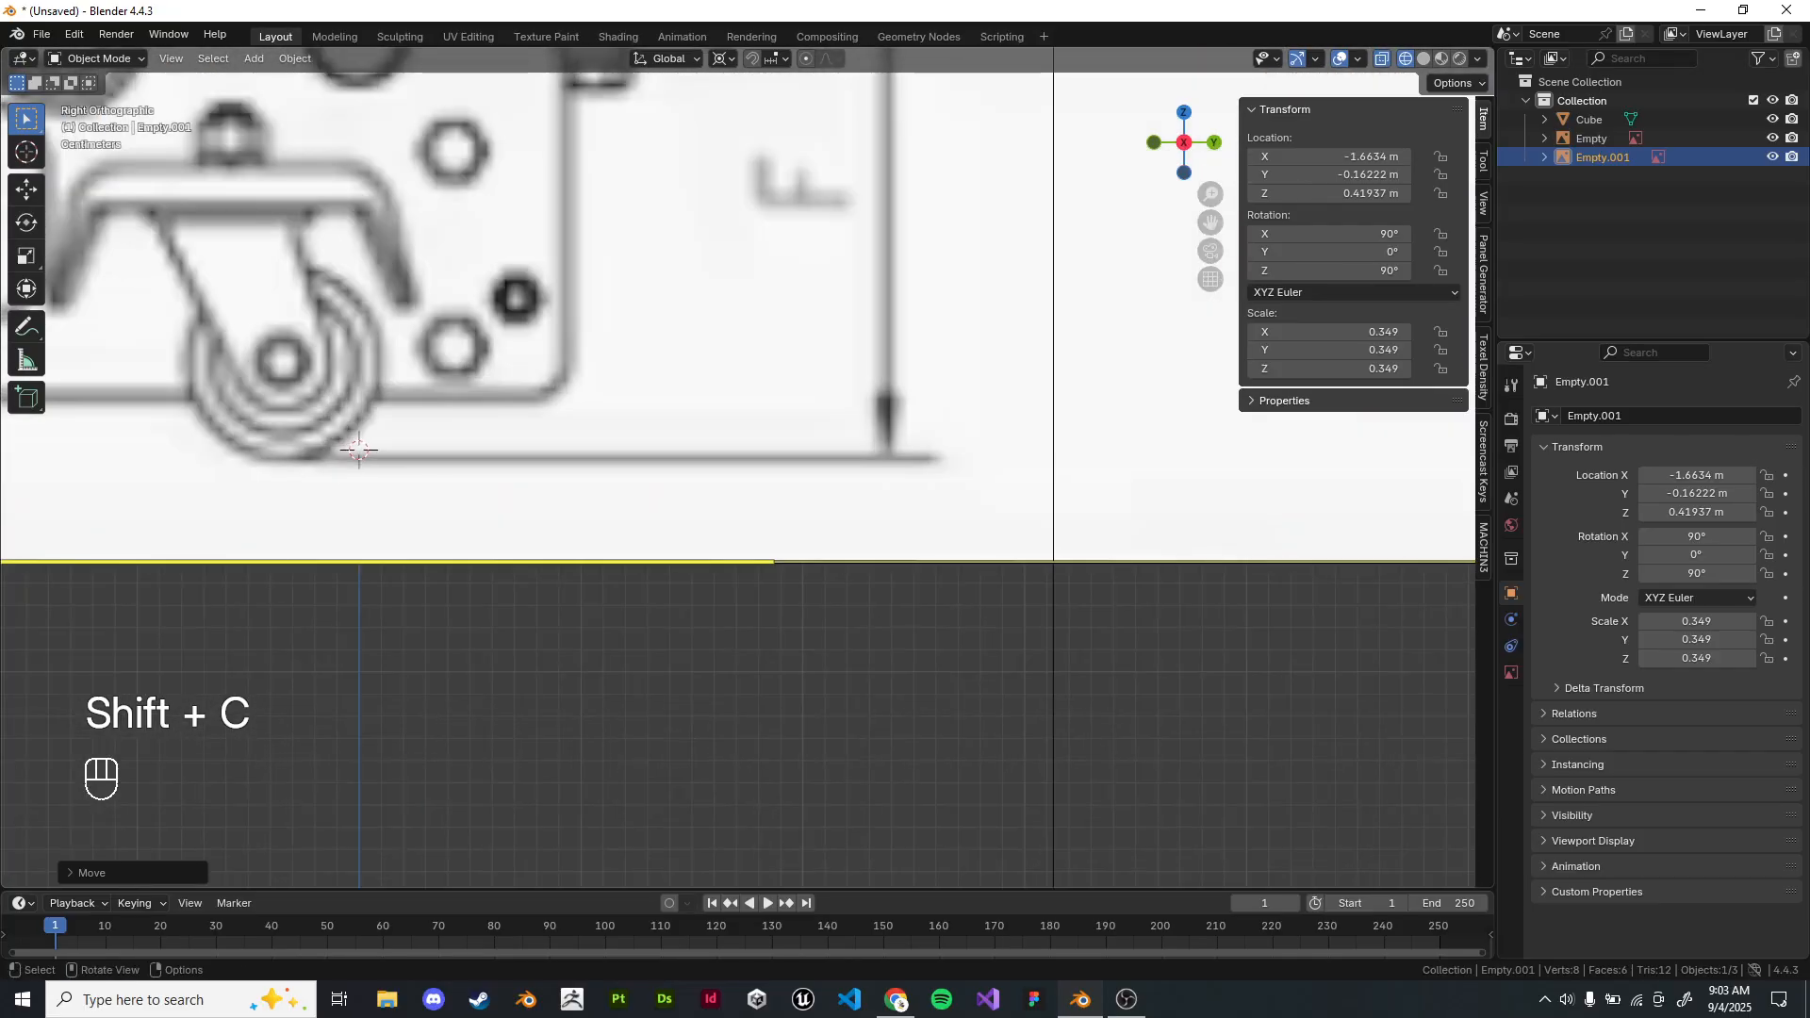
pyautogui.press('g')
pyautogui.press('z')
pyautogui.click(396, 453)
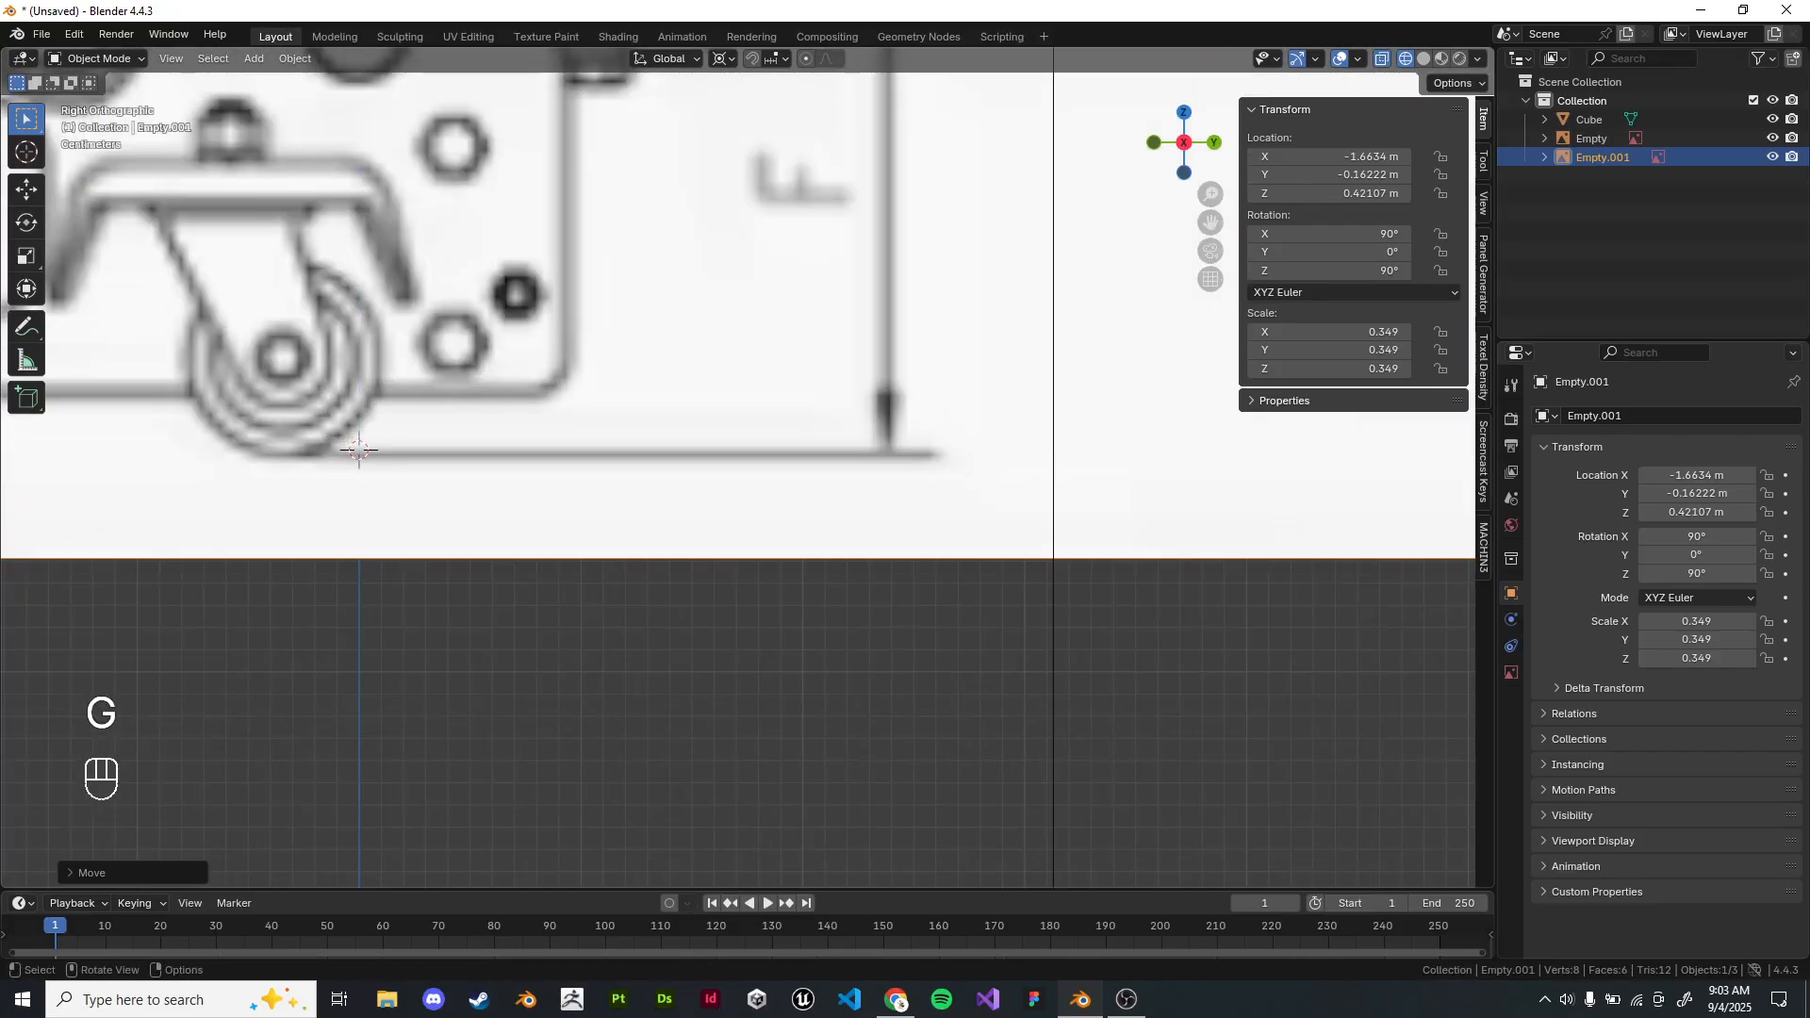
pyautogui.keyDown('shift'); pyautogui.moveTo(396, 453); pyautogui.dragTo(877, 479, button='middle'); pyautogui.keyUp('shift')
pyautogui.scroll(3, 877, 479)
pyautogui.scroll(-8, 755, 479)
# Enter Edit Mode on the cube and snap the 3D cursor to its selected bottom face.
pyautogui.moveTo(754, 478); pyautogui.dragTo(695, 260, button='middle')
pyautogui.scroll(-7, 794, 516)
pyautogui.press('Tab')
pyautogui.click(624, 362)
pyautogui.press('Tab')
pyautogui.scroll(5, 697, 287)
pyautogui.keyDown('shift'); pyautogui.moveTo(695, 260); pyautogui.dragTo(634, 425, button='middle'); pyautogui.keyUp('shift')
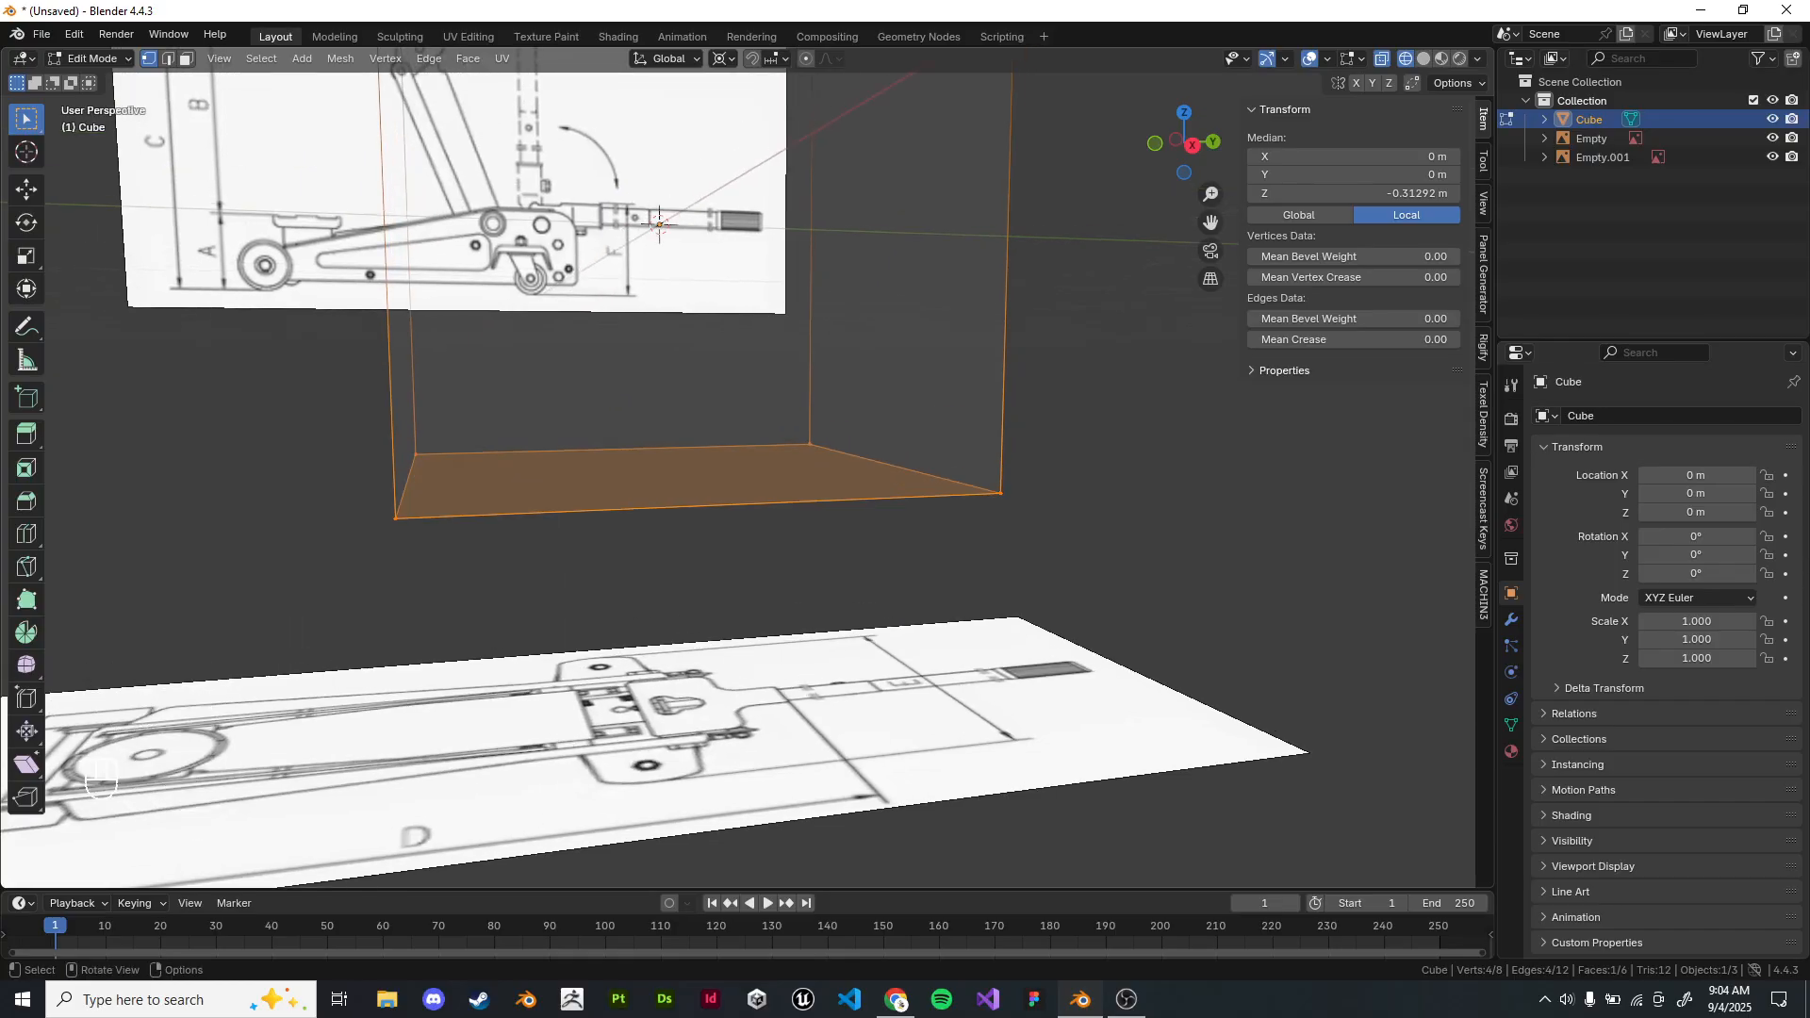
pyautogui.hotkey('shift', 's')
pyautogui.click(1066, 268)
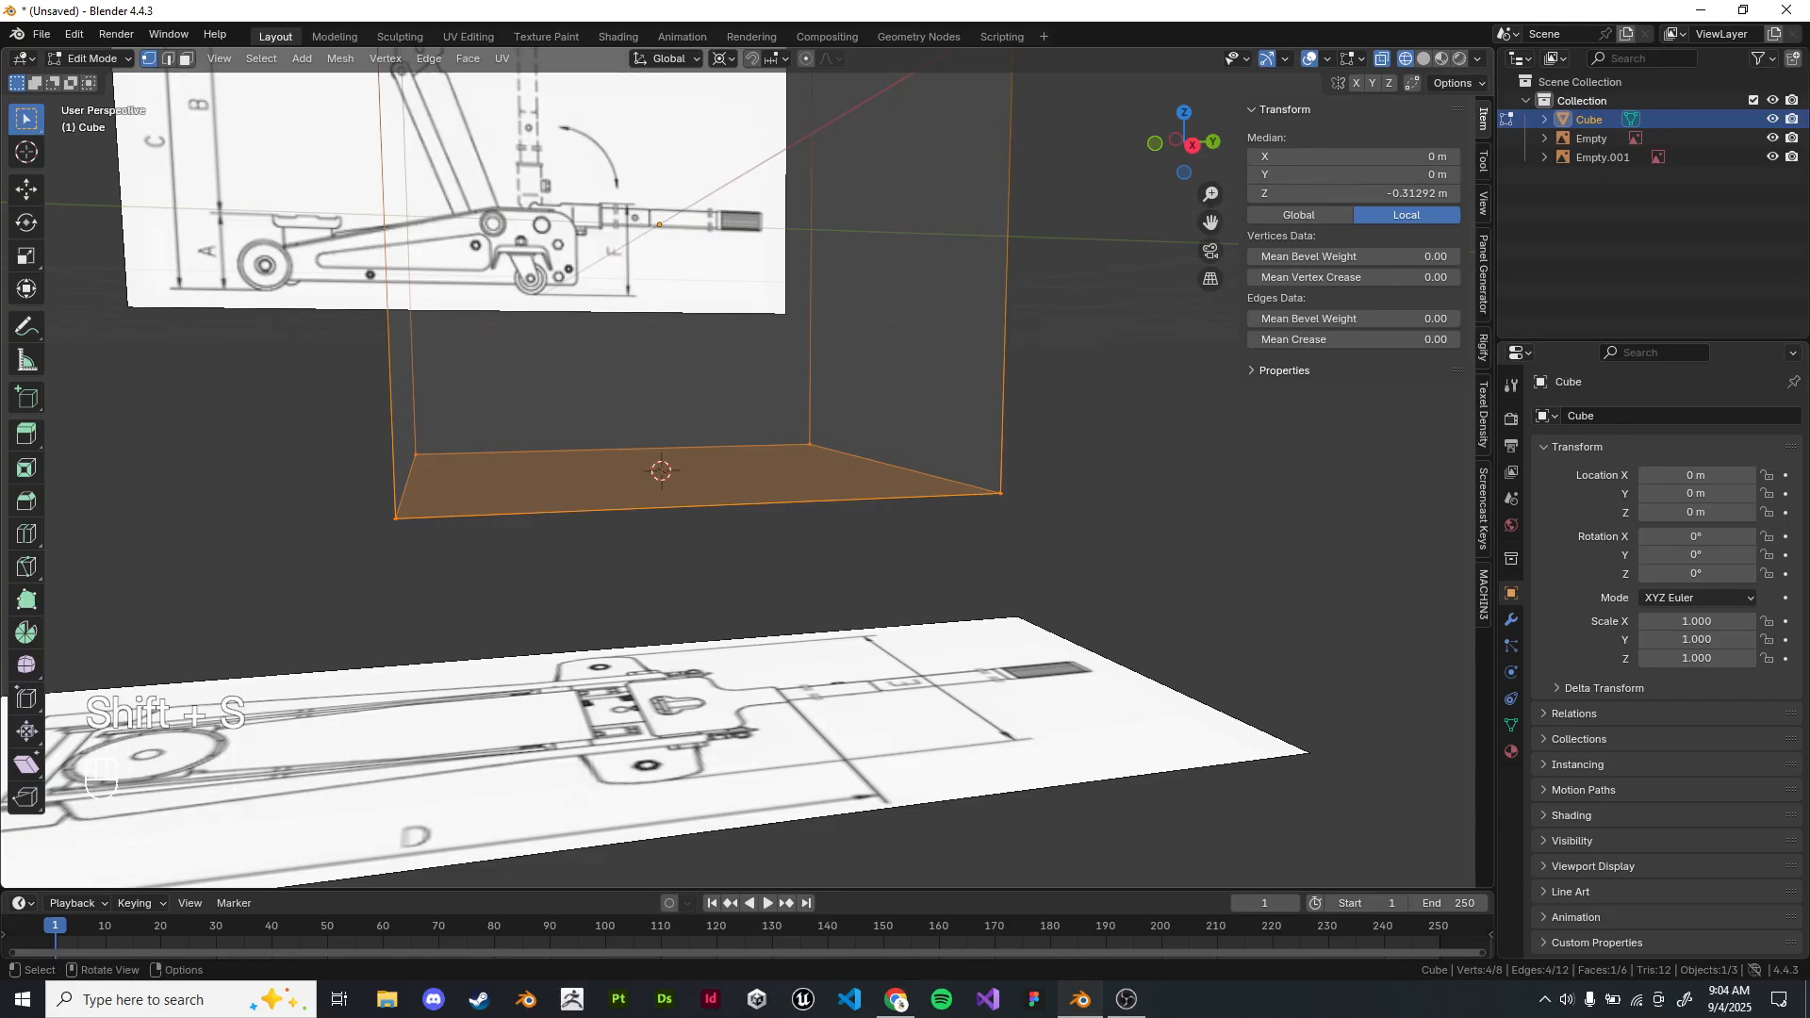
# Reselect the cube's bottom vertices, keep the 3D cursor at their centre, and return to Object Mode.
pyautogui.hotkey('shift', 's')
pyautogui.click(1066, 374)
pyautogui.press('z')
pyautogui.scroll(-3, 747, 467)
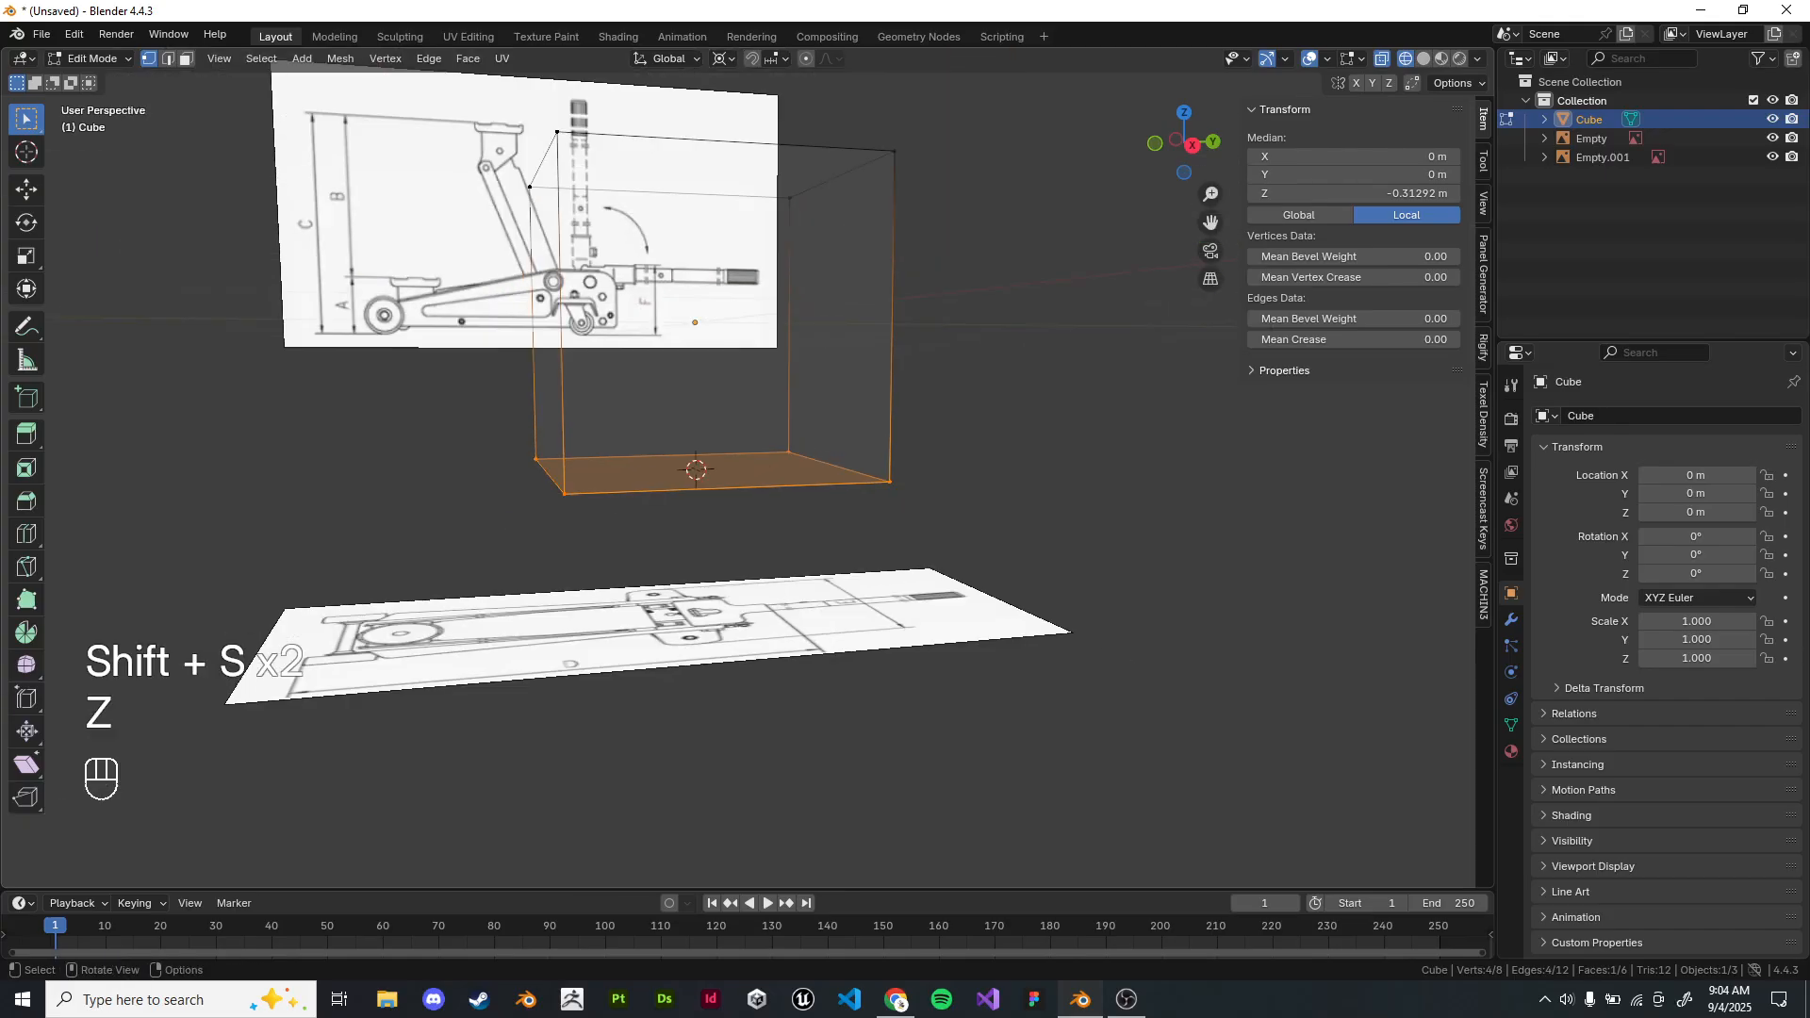
pyautogui.click(325, 415)
pyautogui.moveTo(325, 415); pyautogui.dragTo(386, 429, button='middle')
pyautogui.moveTo(370, 394); pyautogui.dragTo(1122, 609)
pyautogui.moveTo(1123, 609); pyautogui.dragTo(1000, 603, button='middle')
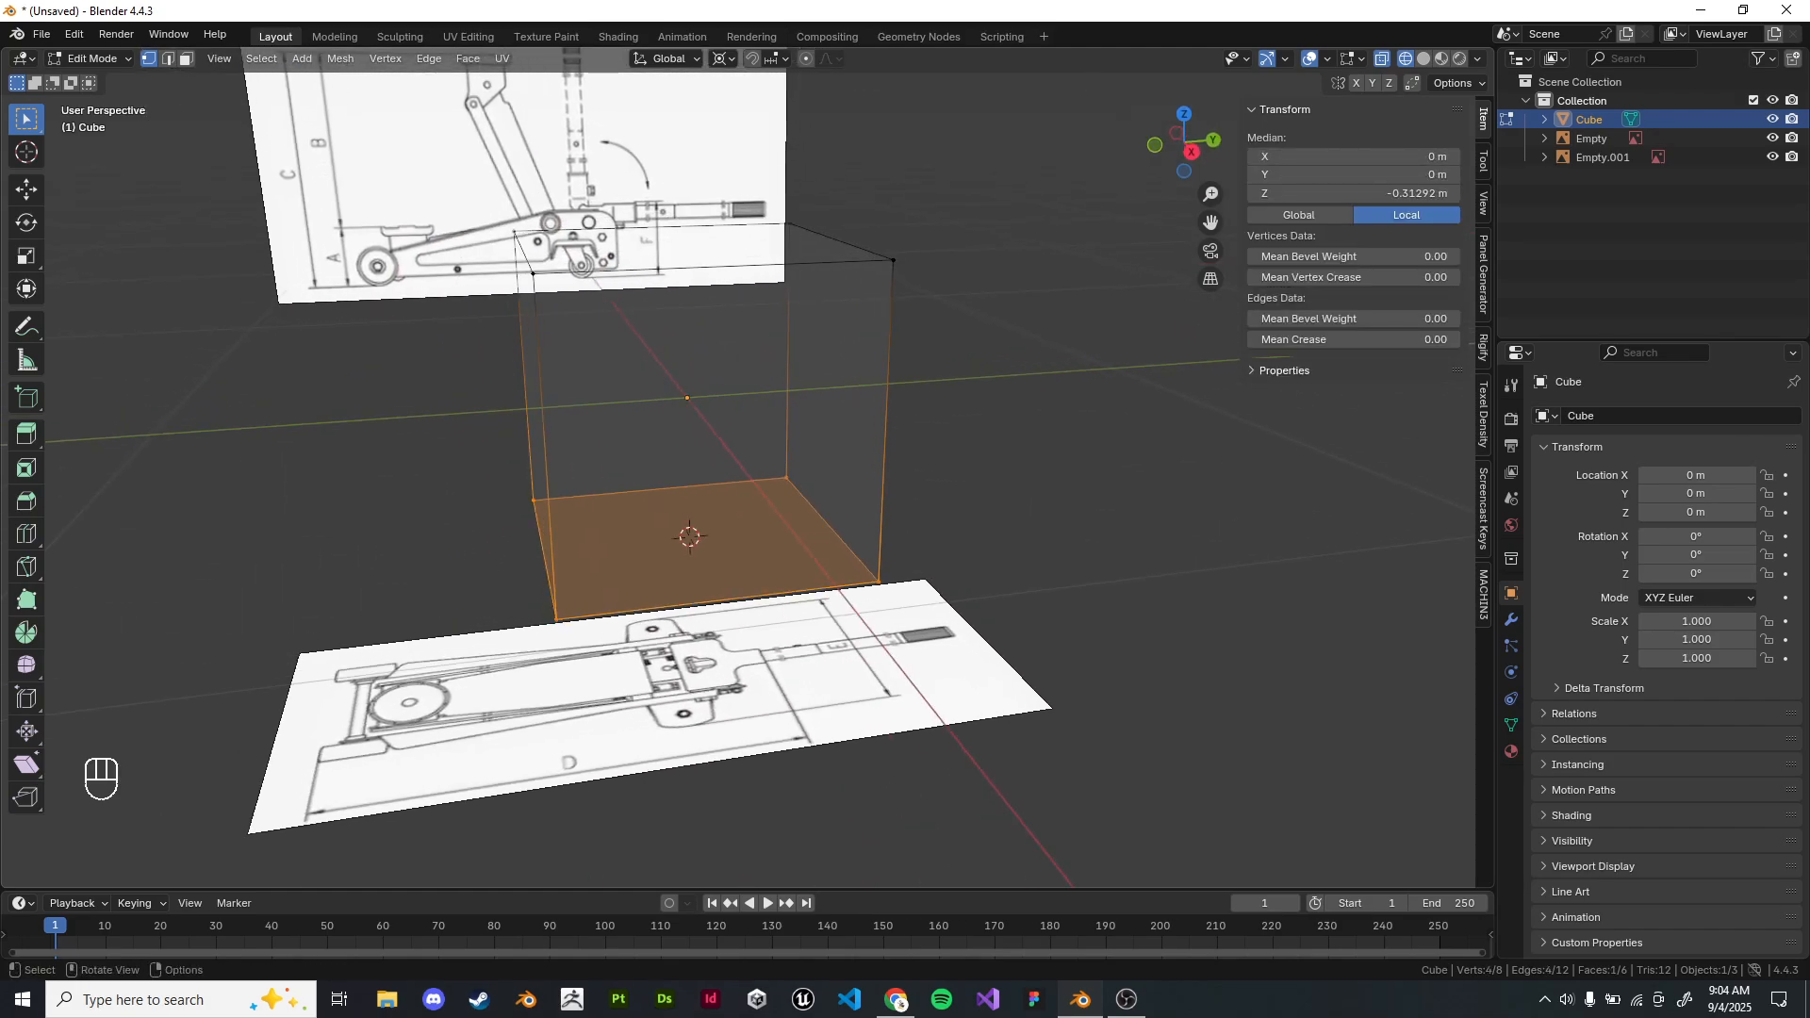
pyautogui.moveTo(1033, 381); pyautogui.dragTo(1054, 363, button='middle')
pyautogui.hotkey('shift', 's')
pyautogui.press('Tab')
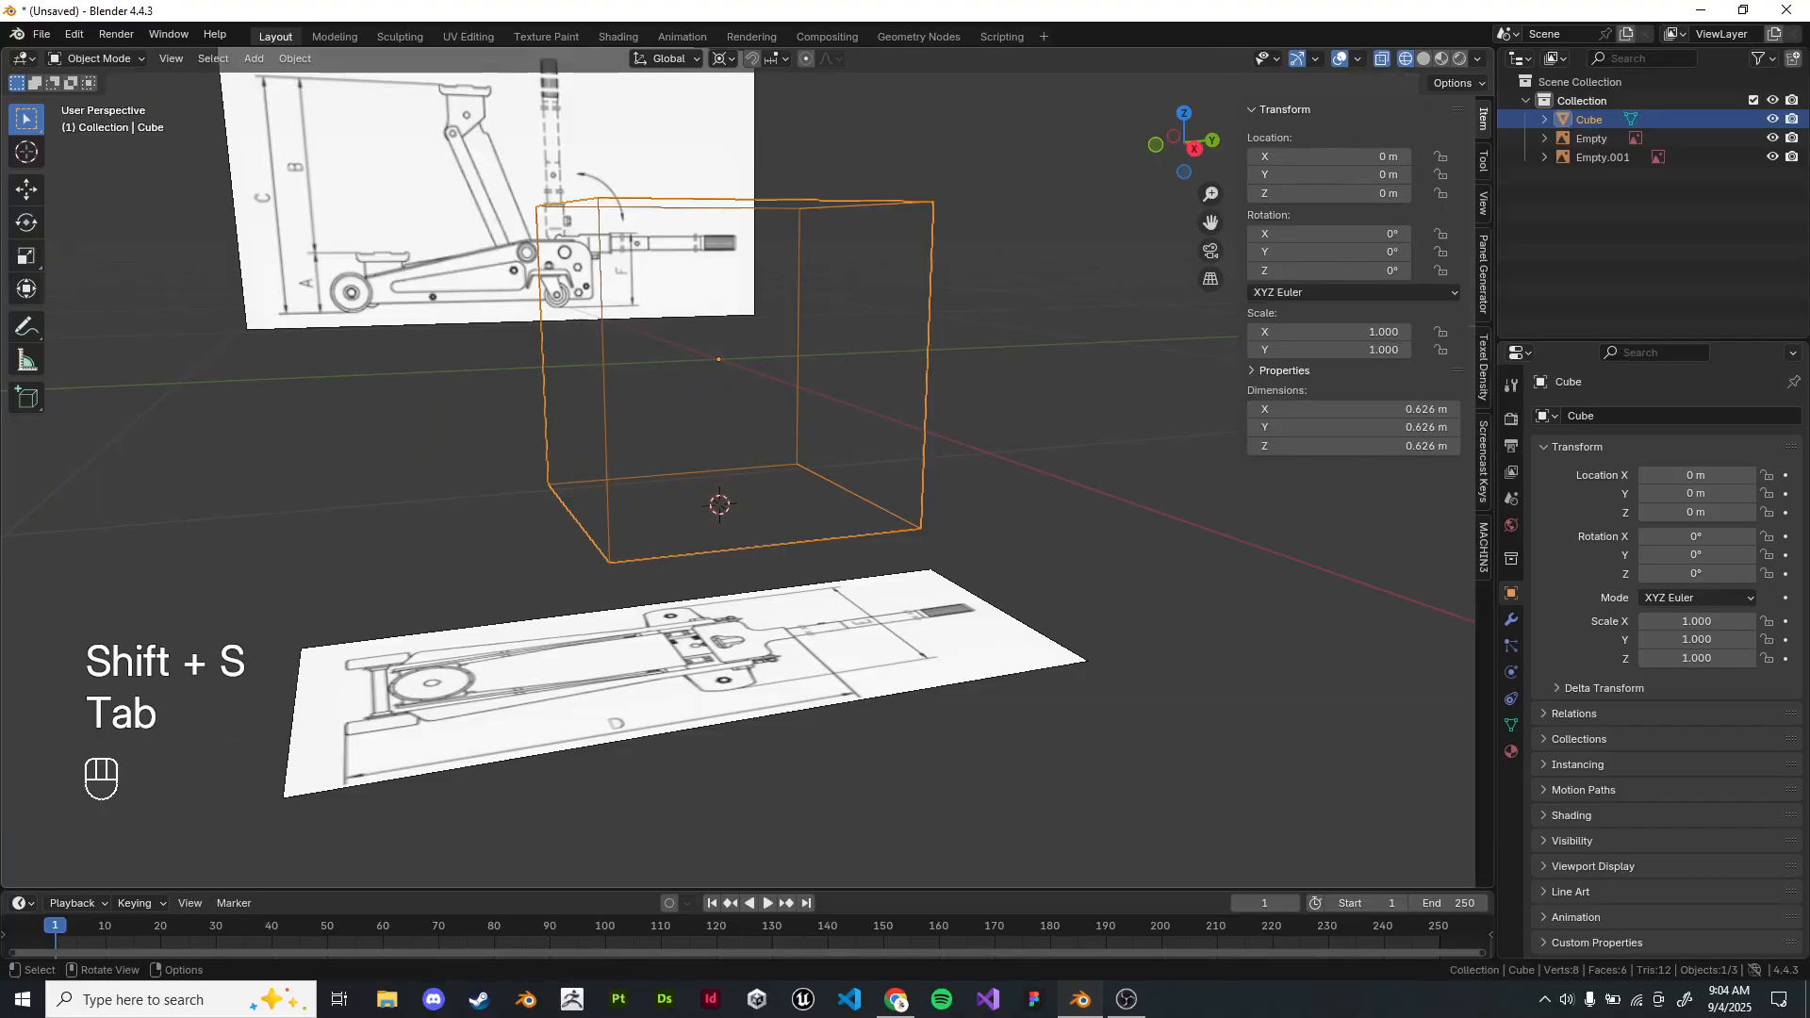
# Set the cube's origin to the 3D cursor at the centre of its bottom face.
pyautogui.keyDown('shift'); pyautogui.moveTo(489, 272); pyautogui.dragTo(395, 309, button='middle'); pyautogui.keyUp('shift')
pyautogui.scroll(1, 408, 304)
pyautogui.click(295, 59)
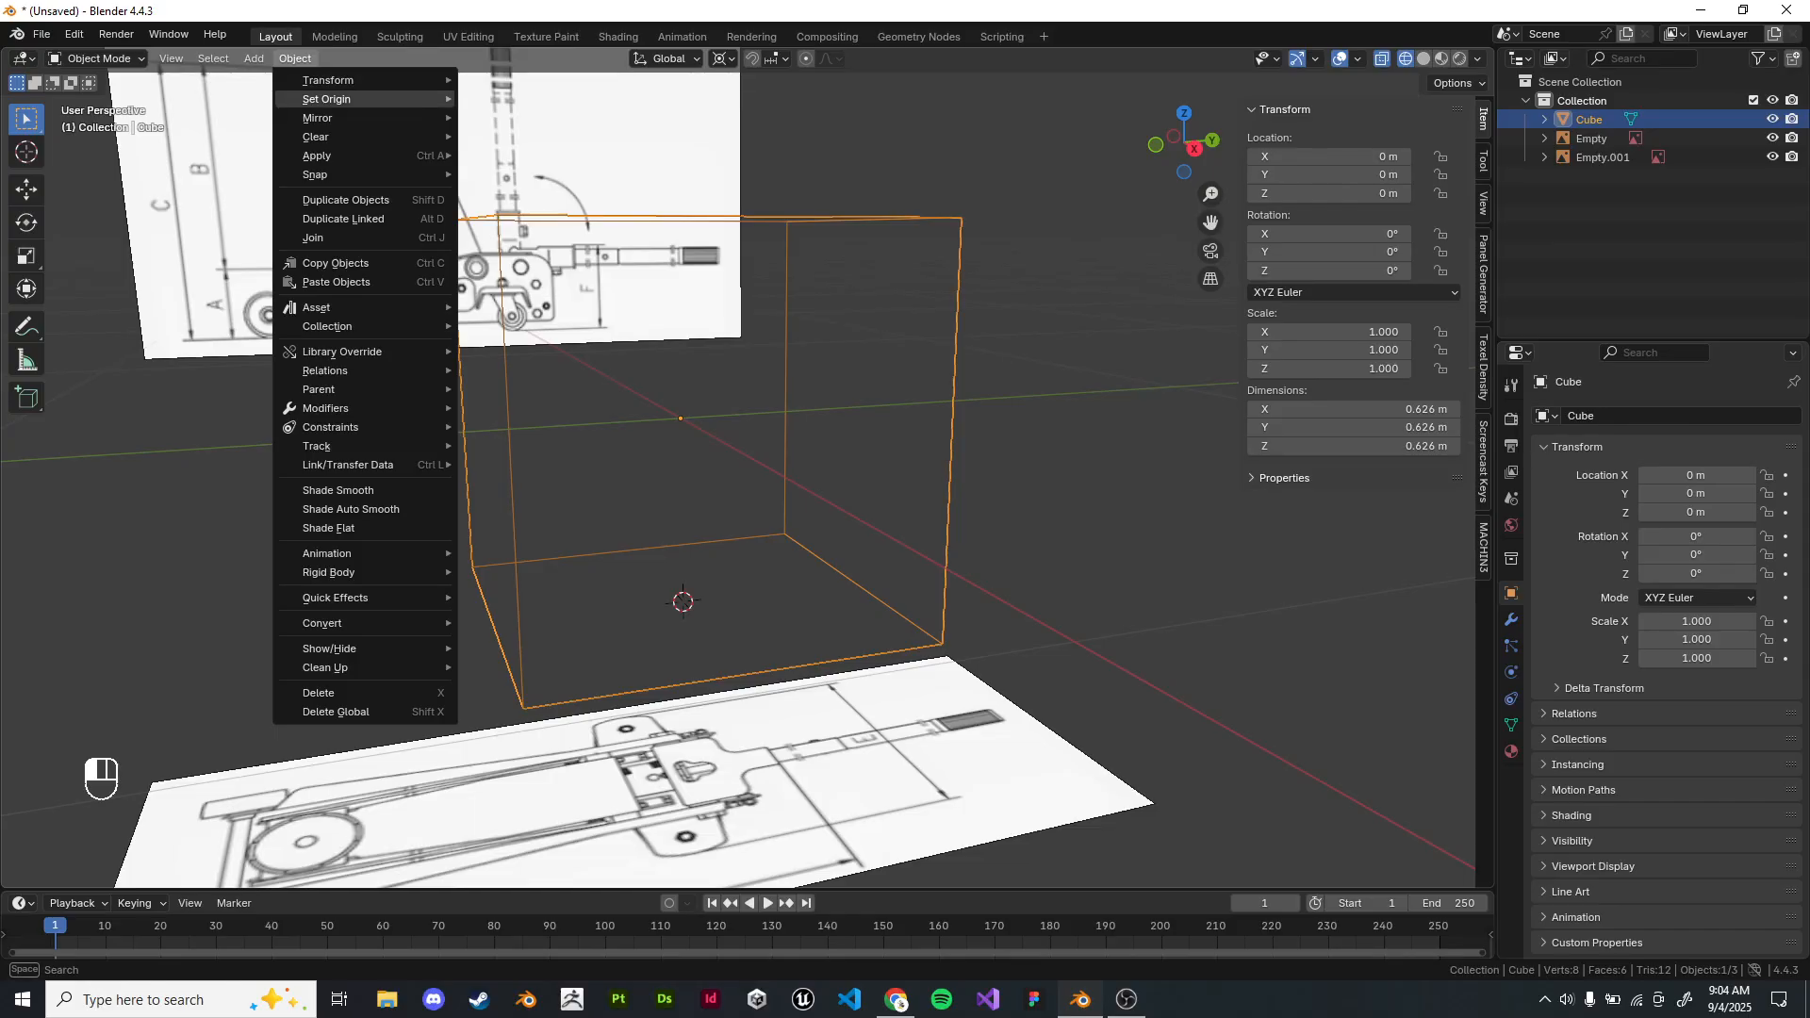
pyautogui.moveTo(327, 99)
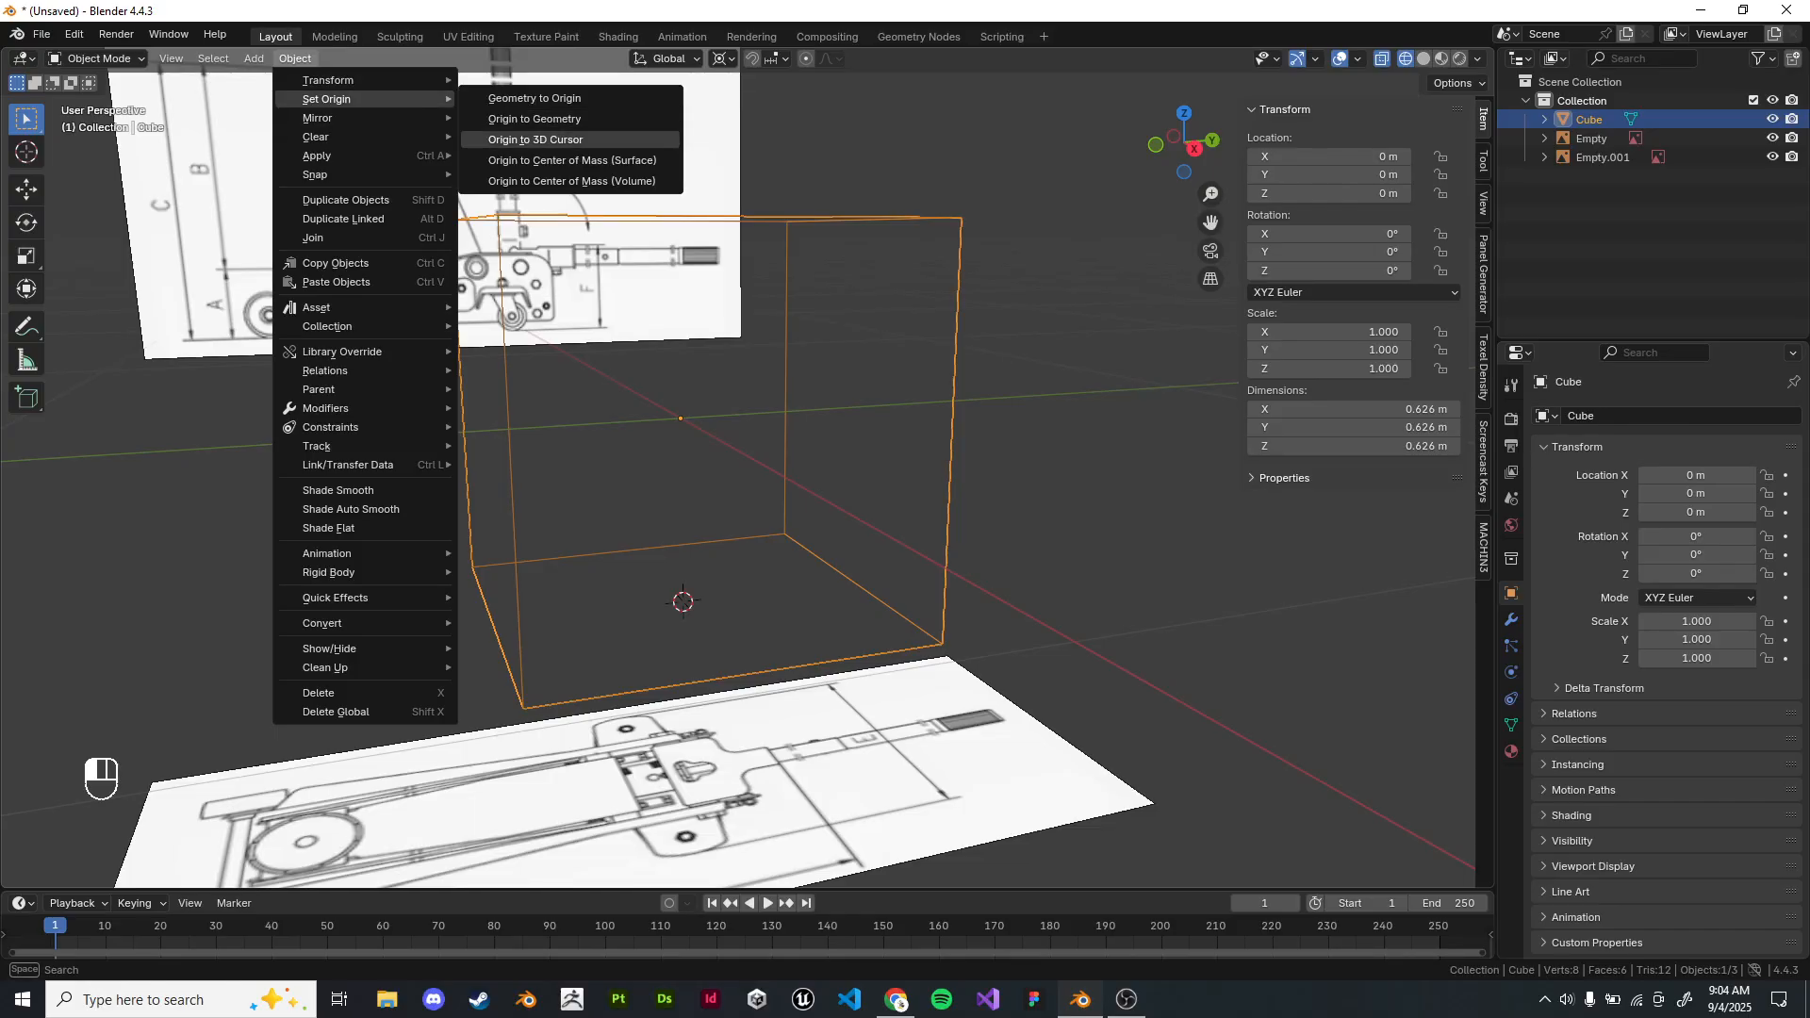
pyautogui.click(535, 140)
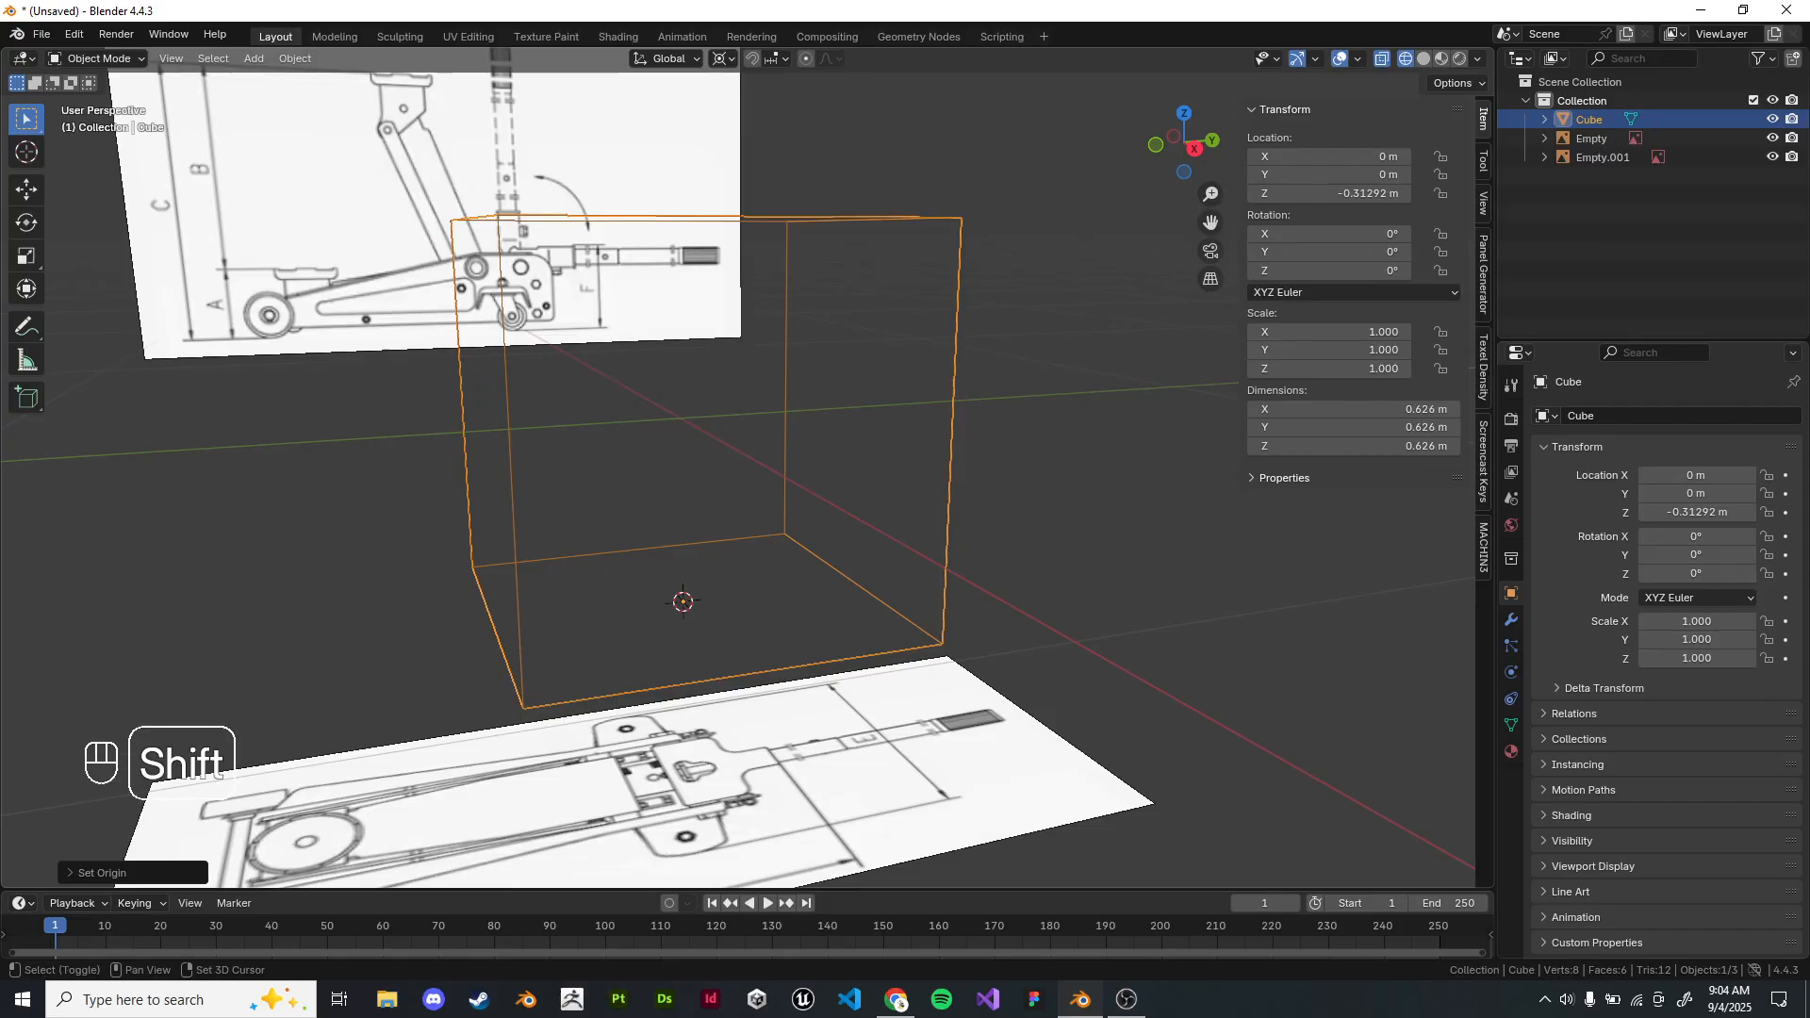
# Return the 3D cursor to the world origin and snap the cube to it so its base rests on the ground plane.
pyautogui.hotkey('shift', 's')
pyautogui.click(792, 479)
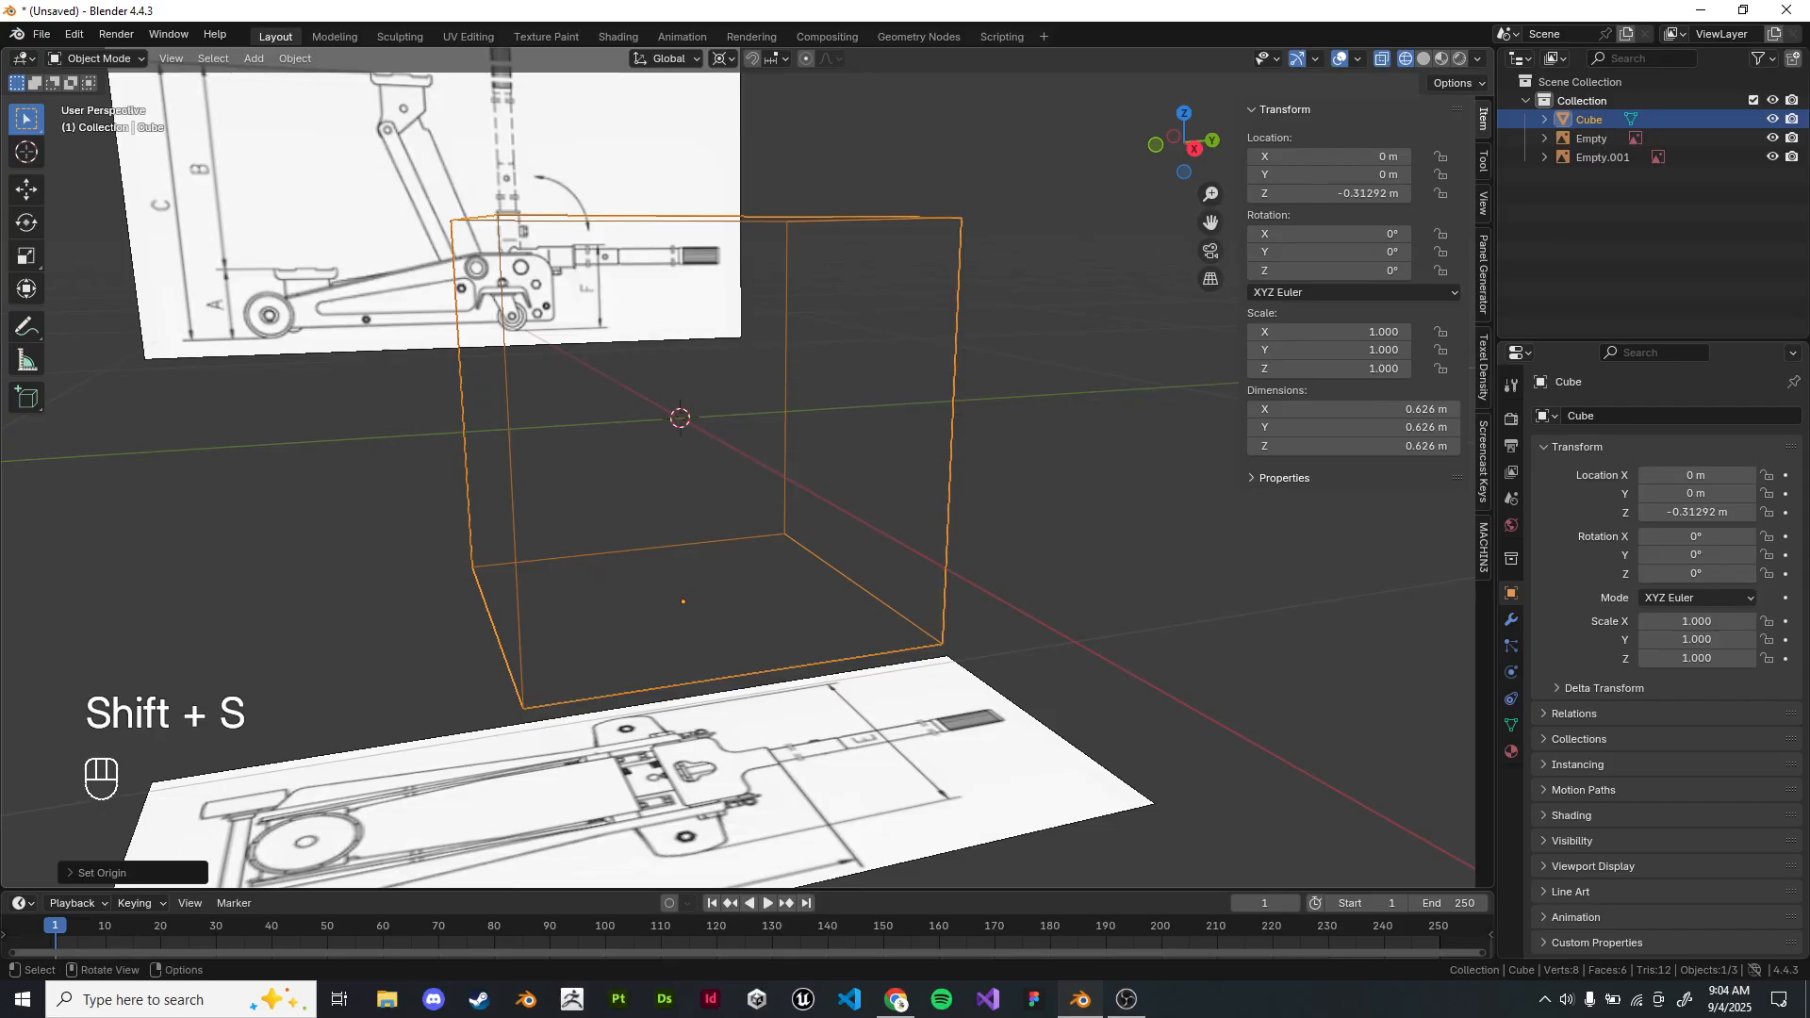
pyautogui.hotkey('shift', 's')
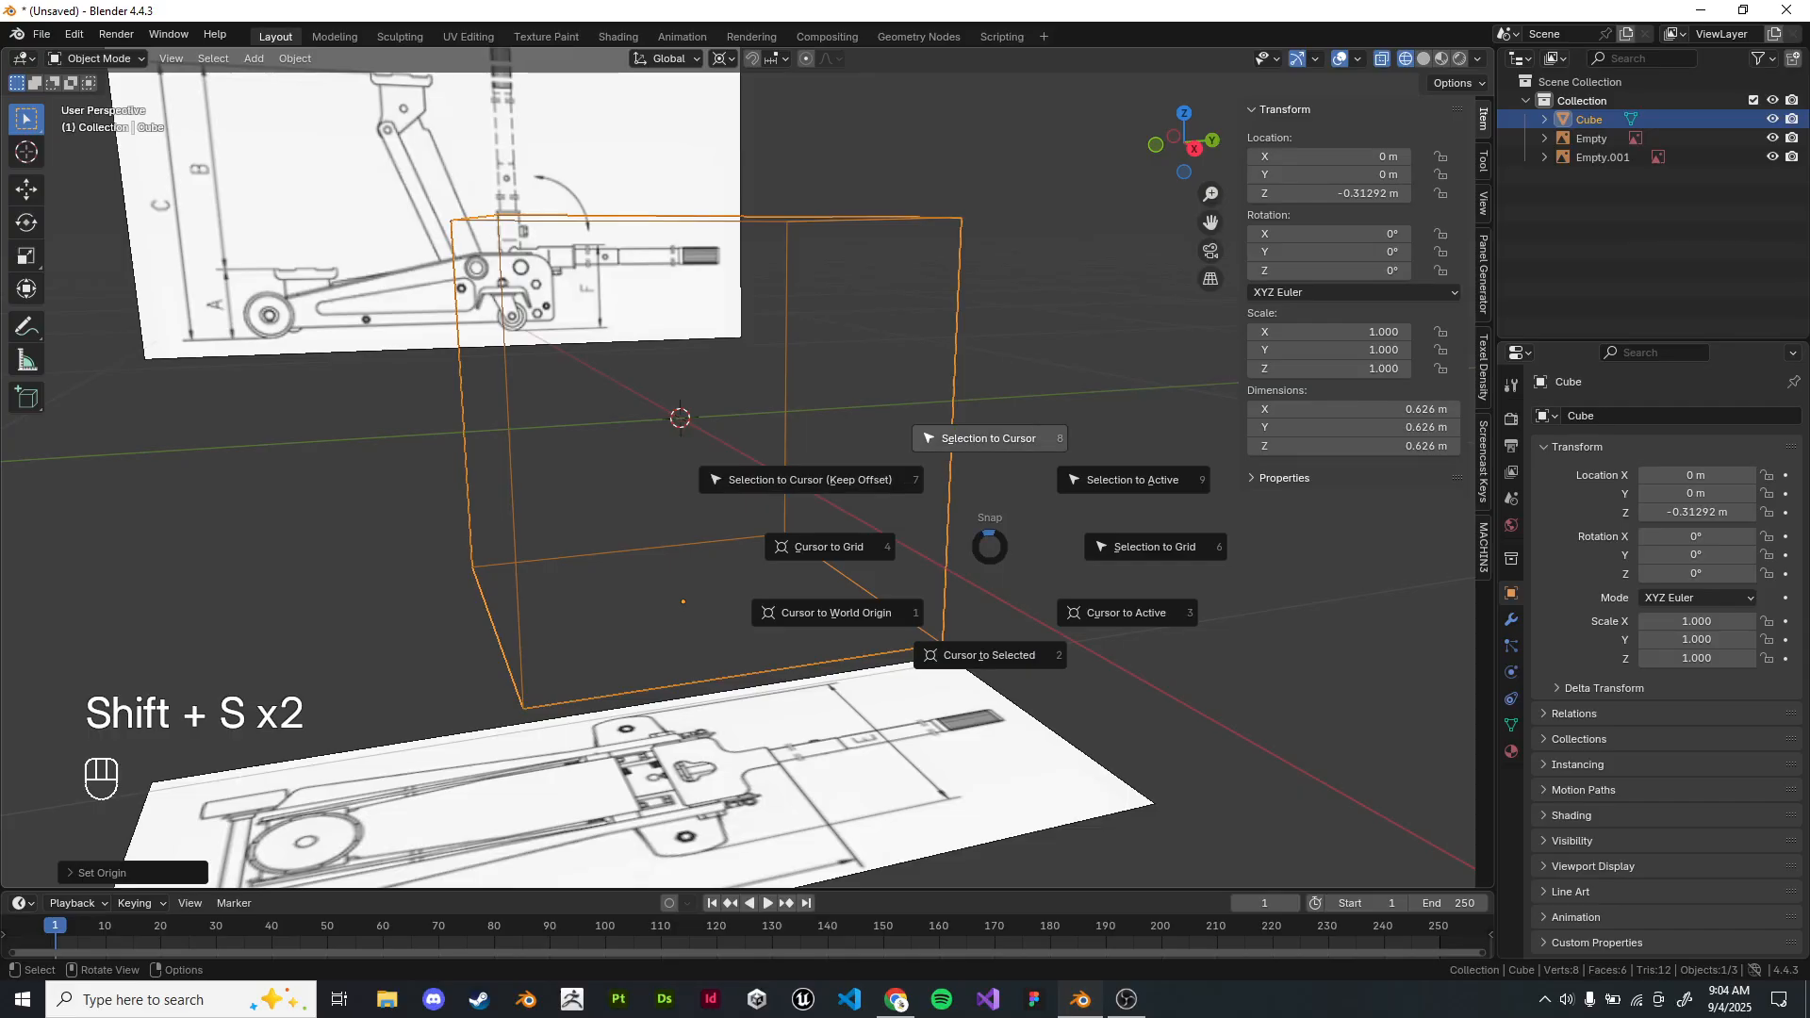
pyautogui.click(987, 439)
pyautogui.moveTo(905, 471); pyautogui.dragTo(839, 549, button='middle')
pyautogui.scroll(-3, 989, 528)
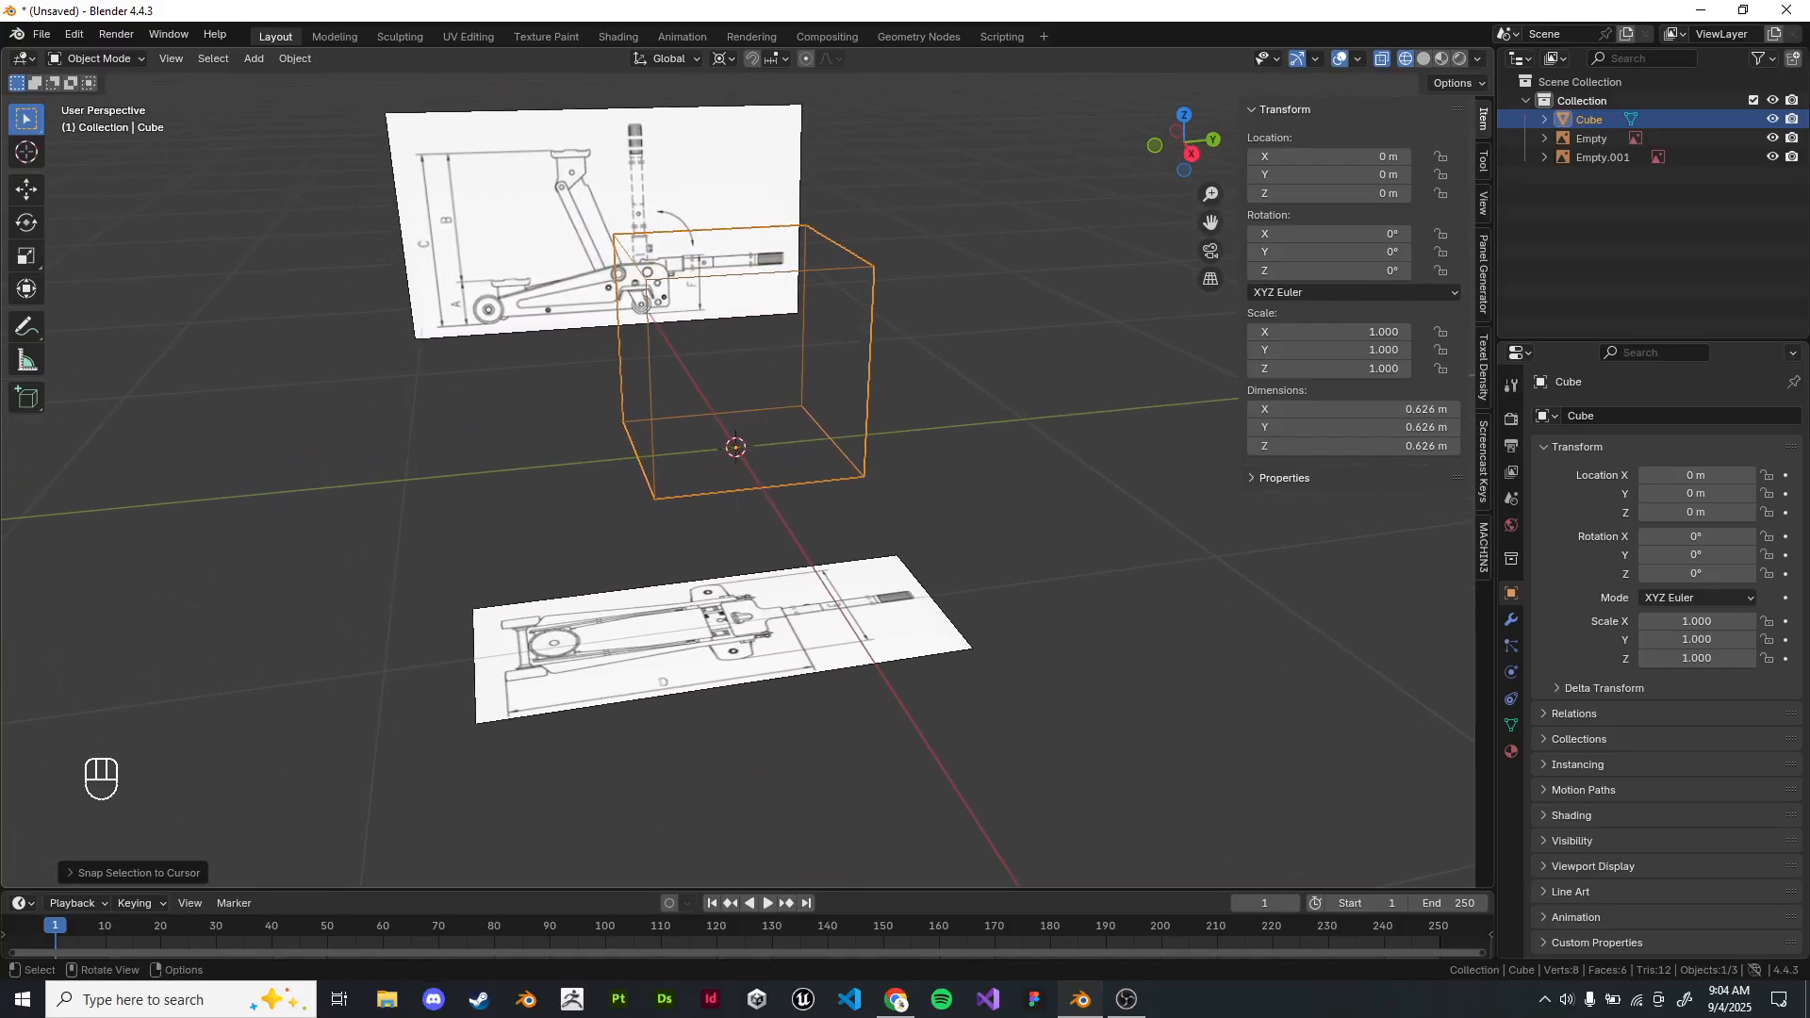
# Examine how the cube lines up with the side-view drawing in perspective and right views, ending in Edit Mode on the cube.
pyautogui.scroll(3, 839, 528)
pyautogui.press('KP_1')
pyautogui.press('KP_3')
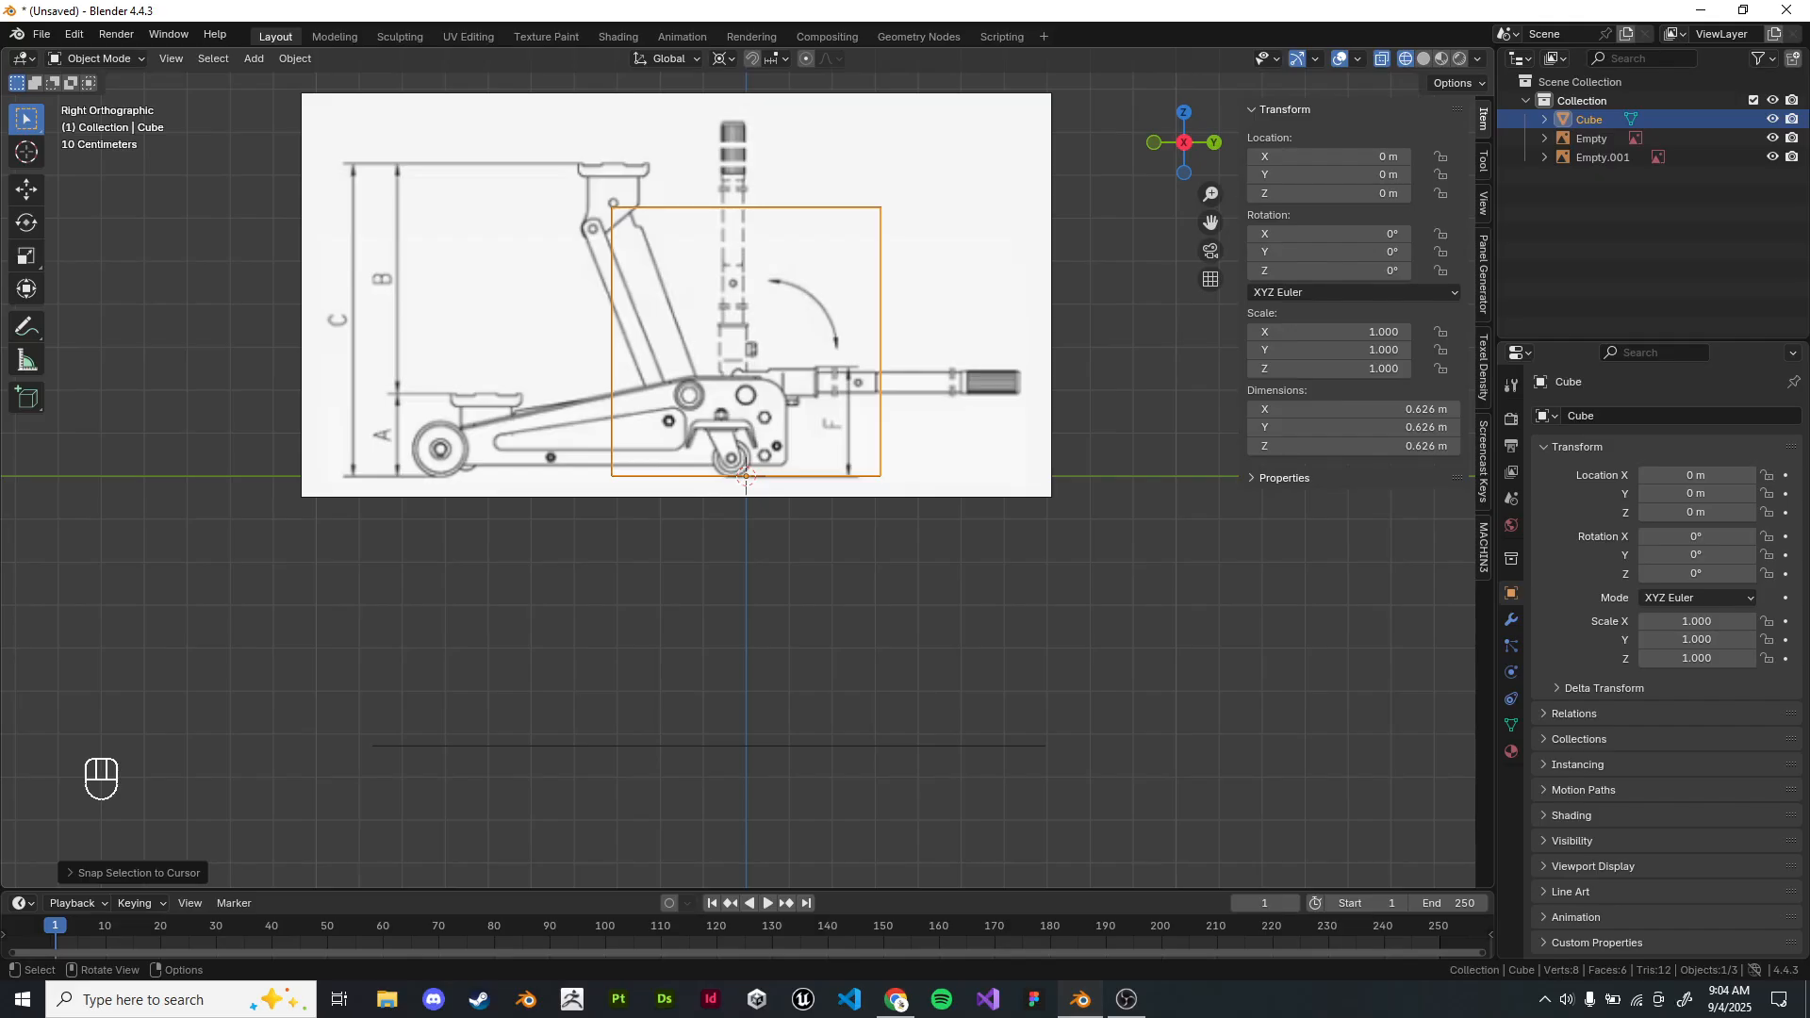
pyautogui.moveTo(698, 453); pyautogui.dragTo(772, 490, button='middle')
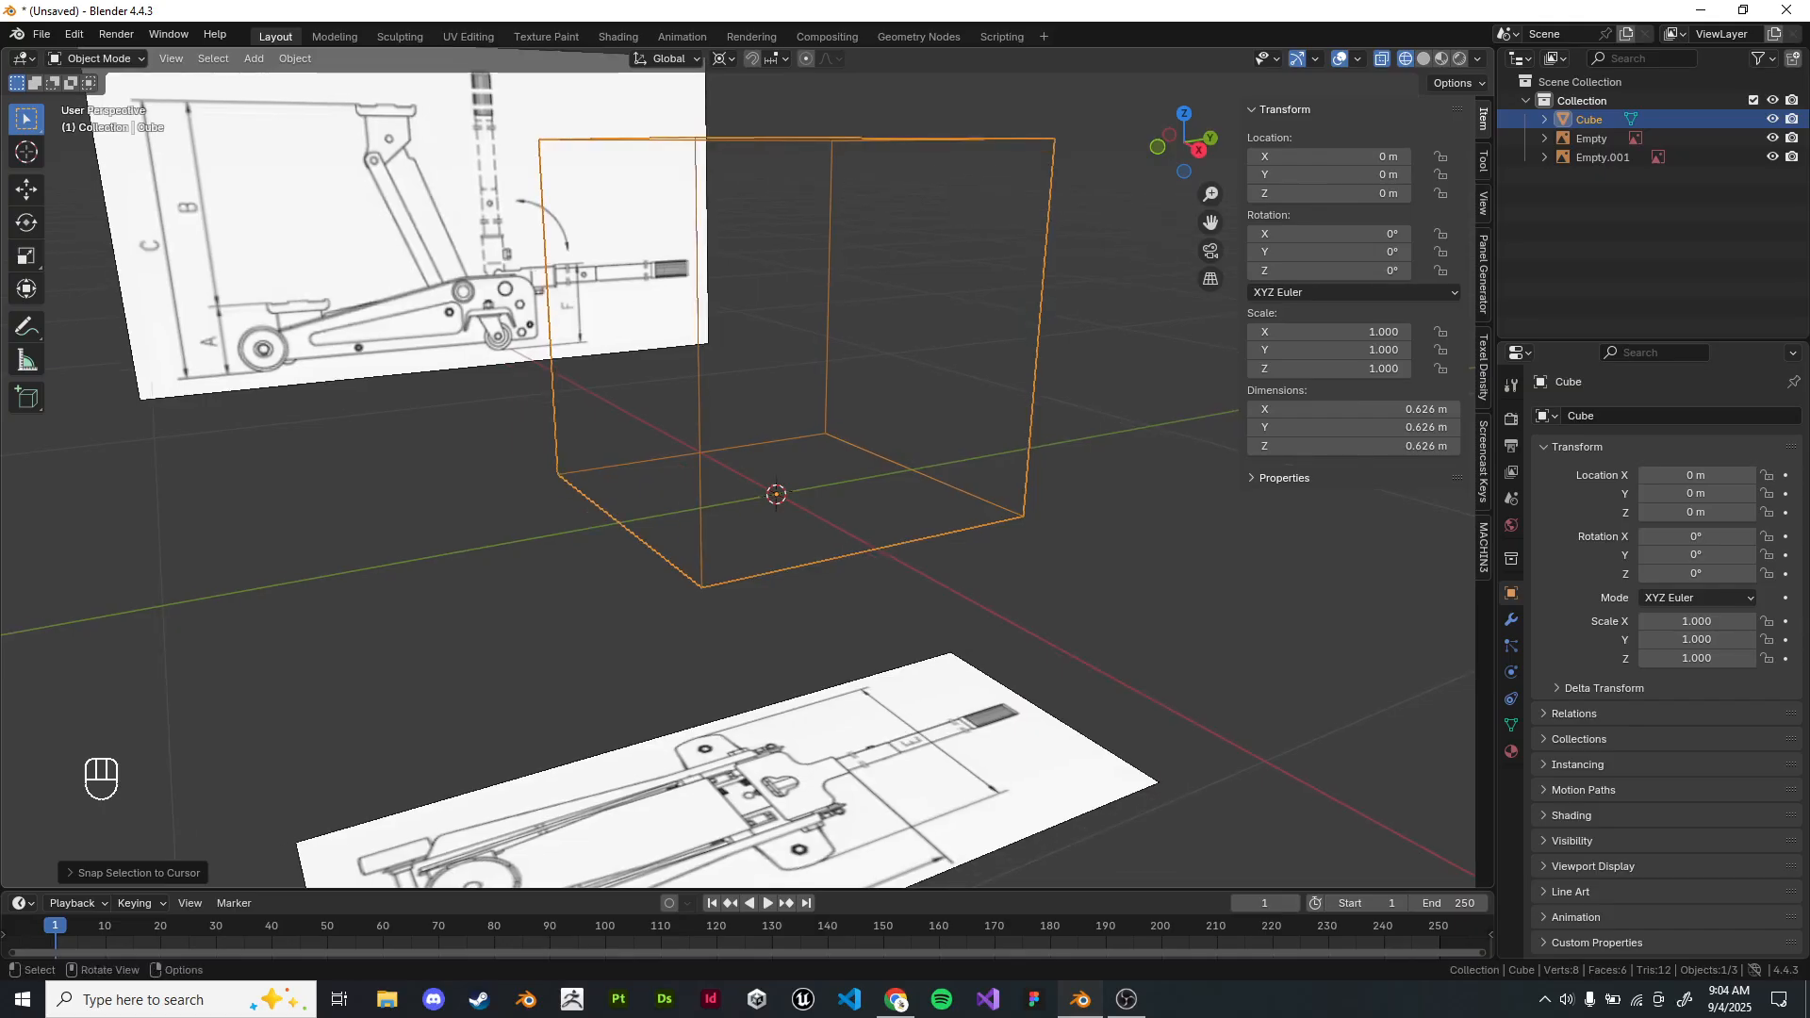
pyautogui.scroll(2, 934, 273)
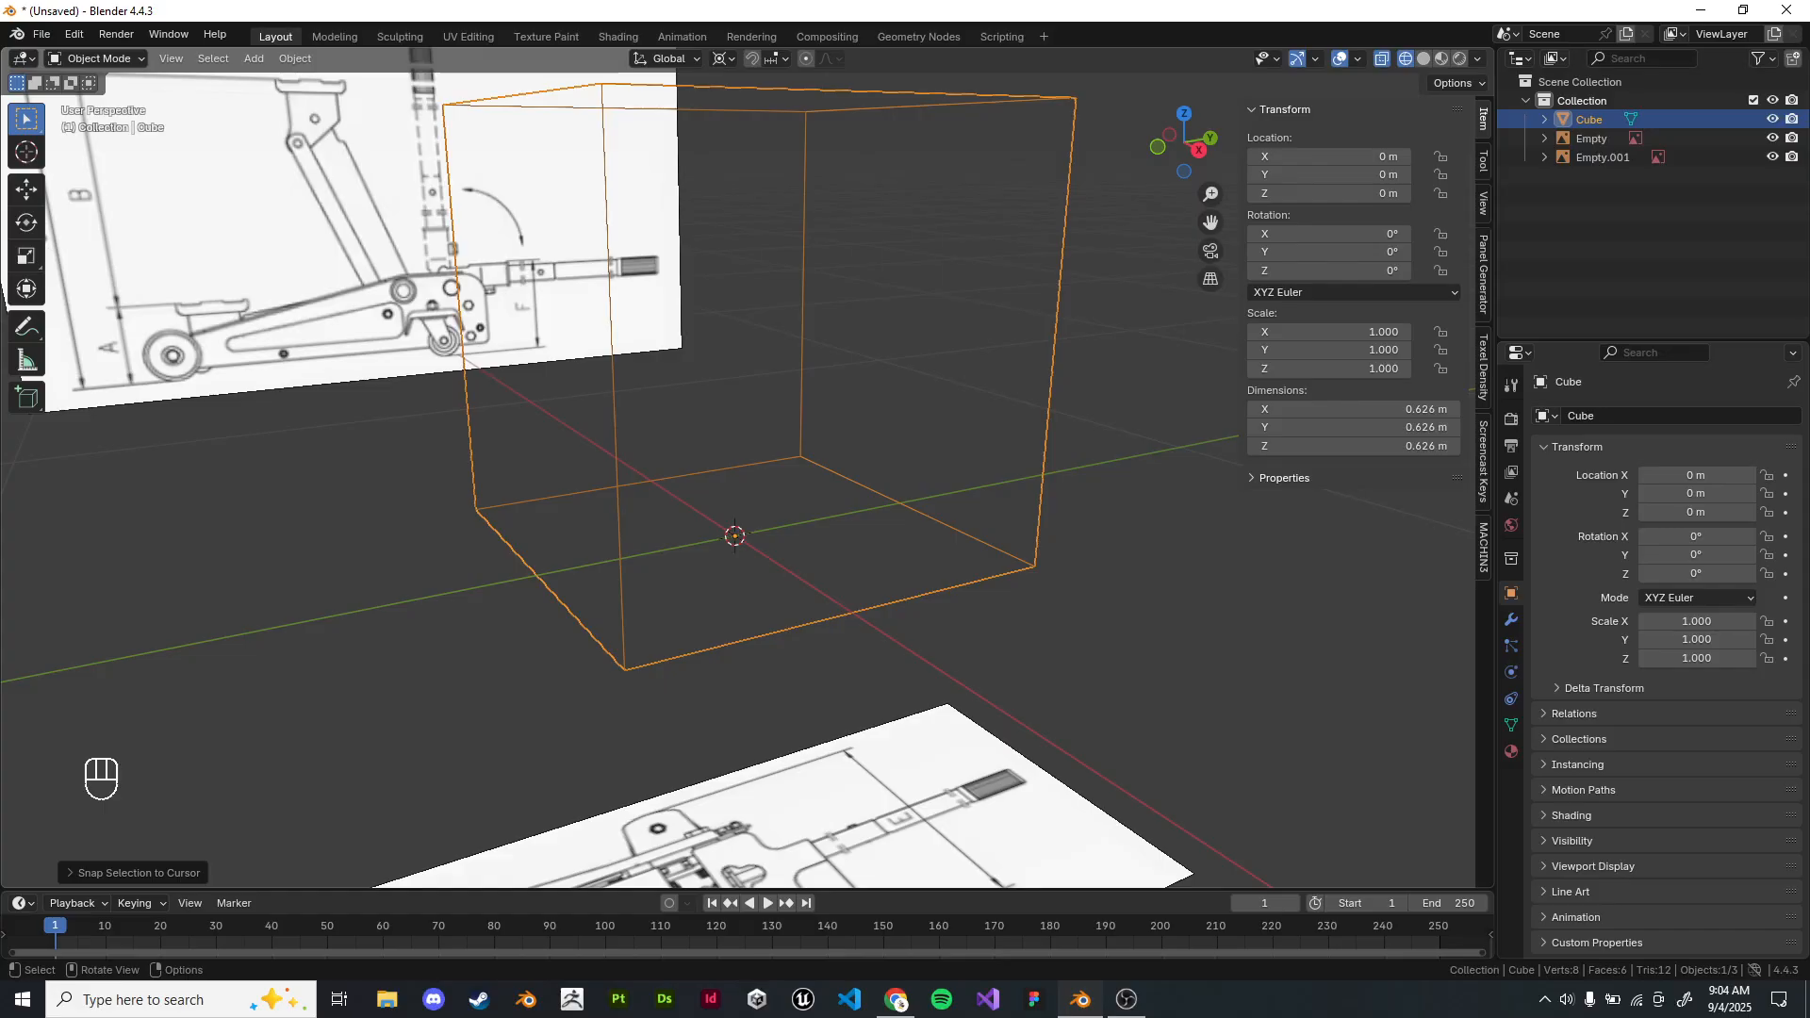
pyautogui.click(877, 378)
pyautogui.click(803, 377)
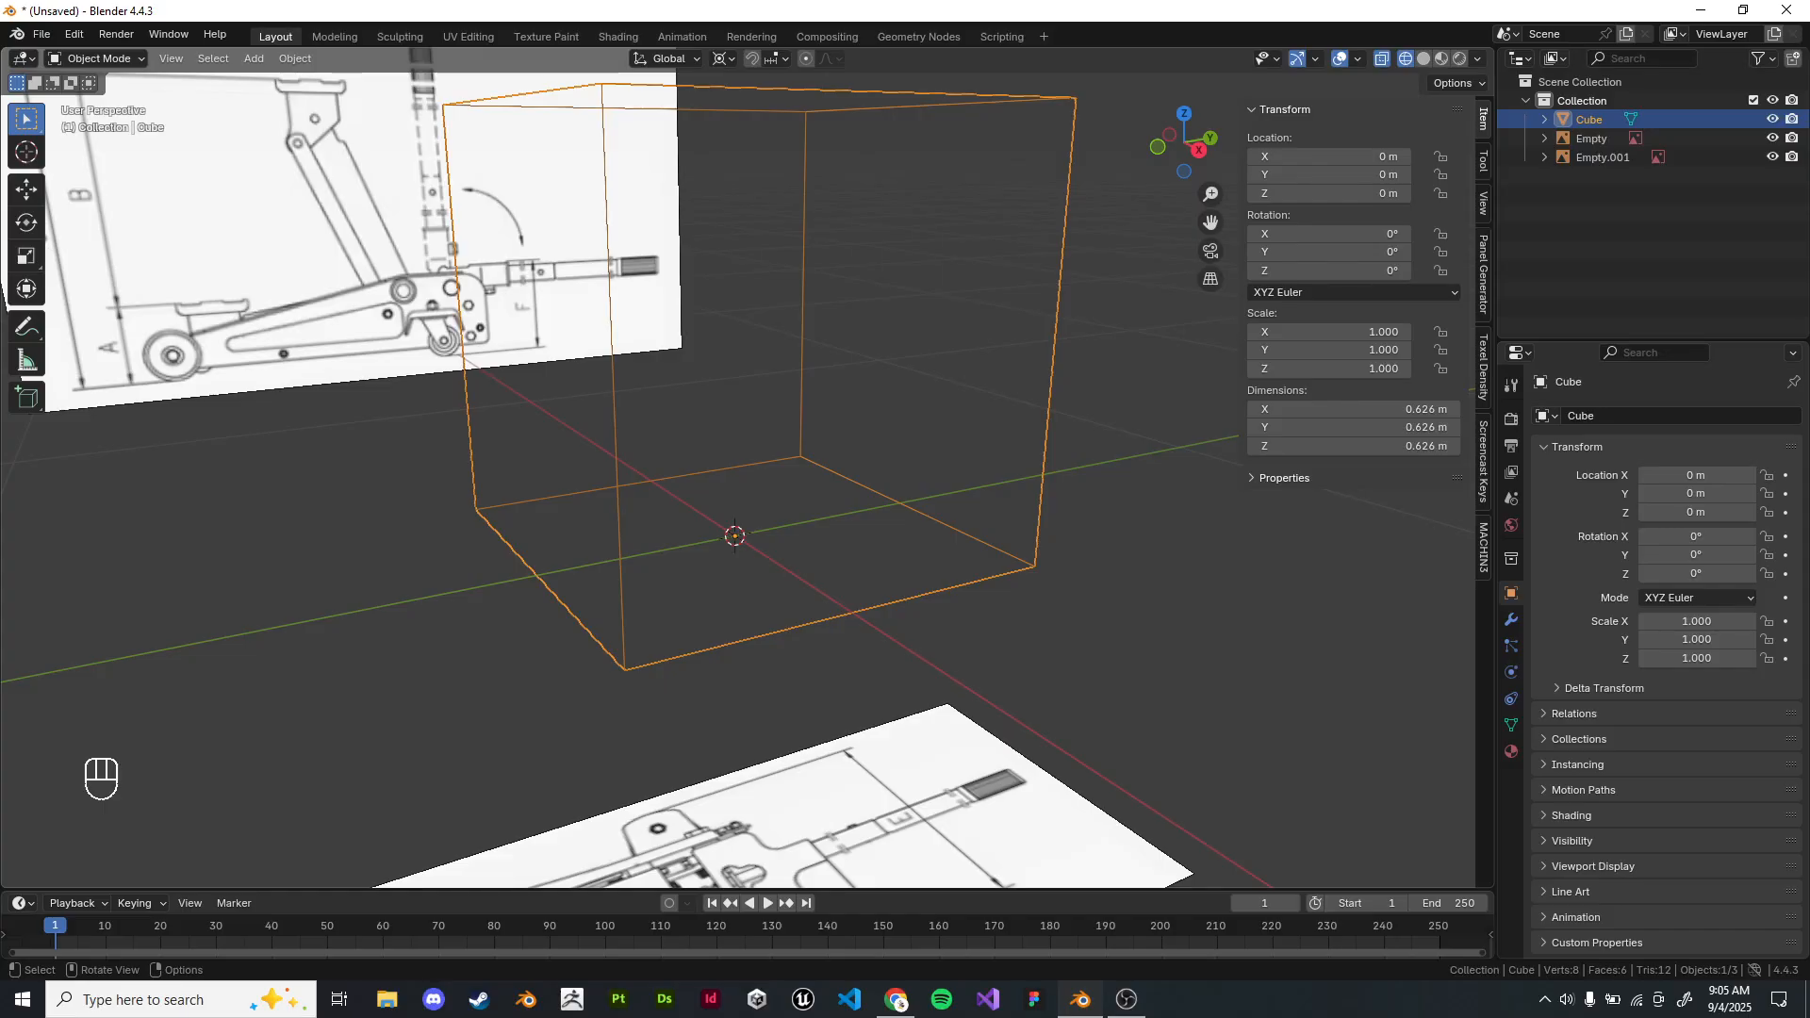
pyautogui.click(876, 377)
pyautogui.keyDown('shift'); pyautogui.moveTo(877, 377); pyautogui.dragTo(958, 389, button='middle'); pyautogui.keyUp('shift')
pyautogui.click(732, 339)
pyautogui.press('KP_1')
pyautogui.press('KP_3')
pyautogui.keyDown('shift'); pyautogui.moveTo(740, 336); pyautogui.dragTo(909, 484, button='middle'); pyautogui.keyUp('shift')
pyautogui.scroll(2, 686, 376)
pyautogui.press('Tab')
pyautogui.scroll(2, 727, 340)
pyautogui.scroll(-2, 852, 418)
pyautogui.scroll(-2, 909, 483)
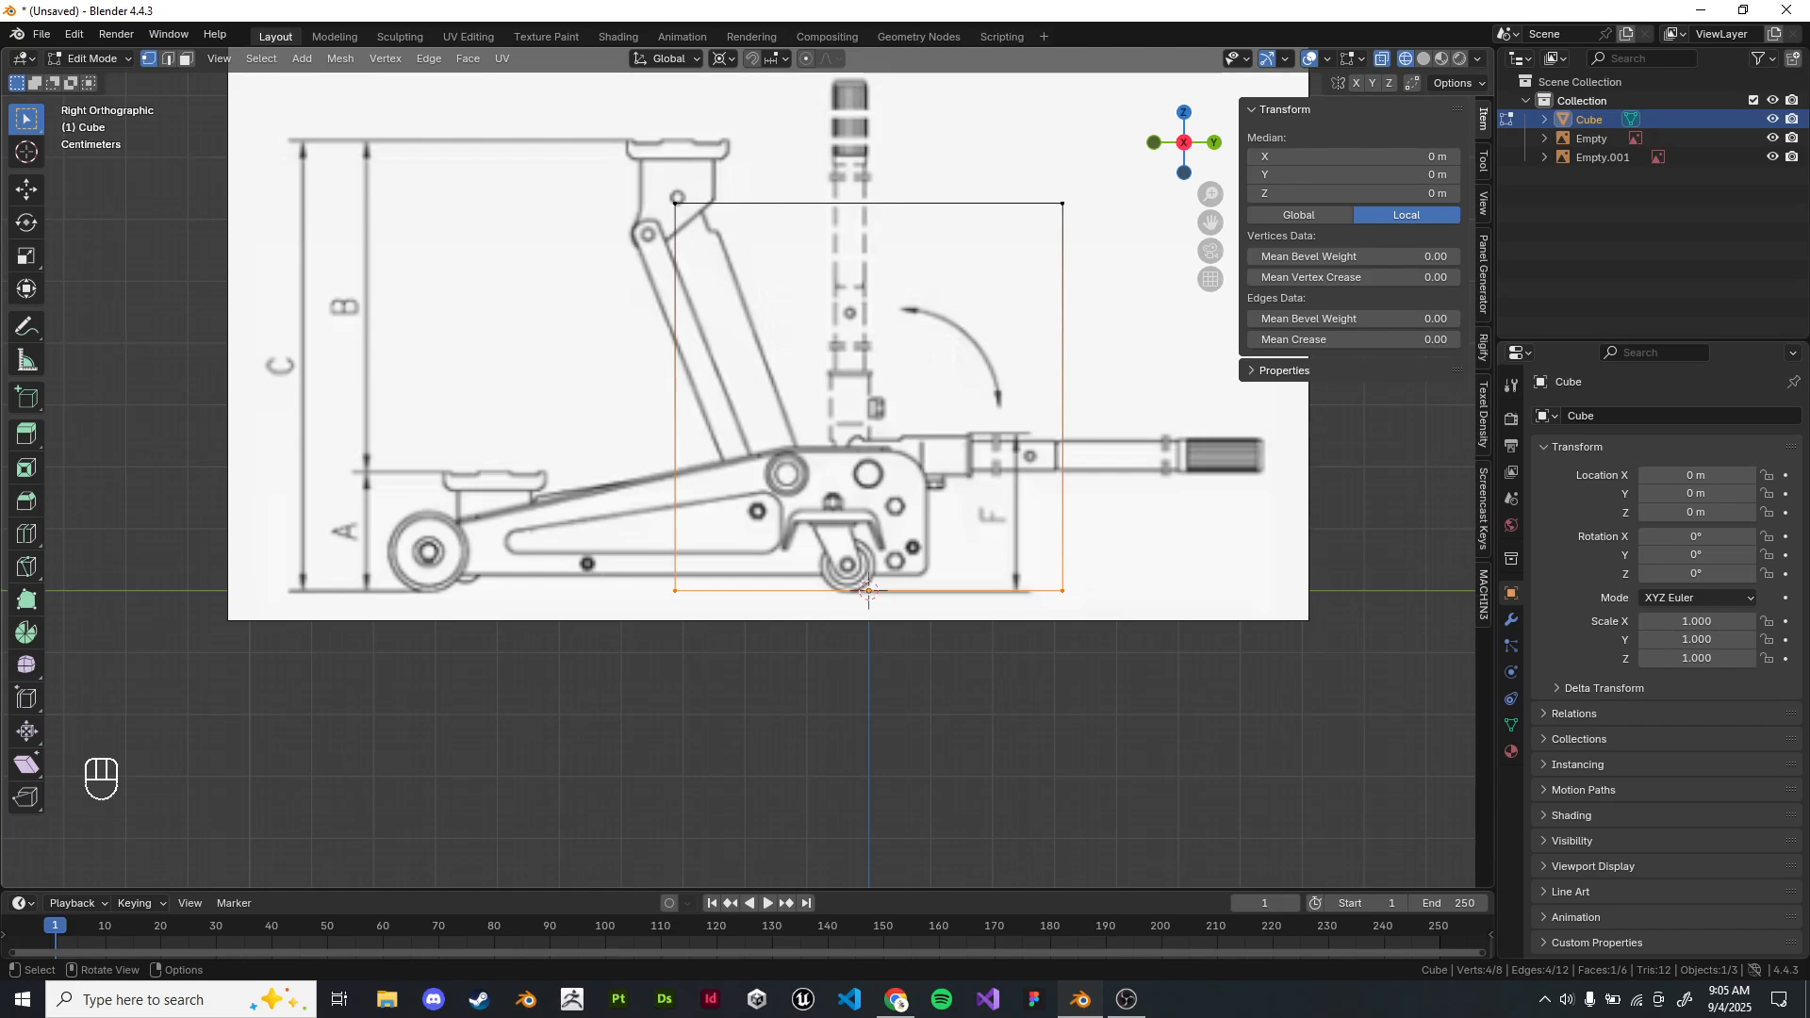
# Switch to Chrome, close the car jack orthographic search, view the floor jack photo on slide 33 of the Week 1 lecture, and return to Blender.
pyautogui.hotkey('alt', 'Tab')
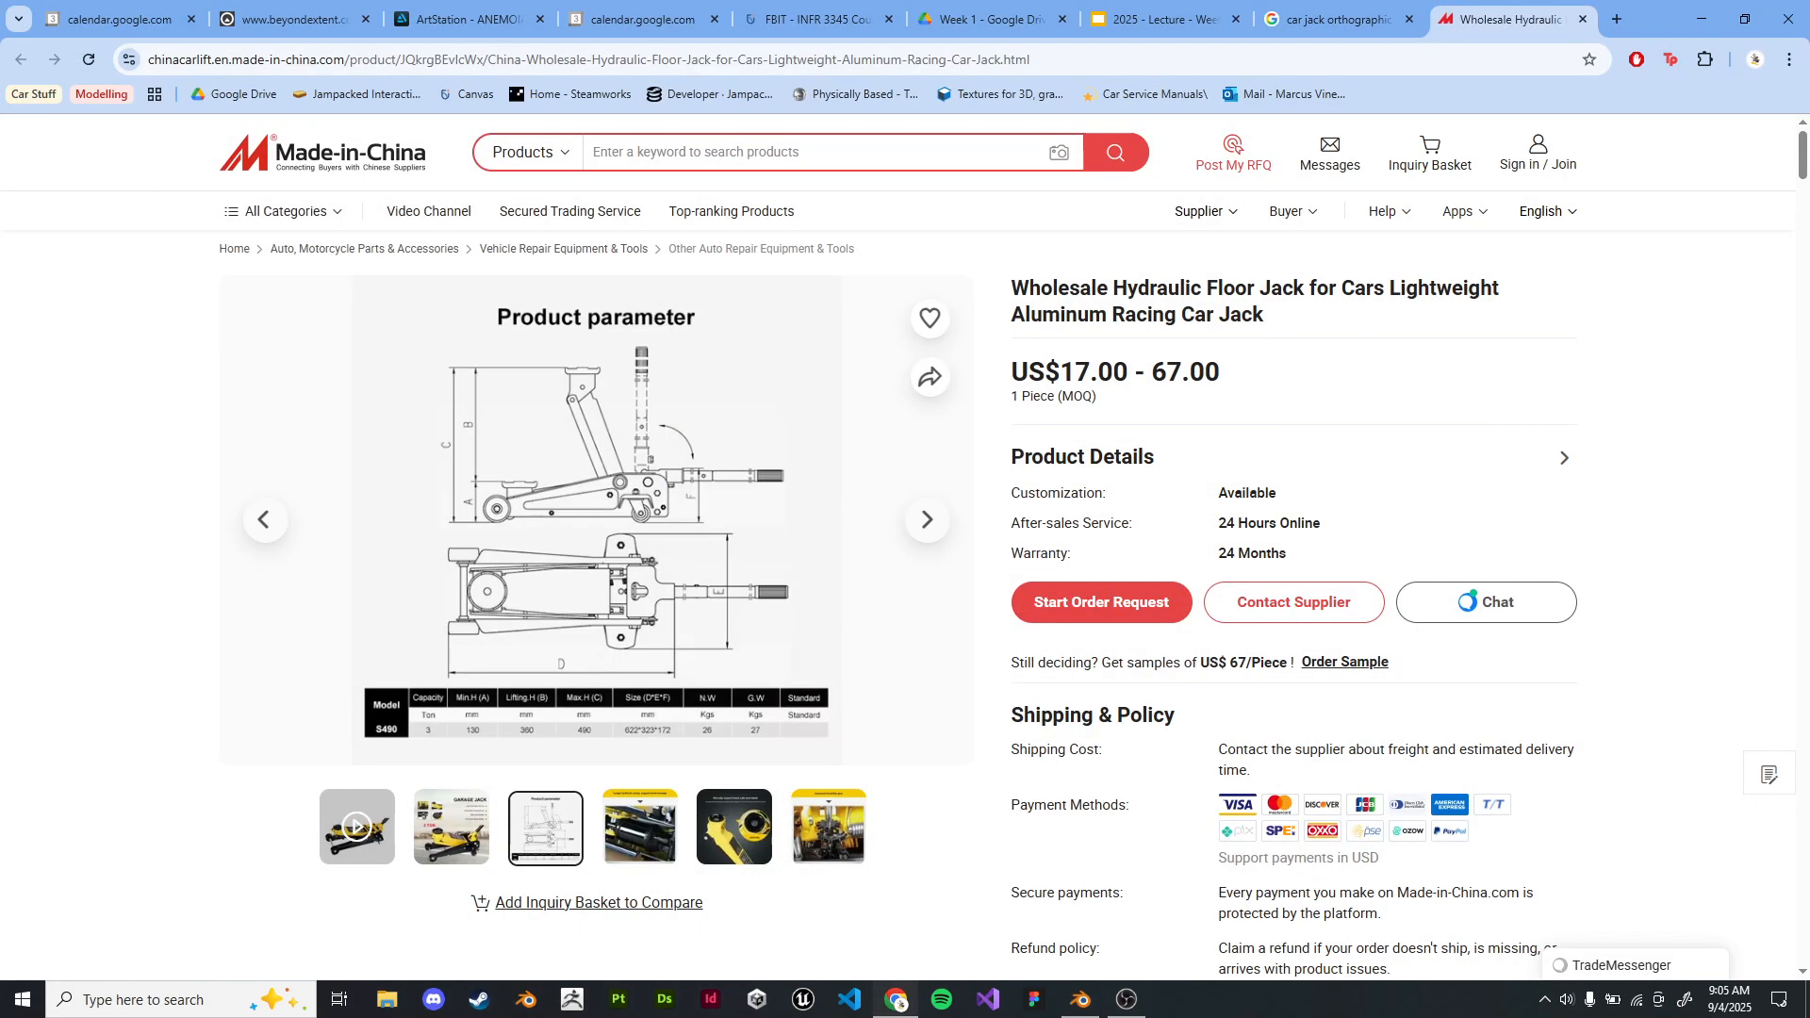
pyautogui.click(1338, 19)
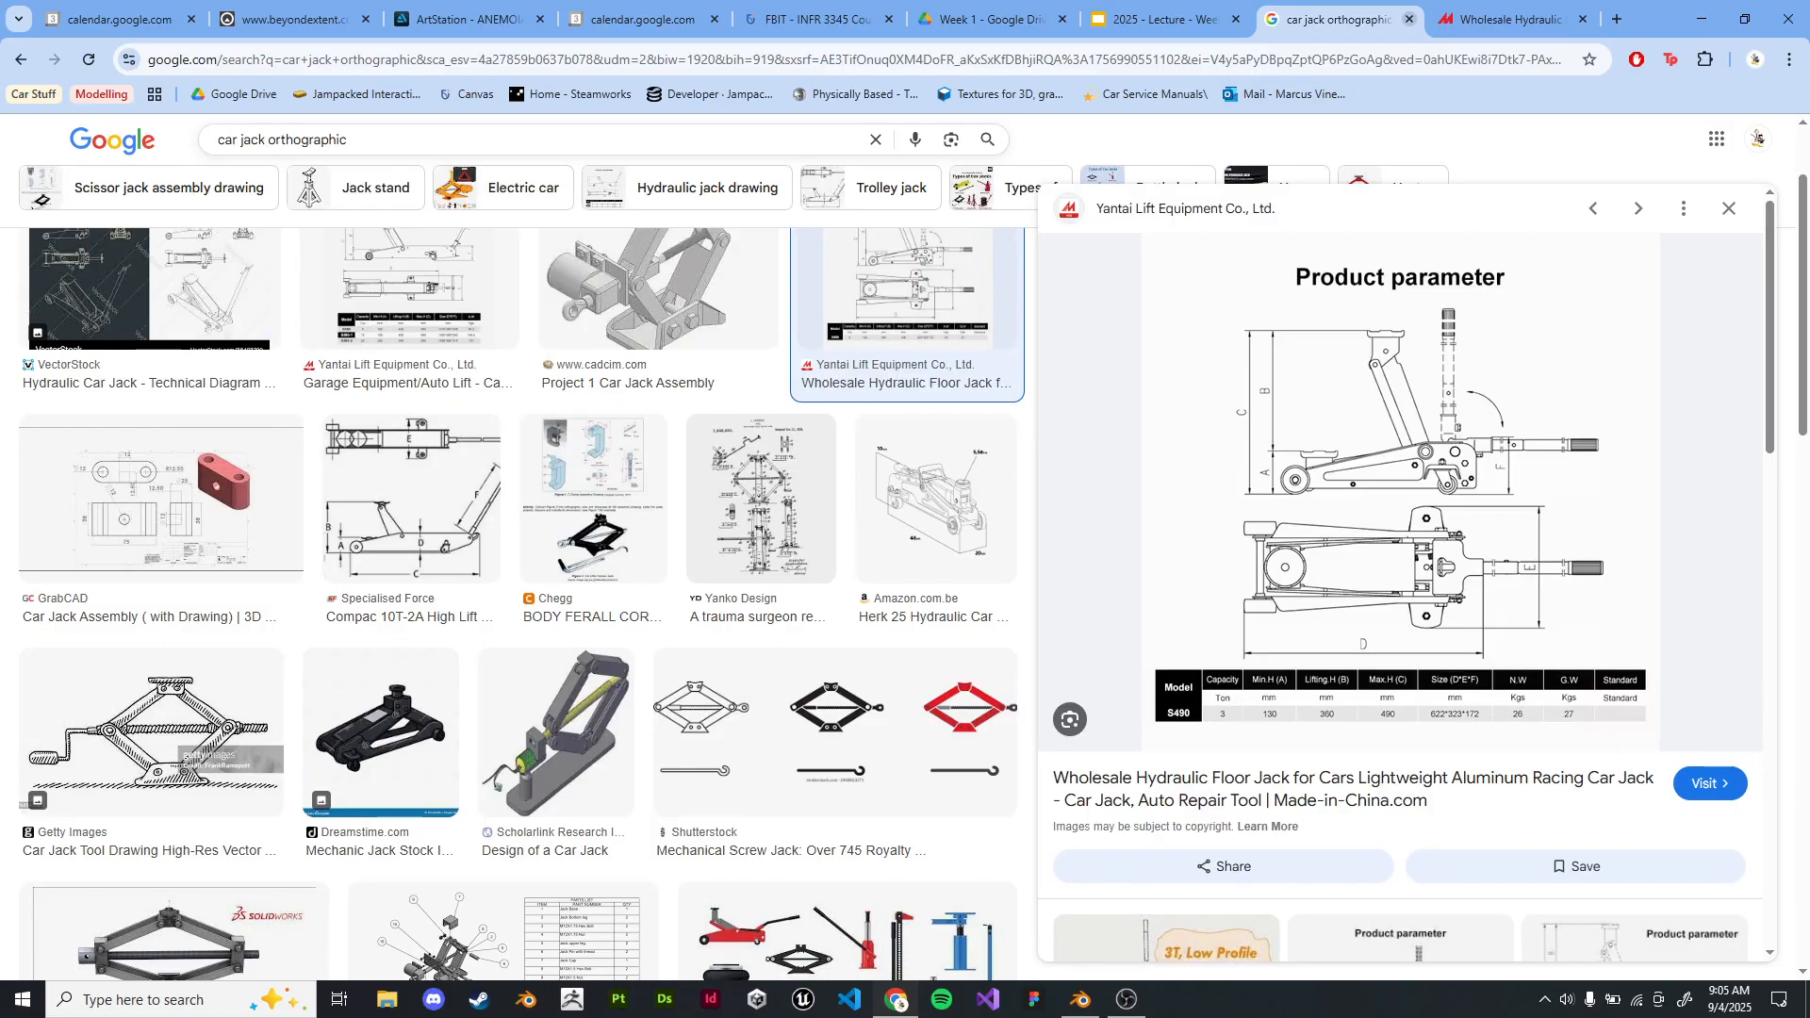
pyautogui.click(1409, 18)
pyautogui.click(1165, 19)
pyautogui.click(113, 766)
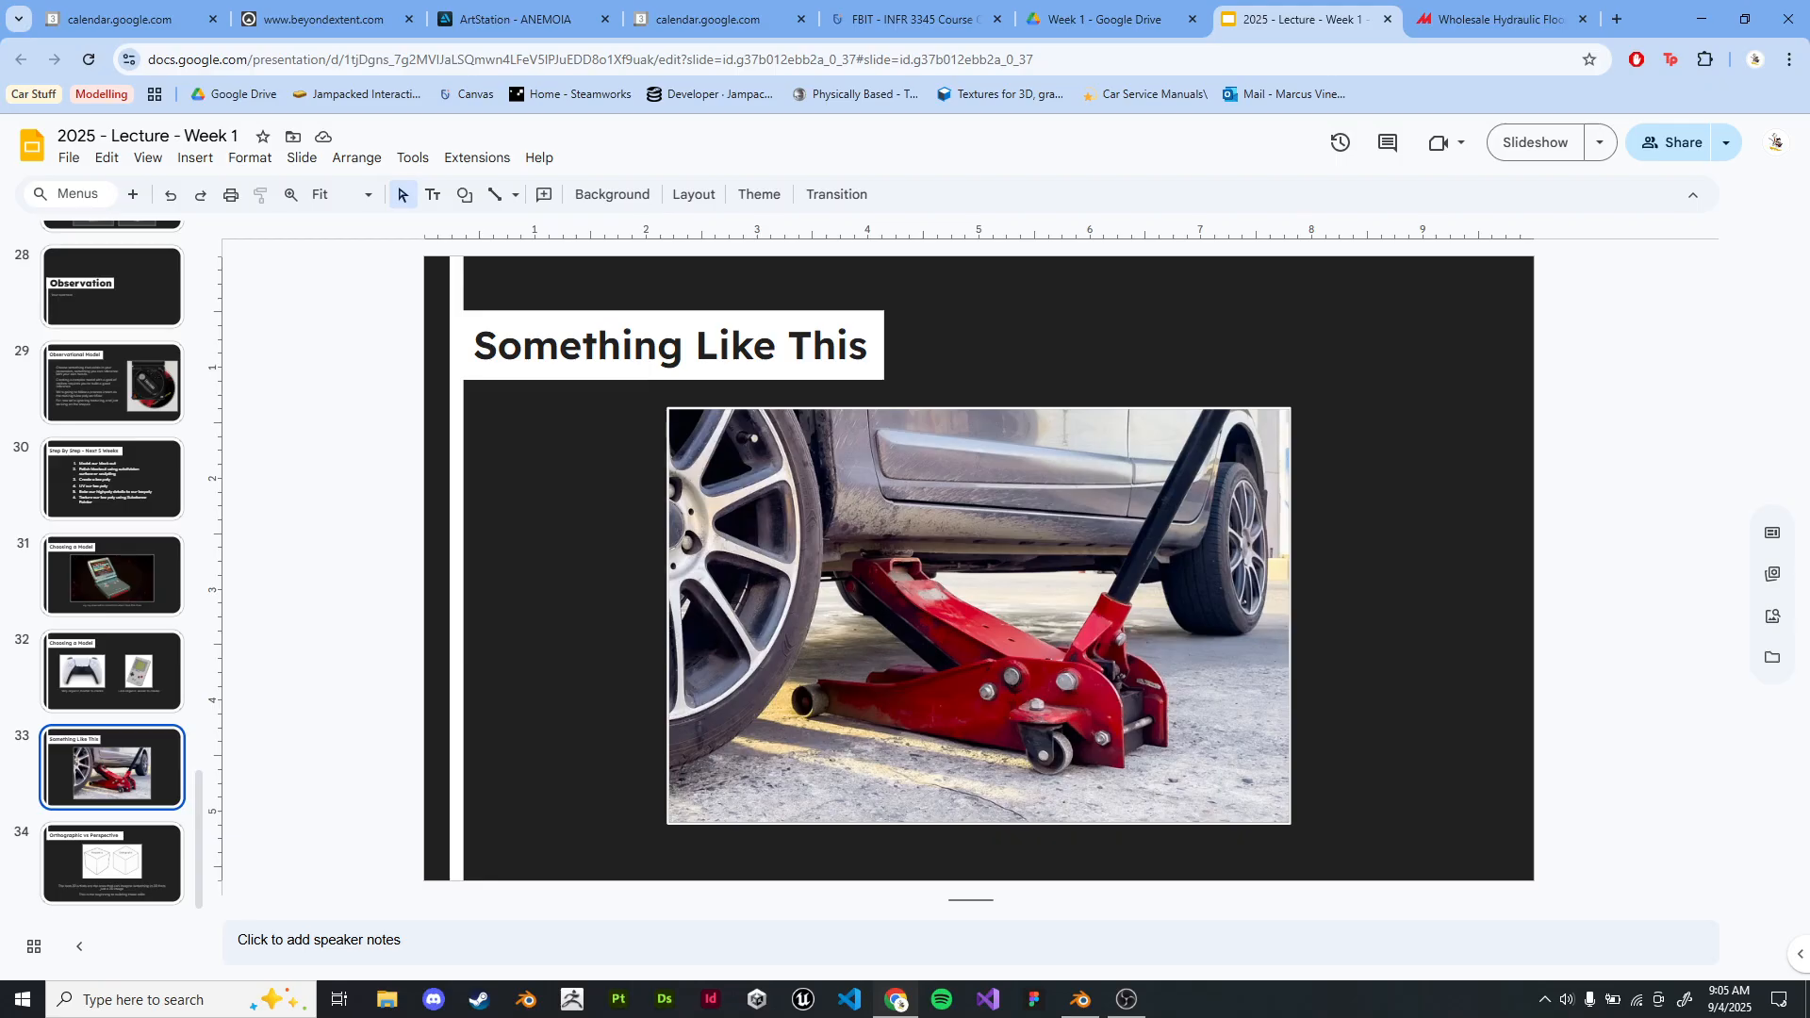
pyautogui.click(1701, 19)
# Select the cube's vertices on its positive Y side and move them -0.2178 m along Y to the rear edge of the jack's side plate.
pyautogui.keyDown('shift'); pyautogui.moveTo(848, 443); pyautogui.dragTo(746, 467, button='middle'); pyautogui.keyUp('shift')
pyautogui.scroll(1, 747, 468)
pyautogui.press('Tab')
pyautogui.press('Tab')
pyautogui.moveTo(949, 141); pyautogui.dragTo(1078, 732)
pyautogui.scroll(3, 963, 576)
pyautogui.keyDown('shift'); pyautogui.moveTo(943, 622); pyautogui.dragTo(920, 507, button='middle'); pyautogui.keyUp('shift')
pyautogui.press('g')
pyautogui.press('y')
pyautogui.press('Escape')
pyautogui.scroll(-2, 893, 499)
pyautogui.press('g')
pyautogui.press('y')
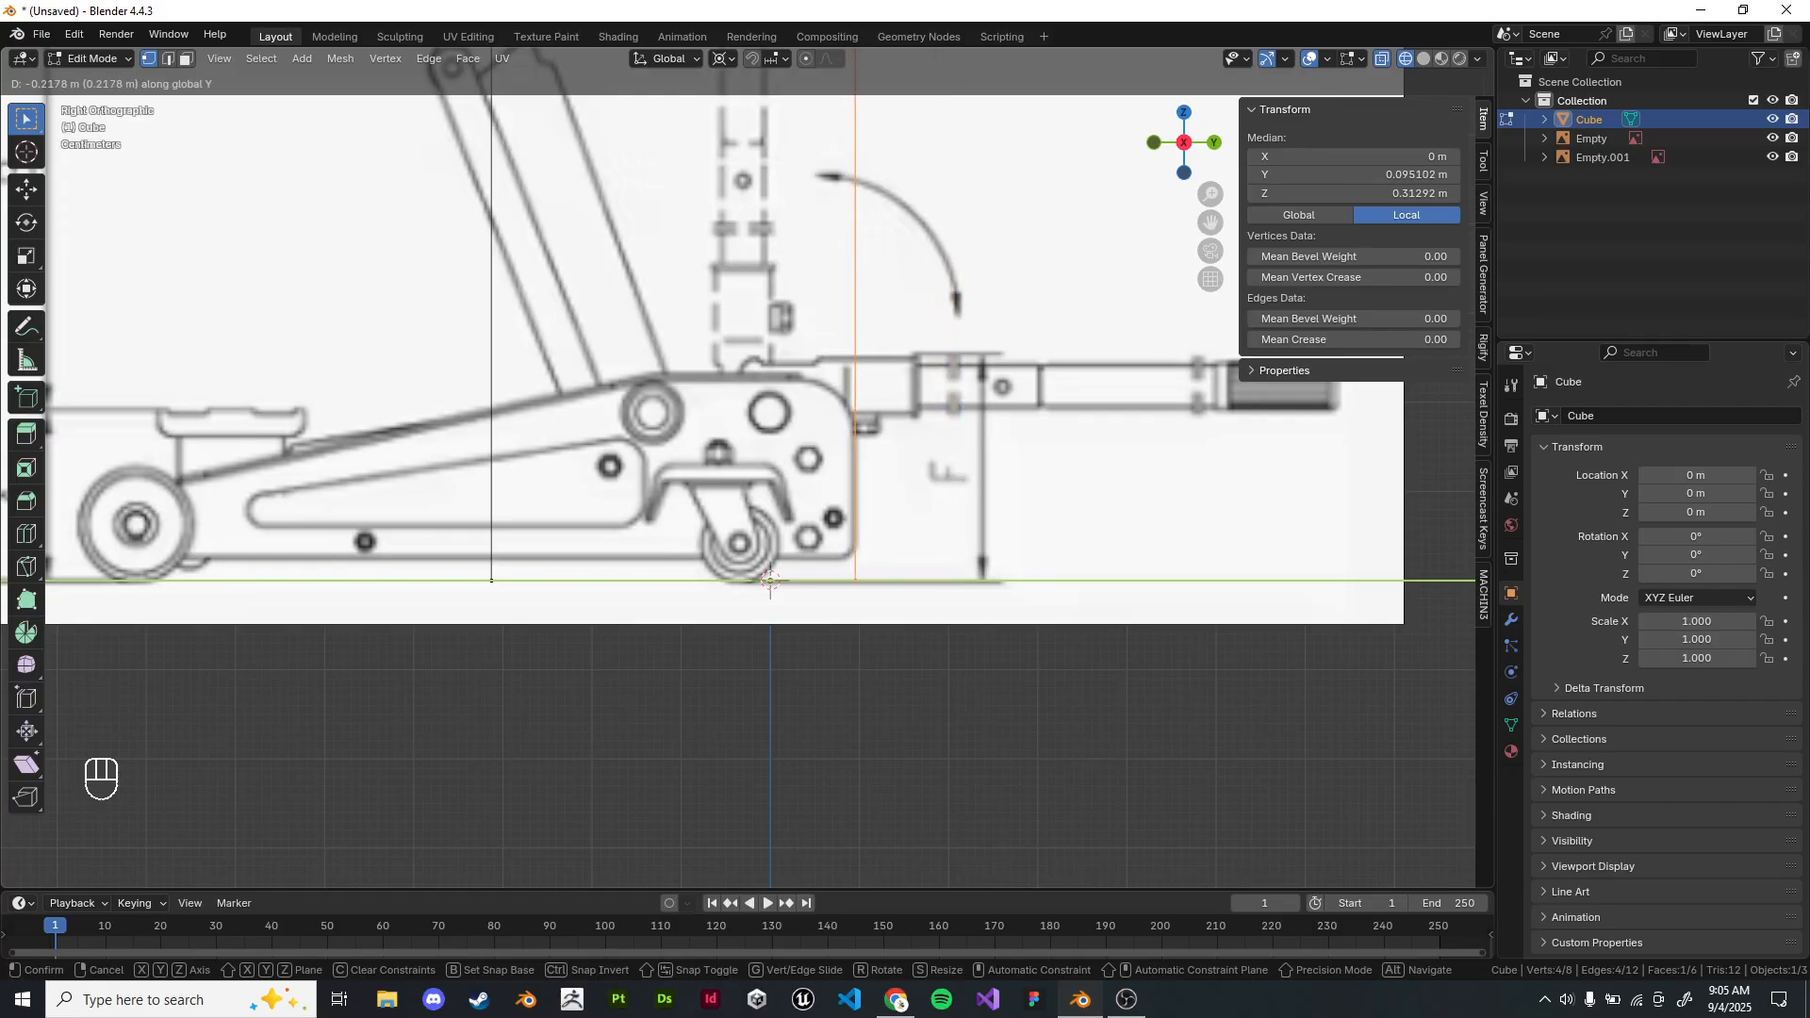
pyautogui.press('Return')
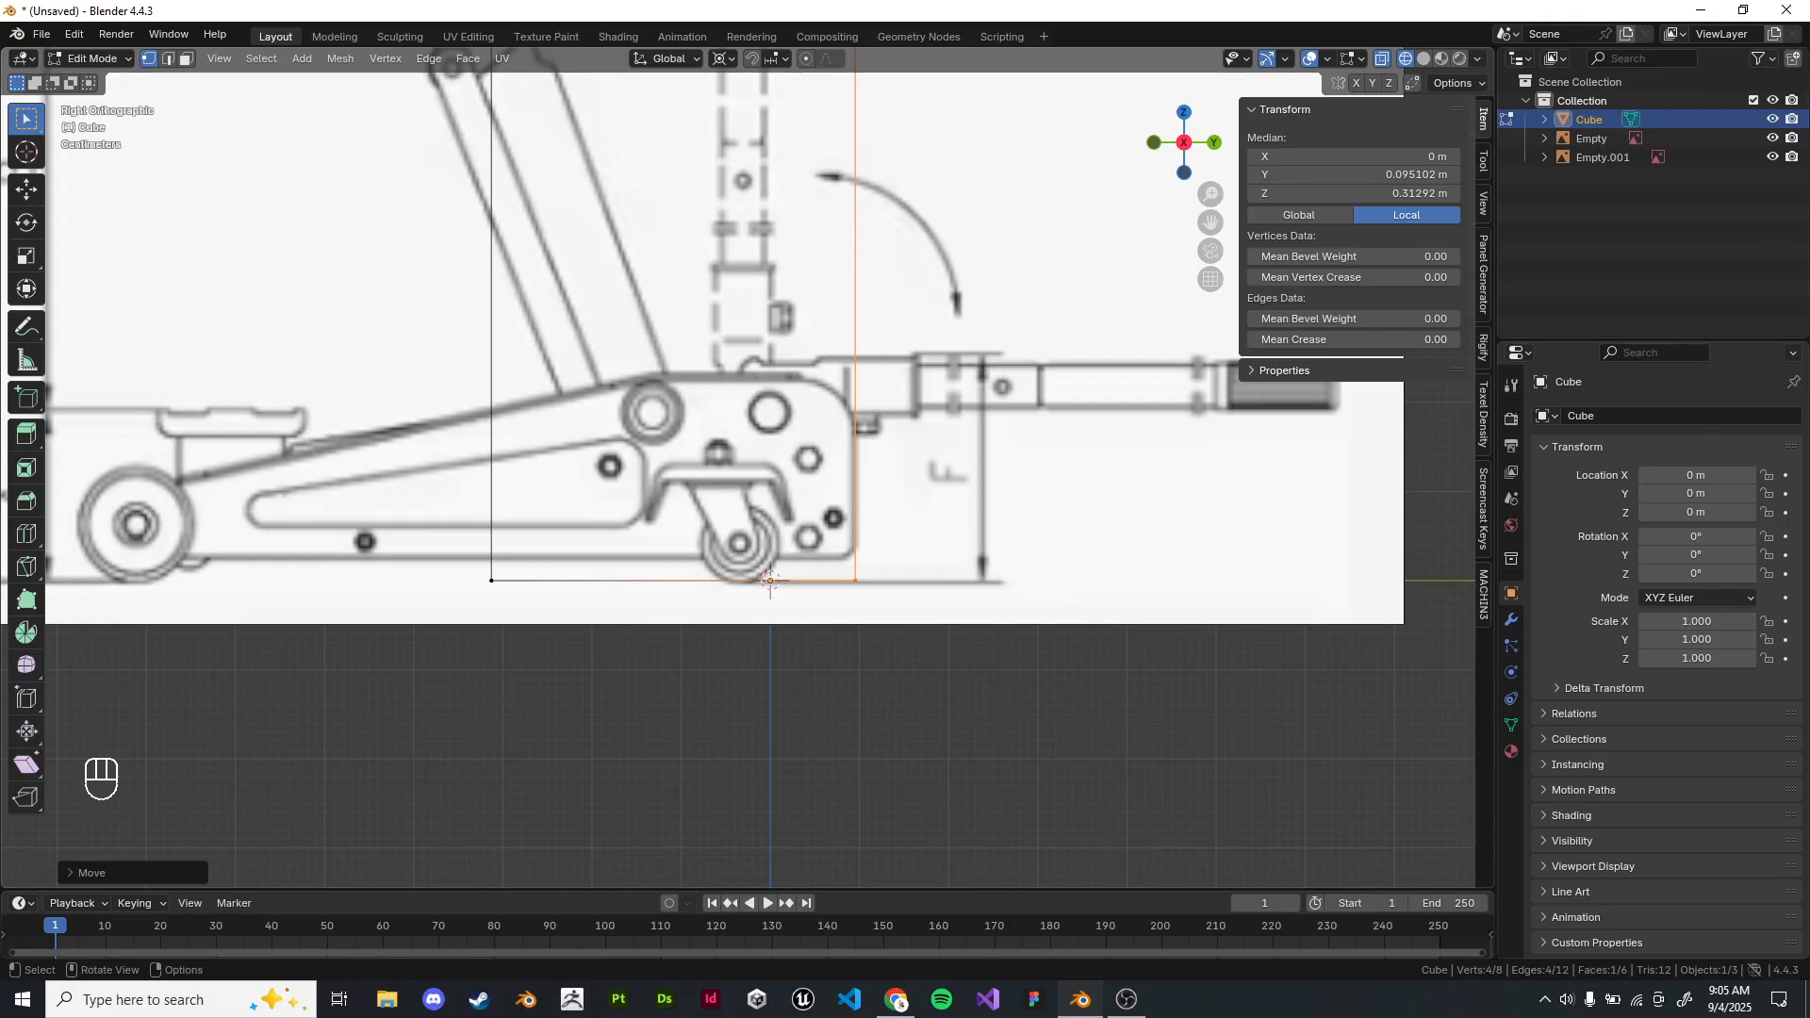
# Select the cube's top vertices and lower them along Z to the top of the jack's side plate, at 0.235 m height.
pyautogui.keyDown('shift'); pyautogui.moveTo(735, 396); pyautogui.dragTo(943, 576, button='middle'); pyautogui.keyUp('shift')
pyautogui.moveTo(627, 142); pyautogui.dragTo(1145, 254)
pyautogui.keyDown('shift'); pyautogui.moveTo(1084, 330); pyautogui.dragTo(911, 335, button='middle'); pyautogui.keyUp('shift')
pyautogui.scroll(-1, 749, 467)
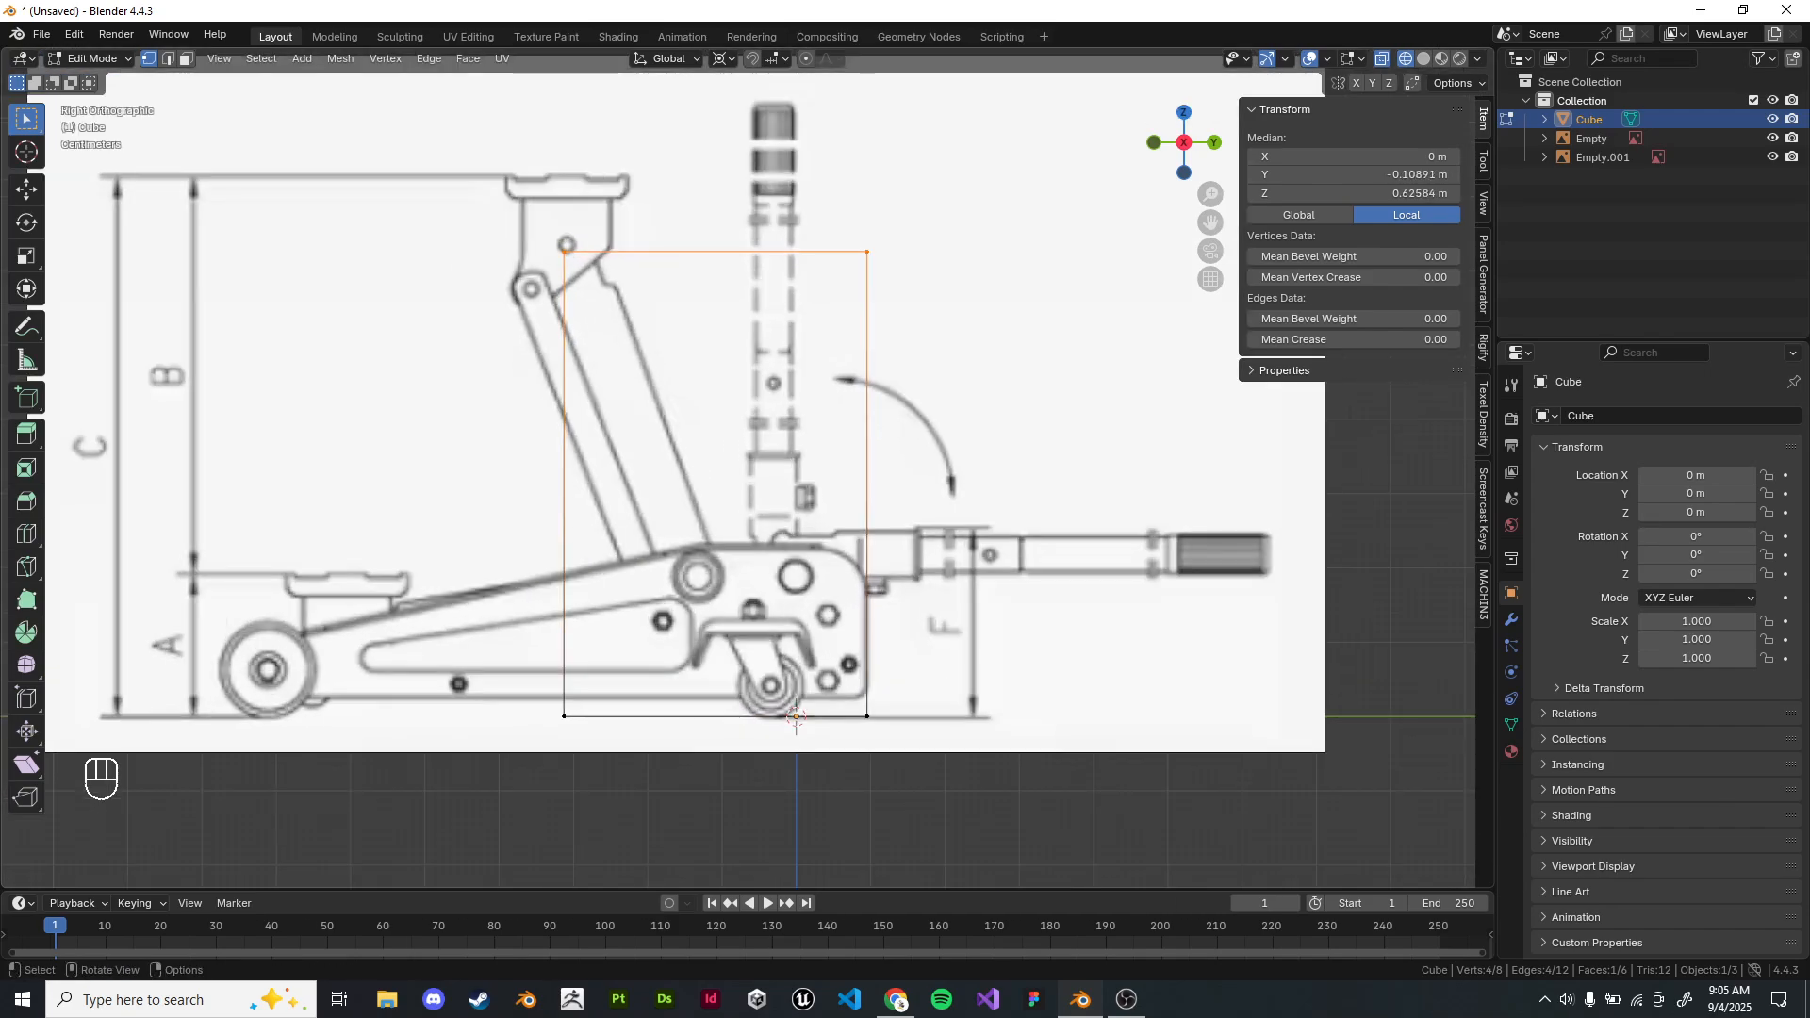
pyautogui.press('KP_3')
pyautogui.press('KP_3')
pyautogui.press('KP_3')
pyautogui.press('KP_3')
pyautogui.press('KP_3')
pyautogui.press('KP_3')
pyautogui.press('KP_3')
pyautogui.press('KP_3')
pyautogui.press('KP_3')
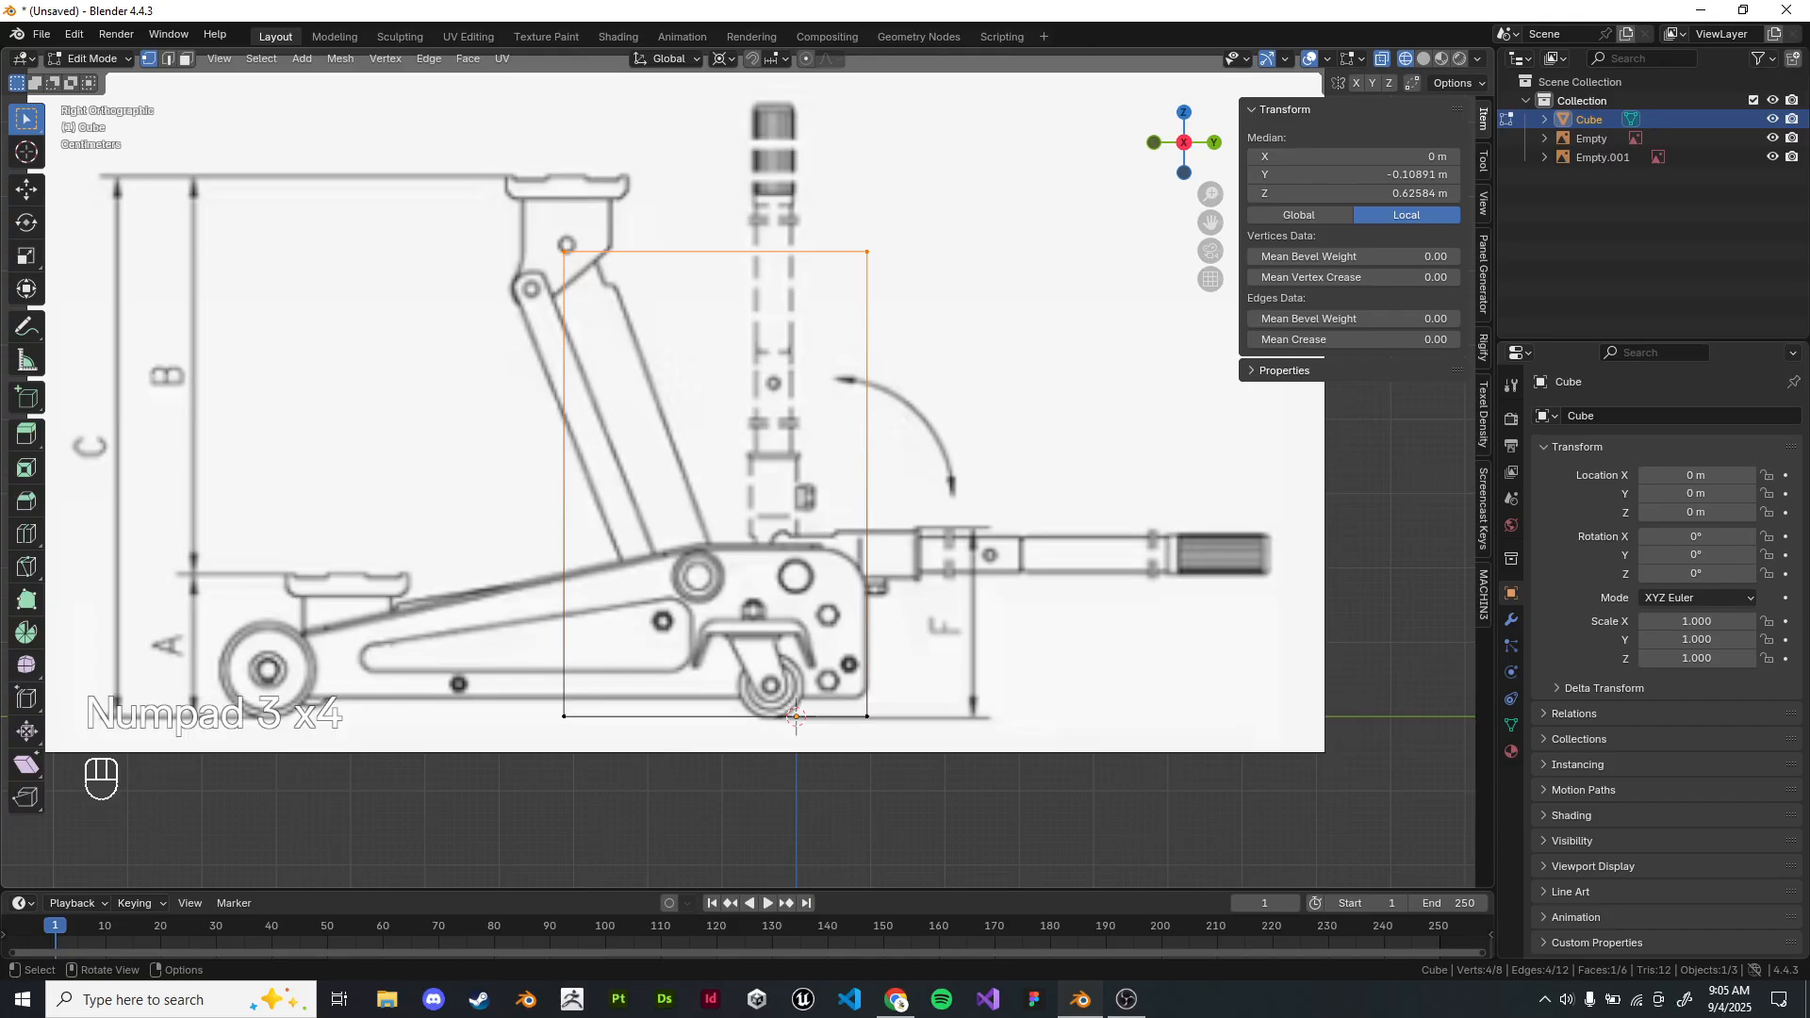
pyautogui.press('g')
pyautogui.press('y')
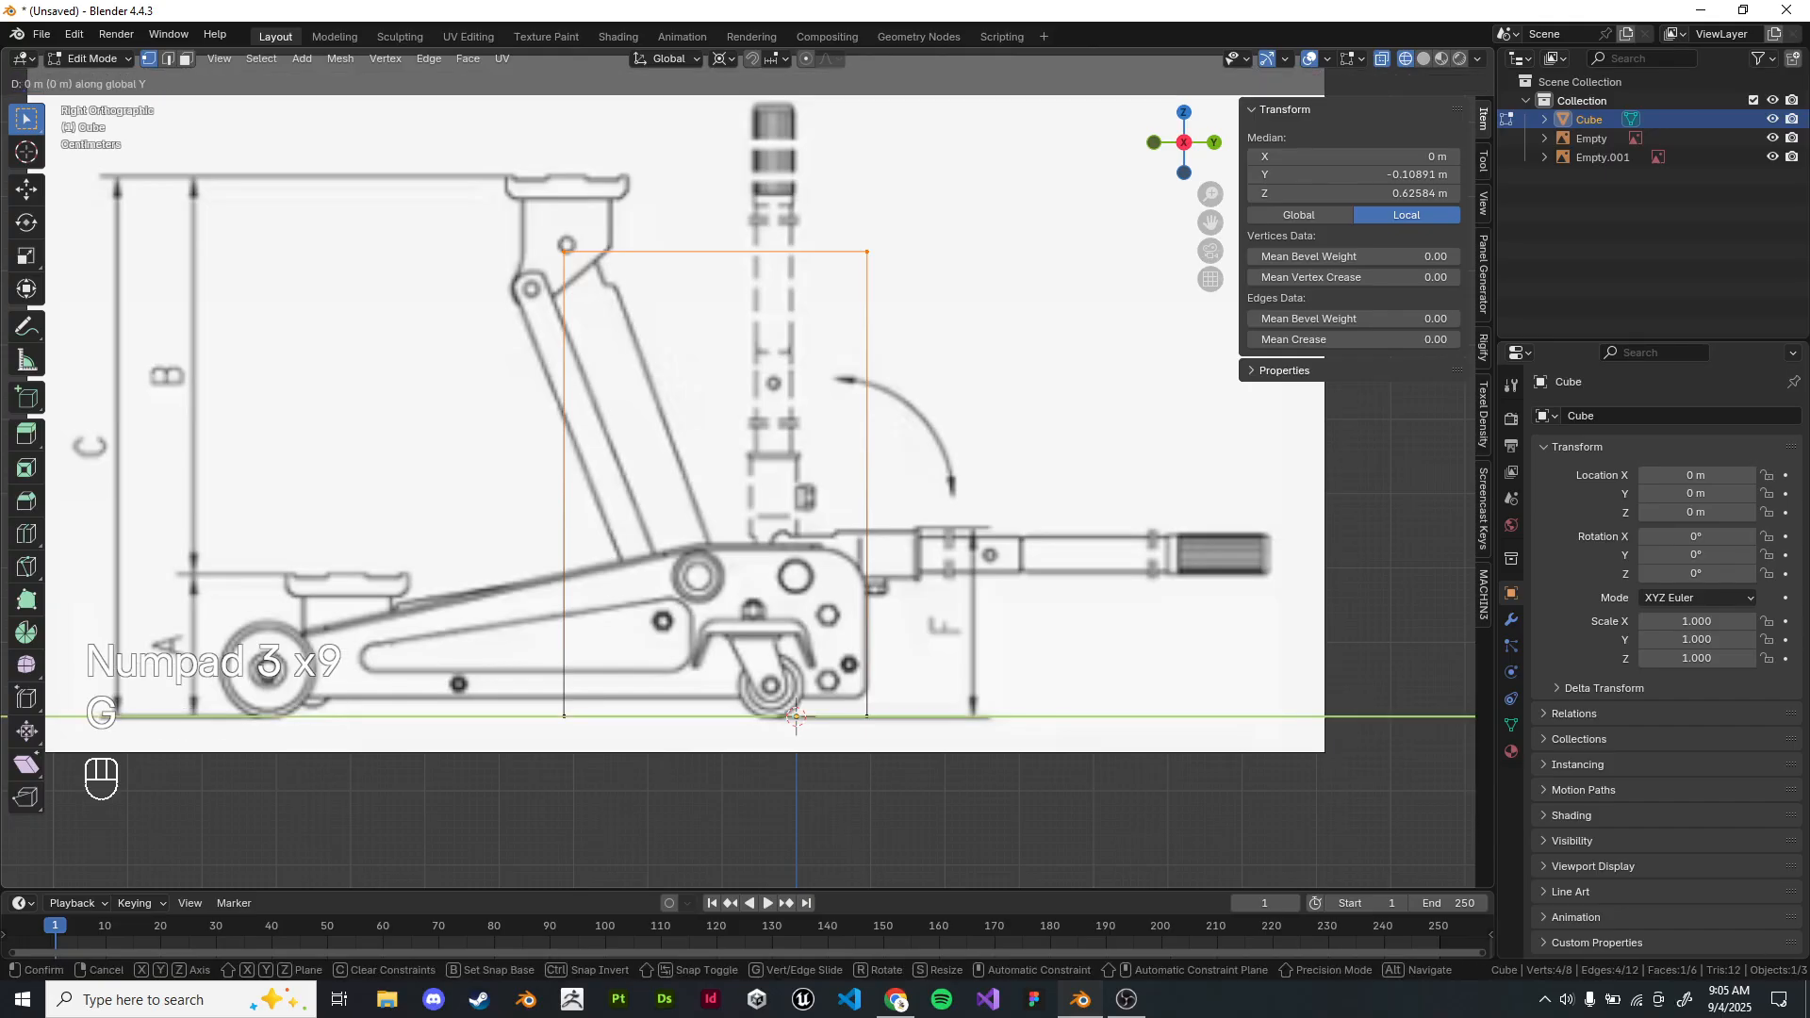
pyautogui.press('z')
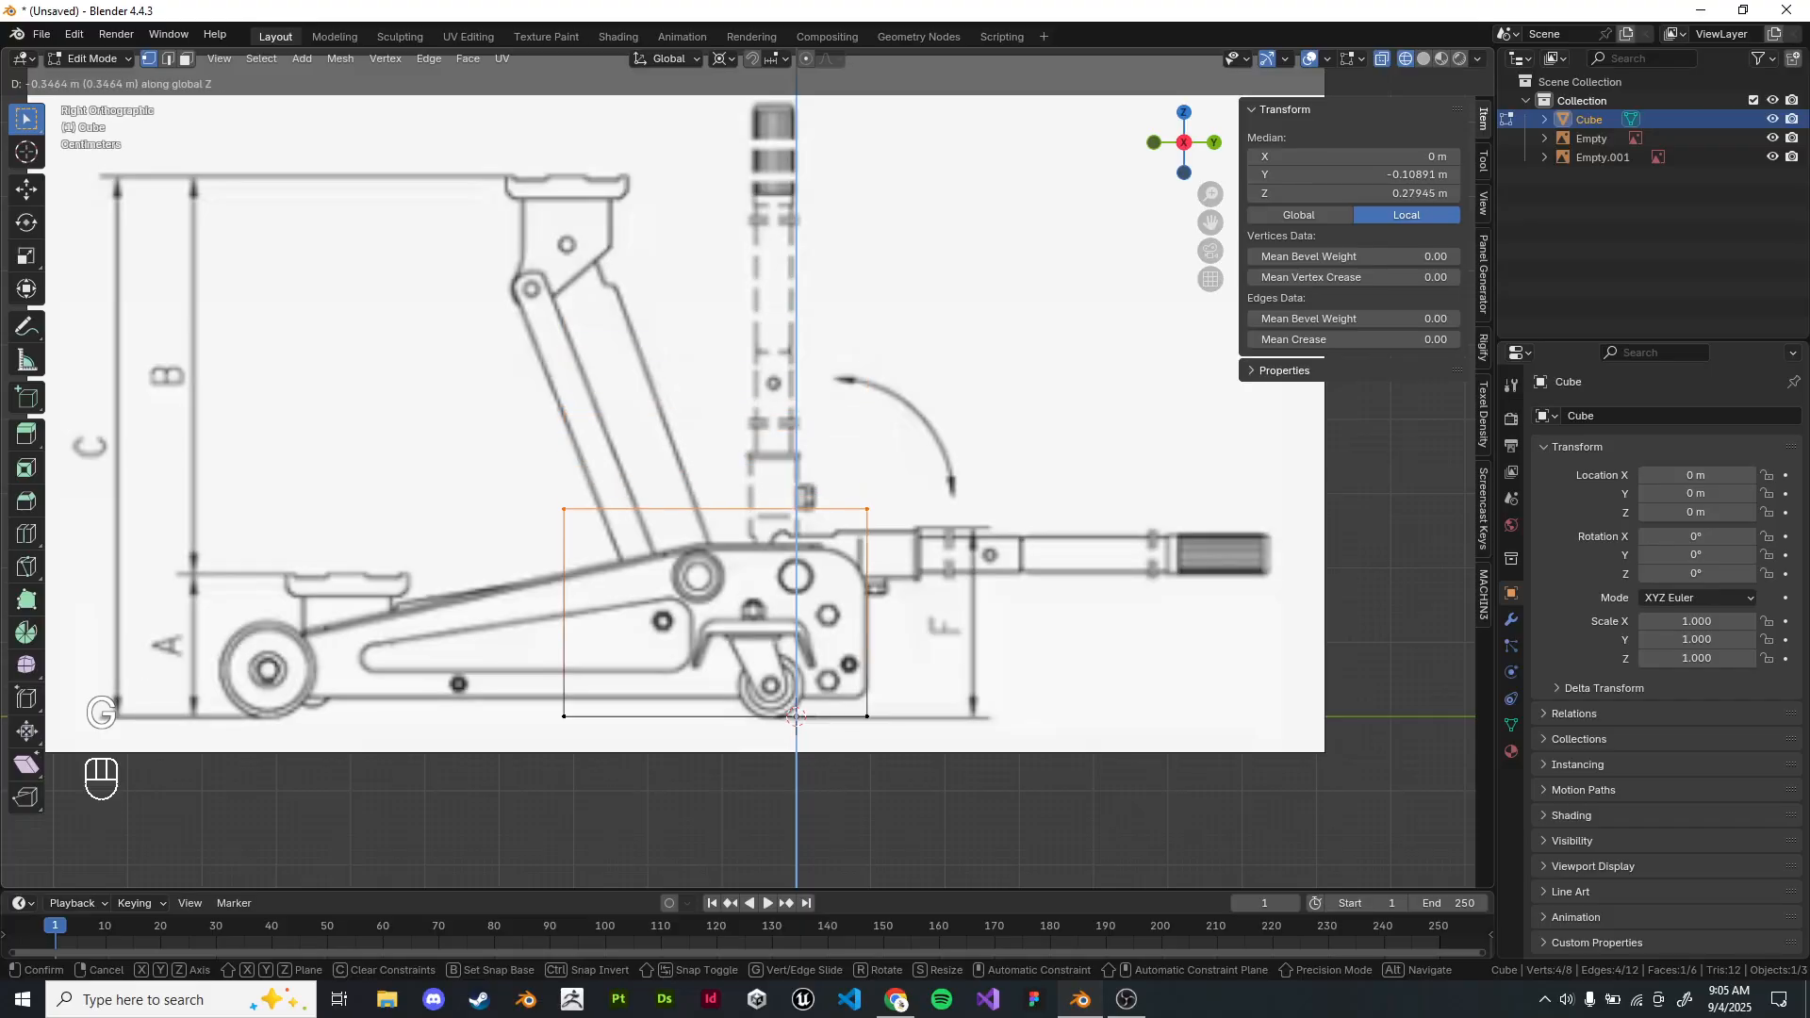
pyautogui.click(698, 541)
# Select the cube's vertices on its negative Y side and move them along Y to -0.71134 m, at the front wheel's centre.
pyautogui.keyDown('shift'); pyautogui.moveTo(660, 603); pyautogui.dragTo(828, 399, button='middle'); pyautogui.keyUp('shift')
pyautogui.moveTo(802, 282); pyautogui.dragTo(660, 565)
pyautogui.keyDown('shift'); pyautogui.moveTo(660, 566); pyautogui.dragTo(788, 583, button='middle'); pyautogui.keyUp('shift')
pyautogui.keyDown('shift'); pyautogui.moveTo(1097, 626); pyautogui.dragTo(1098, 624, button='middle'); pyautogui.keyUp('shift')
pyautogui.press('z')
pyautogui.press('g')
pyautogui.press('x')
pyautogui.press('Escape')
pyautogui.press('g')
pyautogui.press('y')
pyautogui.click(564, 438)
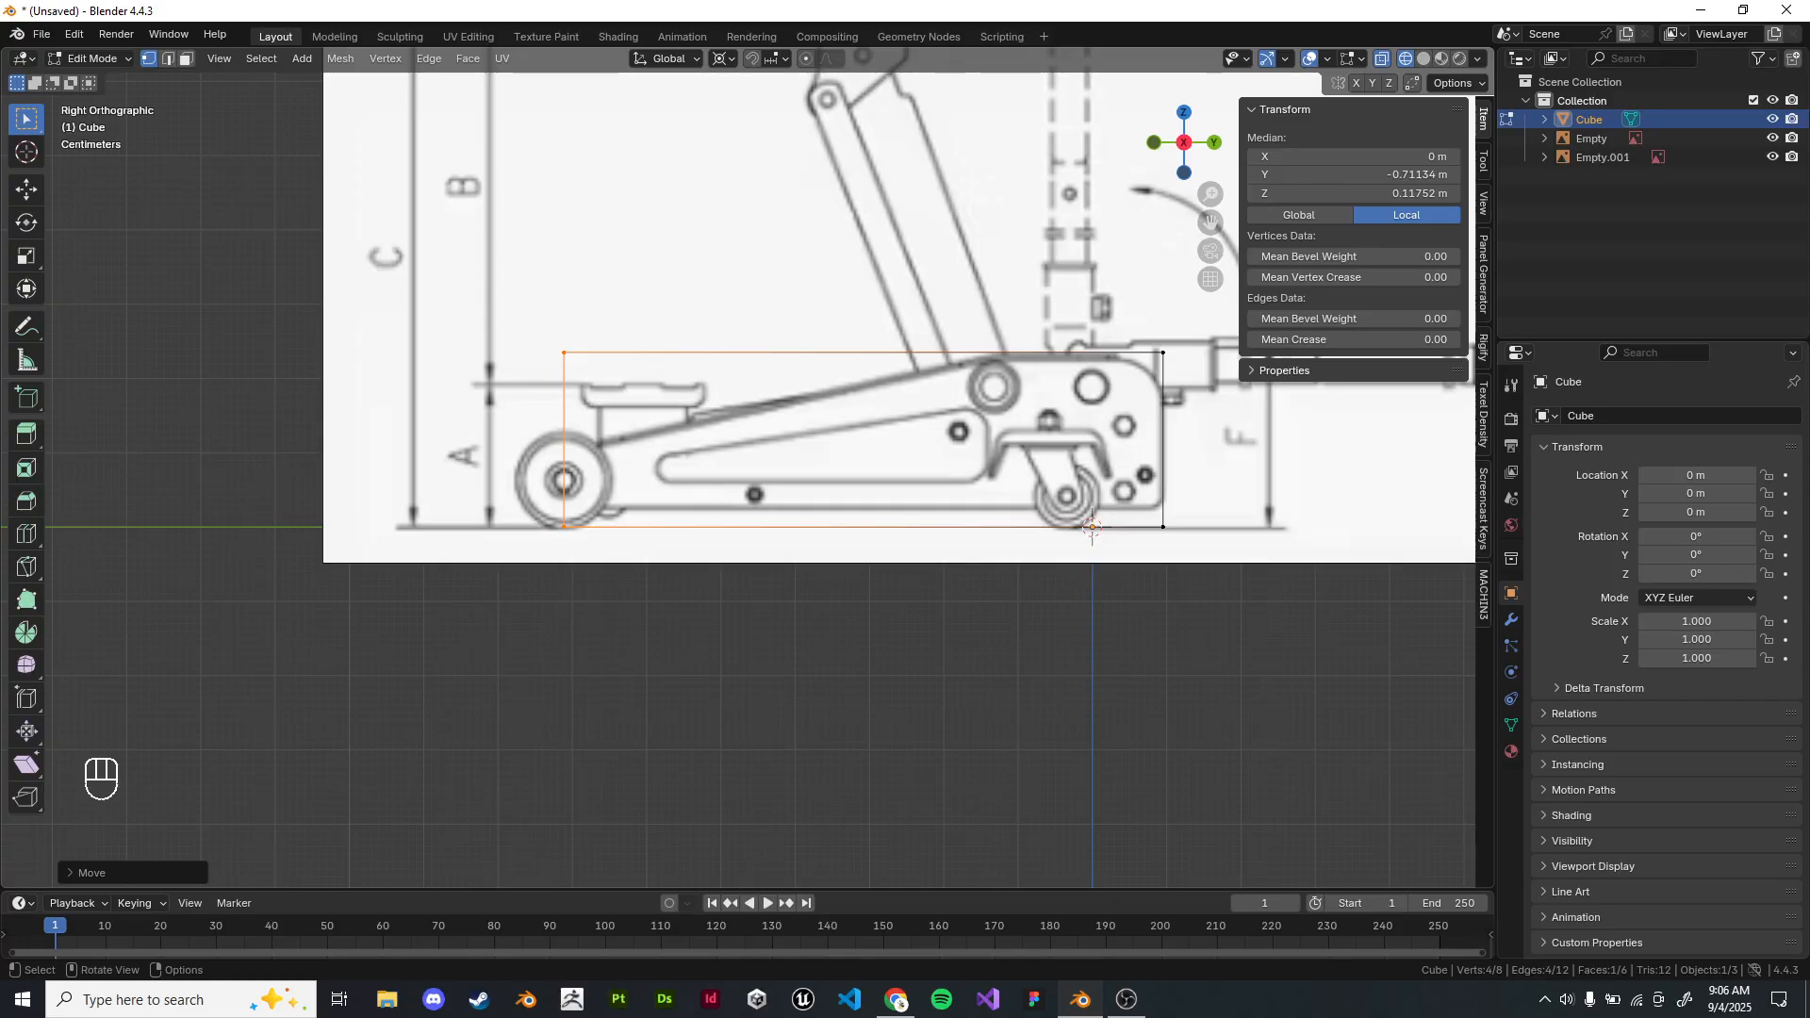
# Check the front edge against the top-view drawing and move its vertices 0.04283 m along Y to -0.6685 m, then deselect them.
pyautogui.press('KP_7')
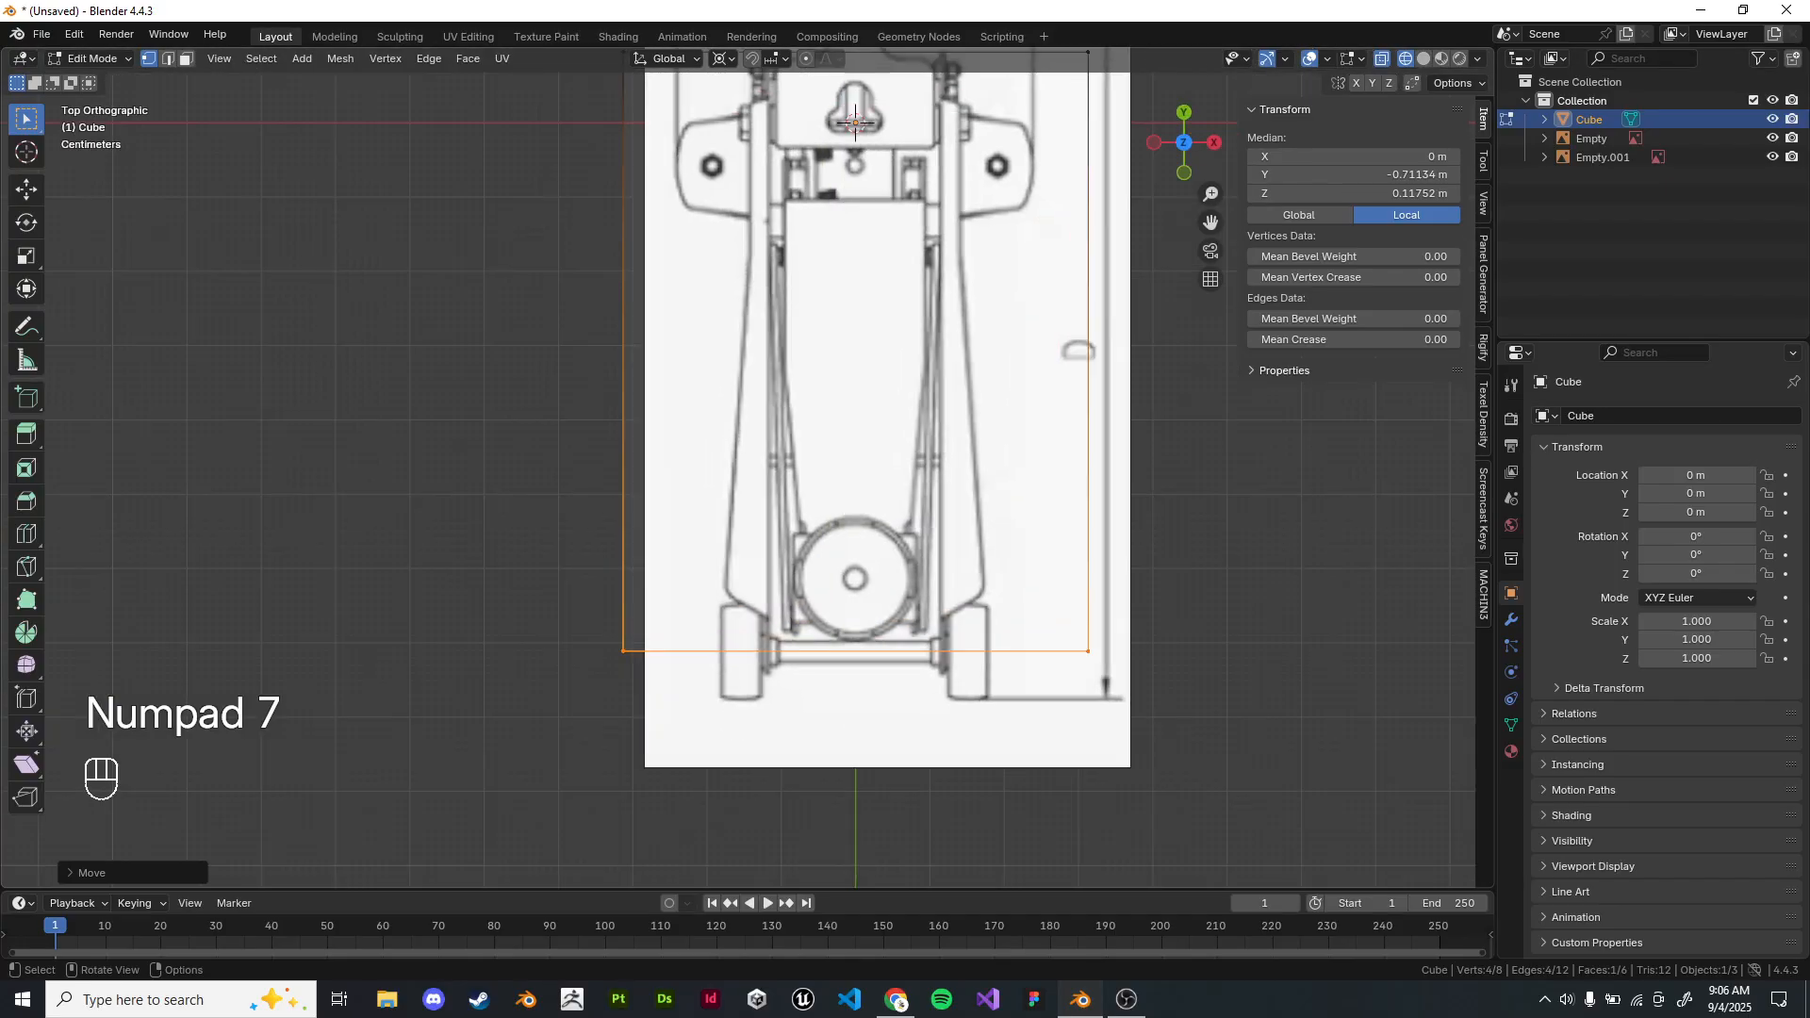
pyautogui.scroll(4, 1040, 725)
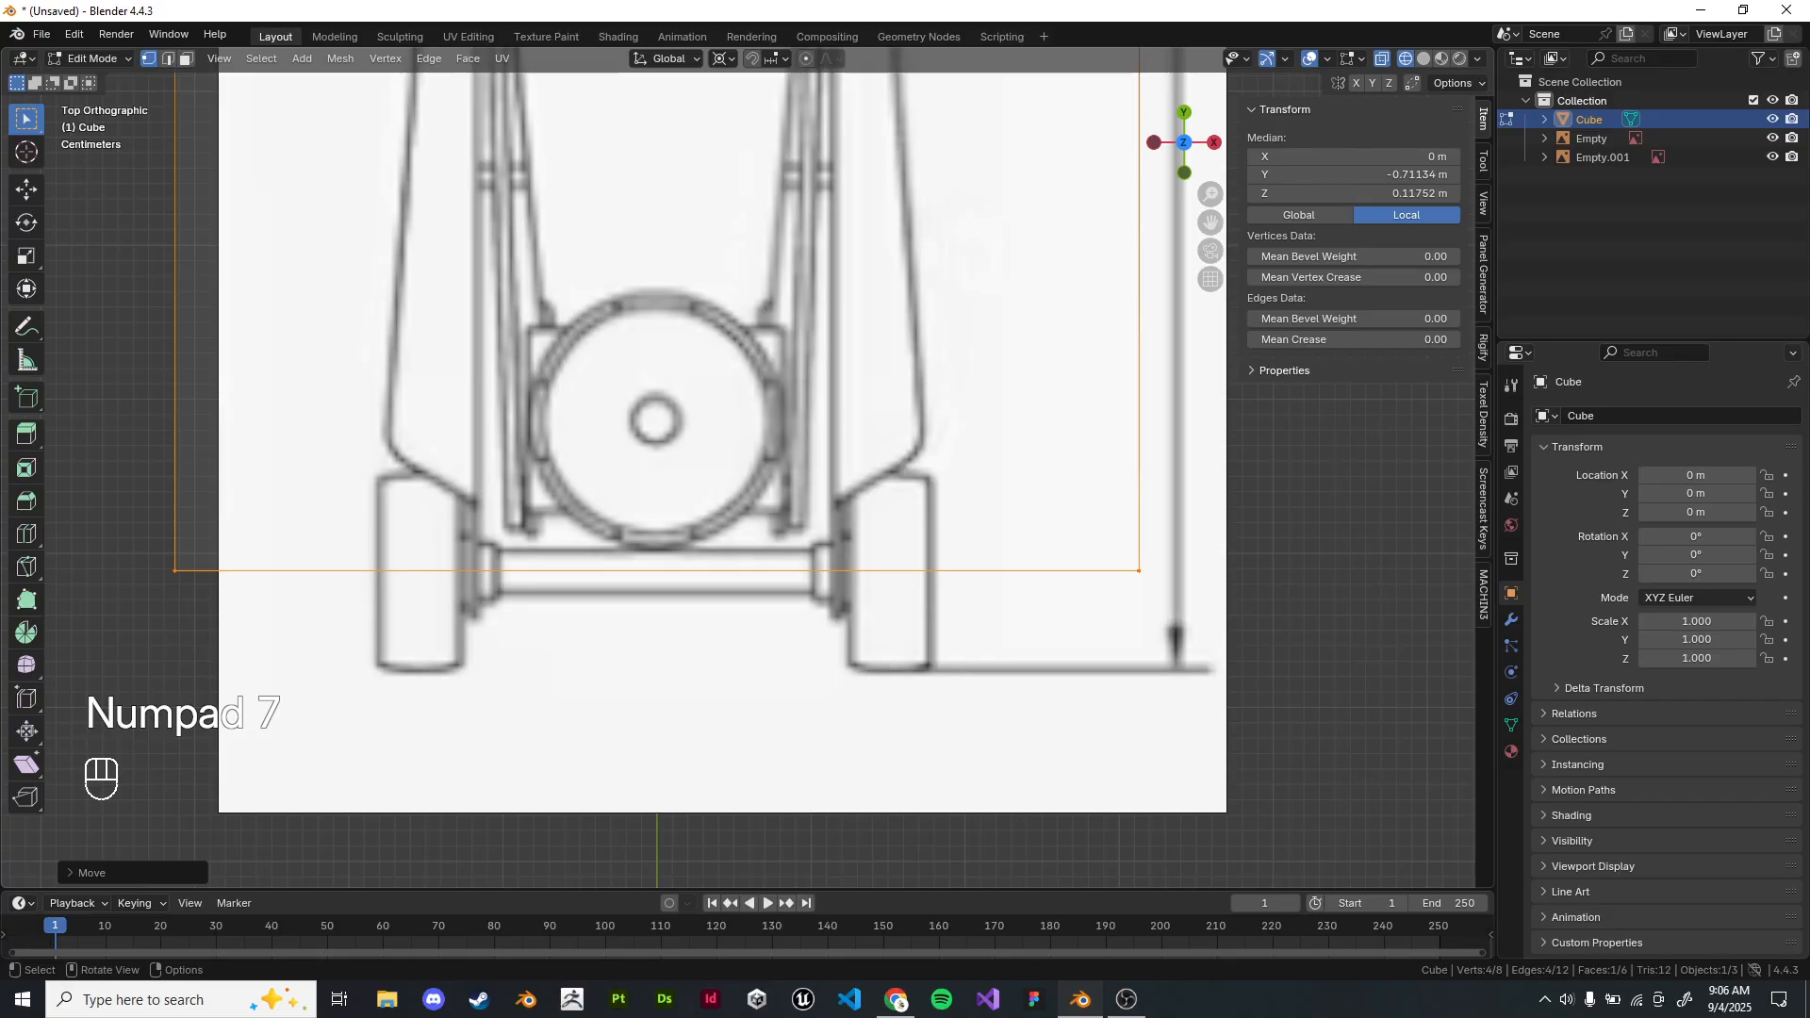
pyautogui.scroll(-4, 728, 444)
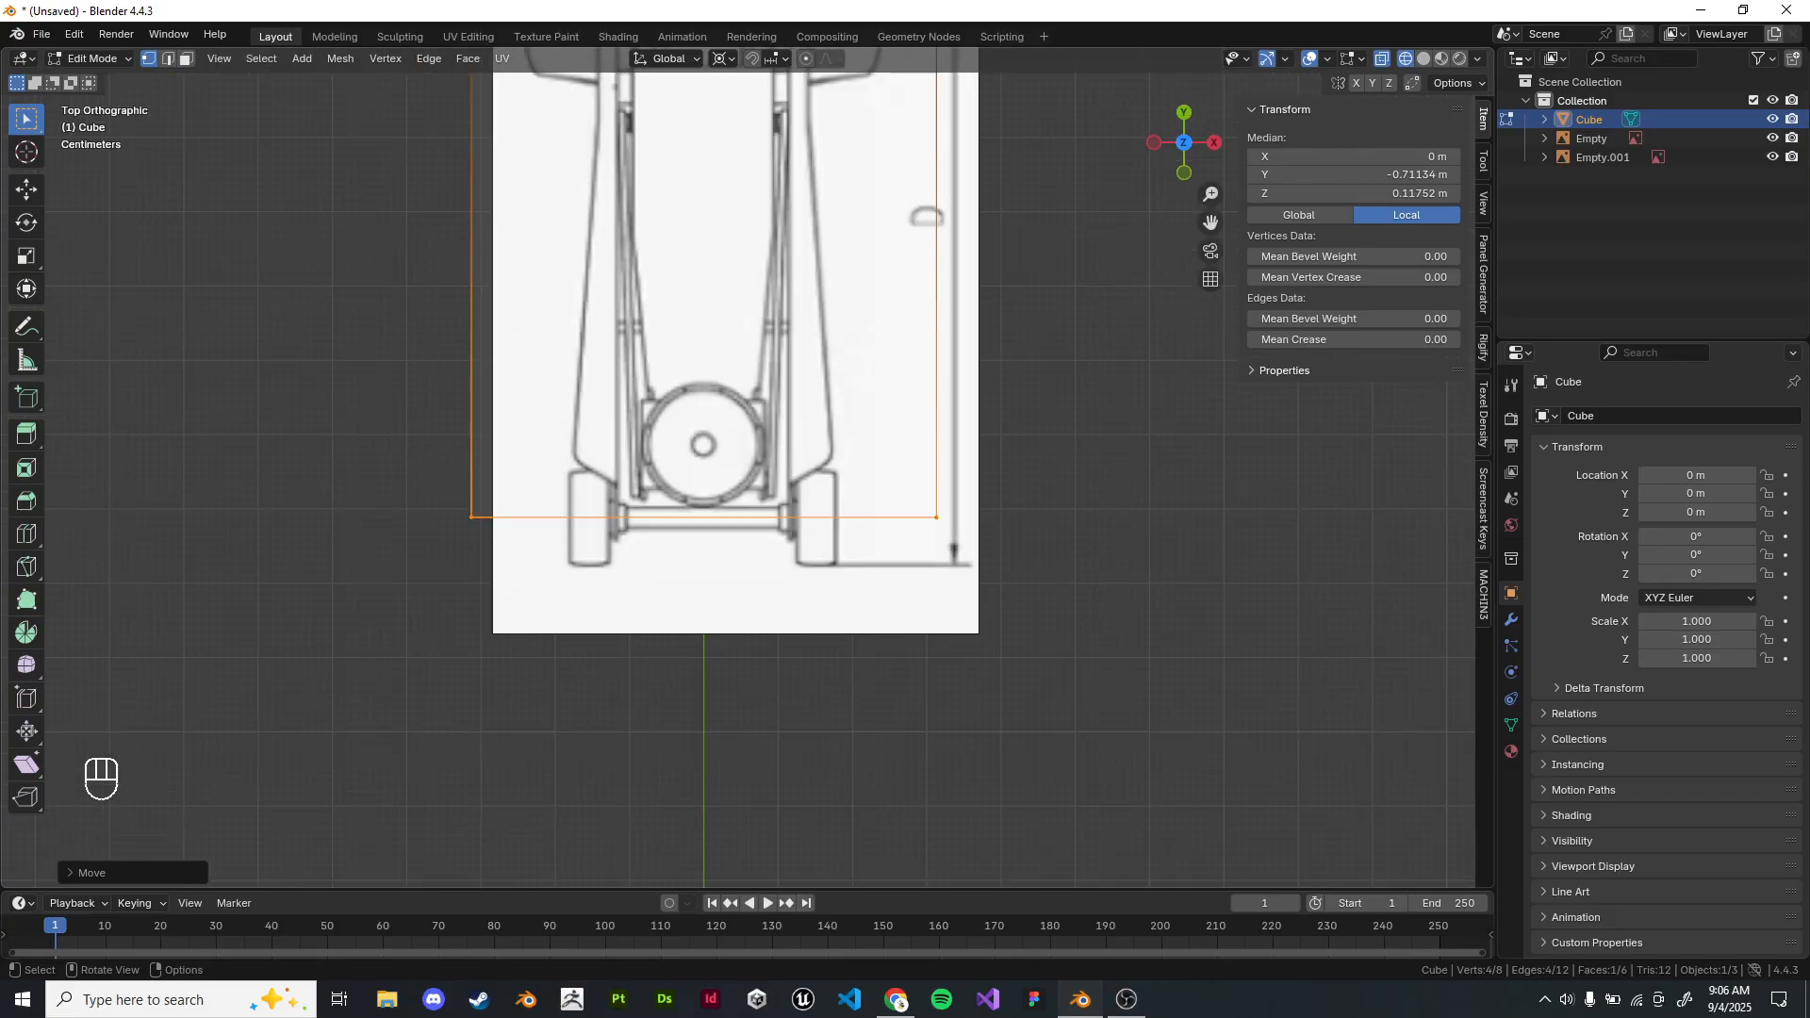
pyautogui.scroll(4, 728, 444)
pyautogui.scroll(1, 746, 463)
pyautogui.press('g')
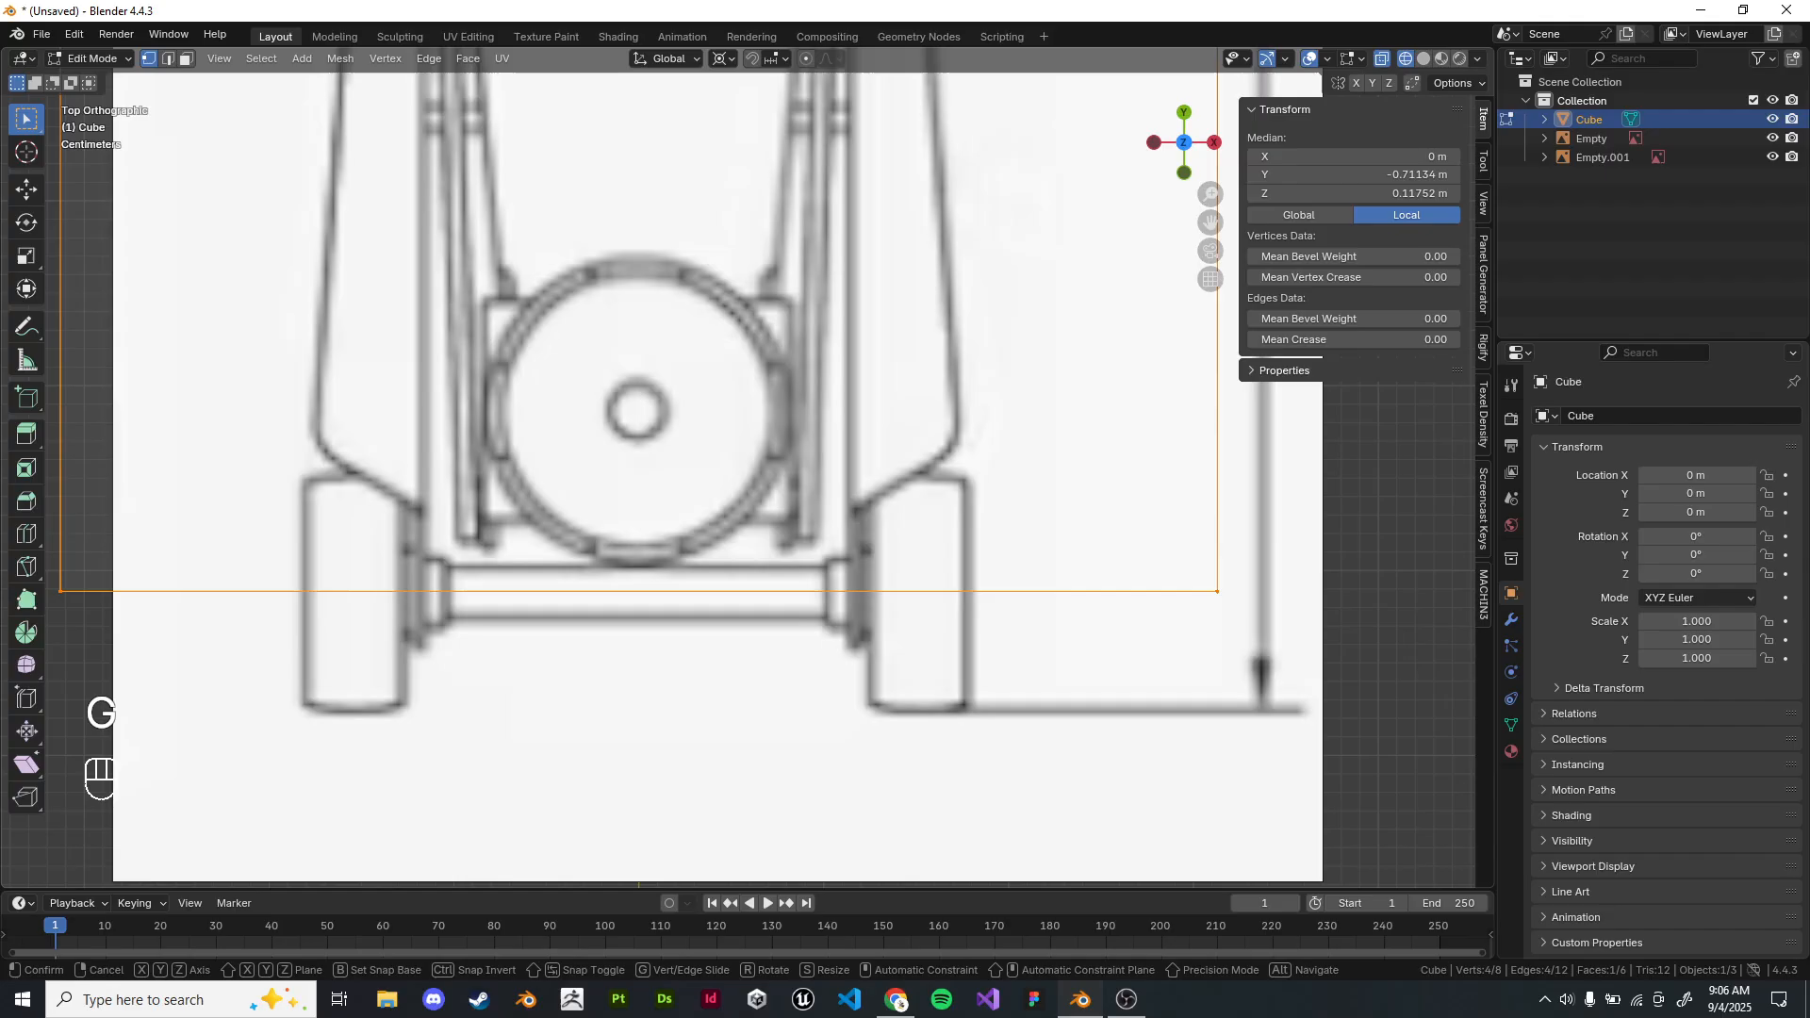
pyautogui.press('y')
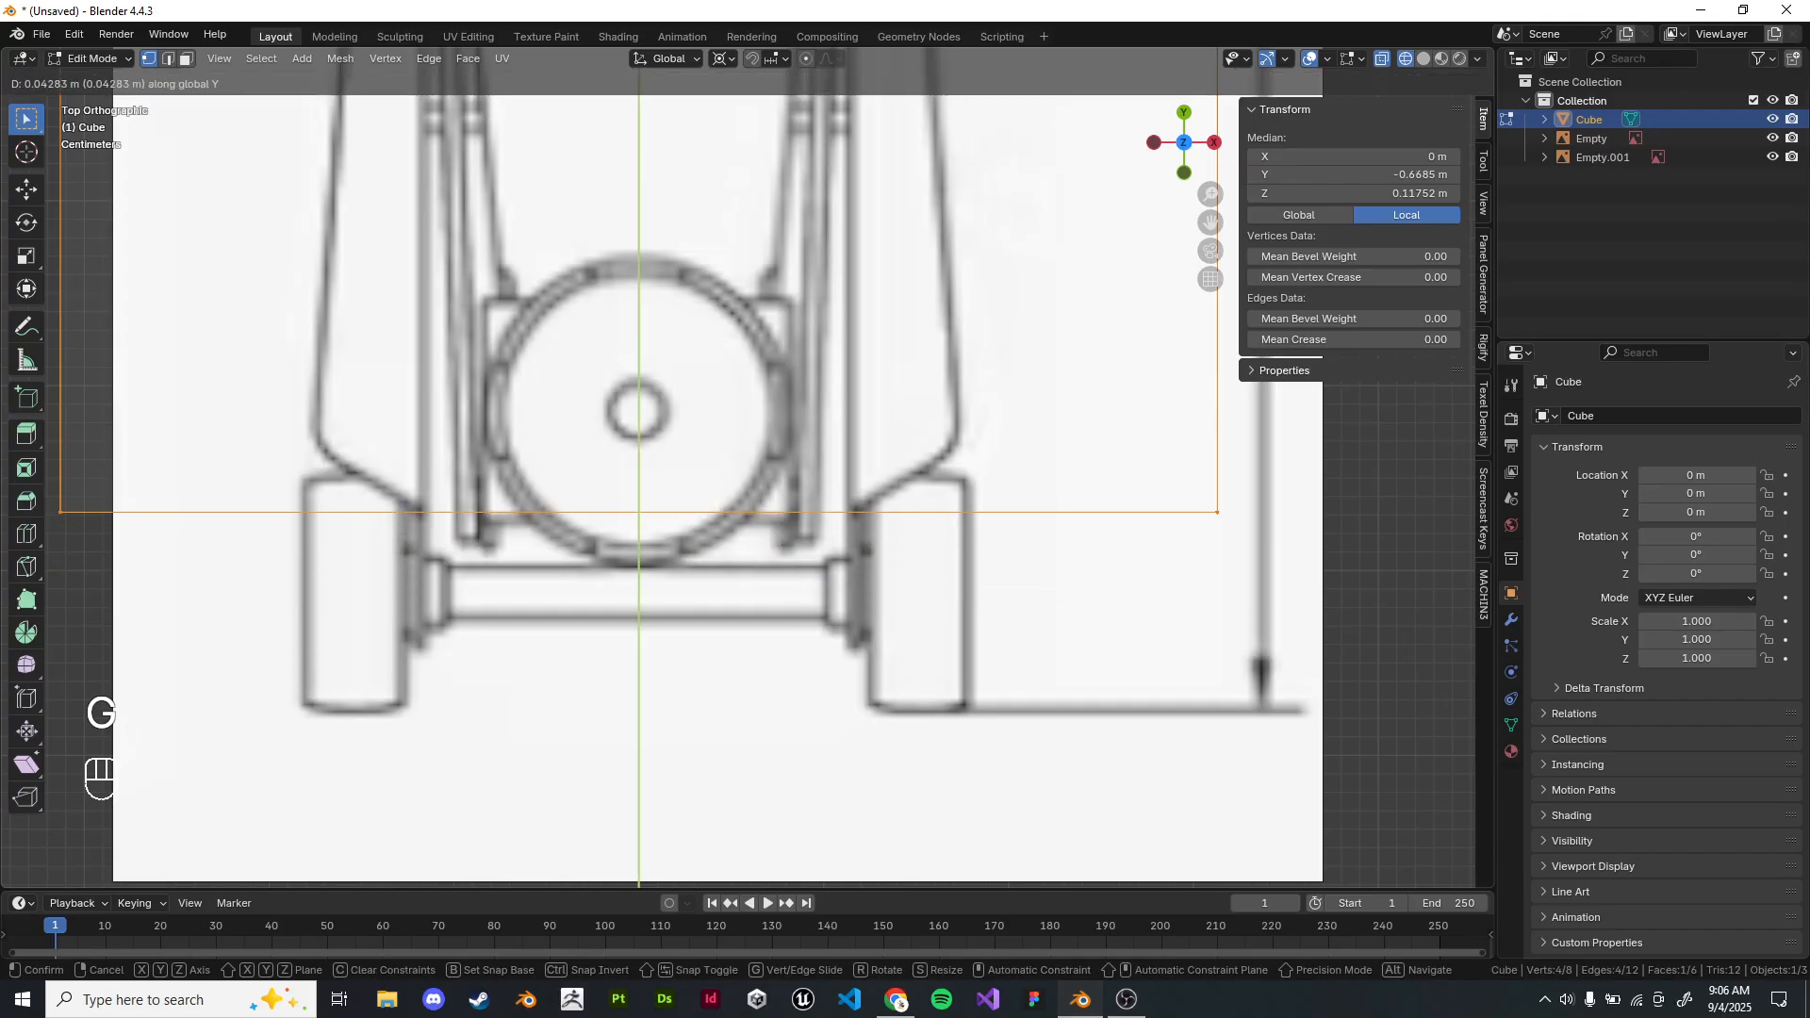
pyautogui.click(747, 463)
pyautogui.scroll(-7, 746, 463)
pyautogui.click(1013, 443)
pyautogui.keyDown('shift'); pyautogui.moveTo(1014, 443); pyautogui.dragTo(924, 443, button='middle'); pyautogui.keyUp('shift')
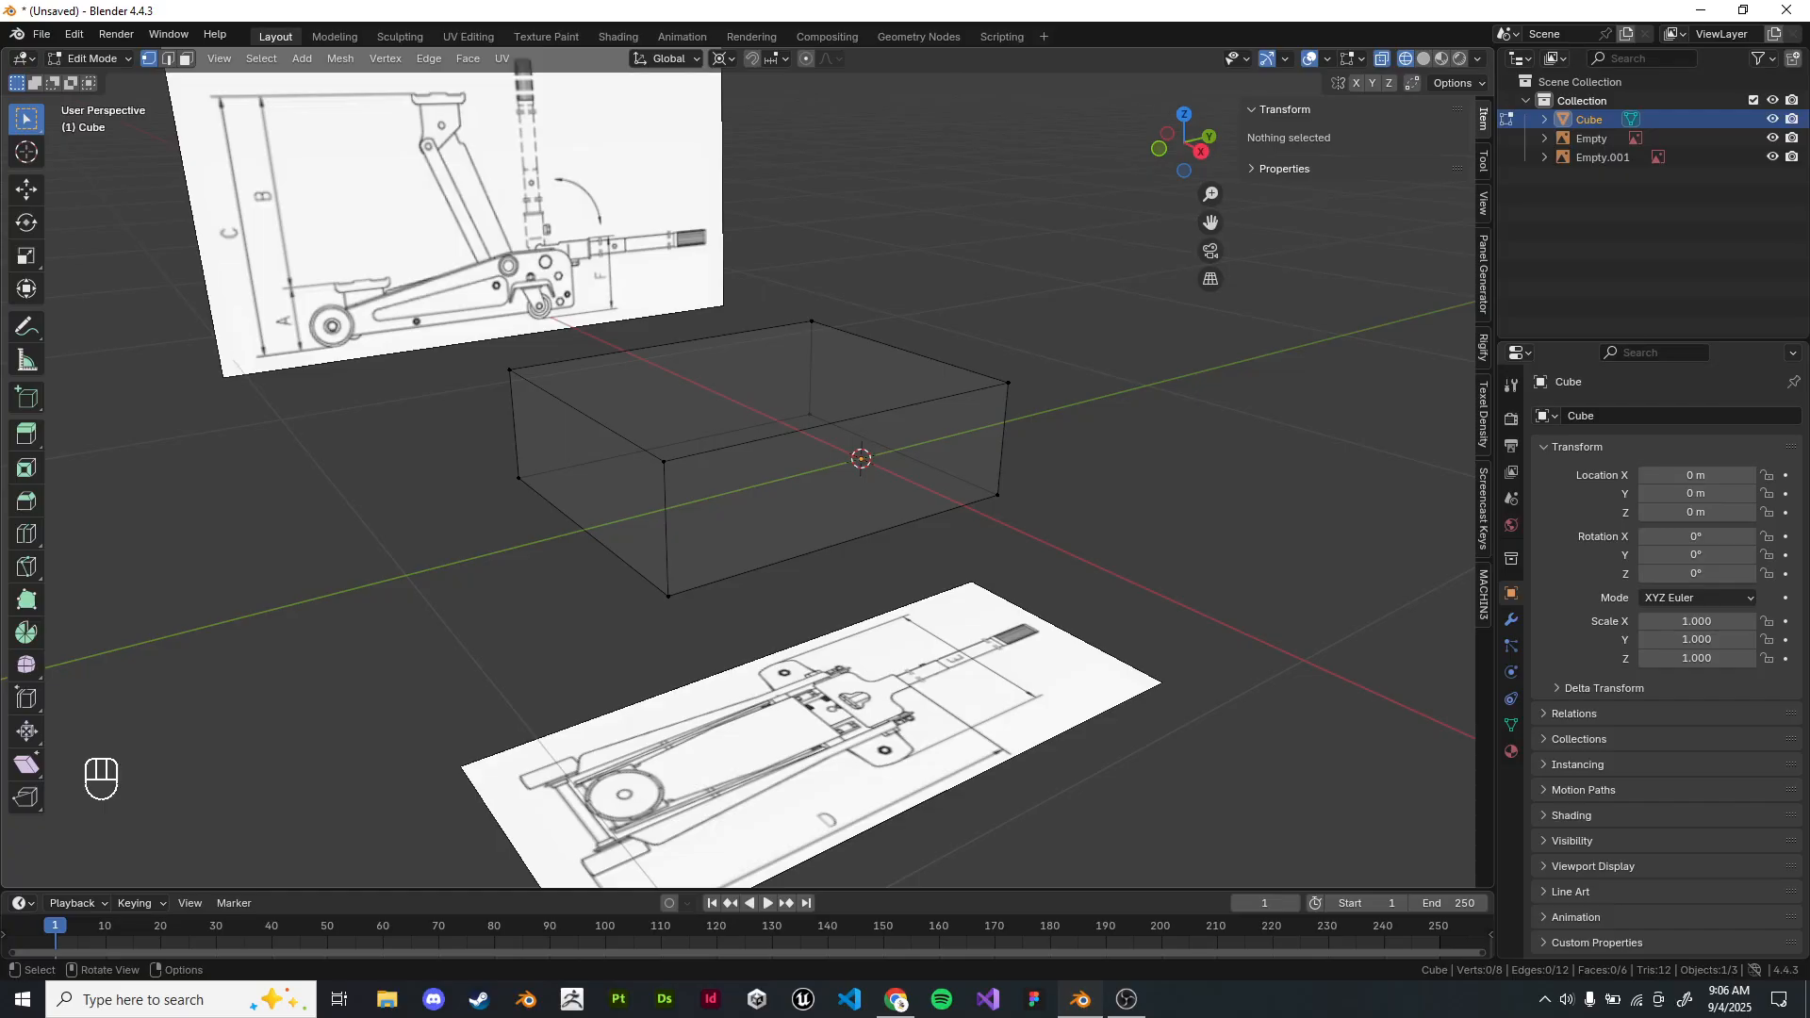
# Select the cube's positive X vertices in top view and move them along X to 0.16573 m, near the side plate's outer edge.
pyautogui.press('Tab')
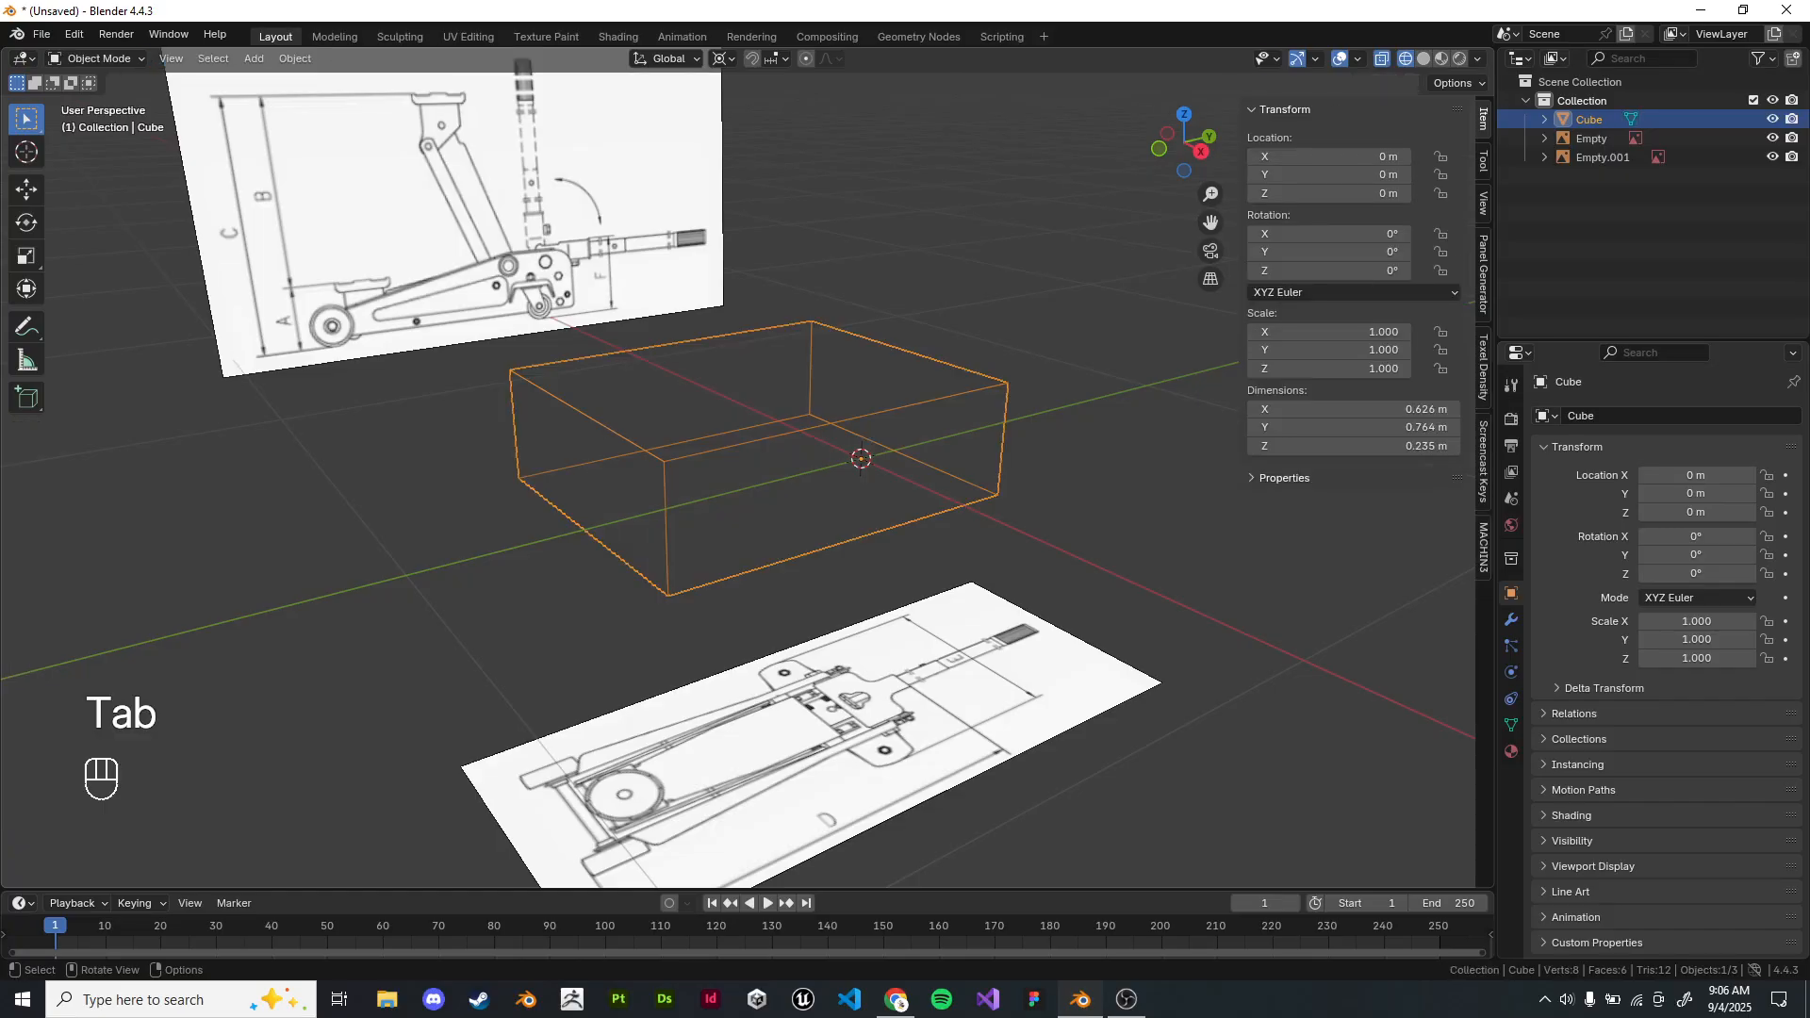
pyautogui.moveTo(754, 472); pyautogui.dragTo(660, 424, button='middle')
pyautogui.press('KP_7')
pyautogui.keyDown('shift'); pyautogui.moveTo(688, 62); pyautogui.dragTo(699, 71, button='middle'); pyautogui.keyUp('shift')
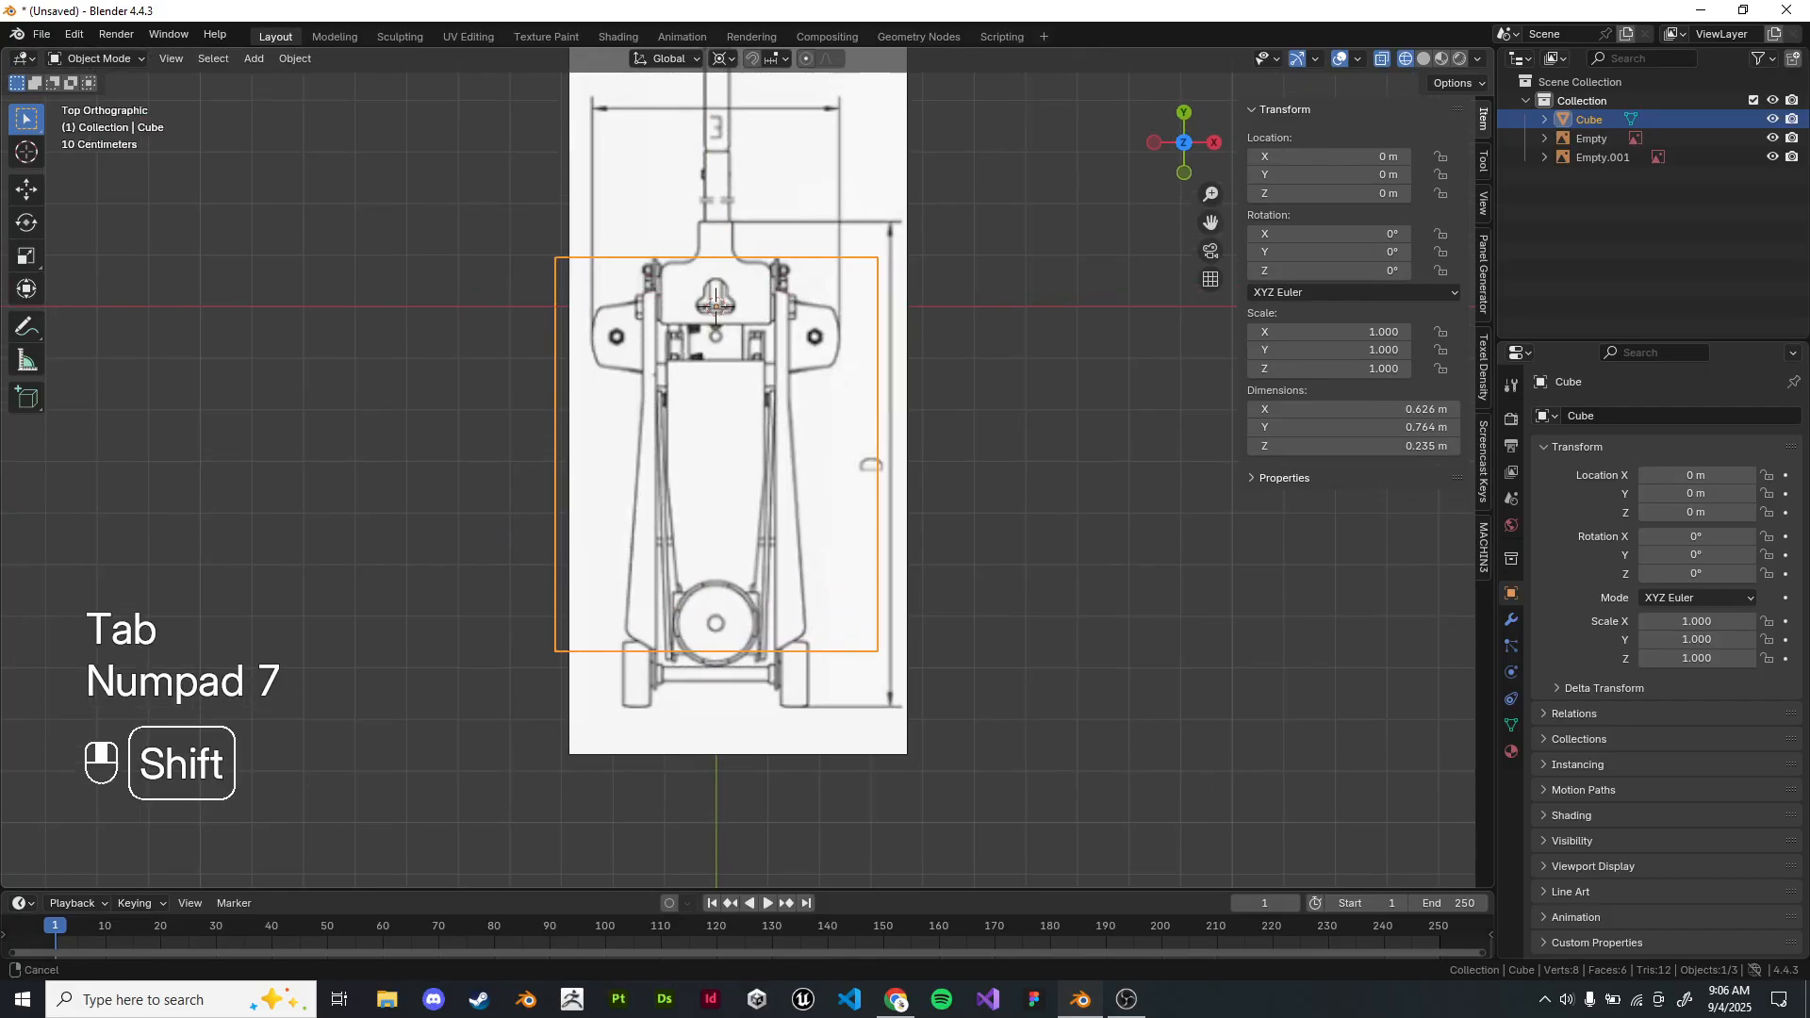
pyautogui.scroll(3, 699, 70)
pyautogui.press('Tab')
pyautogui.press('z')
pyautogui.moveTo(967, 127)
pyautogui.mouseDown()
pyautogui.moveTo(887, 485)
pyautogui.moveTo(848, 783)
pyautogui.mouseUp()
pyautogui.press('g')
pyautogui.press('x')
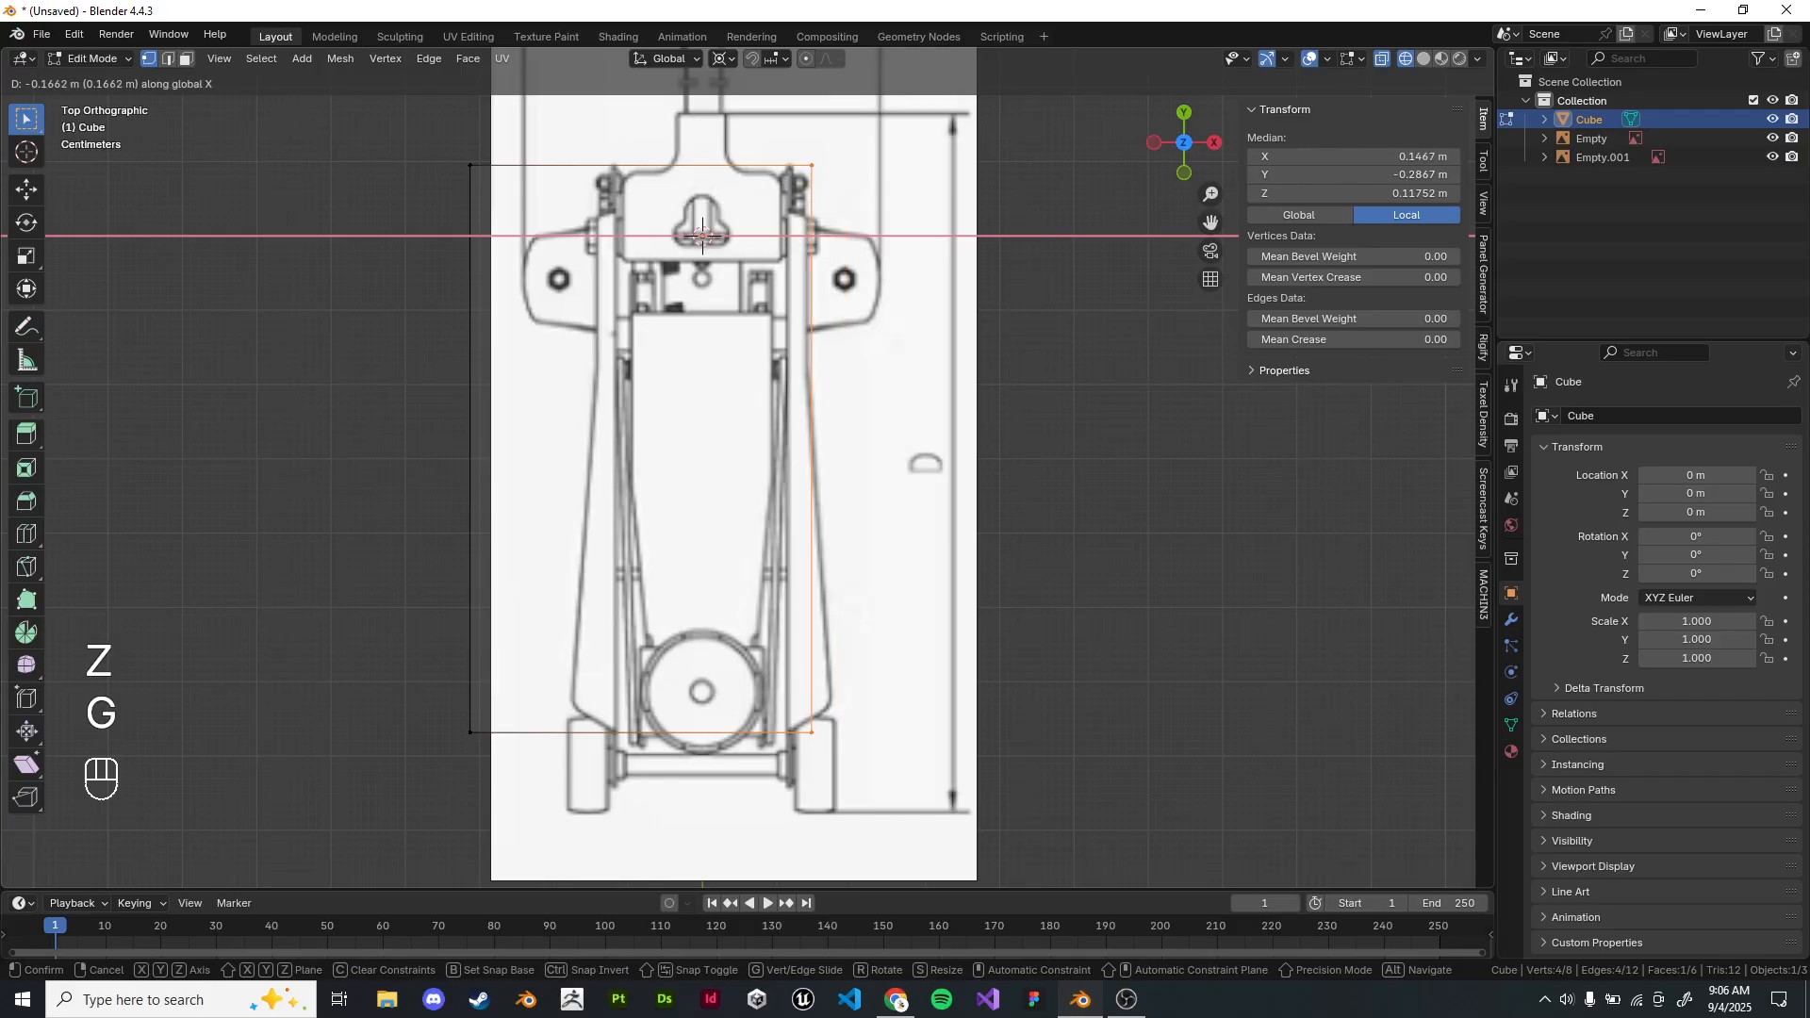
pyautogui.click(739, 776)
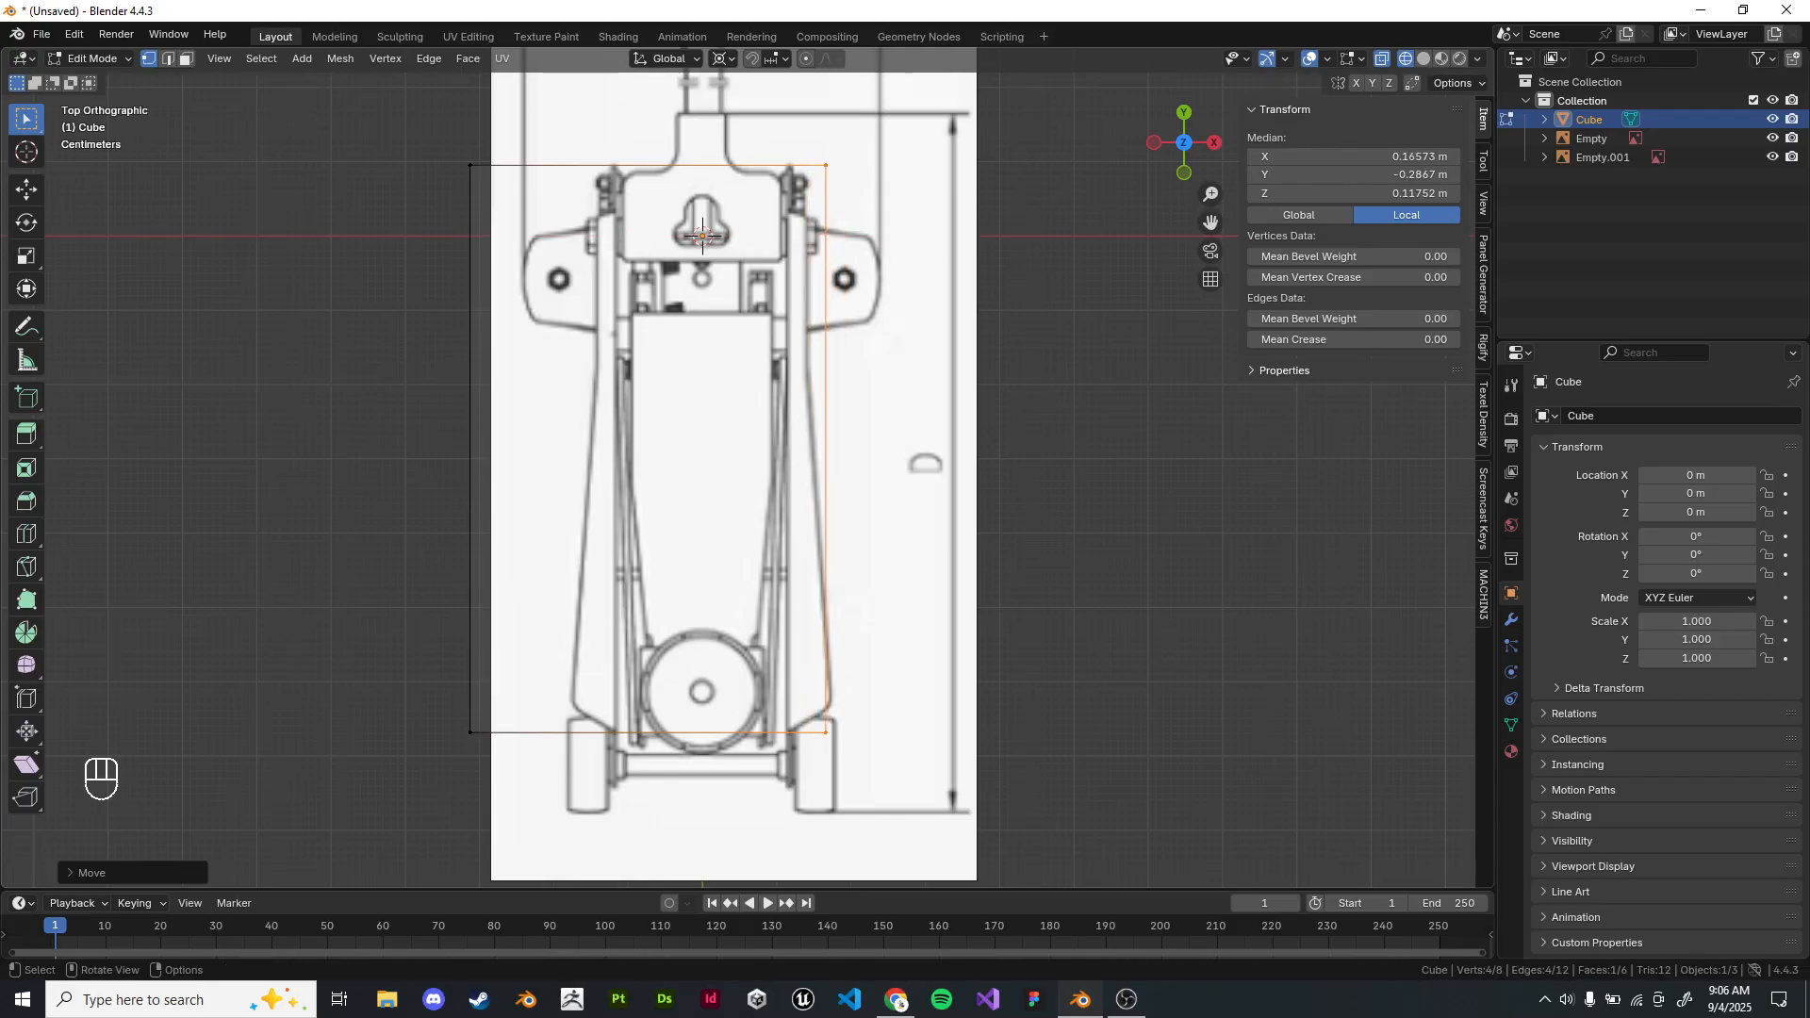
# Move the cube's negative X vertices 0.159 m along X toward the outer edge of the opposite side plate.
pyautogui.scroll(-2, 744, 467)
pyautogui.moveTo(517, 241); pyautogui.dragTo(646, 767)
pyautogui.press('g')
pyautogui.press('x')
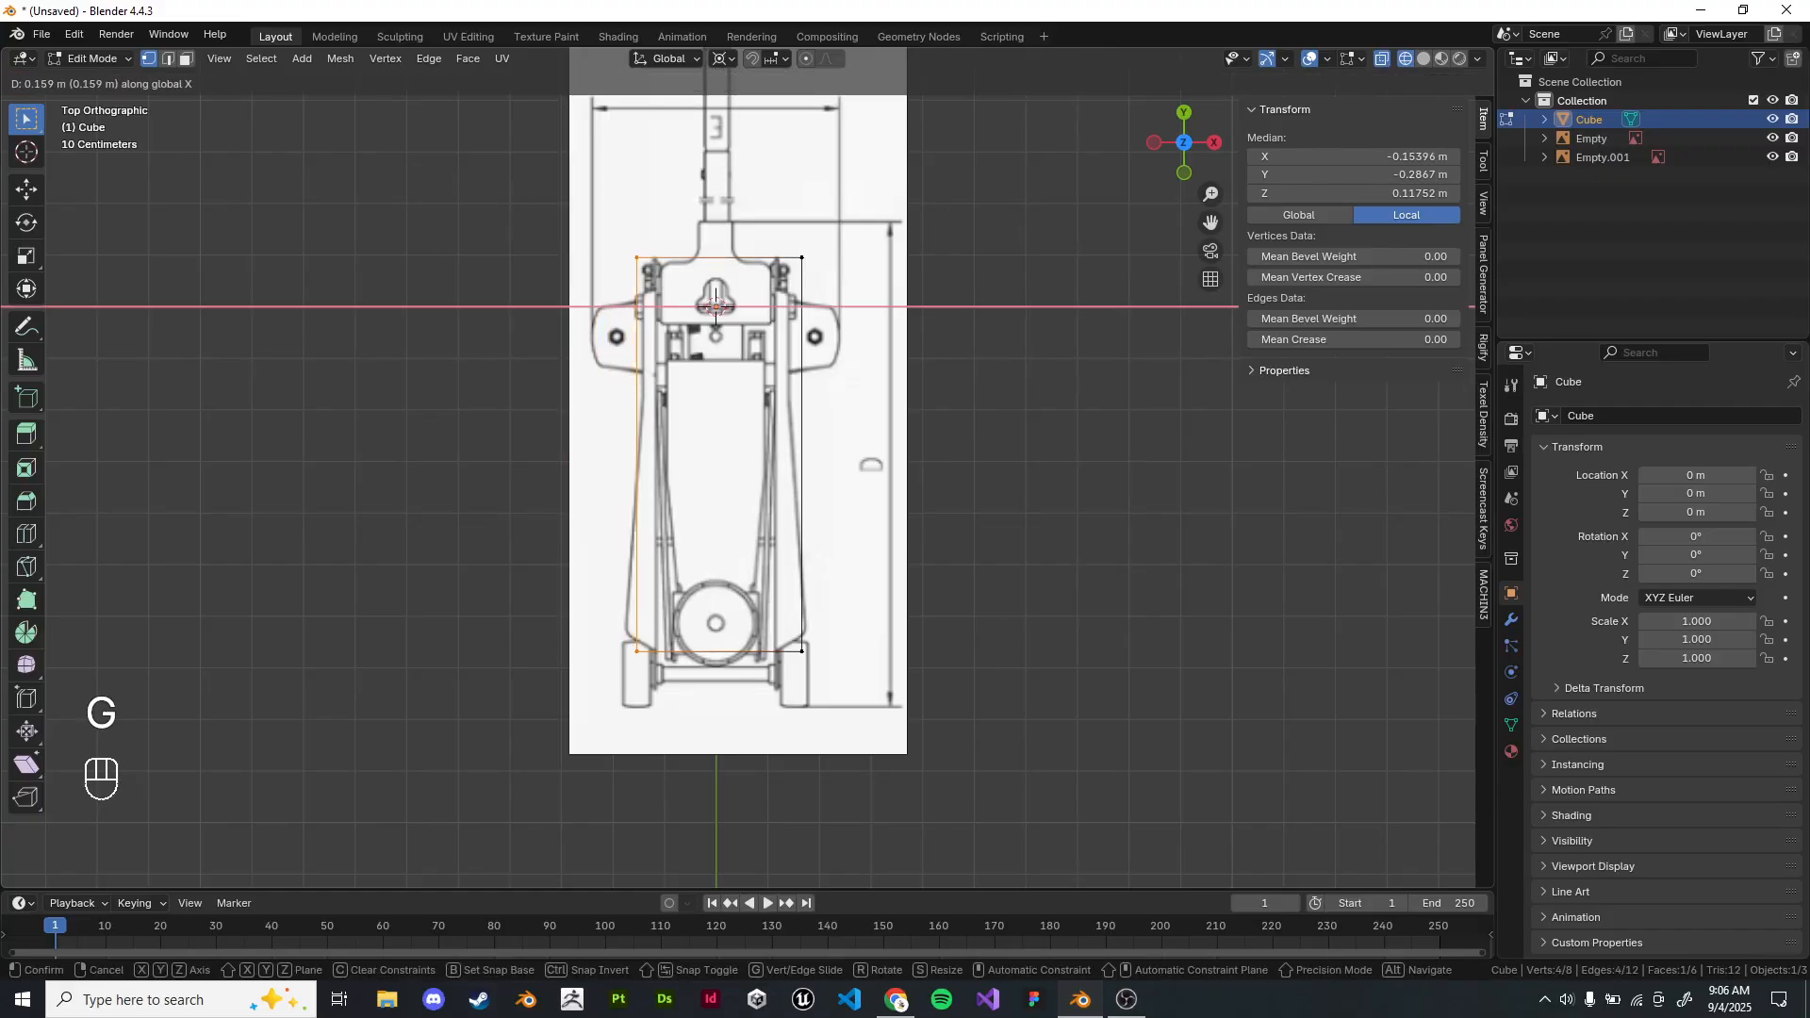
pyautogui.click(716, 306)
pyautogui.scroll(2, 716, 306)
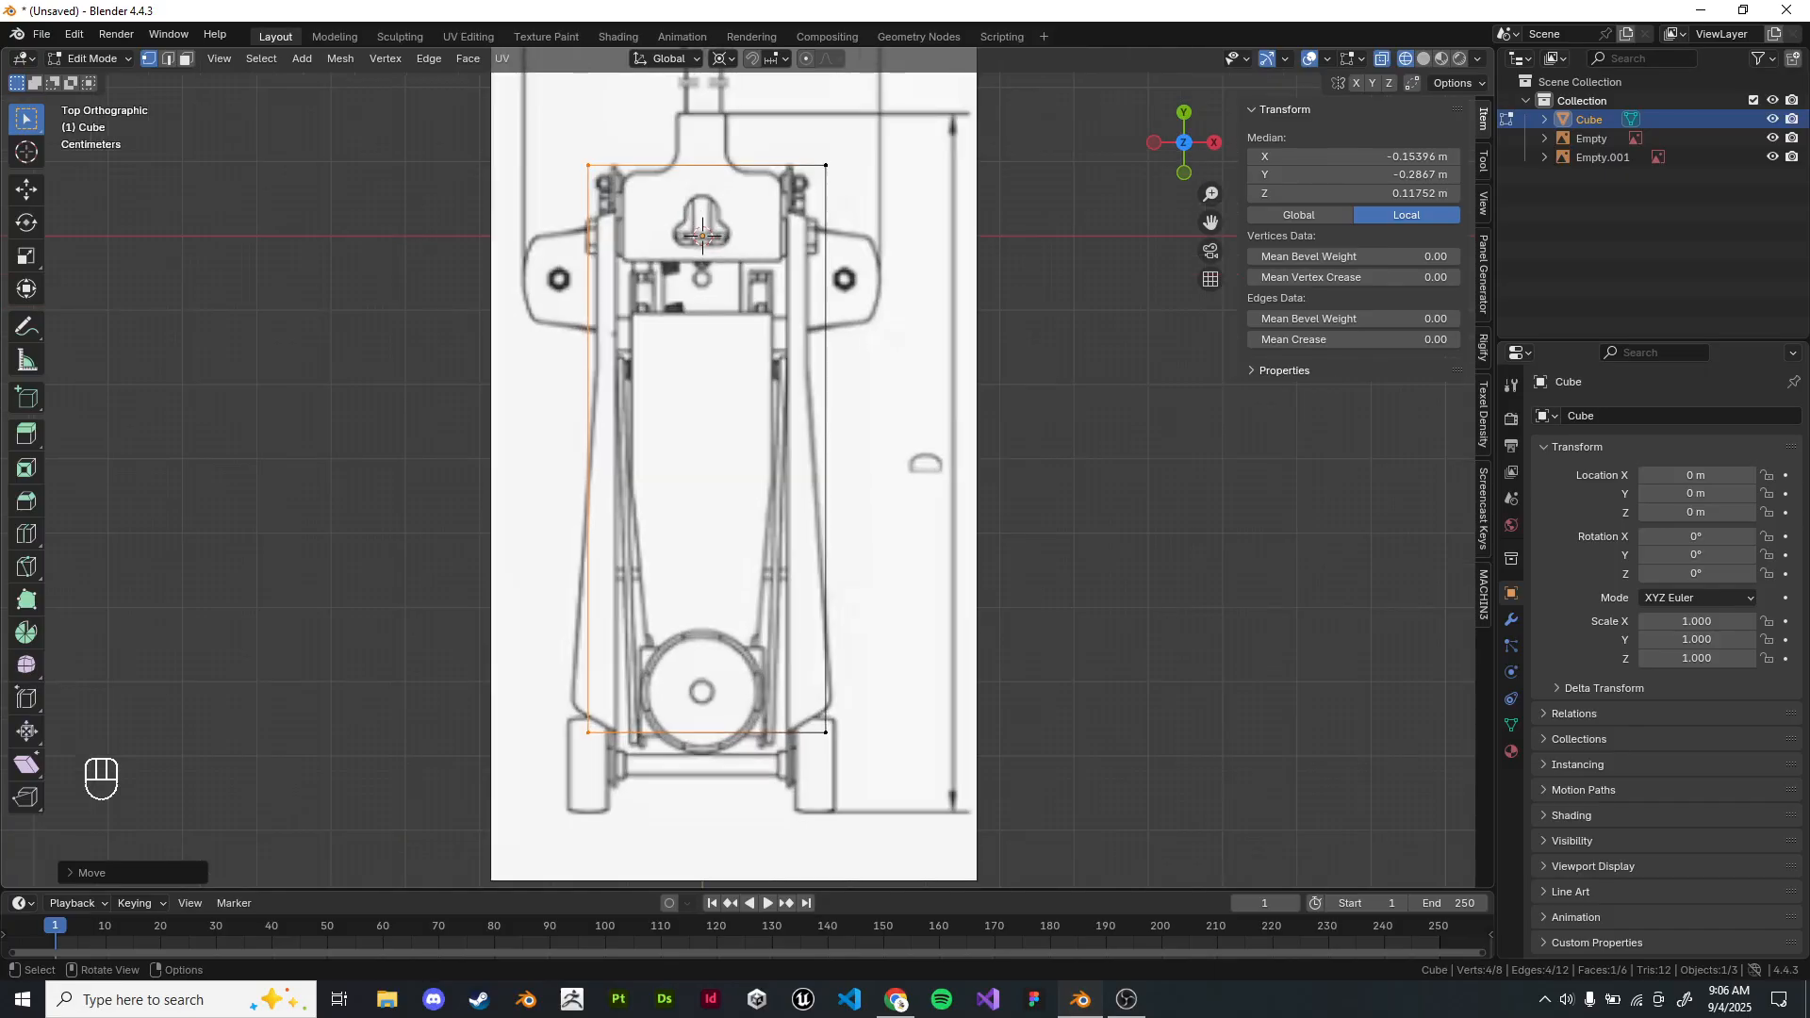
pyautogui.hotkey('ctrl', 'r')
pyautogui.rightClick(702, 235)
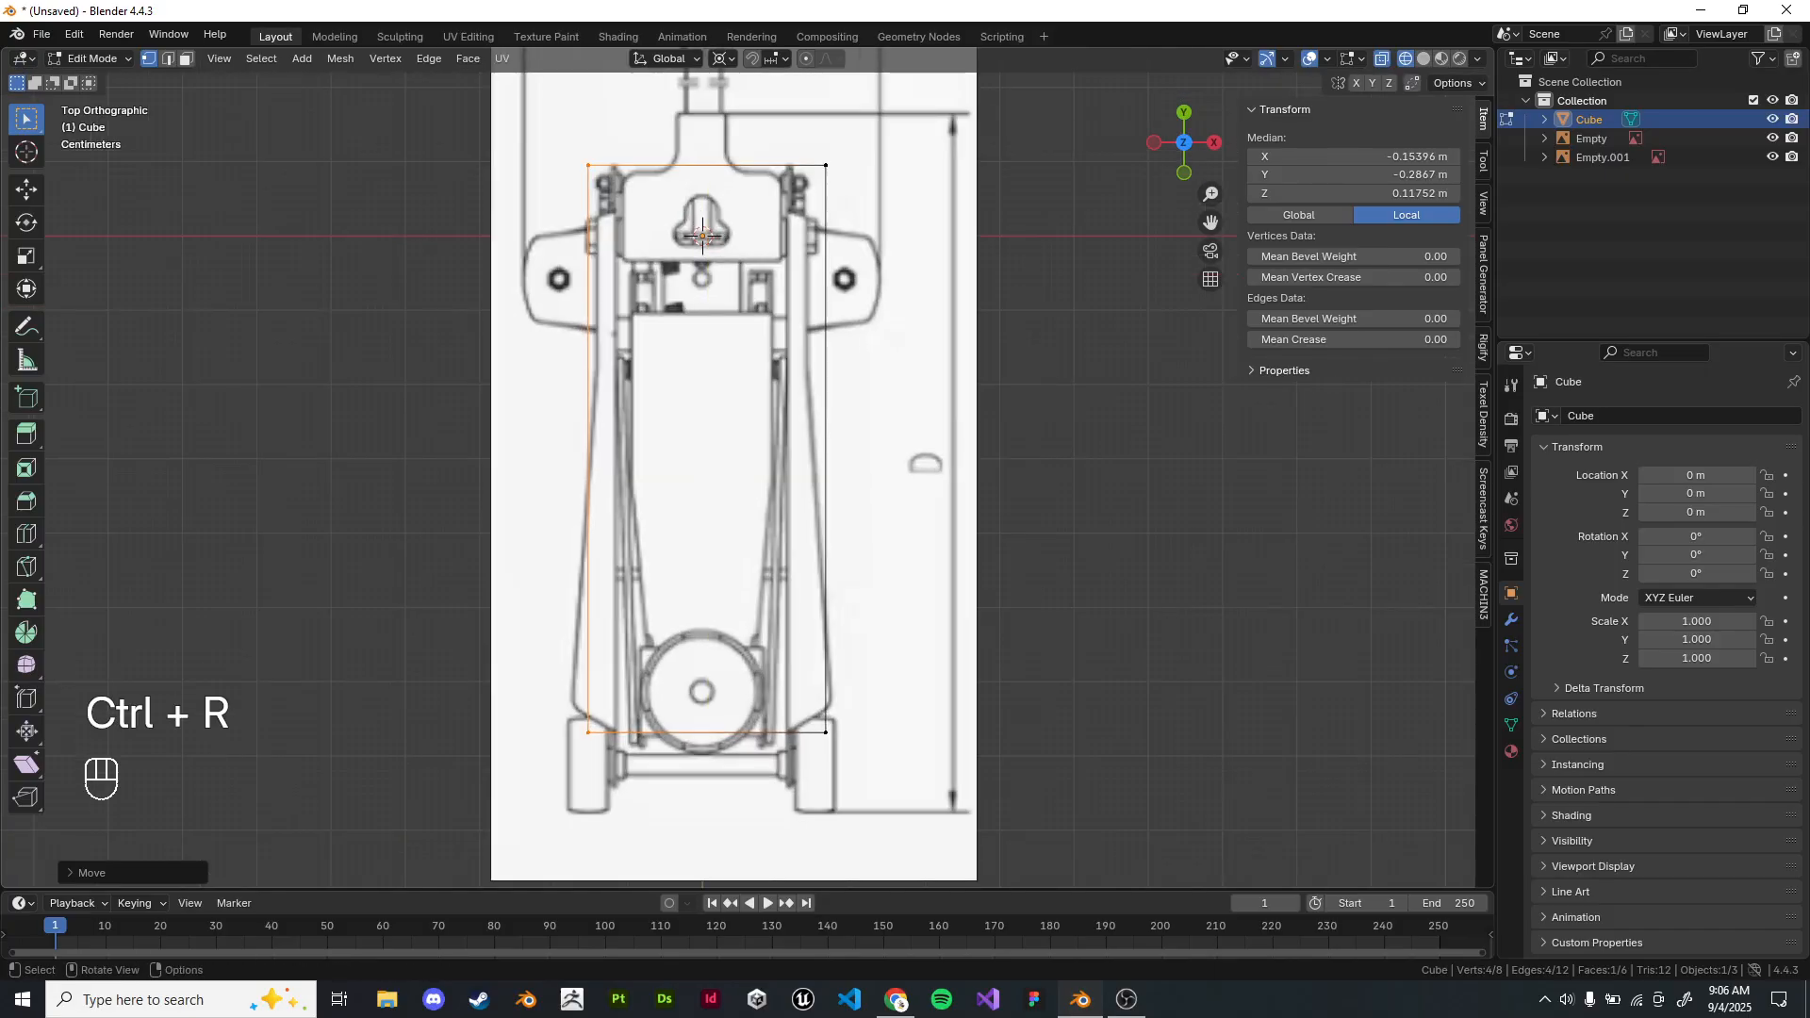
pyautogui.scroll(-1, 715, 307)
pyautogui.keyDown('shift'); pyautogui.moveTo(716, 306); pyautogui.dragTo(744, 332, button='middle'); pyautogui.keyUp('shift')
# Select the cube's four negative X vertices and delete them.
pyautogui.click(1511, 620)
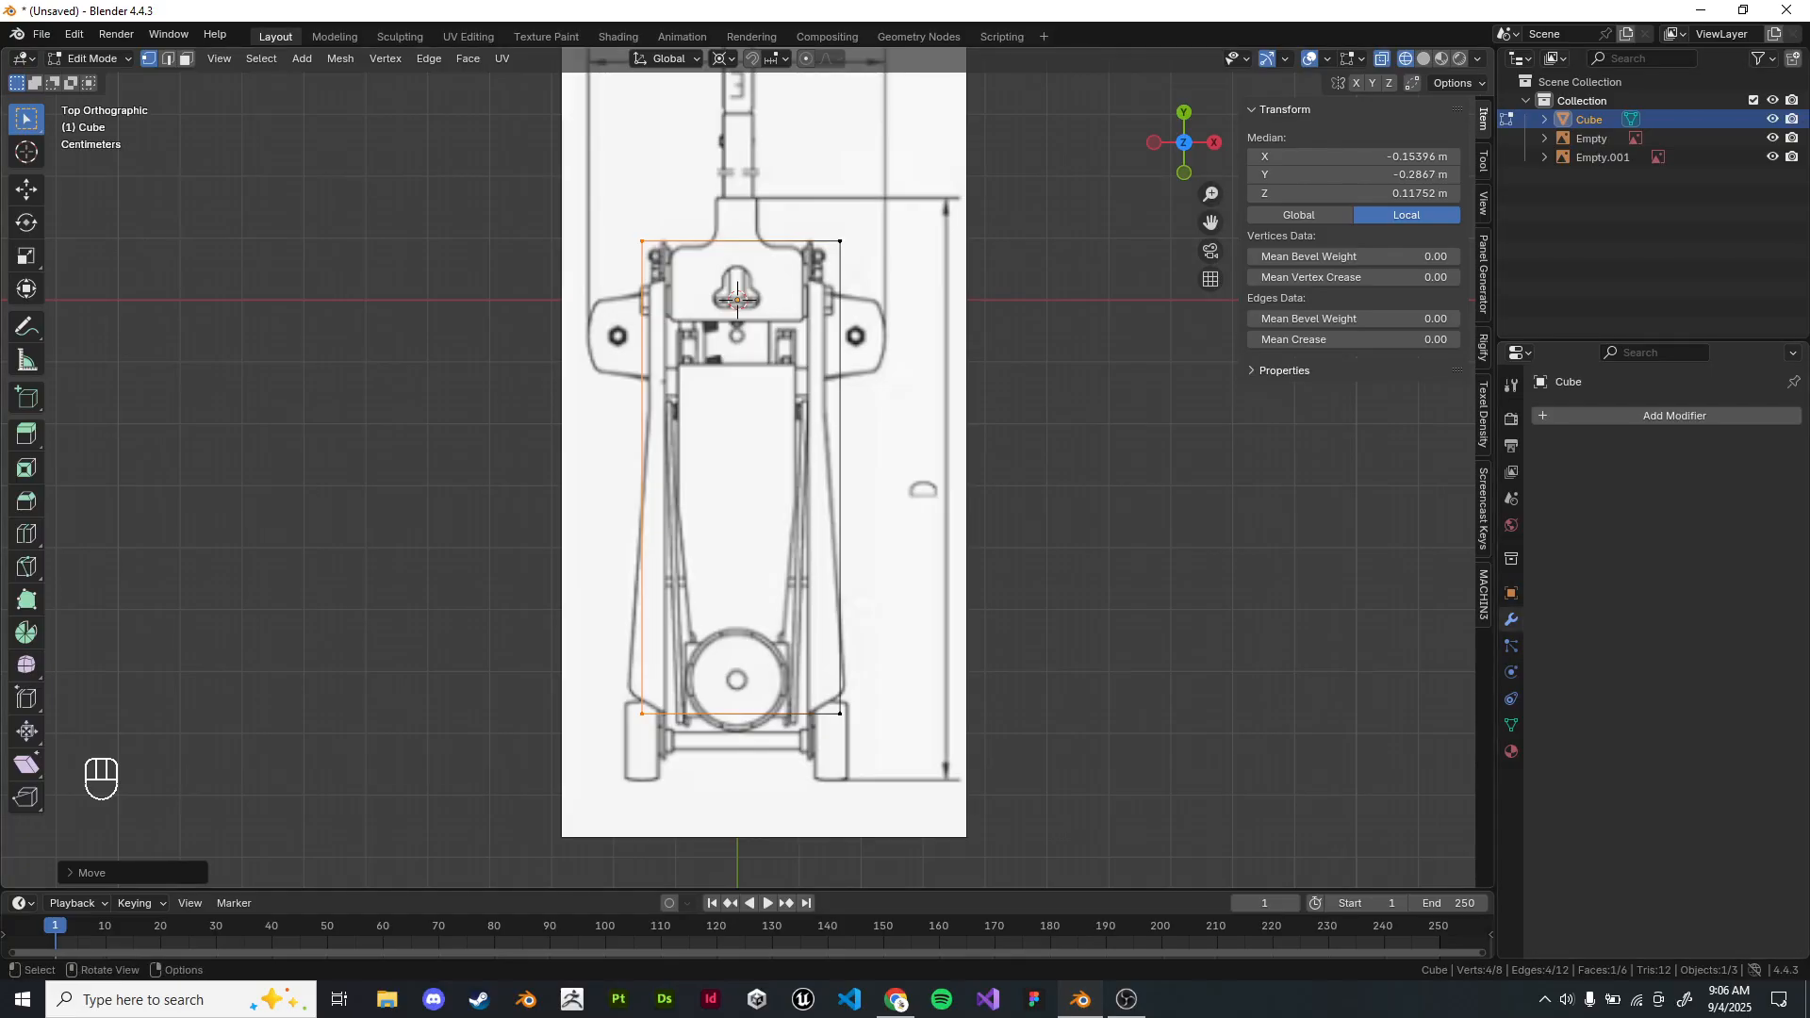
pyautogui.keyDown('shift'); pyautogui.moveTo(660, 283); pyautogui.dragTo(701, 242, button='middle'); pyautogui.keyUp('shift')
pyautogui.press('z')
pyautogui.moveTo(659, 153); pyautogui.dragTo(733, 778)
pyautogui.scroll(2, 1124, 434)
pyautogui.press('z')
pyautogui.scroll(-3, 747, 468)
pyautogui.moveTo(622, 181); pyautogui.dragTo(744, 703)
pyautogui.scroll(3, 989, 541)
pyautogui.press('x')
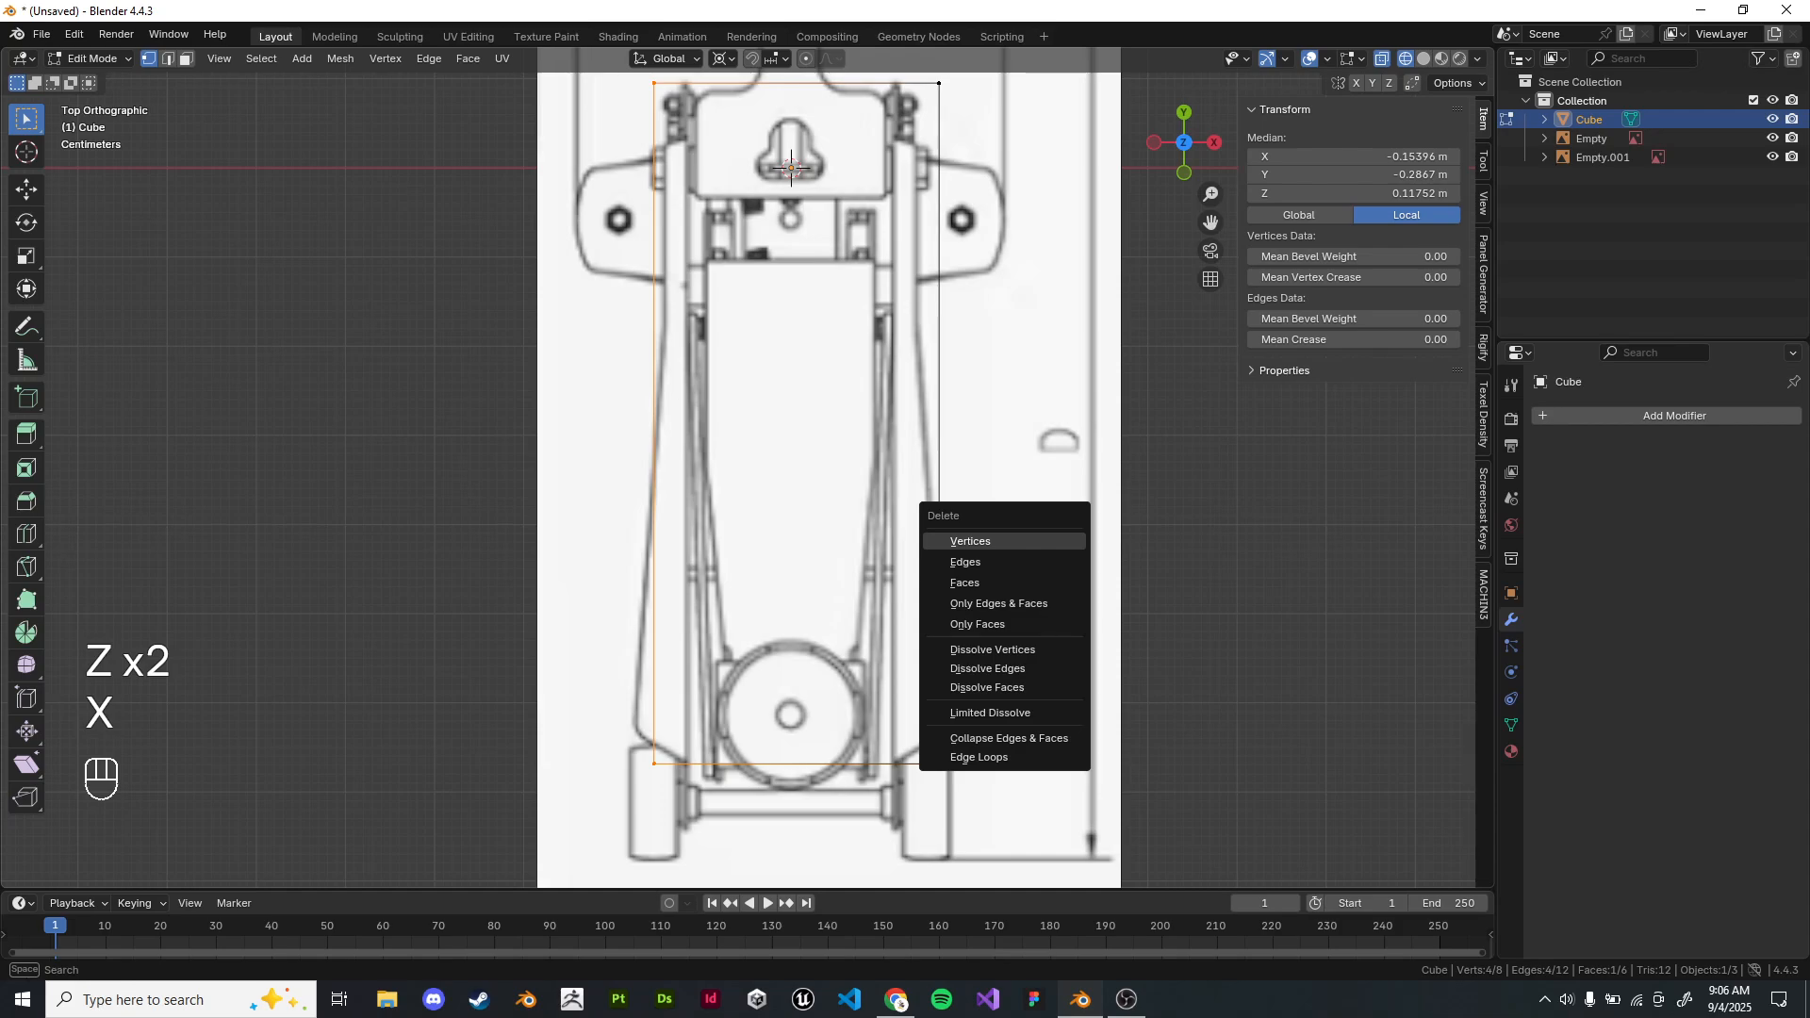
pyautogui.click(1042, 541)
pyautogui.scroll(-1, 981, 471)
pyautogui.hotkey('ctrl', 'z')
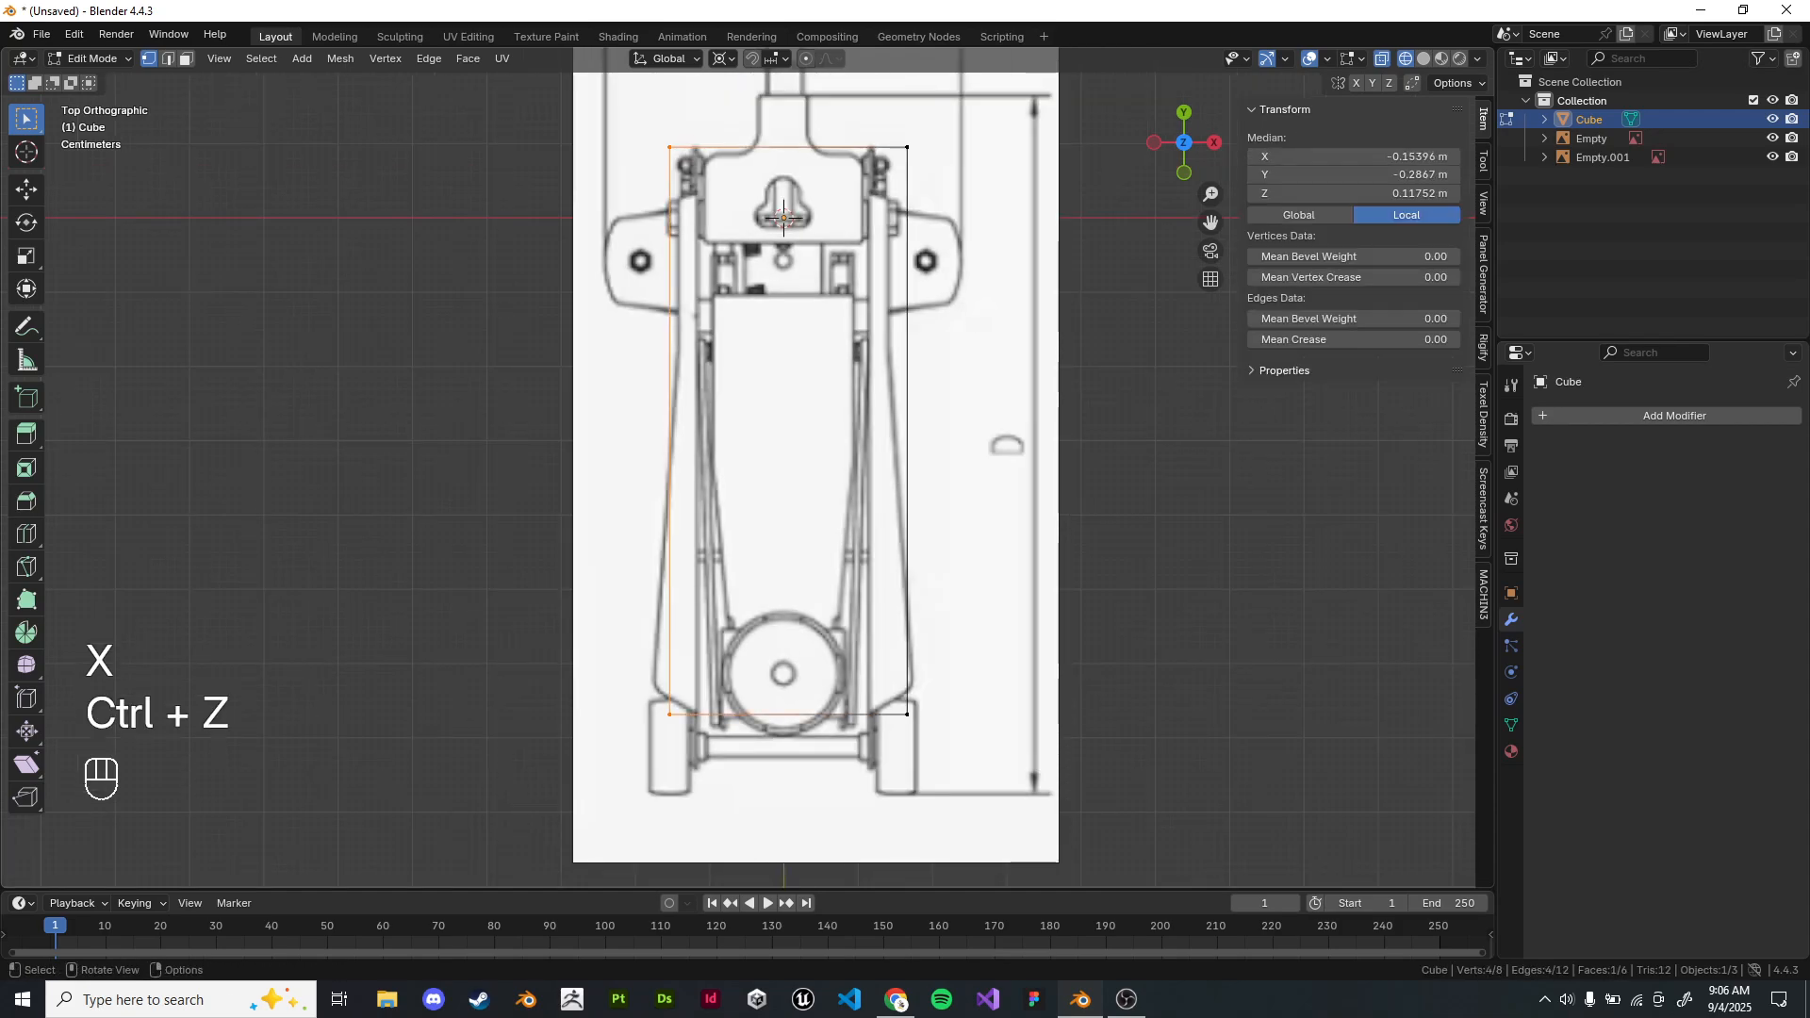
pyautogui.keyDown('shift'); pyautogui.moveTo(973, 433); pyautogui.dragTo(923, 435, button='middle'); pyautogui.keyUp('shift')
pyautogui.press('x')
pyautogui.click(840, 436)
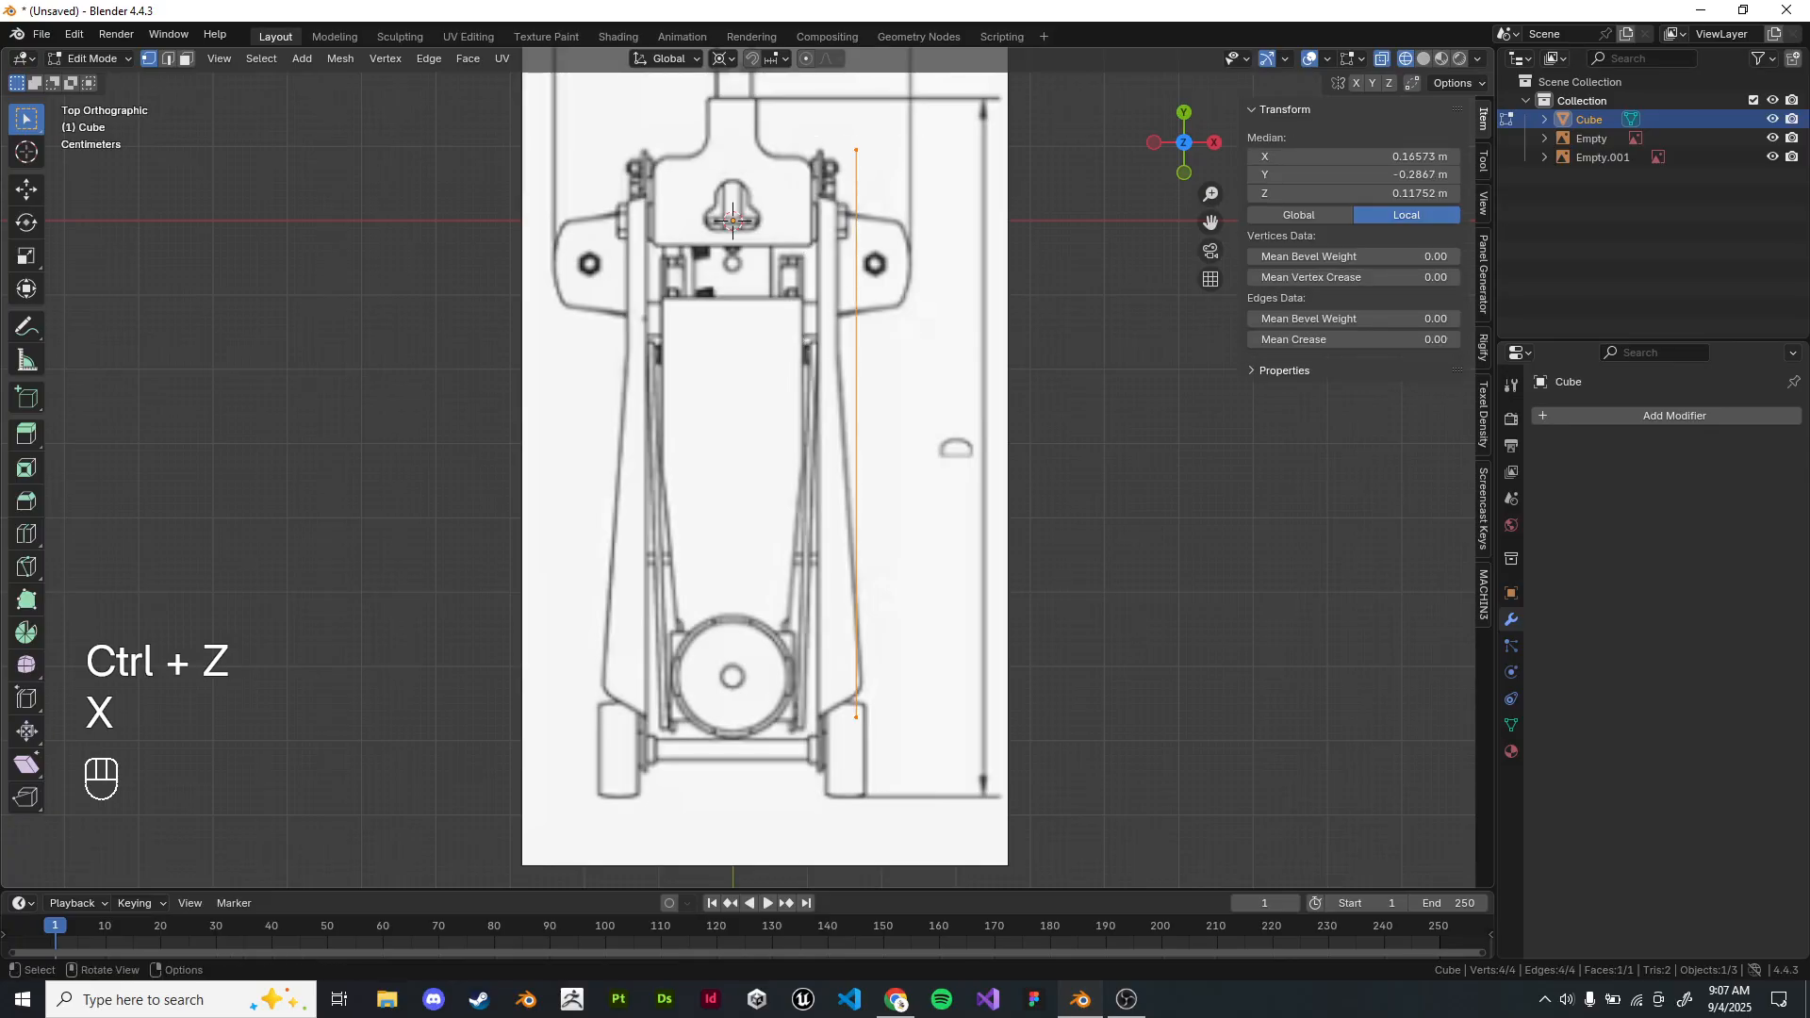
# Return to Object Mode and add a Mirror modifier to the cube on the X axis.
pyautogui.press('Tab')
pyautogui.click(1593, 420)
pyautogui.click(1640, 411)
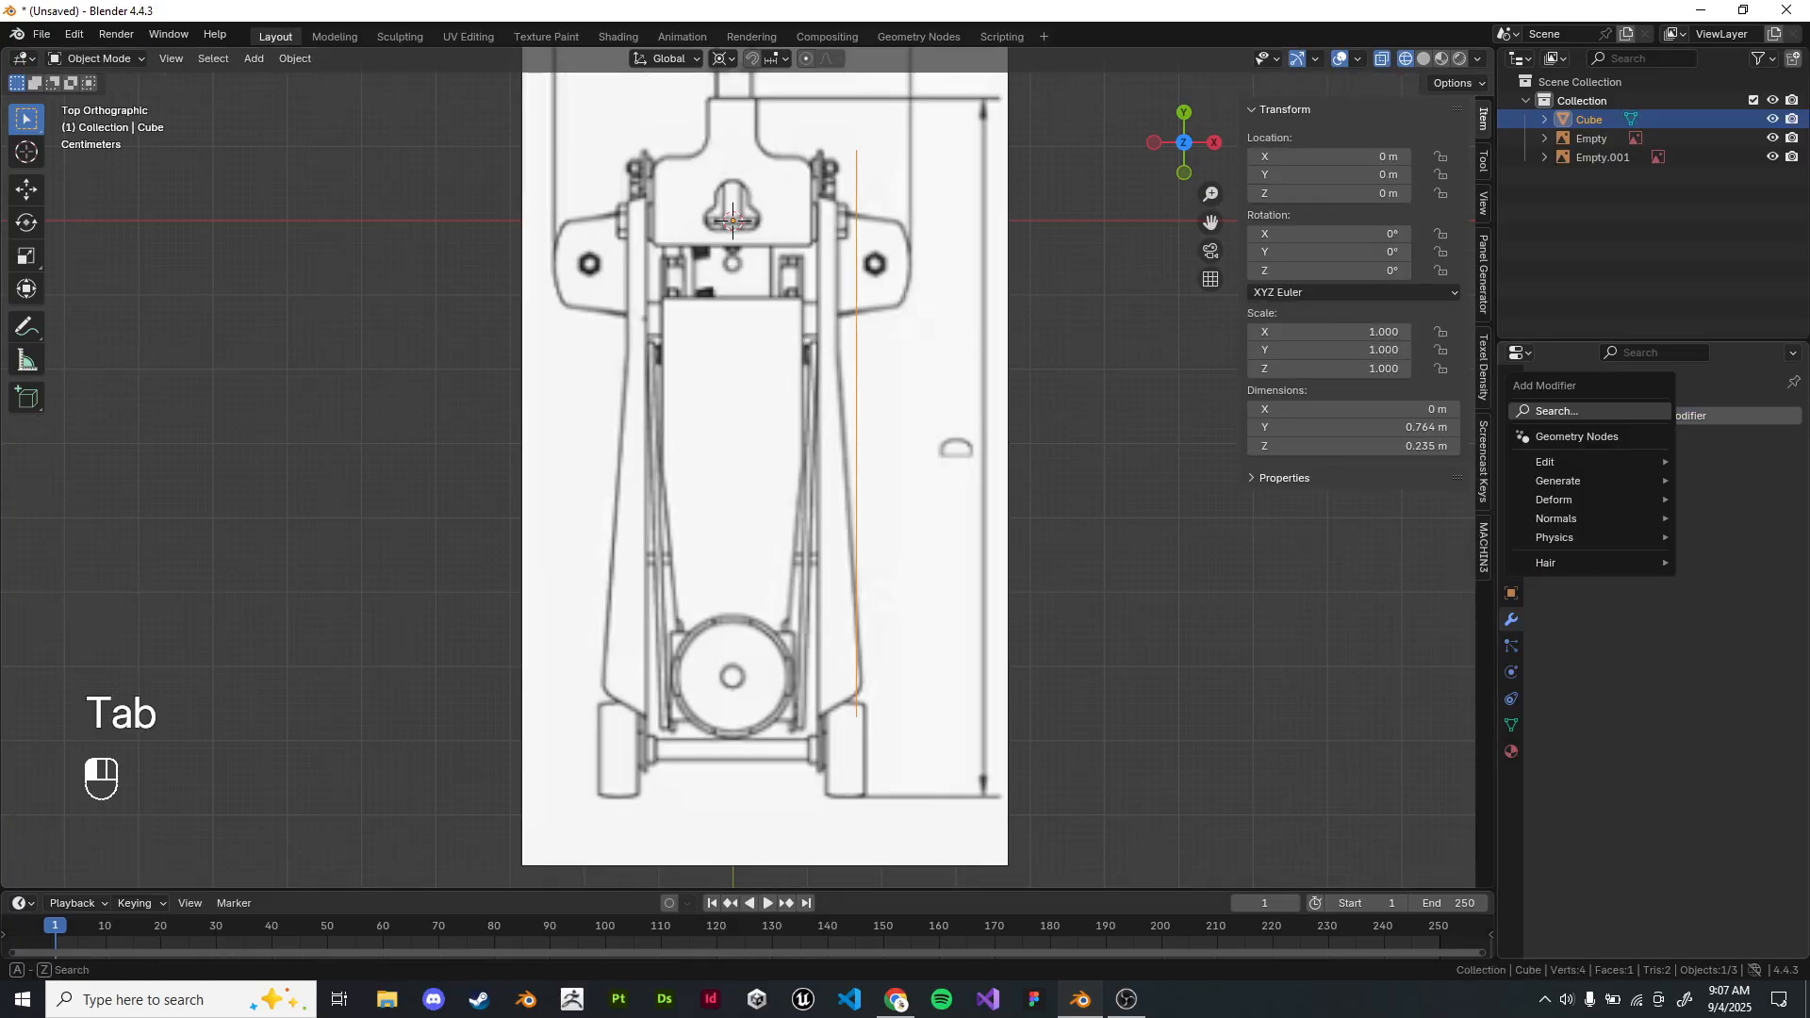
pyautogui.click(1641, 411)
pyautogui.write('mirr')
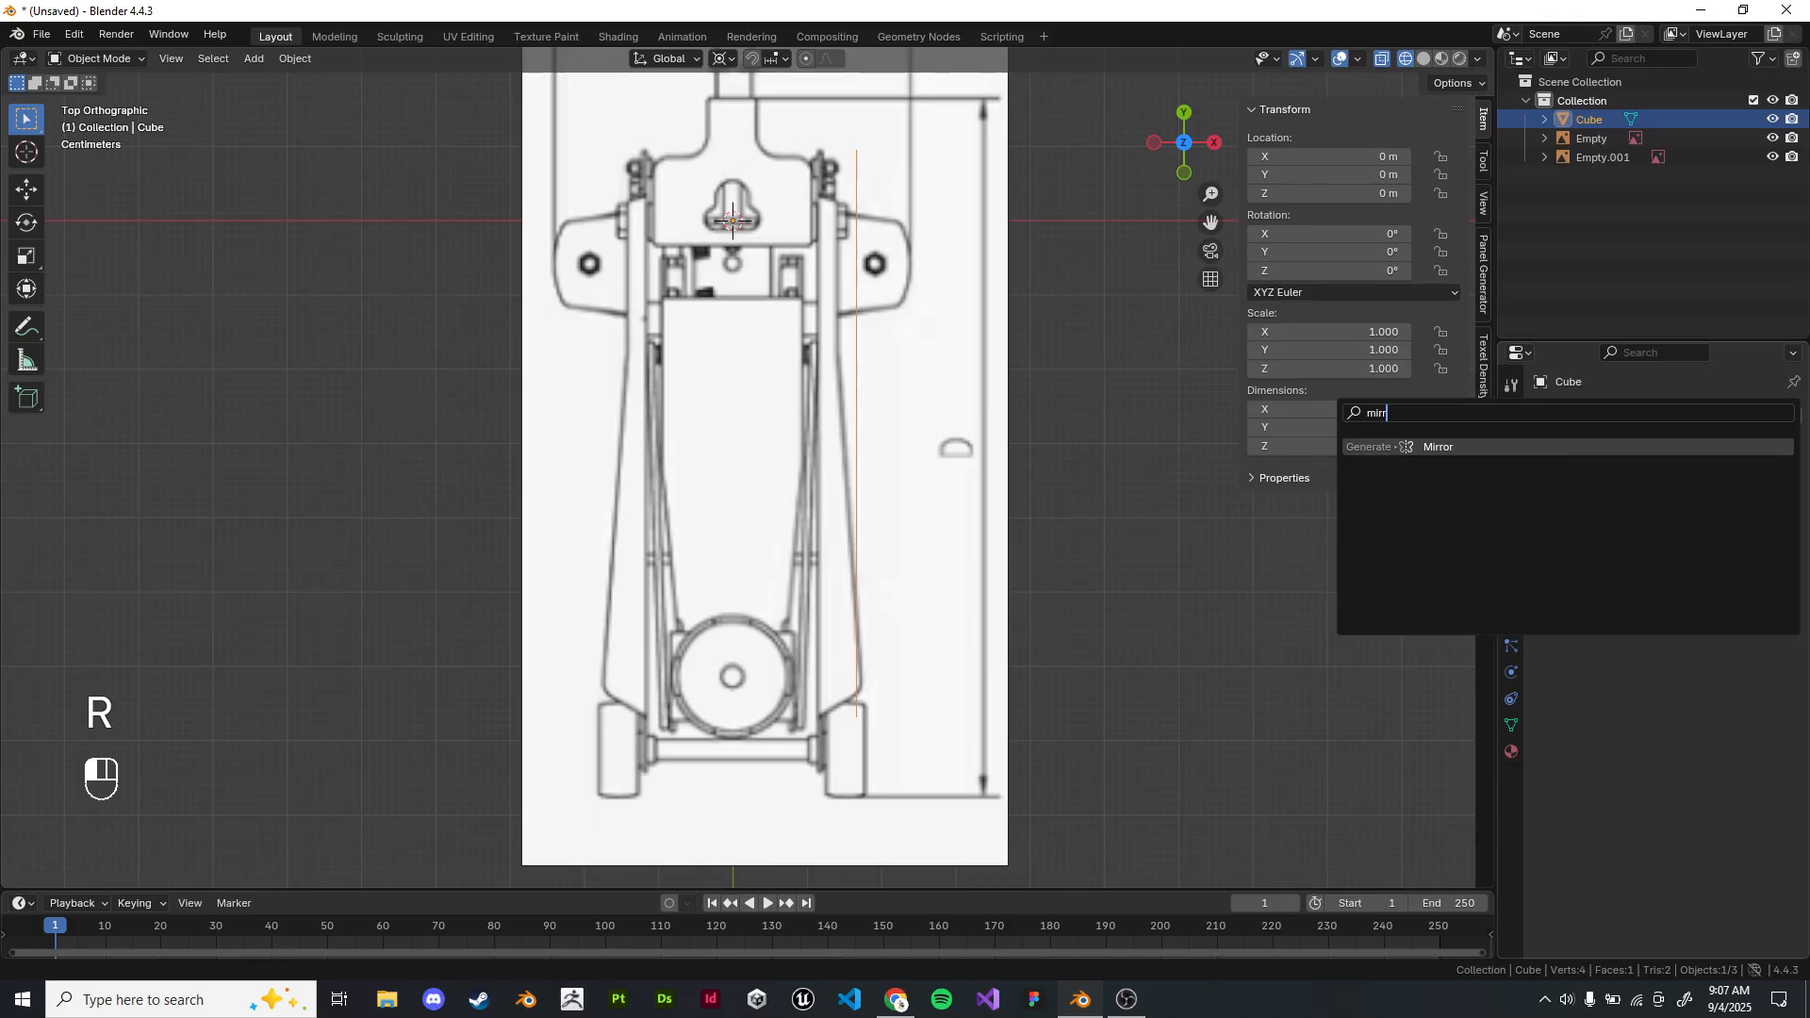
pyautogui.press('Return')
# Select the remaining side face in Edit Mode and extrude it inward along X to about 0.028 m from the centre plane.
pyautogui.press('Tab')
pyautogui.moveTo(736, 471); pyautogui.dragTo(877, 391, button='middle')
pyautogui.moveTo(916, 235); pyautogui.dragTo(944, 264)
pyautogui.moveTo(944, 264); pyautogui.dragTo(943, 209, button='middle')
pyautogui.keyDown('shift'); pyautogui.doubleClick(905, 443); pyautogui.keyUp('shift')
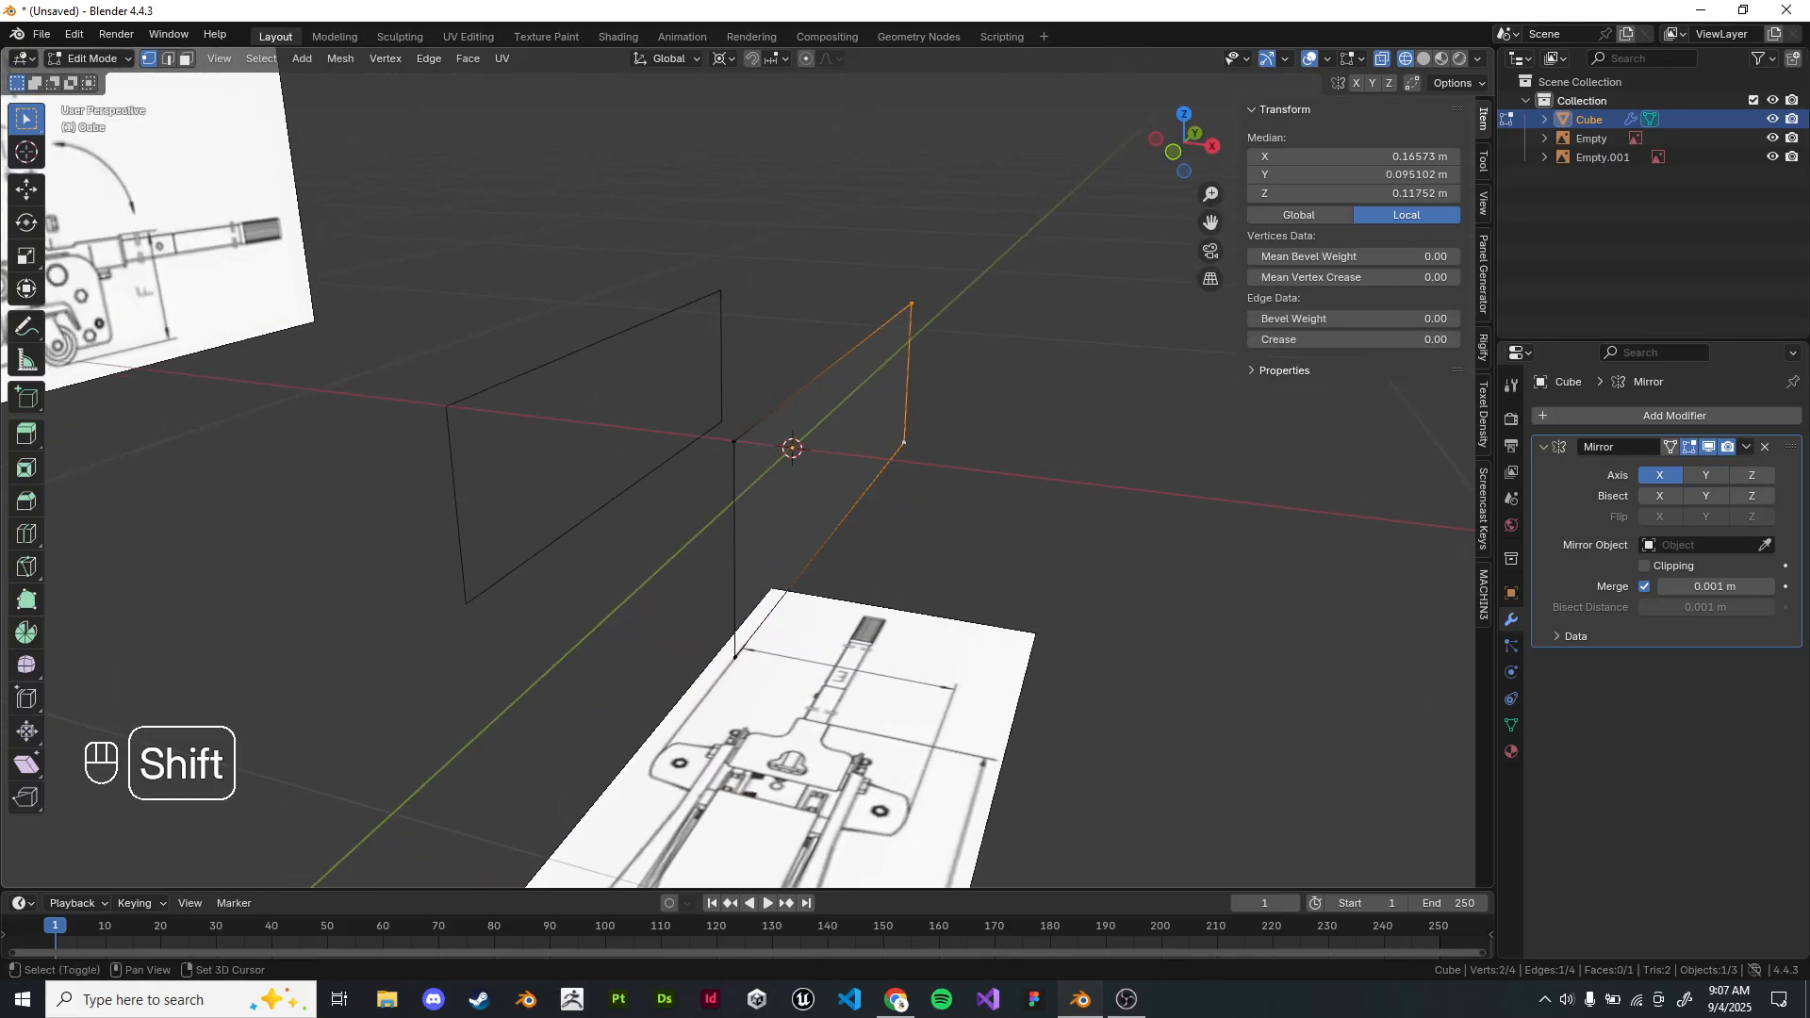
pyautogui.press('e')
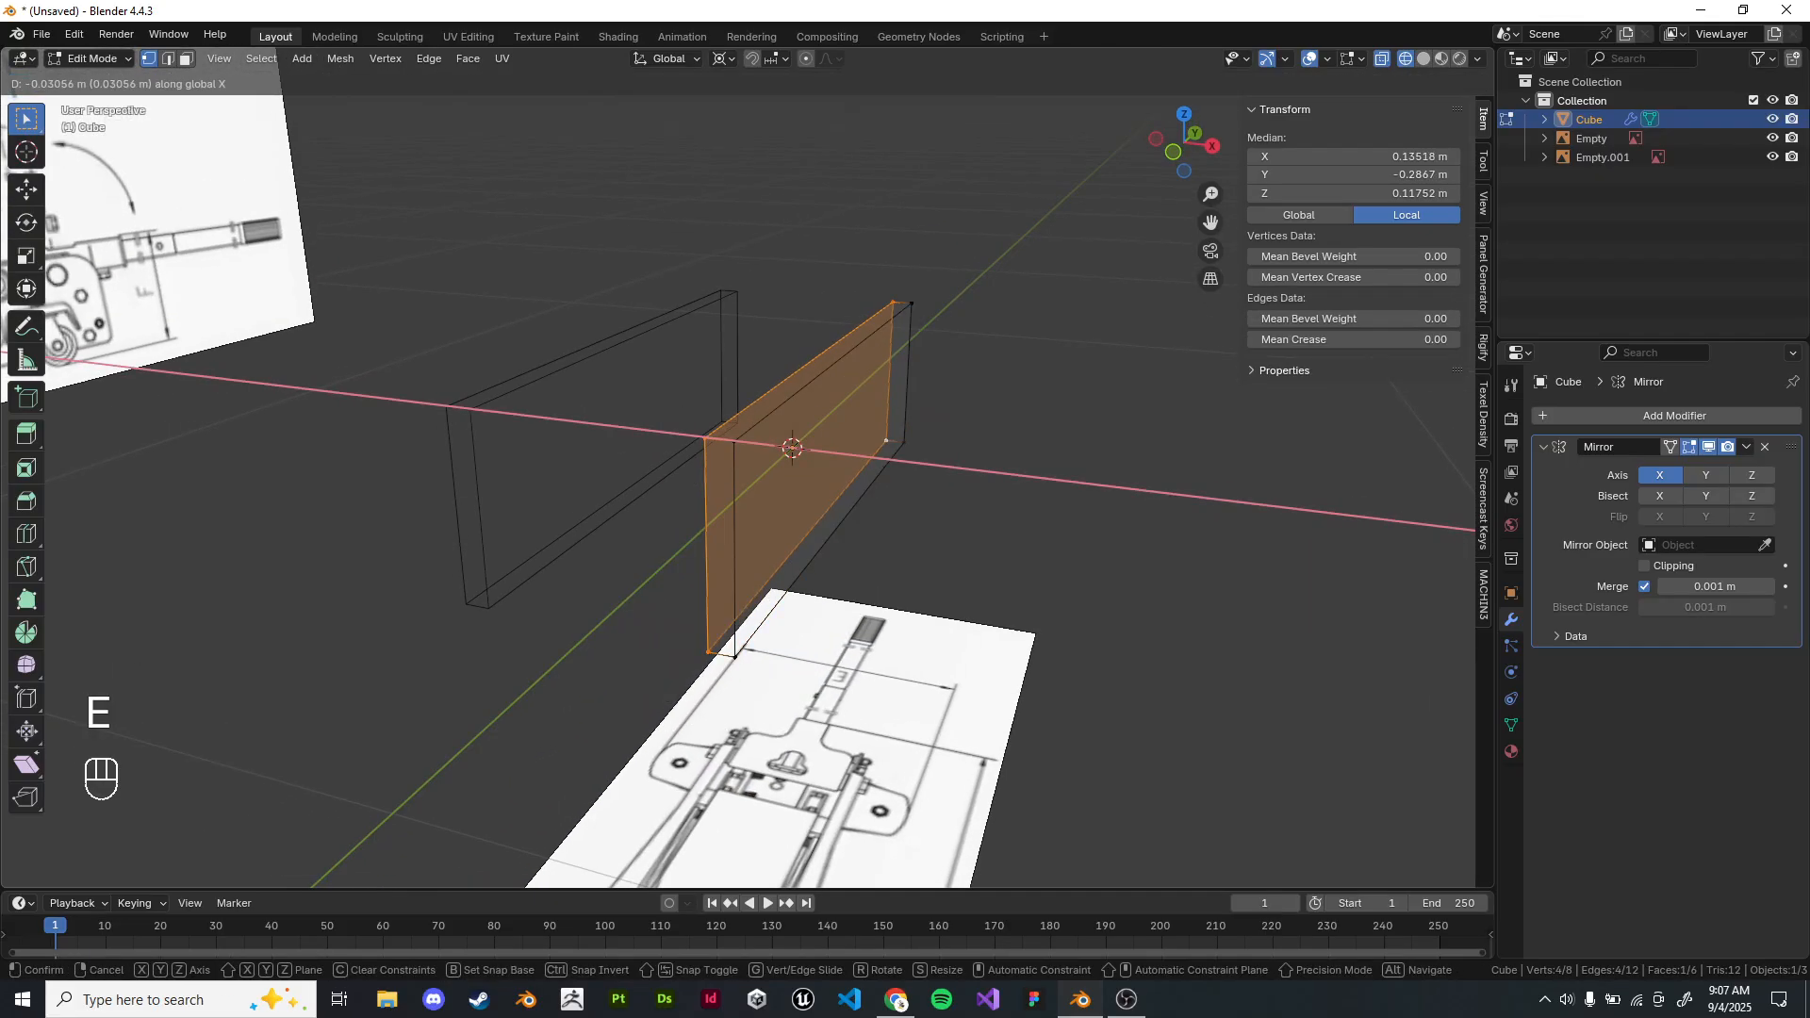
pyautogui.click(826, 433)
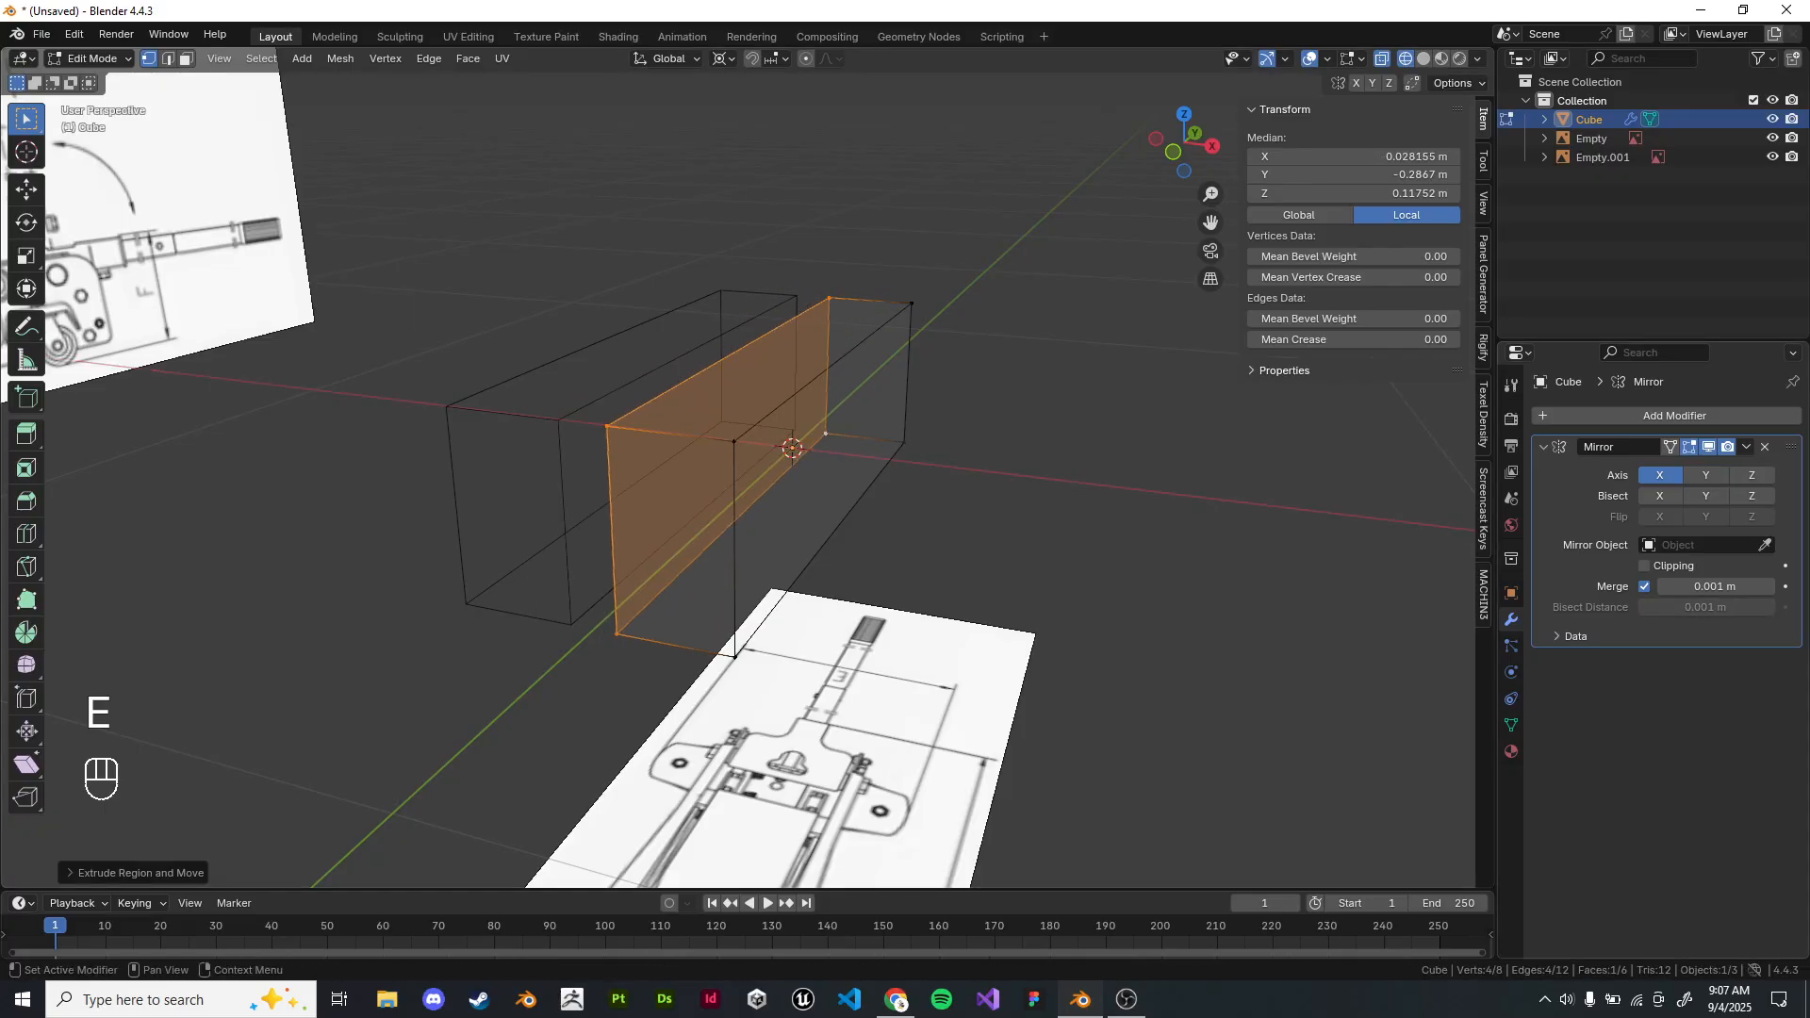
# Enable Clipping on the Mirror modifier and move the extruded face along X onto the mirror plane.
pyautogui.click(1575, 636)
pyautogui.click(1645, 565)
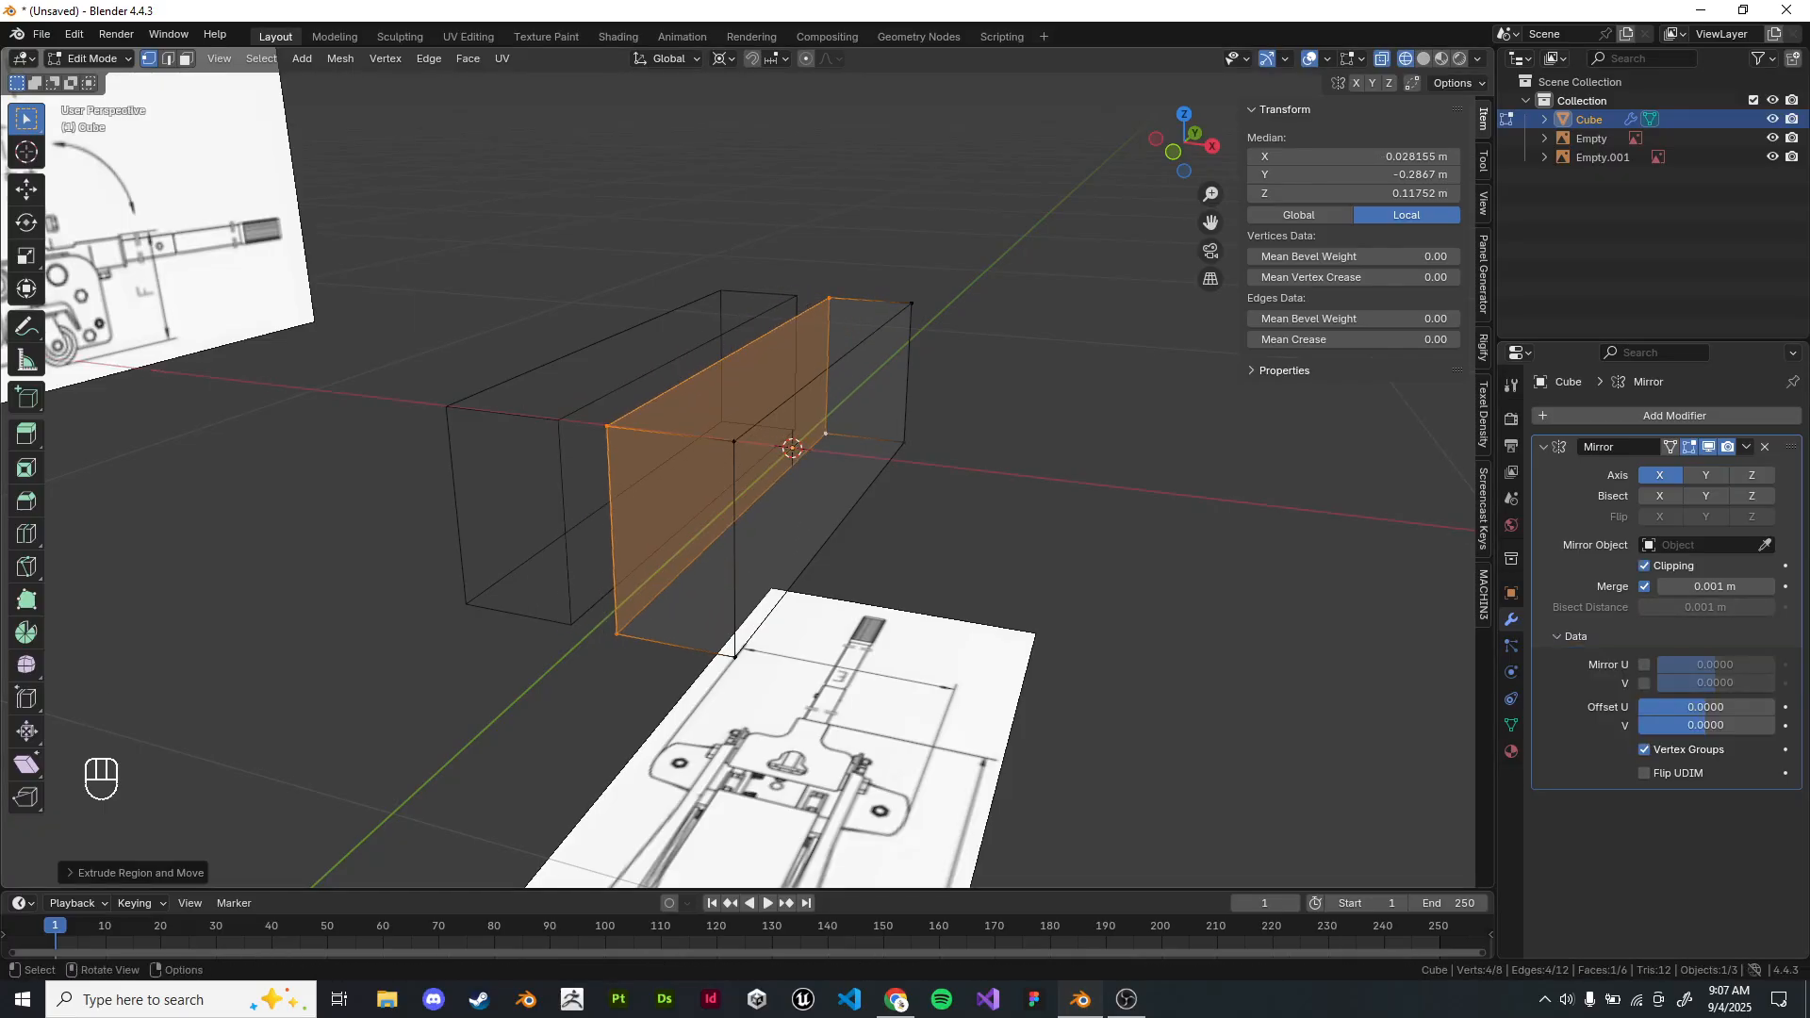
pyautogui.press('g')
pyautogui.press('x')
pyautogui.press('Return')
# Recalculate all the mesh normals outward and delete the inner face lying on the mirror plane.
pyautogui.press('a')
pyautogui.hotkey('shift', 'n')
pyautogui.click(187, 58)
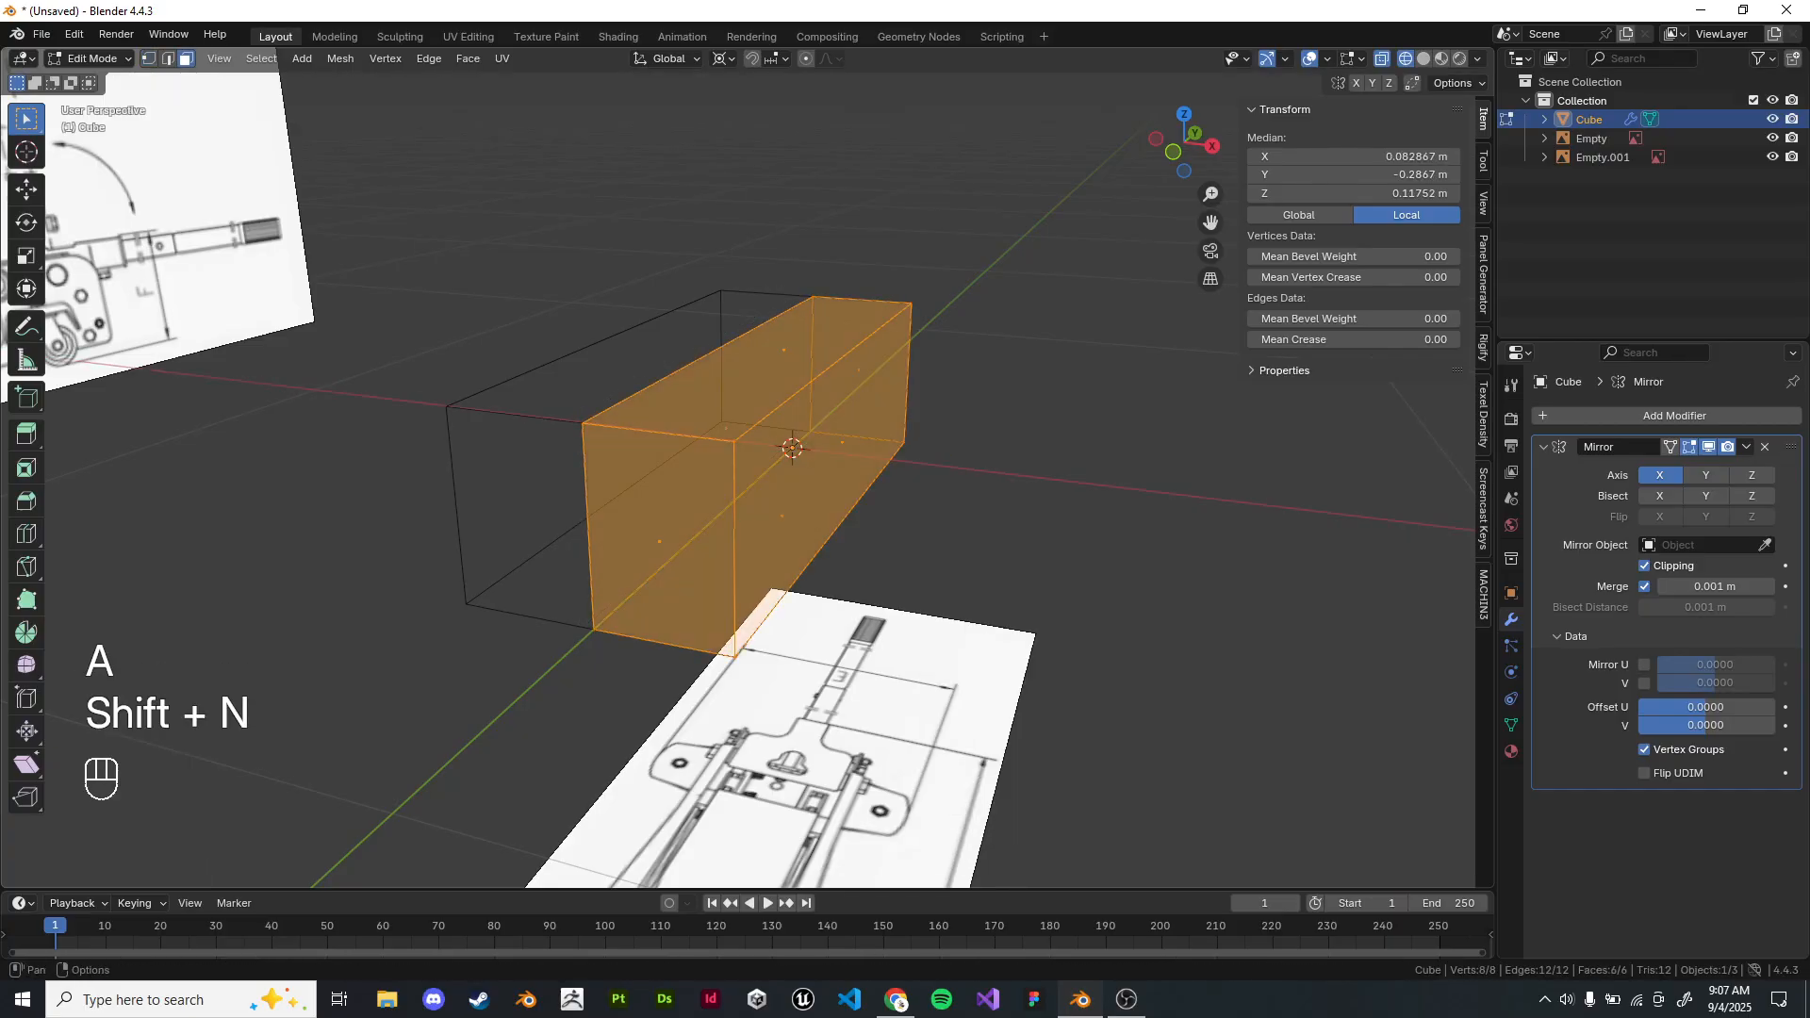
pyautogui.click(726, 429)
pyautogui.press('x')
pyautogui.moveTo(1028, 456); pyautogui.dragTo(991, 517, button='middle')
pyautogui.click(991, 470)
# Examine the mirrored block in perspective and check how it fits the top-view drawing.
pyautogui.press('Tab')
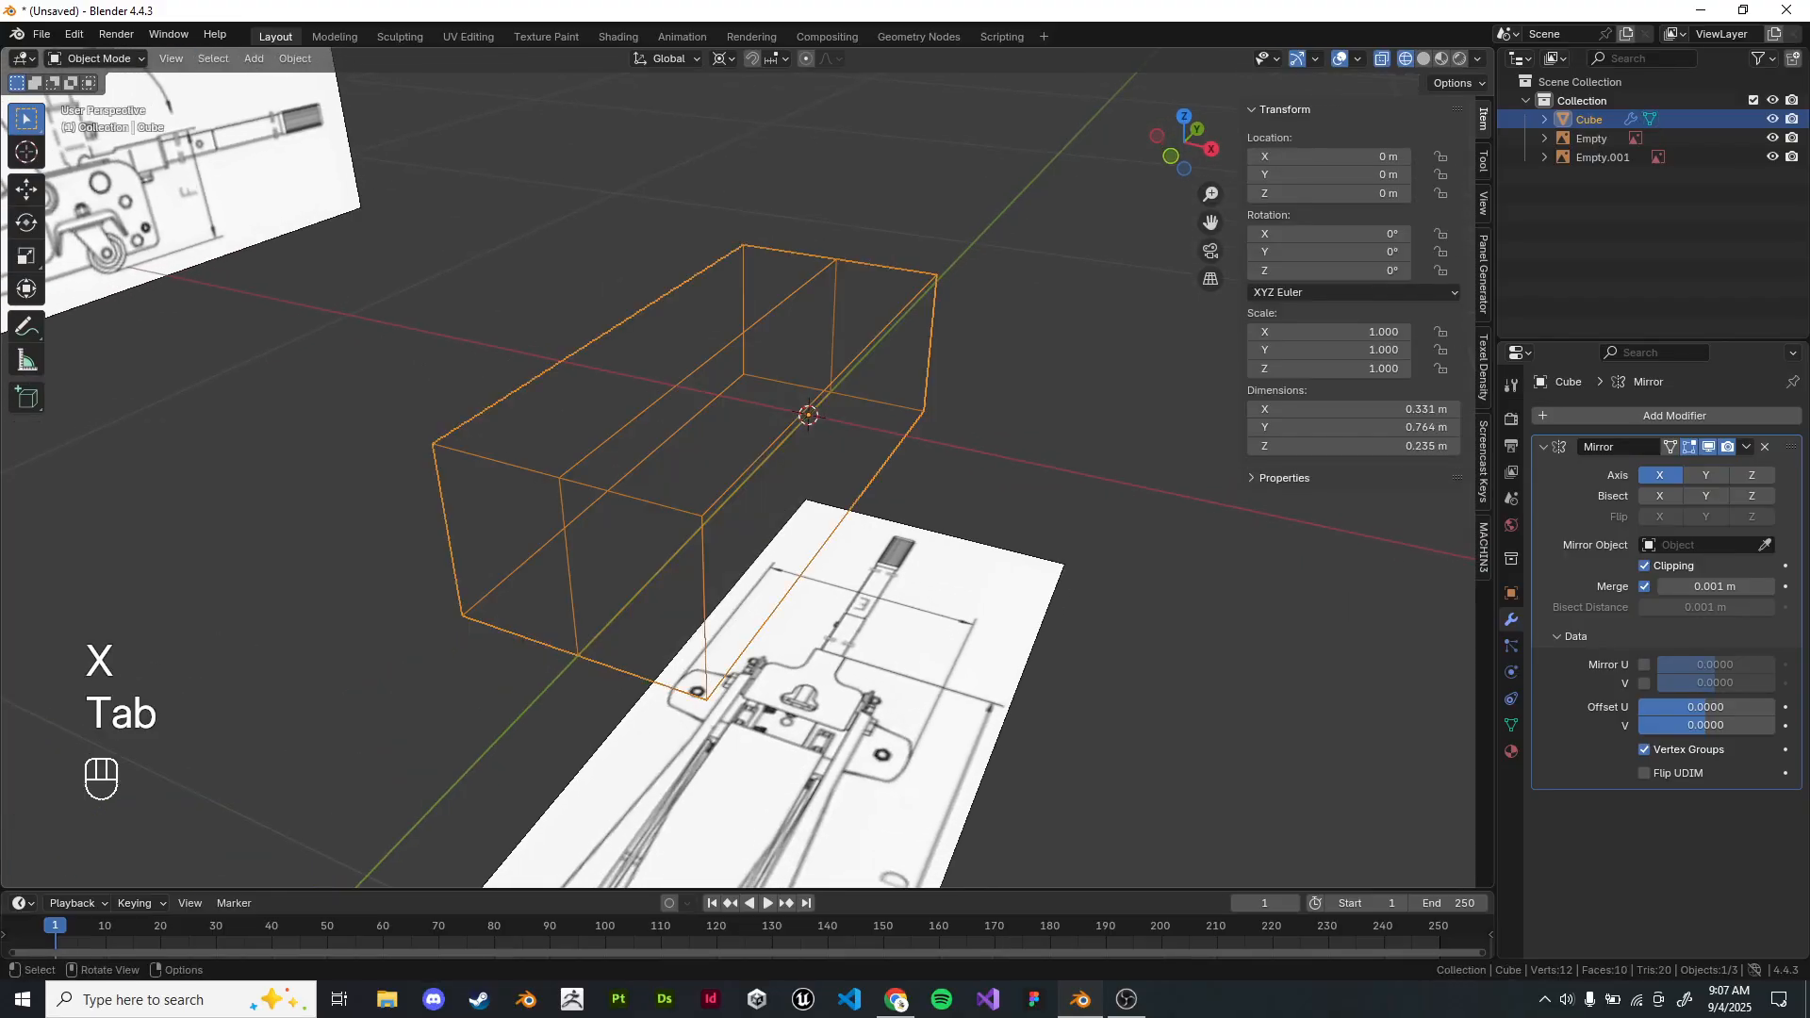
pyautogui.press('z')
pyautogui.moveTo(849, 527)
pyautogui.mouseDown(button='middle')
pyautogui.moveTo(777, 485)
pyautogui.moveTo(891, 539)
pyautogui.mouseUp(button='middle')
pyautogui.press('Tab')
pyautogui.press('z')
pyautogui.moveTo(613, 231); pyautogui.dragTo(989, 707)
pyautogui.moveTo(990, 707)
pyautogui.mouseDown(button='middle')
pyautogui.moveTo(867, 650)
pyautogui.moveTo(905, 604)
pyautogui.mouseUp(button='middle')
pyautogui.press('z')
pyautogui.press('Tab')
pyautogui.press('KP_7')
pyautogui.moveTo(754, 425)
pyautogui.keyDown('shift'); pyautogui.mouseDown(button='middle')
pyautogui.moveTo(718, 533)
pyautogui.moveTo(756, 566)
pyautogui.moveTo(702, 443)
pyautogui.mouseUp(button='middle'); pyautogui.keyUp('shift')
pyautogui.scroll(1, 718, 534)
pyautogui.press('Tab')
pyautogui.press('z')
pyautogui.scroll(3, 756, 565)
pyautogui.moveTo(717, 660)
pyautogui.keyDown('shift'); pyautogui.mouseDown(button='middle')
pyautogui.moveTo(714, 370)
pyautogui.moveTo(676, 296)
pyautogui.moveTo(680, 445)
pyautogui.moveTo(716, 564)
pyautogui.moveTo(827, 637)
pyautogui.mouseUp(button='middle'); pyautogui.keyUp('shift')
pyautogui.scroll(-2, 714, 369)
pyautogui.scroll(-1, 801, 584)
pyautogui.keyDown('shift'); pyautogui.moveTo(792, 528); pyautogui.dragTo(793, 618, button='middle'); pyautogui.keyUp('shift')
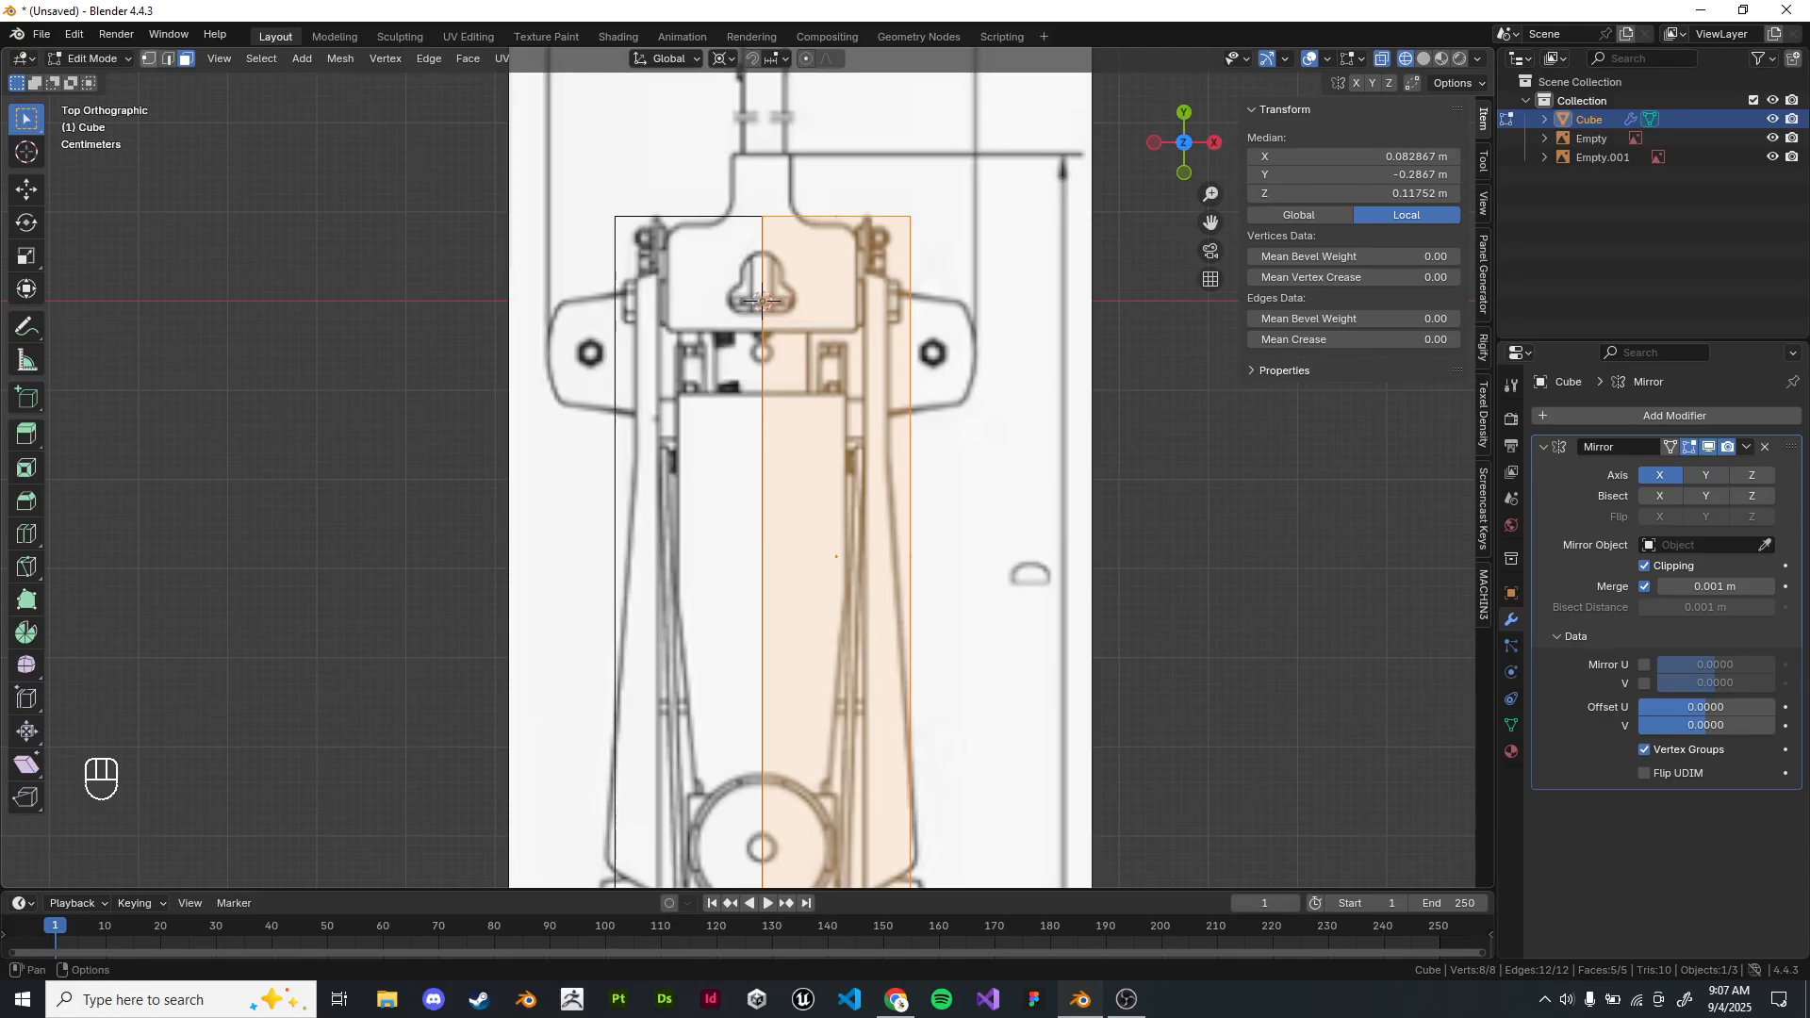
# Turn off the mirror's Clipping and move the centre edge loop along X to 0.1142 m, at the side plate's inner edge.
pyautogui.click(149, 59)
pyautogui.click(1644, 566)
pyautogui.scroll(-1, 798, 528)
pyautogui.keyDown('shift'); pyautogui.moveTo(798, 528); pyautogui.dragTo(772, 489, button='middle'); pyautogui.keyUp('shift')
pyautogui.keyDown('shift'); pyautogui.moveTo(742, 300); pyautogui.dragTo(728, 285, button='middle'); pyautogui.keyUp('shift')
pyautogui.click(728, 285)
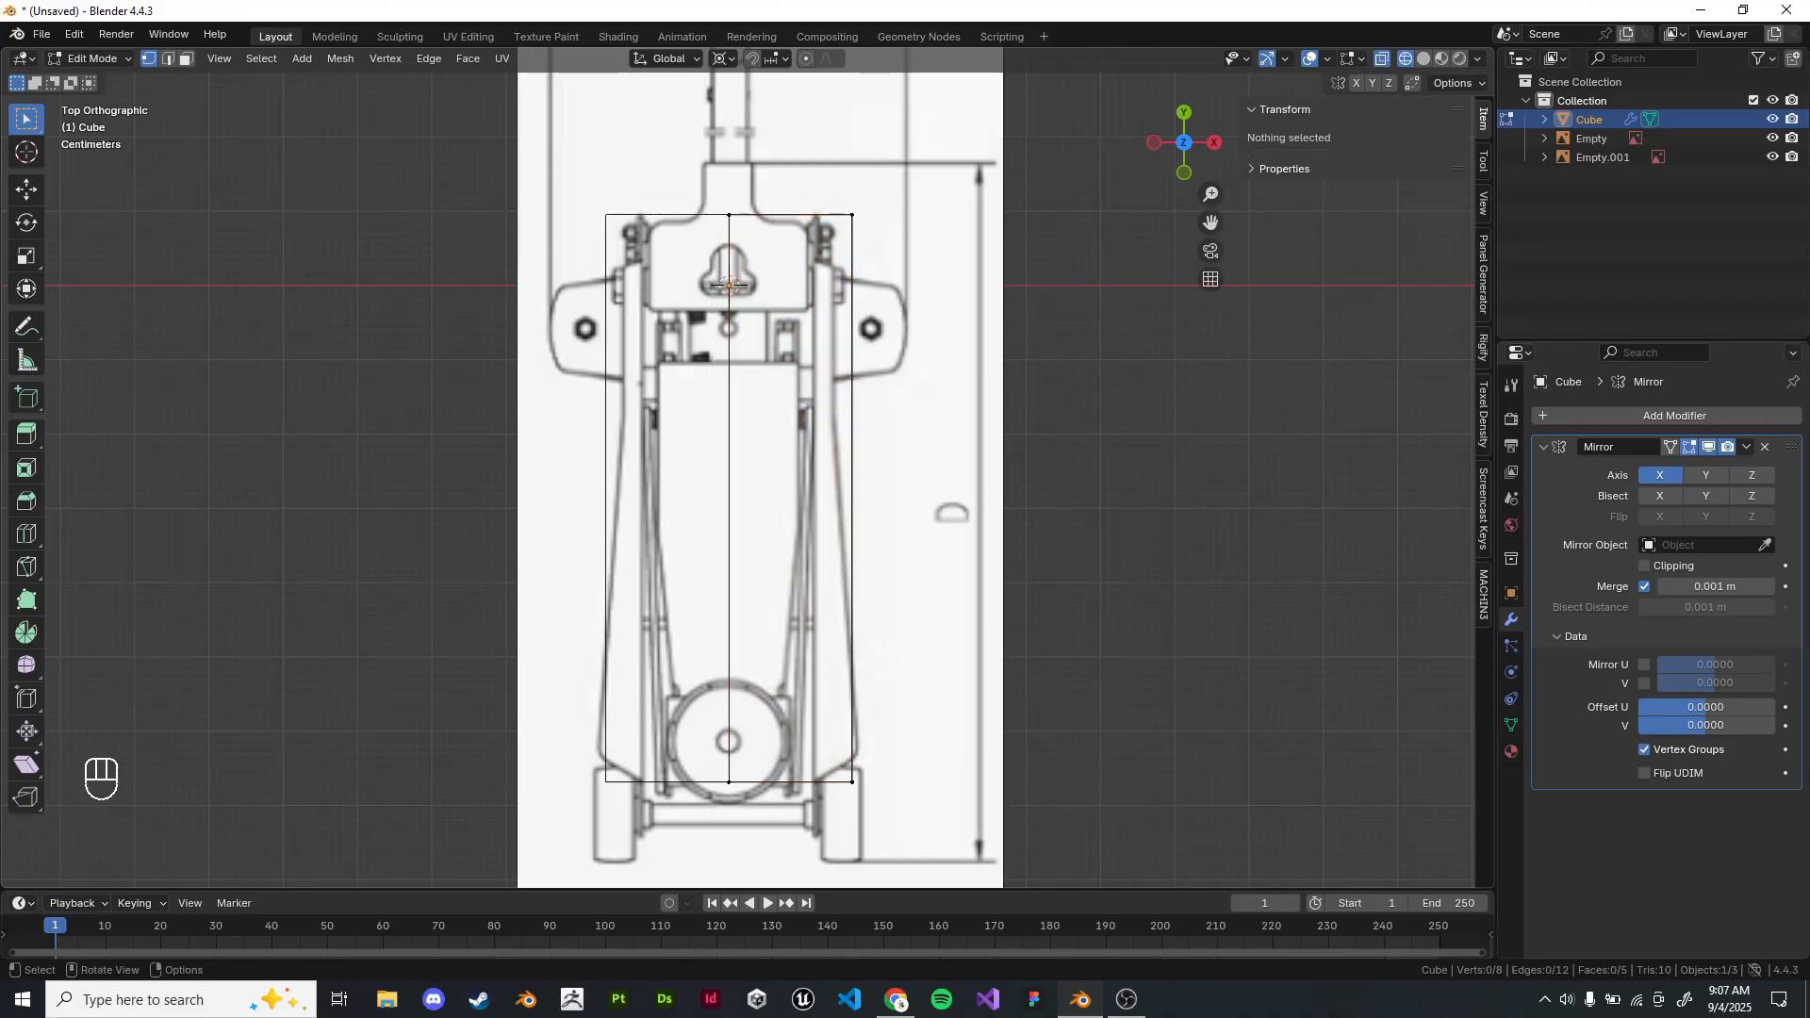
pyautogui.keyDown('alt'); pyautogui.click(729, 285); pyautogui.keyUp('alt')
pyautogui.press('g')
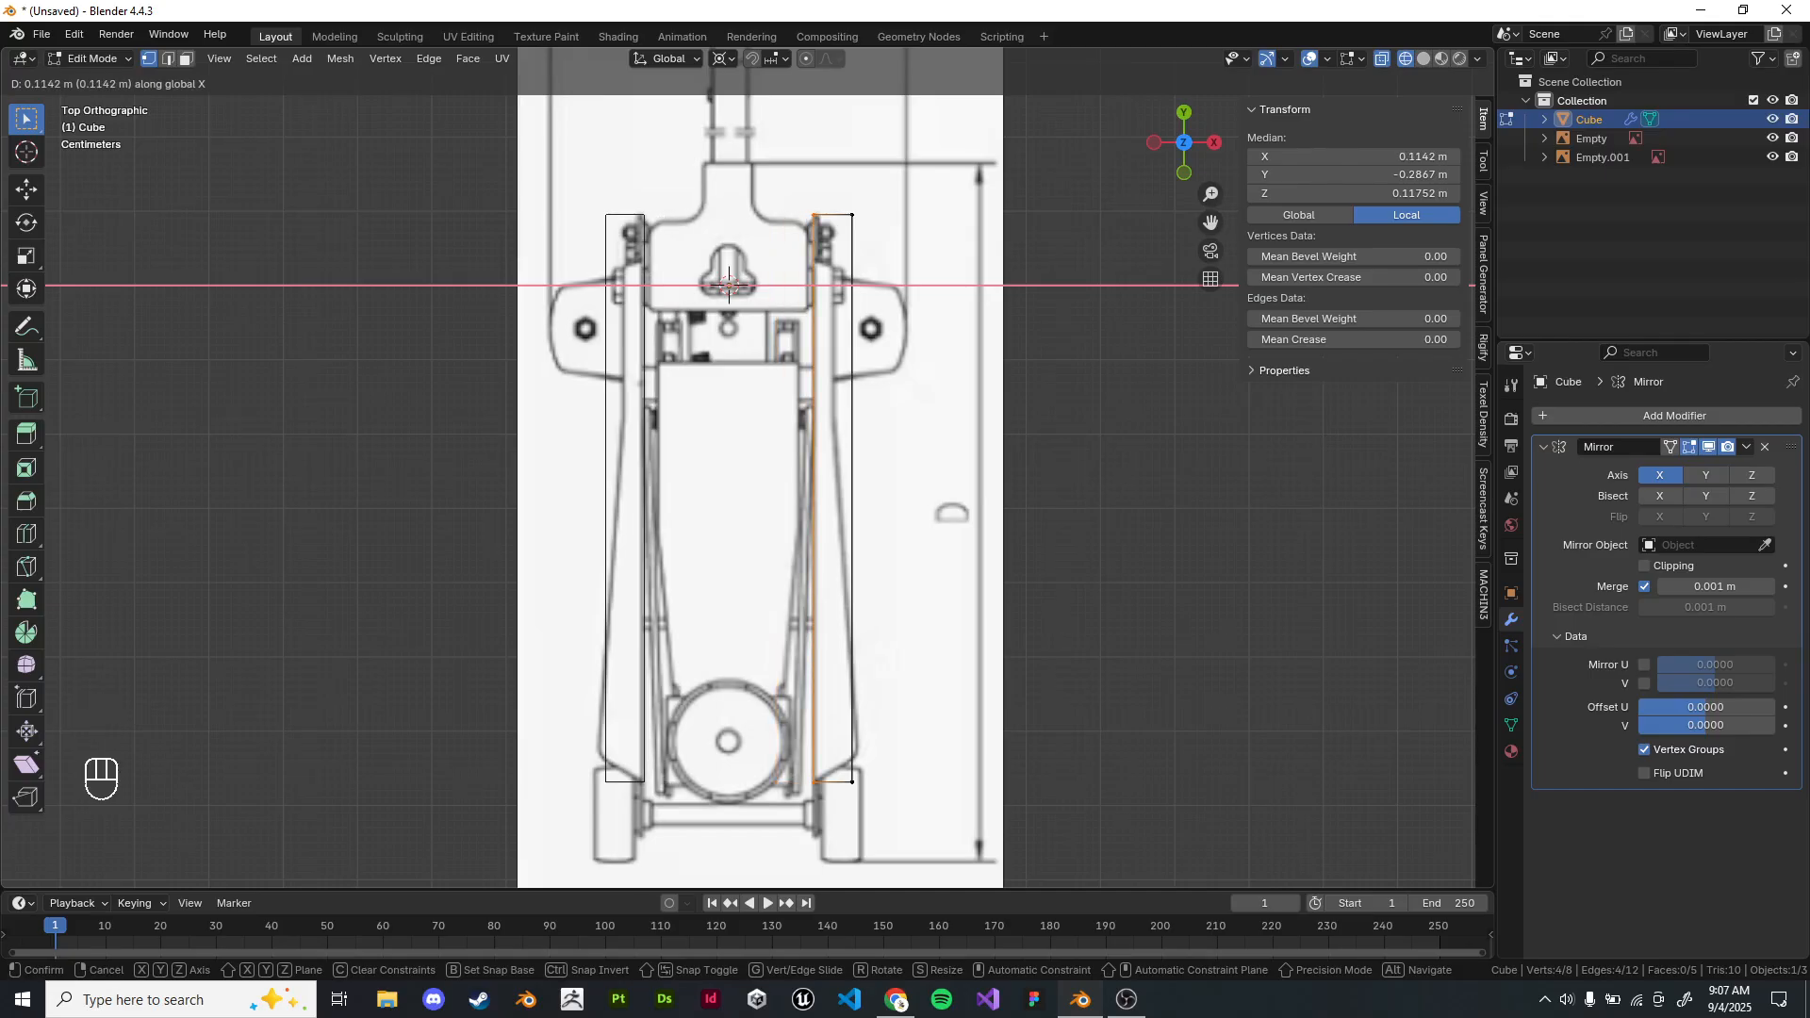
pyautogui.click(814, 434)
# Raise the bottom vertices of the side plate along Z to about 0.0213 m, matching the plate's lower edge in the side-view drawing.
pyautogui.moveTo(980, 566); pyautogui.dragTo(965, 388, button='middle')
pyautogui.press('KP_1')
pyautogui.press('KP_3')
pyautogui.scroll(1, 828, 380)
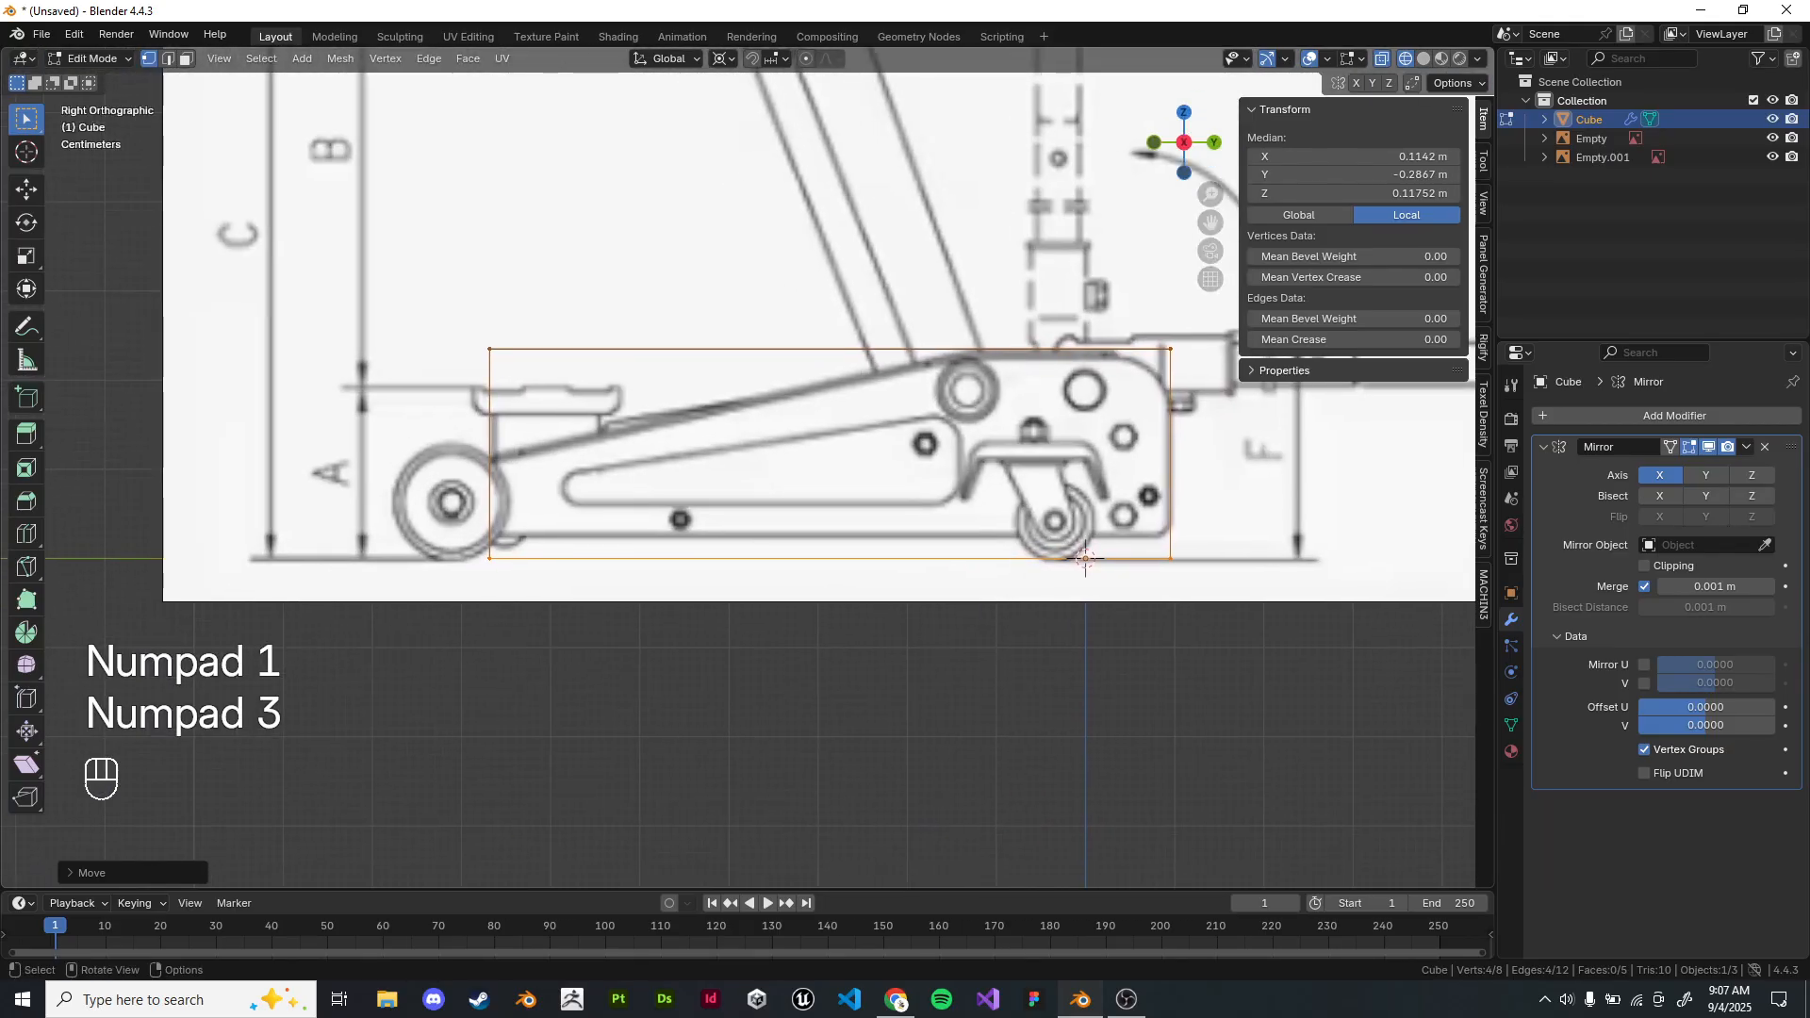
pyautogui.moveTo(429, 500); pyautogui.dragTo(1216, 659)
pyautogui.scroll(2, 1140, 689)
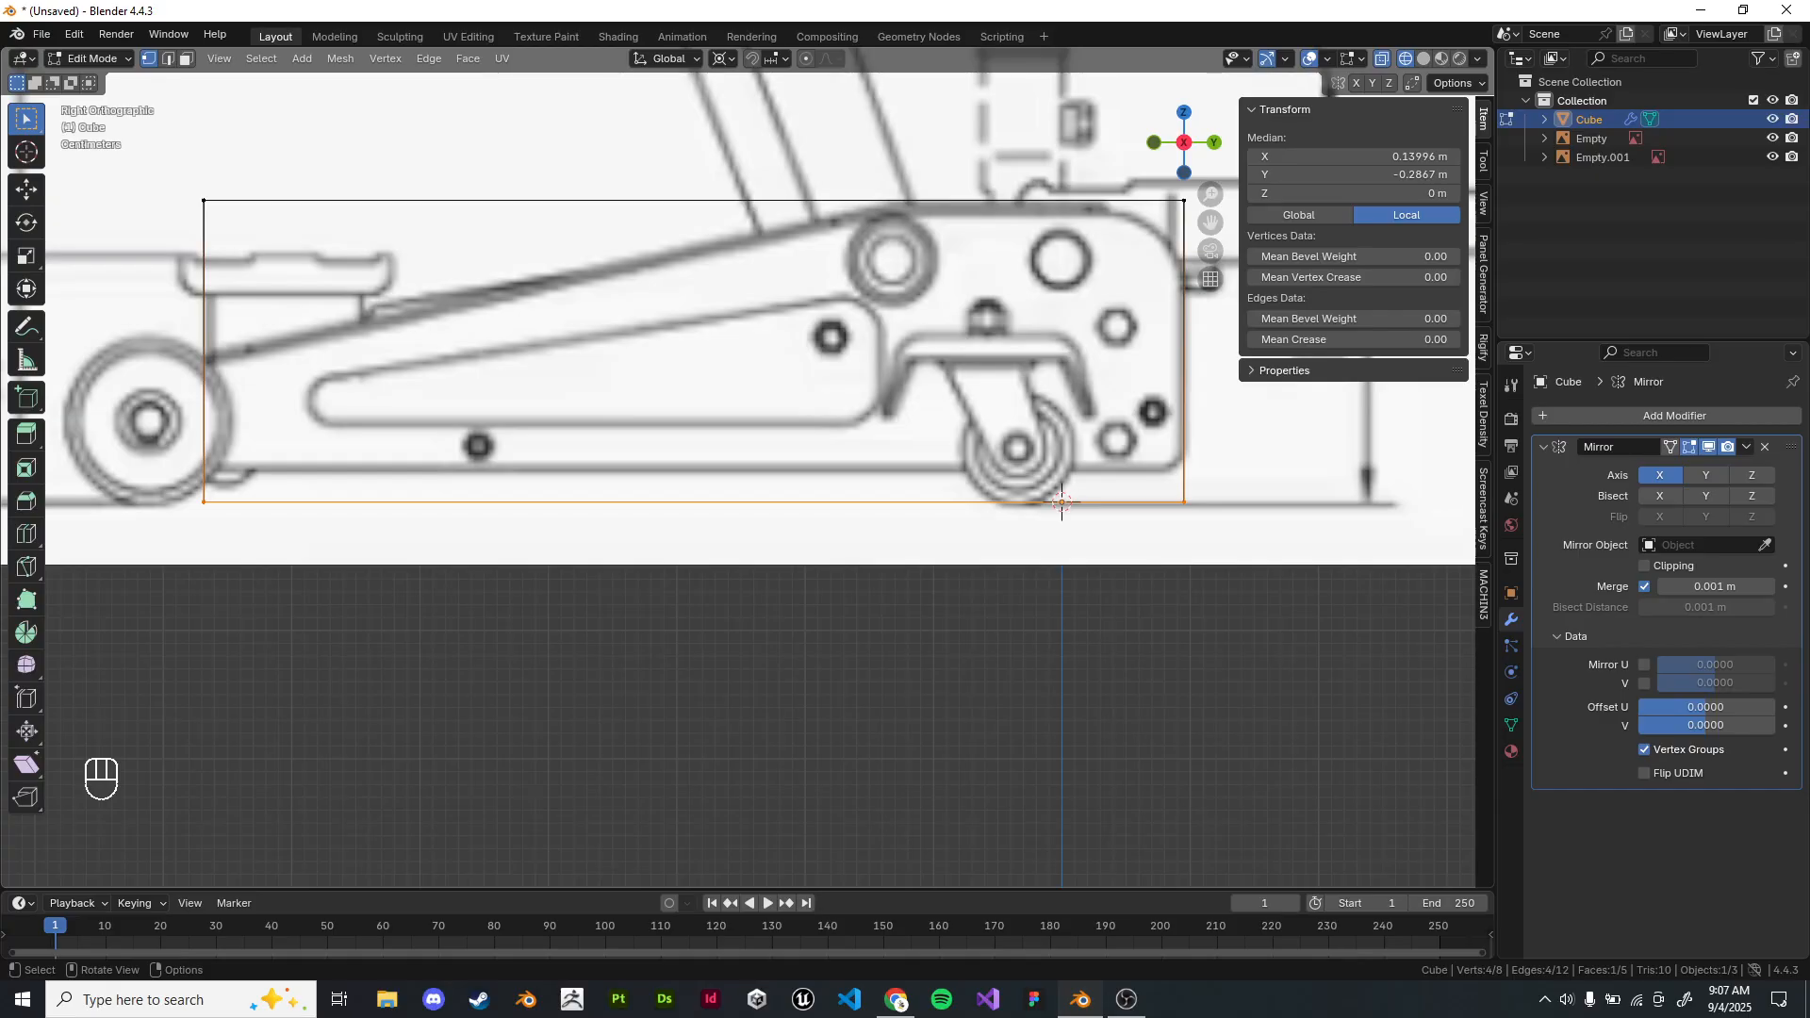
pyautogui.press('g')
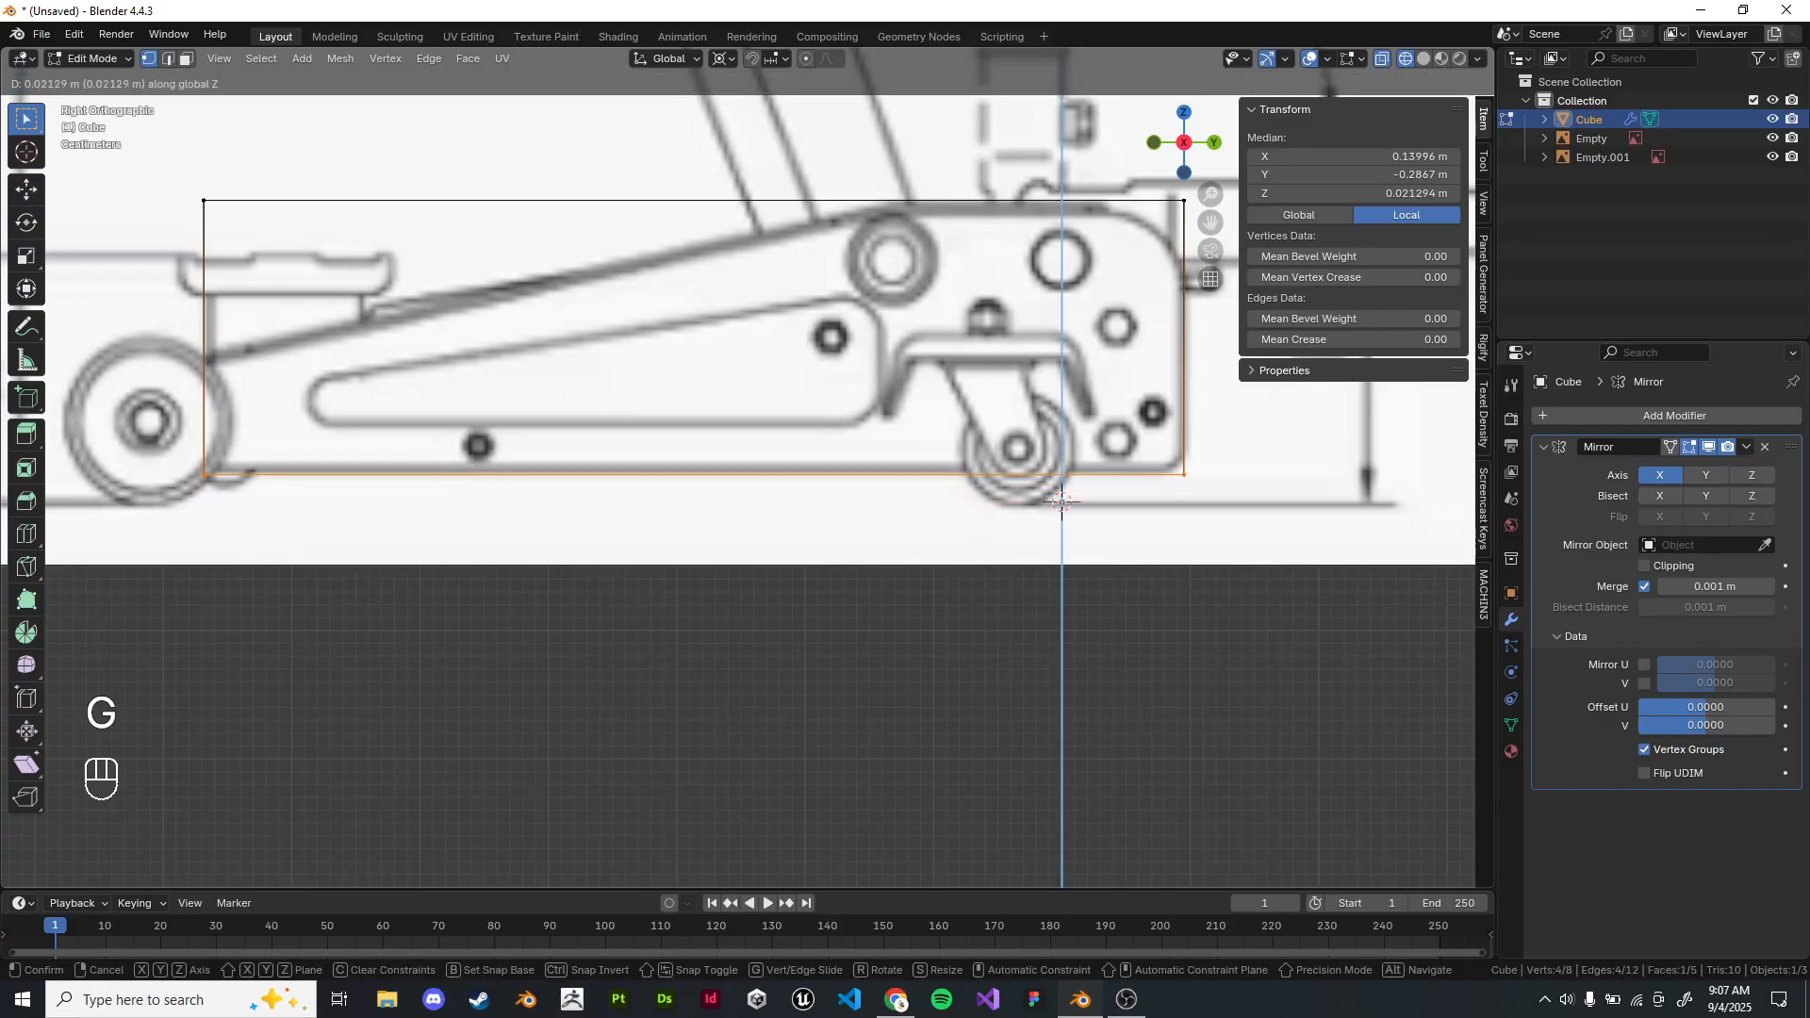
pyautogui.press('Return')
# Add a horizontal lengthwise loop cut to the side plate at mid height, without sliding it.
pyautogui.keyDown('shift'); pyautogui.moveTo(585, 339); pyautogui.dragTo(821, 454, button='middle'); pyautogui.keyUp('shift')
pyautogui.moveTo(323, 230); pyautogui.dragTo(504, 363)
pyautogui.scroll(-3, 505, 363)
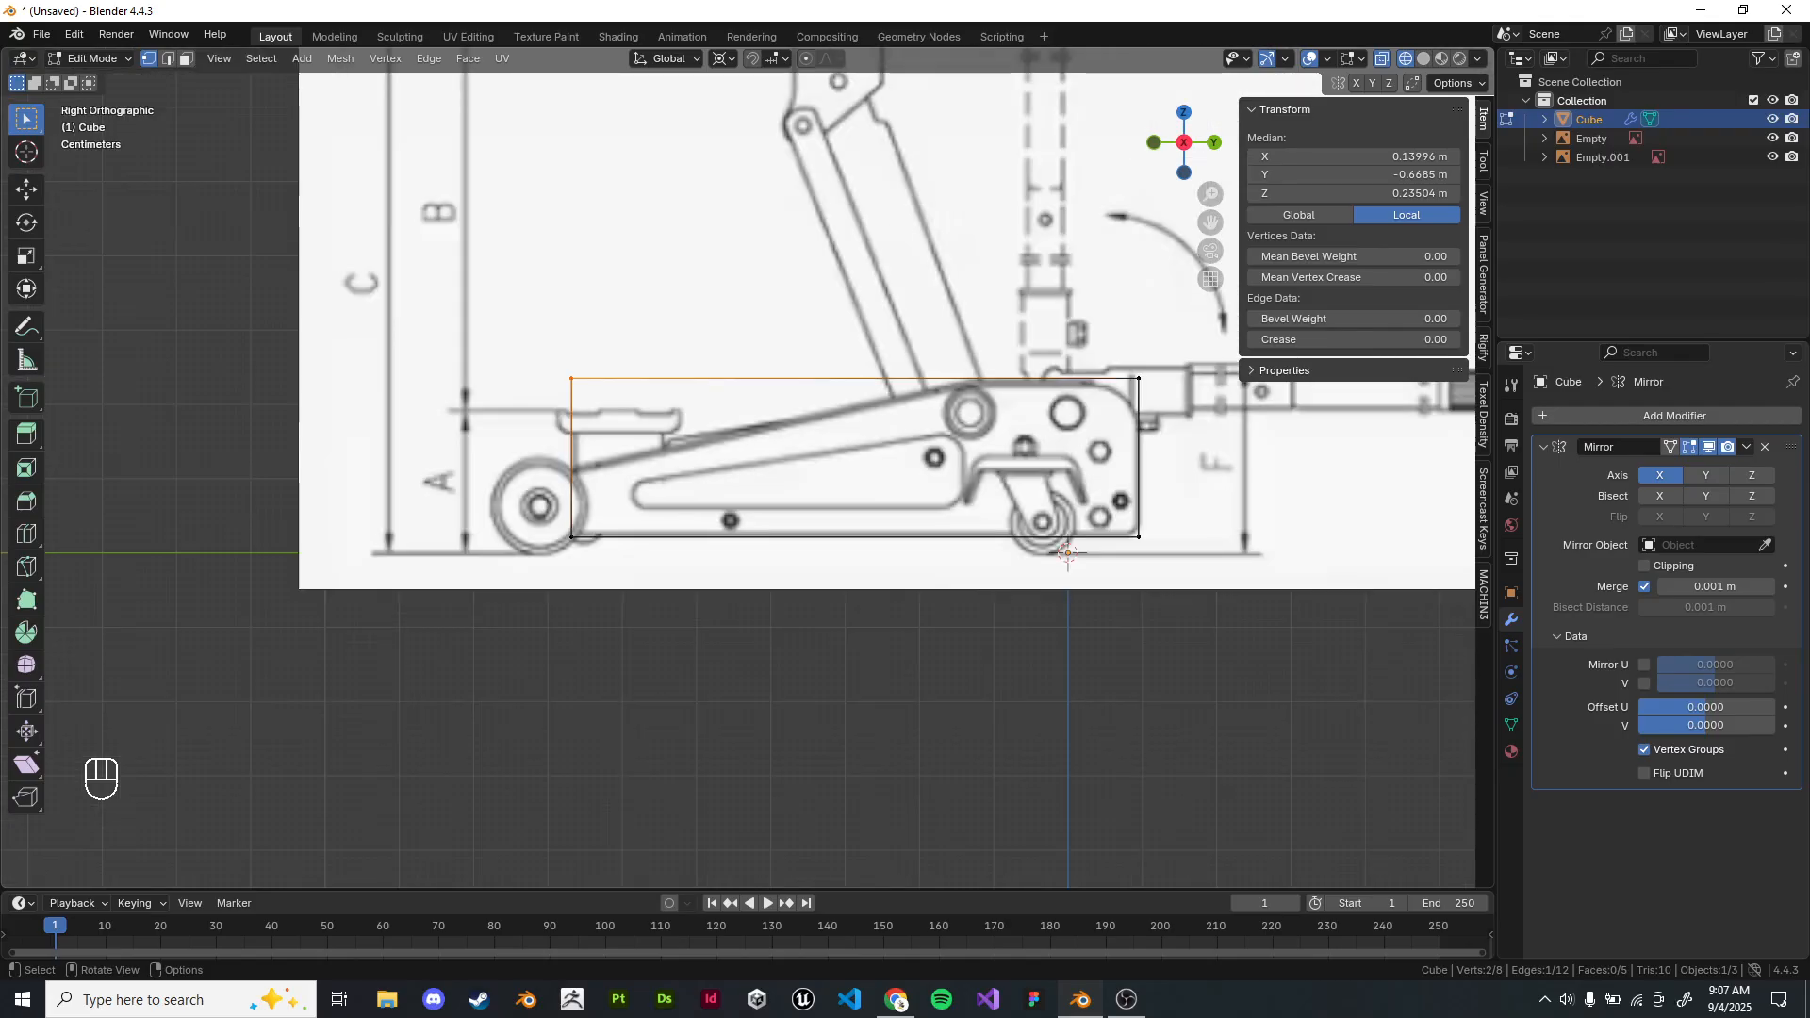
pyautogui.scroll(2, 812, 516)
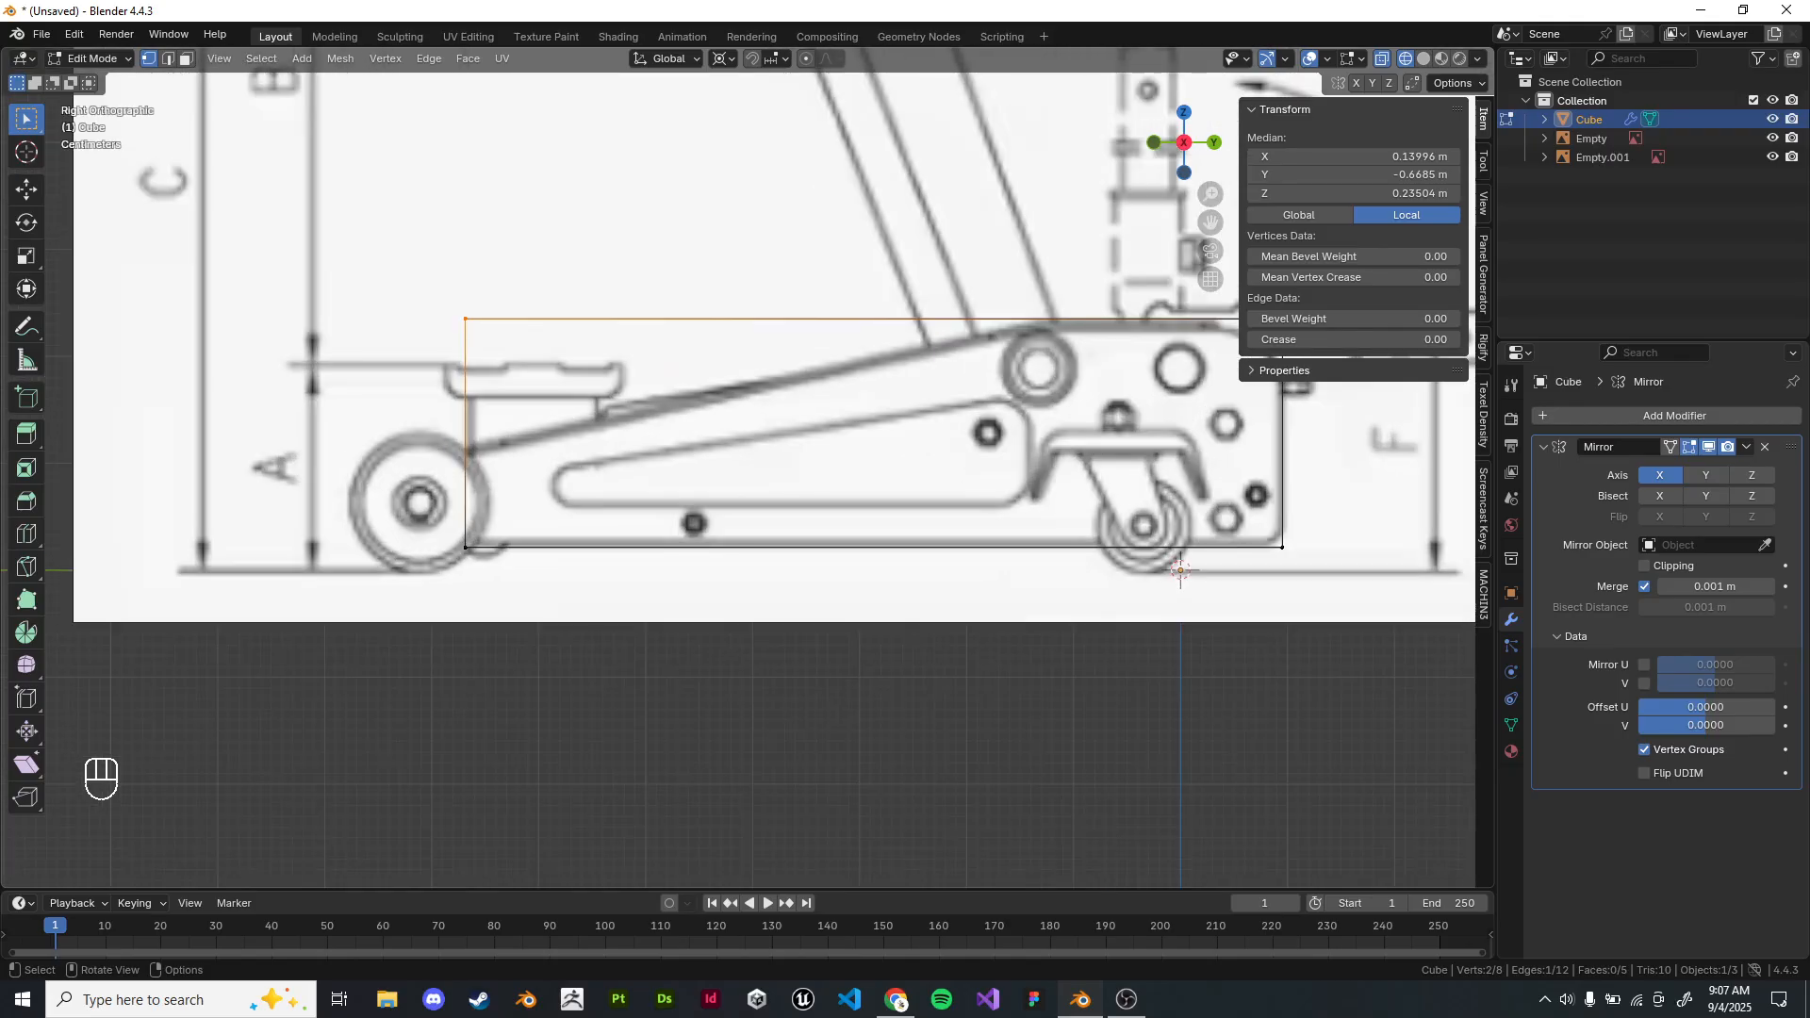
pyautogui.moveTo(812, 516); pyautogui.dragTo(905, 481, button='middle')
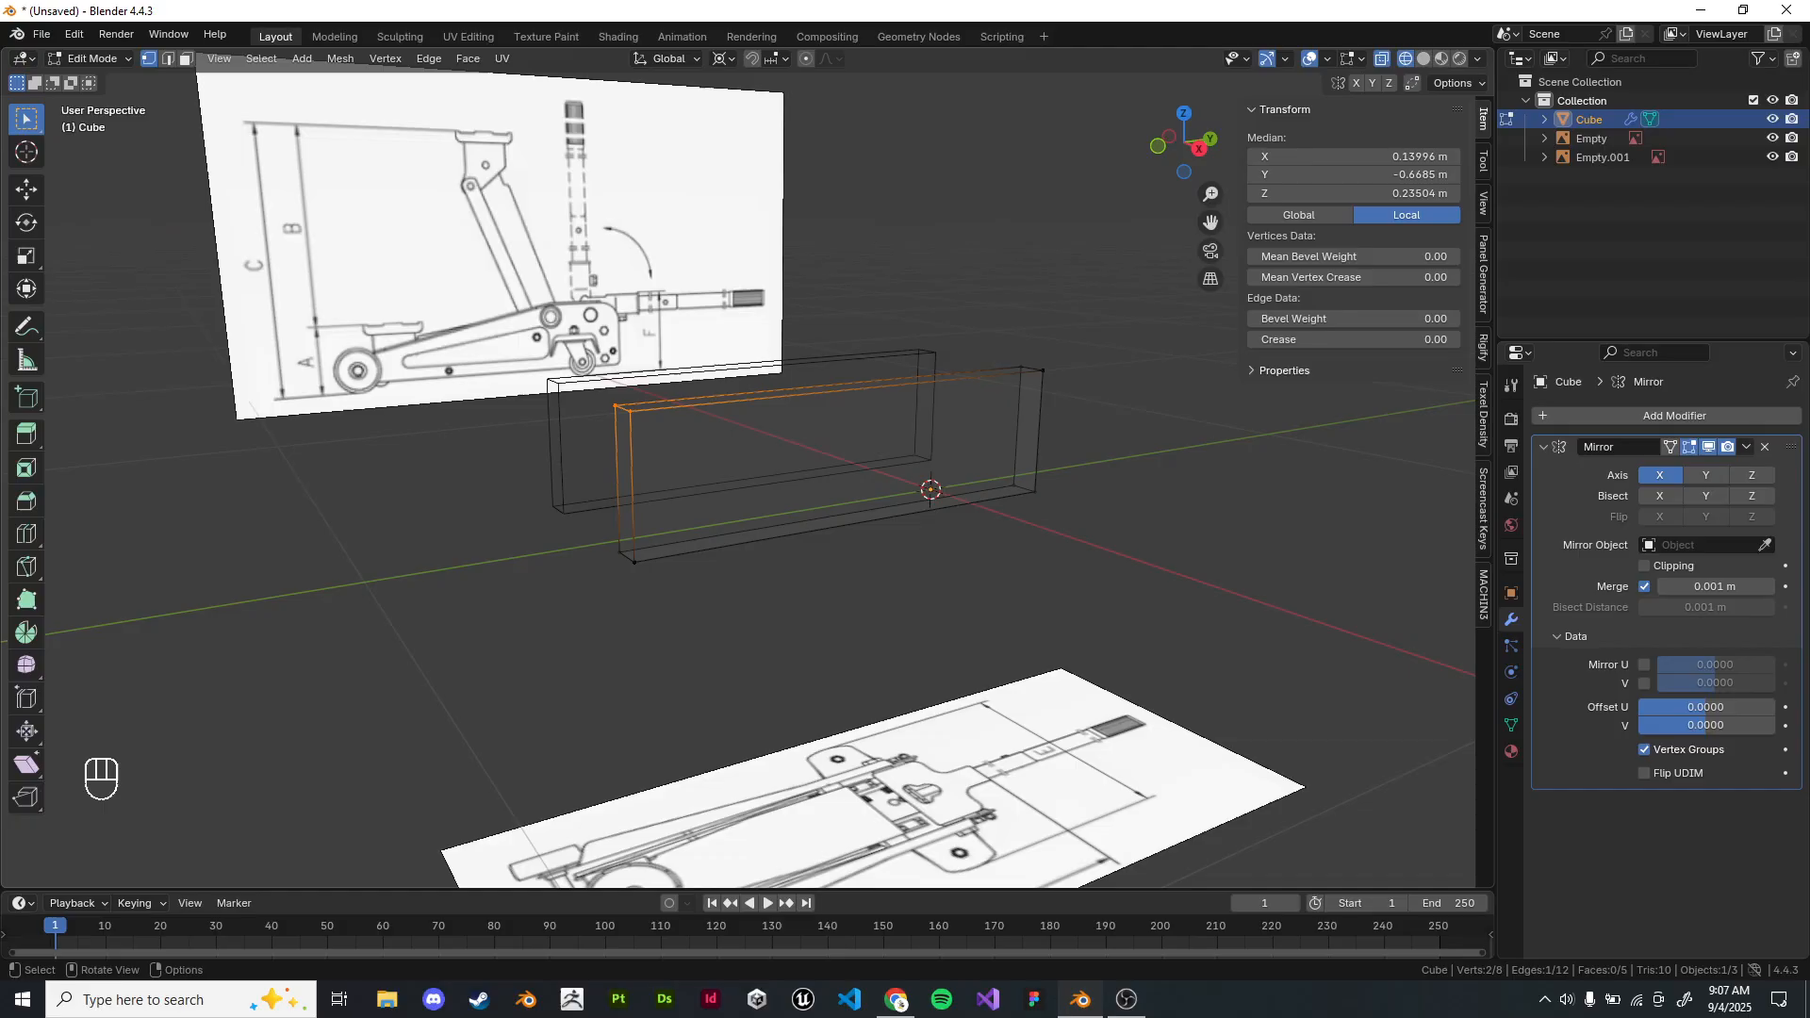
pyautogui.press('KP_1')
pyautogui.press('KP_3')
pyautogui.moveTo(812, 516); pyautogui.dragTo(896, 481, button='middle')
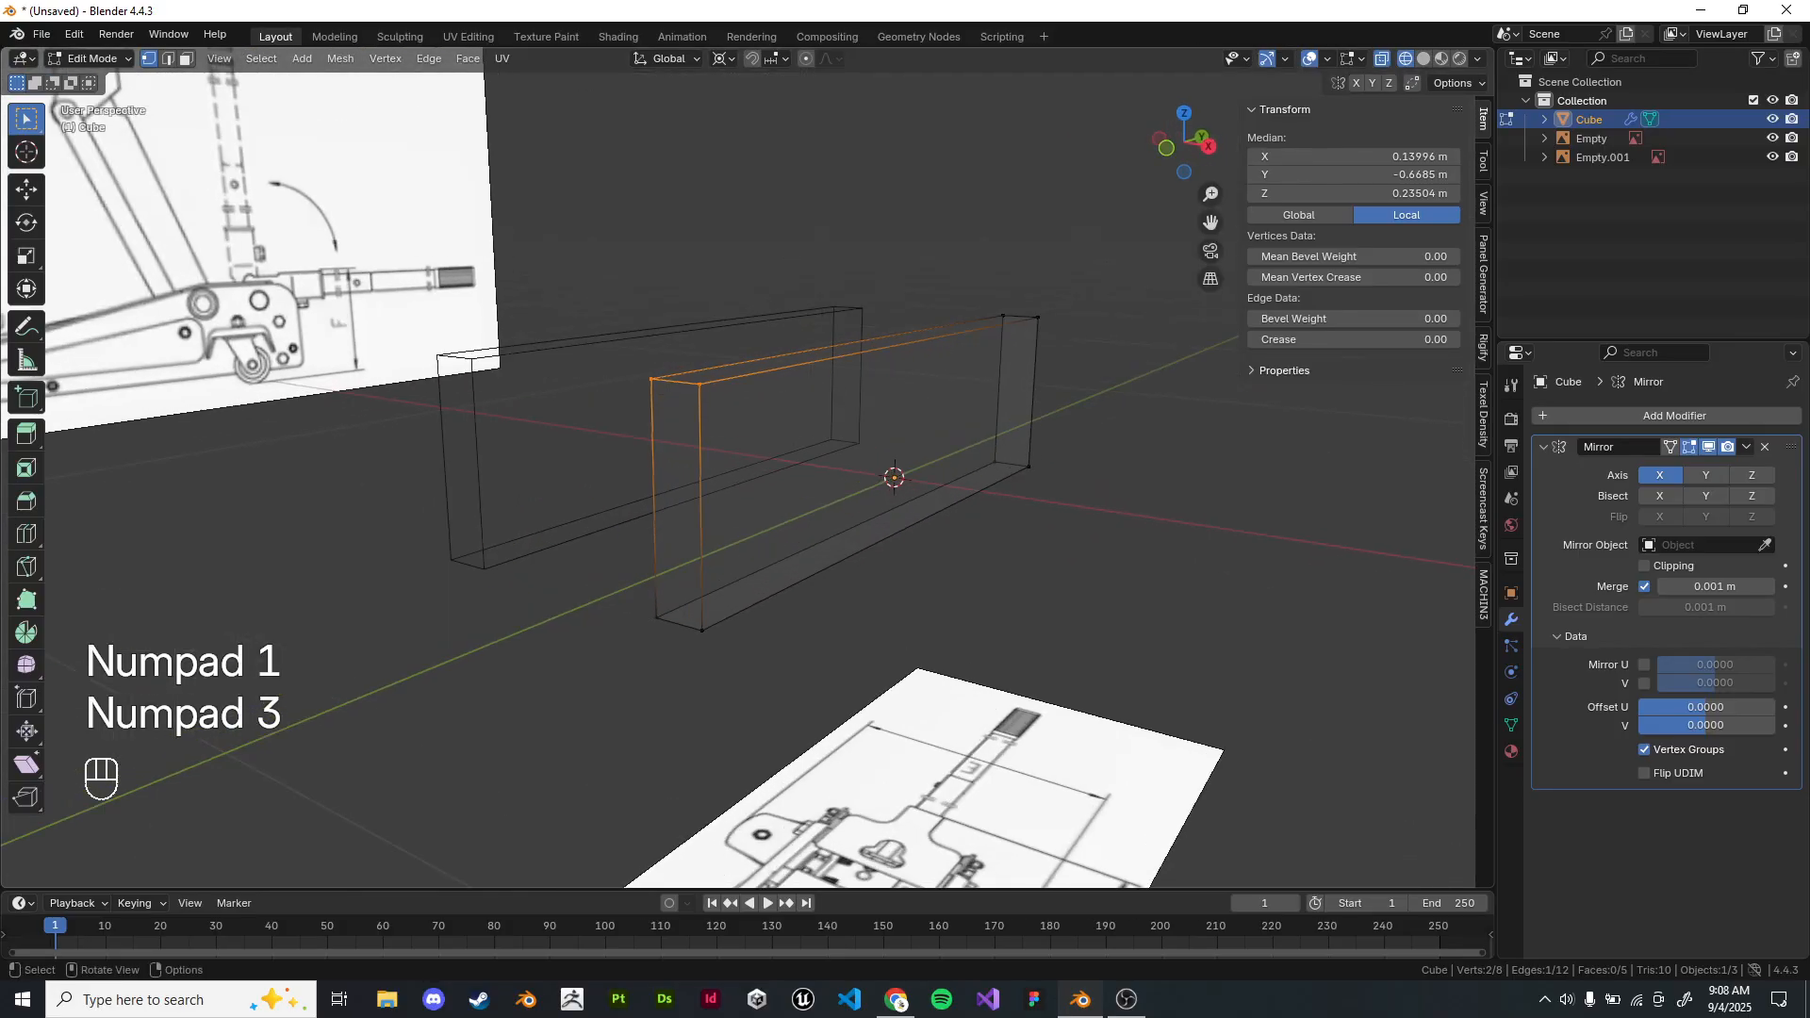
pyautogui.press('z')
pyautogui.hotkey('ctrl', 'r')
pyautogui.click(704, 505)
pyautogui.rightClick(703, 504)
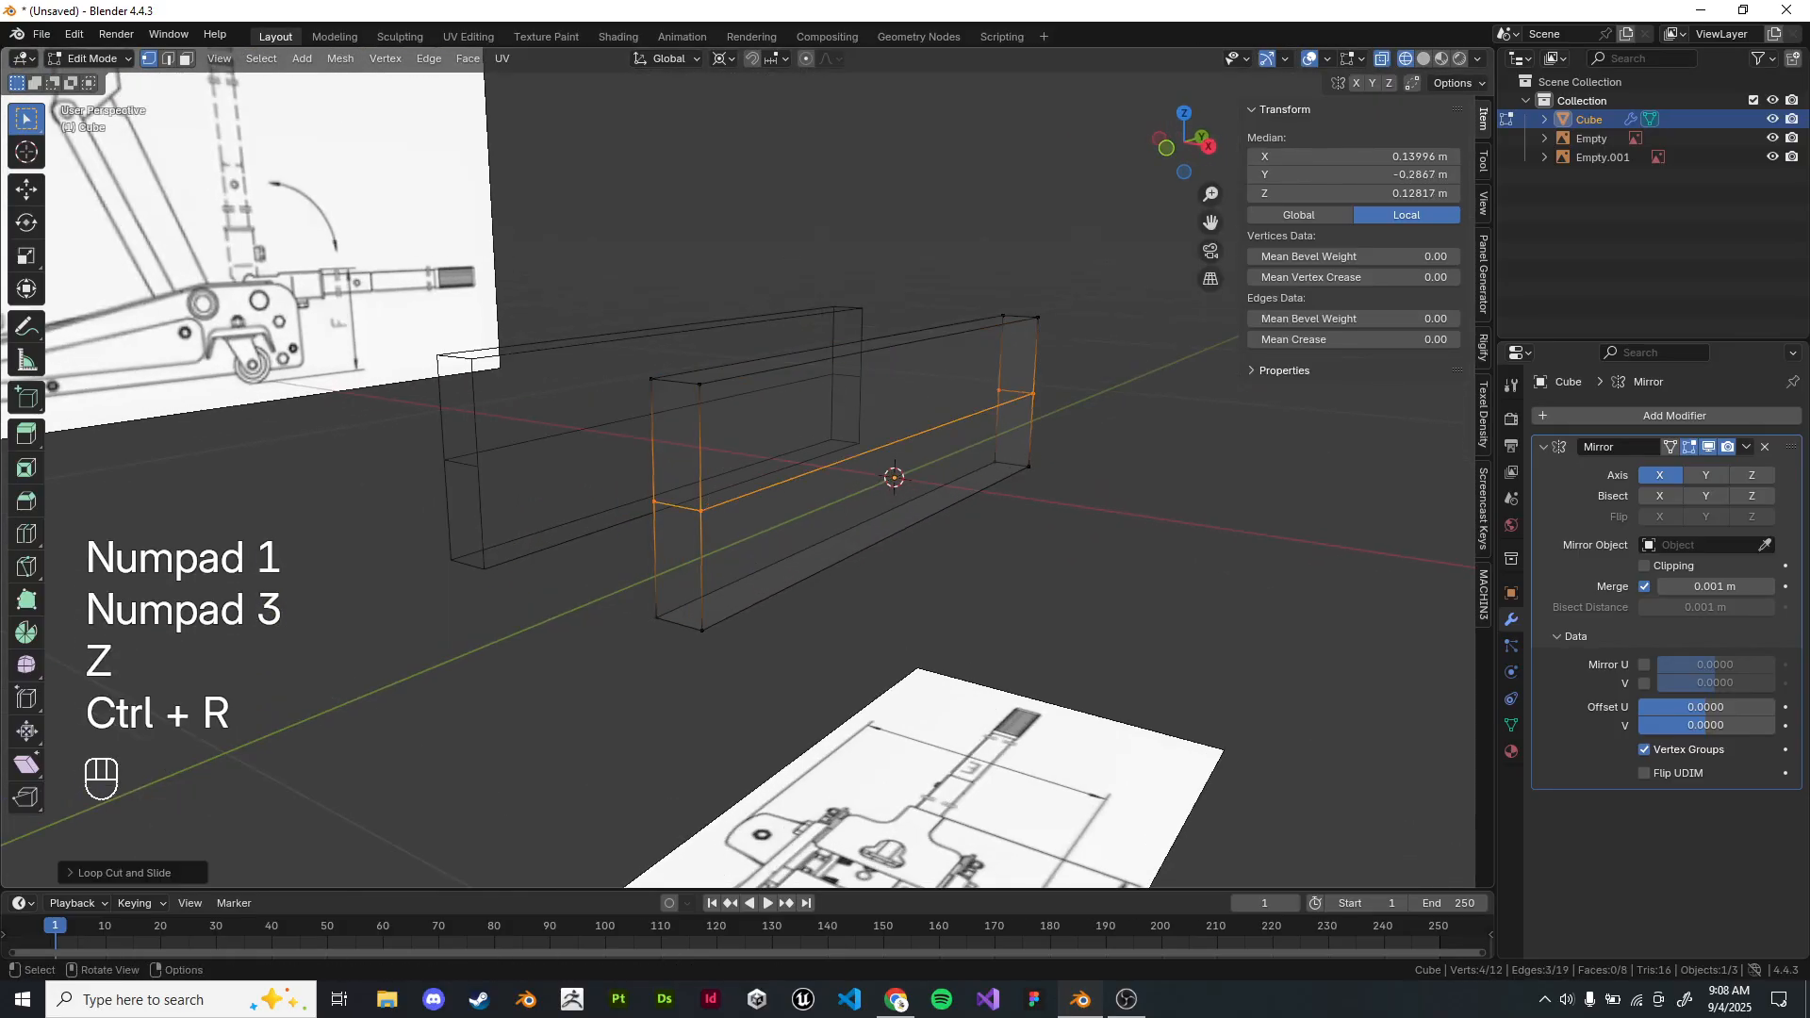
# Dissolve the segment of the horizontal cut that runs across the plate's large outer face.
pyautogui.moveTo(754, 505); pyautogui.dragTo(872, 528, button='middle')
pyautogui.press('z')
pyautogui.press('z')
pyautogui.moveTo(1112, 528)
pyautogui.mouseDown(button='middle')
pyautogui.moveTo(919, 471)
pyautogui.moveTo(977, 481)
pyautogui.mouseUp(button='middle')
pyautogui.click(168, 59)
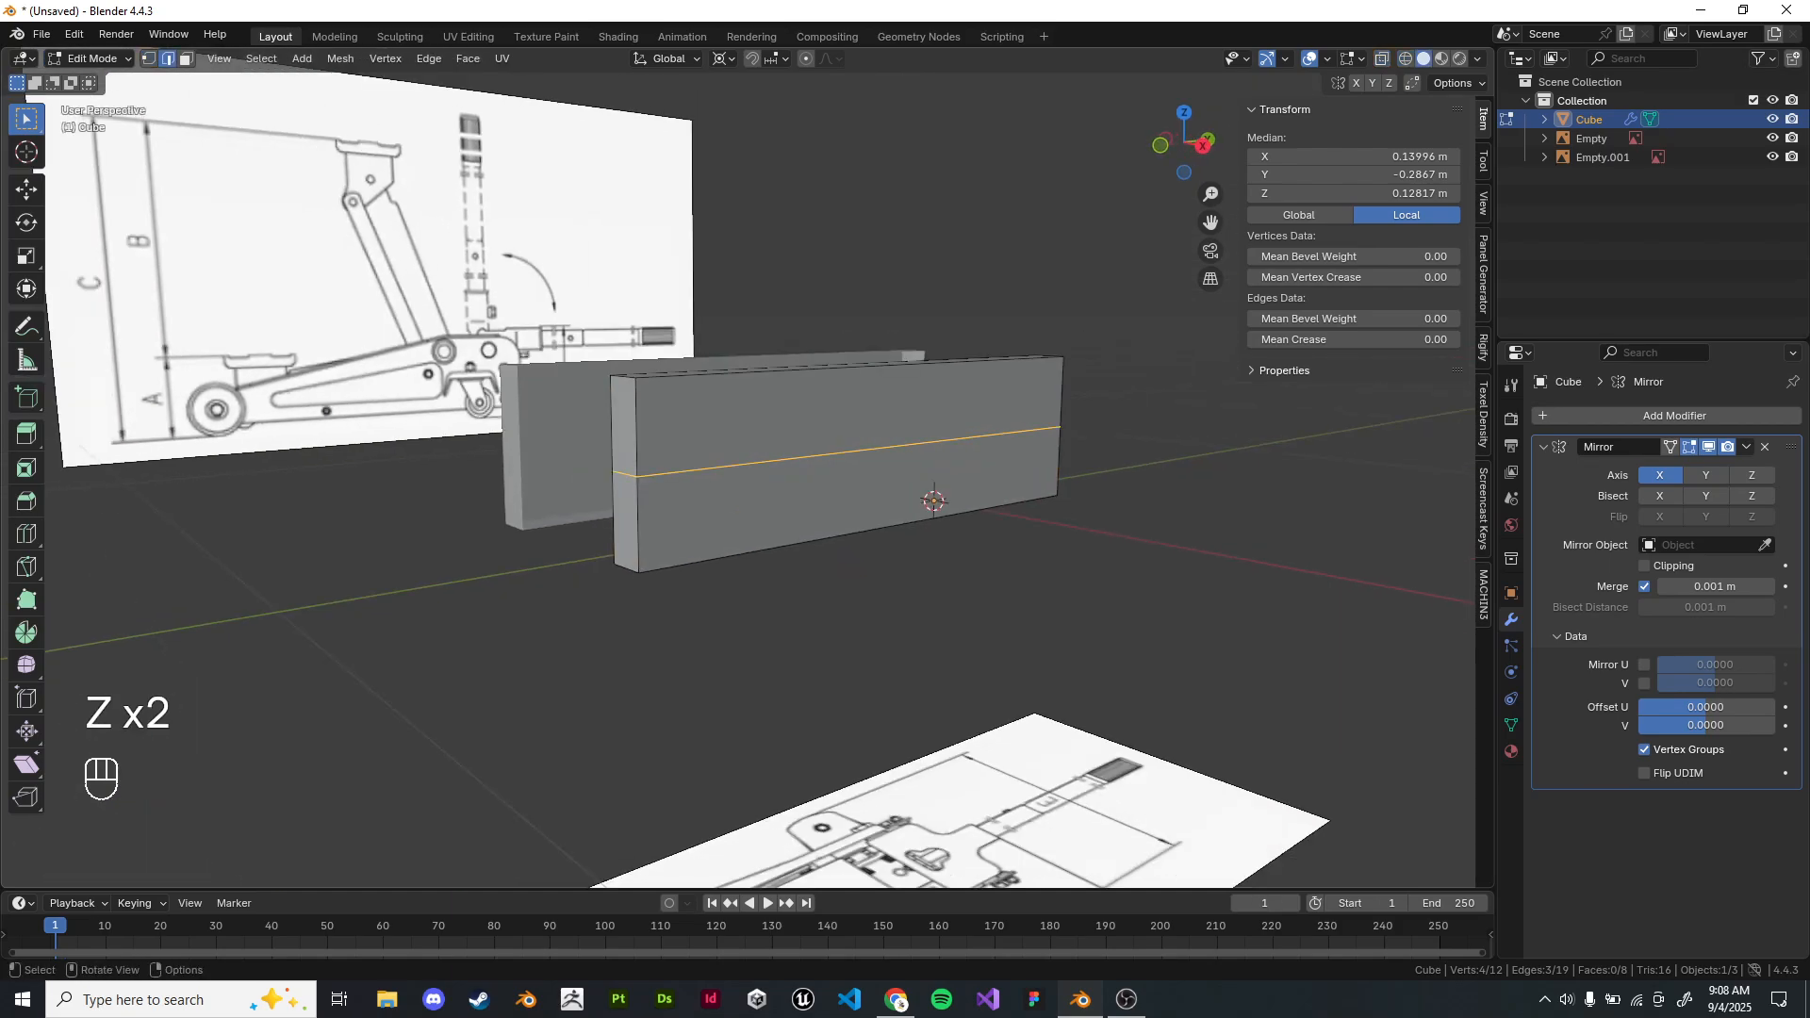
pyautogui.hotkey('ctrl', 'x')
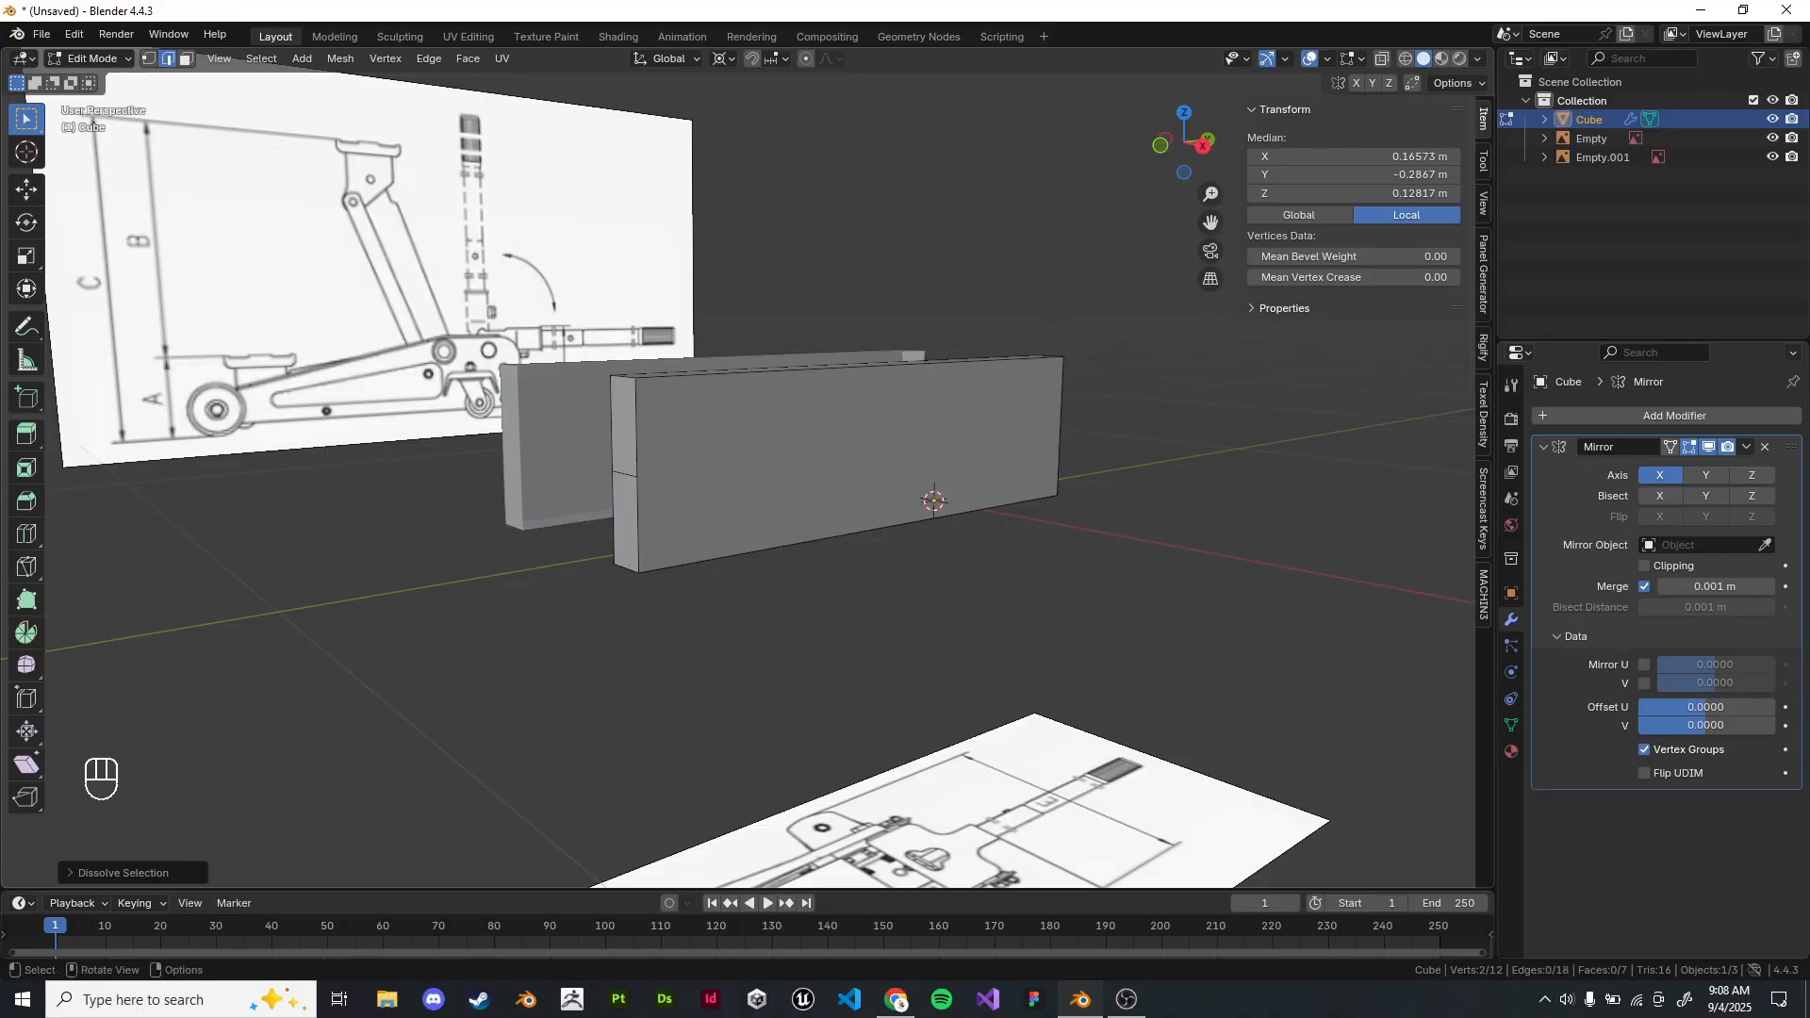
pyautogui.scroll(3, 735, 472)
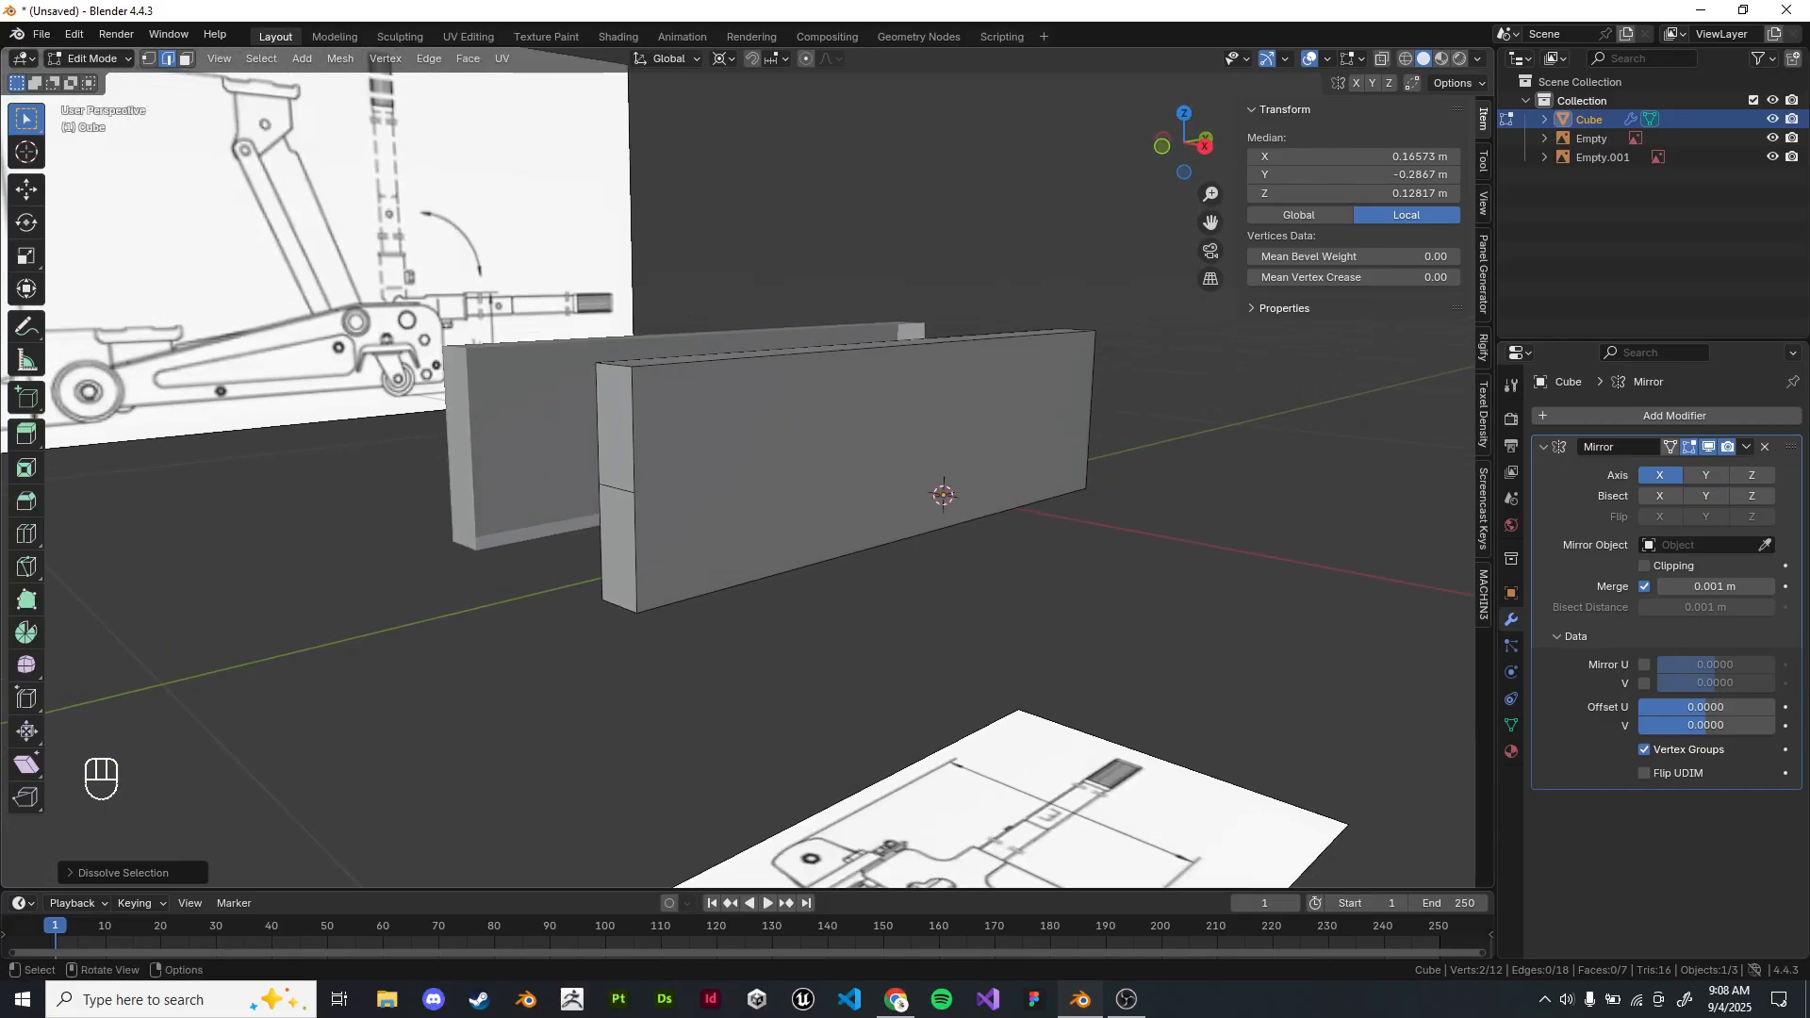
pyautogui.moveTo(735, 471)
pyautogui.mouseDown(button='middle')
pyautogui.moveTo(743, 509)
pyautogui.moveTo(741, 474)
pyautogui.mouseUp(button='middle')
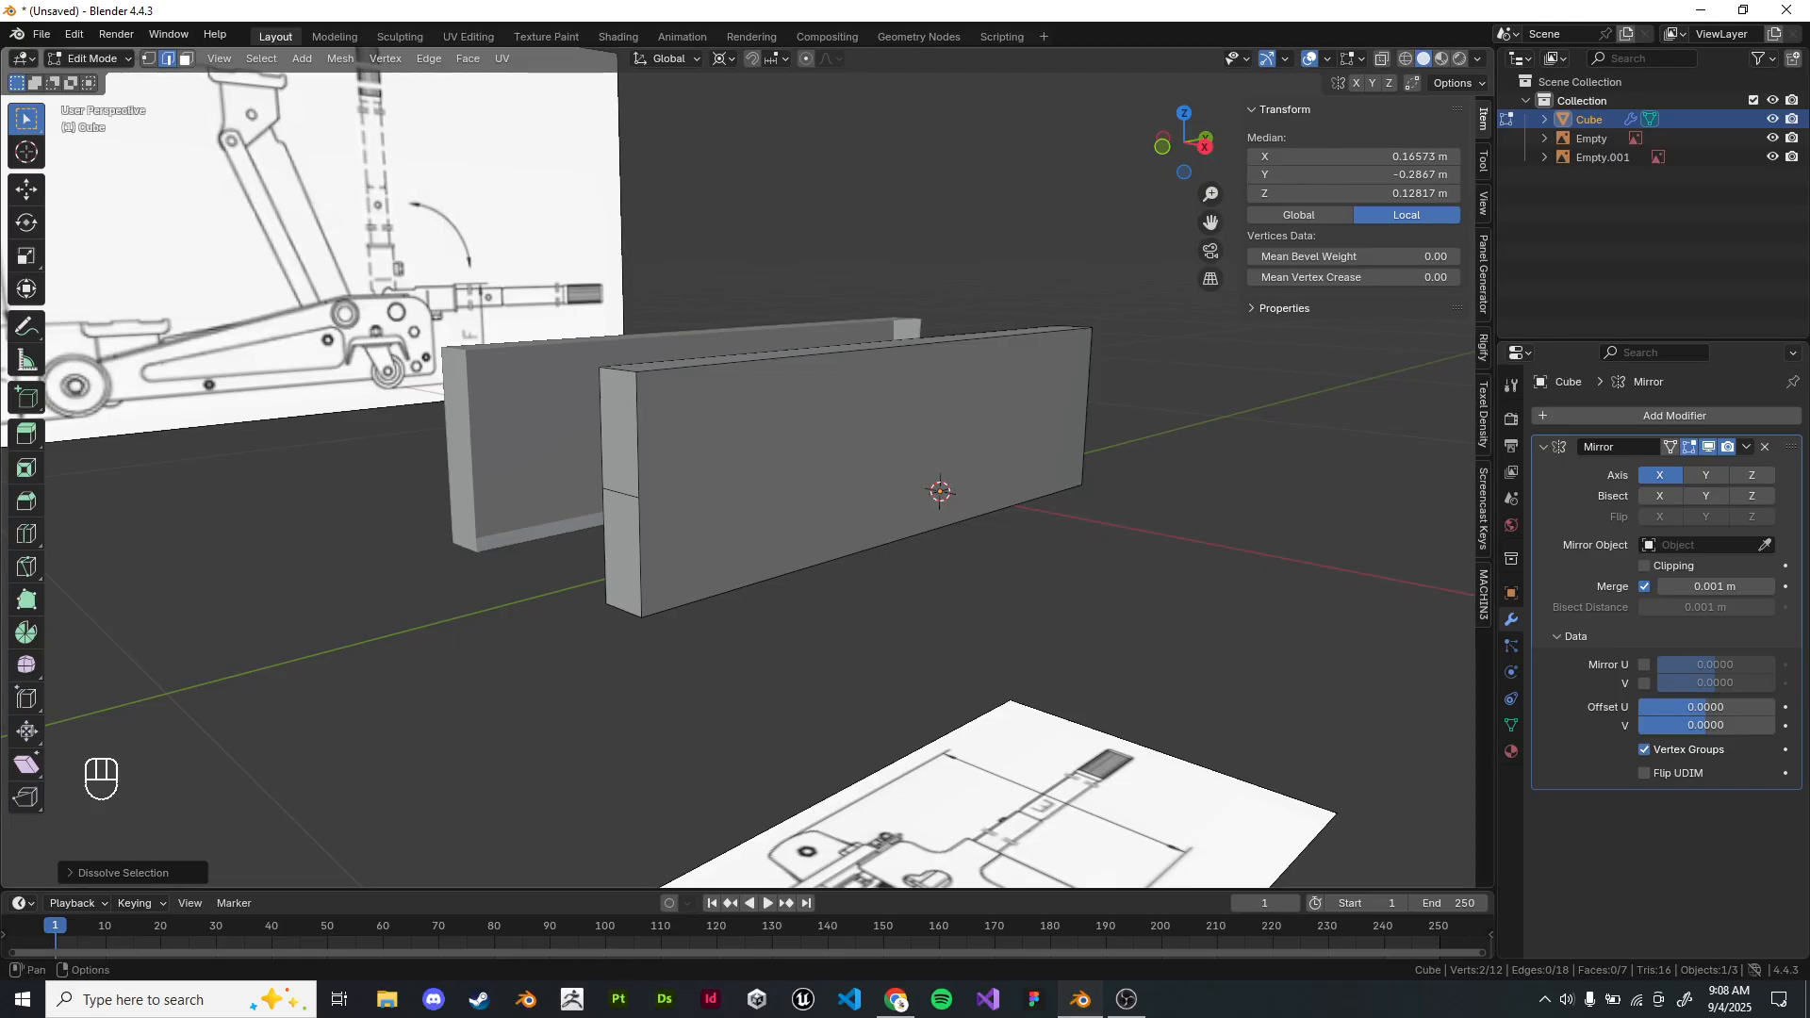
# Dissolve the remaining cut segment on the plate's rear end, keeping only the one on the front end.
pyautogui.click(185, 59)
pyautogui.click(820, 453)
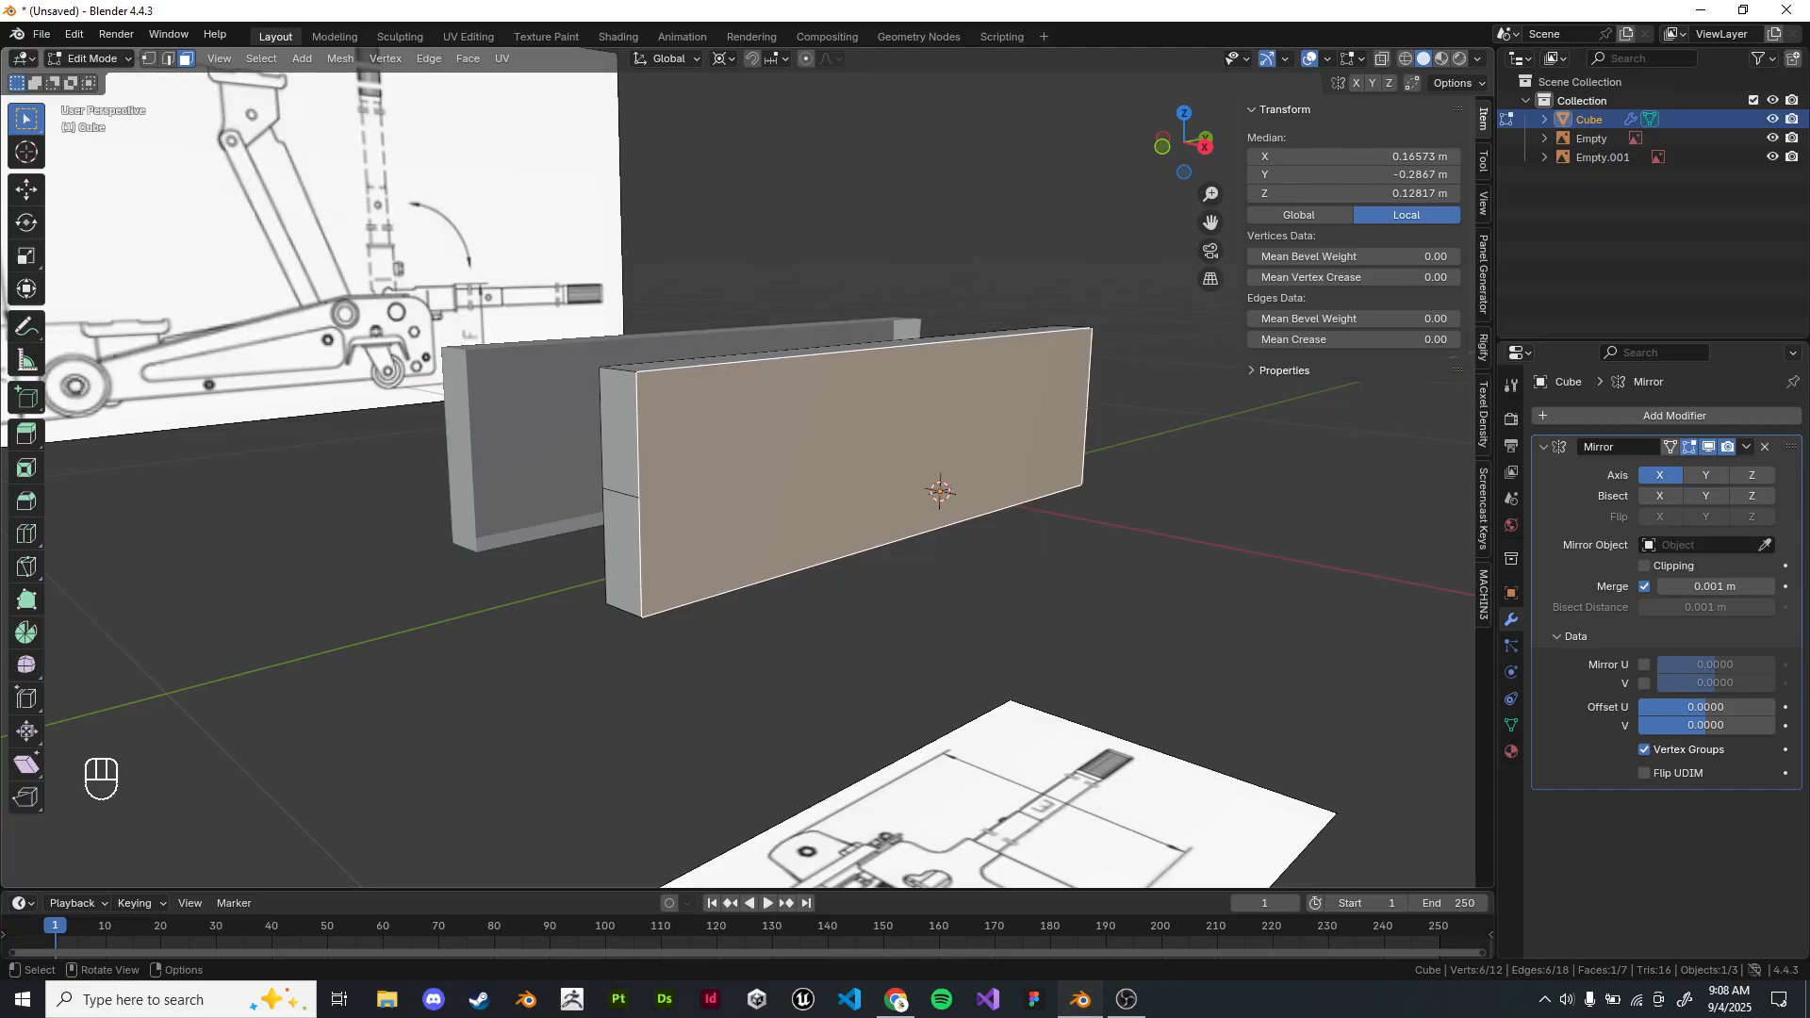
pyautogui.click(848, 660)
pyautogui.moveTo(849, 659); pyautogui.dragTo(660, 645, button='middle')
pyautogui.click(168, 59)
pyautogui.moveTo(905, 415); pyautogui.dragTo(791, 367, button='middle')
pyautogui.click(836, 406)
pyautogui.hotkey('ctrl', 'x')
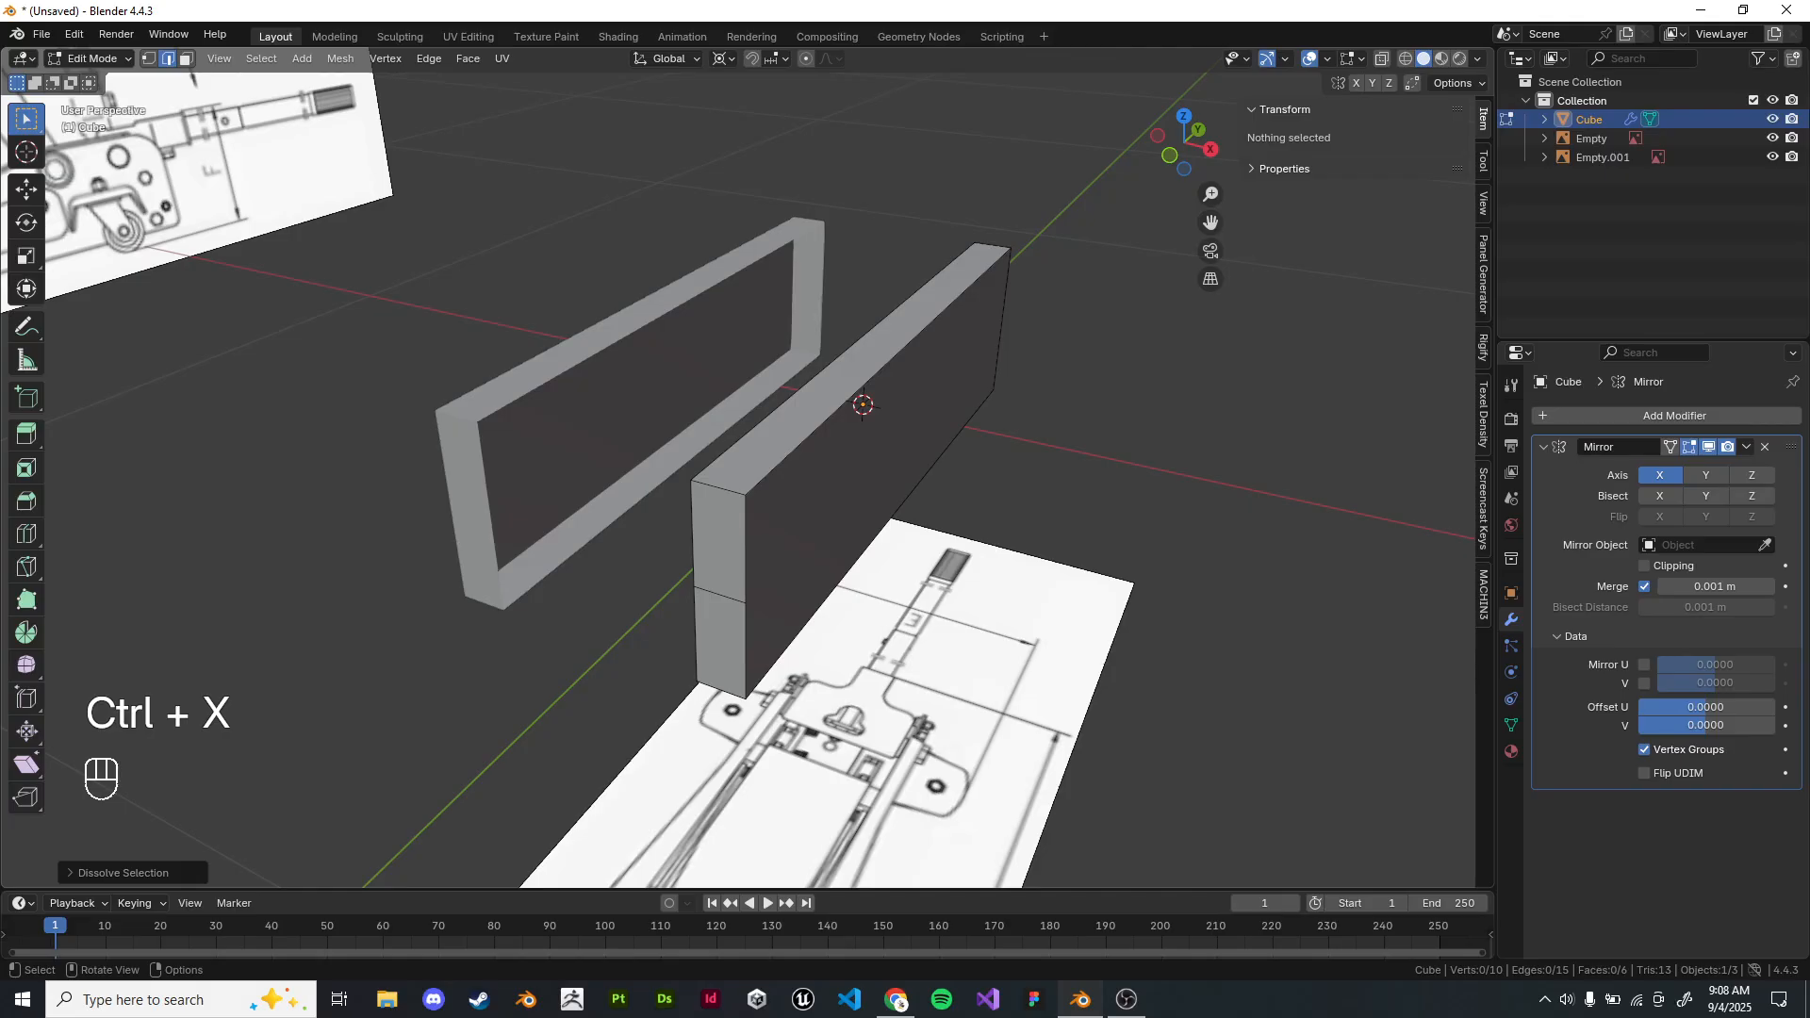
# Move the plate's upper front edge back along Y toward the end of the sloped arm section in the side-view drawing.
pyautogui.press('KP_1')
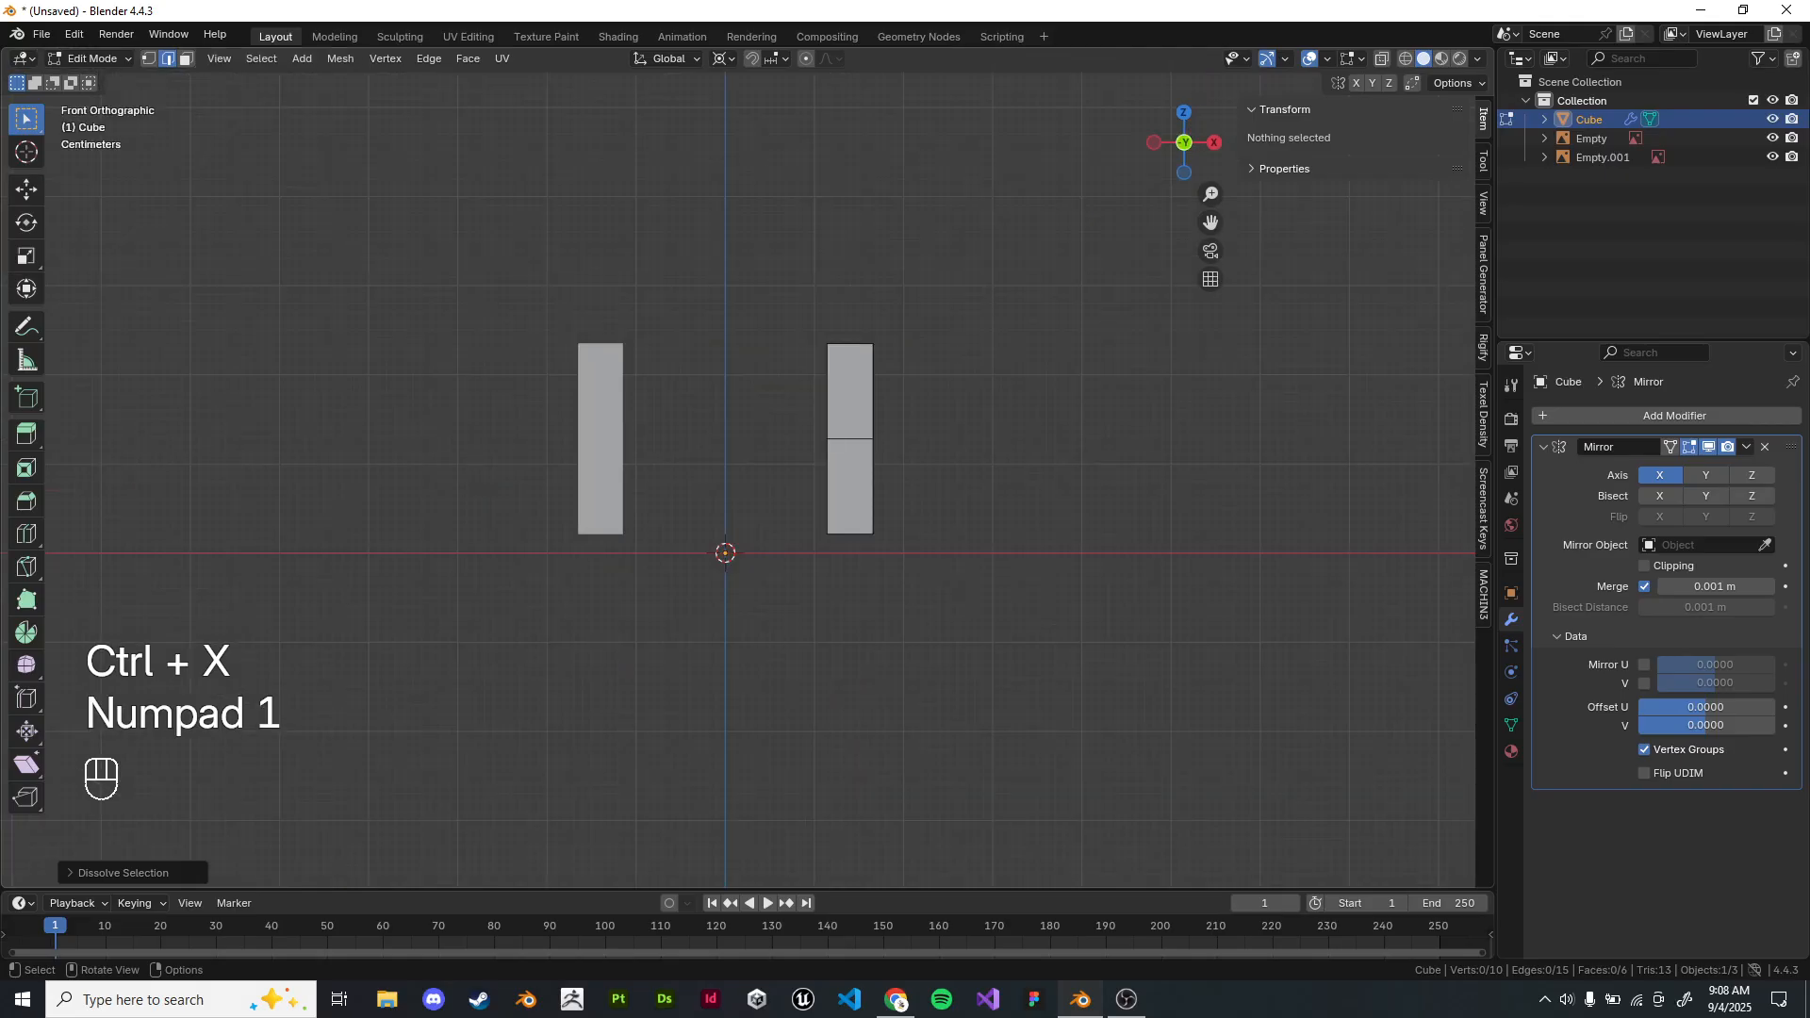
pyautogui.click(851, 345)
pyautogui.press('KP_3')
pyautogui.press('z')
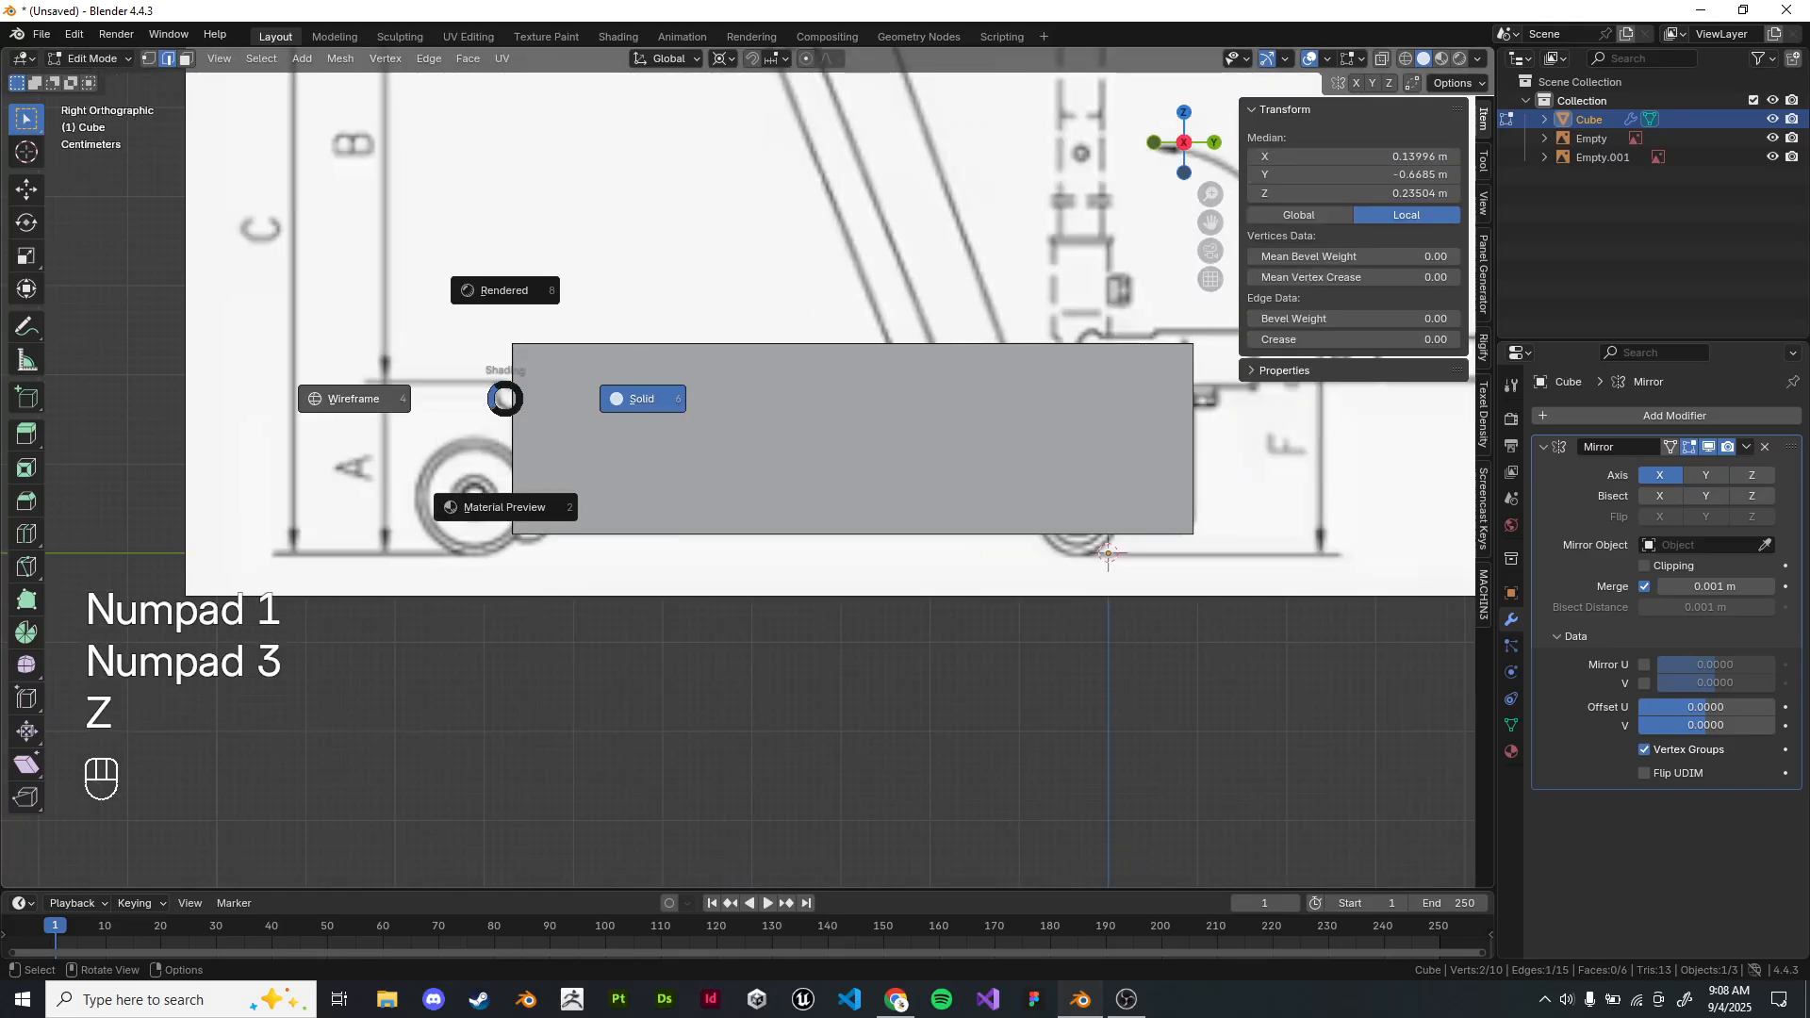
pyautogui.click(355, 399)
pyautogui.press('g')
pyautogui.press('x')
pyautogui.press('Escape')
pyautogui.press('g')
pyautogui.press('y')
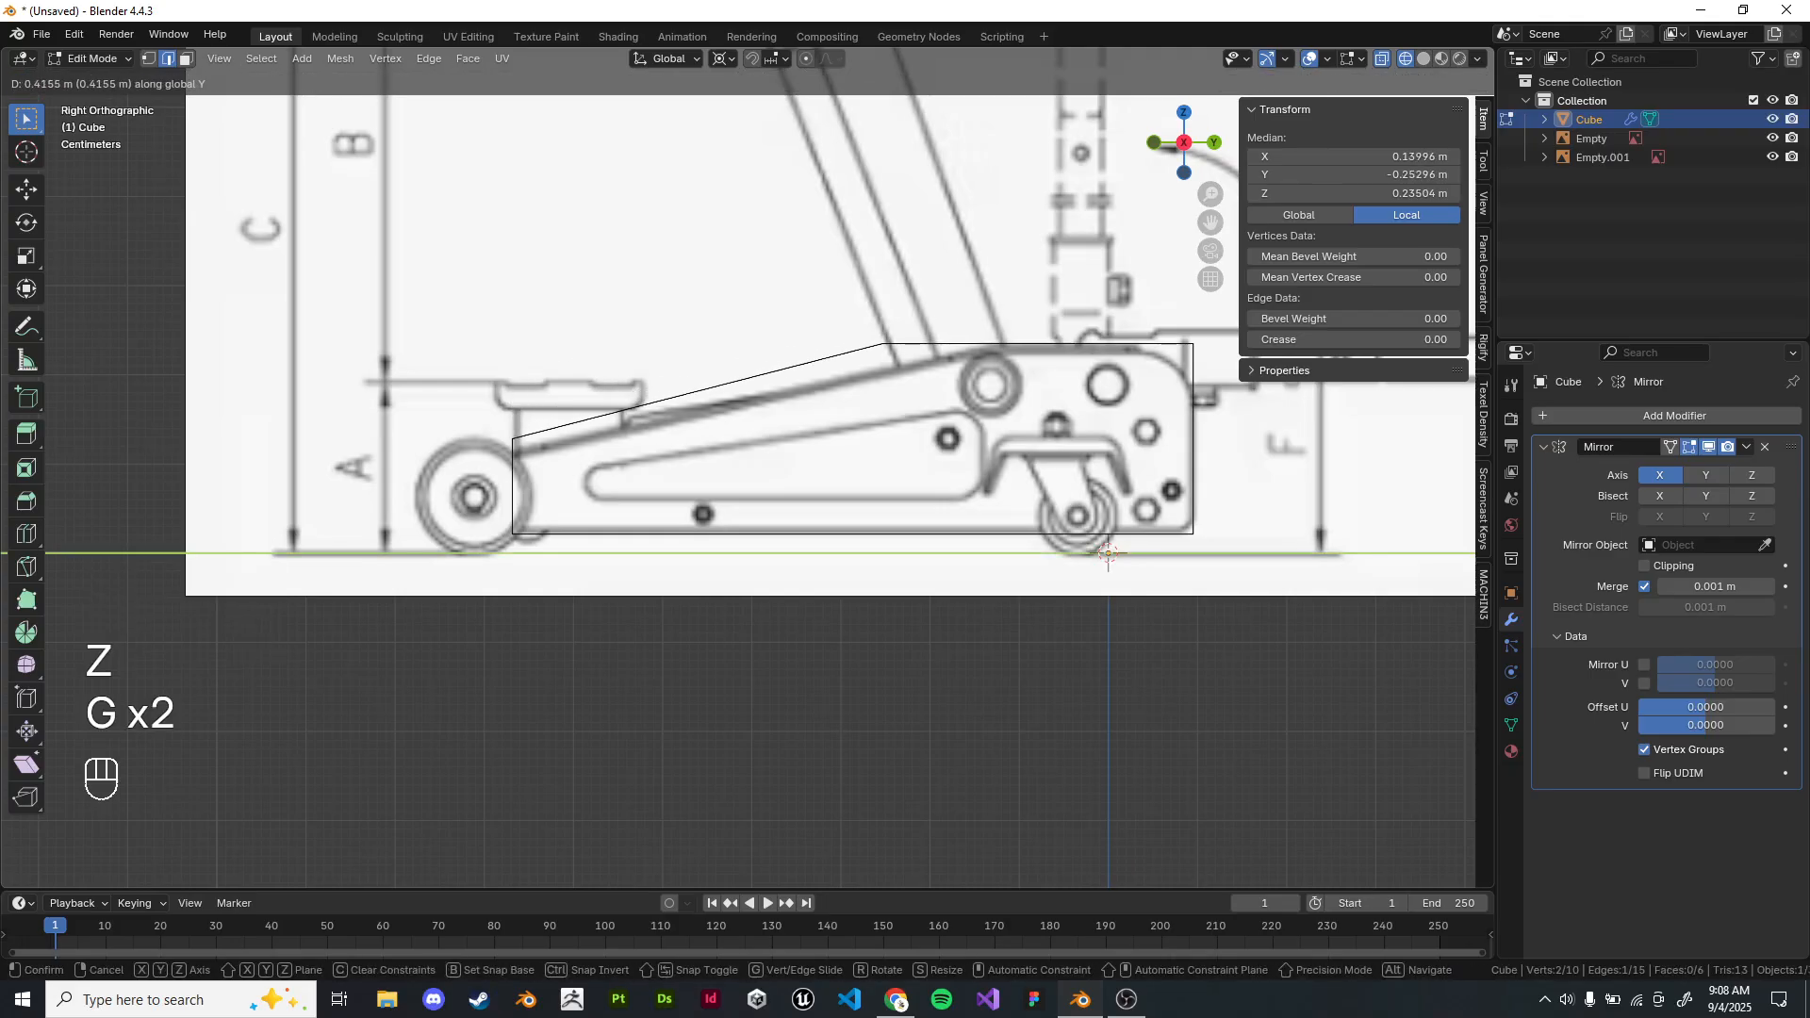
pyautogui.click(942, 358)
# Lower the middle edge of the plate's front end along Z to 0.11287 m, matching the arm's slope in the drawing.
pyautogui.moveTo(485, 410); pyautogui.dragTo(542, 467)
pyautogui.scroll(3, 747, 468)
pyautogui.press('g')
pyautogui.press('z')
pyautogui.click(537, 486)
pyautogui.scroll(-2, 747, 467)
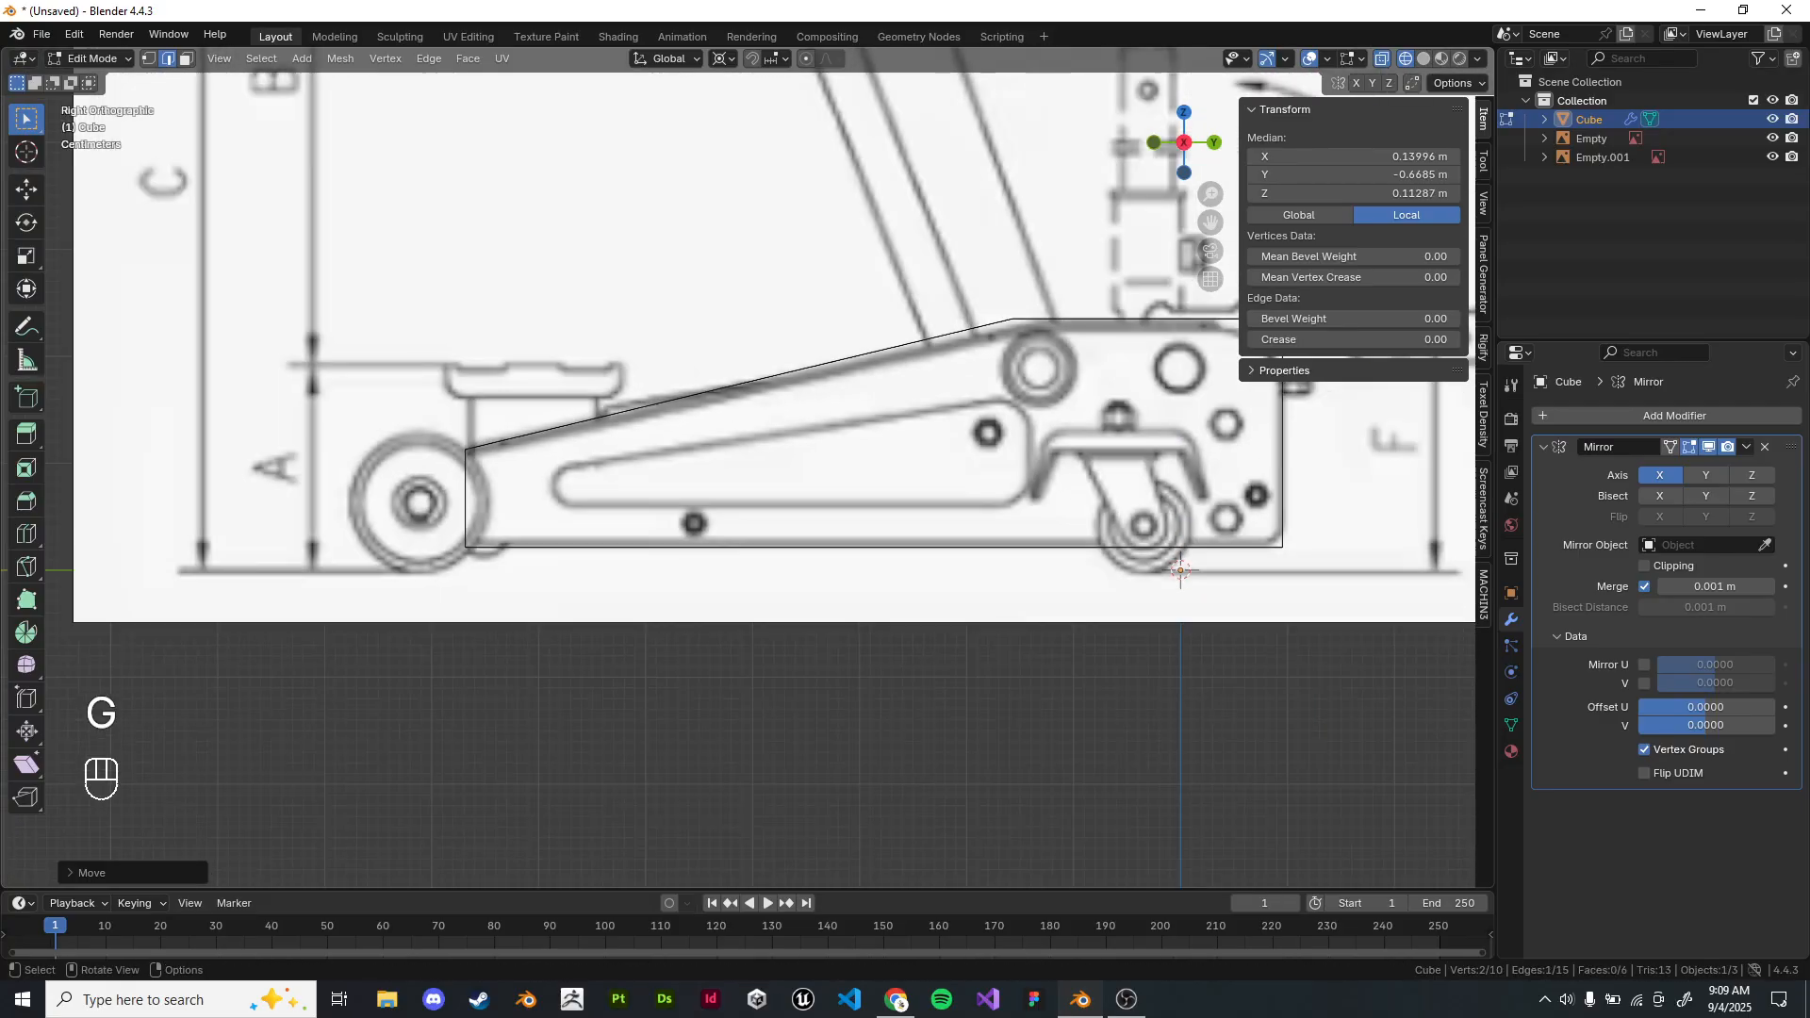
# Adjust the edge between the slope and the flat top along Y to fit the bend in the side-view drawing.
pyautogui.keyDown('shift'); pyautogui.moveTo(992, 300); pyautogui.dragTo(707, 339, button='middle'); pyautogui.keyUp('shift')
pyautogui.moveTo(702, 334); pyautogui.dragTo(752, 384)
pyautogui.scroll(4, 748, 467)
pyautogui.press('g')
pyautogui.press('Escape')
pyautogui.press('g')
pyautogui.press('y')
pyautogui.click(795, 377)
# Move the plate's flat rear top face along Z to 0.22795 m to match the drawing's upper outline.
pyautogui.scroll(-1, 748, 468)
pyautogui.keyDown('shift'); pyautogui.moveTo(1084, 339); pyautogui.dragTo(722, 501, button='middle'); pyautogui.keyUp('shift')
pyautogui.scroll(5, 747, 468)
pyautogui.scroll(-5, 747, 468)
pyautogui.keyDown('shift'); pyautogui.moveTo(518, 377); pyautogui.dragTo(665, 386, button='middle'); pyautogui.keyUp('shift')
pyautogui.moveTo(437, 376); pyautogui.dragTo(1026, 493)
pyautogui.scroll(2, 748, 468)
pyautogui.press('g')
pyautogui.rightClick(1026, 492)
pyautogui.press('g')
pyautogui.press('z')
pyautogui.click(1026, 513)
# Select the open boundary on the plate's inner side and fill it with a face.
pyautogui.scroll(-6, 748, 467)
pyautogui.press('z')
pyautogui.moveTo(849, 491)
pyautogui.mouseDown(button='middle')
pyautogui.moveTo(896, 528)
pyautogui.moveTo(957, 540)
pyautogui.moveTo(1009, 504)
pyautogui.mouseUp(button='middle')
pyautogui.scroll(-3, 747, 467)
pyautogui.press('Tab')
pyautogui.press('Tab')
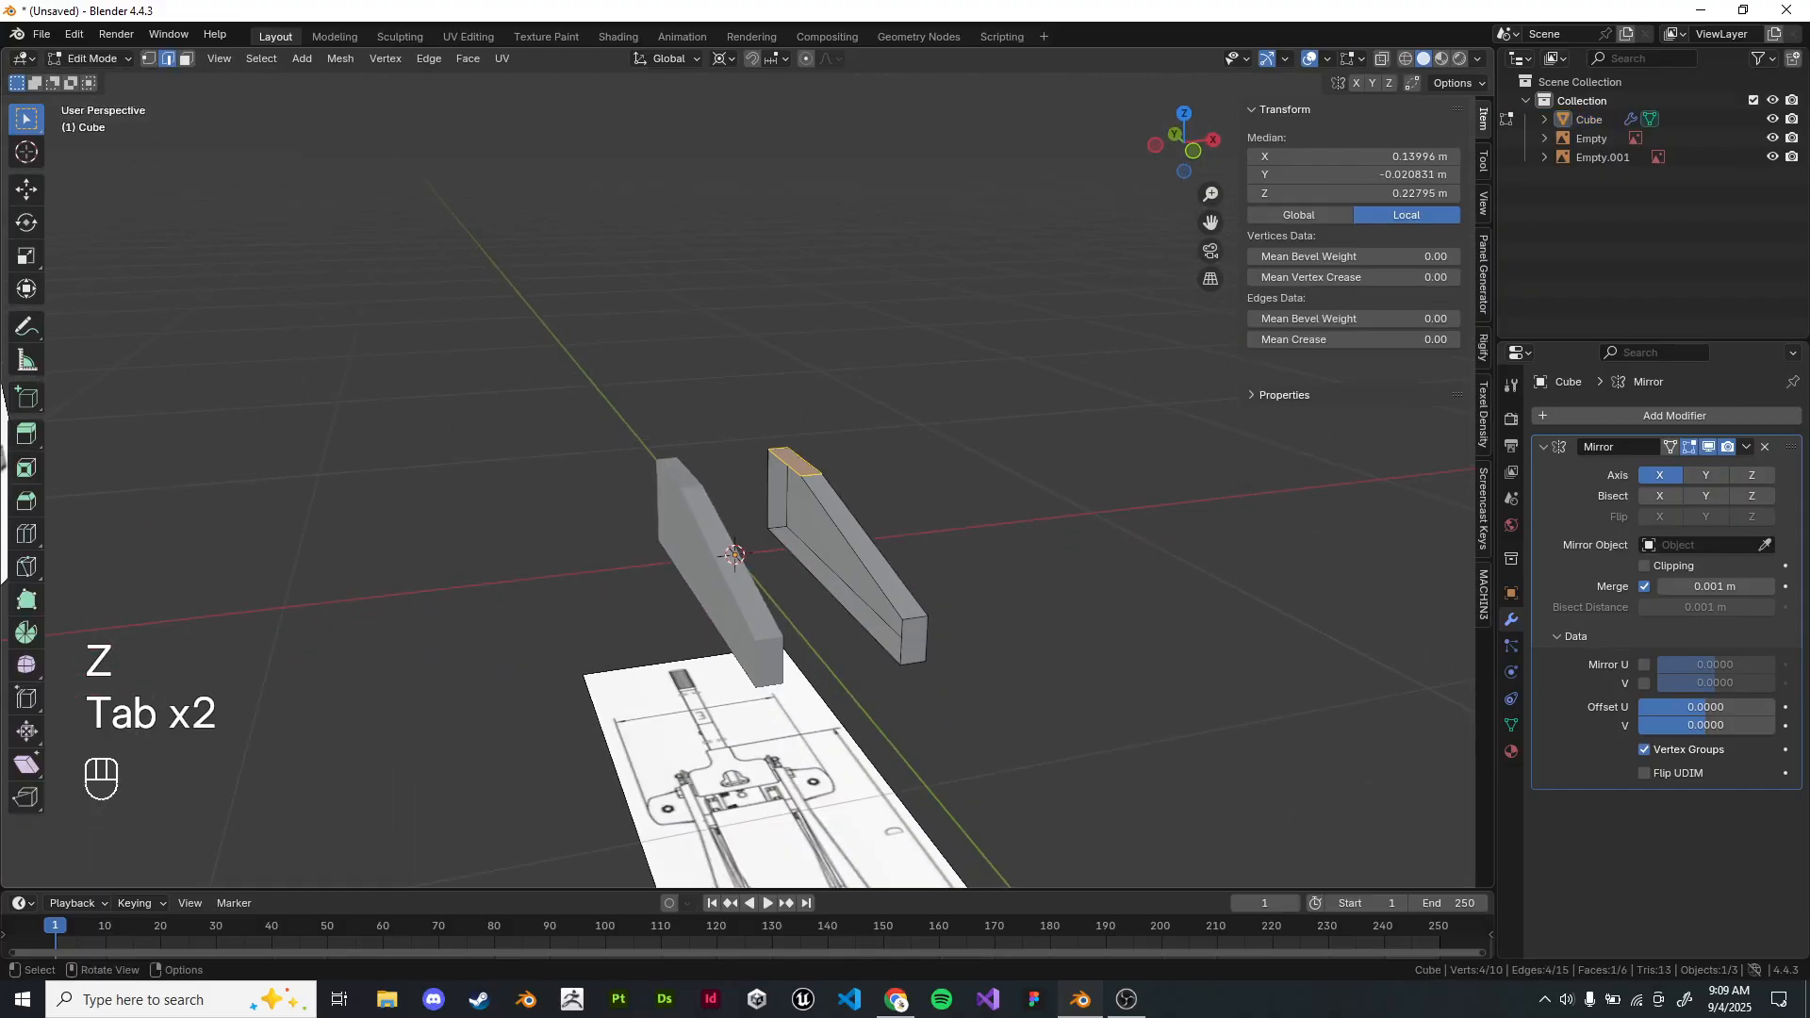
pyautogui.click(149, 58)
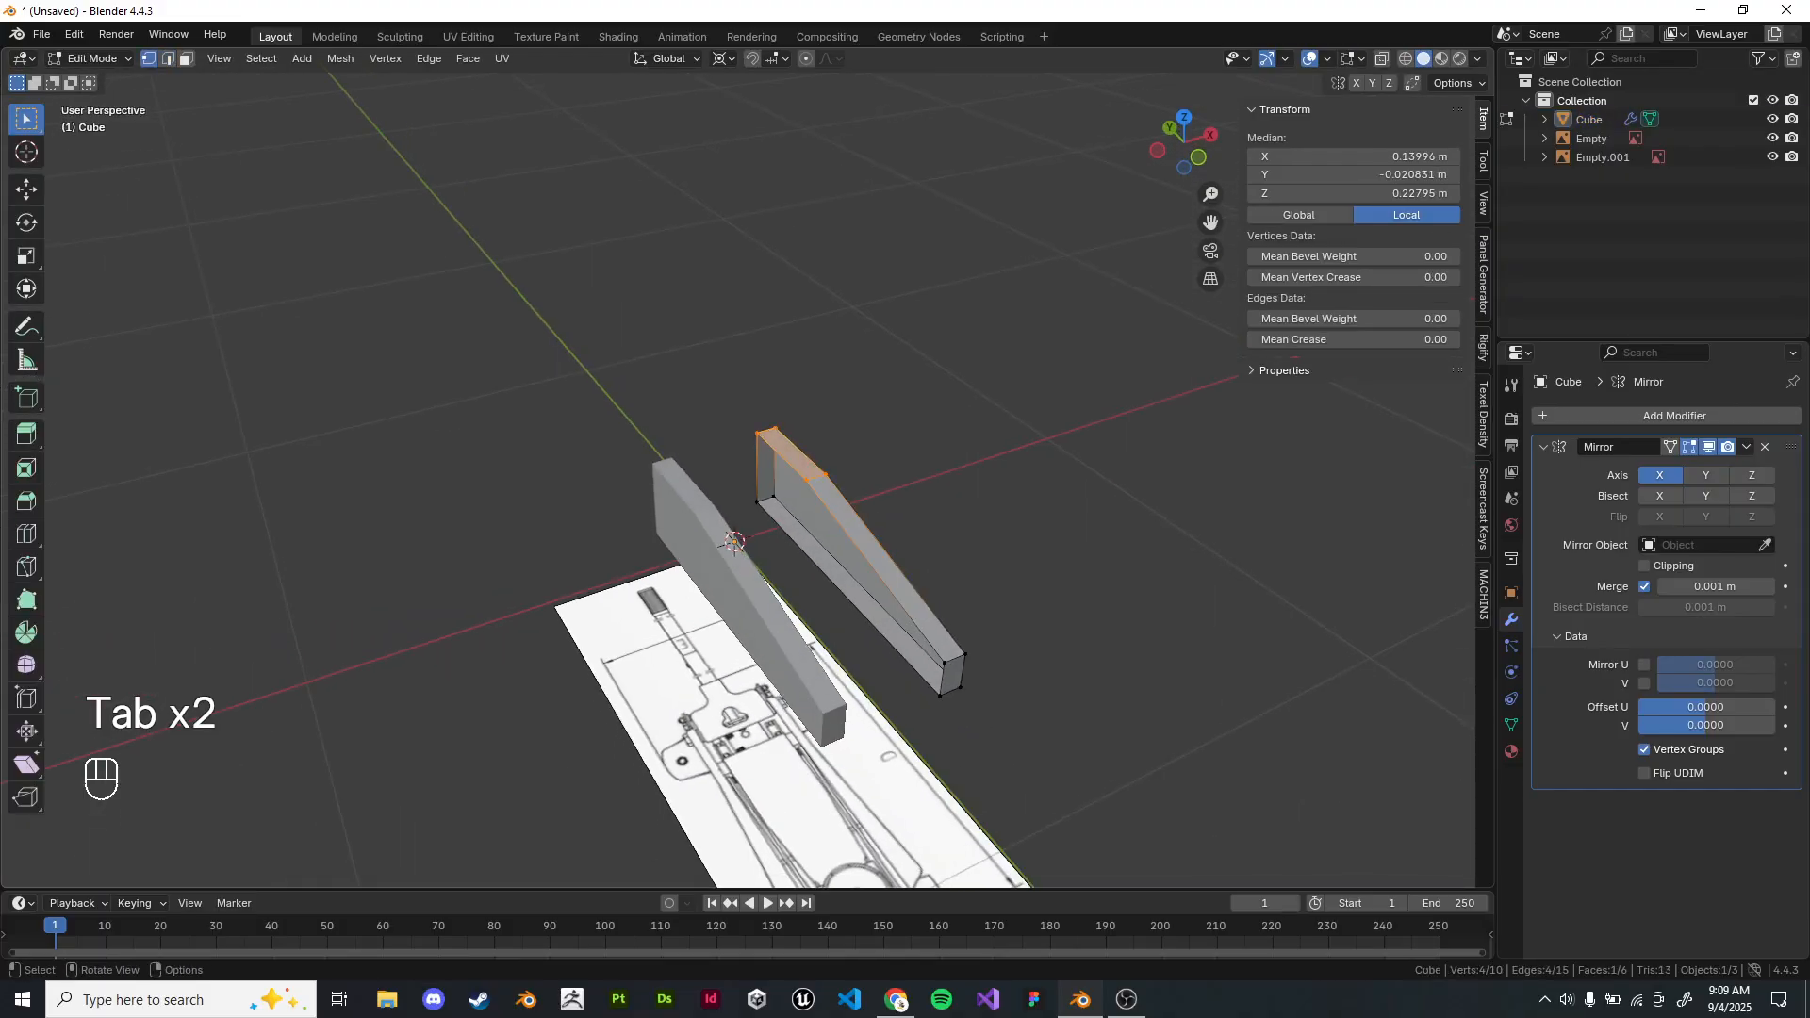
pyautogui.click(905, 471)
pyautogui.keyDown('alt'); pyautogui.keyDown('shift'); pyautogui.click(877, 571); pyautogui.keyUp('shift'); pyautogui.keyUp('alt')
pyautogui.keyDown('alt'); pyautogui.keyDown('shift'); pyautogui.click(877, 571); pyautogui.keyUp('shift'); pyautogui.keyUp('alt')
pyautogui.keyDown('alt'); pyautogui.keyDown('shift'); pyautogui.click(813, 488); pyautogui.keyUp('shift'); pyautogui.keyUp('alt')
pyautogui.press('f')
pyautogui.click(923, 481)
# Add a crosswise loop cut at the middle of the plate's bottom face.
pyautogui.moveTo(924, 499); pyautogui.dragTo(830, 429, button='middle')
pyautogui.scroll(3, 858, 486)
pyautogui.click(168, 58)
pyautogui.click(149, 59)
pyautogui.moveTo(603, 608); pyautogui.dragTo(542, 518, button='middle')
pyautogui.hotkey('ctrl', 'r')
pyautogui.click(538, 519)
pyautogui.rightClick(538, 519)
pyautogui.press('g')
pyautogui.press('g')
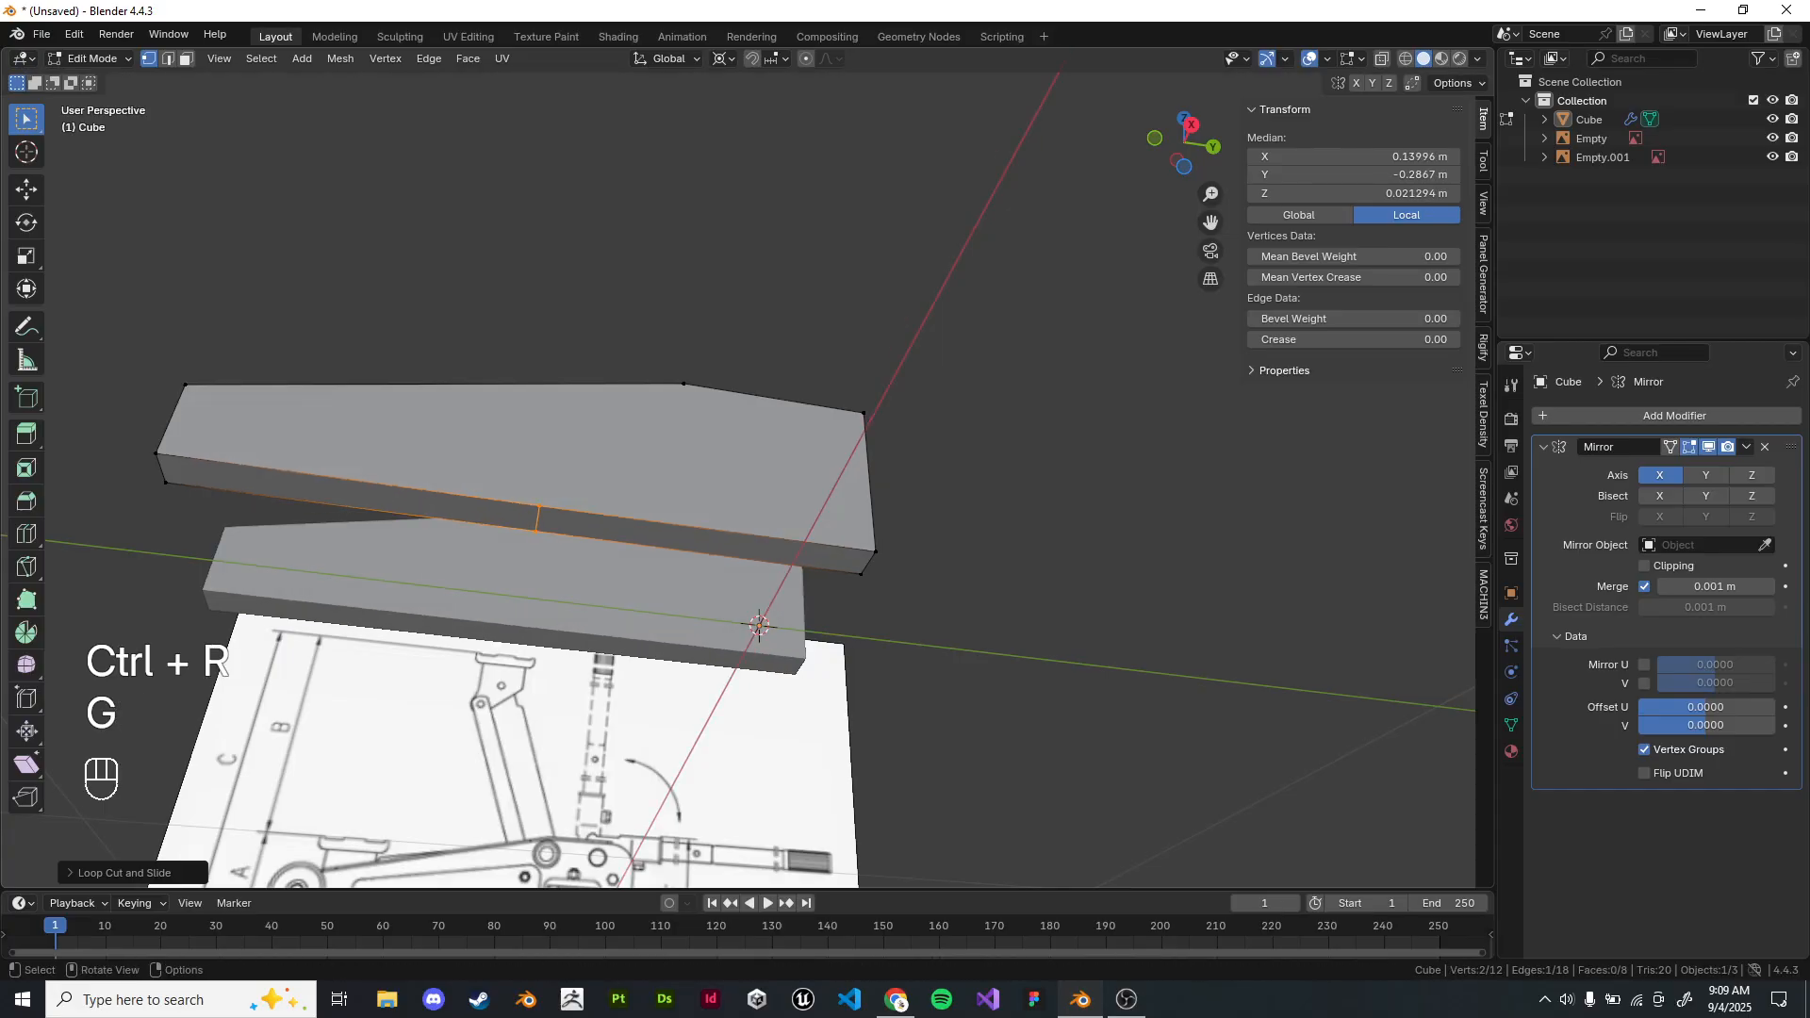
# Enable snapping with Vertex as the snap target and change the transform pivot point.
pyautogui.click(786, 58)
pyautogui.click(745, 176)
pyautogui.click(745, 194)
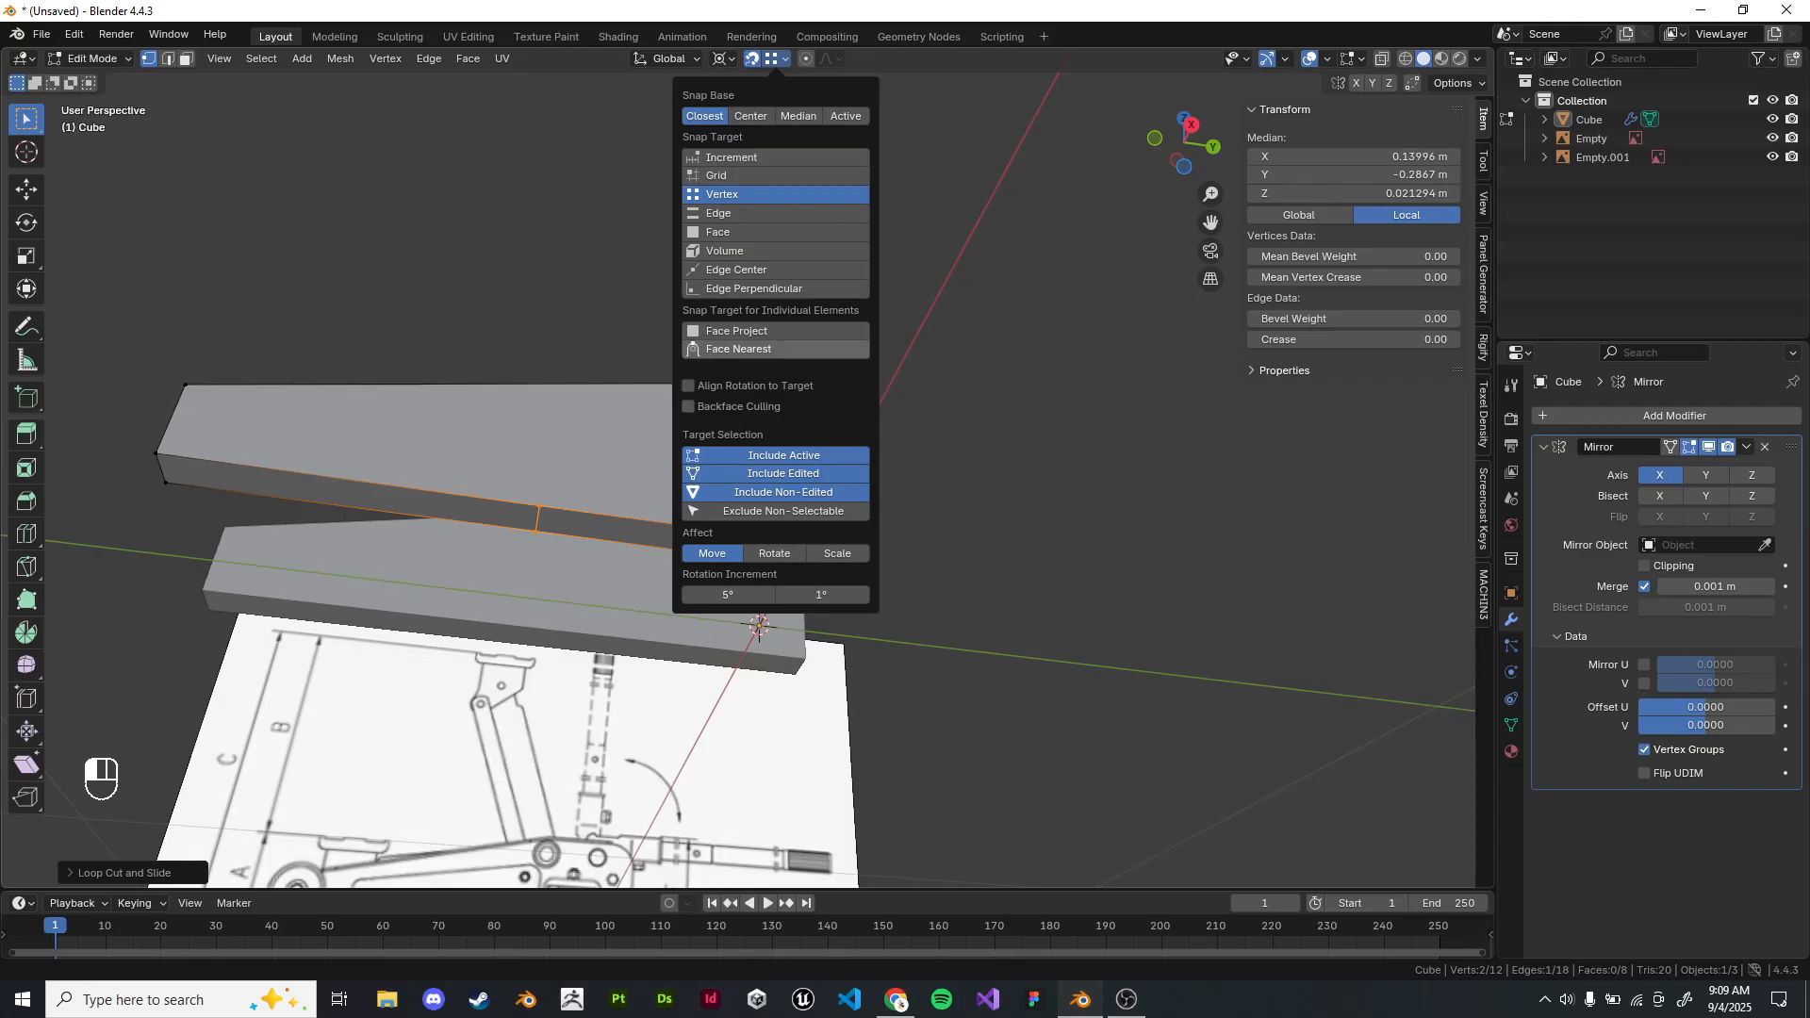
pyautogui.click(723, 58)
pyautogui.click(769, 105)
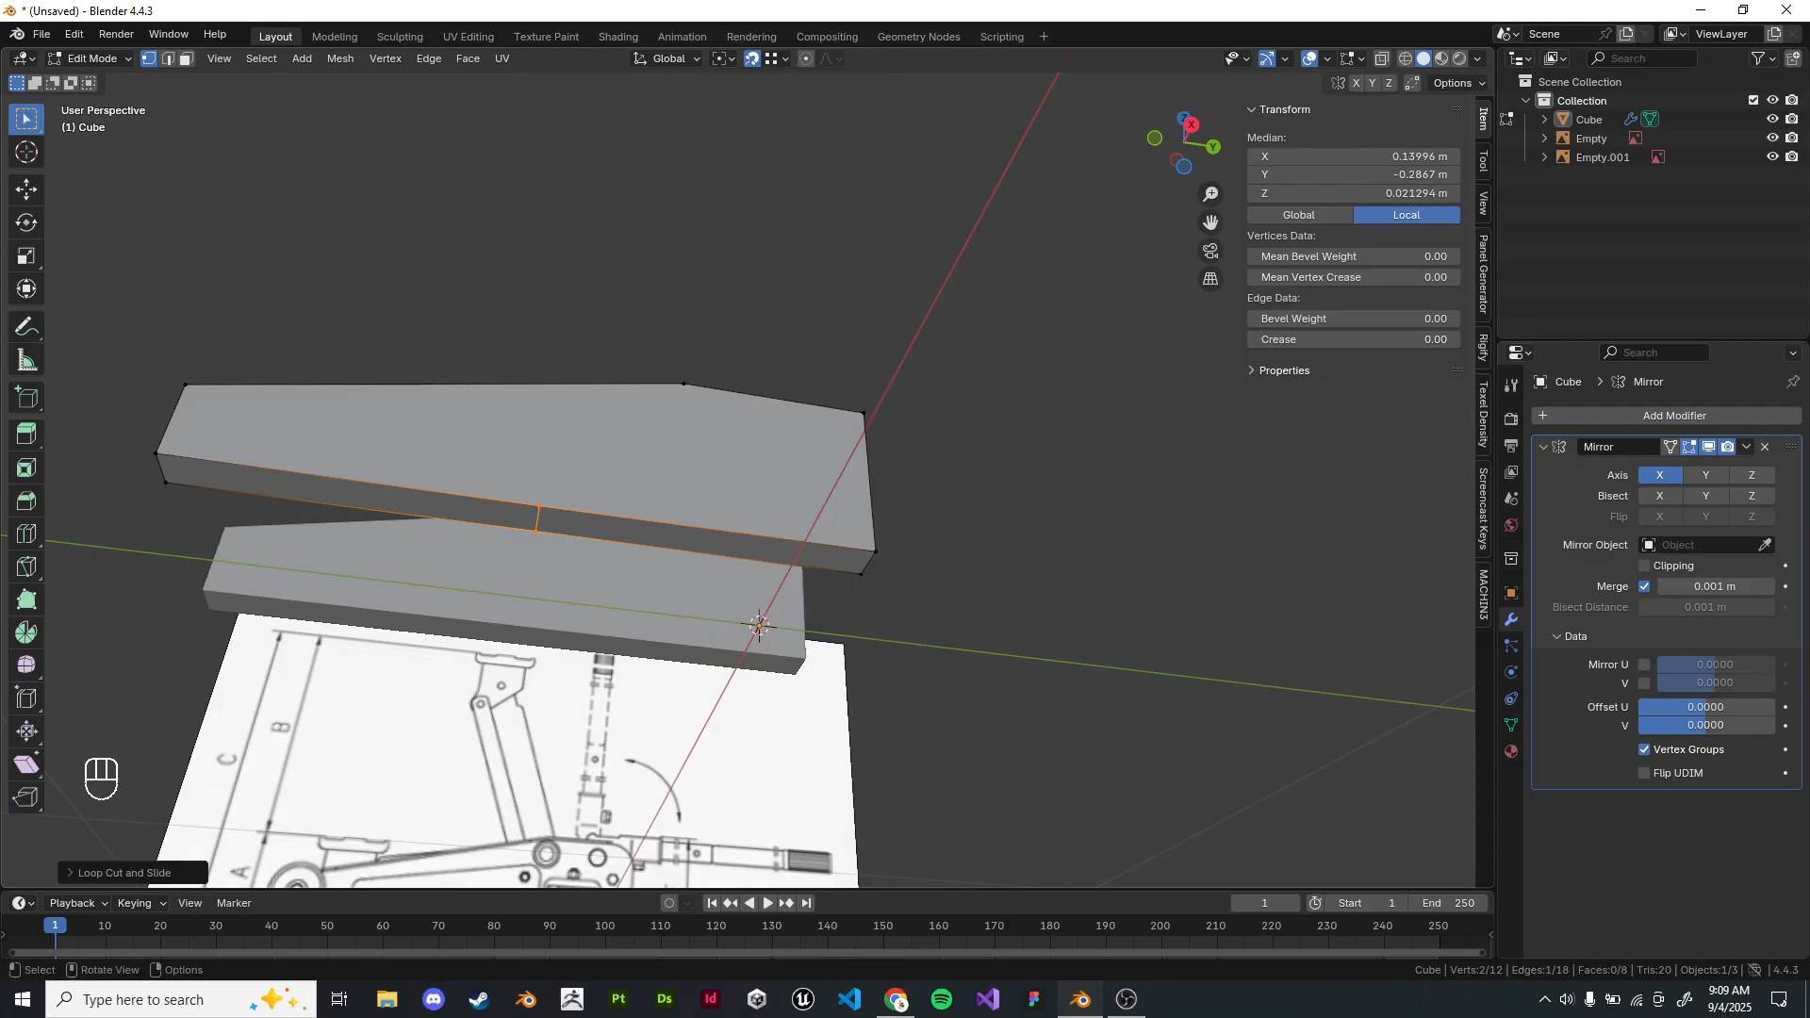
# Move the new bottom edge along Y, snapping it in line with the top bend of the plate.
pyautogui.press('g')
pyautogui.press('y')
pyautogui.click(683, 385)
# Connect the top bend's vertices to the bottom cut's vertices with vertical edges on both large faces of the plate.
pyautogui.click(684, 385)
pyautogui.keyDown('shift'); pyautogui.click(675, 525); pyautogui.keyUp('shift')
pyautogui.moveTo(675, 525); pyautogui.dragTo(1056, 497, button='middle')
pyautogui.press('j')
pyautogui.click(854, 459)
pyautogui.moveTo(854, 459); pyautogui.dragTo(801, 547, button='middle')
pyautogui.keyDown('shift'); pyautogui.click(846, 567); pyautogui.keyUp('shift')
pyautogui.press('j')
# Try a five-segment bevel along the plate's sloped and flat upper outer edges, and undo it.
pyautogui.click(990, 471)
pyautogui.moveTo(990, 471); pyautogui.dragTo(788, 347, button='middle')
pyautogui.scroll(3, 788, 347)
pyautogui.scroll(-2, 788, 347)
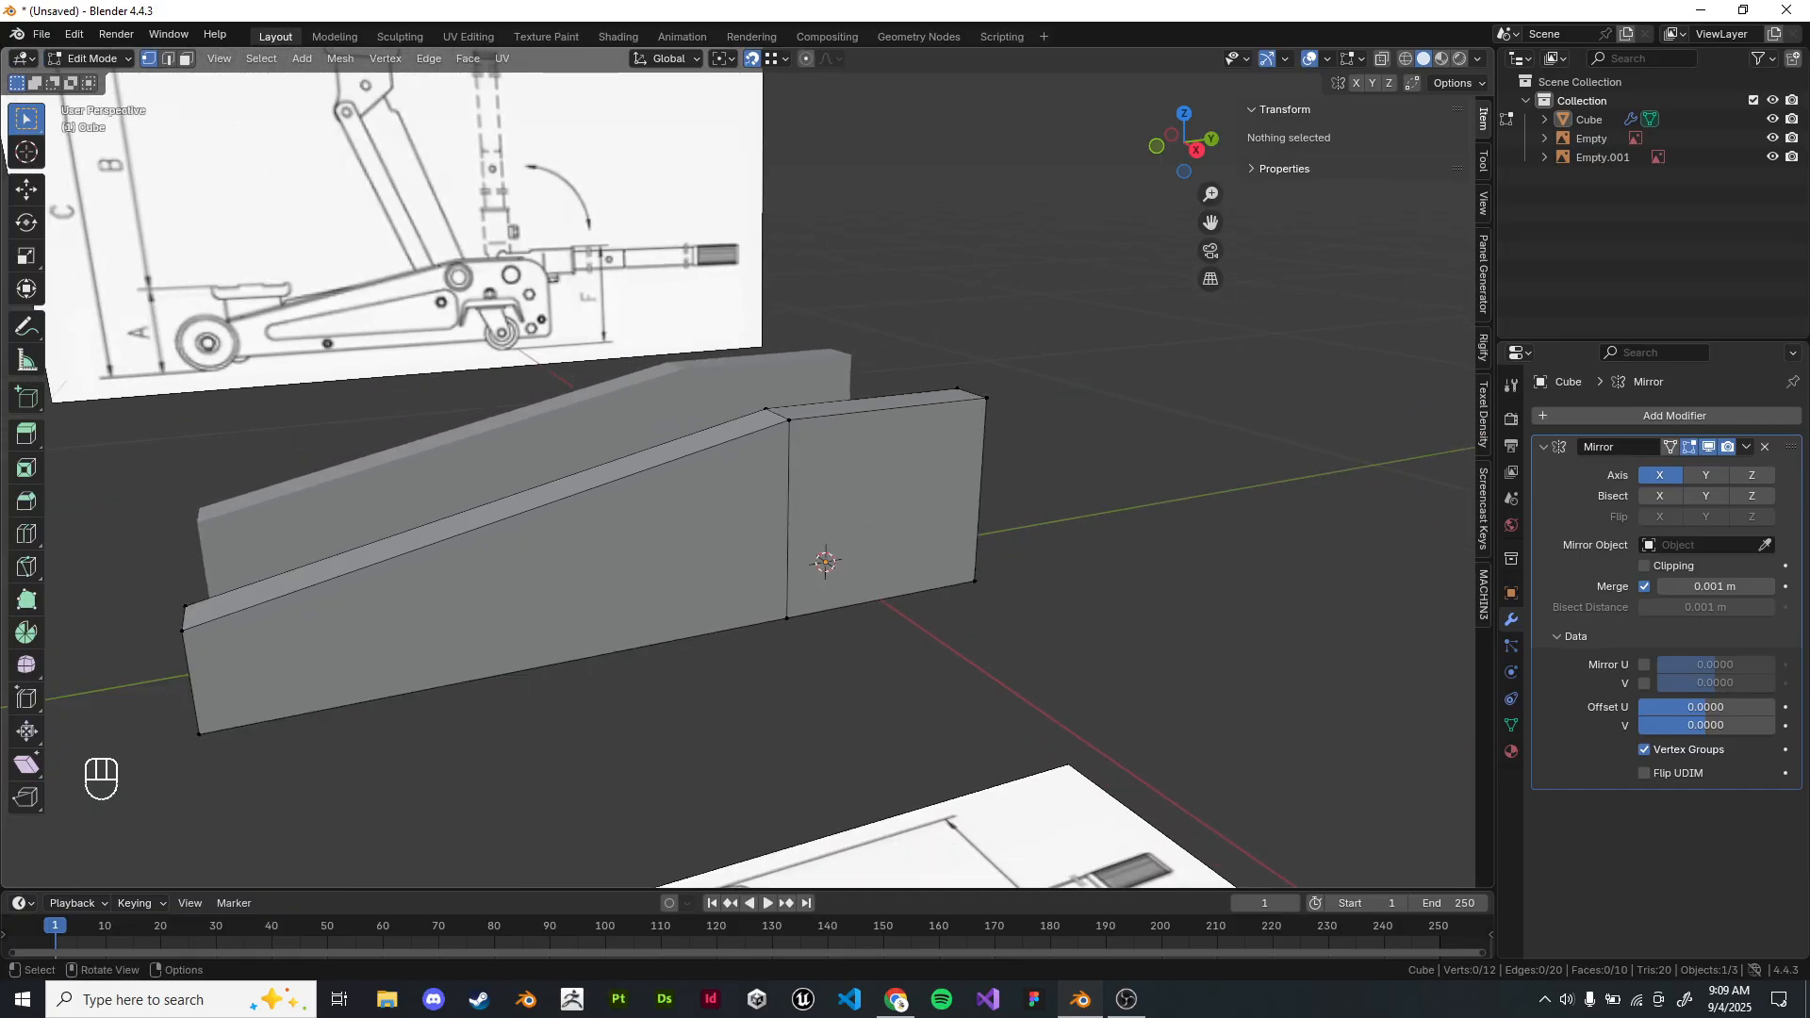
pyautogui.moveTo(788, 346); pyautogui.dragTo(1084, 348, button='middle')
pyautogui.click(698, 459)
pyautogui.keyDown('shift'); pyautogui.click(848, 419); pyautogui.keyUp('shift')
pyautogui.hotkey('ctrl', 'b')
pyautogui.scroll(3, 1084, 348)
pyautogui.click(1105, 340)
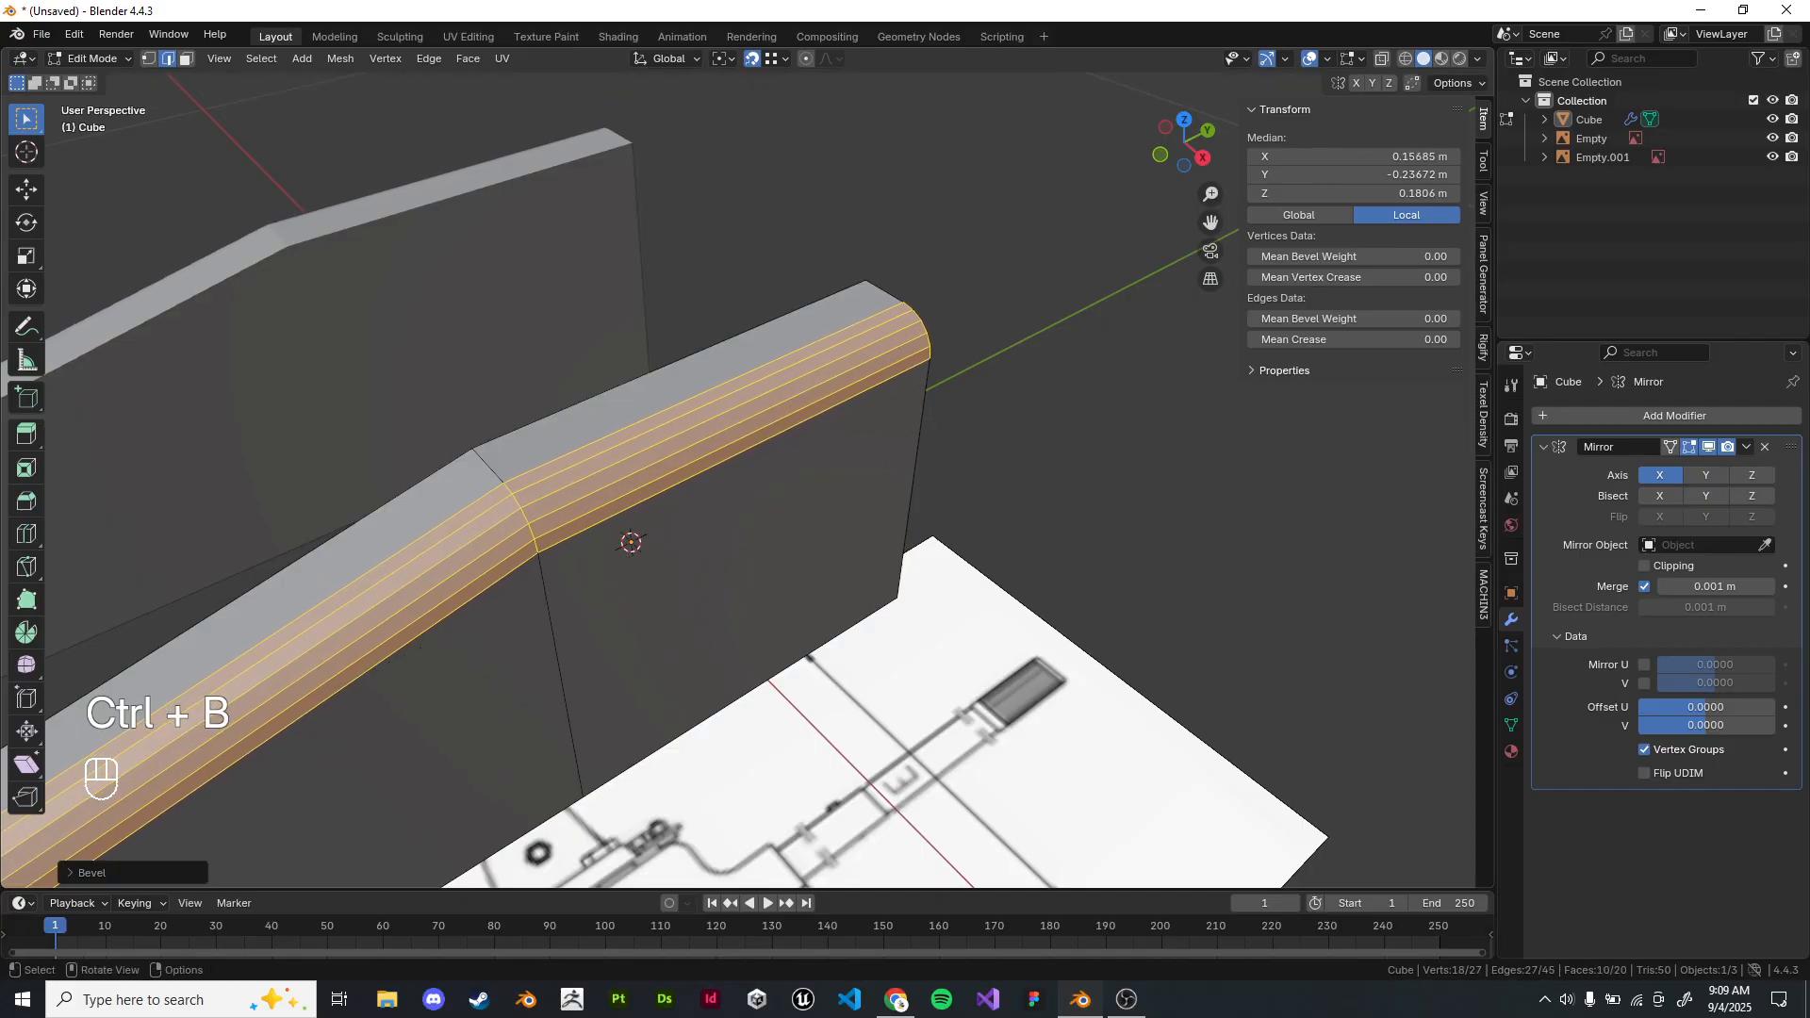
pyautogui.moveTo(1105, 339); pyautogui.dragTo(1122, 283, button='middle')
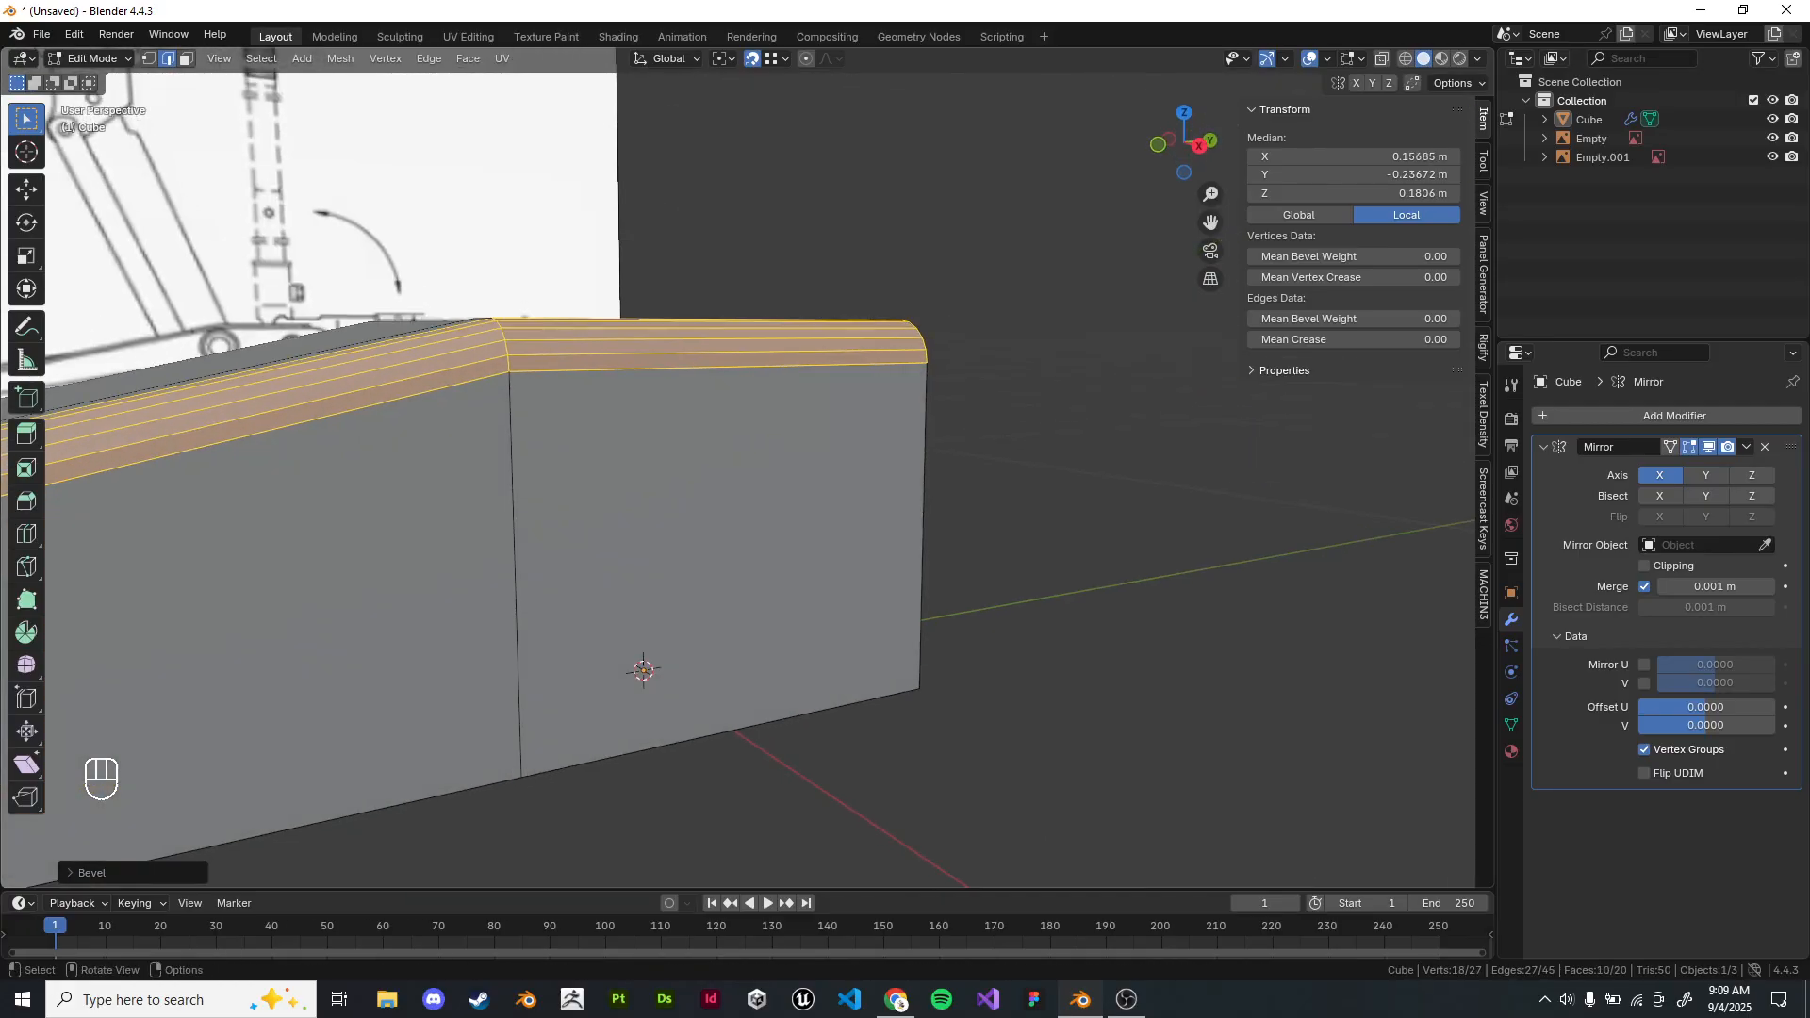
pyautogui.hotkey('ctrl', 'z')
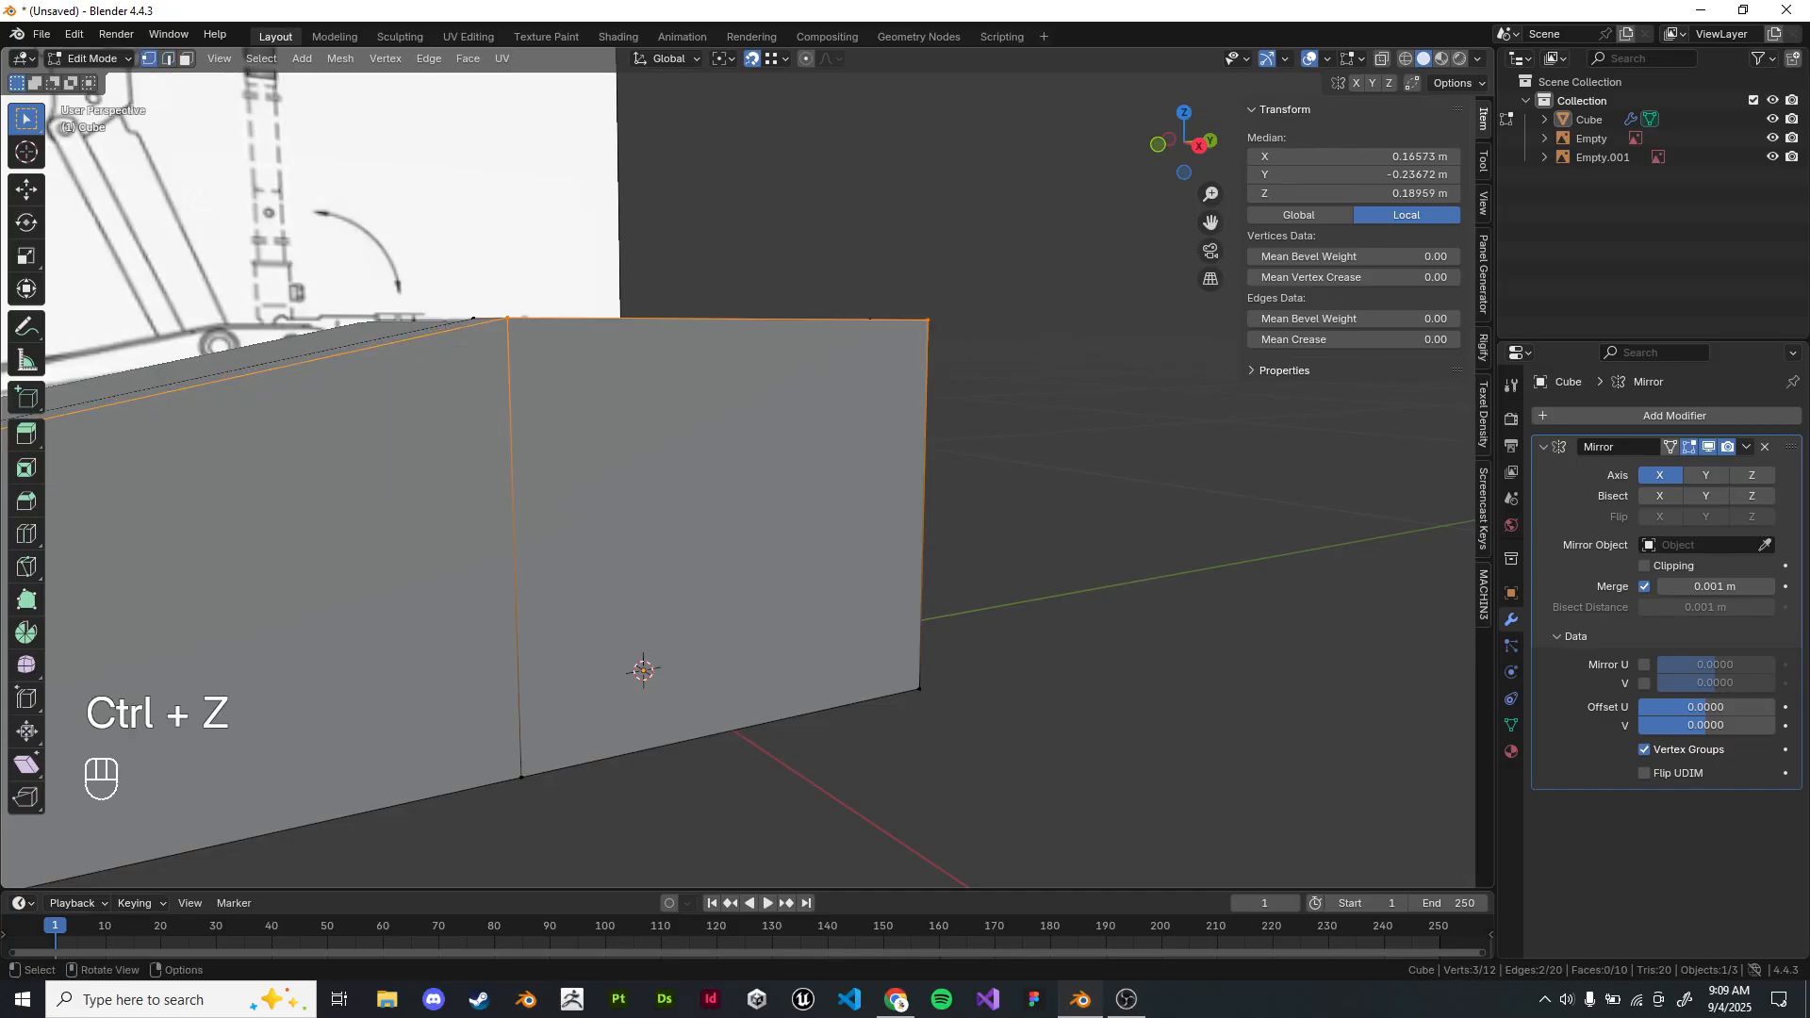
pyautogui.hotkey('ctrl', 'z')
# Connect the outer bend vertex to the lower rear corner with a diagonal edge.
pyautogui.press('j')
pyautogui.click(1066, 528)
pyautogui.moveTo(1066, 528); pyautogui.dragTo(1099, 580, button='middle')
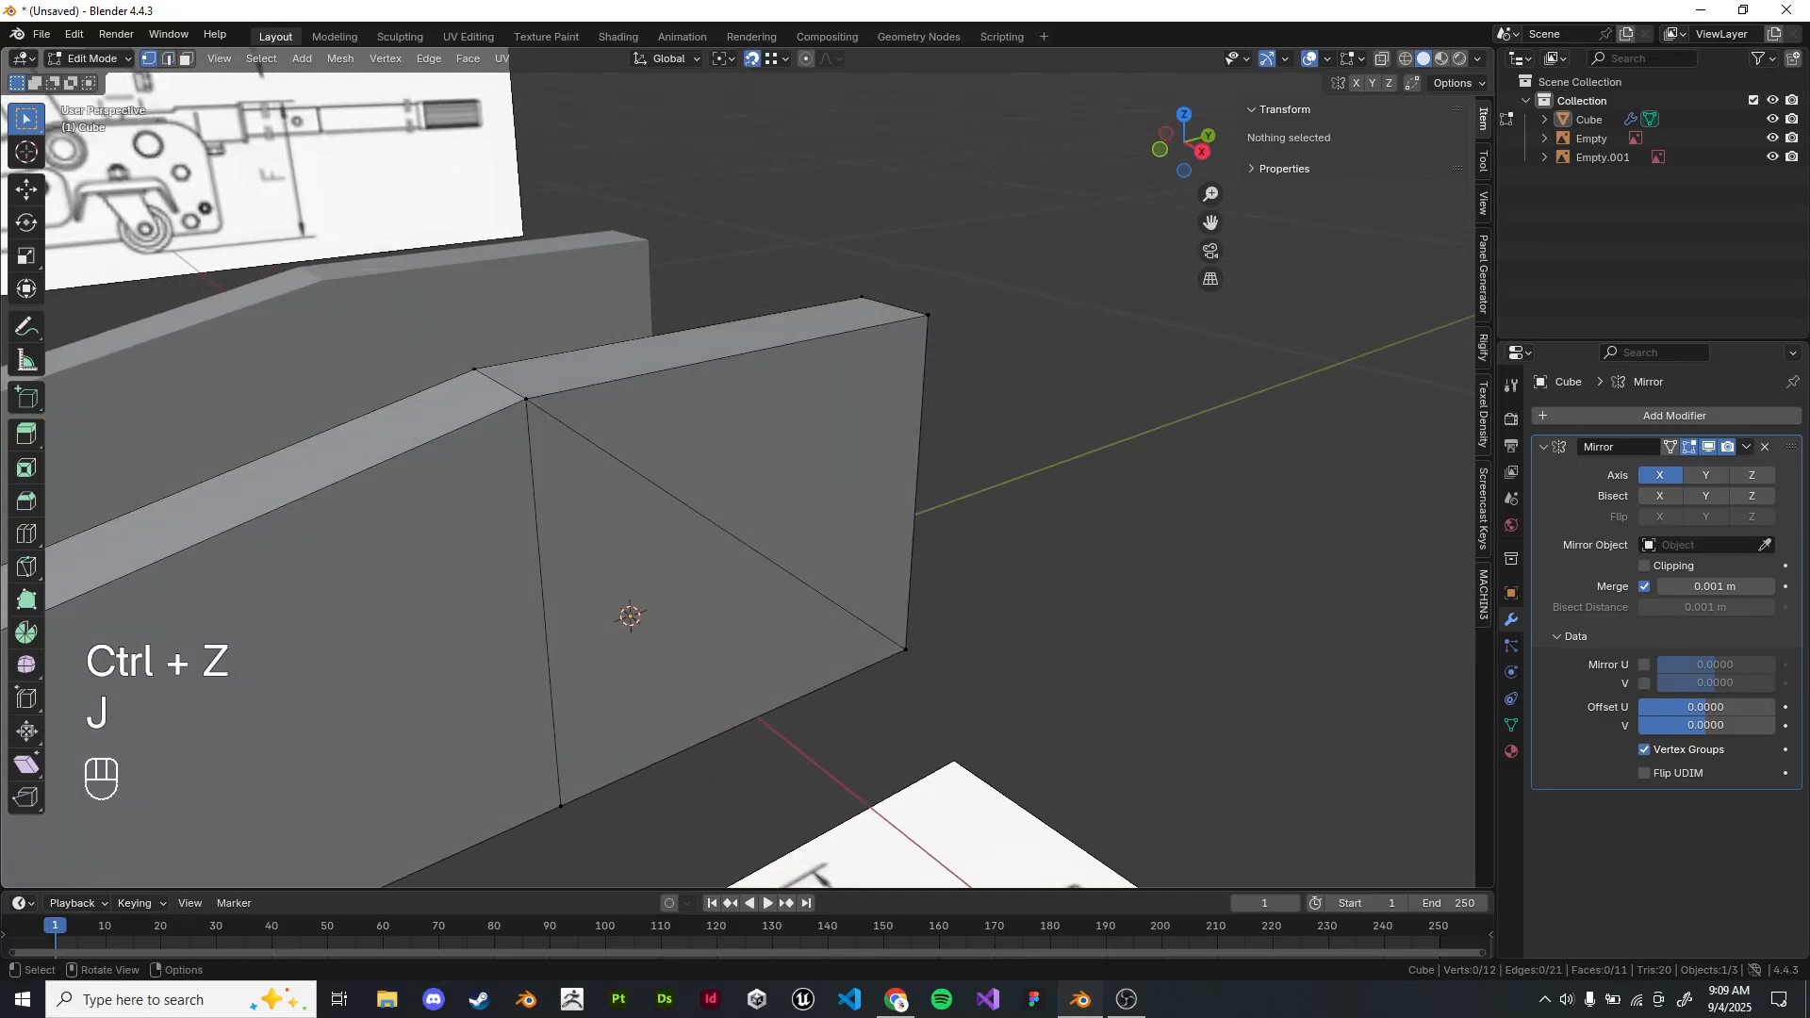
# Try a narrower five-segment bevel on both upper outer edges beside the diagonal edge, and undo it.
pyautogui.click(651, 373)
pyautogui.keyDown('shift'); pyautogui.click(448, 434); pyautogui.keyUp('shift')
pyautogui.hotkey('ctrl', 'b')
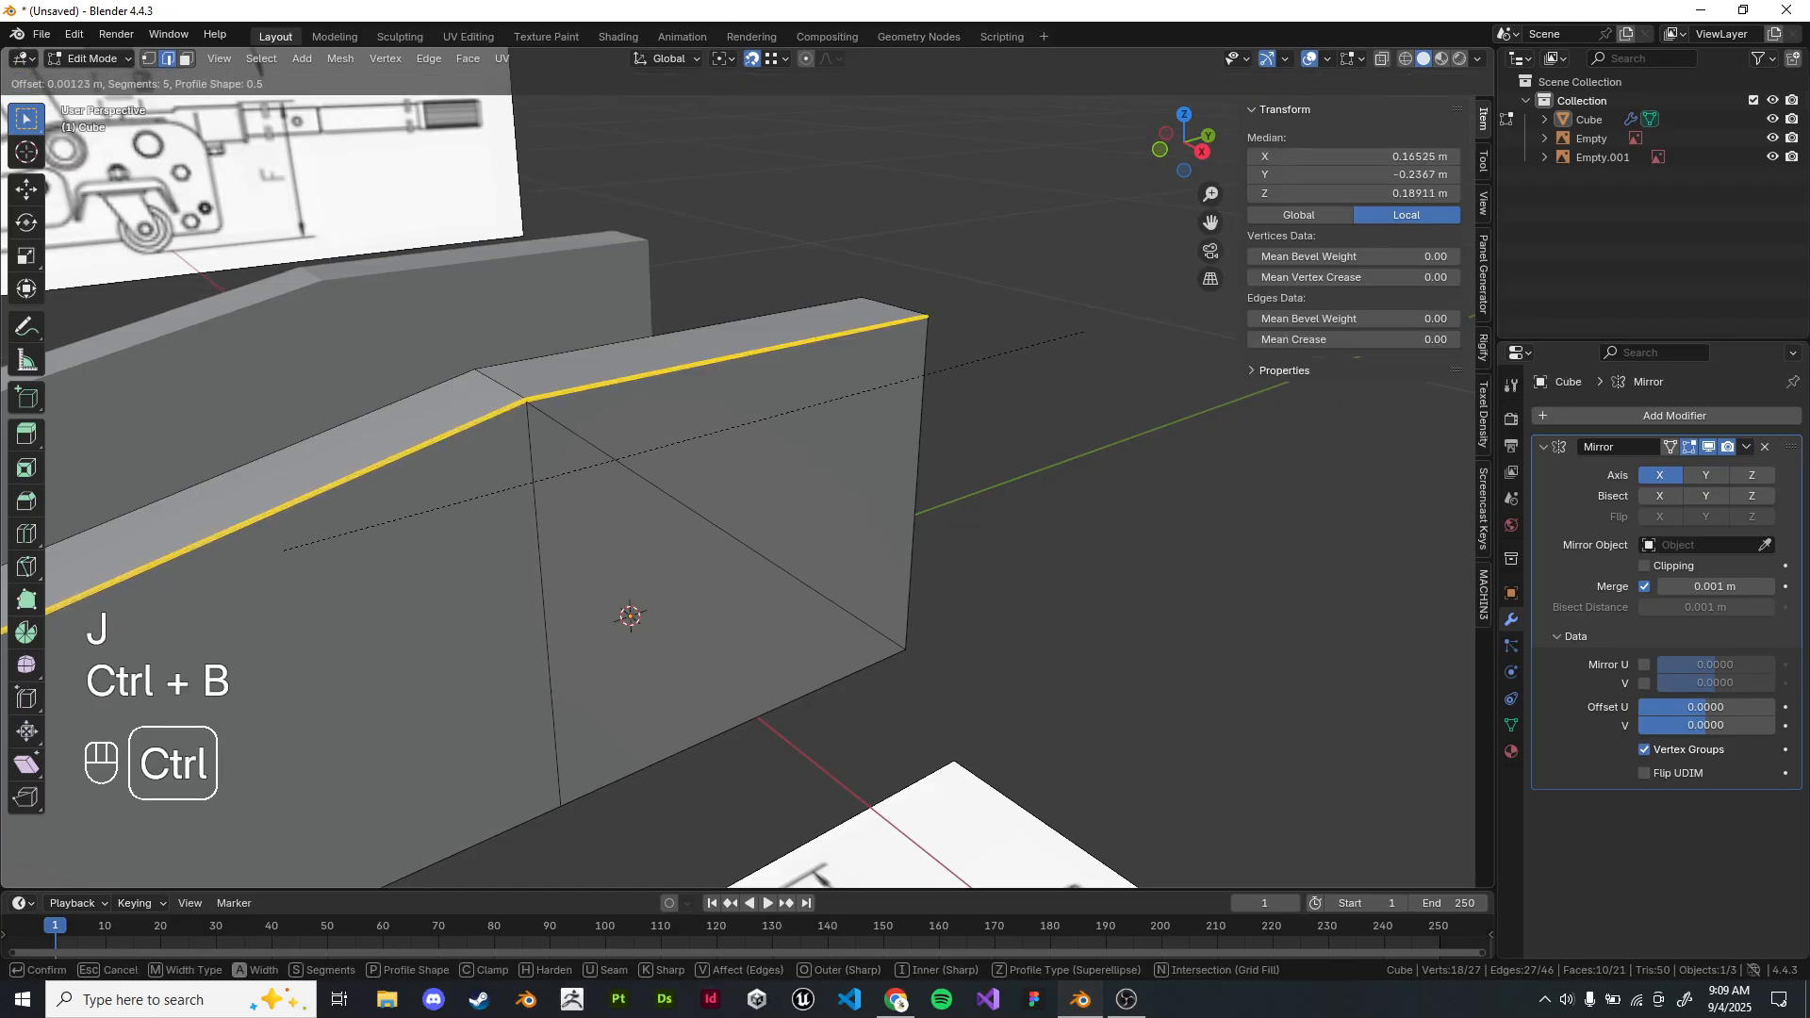
pyautogui.click(1126, 338)
pyautogui.scroll(-4, 1034, 466)
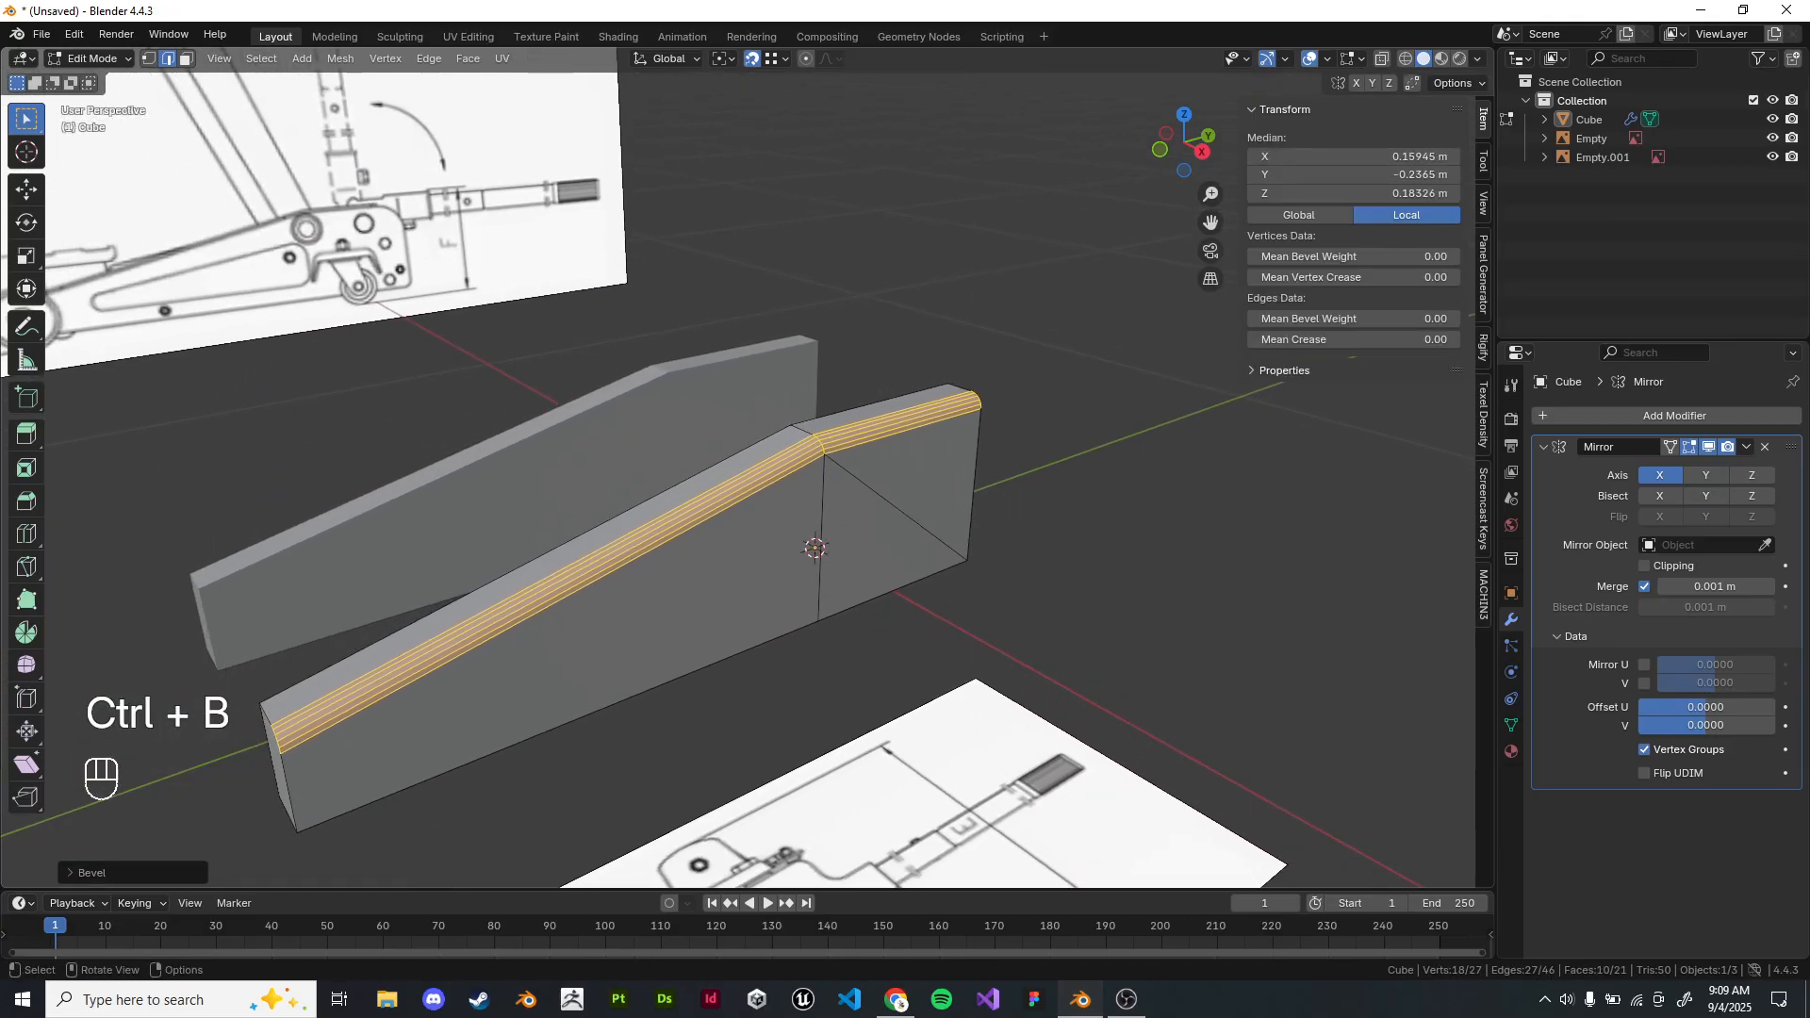
pyautogui.hotkey('ctrl', 'z')
# Dissolve the vertical and diagonal edges on the plate's outer face.
pyautogui.click(903, 504)
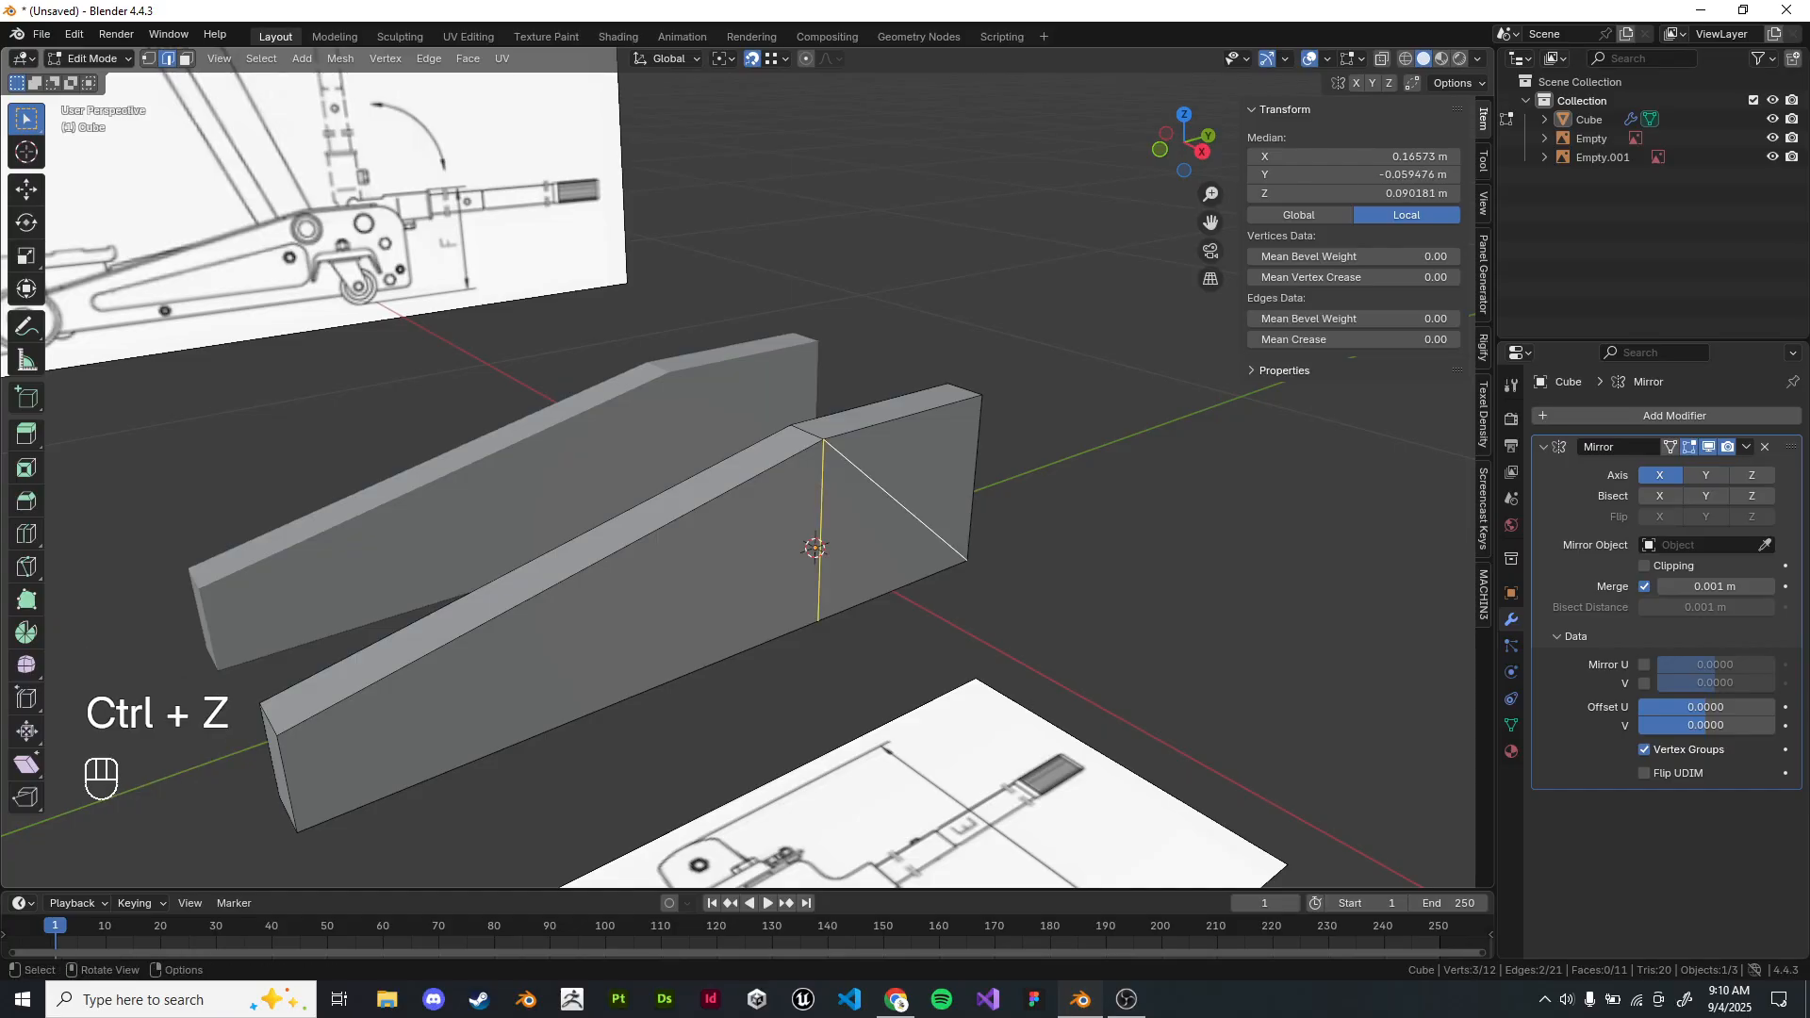
pyautogui.hotkey('ctrl', 'x')
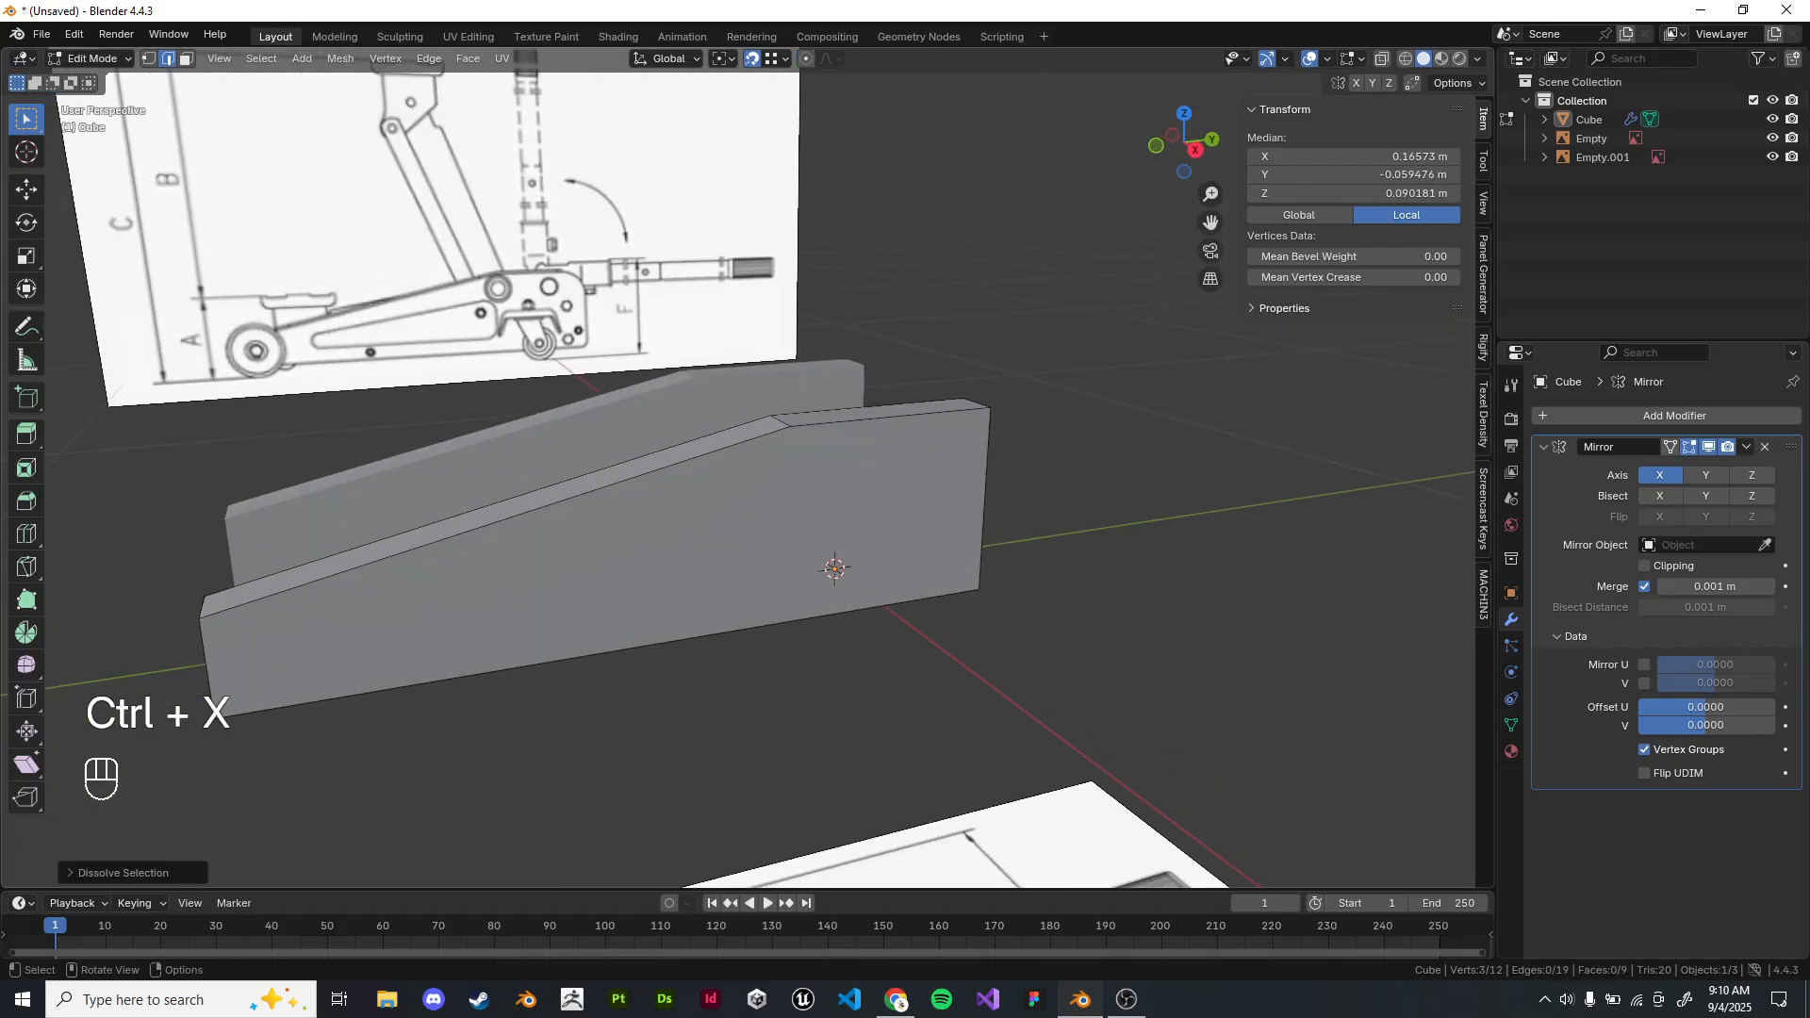
# Inset the plate's large outer face slightly to form a border along its outline.
pyautogui.click(187, 58)
pyautogui.click(679, 528)
pyautogui.press('i')
pyautogui.click(660, 547)
# Try a five-segment bevel on the edge loop around the inset outer face.
pyautogui.moveTo(660, 547); pyautogui.dragTo(649, 592, button='middle')
pyautogui.click(879, 451)
pyautogui.click(168, 59)
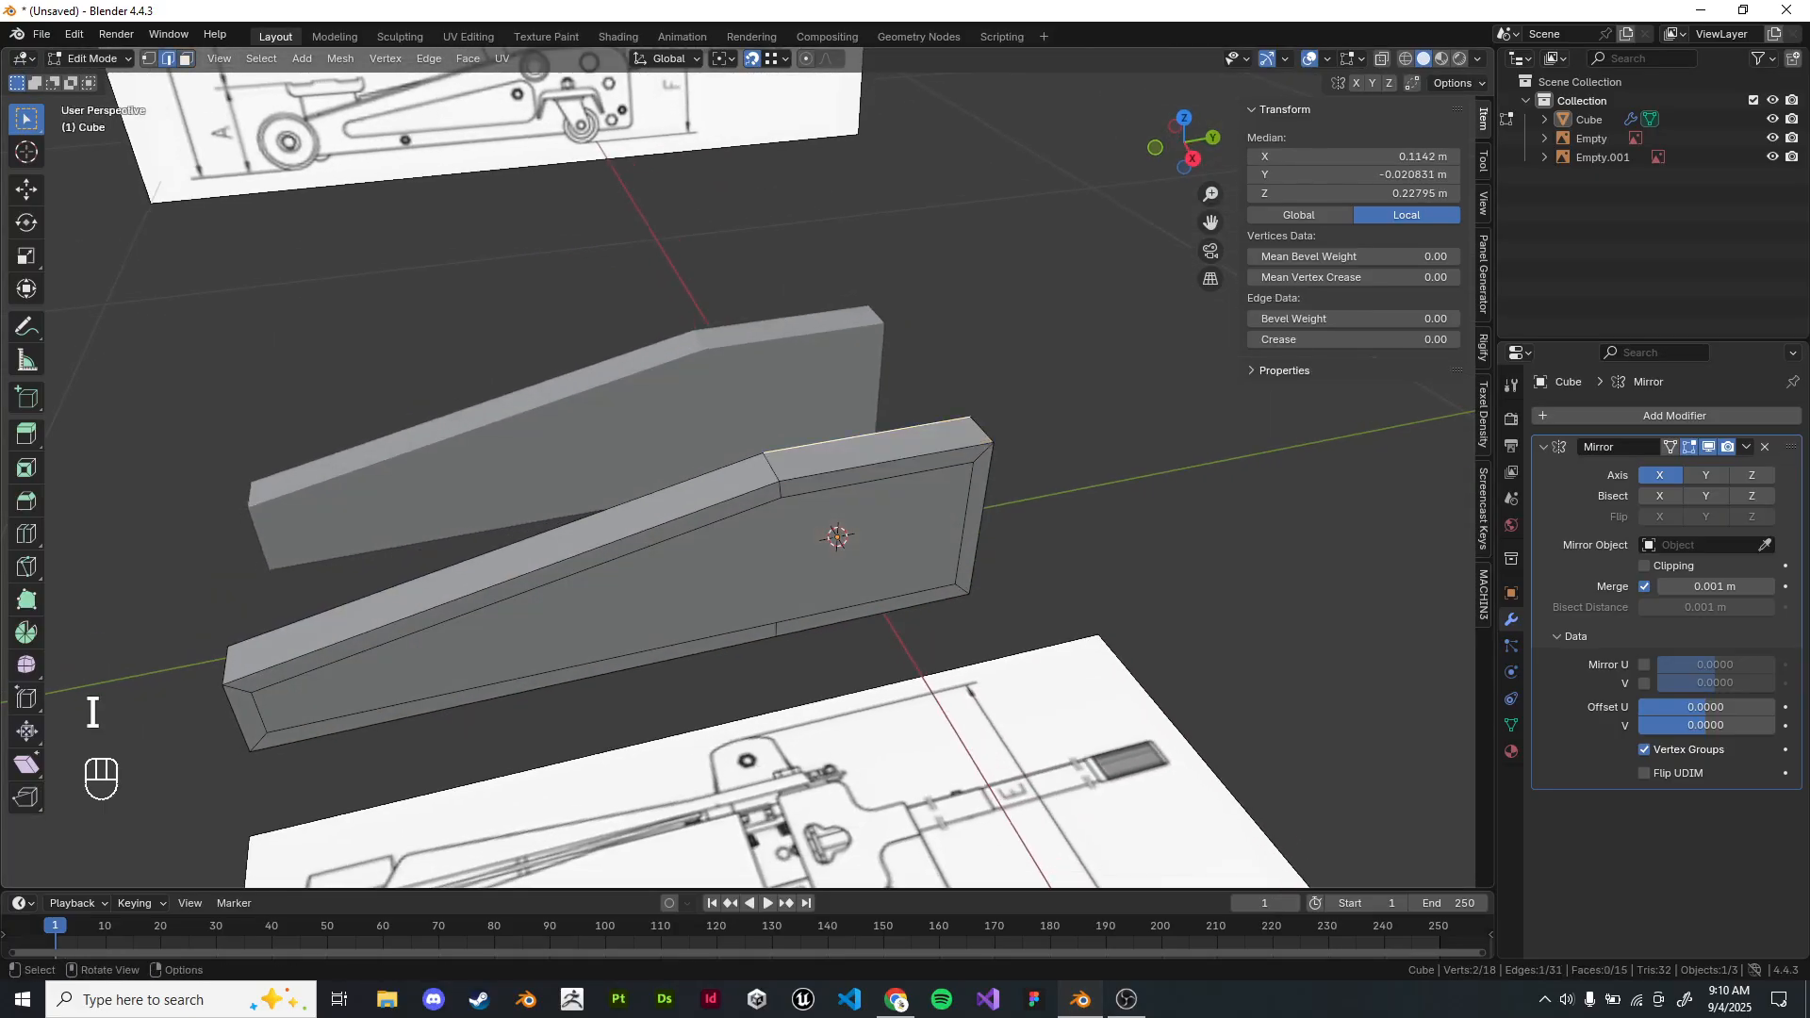
pyautogui.keyDown('alt'); pyautogui.click(886, 463); pyautogui.keyUp('alt')
pyautogui.hotkey('ctrl', 'b')
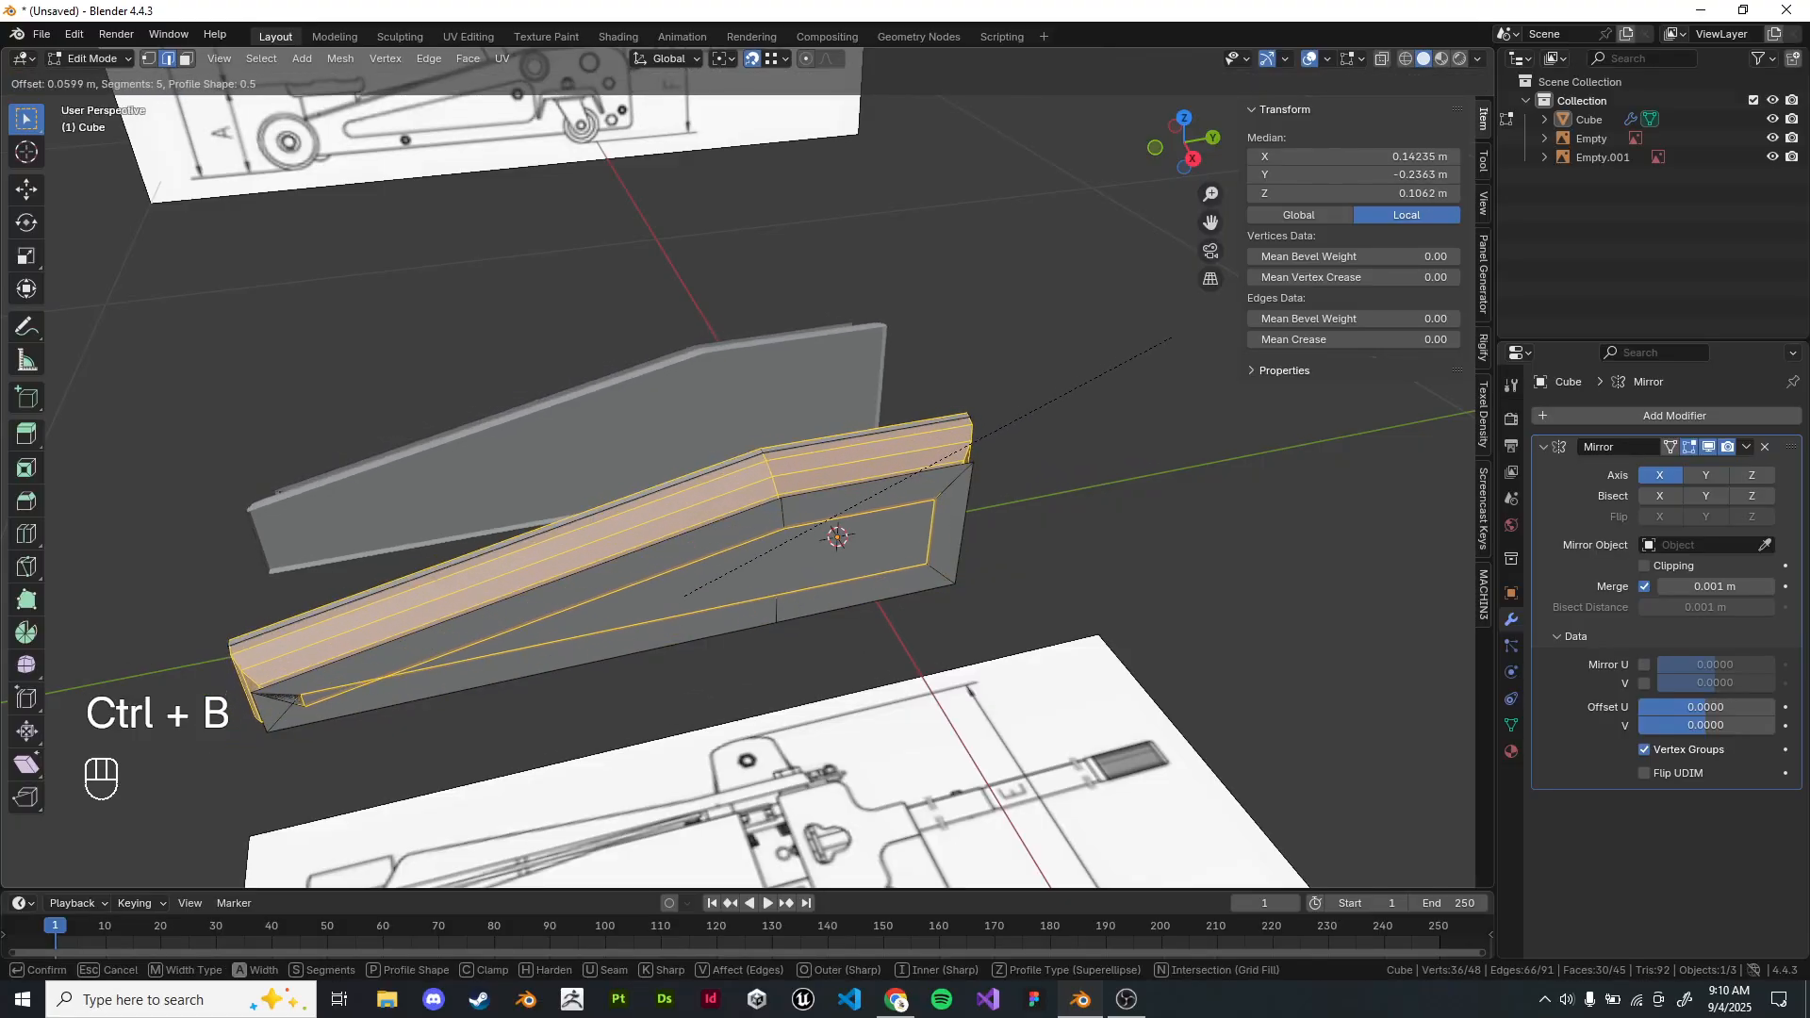
pyautogui.press('Escape')
# Dissolve the inset's edges to restore the plain outer face of the plate.
pyautogui.keyDown('alt'); pyautogui.keyDown('shift'); pyautogui.click(886, 463); pyautogui.keyUp('shift'); pyautogui.keyUp('alt')
pyautogui.keyDown('alt'); pyautogui.keyDown('shift'); pyautogui.click(886, 478); pyautogui.keyUp('shift'); pyautogui.keyUp('alt')
pyautogui.hotkey('ctrl', 'x')
pyautogui.moveTo(848, 495); pyautogui.dragTo(999, 429, button='middle')
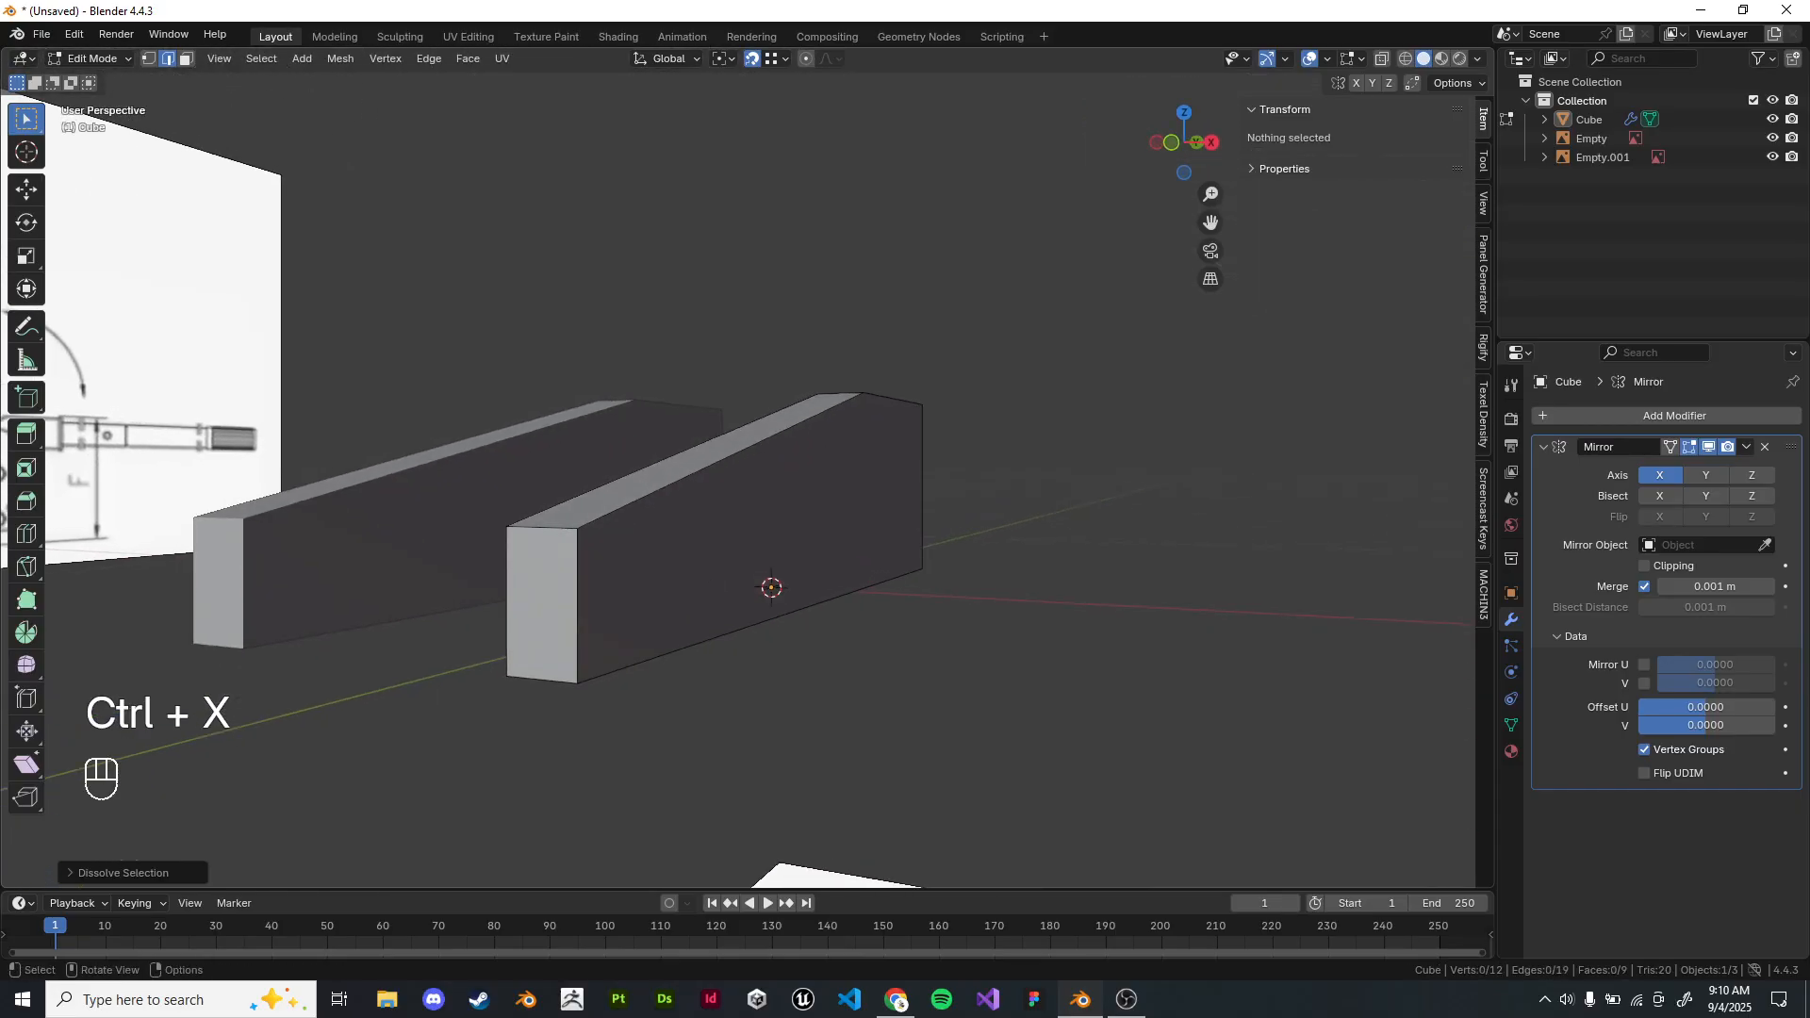
# Dissolve the leftover edge across the plate's inner face and return to Object Mode.
pyautogui.moveTo(679, 406); pyautogui.dragTo(679, 448, button='middle')
pyautogui.click(829, 473)
pyautogui.hotkey('ctrl', 'x')
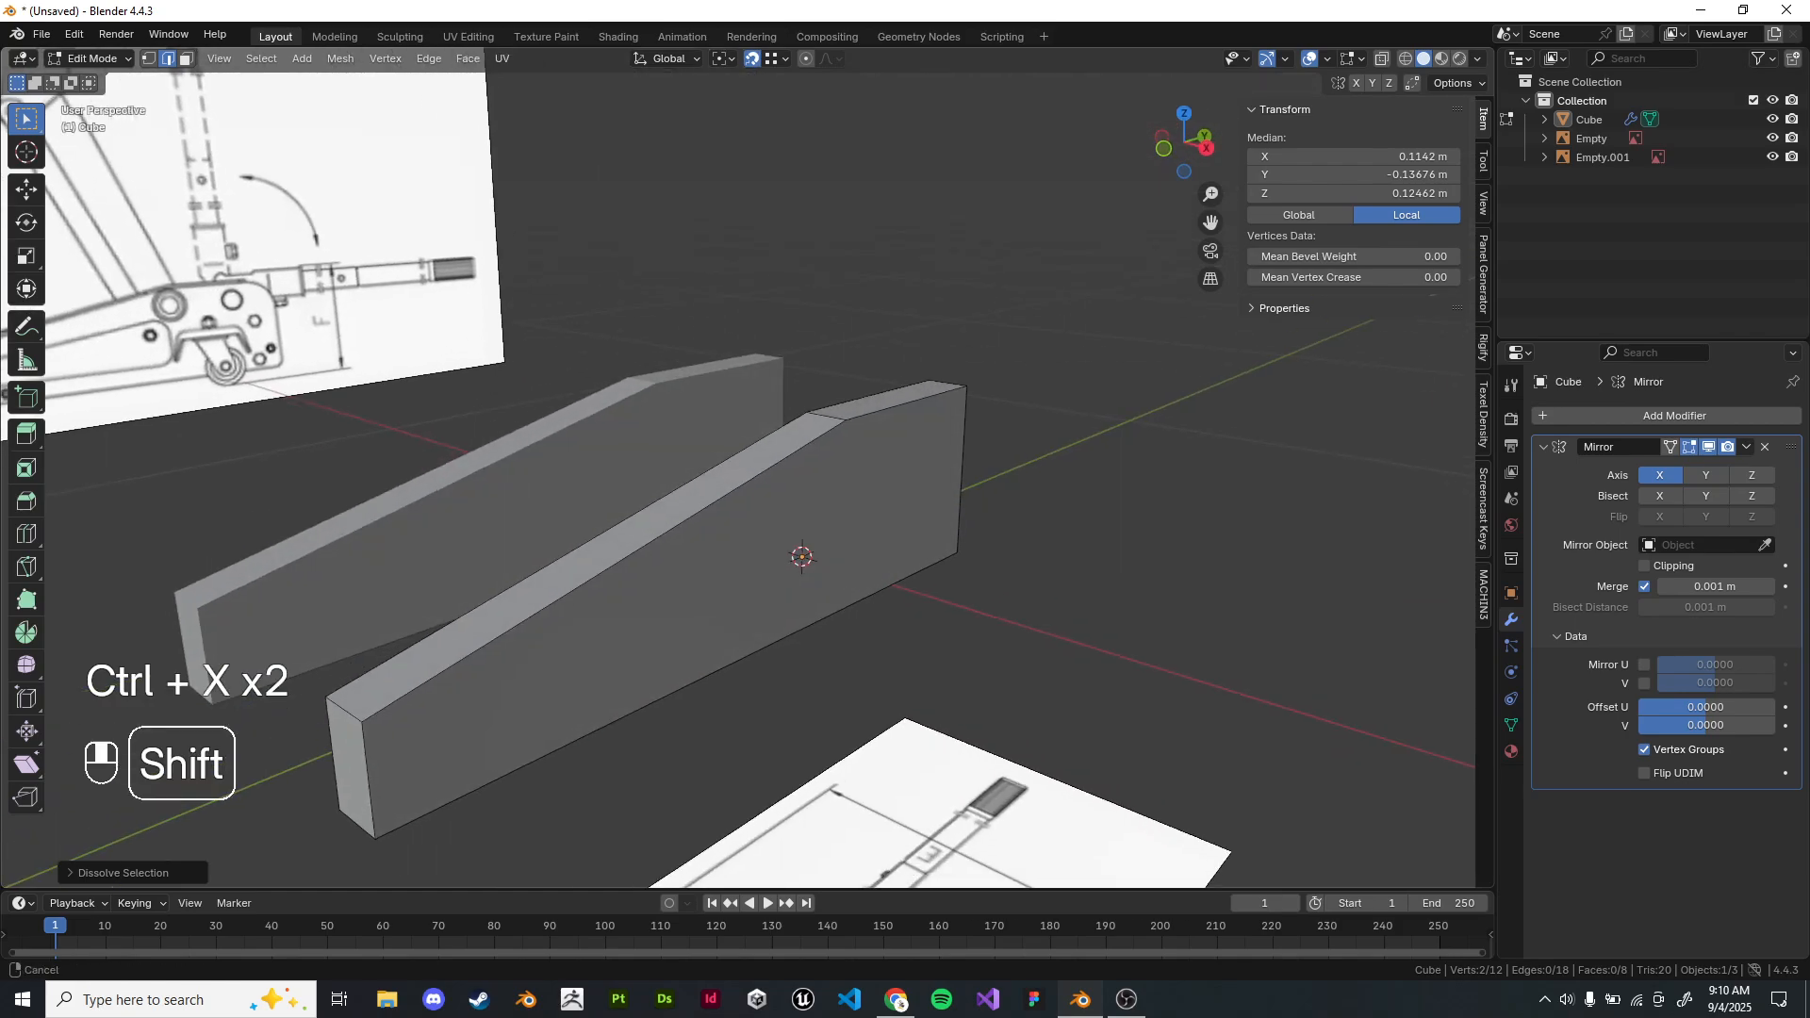
pyautogui.moveTo(802, 556); pyautogui.dragTo(631, 396, button='middle')
pyautogui.press('Tab')
# Add a cylinder mesh with 12 vertices at the world origin.
pyautogui.press('KP_7')
pyautogui.scroll(1, 864, 306)
pyautogui.scroll(-1, 864, 306)
pyautogui.press('KP_1')
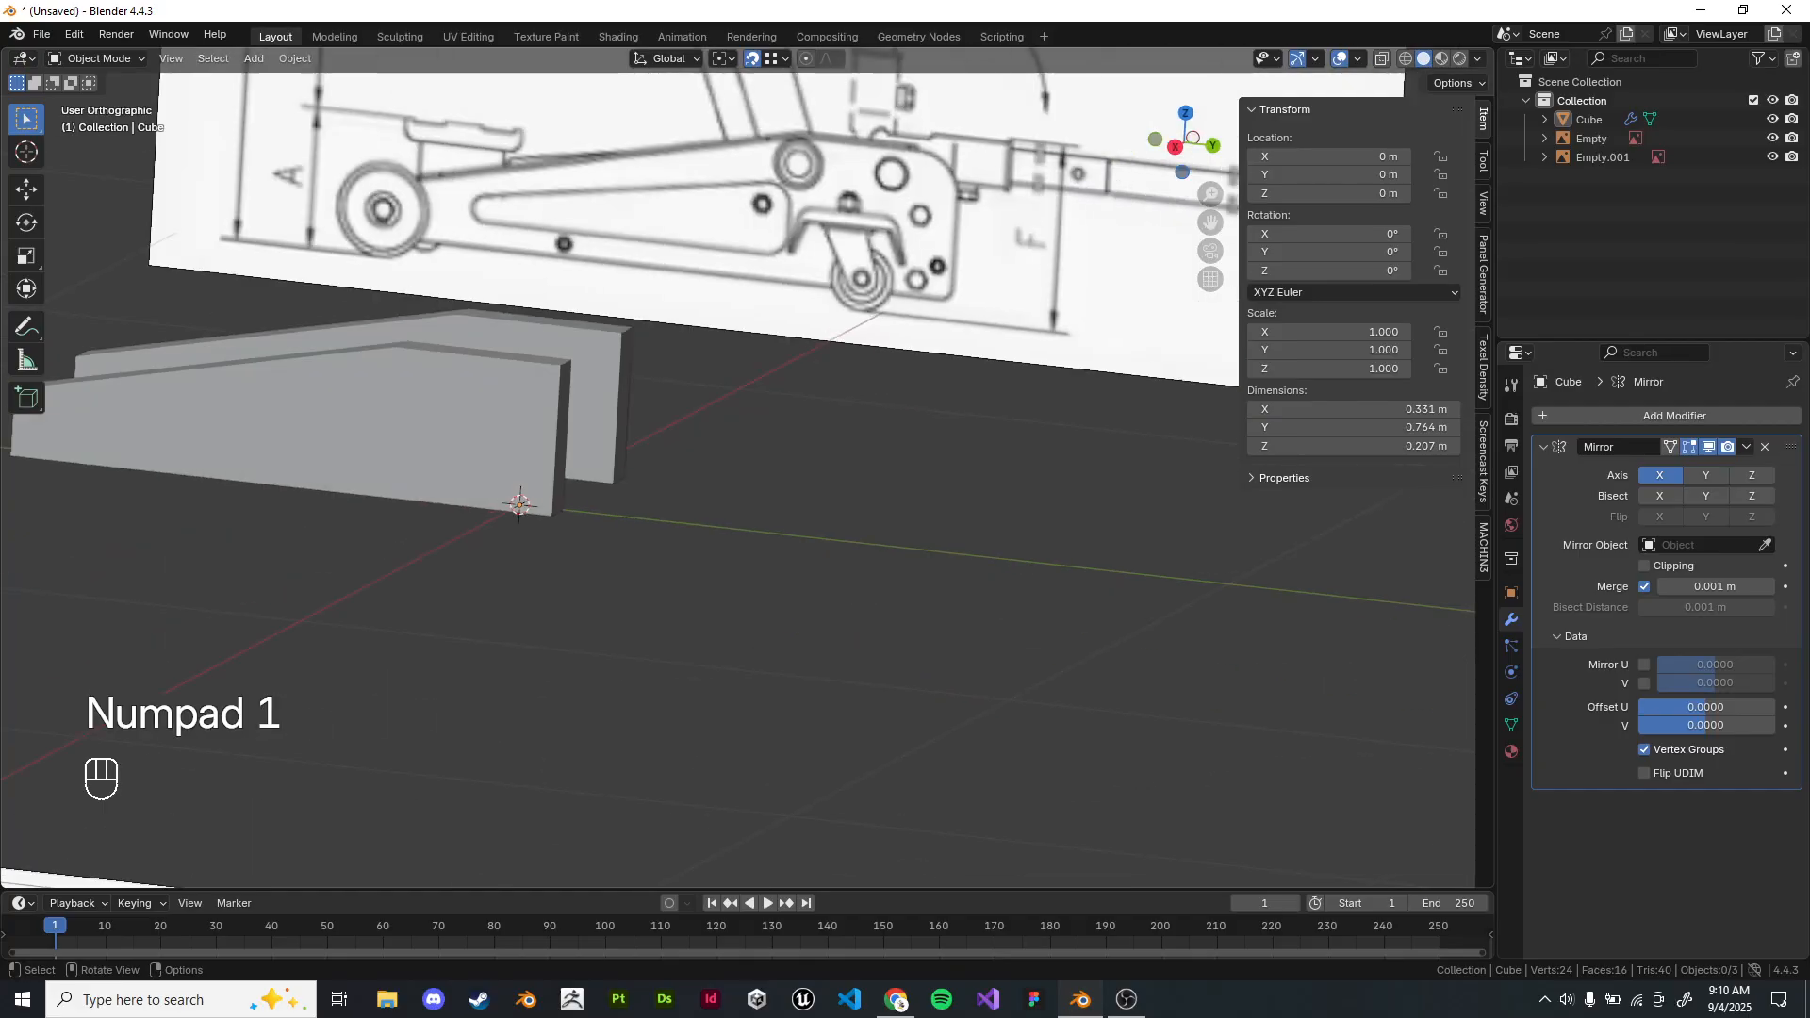
pyautogui.press('KP_3')
pyautogui.hotkey('shift', 'a')
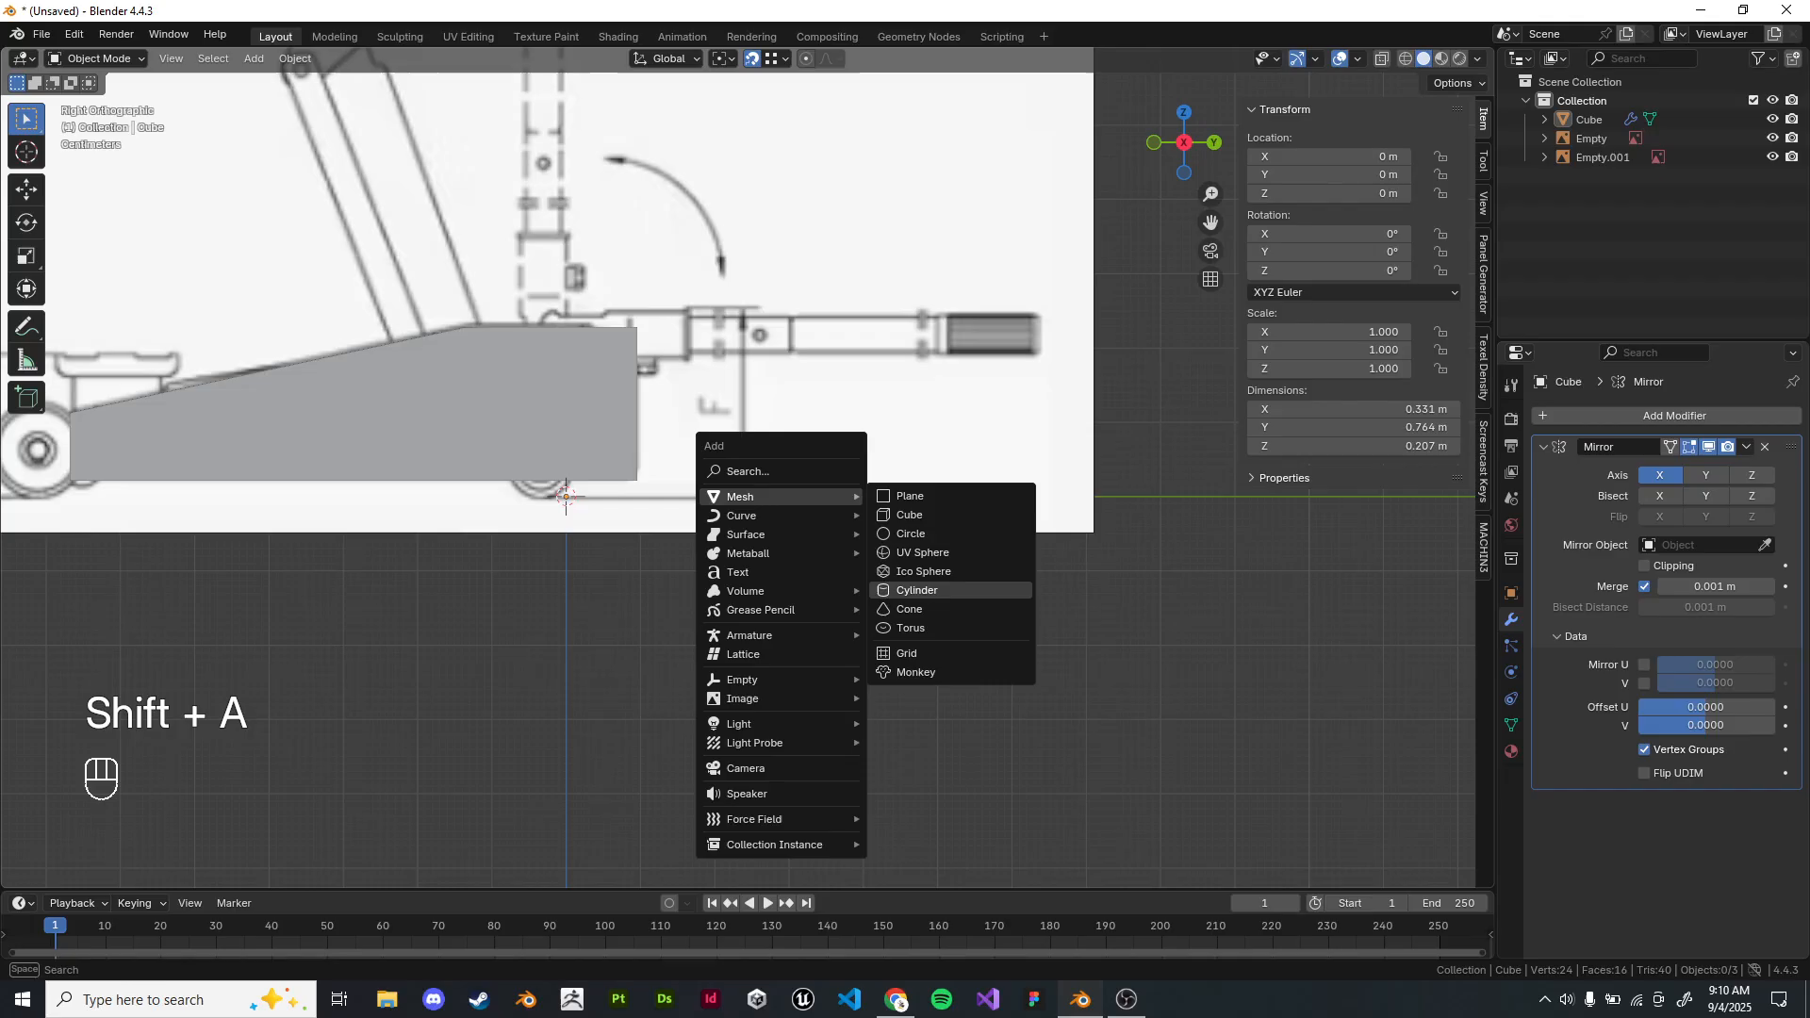
pyautogui.click(917, 591)
pyautogui.click(108, 872)
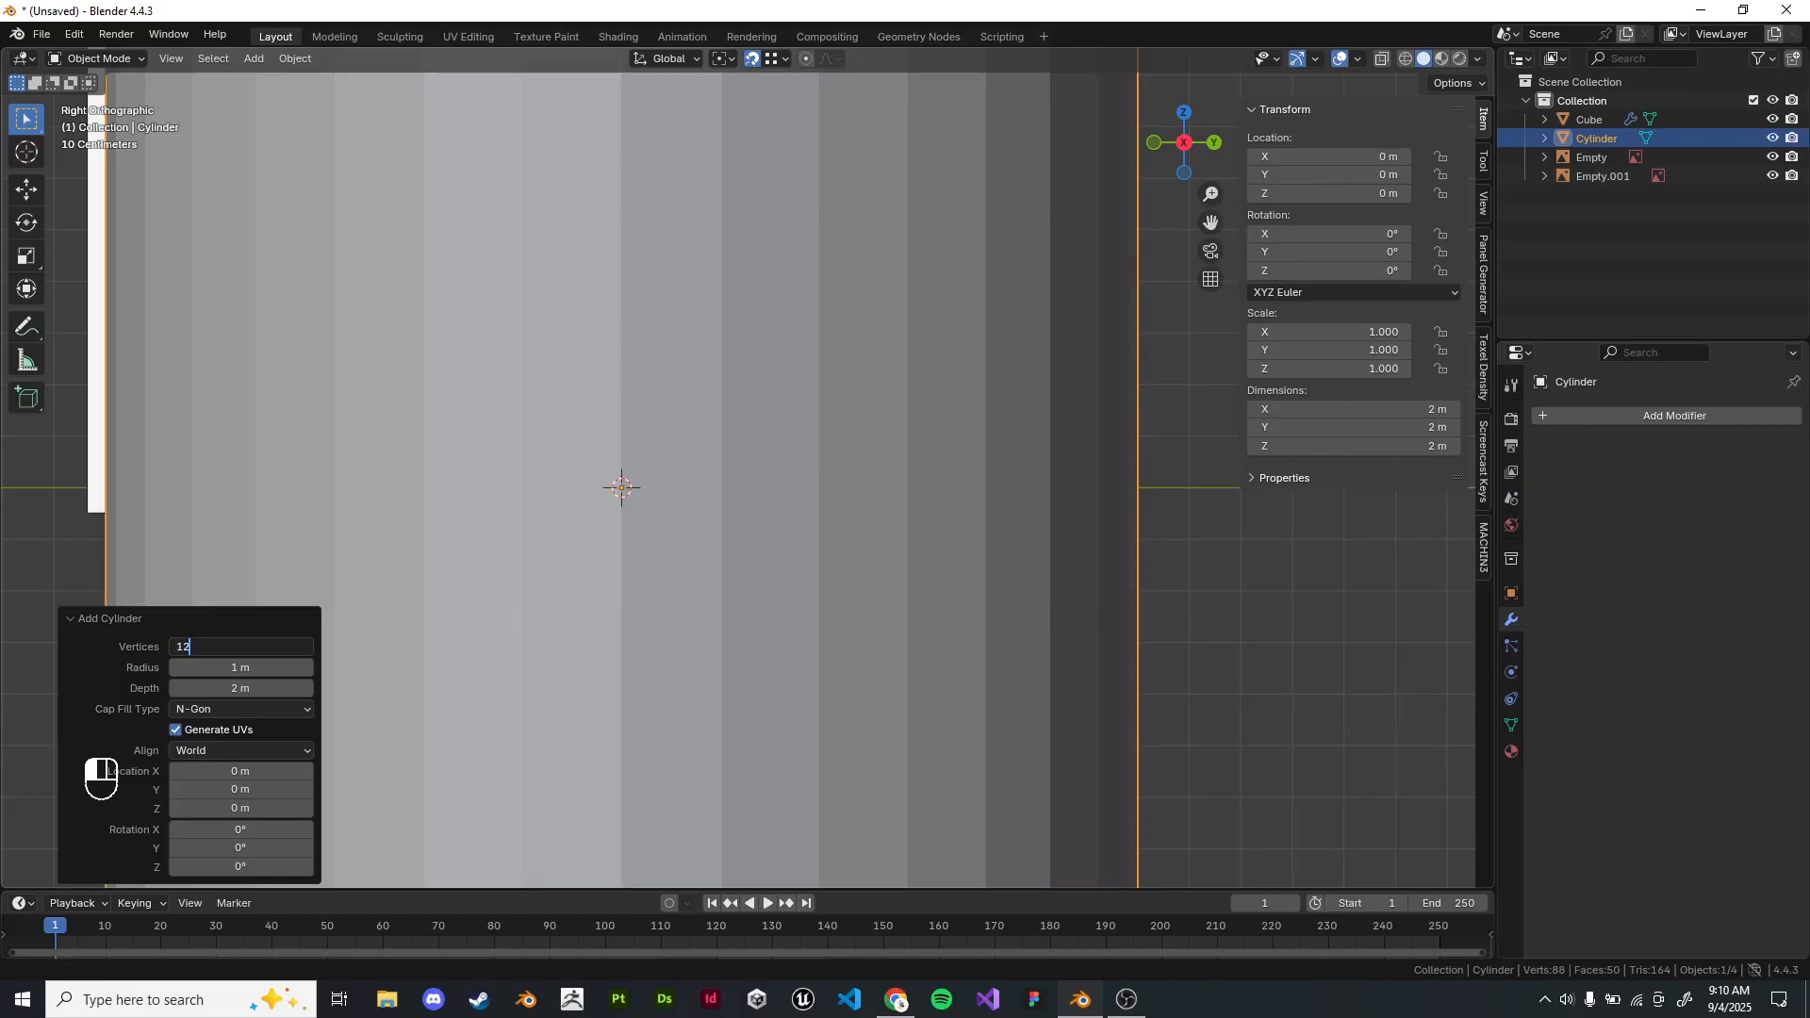
pyautogui.press('Return')
# Scale the cylinder to 0.075 and rotate it 90° about X and 90° about Z so its axis runs across the jack.
pyautogui.scroll(-4, 749, 468)
pyautogui.press('s')
pyautogui.click(760, 528)
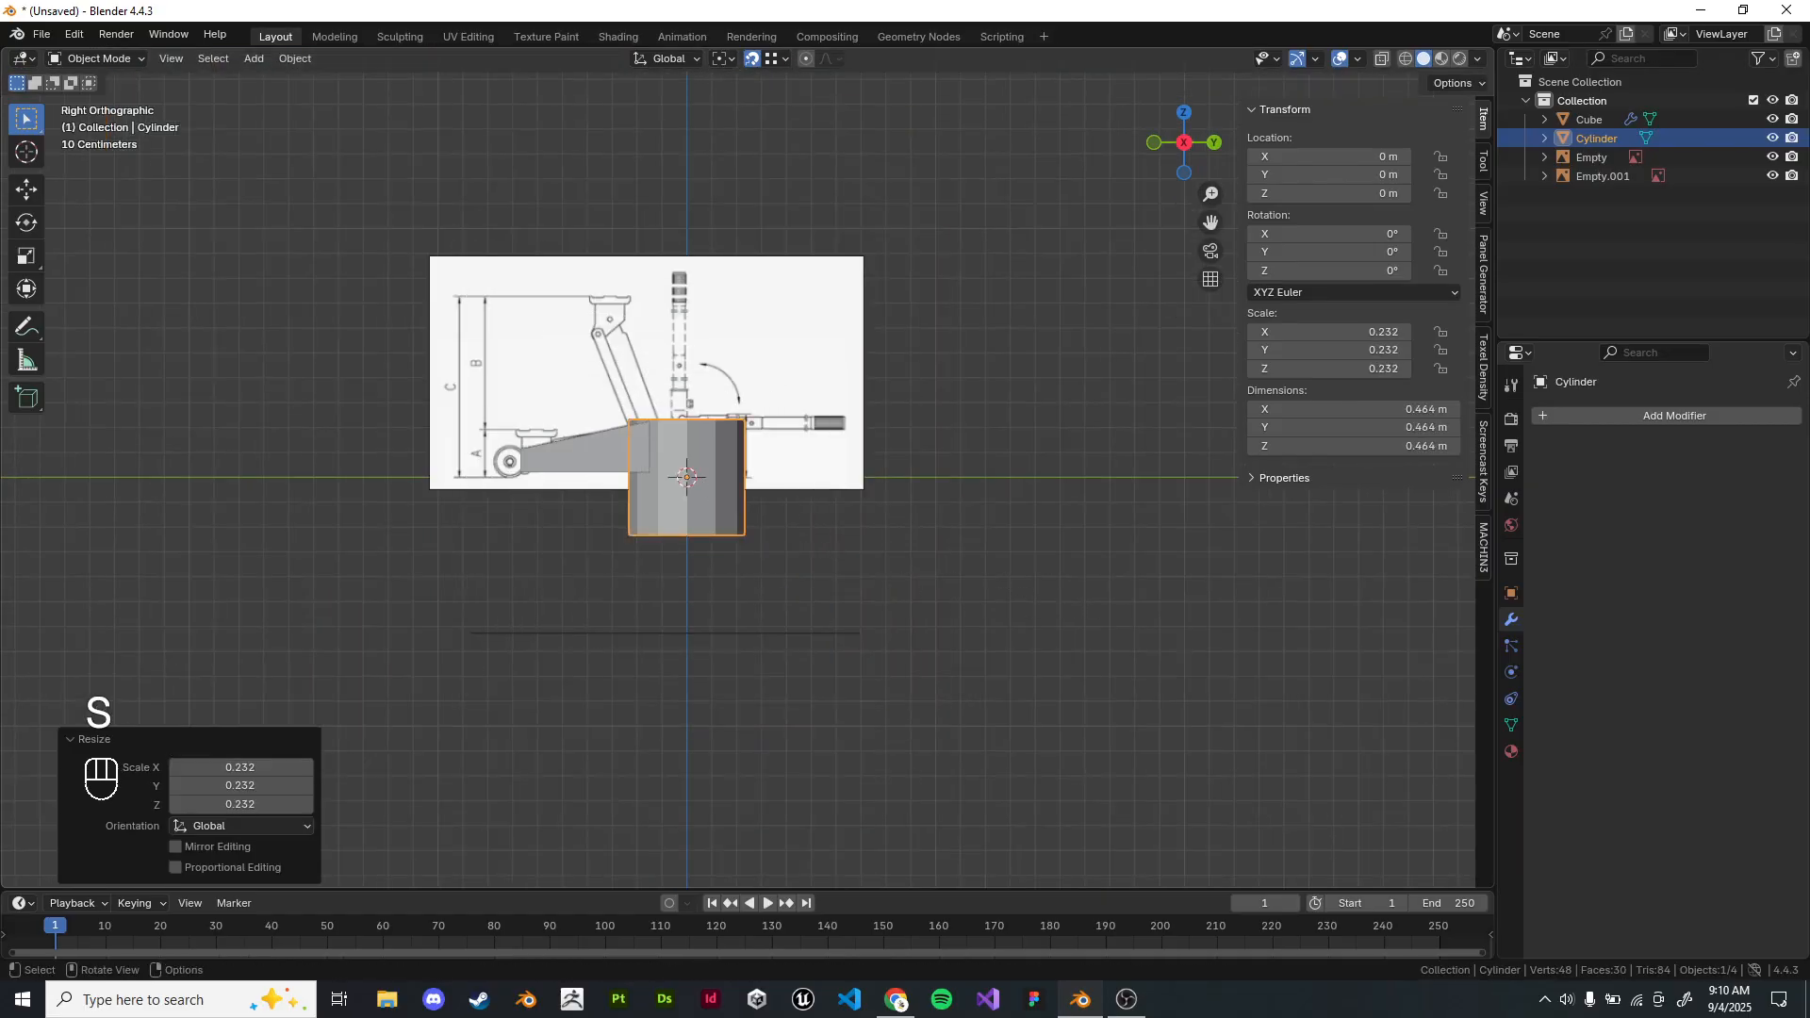
pyautogui.press('s')
pyautogui.click(757, 528)
pyautogui.write('rx90')
pyautogui.press('Return')
pyautogui.write('rz90')
pyautogui.press('Return')
# Move the cylinder along X to about 0.276 m, outside the side plate.
pyautogui.moveTo(752, 525); pyautogui.dragTo(695, 580, button='middle')
pyautogui.scroll(4, 961, 610)
pyautogui.moveTo(696, 580); pyautogui.dragTo(695, 616, button='middle')
pyautogui.press('g')
pyautogui.press('x')
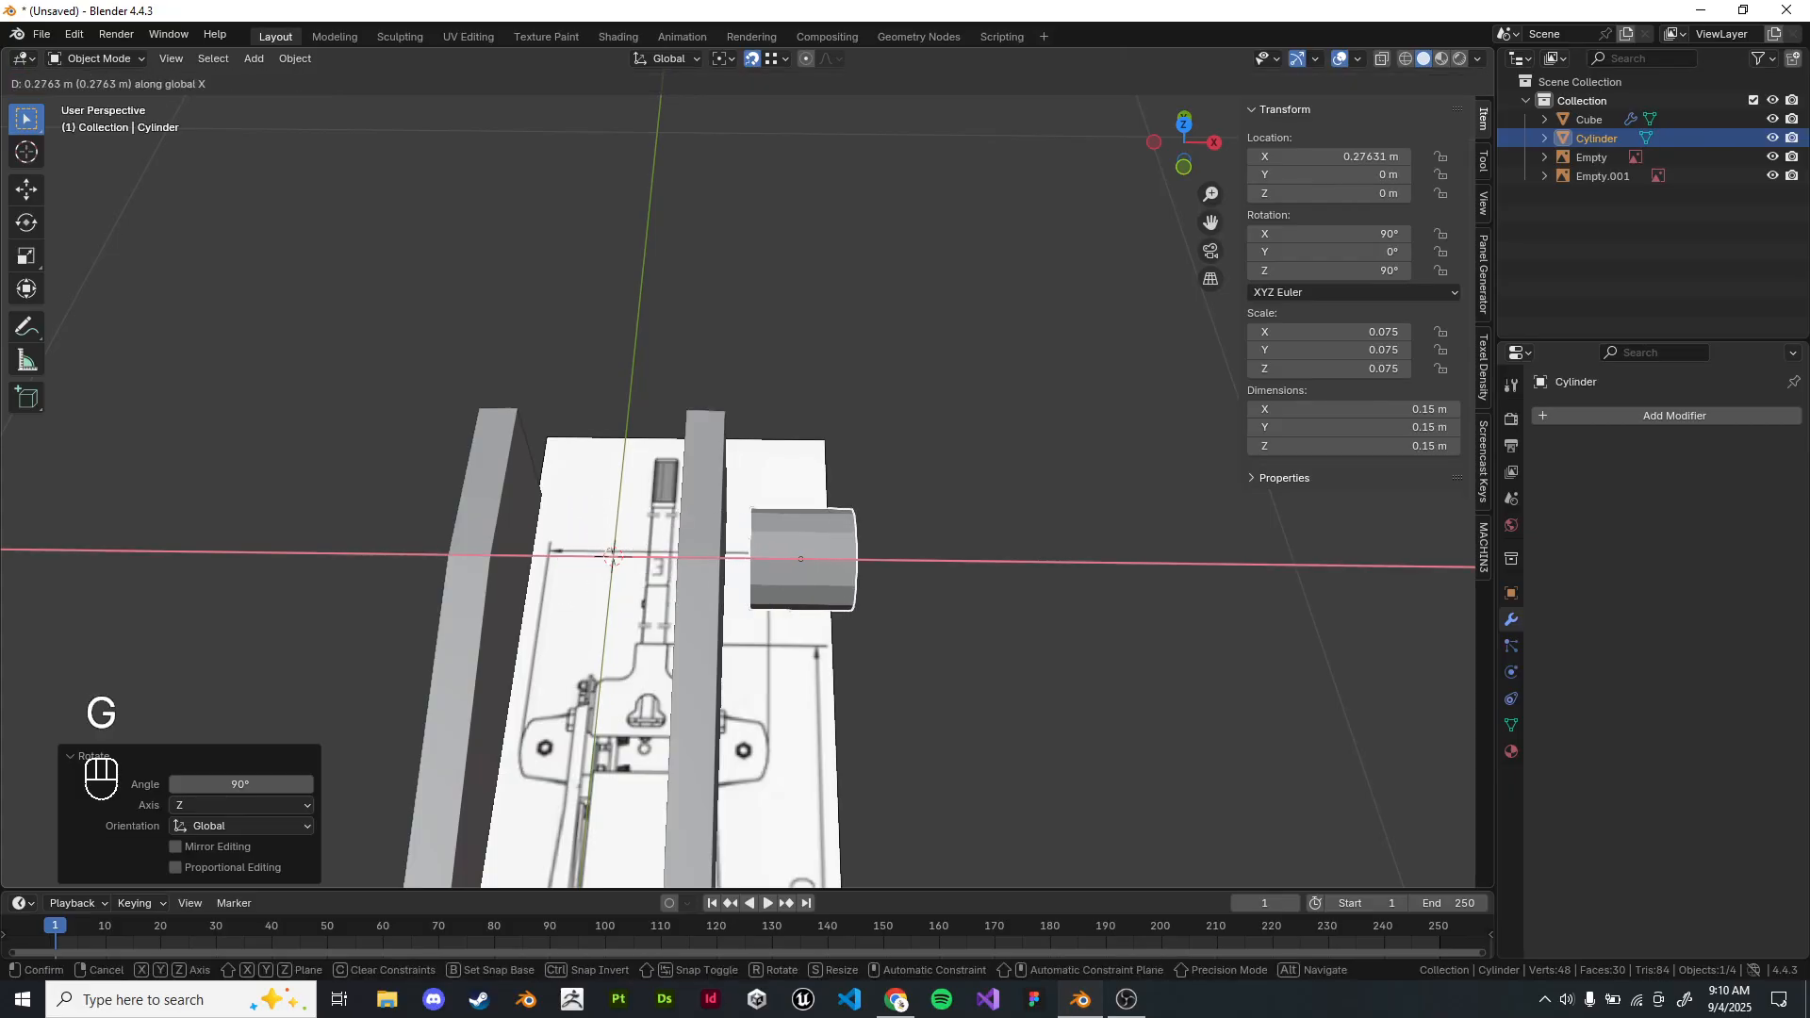
pyautogui.press('Return')
# Narrow the cylinder along X to about 0.105 m wide and shift it inward to about X 0.26 m.
pyautogui.press('s')
pyautogui.press('x')
pyautogui.click(997, 559)
pyautogui.moveTo(996, 558); pyautogui.dragTo(987, 504, button='middle')
pyautogui.scroll(-2, 792, 454)
pyautogui.scroll(4, 864, 577)
pyautogui.scroll(-2, 839, 463)
pyautogui.scroll(4, 839, 464)
pyautogui.press('g')
pyautogui.press('x')
pyautogui.click(973, 499)
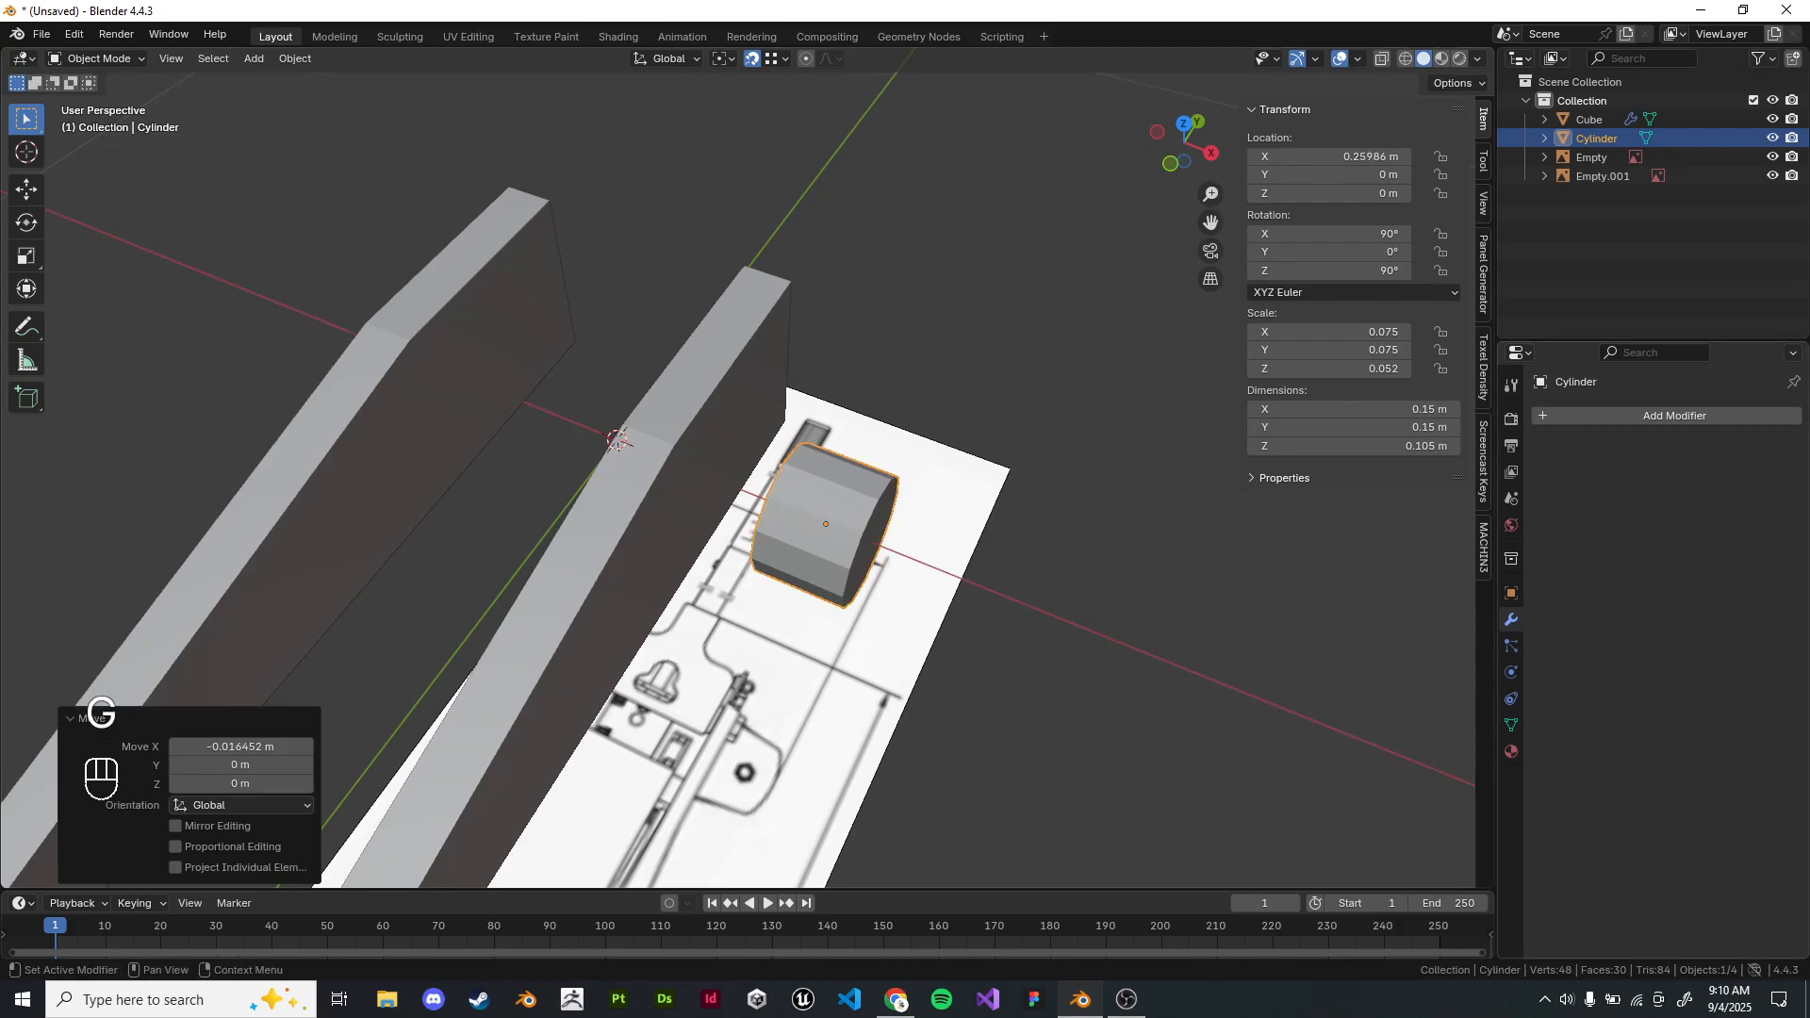
# Add a Mirror modifier on the X axis to the cylinder.
pyautogui.click(1602, 416)
pyautogui.write('mi')
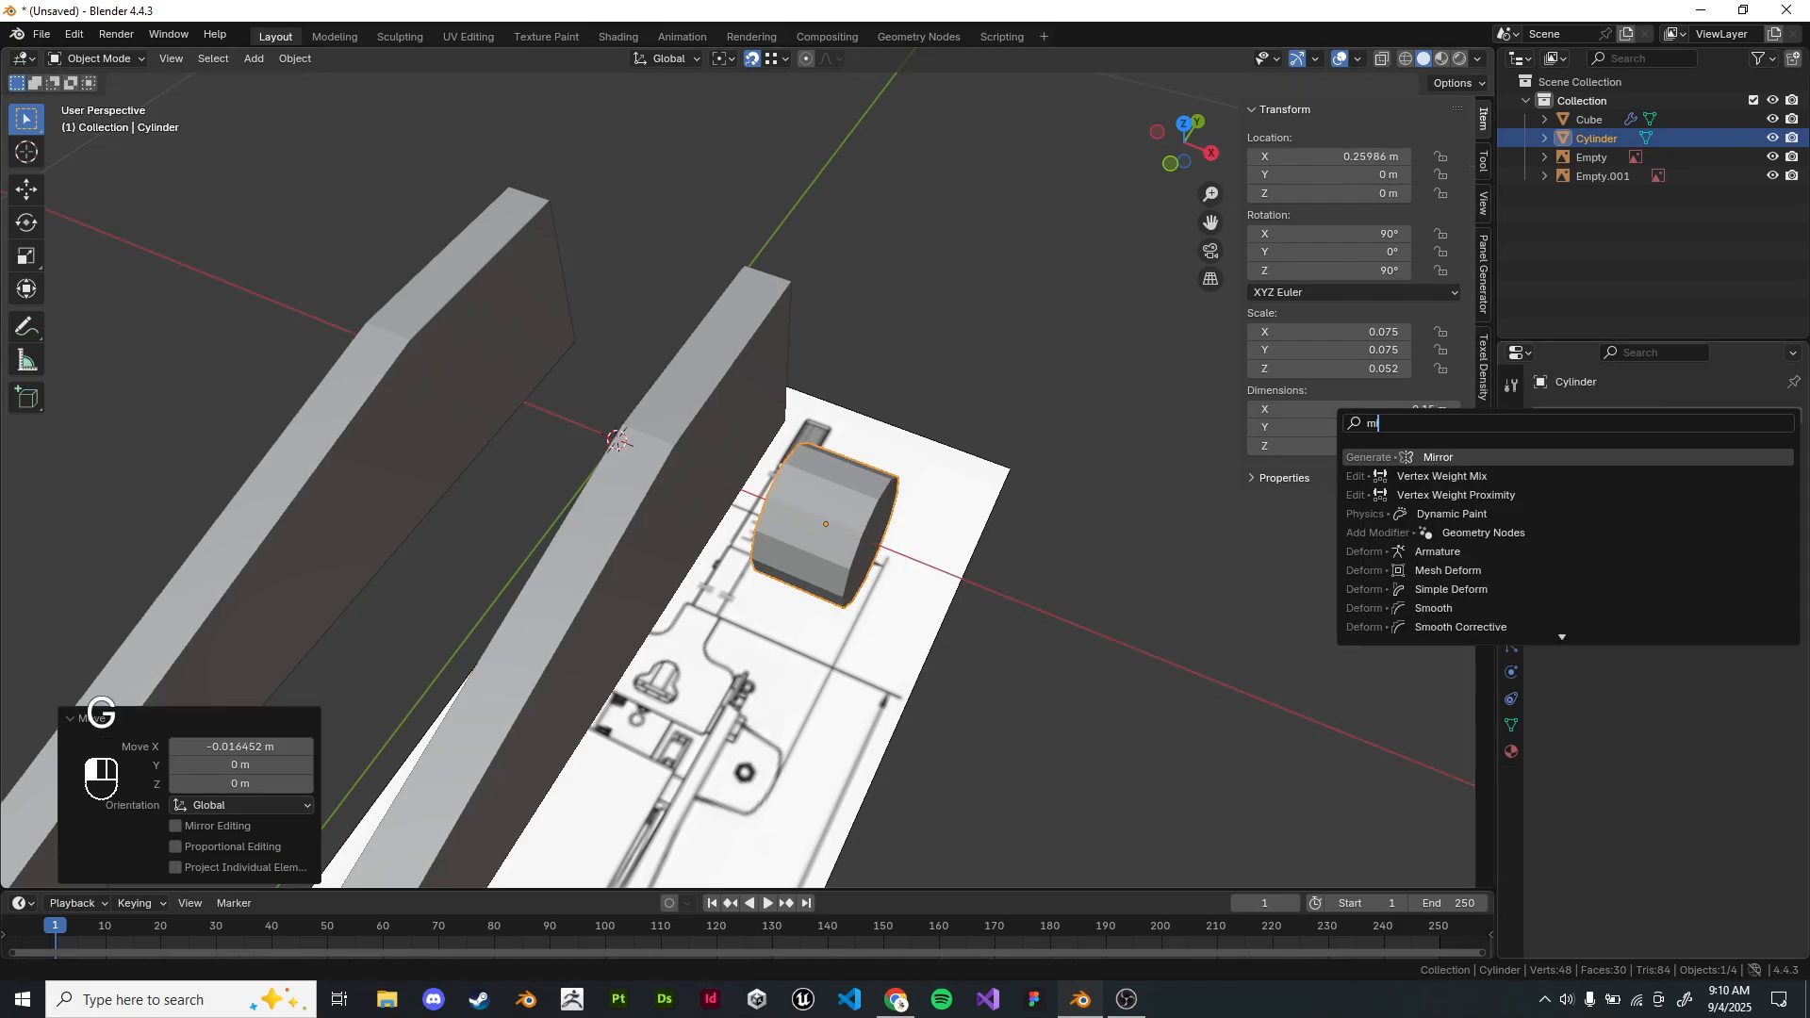
pyautogui.press('Return')
pyautogui.moveTo(1037, 528); pyautogui.dragTo(1084, 546, button='middle')
pyautogui.click(1060, 533)
pyautogui.click(961, 573)
# Examine the cylinder's mesh and origin next to the side plates to see how its mirror behaves.
pyautogui.moveTo(962, 573); pyautogui.dragTo(735, 514, button='middle')
pyautogui.scroll(4, 740, 462)
pyautogui.scroll(-3, 754, 565)
pyautogui.press('Tab')
pyautogui.press('Tab')
pyautogui.scroll(5, 764, 500)
pyautogui.scroll(-2, 764, 499)
pyautogui.press('Tab')
pyautogui.press('Tab')
pyautogui.scroll(-6, 617, 480)
pyautogui.moveTo(735, 513); pyautogui.dragTo(1081, 477, button='middle')
pyautogui.scroll(1, 797, 486)
pyautogui.click(942, 471)
pyautogui.click(839, 452)
pyautogui.click(929, 424)
pyautogui.keyDown('shift'); pyautogui.moveTo(929, 424); pyautogui.dragTo(523, 364, button='middle'); pyautogui.keyUp('shift')
pyautogui.click(754, 415)
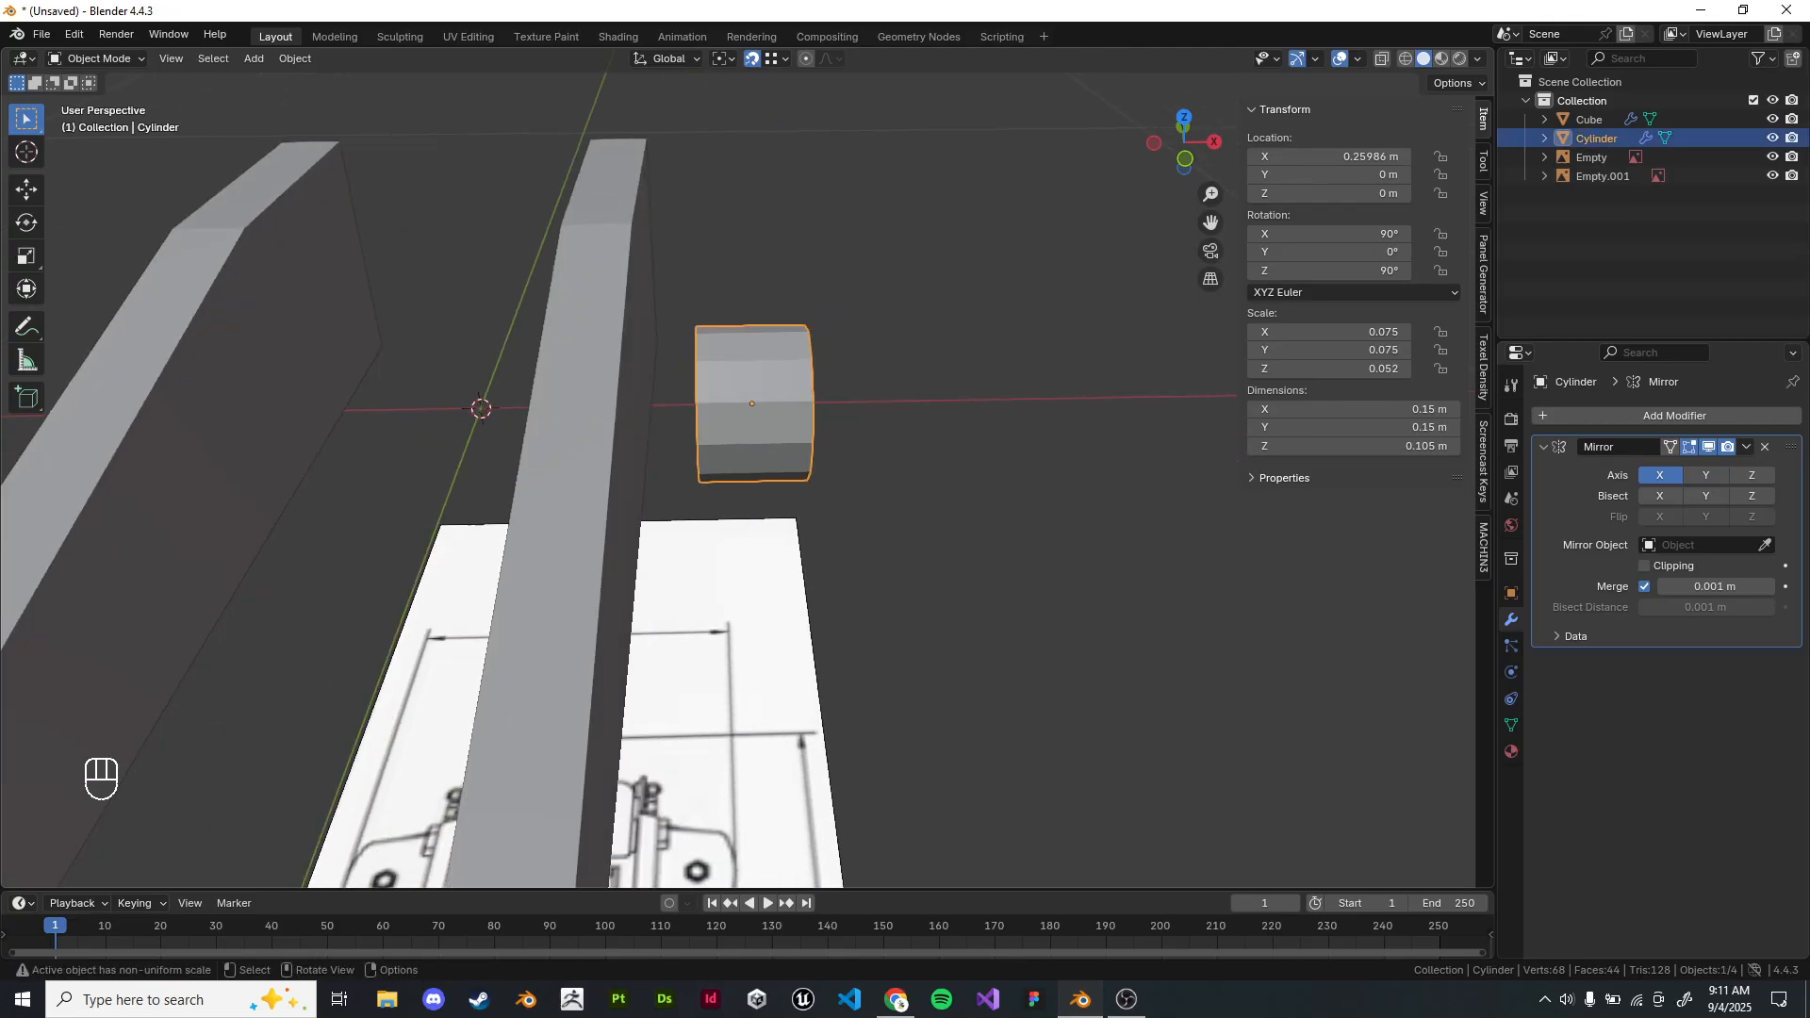
# Compare the cylinder's Mirror modifier settings with those of the side plates.
pyautogui.click(1545, 446)
pyautogui.click(1544, 447)
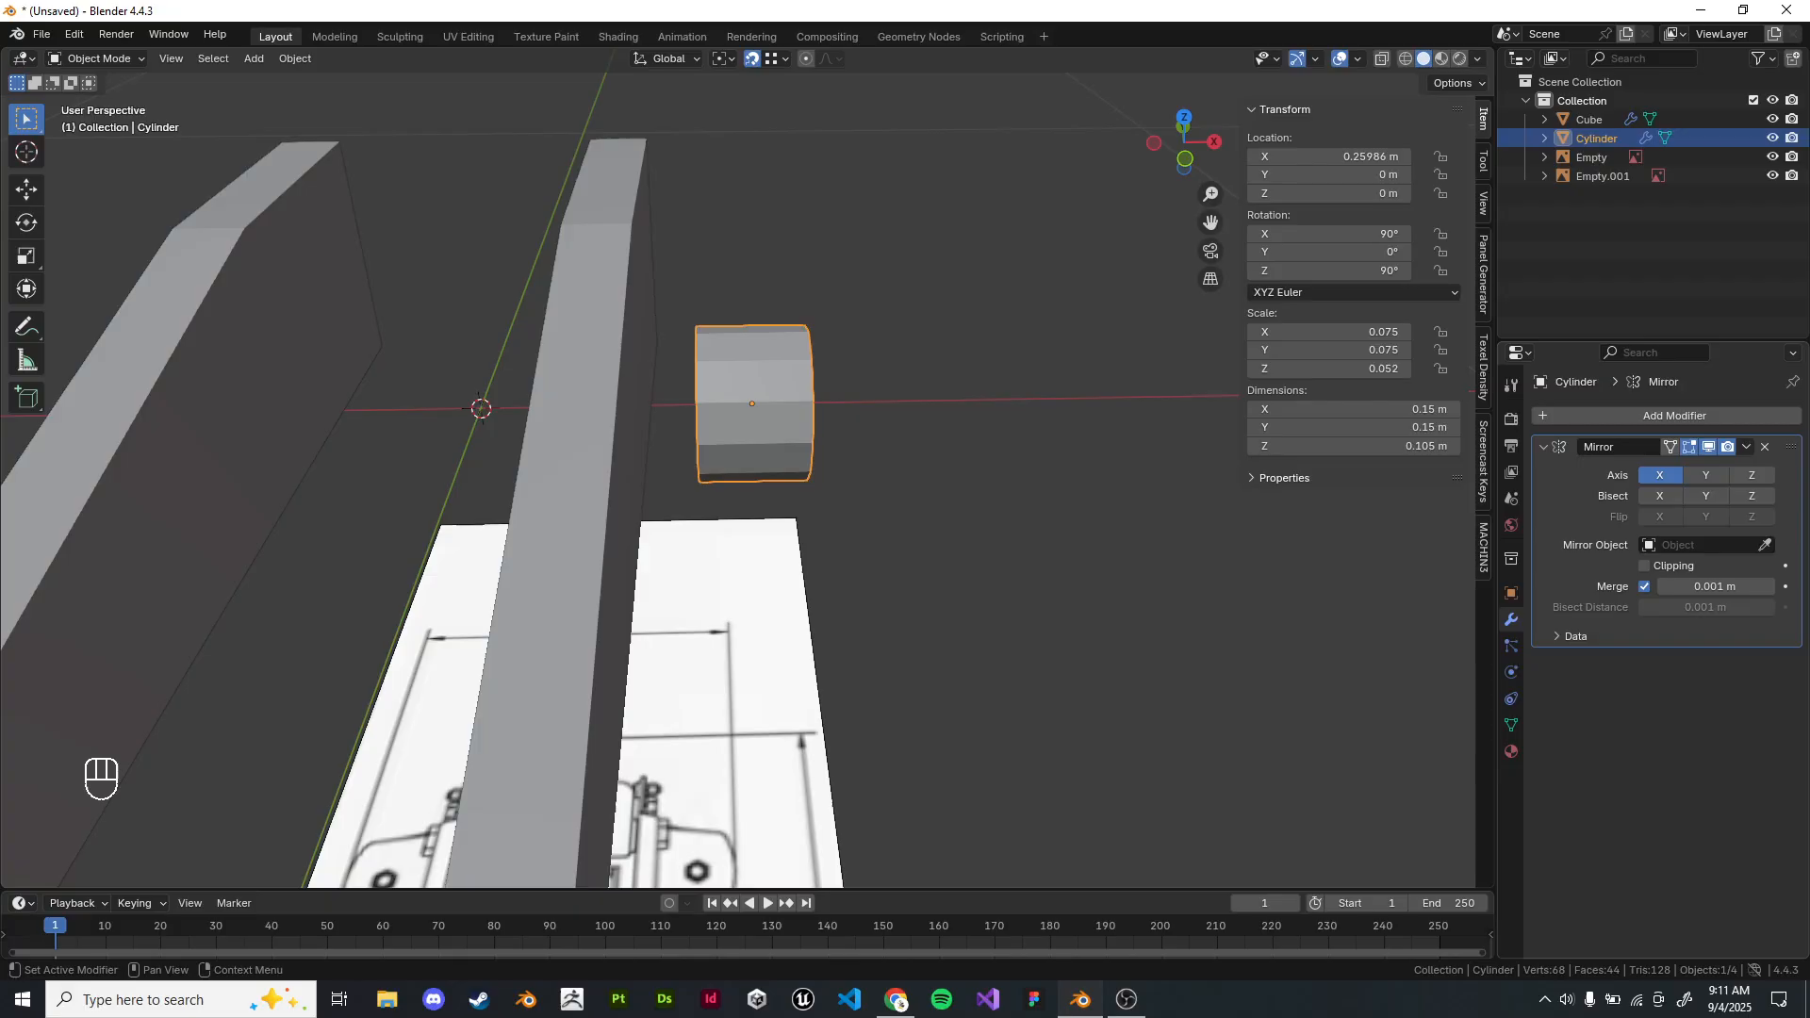
pyautogui.click(1559, 637)
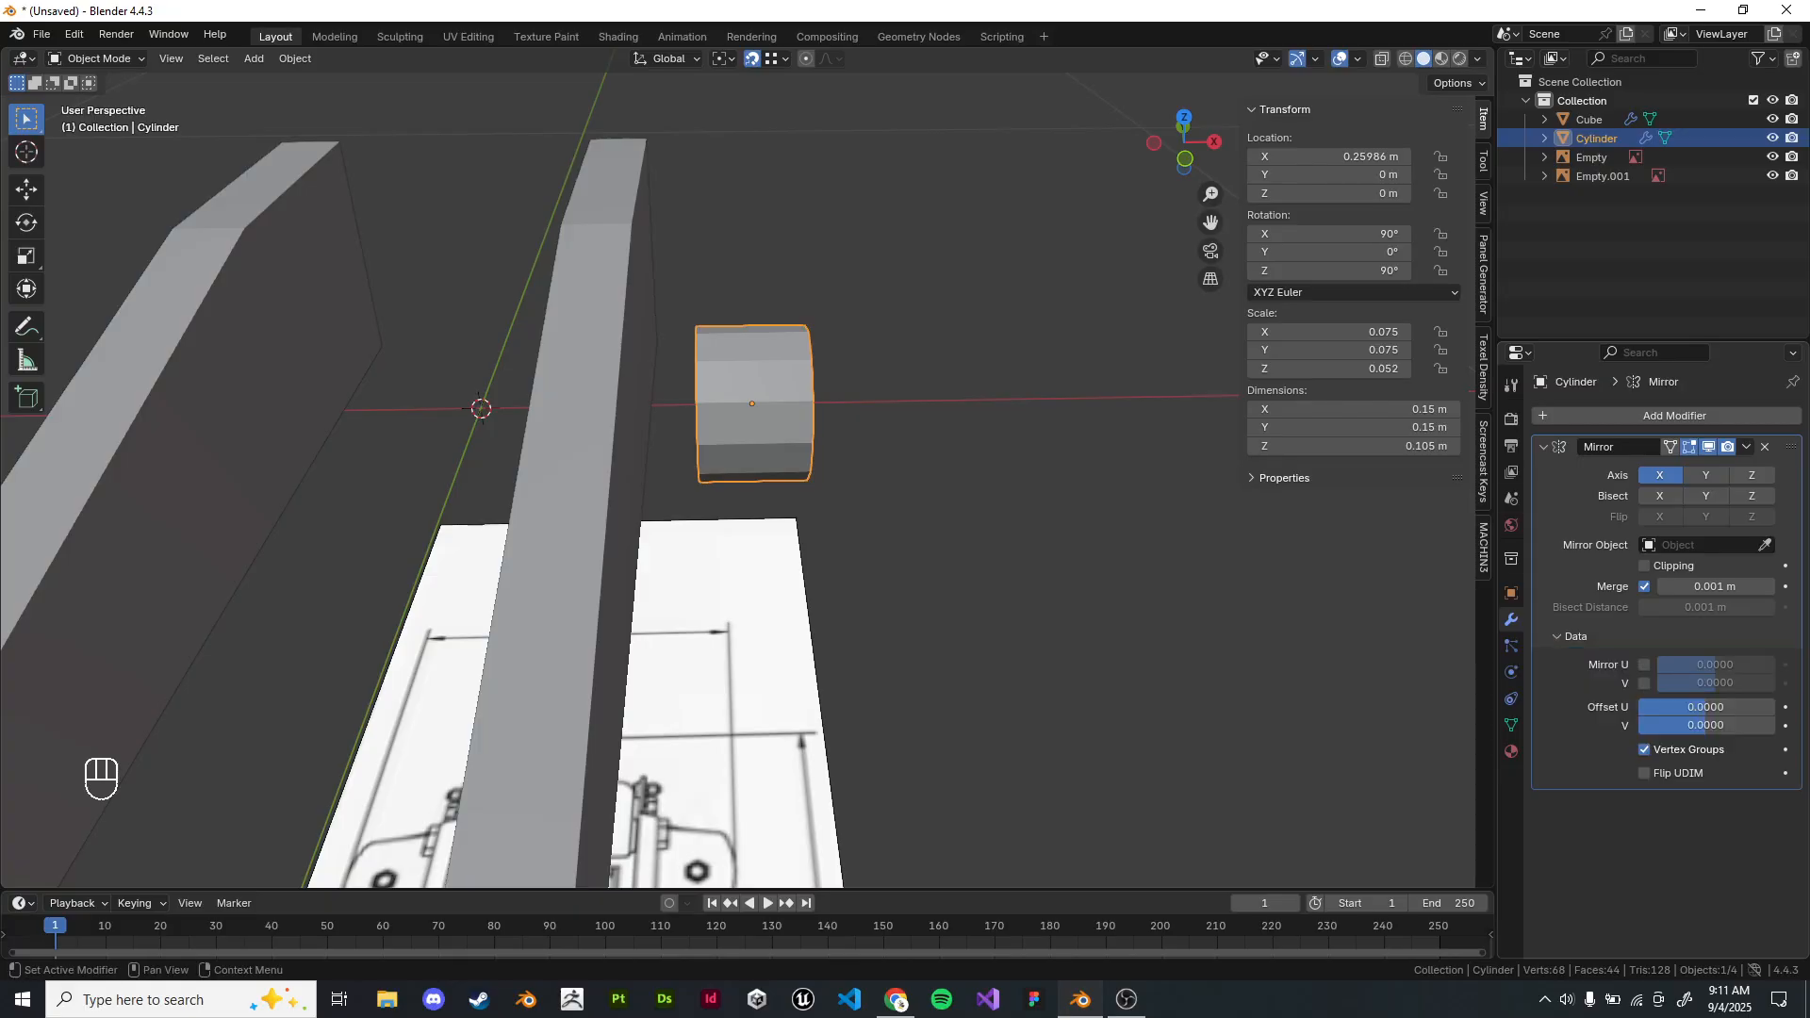
pyautogui.keyDown('shift'); pyautogui.moveTo(820, 406); pyautogui.dragTo(872, 458, button='middle'); pyautogui.keyUp('shift')
pyautogui.keyDown('shift'); pyautogui.moveTo(872, 458); pyautogui.dragTo(997, 497, button='middle'); pyautogui.keyUp('shift')
pyautogui.click(839, 443)
pyautogui.click(1055, 377)
pyautogui.scroll(-2, 735, 481)
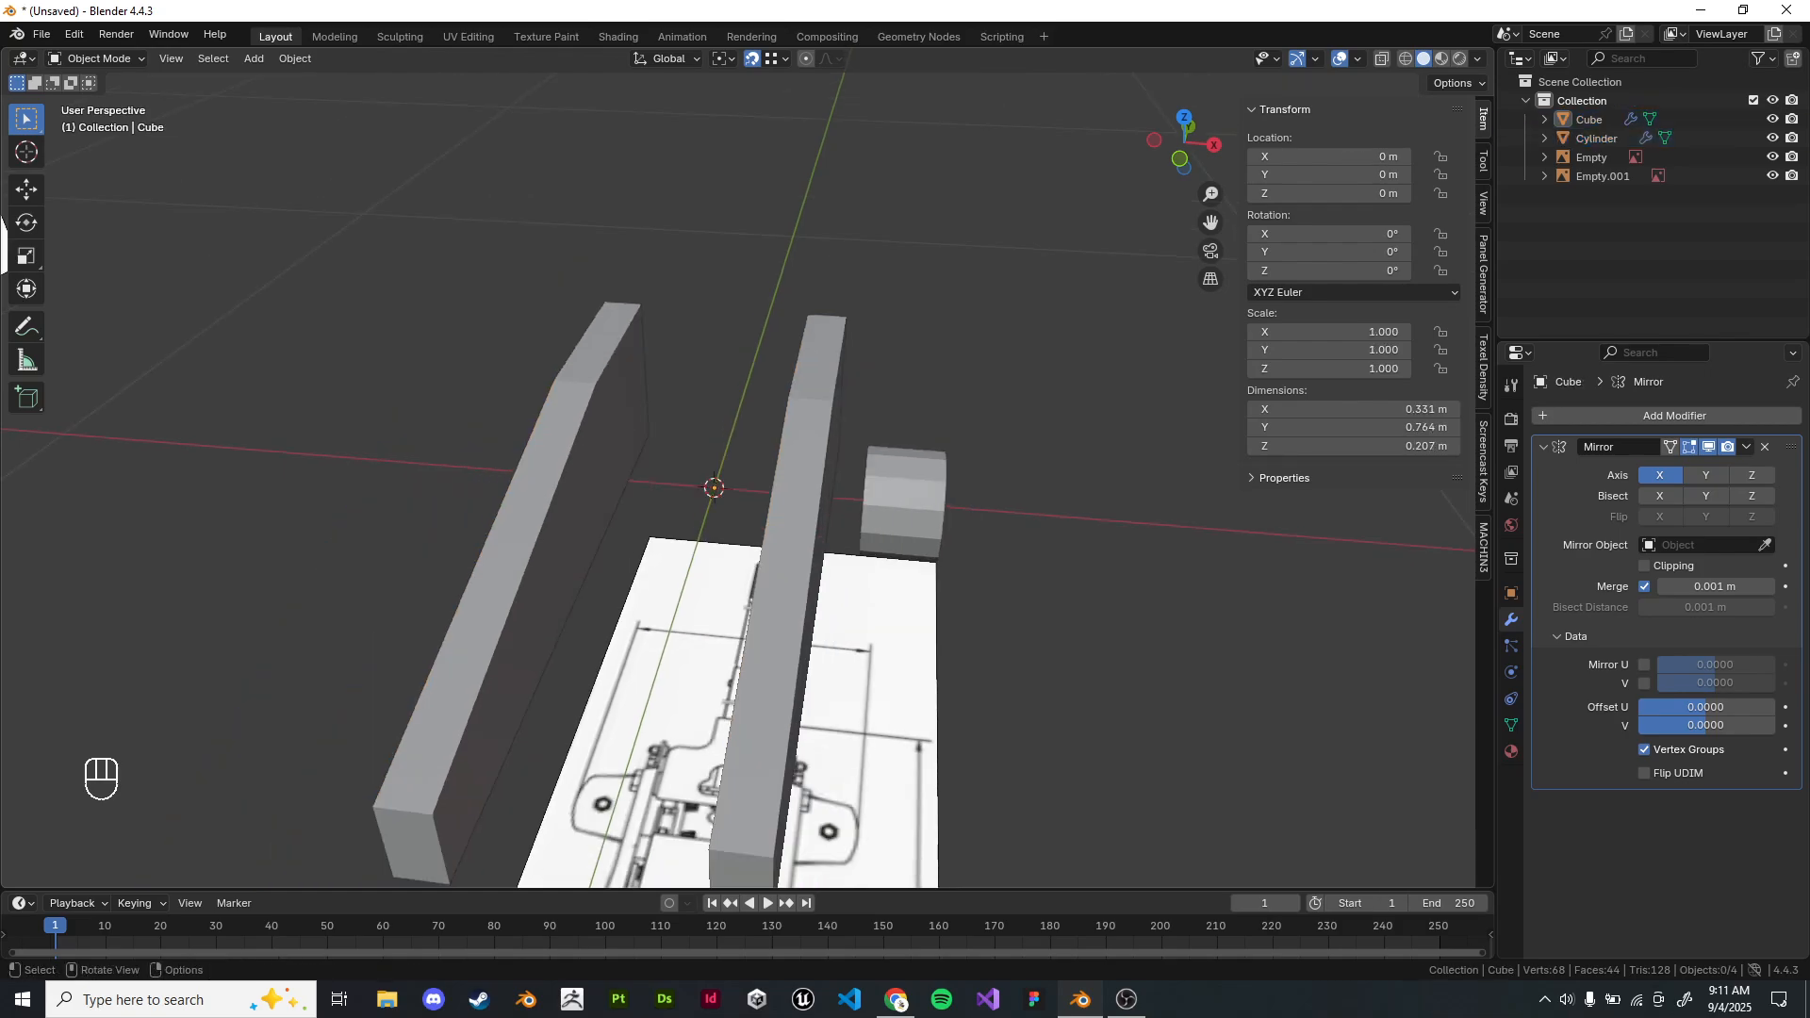
# Add a Plain Axes empty at the world origin and scale it to about 0.627.
pyautogui.hotkey('shift', 'a')
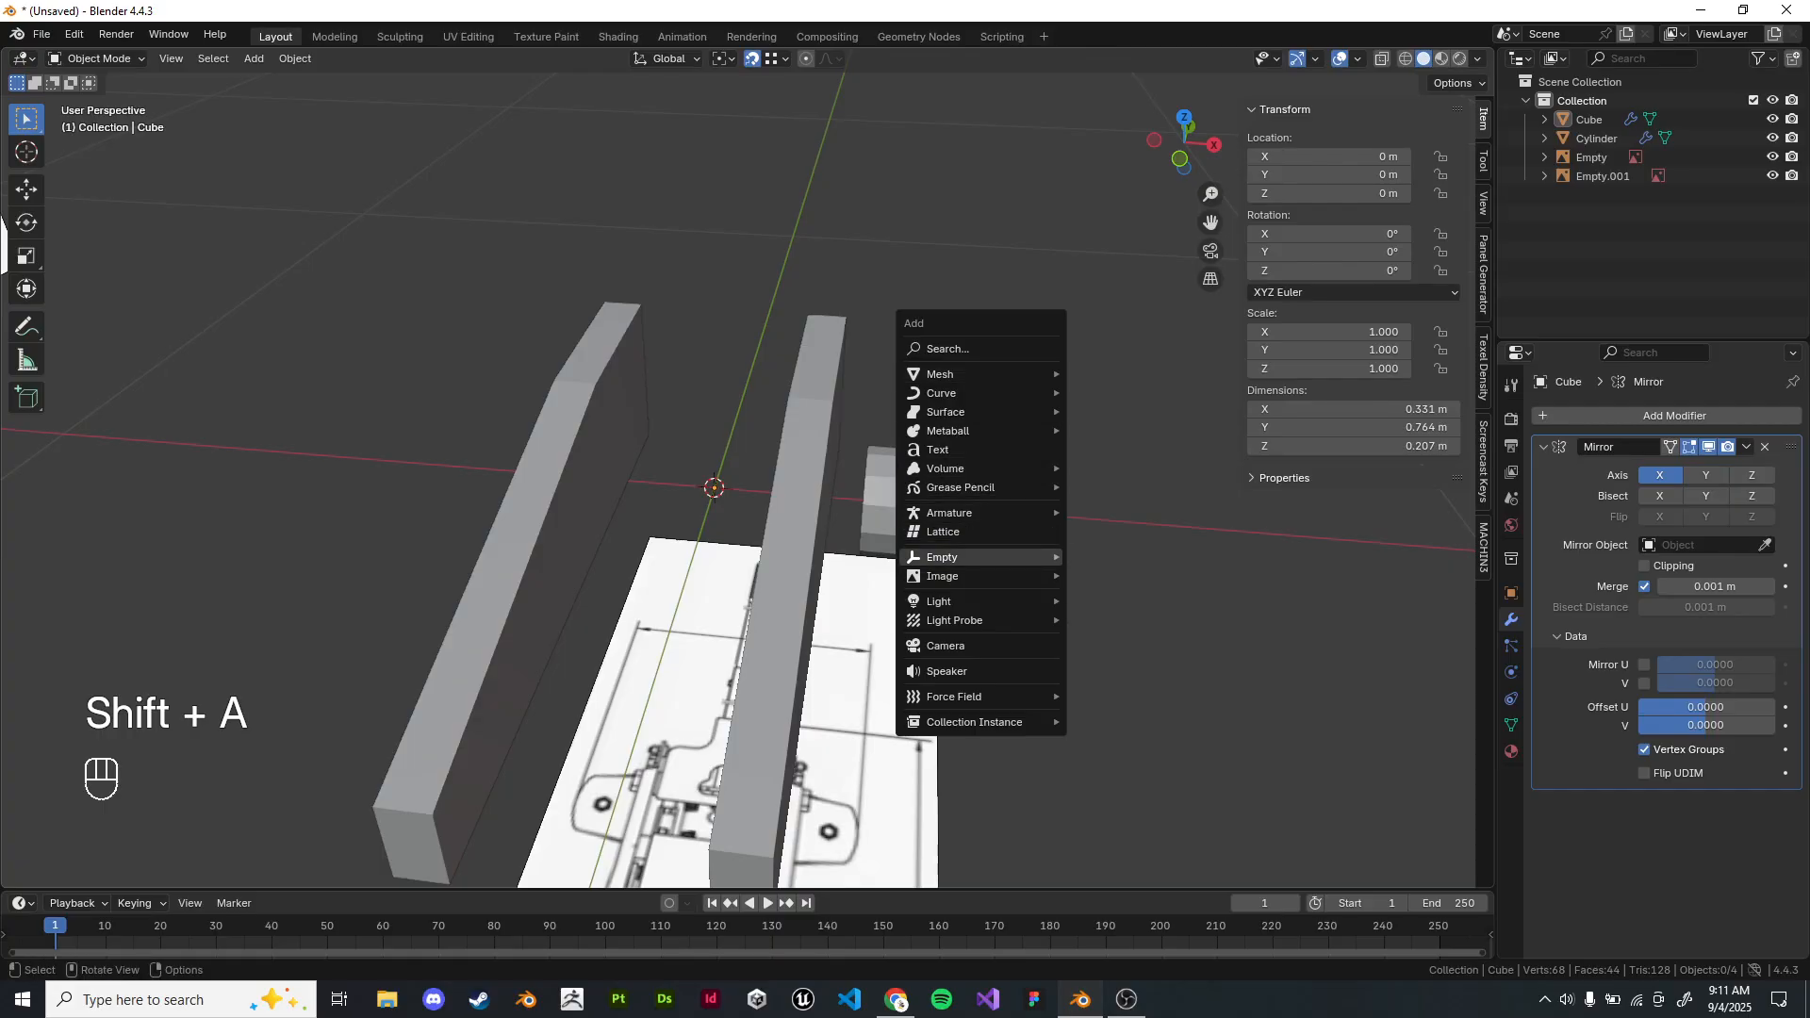
pyautogui.moveTo(943, 557)
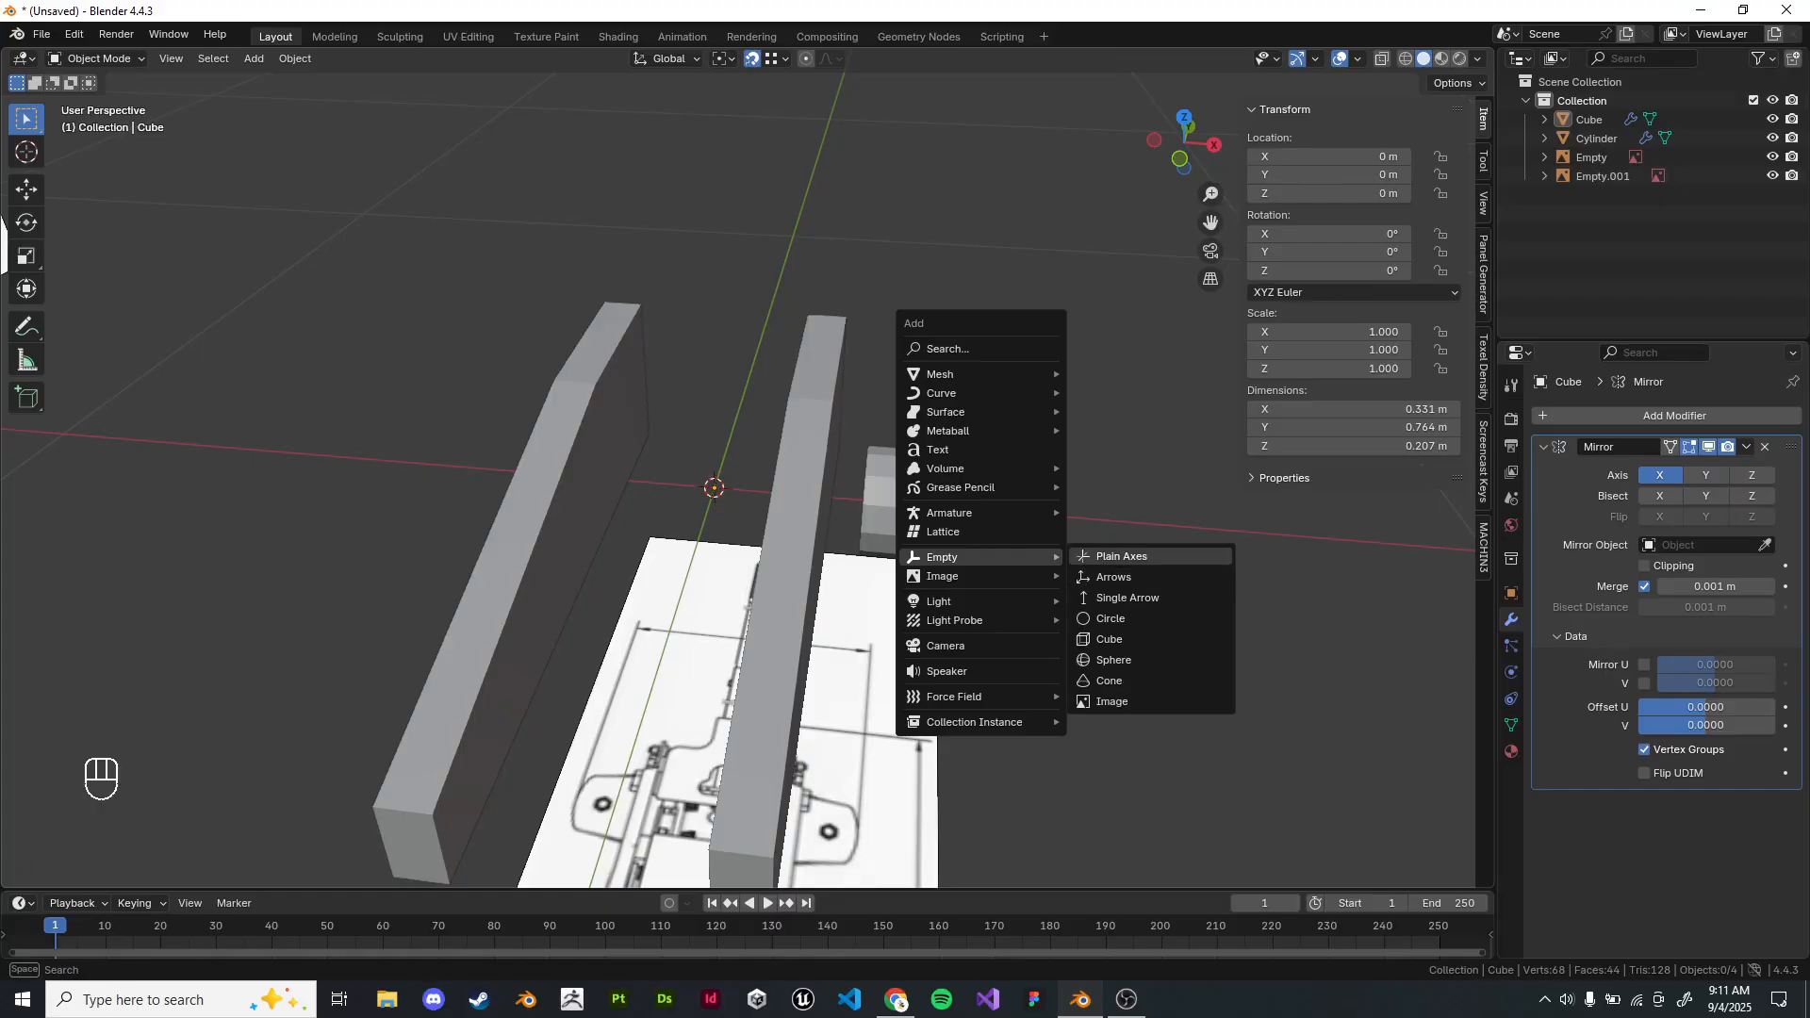
pyautogui.click(1122, 557)
pyautogui.moveTo(1122, 556); pyautogui.dragTo(1084, 396, button='middle')
pyautogui.press('s')
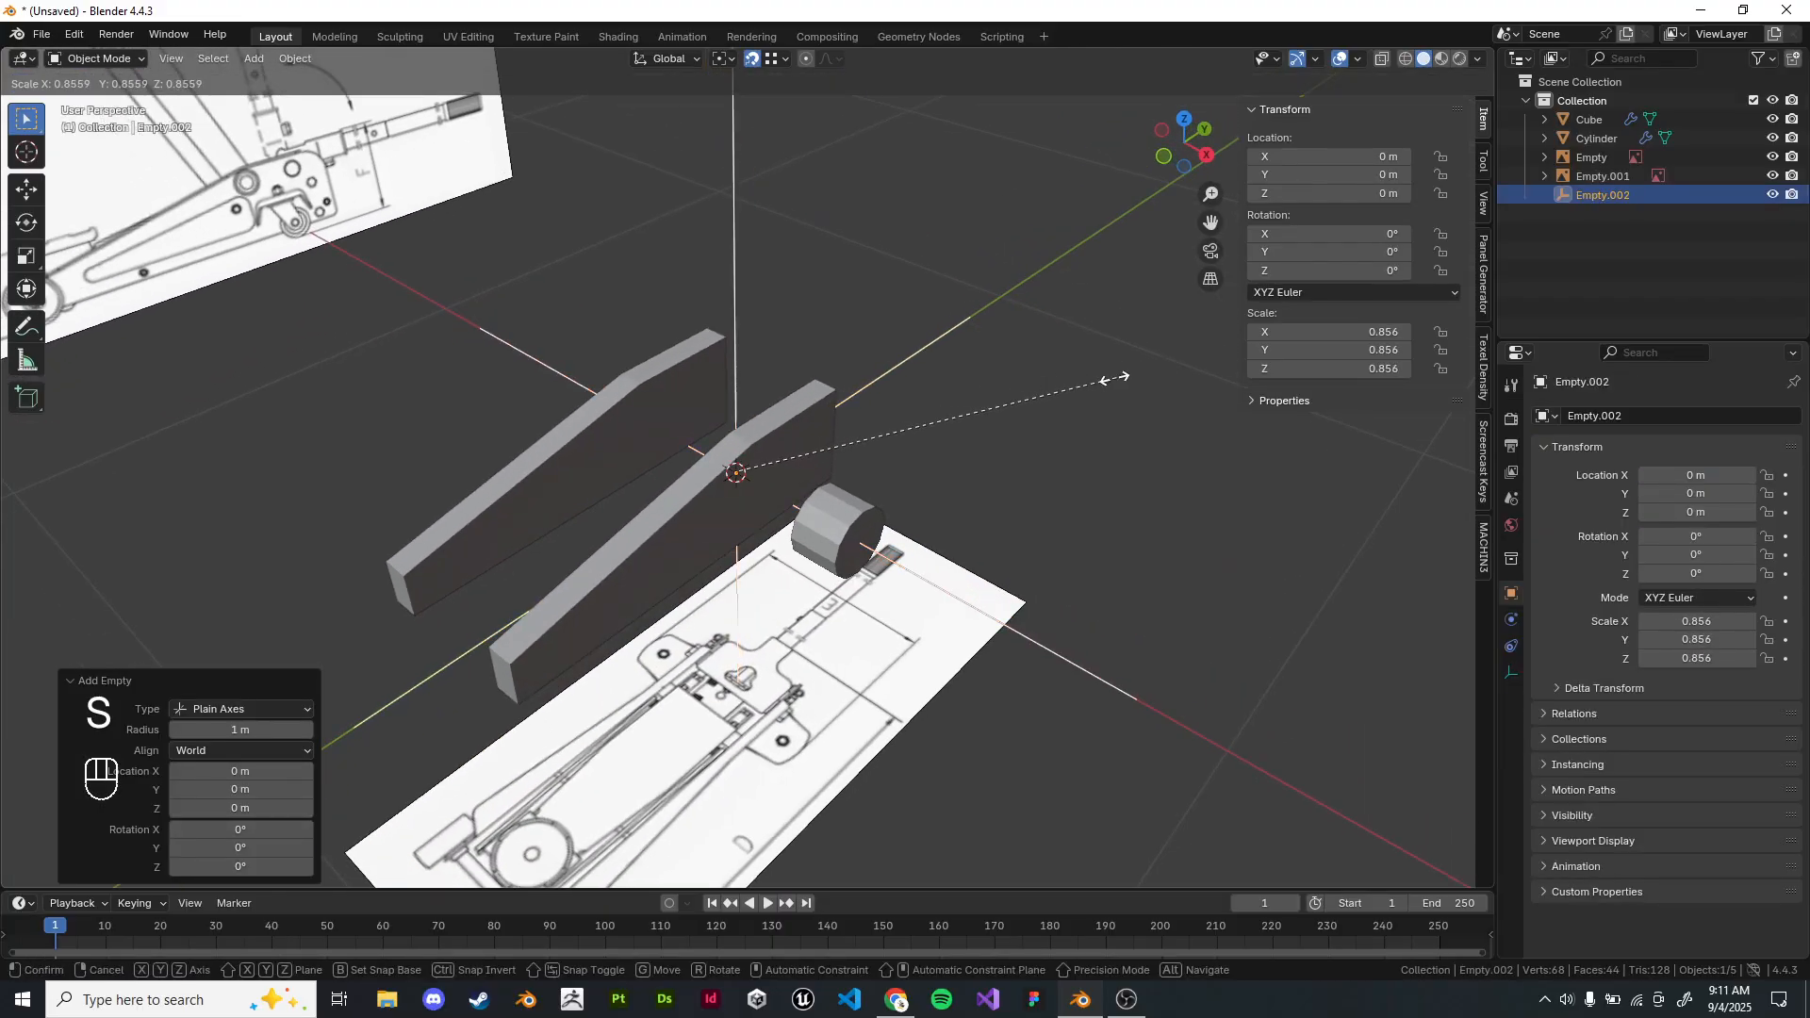
pyautogui.click(1015, 404)
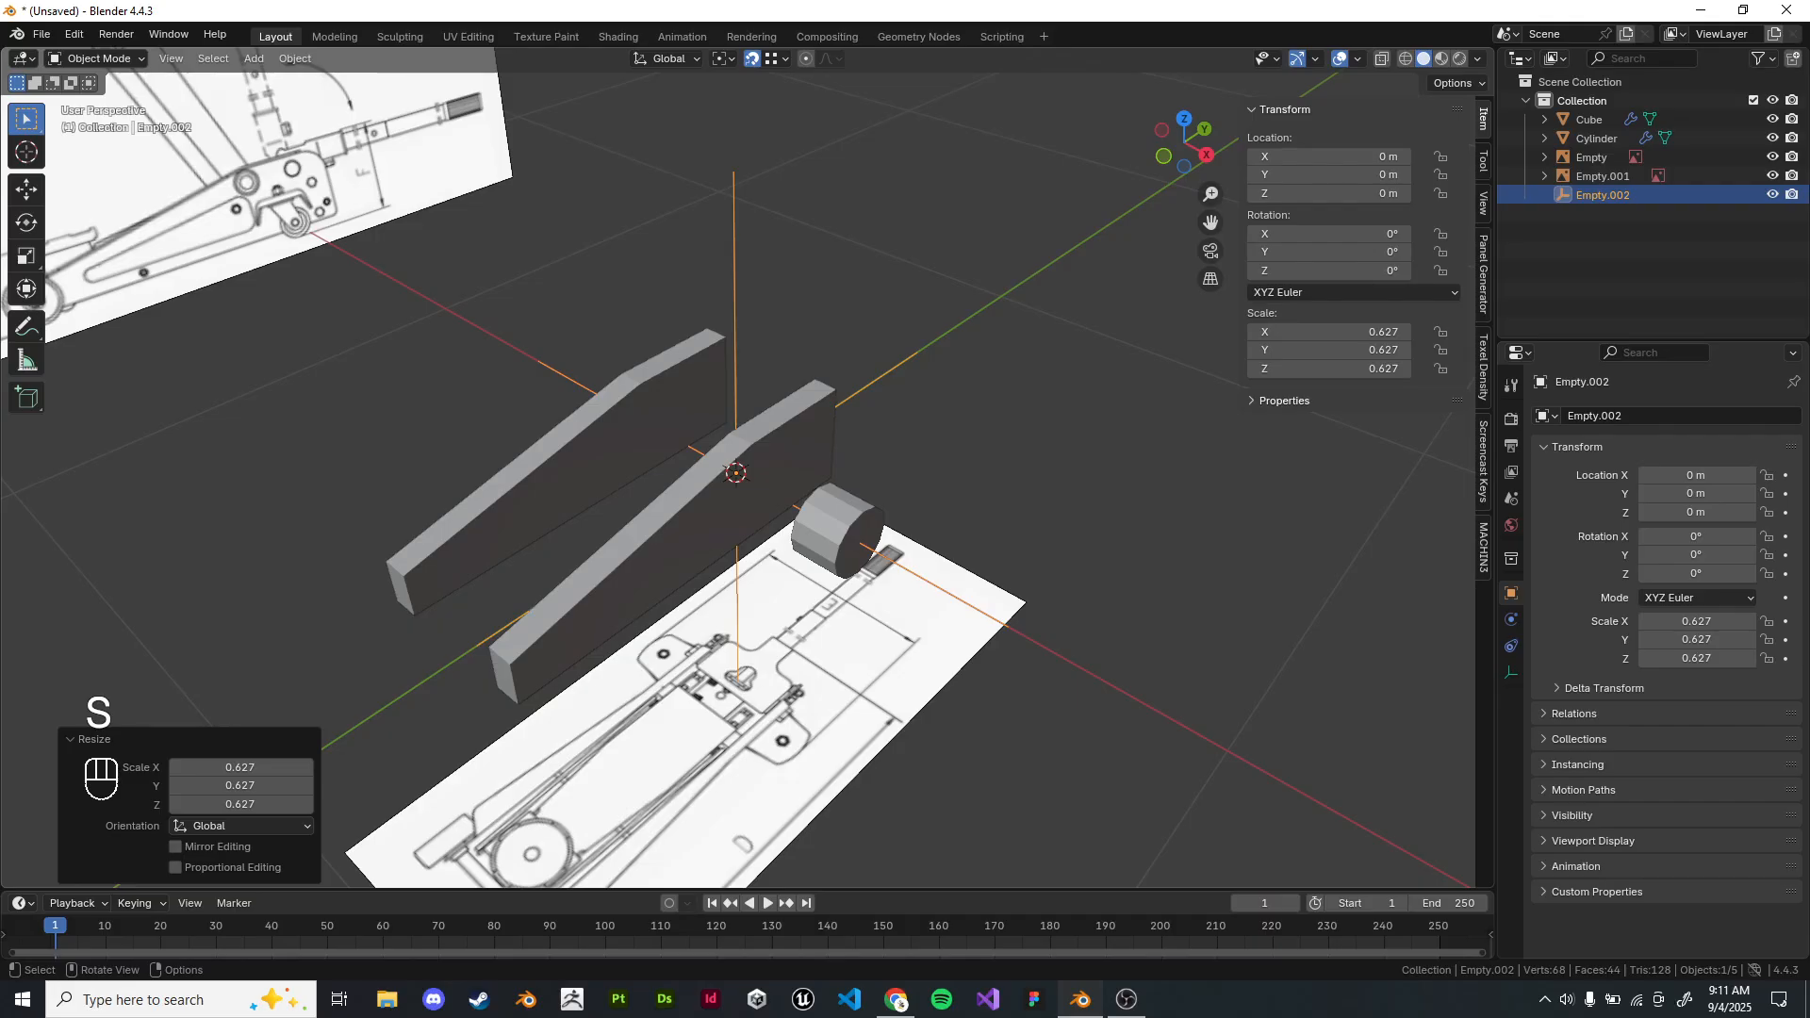
pyautogui.scroll(2, 1015, 404)
pyautogui.moveTo(1015, 403); pyautogui.dragTo(1105, 353, button='middle')
pyautogui.scroll(1, 1101, 375)
pyautogui.scroll(-4, 735, 472)
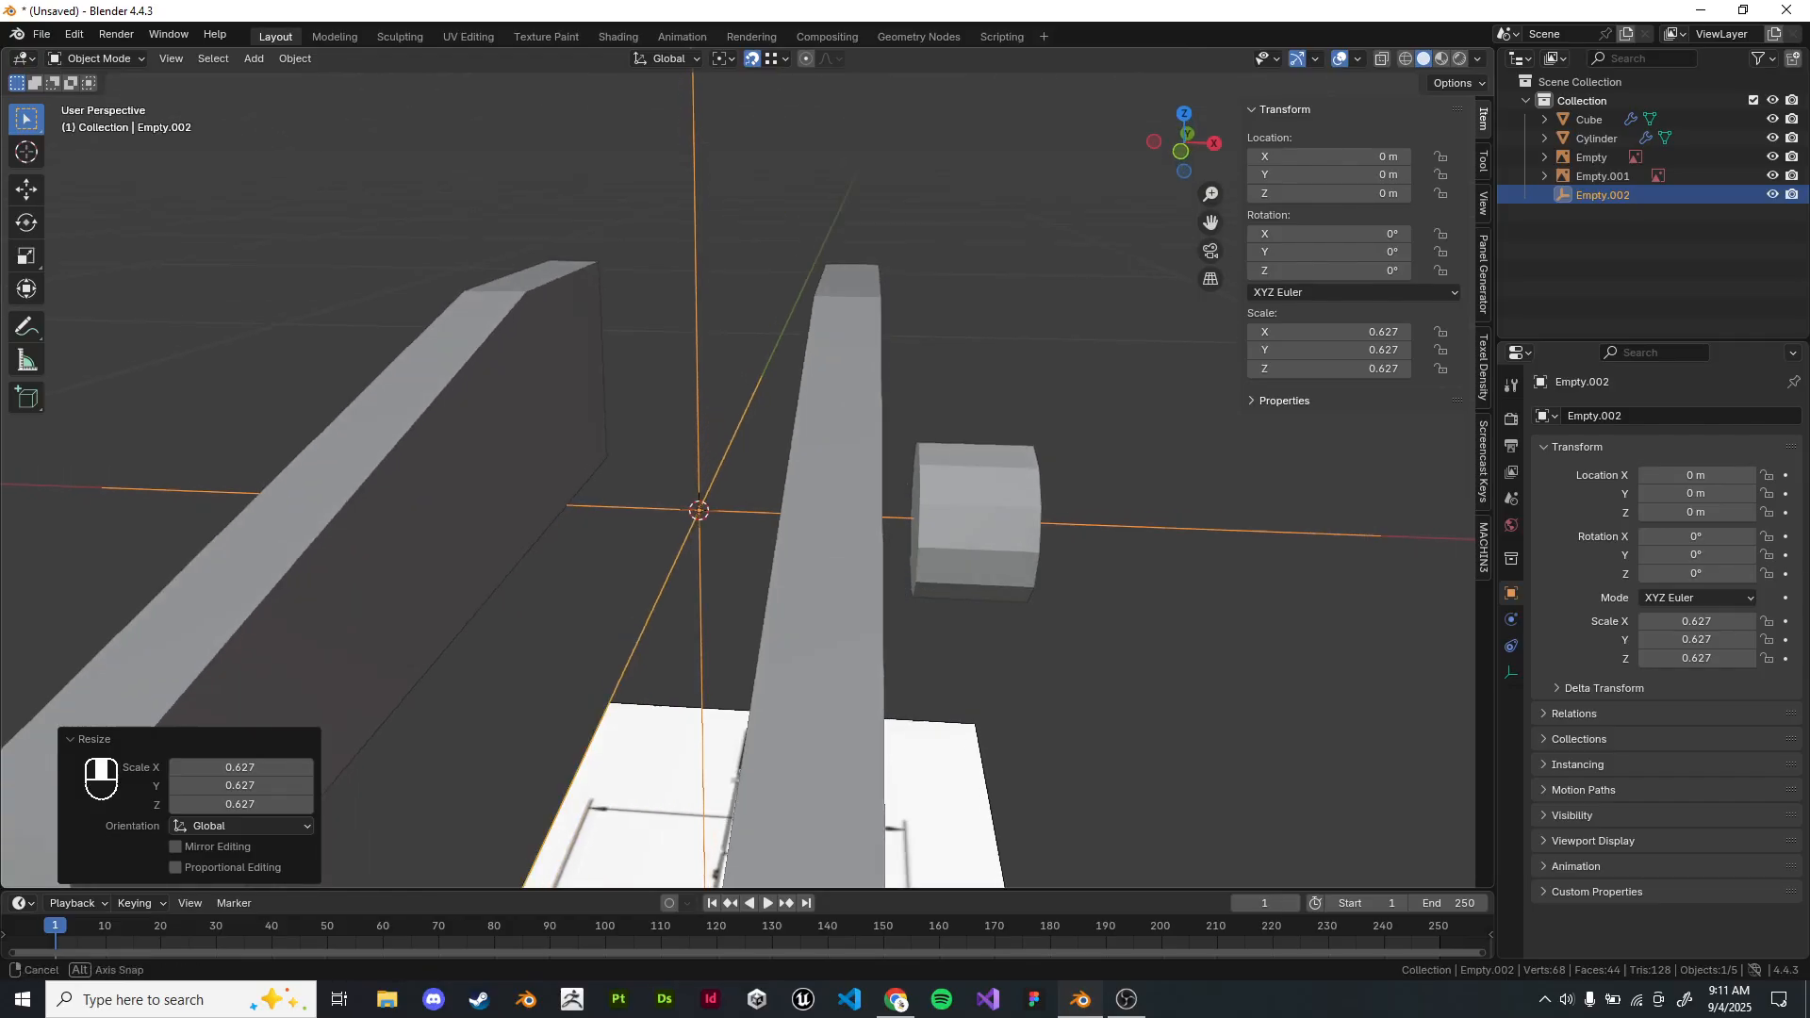
pyautogui.press('g')
pyautogui.press('z')
pyautogui.rightClick(1018, 404)
pyautogui.scroll(3, 1018, 403)
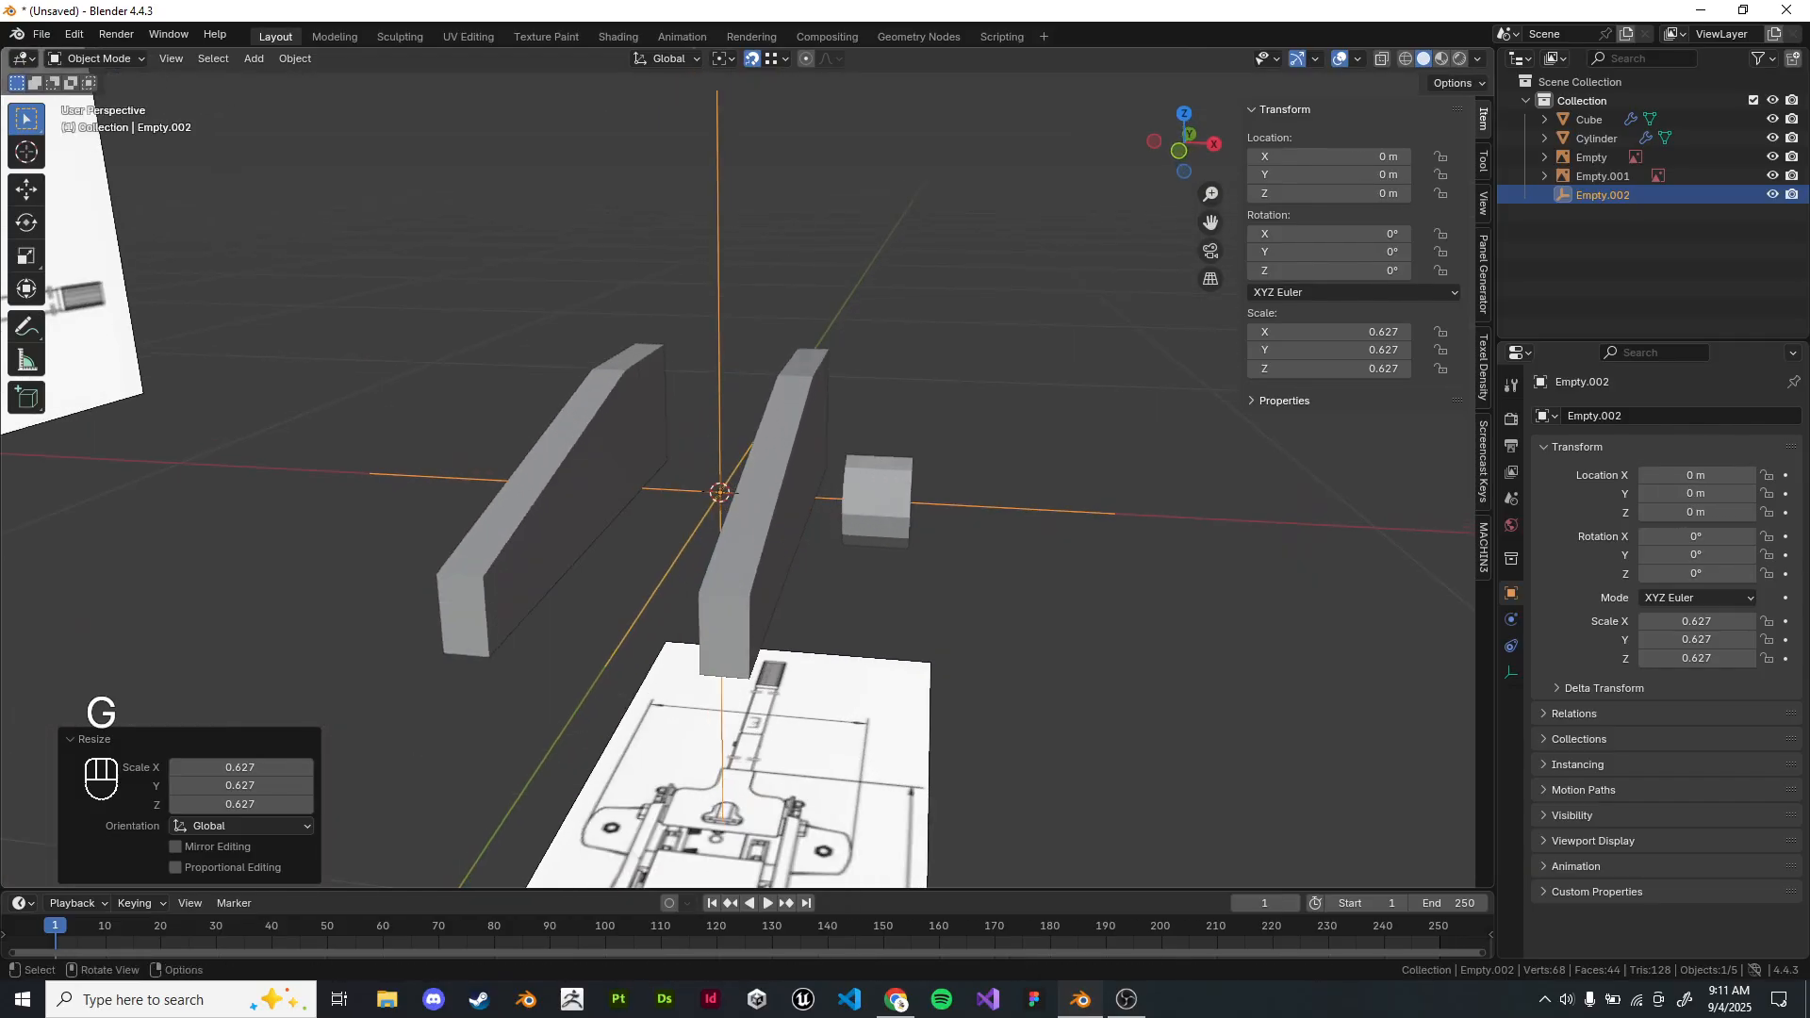
# Rename the new empty as EmptyDeadCenter.
pyautogui.moveTo(1018, 404); pyautogui.dragTo(990, 439, button='middle')
pyautogui.press('F2')
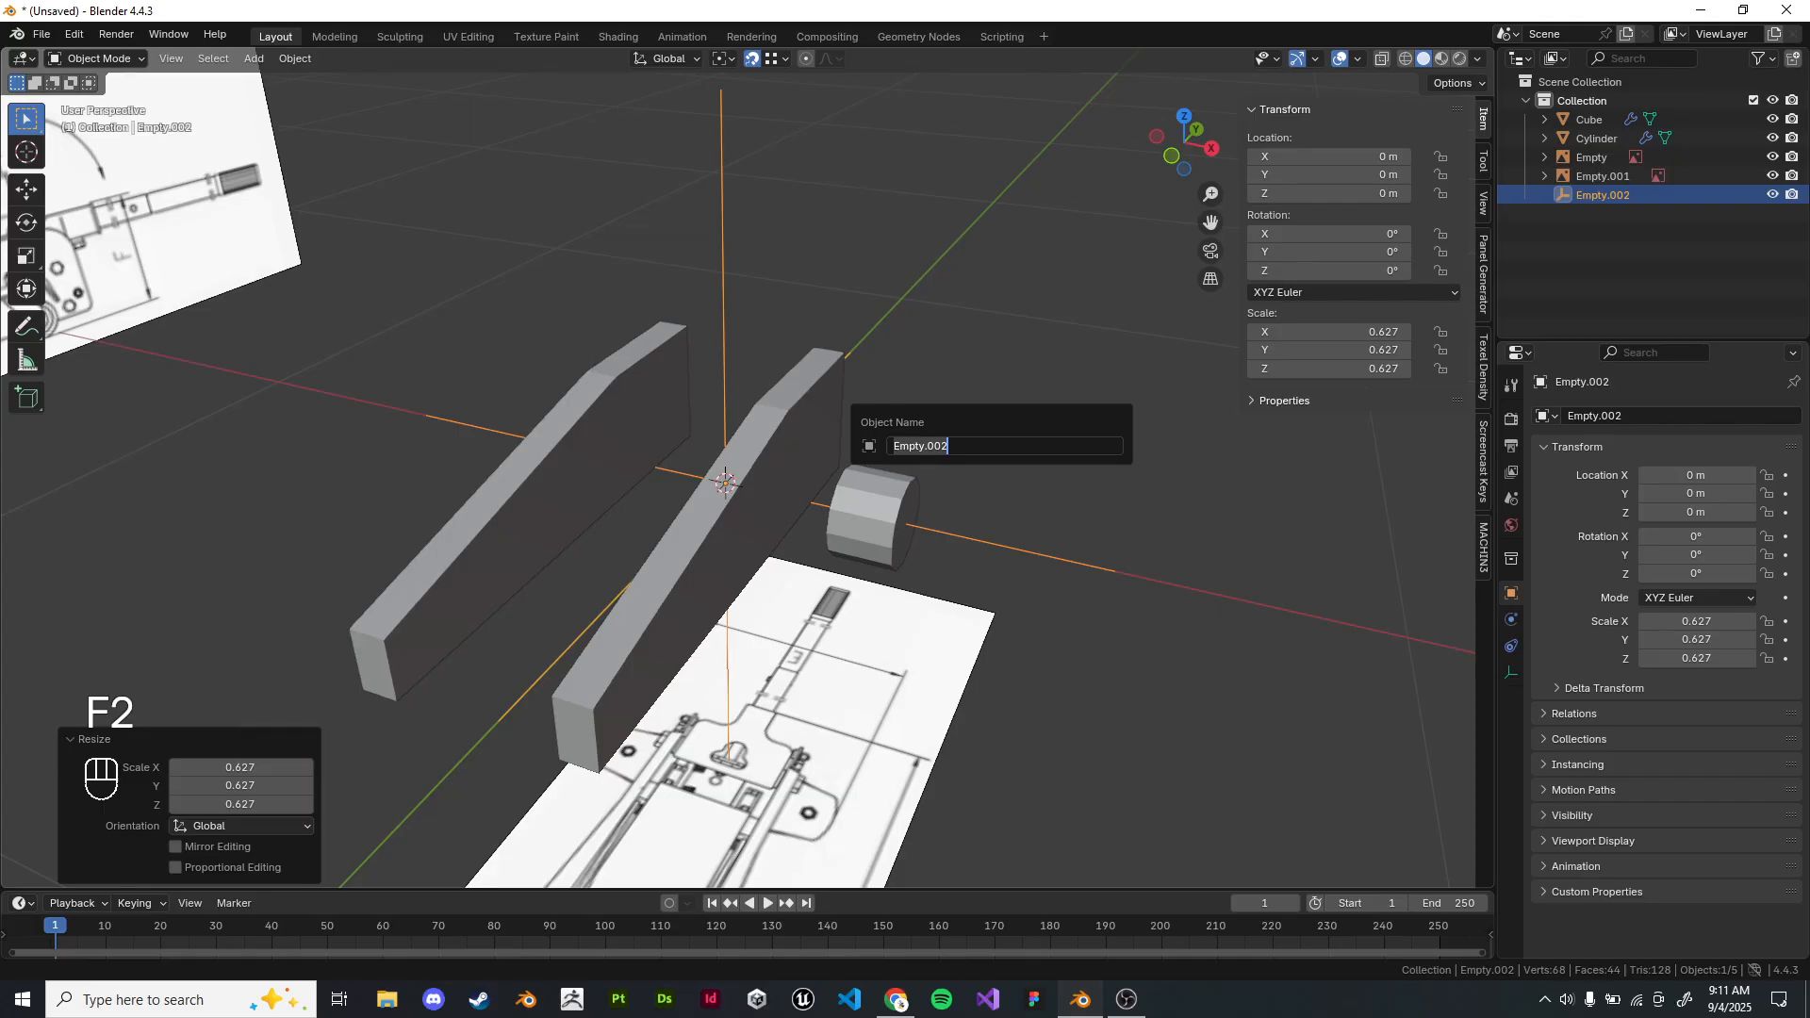
pyautogui.hotkey('shift', 'Left')
pyautogui.write('_Dec')
pyautogui.press('BackSpace')
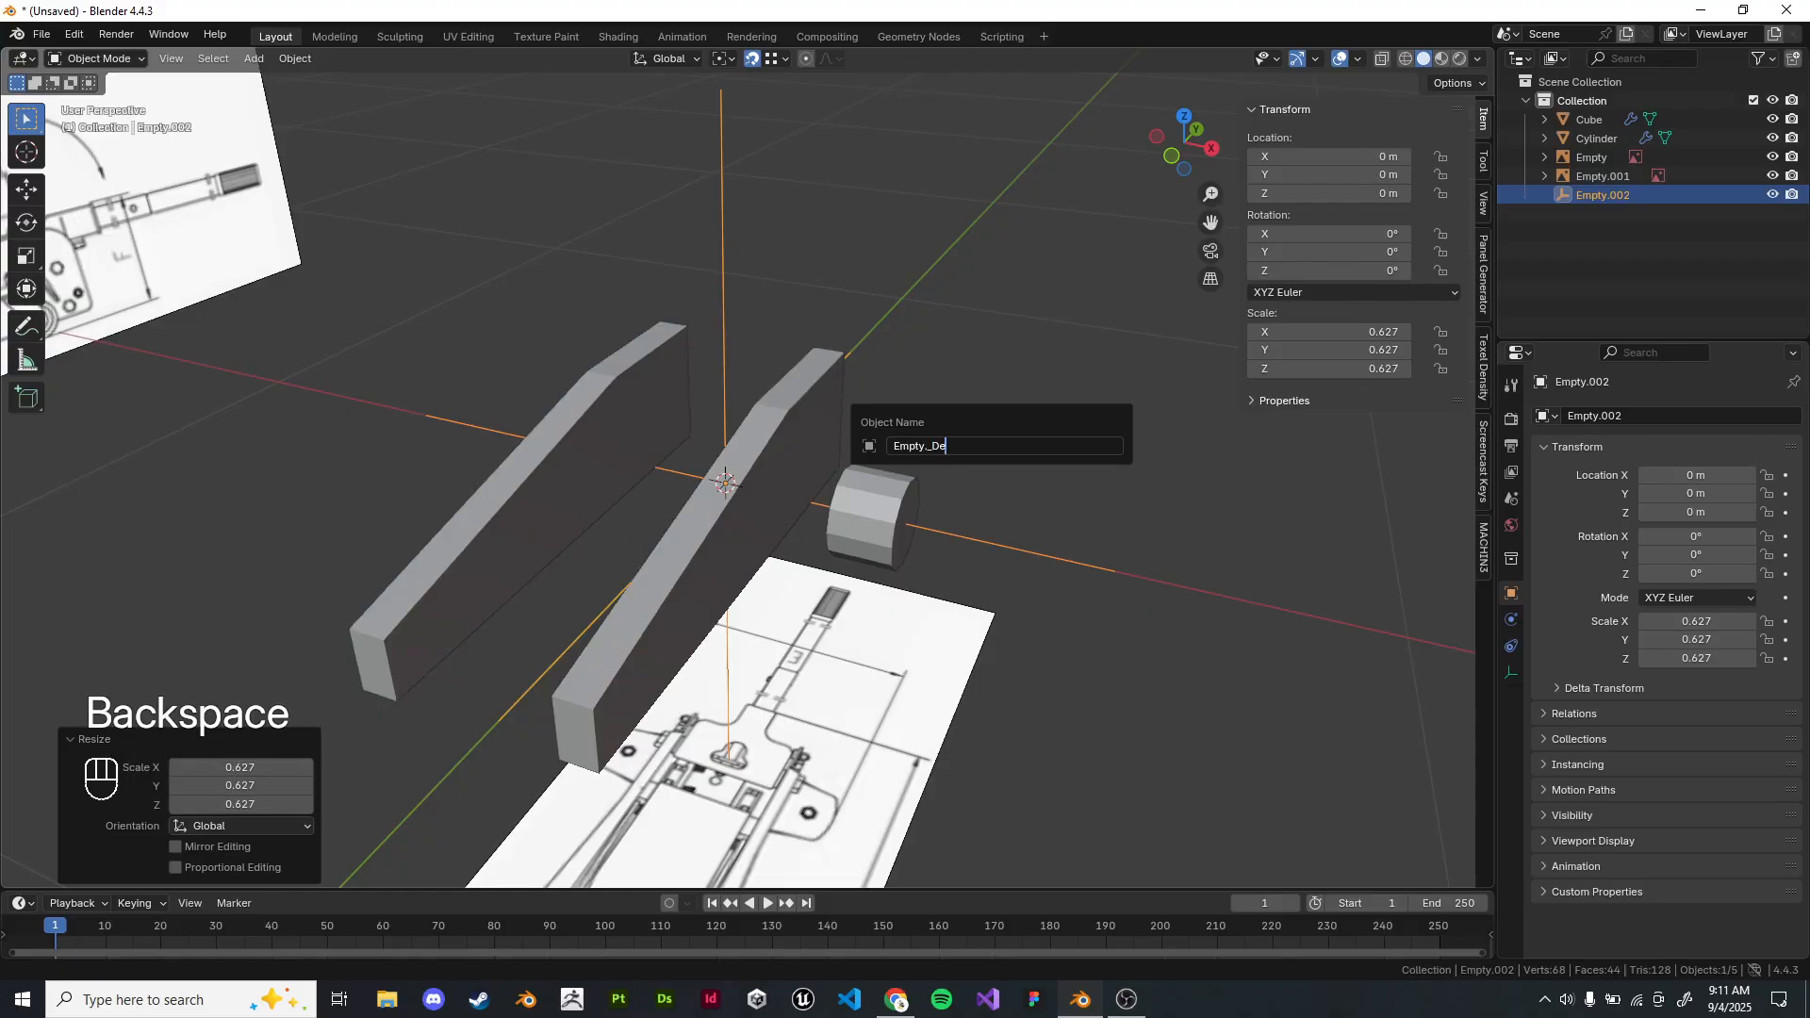
pyautogui.press('BackSpace')
pyautogui.write('DeadCenter')
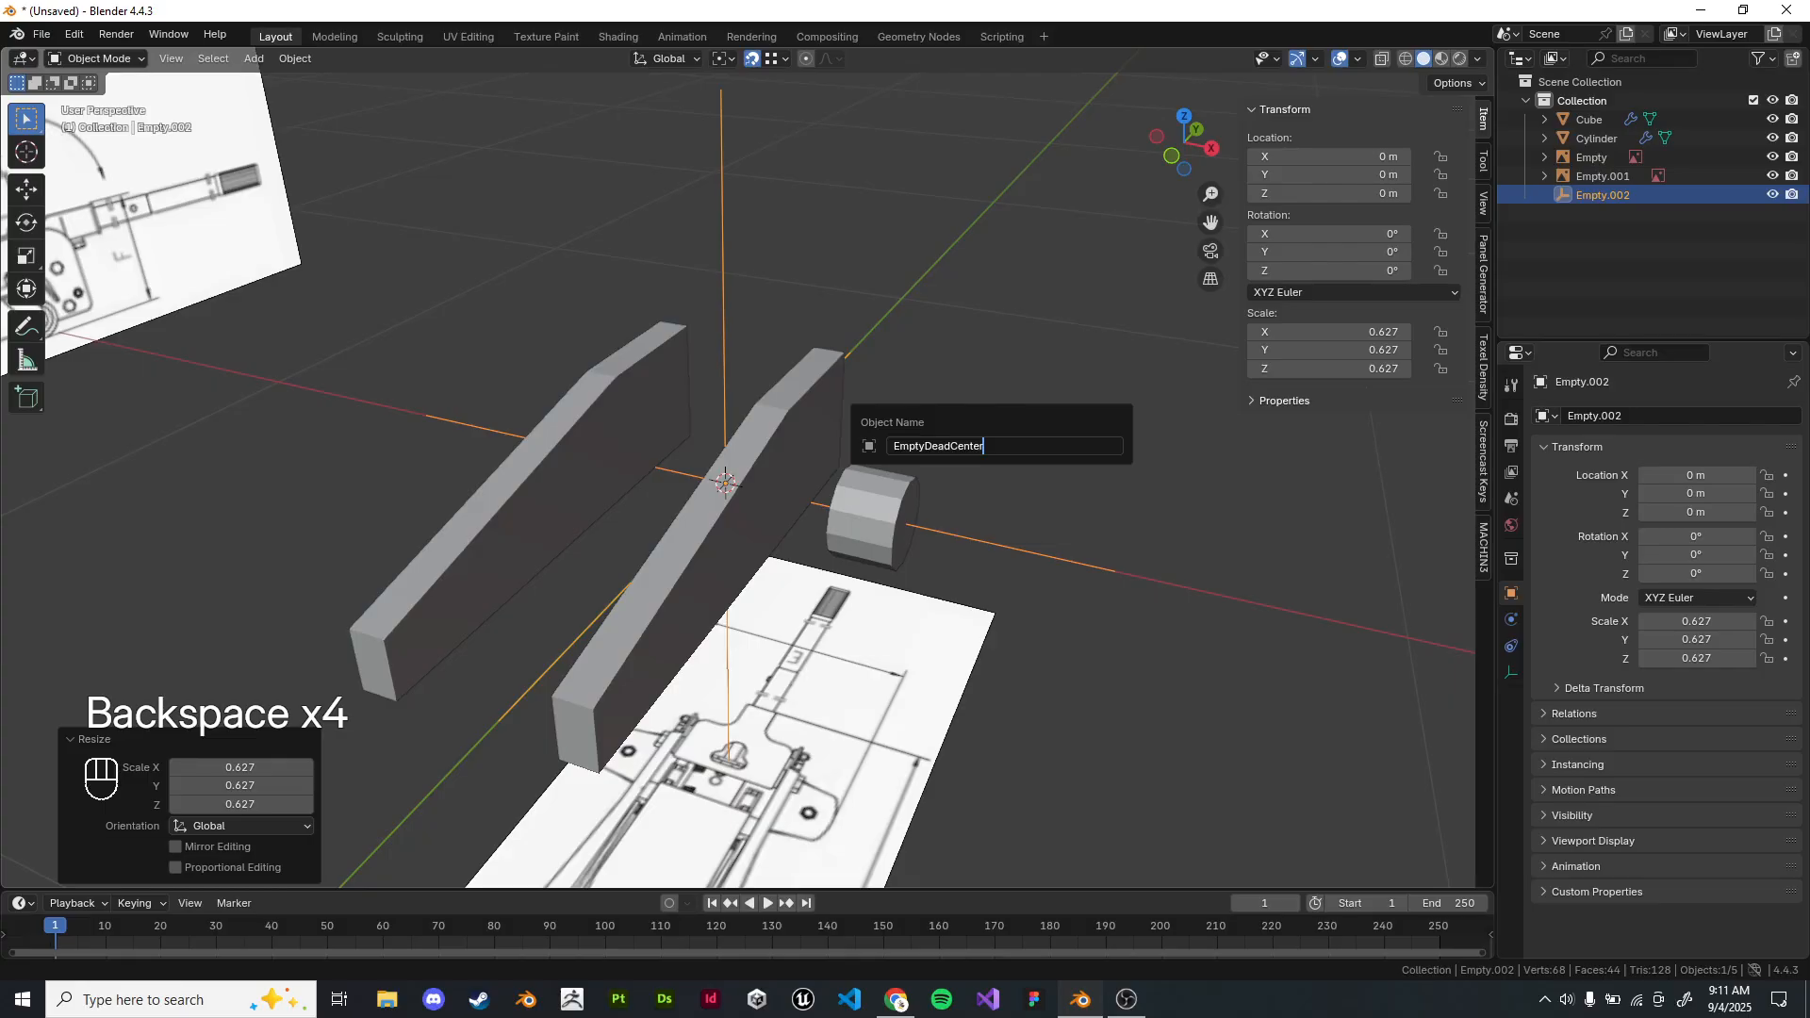
pyautogui.press('Return')
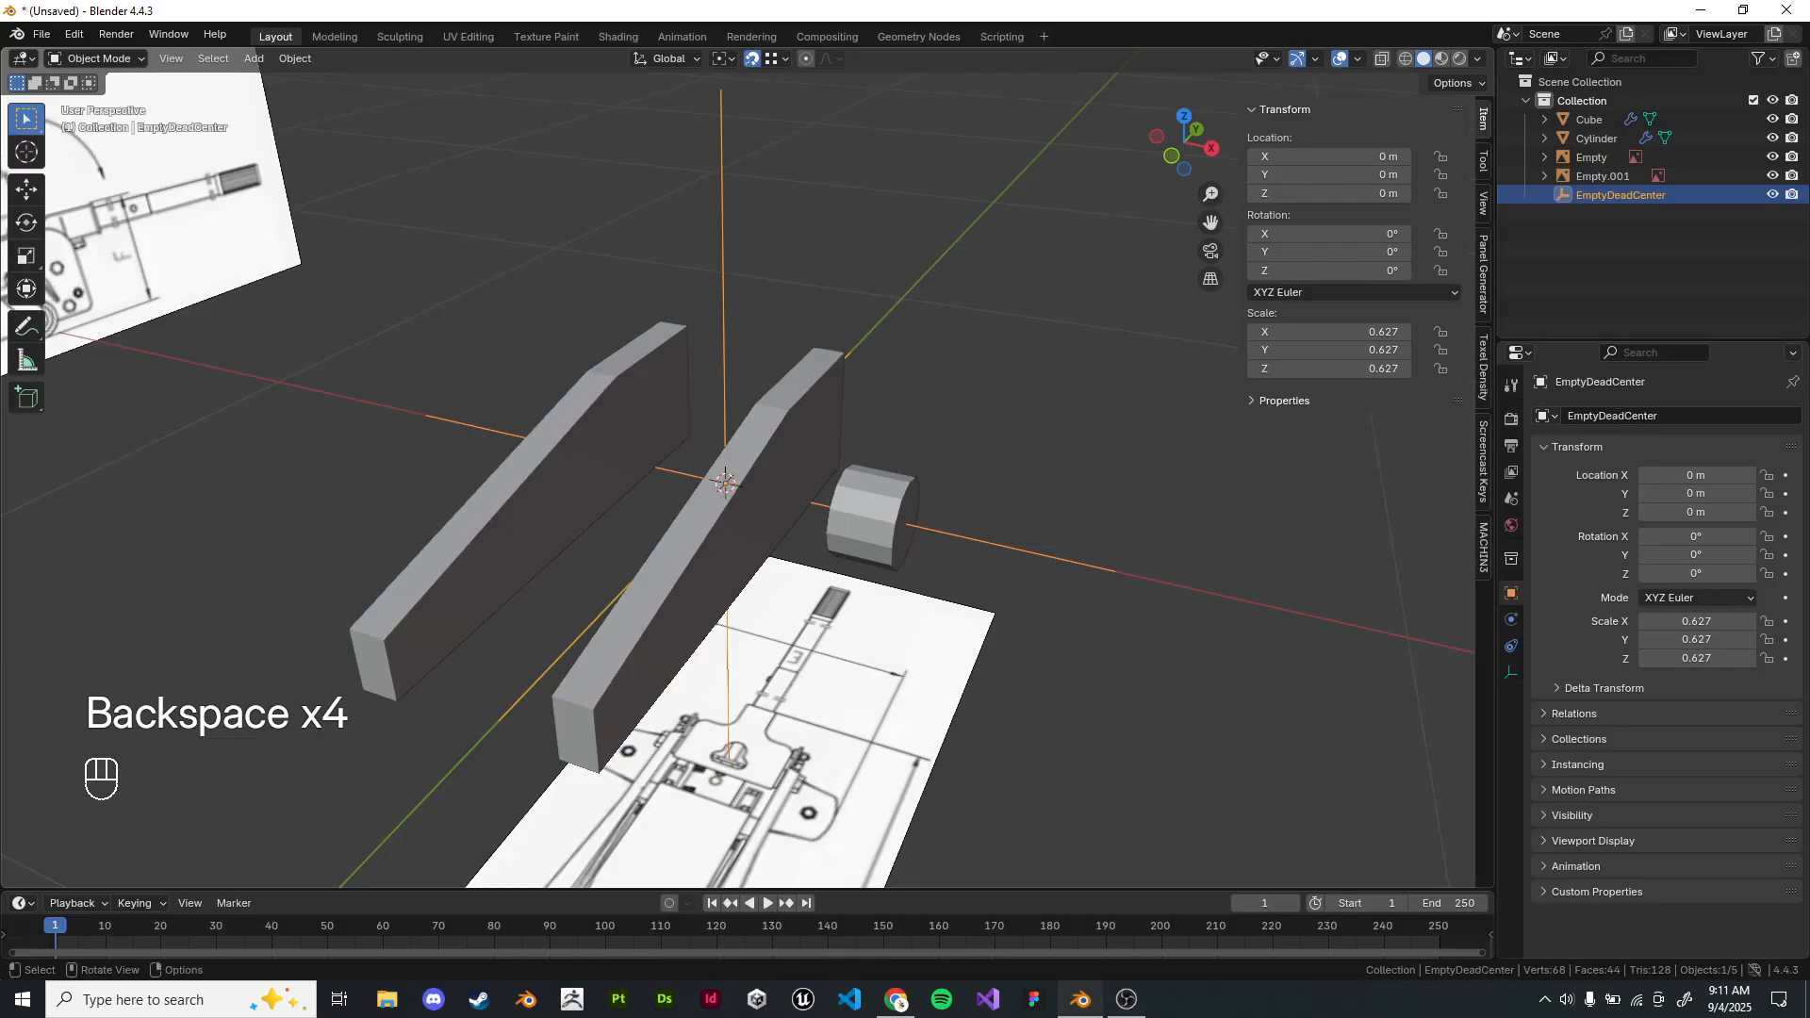
# Set EmptyDeadCenter as the mirror object of the cylinder's Mirror modifier.
pyautogui.click(872, 518)
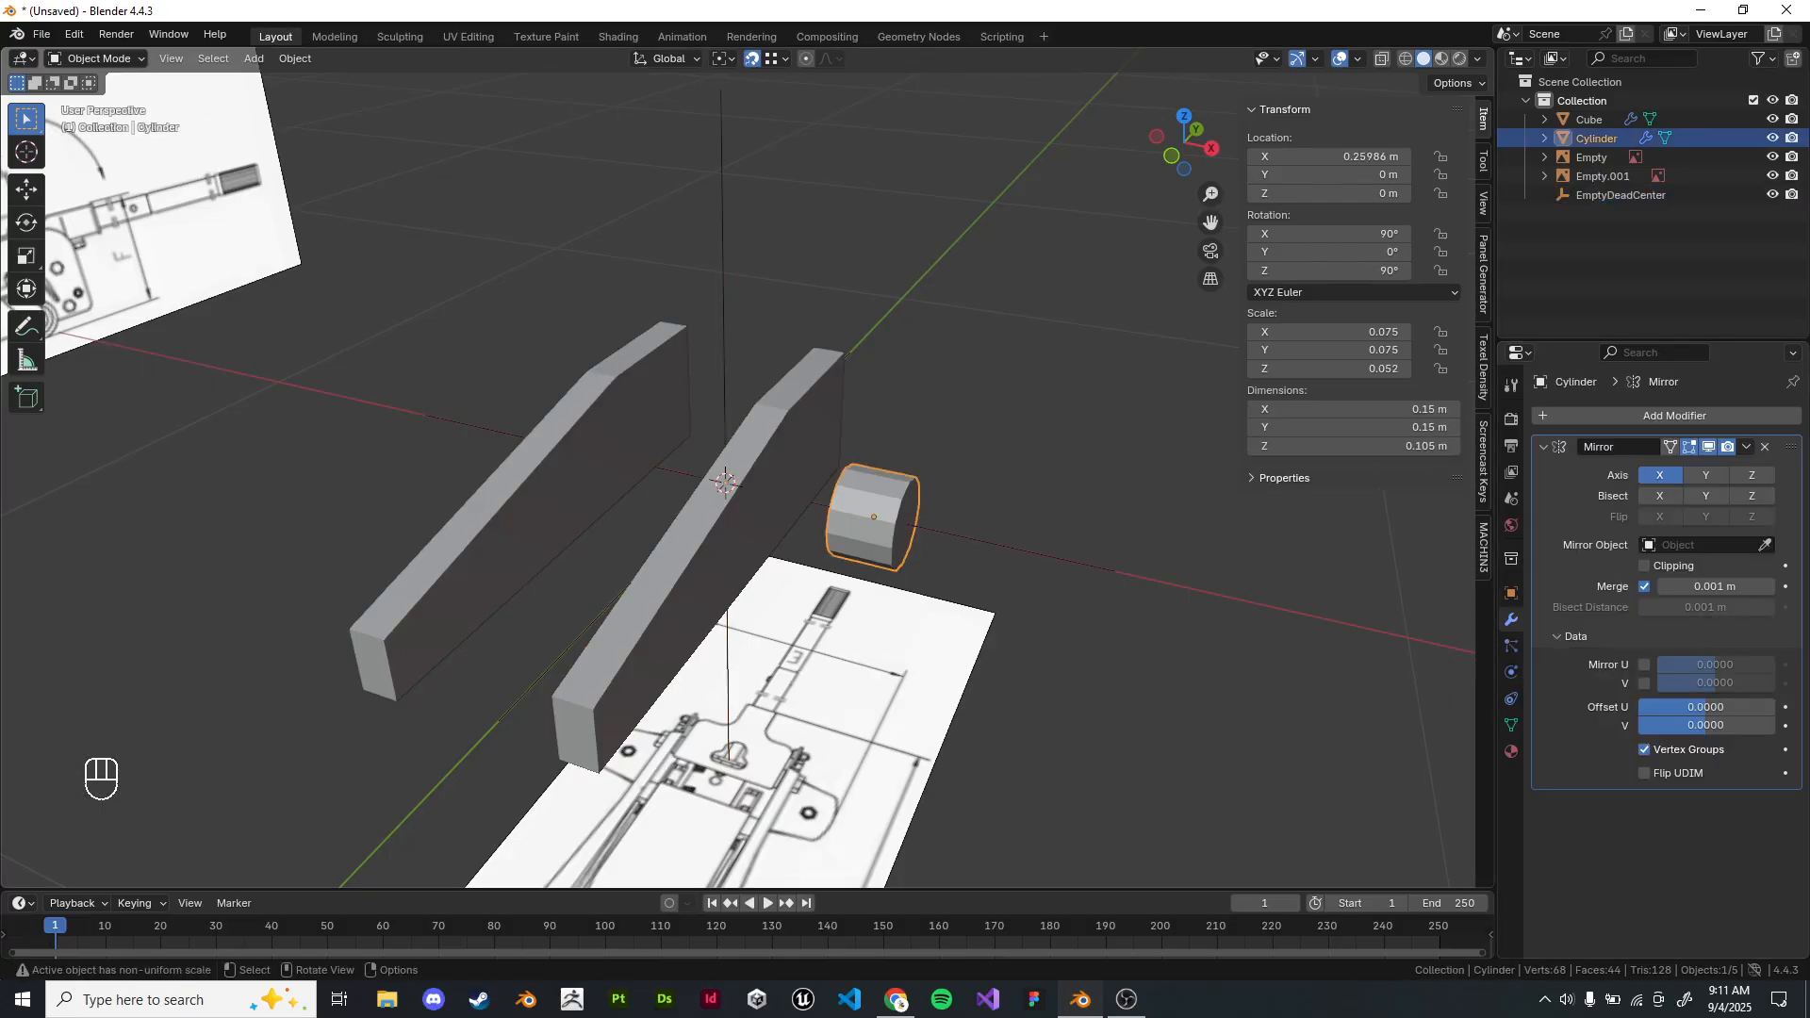
pyautogui.scroll(3, 1015, 484)
pyautogui.click(1707, 545)
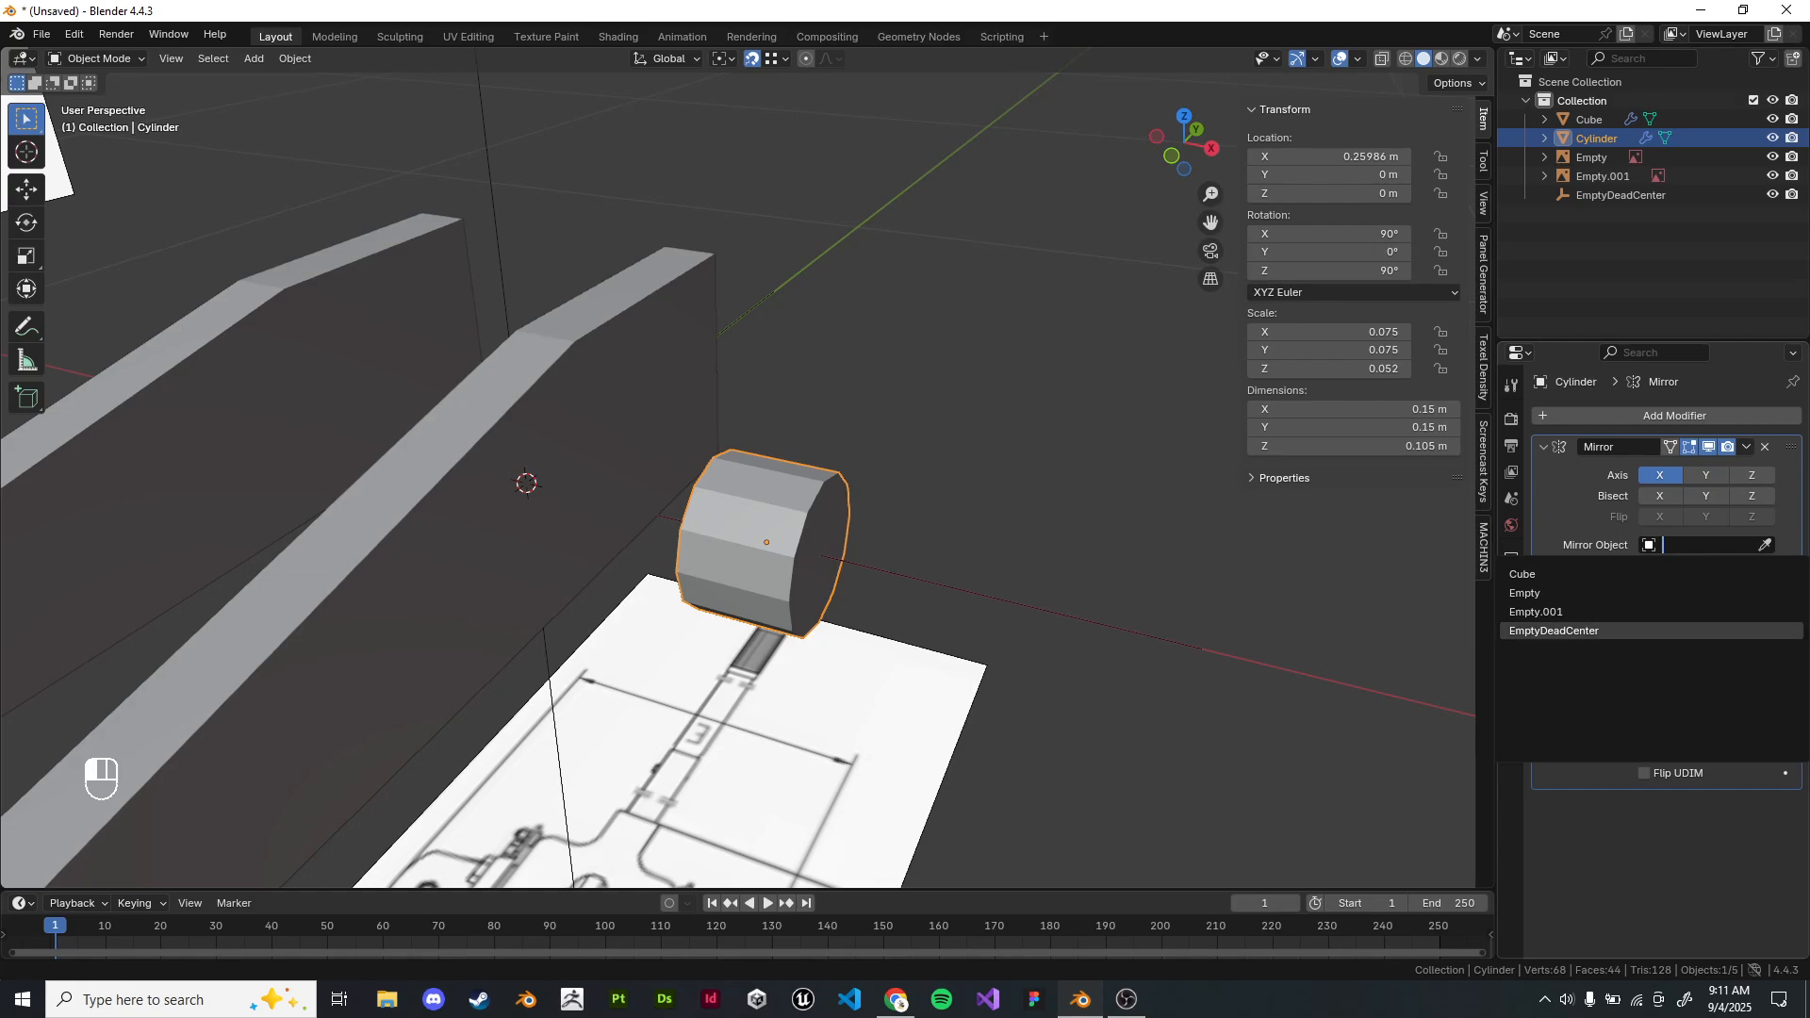
pyautogui.click(1603, 630)
pyautogui.click(1037, 396)
pyautogui.scroll(-4, 943, 453)
pyautogui.moveTo(848, 472); pyautogui.dragTo(920, 528, button='middle')
pyautogui.keyDown('shift'); pyautogui.moveTo(802, 509); pyautogui.dragTo(895, 537, button='middle'); pyautogui.keyUp('shift')
pyautogui.moveTo(896, 537); pyautogui.dragTo(773, 471, button='middle')
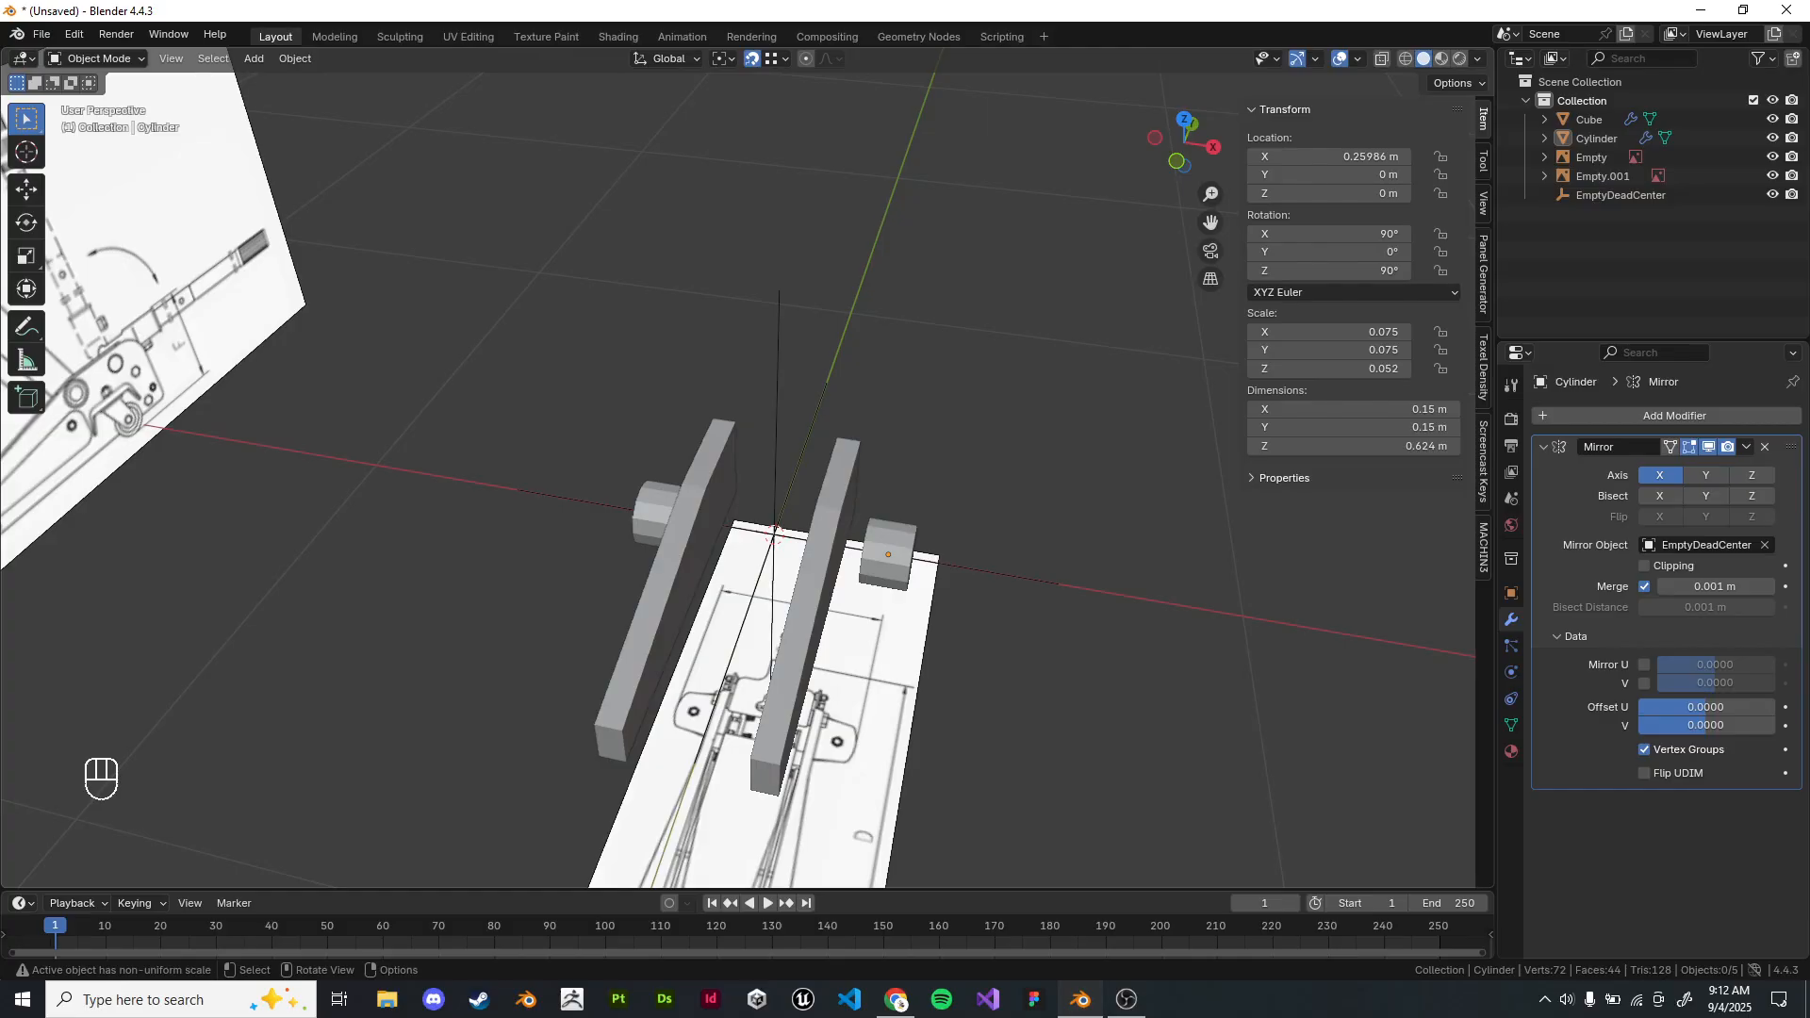
# Show the model in wireframe over the side-view reference and scale the cylinder down towards the small caster wheel's size.
pyautogui.keyDown('shift'); pyautogui.moveTo(773, 472); pyautogui.dragTo(849, 424, button='middle'); pyautogui.keyUp('shift')
pyautogui.scroll(3, 740, 457)
pyautogui.moveTo(849, 424); pyautogui.dragTo(804, 350, button='middle')
pyautogui.press('KP_1')
pyautogui.press('KP_3')
pyautogui.scroll(2, 792, 405)
pyautogui.press('z')
pyautogui.click(810, 377)
pyautogui.scroll(3, 754, 429)
pyautogui.press('s')
pyautogui.click(720, 477)
# Fit the cylinder over the small caster wheel, about 0.09 m in diameter, centred near Y -0.033 m and Z 0.04 m.
pyautogui.press('g')
pyautogui.click(1023, 671)
pyautogui.press('s')
pyautogui.click(1045, 693)
pyautogui.press('g')
pyautogui.click(1044, 660)
pyautogui.keyDown('shift'); pyautogui.moveTo(1044, 660); pyautogui.dragTo(1058, 694); pyautogui.keyUp('shift')
pyautogui.keyDown('shift'); pyautogui.moveTo(1057, 694); pyautogui.dragTo(1053, 722, button='middle'); pyautogui.keyUp('shift')
pyautogui.click(1053, 722)
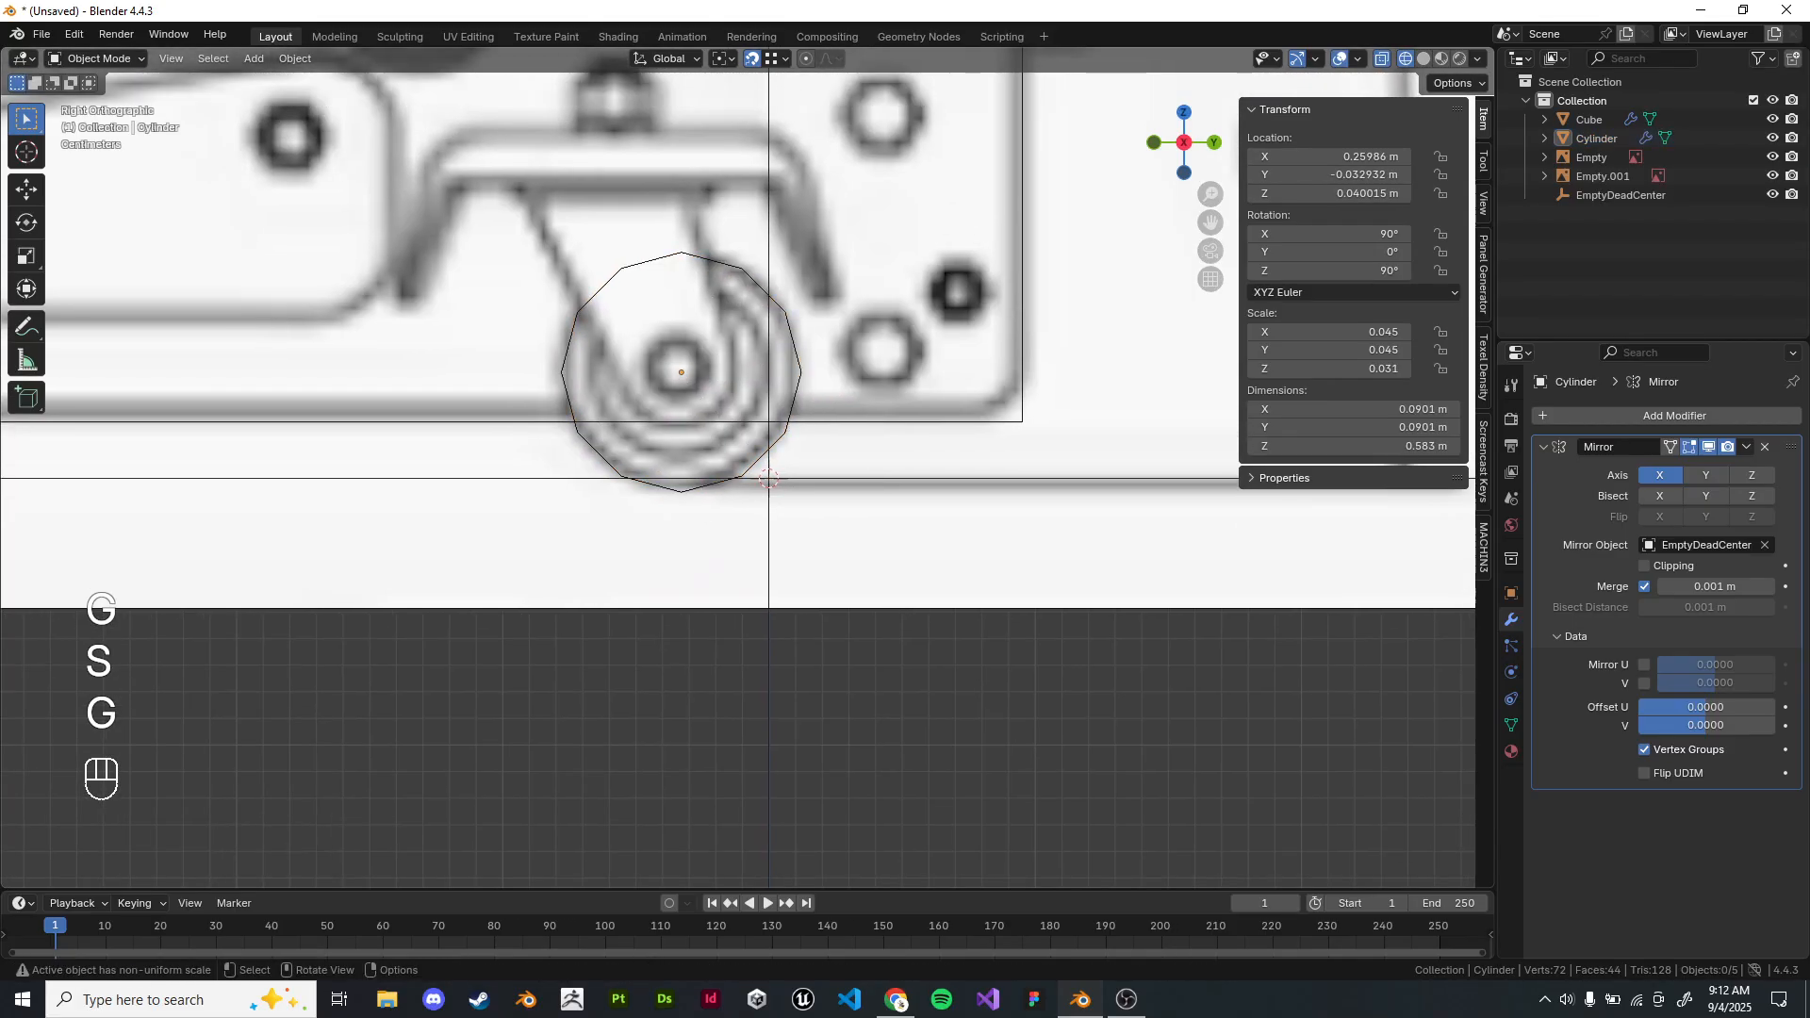
pyautogui.scroll(-5, 1072, 531)
pyautogui.scroll(1, 763, 472)
# Duplicate the caster cylinder onto the large front wheel's hub, about Y -0.712 m and Z 0.062 m.
pyautogui.click(994, 495)
pyautogui.scroll(-1, 995, 495)
pyautogui.keyDown('shift'); pyautogui.moveTo(995, 495); pyautogui.dragTo(991, 379, button='middle'); pyautogui.keyUp('shift')
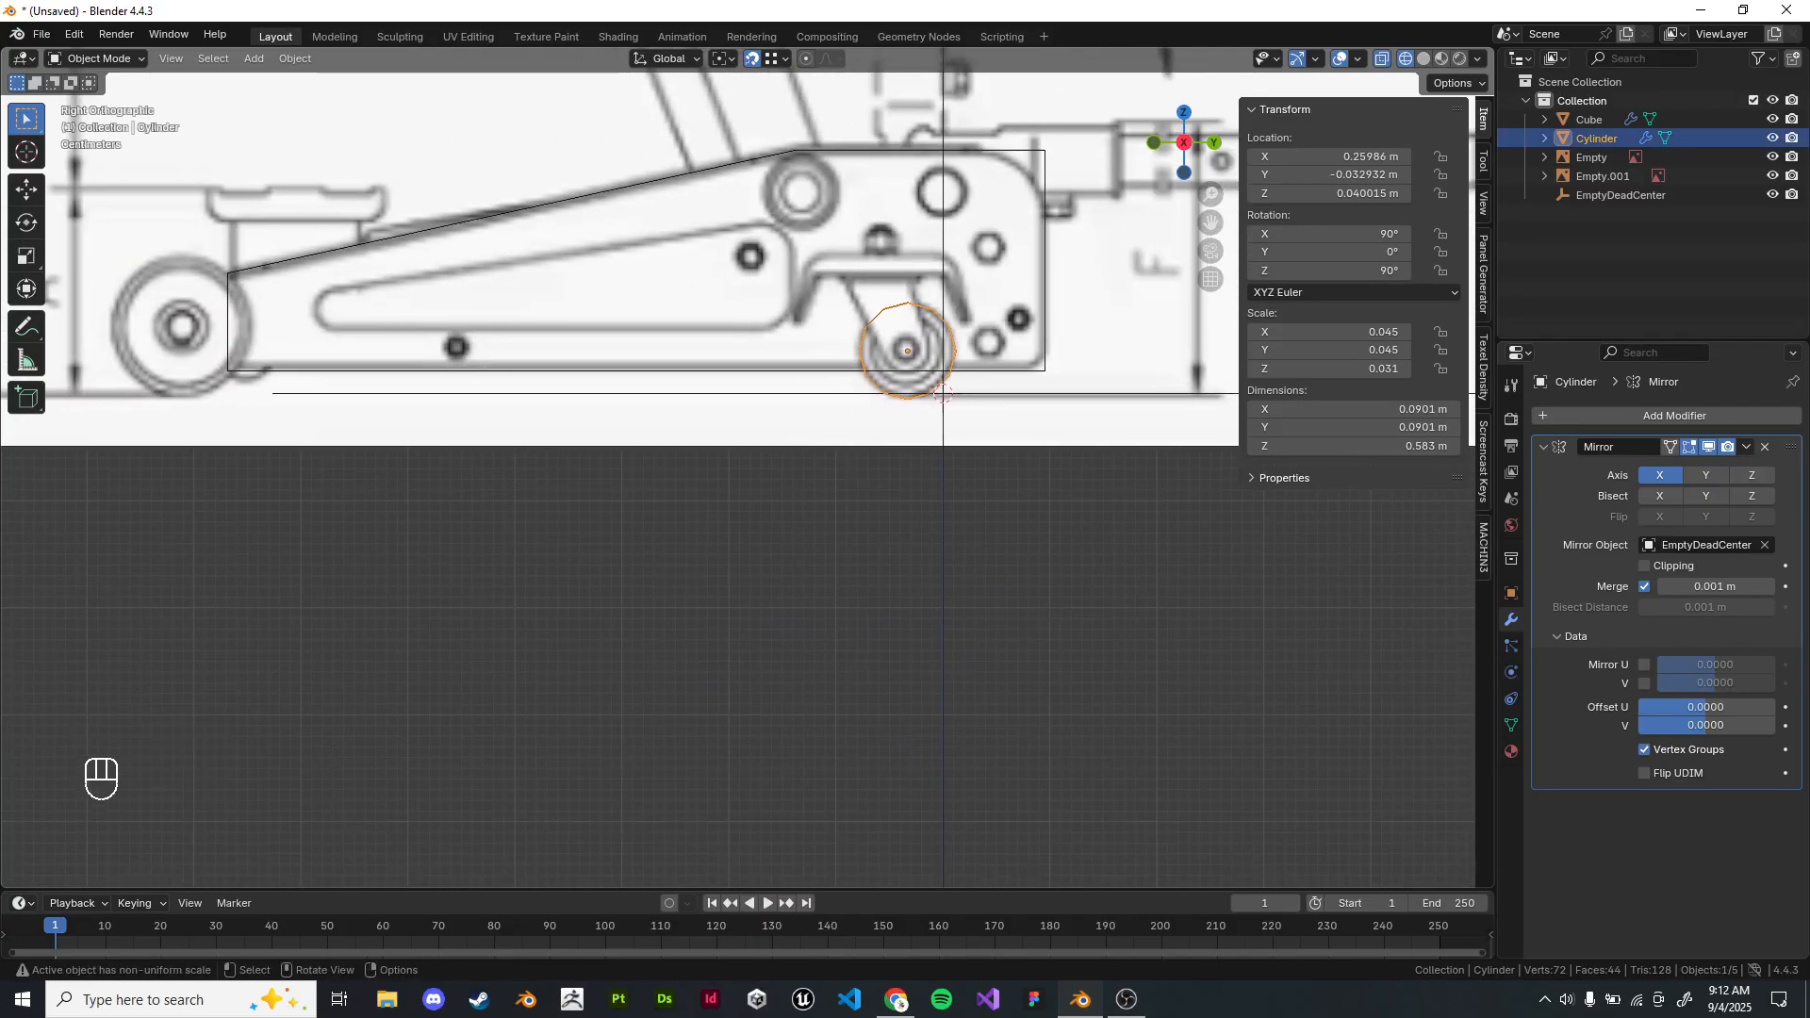
pyautogui.hotkey('shift', 'd')
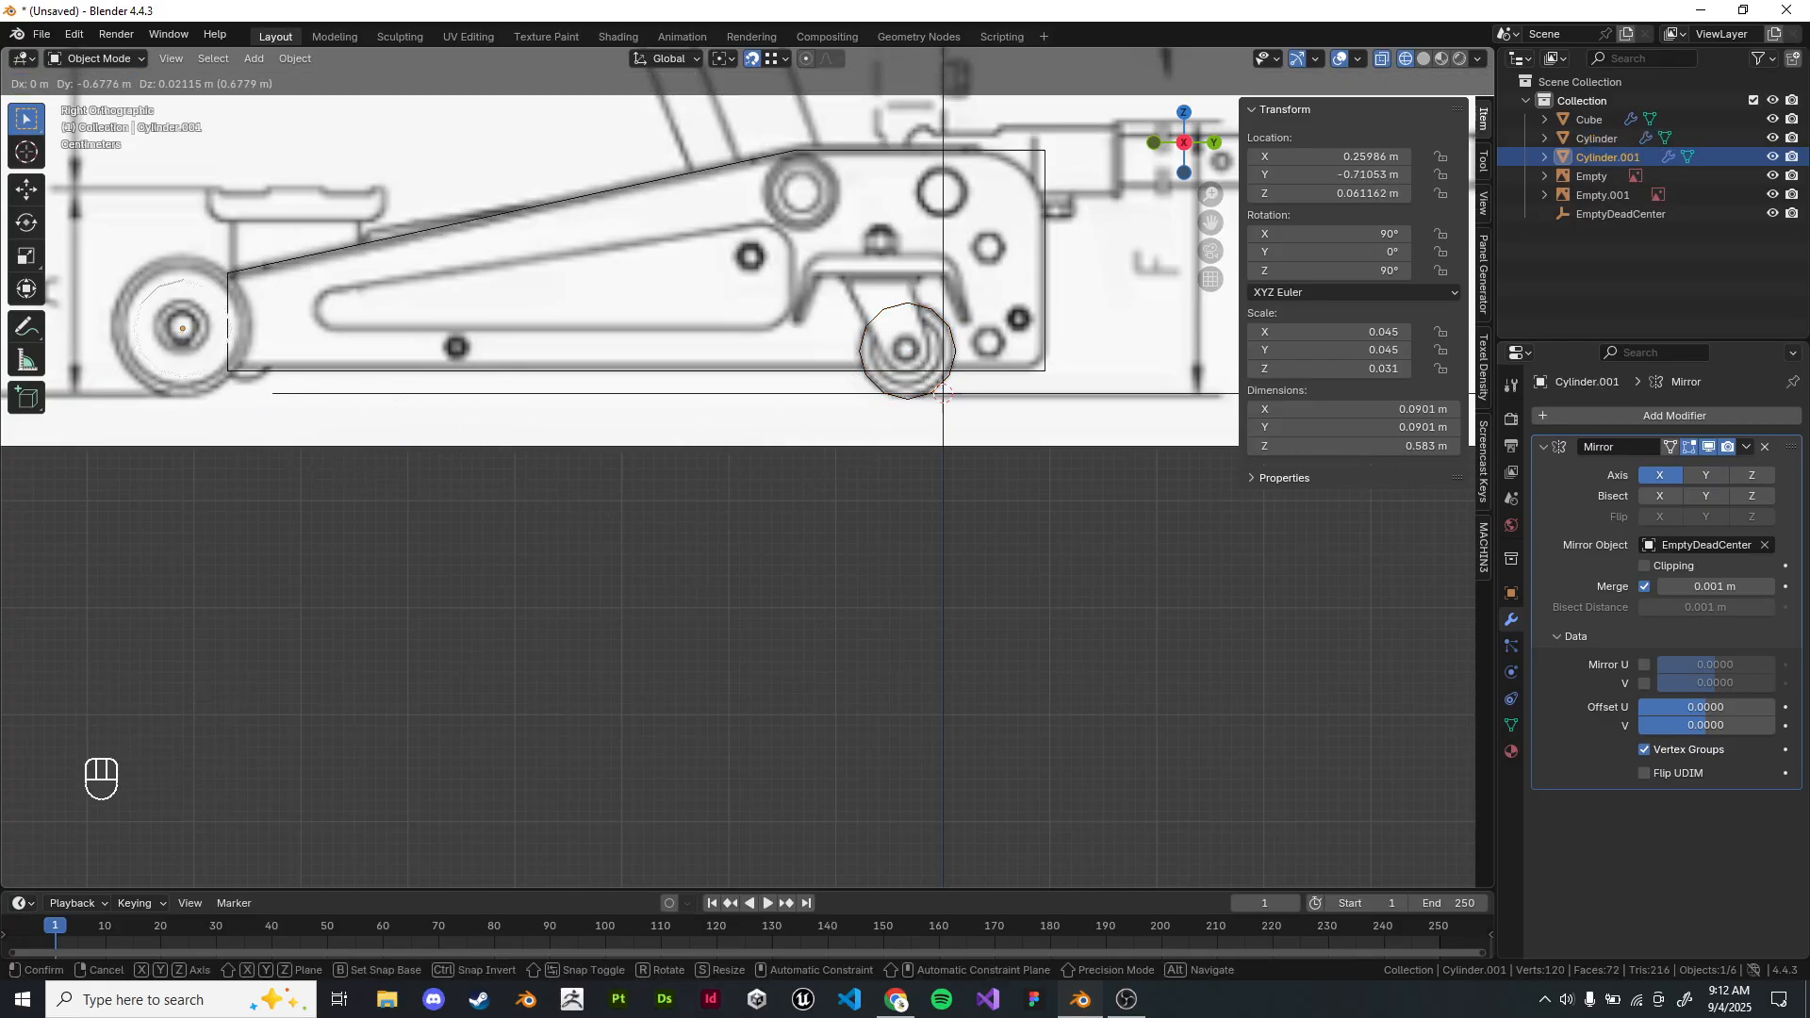
pyautogui.click(943, 393)
pyautogui.keyDown('shift'); pyautogui.moveTo(943, 393); pyautogui.dragTo(965, 409, button='middle'); pyautogui.keyUp('shift')
# Scale the duplicated cylinder to about 0.138 m in diameter to match the front wheel and nudge it along Y to about -0.711 m.
pyautogui.press('KP_Decimal')
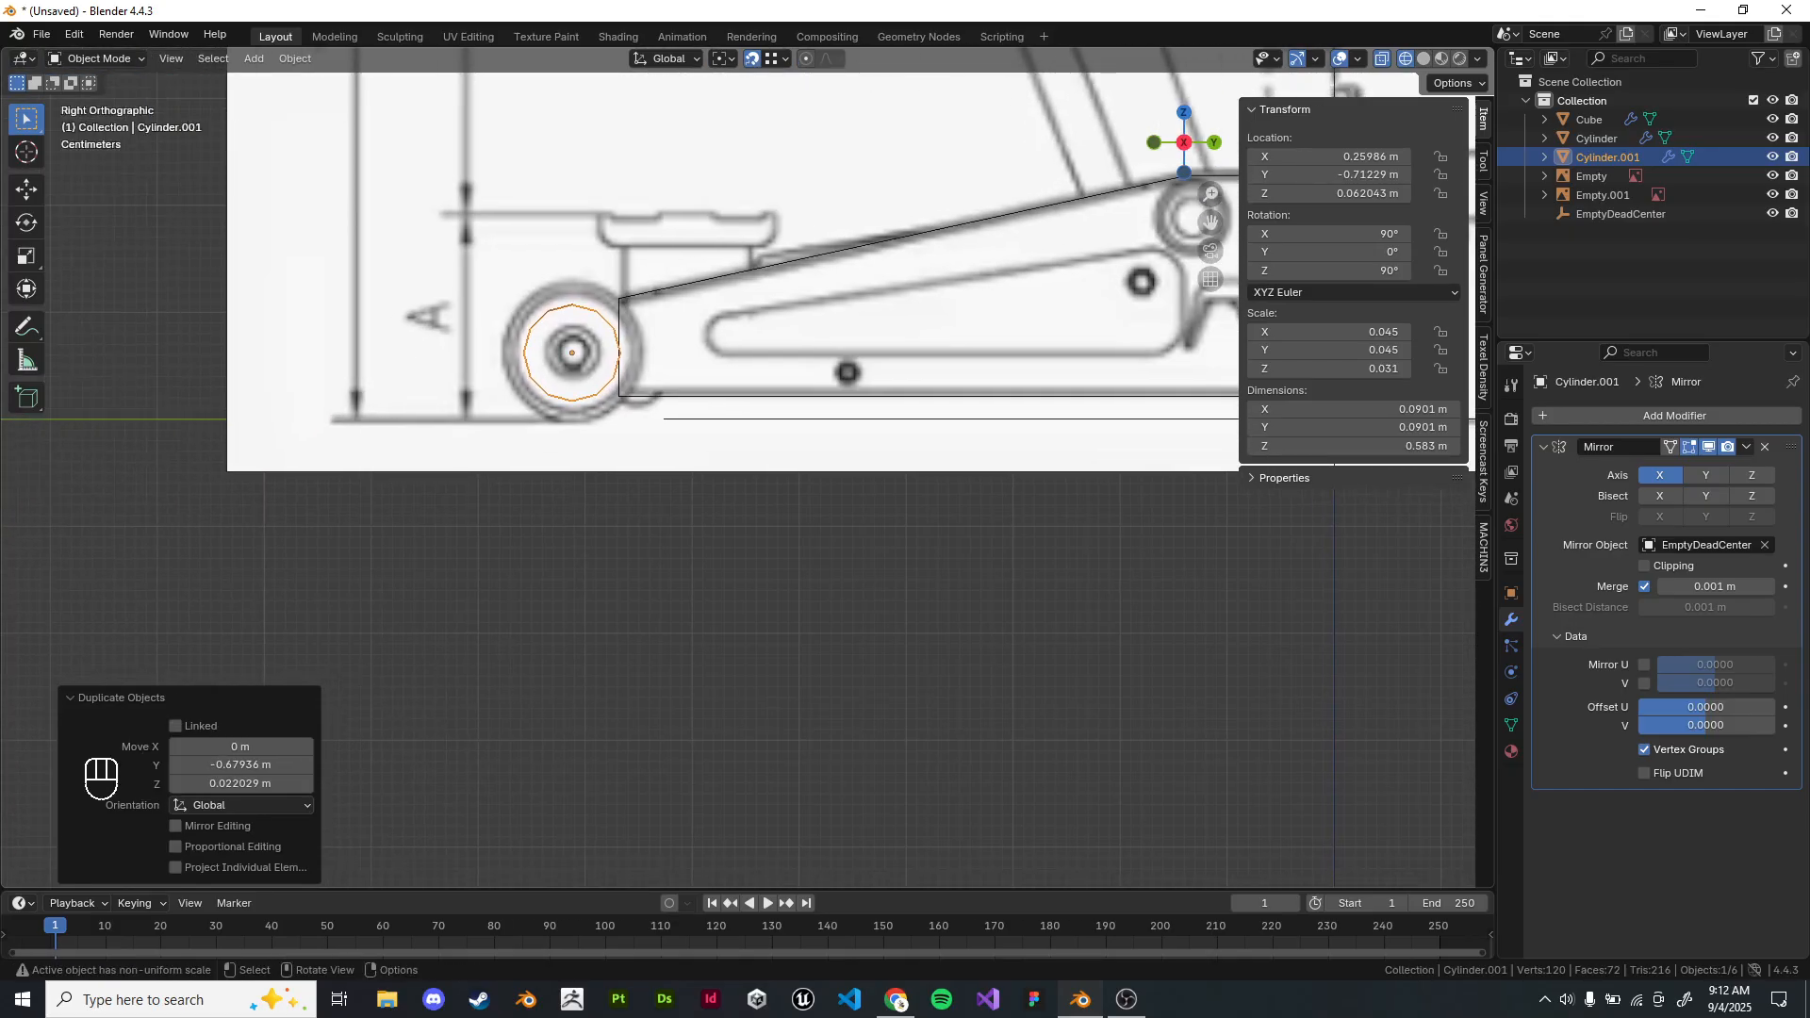
pyautogui.press('s')
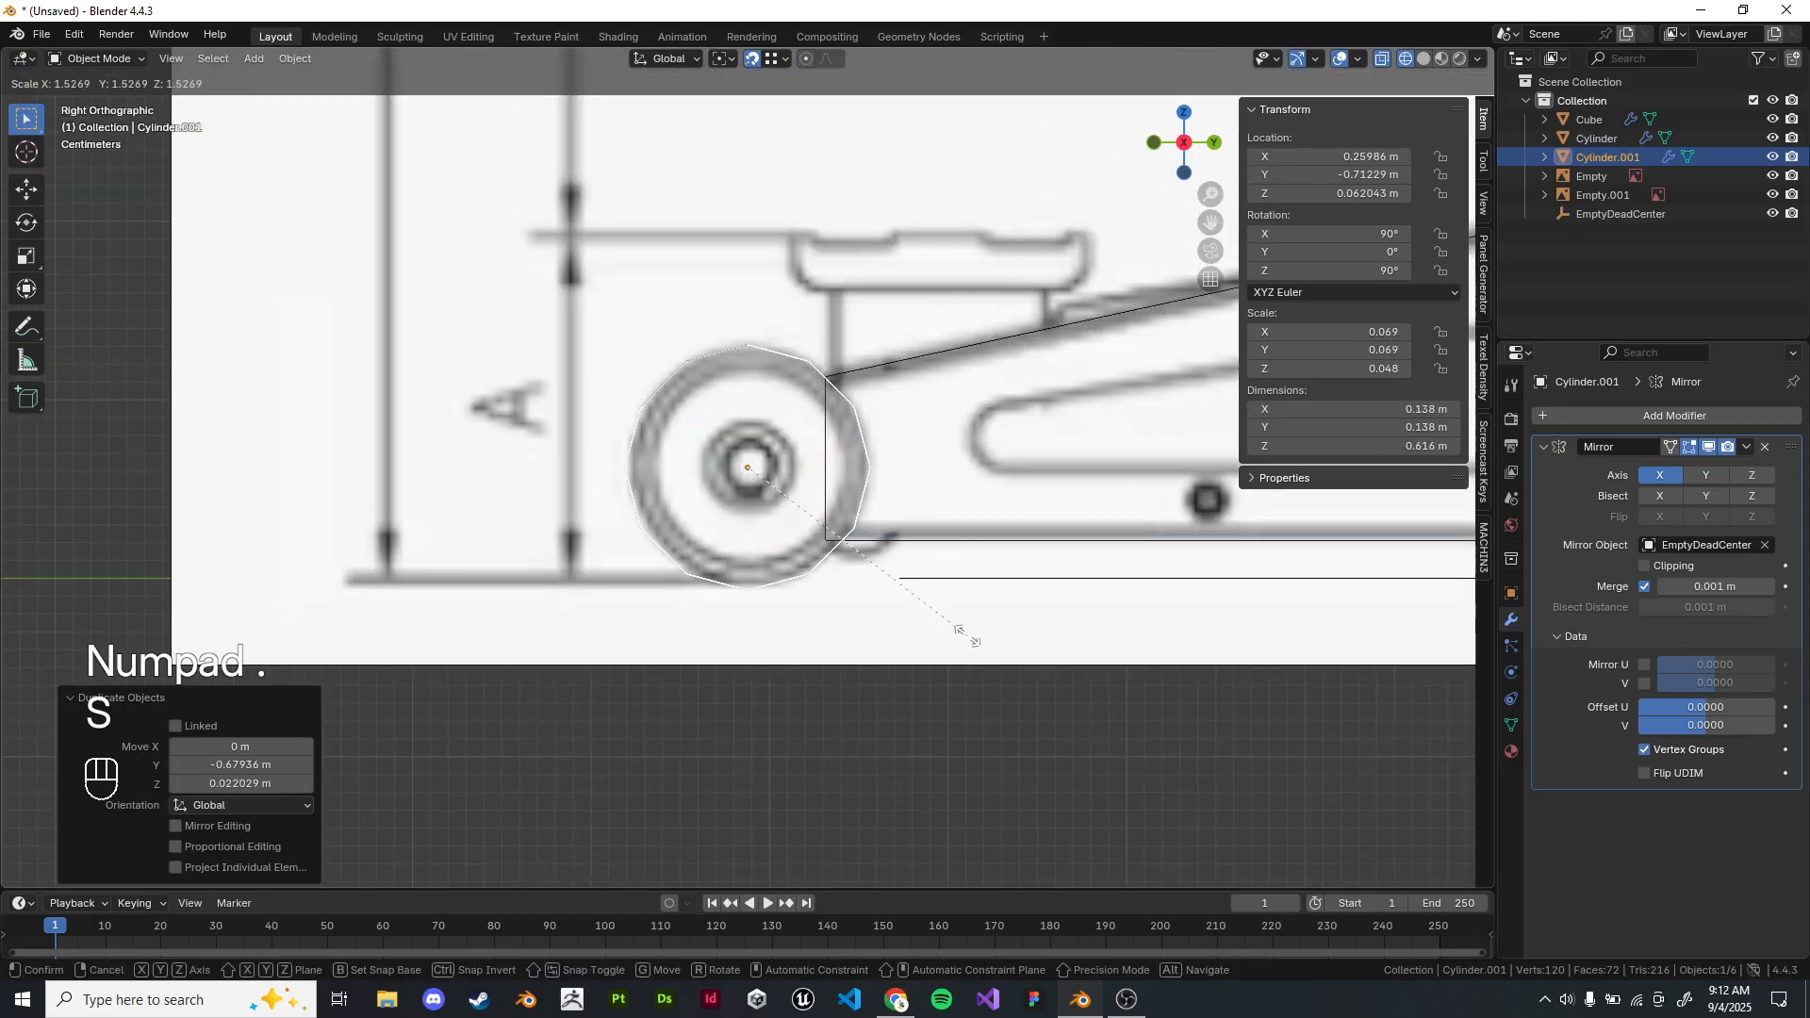
pyautogui.click(970, 635)
pyautogui.press('g')
pyautogui.rightClick(970, 635)
pyautogui.press('g')
pyautogui.press('y')
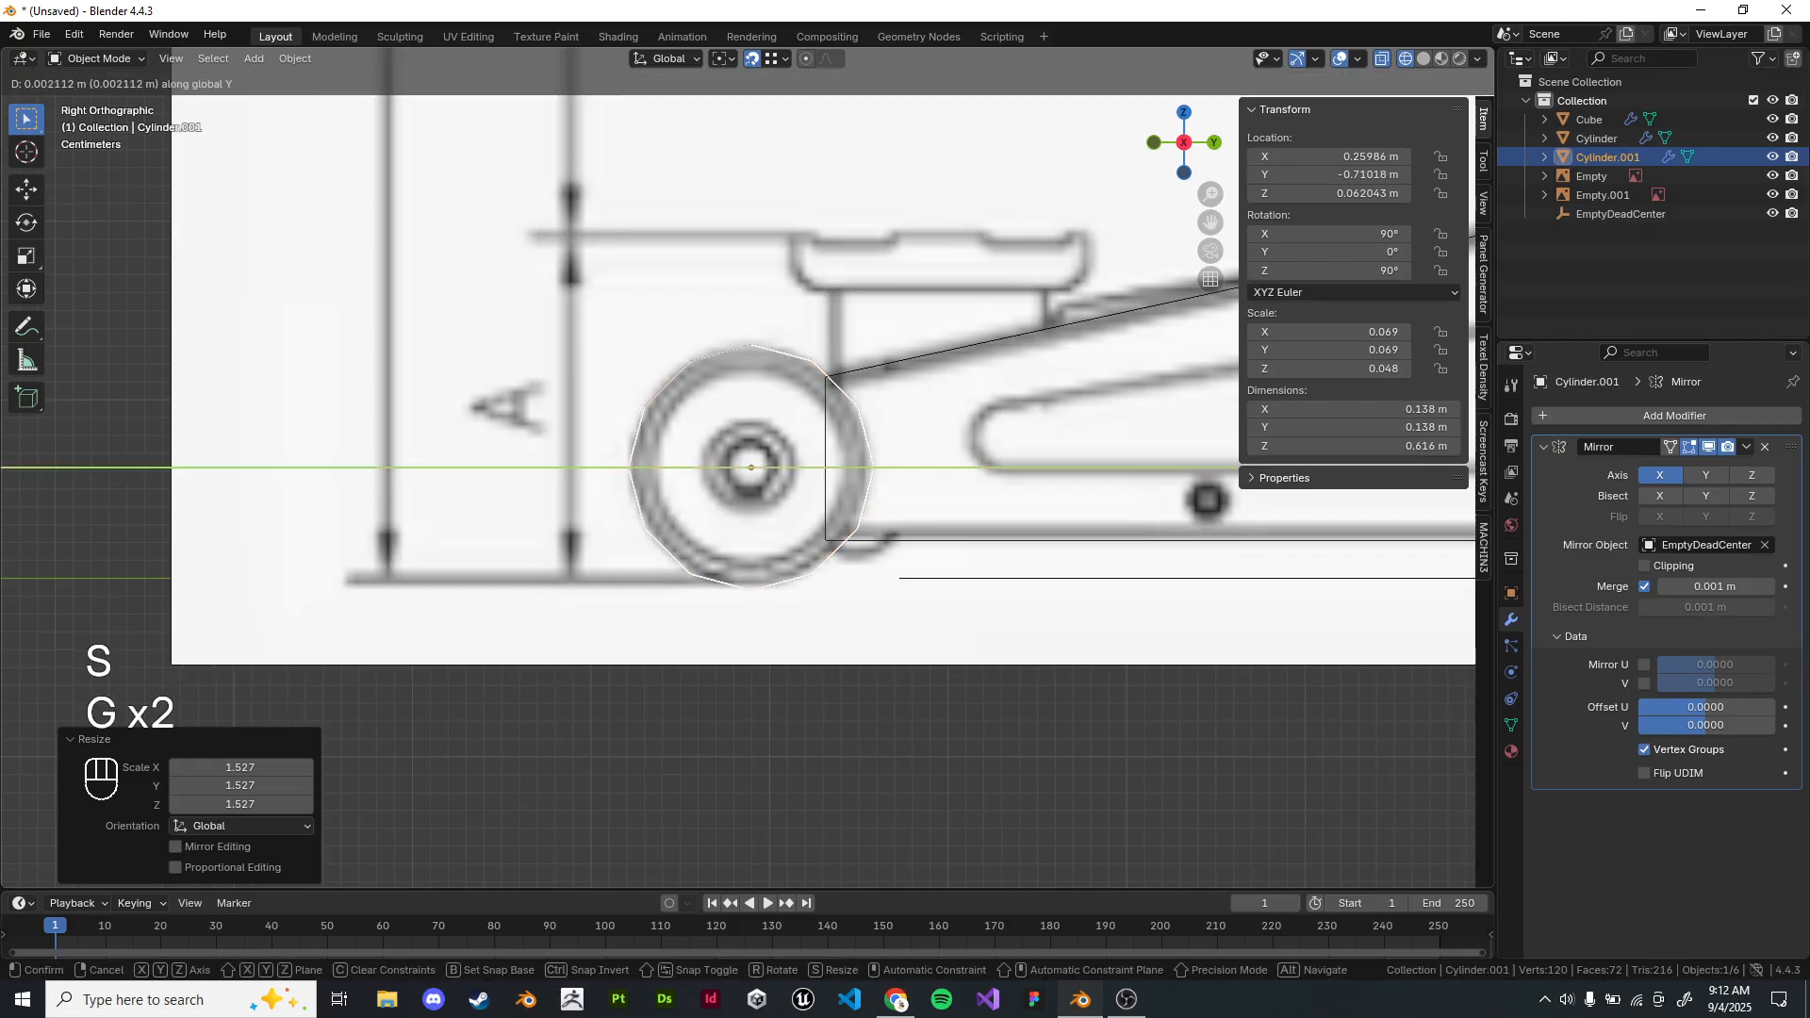
pyautogui.click(970, 635)
pyautogui.click(970, 635)
# Return the viewport to solid shading.
pyautogui.moveTo(970, 634)
pyautogui.mouseDown(button='middle')
pyautogui.moveTo(1122, 683)
pyautogui.moveTo(942, 675)
pyautogui.moveTo(1046, 754)
pyautogui.moveTo(1055, 796)
pyautogui.mouseUp(button='middle')
pyautogui.scroll(-3, 1122, 684)
pyautogui.press('z')
pyautogui.scroll(-2, 1122, 683)
pyautogui.scroll(-1, 1056, 796)
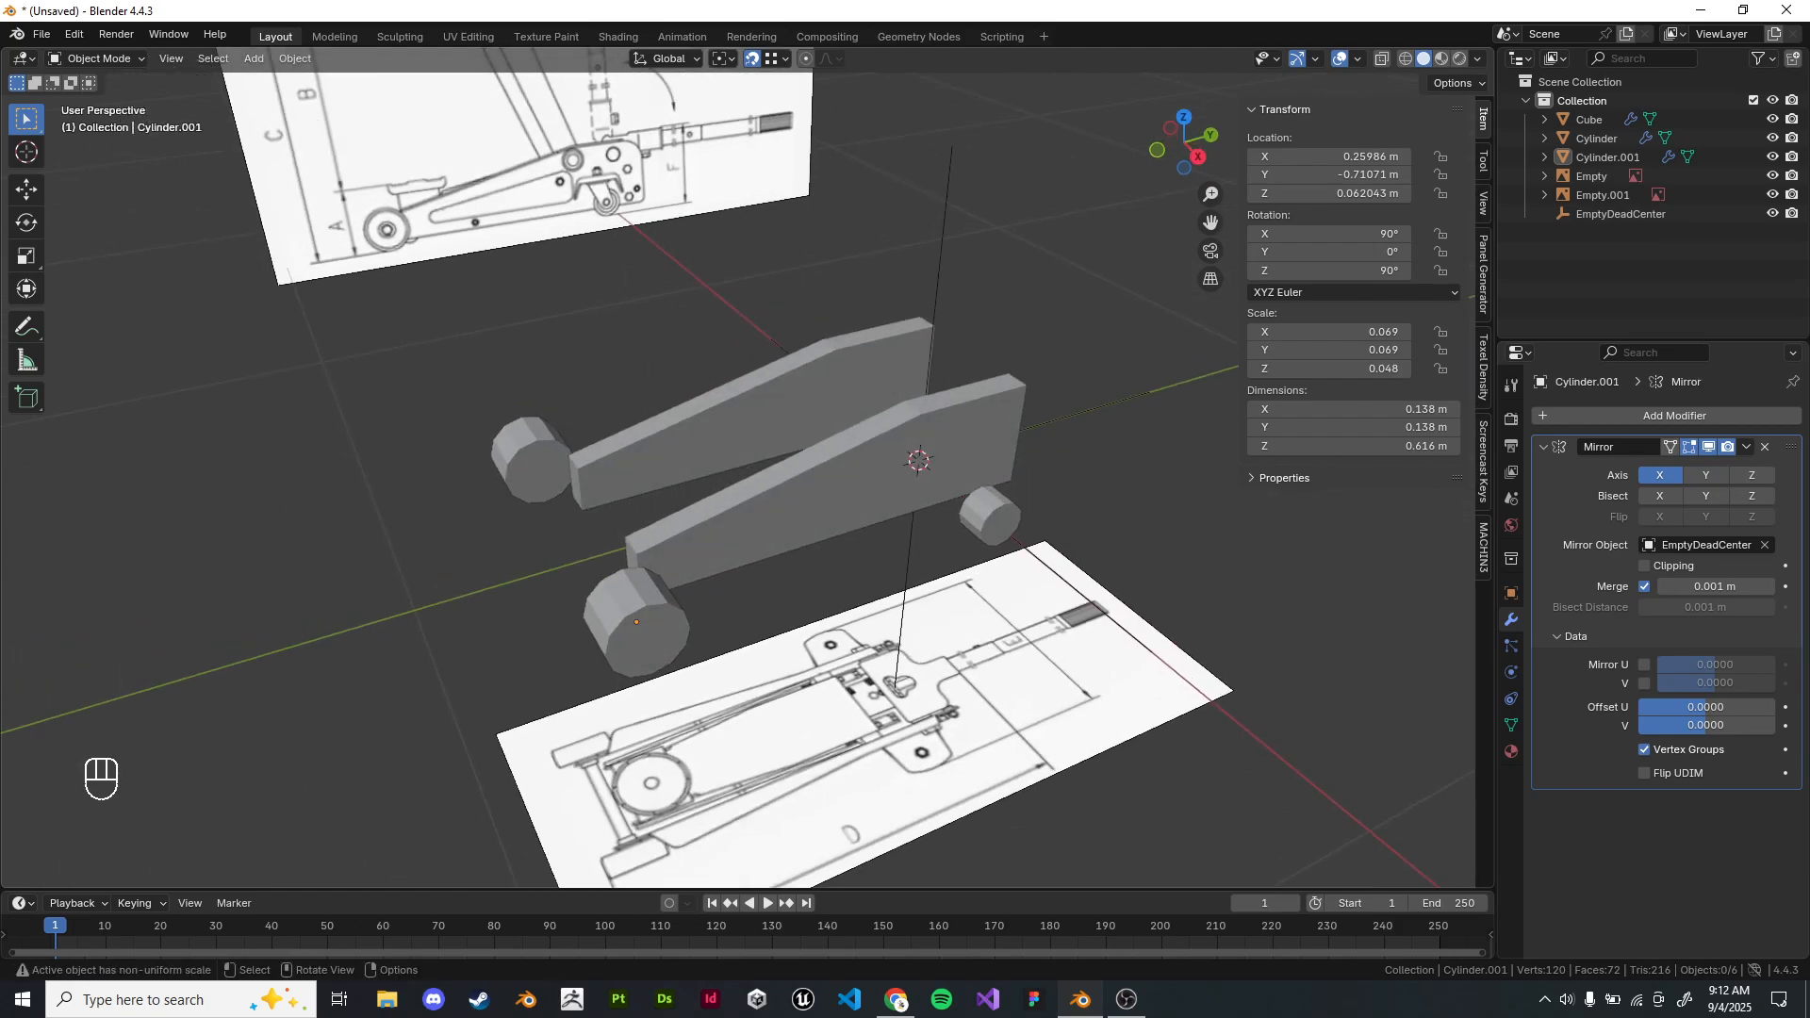
# Move the small caster cylinder along X to about 0.199 m, against the side plate's outer face.
pyautogui.press('KP_7')
pyautogui.scroll(4, 736, 471)
pyautogui.keyDown('shift'); pyautogui.moveTo(849, 301); pyautogui.dragTo(765, 530, button='middle'); pyautogui.keyUp('shift')
pyautogui.click(867, 479)
pyautogui.scroll(3, 746, 366)
pyautogui.press('g')
pyautogui.press('x')
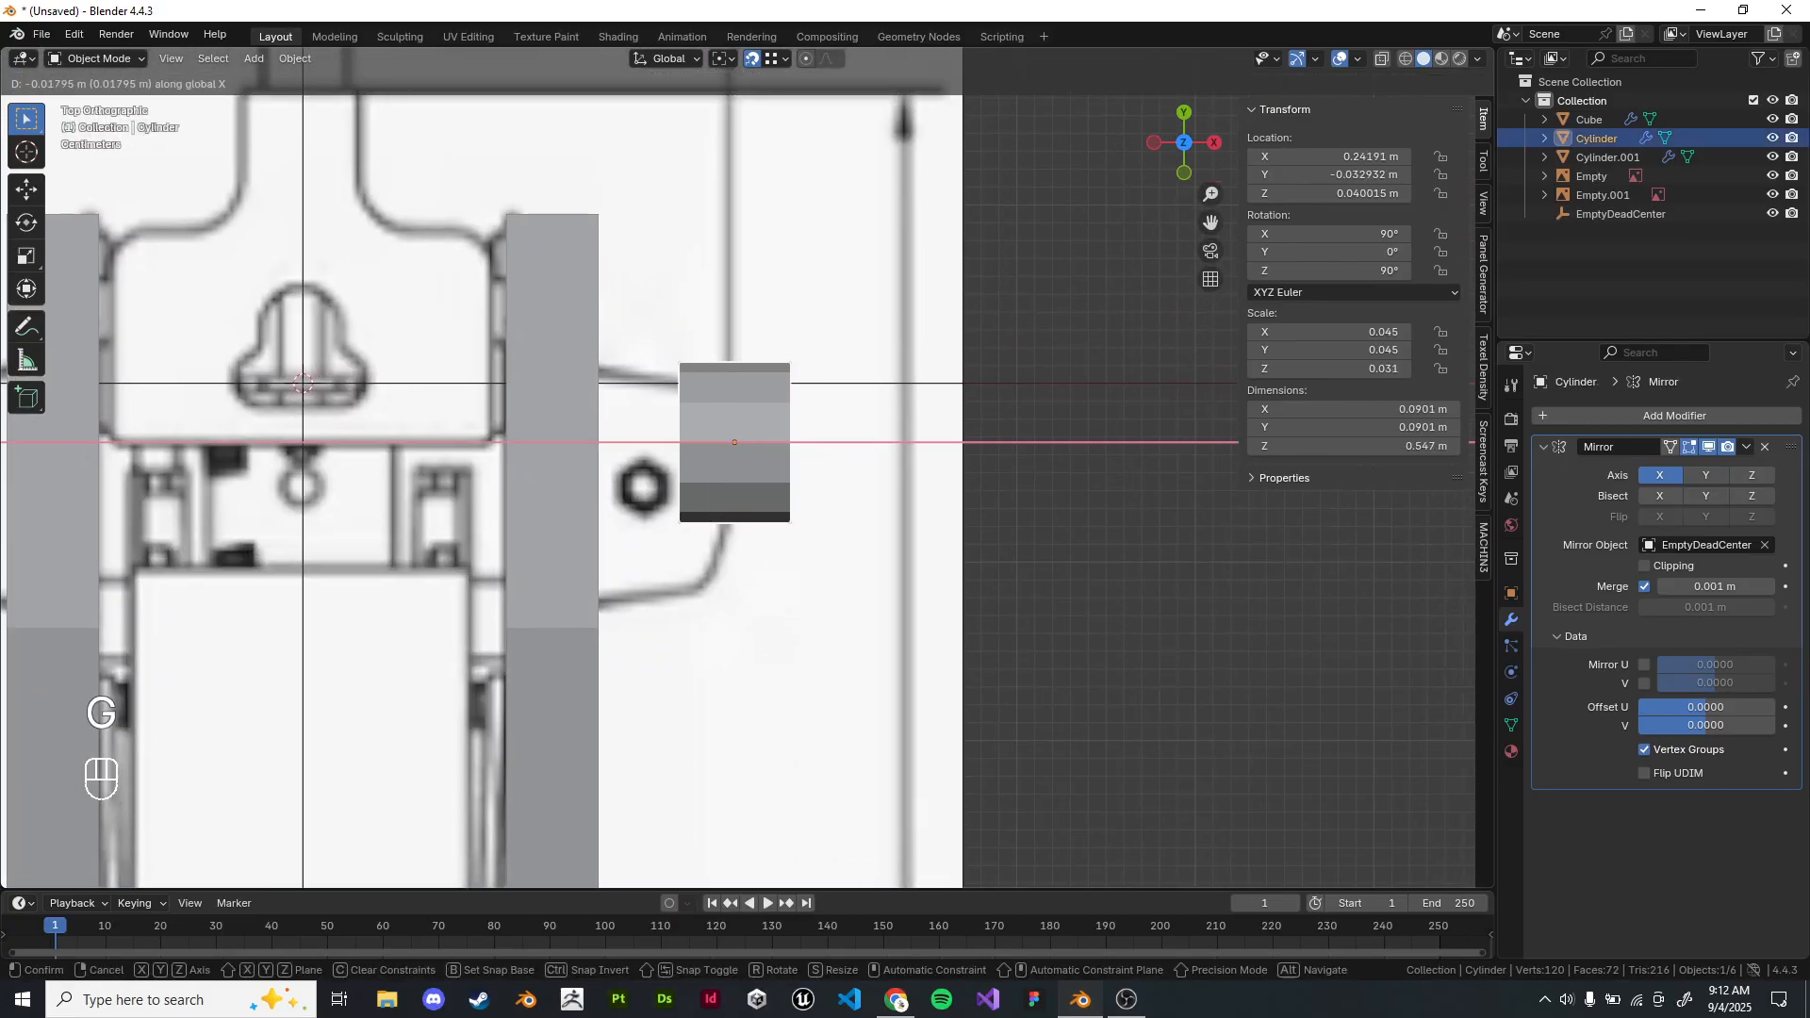
pyautogui.click(656, 524)
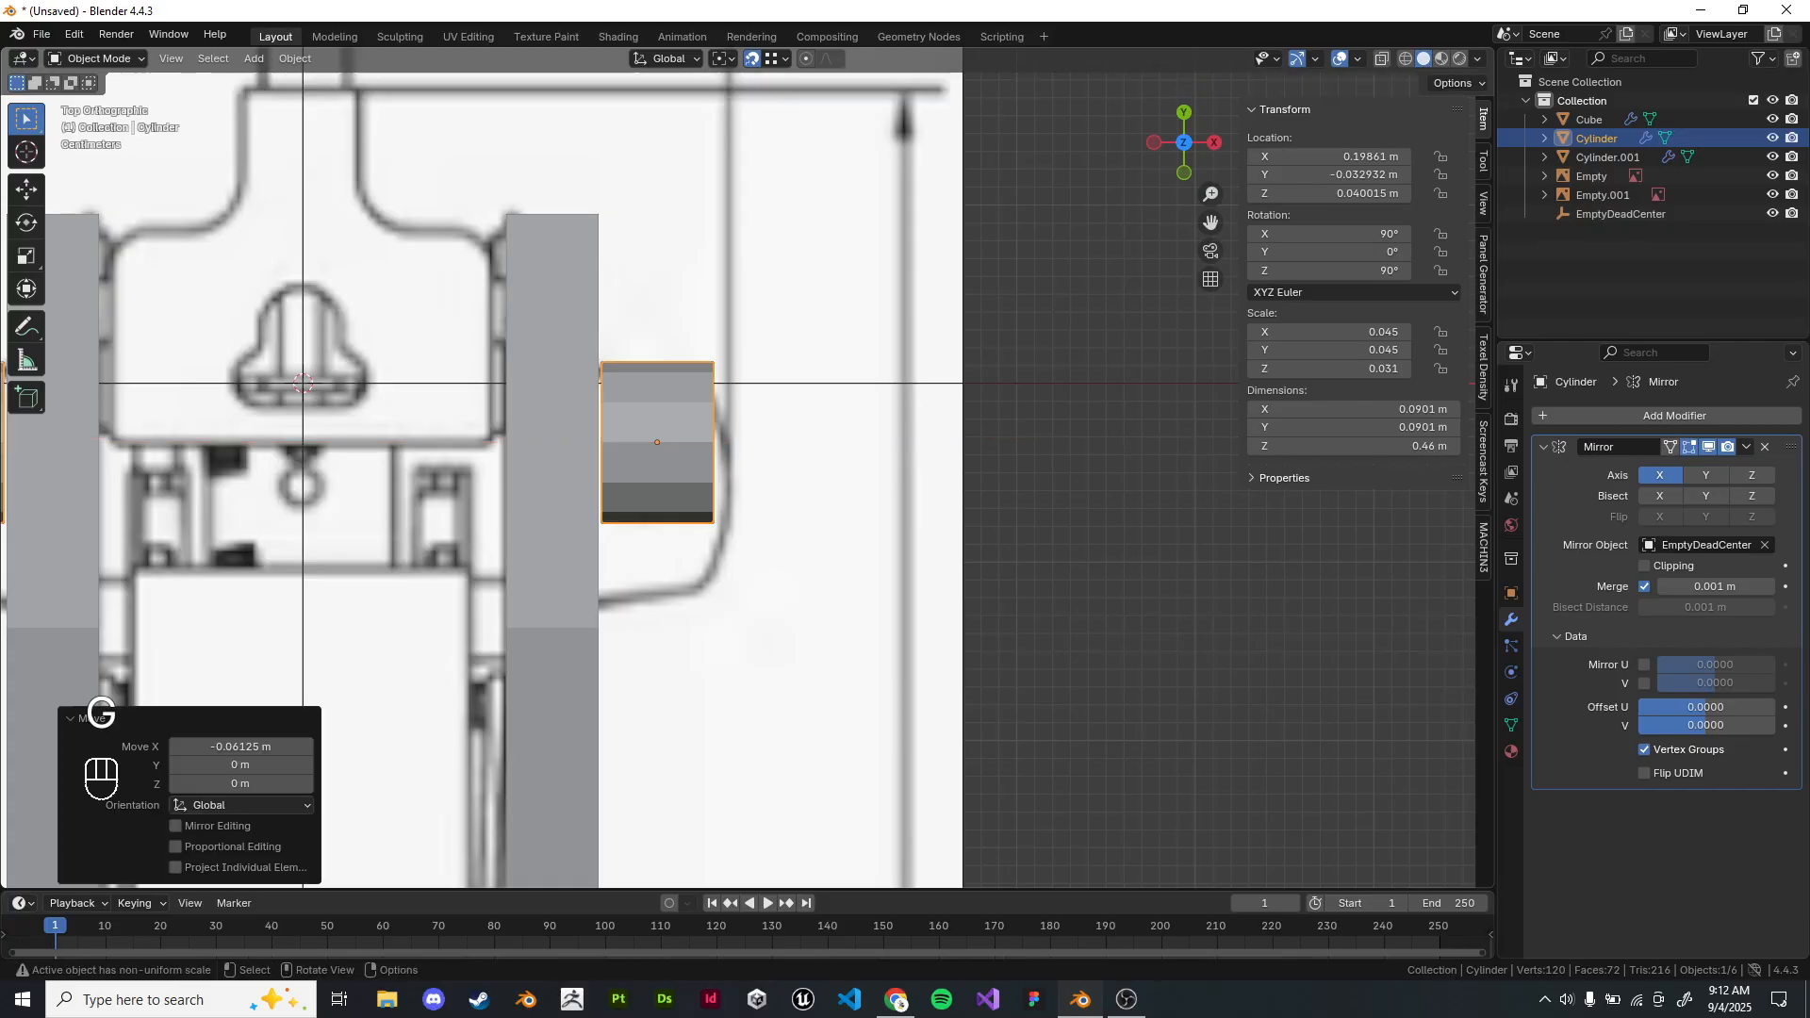
# Move the large front wheel cylinder inward along X to about 0.153 m, toward its outline in the top-view reference.
pyautogui.scroll(-8, 656, 524)
pyautogui.scroll(6, 656, 371)
pyautogui.keyDown('shift'); pyautogui.moveTo(660, 557); pyautogui.dragTo(708, 328, button='middle'); pyautogui.keyUp('shift')
pyautogui.click(748, 469)
pyautogui.scroll(3, 747, 469)
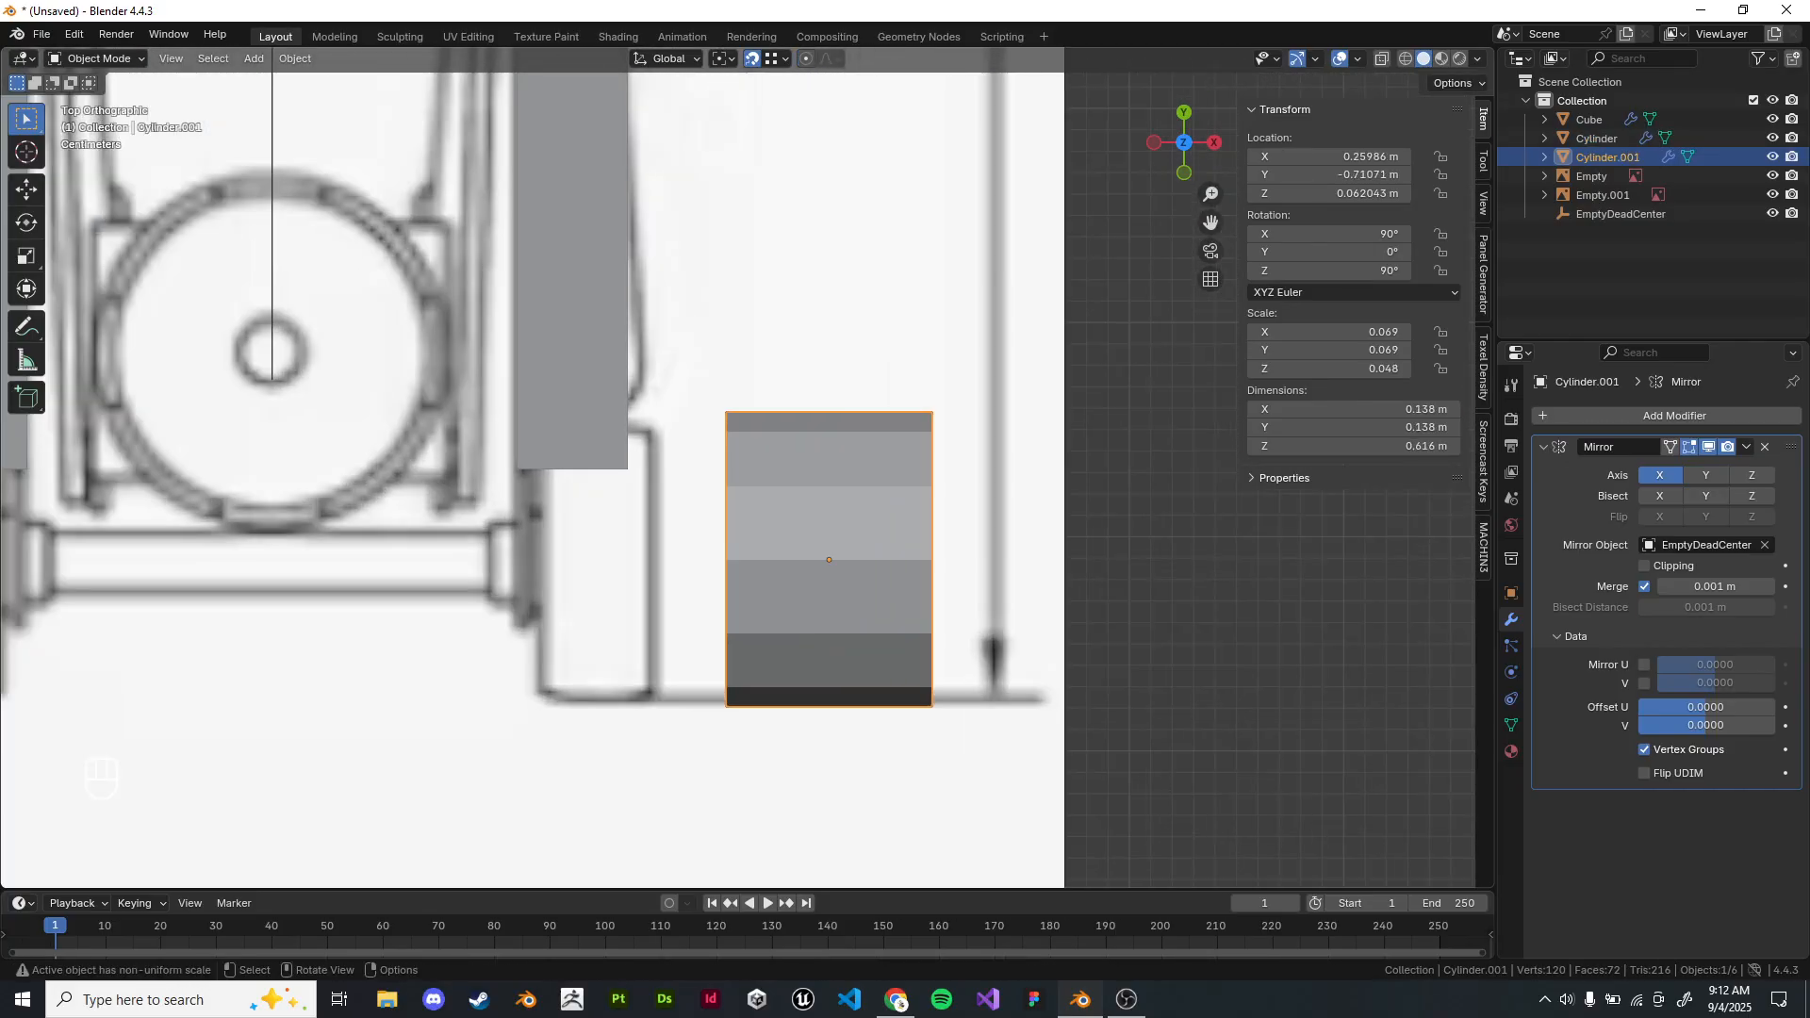
pyautogui.press('g')
pyautogui.press('x')
pyautogui.click(1007, 357)
pyautogui.keyDown('shift'); pyautogui.moveTo(1007, 357); pyautogui.dragTo(1120, 400, button='middle'); pyautogui.keyUp('shift')
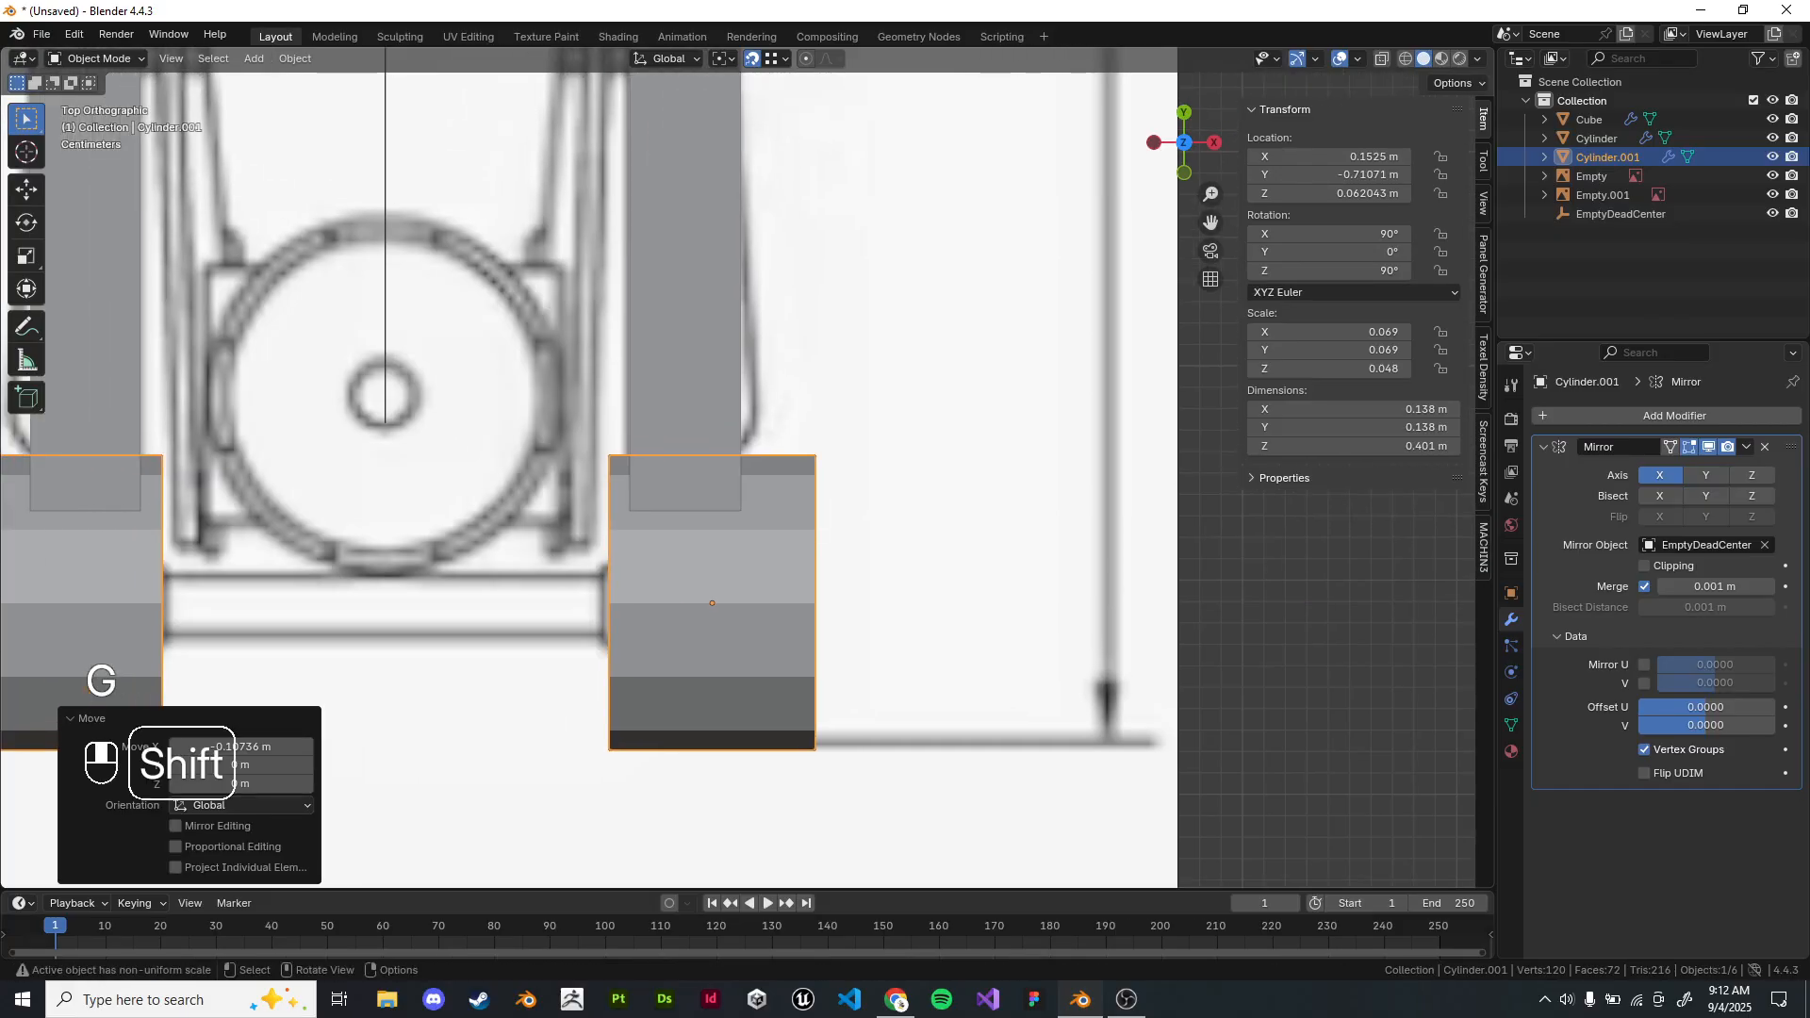
# Narrow the front wheel along X to about 0.057 m wide and center it on the reference at about X 0.151 m.
pyautogui.press('s')
pyautogui.middleClick(1122, 400)
pyautogui.middleClick(1120, 400)
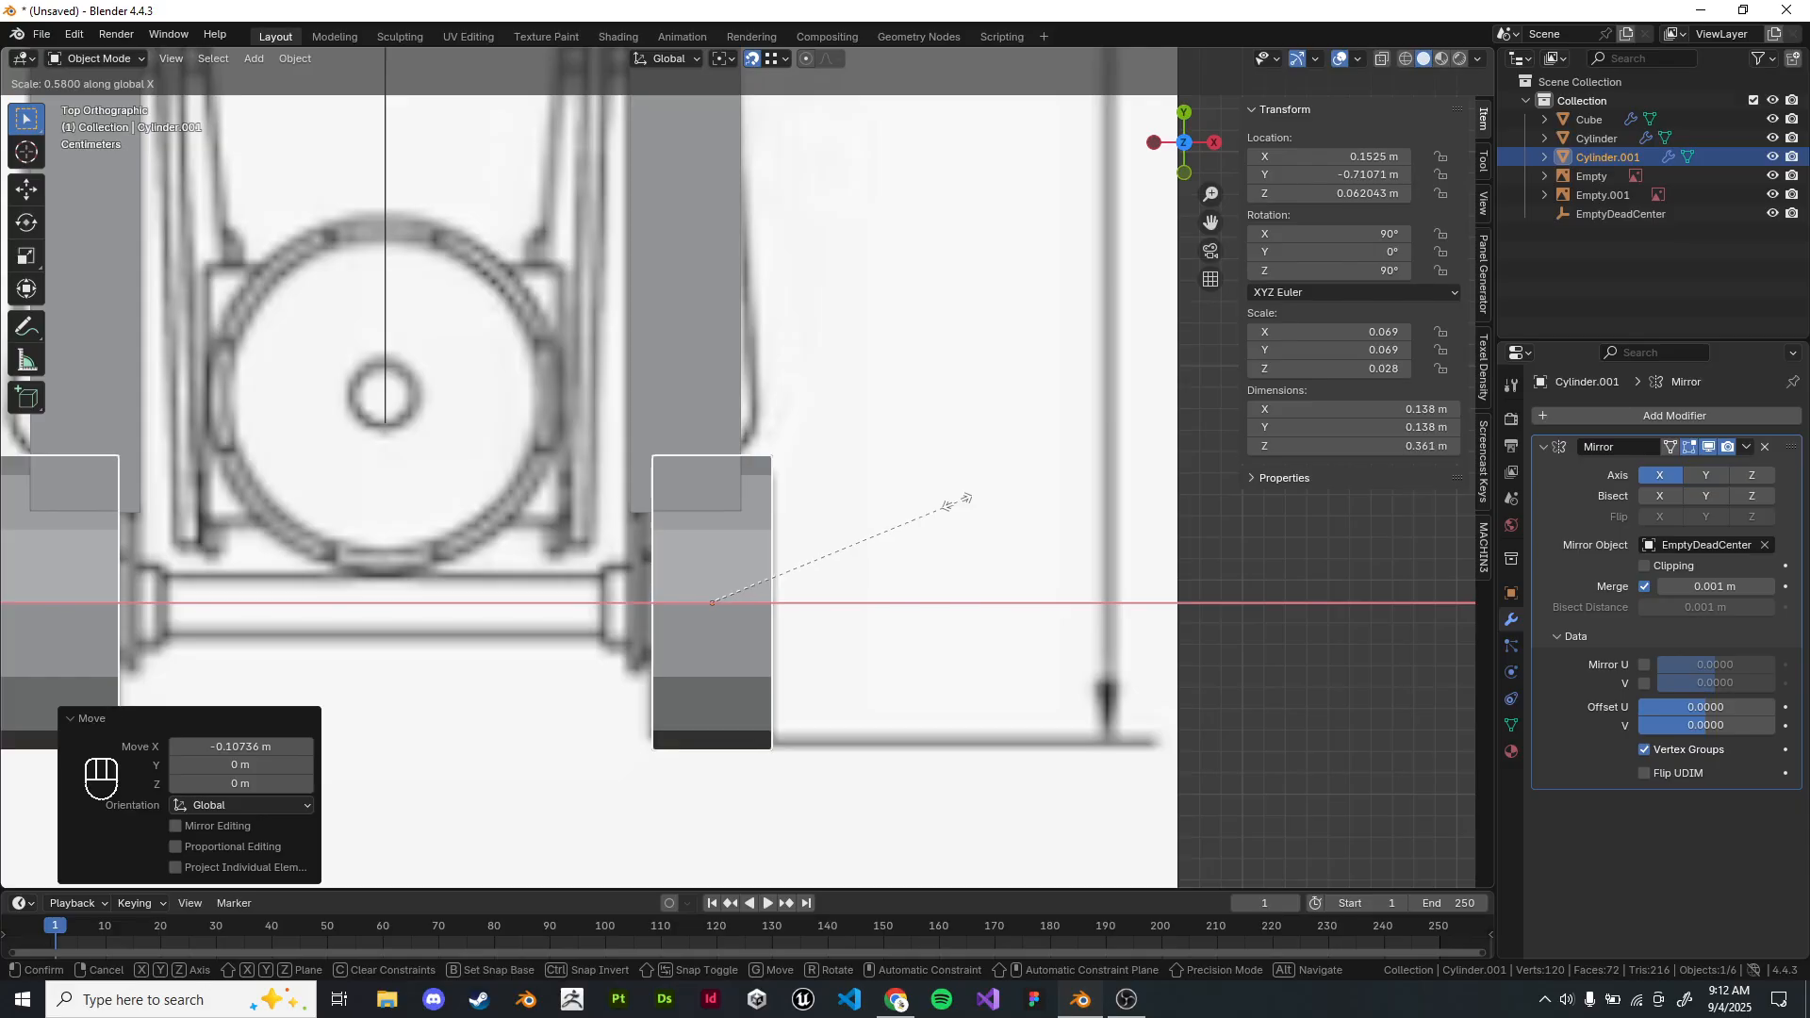
pyautogui.click(955, 502)
pyautogui.press('g')
pyautogui.press('x')
pyautogui.click(951, 502)
pyautogui.press('s')
pyautogui.press('x')
pyautogui.click(964, 503)
pyautogui.scroll(-3, 963, 502)
# Apply rotation and scale to the front wheel cylinder and the small caster cylinder.
pyautogui.moveTo(963, 502); pyautogui.dragTo(826, 368, button='middle')
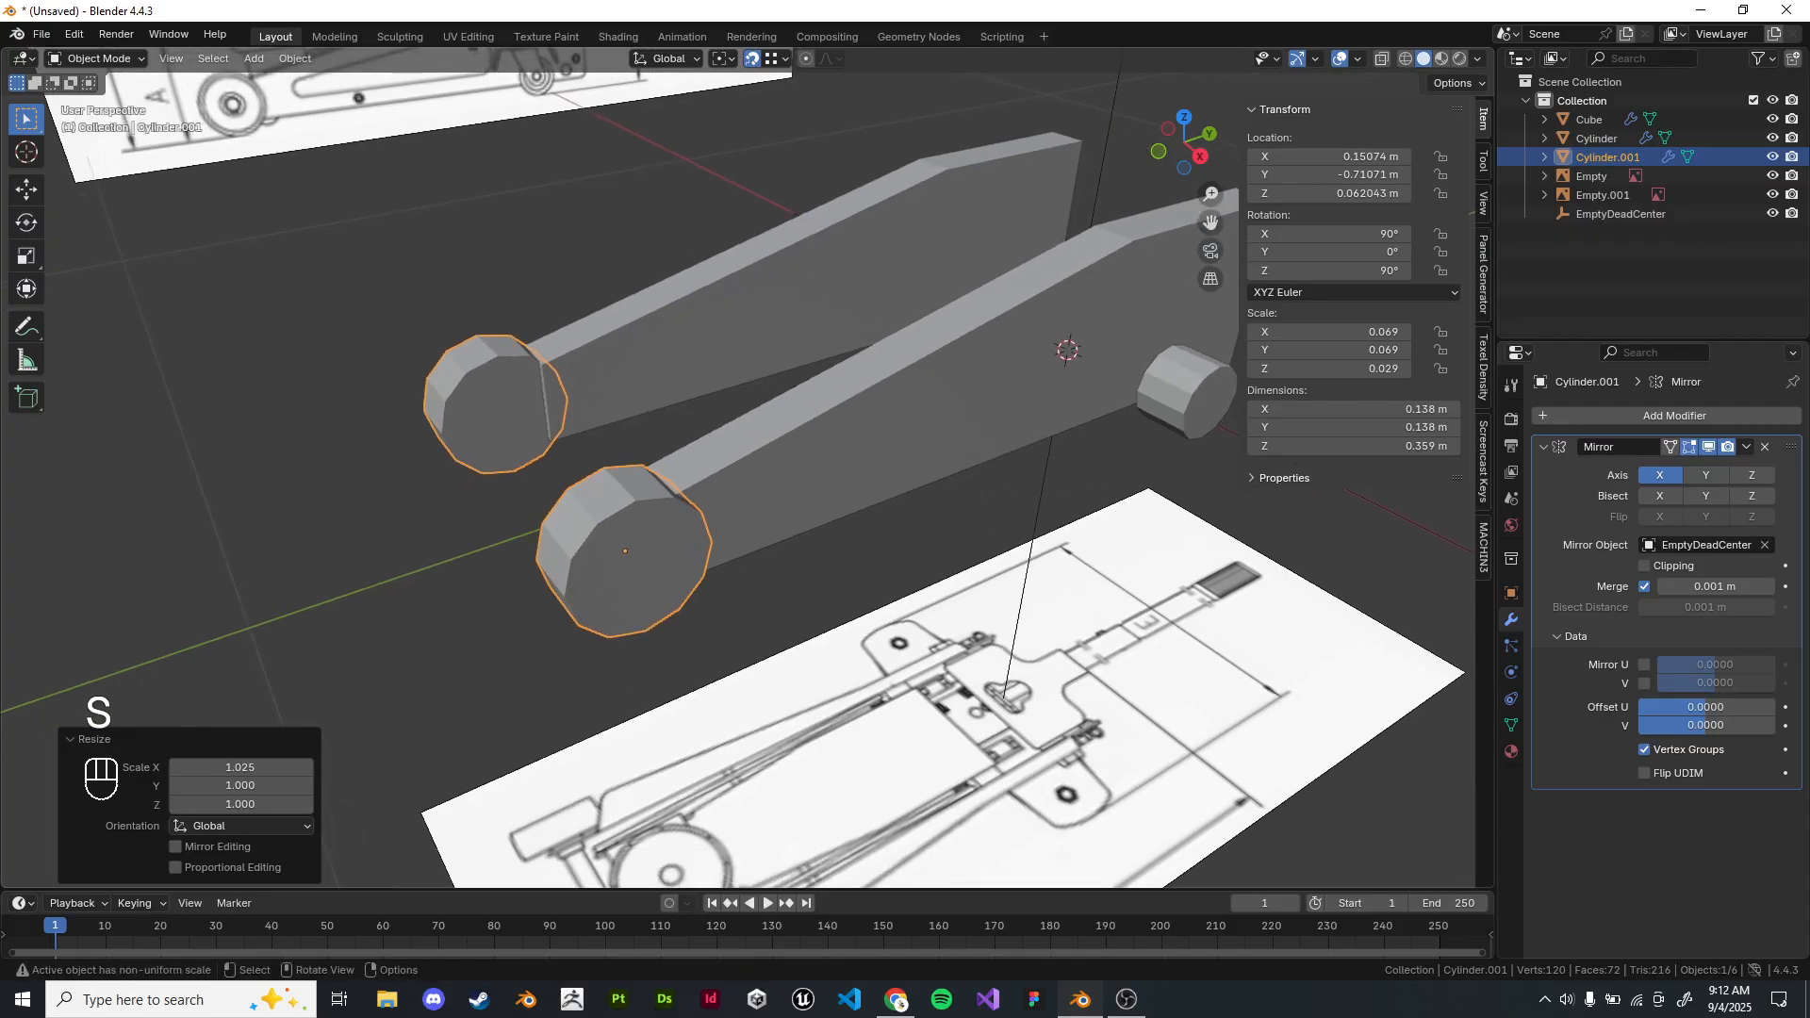
pyautogui.hotkey('ctrl', 'a')
pyautogui.click(919, 544)
pyautogui.keyDown('shift'); pyautogui.moveTo(928, 528); pyautogui.dragTo(778, 550, button='middle'); pyautogui.keyUp('shift')
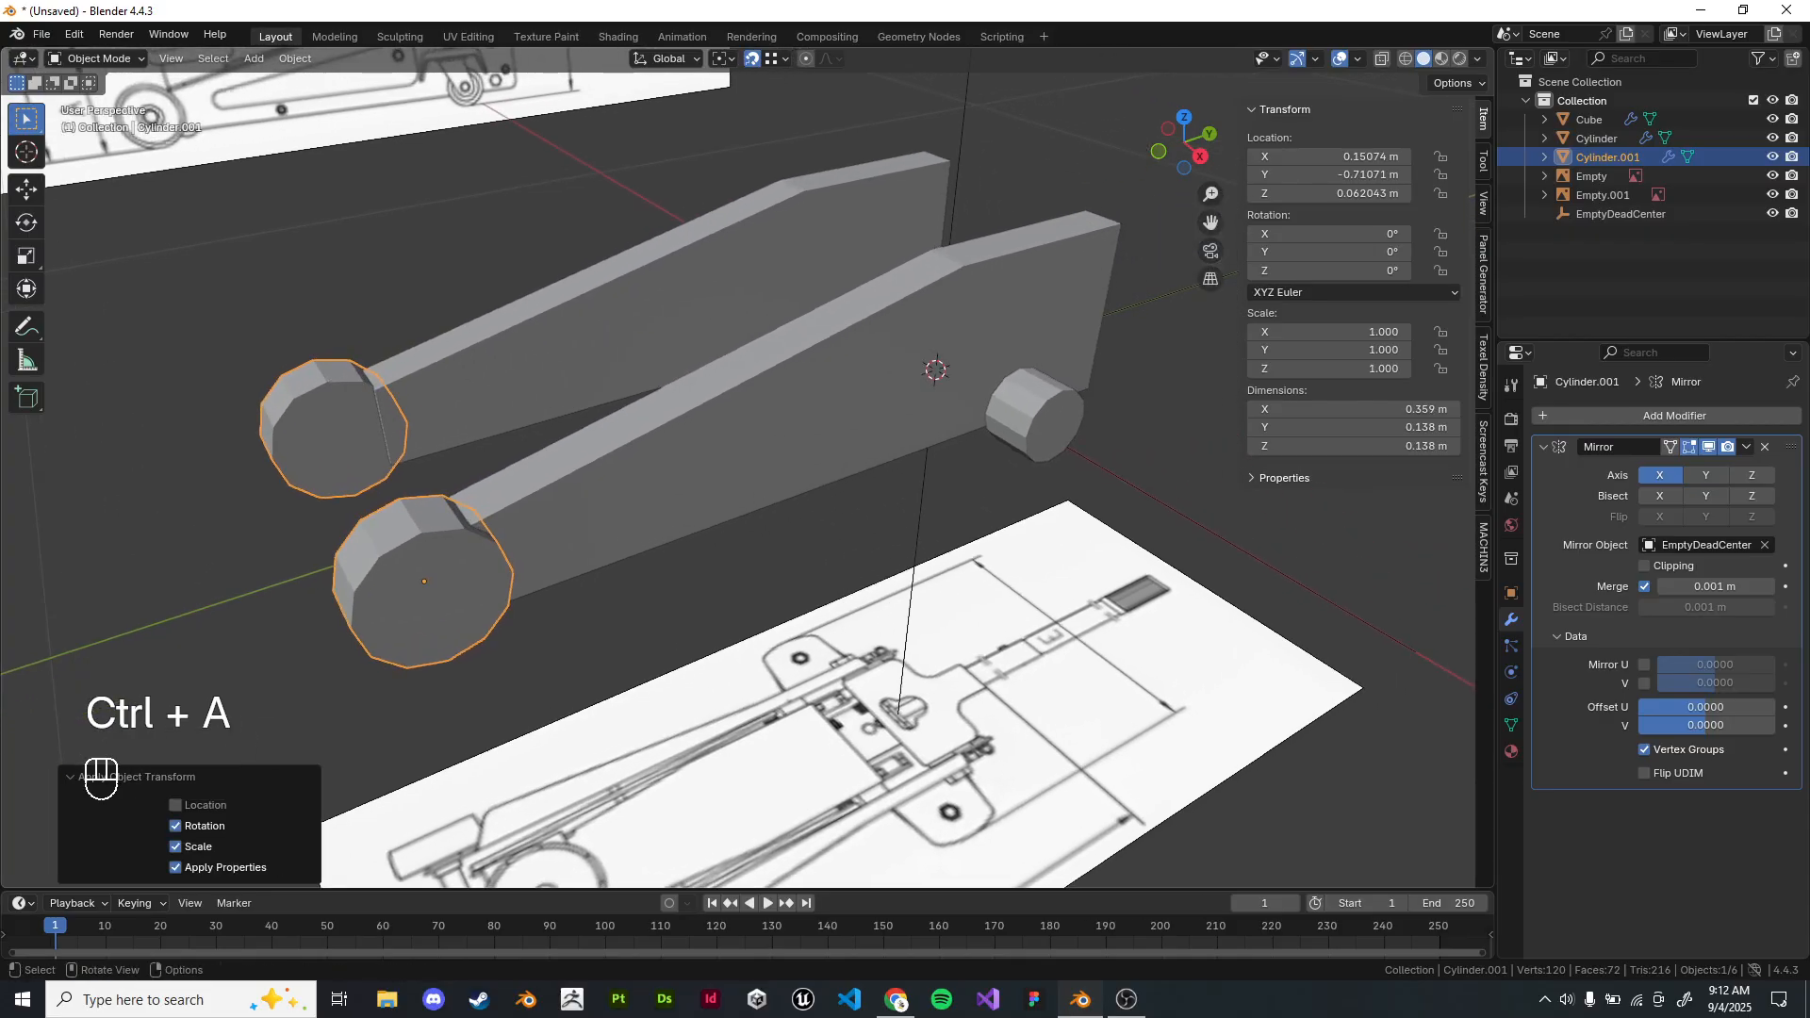
pyautogui.click(1063, 422)
pyautogui.hotkey('ctrl', 'a')
pyautogui.click(980, 422)
# Examine the side plates and mirrored wheels from several angled views.
pyautogui.click(928, 396)
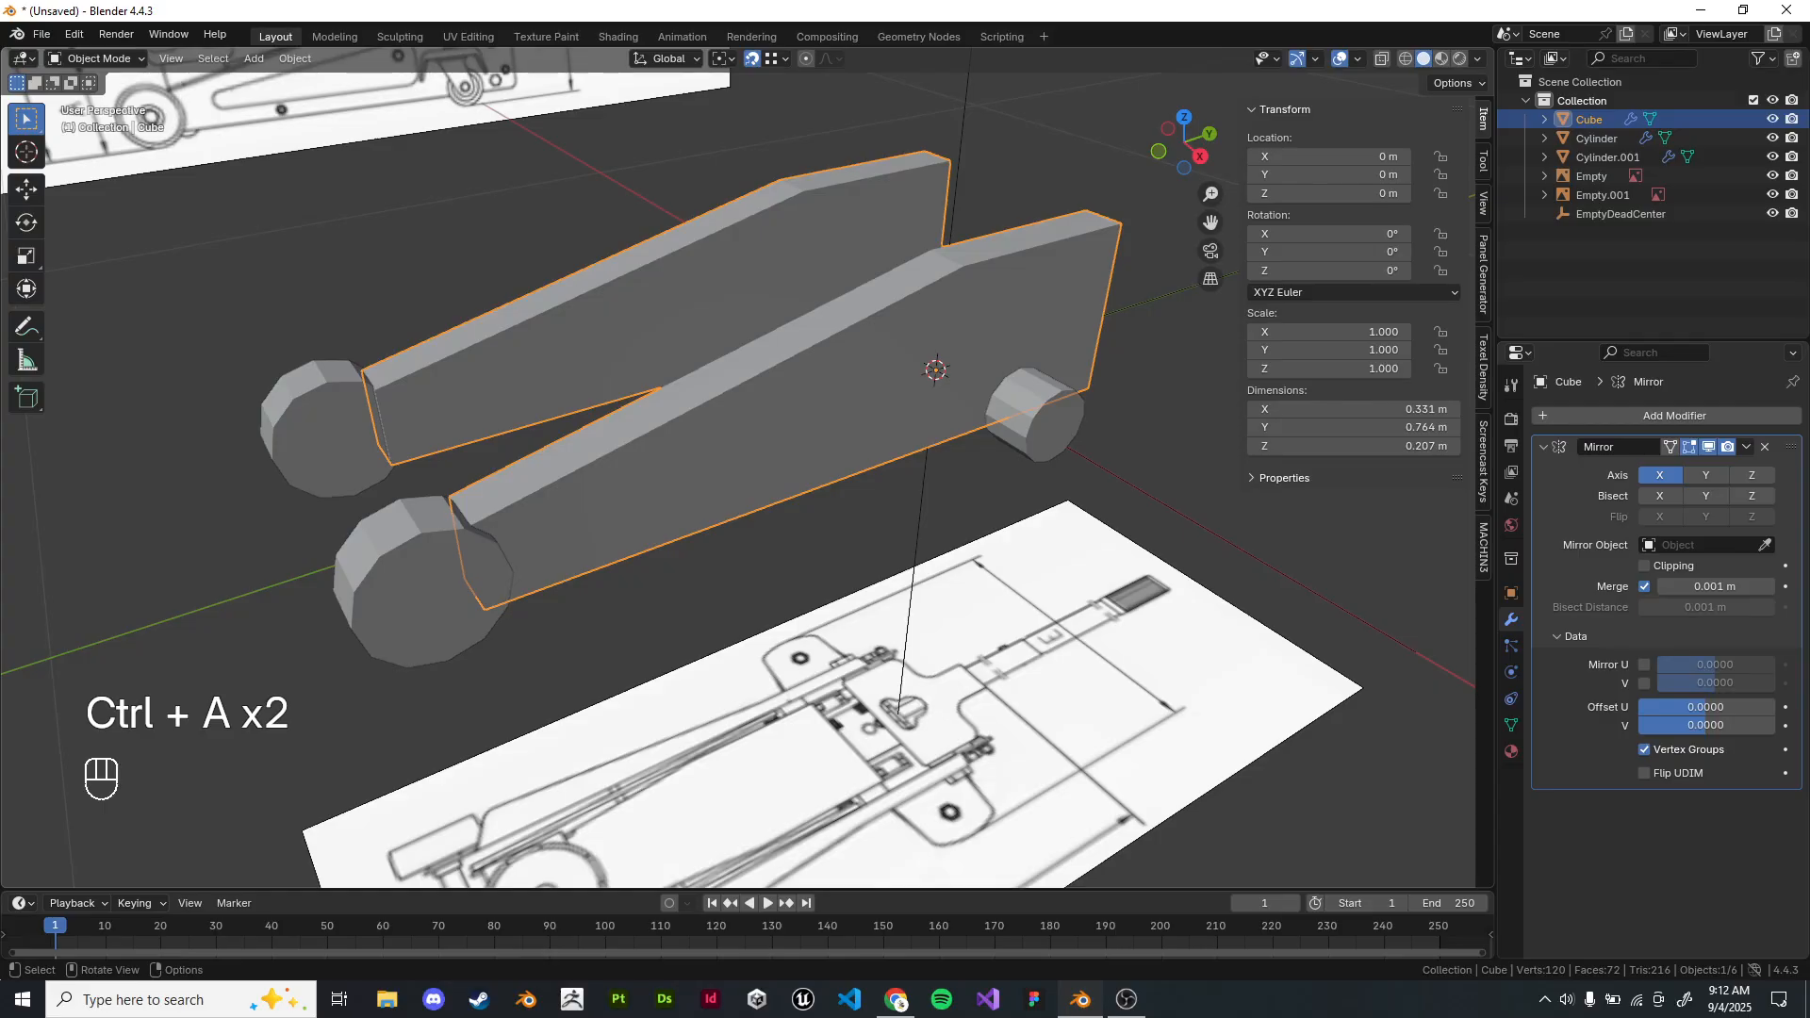
pyautogui.keyDown('shift'); pyautogui.moveTo(934, 401); pyautogui.dragTo(817, 409, button='middle'); pyautogui.keyUp('shift')
pyautogui.click(952, 462)
pyautogui.scroll(-1, 952, 462)
pyautogui.moveTo(952, 462); pyautogui.dragTo(1030, 426, button='middle')
pyautogui.click(693, 425)
pyautogui.keyDown('shift'); pyautogui.moveTo(698, 429); pyautogui.dragTo(877, 464, button='middle'); pyautogui.keyUp('shift')
pyautogui.click(952, 471)
pyautogui.moveTo(952, 472); pyautogui.dragTo(902, 460, button='middle')
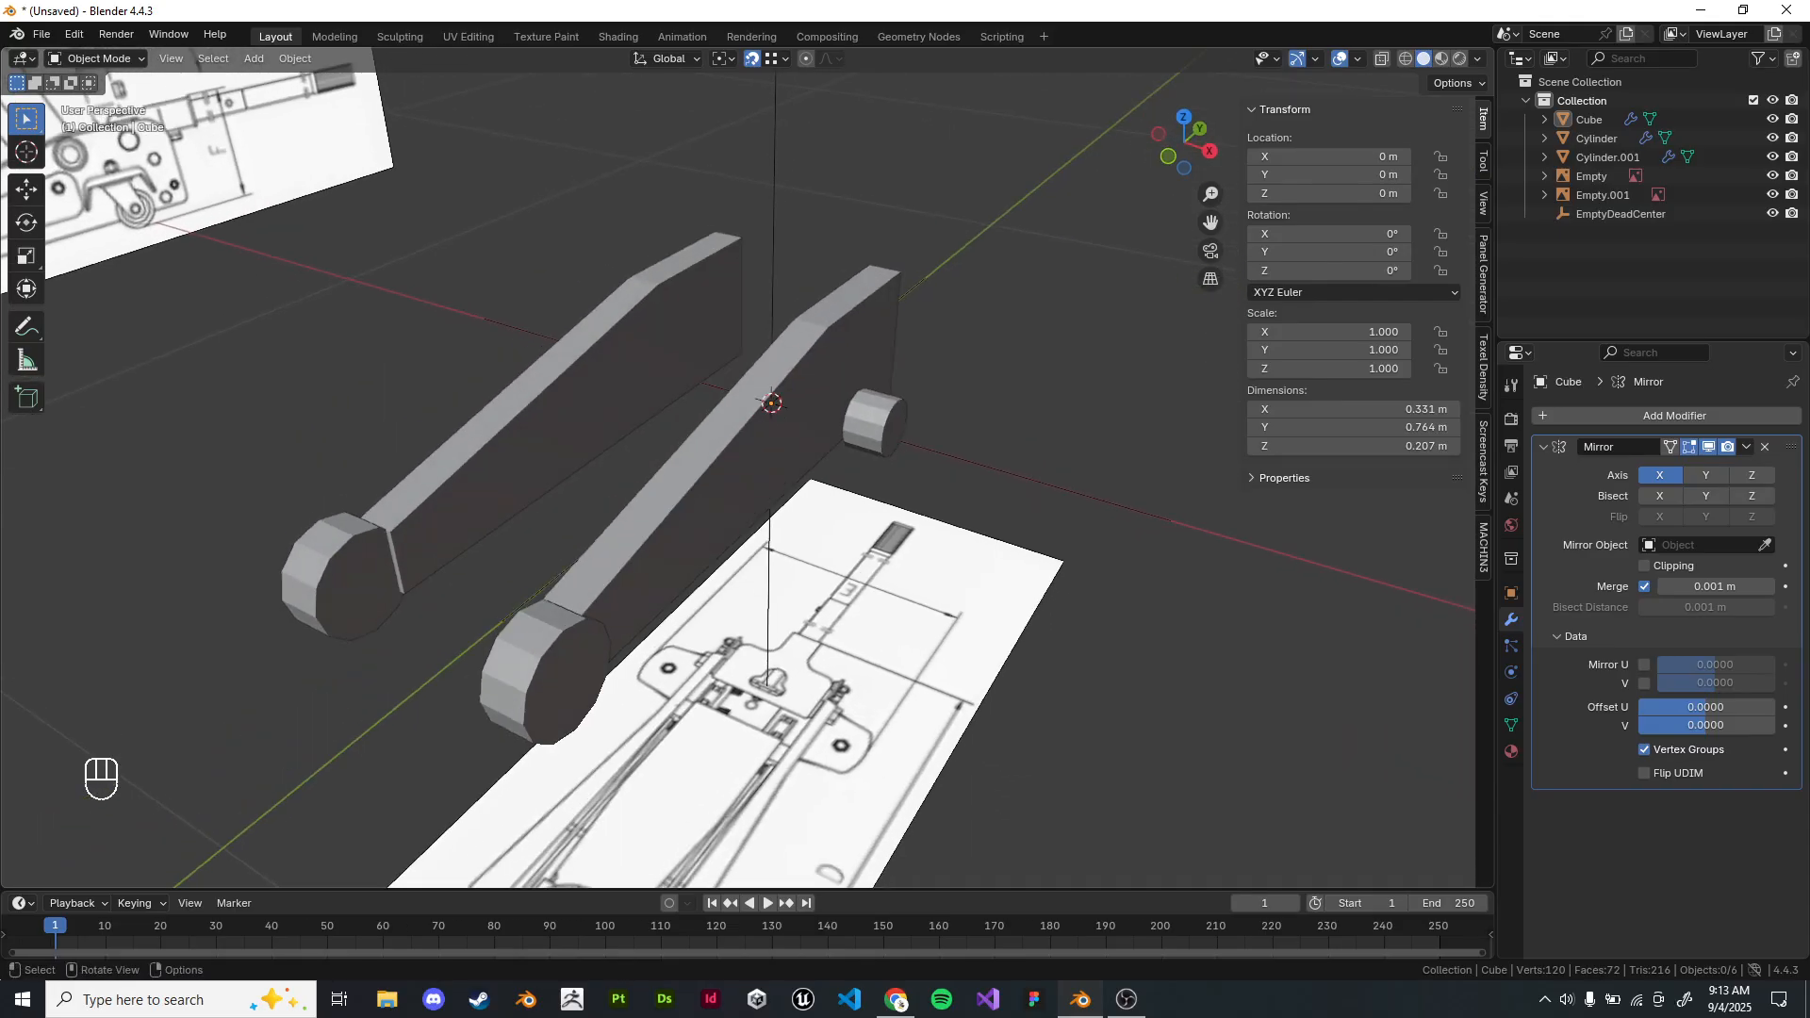
# Duplicate the front wheel cylinder in top view and move the copy inward along X to about 0.064 m.
pyautogui.press('KP_7')
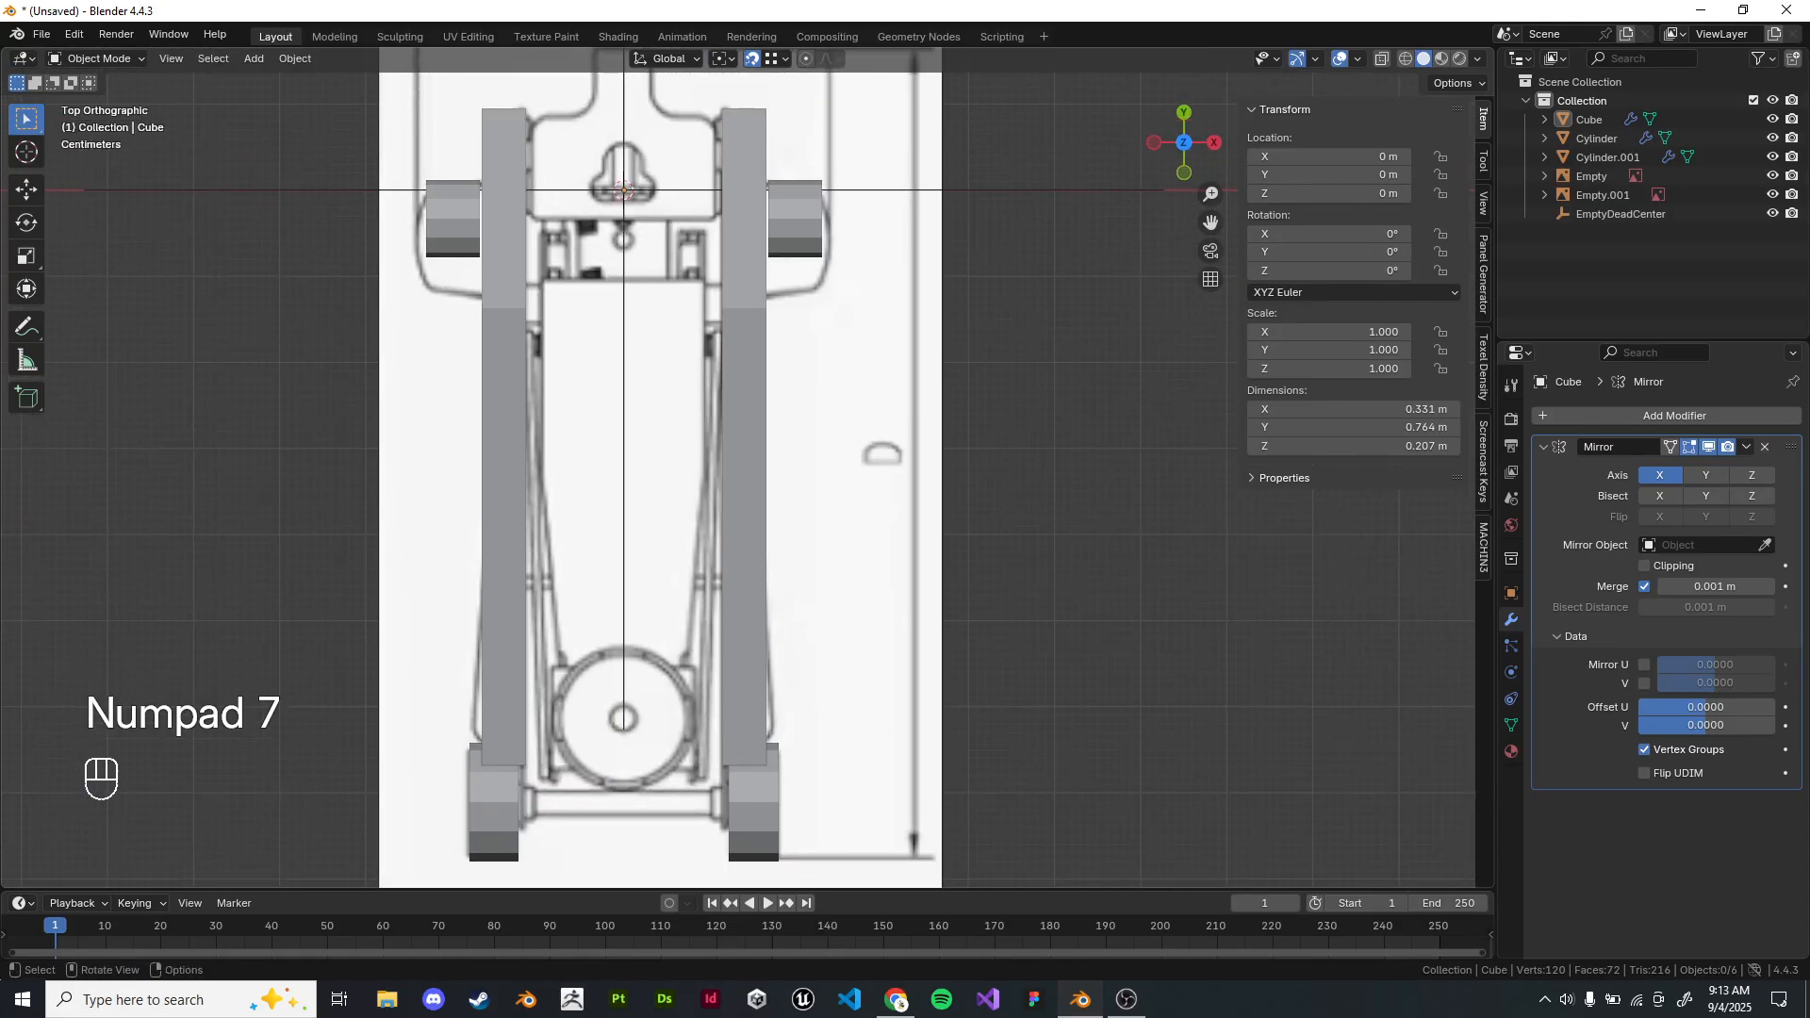
pyautogui.scroll(2, 688, 565)
pyautogui.keyDown('shift'); pyautogui.moveTo(689, 566); pyautogui.dragTo(814, 428, button='middle'); pyautogui.keyUp('shift')
pyautogui.scroll(3, 815, 428)
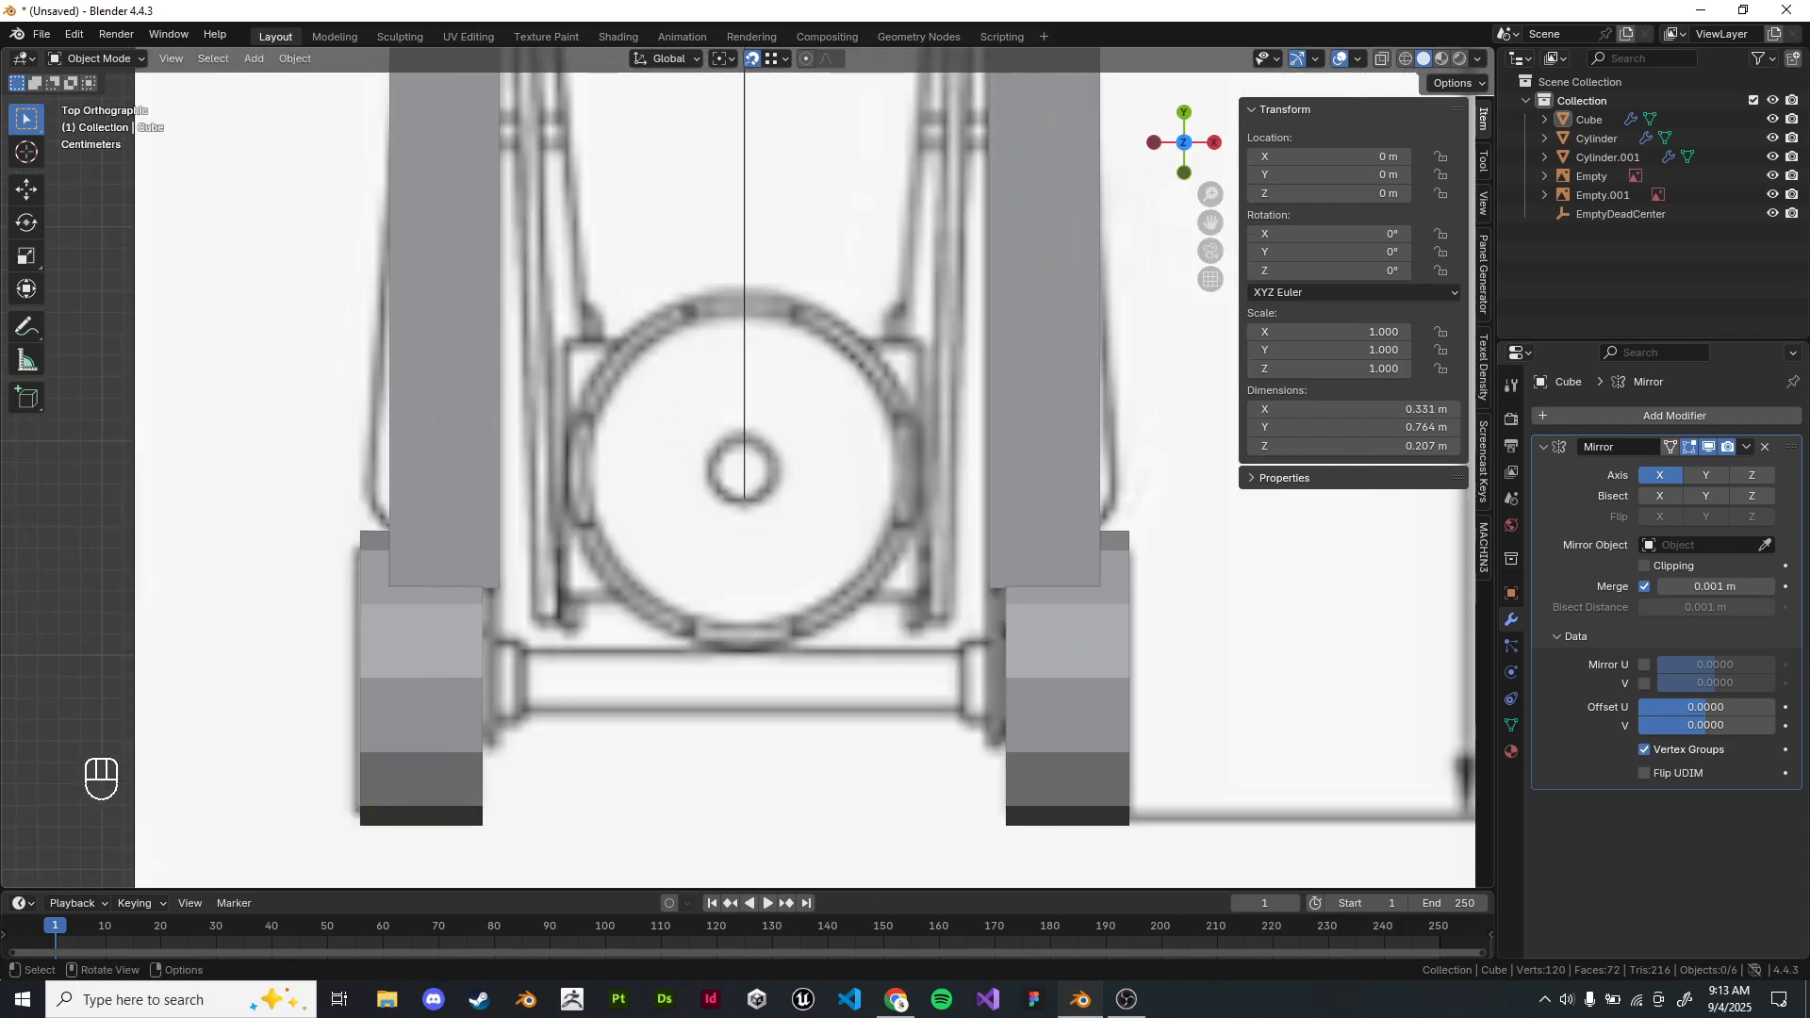
pyautogui.click(1067, 678)
pyautogui.keyDown('shift'); pyautogui.moveTo(1067, 679); pyautogui.dragTo(804, 507, button='middle'); pyautogui.keyUp('shift')
pyautogui.scroll(-1, 905, 577)
pyautogui.hotkey('shift', 'd')
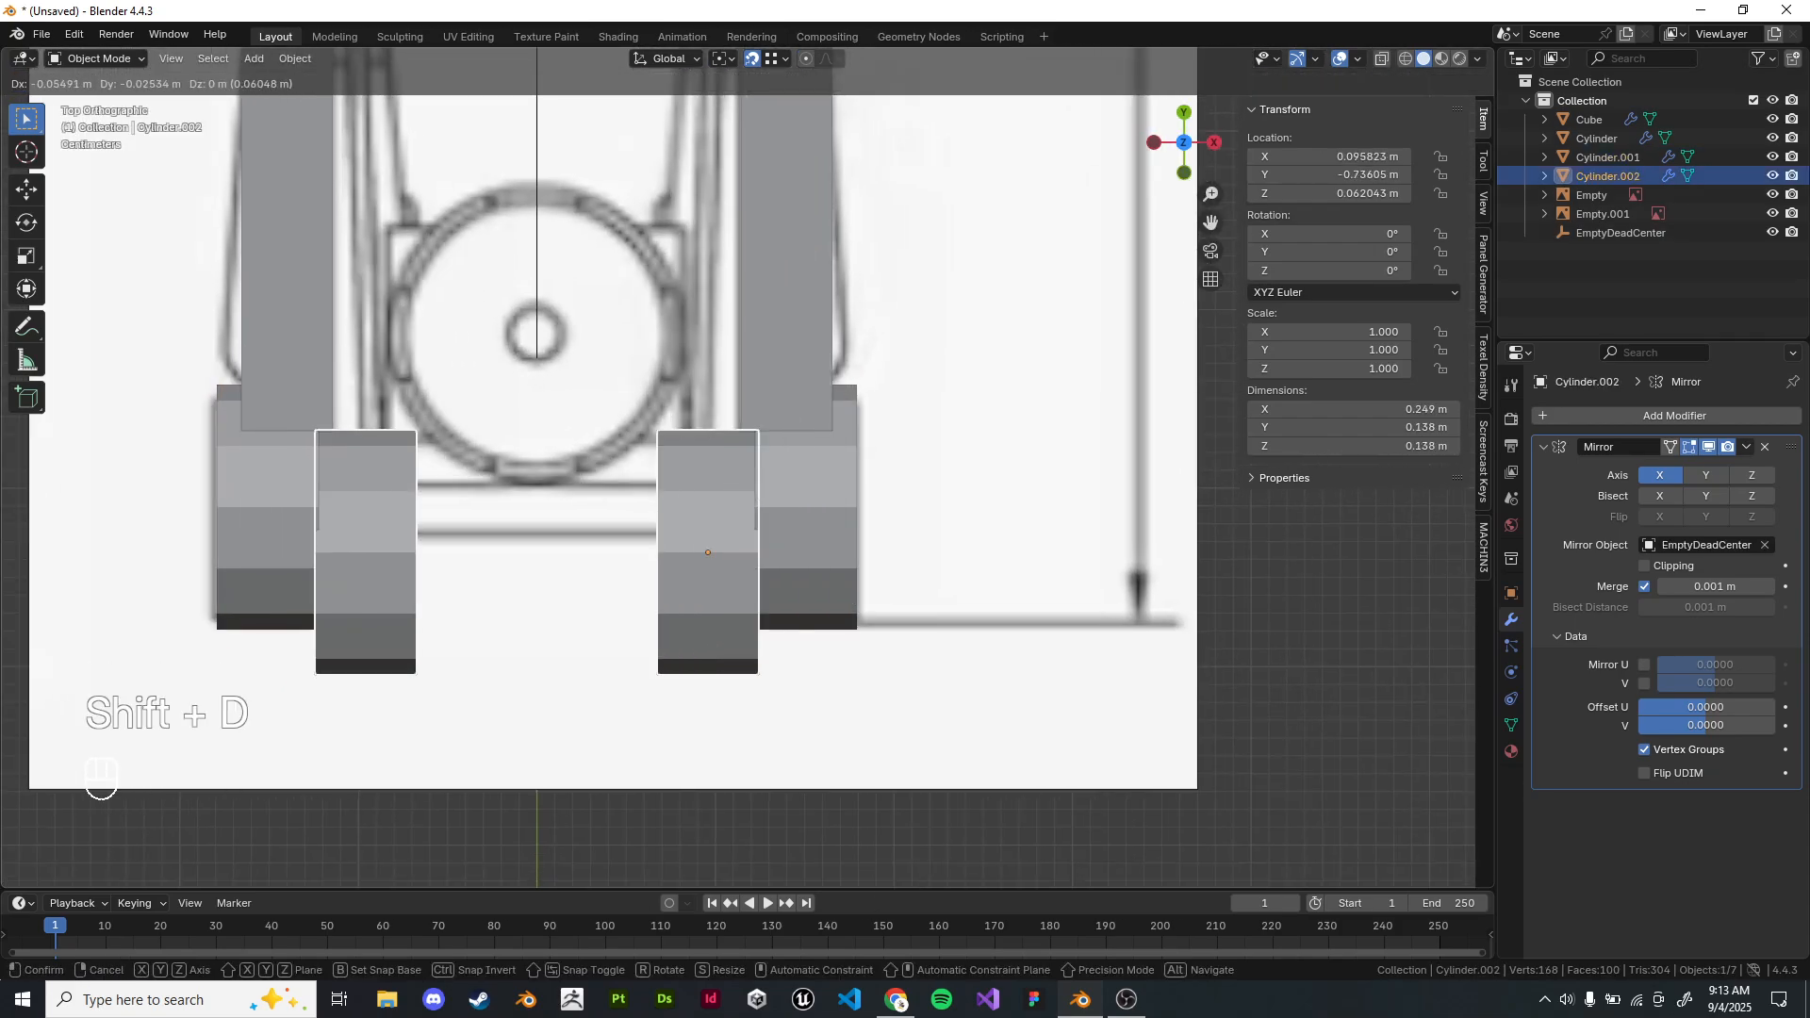
pyautogui.rightClick(739, 520)
pyautogui.press('g')
pyautogui.press('x')
pyautogui.click(585, 520)
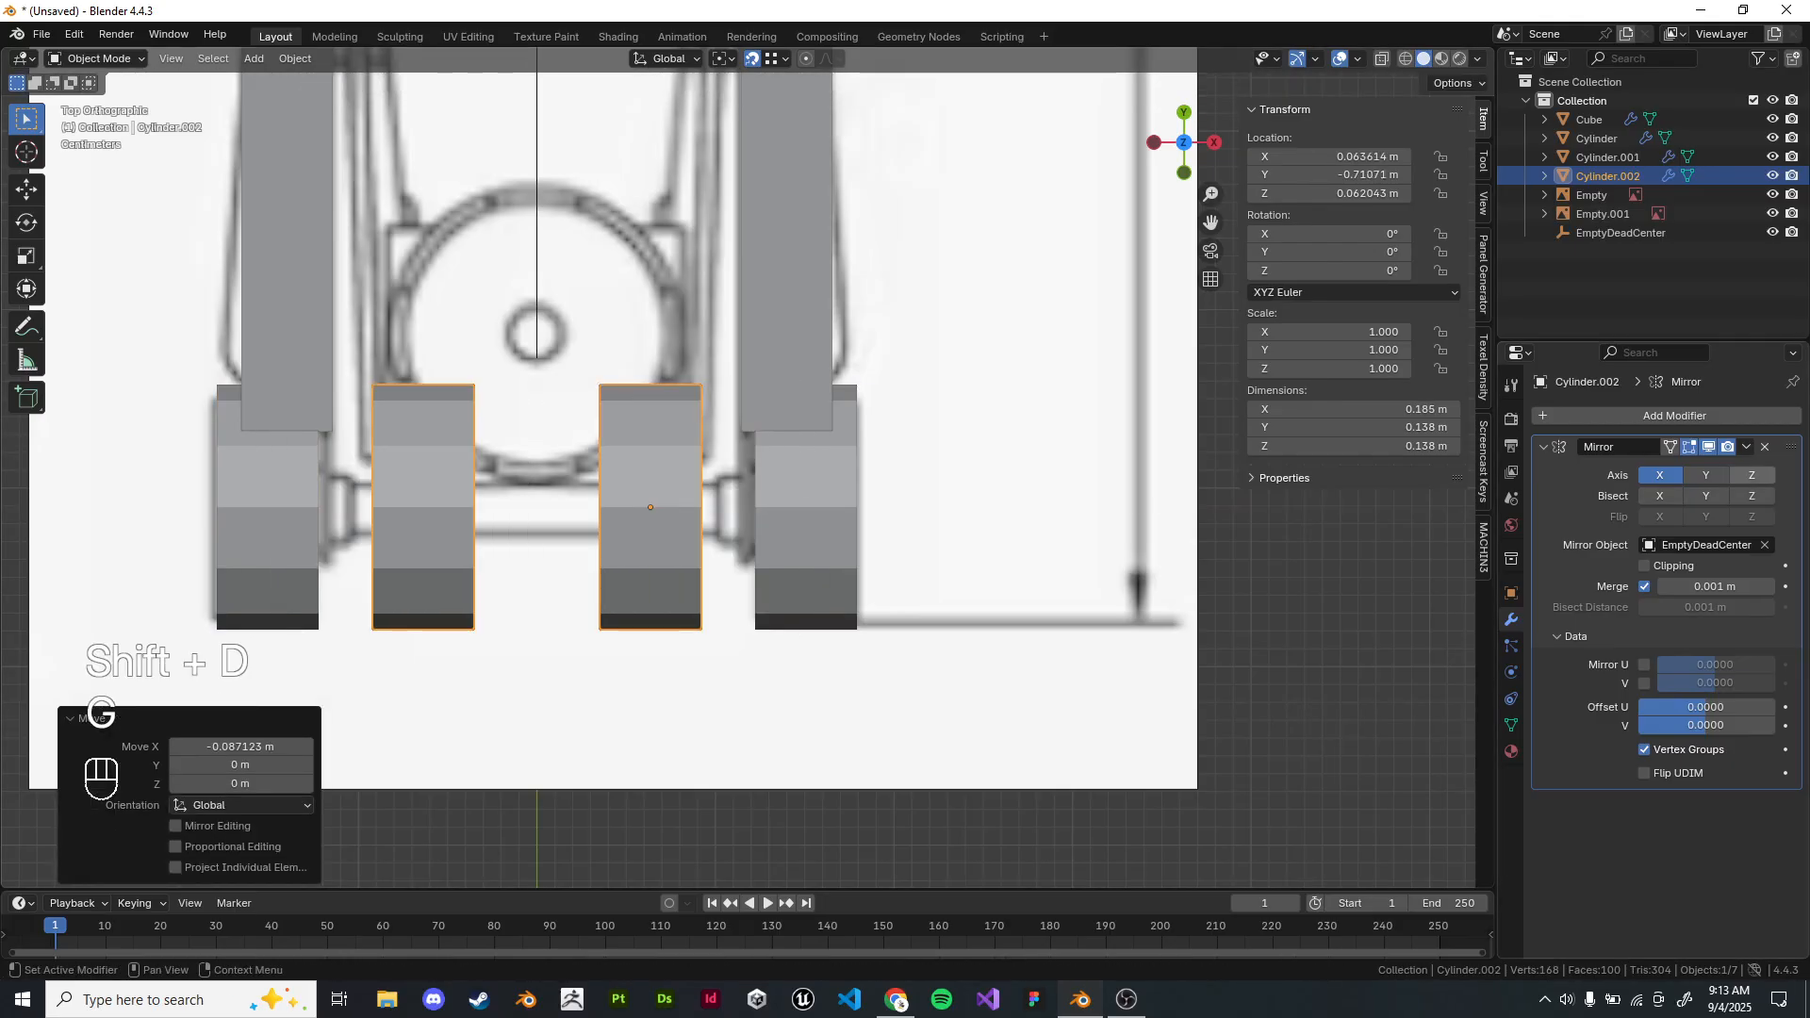
# Remove the Mirror modifier from the duplicated front wheel cylinder.
pyautogui.click(1764, 447)
pyautogui.press('g')
pyautogui.rightClick(801, 509)
pyautogui.keyDown('shift'); pyautogui.moveTo(735, 514); pyautogui.dragTo(938, 574, button='middle'); pyautogui.keyUp('shift')
pyautogui.scroll(-2, 837, 535)
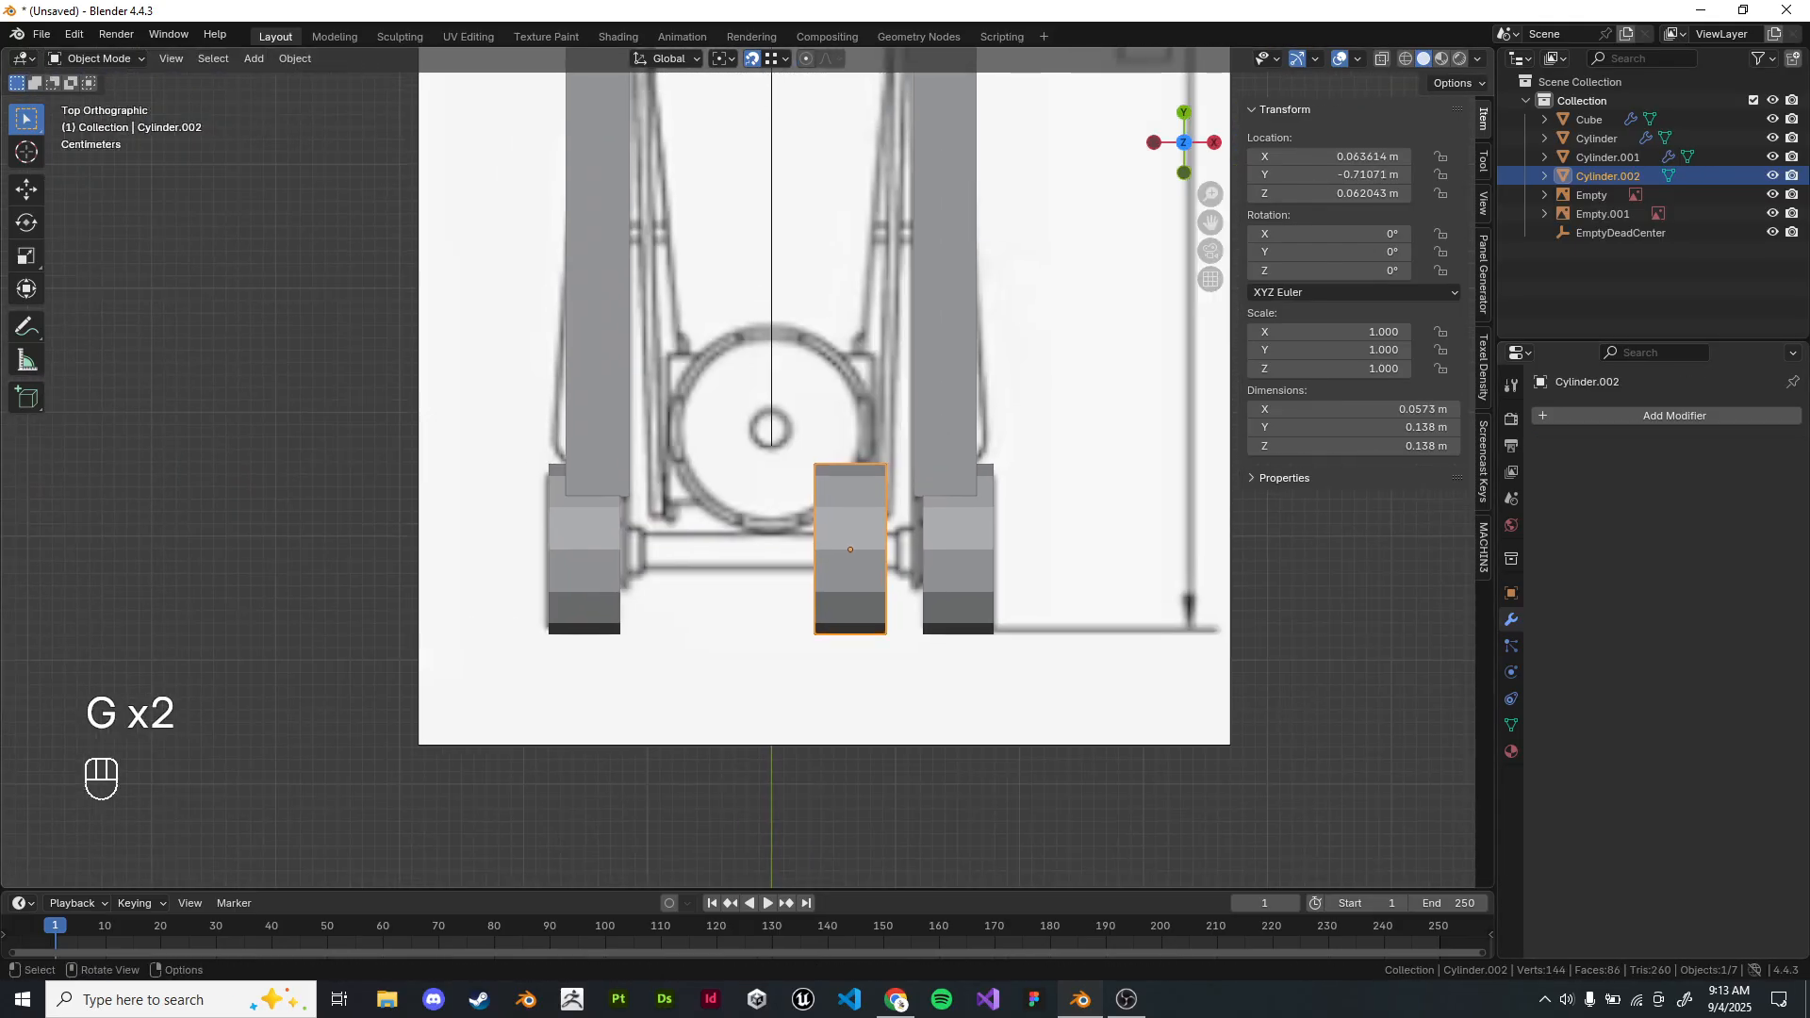
# Reset the 3D cursor to the world origin and snap the duplicated cylinder to the cursor.
pyautogui.keyDown('shift'); pyautogui.moveTo(890, 509); pyautogui.dragTo(886, 727, button='middle'); pyautogui.keyUp('shift')
pyautogui.scroll(-1, 886, 727)
pyautogui.keyDown('shift'); pyautogui.moveTo(1019, 204); pyautogui.dragTo(979, 406, button='middle'); pyautogui.keyUp('shift')
pyautogui.hotkey('shift', 's')
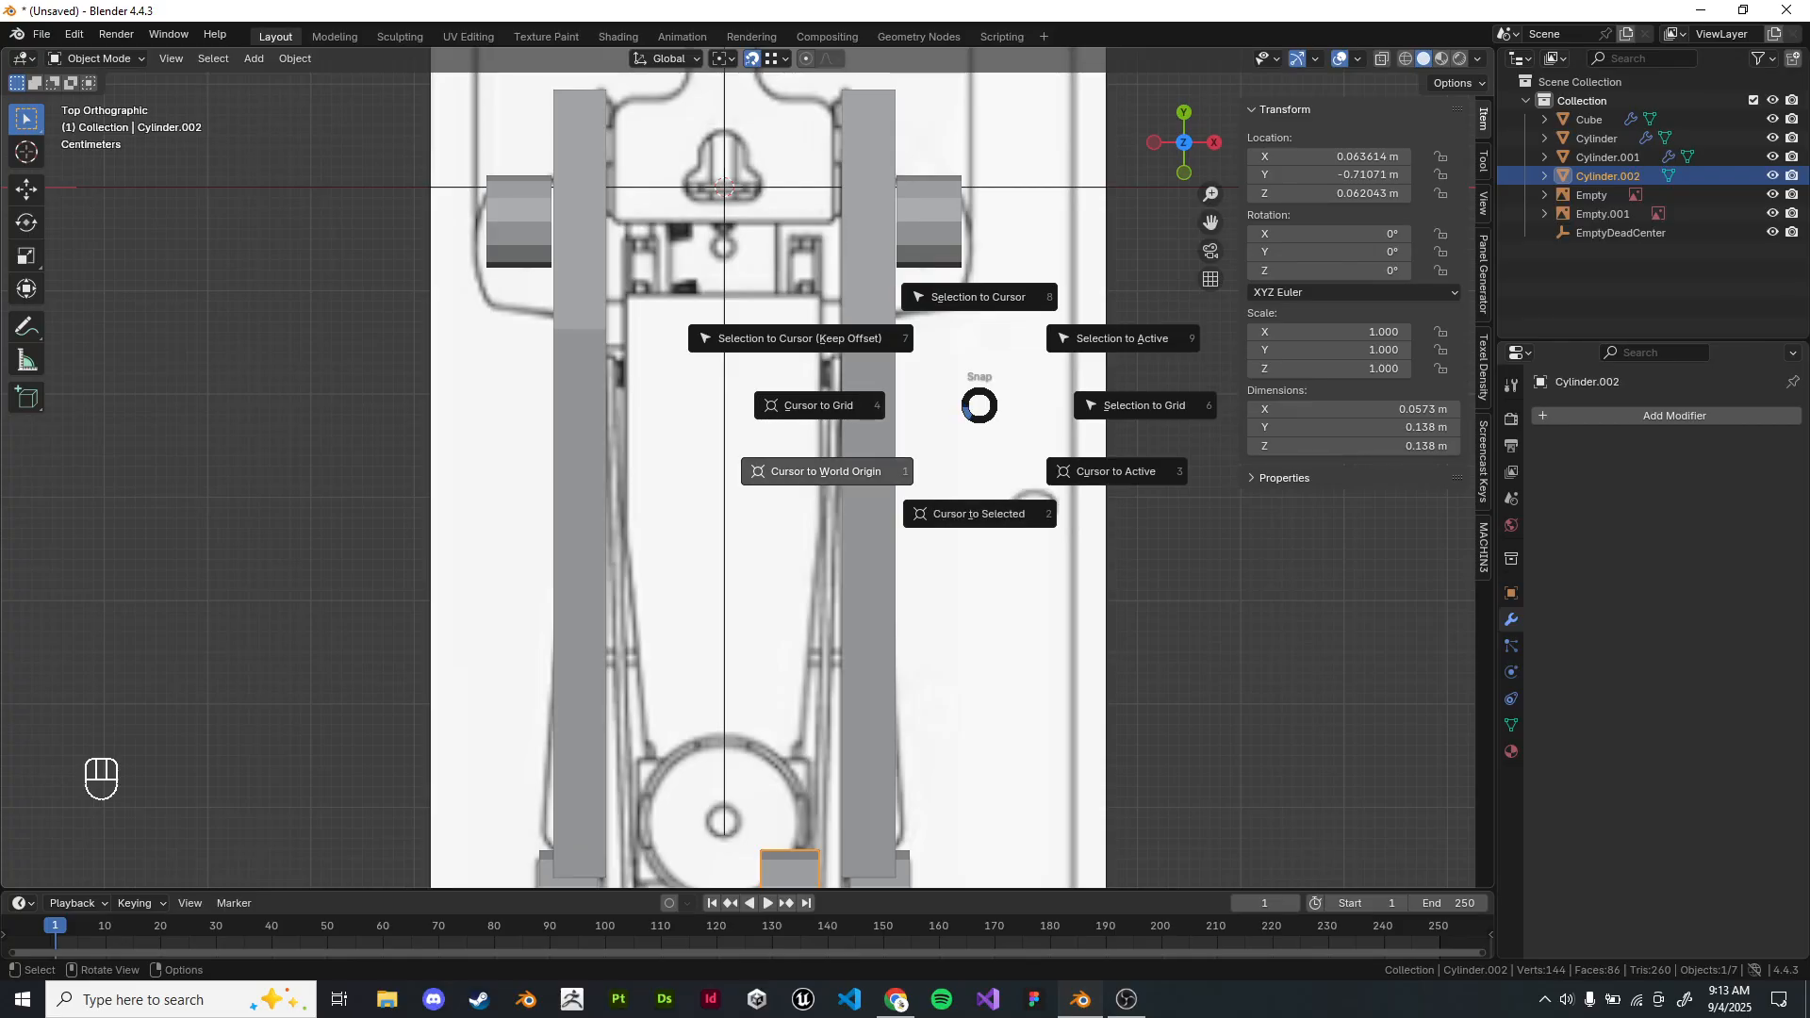
pyautogui.click(863, 471)
pyautogui.moveTo(862, 471); pyautogui.dragTo(804, 368, button='middle')
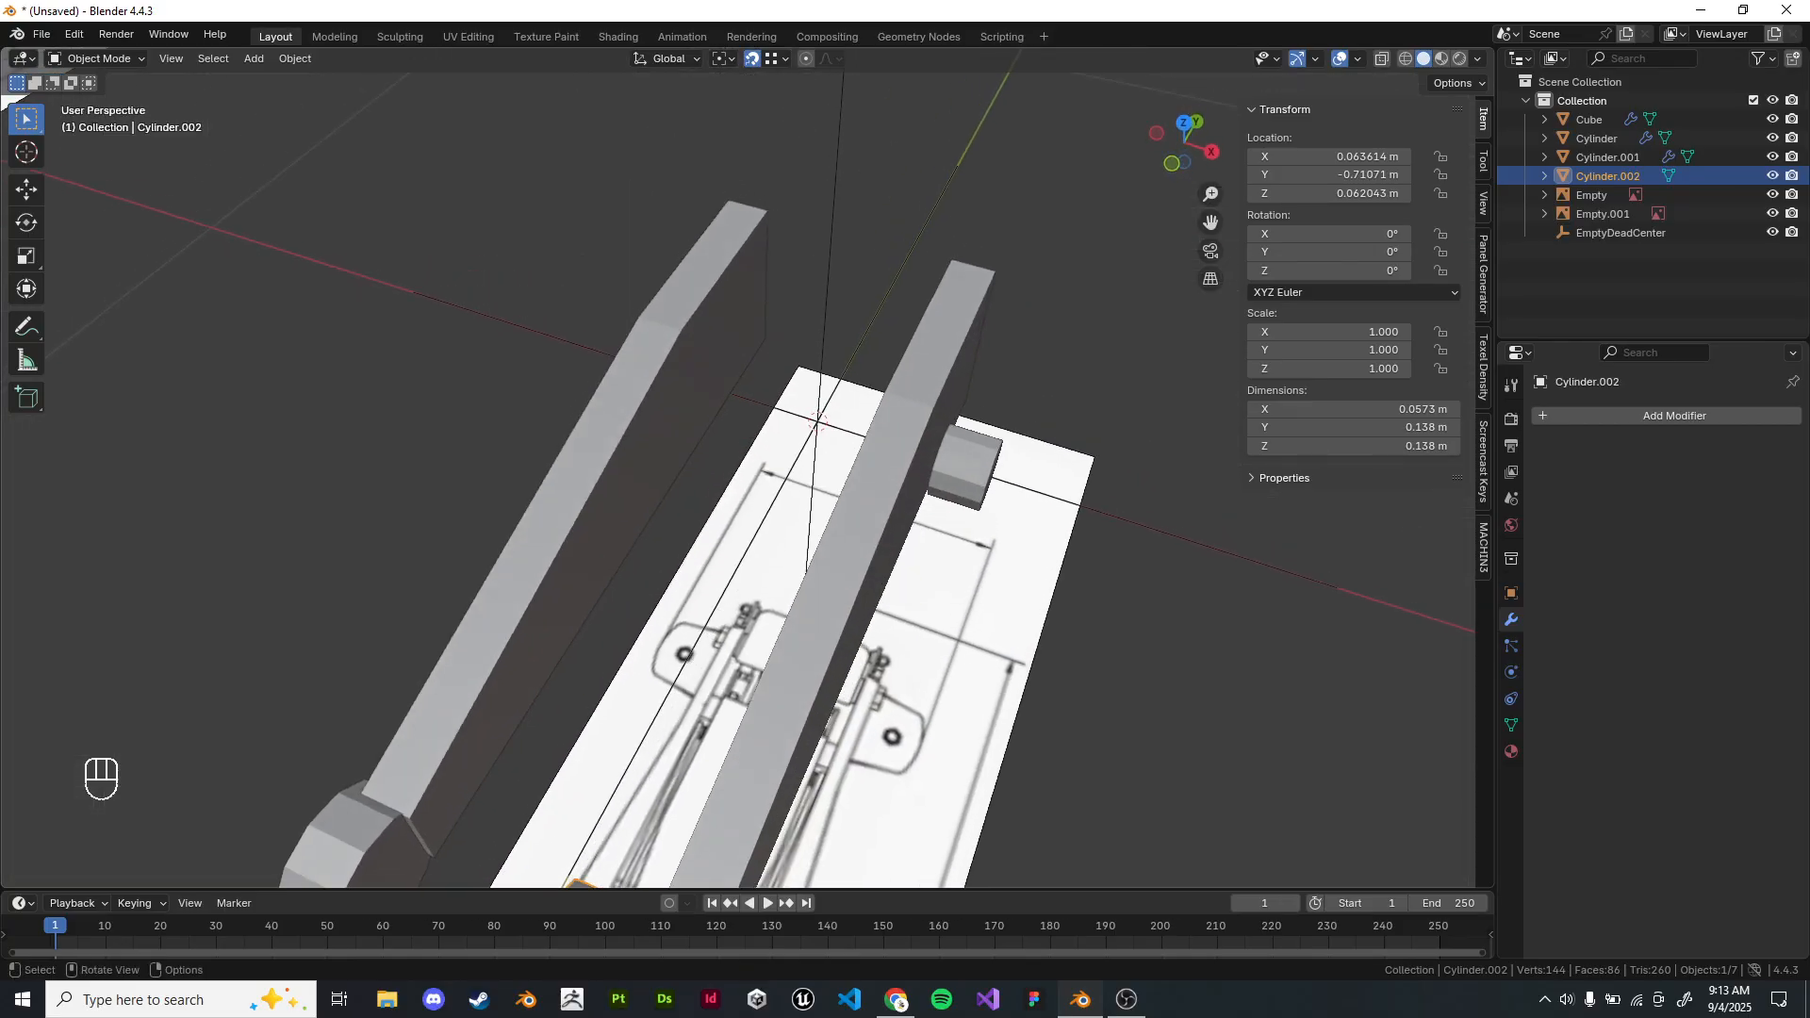
pyautogui.hotkey('shift', 's')
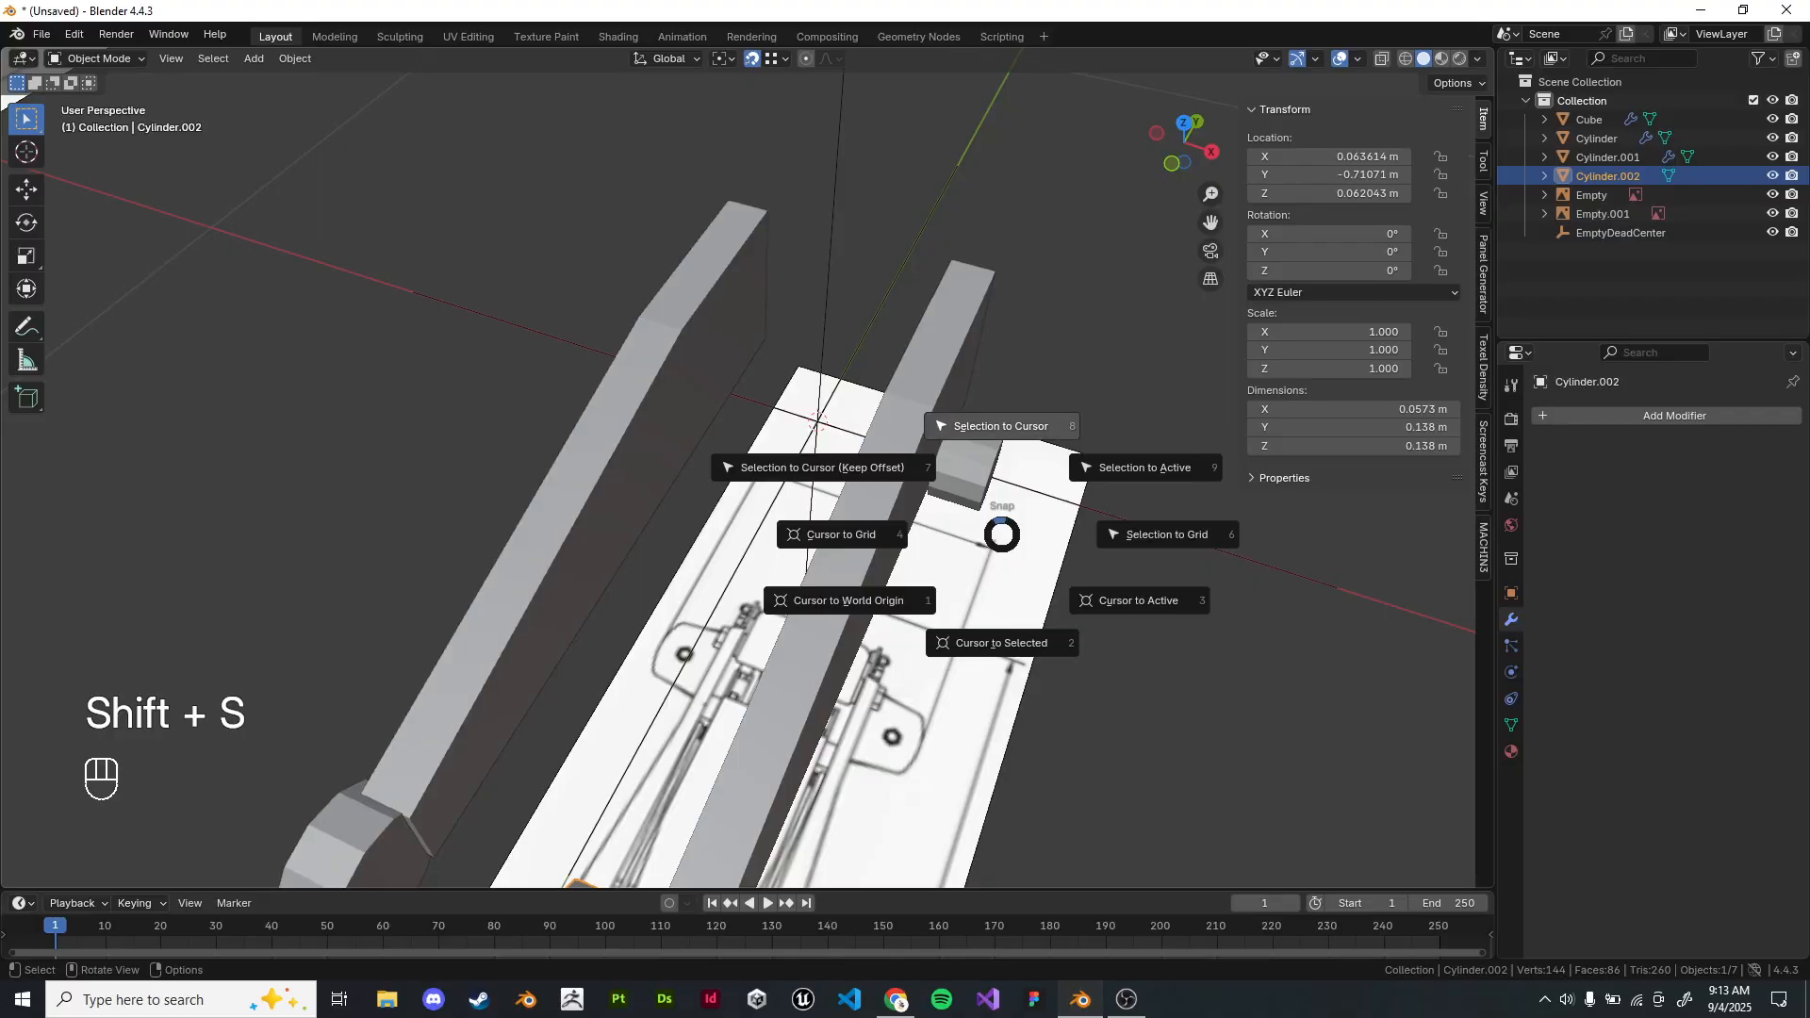
pyautogui.press('Escape')
pyautogui.scroll(-2, 1002, 534)
pyautogui.keyDown('shift'); pyautogui.moveTo(1002, 534); pyautogui.dragTo(1054, 391, button='middle'); pyautogui.keyUp('shift')
pyautogui.hotkey('shift', 's')
pyautogui.keyDown('shift'); pyautogui.moveTo(942, 396); pyautogui.dragTo(880, 379, button='middle'); pyautogui.keyUp('shift')
pyautogui.press('KP_7')
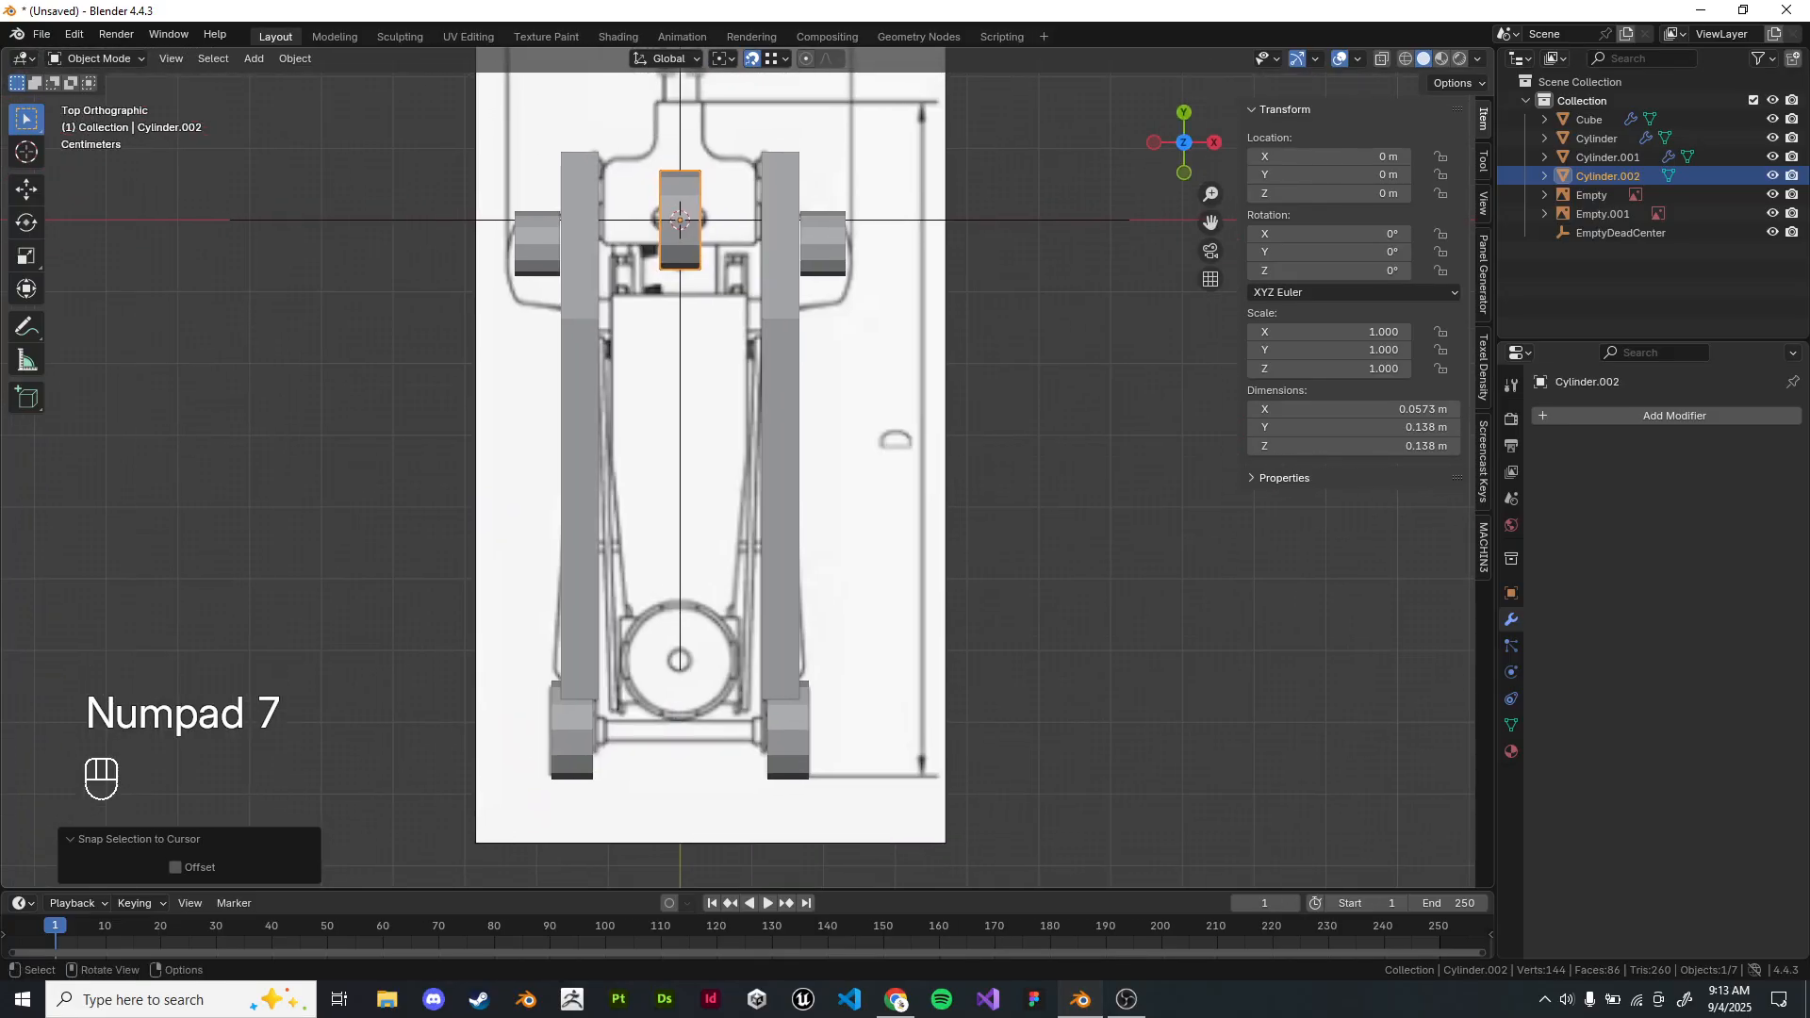
# Move the duplicated cylinder along Y to about -0.711 m, snapping it in line with the front wheels.
pyautogui.keyDown('shift'); pyautogui.moveTo(801, 443); pyautogui.dragTo(895, 380, button='middle'); pyautogui.keyUp('shift')
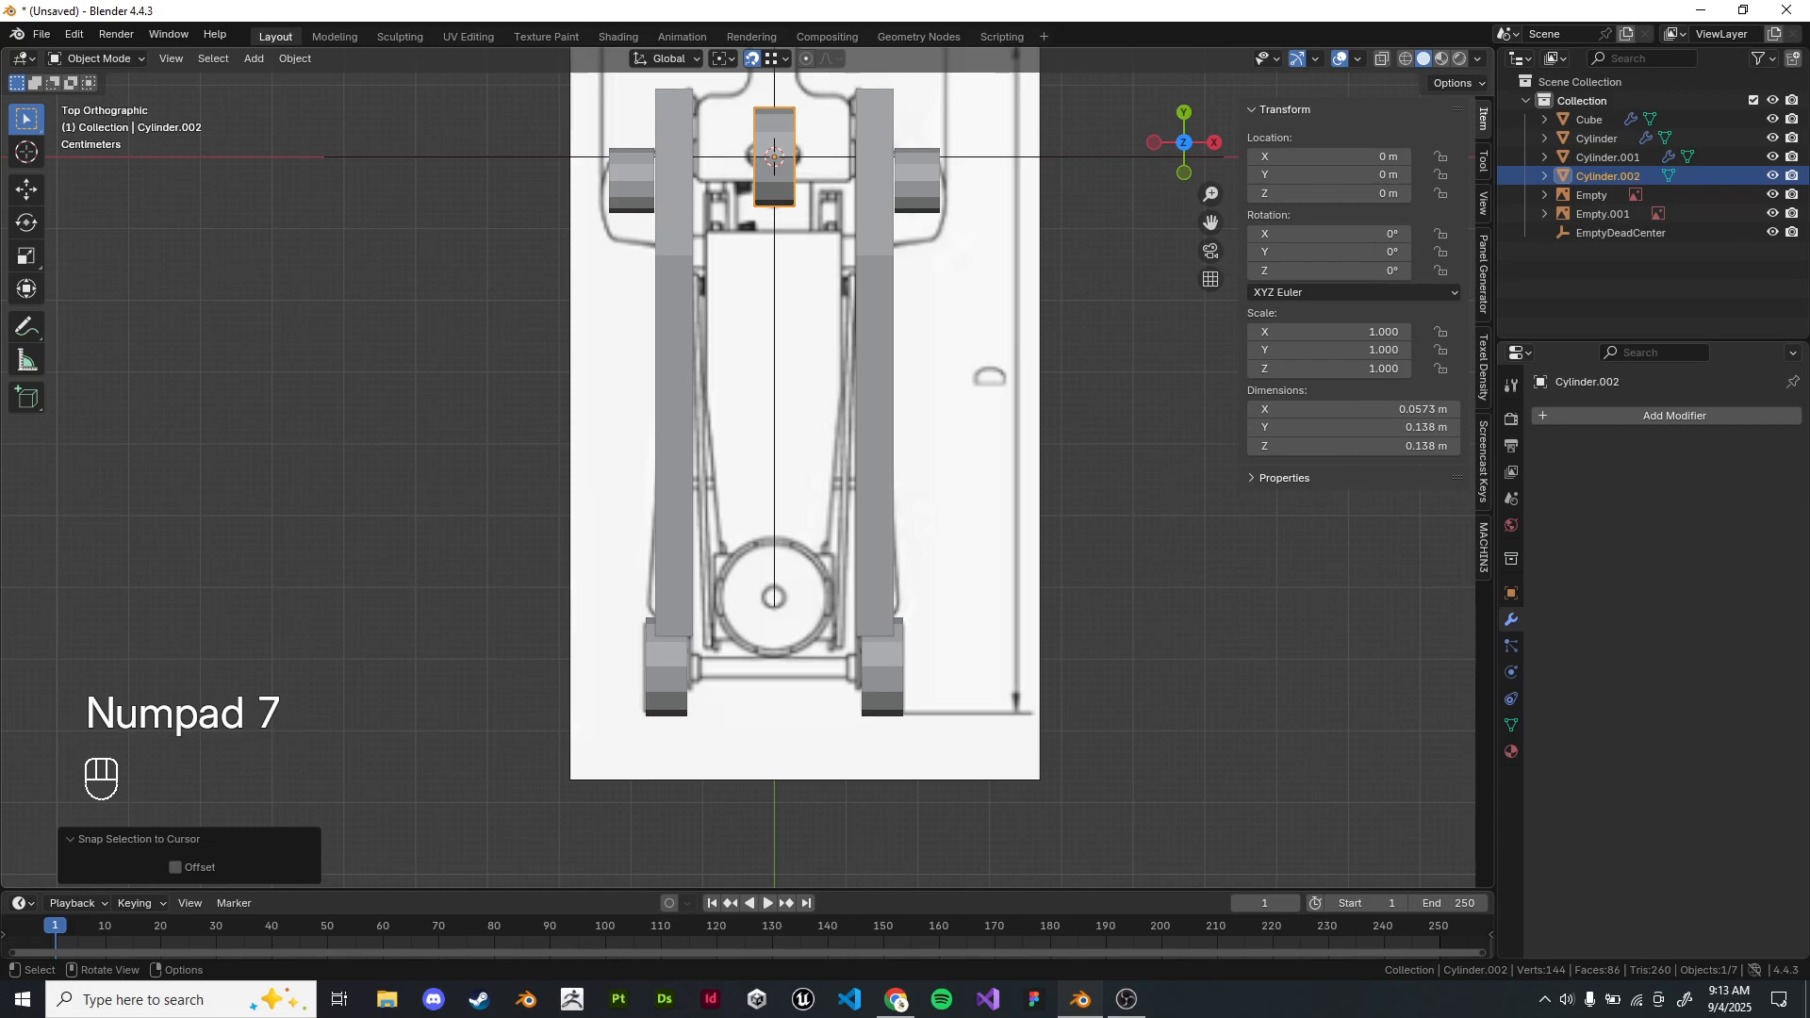
pyautogui.scroll(3, 820, 835)
pyautogui.press('g')
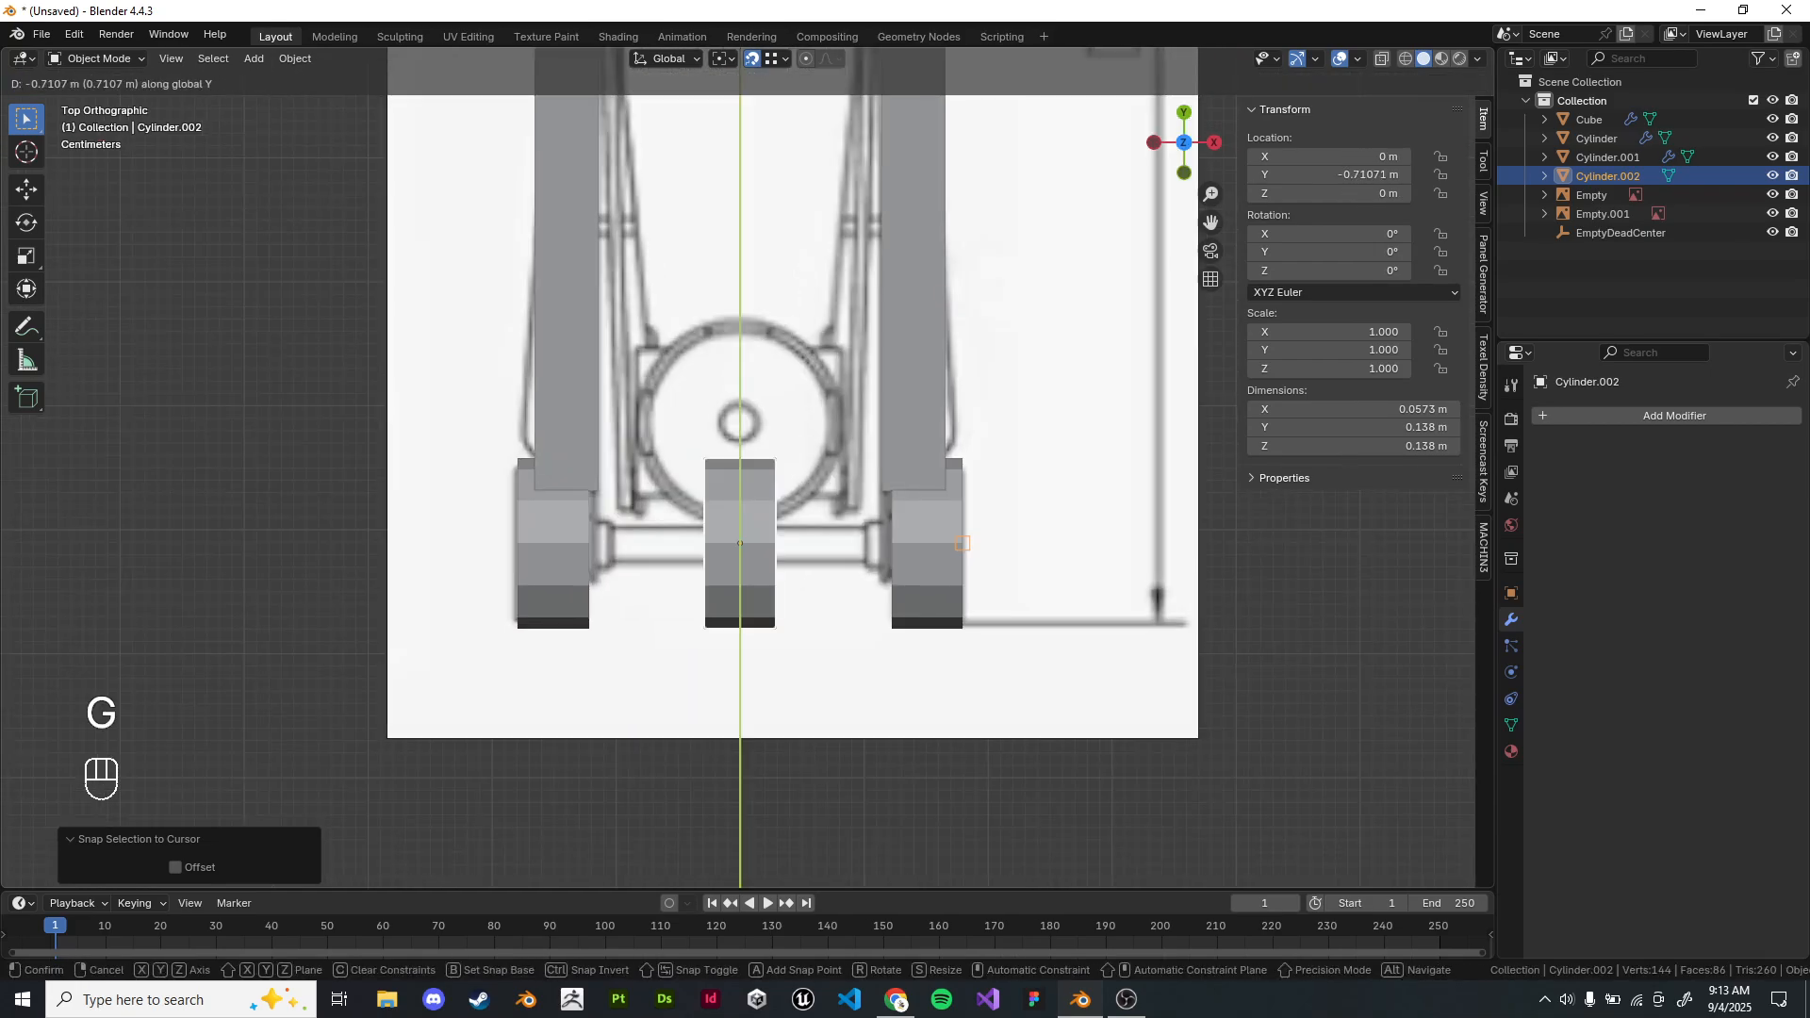
pyautogui.click(961, 544)
pyautogui.scroll(3, 961, 544)
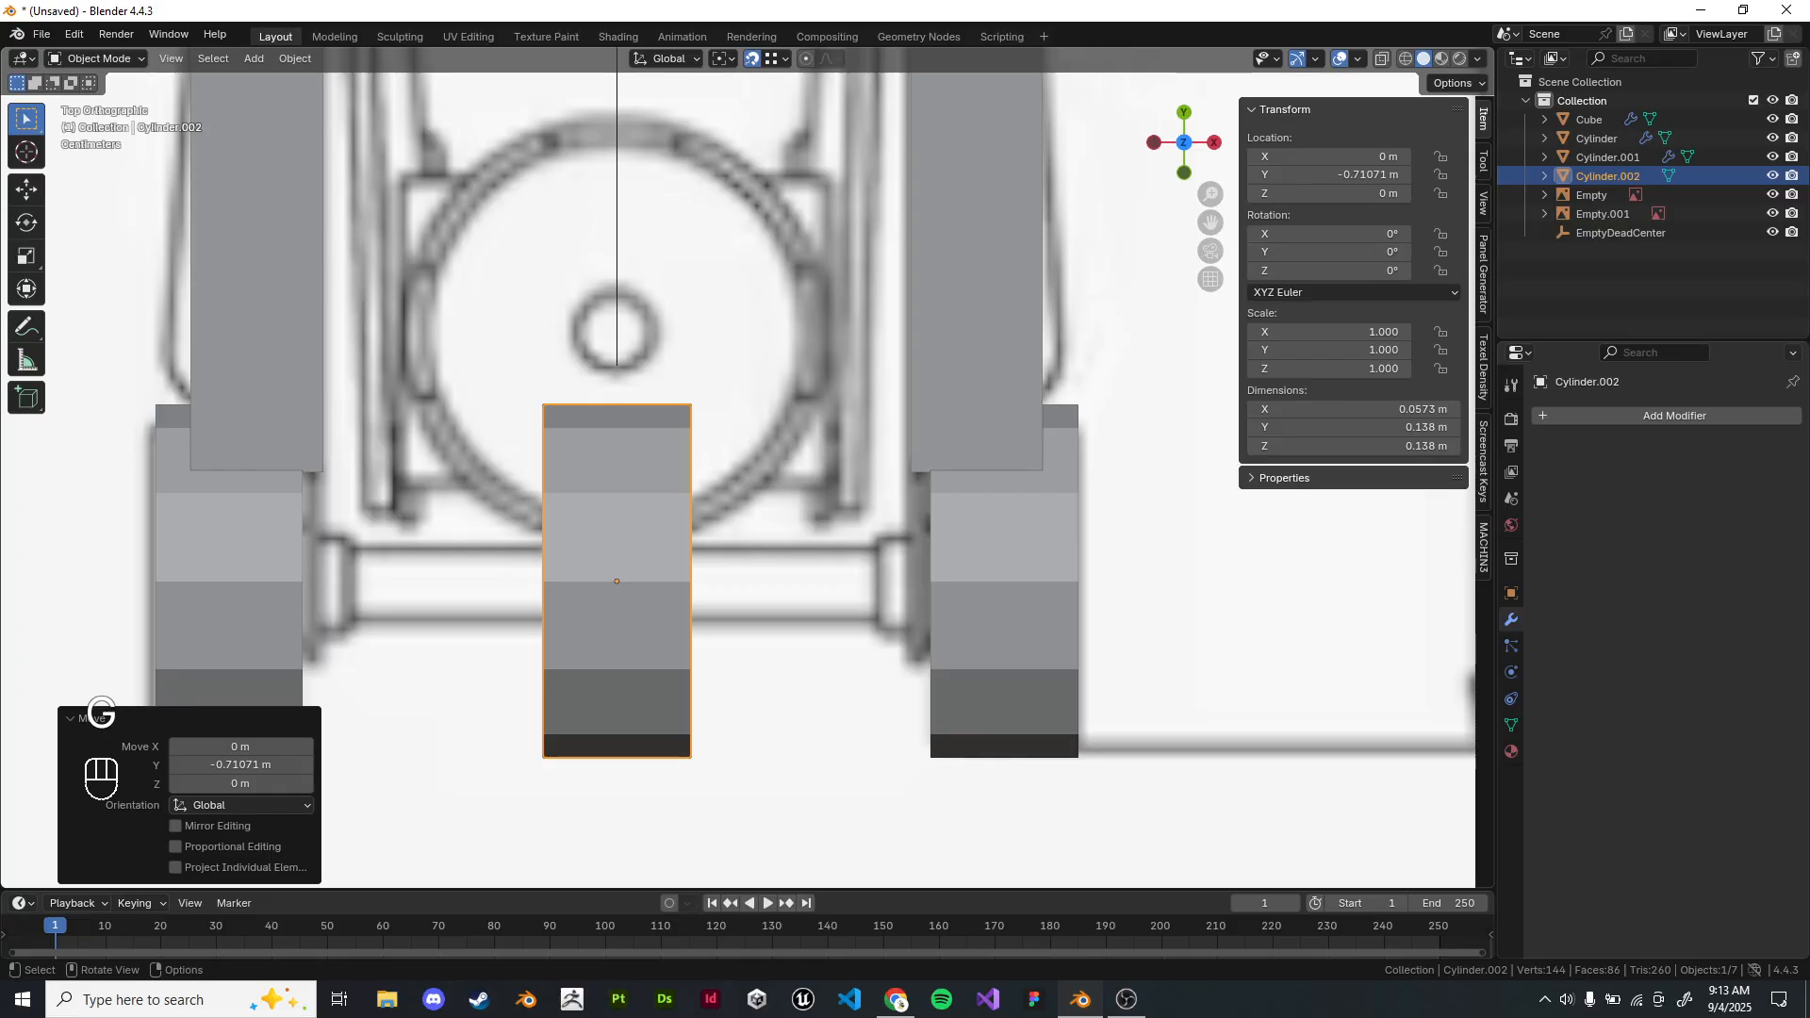
# Move the center cylinder along Y to about -0.630 m and snap it back in line with the front wheels at -0.711 m.
pyautogui.press('g')
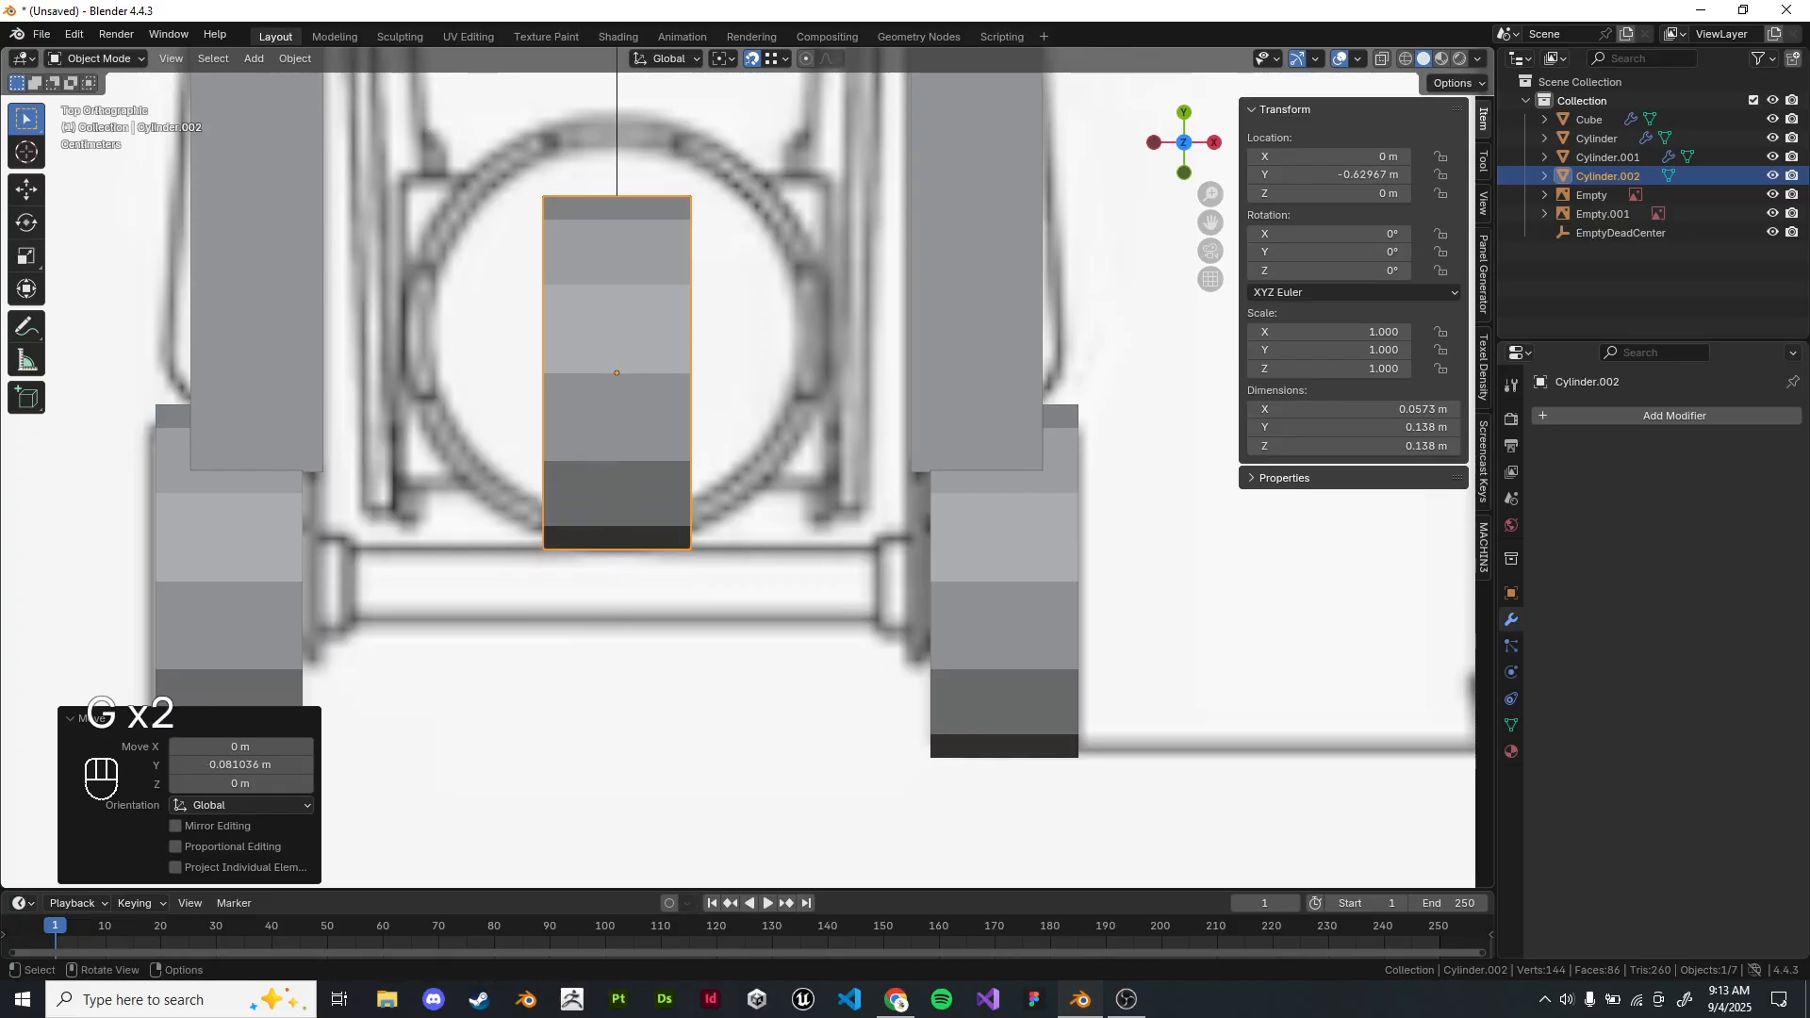
pyautogui.doubleClick(751, 58)
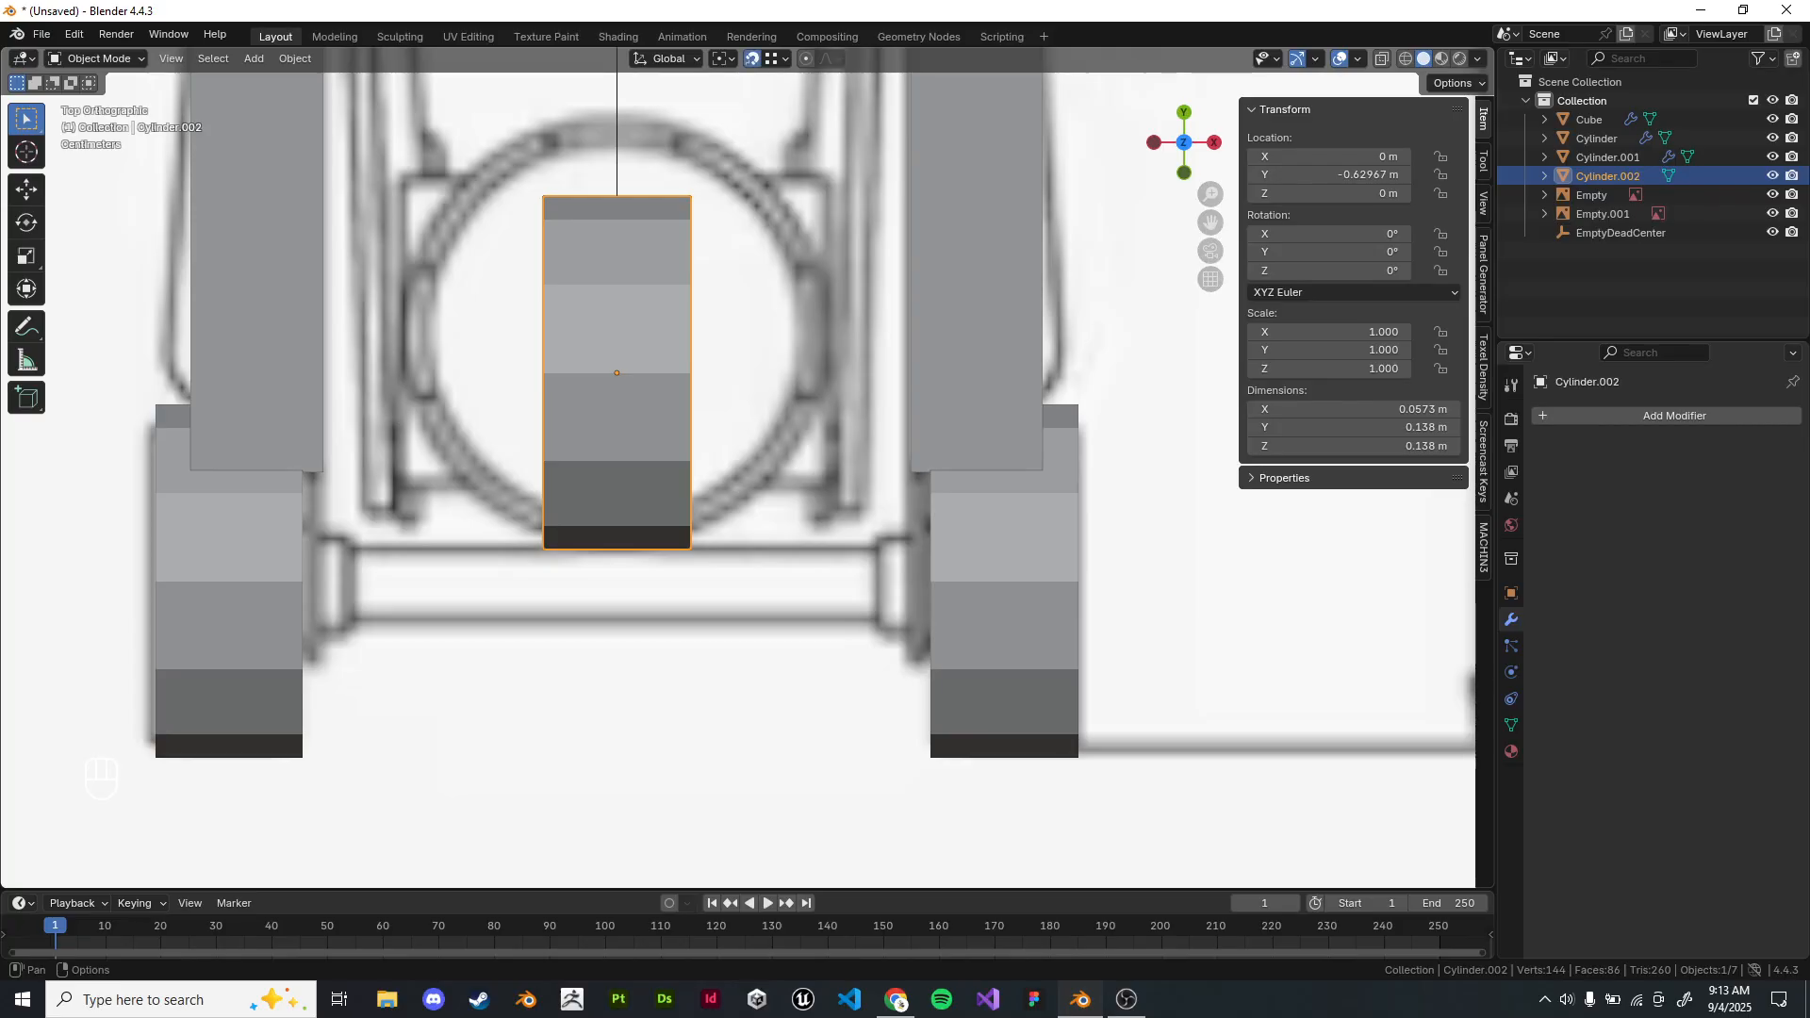
pyautogui.click(785, 59)
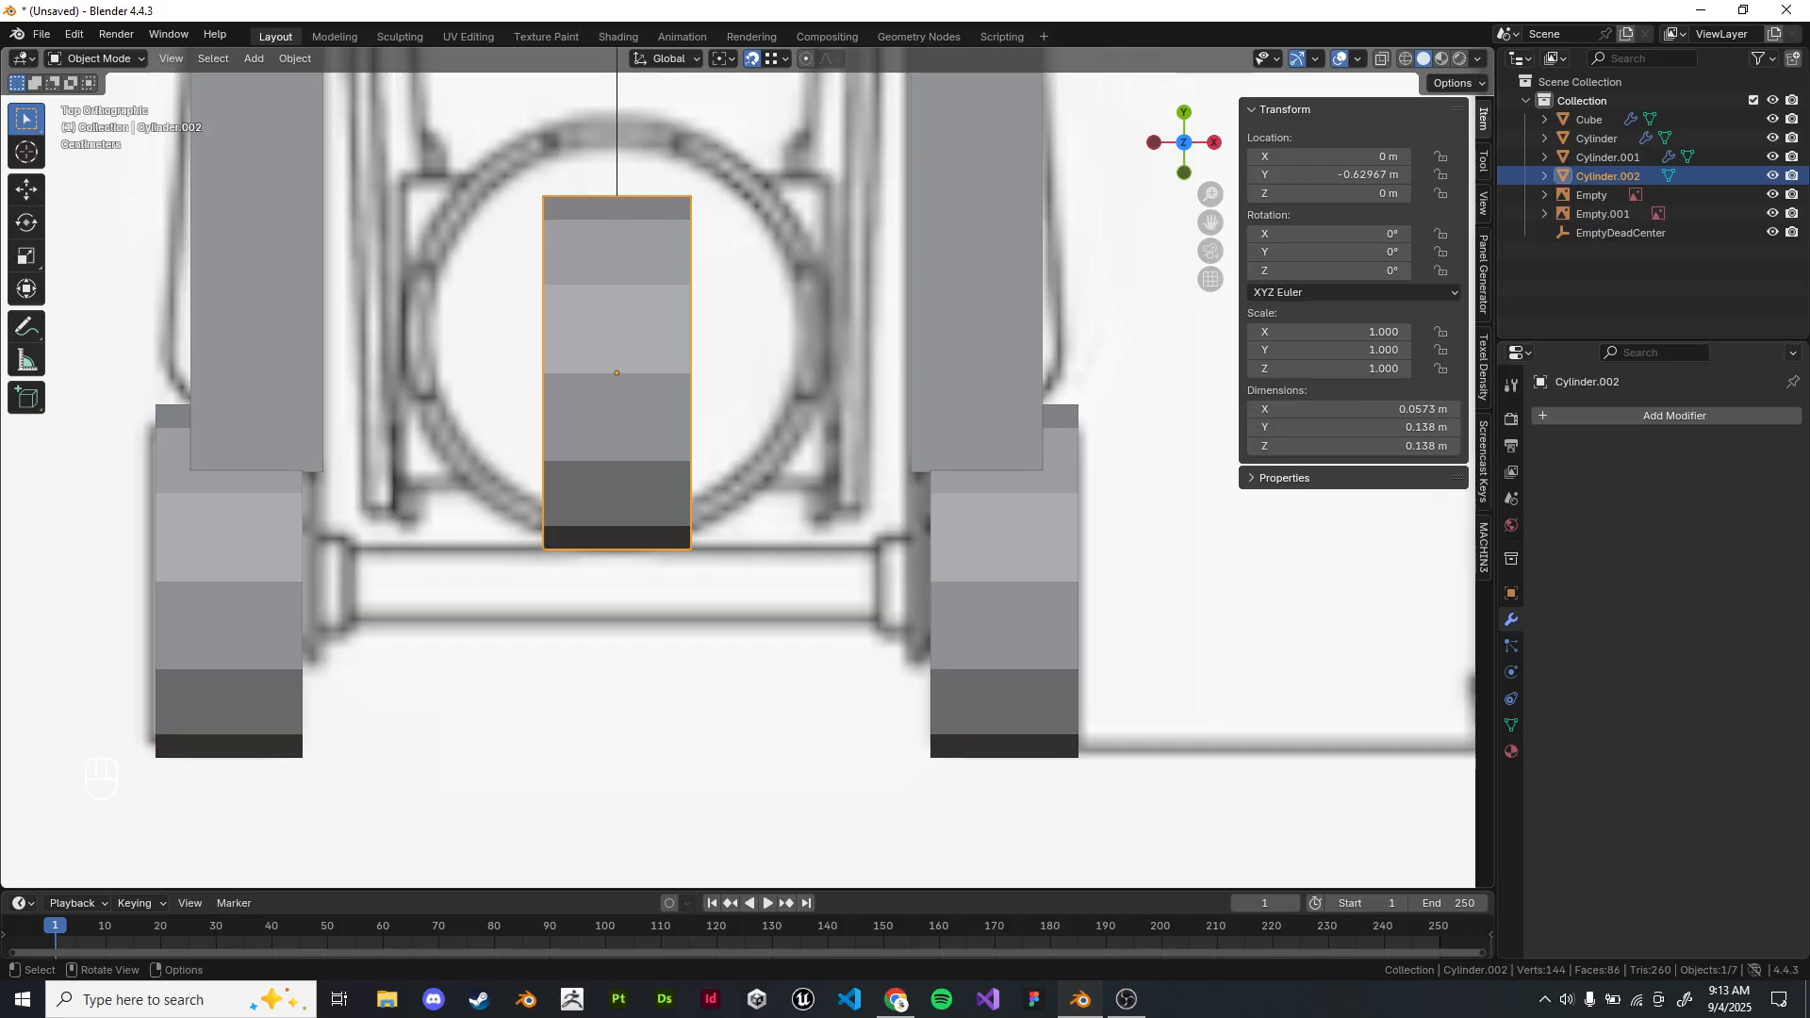
pyautogui.press('g')
pyautogui.press('y')
pyautogui.click(930, 582)
# Move the center cylinder up along Z, snapping it to the height of the front wheels.
pyautogui.moveTo(931, 582); pyautogui.dragTo(982, 398, button='middle')
pyautogui.press('g')
pyautogui.press('z')
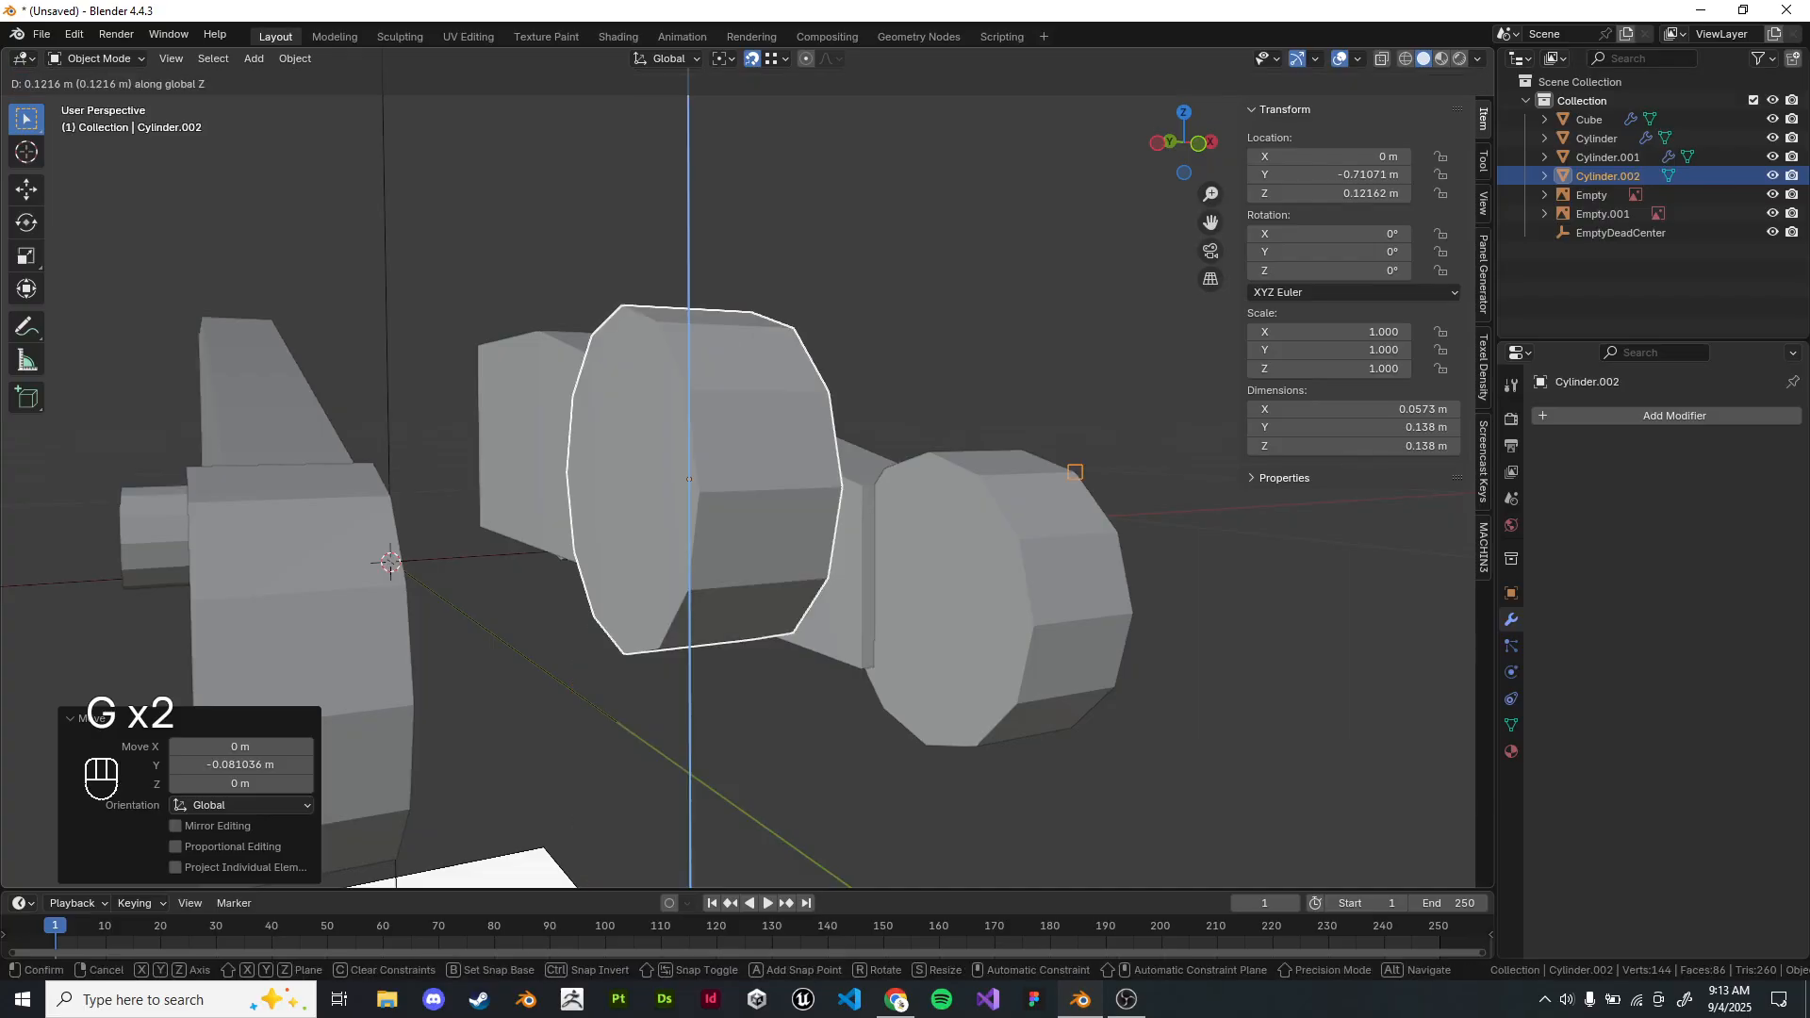
pyautogui.click(1130, 613)
pyautogui.moveTo(1130, 613); pyautogui.dragTo(1036, 755, button='middle')
# Scale the center cylinder's whole mesh by 0.242 in Edit Mode to match the reference axle's thickness, and turn on see-through display.
pyautogui.press('KP_7')
pyautogui.press('Tab')
pyautogui.press('a')
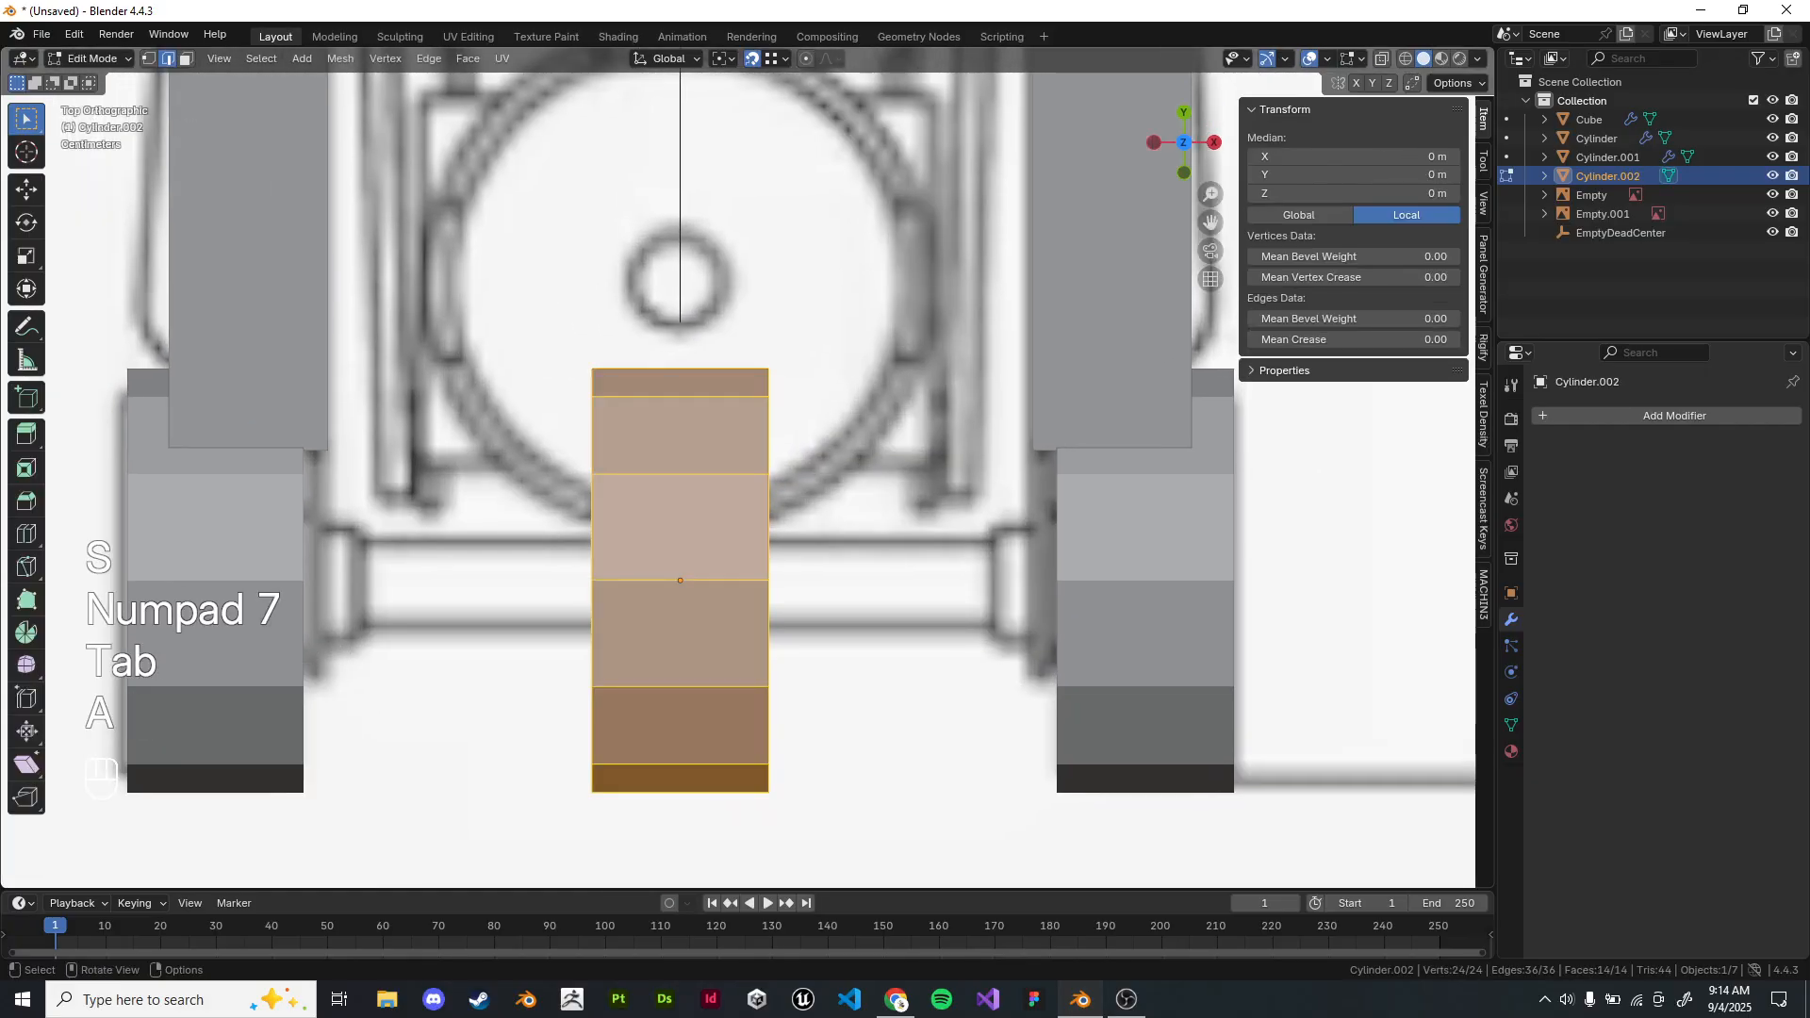
pyautogui.press('s')
pyautogui.hotkey('alt', 'z')
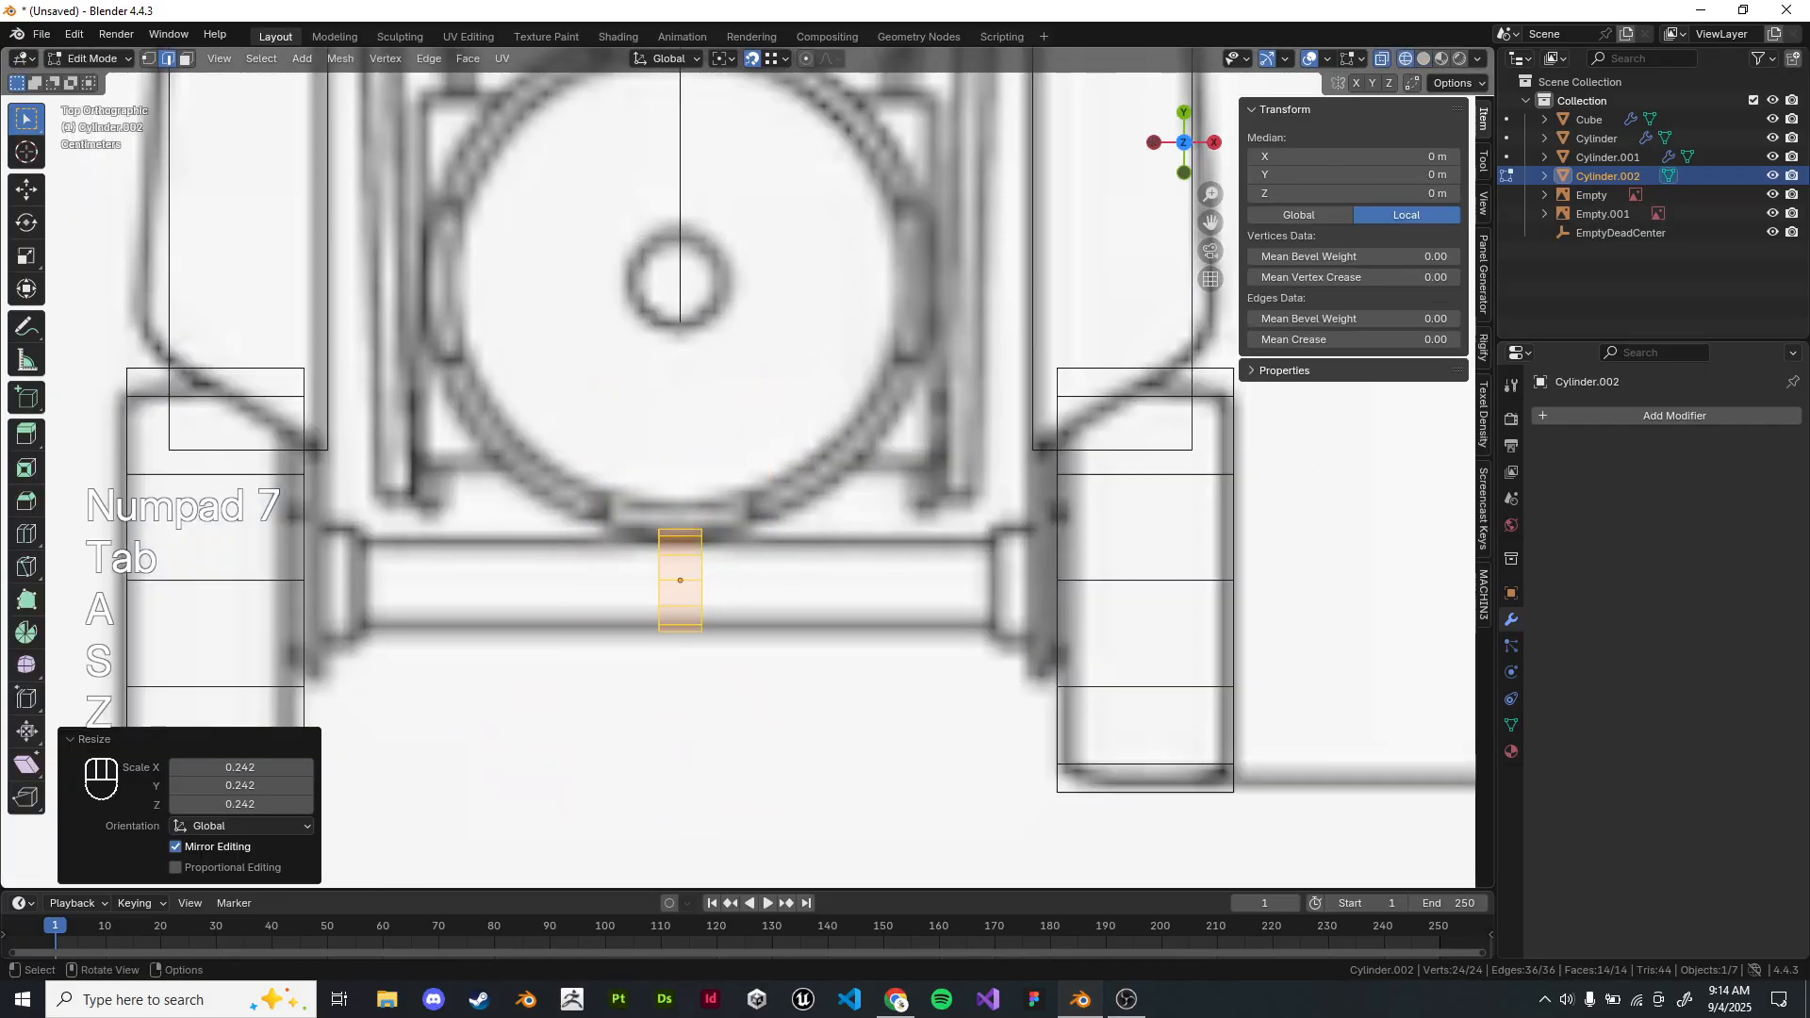
# Stretch the whole axle mesh along X by a factor of 19.557 so its ends reach into both front wheels.
pyautogui.moveTo(755, 671); pyautogui.dragTo(684, 492)
pyautogui.scroll(-2, 649, 363)
pyautogui.press('a')
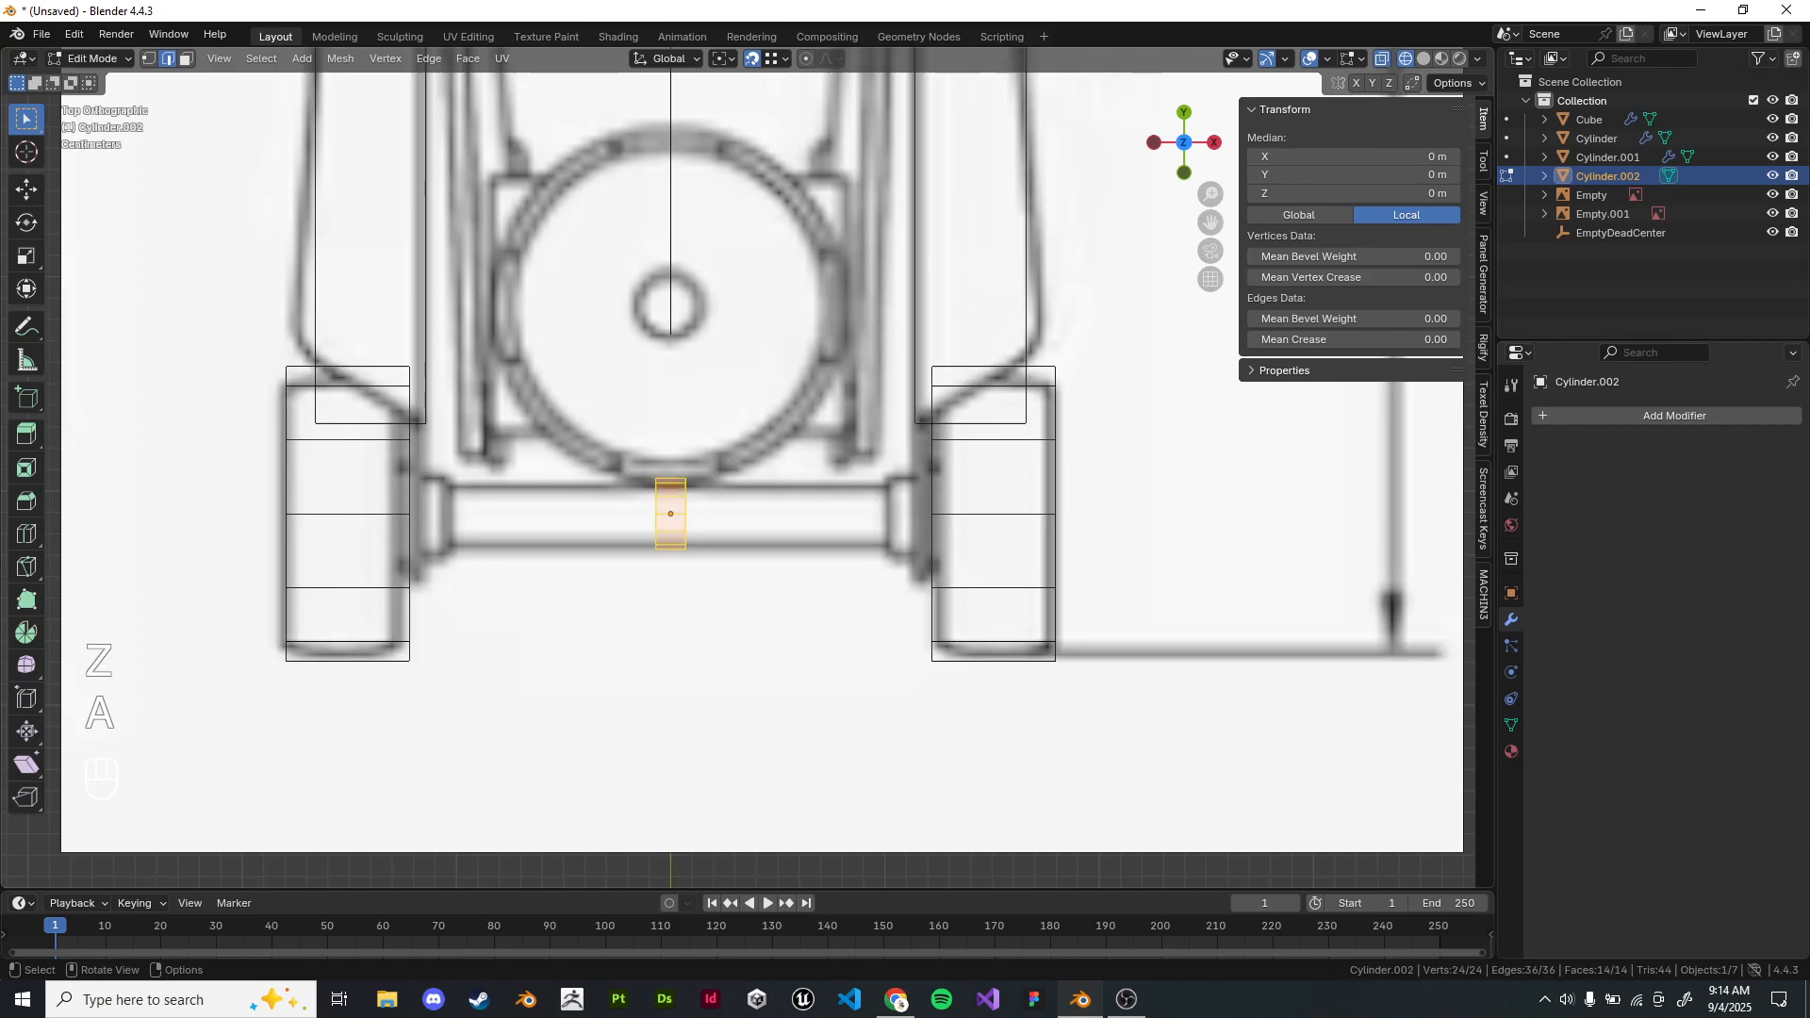
pyautogui.press('s')
pyautogui.press('x')
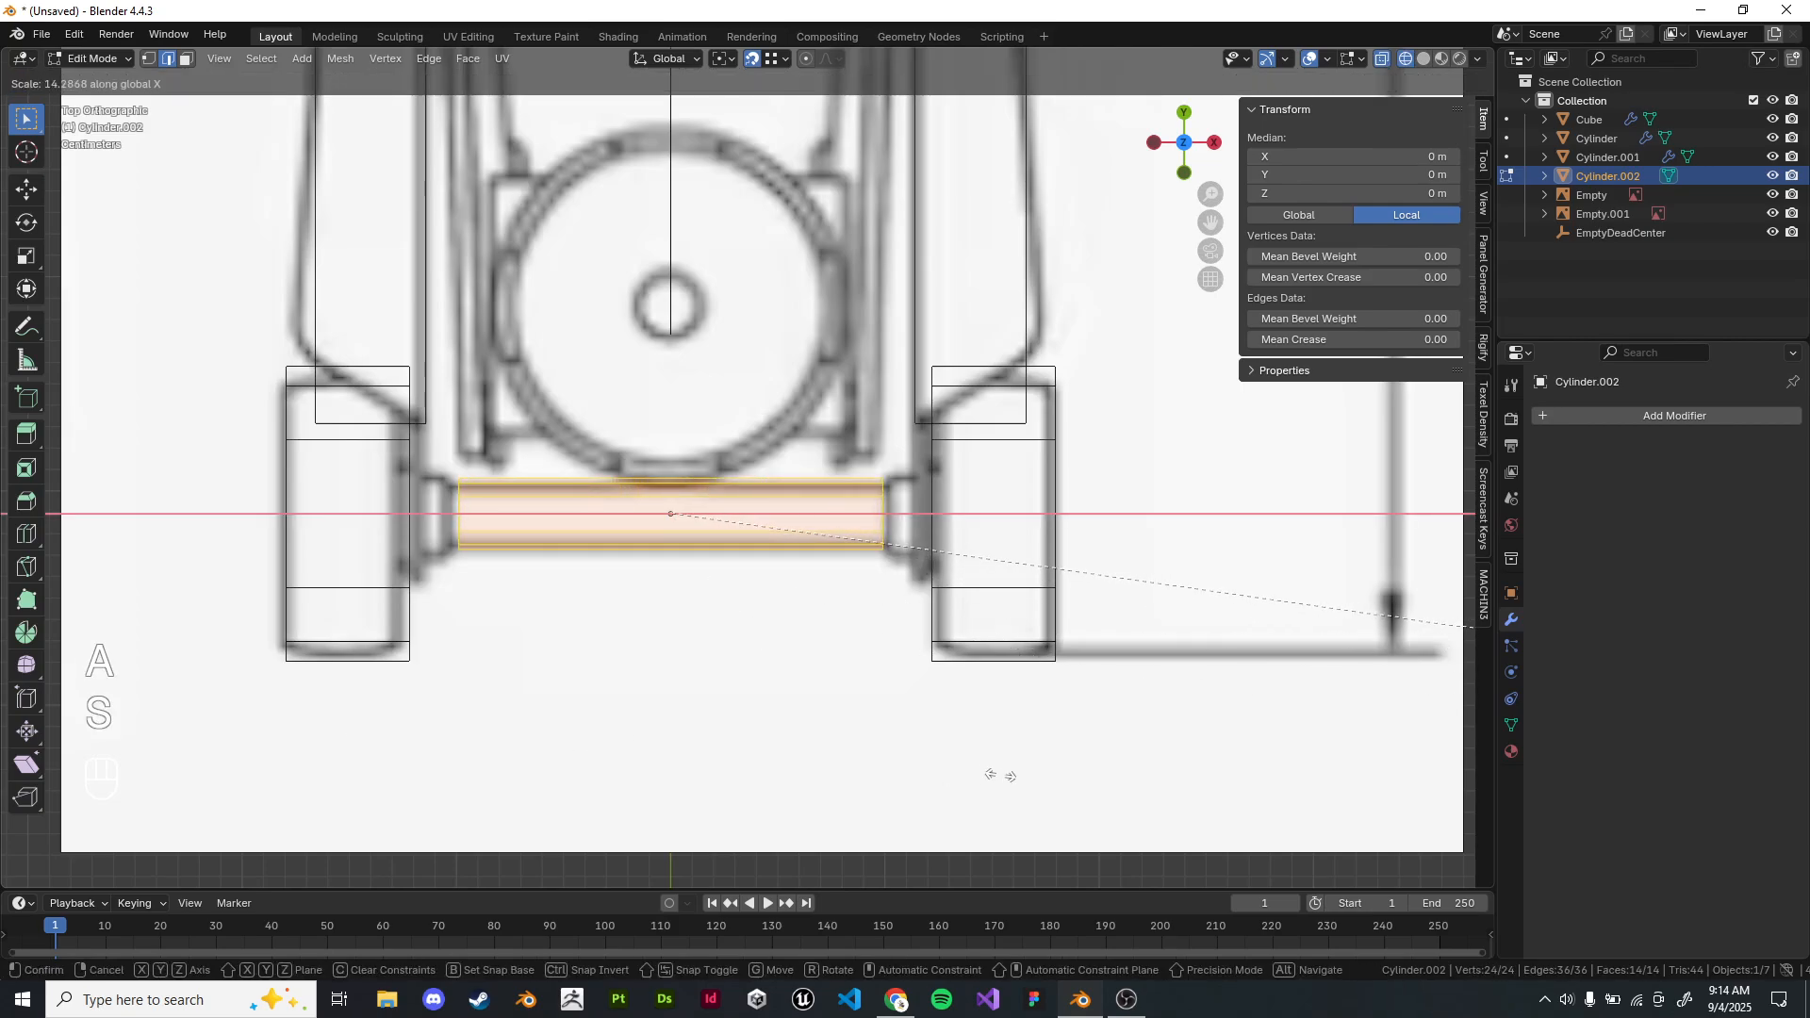
pyautogui.click(1038, 784)
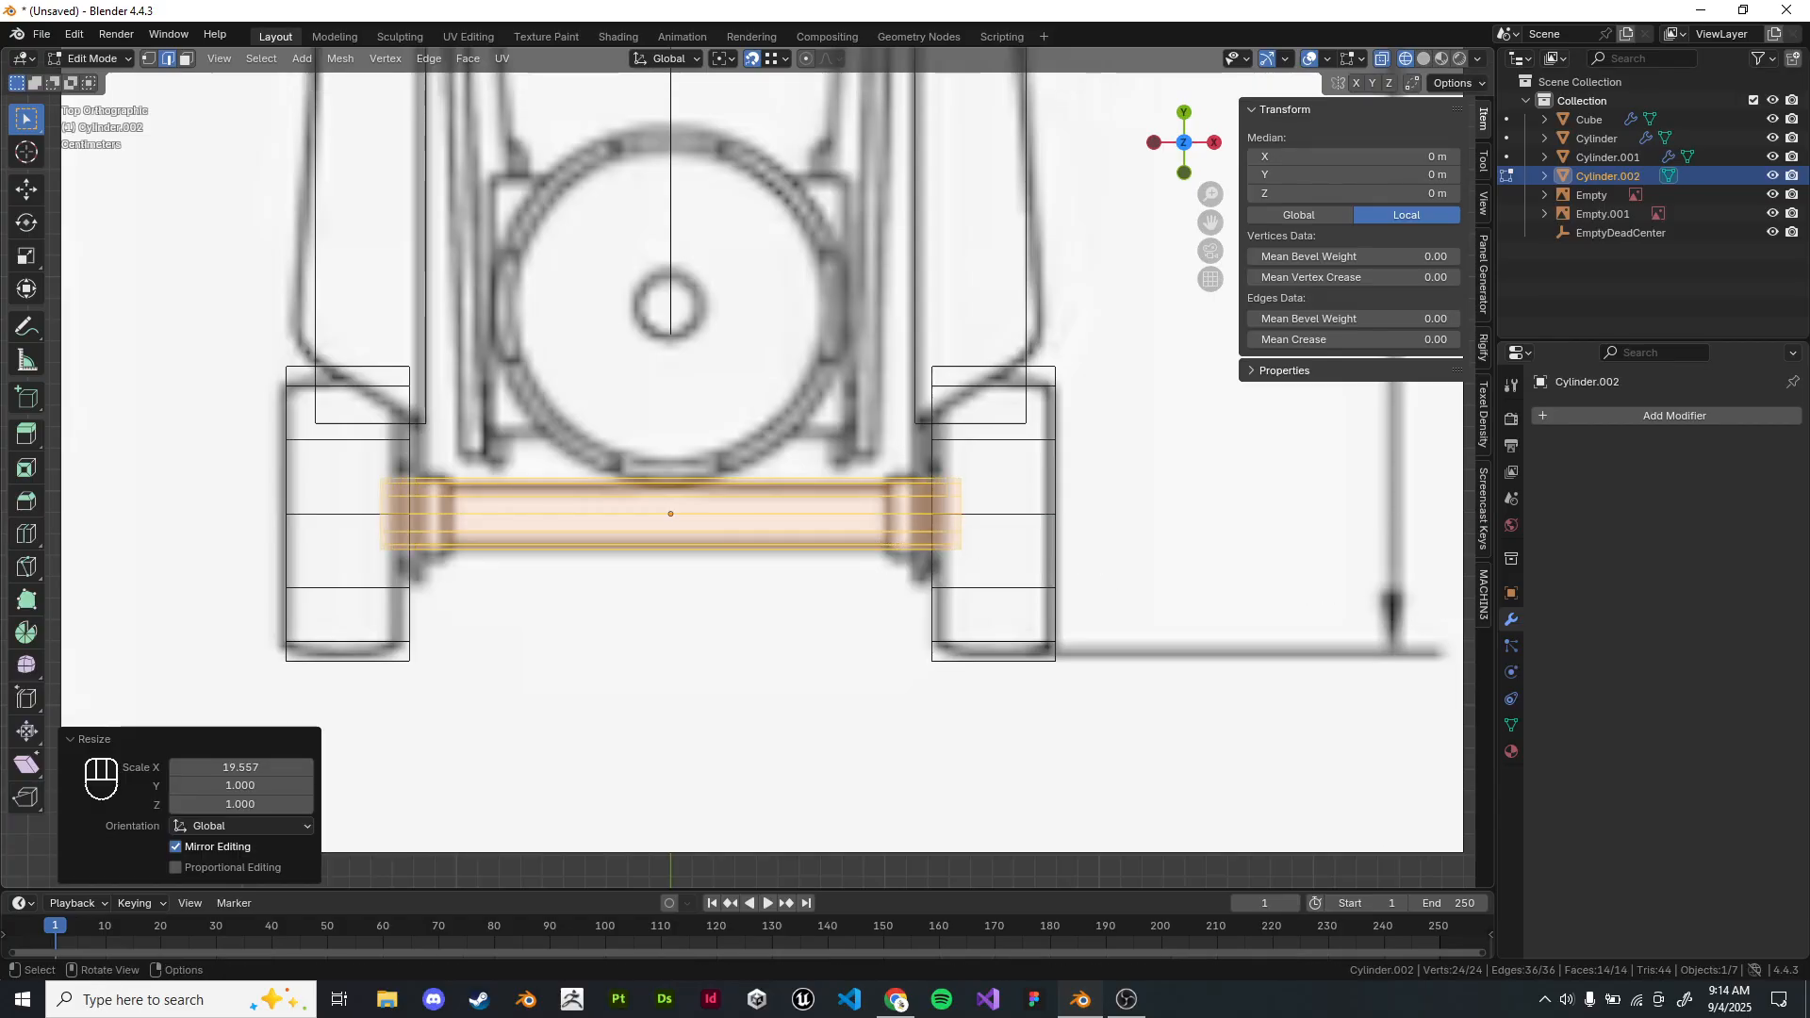
pyautogui.scroll(2, 1038, 783)
pyautogui.moveTo(1038, 783)
pyautogui.mouseDown(button='middle')
pyautogui.moveTo(966, 684)
pyautogui.moveTo(999, 674)
pyautogui.moveTo(952, 679)
pyautogui.mouseUp(button='middle')
pyautogui.press('z')
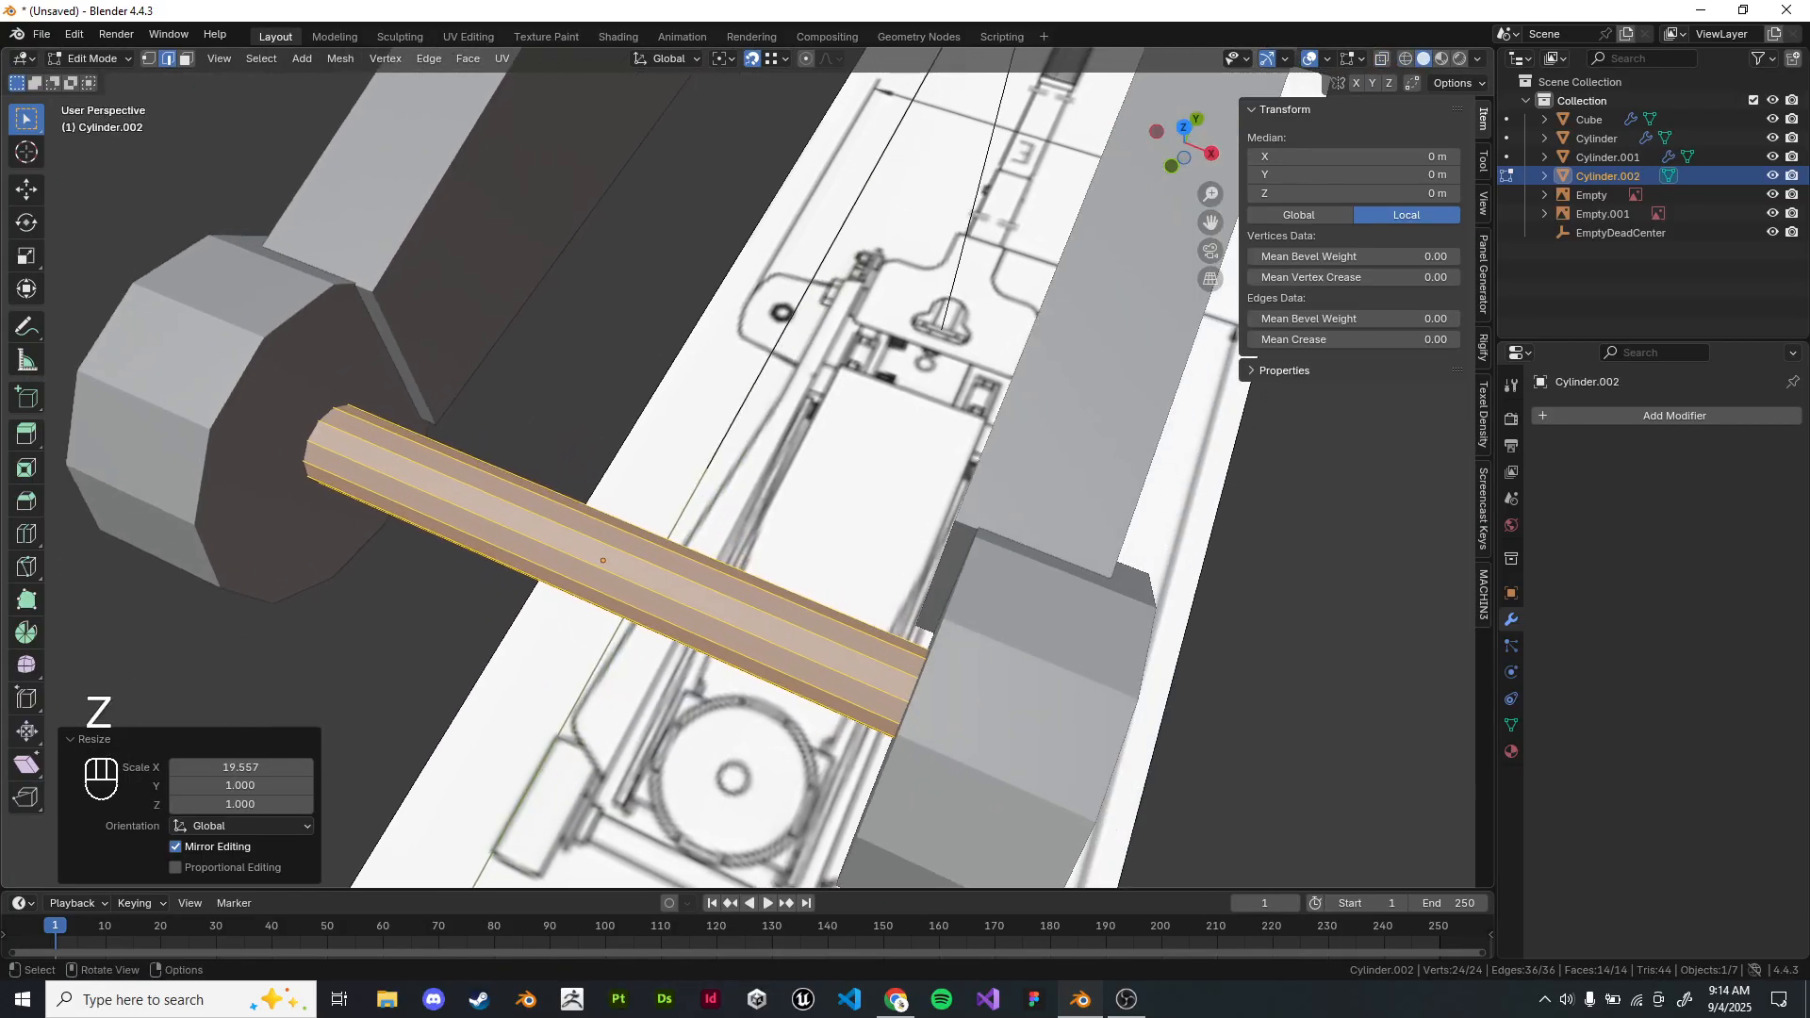
pyautogui.press('z')
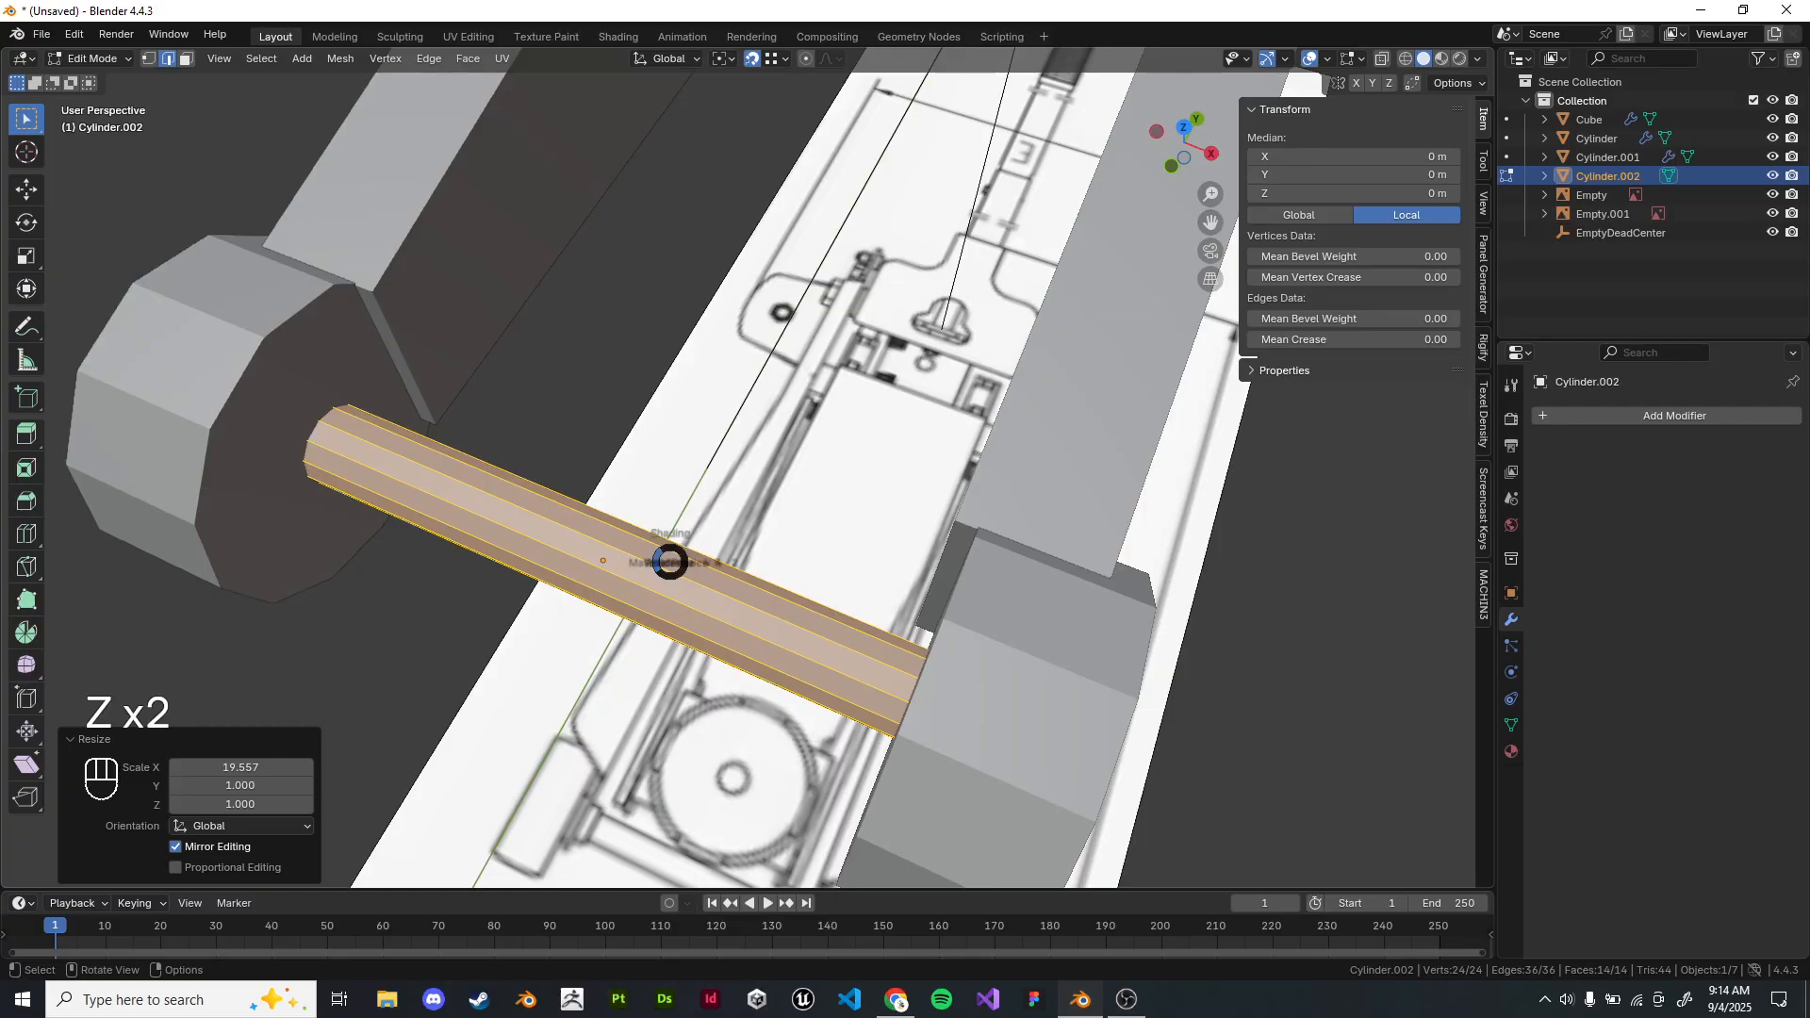
pyautogui.press('KP_7')
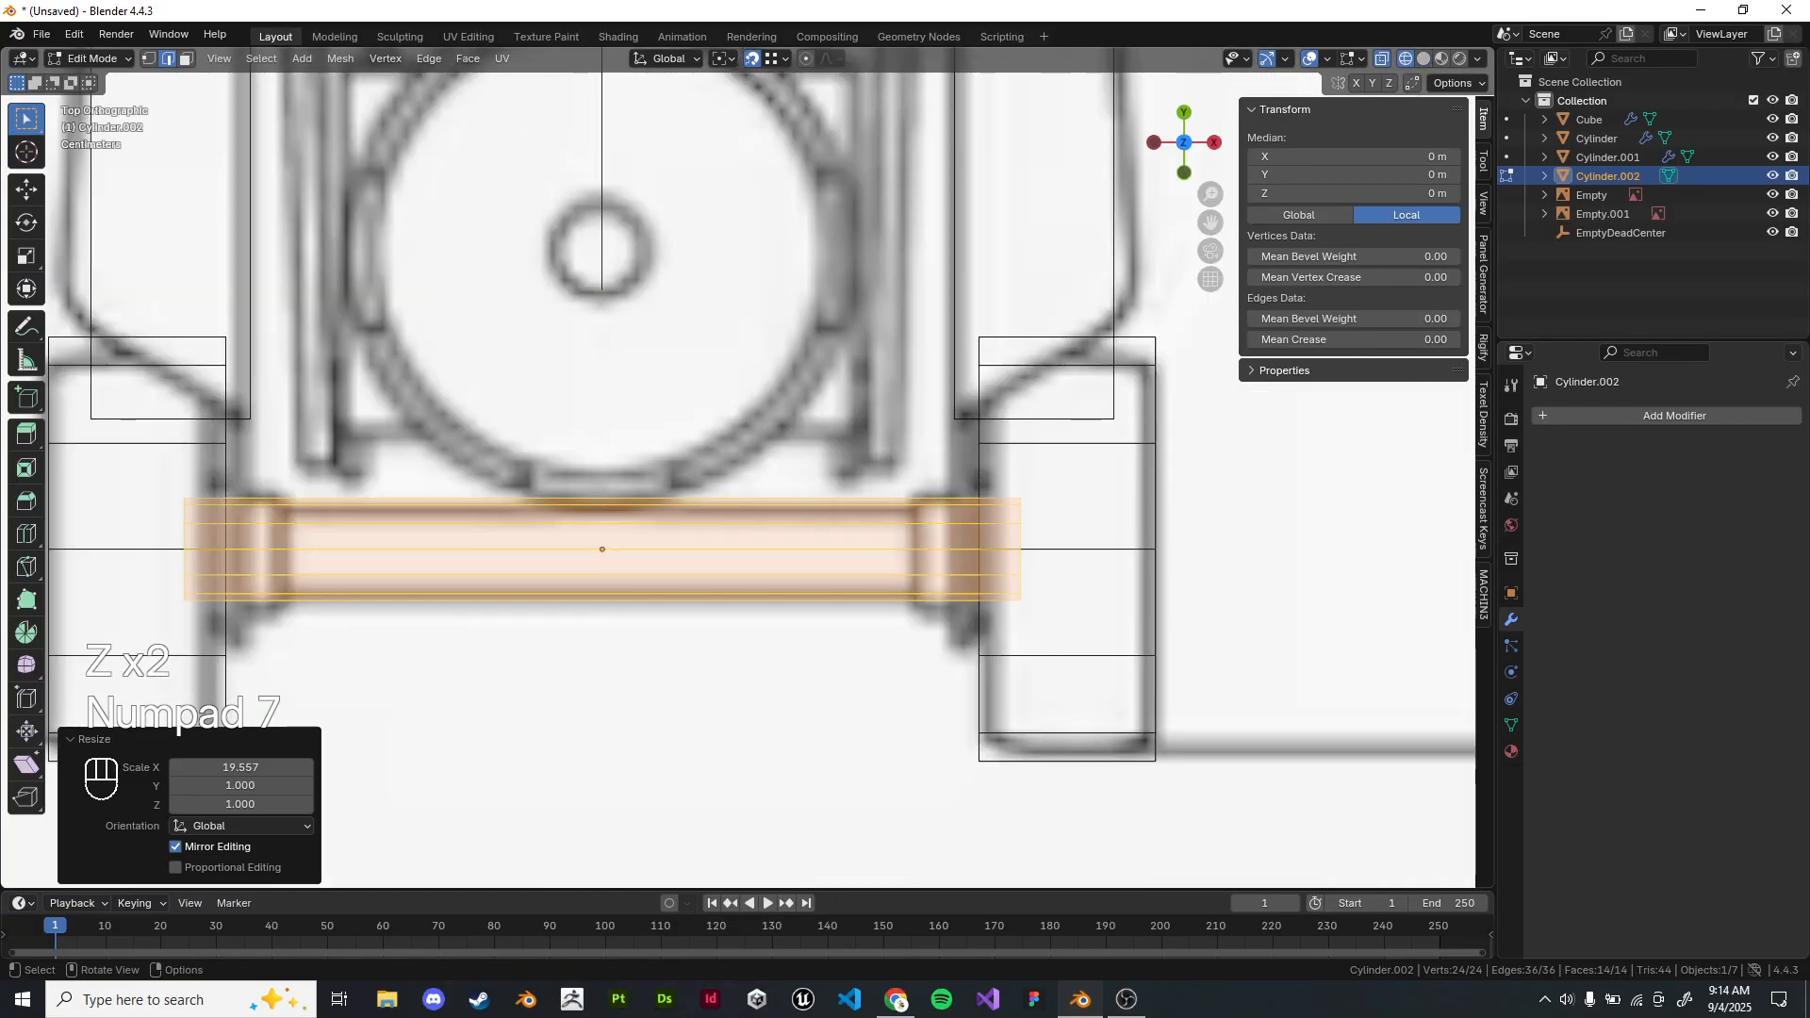
pyautogui.keyDown('shift'); pyautogui.moveTo(795, 419); pyautogui.dragTo(836, 423, button='middle'); pyautogui.keyUp('shift')
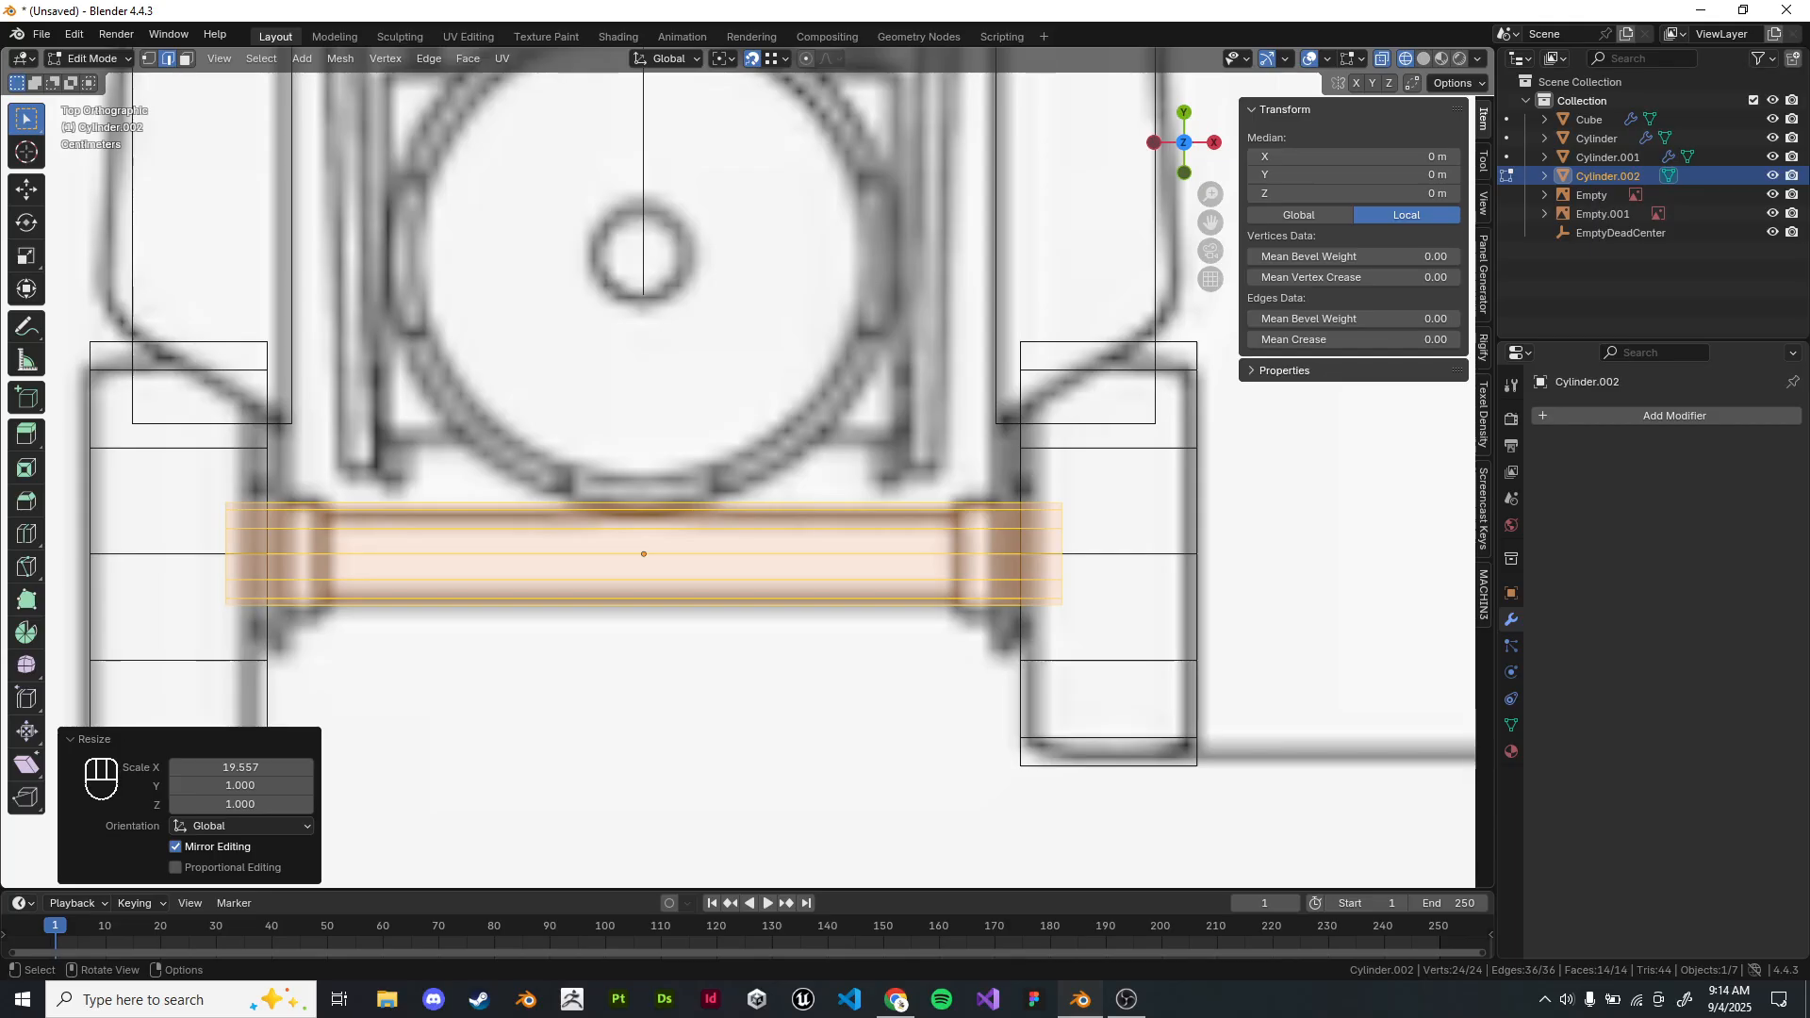
pyautogui.press('s')
pyautogui.hotkey('shift', 'z')
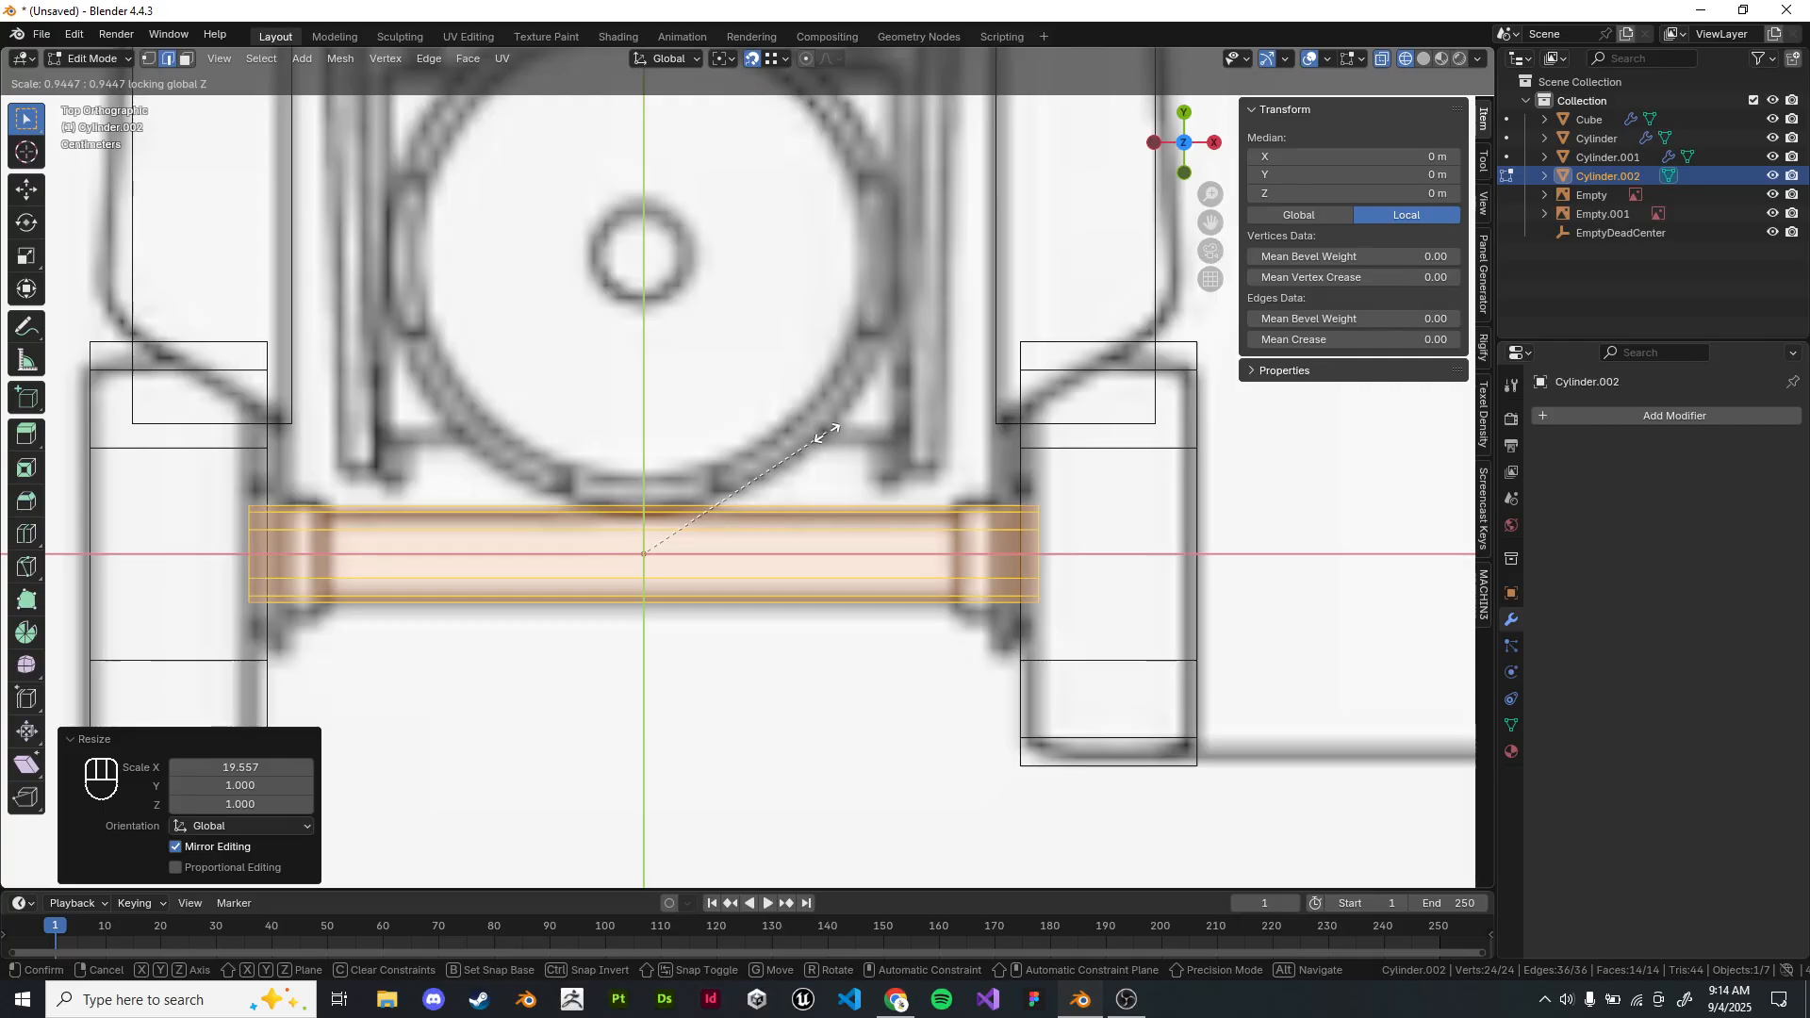
pyautogui.rightClick(826, 433)
pyautogui.moveTo(827, 434); pyautogui.dragTo(752, 363, button='middle')
pyautogui.hotkey('shift', 'z')
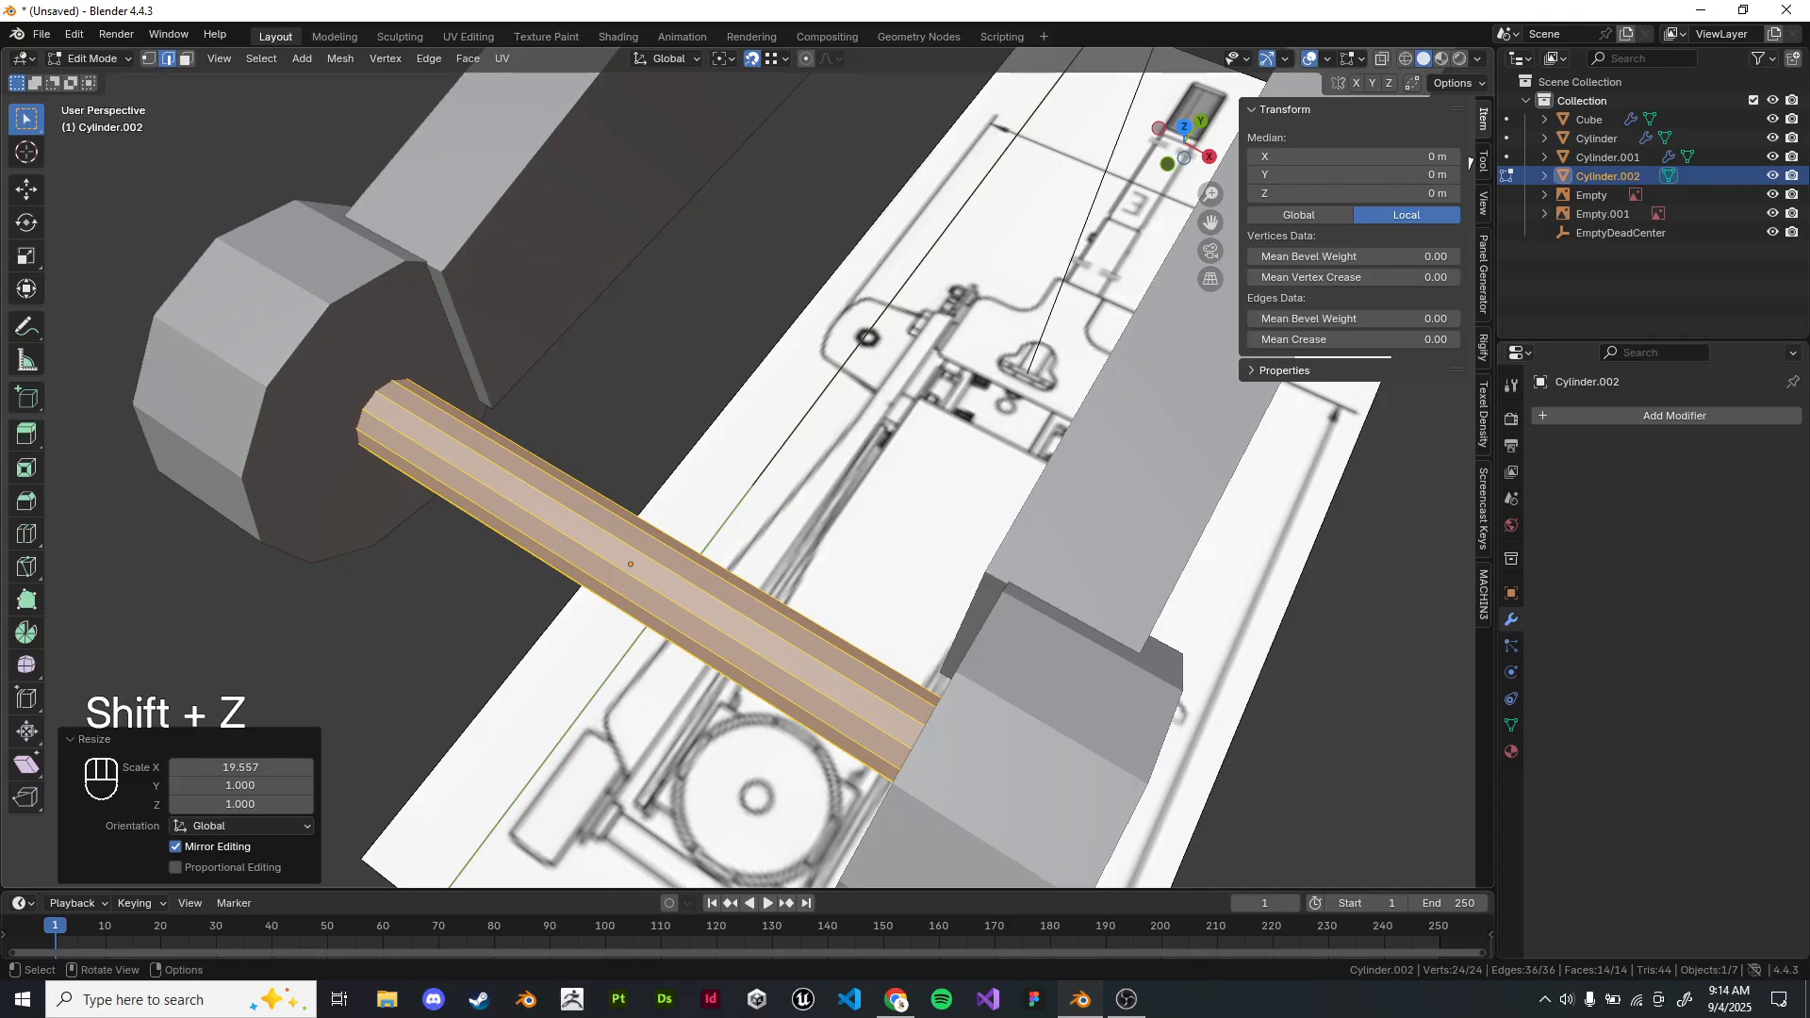
pyautogui.scroll(-4, 745, 468)
pyautogui.press('s')
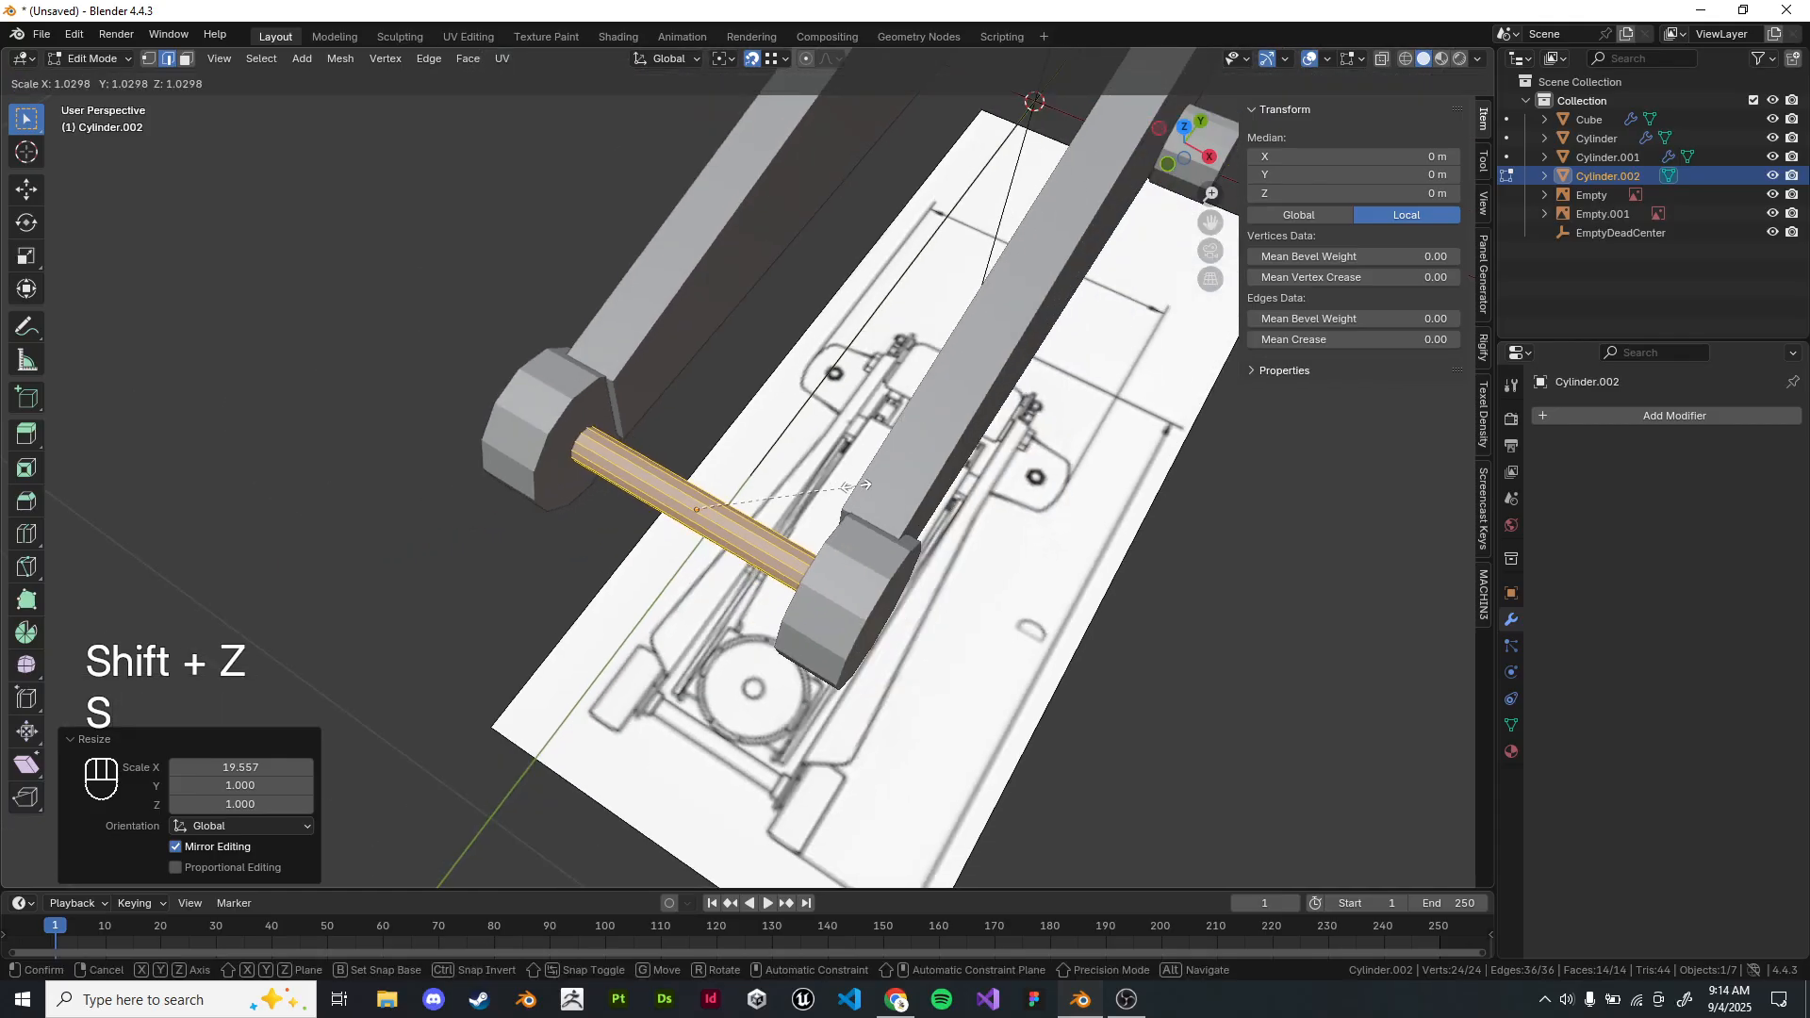
pyautogui.press('z')
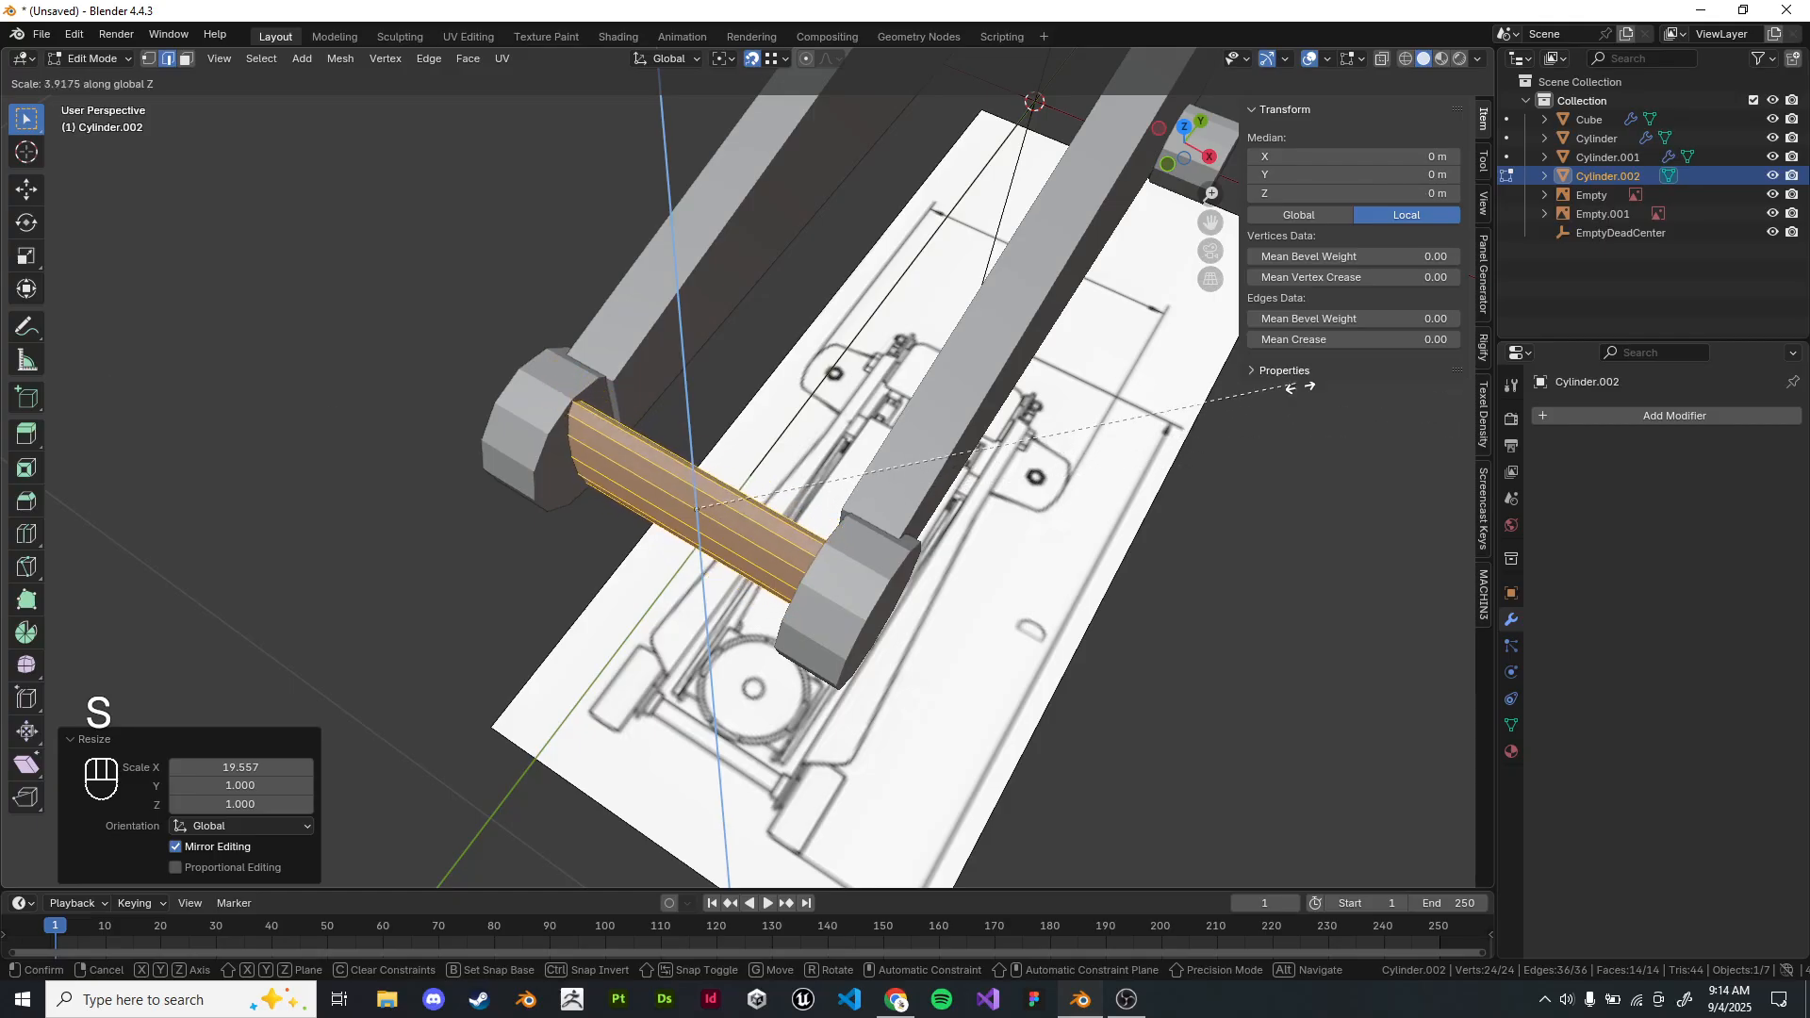
pyautogui.press('Escape')
pyautogui.press('s')
pyautogui.hotkey('shift', 'z')
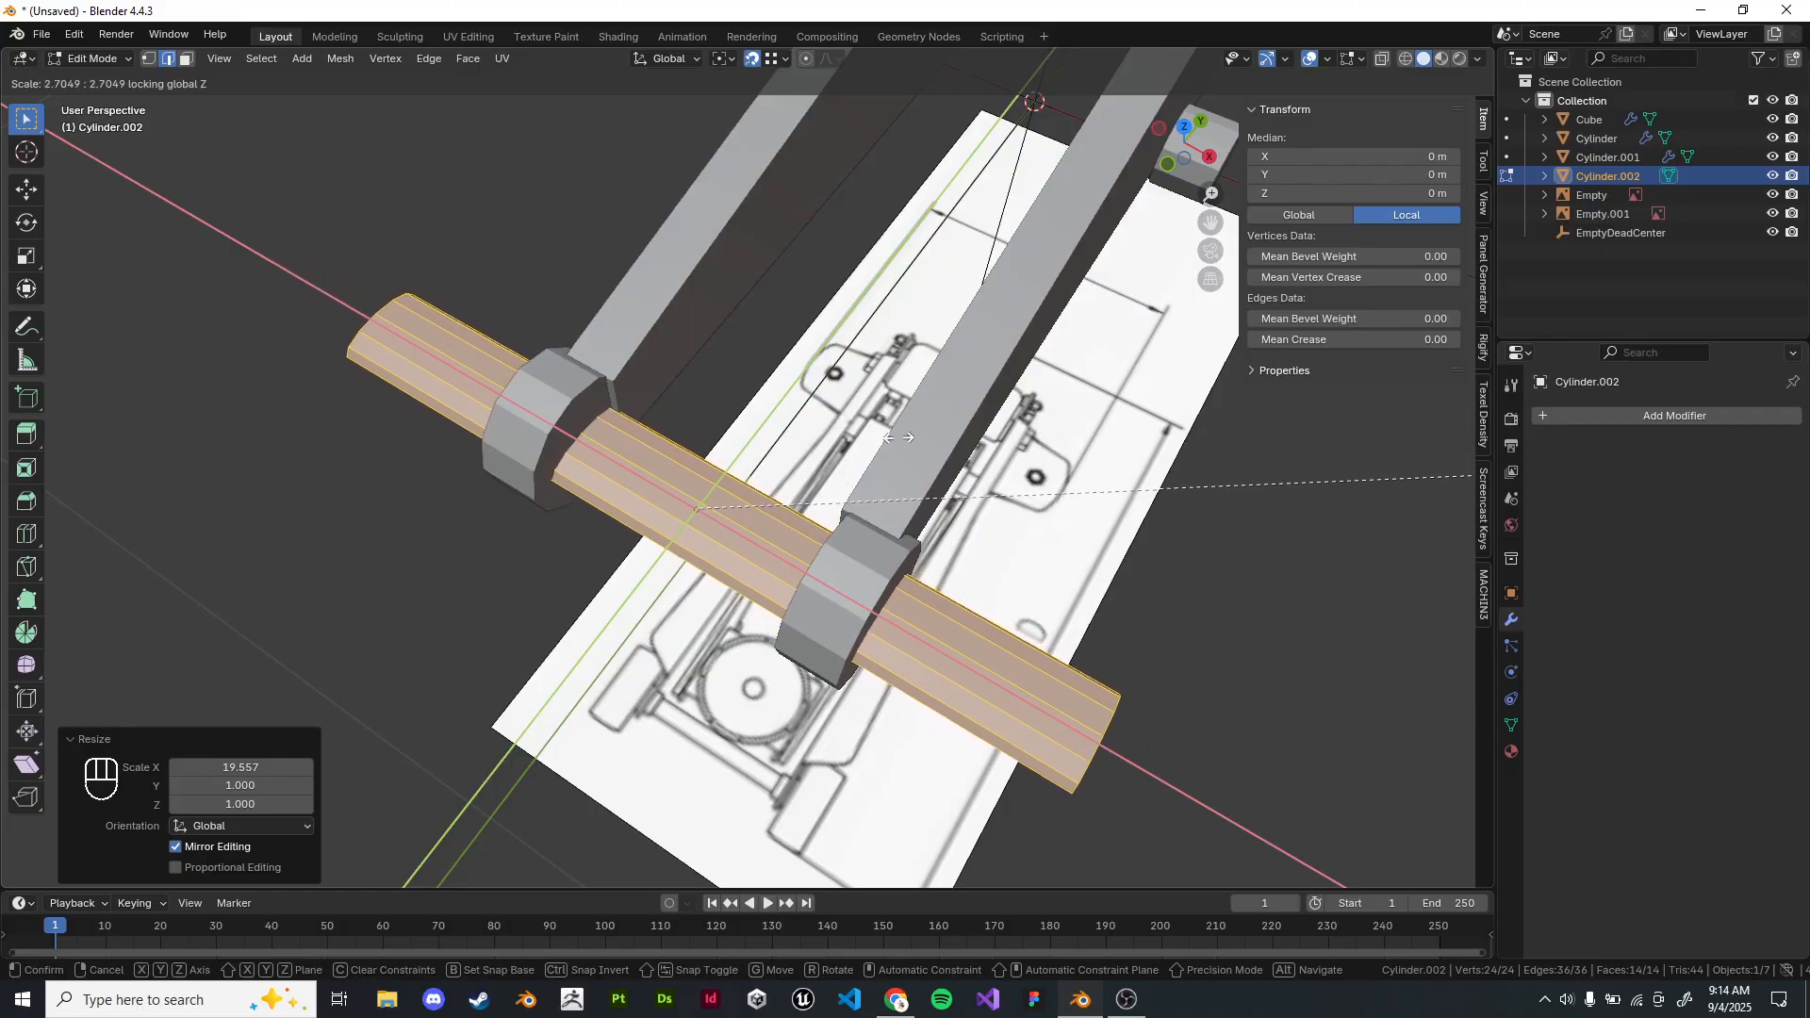
pyautogui.press('Escape')
# Thin the front axle's mesh by 0.841 along Y and Z while keeping its X length, and leave Edit Mode with nothing selected.
pyautogui.press('KP_7')
pyautogui.press('z')
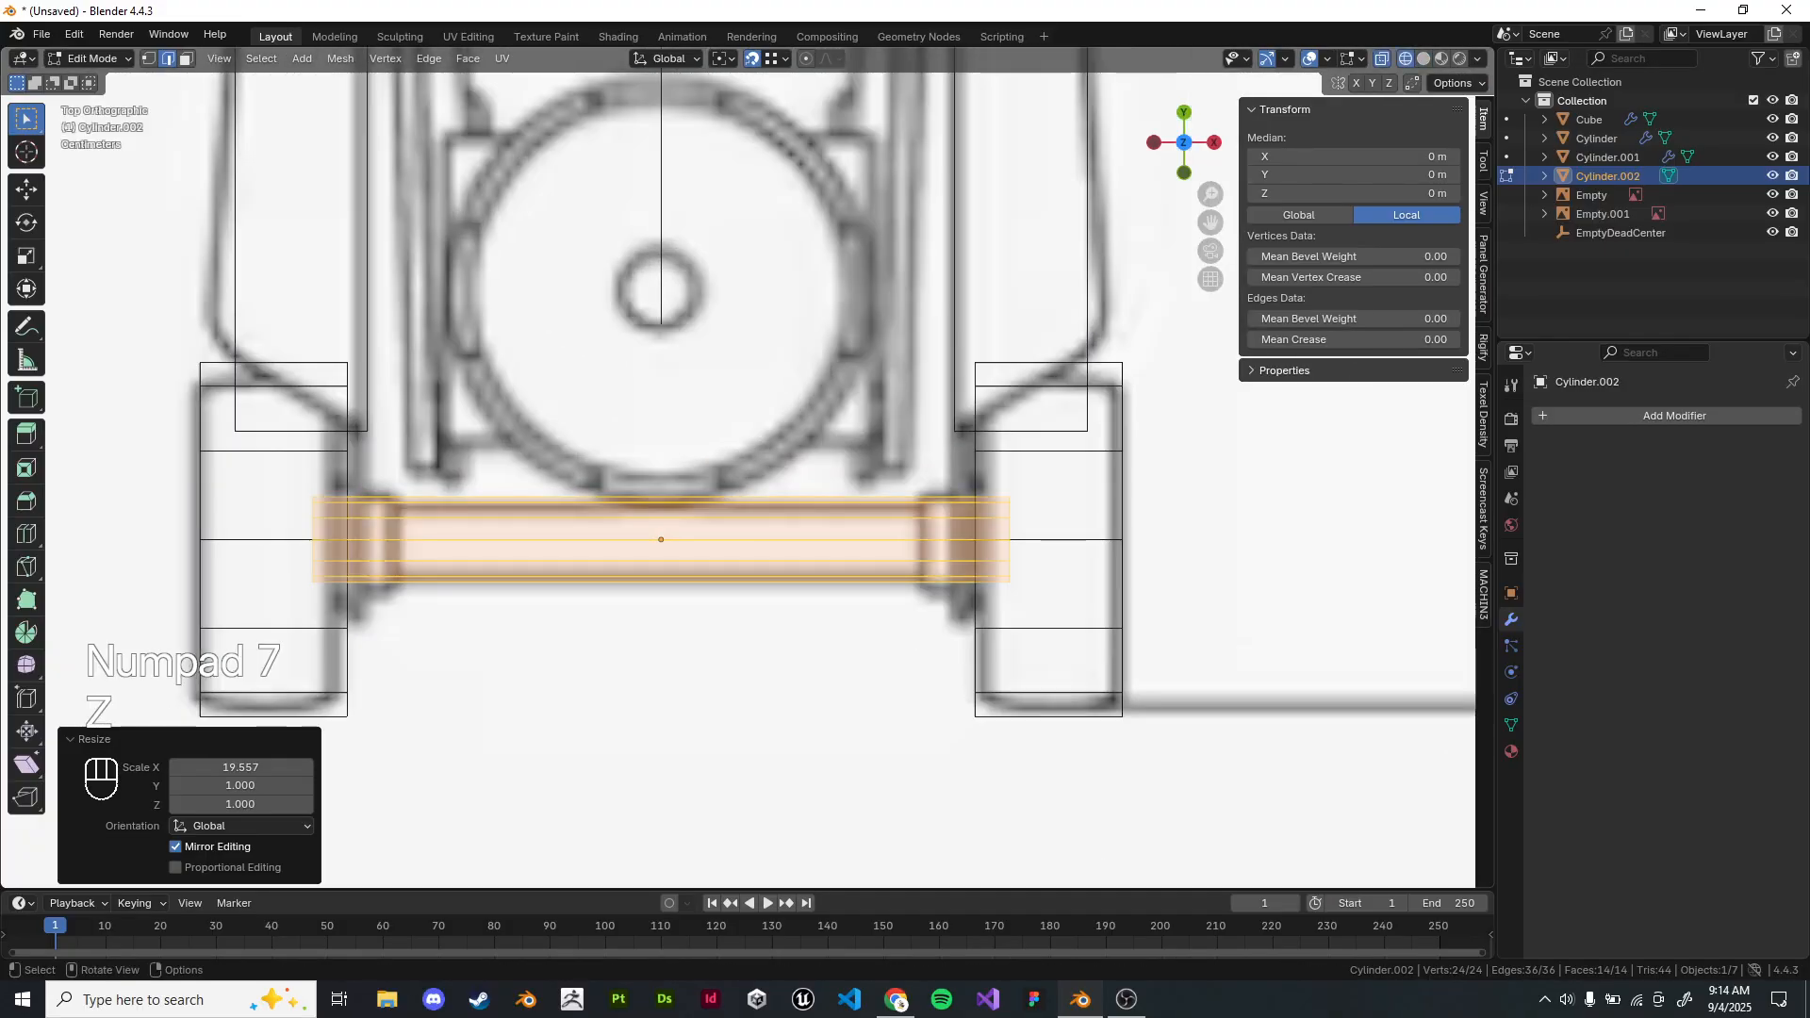
pyautogui.scroll(-10, 748, 468)
pyautogui.scroll(7, 748, 468)
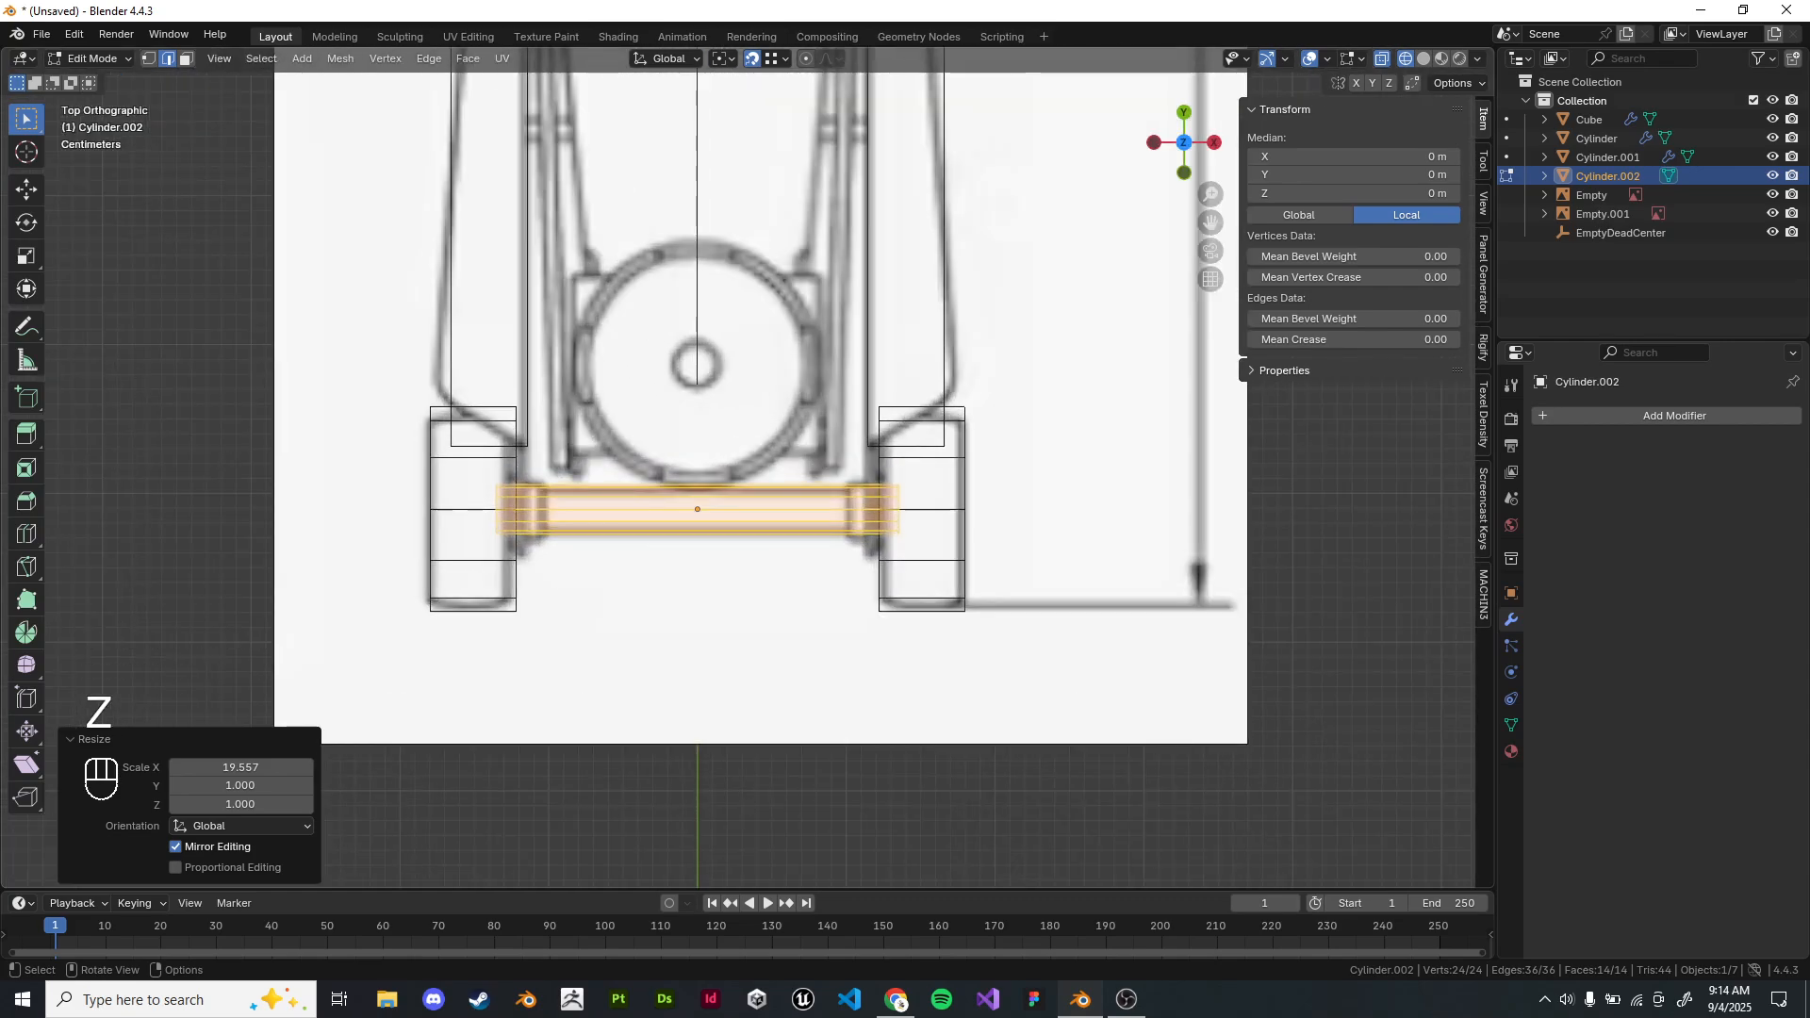
pyautogui.hotkey('shift', 'x')
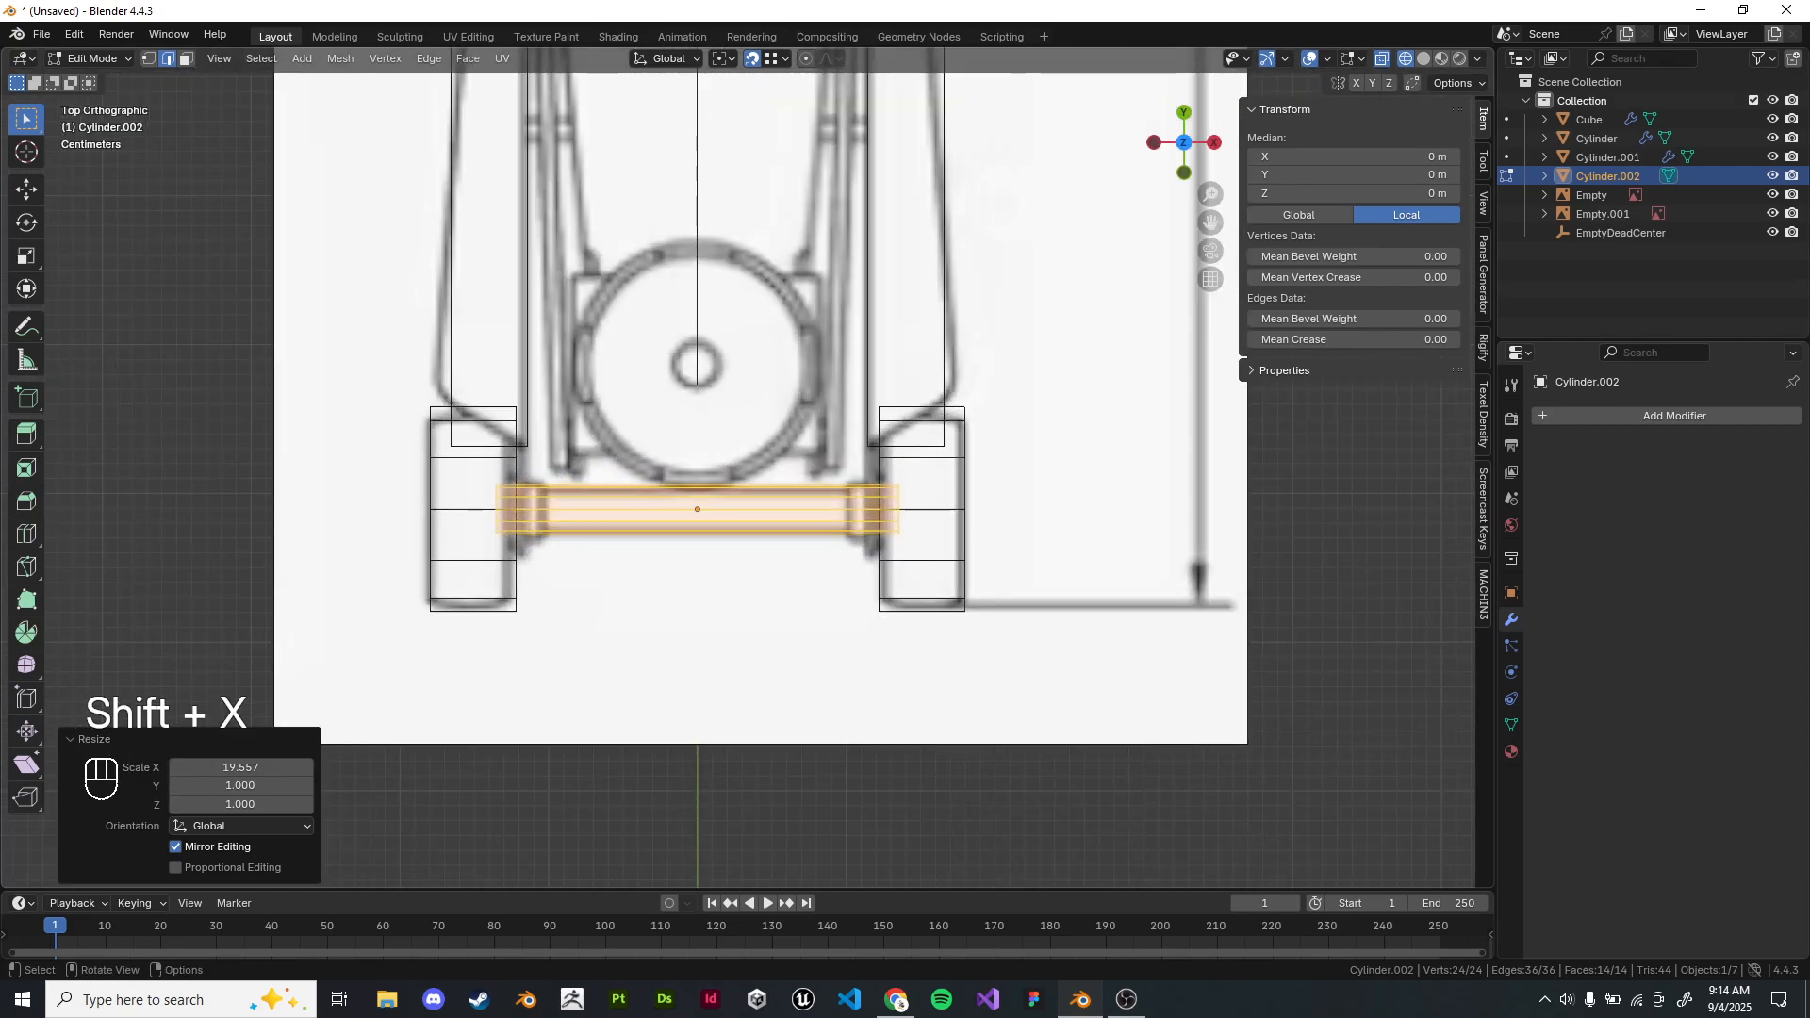
pyautogui.press('s')
pyautogui.hotkey('shift', 'x')
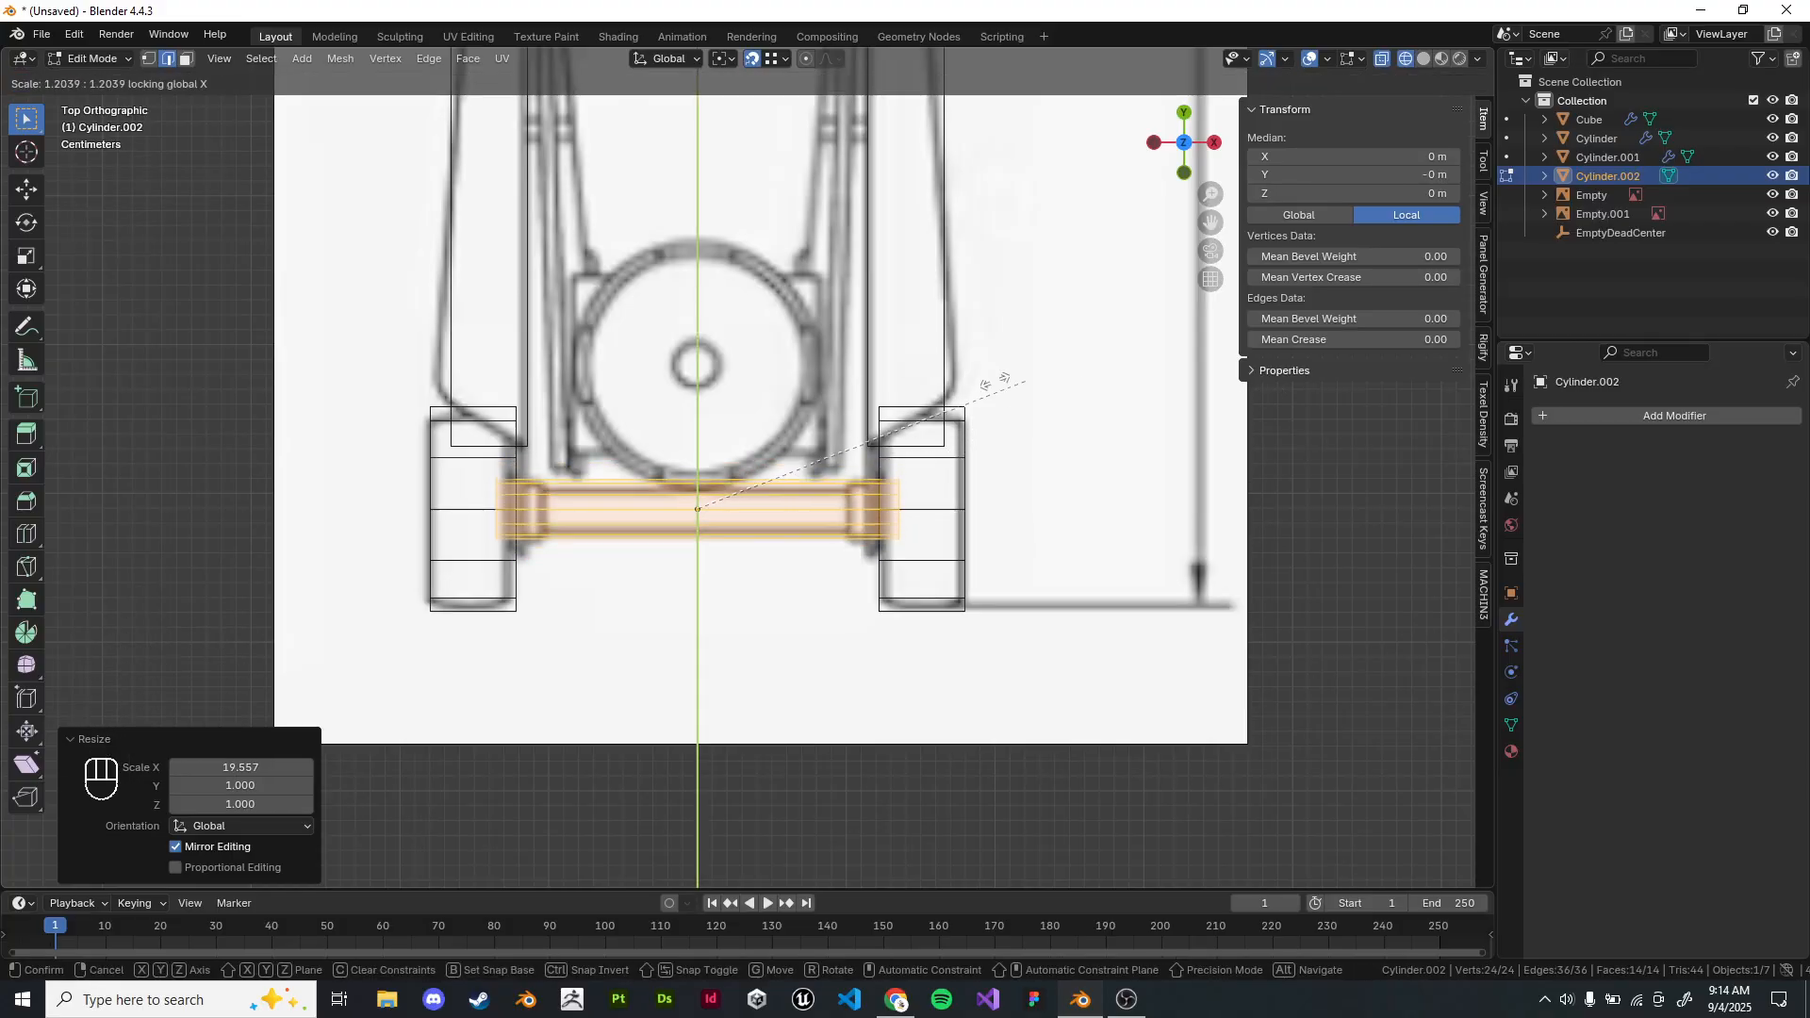
pyautogui.click(927, 421)
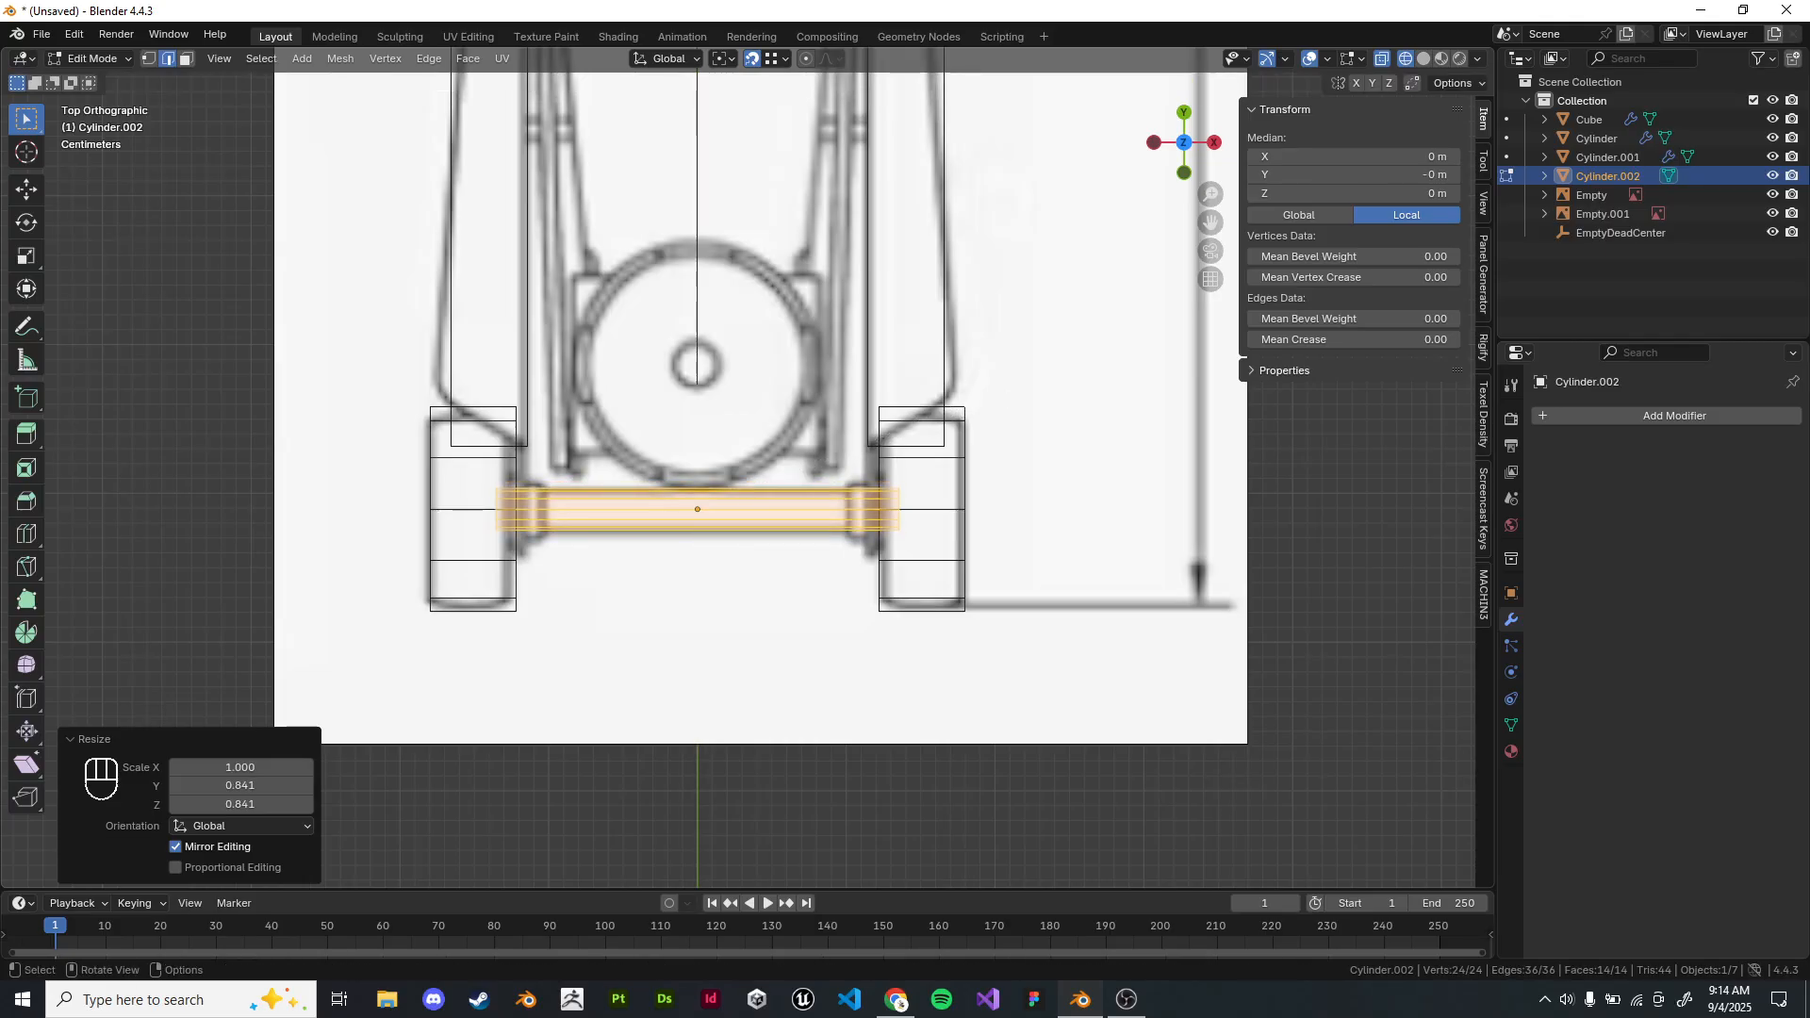
pyautogui.press('z')
pyautogui.keyDown('shift'); pyautogui.moveTo(926, 421); pyautogui.dragTo(895, 429, button='middle'); pyautogui.keyUp('shift')
pyautogui.press('Tab')
pyautogui.scroll(-4, 896, 429)
pyautogui.click(1046, 443)
# Compare the axle, wheels and side plates with the reference drawings from the top, side and perspective views.
pyautogui.scroll(5, 872, 443)
pyautogui.moveTo(929, 500); pyautogui.dragTo(928, 424, button='middle')
pyautogui.press('KP_7')
pyautogui.scroll(2, 334, 492)
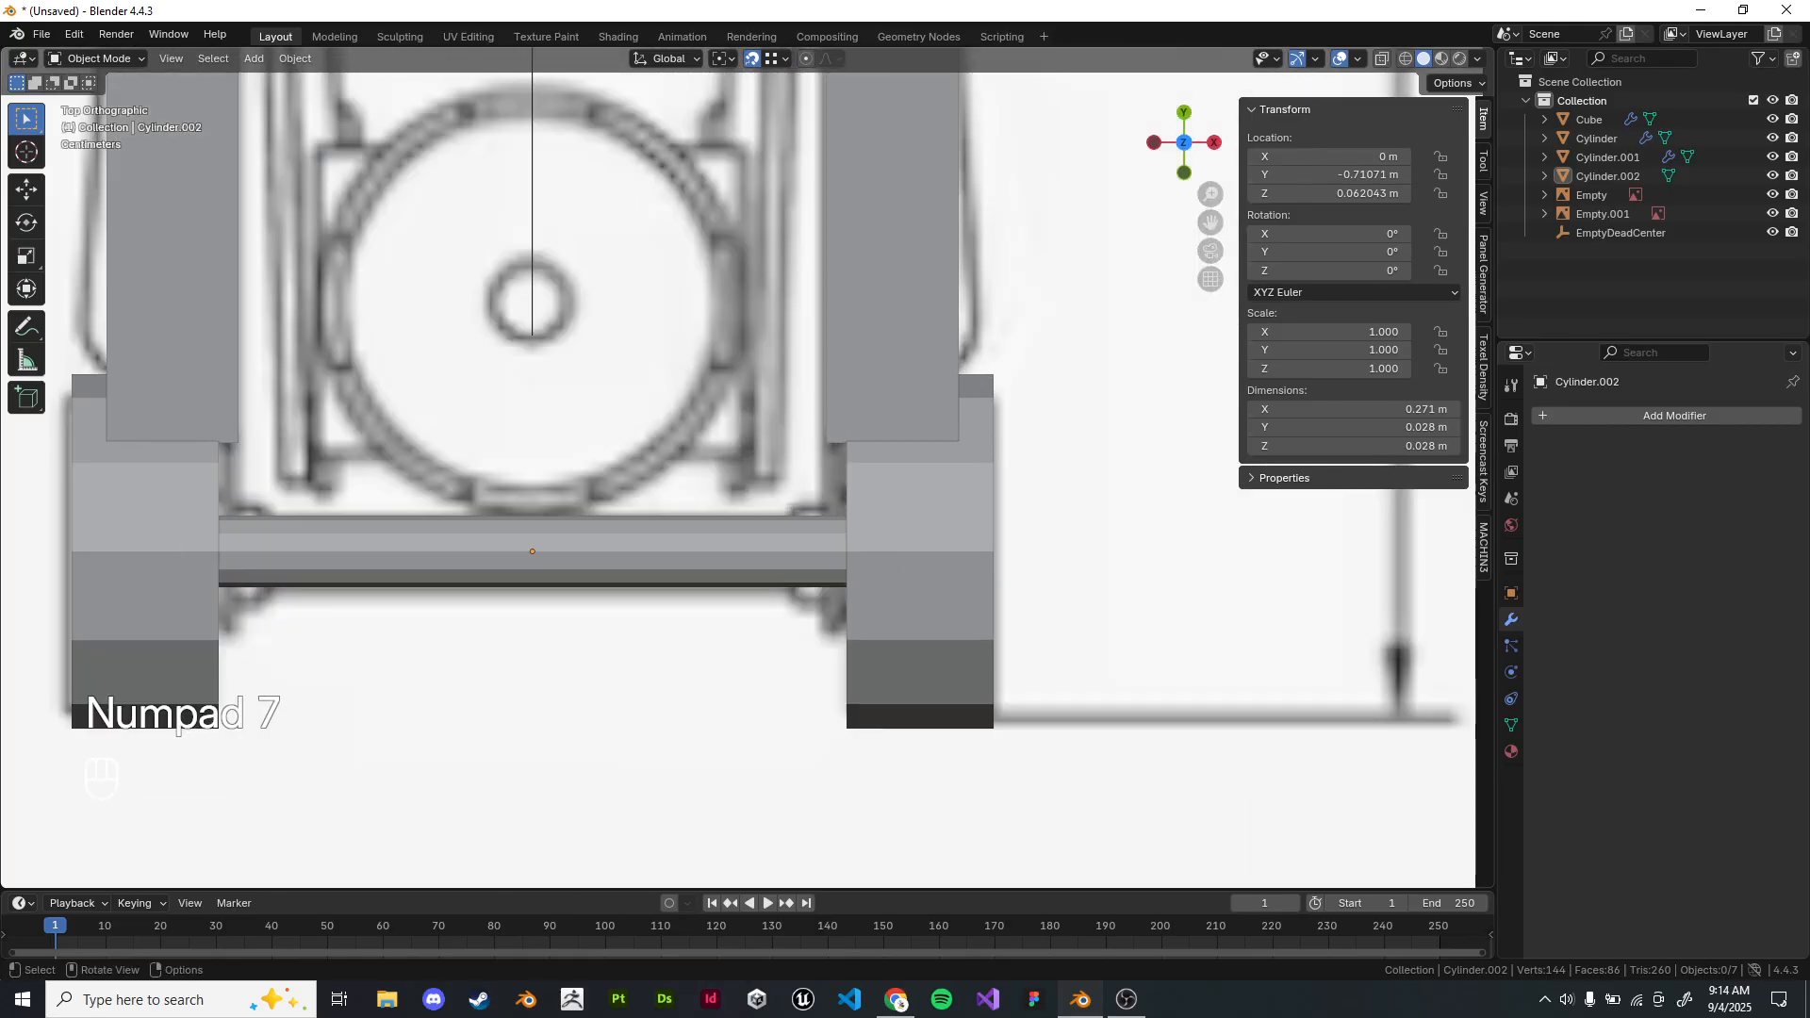
pyautogui.keyDown('shift'); pyautogui.moveTo(335, 492); pyautogui.dragTo(571, 625, button='middle'); pyautogui.keyUp('shift')
pyautogui.scroll(-5, 745, 467)
pyautogui.scroll(1, 744, 466)
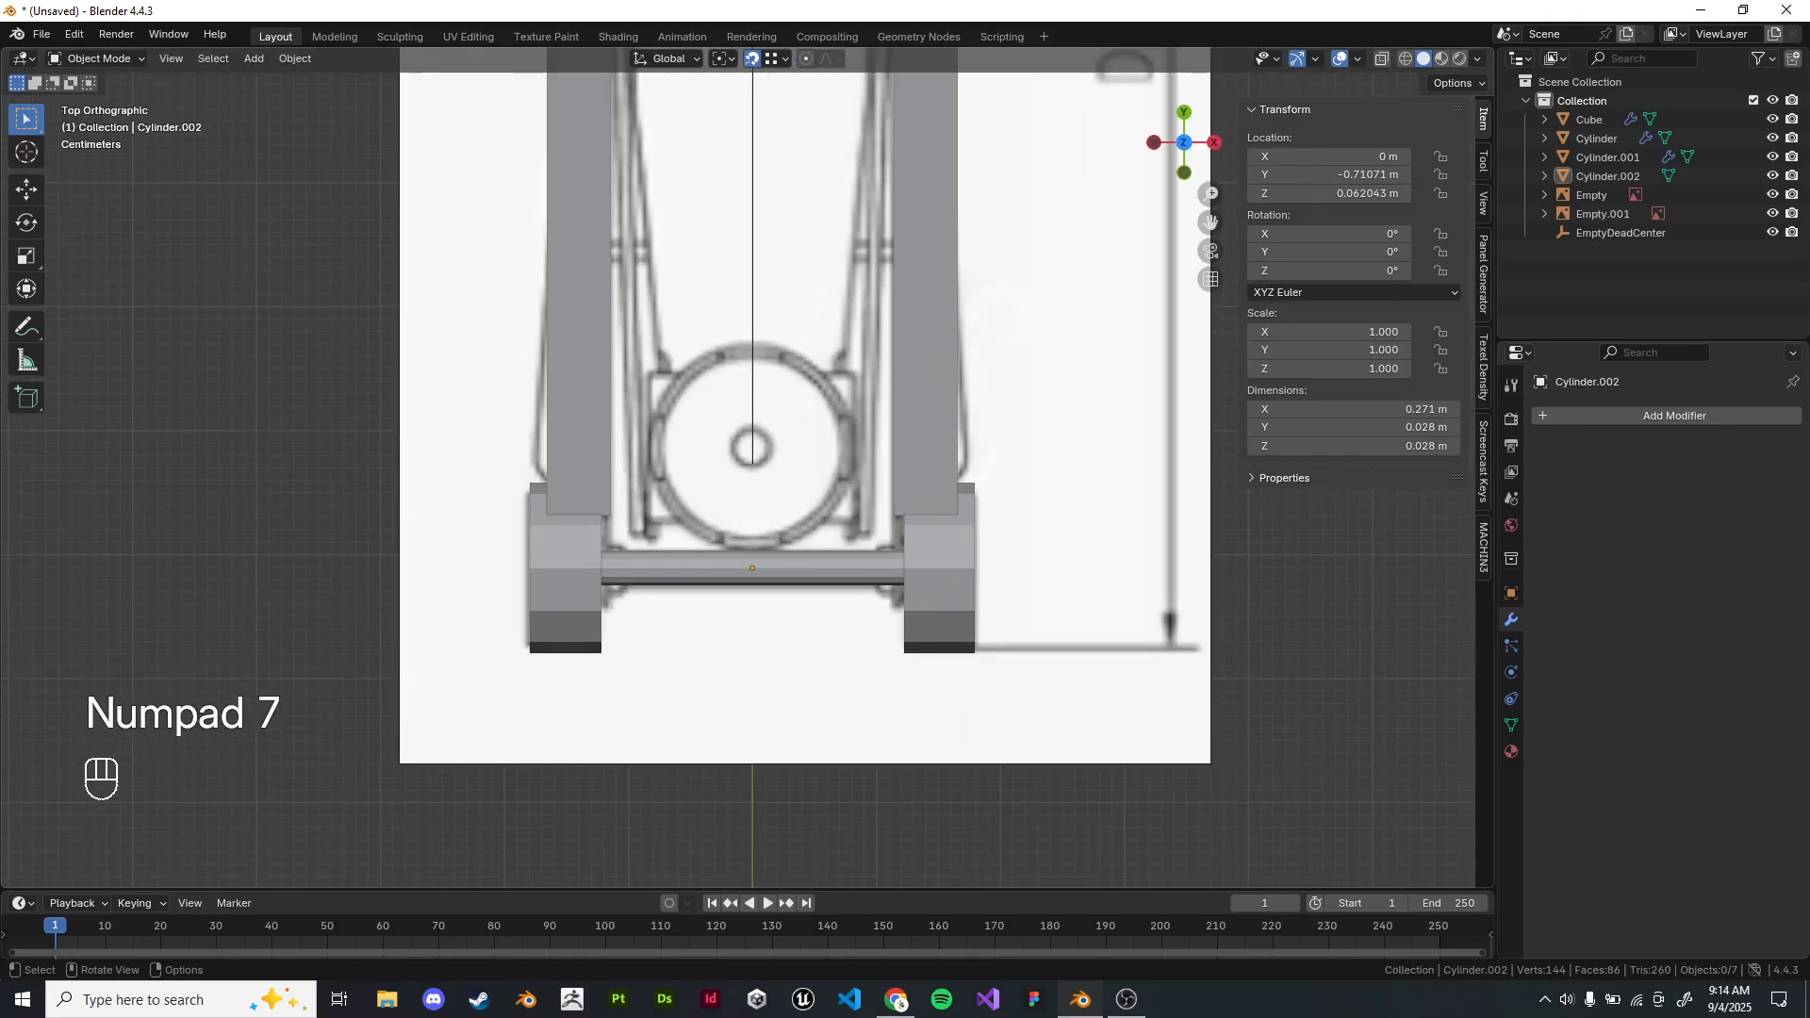
pyautogui.scroll(-3, 747, 467)
pyautogui.moveTo(849, 546); pyautogui.dragTo(716, 420, button='middle')
pyautogui.keyDown('shift'); pyautogui.moveTo(717, 420); pyautogui.dragTo(565, 384, button='middle'); pyautogui.keyUp('shift')
pyautogui.scroll(4, 565, 383)
pyautogui.scroll(-5, 566, 384)
pyautogui.keyDown('shift'); pyautogui.moveTo(707, 396); pyautogui.dragTo(516, 542, button='middle'); pyautogui.keyUp('shift')
pyautogui.press('KP_7')
pyautogui.scroll(4, 535, 401)
pyautogui.press('KP_1')
pyautogui.press('KP_3')
pyautogui.keyDown('shift'); pyautogui.moveTo(717, 490); pyautogui.dragTo(913, 561, button='middle'); pyautogui.keyUp('shift')
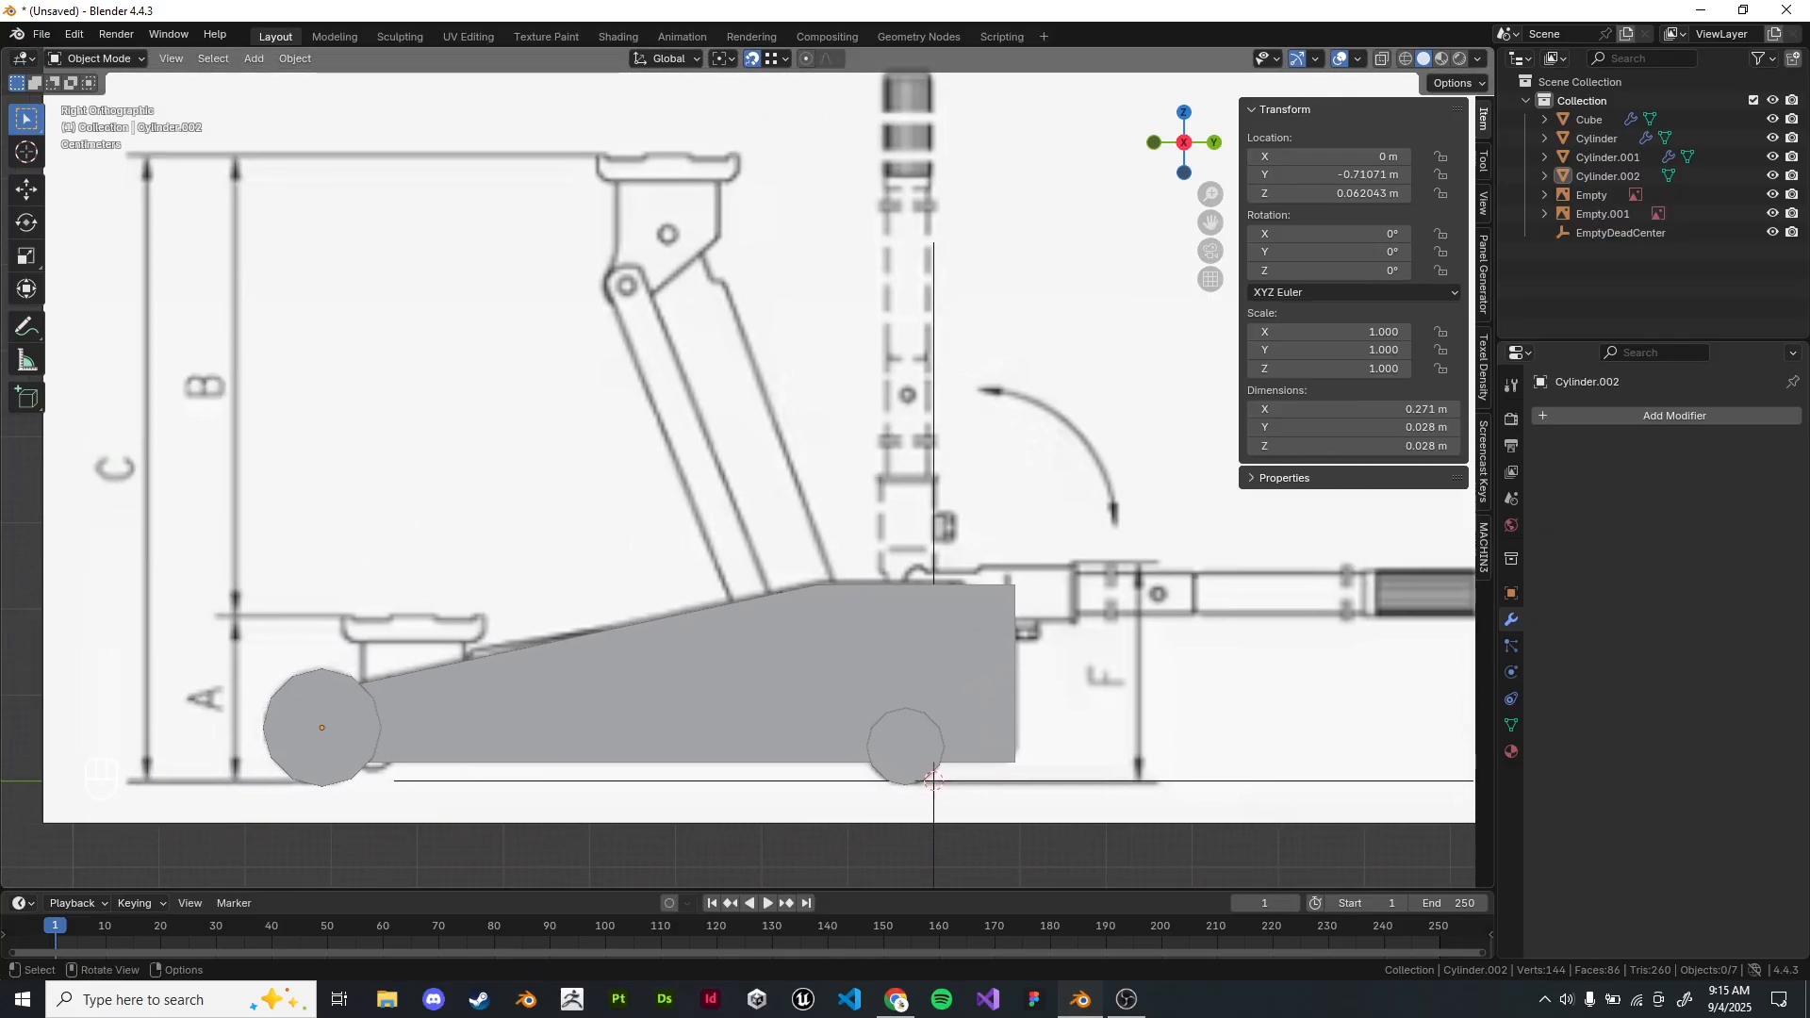
# Place the 3D cursor at the center of the round saddle in the top-view reference and add a mesh cylinder.
pyautogui.press('KP_7')
pyautogui.scroll(5, 754, 472)
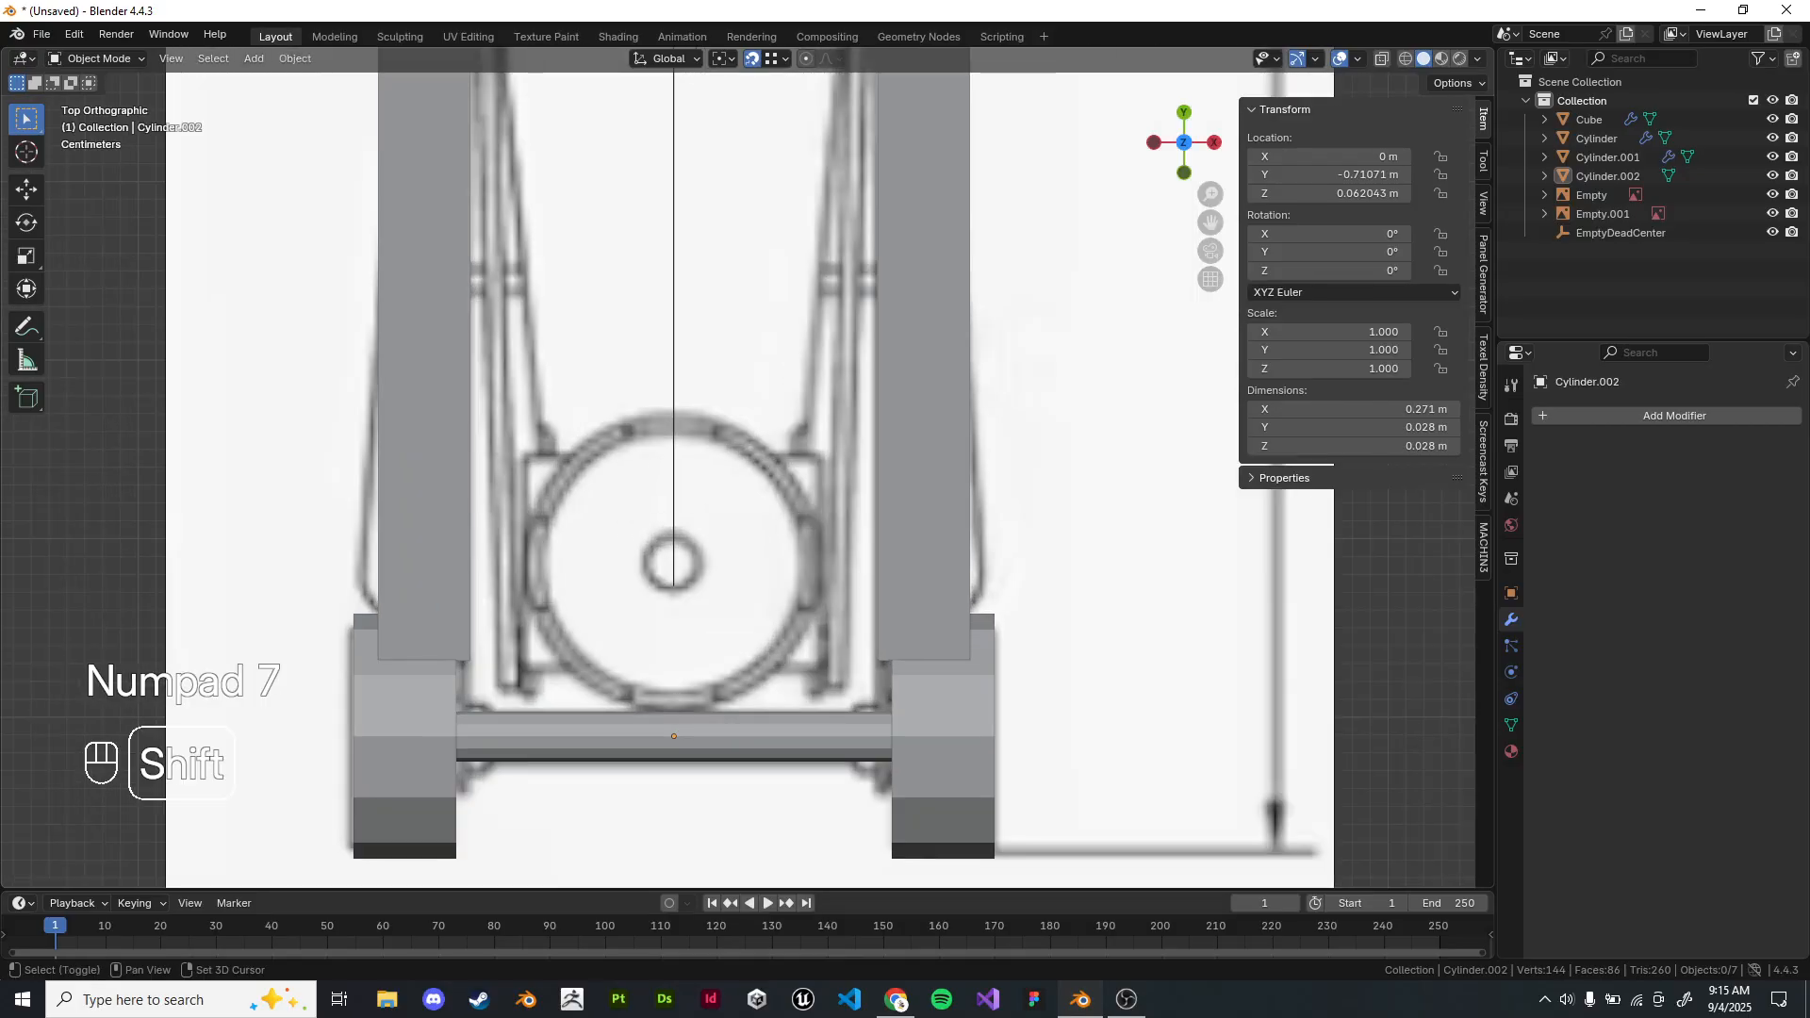
pyautogui.keyDown('shift'); pyautogui.rightClick(671, 564); pyautogui.keyUp('shift')
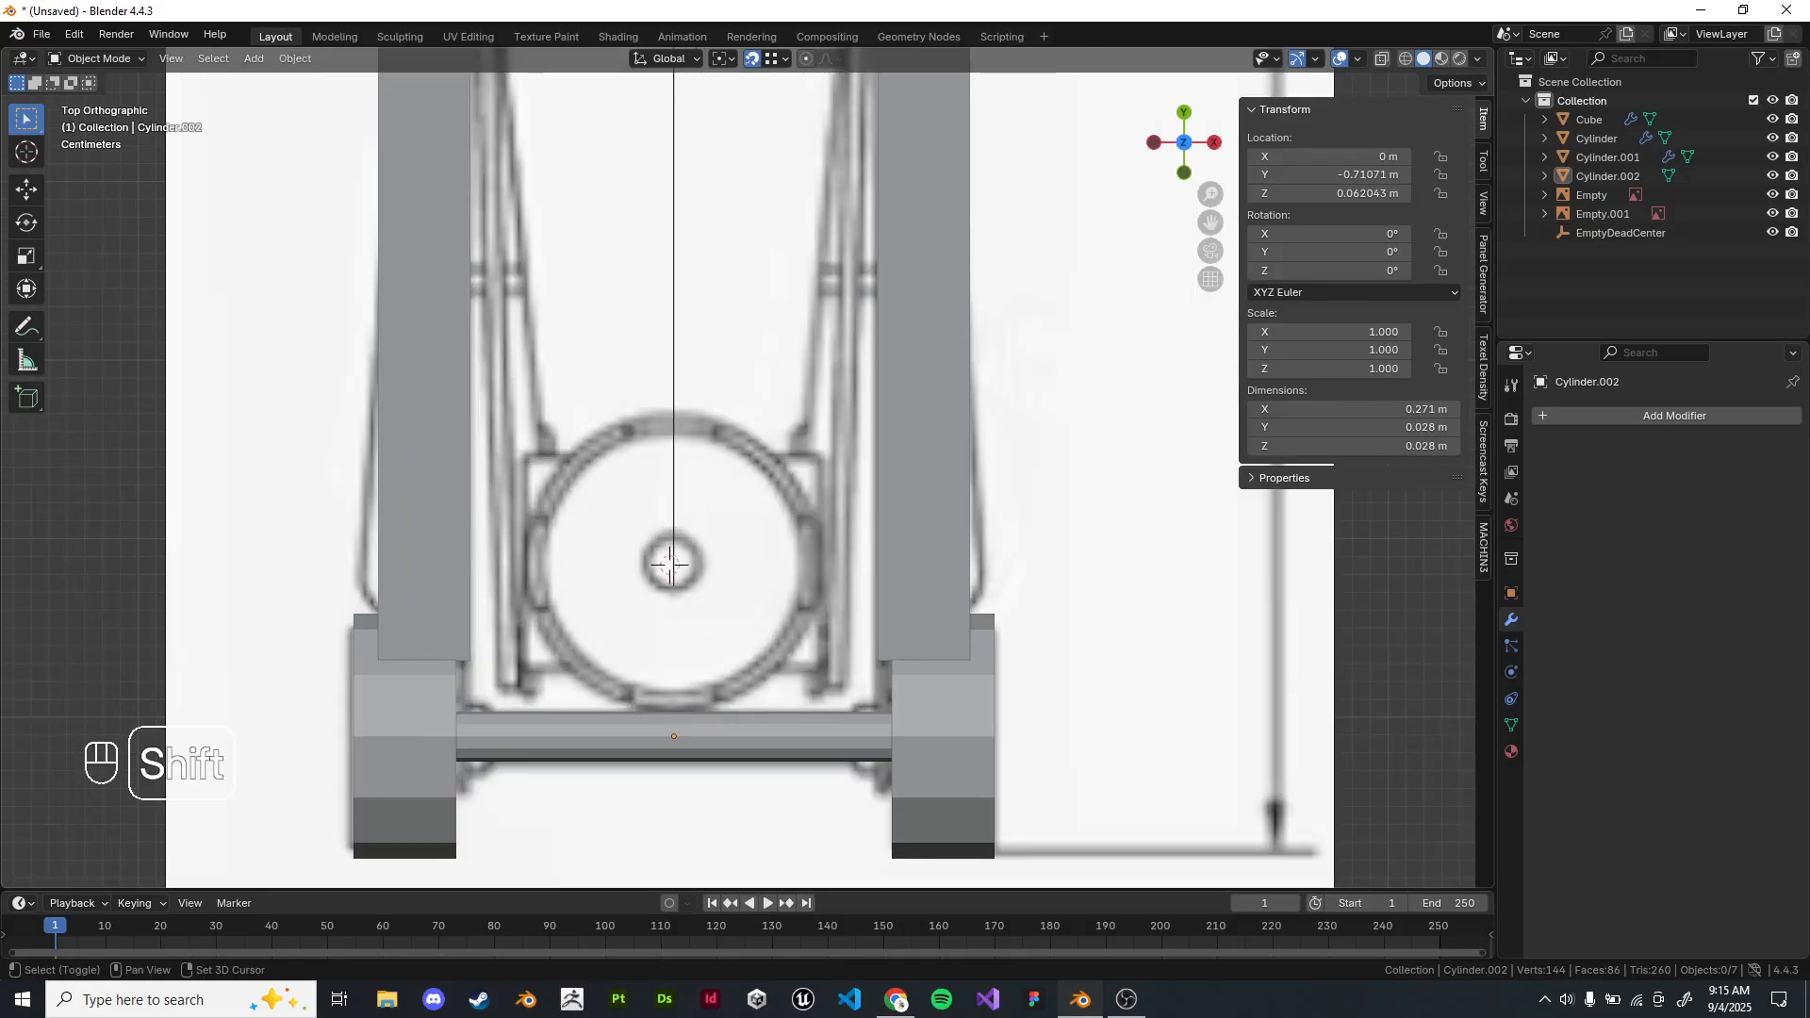
pyautogui.hotkey('shift', 'a')
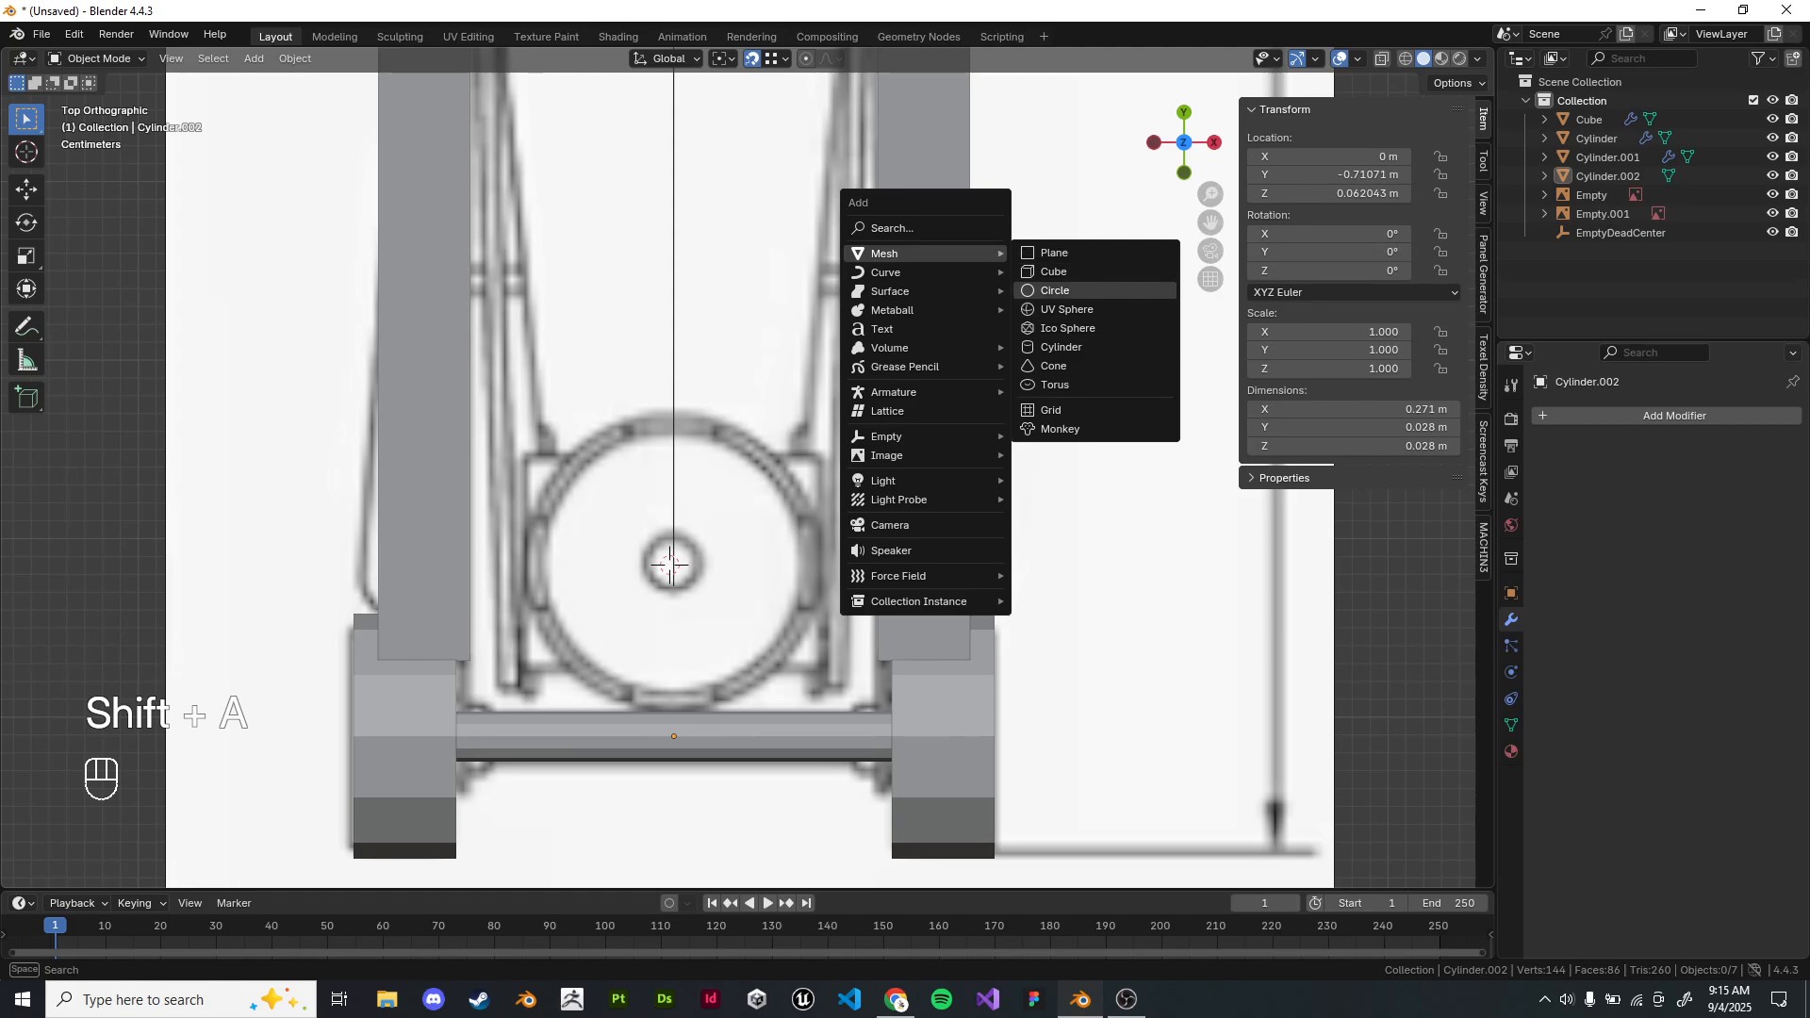
pyautogui.click(1061, 347)
# Reset the 3D cursor to the world origin and snap the new cylinder to it.
pyautogui.moveTo(1056, 348); pyautogui.dragTo(919, 257, button='middle')
pyautogui.scroll(-10, 603, 547)
pyautogui.moveTo(613, 547); pyautogui.dragTo(662, 505, button='middle')
pyautogui.hotkey('shift', 's')
pyautogui.hotkey('shift', 's')
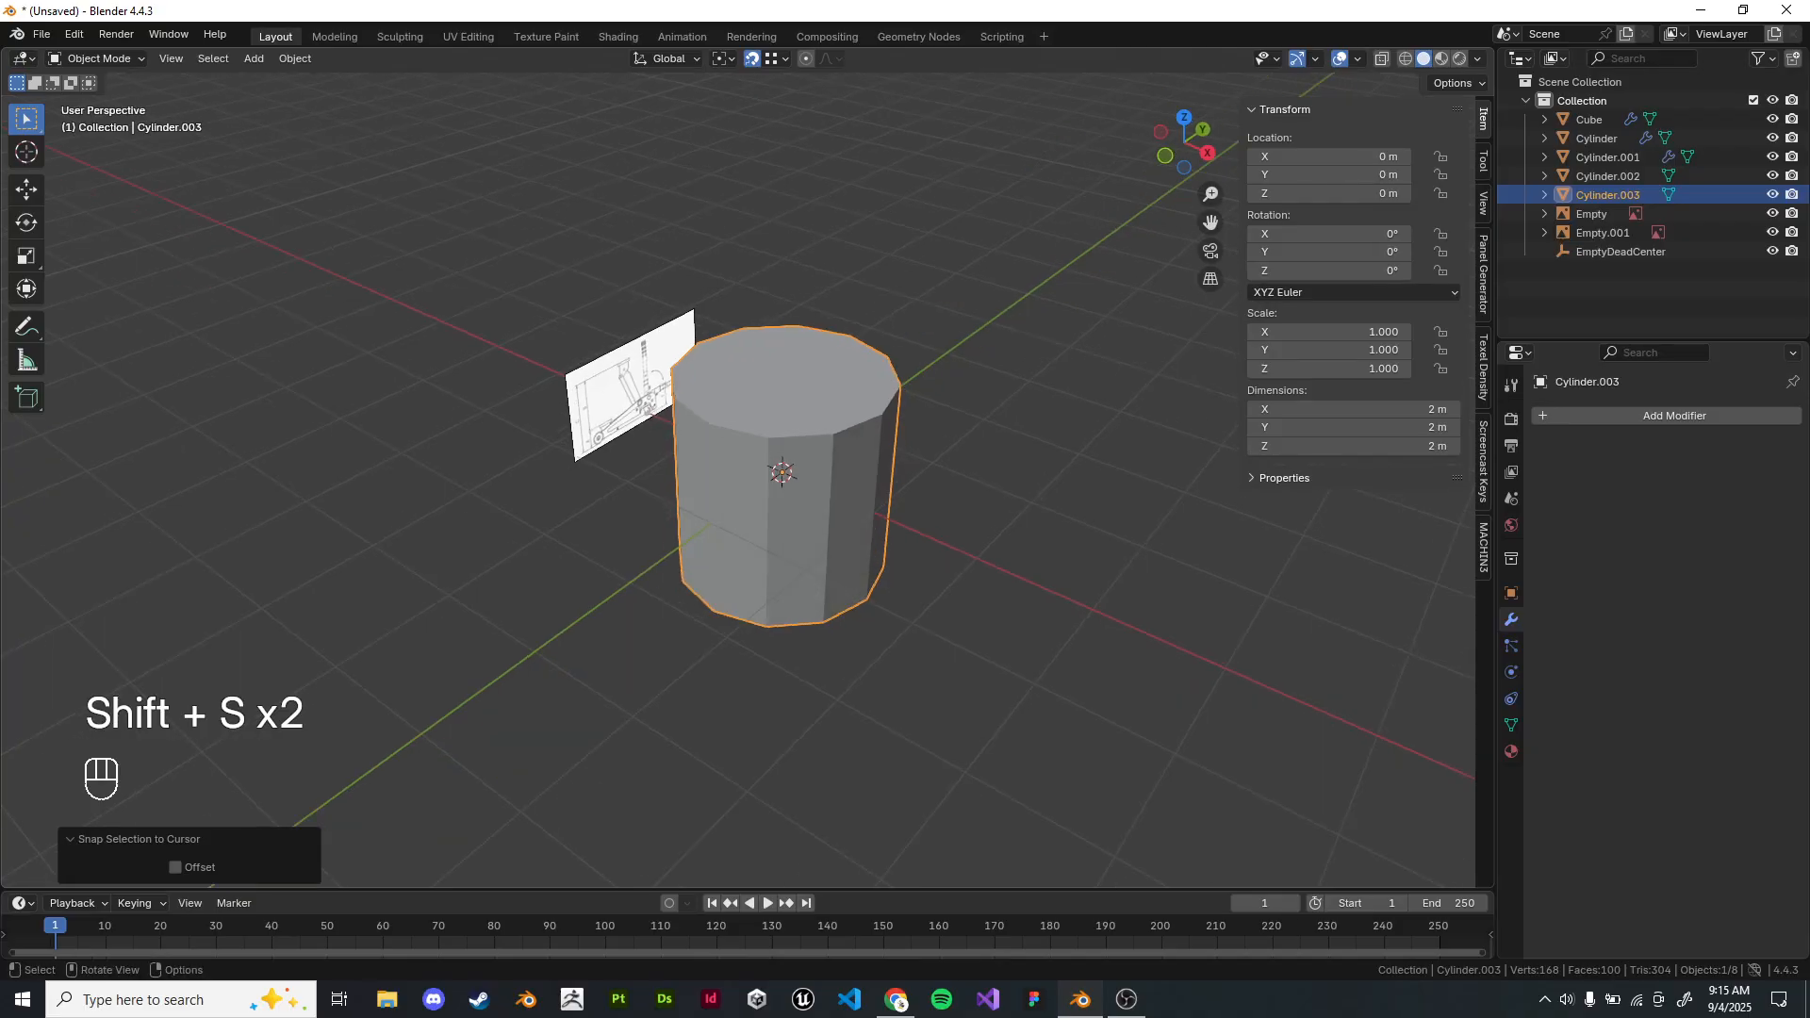
# Scale the new cylinder by 0.176 and move it about -0.669 m along Y toward the saddle in the top view.
pyautogui.press('s')
pyautogui.click(828, 445)
pyautogui.press('KP_7')
pyautogui.scroll(1, 747, 467)
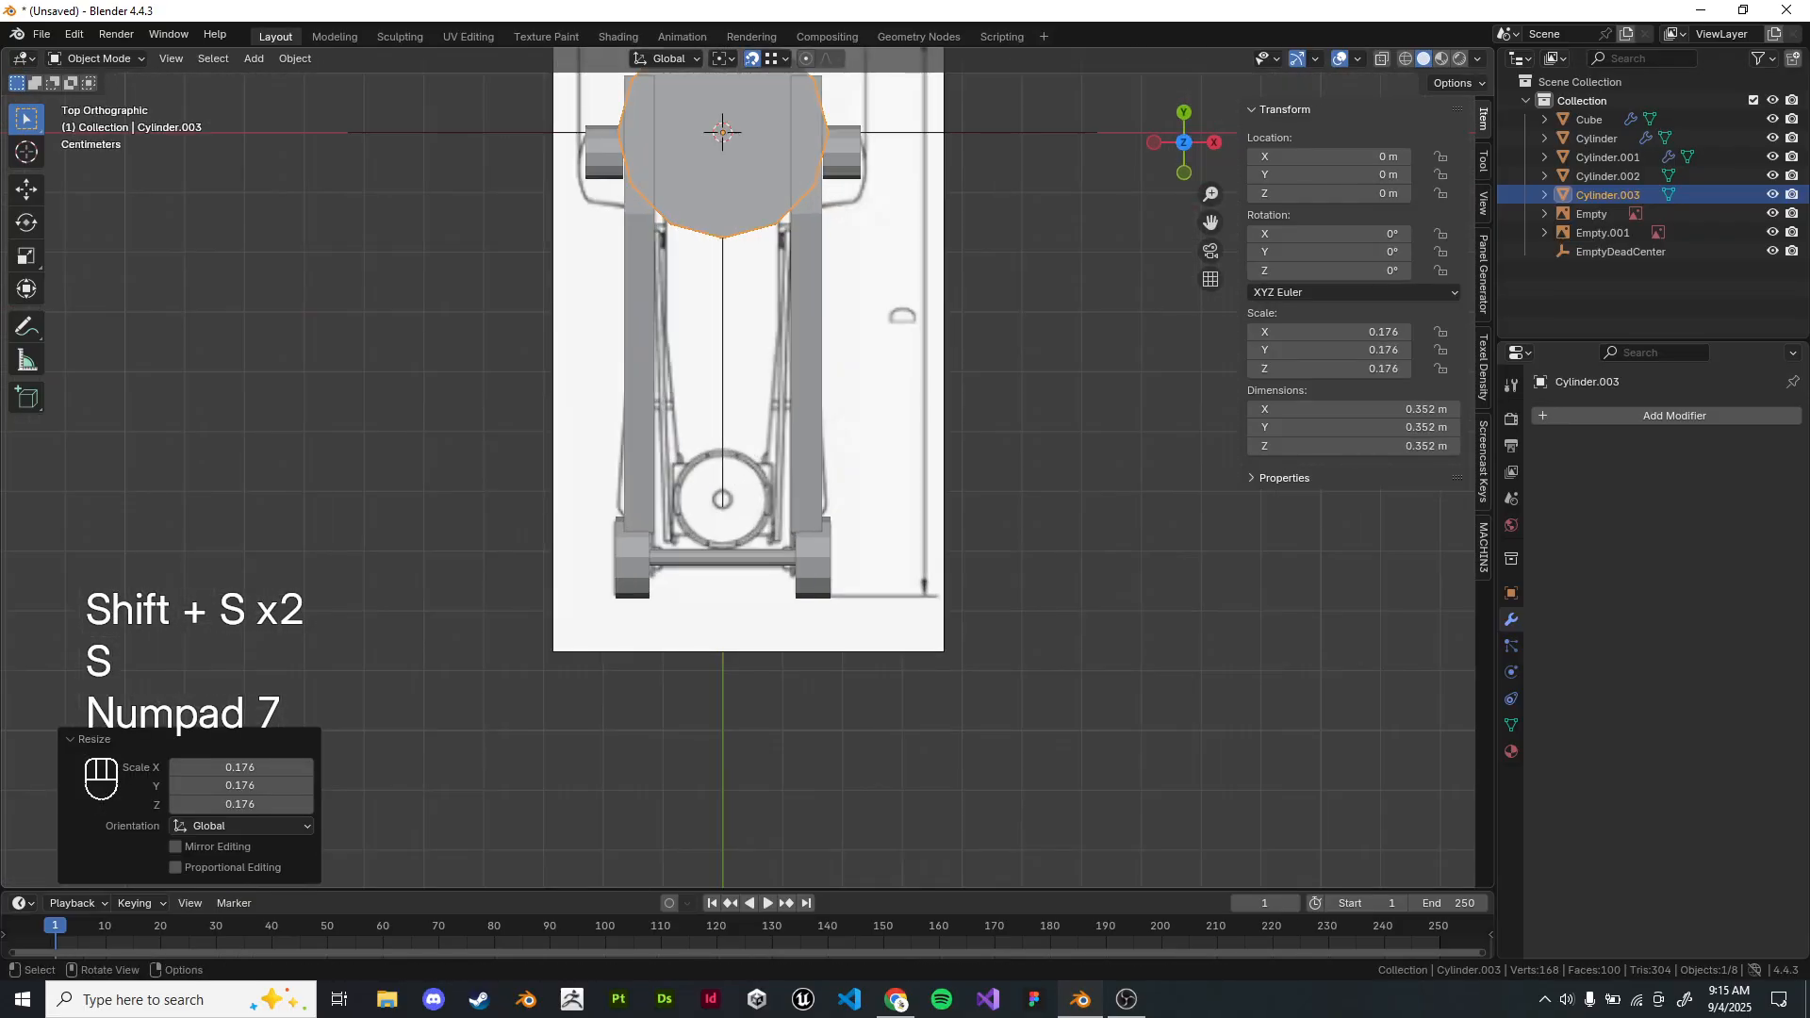
pyautogui.press('g')
pyautogui.press('x')
pyautogui.press('y')
pyautogui.click(828, 533)
pyautogui.scroll(5, 748, 468)
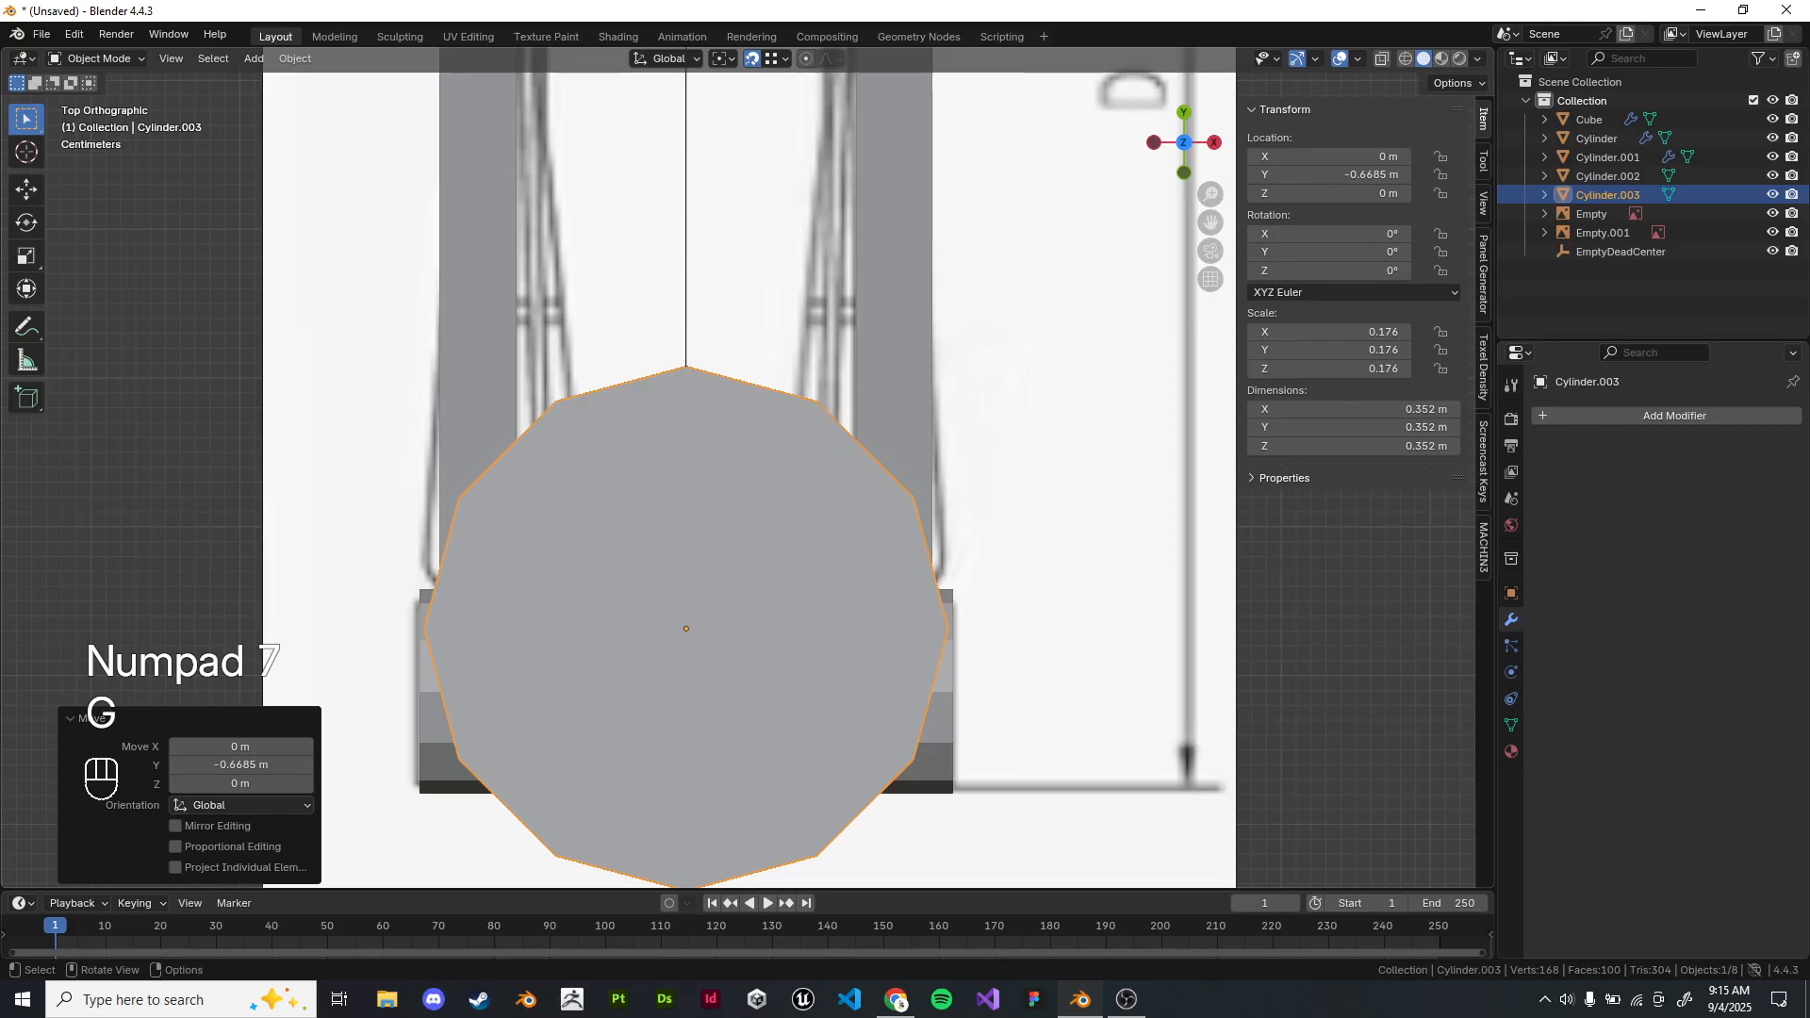
# Move the cylinder along Y to about -0.590 m and scale it down to roughly the size of the saddle circle.
pyautogui.press('g')
pyautogui.press('y')
pyautogui.click(1105, 347)
pyautogui.press('s')
pyautogui.click(802, 456)
pyautogui.press('s')
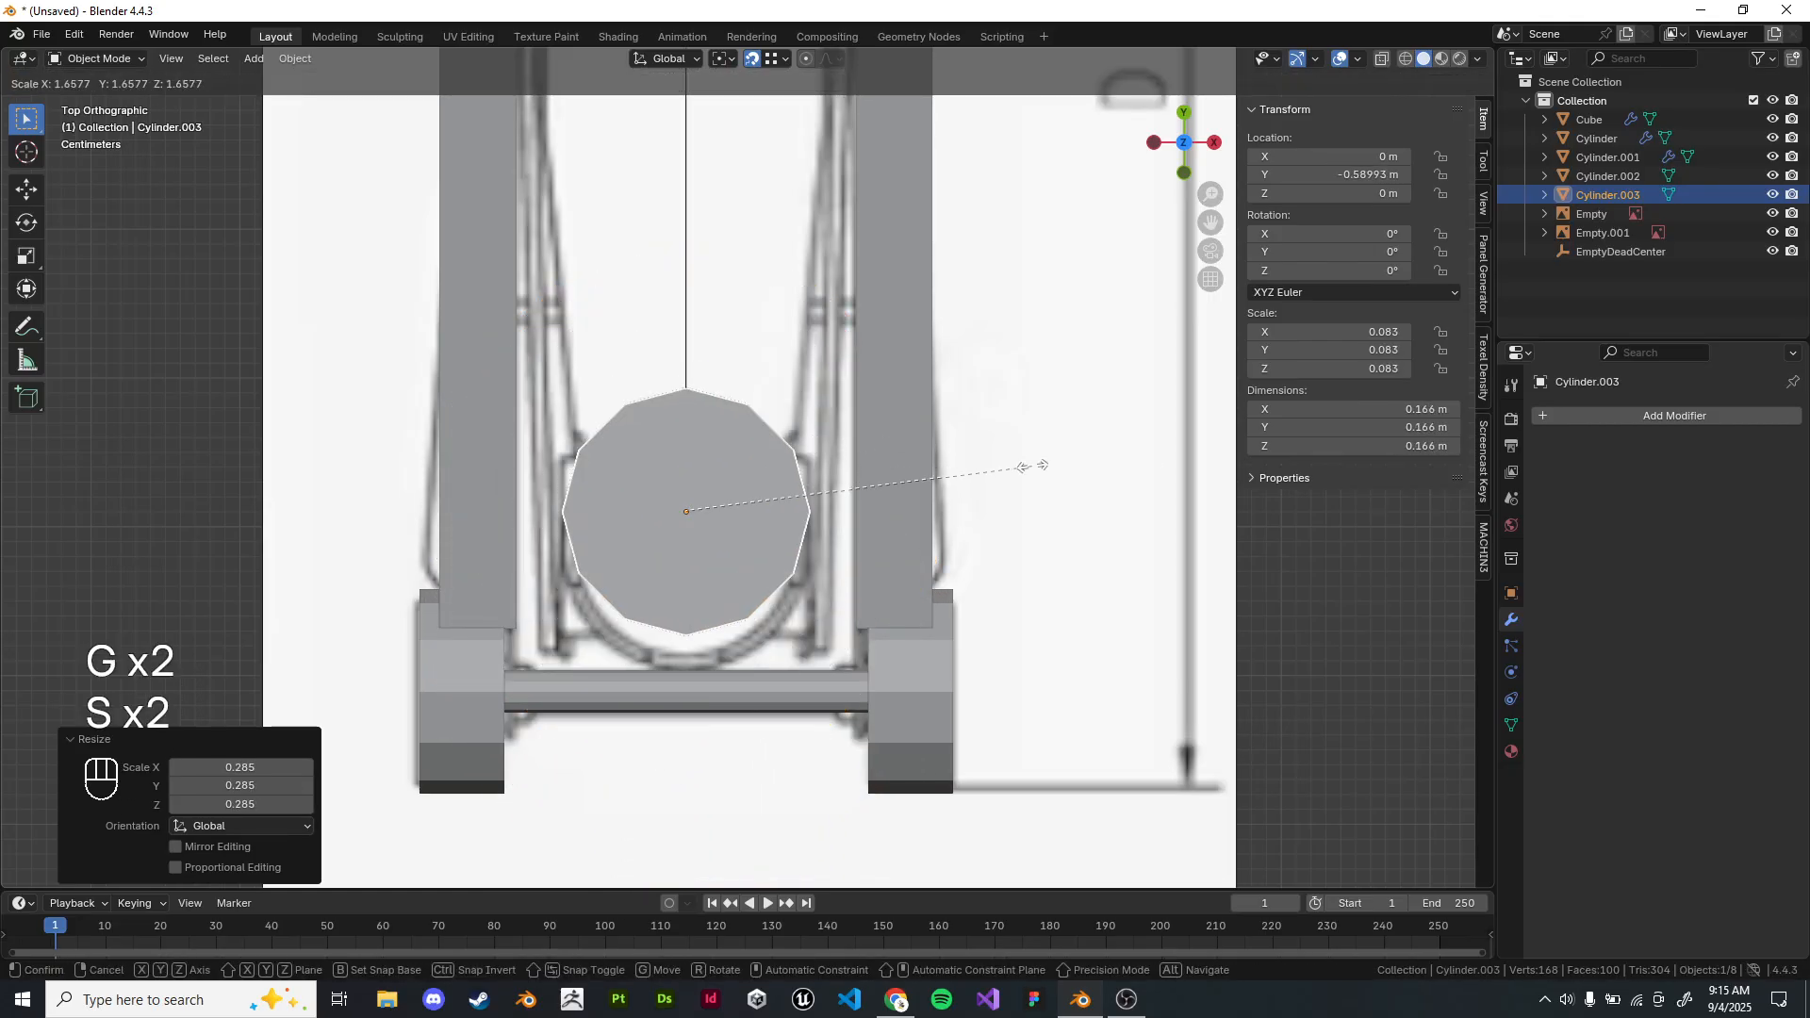
pyautogui.click(971, 469)
# Fine-tune the cylinder to Y -0.610 m and a diameter of about 0.176 m to match the saddle outline.
pyautogui.press('g')
pyautogui.press('y')
pyautogui.click(1029, 500)
pyautogui.press('s')
pyautogui.click(1046, 505)
pyautogui.press('g')
pyautogui.press('y')
pyautogui.click(1047, 507)
pyautogui.press('s')
pyautogui.click(1054, 507)
# Raise the cylinder along Z to about 0.107 m so its top meets the saddle's top edge in the side-view reference.
pyautogui.moveTo(1054, 507); pyautogui.dragTo(811, 377, button='middle')
pyautogui.press('KP_1')
pyautogui.press('KP_3')
pyautogui.scroll(-5, 762, 354)
pyautogui.press('g')
pyautogui.press('z')
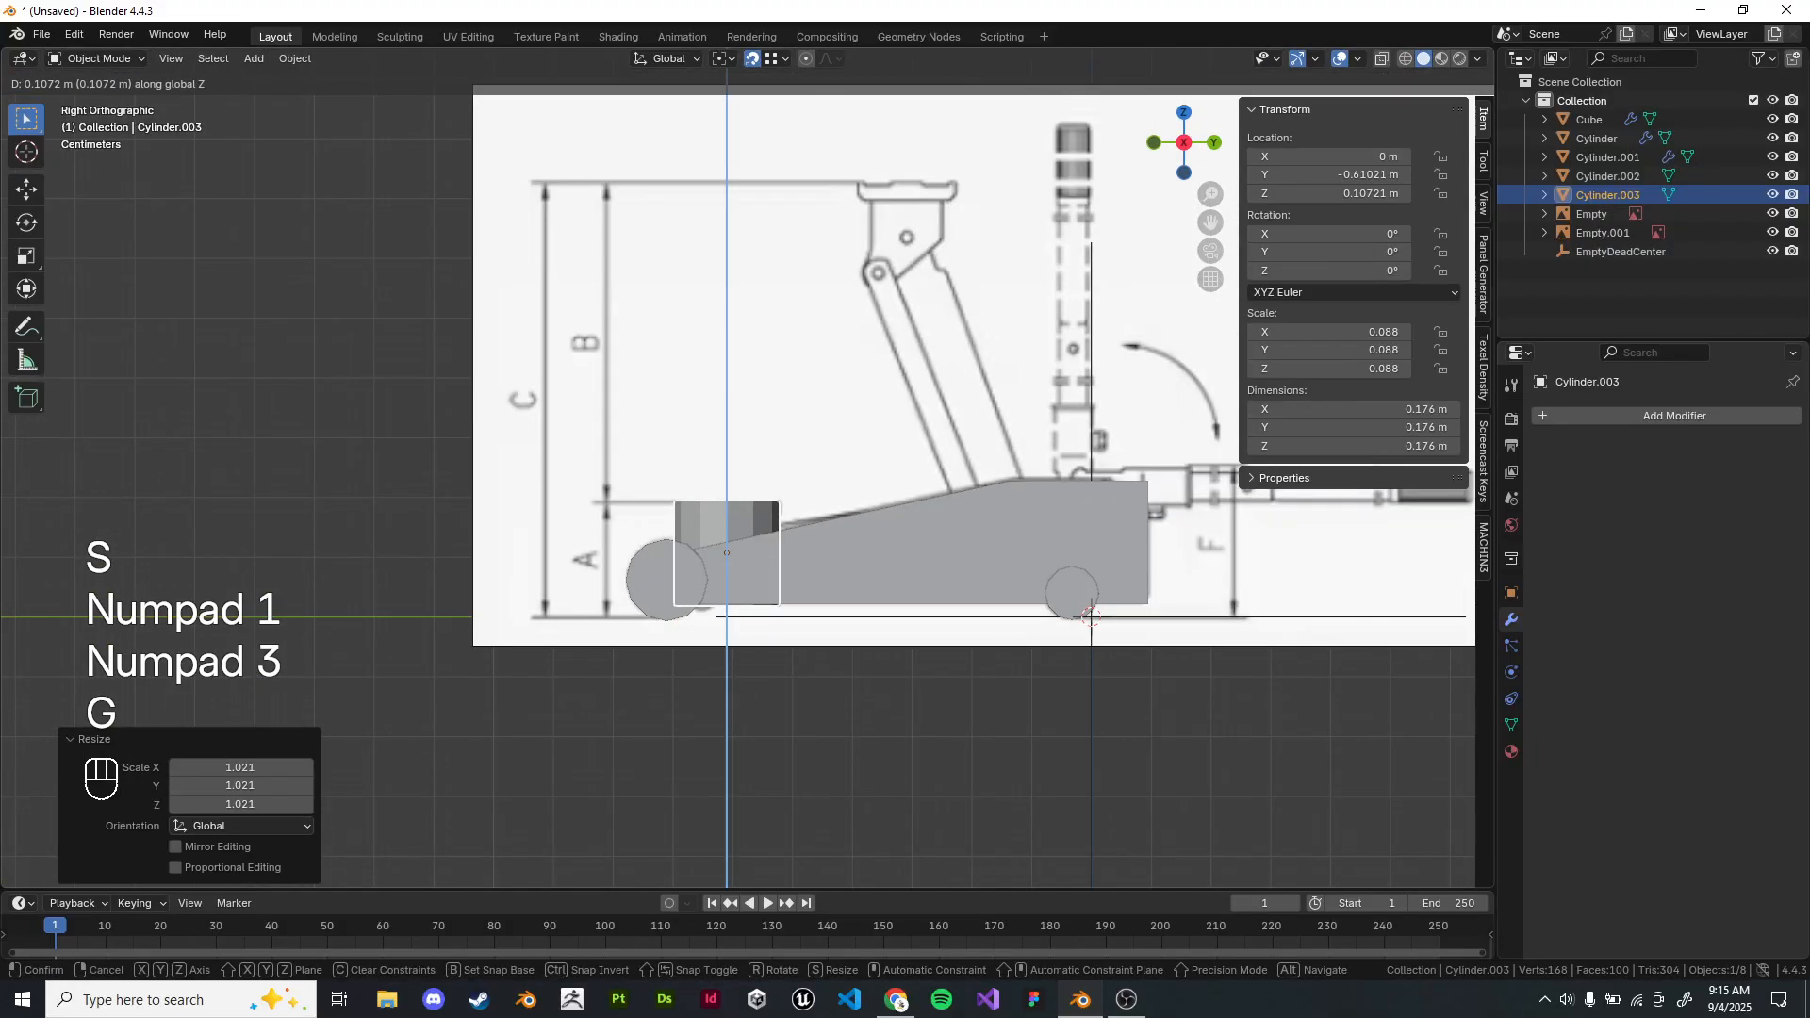
pyautogui.click(684, 537)
# Raise the cylinder's bottom face along Z in Edit Mode to flatten it into a saddle disc about 0.034 m thick.
pyautogui.scroll(5, 683, 536)
pyautogui.press('Tab')
pyautogui.press('z')
pyautogui.moveTo(629, 662); pyautogui.dragTo(980, 755)
pyautogui.keyDown('shift'); pyautogui.moveTo(980, 754); pyautogui.dragTo(931, 625, button='middle'); pyautogui.keyUp('shift')
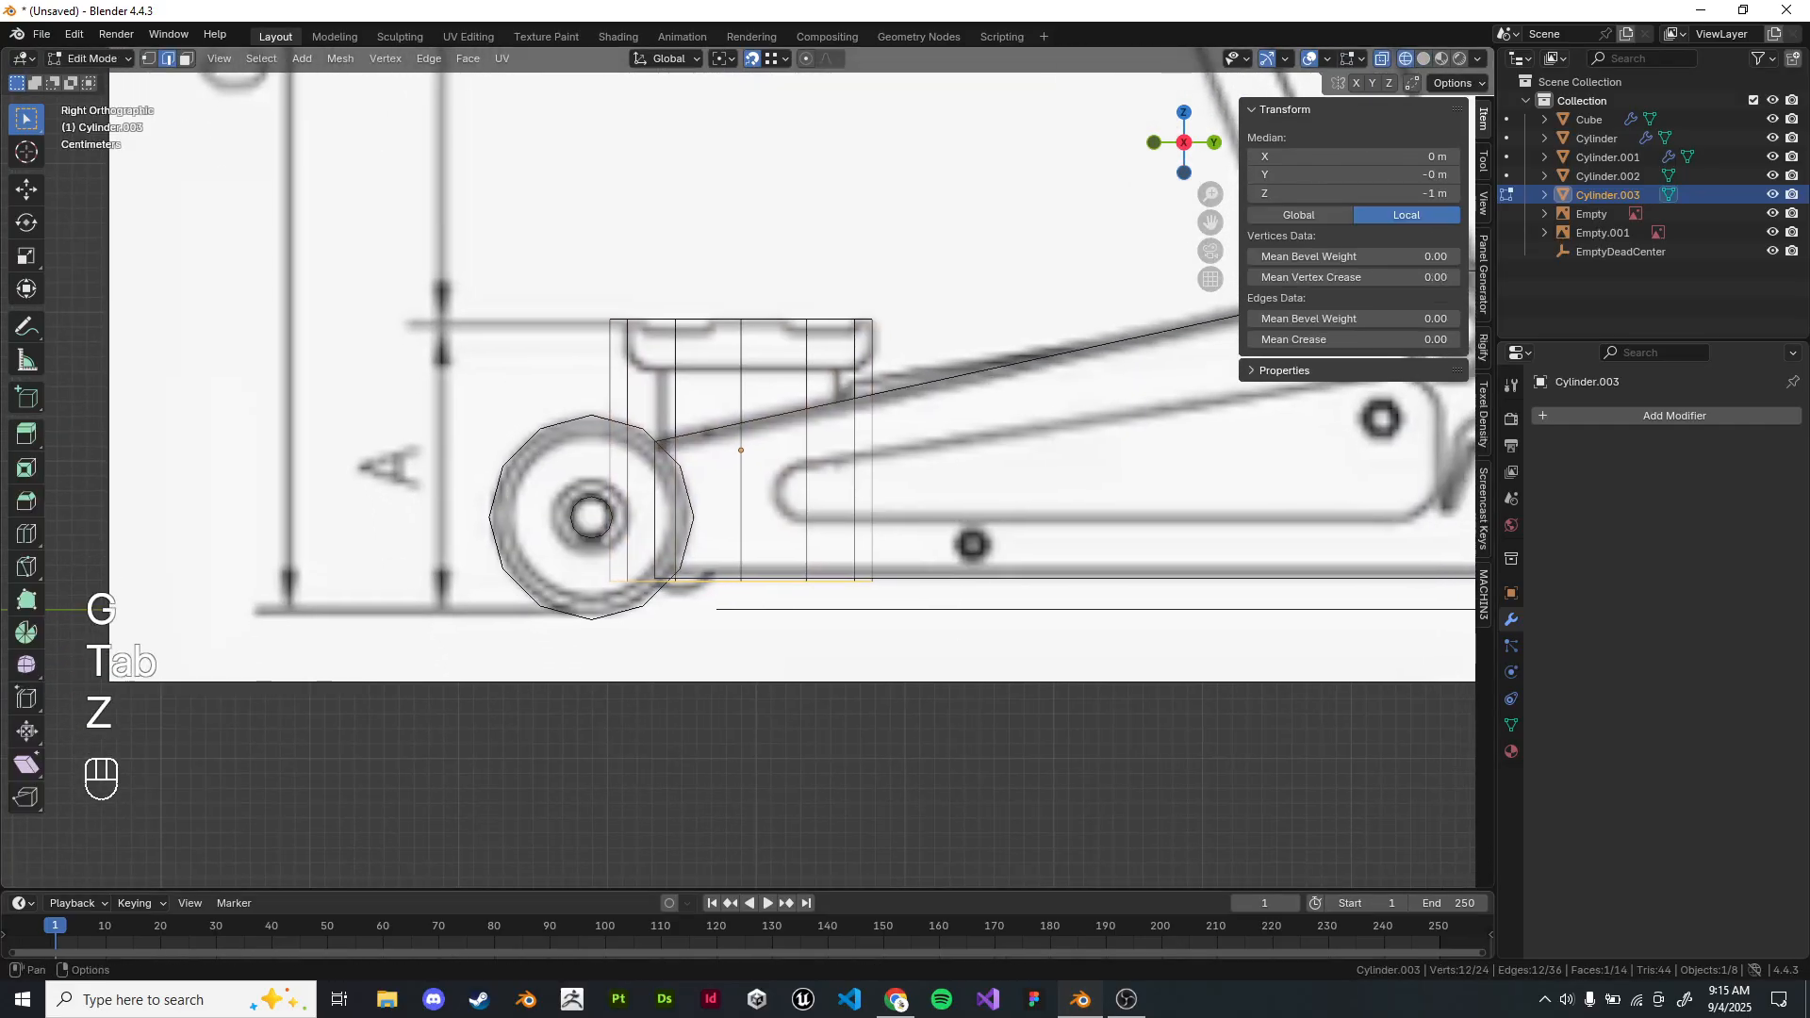
pyautogui.press('g')
pyautogui.press('z')
pyautogui.press('z')
pyautogui.moveTo(580, 534); pyautogui.dragTo(606, 540)
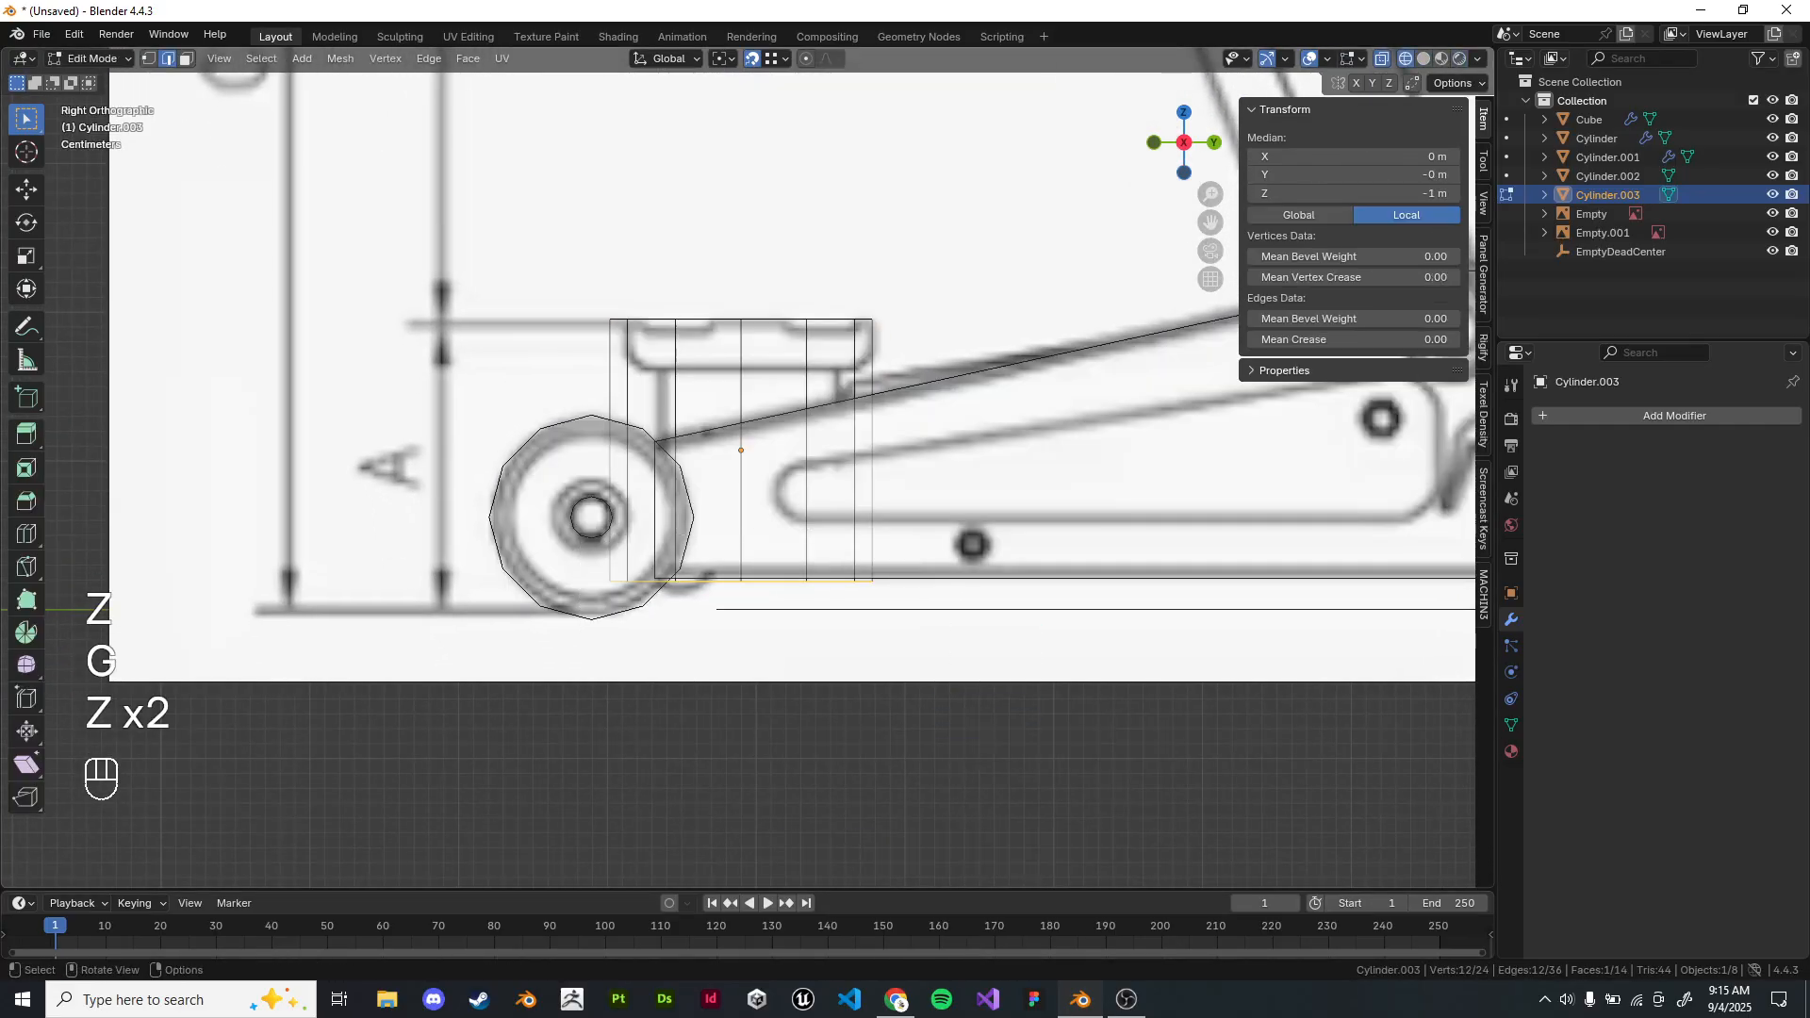
pyautogui.press('g')
pyautogui.press('z')
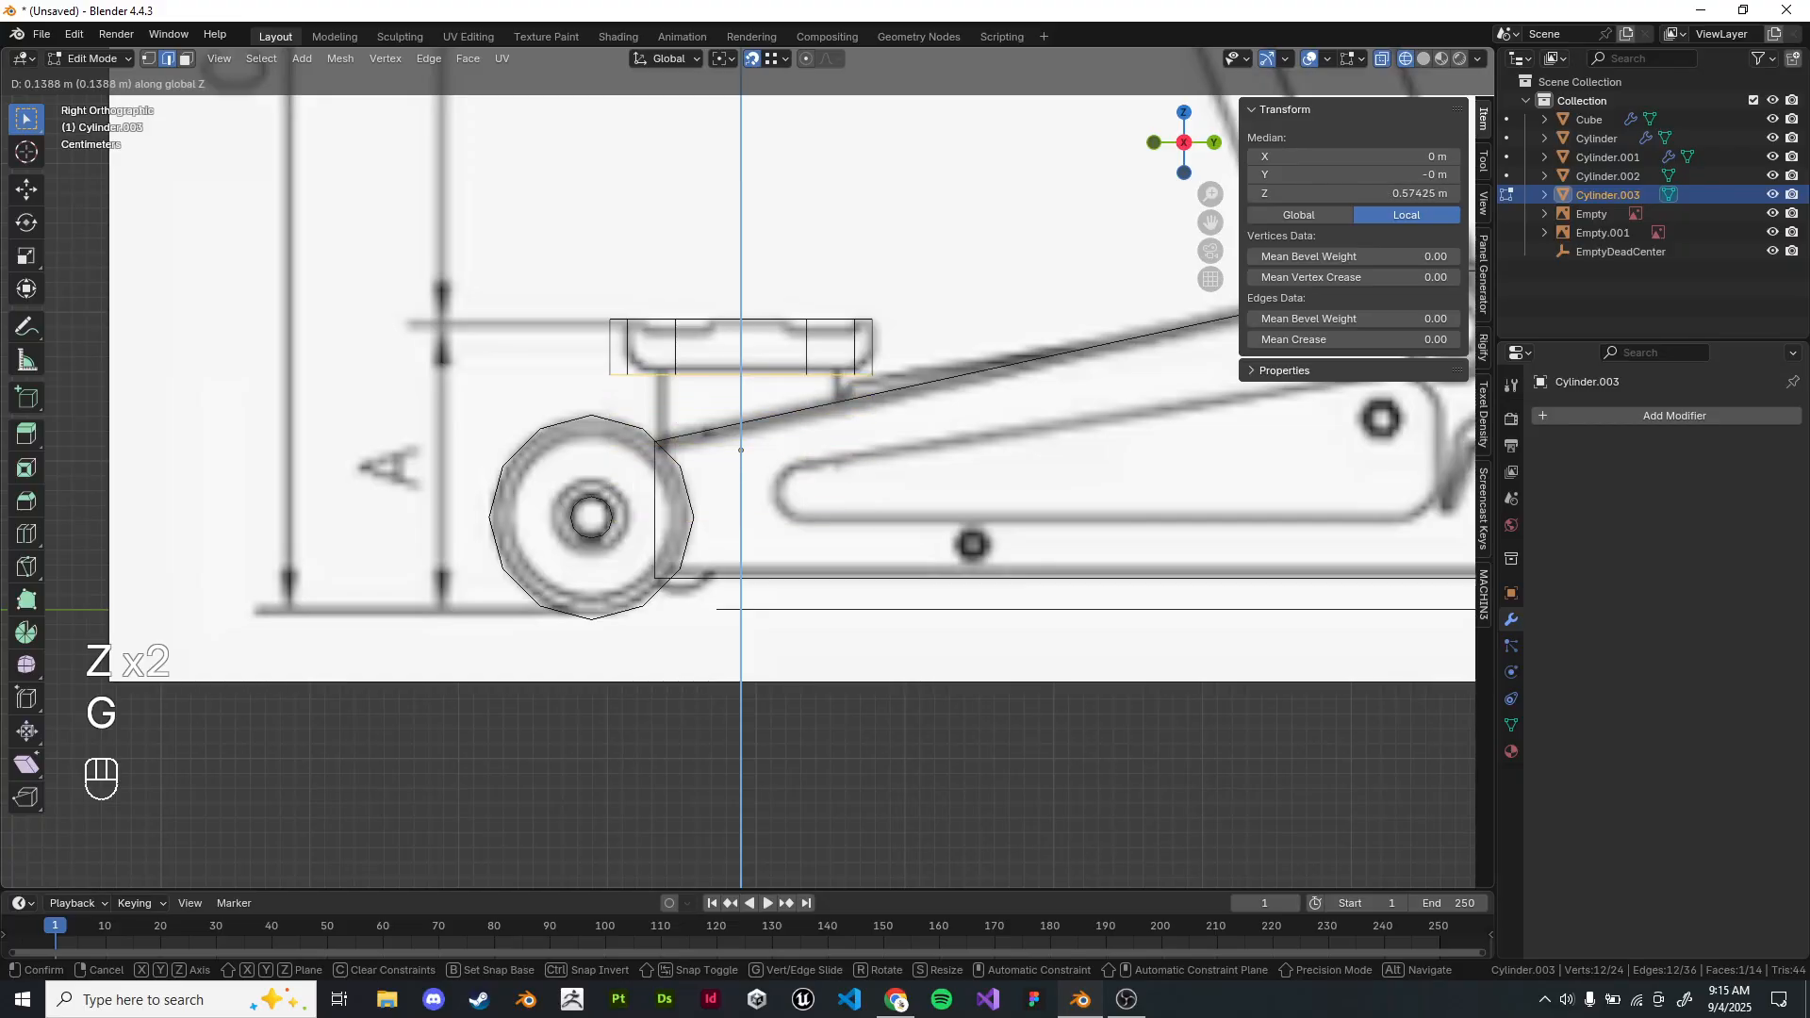
pyautogui.click(741, 449)
pyautogui.press('z')
pyautogui.press('Tab')
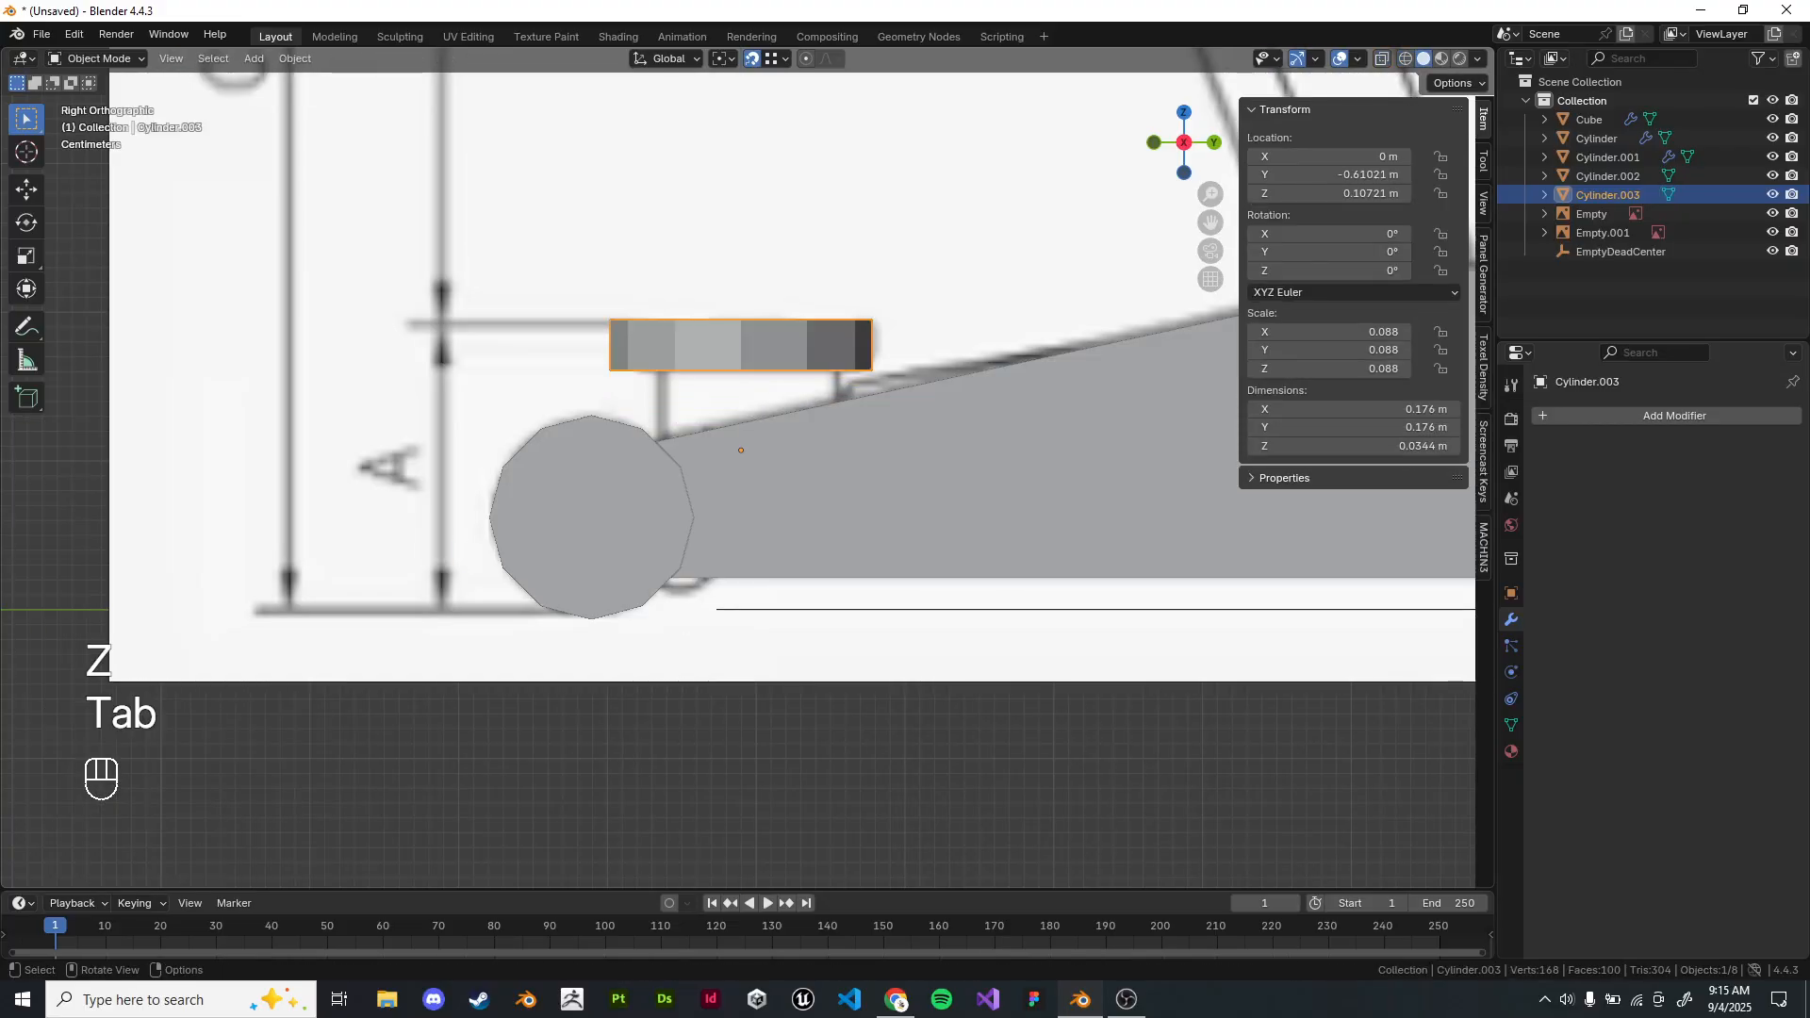
pyautogui.moveTo(754, 443); pyautogui.dragTo(914, 547, button='middle')
pyautogui.press('KP_1')
pyautogui.press('KP_3')
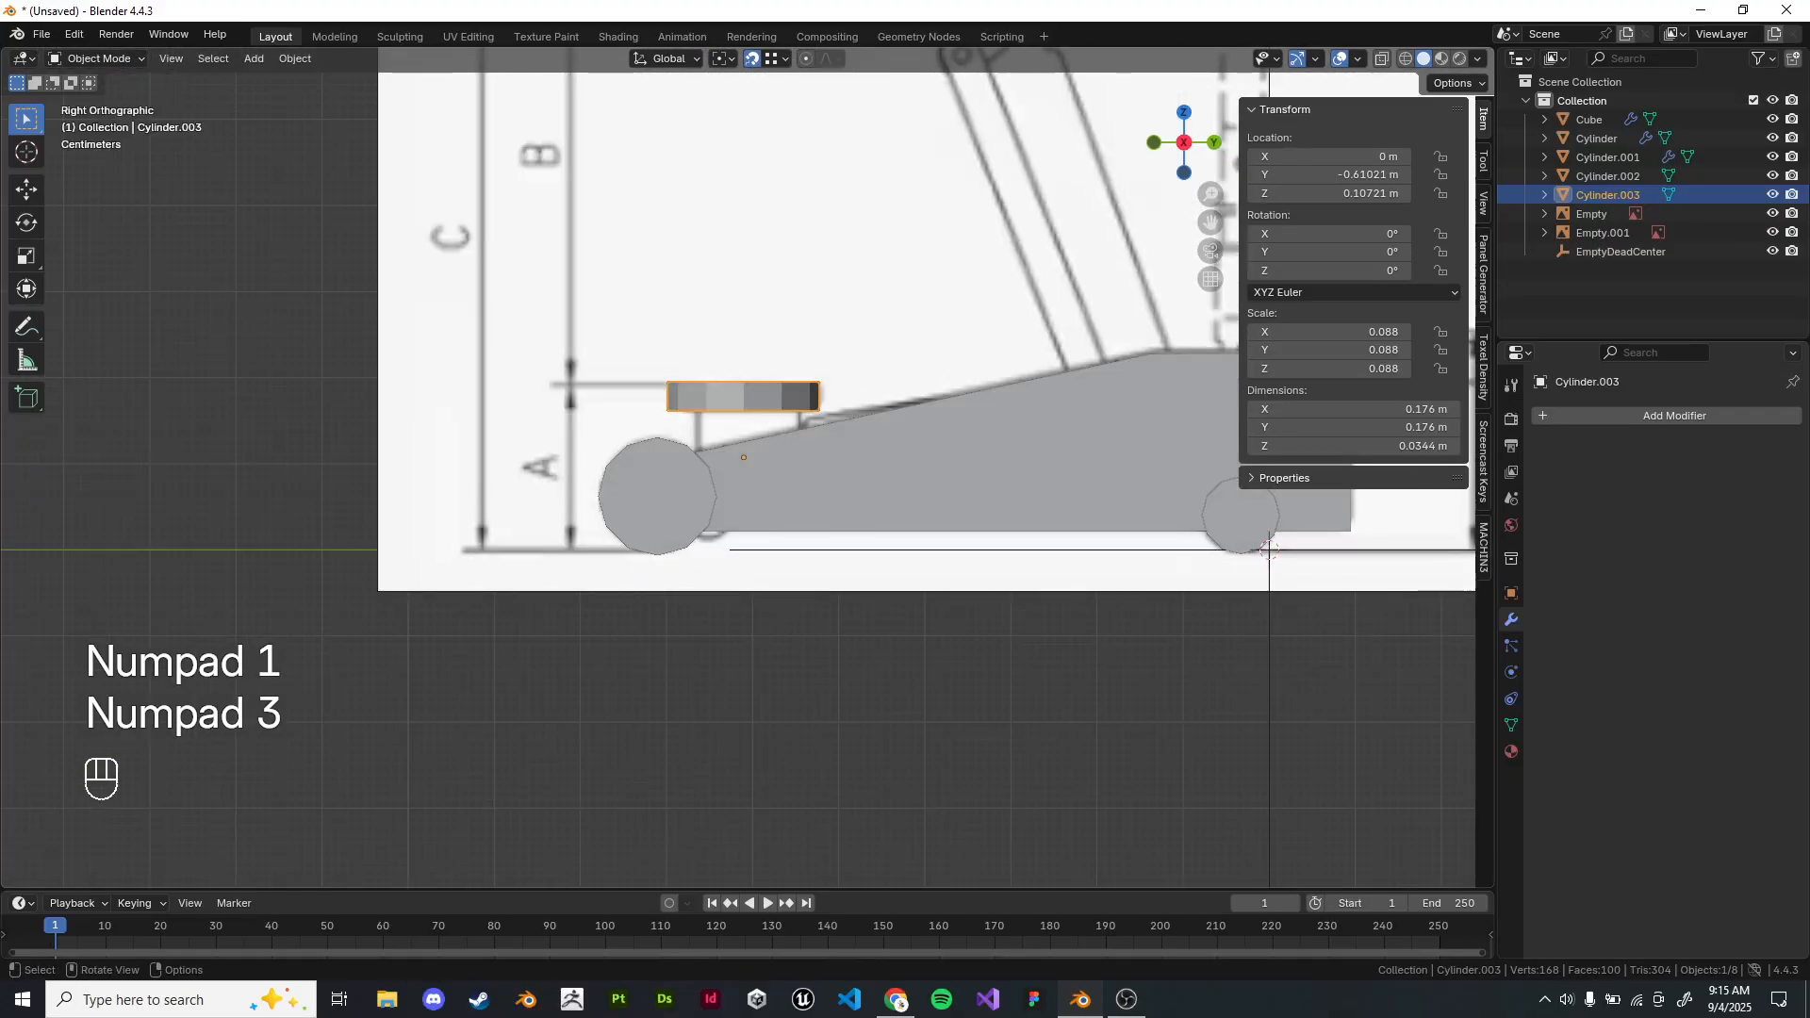
pyautogui.hotkey('shift', 's')
pyautogui.hotkey('shift', 'd')
pyautogui.press('g')
pyautogui.scroll(3, 738, 443)
pyautogui.press('x')
pyautogui.click(844, 475)
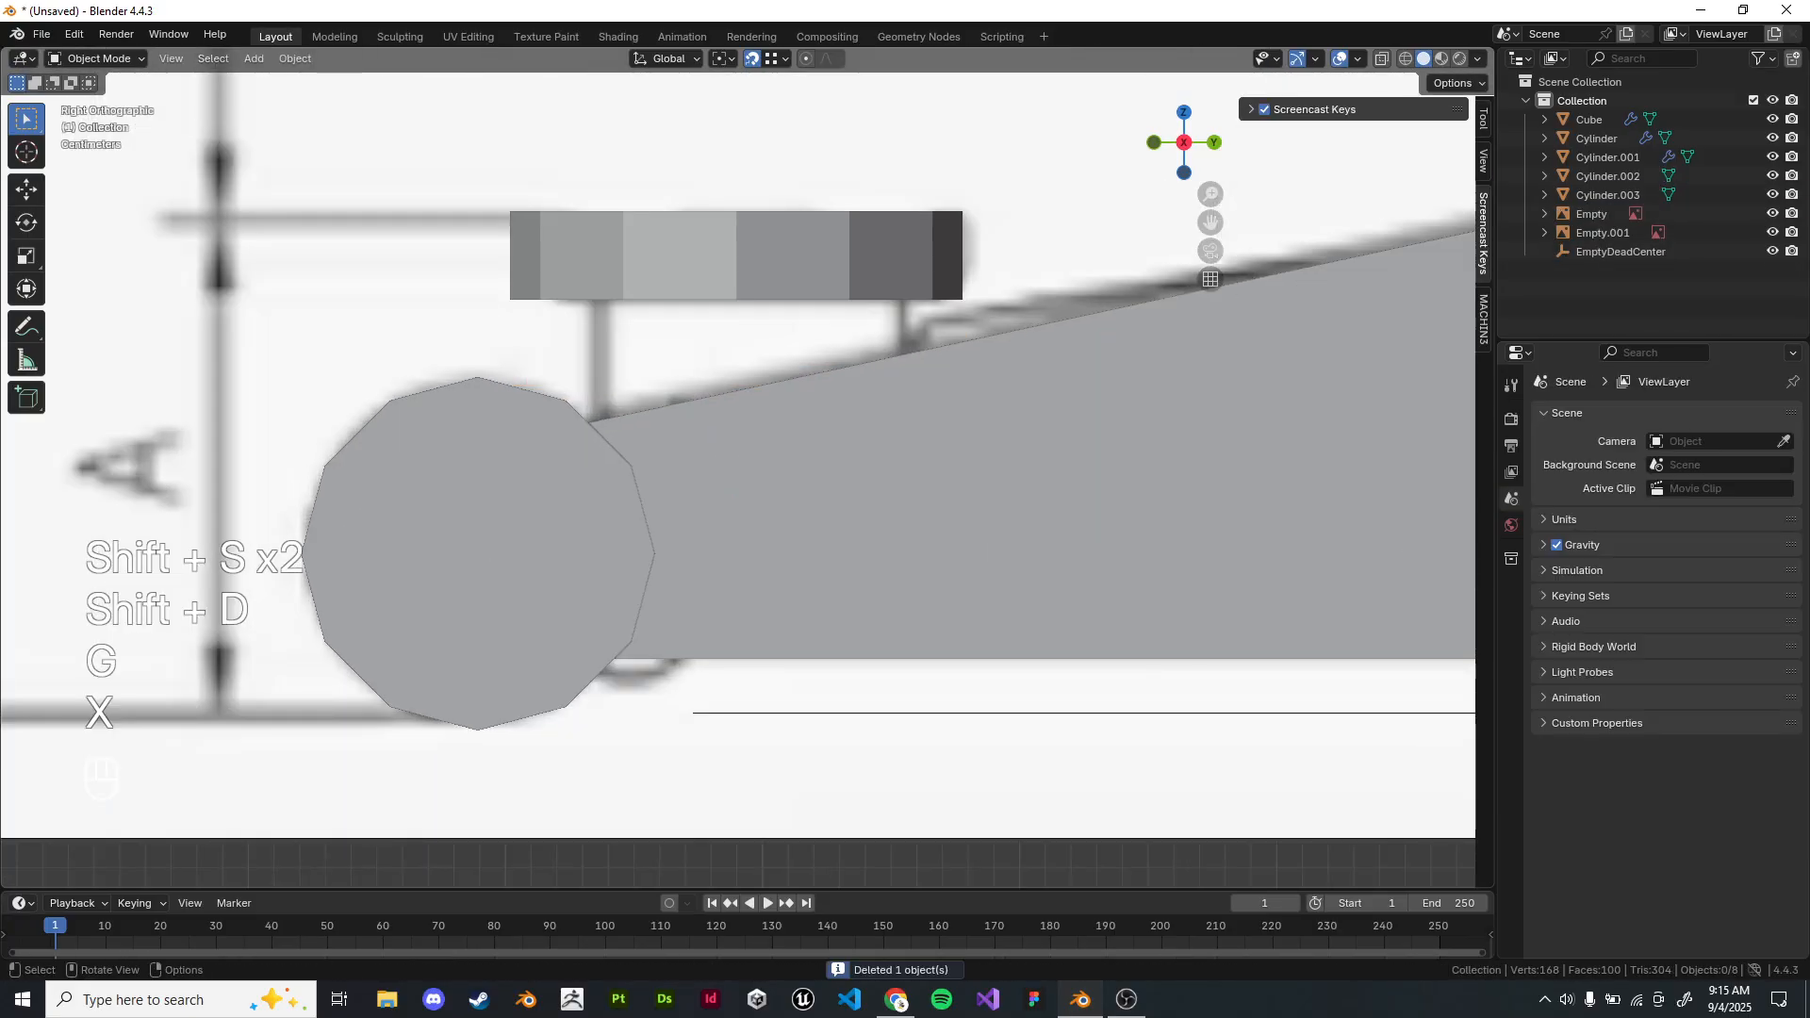
# Switch to the Google Slides lecture, study the red floor jack photo on the "Something Like This" slide, and return to Blender.
pyautogui.scroll(-3, 844, 476)
pyautogui.keyDown('shift'); pyautogui.moveTo(754, 415); pyautogui.dragTo(773, 530, button='middle'); pyautogui.keyUp('shift')
pyautogui.scroll(5, 745, 471)
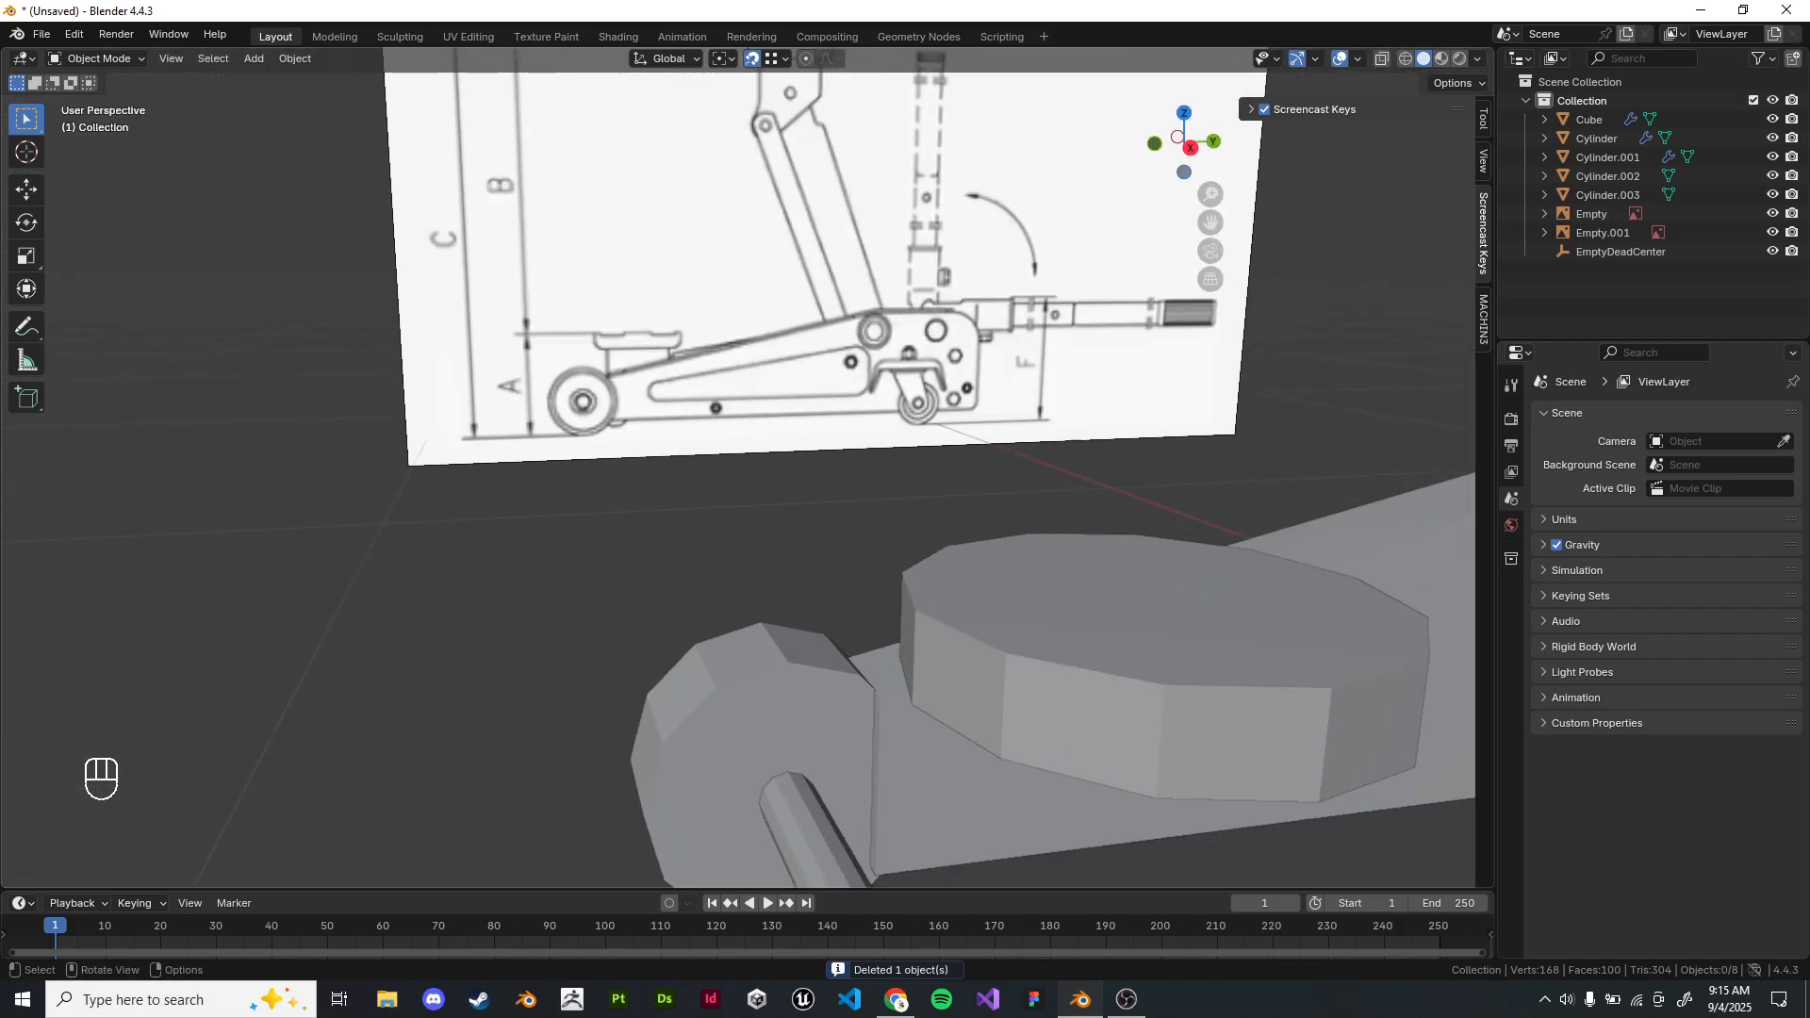
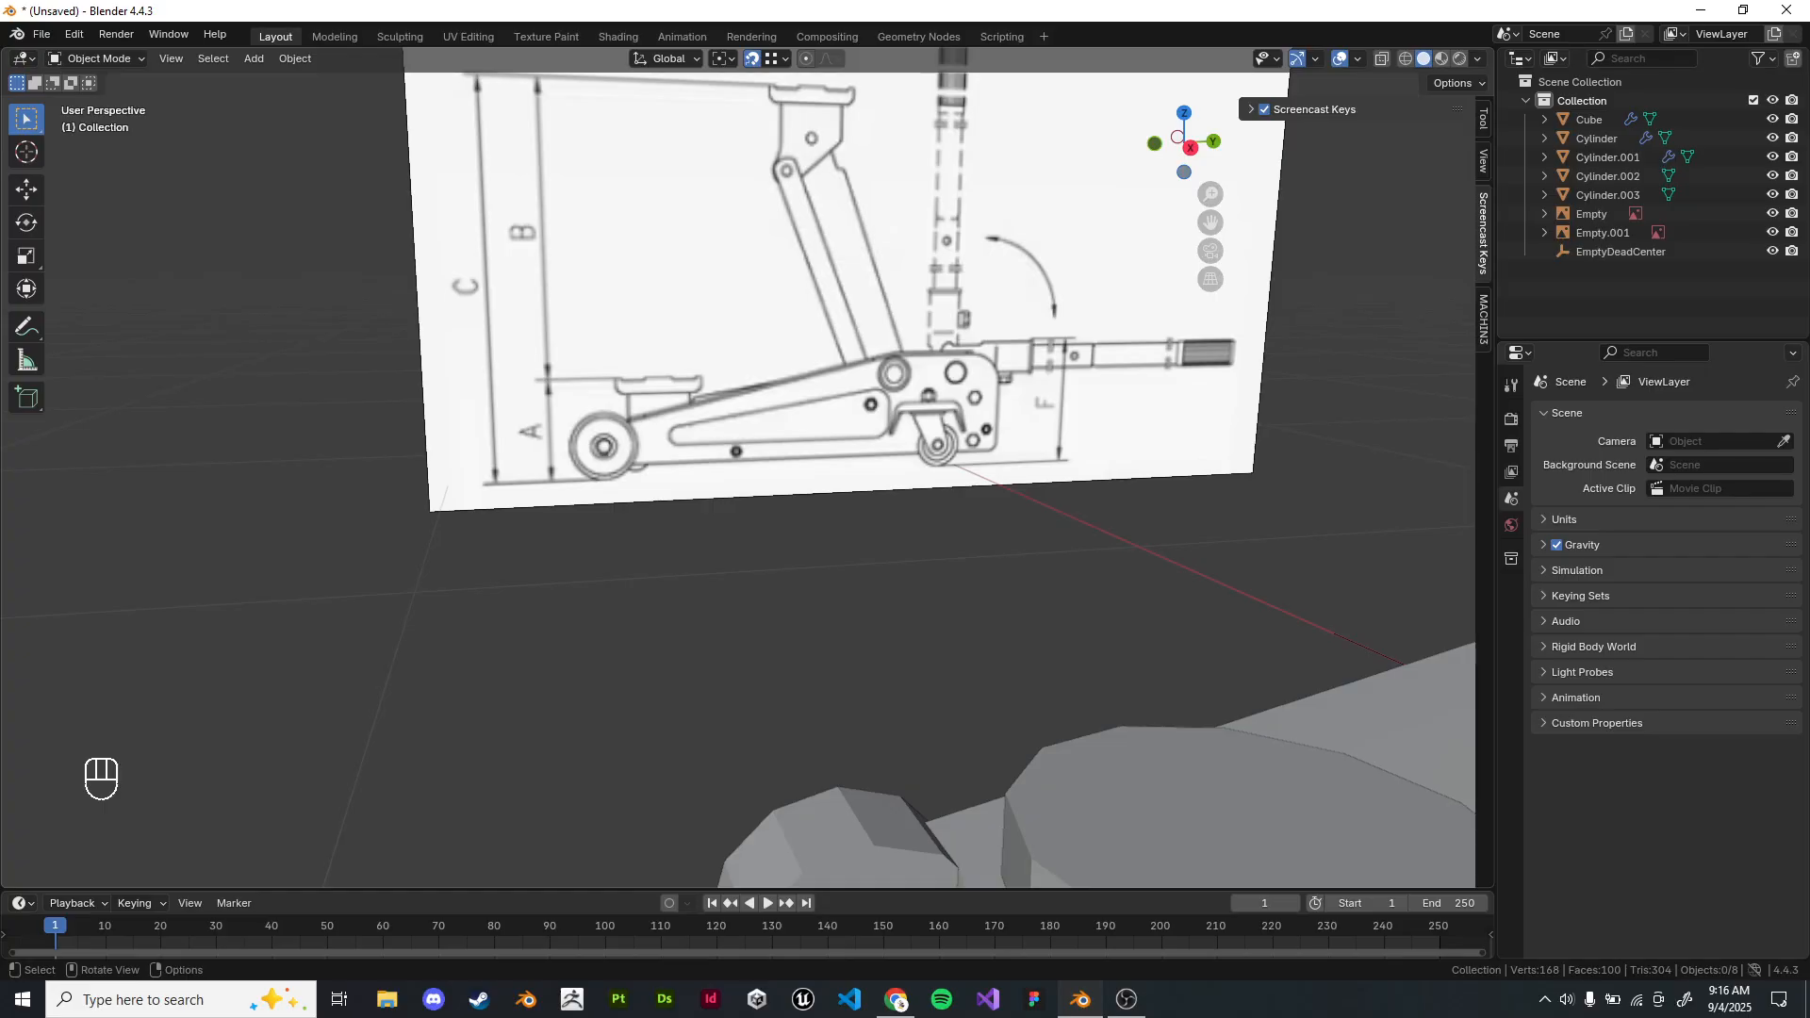
pyautogui.hotkey('alt', 'Tab')
pyautogui.press('Down')
pyautogui.press('Up')
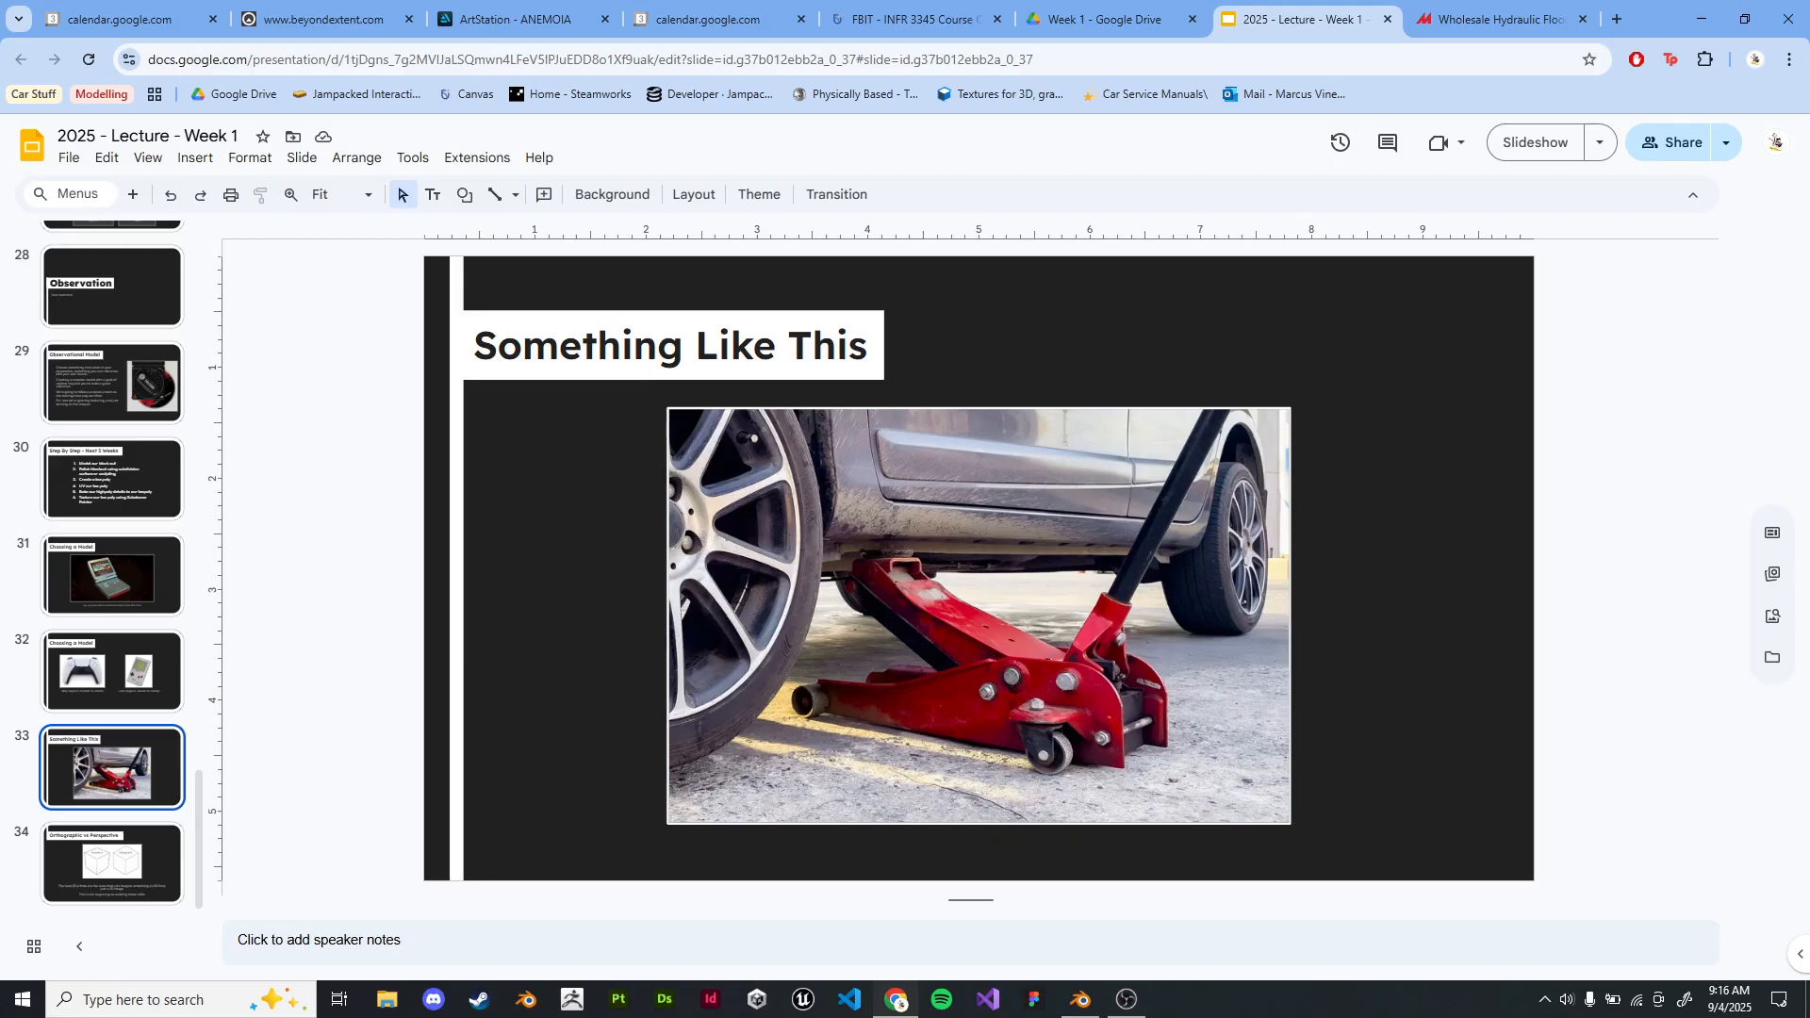
pyautogui.hotkey('alt', 'Tab')
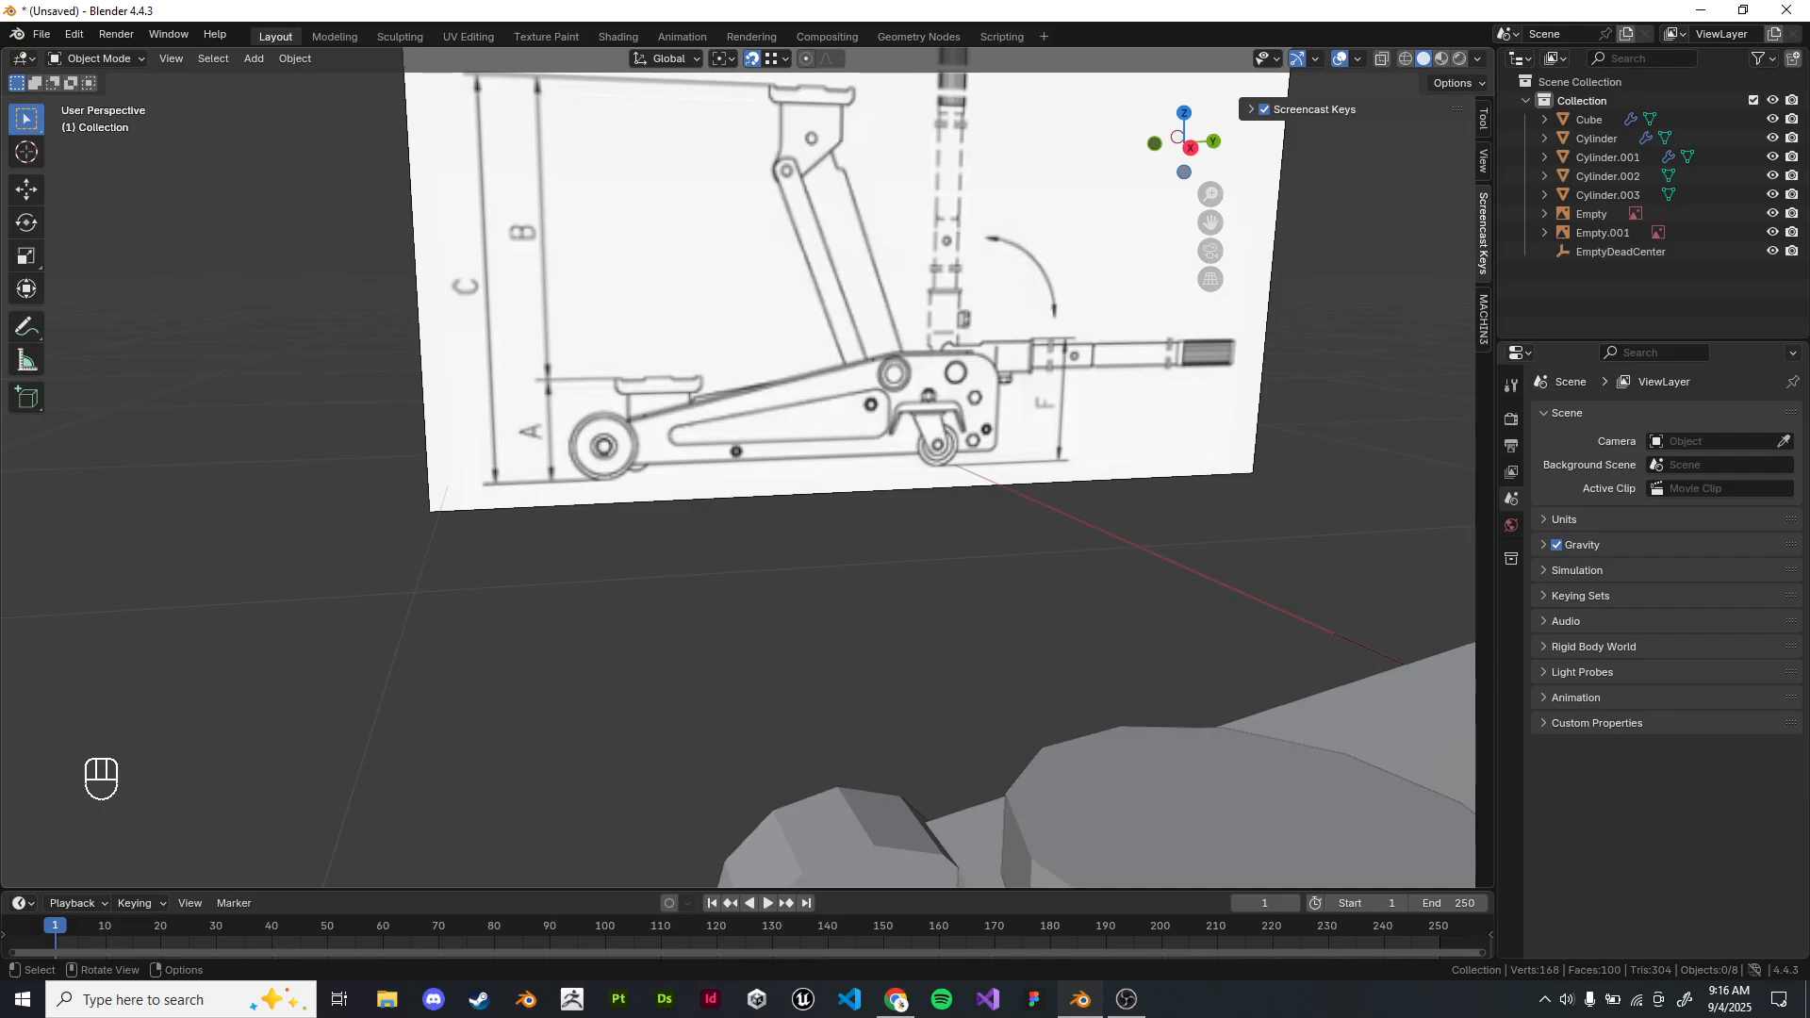
# Examine the saddle disc against the side-view reference, noting the bracket outline beneath it.
pyautogui.keyDown('shift'); pyautogui.moveTo(830, 452); pyautogui.dragTo(836, 513, button='middle'); pyautogui.keyUp('shift')
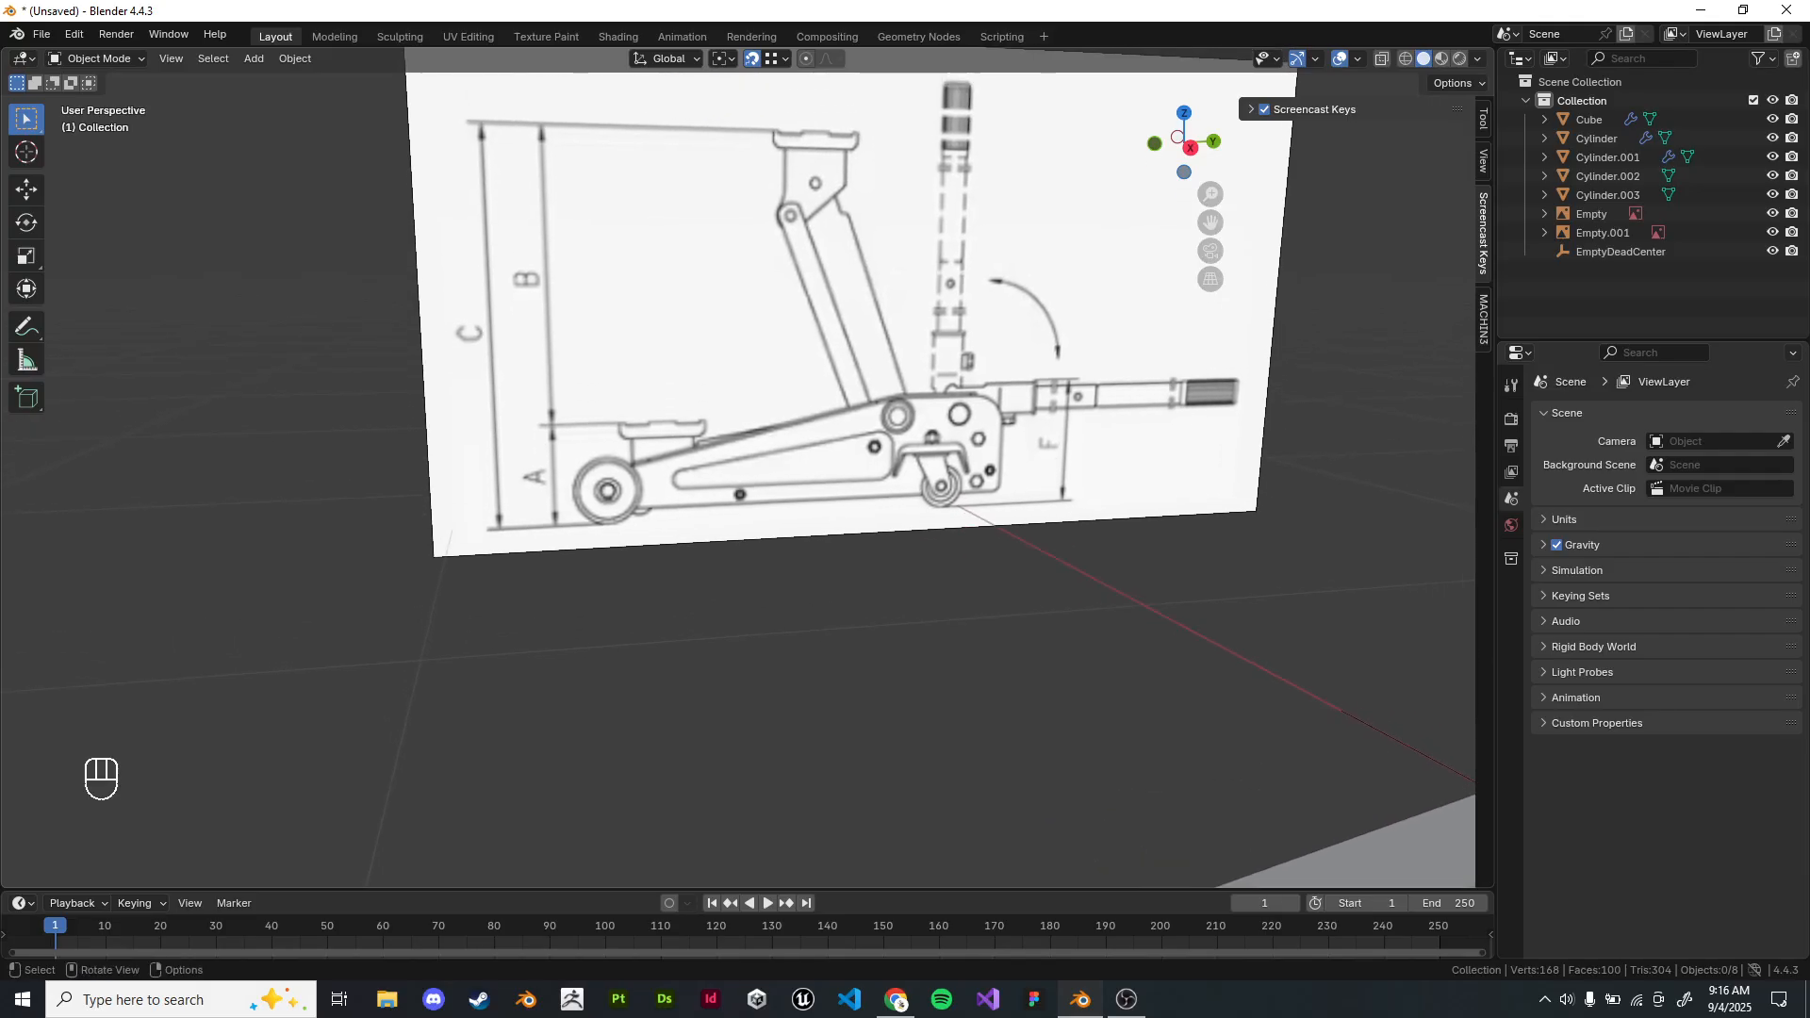
pyautogui.press('`')
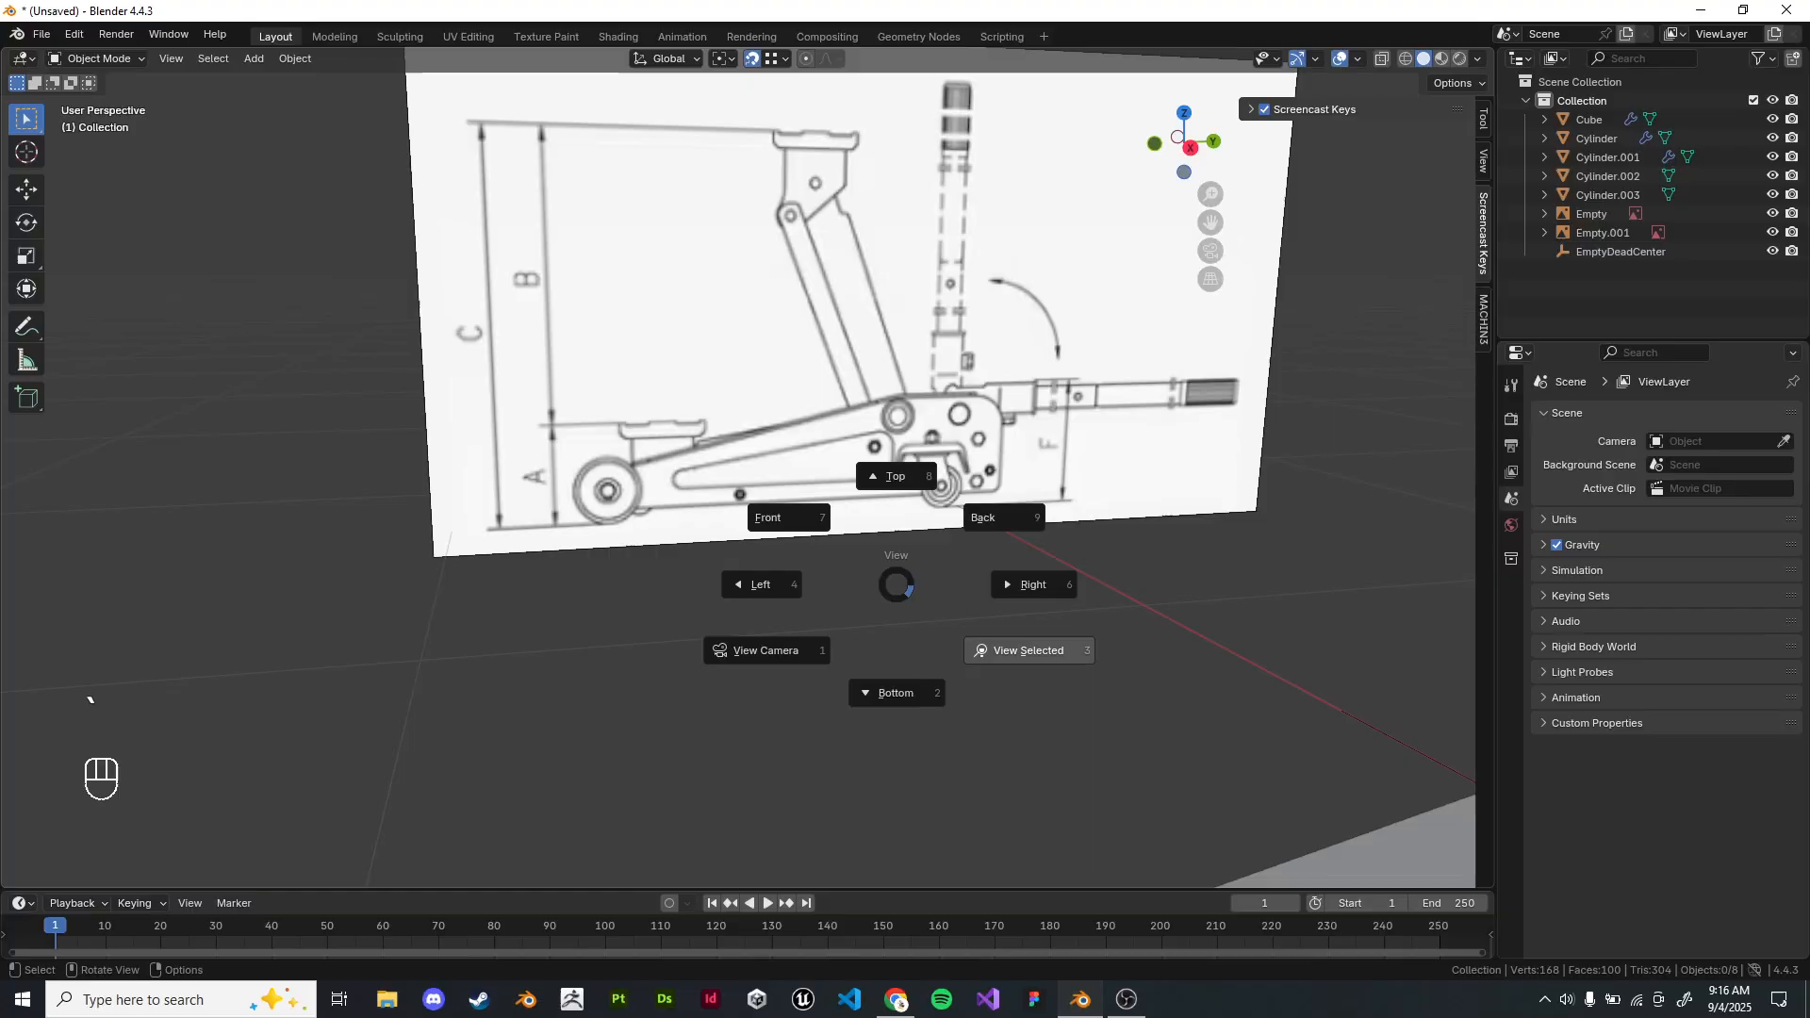
pyautogui.press('KP_1')
pyautogui.press('KP_3')
pyautogui.scroll(-2, 820, 472)
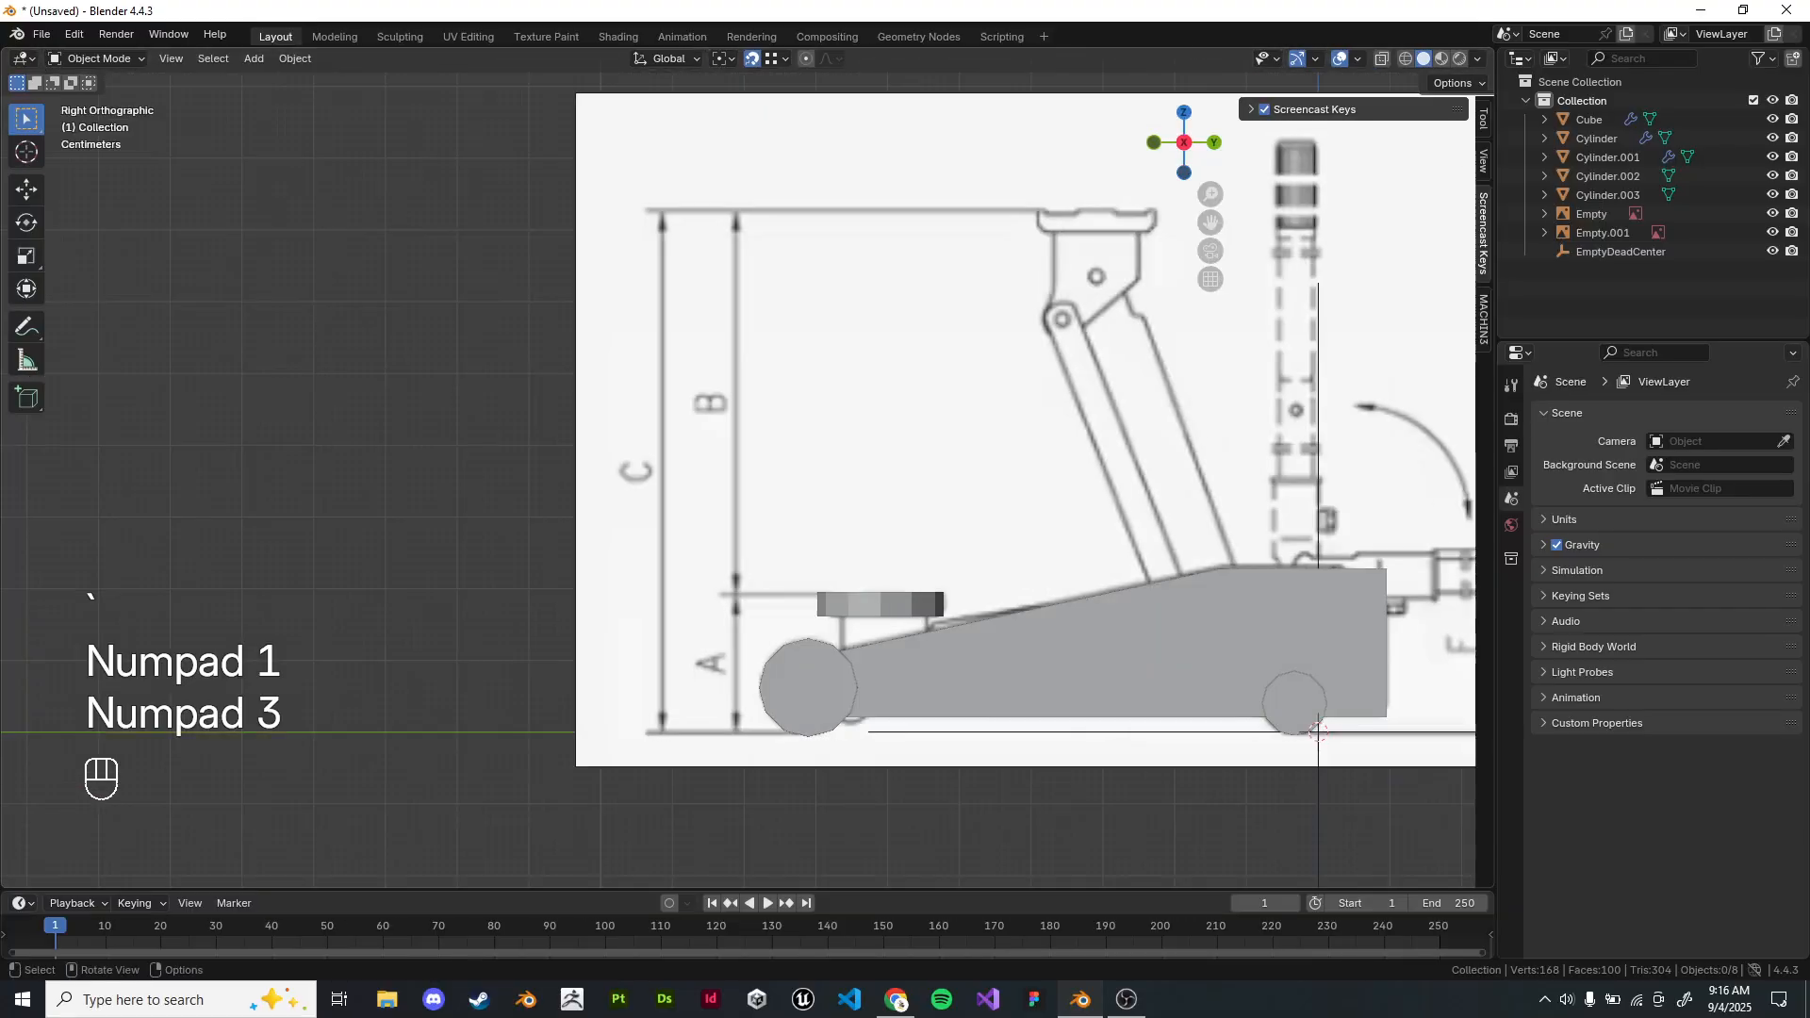
pyautogui.scroll(4, 826, 561)
pyautogui.keyDown('shift'); pyautogui.moveTo(826, 561); pyautogui.dragTo(618, 471, button='middle'); pyautogui.keyUp('shift')
pyautogui.scroll(-2, 618, 472)
pyautogui.click(692, 534)
pyautogui.scroll(-2, 626, 556)
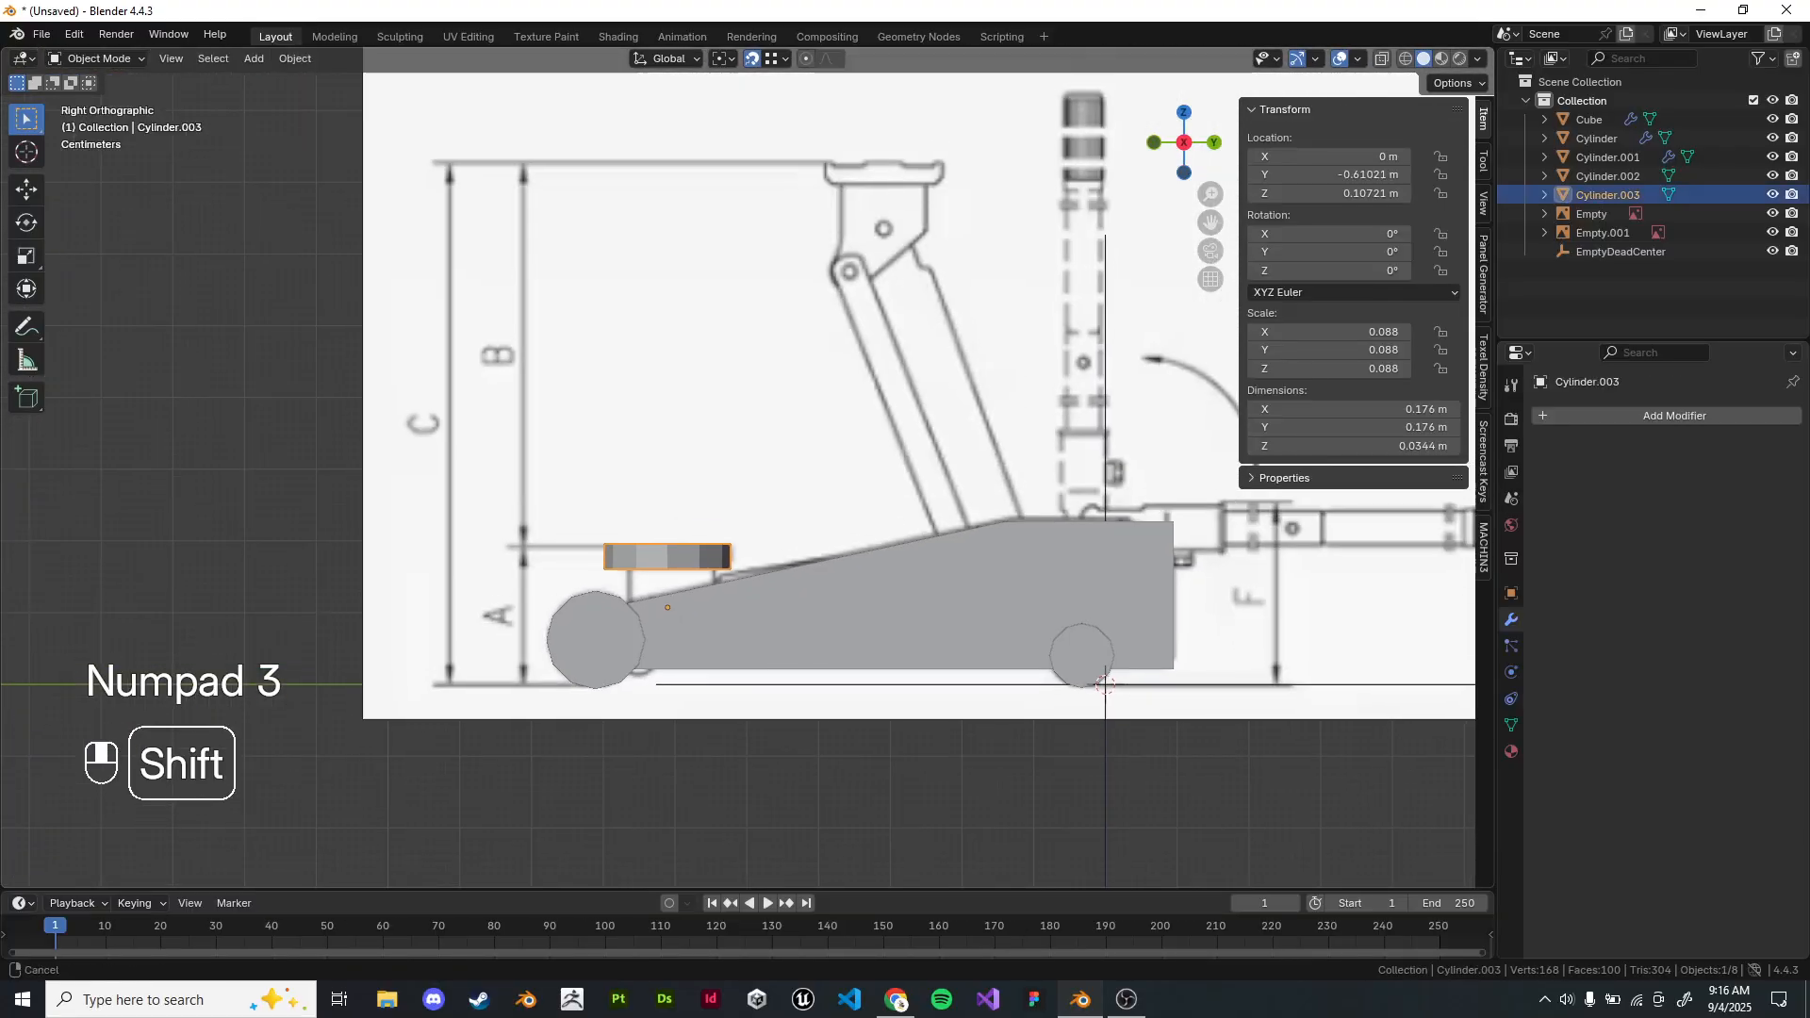
pyautogui.keyDown('shift'); pyautogui.moveTo(626, 557); pyautogui.dragTo(615, 591, button='middle'); pyautogui.keyUp('shift')
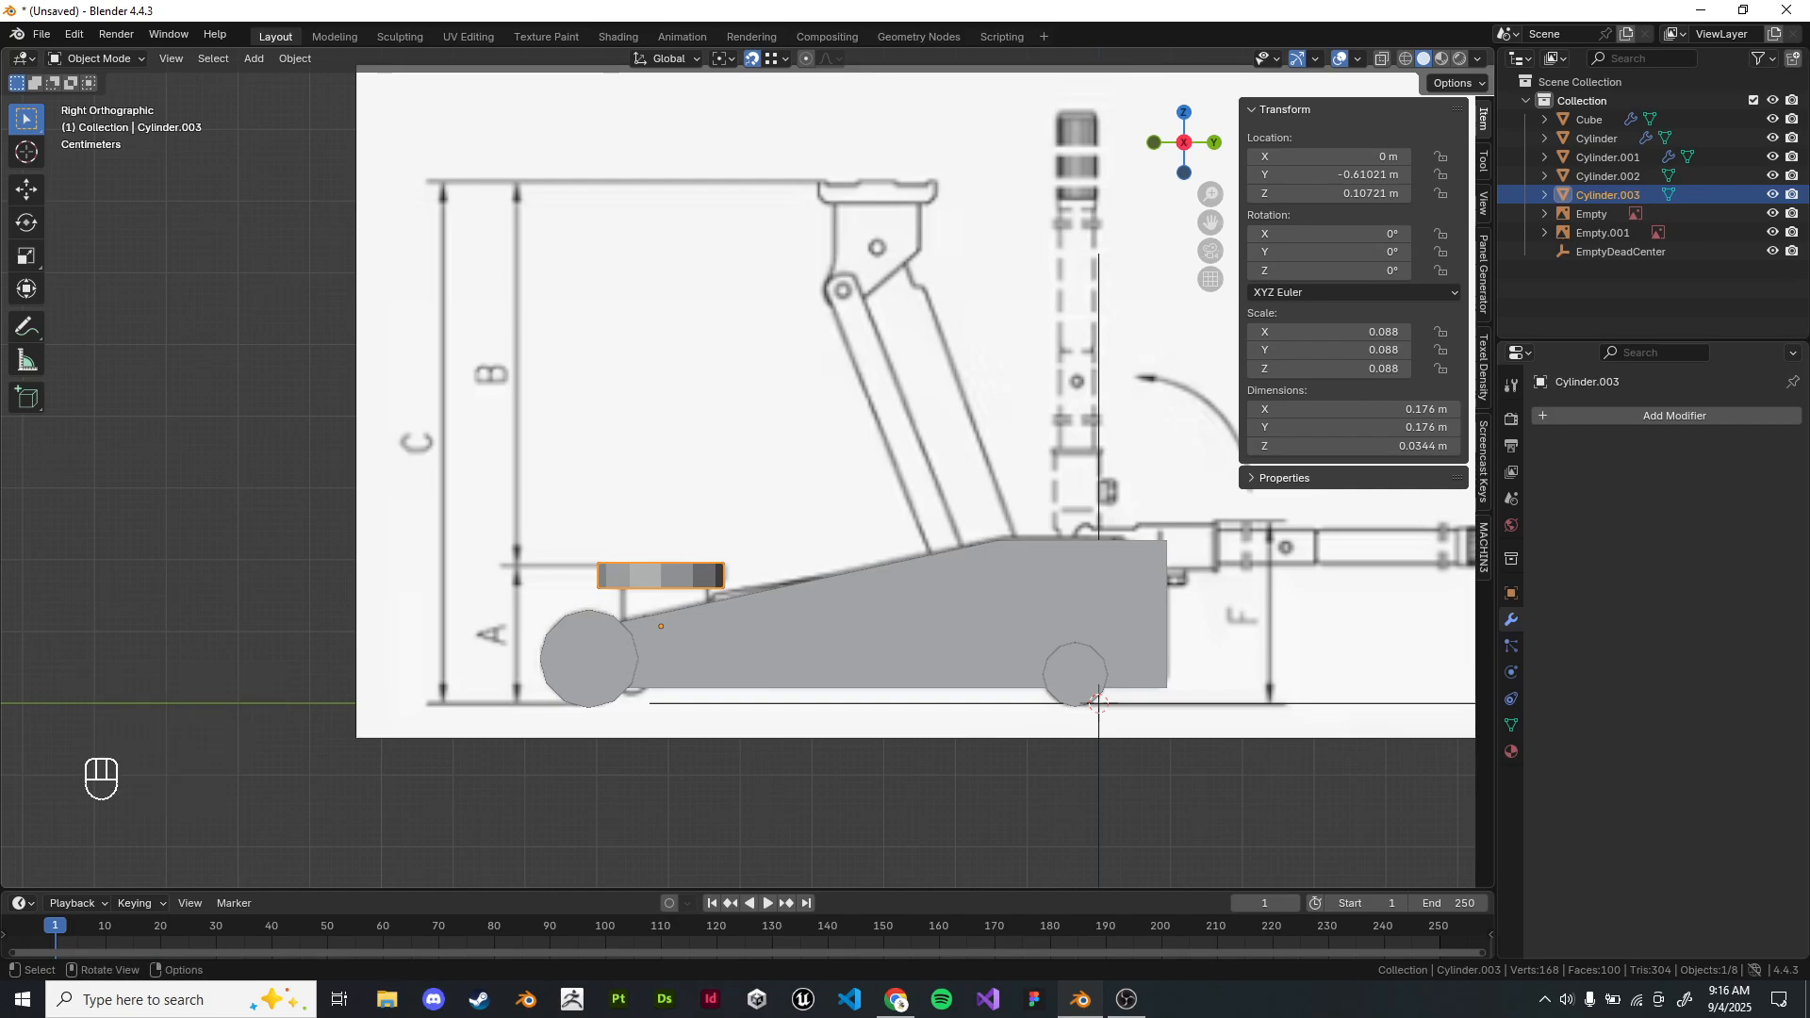
# Add a cube and snap it to the 3D cursor at the world origin.
pyautogui.hotkey('shift', 'a')
pyautogui.hotkey('shift', 's')
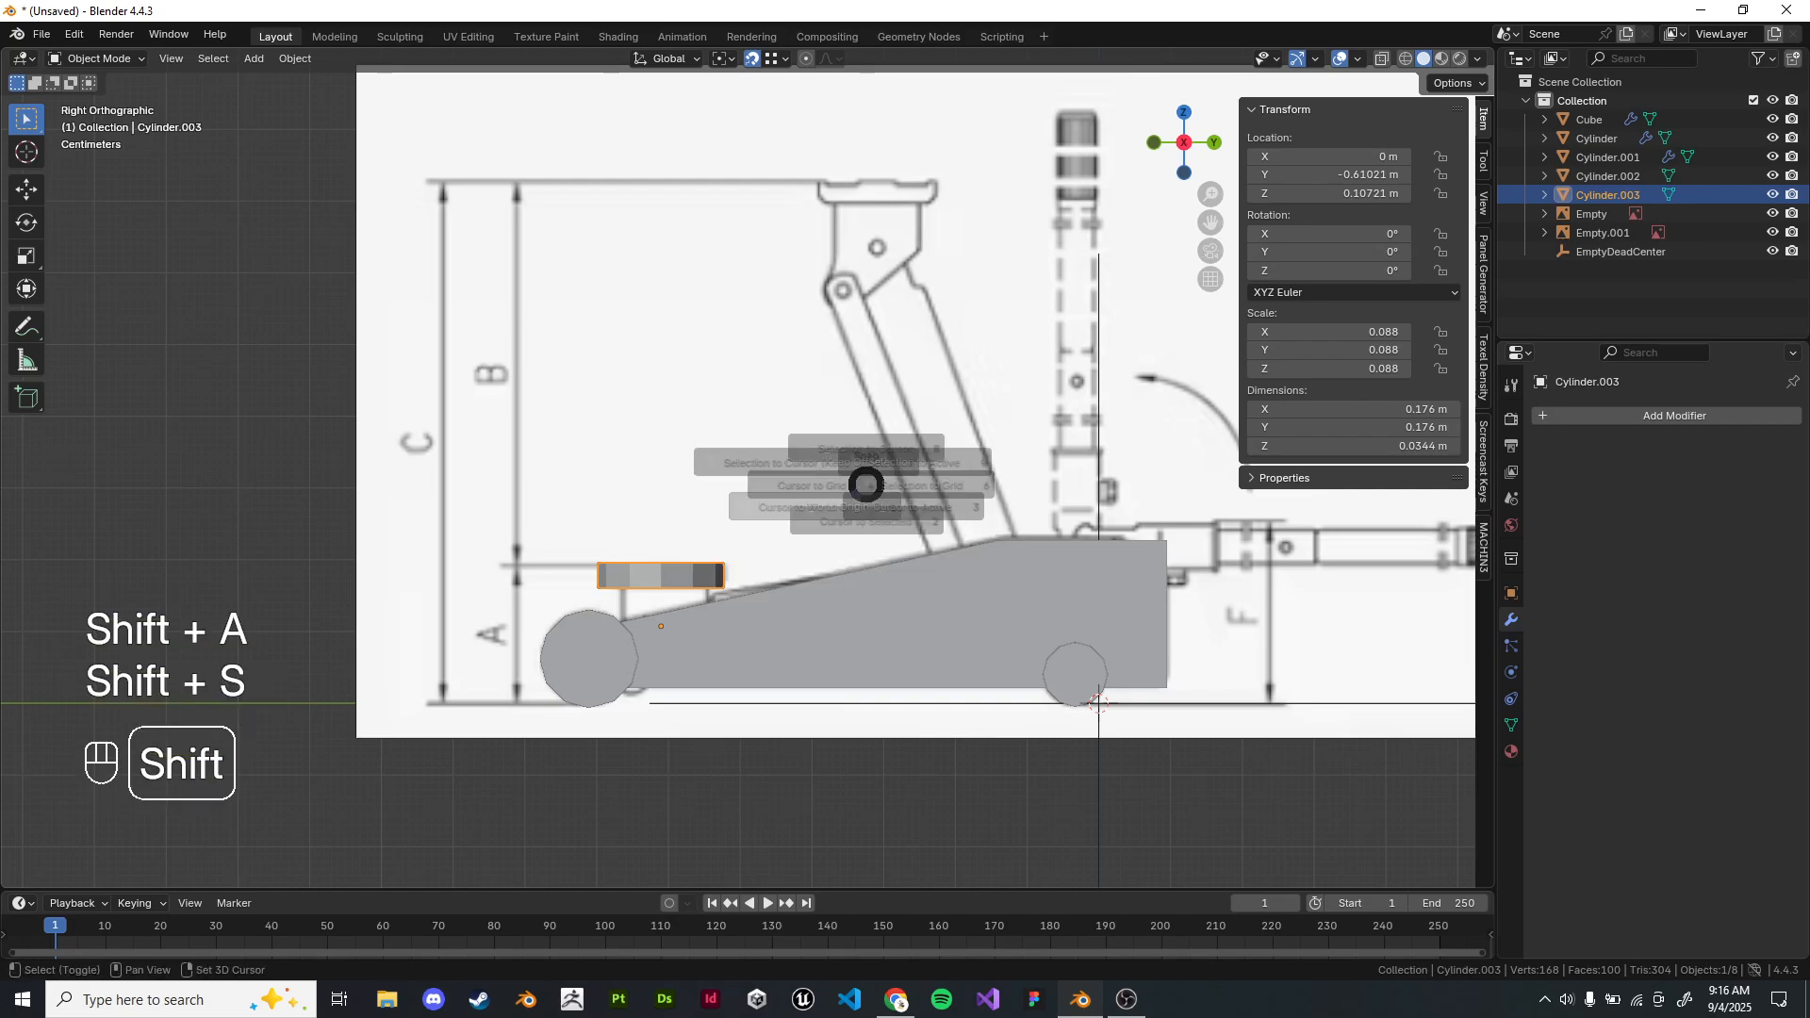
pyautogui.hotkey('shift', 'a')
pyautogui.hotkey('shift', 'a')
pyautogui.click(934, 500)
pyautogui.scroll(-4, 933, 501)
pyautogui.moveTo(933, 501); pyautogui.dragTo(1074, 554, button='middle')
pyautogui.scroll(-2, 1075, 555)
pyautogui.press('f')
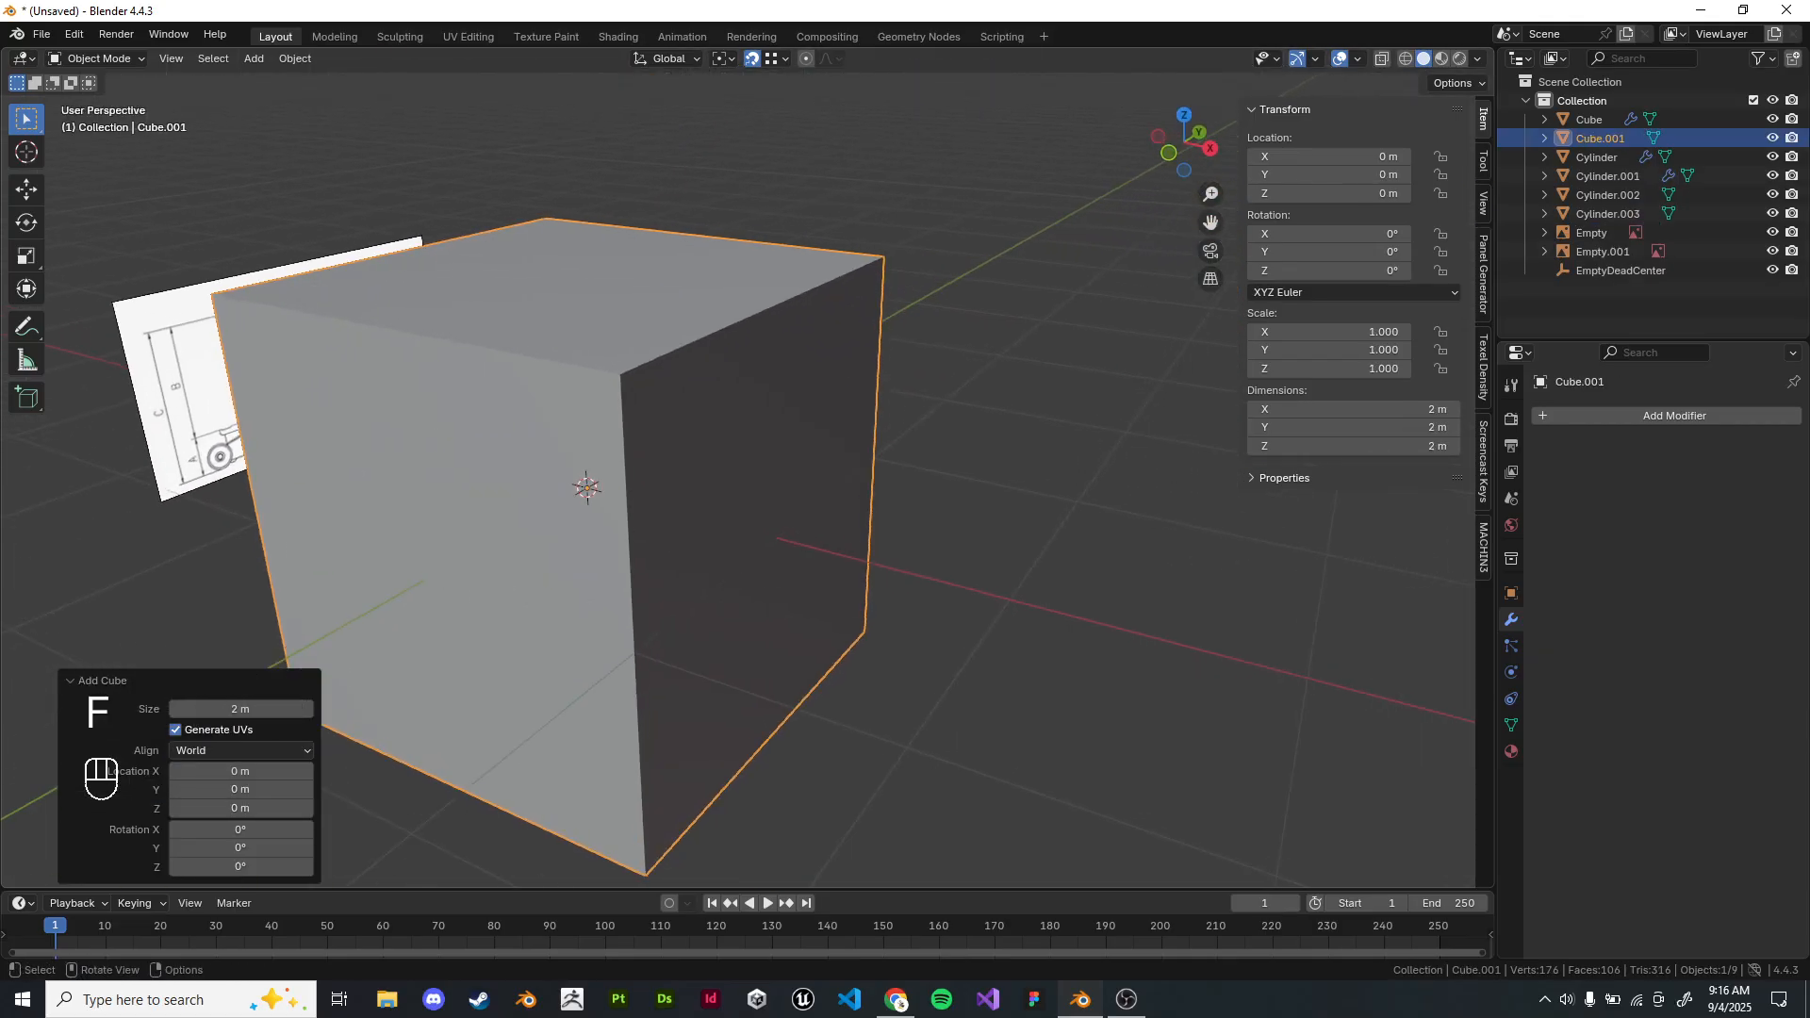
pyautogui.scroll(-2, 752, 479)
pyautogui.press('g')
pyautogui.click(952, 316)
pyautogui.hotkey('shift', 's')
pyautogui.hotkey('shift', 's')
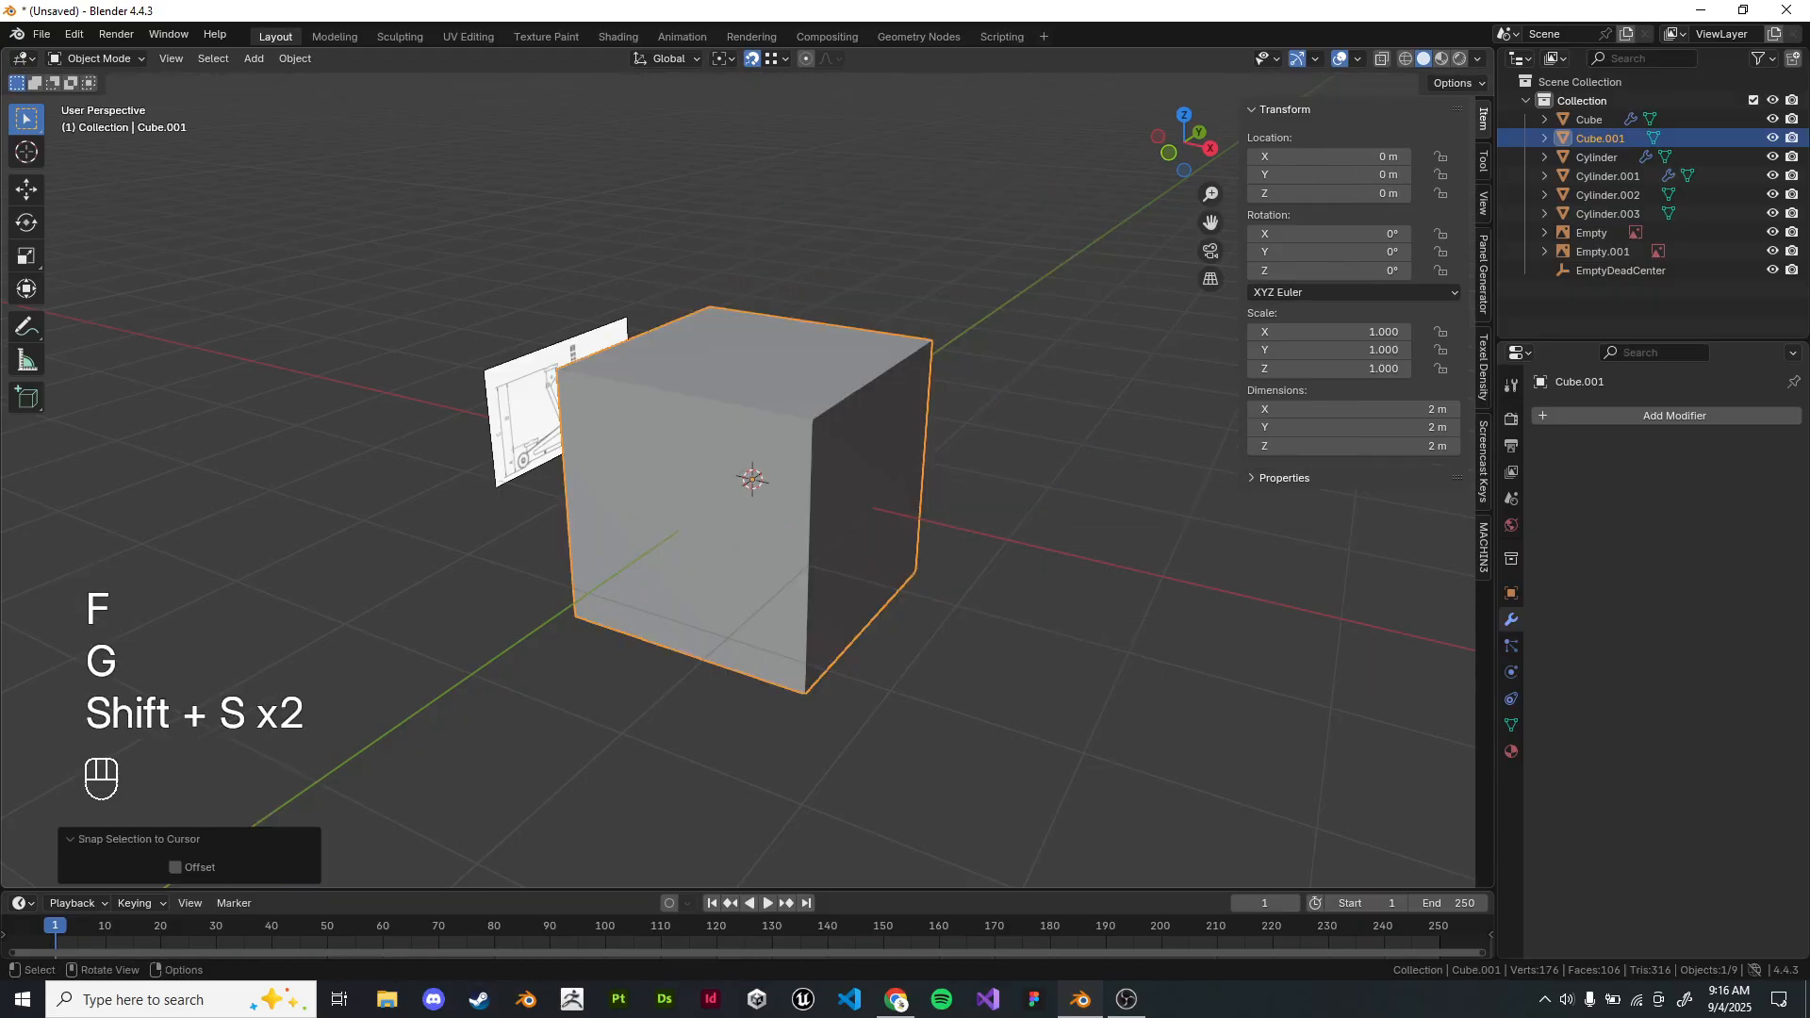
# Scale the cube down uniformly to about 0.147 m.
pyautogui.scroll(2, 753, 480)
pyautogui.press('s')
pyautogui.click(802, 500)
pyautogui.press('s')
pyautogui.click(889, 472)
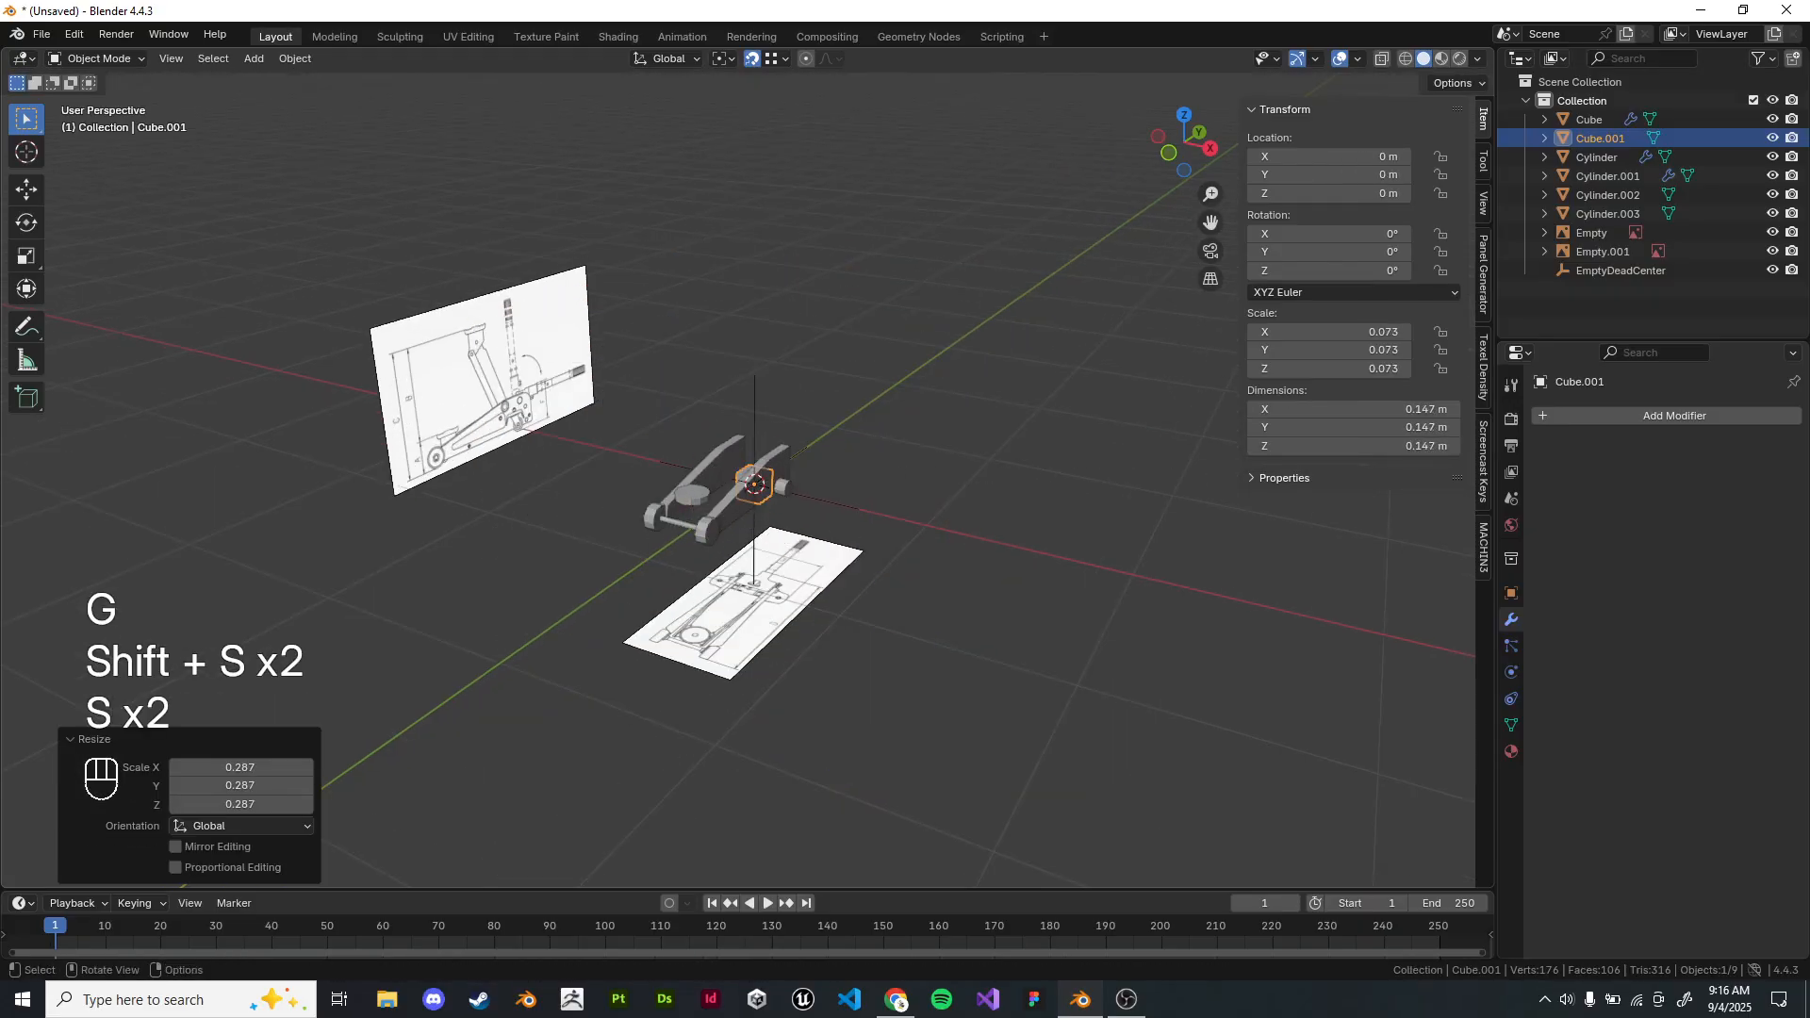
# Move the cube beneath the saddle disc in the side view, to about Y -0.611 m and Z 0.097 m.
pyautogui.press('KP_1')
pyautogui.press('KP_3')
pyautogui.scroll(5, 889, 472)
pyautogui.keyDown('shift'); pyautogui.moveTo(1197, 872); pyautogui.dragTo(1235, 703, button='middle'); pyautogui.keyUp('shift')
pyautogui.press('g')
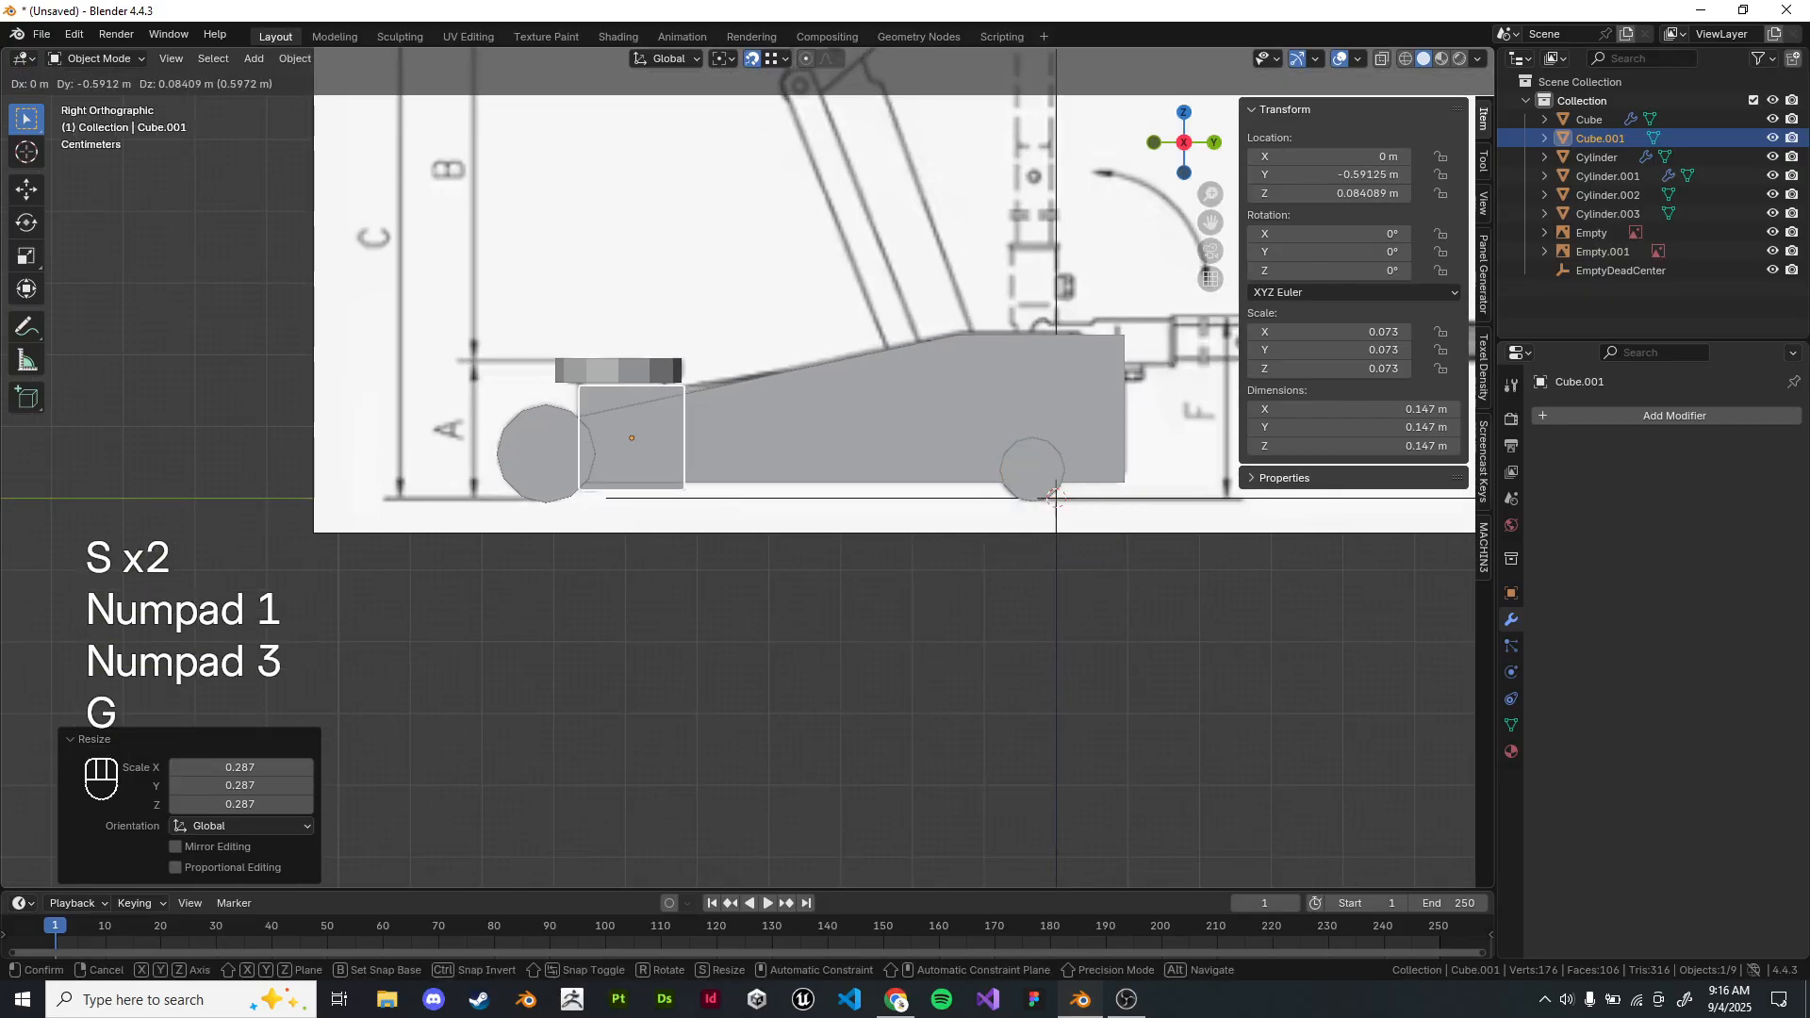
pyautogui.click(811, 734)
# Resize the cube to about 0.115 m and shift it to Y -0.606 m, Z 0.116 m to fit under the saddle.
pyautogui.press('s')
pyautogui.click(751, 660)
pyautogui.press('s')
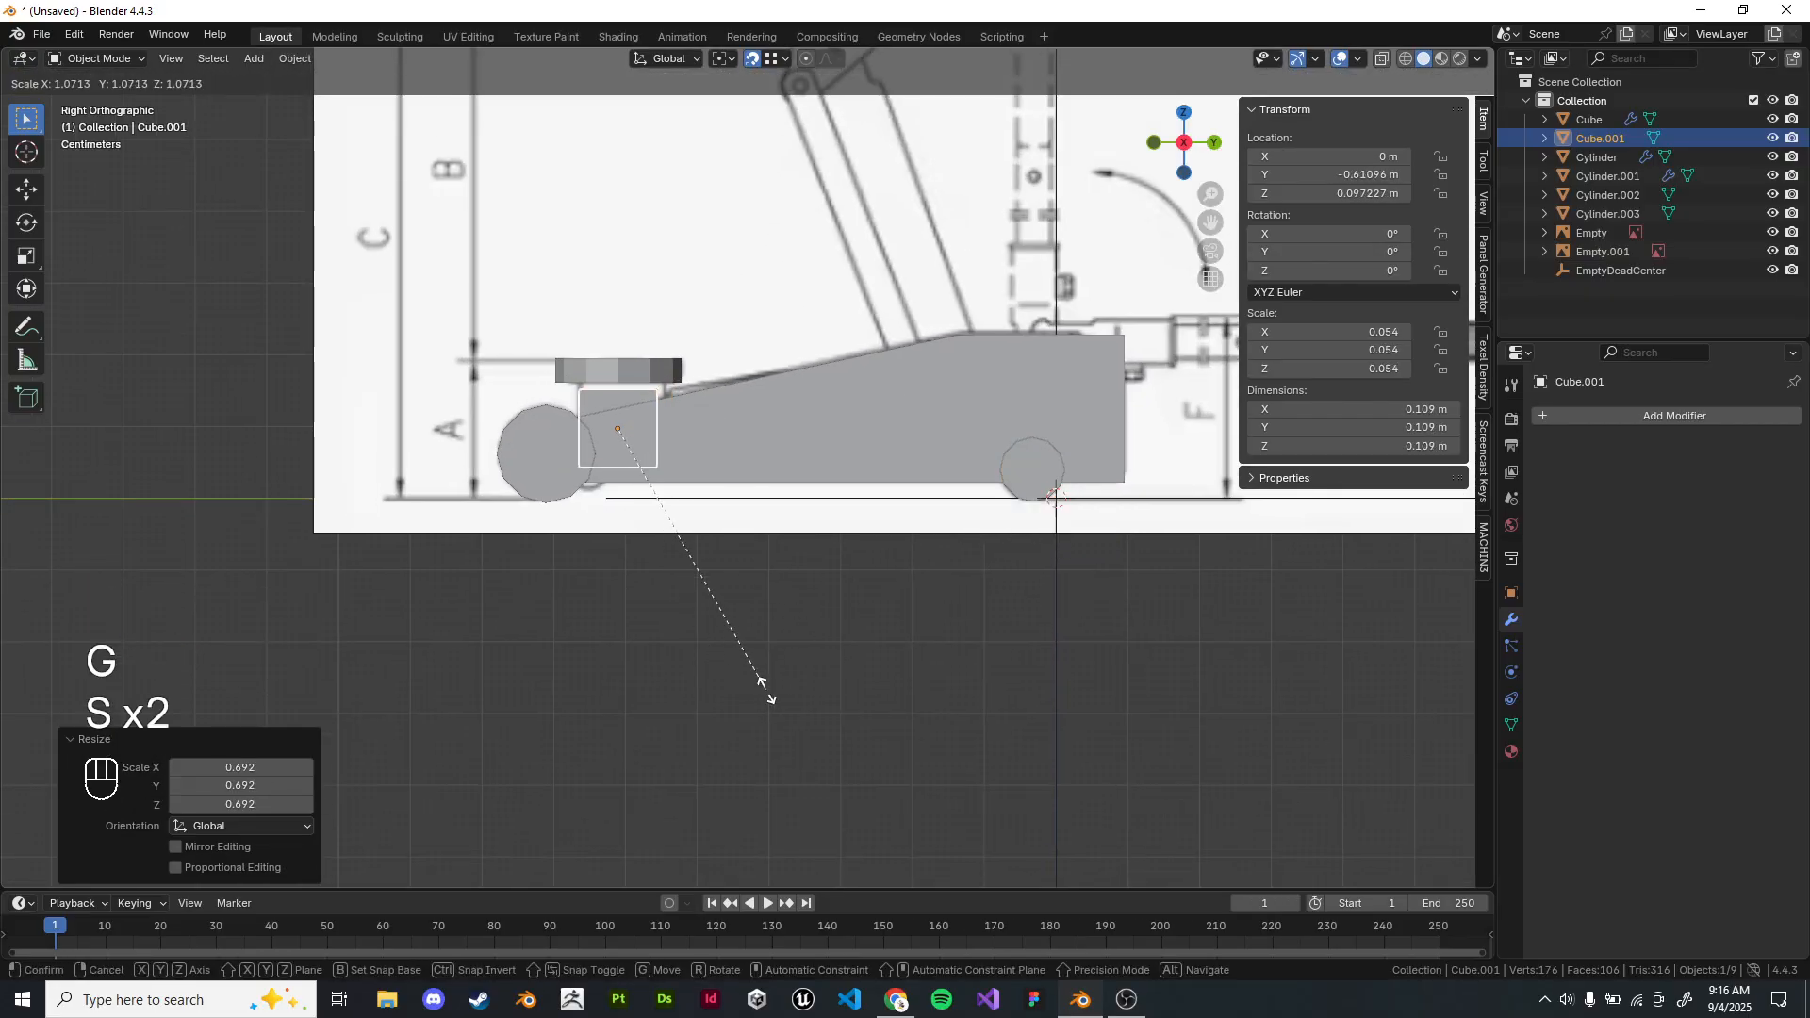
pyautogui.click(768, 694)
pyautogui.press('g')
pyautogui.click(771, 680)
# Inspect how the new block sits beneath the saddle disc in perspective and in the side view.
pyautogui.moveTo(771, 680); pyautogui.dragTo(973, 627, button='middle')
pyautogui.click(905, 535)
pyautogui.moveTo(905, 535); pyautogui.dragTo(830, 571, button='middle')
pyautogui.click(538, 404)
pyautogui.press('KP_3')
pyautogui.click(659, 566)
pyautogui.keyDown('shift'); pyautogui.moveTo(660, 565); pyautogui.dragTo(757, 654, button='middle'); pyautogui.keyUp('shift')
pyautogui.scroll(3, 738, 472)
pyautogui.moveTo(739, 471); pyautogui.dragTo(853, 622, button='middle')
pyautogui.scroll(-3, 746, 533)
# Compare the block's width with the saddle outline on the top-view reference in wireframe display.
pyautogui.press('KP_7')
pyautogui.scroll(4, 747, 468)
pyautogui.press('z')
pyautogui.keyDown('shift'); pyautogui.moveTo(471, 527); pyautogui.dragTo(980, 551, button='middle'); pyautogui.keyUp('shift')
pyautogui.scroll(2, 981, 551)
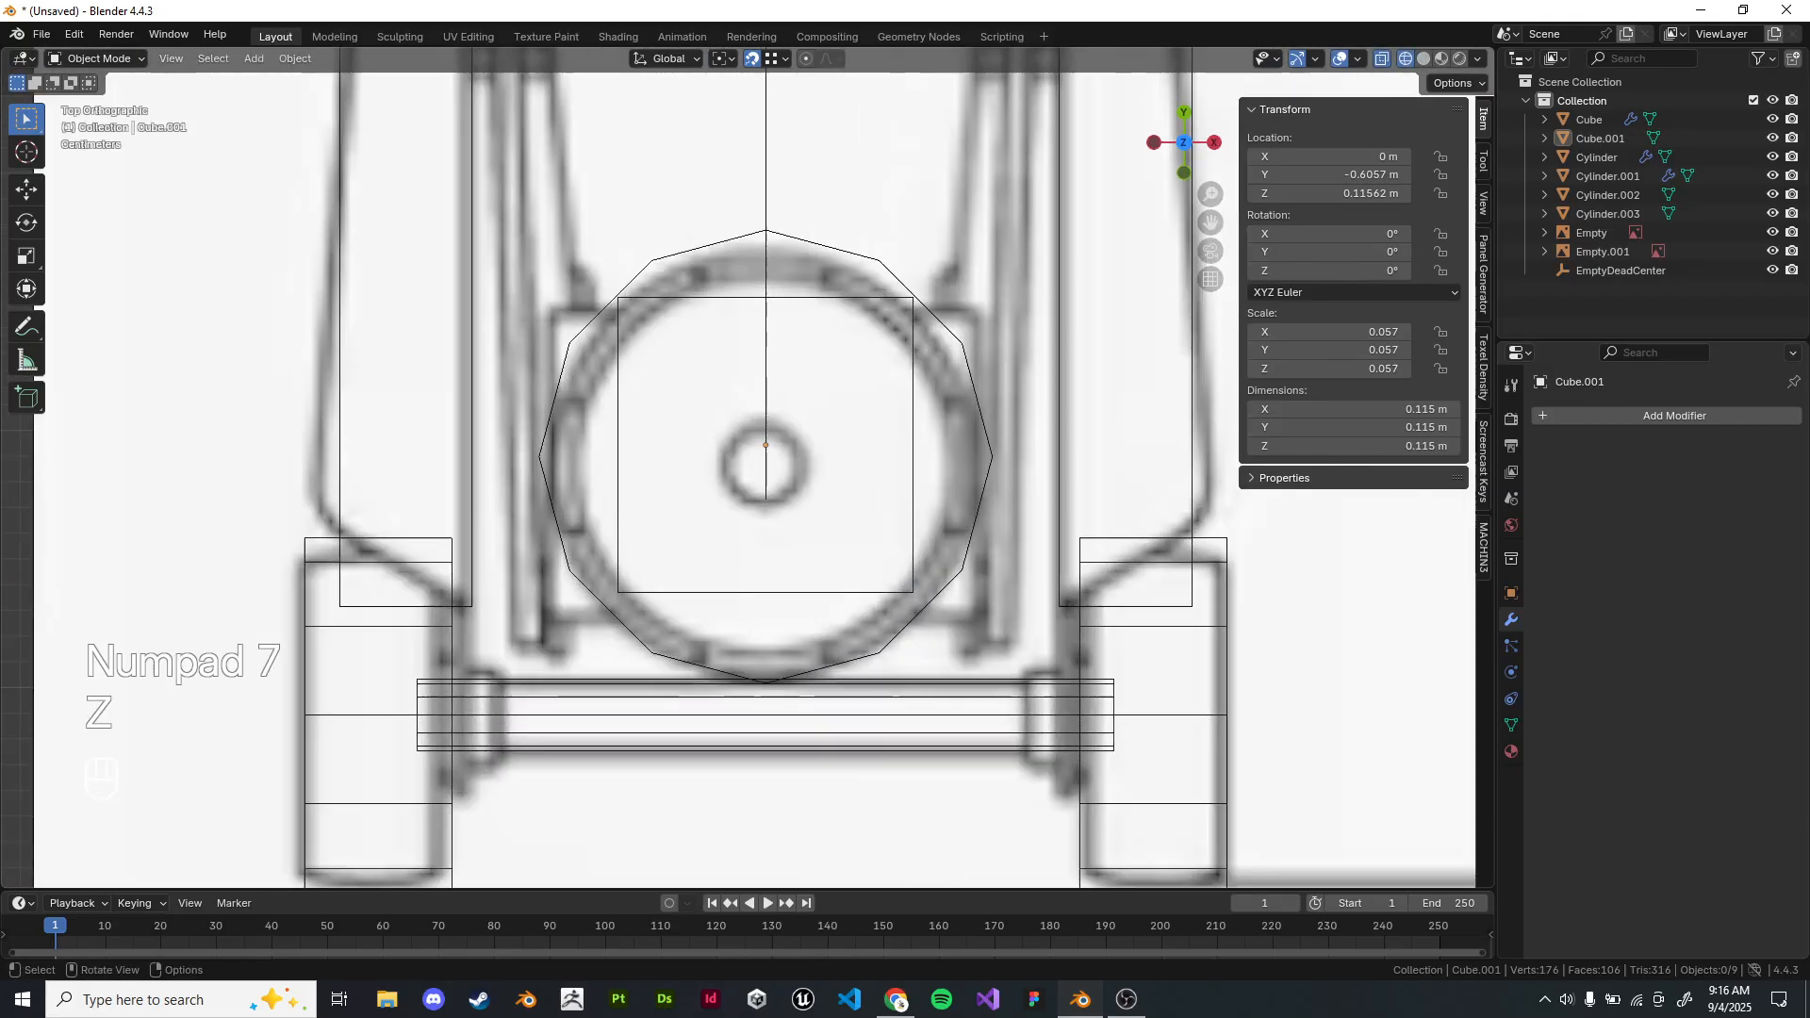
pyautogui.scroll(1, 747, 469)
pyautogui.click(946, 528)
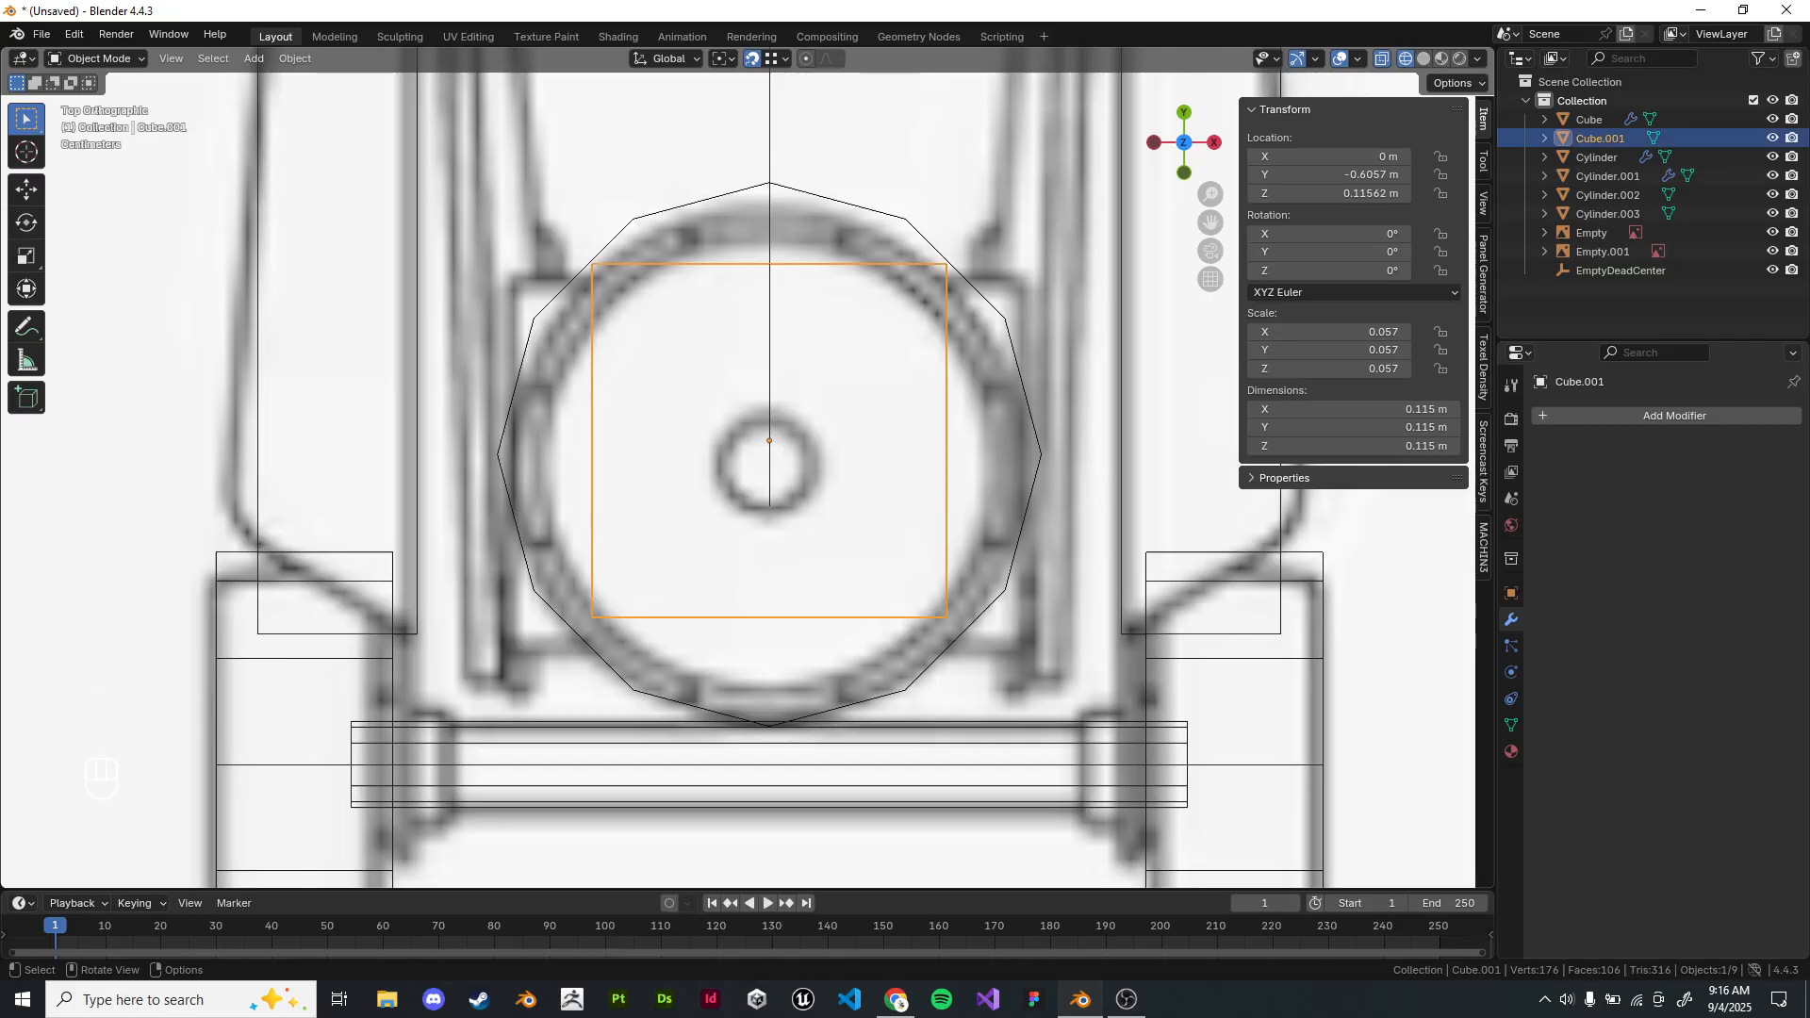
pyautogui.click(952, 423)
pyautogui.scroll(-5, 953, 423)
# Make a linked duplicate of the block in the side view and place it above the saddle, at about Y -0.551 m, Z 0.336 m.
pyautogui.moveTo(952, 423)
pyautogui.mouseDown(button='middle')
pyautogui.moveTo(942, 372)
pyautogui.moveTo(729, 523)
pyautogui.mouseUp(button='middle')
pyautogui.press('KP_3')
pyautogui.scroll(-2, 943, 372)
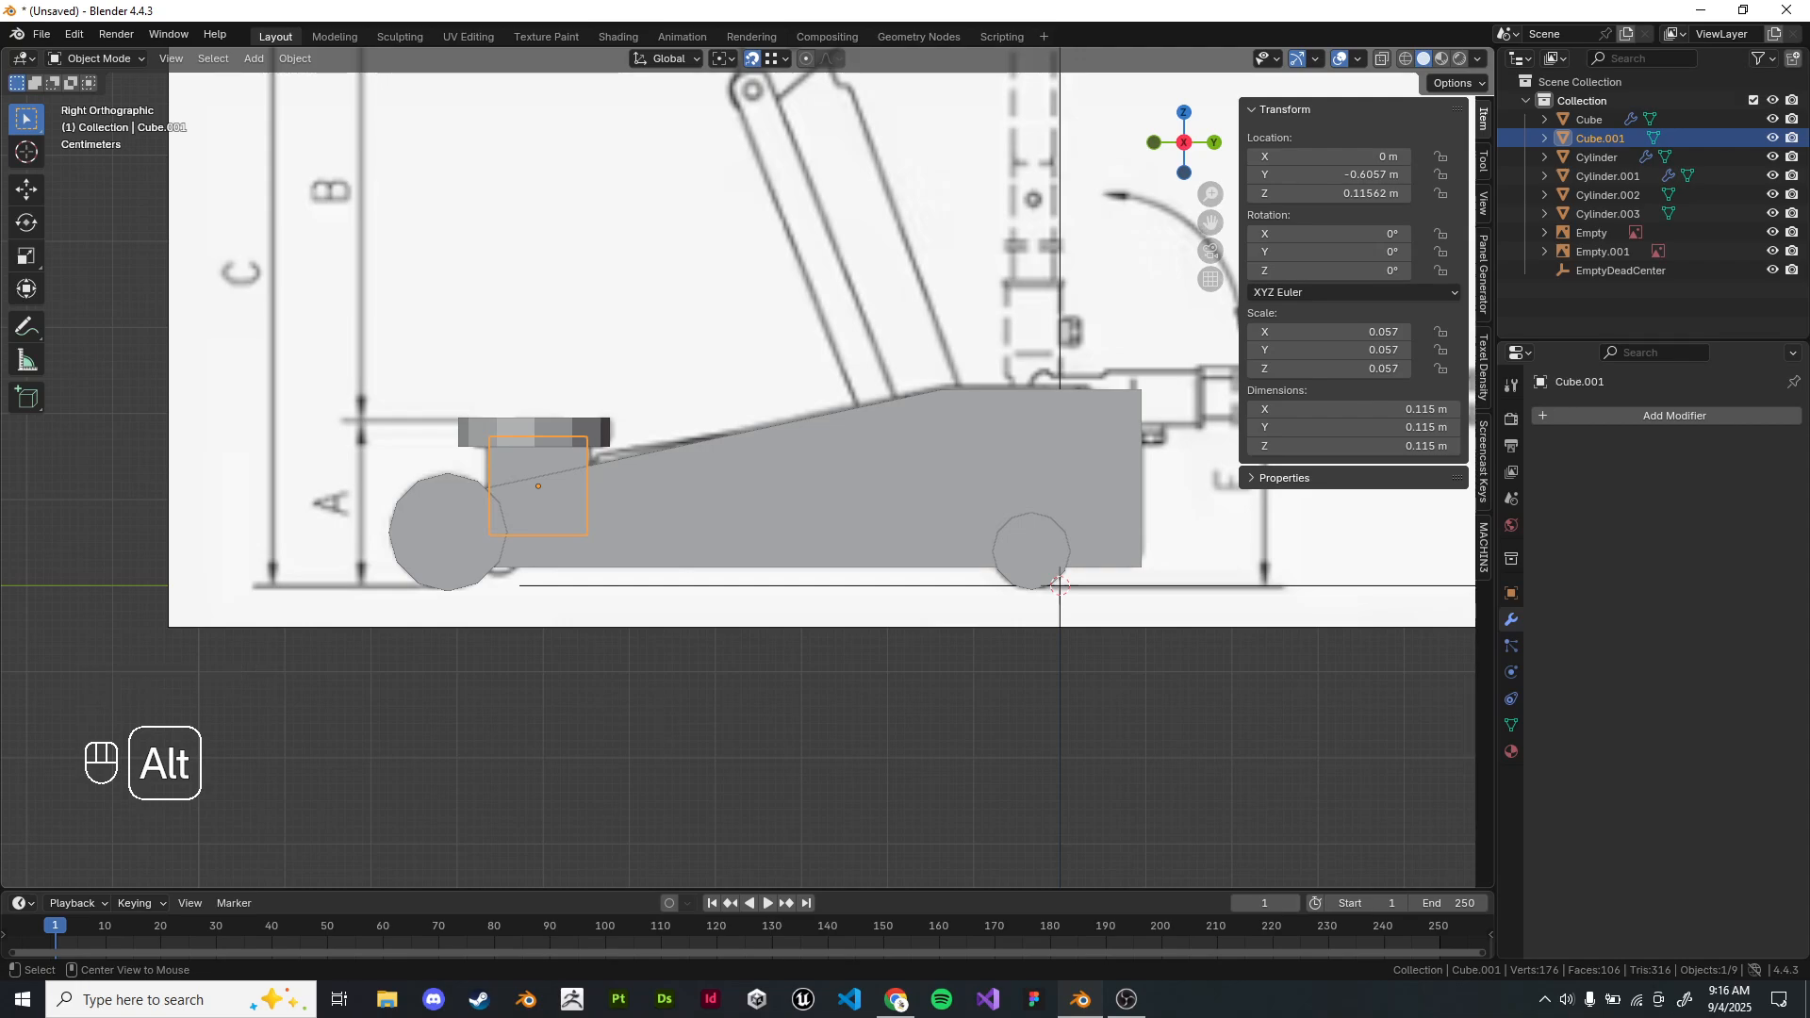
pyautogui.scroll(-1, 1060, 585)
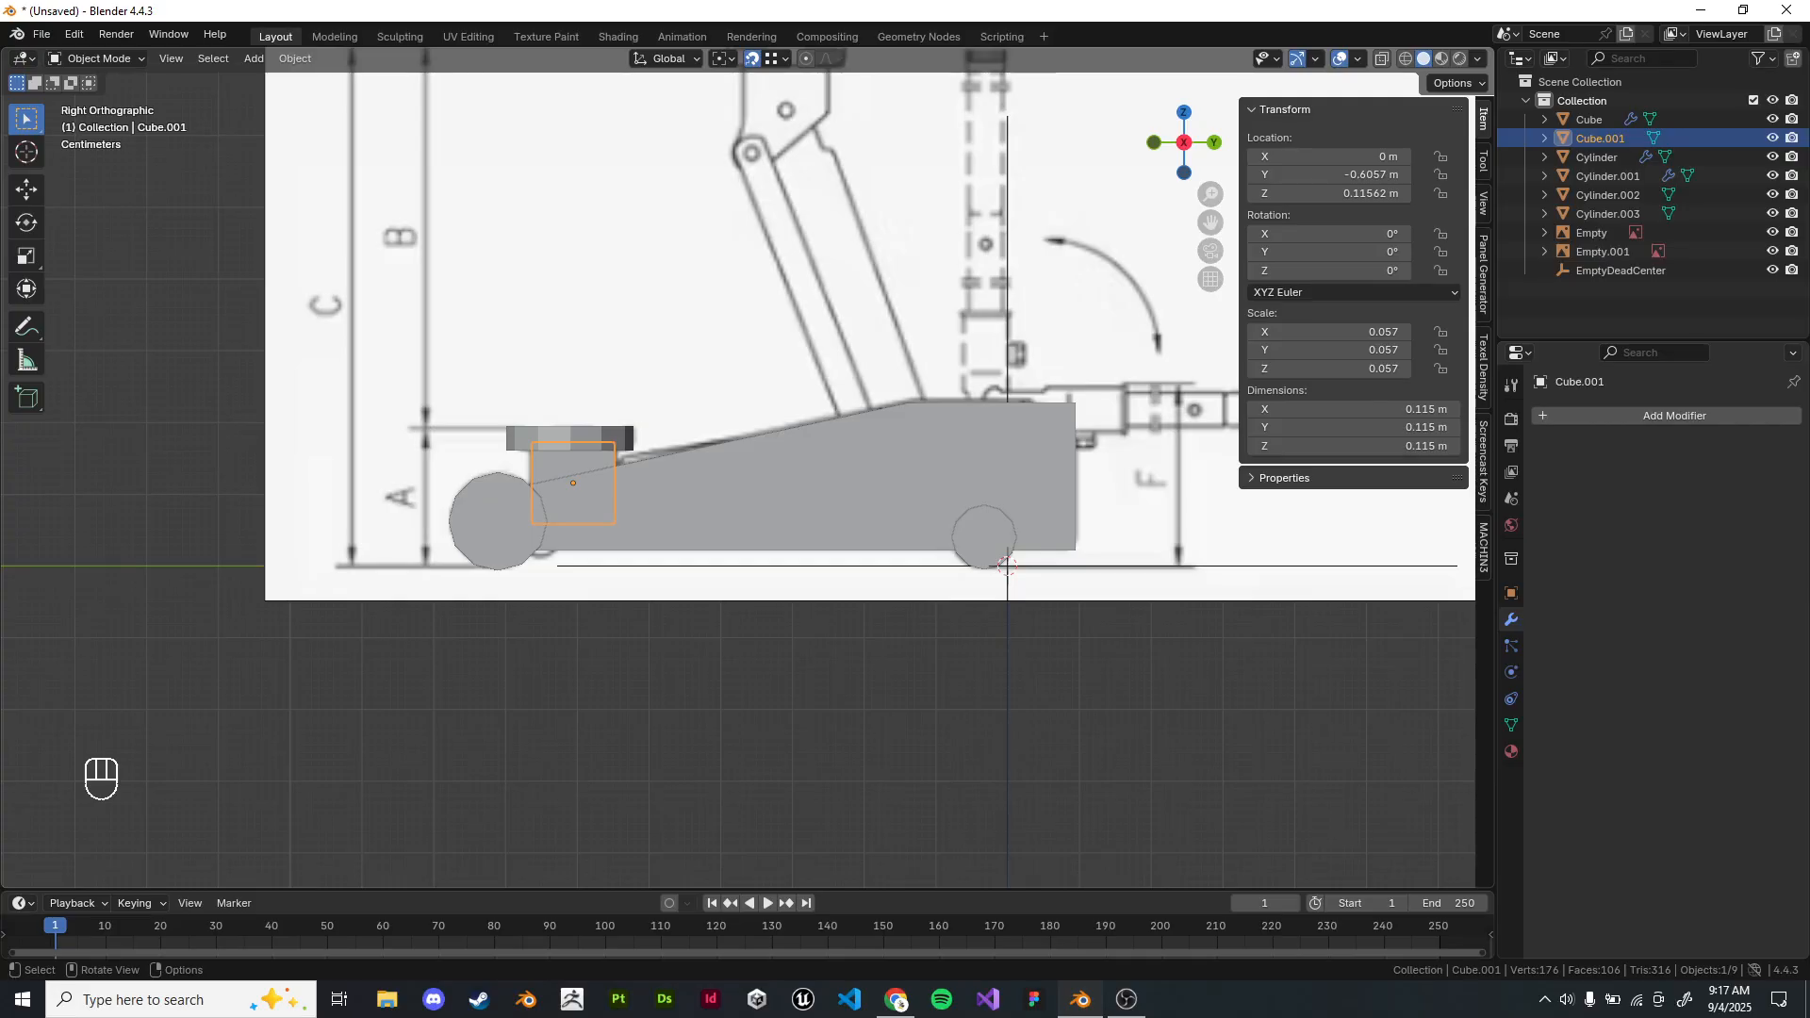
pyautogui.keyDown('shift'); pyautogui.moveTo(717, 433); pyautogui.dragTo(641, 629, button='middle'); pyautogui.keyUp('shift')
pyautogui.scroll(1, 702, 528)
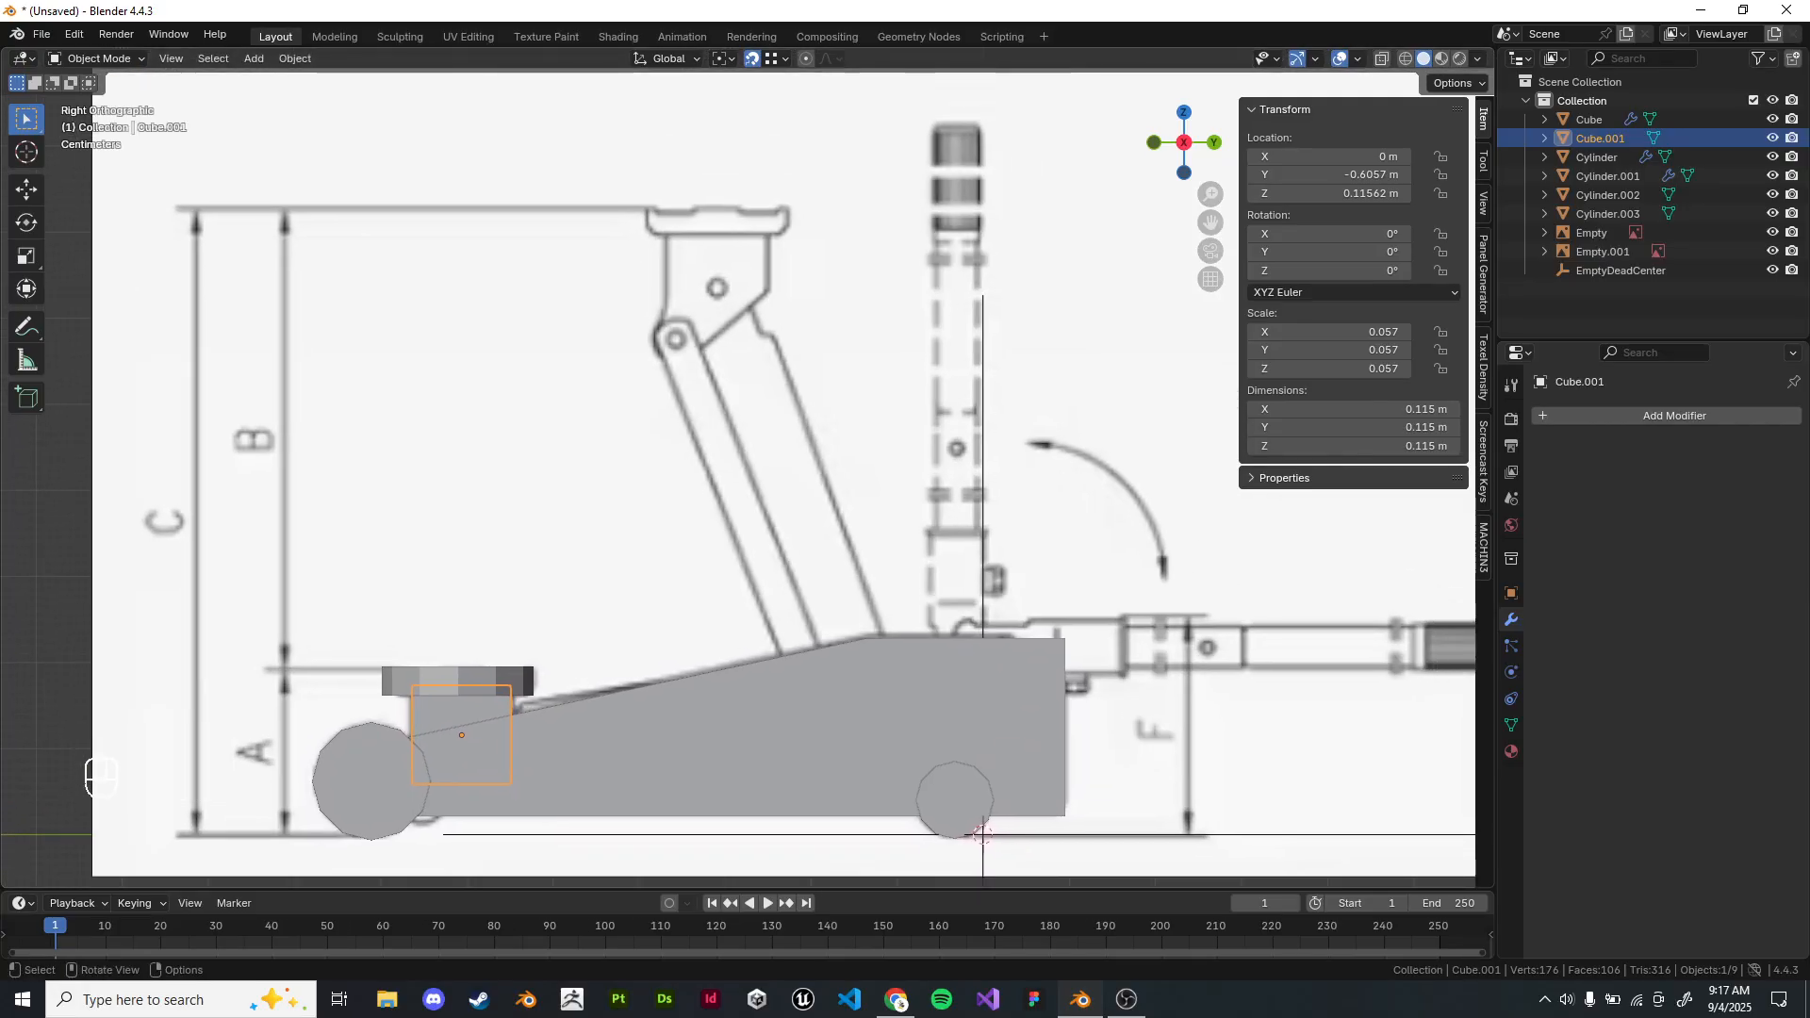
pyautogui.moveTo(982, 833)
pyautogui.keyDown('shift'); pyautogui.mouseDown(button='middle')
pyautogui.moveTo(1023, 784)
pyautogui.moveTo(1100, 879)
pyautogui.mouseUp(button='middle'); pyautogui.keyUp('shift')
pyautogui.scroll(1, 1029, 801)
pyautogui.scroll(1, 747, 468)
pyautogui.keyDown('shift'); pyautogui.moveTo(748, 467); pyautogui.dragTo(891, 424, button='middle'); pyautogui.keyUp('shift')
pyautogui.hotkey('alt', 'd')
pyautogui.click(626, 493)
pyautogui.keyDown('shift'); pyautogui.moveTo(626, 493); pyautogui.dragTo(533, 568, button='middle'); pyautogui.keyUp('shift')
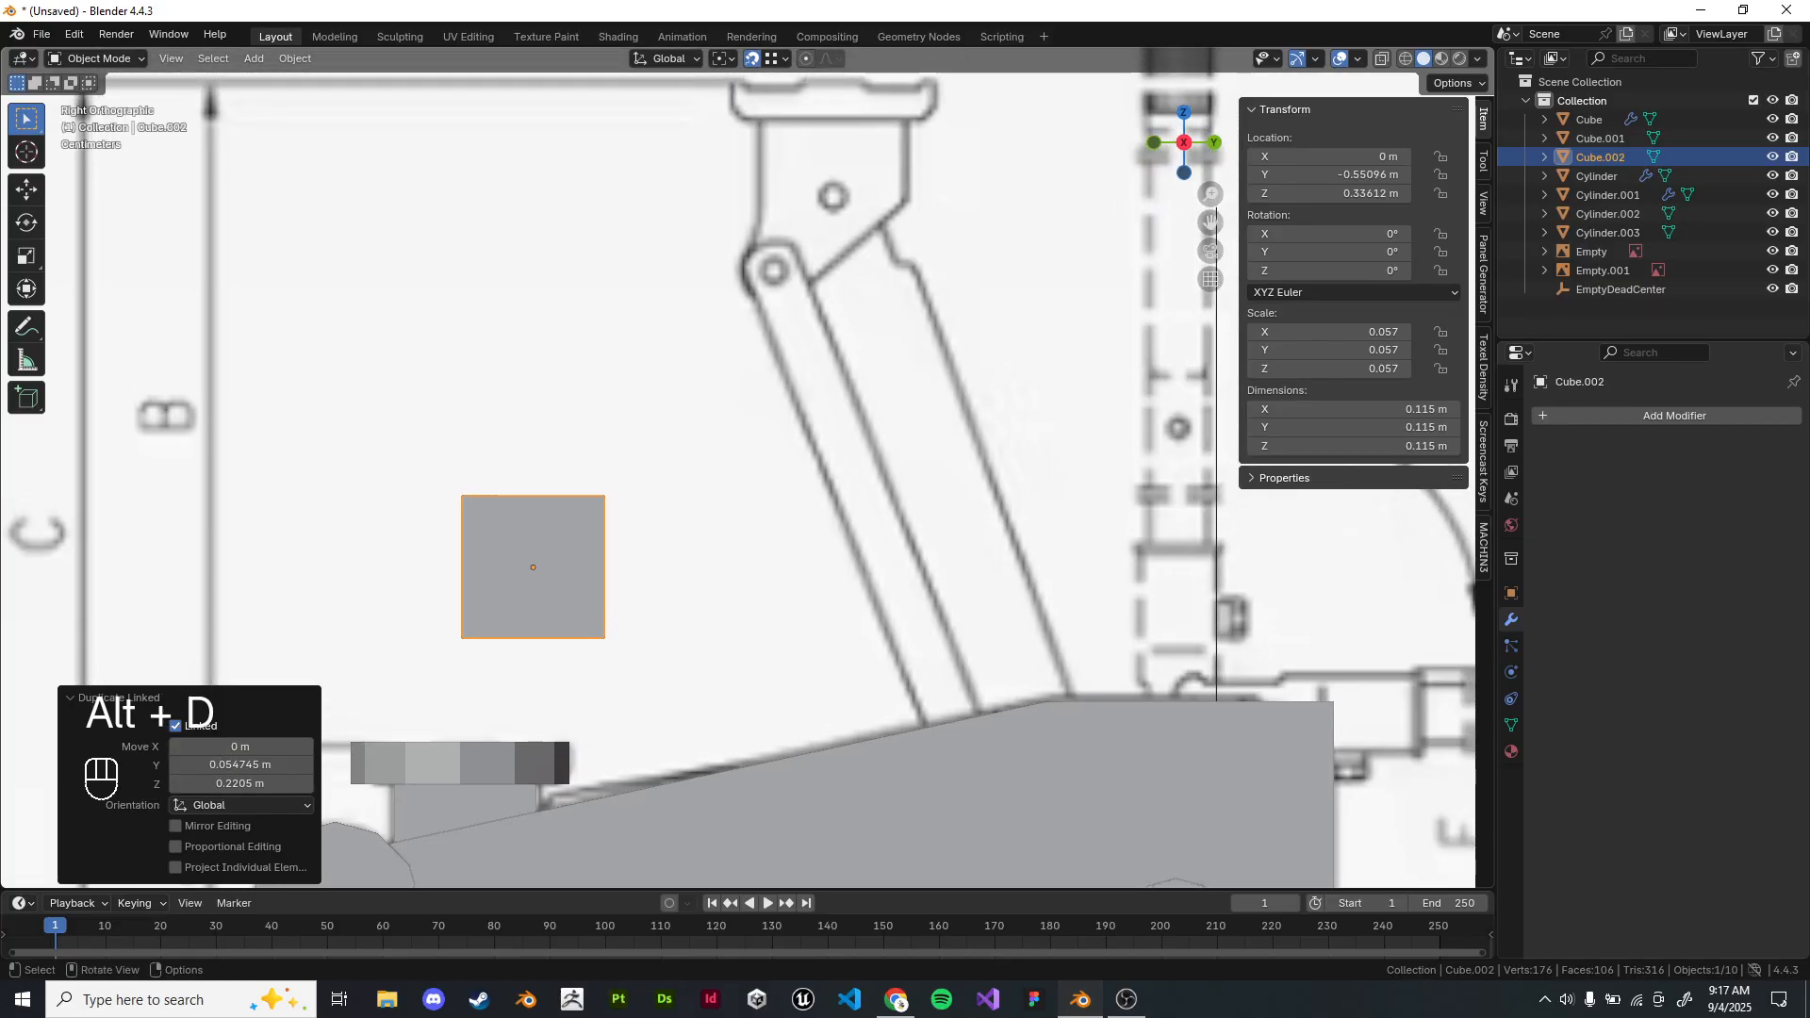
pyautogui.press('Tab')
pyautogui.press('g')
pyautogui.rightClick(605, 355)
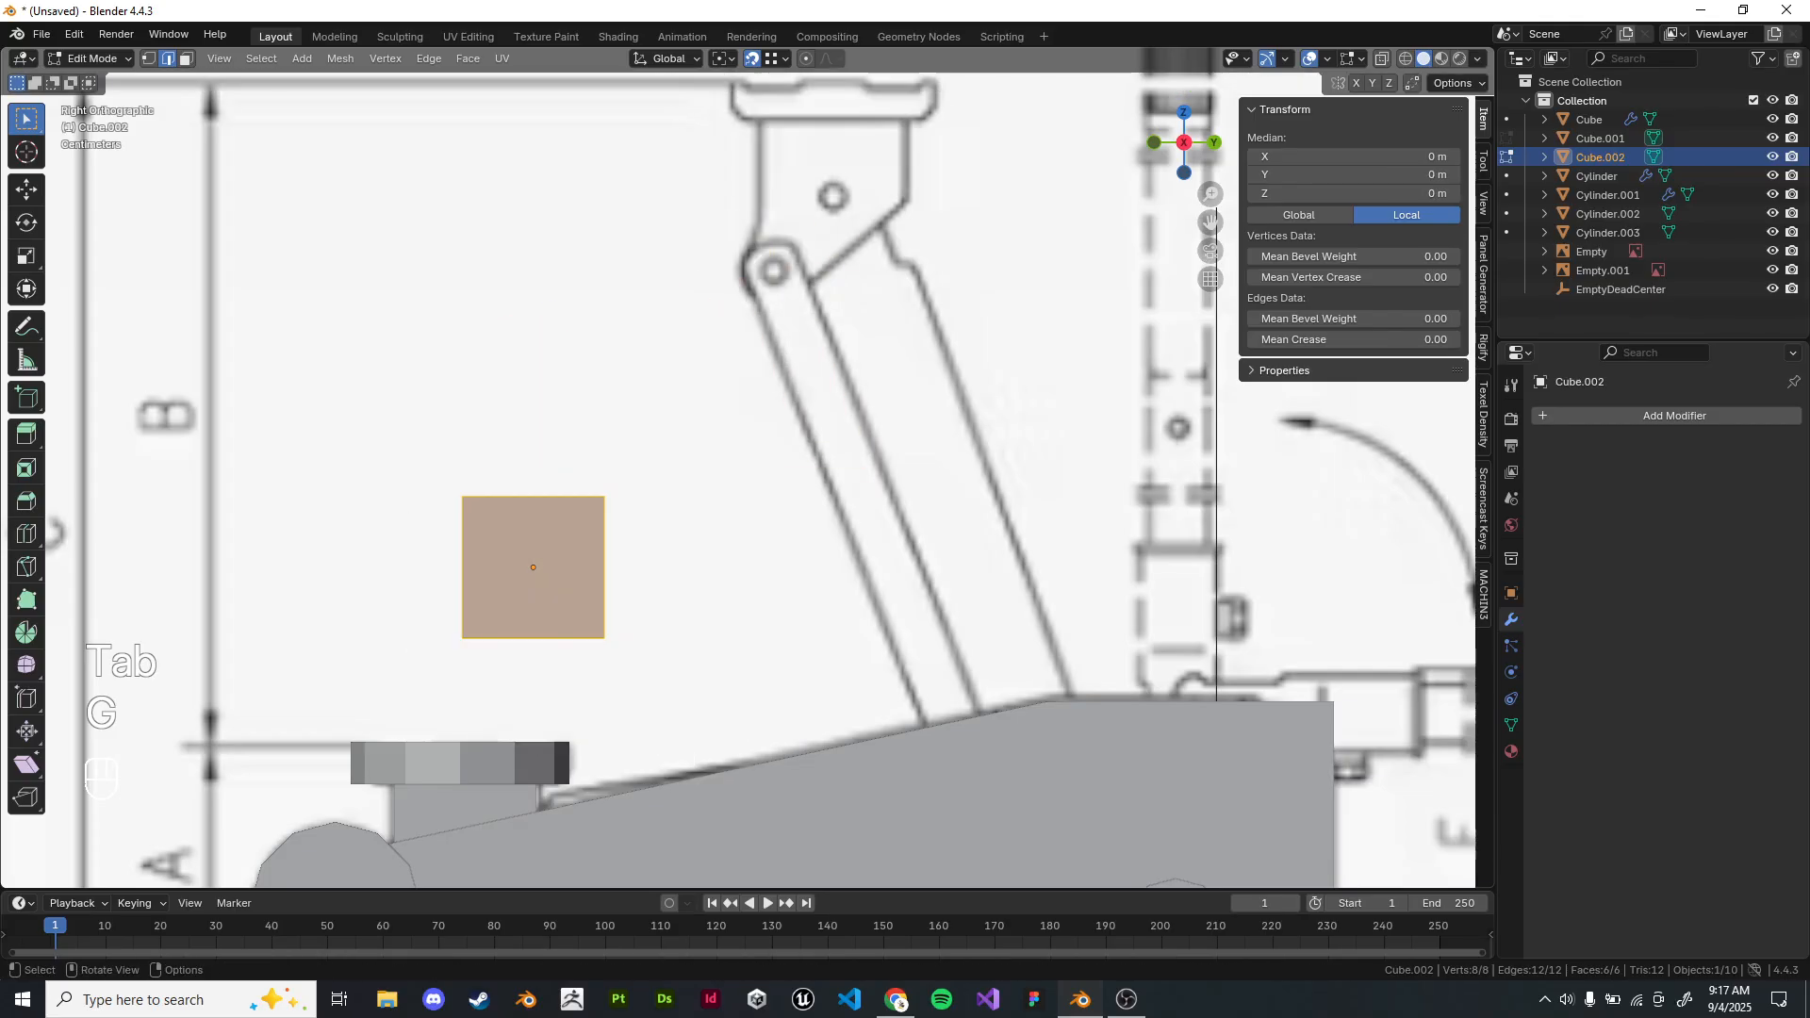
pyautogui.press('Tab')
# Move the duplicate block onto the raised saddle bracket outline in wireframe display, to about Y -0.306 m, Z 0.640 m.
pyautogui.keyDown('shift'); pyautogui.moveTo(605, 354); pyautogui.dragTo(540, 396, button='middle'); pyautogui.keyUp('shift')
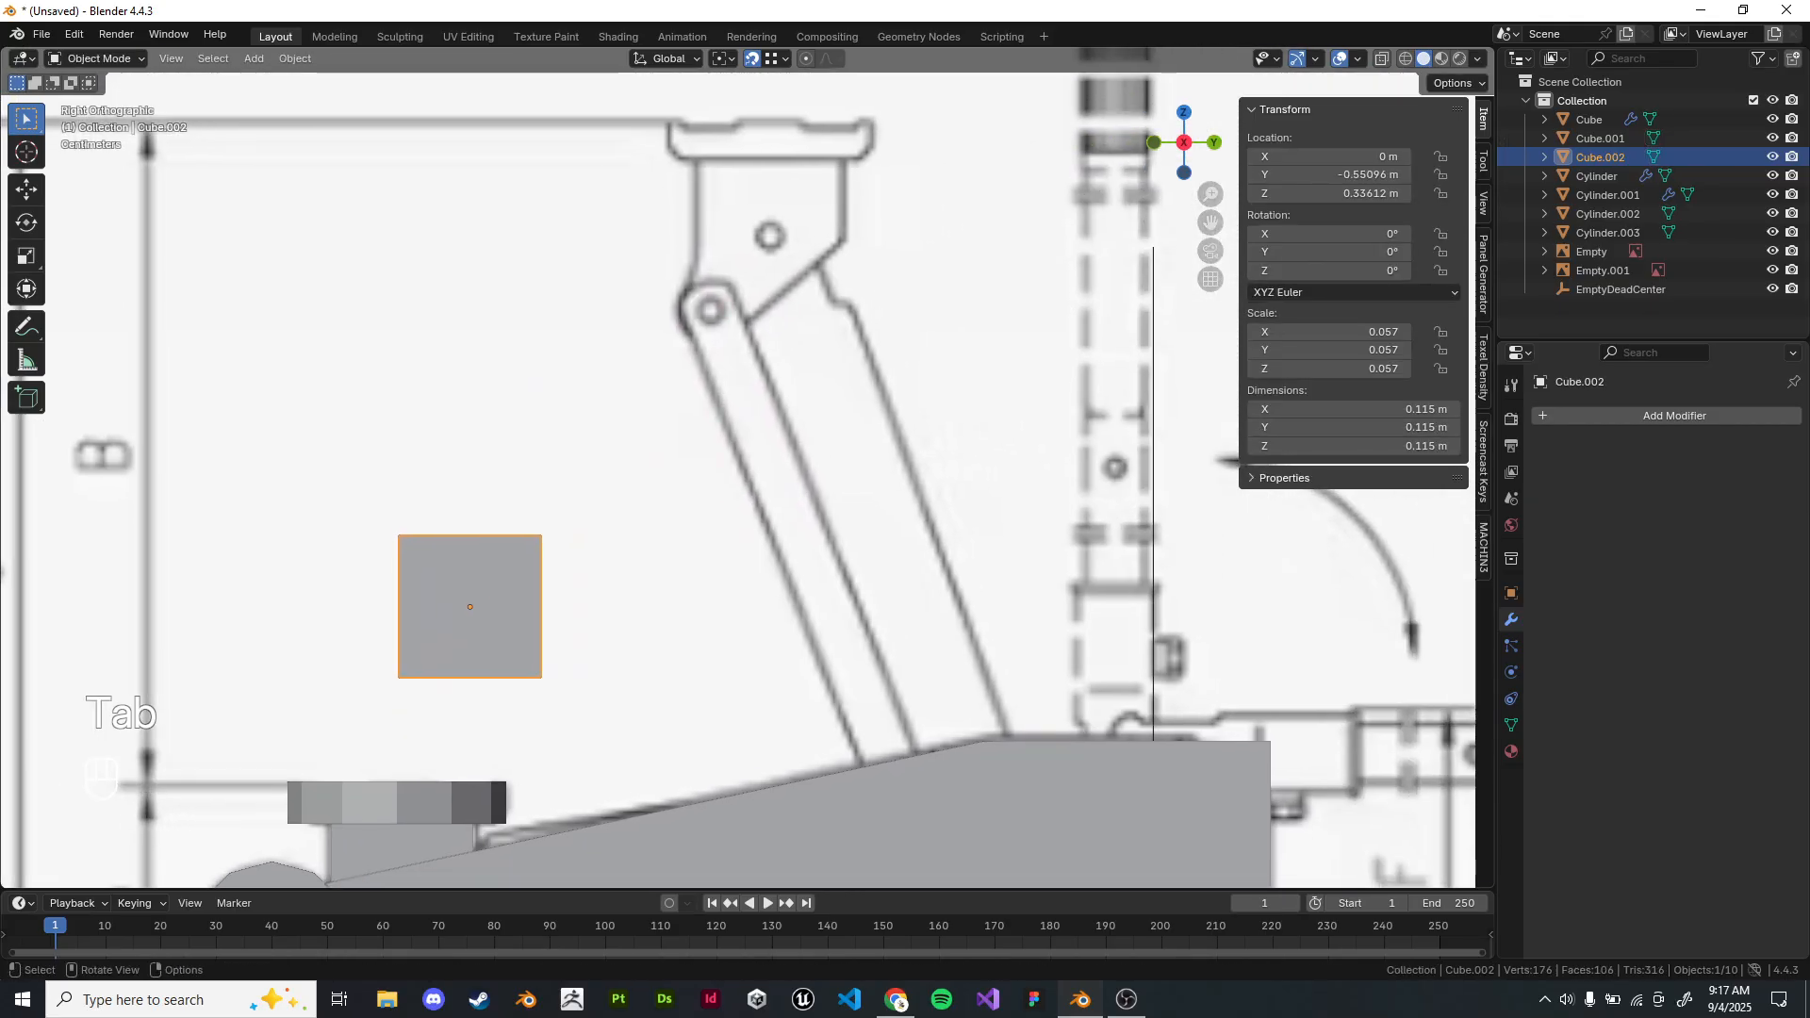
pyautogui.moveTo(471, 603)
pyautogui.keyDown('shift'); pyautogui.mouseDown(button='middle')
pyautogui.moveTo(659, 463)
pyautogui.moveTo(839, 236)
pyautogui.mouseUp(button='middle'); pyautogui.keyUp('shift')
pyautogui.scroll(3, 754, 396)
pyautogui.keyDown('shift'); pyautogui.moveTo(755, 396); pyautogui.dragTo(872, 297, button='middle'); pyautogui.keyUp('shift')
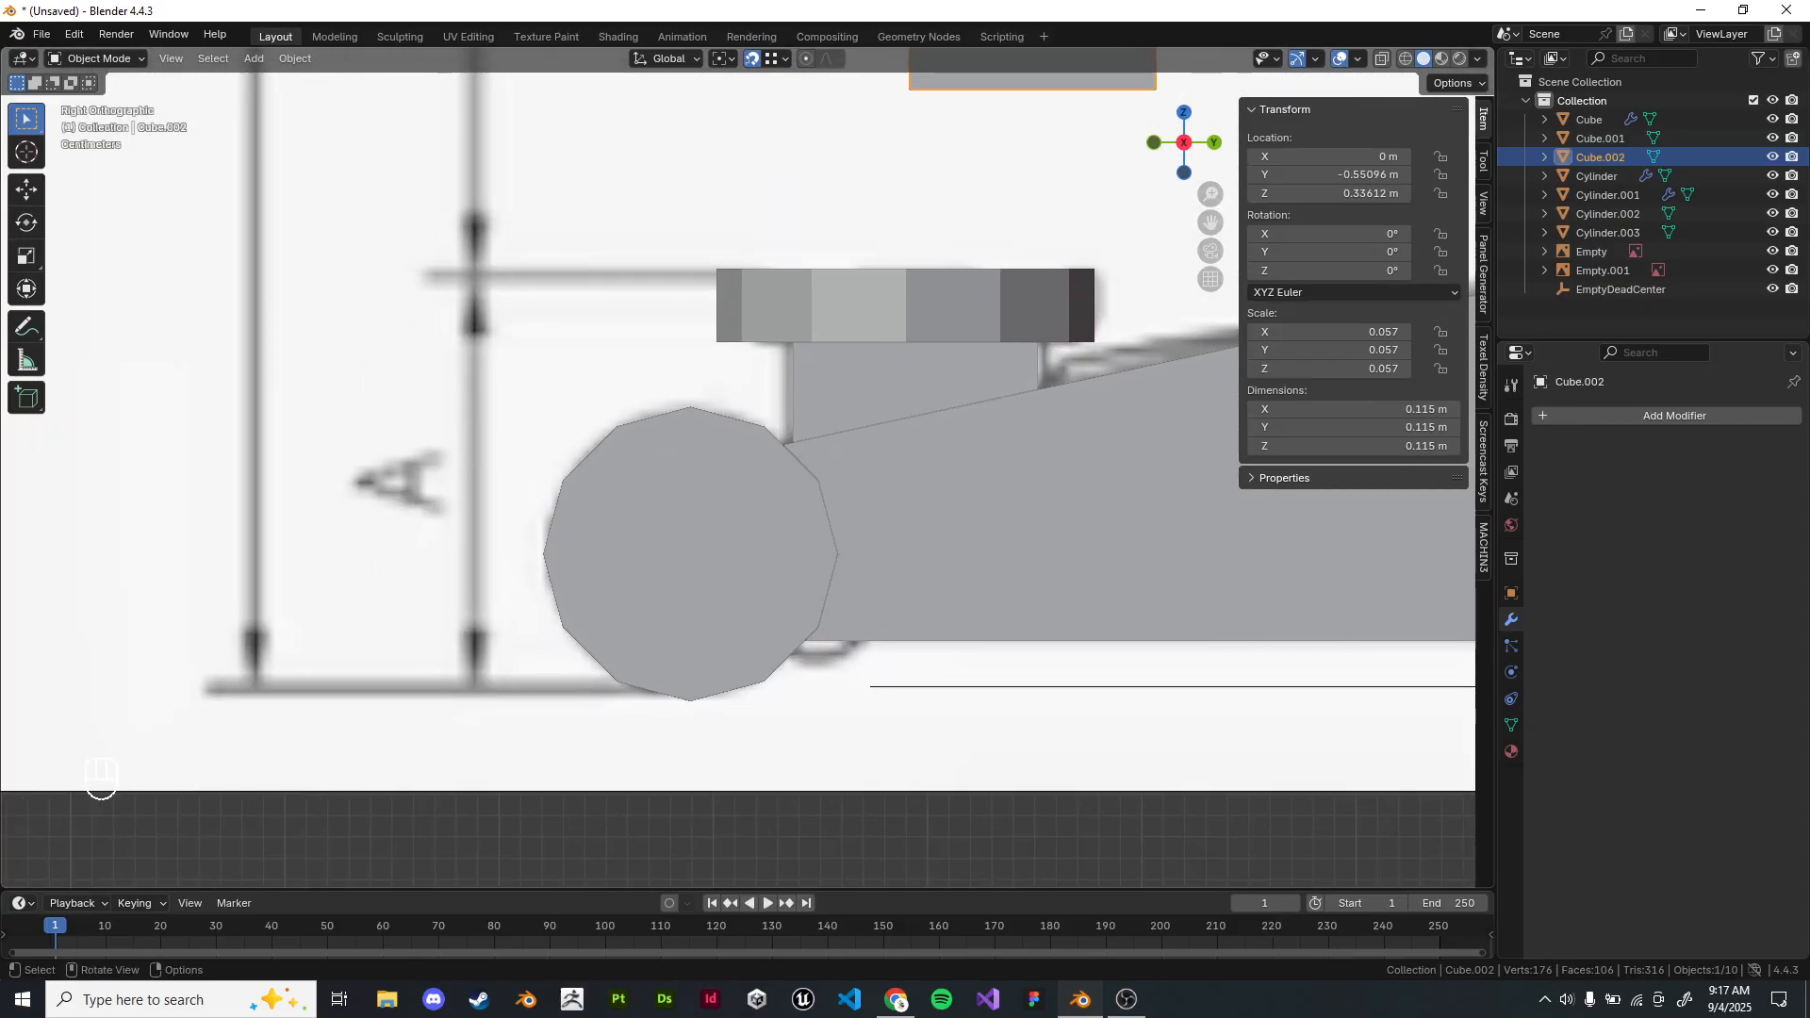
pyautogui.press('z')
pyautogui.scroll(-4, 905, 320)
pyautogui.keyDown('shift'); pyautogui.moveTo(1074, 188); pyautogui.dragTo(905, 492, button='middle'); pyautogui.keyUp('shift')
pyautogui.scroll(2, 842, 400)
pyautogui.rightClick(878, 364)
pyautogui.press('g')
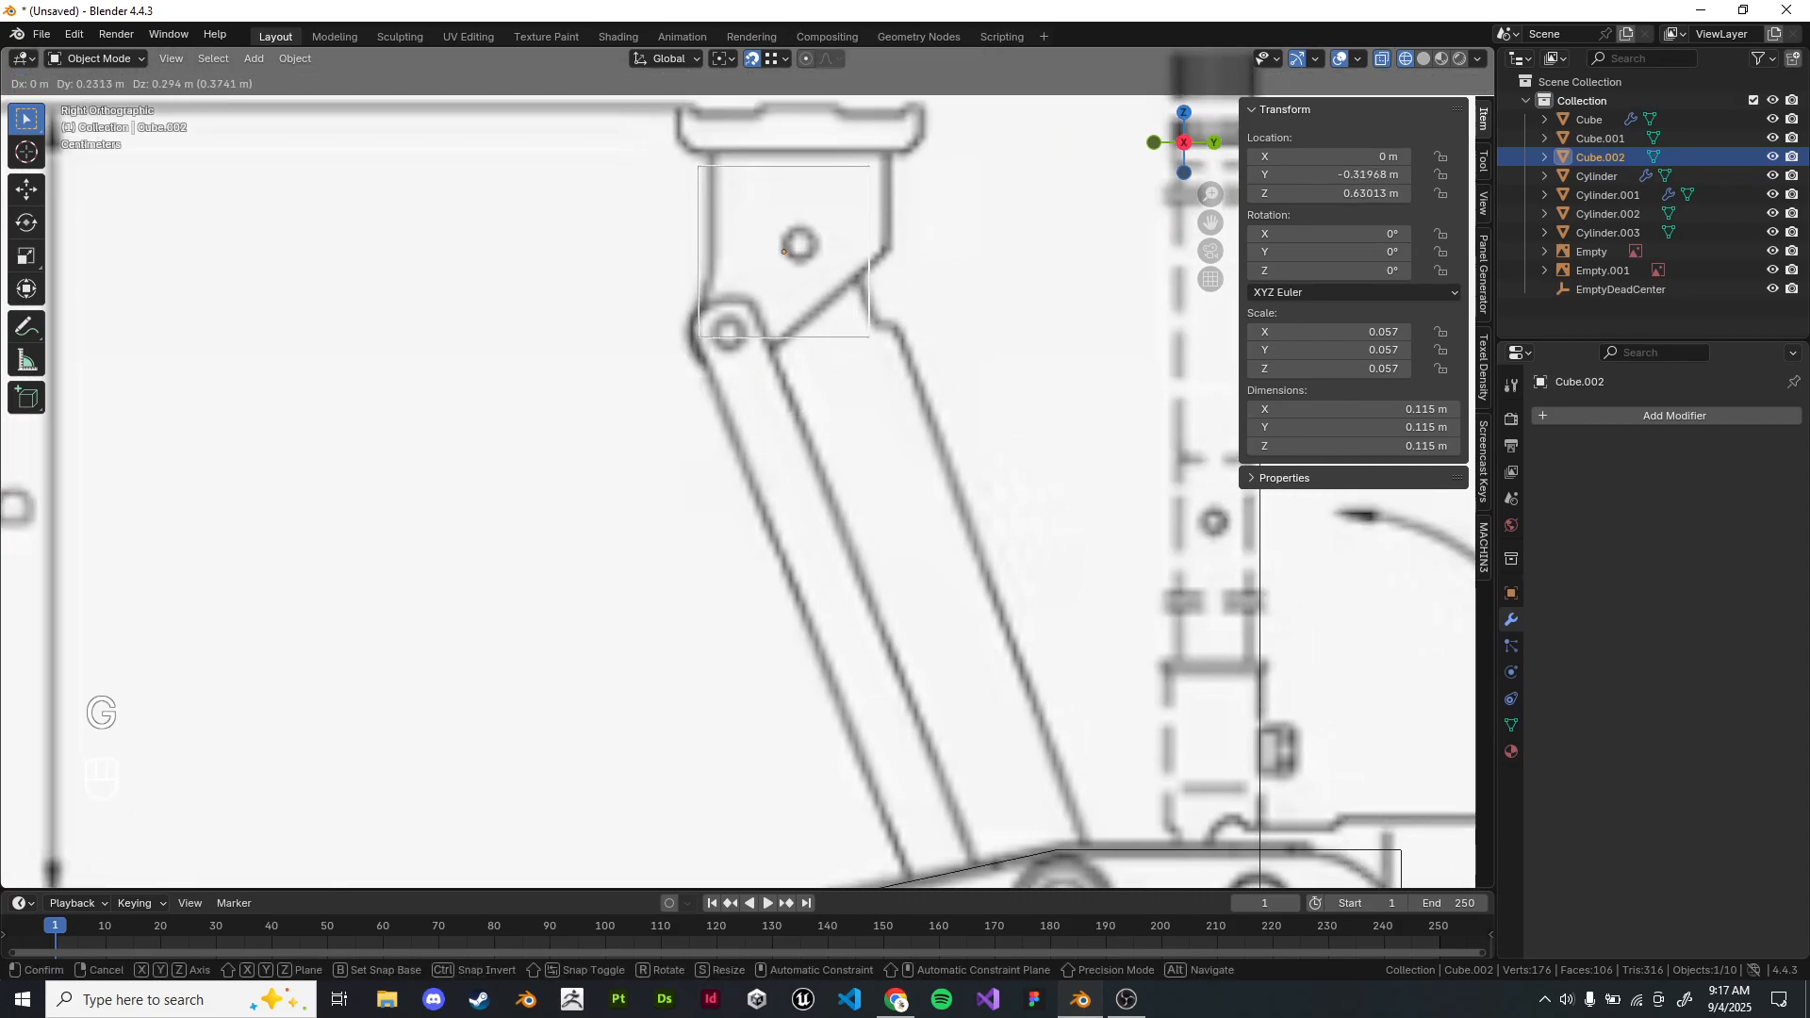
pyautogui.click(830, 358)
pyautogui.keyDown('shift'); pyautogui.moveTo(830, 358); pyautogui.dragTo(731, 511, button='middle'); pyautogui.keyUp('shift')
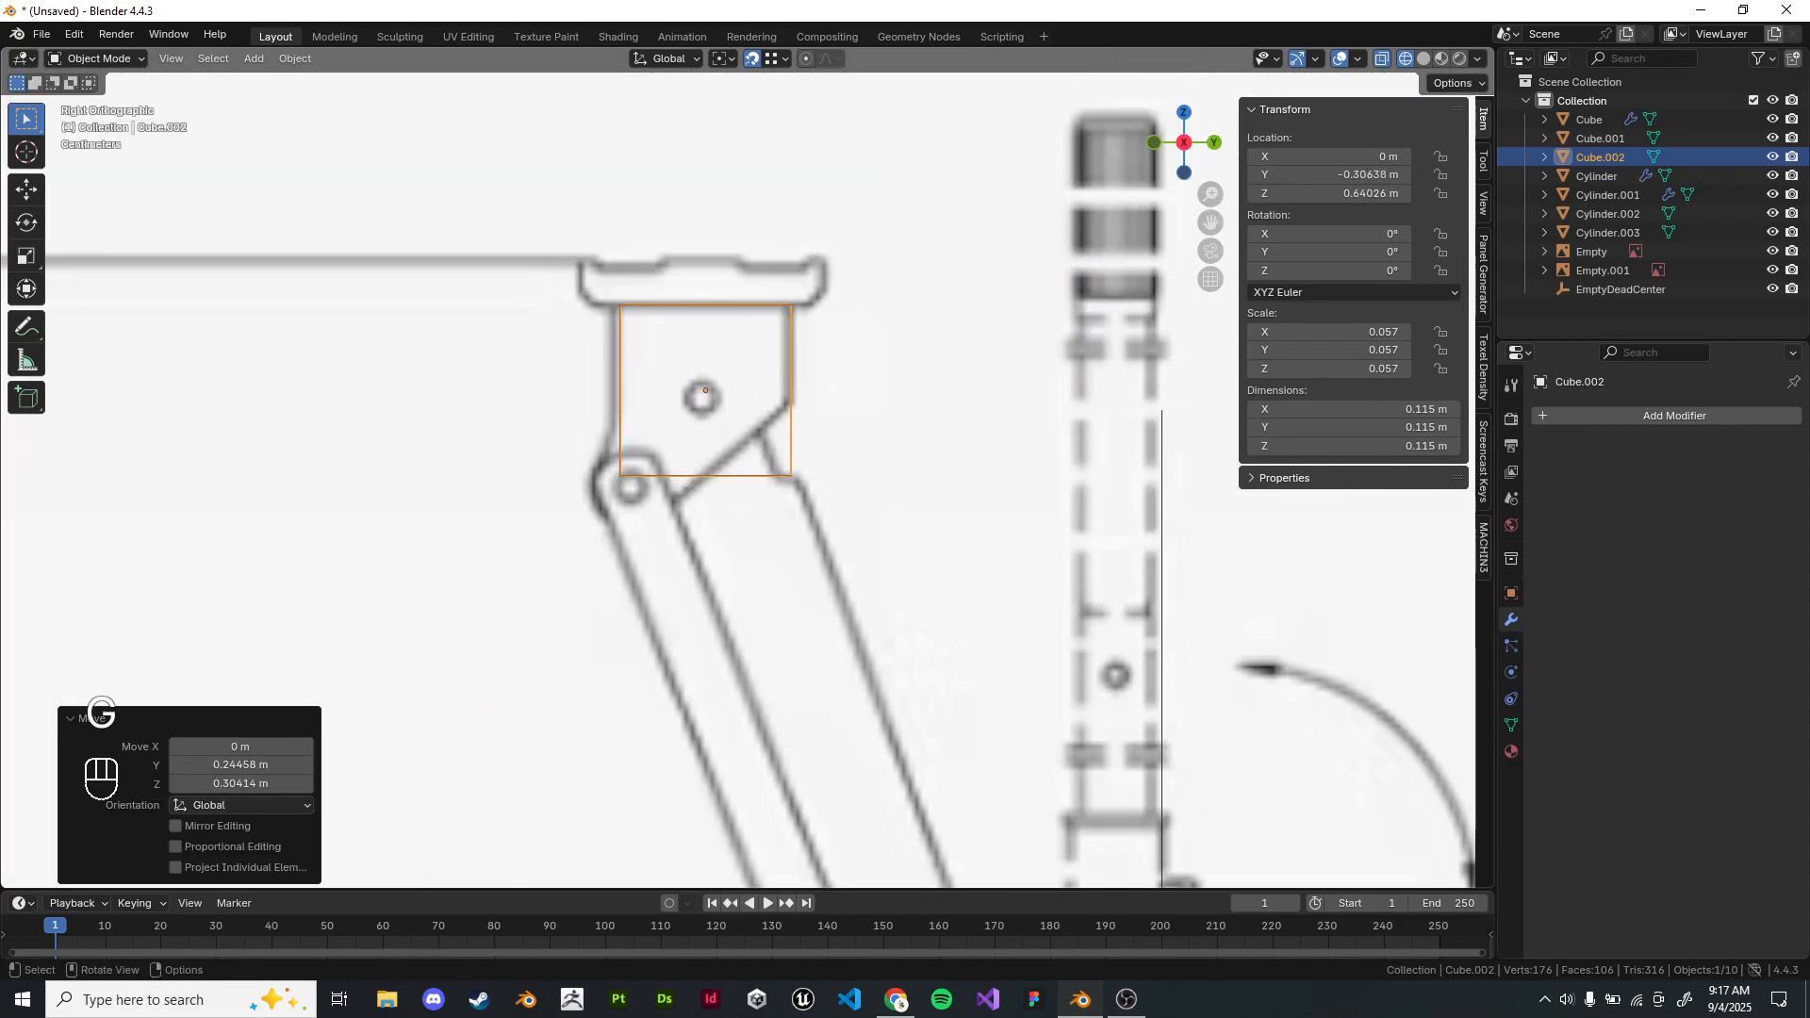
# Nudge the duplicate block along Y to about -0.308 m to center it on the bracket outline.
pyautogui.press('g')
pyautogui.rightClick(731, 511)
pyautogui.press('g')
pyautogui.middleClick(731, 511)
pyautogui.click(729, 511)
pyautogui.scroll(2, 762, 470)
# Lower the duplicate block's bottom face along Z in Edit Mode to the bracket's lowest point, making the block about 0.132 m tall.
pyautogui.press('Tab')
pyautogui.press('z')
pyautogui.click(804, 479)
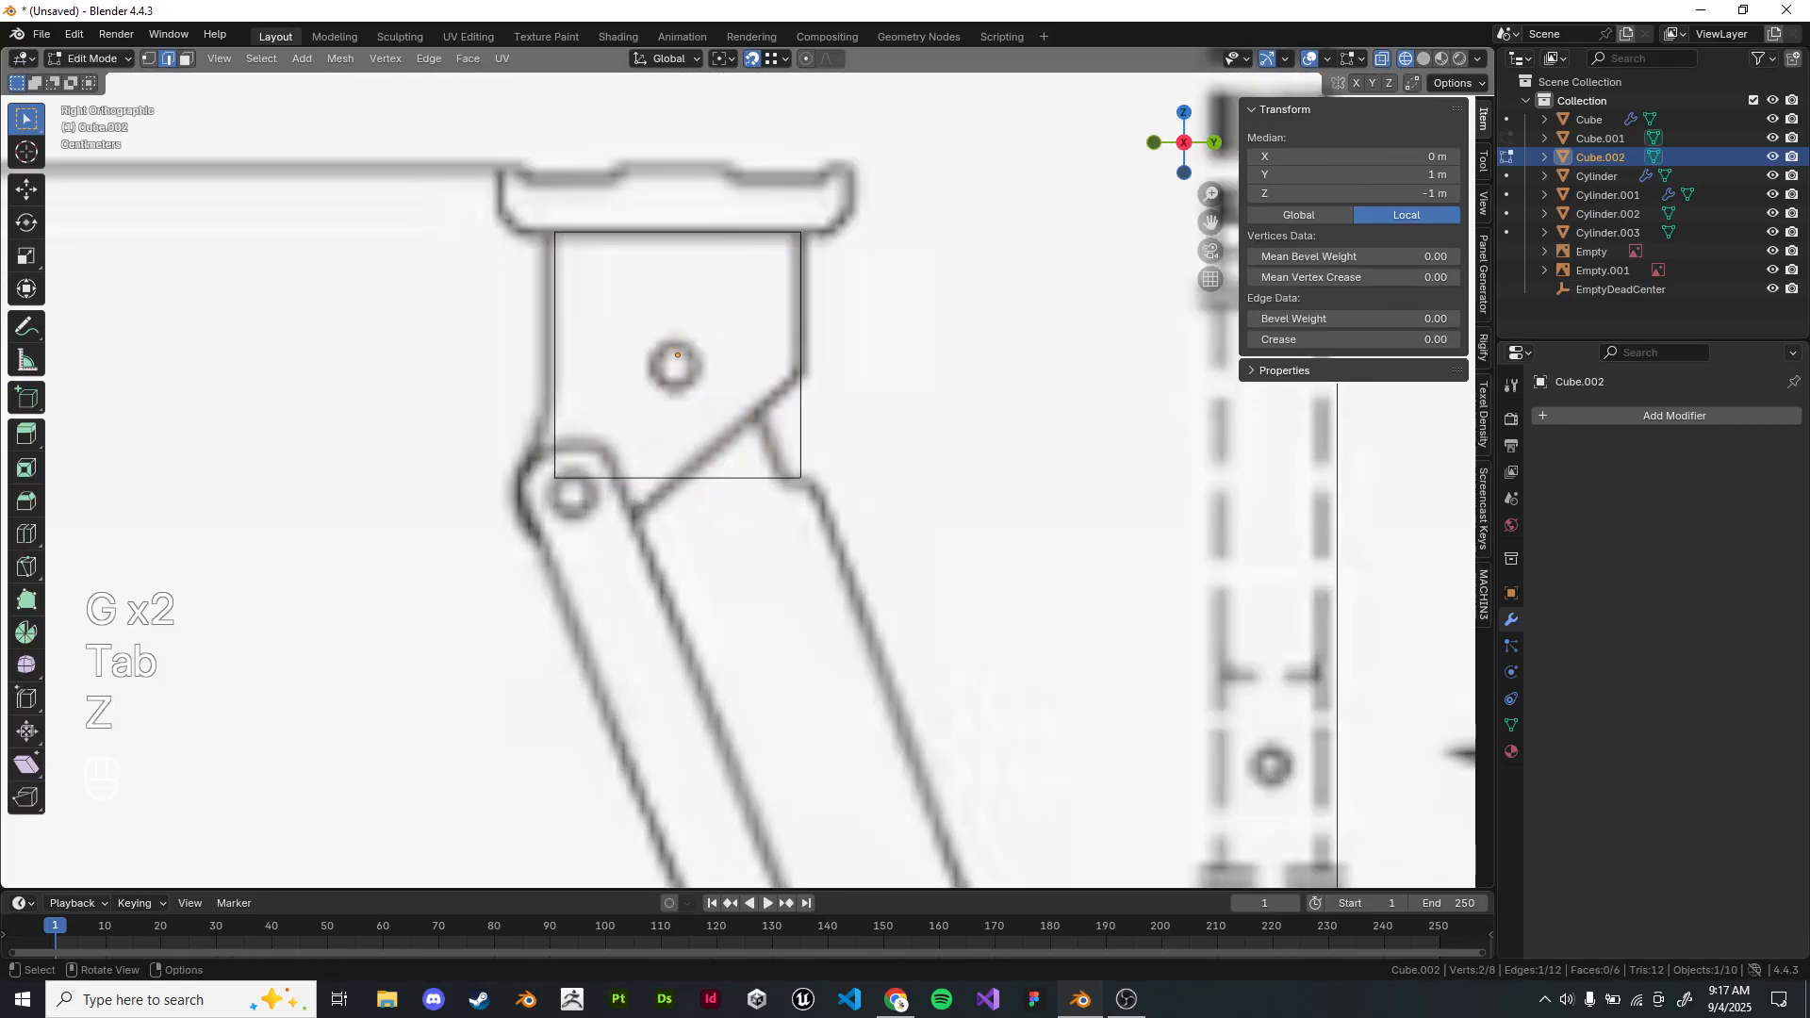
pyautogui.press('z')
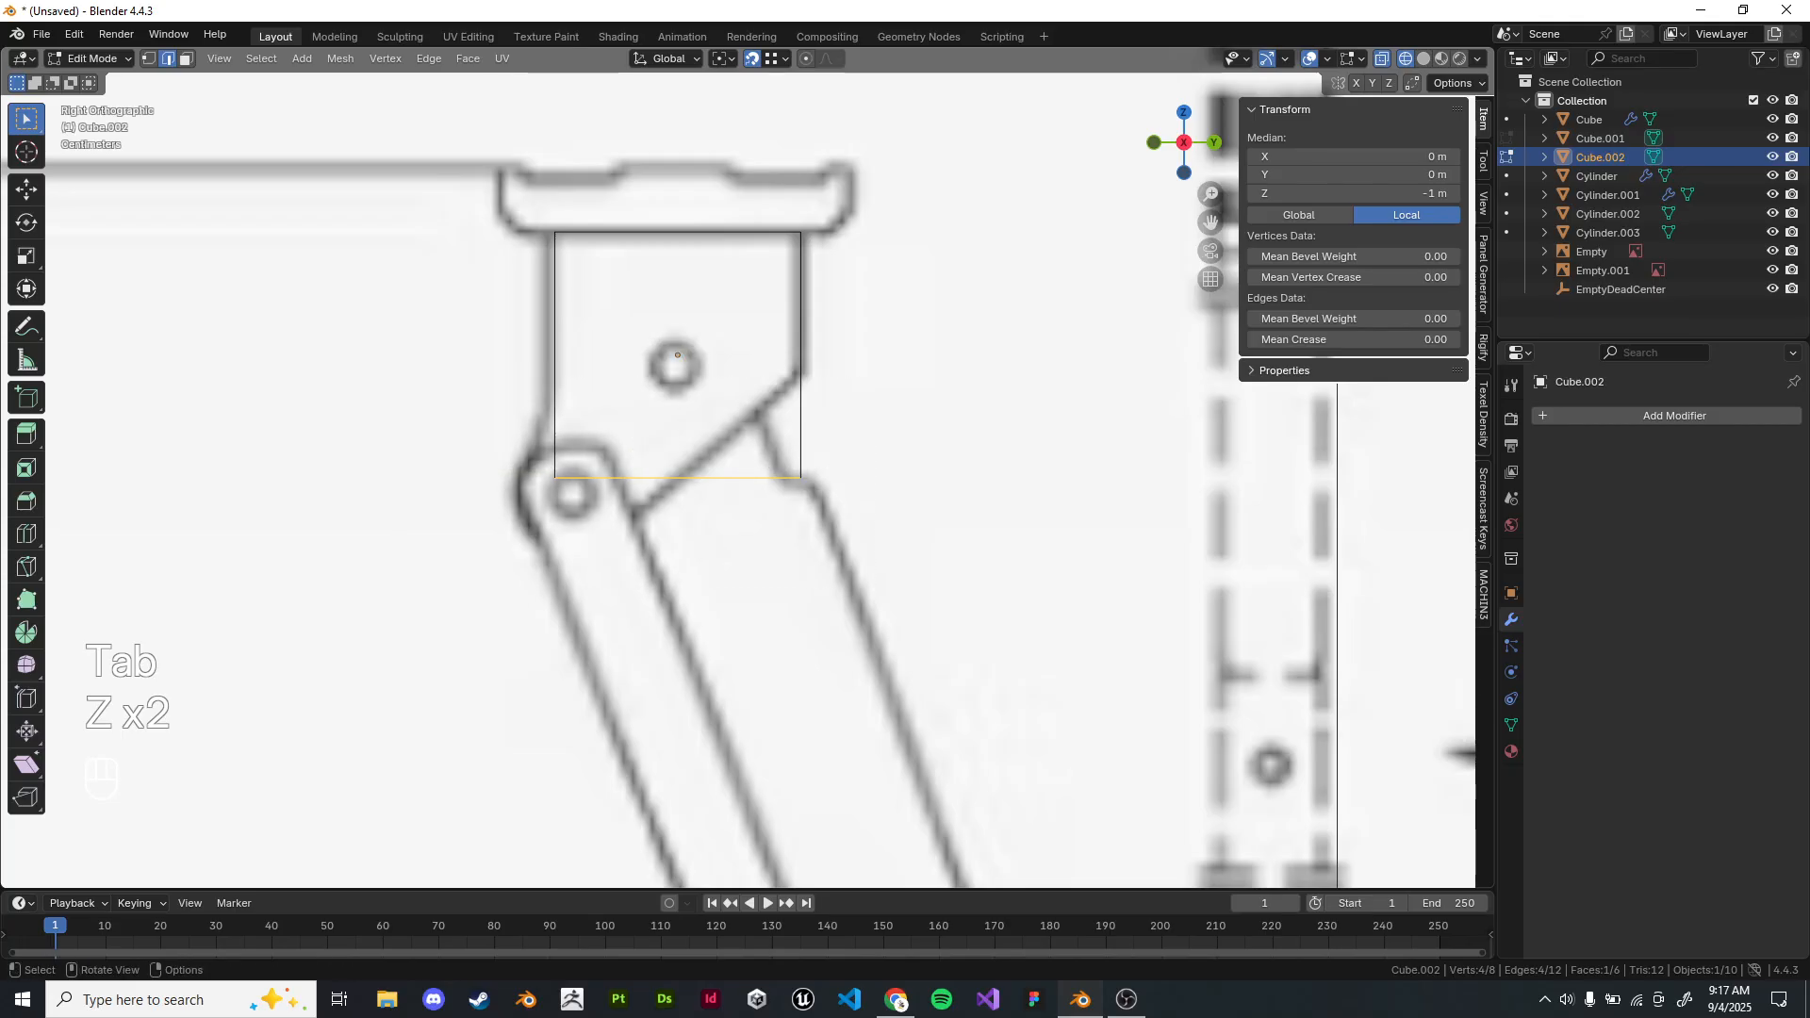
pyautogui.press('g')
pyautogui.middleClick(803, 479)
pyautogui.rightClick(803, 479)
pyautogui.press('g')
pyautogui.middleClick(804, 452)
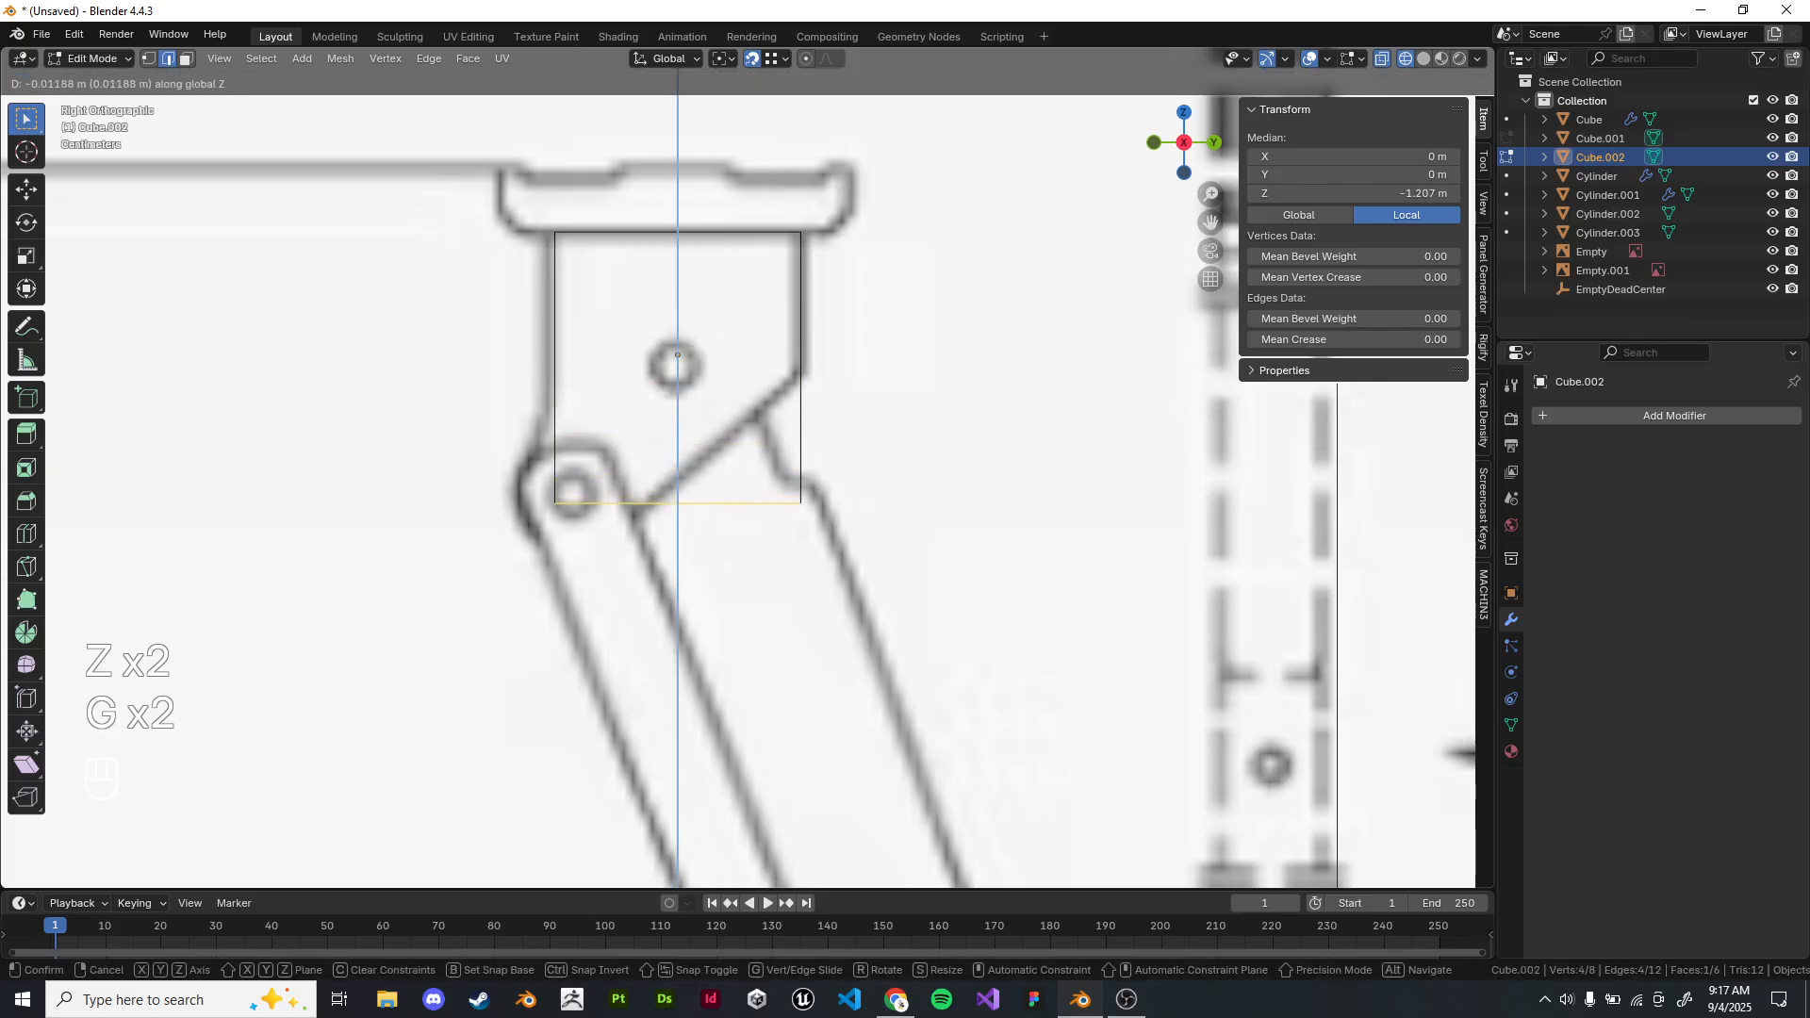
pyautogui.click(803, 490)
# Bevel the block's lower edge on the lift-arm side with one segment to form the bracket's sloped corner.
pyautogui.keyDown('shift'); pyautogui.moveTo(803, 490); pyautogui.dragTo(752, 600, button='middle'); pyautogui.keyUp('shift')
pyautogui.scroll(4, 929, 419)
pyautogui.scroll(-2, 929, 420)
pyautogui.scroll(1, 929, 419)
pyautogui.click(882, 608)
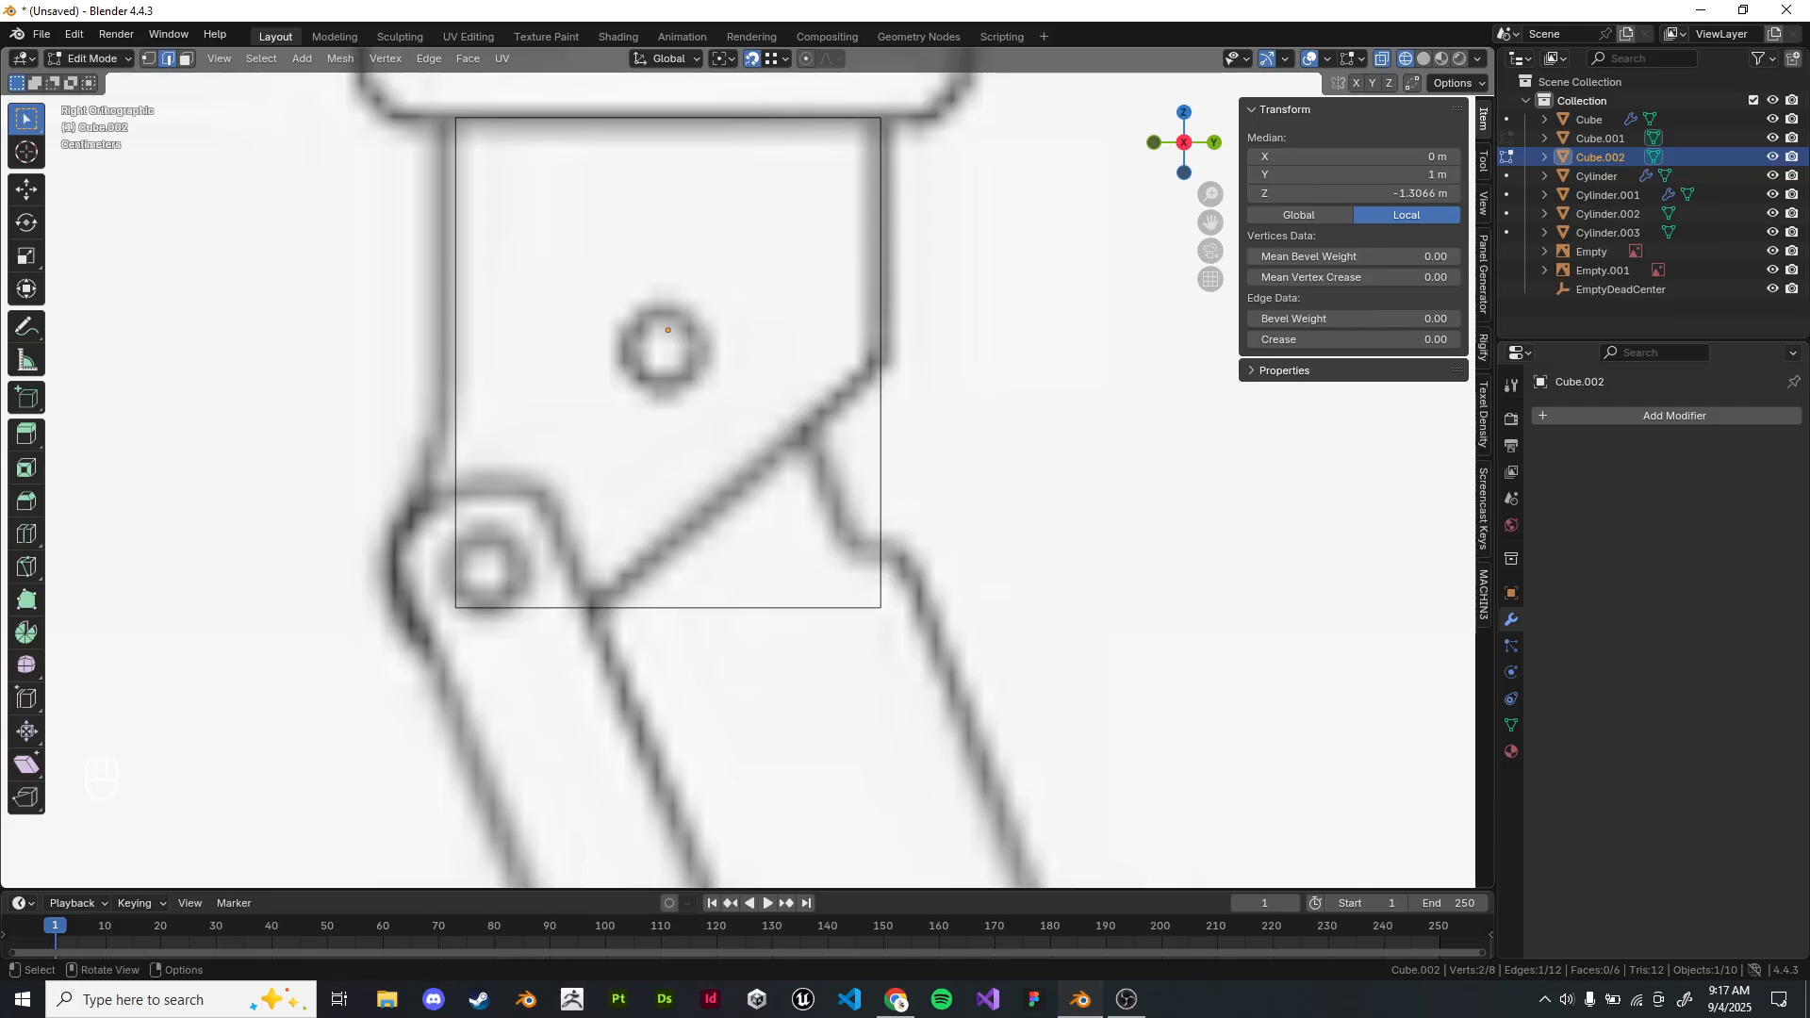
pyautogui.hotkey('ctrl', 'b')
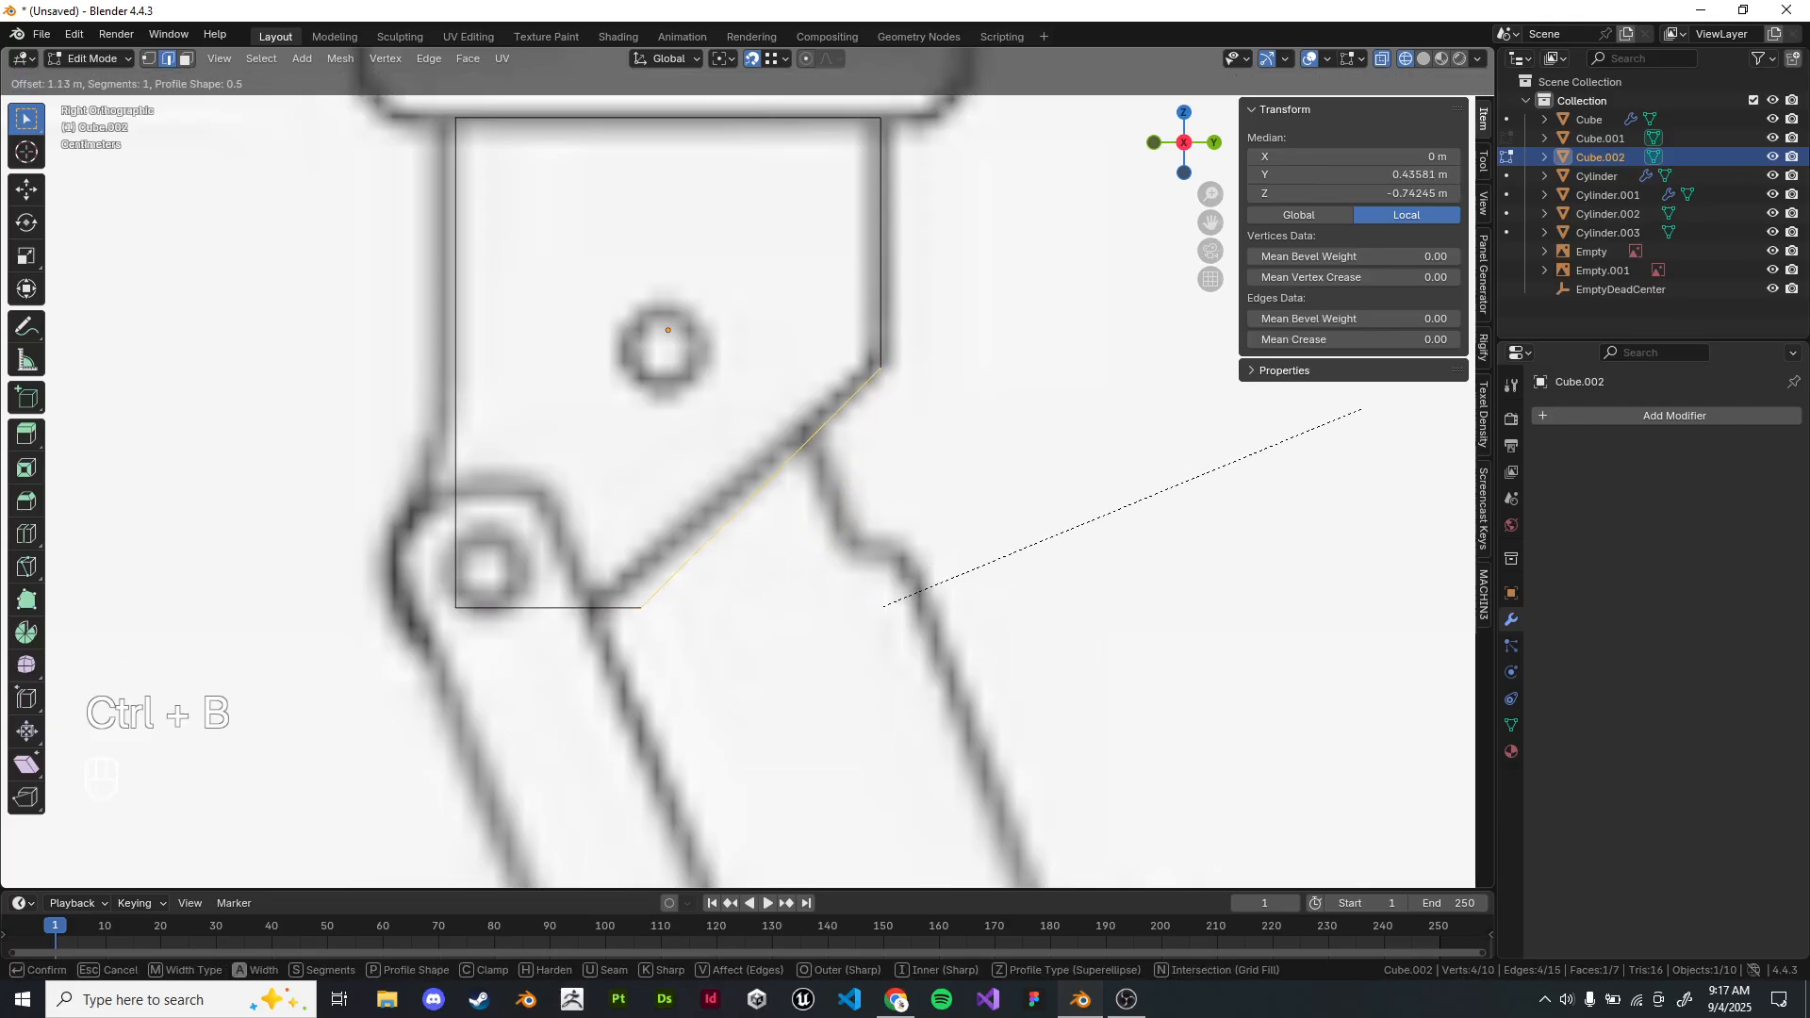
pyautogui.click(1367, 407)
# Shift the slope's lower edge along Y to match the bracket outline, restore solid shading and leave Edit Mode.
pyautogui.click(637, 608)
pyautogui.press('g')
pyautogui.rightClick(637, 608)
pyautogui.press('g')
pyautogui.click(1216, 391)
pyautogui.moveTo(1217, 391); pyautogui.dragTo(1084, 481, button='middle')
pyautogui.press('z')
pyautogui.click(1189, 473)
pyautogui.press('Tab')
# Inspect the raised bracket and its linked copy beneath the saddle disc, framing the lower one up close.
pyautogui.click(1065, 527)
pyautogui.scroll(-3, 943, 481)
pyautogui.moveTo(943, 481); pyautogui.dragTo(1008, 471, button='middle')
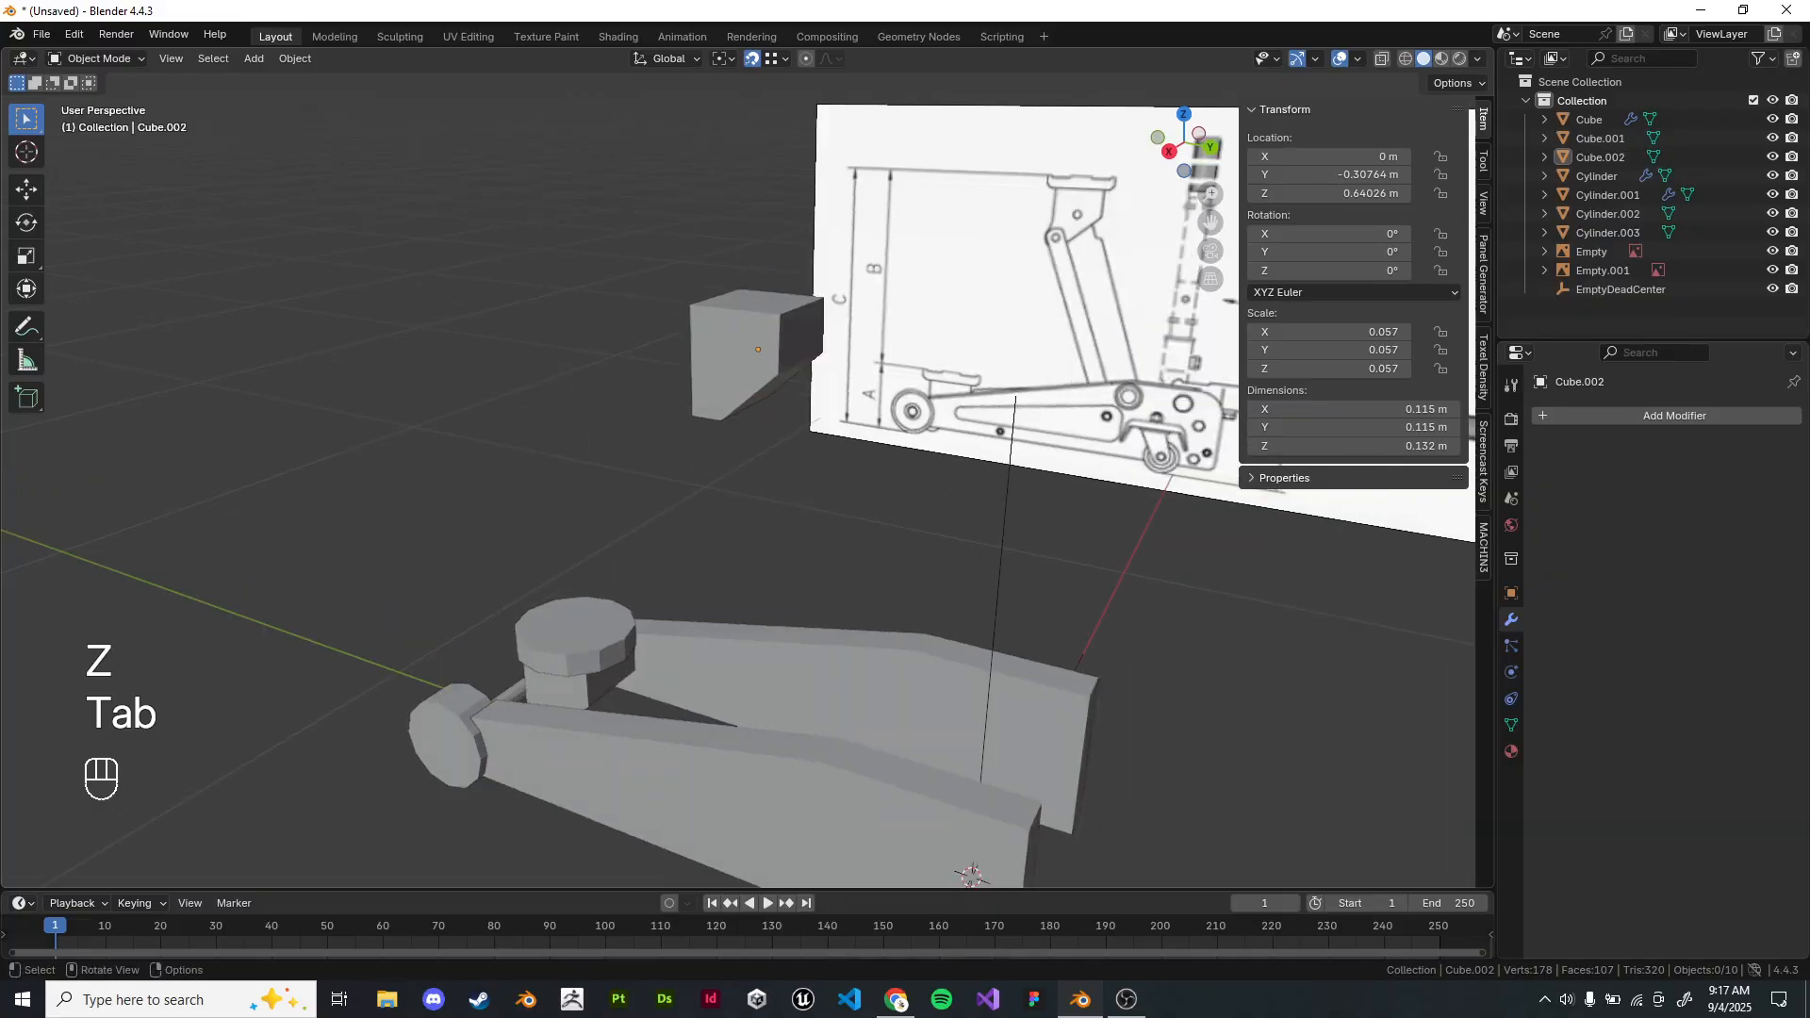
pyautogui.click(756, 351)
pyautogui.moveTo(756, 377); pyautogui.dragTo(829, 452, button='middle')
pyautogui.scroll(2, 660, 566)
pyautogui.click(633, 586)
pyautogui.press('KP_Decimal')
pyautogui.press('KP_Decimal')
pyautogui.scroll(-2, 634, 586)
pyautogui.moveTo(634, 586); pyautogui.dragTo(542, 613, button='middle')
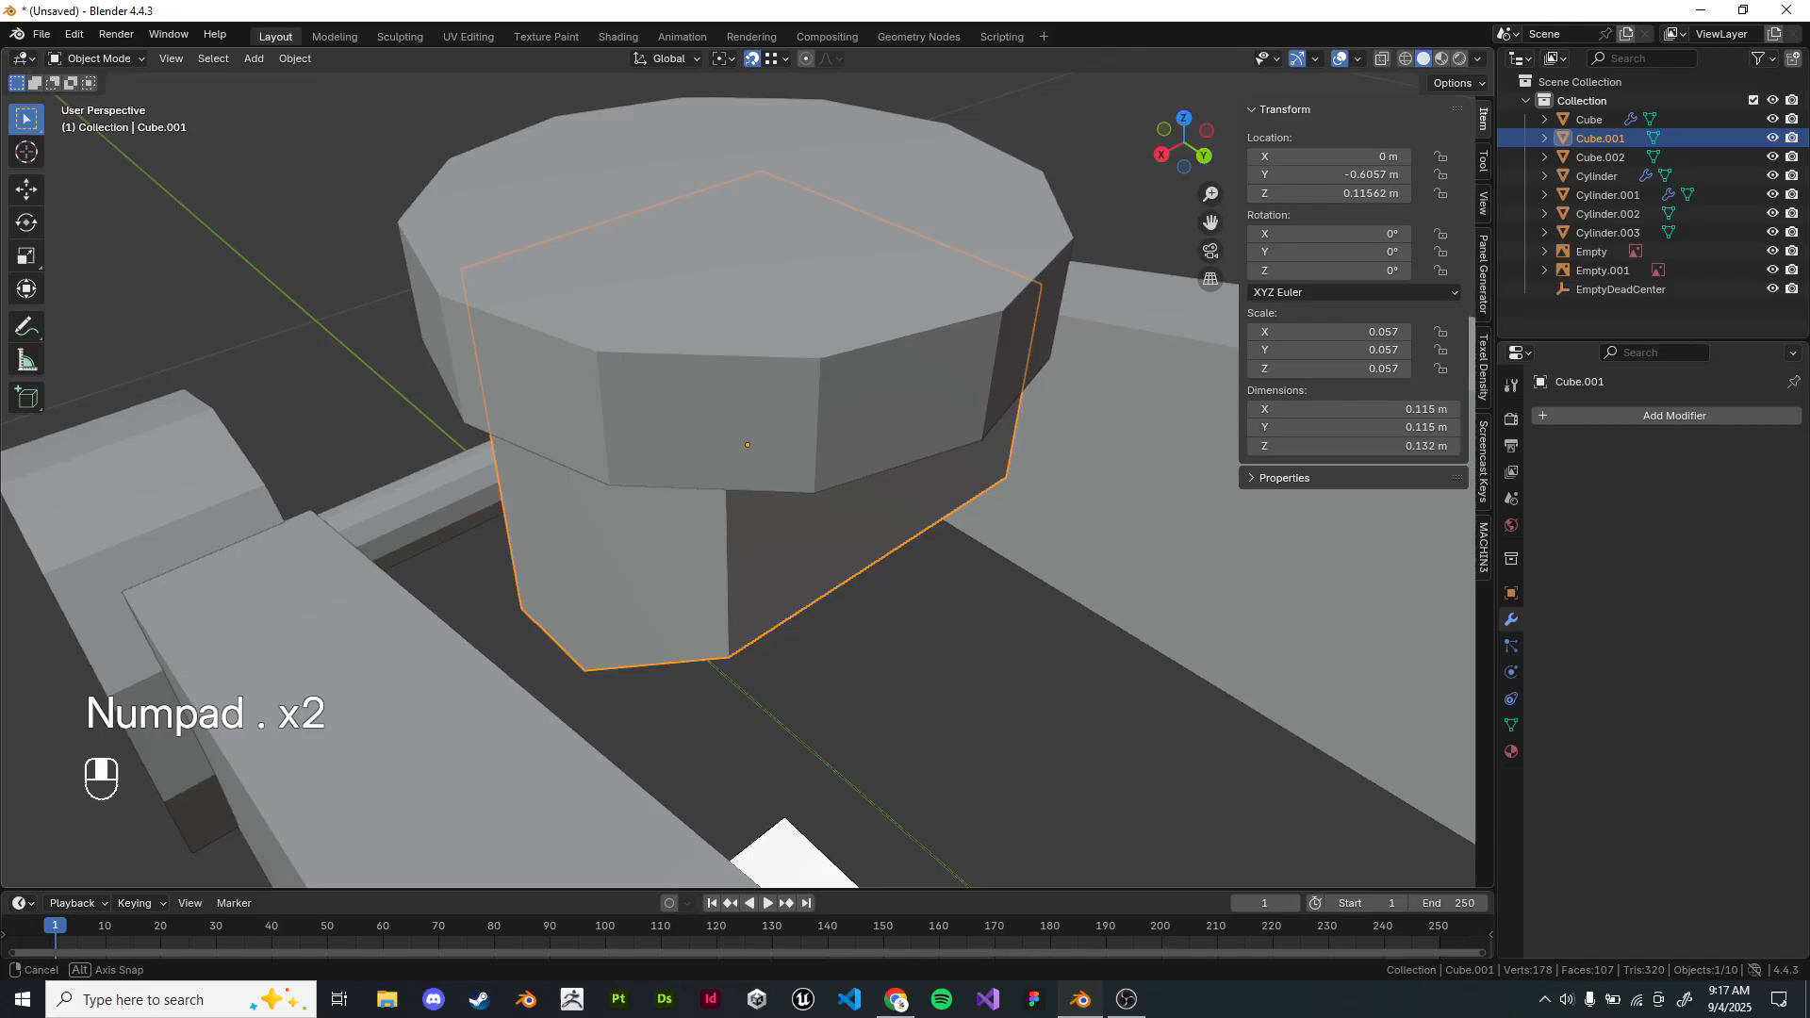
pyautogui.scroll(-11, 747, 467)
pyautogui.keyDown('shift'); pyautogui.moveTo(747, 468); pyautogui.dragTo(1145, 603, button='middle'); pyautogui.keyUp('shift')
pyautogui.scroll(13, 830, 460)
pyautogui.scroll(-1, 830, 460)
pyautogui.scroll(-6, 891, 603)
# Examine the lower saddle bracket against the side-view and top-view references, checking the surrounding arm linkage.
pyautogui.press('KP_1')
pyautogui.press('KP_3')
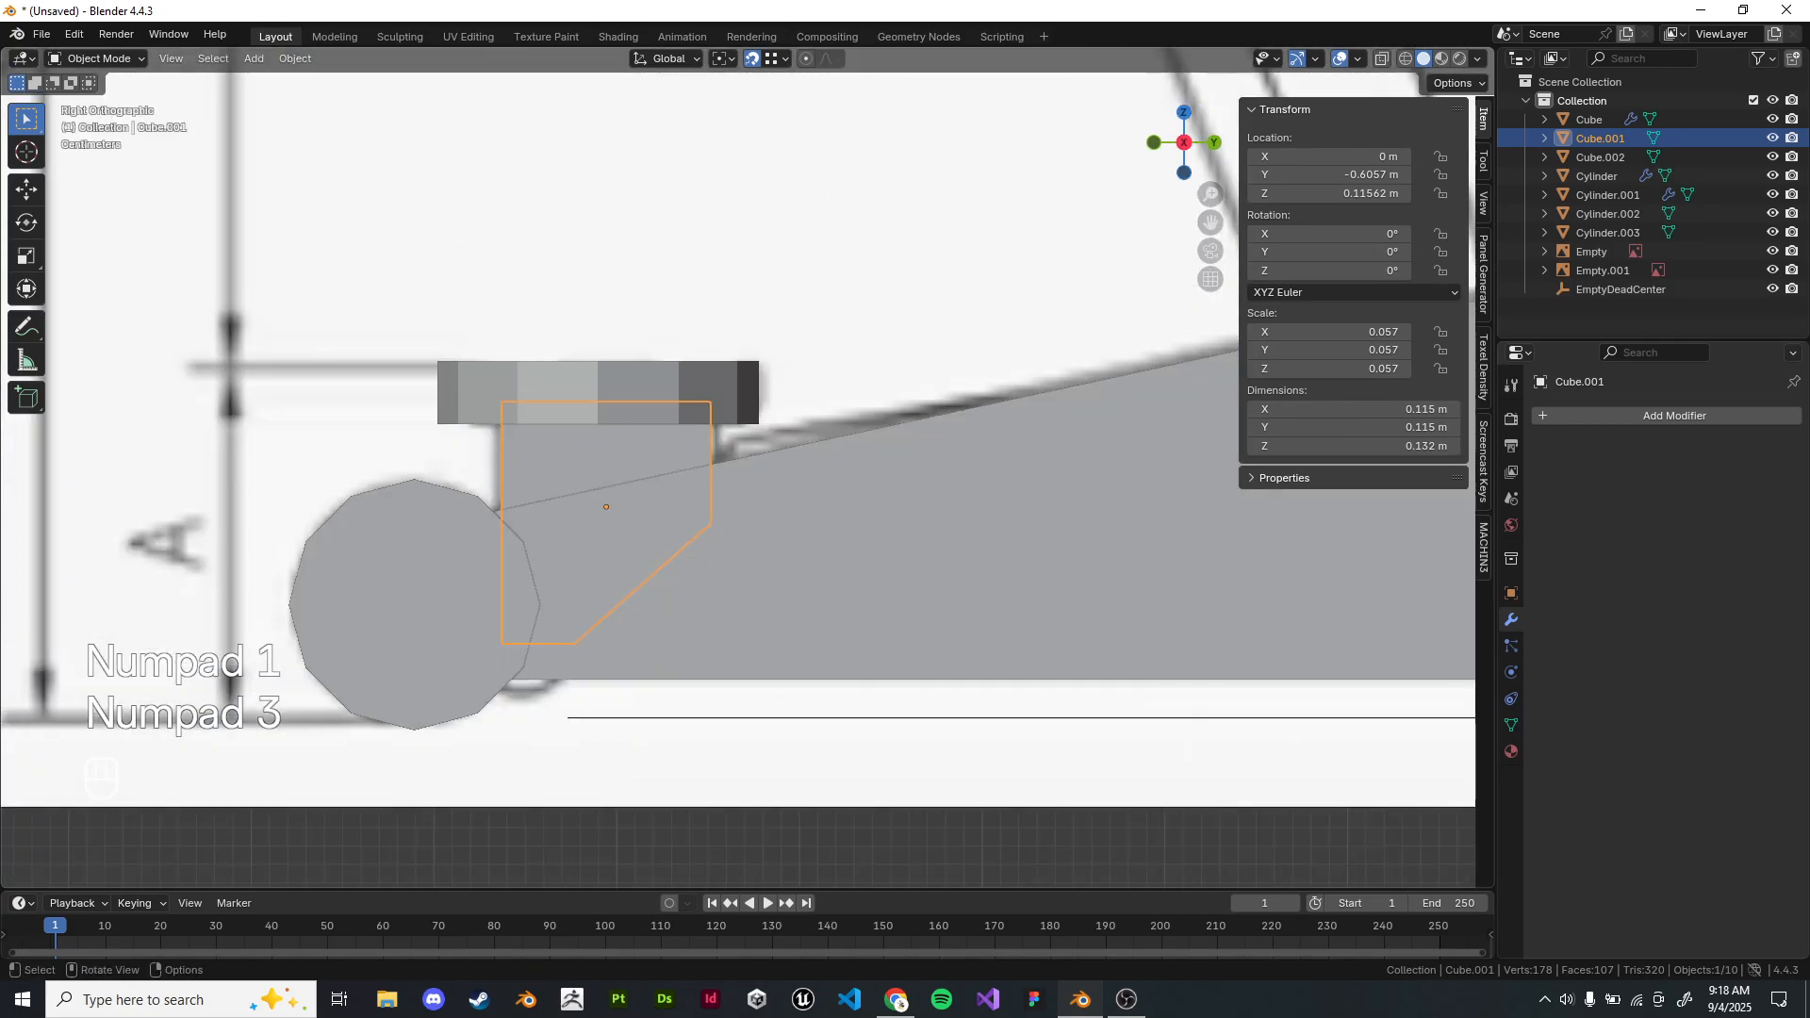
pyautogui.press('KP_1')
pyautogui.press('KP_7')
pyautogui.scroll(-2, 695, 396)
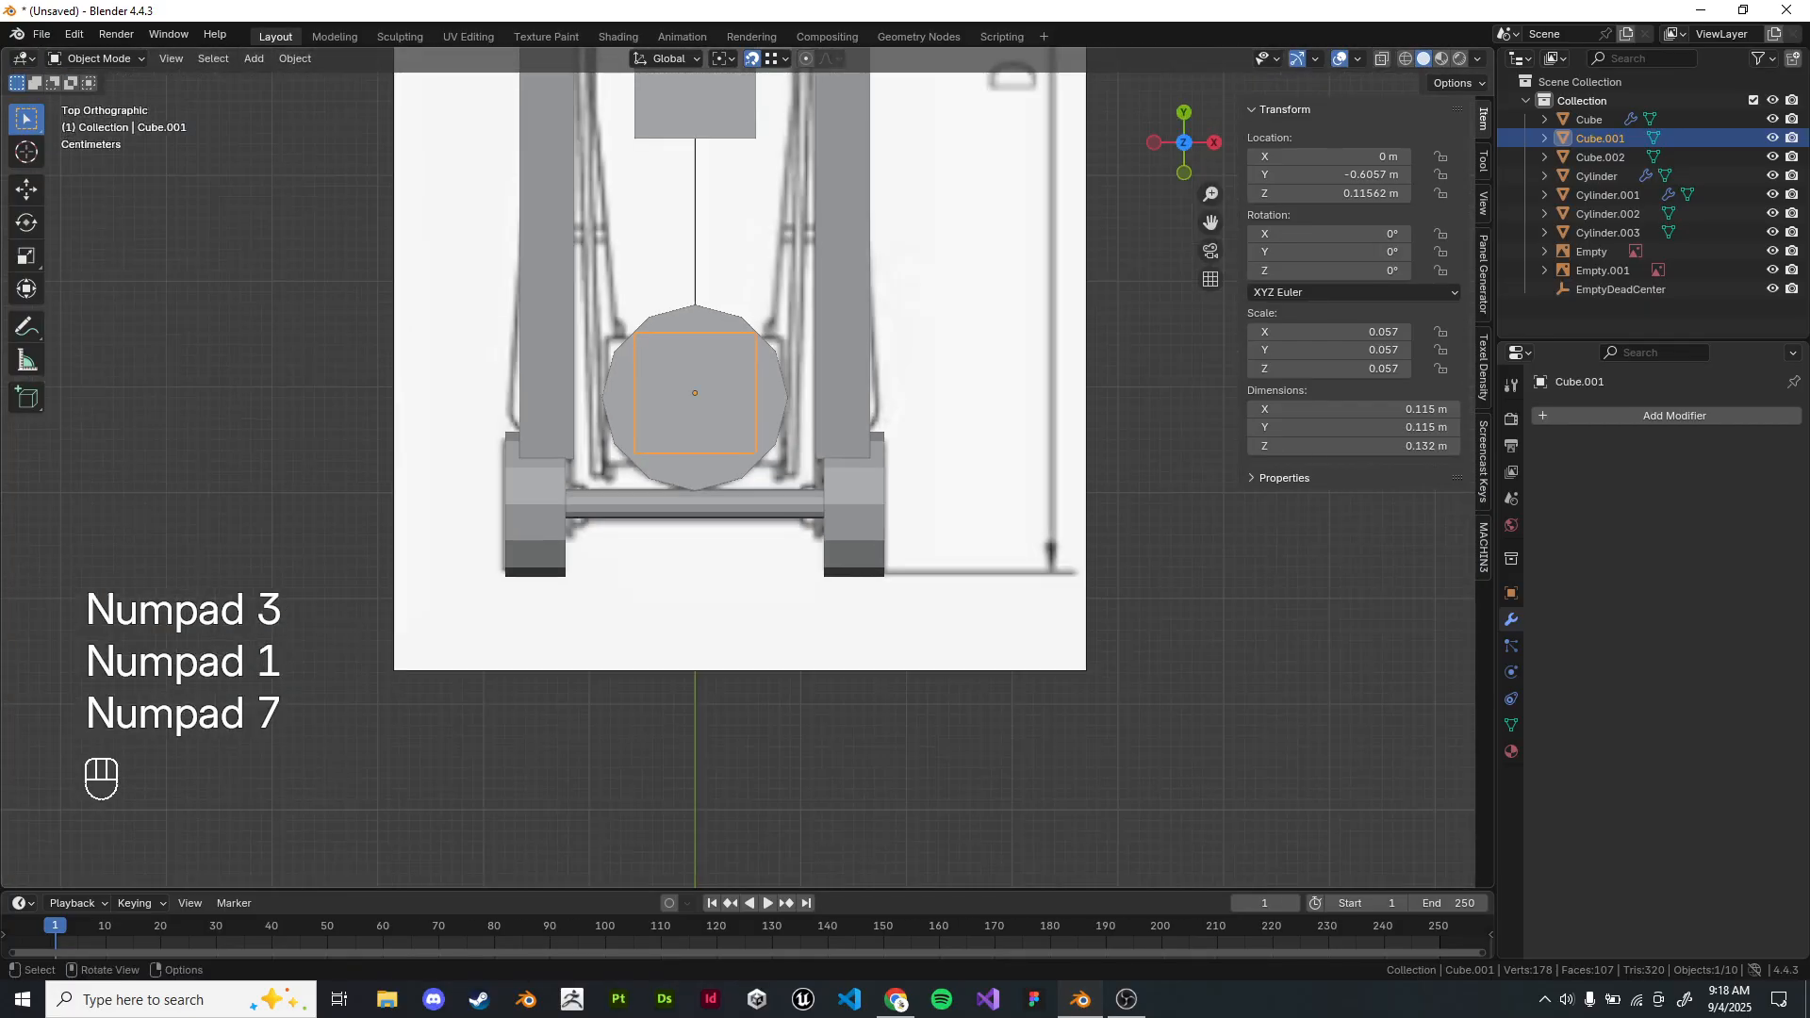
pyautogui.press('KP_1')
pyautogui.press('KP_3')
pyautogui.scroll(-2, 695, 396)
pyautogui.moveTo(695, 396); pyautogui.dragTo(825, 325, button='middle')
pyautogui.press('KP_7')
pyautogui.scroll(-4, 754, 424)
pyautogui.moveTo(754, 424); pyautogui.dragTo(765, 413, button='middle')
pyautogui.keyDown('shift'); pyautogui.moveTo(765, 413); pyautogui.dragTo(1028, 641, button='middle'); pyautogui.keyUp('shift')
pyautogui.moveTo(1028, 641); pyautogui.dragTo(905, 537, button='middle')
pyautogui.scroll(3, 739, 469)
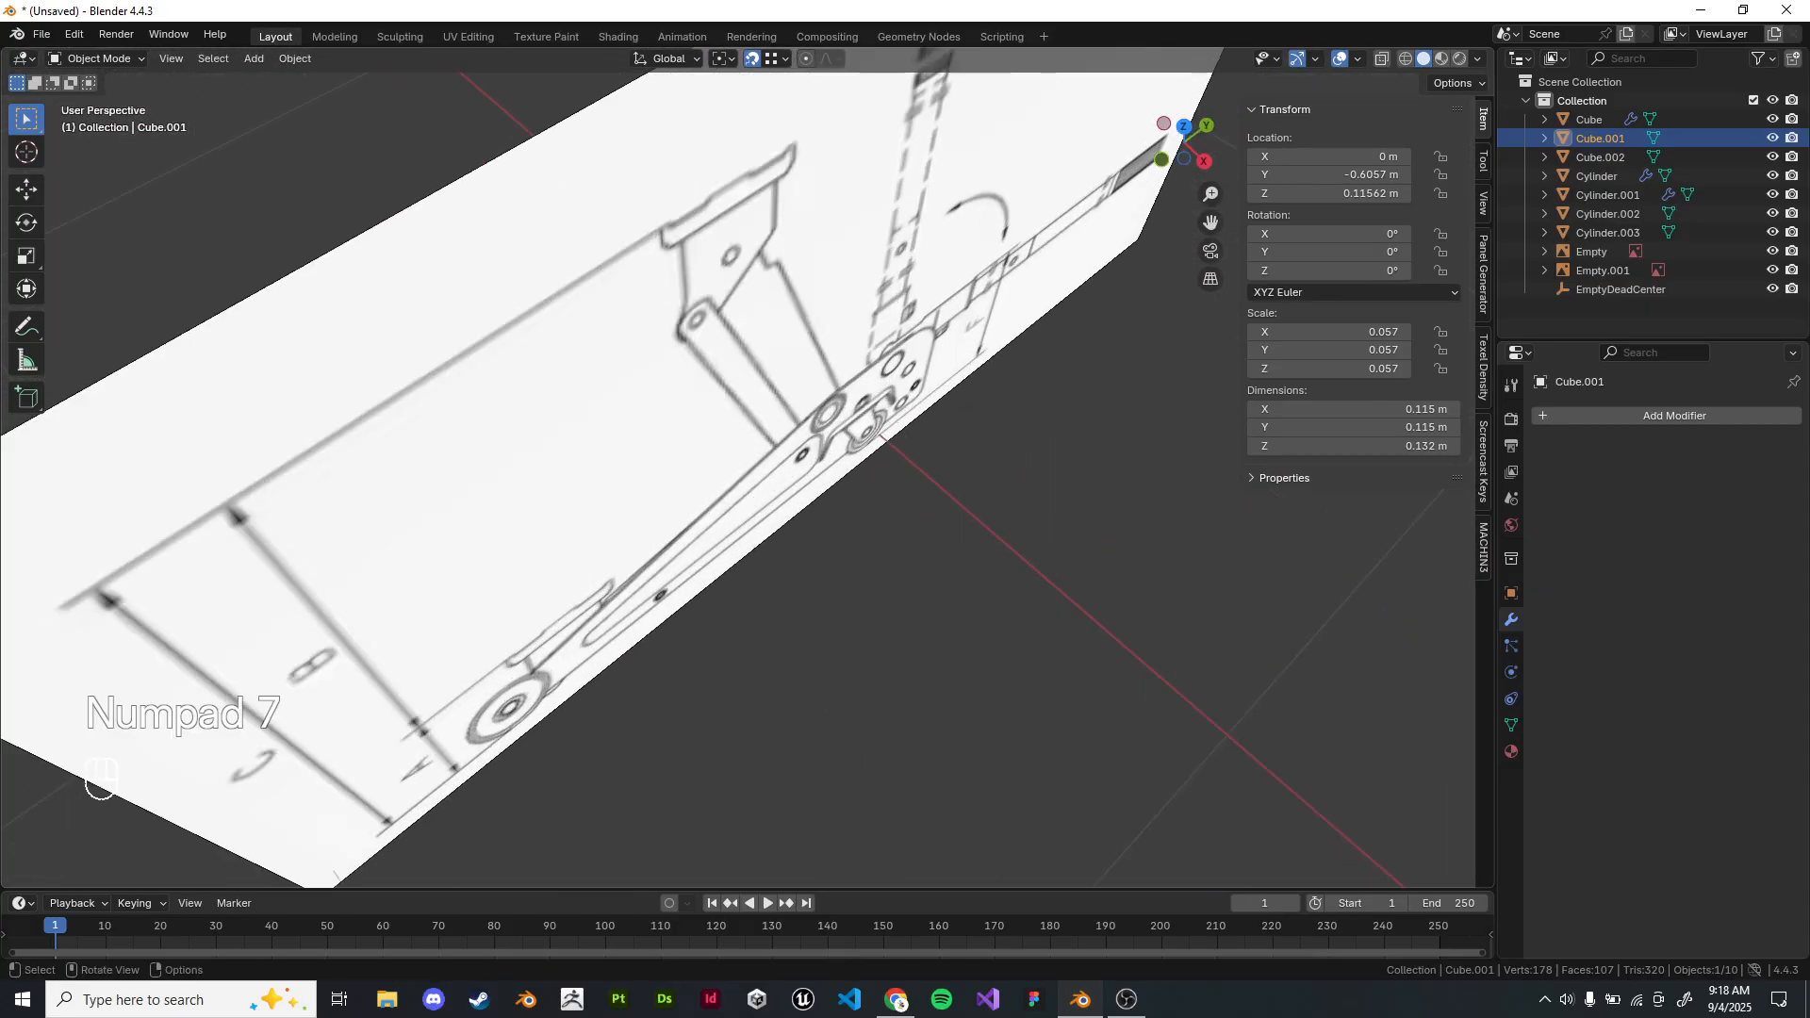
pyautogui.press('KP_7')
pyautogui.moveTo(769, 498); pyautogui.dragTo(710, 398, button='middle')
pyautogui.press('KP_7')
pyautogui.keyDown('shift'); pyautogui.moveTo(1056, 603); pyautogui.dragTo(273, 264, button='middle'); pyautogui.keyUp('shift')
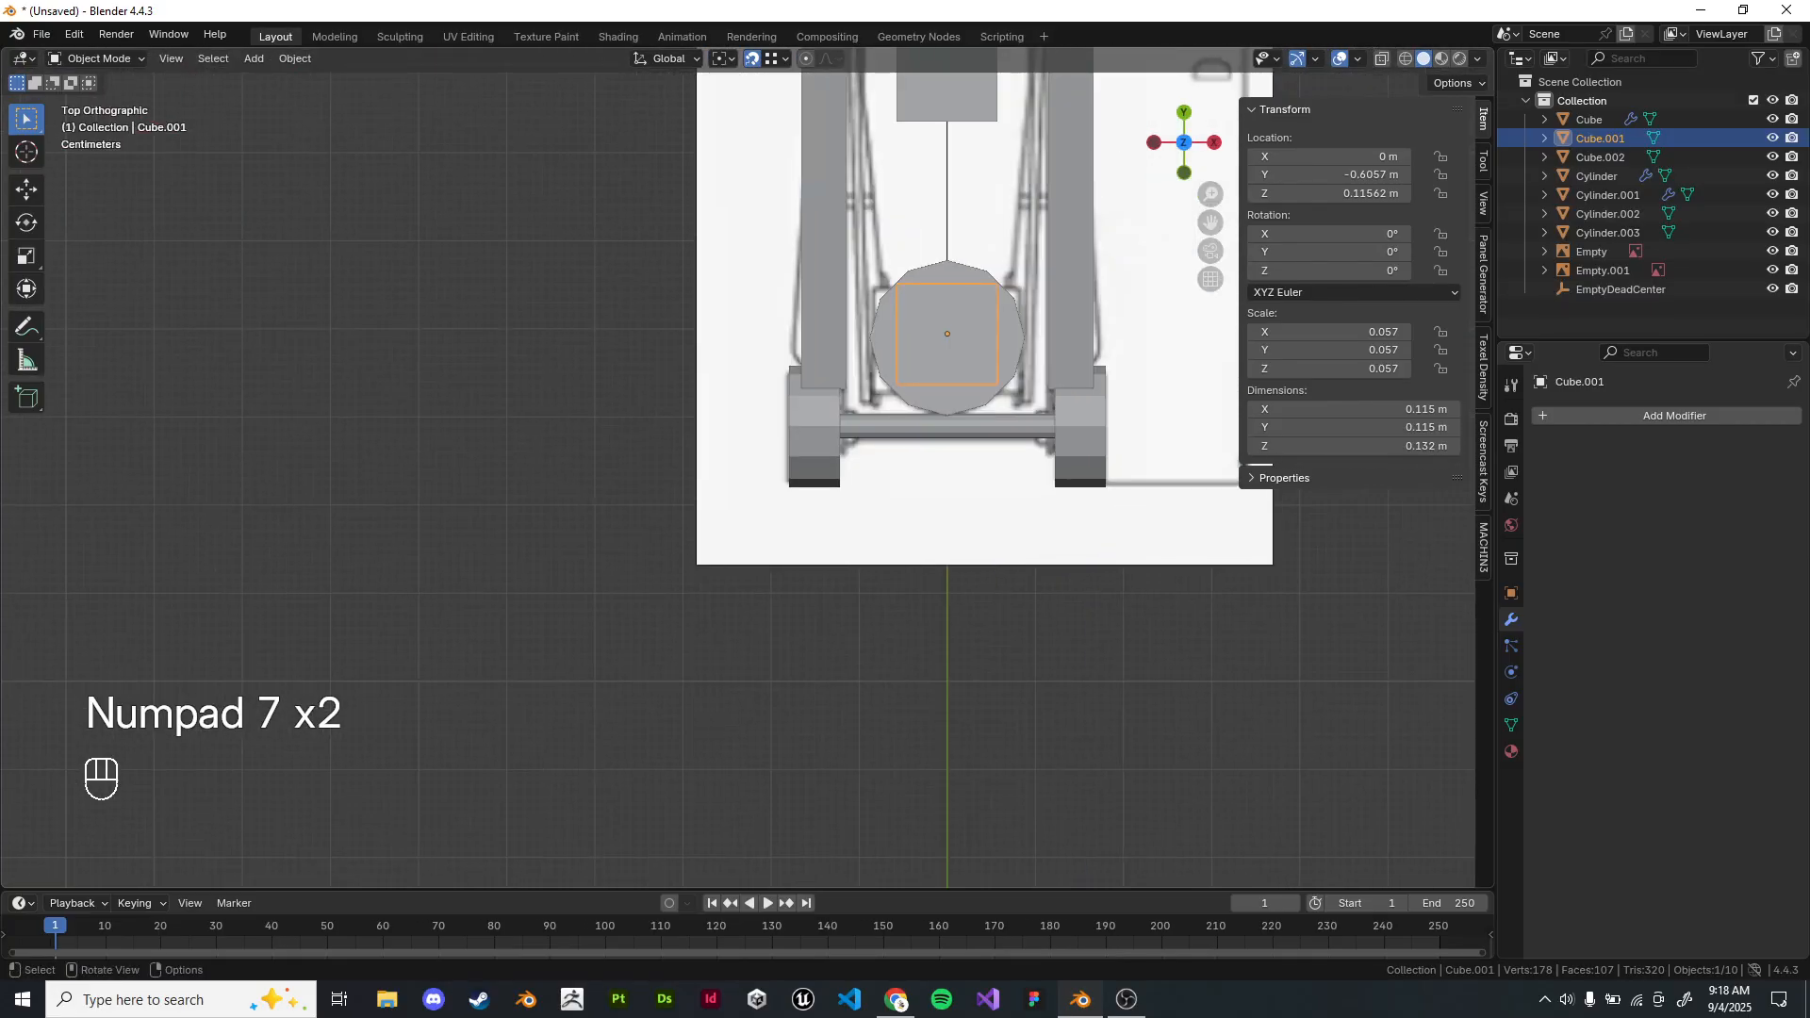
# Open the saddle bracket's mesh for editing in wireframe display and select its whole +X side in the top view.
pyautogui.keyDown('shift'); pyautogui.moveTo(849, 386); pyautogui.dragTo(643, 482, button='middle'); pyautogui.keyUp('shift')
pyautogui.scroll(5, 739, 468)
pyautogui.press('Tab')
pyautogui.press('z')
pyautogui.moveTo(811, 215); pyautogui.dragTo(901, 547)
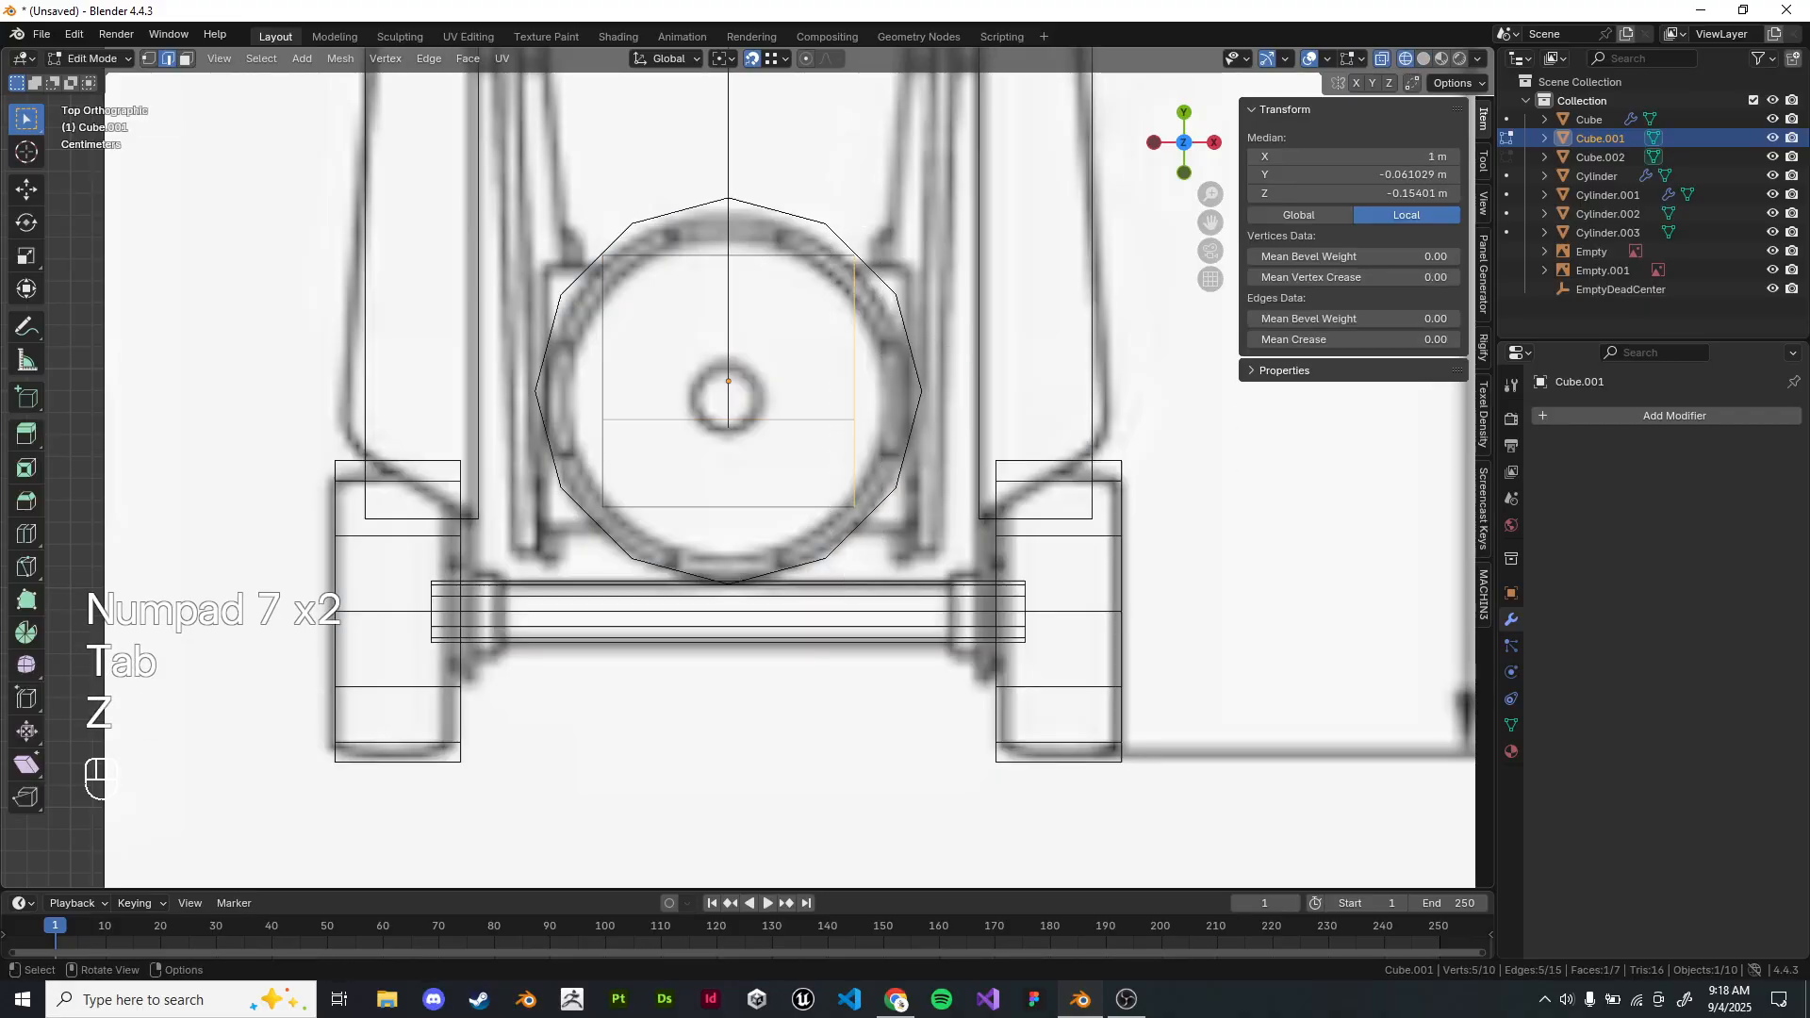
# Widen the block beneath the round saddle along X to the blueprint outline, about 0.171 m wide, and symmetrize it from positive to negative X.
pyautogui.keyDown('shift'); pyautogui.moveTo(900, 538); pyautogui.dragTo(794, 602, button='middle'); pyautogui.keyUp('shift')
pyautogui.press('g')
pyautogui.press('x')
pyautogui.click(842, 566)
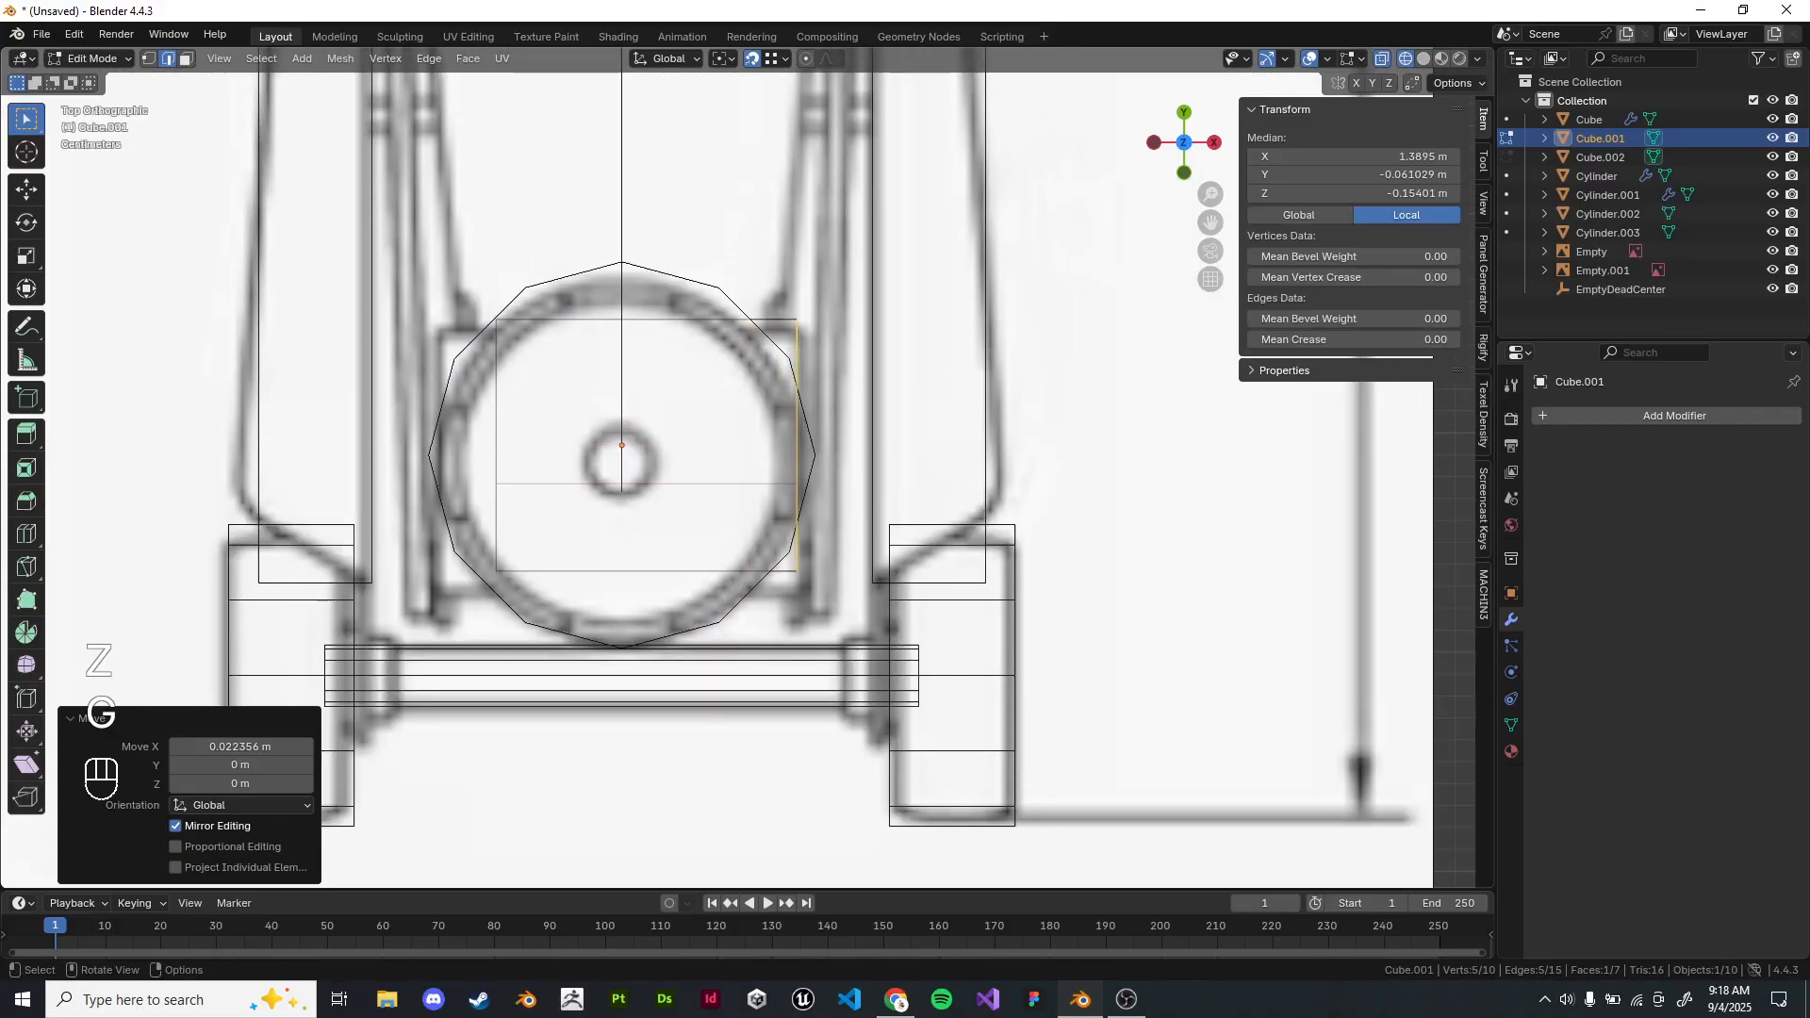
pyautogui.hotkey('alt', 'x')
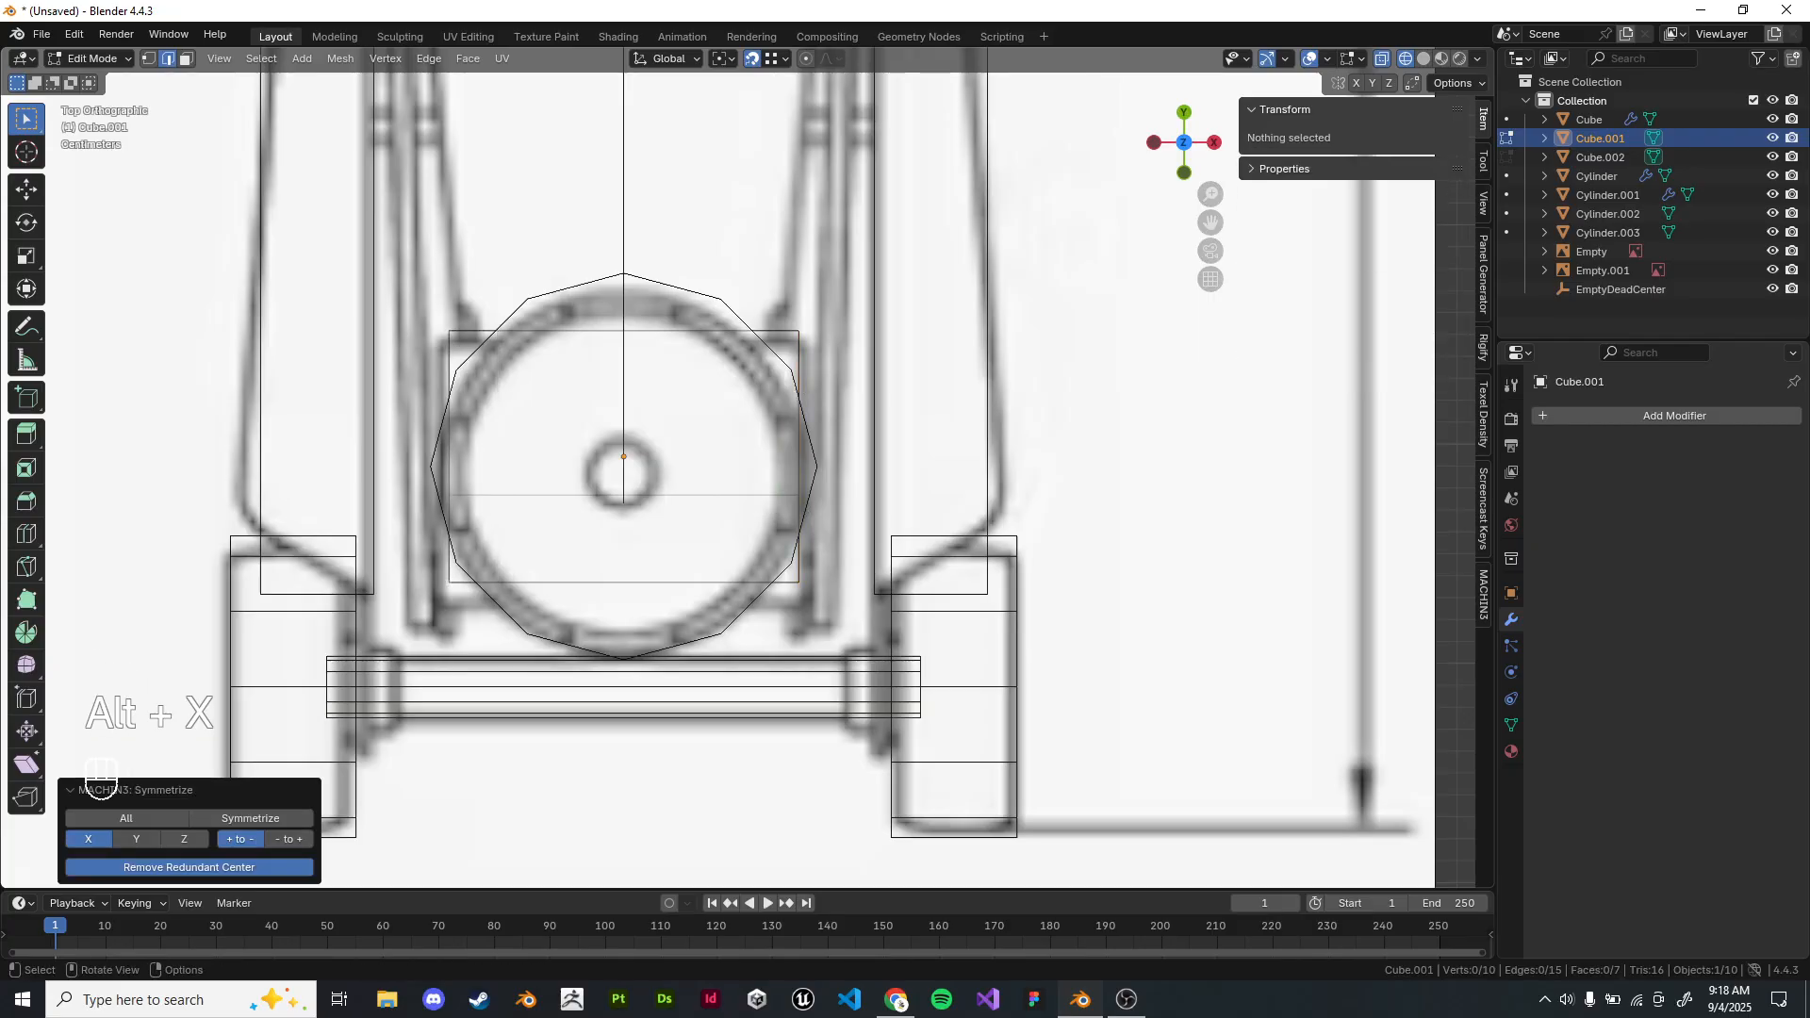
pyautogui.moveTo(751, 294); pyautogui.dragTo(824, 618)
pyautogui.press('g')
pyautogui.press('x')
pyautogui.click(836, 594)
pyautogui.hotkey('alt', 'x')
pyautogui.scroll(2, 707, 559)
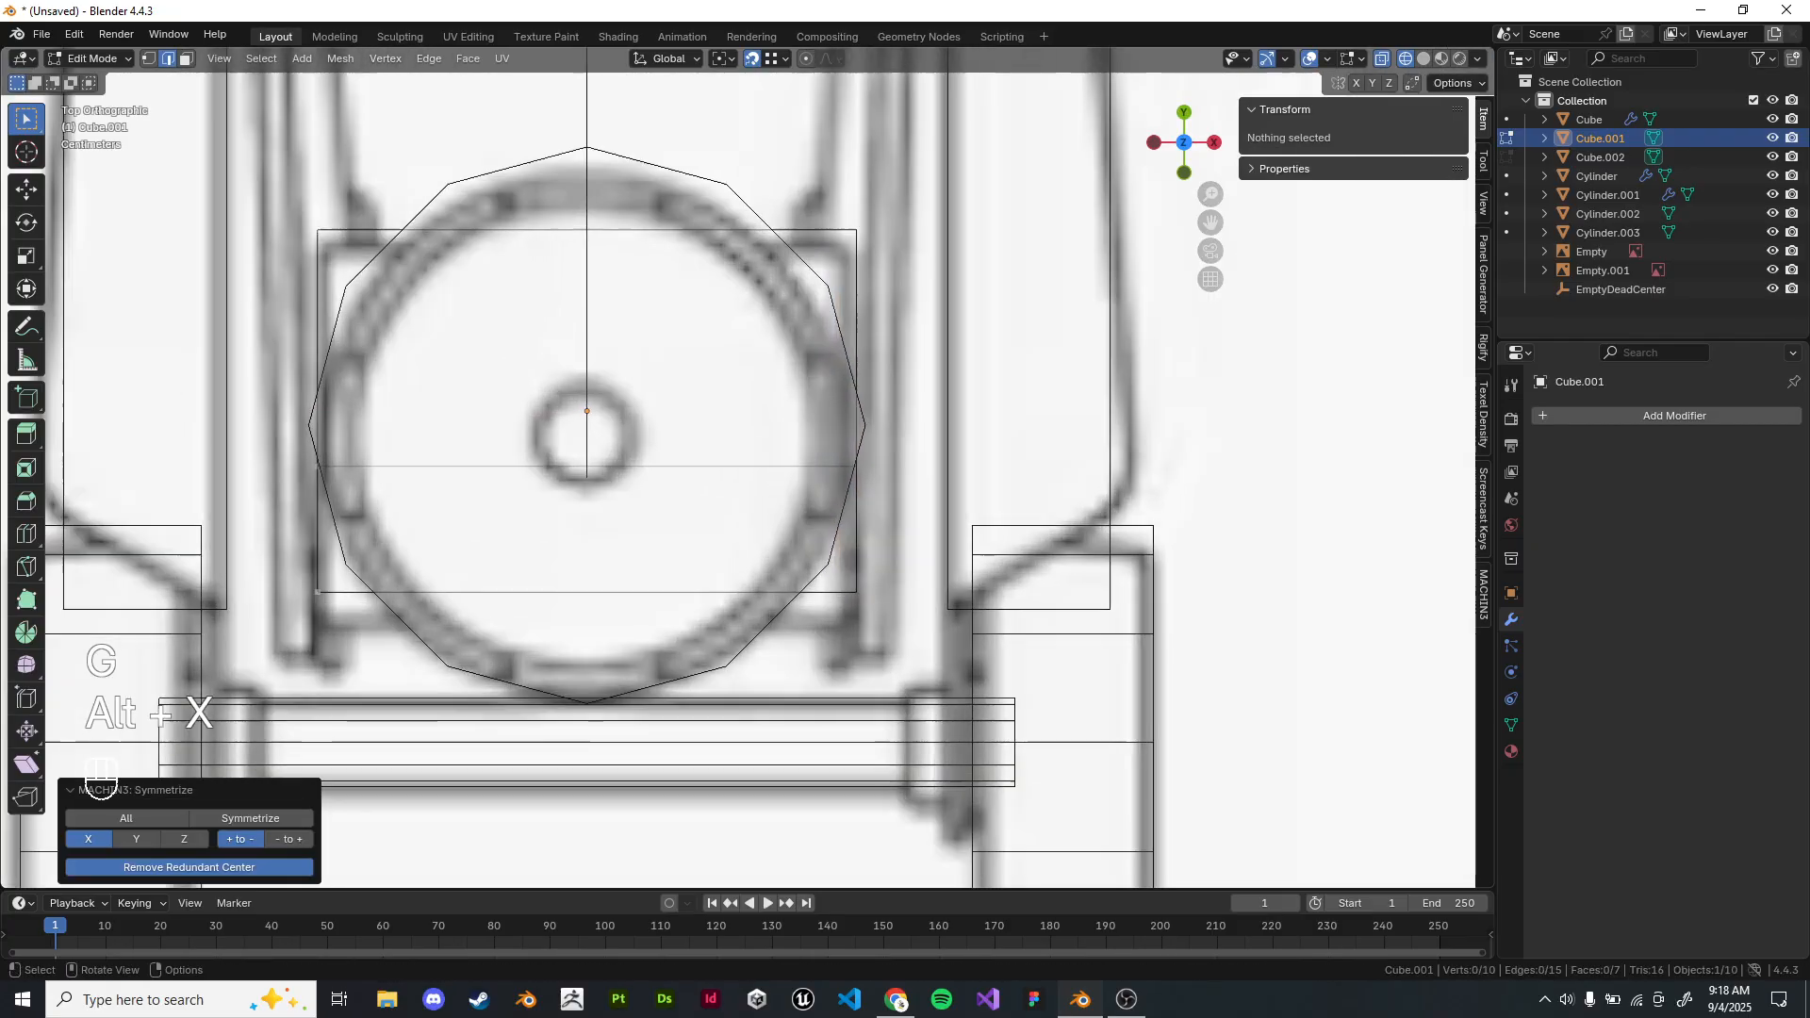
# Extend the block's side nearest the front axle along Y to the blueprint line, making the block about 0.124 m deep.
pyautogui.moveTo(259, 429); pyautogui.dragTo(919, 651)
pyautogui.moveTo(260, 542); pyautogui.dragTo(920, 660)
pyautogui.press('g')
pyautogui.press('y')
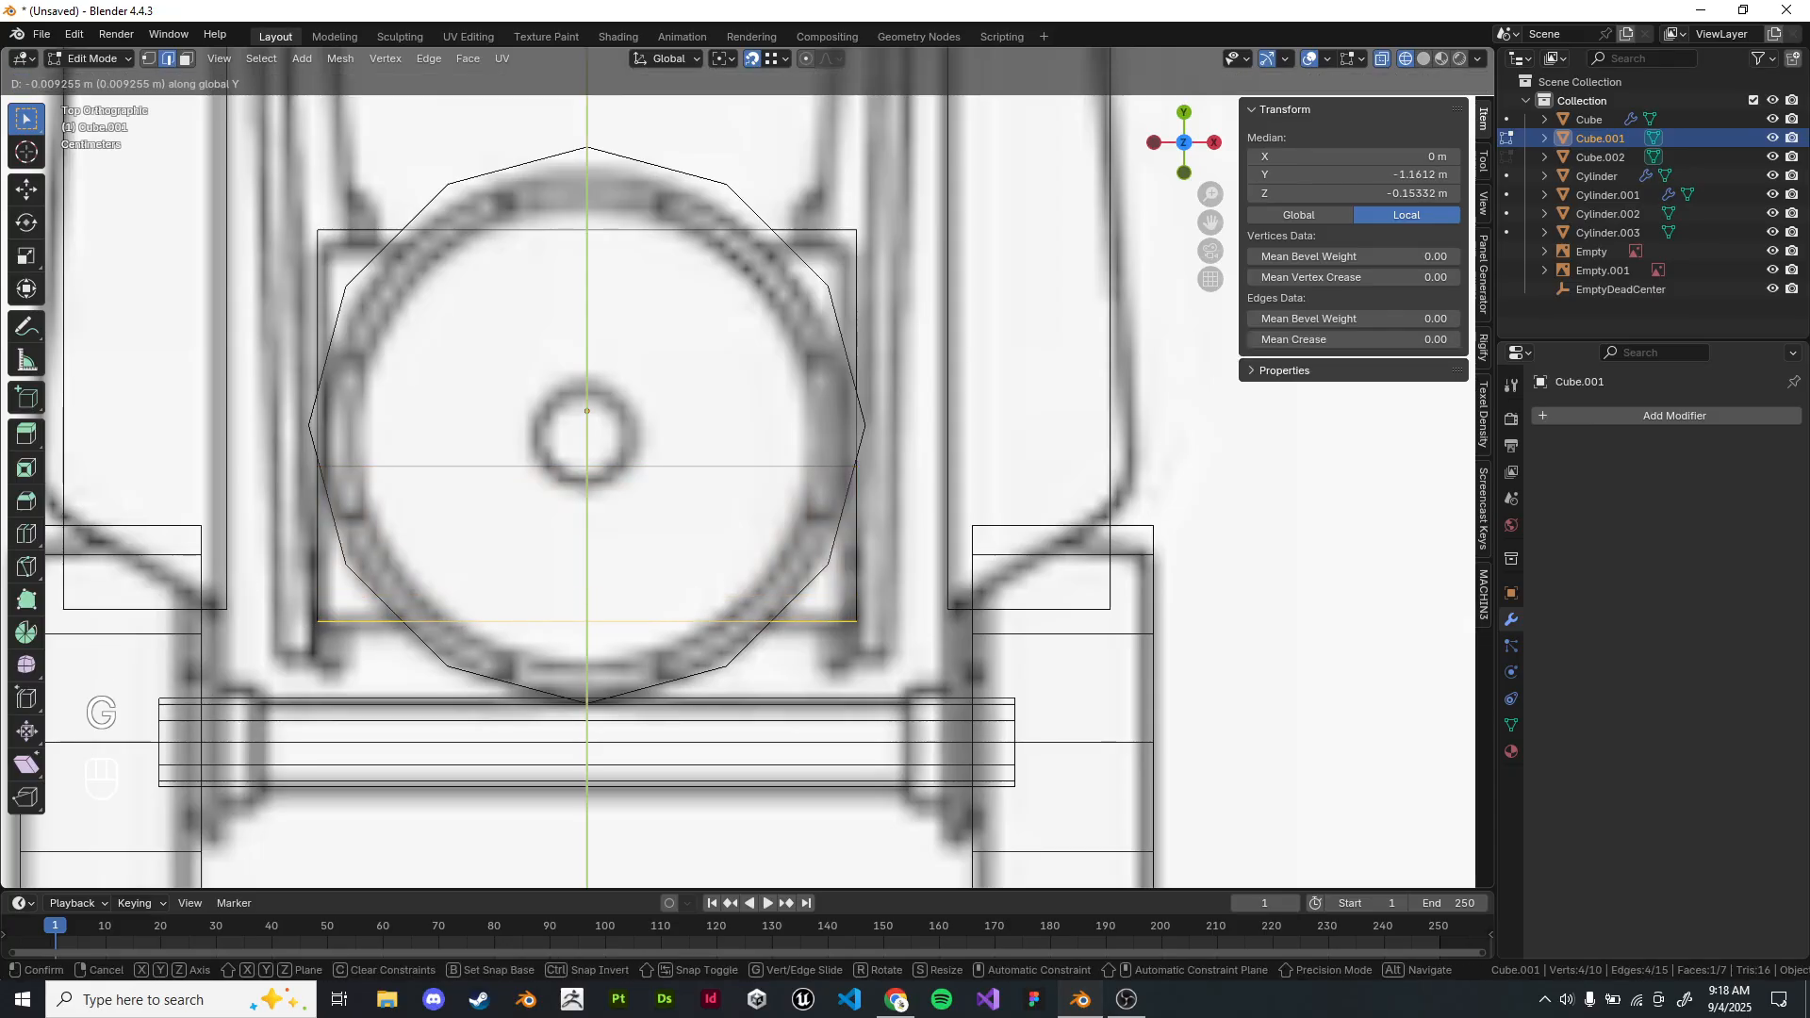
pyautogui.click(741, 469)
pyautogui.scroll(-8, 741, 469)
pyautogui.press('z')
pyautogui.press('Tab')
# Examine the resized block and the surrounding jack parts from several angles.
pyautogui.click(792, 472)
pyautogui.moveTo(792, 472)
pyautogui.mouseDown(button='middle')
pyautogui.moveTo(631, 368)
pyautogui.moveTo(420, 293)
pyautogui.moveTo(566, 363)
pyautogui.moveTo(633, 366)
pyautogui.moveTo(698, 420)
pyautogui.mouseUp(button='middle')
pyautogui.scroll(3, 698, 420)
pyautogui.click(788, 719)
pyautogui.moveTo(788, 718); pyautogui.dragTo(900, 556, button='middle')
pyautogui.scroll(-4, 876, 627)
pyautogui.press('KP_1')
pyautogui.press('KP_3')
pyautogui.scroll(-1, 849, 584)
pyautogui.scroll(1, 947, 558)
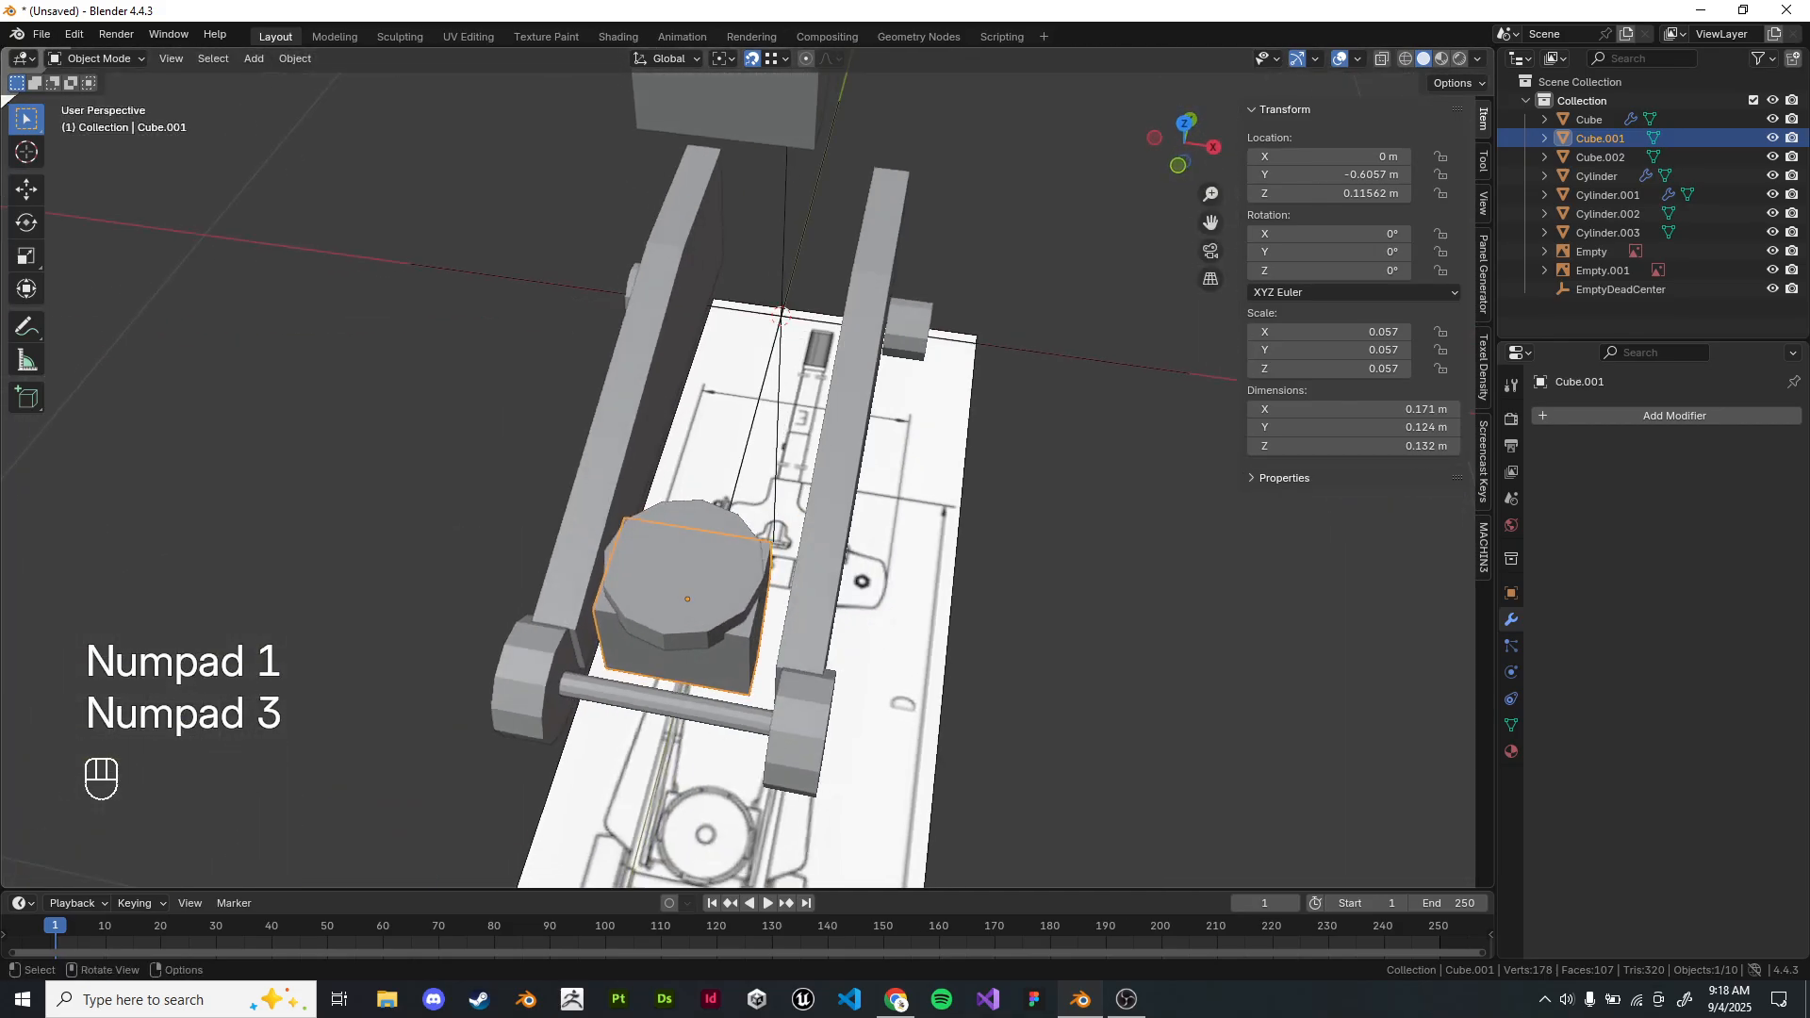
# Symmetrize the mesh of the floating upper block across X, with Remove Redundant Center turned off to keep the centre edges.
pyautogui.click(730, 105)
pyautogui.press('KP_Decimal')
pyautogui.press('Tab')
pyautogui.moveTo(755, 189); pyautogui.dragTo(796, 127, button='middle')
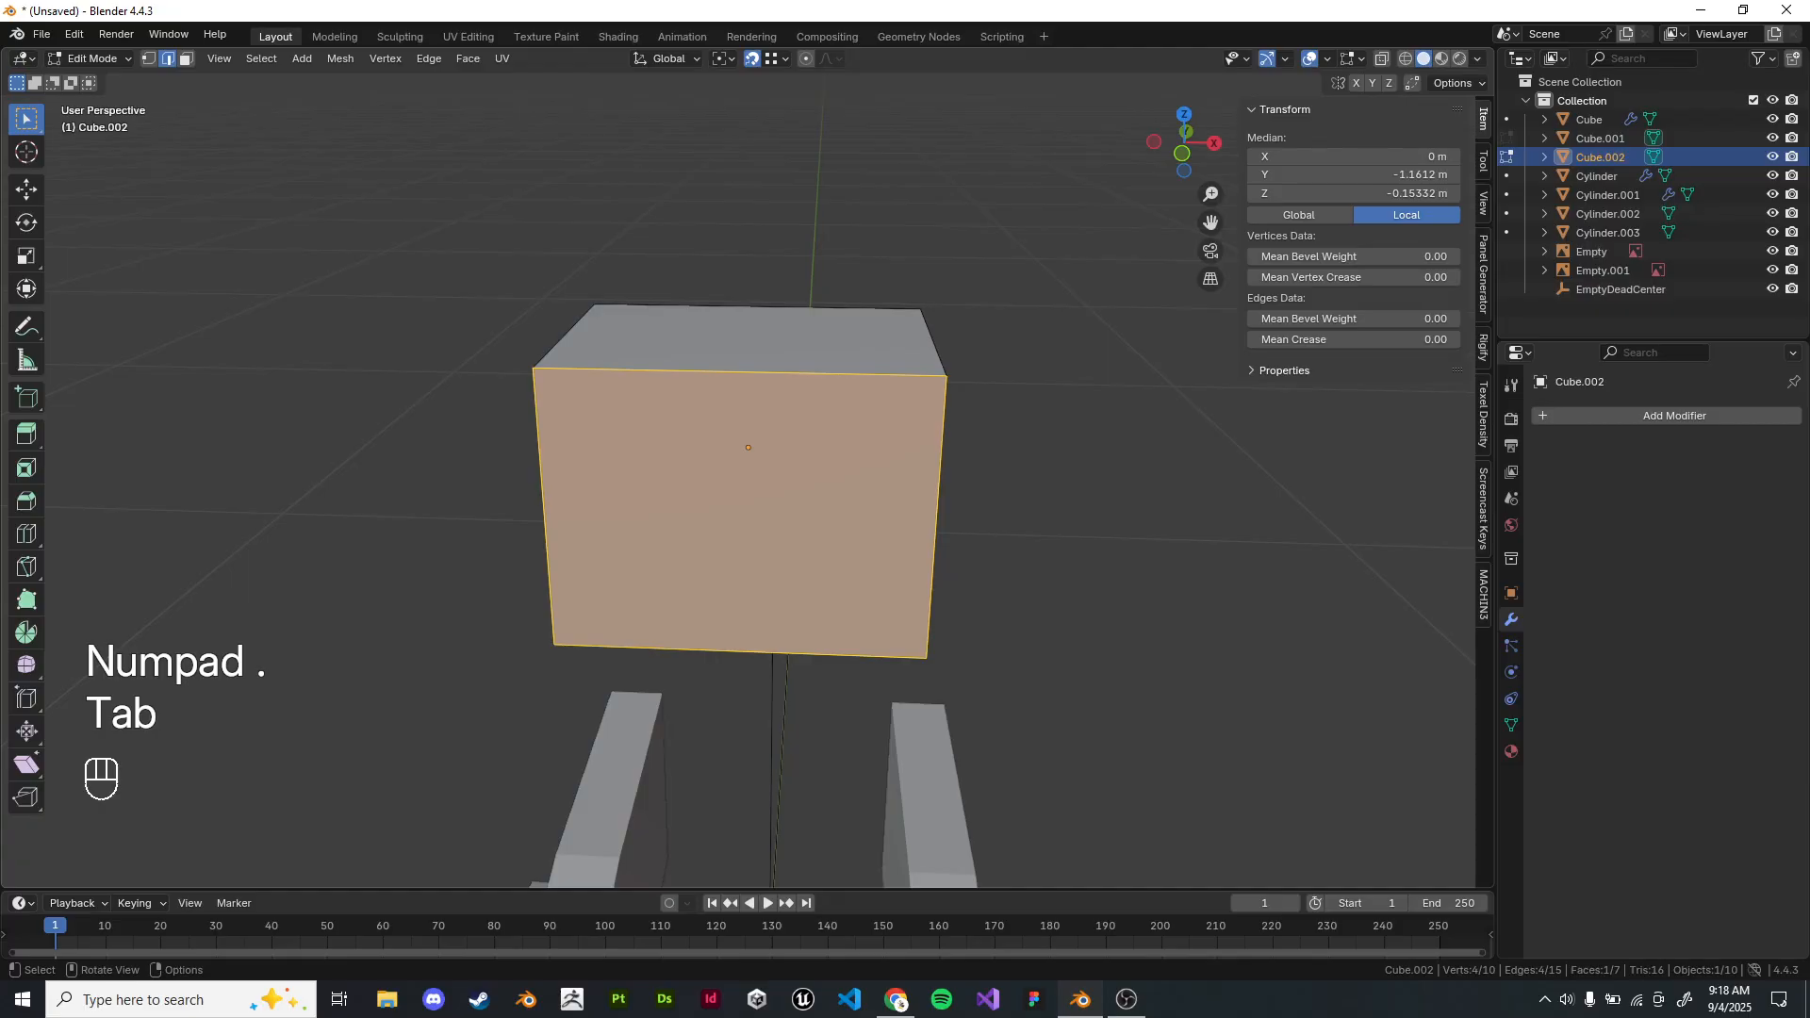
pyautogui.press('alt')
pyautogui.hotkey('alt', 'x')
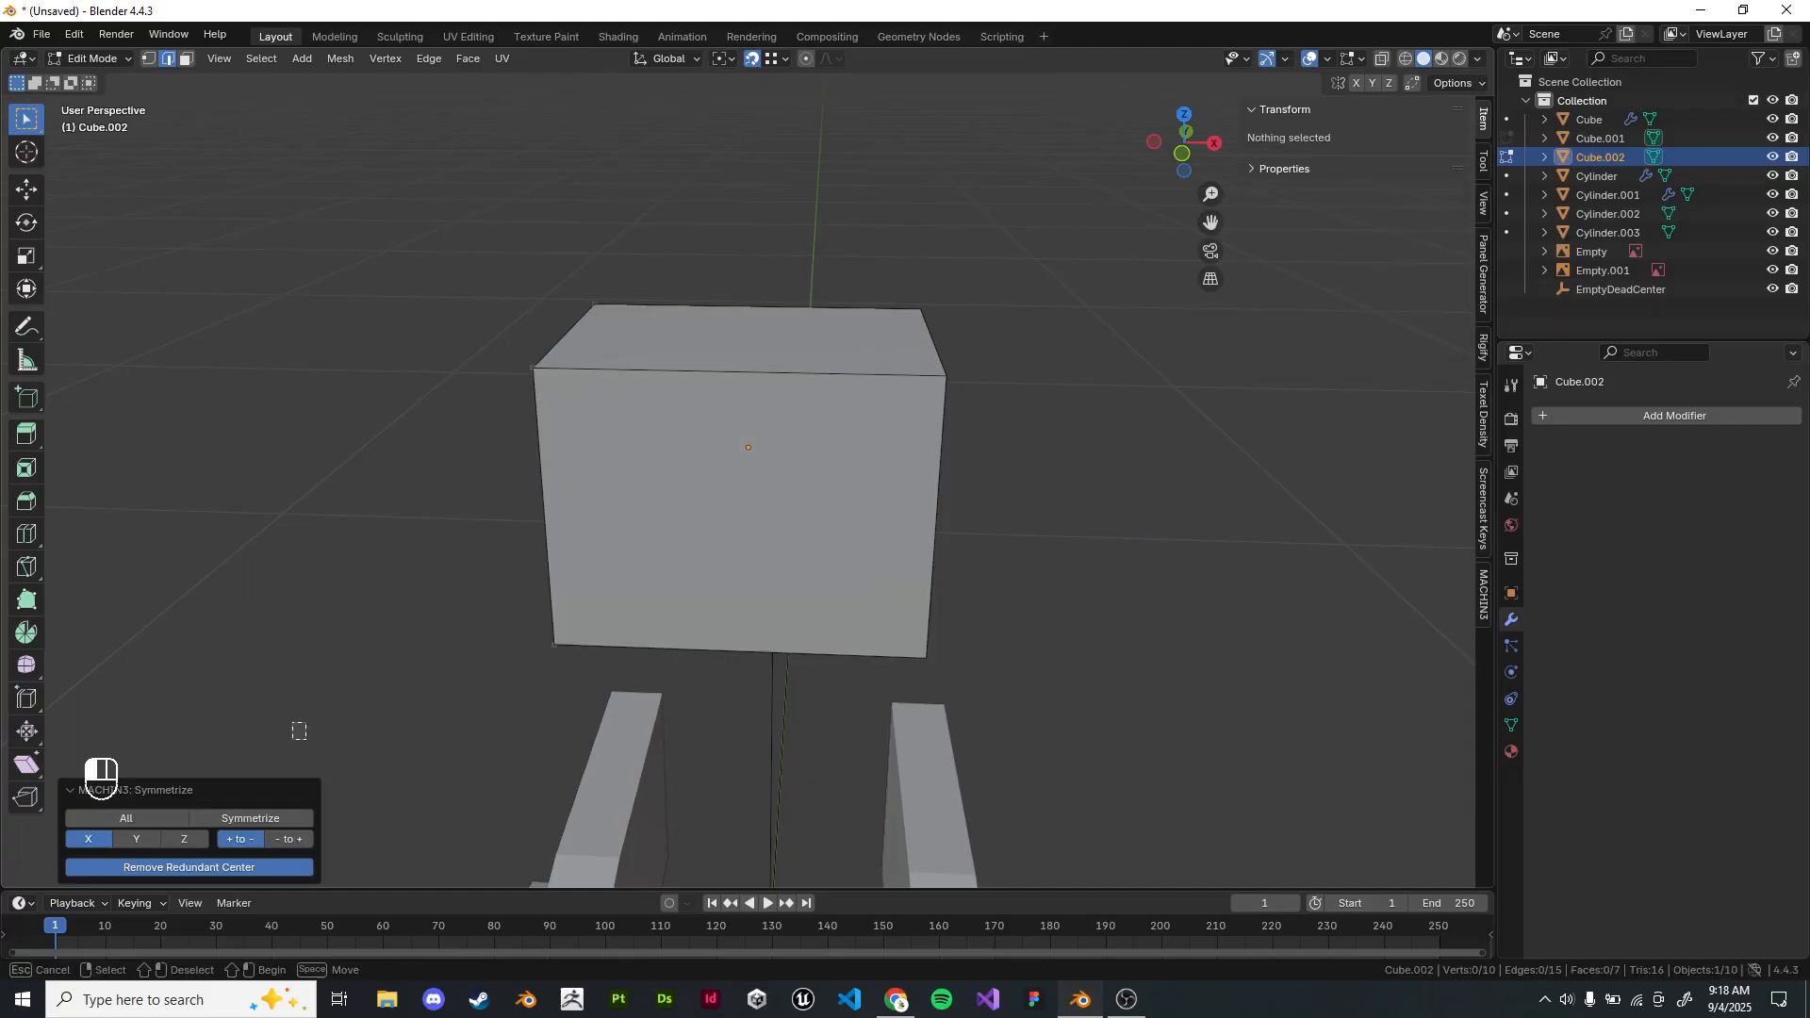
pyautogui.click(188, 868)
pyautogui.hotkey('alt', 'x')
pyautogui.hotkey('alt', 'x')
pyautogui.hotkey('alt', 'x')
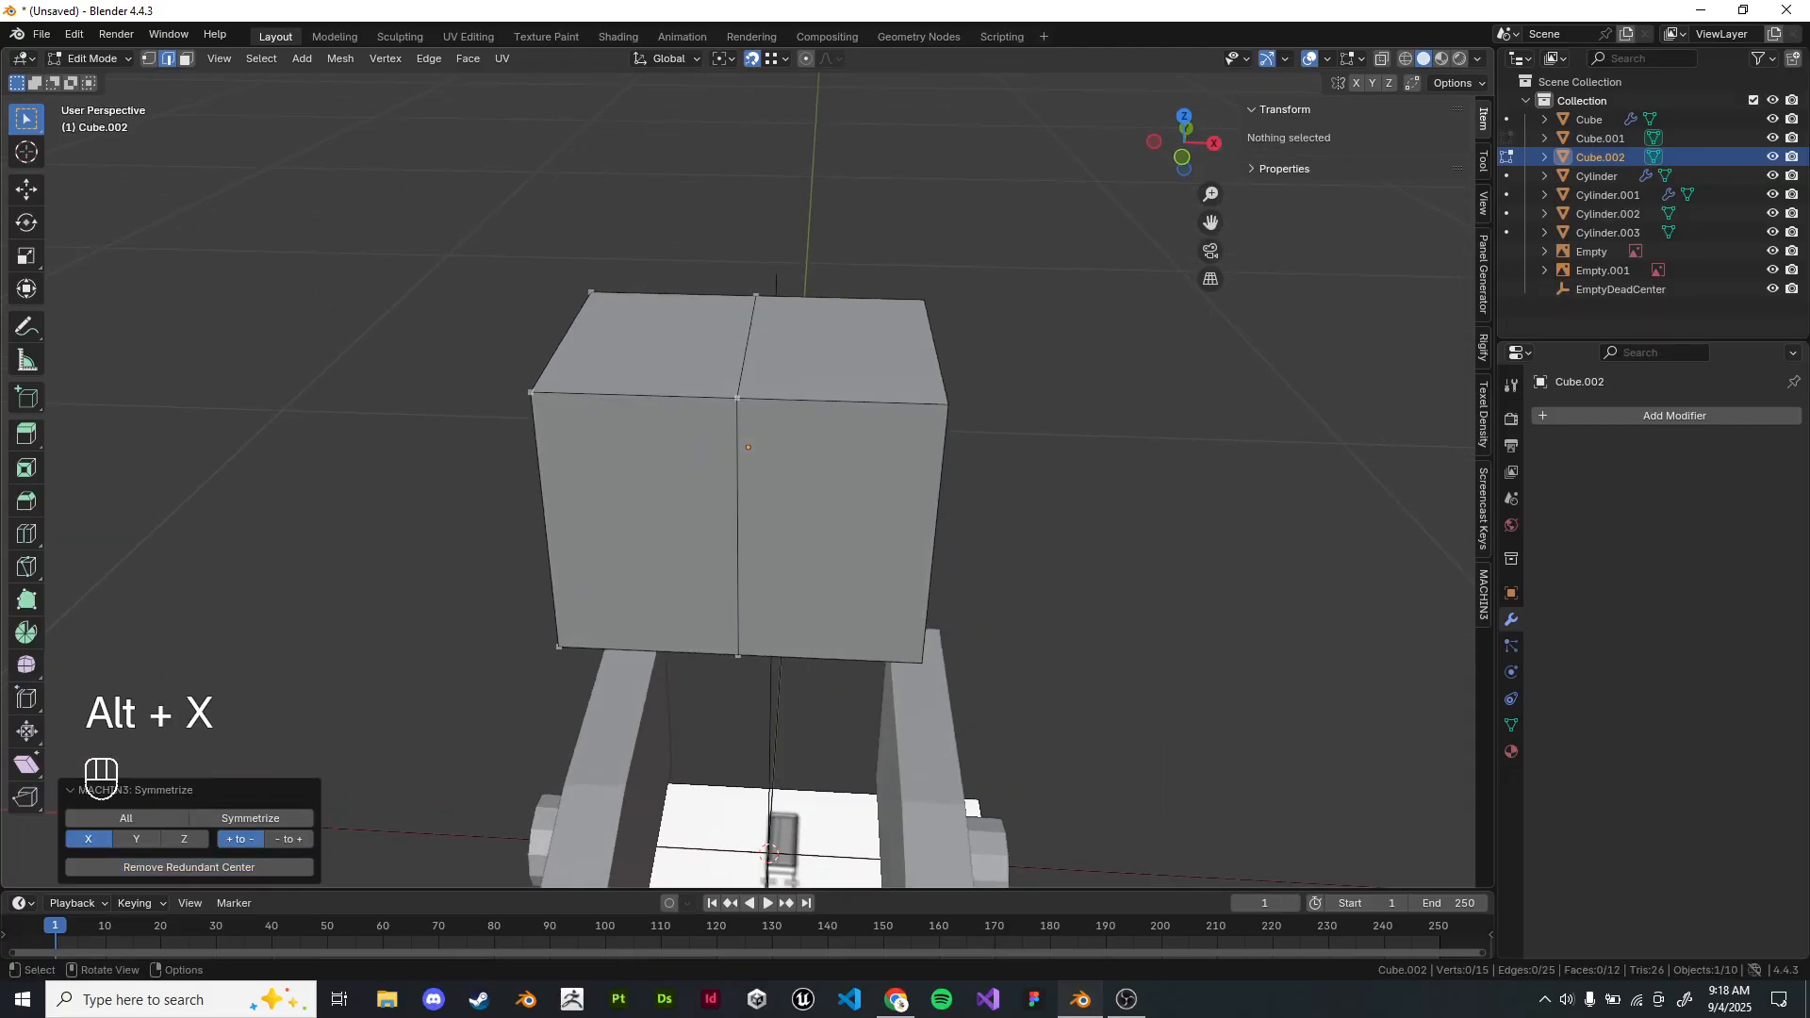
# Try symmetrizing the upper block across Z, including the Remove mode that deletes one half.
pyautogui.hotkey('alt', 'x')
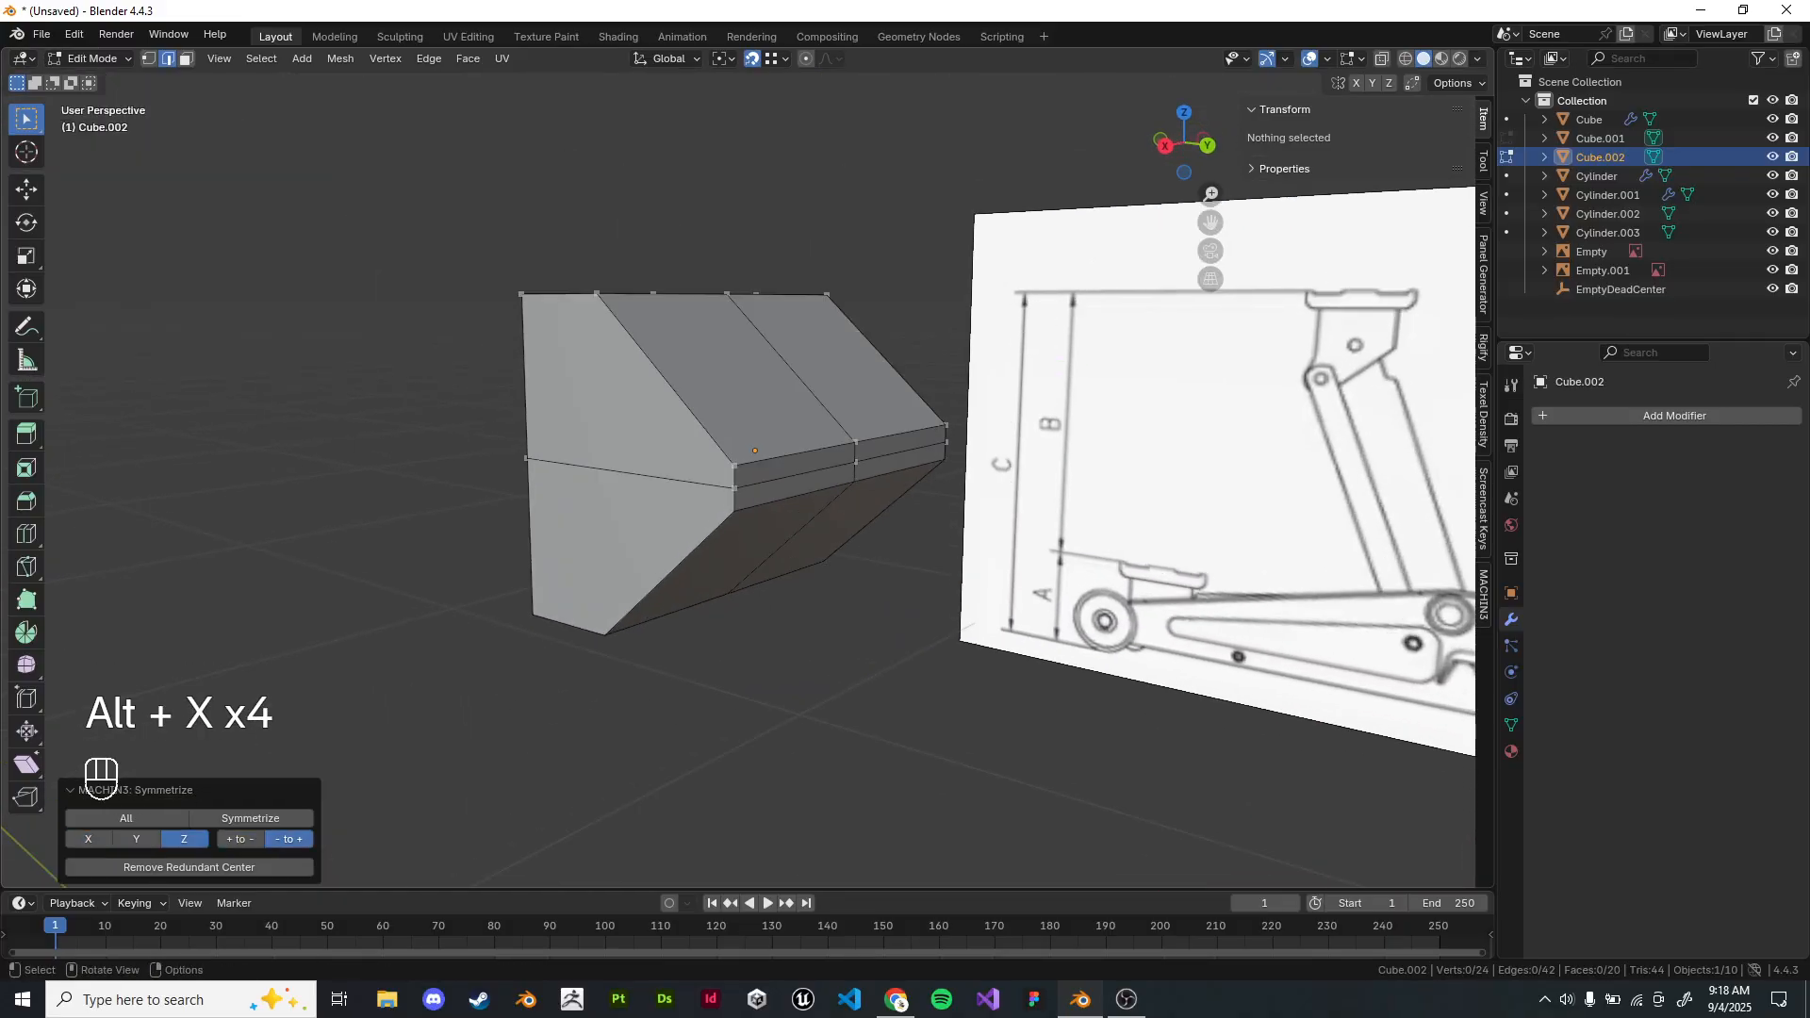
pyautogui.hotkey('ctrl', 'z')
pyautogui.hotkey('alt', 'x')
pyautogui.hotkey('ctrl', 'z')
pyautogui.hotkey('alt', 'x')
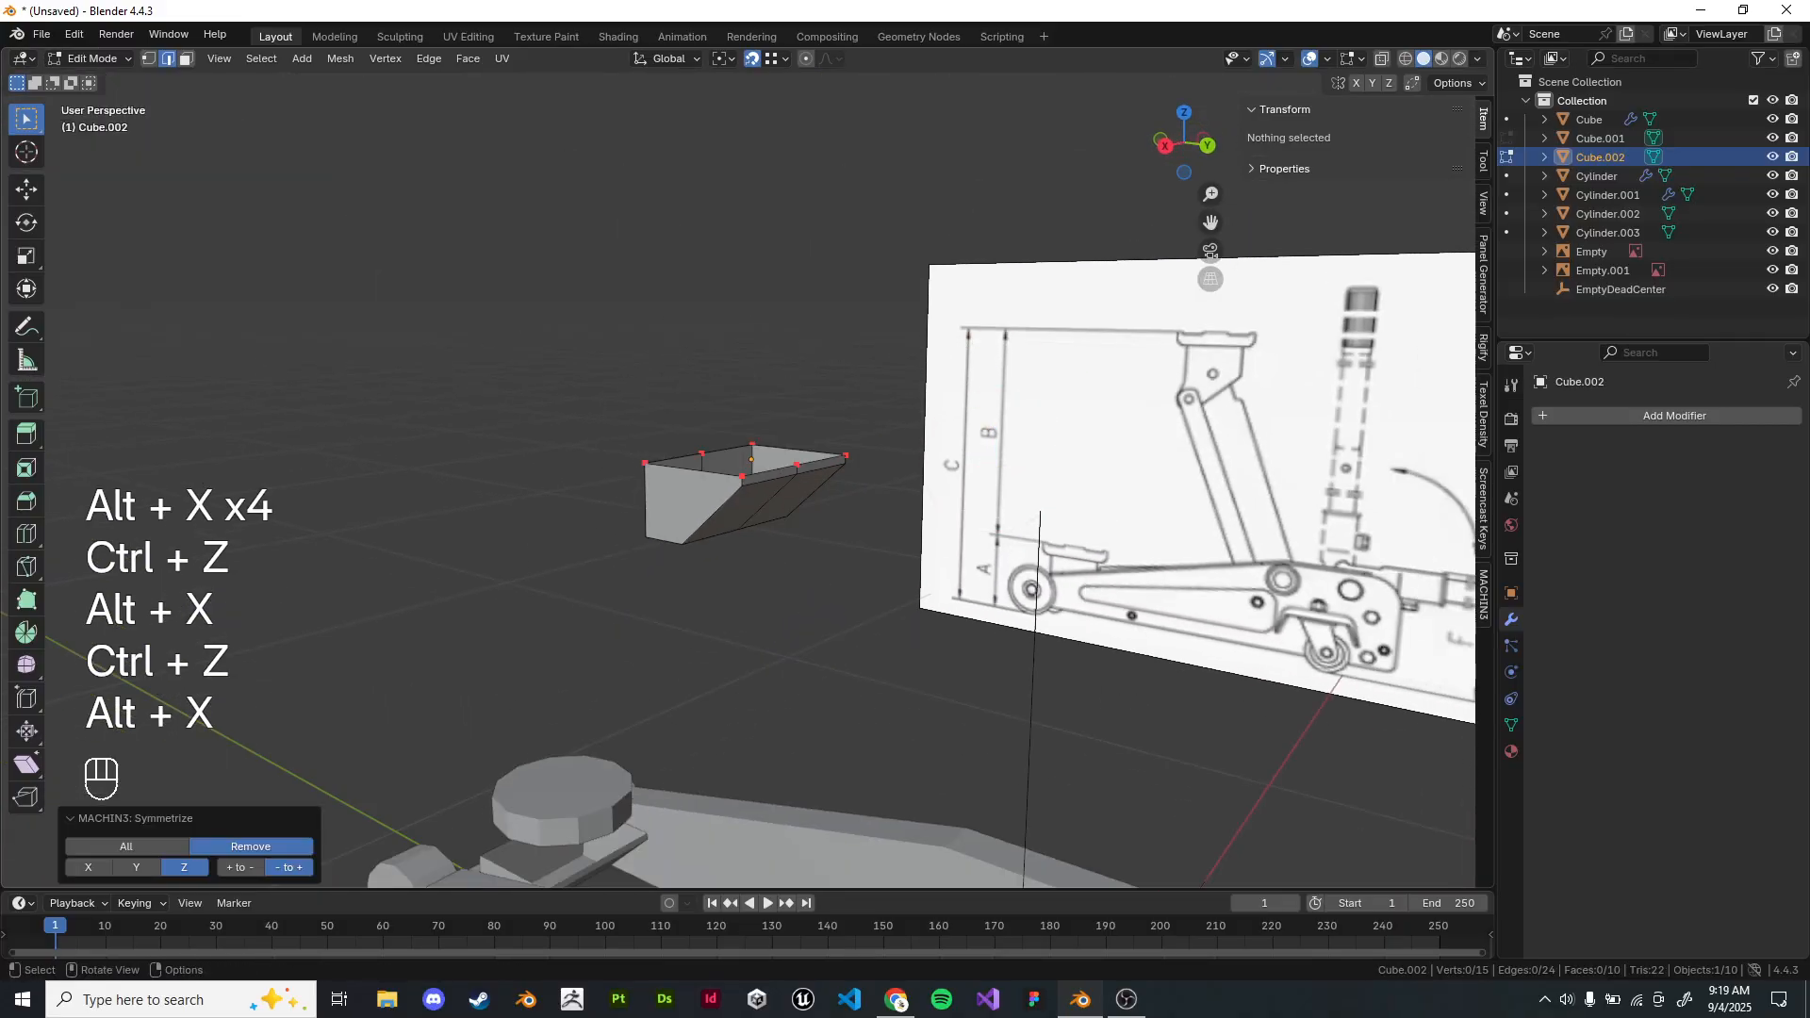
pyautogui.hotkey('ctrl', 'z')
# Frame the upper block and select the centre edges running across its front and top faces.
pyautogui.moveTo(754, 491); pyautogui.dragTo(844, 617, button='middle')
pyautogui.press('Escape')
pyautogui.scroll(2, 844, 617)
pyautogui.scroll(-1, 844, 618)
pyautogui.press('KP_Decimal')
pyautogui.press('KP_Decimal')
pyautogui.click(750, 551)
pyautogui.keyDown('alt'); pyautogui.keyDown('shift'); pyautogui.click(748, 387); pyautogui.keyUp('shift'); pyautogui.keyUp('alt')
pyautogui.click(942, 551)
pyautogui.click(749, 551)
pyautogui.keyDown('alt'); pyautogui.keyDown('shift'); pyautogui.click(747, 386); pyautogui.keyUp('shift'); pyautogui.keyUp('alt')
pyautogui.keyDown('alt'); pyautogui.keyDown('shift'); pyautogui.click(742, 654); pyautogui.keyUp('shift'); pyautogui.keyUp('alt')
pyautogui.moveTo(742, 654); pyautogui.dragTo(655, 660, button='middle')
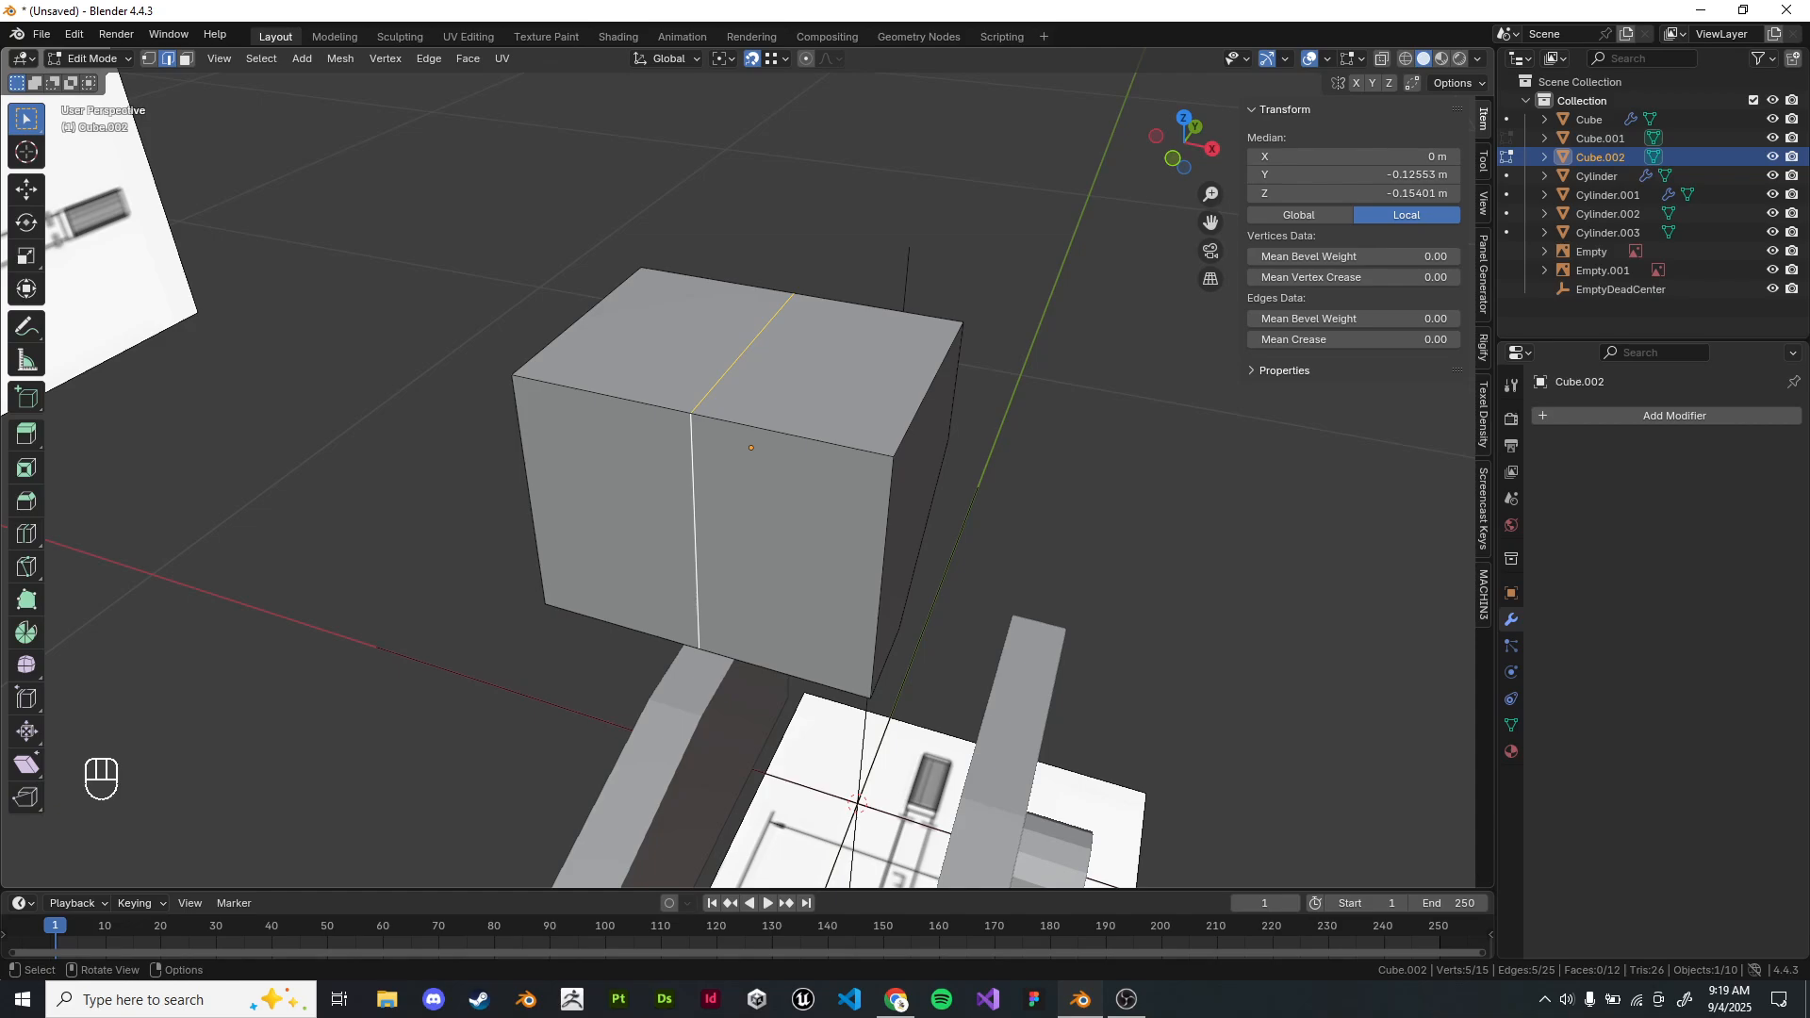
# Delete the floating copy of the block above the jack and switch to the right orthographic view.
pyautogui.keyDown('shift'); pyautogui.moveTo(697, 604); pyautogui.dragTo(677, 570, button='middle'); pyautogui.keyUp('shift')
pyautogui.scroll(-4, 677, 569)
pyautogui.keyDown('shift'); pyautogui.moveTo(676, 569); pyautogui.dragTo(627, 547, button='middle'); pyautogui.keyUp('shift')
pyautogui.press('Tab')
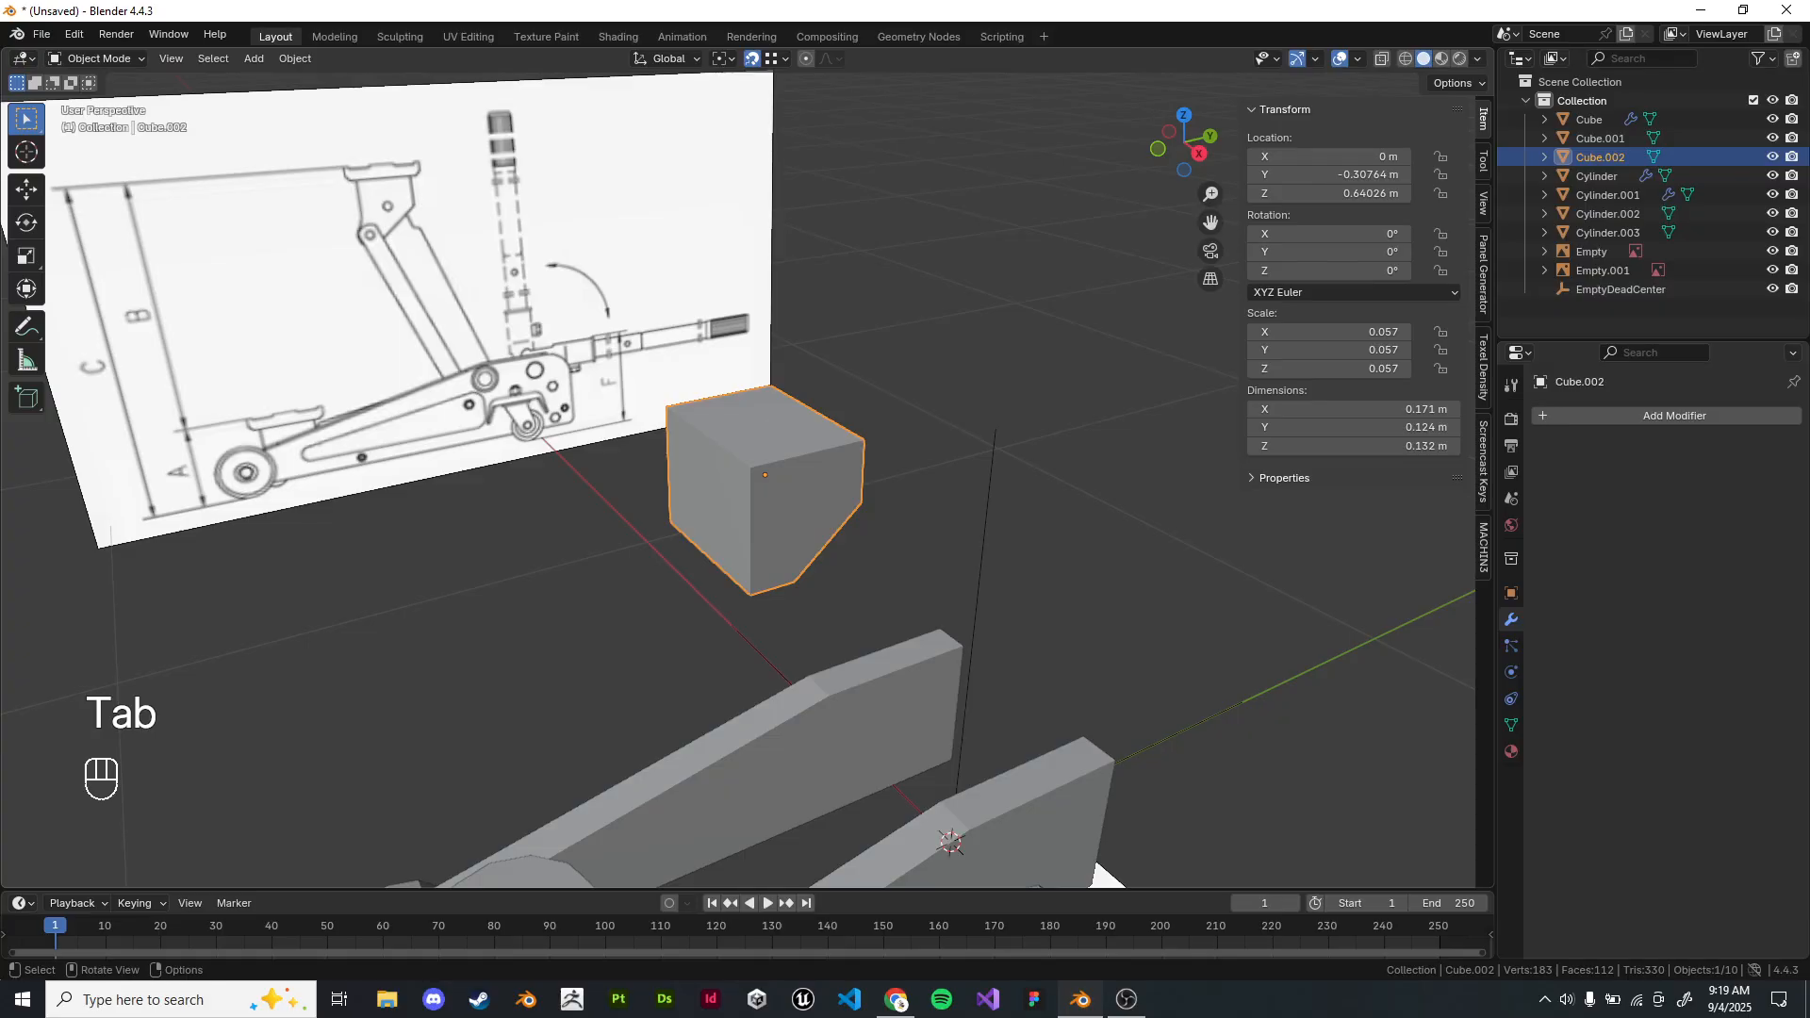
pyautogui.press('x')
pyautogui.press('x')
pyautogui.scroll(-5, 735, 471)
pyautogui.scroll(5, 735, 471)
pyautogui.moveTo(736, 471); pyautogui.dragTo(627, 466, button='middle')
pyautogui.press('KP_7')
pyautogui.press('KP_1')
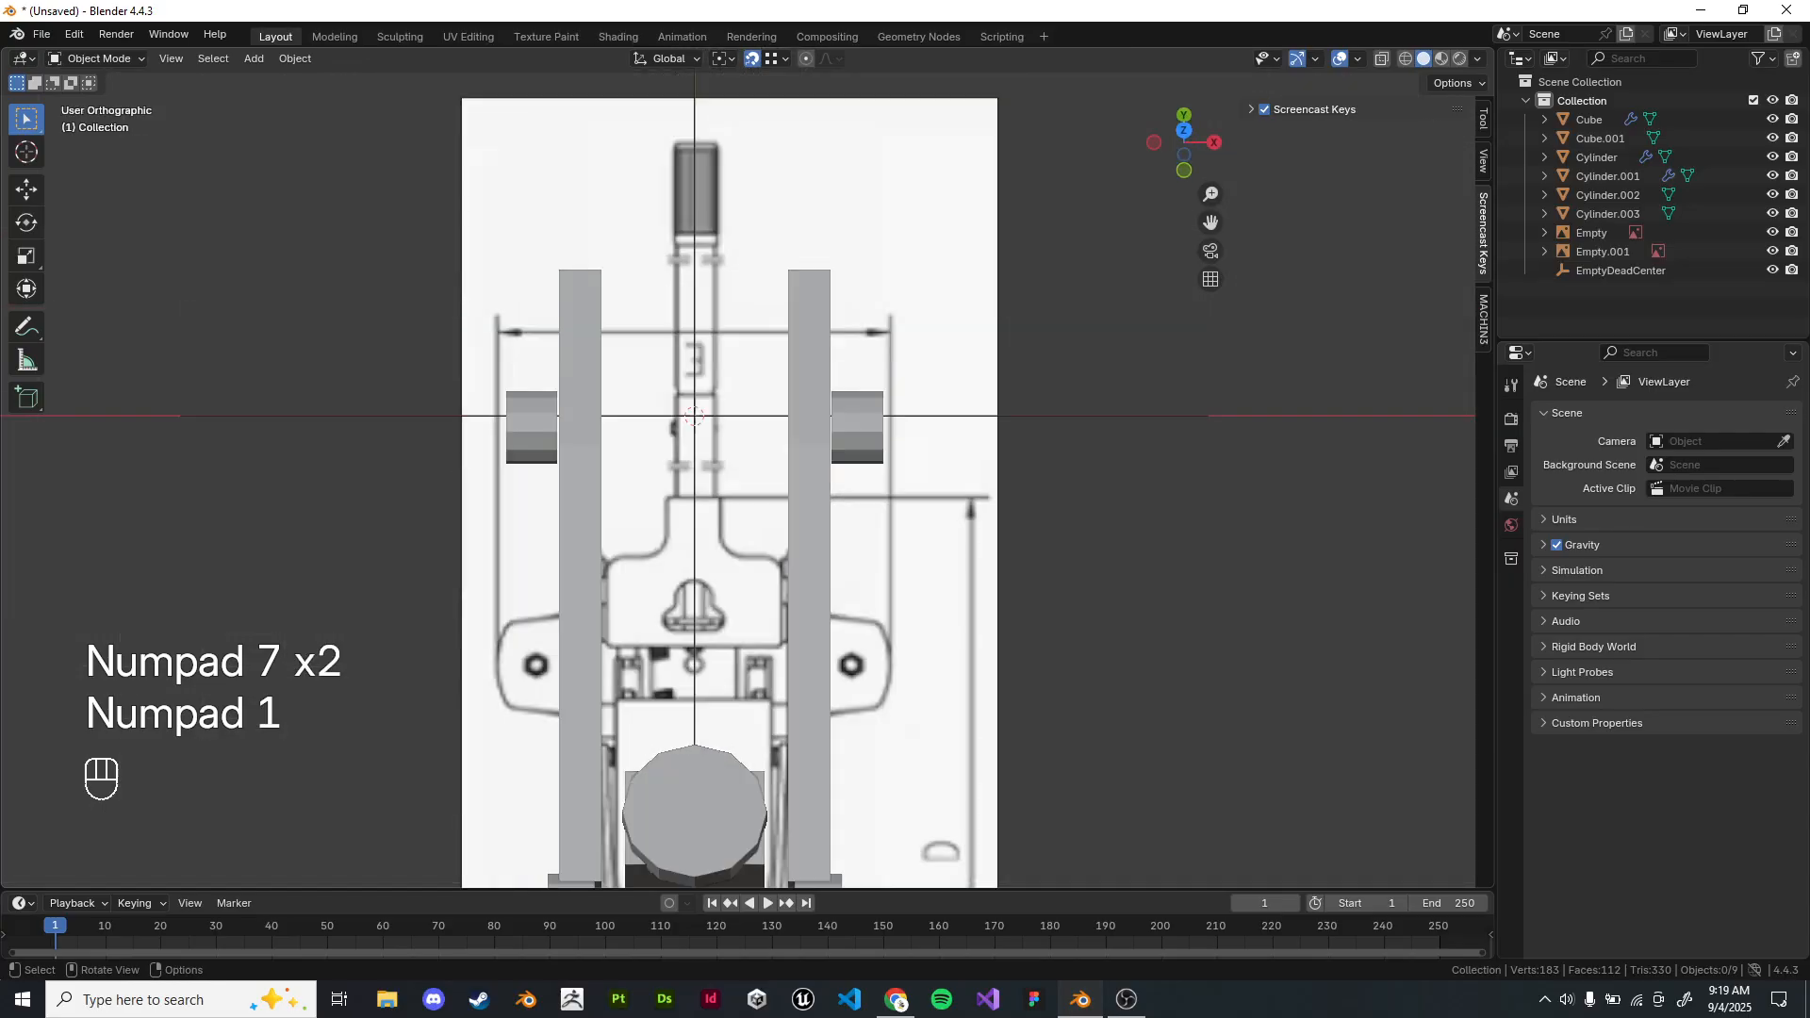
pyautogui.press('KP_3')
pyautogui.scroll(3, 716, 483)
pyautogui.hotkey('shift', 'a')
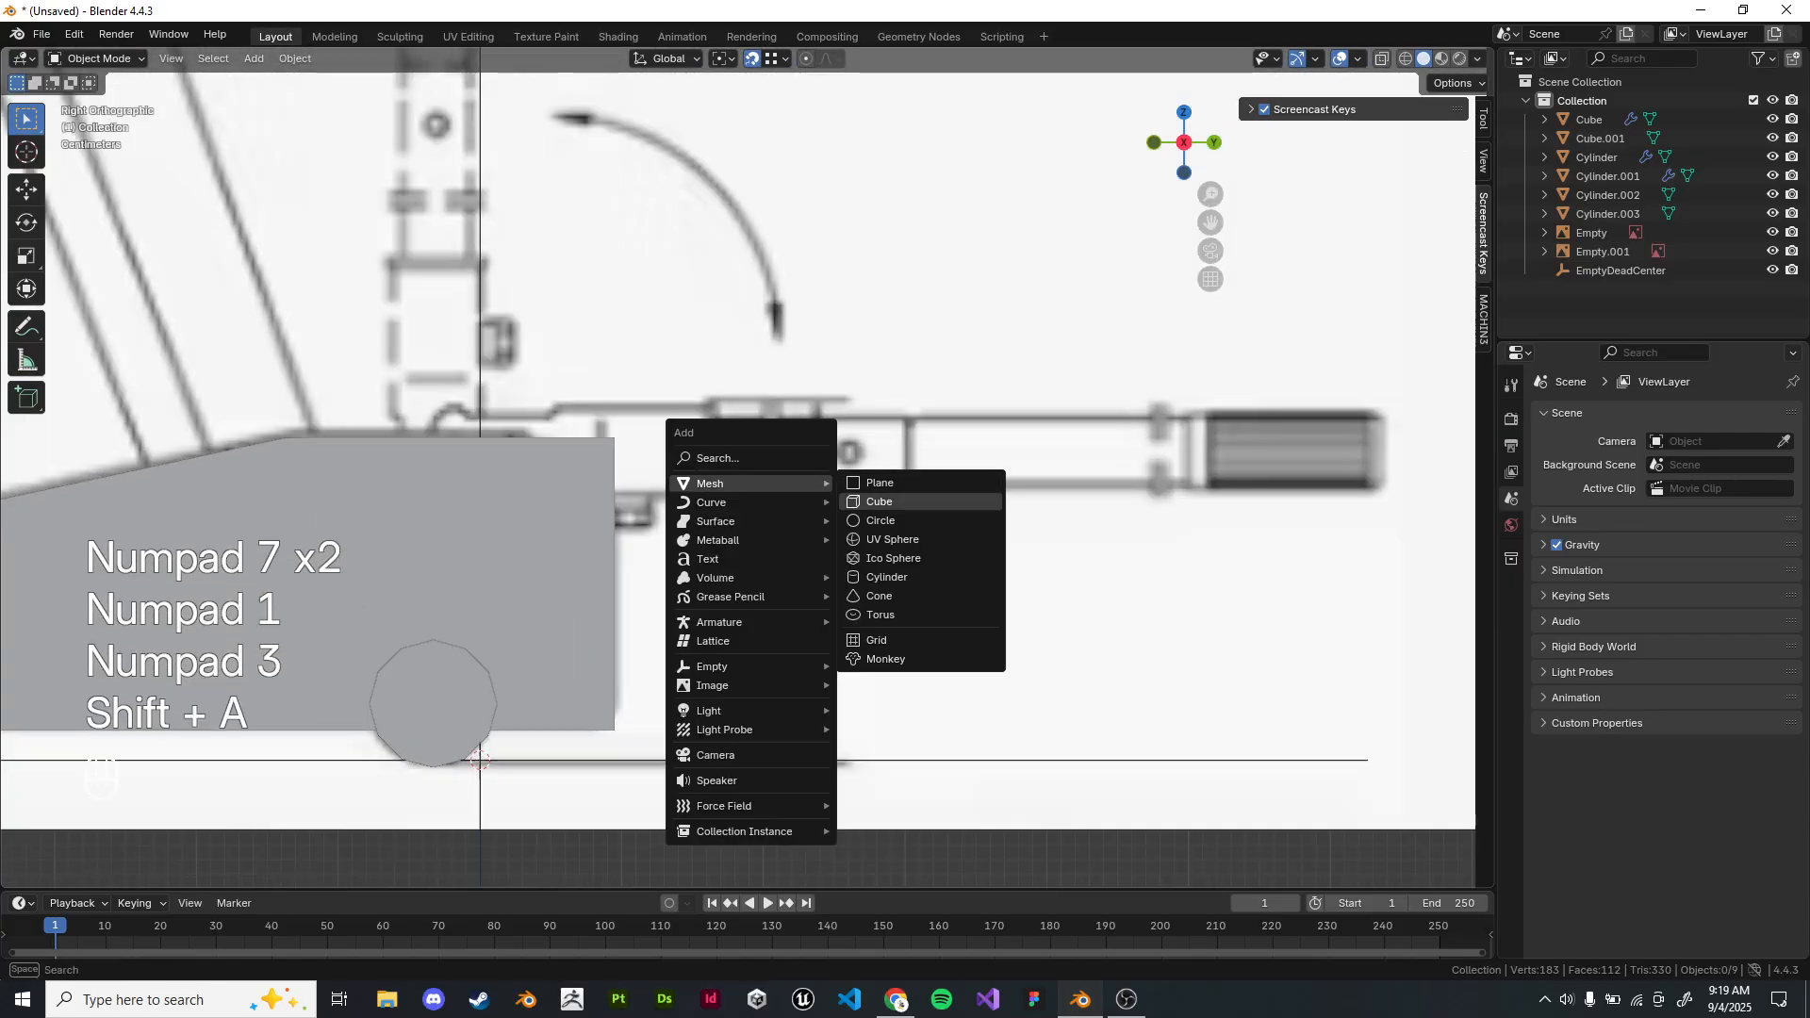
pyautogui.click(881, 502)
pyautogui.scroll(-5, 1065, 516)
pyautogui.press('x')
pyautogui.click(1070, 519)
# Add a 12-vertex cylinder with a 1 m radius and 2 m depth at the world origin.
pyautogui.hotkey('shift', 'a')
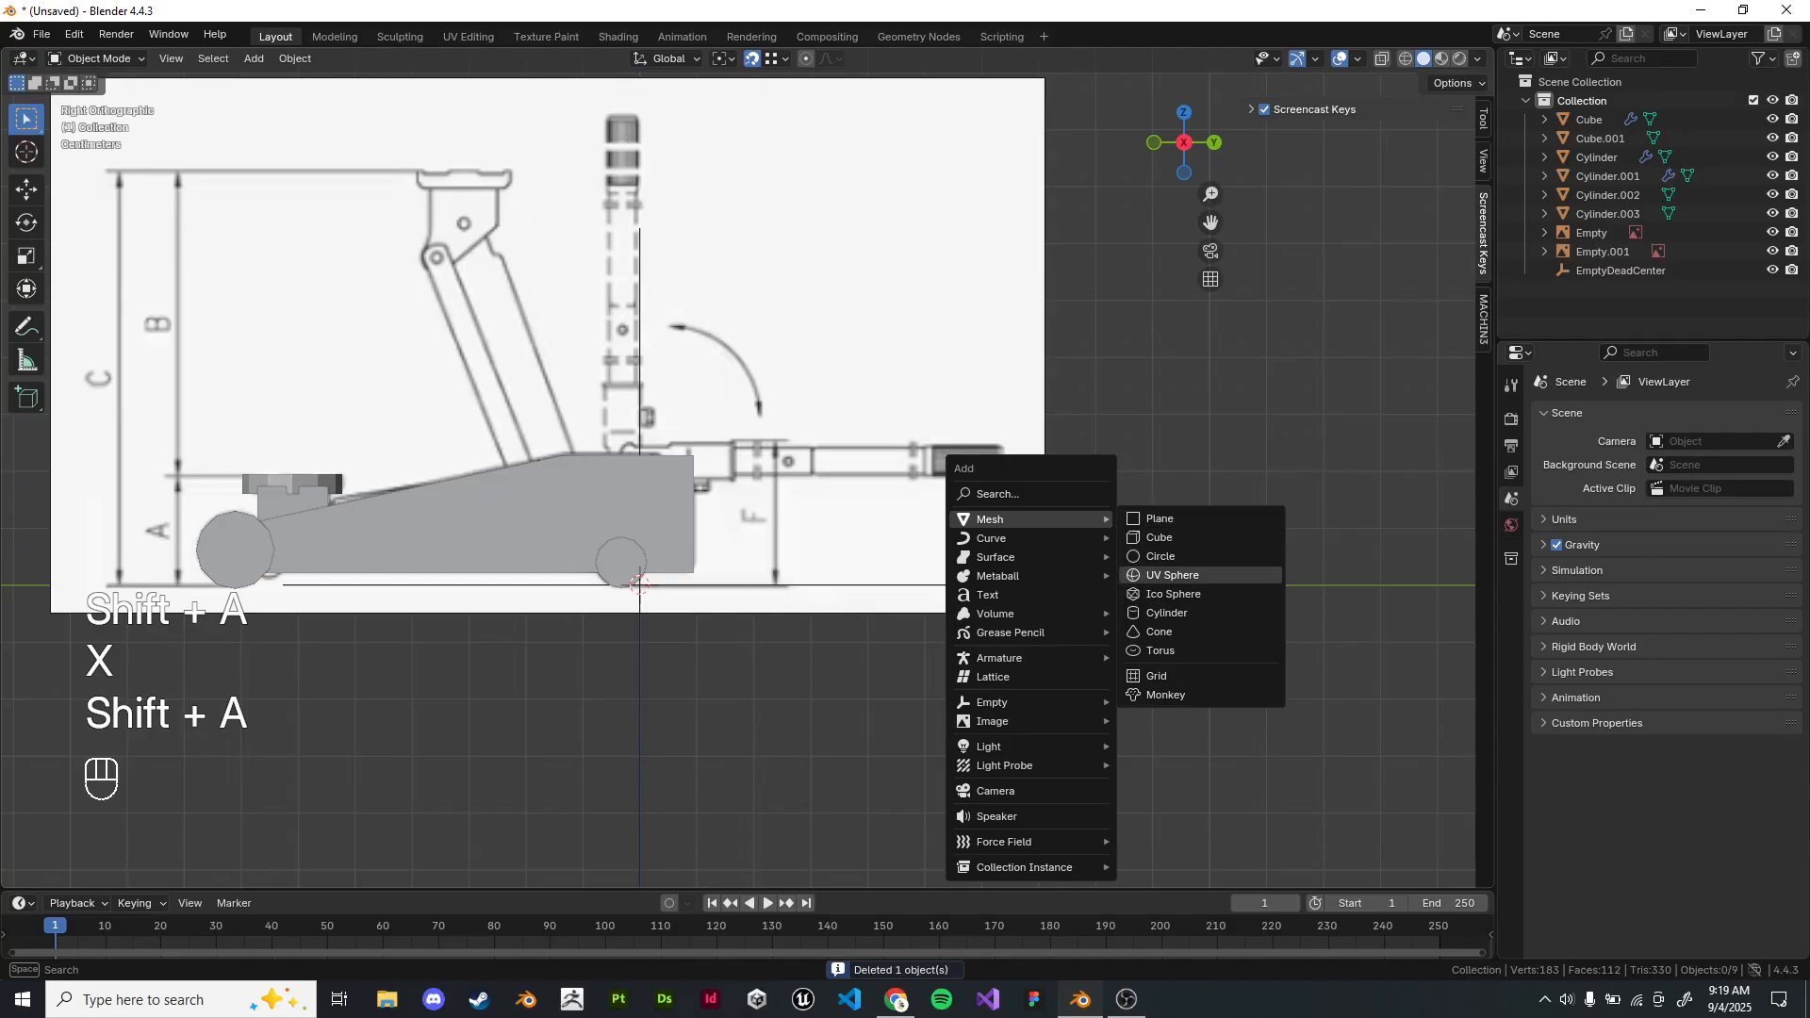
pyautogui.click(1167, 613)
pyautogui.scroll(-3, 749, 470)
pyautogui.scroll(2, 749, 470)
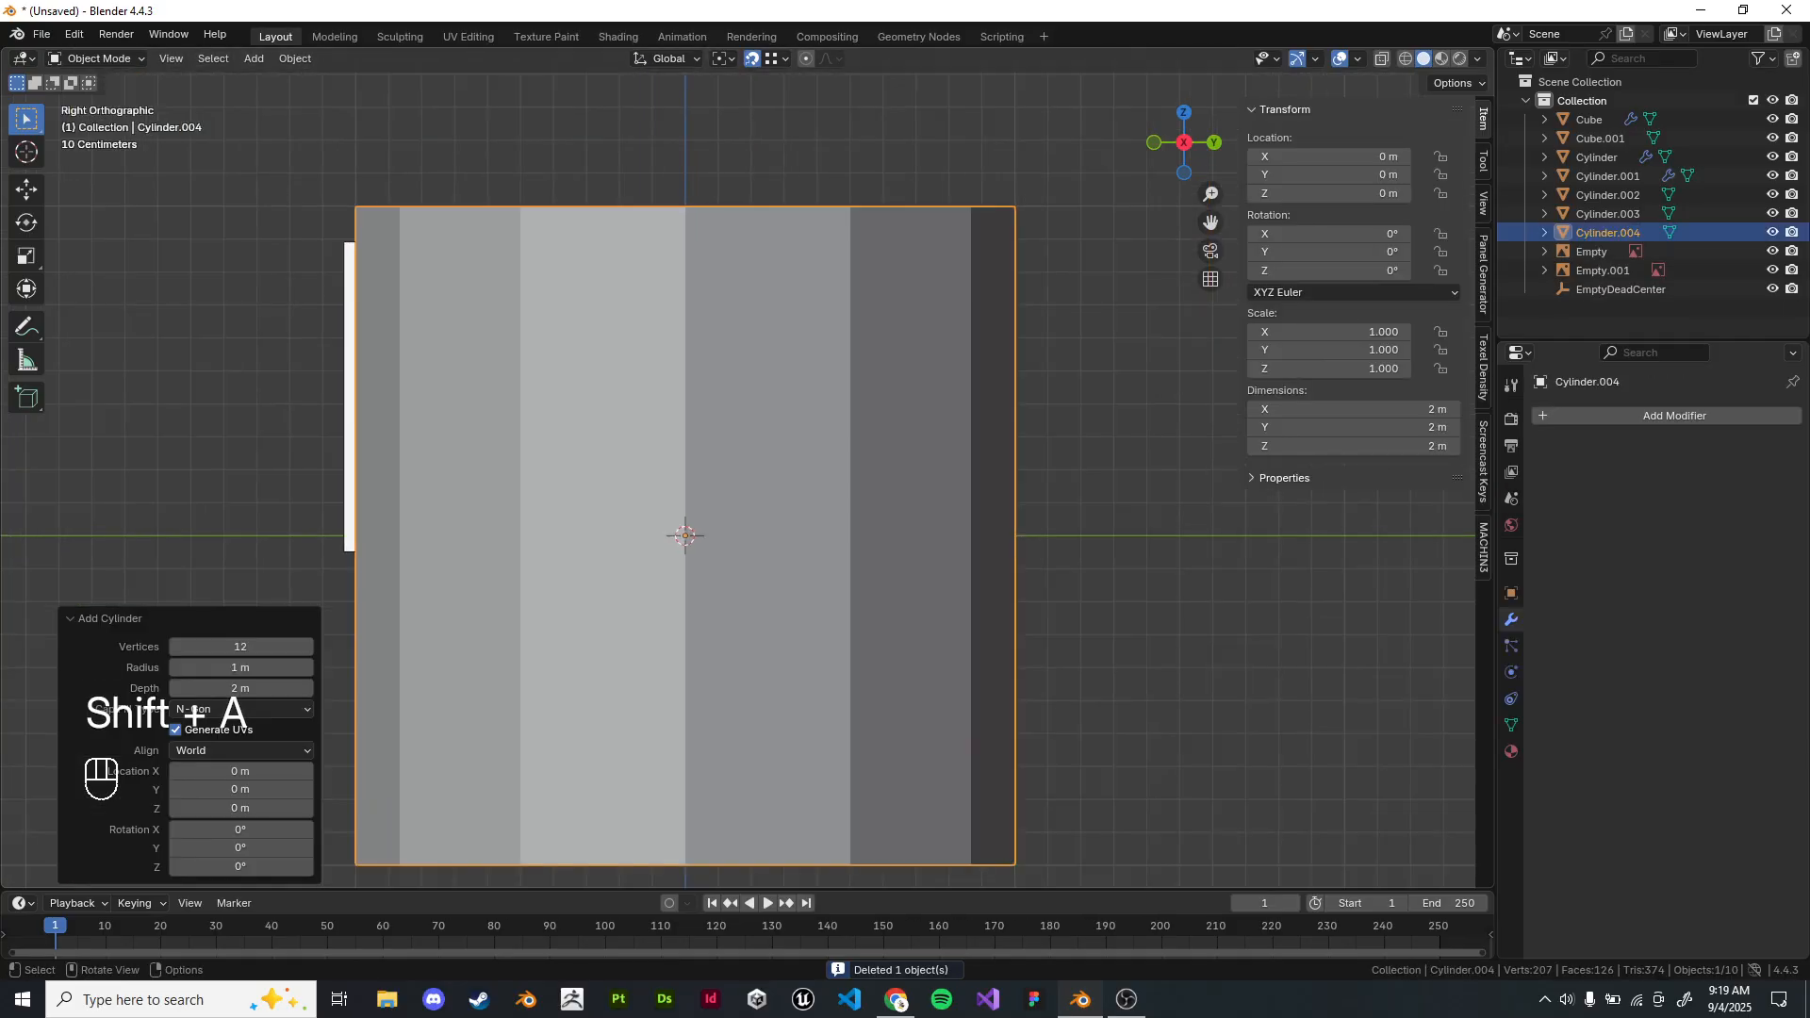
pyautogui.keyDown('shift'); pyautogui.moveTo(672, 549); pyautogui.dragTo(698, 586, button='middle'); pyautogui.keyUp('shift')
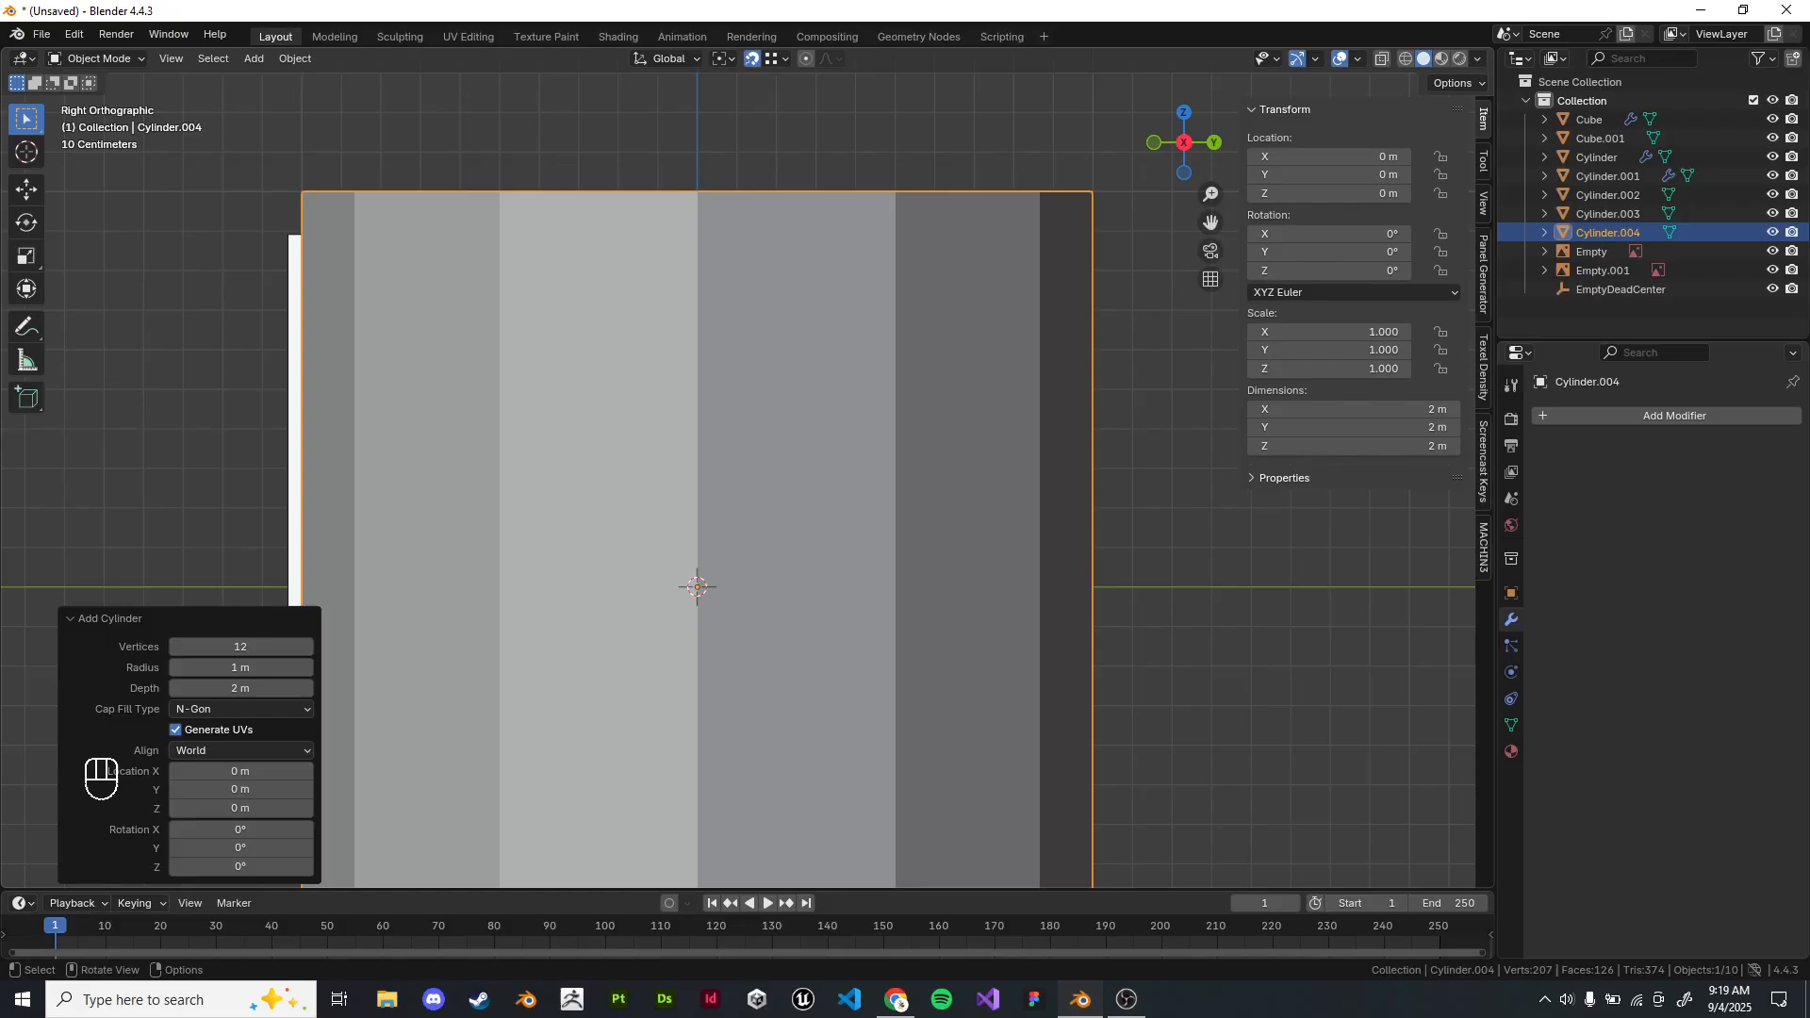
pyautogui.keyDown('shift'); pyautogui.moveTo(698, 587); pyautogui.dragTo(805, 609, button='middle'); pyautogui.keyUp('shift')
pyautogui.scroll(-1, 745, 480)
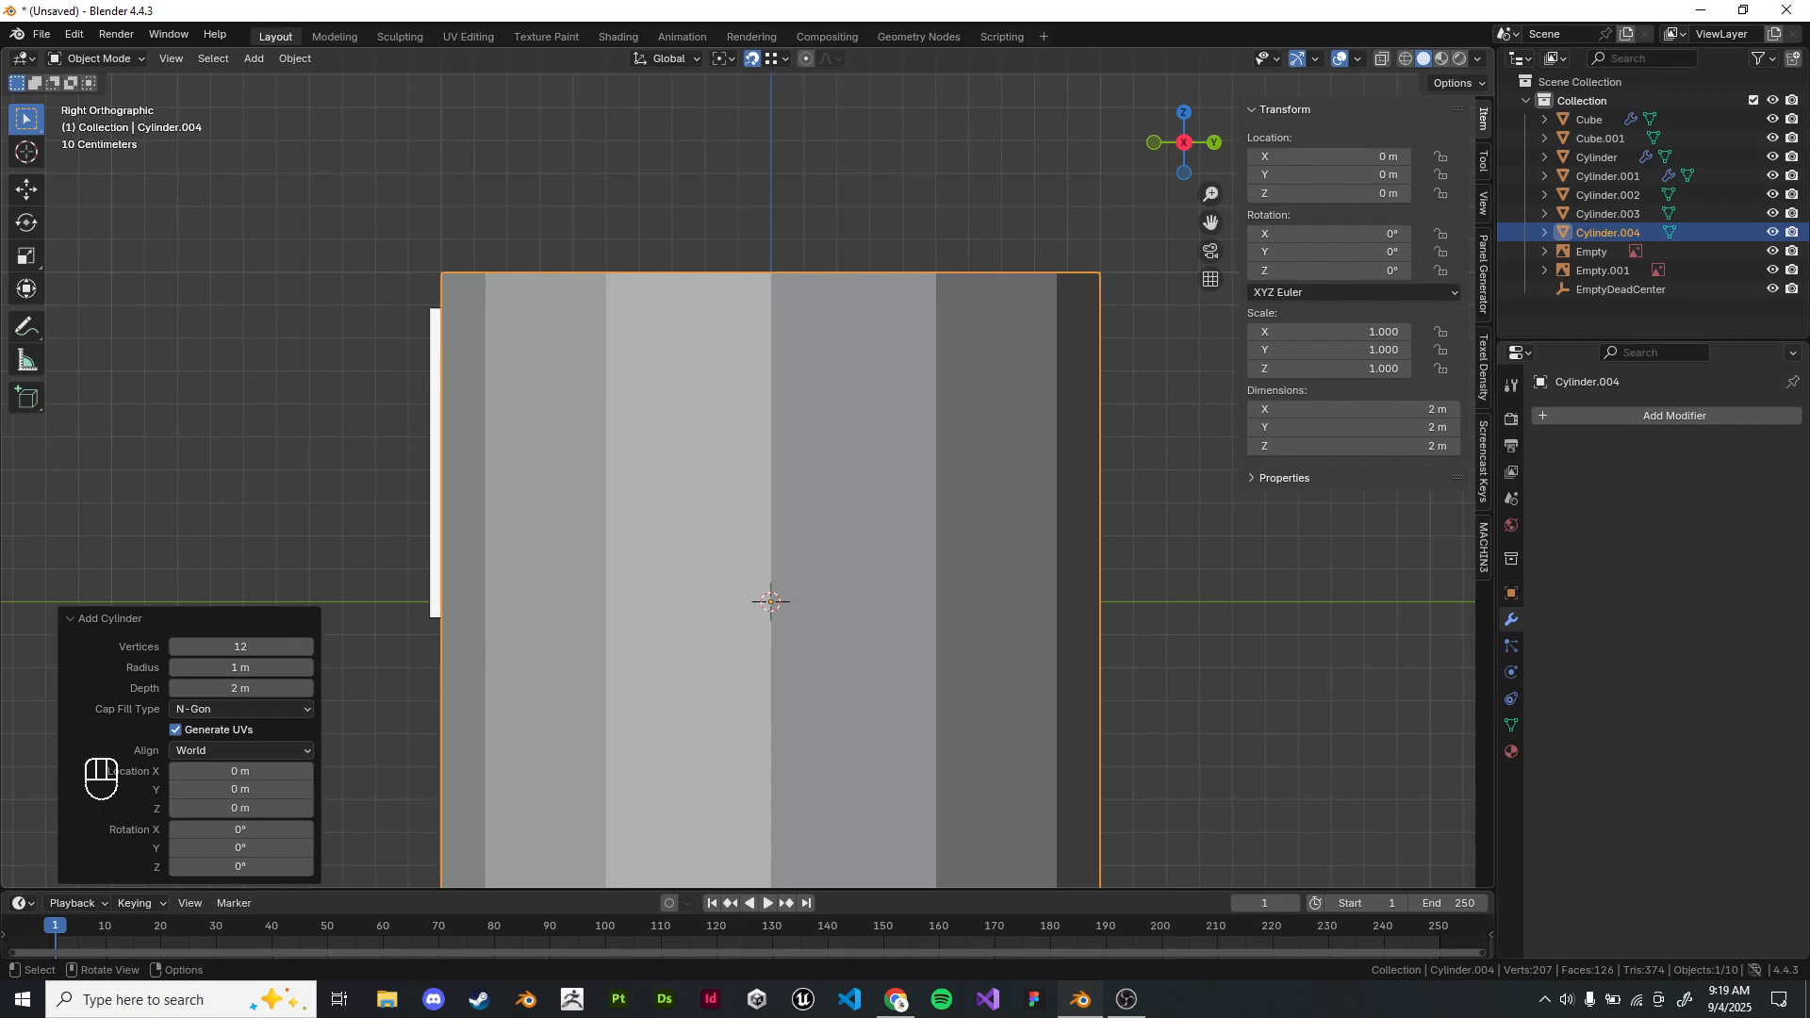
# Scale the new cylinder down to about 0.254 m and rotate it 90° in the side view so it lies along Y.
pyautogui.press('s')
pyautogui.click(811, 613)
pyautogui.keyDown('shift'); pyautogui.moveTo(810, 613); pyautogui.dragTo(781, 629, button='middle'); pyautogui.keyUp('shift')
pyautogui.scroll(4, 781, 628)
pyautogui.press('s')
pyautogui.click(770, 672)
pyautogui.write('r')
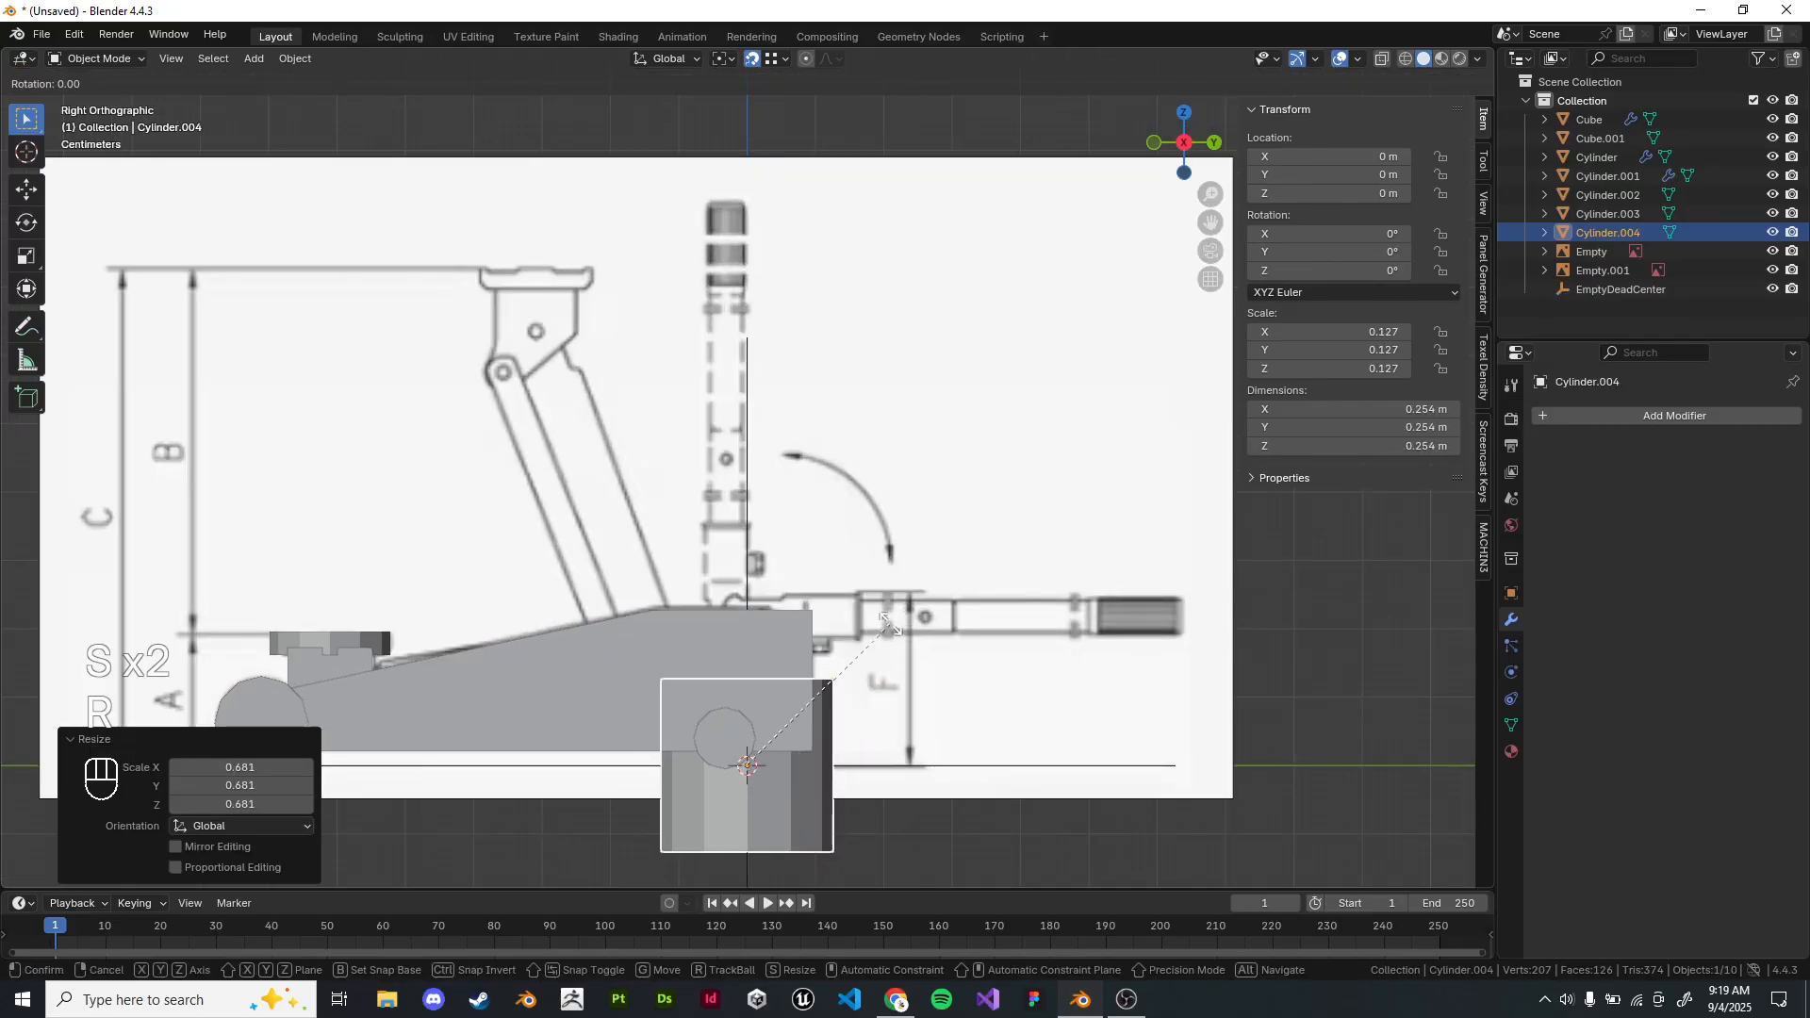
pyautogui.write('90')
pyautogui.press('Return')
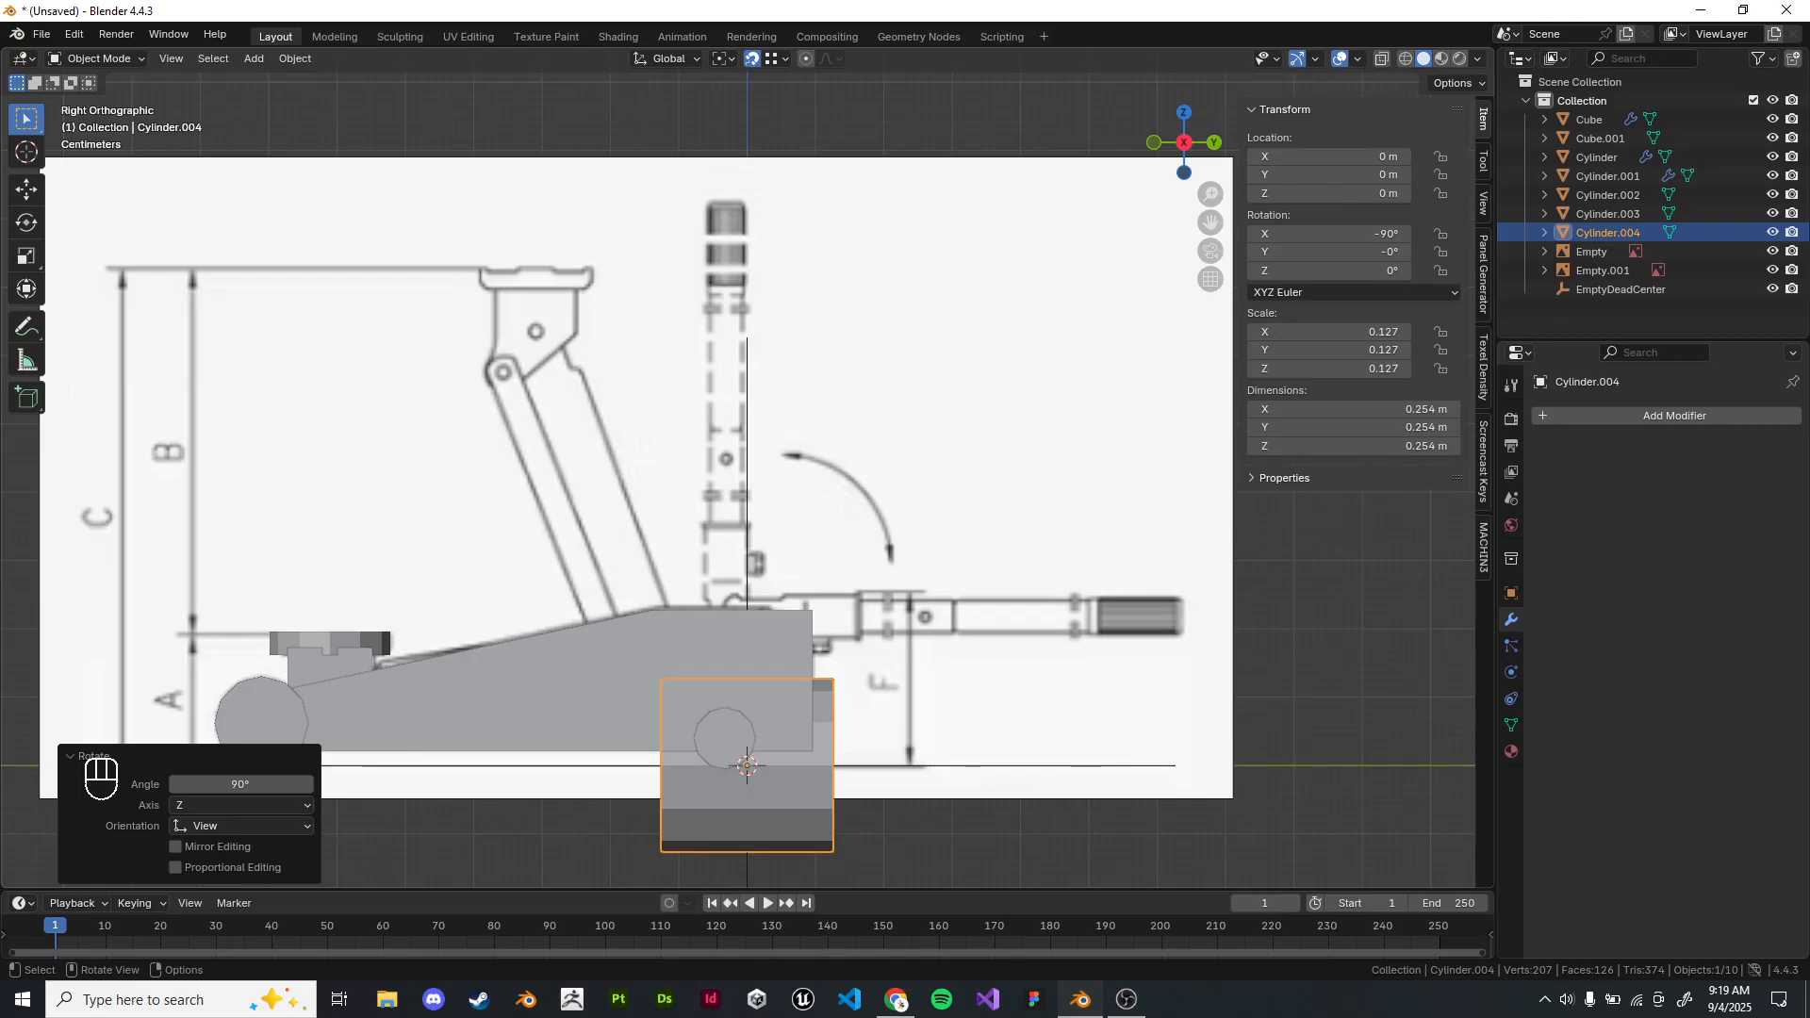
# Scale the horizontal cylinder down further to about 0.08 m in every dimension.
pyautogui.keyDown('shift'); pyautogui.moveTo(802, 613); pyautogui.dragTo(803, 549, button='middle'); pyautogui.keyUp('shift')
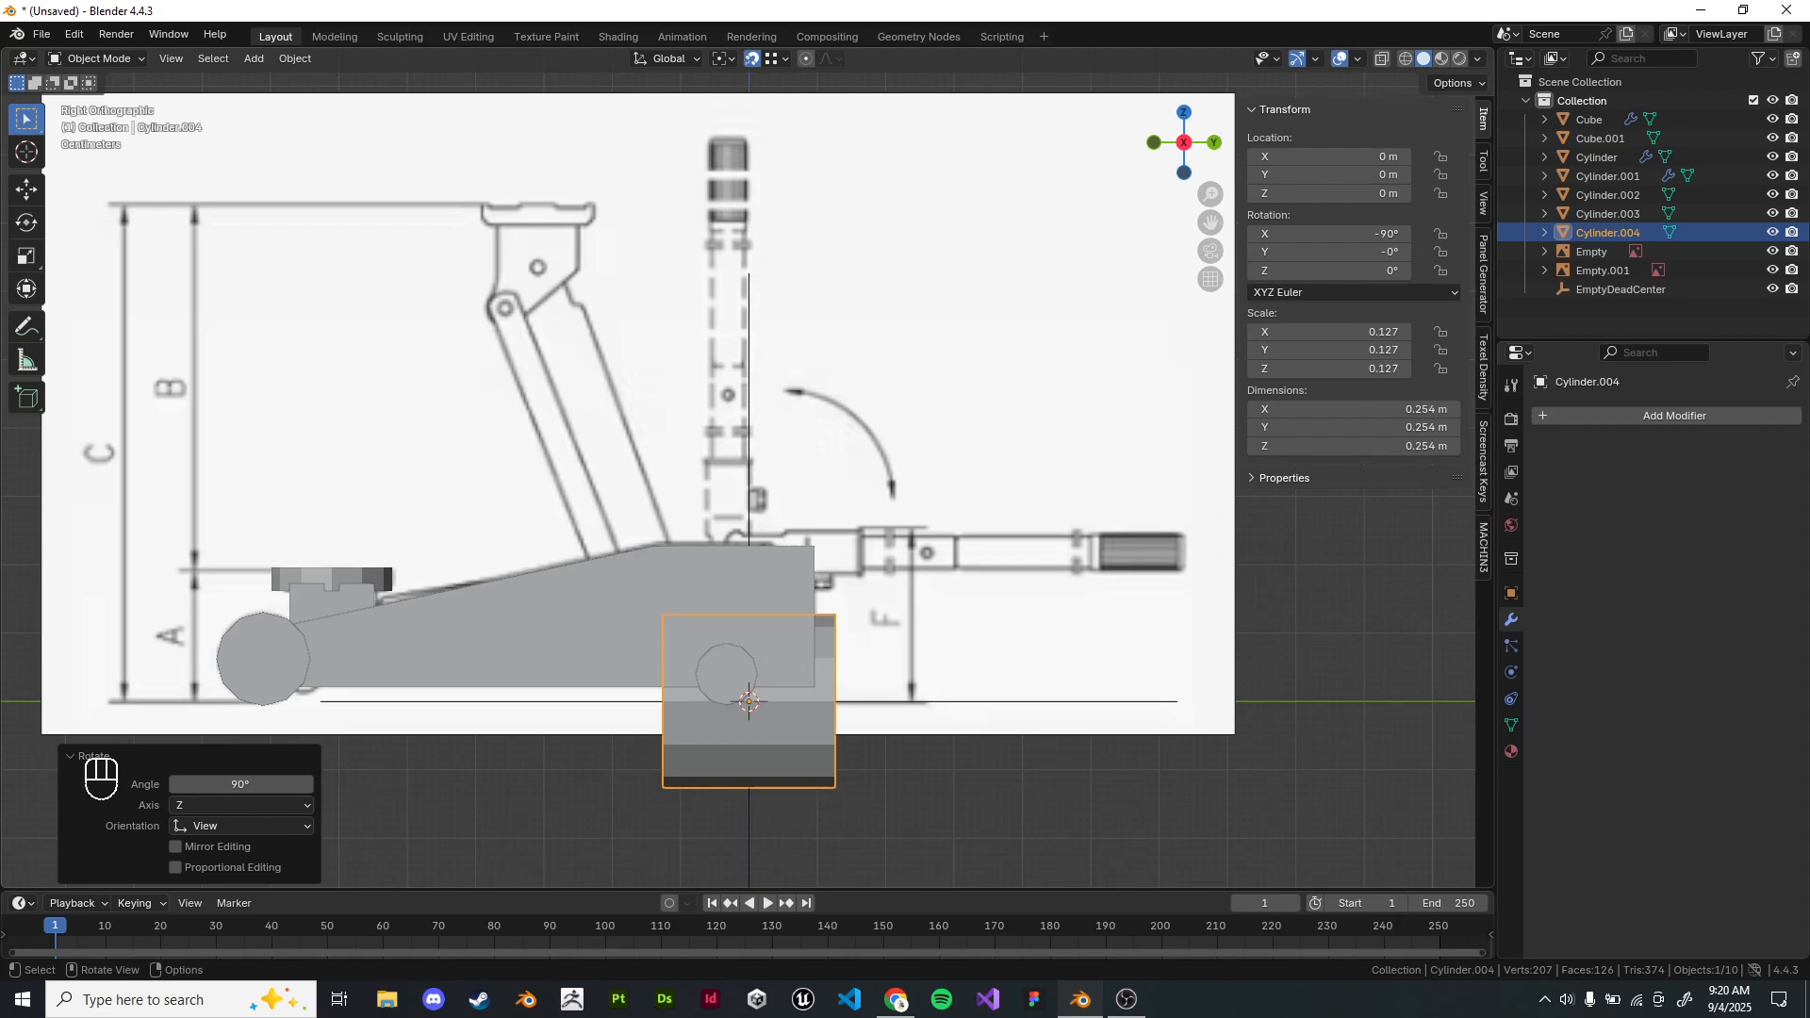
pyautogui.keyDown('shift'); pyautogui.moveTo(745, 490); pyautogui.dragTo(793, 489, button='middle'); pyautogui.keyUp('shift')
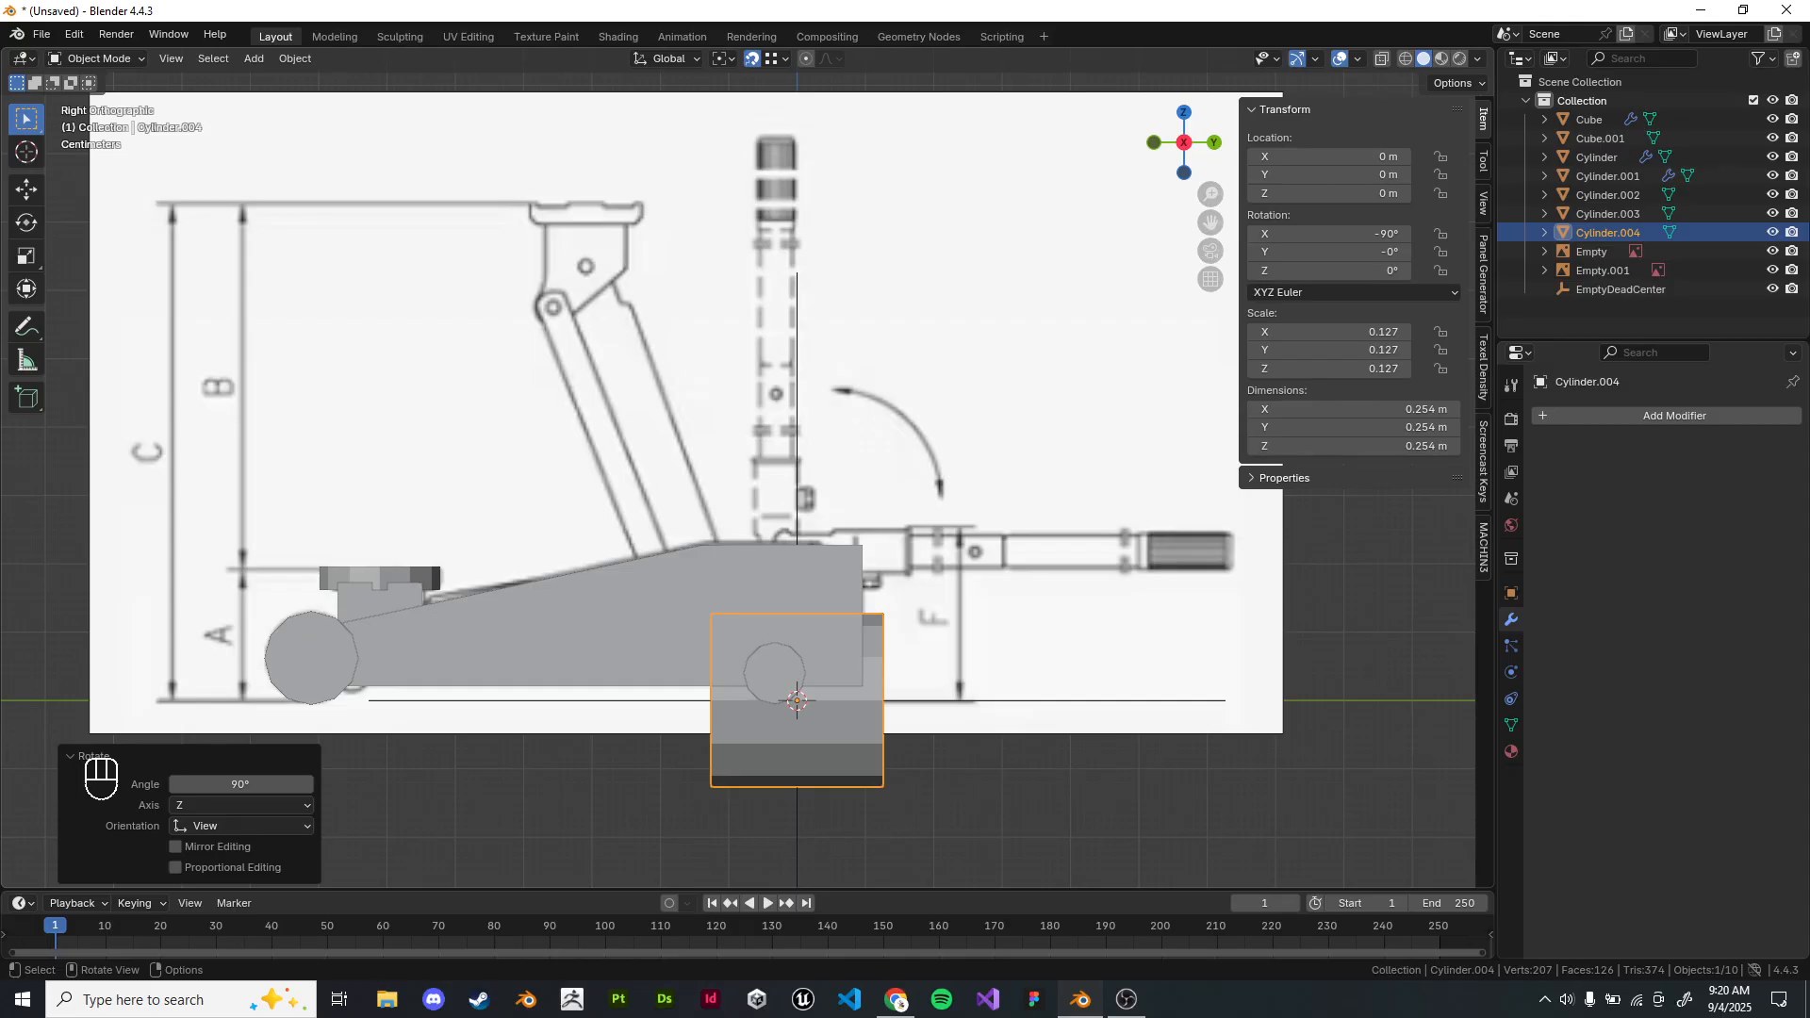
pyautogui.moveTo(754, 566)
pyautogui.keyDown('shift'); pyautogui.mouseDown(button='middle')
pyautogui.moveTo(742, 458)
pyautogui.moveTo(689, 478)
pyautogui.moveTo(662, 538)
pyautogui.mouseUp(button='middle'); pyautogui.keyUp('shift')
pyautogui.scroll(1, 741, 458)
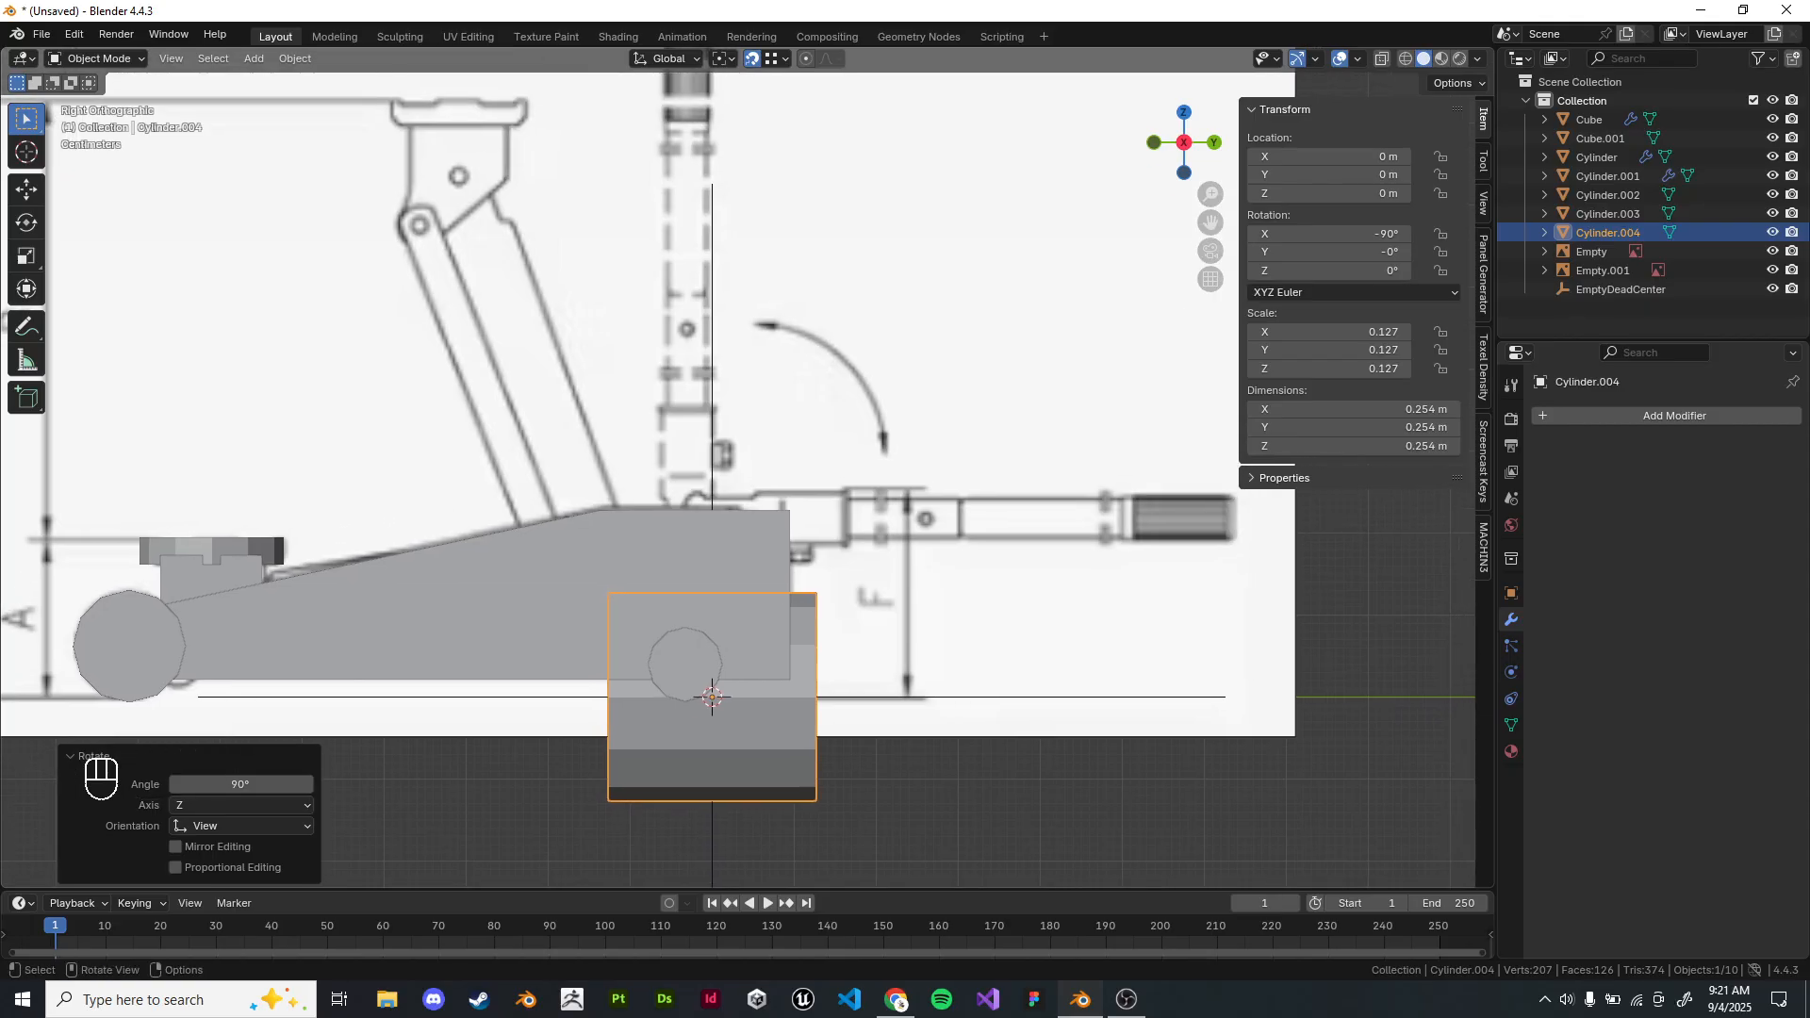
pyautogui.press('s')
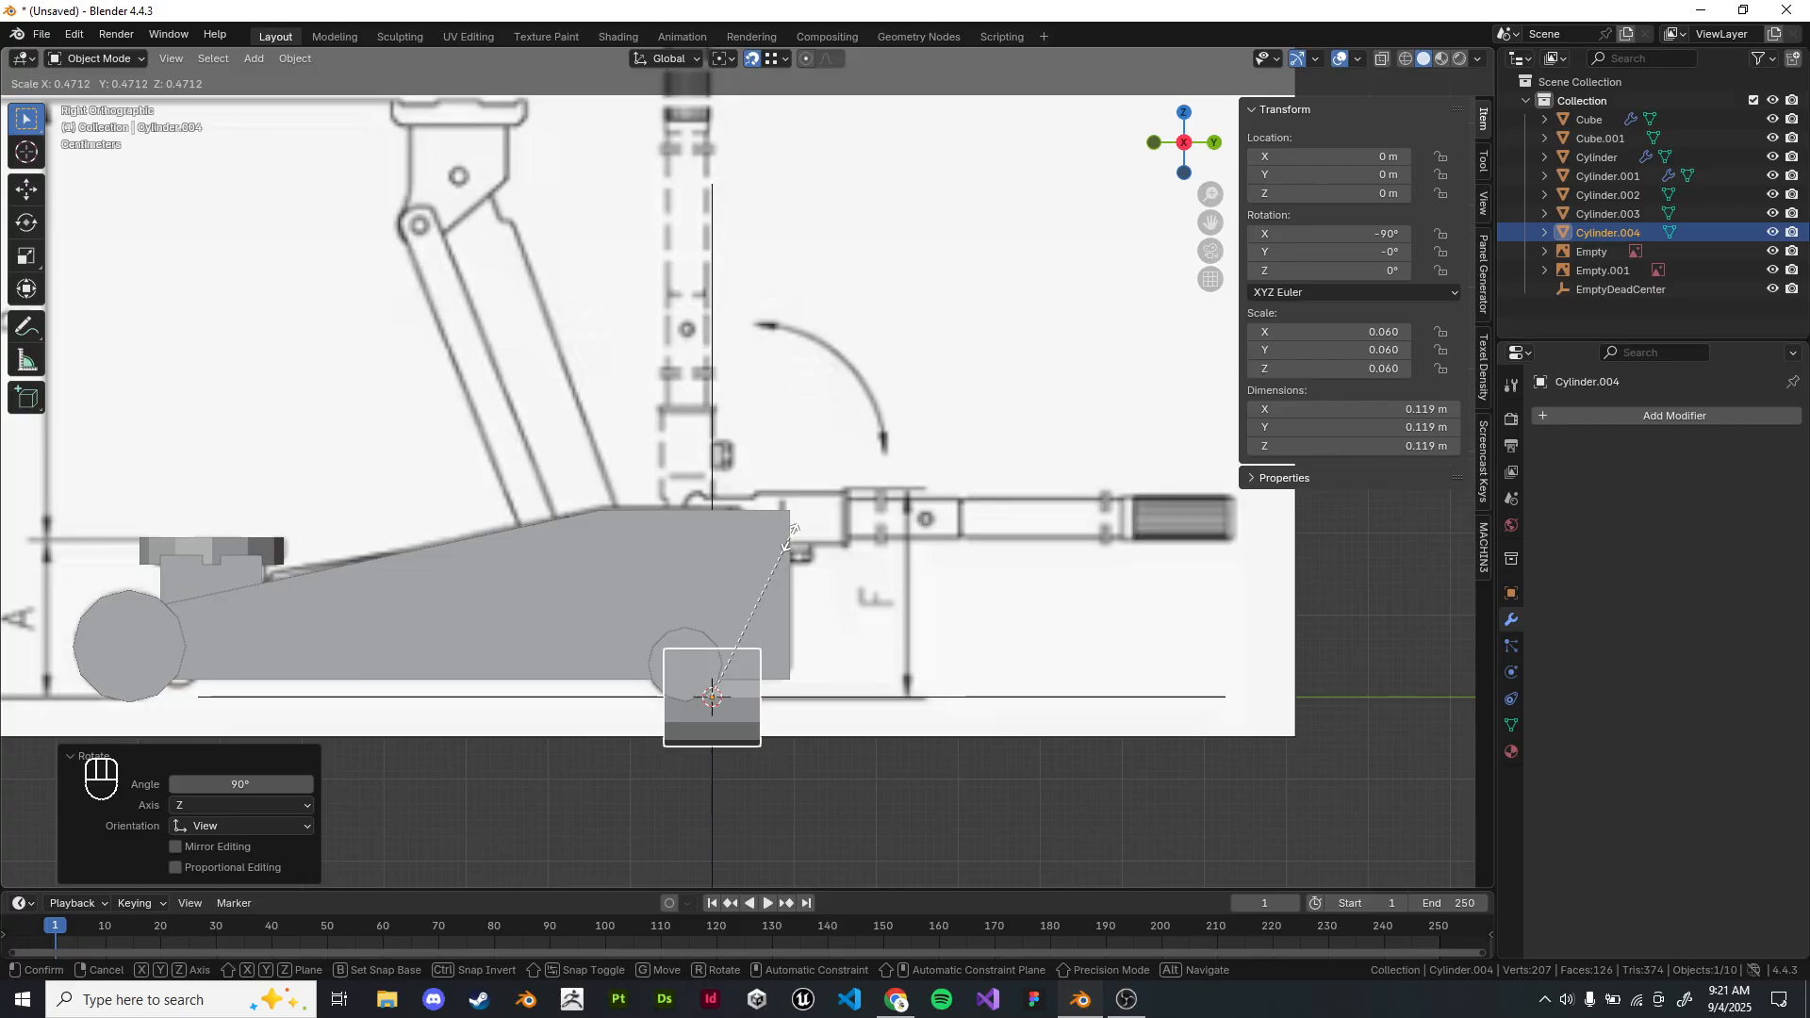
pyautogui.click(768, 584)
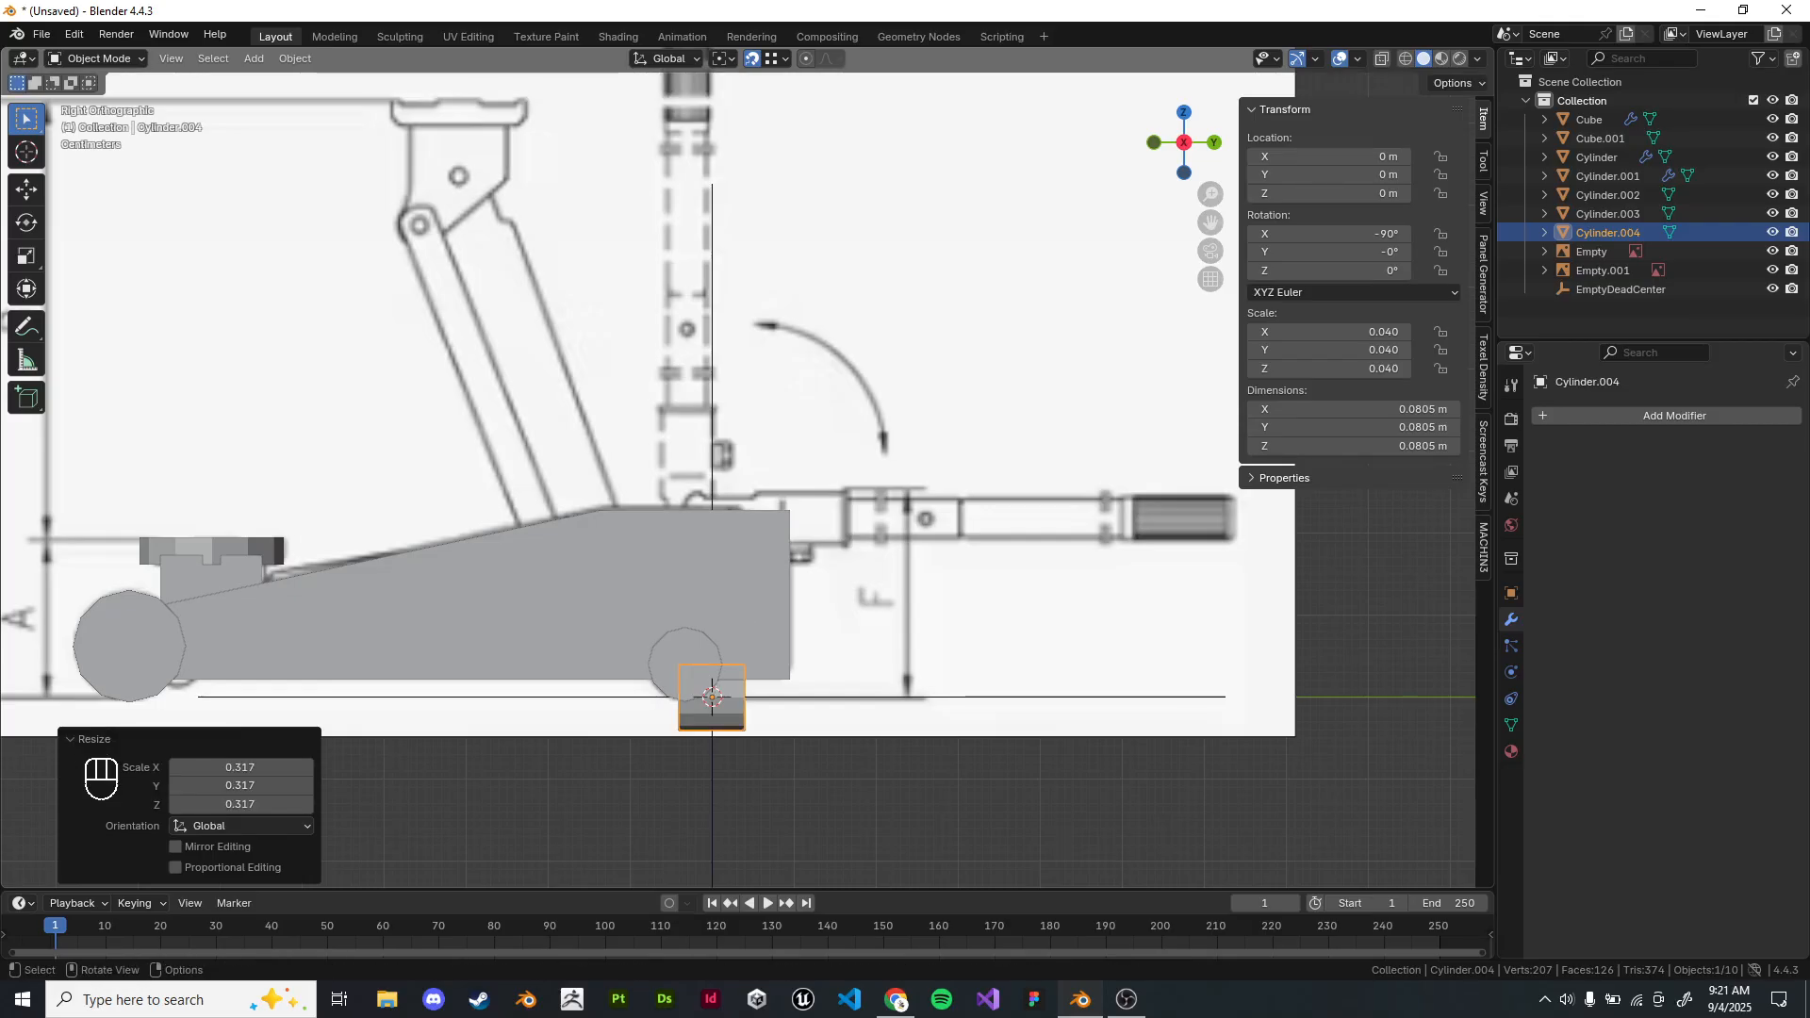
pyautogui.scroll(3, 932, 619)
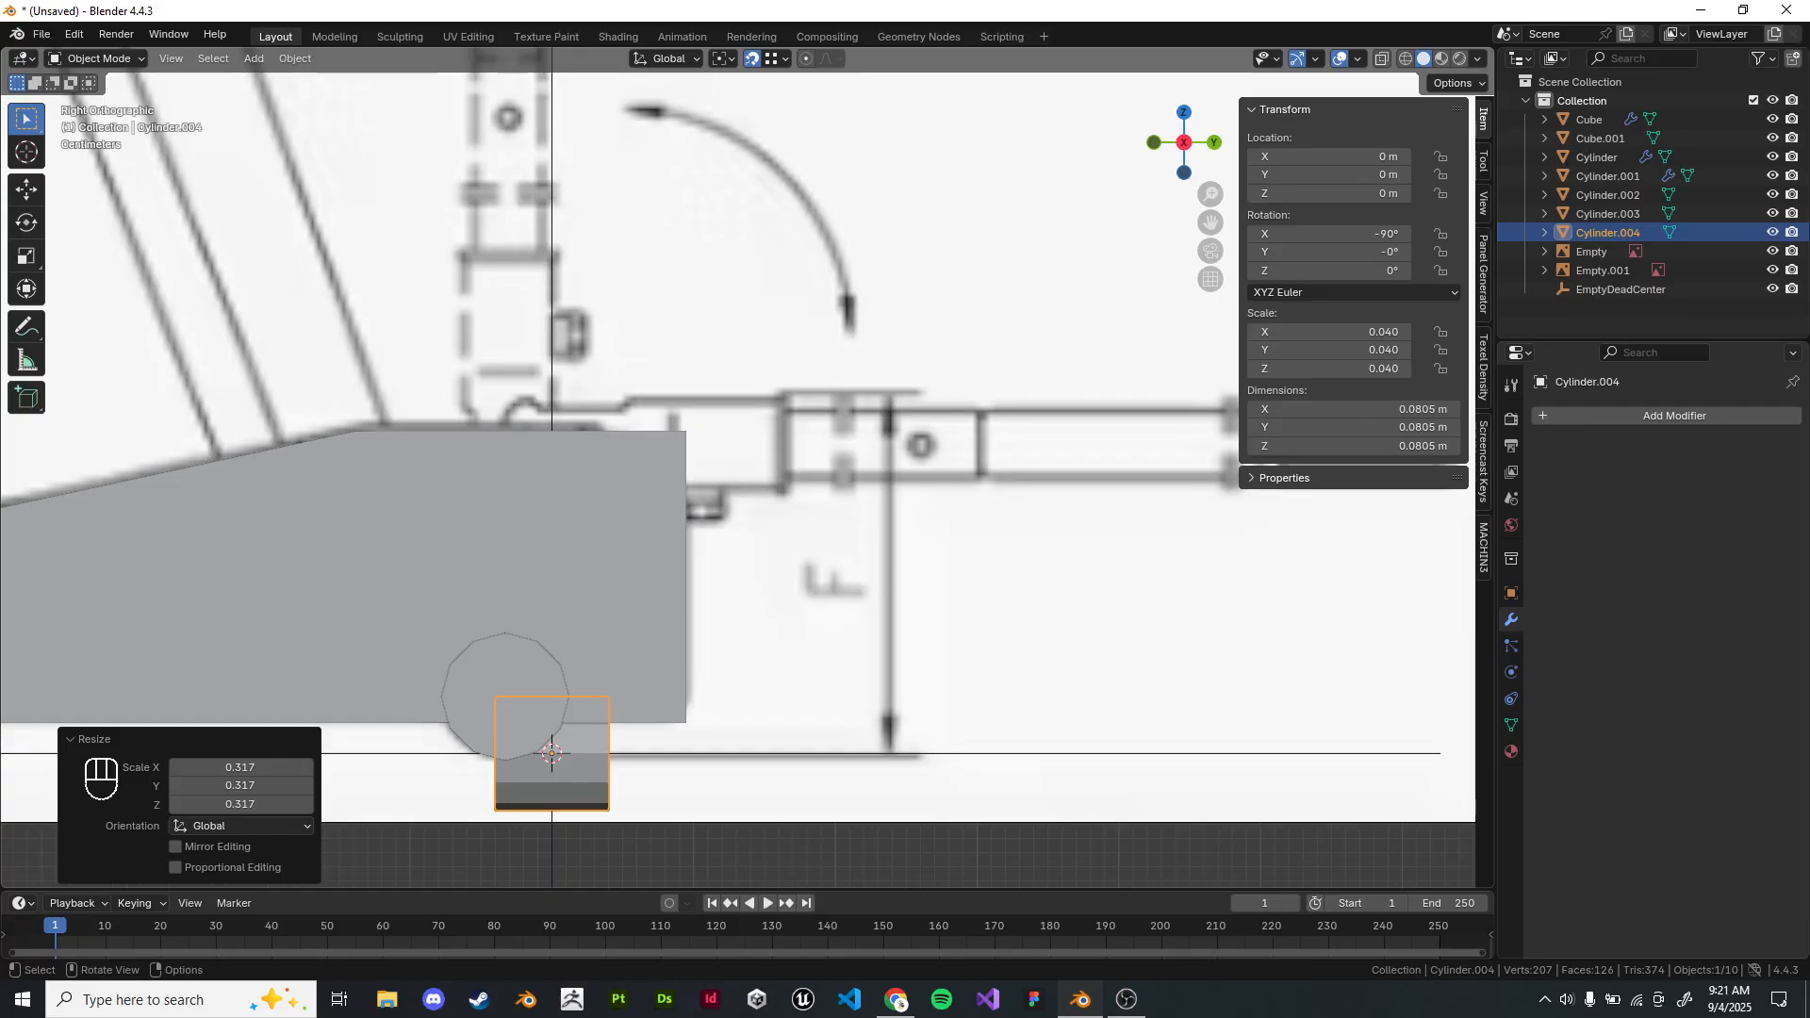
# Raise the cylinder along Z to about 0.22 m, in line with the horizontal handle in the blueprint.
pyautogui.press('g')
pyautogui.press('g')
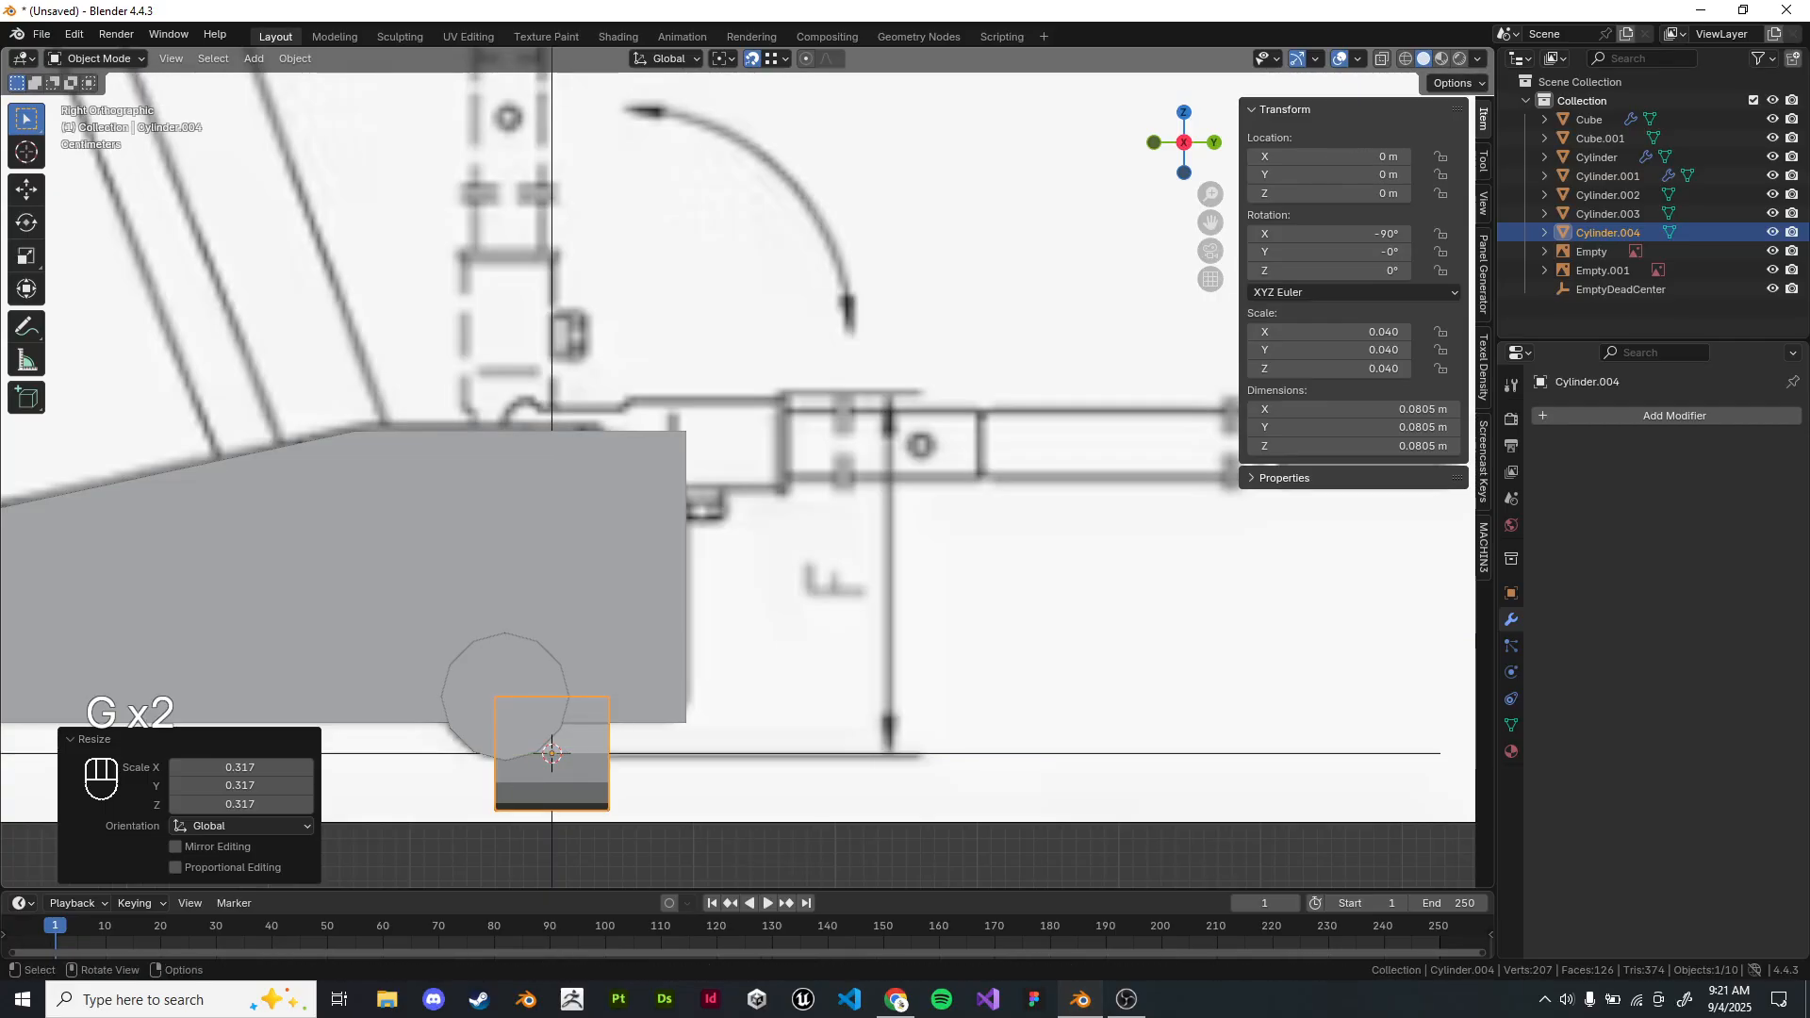
pyautogui.press('g')
pyautogui.press('z')
pyautogui.click(551, 448)
pyautogui.keyDown('shift'); pyautogui.moveTo(552, 449); pyautogui.dragTo(551, 536, button='middle'); pyautogui.keyUp('shift')
pyautogui.scroll(-1, 738, 468)
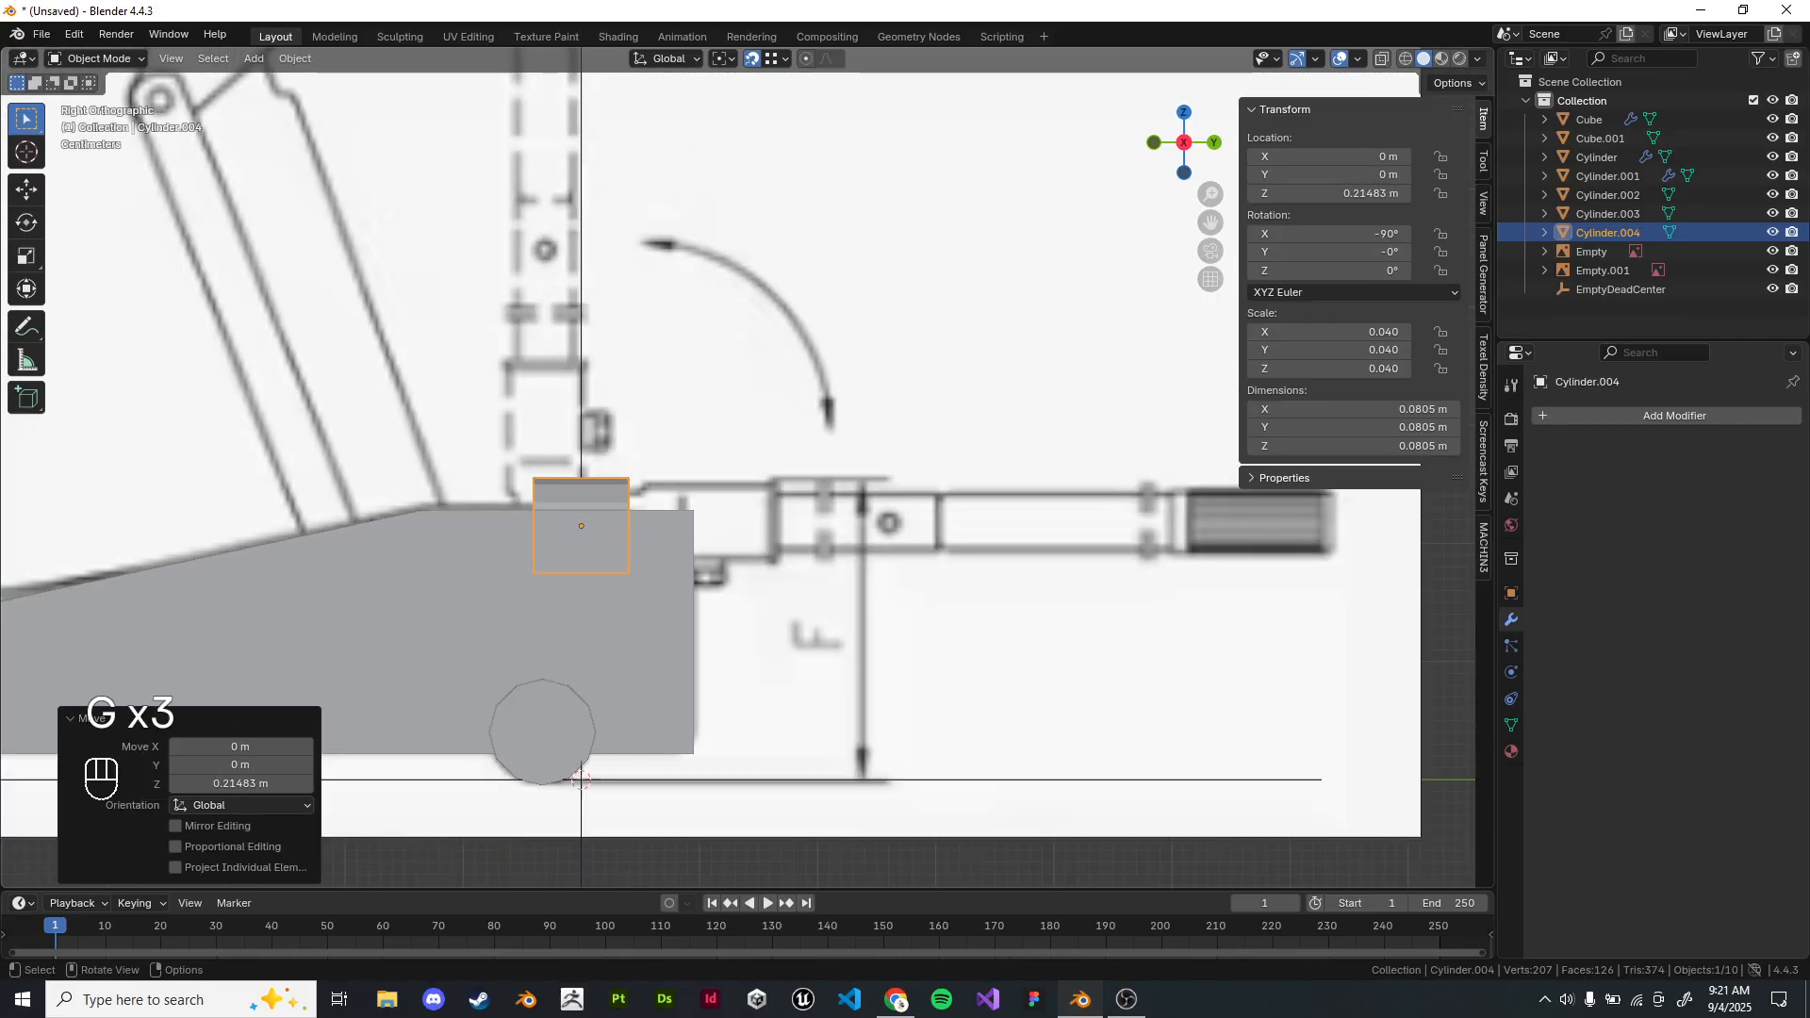
pyautogui.scroll(2, 677, 498)
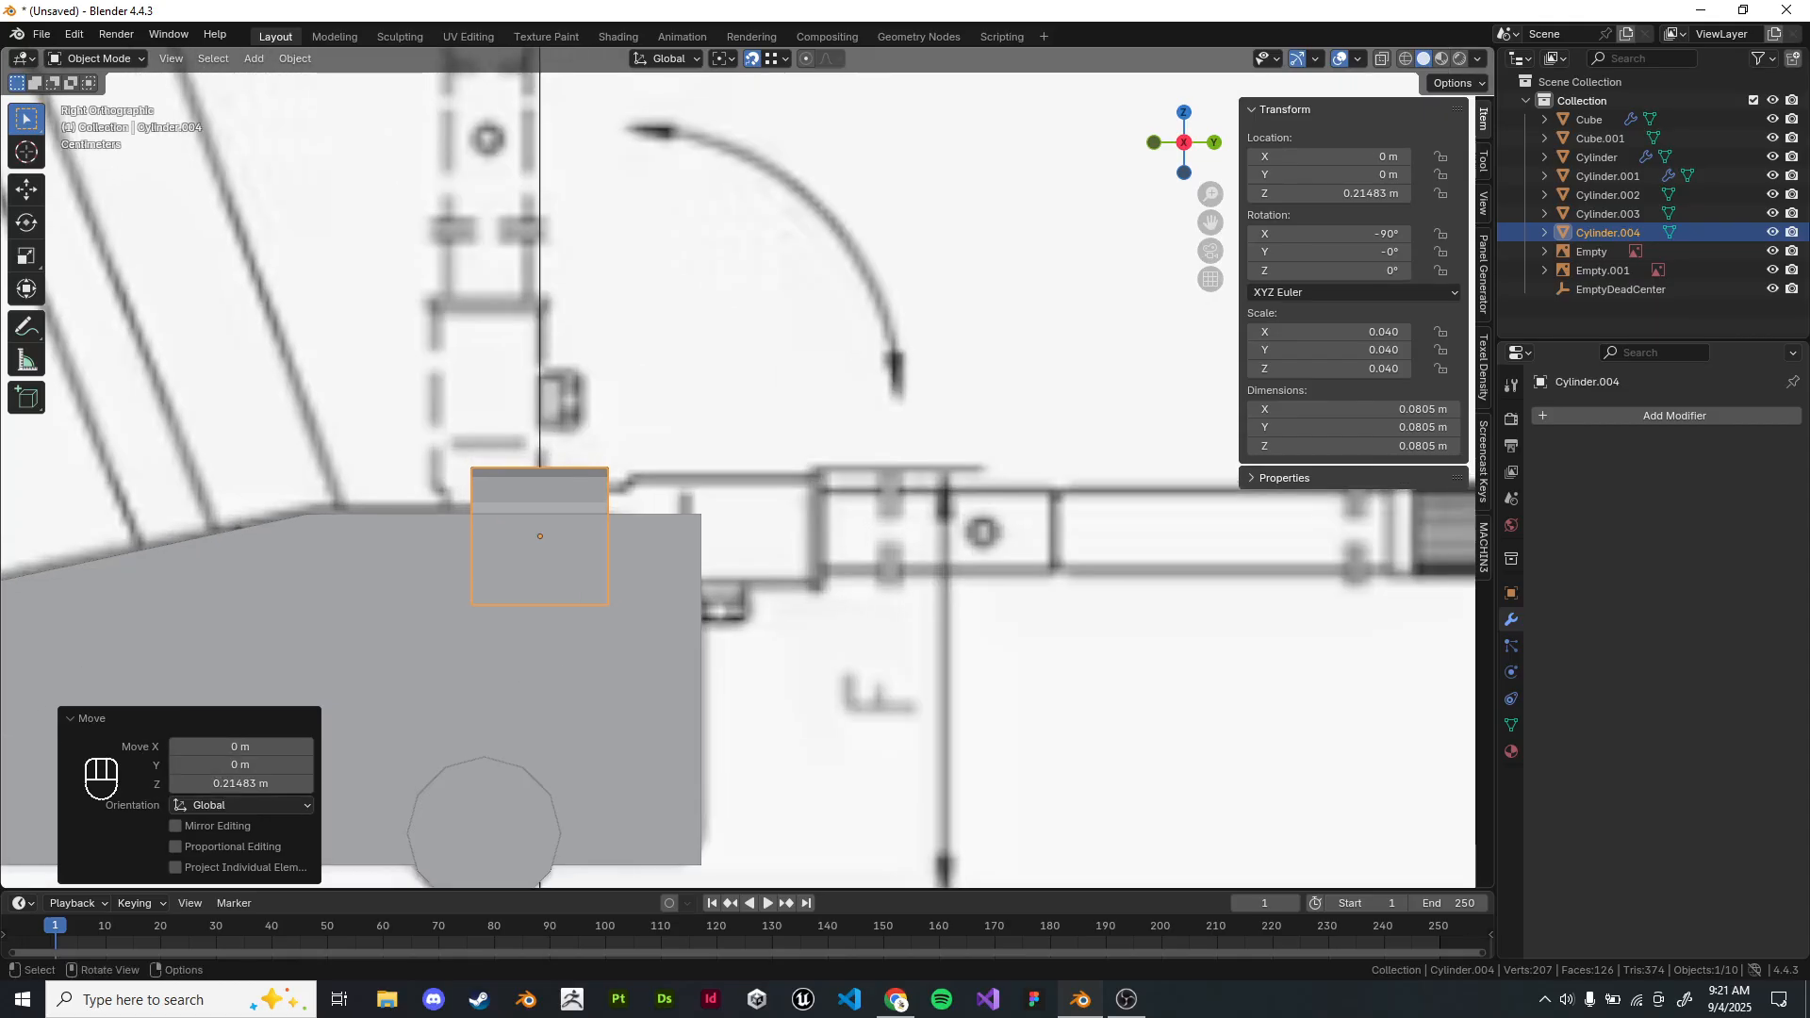
pyautogui.keyDown('shift'); pyautogui.moveTo(677, 499); pyautogui.dragTo(707, 462, button='middle'); pyautogui.keyUp('shift')
pyautogui.scroll(2, 758, 469)
pyautogui.press('g')
pyautogui.press('z')
pyautogui.click(758, 457)
# Move the cylinder along Y in the top view onto the handle's tube in the blueprint.
pyautogui.press('KP_7')
pyautogui.scroll(-6, 746, 468)
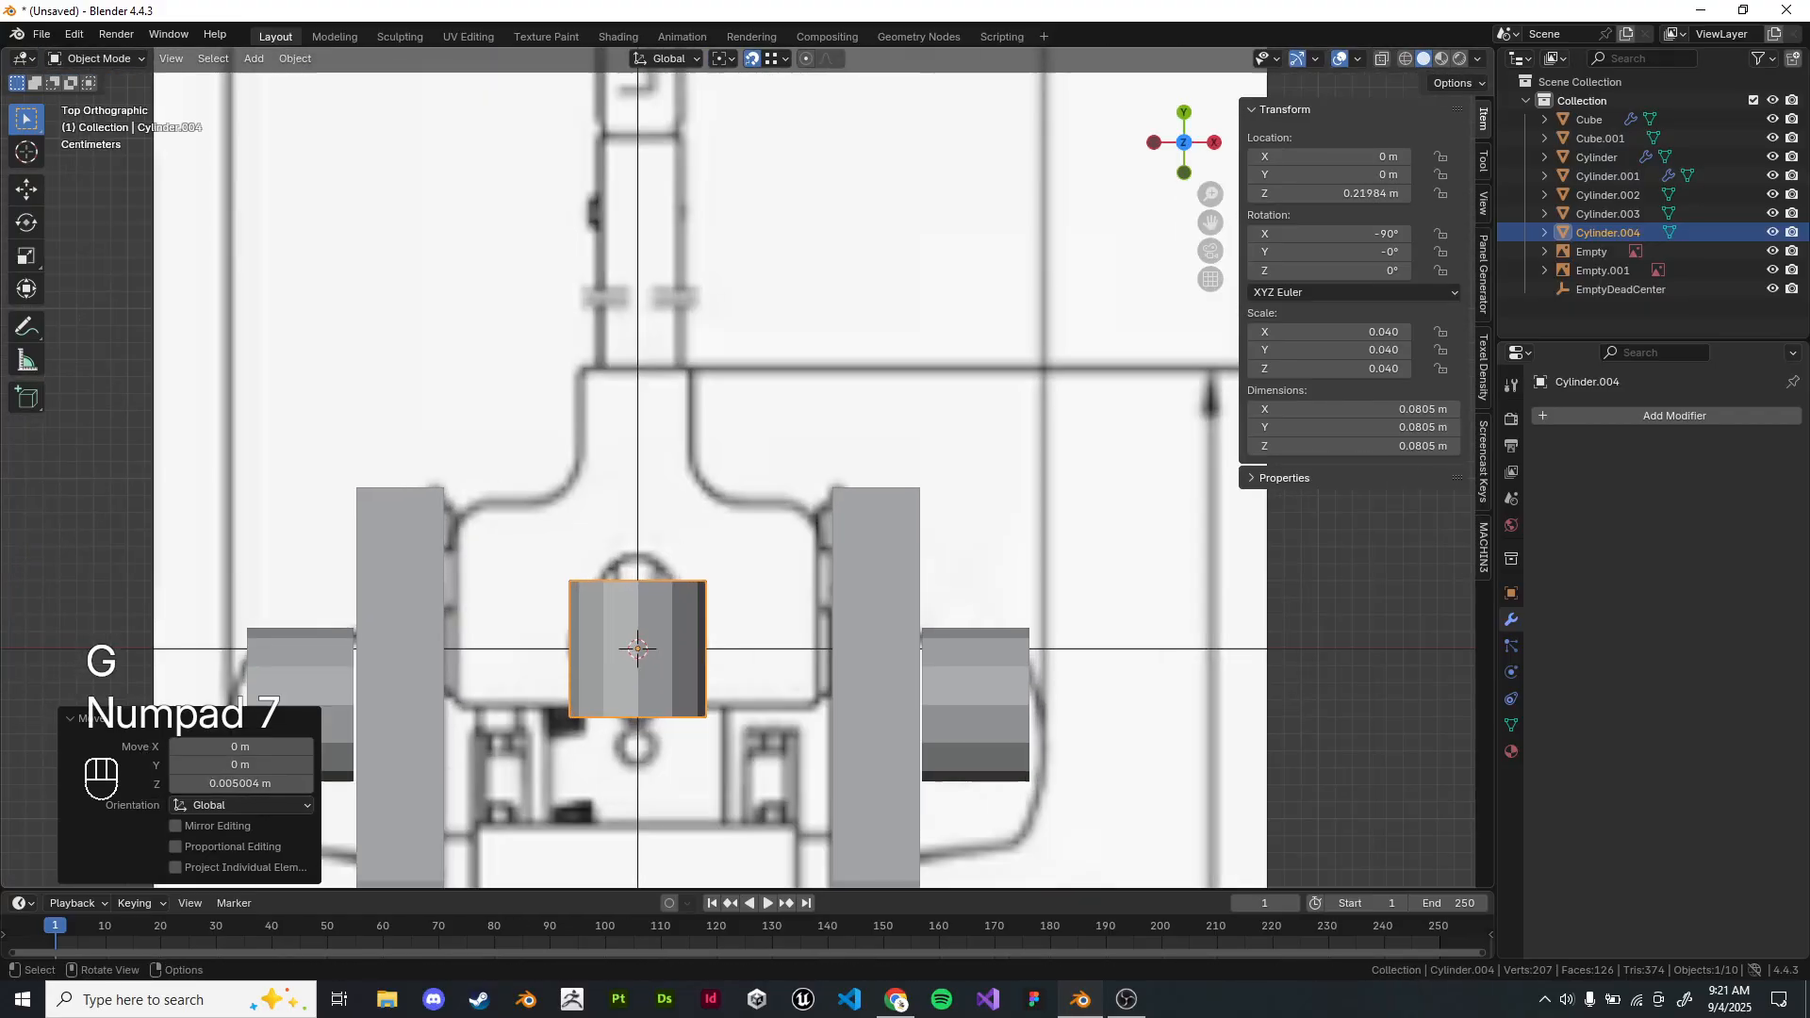
pyautogui.press('g')
pyautogui.press('y')
pyautogui.click(744, 473)
# Scale the cylinder to about 0.054 m to fit the handle's thickness and move it to about 0.187 m on Y.
pyautogui.scroll(5, 745, 473)
pyautogui.press('s')
pyautogui.click(802, 274)
pyautogui.press('g')
pyautogui.press('y')
pyautogui.click(801, 308)
# Extend the cylinder's outer end face along Y to the end of the handle's first sleeve, making it about 0.14 m long.
pyautogui.press('KP_1')
pyautogui.press('KP_3')
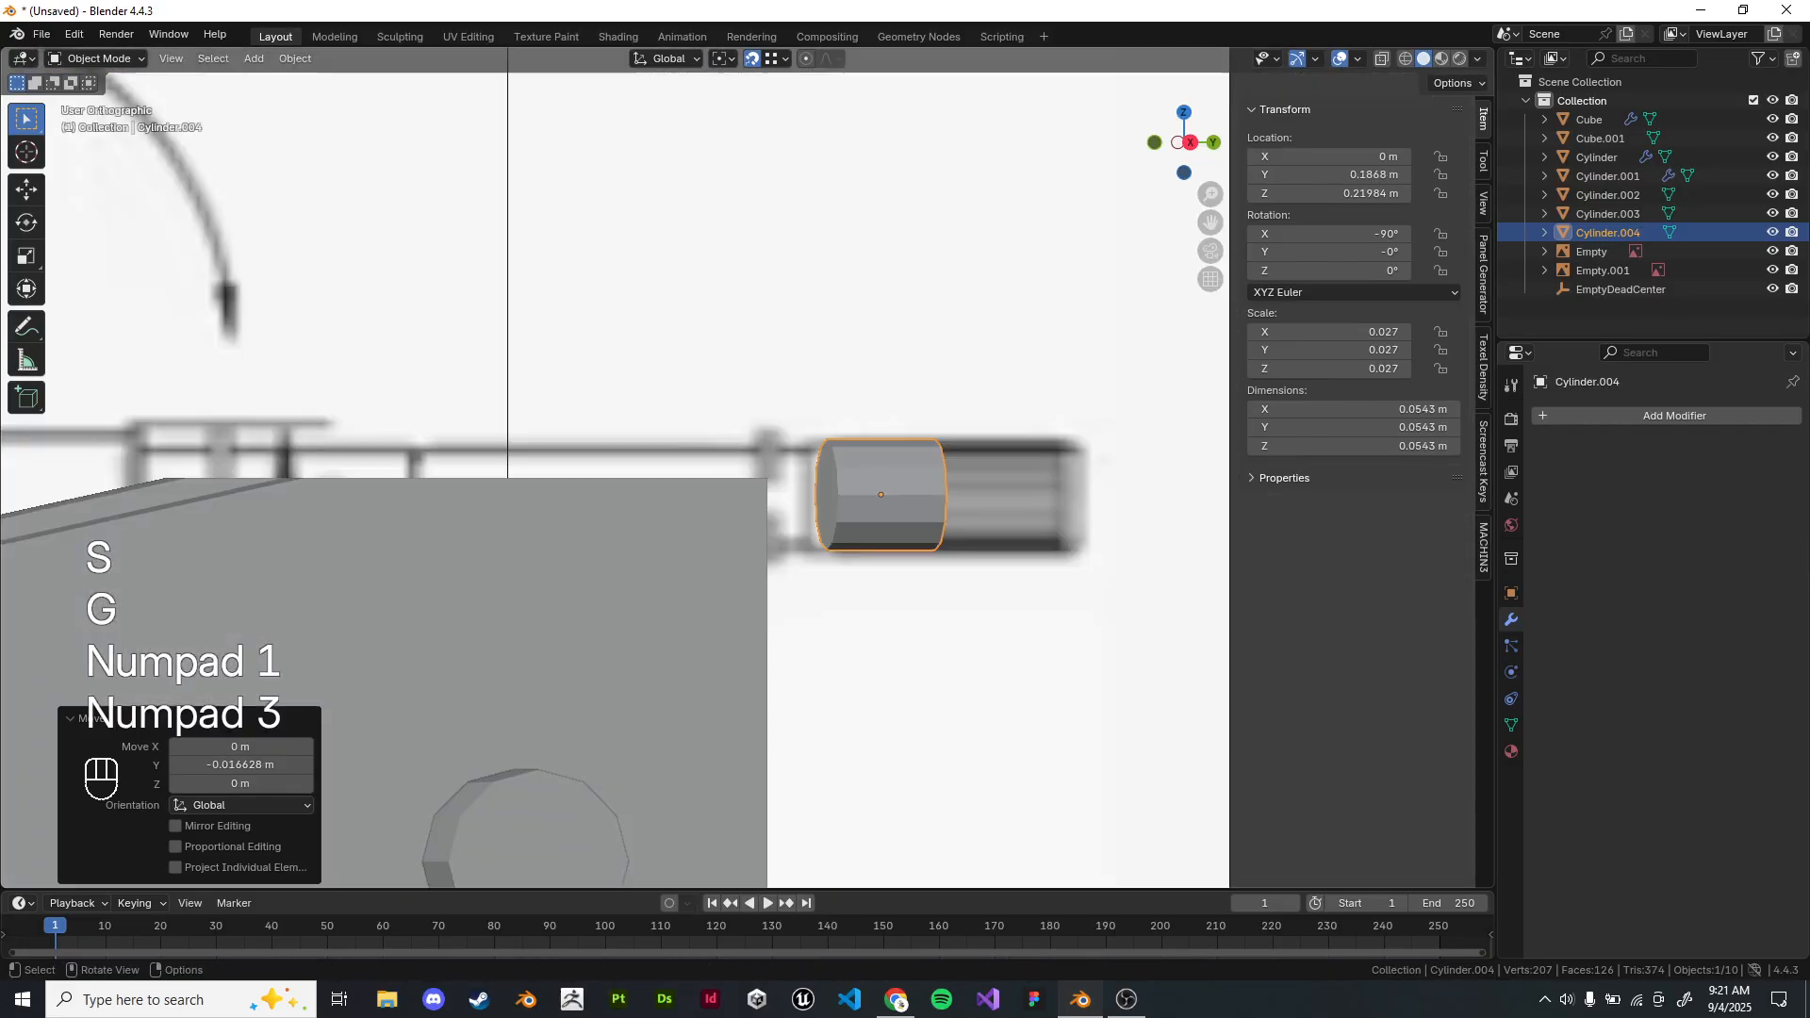
pyautogui.press('Tab')
pyautogui.press('z')
pyautogui.click(937, 437)
pyautogui.press('g')
pyautogui.press('x')
pyautogui.press('Escape')
pyautogui.press('g')
pyautogui.press('y')
pyautogui.click(1112, 437)
pyautogui.keyDown('shift'); pyautogui.moveTo(1112, 436); pyautogui.dragTo(859, 479, button='middle'); pyautogui.keyUp('shift')
pyautogui.press('Tab')
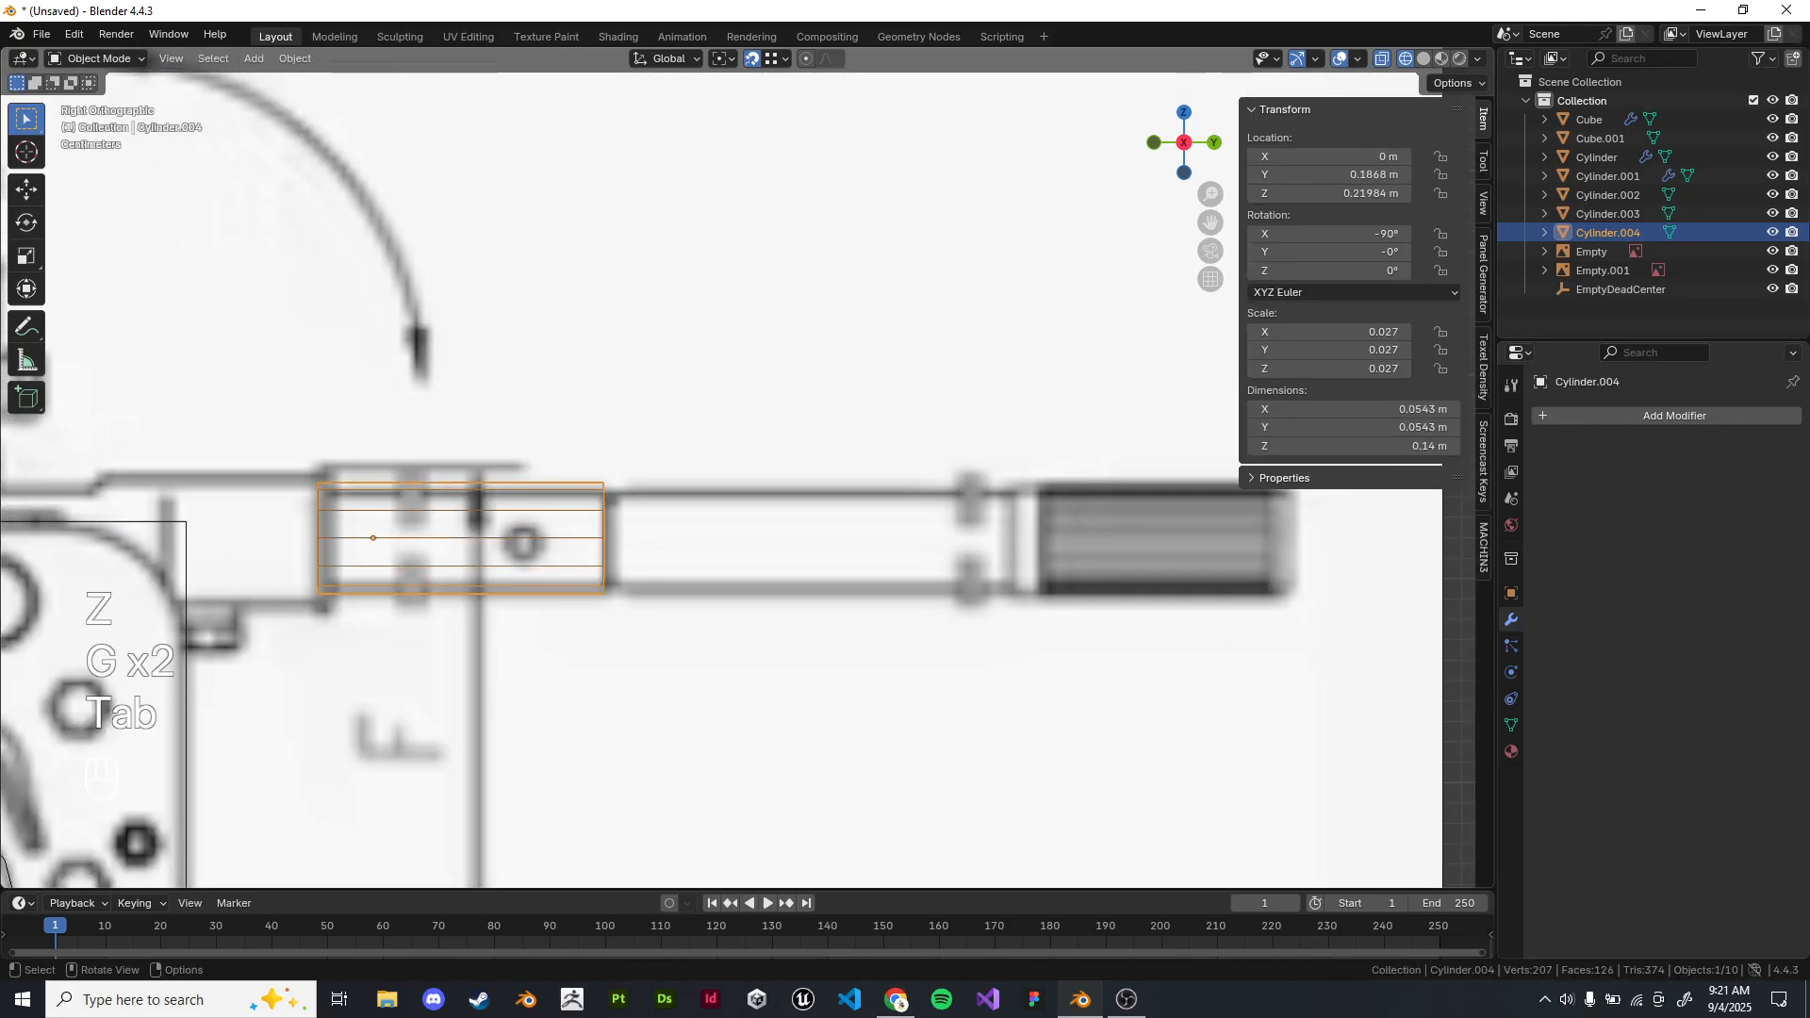
# Extend the cylinder's outer end face along Y to the start of the handle's grip in the blueprint.
pyautogui.keyDown('shift'); pyautogui.moveTo(585, 558); pyautogui.dragTo(674, 533, button='middle'); pyautogui.keyUp('shift')
pyautogui.scroll(6, 674, 533)
pyautogui.press('Tab')
pyautogui.scroll(-6, 747, 467)
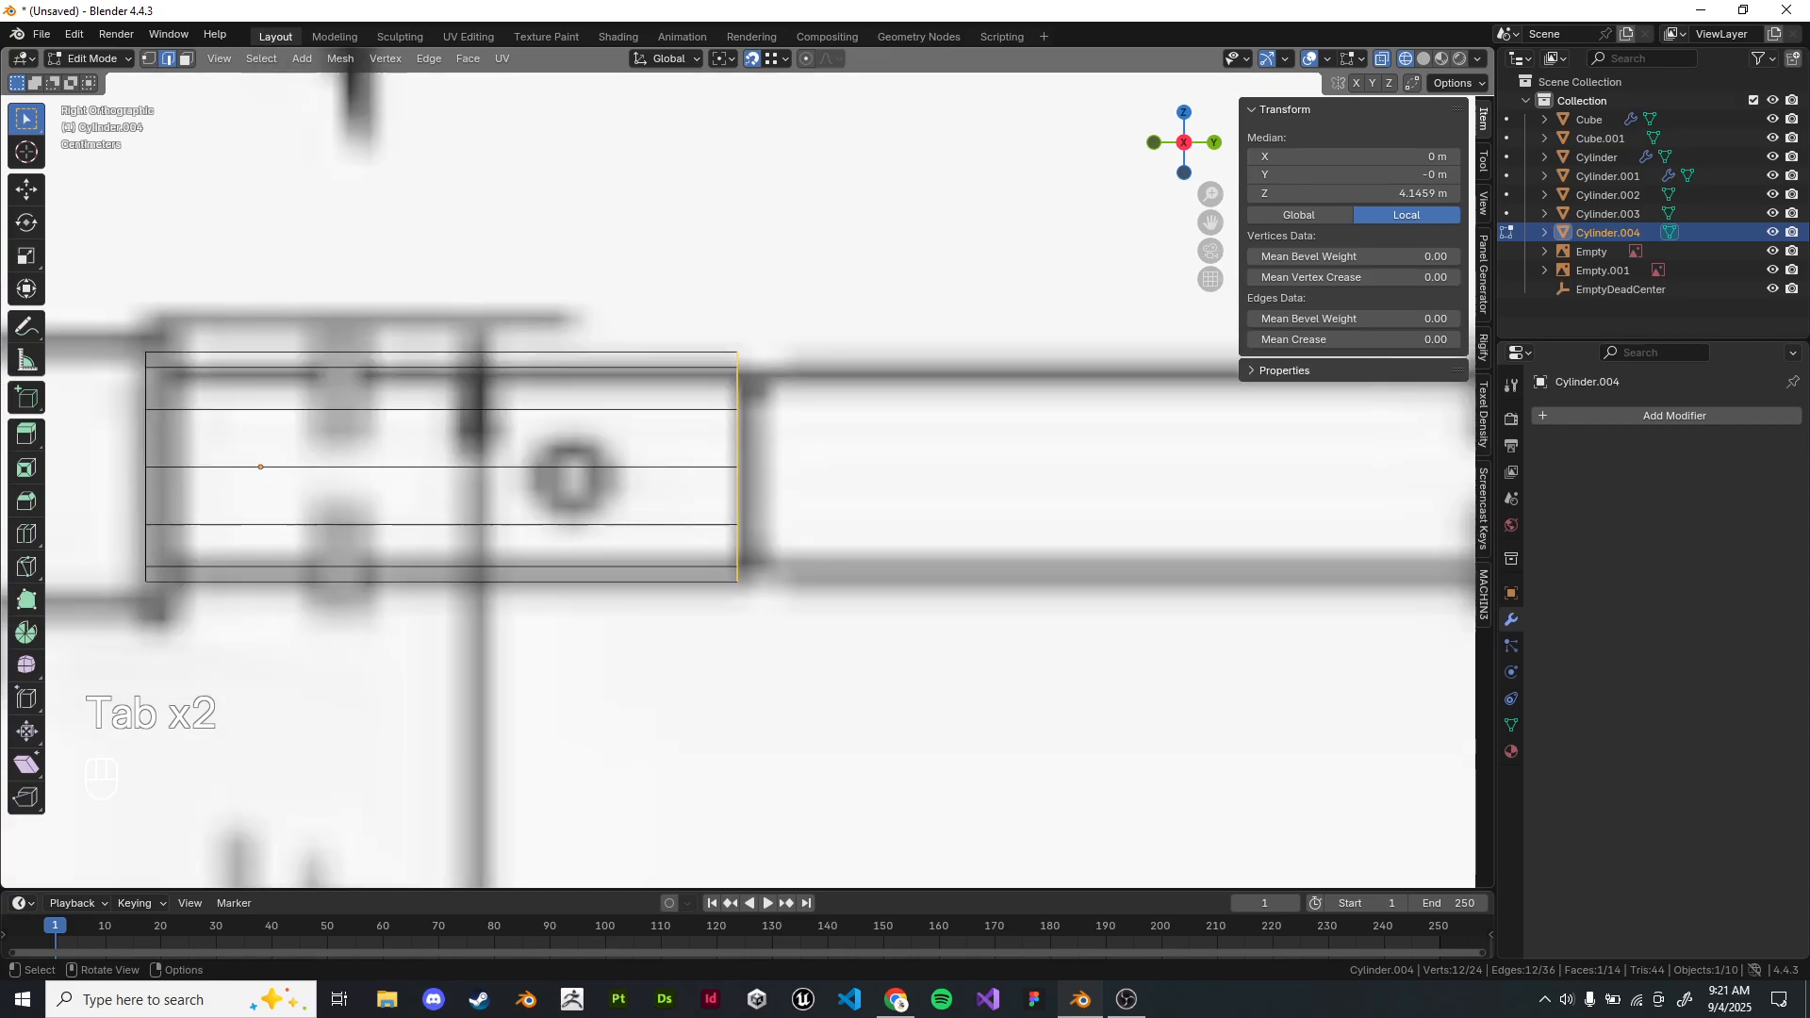
pyautogui.press('g')
pyautogui.press('x')
pyautogui.press('Escape')
pyautogui.press('g')
pyautogui.press('y')
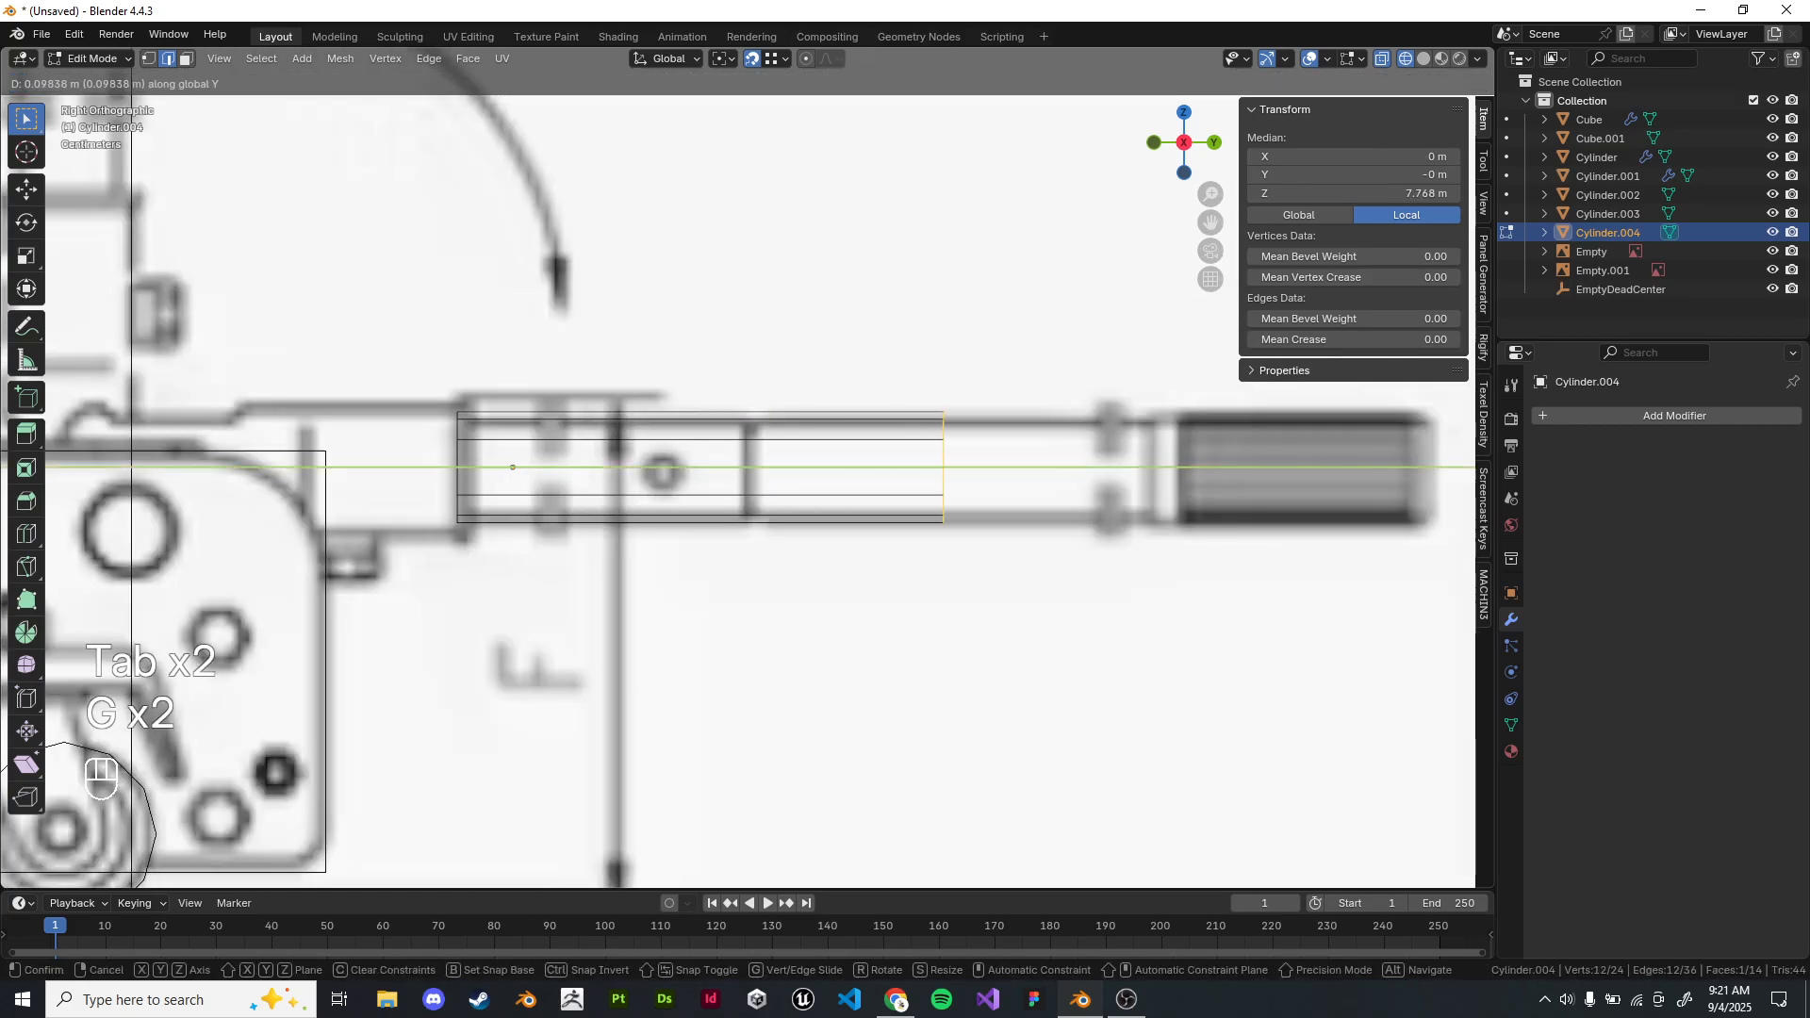
pyautogui.click(1156, 468)
# Add an edge loop around the handle cylinder and move it along Y onto the first sleeve's end line in the blueprint.
pyautogui.scroll(4, 711, 412)
pyautogui.hotkey('ctrl', 'r')
pyautogui.click(710, 412)
pyautogui.rightClick(711, 412)
pyautogui.press('g')
pyautogui.press('x')
pyautogui.press('Escape')
pyautogui.press('g')
pyautogui.press('y')
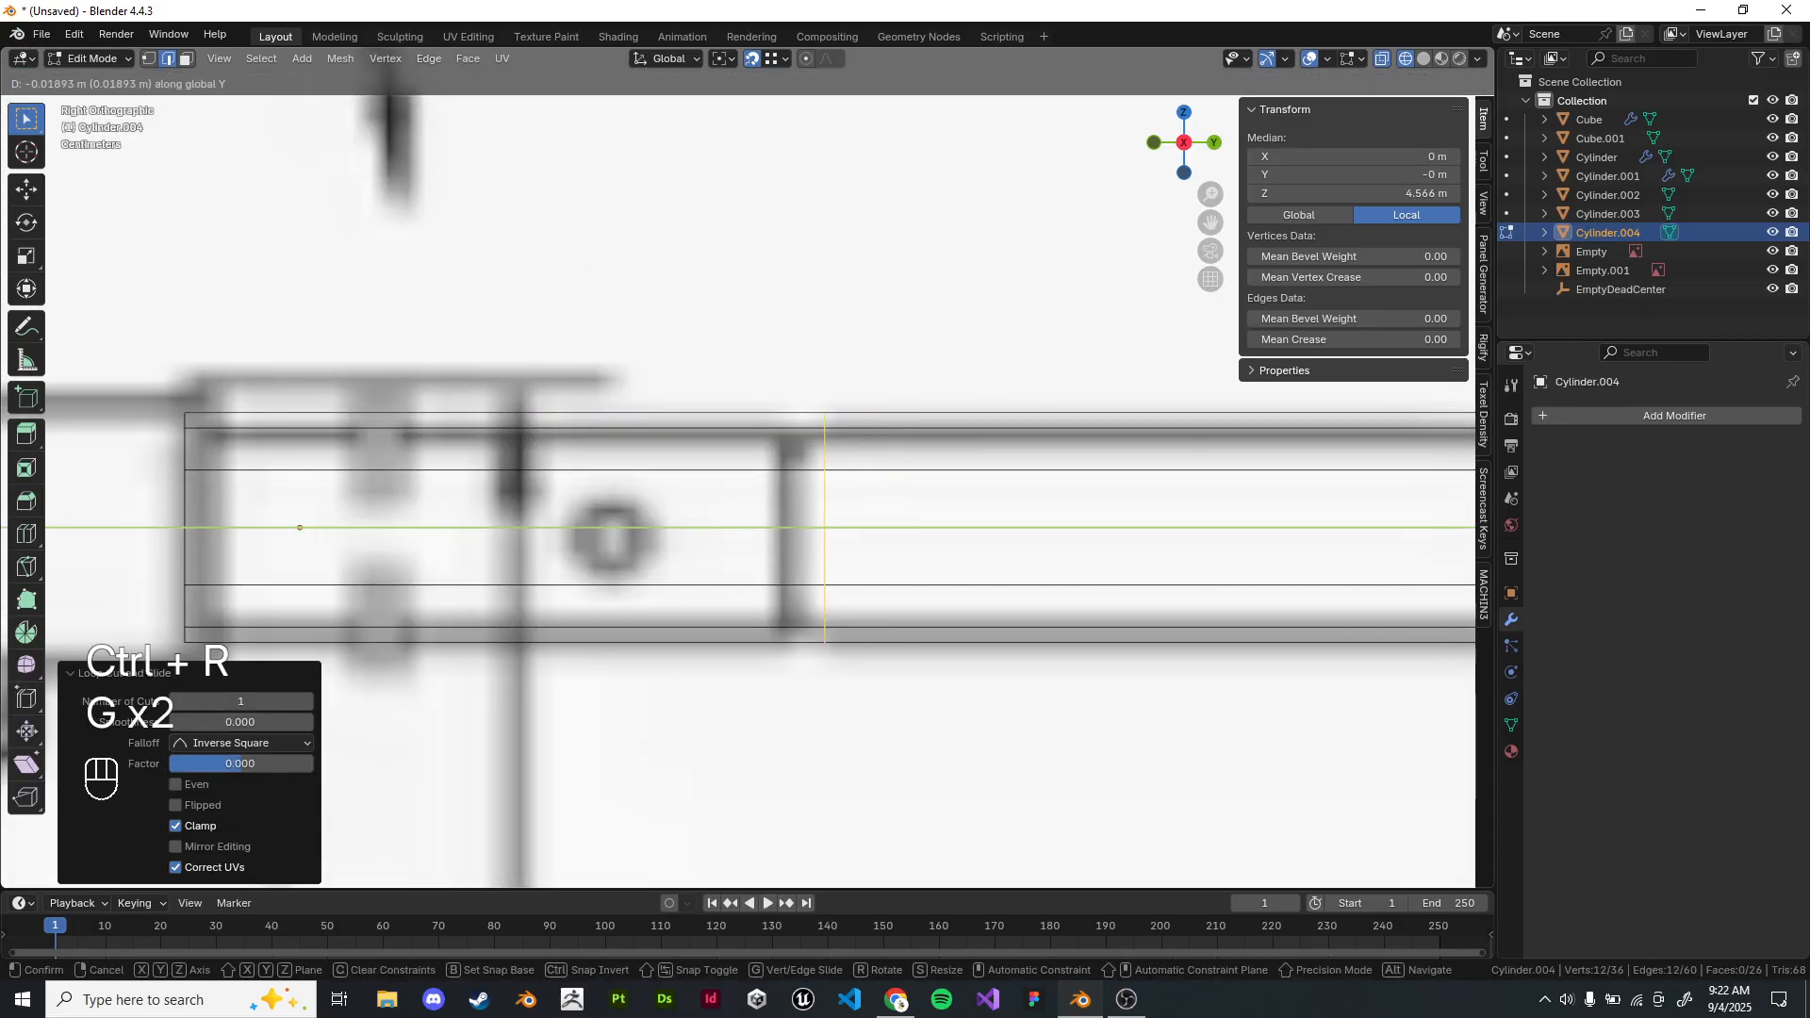
pyautogui.click(849, 509)
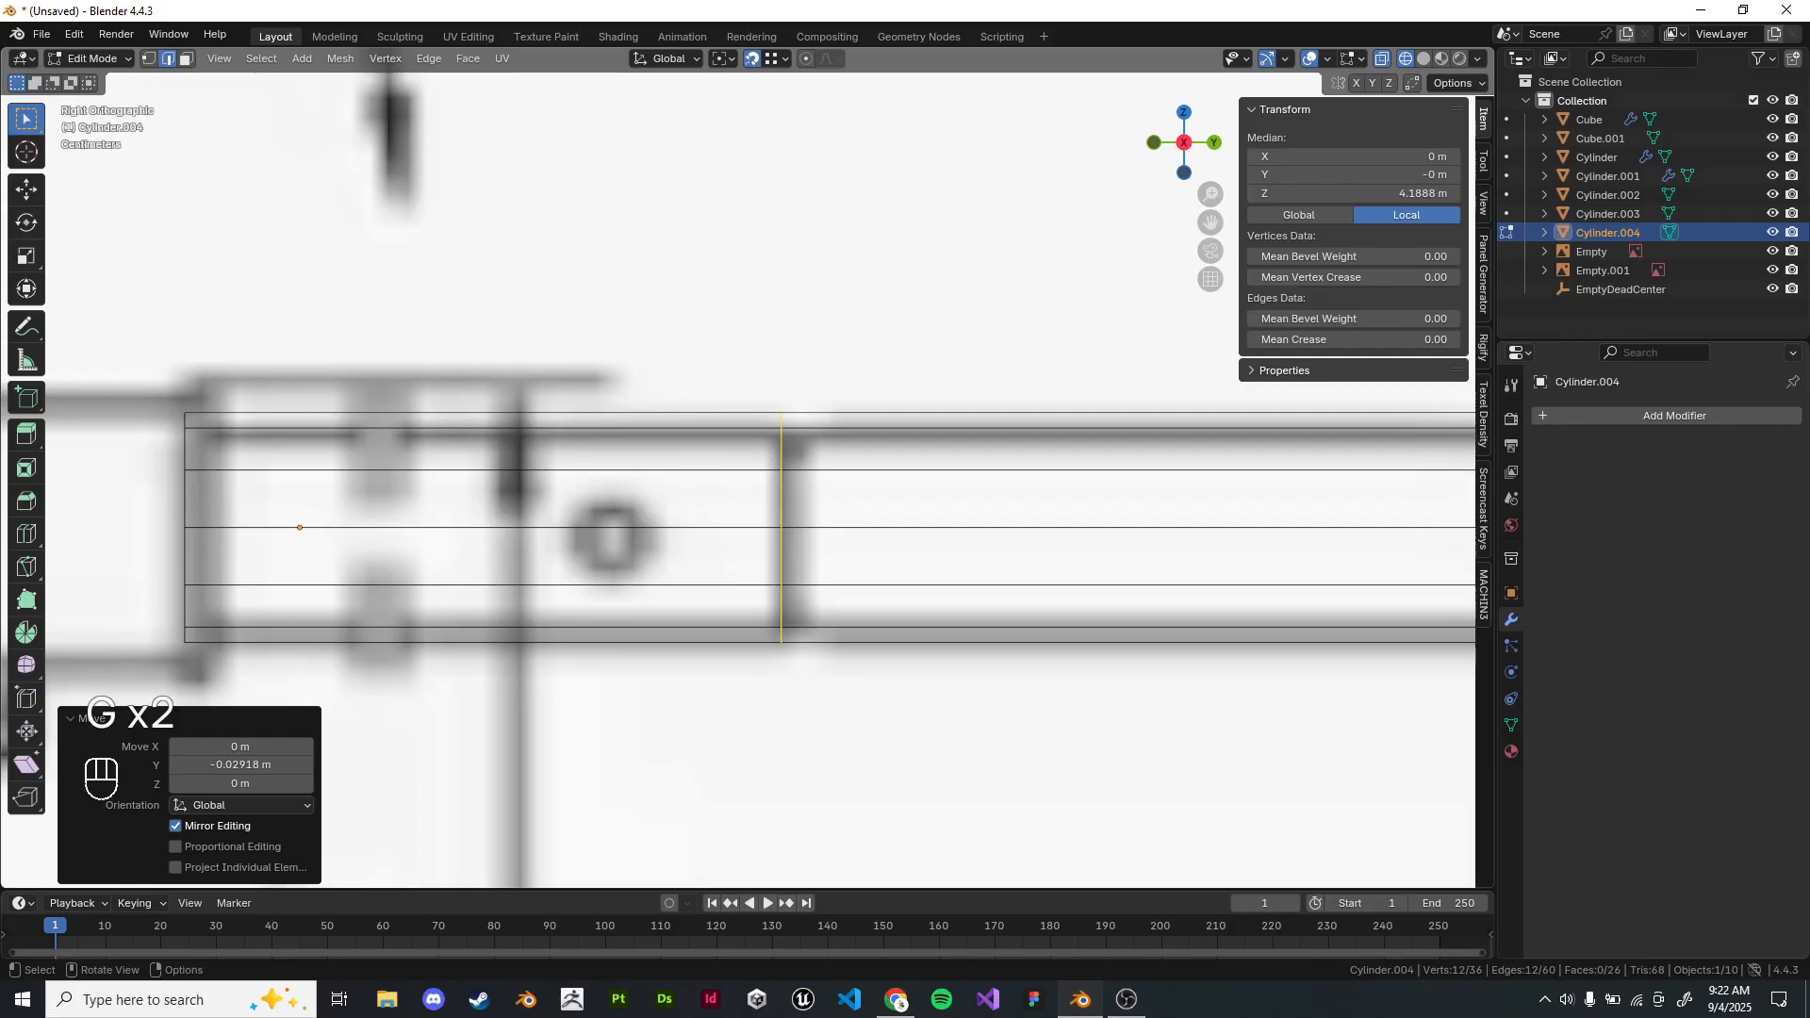
# Examine the handle cylinder and the jack block-out in solid shading from perspective, front and top views.
pyautogui.moveTo(890, 543); pyautogui.dragTo(929, 585, button='middle')
pyautogui.scroll(-7, 929, 585)
pyautogui.press('z')
pyautogui.scroll(-3, 981, 585)
pyautogui.scroll(2, 980, 603)
pyautogui.keyDown('shift'); pyautogui.moveTo(835, 660); pyautogui.dragTo(1083, 722, button='middle'); pyautogui.keyUp('shift')
pyautogui.press('Tab')
pyautogui.scroll(2, 896, 622)
pyautogui.keyDown('shift'); pyautogui.moveTo(895, 622); pyautogui.dragTo(1084, 754, button='middle'); pyautogui.keyUp('shift')
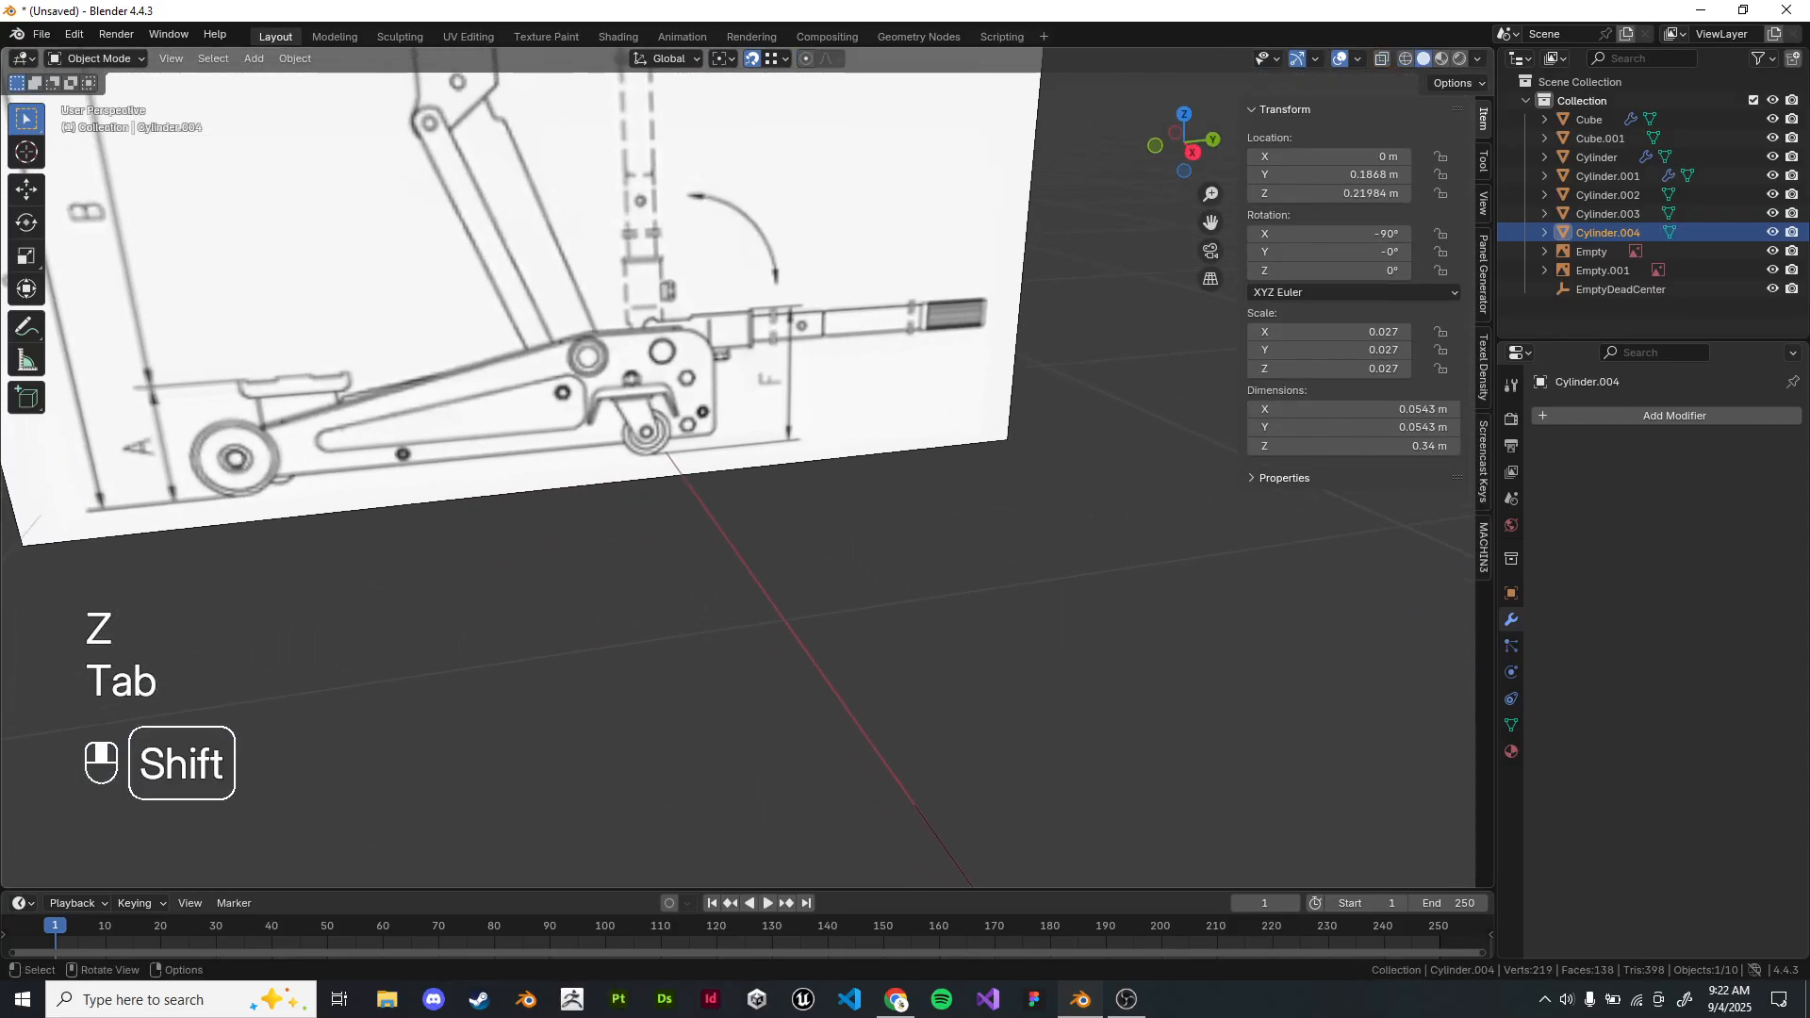
pyautogui.scroll(1, 1084, 754)
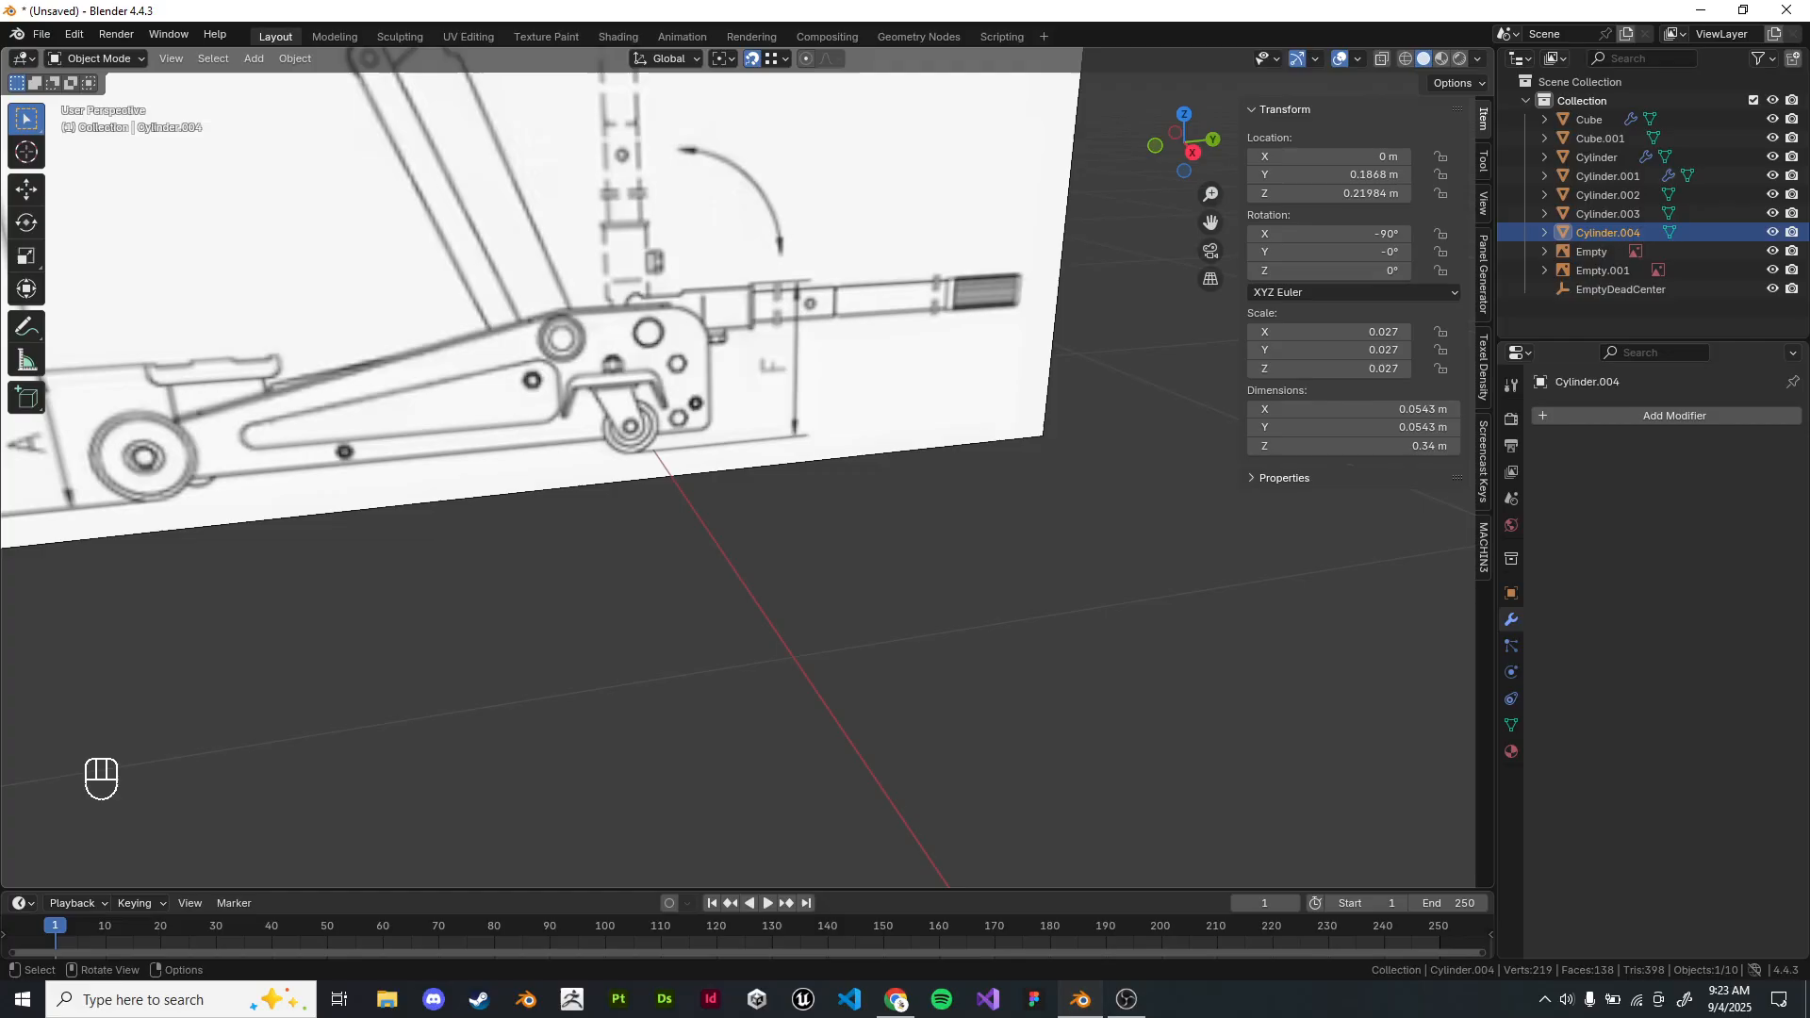
pyautogui.press('KP_1')
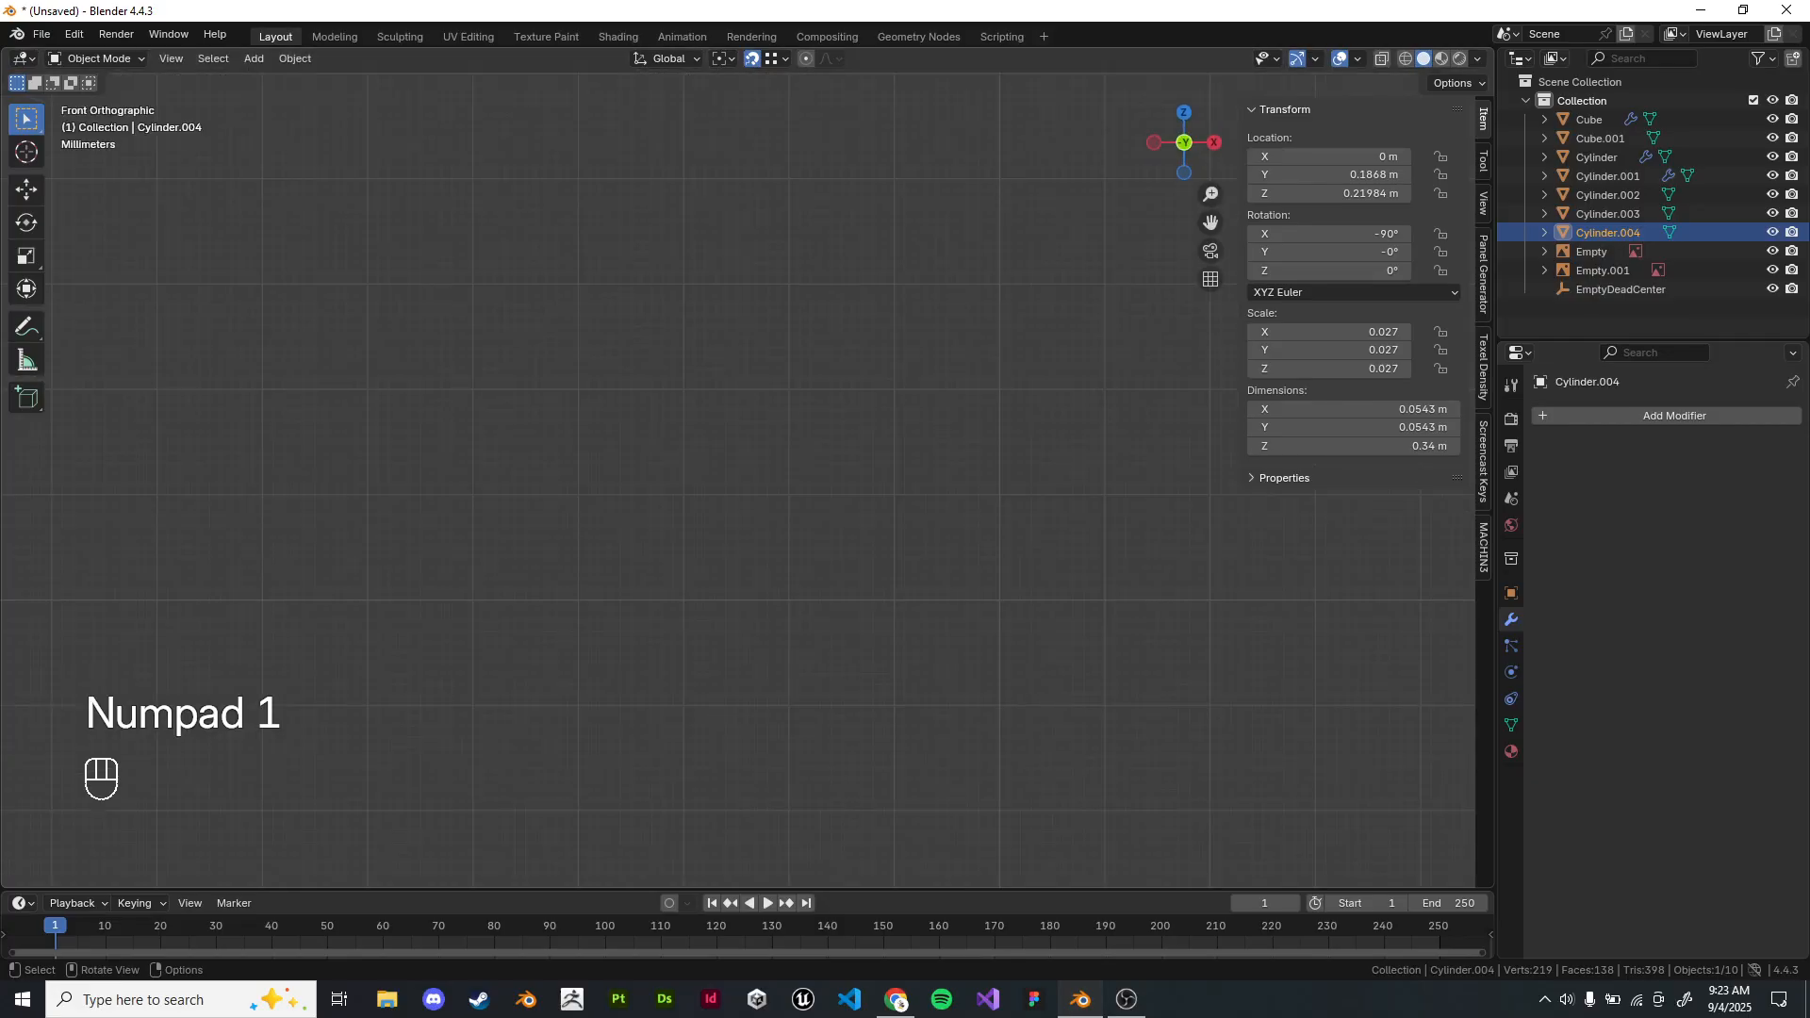
pyautogui.scroll(-13, 748, 481)
pyautogui.keyDown('shift'); pyautogui.moveTo(899, 668); pyautogui.dragTo(536, 574, button='middle'); pyautogui.keyUp('shift')
pyautogui.scroll(6, 691, 484)
pyautogui.keyDown('shift'); pyautogui.moveTo(747, 481); pyautogui.dragTo(644, 511, button='middle'); pyautogui.keyUp('shift')
pyautogui.press('KP_7')
pyautogui.keyDown('shift'); pyautogui.moveTo(644, 377); pyautogui.dragTo(766, 693, button='middle'); pyautogui.keyUp('shift')
pyautogui.scroll(1, 747, 481)
pyautogui.keyDown('shift'); pyautogui.moveTo(748, 377); pyautogui.dragTo(744, 593, button='middle'); pyautogui.keyUp('shift')
pyautogui.scroll(4, 744, 592)
pyautogui.scroll(-7, 768, 448)
pyautogui.moveTo(768, 448); pyautogui.dragTo(565, 273, button='middle')
pyautogui.keyDown('shift'); pyautogui.moveTo(748, 358); pyautogui.dragTo(660, 490, button='middle'); pyautogui.keyUp('shift')
pyautogui.scroll(5, 697, 452)
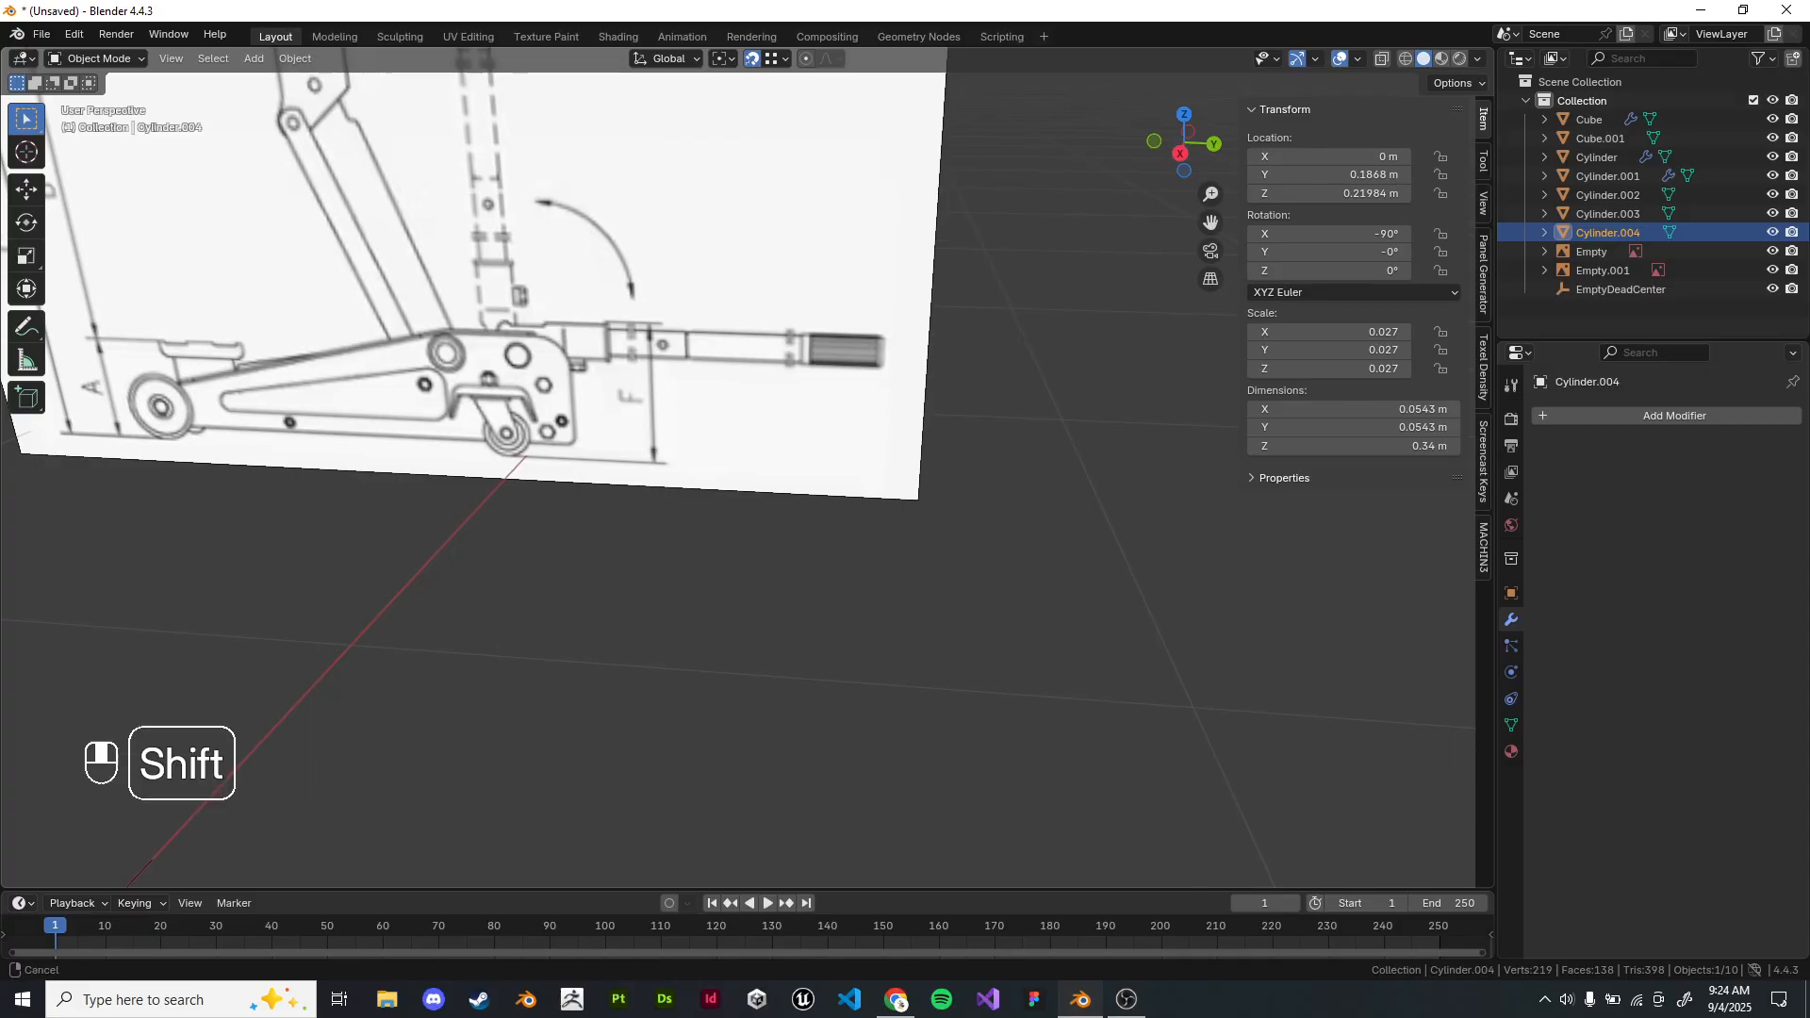
pyautogui.scroll(-8, 738, 467)
pyautogui.keyDown('shift'); pyautogui.moveTo(651, 651); pyautogui.dragTo(650, 561, button='middle'); pyautogui.keyUp('shift')
pyautogui.scroll(8, 839, 372)
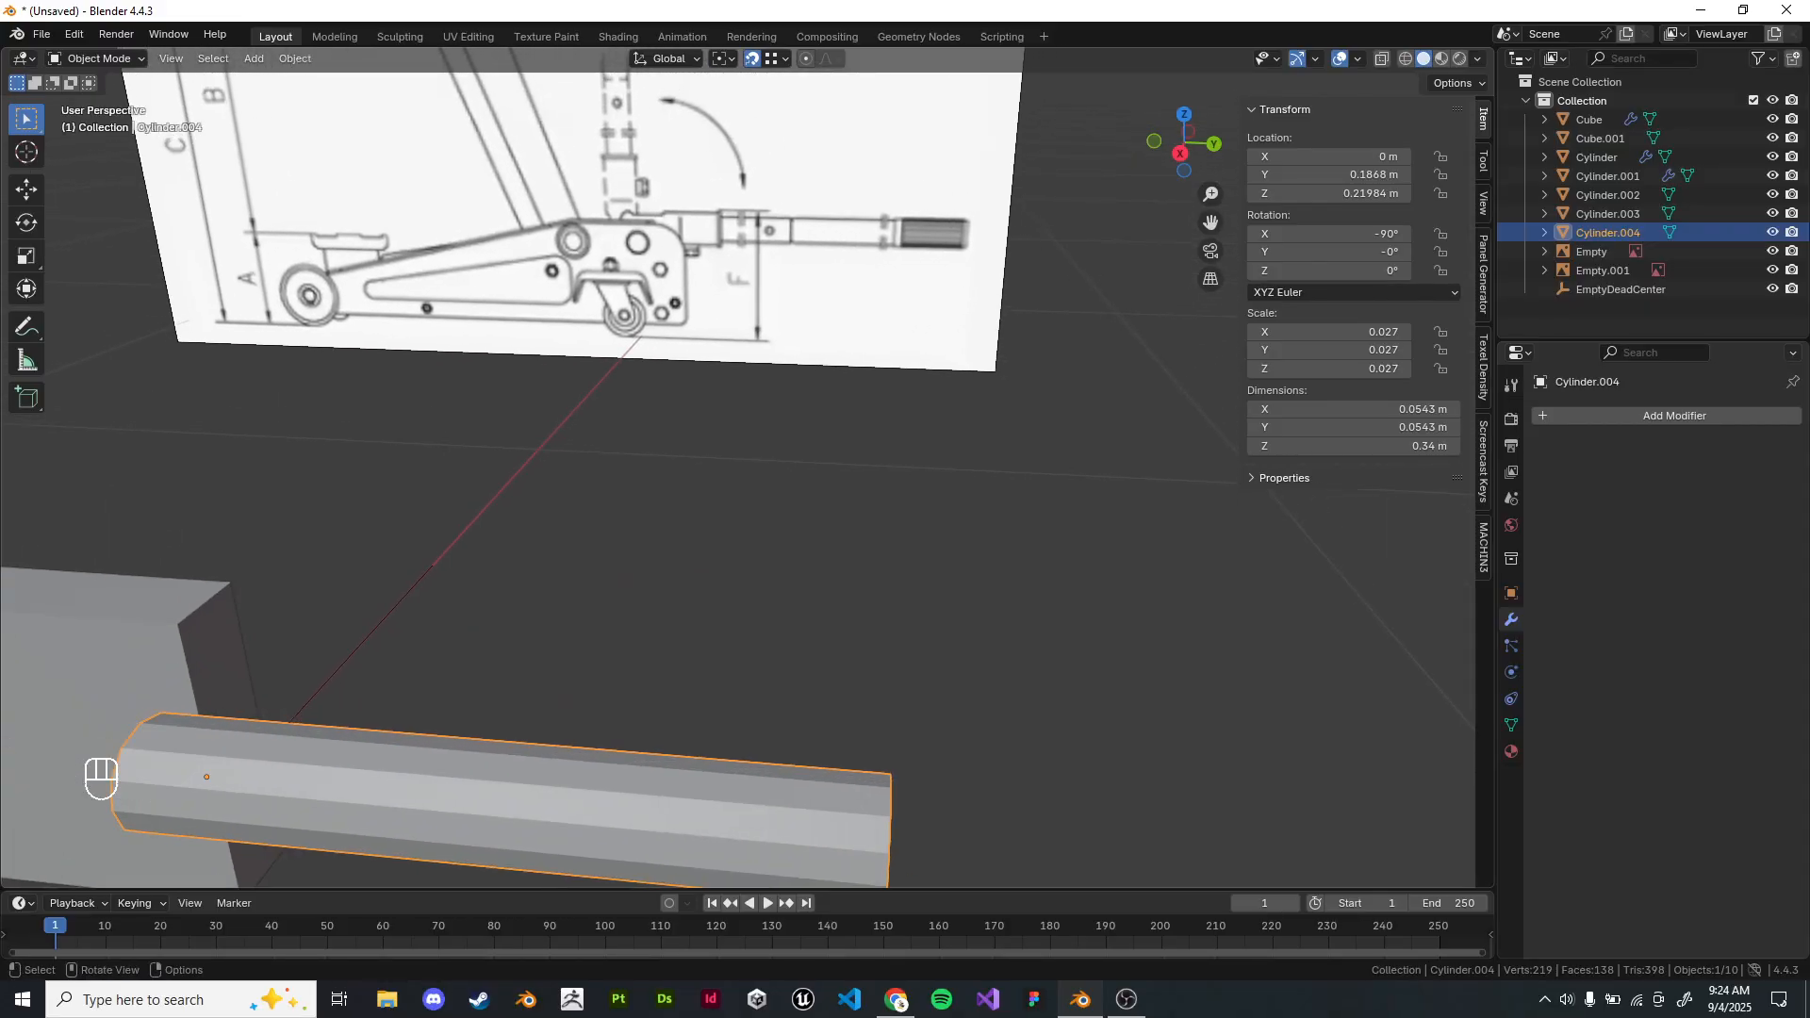
# Rip the handle cylinder at the sleeve's edge loop and separate the outer section into its own object.
pyautogui.press('KP_1')
pyautogui.press('KP_3')
pyautogui.press('Tab')
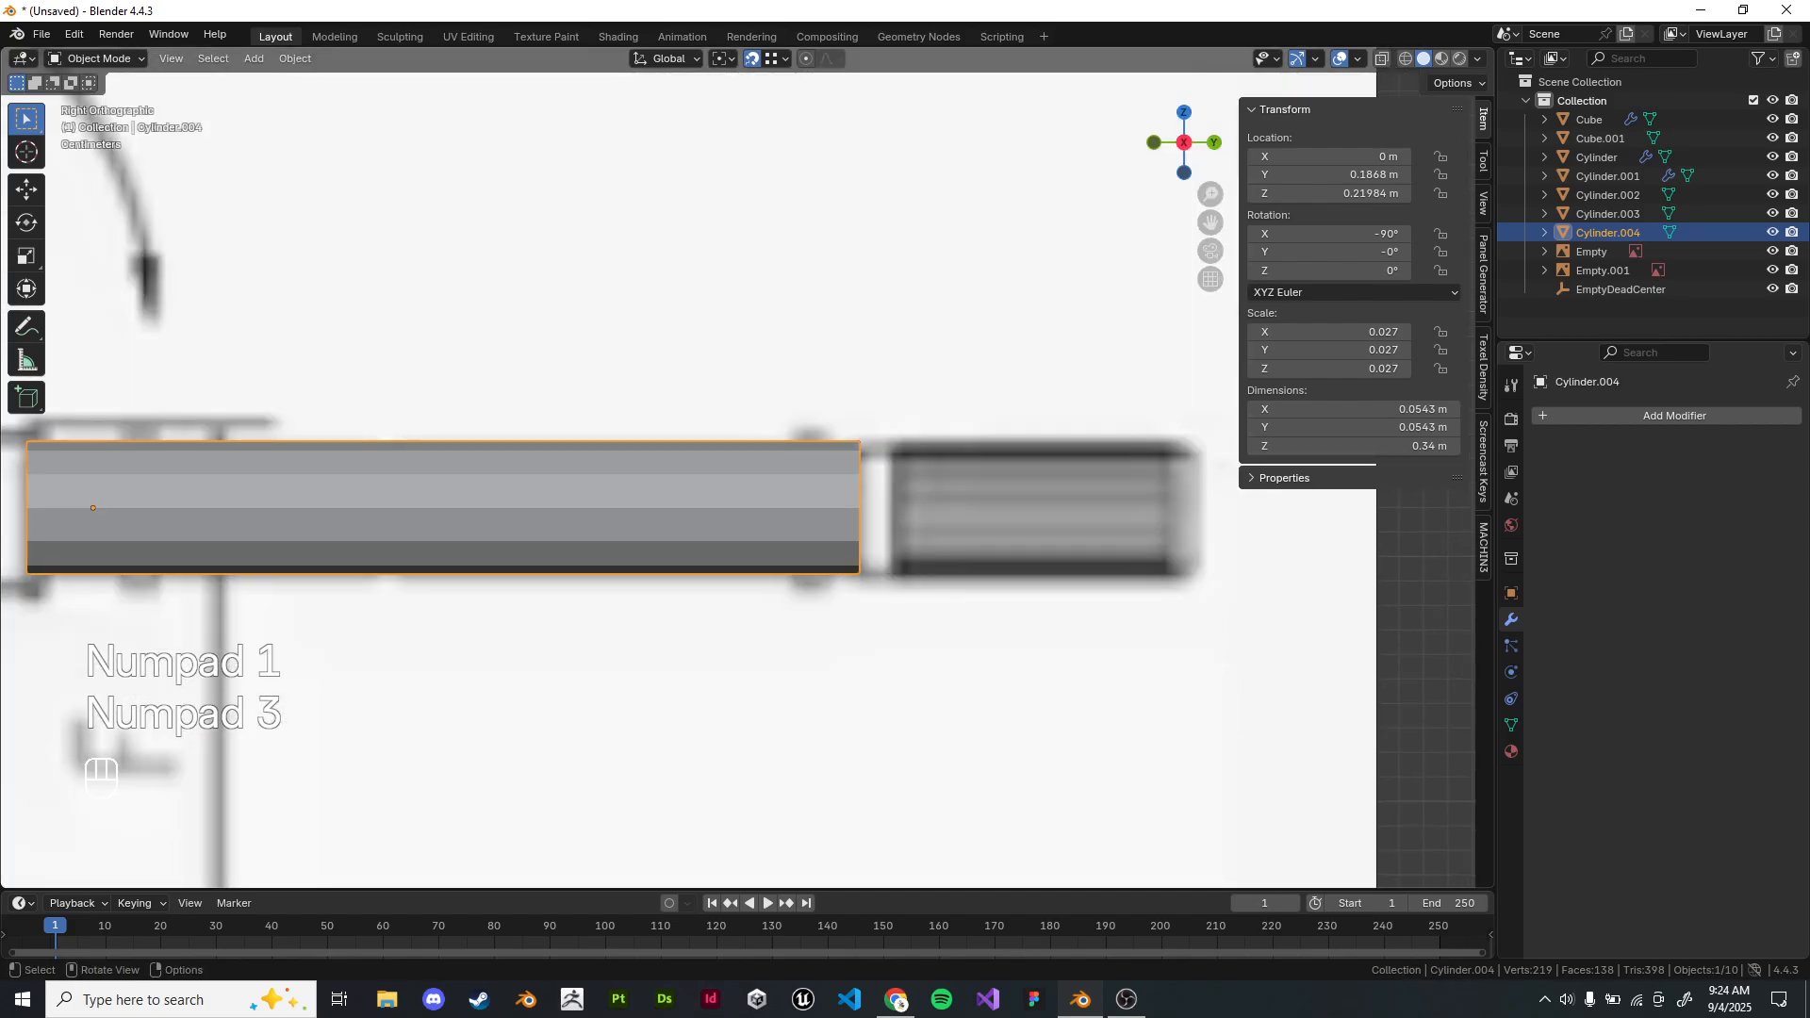
pyautogui.press('z')
pyautogui.scroll(4, 609, 513)
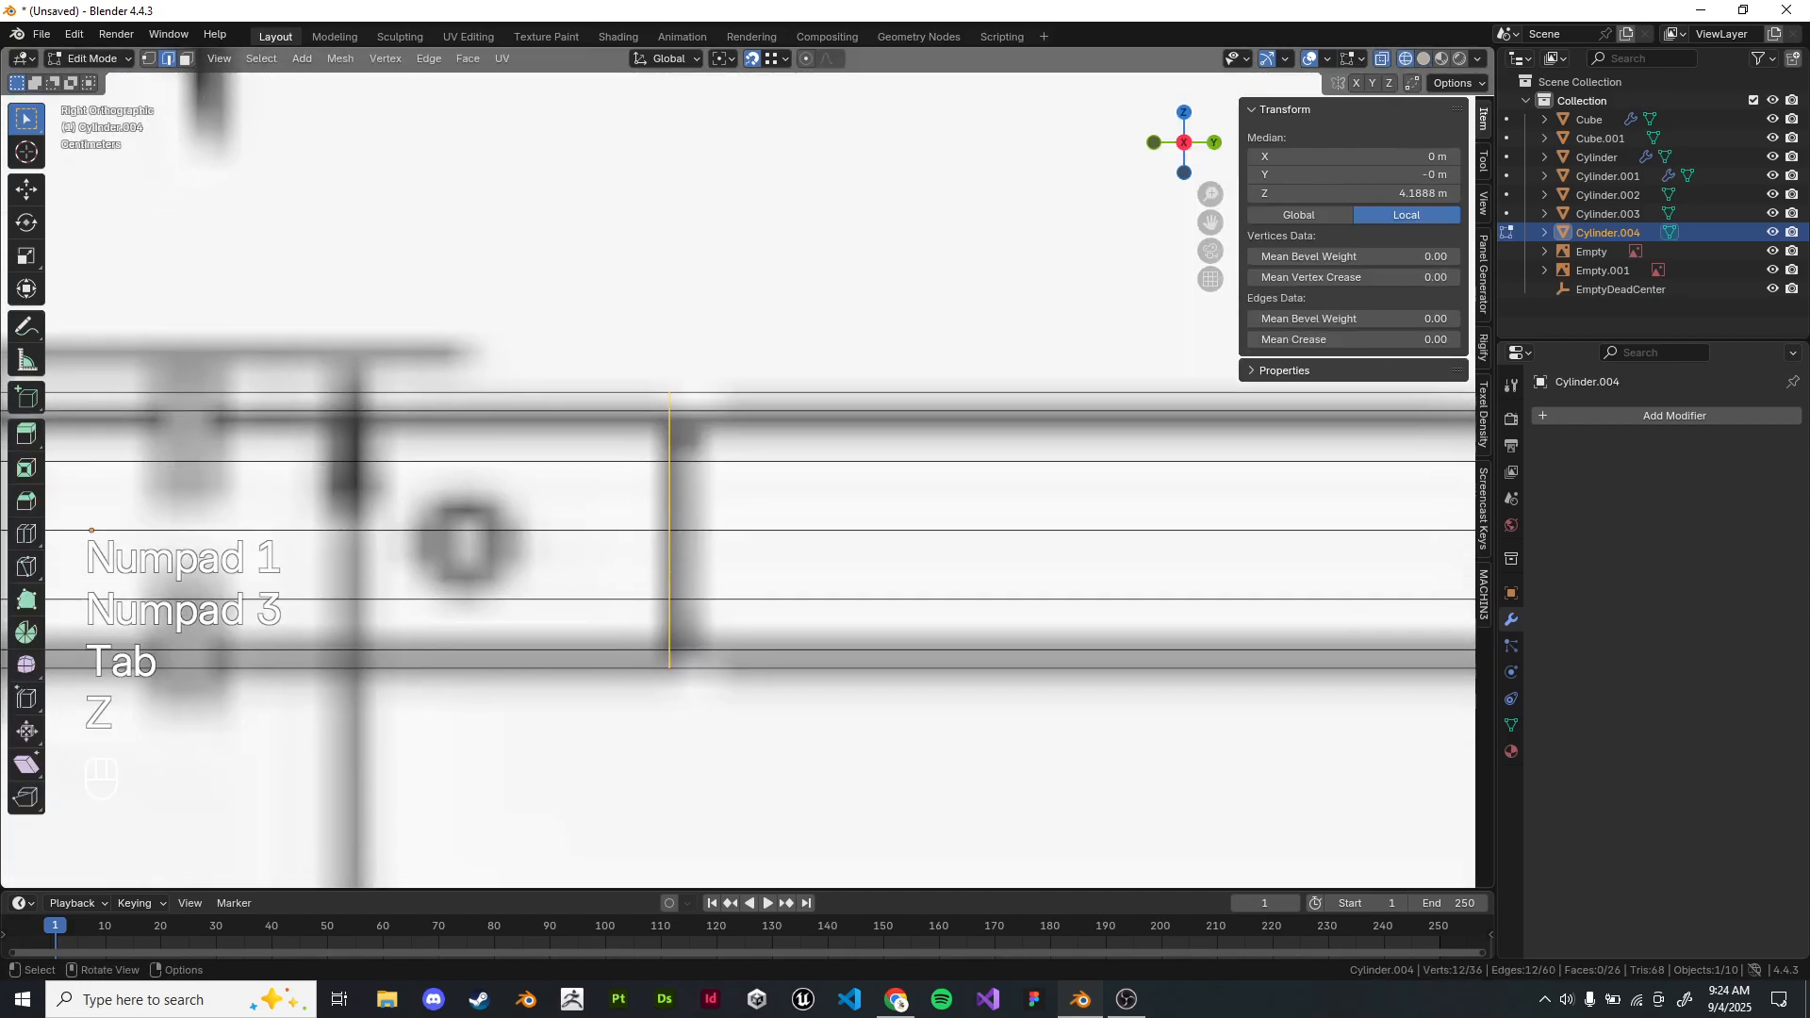
pyautogui.press('v')
pyautogui.press('Escape')
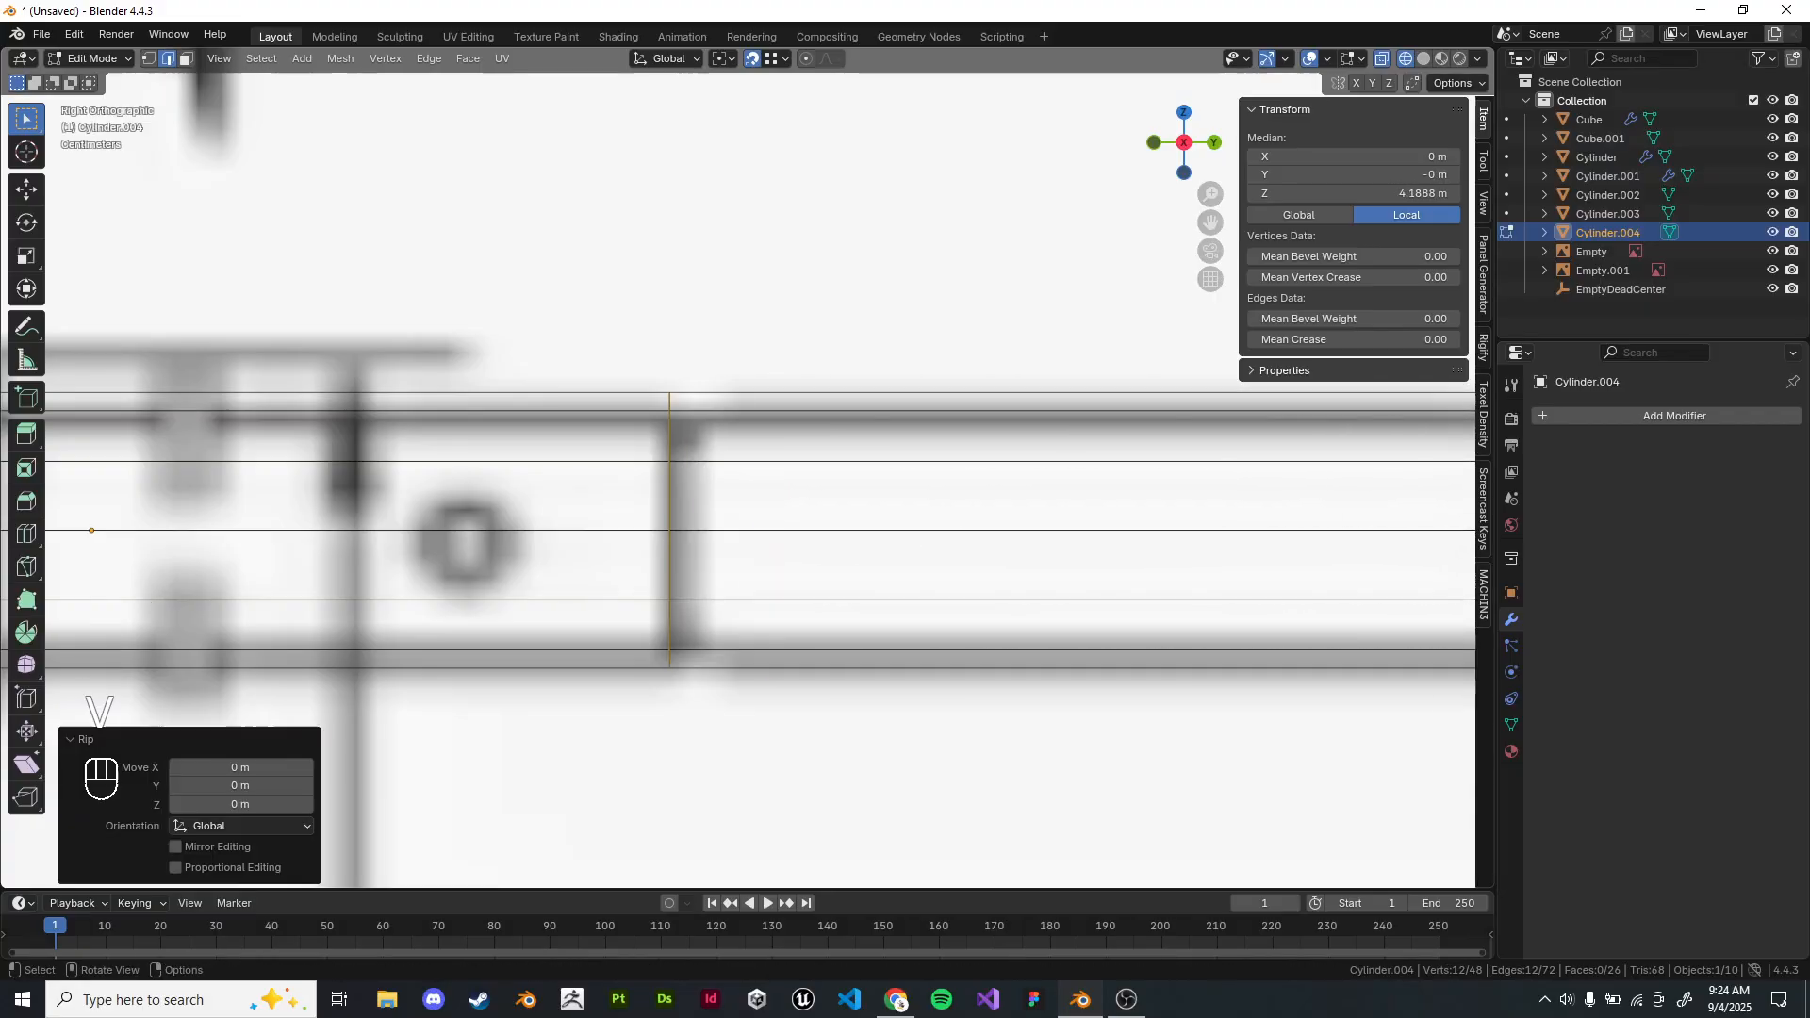
pyautogui.press('l')
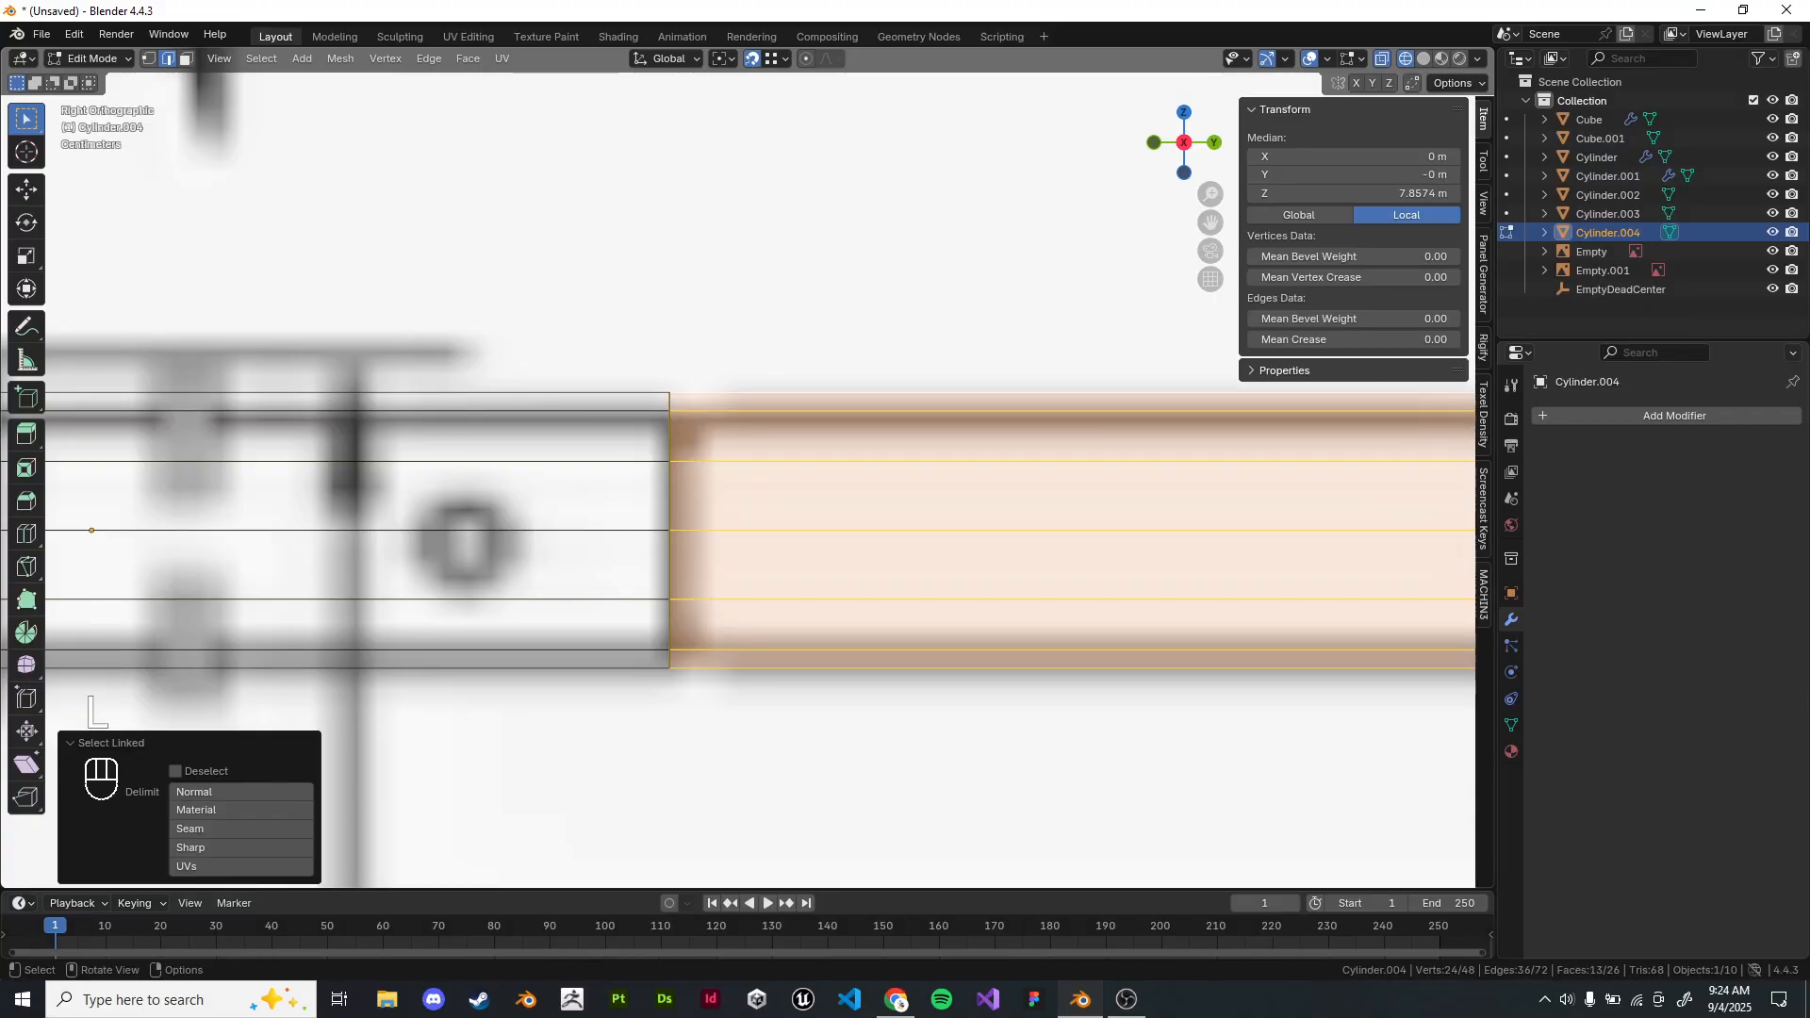
pyautogui.press('p')
pyautogui.click(747, 396)
pyautogui.press('Tab')
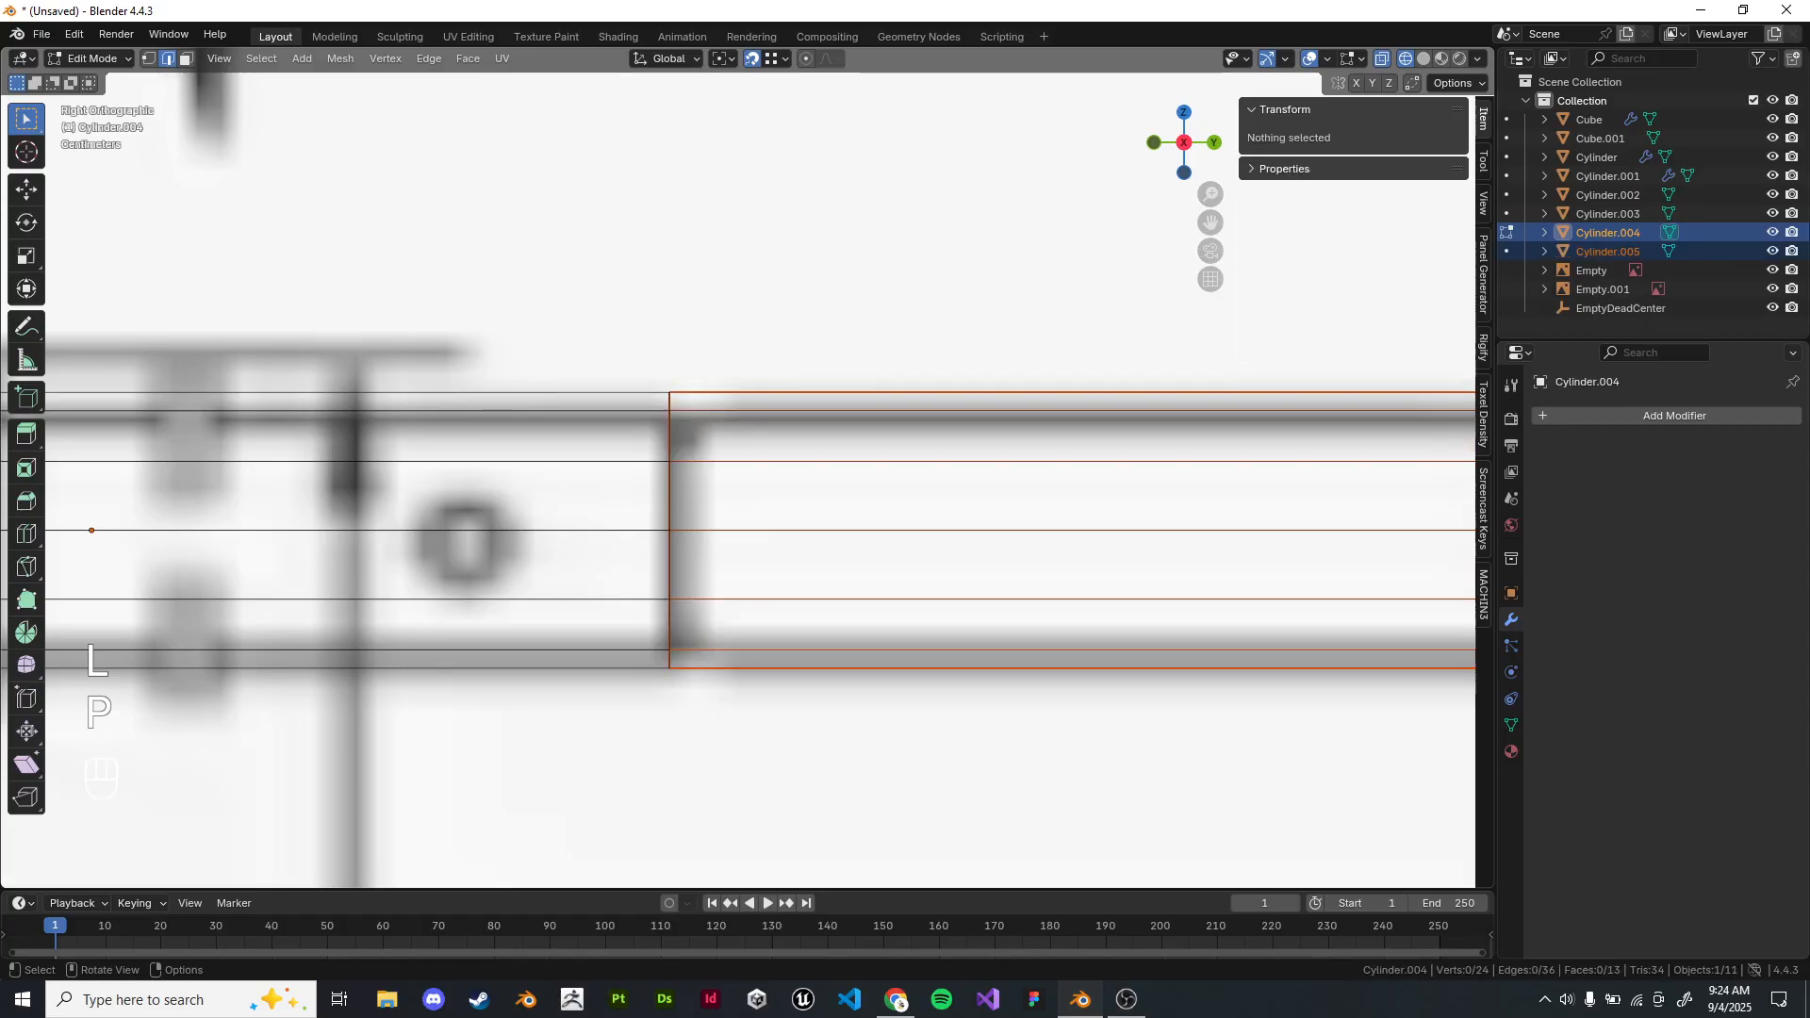
# Check the separated outer tube next to the sleeve in solid shading and from the right side.
pyautogui.click(751, 463)
pyautogui.scroll(-6, 751, 466)
pyautogui.press('g')
pyautogui.rightClick(763, 462)
pyautogui.press('z')
pyautogui.click(858, 462)
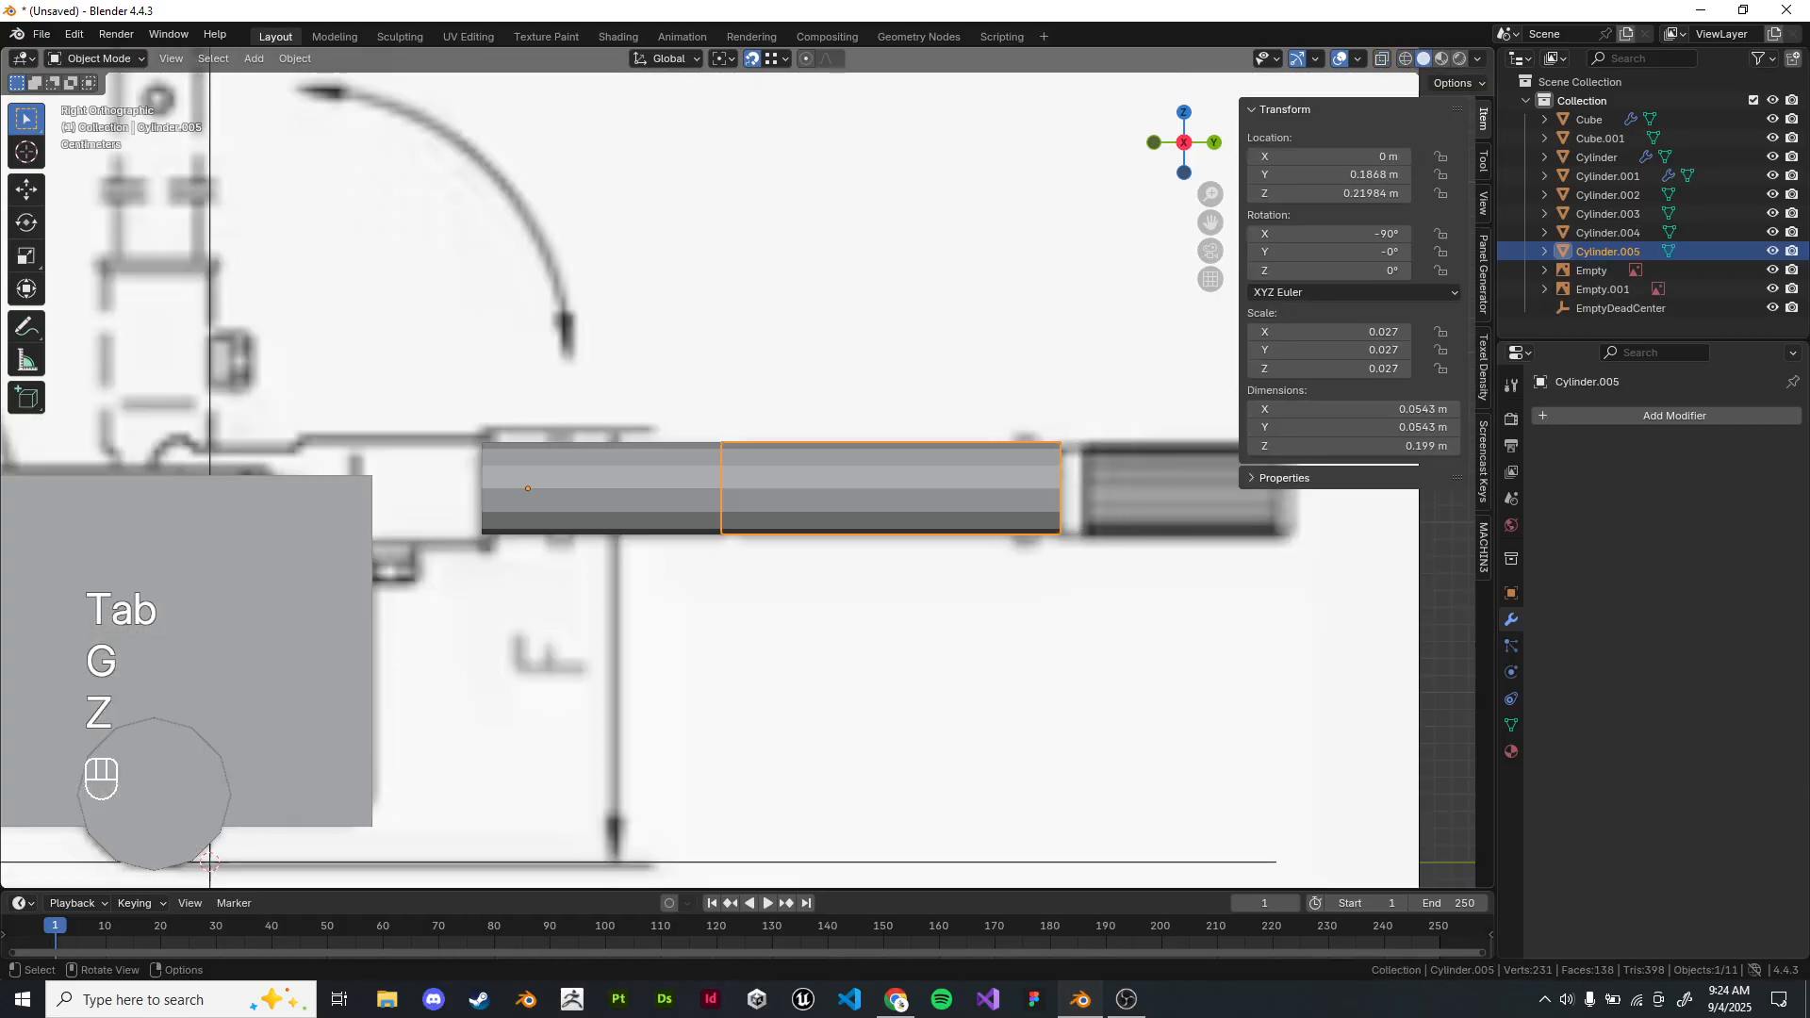
pyautogui.moveTo(858, 462); pyautogui.dragTo(865, 583, button='middle')
pyautogui.click(866, 603)
pyautogui.press('KP_1')
pyautogui.press('KP_3')
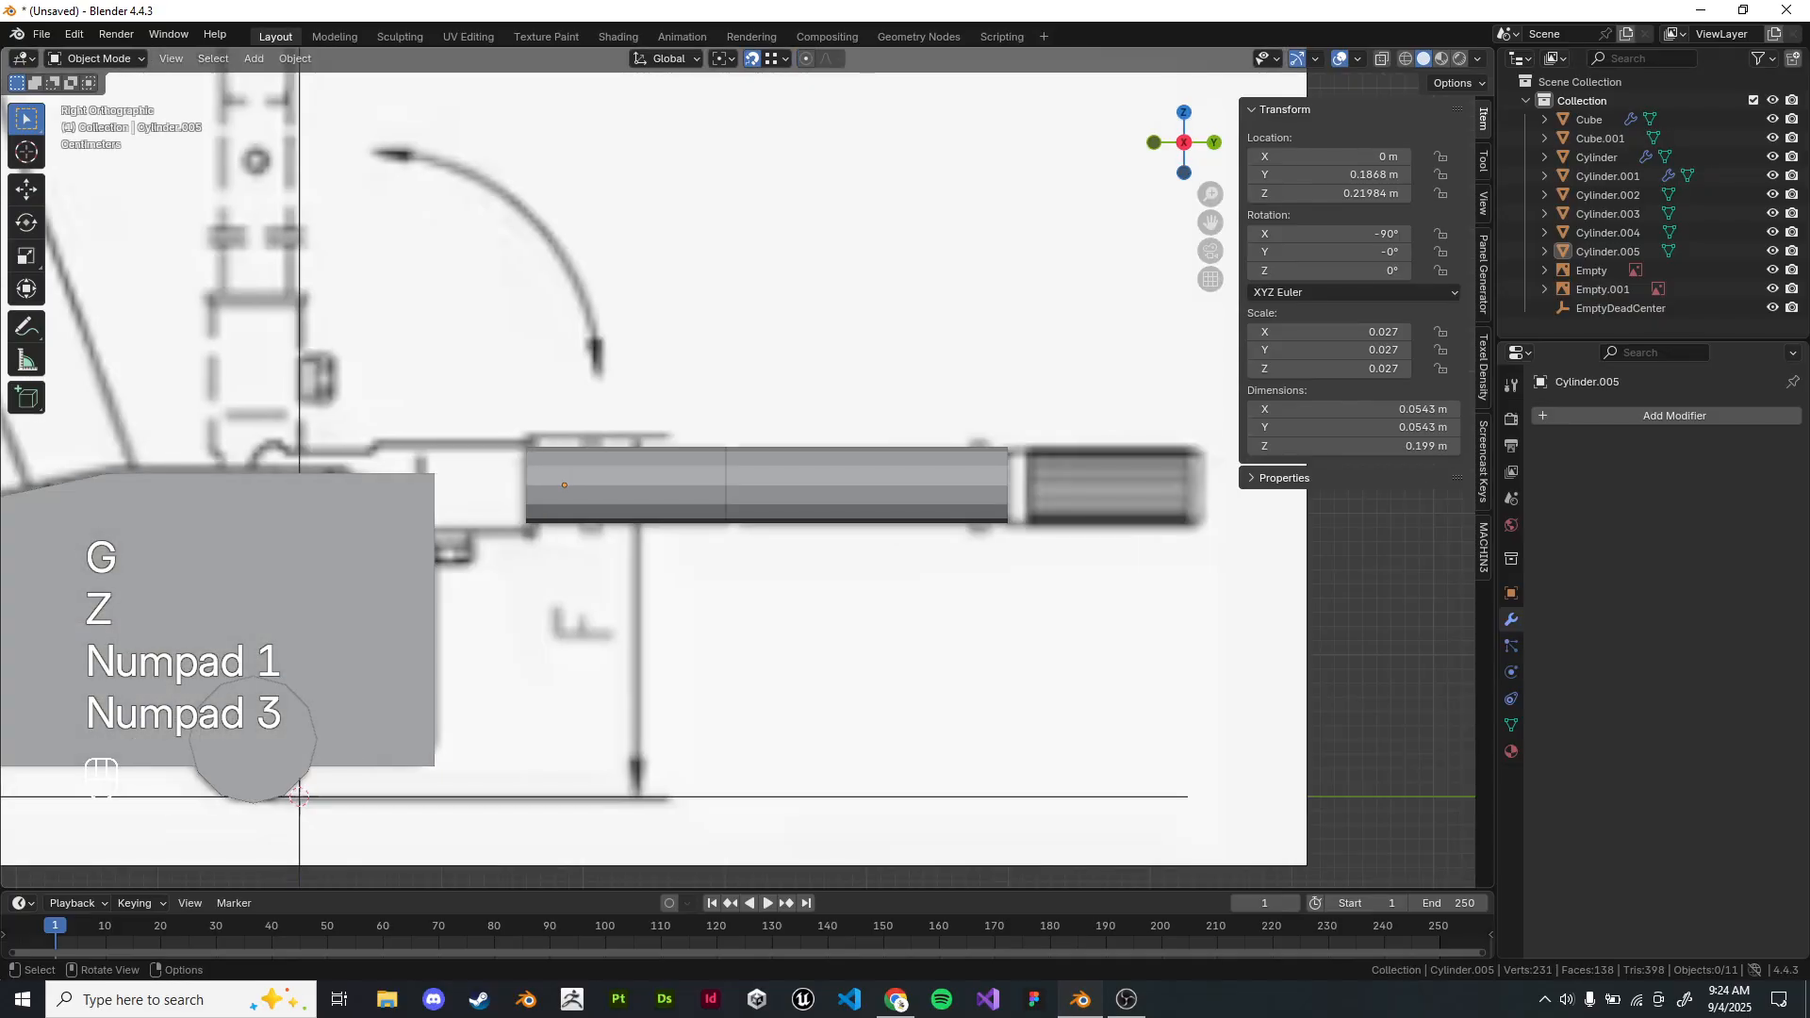
# Extend the outer tube's end face along Y to the end of the grip, making the tube about 0.335 m long.
pyautogui.press('z')
pyautogui.press('Tab')
pyautogui.press('Tab')
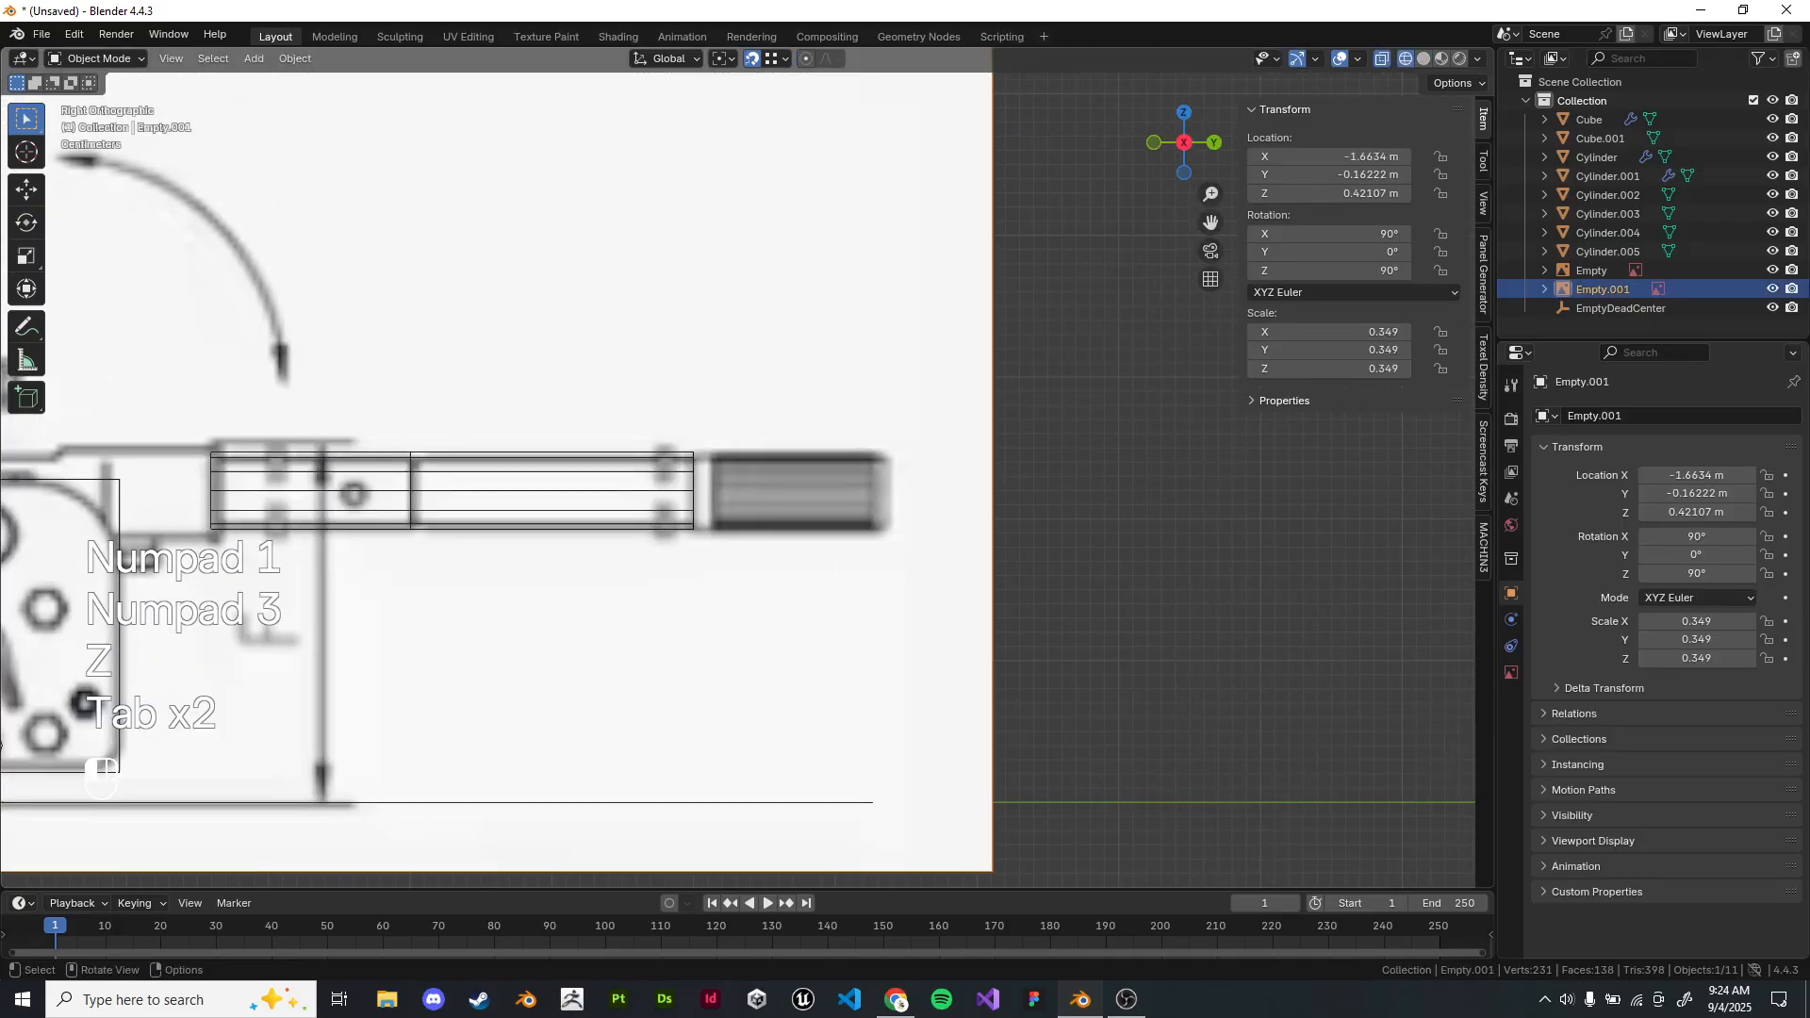
pyautogui.press('Tab')
pyautogui.press('z')
pyautogui.moveTo(651, 406); pyautogui.dragTo(740, 575)
pyautogui.press('g')
pyautogui.rightClick(740, 565)
pyautogui.press('g')
pyautogui.press('y')
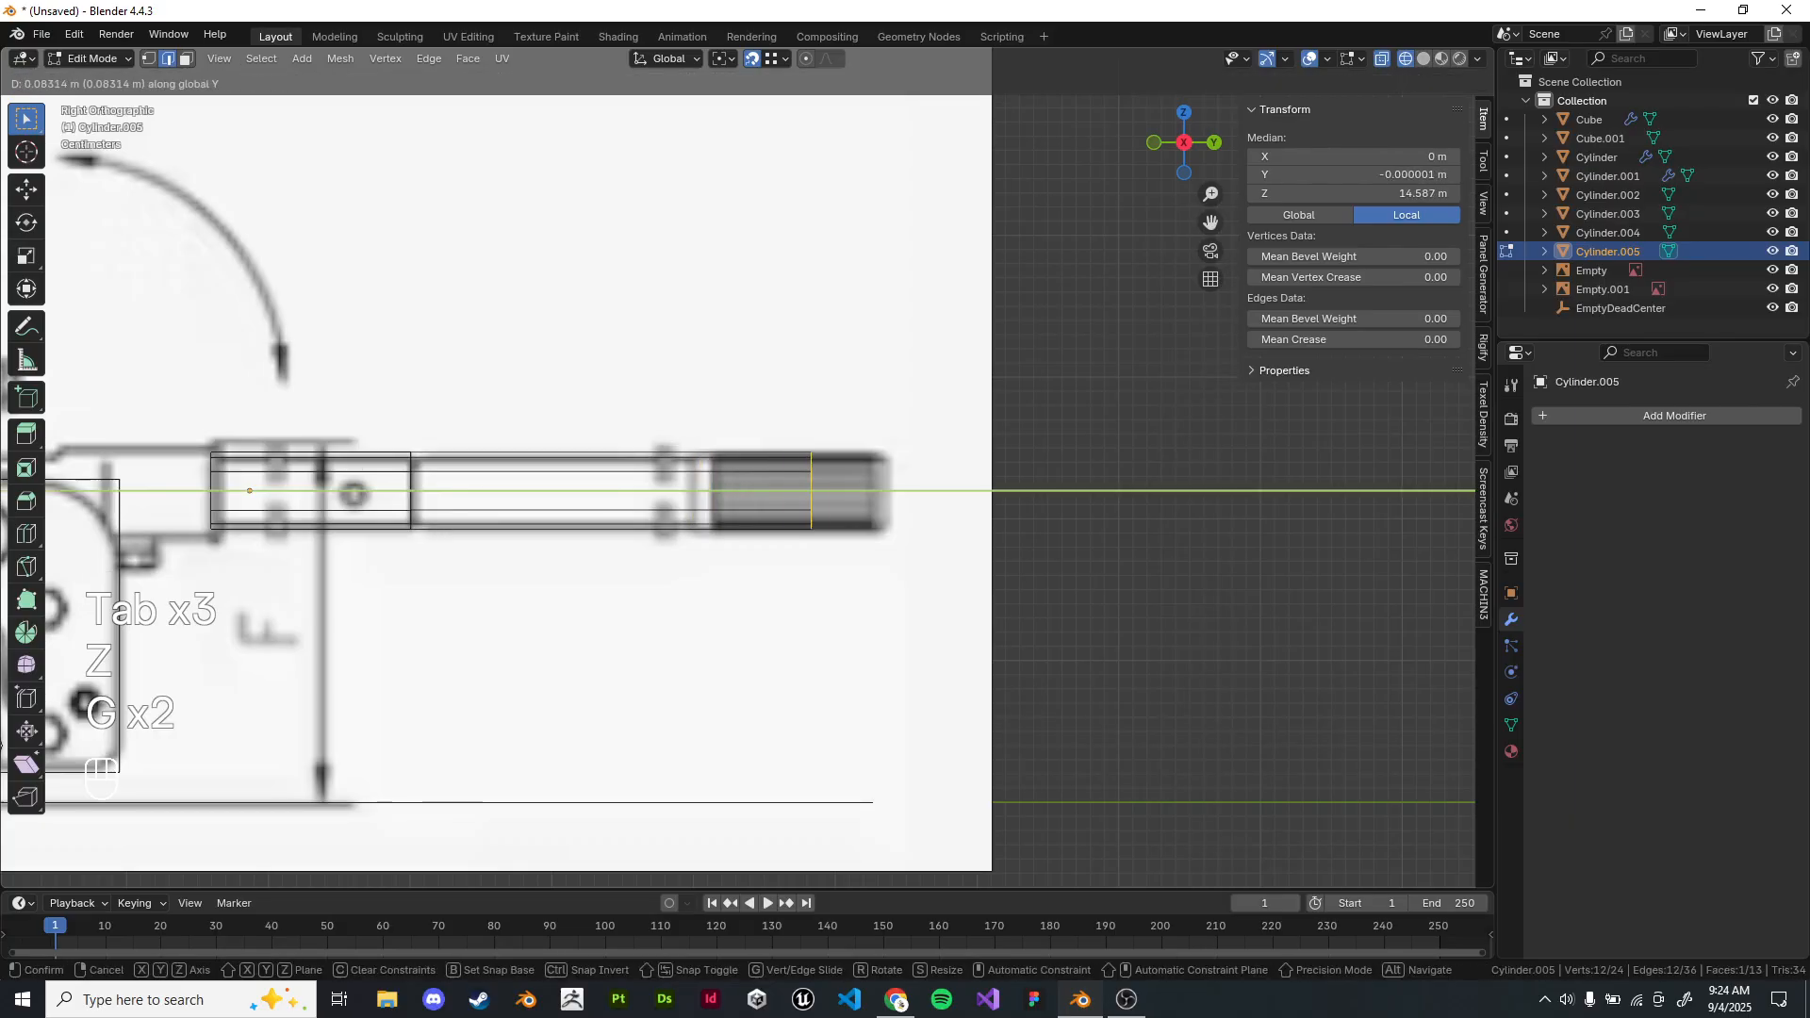
pyautogui.click(1005, 566)
pyautogui.press('z')
pyautogui.scroll(-3, 1018, 565)
pyautogui.press('Tab')
pyautogui.click(1018, 565)
# Review the blocked-out jack against the blueprints from the right side and from above.
pyautogui.moveTo(999, 527)
pyautogui.mouseDown(button='middle')
pyautogui.moveTo(1029, 633)
pyautogui.moveTo(1015, 594)
pyautogui.moveTo(1070, 646)
pyautogui.mouseUp(button='middle')
pyautogui.scroll(2, 1015, 594)
pyautogui.scroll(-3, 736, 471)
pyautogui.press('KP_1')
pyautogui.press('KP_3')
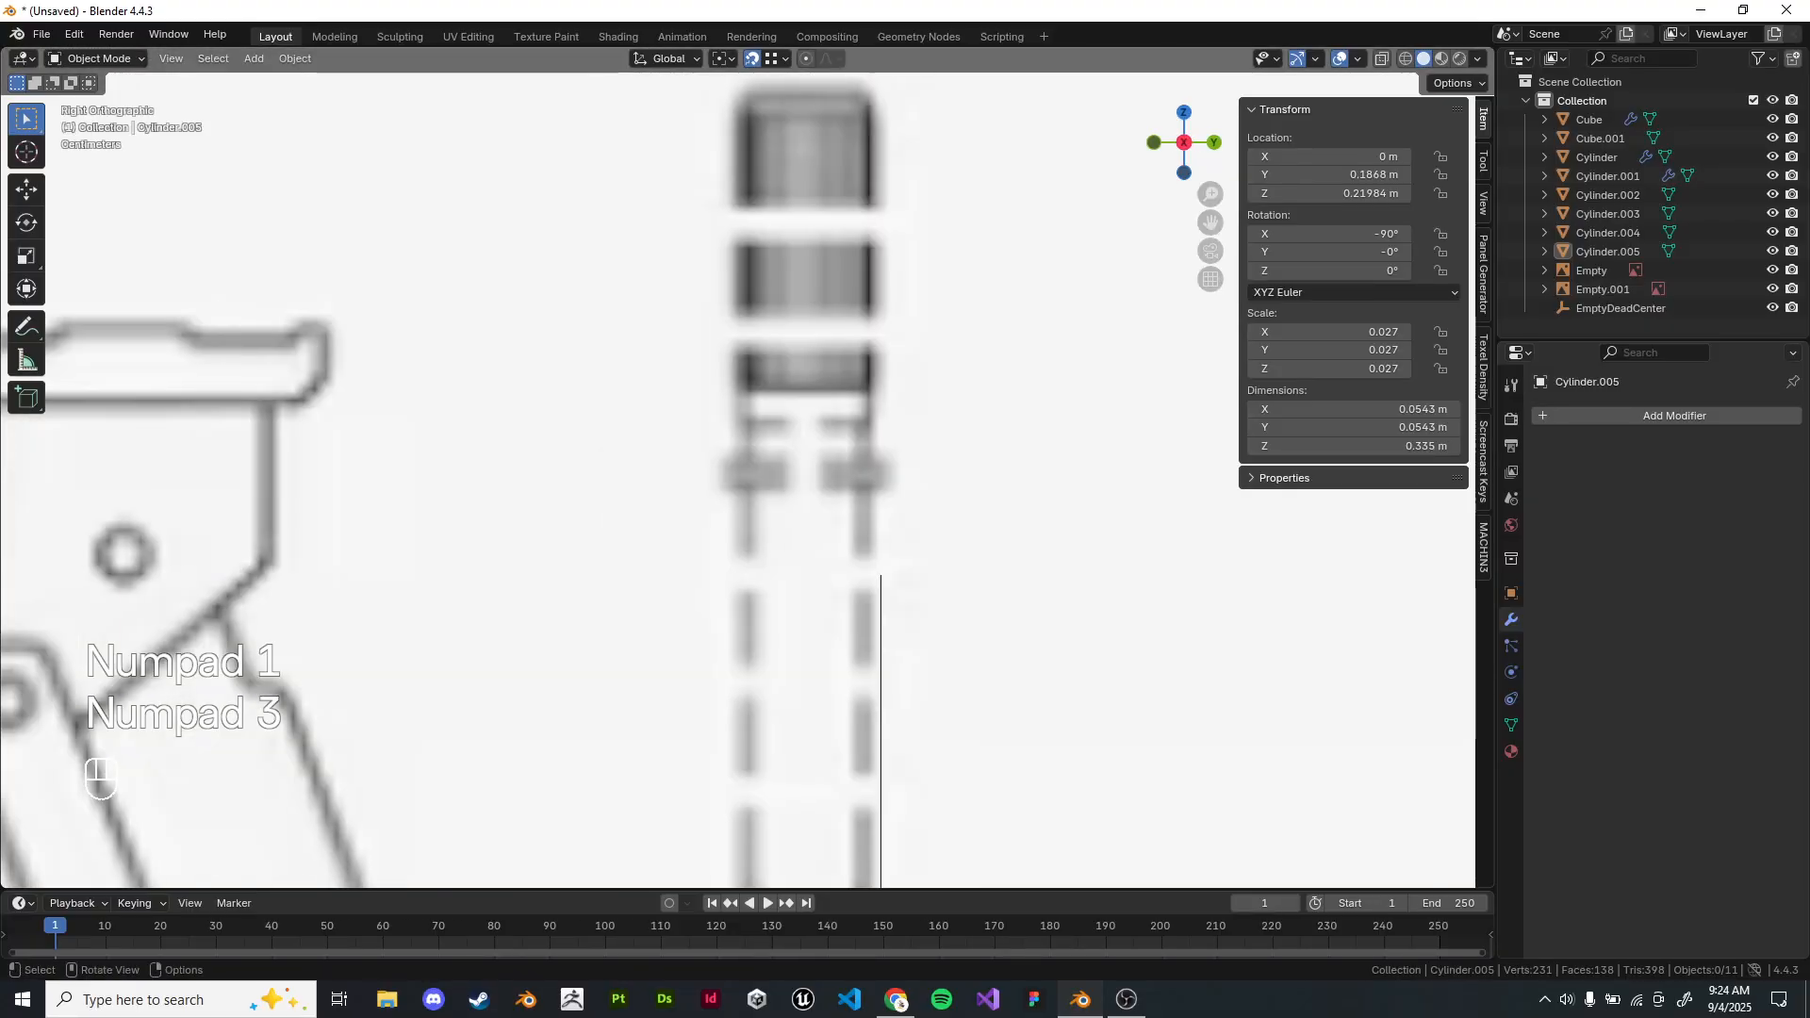
pyautogui.scroll(7, 680, 553)
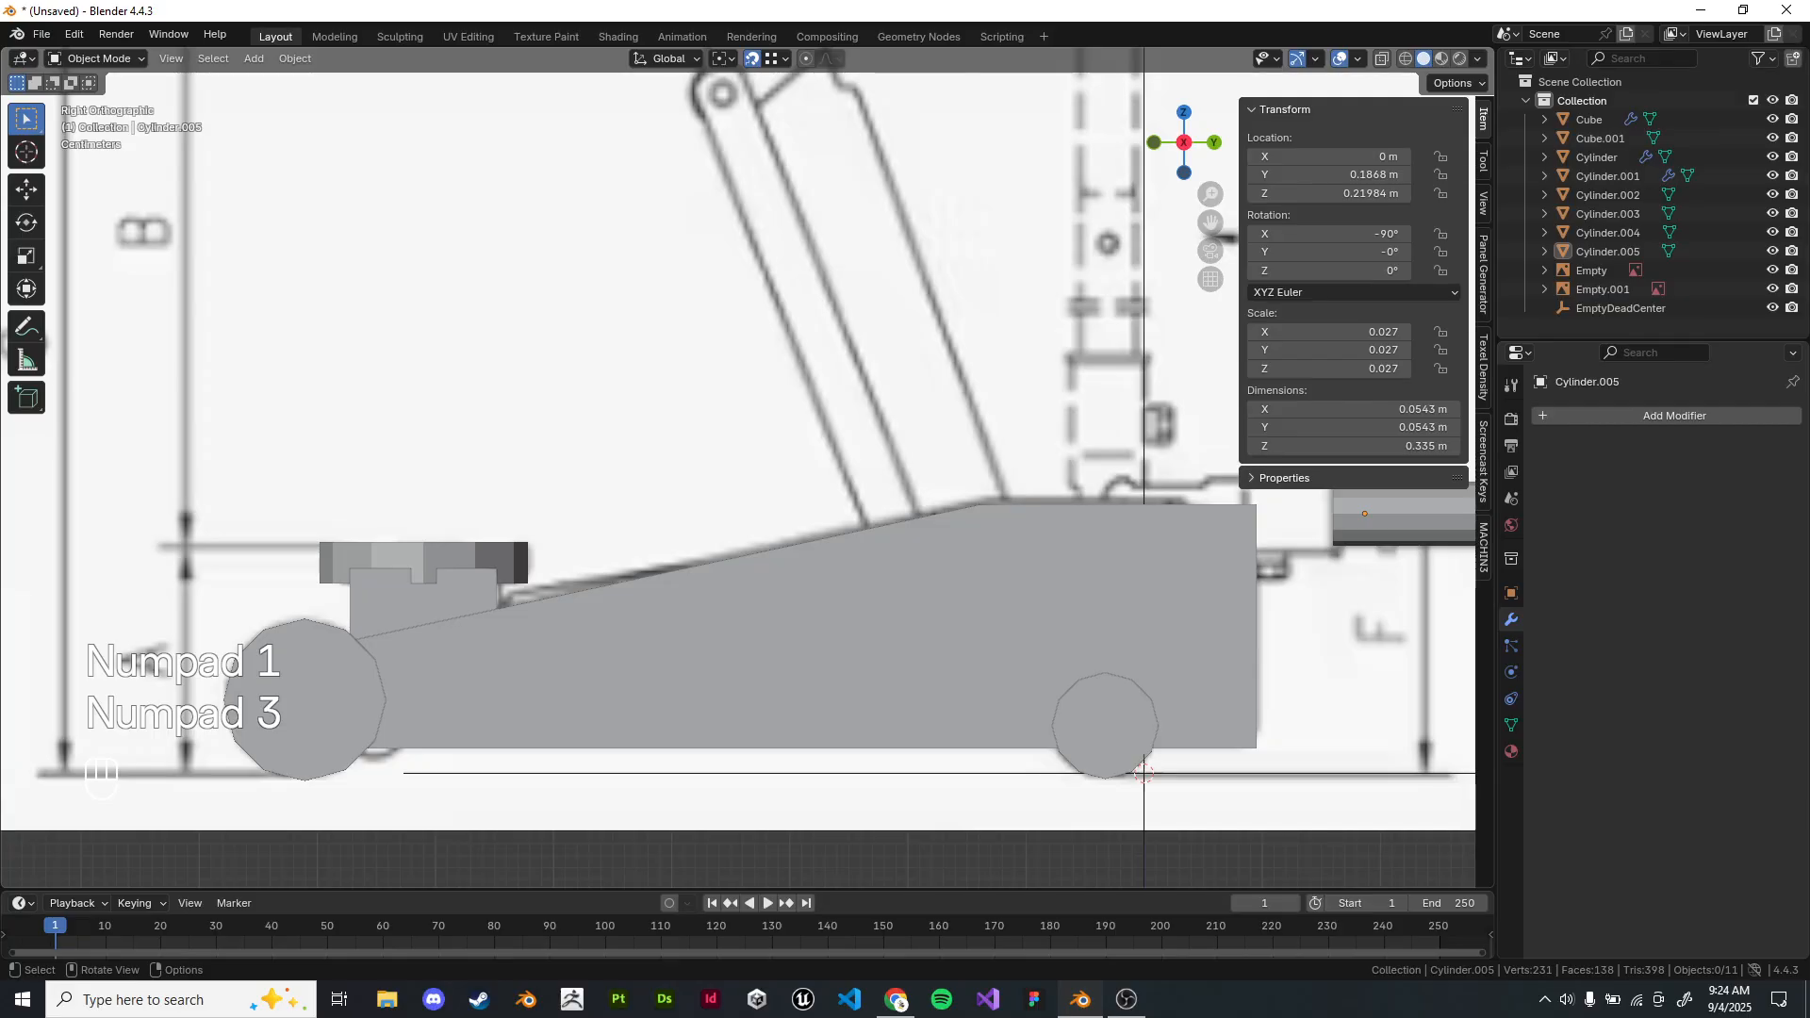
pyautogui.moveTo(698, 556); pyautogui.dragTo(896, 688, button='middle')
pyautogui.scroll(-3, 896, 689)
pyautogui.press('KP_7')
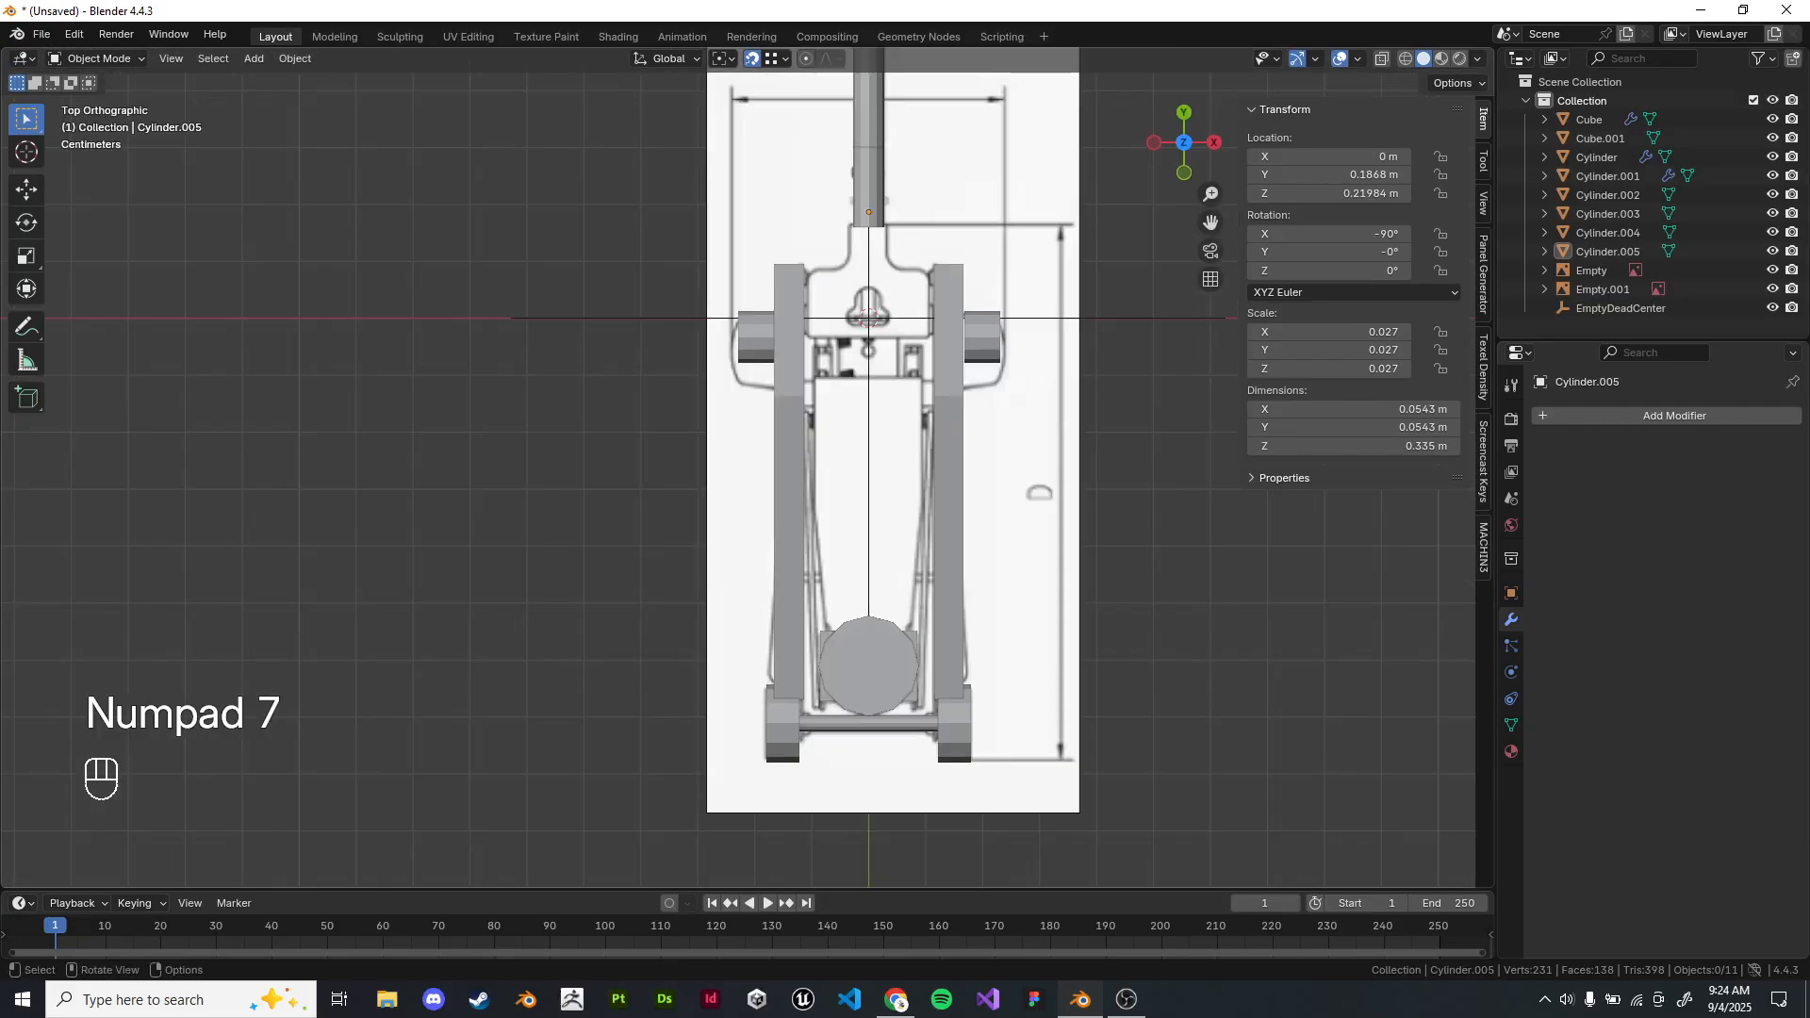
pyautogui.scroll(5, 943, 740)
pyautogui.scroll(-5, 732, 662)
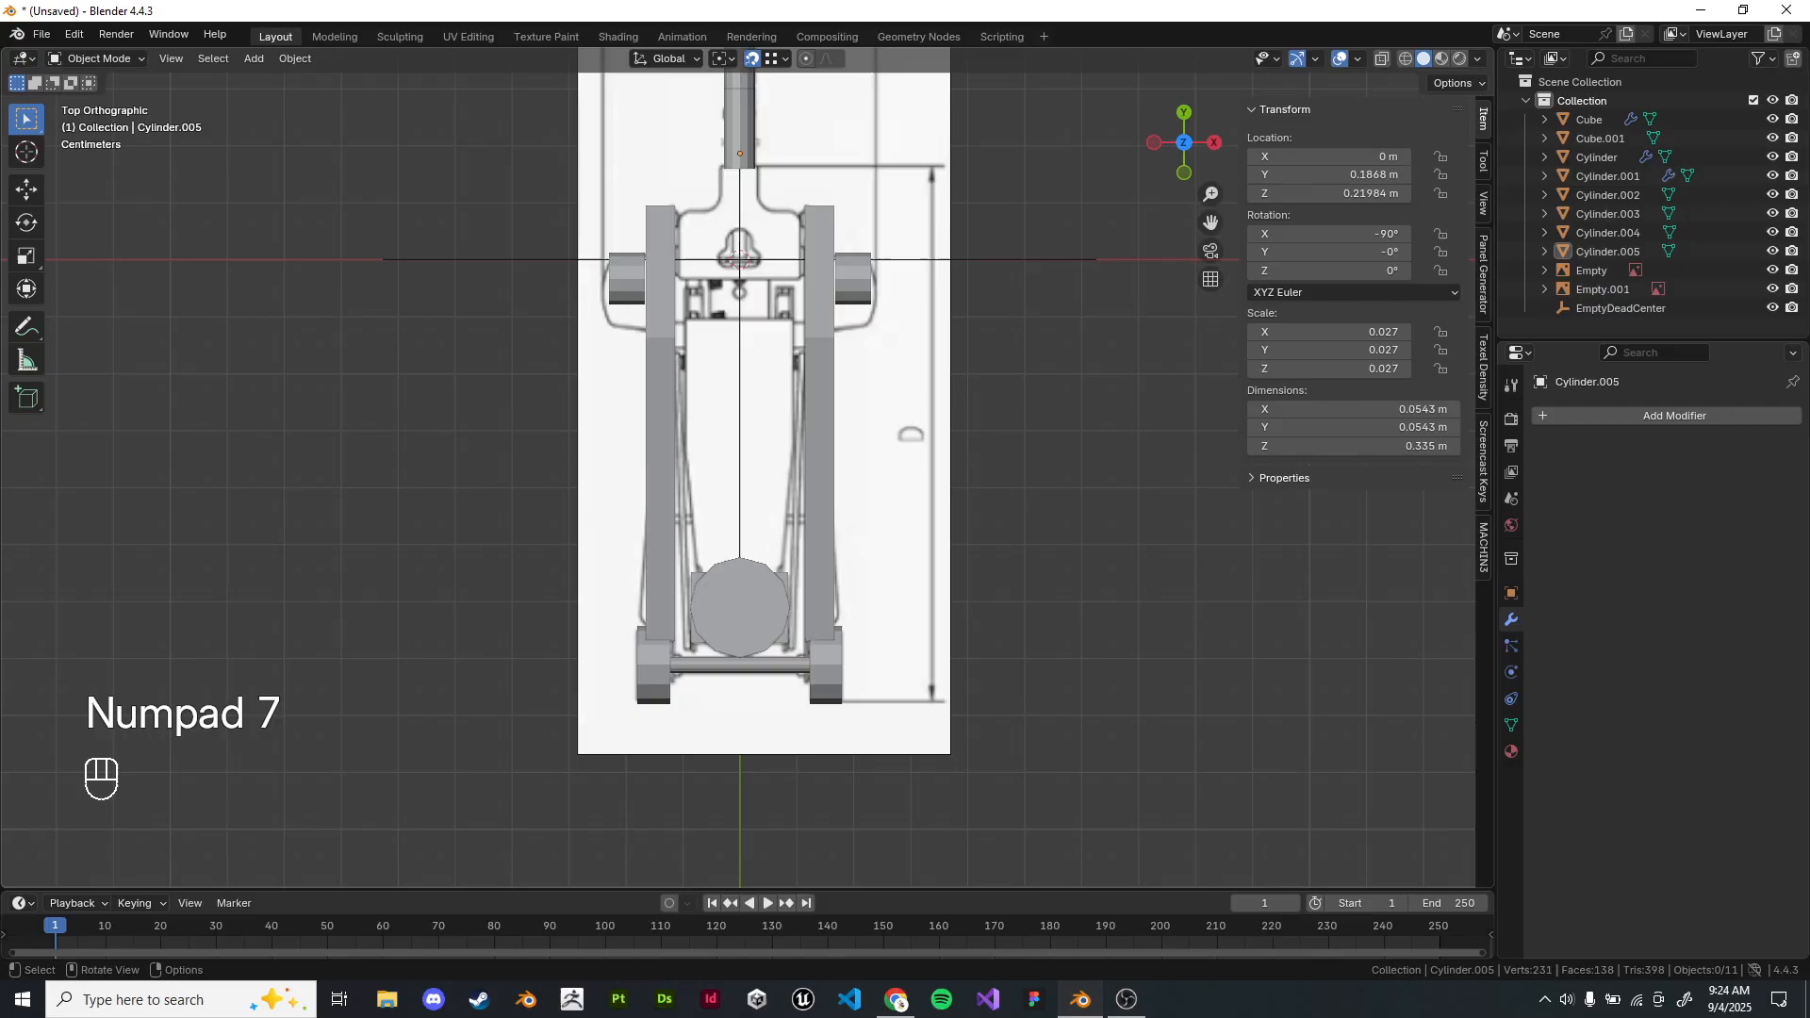
# Add a cube and scale it to about 0.188 m to fit between the jack's side plates.
pyautogui.hotkey('shift', 'a')
pyautogui.moveTo(943, 438)
pyautogui.click(1084, 455)
pyautogui.press('s')
pyautogui.press('s')
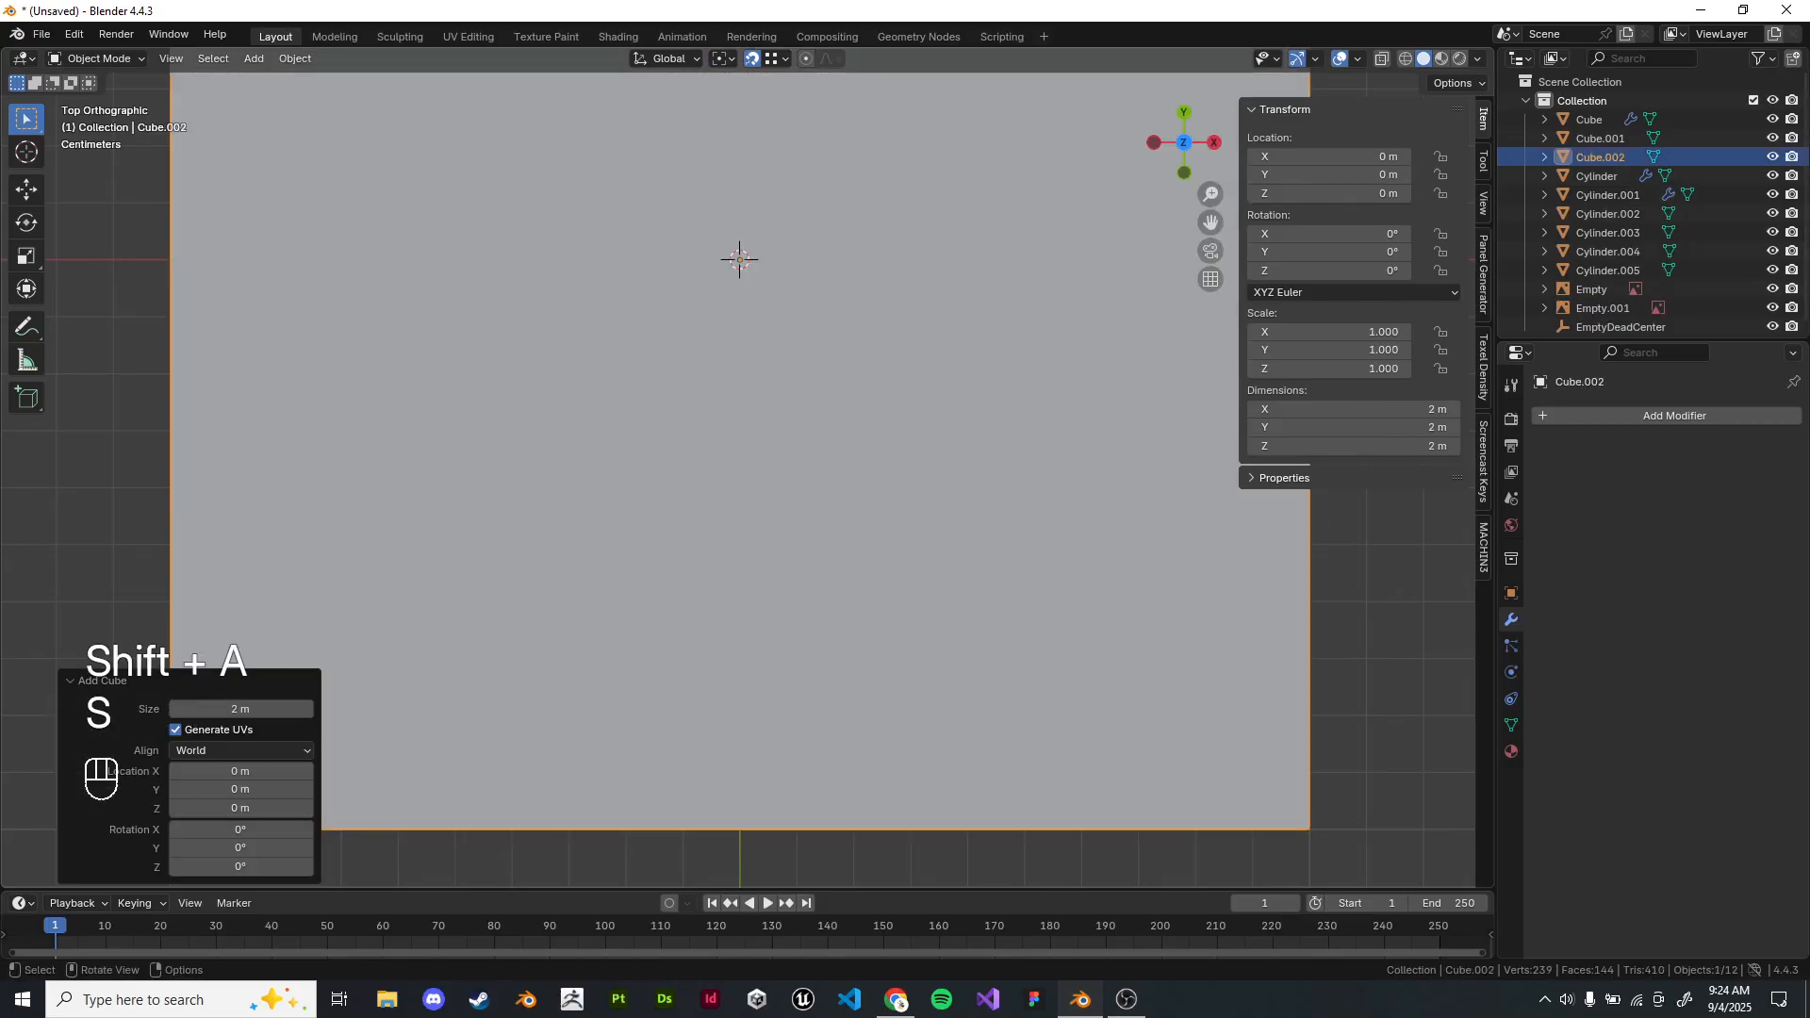
pyautogui.click(797, 311)
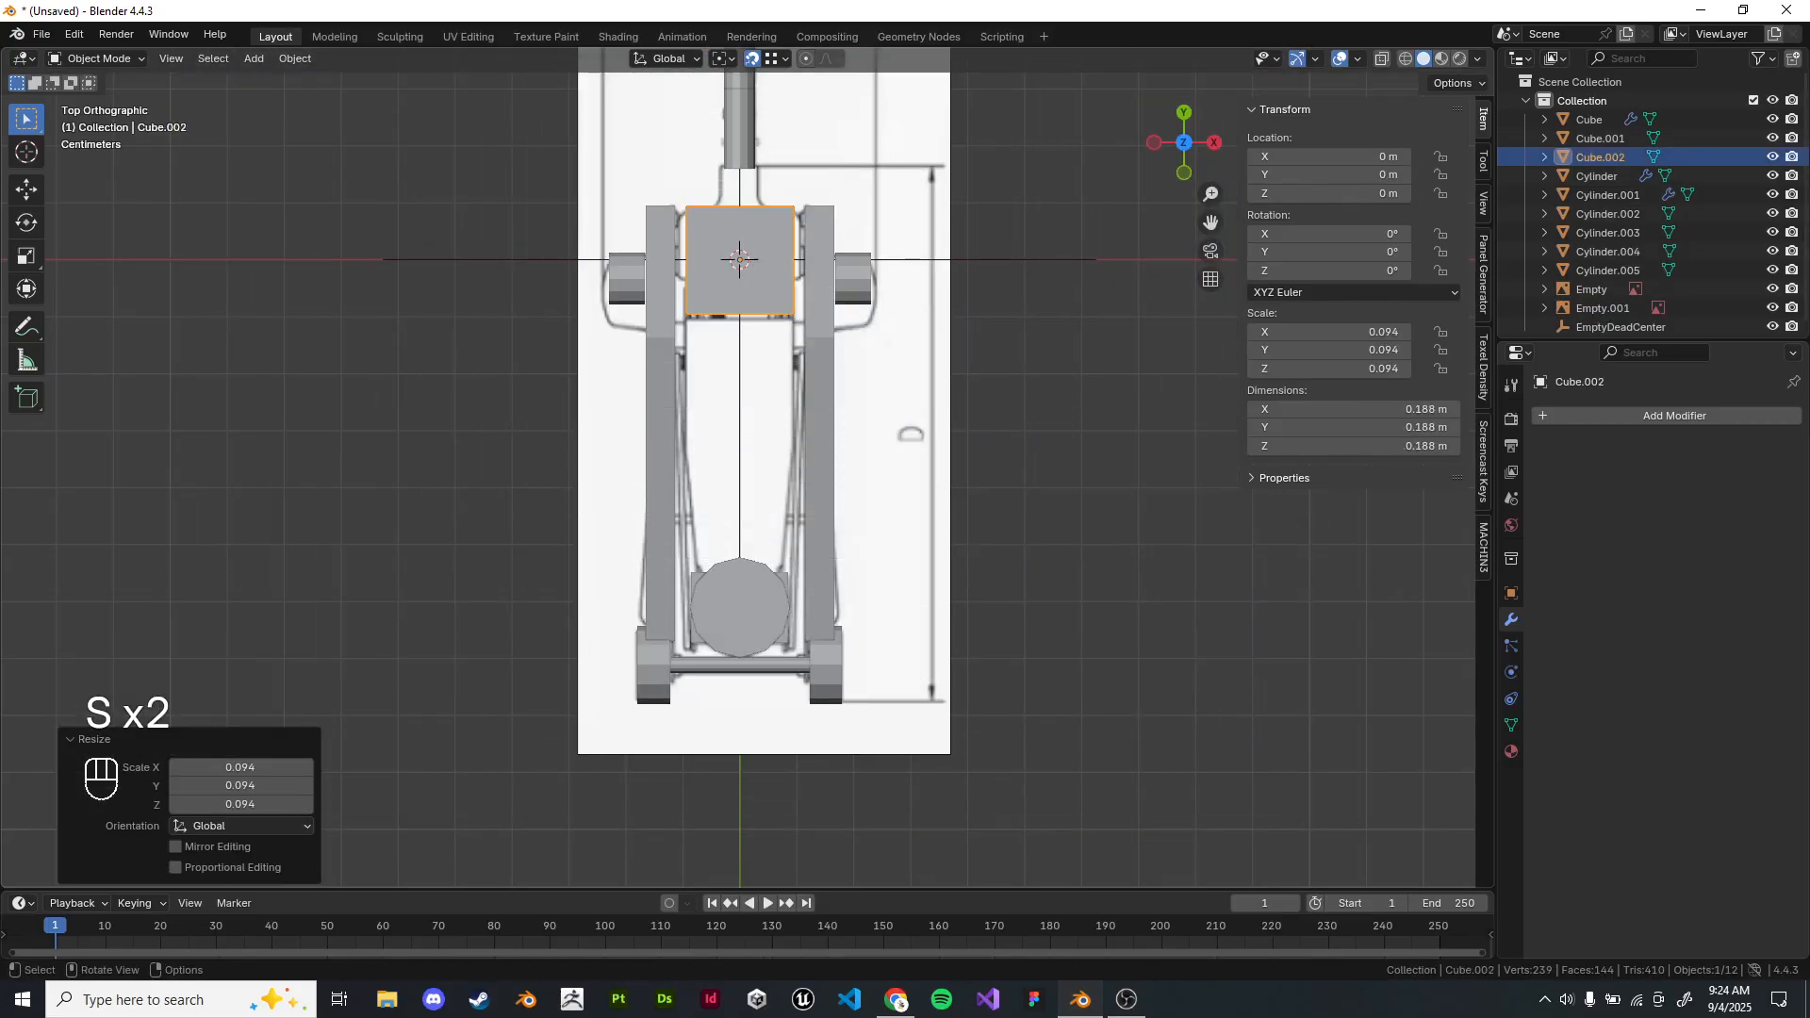
# Raise the new cube along Z to about 0.116 m, placing it within the side plates' height in the right view.
pyautogui.press('KP_3')
pyautogui.scroll(3, 748, 468)
pyautogui.scroll(-2, 748, 468)
pyautogui.keyDown('shift'); pyautogui.moveTo(748, 467); pyautogui.dragTo(546, 377, button='middle'); pyautogui.keyUp('shift')
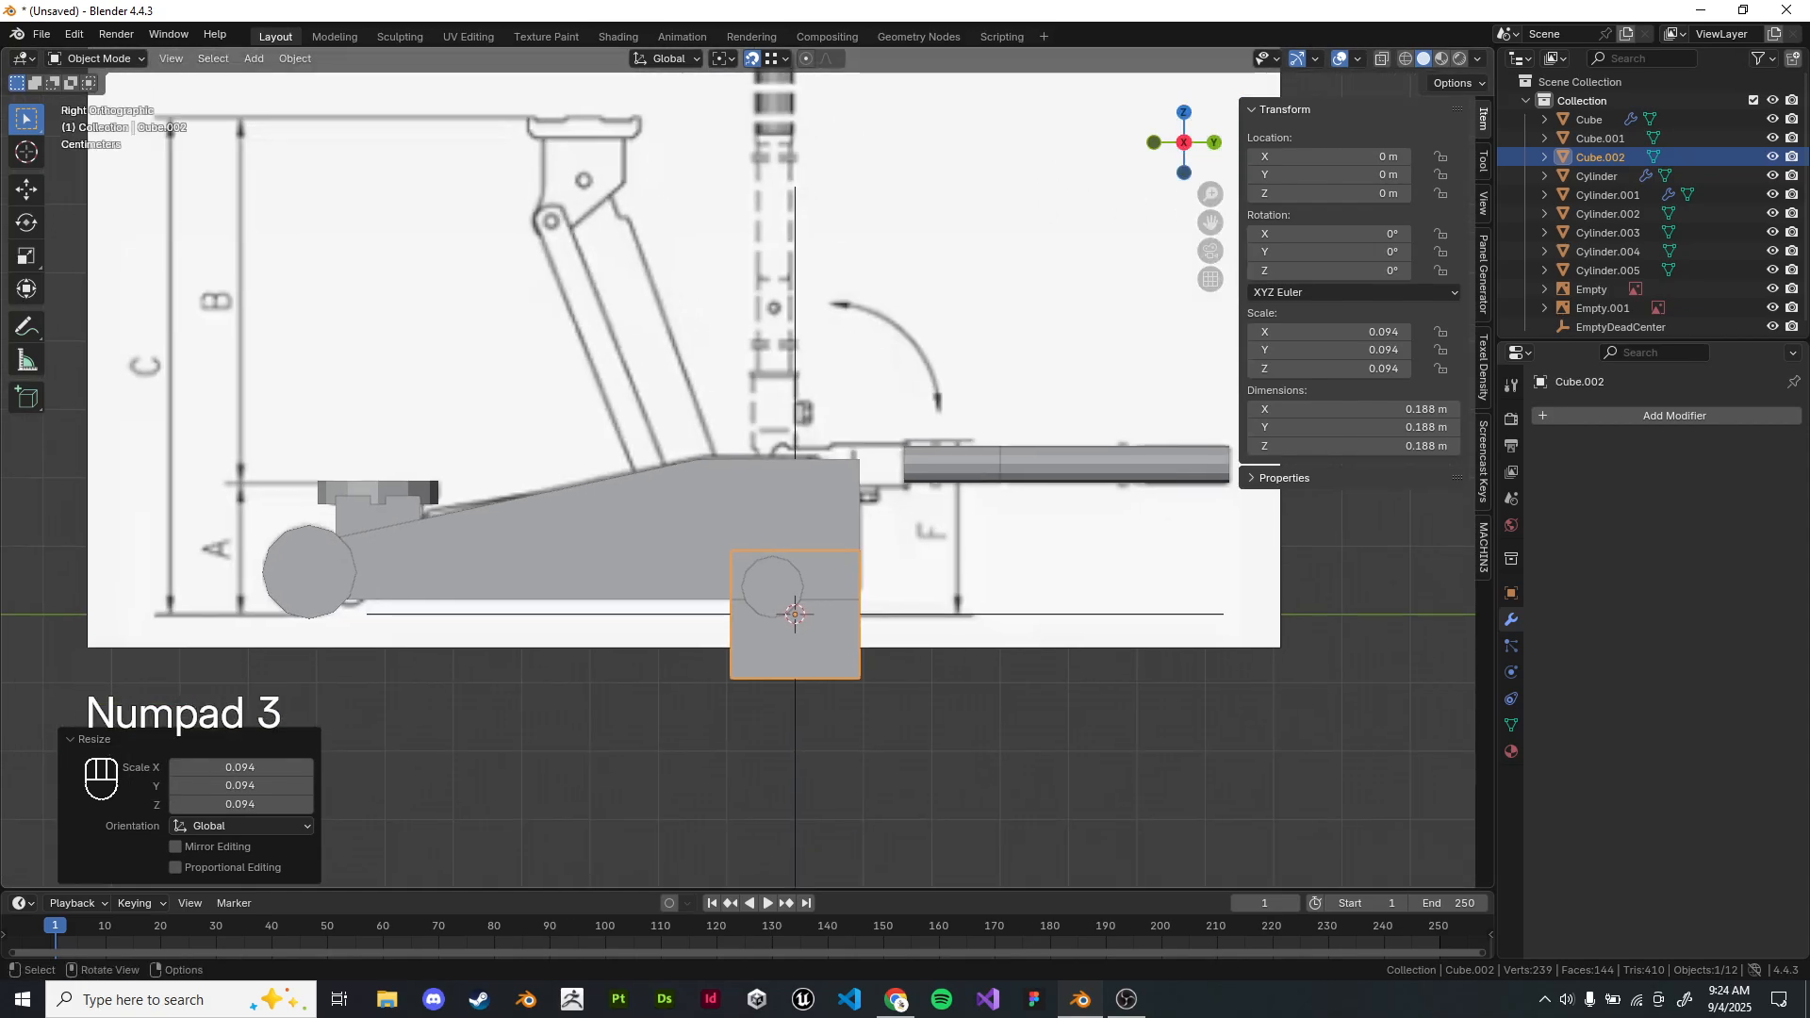
pyautogui.press('g')
pyautogui.press('z')
pyautogui.click(795, 568)
pyautogui.press('z')
pyautogui.scroll(4, 748, 468)
pyautogui.keyDown('shift'); pyautogui.moveTo(748, 468); pyautogui.dragTo(748, 309, button='middle'); pyautogui.keyUp('shift')
pyautogui.scroll(-3, 748, 467)
pyautogui.press('g')
pyautogui.middleClick(881, 546)
pyautogui.click(881, 536)
pyautogui.press('g')
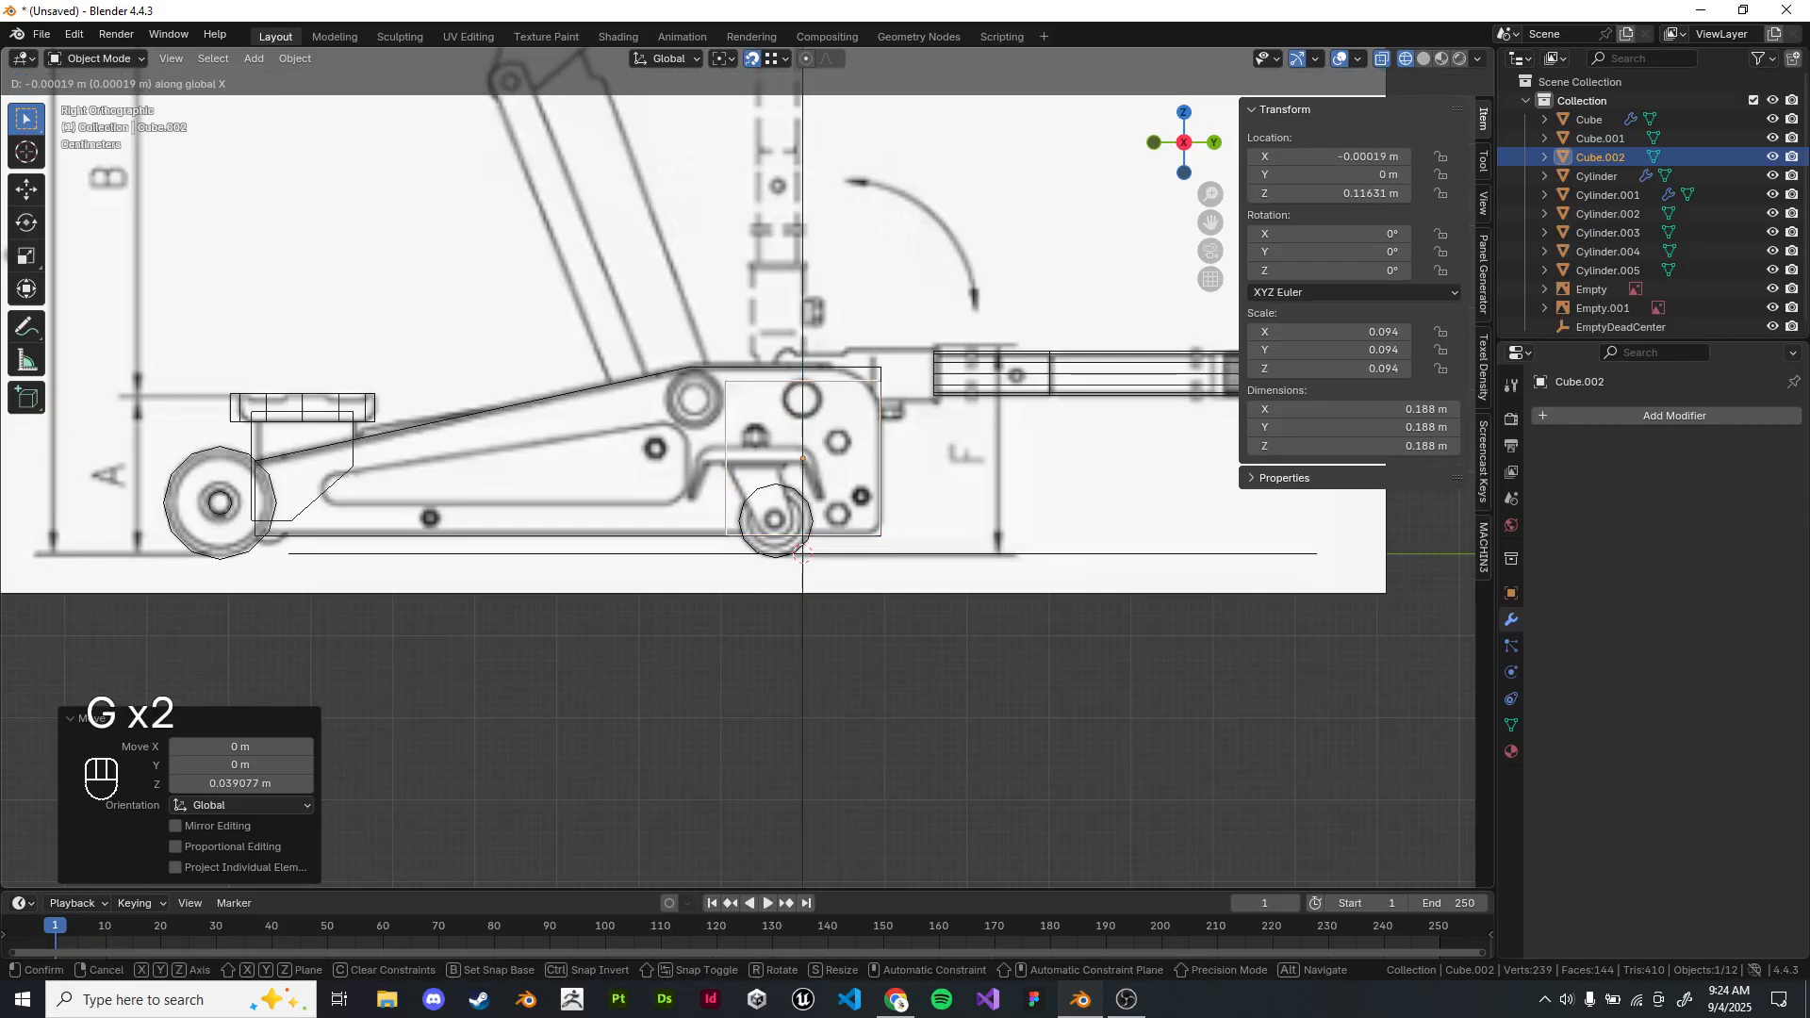
pyautogui.rightClick(880, 537)
# Move the cube along Y to about -0.199 m in the top view, ahead of the rear mechanism.
pyautogui.press('KP_7')
pyautogui.scroll(2, 736, 412)
pyautogui.scroll(-2, 736, 412)
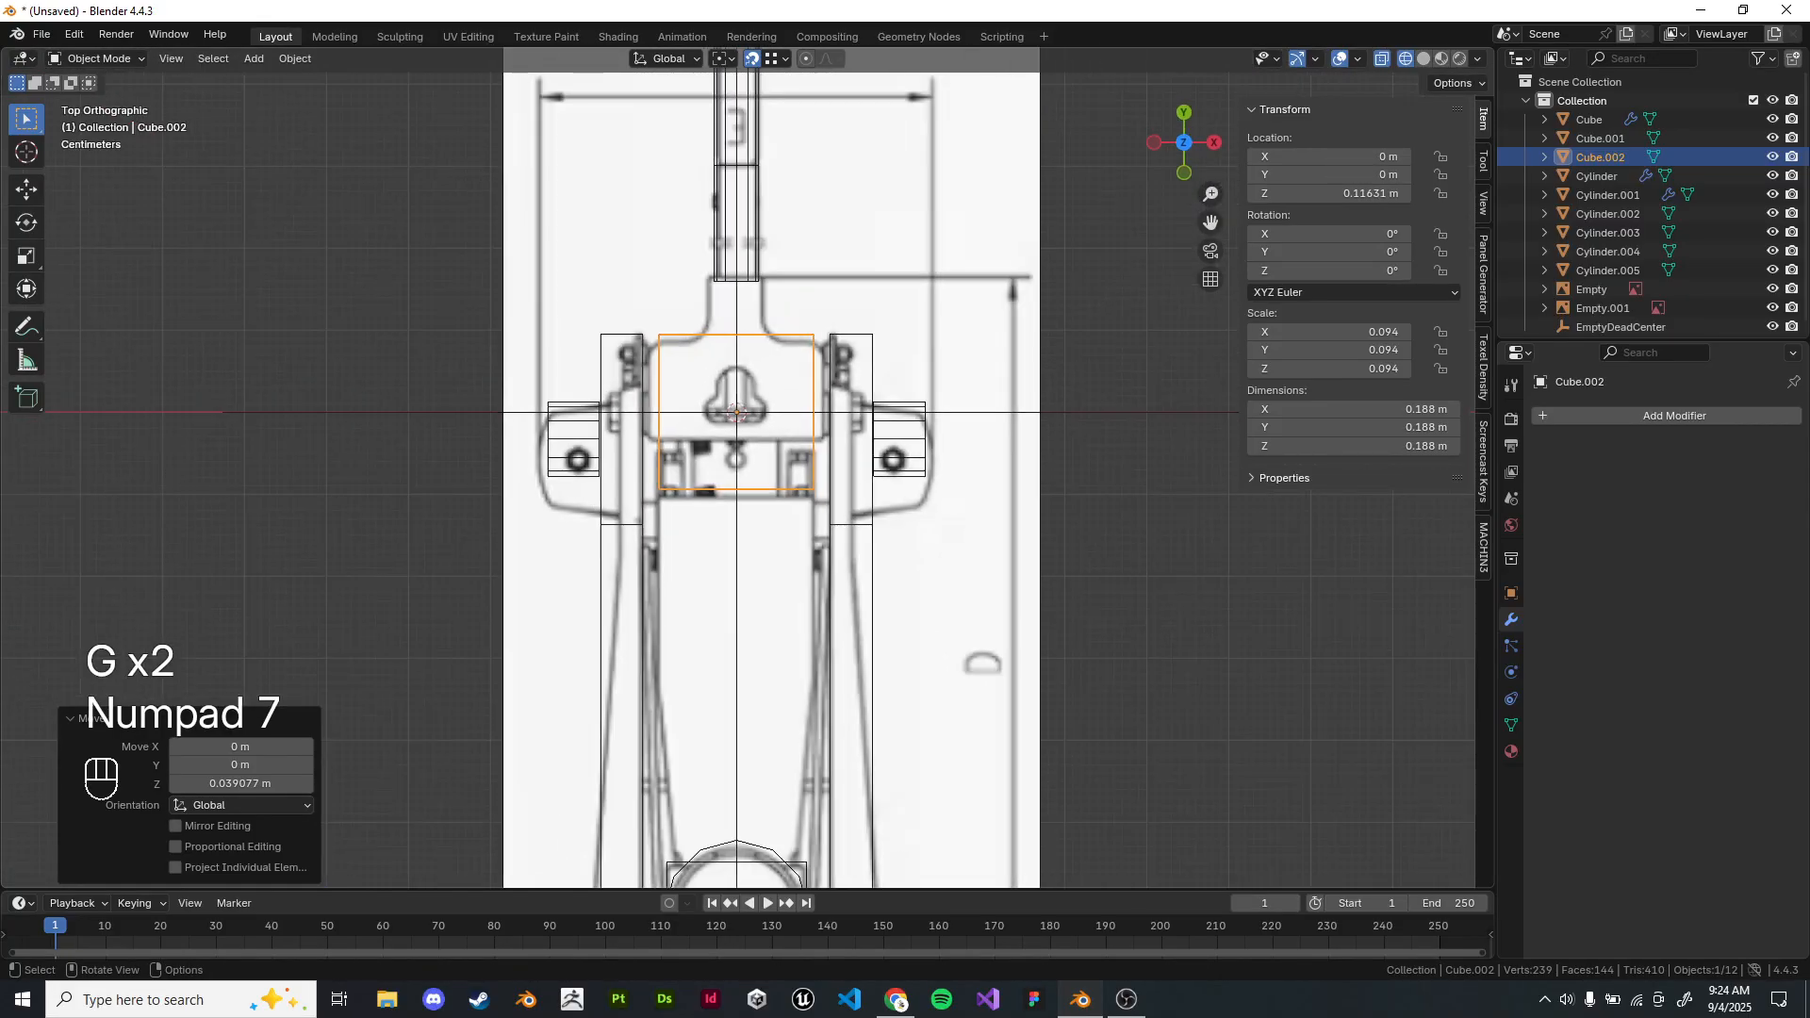
pyautogui.press('g')
pyautogui.click(881, 698)
pyautogui.keyDown('shift'); pyautogui.moveTo(880, 697); pyautogui.dragTo(862, 472, button='middle'); pyautogui.keyUp('shift')
pyautogui.scroll(-1, 861, 471)
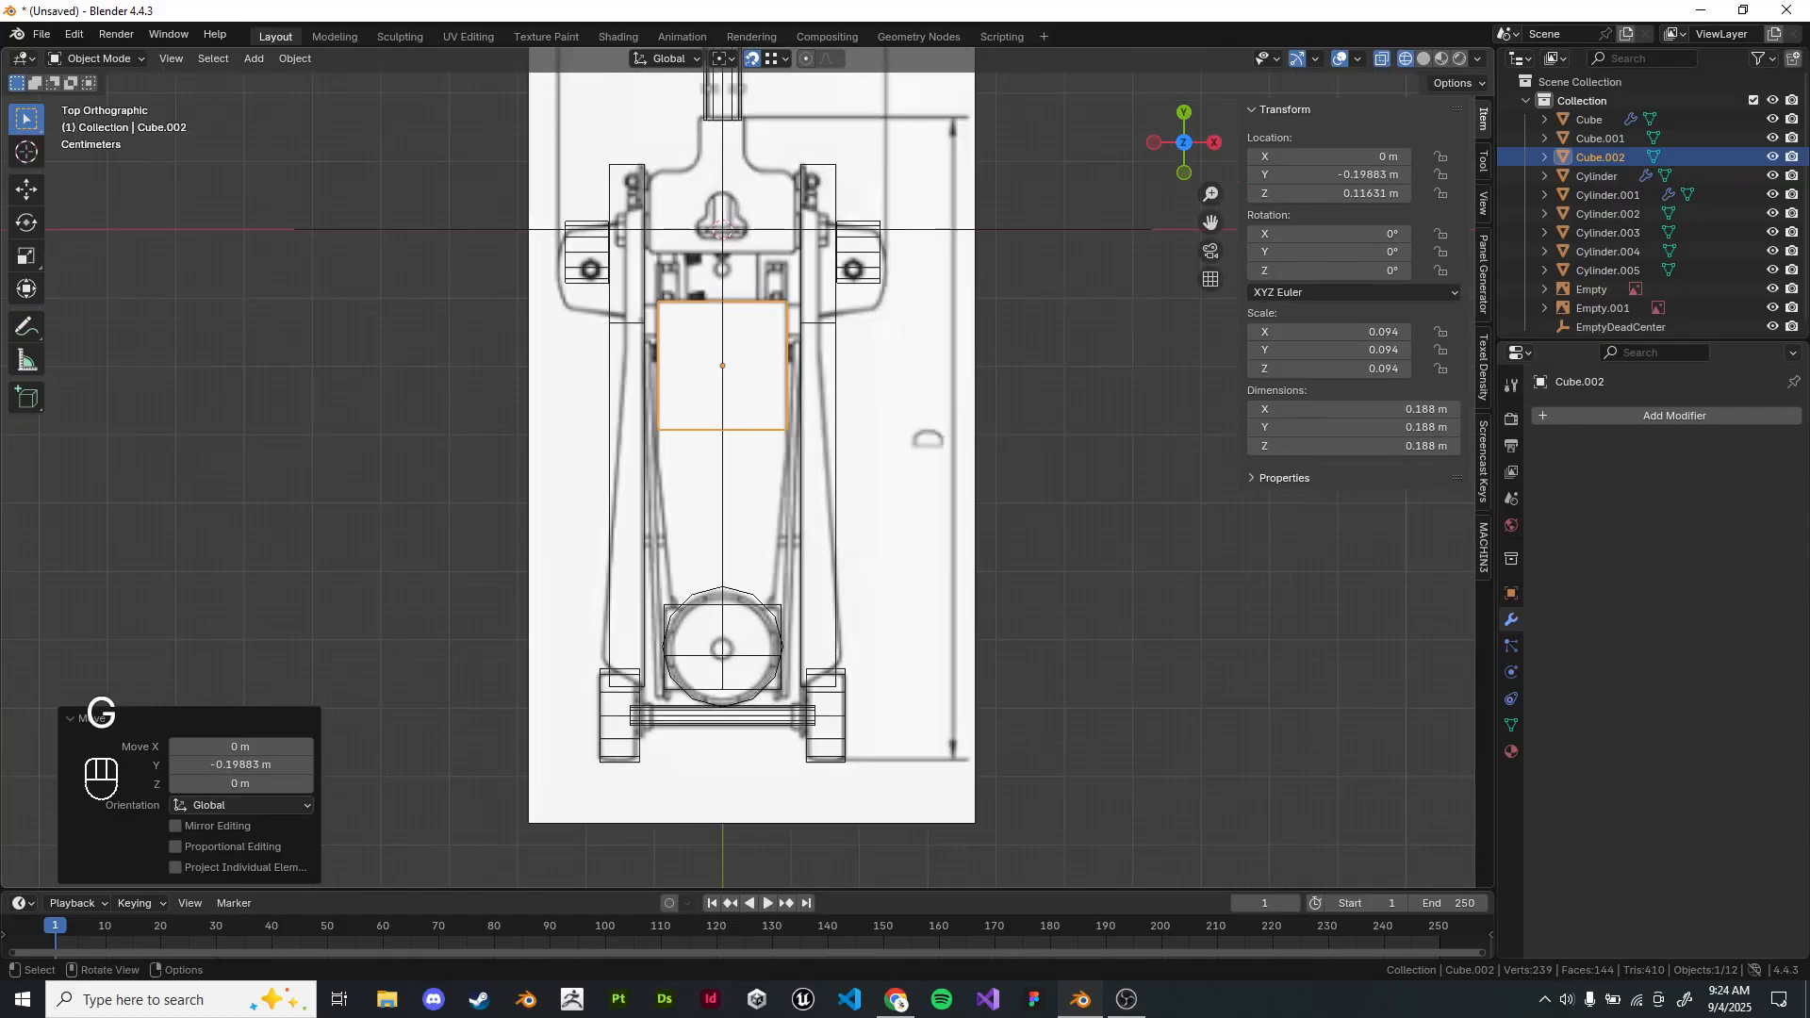
# Extend the cube's front face along Y to the saddle, making the block about 0.528 m long.
pyautogui.press('Tab')
pyautogui.press('z')
pyautogui.moveTo(862, 472); pyautogui.dragTo(609, 400)
pyautogui.press('g')
pyautogui.middleClick(609, 411)
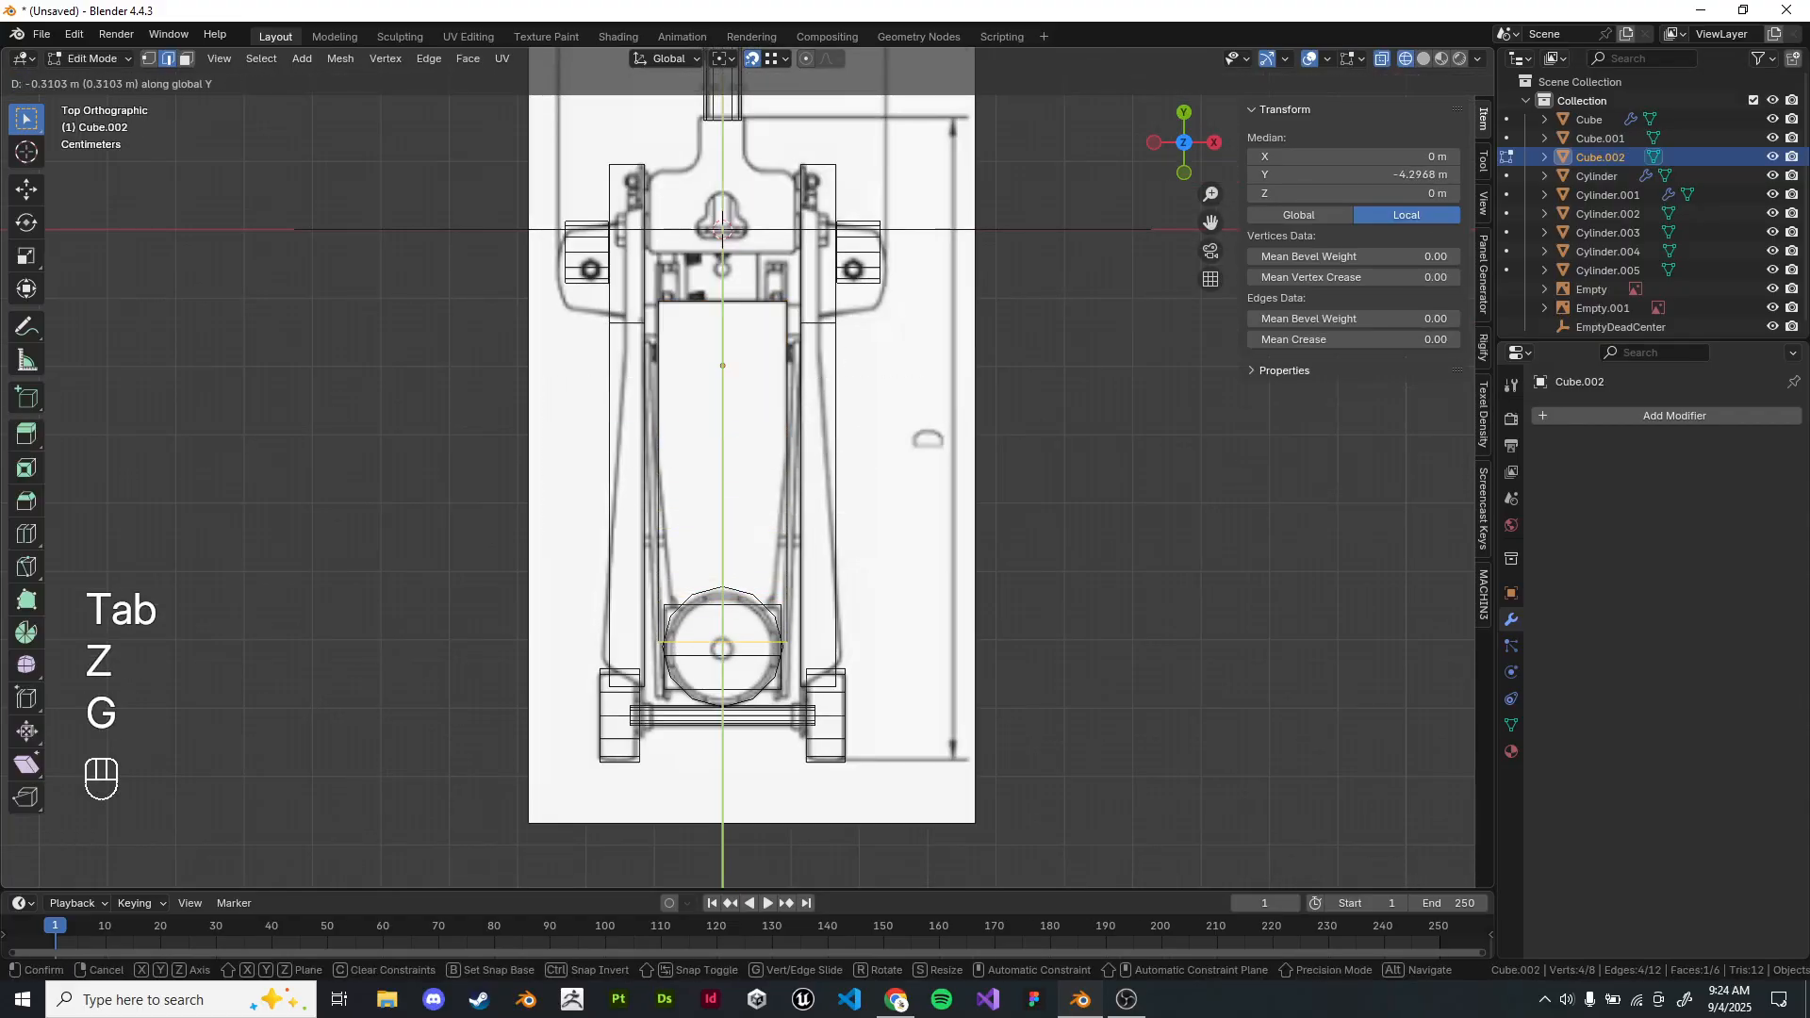
pyautogui.click(774, 565)
# Cut one edge loop across the block's middle and scale down its front end to taper it beneath the saddle.
pyautogui.scroll(4, 749, 474)
pyautogui.keyDown('shift'); pyautogui.moveTo(774, 566); pyautogui.dragTo(815, 551, button='middle'); pyautogui.keyUp('shift')
pyautogui.hotkey('ctrl', 'r')
pyautogui.doubleClick(815, 551)
pyautogui.moveTo(514, 650); pyautogui.dragTo(961, 839)
pyautogui.press('s')
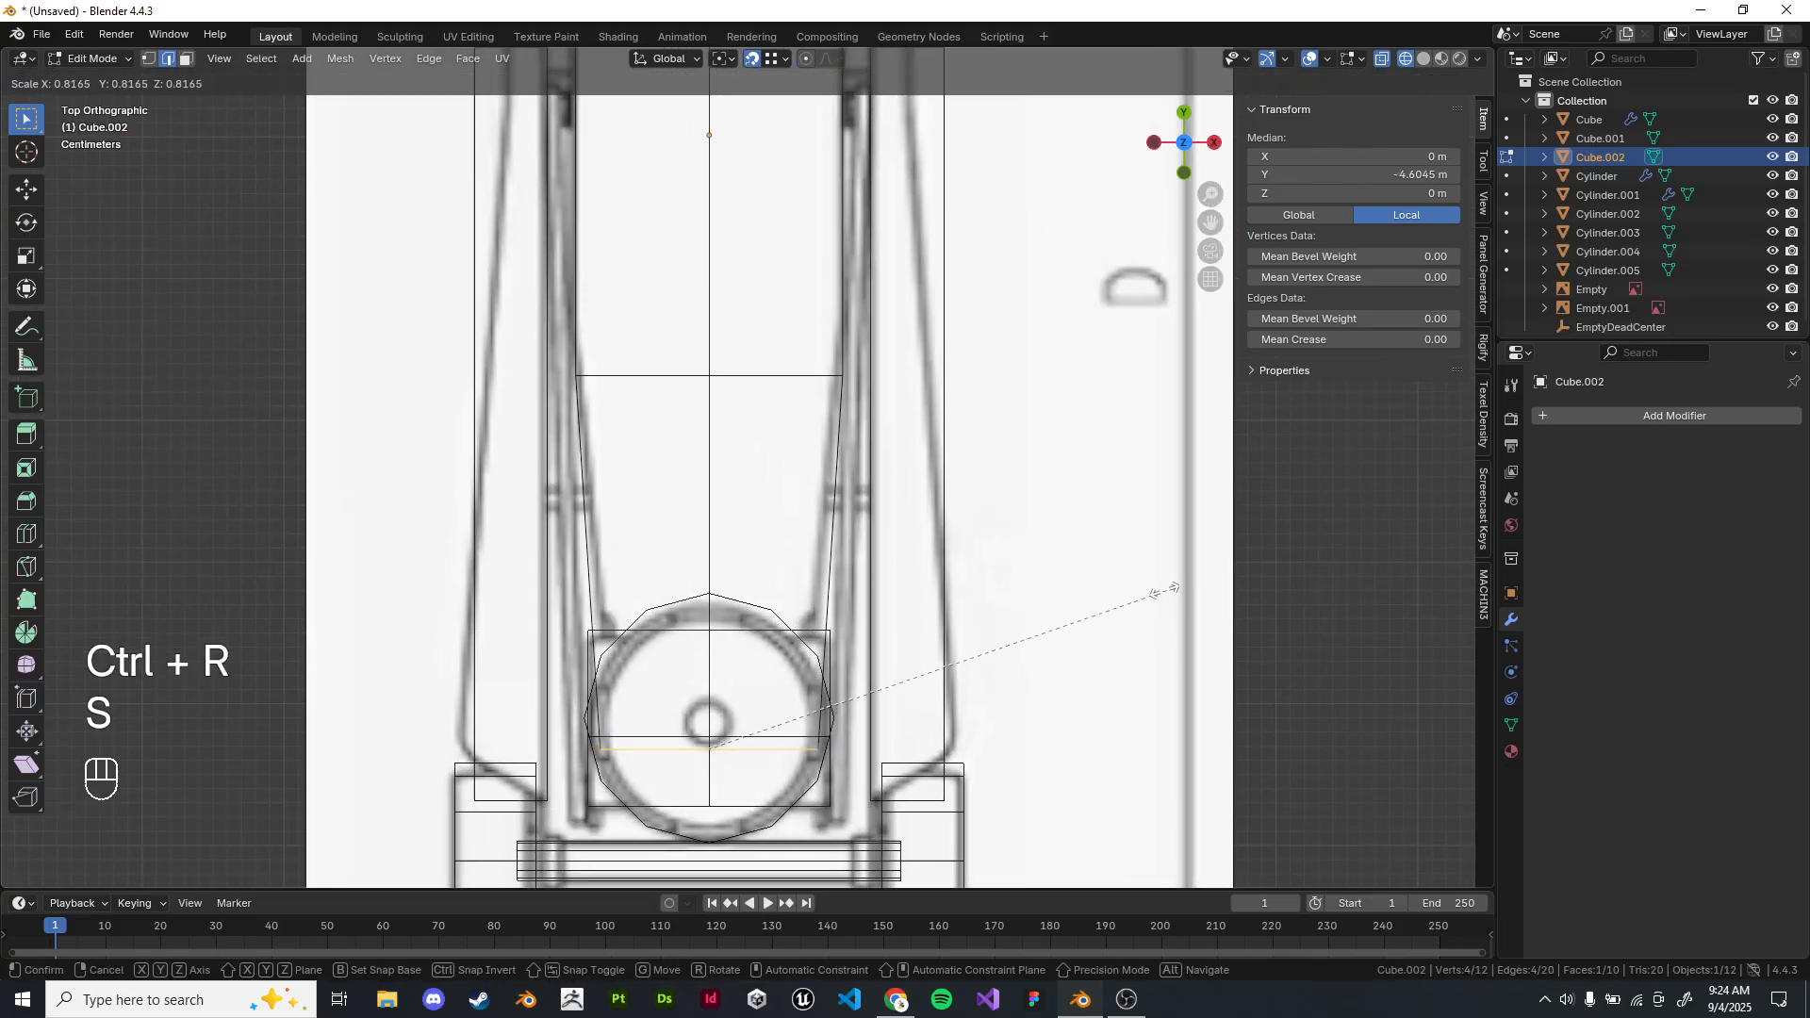
pyautogui.click(1098, 589)
pyautogui.press('z')
pyautogui.scroll(-4, 1098, 590)
pyautogui.press('Tab')
pyautogui.click(1098, 590)
# Show the tapered block from the right side and edit its mesh in wireframe over the blueprint.
pyautogui.moveTo(1098, 589)
pyautogui.mouseDown(button='middle')
pyautogui.moveTo(1023, 467)
pyautogui.moveTo(943, 453)
pyautogui.mouseUp(button='middle')
pyautogui.press('KP_1')
pyautogui.press('KP_3')
pyautogui.scroll(5, 942, 452)
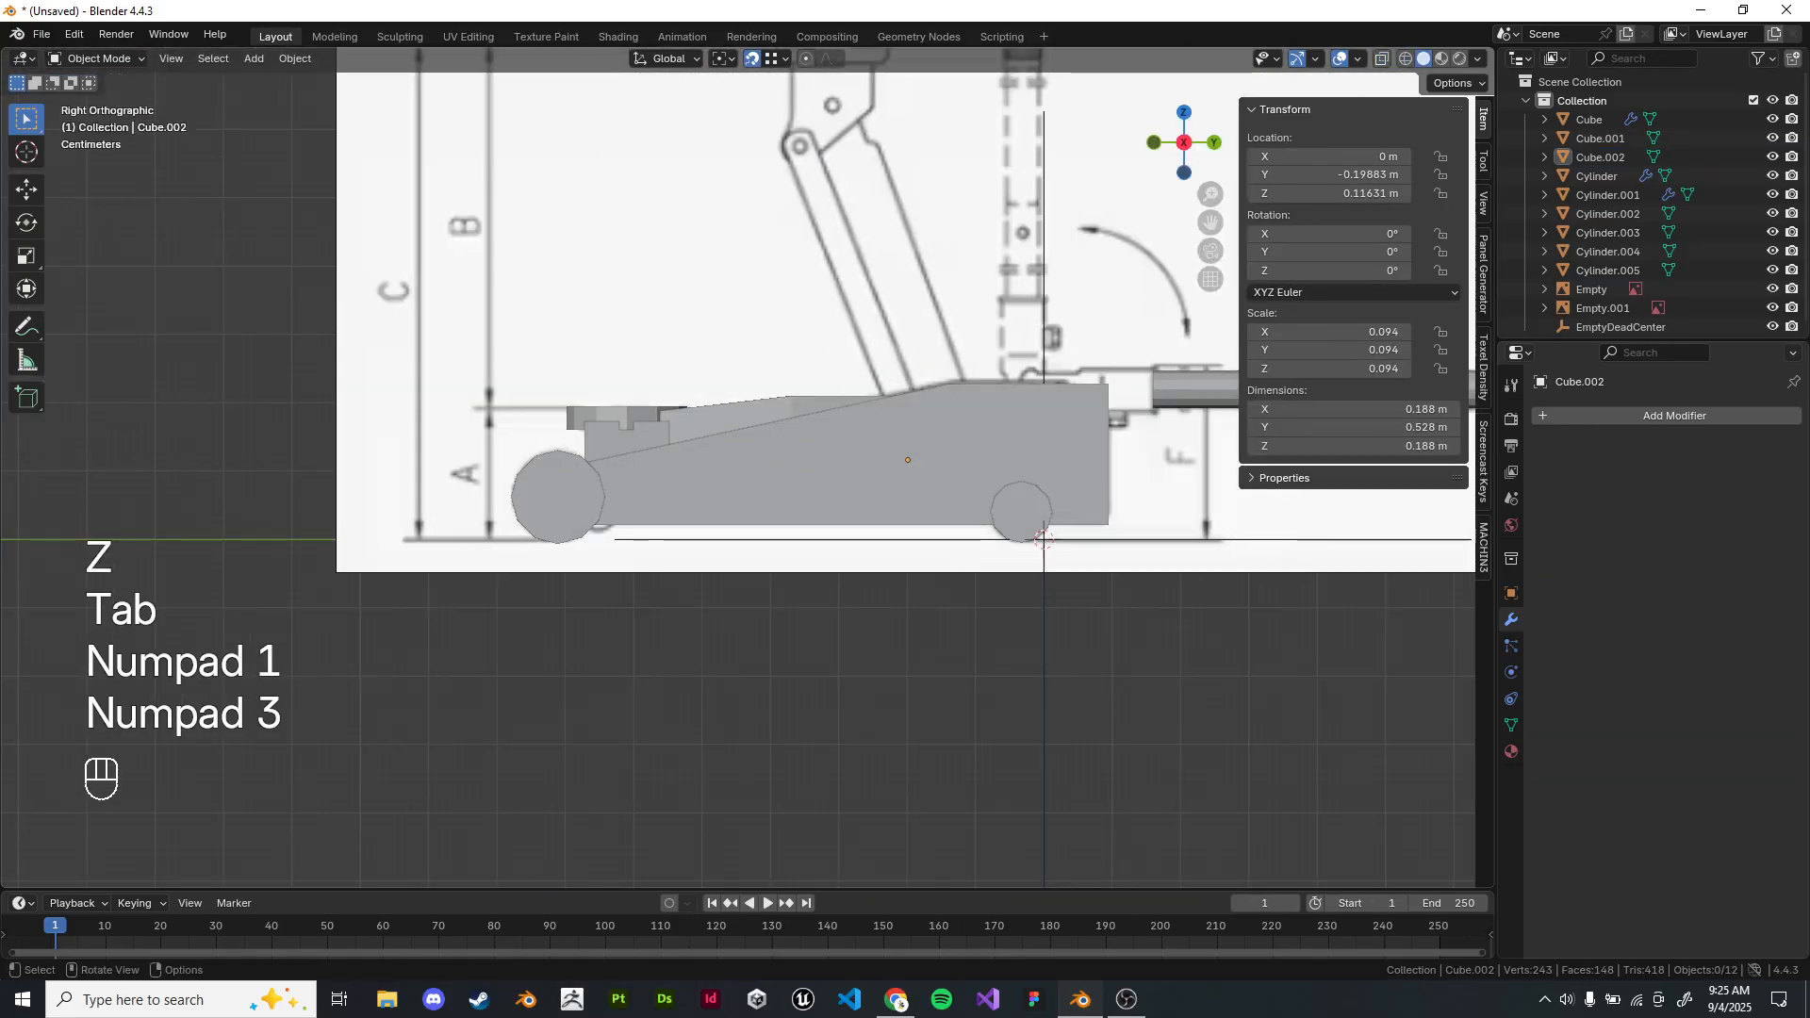
pyautogui.press('Tab')
pyautogui.press('z')
pyautogui.moveTo(857, 400)
pyautogui.keyDown('shift'); pyautogui.mouseDown(button='middle')
pyautogui.moveTo(844, 435)
pyautogui.moveTo(797, 454)
pyautogui.mouseUp(button='middle'); pyautogui.keyUp('shift')
pyautogui.scroll(4, 797, 455)
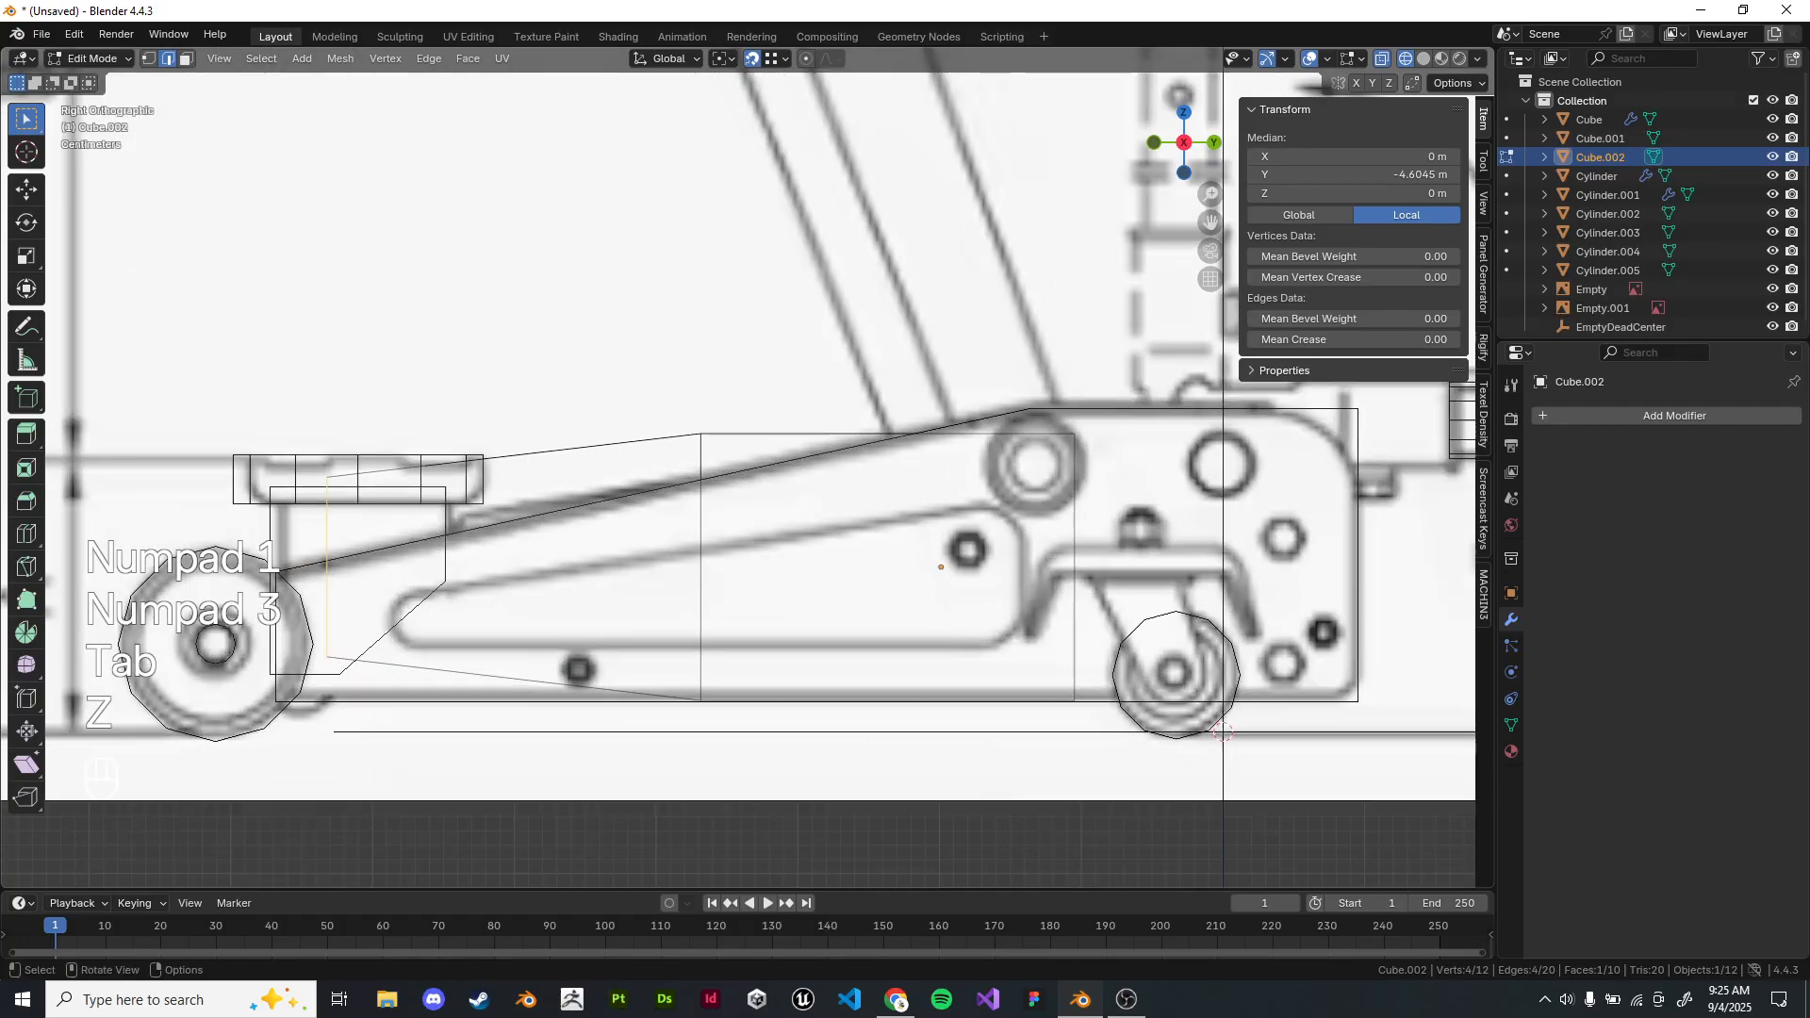
pyautogui.moveTo(674, 406); pyautogui.dragTo(730, 462)
pyautogui.press('g')
pyautogui.press('z')
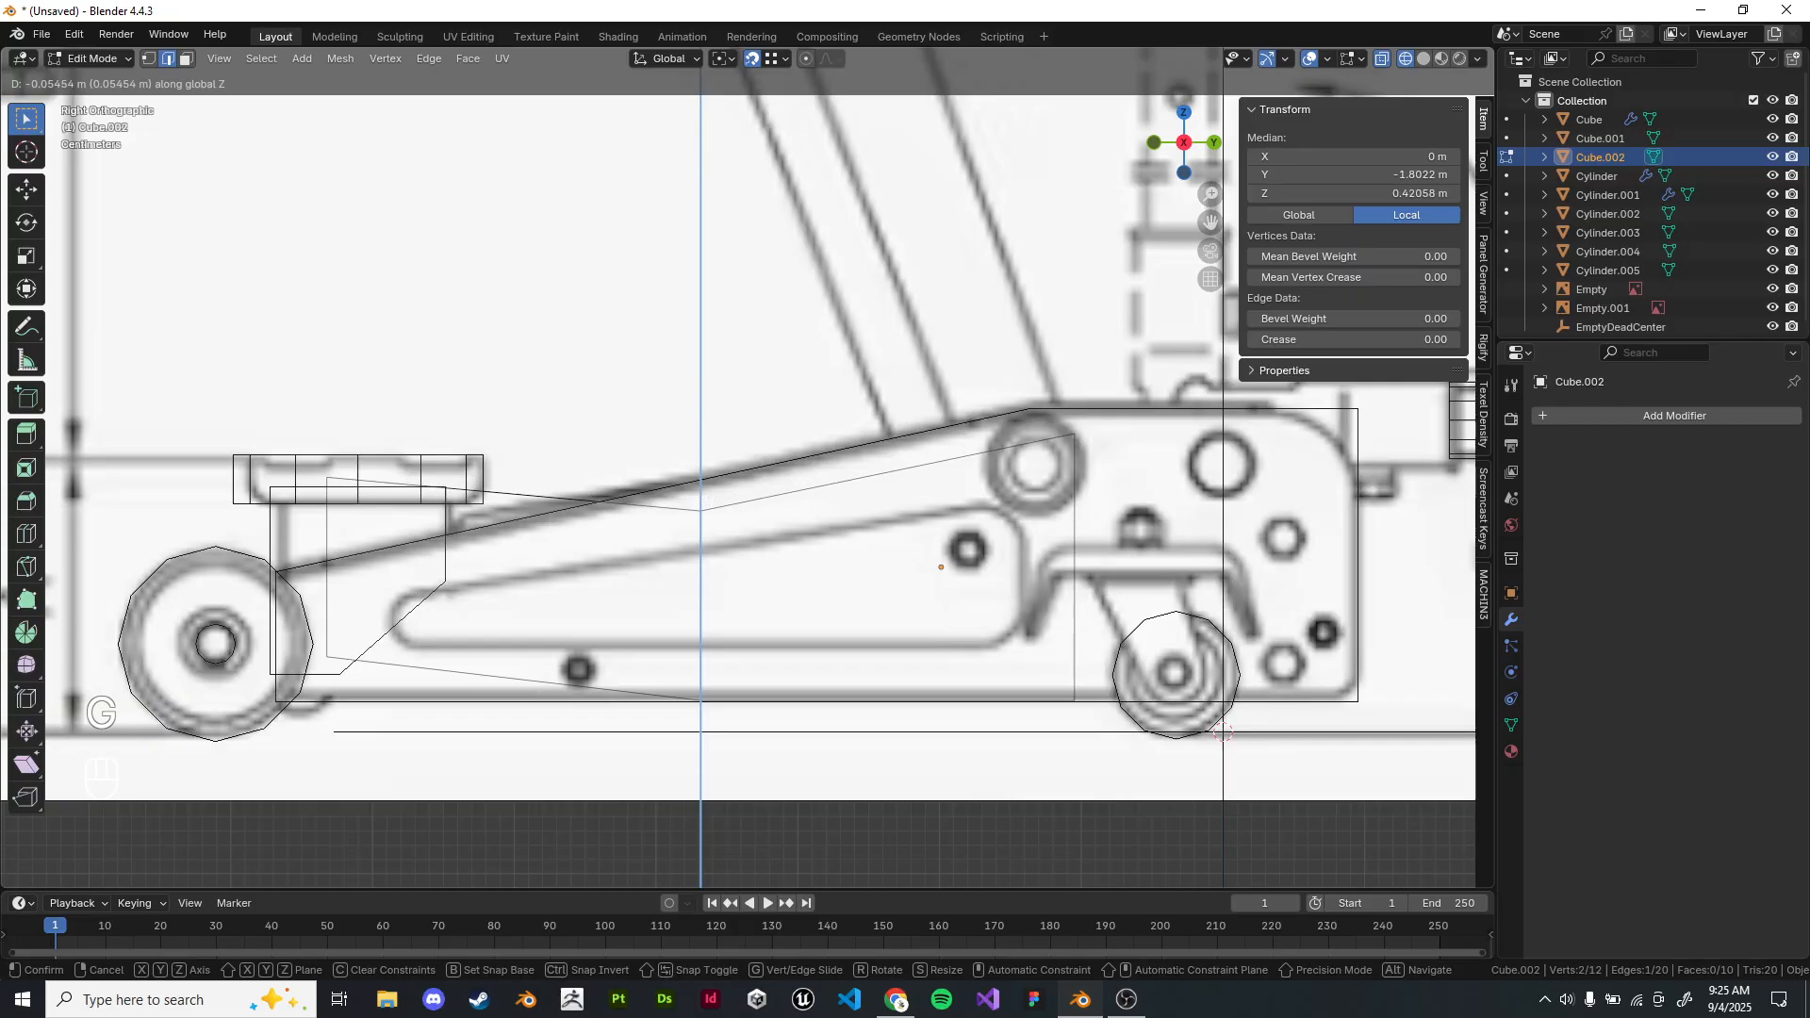
pyautogui.press('Escape')
# Lower the block's front bottom edge along Z until it is level with the rest of the underside.
pyautogui.press('g')
pyautogui.press('z')
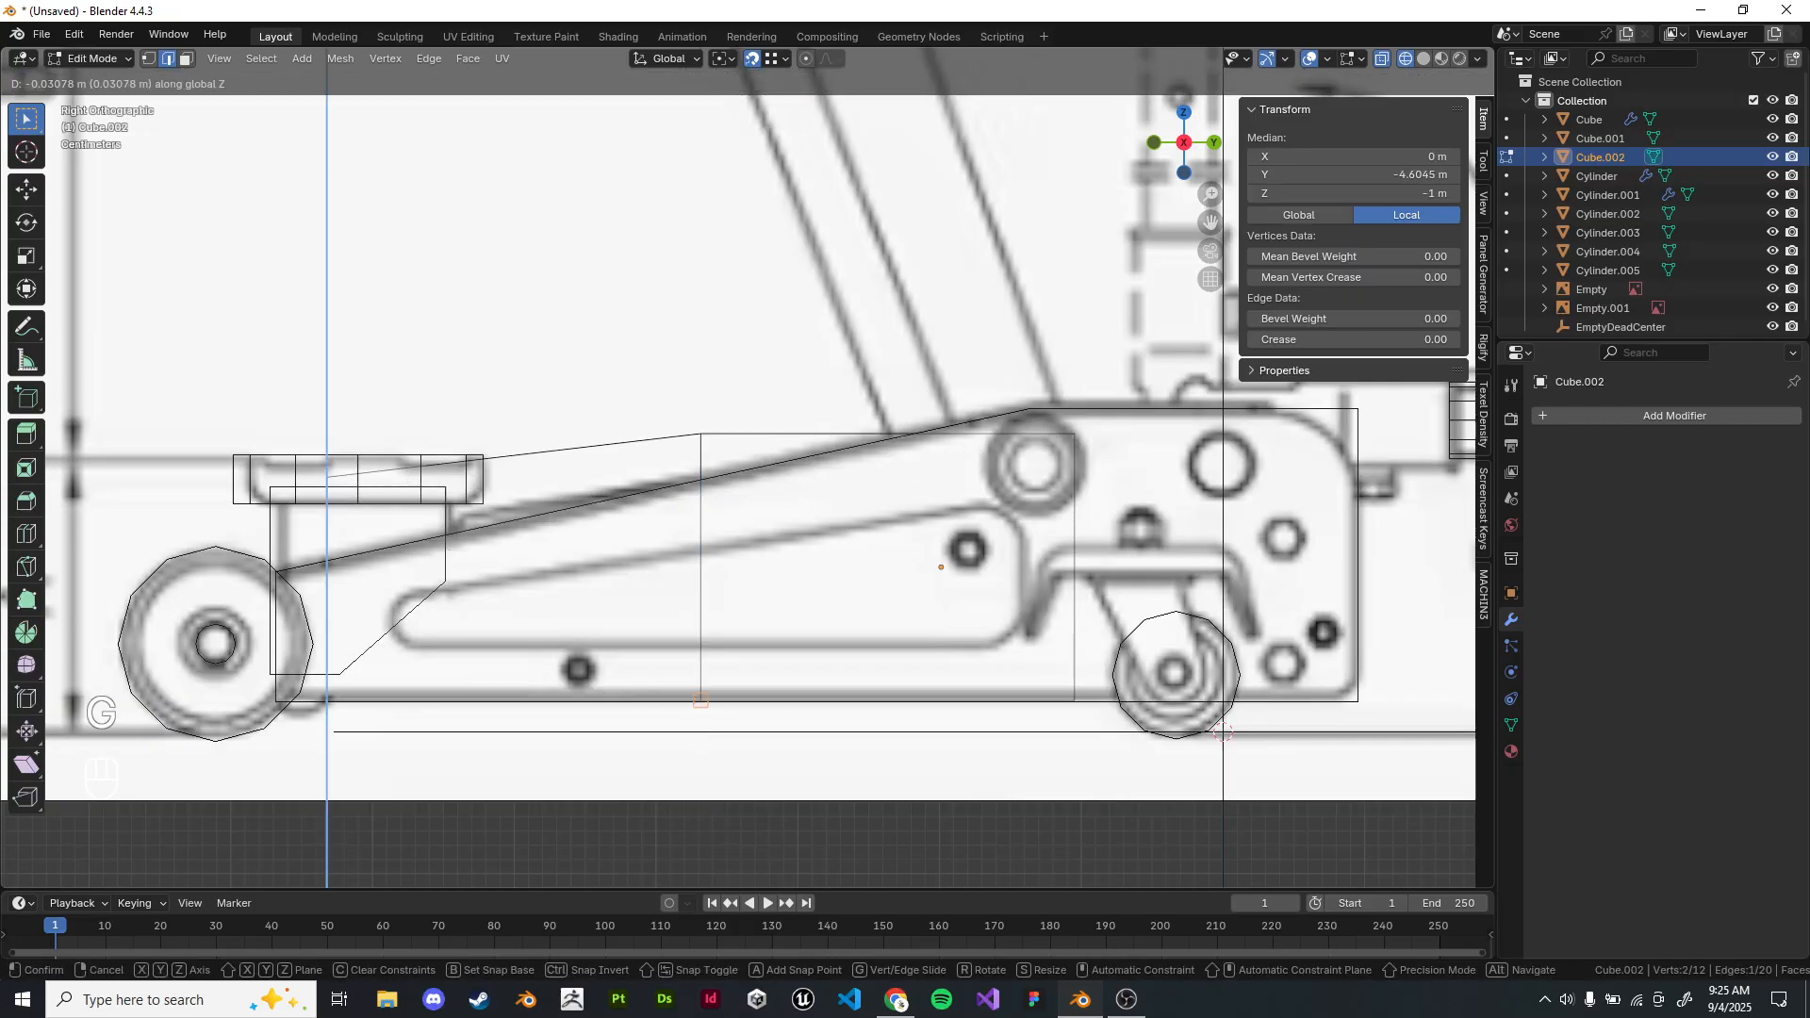
pyautogui.click(700, 698)
# Lower all of the lifting arm block's top edges about 0.075 m along Z, below the side plate's slope.
pyautogui.scroll(-4, 700, 698)
pyautogui.keyDown('shift'); pyautogui.moveTo(700, 697); pyautogui.dragTo(696, 754, button='middle'); pyautogui.keyUp('shift')
pyautogui.press('b')
pyautogui.moveTo(452, 464); pyautogui.dragTo(993, 563)
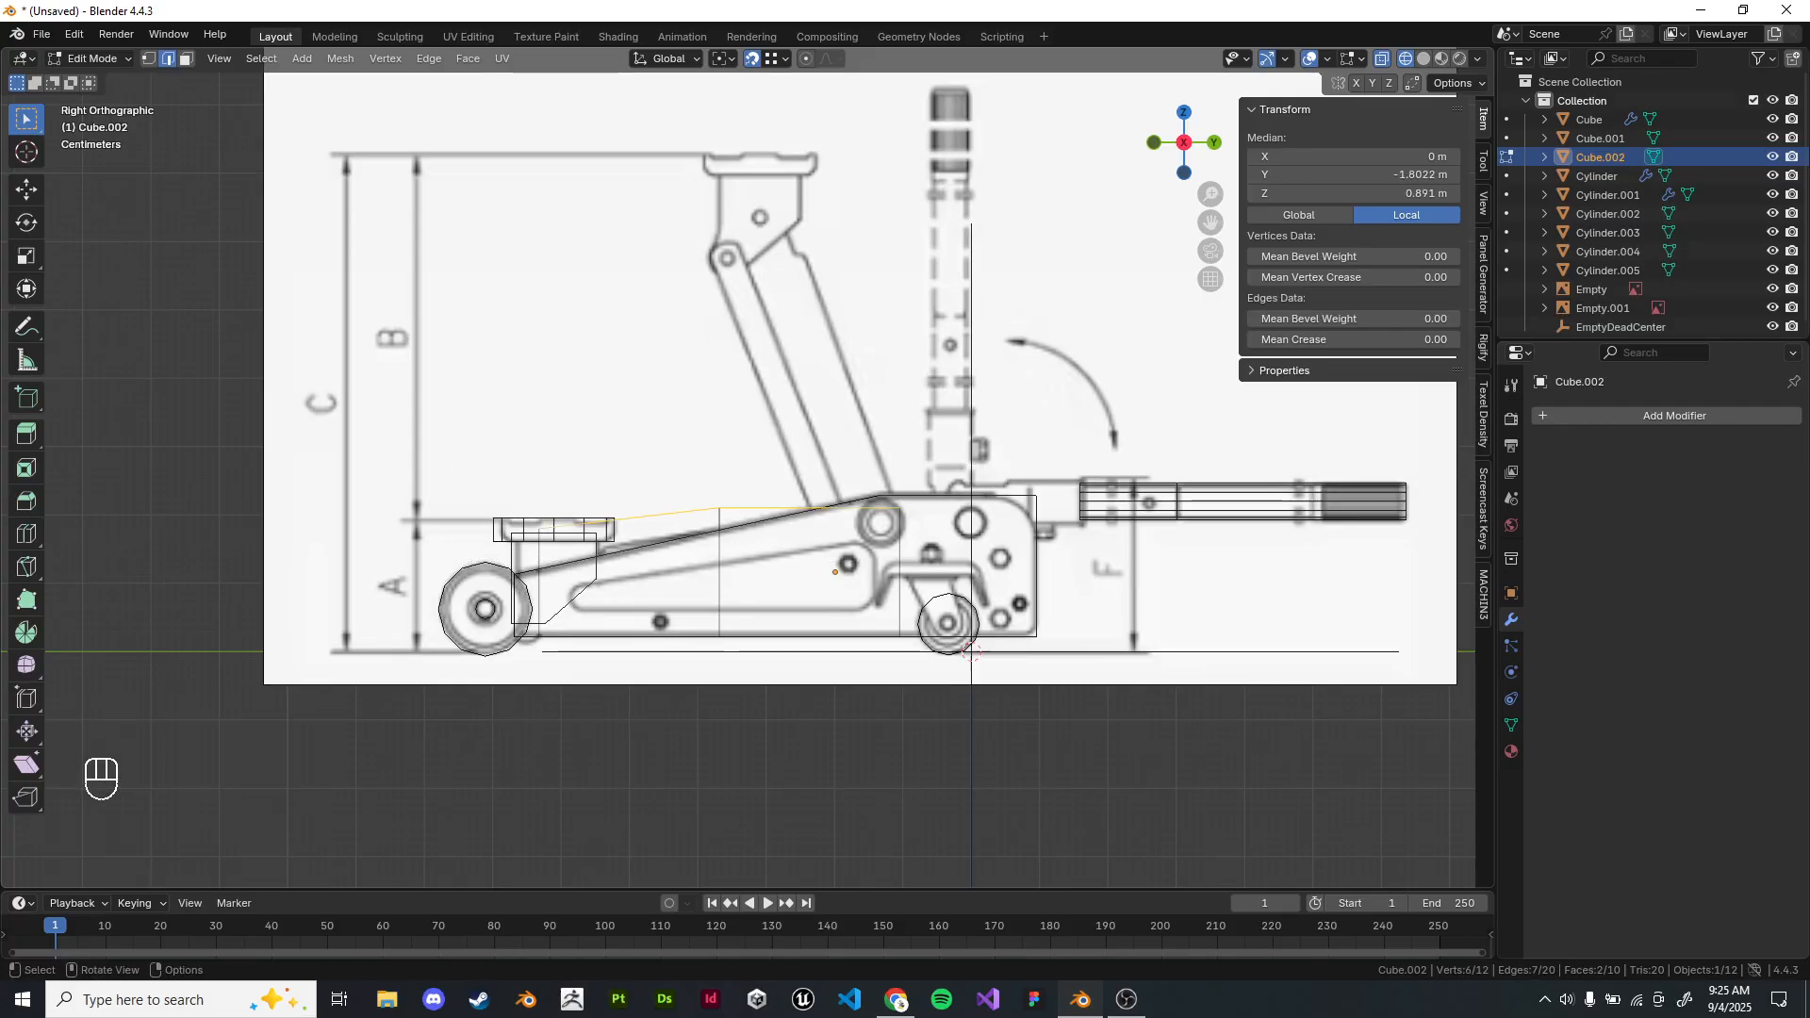
pyautogui.scroll(3, 701, 537)
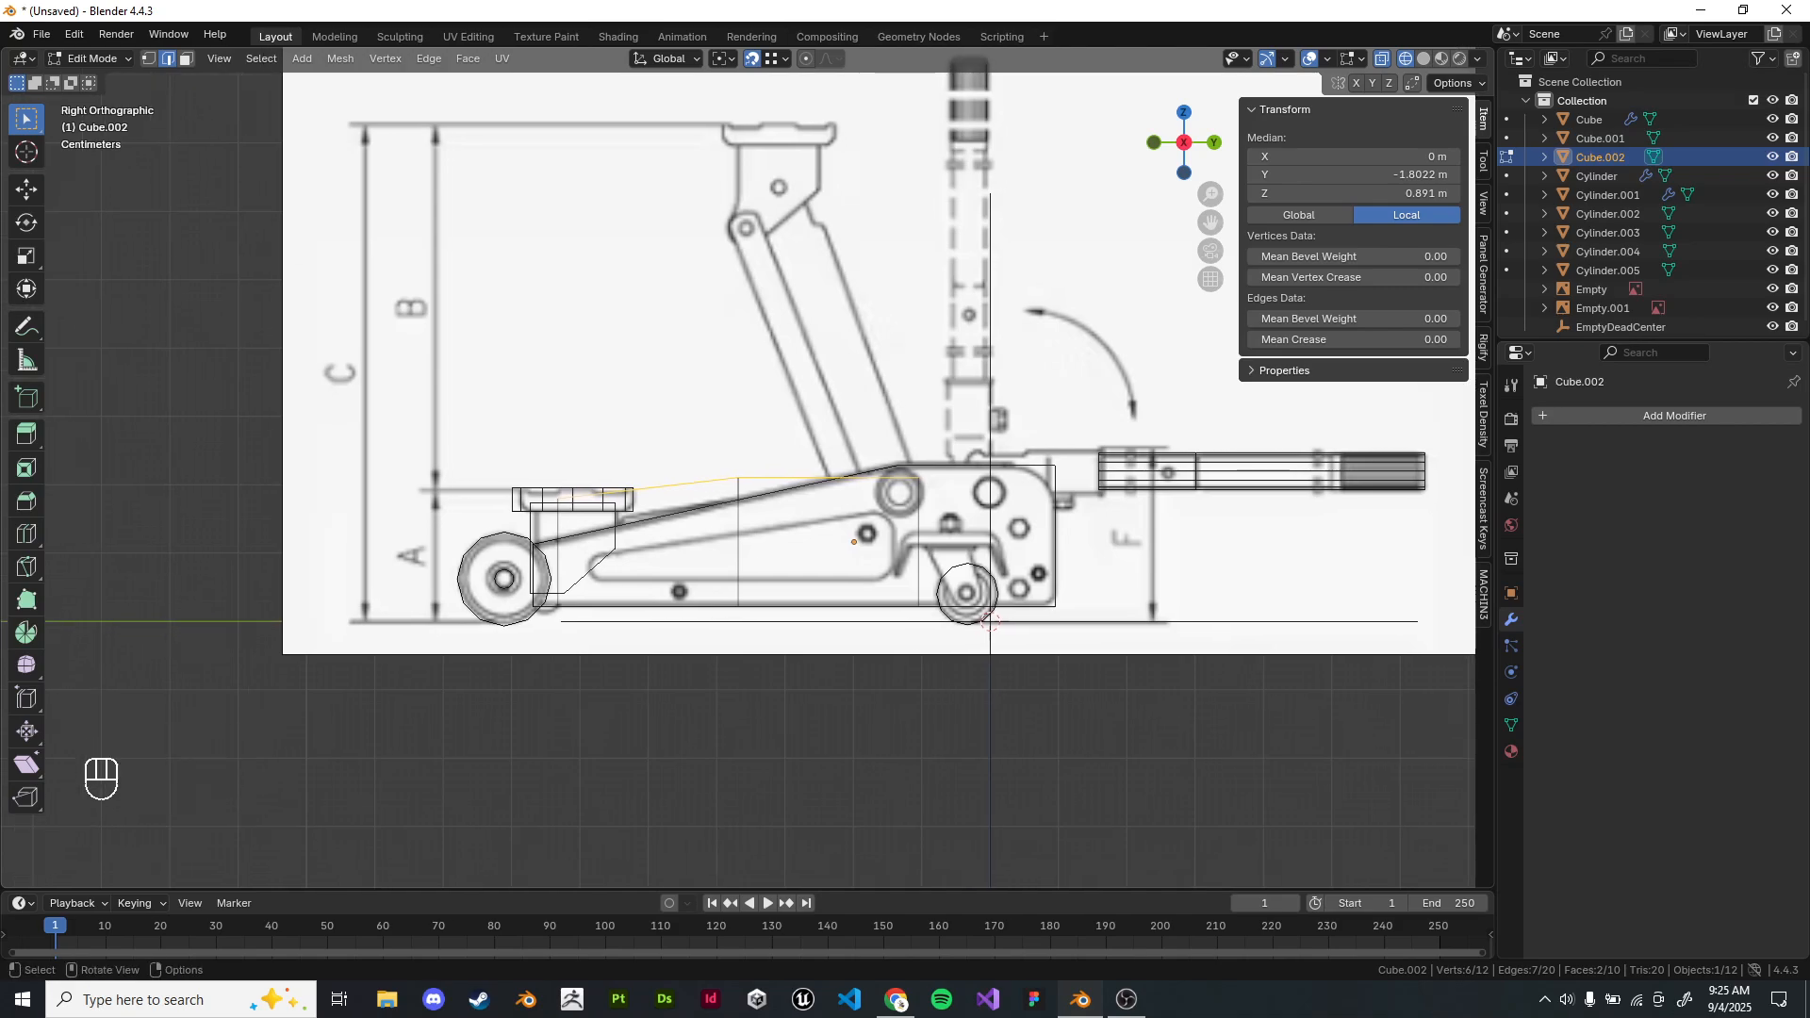
pyautogui.press('g')
pyautogui.press('z')
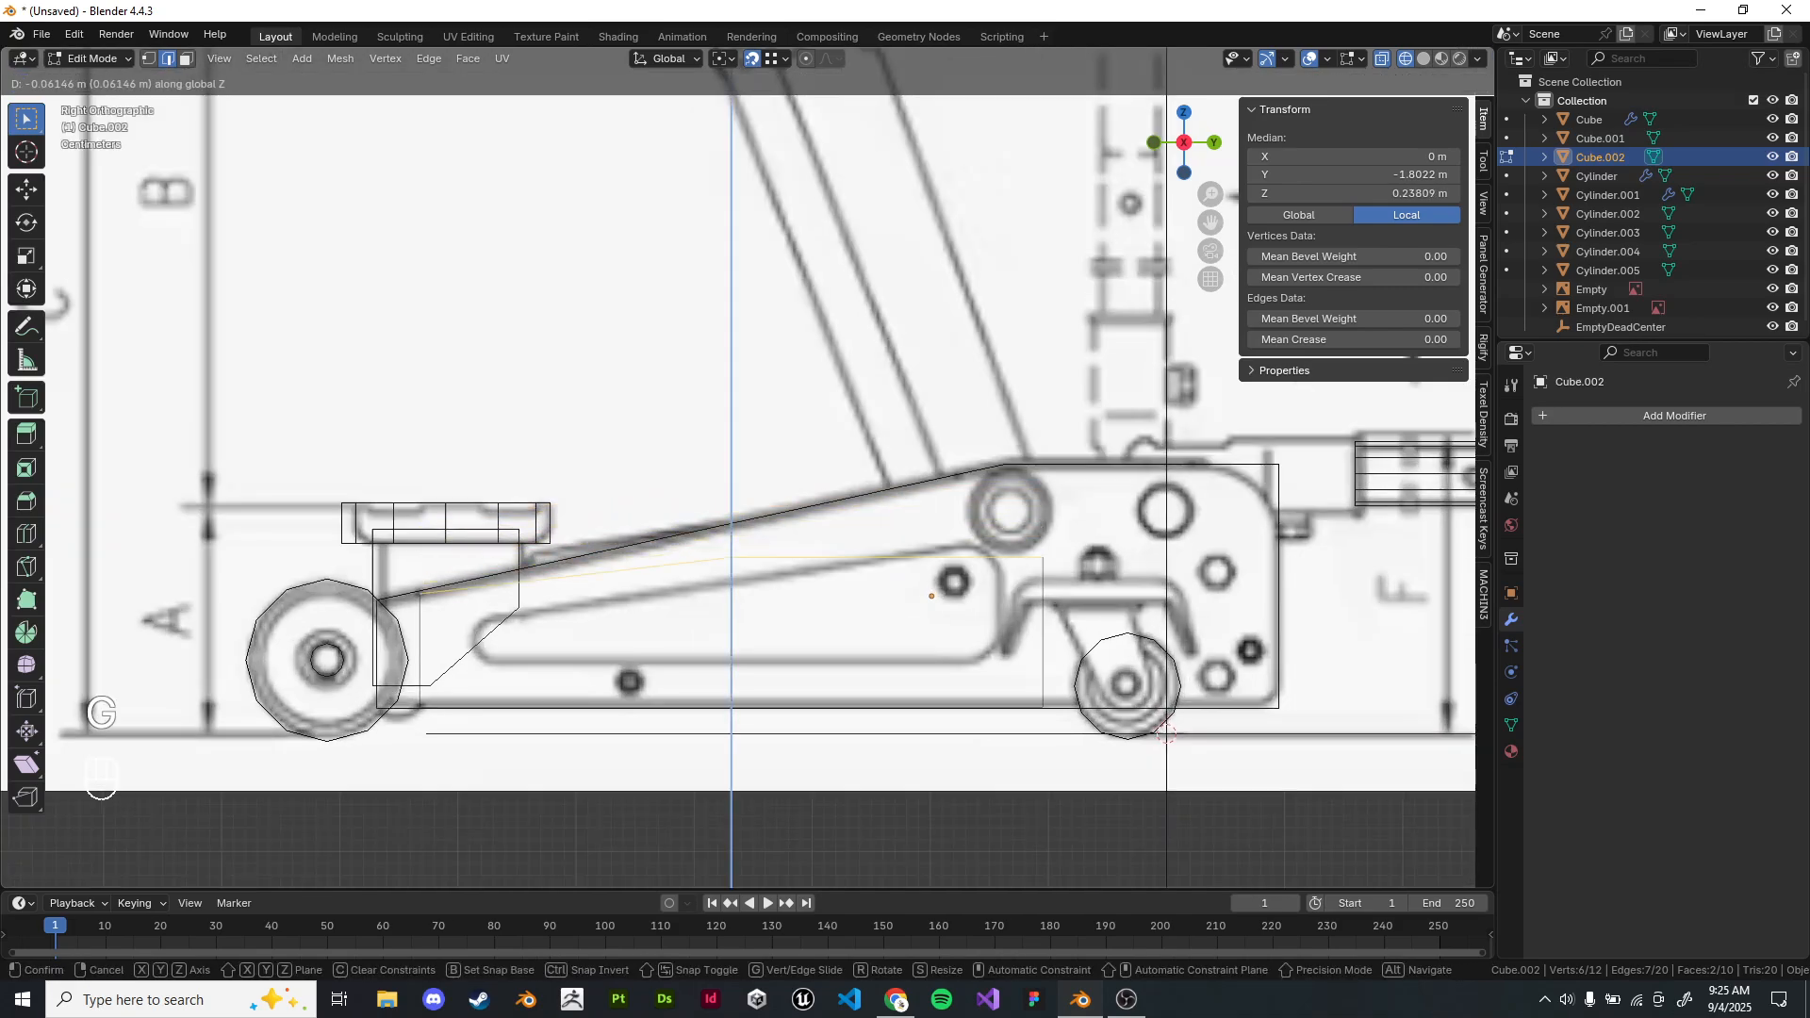
pyautogui.click(701, 618)
pyautogui.hotkey('shift', 'z')
pyautogui.scroll(-3, 738, 537)
pyautogui.moveTo(701, 566); pyautogui.dragTo(802, 590, button='middle')
pyautogui.press('KP_1')
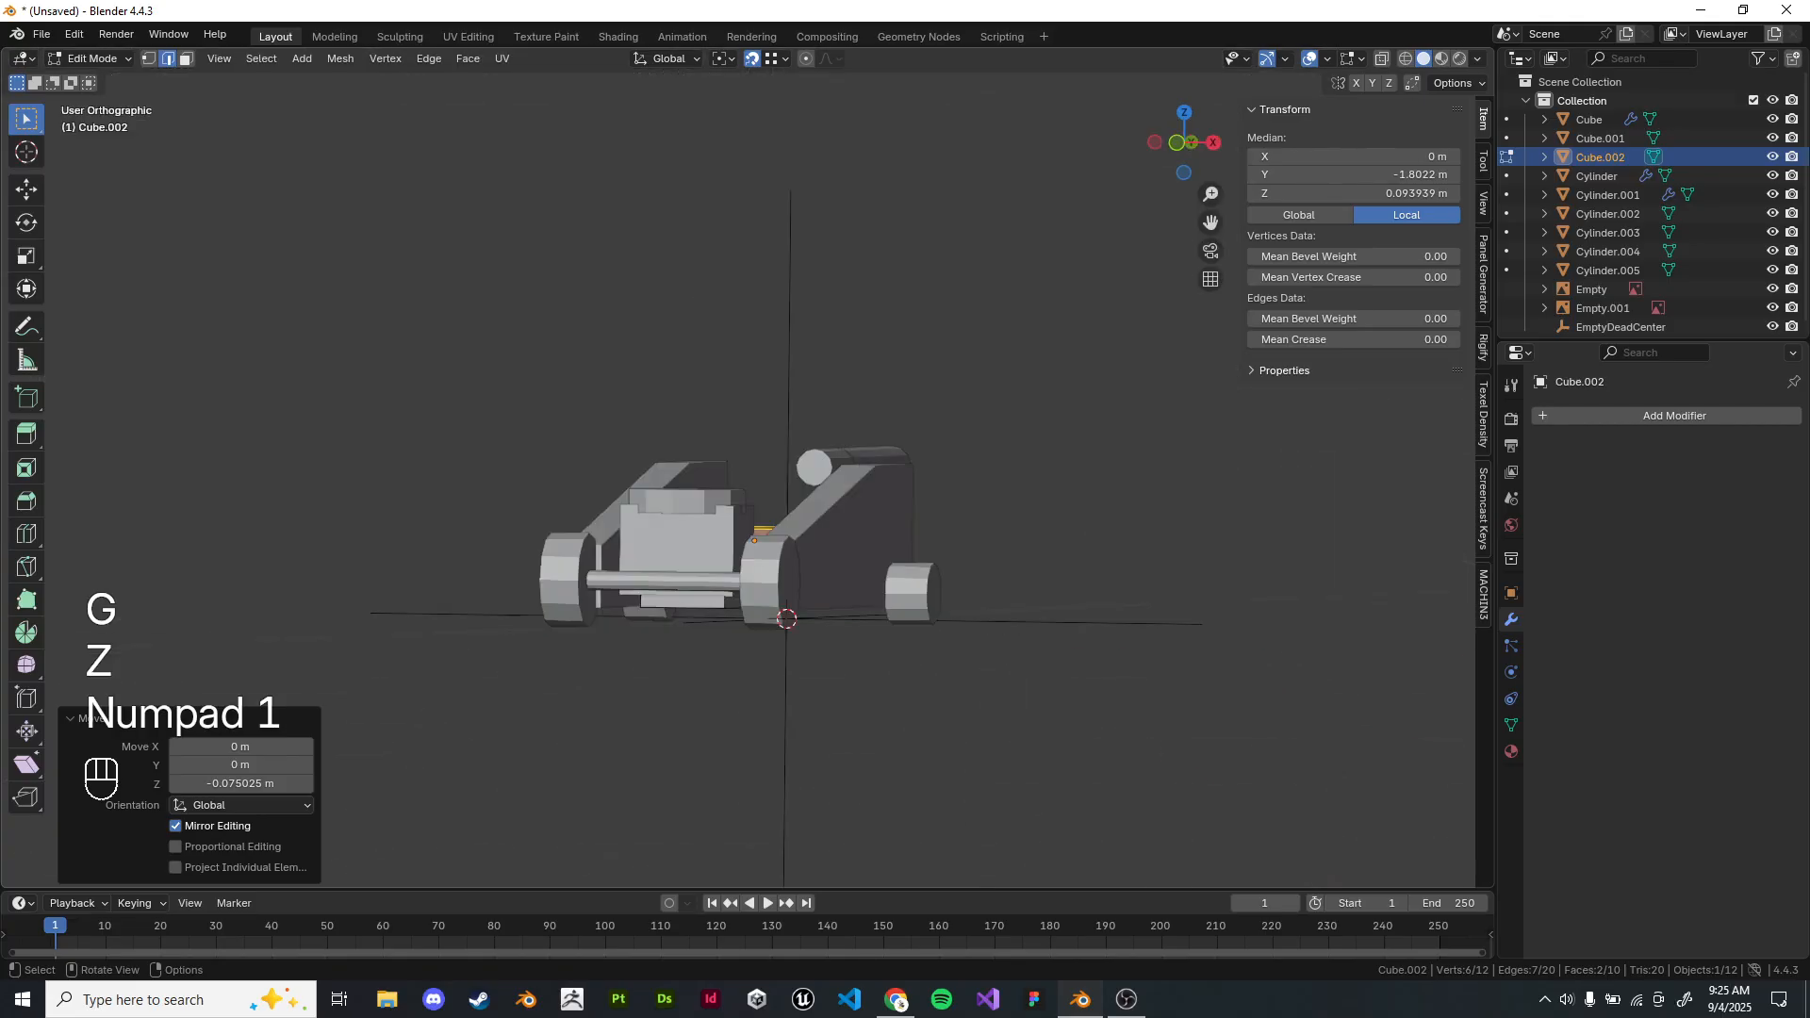
# Dissolve the edge loop across the block's middle so the top runs straight, and return to object mode in solid shading.
pyautogui.press('KP_3')
pyautogui.press('Tab')
pyautogui.press('z')
pyautogui.scroll(2, 738, 471)
pyautogui.press('Tab')
pyautogui.scroll(1, 747, 467)
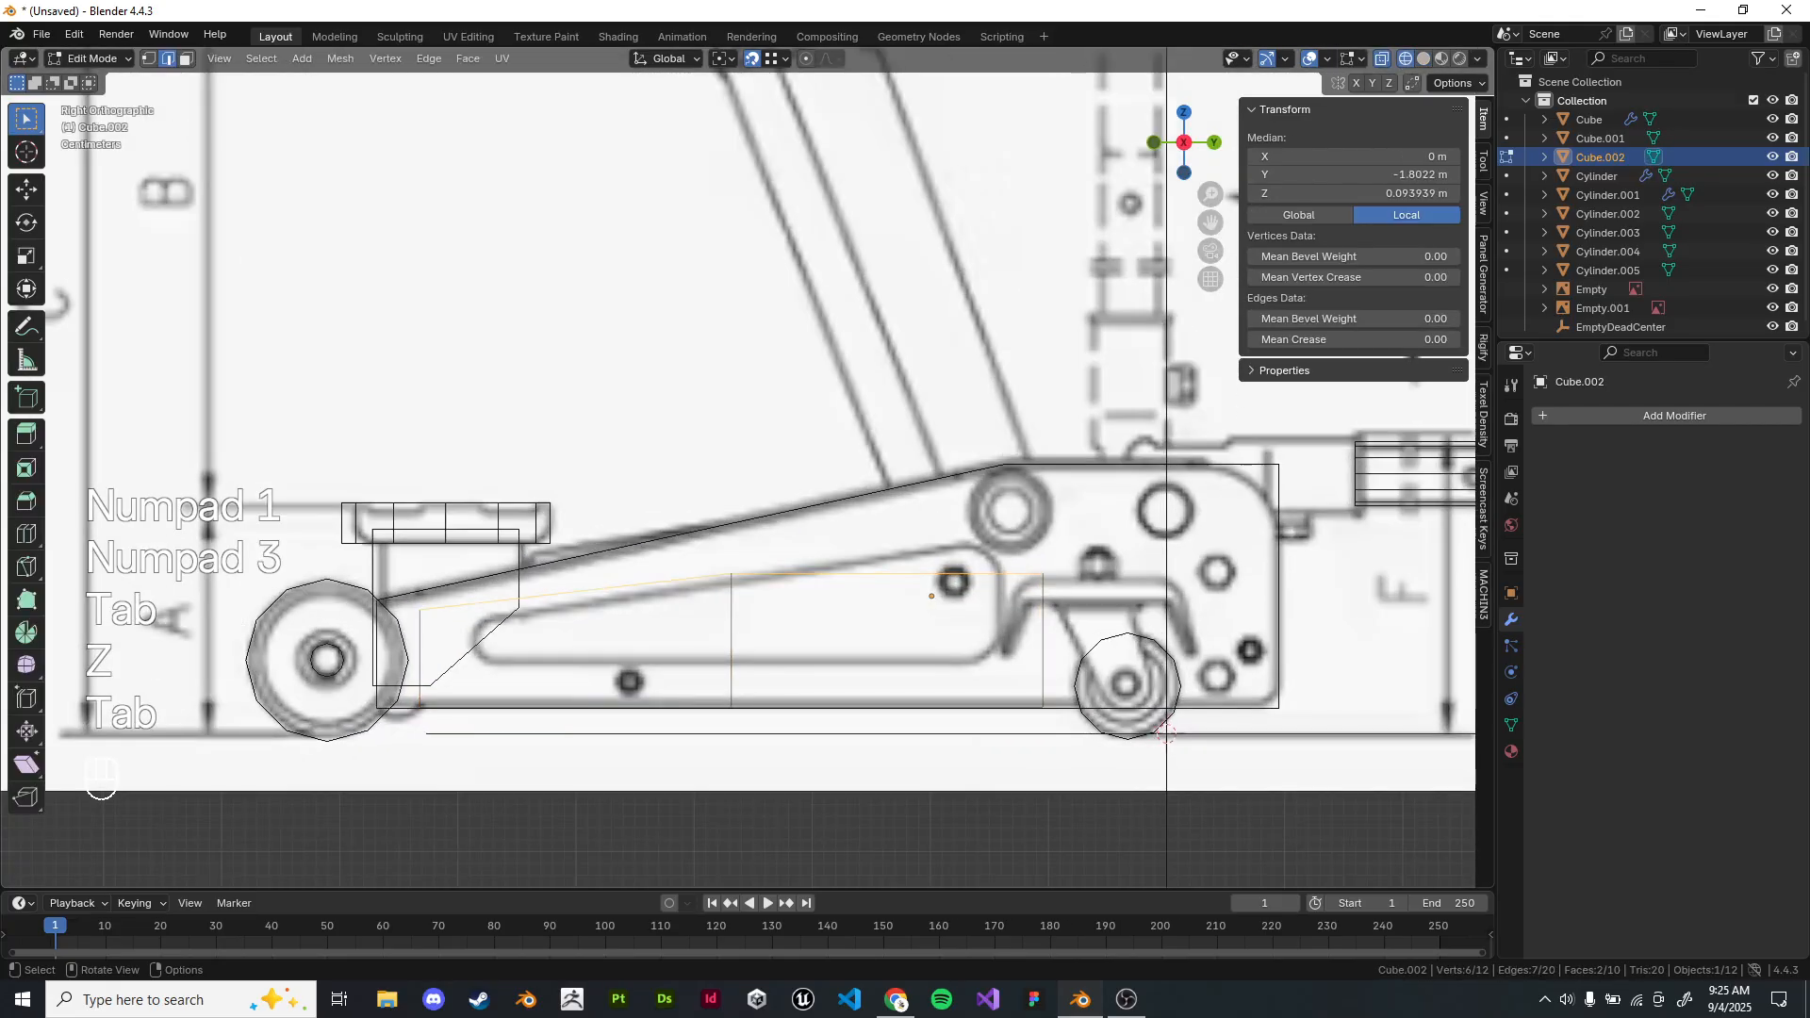
pyautogui.hotkey('ctrl', 'x')
pyautogui.hotkey('ctrl', 'x')
pyautogui.press('z')
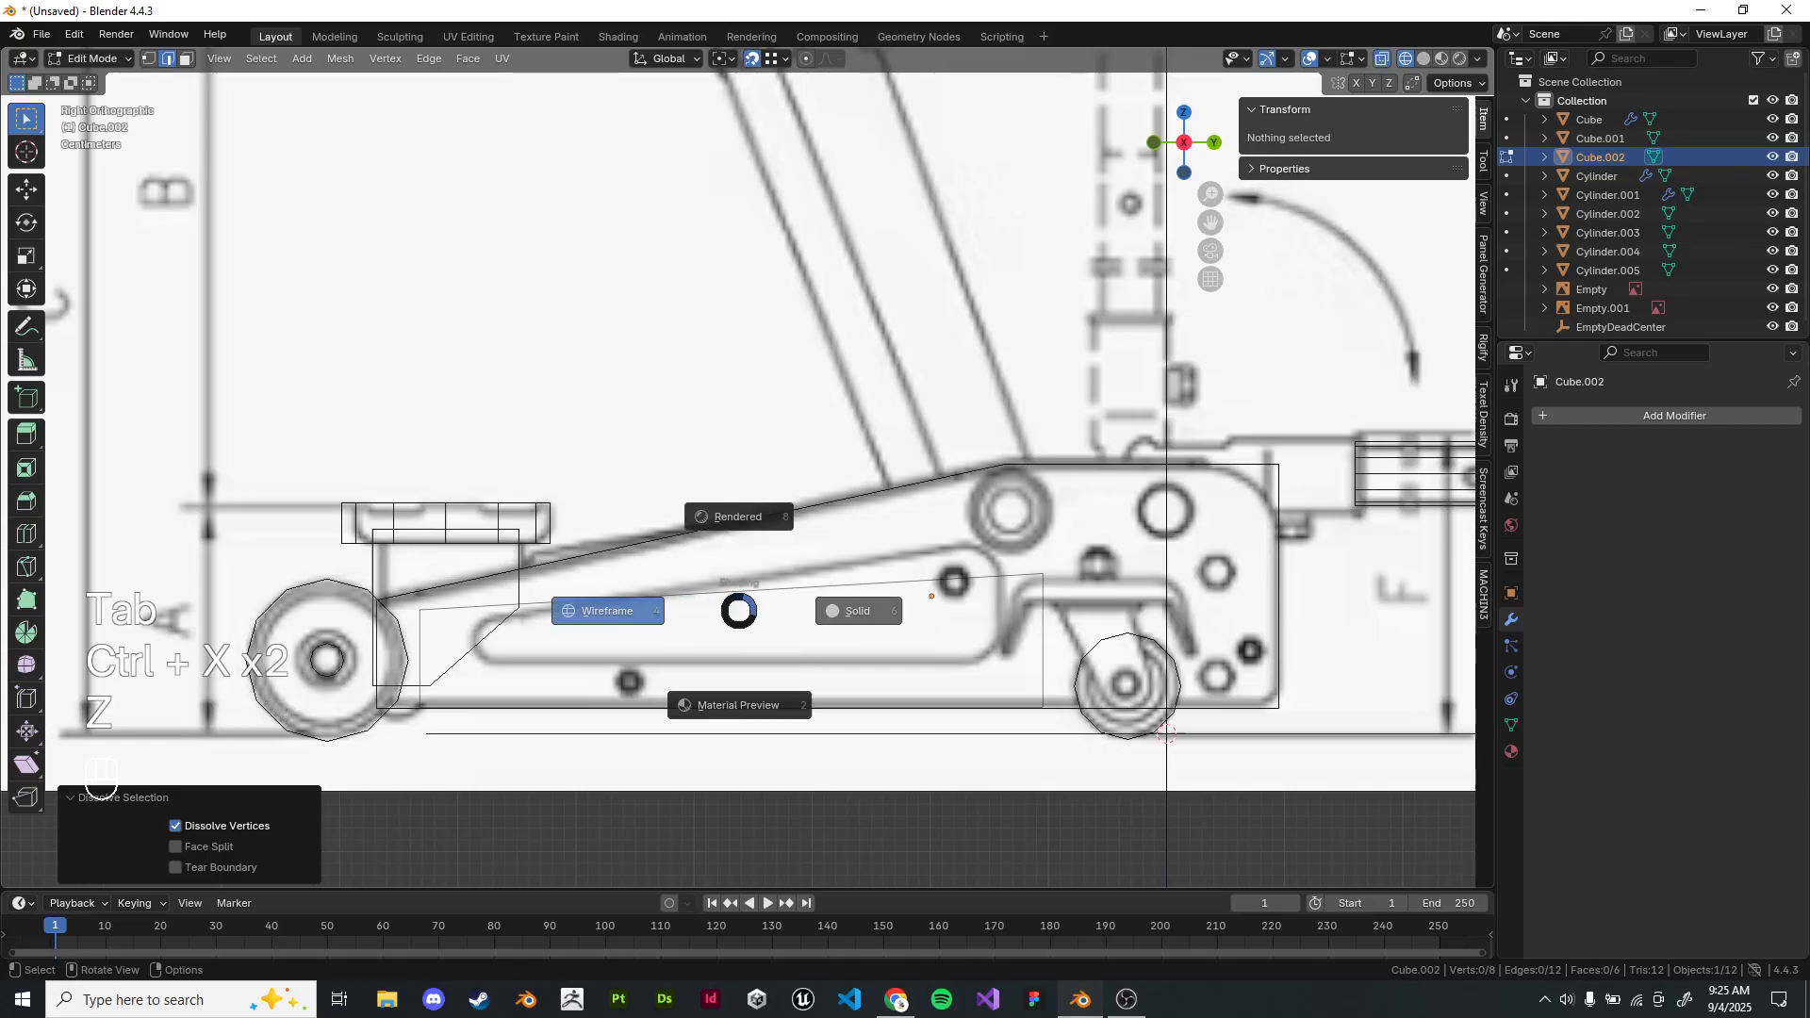
pyautogui.click(858, 611)
pyautogui.scroll(-4, 858, 611)
pyautogui.moveTo(858, 610)
pyautogui.mouseDown(button='middle')
pyautogui.moveTo(943, 660)
pyautogui.moveTo(1004, 731)
pyautogui.mouseUp(button='middle')
pyautogui.press('Tab')
# Add a new cube between the rear ends of the side plates and scale it down to about 0.123 m.
pyautogui.click(943, 660)
pyautogui.press('KP_7')
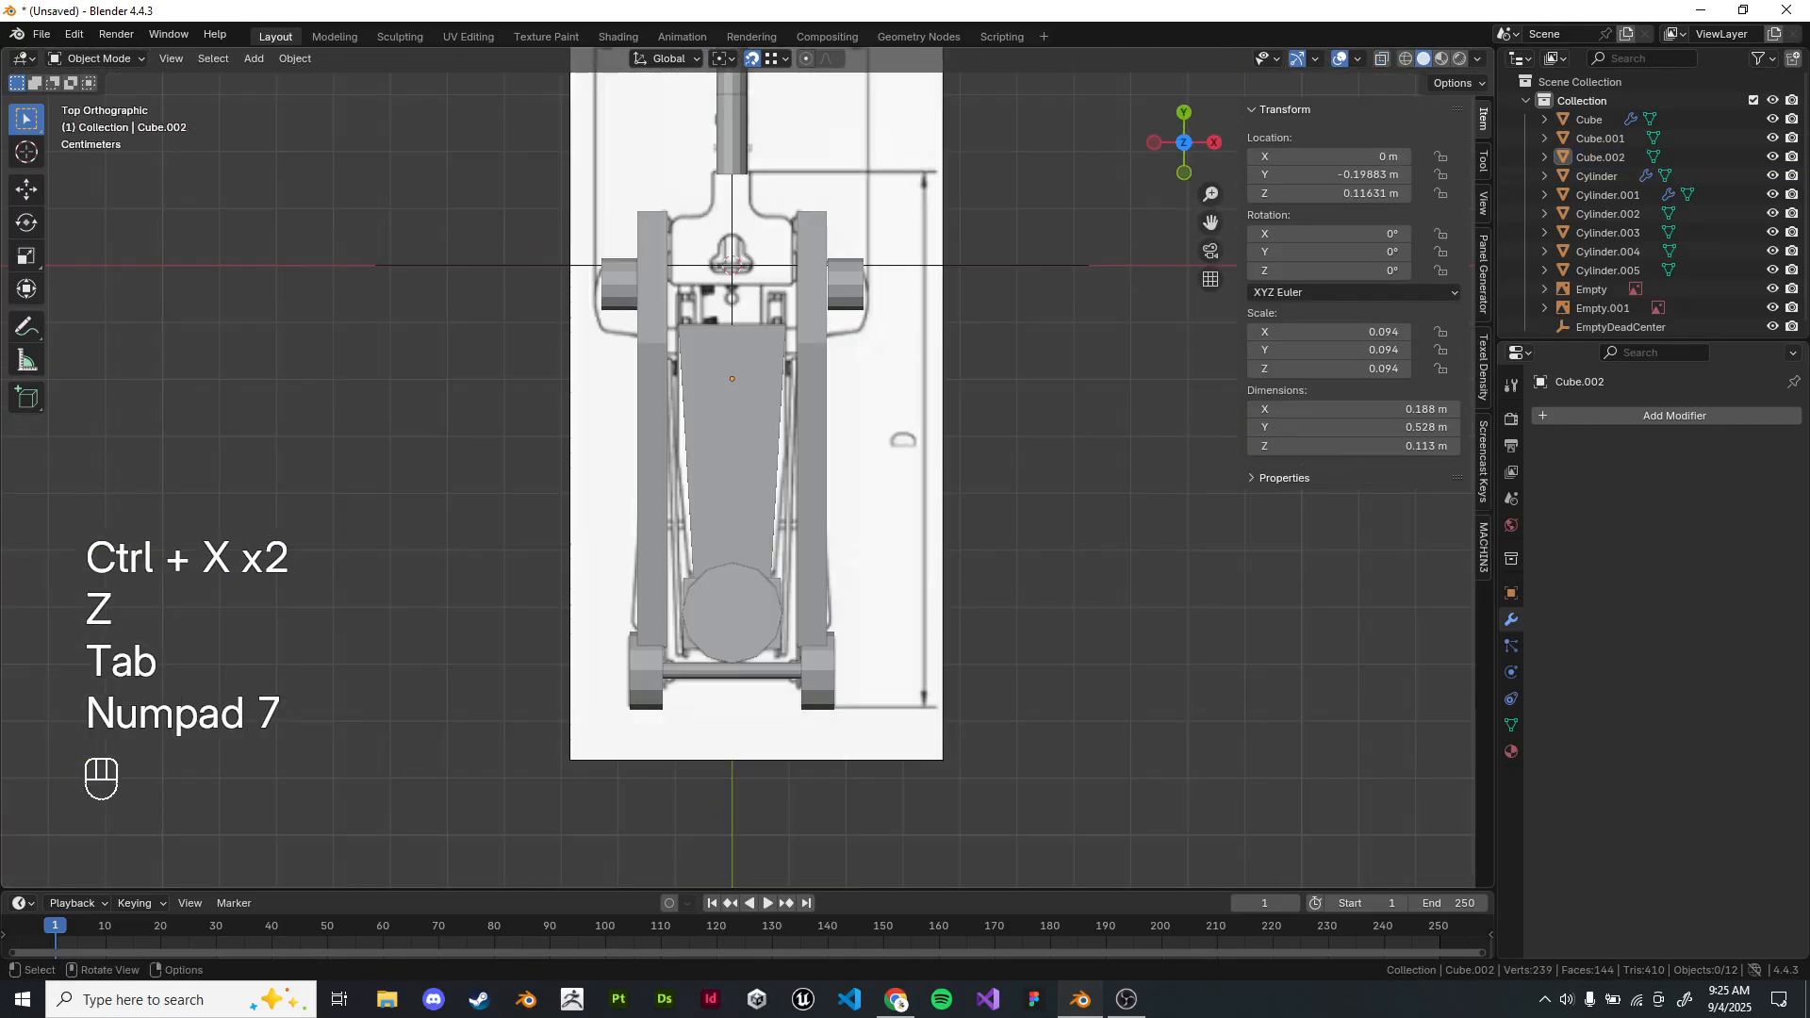
pyautogui.scroll(6, 722, 158)
pyautogui.hotkey('shift', 'a')
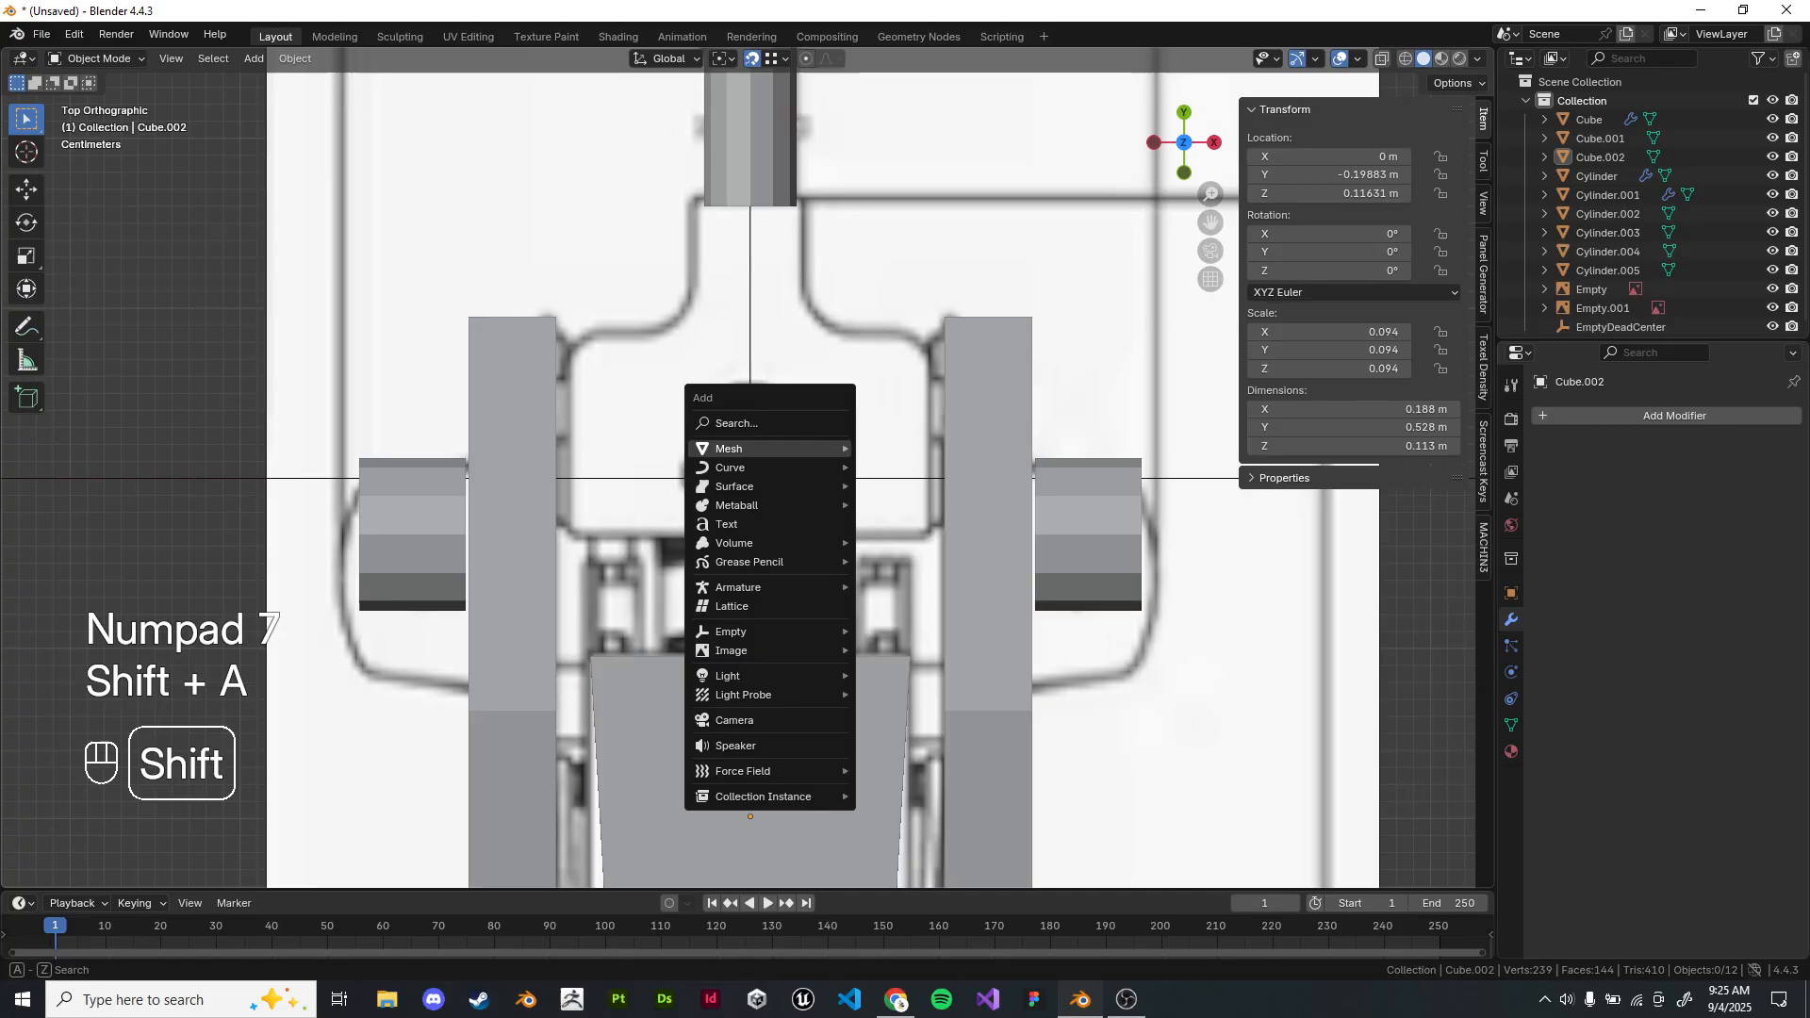
pyautogui.moveTo(754, 449)
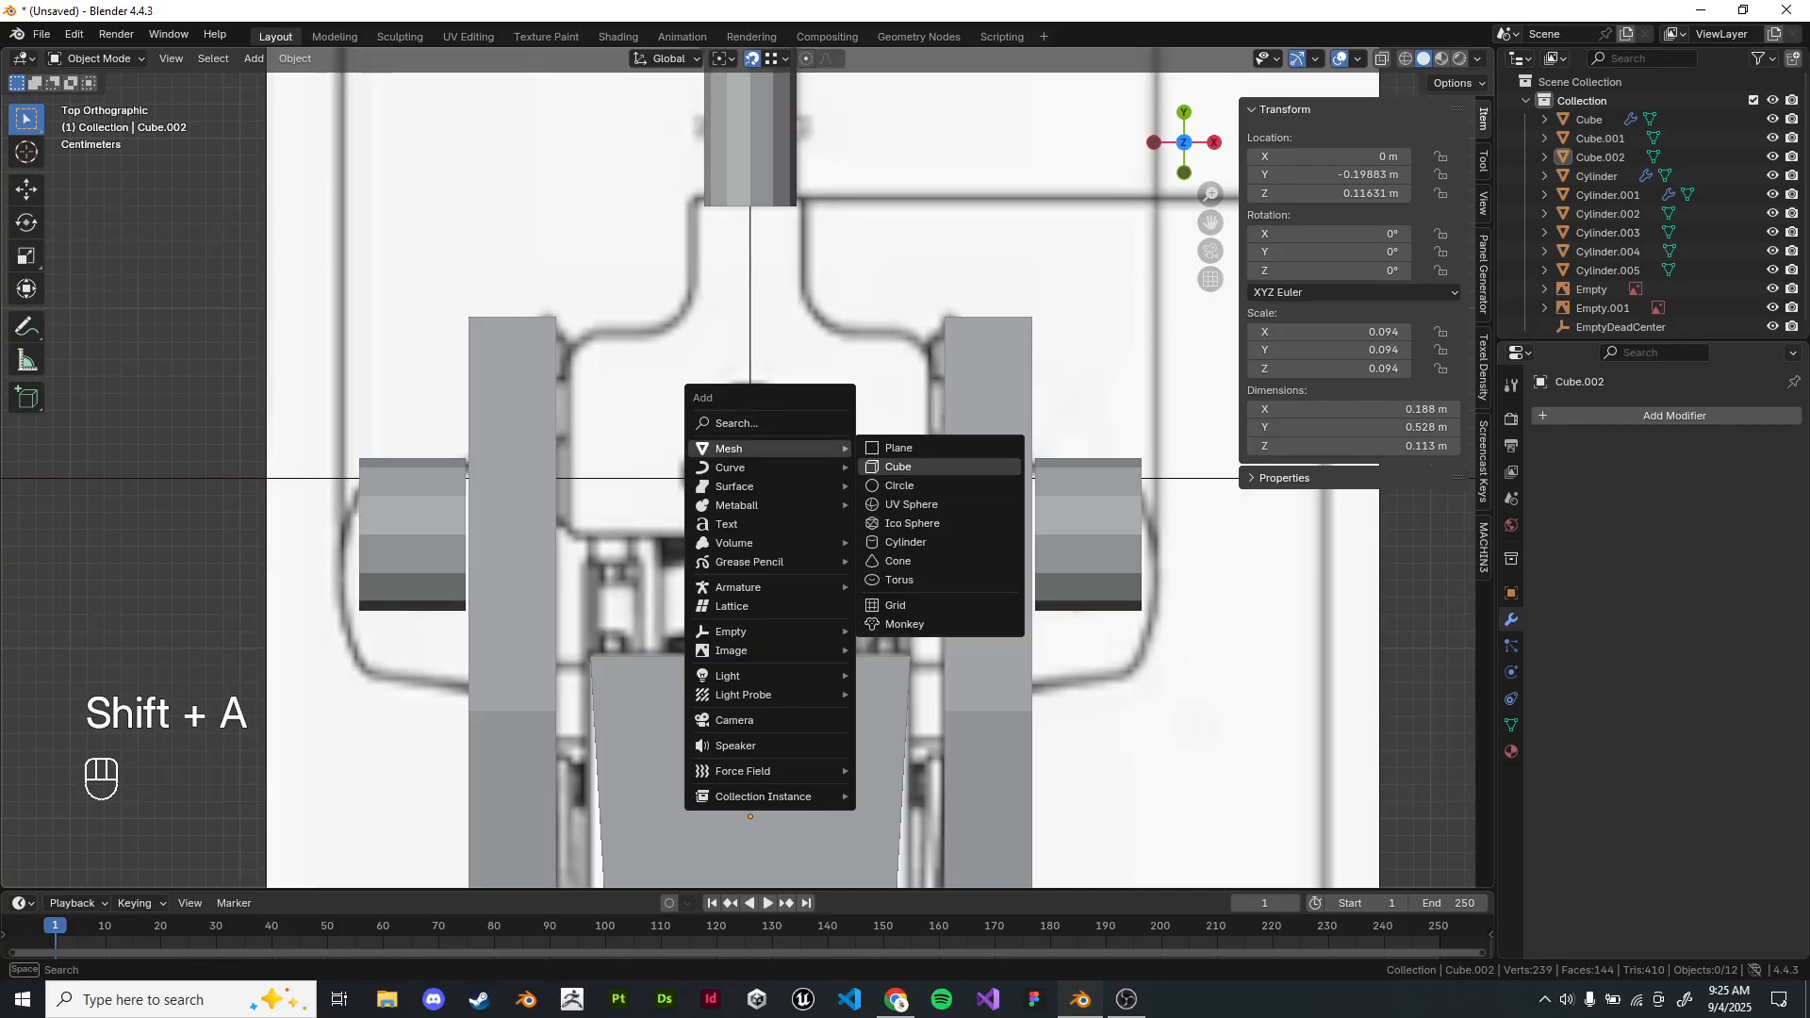
pyautogui.click(901, 466)
pyautogui.press('s')
pyautogui.press('s')
pyautogui.click(751, 478)
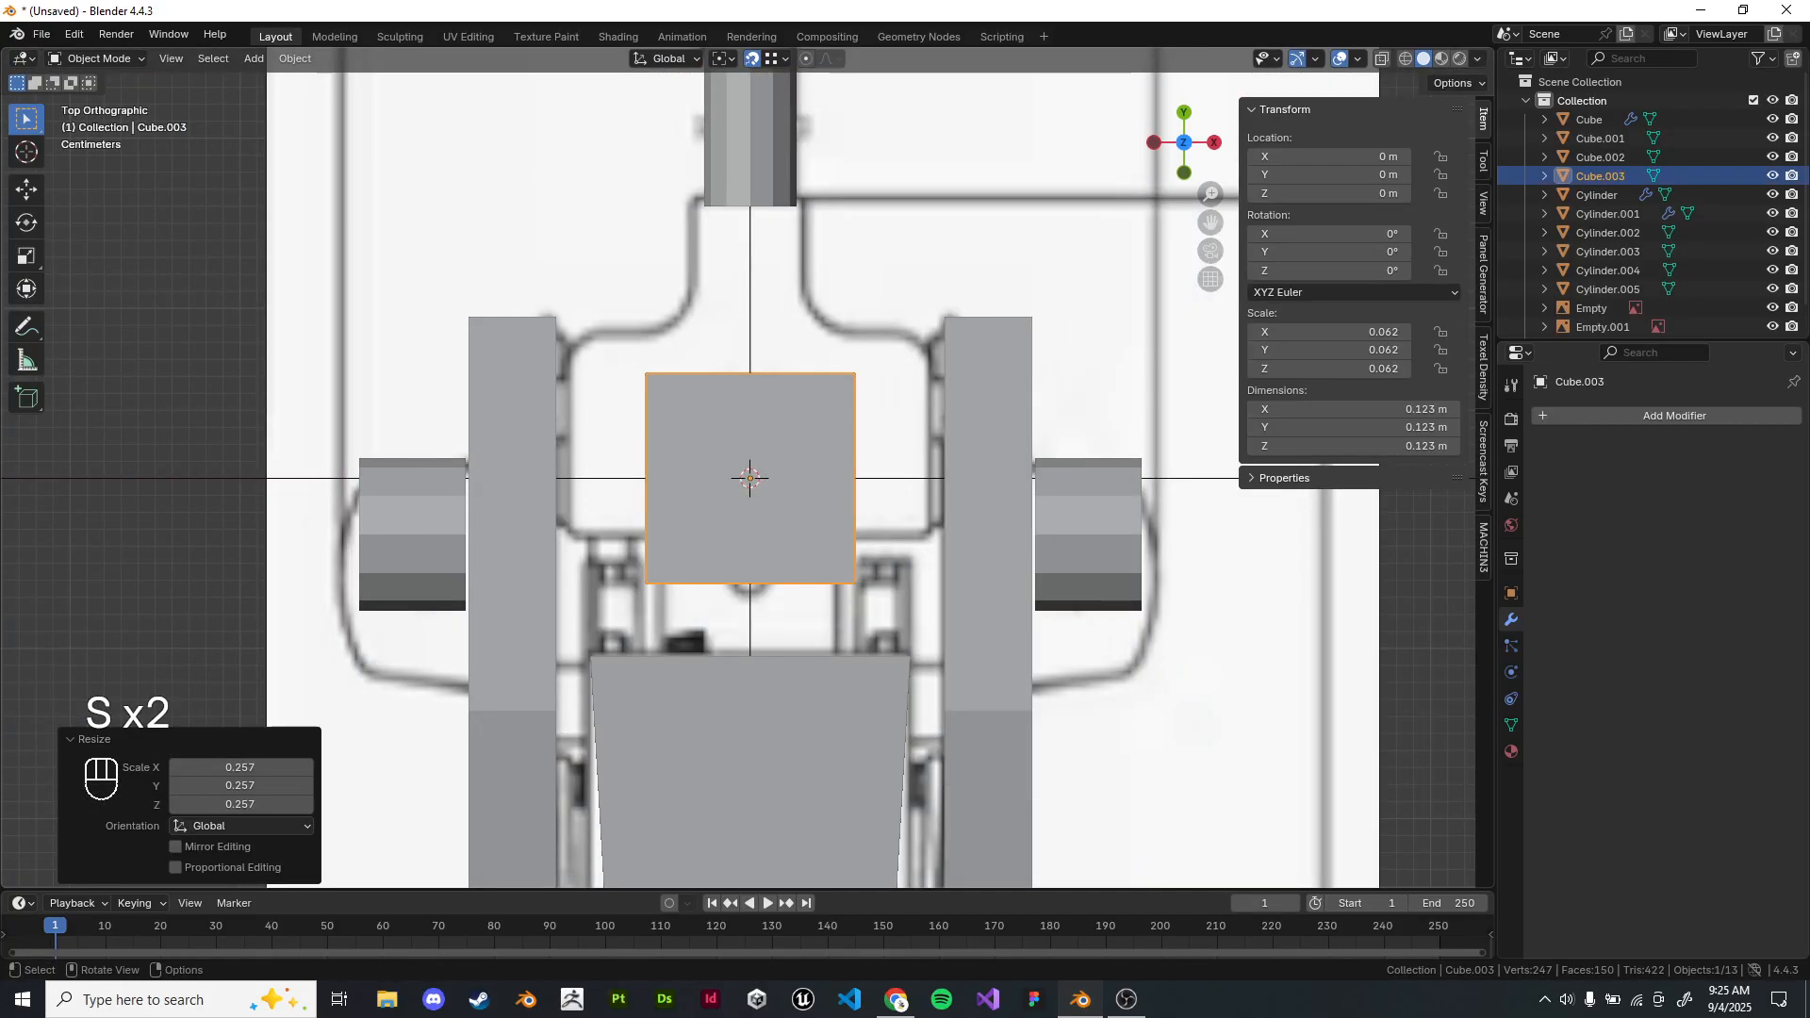
# Raise the new cube about 0.223 m along Z to the height of the handle socket in the side blueprint.
pyautogui.press('KP_1')
pyautogui.press('KP_3')
pyautogui.press('Tab')
pyautogui.press('Tab')
pyautogui.press('z')
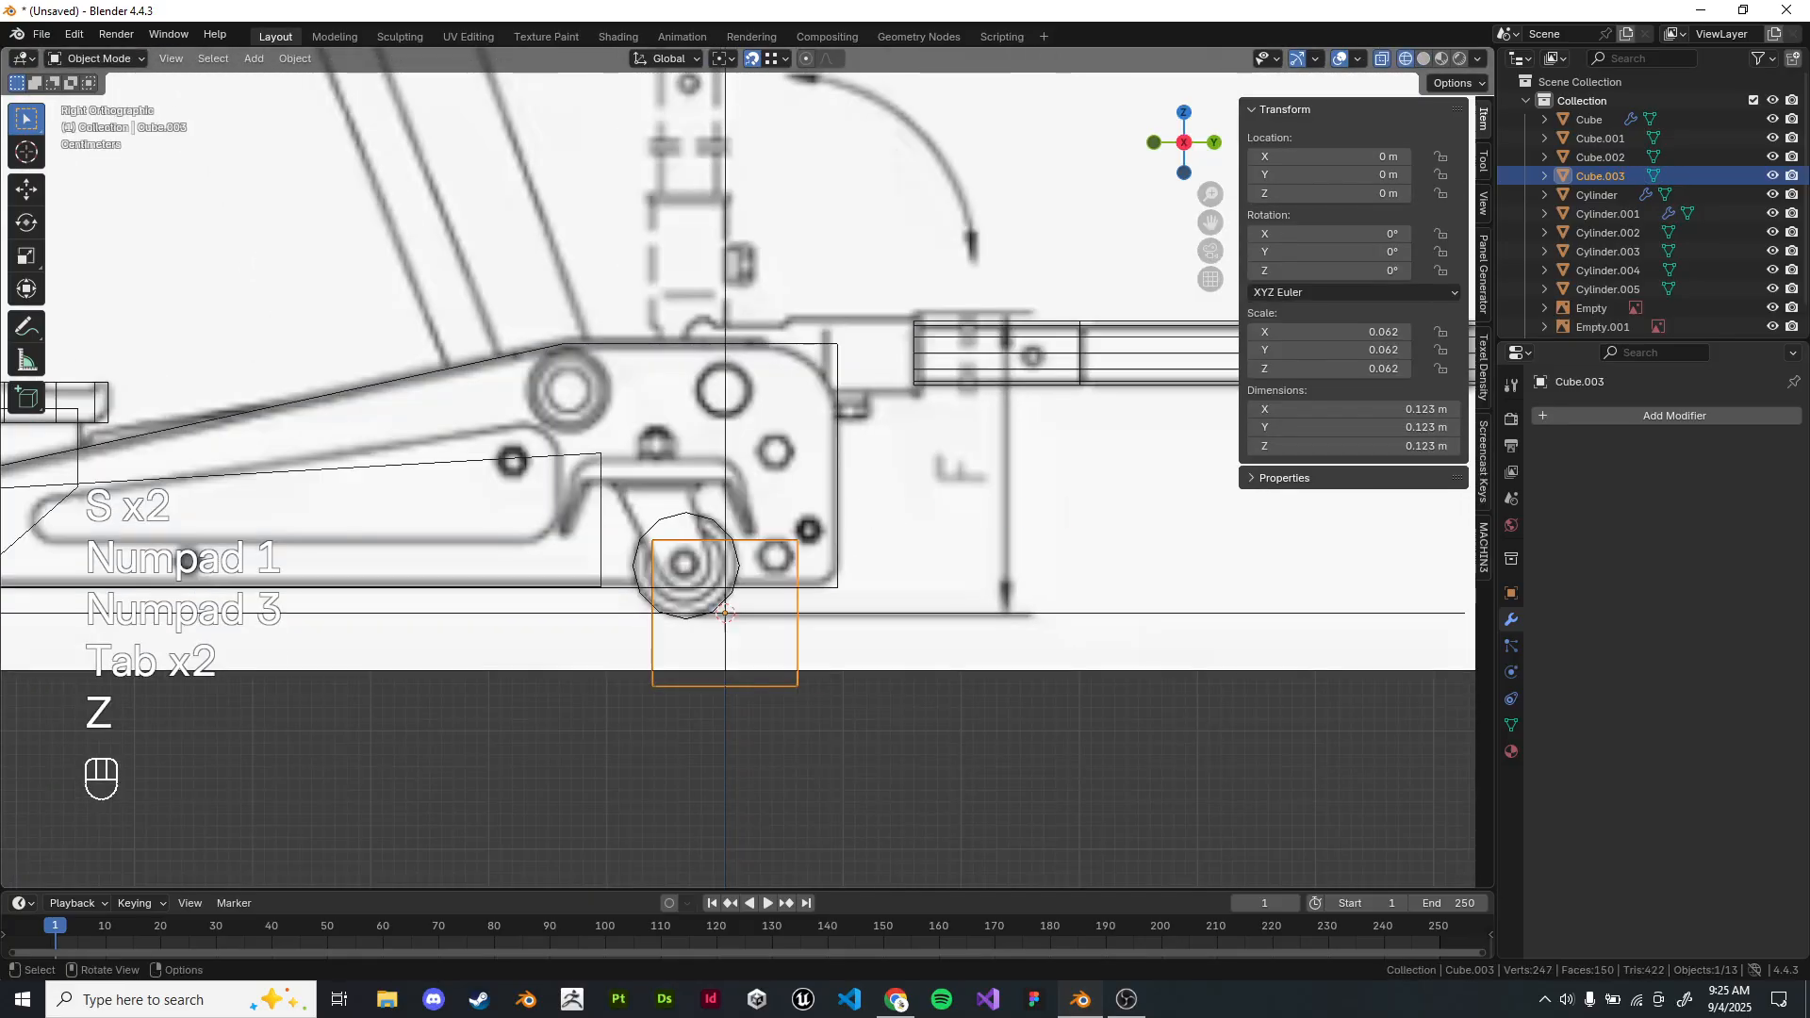
pyautogui.scroll(-4, 725, 613)
pyautogui.press('g')
pyautogui.click(739, 396)
# Shift the cube about 0.027 m along Y to fit the handle bracket in the top blueprint.
pyautogui.press('KP_7')
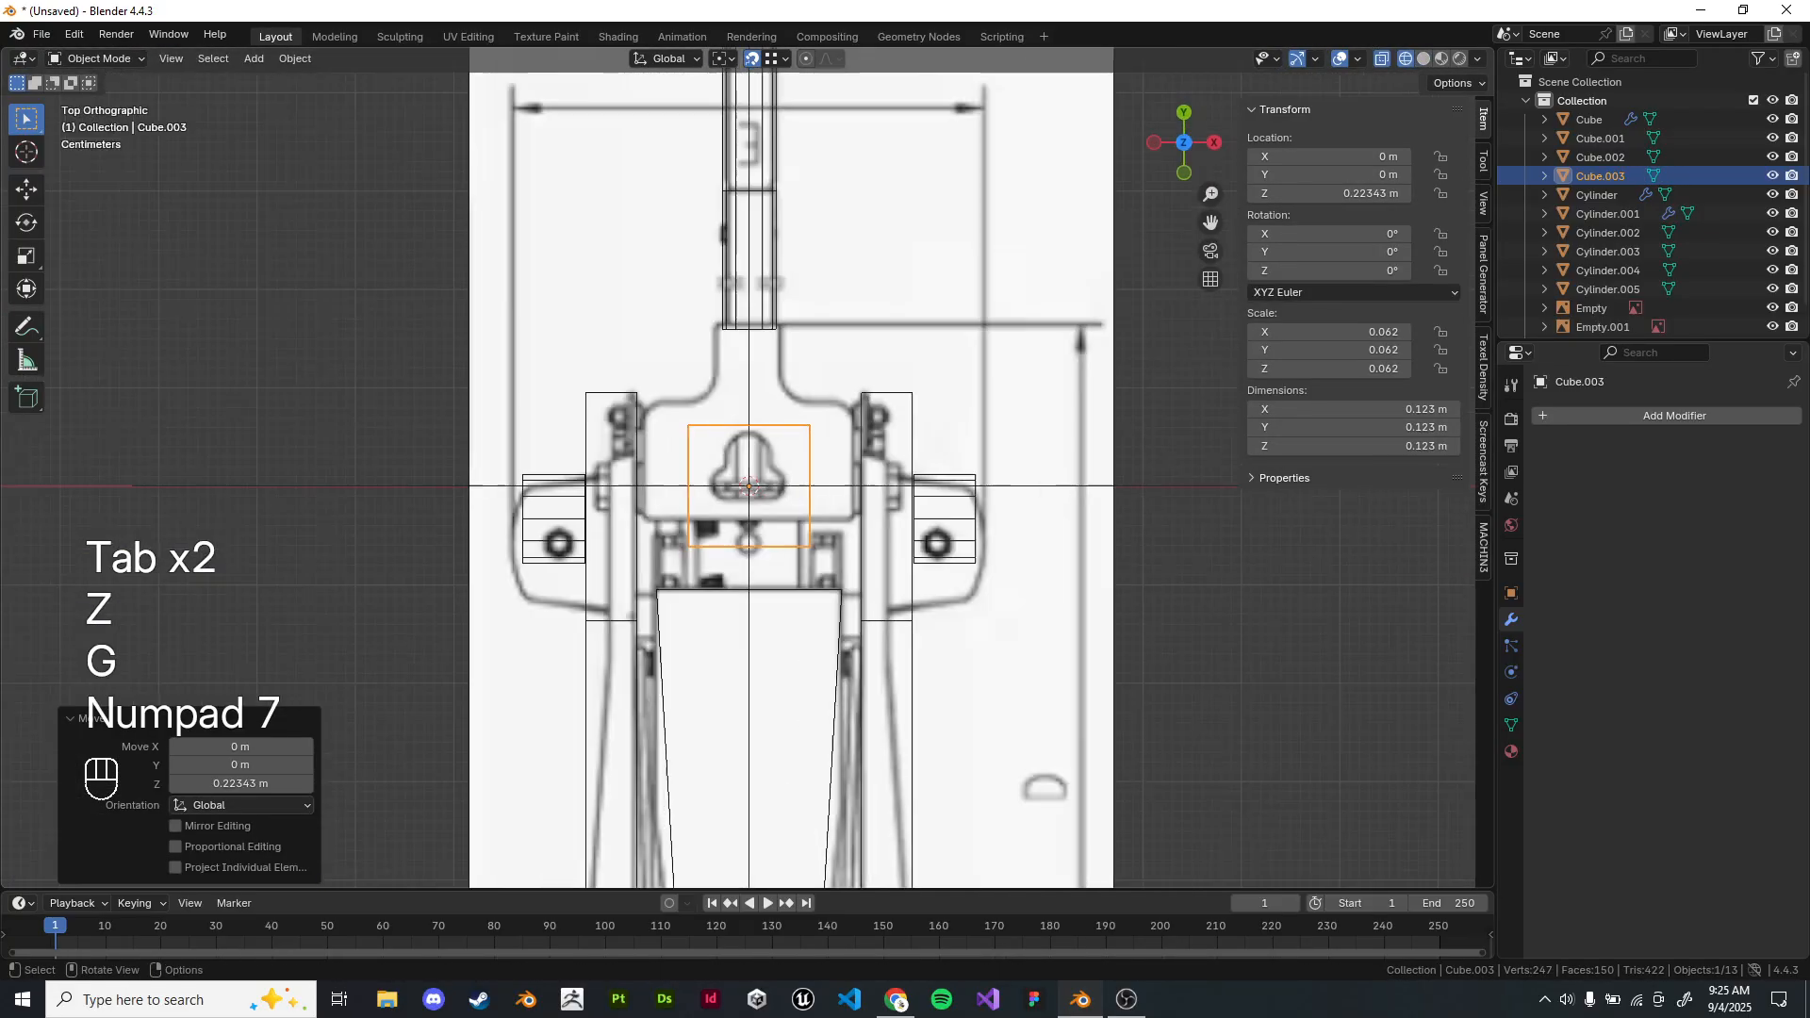
pyautogui.scroll(6, 747, 469)
pyautogui.press('g')
pyautogui.press('y')
pyautogui.click(750, 445)
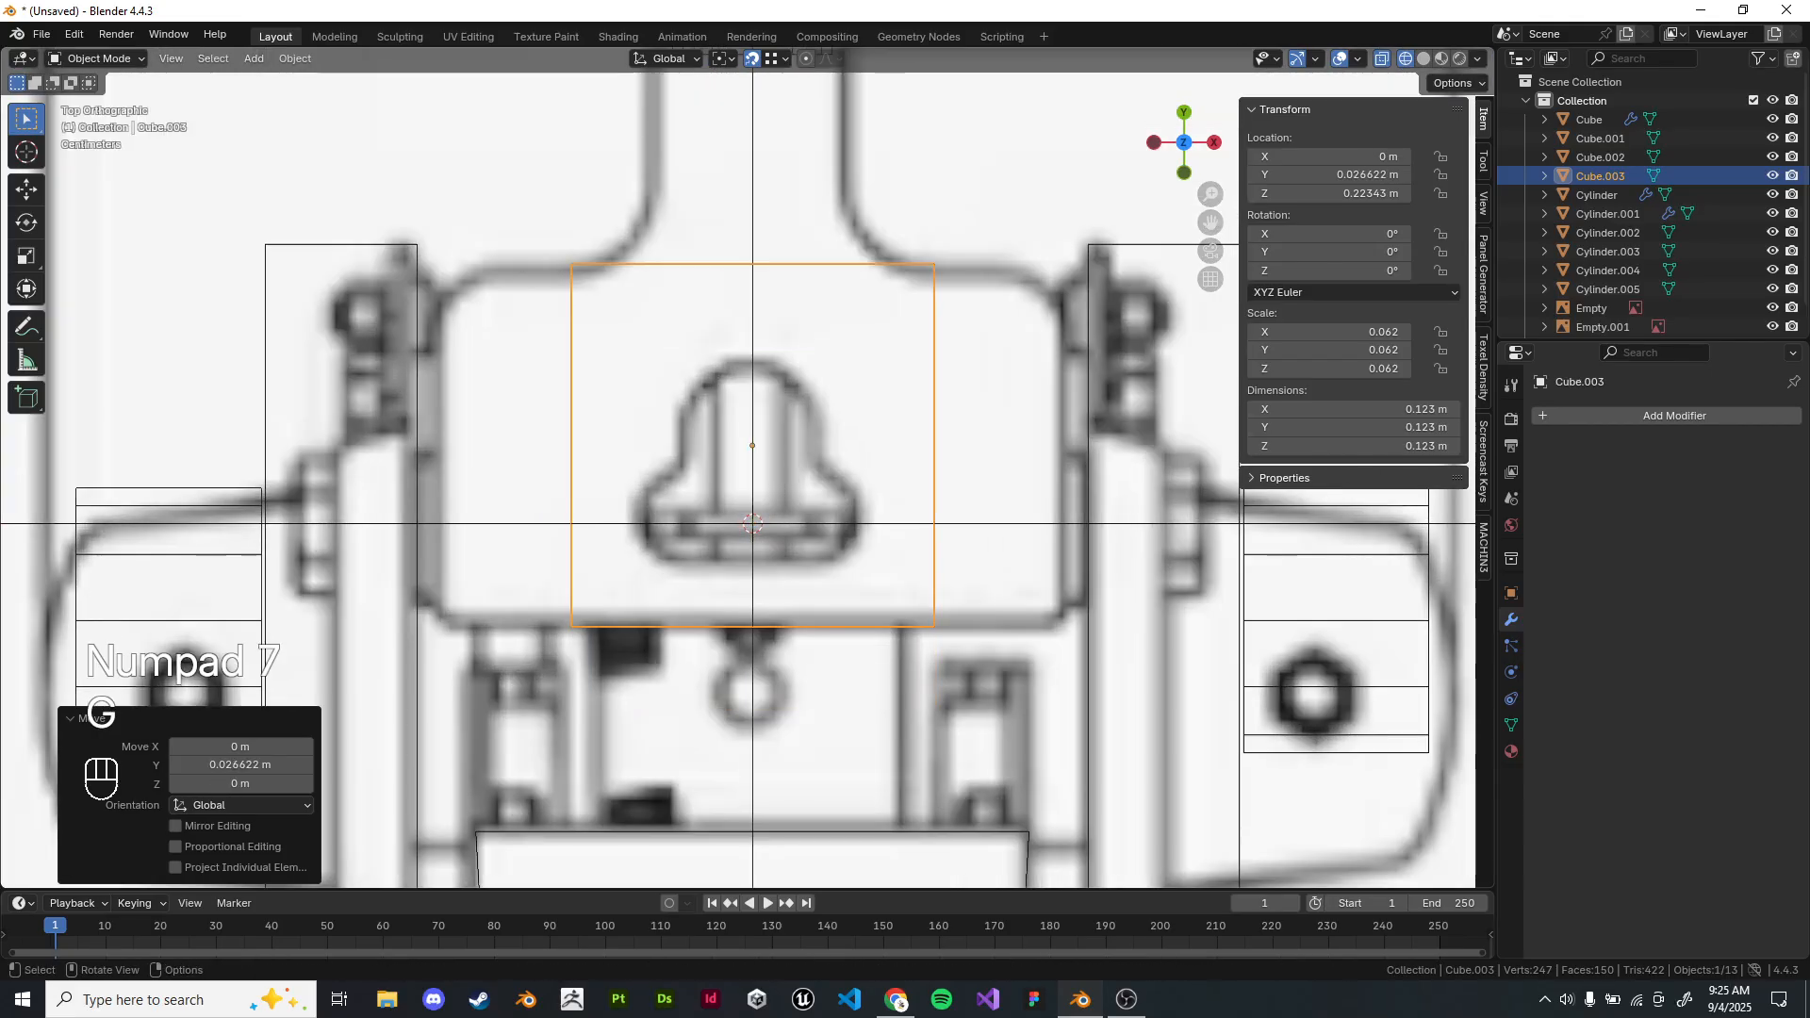
# Move the cube's +X side face outward along X to the edge of the handle bracket in the top blueprint.
pyautogui.press('Tab')
pyautogui.moveTo(990, 221); pyautogui.dragTo(877, 660)
pyautogui.scroll(-2, 877, 660)
pyautogui.keyDown('shift'); pyautogui.moveTo(877, 660); pyautogui.dragTo(793, 617, button='middle'); pyautogui.keyUp('shift')
pyautogui.press('g')
pyautogui.press('x')
pyautogui.click(825, 596)
# Try to mirror only the cube's extended side face across X with MACHIN3 Symmetrize, switching between its direction, Remove and Symmetrize options.
pyautogui.hotkey('alt', 'x')
pyautogui.hotkey('ctrl', 'z')
pyautogui.hotkey('alt', 'x')
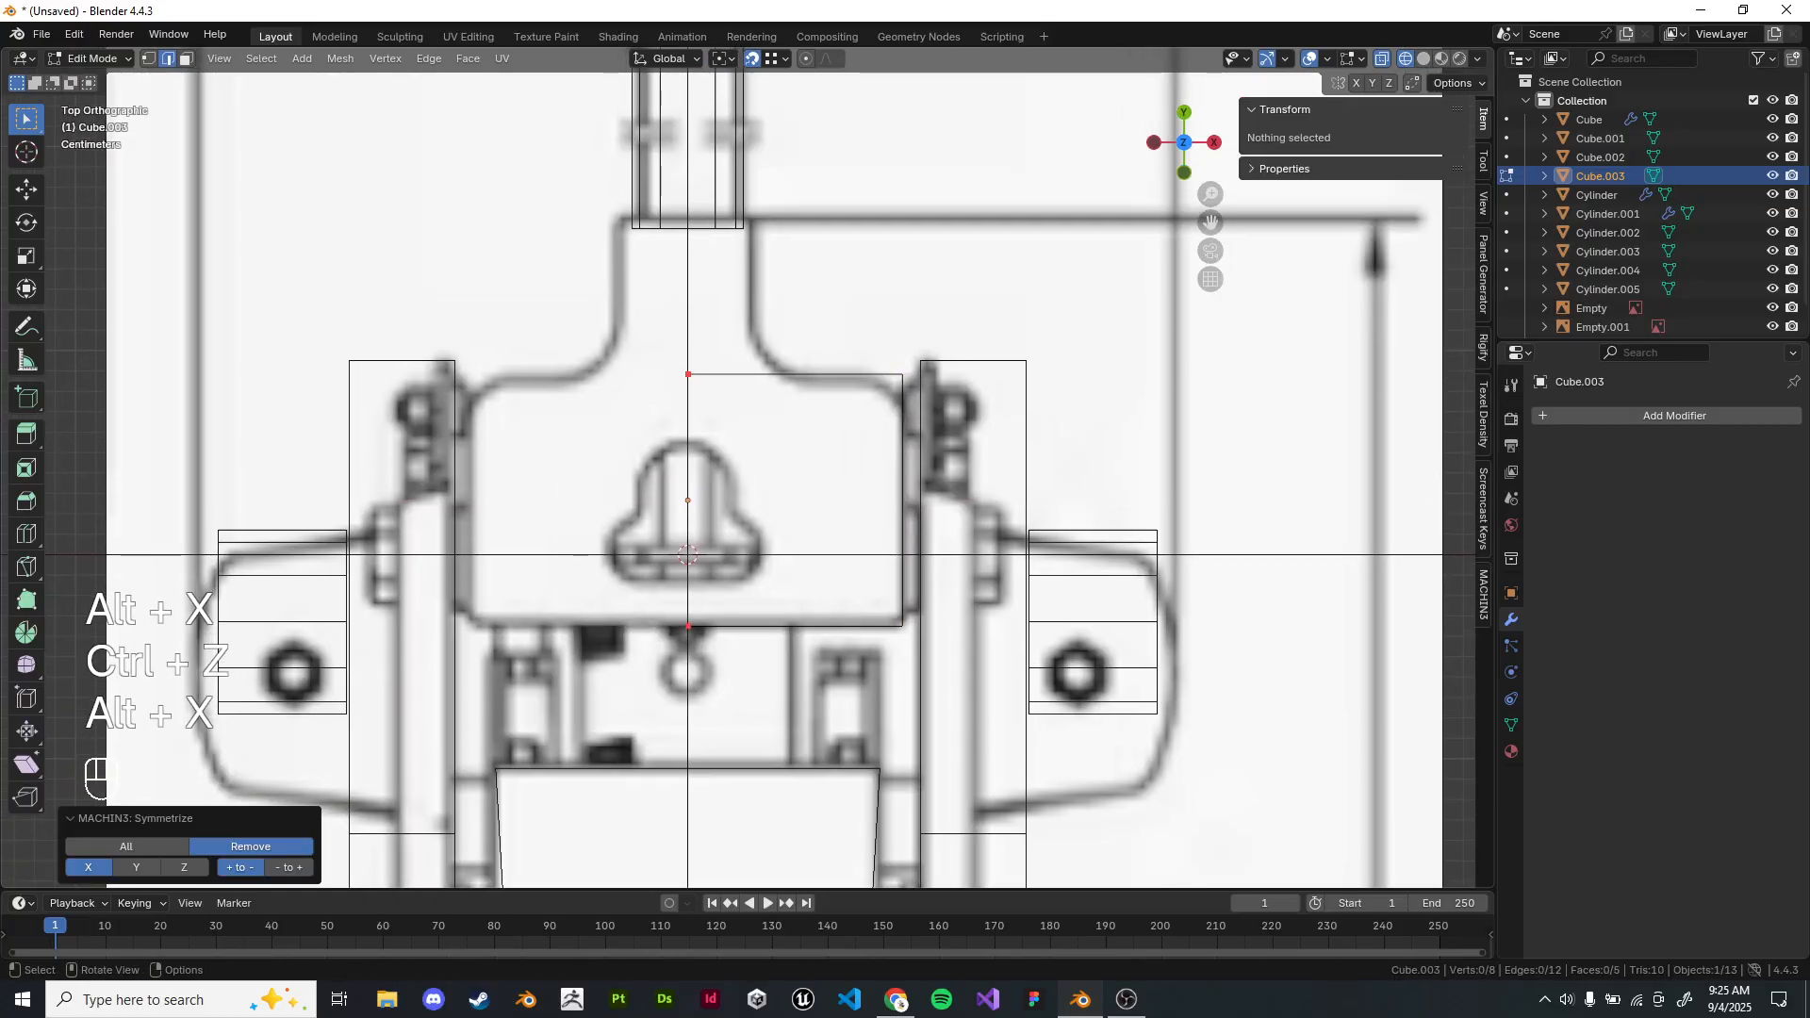
pyautogui.hotkey('alt', 'x')
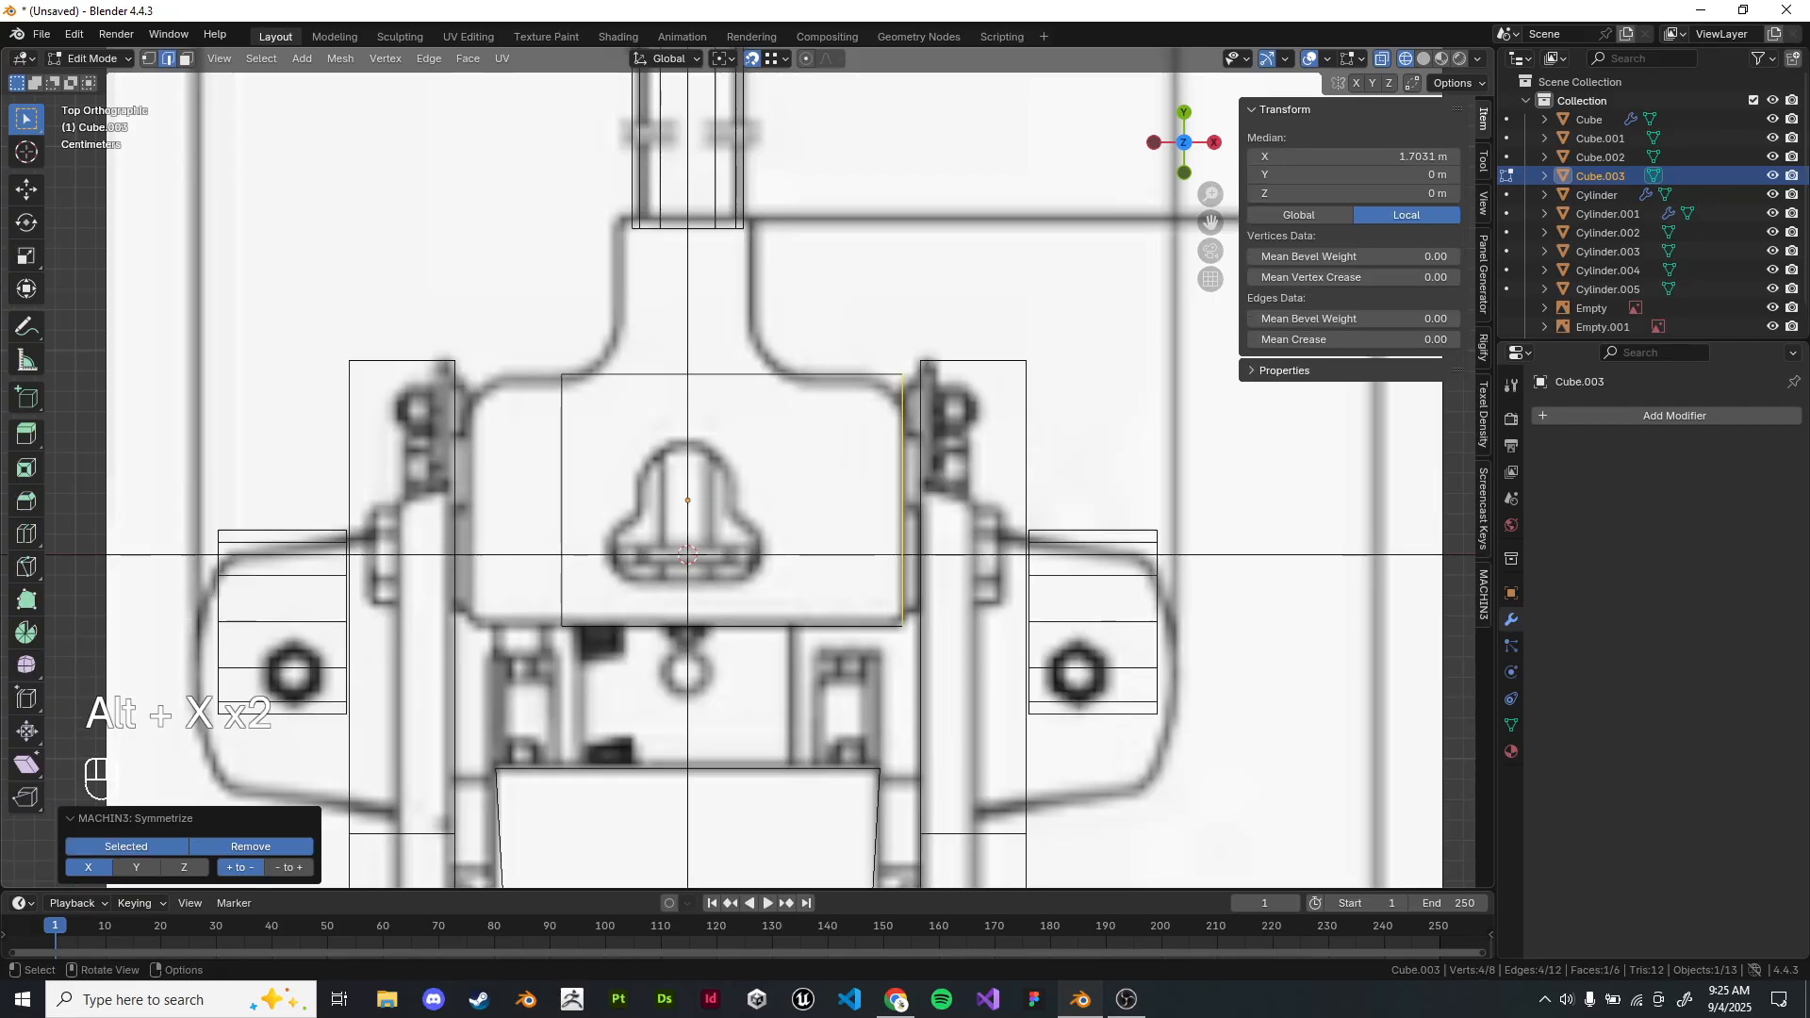
pyautogui.press('Tab')
pyautogui.press('Tab')
pyautogui.hotkey('alt', 'x')
pyautogui.click(288, 867)
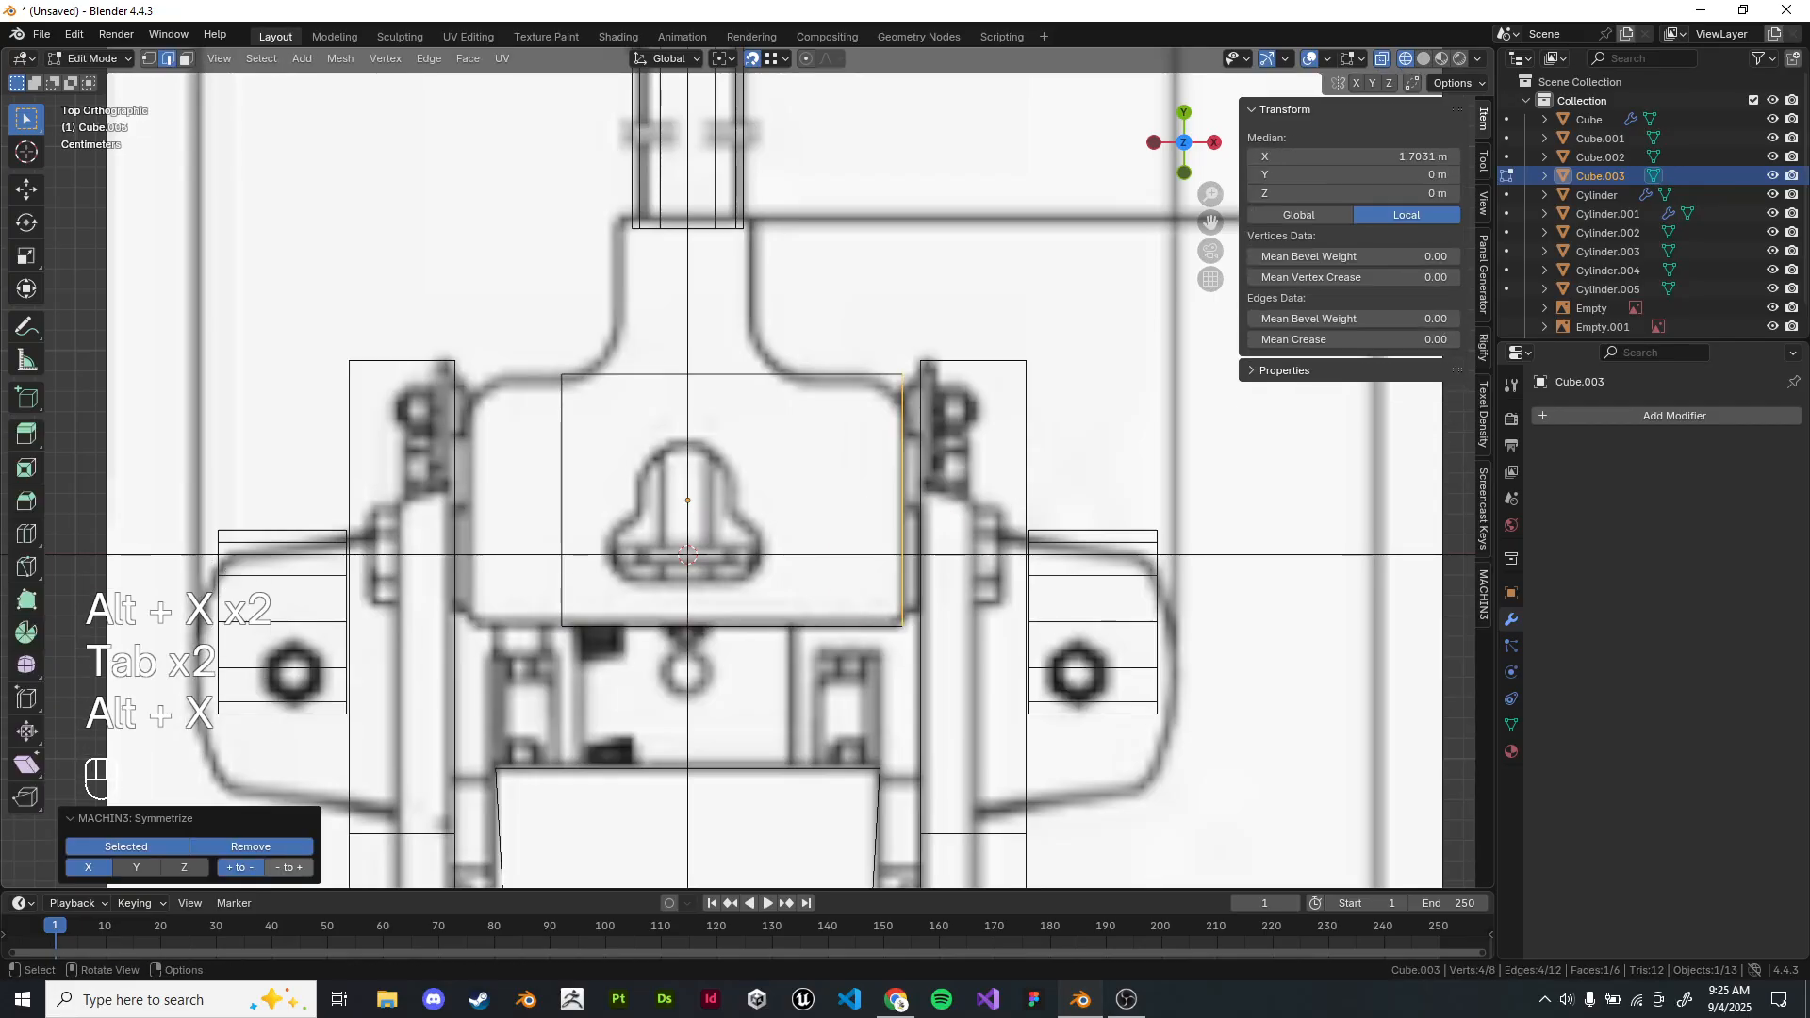
pyautogui.click(241, 867)
pyautogui.click(250, 847)
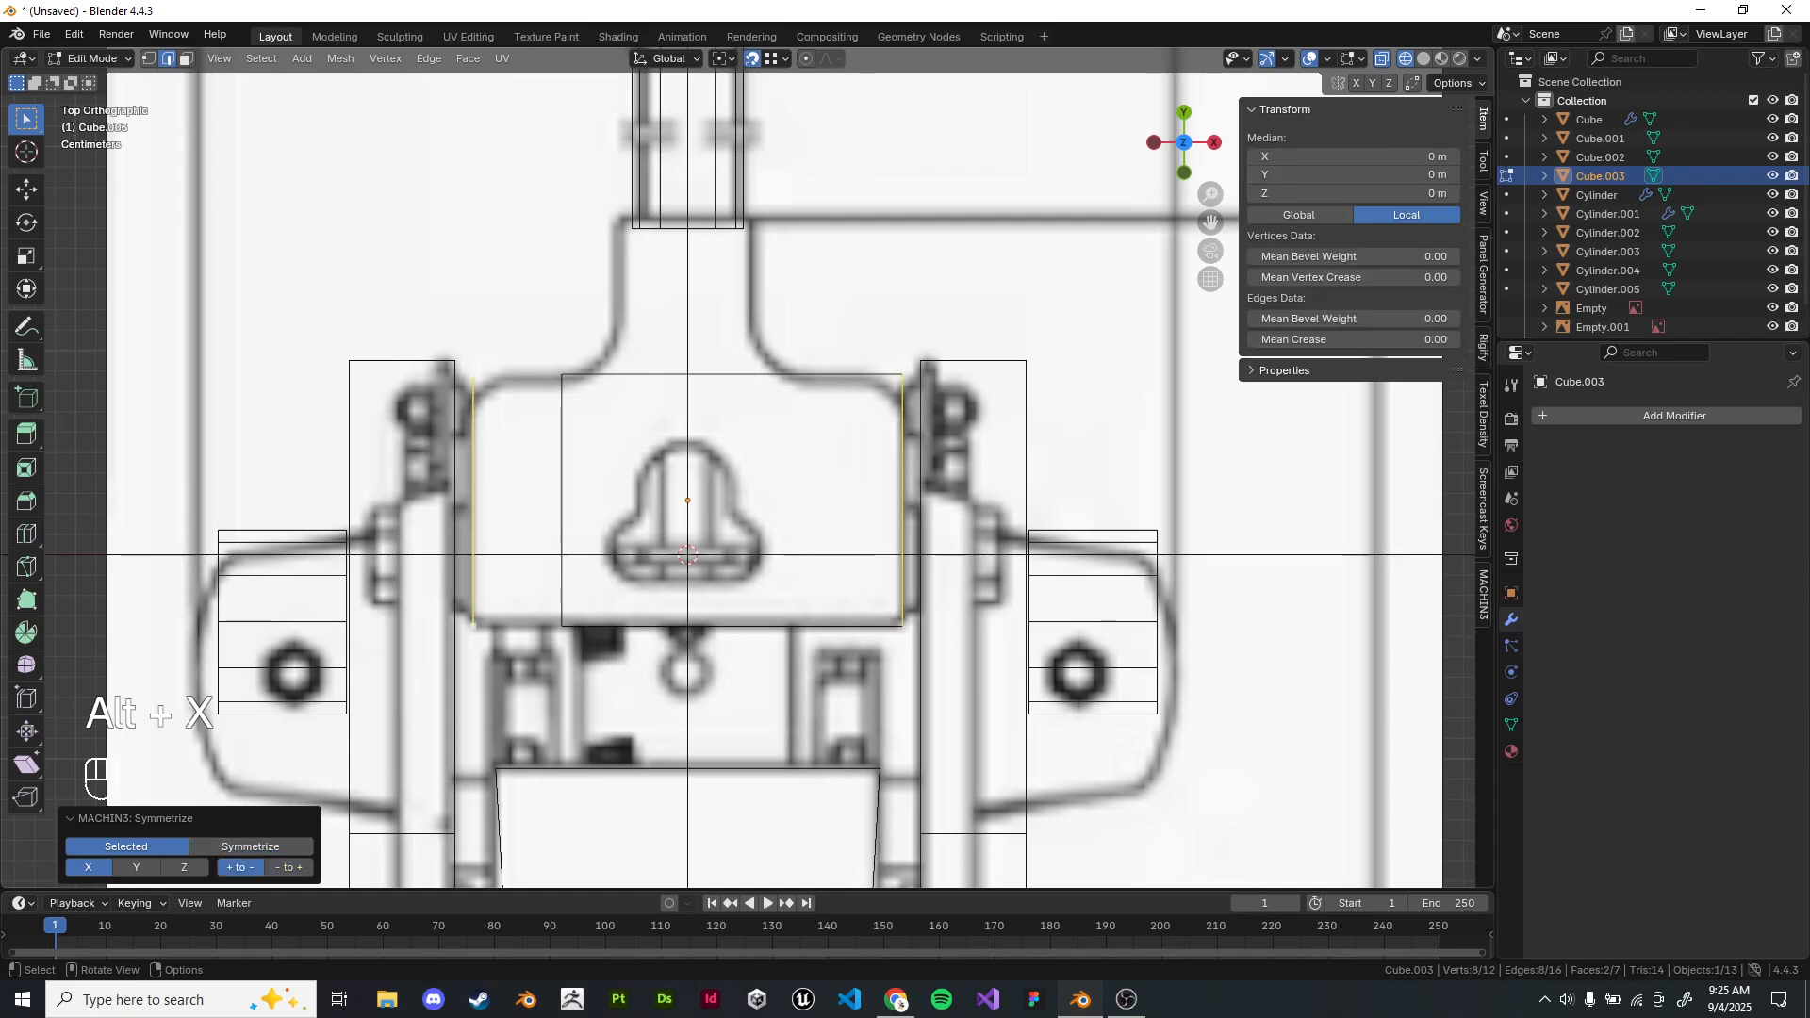
pyautogui.hotkey('alt', 'x')
pyautogui.click(251, 847)
pyautogui.hotkey('alt', 'x')
# Symmetrize the cube's entire mesh across X from the positive to the negative side, about 0.21 m wide overall.
pyautogui.press('a')
pyautogui.hotkey('alt', 'x')
pyautogui.click(250, 847)
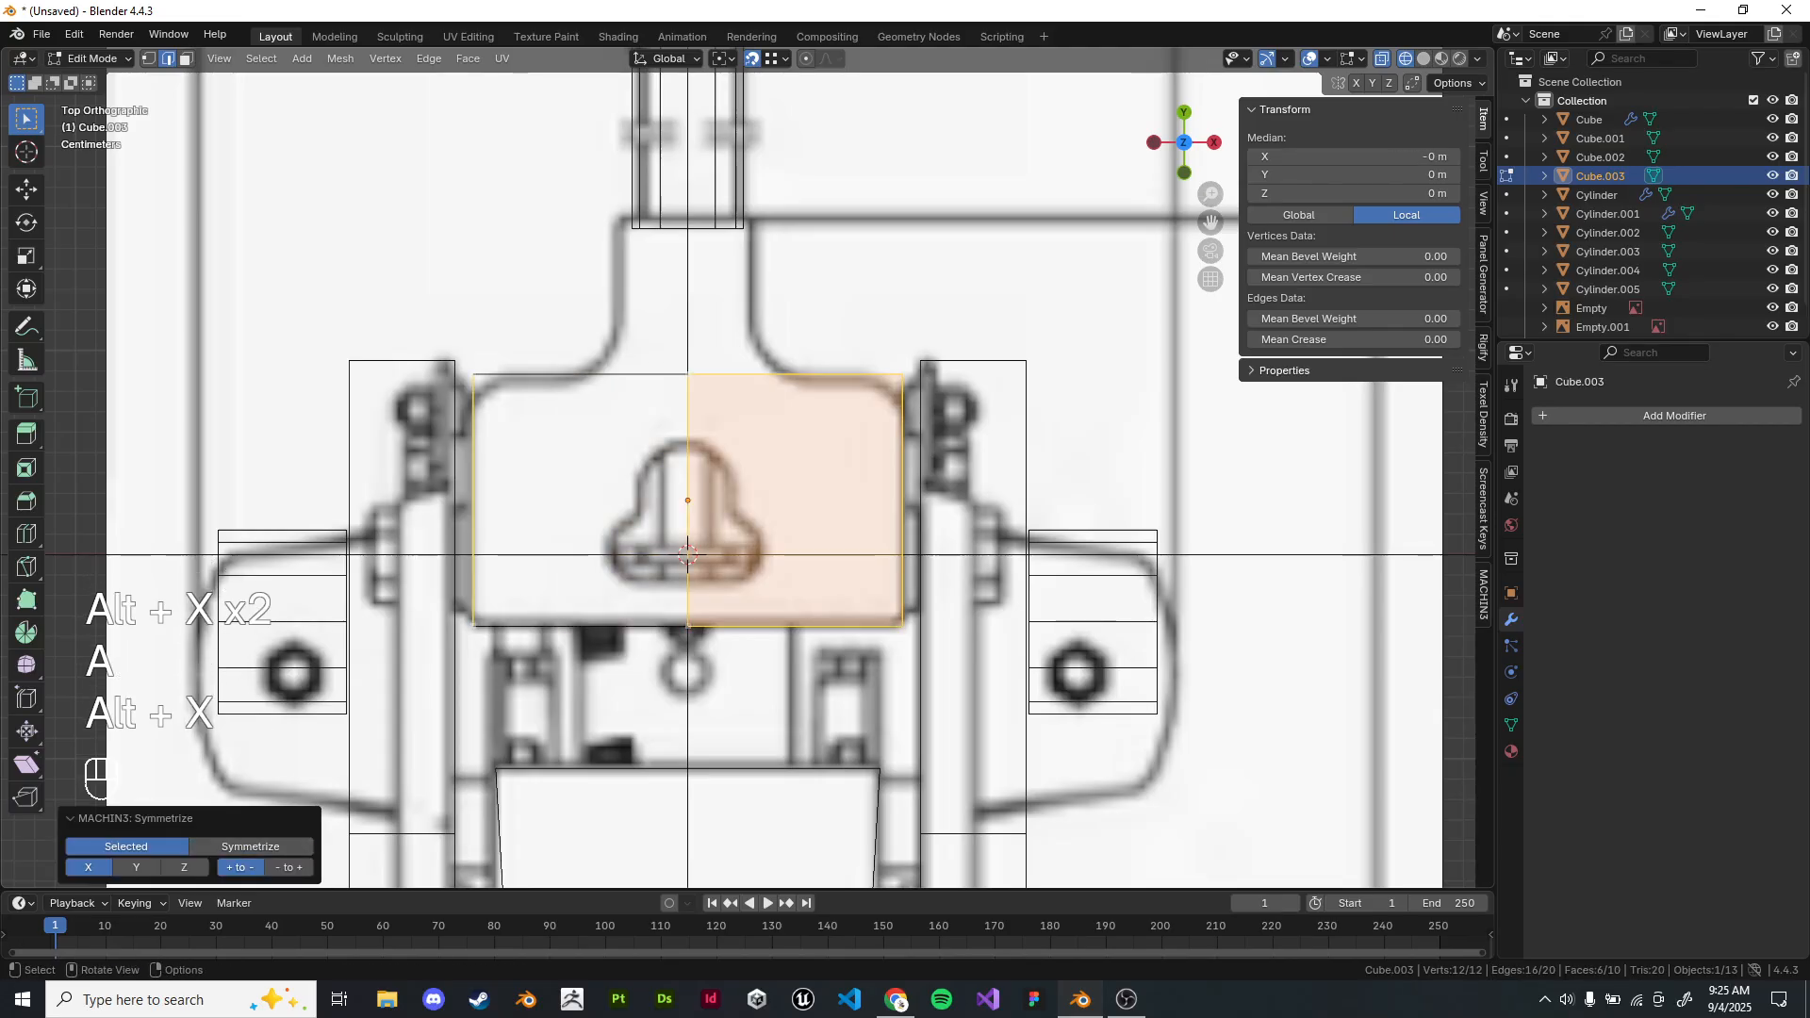
# Examine the mirrored bracket block at an angle and from the top in wireframe against the blueprint.
pyautogui.press('Tab')
pyautogui.scroll(2, 748, 466)
pyautogui.keyDown('shift'); pyautogui.moveTo(716, 471); pyautogui.dragTo(749, 471, button='middle'); pyautogui.keyUp('shift')
pyautogui.press('Tab')
pyautogui.moveTo(829, 528)
pyautogui.mouseDown(button='middle')
pyautogui.moveTo(650, 405)
pyautogui.moveTo(647, 512)
pyautogui.mouseUp(button='middle')
pyautogui.press('z')
pyautogui.press('KP_7')
pyautogui.press('Tab')
pyautogui.press('z')
pyautogui.keyDown('shift'); pyautogui.moveTo(801, 566); pyautogui.dragTo(663, 554, button='middle'); pyautogui.keyUp('shift')
pyautogui.scroll(3, 662, 554)
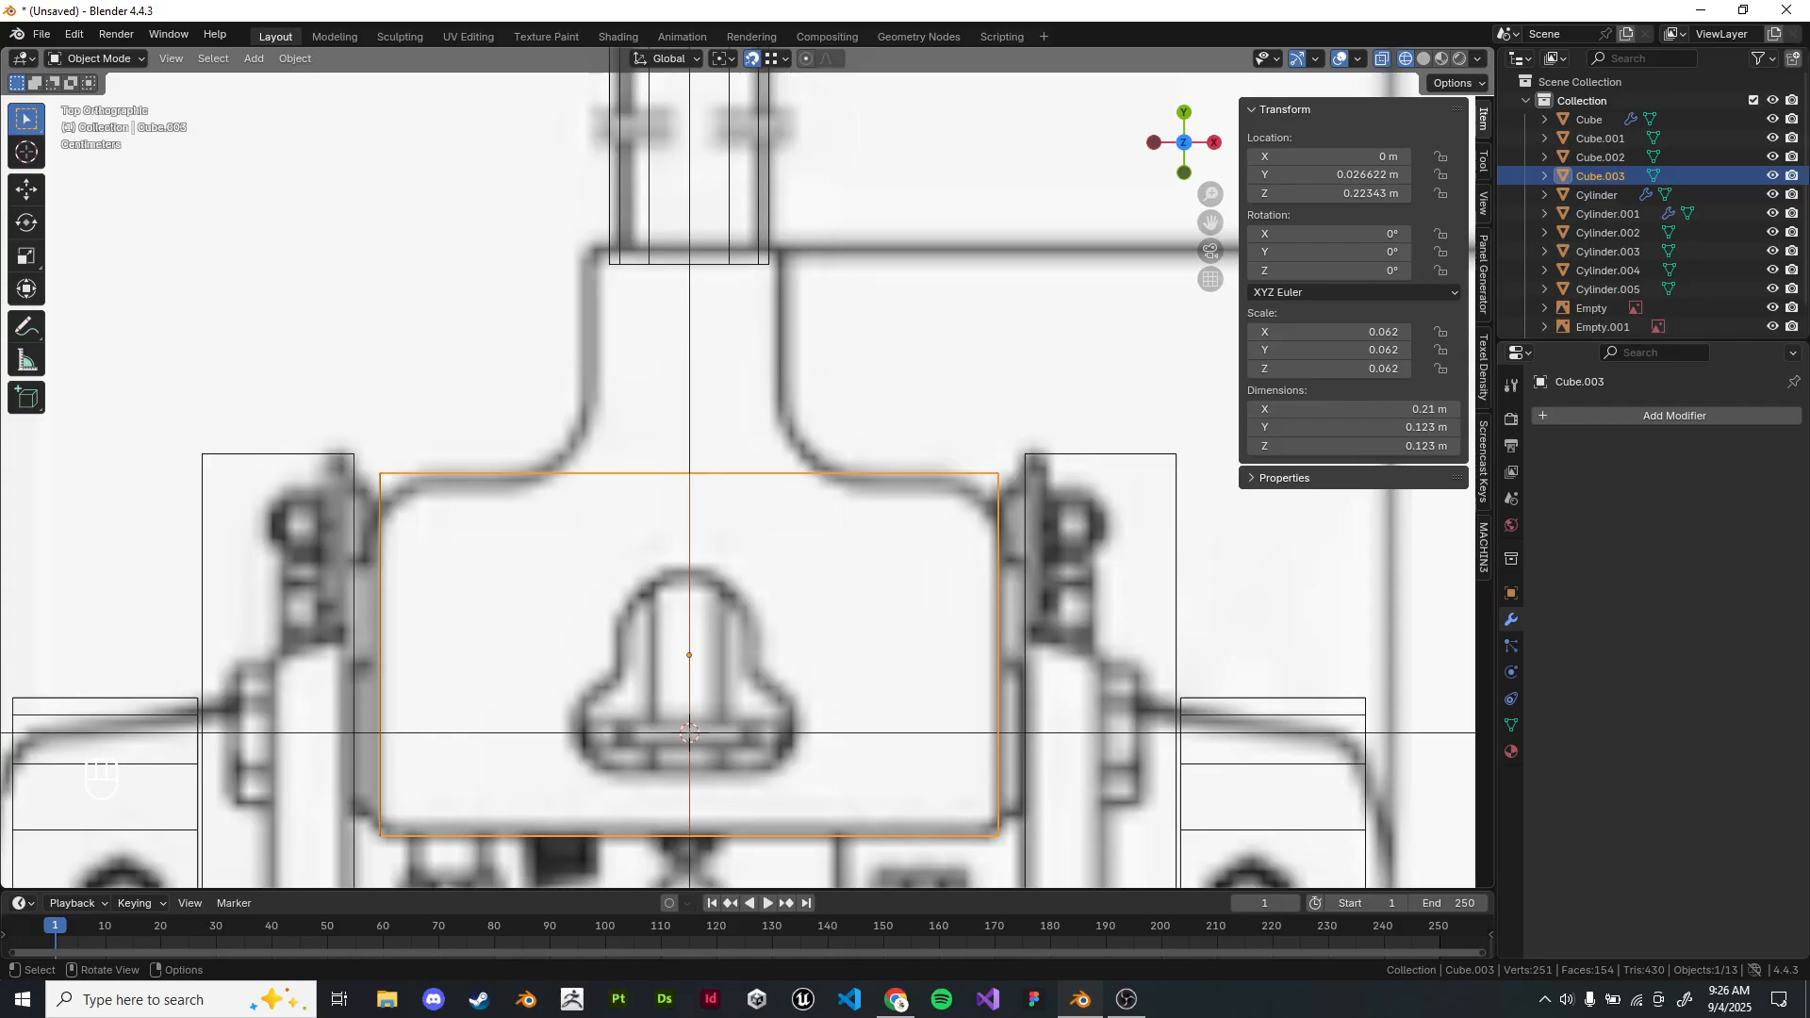
# Snap the 3D cursor to the centre of the bracket block's face that points toward the handle.
pyautogui.moveTo(802, 537); pyautogui.dragTo(681, 439, button='middle')
pyautogui.press('z')
pyautogui.moveTo(754, 528); pyautogui.dragTo(556, 420, button='middle')
pyautogui.press('Tab')
pyautogui.click(779, 274)
pyautogui.moveTo(778, 273); pyautogui.dragTo(792, 317, button='middle')
pyautogui.hotkey('shift', 's')
pyautogui.press('Tab')
# Add a cylinder at the 3D cursor and scale it down to about 0.059 m.
pyautogui.hotkey('shift', 'a')
pyautogui.moveTo(853, 313)
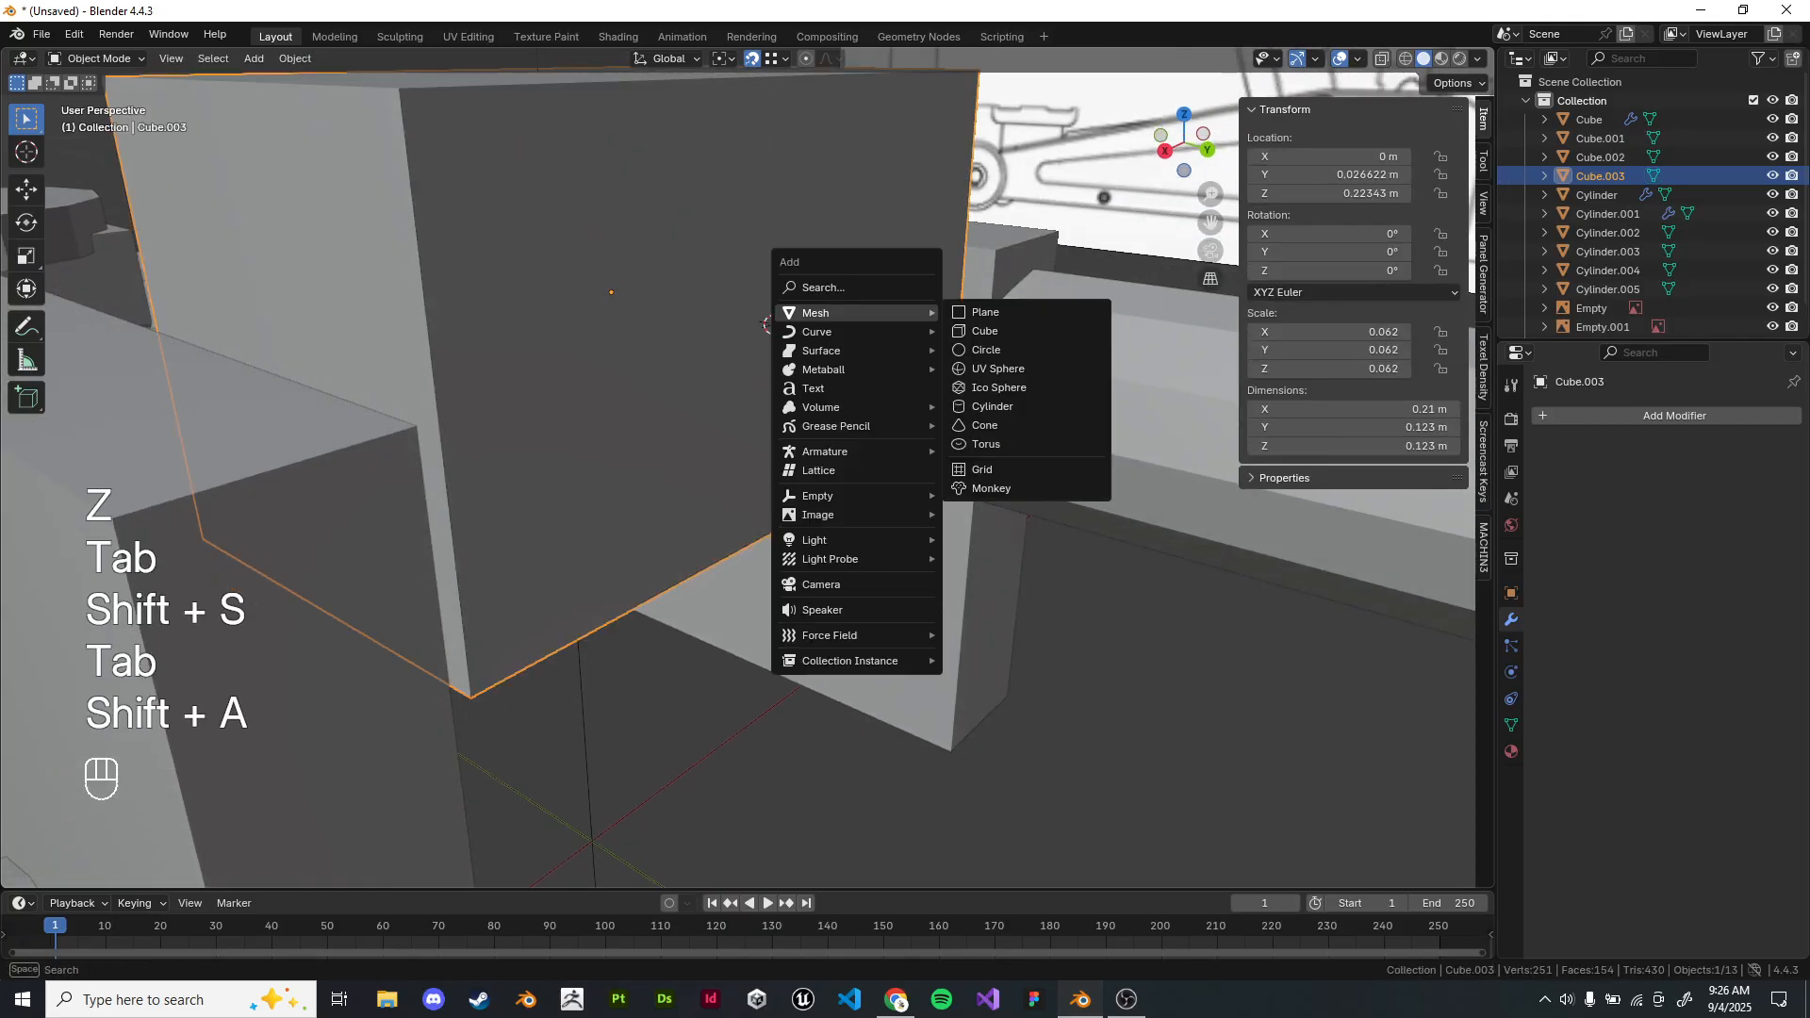
pyautogui.click(991, 407)
pyautogui.scroll(-6, 991, 406)
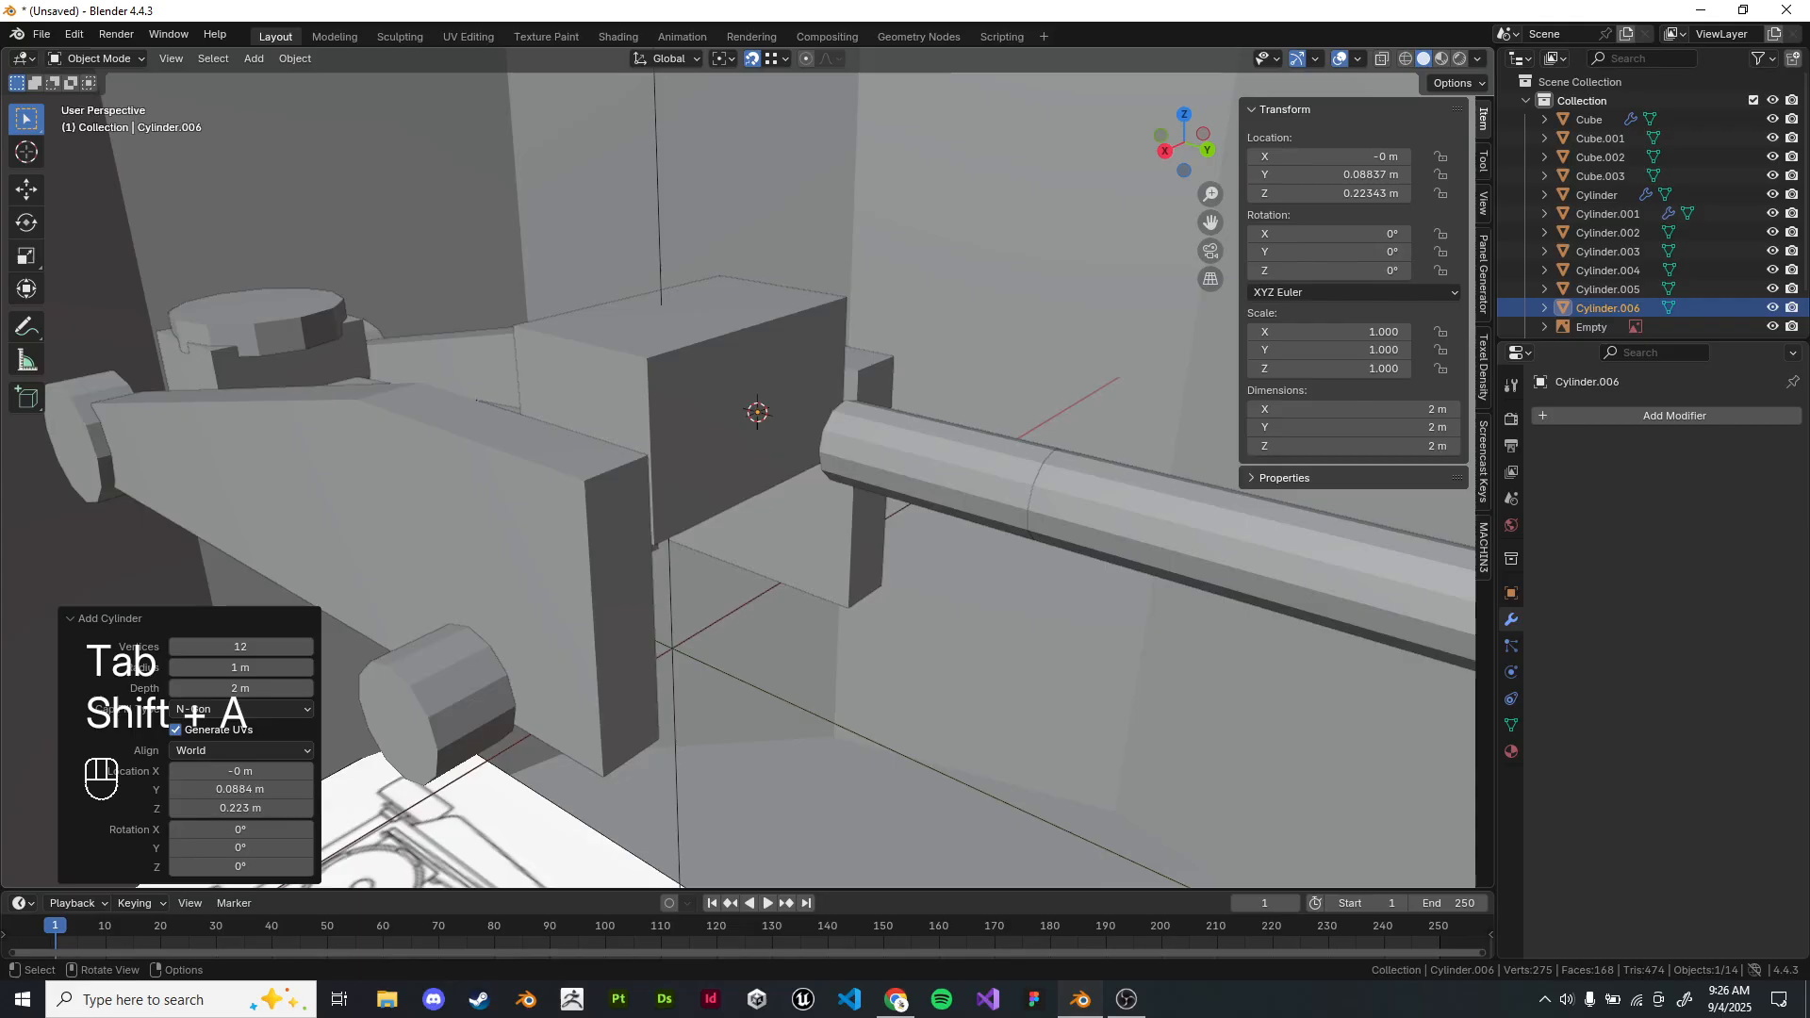
pyautogui.press('s')
pyautogui.click(914, 415)
pyautogui.press('s')
pyautogui.click(829, 418)
pyautogui.press('s')
pyautogui.click(801, 419)
pyautogui.press('s')
pyautogui.click(780, 420)
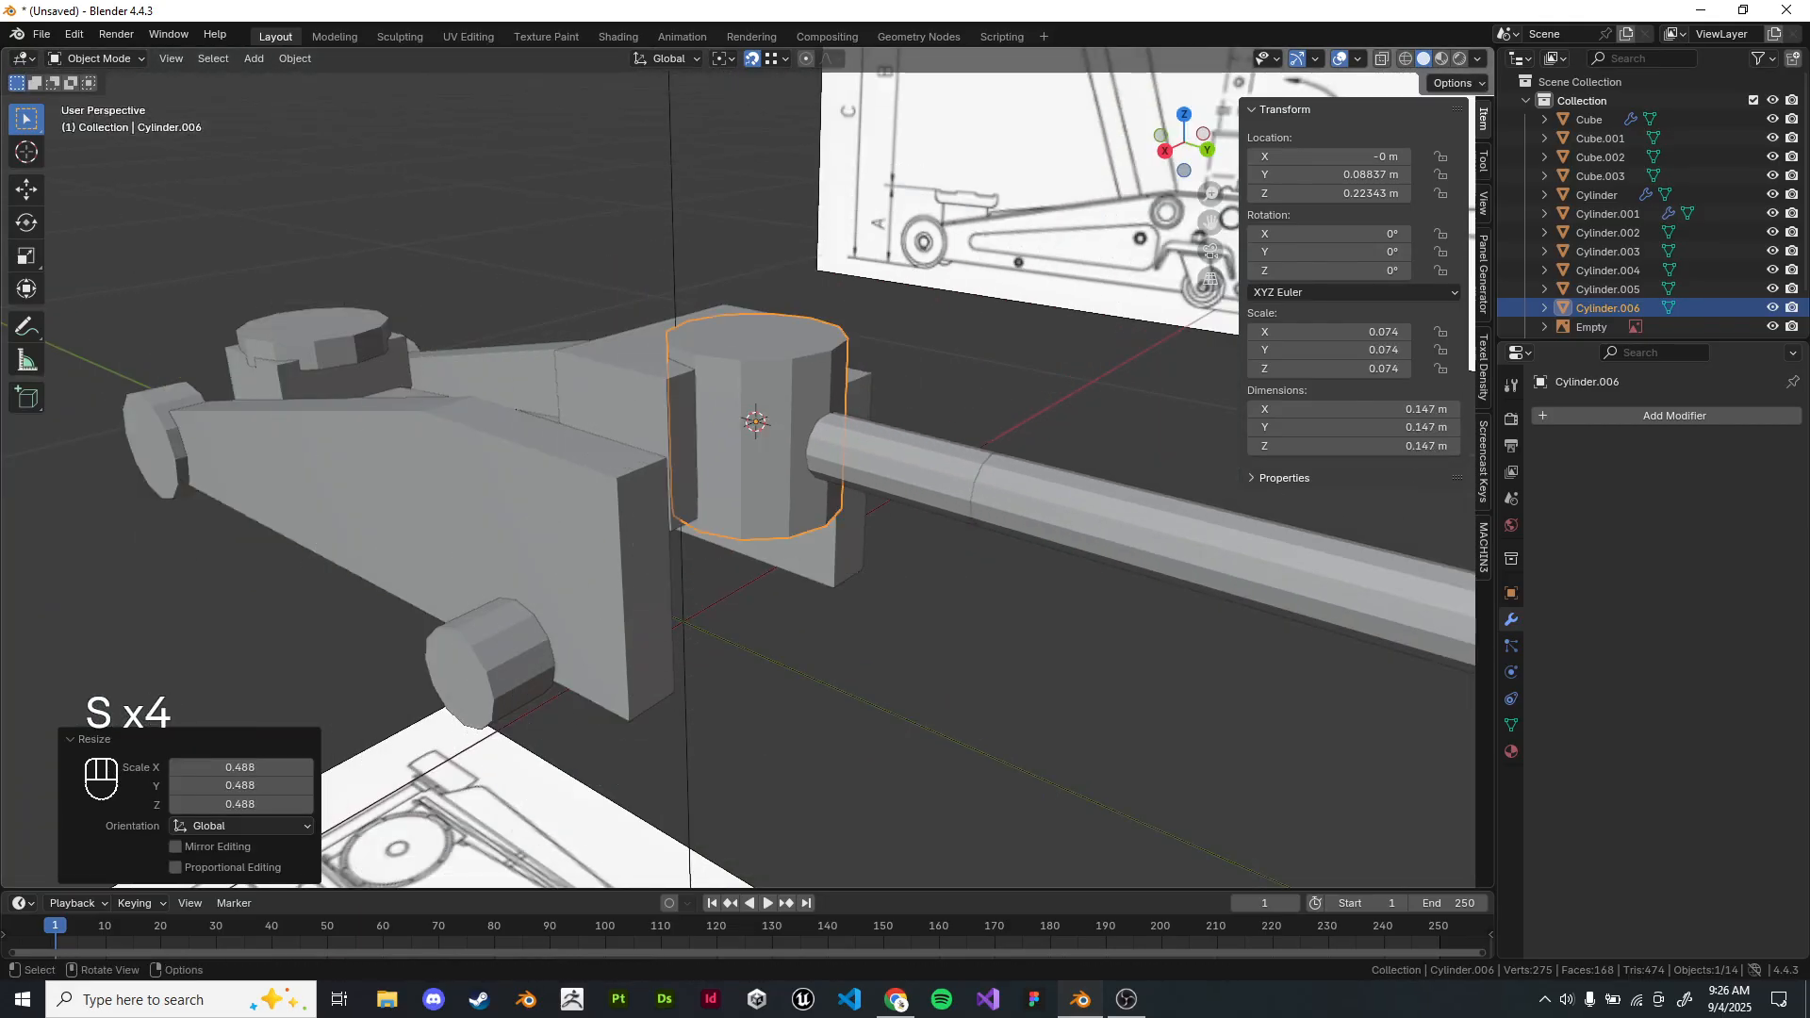
pyautogui.press('s')
pyautogui.click(768, 422)
# Rotate the small cylinder 90° about X so that it points along the handle.
pyautogui.scroll(4, 769, 422)
pyautogui.keyDown('shift'); pyautogui.moveTo(768, 423); pyautogui.dragTo(689, 483, button='middle'); pyautogui.keyUp('shift')
pyautogui.write('rx90')
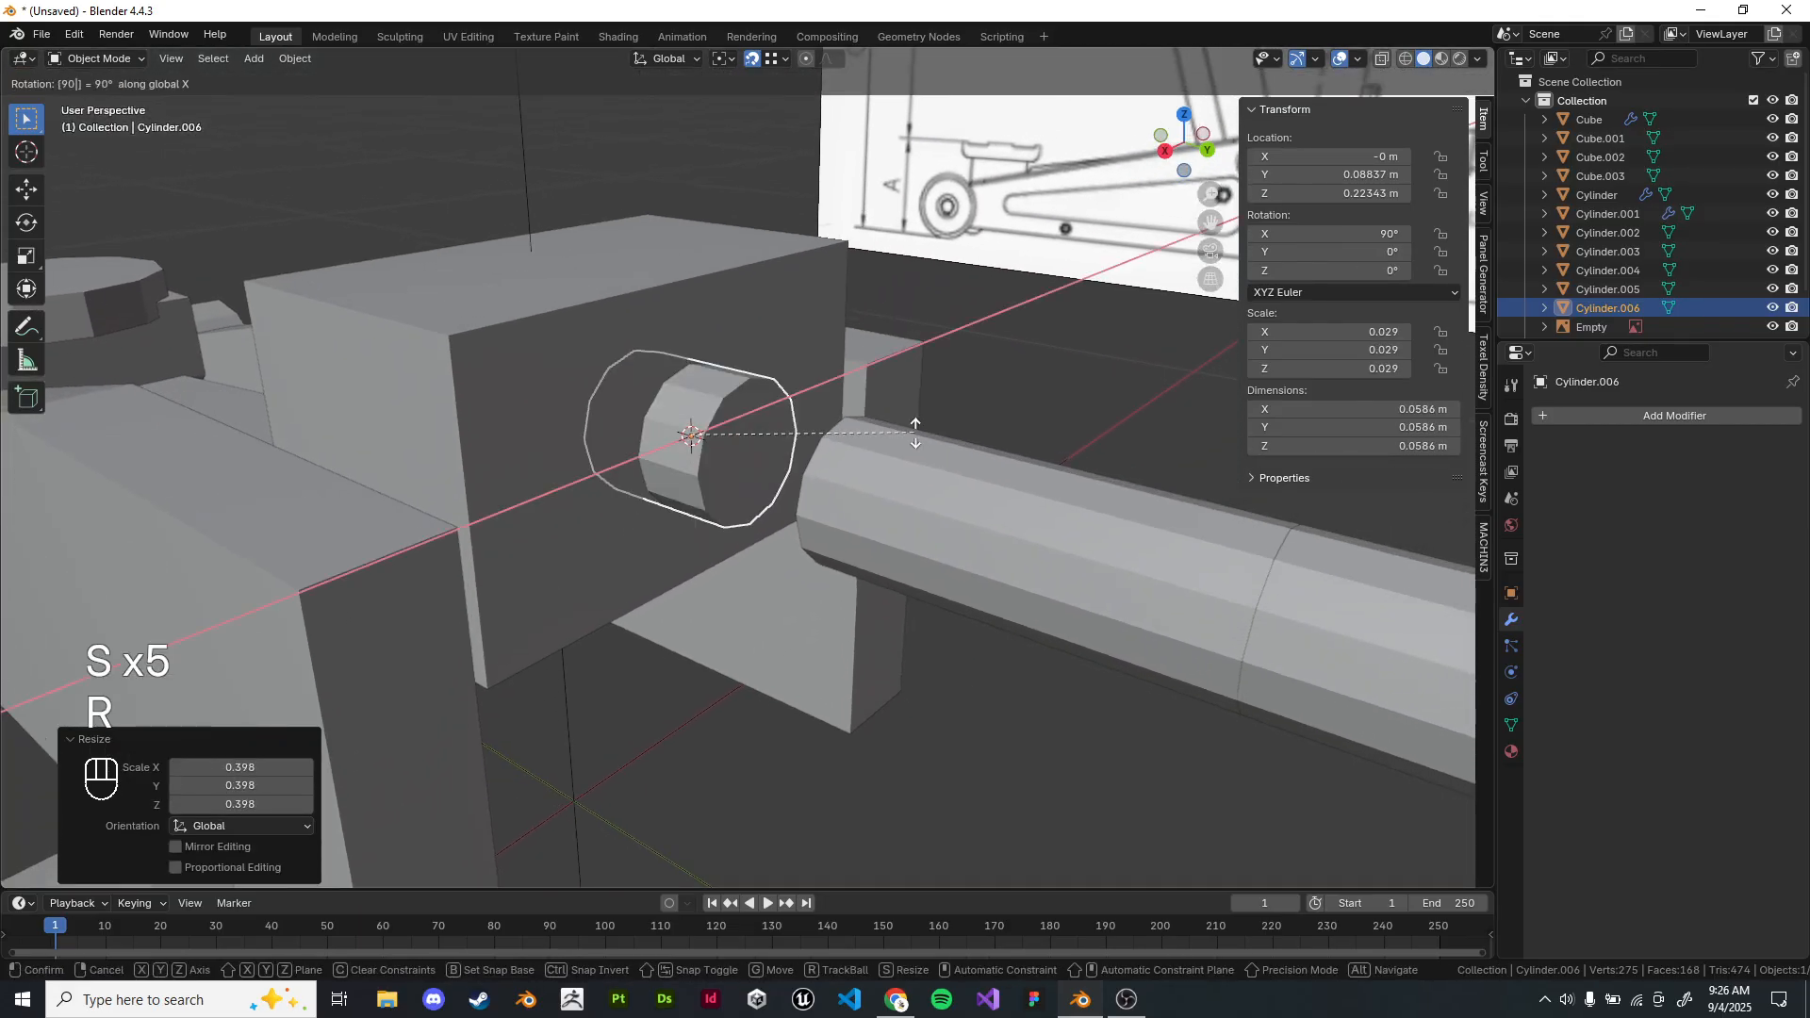
pyautogui.press('Return')
pyautogui.press('KP_8')
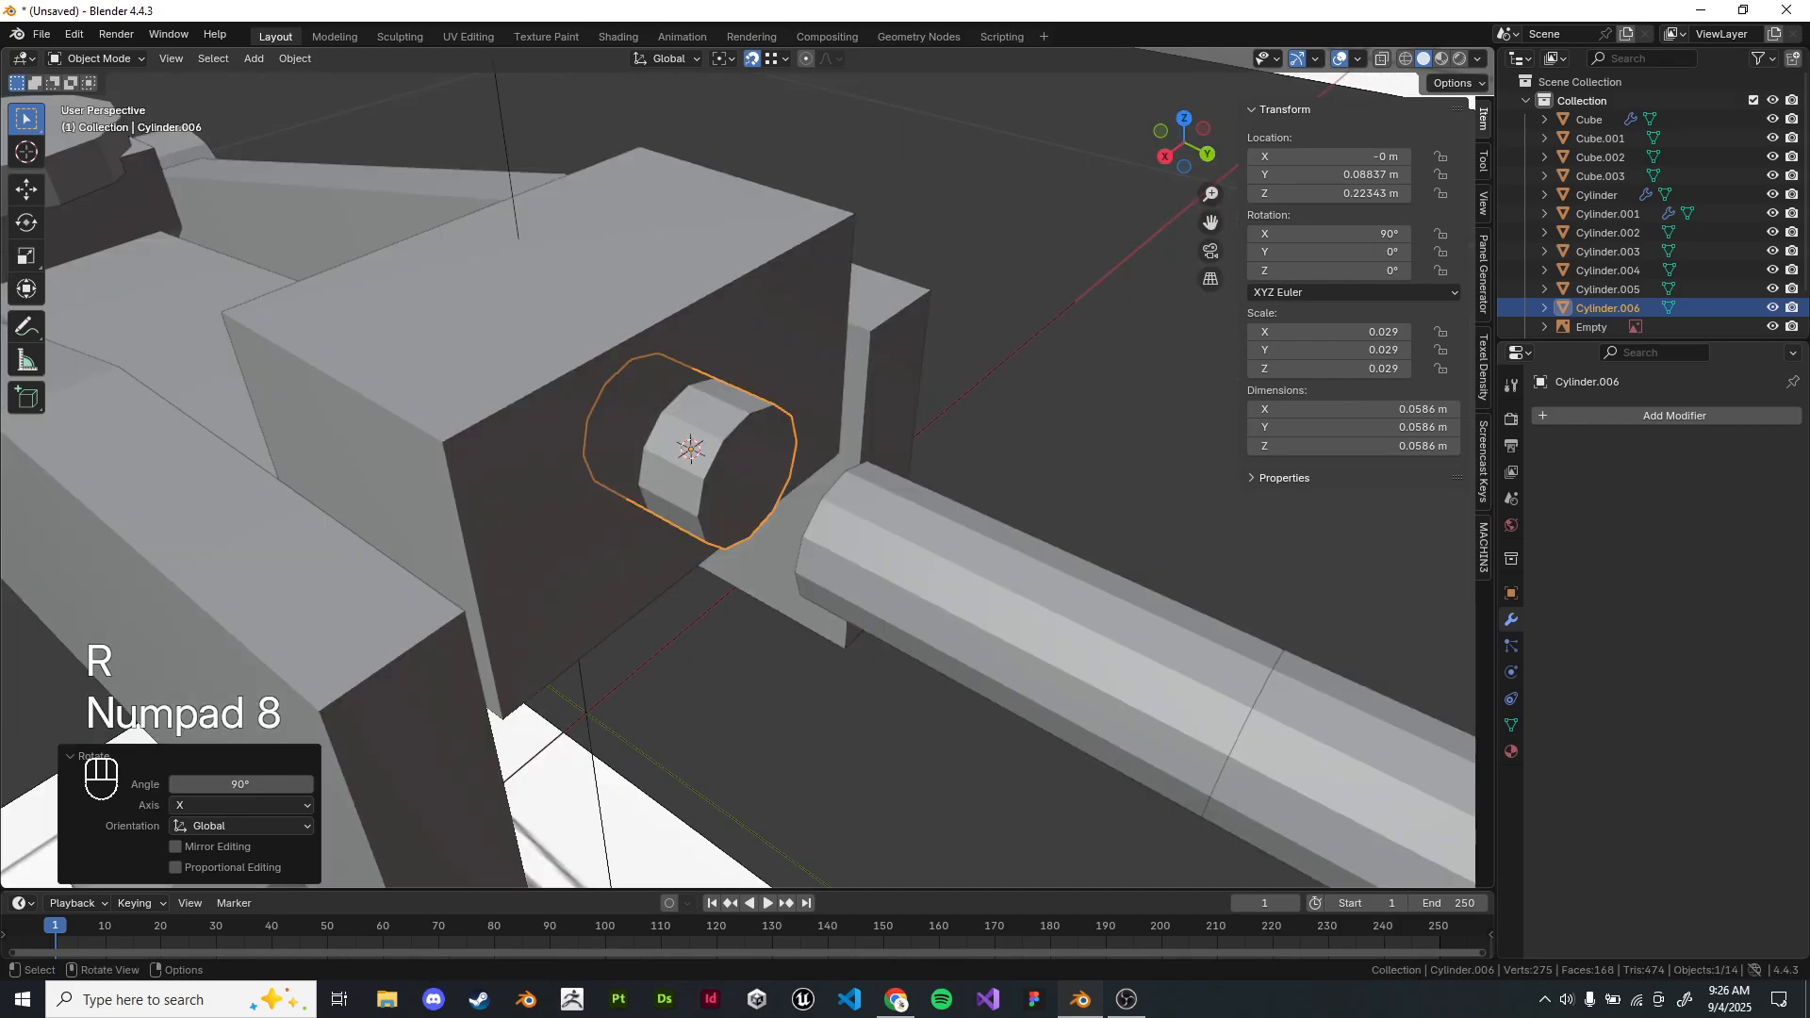
# Extend the cylinder's outer end about 0.045 m along Y to the end of the handle socket in the top blueprint.
pyautogui.press('KP_7')
pyautogui.press('Tab')
pyautogui.press('z')
pyautogui.click(787, 405)
pyautogui.moveTo(686, 347); pyautogui.dragTo(981, 443)
pyautogui.keyDown('shift'); pyautogui.moveTo(980, 443); pyautogui.dragTo(851, 524, button='middle'); pyautogui.keyUp('shift')
pyautogui.press('g')
pyautogui.press('y')
pyautogui.click(851, 357)
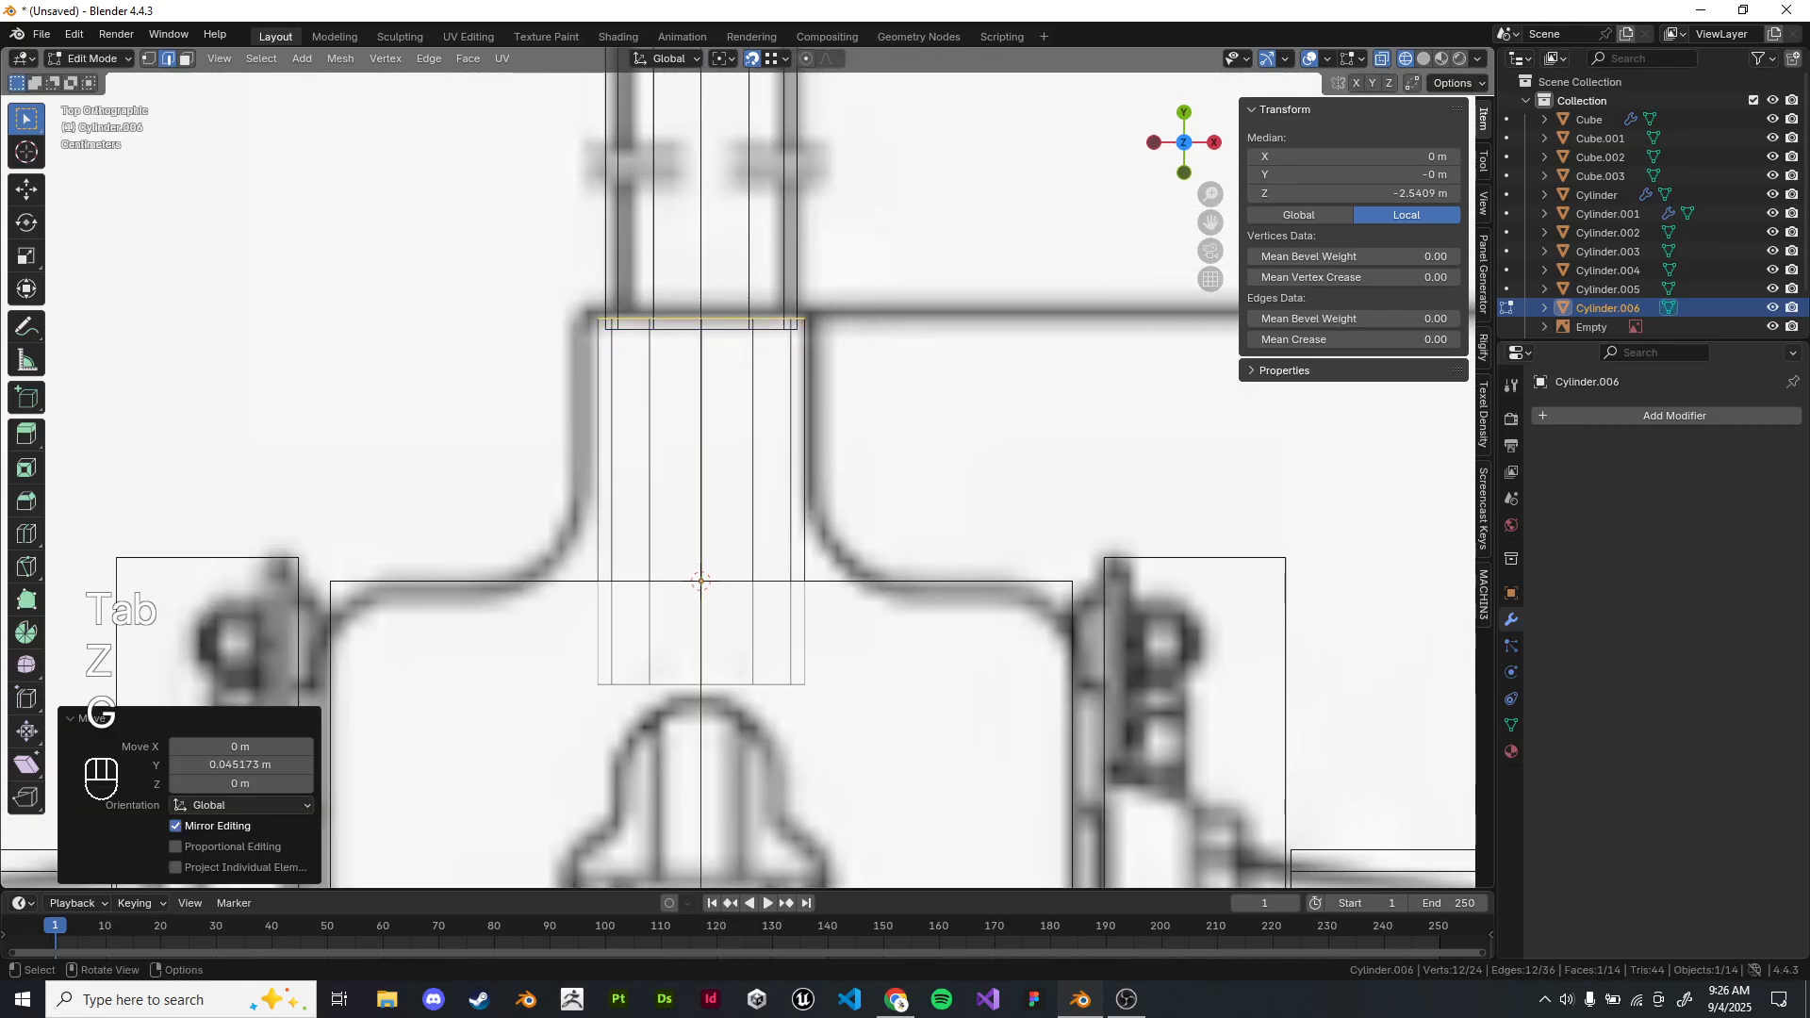
# Scale the whole cylinder up with global Z locked to match the socket's width in the top blueprint.
pyautogui.press('a')
pyautogui.press('s')
pyautogui.hotkey('shift', 'z')
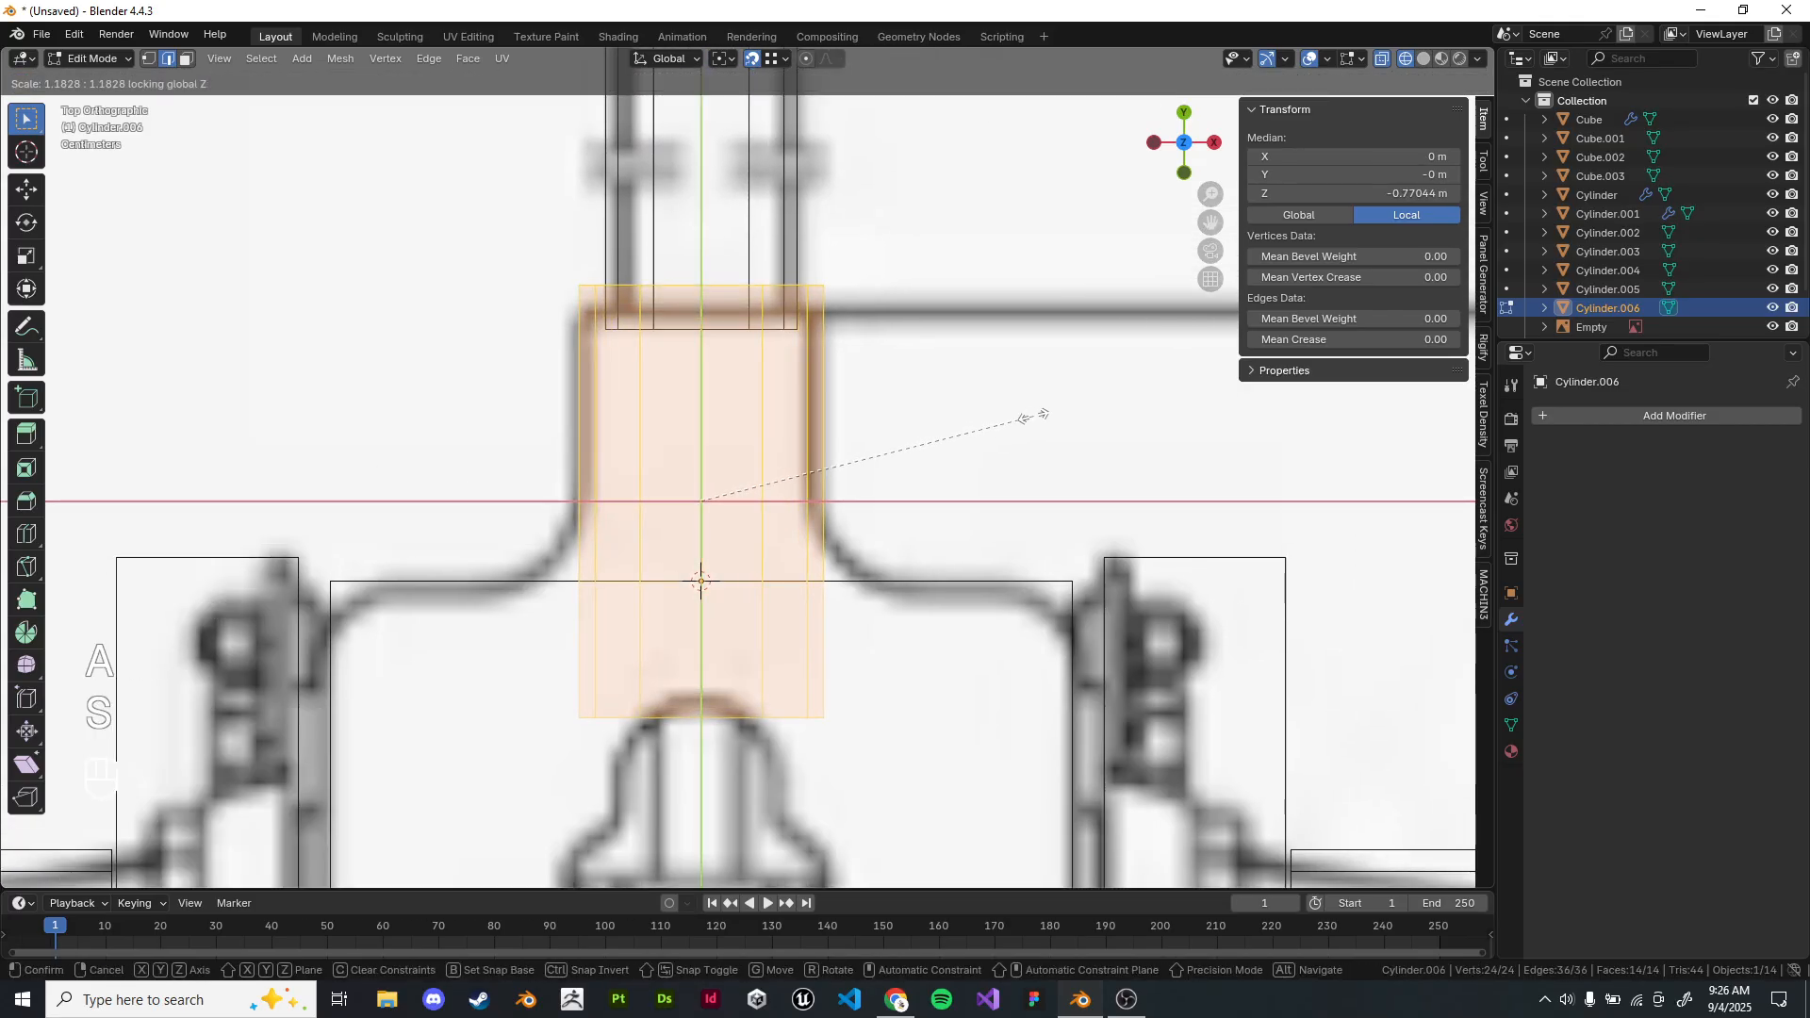
pyautogui.click(1034, 415)
# Move the cylinder's outer end back along Y to the blueprint's socket edge and show the model in solid shading.
pyautogui.scroll(-3, 1034, 416)
pyautogui.moveTo(926, 382); pyautogui.dragTo(926, 382)
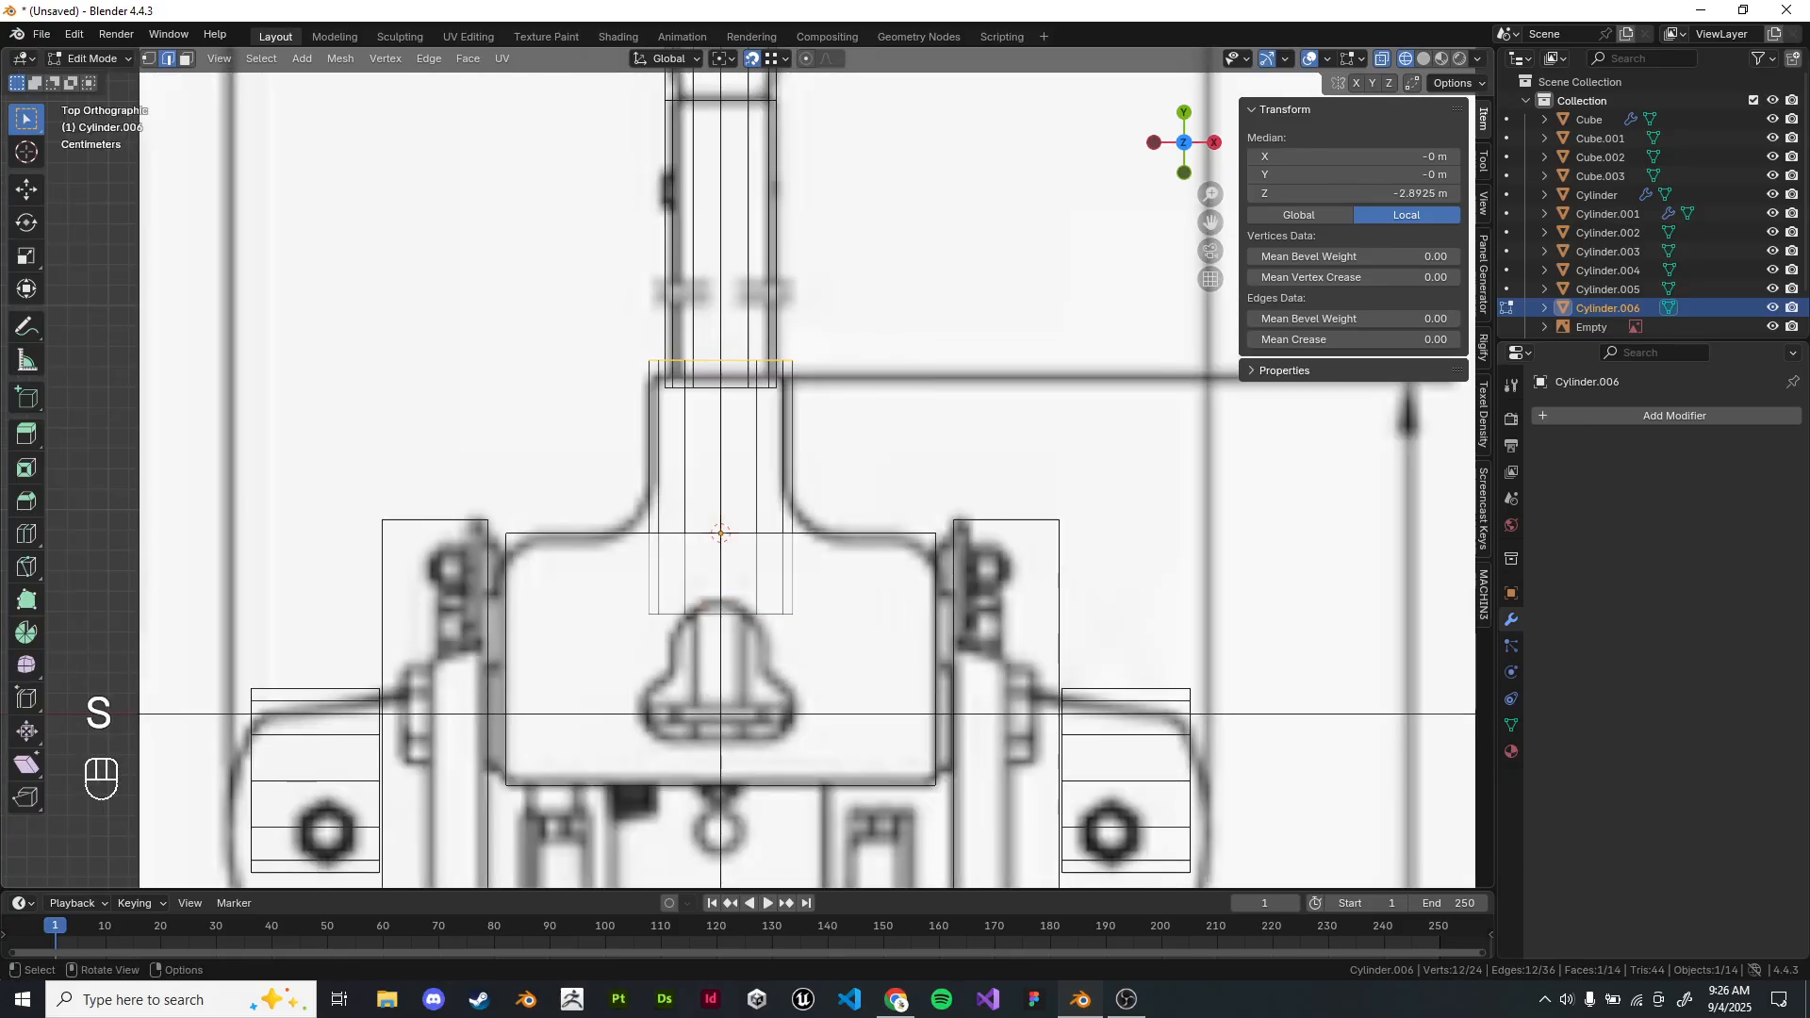
pyautogui.press('g')
pyautogui.middleClick(926, 382)
pyautogui.click(926, 389)
pyautogui.press('z')
pyautogui.moveTo(926, 388)
pyautogui.mouseDown(button='middle')
pyautogui.moveTo(755, 273)
pyautogui.moveTo(547, 274)
pyautogui.mouseUp(button='middle')
pyautogui.press('Tab')
pyautogui.moveTo(1084, 528); pyautogui.dragTo(938, 505, button='middle')
pyautogui.click(938, 504)
pyautogui.hotkey('ctrl', 'z')
pyautogui.hotkey('ctrl', 'z')
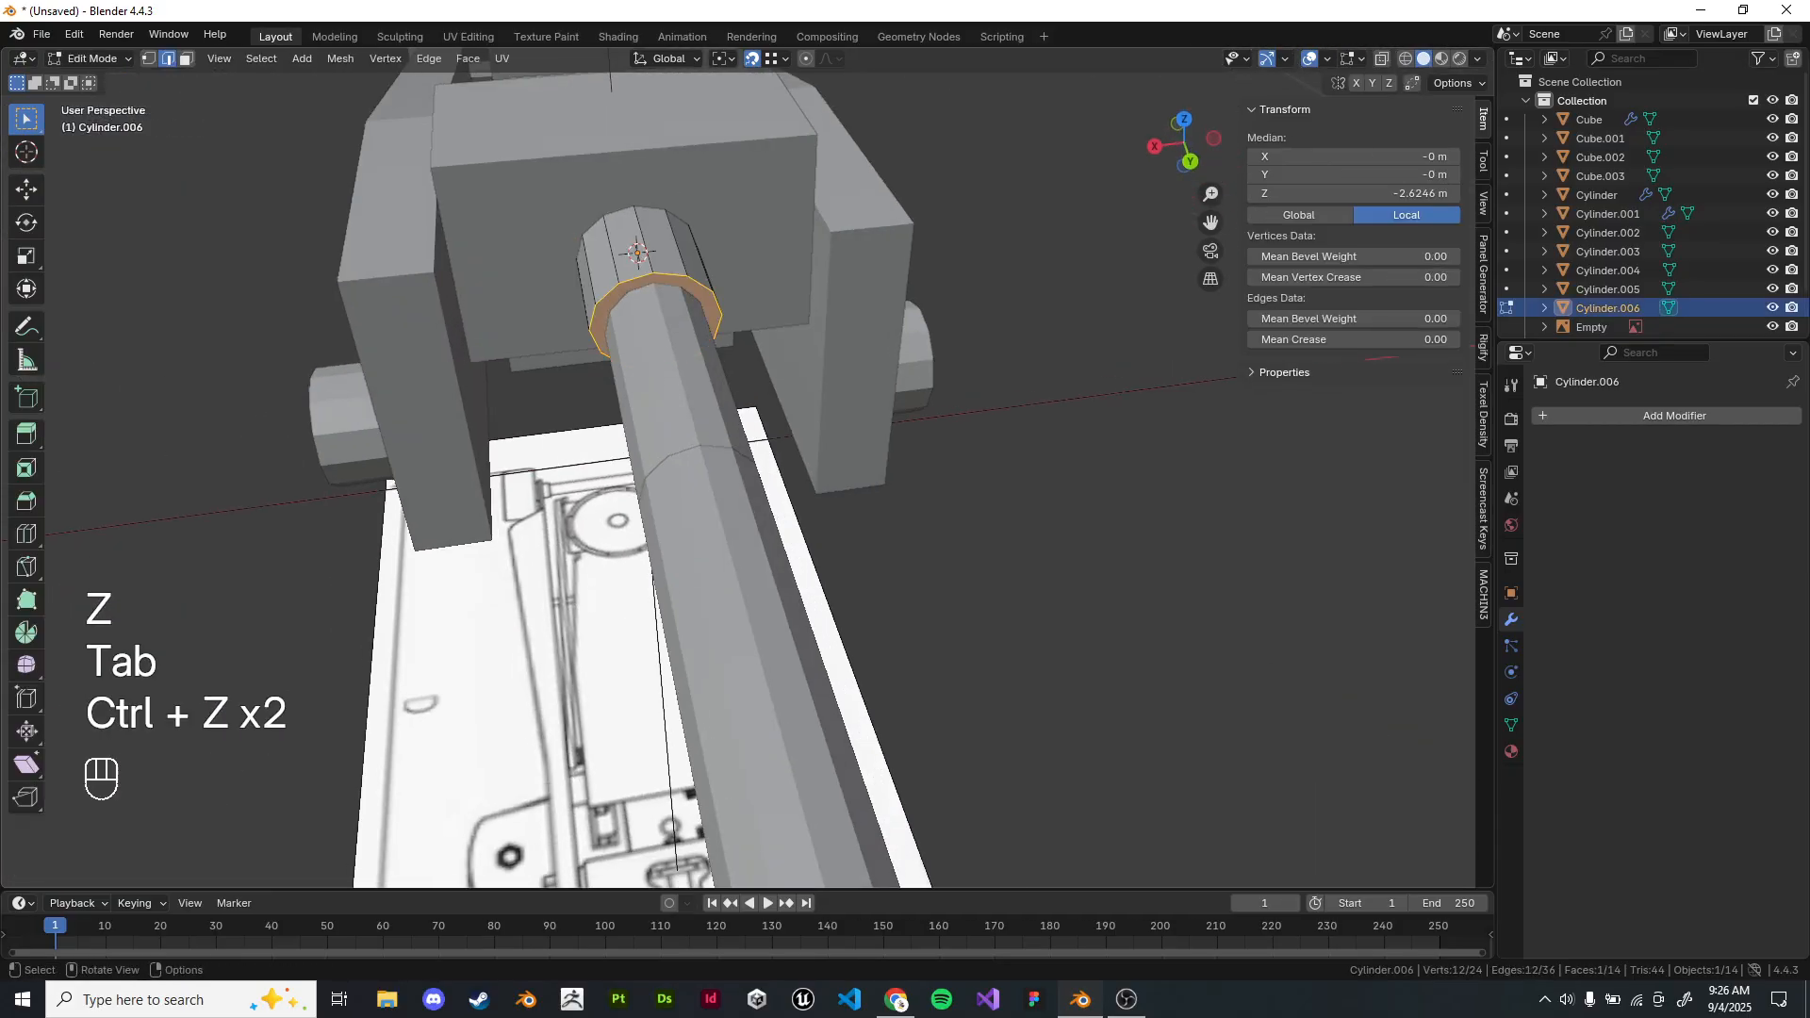
# Try to scale only the cylinder's outer end face.
pyautogui.moveTo(1037, 419); pyautogui.dragTo(1080, 311, button='middle')
pyautogui.press('s')
pyautogui.click(1006, 295)
pyautogui.hotkey('ctrl', 'z')
# Scale the entire cylinder mesh up slightly so the socket is thicker around the handle.
pyautogui.press('a')
pyautogui.press('s')
pyautogui.click(1104, 278)
pyautogui.click(760, 345)
pyautogui.press('g')
pyautogui.rightClick(782, 325)
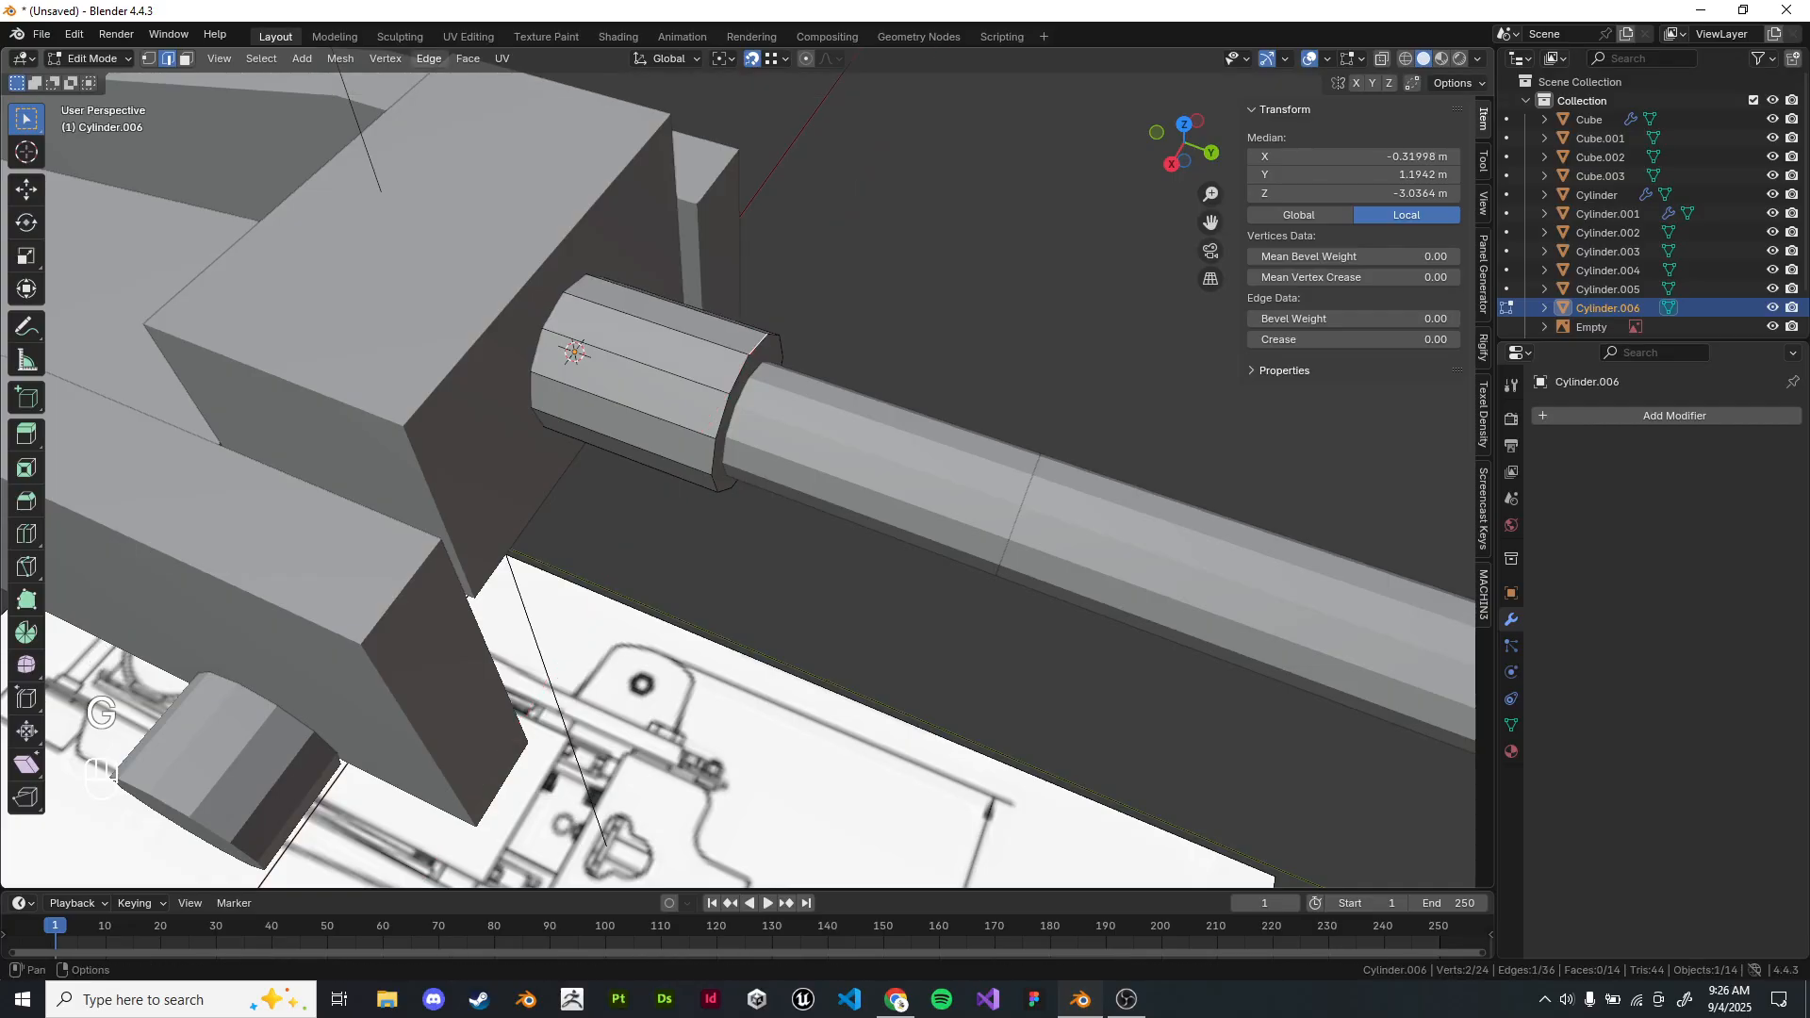
# Move the socket cylinder's outer end face back along the global Y axis to shorten the socket.
pyautogui.click(186, 58)
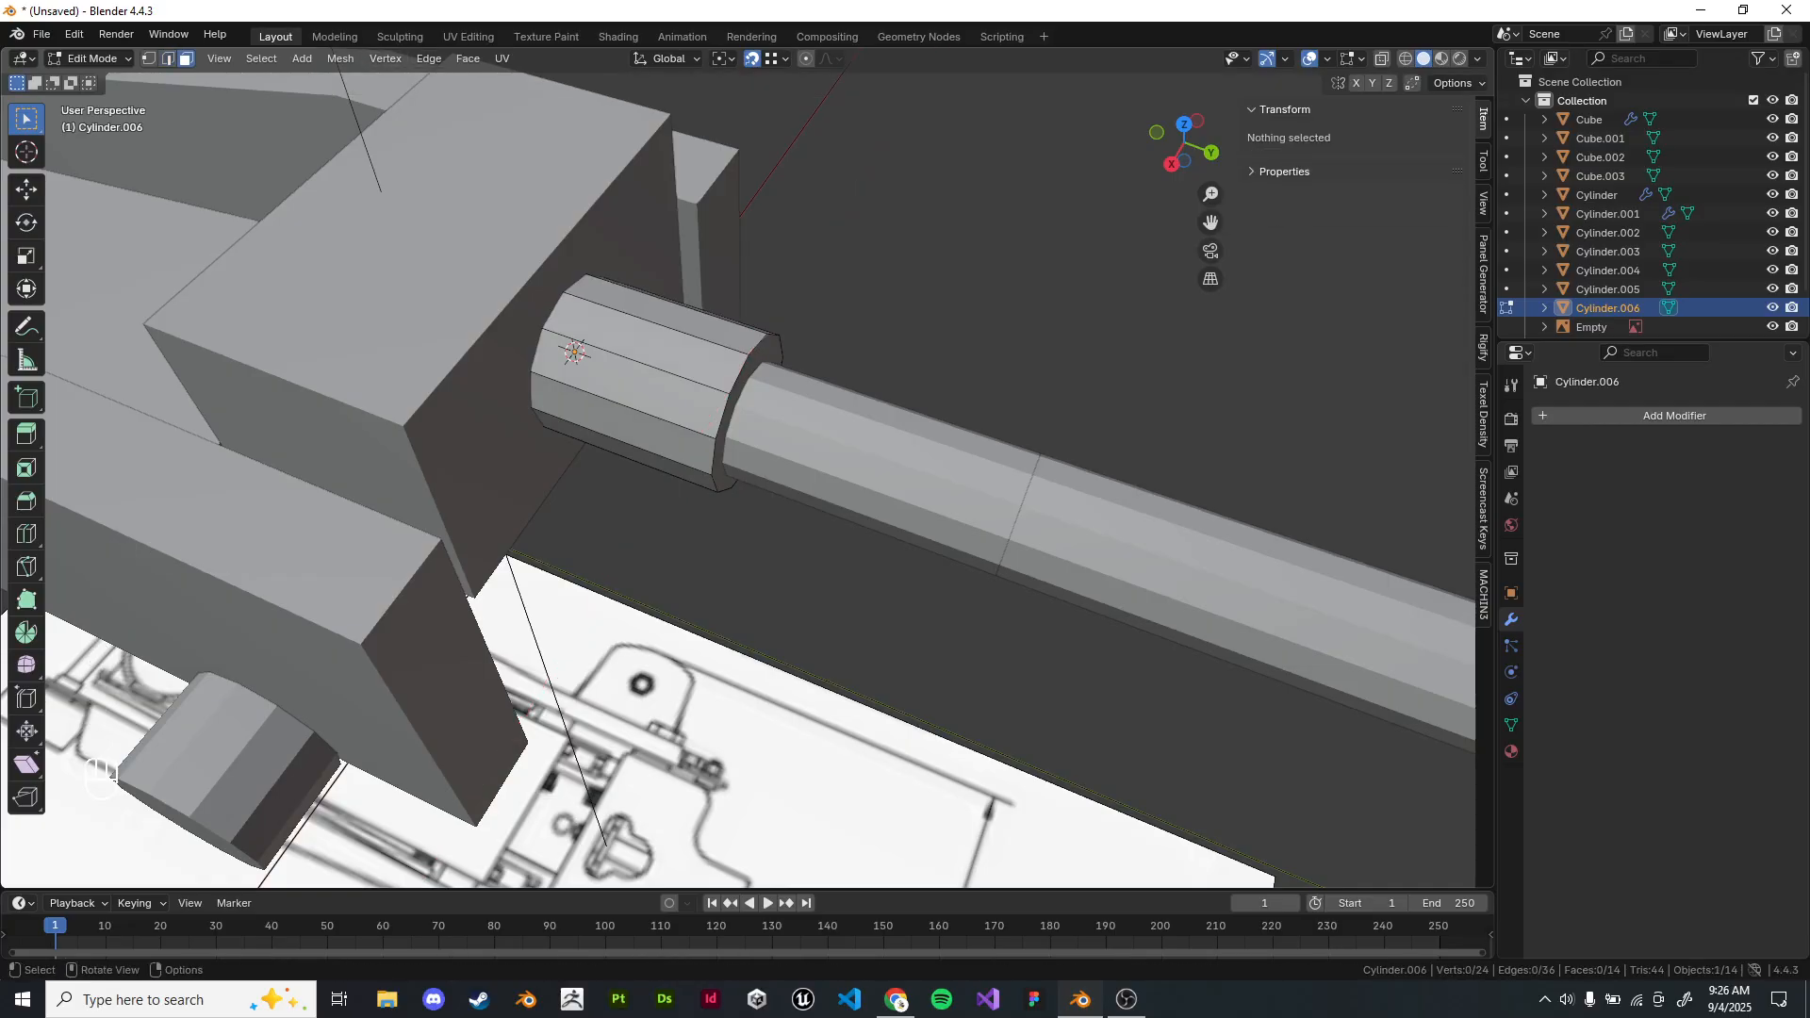
pyautogui.click(764, 355)
pyautogui.press('g')
pyautogui.press('x')
pyautogui.rightClick(768, 357)
pyautogui.press('g')
pyautogui.press('y')
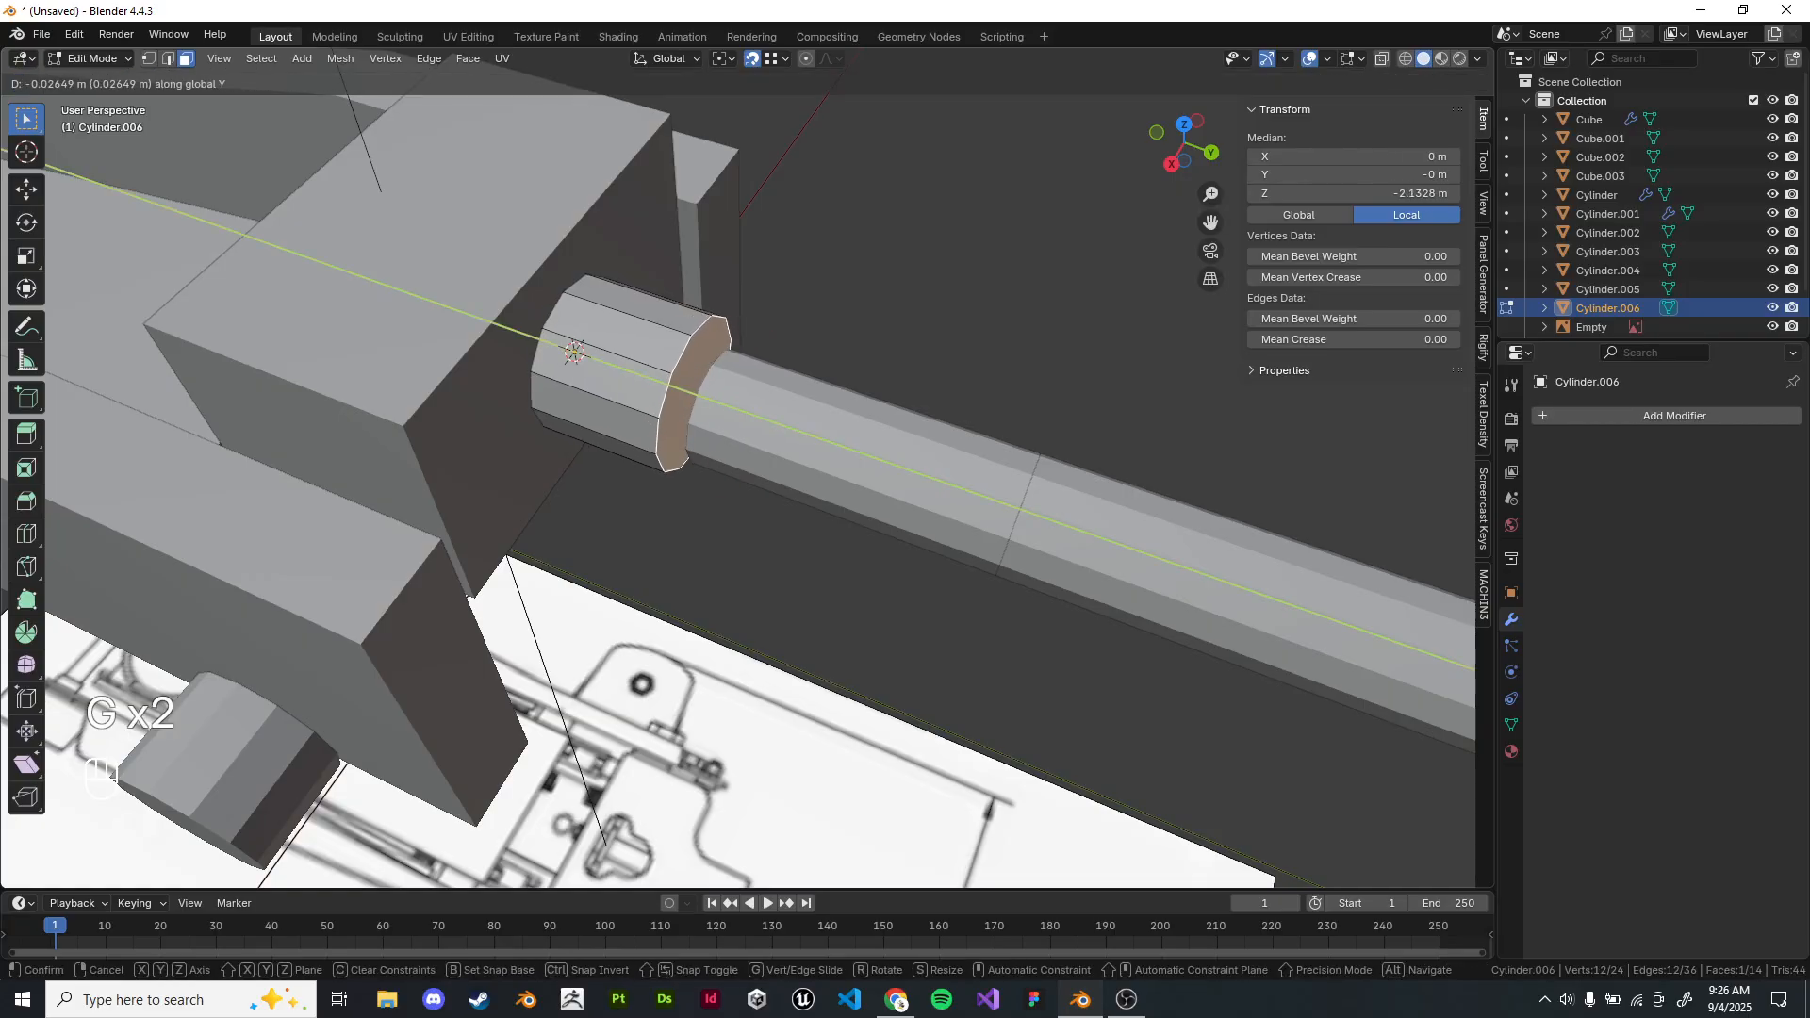
pyautogui.click(751, 354)
# Temporarily hide the handle bracket block to examine the blueprint details beneath it in top view, and restore the block.
pyautogui.press('KP_7')
pyautogui.scroll(-4, 751, 354)
pyautogui.keyDown('shift'); pyautogui.moveTo(886, 415); pyautogui.dragTo(720, 284, button='middle'); pyautogui.keyUp('shift')
pyautogui.click(726, 283)
pyautogui.press('z')
pyautogui.press('z')
pyautogui.press('Tab')
pyautogui.keyDown('shift'); pyautogui.moveTo(660, 405); pyautogui.dragTo(840, 482, button='middle'); pyautogui.keyUp('shift')
pyautogui.click(831, 424)
pyautogui.scroll(5, 744, 423)
pyautogui.press('h')
pyautogui.keyDown('shift'); pyautogui.moveTo(717, 453); pyautogui.dragTo(730, 357, button='middle'); pyautogui.keyUp('shift')
pyautogui.scroll(-4, 730, 357)
pyautogui.scroll(4, 1015, 521)
pyautogui.keyDown('shift'); pyautogui.moveTo(1015, 521); pyautogui.dragTo(926, 609, button='middle'); pyautogui.keyUp('shift')
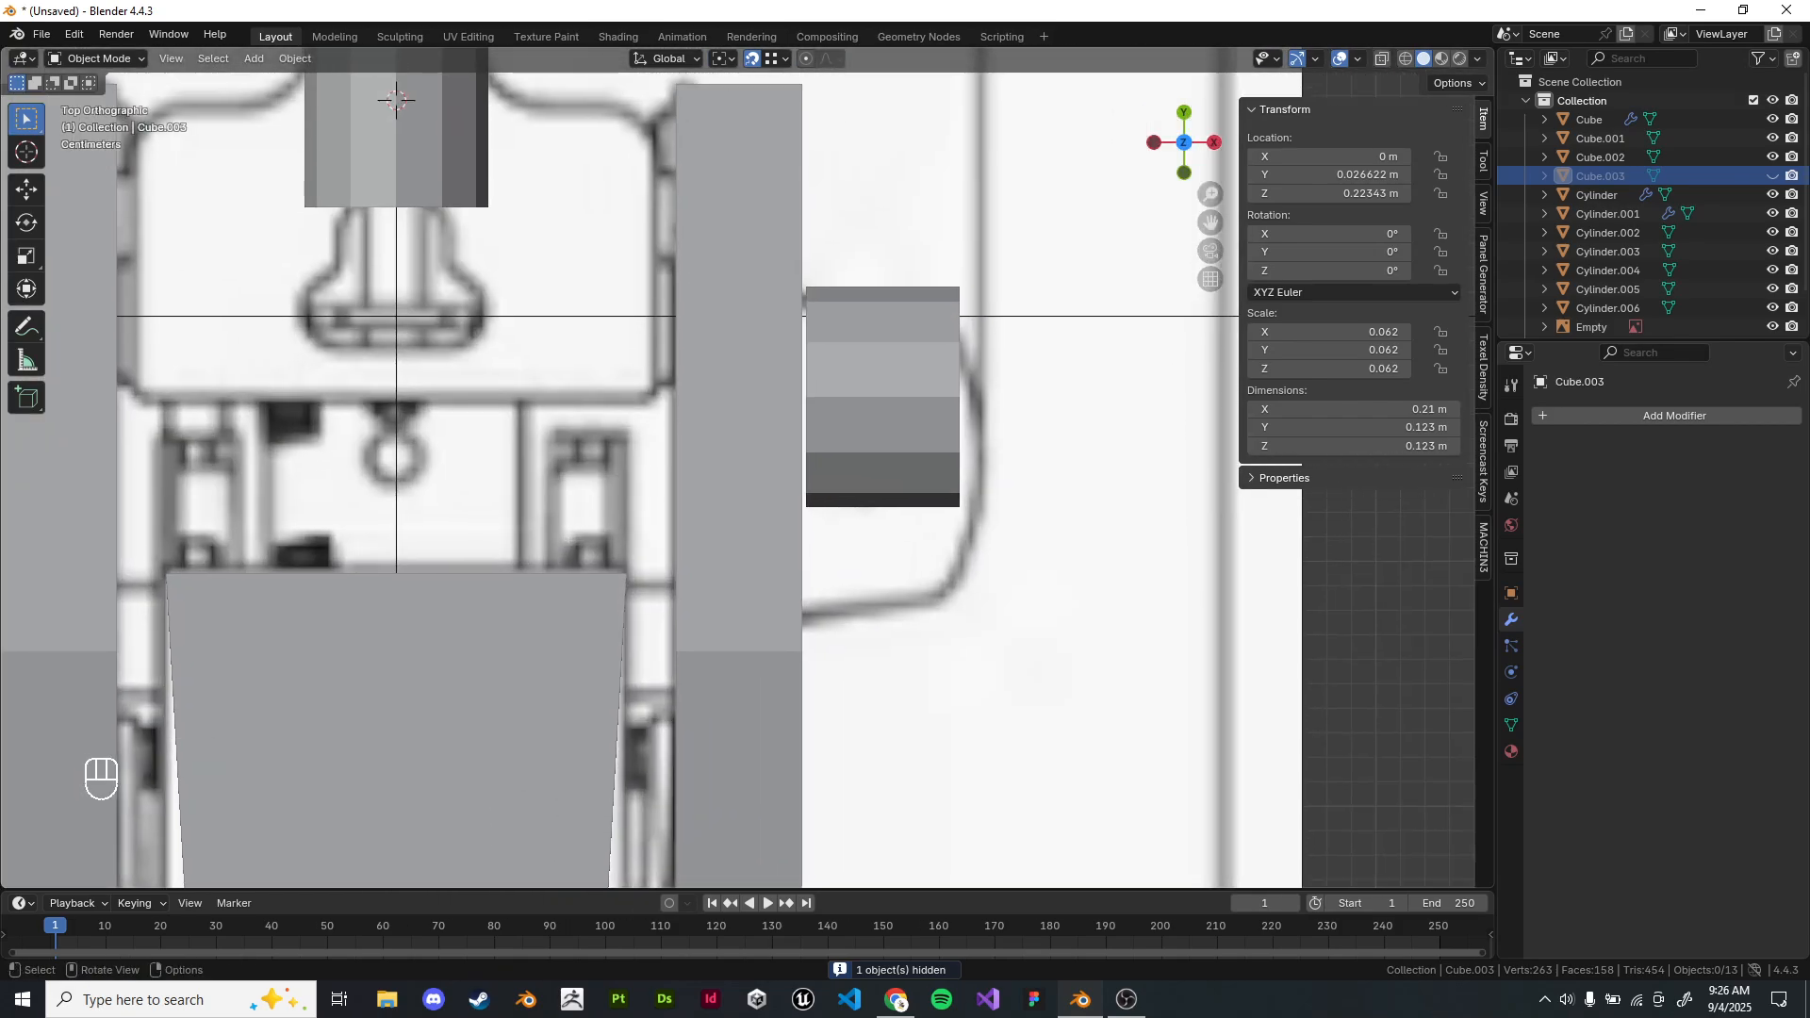
pyautogui.scroll(-5, 747, 468)
pyautogui.hotkey('ctrl', 'z')
# Select the rear caster wheel cylinder and snap the 3D cursor to it.
pyautogui.click(1037, 528)
pyautogui.moveTo(1037, 528); pyautogui.dragTo(910, 373, button='middle')
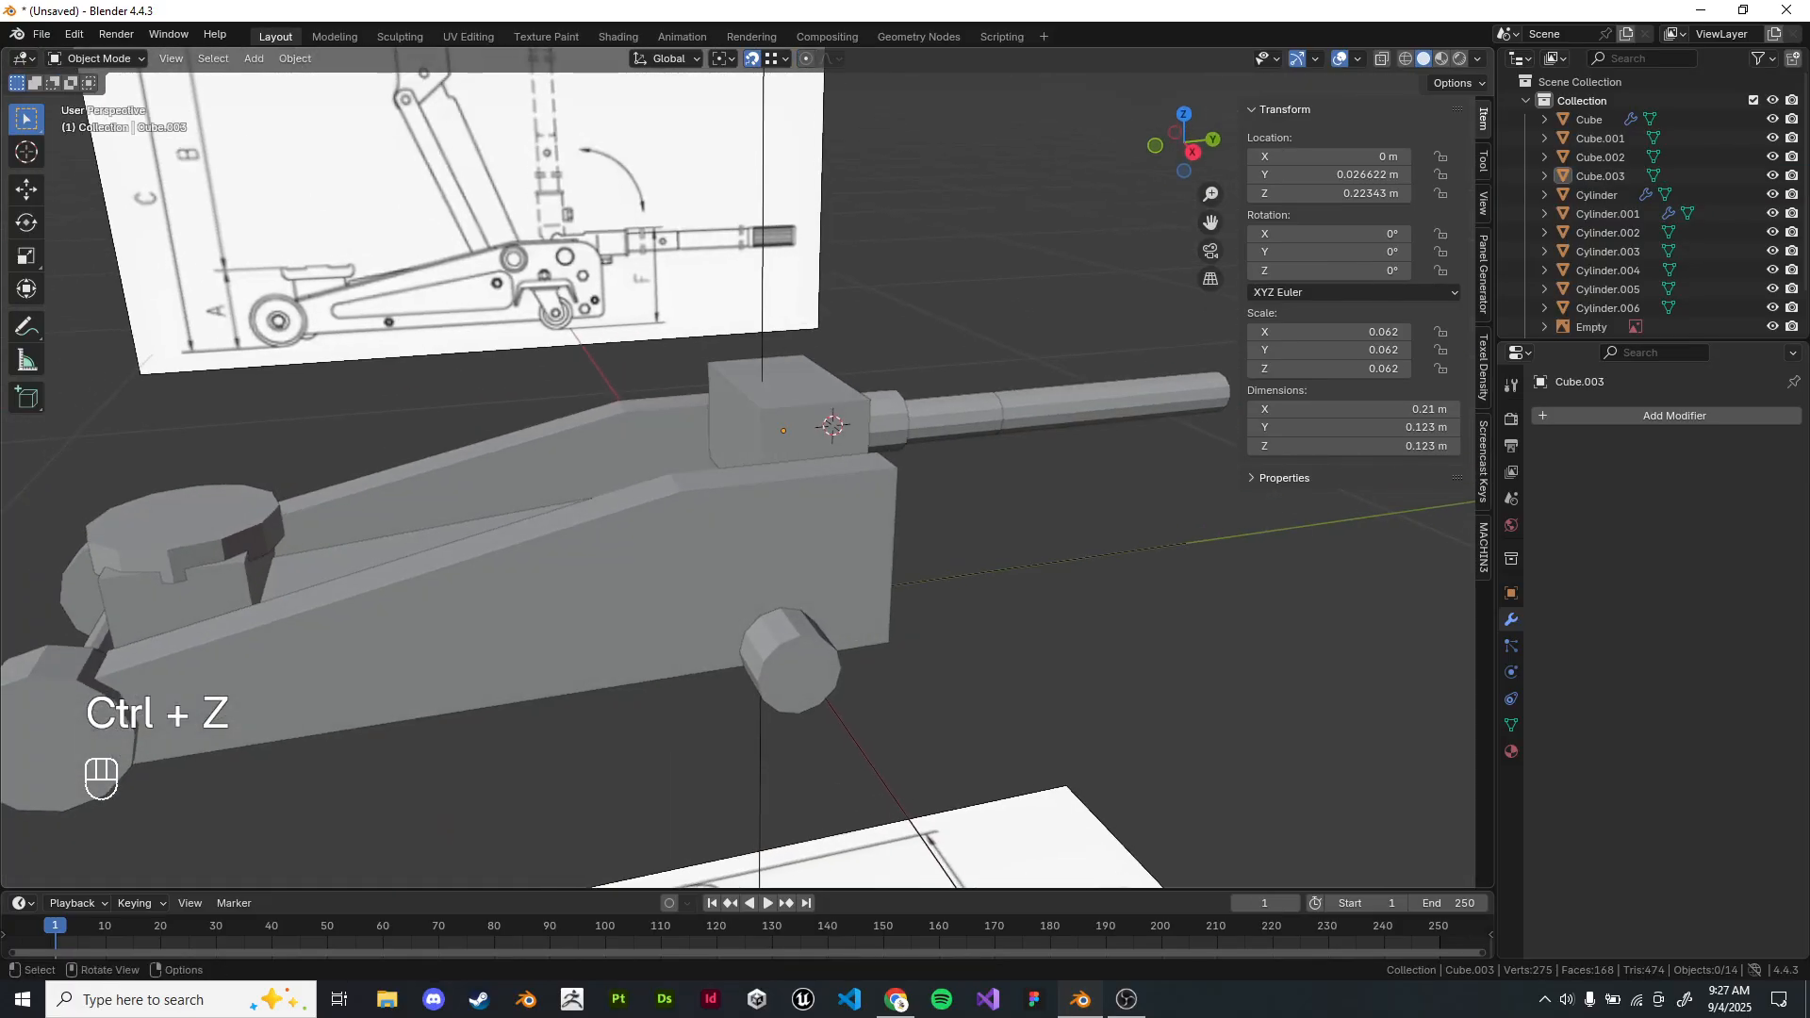
pyautogui.hotkey('ctrl', 'z')
pyautogui.hotkey('shift', 'a')
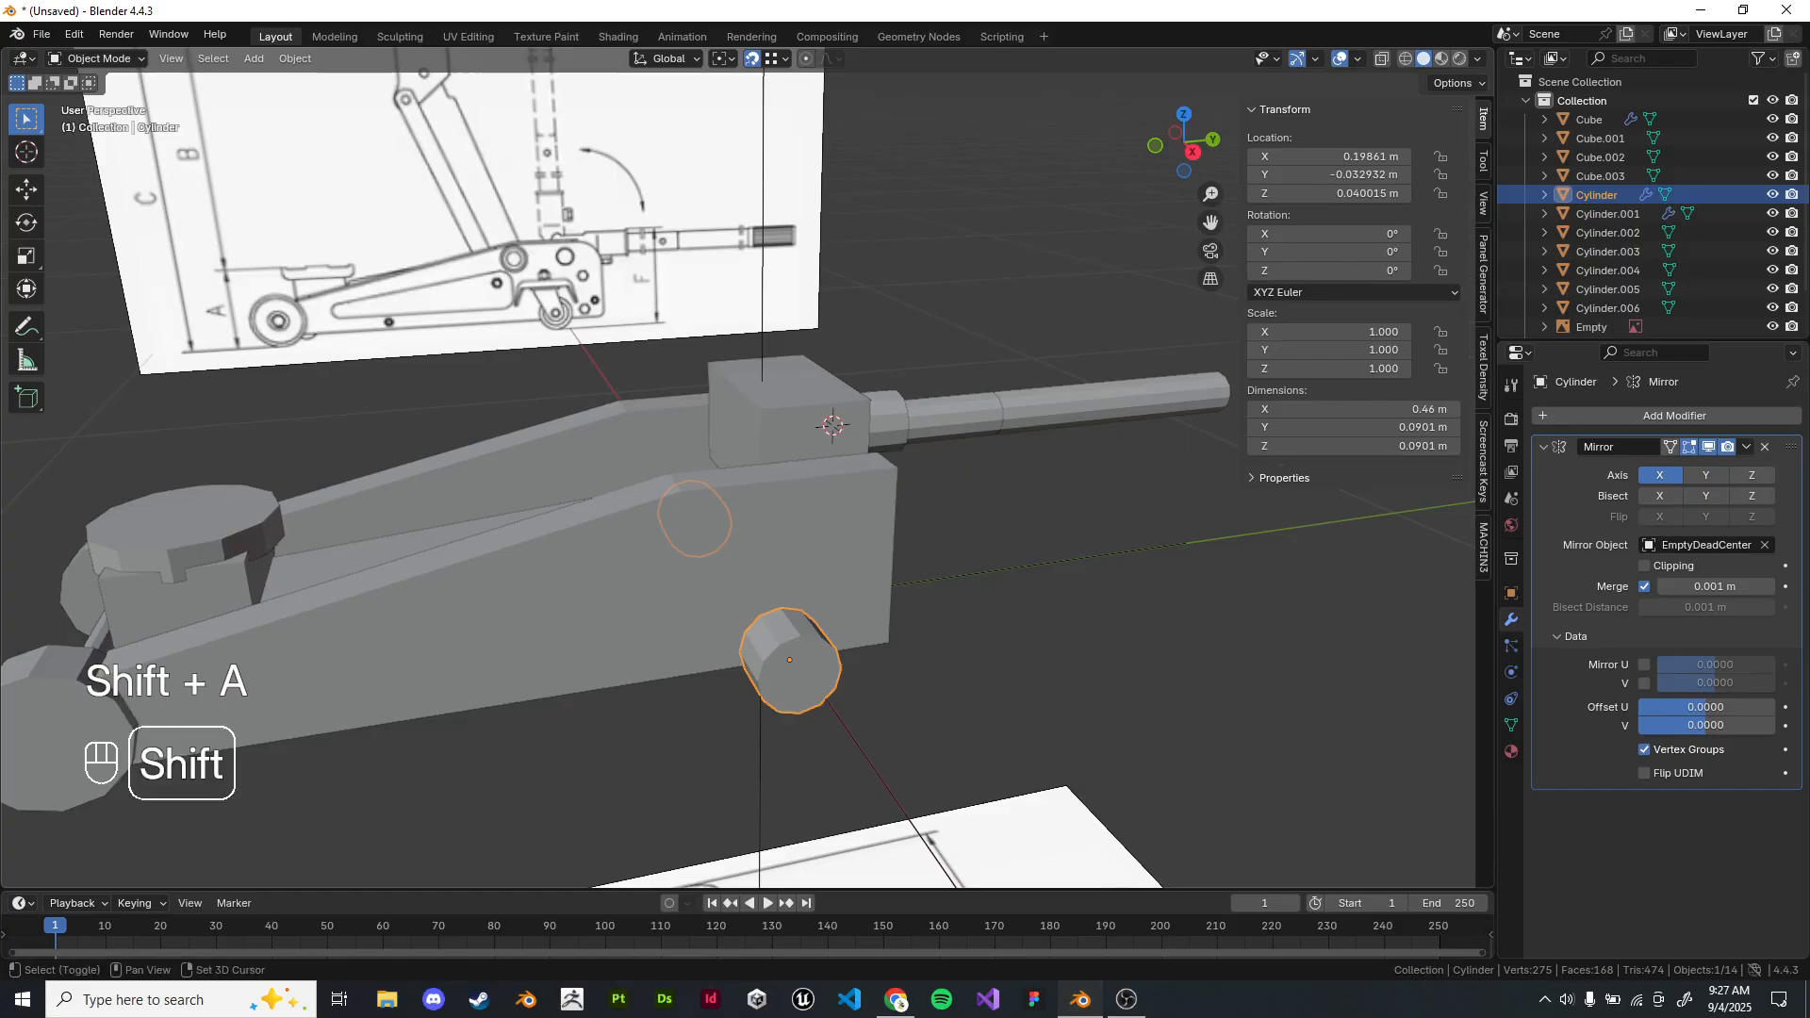
pyautogui.hotkey('shift', 'a')
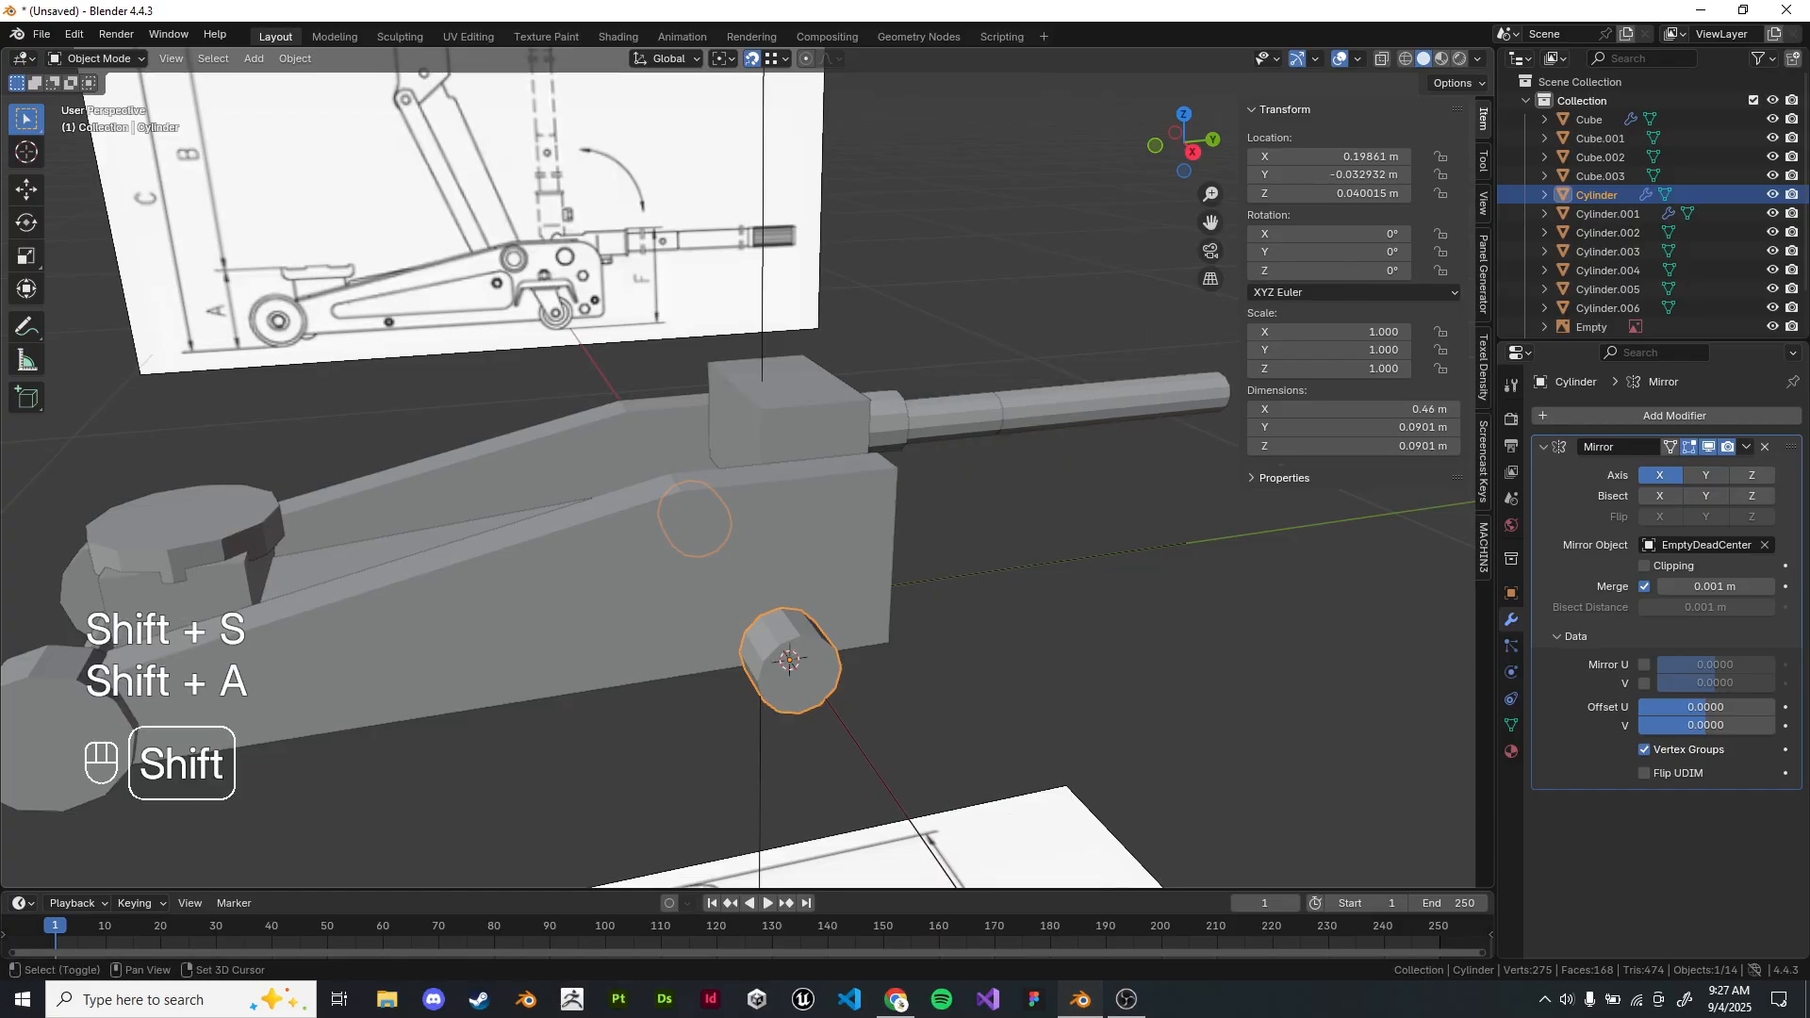
pyautogui.hotkey('shift', 'a')
pyautogui.moveTo(1044, 606)
pyautogui.click(1122, 624)
pyautogui.press('x')
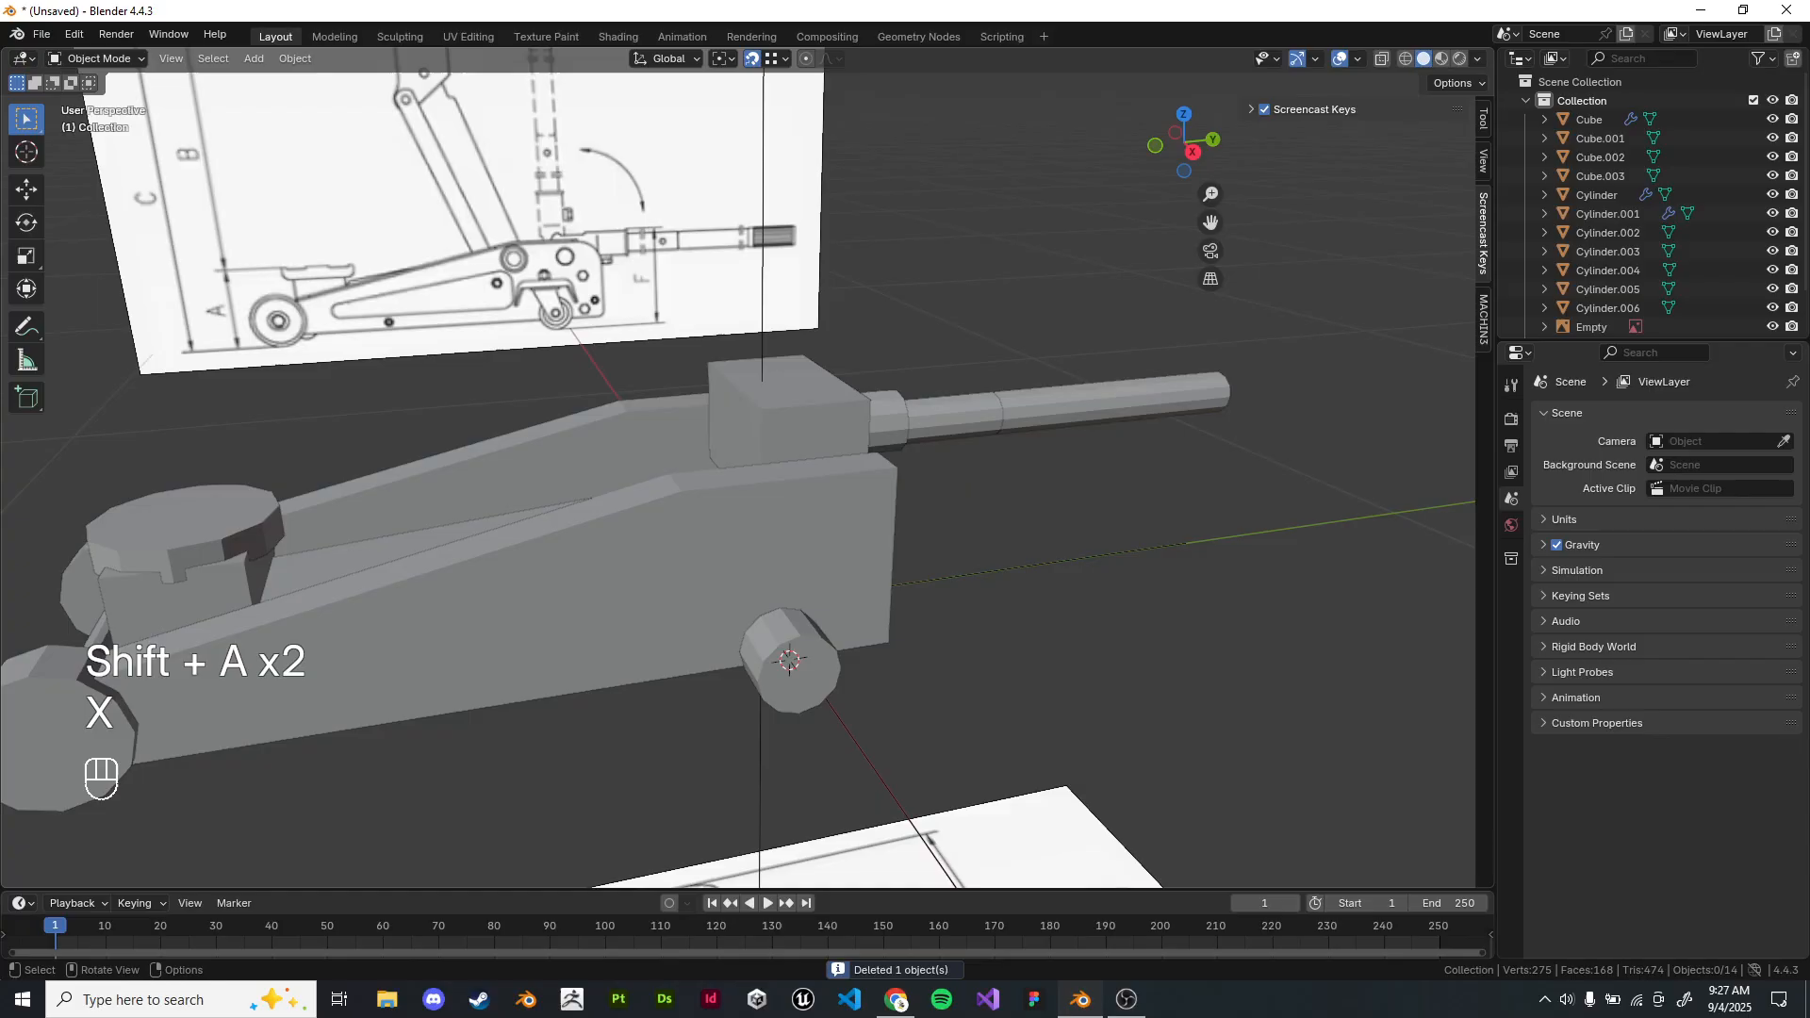
# Add a cube at the rear wheel and scale it down to about 0.113 m wide.
pyautogui.hotkey('shift', 'a')
pyautogui.moveTo(1018, 485)
pyautogui.click(1155, 505)
pyautogui.press('s')
pyautogui.click(928, 608)
pyautogui.press('s')
pyautogui.click(933, 608)
pyautogui.press('s')
pyautogui.click(900, 622)
pyautogui.press('KP_7')
# Flatten the cube along Z to a plate about 0.037 m thick and raise it above the rear wheel.
pyautogui.moveTo(1037, 650); pyautogui.dragTo(981, 528, button='middle')
pyautogui.press('s')
pyautogui.press('z')
pyautogui.click(870, 564)
pyautogui.press('g')
pyautogui.press('z')
pyautogui.click(875, 500)
pyautogui.click(980, 533)
# Shift the caster plate along Y in top view toward the caster bracket outline on the blueprint.
pyautogui.press('KP_7')
pyautogui.scroll(4, 961, 500)
pyautogui.click(943, 462)
pyautogui.keyDown('shift'); pyautogui.moveTo(942, 462); pyautogui.dragTo(794, 438, button='middle'); pyautogui.keyUp('shift')
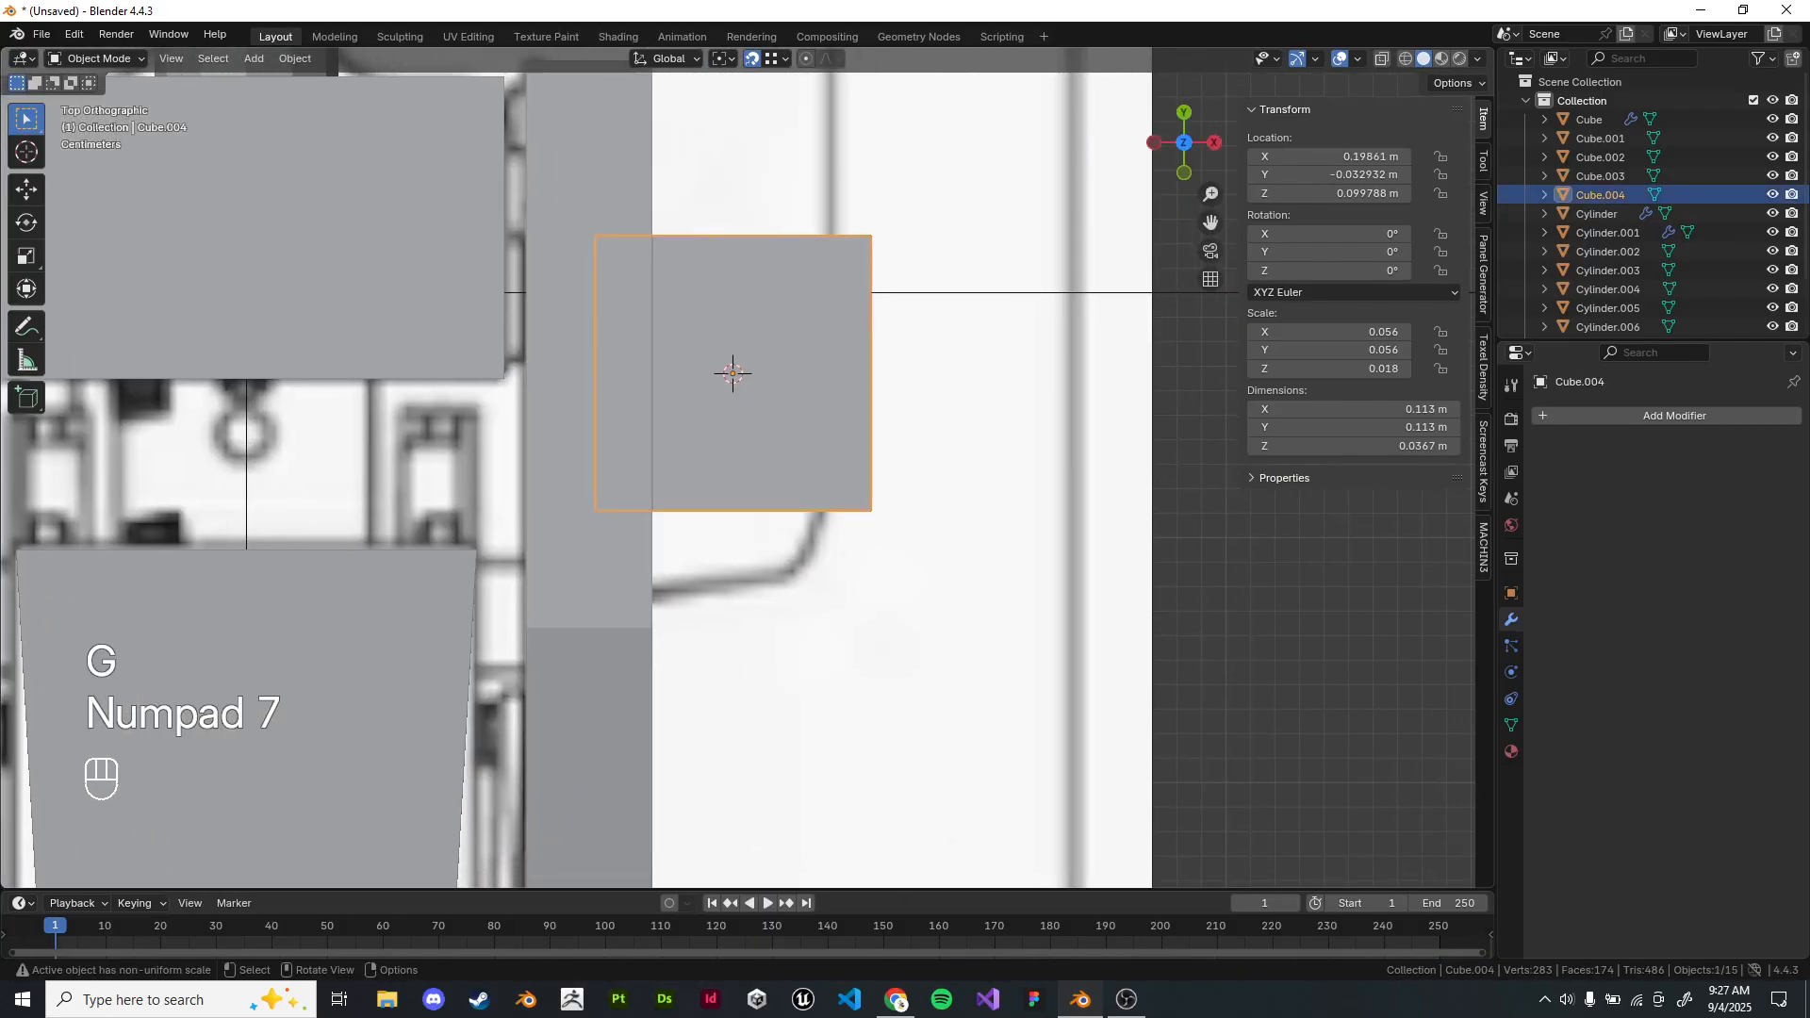
pyautogui.scroll(-2, 795, 438)
pyautogui.press('g')
pyautogui.press('y')
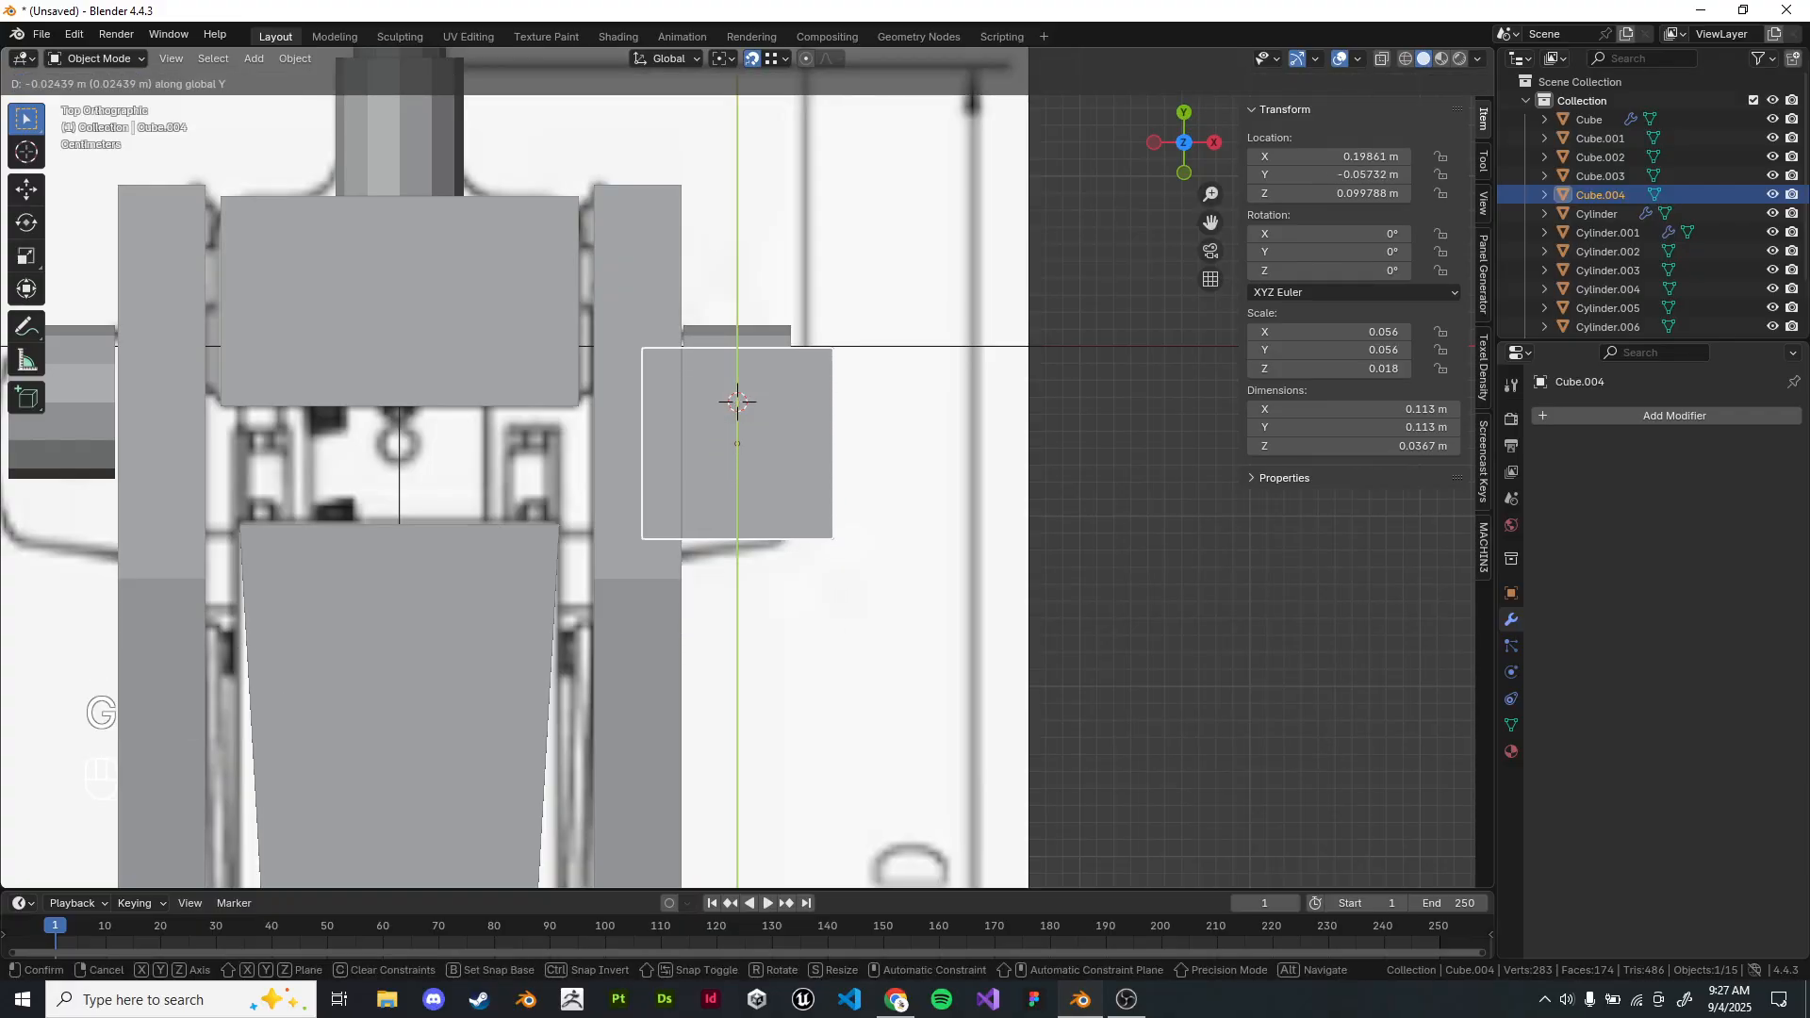
pyautogui.click(737, 402)
# Show the model in wireframe, nudge the caster plate along Y and scale it up by 1.14 to match the bracket's length.
pyautogui.press('Tab')
pyautogui.hotkey('shift', 'z')
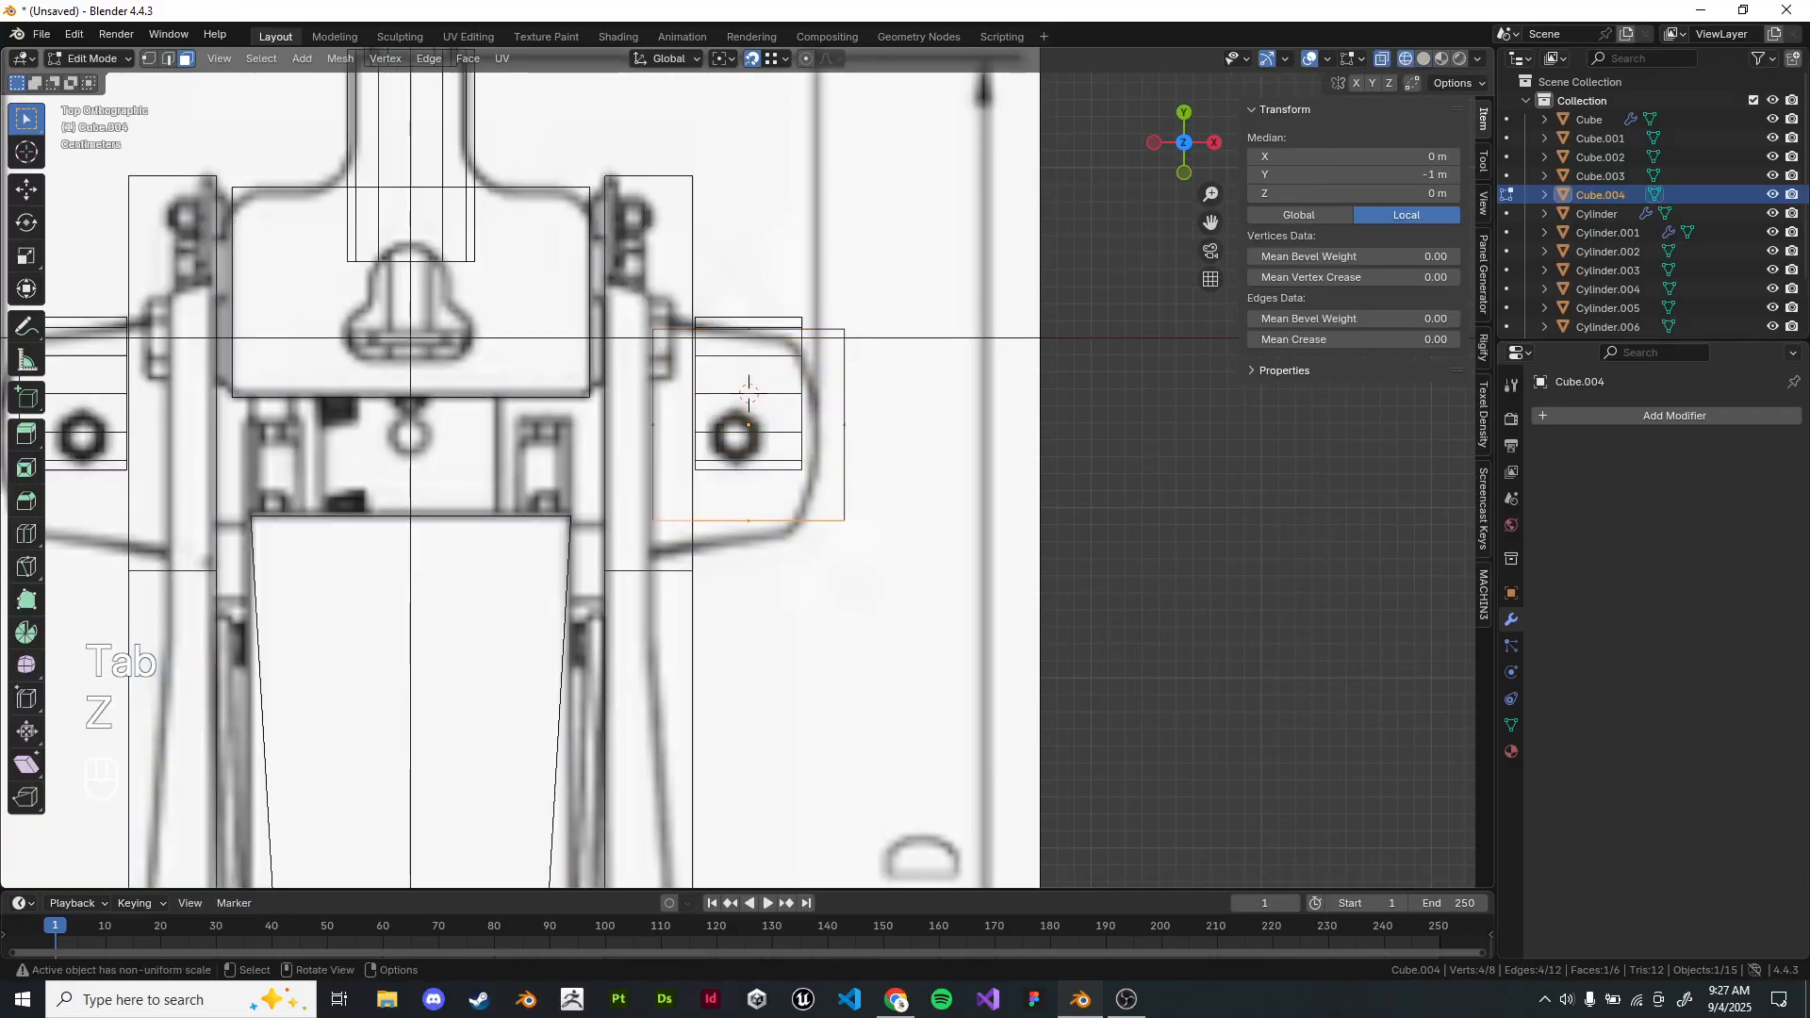
pyautogui.scroll(3, 747, 468)
pyautogui.press('Tab')
pyautogui.press('g')
pyautogui.press('g')
pyautogui.middleClick(1330, 644)
pyautogui.click(1331, 651)
pyautogui.press('s')
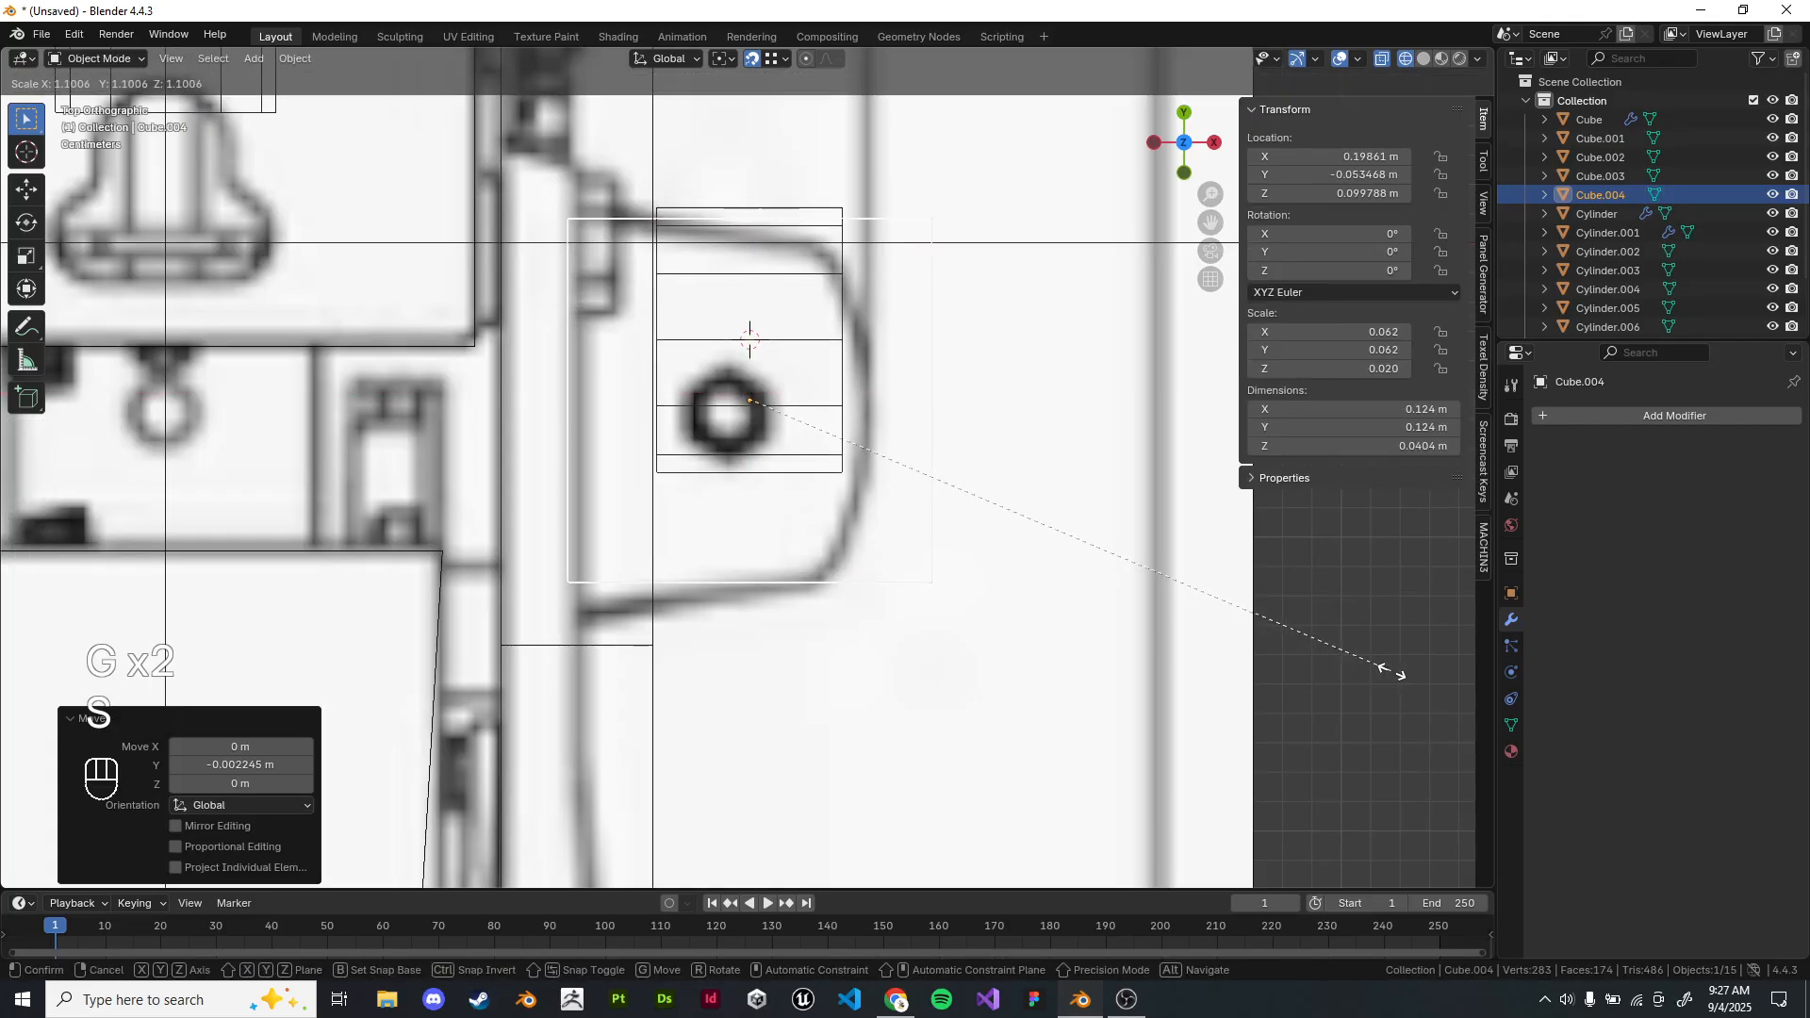
pyautogui.click(1415, 677)
pyautogui.press('g')
pyautogui.middleClick(1405, 675)
pyautogui.rightClick(1395, 675)
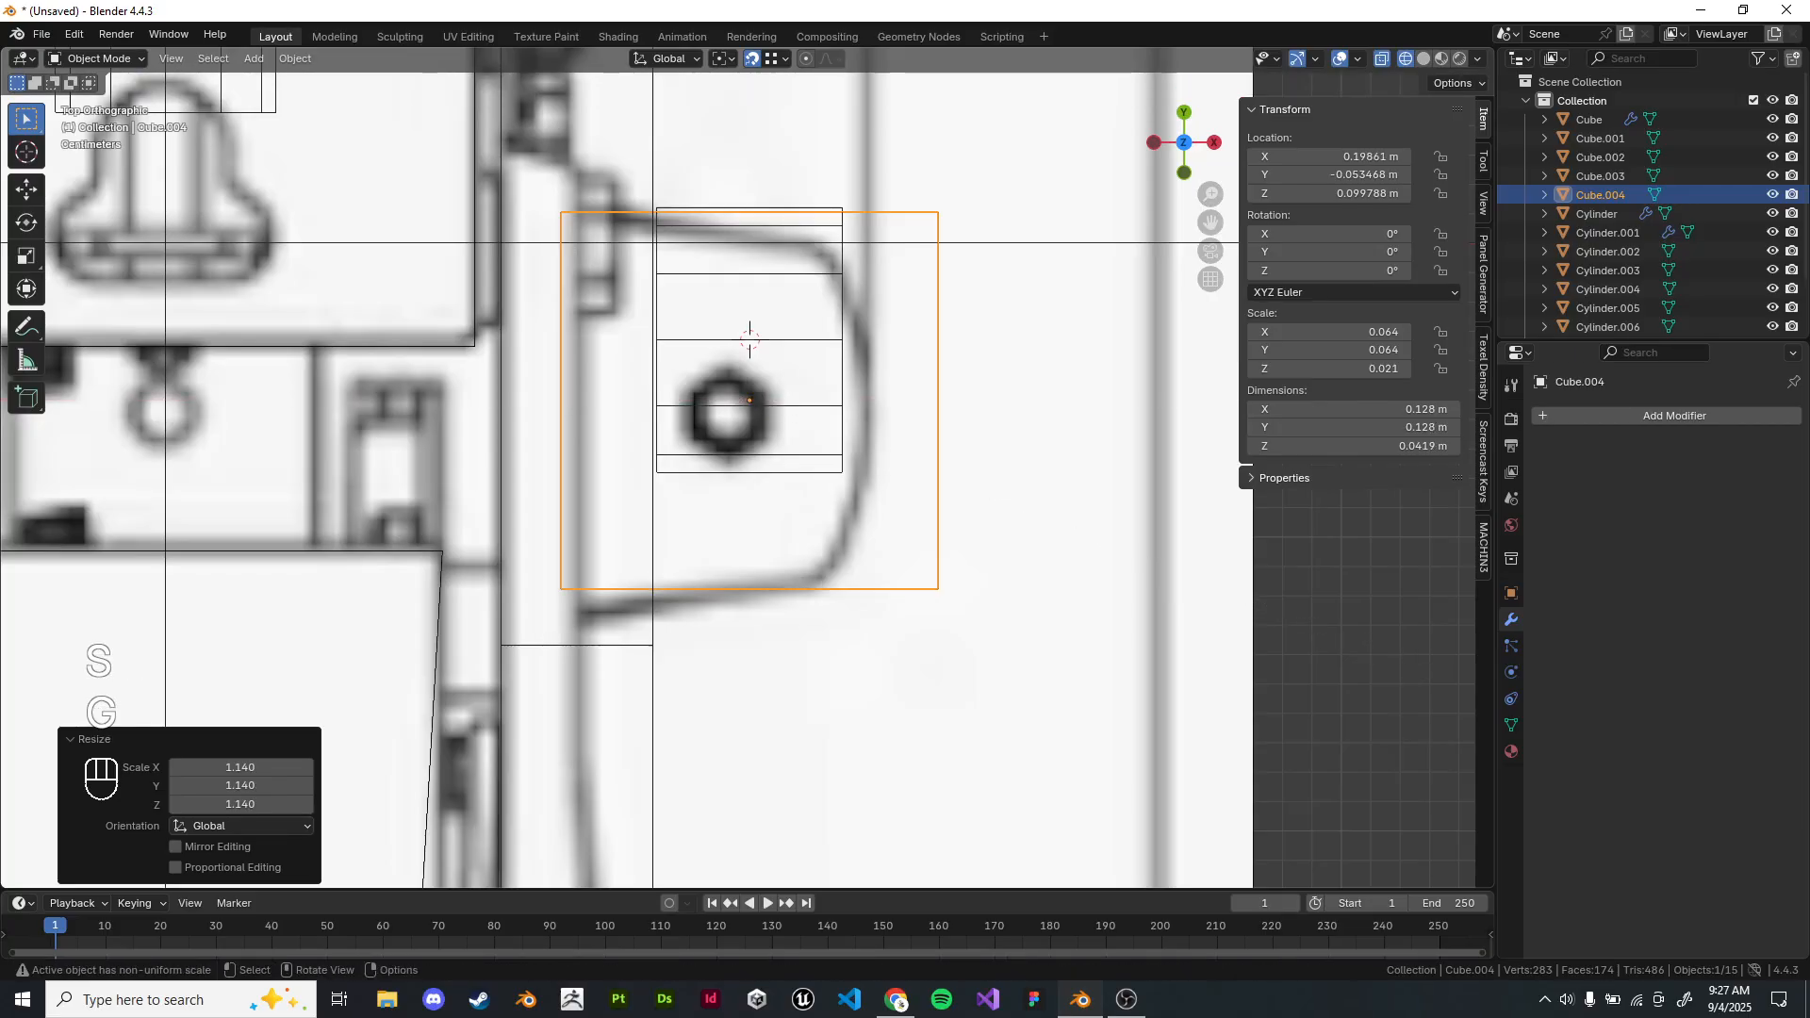
# Move the caster plate's outer face inward along X to the bracket's blueprint edge and show the model in solid shading.
pyautogui.press('Tab')
pyautogui.press('g')
pyautogui.middleClick(919, 404)
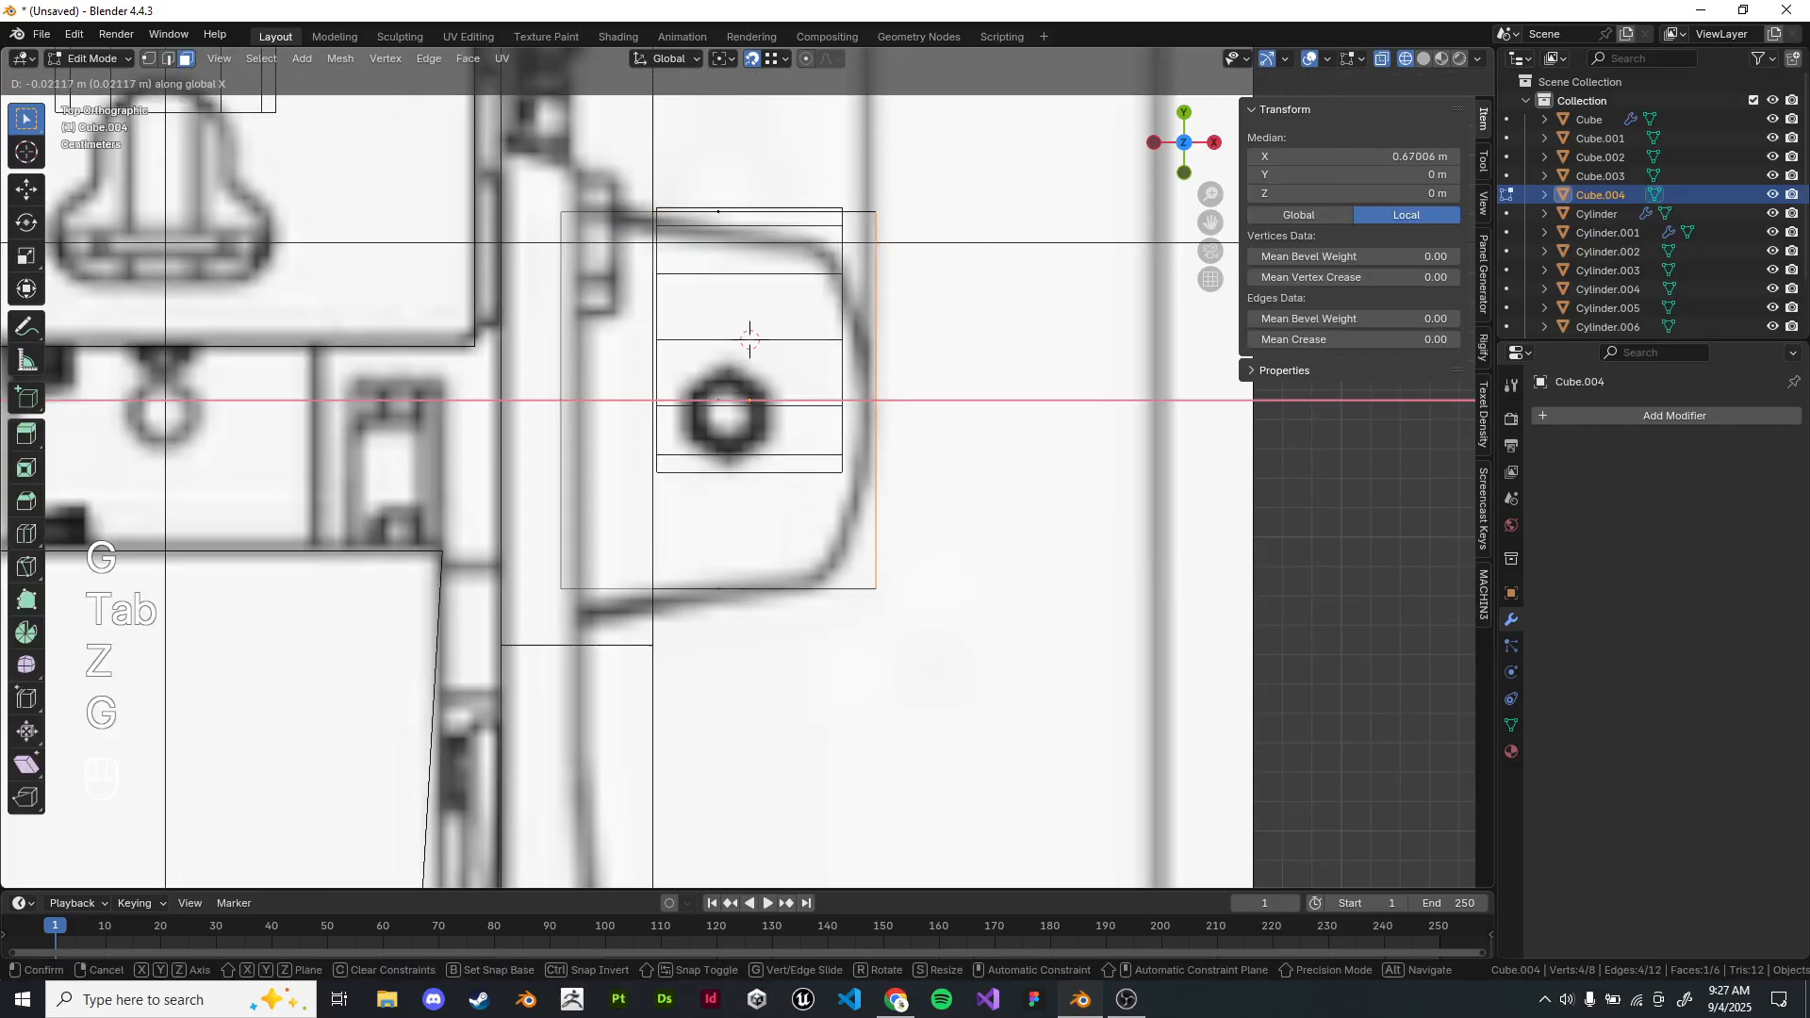
pyautogui.click(874, 405)
pyautogui.moveTo(877, 415); pyautogui.dragTo(693, 259, button='middle')
pyautogui.press('z')
pyautogui.scroll(-3, 749, 469)
pyautogui.press('Tab')
pyautogui.scroll(-2, 749, 468)
pyautogui.click(942, 566)
# Check the caster plate's position and fit from the front, side and perspective views.
pyautogui.moveTo(783, 528); pyautogui.dragTo(764, 632, button='middle')
pyautogui.press('KP_1')
pyautogui.press('KP_3')
pyautogui.moveTo(763, 566); pyautogui.dragTo(881, 660, button='middle')
pyautogui.scroll(1, 881, 659)
pyautogui.scroll(2, 1037, 245)
pyautogui.moveTo(1037, 245)
pyautogui.mouseDown(button='middle')
pyautogui.moveTo(933, 193)
pyautogui.moveTo(1037, 245)
pyautogui.mouseUp(button='middle')
pyautogui.scroll(2, 980, 415)
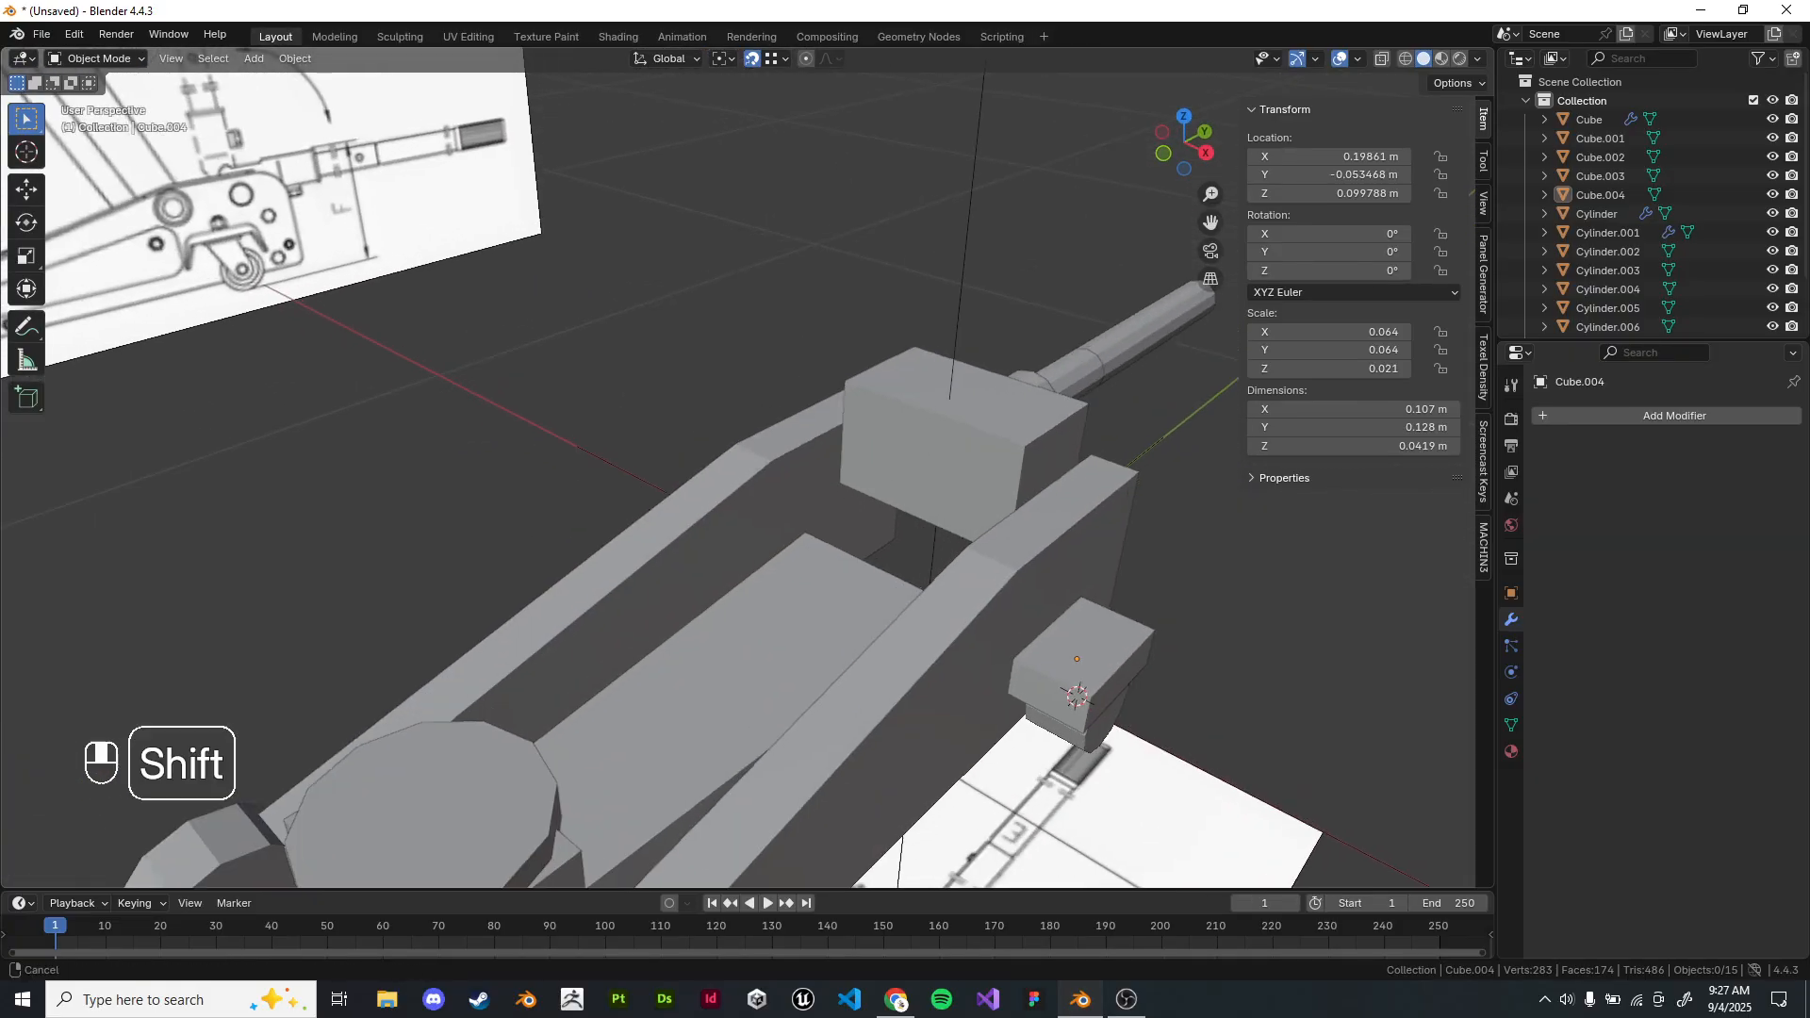
# Lower the top faces of the handle bracket block by about 0.031 m along Z.
pyautogui.keyDown('shift'); pyautogui.moveTo(980, 405); pyautogui.dragTo(754, 424, button='middle'); pyautogui.keyUp('shift')
pyautogui.click(754, 425)
pyautogui.press('Tab')
pyautogui.click(754, 405)
pyautogui.press('g')
pyautogui.press('z')
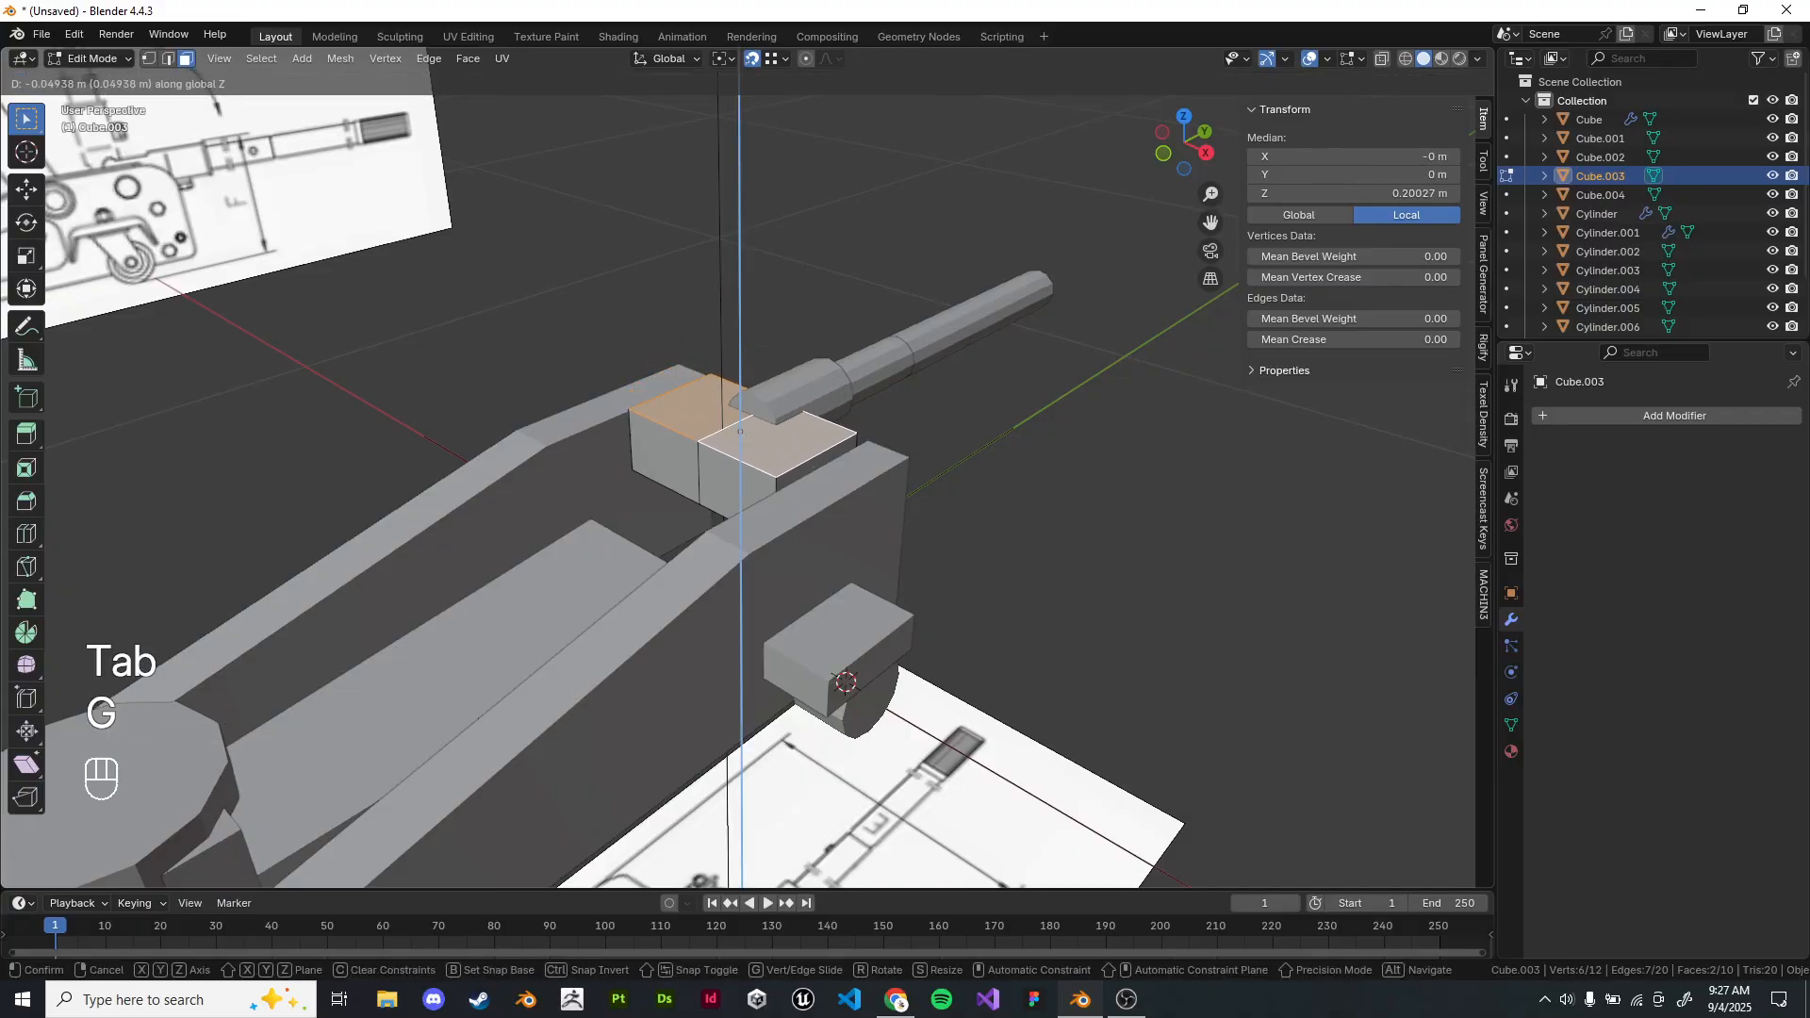
pyautogui.click(754, 424)
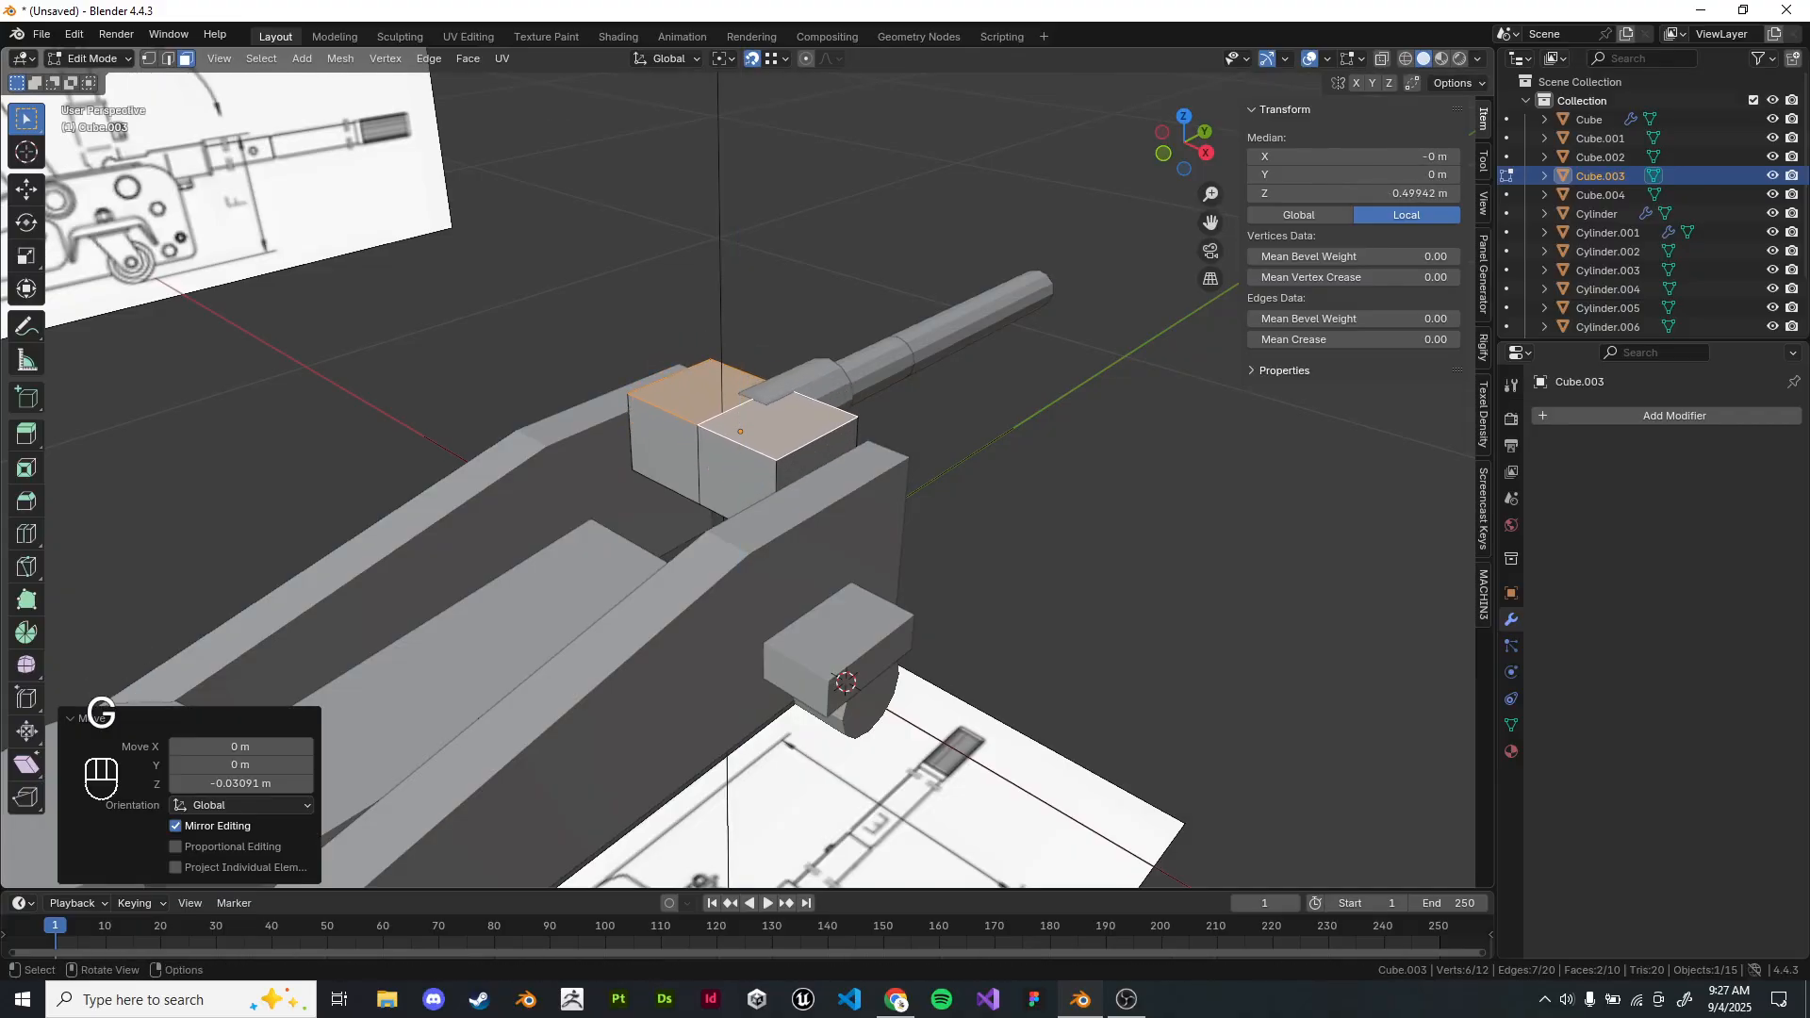
pyautogui.press('Tab')
# Compare the lowered bracket block with the side blueprint in wireframe and clear the face selection.
pyautogui.moveTo(754, 425); pyautogui.dragTo(664, 363, button='middle')
pyautogui.press('KP_1')
pyautogui.press('KP_3')
pyautogui.press('Tab')
pyautogui.press('Tab')
pyautogui.press('z')
pyautogui.moveTo(905, 491)
pyautogui.keyDown('shift'); pyautogui.mouseDown(button='middle')
pyautogui.moveTo(727, 445)
pyautogui.moveTo(896, 613)
pyautogui.mouseUp(button='middle'); pyautogui.keyUp('shift')
pyautogui.scroll(2, 727, 445)
pyautogui.scroll(1, 738, 476)
pyautogui.press('z')
pyautogui.press('Tab')
pyautogui.click(848, 358)
pyautogui.keyDown('shift'); pyautogui.moveTo(848, 377); pyautogui.dragTo(991, 399, button='middle'); pyautogui.keyUp('shift')
# Examine the frame, bracket block and caster outlines against the top blueprint in wireframe.
pyautogui.press('KP_7')
pyautogui.scroll(1, 738, 469)
pyautogui.press('z')
pyautogui.keyDown('shift'); pyautogui.moveTo(738, 469); pyautogui.dragTo(840, 542, button='middle'); pyautogui.keyUp('shift')
pyautogui.moveTo(840, 377)
pyautogui.keyDown('shift'); pyautogui.mouseDown(button='middle')
pyautogui.moveTo(840, 586)
pyautogui.moveTo(716, 310)
pyautogui.mouseUp(button='middle'); pyautogui.keyUp('shift')
pyautogui.scroll(3, 738, 469)
pyautogui.keyDown('shift'); pyautogui.moveTo(738, 469); pyautogui.dragTo(712, 397, button='middle'); pyautogui.keyUp('shift')
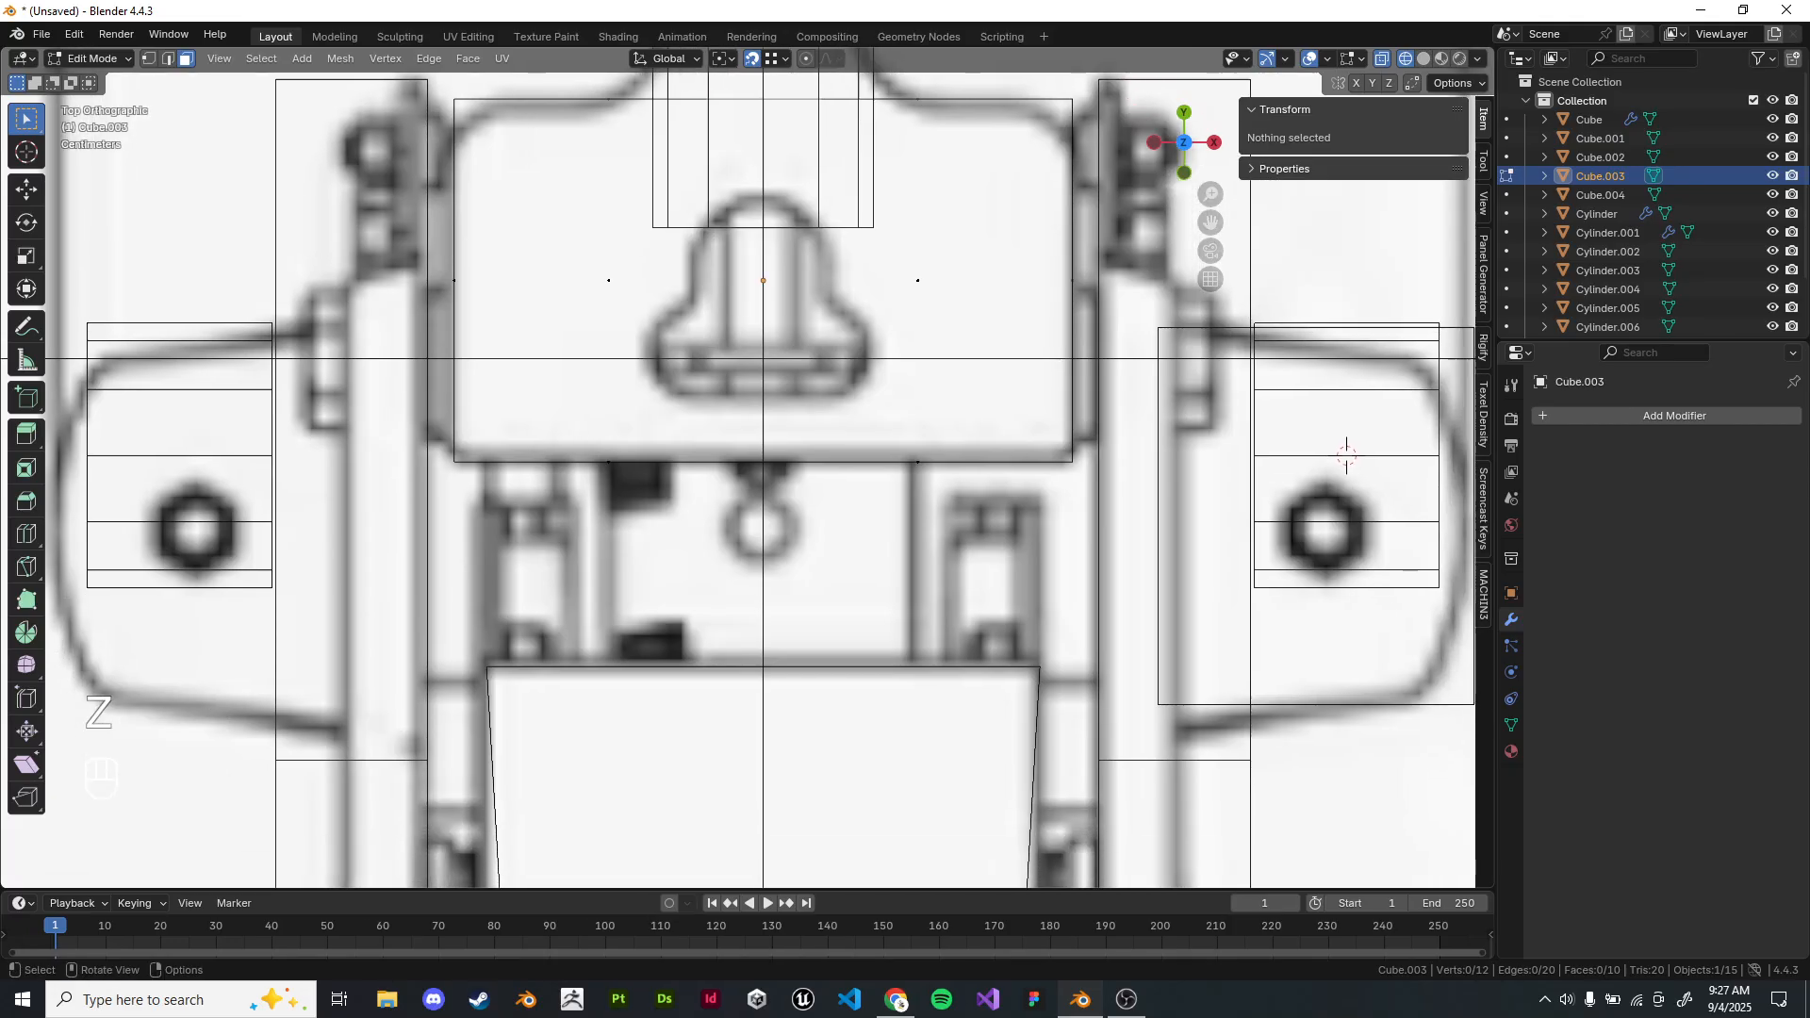
pyautogui.scroll(-4, 738, 468)
pyautogui.keyDown('shift'); pyautogui.moveTo(738, 566); pyautogui.dragTo(753, 313, button='middle'); pyautogui.keyUp('shift')
pyautogui.keyDown('shift'); pyautogui.moveTo(745, 754); pyautogui.dragTo(741, 127, button='middle'); pyautogui.keyUp('shift')
pyautogui.keyDown('shift'); pyautogui.moveTo(738, 245); pyautogui.dragTo(763, 673, button='middle'); pyautogui.keyUp('shift')
pyautogui.moveTo(811, 490); pyautogui.dragTo(660, 377, button='middle')
pyautogui.scroll(-3, 660, 377)
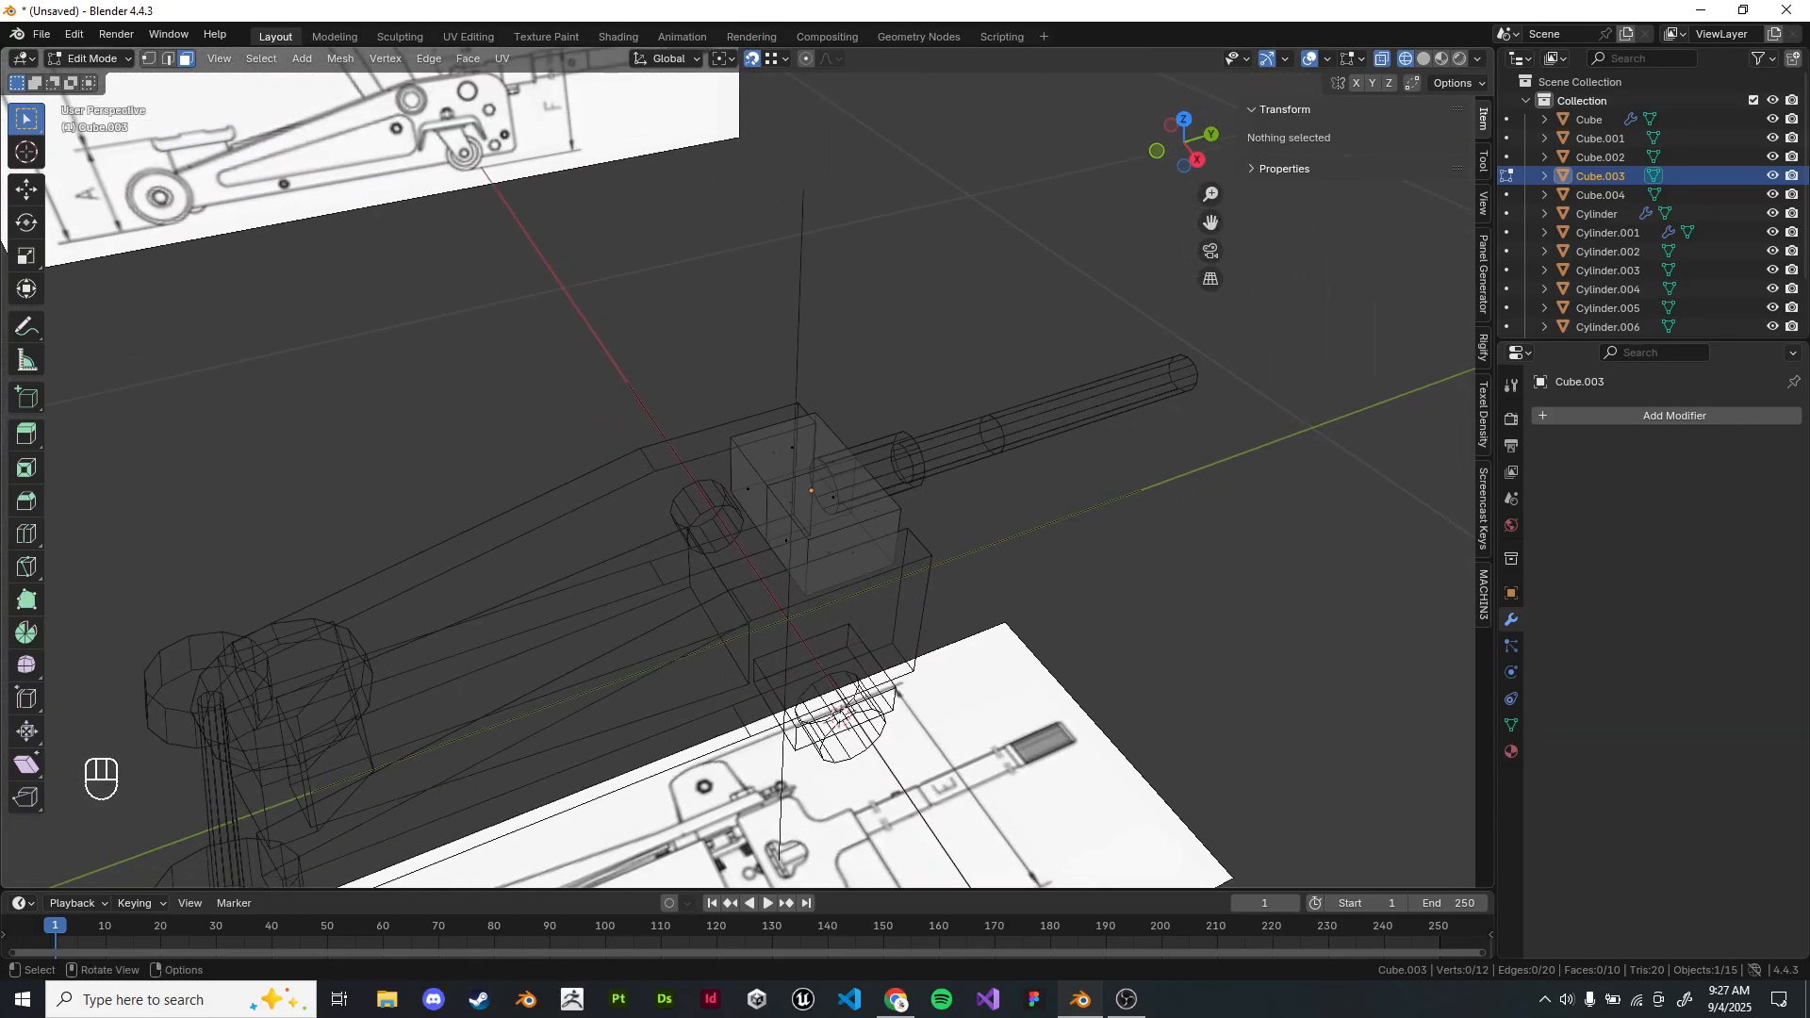
# Leave the bracket block's mesh editing and examine the rear frame and caster details on the side blueprint.
pyautogui.press('Tab')
pyautogui.click(660, 321)
pyautogui.scroll(-4, 738, 469)
pyautogui.keyDown('shift'); pyautogui.moveTo(738, 469); pyautogui.dragTo(729, 452, button='middle'); pyautogui.keyUp('shift')
pyautogui.press('KP_3')
pyautogui.scroll(8, 792, 480)
pyautogui.keyDown('shift'); pyautogui.moveTo(815, 538); pyautogui.dragTo(727, 481, button='middle'); pyautogui.keyUp('shift')
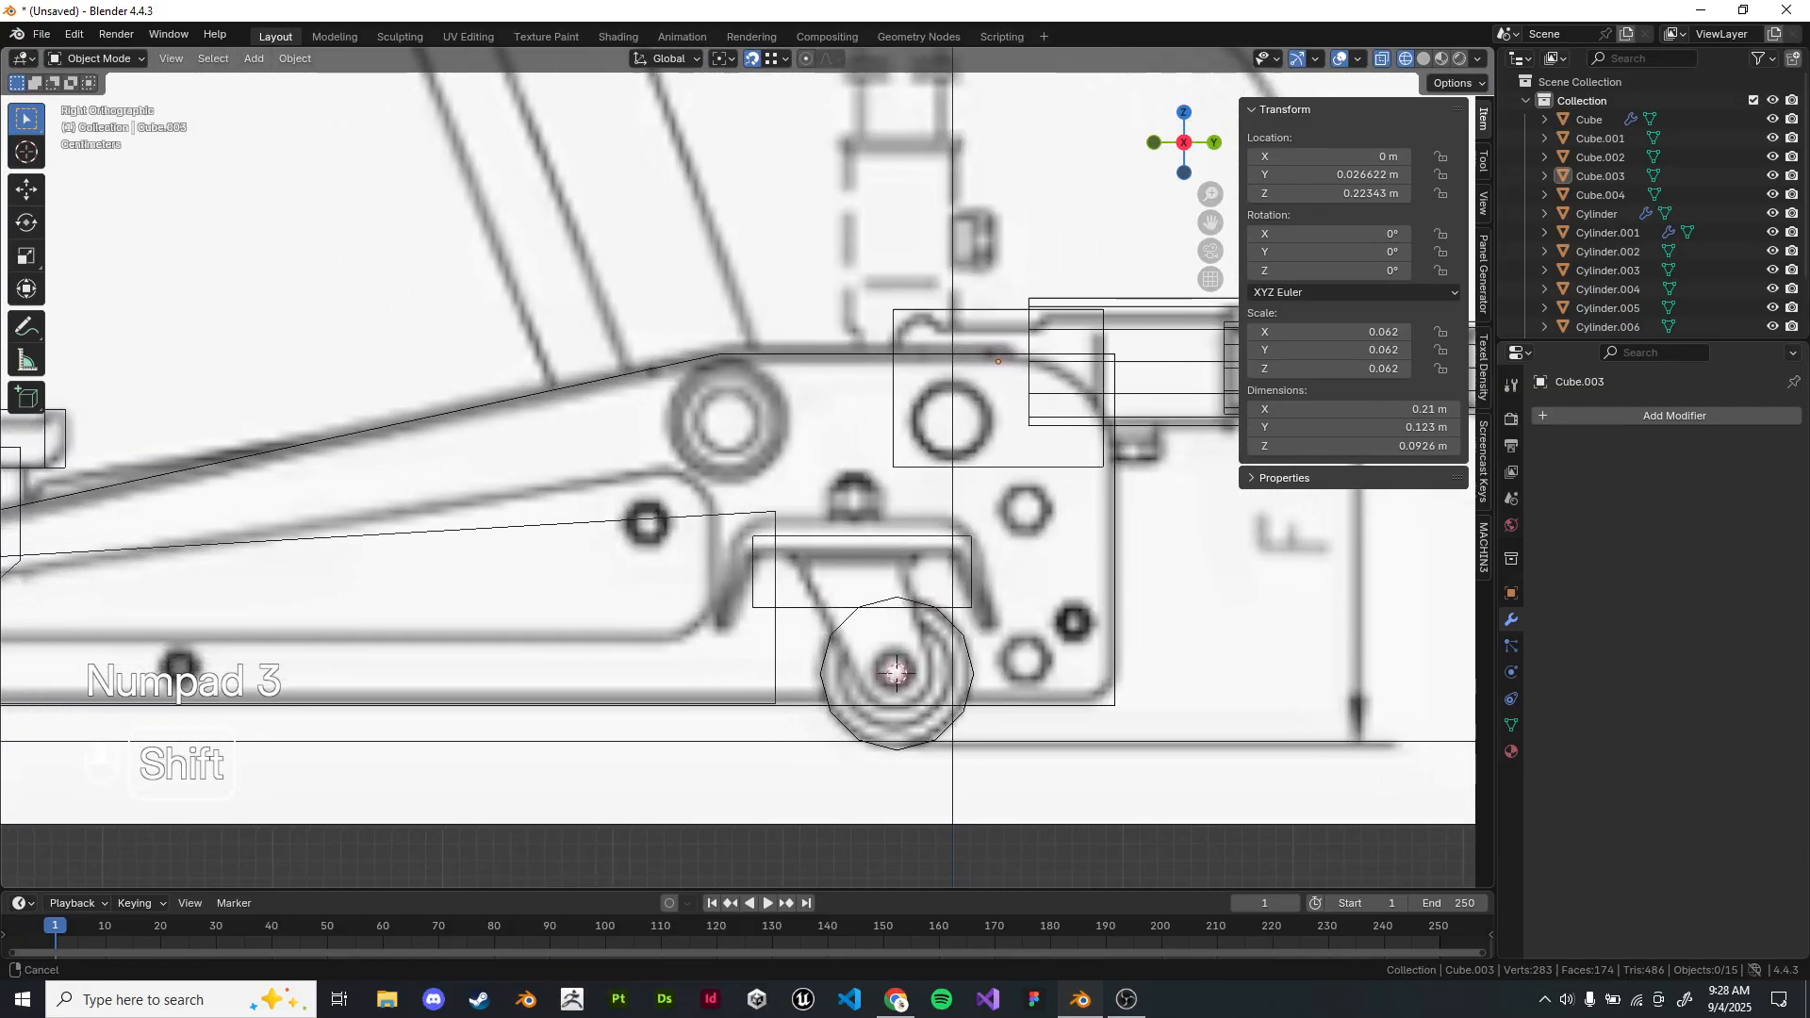
pyautogui.scroll(-3, 755, 462)
pyautogui.scroll(-1, 284, 605)
pyautogui.keyDown('shift'); pyautogui.moveTo(284, 606); pyautogui.dragTo(372, 565, button='middle'); pyautogui.keyUp('shift')
pyautogui.scroll(3, 543, 544)
# Compare the Blender blockout in solid shading with the red floor jack photo on the Google Slides lecture slide.
pyautogui.hotkey('alt', 'Tab')
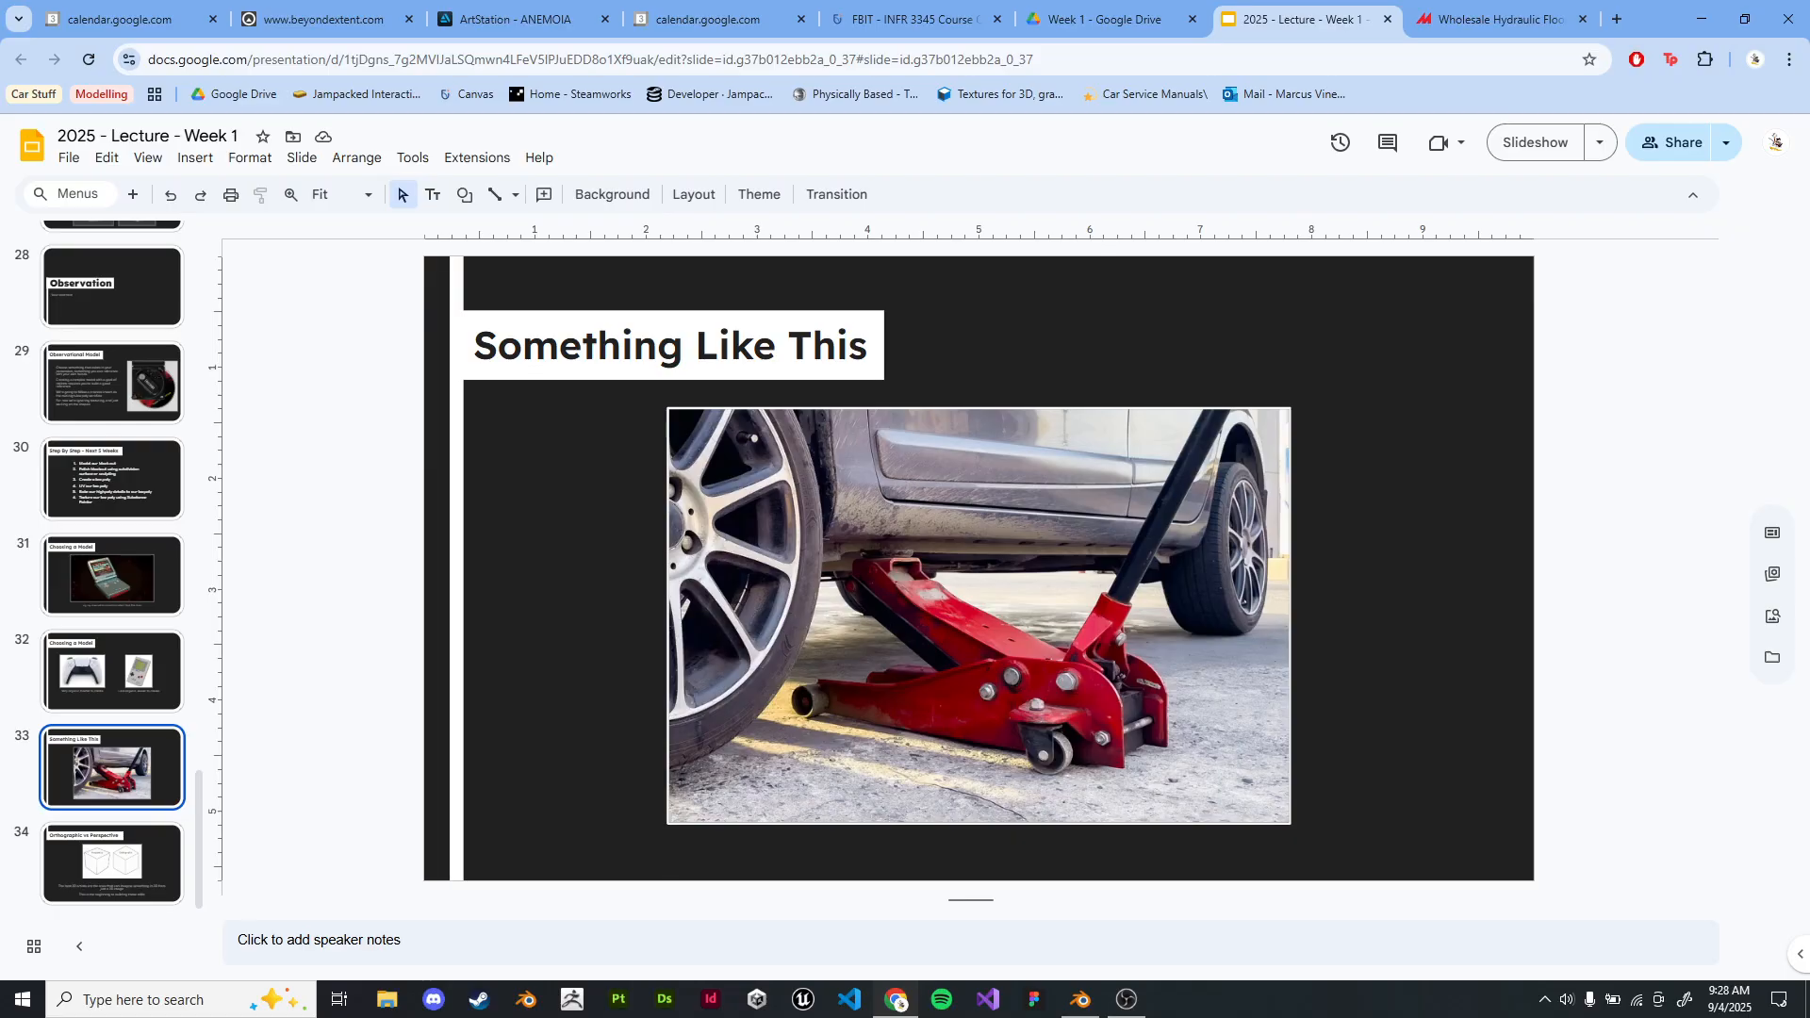
pyautogui.hotkey('alt', 'Tab')
pyautogui.scroll(-4, 1041, 488)
pyautogui.keyDown('shift'); pyautogui.moveTo(1042, 488); pyautogui.dragTo(832, 471, button='middle'); pyautogui.keyUp('shift')
pyautogui.press('z')
pyautogui.hotkey('alt', 'Tab')
pyautogui.press('Up')
pyautogui.press('Down')
pyautogui.hotkey('alt', 'Tab')
# In Blender, add a cube at the frame's origin and scale it down to a small block.
pyautogui.moveTo(820, 462); pyautogui.dragTo(651, 433, button='middle')
pyautogui.click(594, 480)
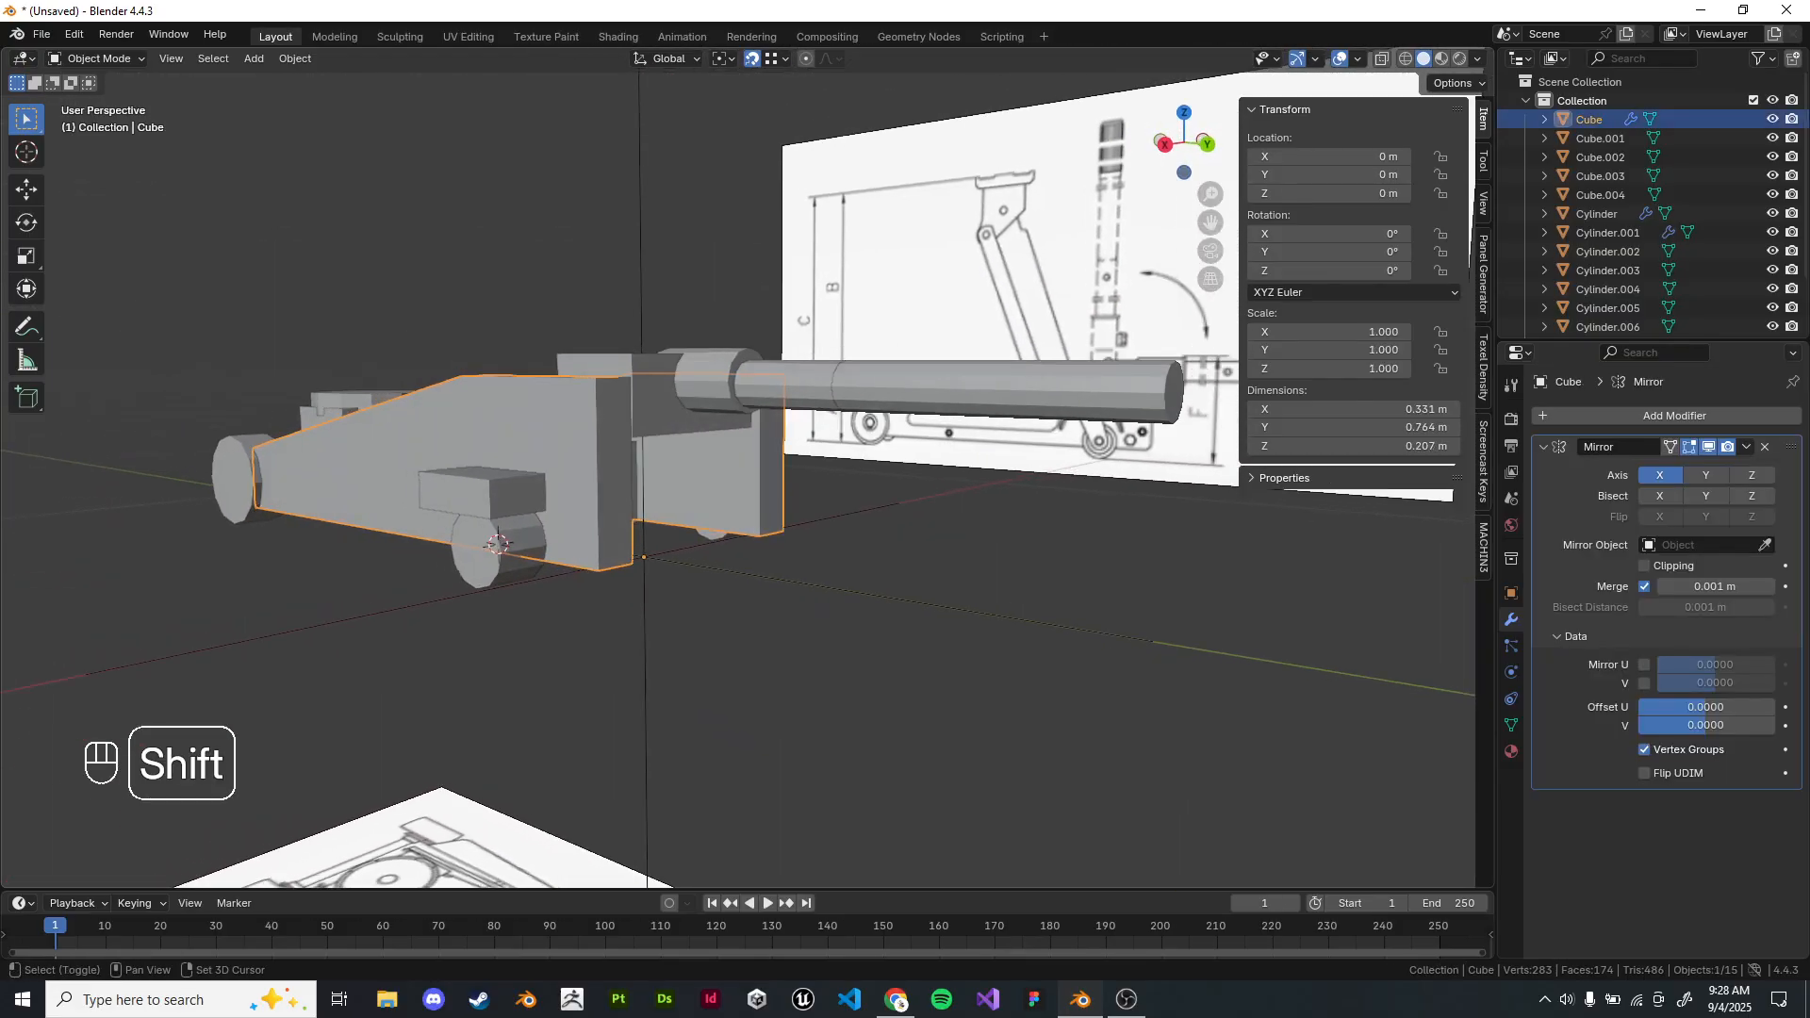
pyautogui.hotkey('shift', 'a')
pyautogui.moveTo(886, 531)
pyautogui.click(1051, 549)
pyautogui.press('s')
pyautogui.click(867, 558)
pyautogui.press('s')
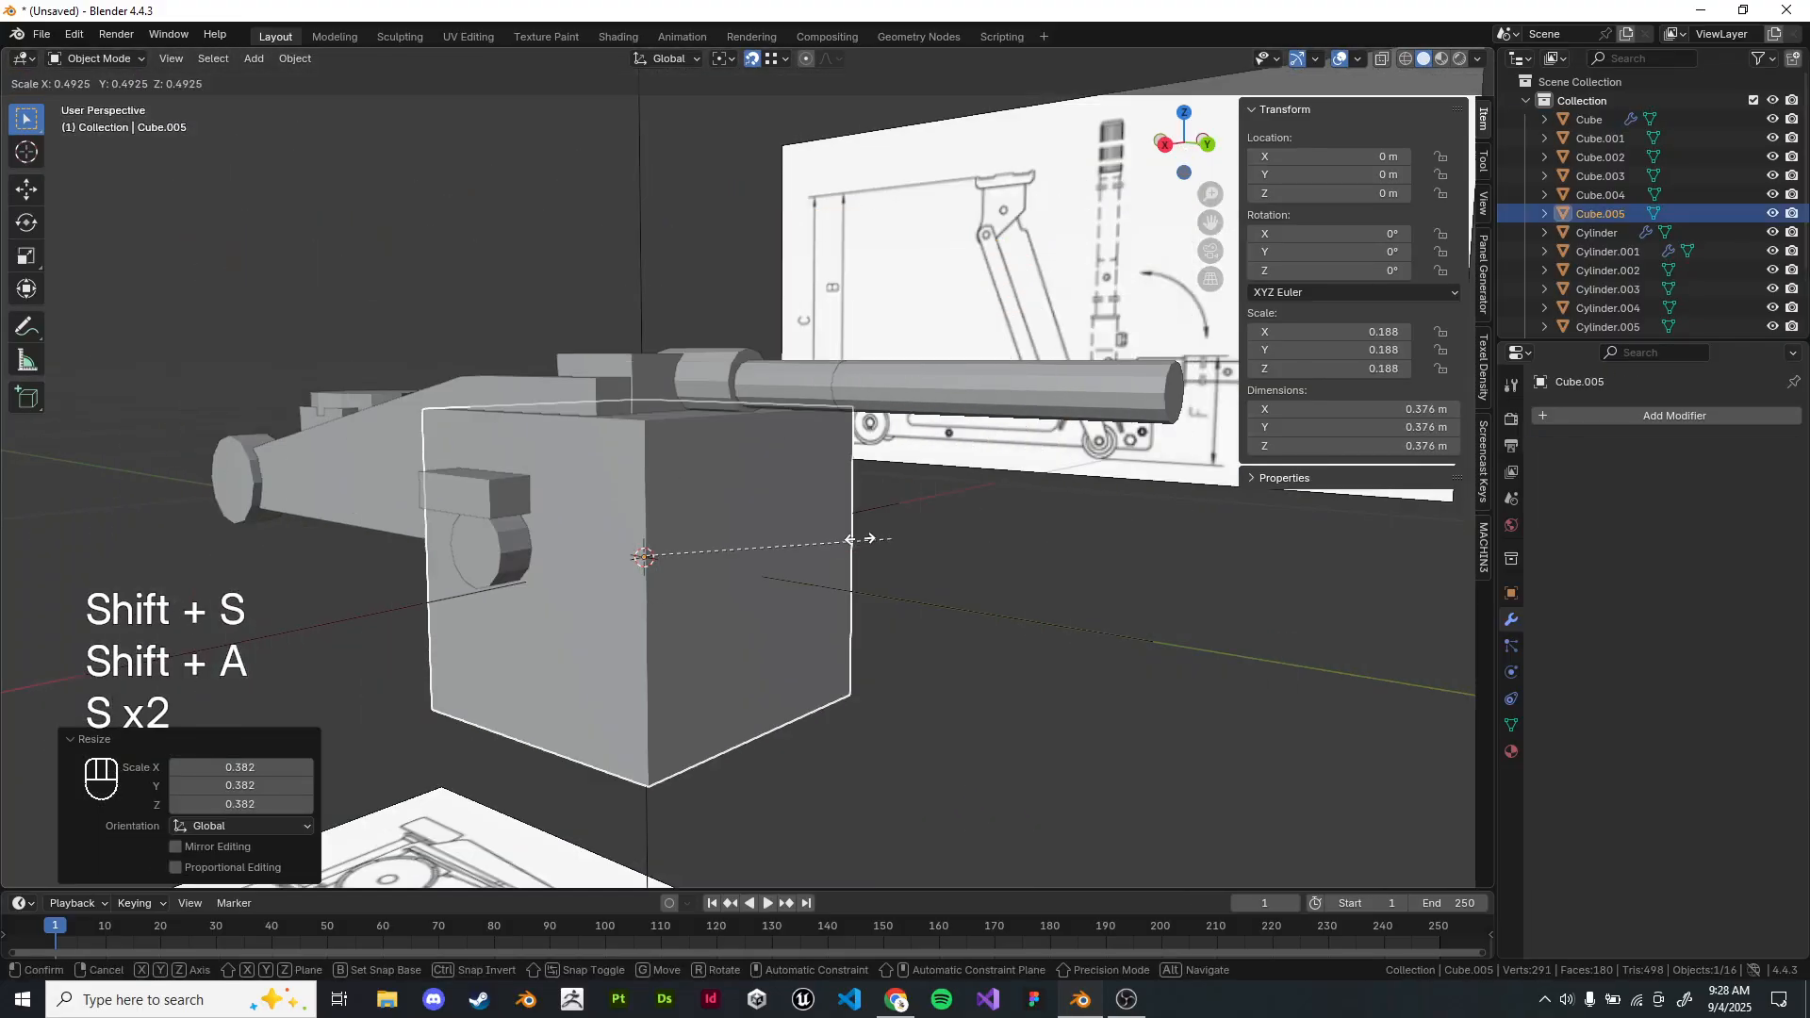
pyautogui.click(735, 554)
pyautogui.press('s')
pyautogui.click(724, 542)
# Raise the small cube to about 0.077 m on Z and finish scaling it to about 0.1 m.
pyautogui.moveTo(802, 527); pyautogui.dragTo(773, 509, button='middle')
pyautogui.press('g')
pyautogui.click(782, 448)
pyautogui.scroll(1, 801, 438)
pyautogui.moveTo(929, 424); pyautogui.dragTo(810, 396, button='middle')
pyautogui.press('s')
pyautogui.click(829, 427)
# Widen the cube's mesh symmetrically along X to about 0.243 m so it spans the jack frame.
pyautogui.press('Tab')
pyautogui.press('g')
pyautogui.click(618, 504)
pyautogui.click(577, 489)
pyautogui.press('g')
pyautogui.middleClick(618, 489)
pyautogui.click(641, 489)
pyautogui.moveTo(641, 489)
pyautogui.mouseDown(button='middle')
pyautogui.moveTo(639, 526)
pyautogui.moveTo(844, 529)
pyautogui.moveTo(1000, 641)
pyautogui.mouseUp(button='middle')
pyautogui.hotkey('alt', 'x')
pyautogui.press('z')
pyautogui.click(921, 529)
pyautogui.press('Tab')
pyautogui.moveTo(887, 528)
pyautogui.keyDown('shift'); pyautogui.mouseDown(button='middle')
pyautogui.moveTo(849, 564)
pyautogui.moveTo(839, 651)
pyautogui.mouseUp(button='middle'); pyautogui.keyUp('shift')
pyautogui.scroll(4, 748, 479)
pyautogui.moveTo(747, 479); pyautogui.dragTo(663, 406, button='middle')
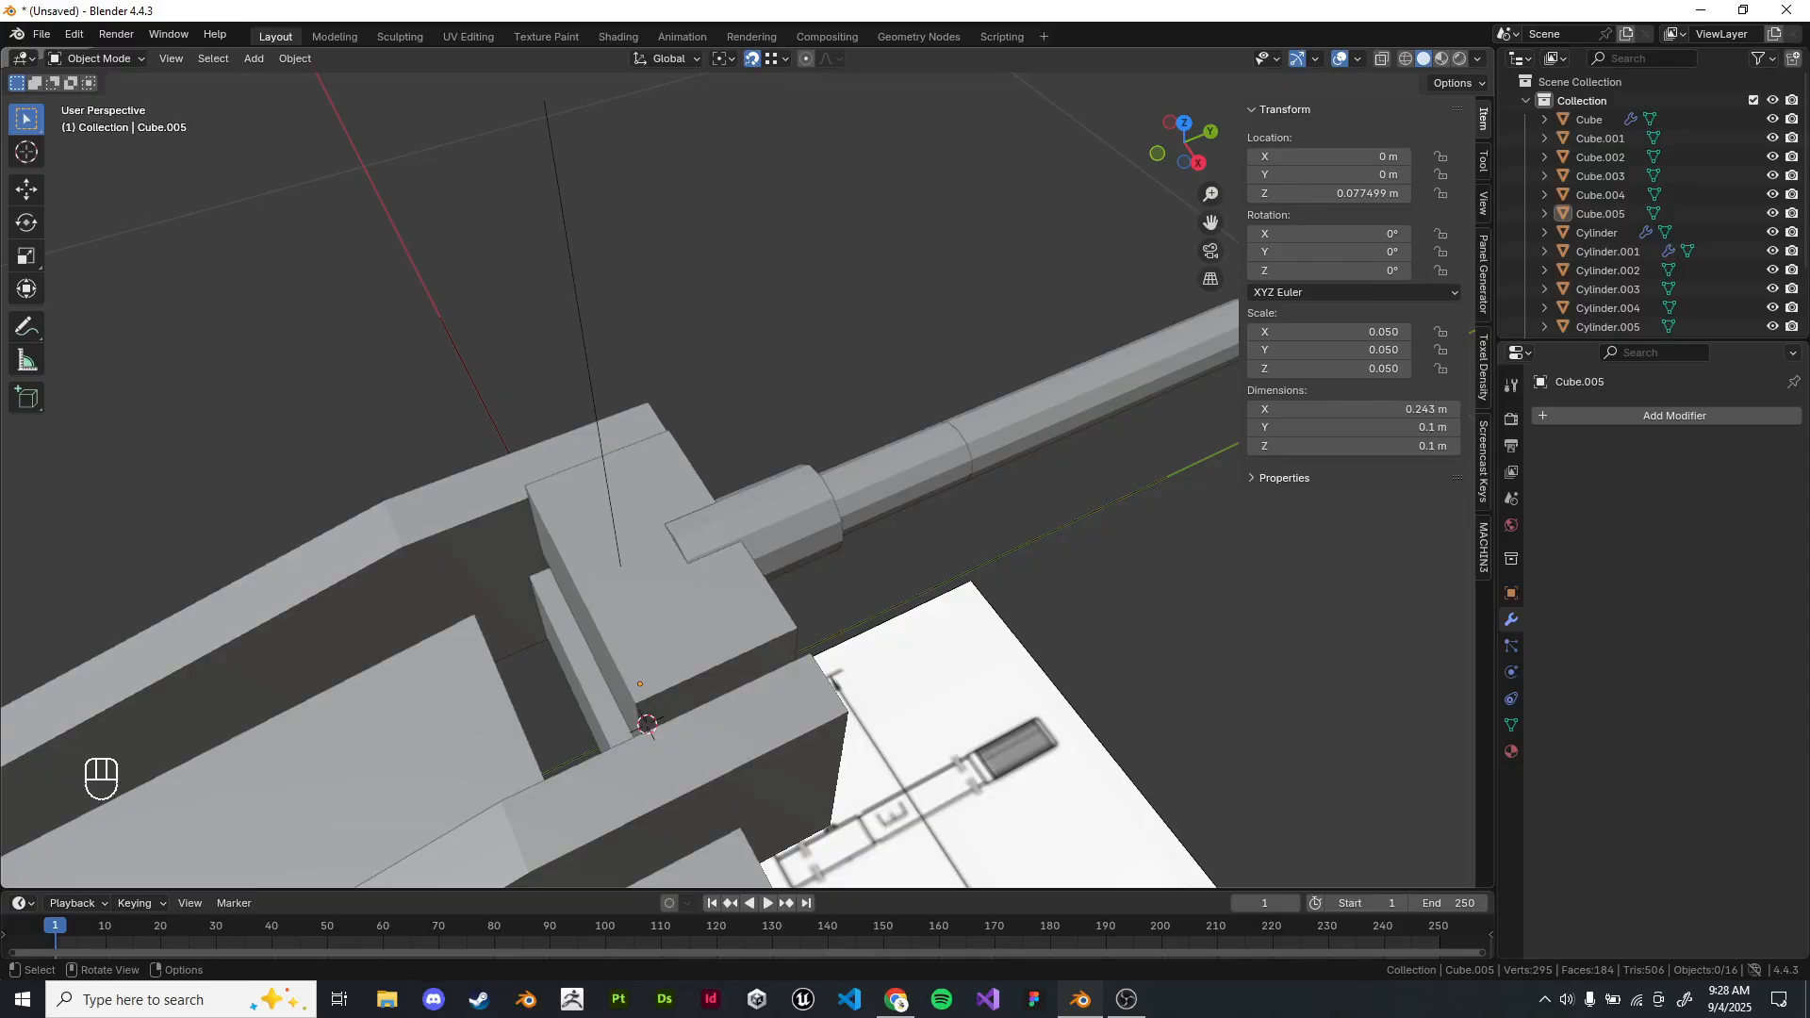
# Raise the lifting arm's rear top edge by about 0.06 m along Z.
pyautogui.scroll(-7, 662, 406)
pyautogui.moveTo(663, 406); pyautogui.dragTo(691, 342, button='middle')
pyautogui.keyDown('shift'); pyautogui.moveTo(702, 434); pyautogui.dragTo(788, 322, button='middle'); pyautogui.keyUp('shift')
pyautogui.scroll(2, 773, 415)
pyautogui.keyDown('shift'); pyautogui.moveTo(788, 417); pyautogui.dragTo(709, 506, button='middle'); pyautogui.keyUp('shift')
pyautogui.click(721, 476)
pyautogui.press('Tab')
pyautogui.click(724, 536)
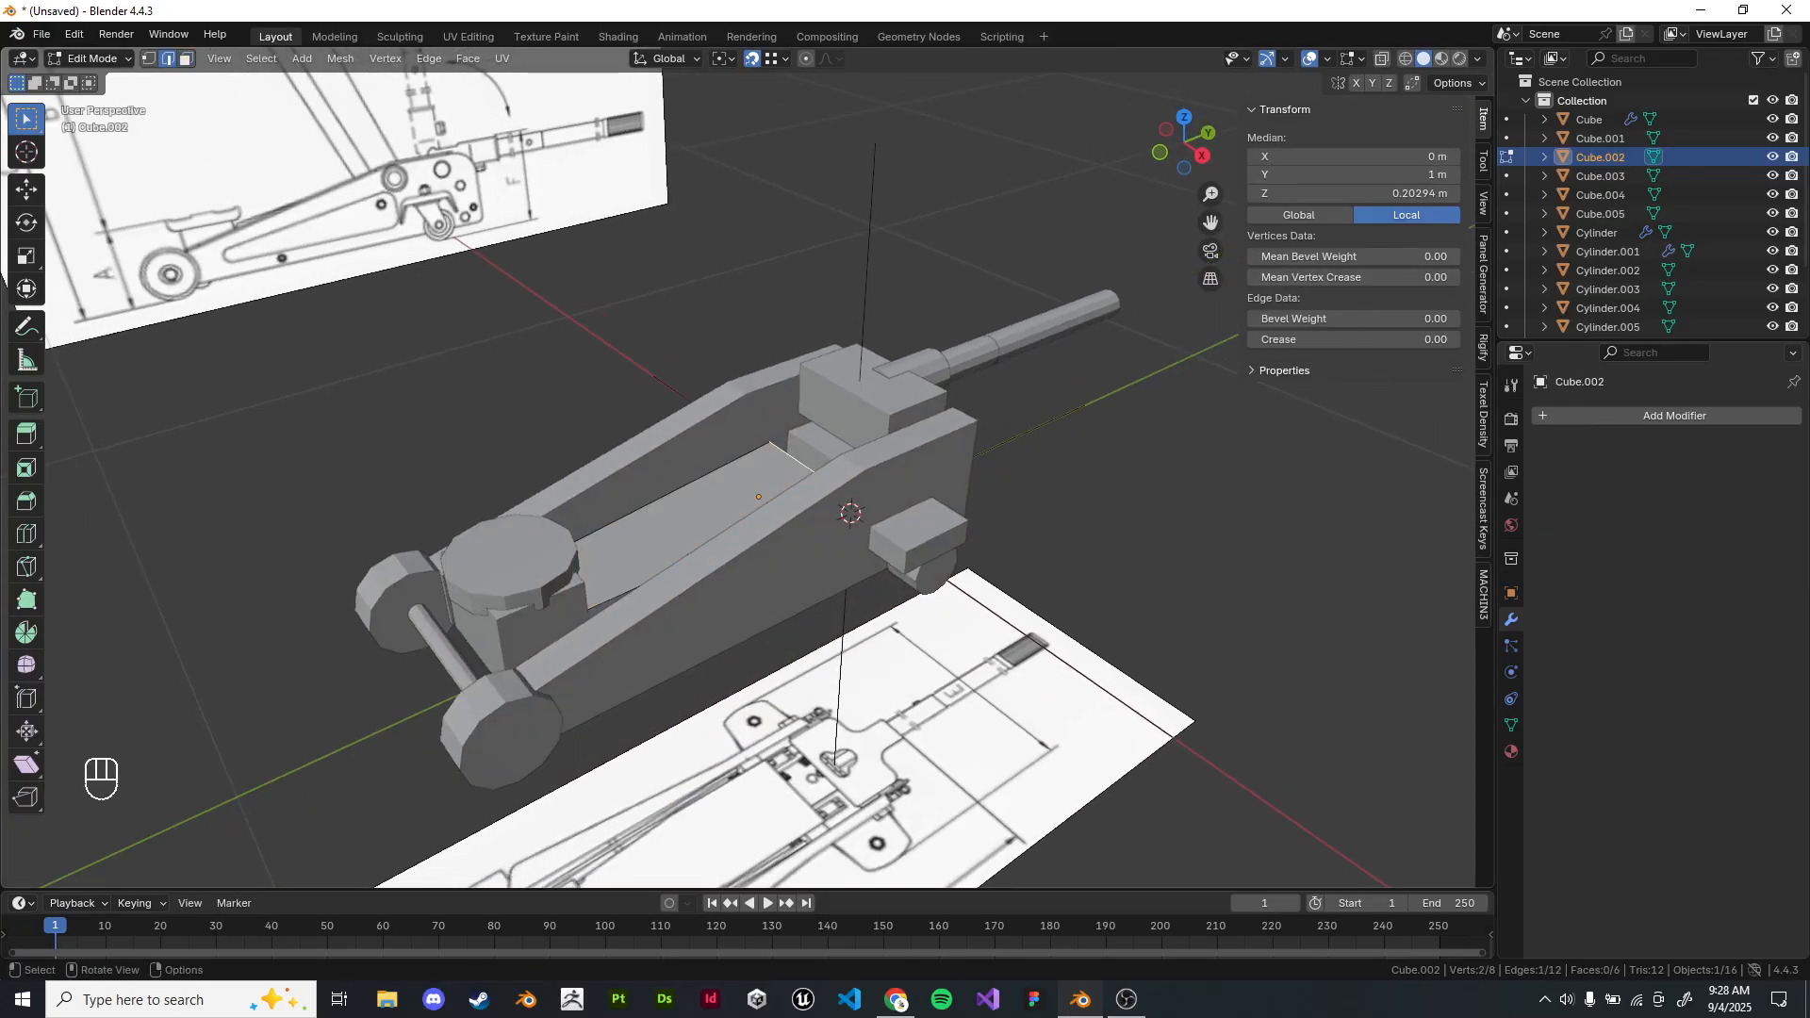
pyautogui.press('g')
pyautogui.press('z')
pyautogui.click(806, 420)
pyautogui.moveTo(806, 419); pyautogui.dragTo(735, 422, button='middle')
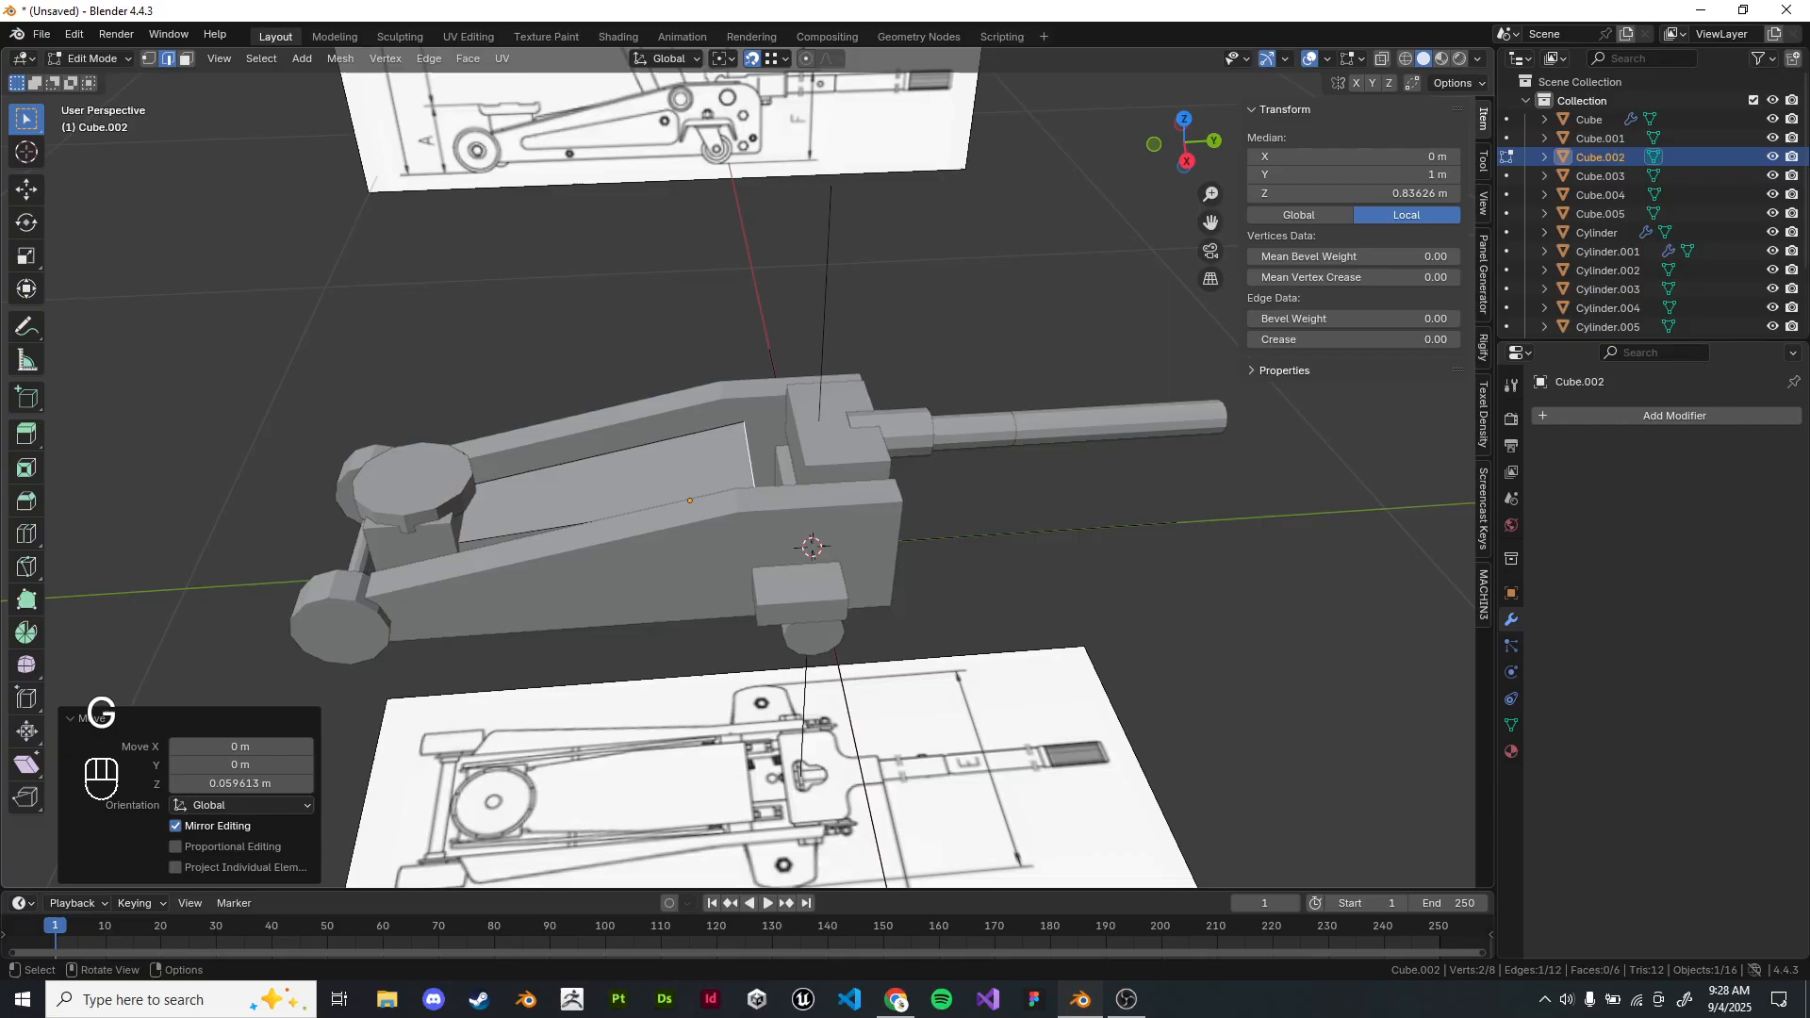
# Adjust the heights of the lifting arm's front and rear edges along Z and leave its mesh editing.
pyautogui.click(529, 533)
pyautogui.press('z')
pyautogui.moveTo(523, 534)
pyautogui.mouseDown(button='middle')
pyautogui.moveTo(519, 499)
pyautogui.moveTo(339, 477)
pyautogui.moveTo(467, 478)
pyautogui.mouseUp(button='middle')
pyautogui.click(421, 471)
pyautogui.press('g')
pyautogui.press('z')
pyautogui.click(422, 475)
pyautogui.click(481, 479)
pyautogui.click(731, 441)
pyautogui.moveTo(730, 441)
pyautogui.mouseDown(button='middle')
pyautogui.moveTo(853, 476)
pyautogui.moveTo(834, 453)
pyautogui.moveTo(760, 441)
pyautogui.mouseUp(button='middle')
pyautogui.click(800, 500)
pyautogui.press('g')
pyautogui.press('z')
pyautogui.click(799, 453)
pyautogui.press('z')
pyautogui.press('Tab')
# Add a Mirror modifier on X to the caster plate, using EmptyDeadCenter as the mirror object.
pyautogui.click(697, 641)
pyautogui.moveTo(698, 641); pyautogui.dragTo(825, 696, button='middle')
pyautogui.moveTo(847, 578); pyautogui.dragTo(941, 578, button='middle')
pyautogui.press('KP_7')
pyautogui.scroll(4, 940, 577)
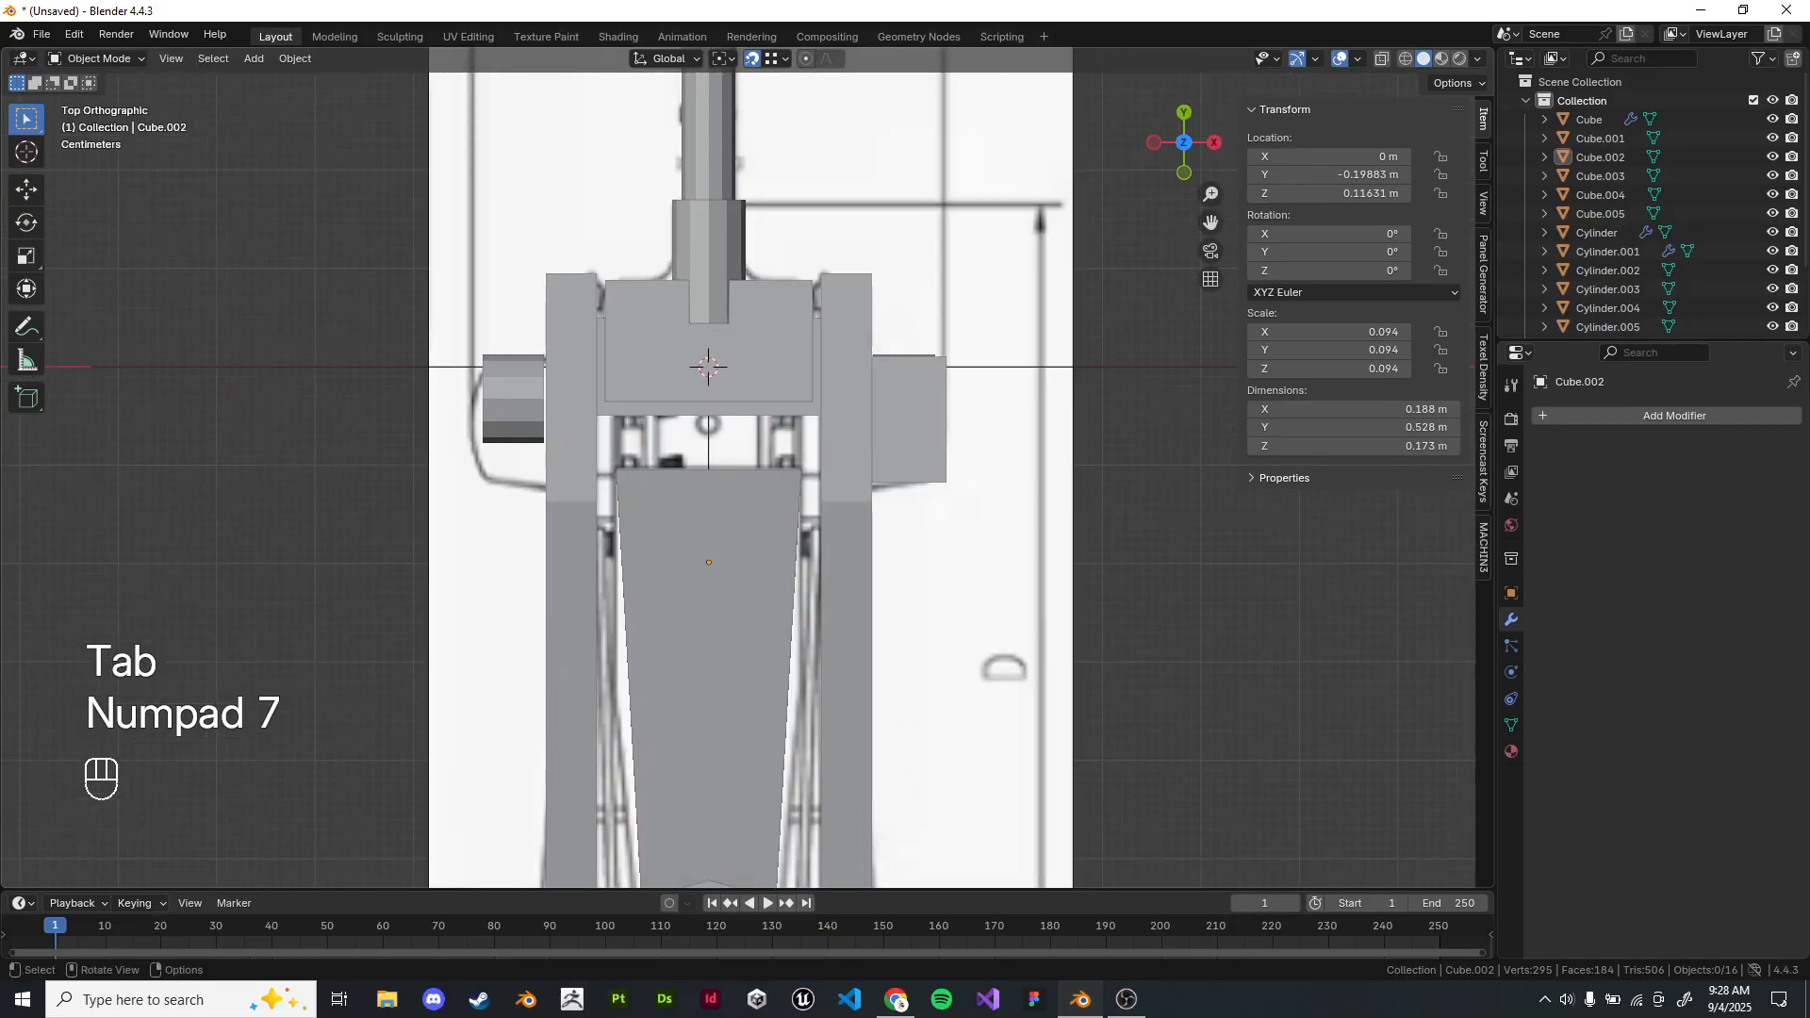
pyautogui.keyDown('shift'); pyautogui.click(909, 420); pyautogui.keyUp('shift')
pyautogui.moveTo(909, 419); pyautogui.dragTo(980, 443, button='middle')
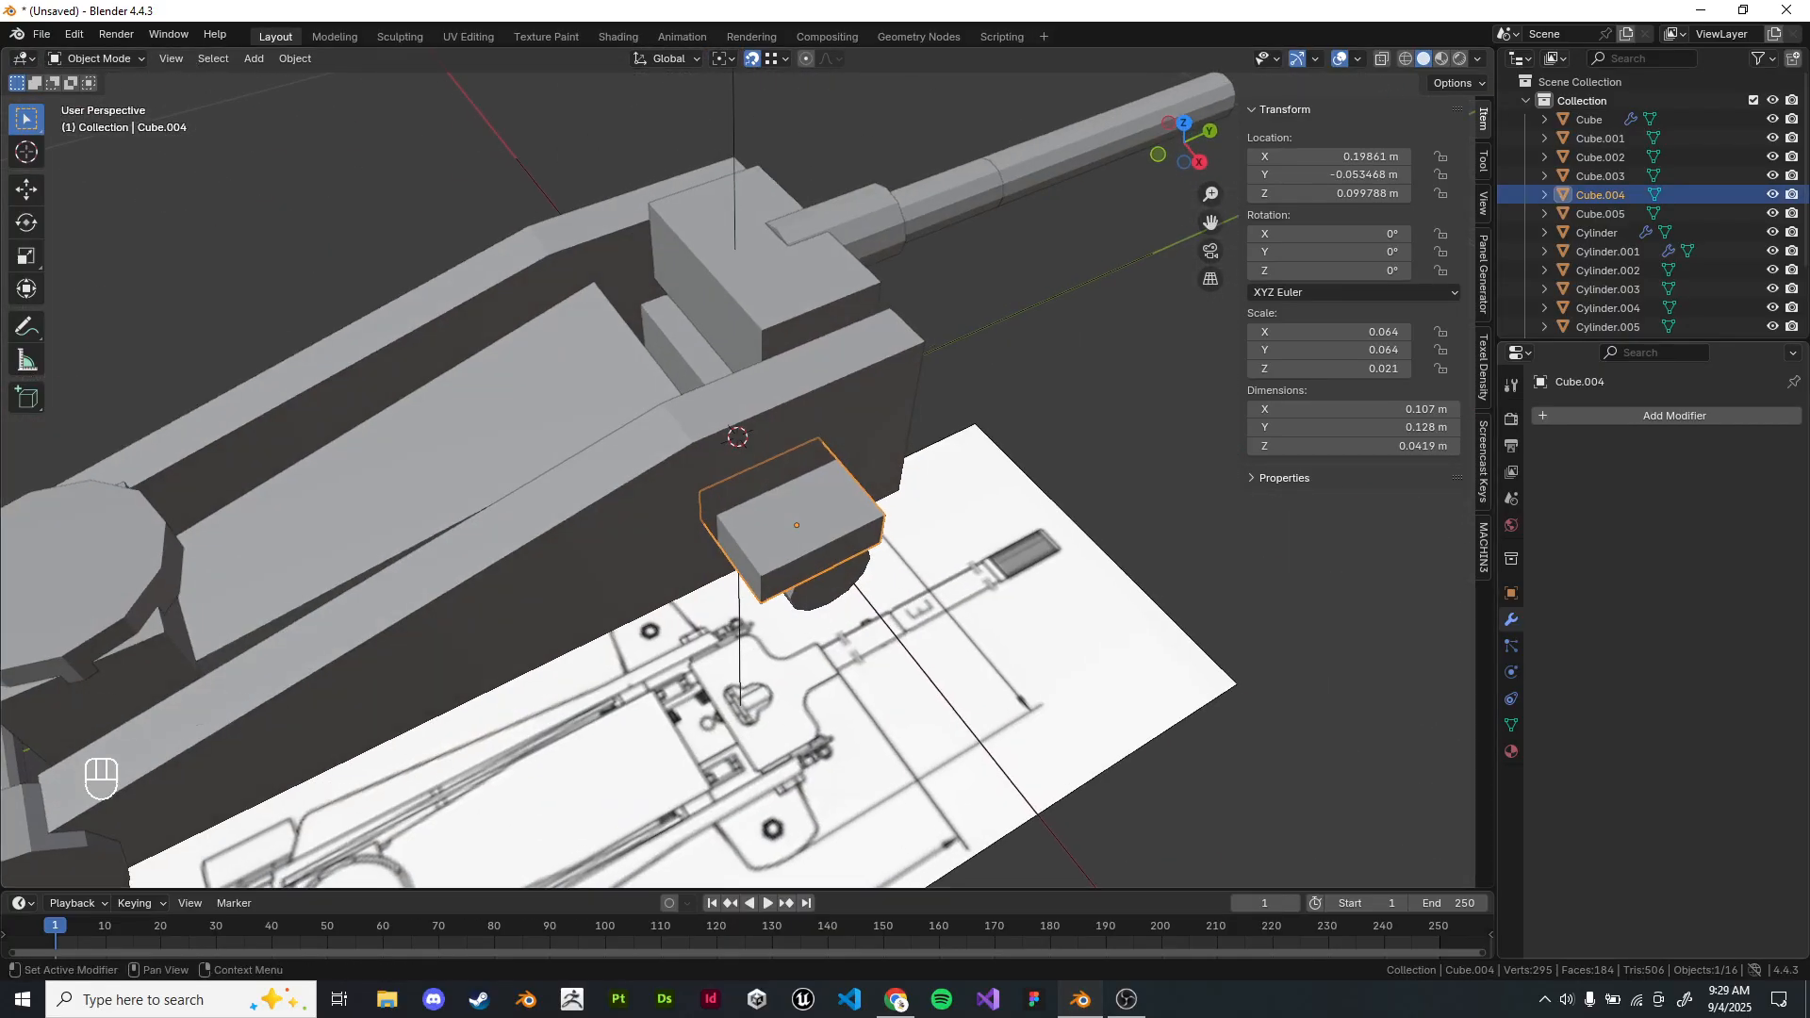
pyautogui.click(1675, 416)
pyautogui.press('Return')
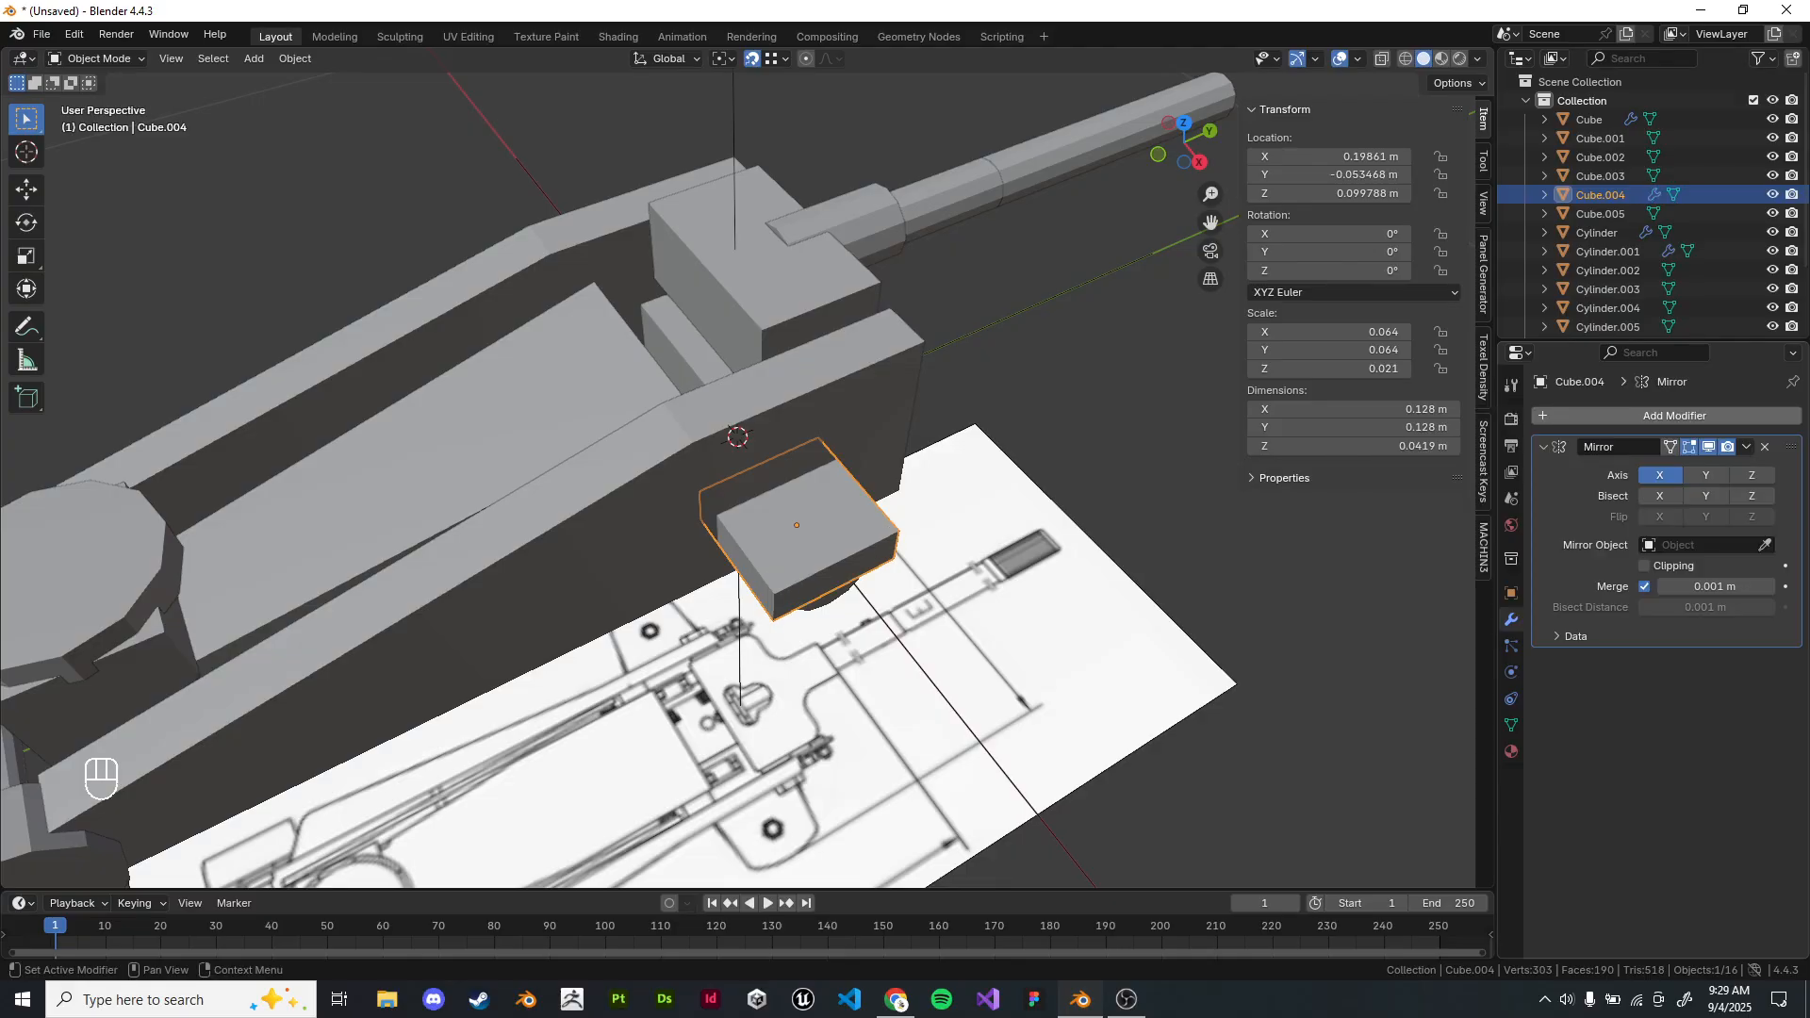
pyautogui.click(1706, 545)
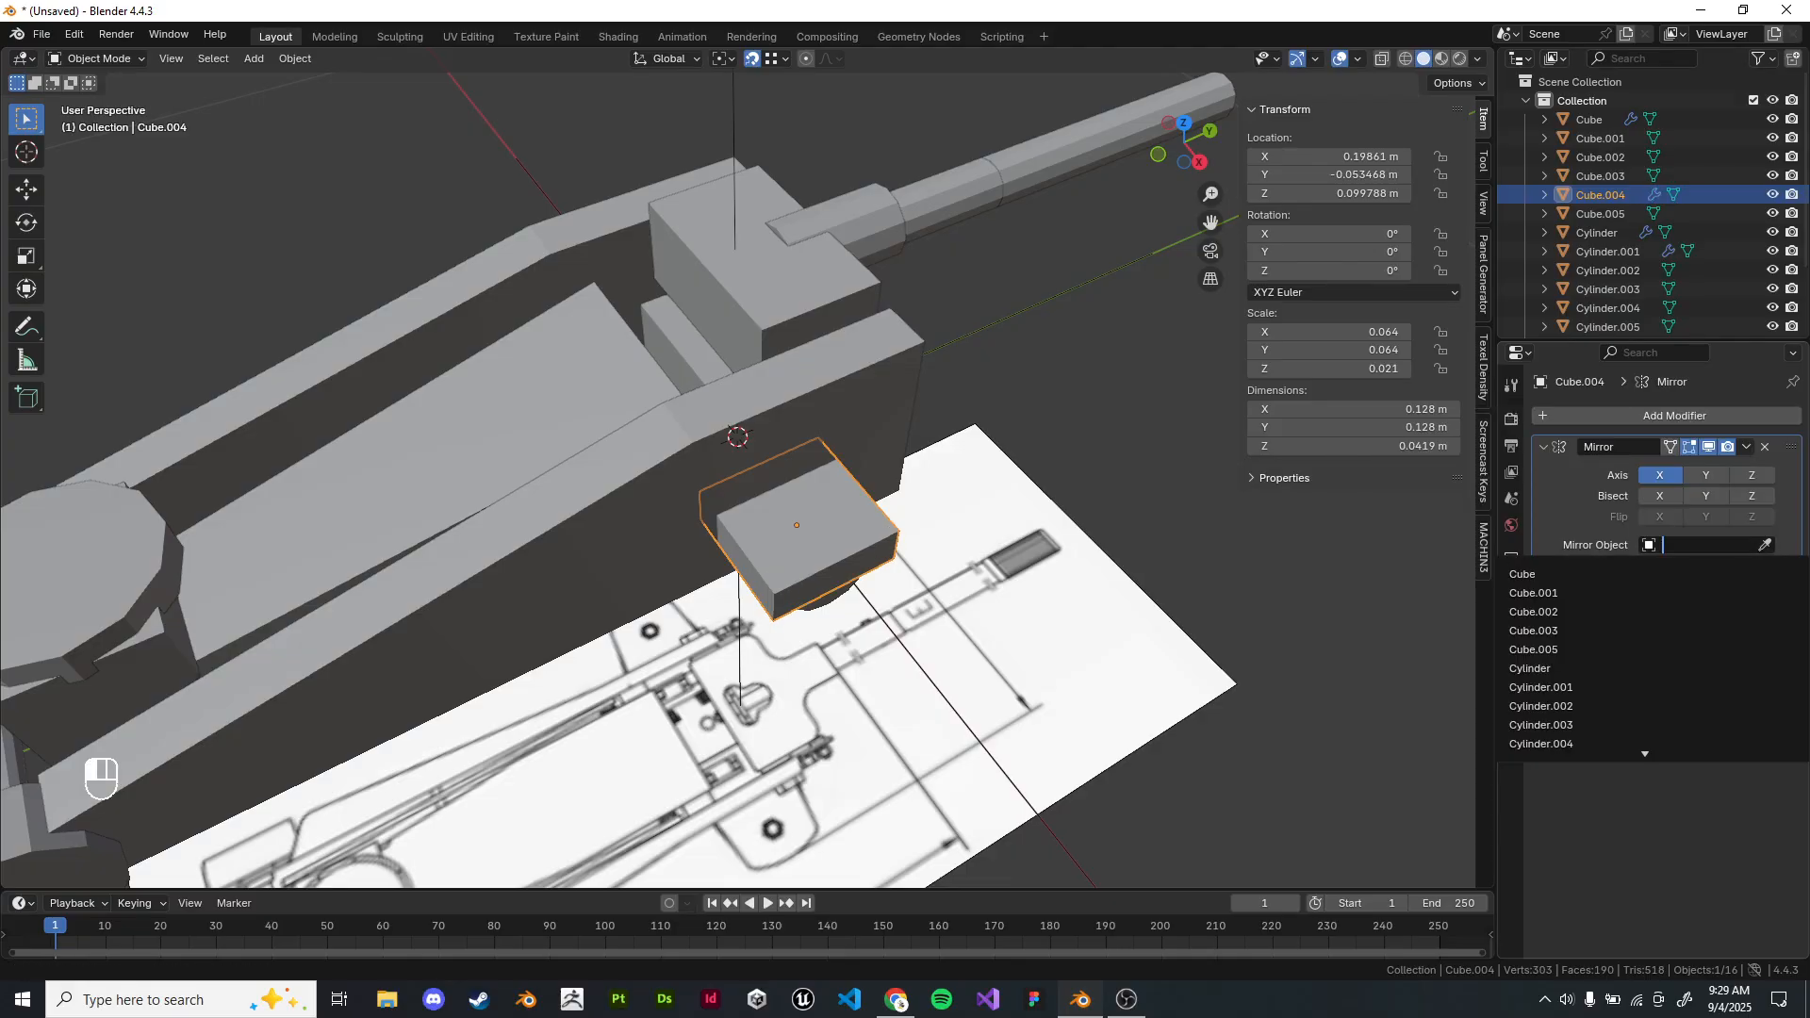
pyautogui.click(1594, 744)
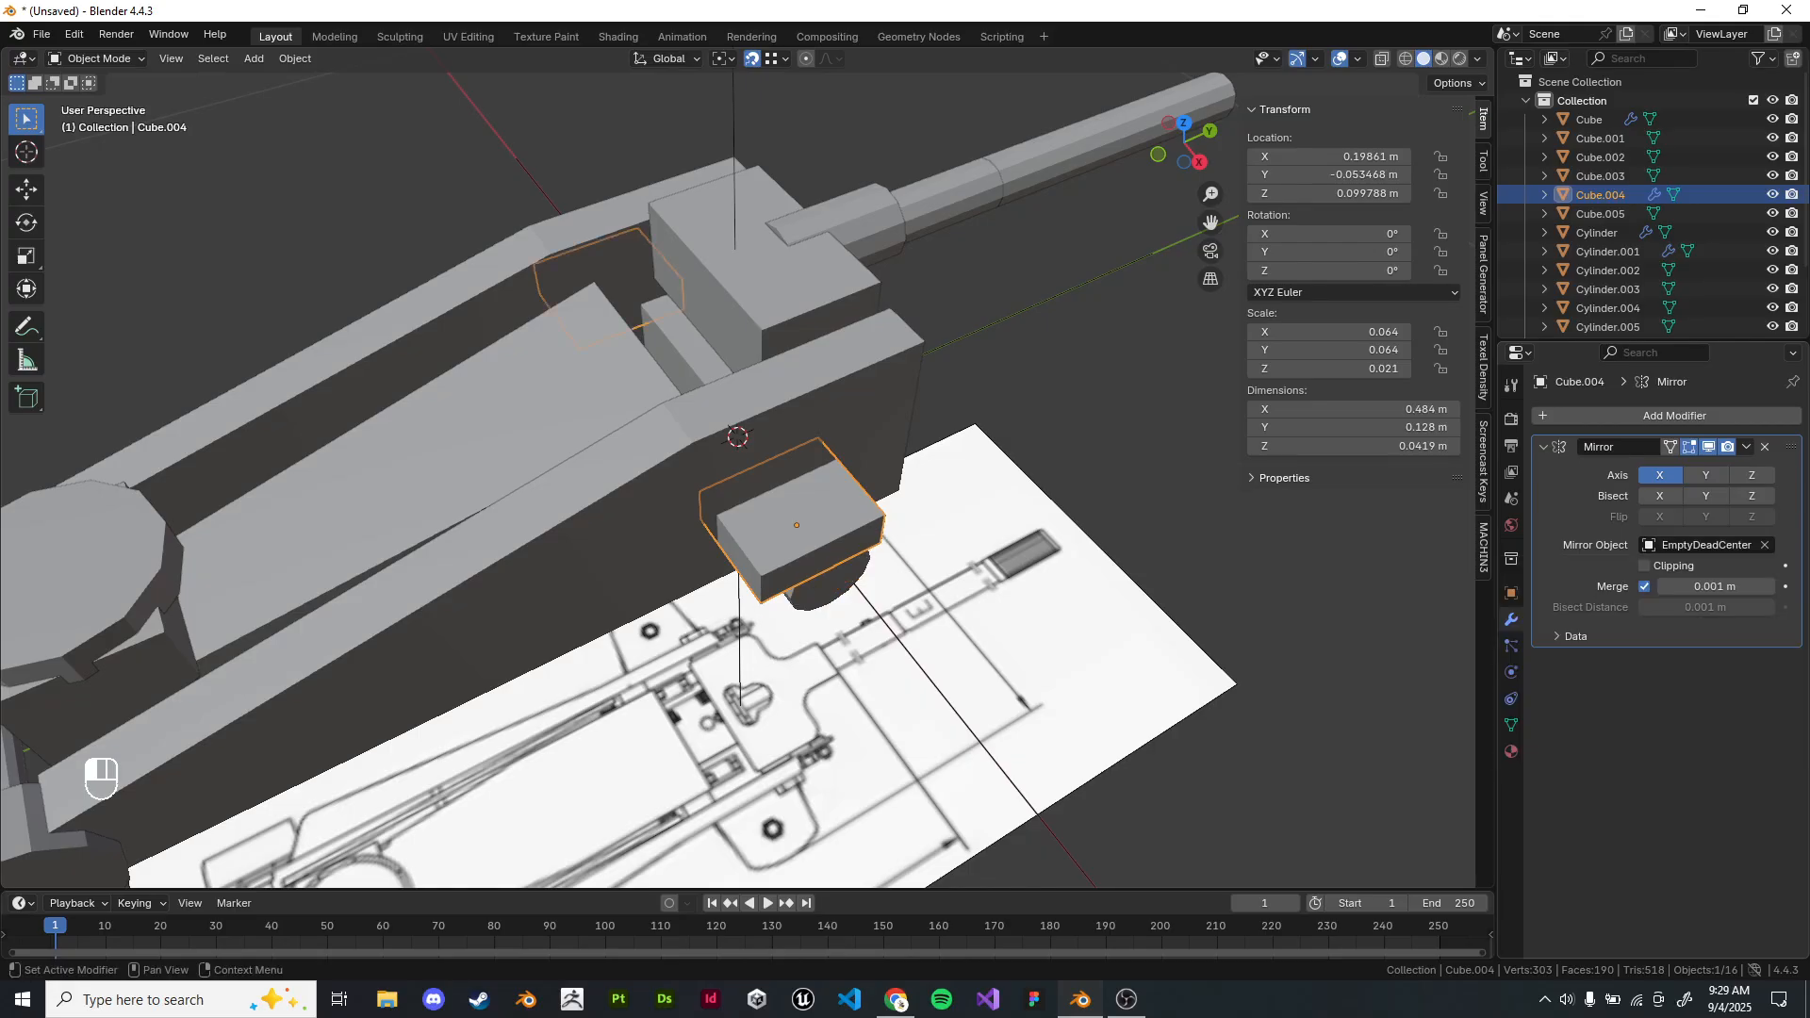
pyautogui.scroll(-5, 1065, 453)
pyautogui.click(1065, 452)
# Snap the 3D cursor to the front axle cylinder, working in wireframe over the top blueprint.
pyautogui.keyDown('shift'); pyautogui.moveTo(811, 509); pyautogui.dragTo(853, 565, button='middle'); pyautogui.keyUp('shift')
pyautogui.press('KP_7')
pyautogui.scroll(4, 853, 604)
pyautogui.keyDown('shift'); pyautogui.moveTo(924, 754); pyautogui.dragTo(631, 452, button='middle'); pyautogui.keyUp('shift')
pyautogui.scroll(5, 651, 528)
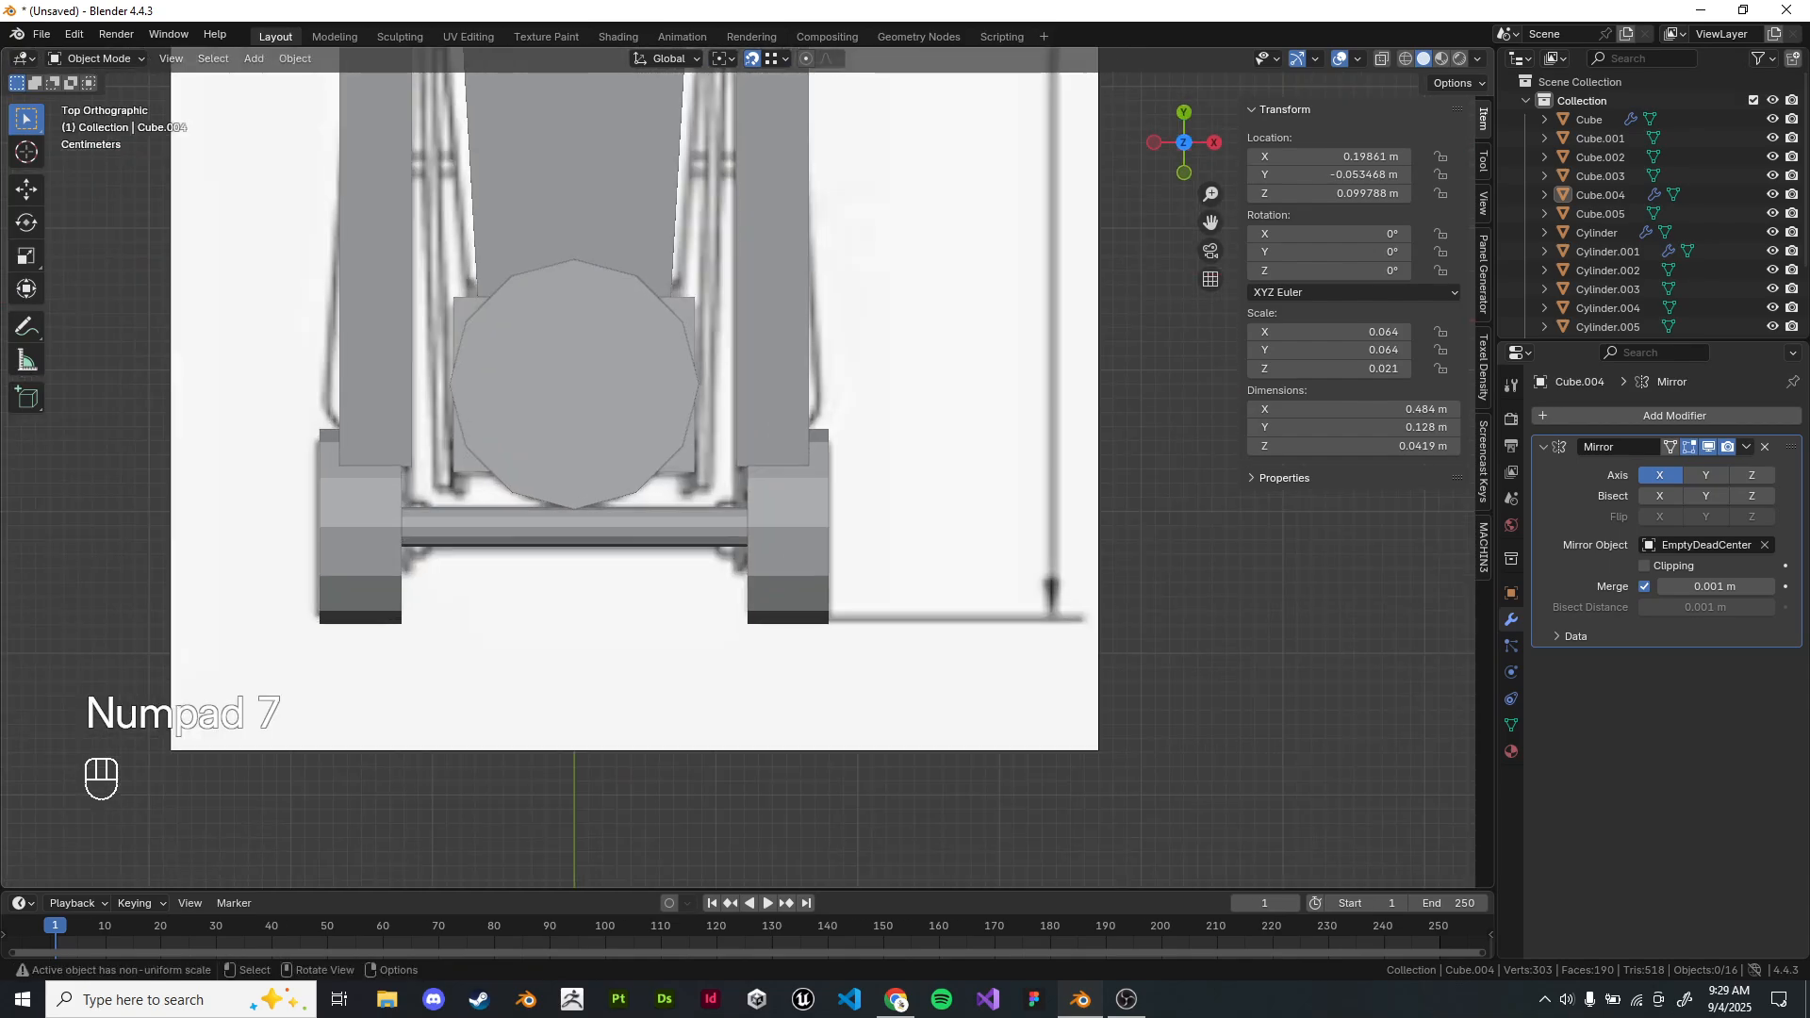
pyautogui.press('z')
pyautogui.click(517, 603)
pyautogui.keyDown('shift'); pyautogui.moveTo(519, 603); pyautogui.dragTo(636, 581, button='middle'); pyautogui.keyUp('shift')
pyautogui.click(830, 566)
pyautogui.hotkey('shift', 's')
pyautogui.click(830, 628)
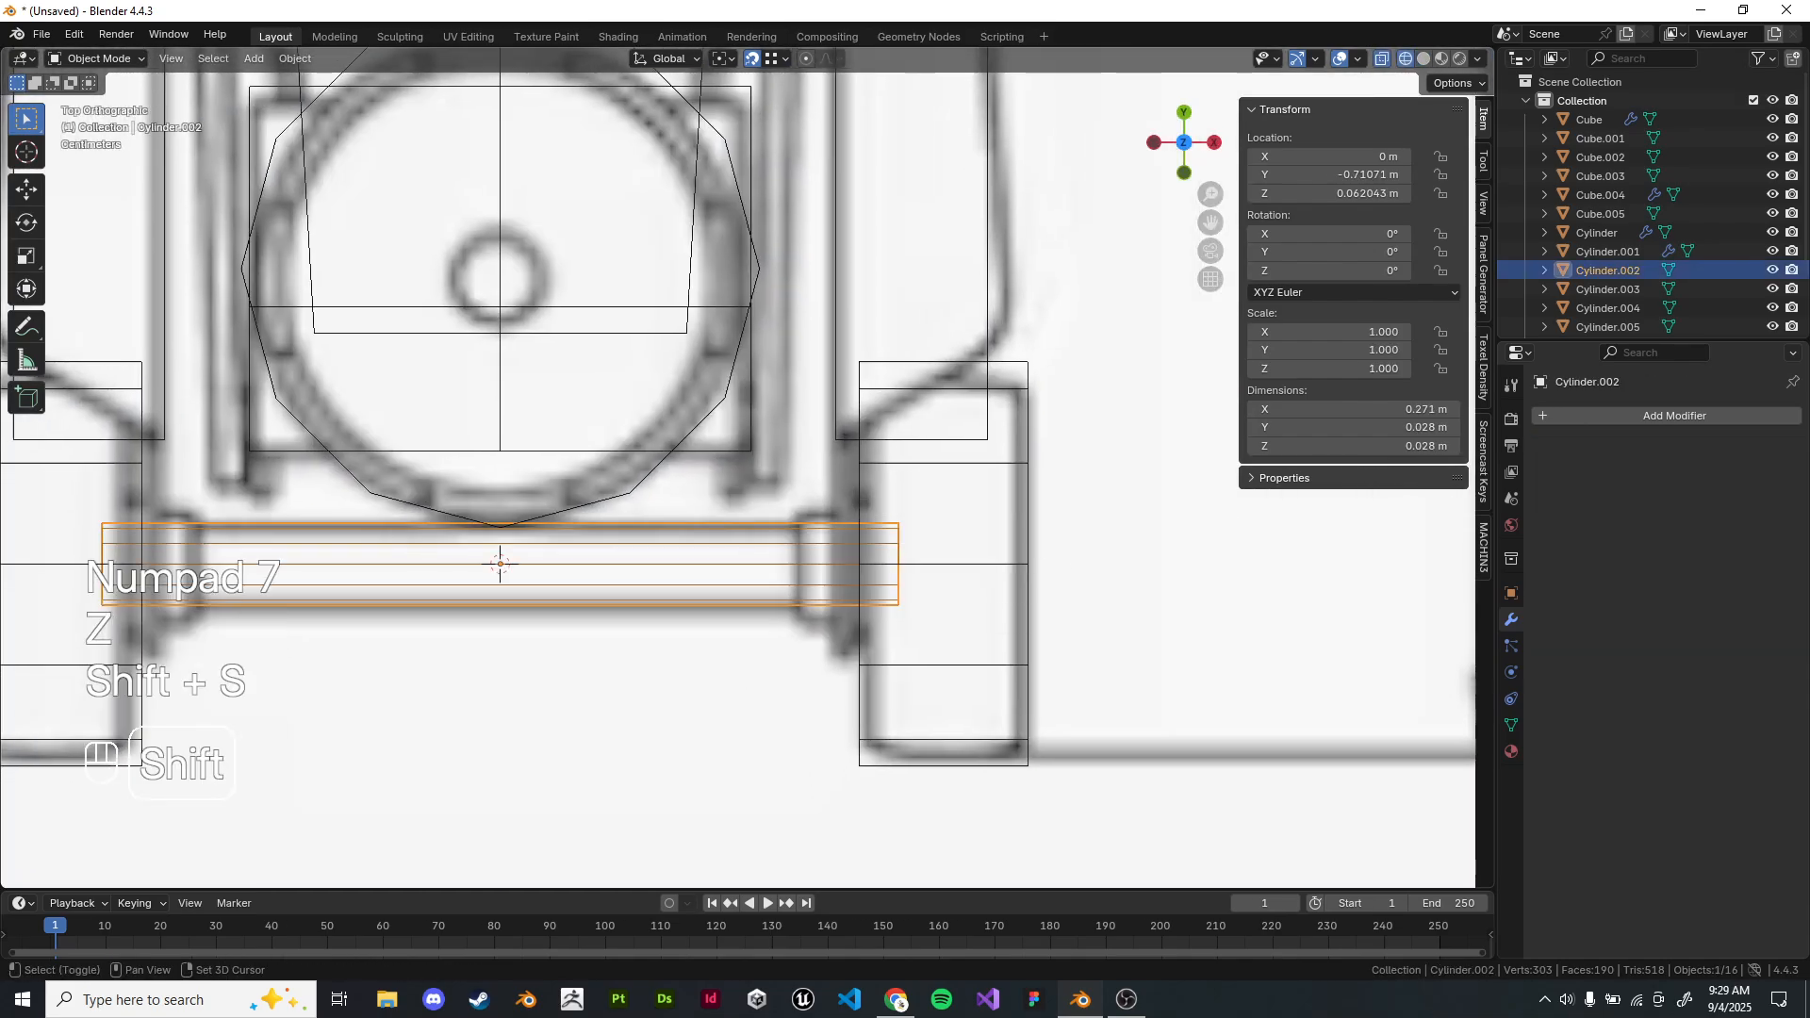
pyautogui.hotkey('shift', 'a')
pyautogui.moveTo(829, 609)
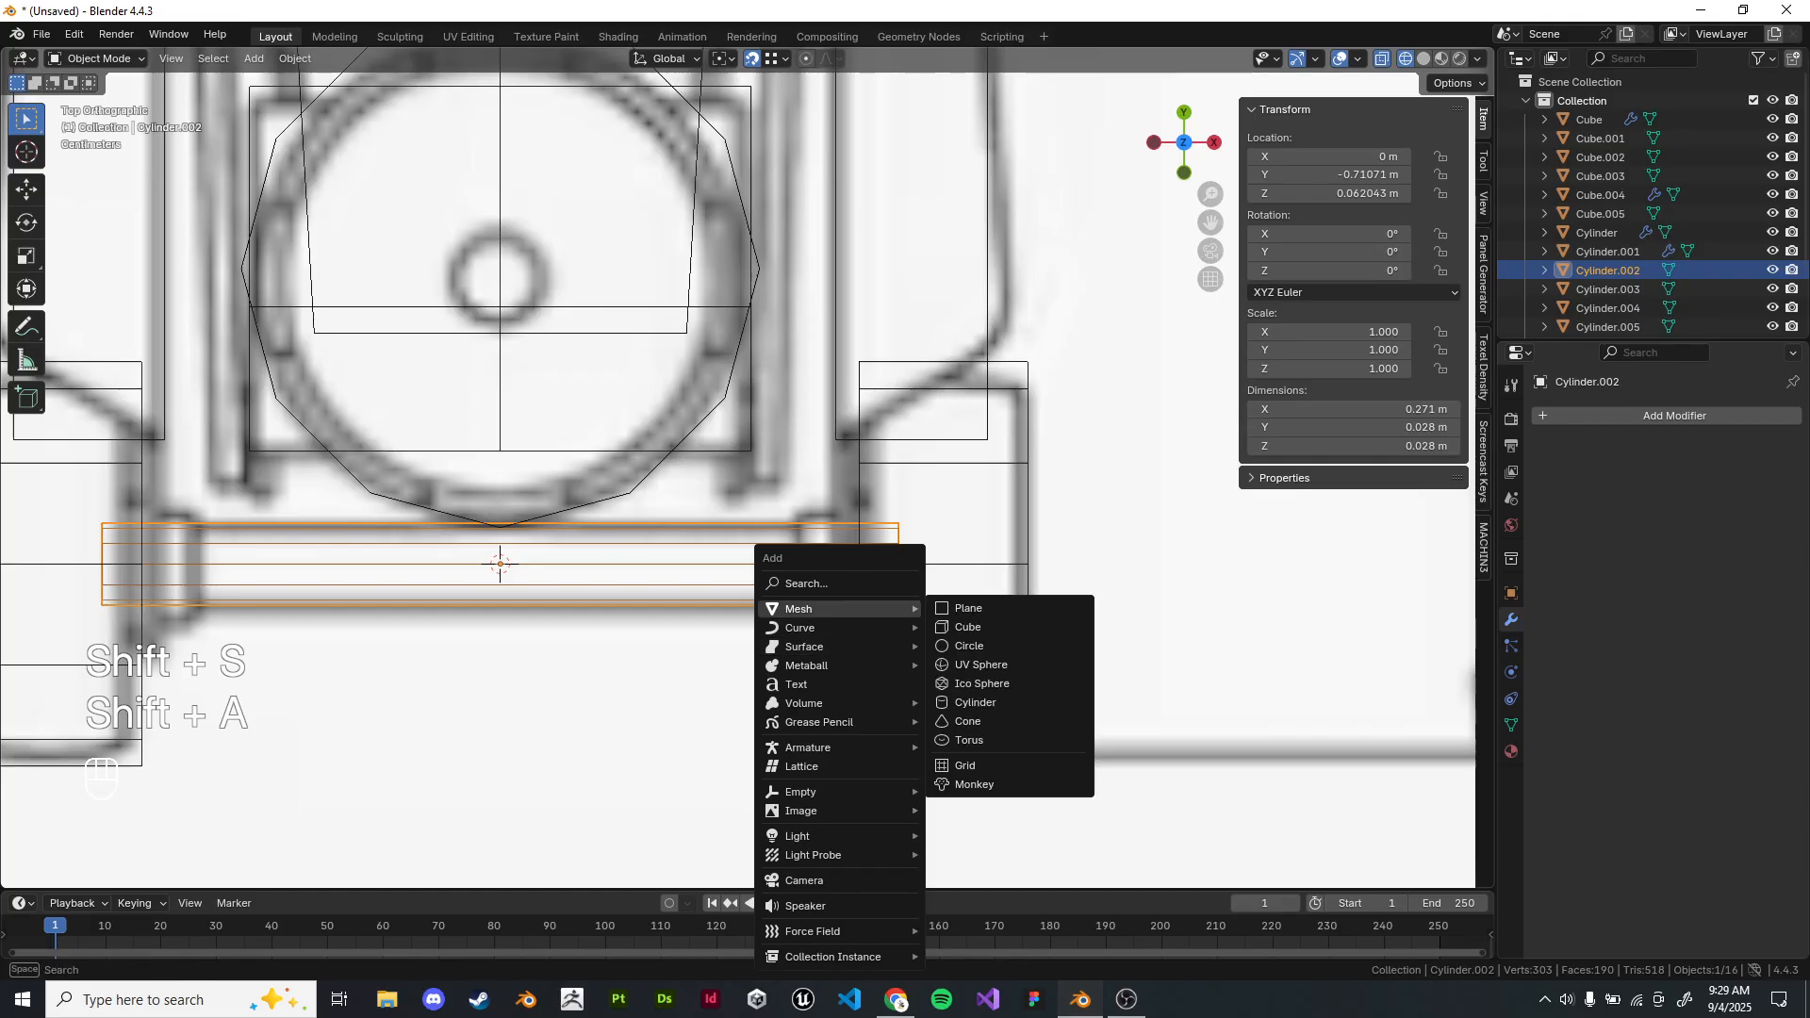
pyautogui.press('Escape')
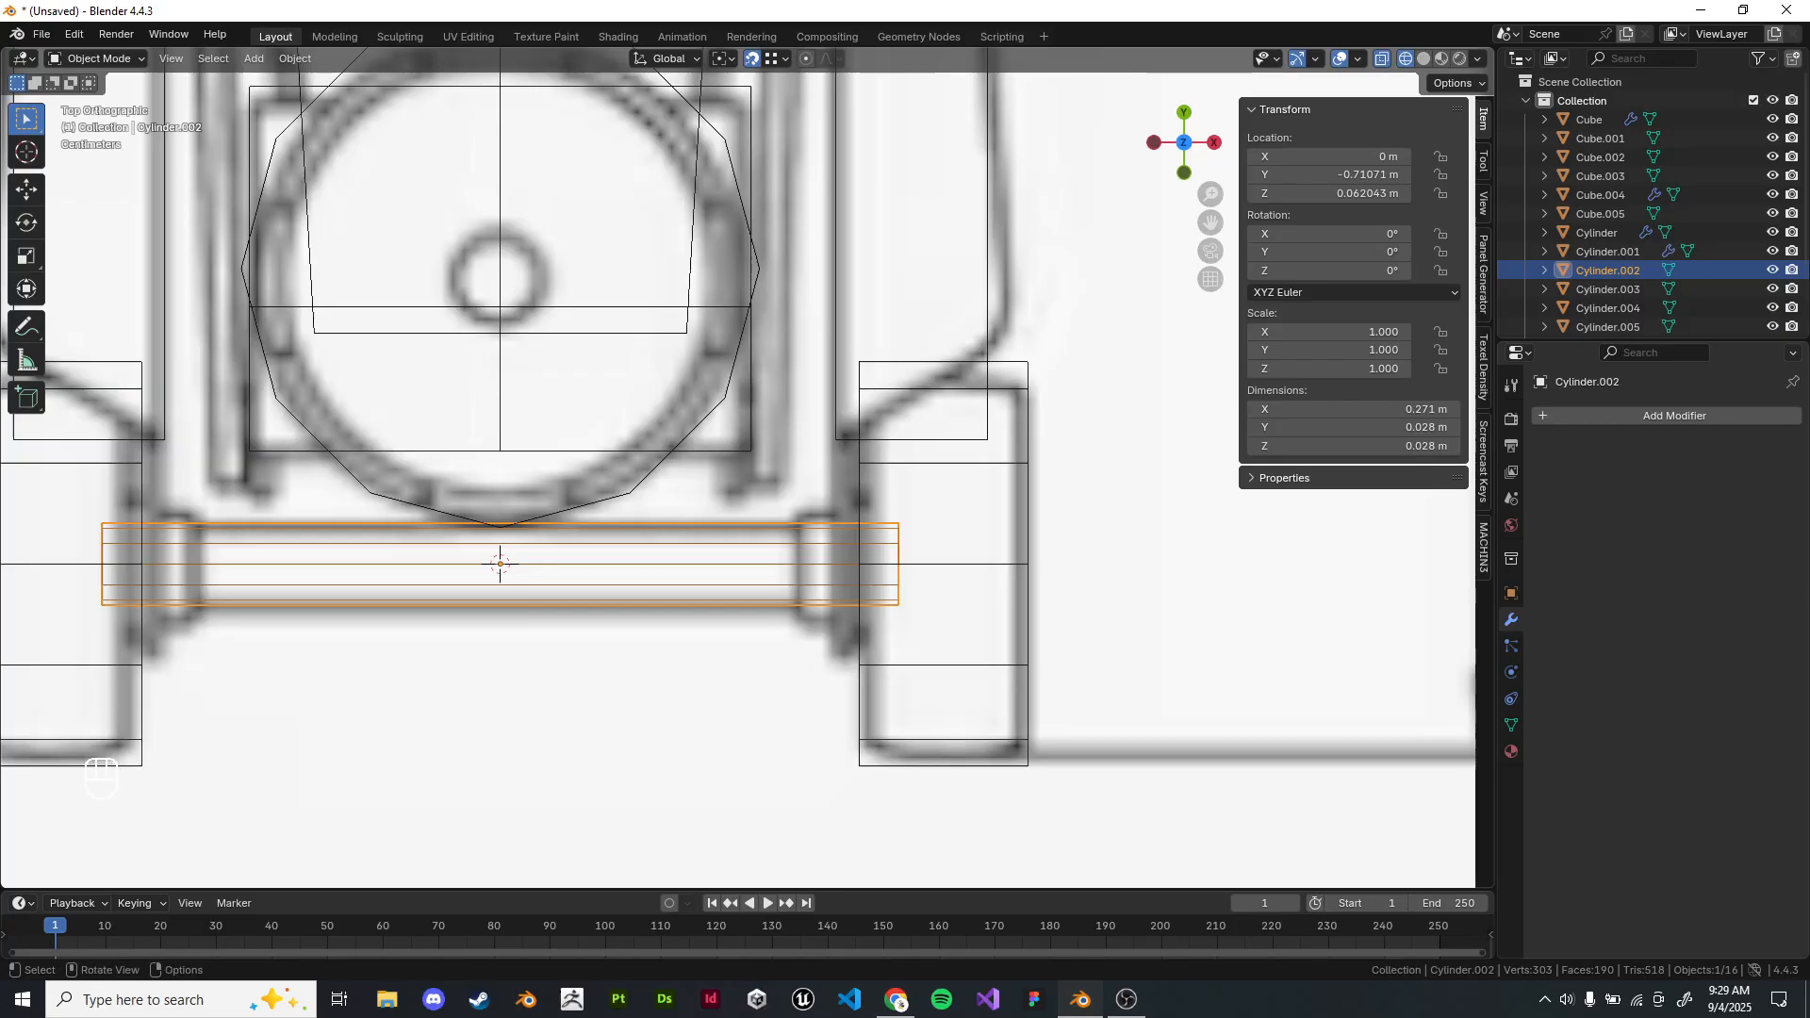
# Duplicate the front axle, move the copy along X to about 0.099 m and scale its mesh to about 0.089 on X.
pyautogui.hotkey('shift', 'd')
pyautogui.rightClick(1028, 463)
pyautogui.moveTo(1027, 463); pyautogui.dragTo(1045, 365, button='middle')
pyautogui.scroll(-5, 1059, 453)
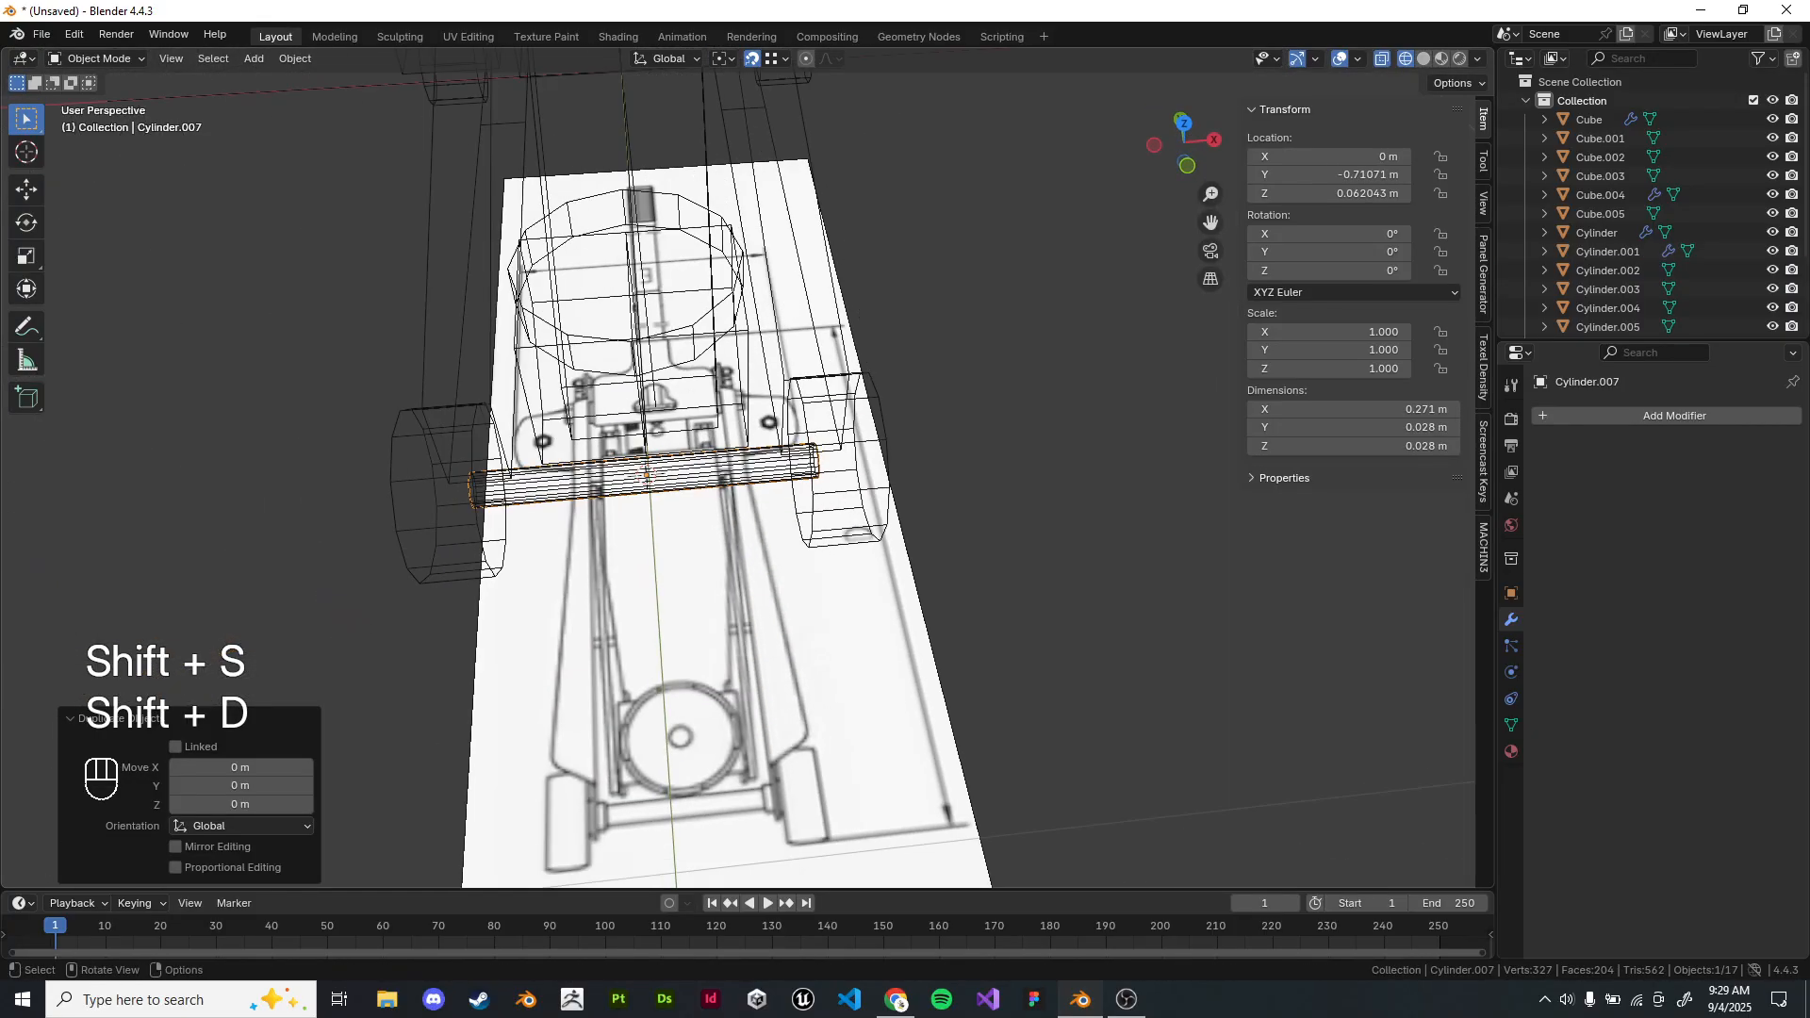
pyautogui.press('g')
pyautogui.press('x')
pyautogui.press('Tab')
pyautogui.press('a')
pyautogui.press('s')
pyautogui.press('x')
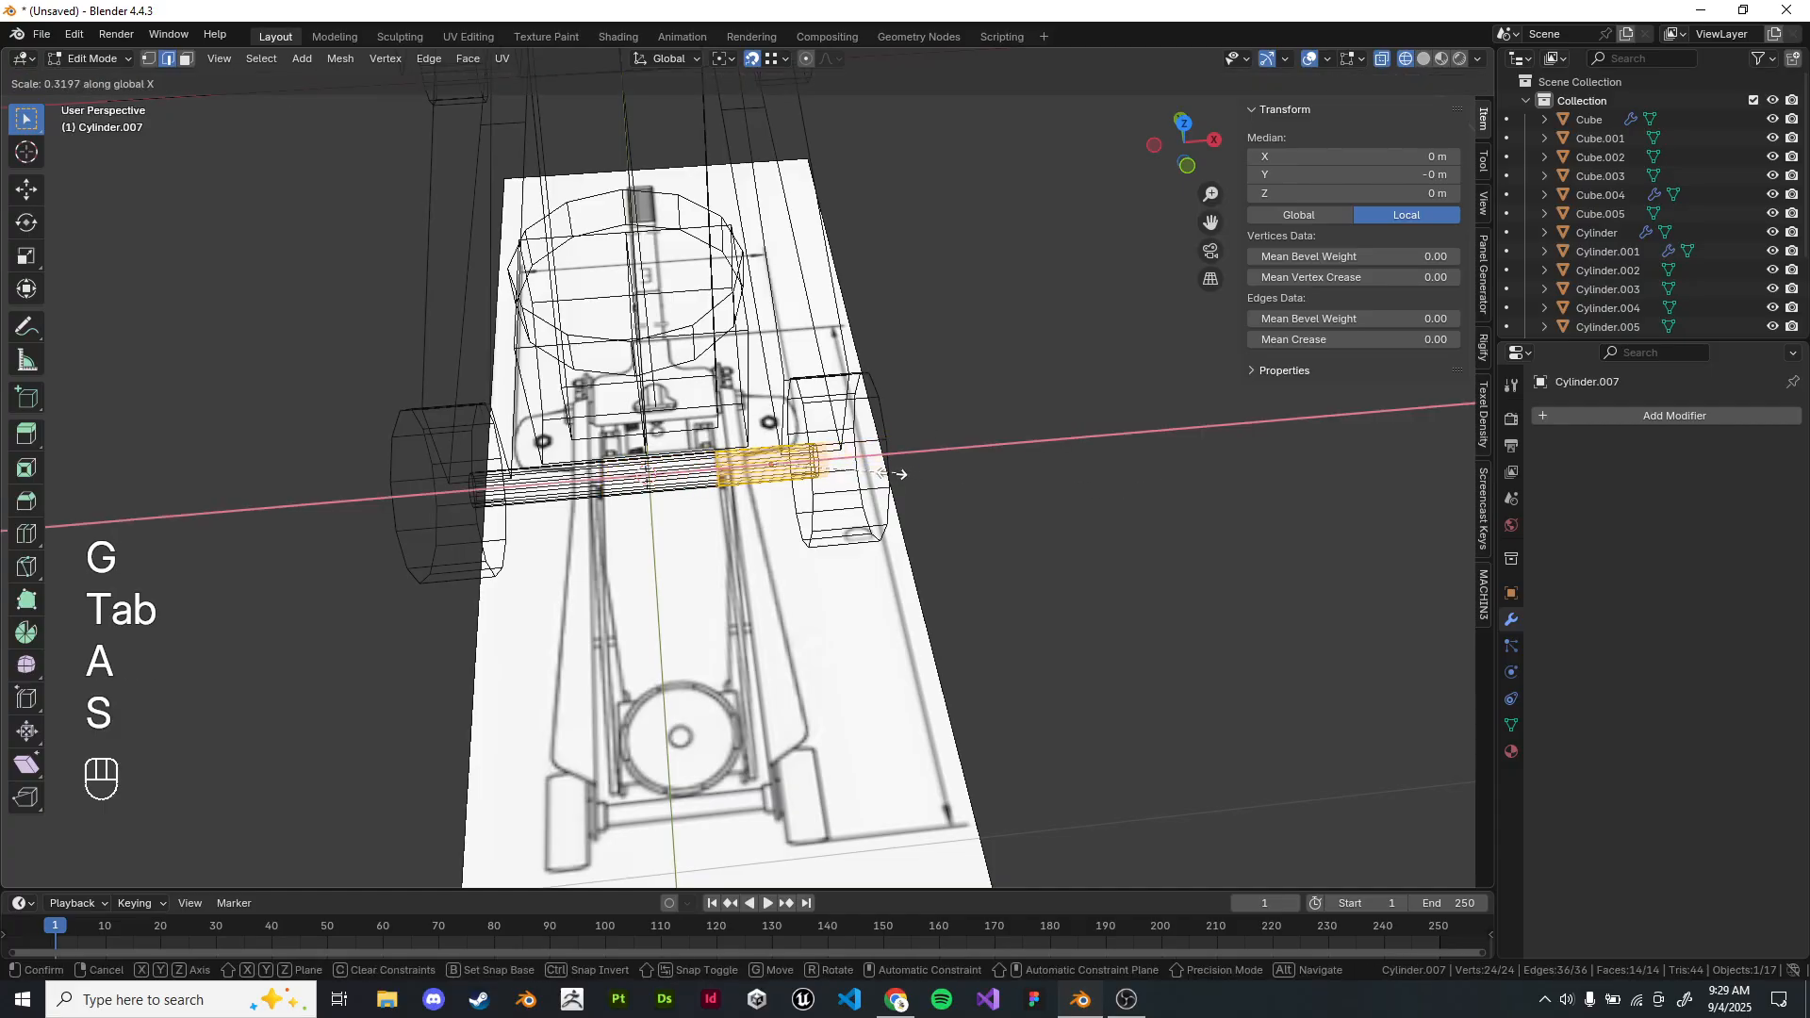
pyautogui.click(805, 473)
# Enlarge the axle collar's mesh by about 1.383 and shift it along X onto the collar in the top blueprint.
pyautogui.scroll(5, 980, 462)
pyautogui.press('s')
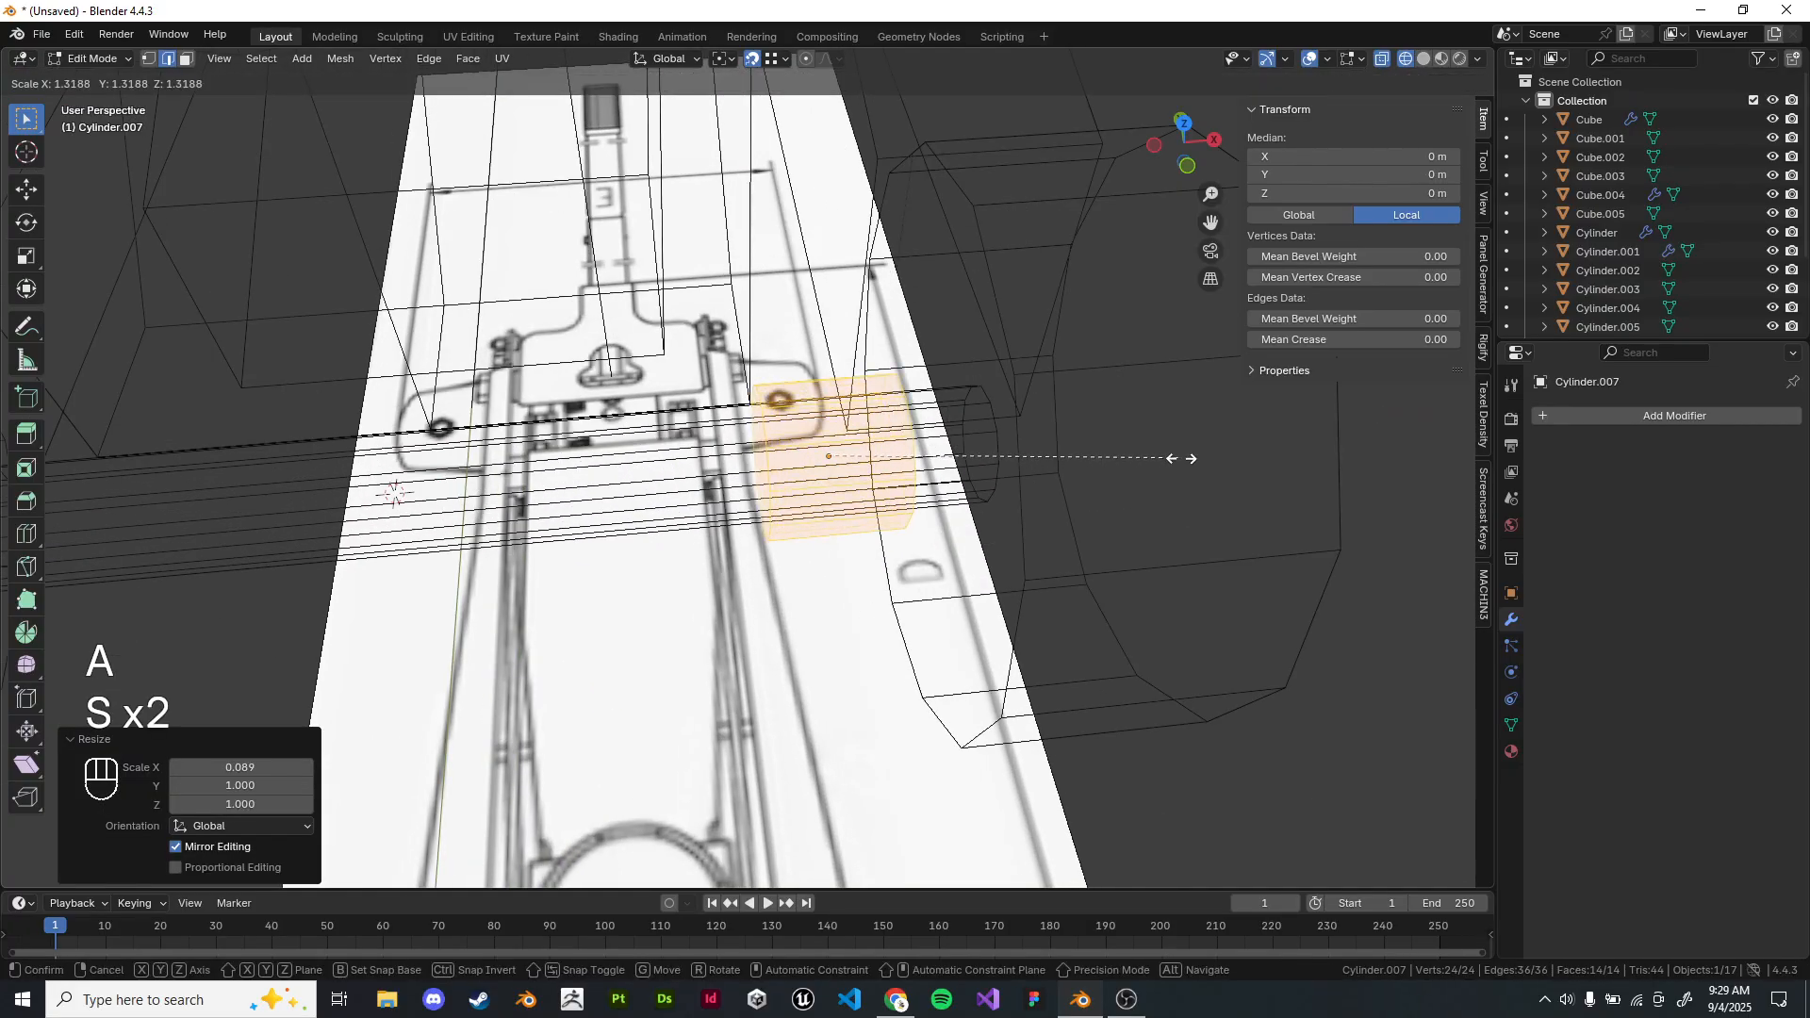
pyautogui.click(1180, 457)
pyautogui.press('KP_7')
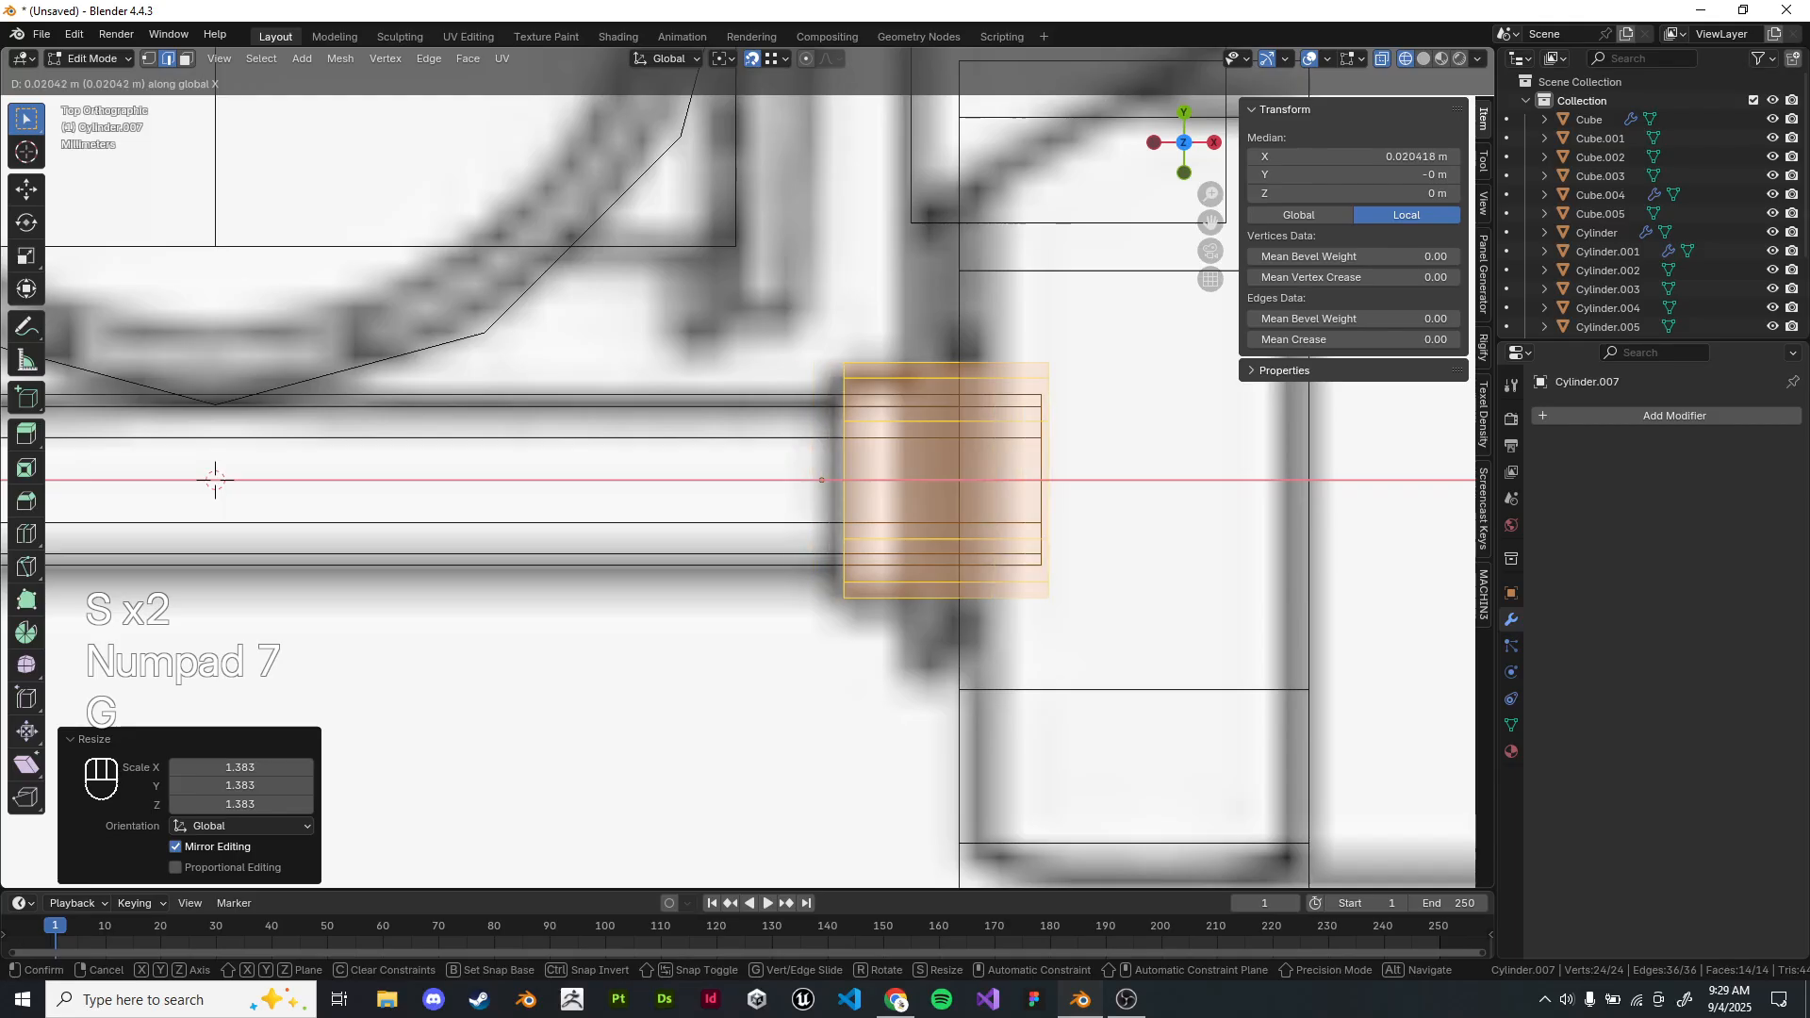
pyautogui.click(931, 480)
pyautogui.scroll(-5, 747, 467)
pyautogui.press('Tab')
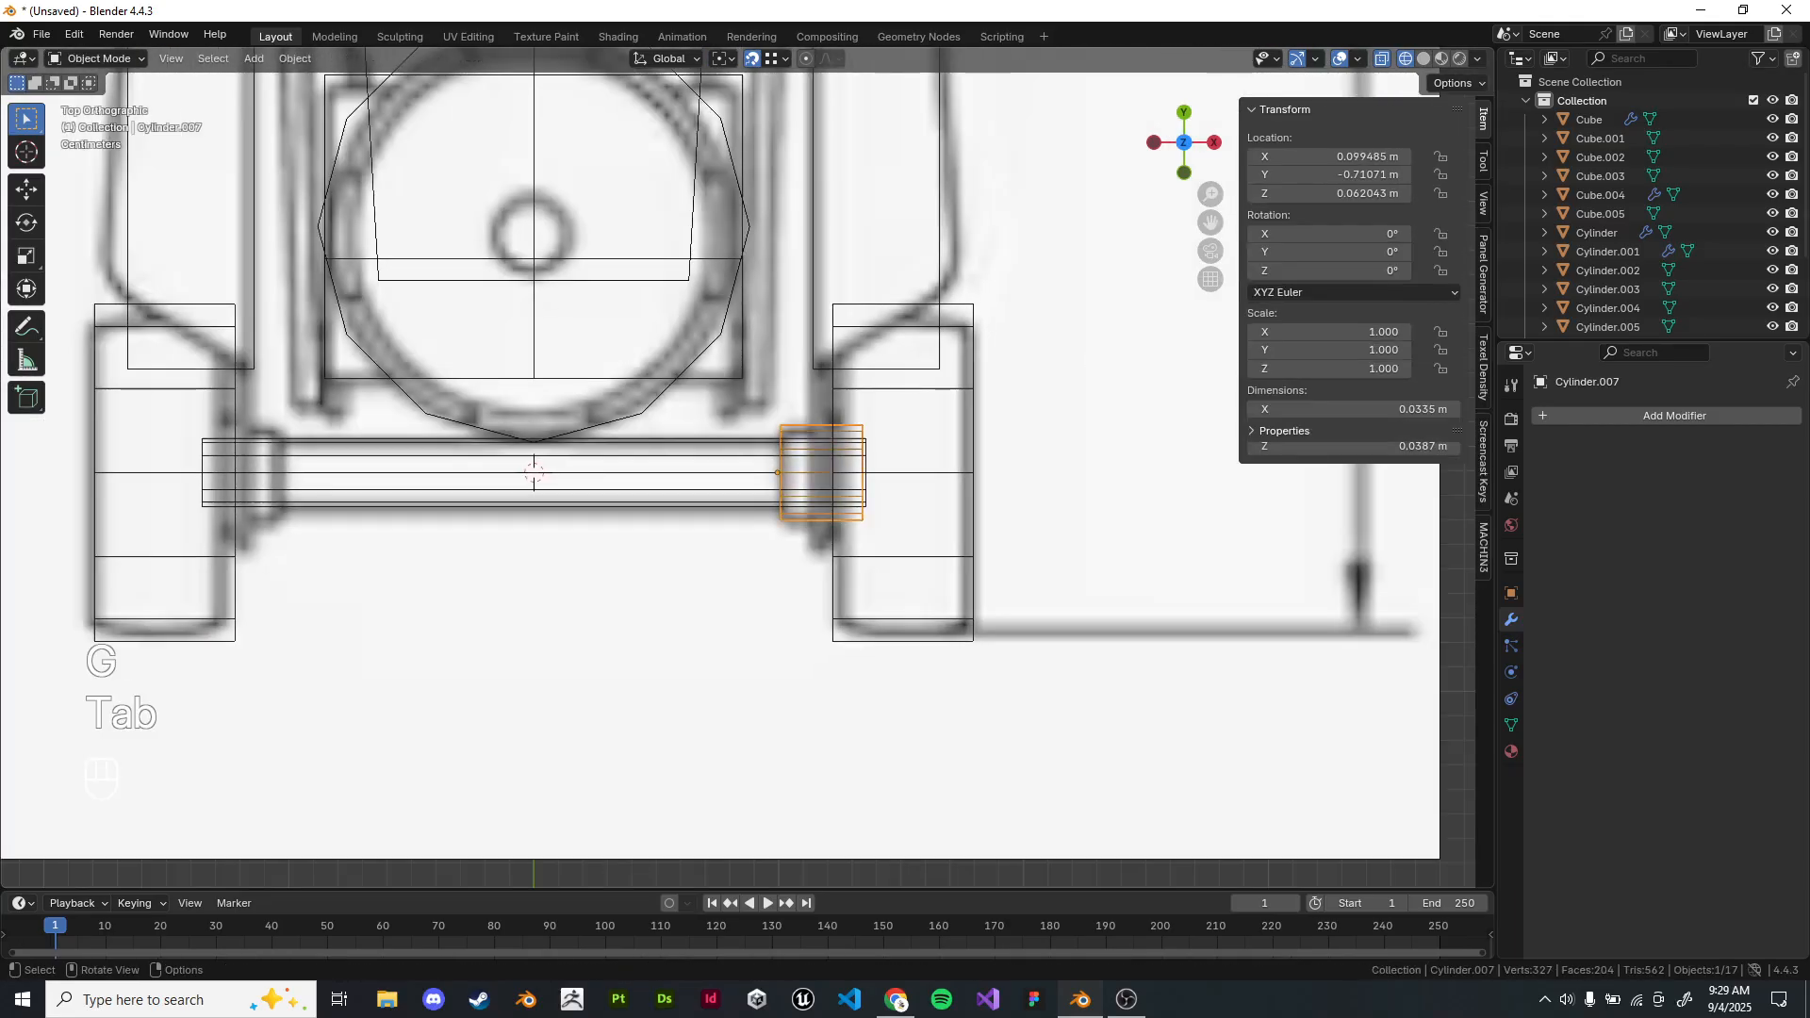
# Add a Mirror modifier on X to the axle collar, using EmptyDeadCenter as the mirror object.
pyautogui.press('z')
pyautogui.moveTo(748, 467)
pyautogui.mouseDown(button='middle')
pyautogui.moveTo(813, 377)
pyautogui.moveTo(818, 406)
pyautogui.moveTo(731, 401)
pyautogui.moveTo(765, 415)
pyautogui.mouseUp(button='middle')
pyautogui.press('Tab')
pyautogui.press('Tab')
pyautogui.click(1674, 416)
pyautogui.write('mir')
pyautogui.press('Return')
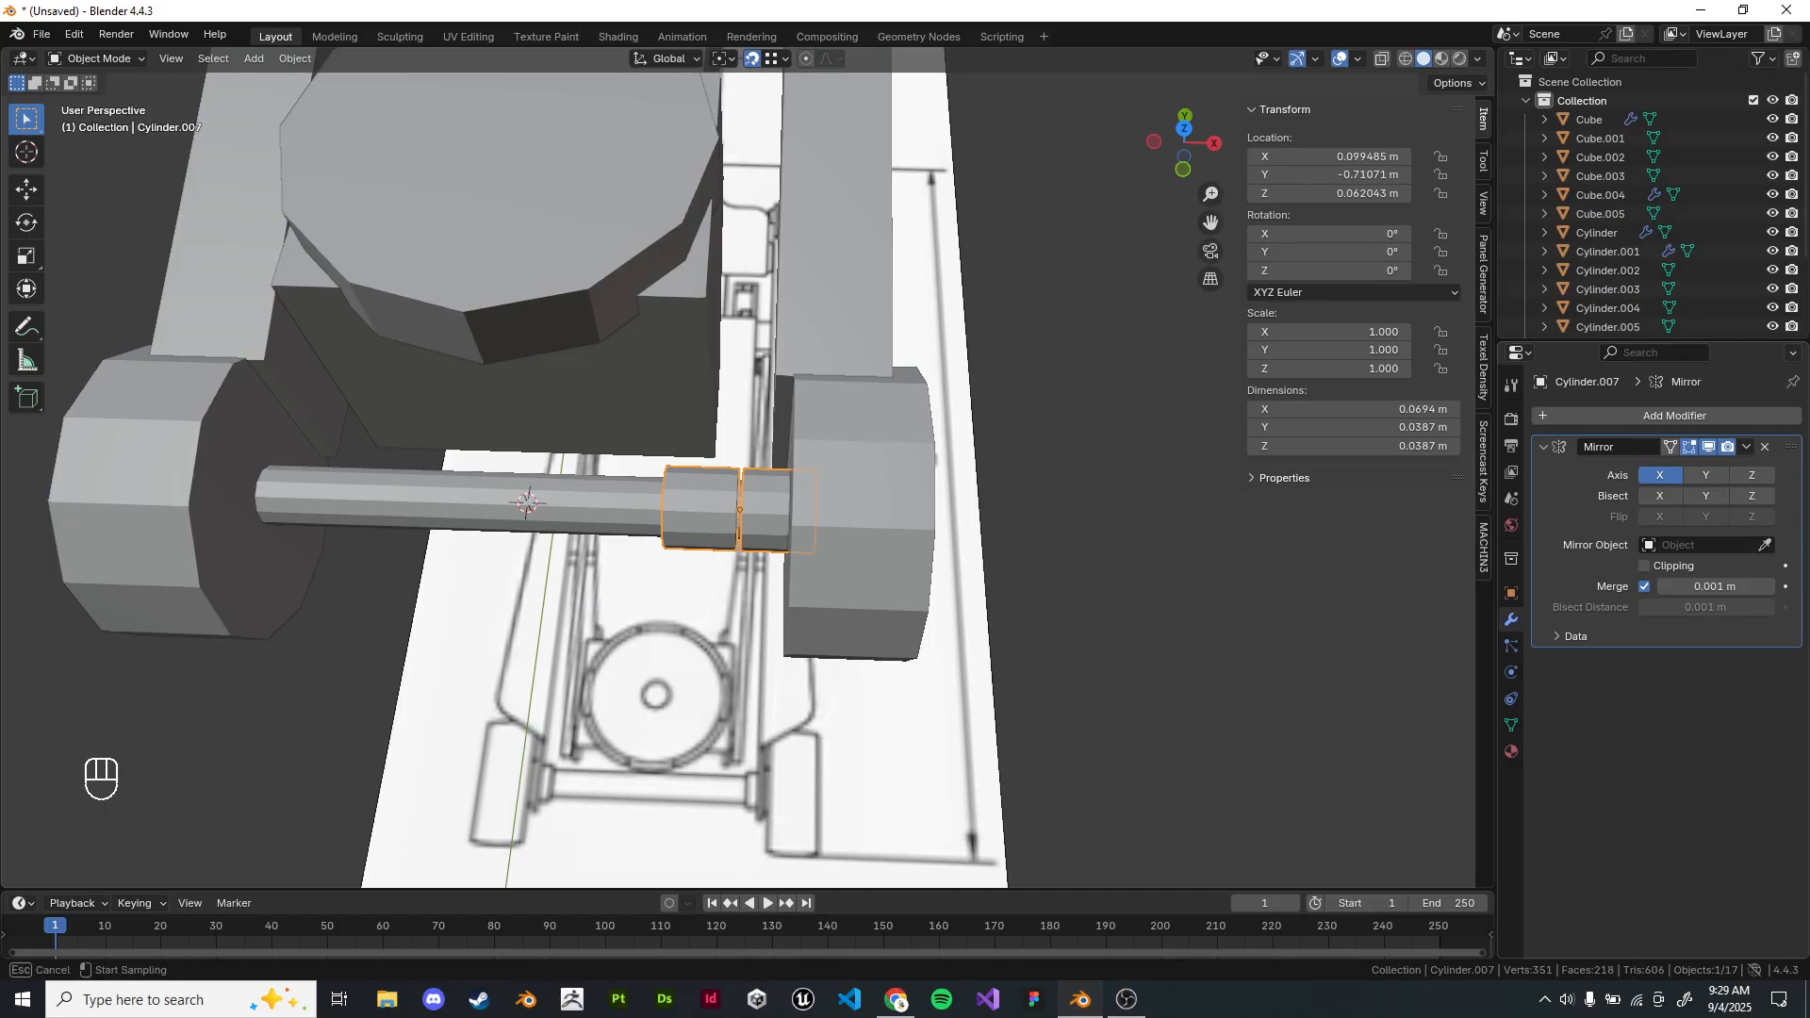
pyautogui.click(1710, 545)
pyautogui.press('Return')
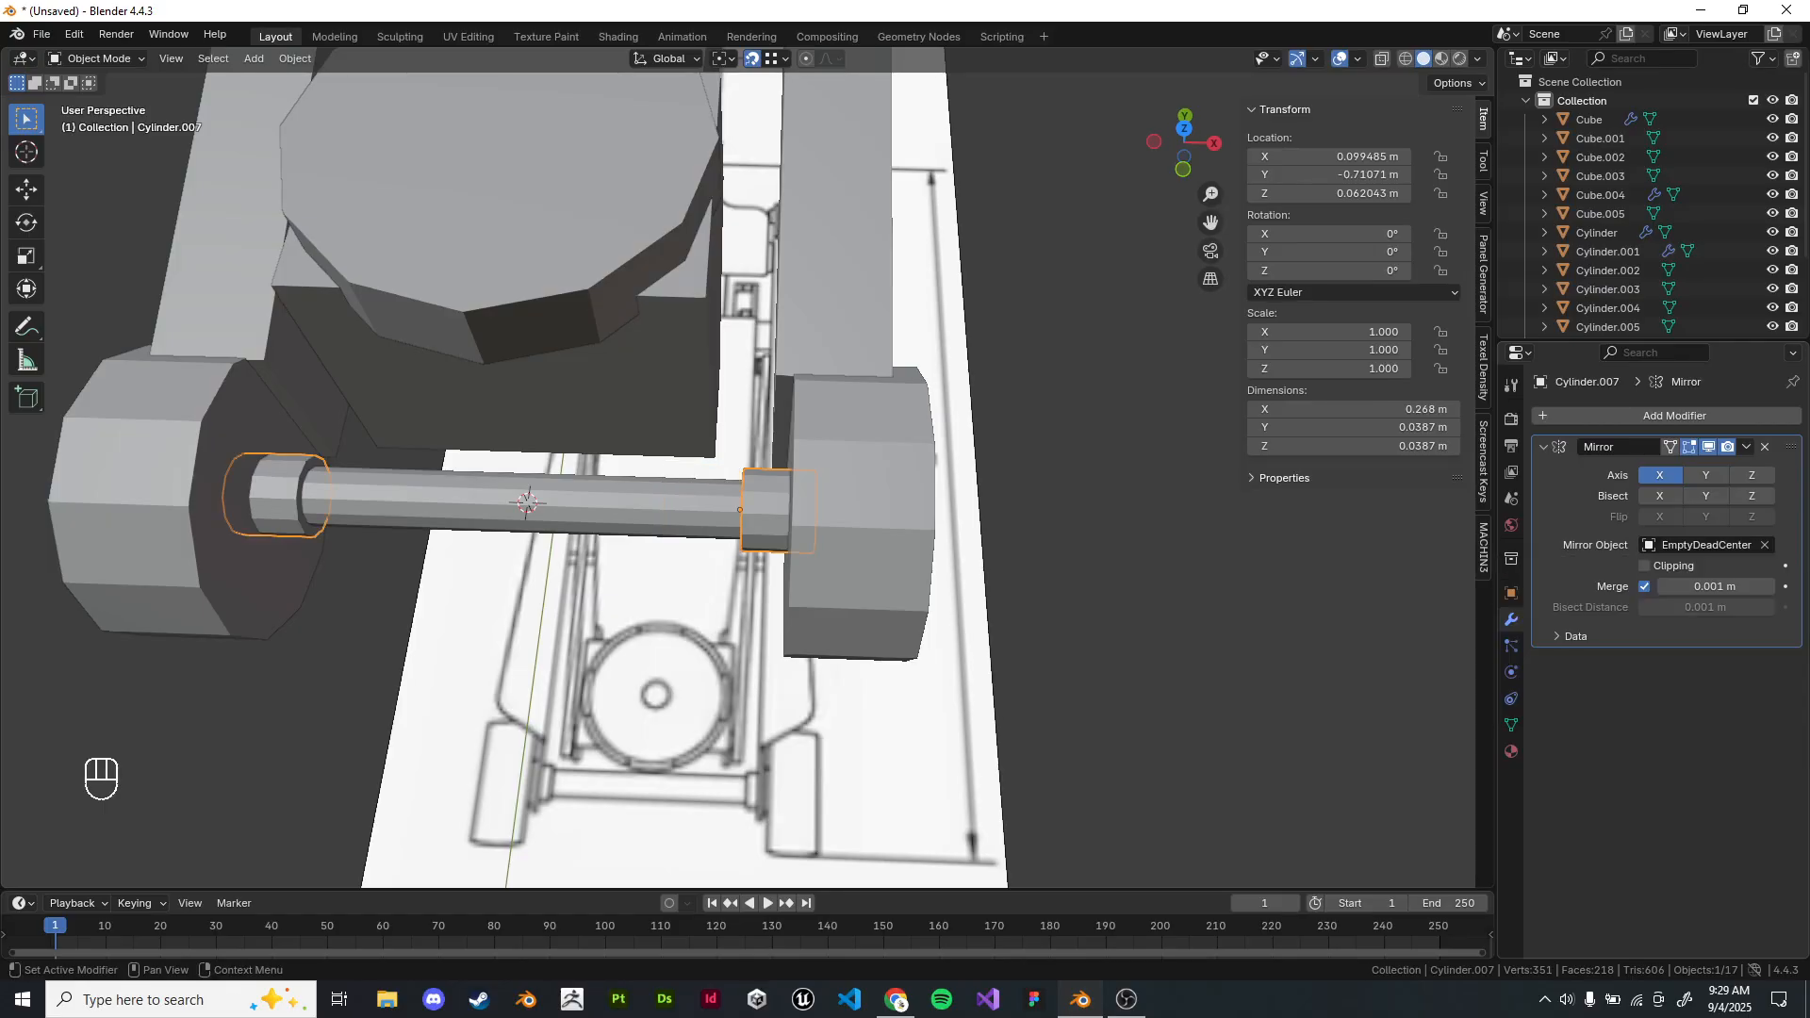
pyautogui.scroll(-3, 697, 490)
pyautogui.moveTo(698, 491); pyautogui.dragTo(698, 491)
# Examine the blockout against the side blueprint in solid shading and wireframe.
pyautogui.scroll(-3, 660, 490)
pyautogui.moveTo(660, 491)
pyautogui.keyDown('shift'); pyautogui.mouseDown(button='middle')
pyautogui.moveTo(752, 499)
pyautogui.moveTo(684, 471)
pyautogui.mouseUp(button='middle'); pyautogui.keyUp('shift')
pyautogui.scroll(-5, 752, 500)
pyautogui.press('KP_1')
pyautogui.press('KP_3')
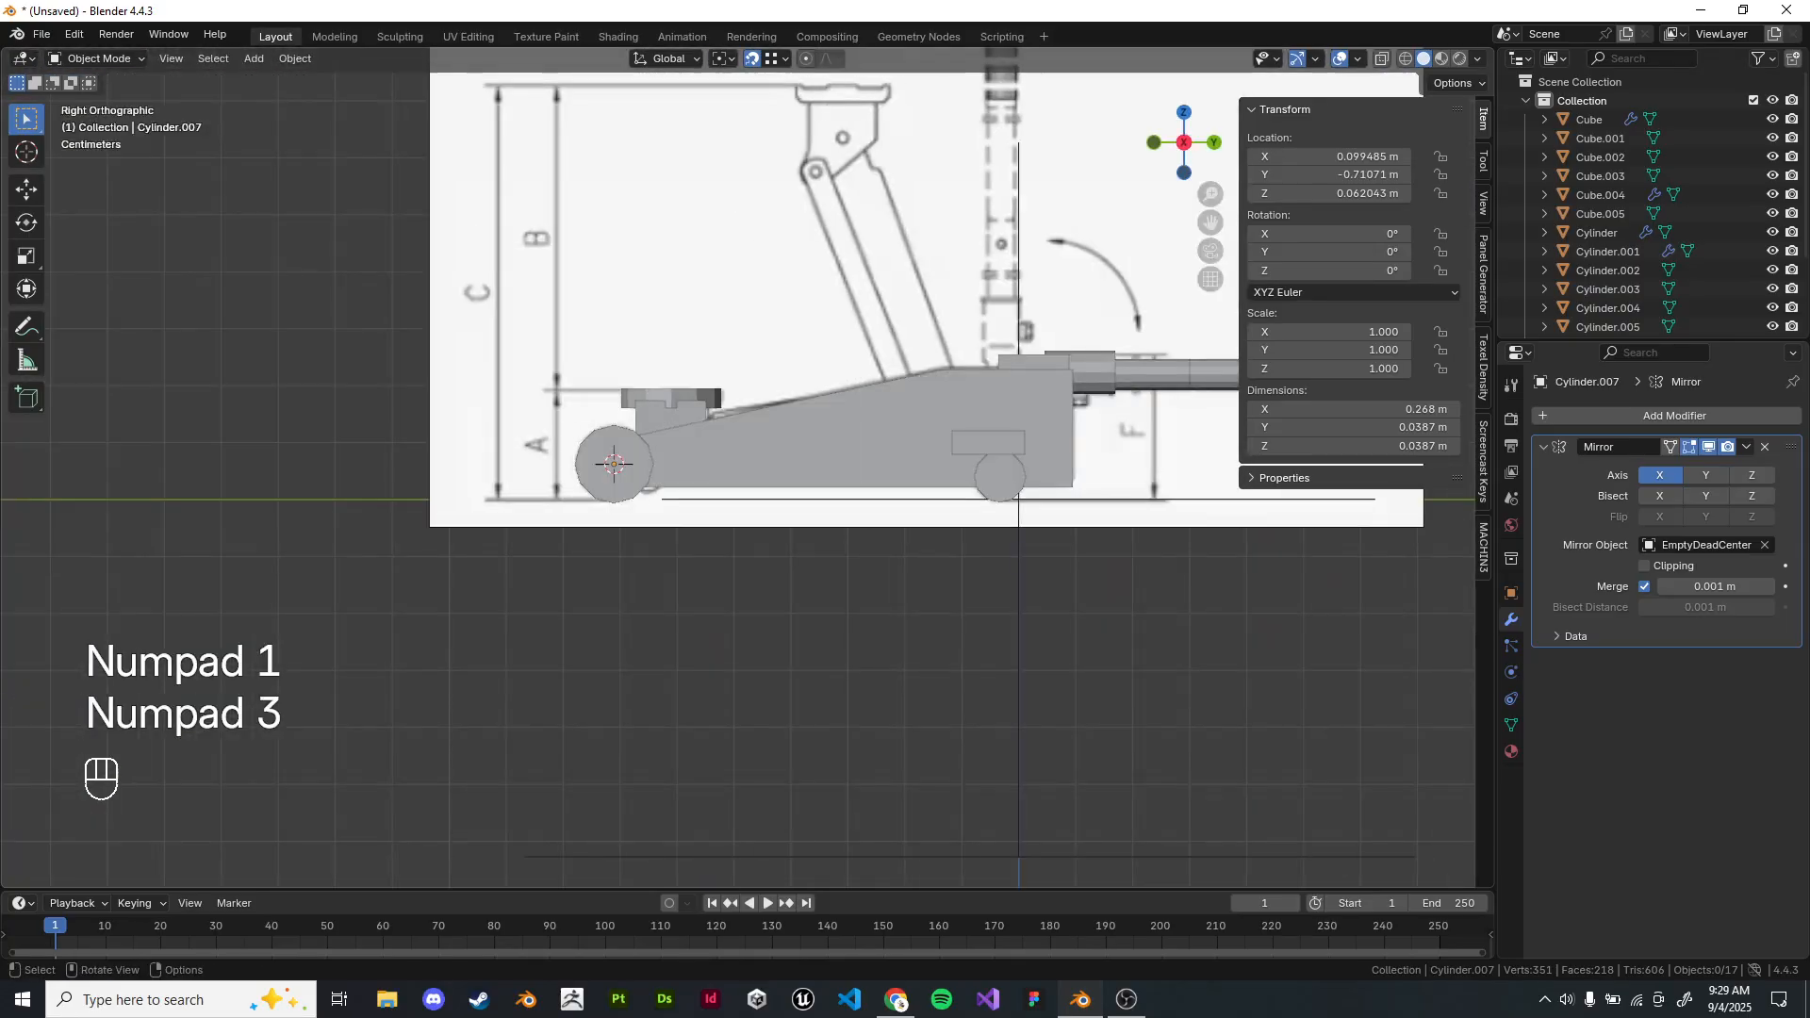
pyautogui.scroll(3, 747, 470)
pyautogui.moveTo(929, 453)
pyautogui.keyDown('shift'); pyautogui.mouseDown(button='middle')
pyautogui.moveTo(747, 470)
pyautogui.moveTo(789, 533)
pyautogui.moveTo(924, 590)
pyautogui.moveTo(844, 532)
pyautogui.moveTo(839, 500)
pyautogui.mouseUp(button='middle'); pyautogui.keyUp('shift')
pyautogui.scroll(-3, 747, 469)
pyautogui.scroll(3, 839, 499)
pyautogui.moveTo(839, 500); pyautogui.dragTo(773, 486, button='middle')
pyautogui.press('KP_1')
pyautogui.press('KP_3')
pyautogui.press('z')
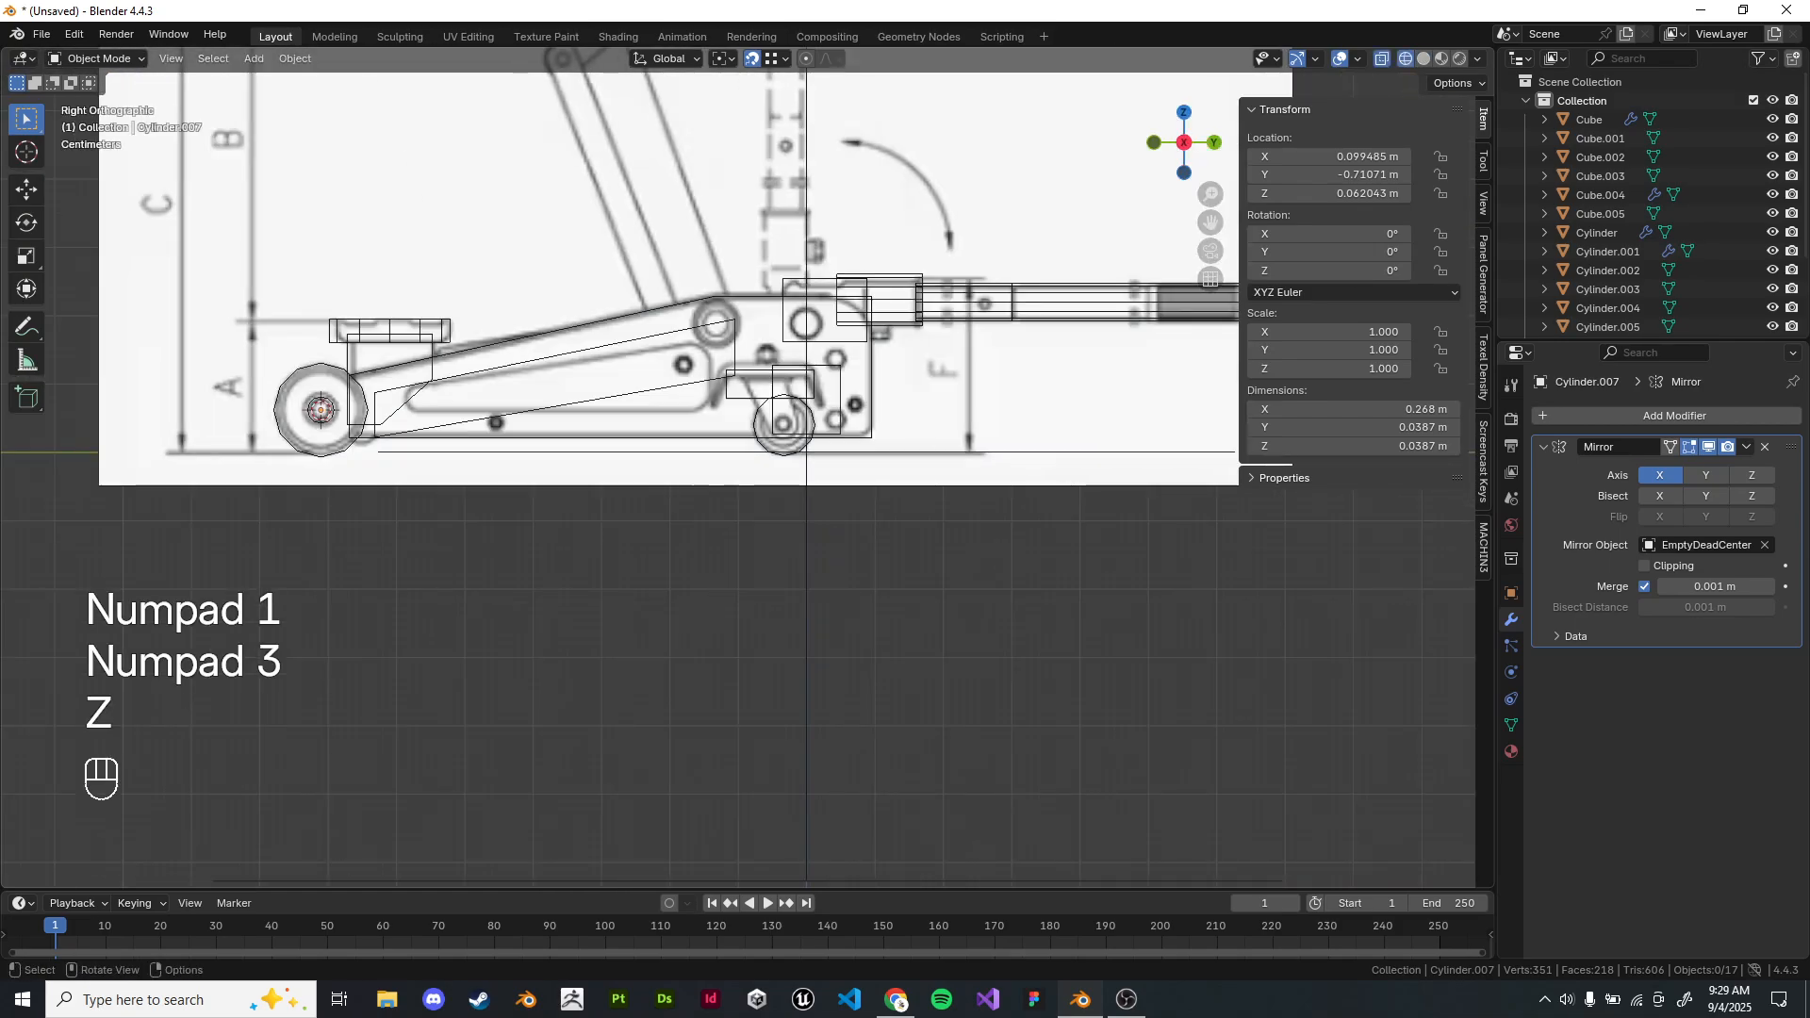
# Place the 3D cursor at the lifting arm's pivot circle on the side blueprint and add a 12-vertex cylinder there.
pyautogui.scroll(4, 631, 328)
pyautogui.press('shift')
pyautogui.hotkey('shift', 'a')
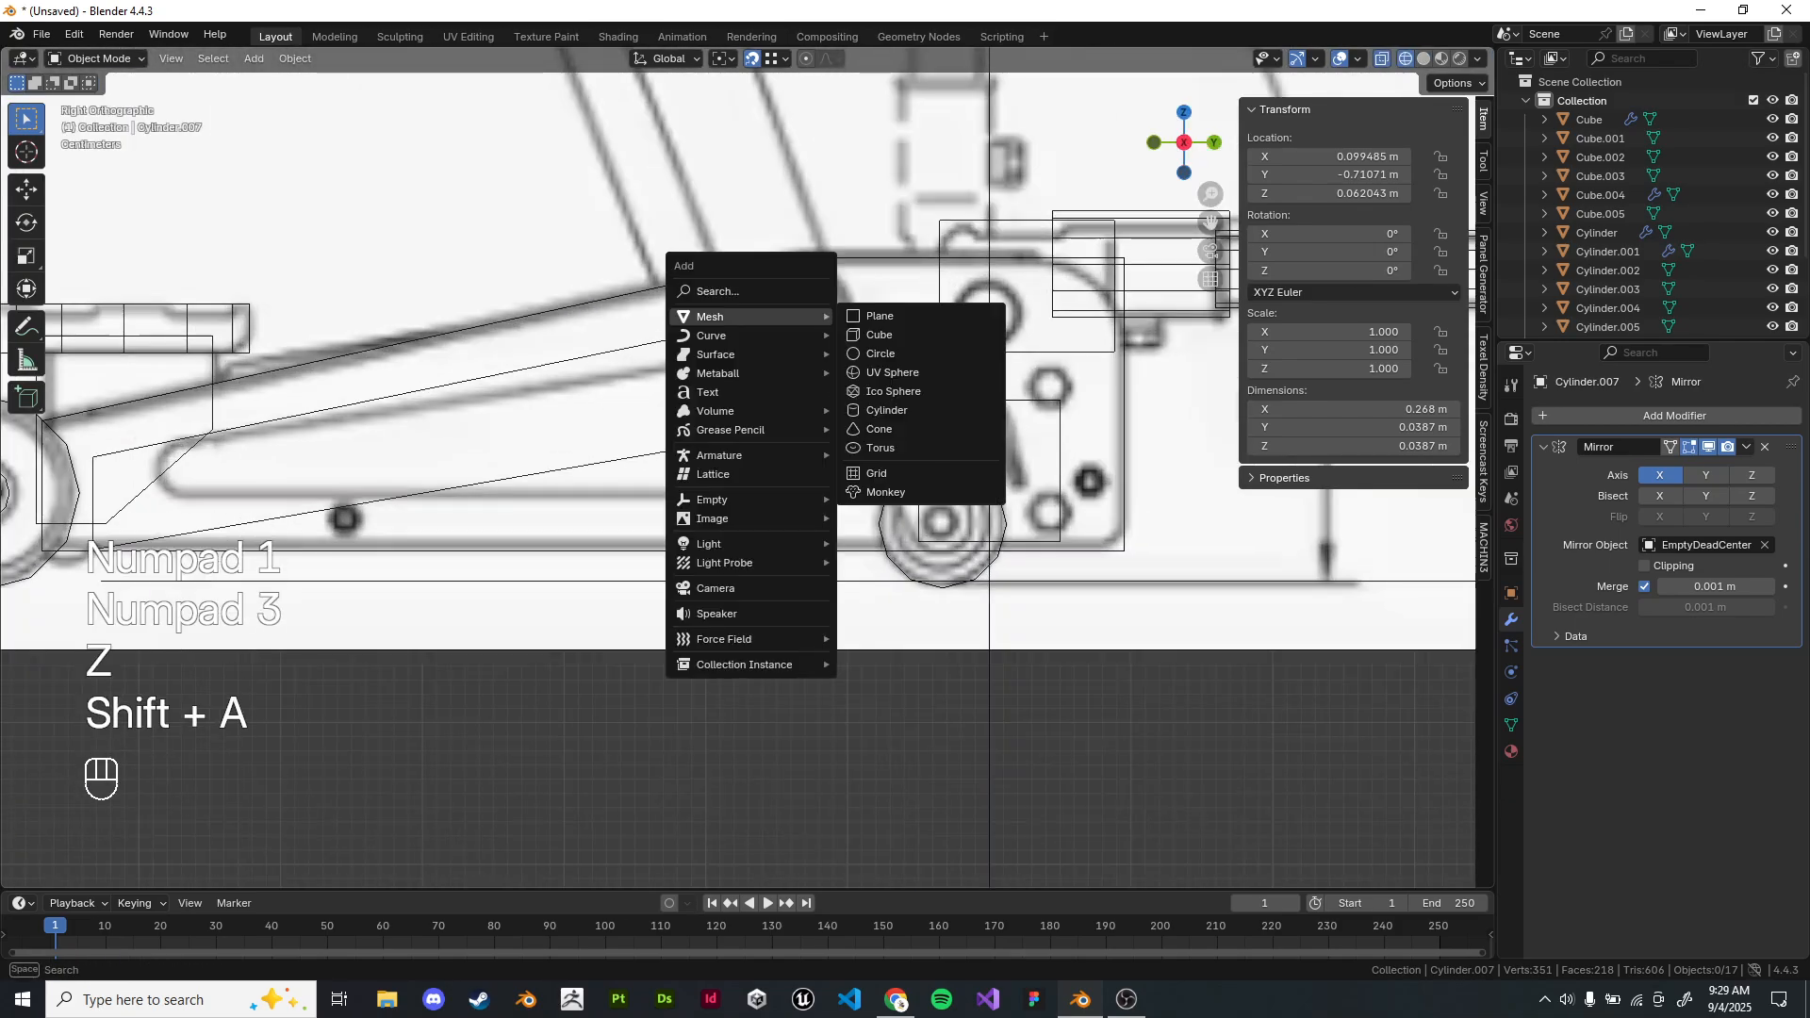
pyautogui.press('Escape')
pyautogui.scroll(3, 779, 285)
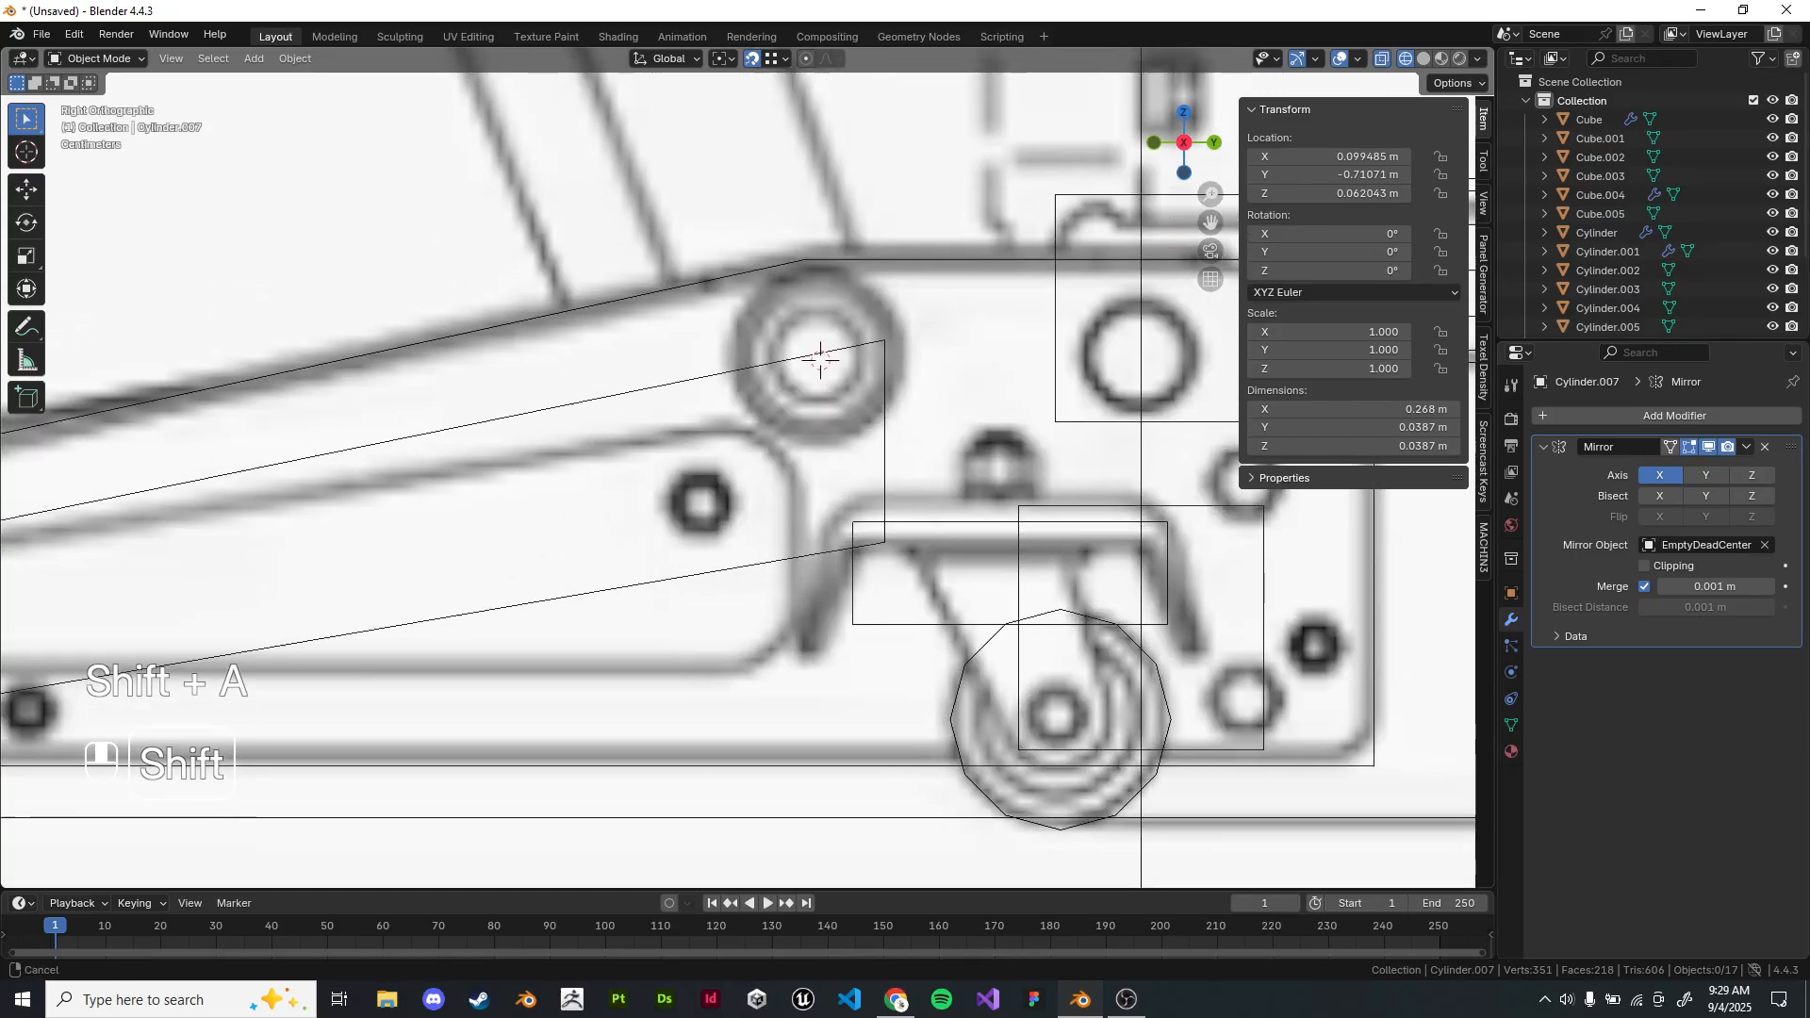
pyautogui.keyDown('shift'); pyautogui.moveTo(779, 286); pyautogui.dragTo(744, 370, button='middle'); pyautogui.keyUp('shift')
pyautogui.hotkey('shift', 'a')
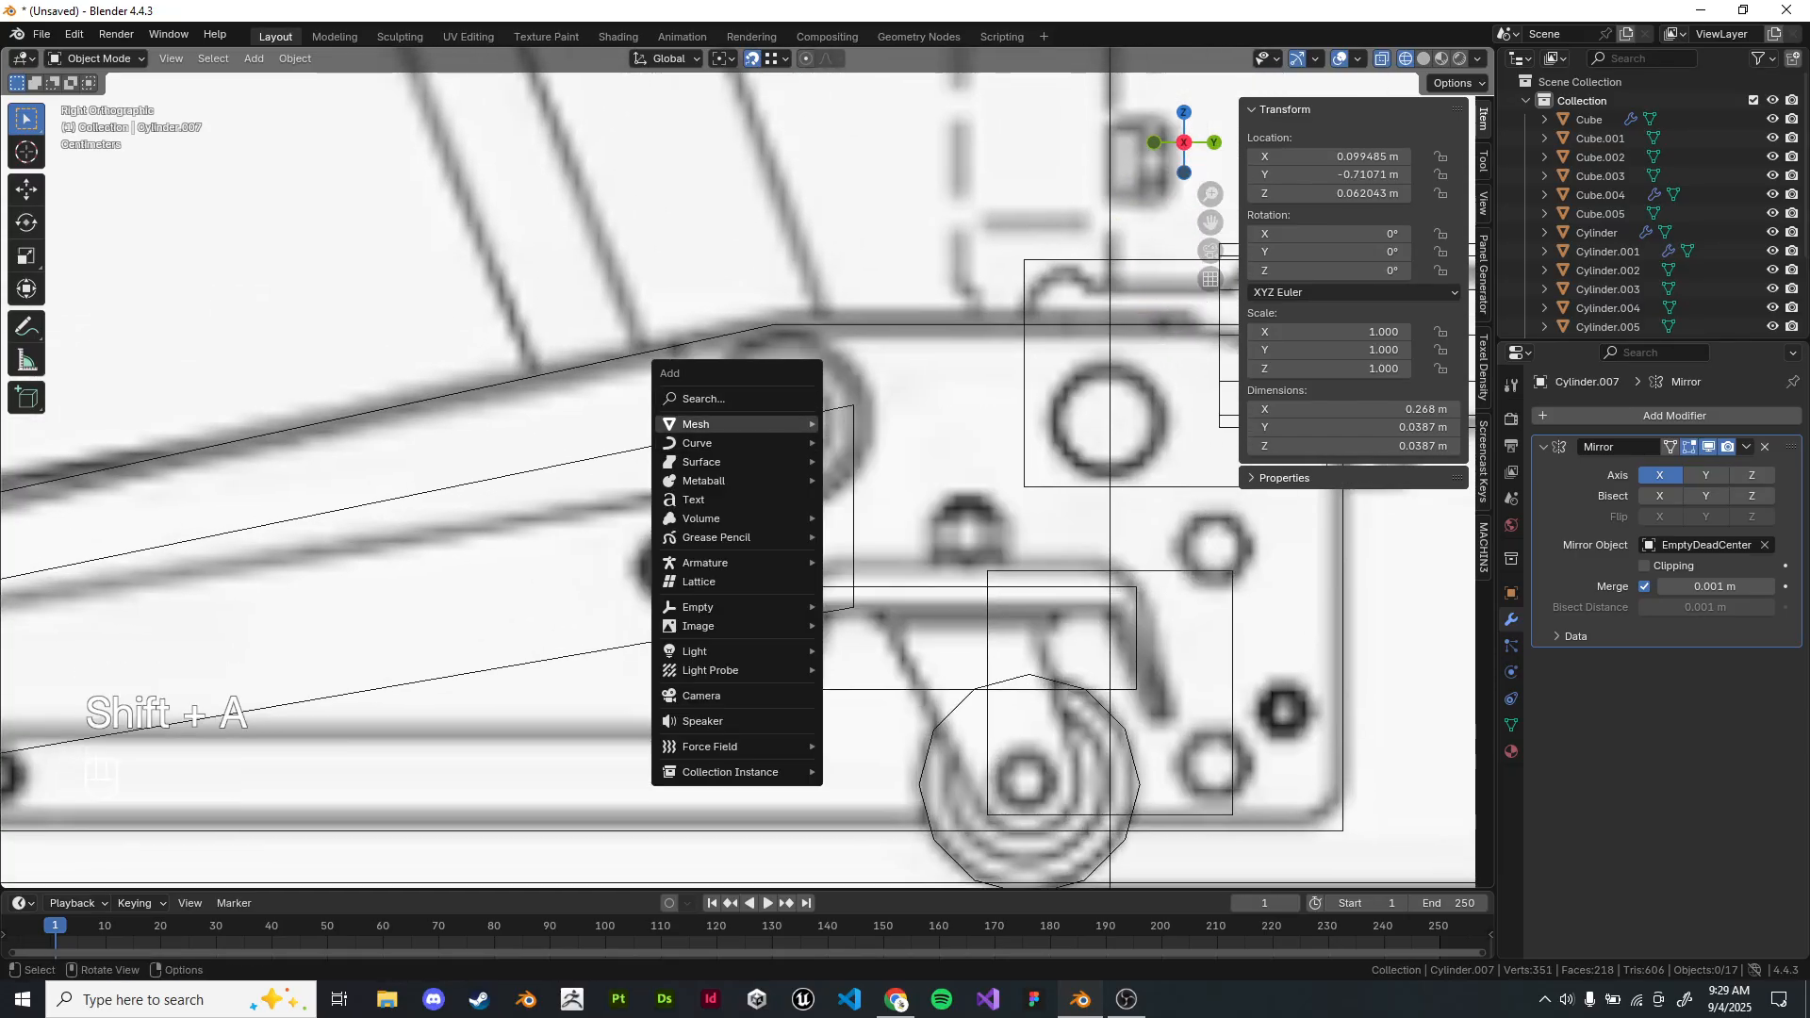
pyautogui.click(872, 518)
pyautogui.scroll(-9, 872, 518)
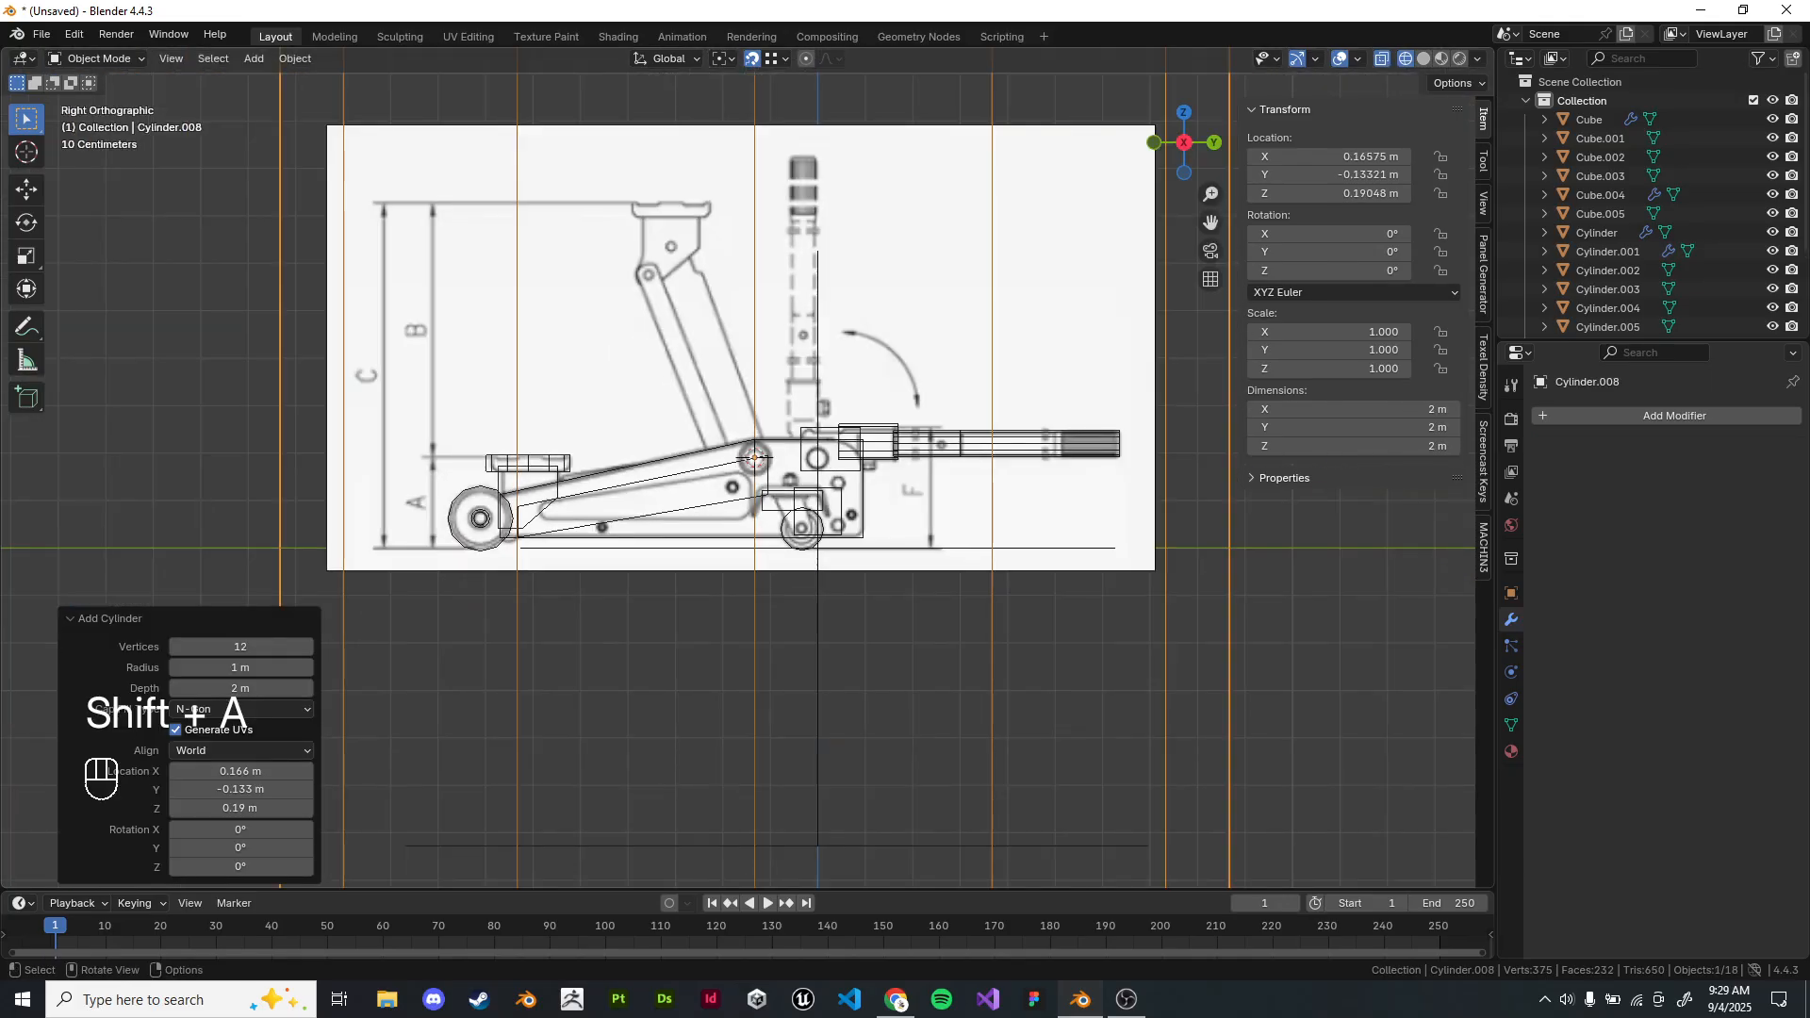
# Scale the new pivot cylinder down to about 0.109 m in diameter and depth.
pyautogui.press('s')
pyautogui.click(788, 470)
pyautogui.press('s')
pyautogui.click(769, 460)
pyautogui.moveTo(770, 460); pyautogui.dragTo(768, 554, button='middle')
pyautogui.press('s')
pyautogui.click(946, 420)
# Rotate the pivot cylinder 90° about X and 90° about Z.
pyautogui.write('rx90')
pyautogui.press('Return')
pyautogui.write('rz90')
pyautogui.press('Return')
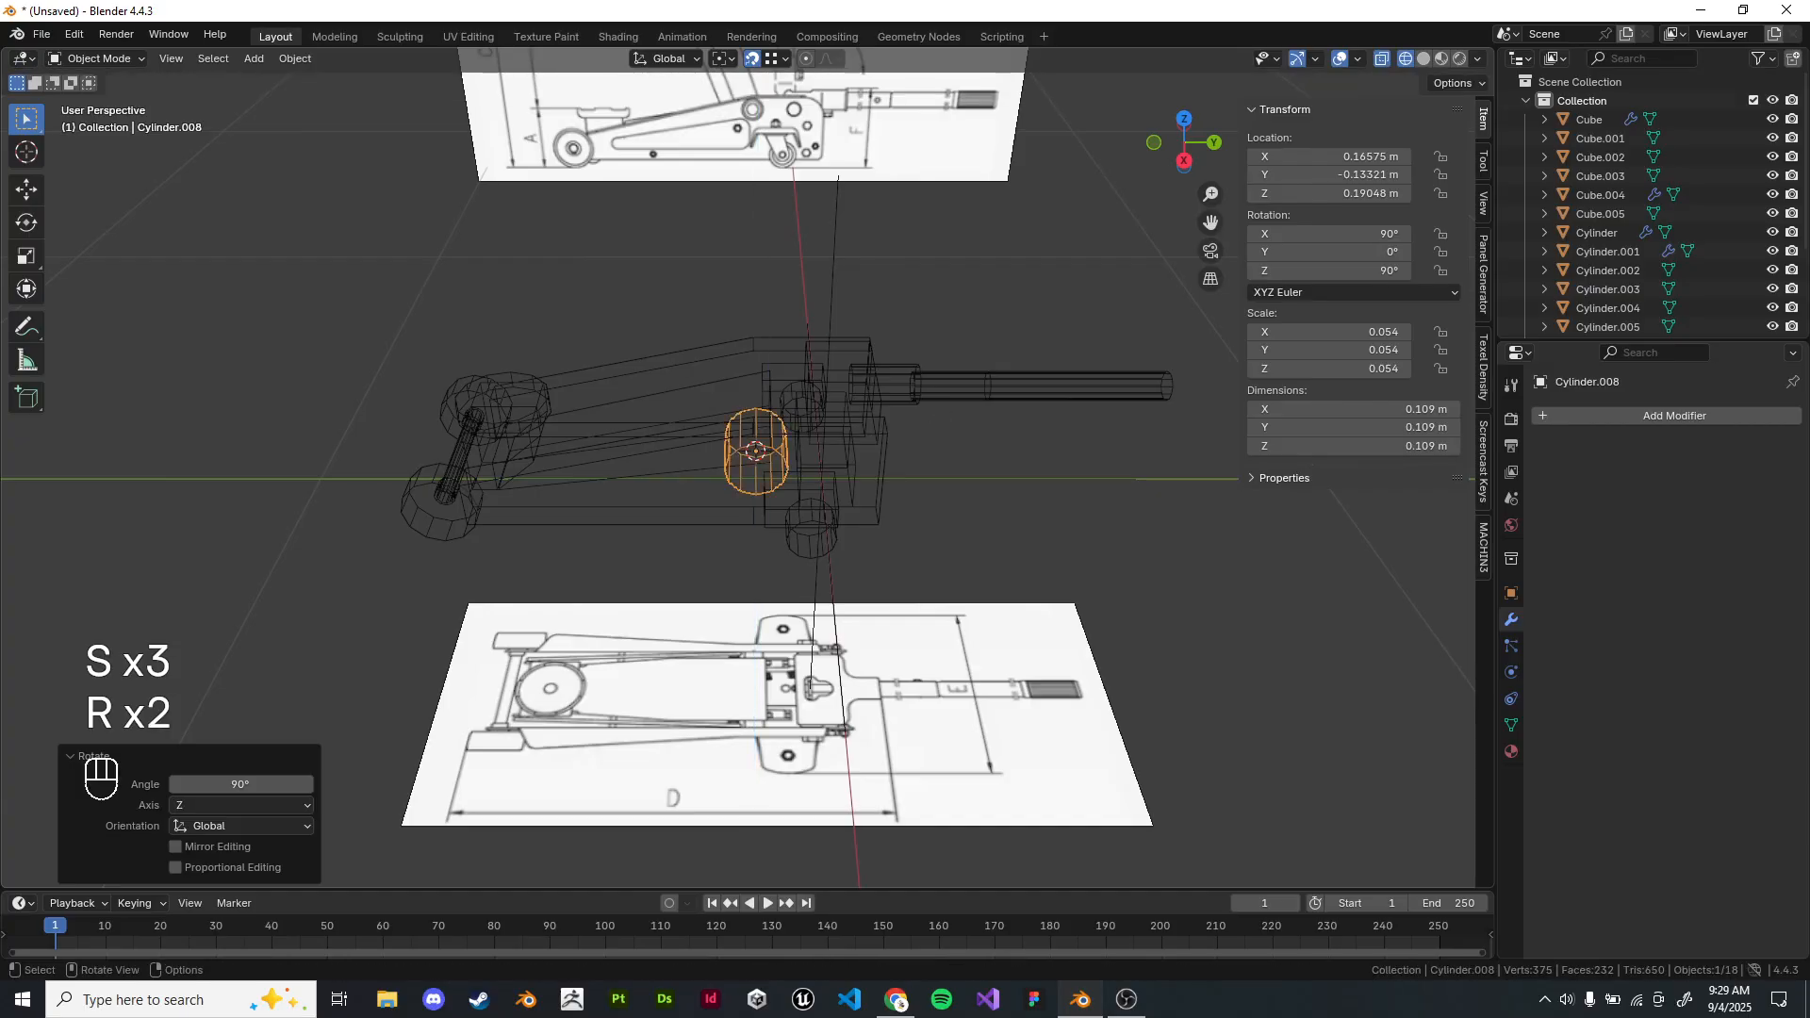
# Scale the pivot cylinder down to about 0.036 m in diameter, using the top-view blueprint as reference.
pyautogui.press('s')
pyautogui.press('Return')
pyautogui.press('KP_7')
pyautogui.press('z')
pyautogui.scroll(4, 716, 452)
pyautogui.moveTo(943, 471)
pyautogui.mouseDown(button='middle')
pyautogui.moveTo(830, 377)
pyautogui.moveTo(929, 297)
pyautogui.moveTo(1075, 376)
pyautogui.moveTo(945, 398)
pyautogui.moveTo(693, 348)
pyautogui.moveTo(773, 382)
pyautogui.mouseUp(button='middle')
pyautogui.scroll(3, 829, 377)
pyautogui.press('s')
pyautogui.click(898, 362)
# Shorten the pivot cylinder's mesh along X to about 0.021 m deep and position it against the side plate's outer face.
pyautogui.press('Tab')
pyautogui.press('s')
pyautogui.press('x')
pyautogui.click(983, 385)
pyautogui.press('g')
pyautogui.press('x')
pyautogui.click(1035, 383)
pyautogui.press('s')
pyautogui.press('x')
pyautogui.click(981, 388)
pyautogui.press('z')
pyautogui.press('g')
pyautogui.press('x')
pyautogui.click(931, 396)
pyautogui.press('z')
pyautogui.press('Tab')
# Examine how the pivot cylinder sits on the side plate from perspective and top views.
pyautogui.scroll(-4, 858, 377)
pyautogui.click(856, 588)
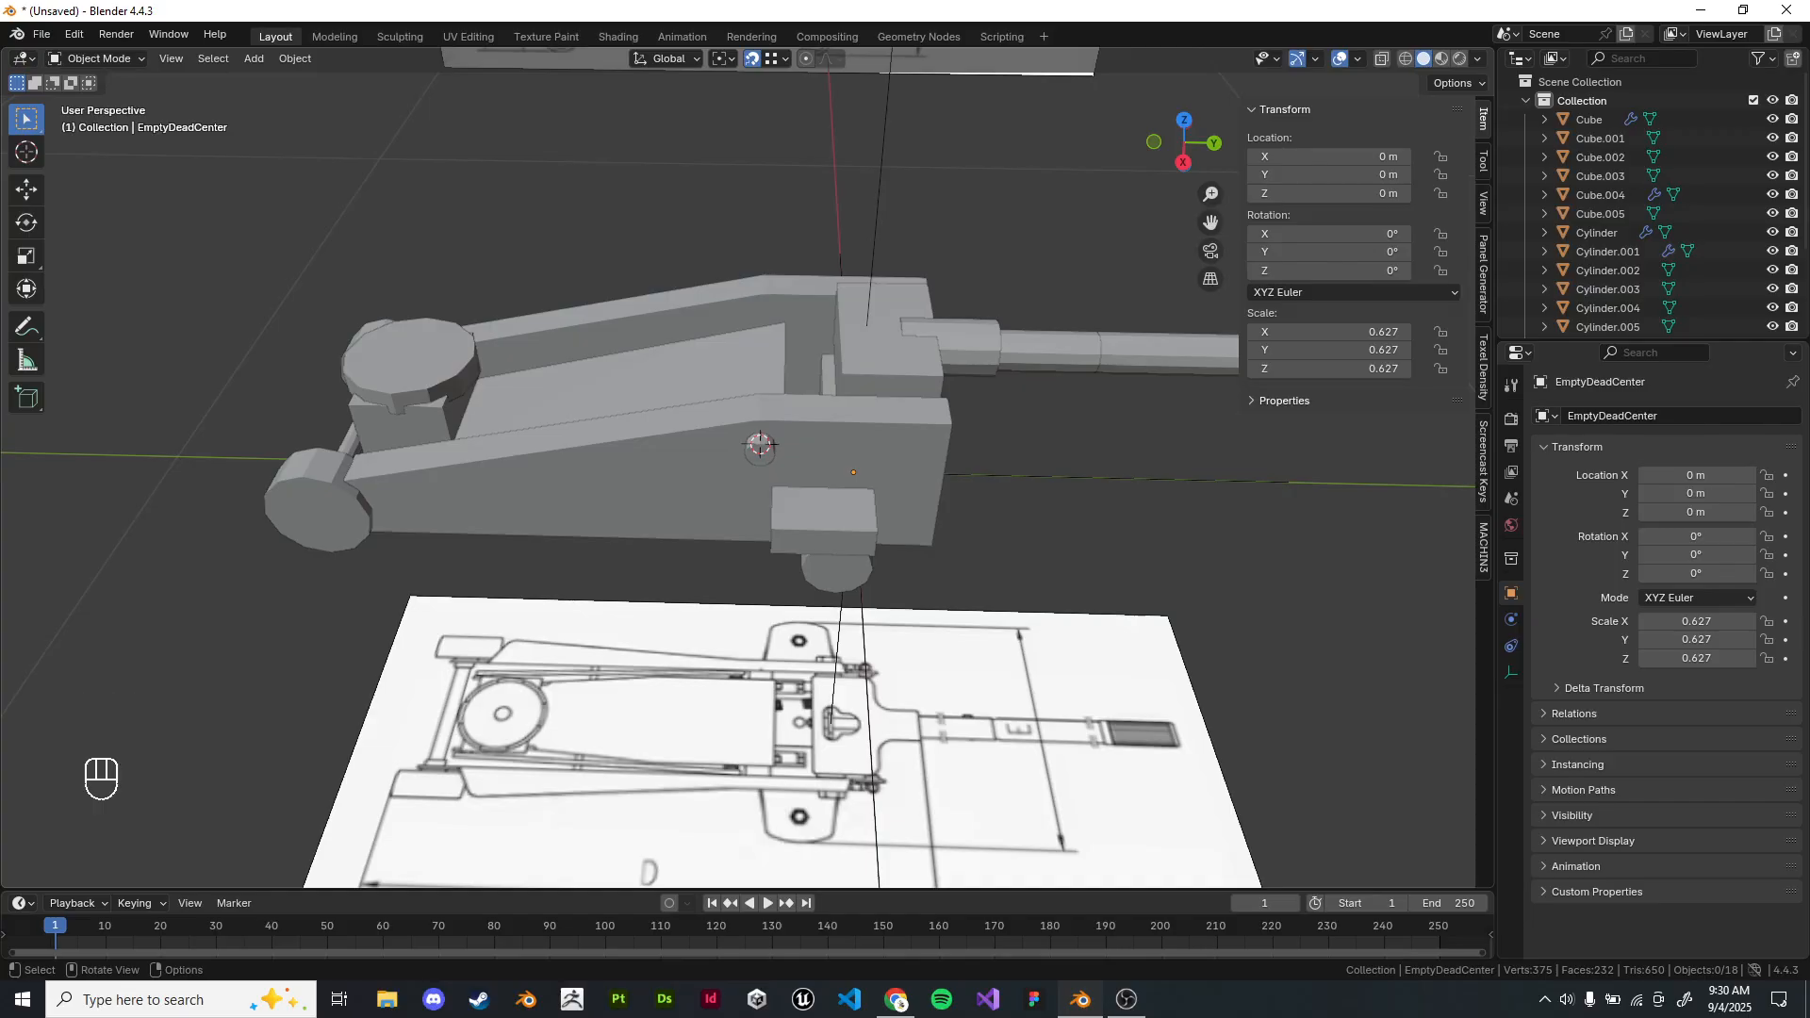
pyautogui.keyDown('shift'); pyautogui.moveTo(830, 514); pyautogui.dragTo(894, 531, button='middle'); pyautogui.keyUp('shift')
pyautogui.scroll(3, 894, 531)
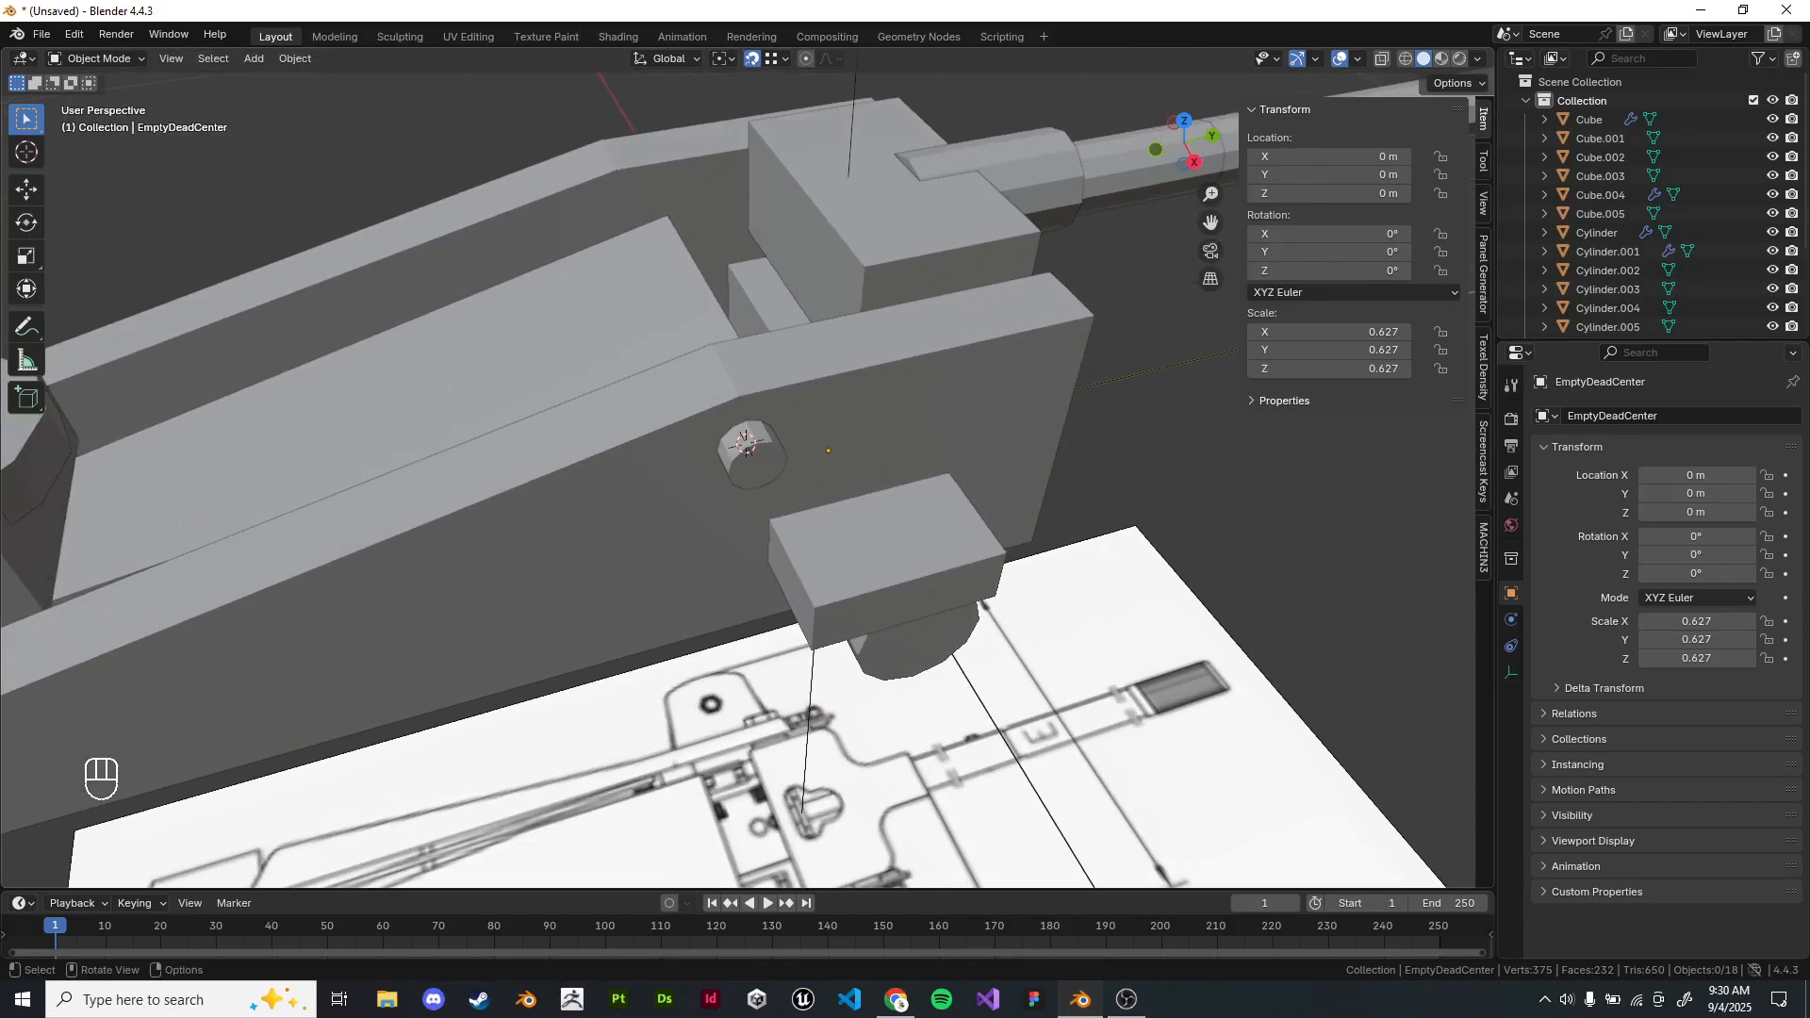
pyautogui.click(754, 461)
pyautogui.keyDown('shift'); pyautogui.moveTo(754, 461); pyautogui.dragTo(637, 388, button='middle'); pyautogui.keyUp('shift')
pyautogui.press('KP_7')
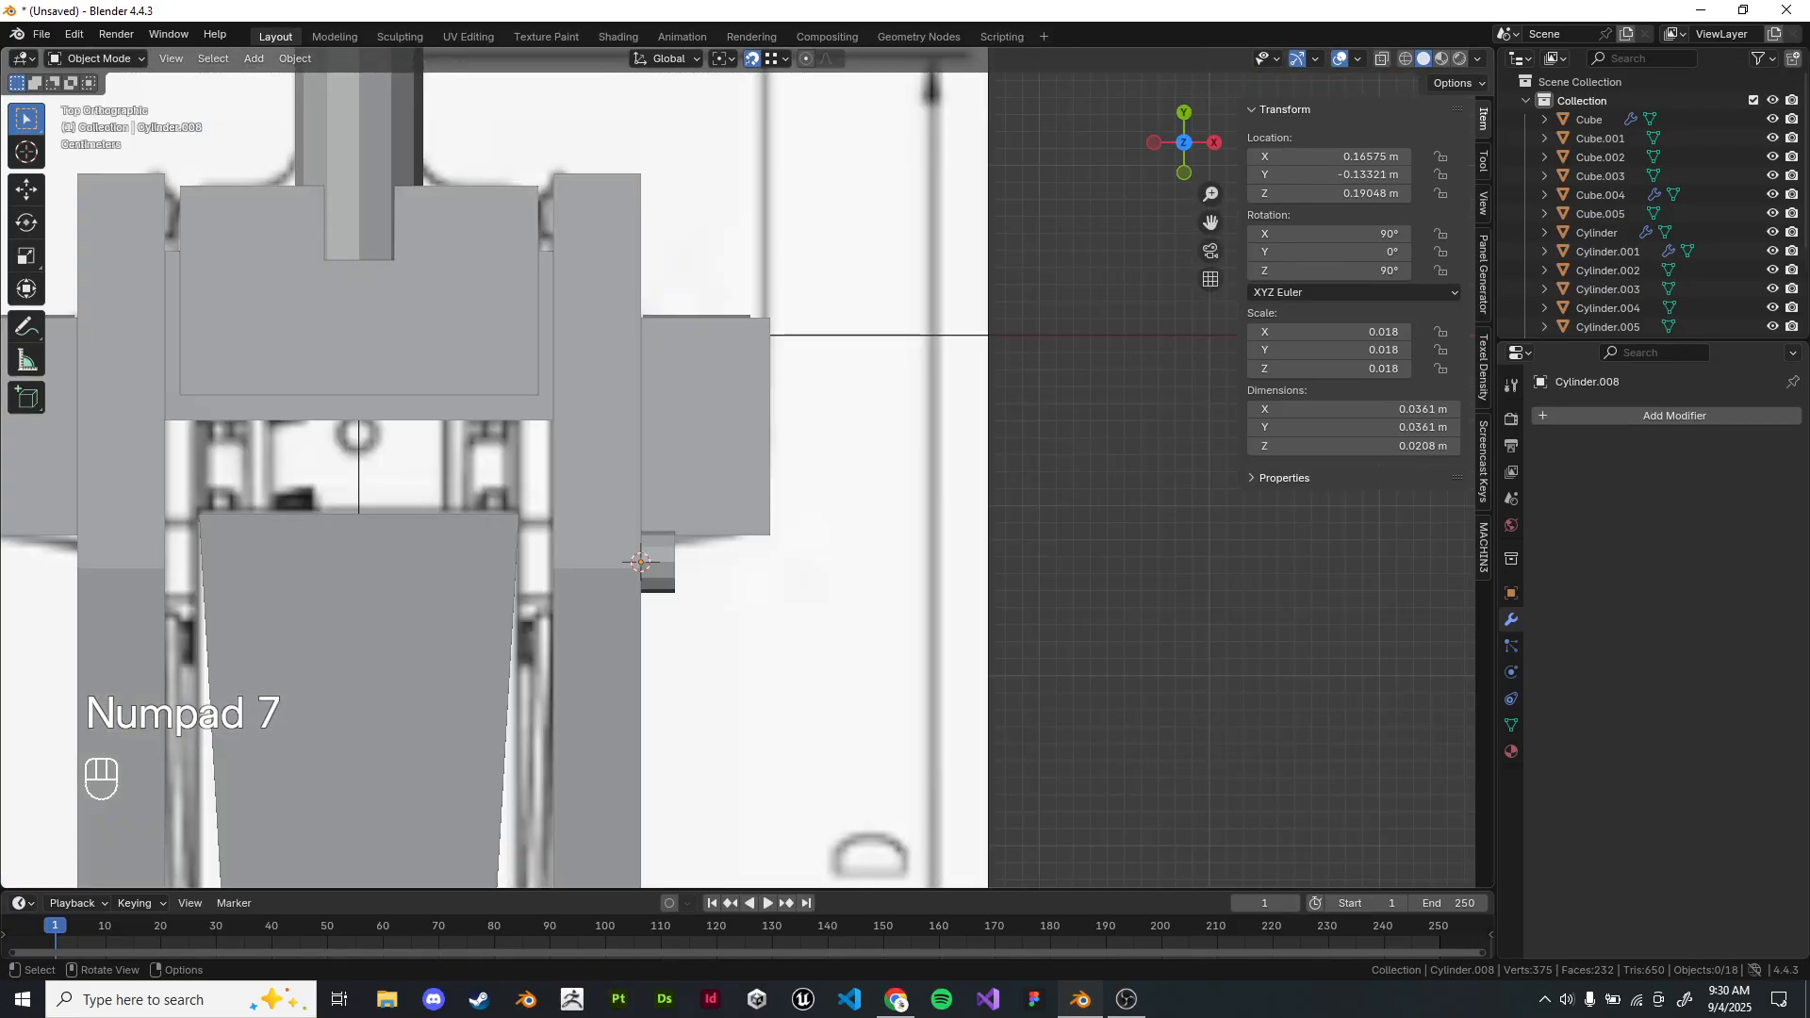
pyautogui.scroll(-3, 796, 604)
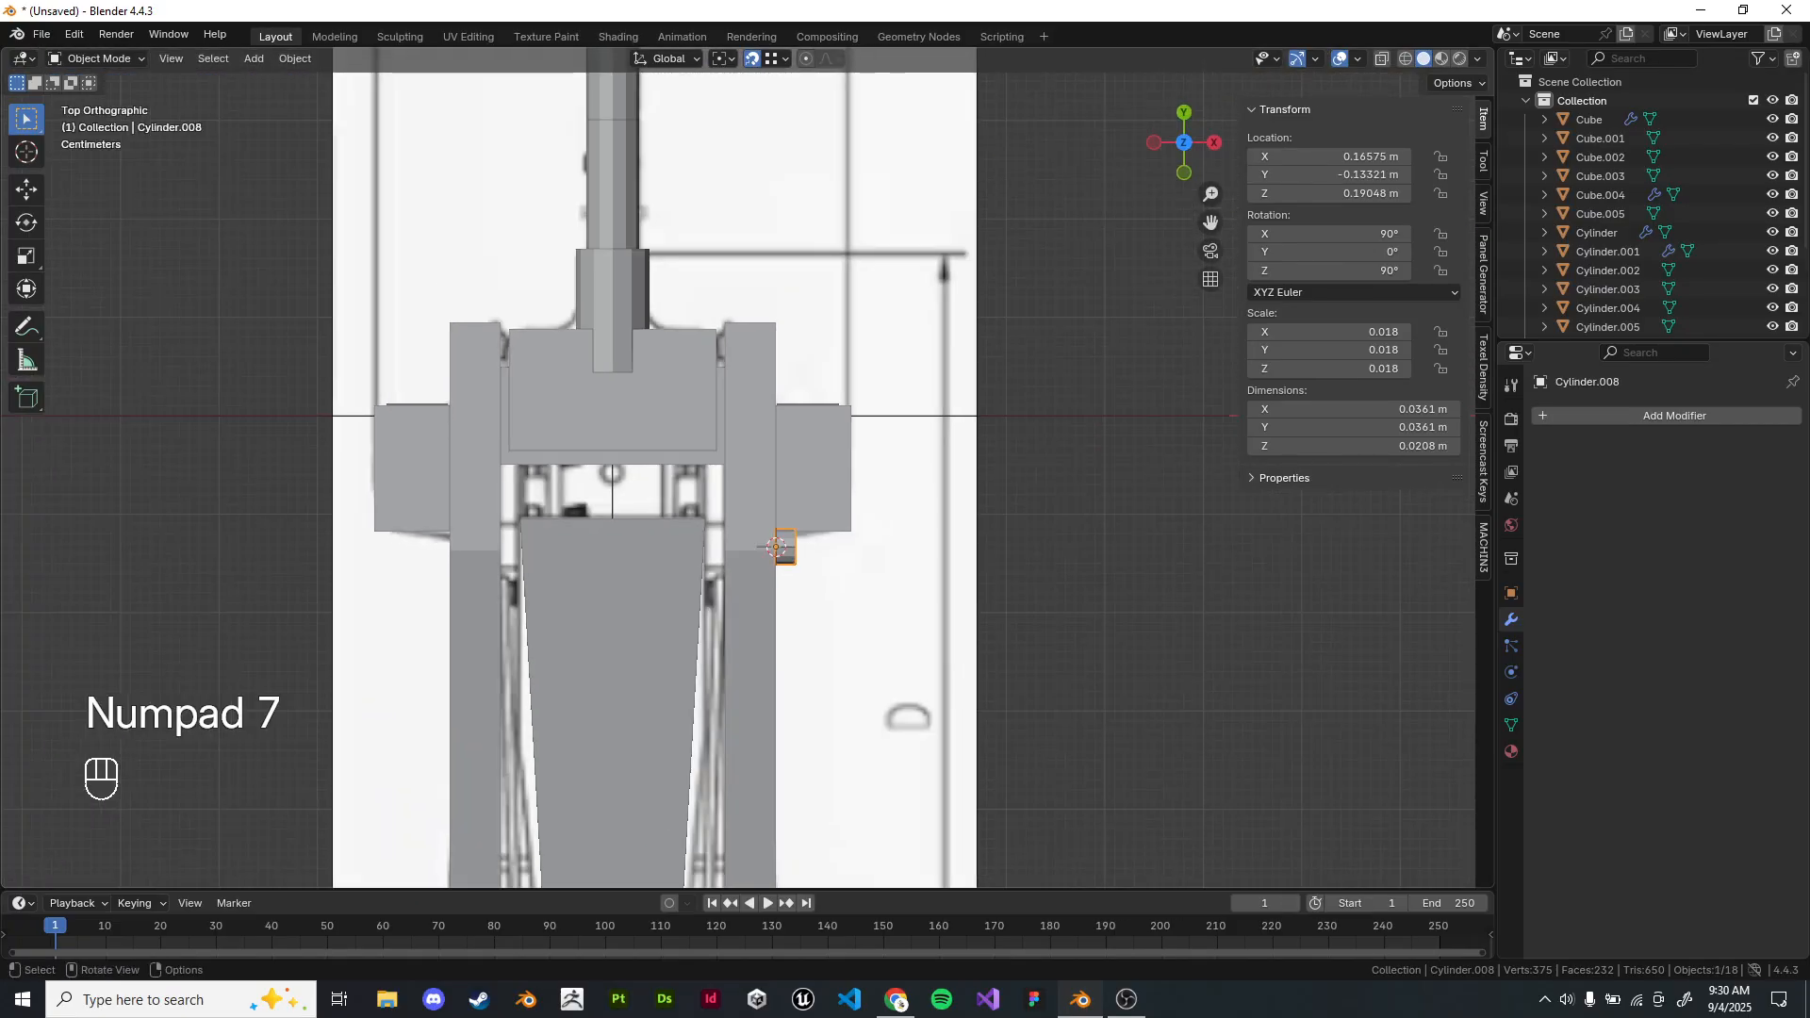
pyautogui.moveTo(776, 566); pyautogui.dragTo(709, 472, button='middle')
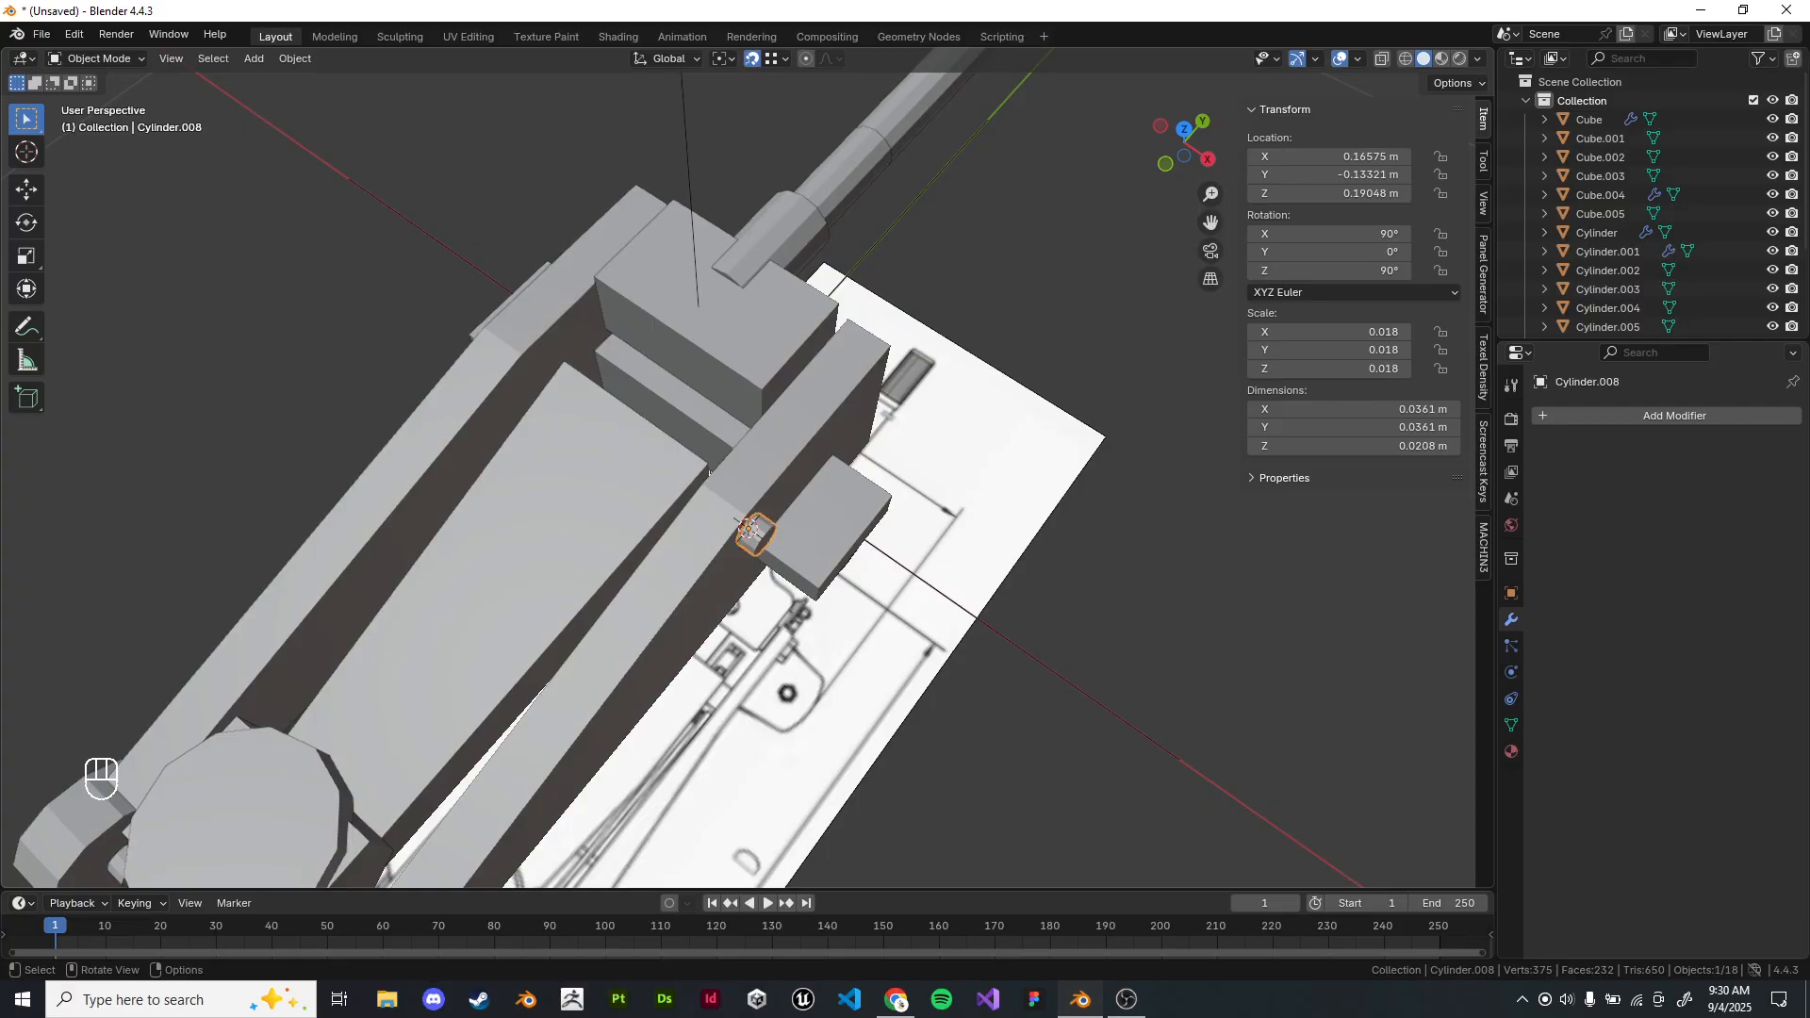
pyautogui.scroll(1, 710, 473)
pyautogui.moveTo(710, 473)
pyautogui.keyDown('shift'); pyautogui.mouseDown(button='middle')
pyautogui.moveTo(971, 499)
pyautogui.moveTo(712, 462)
pyautogui.moveTo(820, 401)
pyautogui.moveTo(681, 328)
pyautogui.moveTo(702, 377)
pyautogui.moveTo(882, 433)
pyautogui.moveTo(703, 369)
pyautogui.moveTo(818, 424)
pyautogui.moveTo(820, 514)
pyautogui.mouseUp(button='middle'); pyautogui.keyUp('shift')
pyautogui.scroll(-7, 822, 419)
pyautogui.scroll(6, 801, 415)
# Try to stretch the pivot cylinder along X across the frame to about 0.322 m long.
pyautogui.press('Tab')
pyautogui.press('z')
pyautogui.moveTo(825, 591); pyautogui.dragTo(827, 592)
pyautogui.scroll(-2, 827, 592)
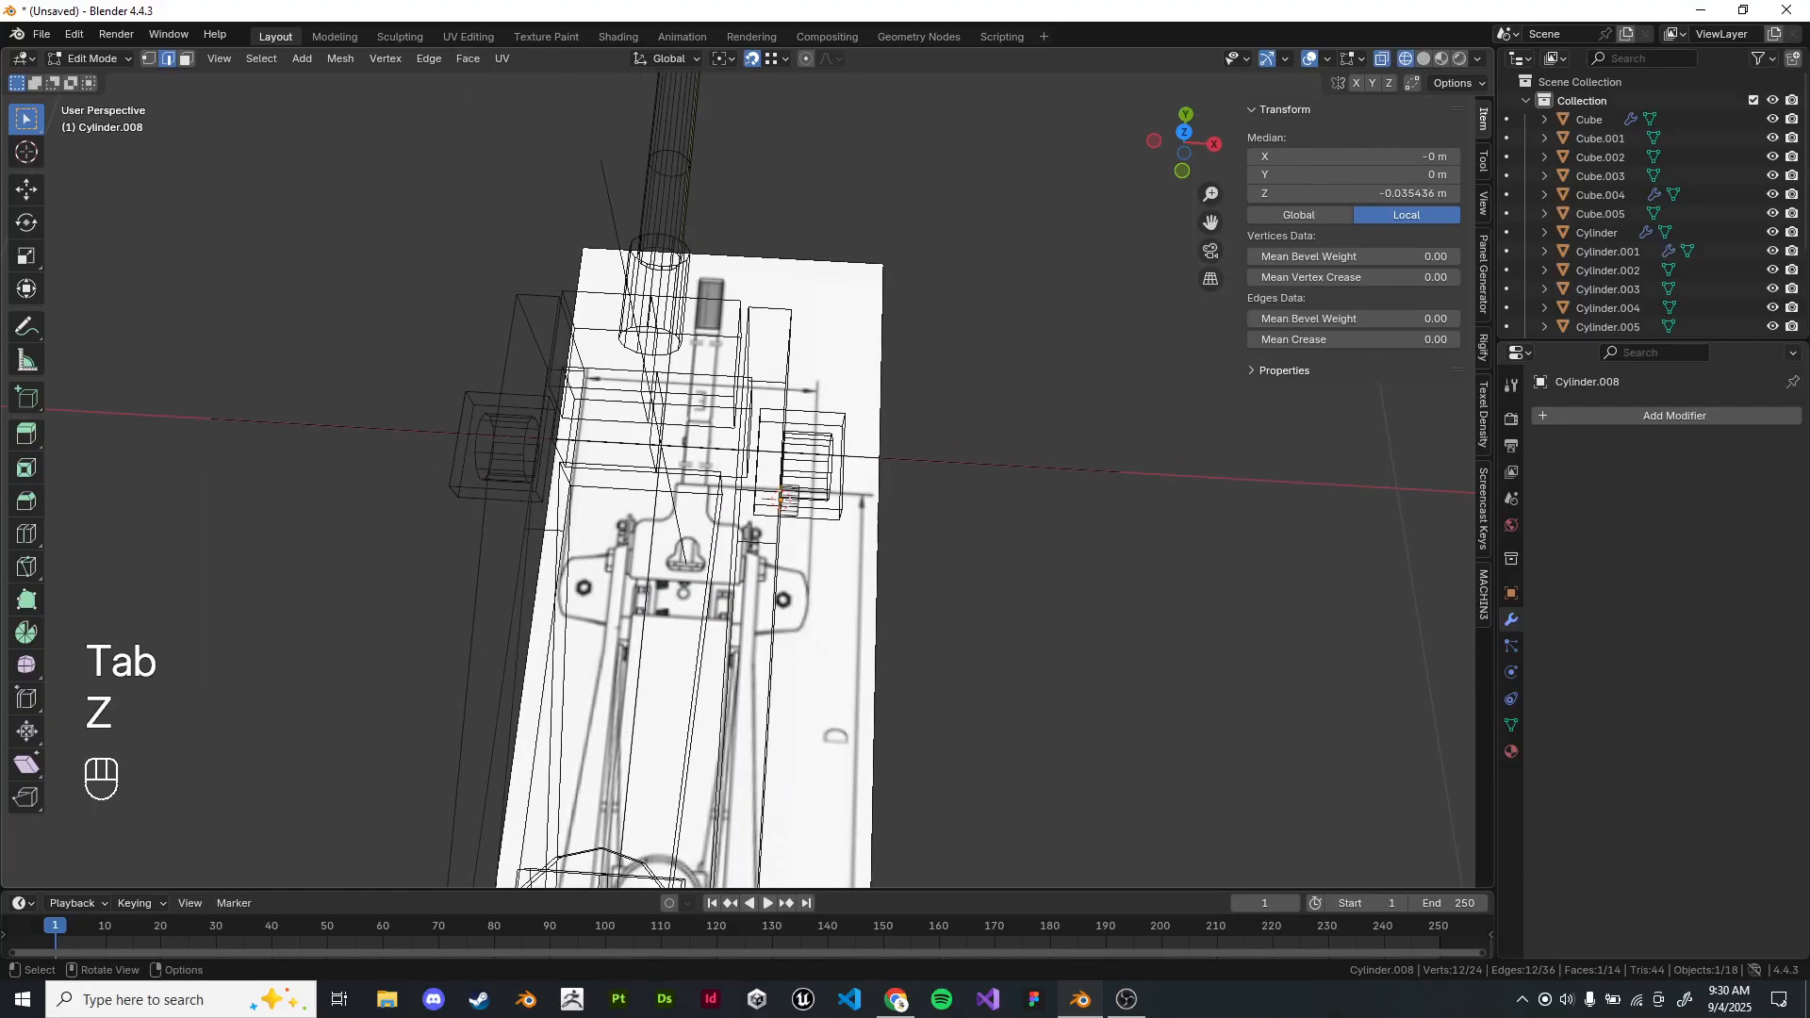
pyautogui.press('g')
pyautogui.press('x')
pyautogui.click(552, 537)
pyautogui.moveTo(551, 537)
pyautogui.mouseDown(button='middle')
pyautogui.moveTo(567, 516)
pyautogui.moveTo(542, 471)
pyautogui.mouseUp(button='middle')
pyautogui.press('z')
pyautogui.scroll(2, 543, 471)
pyautogui.keyDown('ctrl'); pyautogui.moveTo(952, 547); pyautogui.dragTo(952, 585, button='middle'); pyautogui.keyUp('ctrl')
pyautogui.press('Tab')
pyautogui.click(1056, 453)
pyautogui.moveTo(1000, 509); pyautogui.dragTo(868, 509, button='middle')
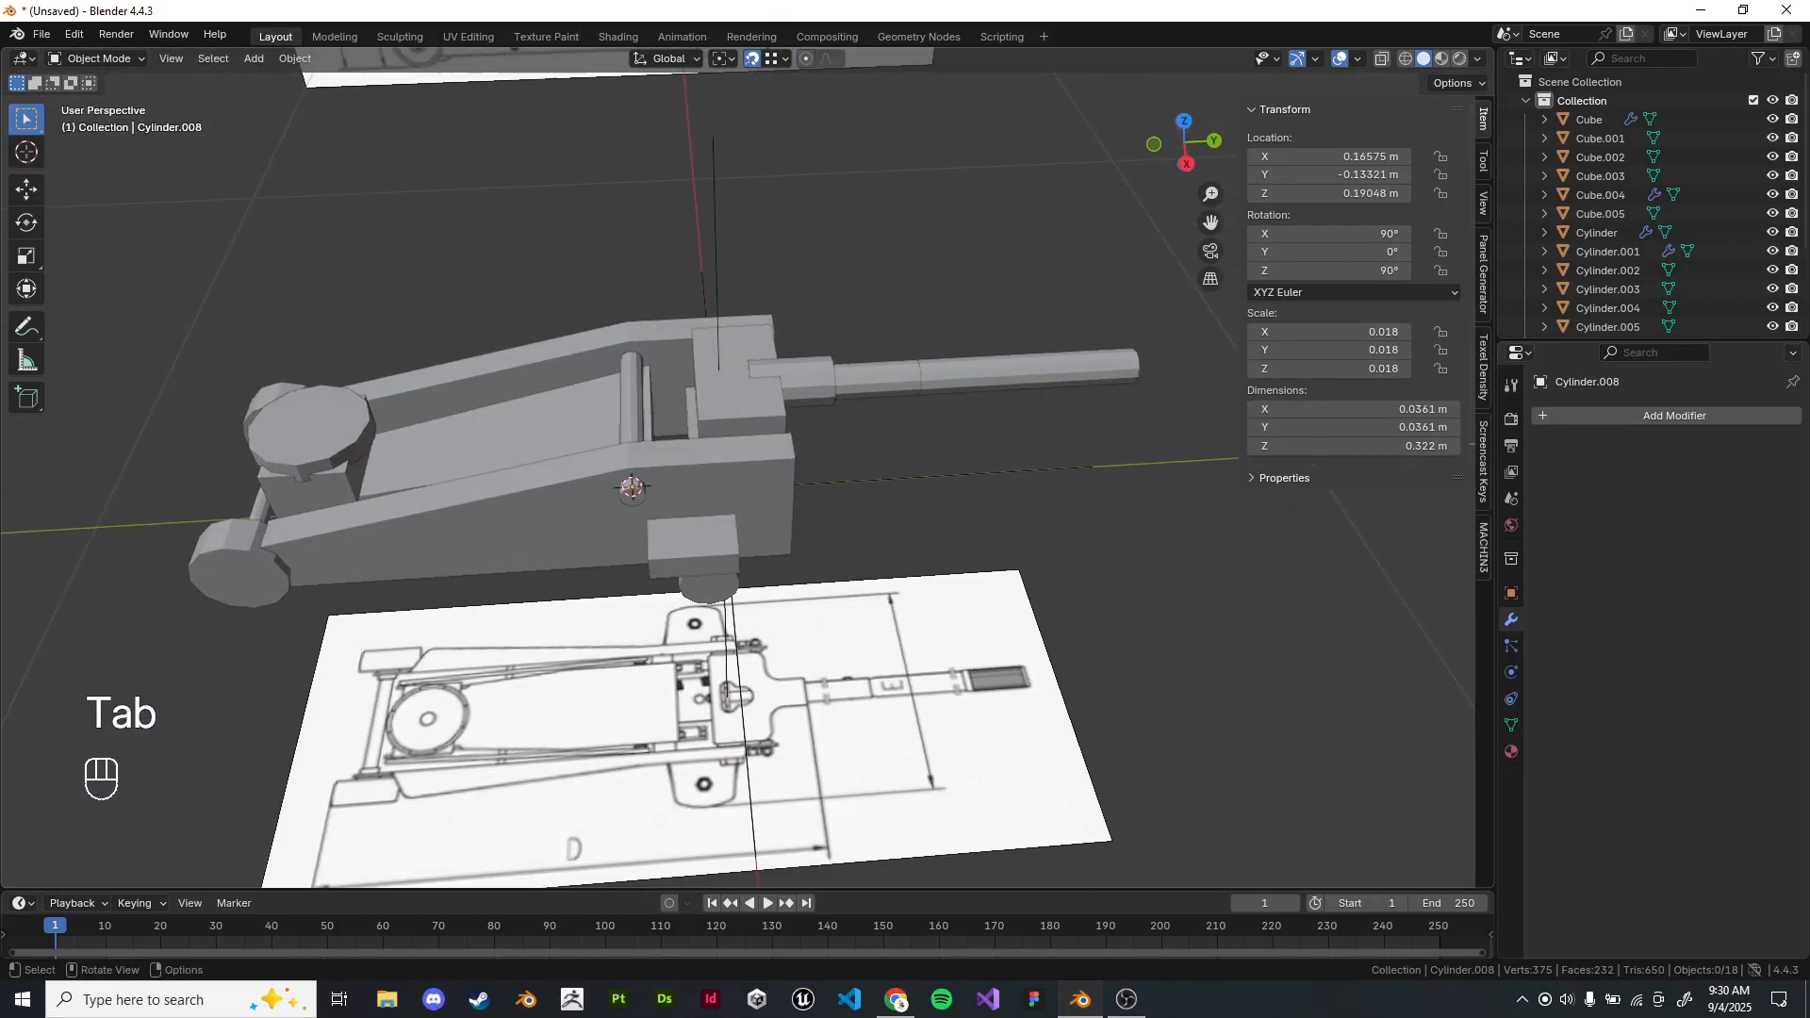
# Undo the stretch of the pivot cylinder across the frame.
pyautogui.hotkey('ctrl', 'z')
pyautogui.hotkey('ctrl', 'z')
pyautogui.press('Tab')
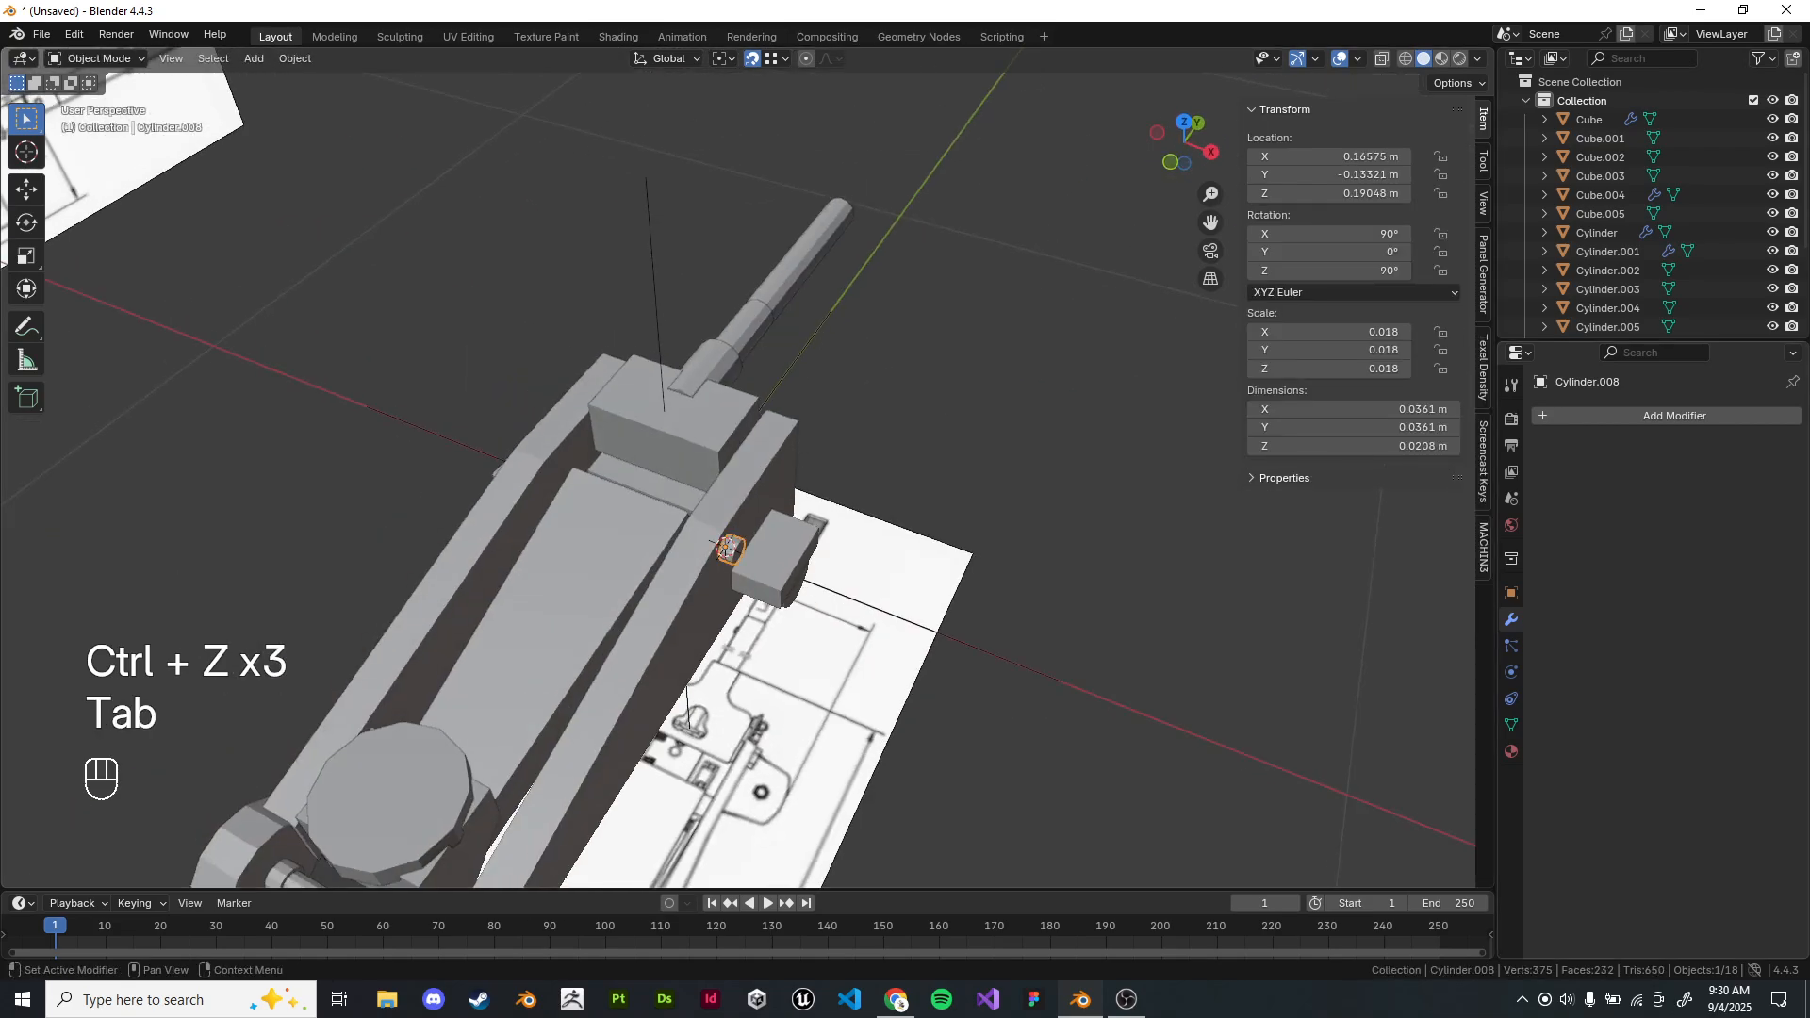
# Add a Mirror modifier to the pivot cylinder with EmptyDeadCenter as the mirror object.
pyautogui.click(1565, 416)
pyautogui.write('mirror')
pyautogui.press('Return')
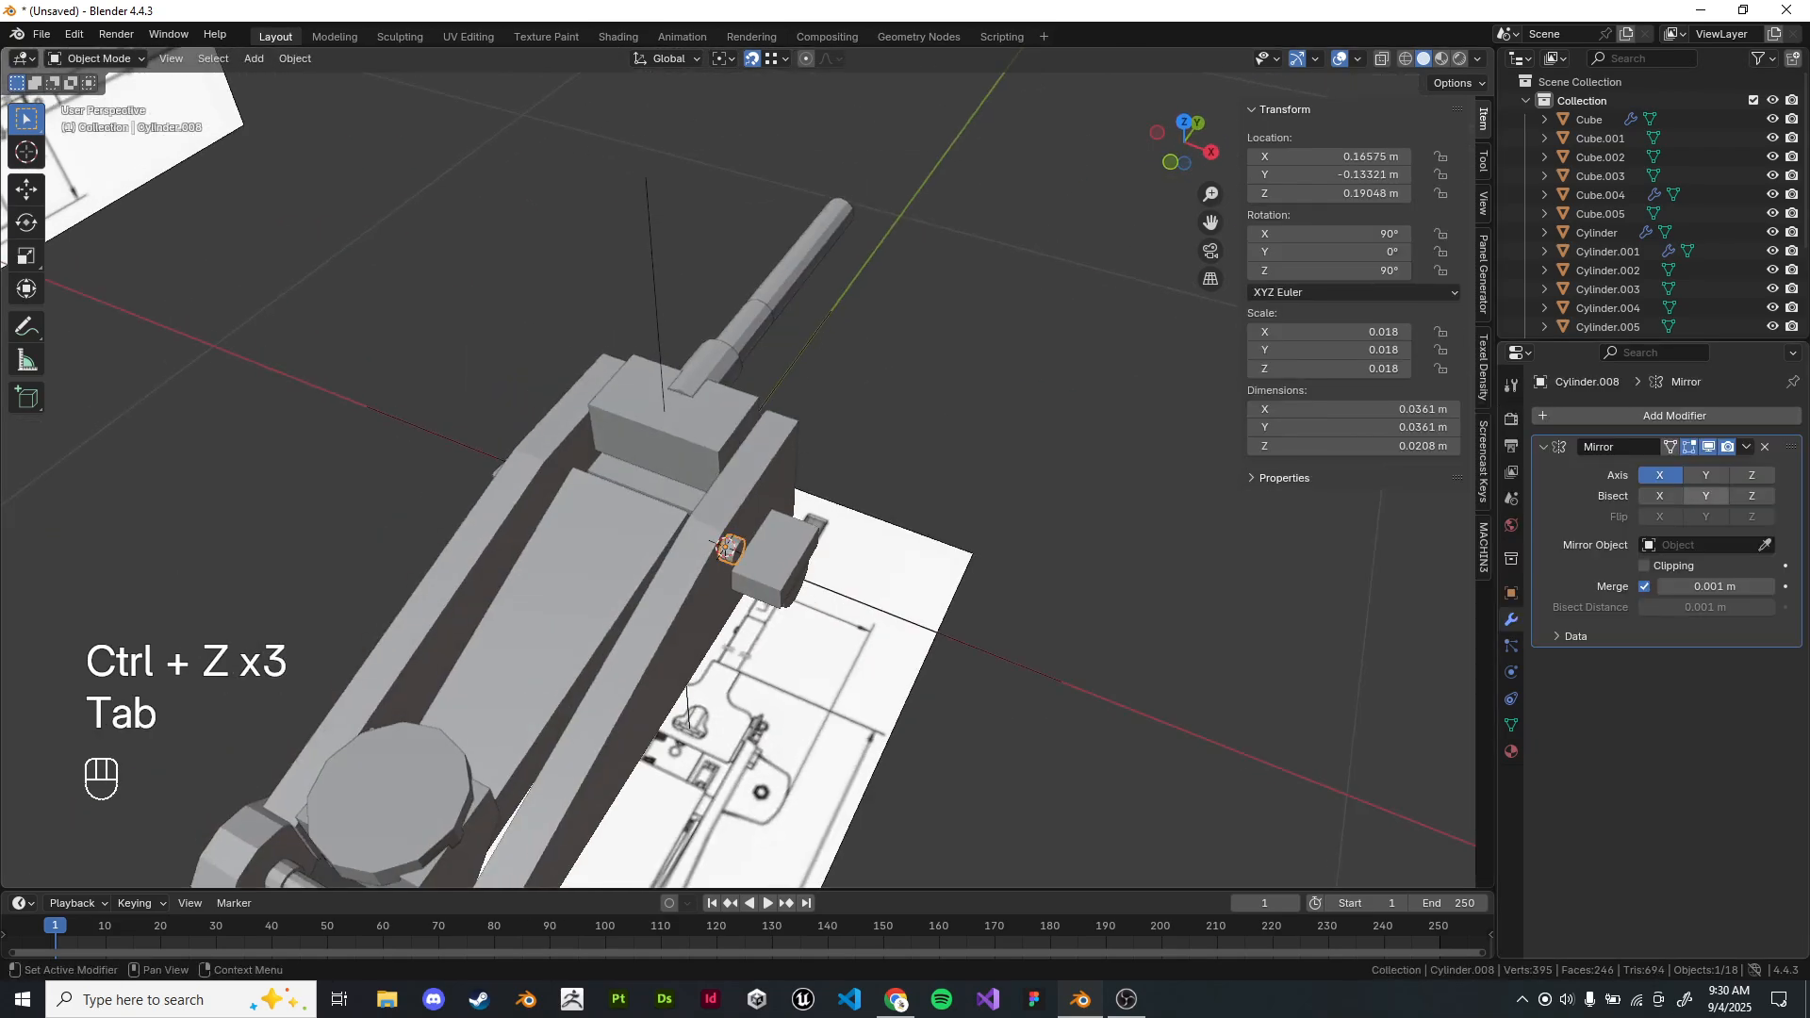
pyautogui.click(1702, 545)
pyautogui.scroll(-12, 1703, 545)
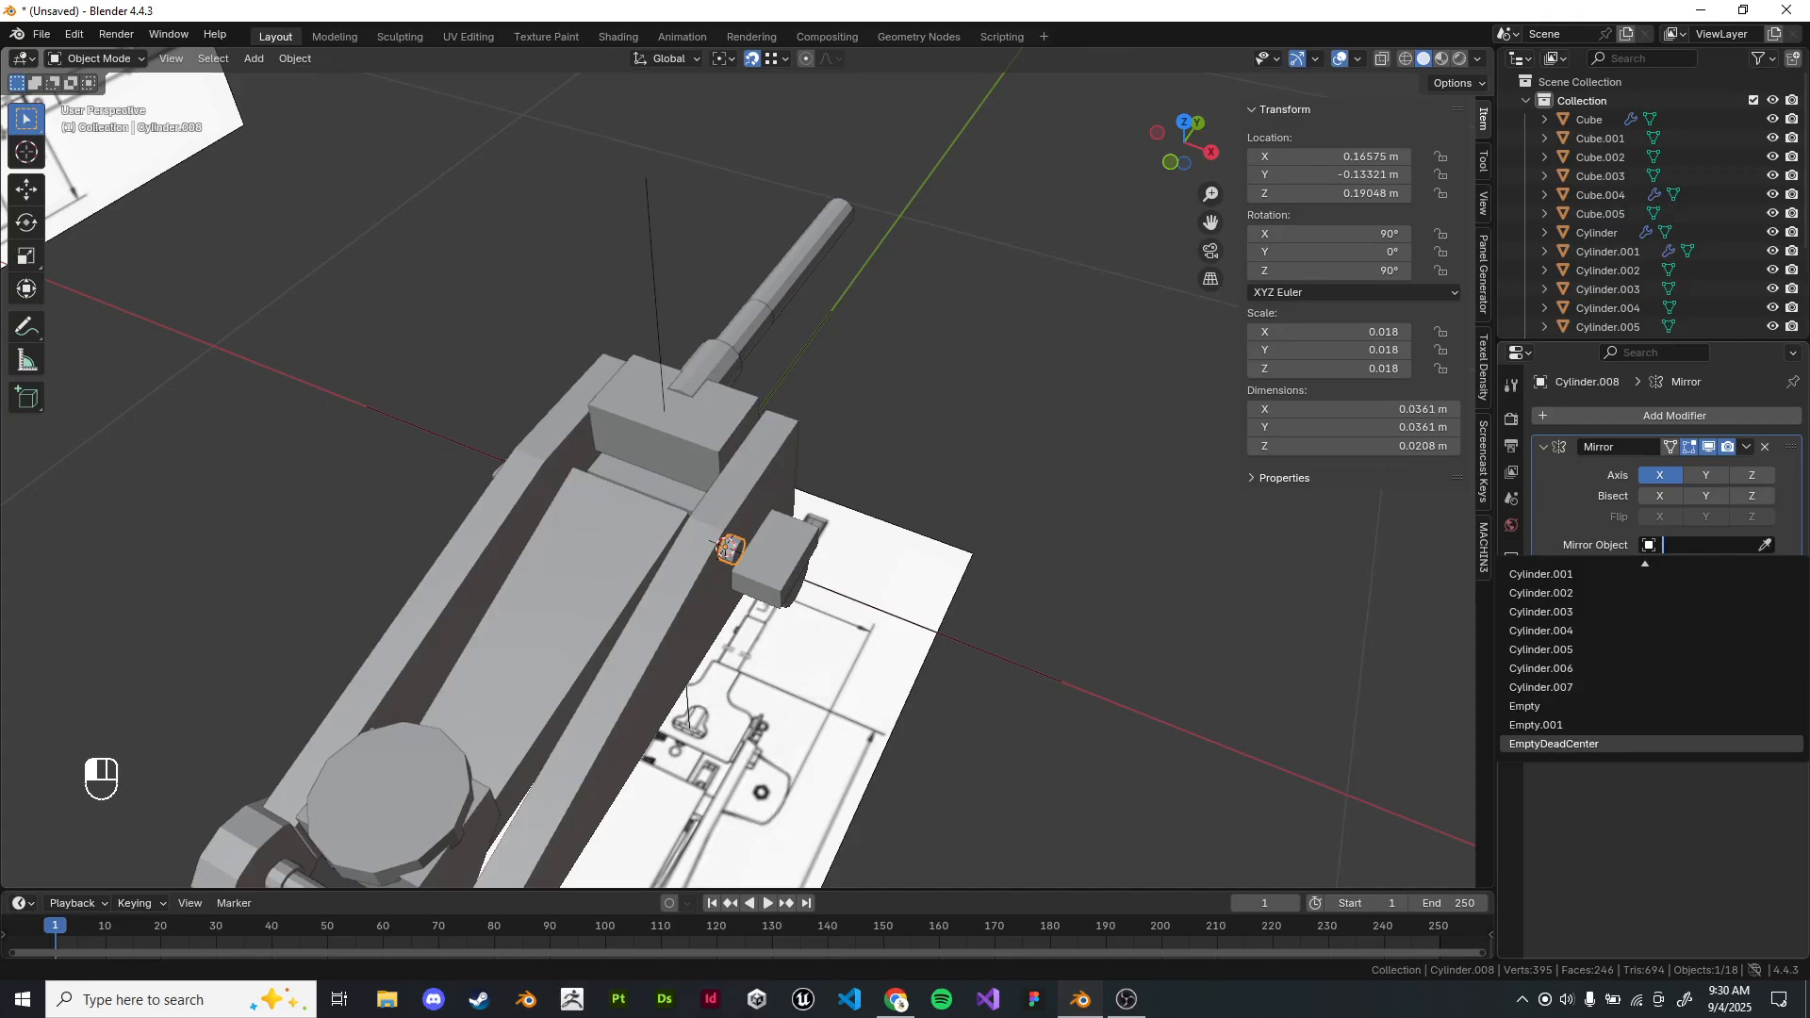
pyautogui.click(1557, 744)
pyautogui.click(1084, 528)
pyautogui.keyDown('shift'); pyautogui.moveTo(1084, 528); pyautogui.dragTo(867, 351, button='middle'); pyautogui.keyUp('shift')
pyautogui.scroll(-2, 952, 302)
pyautogui.scroll(4, 528, 349)
# Remove the Mirror modifiers from the pivot cylinder, the caster plate and the rear caster wheel.
pyautogui.click(1765, 447)
pyautogui.click(892, 332)
pyautogui.click(1765, 446)
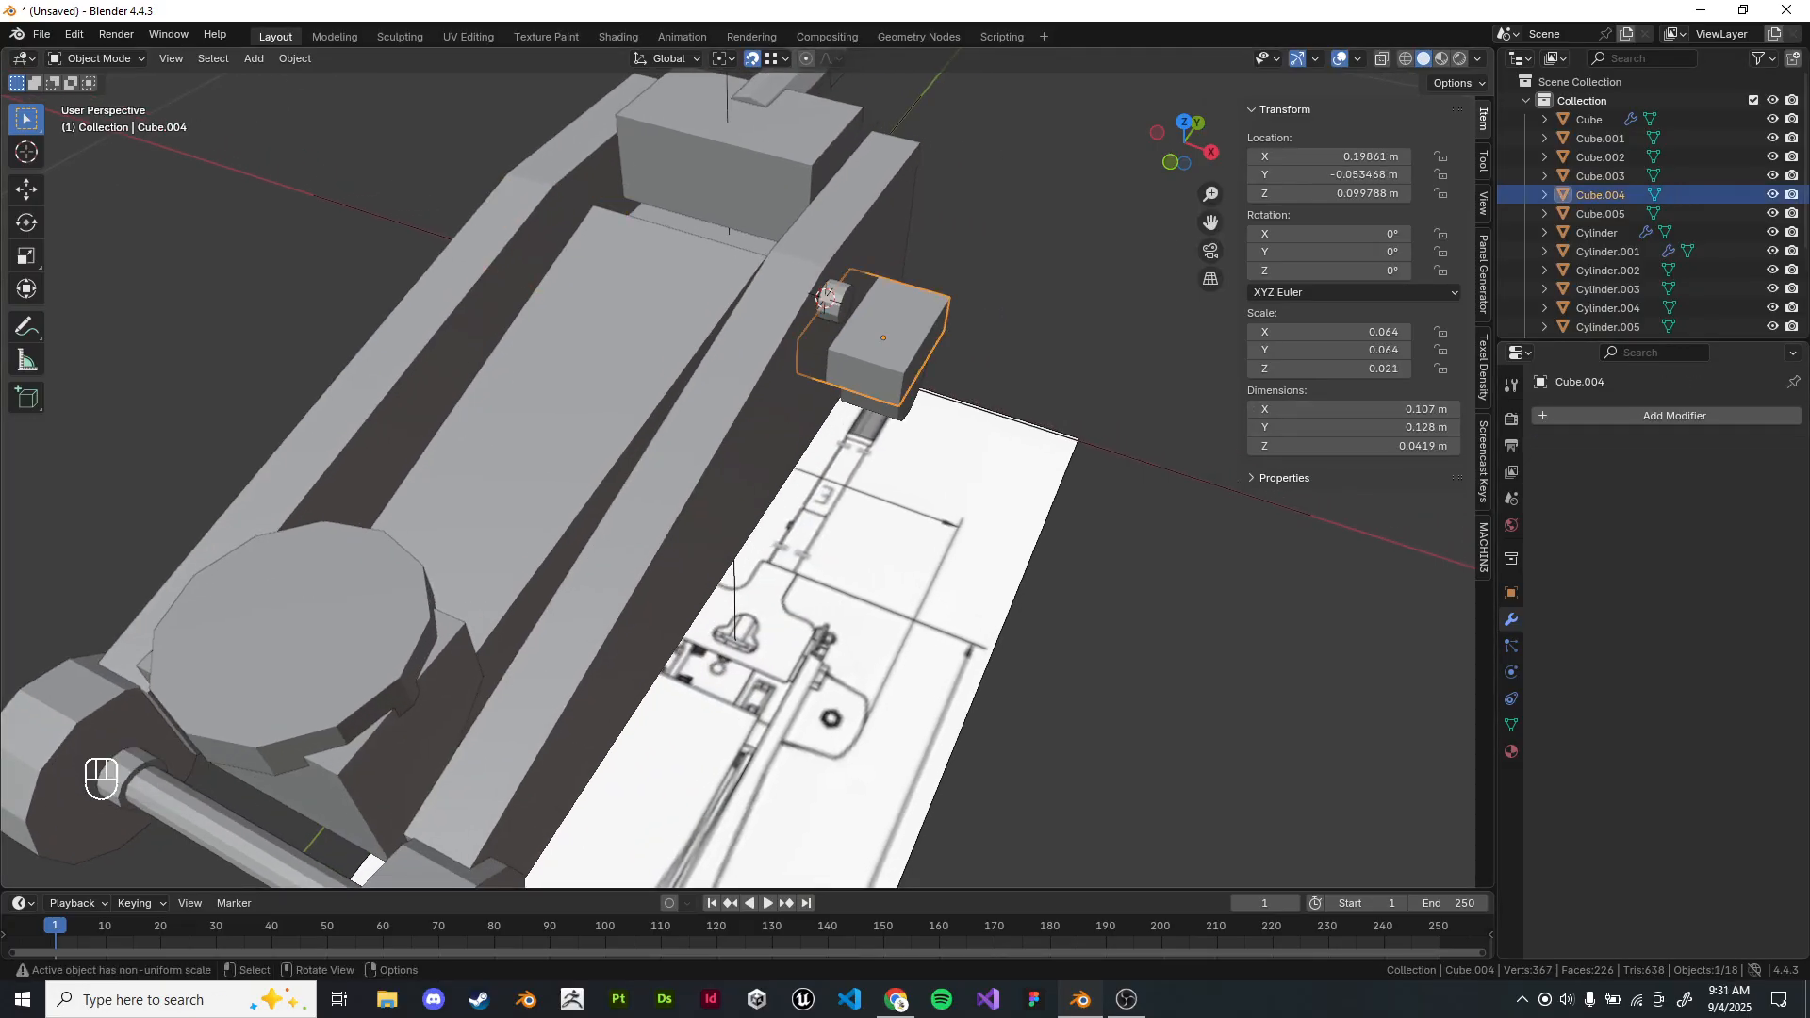
pyautogui.click(870, 407)
pyautogui.click(1764, 447)
pyautogui.keyDown('shift'); pyautogui.moveTo(1254, 622); pyautogui.dragTo(1046, 414, button='middle'); pyautogui.keyUp('shift')
pyautogui.scroll(-3, 1046, 415)
pyautogui.scroll(2, 748, 471)
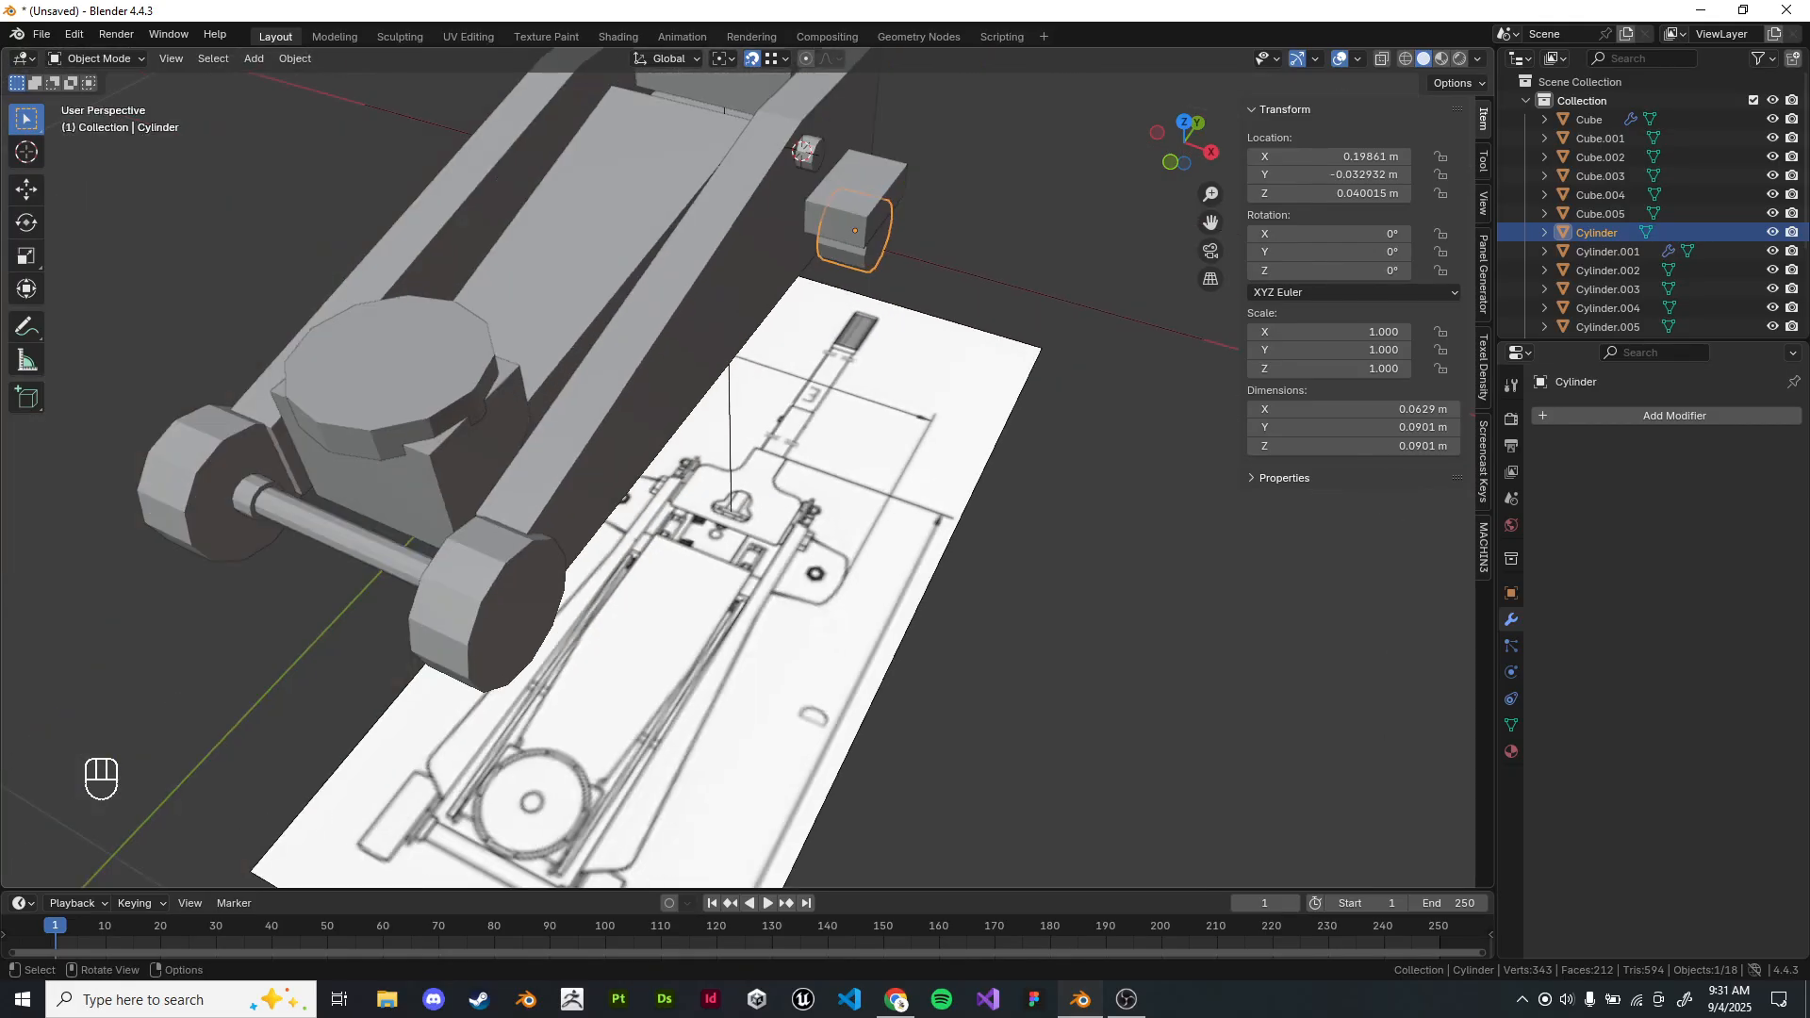
# Inspect the front wheels and axle from several angles and check the wheels' Mirror modifier.
pyautogui.click(443, 584)
pyautogui.keyDown('shift'); pyautogui.moveTo(424, 556); pyautogui.dragTo(566, 551, button='middle'); pyautogui.keyUp('shift')
pyautogui.click(538, 539)
pyautogui.click(500, 641)
pyautogui.scroll(-3, 500, 641)
pyautogui.moveTo(499, 641); pyautogui.dragTo(726, 608, button='middle')
pyautogui.scroll(-1, 725, 608)
pyautogui.click(879, 473)
pyautogui.moveTo(905, 528); pyautogui.dragTo(905, 575, button='middle')
pyautogui.scroll(3, 905, 575)
pyautogui.click(1018, 612)
pyautogui.moveTo(565, 566); pyautogui.dragTo(1197, 561, button='middle')
pyautogui.scroll(-4, 754, 561)
pyautogui.scroll(3, 660, 556)
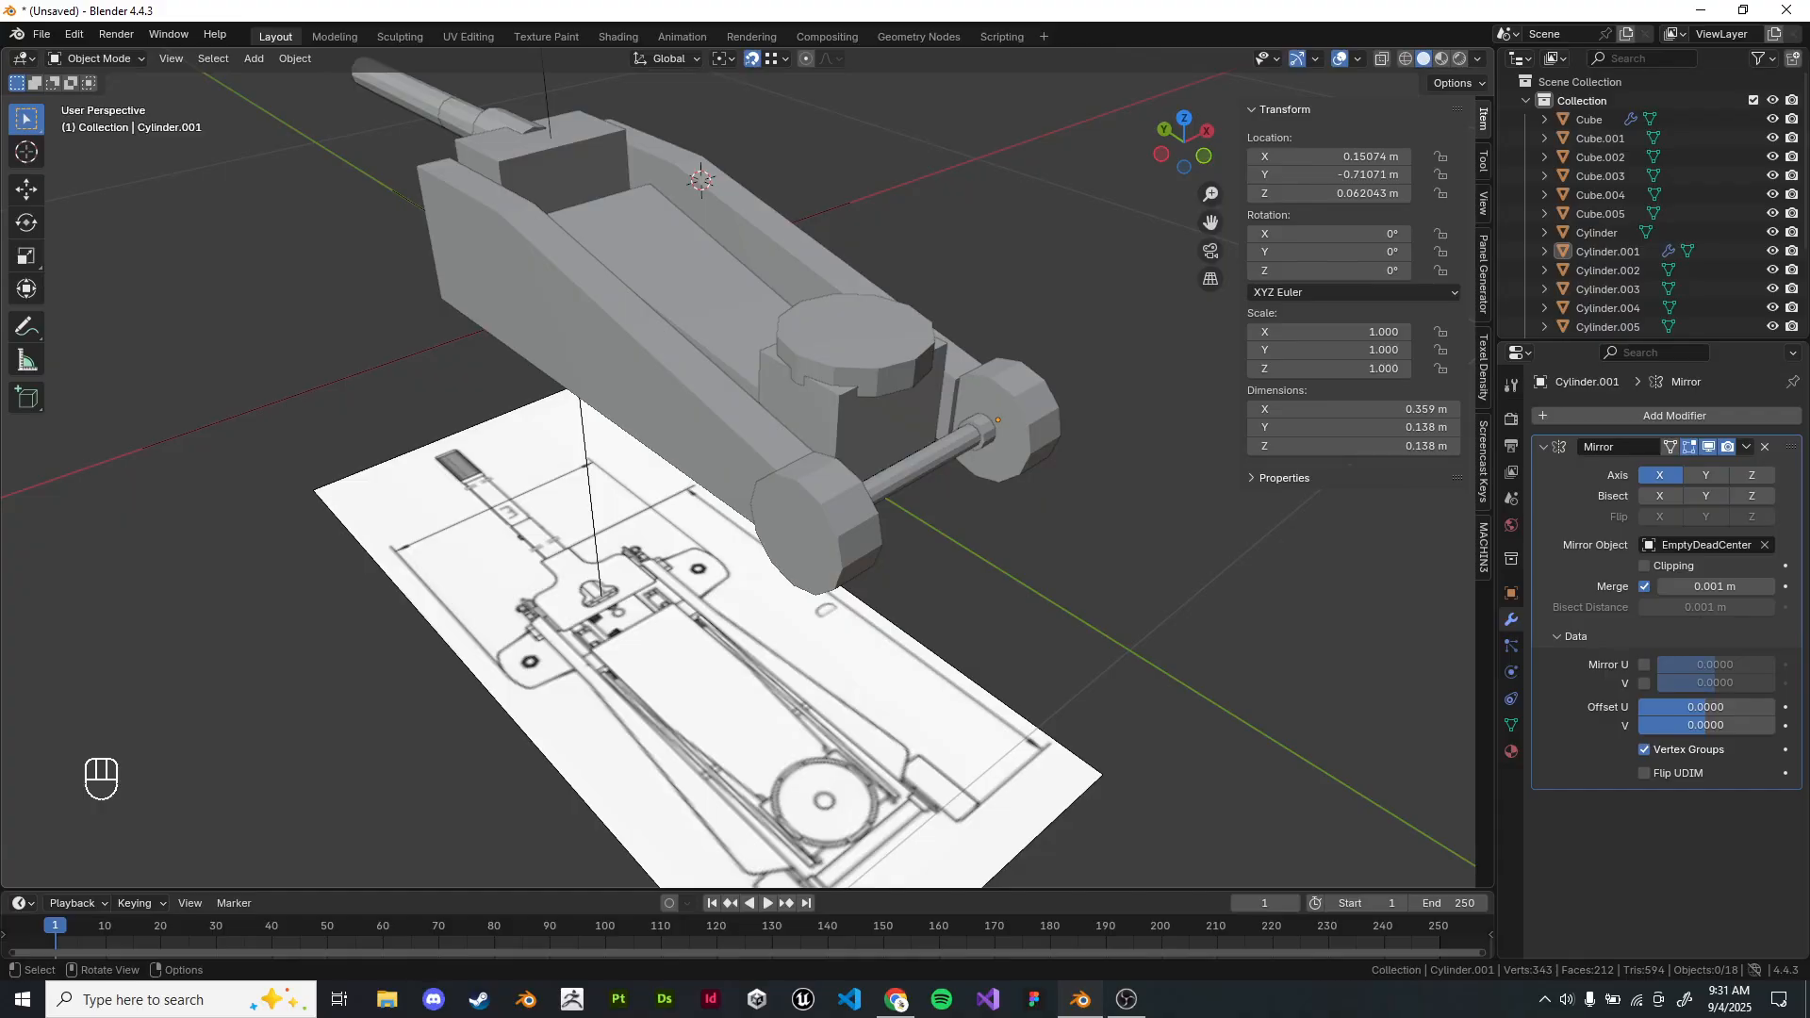
pyautogui.click(822, 530)
pyautogui.moveTo(830, 528); pyautogui.dragTo(575, 519, button='middle')
pyautogui.scroll(4, 754, 453)
# Copy the front wheel's Mirror modifier to the pivot cylinder, caster plate and rear caster wheel.
pyautogui.click(858, 174)
pyautogui.keyDown('shift'); pyautogui.click(981, 288); pyautogui.keyUp('shift')
pyautogui.keyDown('shift'); pyautogui.click(1008, 388); pyautogui.keyUp('shift')
pyautogui.scroll(-5, 999, 405)
pyautogui.keyDown('shift'); pyautogui.moveTo(999, 405); pyautogui.dragTo(1146, 504, button='middle'); pyautogui.keyUp('shift')
pyautogui.moveTo(849, 452); pyautogui.dragTo(830, 312, button='middle')
pyautogui.scroll(4, 877, 443)
pyautogui.keyDown('shift'); pyautogui.click(566, 415); pyautogui.keyUp('shift')
pyautogui.scroll(-3, 565, 415)
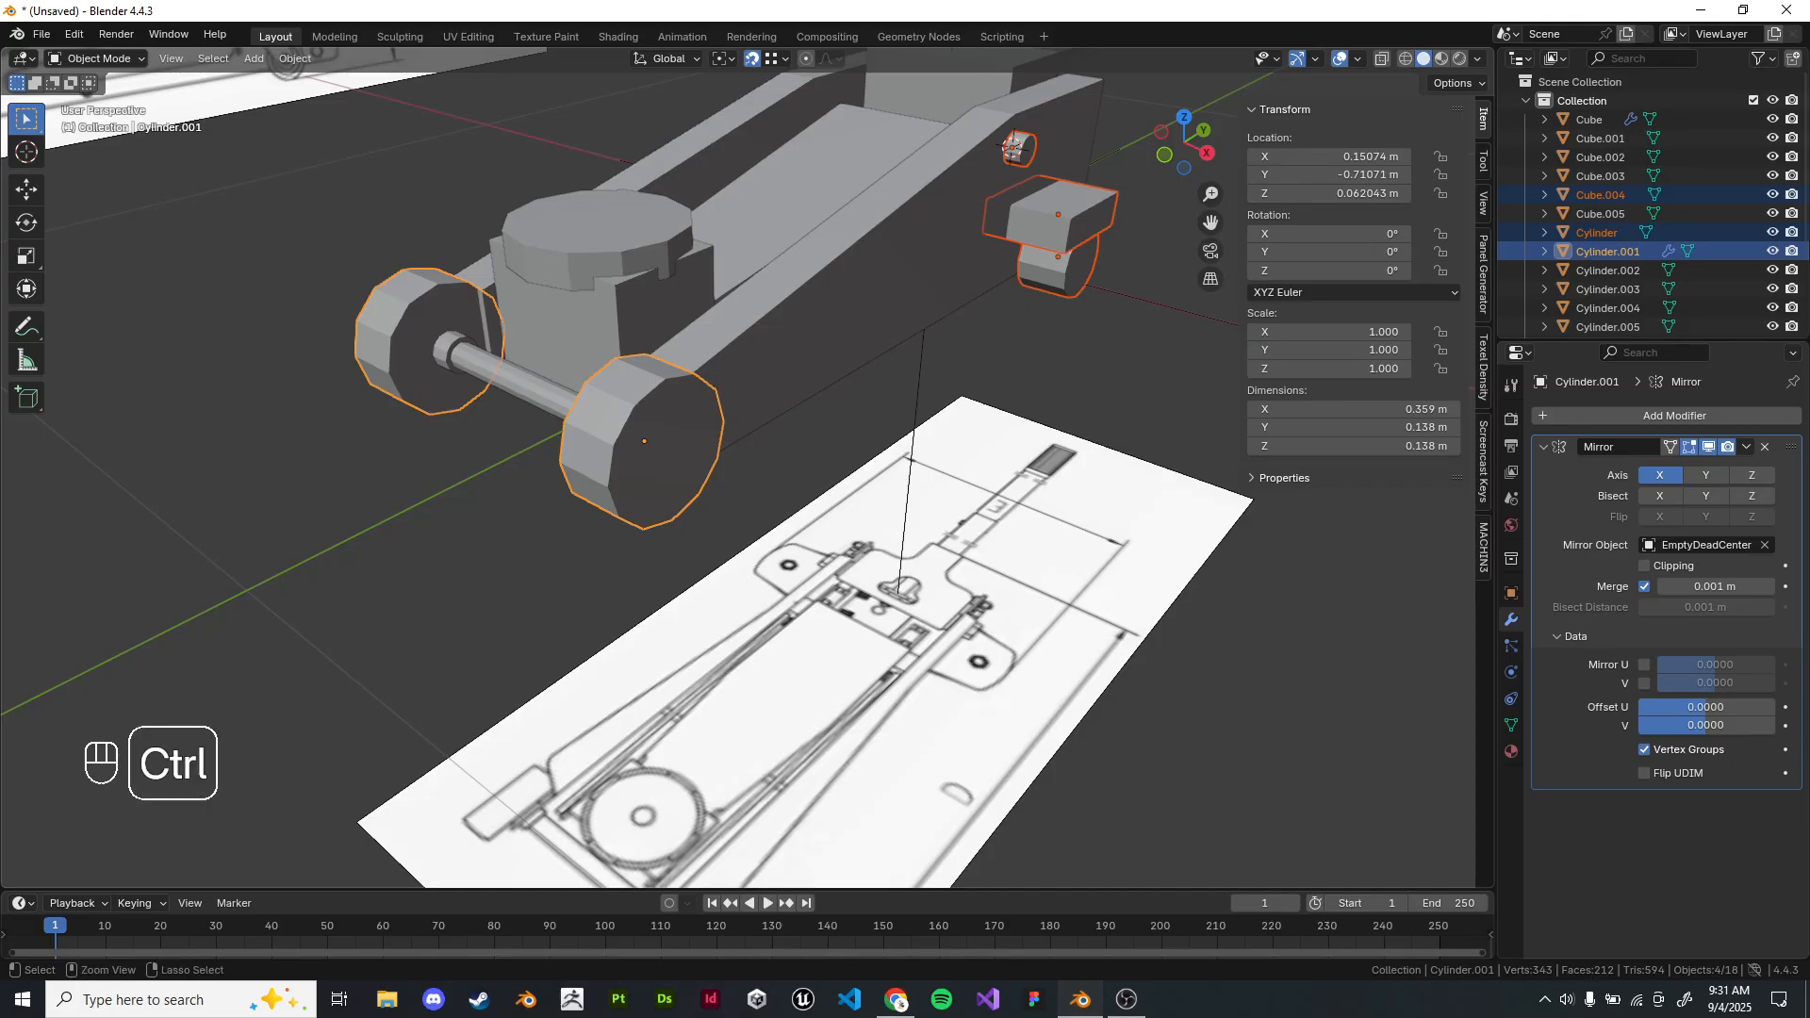
pyautogui.hotkey('ctrl', 'l')
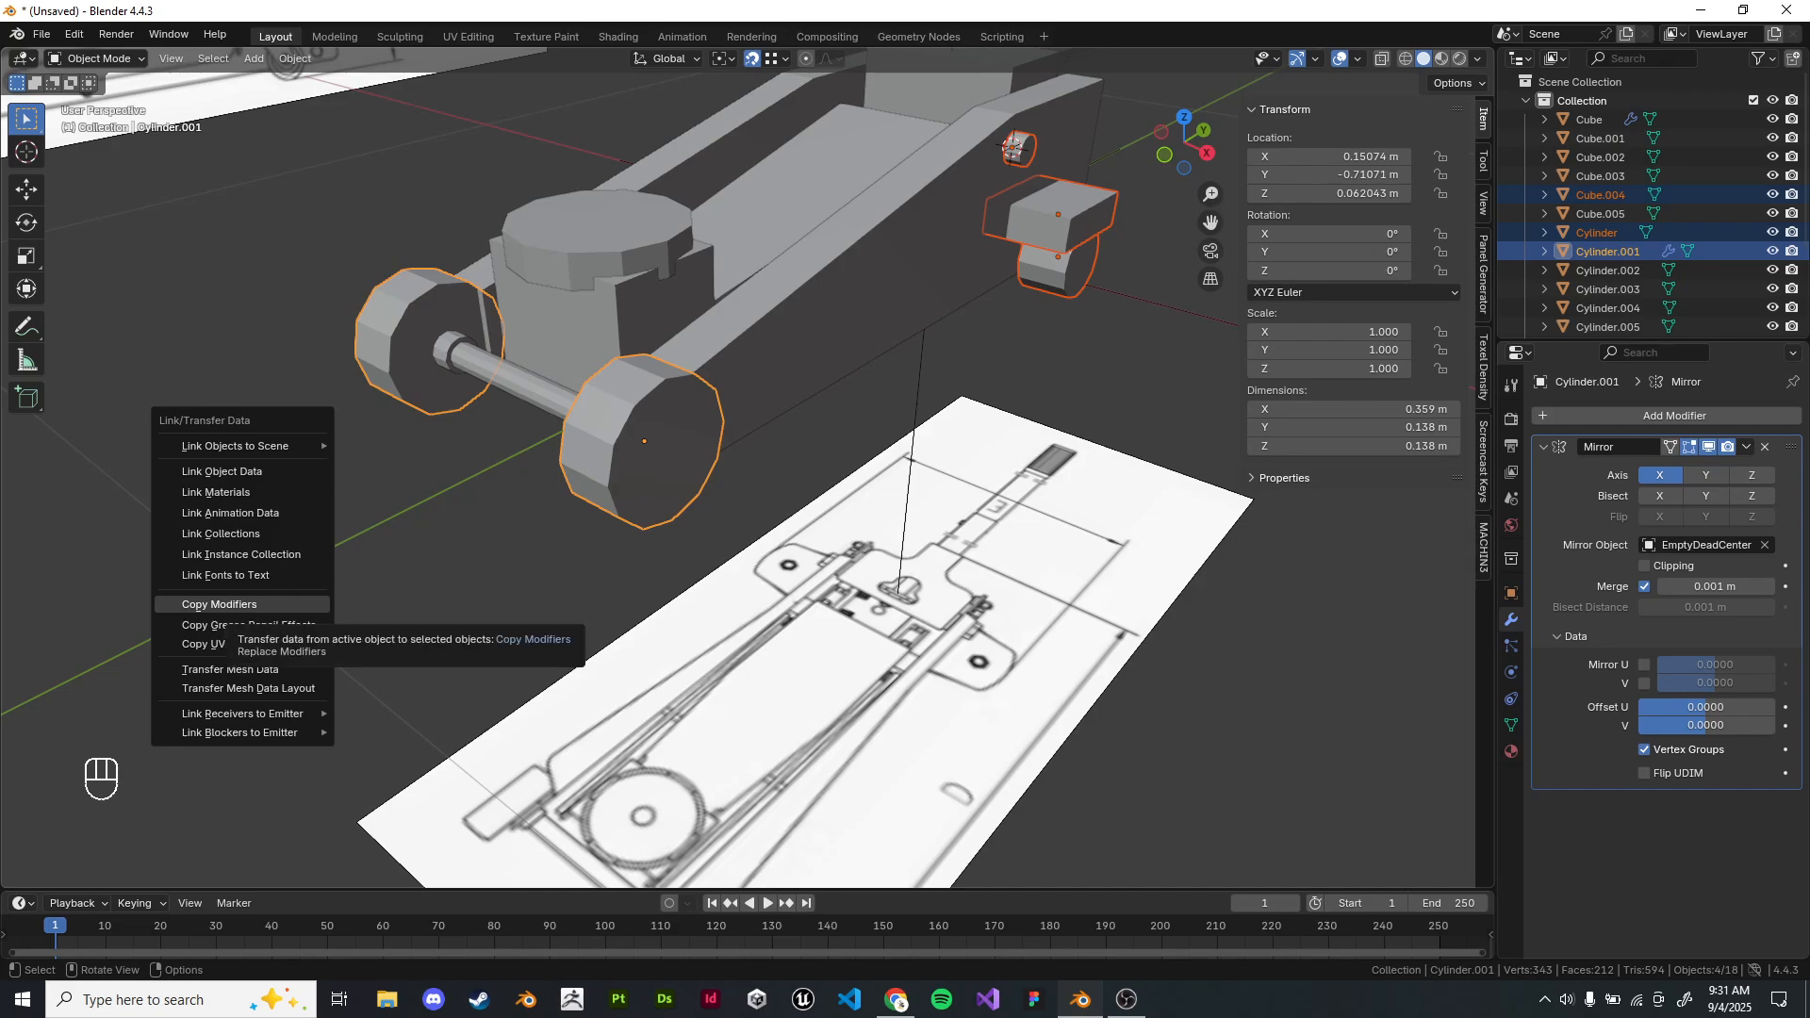
pyautogui.click(232, 605)
# Examine the parts with copied Mirror modifiers from perspective and top views in solid and wireframe shading.
pyautogui.moveTo(311, 579); pyautogui.dragTo(424, 563, button='middle')
pyautogui.click(711, 514)
pyautogui.keyDown('shift'); pyautogui.moveTo(712, 514); pyautogui.dragTo(613, 590, button='middle'); pyautogui.keyUp('shift')
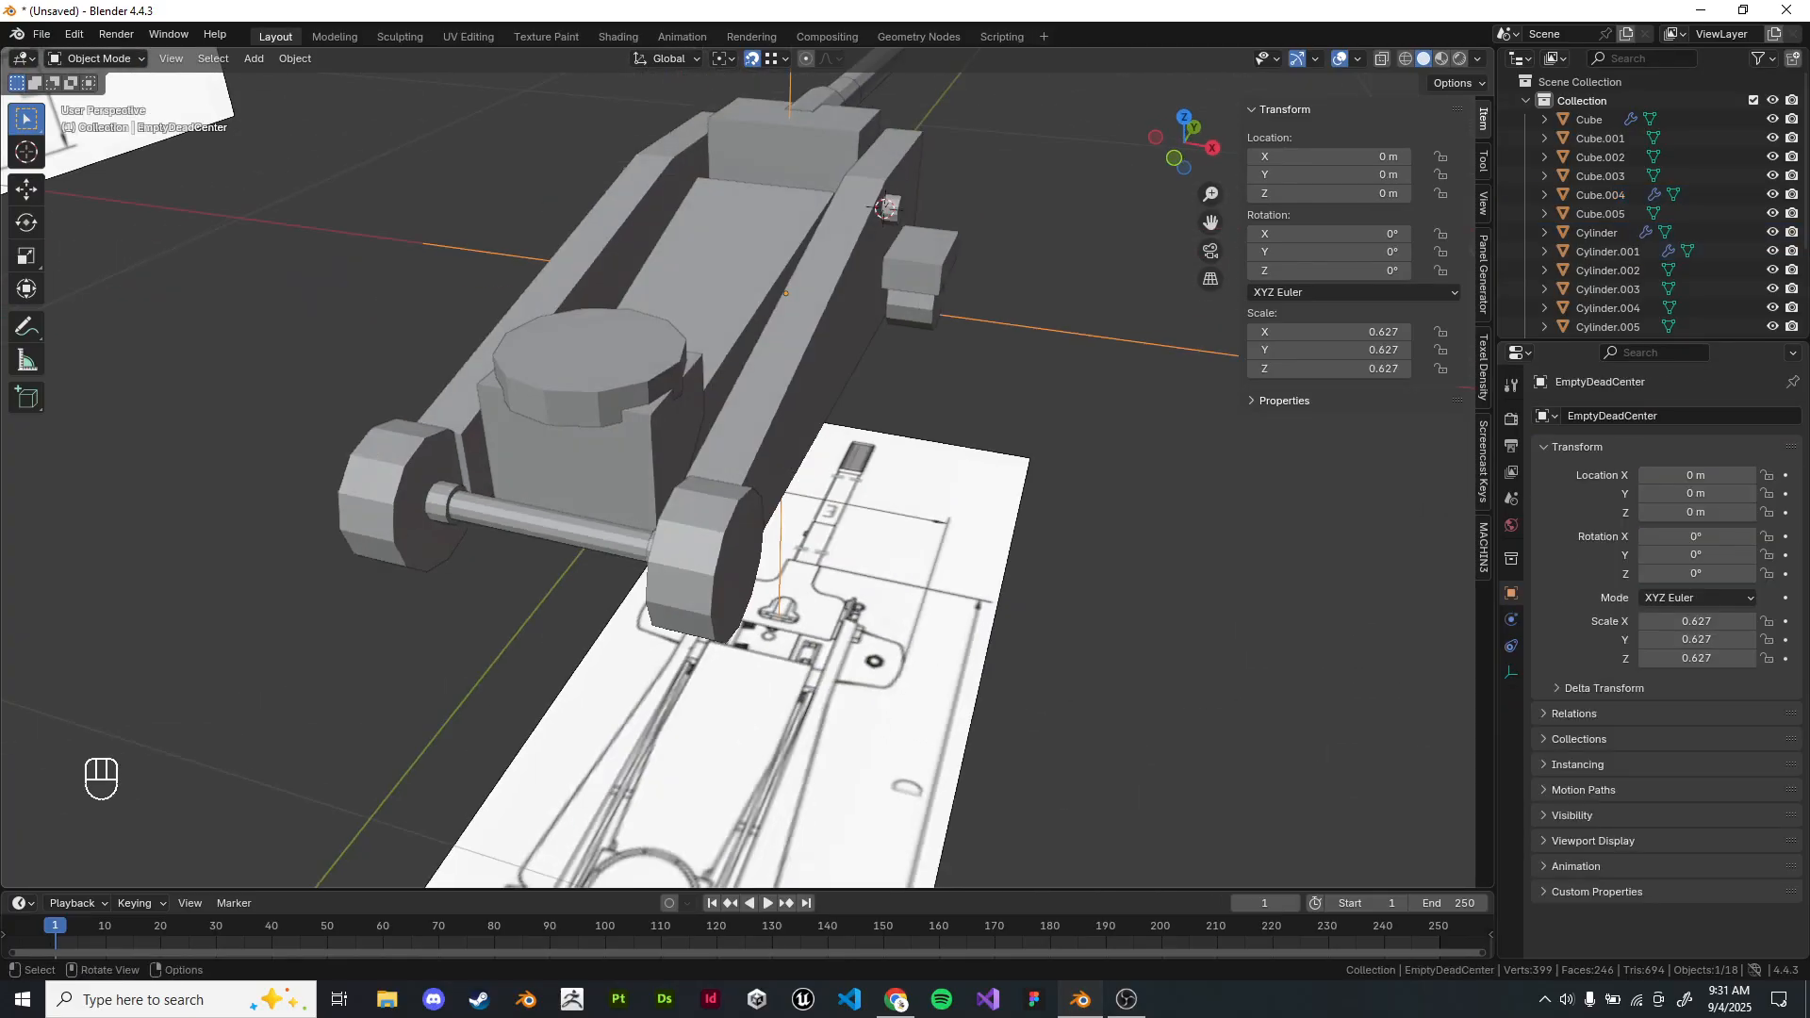
pyautogui.click(886, 209)
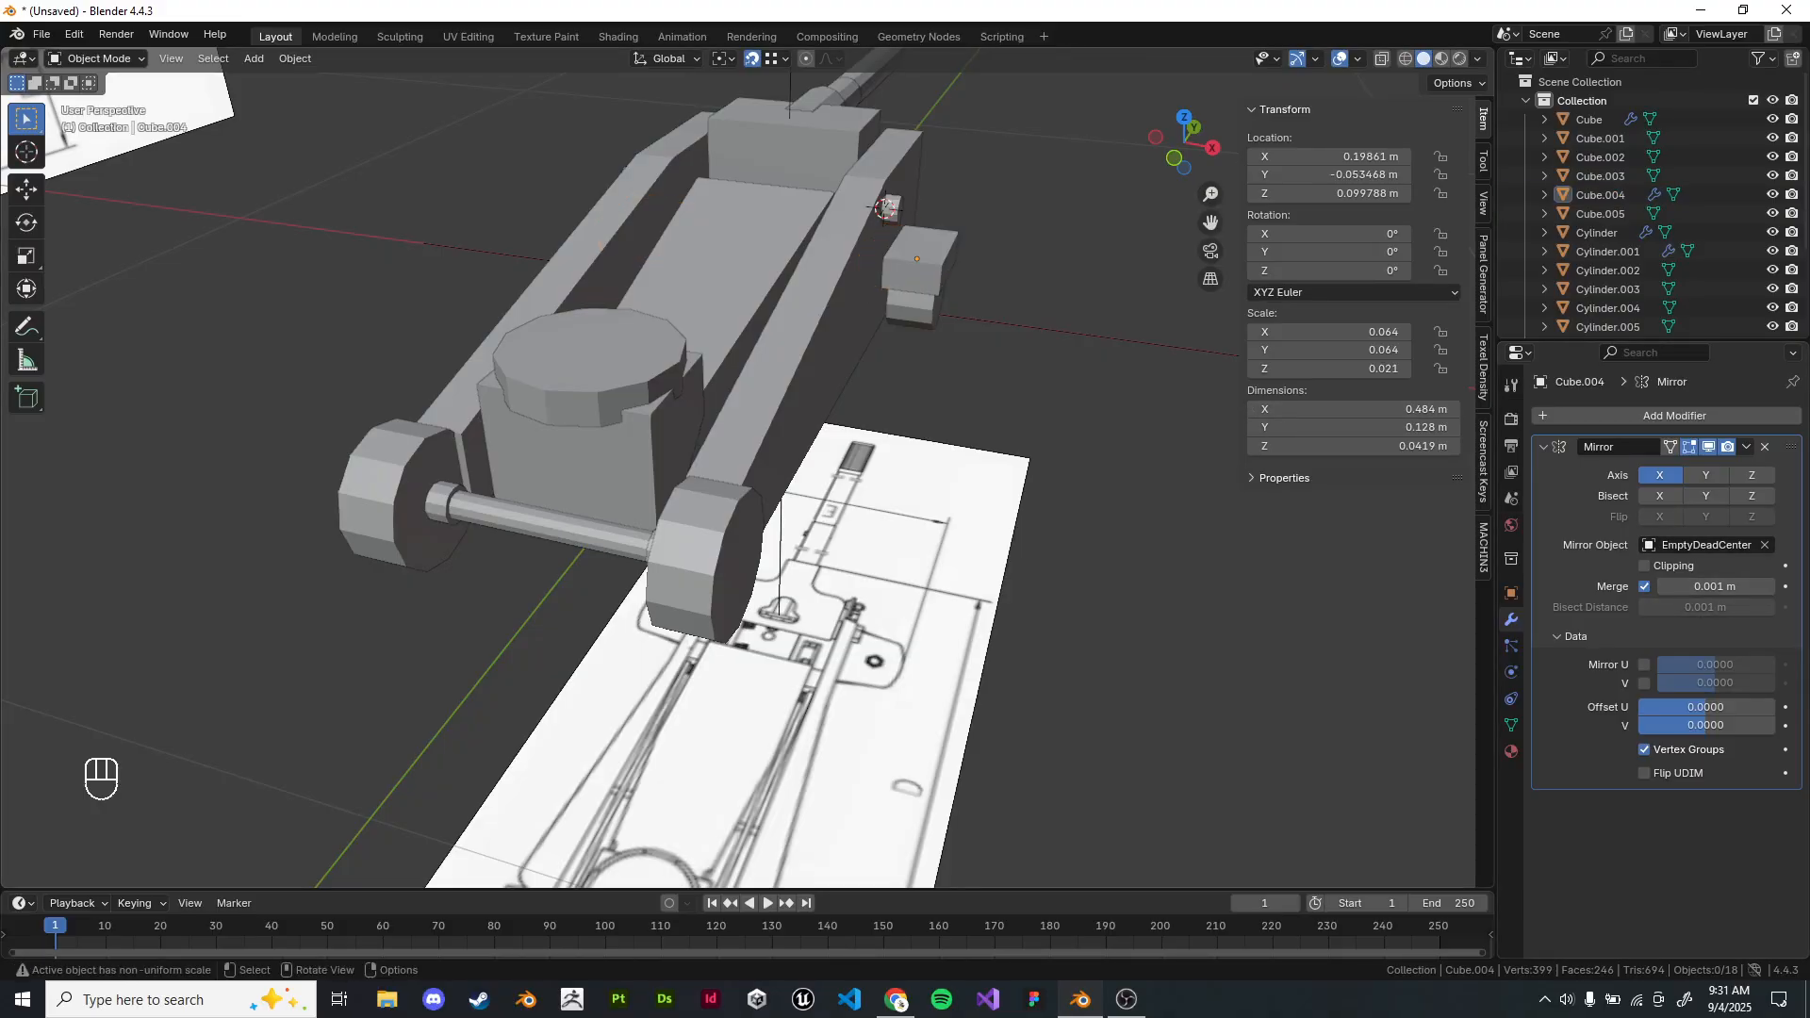
pyautogui.moveTo(886, 208); pyautogui.dragTo(566, 245, button='middle')
pyautogui.press('KP_7')
pyautogui.scroll(4, 769, 393)
pyautogui.press('z')
pyautogui.press('z')
pyautogui.keyDown('shift'); pyautogui.moveTo(566, 245); pyautogui.dragTo(625, 435, button='middle'); pyautogui.keyUp('shift')
pyautogui.scroll(3, 624, 436)
pyautogui.scroll(-3, 624, 436)
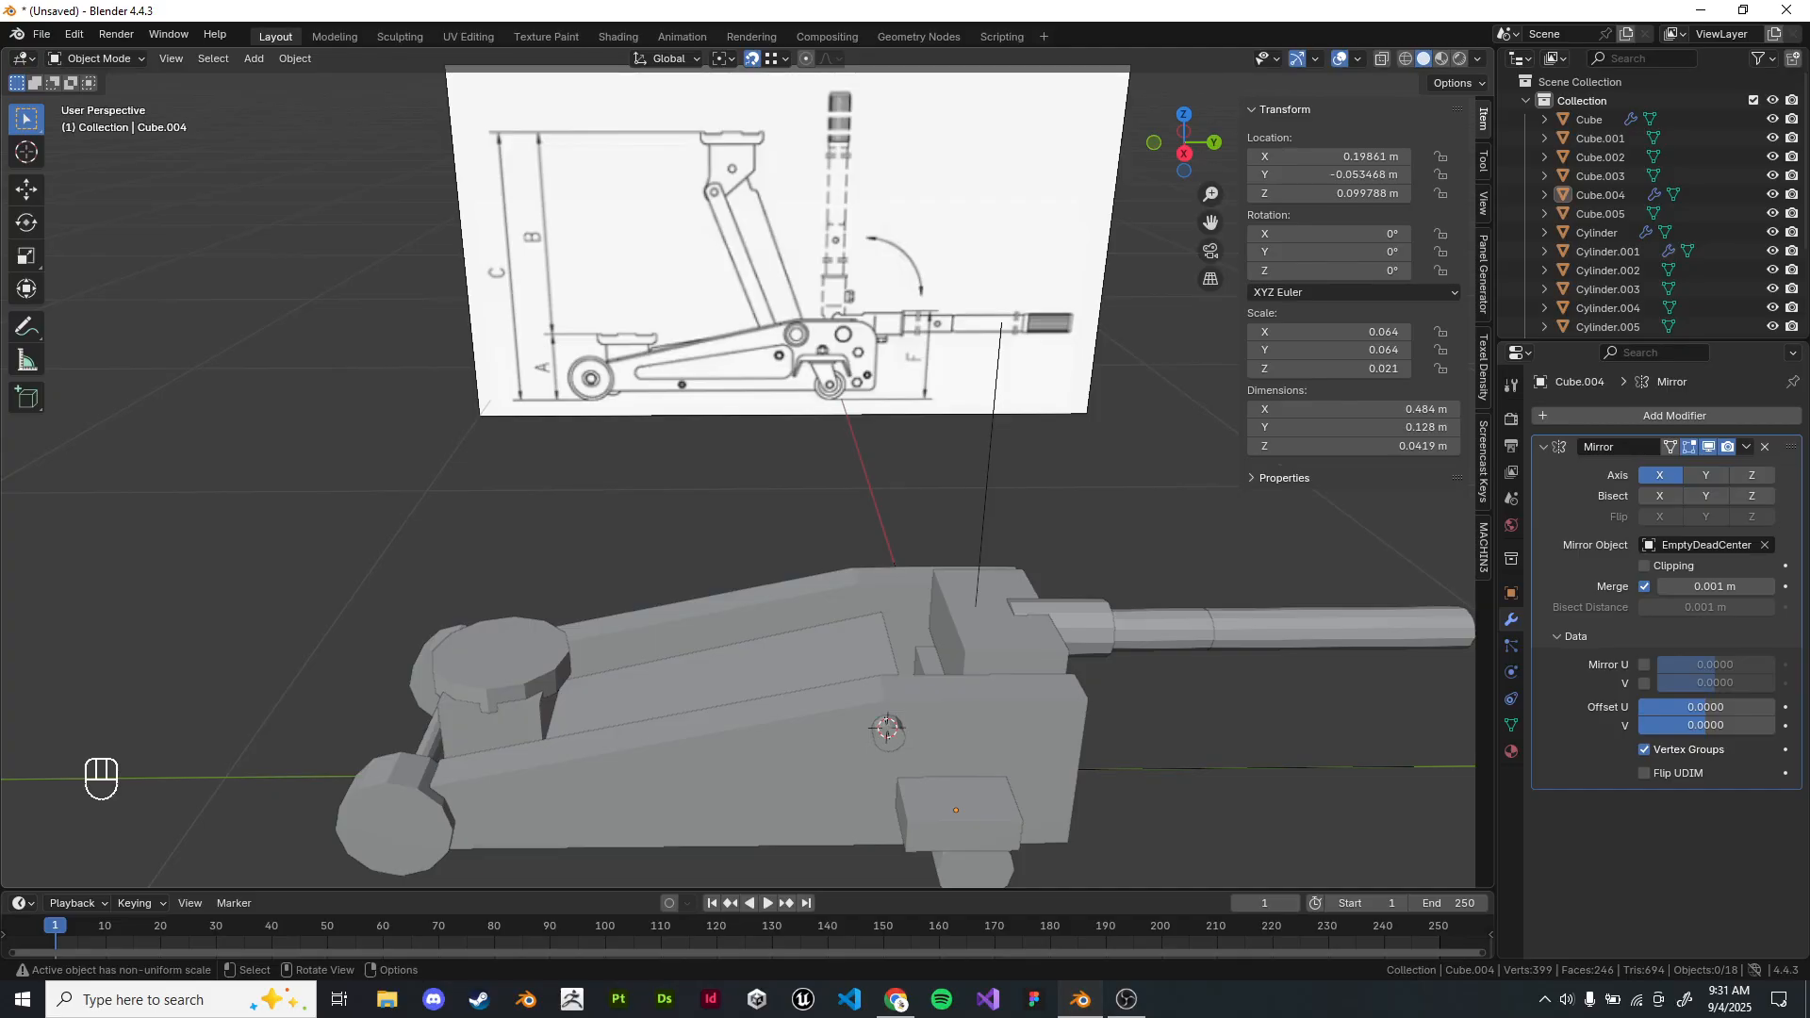
# Select the lifting arm block and compare its profile with the side blueprint in wireframe and solid shading.
pyautogui.press('KP_1')
pyautogui.press('KP_3')
pyautogui.press('z')
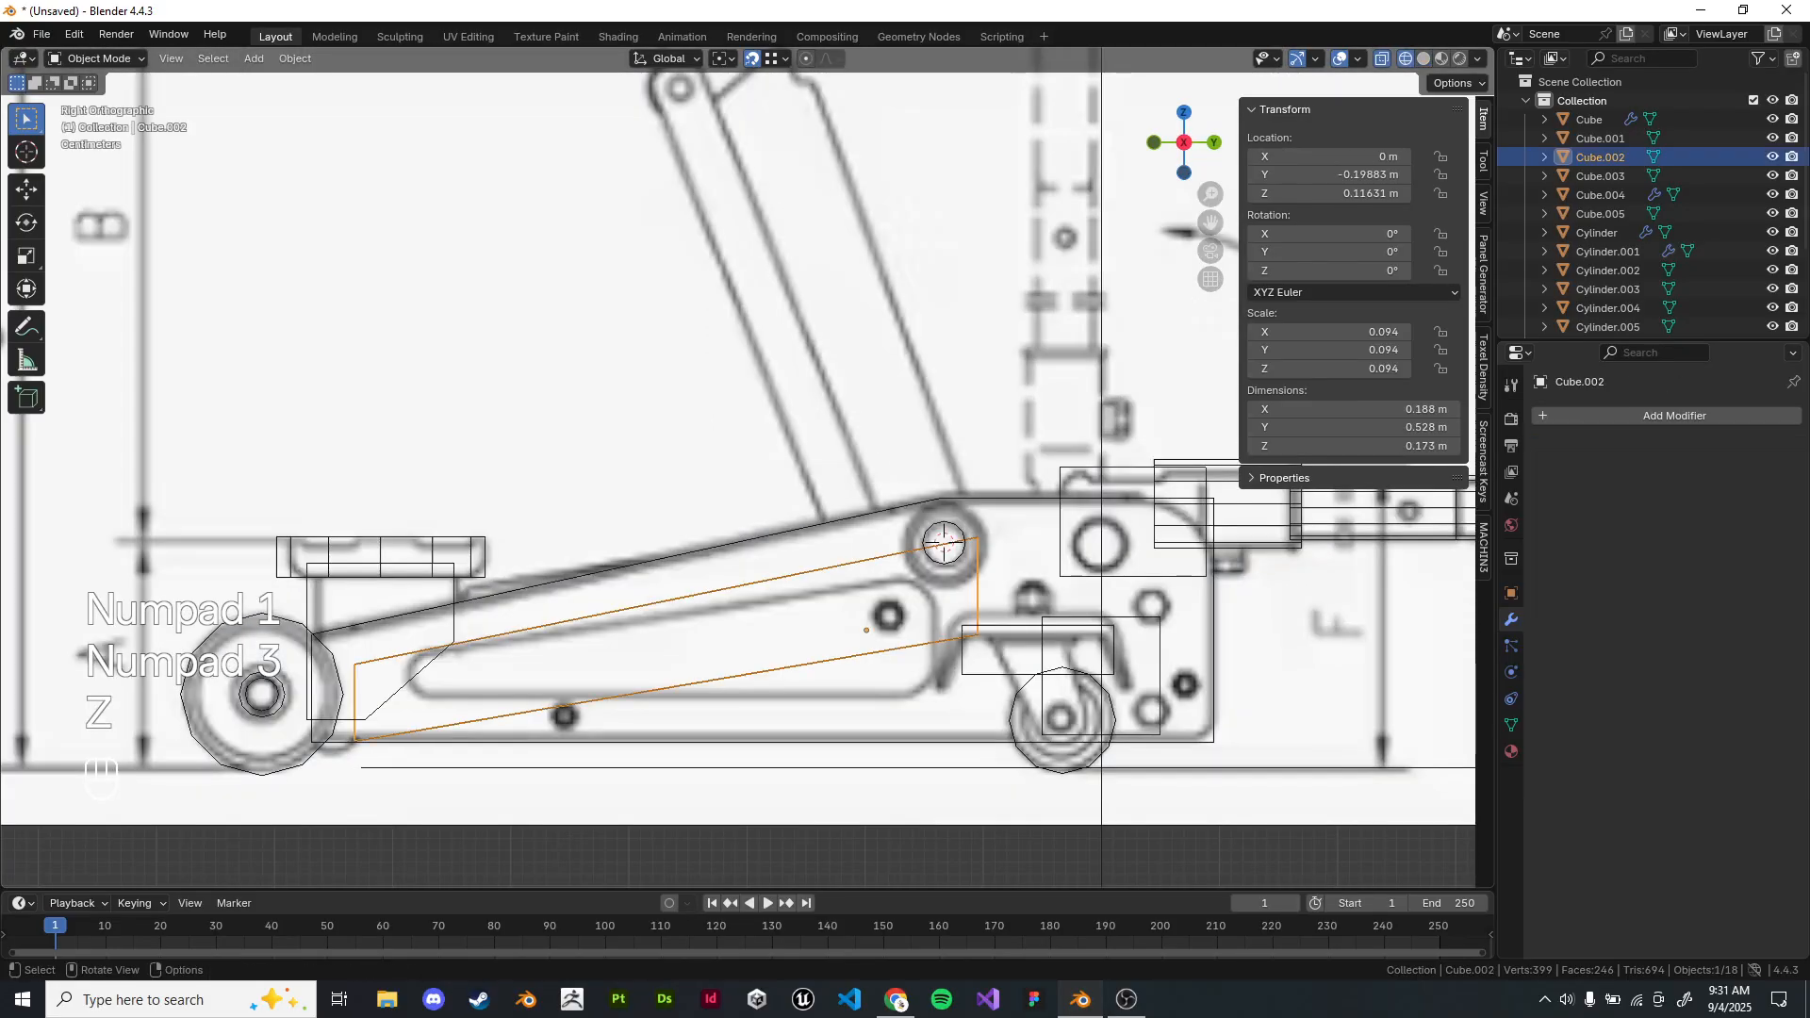
pyautogui.keyDown('shift'); pyautogui.moveTo(683, 598); pyautogui.dragTo(675, 535, button='middle'); pyautogui.keyUp('shift')
pyautogui.click(675, 535)
pyautogui.press('Tab')
pyautogui.hotkey('ctrl', 'r')
pyautogui.rightClick(675, 535)
pyautogui.press('Tab')
pyautogui.scroll(-5, 746, 467)
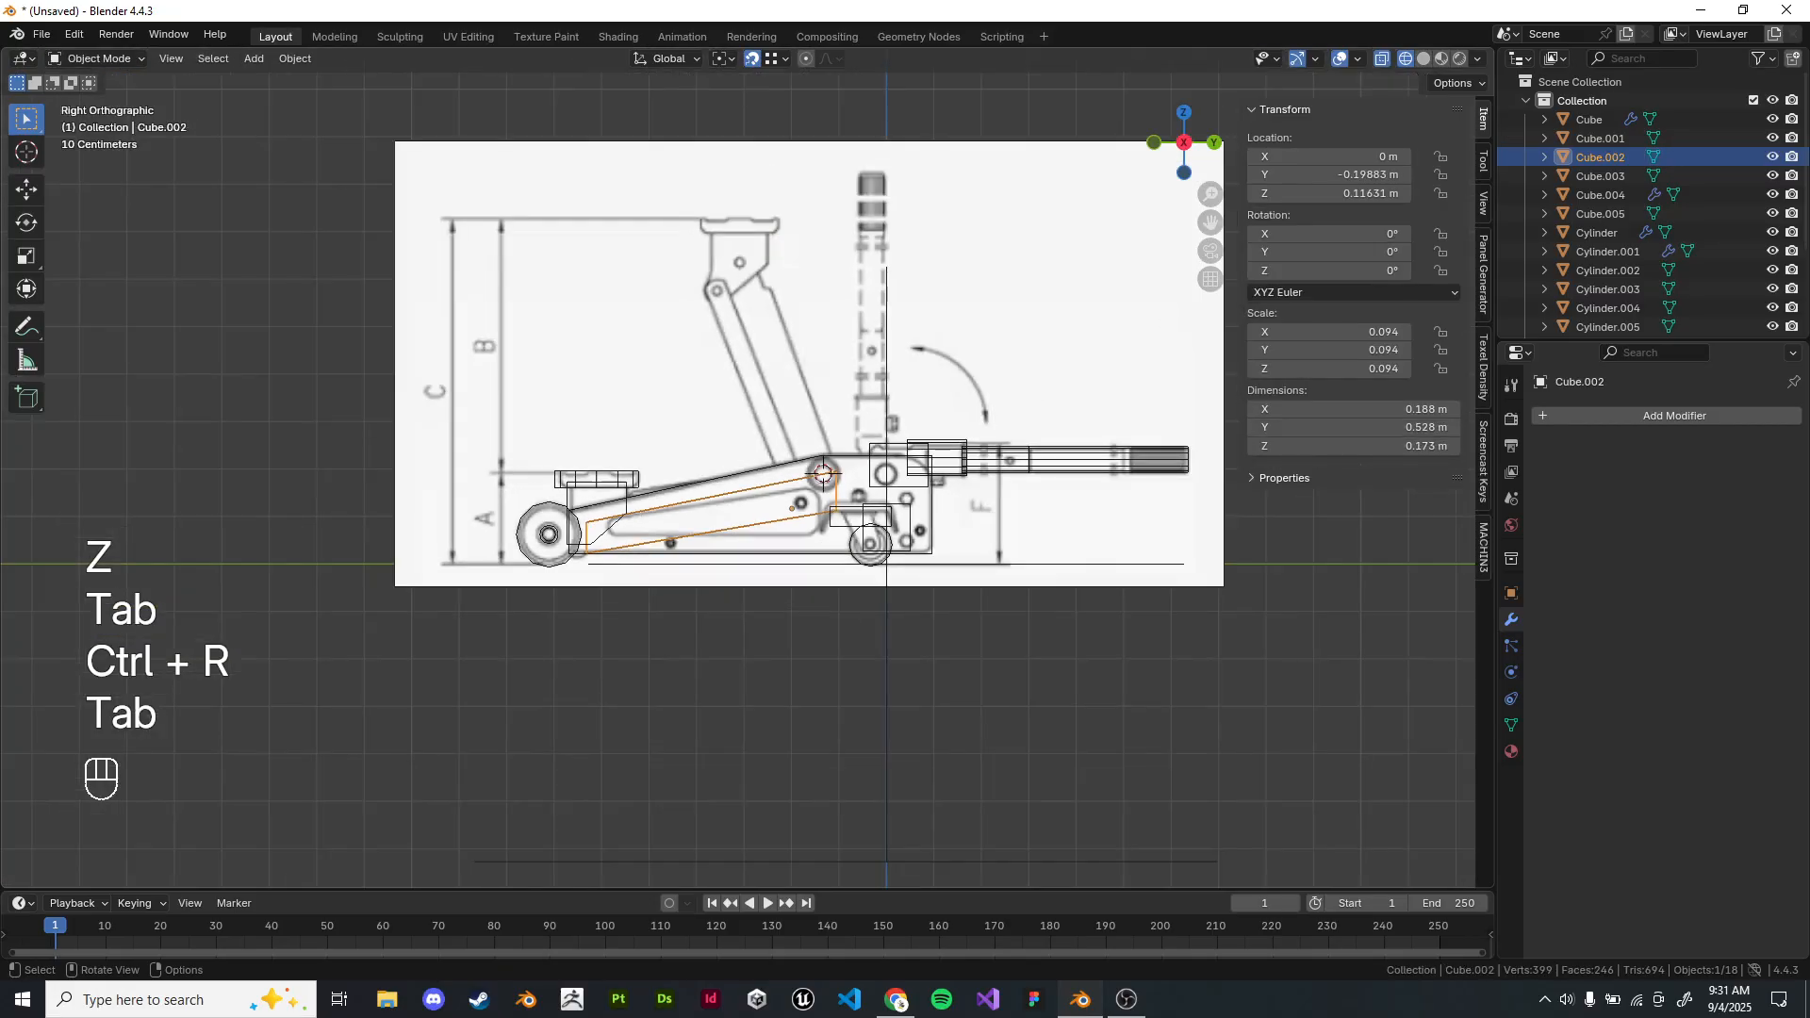
pyautogui.scroll(3, 748, 468)
pyautogui.press('z')
pyautogui.scroll(-3, 747, 469)
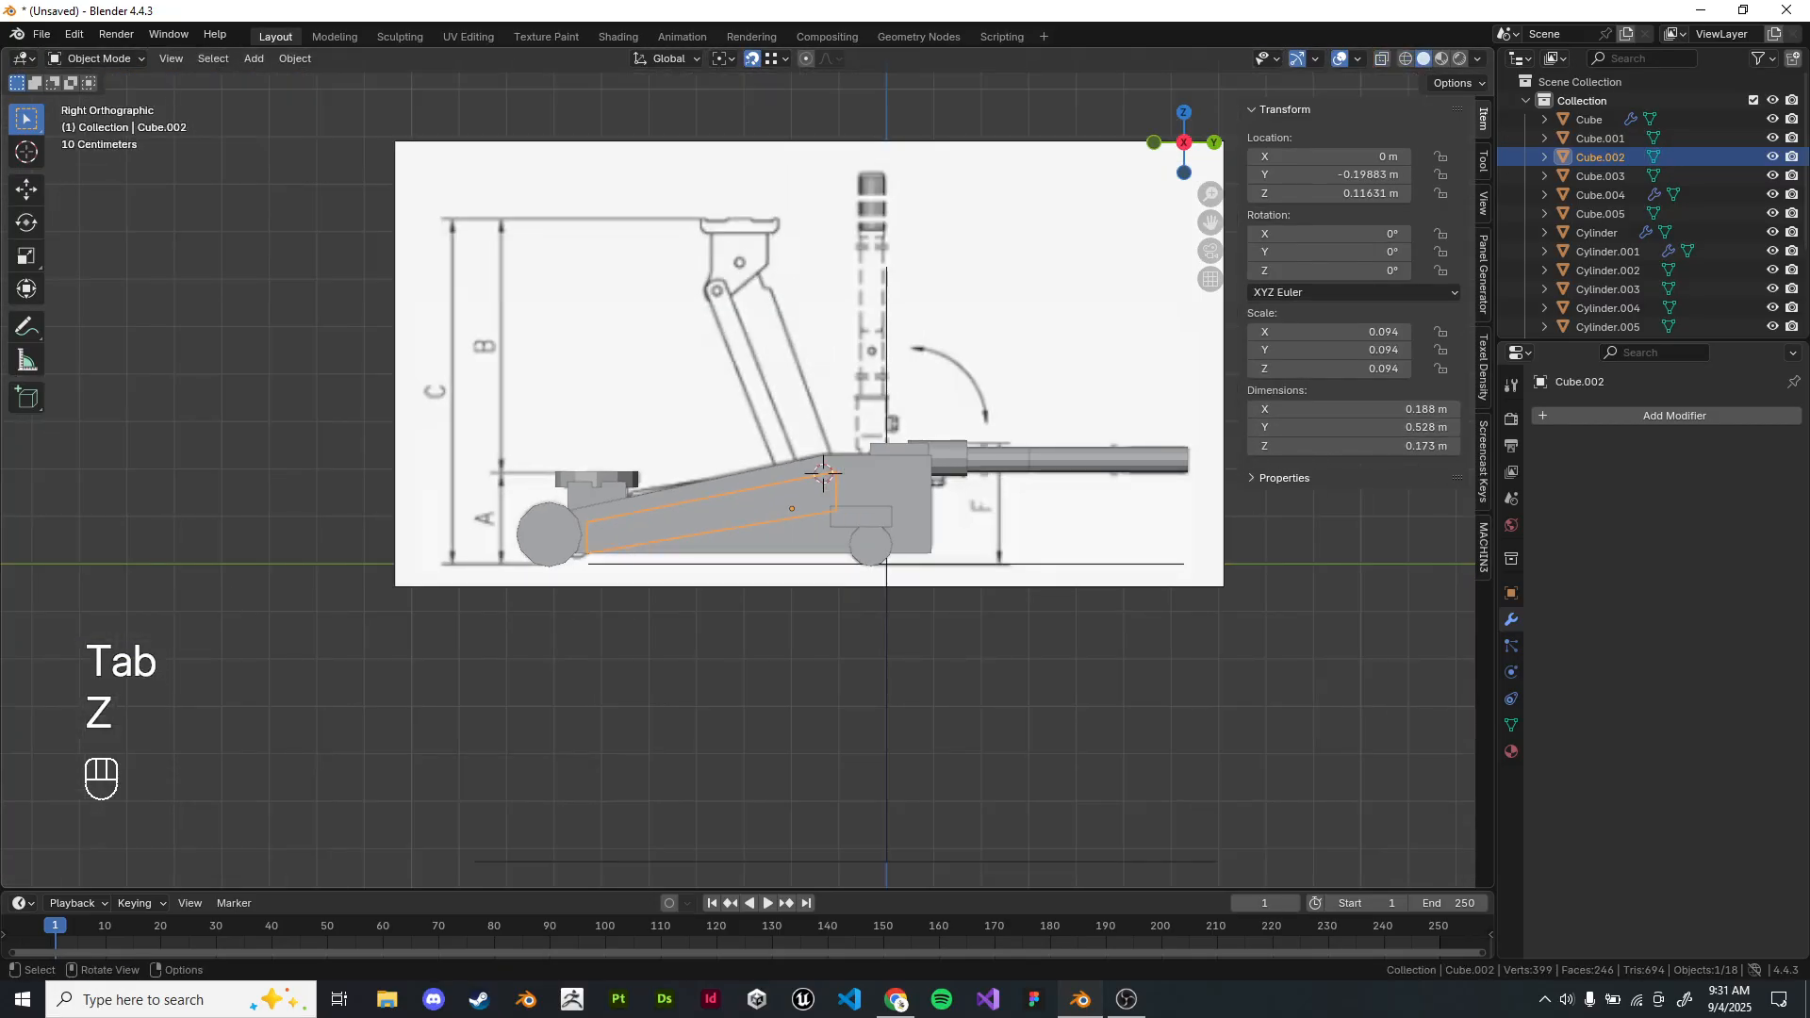
pyautogui.press('g')
pyautogui.rightClick(1074, 486)
# Isolate the lifting arm block and add a lengthwise loop cut slid toward its lower edge.
pyautogui.press('/')
pyautogui.press('Tab')
pyautogui.hotkey('ctrl', 'r')
pyautogui.click(1016, 374)
pyautogui.rightClick(1015, 375)
pyautogui.press('g')
pyautogui.press('g')
pyautogui.click(1018, 375)
pyautogui.moveTo(1018, 375); pyautogui.dragTo(1144, 338, button='middle')
pyautogui.click(1143, 338)
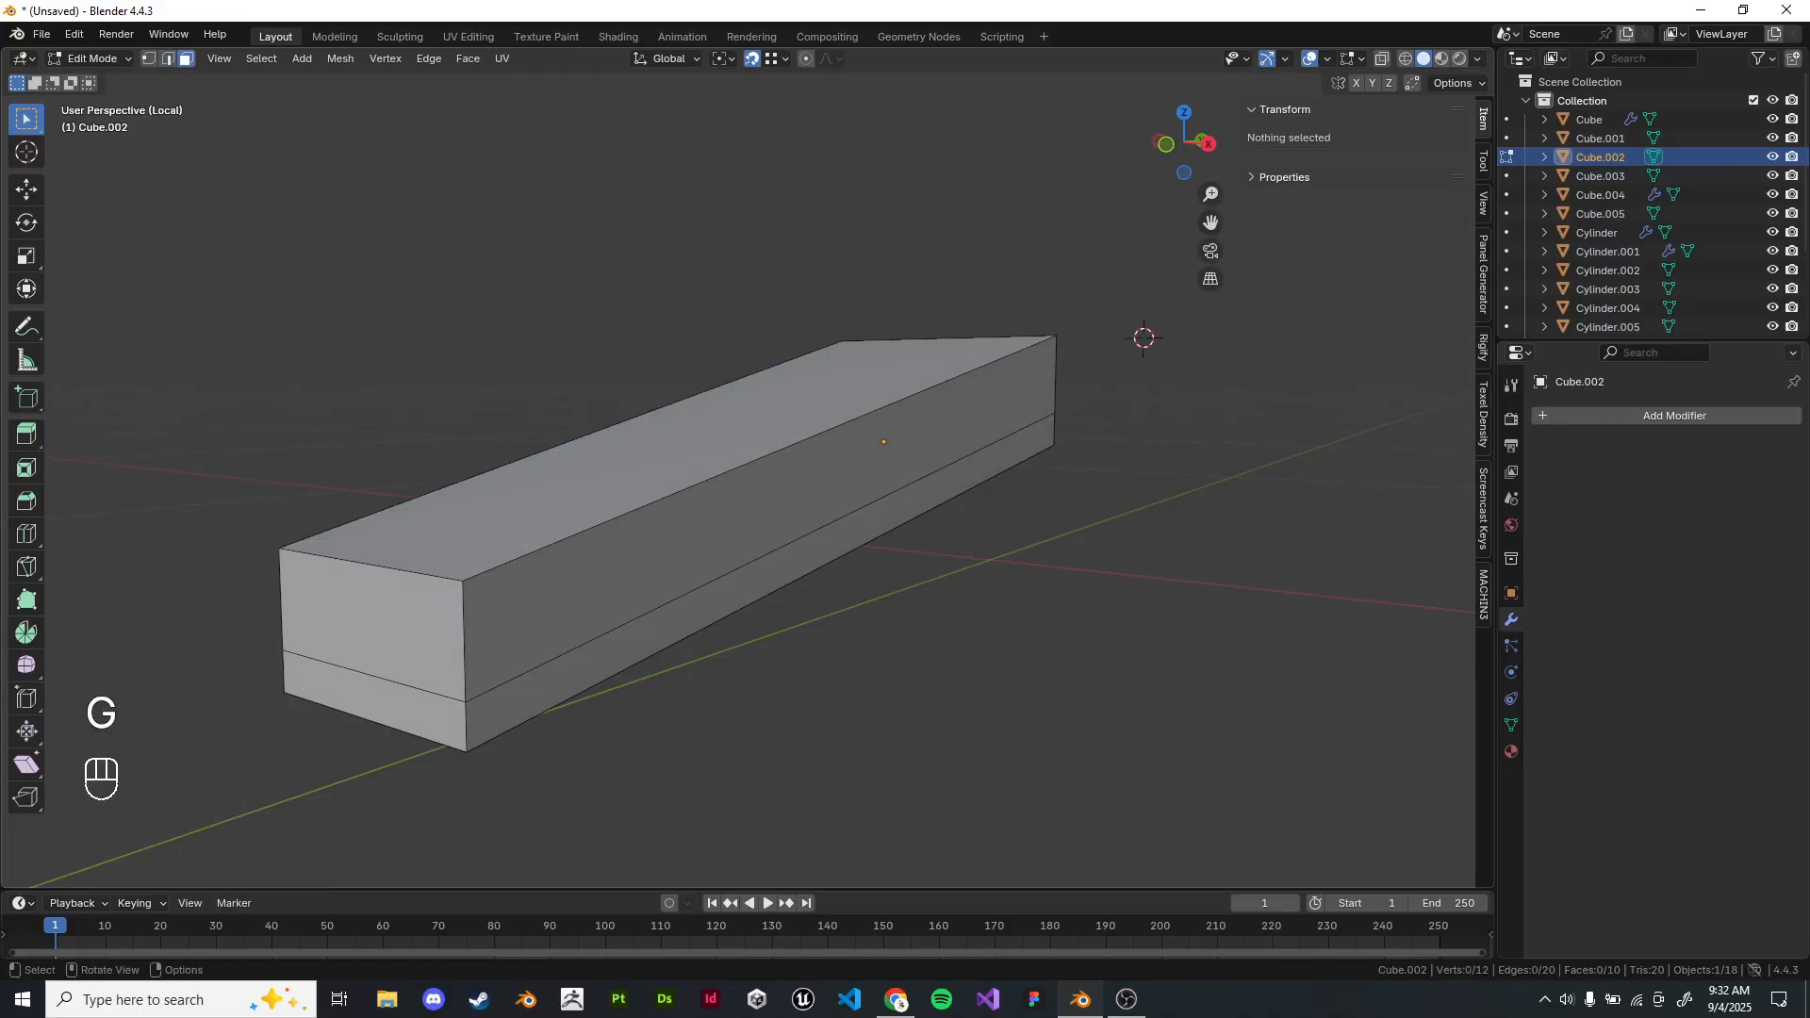
# Extrude the arm block's lower side face outward about 0.082 m and separate the extruded face into its own object.
pyautogui.click(763, 583)
pyautogui.moveTo(762, 583); pyautogui.dragTo(801, 608, button='middle')
pyautogui.press('e')
pyautogui.click(924, 604)
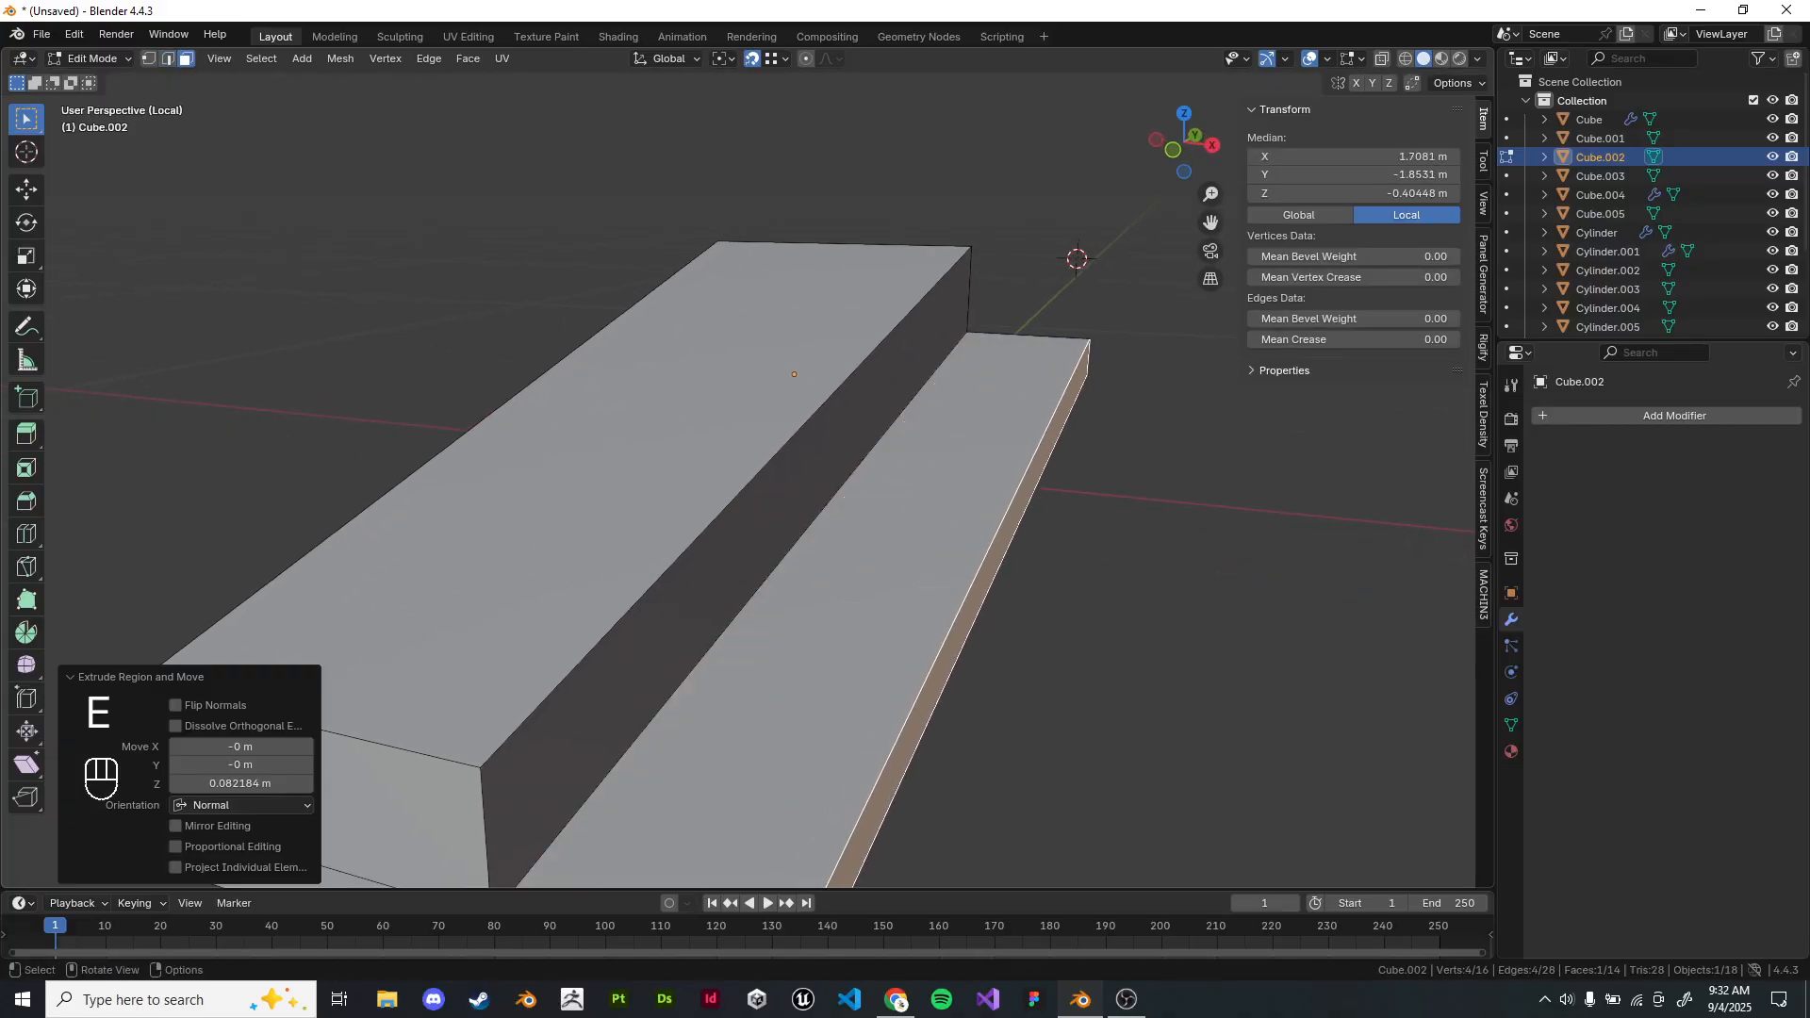
pyautogui.press('p')
pyautogui.click(1132, 582)
pyautogui.press('Tab')
pyautogui.press('Tab')
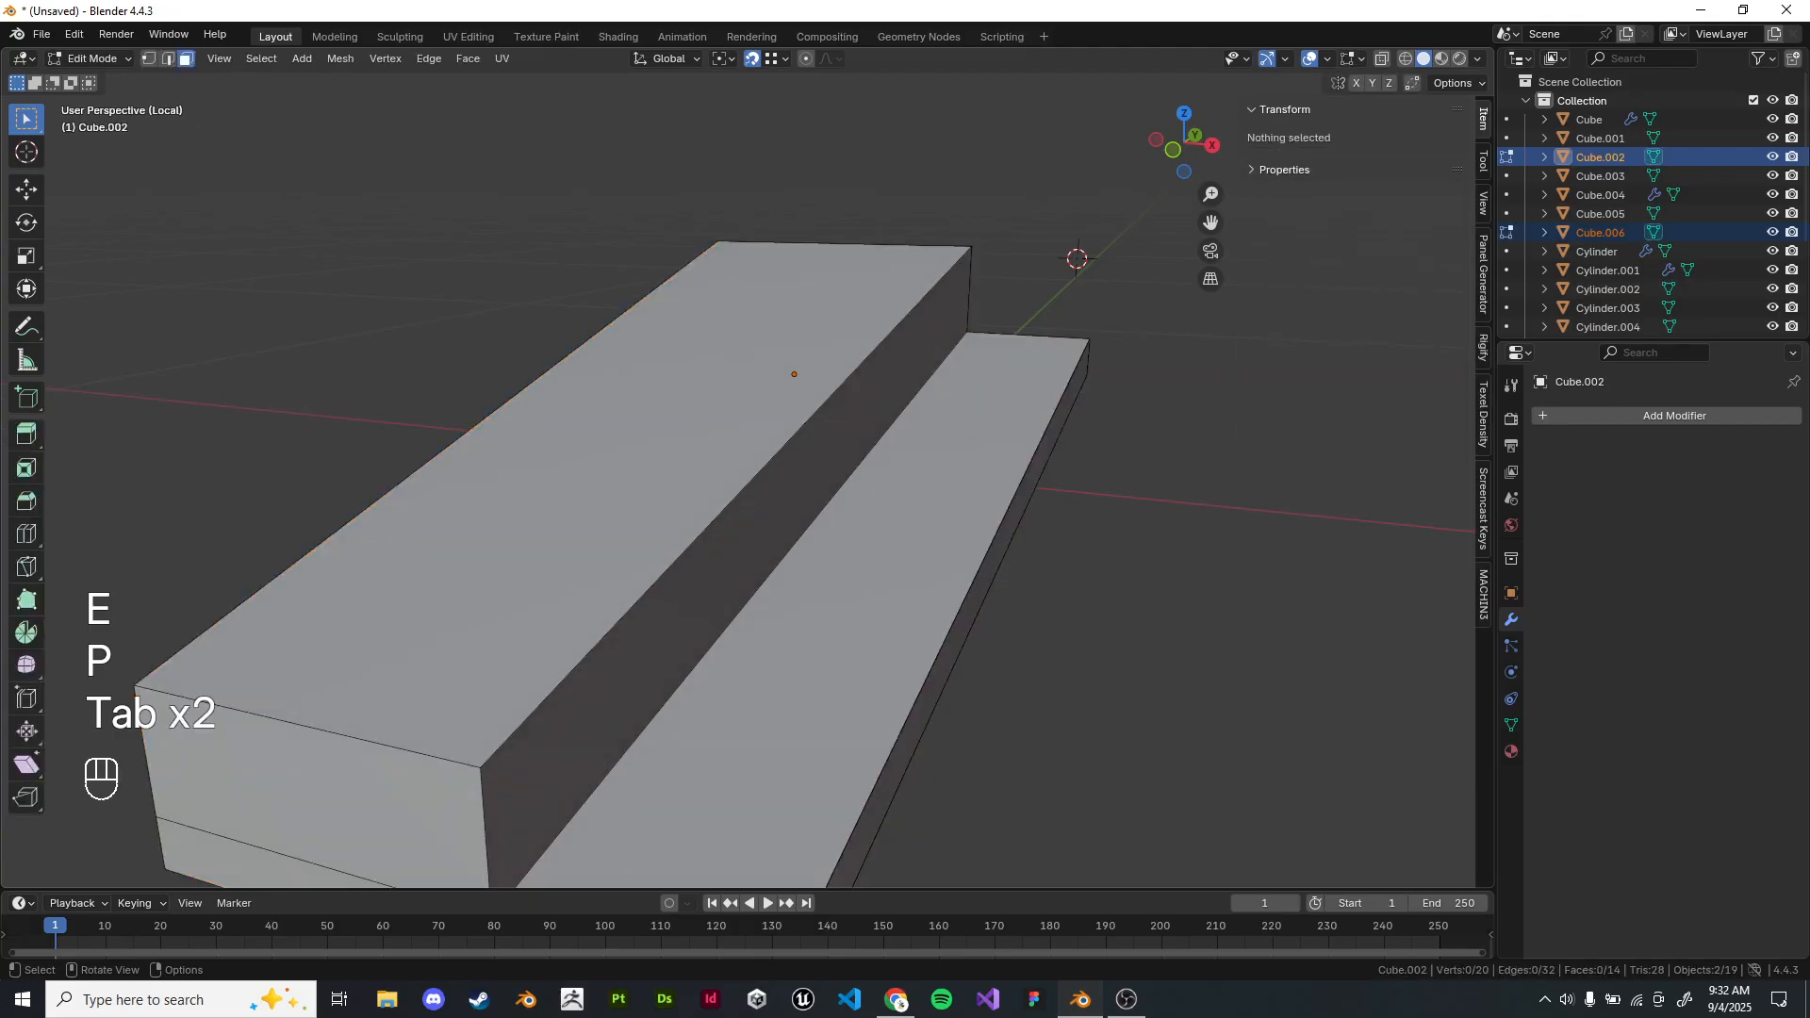
# Delete the leftover extruded ledge faces between the arm block and the separated strip.
pyautogui.click(952, 537)
pyautogui.keyDown('alt'); pyautogui.keyDown('shift'); pyautogui.click(1037, 337); pyautogui.keyUp('shift'); pyautogui.keyUp('alt')
pyautogui.press('x')
pyautogui.click(1036, 339)
pyautogui.moveTo(1027, 363); pyautogui.dragTo(997, 300, button='middle')
pyautogui.press('Tab')
pyautogui.click(990, 501)
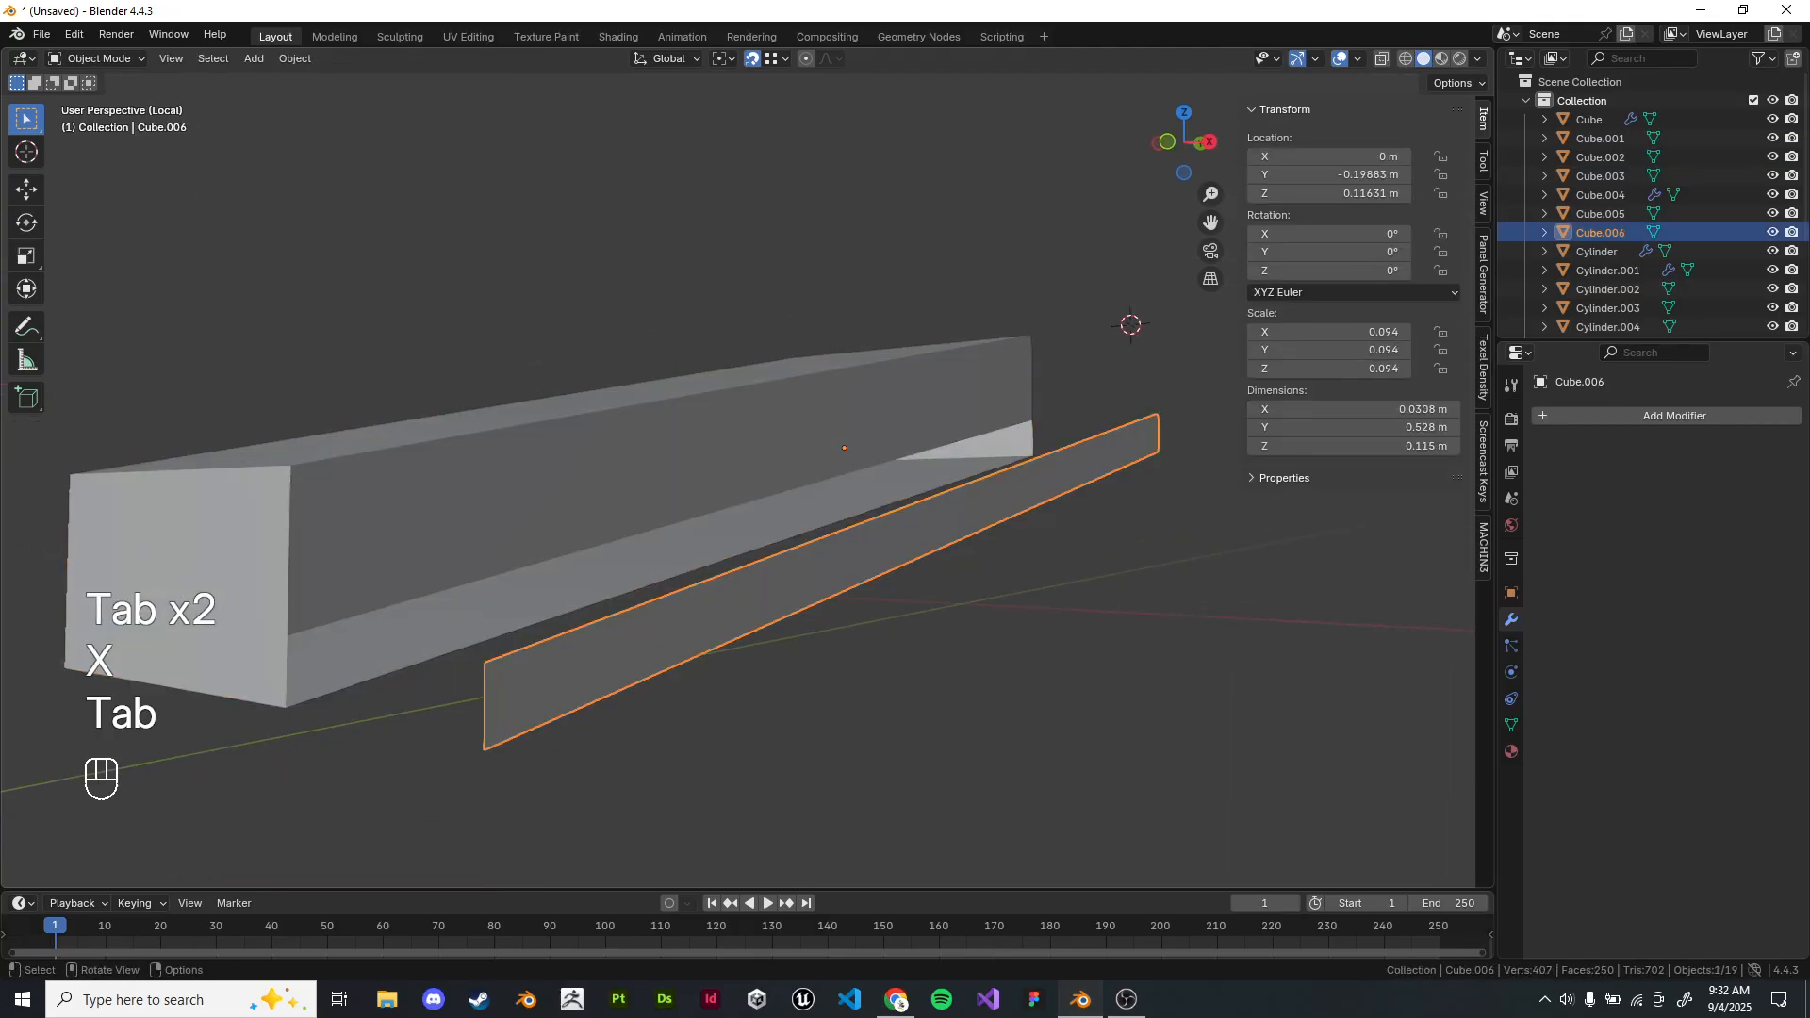
# Fill the opening along the arm block's lower side with a face between its two long edges.
pyautogui.click(844, 448)
pyautogui.press('Tab')
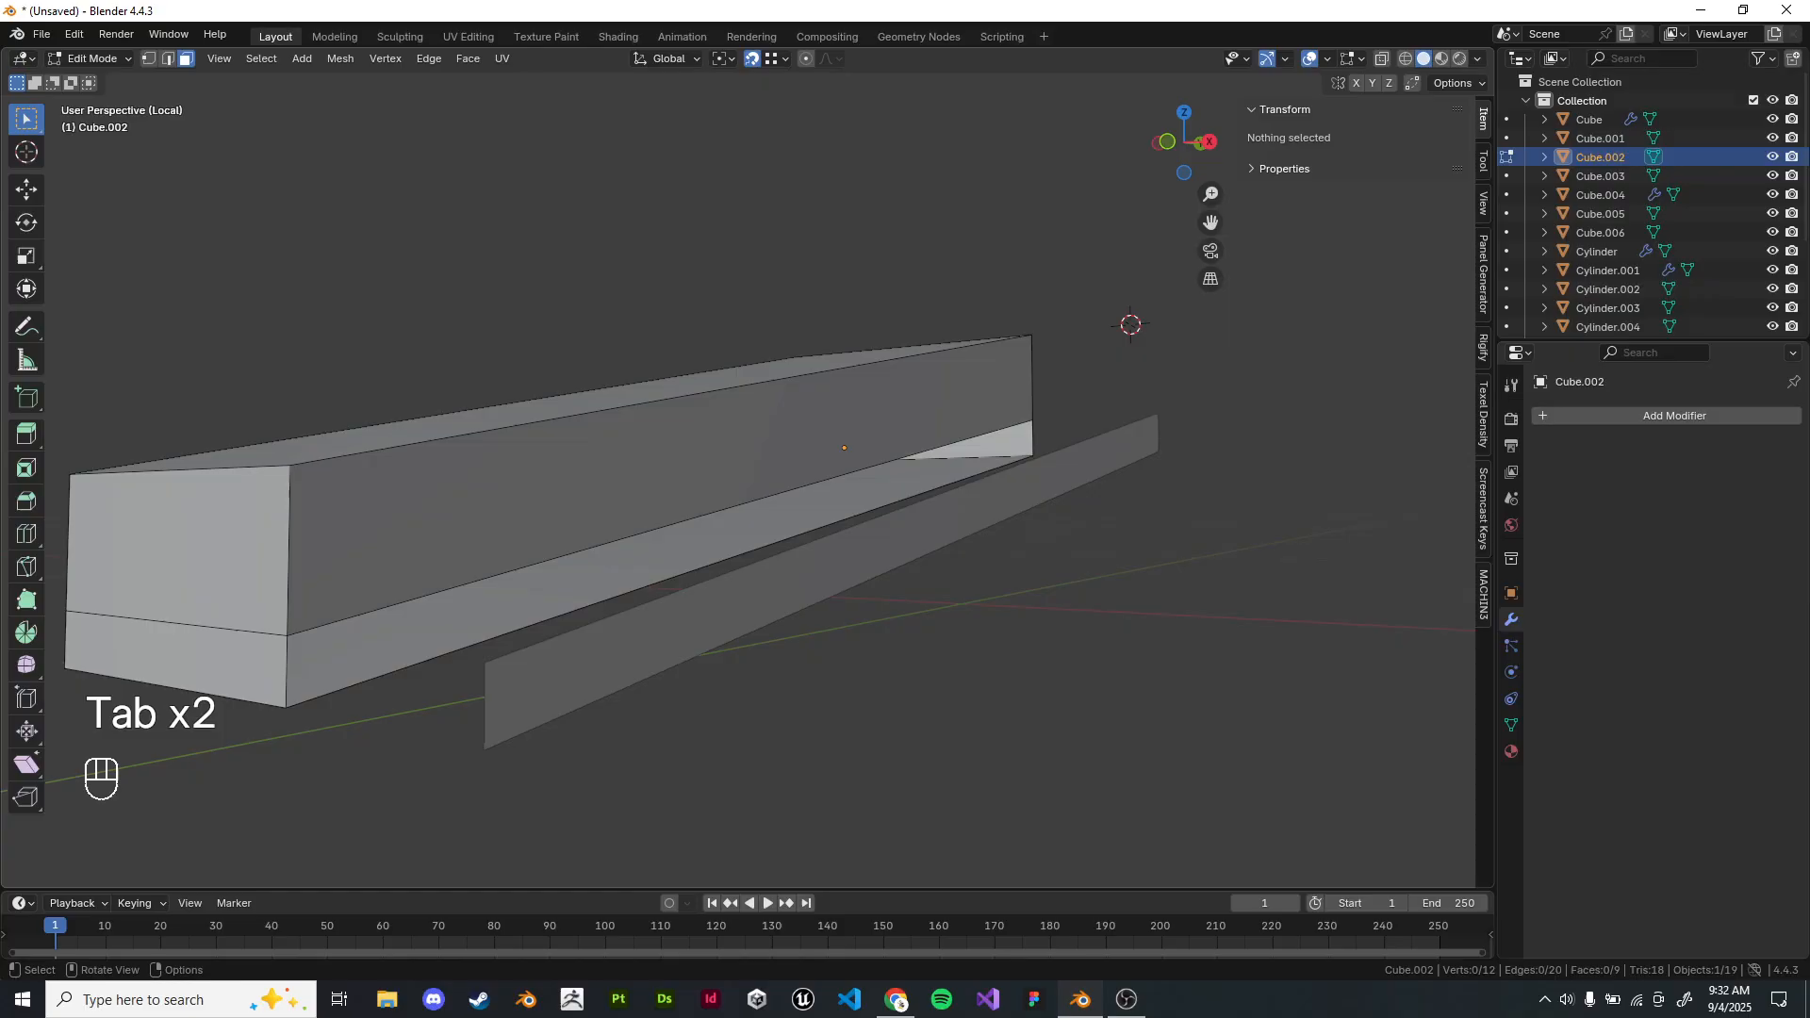
pyautogui.click(843, 448)
pyautogui.click(168, 58)
pyautogui.click(612, 541)
pyautogui.keyDown('shift'); pyautogui.click(622, 594); pyautogui.keyUp('shift')
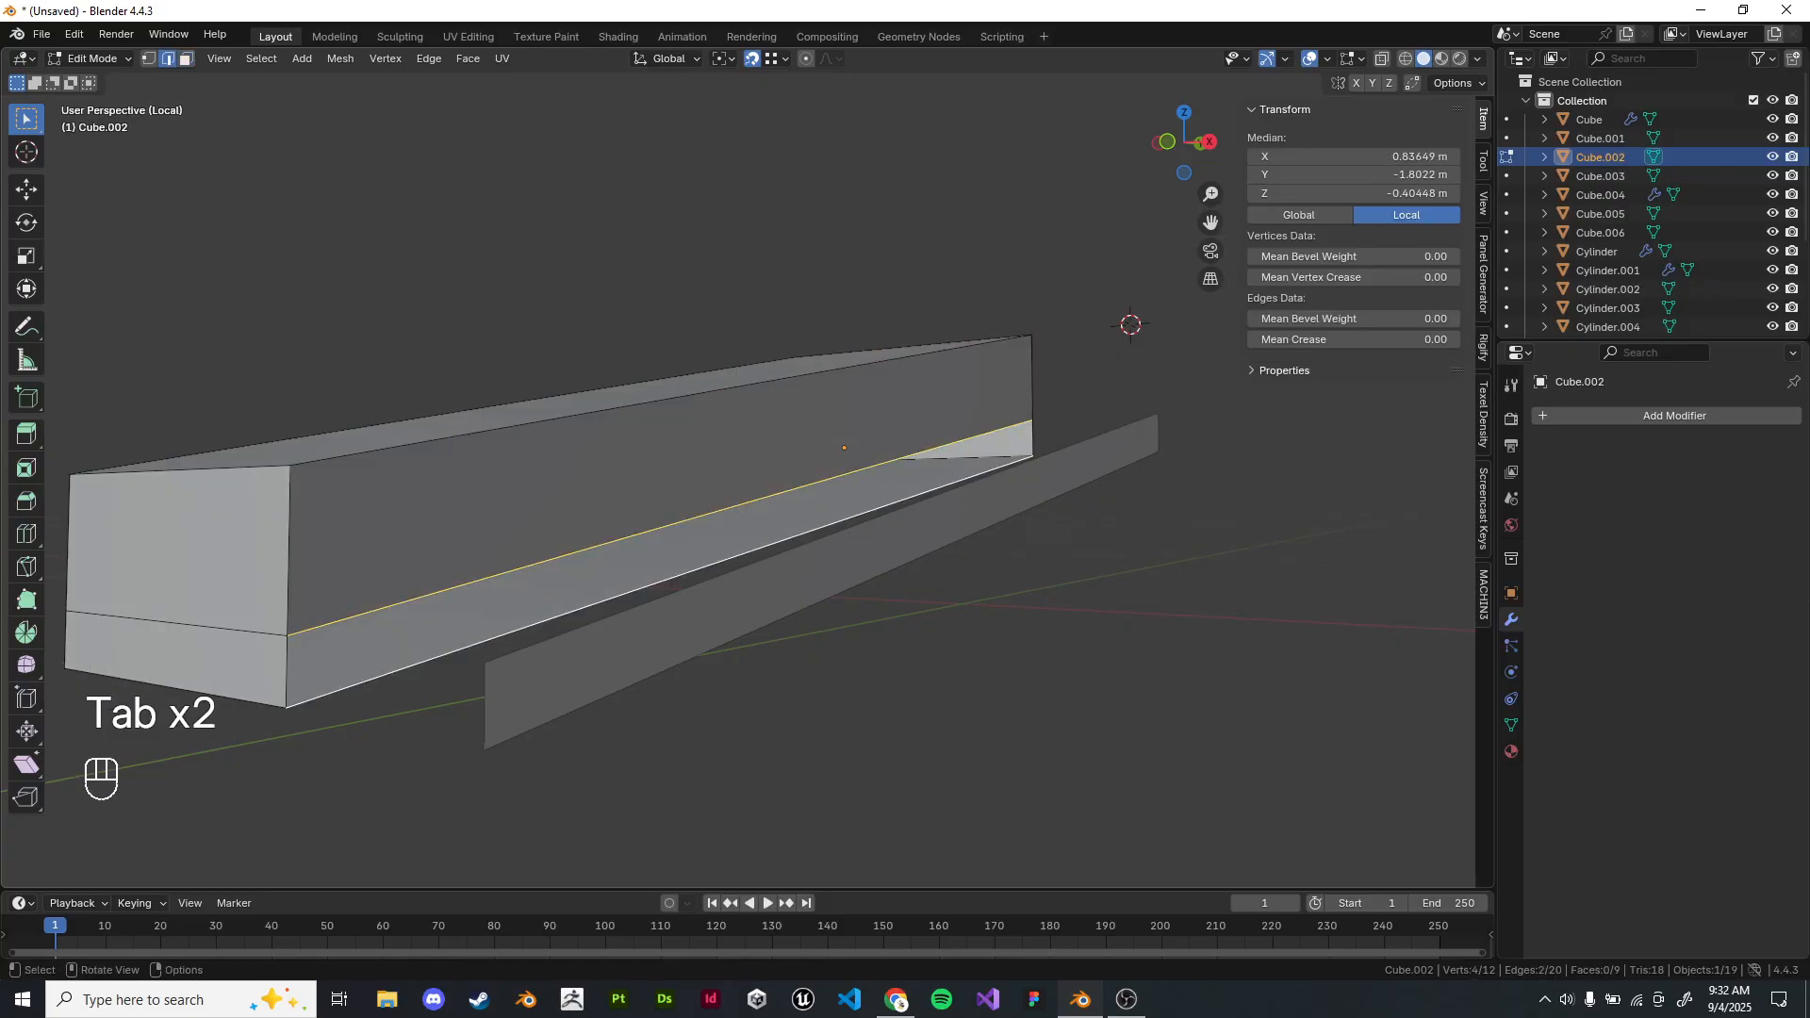
pyautogui.keyDown('alt'); pyautogui.keyDown('shift'); pyautogui.click(660, 528); pyautogui.keyUp('shift'); pyautogui.keyUp('alt')
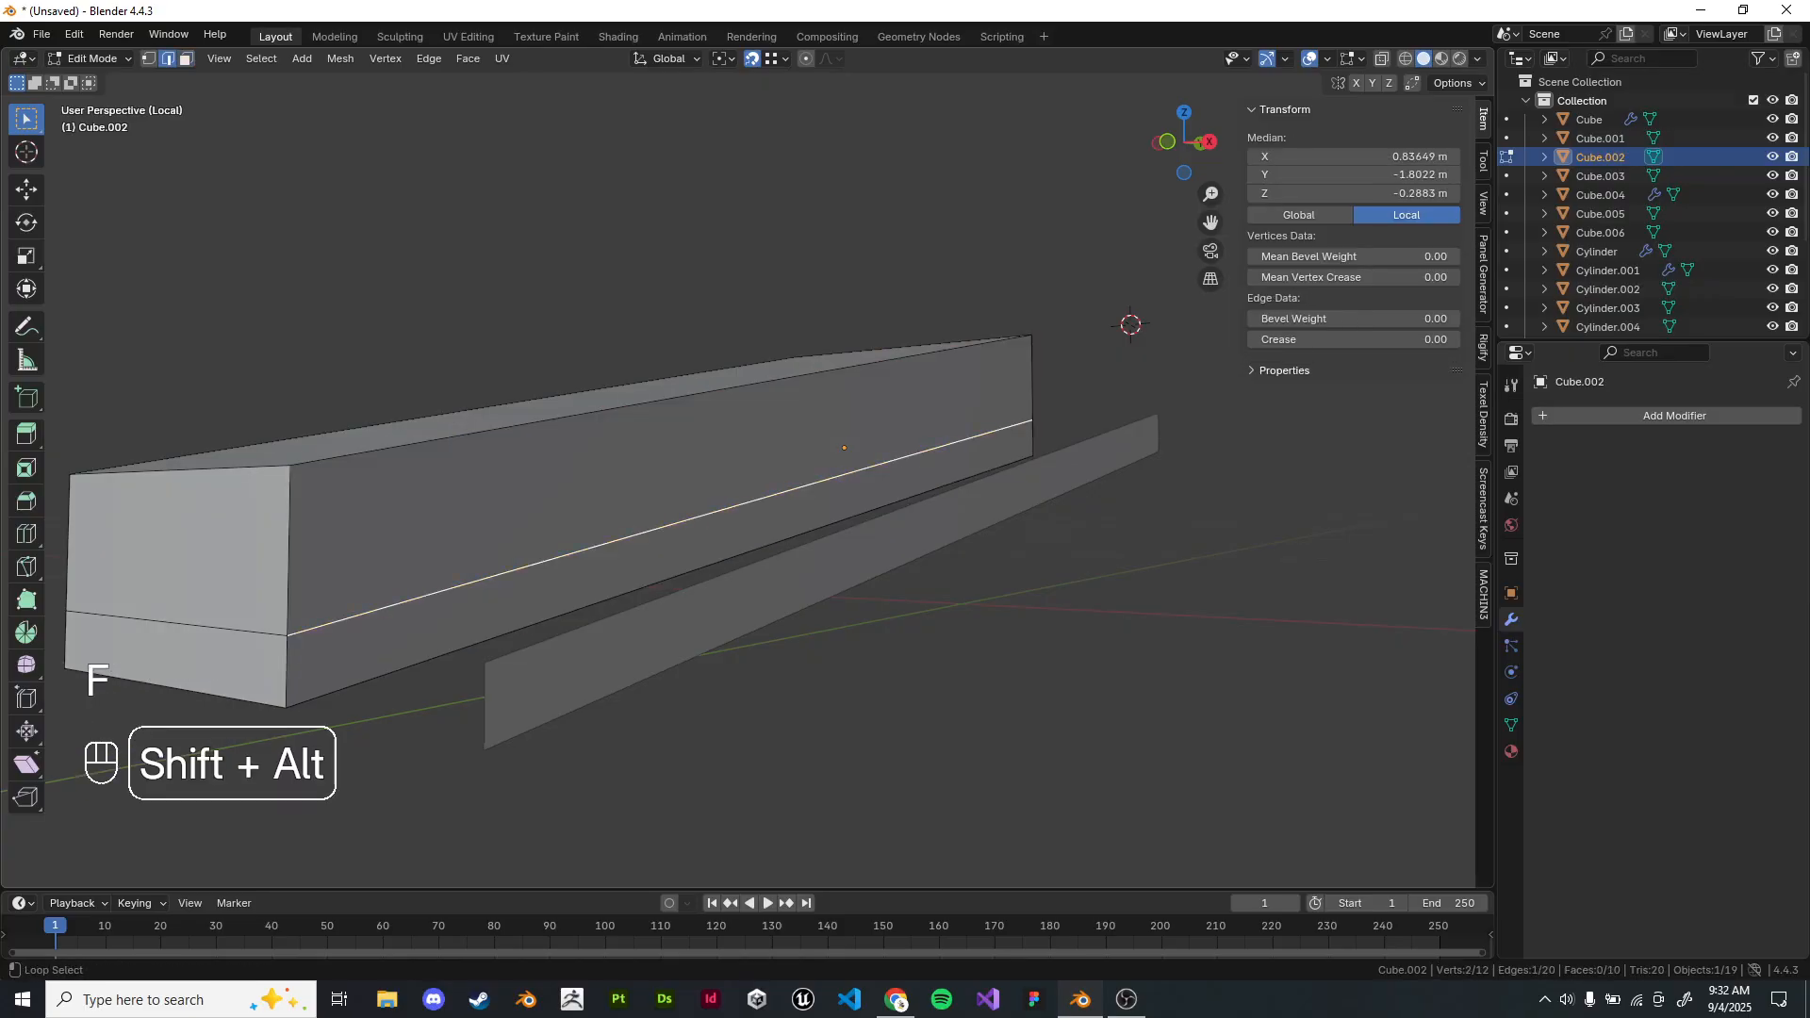
# Dissolve the leftover lengthwise edge loop on the lifting arm block.
pyautogui.hotkey('ctrl', 'x')
pyautogui.moveTo(754, 557); pyautogui.dragTo(785, 558, button='middle')
pyautogui.press('Tab')
# Move the separated strip along X toward the arm block and extrude all of it about 0.013 m thick.
pyautogui.click(896, 582)
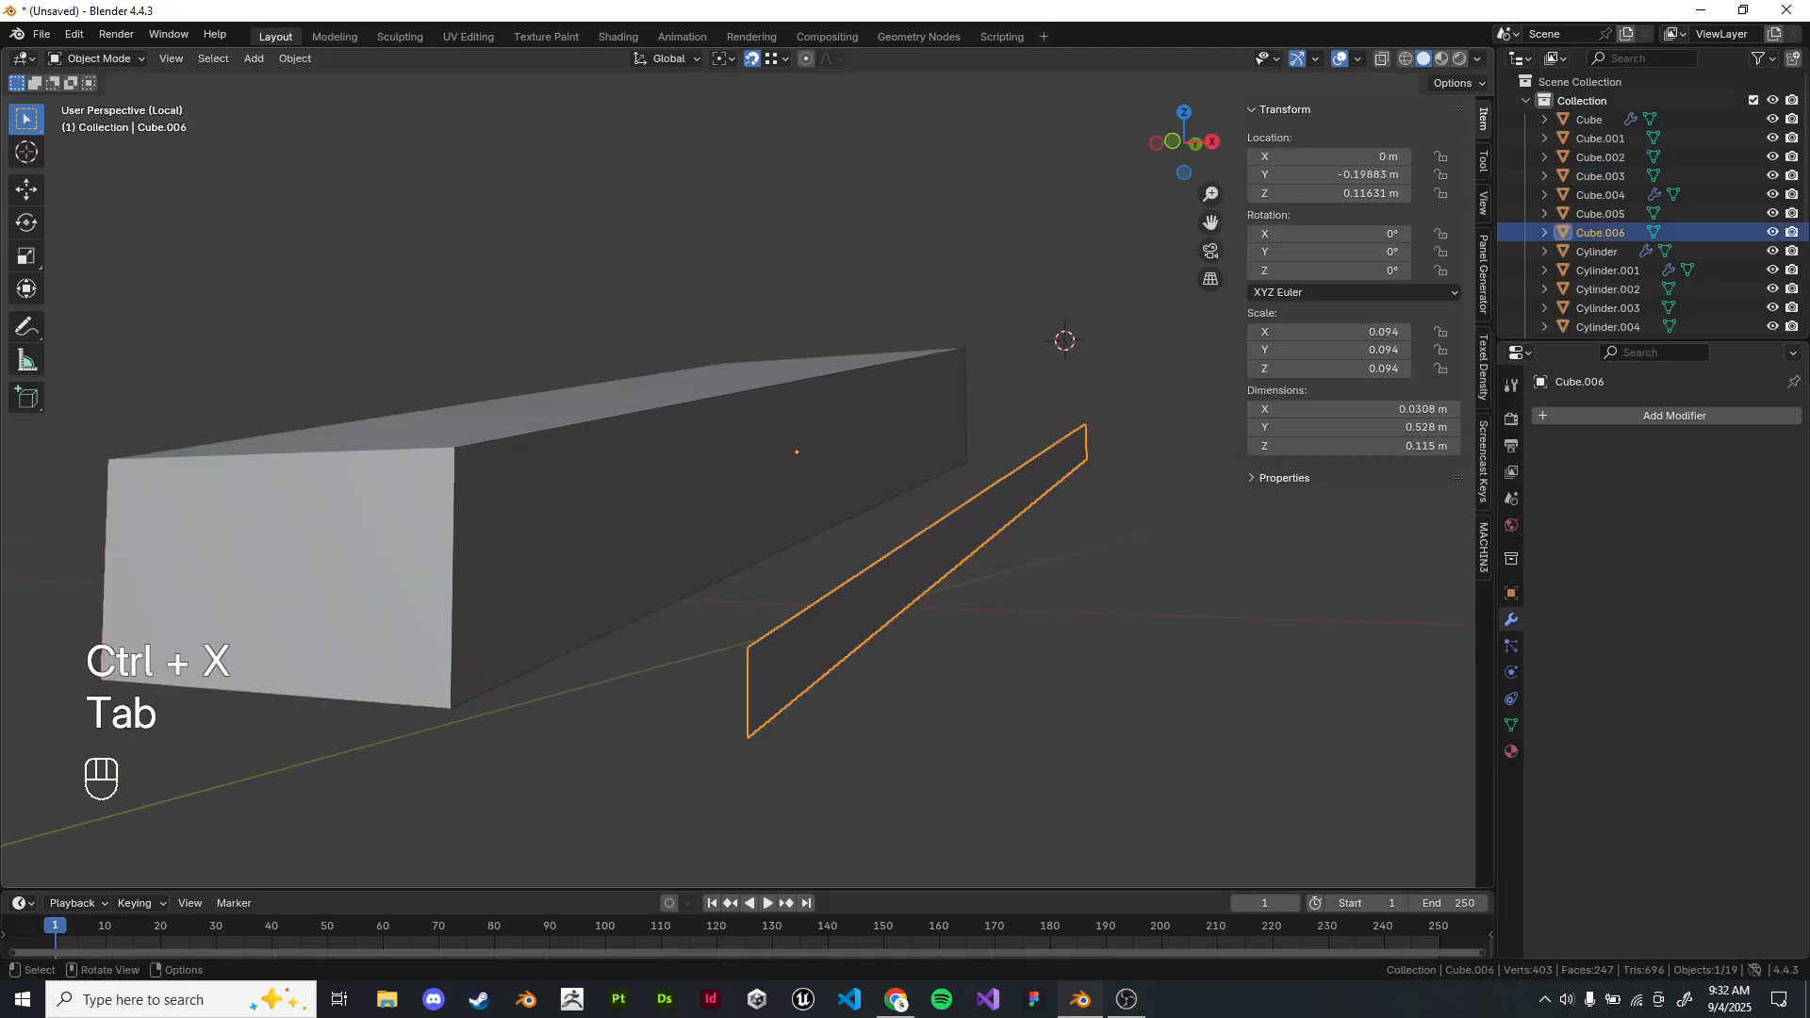
pyautogui.press('g')
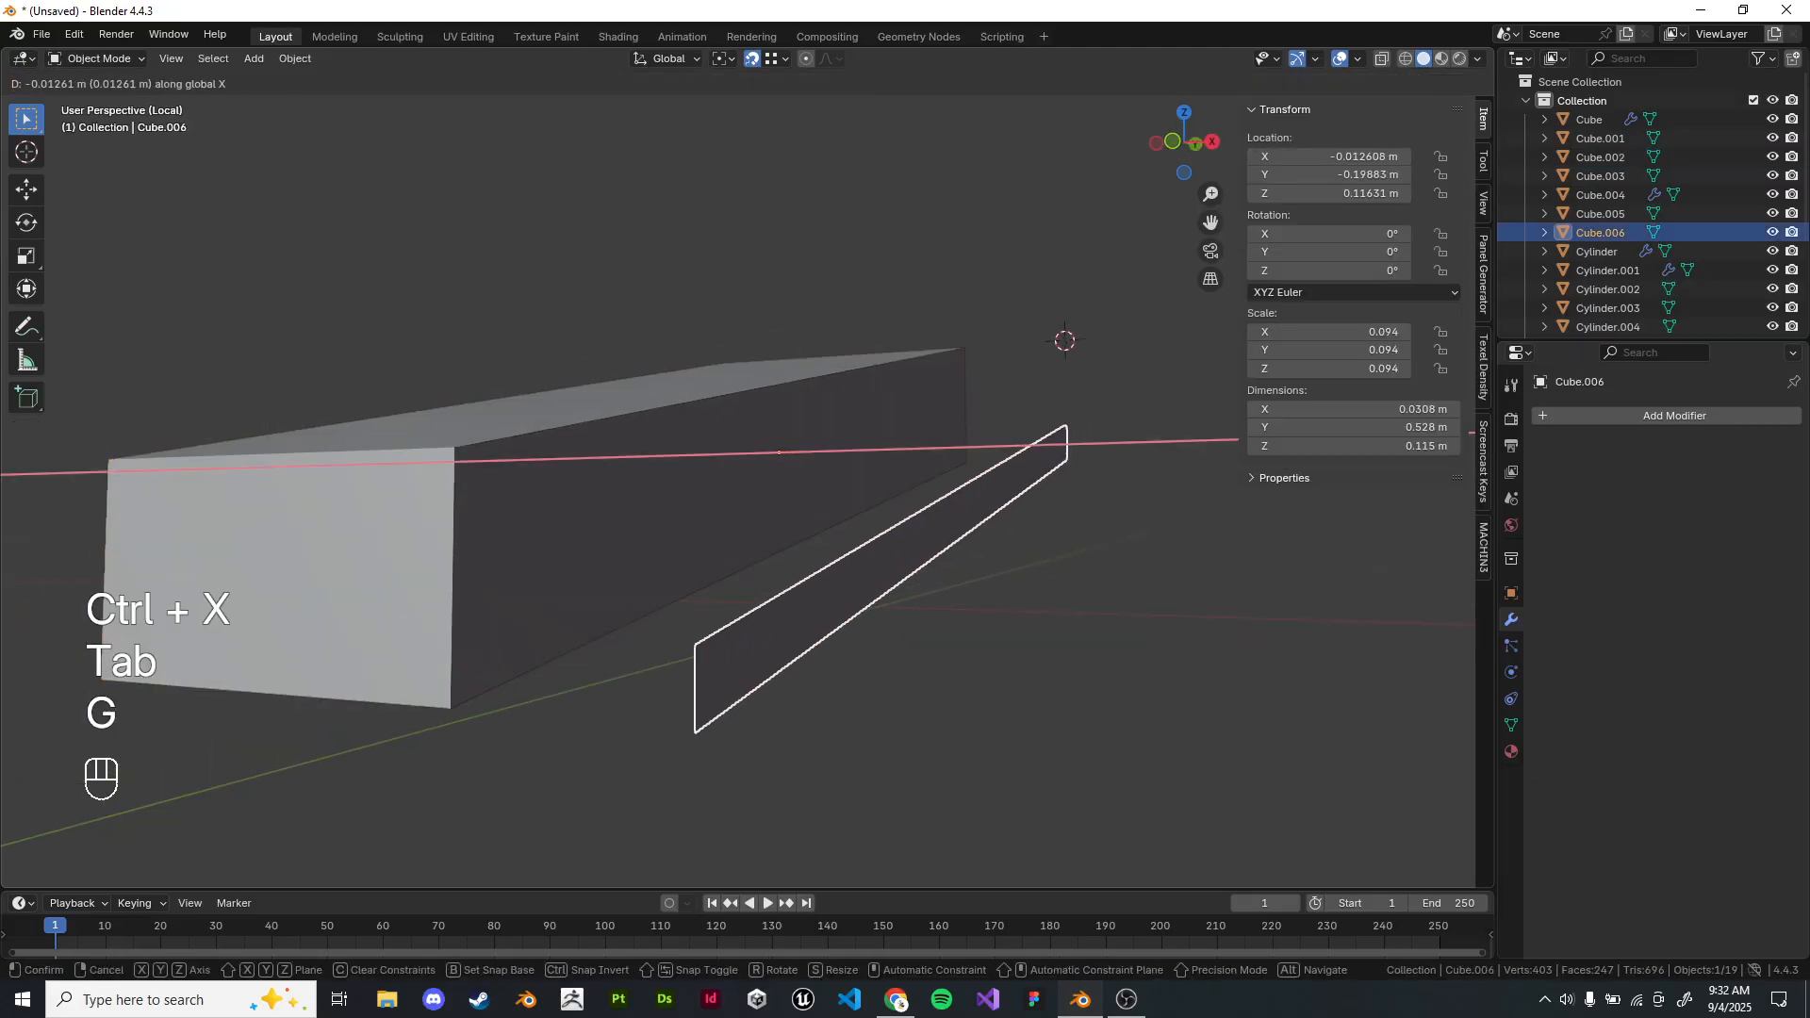
pyautogui.press('Tab')
pyautogui.press('a')
pyautogui.press('e')
pyautogui.click(877, 566)
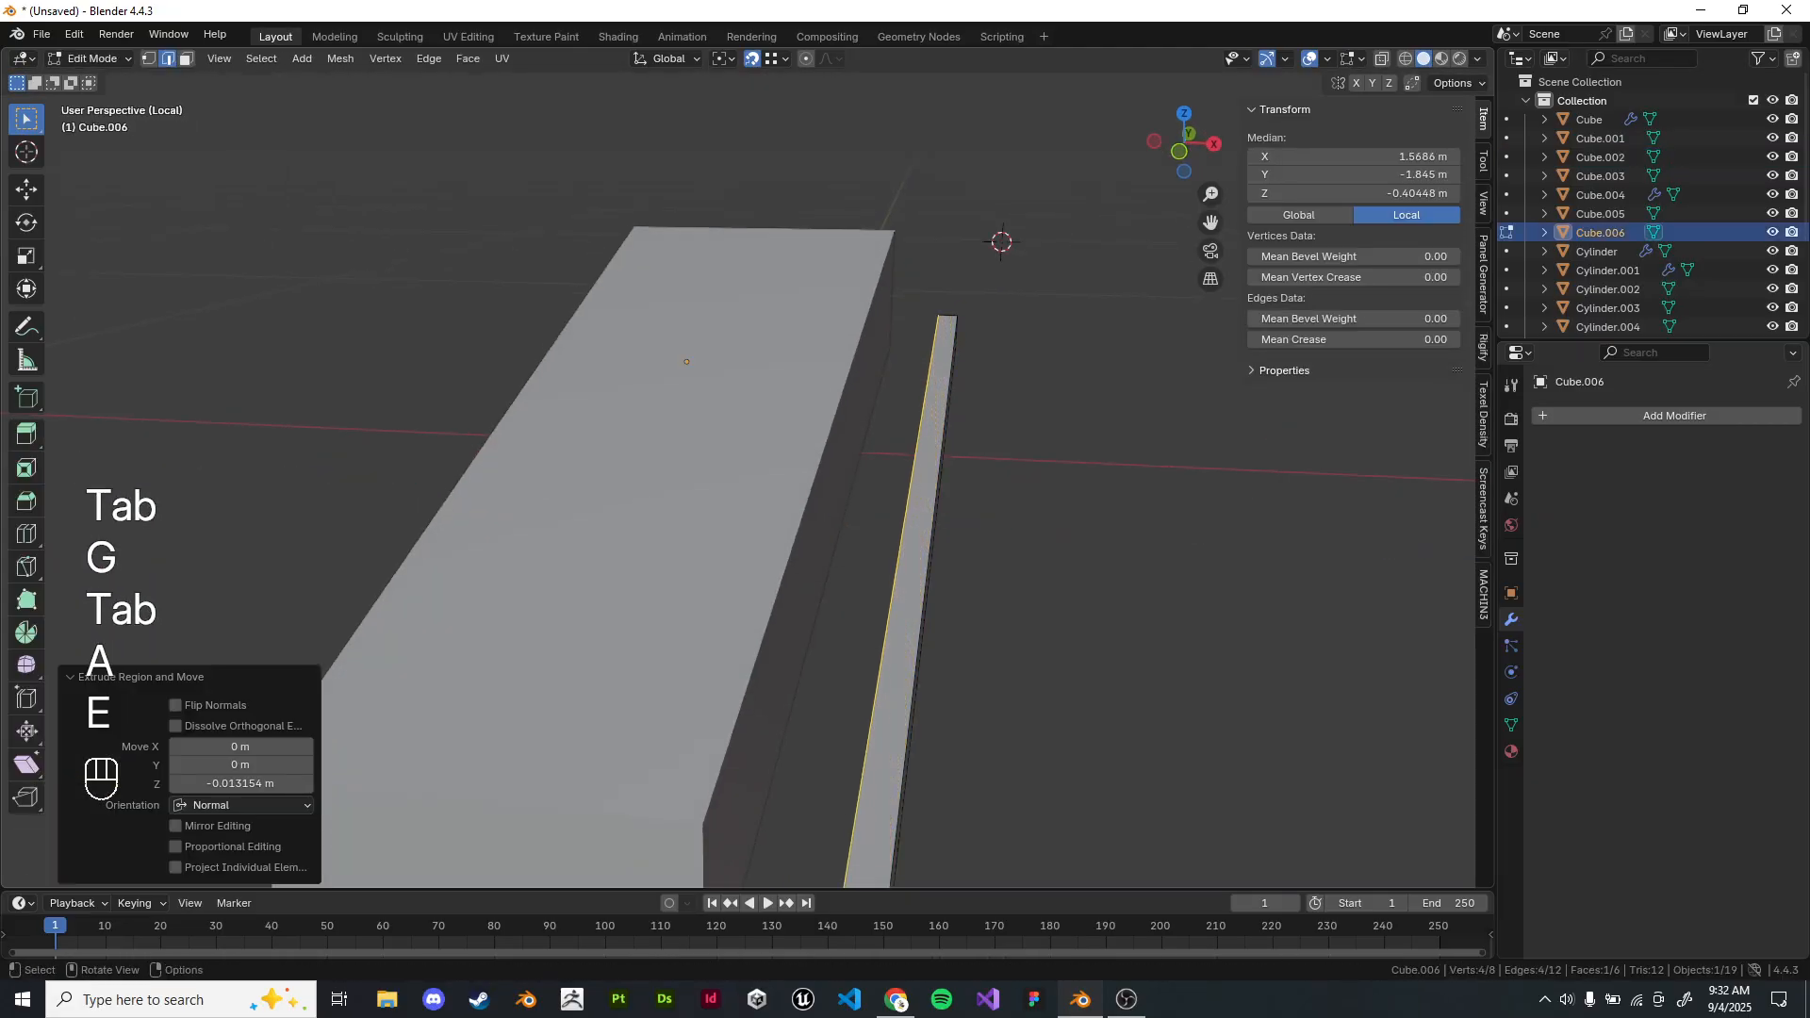
pyautogui.press('Tab')
pyautogui.moveTo(877, 565); pyautogui.dragTo(764, 500, button='middle')
pyautogui.click(811, 641)
pyautogui.moveTo(811, 641); pyautogui.dragTo(745, 575, button='middle')
pyautogui.click(832, 626)
# In the side view, lower the strip about 0.01 m and shift it to line up with the arm block's lower edge.
pyautogui.press('KP_1')
pyautogui.press('KP_3')
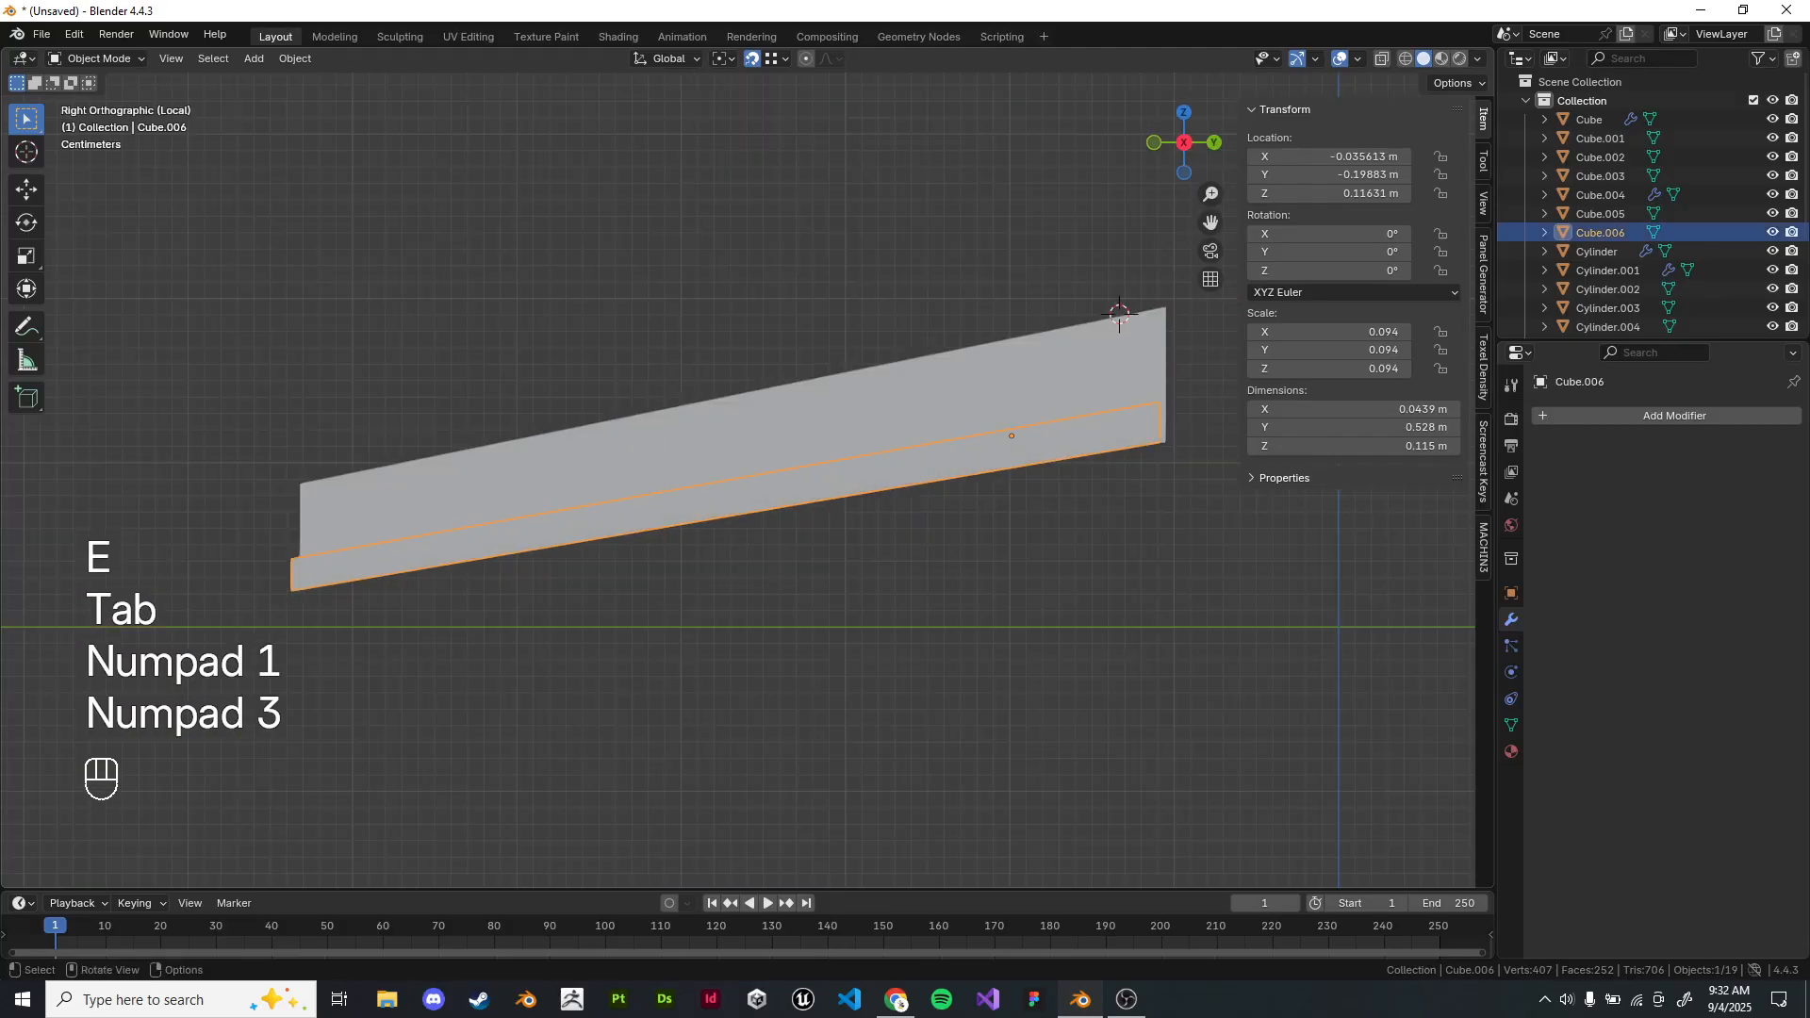
pyautogui.press('g')
pyautogui.press('Return')
pyautogui.press('g')
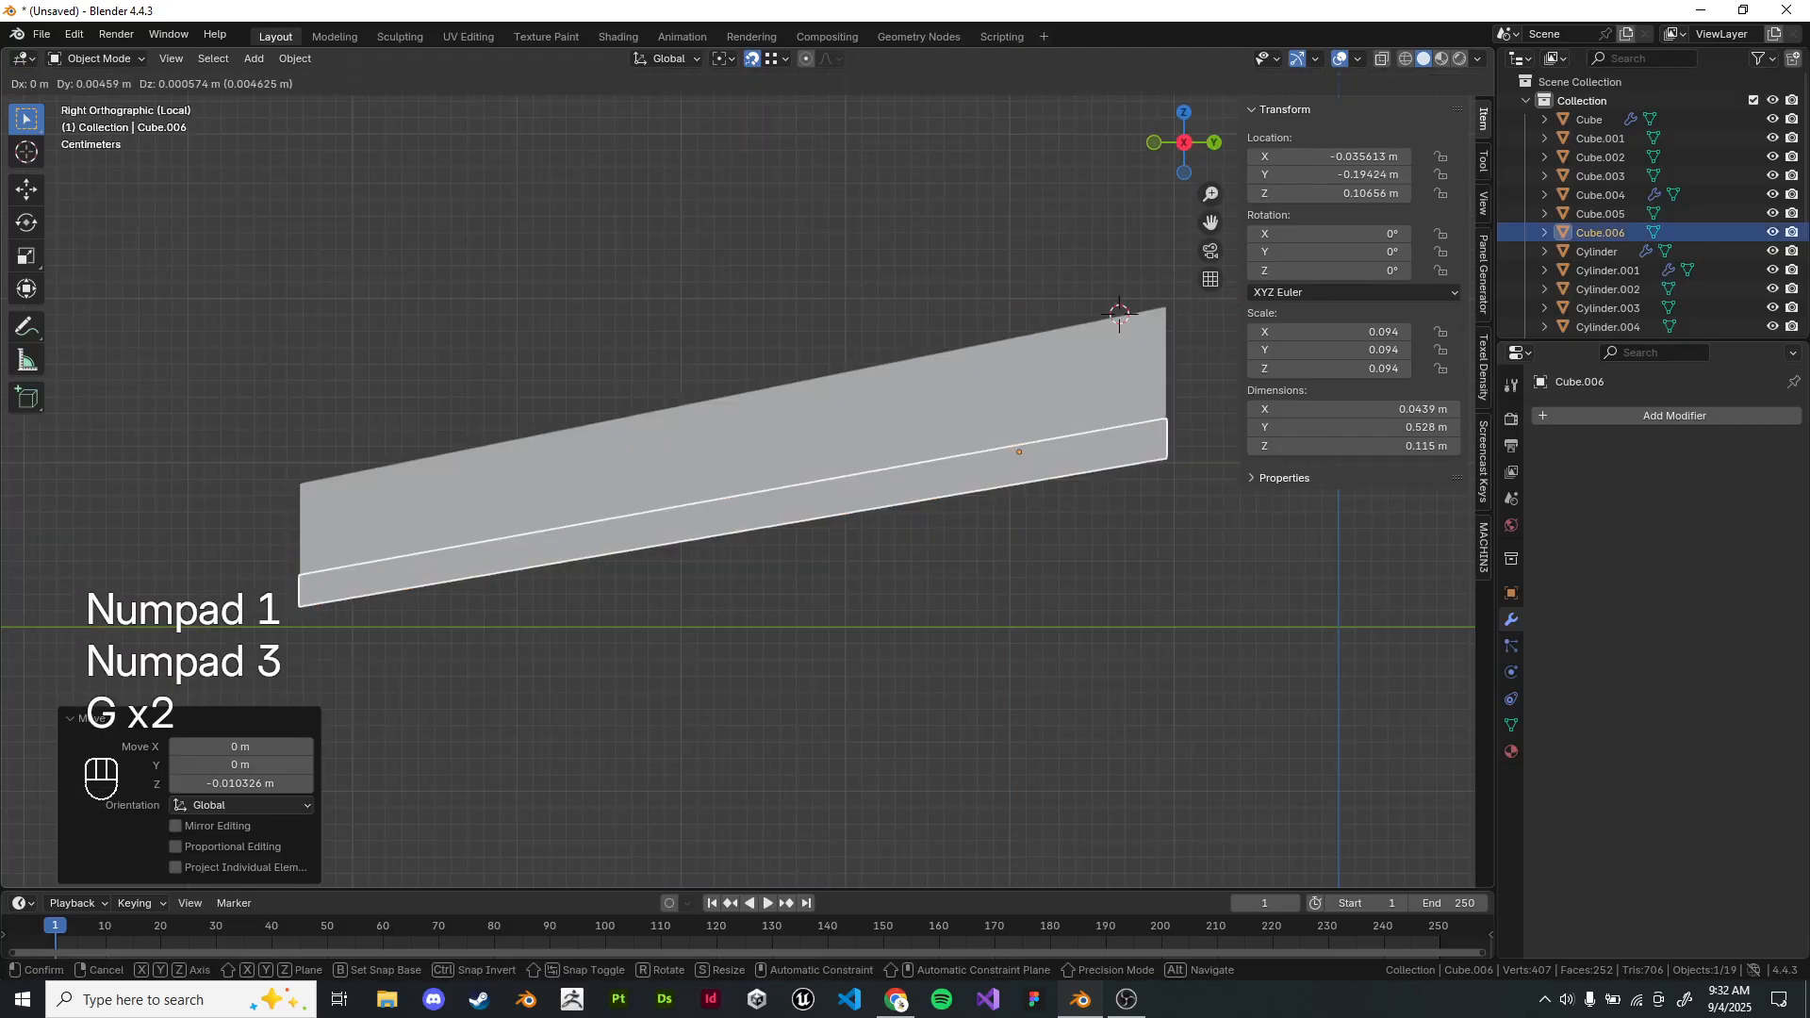
pyautogui.click(735, 603)
pyautogui.click(735, 603)
# Slide the strip along X until it sits close to the arm block's side.
pyautogui.moveTo(735, 604); pyautogui.dragTo(924, 551, button='middle')
pyautogui.click(867, 594)
pyautogui.press('g')
pyautogui.click(811, 604)
pyautogui.click(943, 603)
pyautogui.click(724, 598)
# Extend the strip's underside face slightly downward to make the strip taller.
pyautogui.press('Tab')
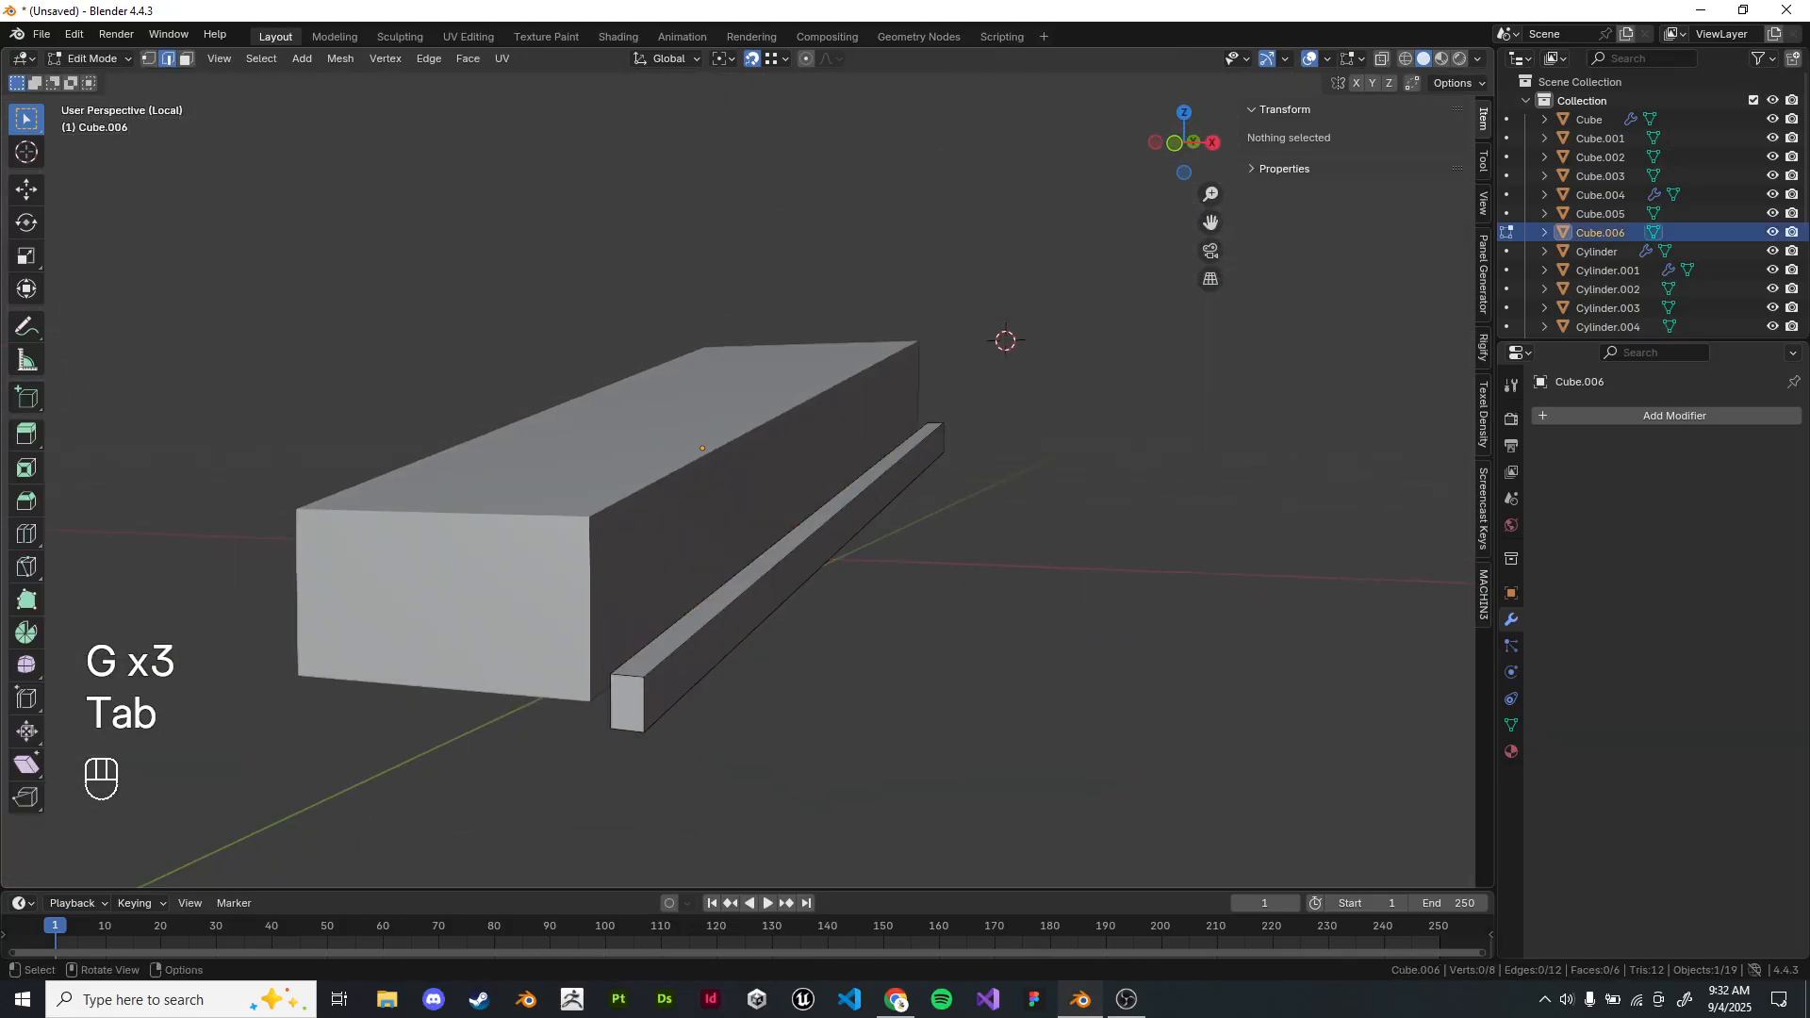
pyautogui.click(725, 588)
pyautogui.moveTo(726, 589); pyautogui.dragTo(707, 424, button='middle')
pyautogui.click(186, 58)
pyautogui.click(773, 330)
pyautogui.moveTo(773, 330); pyautogui.dragTo(745, 658, button='middle')
pyautogui.press('g')
pyautogui.rightClick(792, 471)
pyautogui.press('Tab')
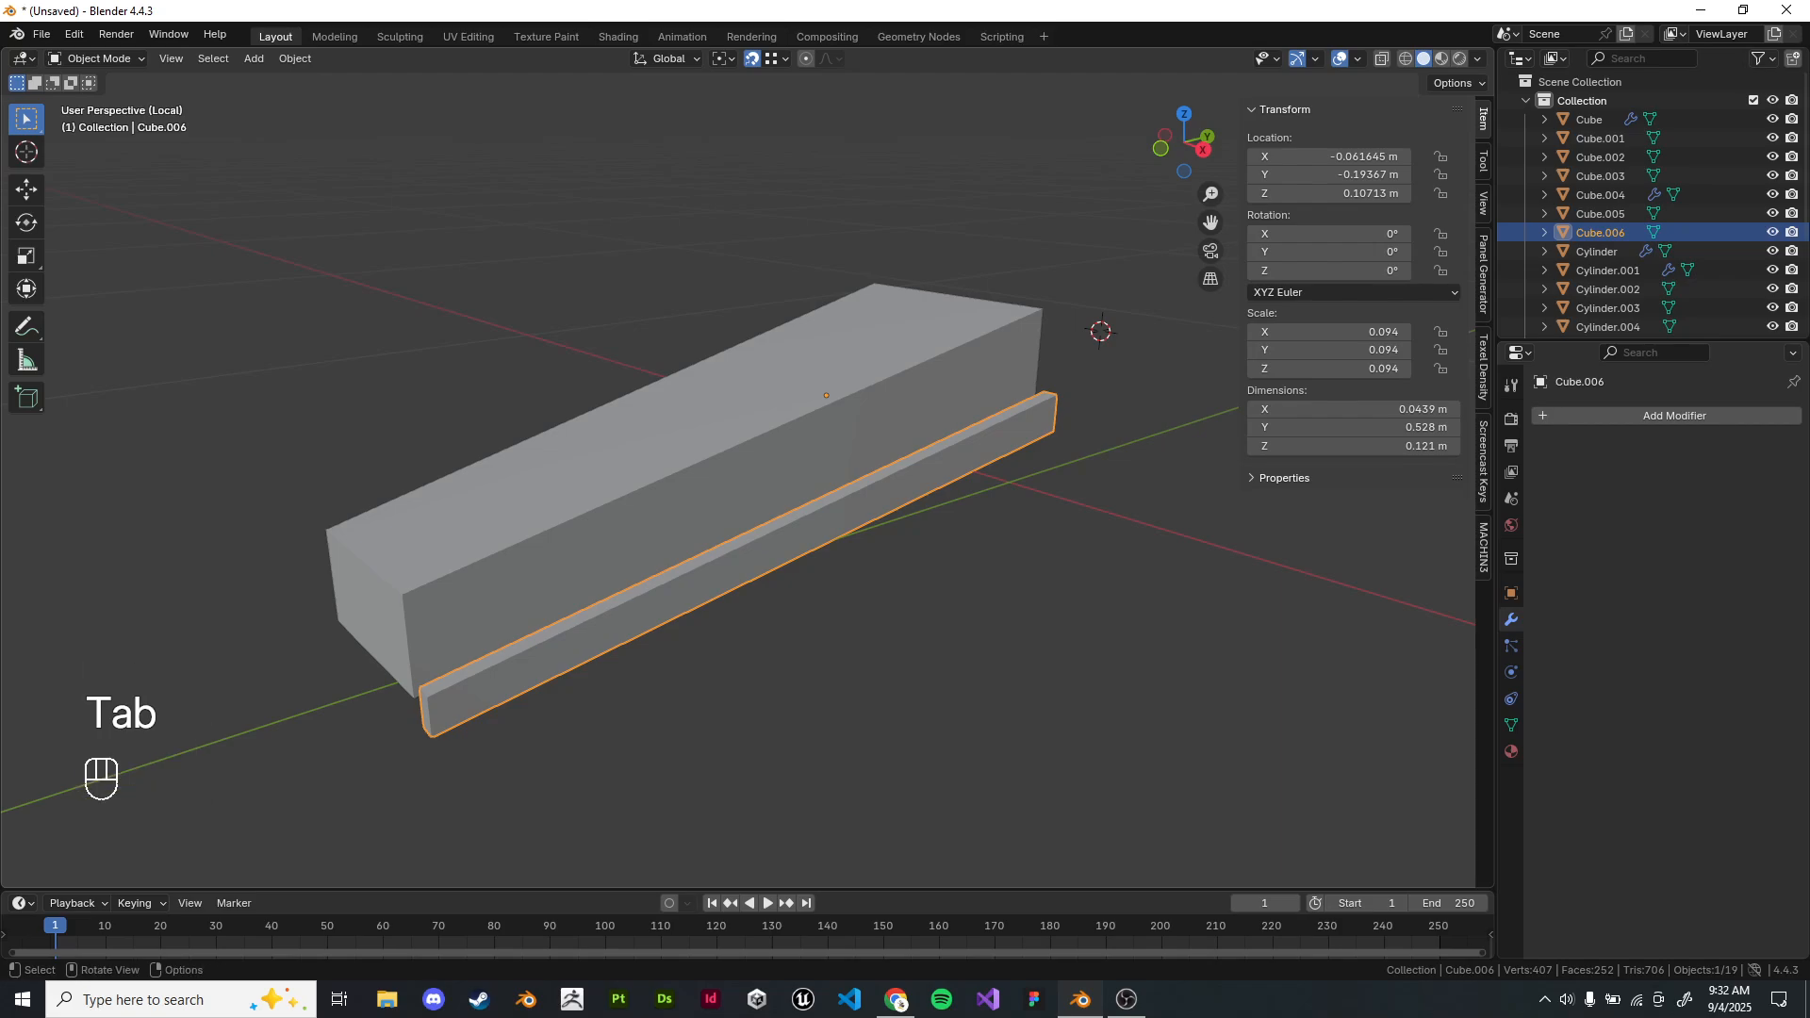
# Leave the isolated view and copy the Mirror modifier from a mirrored part onto the strip.
pyautogui.press('/')
pyautogui.moveTo(745, 565); pyautogui.dragTo(822, 648, button='middle')
pyautogui.scroll(4, 822, 649)
pyautogui.moveTo(542, 747)
pyautogui.keyDown('shift'); pyautogui.mouseDown(button='middle')
pyautogui.moveTo(660, 586)
pyautogui.moveTo(716, 617)
pyautogui.moveTo(849, 631)
pyautogui.moveTo(641, 556)
pyautogui.moveTo(622, 650)
pyautogui.moveTo(792, 528)
pyautogui.mouseUp(button='middle'); pyautogui.keyUp('shift')
pyautogui.keyDown('shift'); pyautogui.click(658, 588); pyautogui.keyUp('shift')
pyautogui.hotkey('ctrl', 'l')
pyautogui.click(658, 587)
pyautogui.scroll(-6, 658, 589)
pyautogui.click(660, 608)
# In side wireframe view, raise the bottom face of the caster mounting plate about 0.03 m to match the blueprint.
pyautogui.scroll(4, 660, 608)
pyautogui.scroll(-3, 641, 556)
pyautogui.press('KP_1')
pyautogui.press('KP_3')
pyautogui.press('z')
pyautogui.moveTo(660, 566)
pyautogui.keyDown('shift'); pyautogui.mouseDown(button='middle')
pyautogui.moveTo(698, 528)
pyautogui.moveTo(570, 544)
pyautogui.moveTo(663, 507)
pyautogui.mouseUp(button='middle'); pyautogui.keyUp('shift')
pyautogui.scroll(7, 678, 508)
pyautogui.click(643, 520)
pyautogui.scroll(4, 663, 507)
pyautogui.press('Tab')
pyautogui.scroll(-2, 747, 469)
pyautogui.click(808, 582)
pyautogui.press('g')
pyautogui.press('z')
pyautogui.click(811, 474)
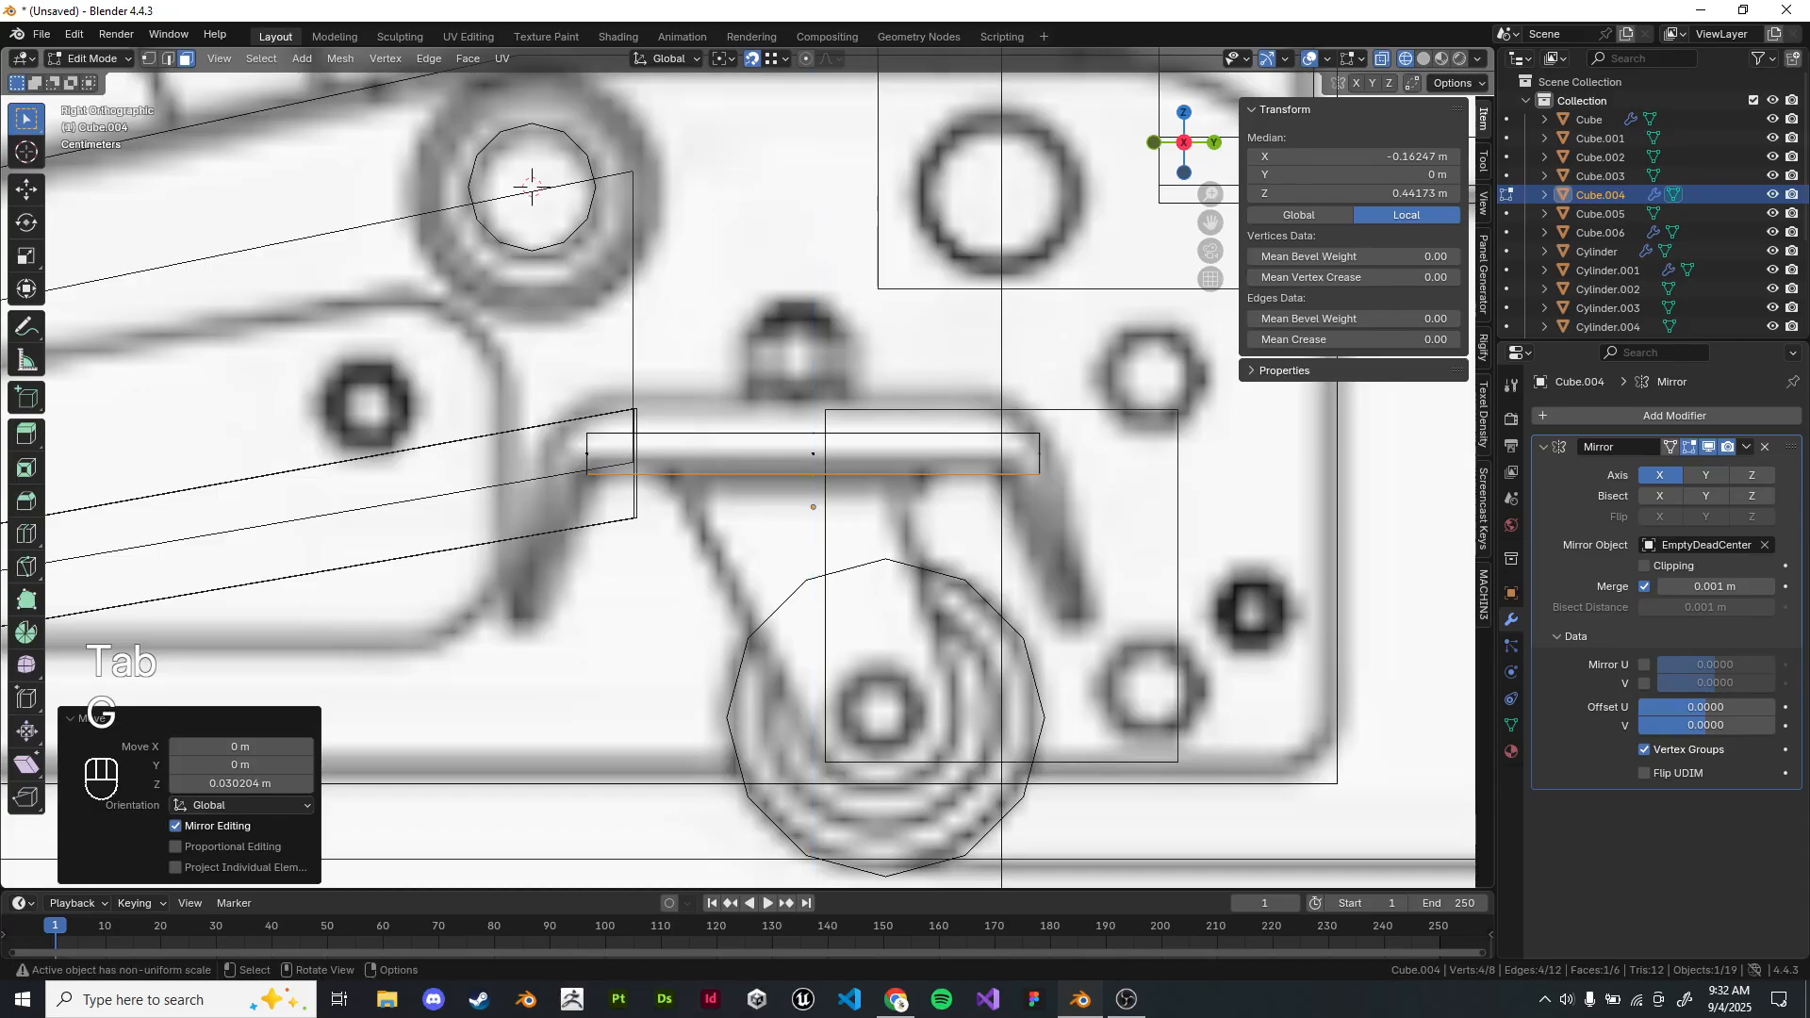
# Move the mounting plate's rear end face inward along Y about 0.006 m to fit the blueprint.
pyautogui.moveTo(1008, 413); pyautogui.dragTo(1082, 537)
pyautogui.press('g')
pyautogui.rightClick(1082, 536)
pyautogui.press('g')
pyautogui.middleClick(1070, 535)
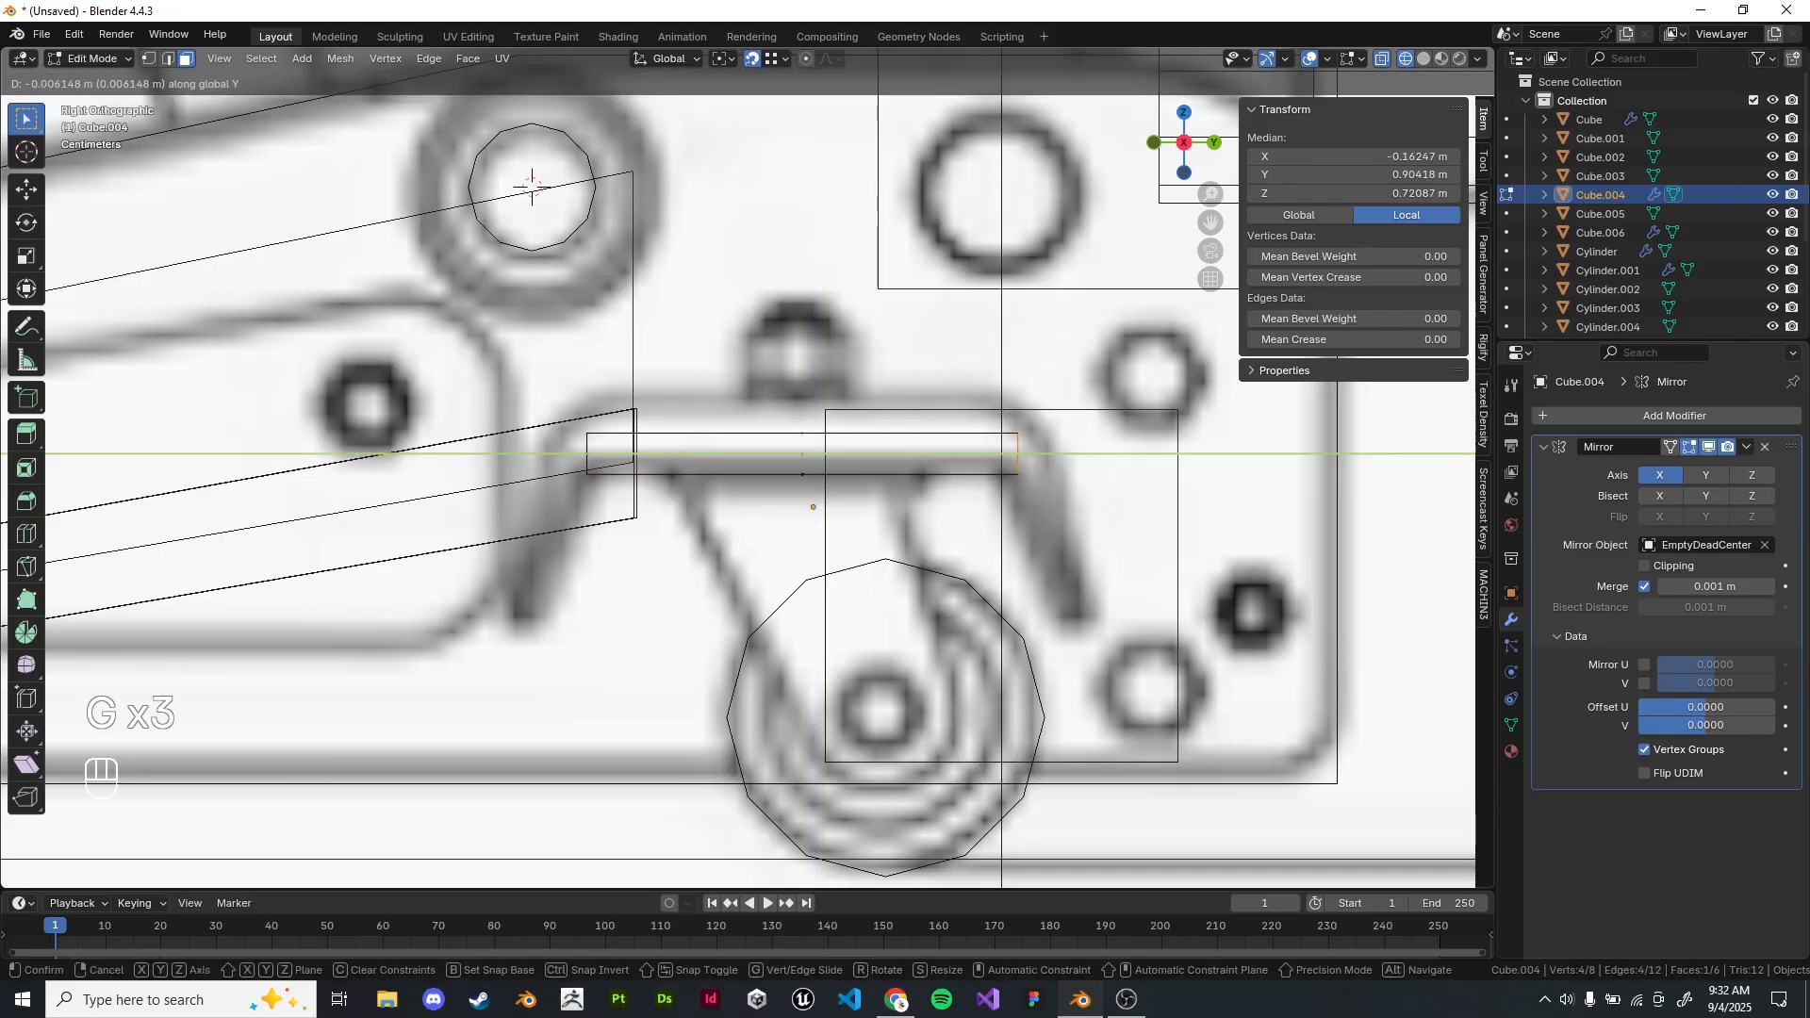
pyautogui.click(1061, 536)
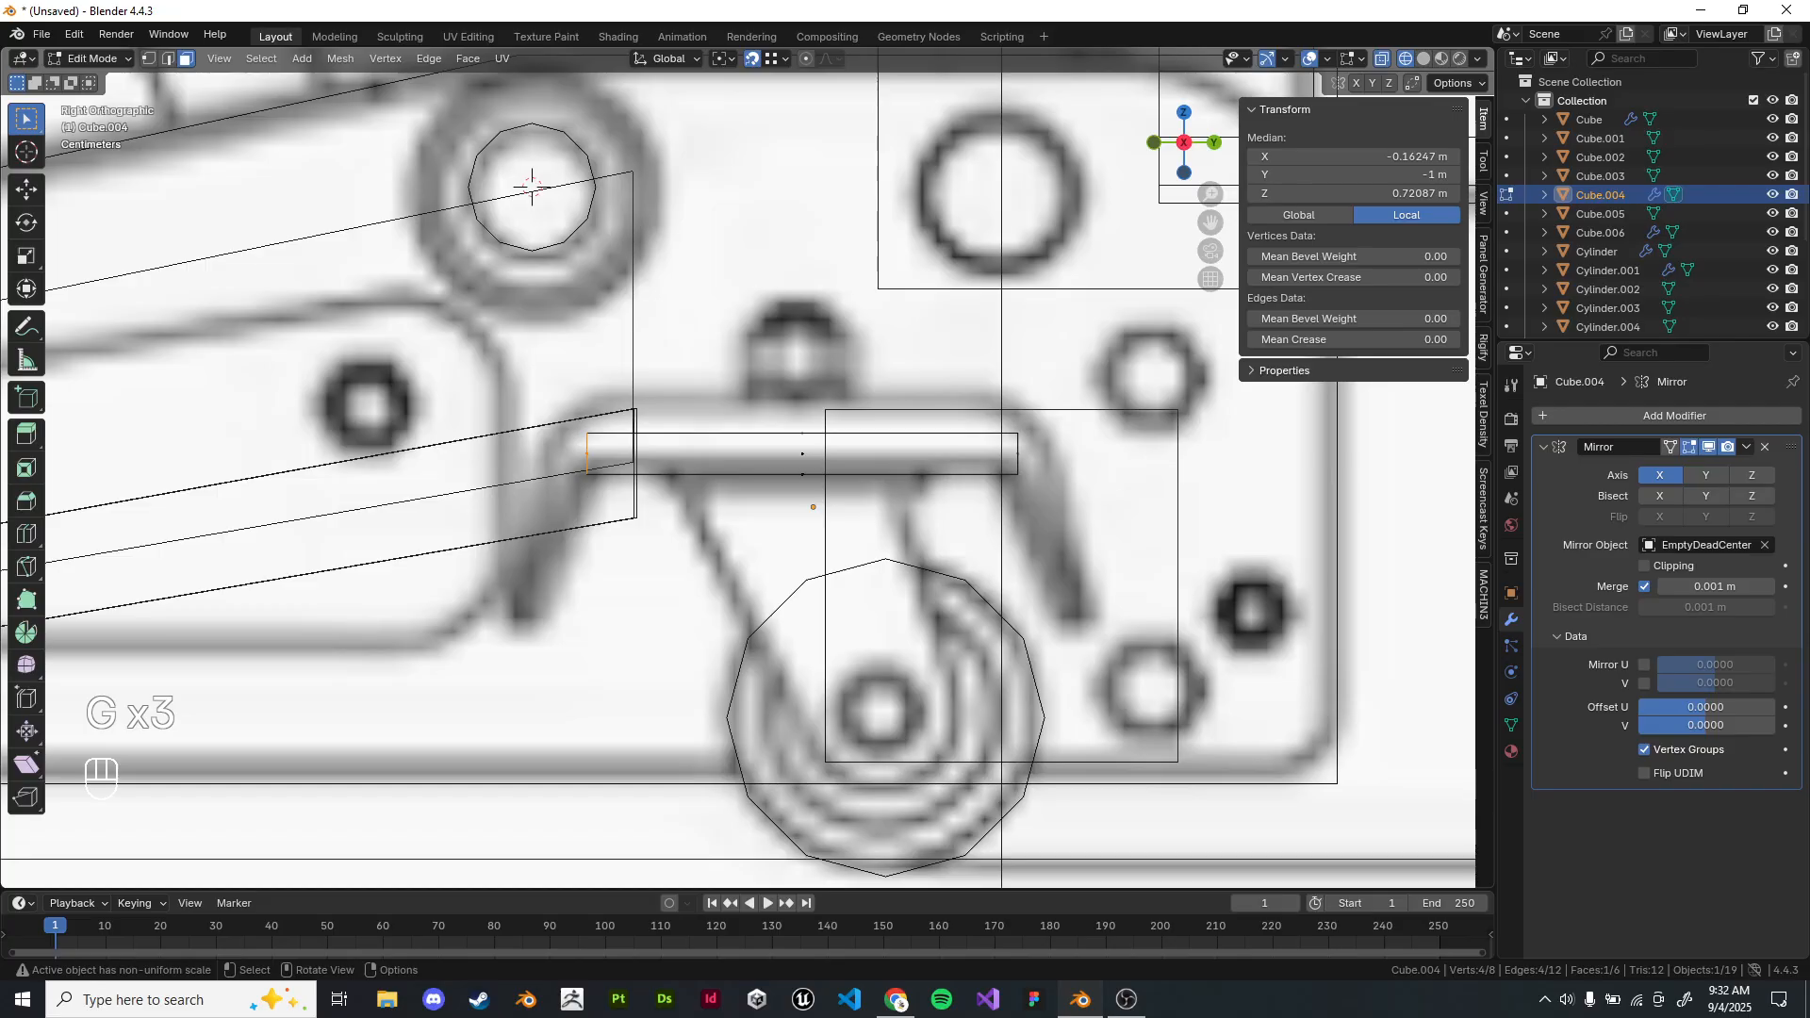
# Raise the mounting plate's top face about 0.009 m to the blueprint line and finish editing the plate.
pyautogui.moveTo(1066, 465); pyautogui.dragTo(1066, 464)
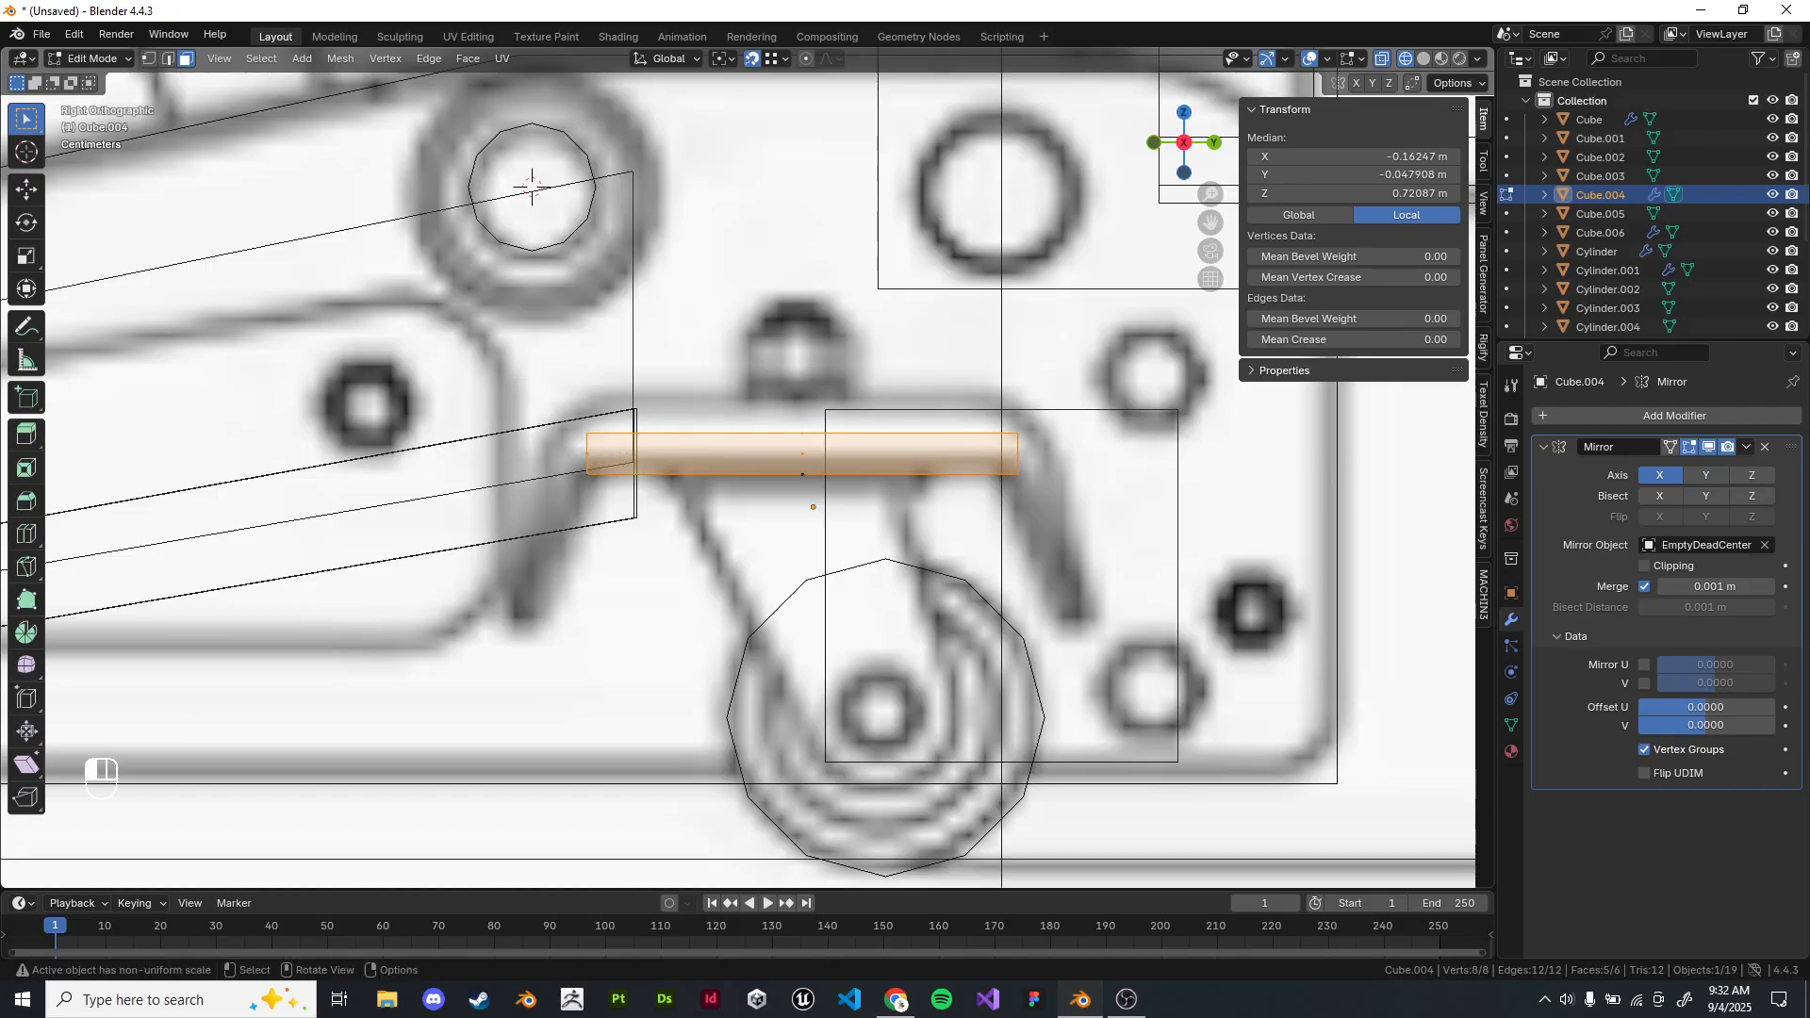
pyautogui.hotkey('alt', 'a')
pyautogui.moveTo(809, 442); pyautogui.dragTo(811, 443)
pyautogui.press('g')
pyautogui.press('y')
pyautogui.rightClick(810, 444)
pyautogui.press('g')
pyautogui.press('z')
pyautogui.click(811, 437)
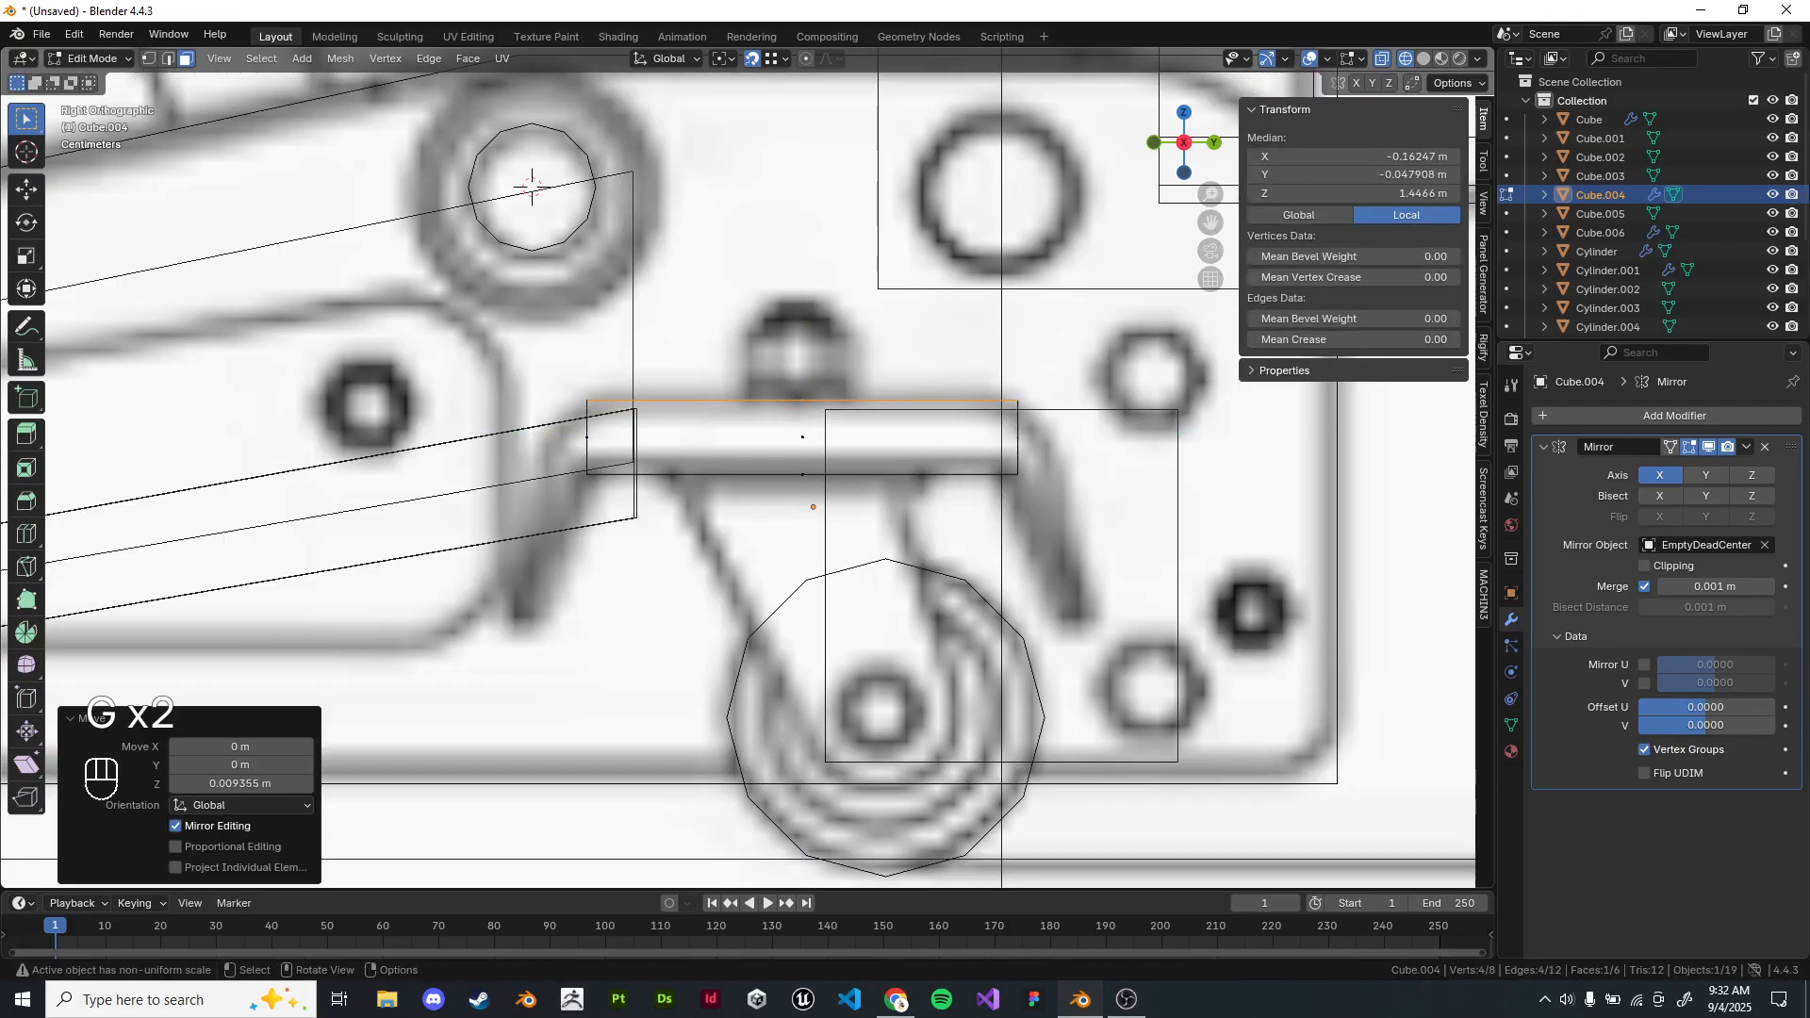
pyautogui.keyDown('shift'); pyautogui.moveTo(1009, 448); pyautogui.dragTo(837, 428, button='middle'); pyautogui.keyUp('shift')
pyautogui.moveTo(831, 400); pyautogui.dragTo(867, 439)
pyautogui.press('z')
pyautogui.moveTo(990, 528)
pyautogui.mouseDown(button='middle')
pyautogui.moveTo(974, 580)
pyautogui.moveTo(1055, 641)
pyautogui.mouseUp(button='middle')
pyautogui.press('Tab')
pyautogui.click(1037, 603)
# Add a cube and scale it down uniformly to about 0.04 m.
pyautogui.scroll(-3, 1018, 585)
pyautogui.press('KP_1')
pyautogui.press('KP_3')
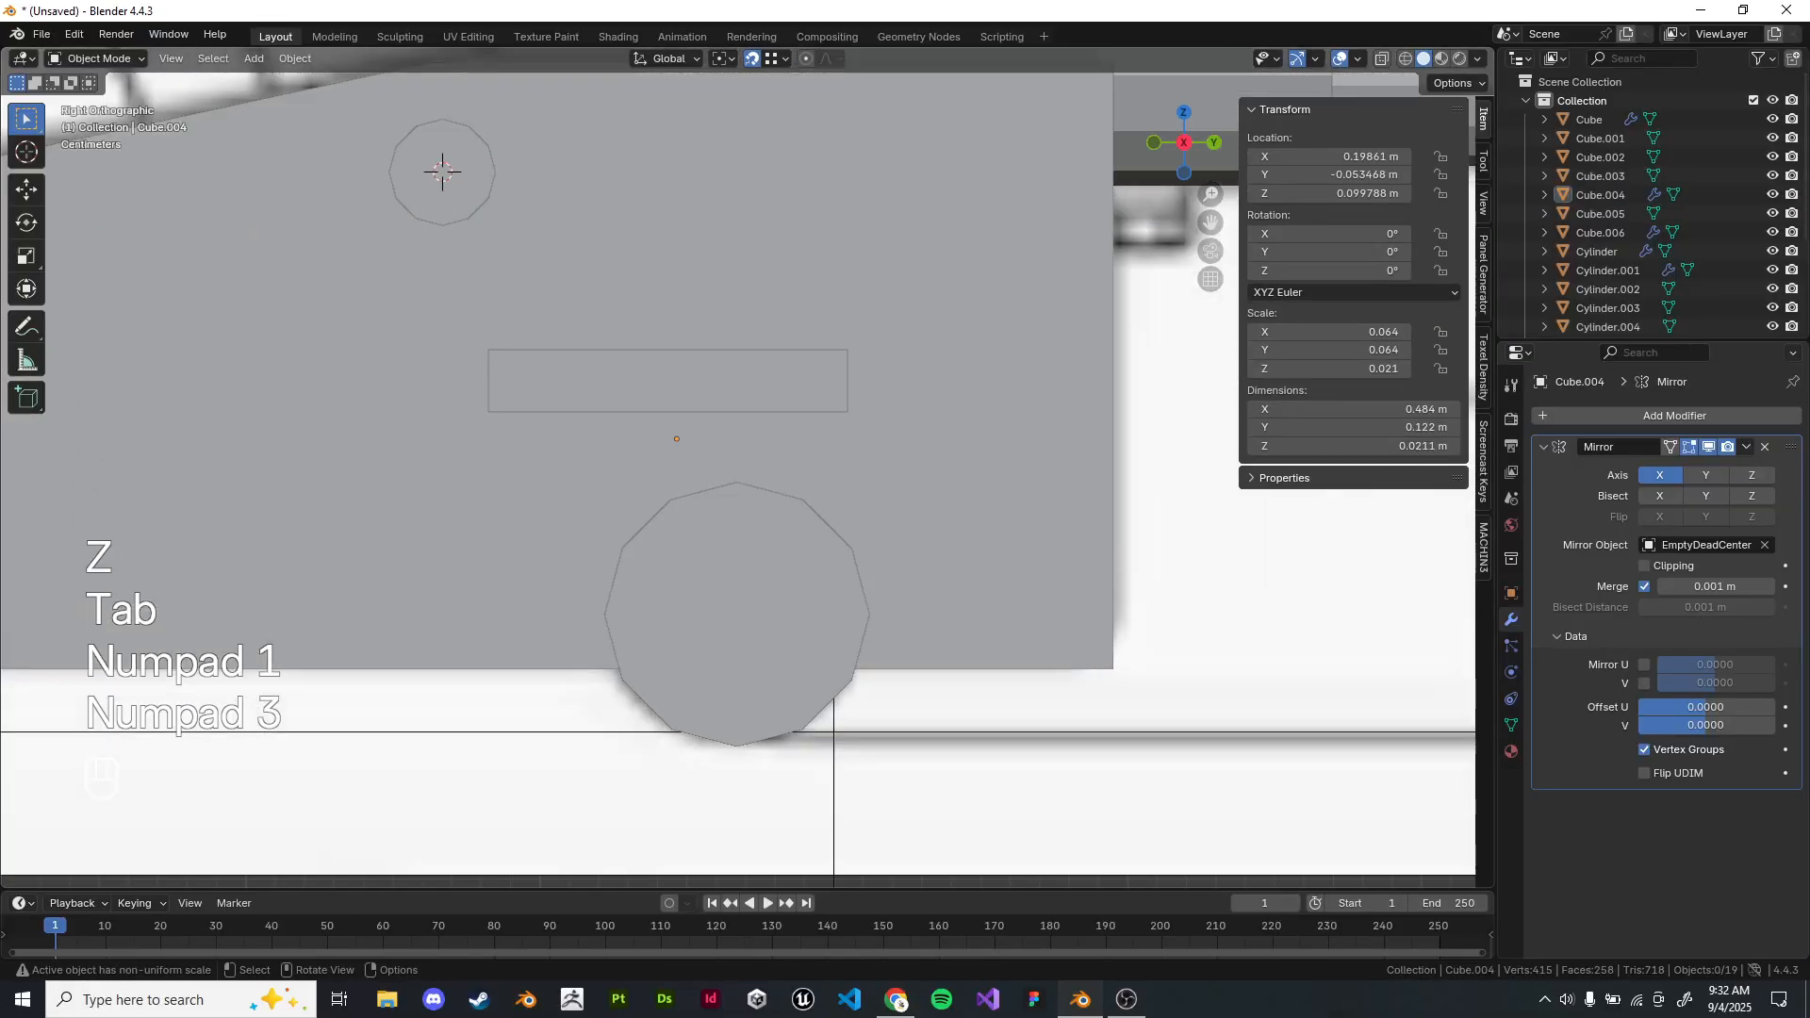
pyautogui.hotkey('shift', 'a')
pyautogui.moveTo(603, 505)
pyautogui.click(773, 524)
pyautogui.scroll(-11, 773, 523)
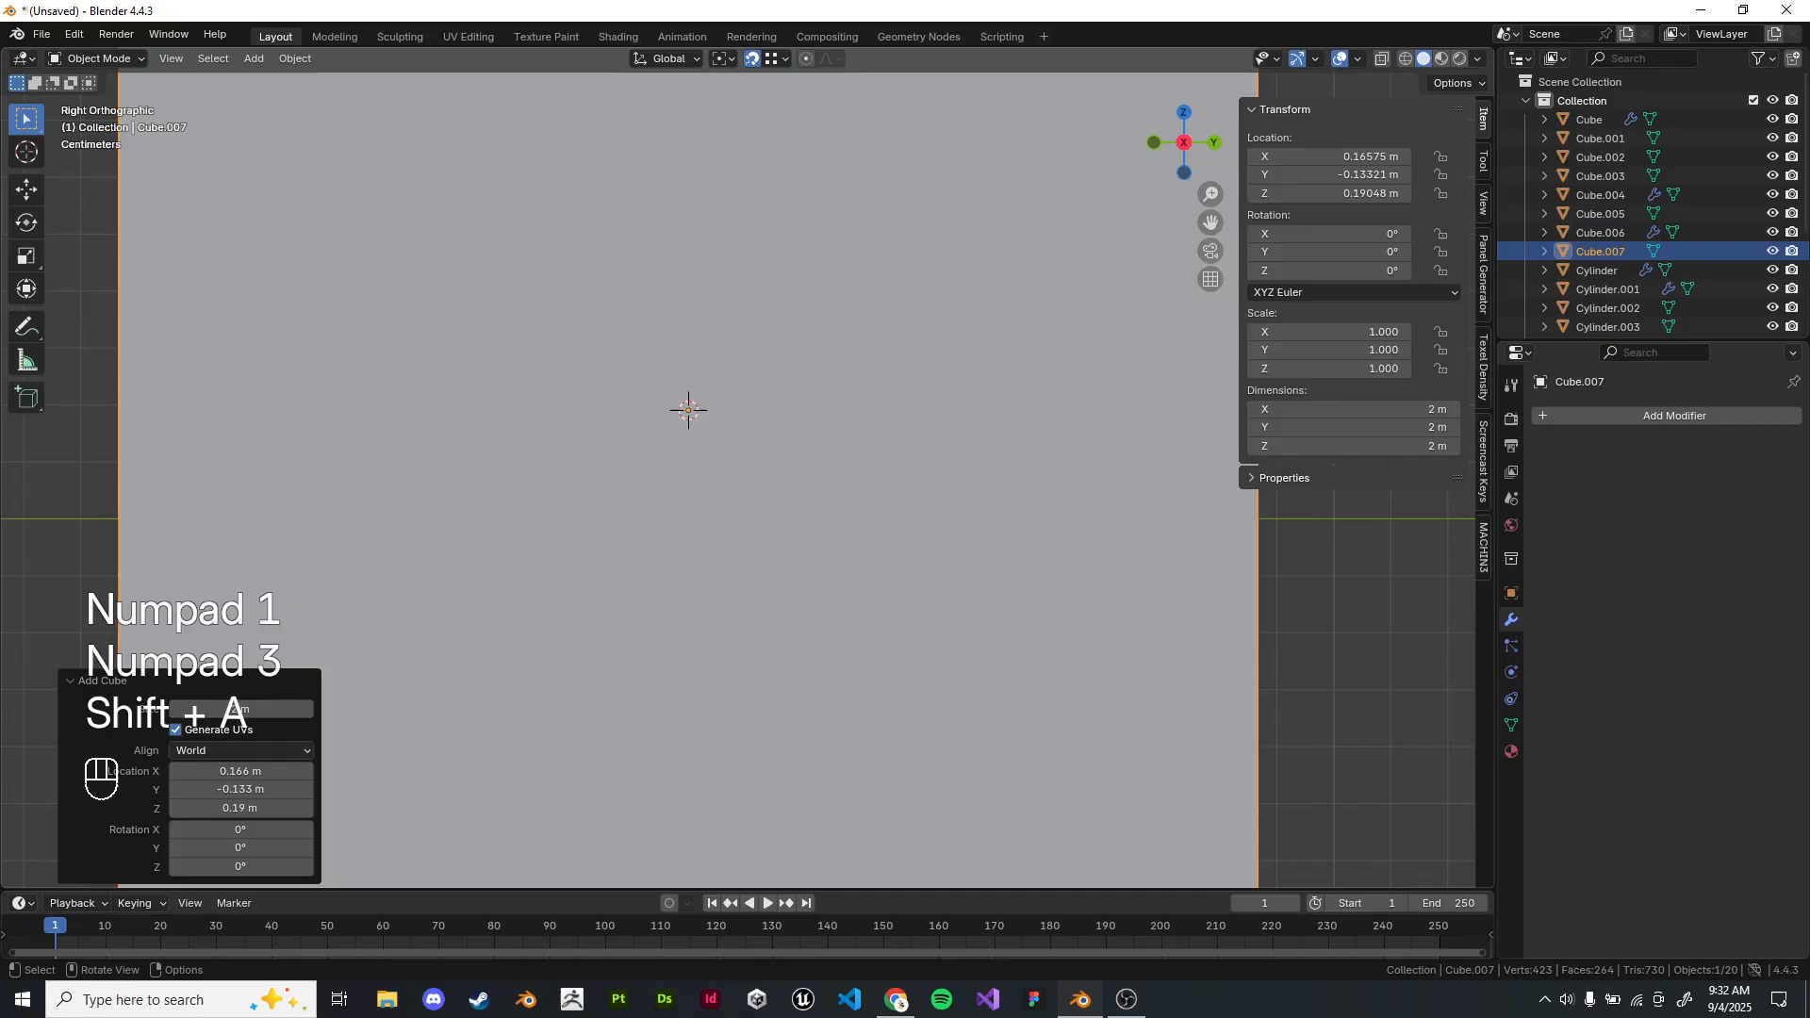
pyautogui.press('s')
pyautogui.click(719, 445)
pyautogui.press('s')
pyautogui.click(705, 429)
pyautogui.scroll(5, 703, 424)
pyautogui.click(698, 415)
# Snap the 3D cursor to the caster wheel and snap the new cube to the cursor.
pyautogui.click(743, 509)
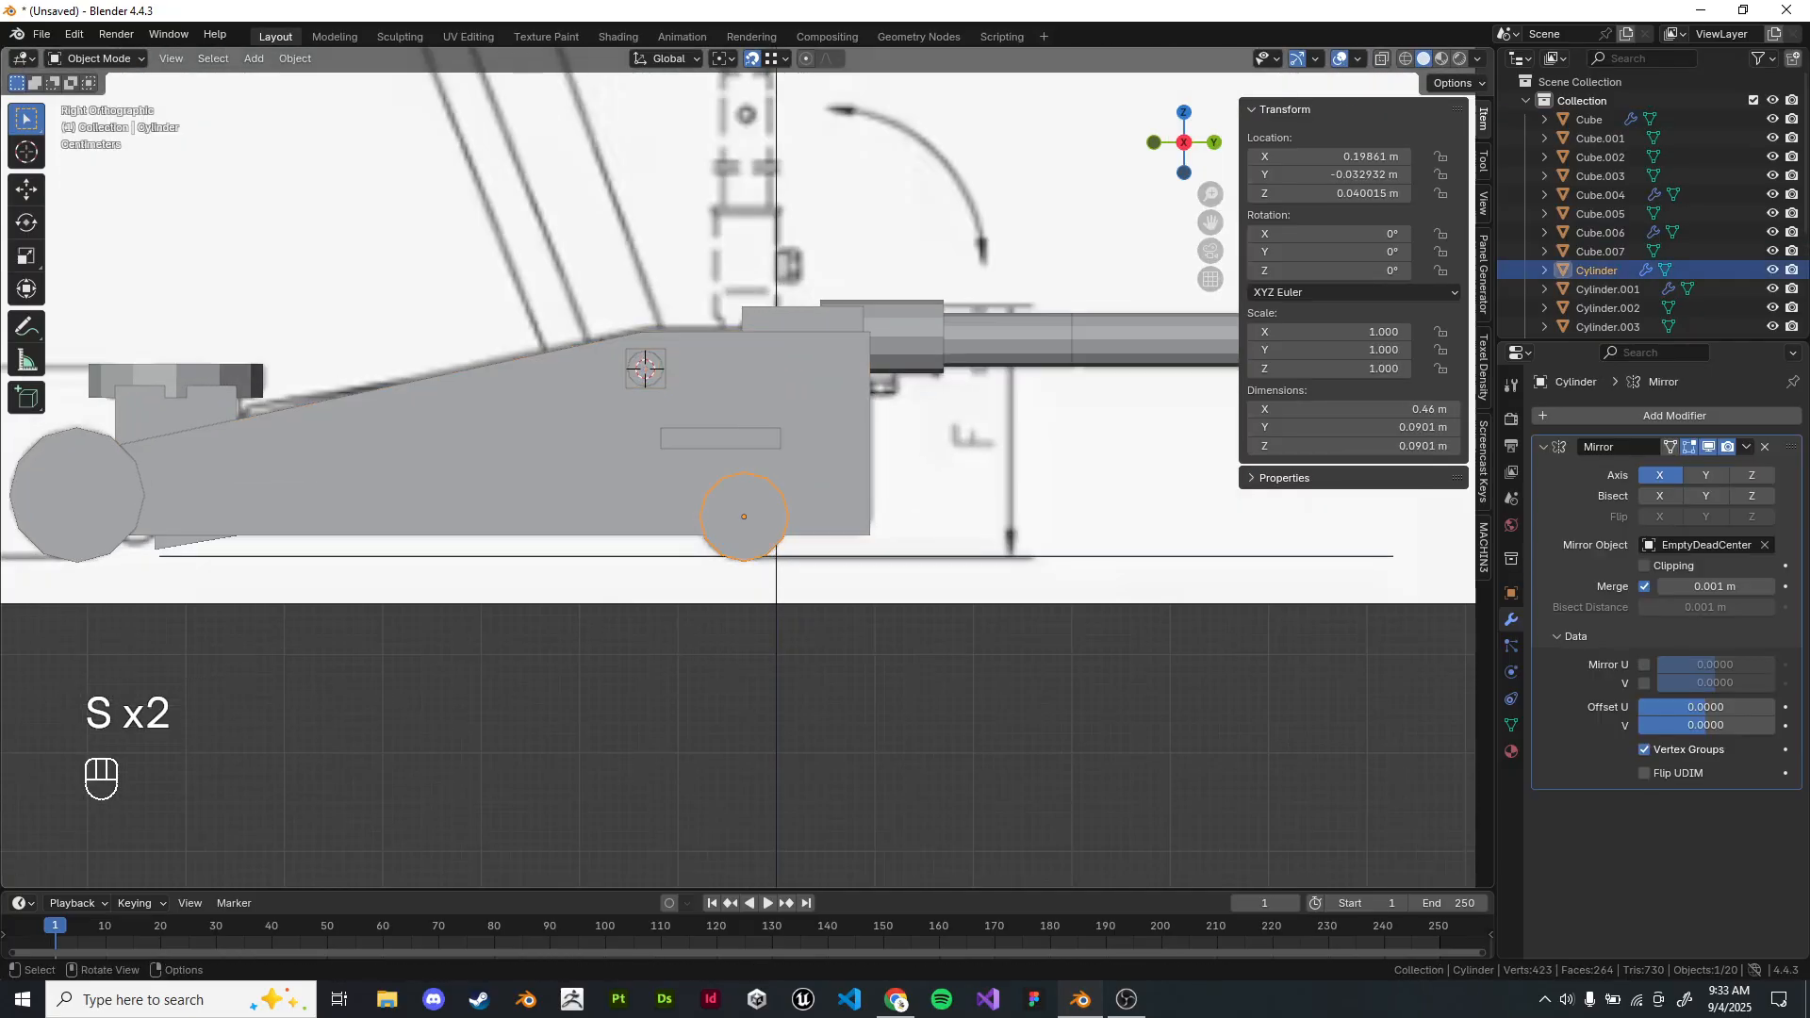
pyautogui.click(646, 368)
pyautogui.moveTo(646, 369); pyautogui.dragTo(767, 477, button='middle')
pyautogui.click(767, 477)
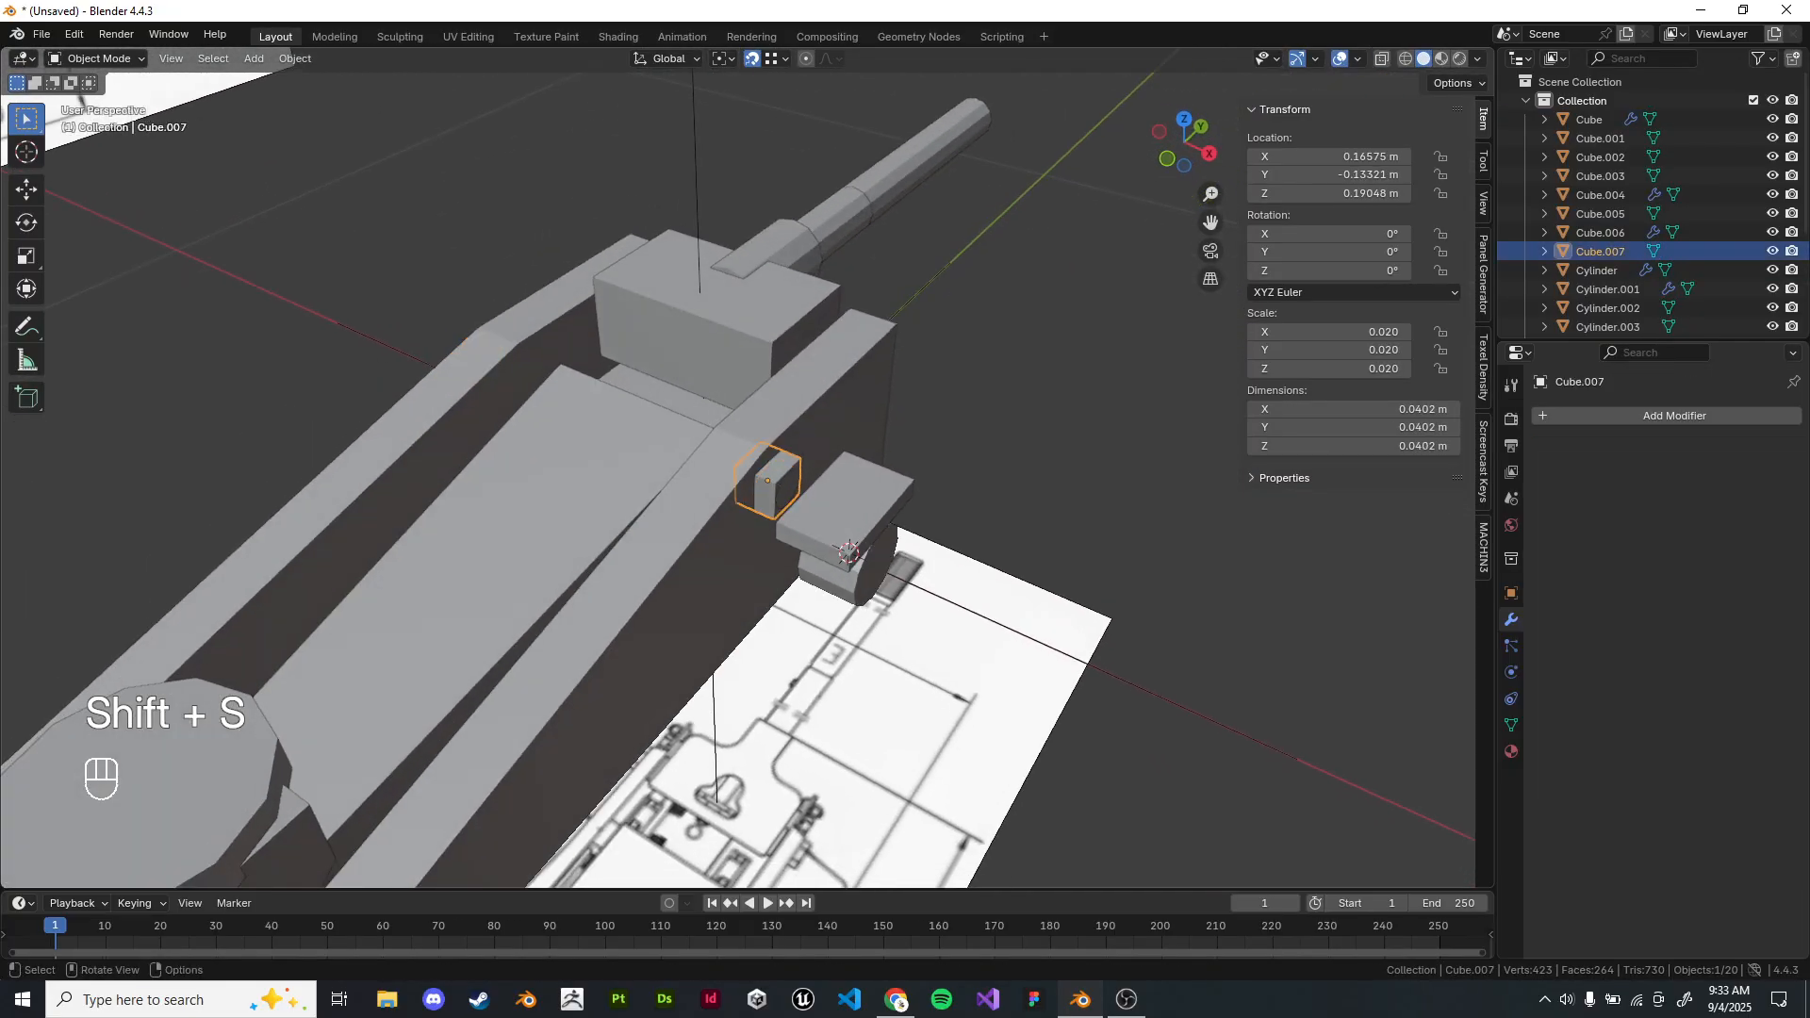
pyautogui.hotkey('shift', 's')
pyautogui.click(768, 391)
pyautogui.moveTo(767, 391); pyautogui.dragTo(728, 341, button='middle')
# Move the cube up beneath the mounting plate and scale it along X by about 0.438.
pyautogui.press('KP_1')
pyautogui.press('KP_3')
pyautogui.press('z')
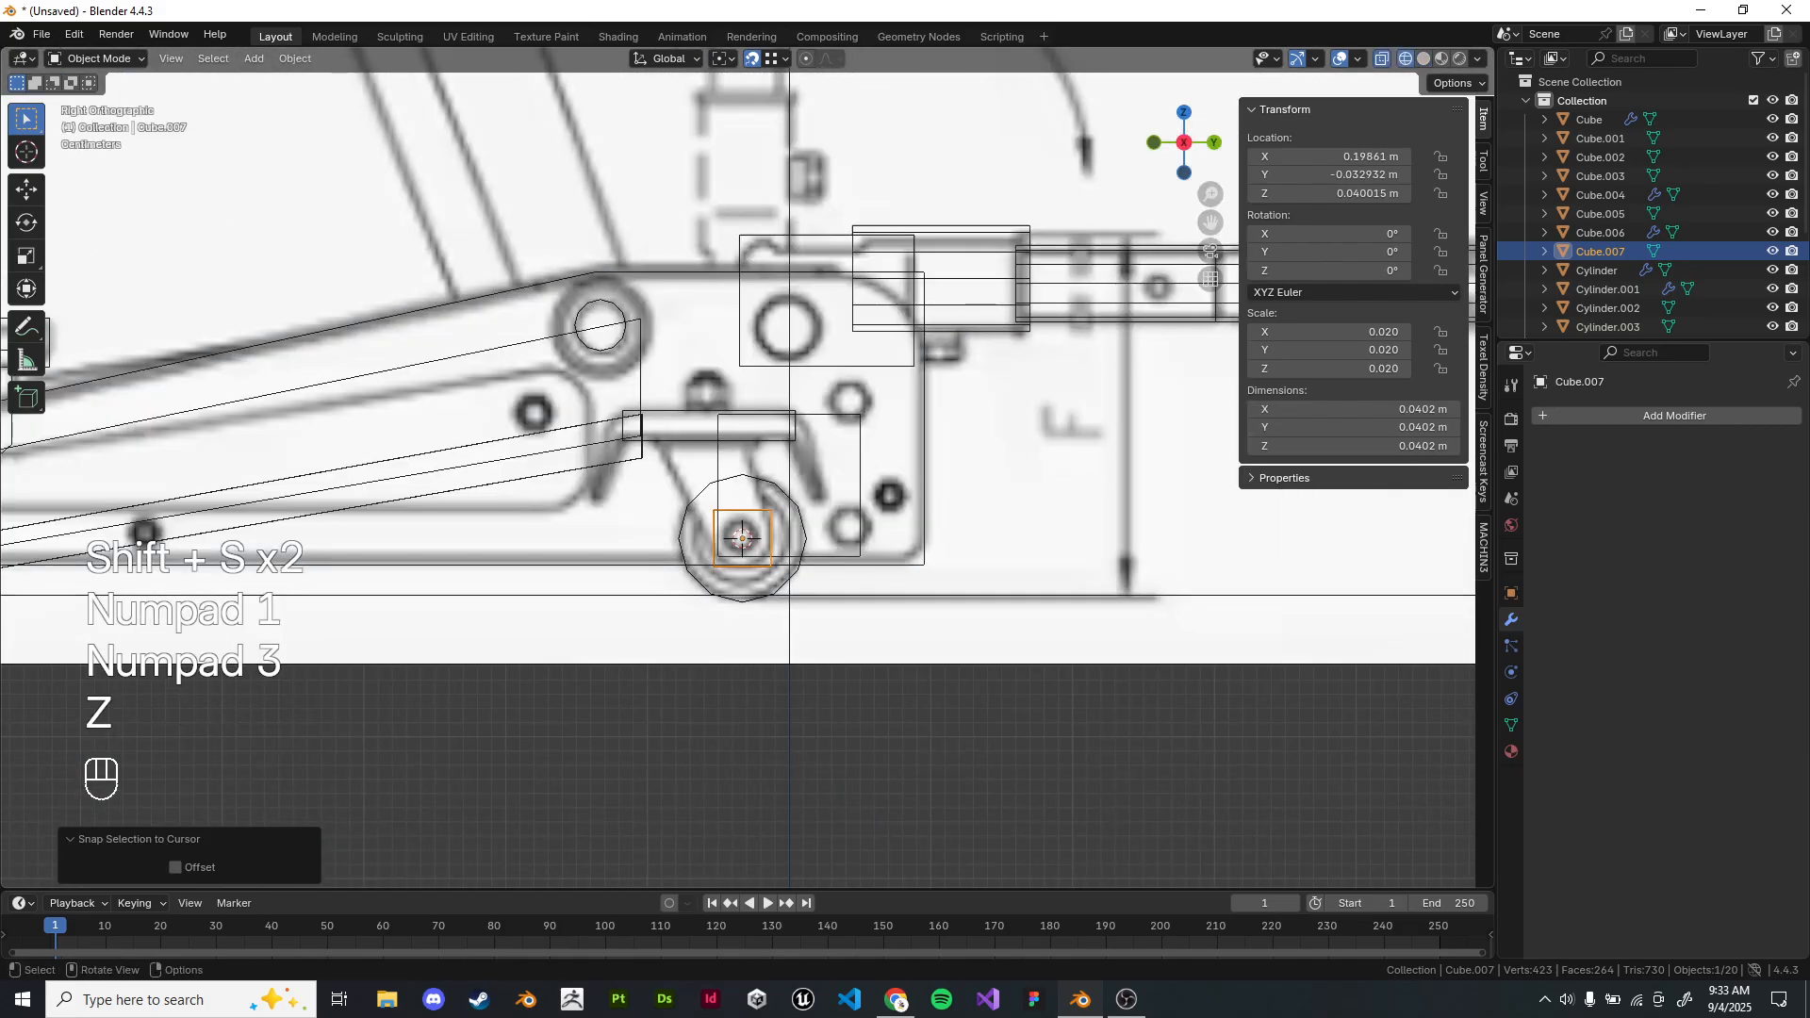
pyautogui.scroll(3, 735, 644)
pyautogui.press('g')
pyautogui.click(1155, 528)
pyautogui.moveTo(1154, 528); pyautogui.dragTo(1306, 596, button='middle')
pyautogui.scroll(-3, 1306, 596)
pyautogui.press('s')
pyautogui.press('x')
pyautogui.click(1155, 590)
# Pull the cube's bottom face down and across past the wheel hub to follow the blueprint's caster bracket.
pyautogui.press('KP_3')
pyautogui.scroll(2, 798, 660)
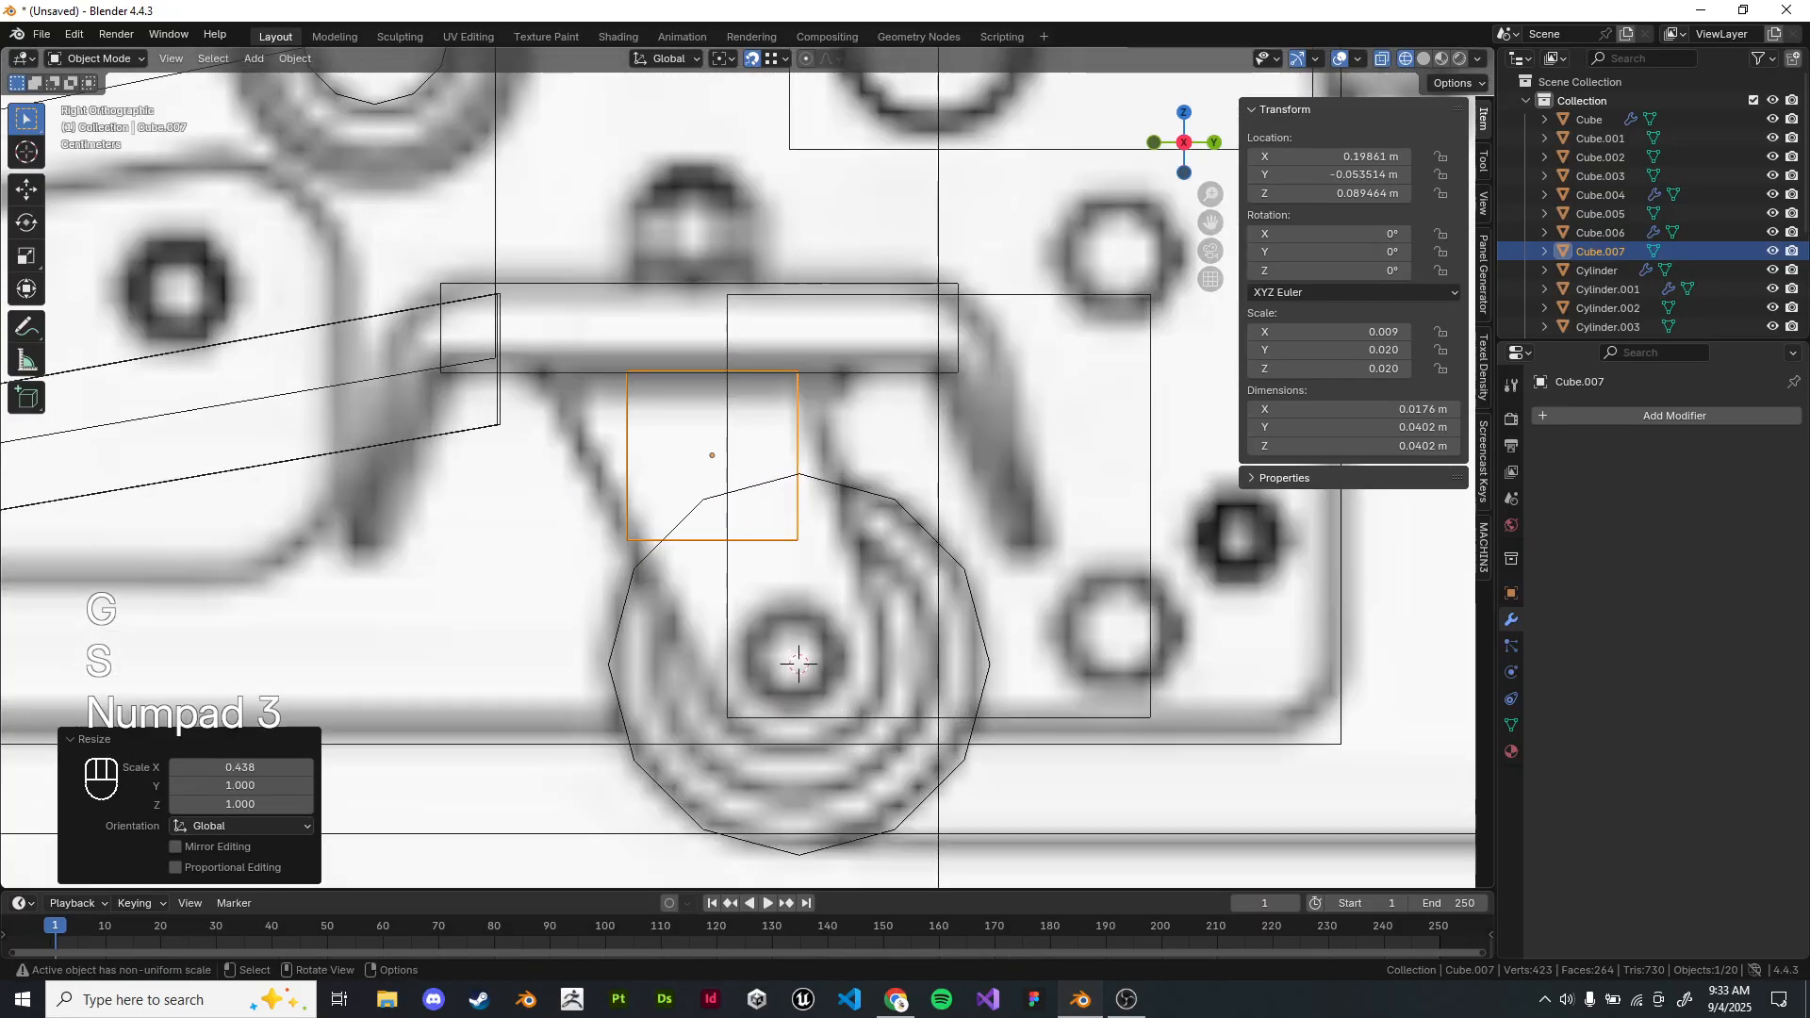
pyautogui.press('Tab')
pyautogui.press('g')
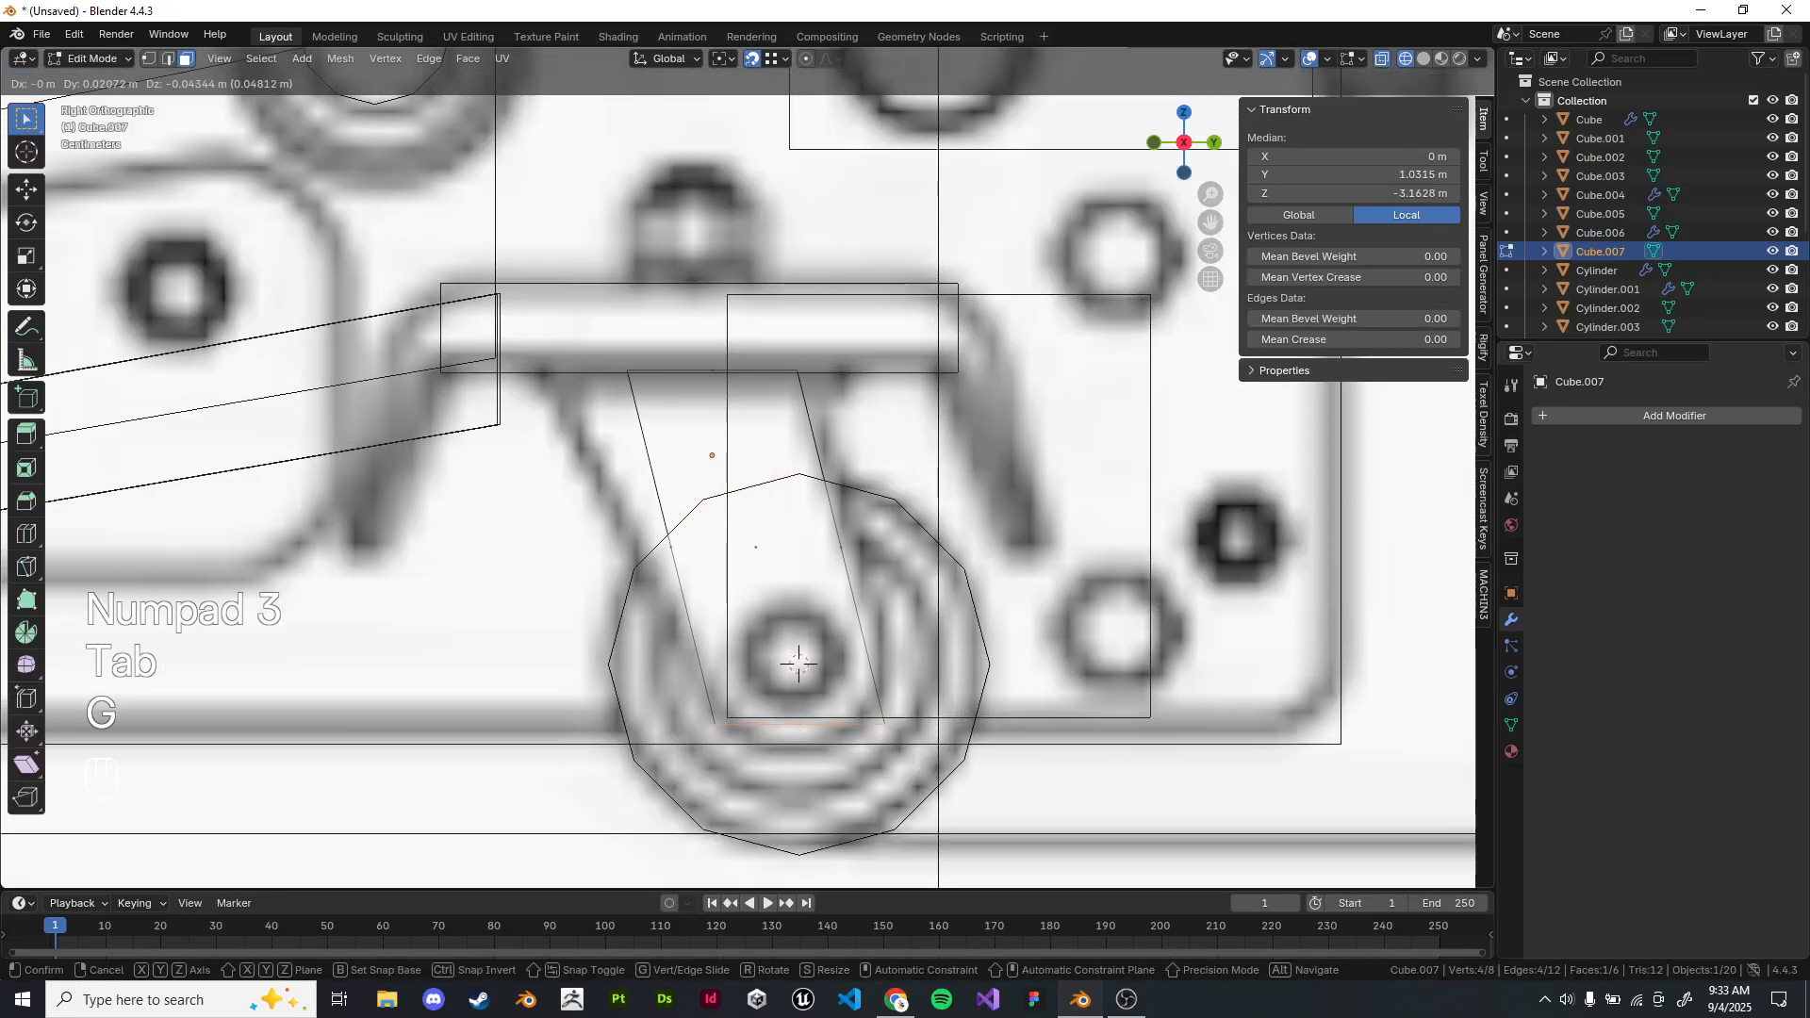
pyautogui.click(799, 722)
# Scale the bracket's top face along Y by about 1.793 and nudge it to match the blueprint outline.
pyautogui.click(713, 373)
pyautogui.press('s')
pyautogui.press('Escape')
pyautogui.press('s')
pyautogui.press('y')
pyautogui.click(1103, 461)
pyautogui.press('g')
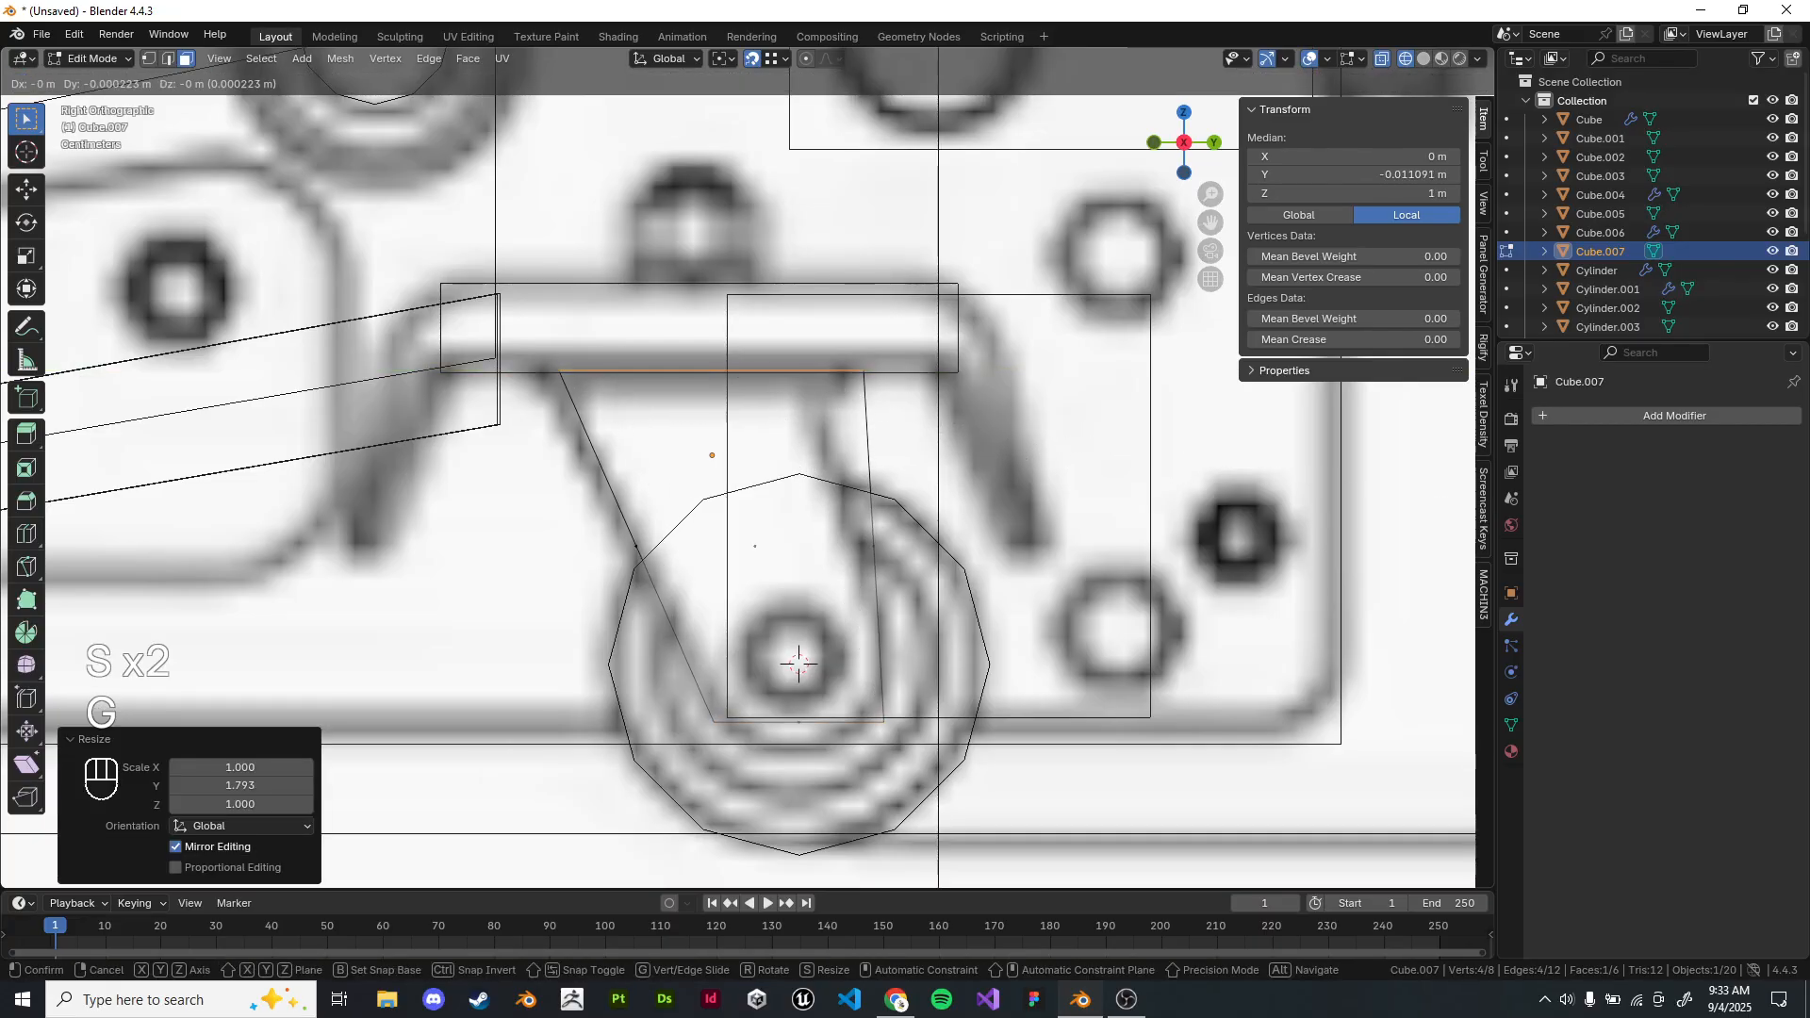
pyautogui.click(1066, 438)
pyautogui.press('z')
pyautogui.moveTo(1066, 438); pyautogui.dragTo(1179, 433, button='middle')
pyautogui.press('Tab')
# Move the caster bracket along X to the outer side of the wheel.
pyautogui.scroll(-3, 1018, 462)
pyautogui.scroll(1, 1019, 461)
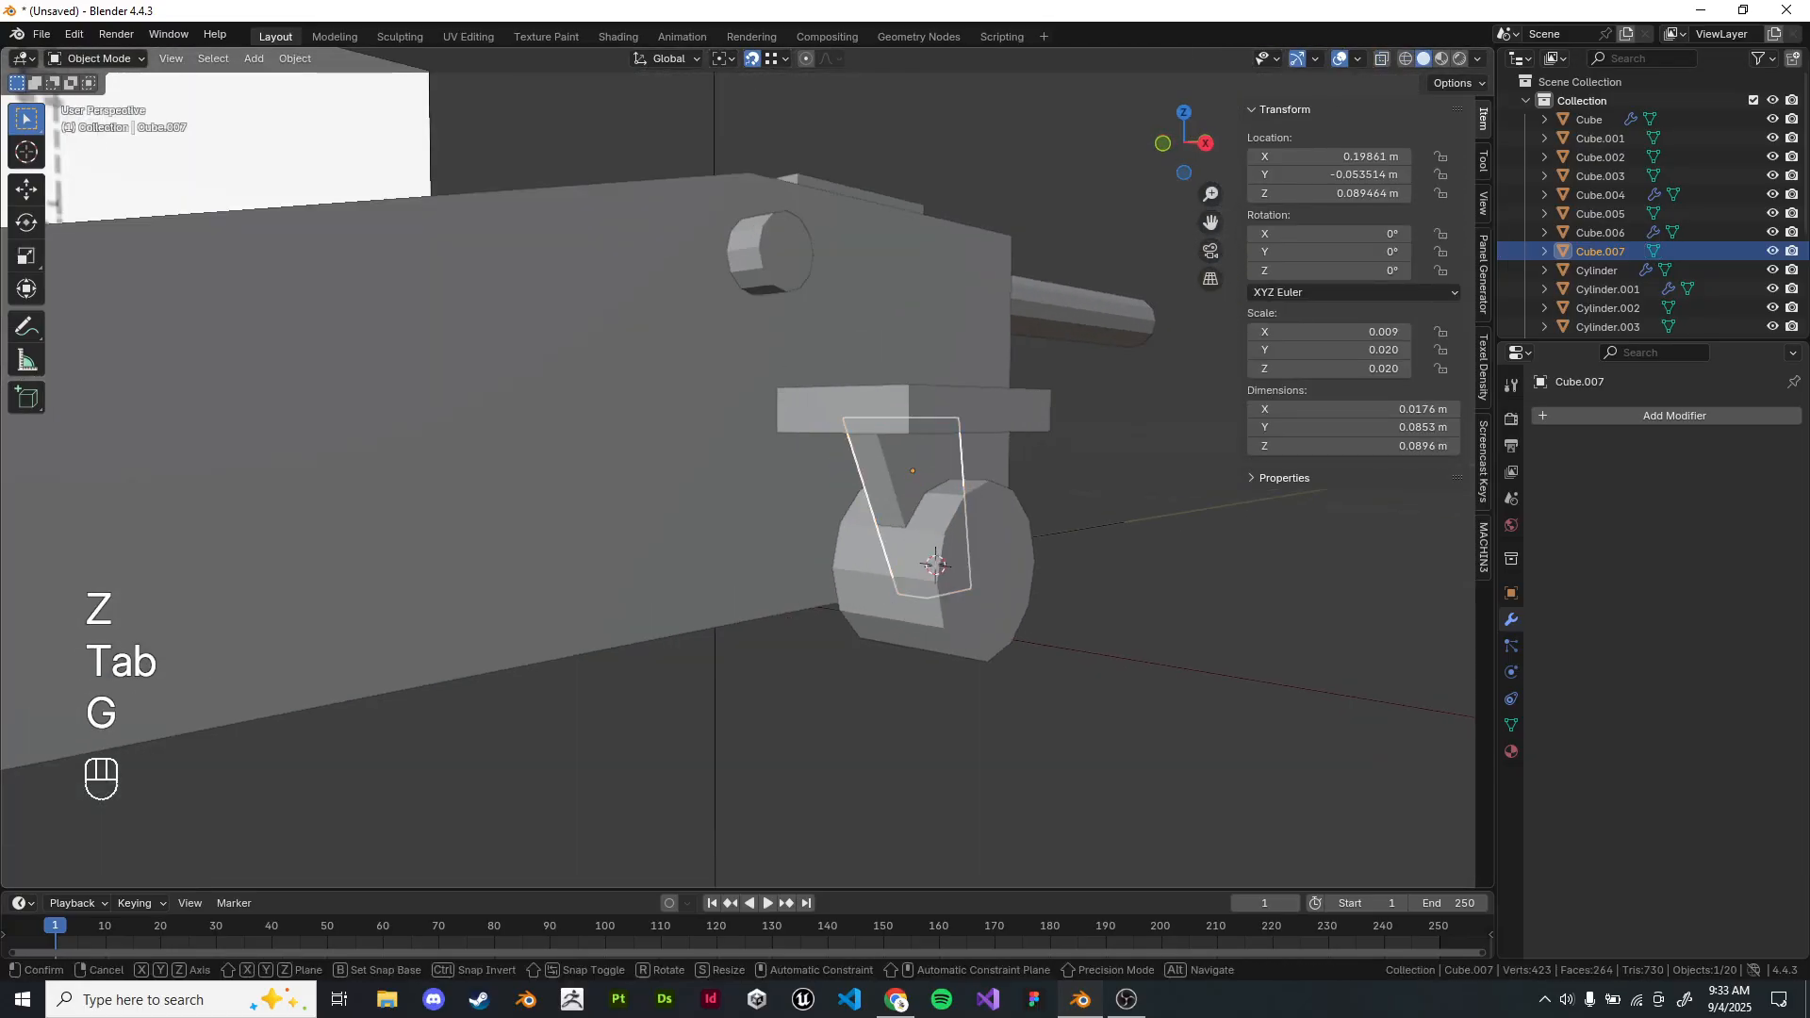
pyautogui.press('g')
pyautogui.click(1018, 462)
# Narrow the caster wheel by moving its outer face inward along X.
pyautogui.click(985, 411)
pyautogui.press('Tab')
pyautogui.moveTo(910, 528); pyautogui.dragTo(999, 603, button='middle')
pyautogui.press('Tab')
pyautogui.click(916, 577)
pyautogui.press('Tab')
pyautogui.press('z')
pyautogui.moveTo(925, 441); pyautogui.dragTo(1038, 674)
pyautogui.moveTo(998, 433); pyautogui.dragTo(1041, 613)
pyautogui.press('g')
pyautogui.press('x')
pyautogui.click(1021, 613)
pyautogui.press('z')
pyautogui.press('Tab')
# Move the wheel's outer face a further 0.0055 m or so inward, clear of the bracket.
pyautogui.moveTo(1020, 613)
pyautogui.mouseDown(button='middle')
pyautogui.moveTo(877, 577)
pyautogui.moveTo(928, 627)
pyautogui.moveTo(957, 580)
pyautogui.moveTo(1023, 627)
pyautogui.mouseUp(button='middle')
pyautogui.scroll(-5, 928, 627)
pyautogui.scroll(4, 929, 627)
pyautogui.scroll(-5, 928, 627)
pyautogui.scroll(6, 928, 627)
pyautogui.press('Tab')
pyautogui.press('g')
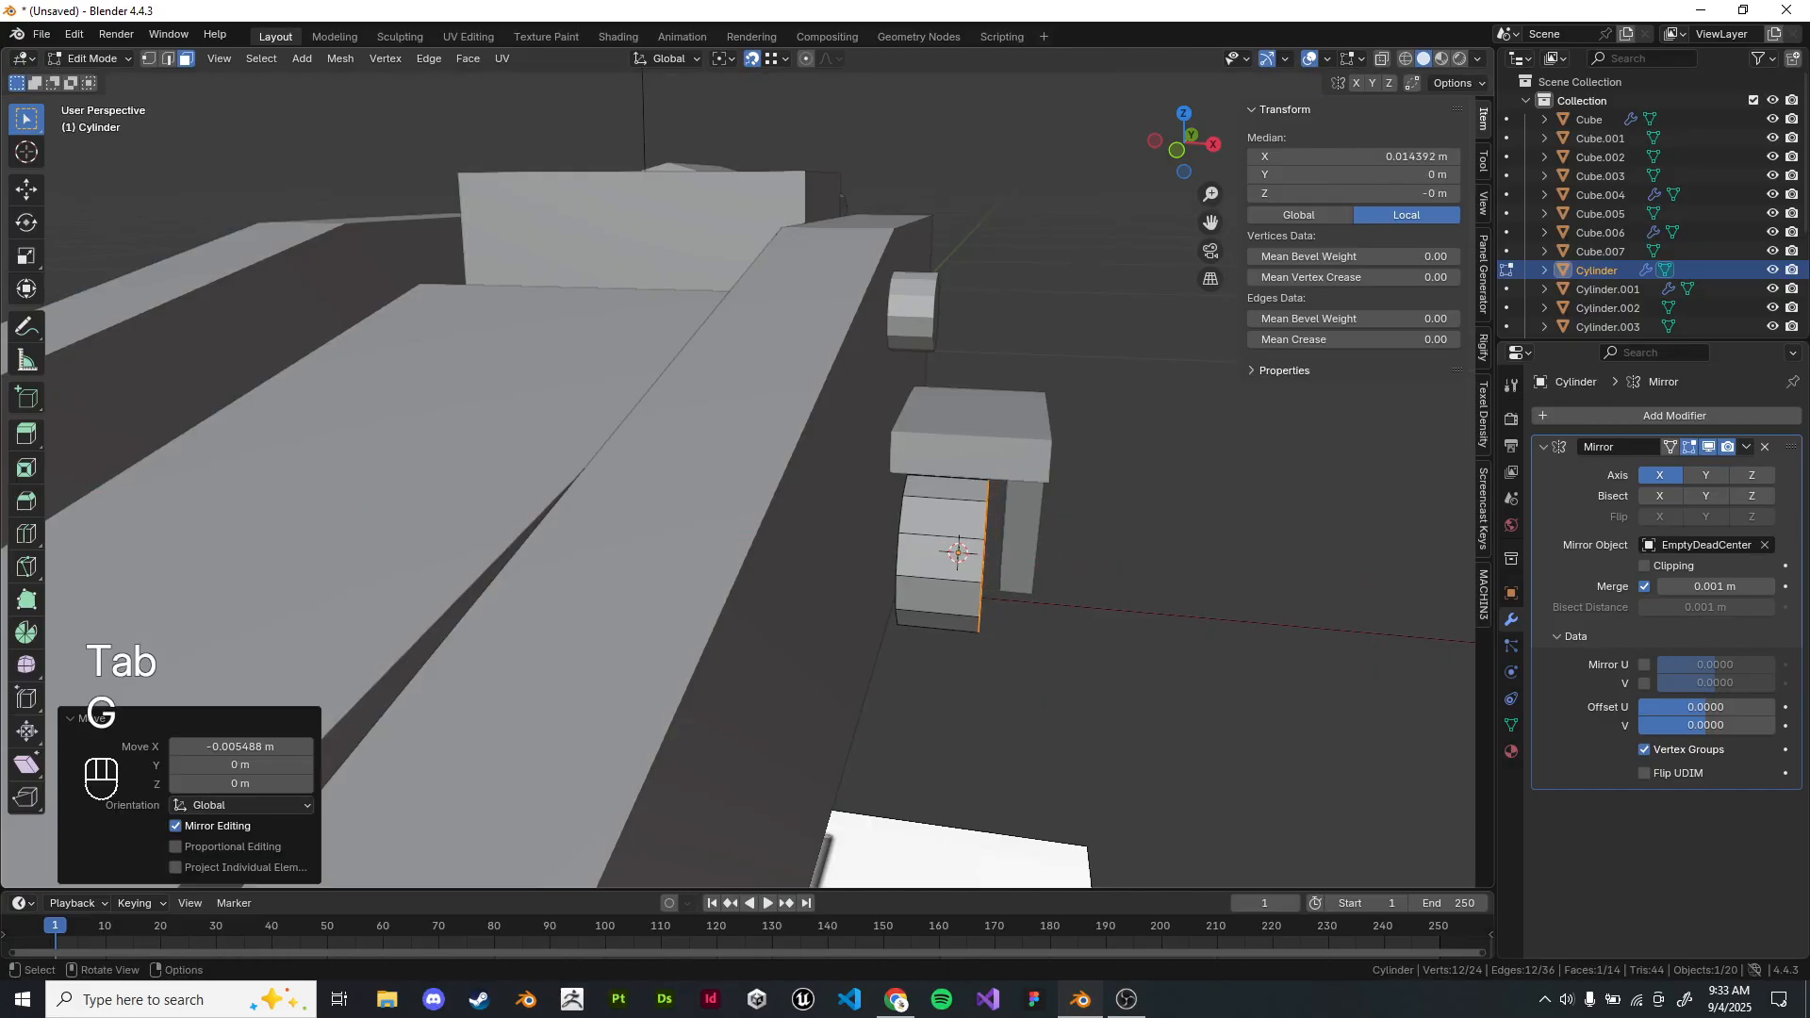
# Move the caster bracket beside the outer face of the narrowed caster wheel.
pyautogui.press('z')
pyautogui.press('g')
pyautogui.press('z')
pyautogui.press('Tab')
pyautogui.moveTo(1022, 585); pyautogui.dragTo(981, 594, button='middle')
pyautogui.click(960, 520)
pyautogui.press('g')
pyautogui.middleClick(1065, 585)
pyautogui.click(1047, 580)
pyautogui.scroll(-7, 981, 603)
pyautogui.click(990, 603)
pyautogui.scroll(-4, 981, 594)
pyautogui.keyDown('shift'); pyautogui.moveTo(980, 594); pyautogui.dragTo(995, 585, button='middle'); pyautogui.keyUp('shift')
pyautogui.scroll(6, 995, 584)
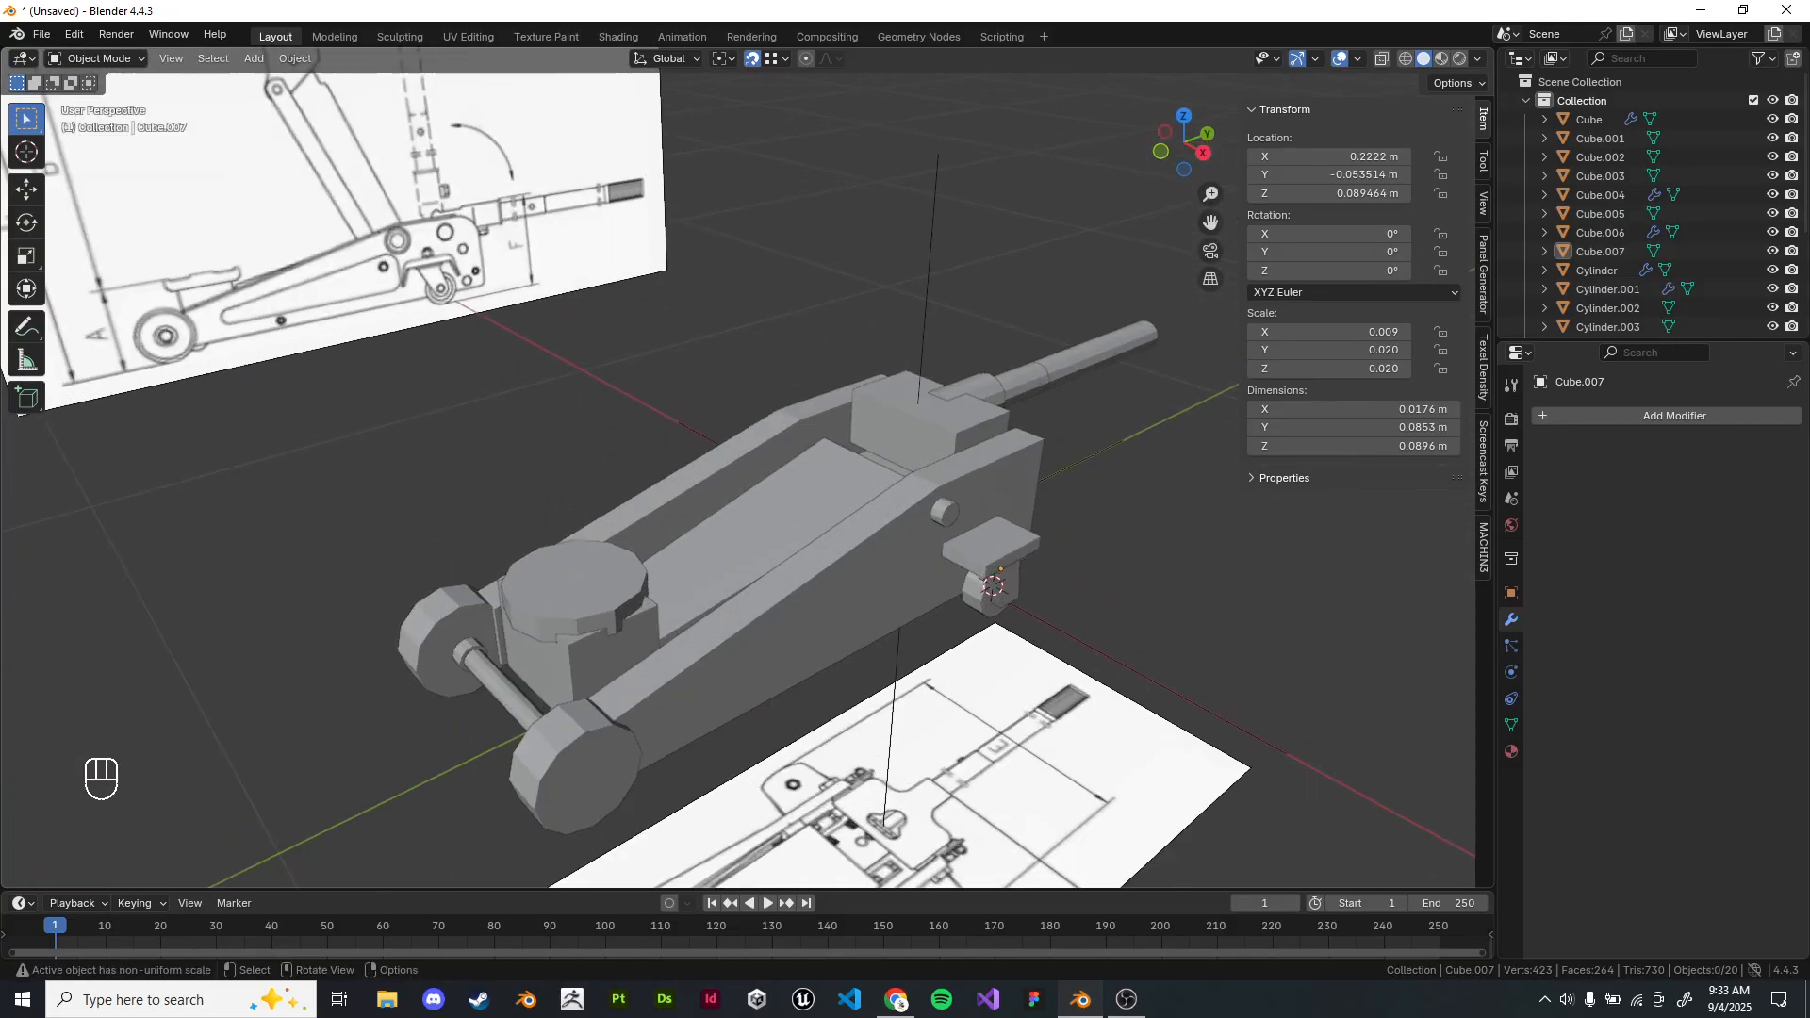
# Apply Shade Auto Smooth to the round lifting saddle and the front wheel.
pyautogui.click(499, 499)
pyautogui.rightClick(981, 558)
pyautogui.click(1047, 557)
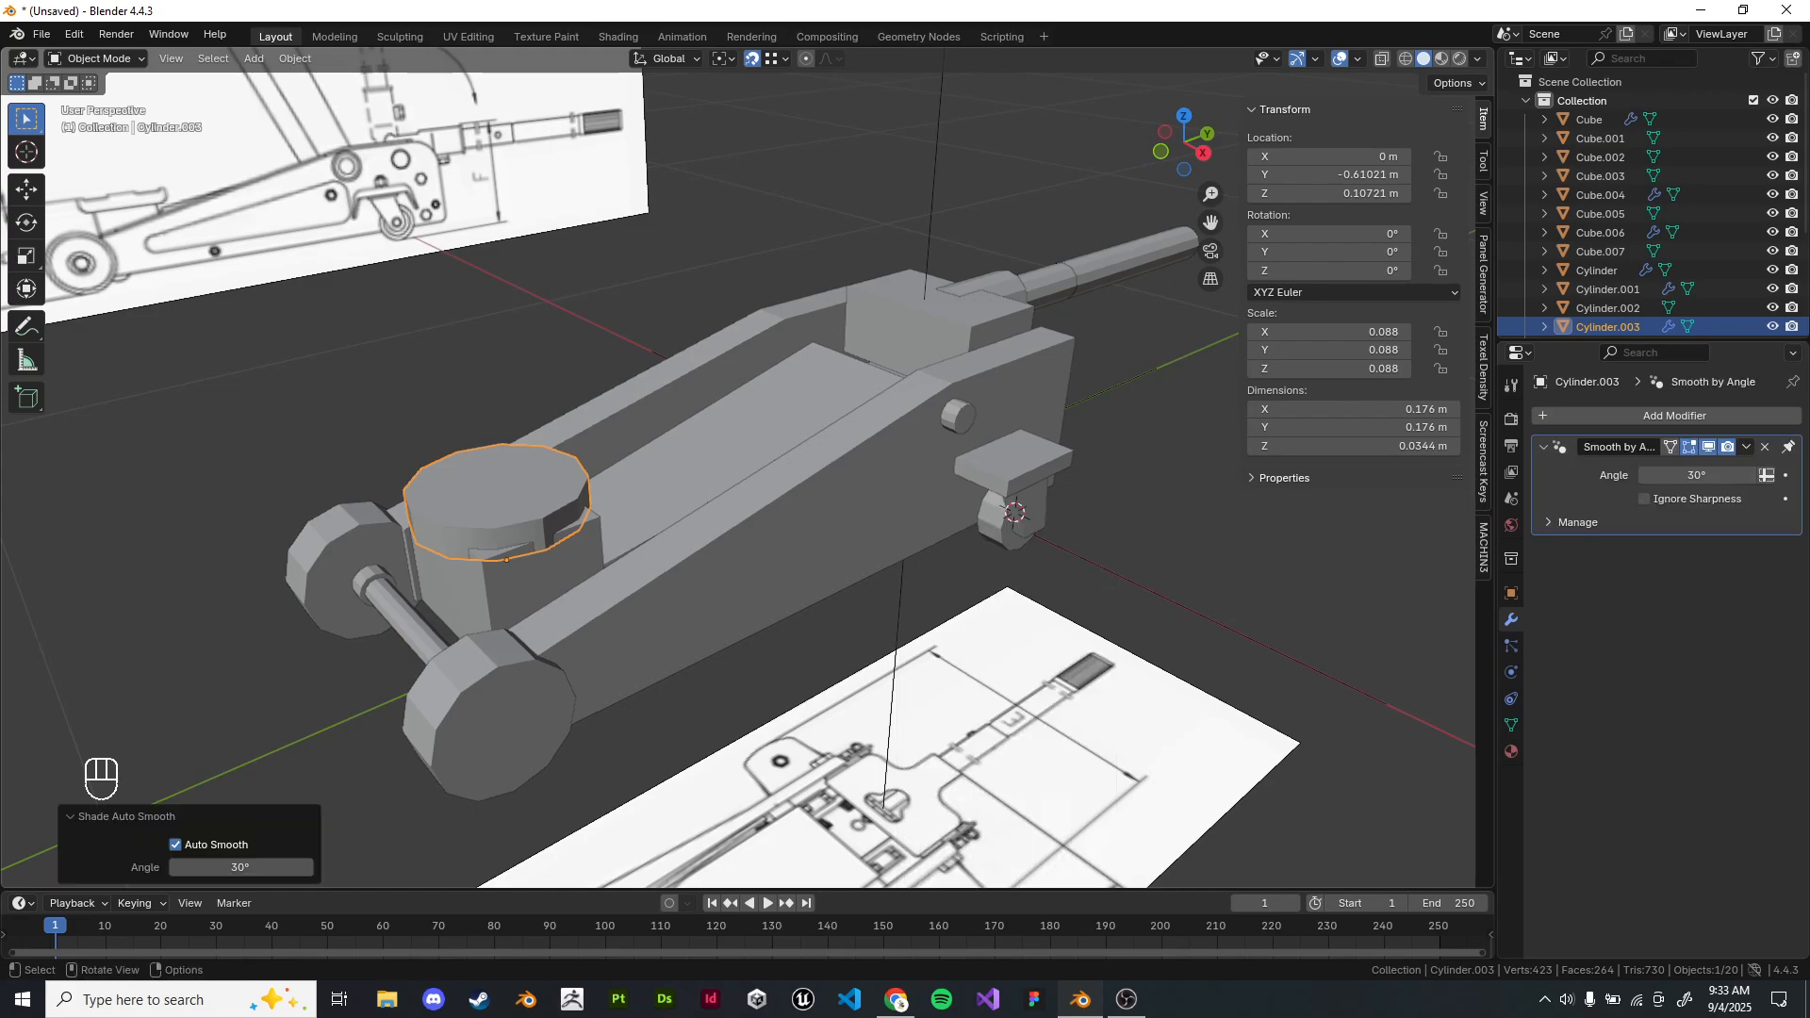
pyautogui.click(518, 702)
pyautogui.rightClick(934, 627)
pyautogui.click(934, 628)
pyautogui.click(948, 622)
# Apply Shade Auto Smooth to the caster wheel and the pivot pin on the side frame.
pyautogui.click(1002, 530)
pyautogui.rightClick(1178, 545)
pyautogui.click(1179, 545)
pyautogui.click(1178, 552)
pyautogui.click(958, 416)
pyautogui.rightClick(1207, 462)
pyautogui.click(1207, 462)
pyautogui.click(1207, 472)
# Examine the blocked-out jack from several angles and compare its profile with the side blueprint.
pyautogui.scroll(-4, 1131, 490)
pyautogui.moveTo(1037, 490); pyautogui.dragTo(1085, 495, button='middle')
pyautogui.scroll(1, 849, 509)
pyautogui.moveTo(849, 509); pyautogui.dragTo(1018, 490, button='middle')
pyautogui.scroll(-2, 1019, 490)
pyautogui.keyDown('shift'); pyautogui.moveTo(1018, 490); pyautogui.dragTo(1013, 702, button='middle'); pyautogui.keyUp('shift')
pyautogui.scroll(2, 999, 538)
pyautogui.scroll(3, 942, 528)
pyautogui.scroll(-2, 811, 537)
pyautogui.scroll(3, 896, 631)
pyautogui.scroll(-2, 896, 632)
pyautogui.scroll(-2, 1000, 717)
pyautogui.keyDown('shift'); pyautogui.moveTo(1013, 702); pyautogui.dragTo(963, 692, button='middle'); pyautogui.keyUp('shift')
pyautogui.moveTo(1108, 887); pyautogui.dragTo(870, 460, button='middle')
pyautogui.press('KP_1')
pyautogui.press('KP_3')
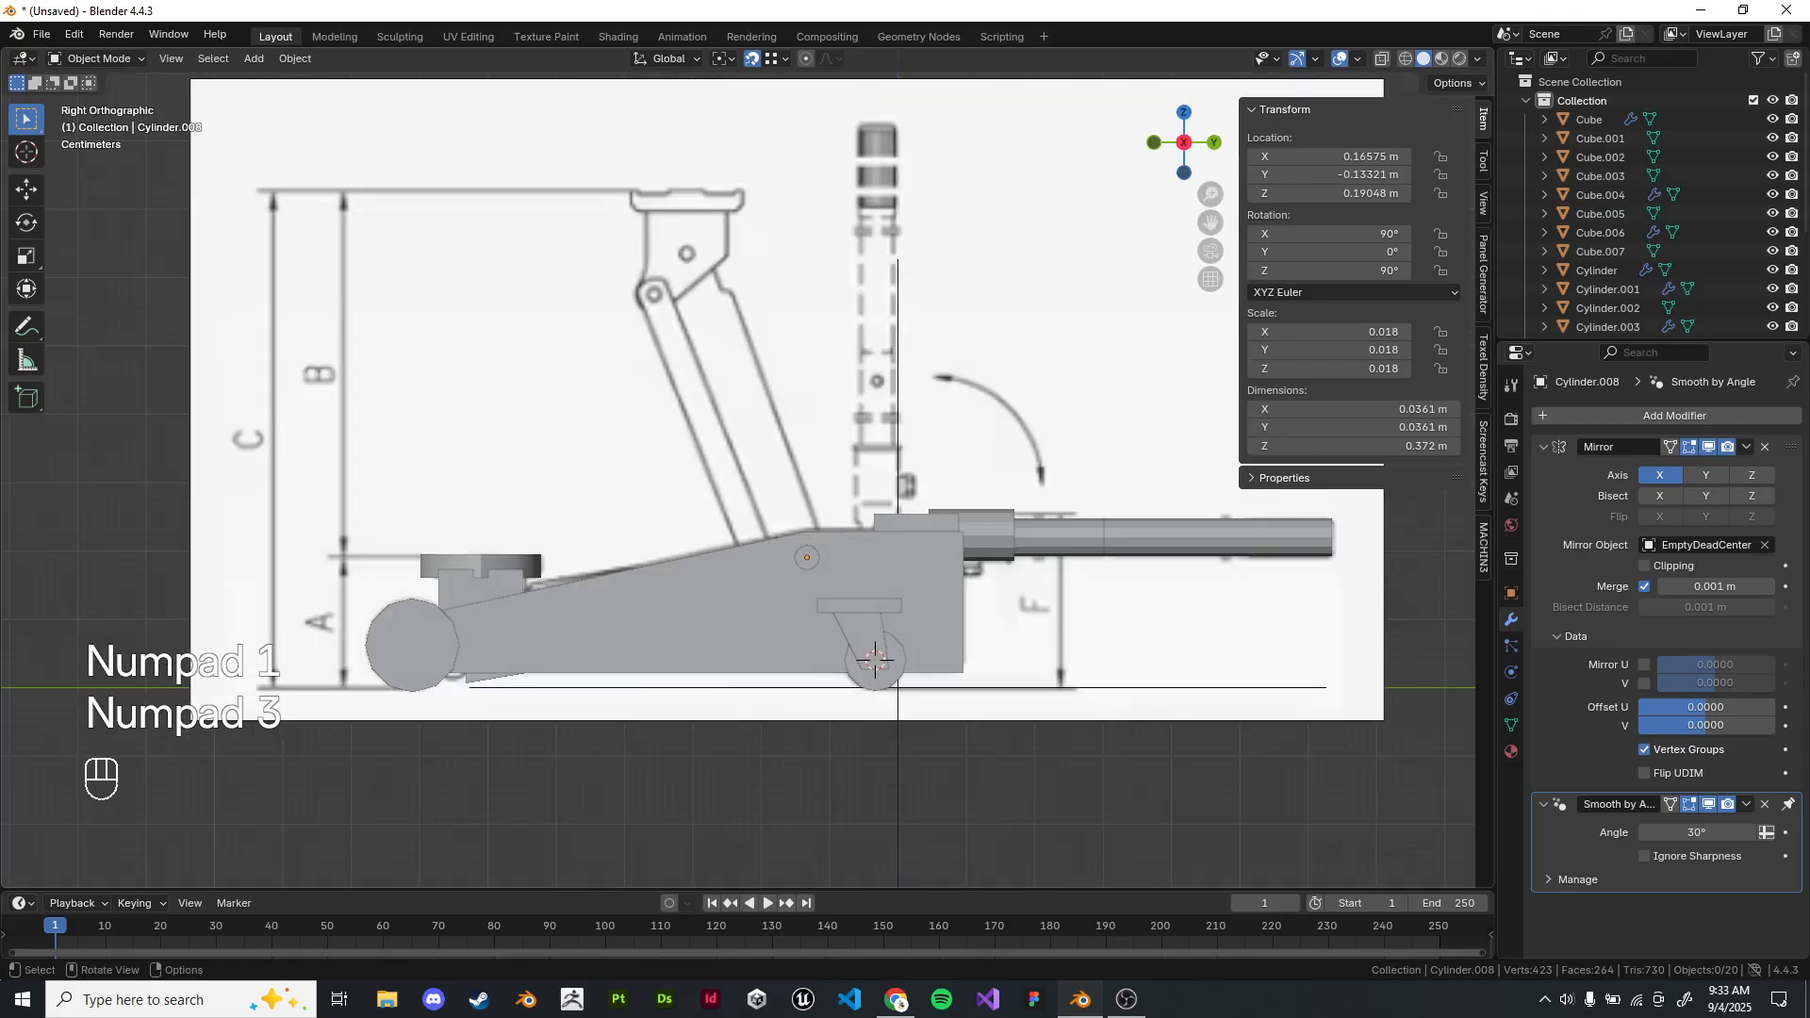
pyautogui.scroll(3, 870, 460)
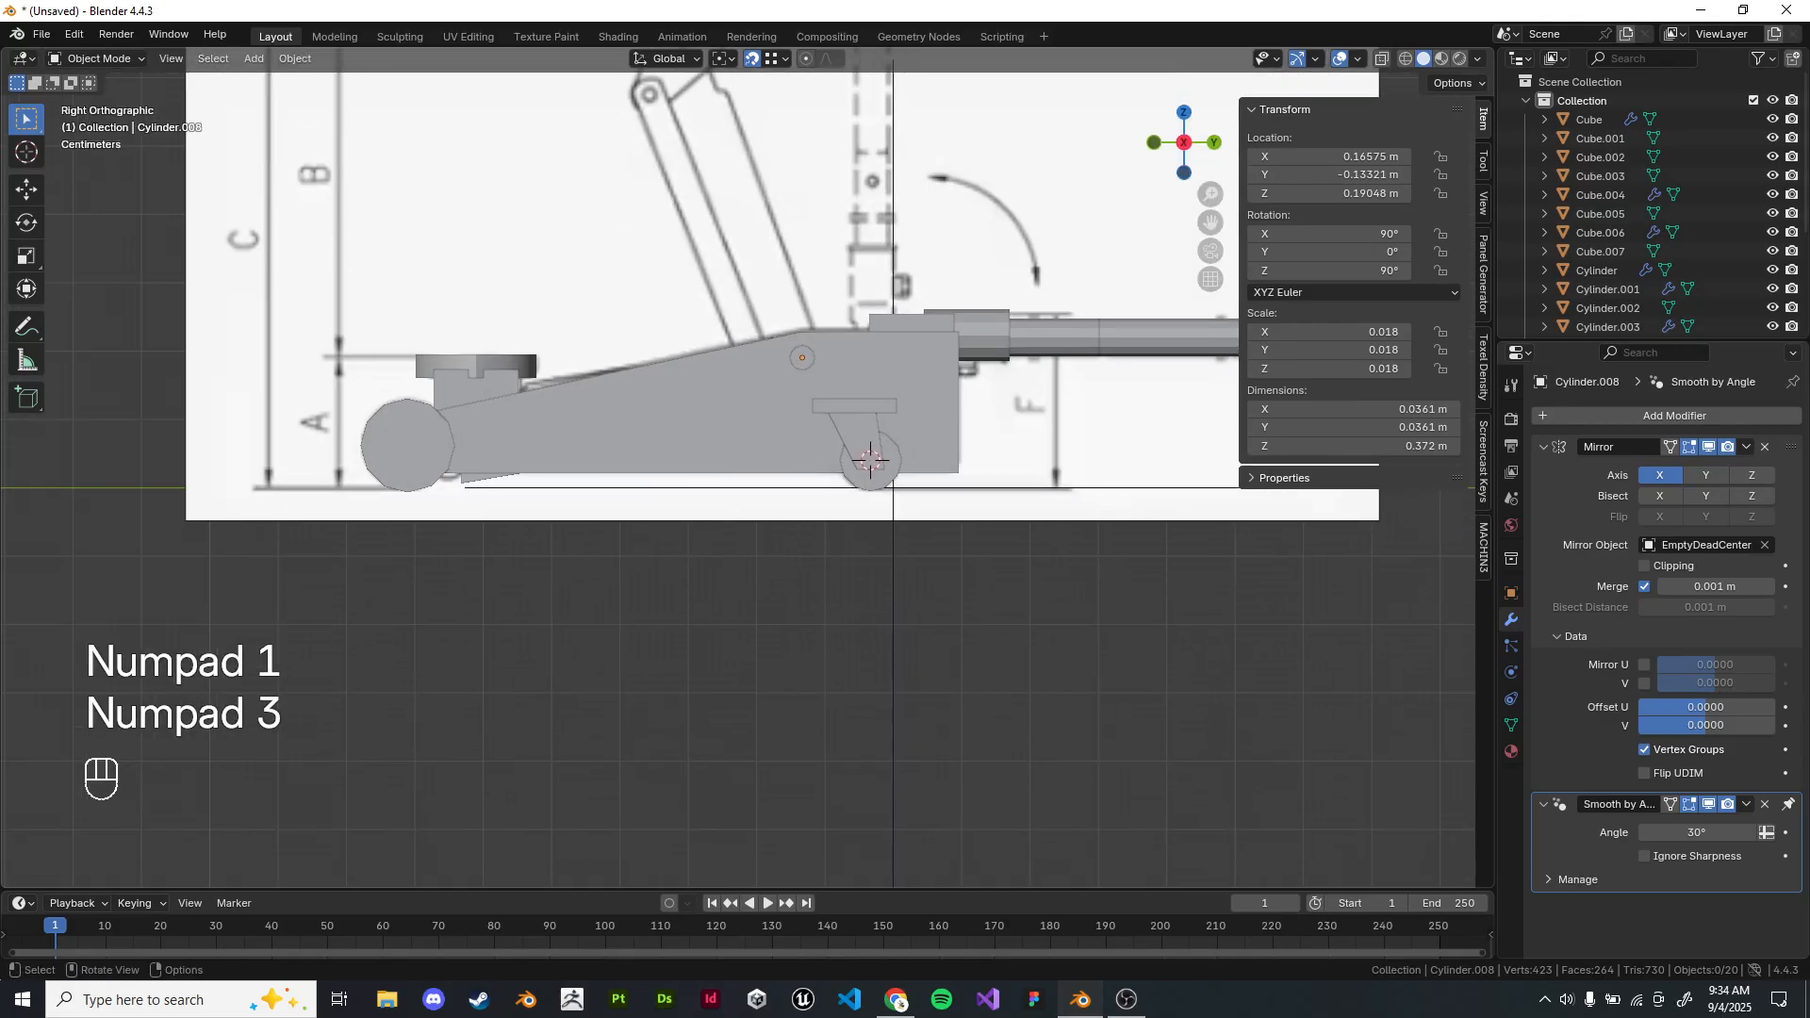
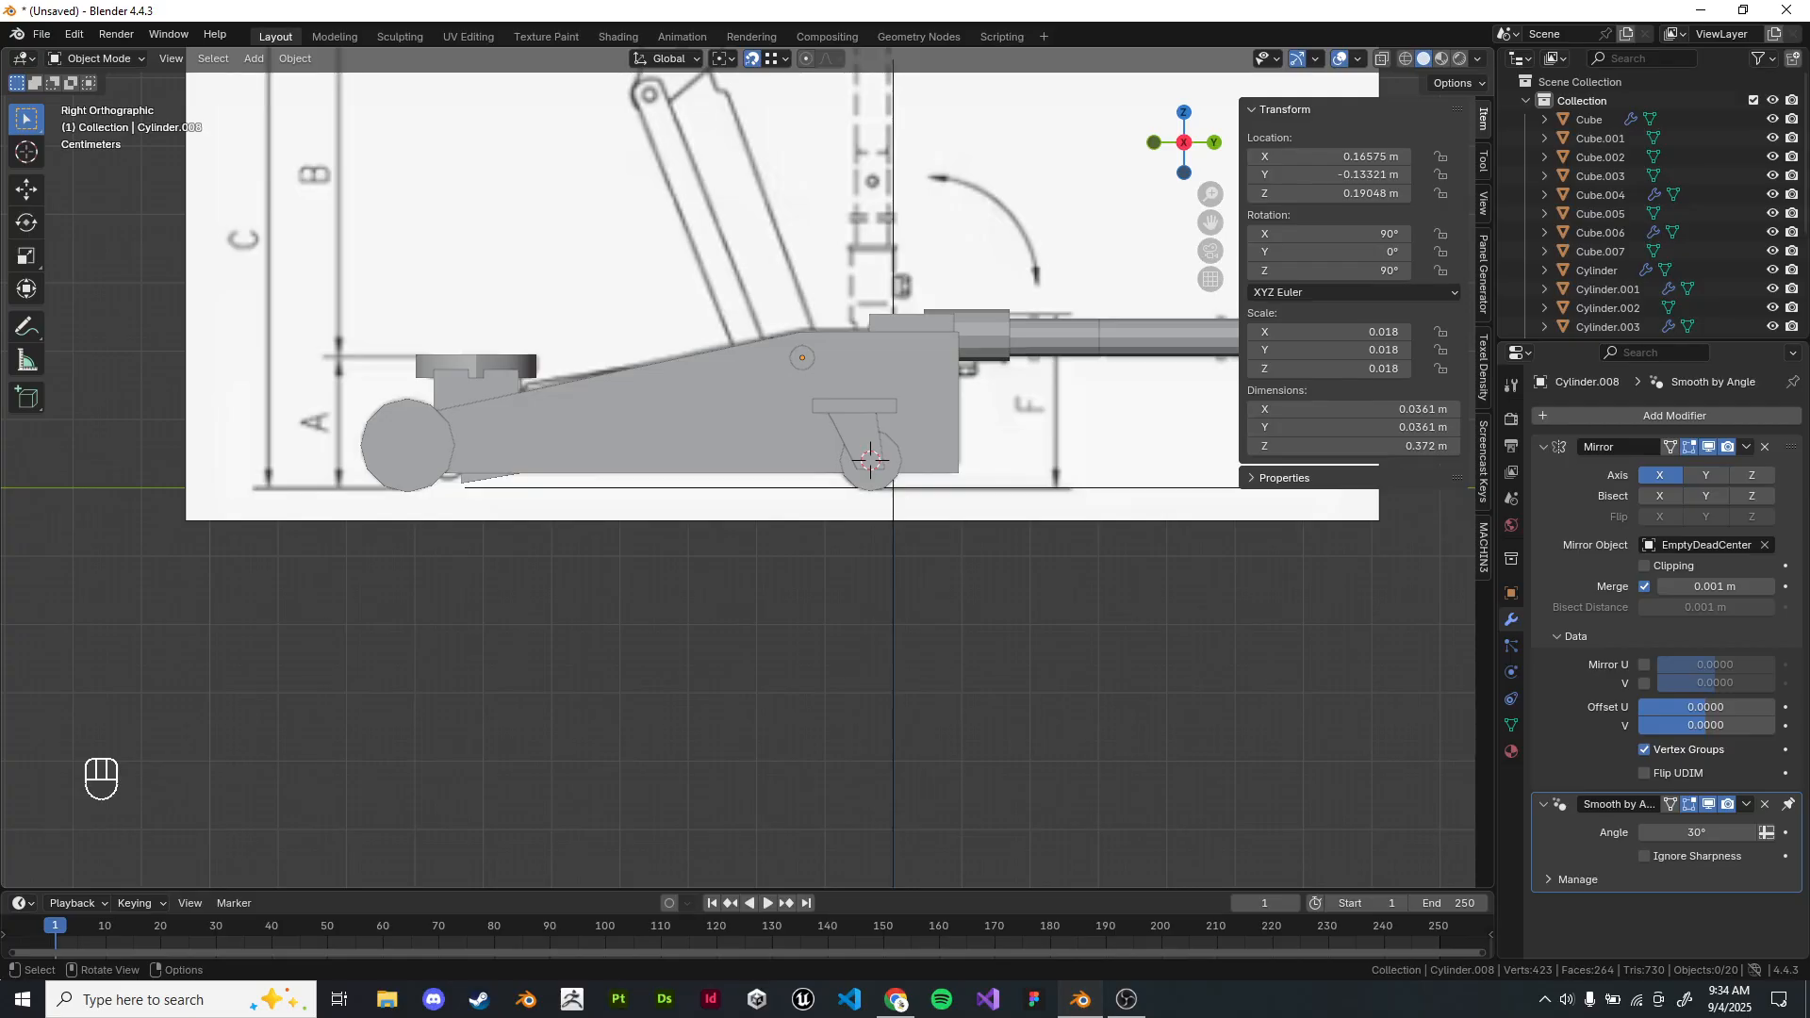
pyautogui.scroll(3, 817, 332)
pyautogui.moveTo(818, 332); pyautogui.dragTo(679, 377, button='middle')
pyautogui.scroll(-3, 872, 396)
pyautogui.press('KP_1')
pyautogui.press('KP_3')
pyautogui.scroll(3, 748, 468)
pyautogui.keyDown('shift'); pyautogui.moveTo(748, 467); pyautogui.dragTo(698, 598, button='middle'); pyautogui.keyUp('shift')
pyautogui.scroll(3, 801, 525)
pyautogui.scroll(-6, 801, 525)
pyautogui.keyDown('shift'); pyautogui.moveTo(907, 492); pyautogui.dragTo(792, 495, button='middle'); pyautogui.keyUp('shift')
# Apply Shade Auto Smooth to the cylindrical sections of the jack handle.
pyautogui.click(800, 421)
pyautogui.rightClick(799, 422)
pyautogui.click(800, 421)
pyautogui.scroll(4, 800, 422)
pyautogui.click(726, 504)
pyautogui.rightClick(726, 503)
pyautogui.click(726, 503)
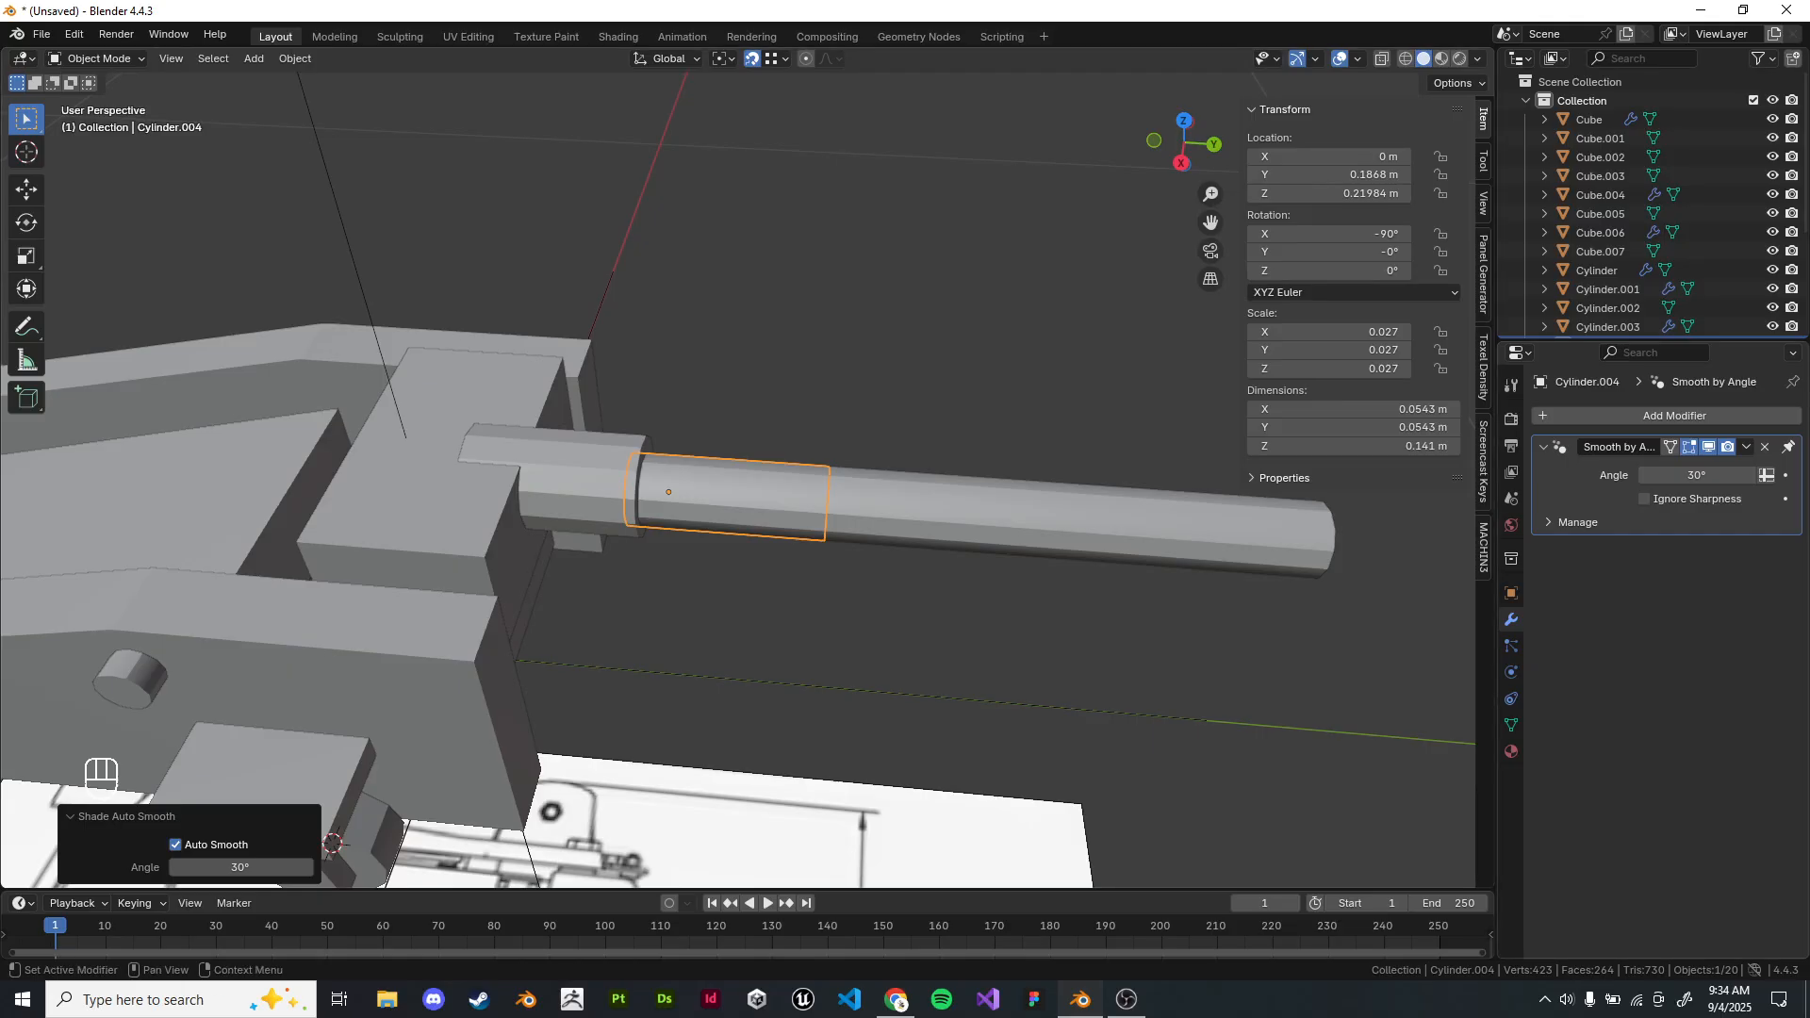
# Try a Smooth by Angle value of 25° on the inner handle section.
pyautogui.click(1697, 475)
pyautogui.write('25')
pyautogui.press('Return')
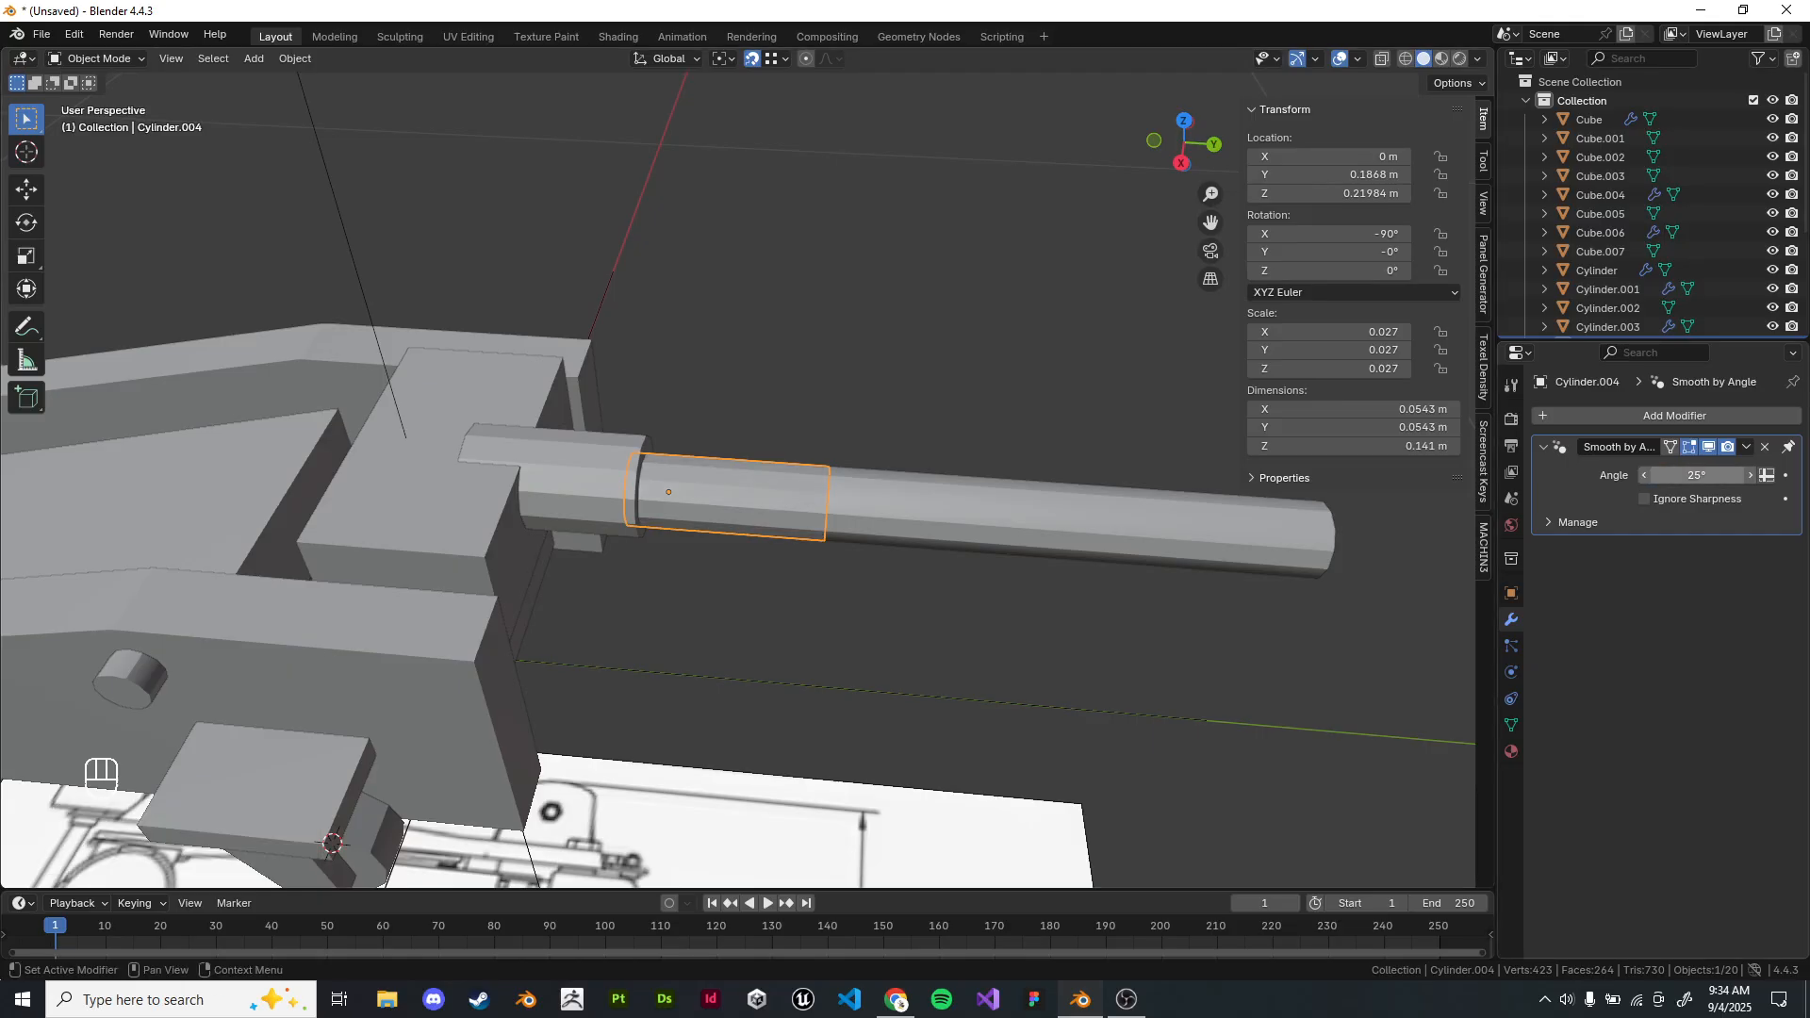
# Set the Smooth by Angle value to 40° on the inner and outer handle sections.
pyautogui.click(1697, 475)
pyautogui.write('45')
pyautogui.press('Return')
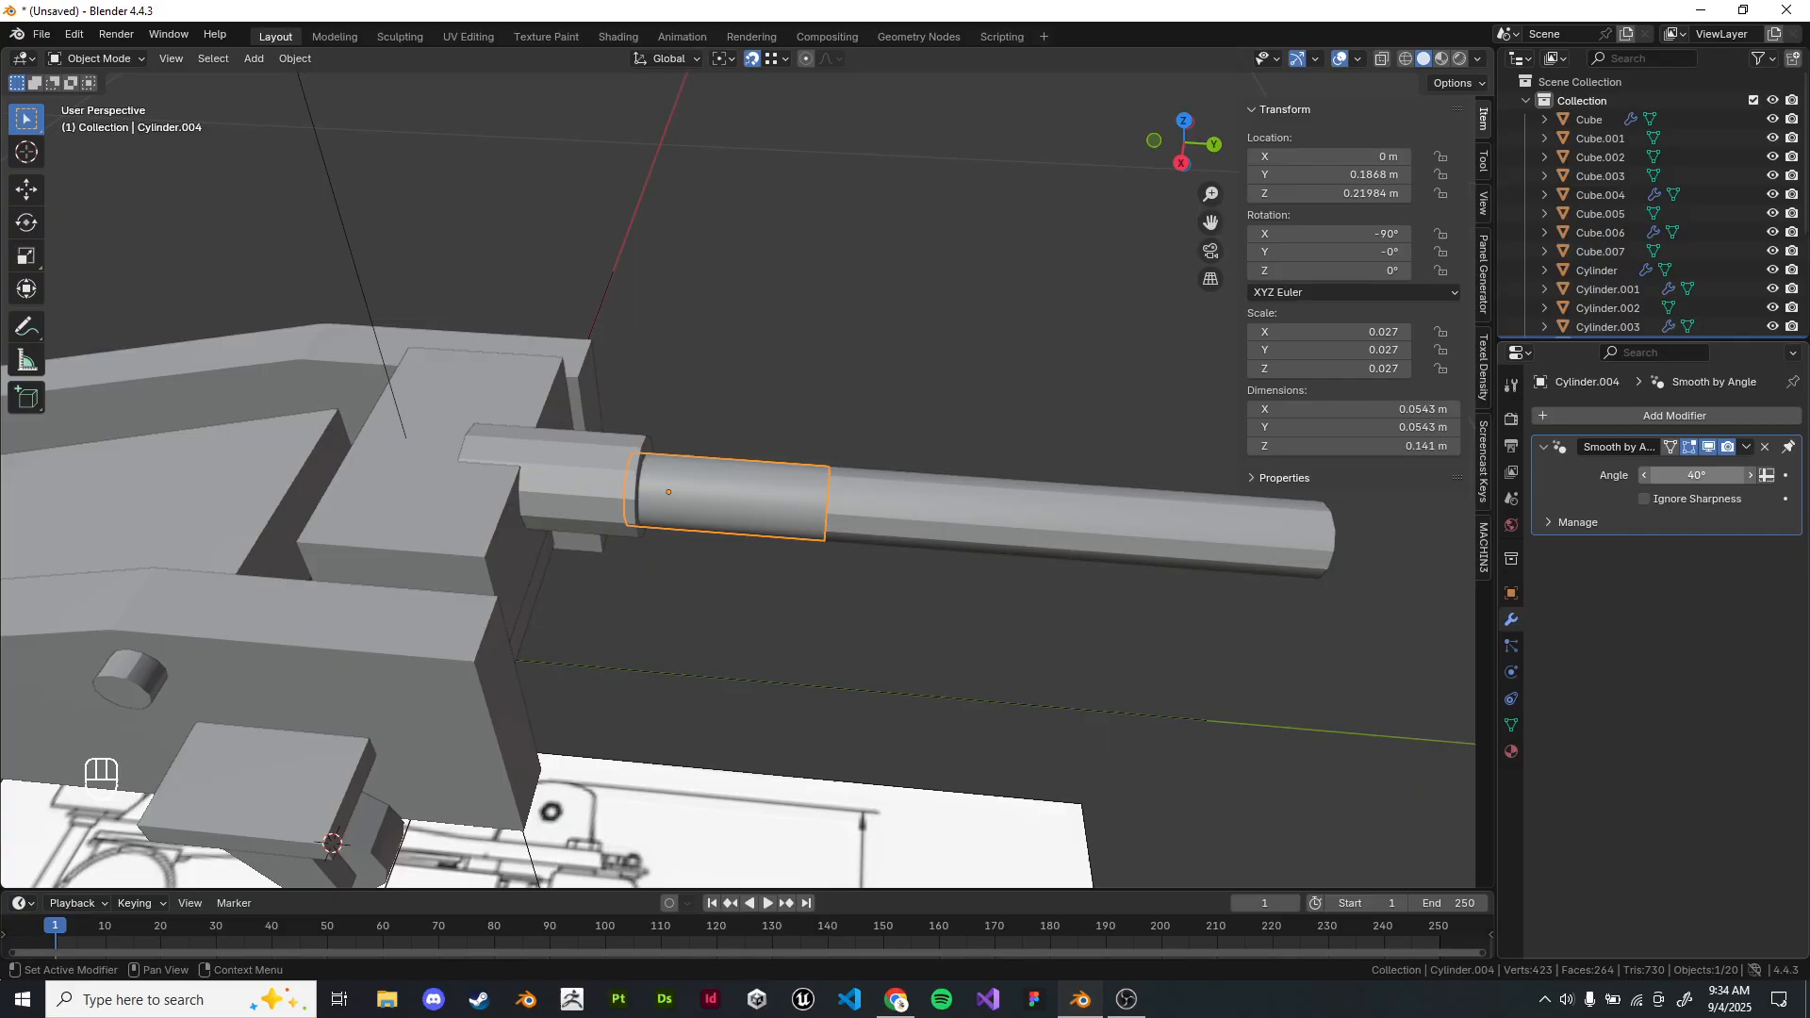
pyautogui.click(1169, 521)
pyautogui.click(1697, 475)
pyautogui.press('Return')
# Apply Shade Auto Smooth to the handle's base collar and set its smoothing angle to 40°.
pyautogui.click(952, 405)
pyautogui.click(585, 471)
pyautogui.rightClick(963, 412)
pyautogui.click(963, 412)
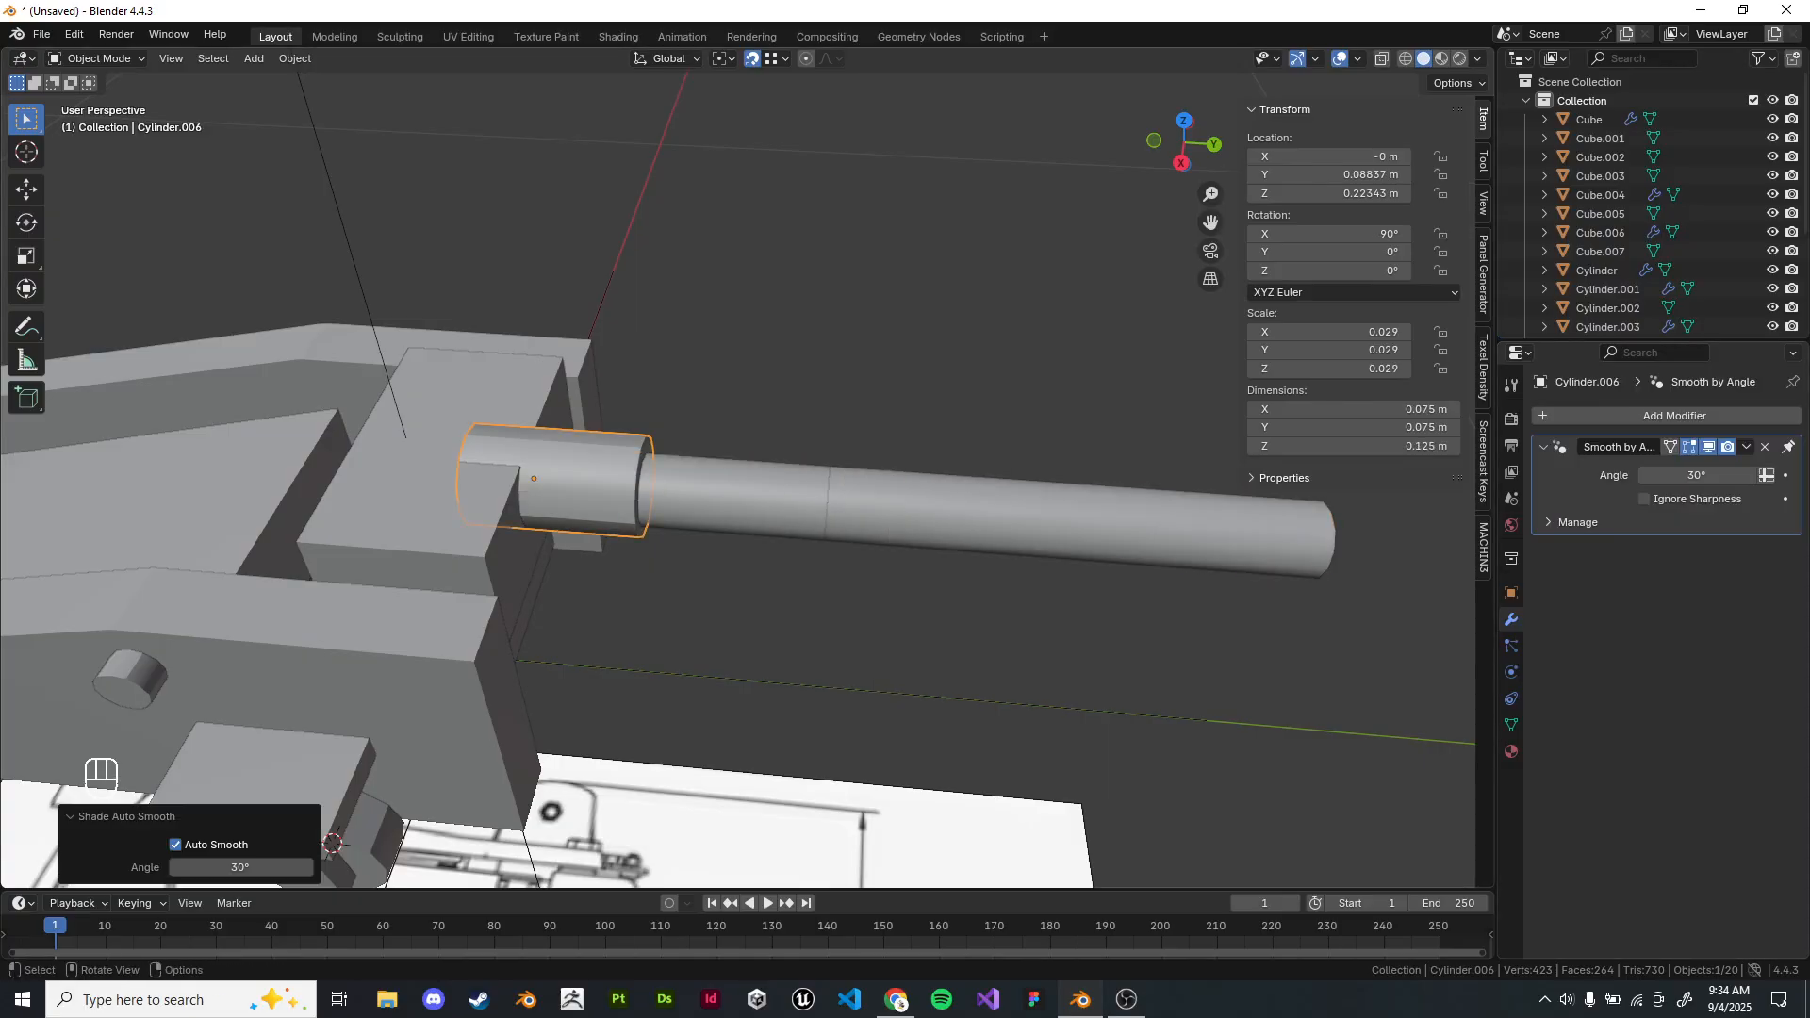
pyautogui.click(1697, 475)
pyautogui.write('40')
pyautogui.press('Return')
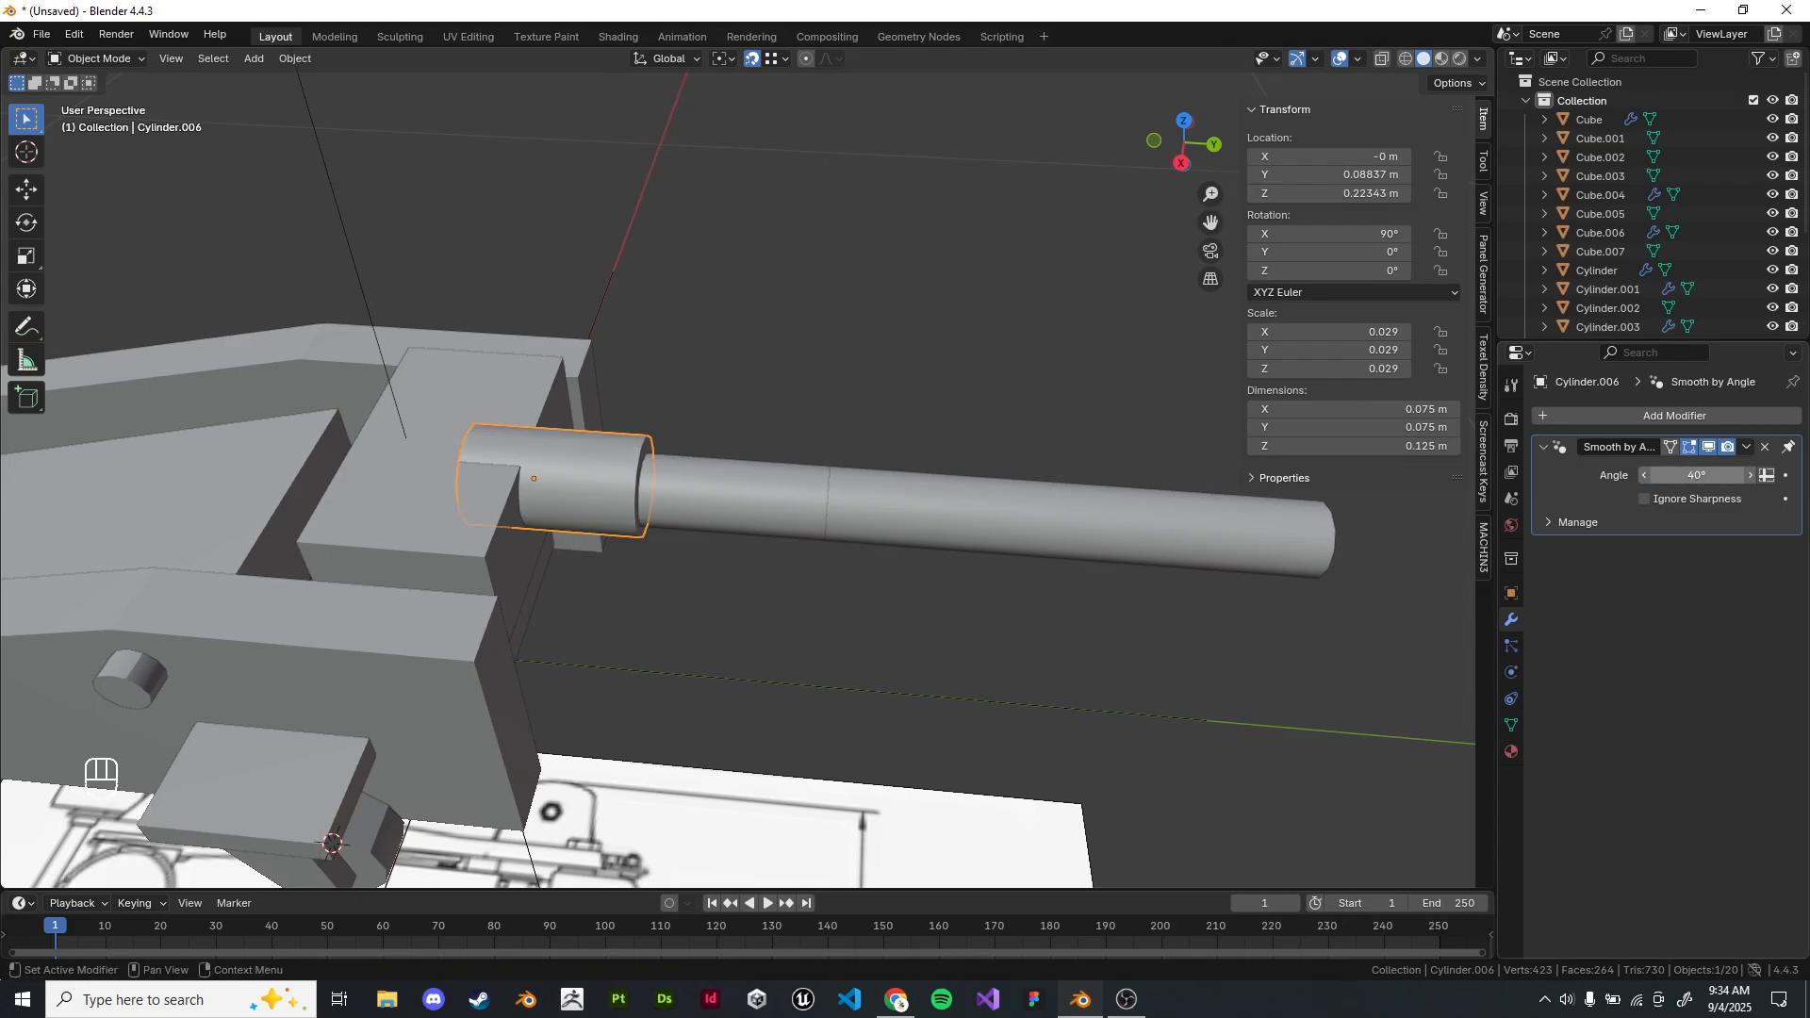
pyautogui.click(980, 378)
# Select all the jack parts without the blueprint images and apply their rotation and scale.
pyautogui.scroll(-6, 738, 471)
pyautogui.scroll(4, 861, 445)
pyautogui.moveTo(660, 471)
pyautogui.keyDown('shift'); pyautogui.mouseDown(button='middle')
pyautogui.moveTo(862, 445)
pyautogui.moveTo(674, 434)
pyautogui.moveTo(848, 499)
pyautogui.moveTo(811, 424)
pyautogui.mouseUp(button='middle'); pyautogui.keyUp('shift')
pyautogui.scroll(-4, 735, 453)
pyautogui.press('z')
pyautogui.scroll(-4, 801, 424)
pyautogui.moveTo(665, 275); pyautogui.dragTo(901, 523)
pyautogui.moveTo(905, 500); pyautogui.dragTo(829, 509, button='middle')
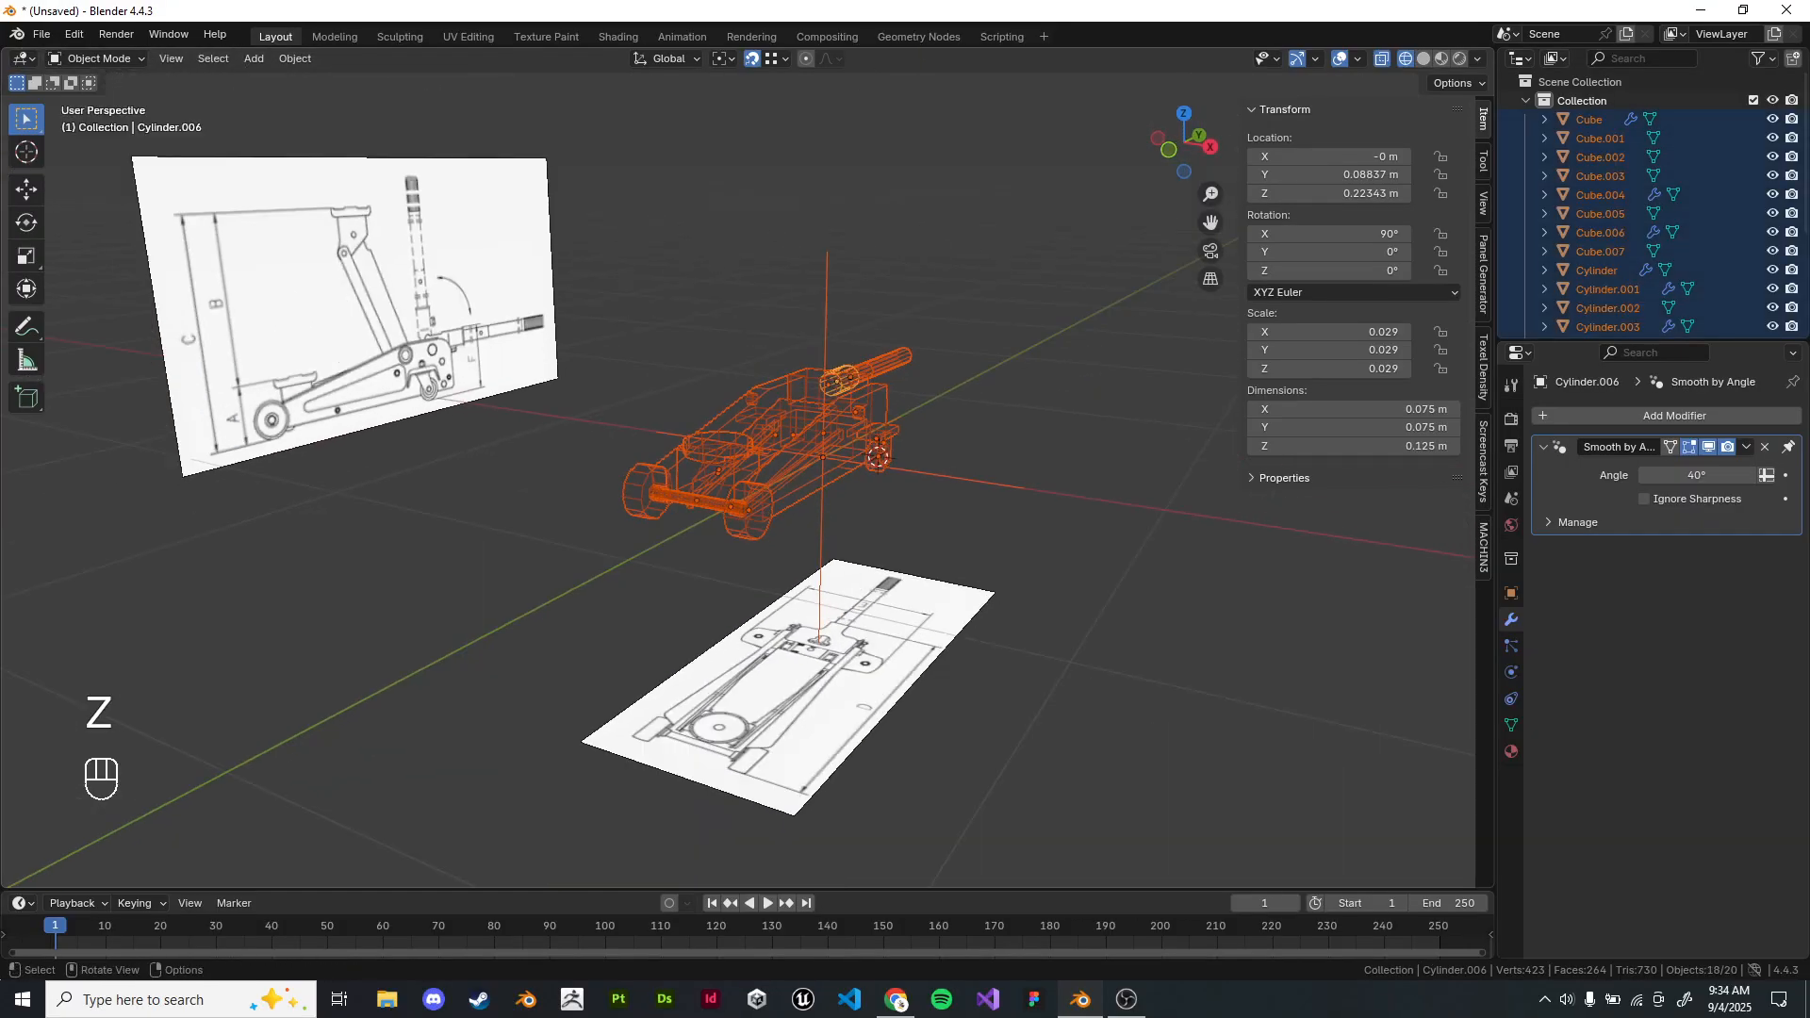
pyautogui.keyDown('ctrl'); pyautogui.moveTo(993, 448); pyautogui.dragTo(1029, 530); pyautogui.keyUp('ctrl')
pyautogui.scroll(4, 989, 472)
pyautogui.hotkey('ctrl', 'a')
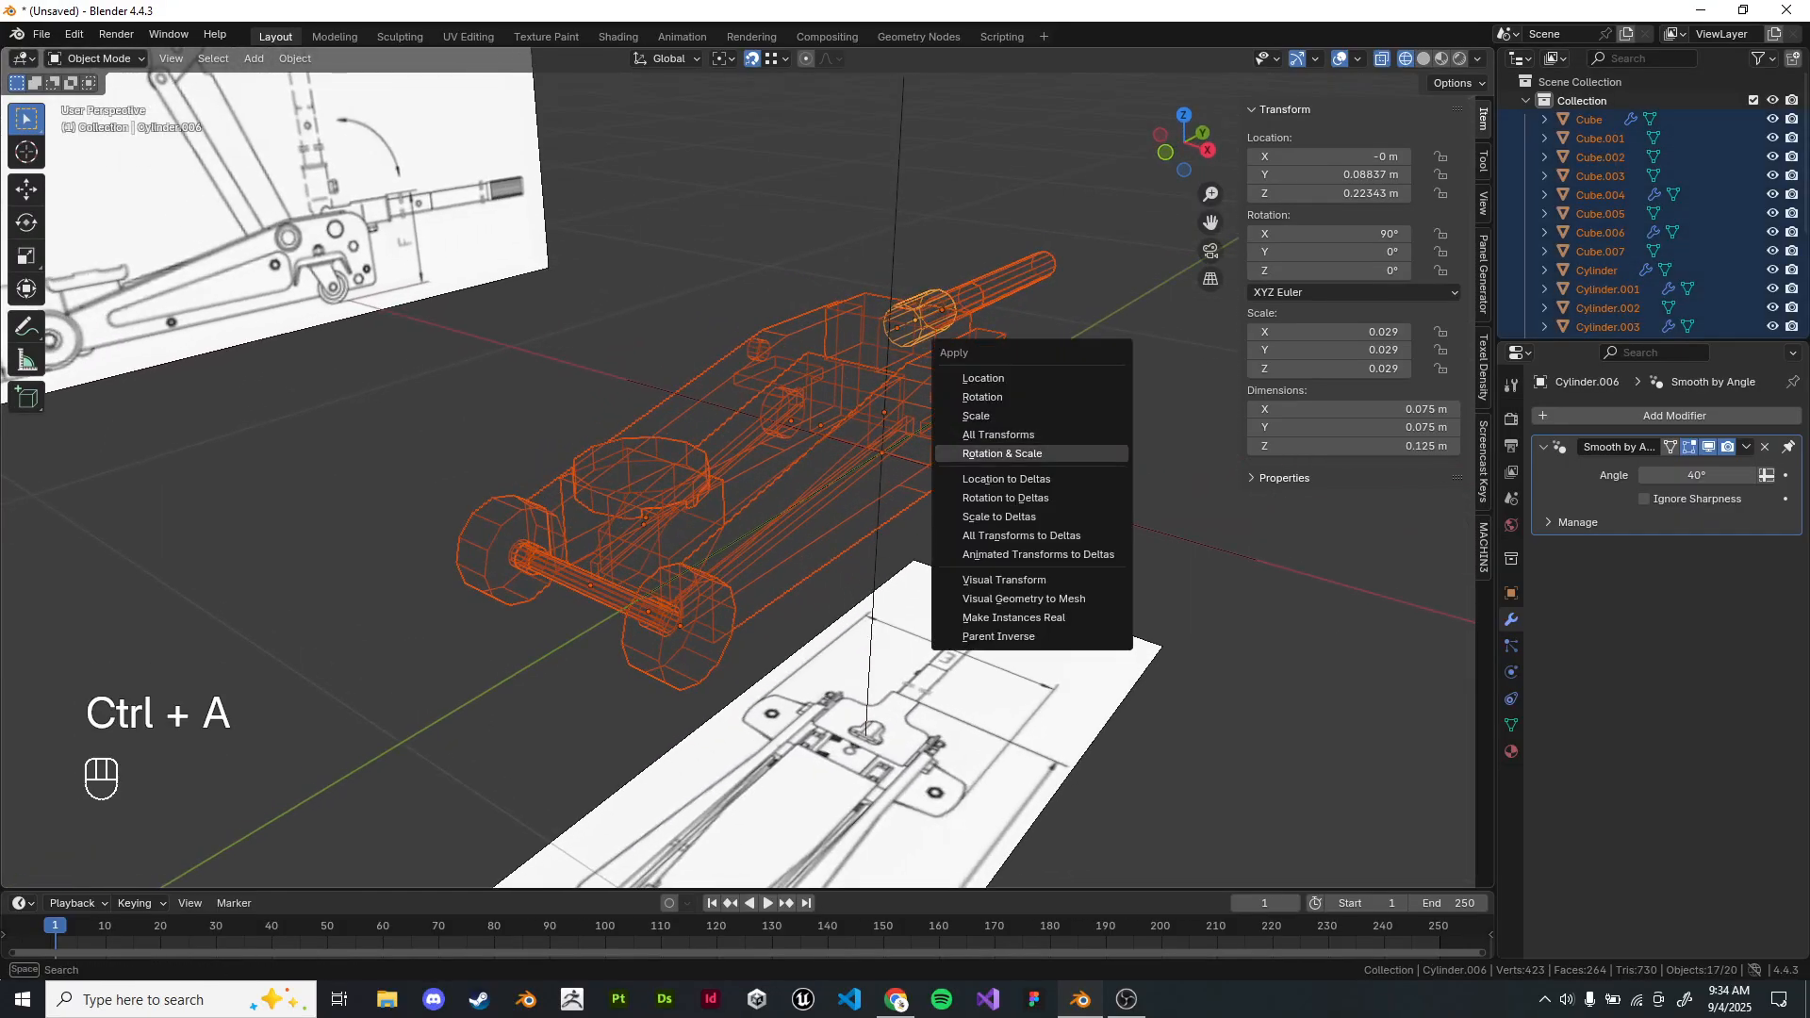
pyautogui.click(1027, 454)
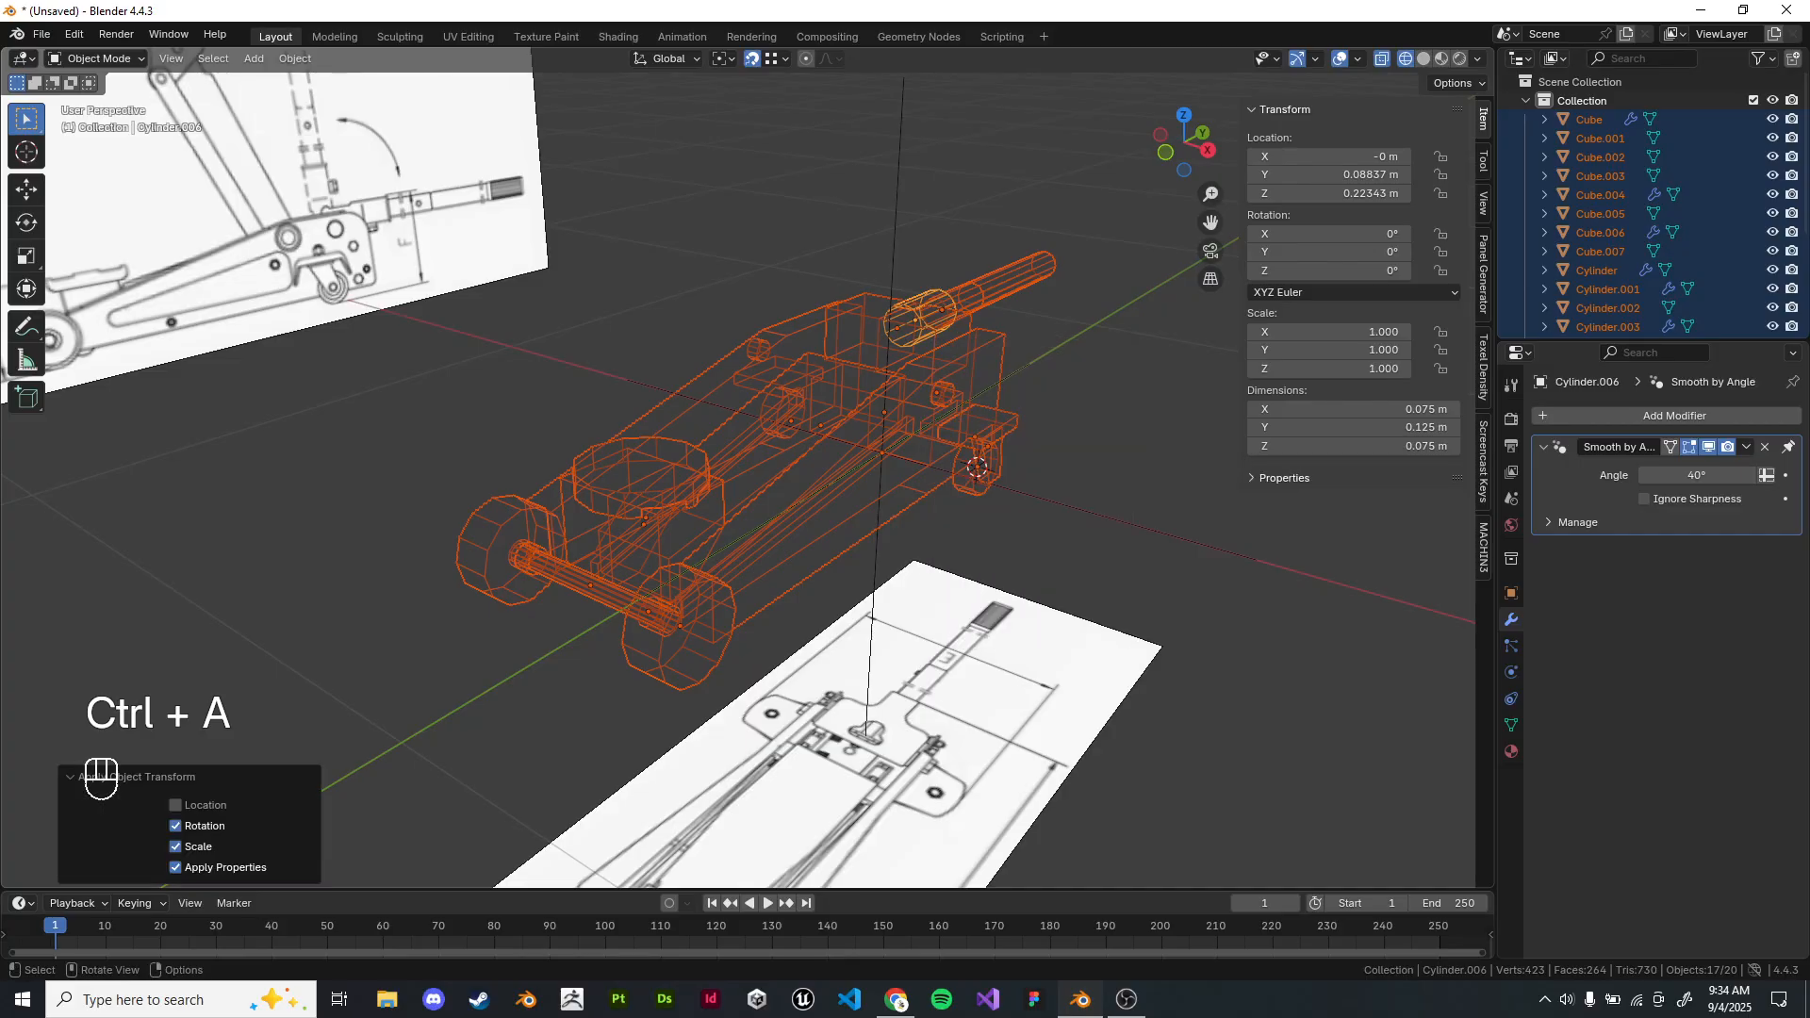
pyautogui.click(1027, 504)
# Open the mirrored side frame's mesh for editing against the side blueprint.
pyautogui.press('z')
pyautogui.keyDown('shift'); pyautogui.moveTo(1037, 507); pyautogui.dragTo(745, 499, button='middle'); pyautogui.keyUp('shift')
pyautogui.click(697, 438)
pyautogui.scroll(2, 698, 438)
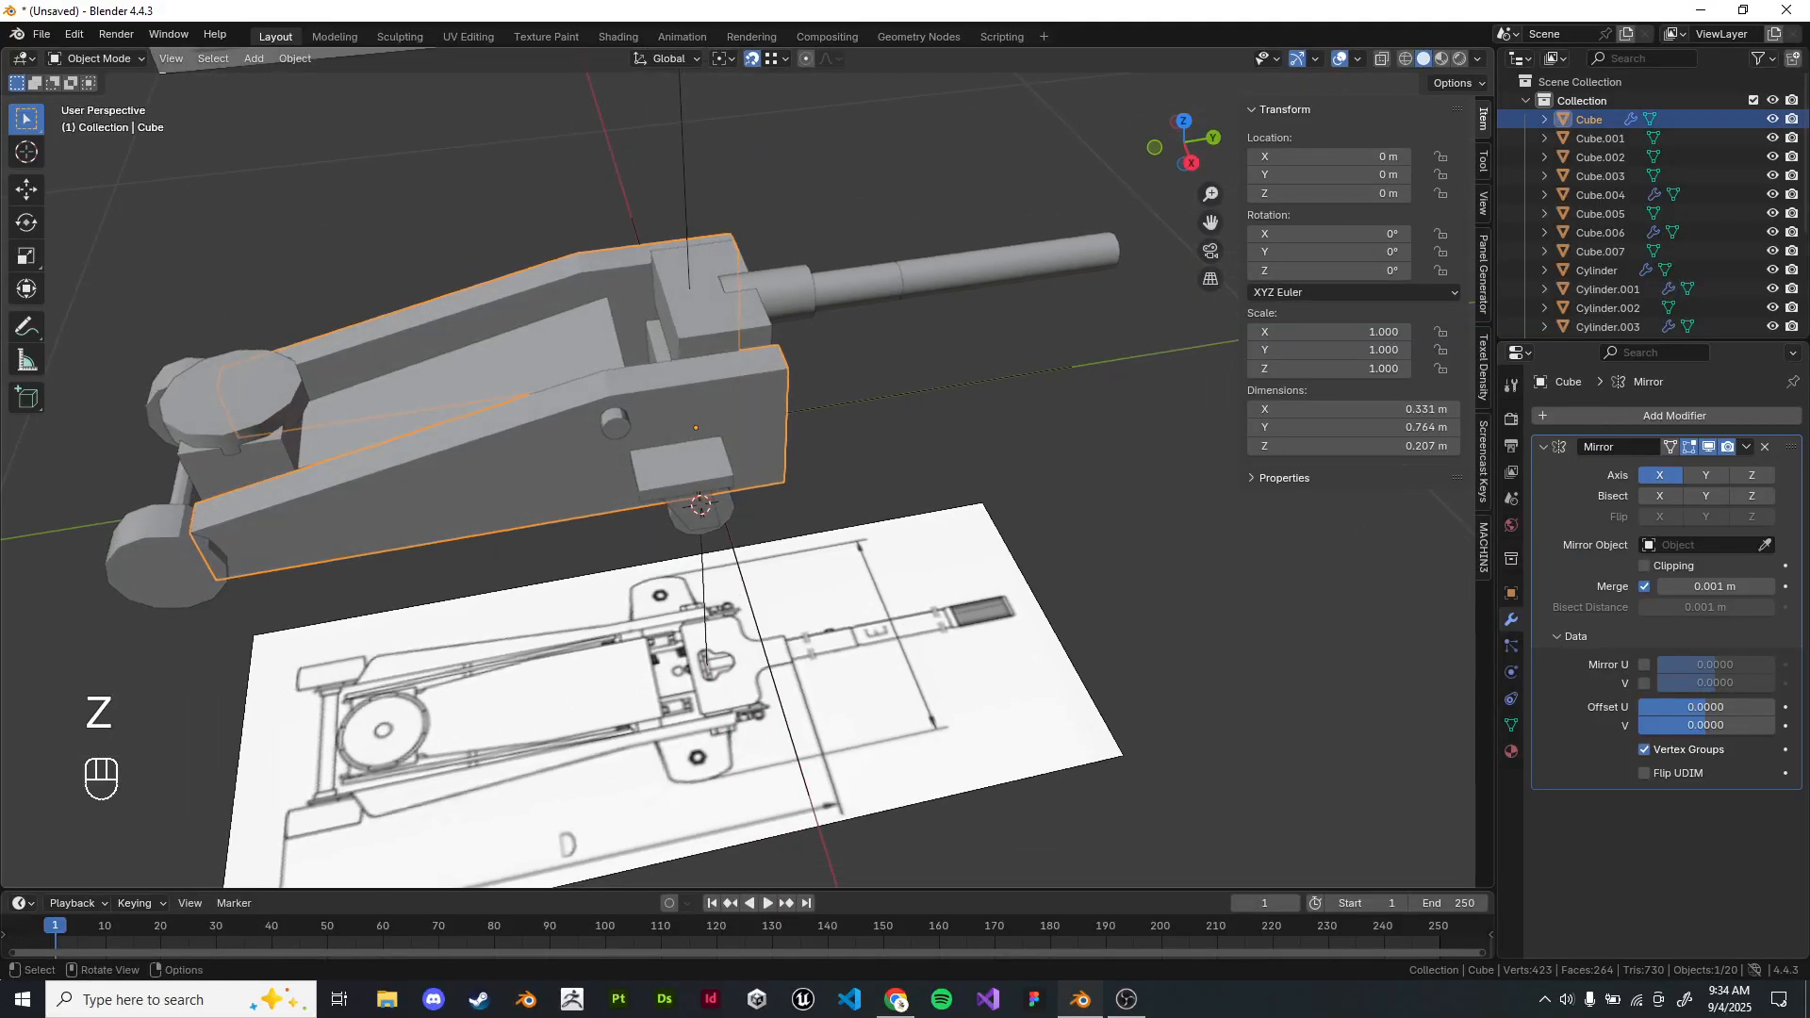
pyautogui.click(1004, 269)
pyautogui.click(990, 382)
pyautogui.keyDown('shift'); pyautogui.moveTo(989, 396); pyautogui.dragTo(1167, 546, button='middle'); pyautogui.keyUp('shift')
pyautogui.click(1018, 481)
pyautogui.moveTo(721, 552); pyautogui.dragTo(702, 466, button='middle')
pyautogui.click(702, 467)
pyautogui.press('KP_1')
pyautogui.press('KP_3')
pyautogui.scroll(2, 703, 466)
pyautogui.press('Tab')
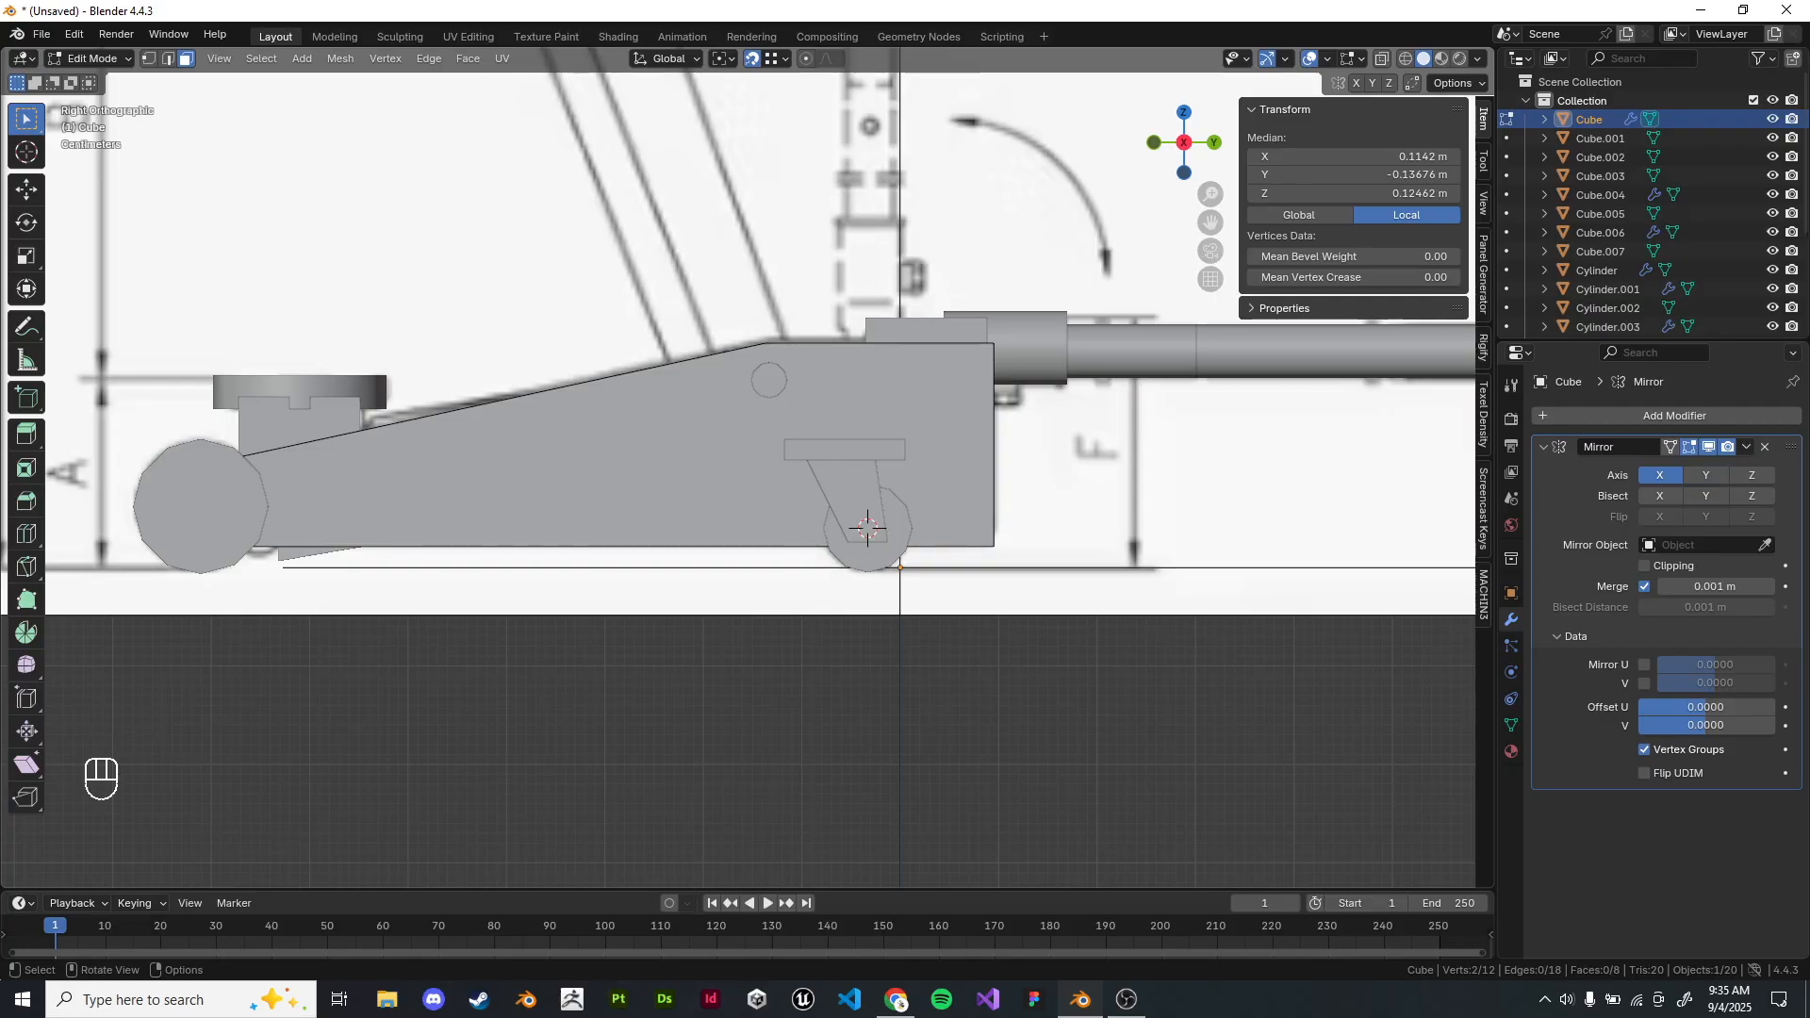
pyautogui.press('z')
pyautogui.scroll(4, 669, 468)
pyautogui.keyDown('shift'); pyautogui.moveTo(848, 471); pyautogui.dragTo(616, 650, button='middle'); pyautogui.keyUp('shift')
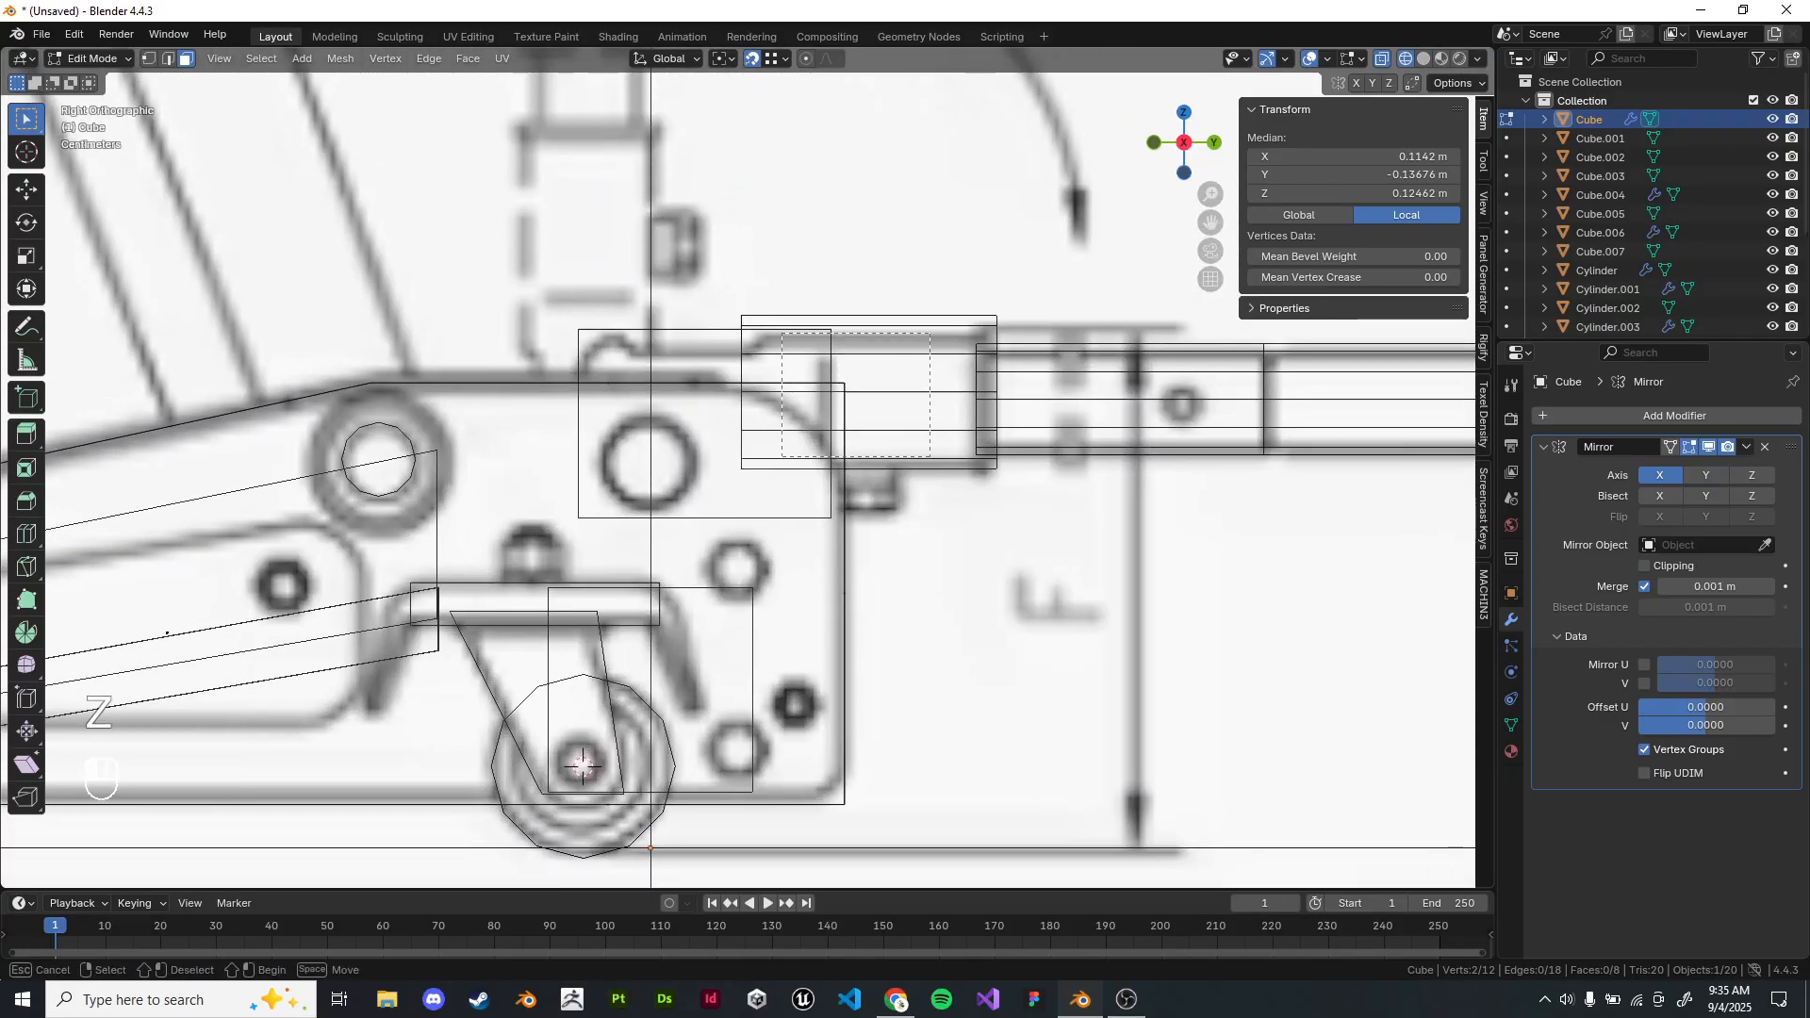
pyautogui.moveTo(933, 458); pyautogui.dragTo(935, 460)
pyautogui.scroll(3, 936, 460)
pyautogui.keyDown('shift'); pyautogui.moveTo(935, 460); pyautogui.dragTo(972, 527, button='middle'); pyautogui.keyUp('shift')
pyautogui.scroll(-9, 972, 526)
pyautogui.scroll(9, 972, 526)
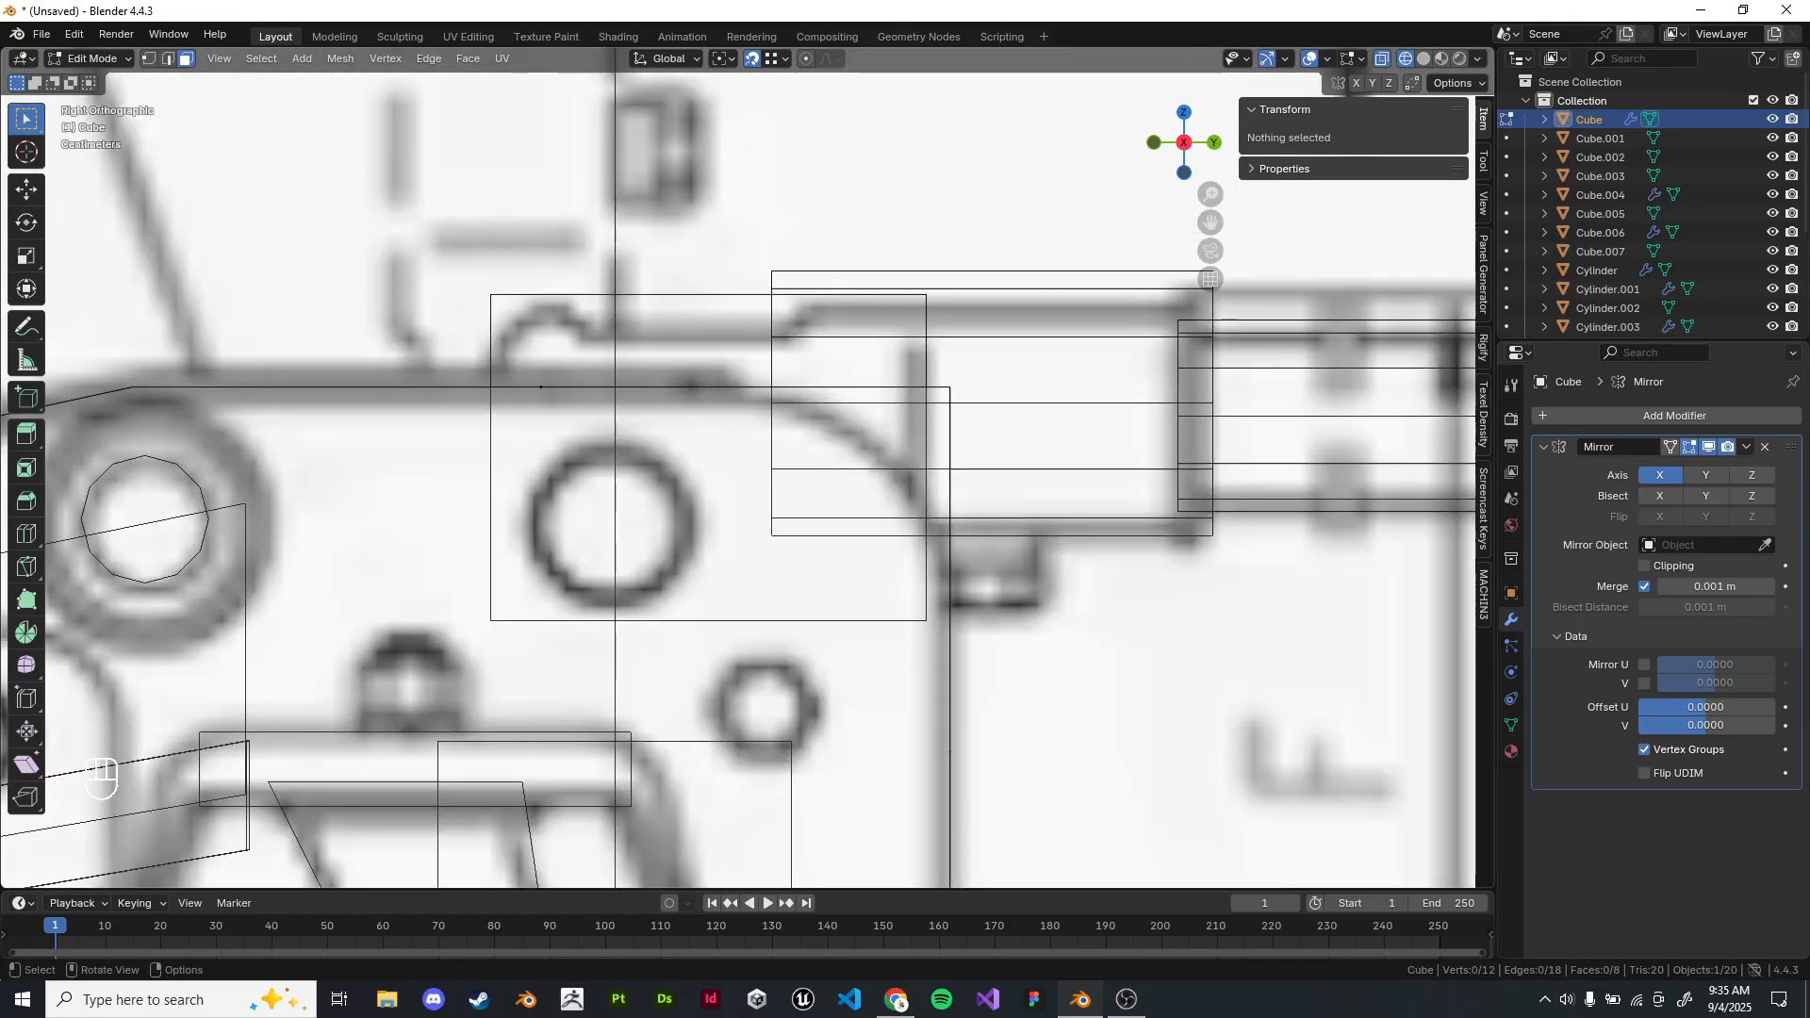
pyautogui.hotkey('ctrl', 'b')
pyautogui.rightClick(1081, 456)
# Bevel the side frame's upper rear edge by about 0.0616 m with 4 segments, following the blueprint's rounded corner.
pyautogui.press('z')
pyautogui.moveTo(896, 434); pyautogui.dragTo(844, 486, button='middle')
pyautogui.scroll(-5, 738, 467)
pyautogui.press('Tab')
pyautogui.press('Tab')
pyautogui.moveTo(660, 528); pyautogui.dragTo(810, 490, button='middle')
pyautogui.click(660, 509)
pyautogui.click(168, 58)
pyautogui.click(892, 482)
pyautogui.press('z')
pyautogui.press('KP_1')
pyautogui.press('KP_3')
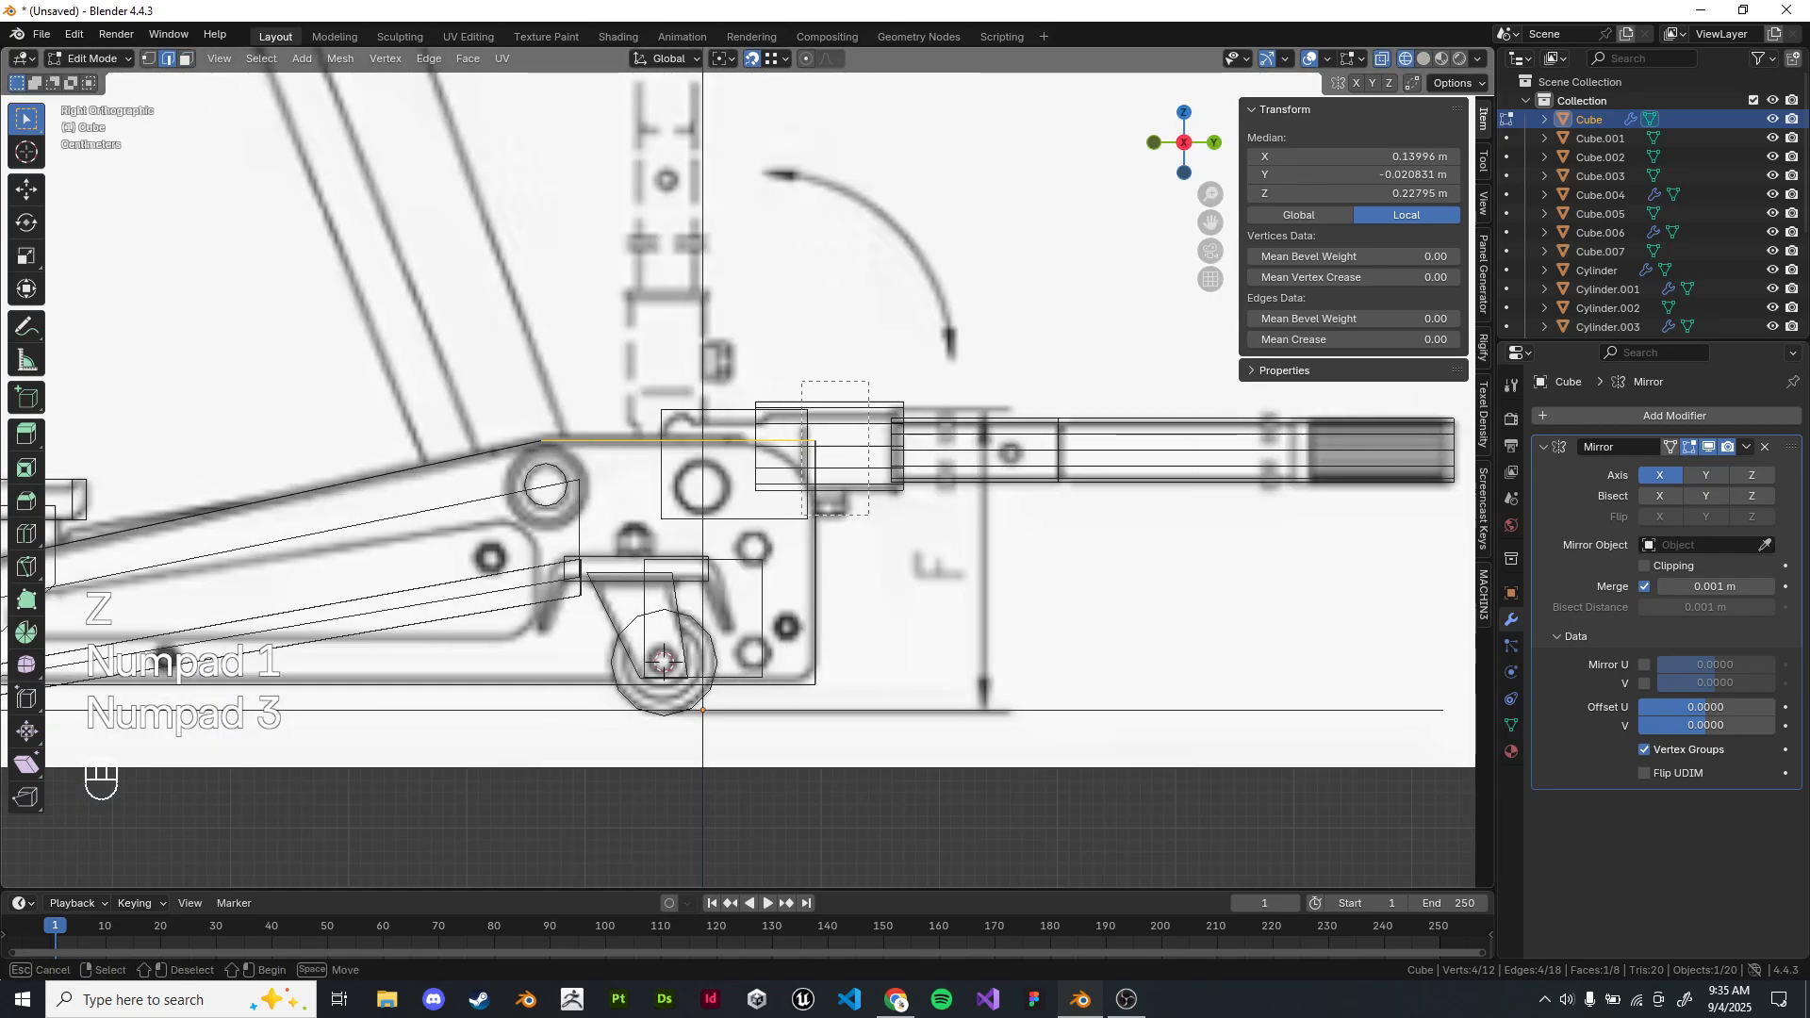
pyautogui.scroll(4, 813, 440)
pyautogui.hotkey('ctrl', 'b')
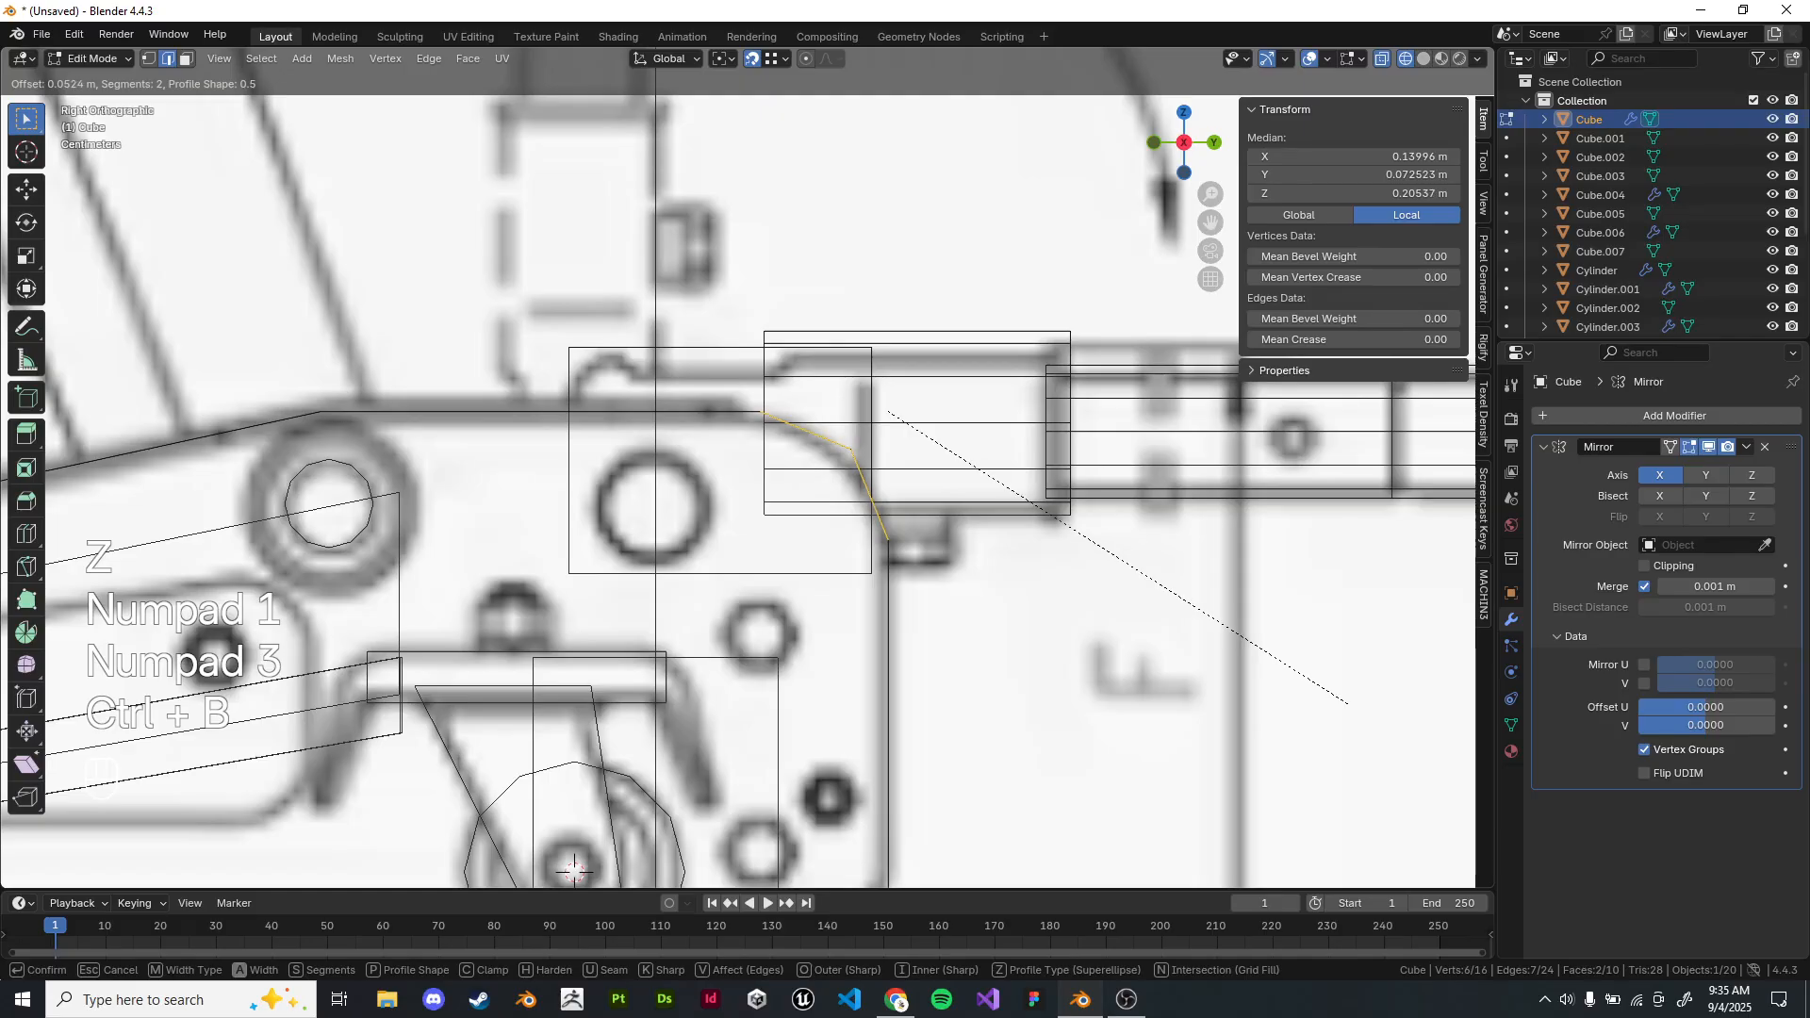
pyautogui.scroll(1, 1348, 703)
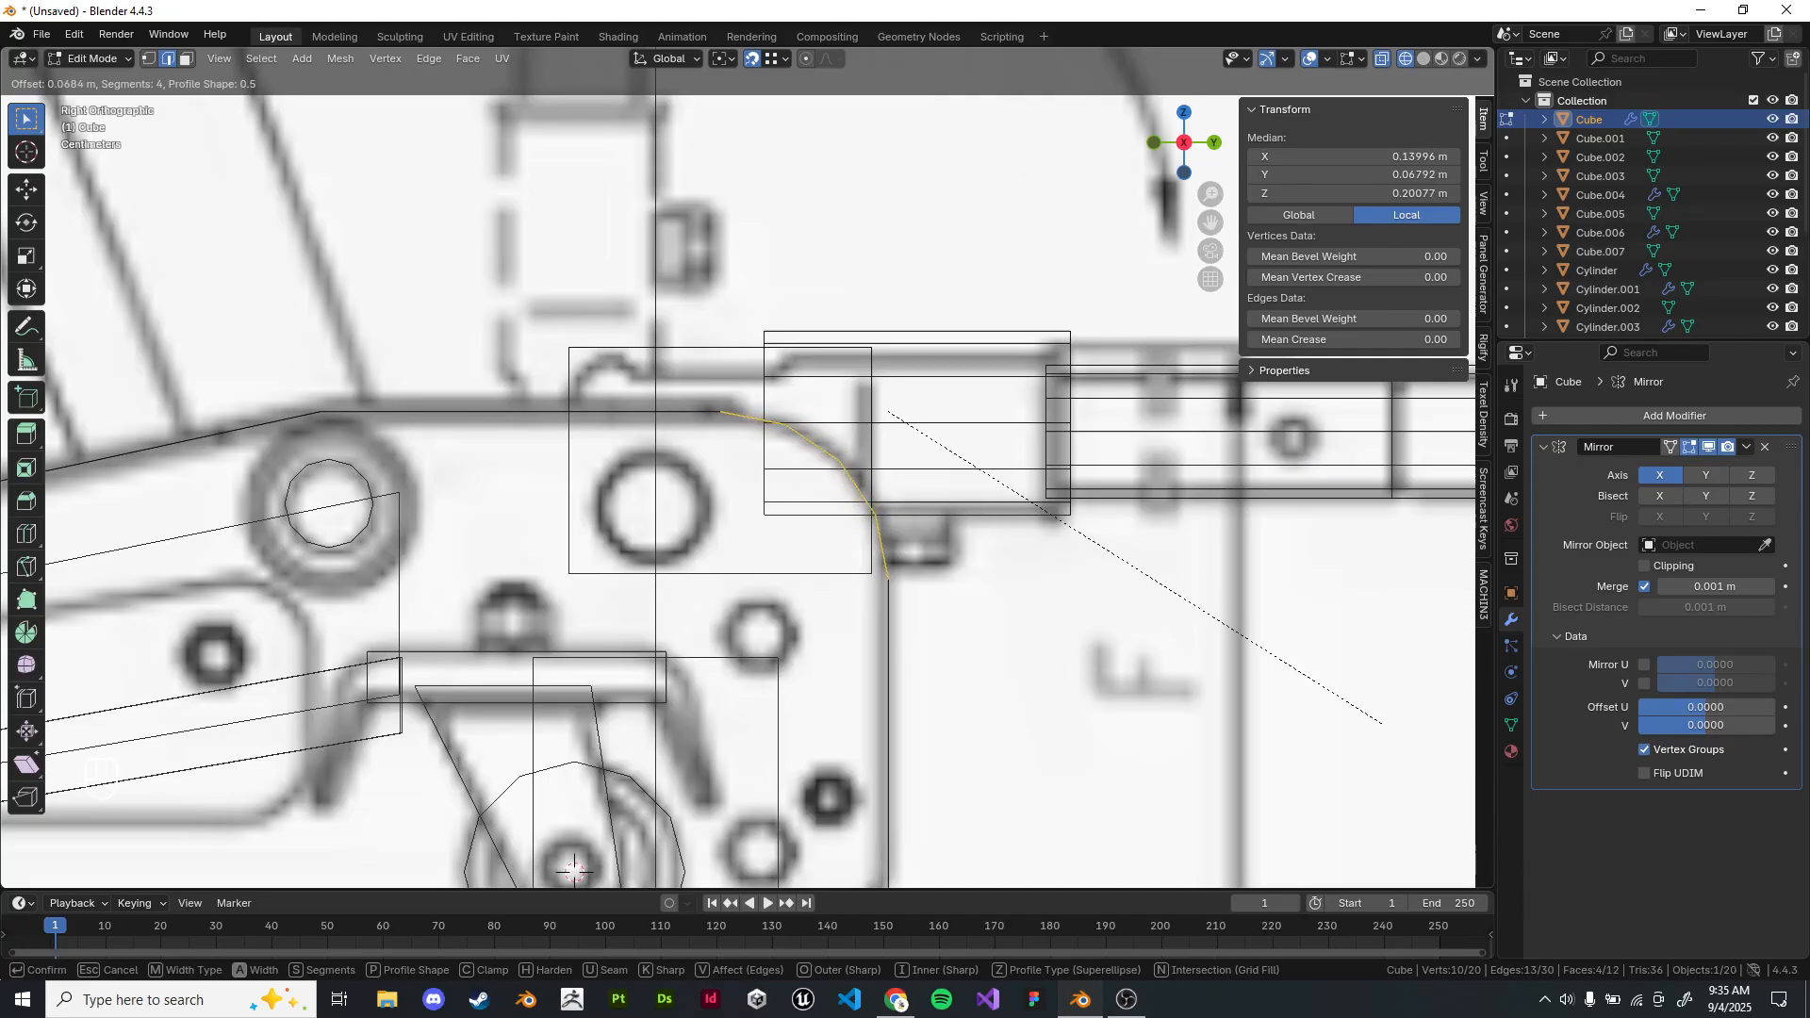
pyautogui.click(573, 870)
pyautogui.moveTo(573, 869); pyautogui.dragTo(660, 829, button='middle')
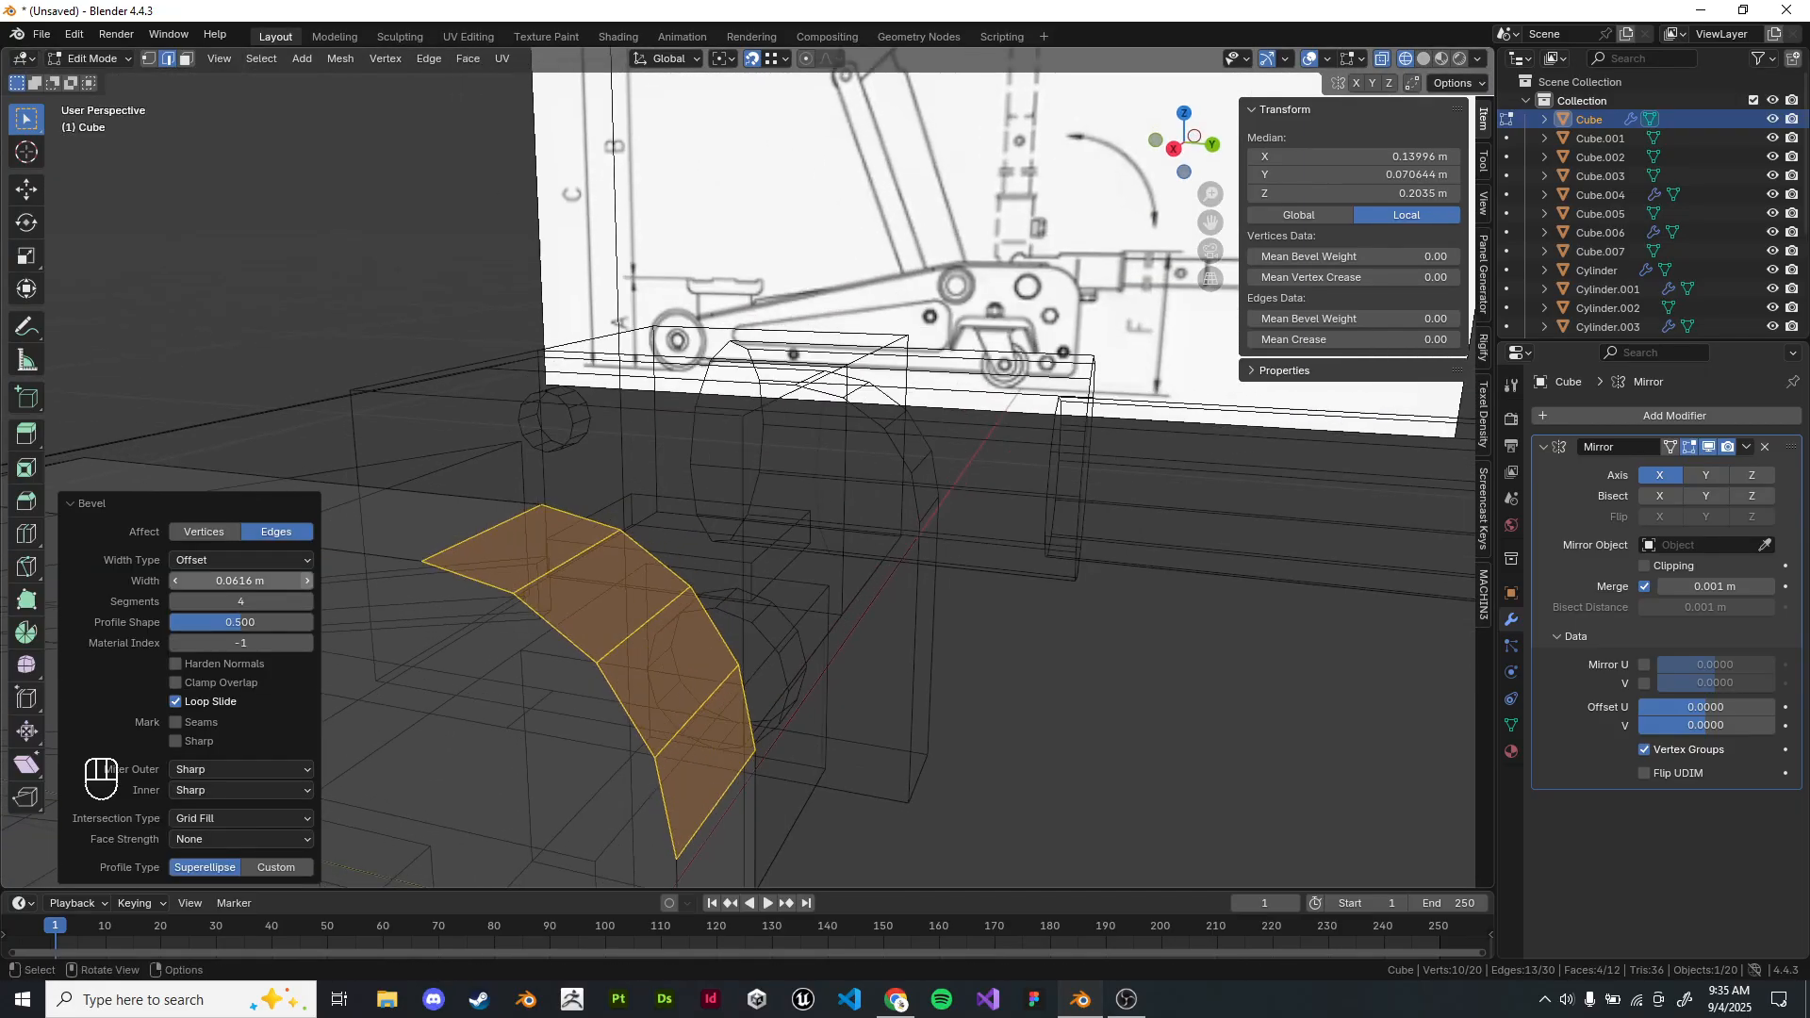
# Examine the rounded side frames against the top blueprint and isolated from the other parts.
pyautogui.moveTo(604, 566); pyautogui.dragTo(651, 528, button='middle')
pyautogui.press('z')
pyautogui.moveTo(848, 518)
pyautogui.mouseDown(button='middle')
pyautogui.moveTo(519, 509)
pyautogui.moveTo(537, 565)
pyautogui.moveTo(886, 533)
pyautogui.moveTo(942, 565)
pyautogui.moveTo(961, 528)
pyautogui.mouseUp(button='middle')
pyautogui.press('Tab')
pyautogui.press('KP_7')
pyautogui.press('z')
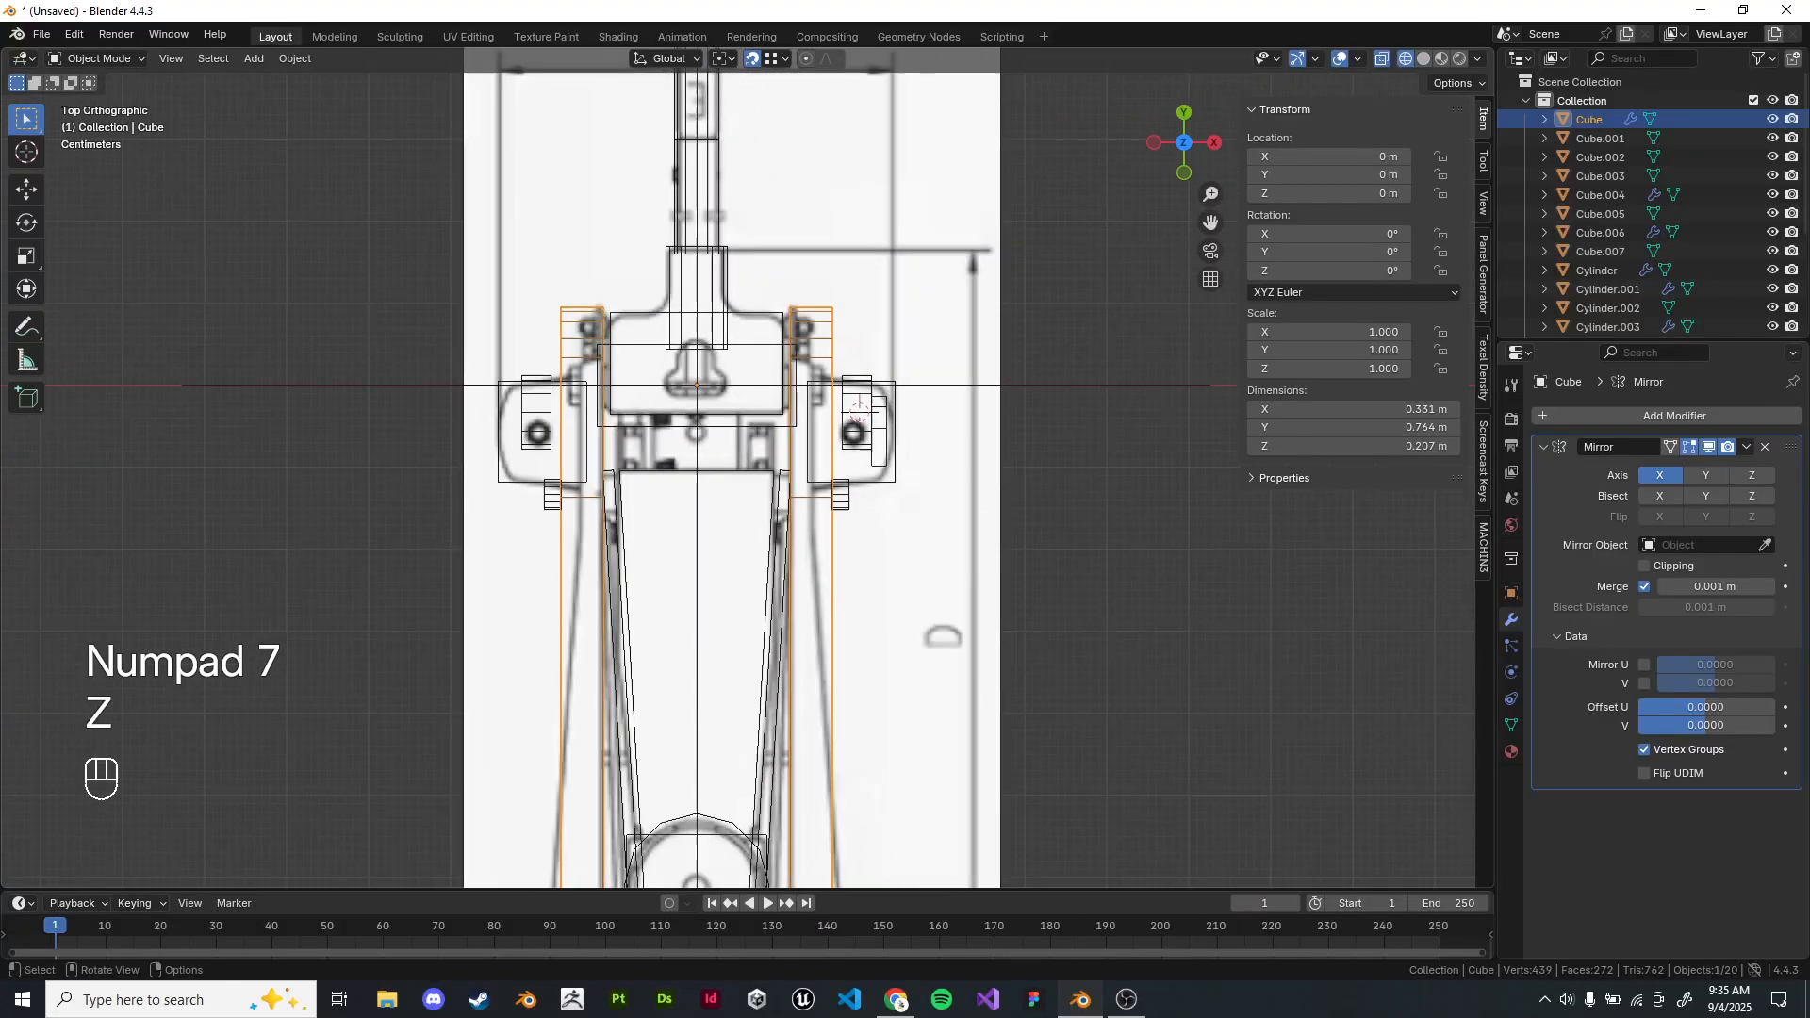
pyautogui.scroll(-1, 471, 75)
pyautogui.press('z')
pyautogui.moveTo(962, 528); pyautogui.dragTo(849, 480, button='middle')
pyautogui.press('/')
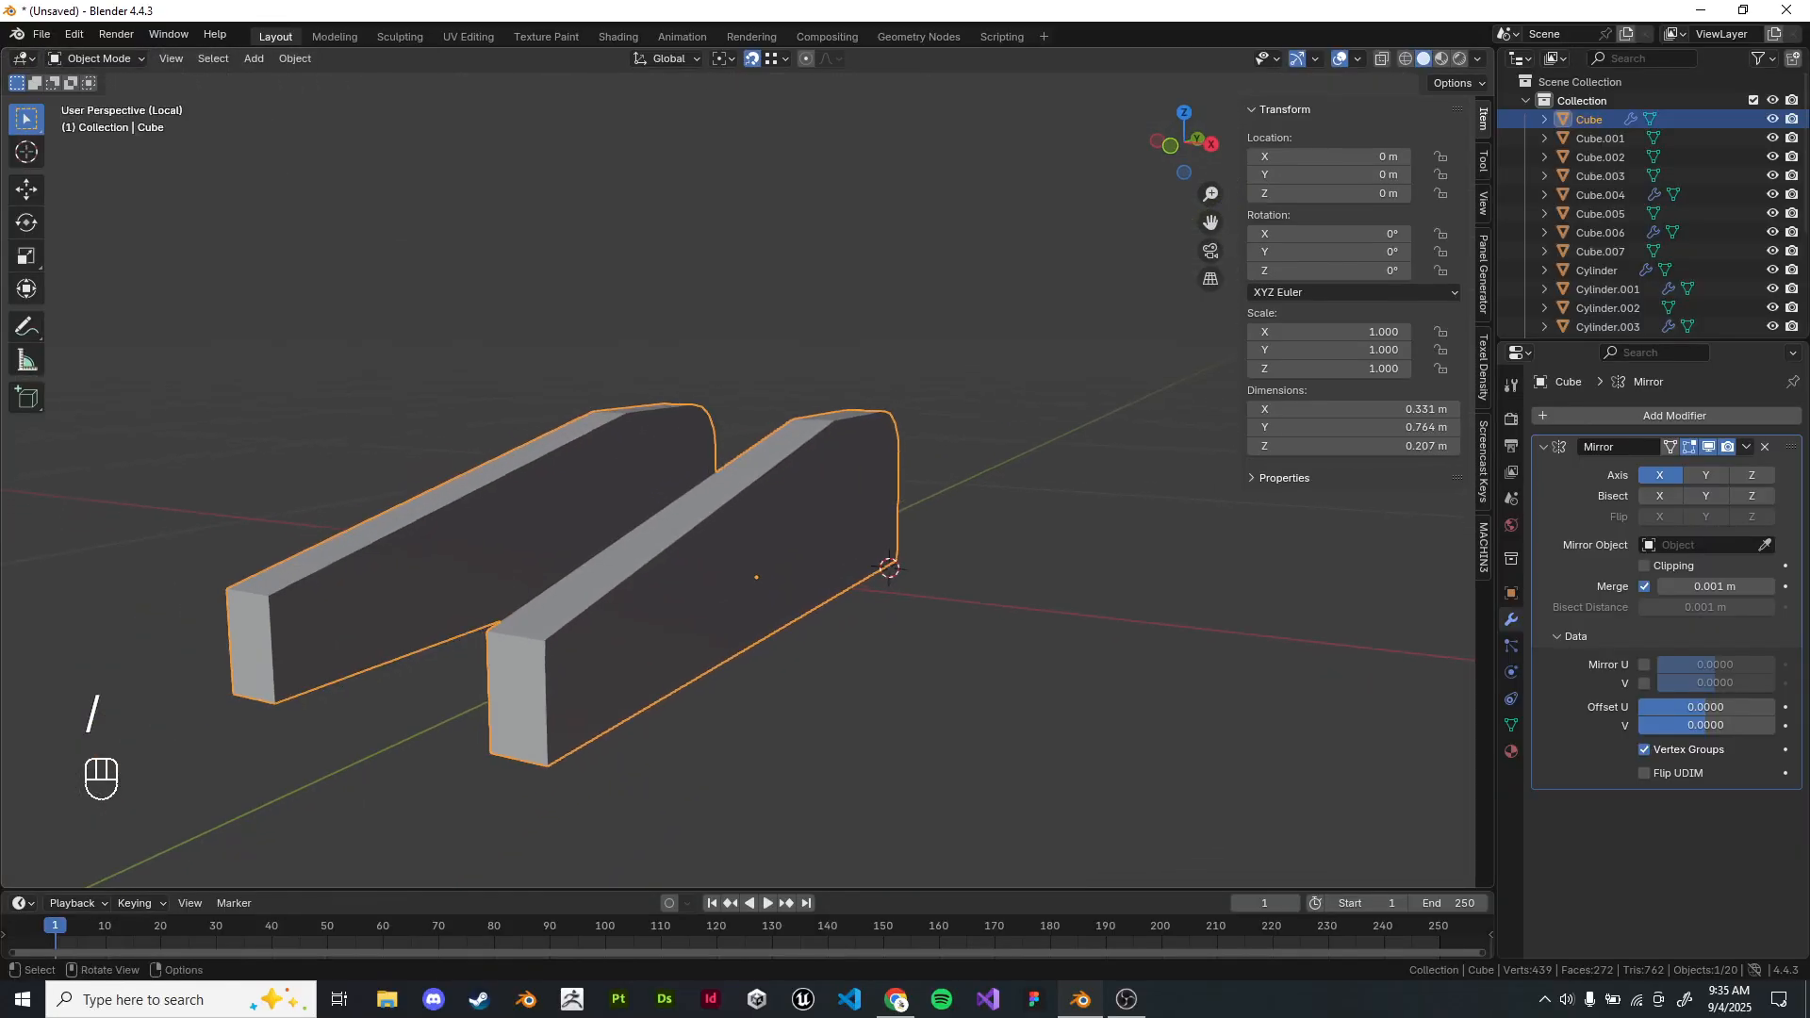
pyautogui.moveTo(848, 481); pyautogui.dragTo(801, 415, button='middle')
pyautogui.press('Tab')
pyautogui.press('Tab')
pyautogui.press('/')
pyautogui.moveTo(849, 547)
pyautogui.mouseDown(button='middle')
pyautogui.moveTo(666, 493)
pyautogui.moveTo(717, 537)
pyautogui.moveTo(754, 471)
pyautogui.mouseUp(button='middle')
# Display the scene as wireframe and hide the central jack parts while leaving the side frames visible.
pyautogui.press('z')
pyautogui.click(596, 493)
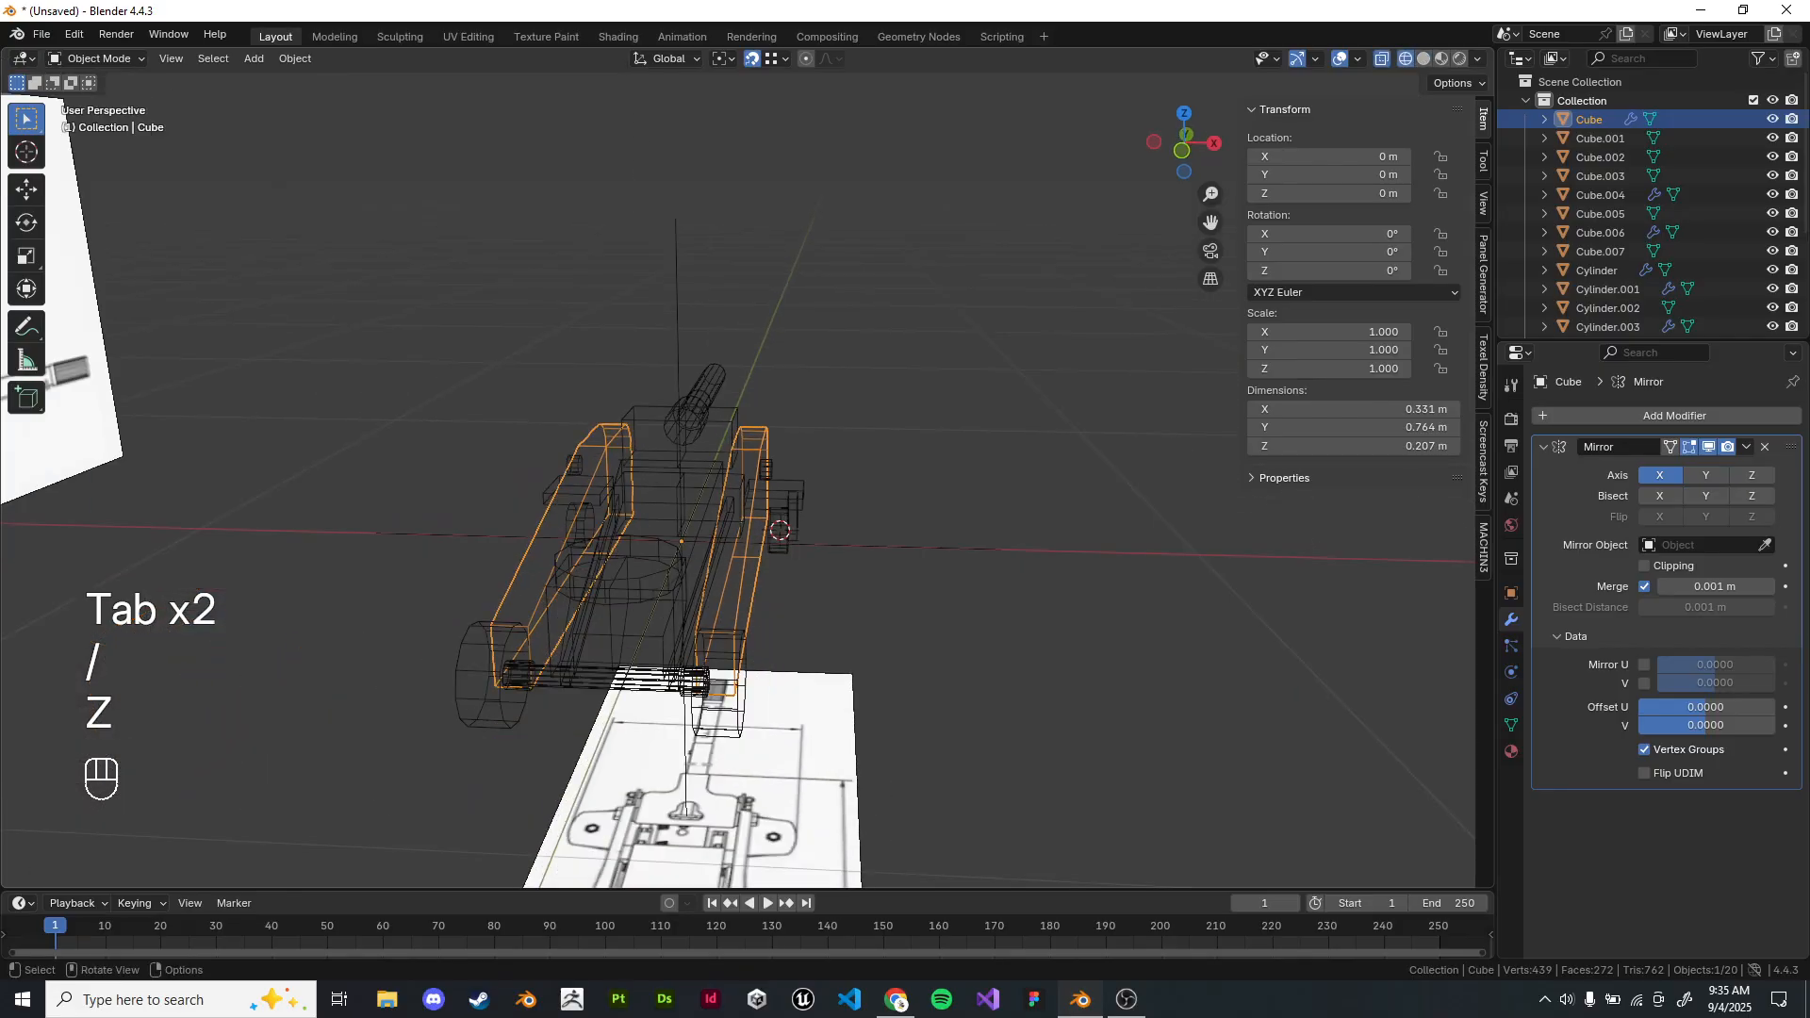
pyautogui.press('KP_7')
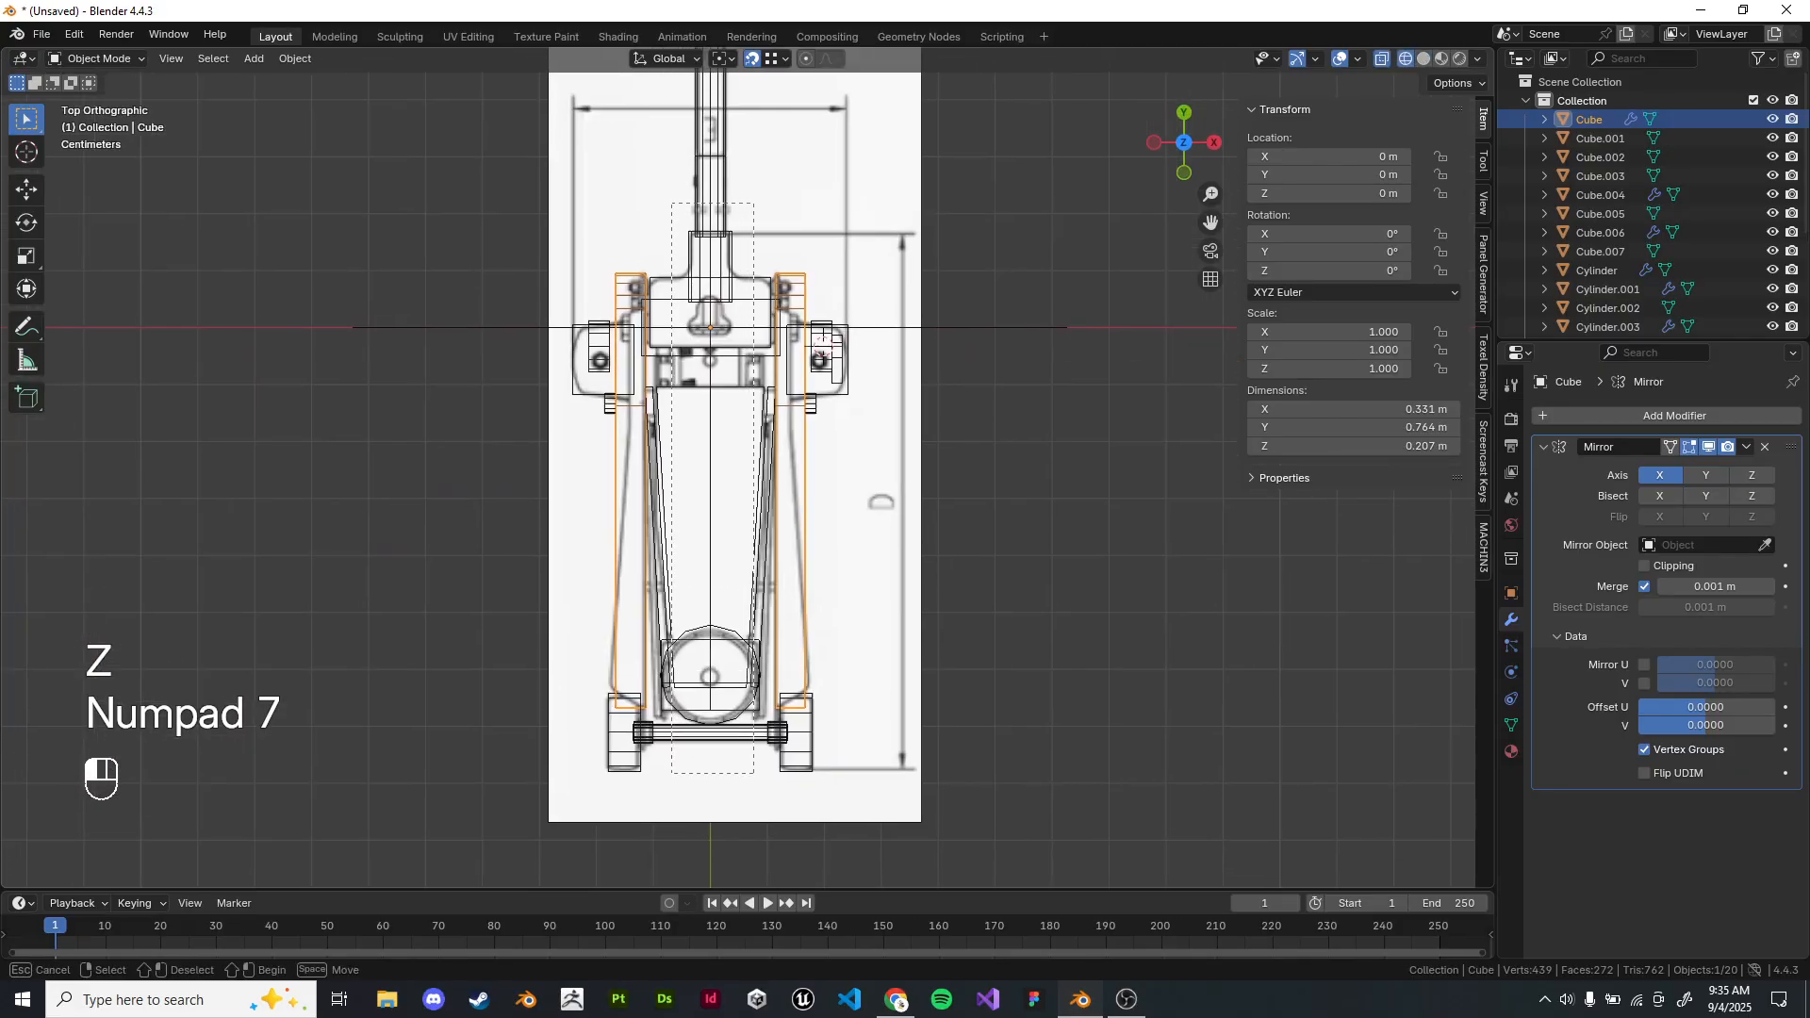
pyautogui.moveTo(671, 203); pyautogui.dragTo(753, 768)
pyautogui.moveTo(753, 768); pyautogui.dragTo(707, 683, button='middle')
pyautogui.scroll(-4, 716, 679)
pyautogui.keyDown('ctrl'); pyautogui.moveTo(858, 716); pyautogui.dragTo(787, 651); pyautogui.keyUp('ctrl')
pyautogui.moveTo(787, 650); pyautogui.dragTo(768, 641, button='middle')
pyautogui.scroll(3, 768, 641)
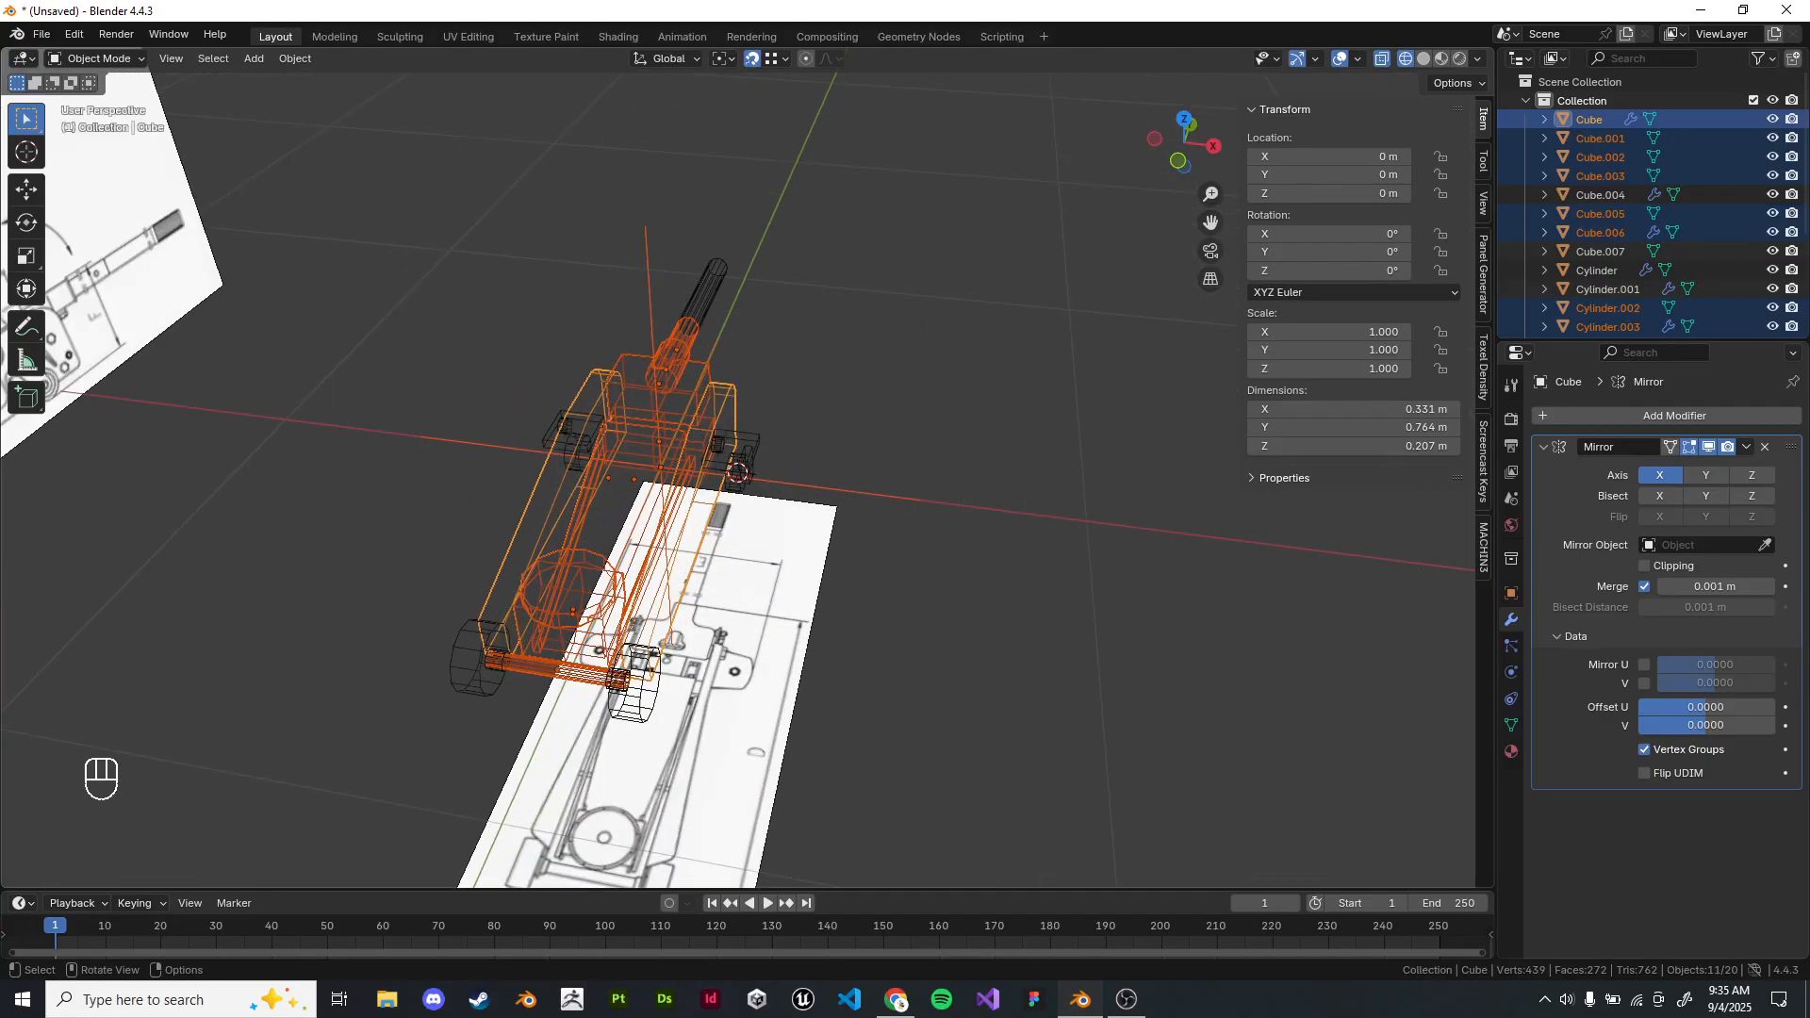
pyautogui.press('h')
pyautogui.hotkey('ctrl', 'z')
pyautogui.press('h')
# Hide the remaining wheels, cylinders and small parts one by one so only the side frames and blueprints are left.
pyautogui.moveTo(754, 594); pyautogui.dragTo(749, 523, button='middle')
pyautogui.click(742, 510)
pyautogui.press('h')
pyautogui.click(744, 499)
pyautogui.press('h')
pyautogui.click(737, 515)
pyautogui.press('h')
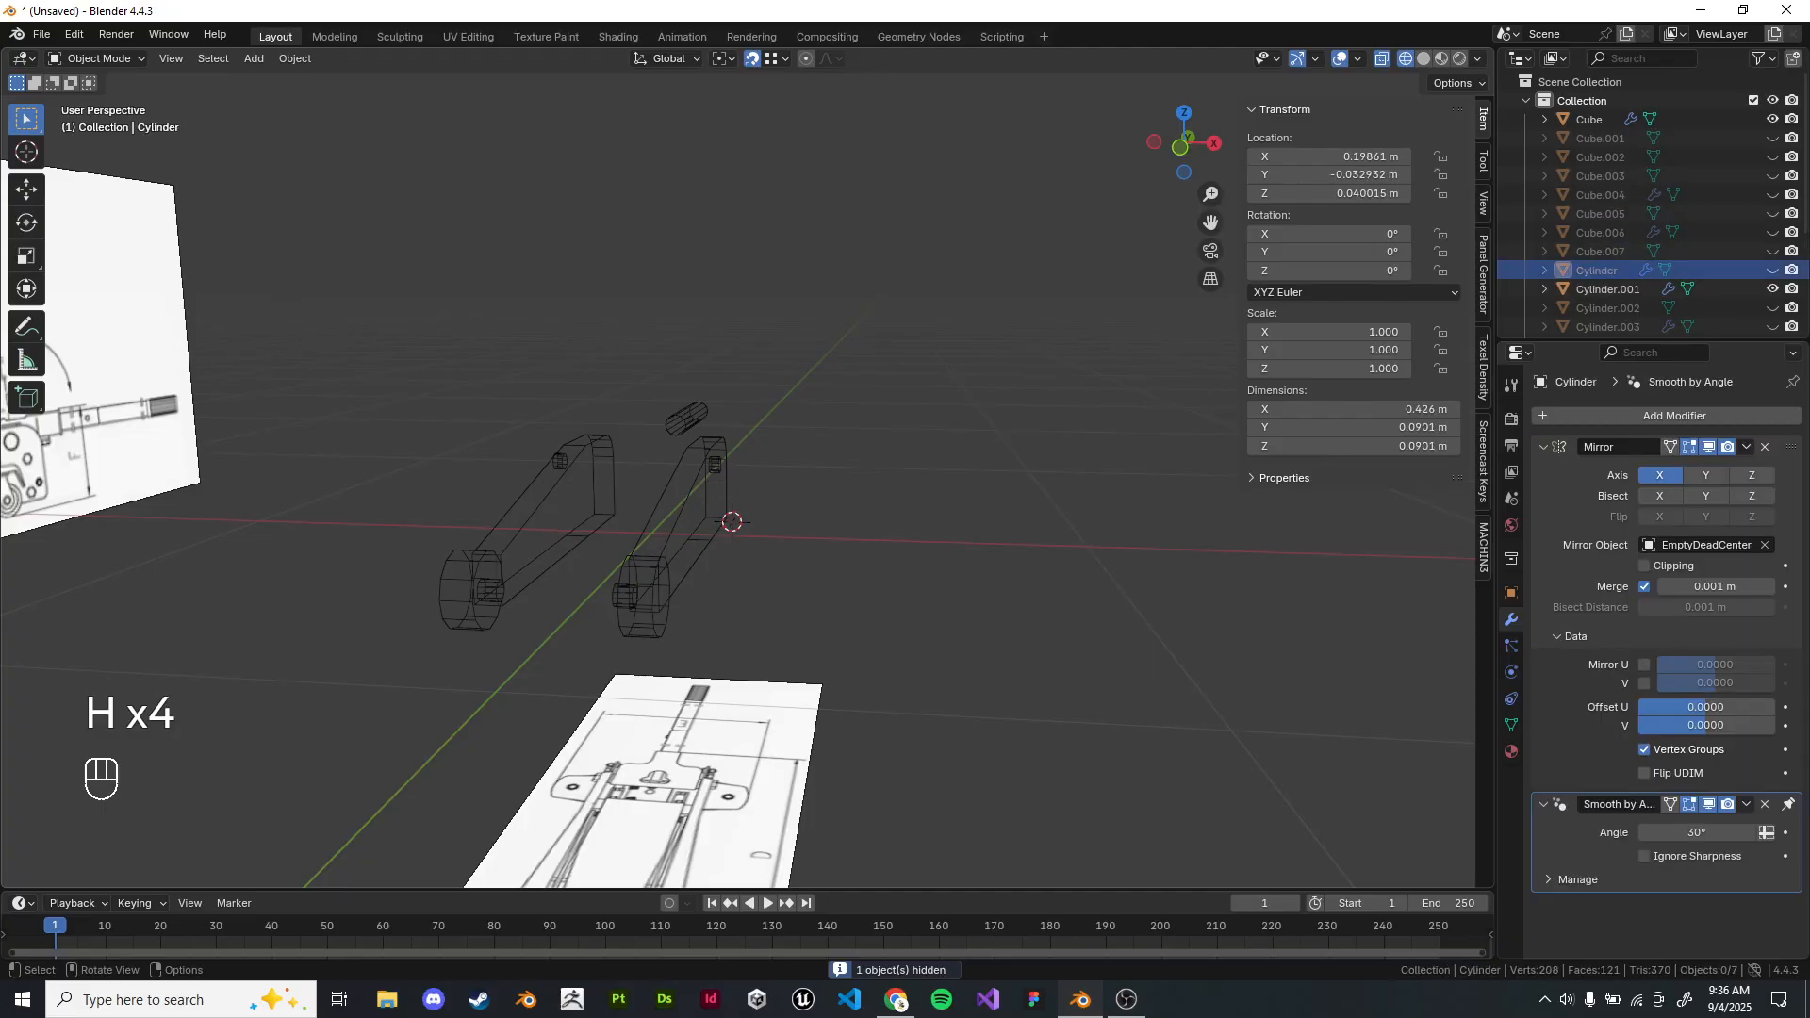
pyautogui.press('h')
pyautogui.press('h')
pyautogui.press('h')
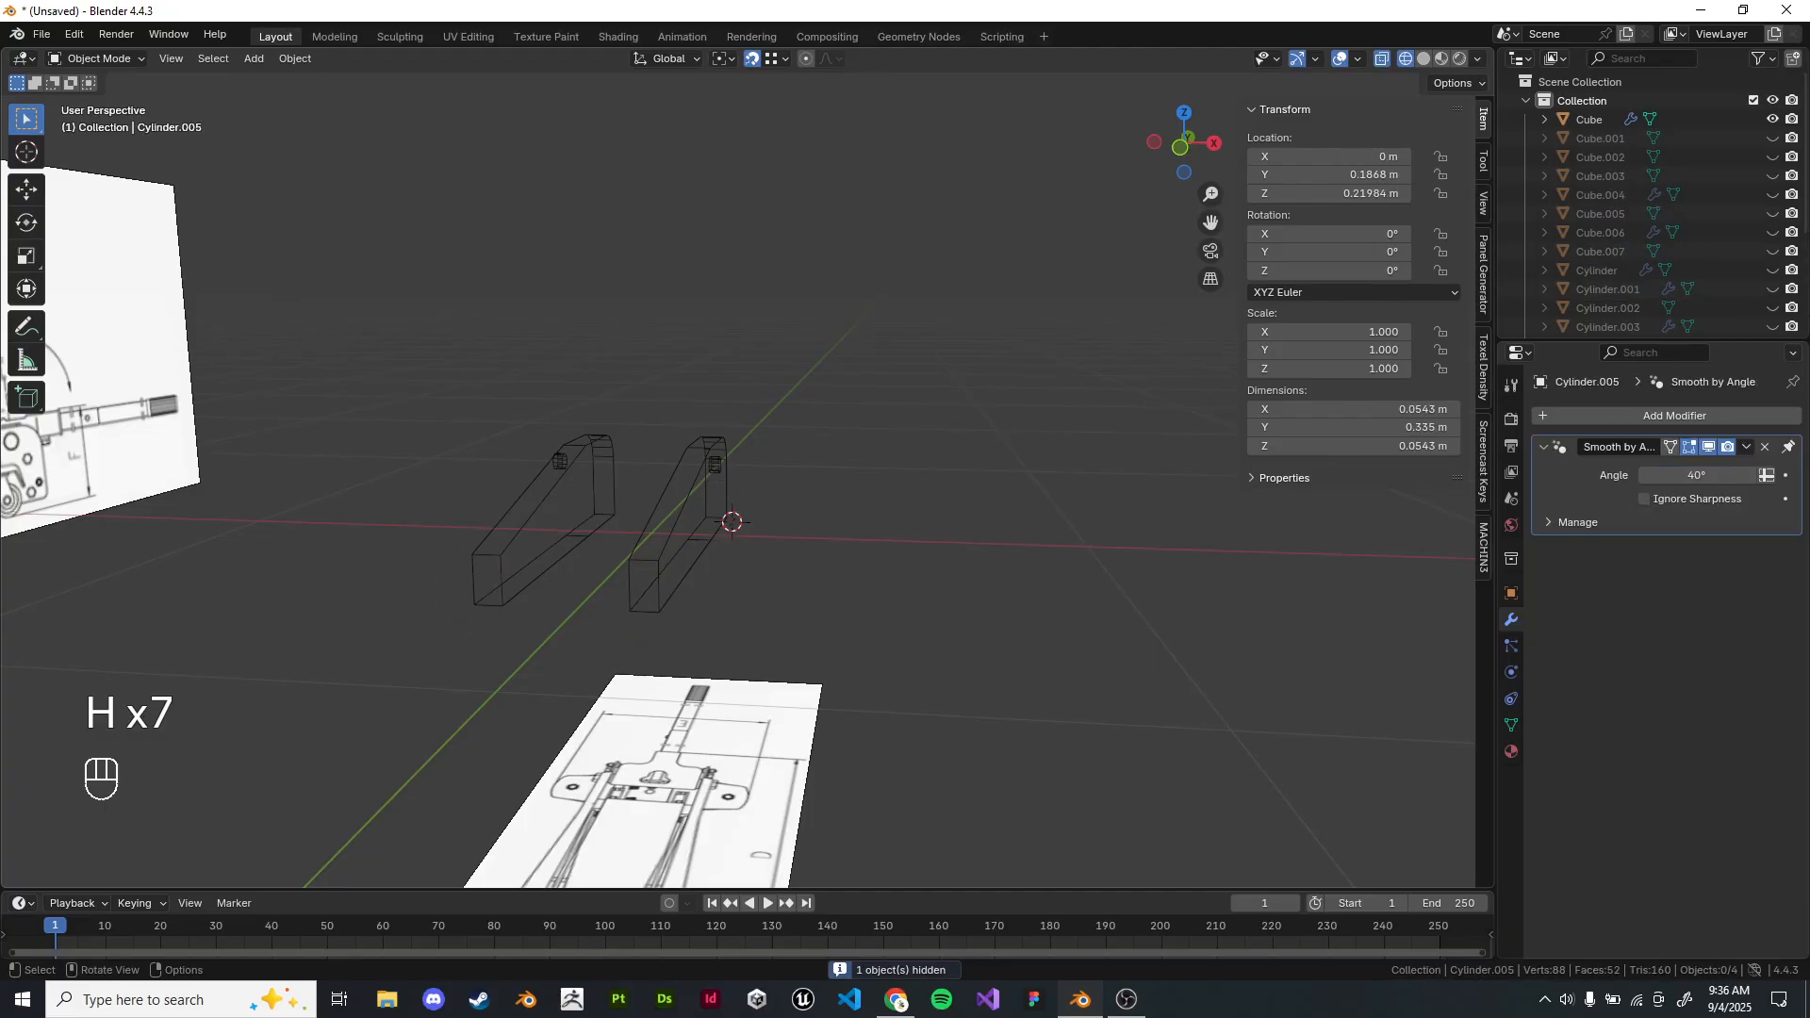
pyautogui.press('h')
# Open the side frame's mesh for editing against the top blueprint and add a centred lengthwise loop cut.
pyautogui.moveTo(697, 490)
pyautogui.mouseDown(button='middle')
pyautogui.moveTo(699, 537)
pyautogui.moveTo(702, 462)
pyautogui.mouseUp(button='middle')
pyautogui.press('KP_7')
pyautogui.scroll(5, 698, 462)
pyautogui.click(690, 462)
pyautogui.press('Tab')
pyautogui.press('z')
pyautogui.keyDown('shift'); pyautogui.moveTo(693, 528); pyautogui.dragTo(795, 361, button='middle'); pyautogui.keyUp('shift')
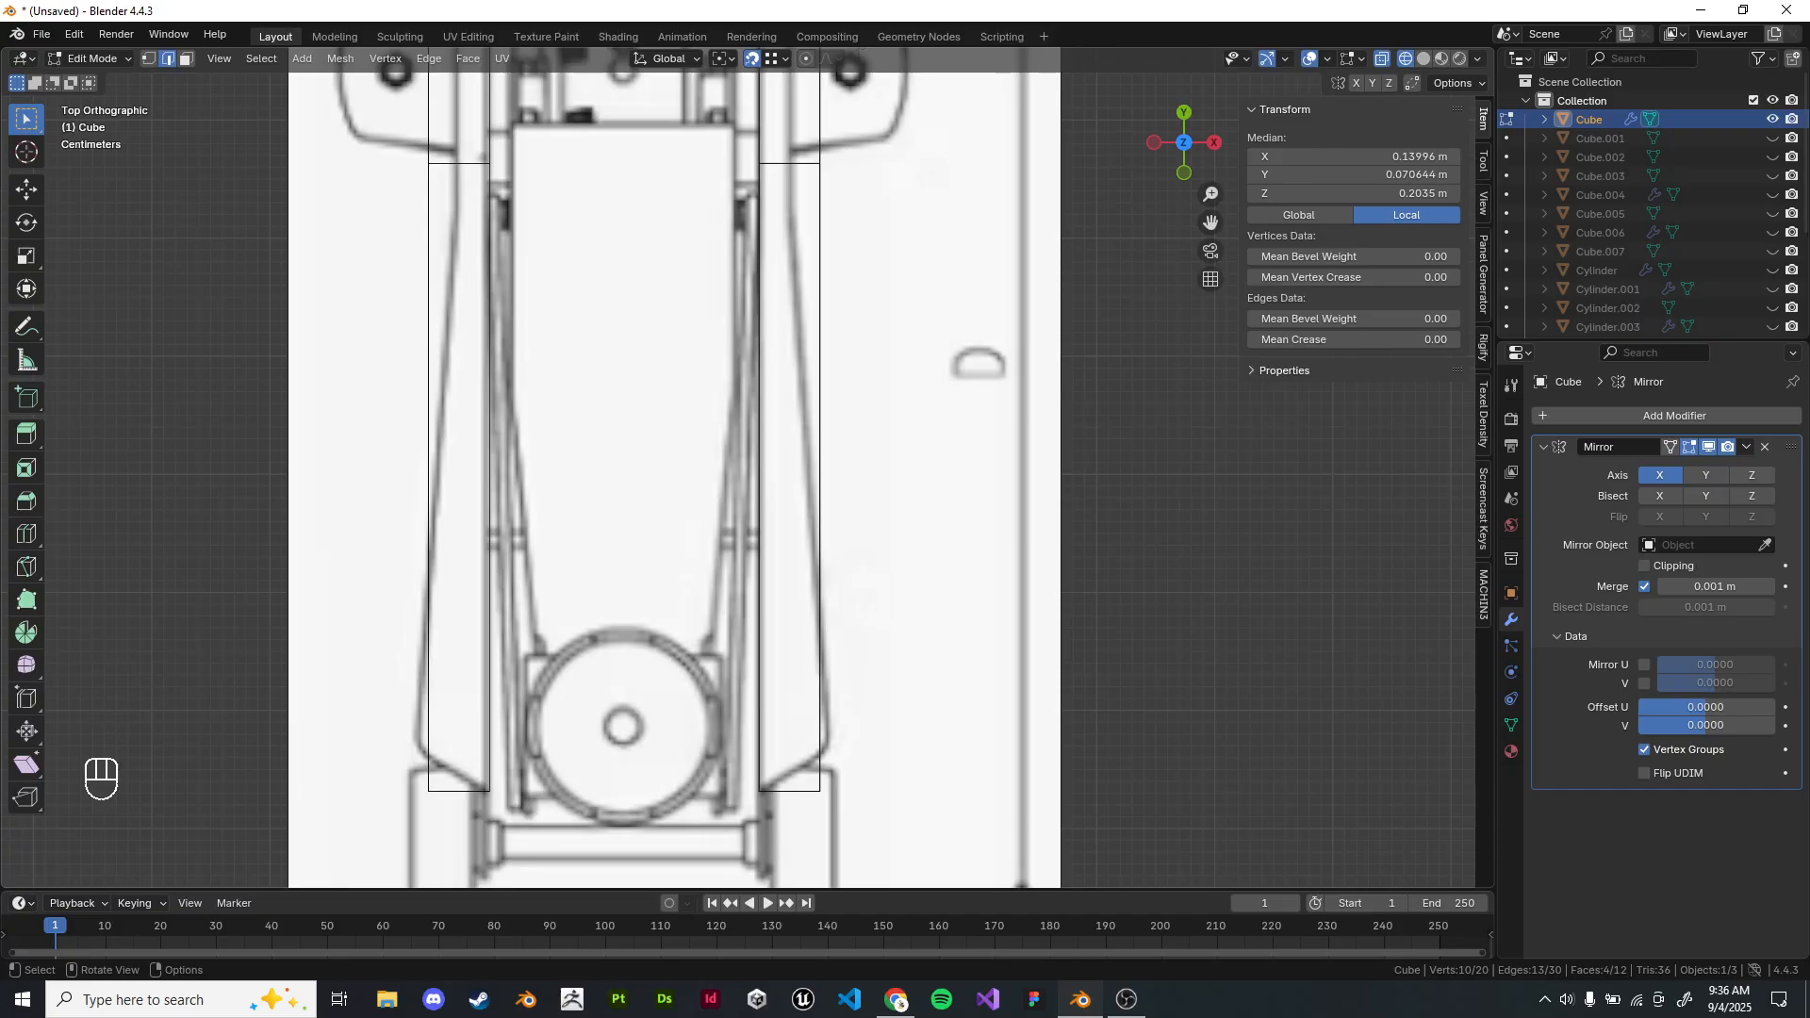
pyautogui.scroll(-4, 849, 493)
pyautogui.scroll(4, 850, 493)
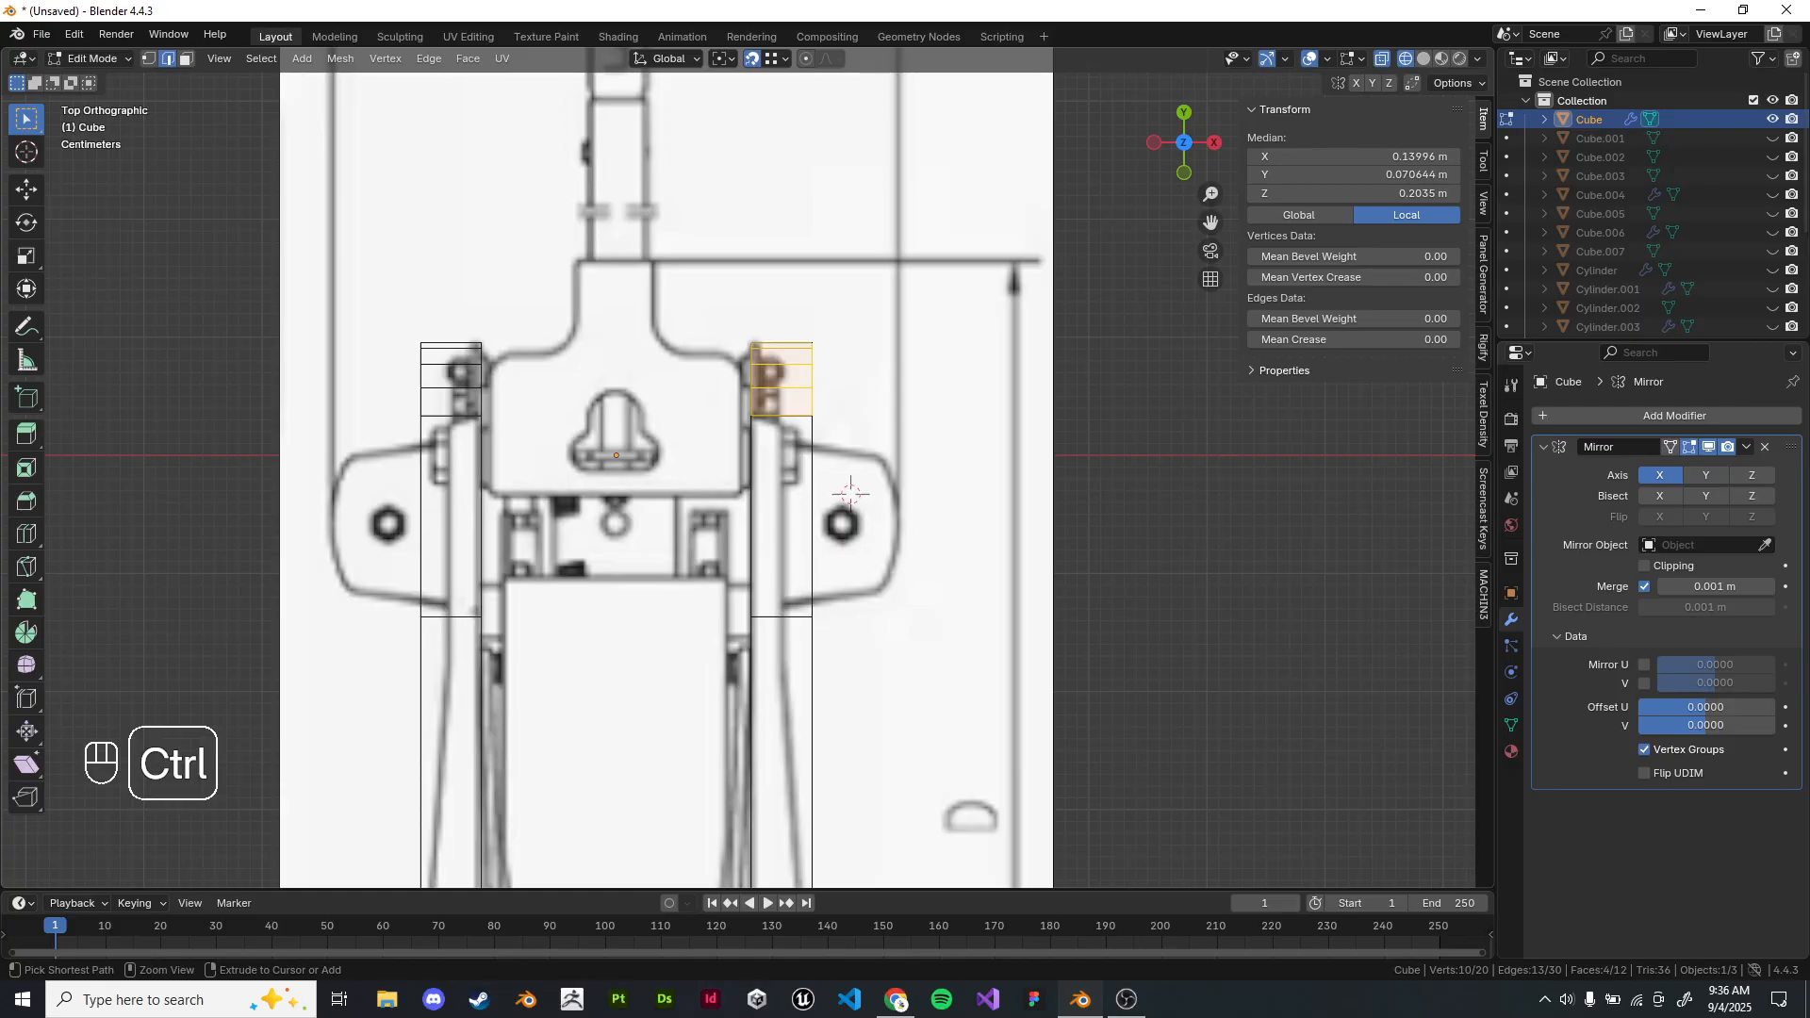
pyautogui.hotkey('ctrl', 'r')
pyautogui.click(849, 493)
pyautogui.rightClick(849, 493)
# Add one crosswise loop cut to the side frame and slide it close to the front end, above the blueprint's angled corner.
pyautogui.keyDown('shift'); pyautogui.moveTo(849, 493); pyautogui.dragTo(839, 75, button='middle'); pyautogui.keyUp('shift')
pyautogui.scroll(1, 768, 471)
pyautogui.keyDown('shift'); pyautogui.moveTo(769, 471); pyautogui.dragTo(768, 402, button='middle'); pyautogui.keyUp('shift')
pyautogui.hotkey('ctrl', 'r')
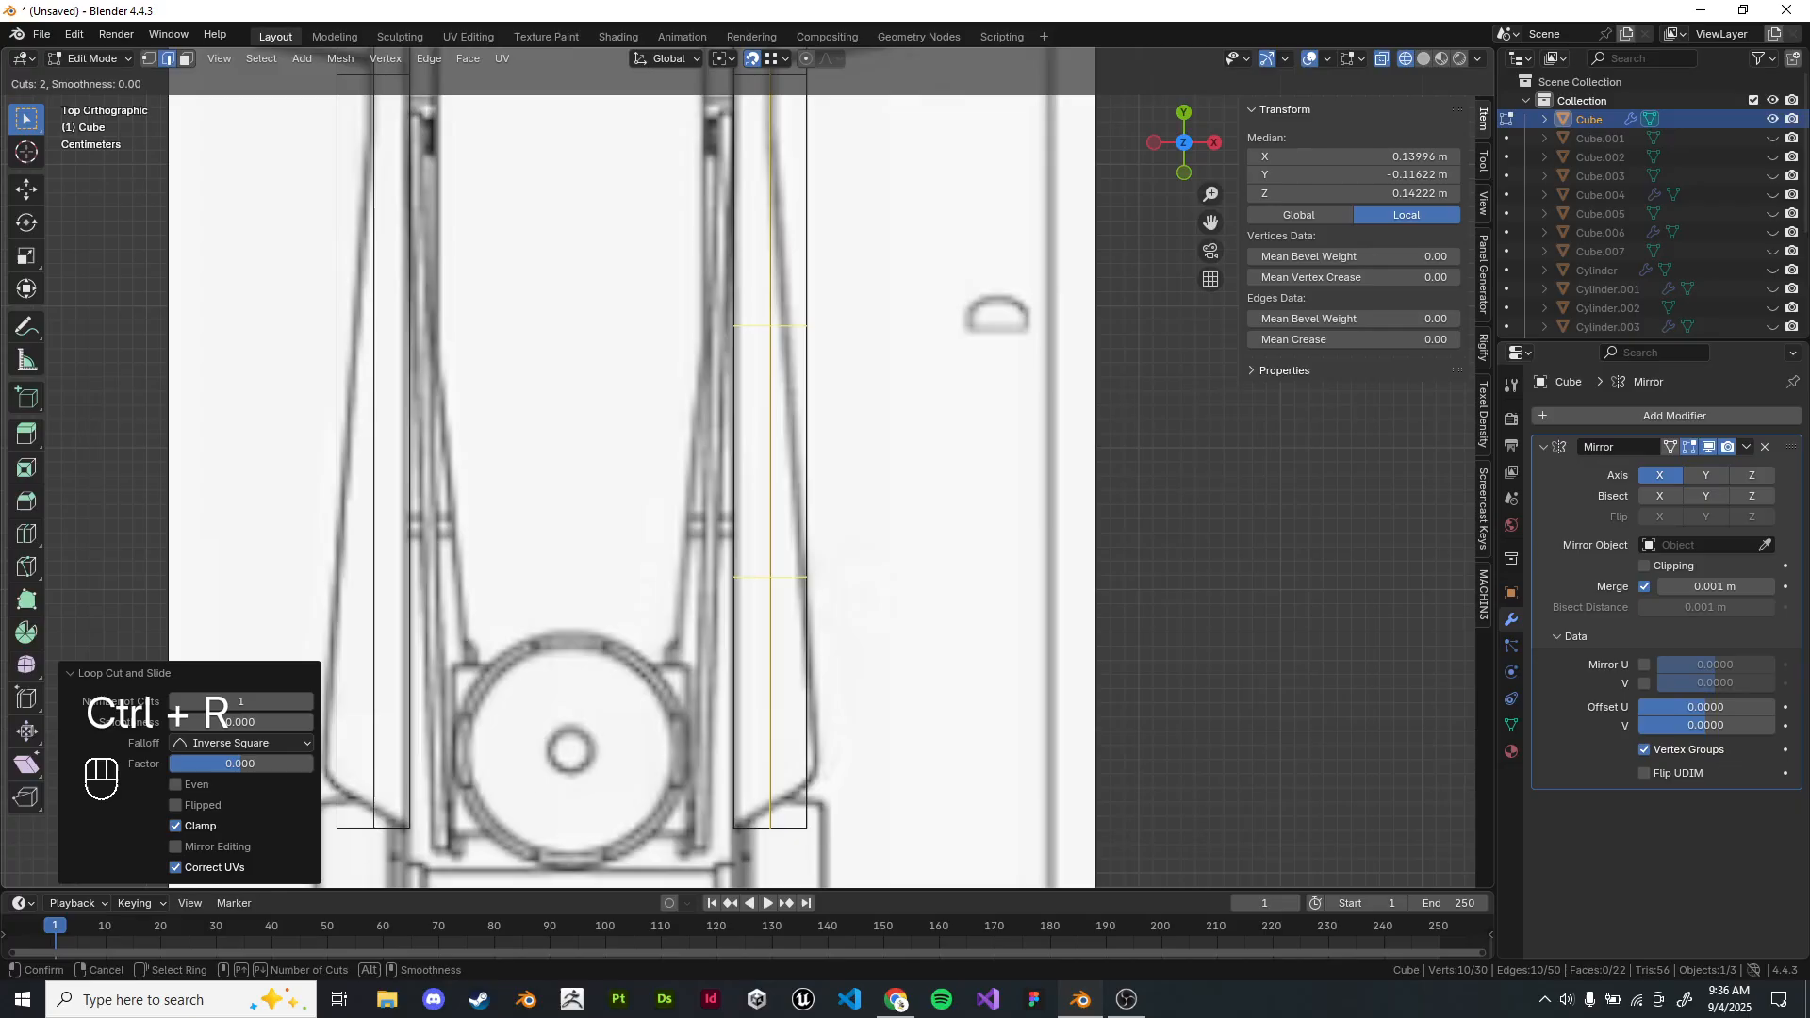
pyautogui.press('Escape')
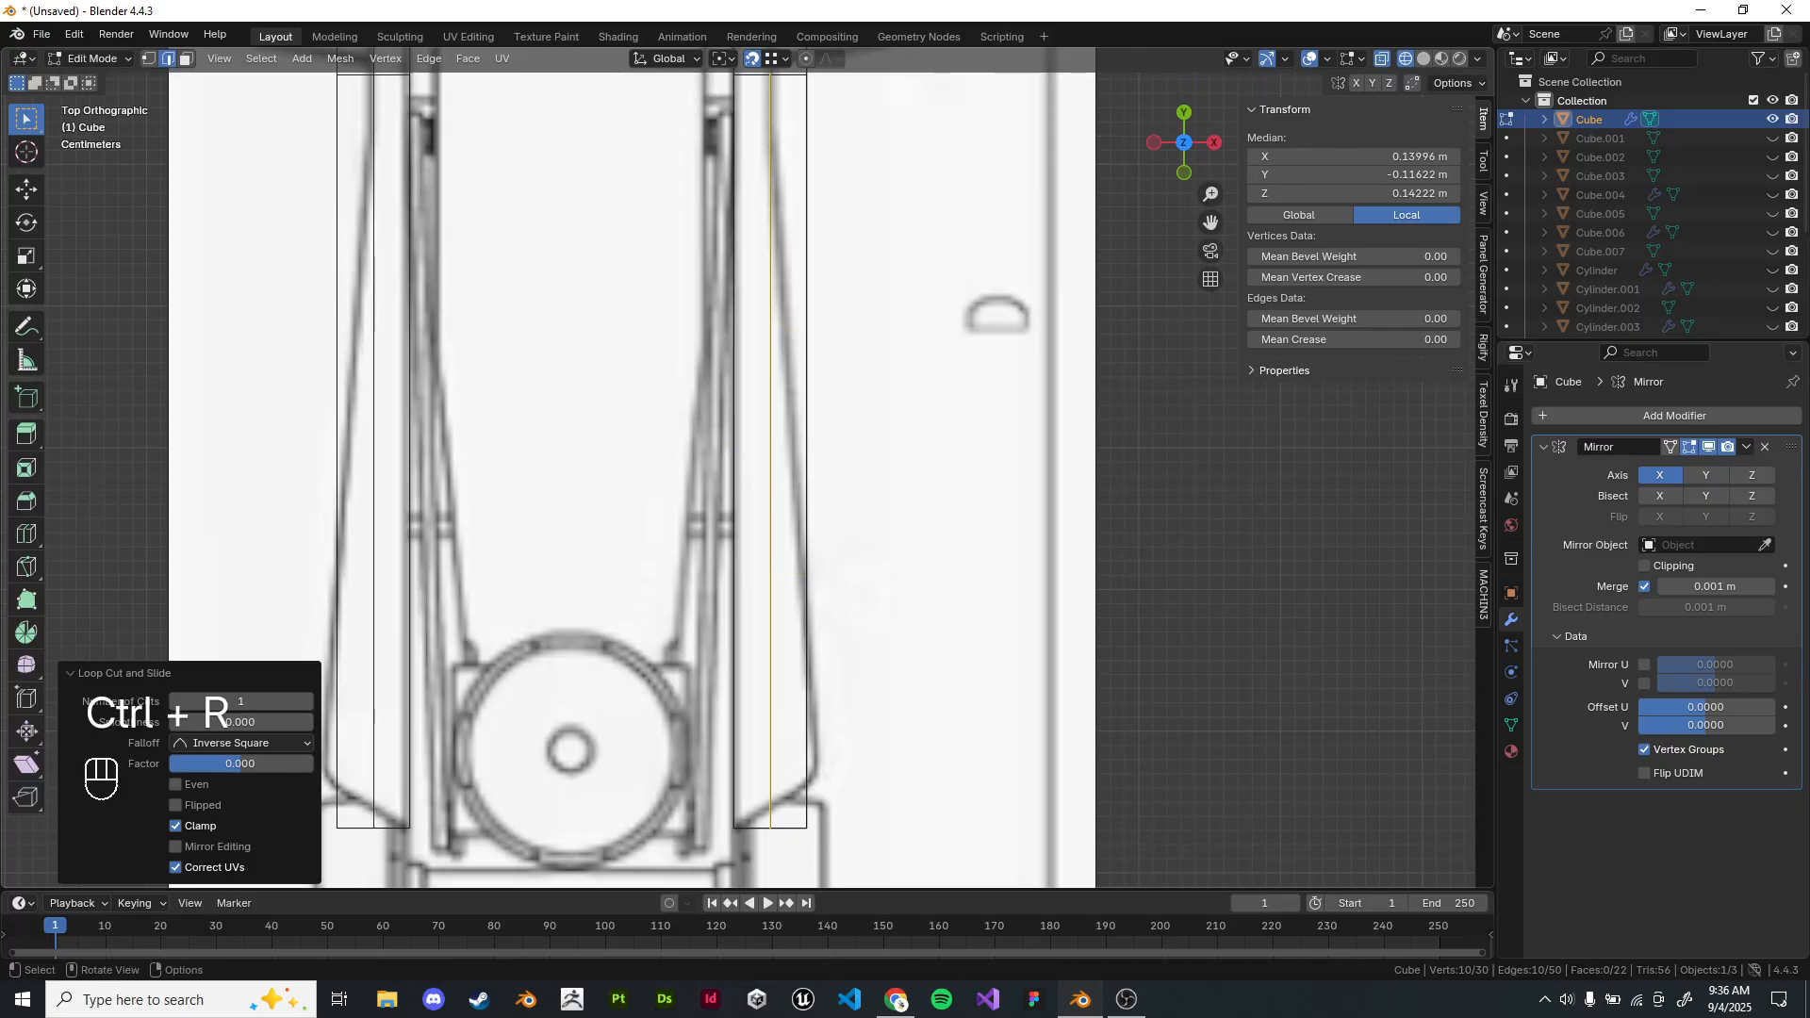
pyautogui.moveTo(797, 565)
pyautogui.keyDown('shift'); pyautogui.mouseDown(button='middle')
pyautogui.moveTo(801, 540)
pyautogui.moveTo(809, 574)
pyautogui.moveTo(809, 545)
pyautogui.mouseUp(button='middle'); pyautogui.keyUp('shift')
pyautogui.hotkey('ctrl', 'r')
pyautogui.click(809, 545)
pyautogui.rightClick(809, 545)
pyautogui.hotkey('ctrl', 'r')
pyautogui.click(806, 557)
pyautogui.keyDown('shift'); pyautogui.moveTo(830, 424); pyautogui.dragTo(809, 447, button='middle'); pyautogui.keyUp('shift')
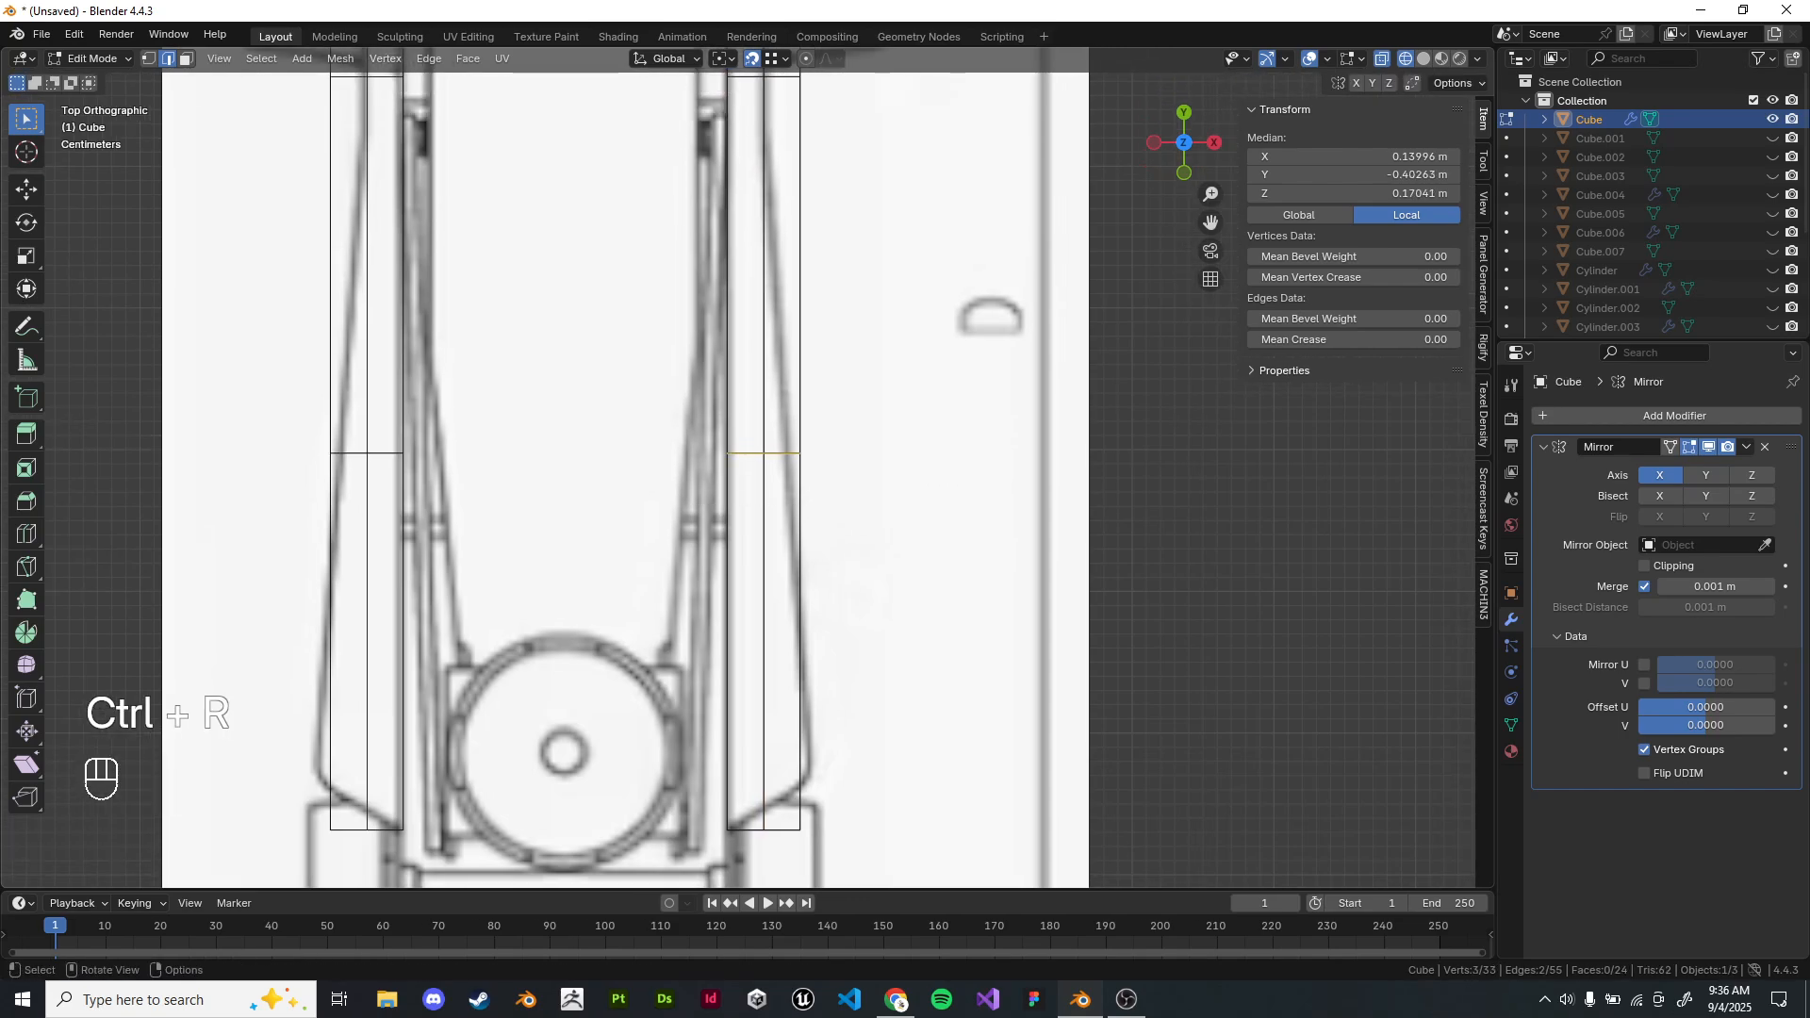
pyautogui.press('g')
pyautogui.press('g')
pyautogui.click(1135, 728)
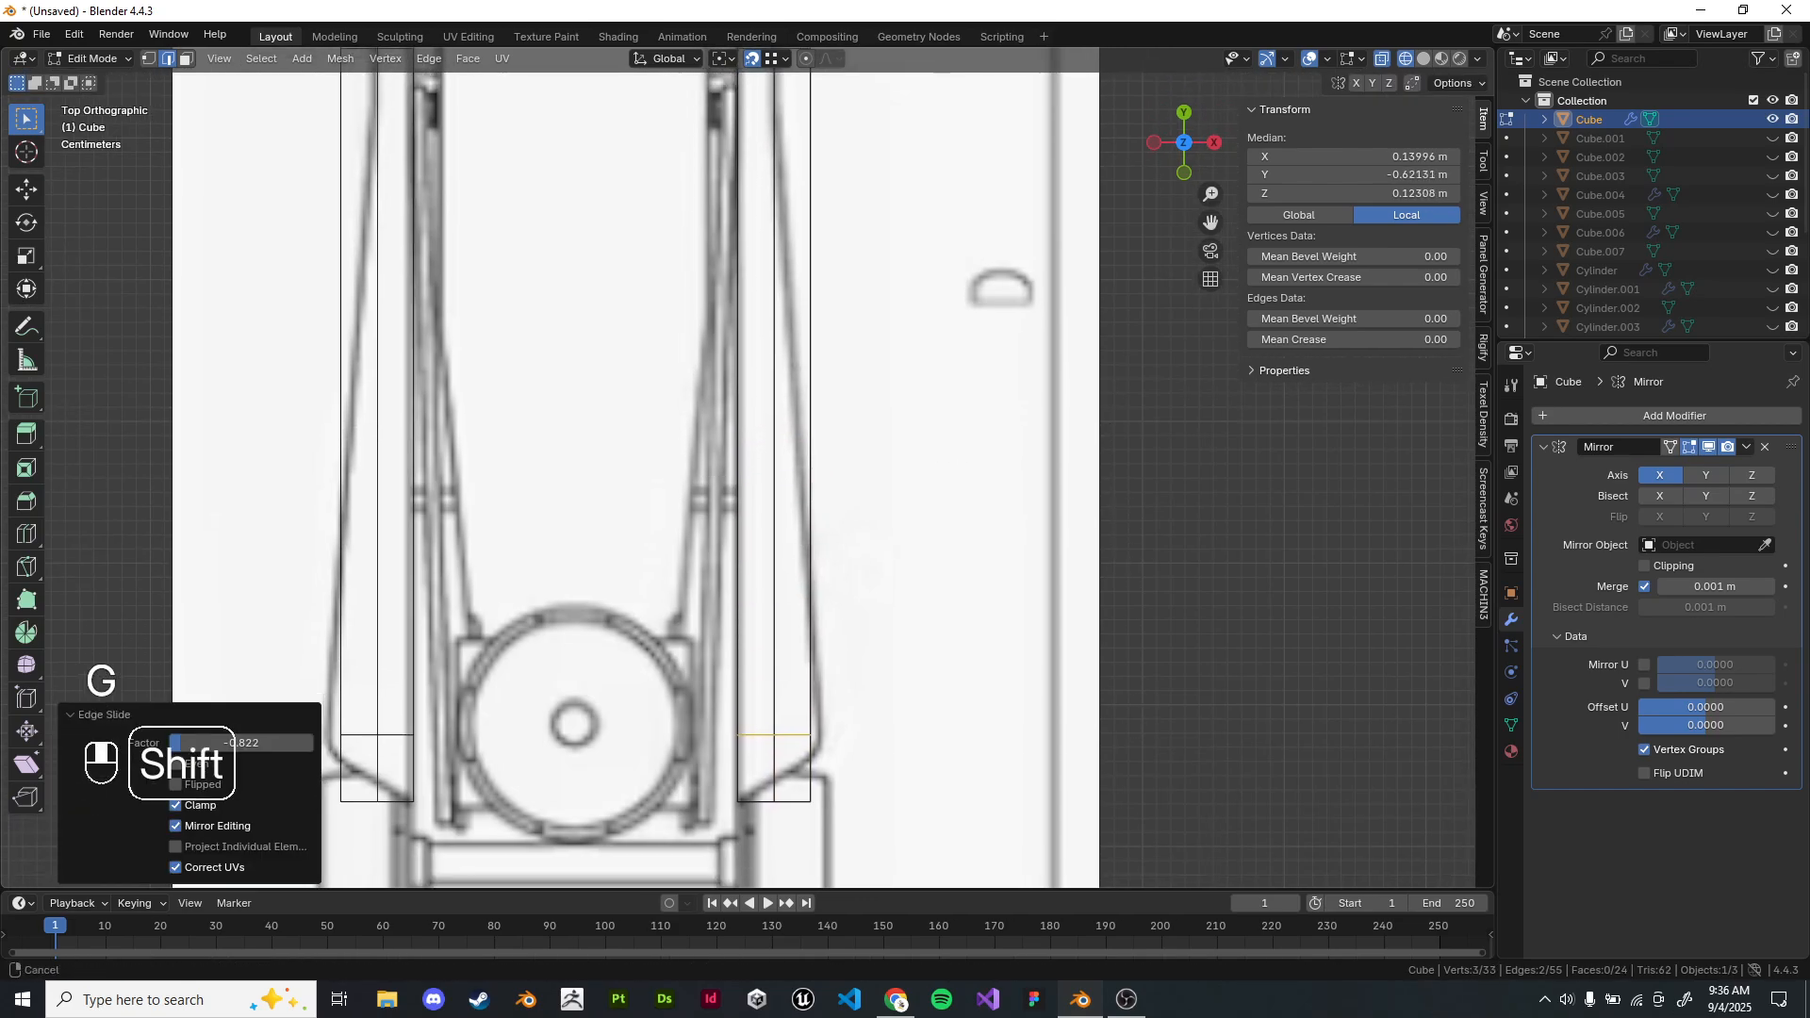
# Move the outer vertex of the crosswise cut outward along X to the widest point of the blueprint outline.
pyautogui.keyDown('shift'); pyautogui.moveTo(1135, 728); pyautogui.dragTo(1130, 624, button='middle'); pyautogui.keyUp('shift')
pyautogui.press('1')
pyautogui.click(796, 661)
pyautogui.press('g')
pyautogui.press('x')
pyautogui.click(808, 660)
# Move the side frame's outer front corner vertices back along Y to follow the blueprint's angled corner.
pyautogui.scroll(5, 807, 653)
pyautogui.moveTo(750, 808); pyautogui.dragTo(822, 875)
pyautogui.keyDown('shift'); pyautogui.moveTo(822, 874); pyautogui.dragTo(826, 709, button='middle'); pyautogui.keyUp('shift')
pyautogui.press('g')
pyautogui.press('x')
pyautogui.press('y')
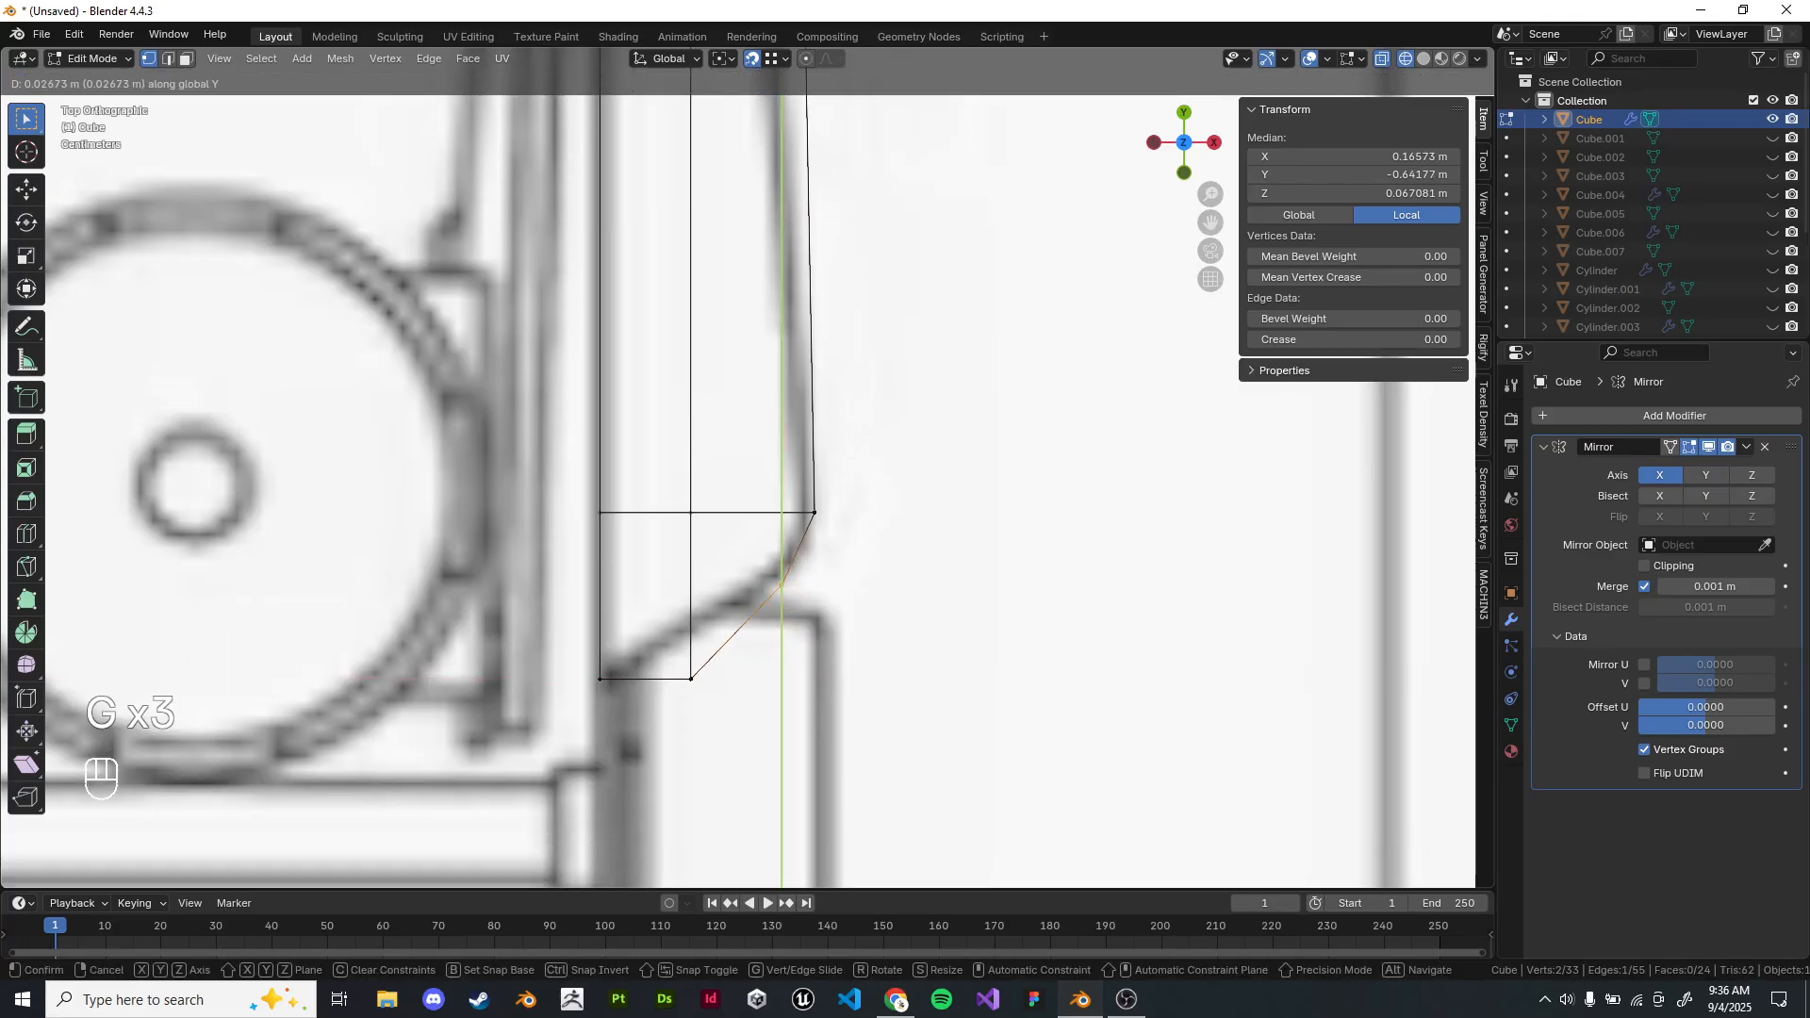
pyautogui.click(788, 575)
# Align the side frame's middle and inner front vertices along Y with the blueprint's slanted front edge and return to solid shading.
pyautogui.moveTo(662, 651); pyautogui.dragTo(718, 709)
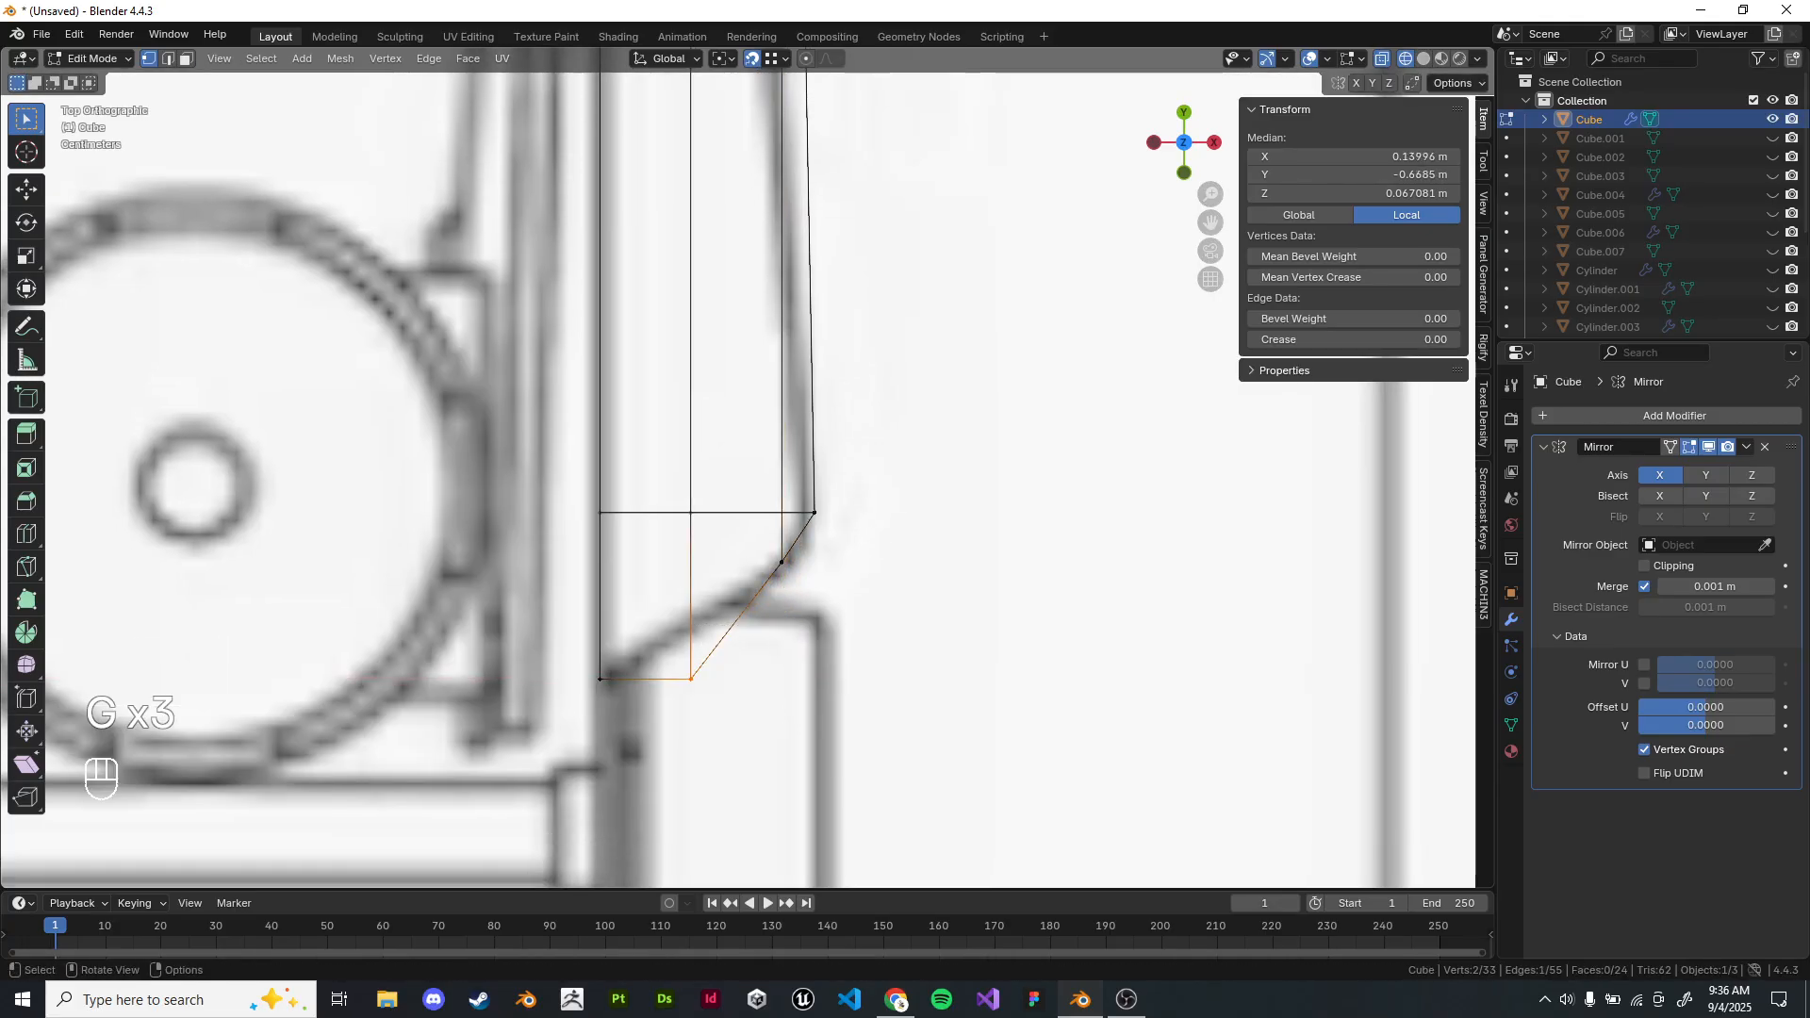
pyautogui.press('g')
pyautogui.press('y')
pyautogui.click(719, 605)
pyautogui.moveTo(599, 679); pyautogui.dragTo(626, 707)
pyautogui.press('g')
pyautogui.press('y')
pyautogui.click(625, 707)
pyautogui.press('z')
pyautogui.moveTo(692, 692)
pyautogui.mouseDown(button='middle')
pyautogui.moveTo(632, 490)
pyautogui.moveTo(604, 514)
pyautogui.moveTo(683, 563)
pyautogui.moveTo(677, 546)
pyautogui.mouseUp(button='middle')
pyautogui.scroll(-4, 603, 513)
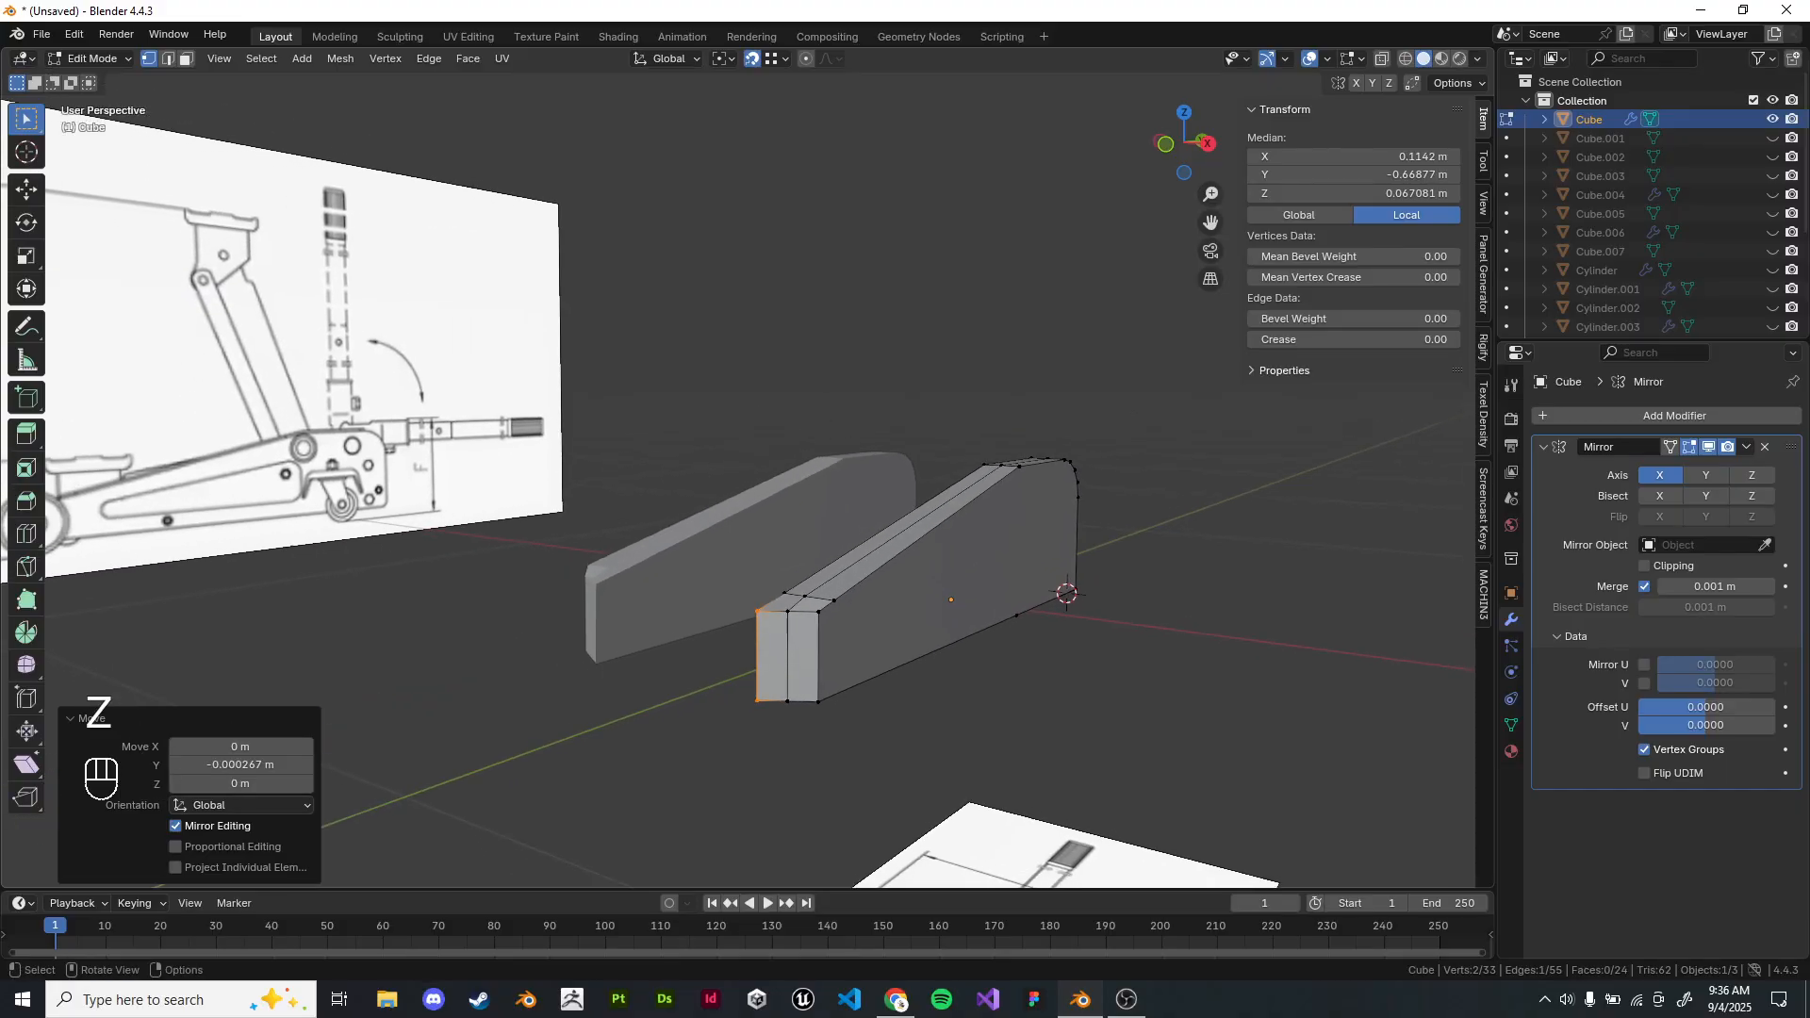
pyautogui.scroll(2, 717, 604)
pyautogui.hotkey('ctrl', 'r')
pyautogui.rightClick(792, 736)
pyautogui.moveTo(792, 730); pyautogui.dragTo(754, 730, button='middle')
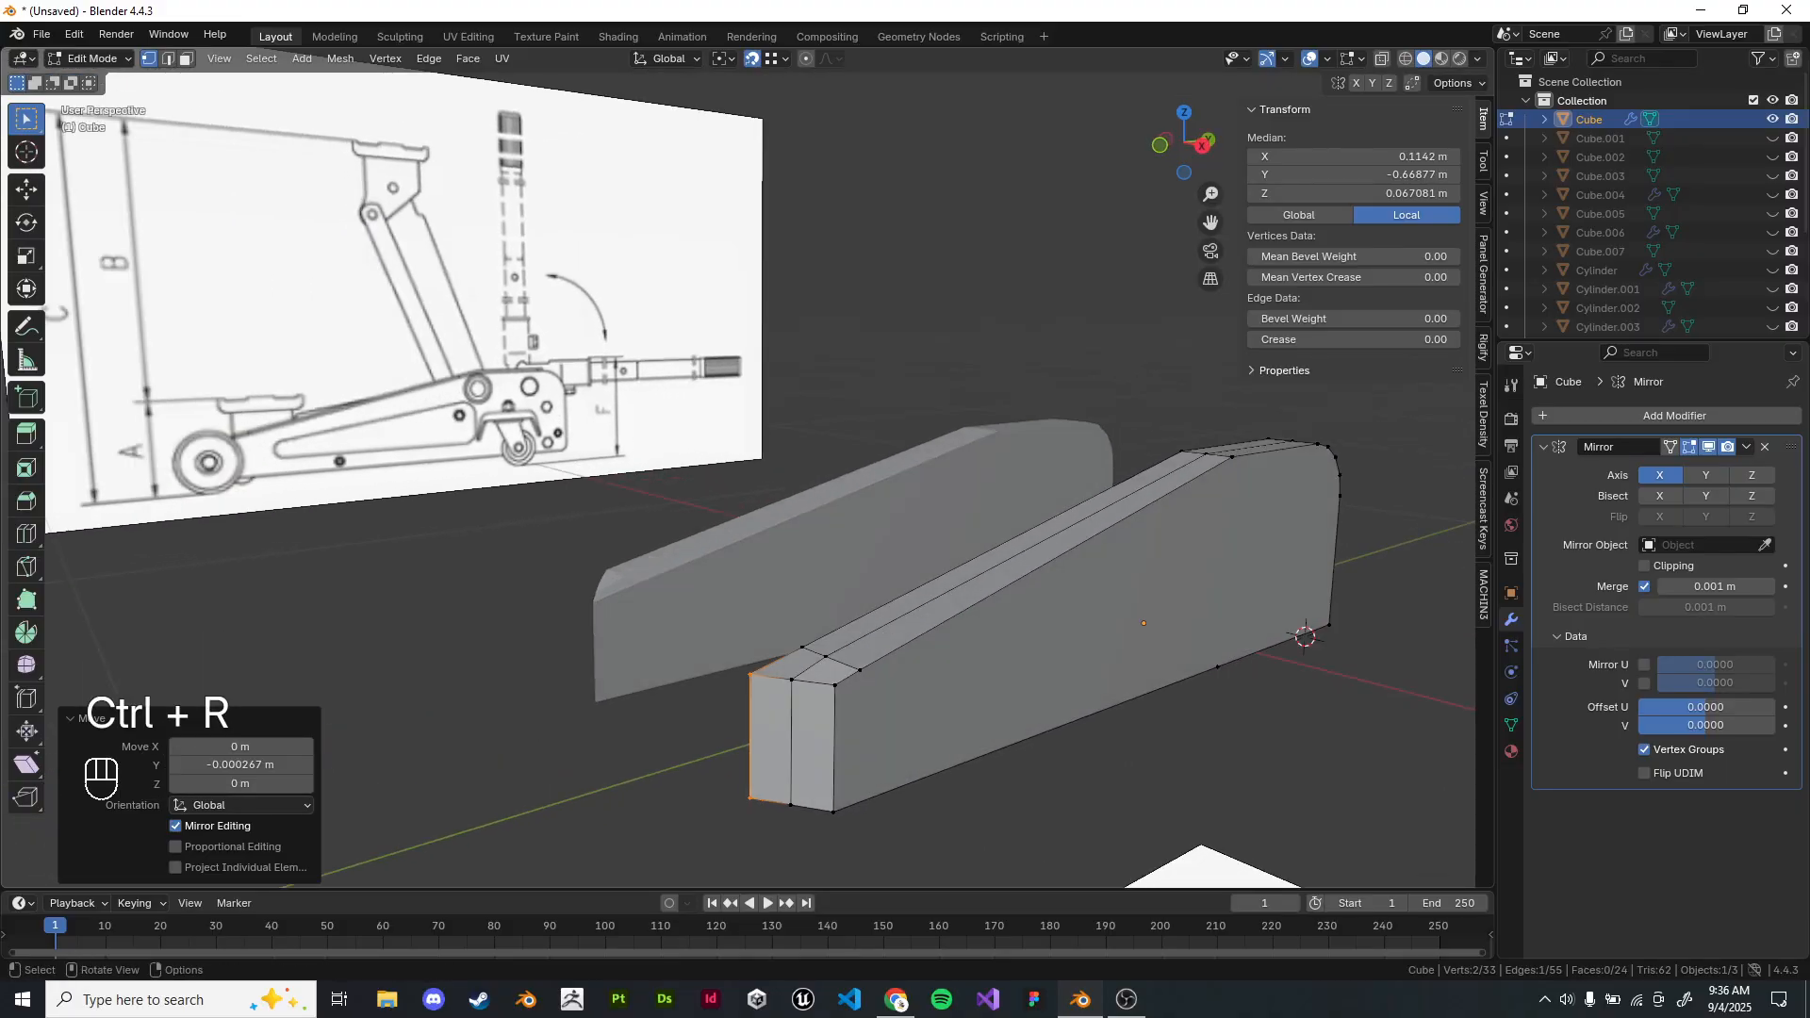
# Try to dissolve the crosswise cut near the side frame's front end, and undo the attempt.
pyautogui.click(185, 59)
pyautogui.moveTo(716, 528)
pyautogui.keyDown('shift'); pyautogui.mouseDown(button='middle')
pyautogui.moveTo(542, 449)
pyautogui.moveTo(721, 547)
pyautogui.mouseUp(button='middle'); pyautogui.keyUp('shift')
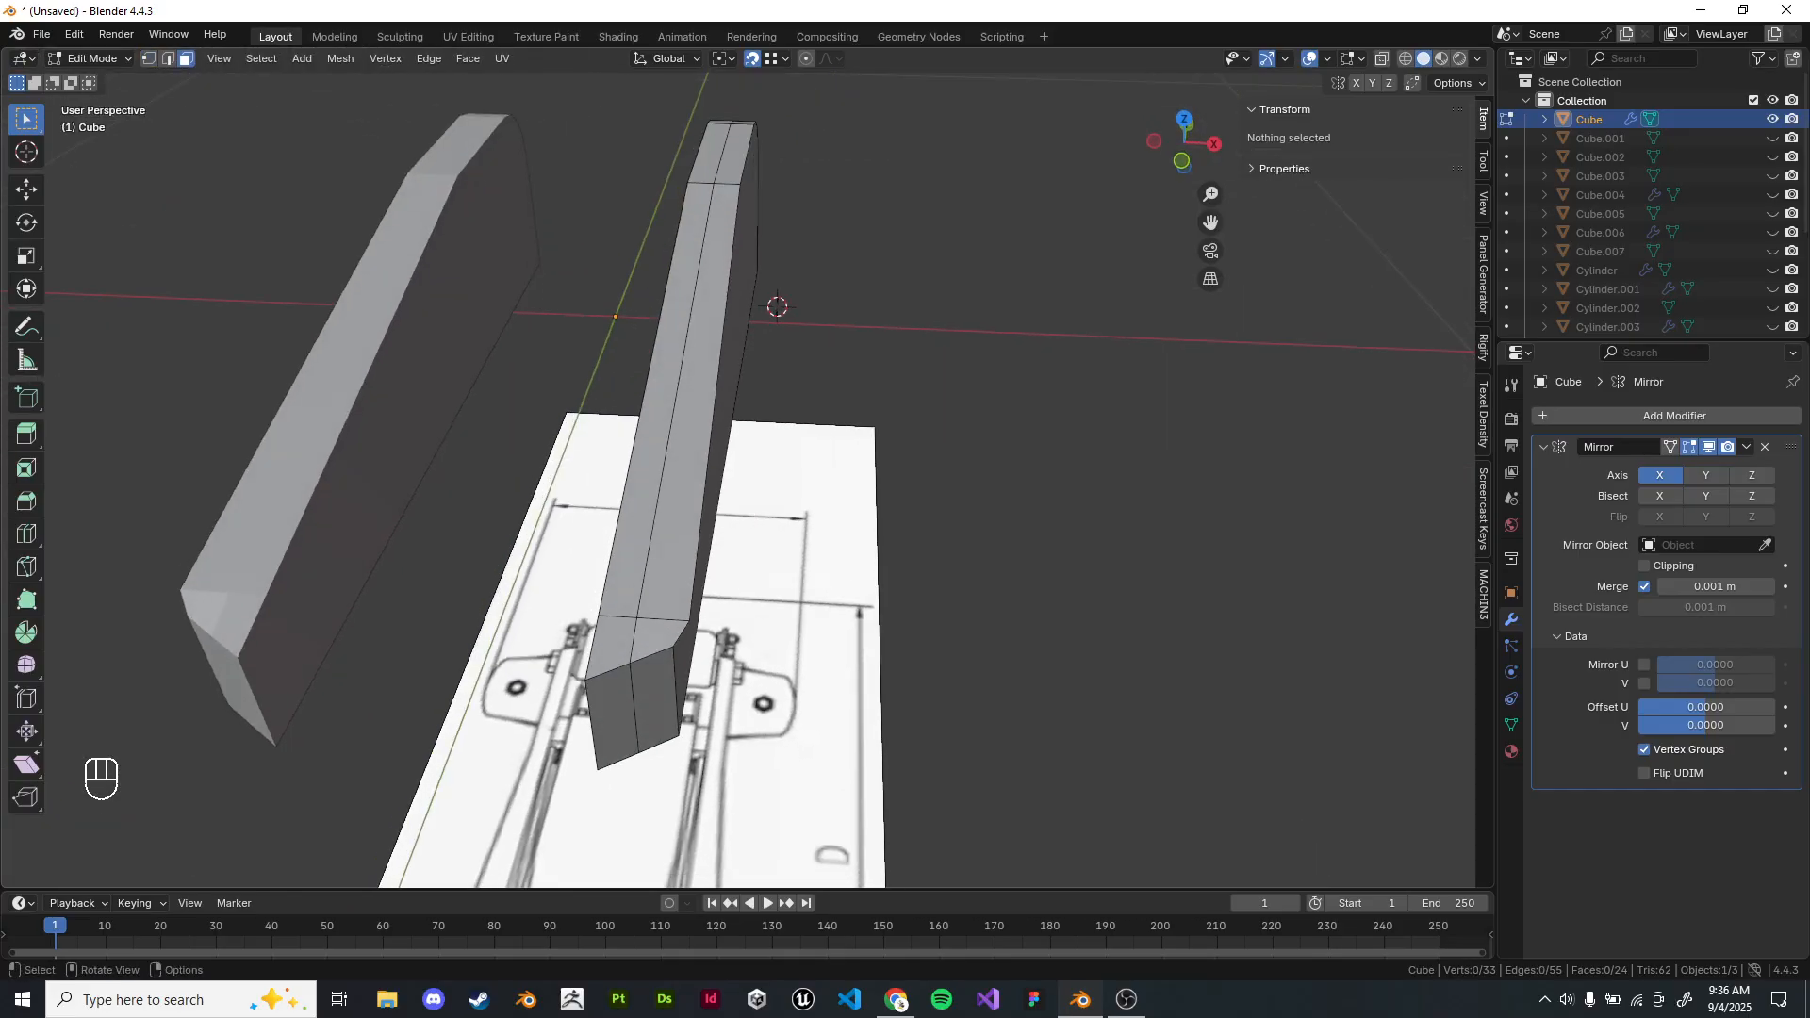
pyautogui.keyDown('alt'); pyautogui.keyDown('shift'); pyautogui.click(663, 621); pyautogui.keyUp('shift'); pyautogui.keyUp('alt')
pyautogui.keyDown('alt'); pyautogui.keyDown('shift'); pyautogui.click(664, 620); pyautogui.keyUp('shift'); pyautogui.keyUp('alt')
pyautogui.keyDown('alt'); pyautogui.keyDown('shift'); pyautogui.click(663, 621); pyautogui.keyUp('shift'); pyautogui.keyUp('alt')
pyautogui.hotkey('ctrl', 'x')
pyautogui.moveTo(663, 621); pyautogui.dragTo(521, 564, button='middle')
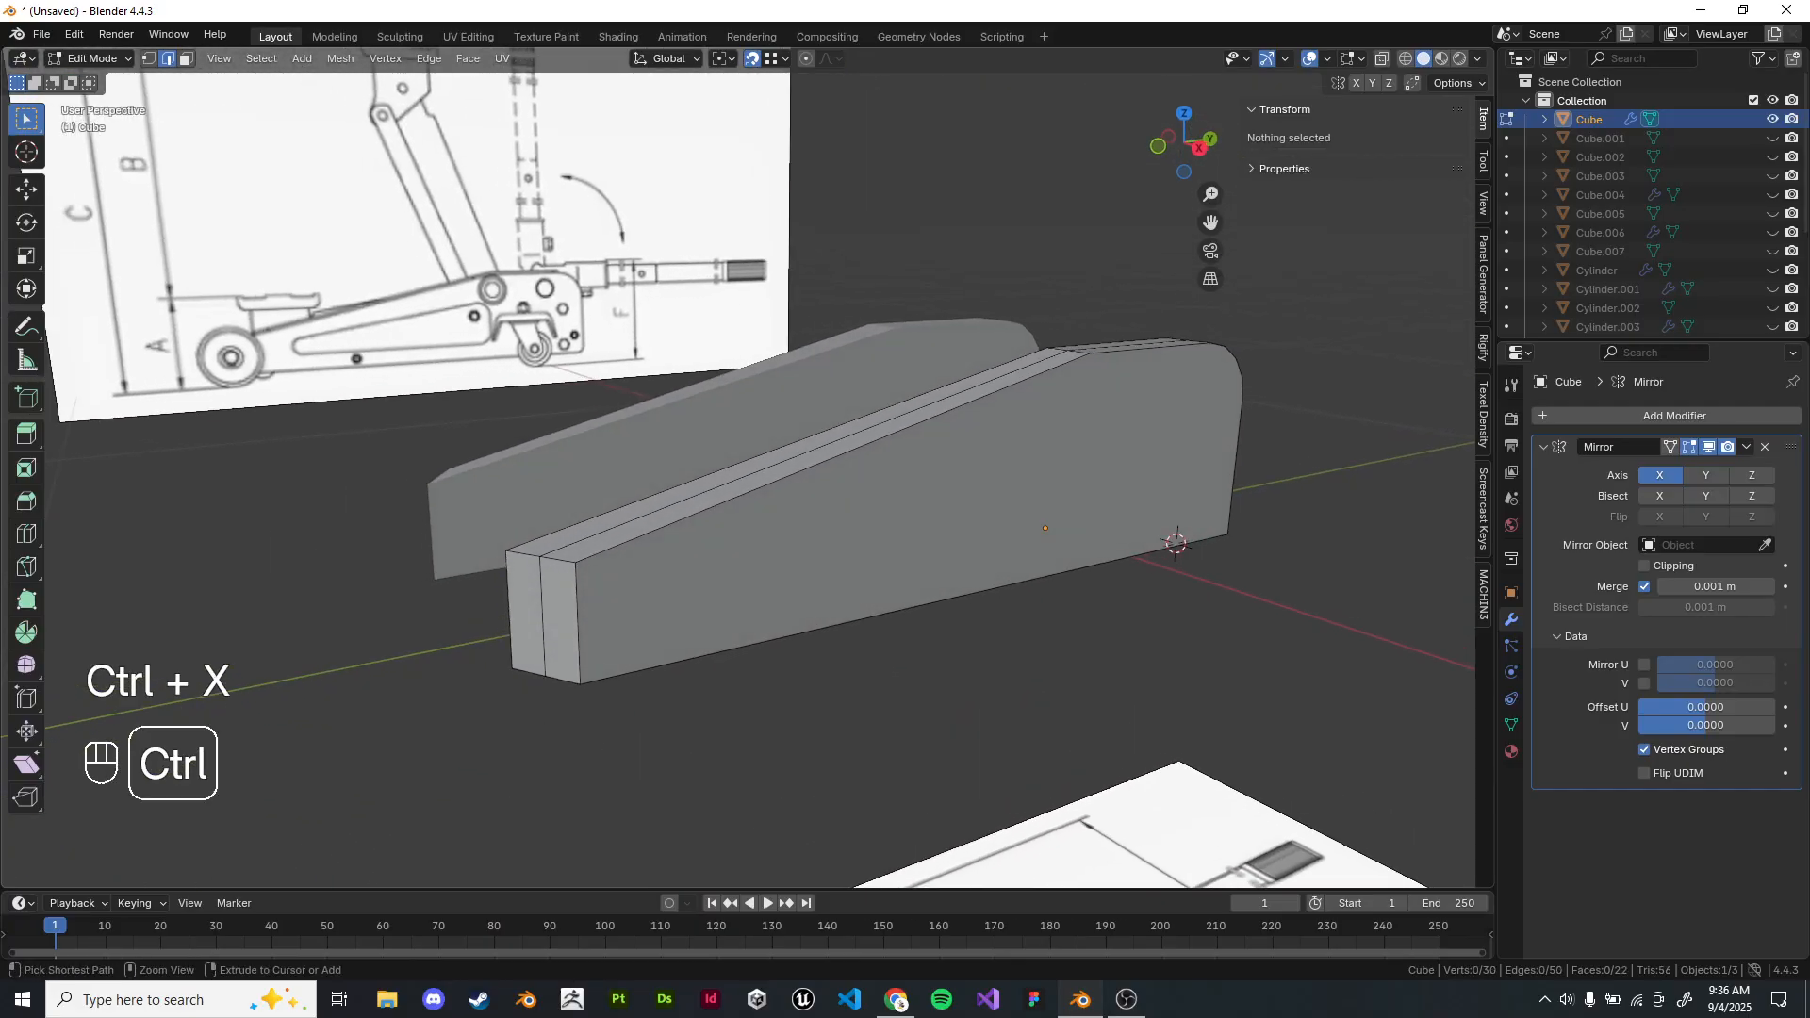
pyautogui.hotkey('ctrl', 'z')
pyautogui.hotkey('ctrl', 'z')
# Try another loop cut on the side frame from a low front angle, and undo it.
pyautogui.click(651, 745)
pyautogui.moveTo(651, 726); pyautogui.dragTo(786, 651, button='middle')
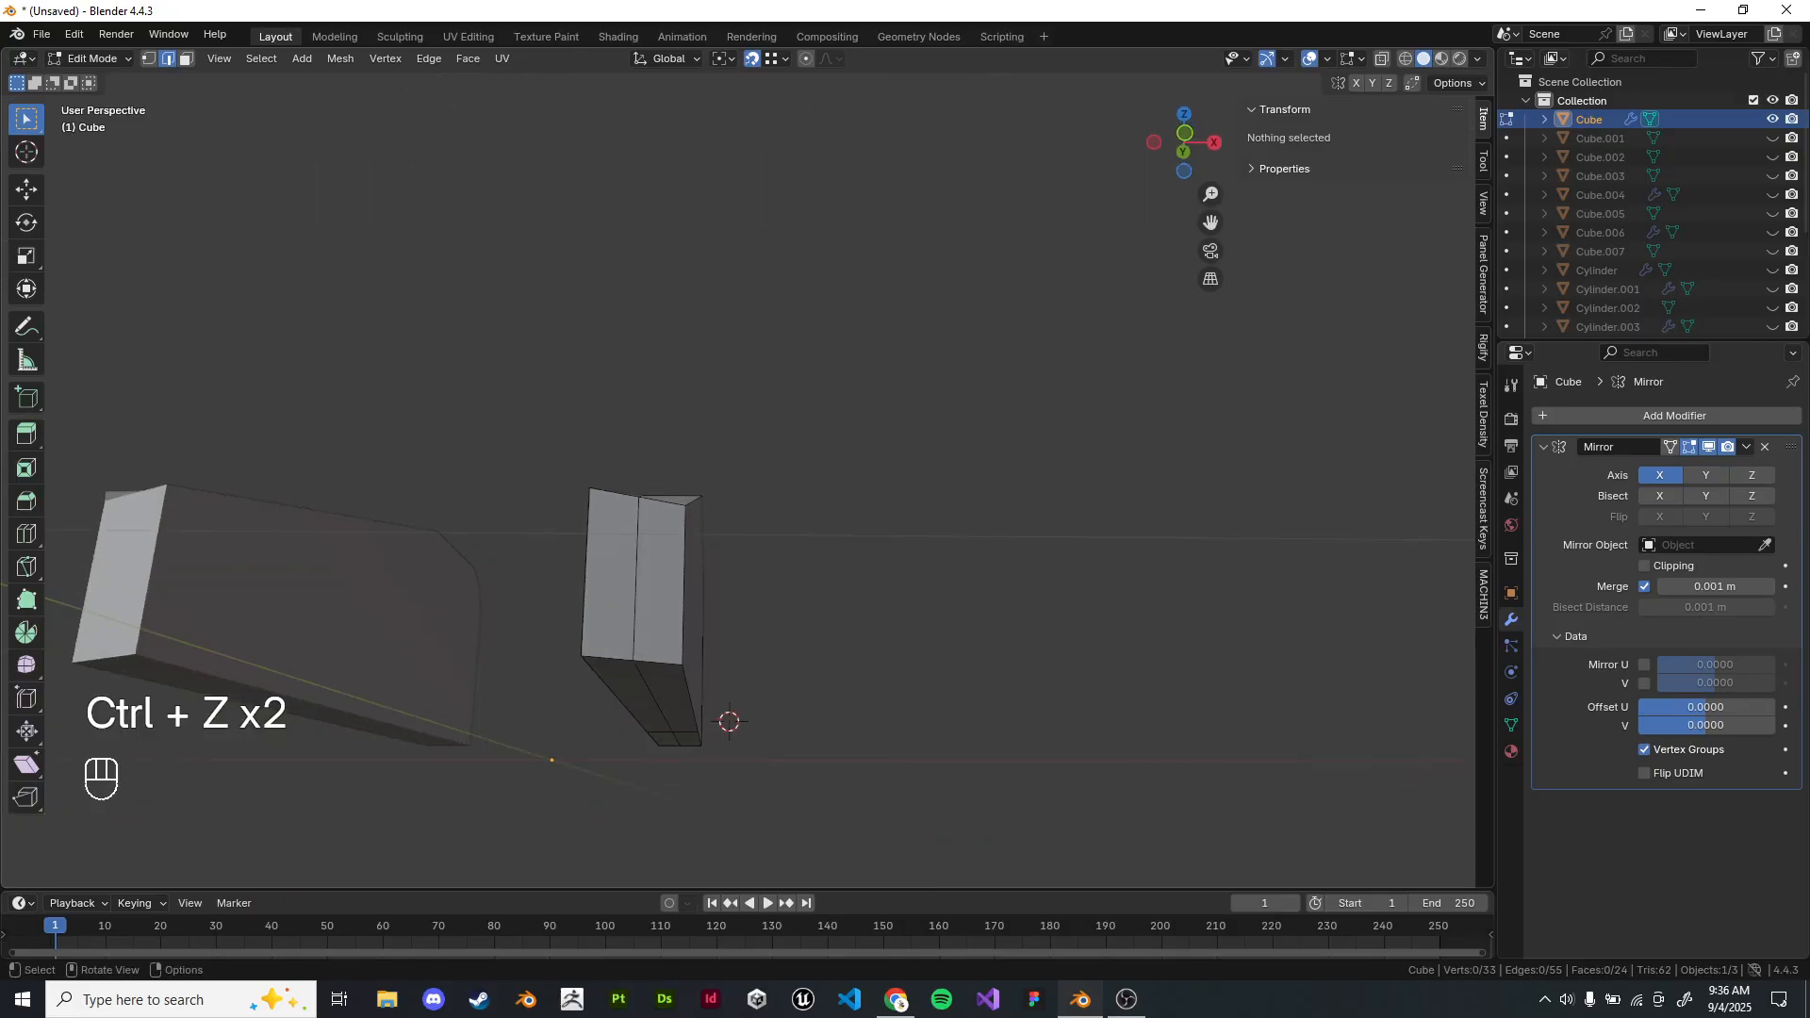
pyautogui.moveTo(650, 589); pyautogui.dragTo(579, 659, button='middle')
pyautogui.hotkey('ctrl', 'r')
pyautogui.doubleClick(592, 659)
pyautogui.hotkey('ctrl', 'z')
# Select the side frame's outer side face and activate the Shear tool in the front view.
pyautogui.press('KP_1')
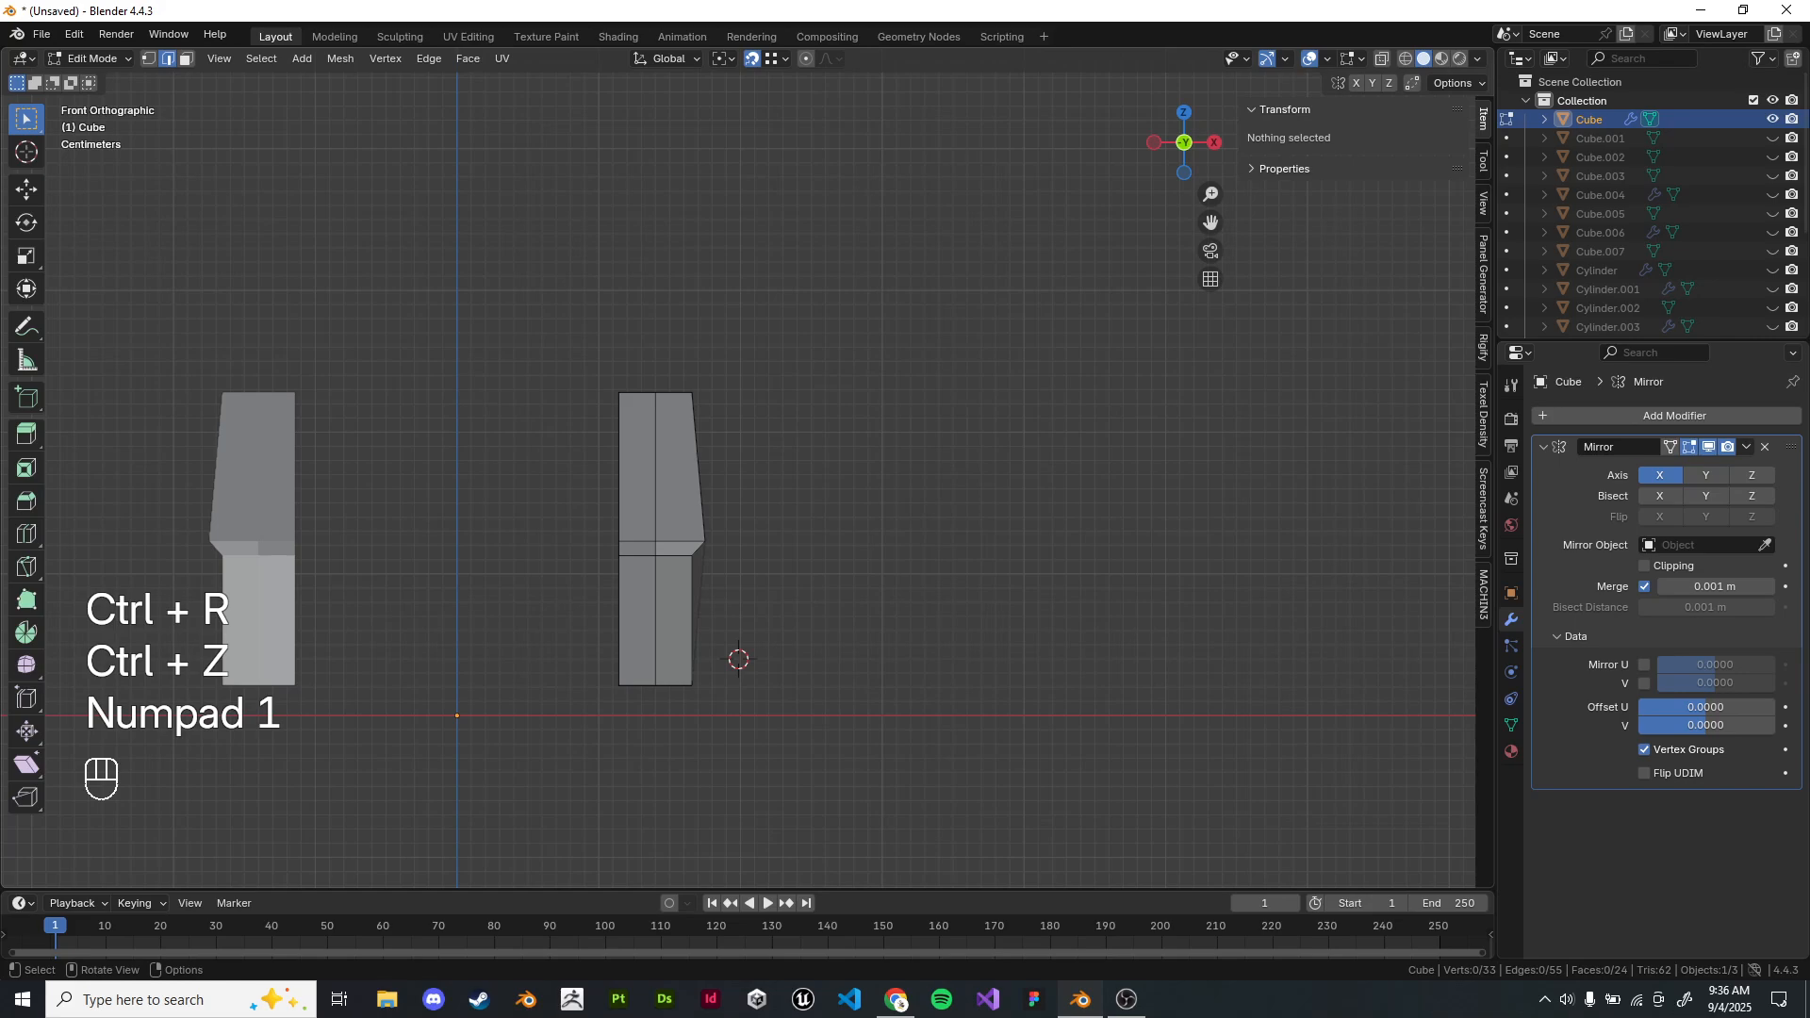
pyautogui.click(187, 58)
pyautogui.moveTo(849, 566); pyautogui.dragTo(795, 560, button='middle')
pyautogui.click(763, 589)
pyautogui.press('KP_1')
pyautogui.scroll(2, 679, 565)
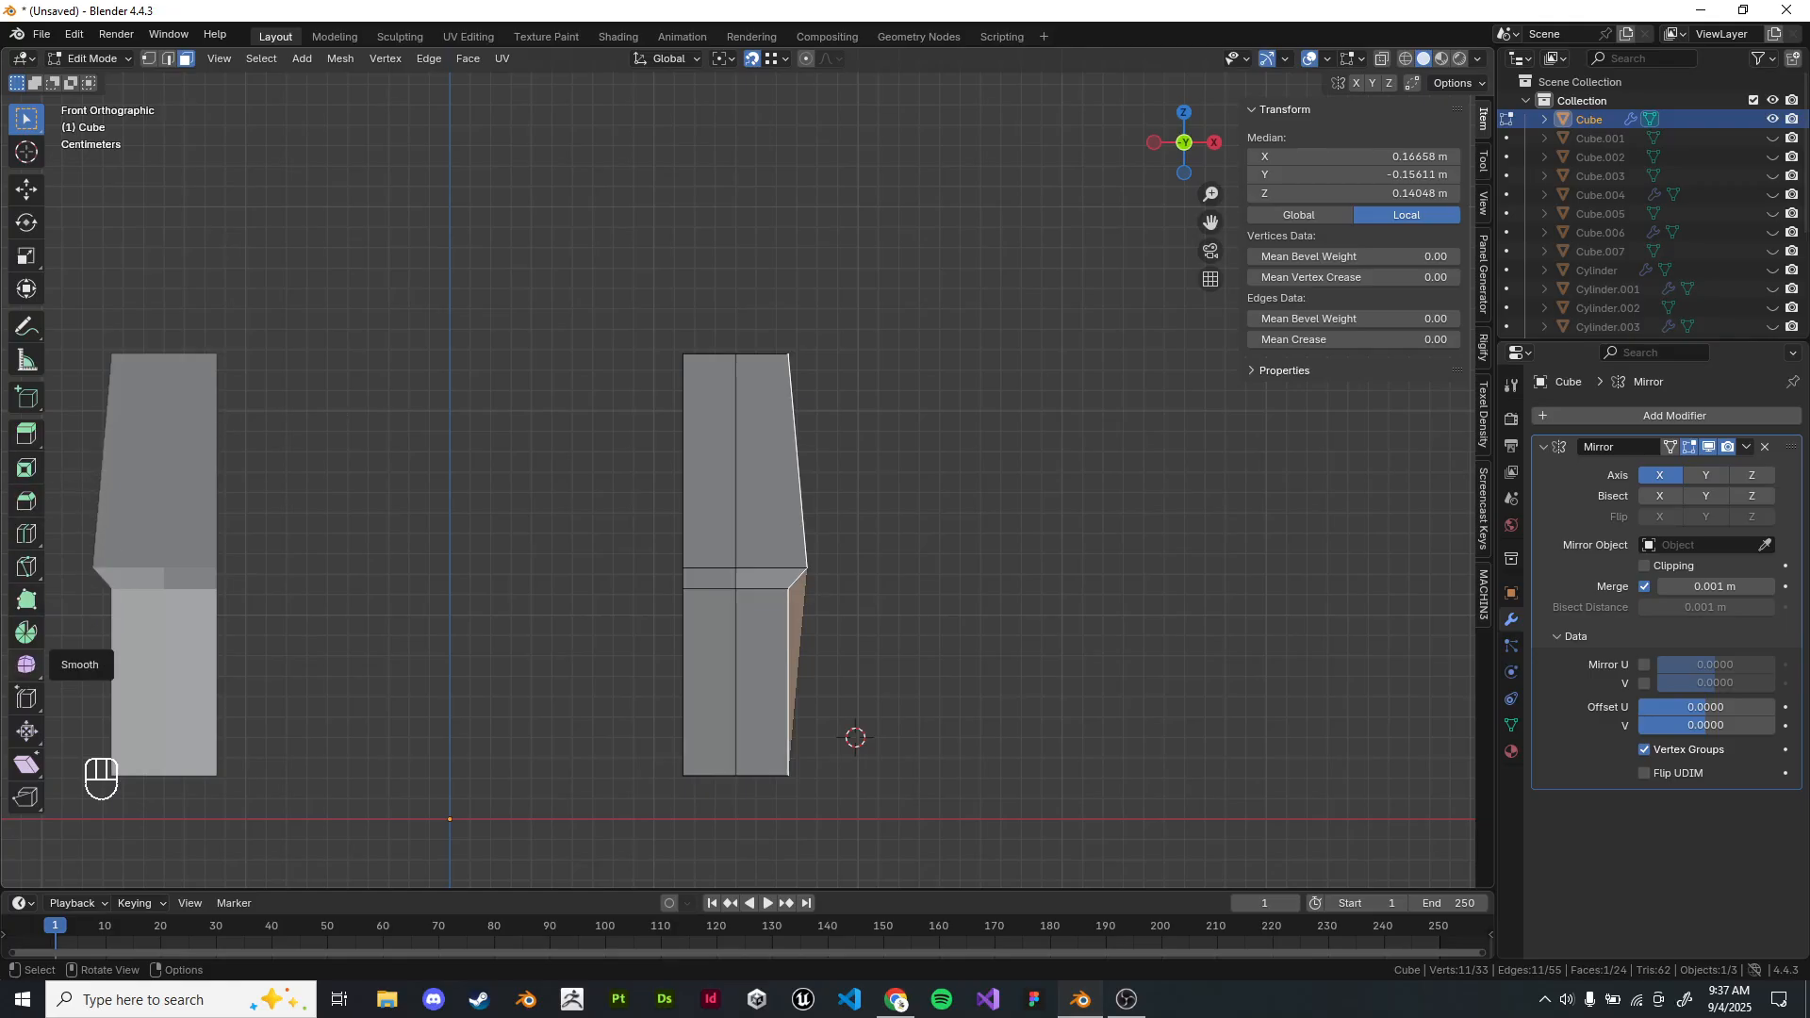
pyautogui.click(26, 764)
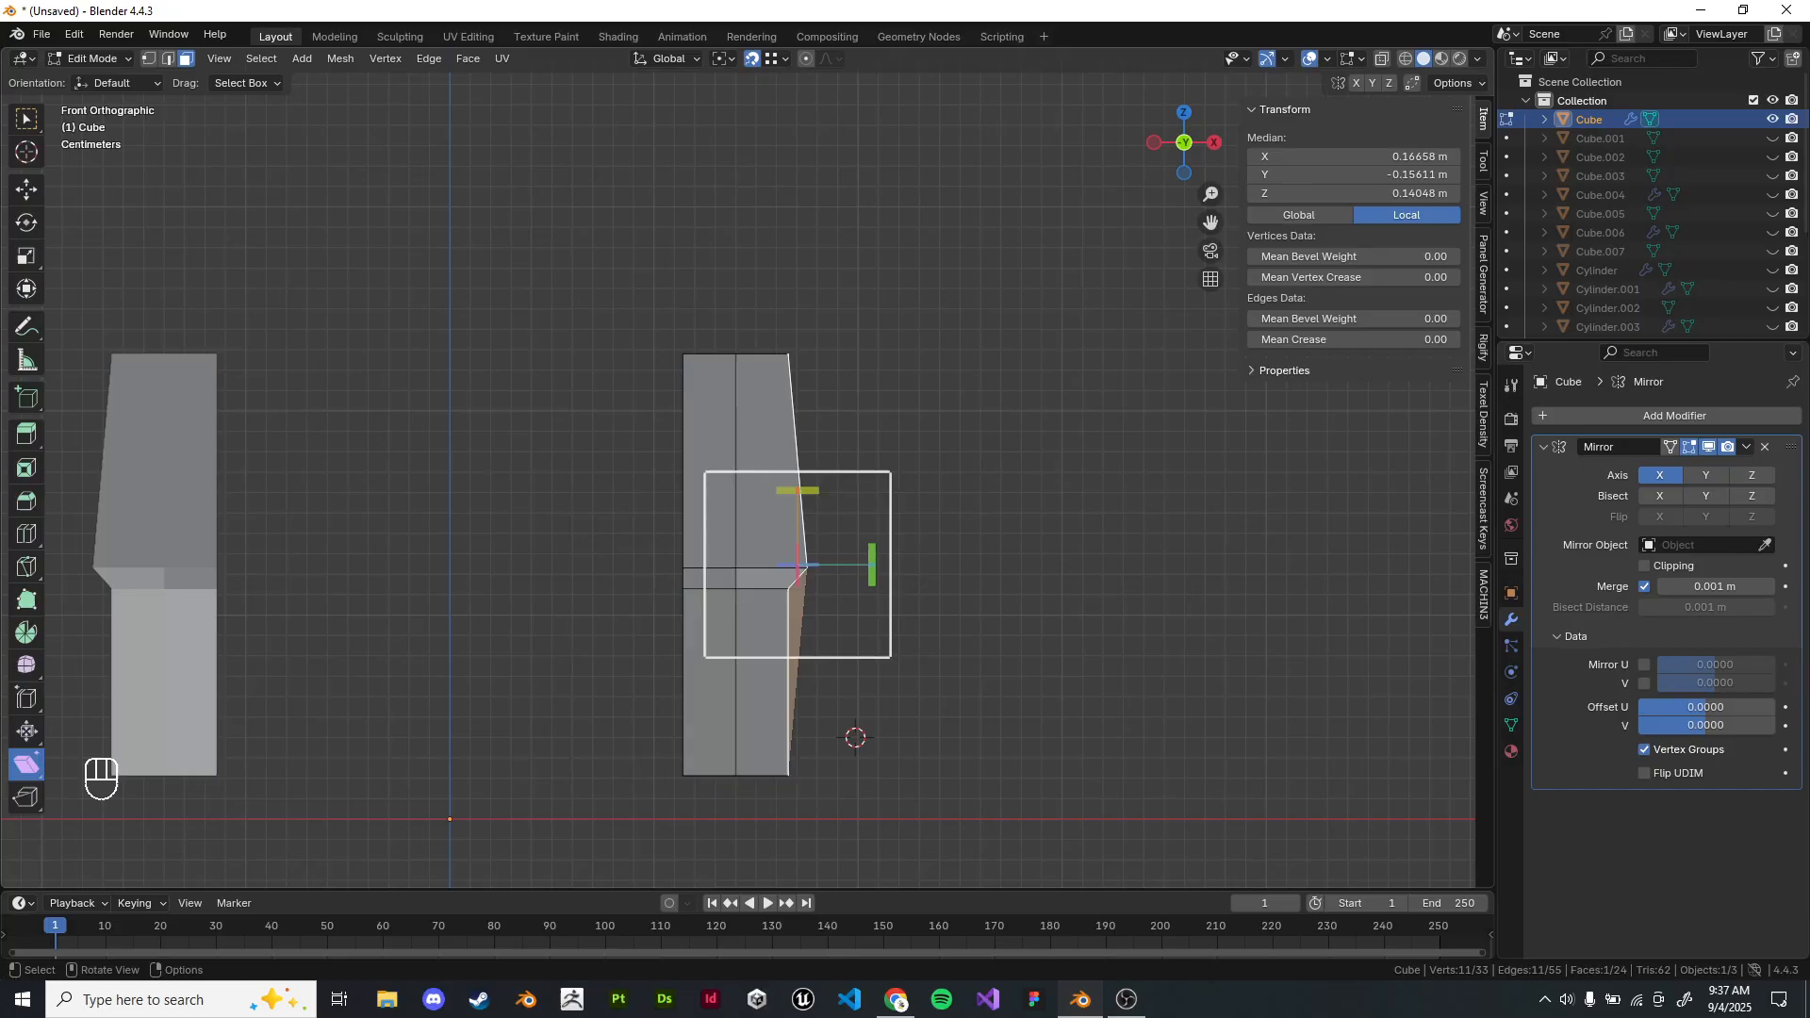
# Try shearing the outer side face in the front view, first by an offset of -0.054, and undo both attempts.
pyautogui.moveTo(797, 490)
pyautogui.mouseDown()
pyautogui.moveTo(1197, 513)
pyautogui.moveTo(675, 472)
pyautogui.moveTo(1253, 558)
pyautogui.moveTo(1002, 529)
pyautogui.moveTo(1249, 583)
pyautogui.moveTo(481, 472)
pyautogui.moveTo(844, 517)
pyautogui.moveTo(775, 498)
pyautogui.mouseUp()
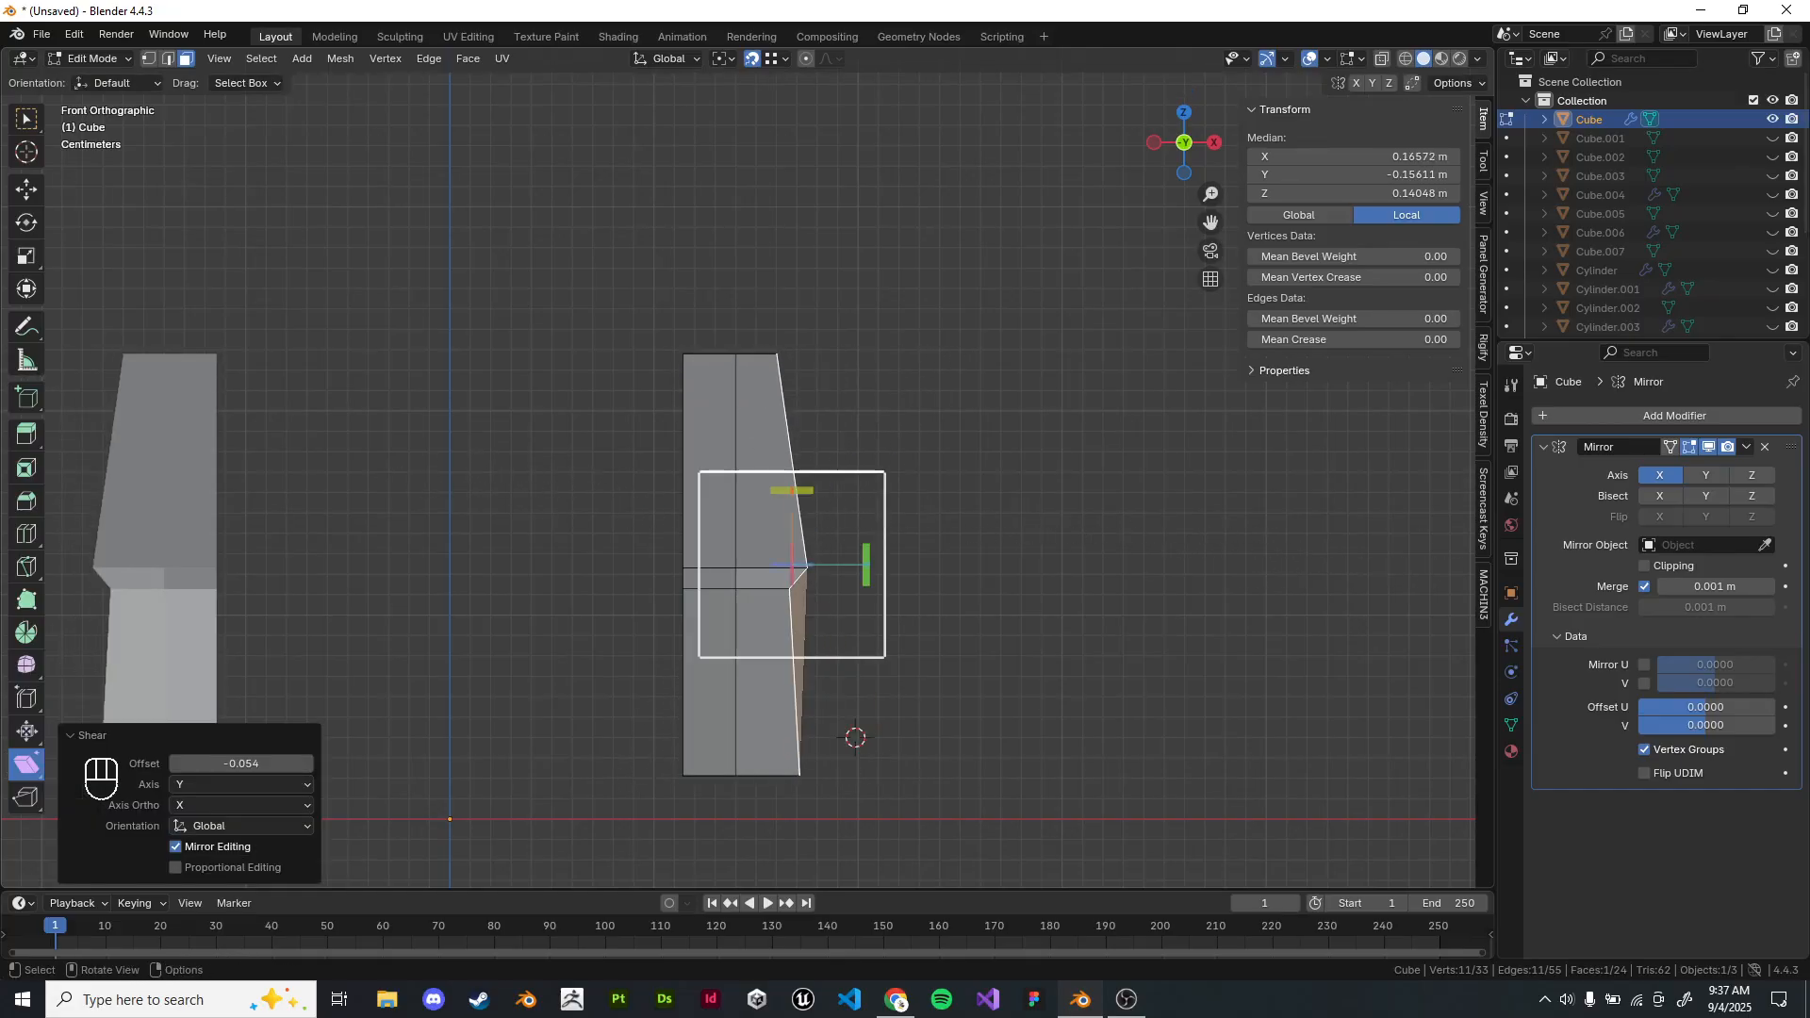
pyautogui.hotkey('ctrl', 'z')
pyautogui.moveTo(791, 488); pyautogui.dragTo(735, 420, button='middle')
pyautogui.press('KP_1')
pyautogui.press('KP_3')
pyautogui.press('KP_1')
pyautogui.moveTo(797, 490); pyautogui.dragTo(921, 492)
pyautogui.hotkey('ctrl', 'z')
# Shear the outer side face so the frame narrows toward its lower edge, and shift the face inward along X.
pyautogui.moveTo(803, 498); pyautogui.dragTo(900, 503)
pyautogui.press('g')
pyautogui.press('x')
pyautogui.click(885, 504)
pyautogui.press('z')
pyautogui.press('Tab')
pyautogui.click(905, 509)
pyautogui.moveTo(905, 509); pyautogui.dragTo(801, 575, button='middle')
pyautogui.scroll(-4, 980, 585)
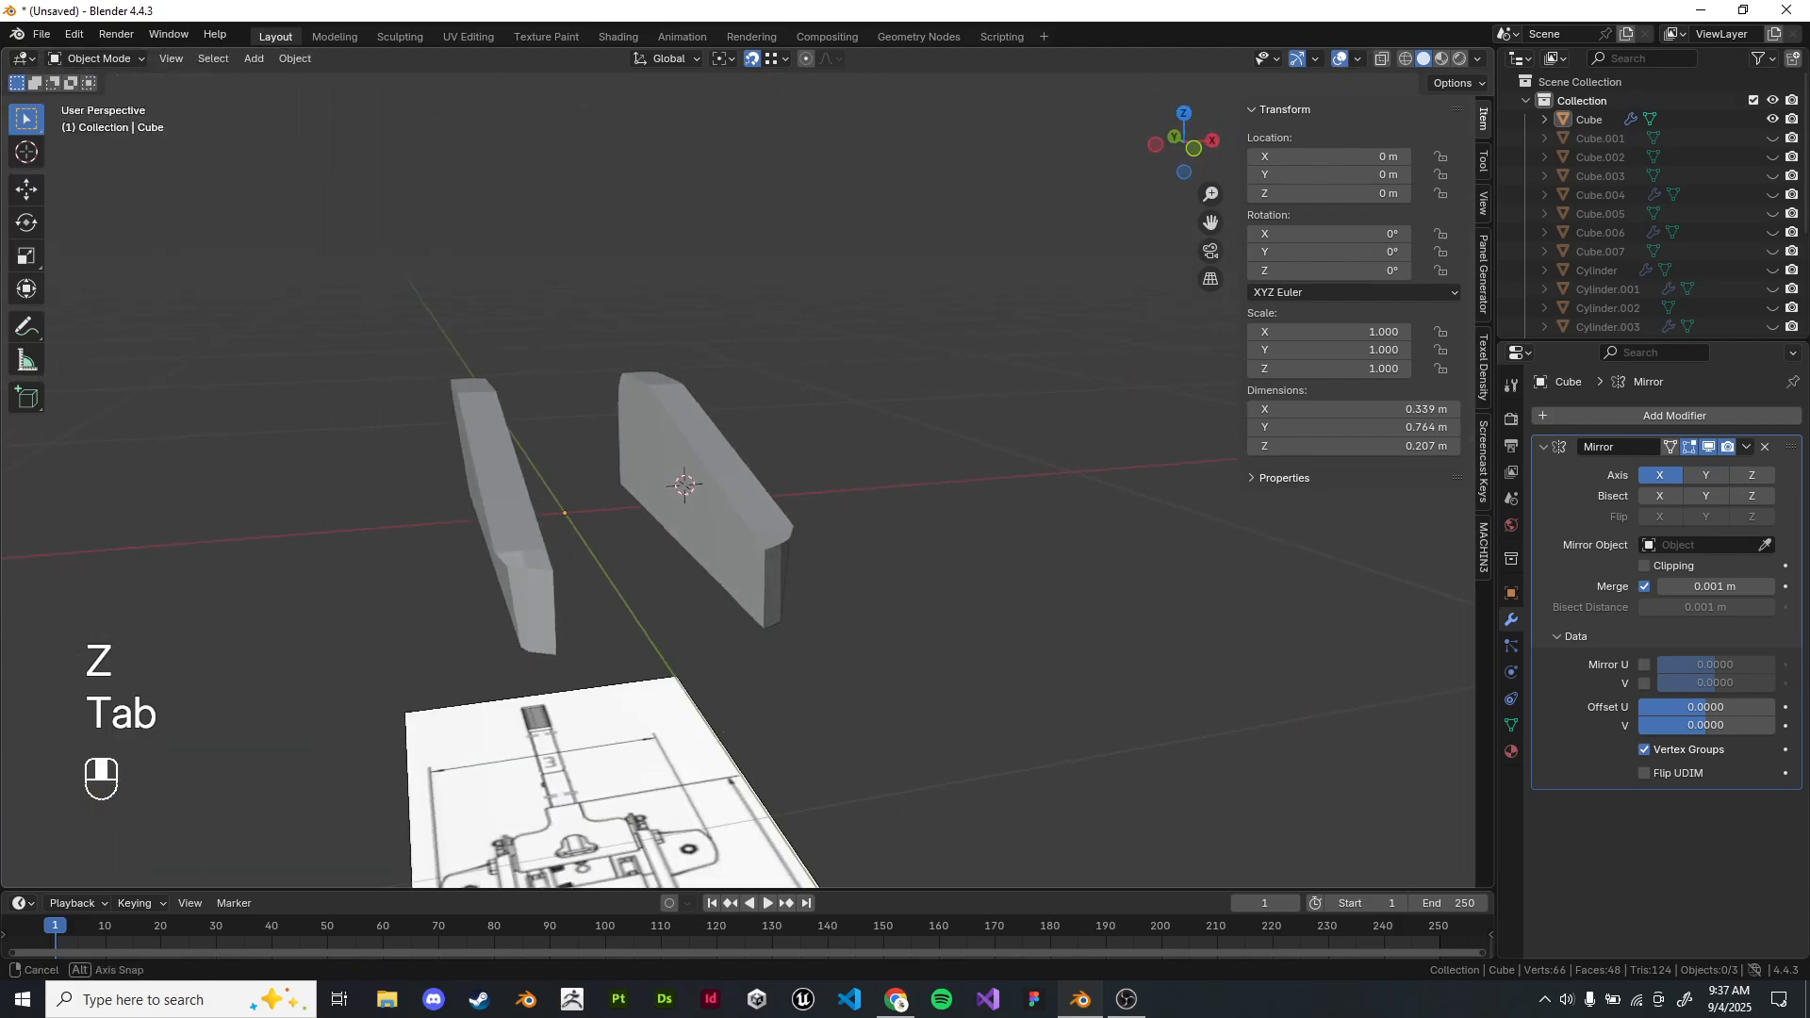
# Examine the side frames' taper from the front and the selected outer face in the mesh.
pyautogui.press('KP_1')
pyautogui.scroll(3, 824, 654)
pyautogui.press('Tab')
pyautogui.press('Tab')
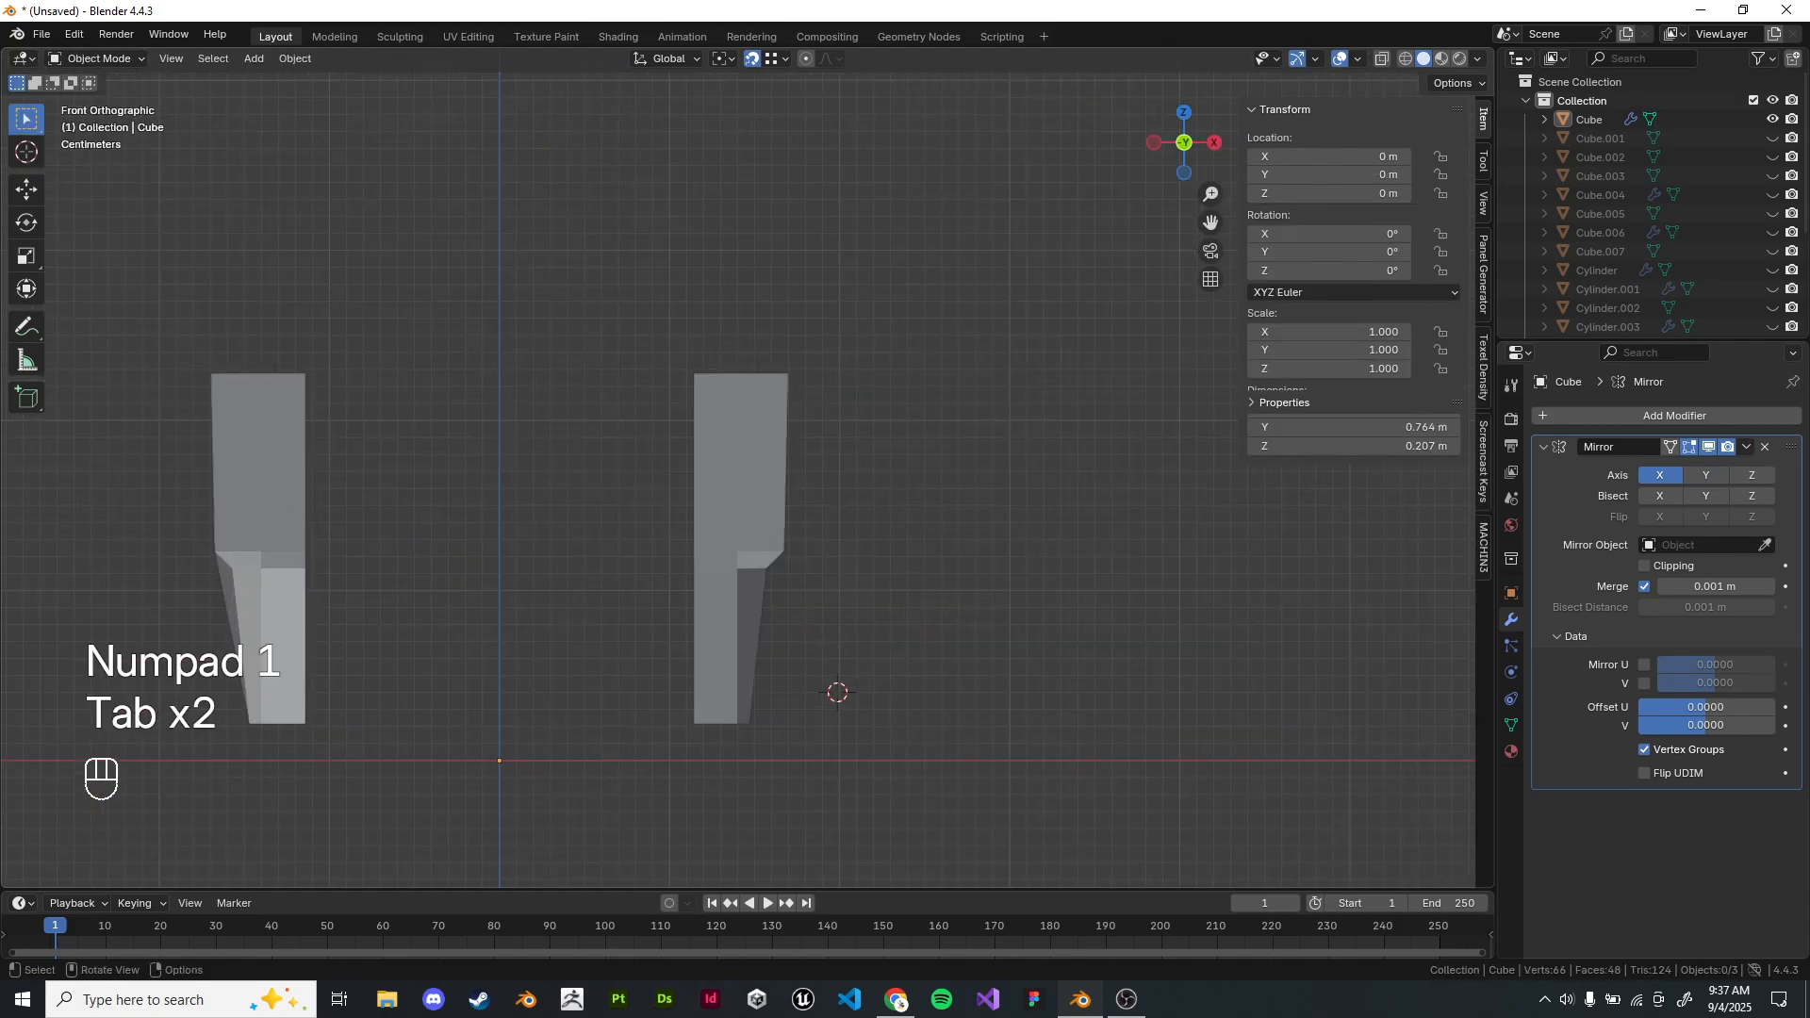
pyautogui.press('Tab')
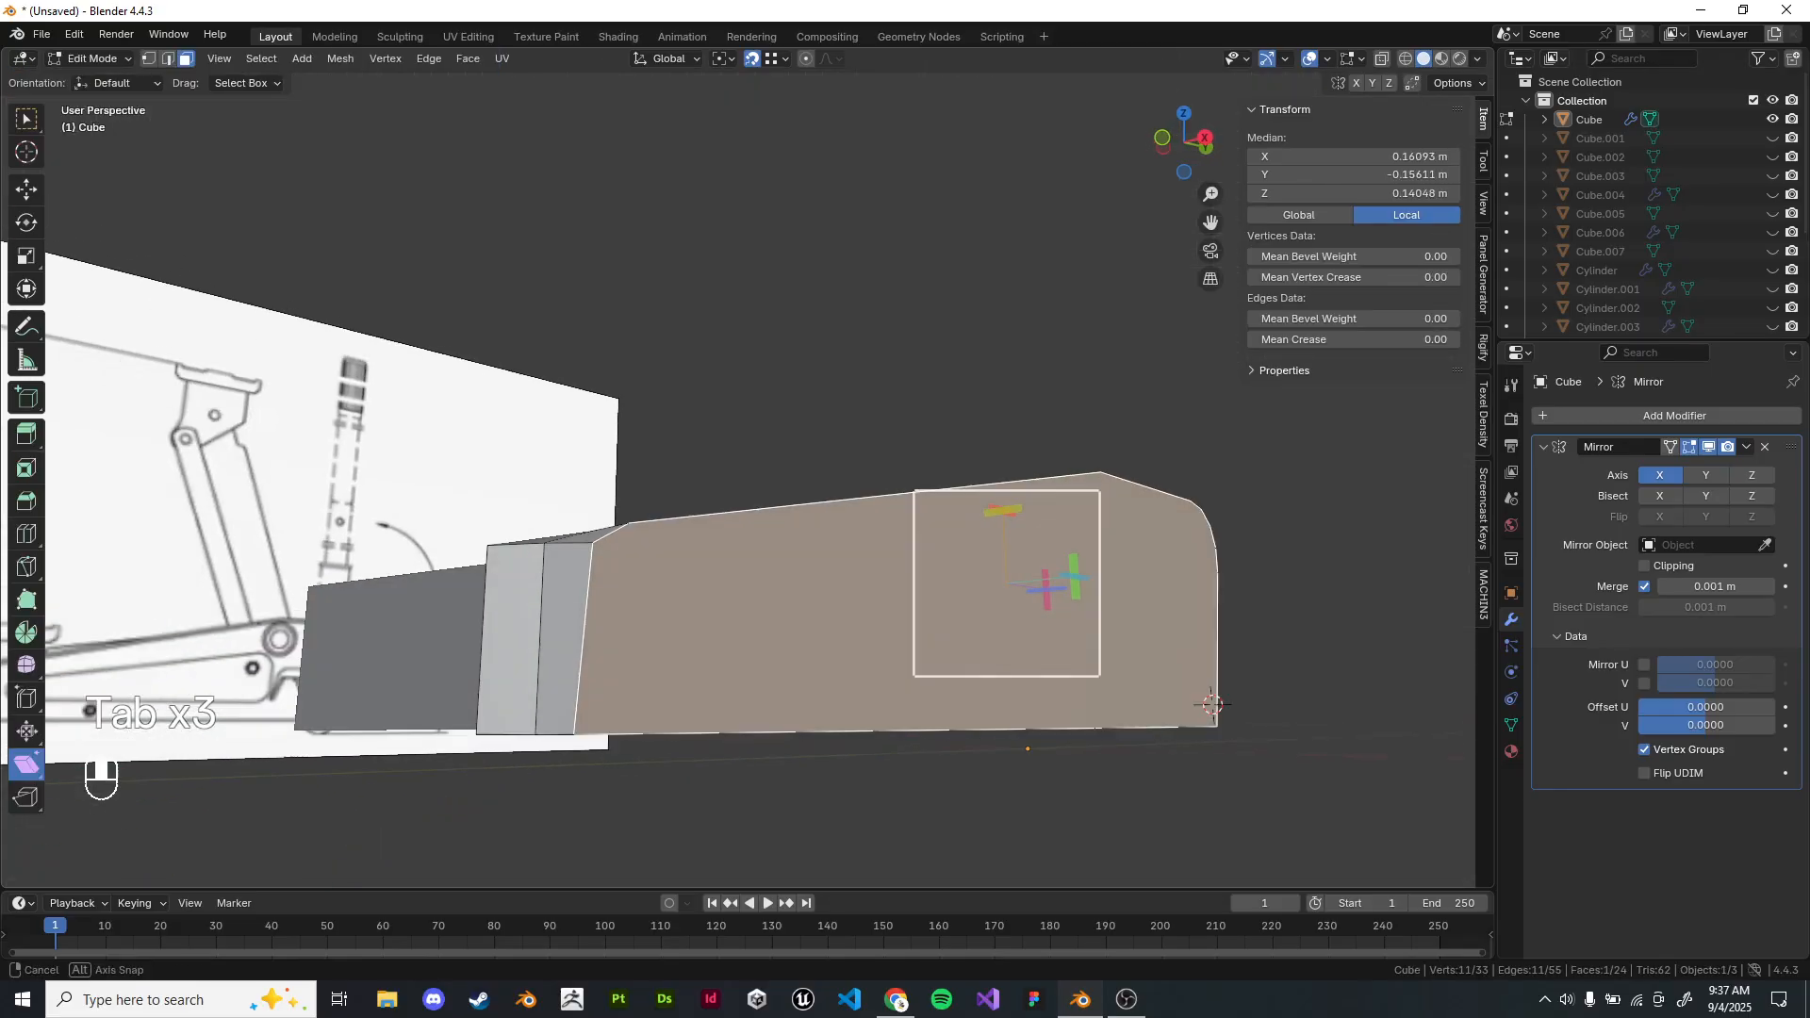
pyautogui.rightClick(736, 405)
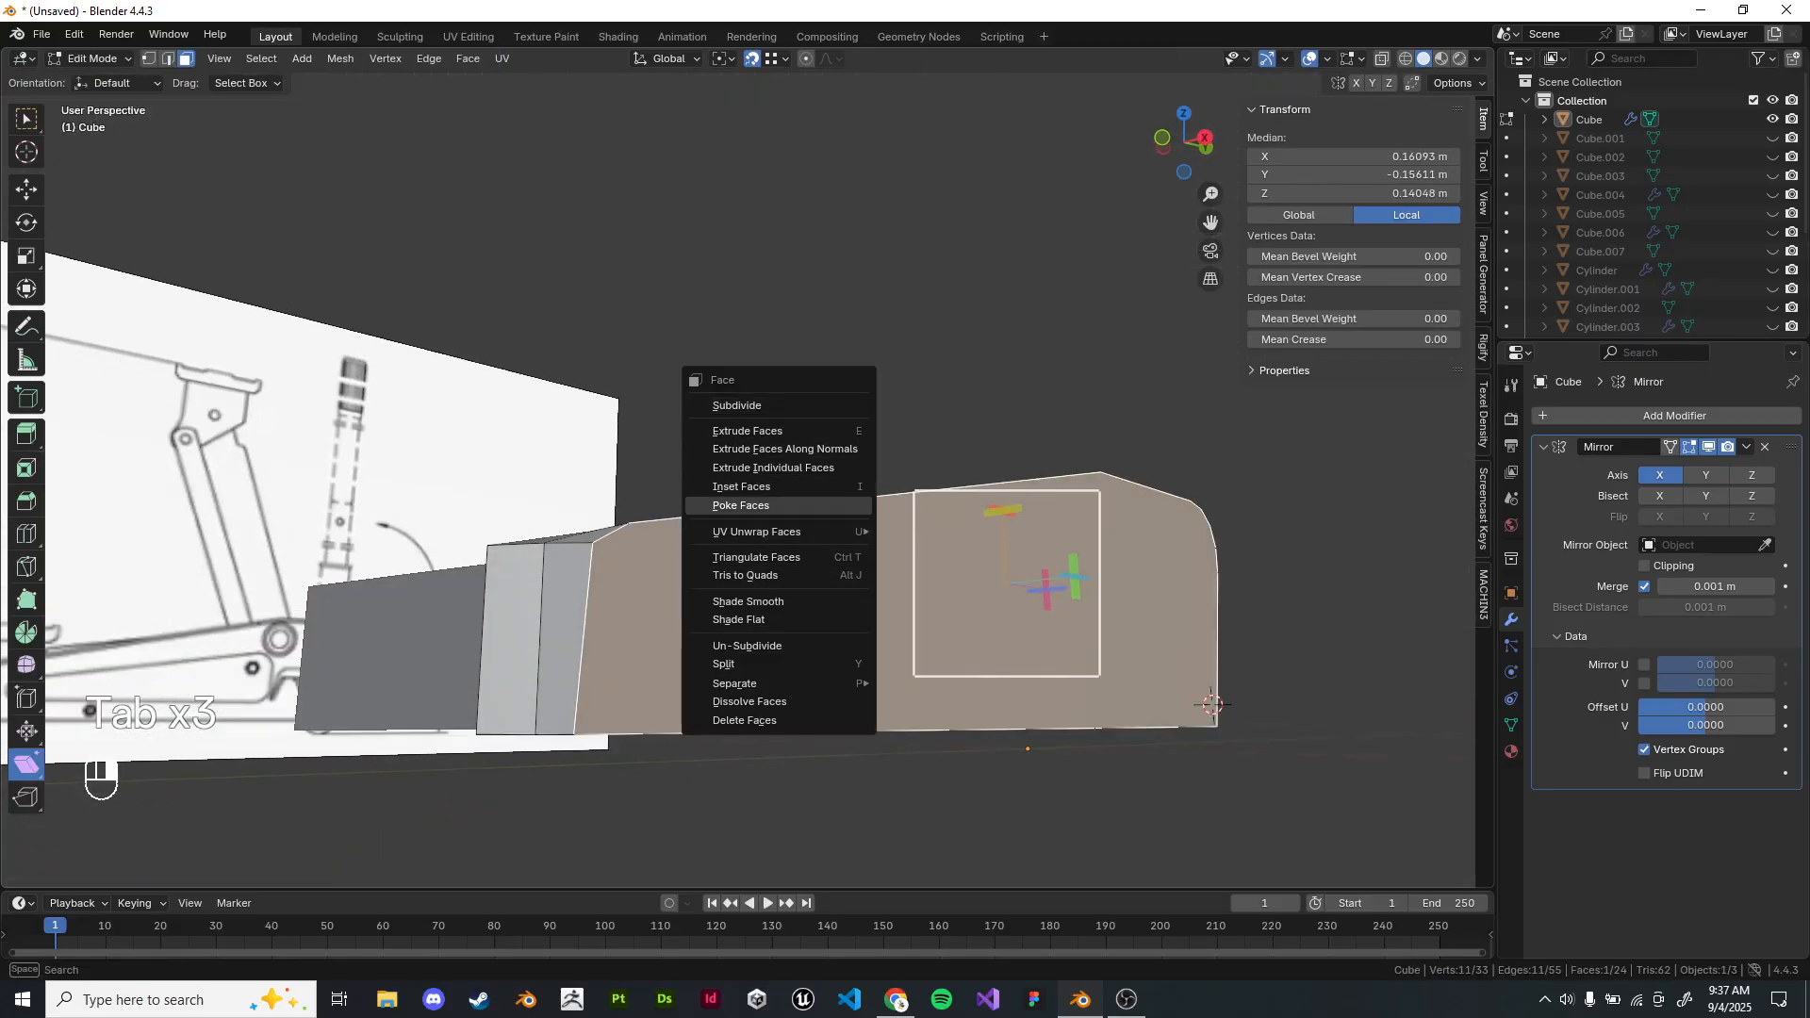
pyautogui.moveTo(754, 471); pyautogui.dragTo(813, 530, button='middle')
# Return to Object Mode with the Select Box tool and reveal all hidden jack parts.
pyautogui.click(26, 119)
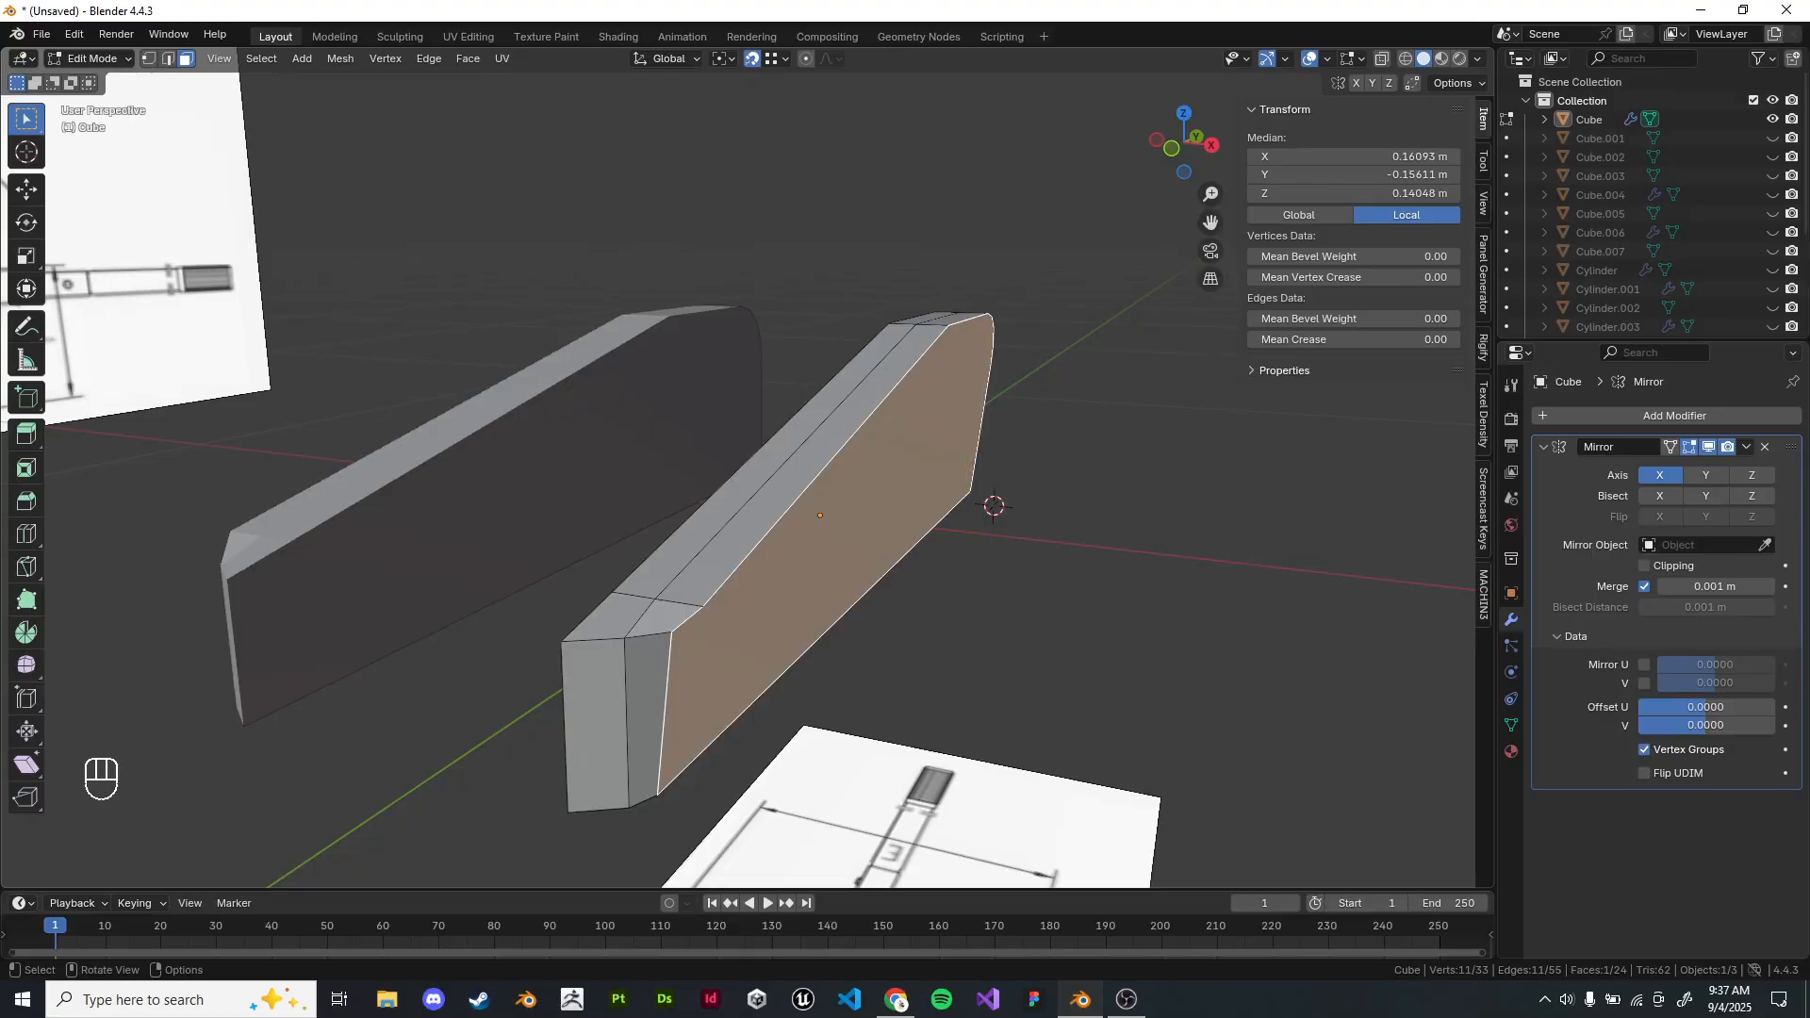
pyautogui.click(91, 58)
pyautogui.click(105, 80)
pyautogui.moveTo(660, 425)
pyautogui.mouseDown(button='middle')
pyautogui.moveTo(730, 514)
pyautogui.moveTo(665, 443)
pyautogui.mouseUp(button='middle')
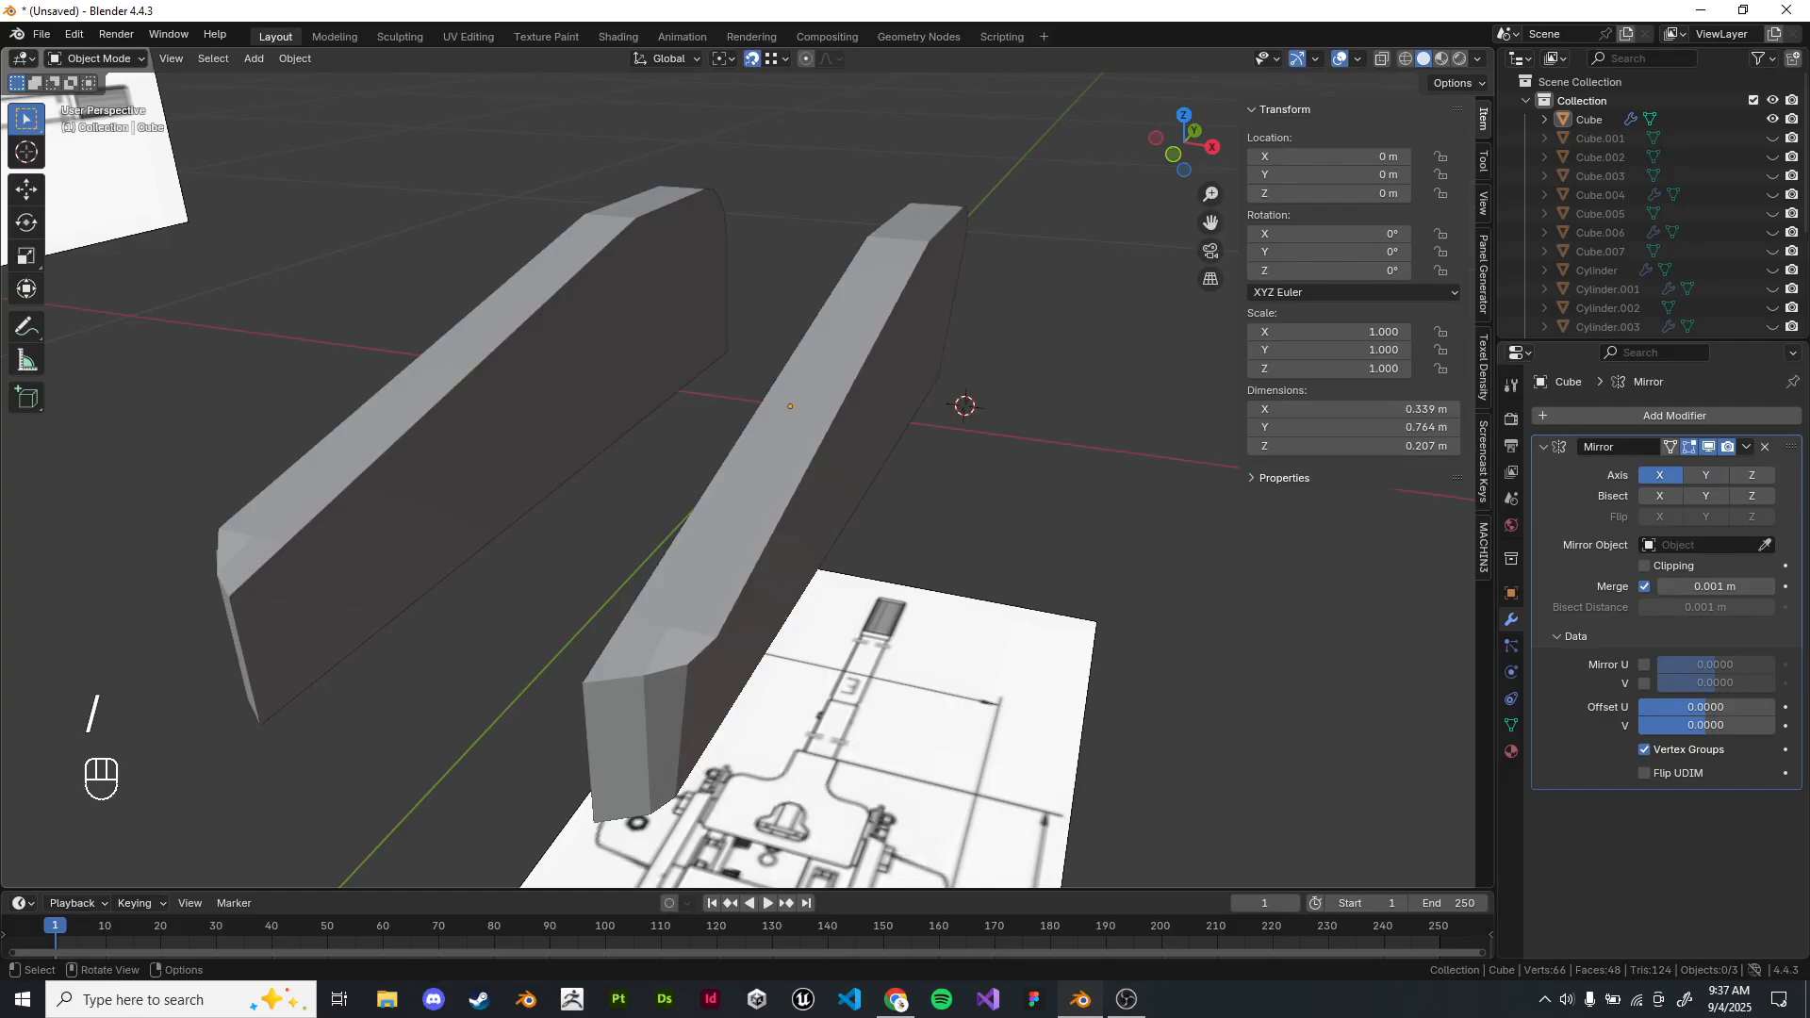
pyautogui.hotkey('alt', 'h')
# Open the mesh of the horizontal plate above the rear caster for editing, in wireframe against the side blueprint.
pyautogui.click(1093, 528)
pyautogui.scroll(-3, 1094, 528)
pyautogui.moveTo(1094, 528)
pyautogui.mouseDown(button='middle')
pyautogui.moveTo(980, 481)
pyautogui.moveTo(853, 481)
pyautogui.mouseUp(button='middle')
pyautogui.press('z')
pyautogui.press('KP_3')
pyautogui.scroll(4, 1236, 536)
pyautogui.click(1009, 556)
pyautogui.keyDown('shift'); pyautogui.moveTo(1009, 557); pyautogui.dragTo(747, 423, button='middle'); pyautogui.keyUp('shift')
pyautogui.scroll(4, 896, 526)
pyautogui.press('Tab')
pyautogui.press('z')
# Extrude the plate's rear end face and move it about 0.04 m down along the blueprint's bent lip.
pyautogui.press('e')
pyautogui.click(843, 424)
pyautogui.press('g')
pyautogui.click(844, 665)
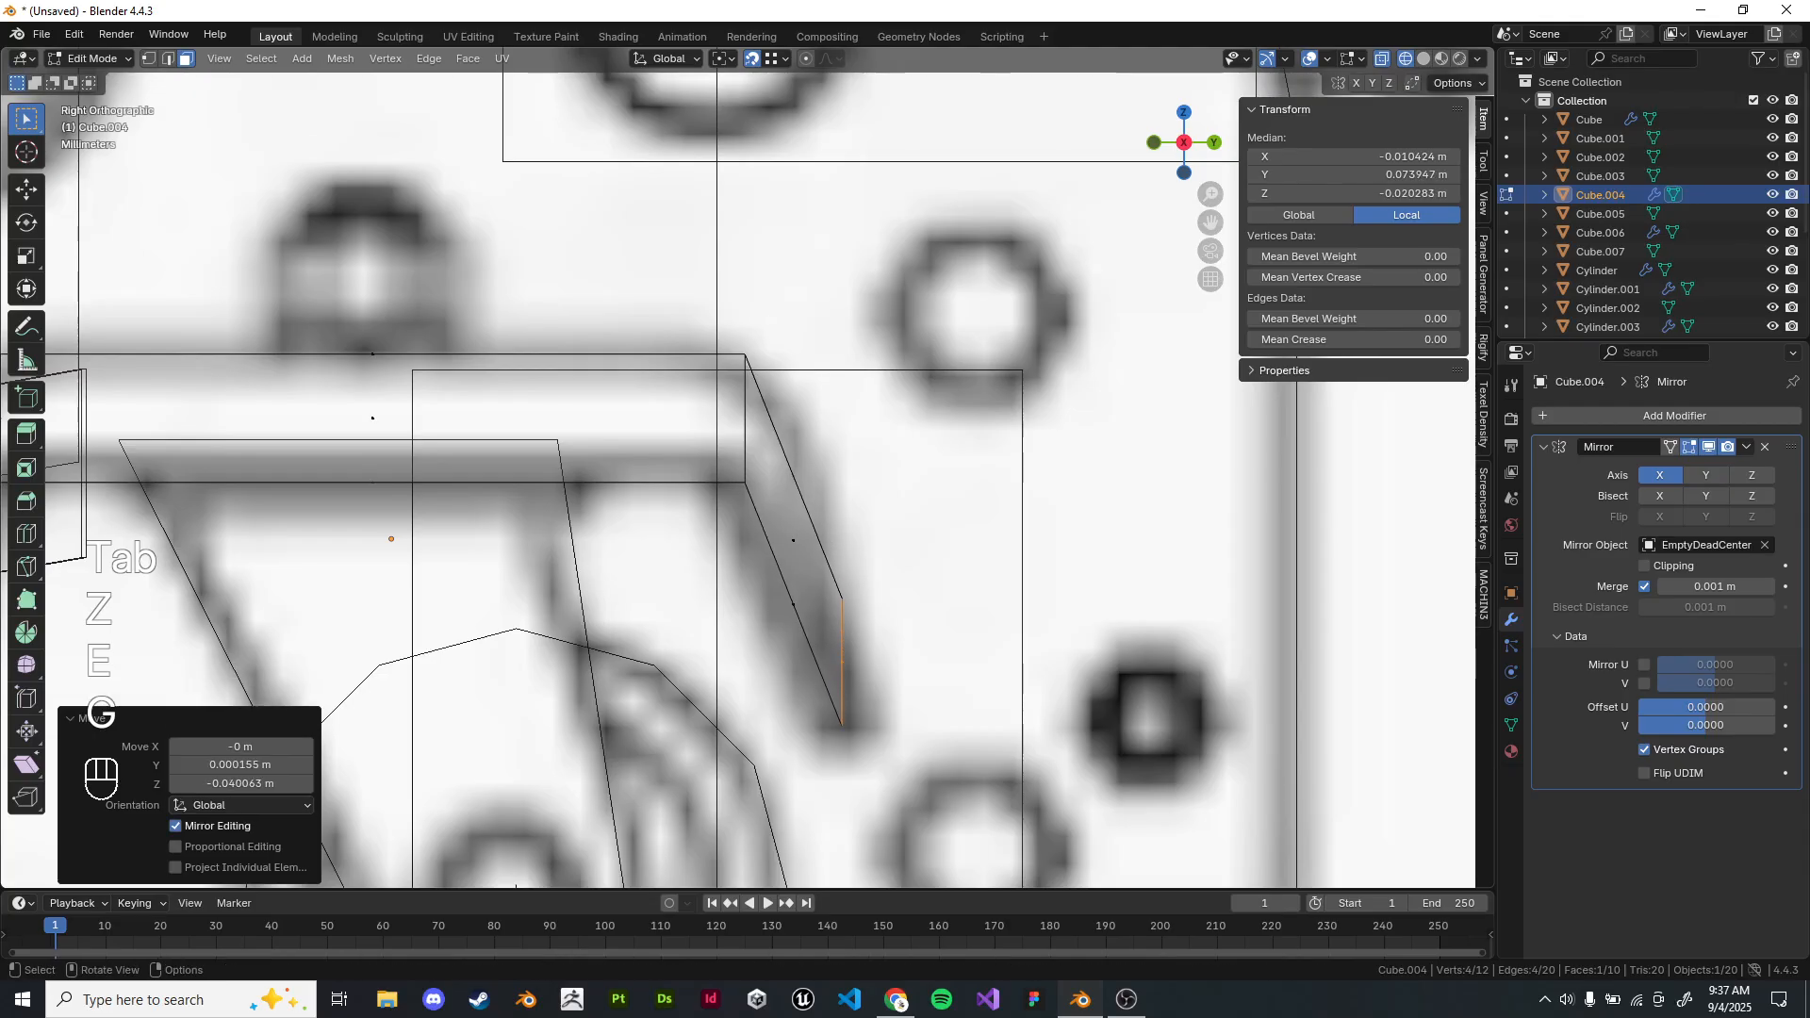
# Rotate the lip's end face across the blueprint's lip, move it to the tip and scale it to about 0.5.
pyautogui.press('r')
pyautogui.click(1061, 392)
pyautogui.press('g')
pyautogui.click(1085, 462)
pyautogui.press('s')
pyautogui.click(975, 600)
pyautogui.press('r')
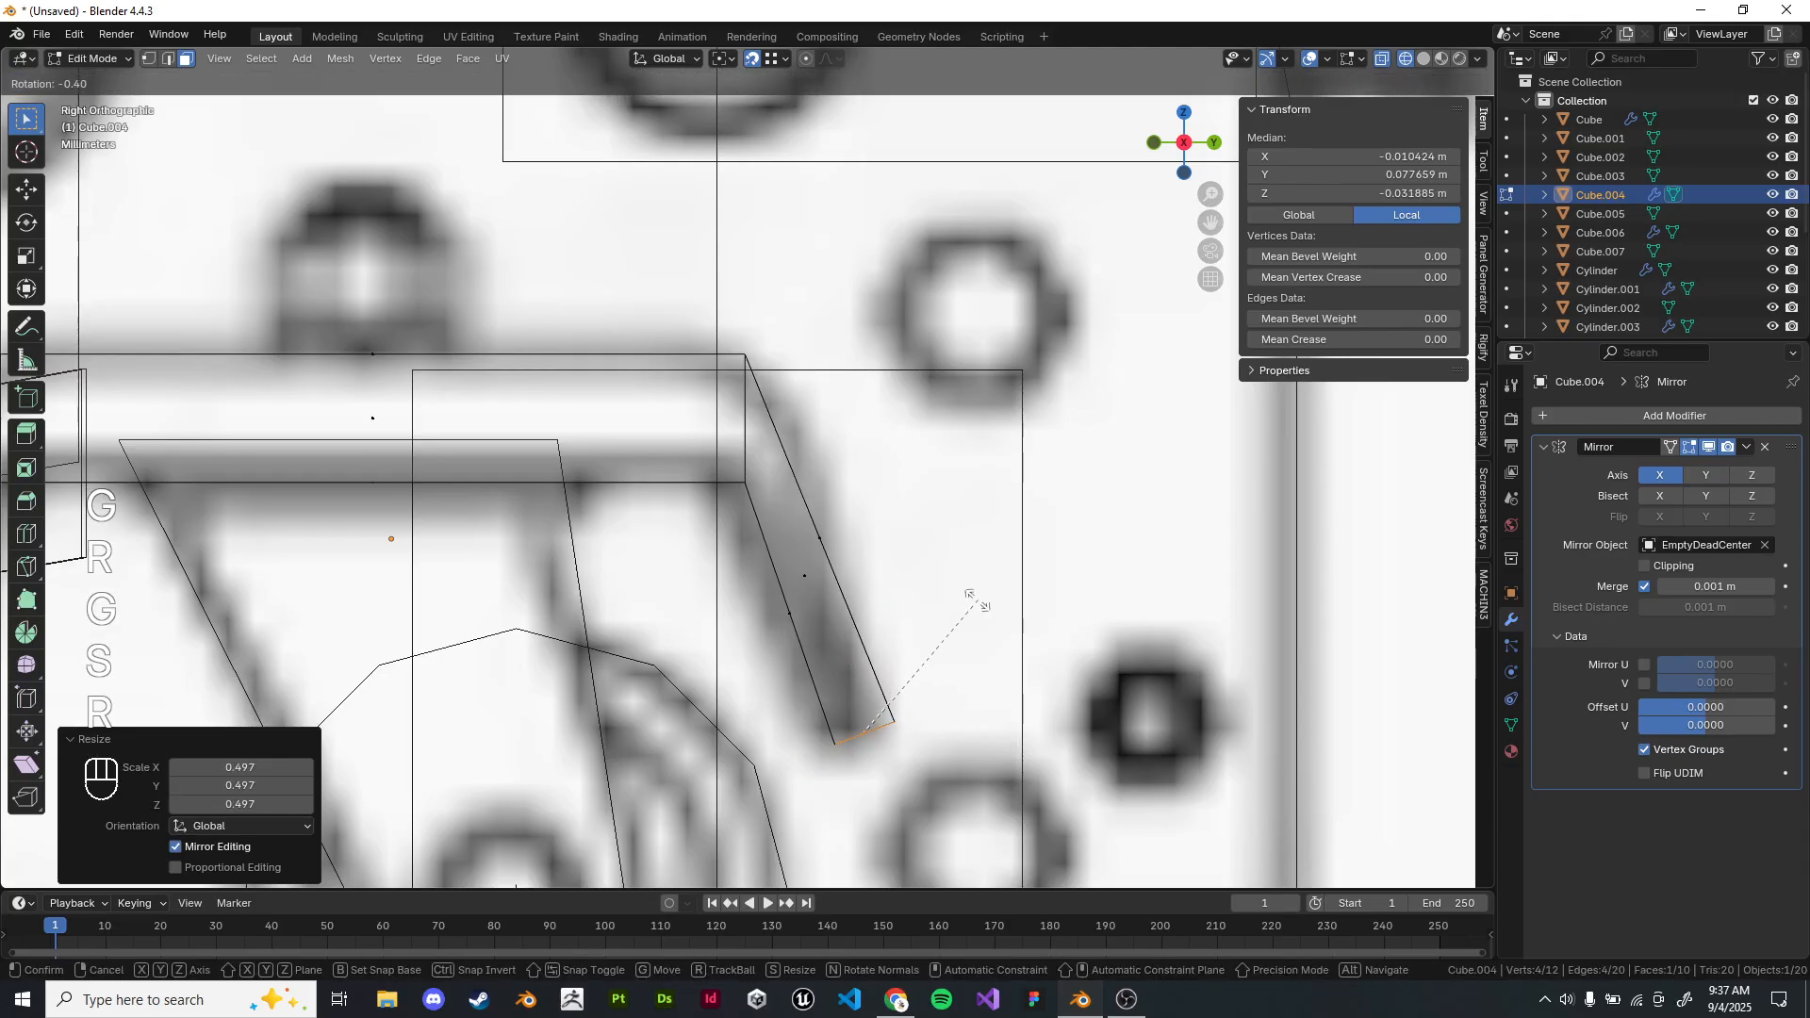
pyautogui.click(948, 637)
# Reposition the lip's end face on the blueprint's tip and rotate it 20° so that it lies horizontal.
pyautogui.press('e')
pyautogui.click(954, 688)
pyautogui.hotkey('ctrl', 'z')
pyautogui.press('g')
pyautogui.click(977, 636)
pyautogui.press('r')
pyautogui.click(995, 658)
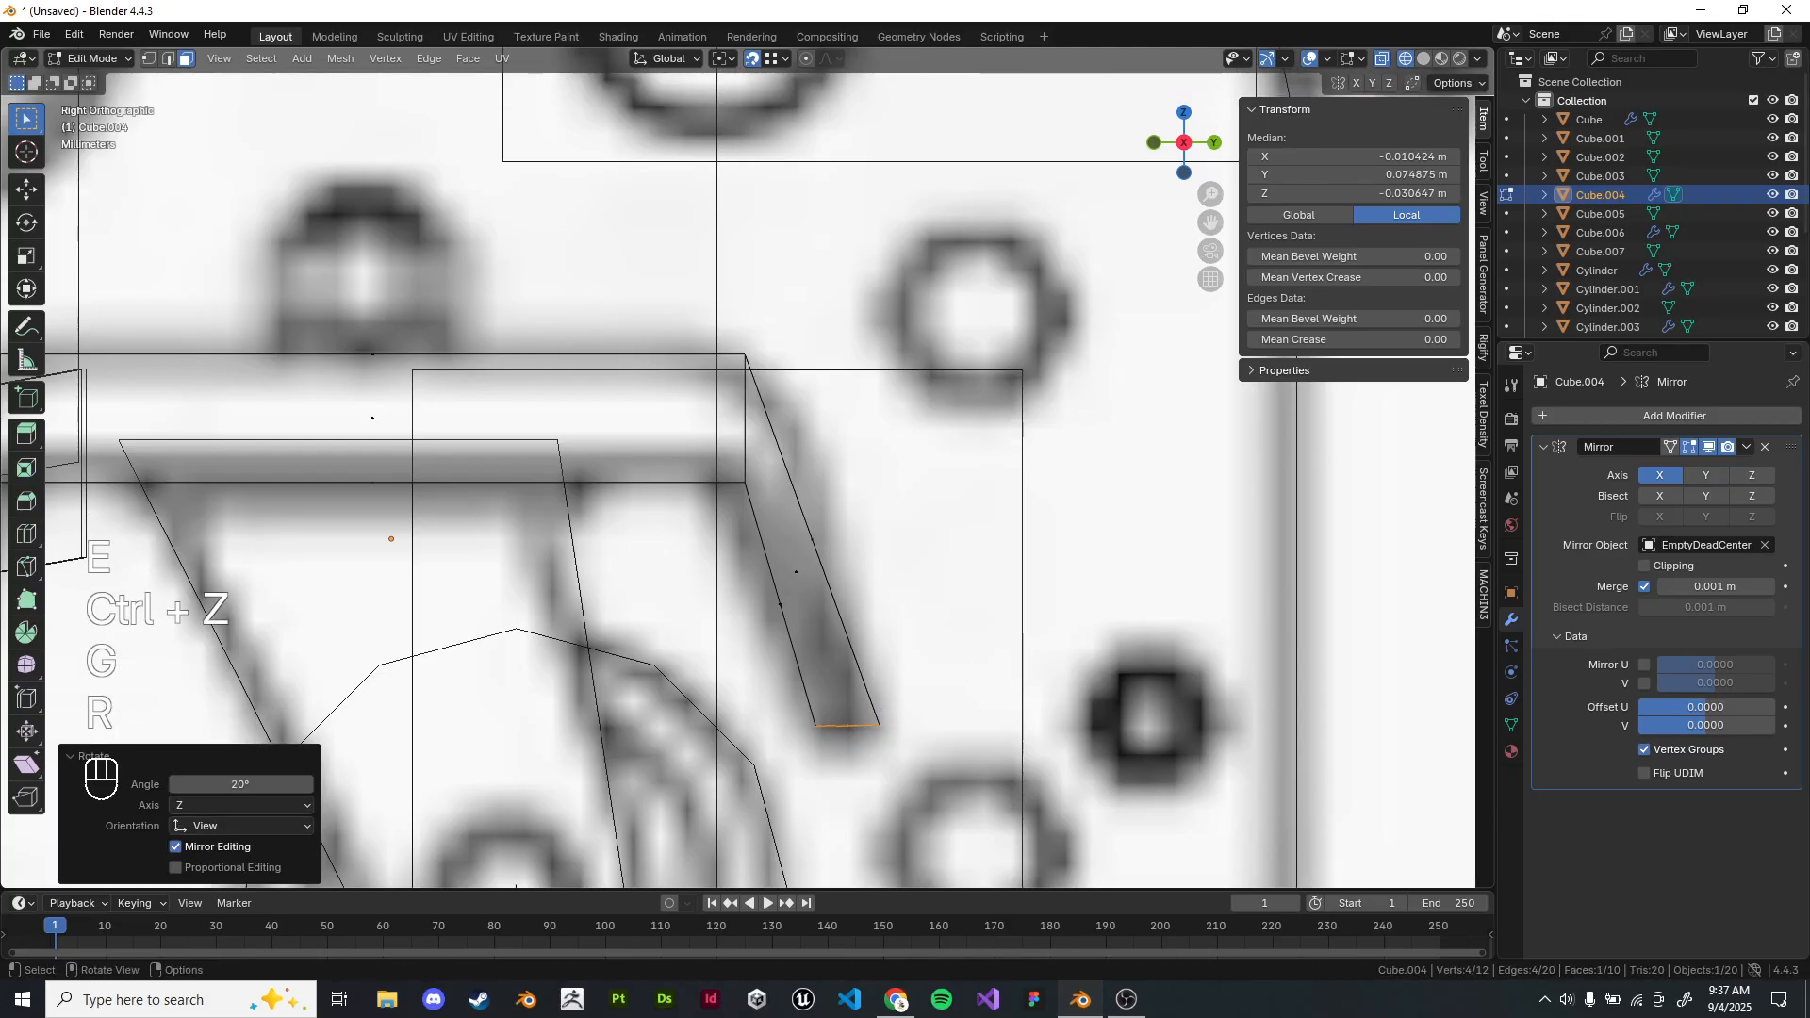
# Add one loop cut across the bent lip and slide it up towards the bend.
pyautogui.hotkey('ctrl', 'r')
pyautogui.doubleClick(928, 589)
pyautogui.press('g')
pyautogui.press('g')
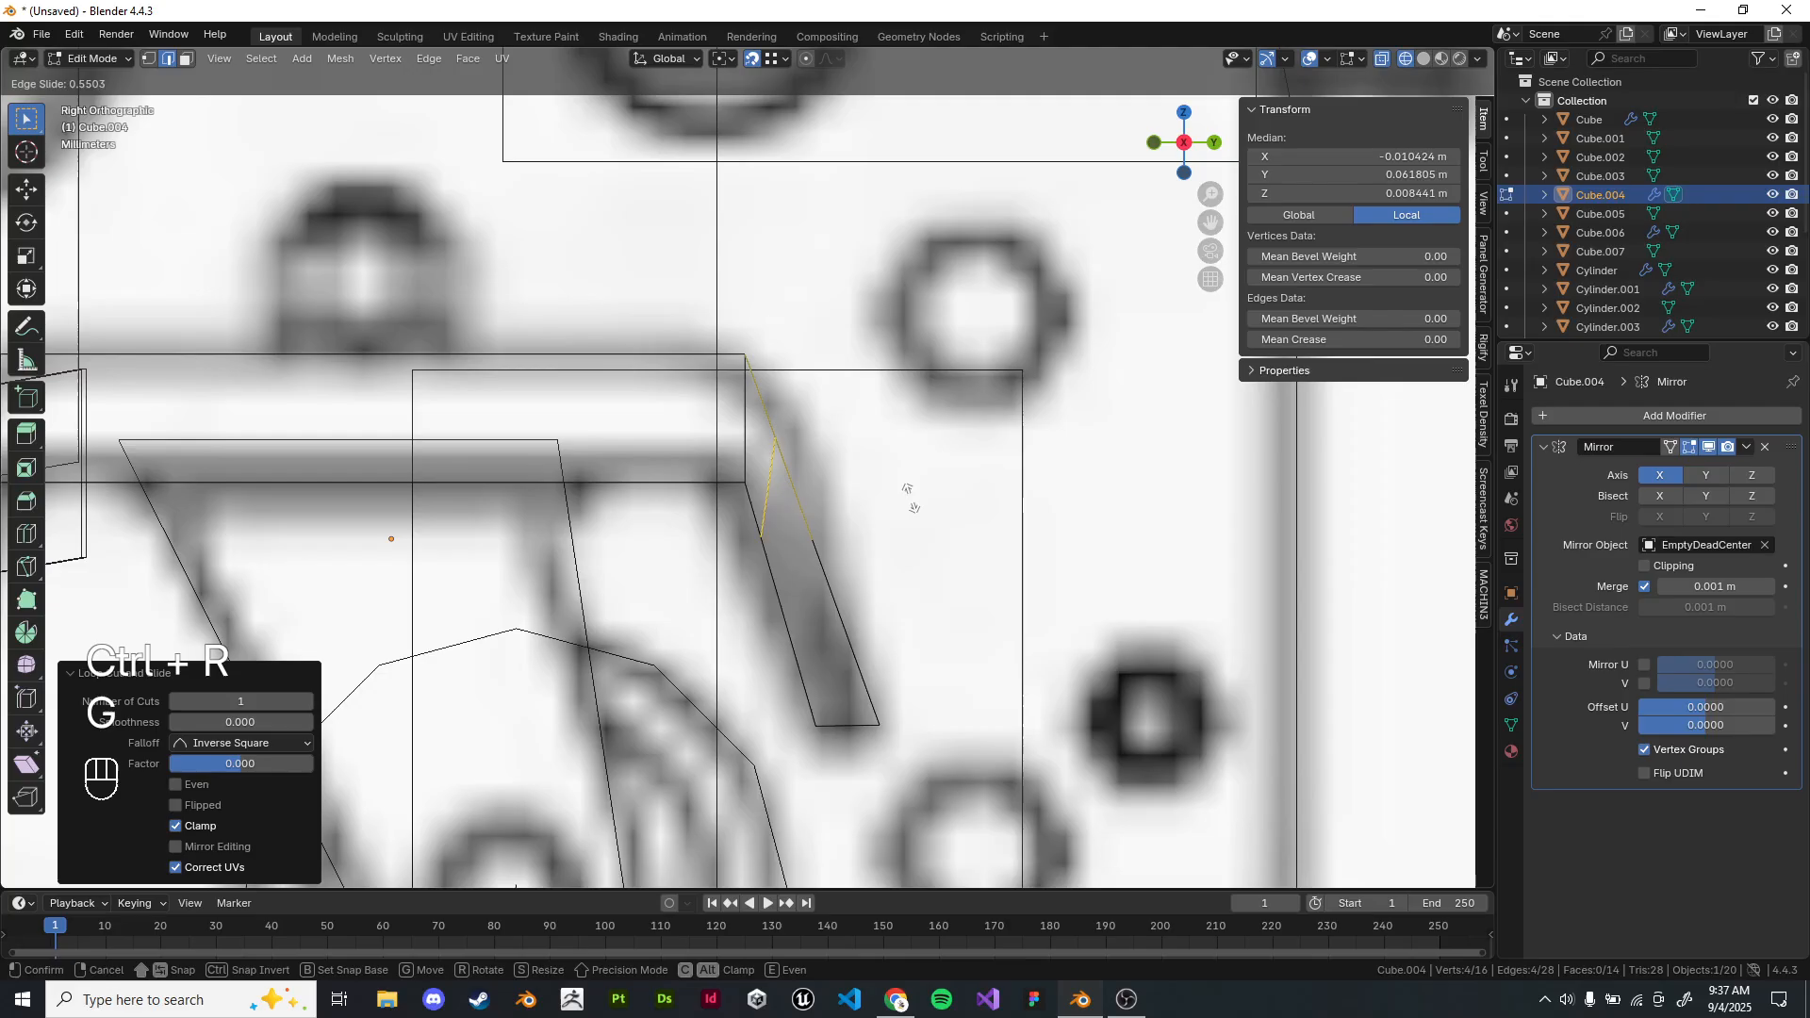
pyautogui.click(909, 500)
# Move, rotate and scale the new edge loop to follow the blueprint's bend between plate and lip.
pyautogui.press('g')
pyautogui.click(936, 565)
pyautogui.press('r')
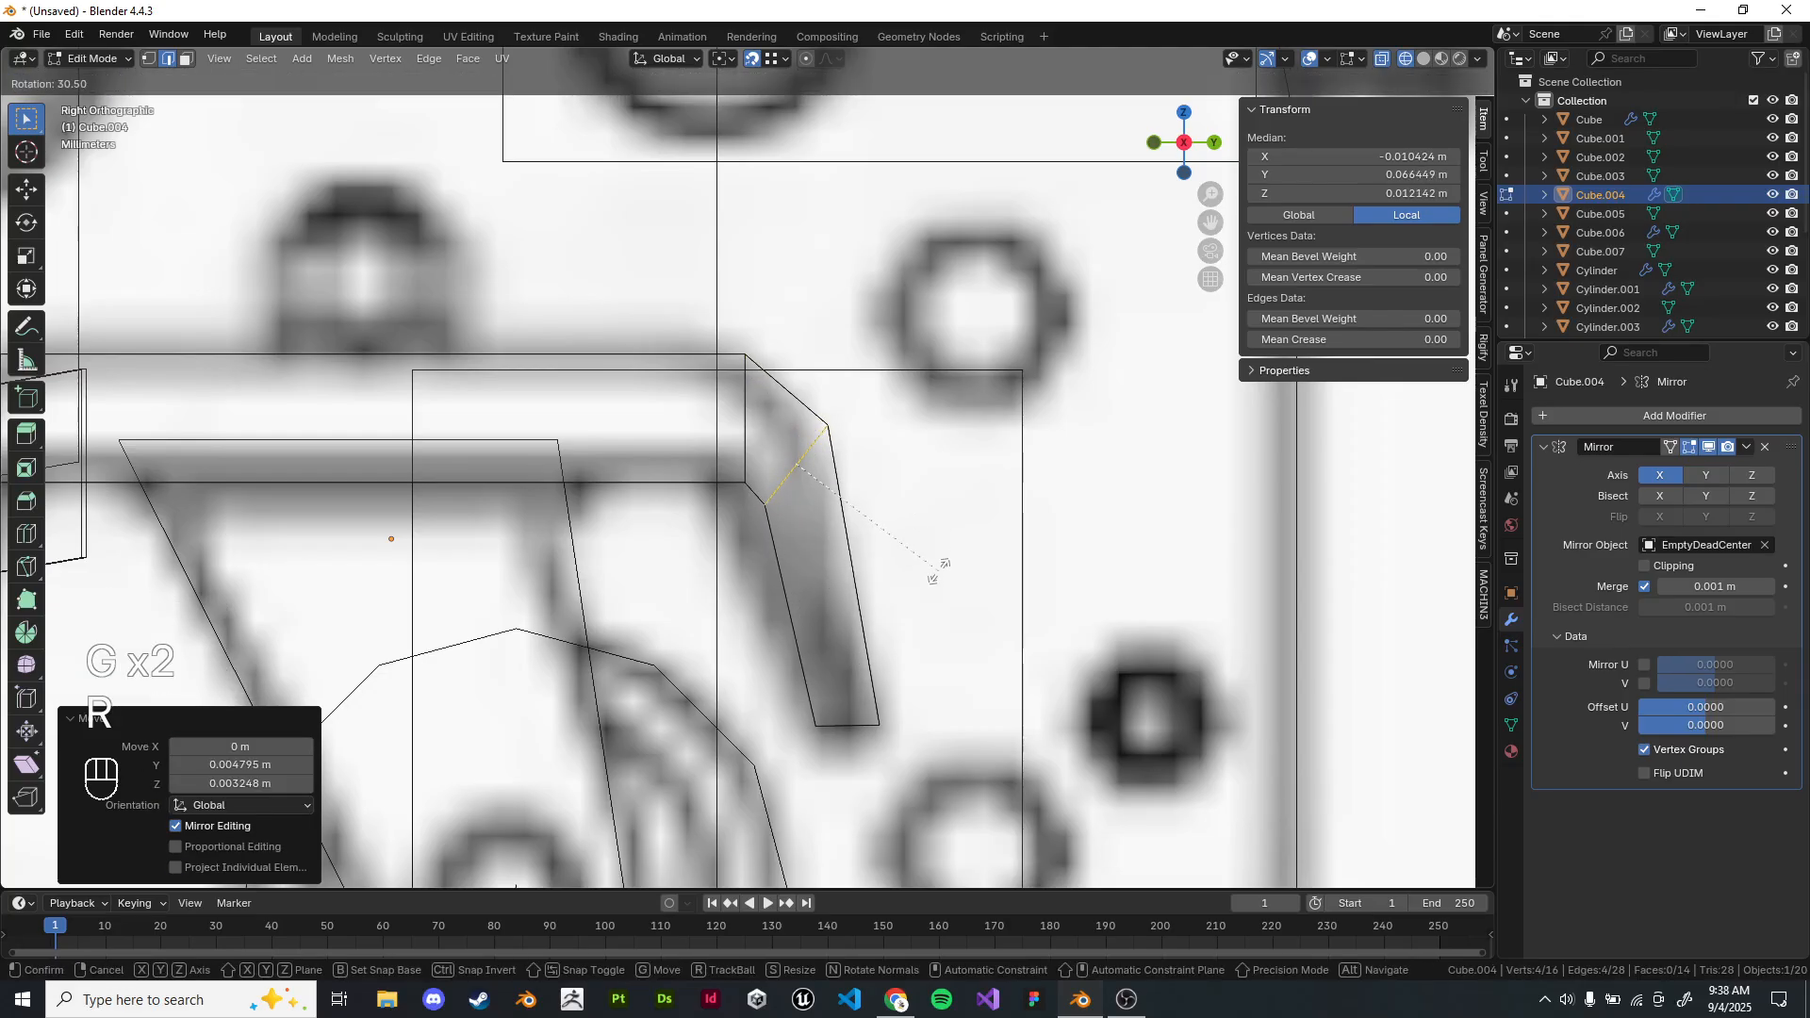
pyautogui.click(929, 509)
pyautogui.press('s')
pyautogui.click(926, 501)
pyautogui.press('g')
pyautogui.click(917, 514)
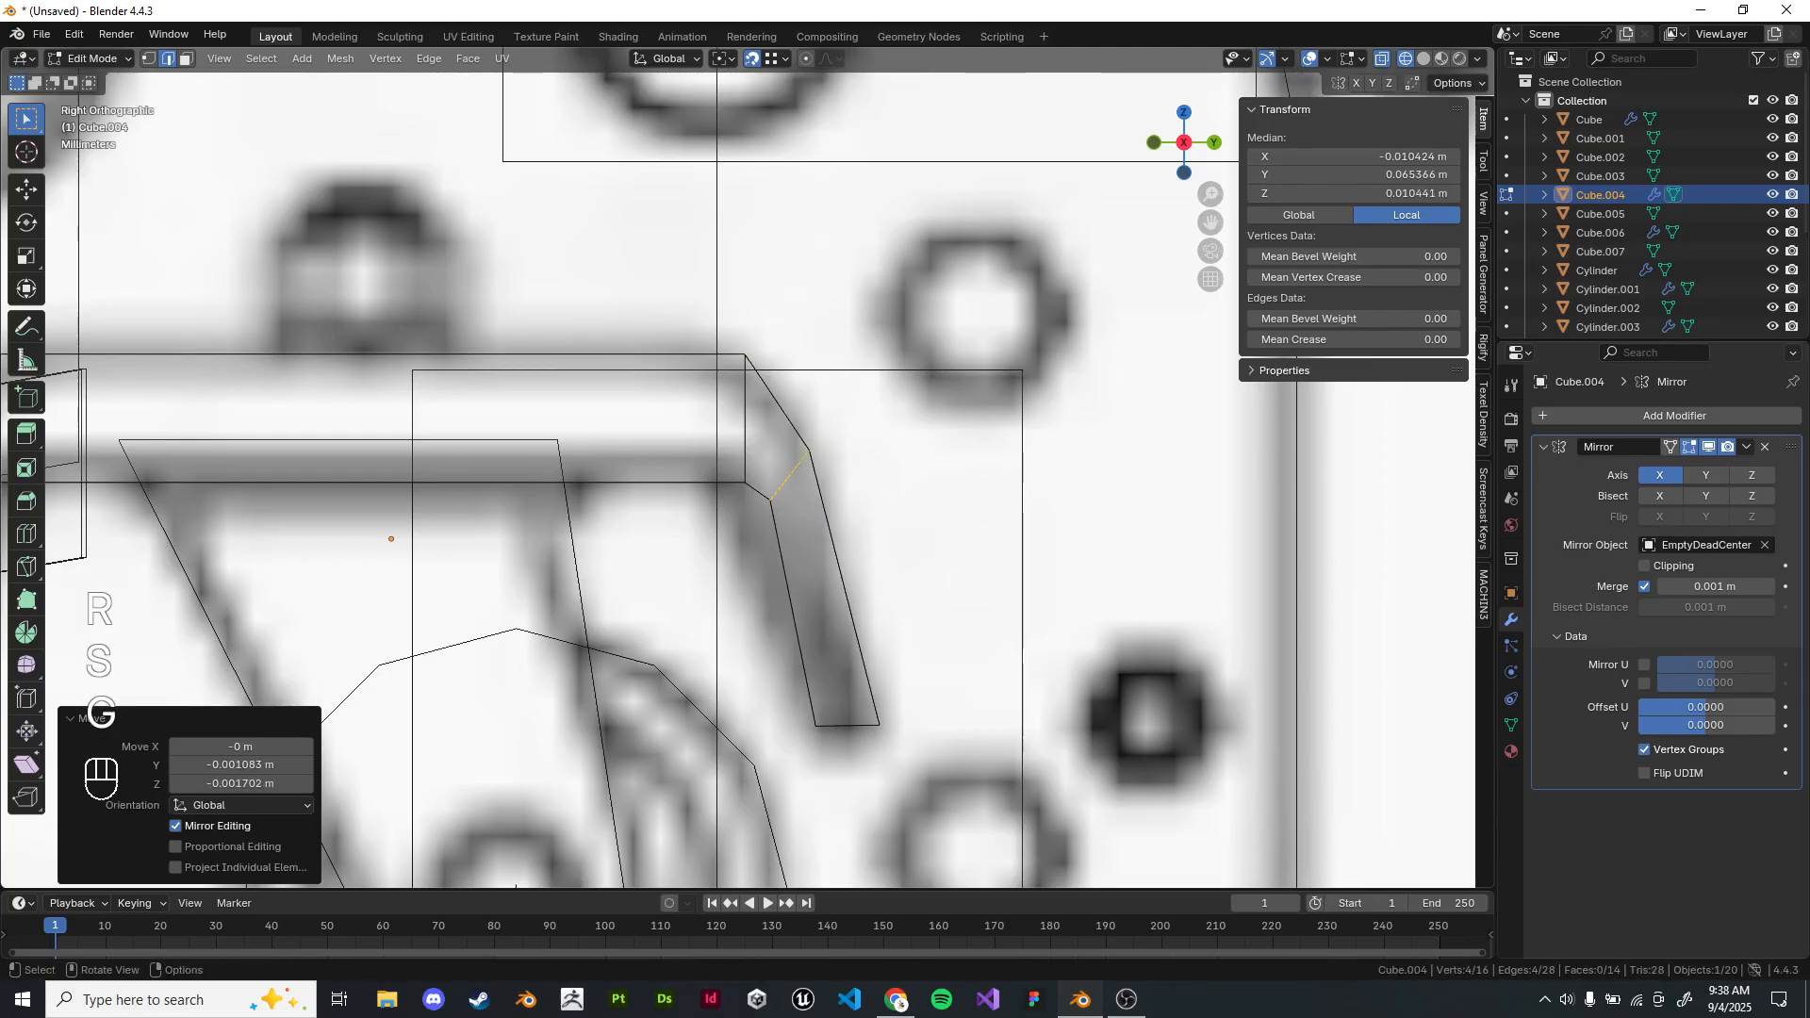
# Scale the lip's end face to about 0.48 so the lip tapers towards its tip.
pyautogui.press('s')
pyautogui.click(946, 643)
pyautogui.press('r')
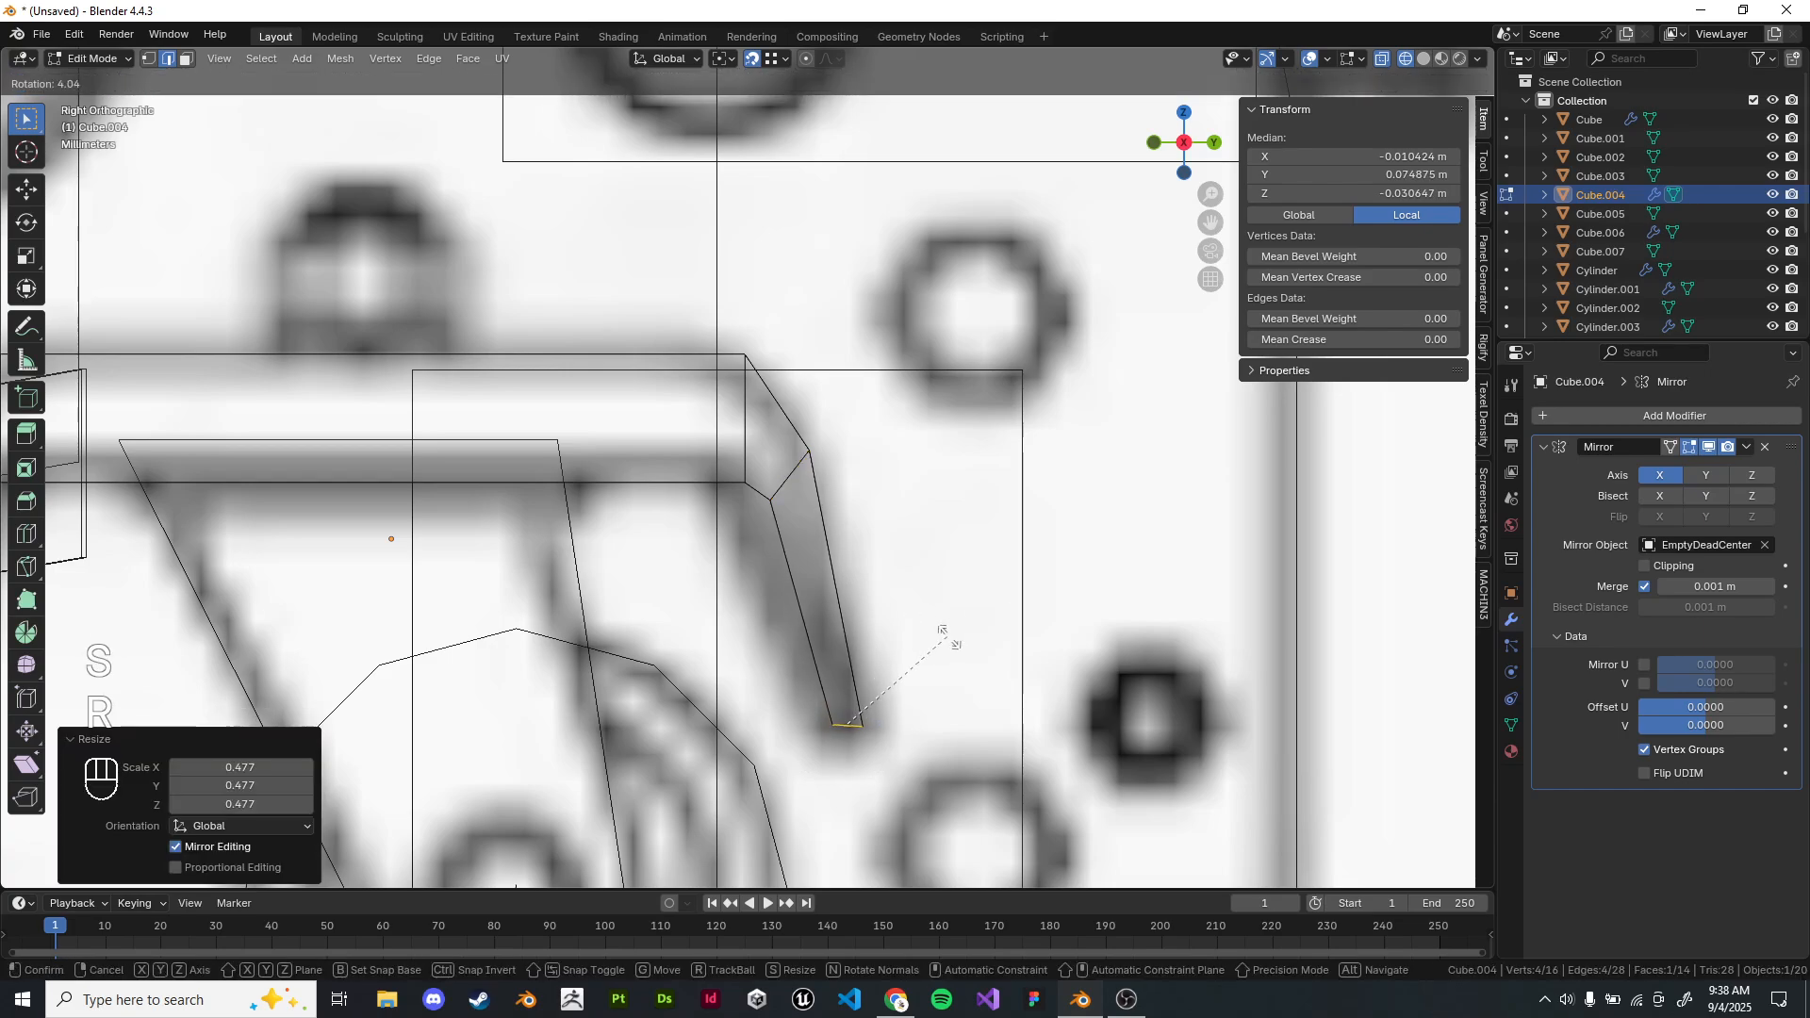
pyautogui.rightClick(943, 622)
# Symmetrize the caster plate's mesh along Y from the positive to the negative side, copying the lip to the front end.
pyautogui.scroll(-4, 943, 566)
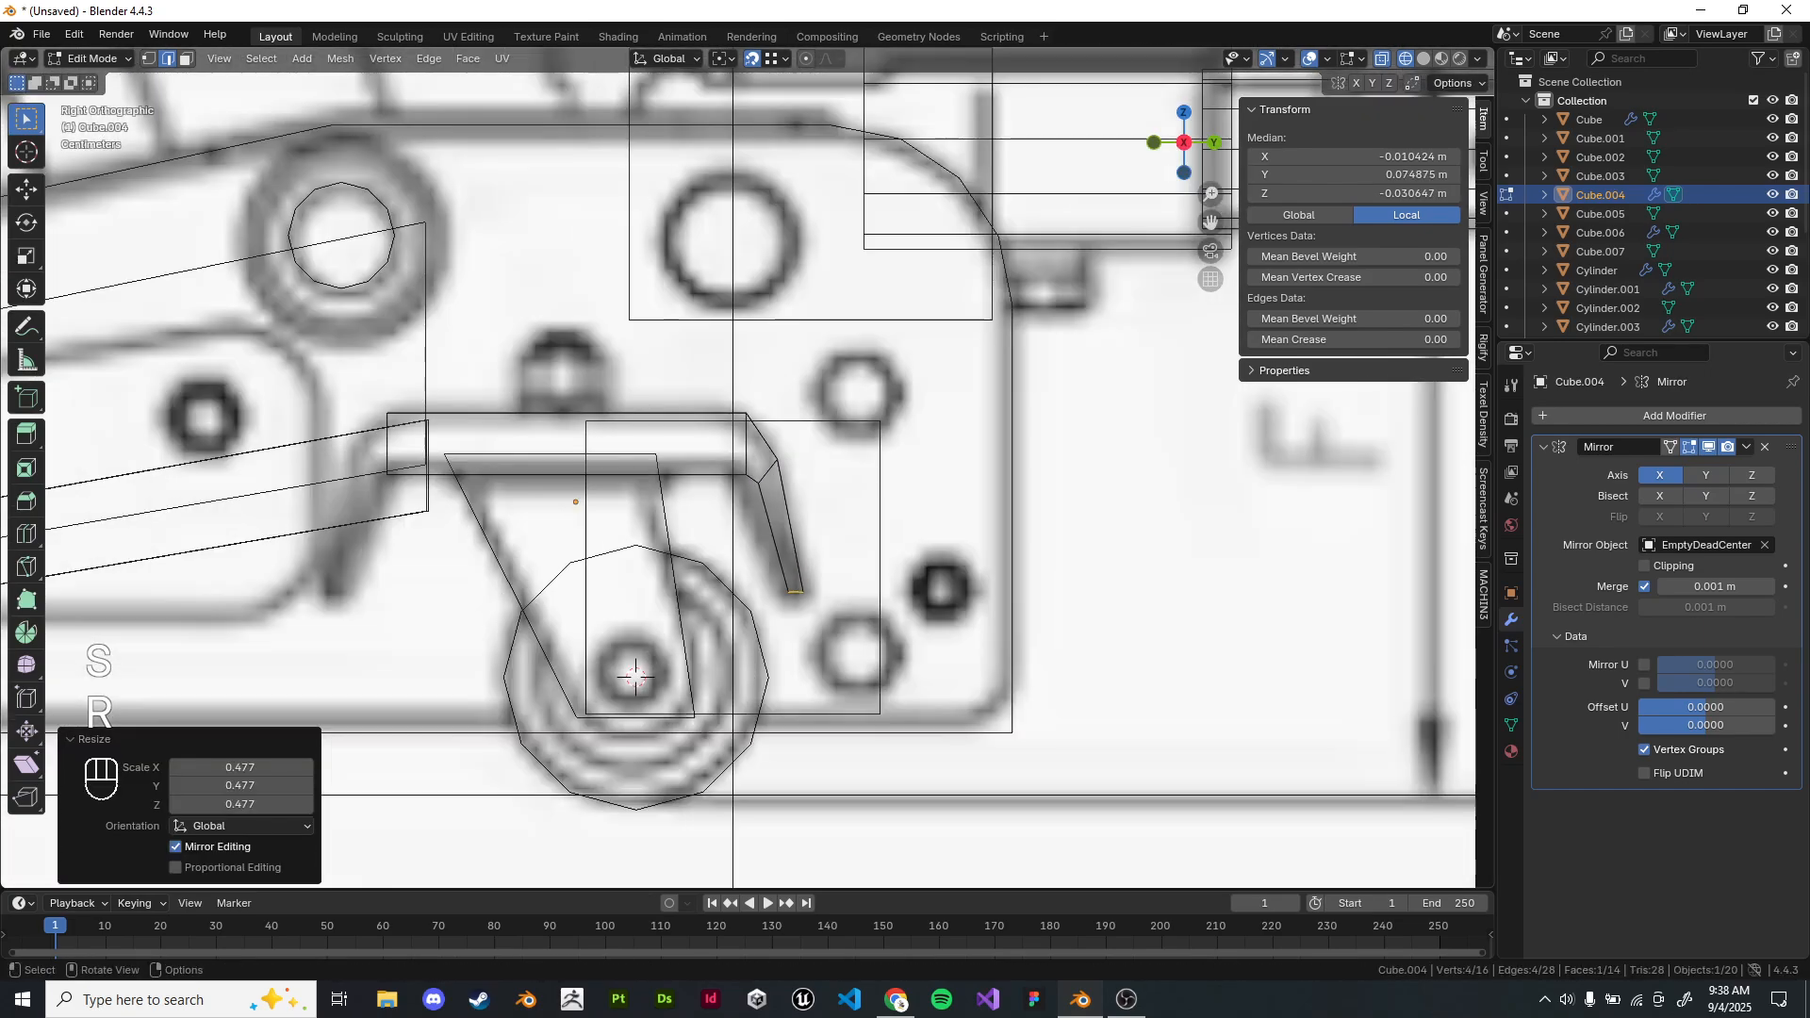
pyautogui.hotkey('alt', 'x')
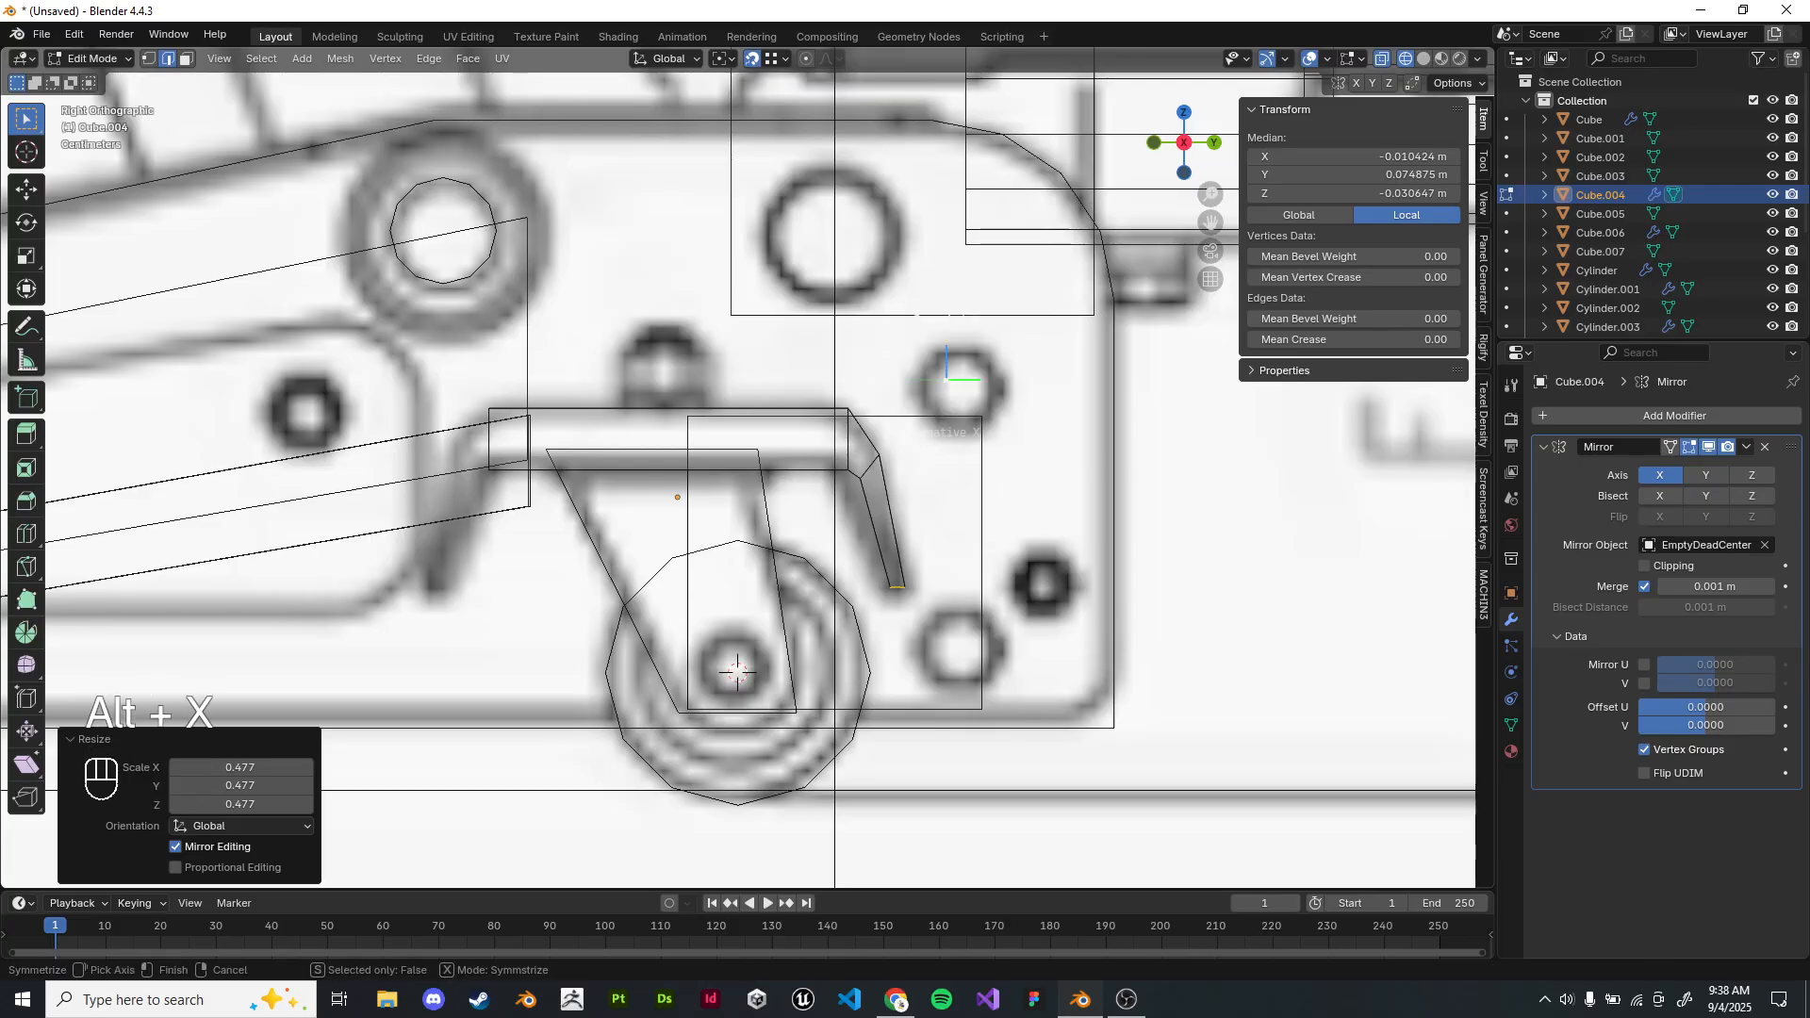
pyautogui.click(903, 380)
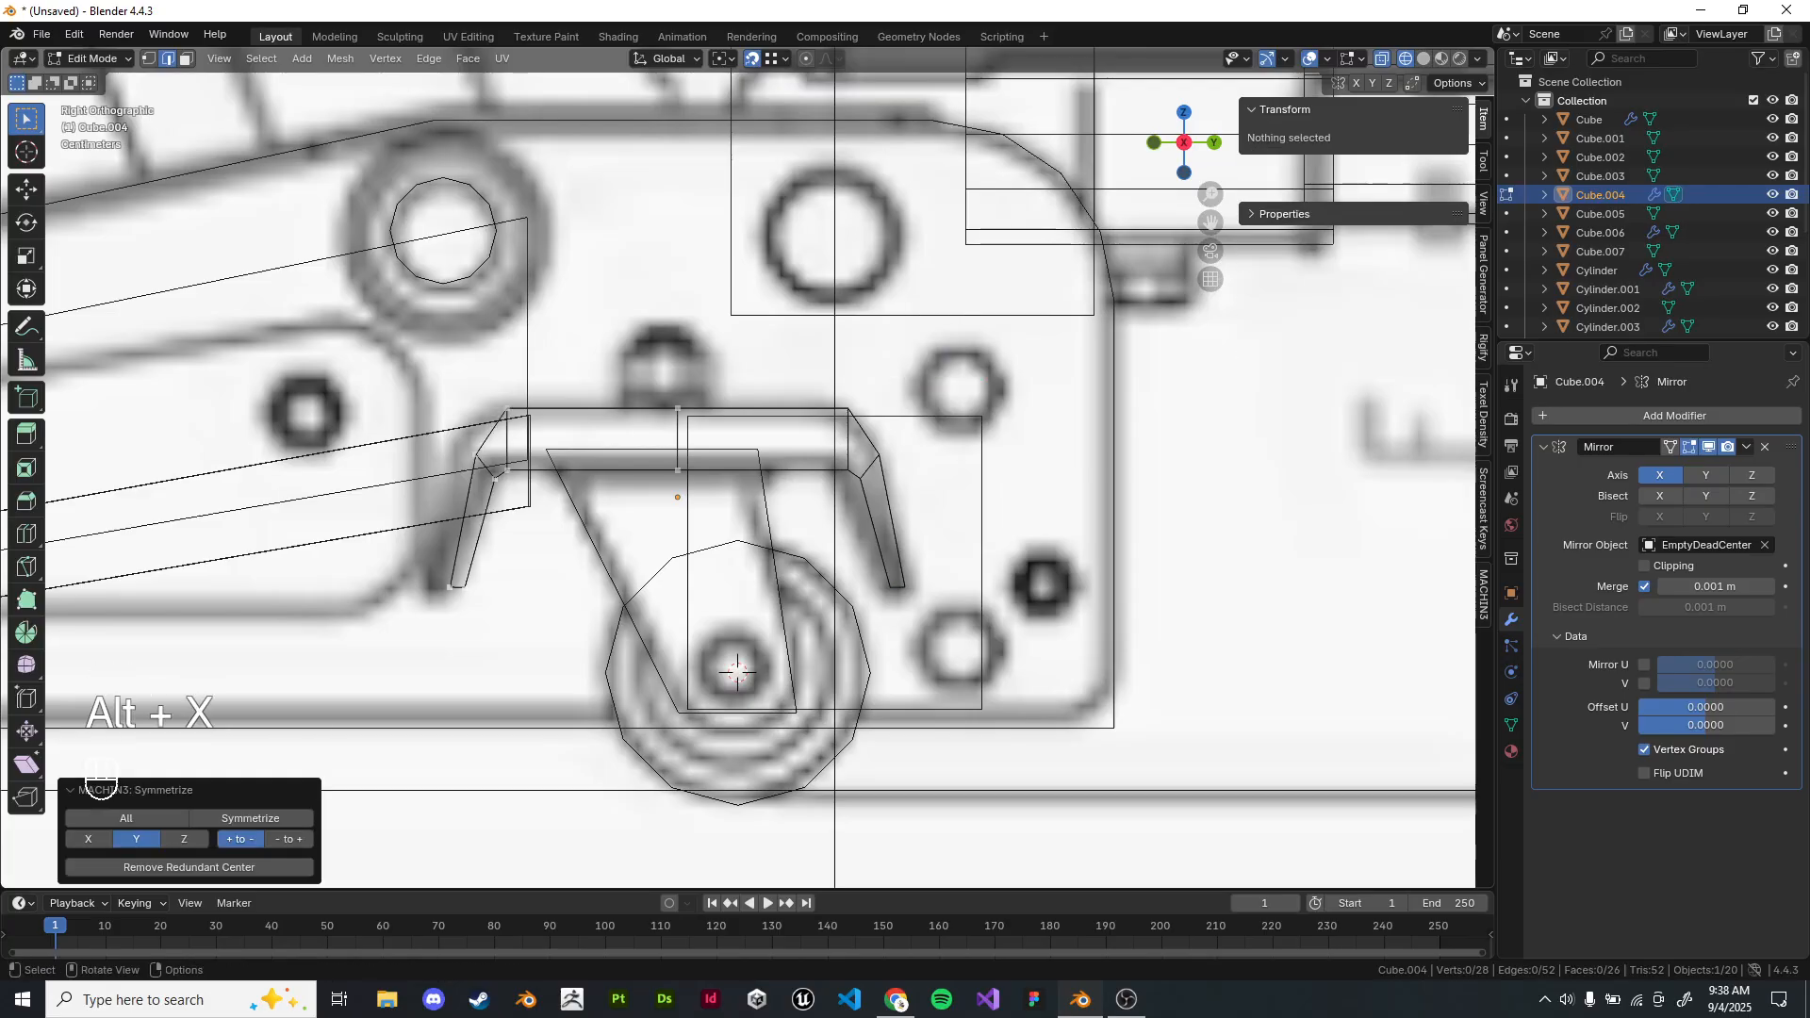
# Examine the caster plate and its two tapered lips from above and in perspective, in solid and wireframe display.
pyautogui.moveTo(735, 471)
pyautogui.mouseDown(button='middle')
pyautogui.moveTo(674, 504)
pyautogui.moveTo(820, 537)
pyautogui.moveTo(830, 462)
pyautogui.moveTo(688, 509)
pyautogui.moveTo(712, 495)
pyautogui.moveTo(613, 429)
pyautogui.moveTo(518, 425)
pyautogui.moveTo(504, 566)
pyautogui.mouseUp(button='middle')
pyautogui.scroll(-4, 820, 537)
pyautogui.press('z')
pyautogui.scroll(4, 754, 509)
pyautogui.press('Tab')
pyautogui.press('Tab')
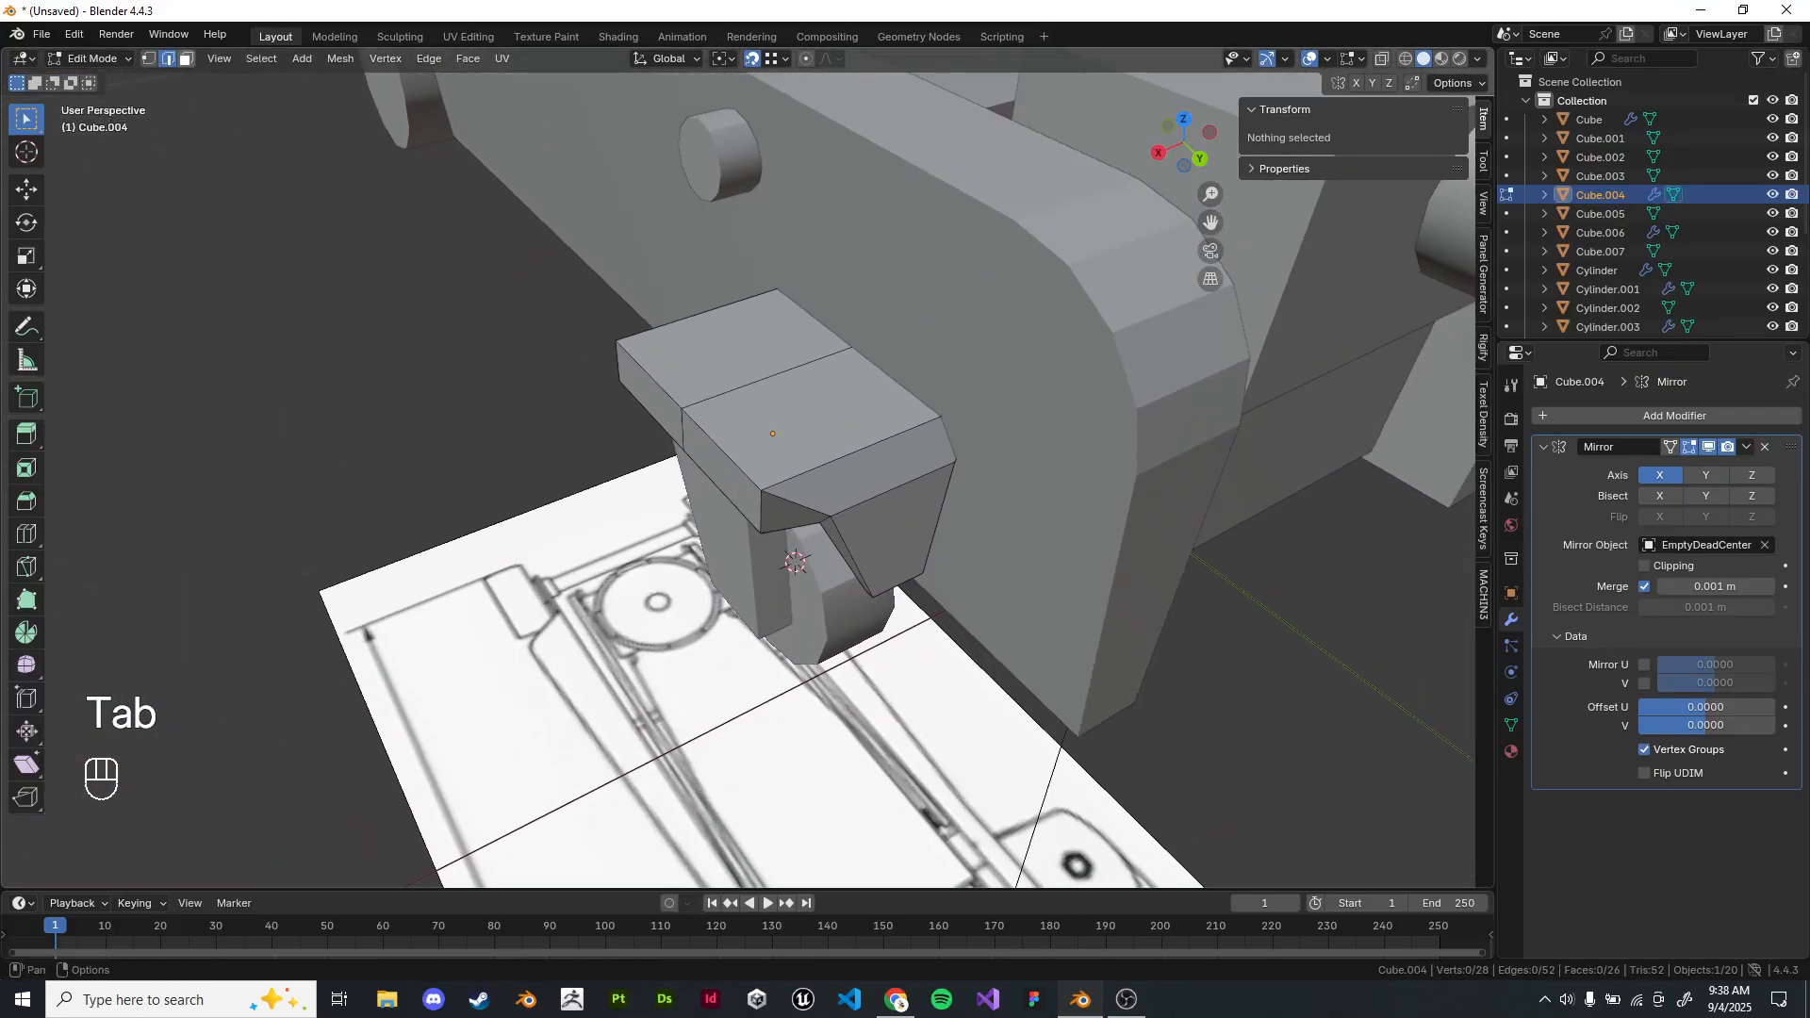
pyautogui.press('KP_7')
pyautogui.press('z')
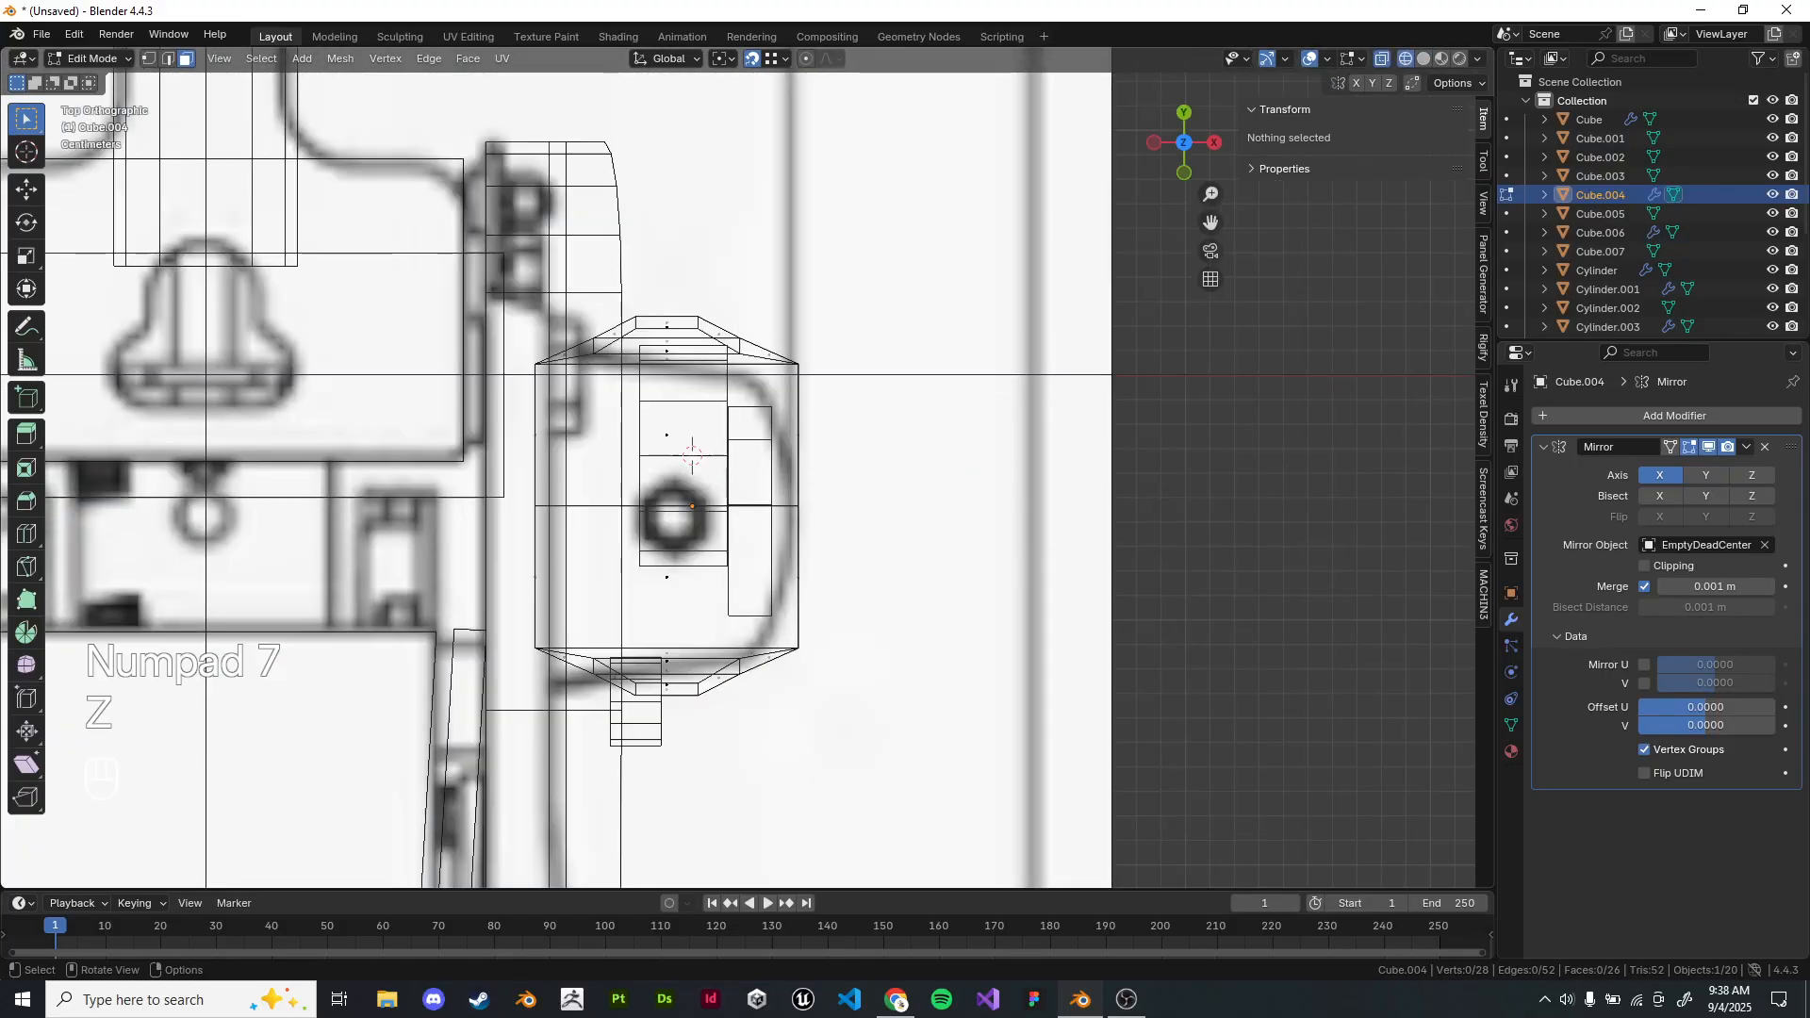
pyautogui.press('z')
pyautogui.moveTo(848, 566); pyautogui.dragTo(631, 485, button='middle')
pyautogui.scroll(2, 735, 471)
pyautogui.moveTo(735, 471); pyautogui.dragTo(745, 406, button='middle')
pyautogui.click(801, 459)
pyautogui.keyDown('shift'); pyautogui.click(681, 325); pyautogui.keyUp('shift')
pyautogui.moveTo(680, 325); pyautogui.dragTo(849, 339, button='middle')
pyautogui.scroll(-4, 849, 264)
pyautogui.press('Tab')
pyautogui.click(1084, 584)
pyautogui.scroll(-3, 943, 528)
pyautogui.moveTo(848, 472); pyautogui.dragTo(1047, 406, button='middle')
# Select the slanted inner side face of the plate's front lip in wireframe and flatten it by scaling X to 0.
pyautogui.press('Tab')
pyautogui.press('Tab')
pyautogui.press('z')
pyautogui.press('Tab')
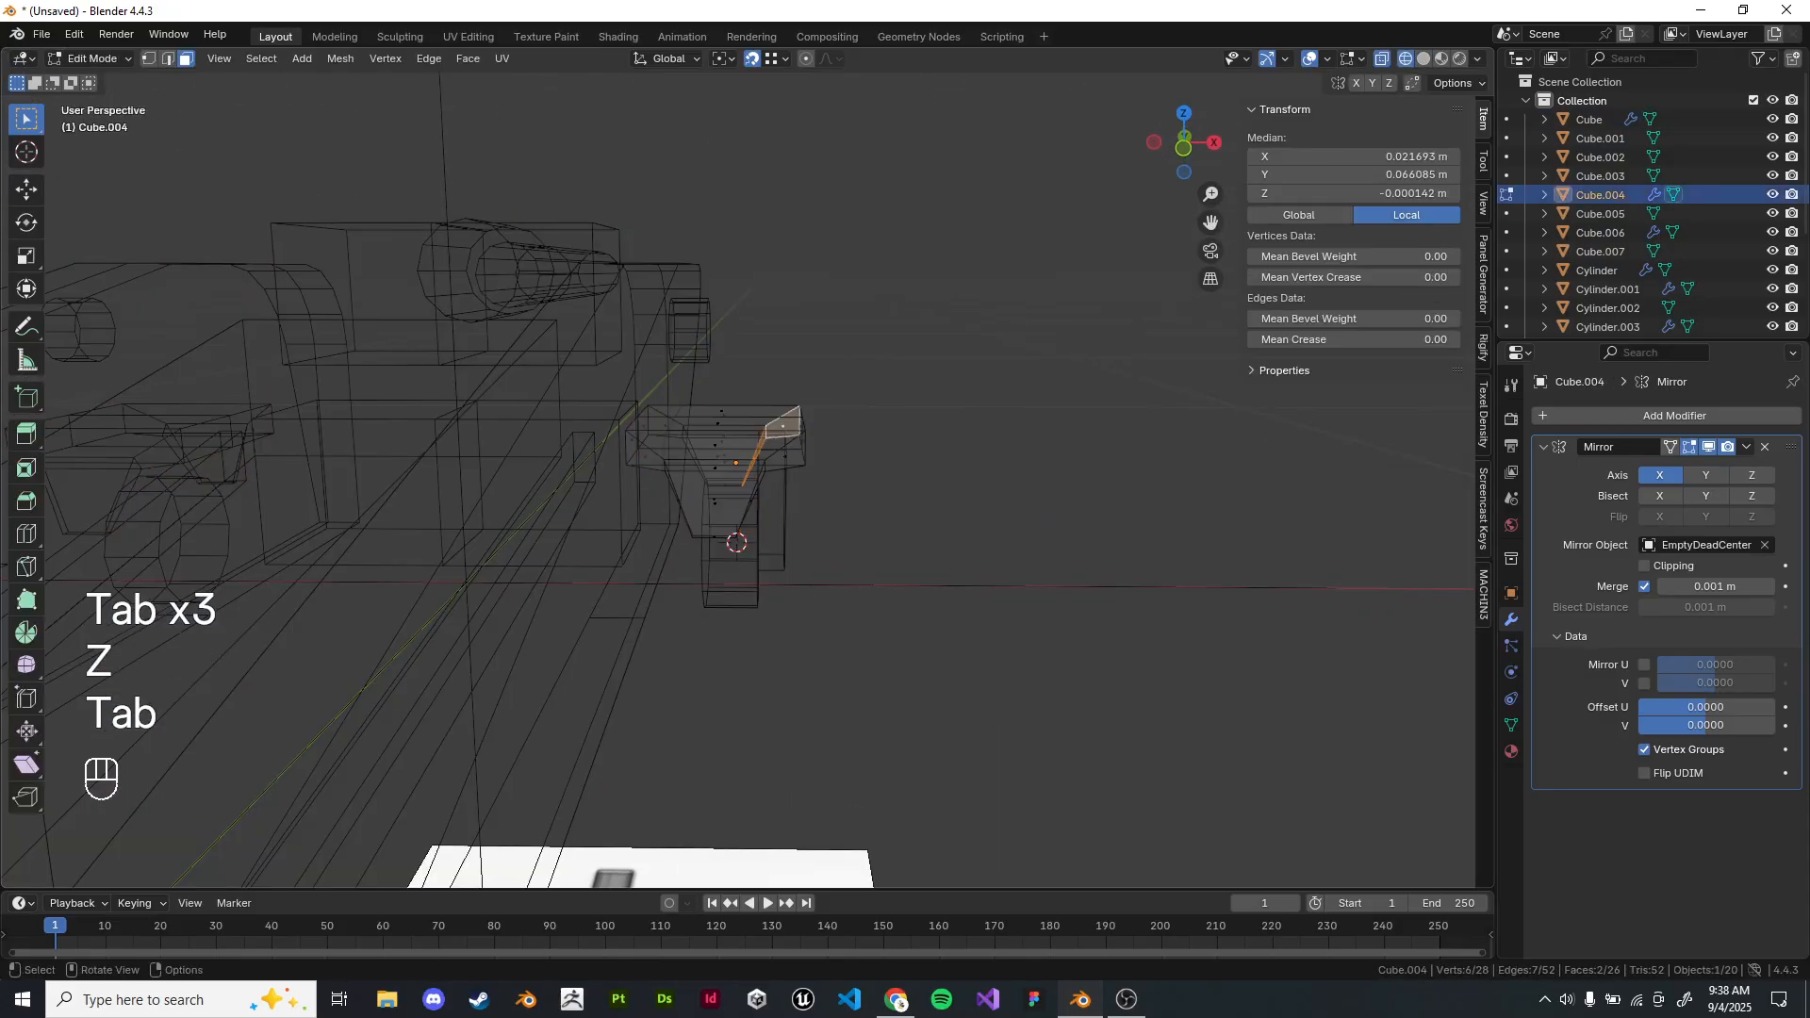
pyautogui.scroll(4, 766, 456)
pyautogui.click(765, 456)
pyautogui.moveTo(726, 452); pyautogui.dragTo(792, 483, button='middle')
pyautogui.press('s')
pyautogui.press('x')
pyautogui.press('0')
pyautogui.press('Return')
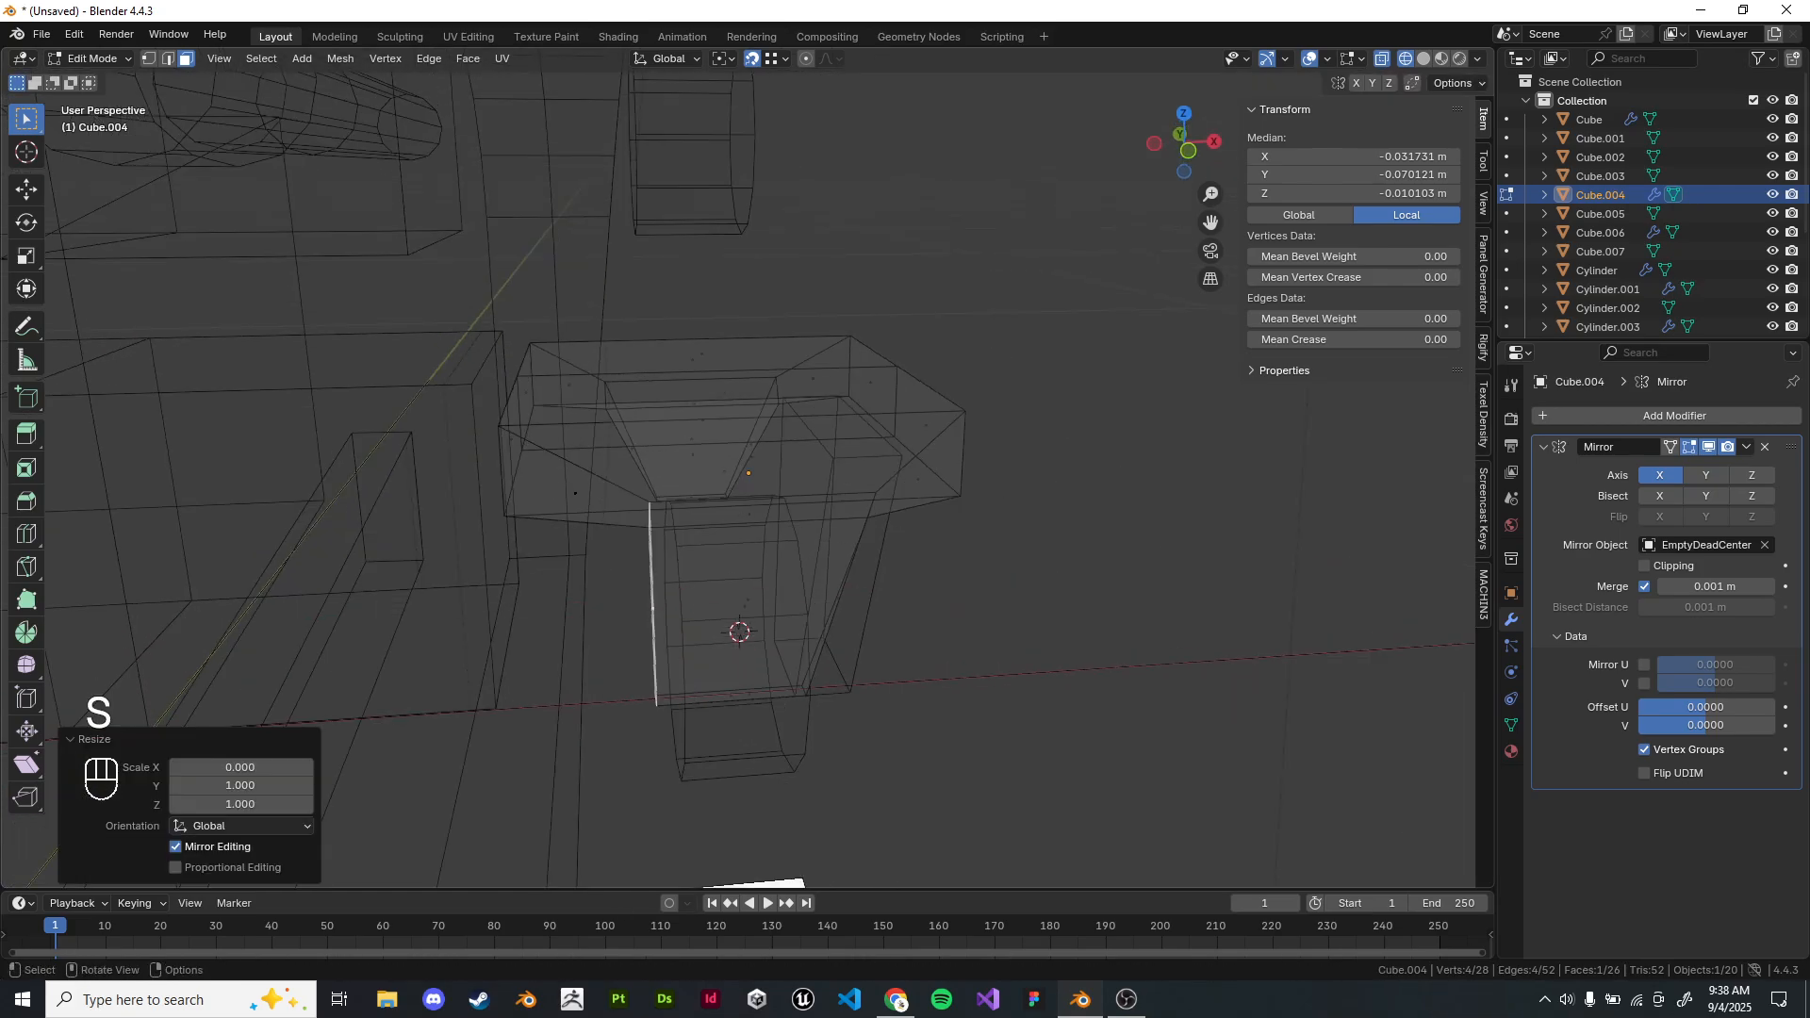
# Move the flattened lip face along X in line with the plate's inner side, symmetrize the mesh and return to Object Mode.
pyautogui.press('g')
pyautogui.press('x')
pyautogui.click(497, 426)
pyautogui.moveTo(498, 425); pyautogui.dragTo(1122, 411, button='middle')
pyautogui.scroll(-3, 848, 433)
pyautogui.moveTo(848, 433)
pyautogui.mouseDown(button='middle')
pyautogui.moveTo(820, 513)
pyautogui.moveTo(1037, 528)
pyautogui.moveTo(849, 443)
pyautogui.mouseUp(button='middle')
pyautogui.hotkey('alt', 'x')
pyautogui.press('z')
pyautogui.press('Tab')
# Open the mesh of the long rear handle tube for editing, in wireframe against the side blueprint.
pyautogui.press('KP_1')
pyautogui.press('KP_3')
pyautogui.scroll(1, 377, 425)
pyautogui.press('z')
pyautogui.scroll(3, 325, 376)
pyautogui.keyDown('shift'); pyautogui.moveTo(1056, 424); pyautogui.dragTo(266, 568, button='middle'); pyautogui.keyUp('shift')
pyautogui.scroll(7, 739, 469)
pyautogui.click(745, 532)
pyautogui.keyDown('shift'); pyautogui.moveTo(745, 533); pyautogui.dragTo(704, 498, button='middle'); pyautogui.keyUp('shift')
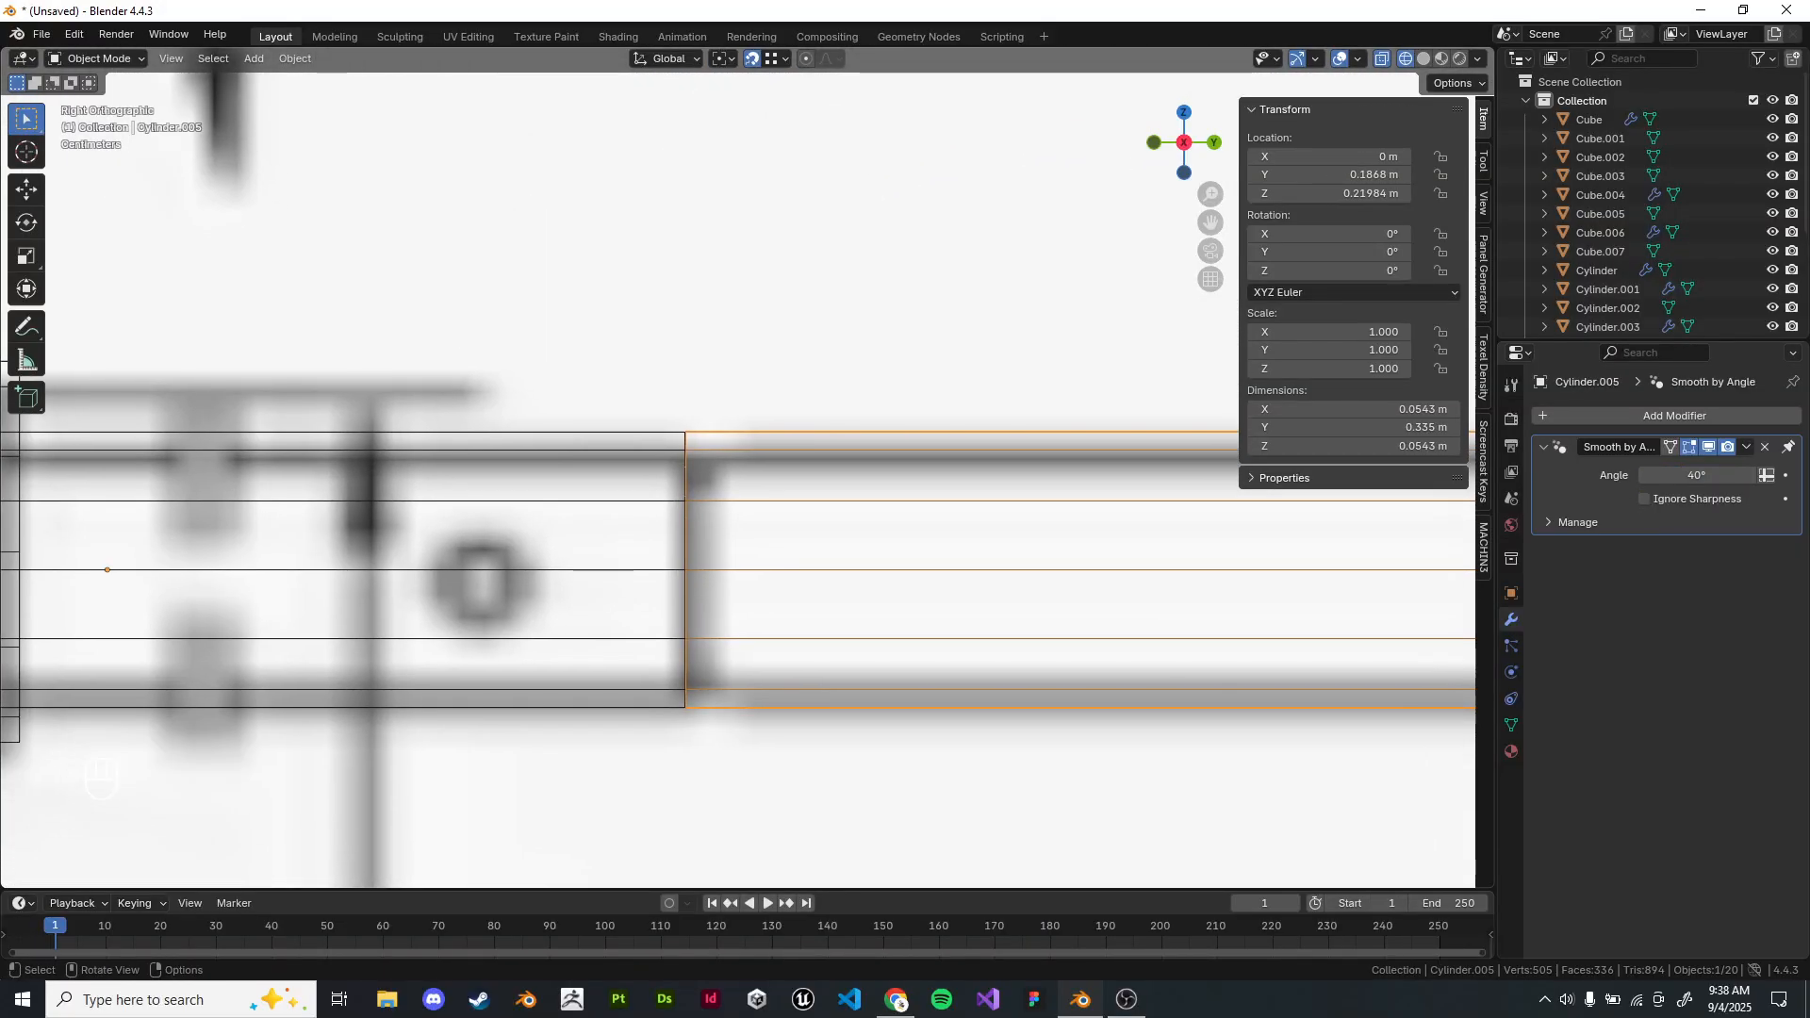
pyautogui.press('Tab')
pyautogui.press('z')
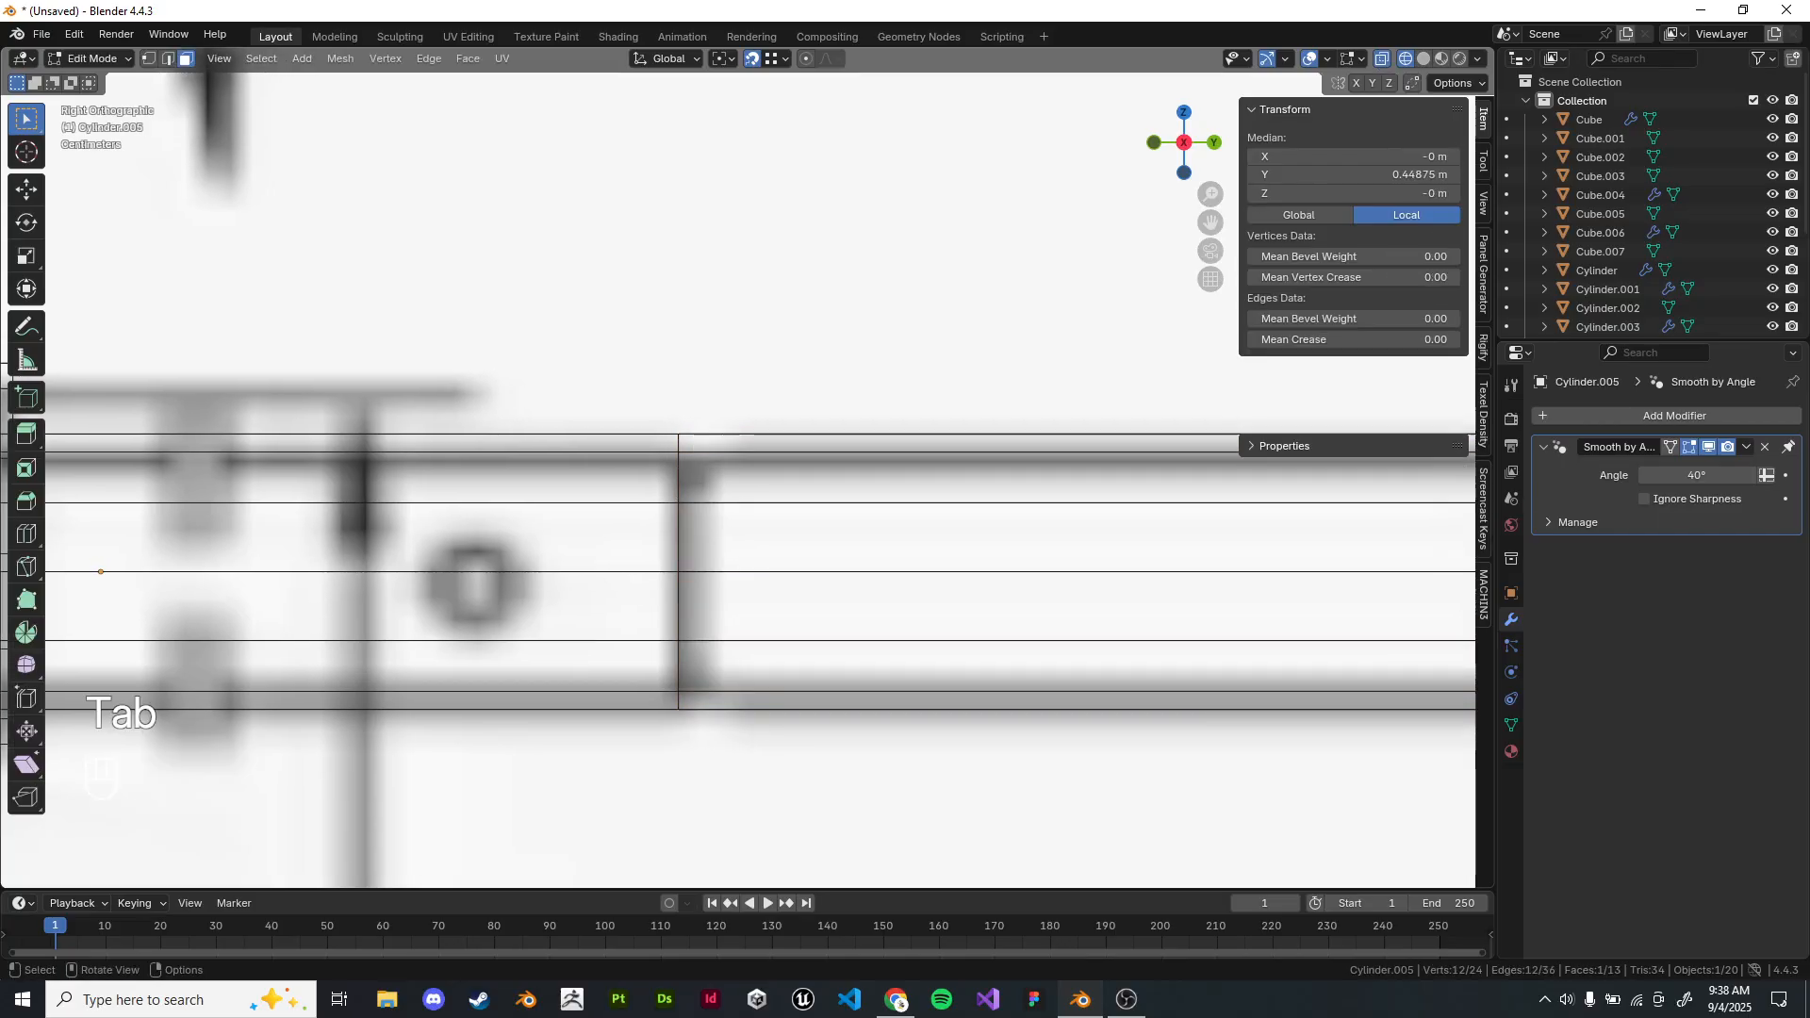
pyautogui.press('g')
pyautogui.press('x')
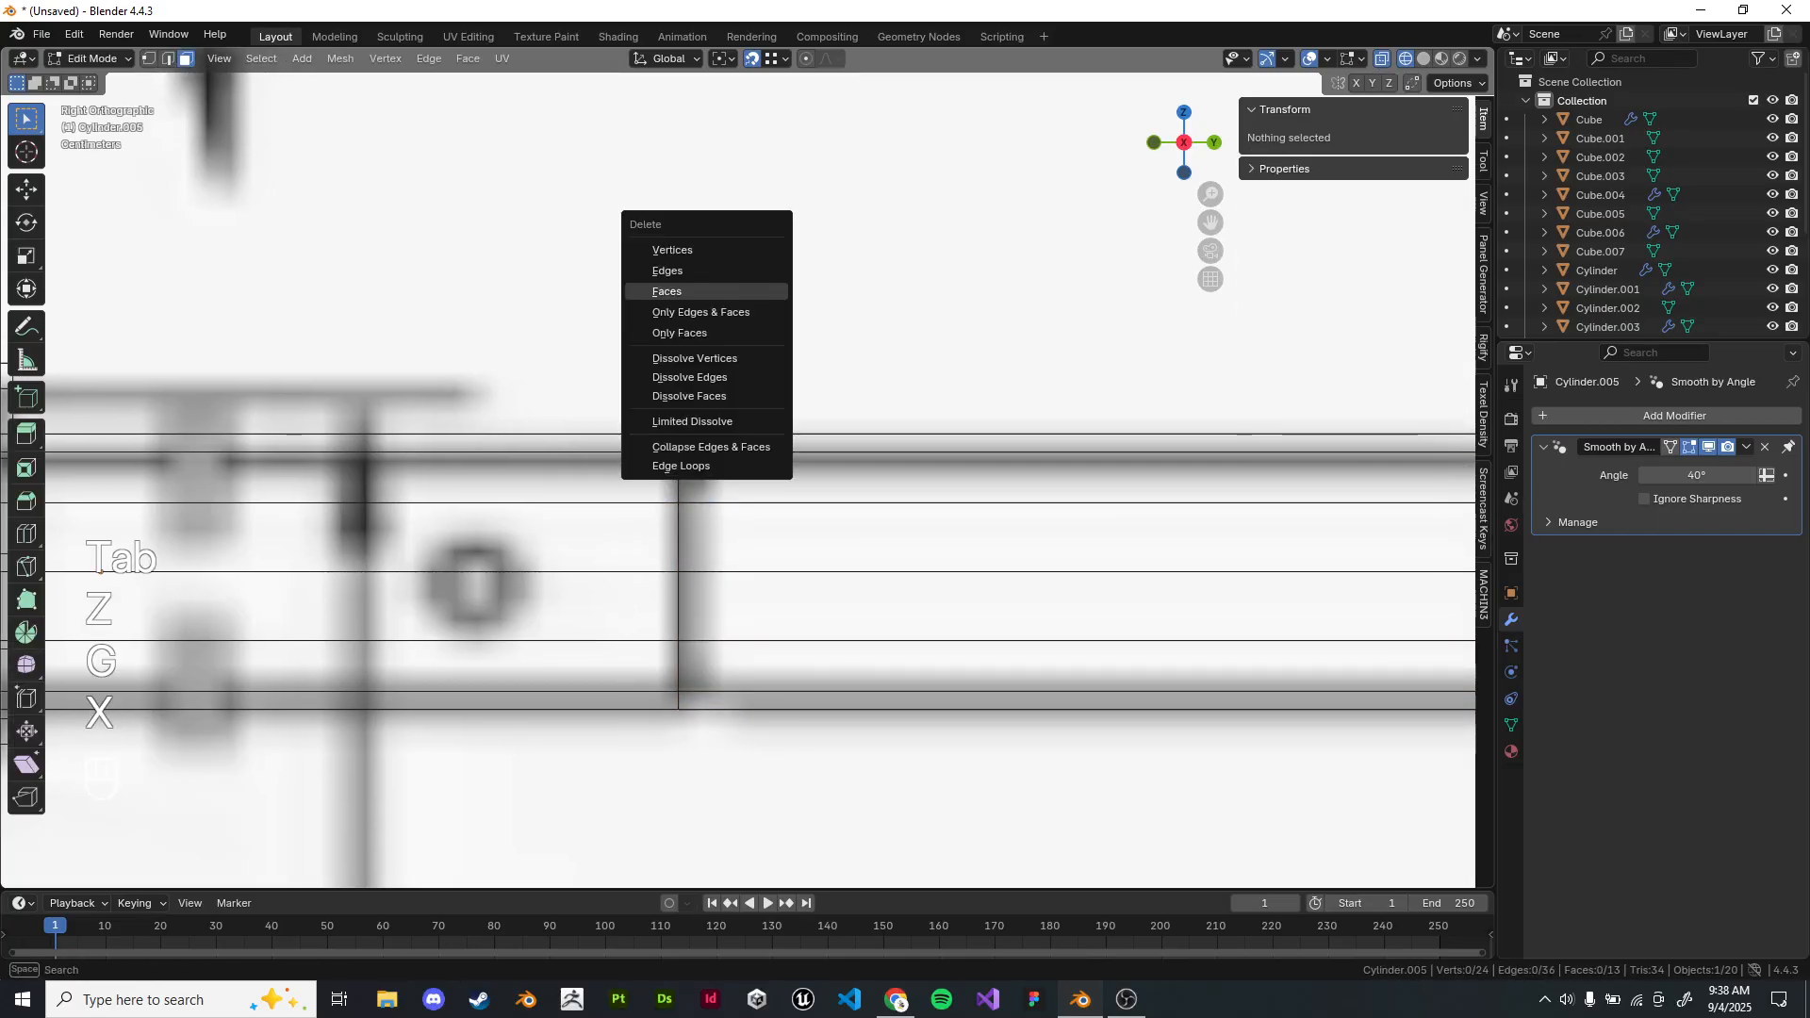
pyautogui.press('y')
pyautogui.press('g')
pyautogui.press('x')
pyautogui.press('z')
pyautogui.scroll(-4, 745, 471)
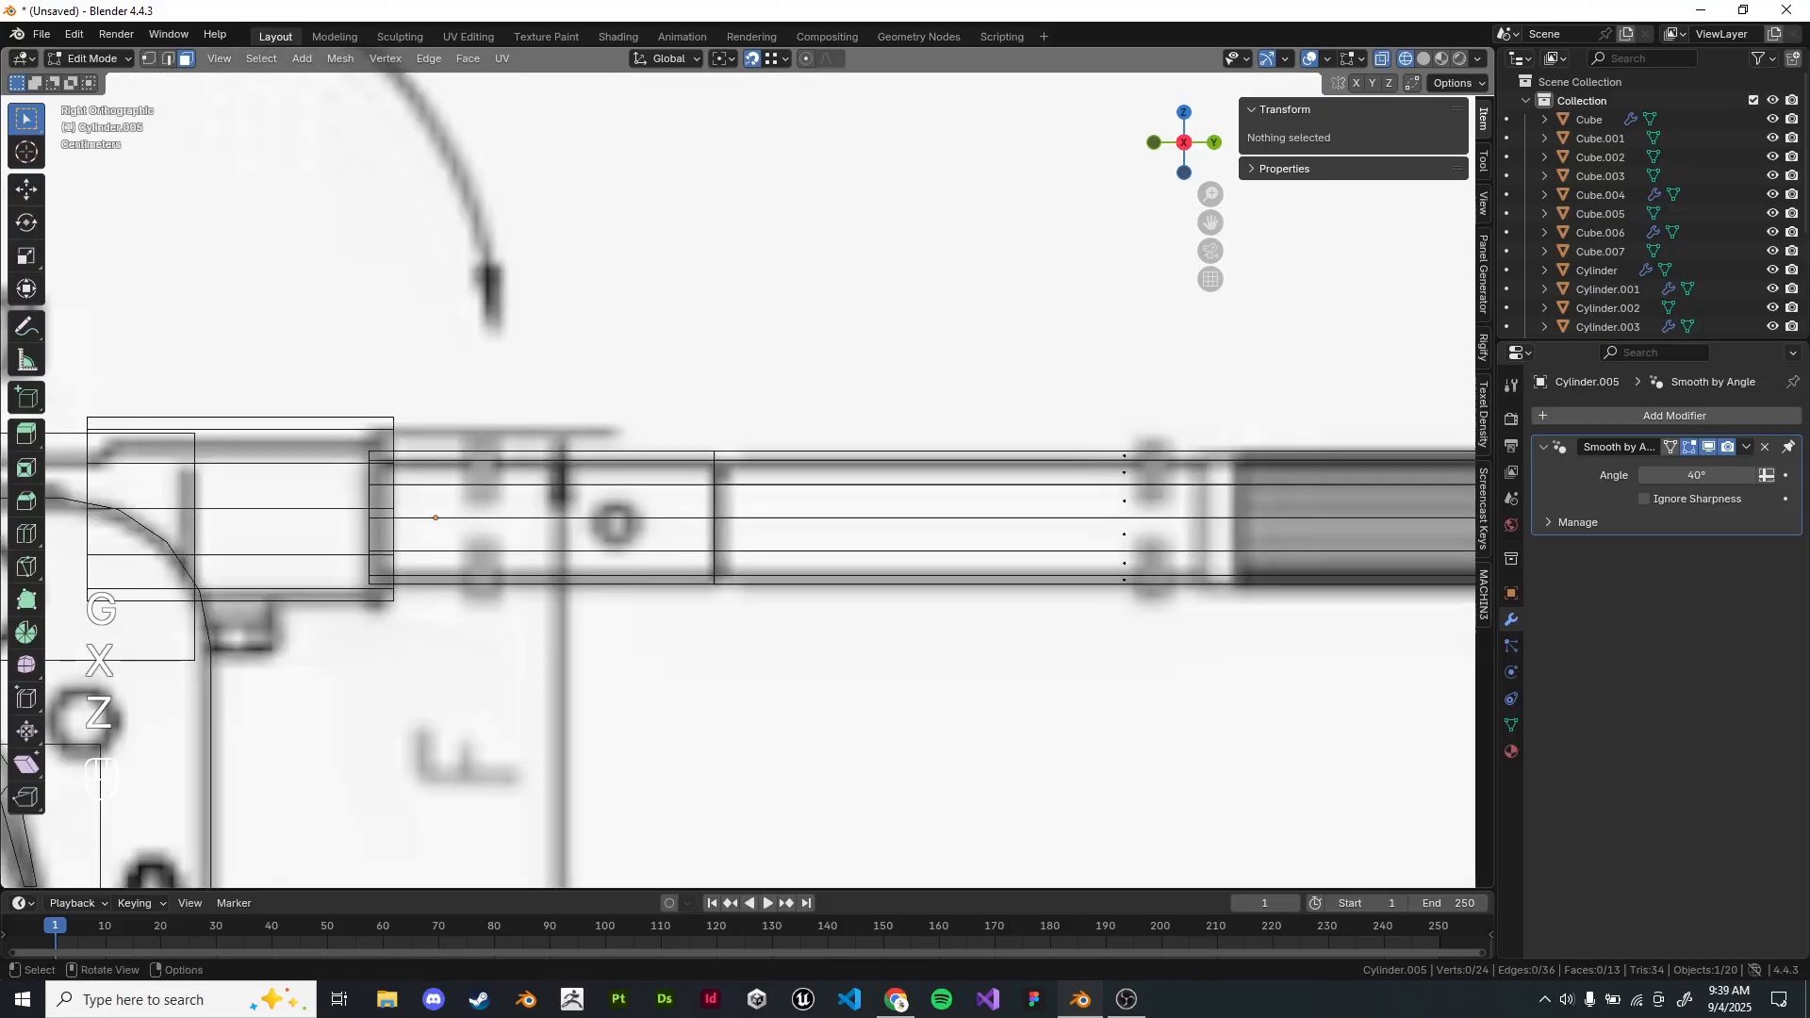
# Select the long handle tube's open front edge loop and move it back along Y to make room for a chamfer.
pyautogui.moveTo(624, 359); pyautogui.dragTo(801, 650)
pyautogui.scroll(4, 801, 650)
pyautogui.press('g')
pyautogui.press('x')
pyautogui.press('Escape')
pyautogui.press('g')
pyautogui.press('y')
pyautogui.press('Return')
# Extrude the front edge loop about 0.007 m forward along Y and scale it to about 0.78 as a chamfer.
pyautogui.press('e')
pyautogui.press('x')
pyautogui.press('y')
pyautogui.click(900, 267)
pyautogui.press('s')
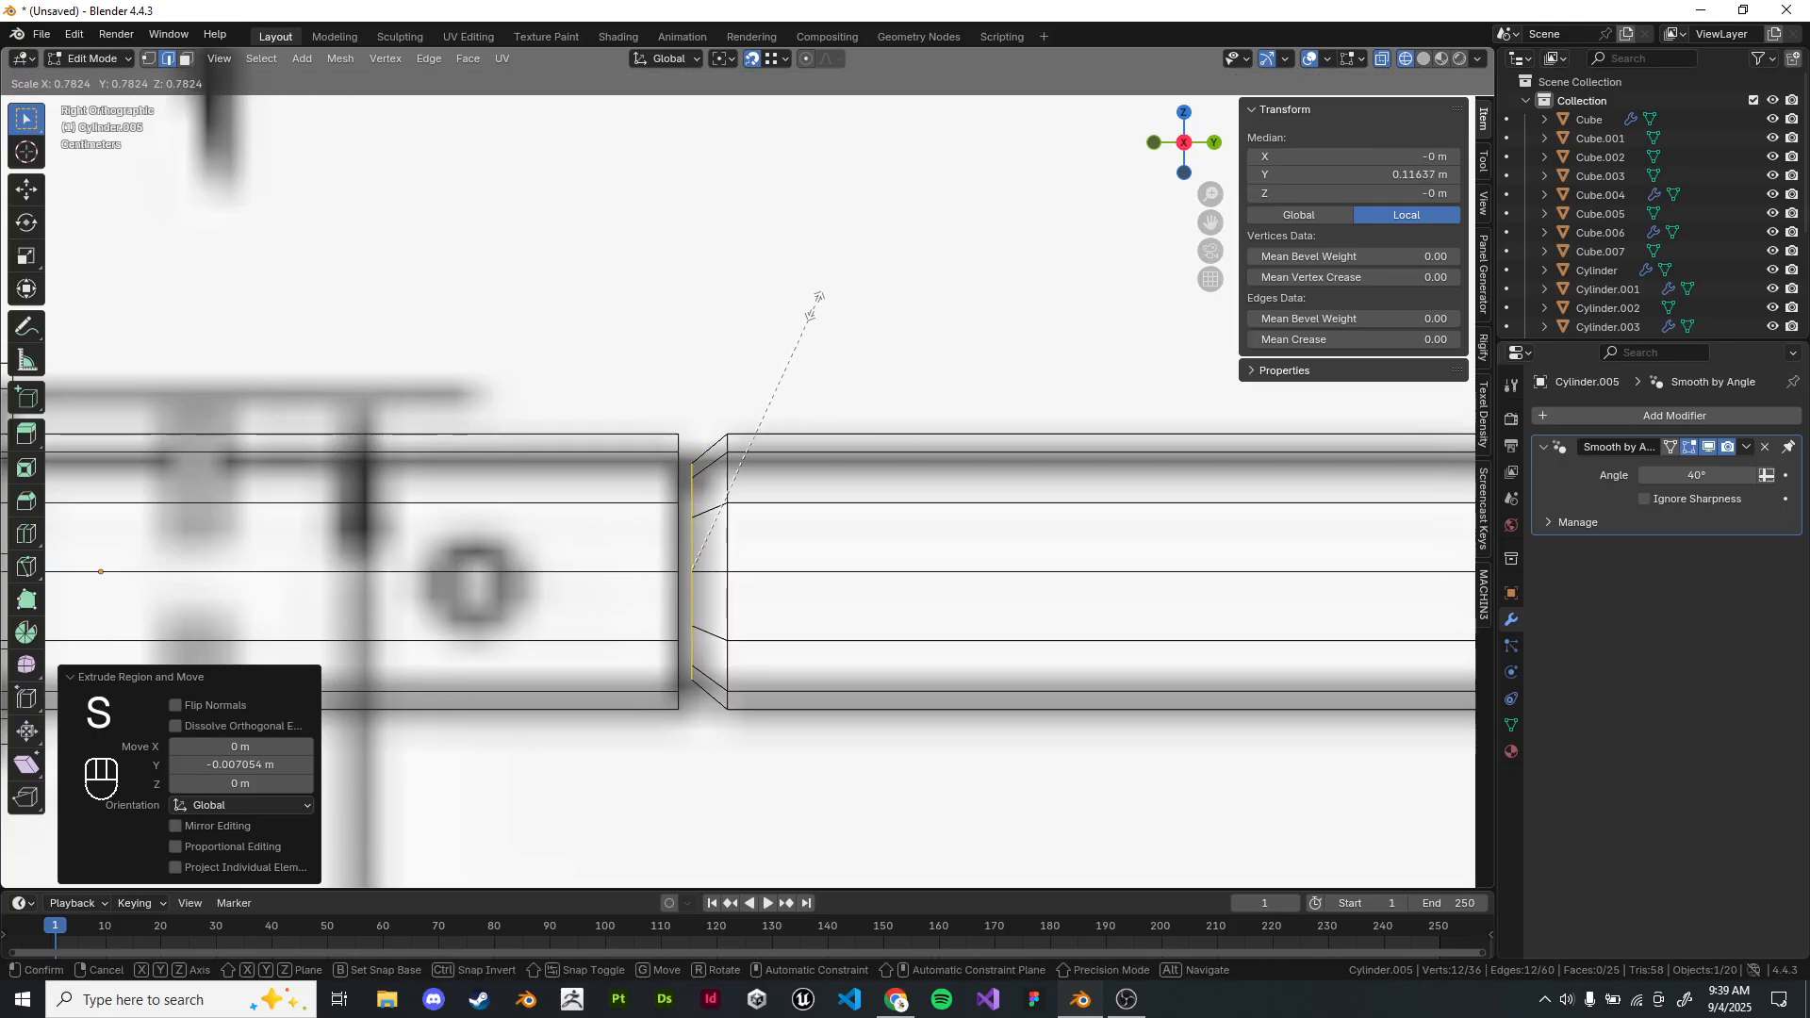
pyautogui.click(813, 309)
# Extrude the narrowed loop about 0.07 m along Y into the neighbouring tube, fill its end and return to Object Mode.
pyautogui.keyDown('shift'); pyautogui.moveTo(813, 309); pyautogui.dragTo(926, 157, button='middle'); pyautogui.keyUp('shift')
pyautogui.press('e')
pyautogui.press('y')
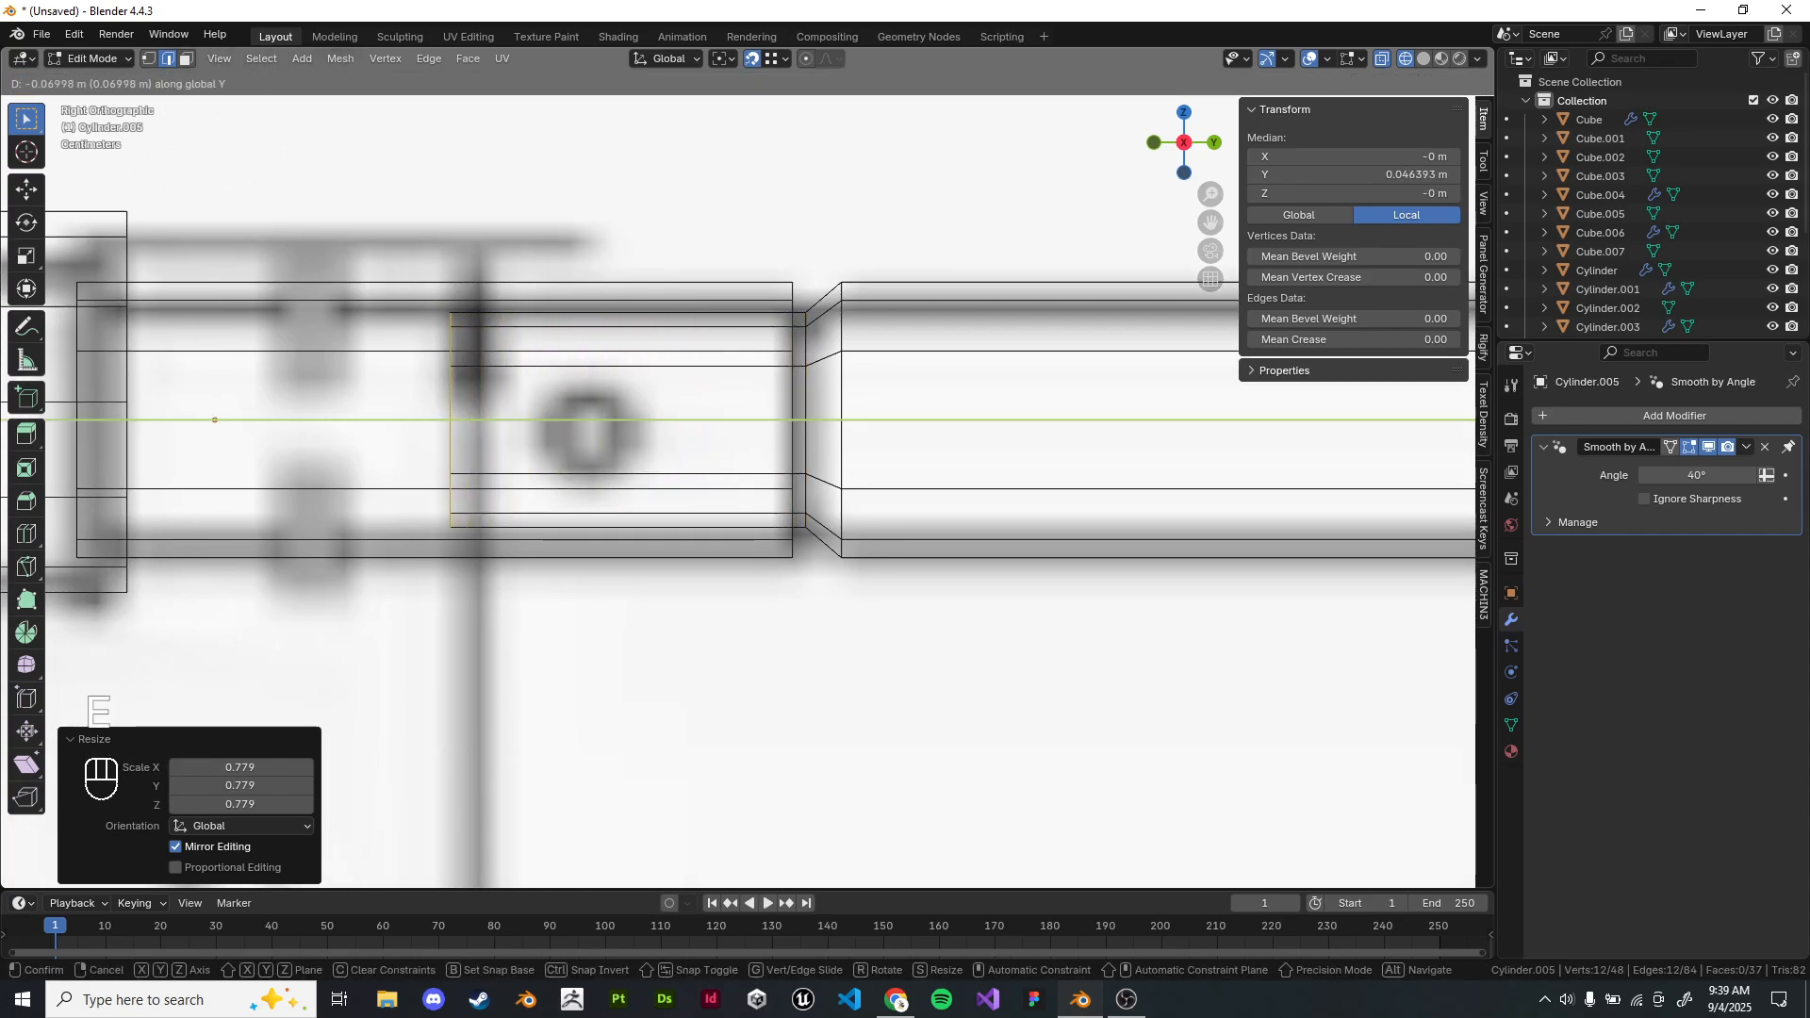
pyautogui.click(584, 377)
pyautogui.press('f')
pyautogui.press('z')
pyautogui.click(1056, 602)
pyautogui.scroll(-7, 1055, 601)
pyautogui.press('Tab')
pyautogui.scroll(-3, 1056, 602)
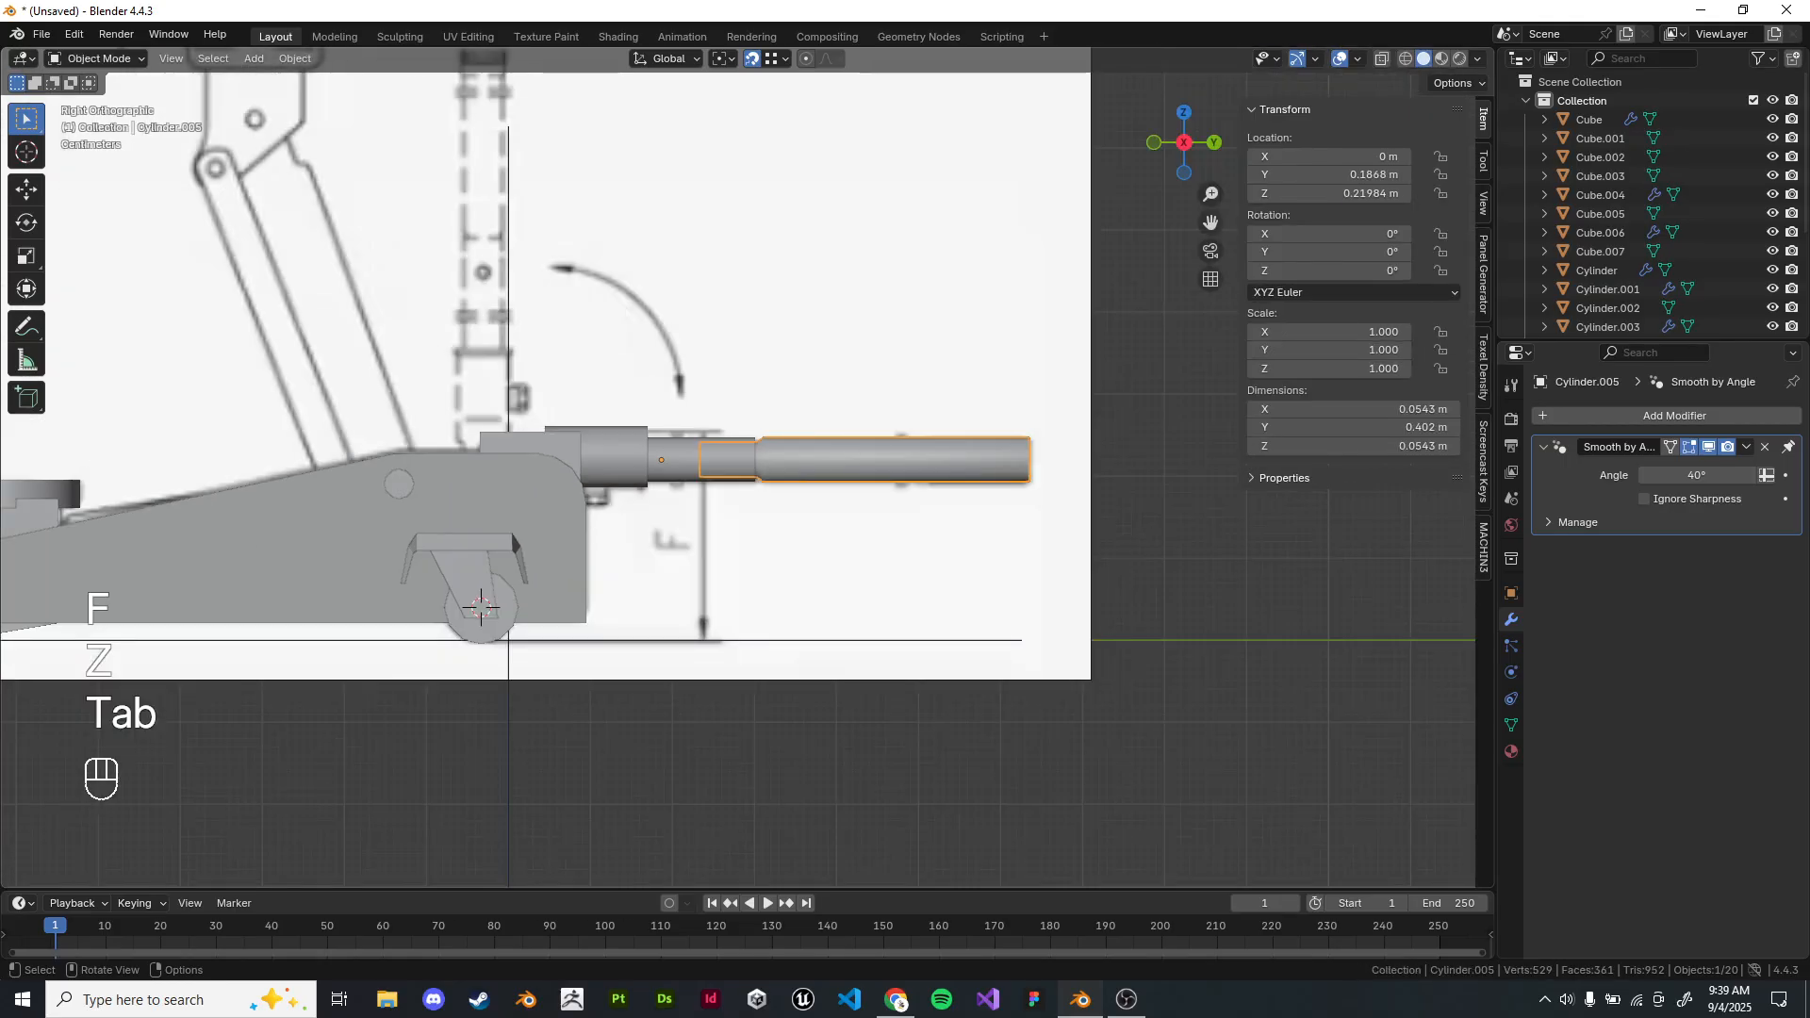
# Open the mesh of the short handle socket tube in front of the long tube for editing.
pyautogui.click(848, 566)
pyautogui.scroll(8, 849, 566)
pyautogui.click(877, 462)
pyautogui.moveTo(877, 462); pyautogui.dragTo(934, 514, button='middle')
pyautogui.scroll(-2, 810, 424)
pyautogui.keyDown('shift'); pyautogui.moveTo(717, 368); pyautogui.dragTo(829, 415, button='middle'); pyautogui.keyUp('shift')
pyautogui.click(810, 405)
pyautogui.click(716, 514)
pyautogui.moveTo(735, 514); pyautogui.dragTo(596, 520, button='middle')
pyautogui.scroll(3, 735, 509)
pyautogui.press('Tab')
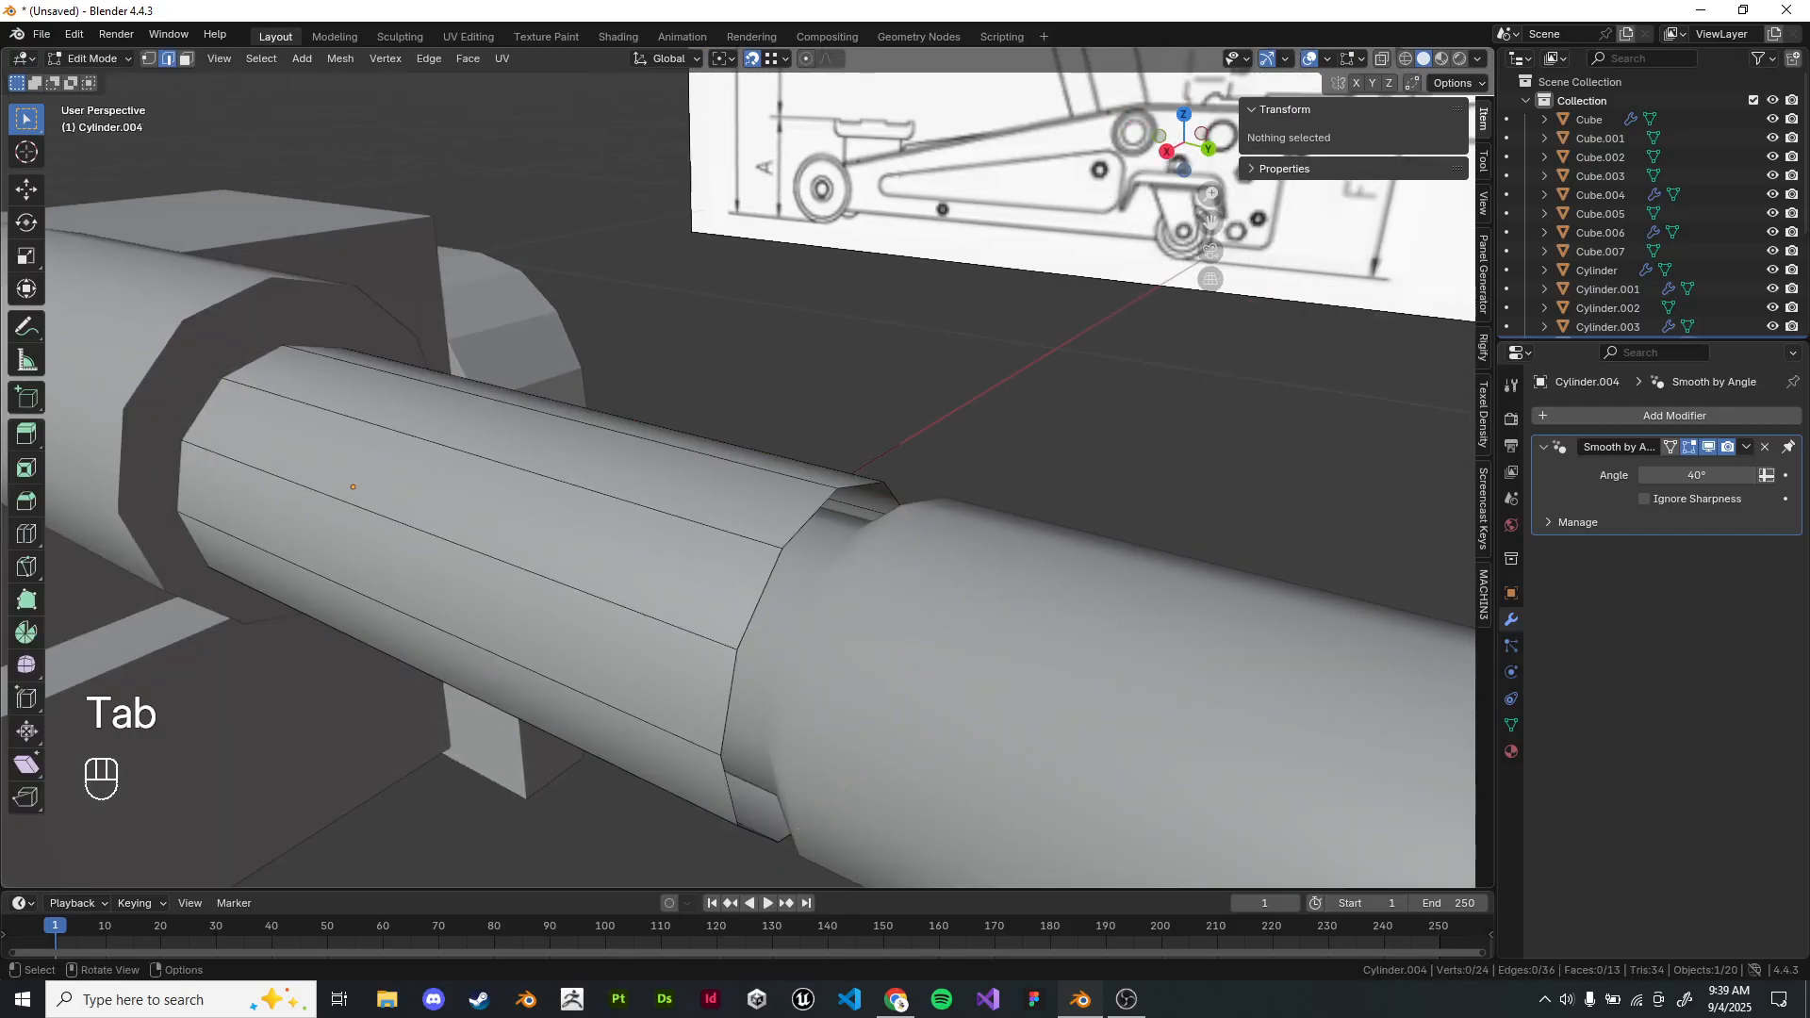
# Select and fill the socket tube's open rear edge loop, and isolate the tube in Local View for editing.
pyautogui.keyDown('alt'); pyautogui.click(809, 517); pyautogui.keyUp('alt')
pyautogui.moveTo(811, 521); pyautogui.dragTo(774, 568, button='middle')
pyautogui.press('Tab')
pyautogui.press('/')
pyautogui.press('Tab')
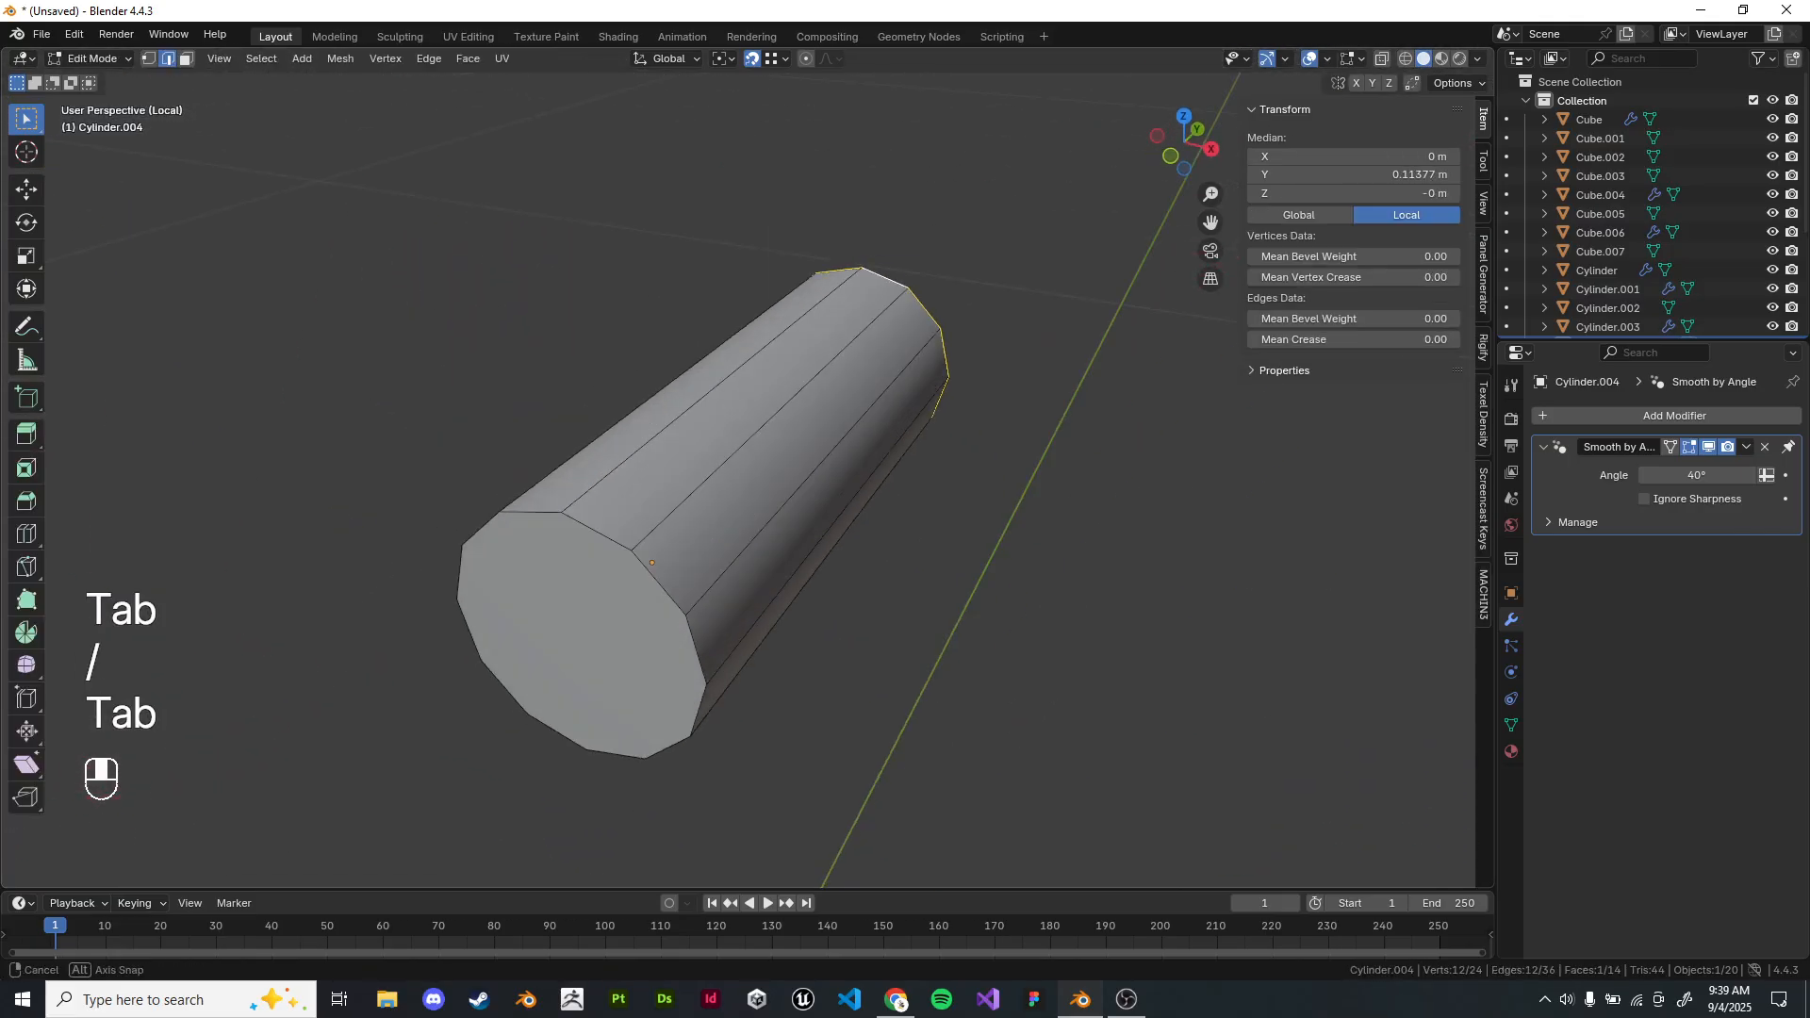
# Select both end faces of the socket tube and inset them about 0.0053 m.
pyautogui.moveTo(613, 528); pyautogui.dragTo(283, 547, button='middle')
pyautogui.keyDown('shift'); pyautogui.click(584, 542); pyautogui.keyUp('shift')
pyautogui.press('i')
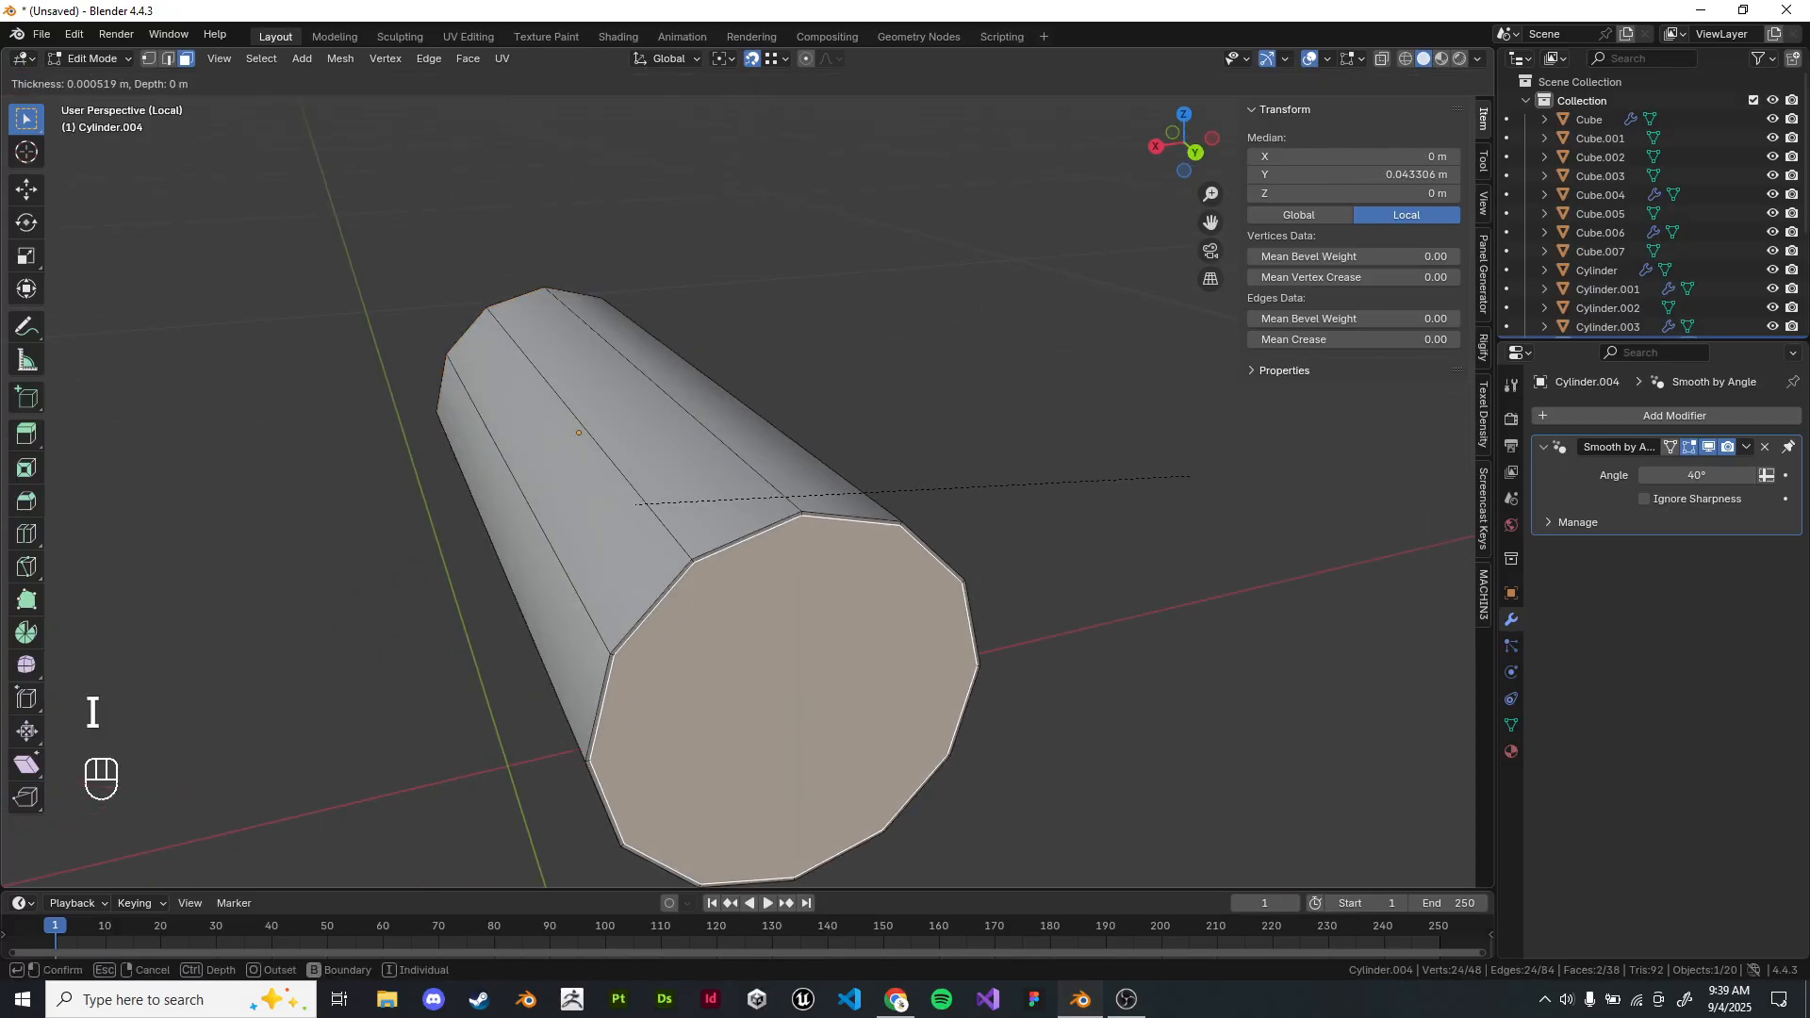
pyautogui.click(93, 712)
pyautogui.rightClick(850, 244)
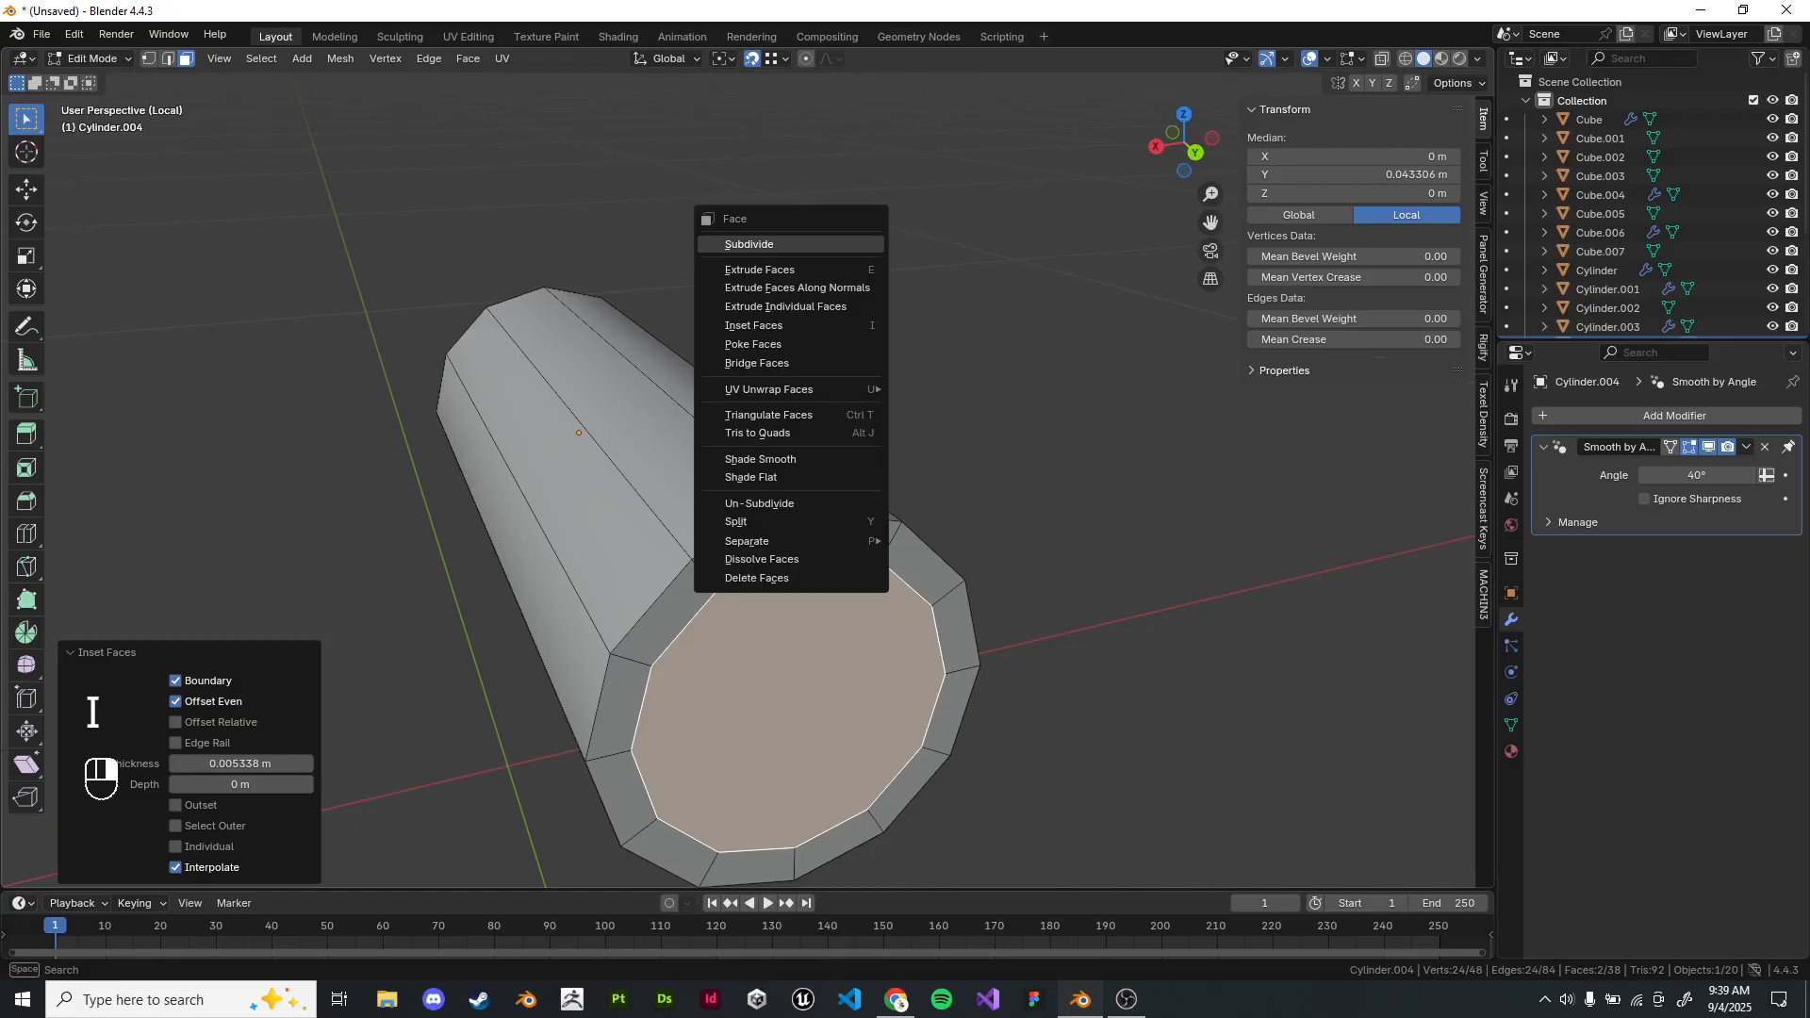
# Bridge the two inset end faces to hollow out the socket tube, and leave Edit Mode and Local View.
pyautogui.hotkey('ctrl', 'e')
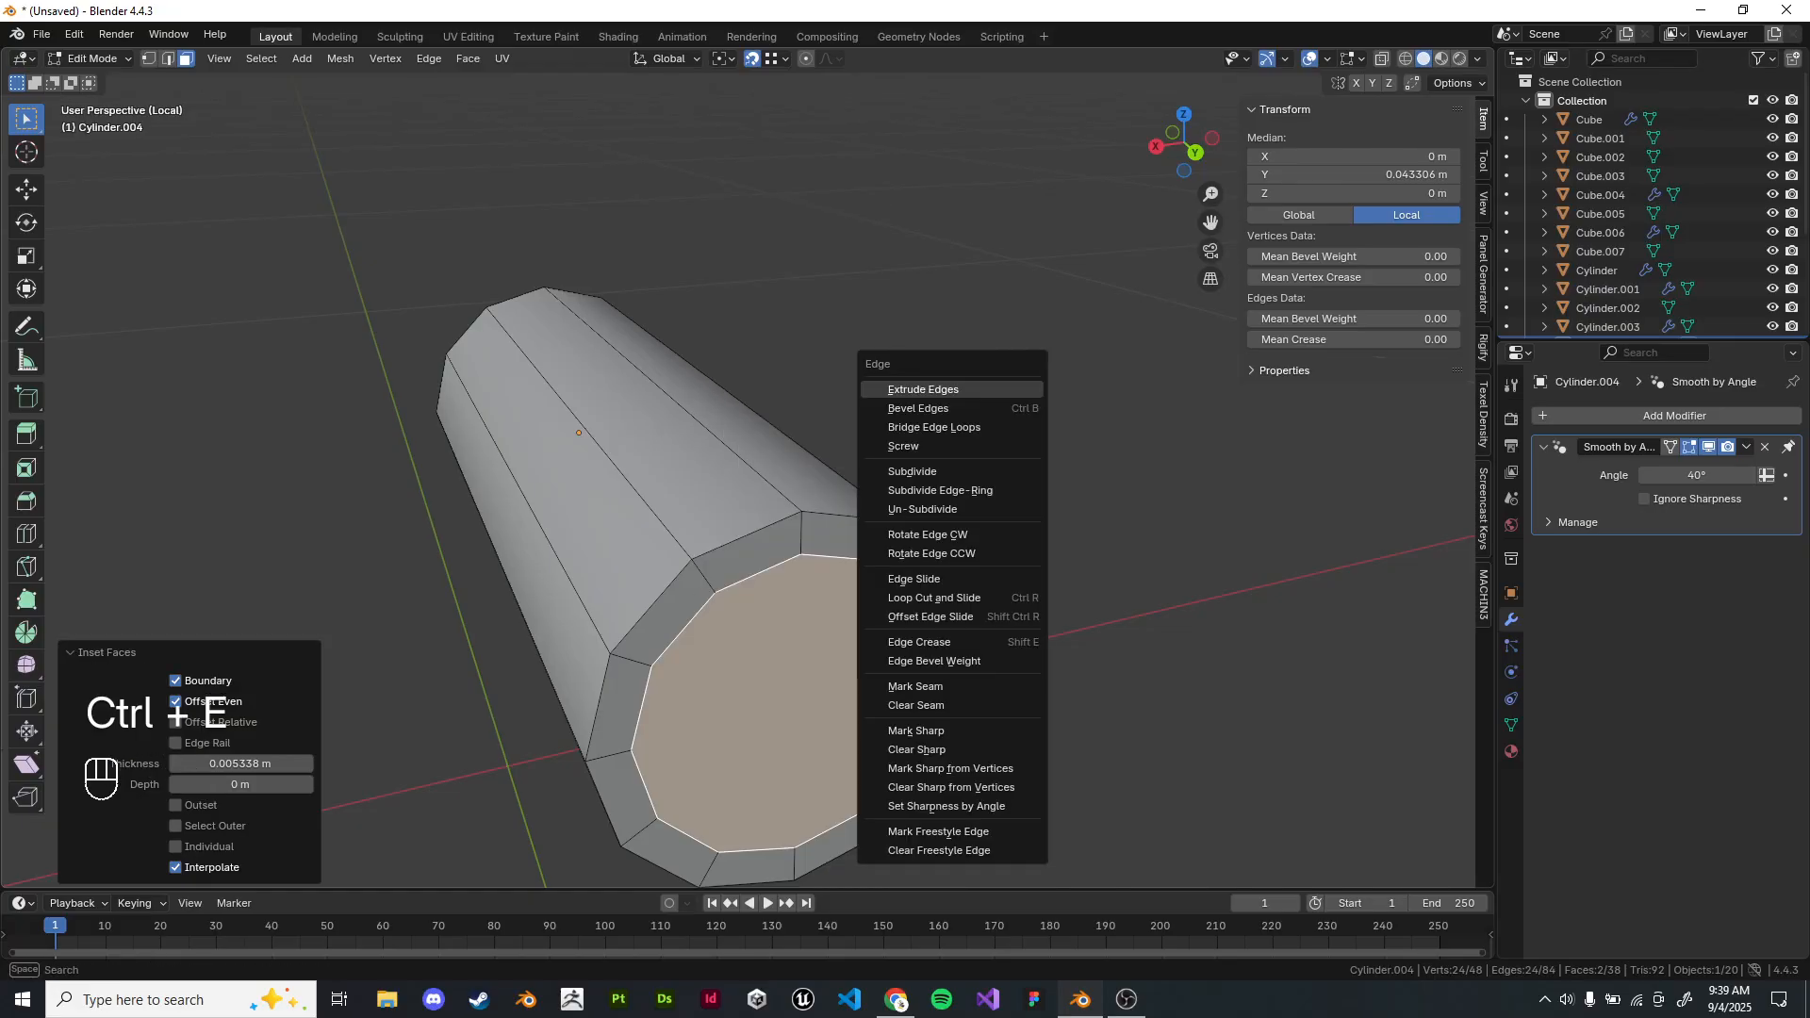
pyautogui.click(924, 425)
pyautogui.moveTo(924, 425); pyautogui.dragTo(961, 443, button='middle')
pyautogui.press('Tab')
pyautogui.click(893, 379)
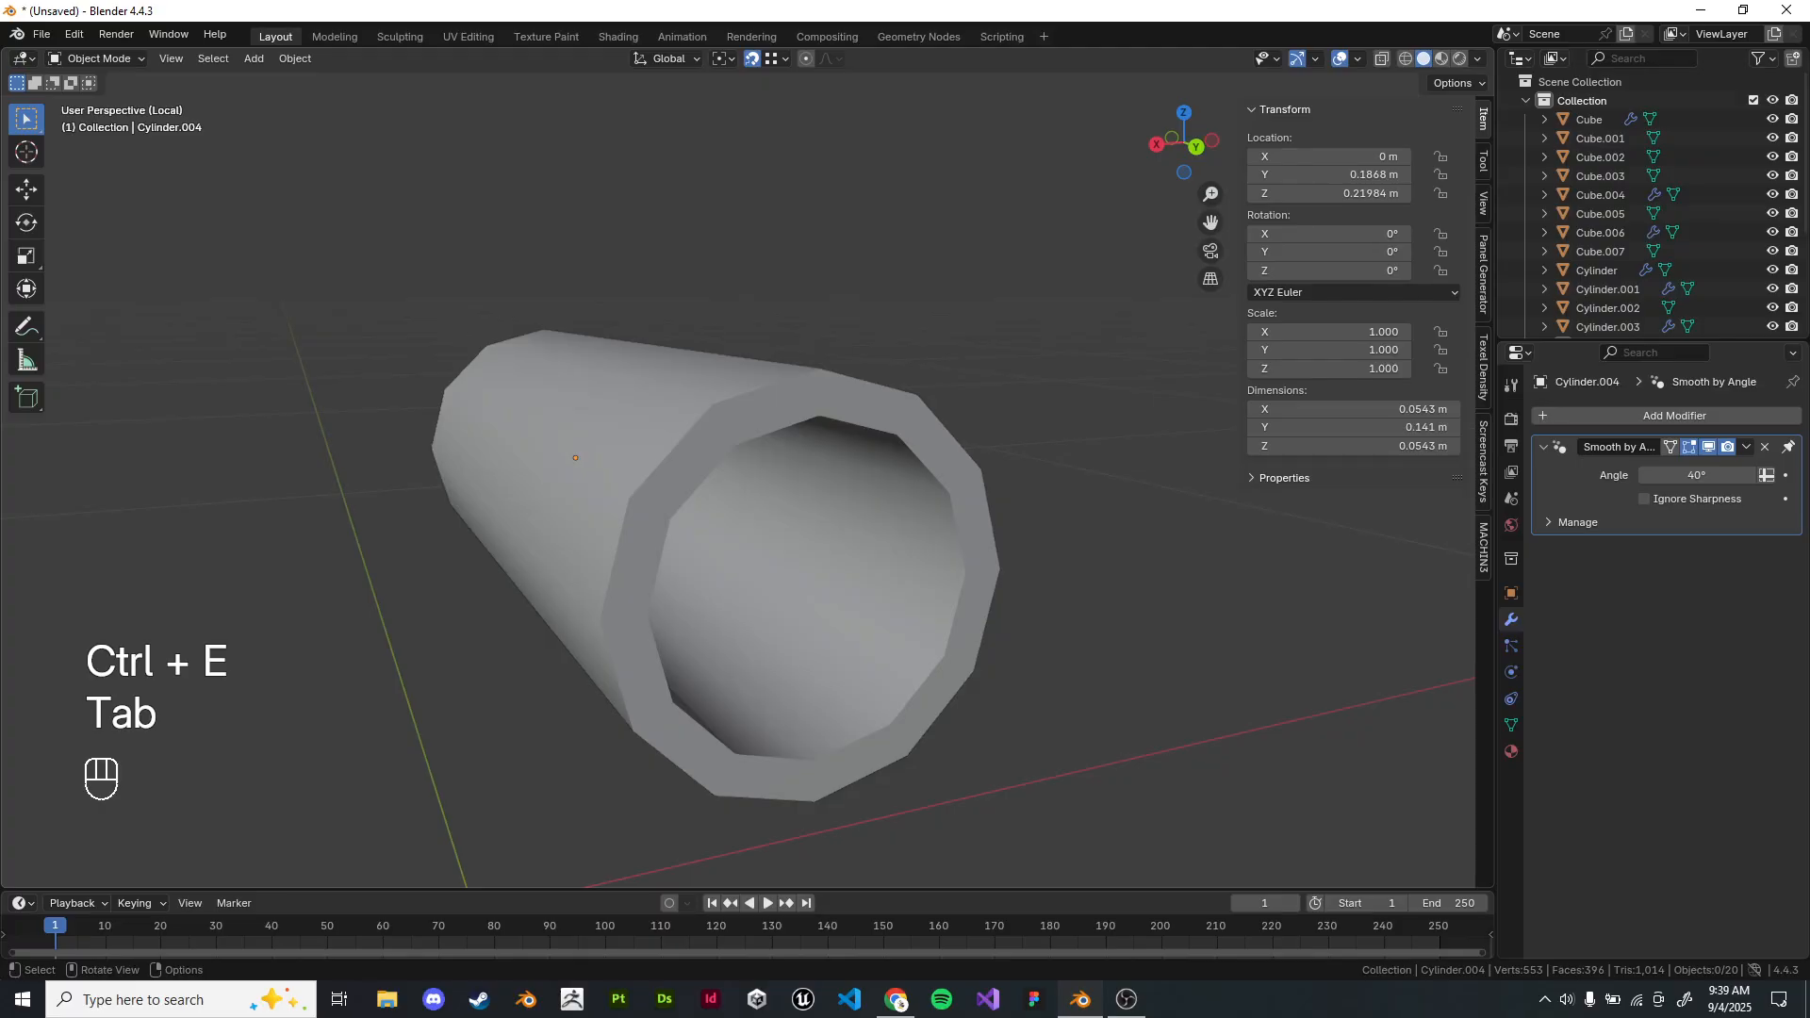
pyautogui.press('/')
pyautogui.scroll(-3, 738, 467)
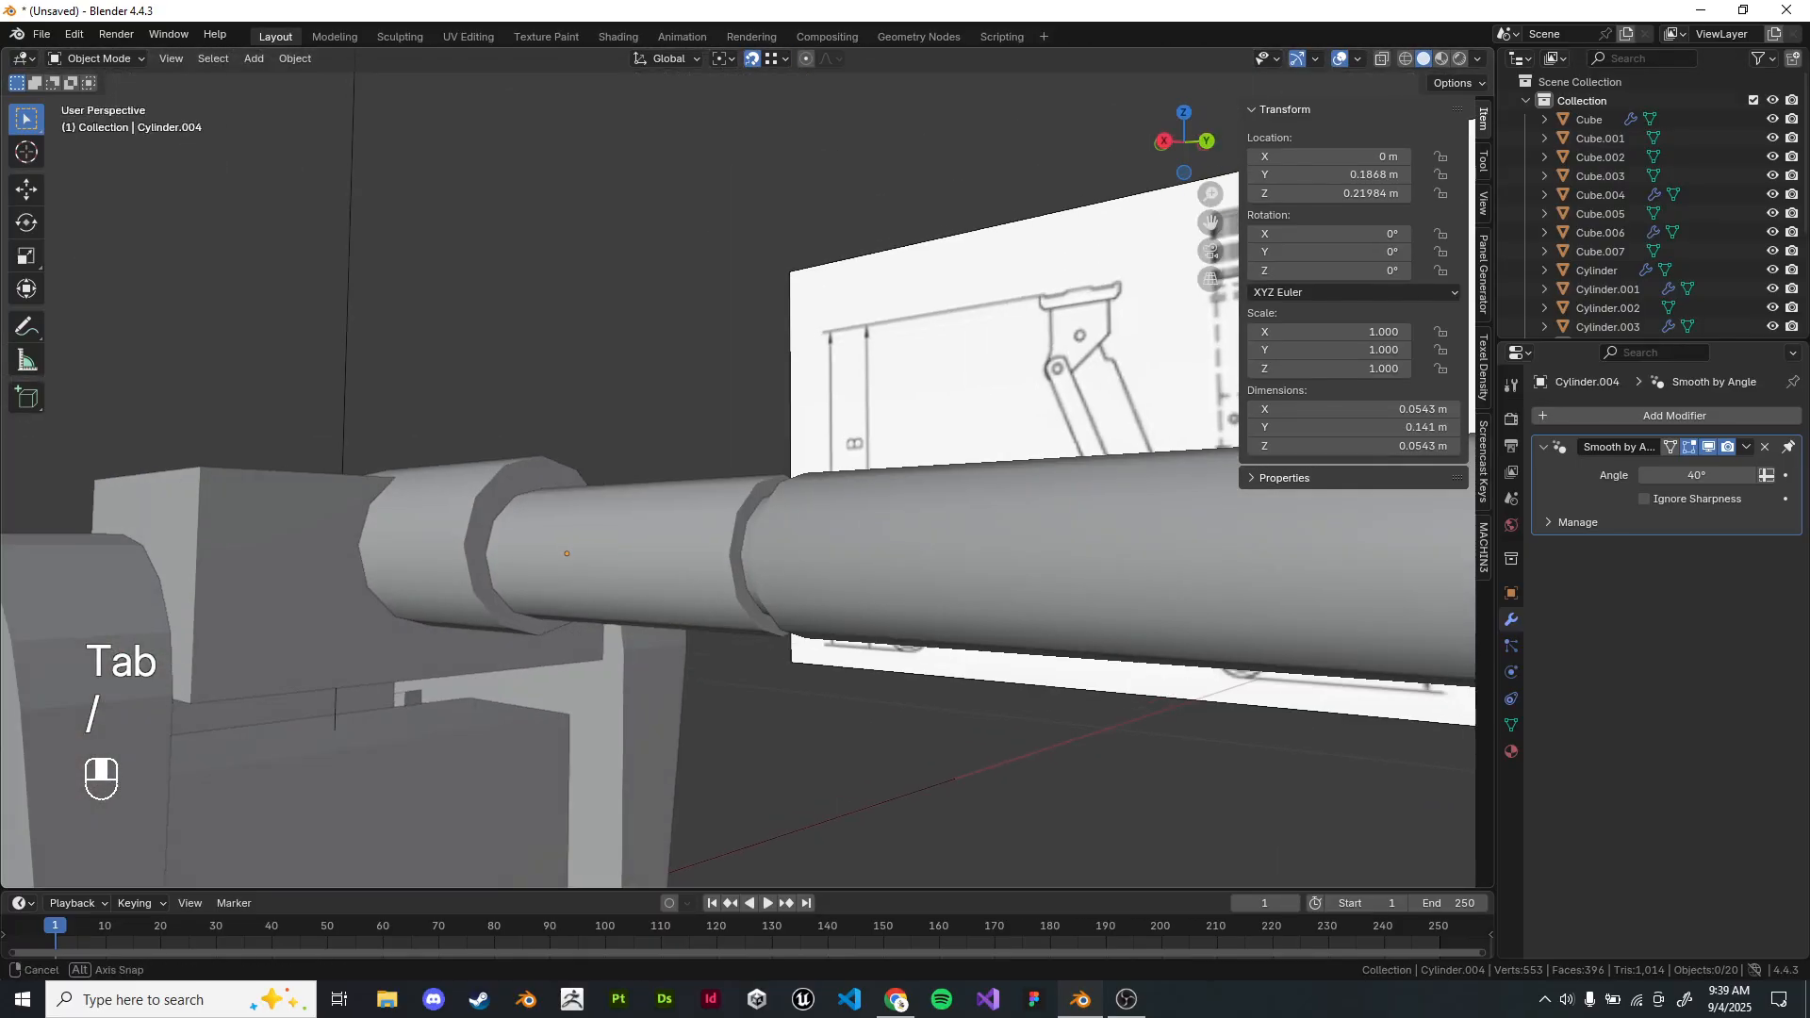
# Open the long handle tube's mesh for editing in the right view, in wireframe over the blueprint's grip end.
pyautogui.press('KP_1')
pyautogui.press('KP_3')
pyautogui.press('z')
pyautogui.scroll(-2, 738, 468)
pyautogui.scroll(2, 739, 467)
pyautogui.keyDown('shift'); pyautogui.moveTo(1037, 566); pyautogui.dragTo(361, 546, button='middle'); pyautogui.keyUp('shift')
pyautogui.click(813, 470)
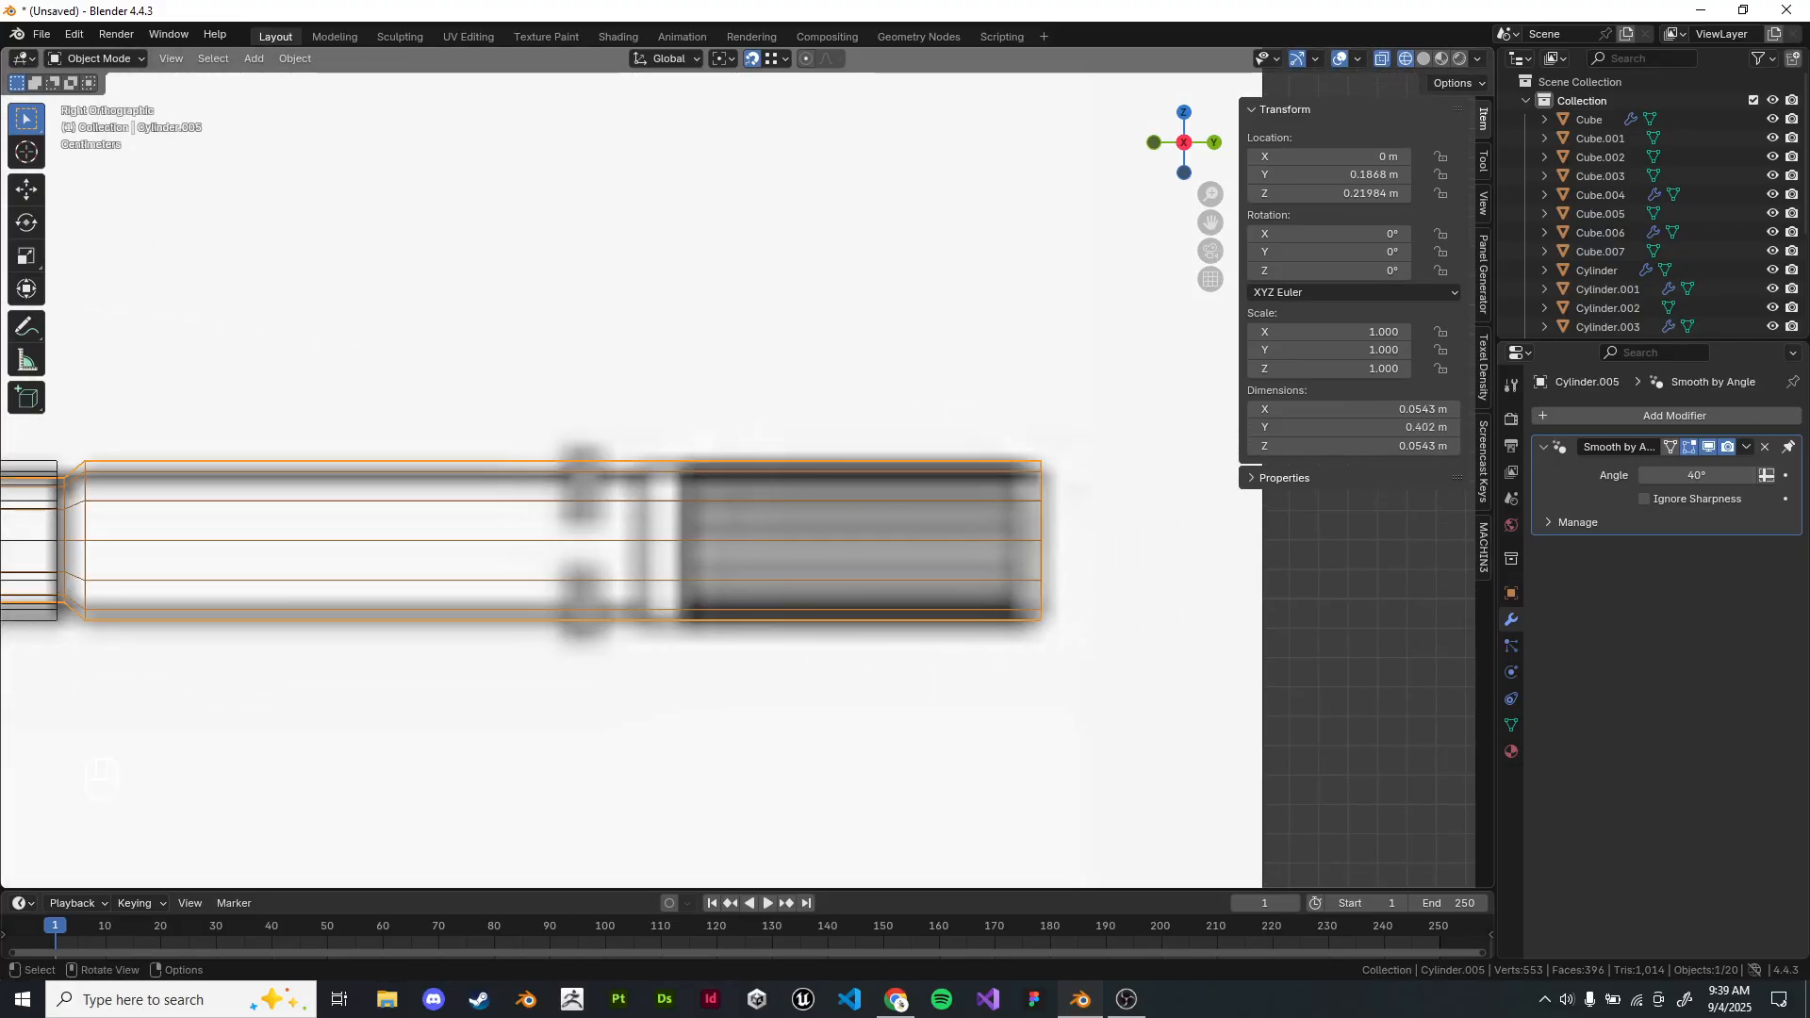
pyautogui.keyDown('shift'); pyautogui.moveTo(812, 469); pyautogui.dragTo(760, 490, button='middle'); pyautogui.keyUp('shift')
pyautogui.scroll(-3, 760, 490)
pyautogui.scroll(1, 761, 491)
pyautogui.press('Tab')
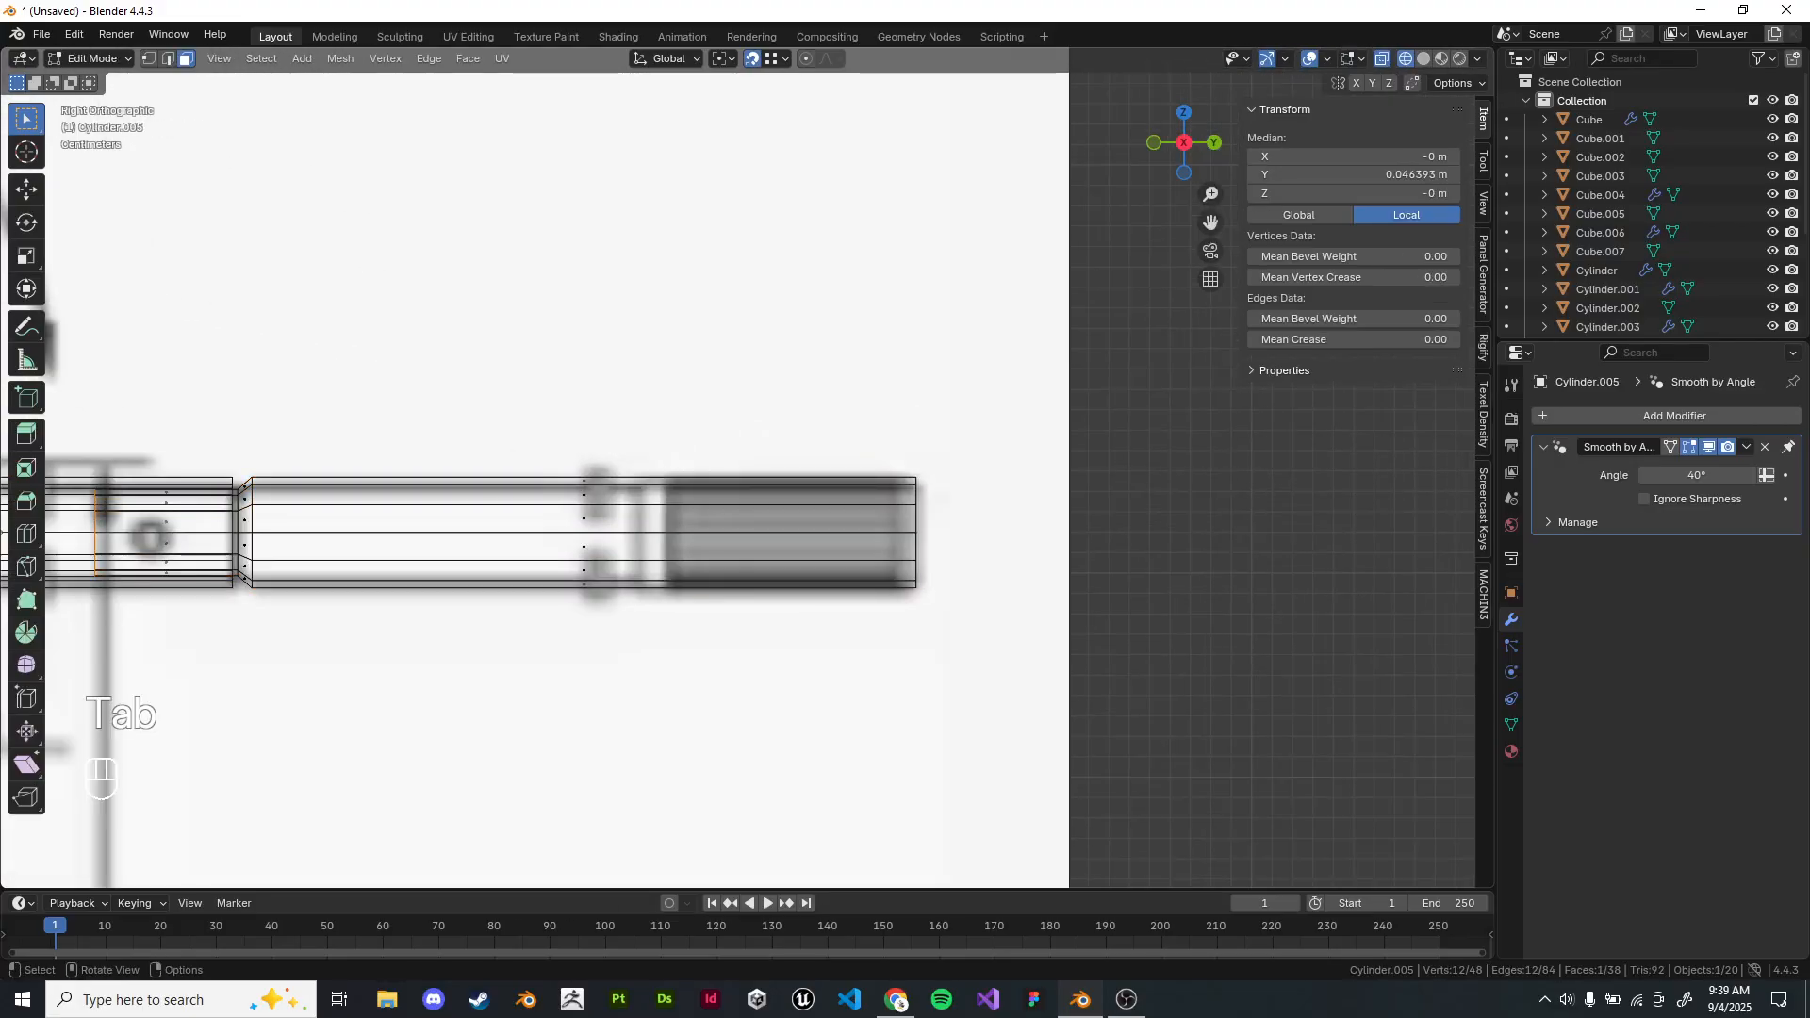
# Add an edge loop to the long handle tube and align it with the front edge of the blueprint's grip.
pyautogui.hotkey('ctrl', 'r')
pyautogui.click(837, 475)
pyautogui.rightClick(837, 475)
pyautogui.press('g')
pyautogui.rightClick(837, 475)
pyautogui.press('g')
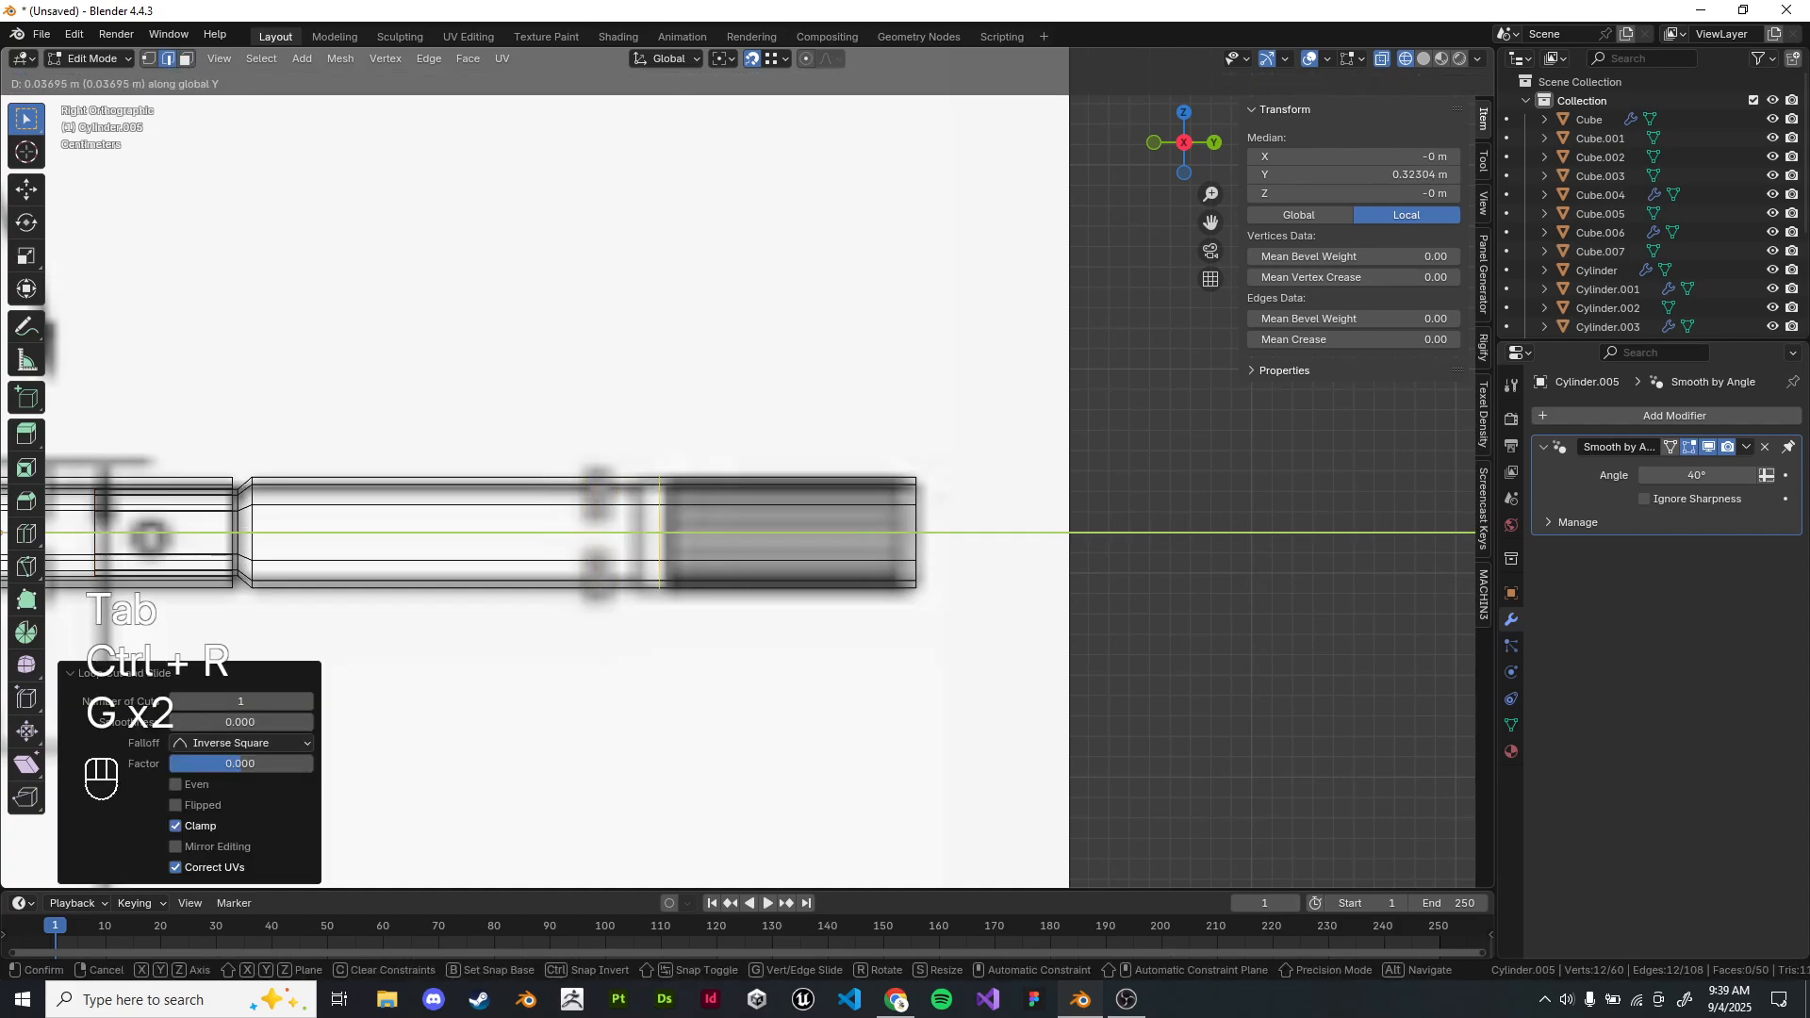
pyautogui.click(920, 479)
# Duplicate the tube's grip-end faces in place, separate them into their own object, and select that object in solid view.
pyautogui.press('z')
pyautogui.keyDown('alt'); pyautogui.click(917, 546); pyautogui.keyUp('alt')
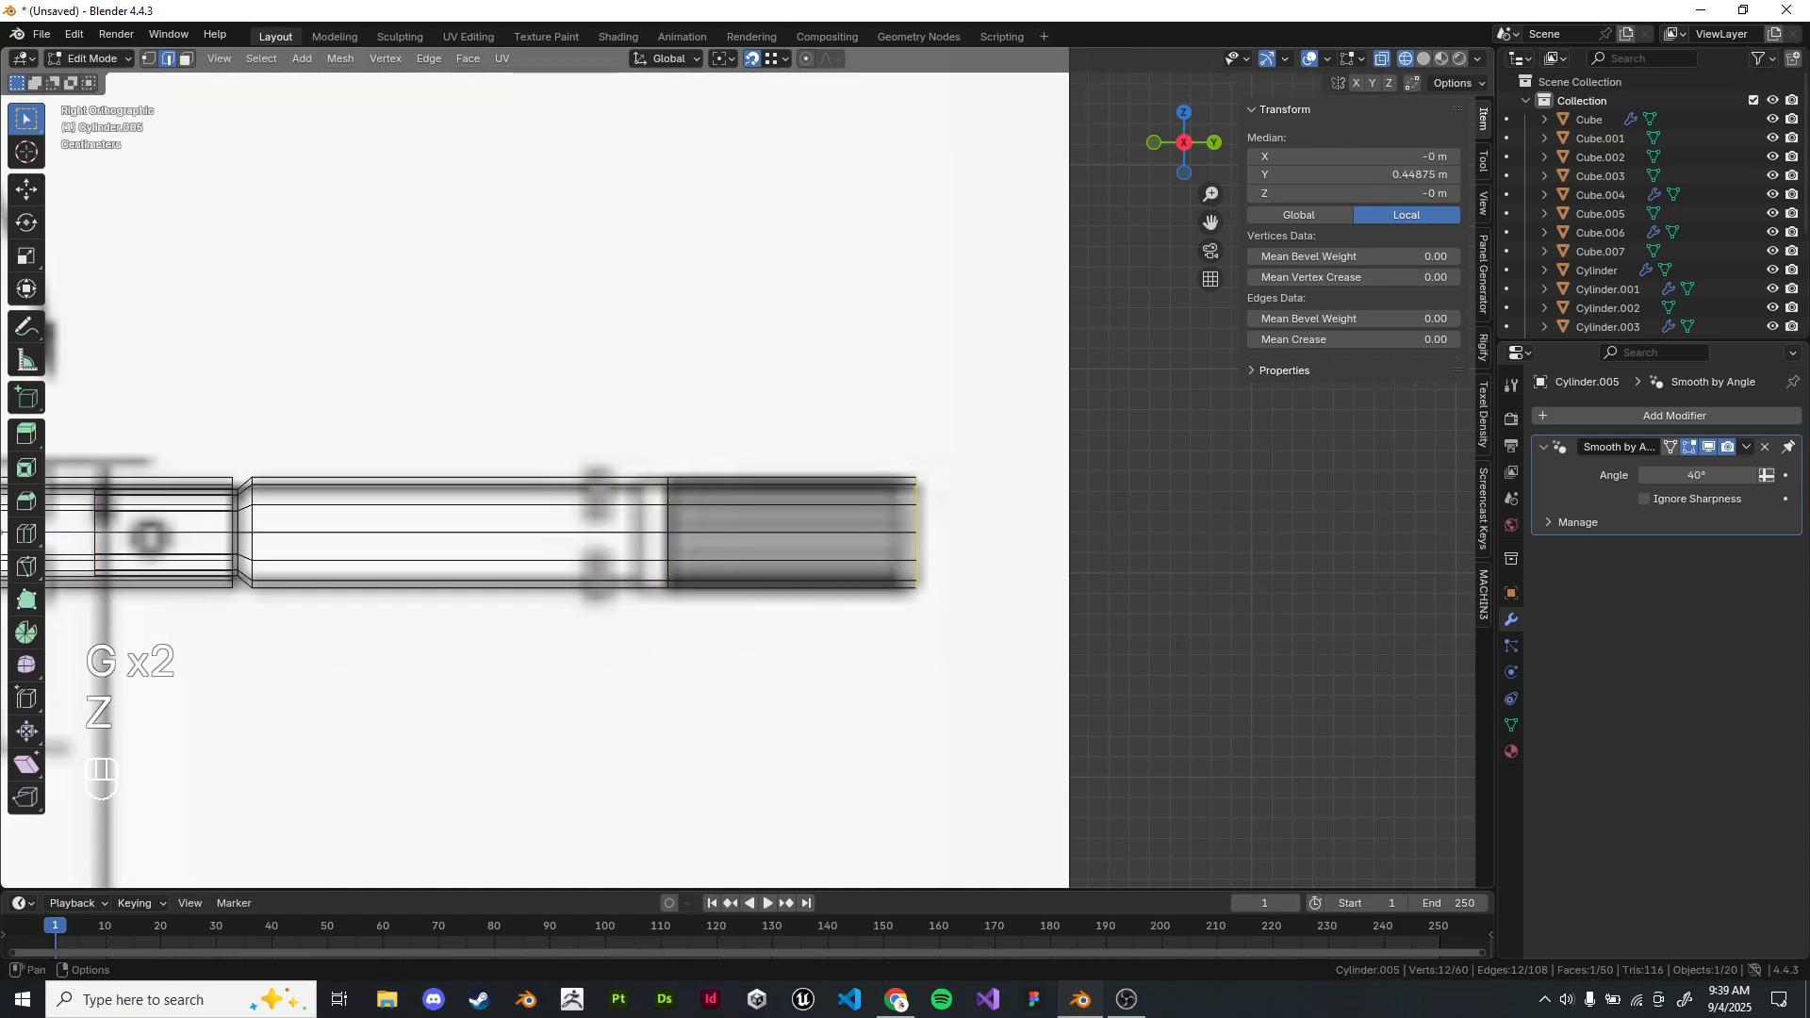
pyautogui.moveTo(971, 429); pyautogui.dragTo(682, 650)
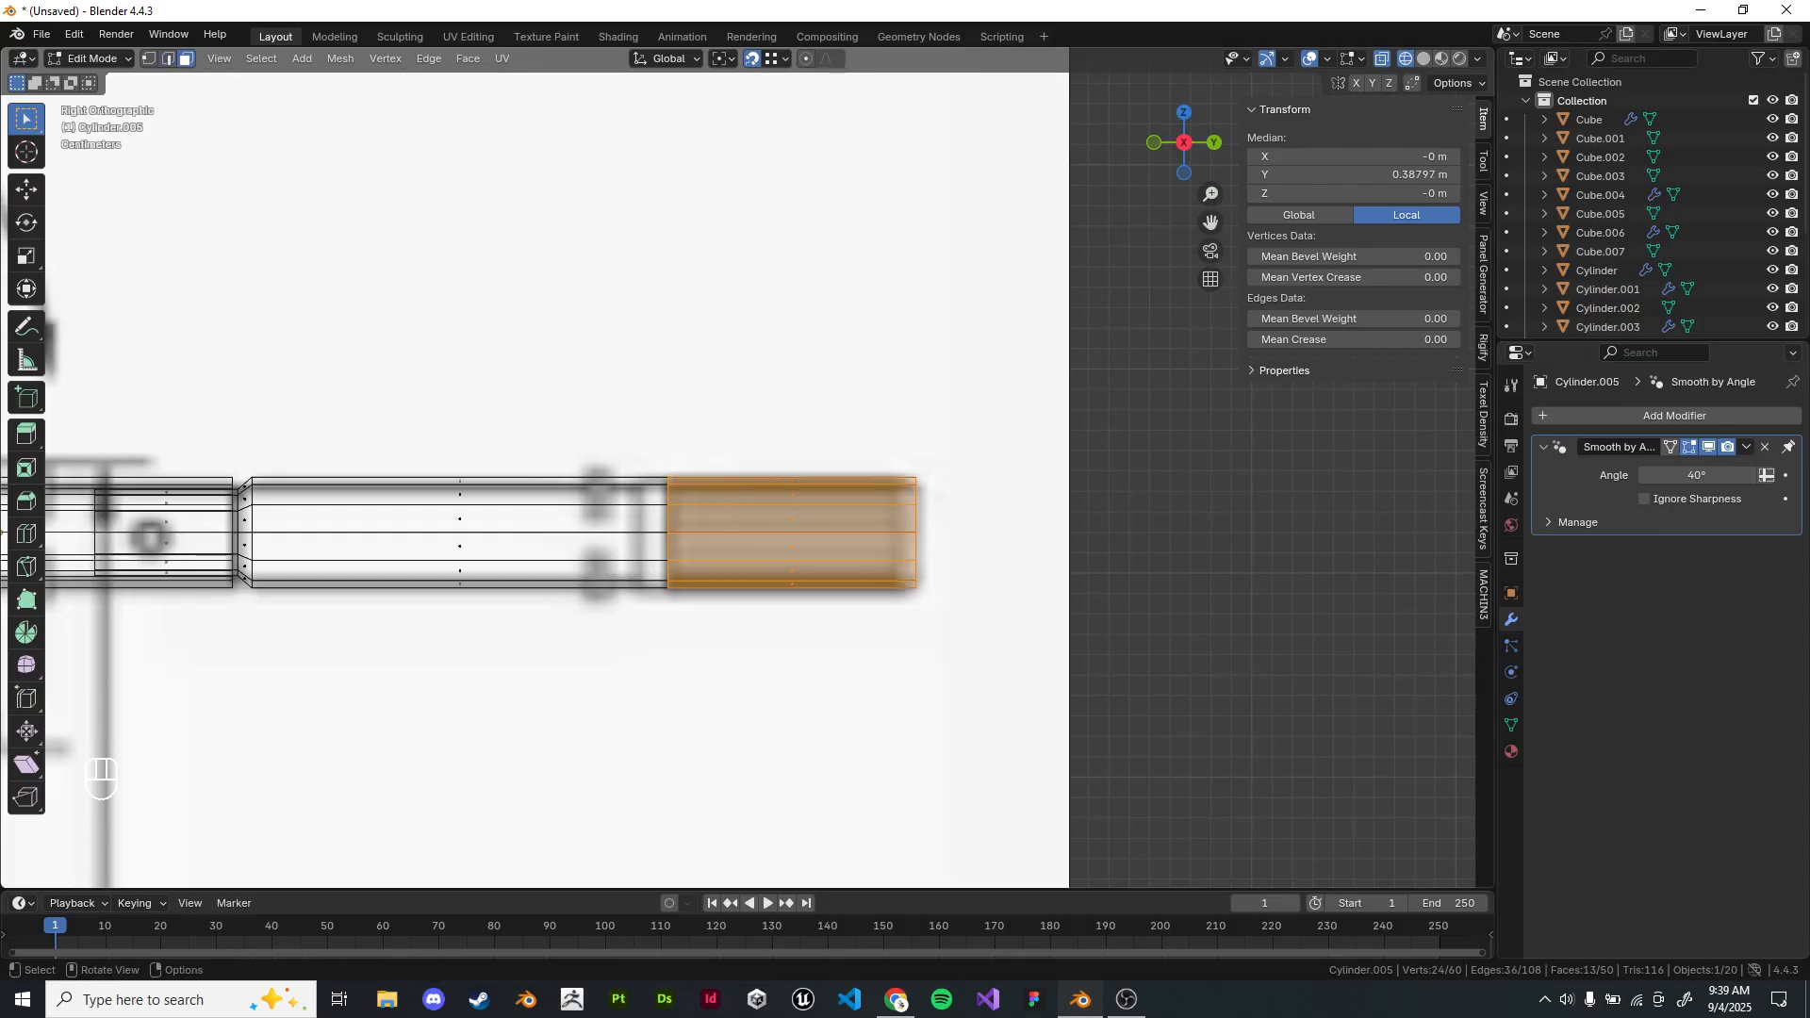
pyautogui.hotkey('shift', 'd')
pyautogui.rightClick(848, 438)
pyautogui.press('p')
pyautogui.click(849, 435)
pyautogui.press('z')
pyautogui.click(910, 439)
pyautogui.moveTo(910, 438); pyautogui.dragTo(1028, 519, button='middle')
pyautogui.press('Tab')
pyautogui.click(760, 493)
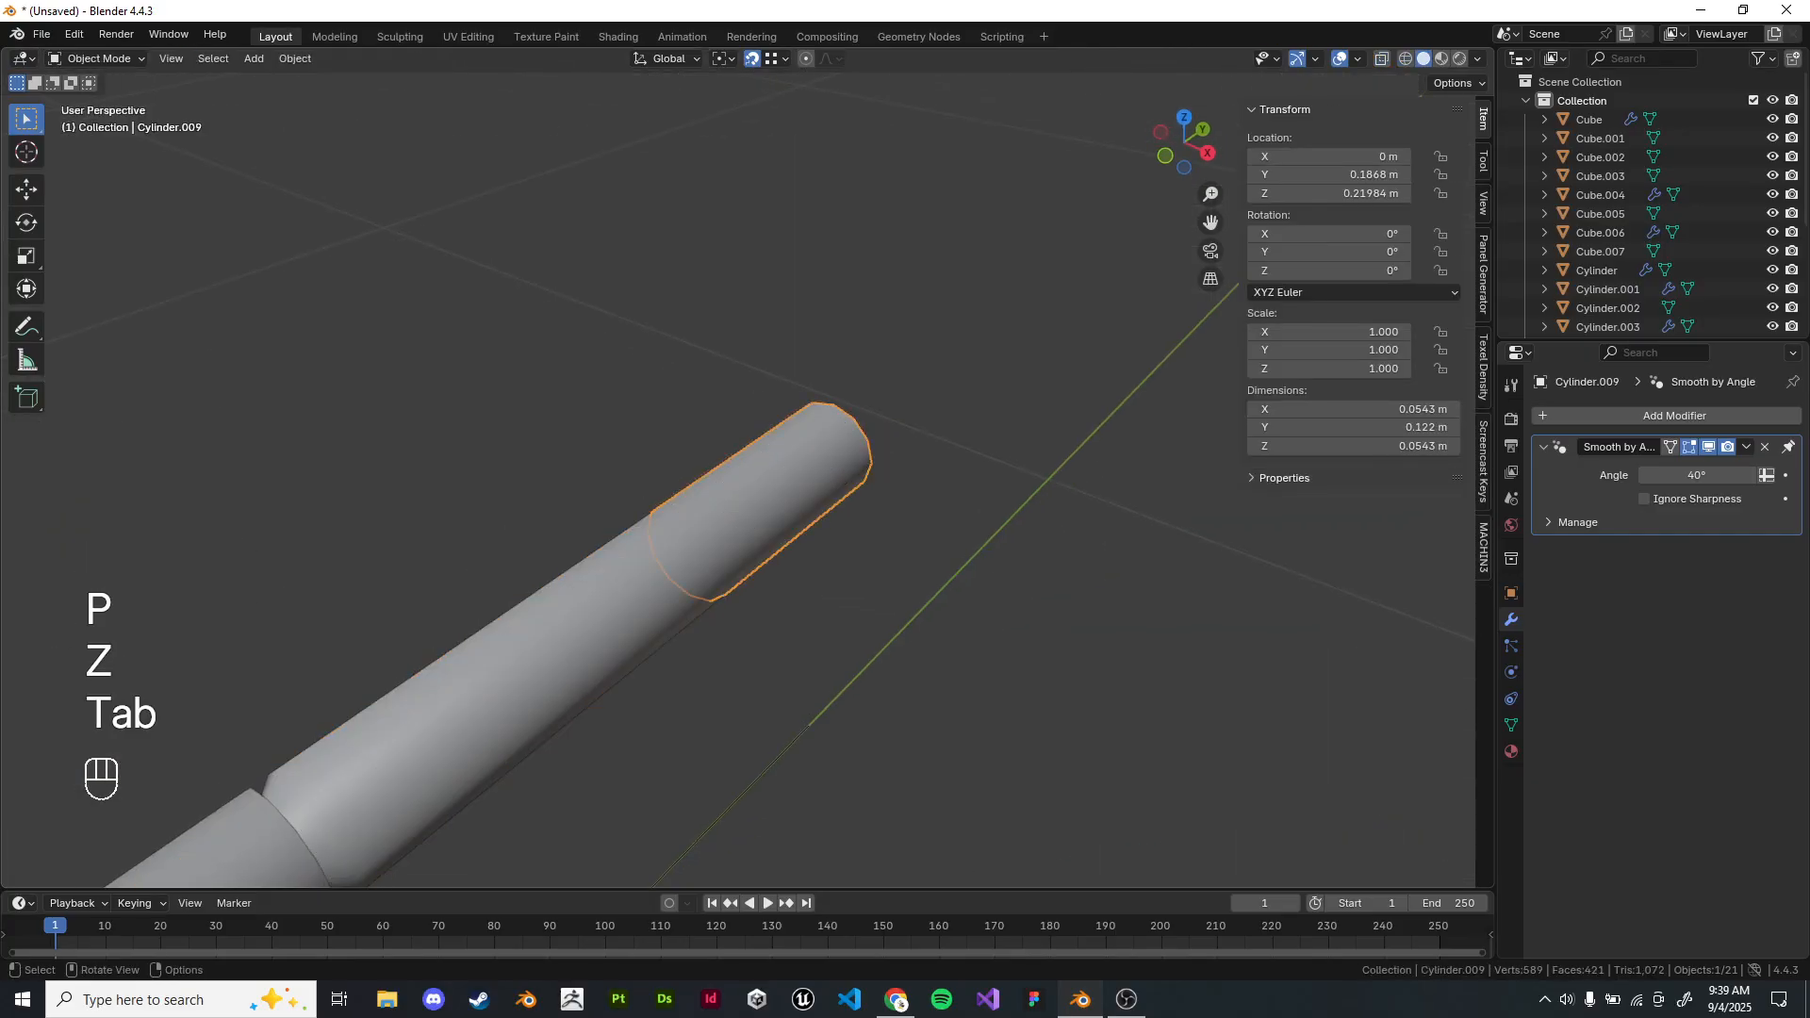
# Scale the entire grip mesh up by about 1.153, and check its outline against the blueprint in right wireframe view.
pyautogui.press('Tab')
pyautogui.press('a')
pyautogui.press('s')
pyautogui.click(1085, 384)
pyautogui.moveTo(1085, 384)
pyautogui.mouseDown(button='middle')
pyautogui.moveTo(994, 368)
pyautogui.moveTo(993, 331)
pyautogui.mouseUp(button='middle')
pyautogui.scroll(2, 994, 367)
pyautogui.press('KP_1')
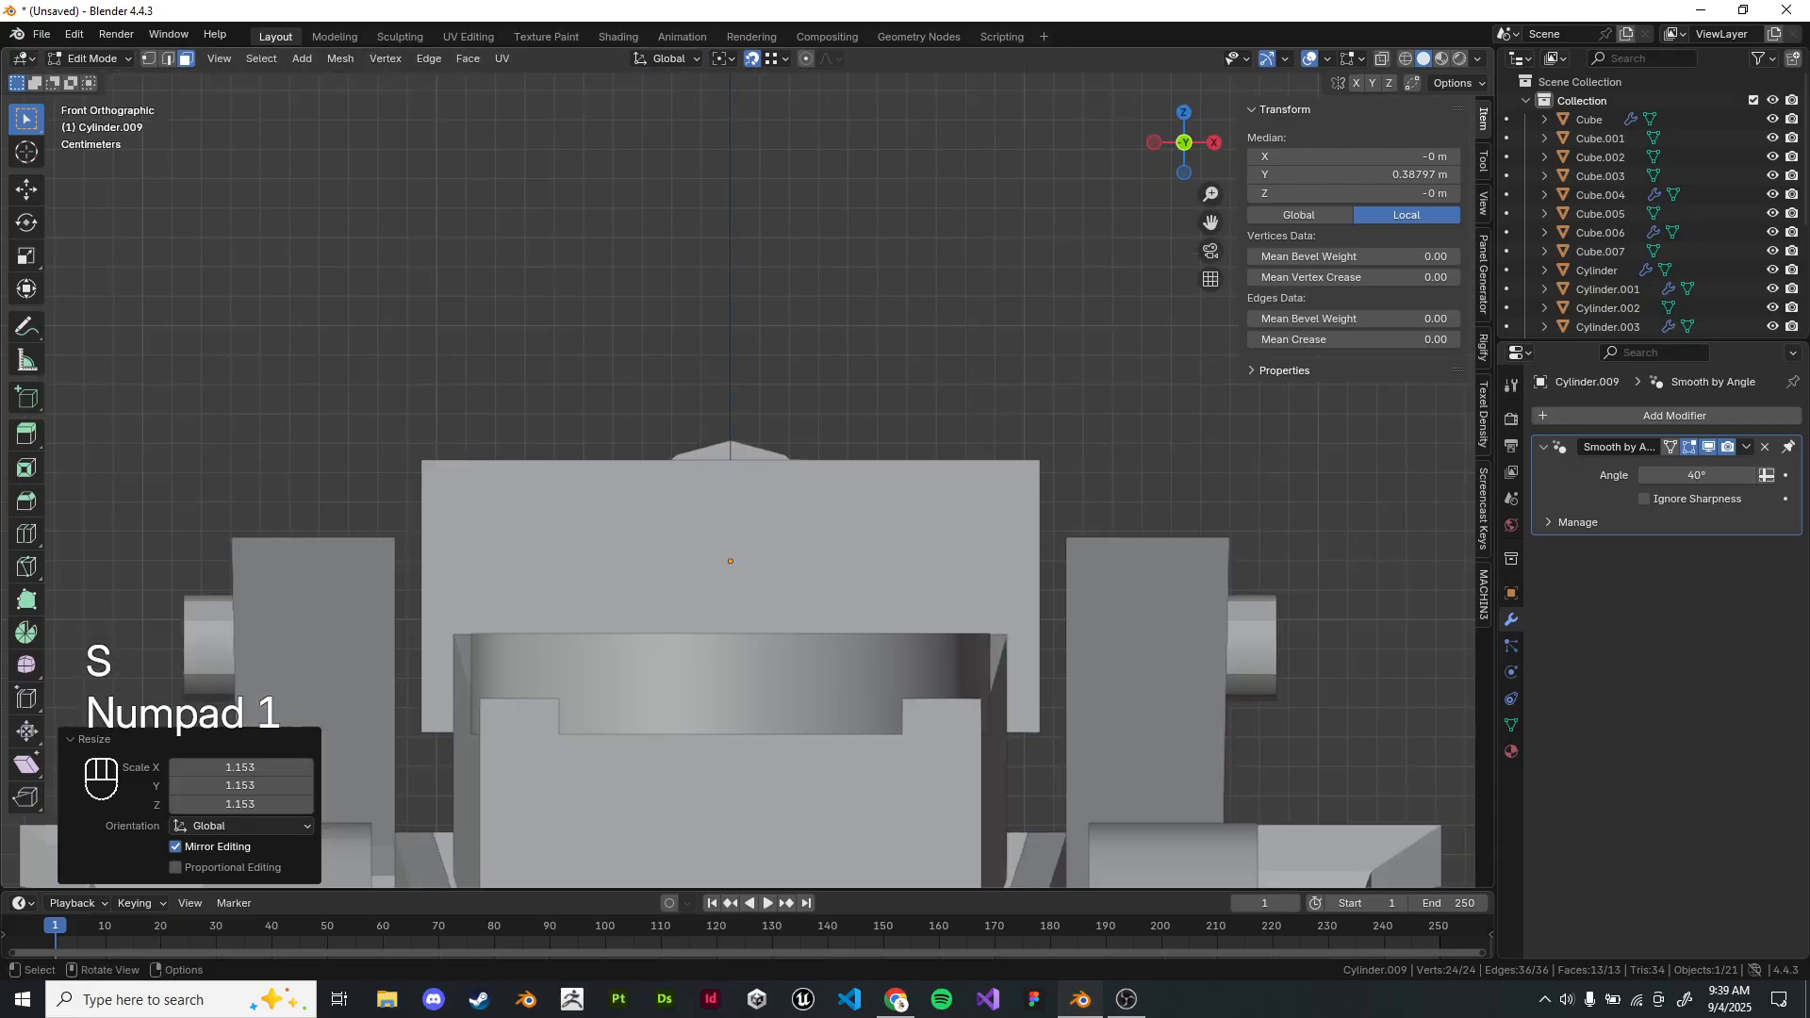
pyautogui.press('KP_3')
pyautogui.hotkey('shift', 'z')
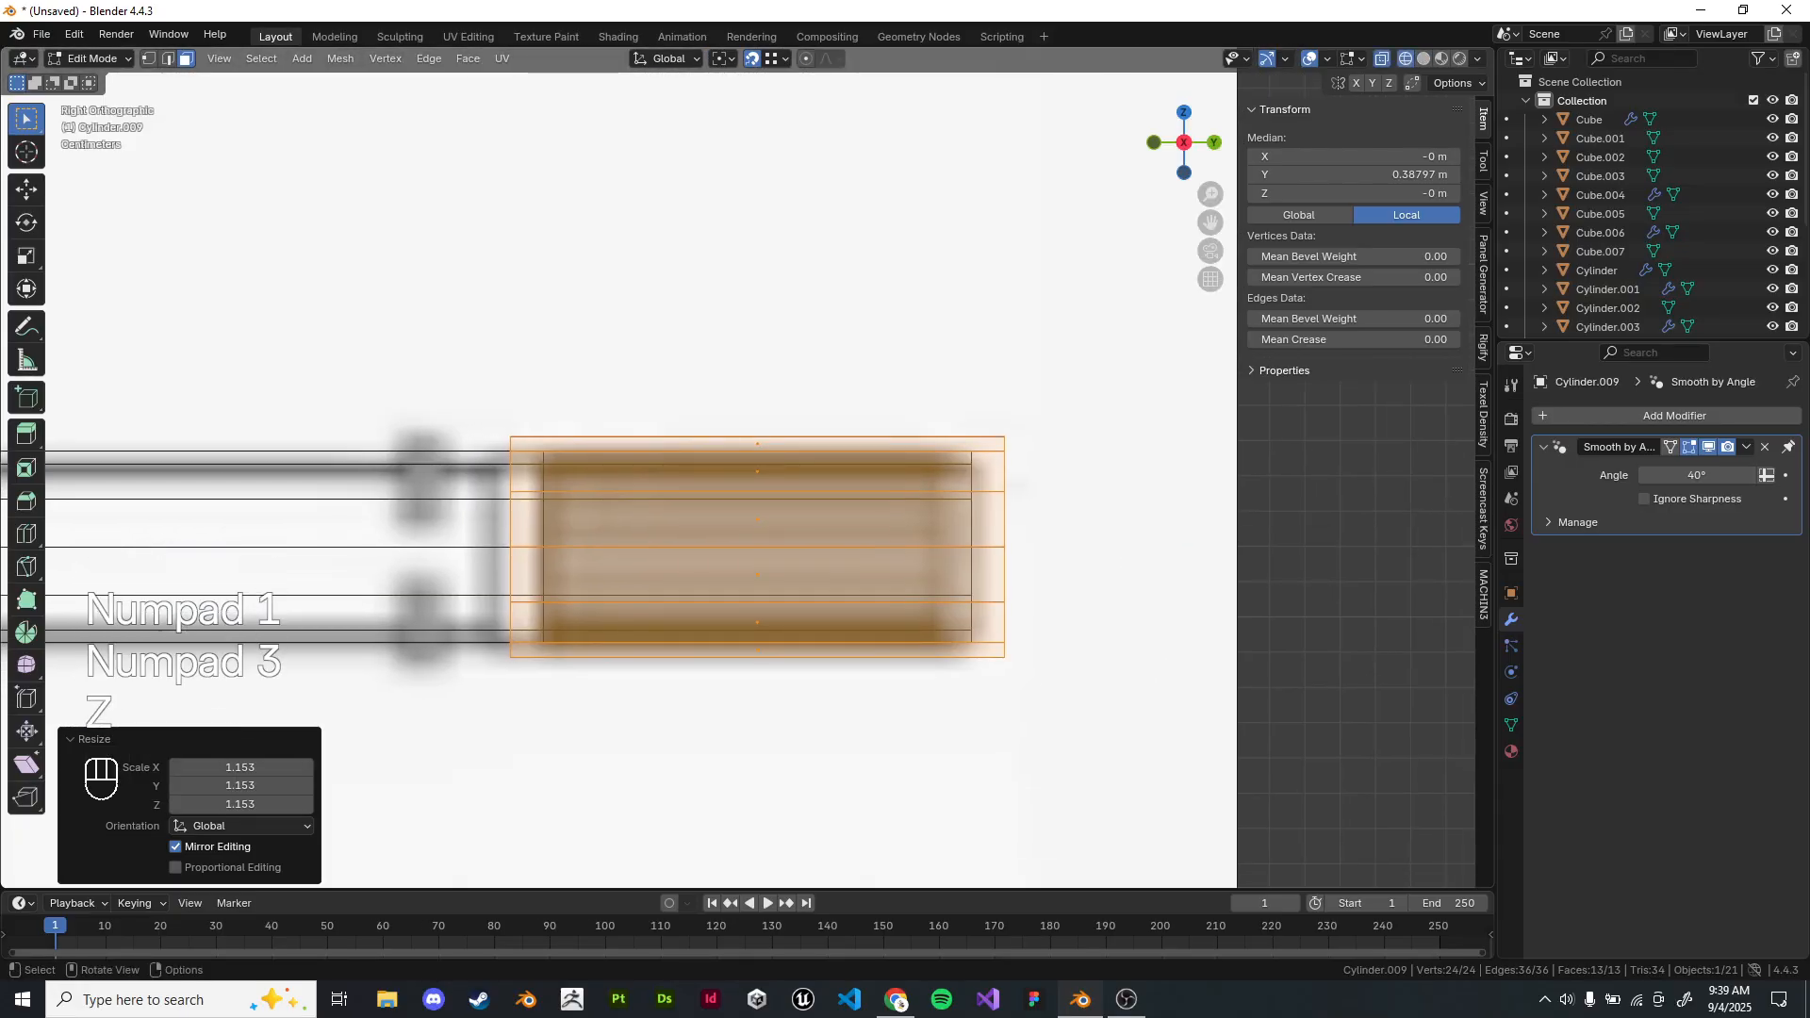
pyautogui.scroll(-1, 1131, 492)
pyautogui.press('z')
pyautogui.press('Tab')
pyautogui.scroll(-1, 1160, 492)
pyautogui.moveTo(1159, 492); pyautogui.dragTo(1265, 553, button='middle')
pyautogui.scroll(-5, 1265, 553)
pyautogui.scroll(6, 756, 473)
# Select the grip sleeve's end edges and fill its open front end with a face, leaving Edit Mode in solid view.
pyautogui.press('Tab')
pyautogui.press('z')
pyautogui.click(928, 566)
pyautogui.moveTo(929, 566); pyautogui.dragTo(891, 555, button='middle')
pyautogui.moveTo(485, 371); pyautogui.dragTo(645, 584)
pyautogui.moveTo(566, 368); pyautogui.dragTo(698, 608)
pyautogui.moveTo(698, 608); pyautogui.dragTo(661, 599, button='middle')
pyautogui.press('f')
pyautogui.moveTo(801, 396); pyautogui.dragTo(942, 613)
pyautogui.press('f')
pyautogui.press('z')
pyautogui.press('Tab')
pyautogui.press('z')
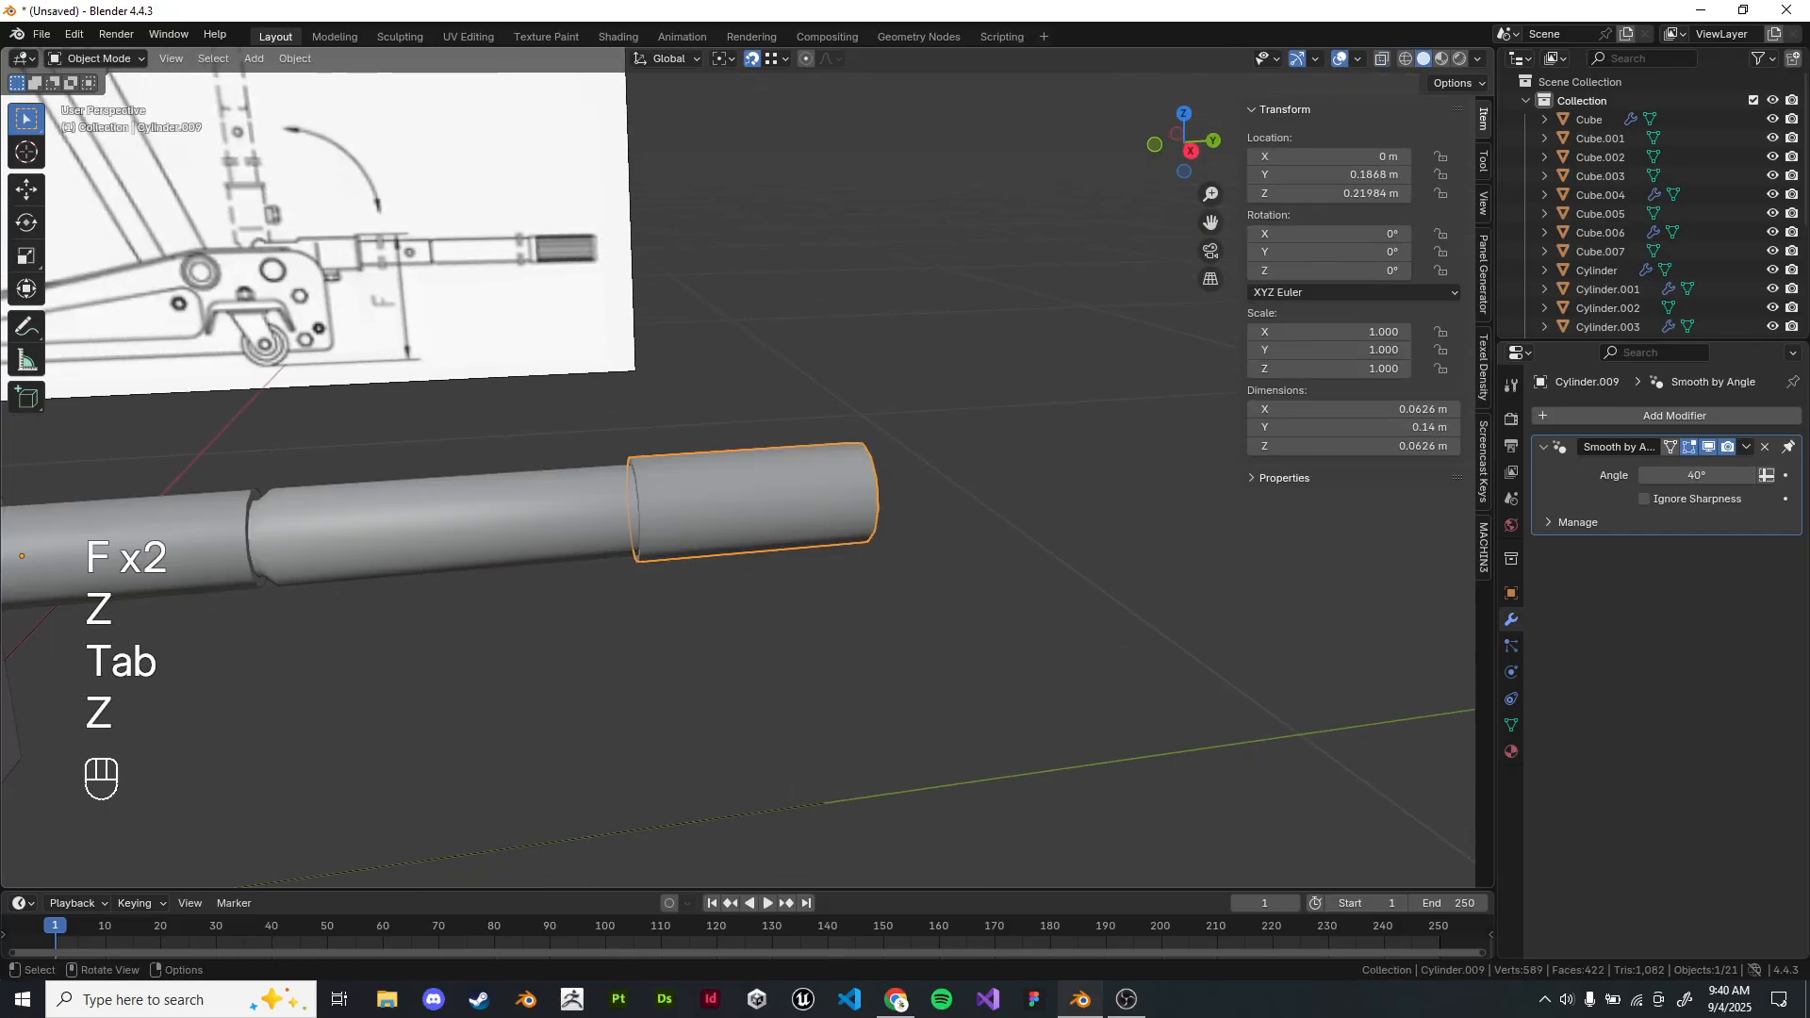
pyautogui.click(943, 584)
# Open the grip's mesh for editing and try to inset its rear end face.
pyautogui.scroll(-5, 943, 584)
pyautogui.moveTo(942, 585); pyautogui.dragTo(811, 585, button='middle')
pyautogui.scroll(5, 849, 528)
pyautogui.press('Tab')
pyautogui.scroll(2, 905, 453)
pyautogui.moveTo(905, 452)
pyautogui.mouseDown(button='middle')
pyautogui.moveTo(918, 437)
pyautogui.moveTo(1060, 512)
pyautogui.moveTo(1339, 513)
pyautogui.moveTo(1178, 514)
pyautogui.moveTo(1263, 519)
pyautogui.mouseUp(button='middle')
pyautogui.press('i')
pyautogui.click(1068, 510)
pyautogui.press('z')
pyautogui.hotkey('ctrl', 'z')
# Switch to face selection and select both end faces of the grip.
pyautogui.keyDown('shift'); pyautogui.click(693, 675); pyautogui.keyUp('shift')
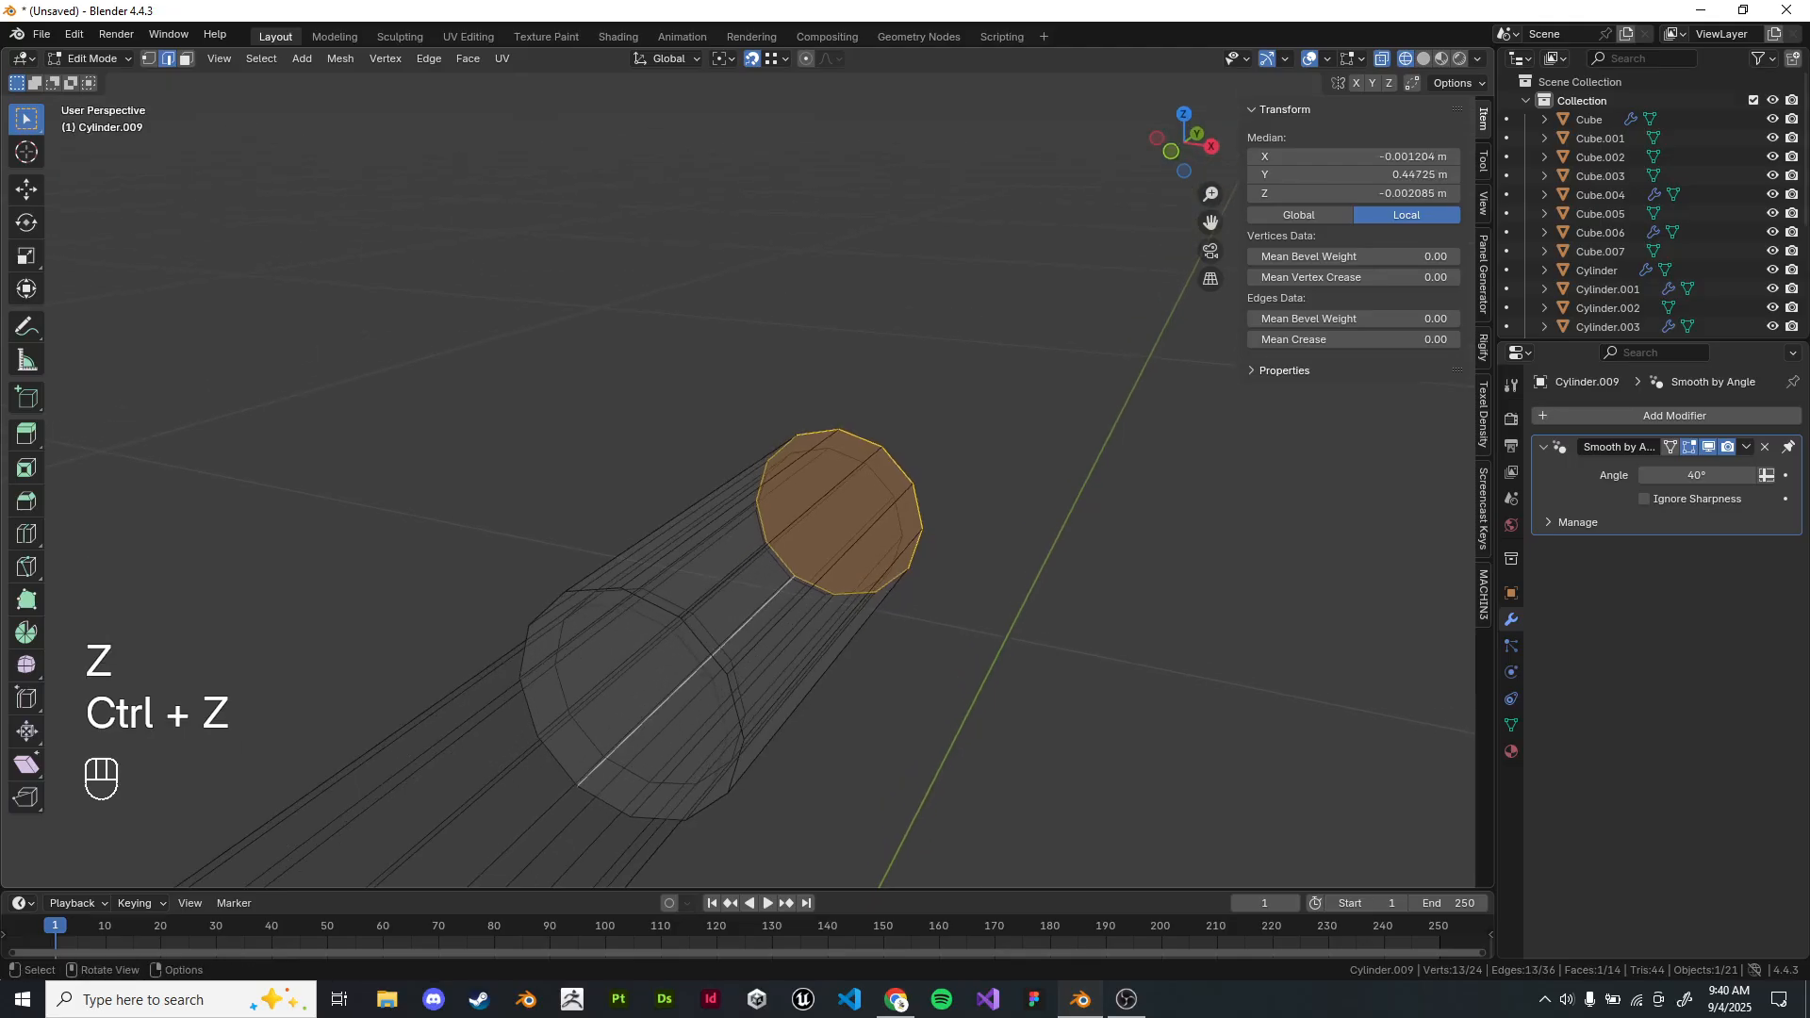
pyautogui.click(186, 59)
pyautogui.click(1000, 500)
pyautogui.moveTo(1000, 500); pyautogui.dragTo(1084, 452, button='middle')
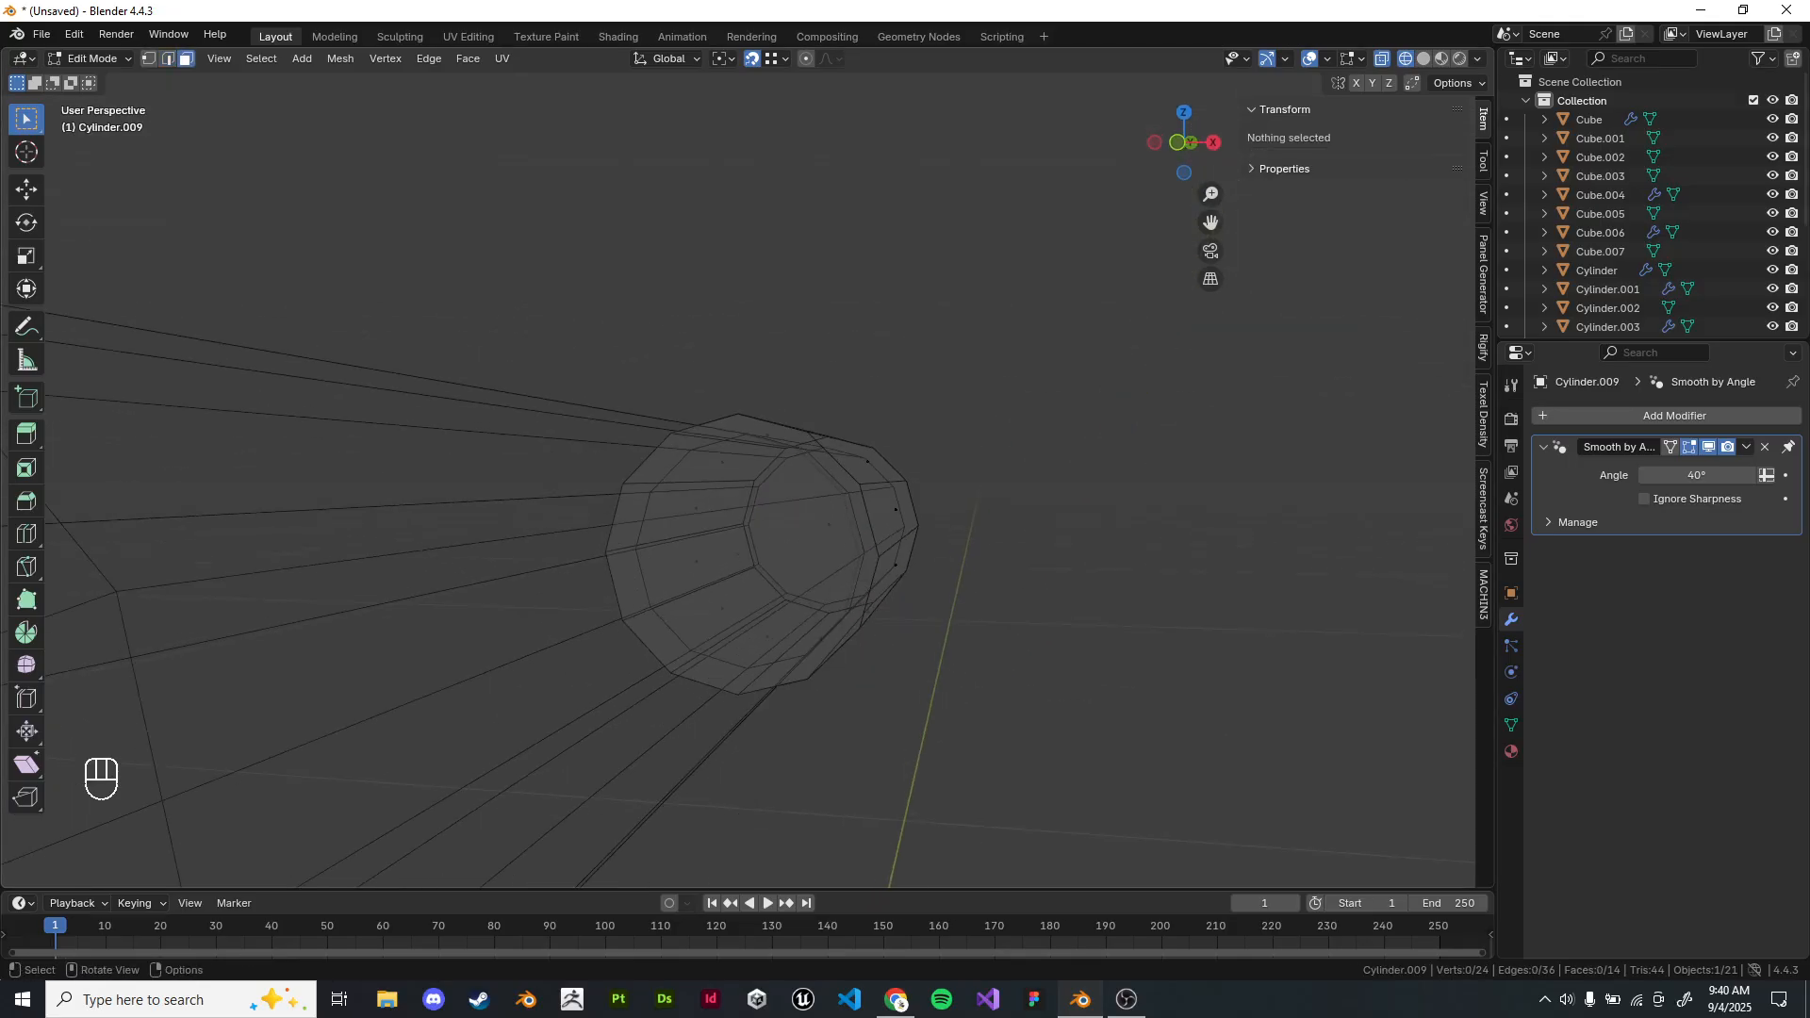
pyautogui.press('z')
pyautogui.click(861, 517)
pyautogui.moveTo(861, 518); pyautogui.dragTo(641, 514, button='middle')
pyautogui.keyDown('shift'); pyautogui.click(769, 535); pyautogui.keyUp('shift')
pyautogui.moveTo(769, 535); pyautogui.dragTo(654, 554, button='middle')
pyautogui.scroll(3, 770, 528)
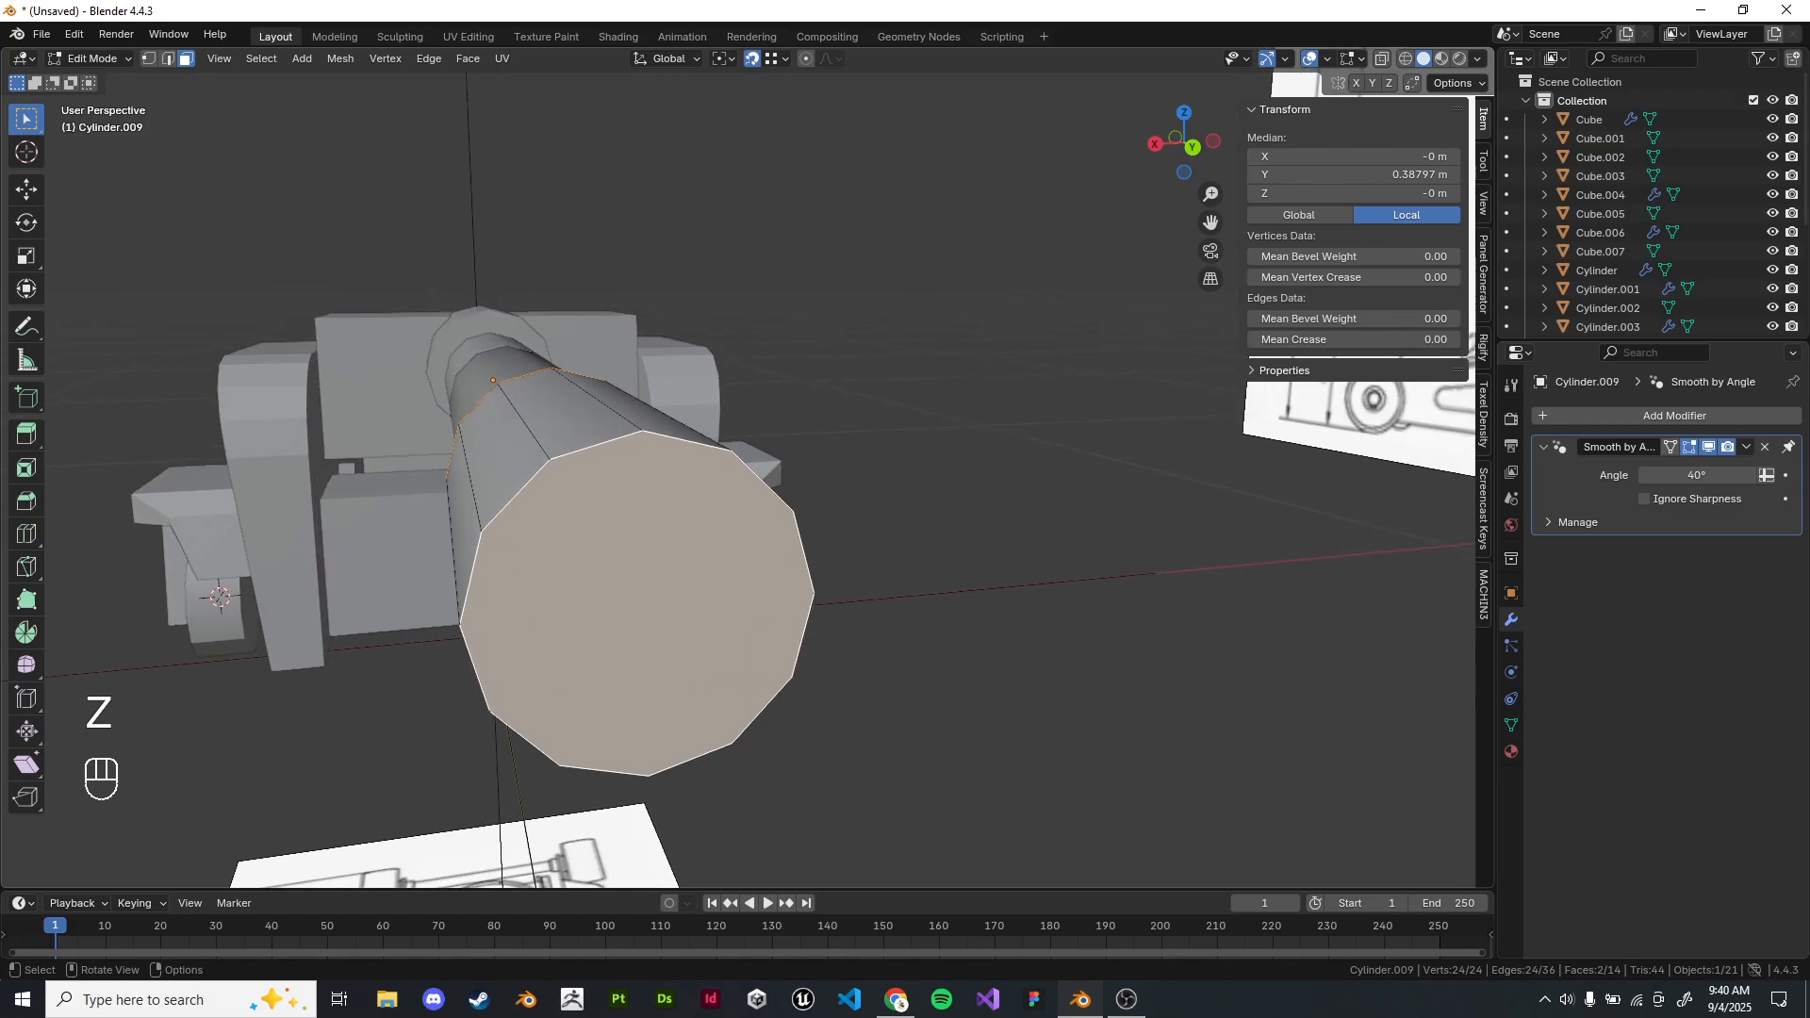
# Inset the grip's two end faces about 0.005 m, bridge them to hollow it out, and leave Edit Mode.
pyautogui.hotkey('ctrl', 'e')
pyautogui.press('i')
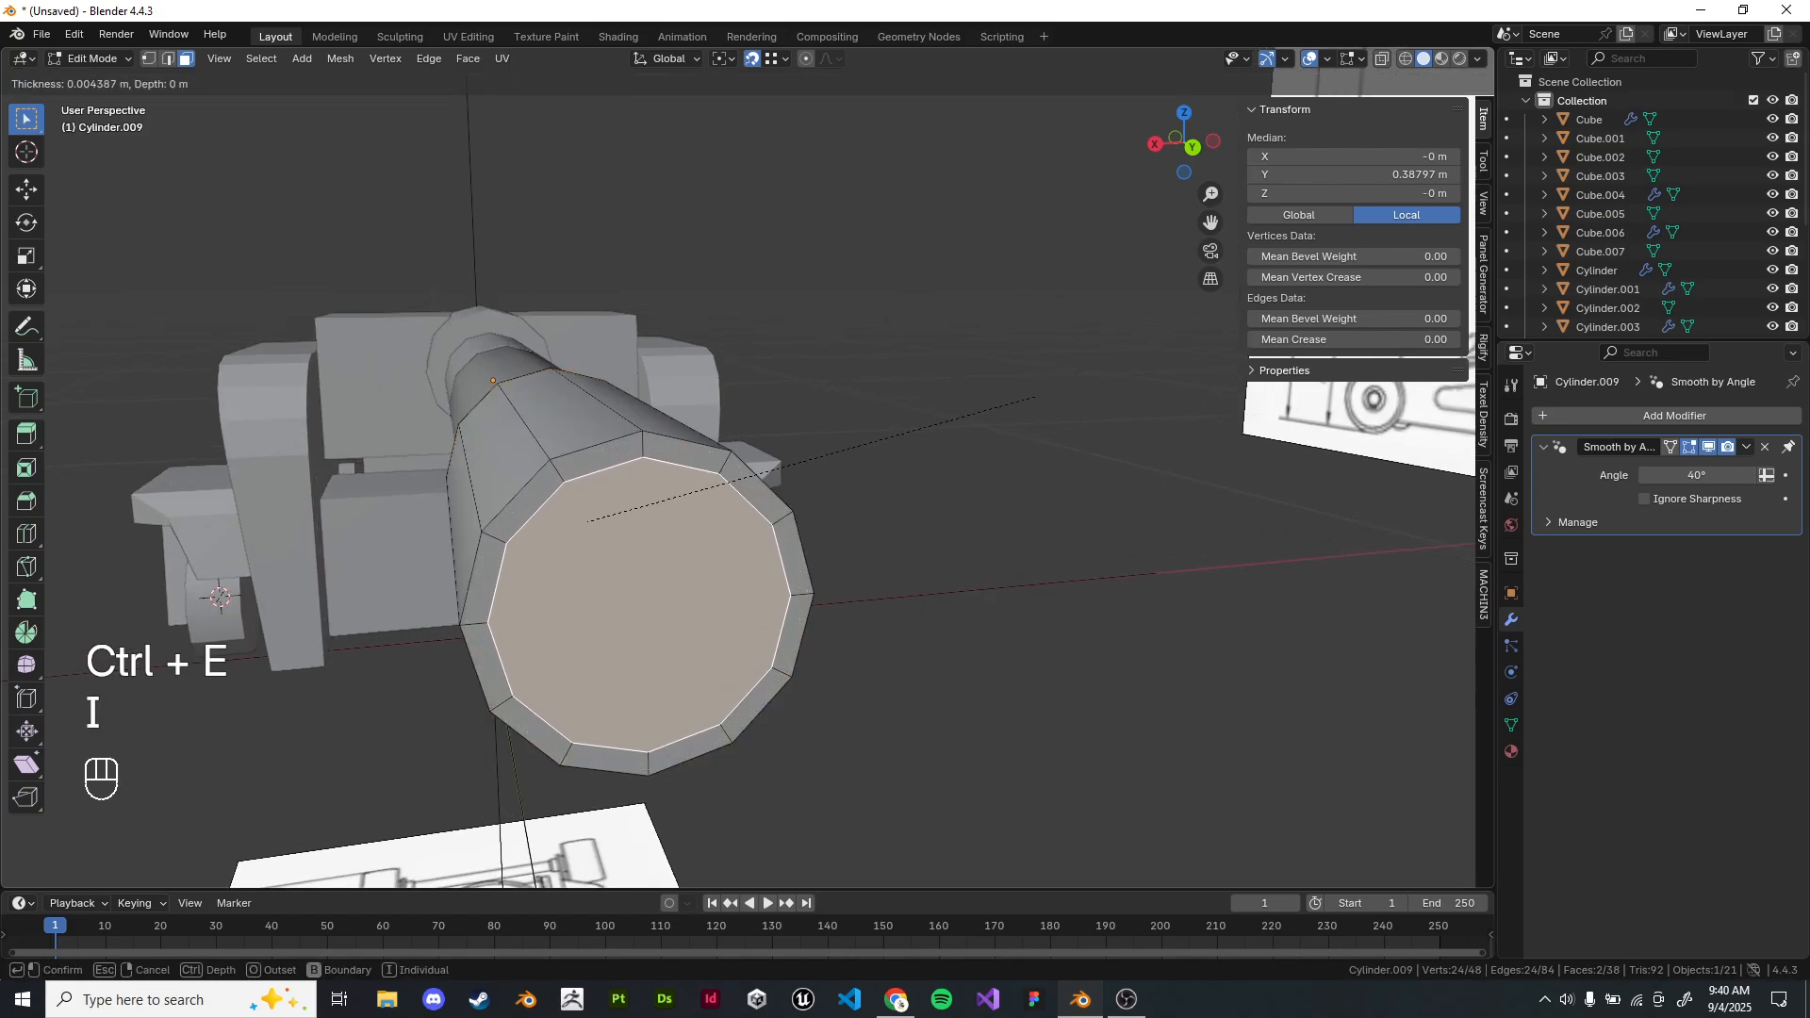
pyautogui.click(1032, 396)
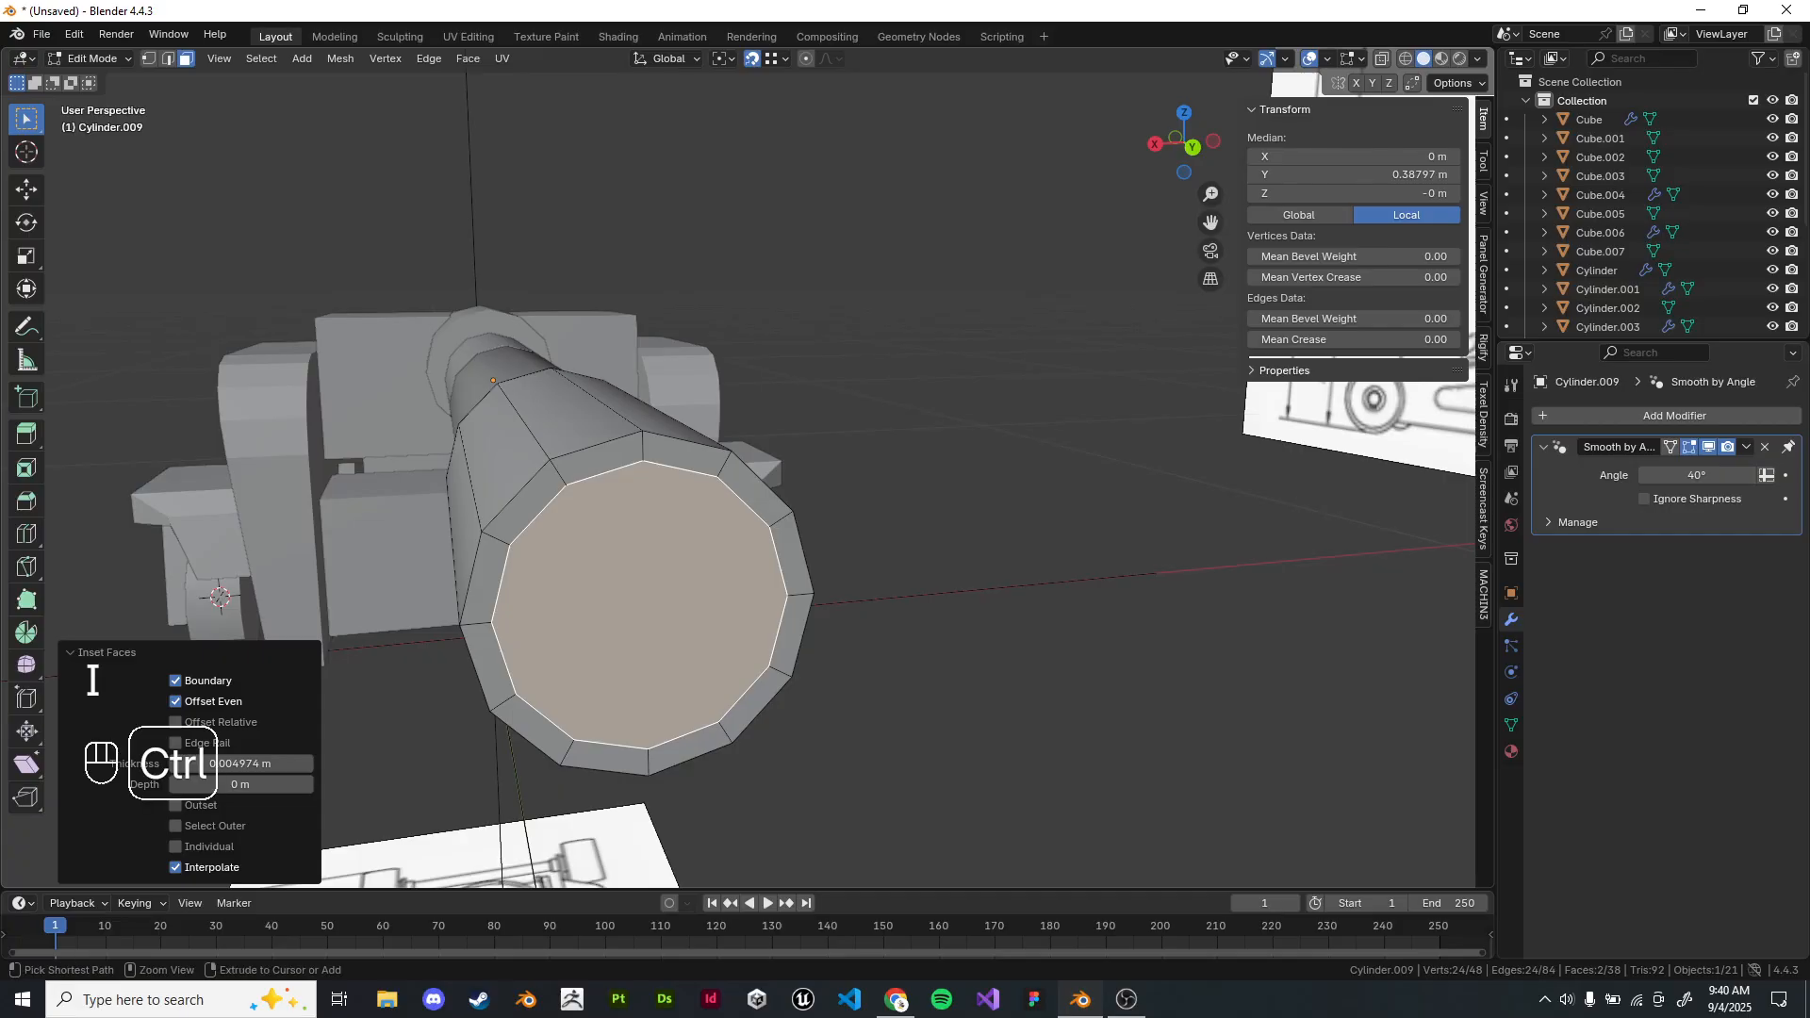
pyautogui.hotkey('ctrl', 'e')
pyautogui.click(971, 484)
pyautogui.press('Tab')
pyautogui.scroll(-2, 739, 479)
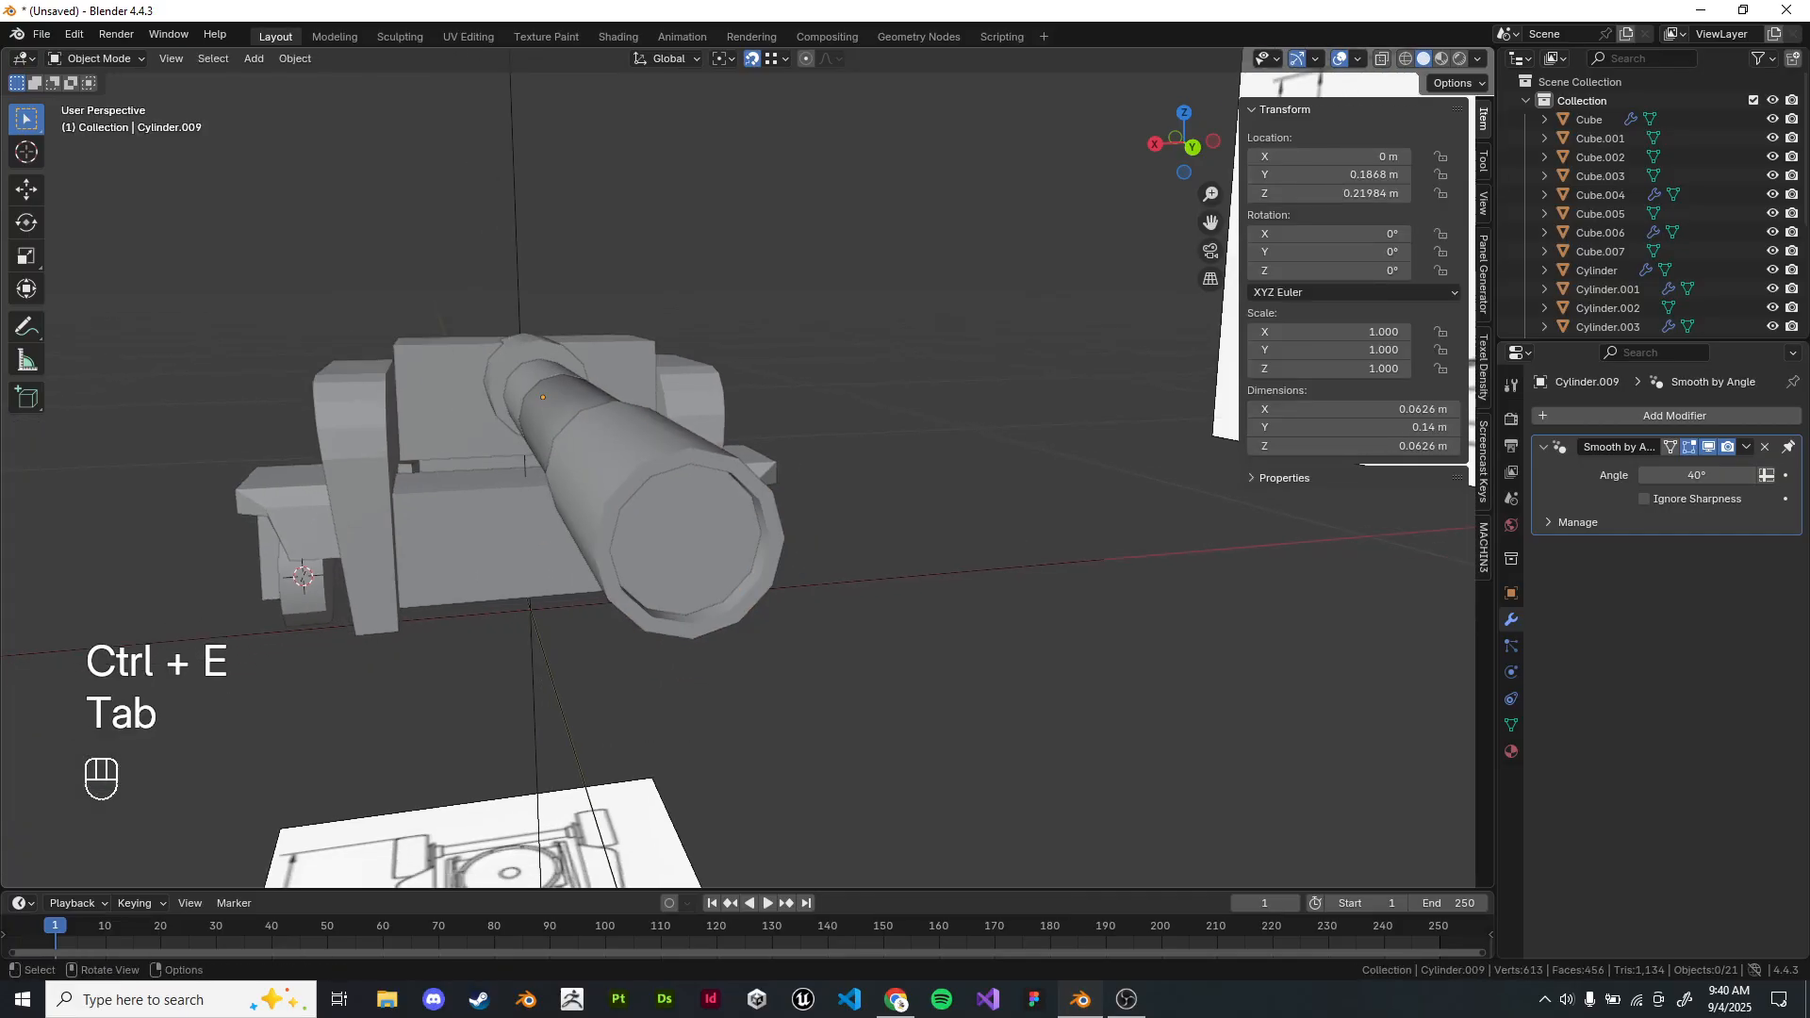
# Open the long handle tube's mesh for editing and select both of its end faces in wireframe.
pyautogui.click(575, 418)
pyautogui.press('Tab')
pyautogui.click(685, 542)
pyautogui.moveTo(685, 542)
pyautogui.mouseDown(button='middle')
pyautogui.moveTo(830, 533)
pyautogui.moveTo(961, 565)
pyautogui.moveTo(901, 499)
pyautogui.moveTo(919, 532)
pyautogui.moveTo(513, 537)
pyautogui.mouseUp(button='middle')
pyautogui.press('z')
pyautogui.keyDown('shift'); pyautogui.click(724, 539); pyautogui.keyUp('shift')
pyautogui.scroll(3, 740, 528)
pyautogui.moveTo(1112, 527); pyautogui.dragTo(1056, 523, button='middle')
pyautogui.scroll(3, 1055, 523)
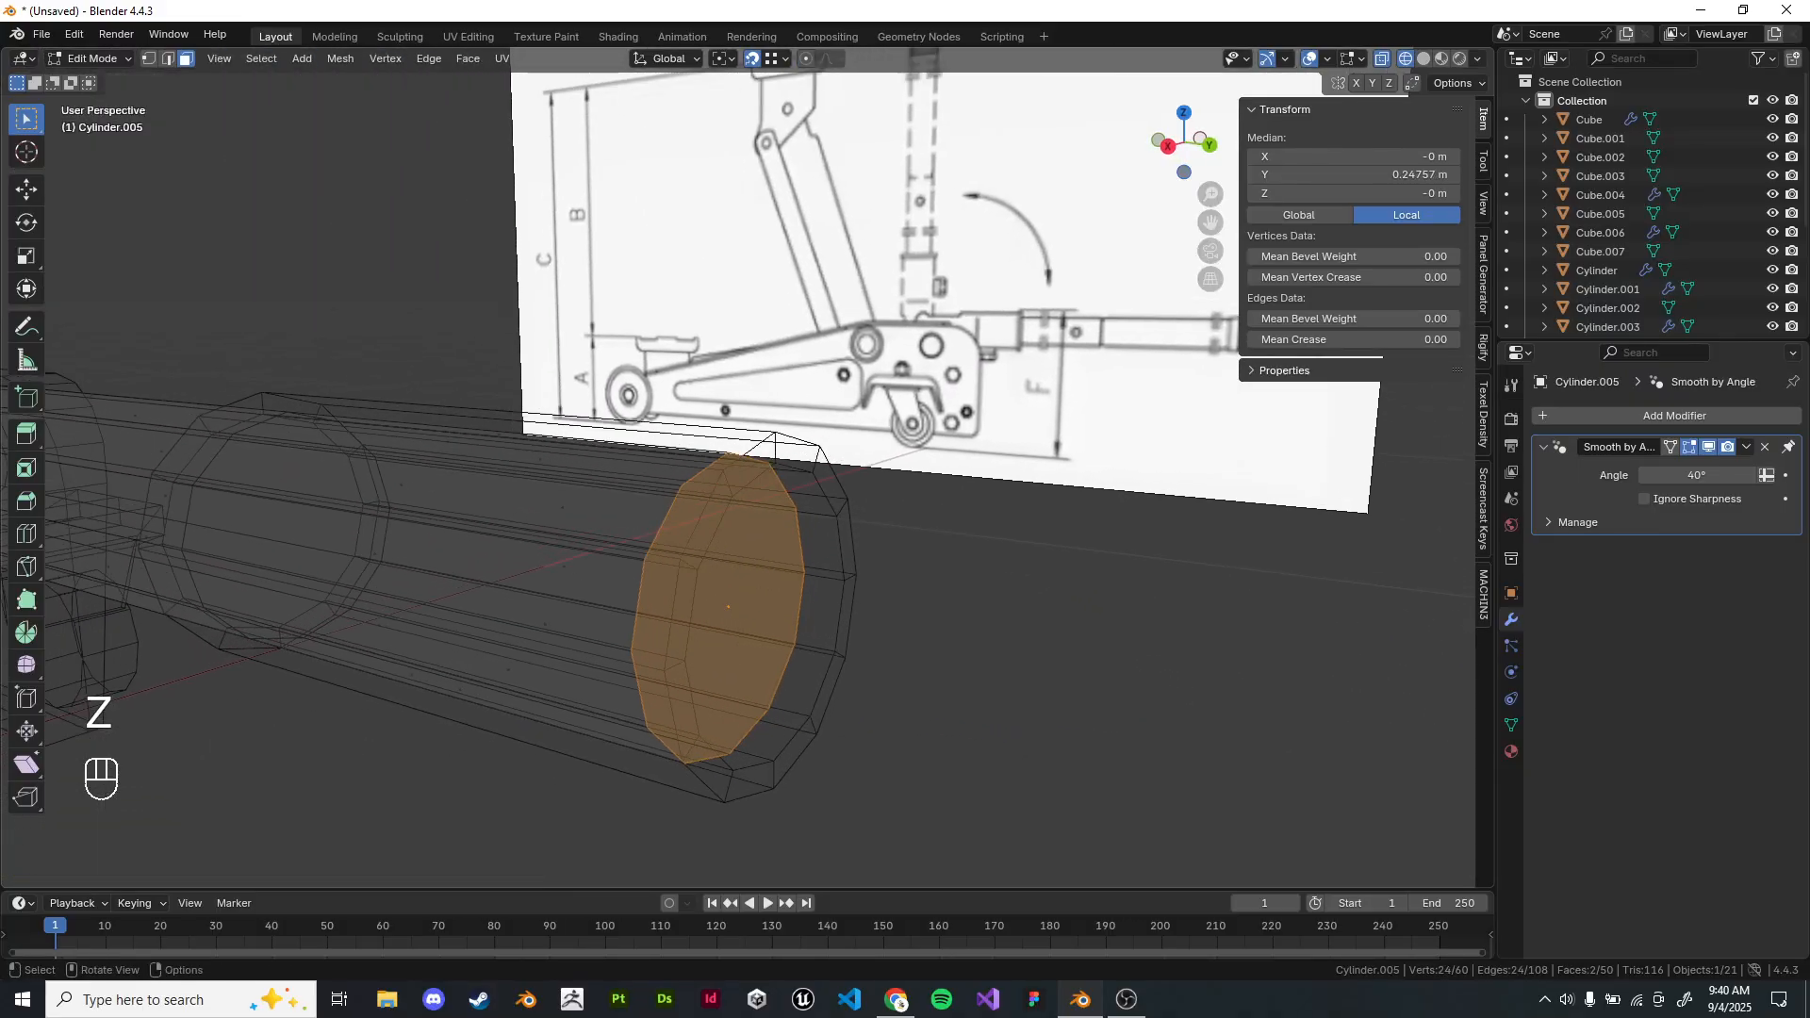
# Inset the handle tube's two end faces and bridge them to hollow the tube, returning to solid view in Object Mode.
pyautogui.press('i')
pyautogui.click(1032, 520)
pyautogui.hotkey('ctrl', 'e')
pyautogui.click(1032, 513)
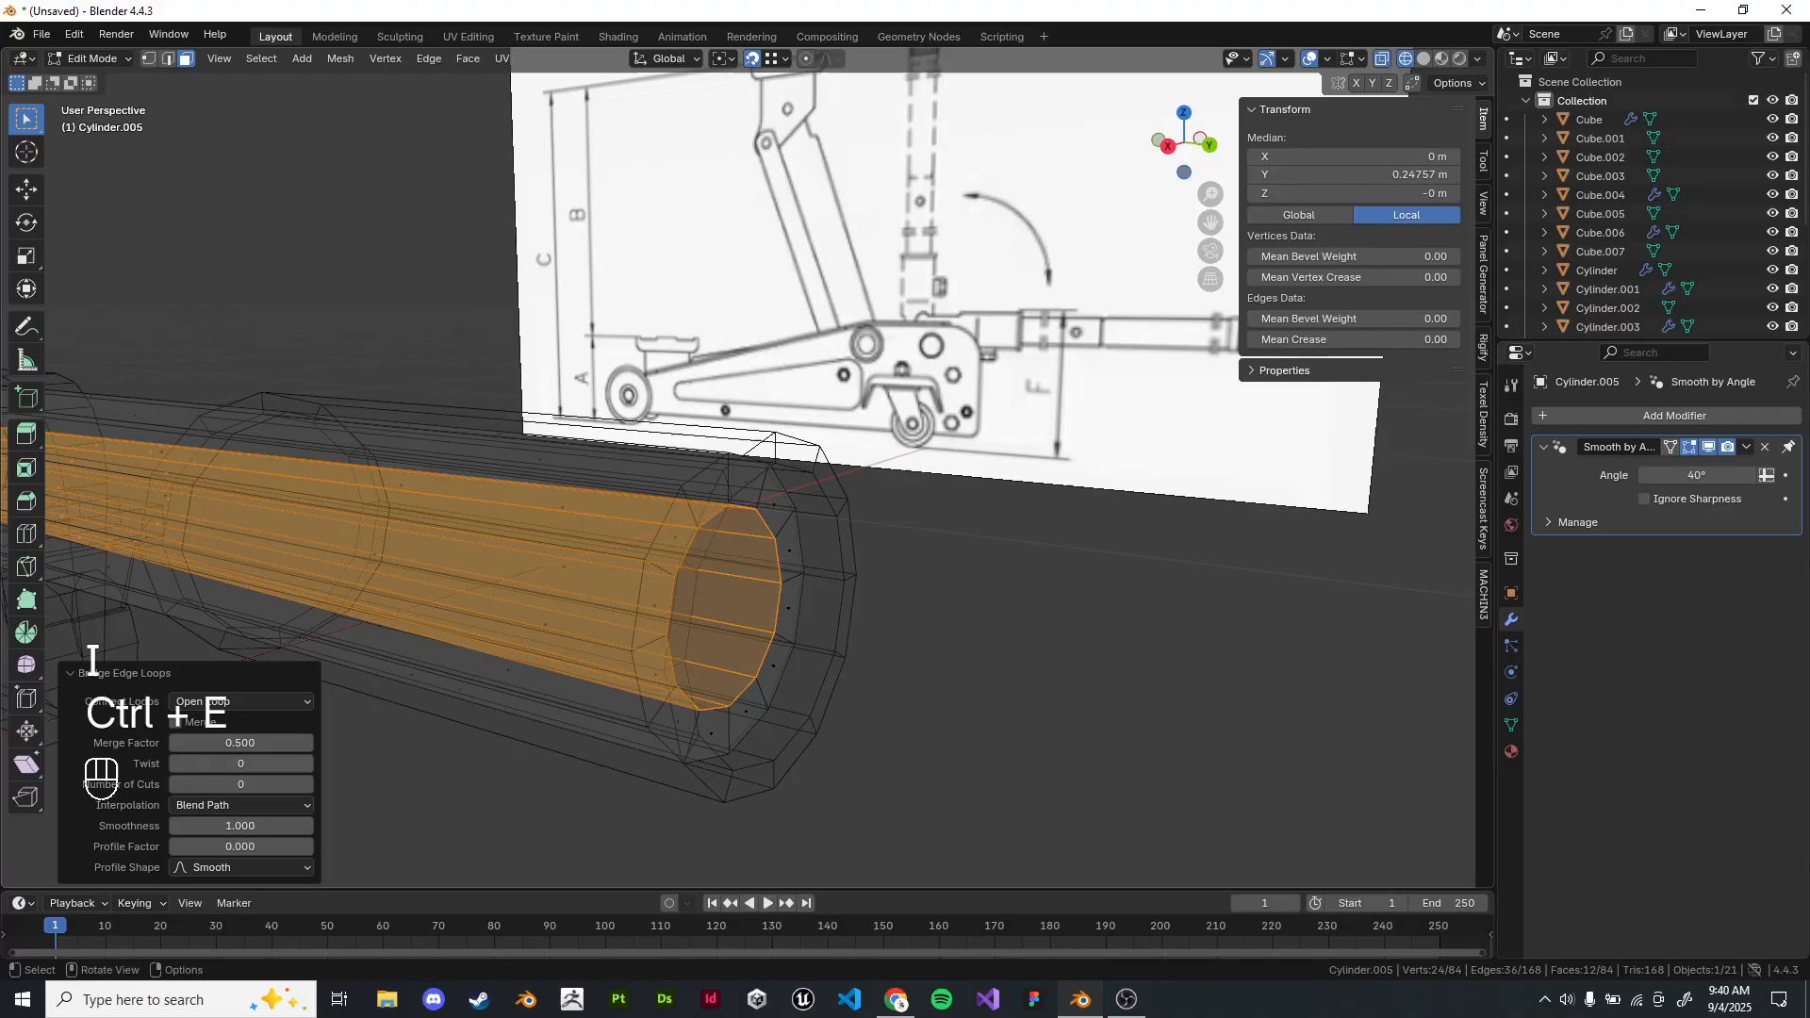
pyautogui.press('z')
pyautogui.press('Tab')
pyautogui.click(1032, 585)
# Inspect the whole jack and compare the front saddle area with the blueprint in right wireframe view.
pyautogui.scroll(-5, 1032, 565)
pyautogui.moveTo(1032, 566); pyautogui.dragTo(1056, 829, button='middle')
pyautogui.scroll(-1, 858, 557)
pyautogui.scroll(3, 1008, 612)
pyautogui.scroll(-5, 1188, 622)
pyautogui.scroll(-3, 1018, 689)
pyautogui.scroll(5, 1004, 721)
pyautogui.scroll(-2, 1084, 674)
pyautogui.press('KP_1')
pyautogui.press('KP_3')
pyautogui.press('z')
pyautogui.scroll(7, 499, 384)
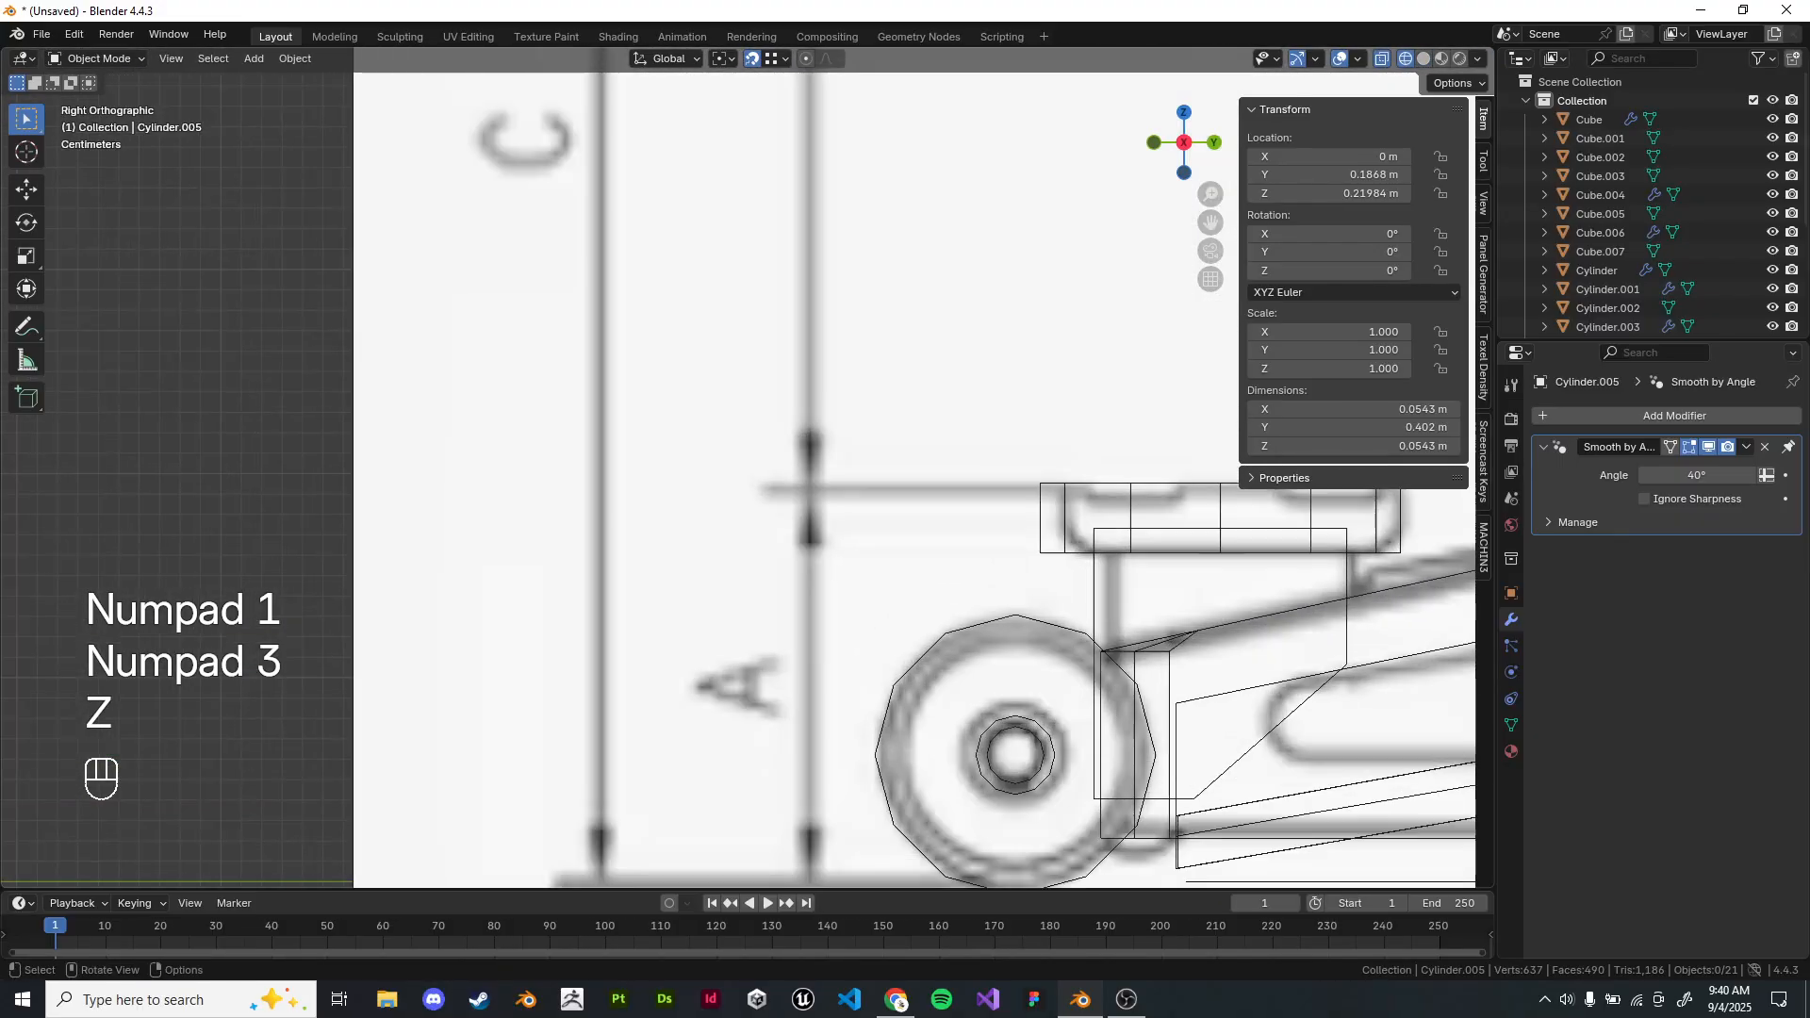
pyautogui.keyDown('shift'); pyautogui.moveTo(1225, 495); pyautogui.dragTo(935, 468, button='middle'); pyautogui.keyUp('shift')
pyautogui.scroll(3, 935, 468)
pyautogui.moveTo(1227, 566); pyautogui.dragTo(1263, 646, button='middle')
pyautogui.press('z')
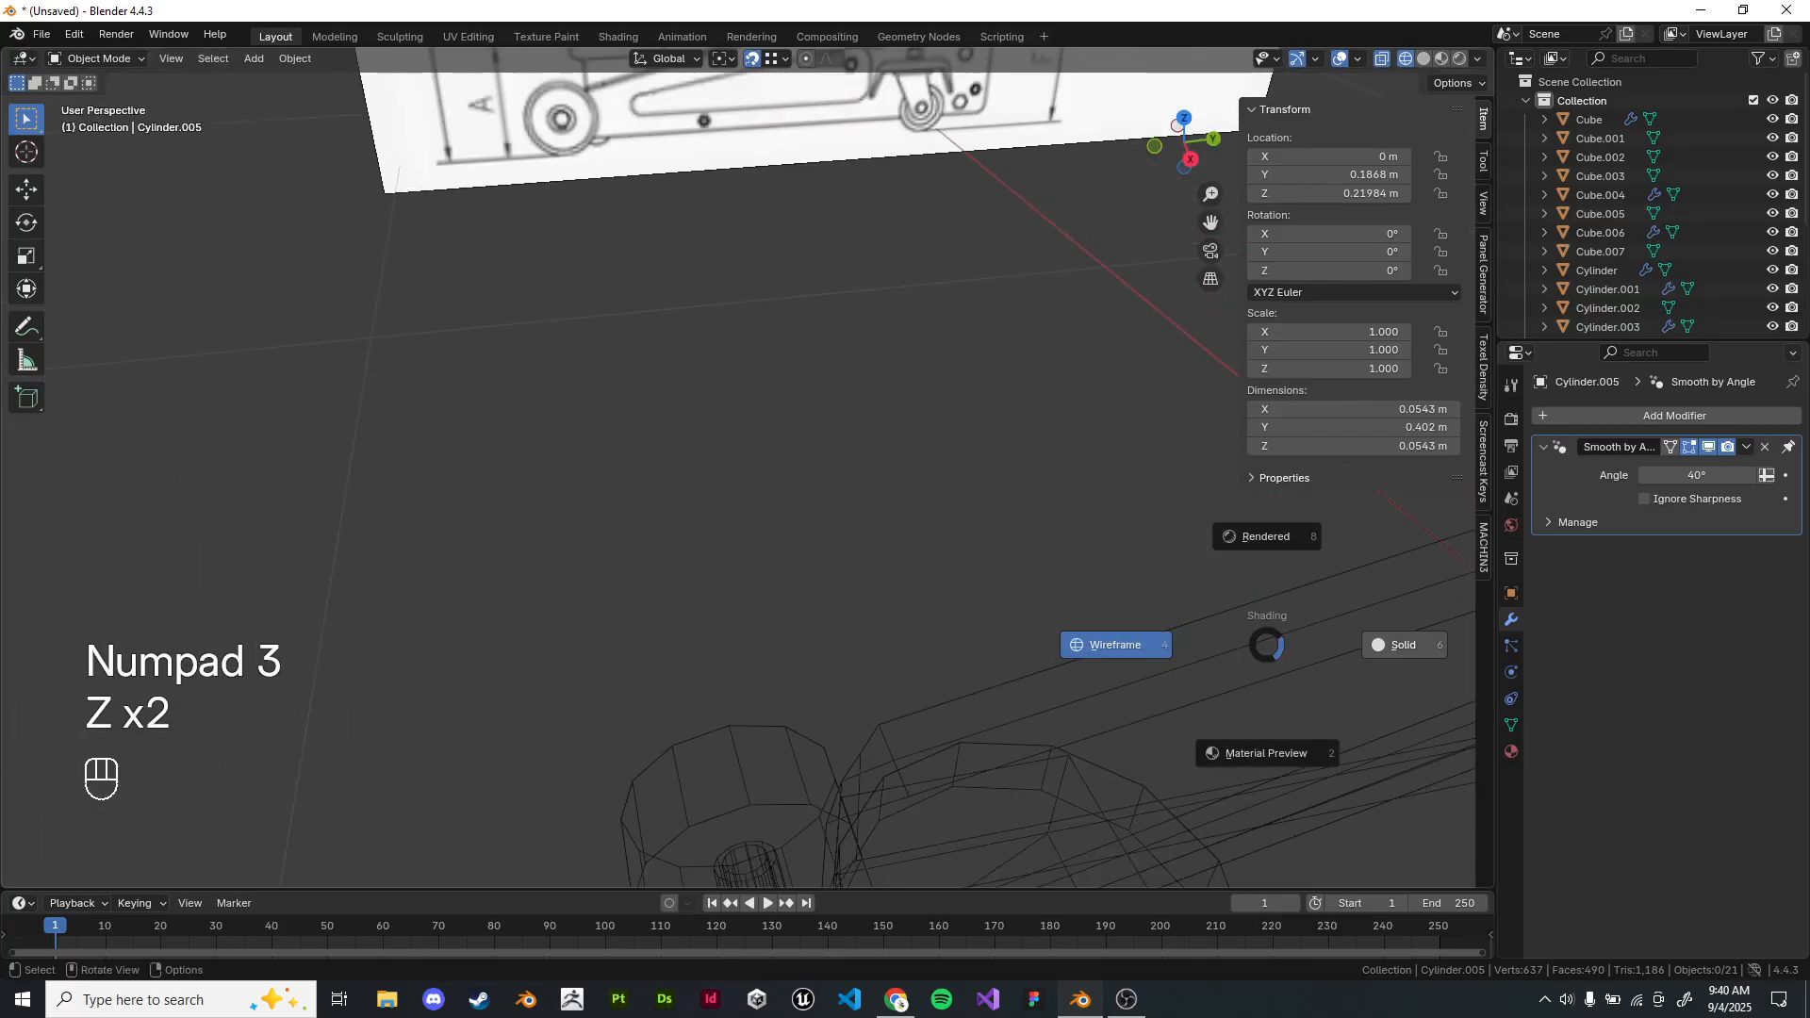
pyautogui.click(1403, 645)
# Open the round saddle's mesh for editing and inset its top face about 0.0171 m.
pyautogui.click(697, 650)
pyautogui.press('Tab')
pyautogui.moveTo(697, 650); pyautogui.dragTo(815, 677, button='middle')
pyautogui.keyDown('shift'); pyautogui.moveTo(815, 677); pyautogui.dragTo(655, 517, button='middle'); pyautogui.keyUp('shift')
pyautogui.click(584, 454)
pyautogui.press('i')
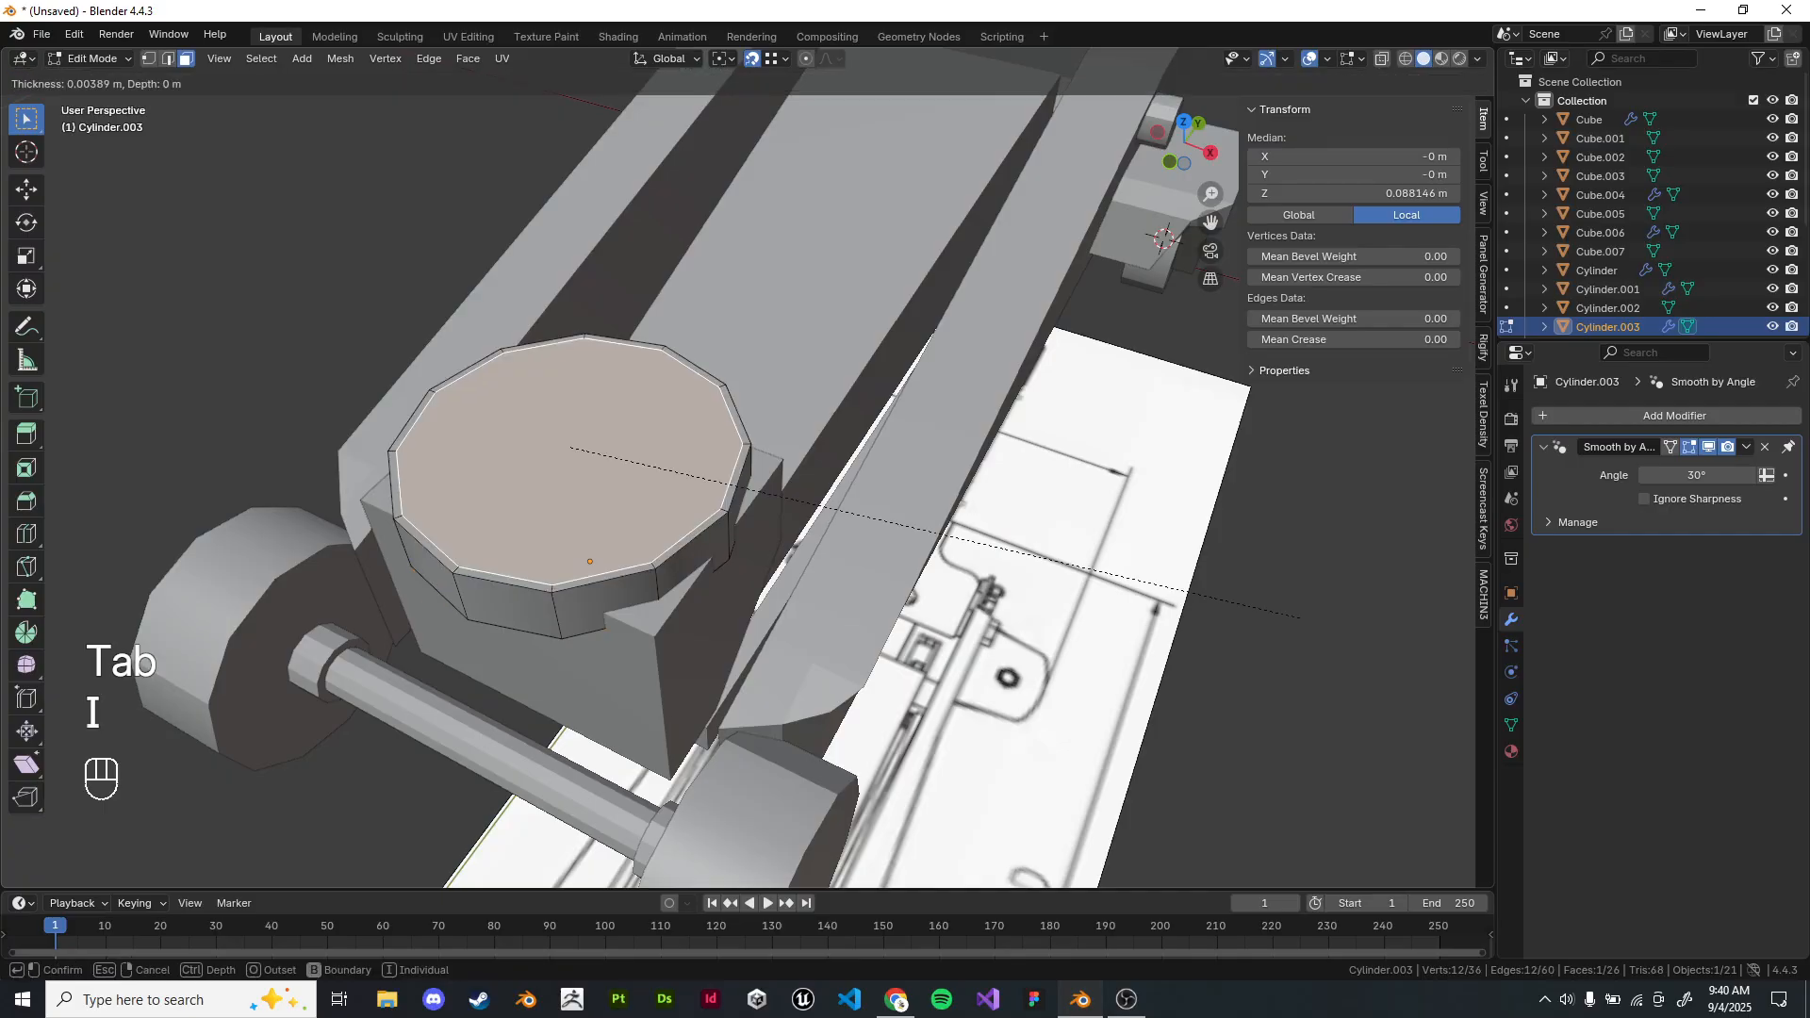
pyautogui.click(1276, 608)
pyautogui.moveTo(1131, 566); pyautogui.dragTo(1156, 576, button='middle')
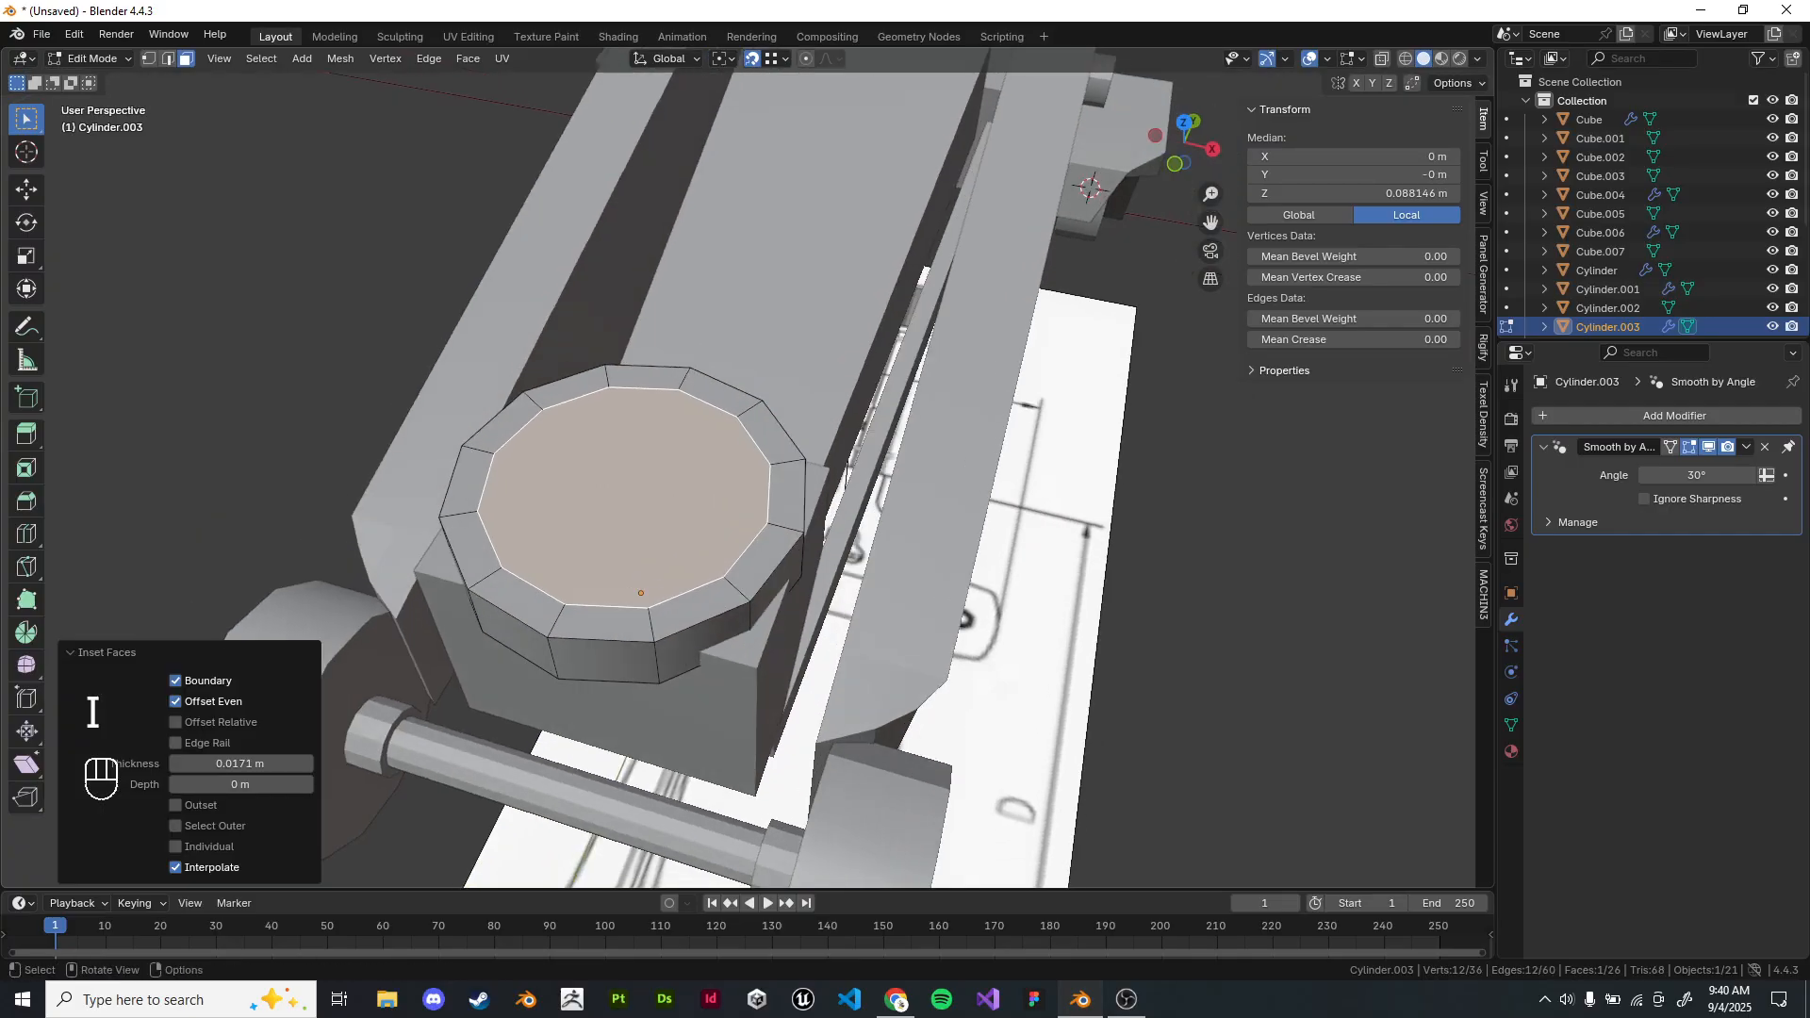
# Extrude four evenly spaced pairs of the saddle's rim faces upward about 0.0104 m, and leave Edit Mode.
pyautogui.click(648, 378)
pyautogui.keyDown('shift'); pyautogui.click(724, 391); pyautogui.keyUp('shift')
pyautogui.keyDown('shift'); pyautogui.click(787, 495); pyautogui.keyUp('shift')
pyautogui.keyDown('shift'); pyautogui.click(768, 563); pyautogui.keyUp('shift')
pyautogui.keyDown('shift'); pyautogui.click(603, 623); pyautogui.keyUp('shift')
pyautogui.keyDown('shift'); pyautogui.click(517, 603); pyautogui.keyUp('shift')
pyautogui.keyDown('shift'); pyautogui.click(466, 483); pyautogui.keyUp('shift')
pyautogui.keyDown('shift'); pyautogui.click(501, 422); pyautogui.keyUp('shift')
pyautogui.moveTo(715, 772); pyautogui.dragTo(757, 724, button='middle')
pyautogui.press('e')
pyautogui.click(1179, 566)
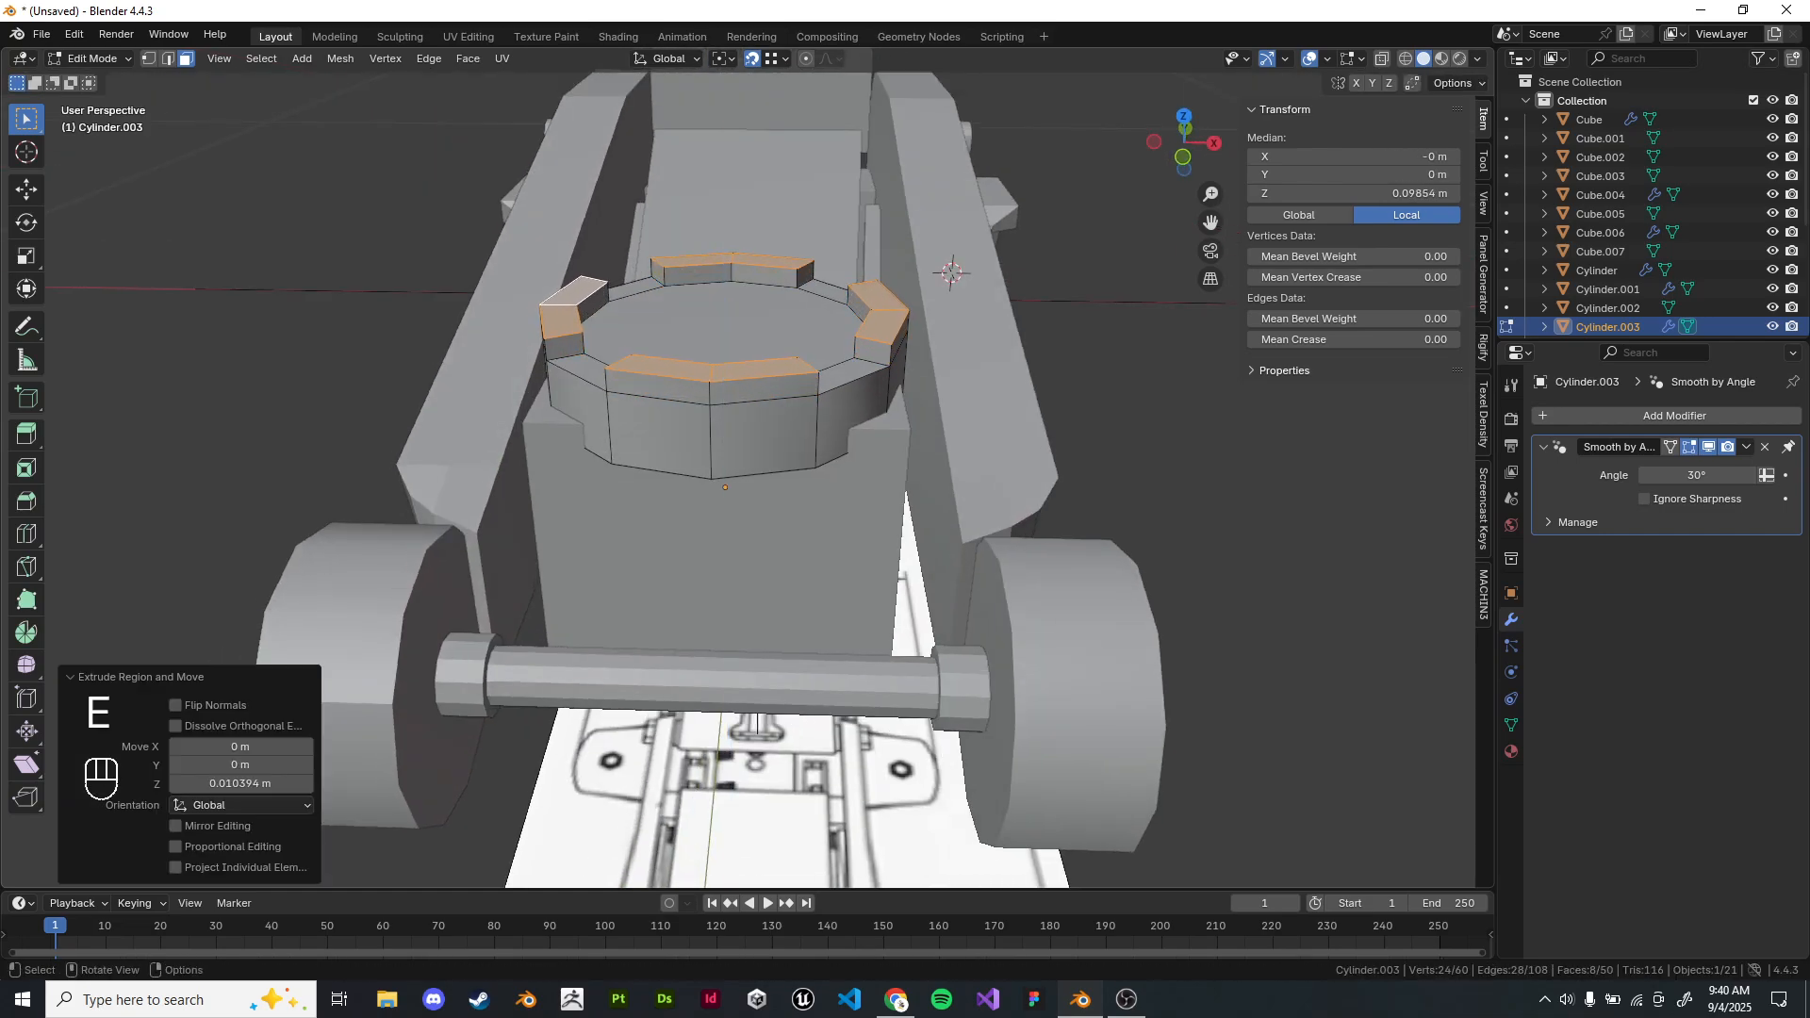
pyautogui.press('Tab')
pyautogui.click(1226, 547)
# Duplicate the saddle's inner top face, scale the copy down slightly, and raise it about 0.0065 m.
pyautogui.scroll(-3, 1225, 547)
pyautogui.moveTo(1226, 547); pyautogui.dragTo(1051, 565, button='middle')
pyautogui.scroll(5, 740, 472)
pyautogui.scroll(-3, 740, 471)
pyautogui.keyDown('shift'); pyautogui.moveTo(650, 429); pyautogui.dragTo(768, 528, button='middle'); pyautogui.keyUp('shift')
pyautogui.press('Tab')
pyautogui.click(769, 528)
pyautogui.scroll(2, 769, 528)
pyautogui.hotkey('shift', 'd')
pyautogui.rightClick(982, 232)
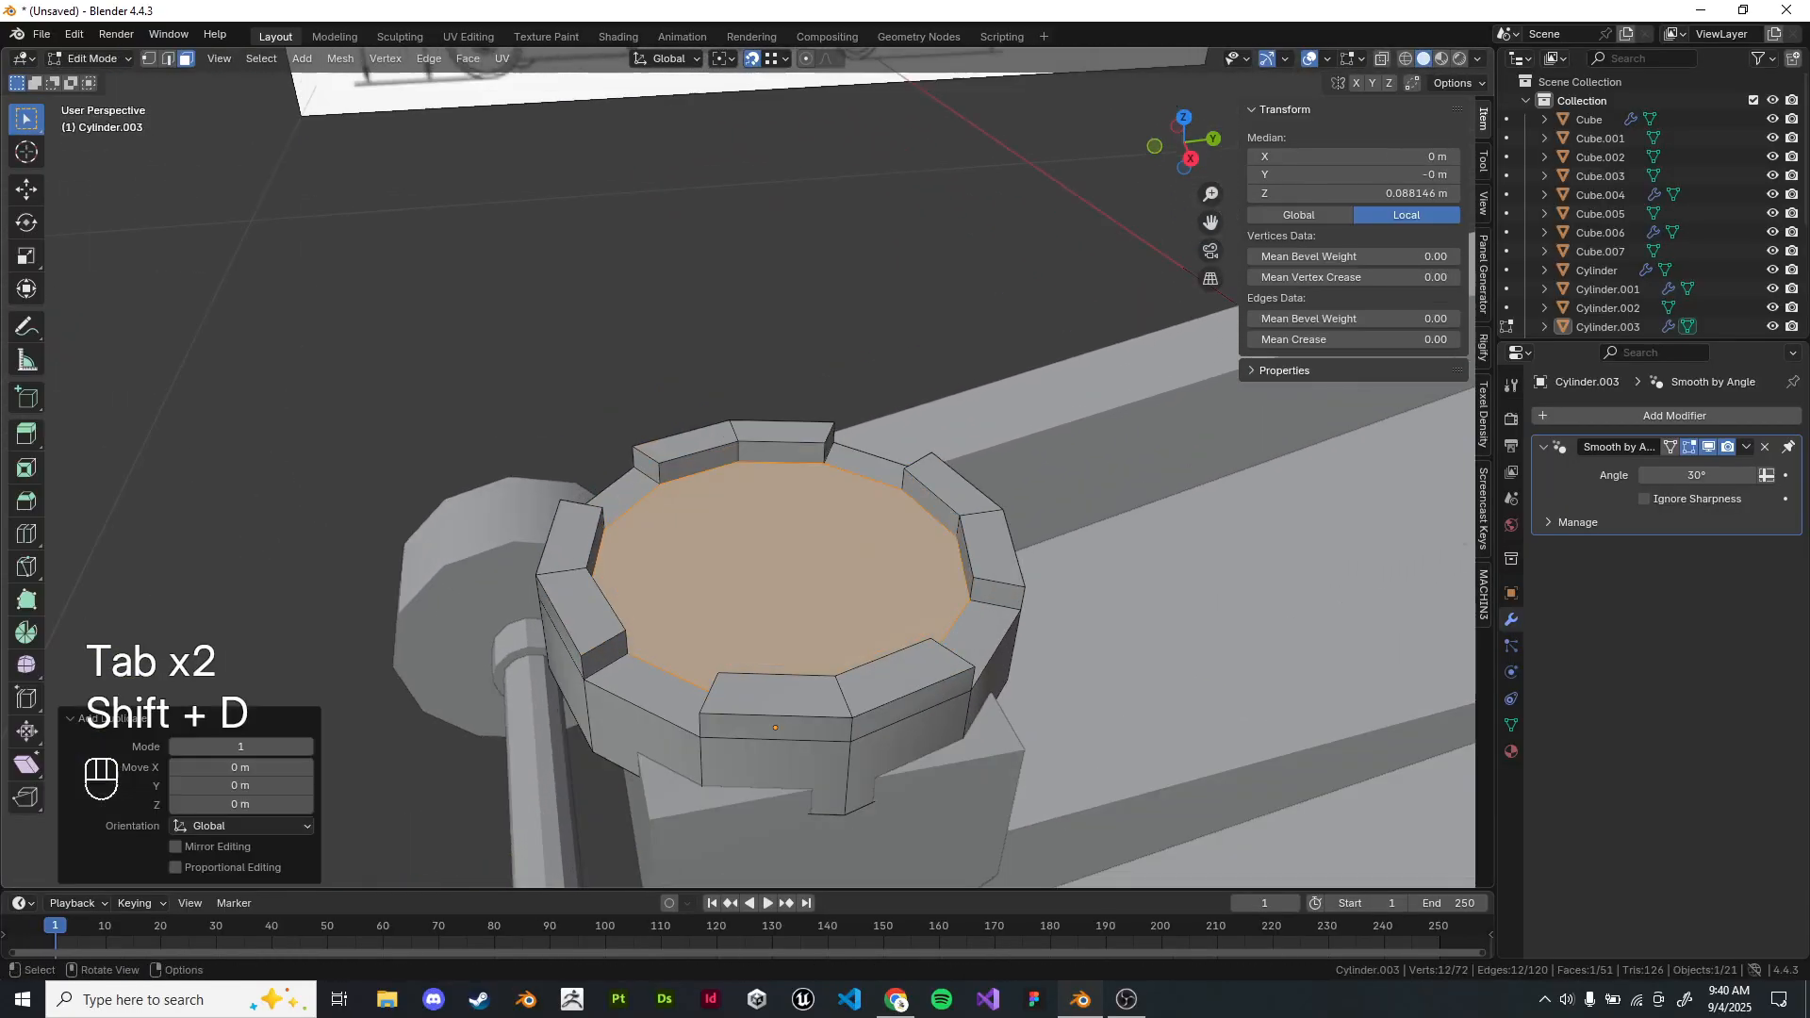
pyautogui.press('s')
pyautogui.click(955, 255)
pyautogui.press('g')
pyautogui.press('Return')
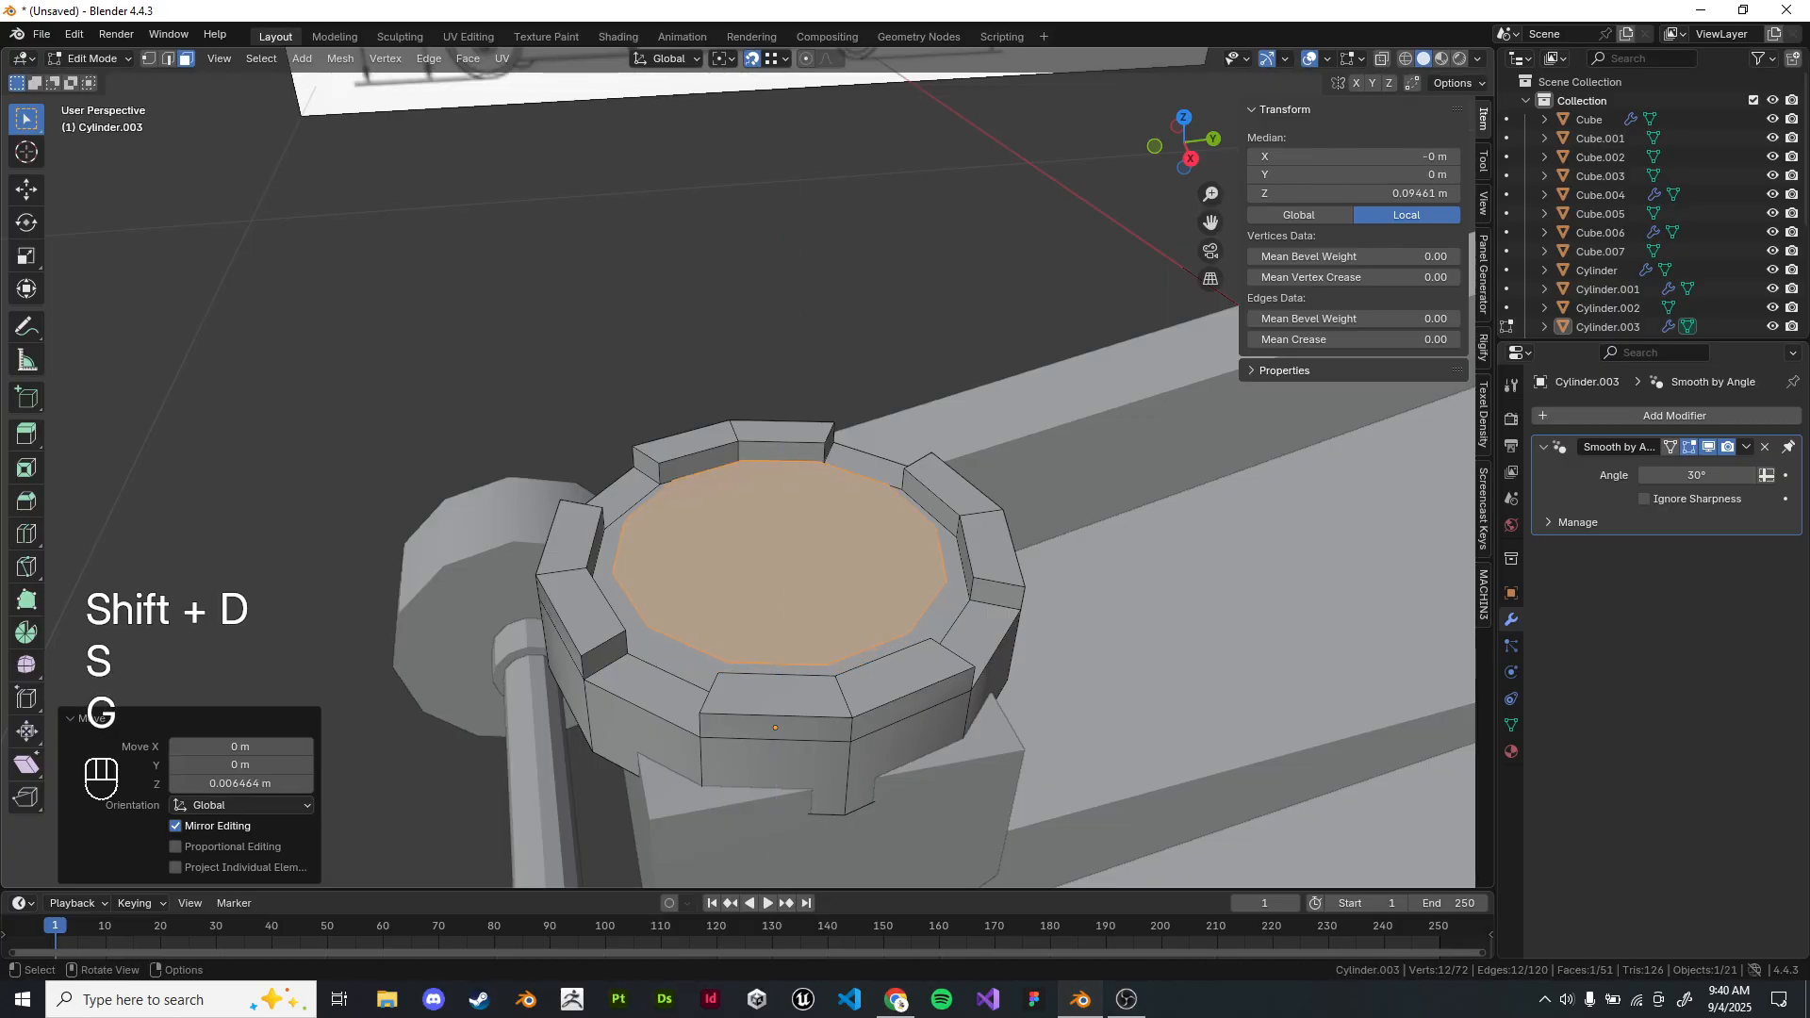
# Extrude the raised saddle disc down about 0.006 m, widen and reposition the extruded end, and leave Edit Mode.
pyautogui.press('e')
pyautogui.click(1046, 256)
pyautogui.press('s')
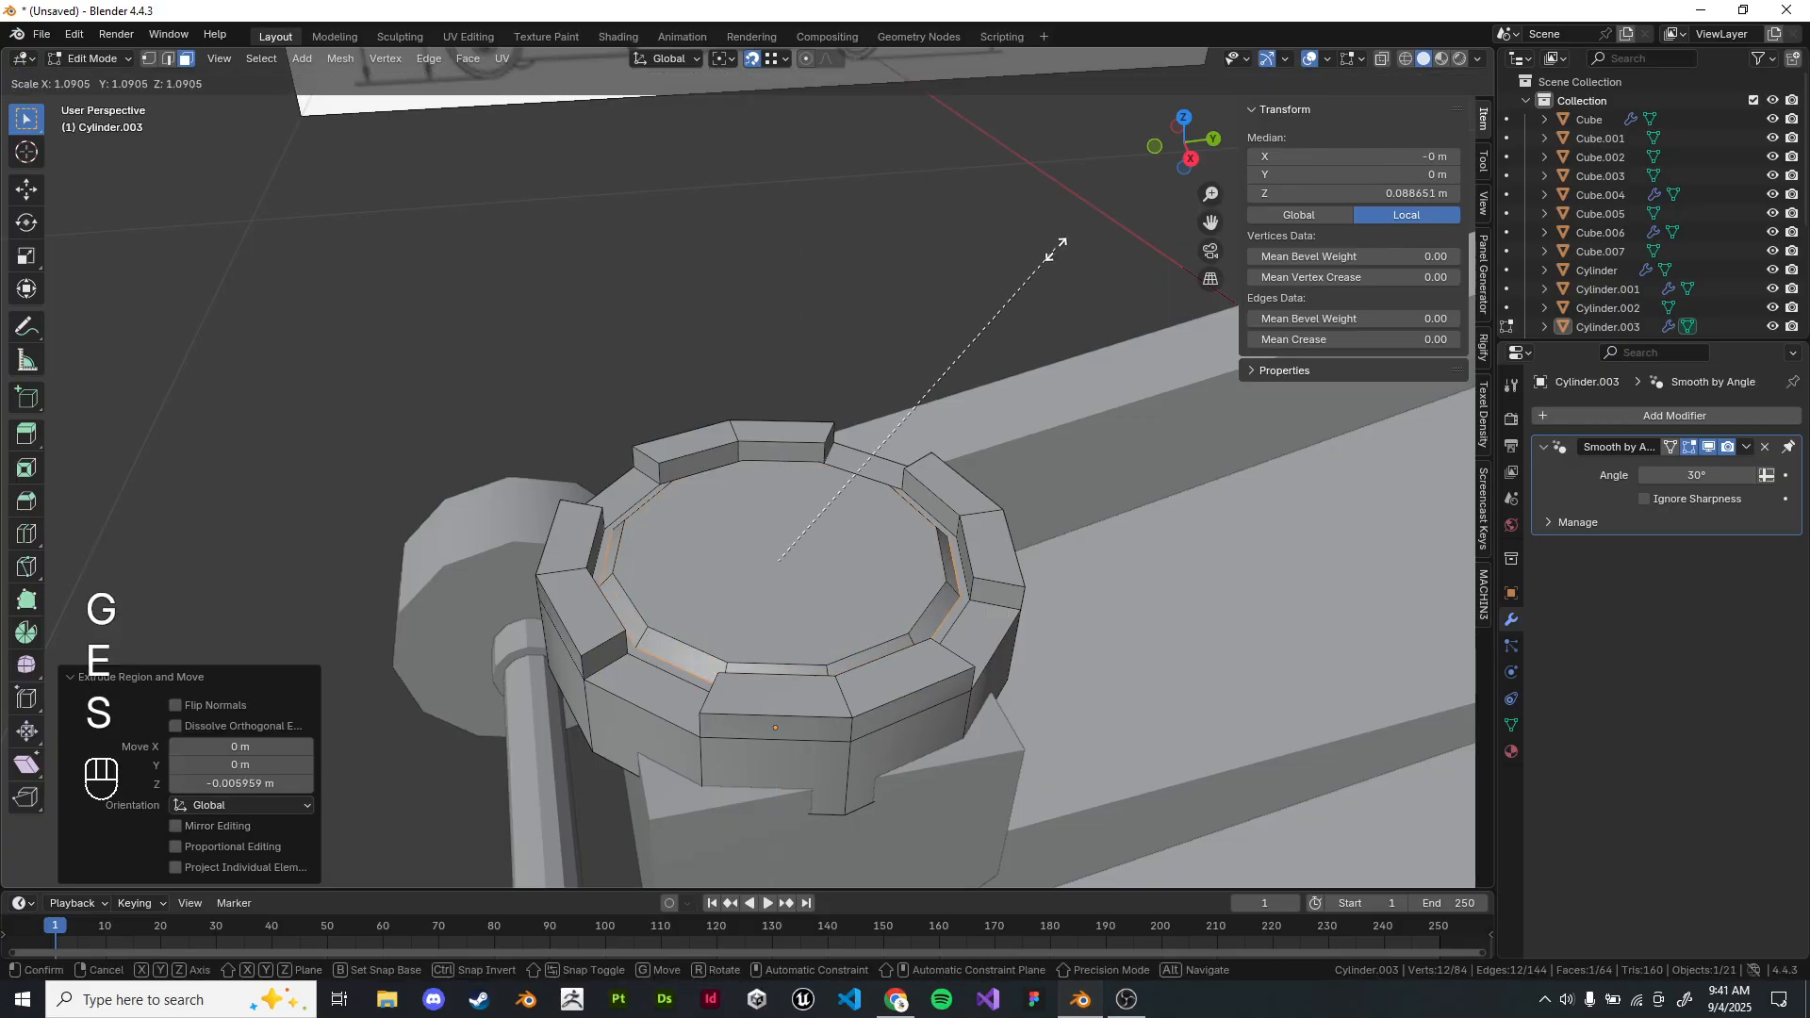
pyautogui.click(1034, 247)
pyautogui.press('g')
pyautogui.middleClick(1034, 247)
pyautogui.click(1034, 254)
pyautogui.press('Tab')
pyautogui.click(1027, 259)
# Turn on the Face Orientation overlay in the viewport.
pyautogui.scroll(-5, 999, 283)
pyautogui.keyDown('shift'); pyautogui.moveTo(999, 283); pyautogui.dragTo(820, 252, button='middle'); pyautogui.keyUp('shift')
pyautogui.scroll(1, 805, 251)
pyautogui.scroll(-1, 805, 251)
pyautogui.click(1358, 59)
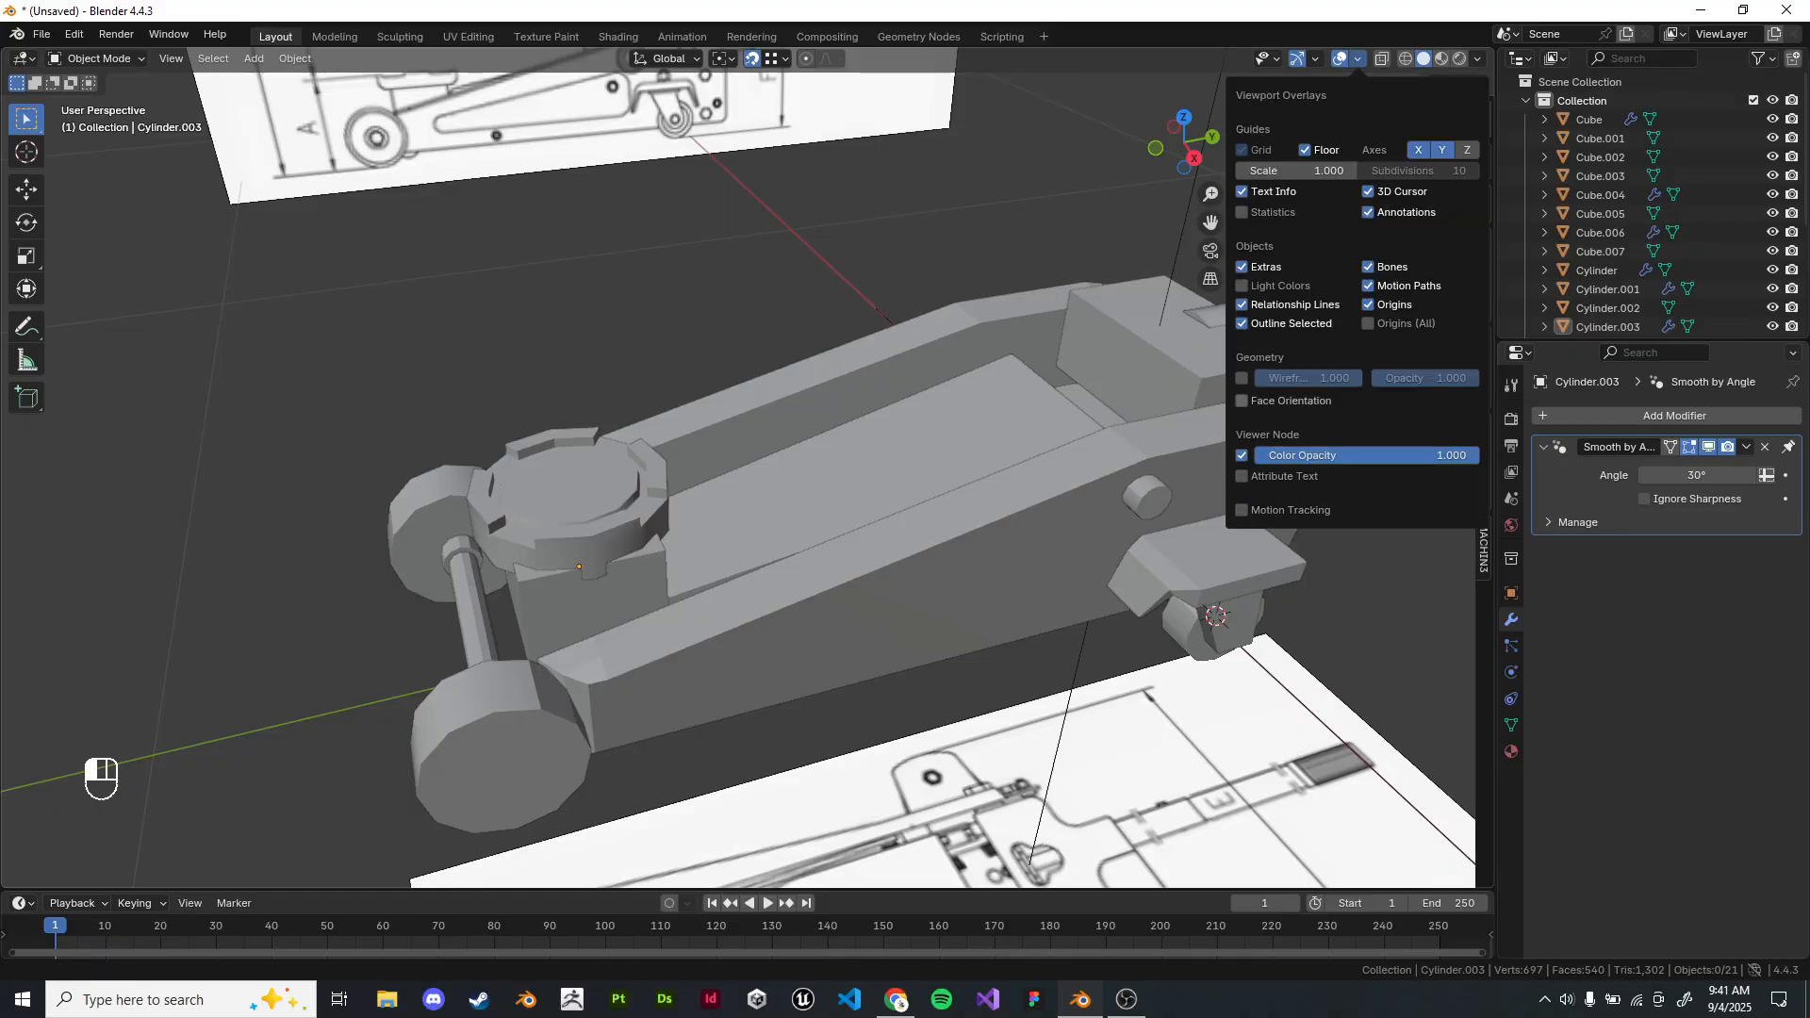
pyautogui.click(1282, 400)
pyautogui.click(1282, 401)
pyautogui.click(1282, 401)
# Recalculate the normals of the round saddle's entire mesh to face outward, and leave Edit Mode.
pyautogui.scroll(1, 848, 471)
pyautogui.moveTo(848, 471); pyautogui.dragTo(653, 471, button='middle')
pyautogui.scroll(2, 792, 509)
pyautogui.click(744, 519)
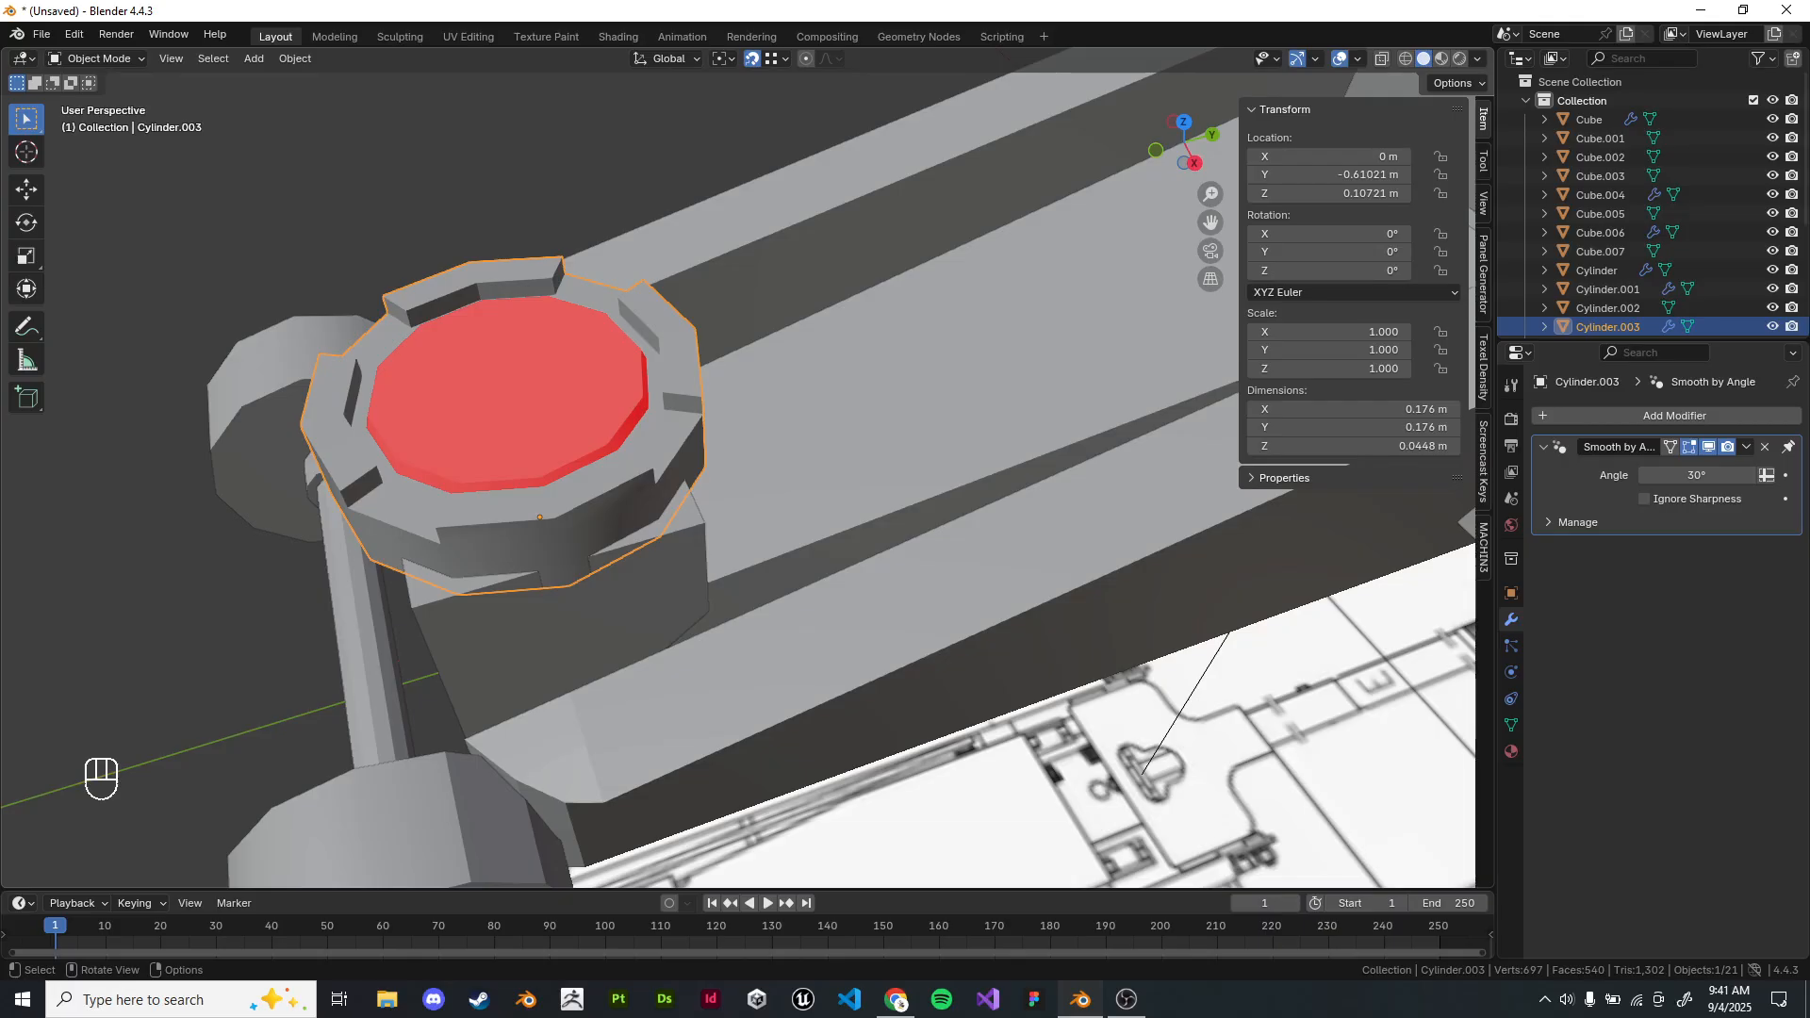
pyautogui.press('Tab')
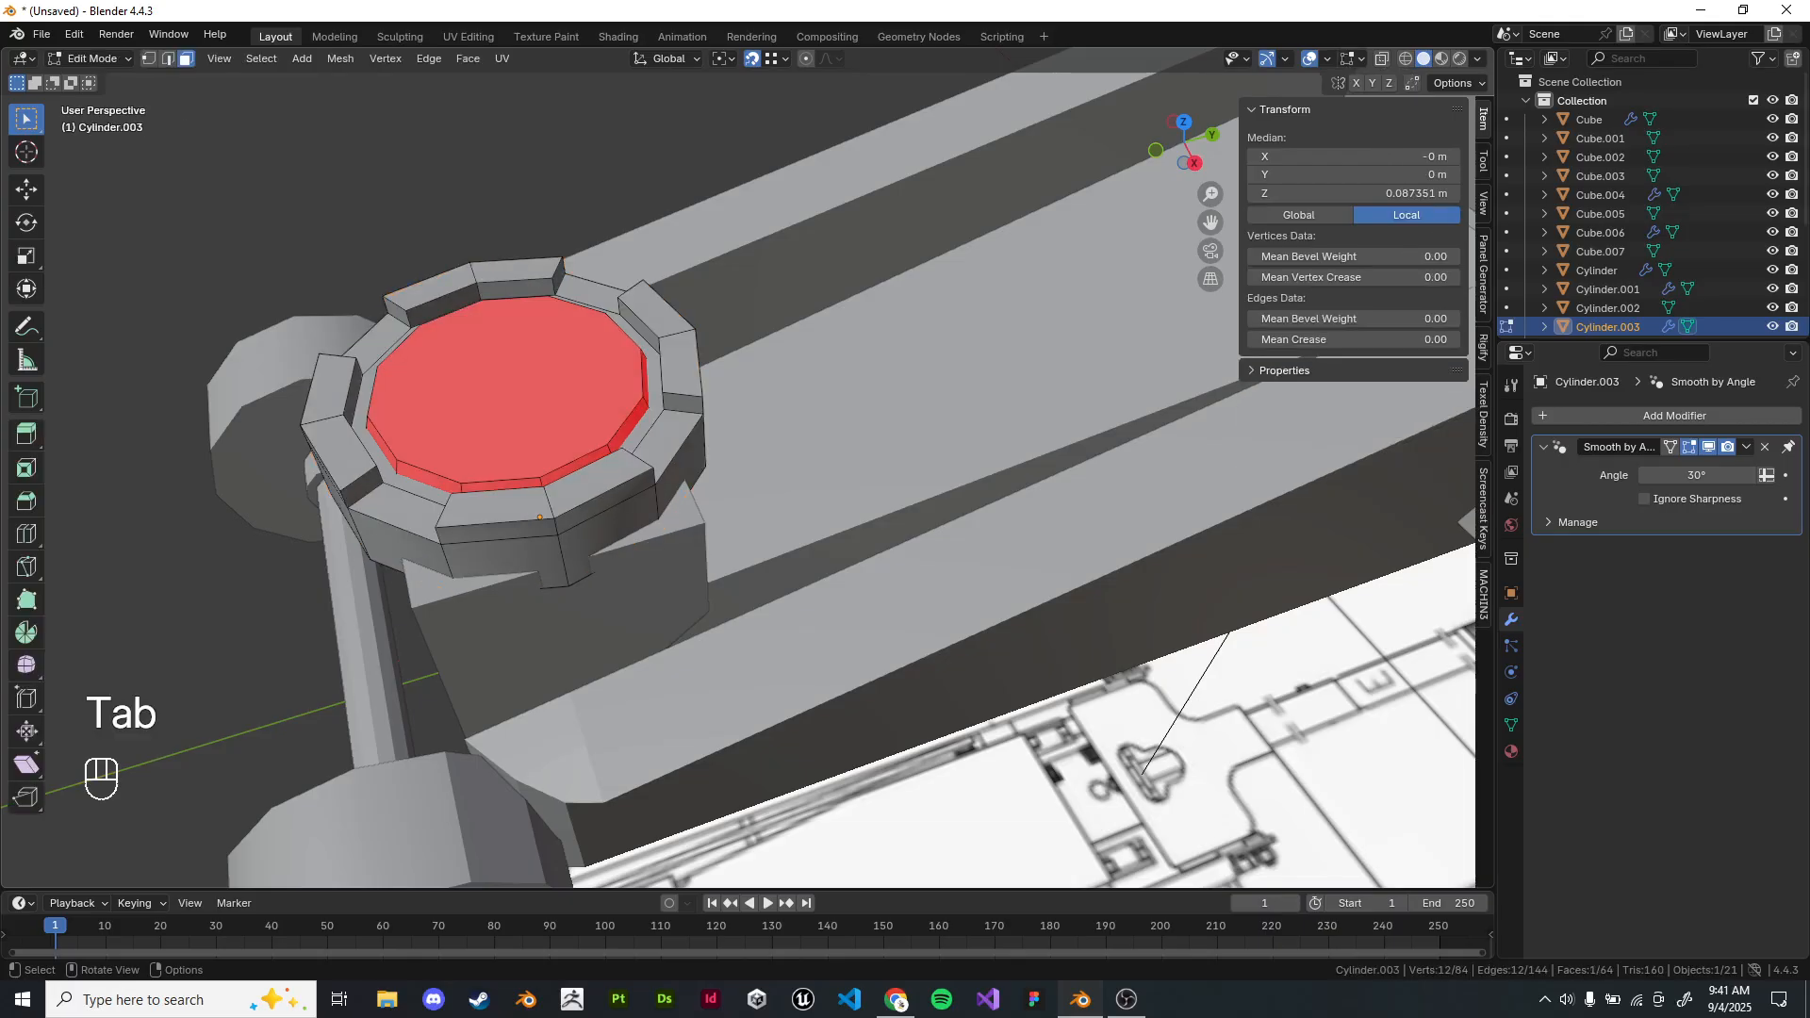
pyautogui.press('a')
pyautogui.hotkey('shift', 'n')
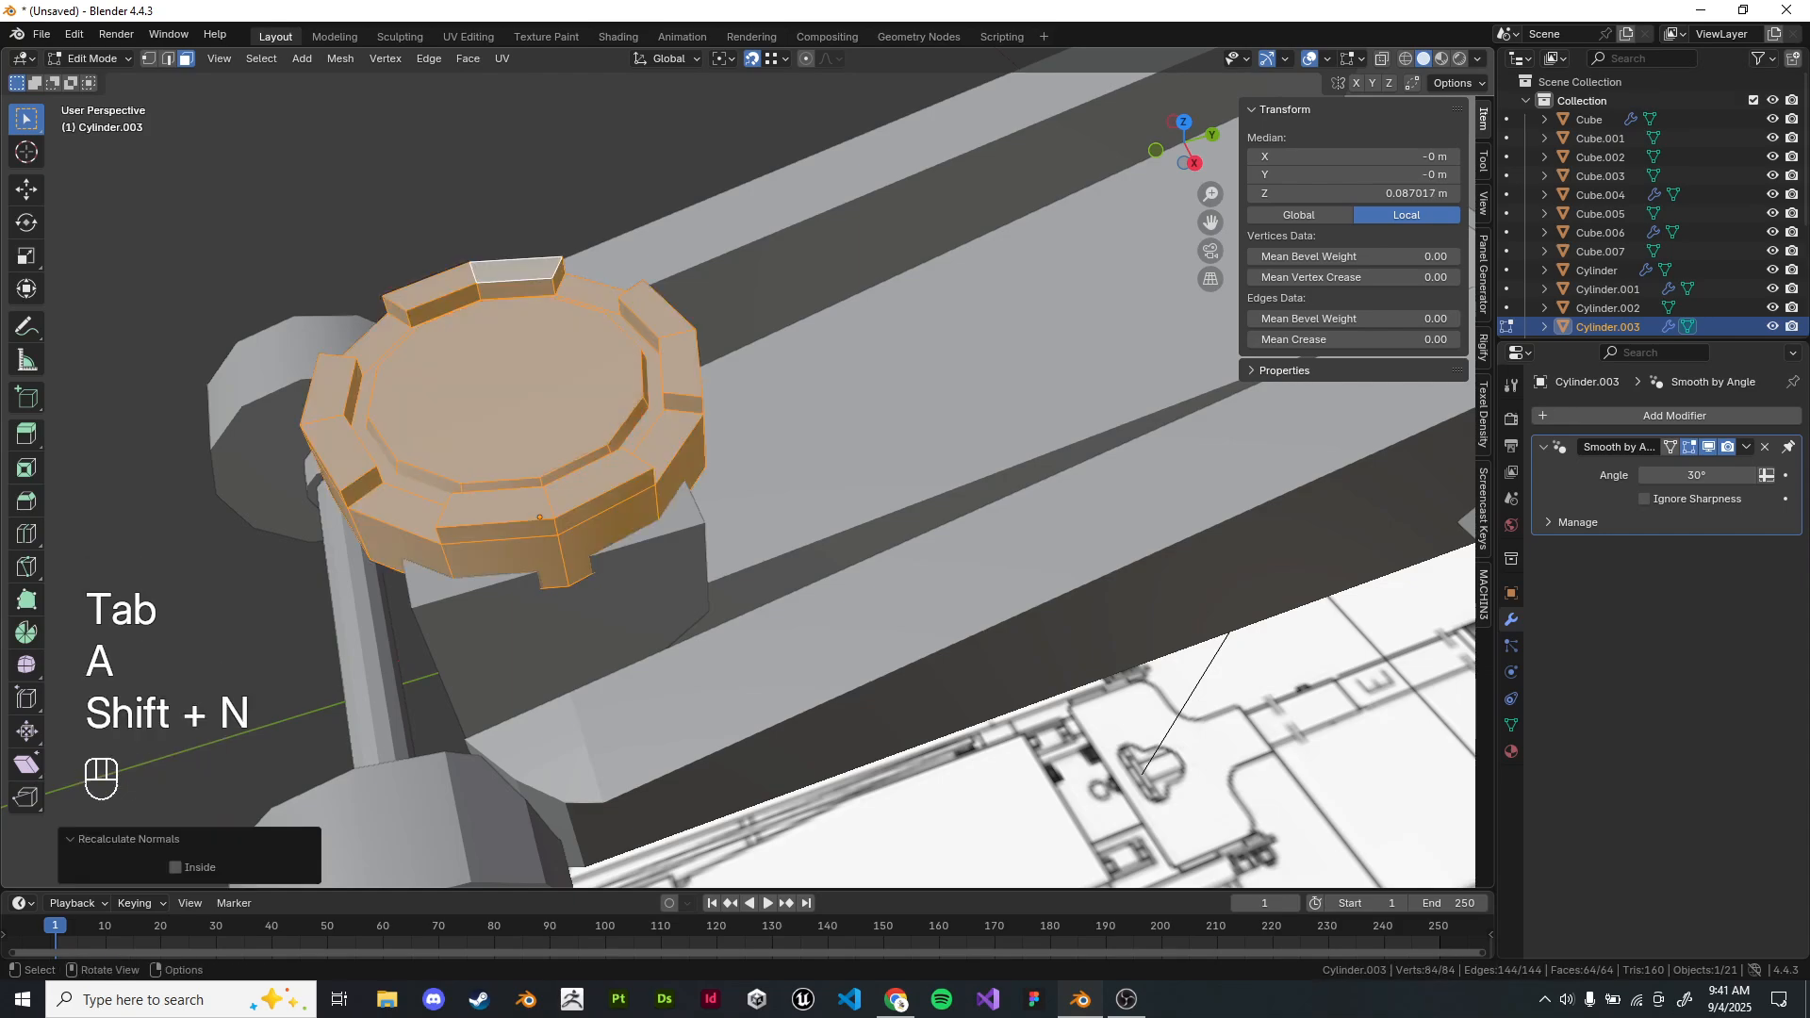
pyautogui.press('Tab')
# Reopen the viewport overlay settings and review the Face Orientation option.
pyautogui.scroll(-6, 735, 462)
pyautogui.keyDown('shift'); pyautogui.moveTo(735, 461); pyautogui.dragTo(669, 509, button='middle'); pyautogui.keyUp('shift')
pyautogui.click(1358, 59)
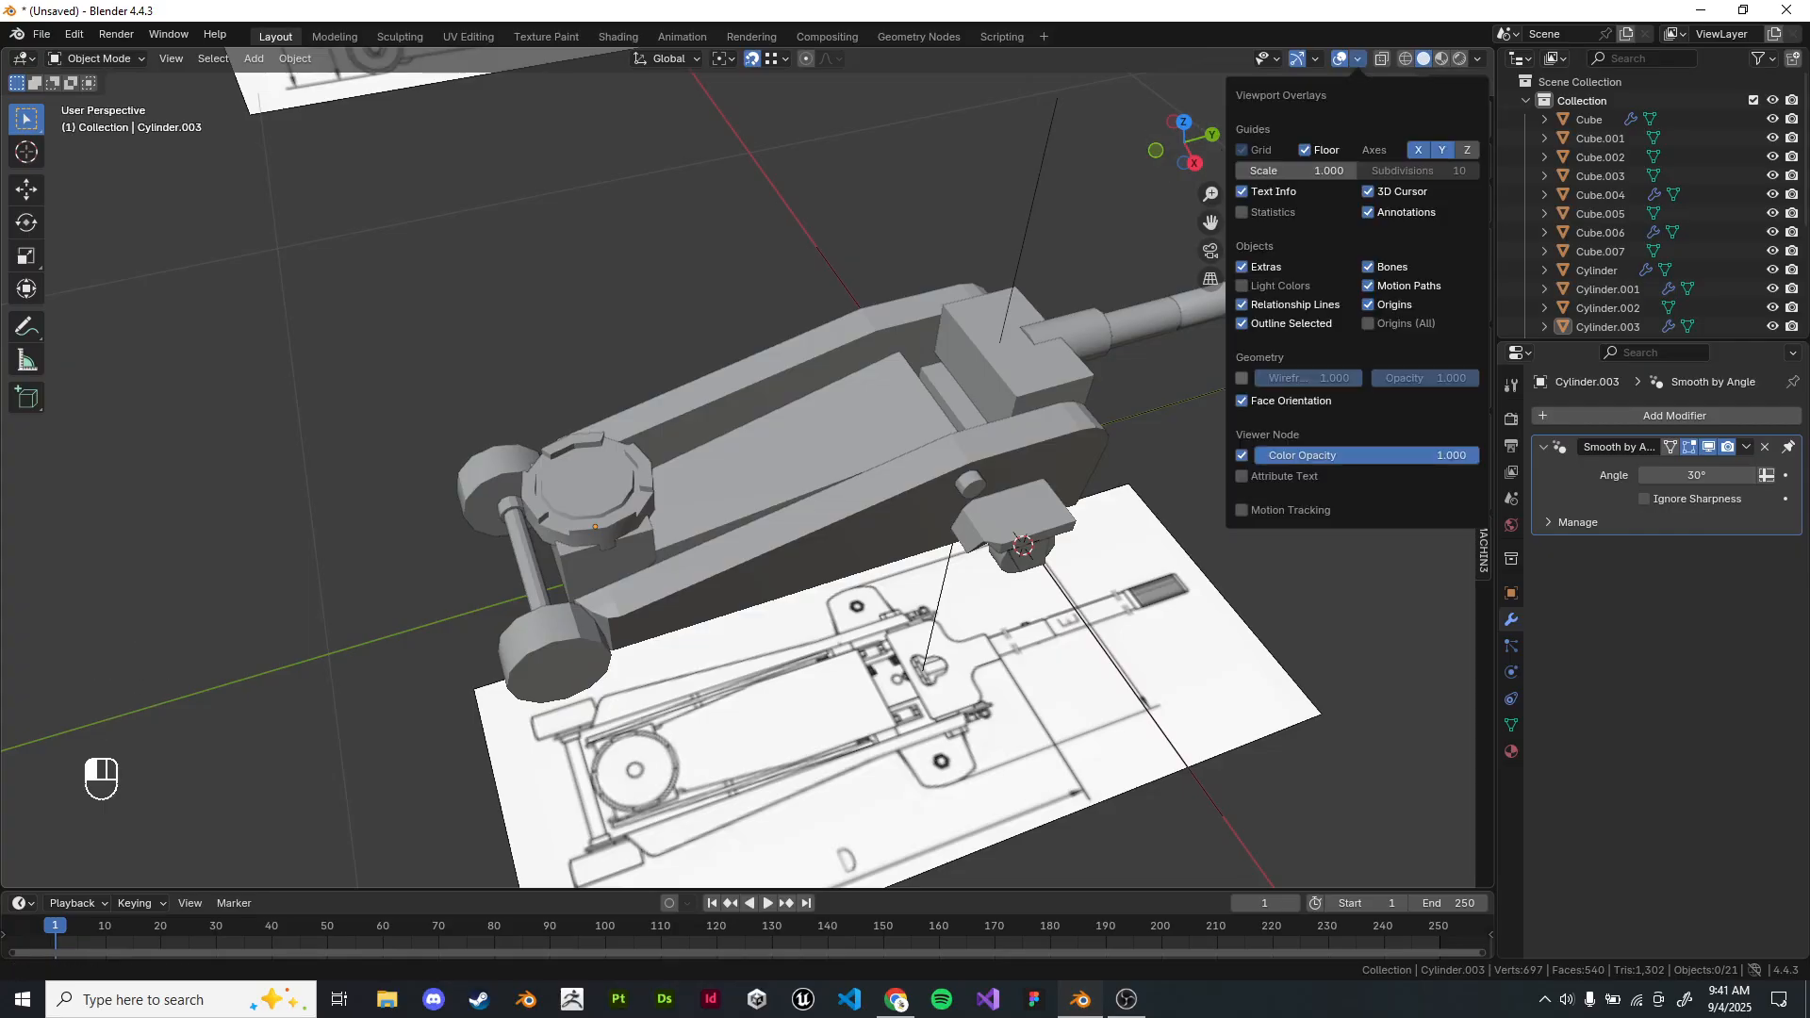
pyautogui.click(1358, 58)
pyautogui.click(1358, 59)
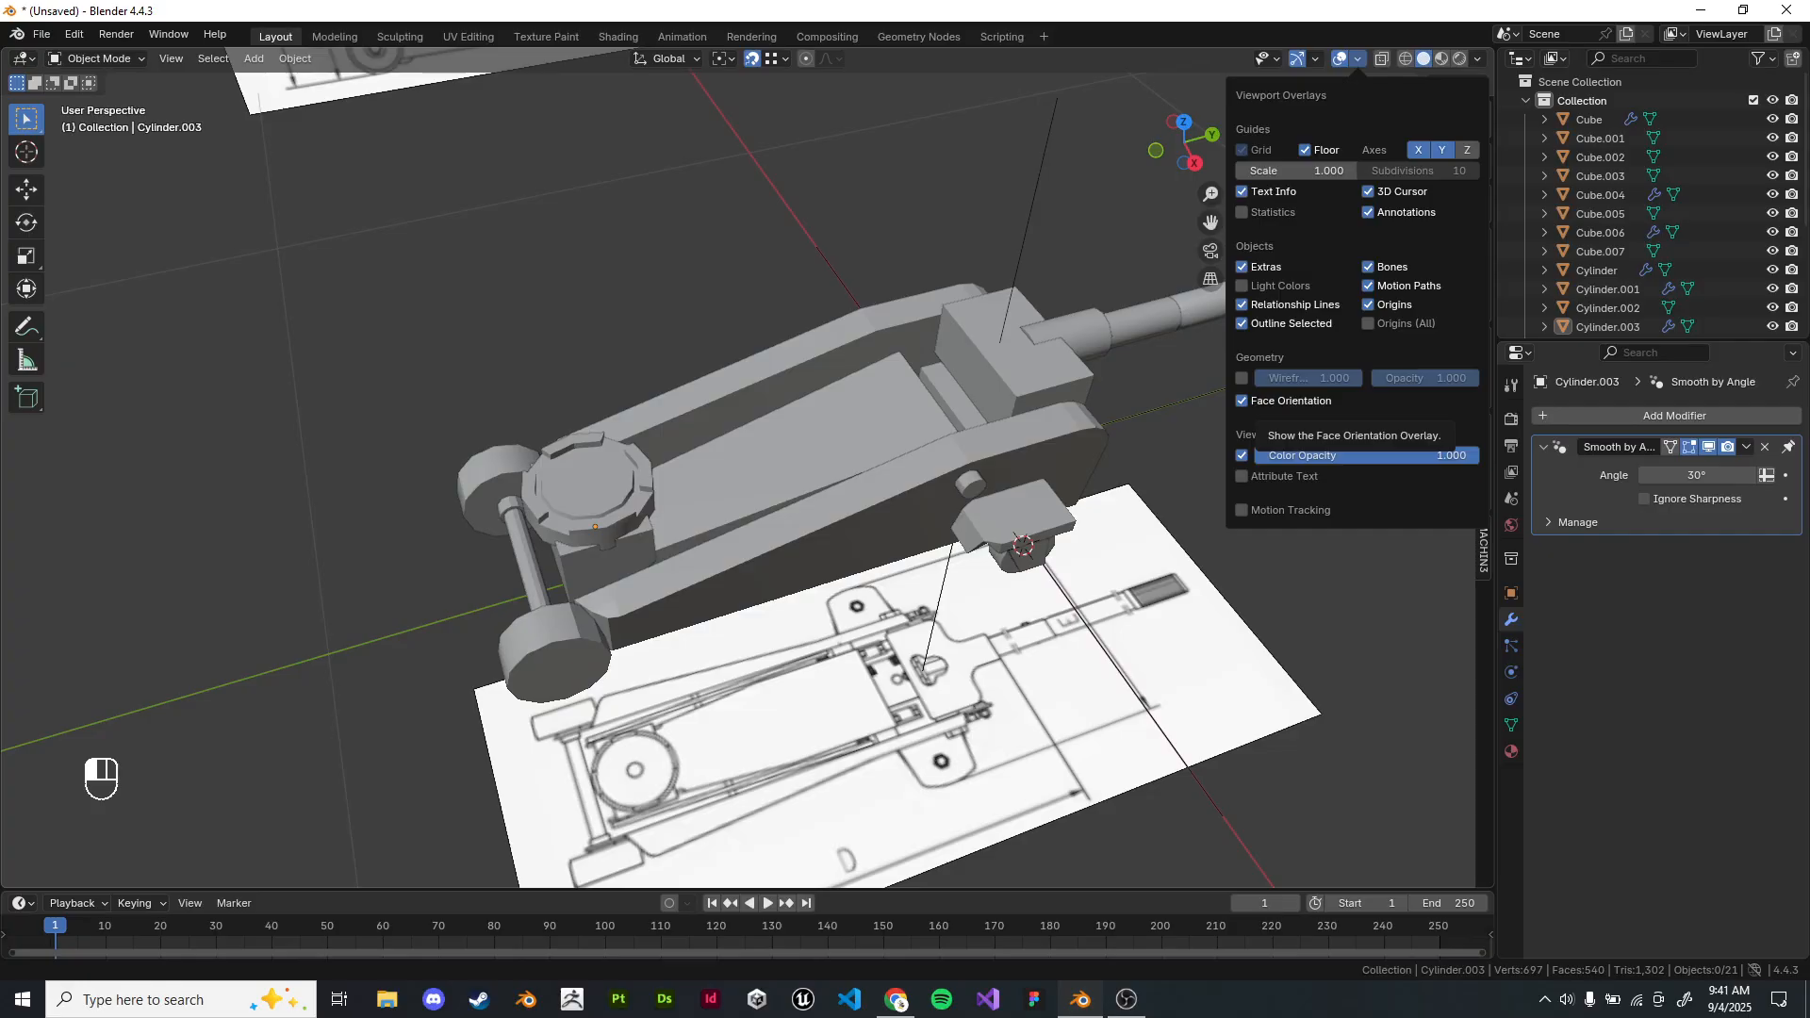
# Flip the normals of the saddle's entire mesh and leave Edit Mode.
pyautogui.scroll(5, 754, 472)
pyautogui.press('Tab')
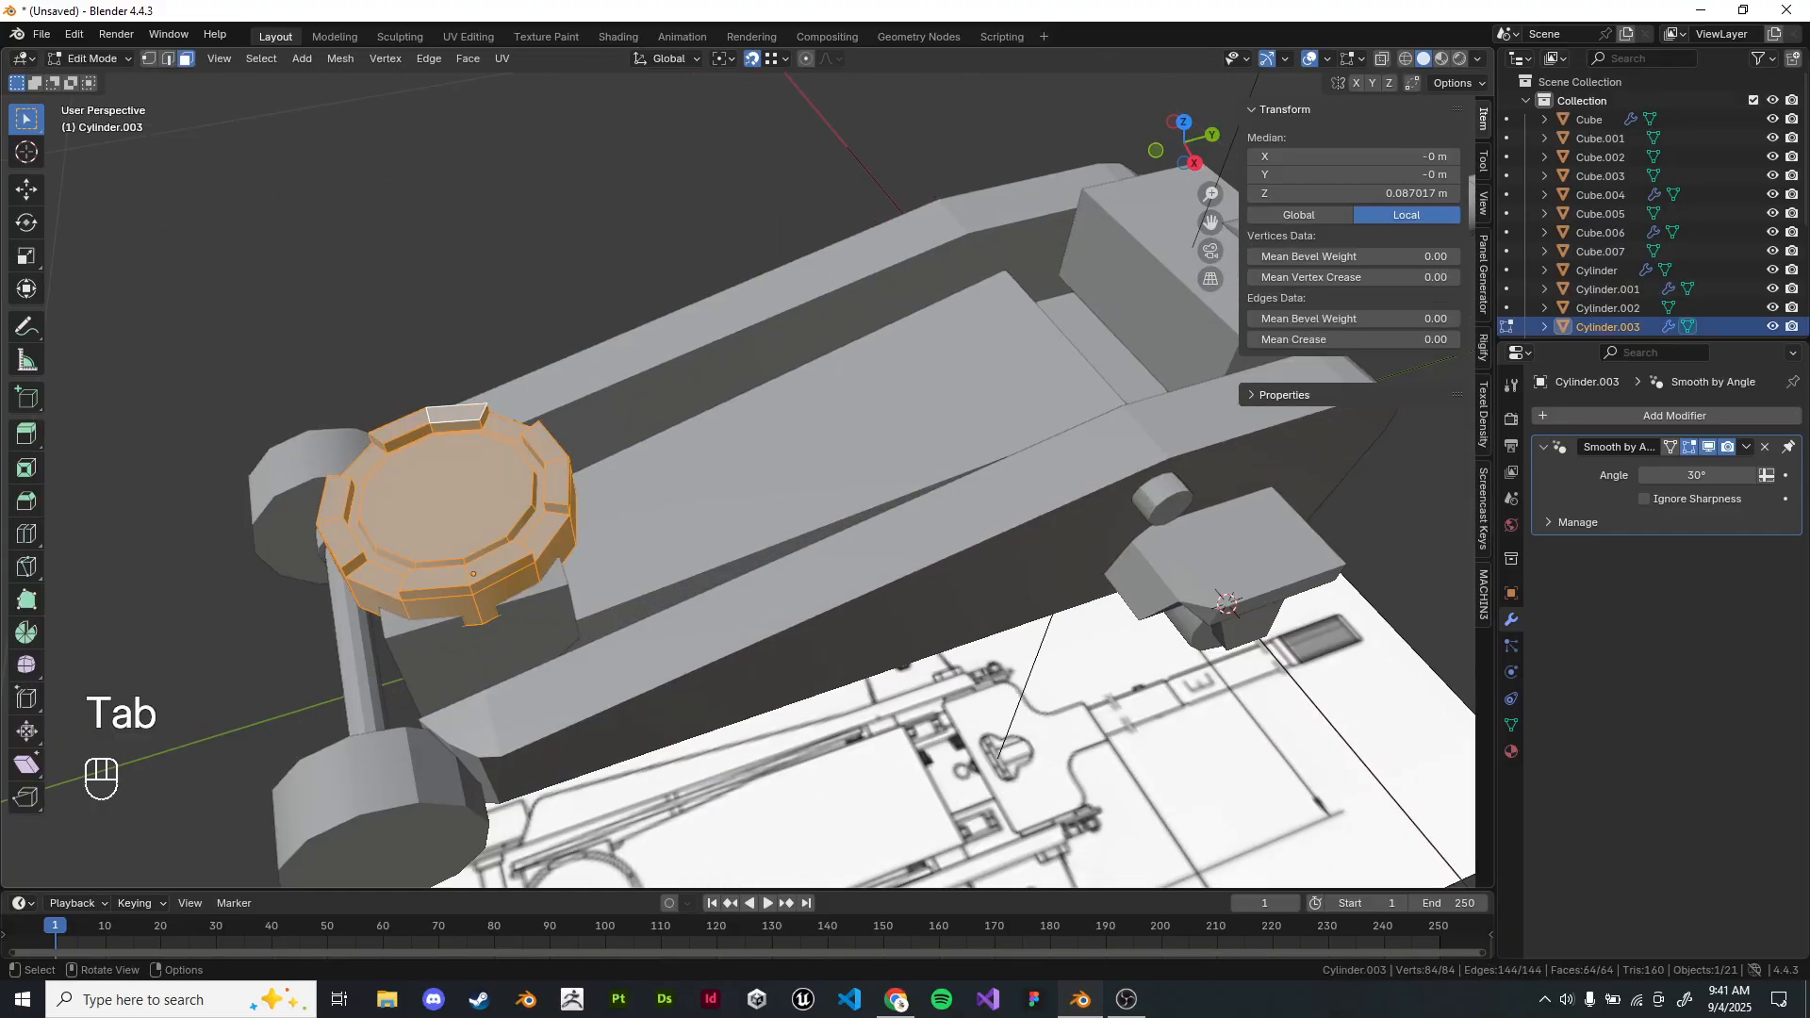
pyautogui.hotkey('alt', 'n')
pyautogui.click(724, 510)
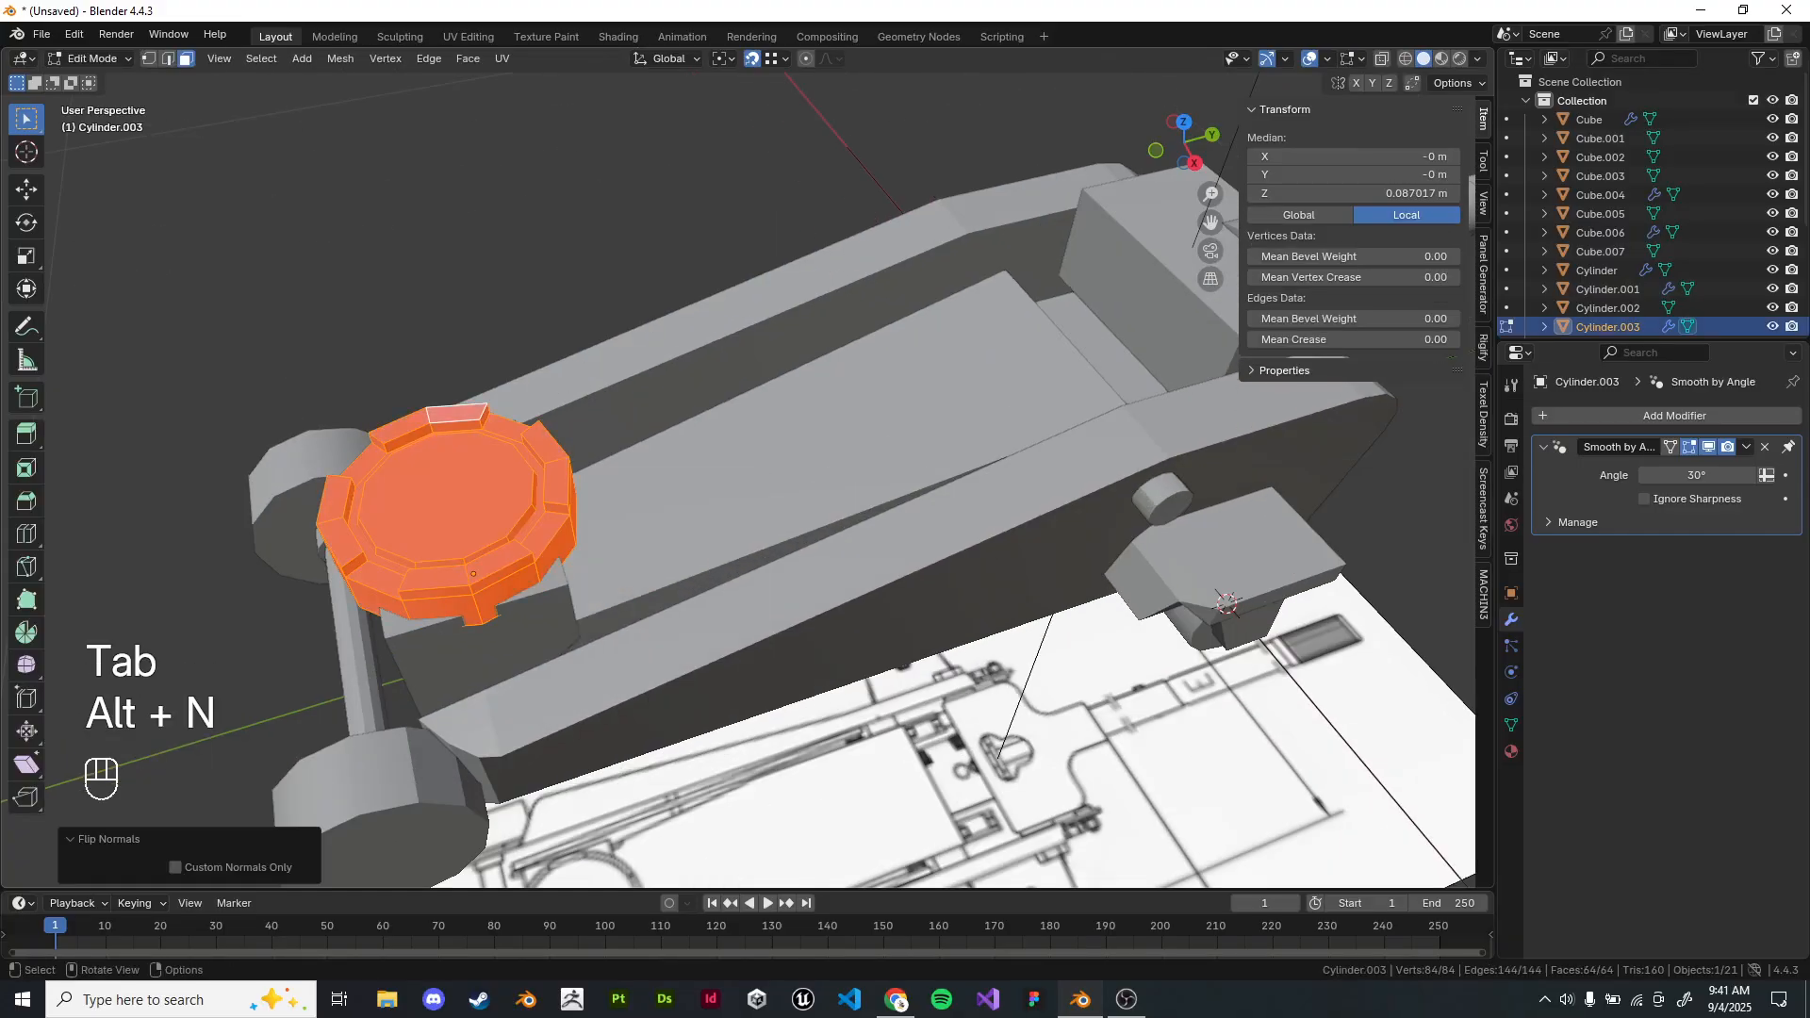
pyautogui.scroll(-4, 724, 510)
pyautogui.press('Tab')
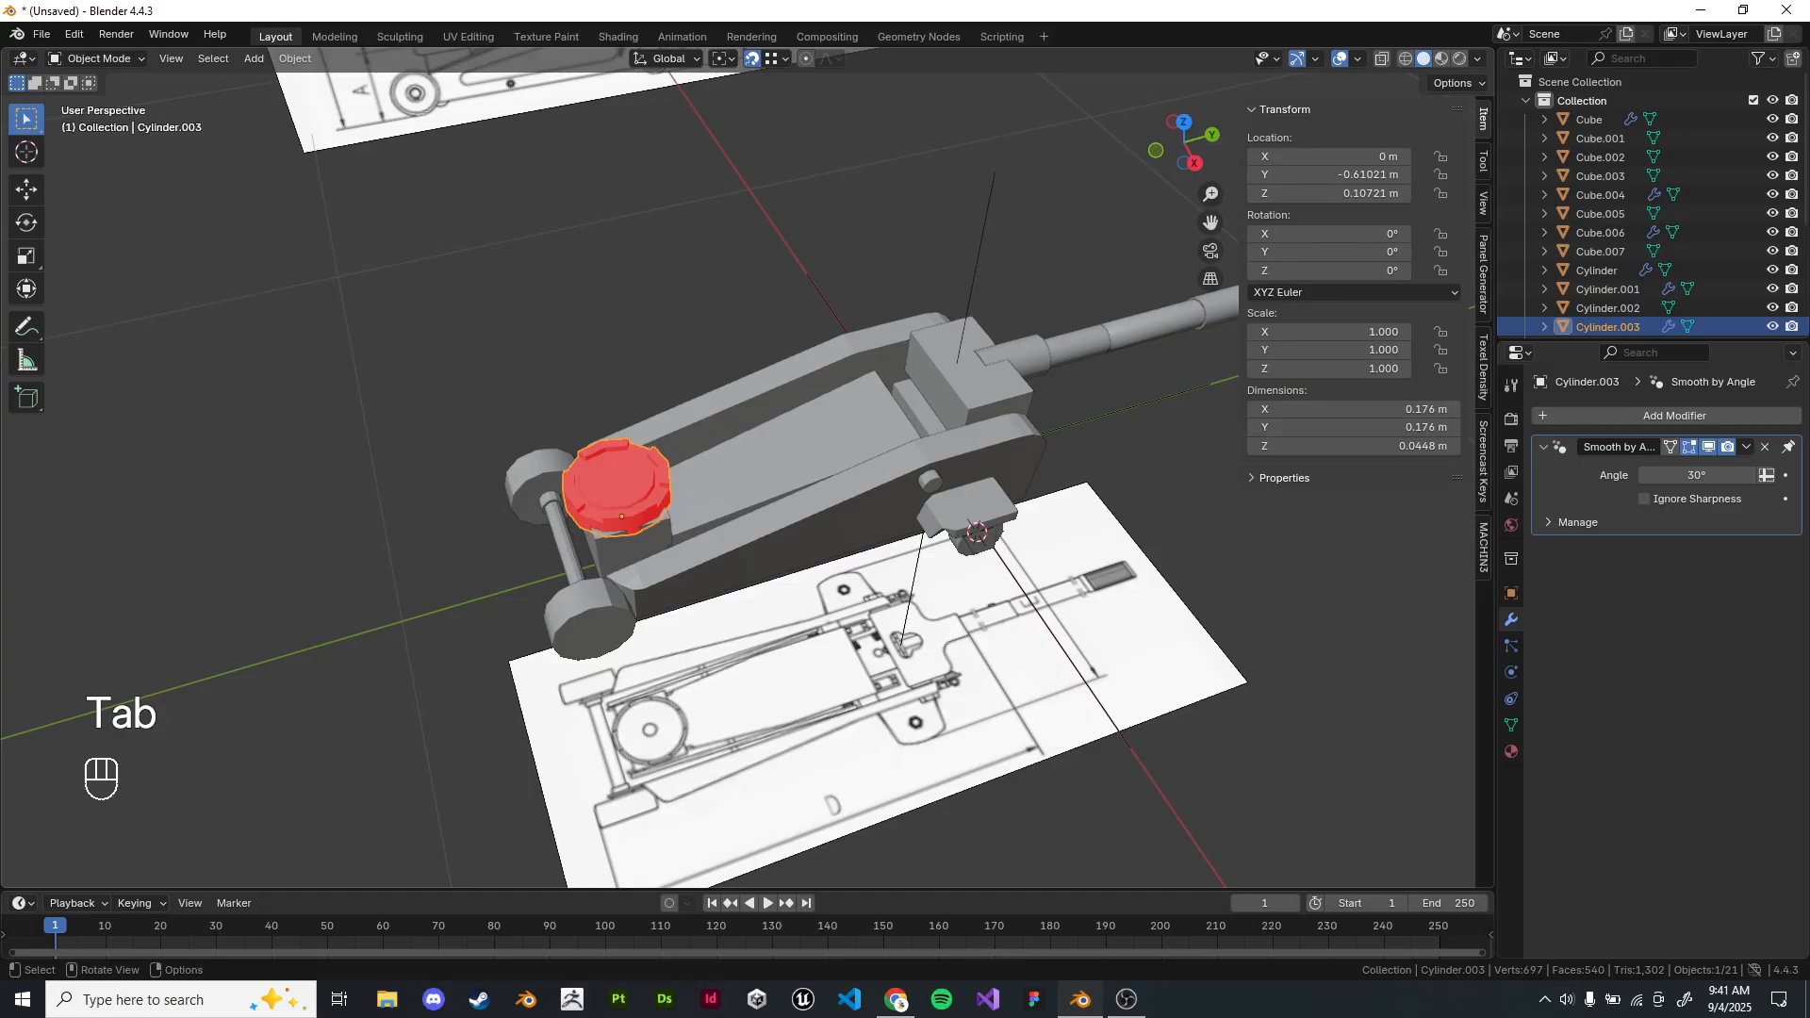
# Recalculate the flipped saddle normals so they face outward again, leave Edit Mode, and deselect the saddle.
pyautogui.scroll(3, 754, 471)
pyautogui.press('Tab')
pyautogui.hotkey('shift', 'n')
pyautogui.press('Tab')
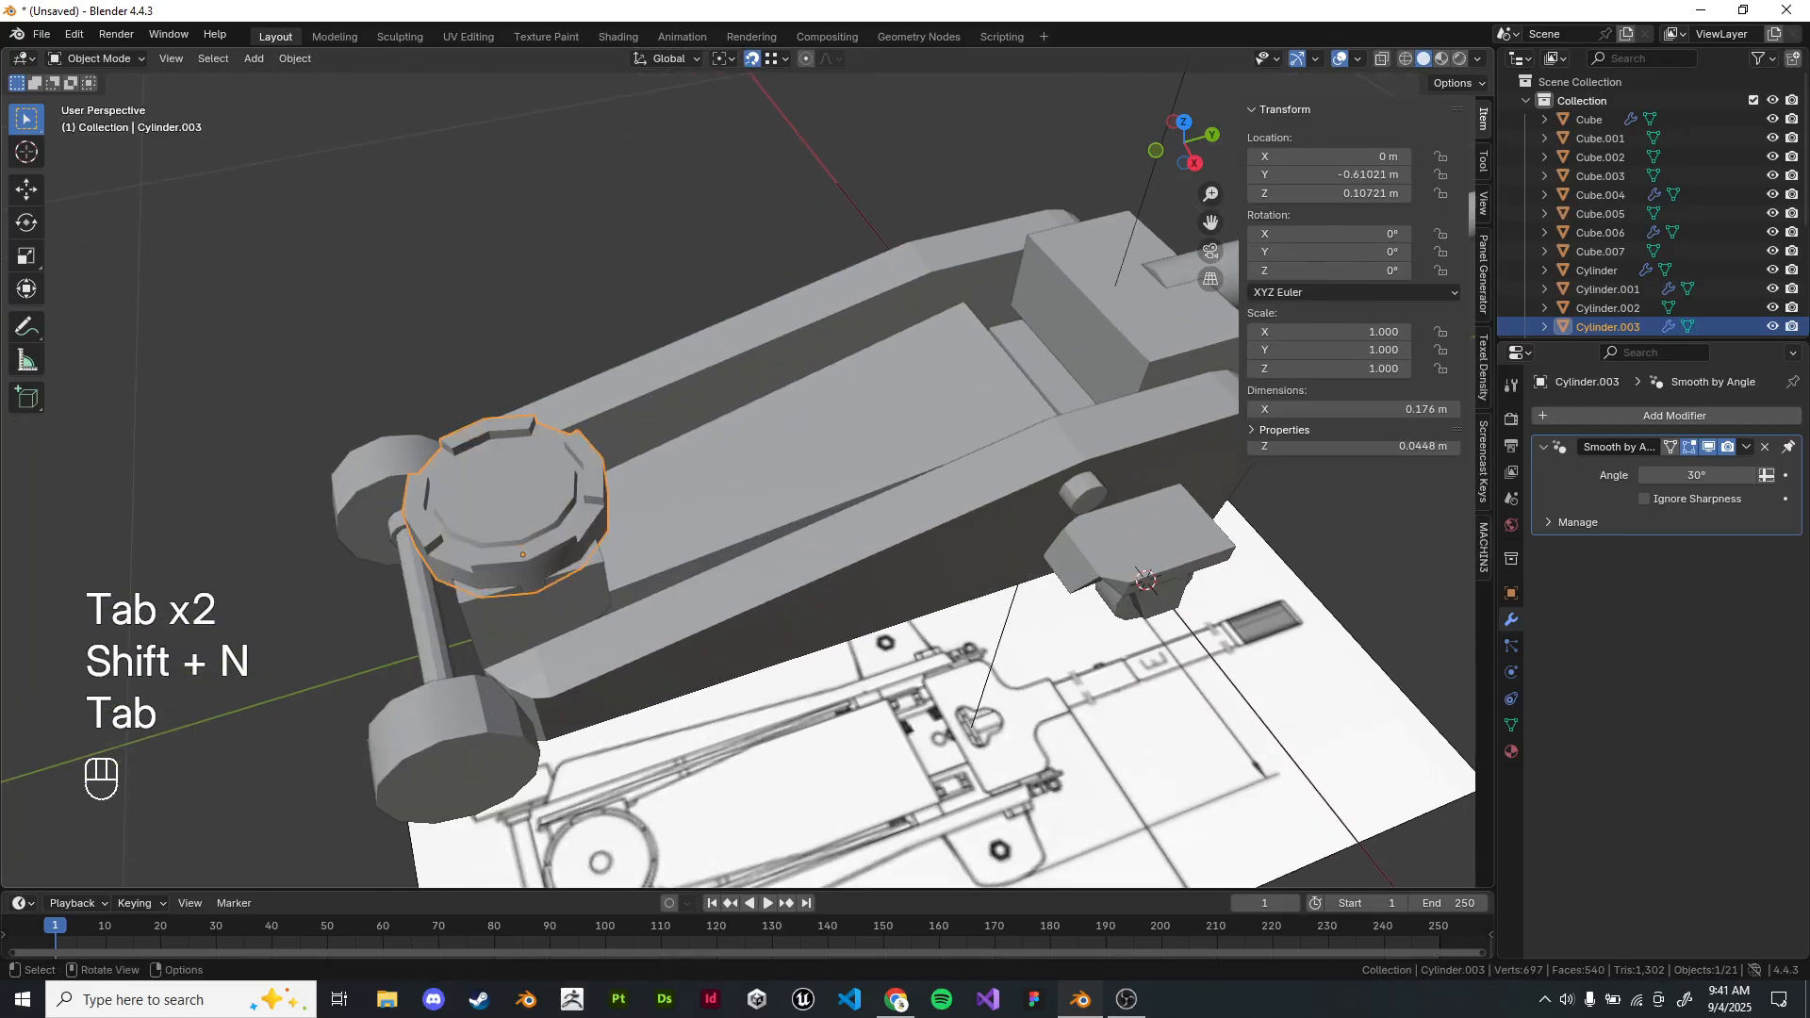
pyautogui.click(396, 282)
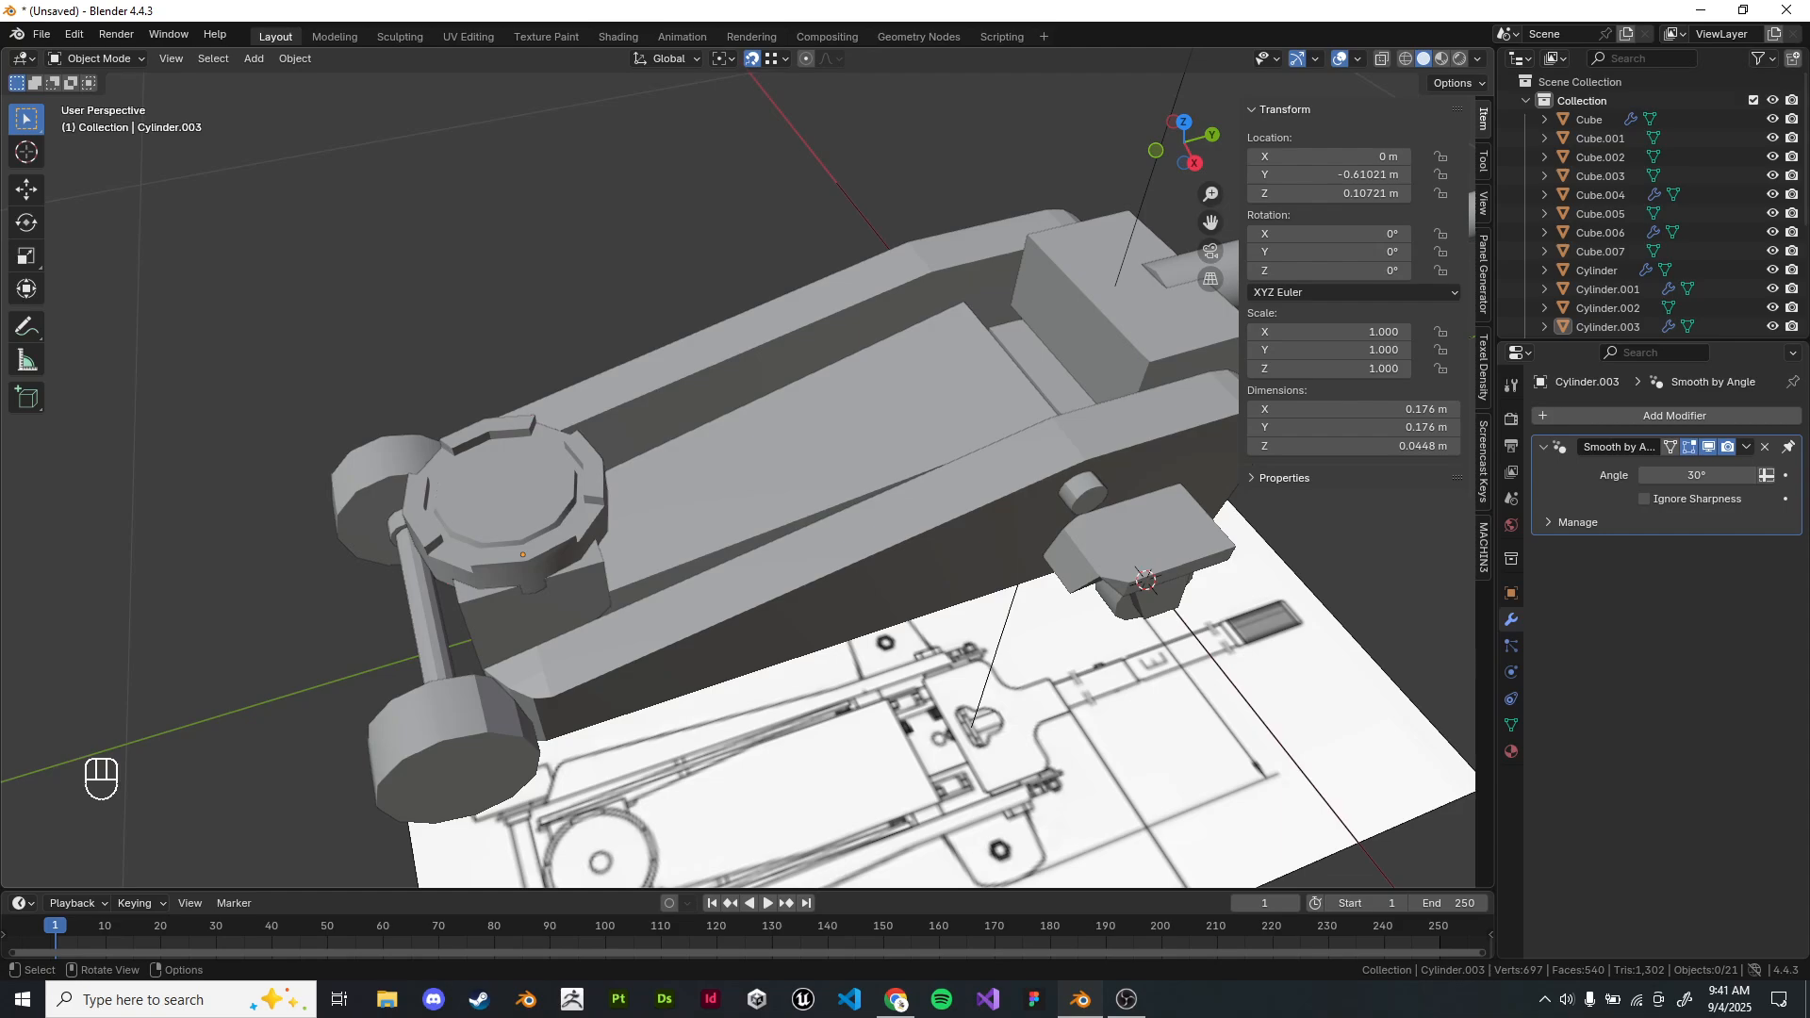
# Recalculate the normals of the thin mirrored arms running between the side frames and the central plate.
pyautogui.scroll(1, 607, 485)
pyautogui.keyDown('shift'); pyautogui.moveTo(848, 396); pyautogui.dragTo(679, 528, button='middle'); pyautogui.keyUp('shift')
pyautogui.scroll(-2, 607, 485)
pyautogui.scroll(2, 665, 453)
pyautogui.scroll(-1, 782, 556)
pyautogui.scroll(2, 679, 527)
pyautogui.moveTo(679, 527); pyautogui.dragTo(599, 490, button='middle')
pyautogui.click(635, 495)
pyautogui.press('Tab')
pyautogui.press('a')
pyautogui.hotkey('shift', 'n')
pyautogui.press('Tab')
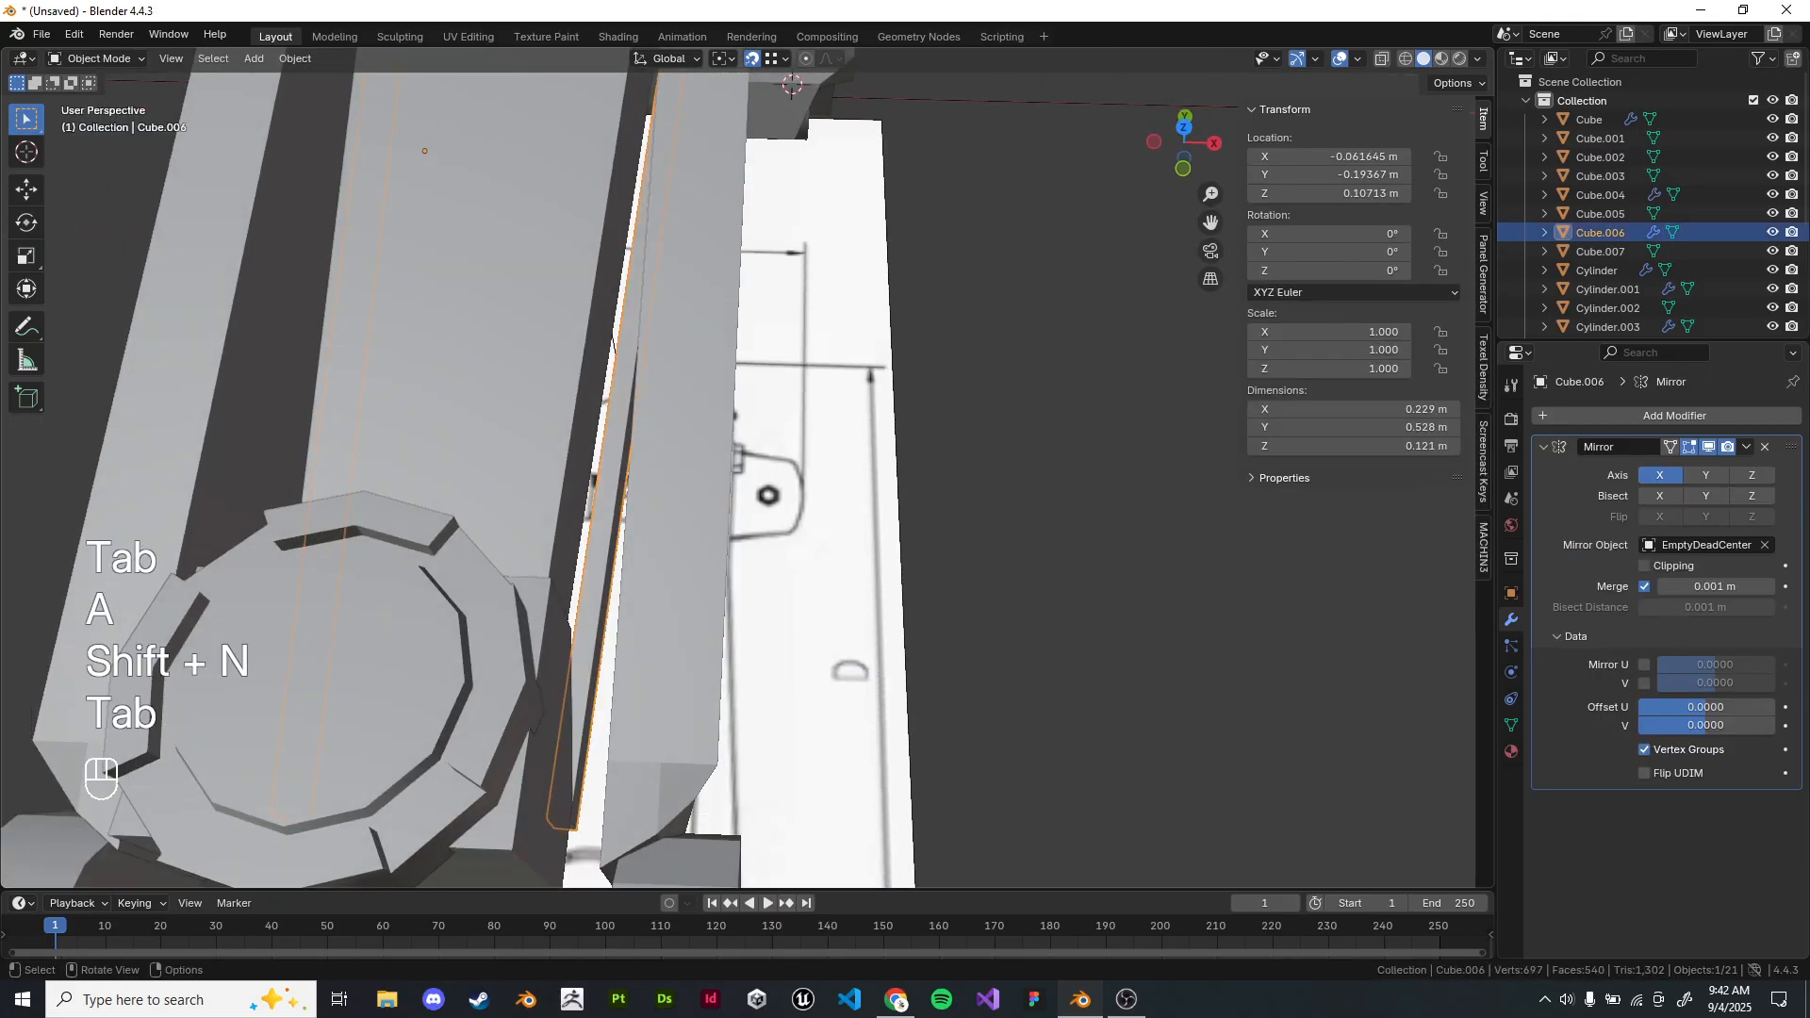
# Apply Shade Auto Smooth to the jack's mirrored side frames and deselect them.
pyautogui.click(999, 490)
pyautogui.scroll(-4, 1000, 490)
pyautogui.moveTo(999, 490); pyautogui.dragTo(886, 377, button='middle')
pyautogui.keyDown('shift'); pyautogui.moveTo(887, 377); pyautogui.dragTo(962, 471, button='middle'); pyautogui.keyUp('shift')
pyautogui.scroll(2, 961, 471)
pyautogui.moveTo(962, 471); pyautogui.dragTo(791, 481, button='middle')
pyautogui.scroll(-4, 1037, 462)
pyautogui.keyDown('shift'); pyautogui.moveTo(1037, 462); pyautogui.dragTo(590, 481, button='middle'); pyautogui.keyUp('shift')
pyautogui.click(613, 500)
pyautogui.rightClick(963, 580)
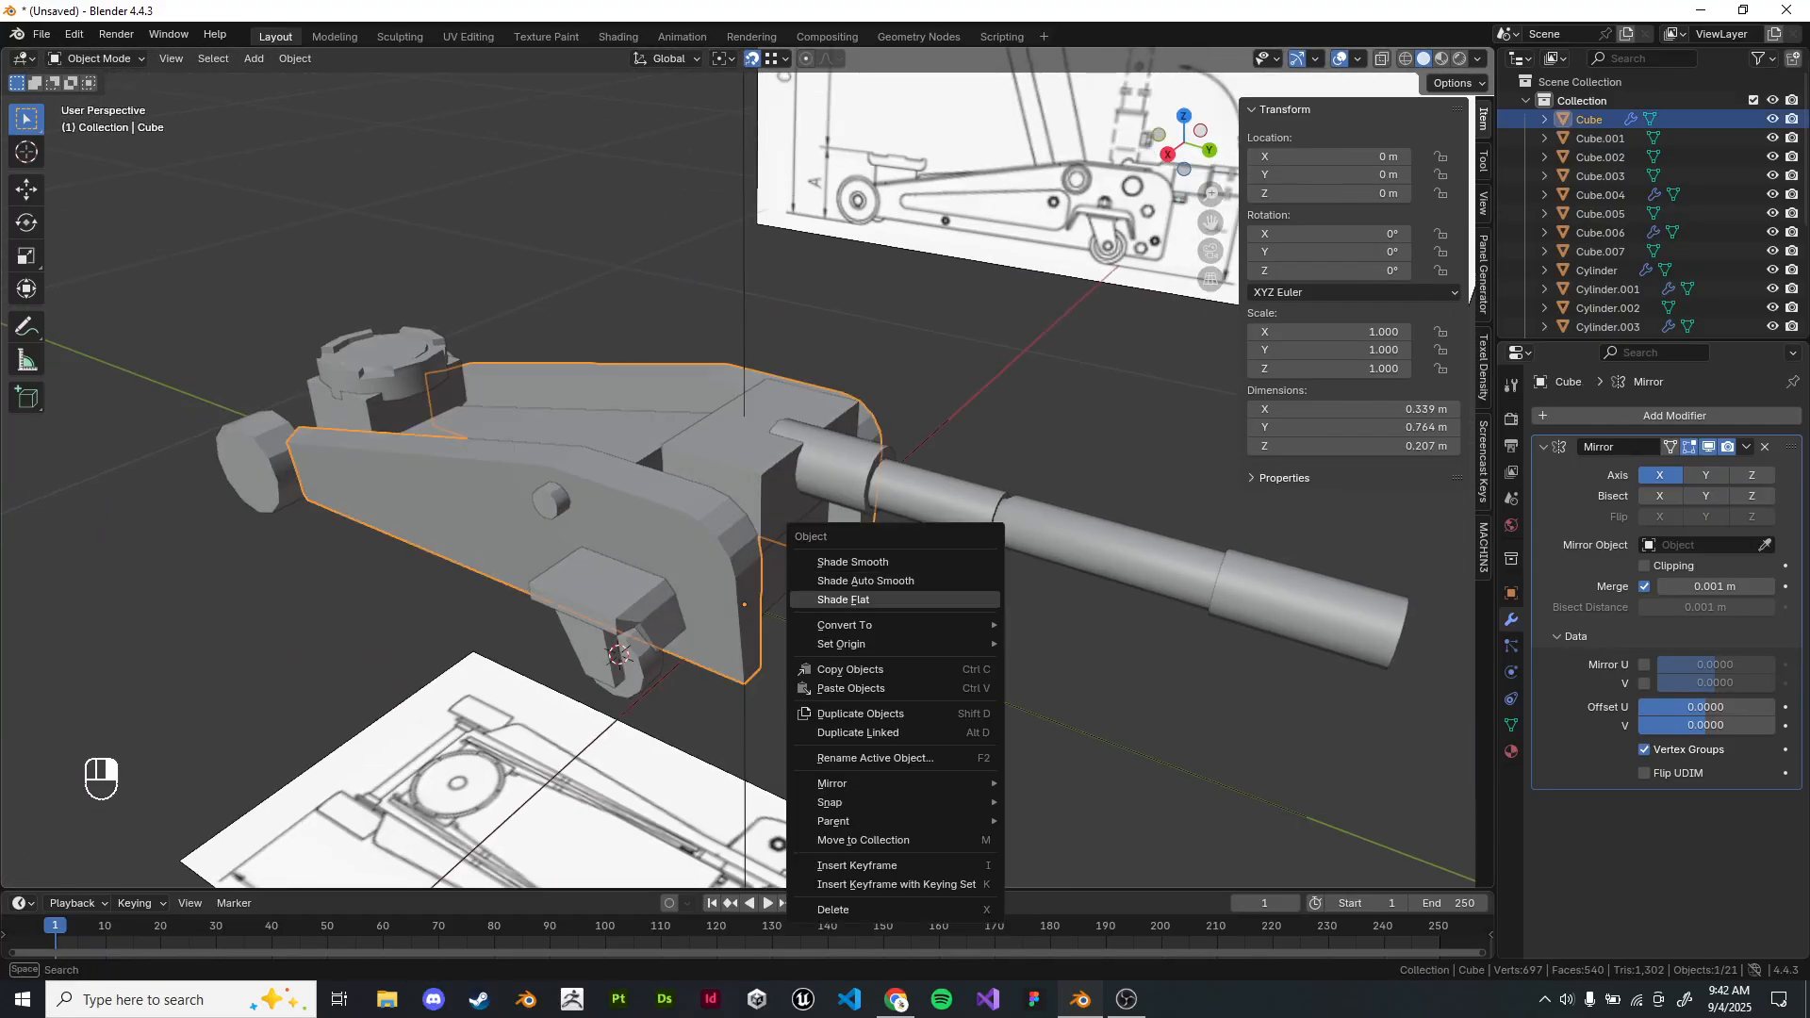
pyautogui.click(959, 580)
pyautogui.scroll(-3, 952, 566)
pyautogui.click(1094, 584)
pyautogui.moveTo(952, 565); pyautogui.dragTo(1113, 584, button='middle')
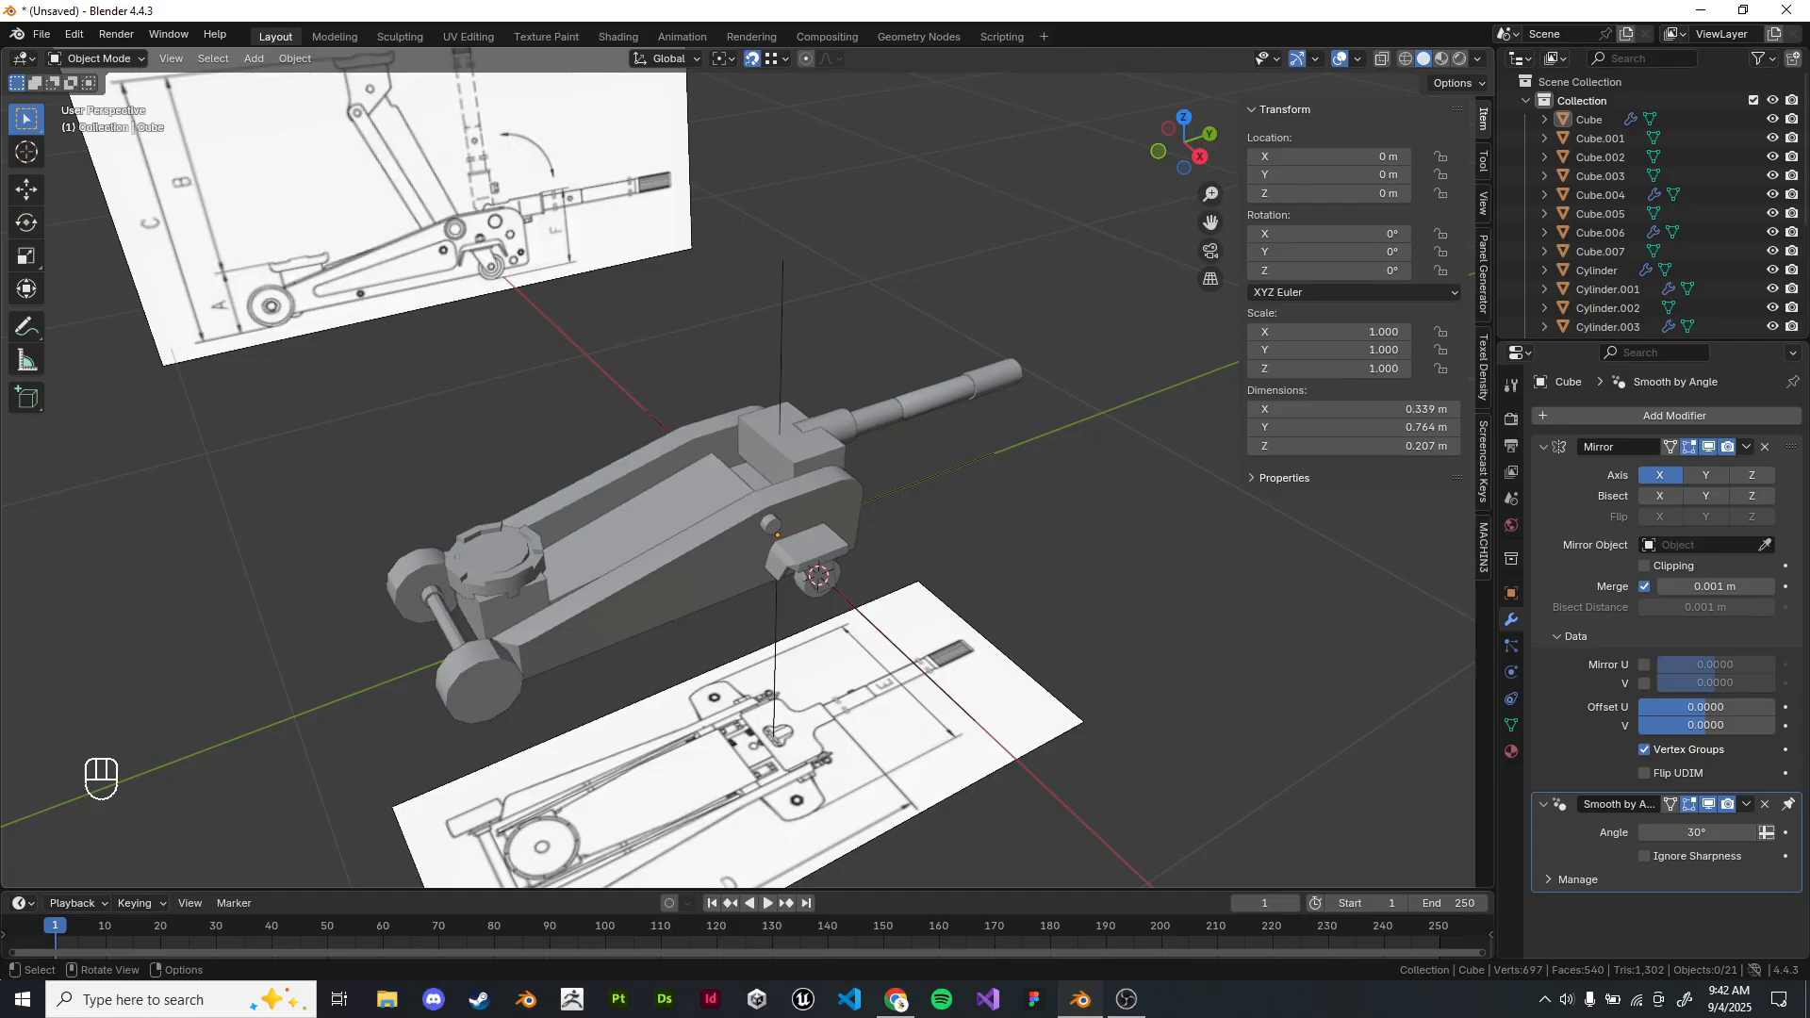
# Compare the jack's right side view with the blueprint in wireframe.
pyautogui.press('KP_1')
pyautogui.press('KP_3')
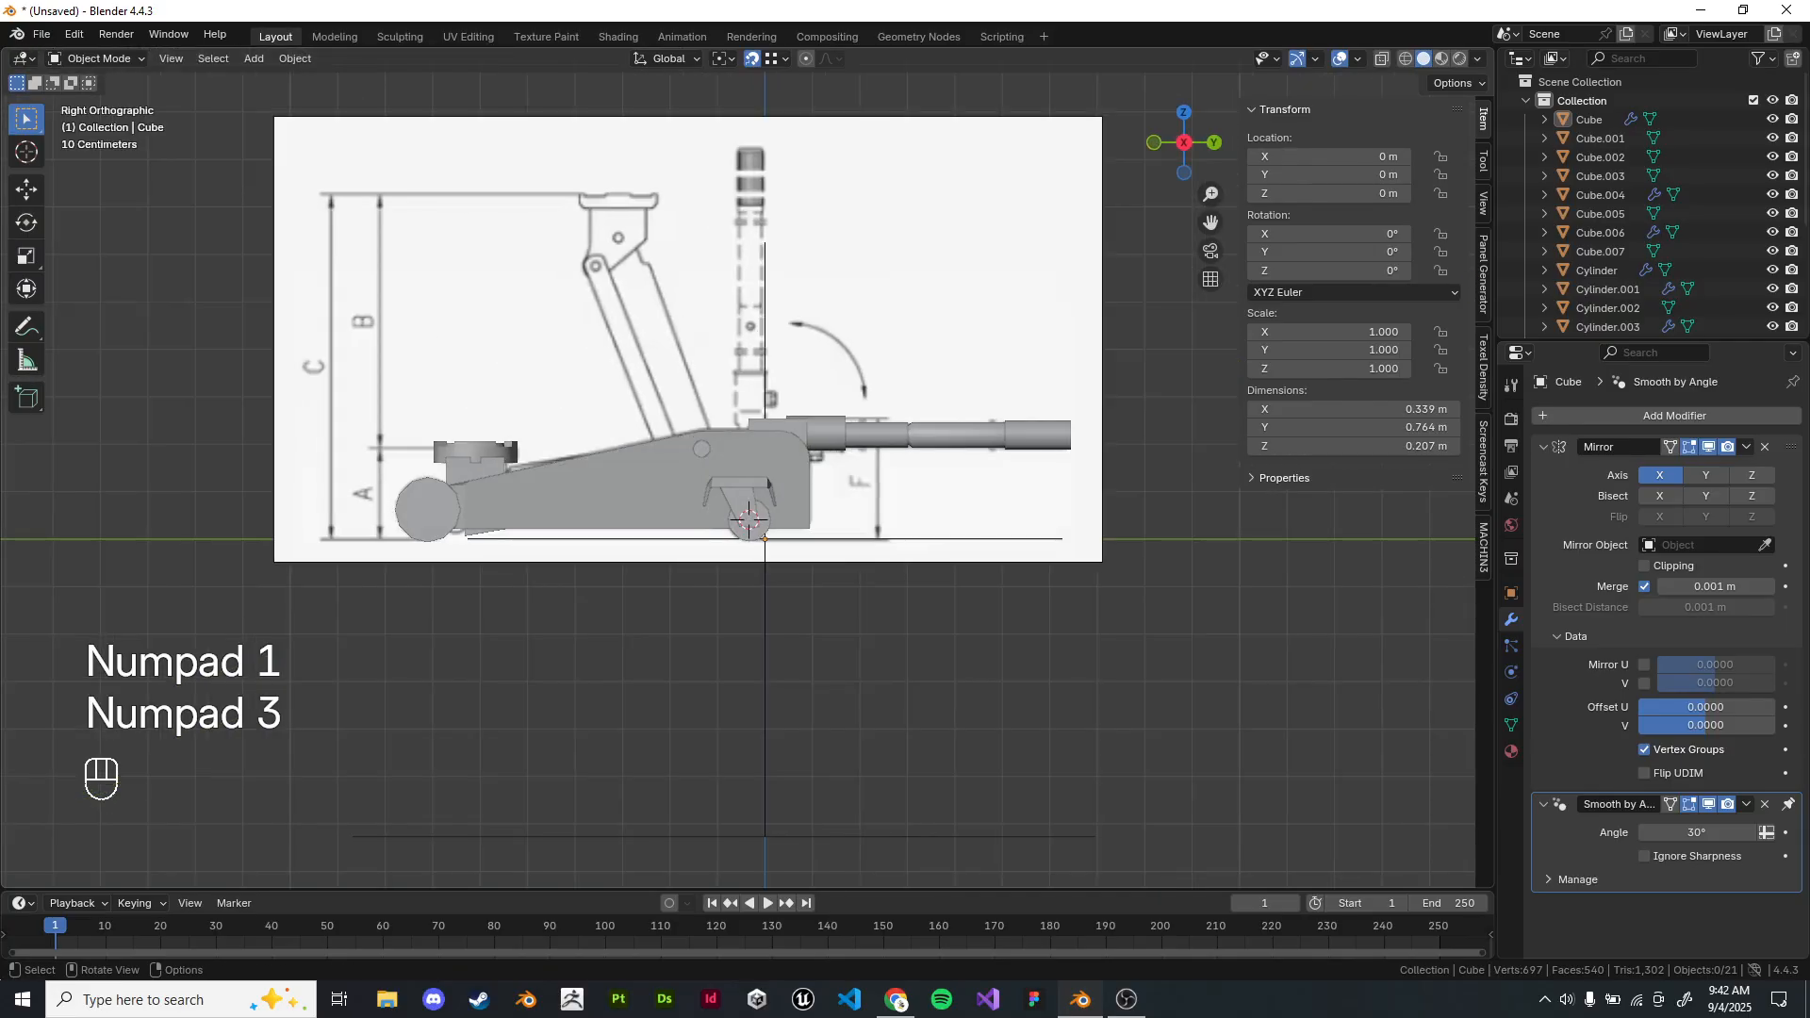
pyautogui.keyDown('shift'); pyautogui.moveTo(754, 471); pyautogui.dragTo(702, 450, button='middle'); pyautogui.keyUp('shift')
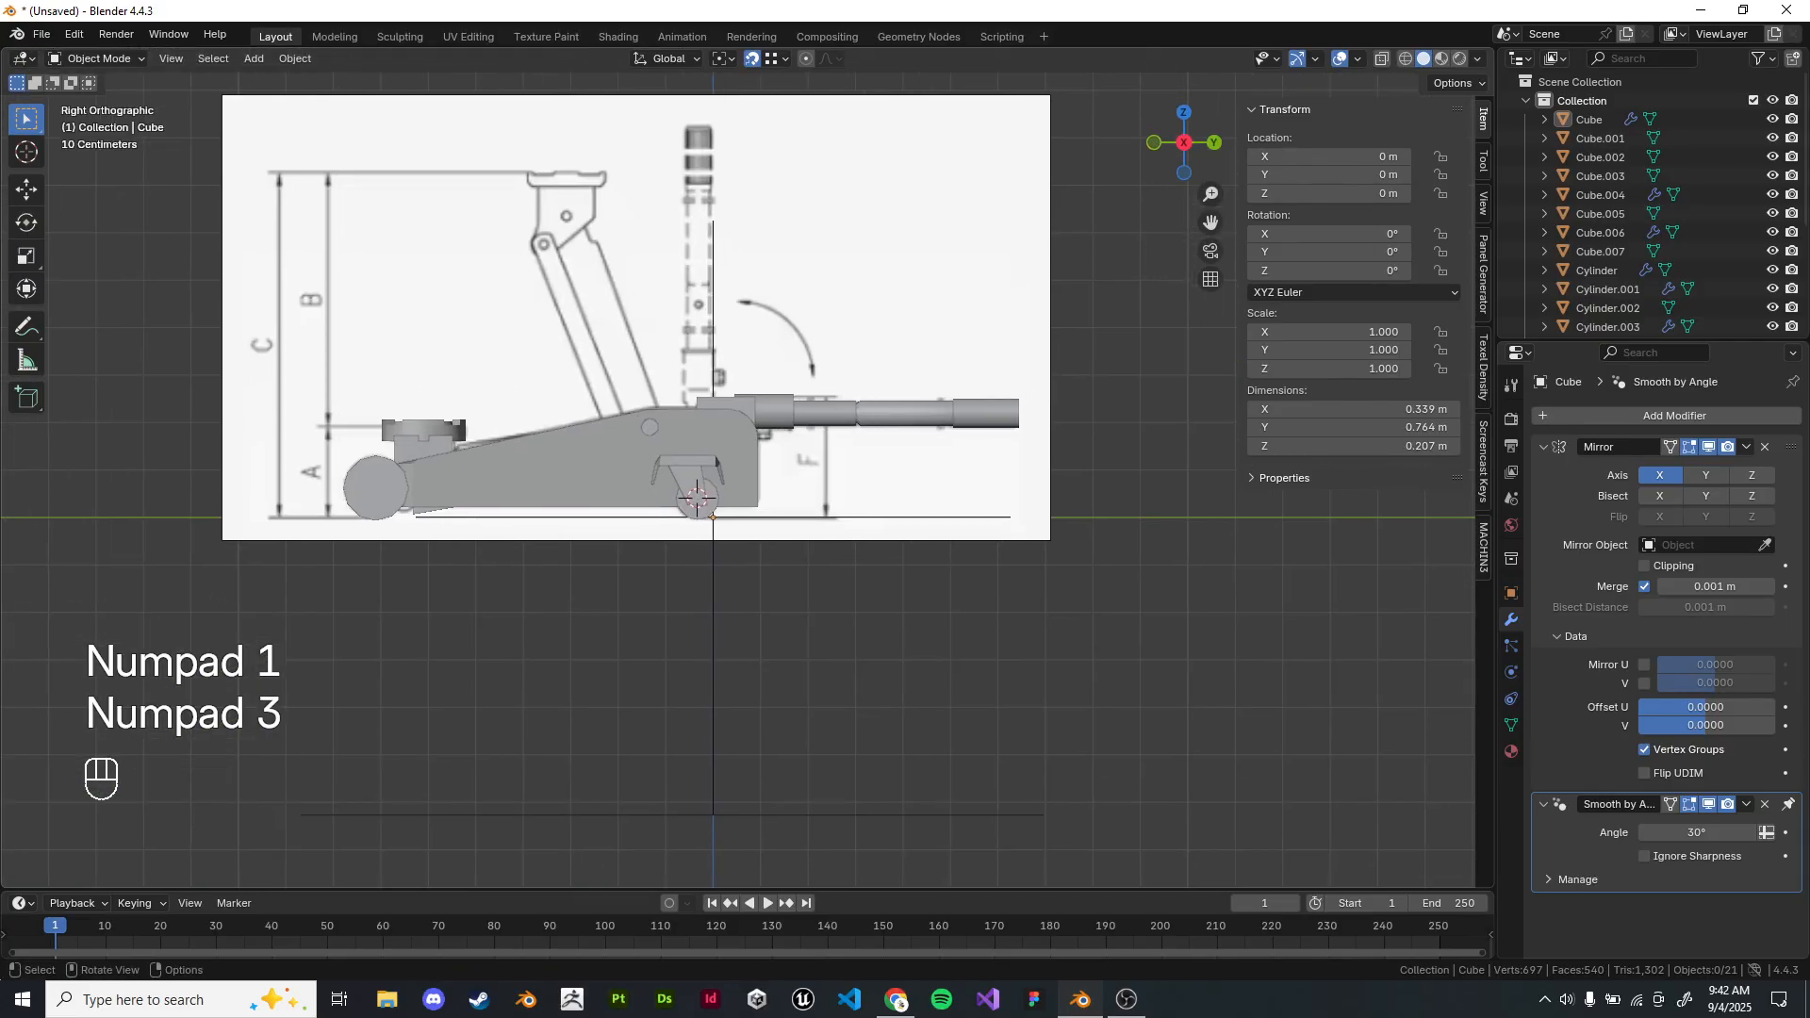
pyautogui.scroll(2, 738, 467)
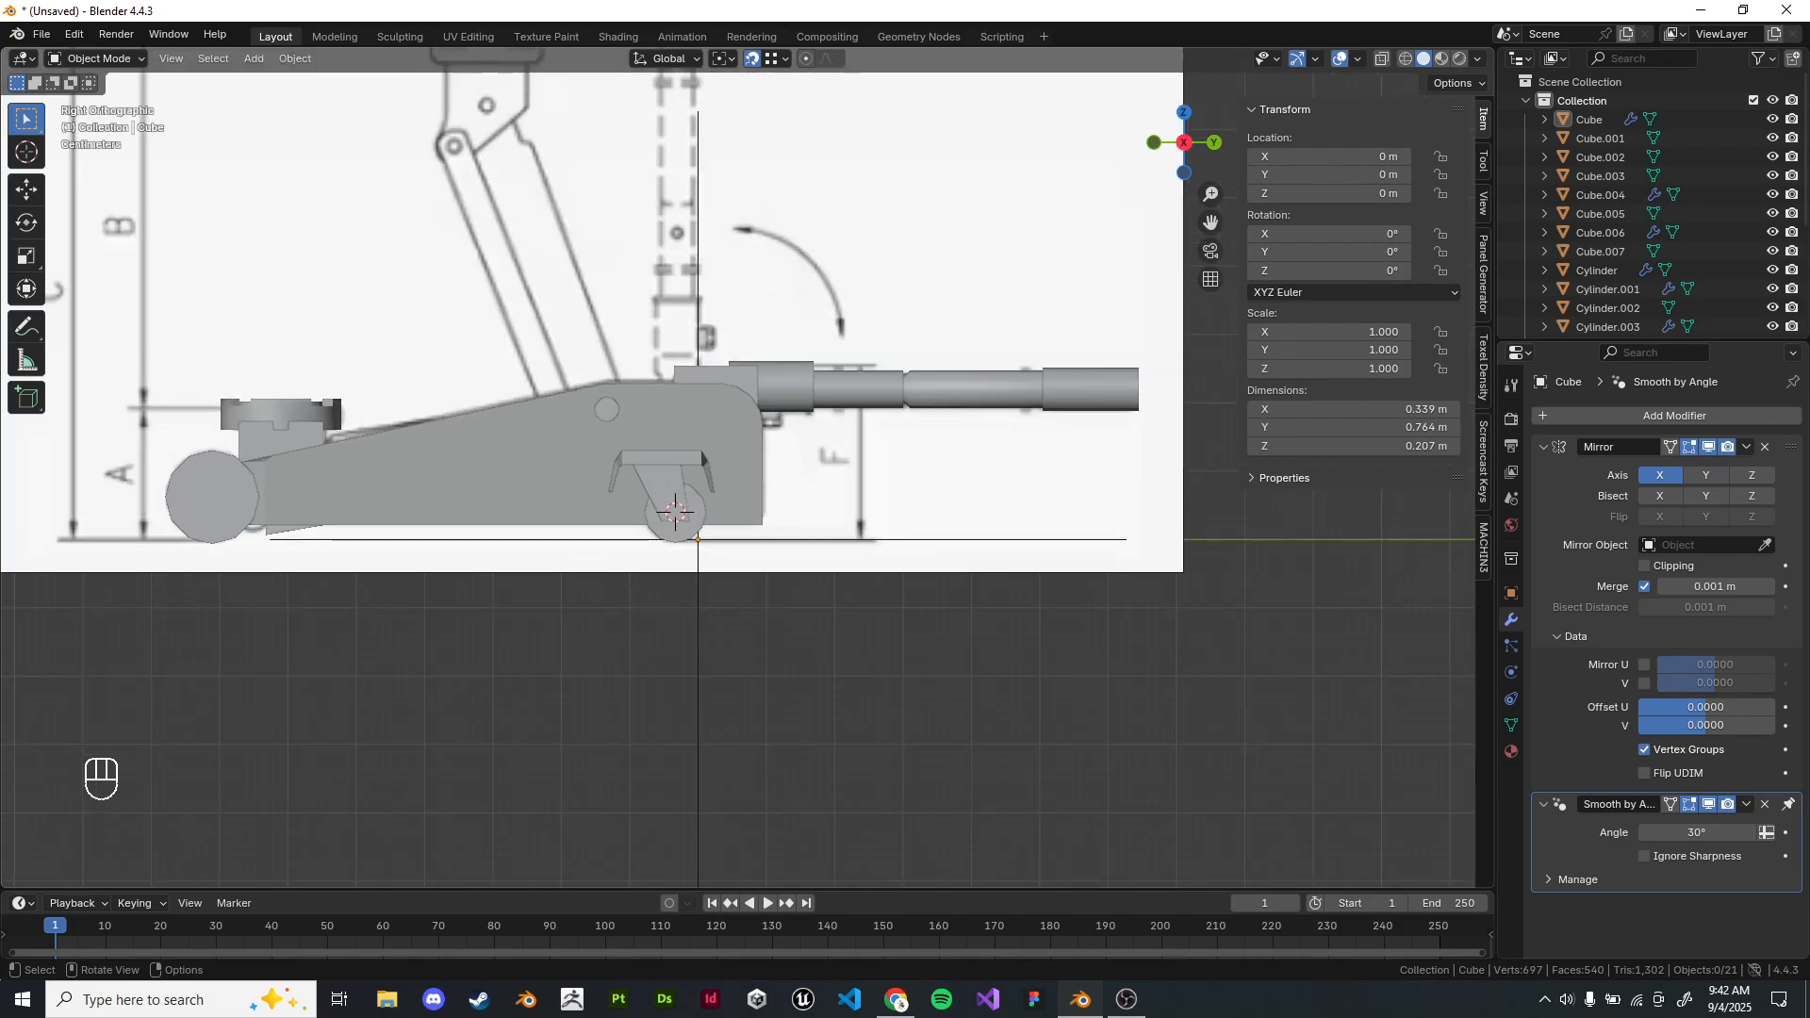
pyautogui.scroll(3, 476, 400)
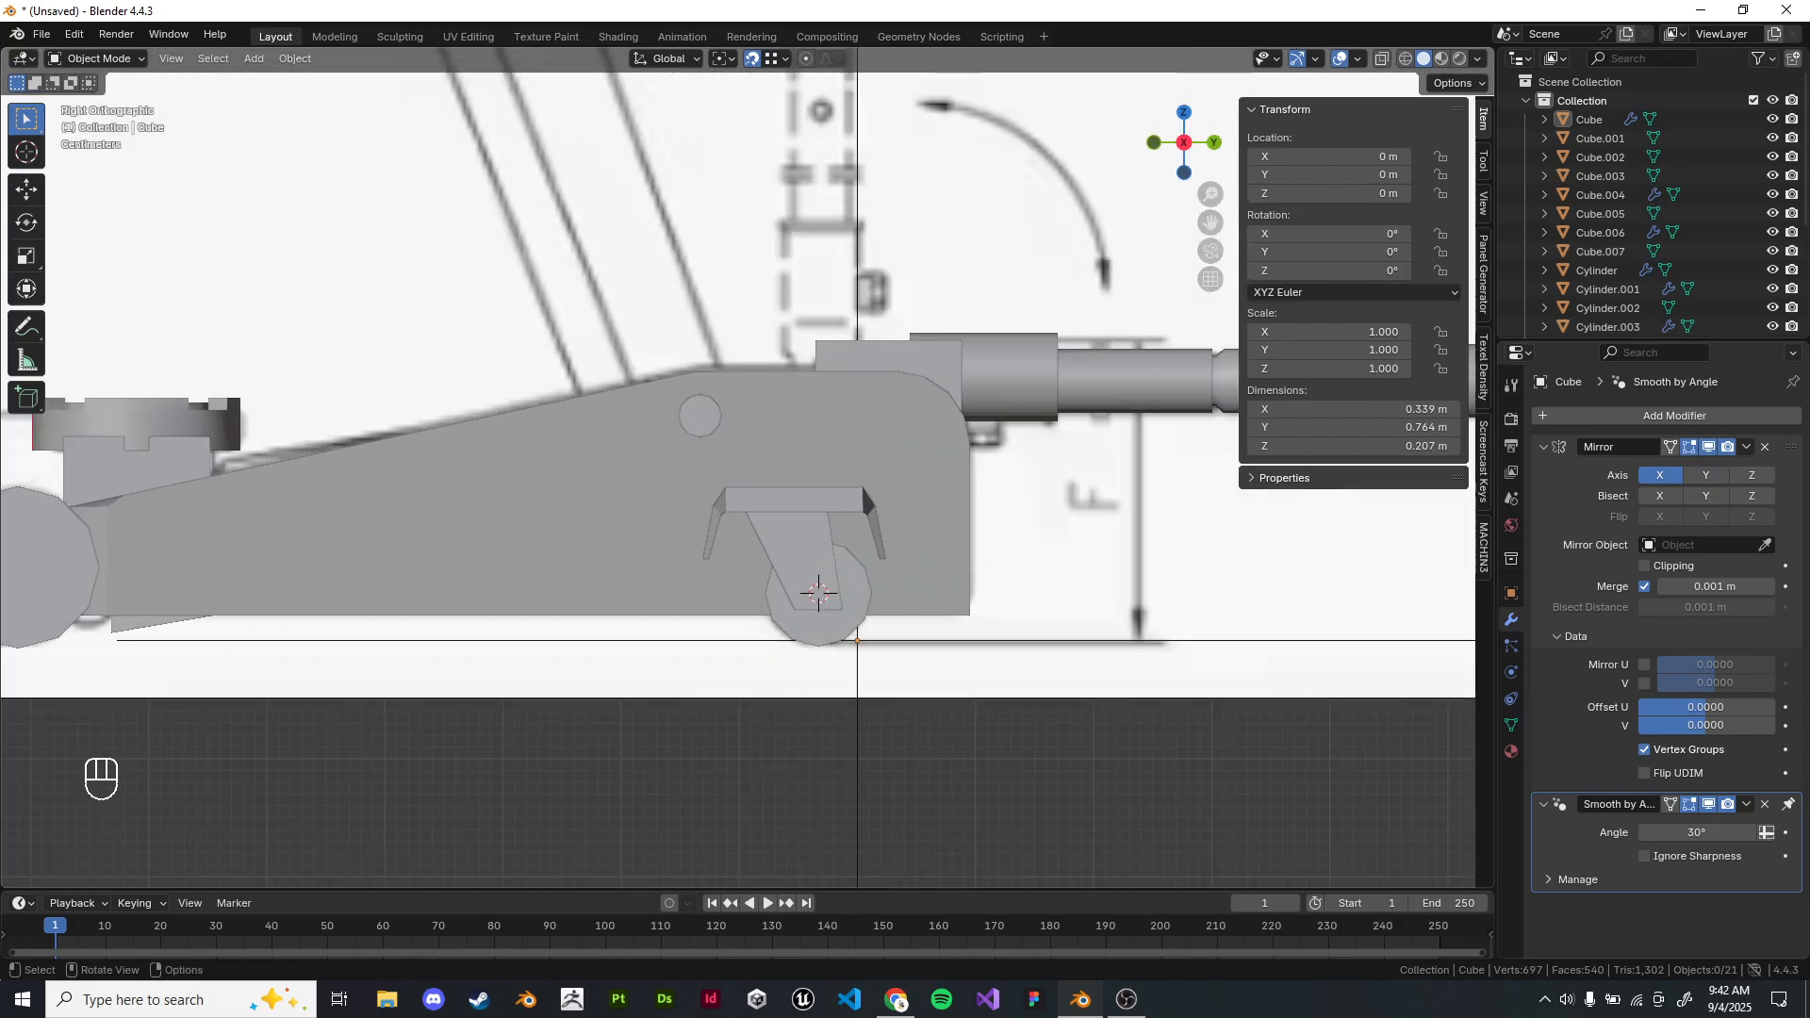
pyautogui.keyDown('shift'); pyautogui.moveTo(862, 484); pyautogui.dragTo(1110, 530, button='middle'); pyautogui.keyUp('shift')
pyautogui.click(1105, 524)
pyautogui.press('z')
pyautogui.scroll(3, 624, 618)
pyautogui.keyDown('shift'); pyautogui.moveTo(624, 619); pyautogui.dragTo(819, 586, button='middle'); pyautogui.keyUp('shift')
pyautogui.scroll(-5, 746, 468)
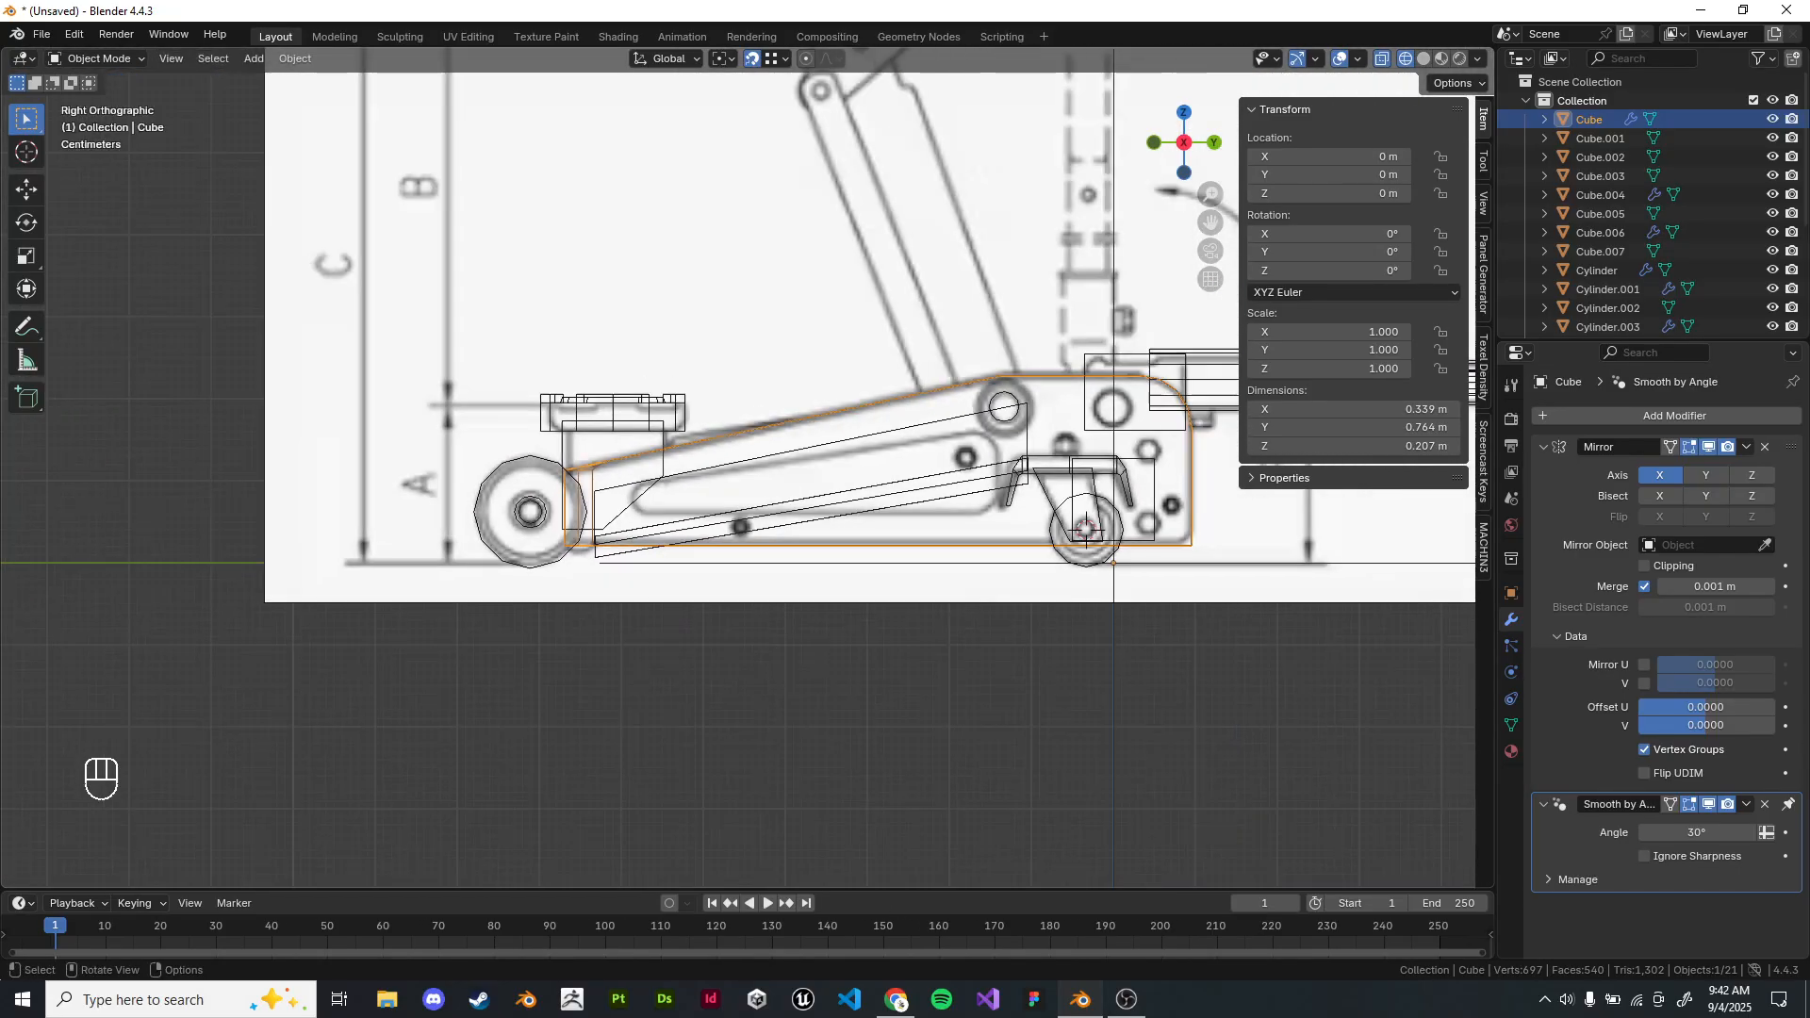
pyautogui.scroll(2, 1235, 422)
pyautogui.keyDown('shift'); pyautogui.moveTo(219, 551); pyautogui.dragTo(663, 562, button='middle'); pyautogui.keyUp('shift')
pyautogui.scroll(2, 436, 551)
# Open the large front wheel's mesh for editing and inset its two side faces about 0.0406 m, matching the blueprint hub.
pyautogui.press('z')
pyautogui.click(662, 562)
pyautogui.press('Tab')
pyautogui.press('z')
pyautogui.scroll(6, 773, 546)
pyautogui.keyDown('shift'); pyautogui.moveTo(718, 473); pyautogui.dragTo(790, 415, button='middle'); pyautogui.keyUp('shift')
pyautogui.scroll(-1, 903, 410)
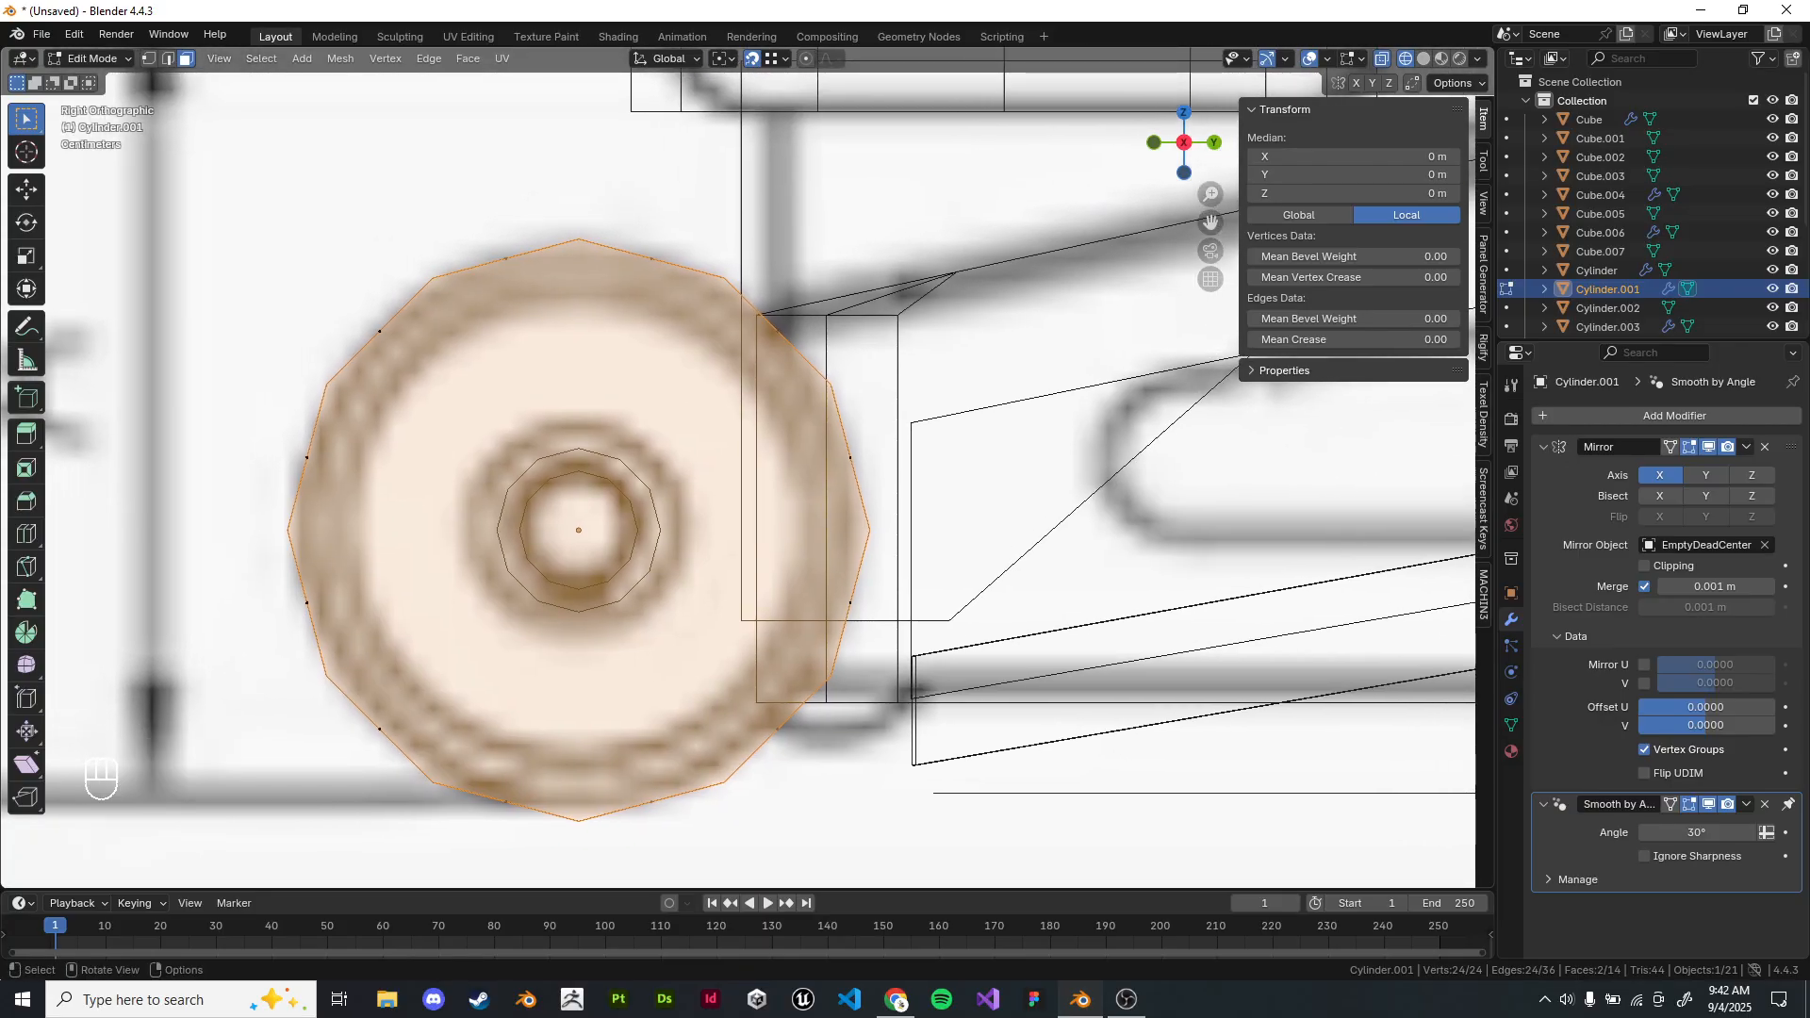
pyautogui.press('i')
pyautogui.click(1054, 540)
# Bridge the front wheel's two inset faces into a through hole, restore solid shading, and leave Edit Mode.
pyautogui.moveTo(1053, 540); pyautogui.dragTo(1152, 578, button='middle')
pyautogui.scroll(-4, 1151, 579)
pyautogui.hotkey('ctrl', 'e')
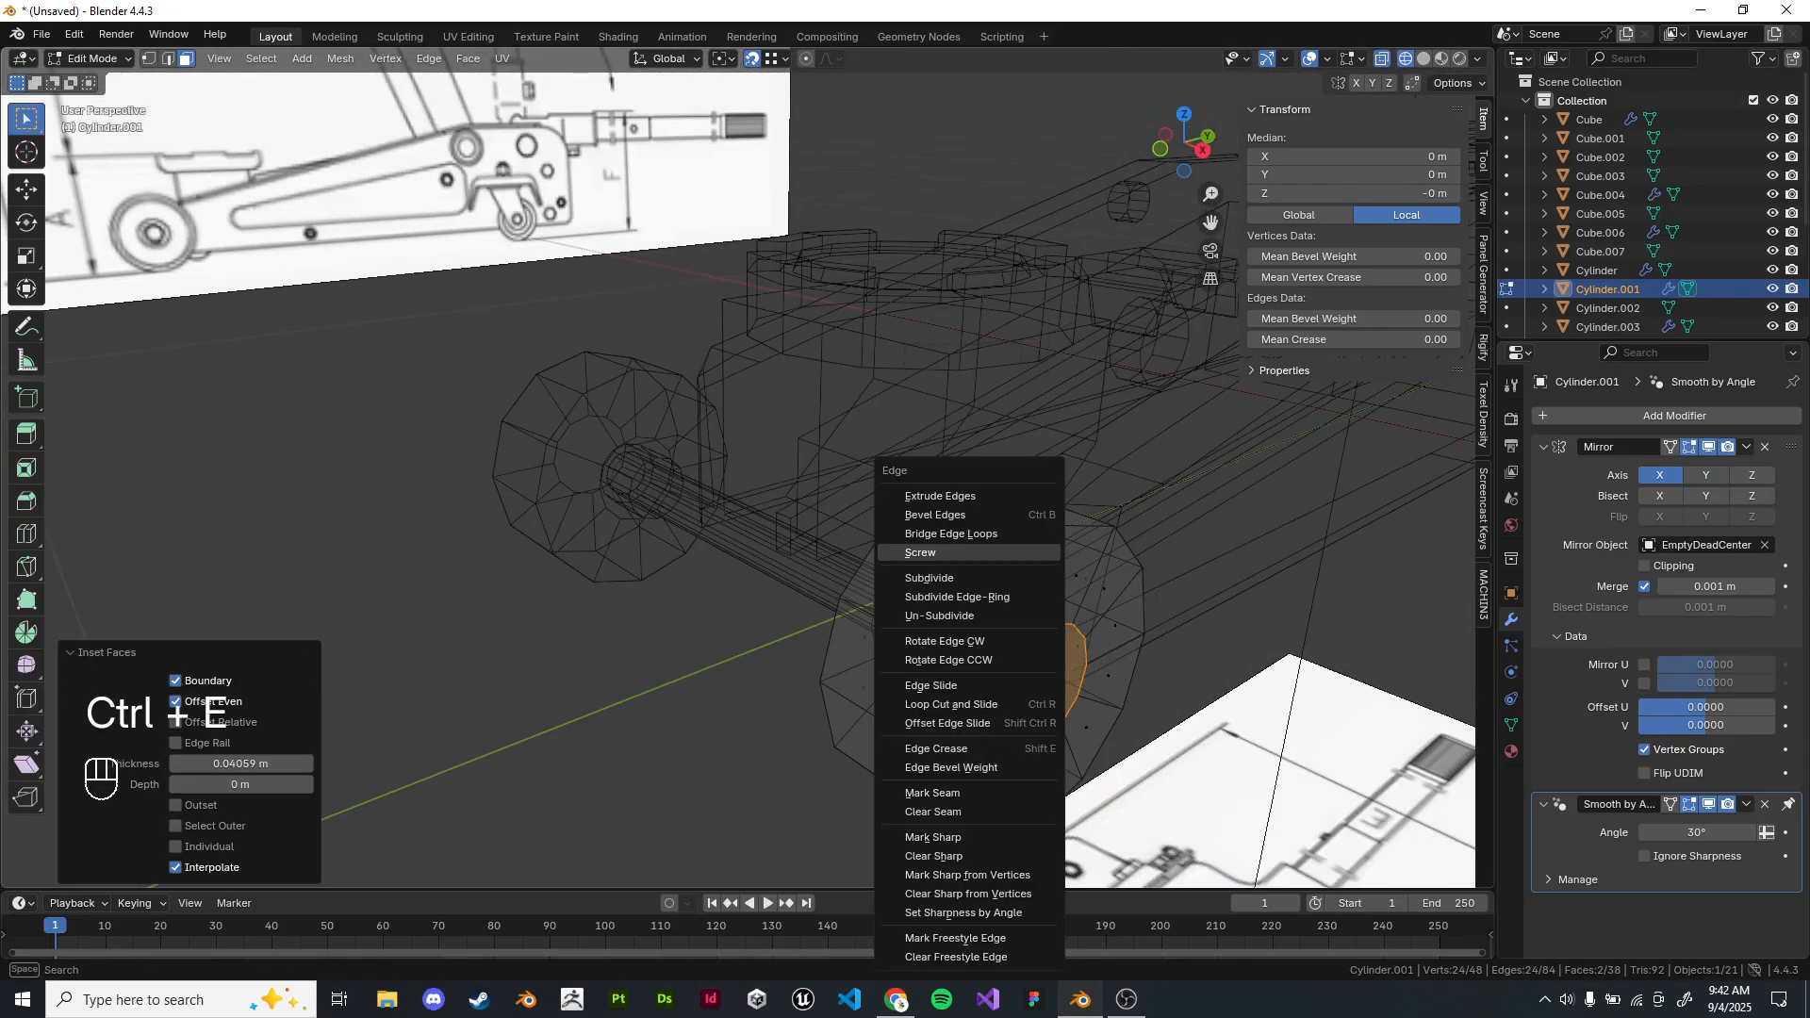
pyautogui.click(952, 535)
pyautogui.press('z')
pyautogui.scroll(-5, 953, 542)
pyautogui.press('Tab')
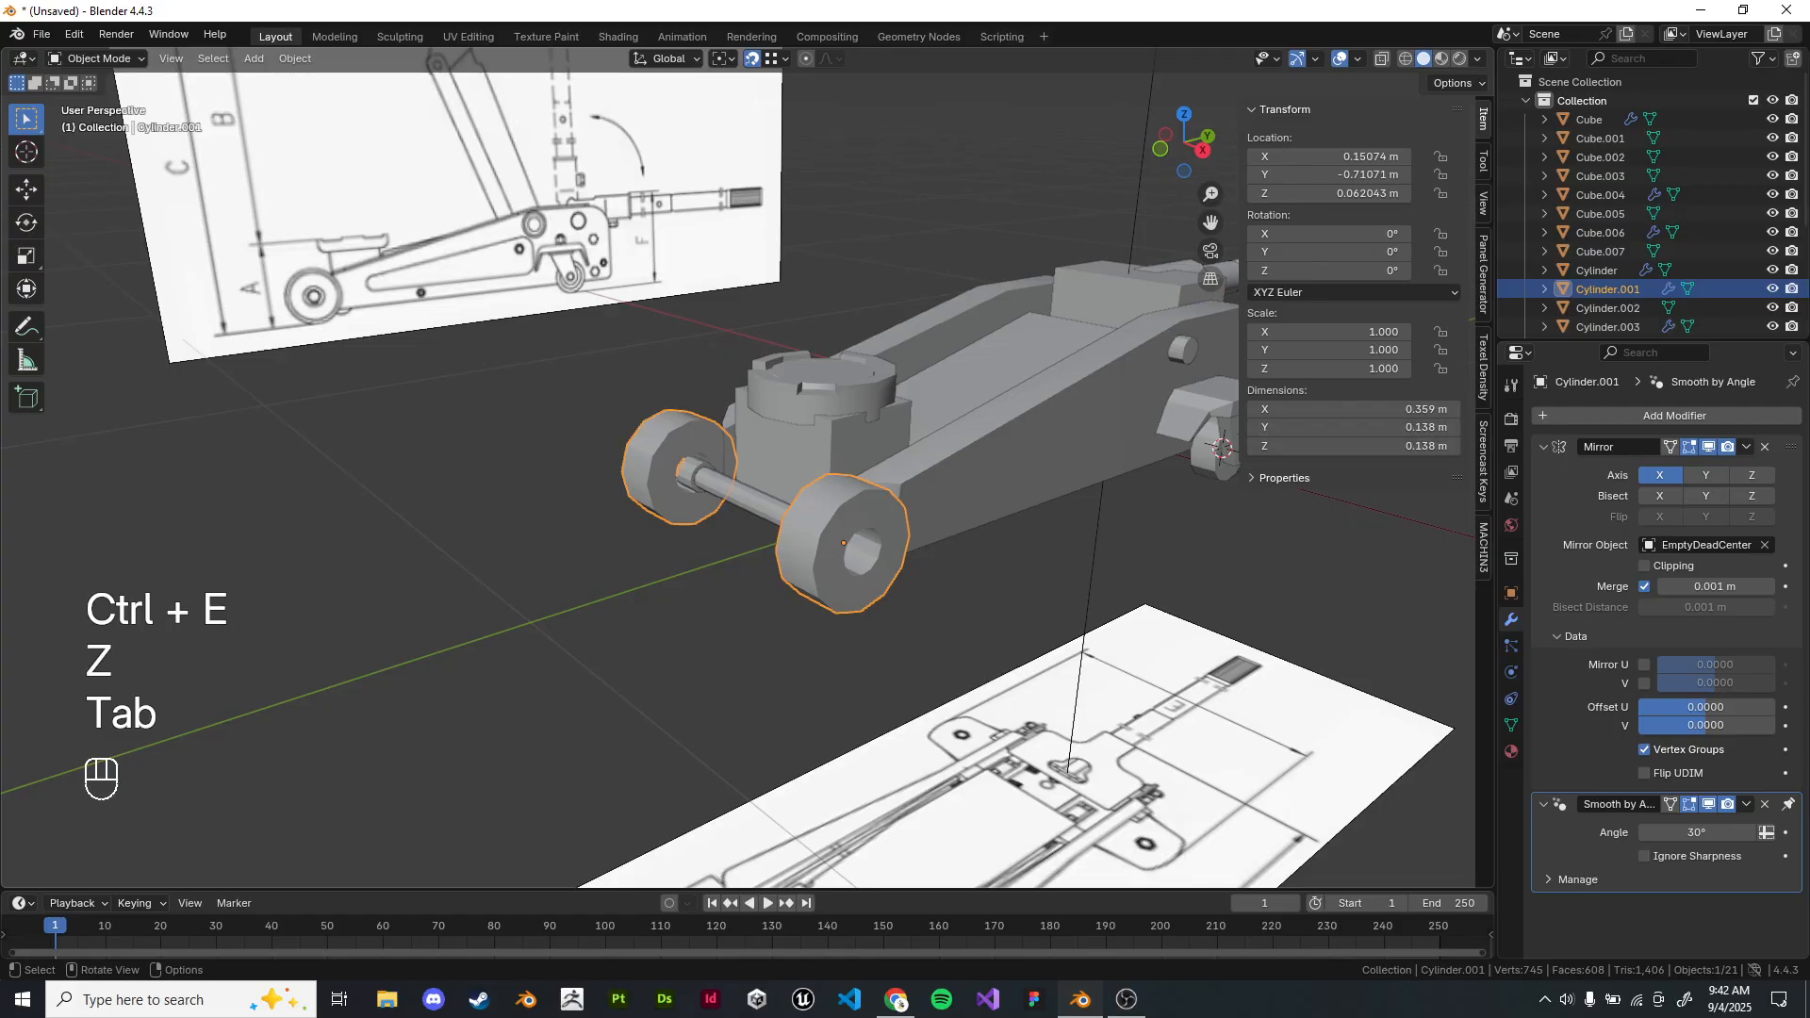
# Open the small rear wheel's mesh for editing in the right view and inset its two side faces to the blueprint hub.
pyautogui.keyDown('shift'); pyautogui.moveTo(953, 542); pyautogui.dragTo(716, 556, button='middle'); pyautogui.keyUp('shift')
pyautogui.press('KP_3')
pyautogui.keyDown('shift'); pyautogui.moveTo(999, 529); pyautogui.dragTo(897, 598, button='middle'); pyautogui.keyUp('shift')
pyautogui.scroll(4, 896, 598)
pyautogui.click(896, 598)
pyautogui.press('z')
pyautogui.scroll(4, 1131, 556)
pyautogui.press('Tab')
pyautogui.scroll(1, 949, 413)
pyautogui.press('a')
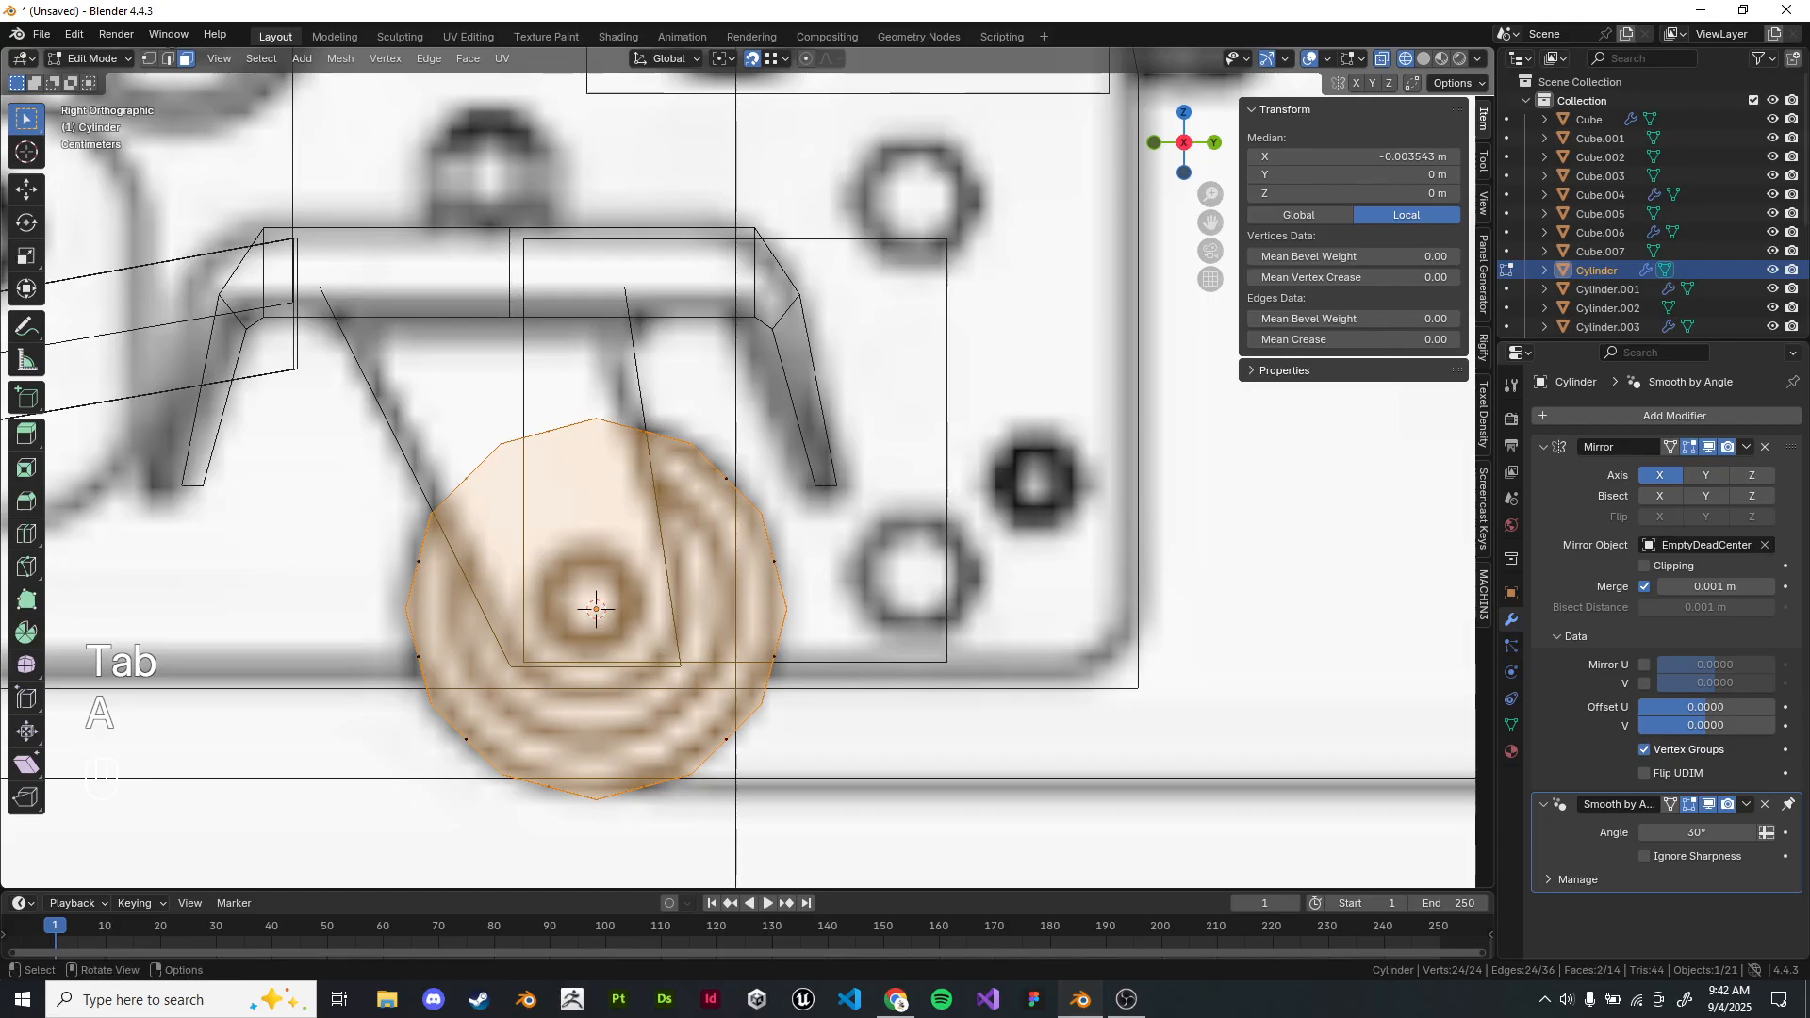
pyautogui.press('i')
pyautogui.click(967, 511)
# Bridge the rear wheel's two inset faces into a through hole, restore solid shading, and leave Edit Mode.
pyautogui.moveTo(967, 512); pyautogui.dragTo(986, 533, button='middle')
pyautogui.hotkey('ctrl', 'e')
pyautogui.click(983, 534)
pyautogui.scroll(-7, 983, 533)
pyautogui.press('z')
pyautogui.press('Tab')
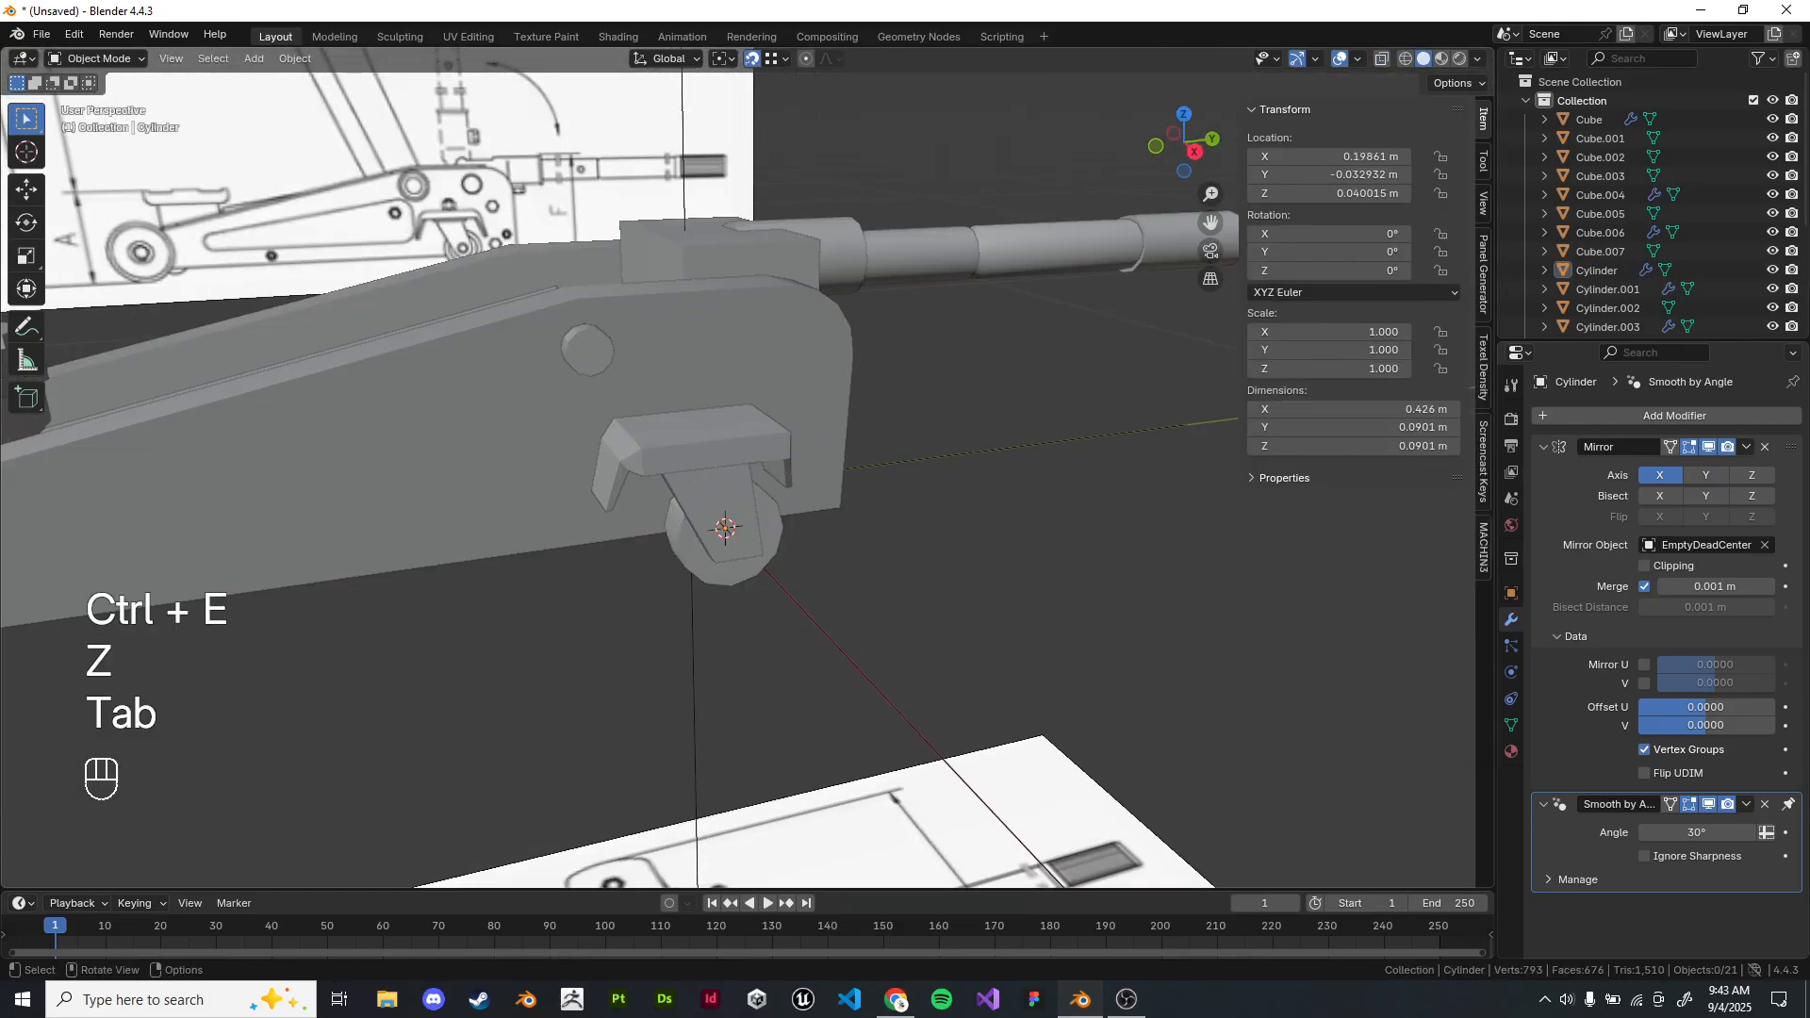
# Apply Shade Auto Smooth to the small rear wheels and set their smoothing angle to 40°.
pyautogui.press('KP_1')
pyautogui.press('KP_3')
pyautogui.moveTo(744, 575); pyautogui.dragTo(919, 533, button='middle')
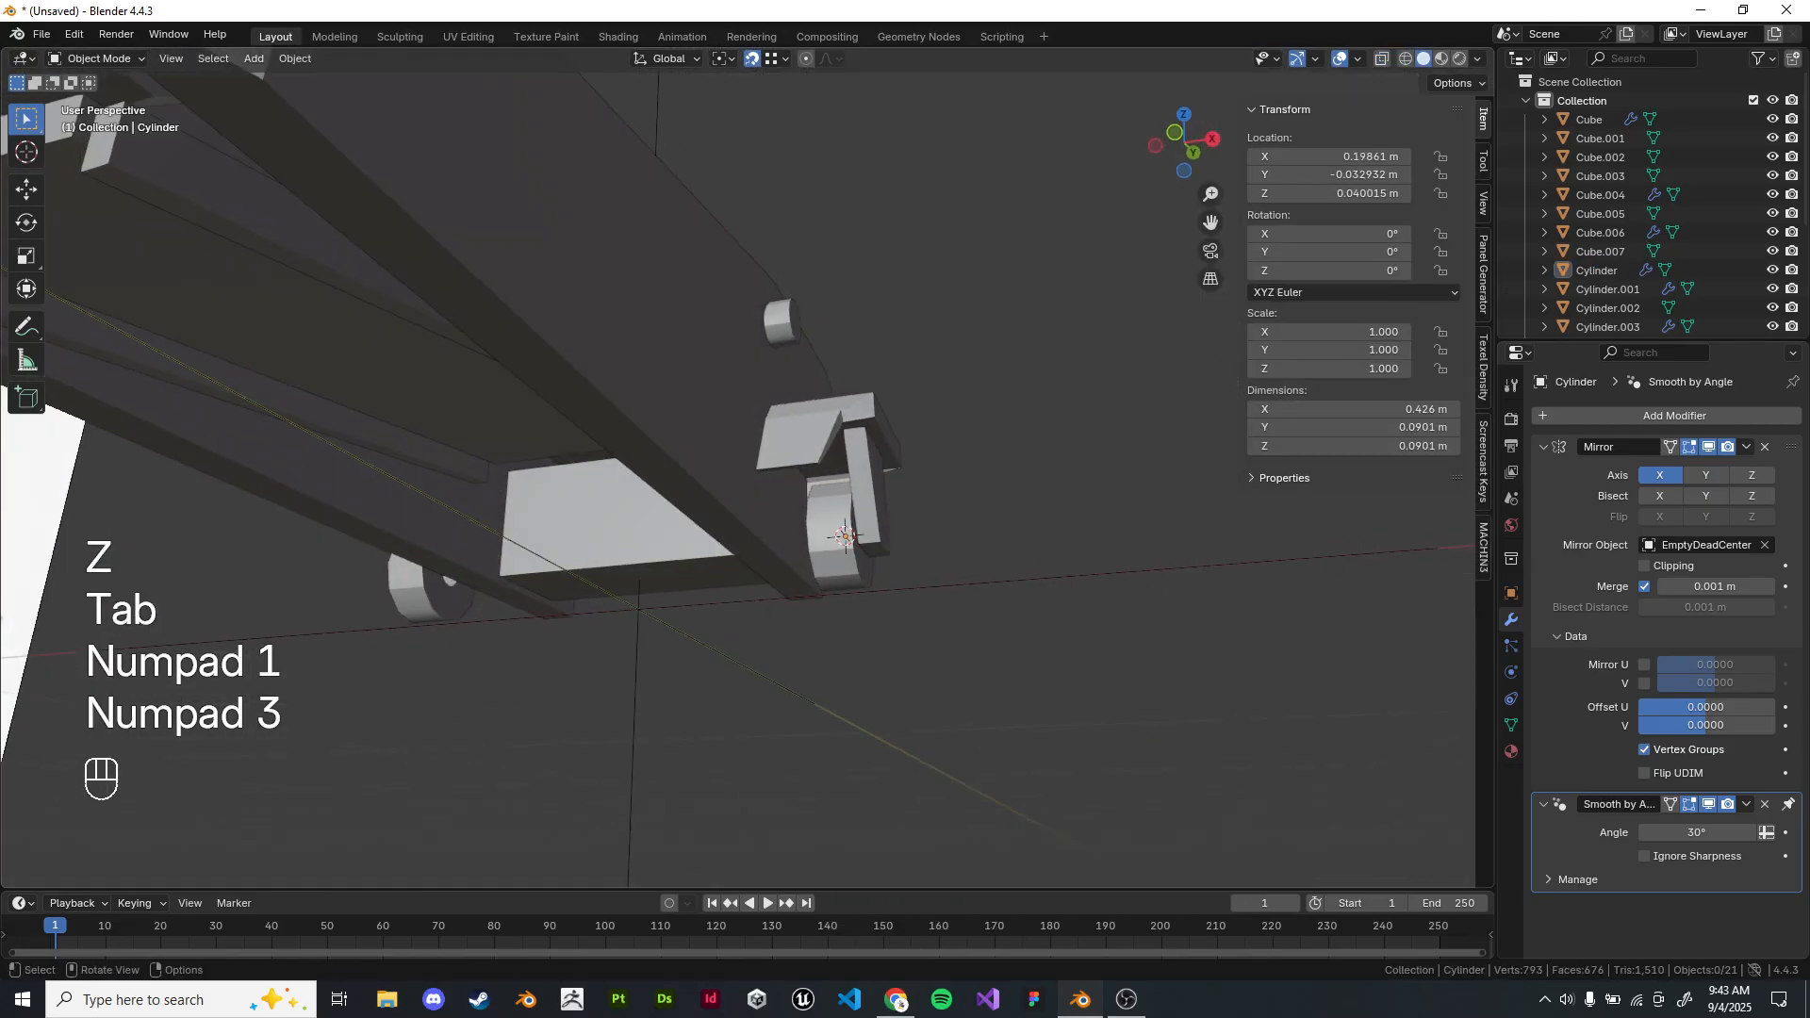
pyautogui.click(830, 542)
pyautogui.rightClick(1073, 542)
pyautogui.click(1073, 541)
pyautogui.keyDown('shift'); pyautogui.moveTo(1073, 542); pyautogui.dragTo(1045, 576, button='middle'); pyautogui.keyUp('shift')
pyautogui.click(1697, 832)
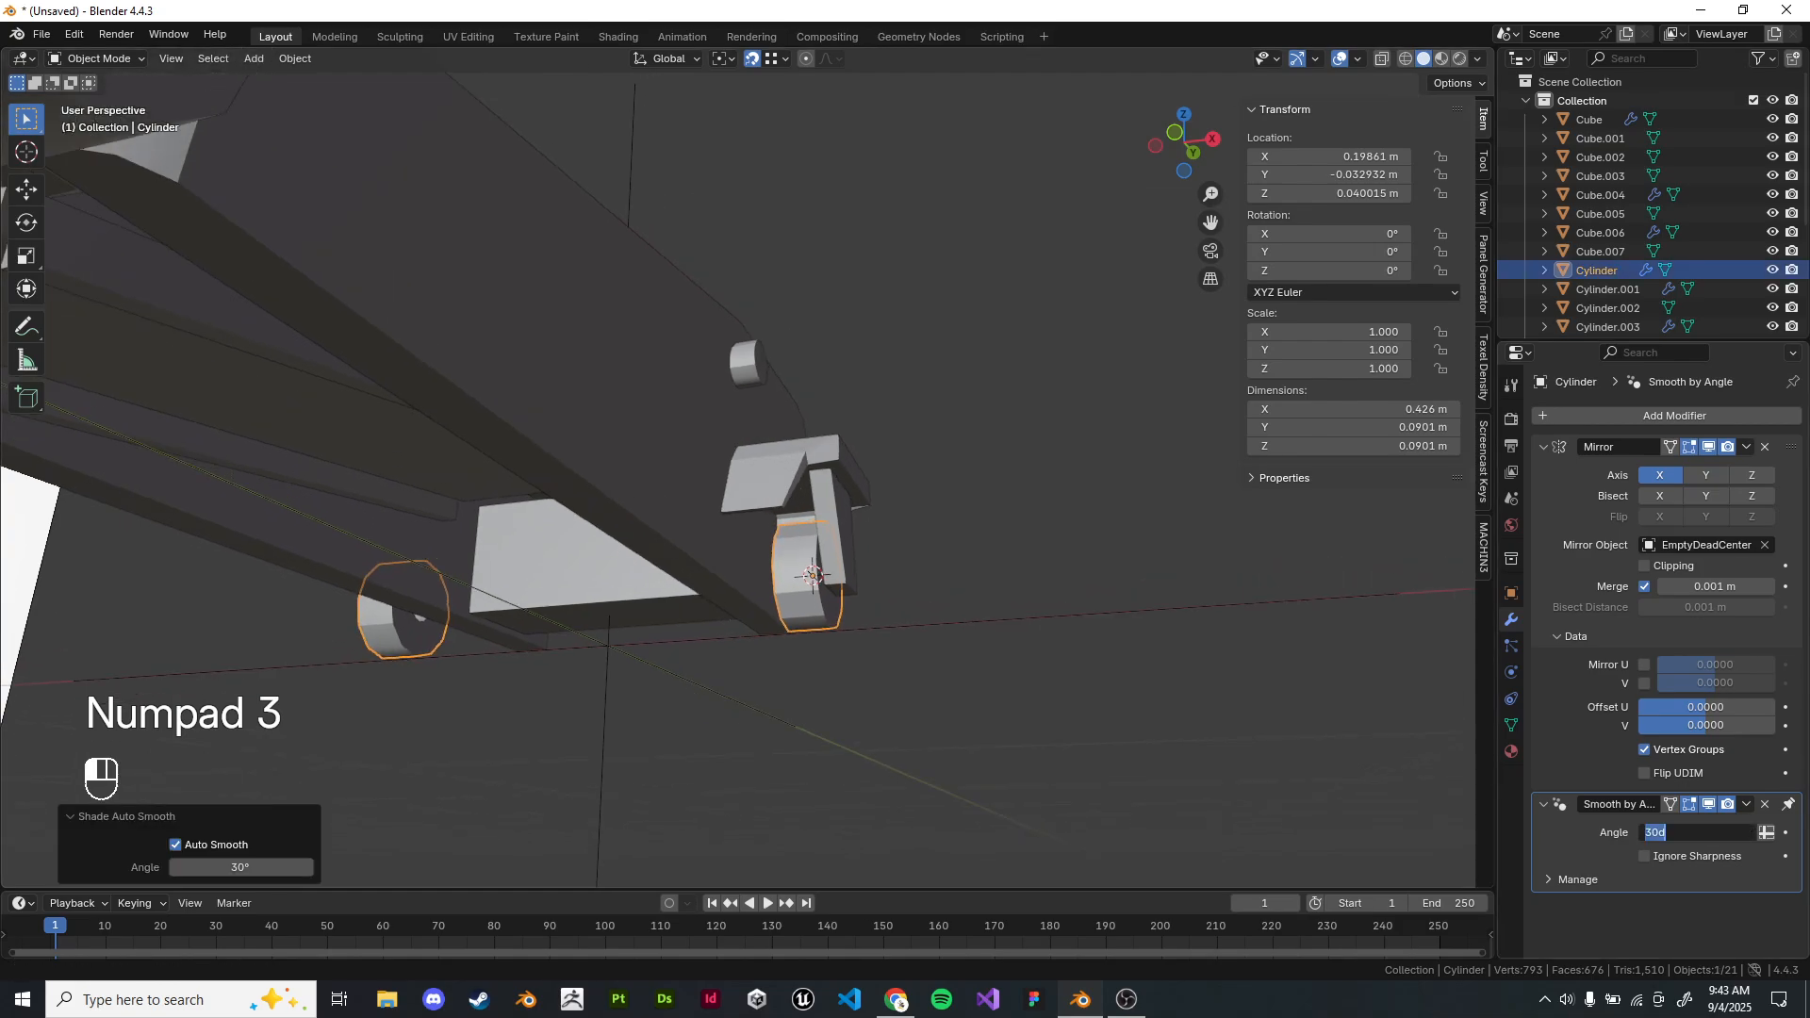
pyautogui.write('40')
pyautogui.press('Return')
pyautogui.click(1094, 575)
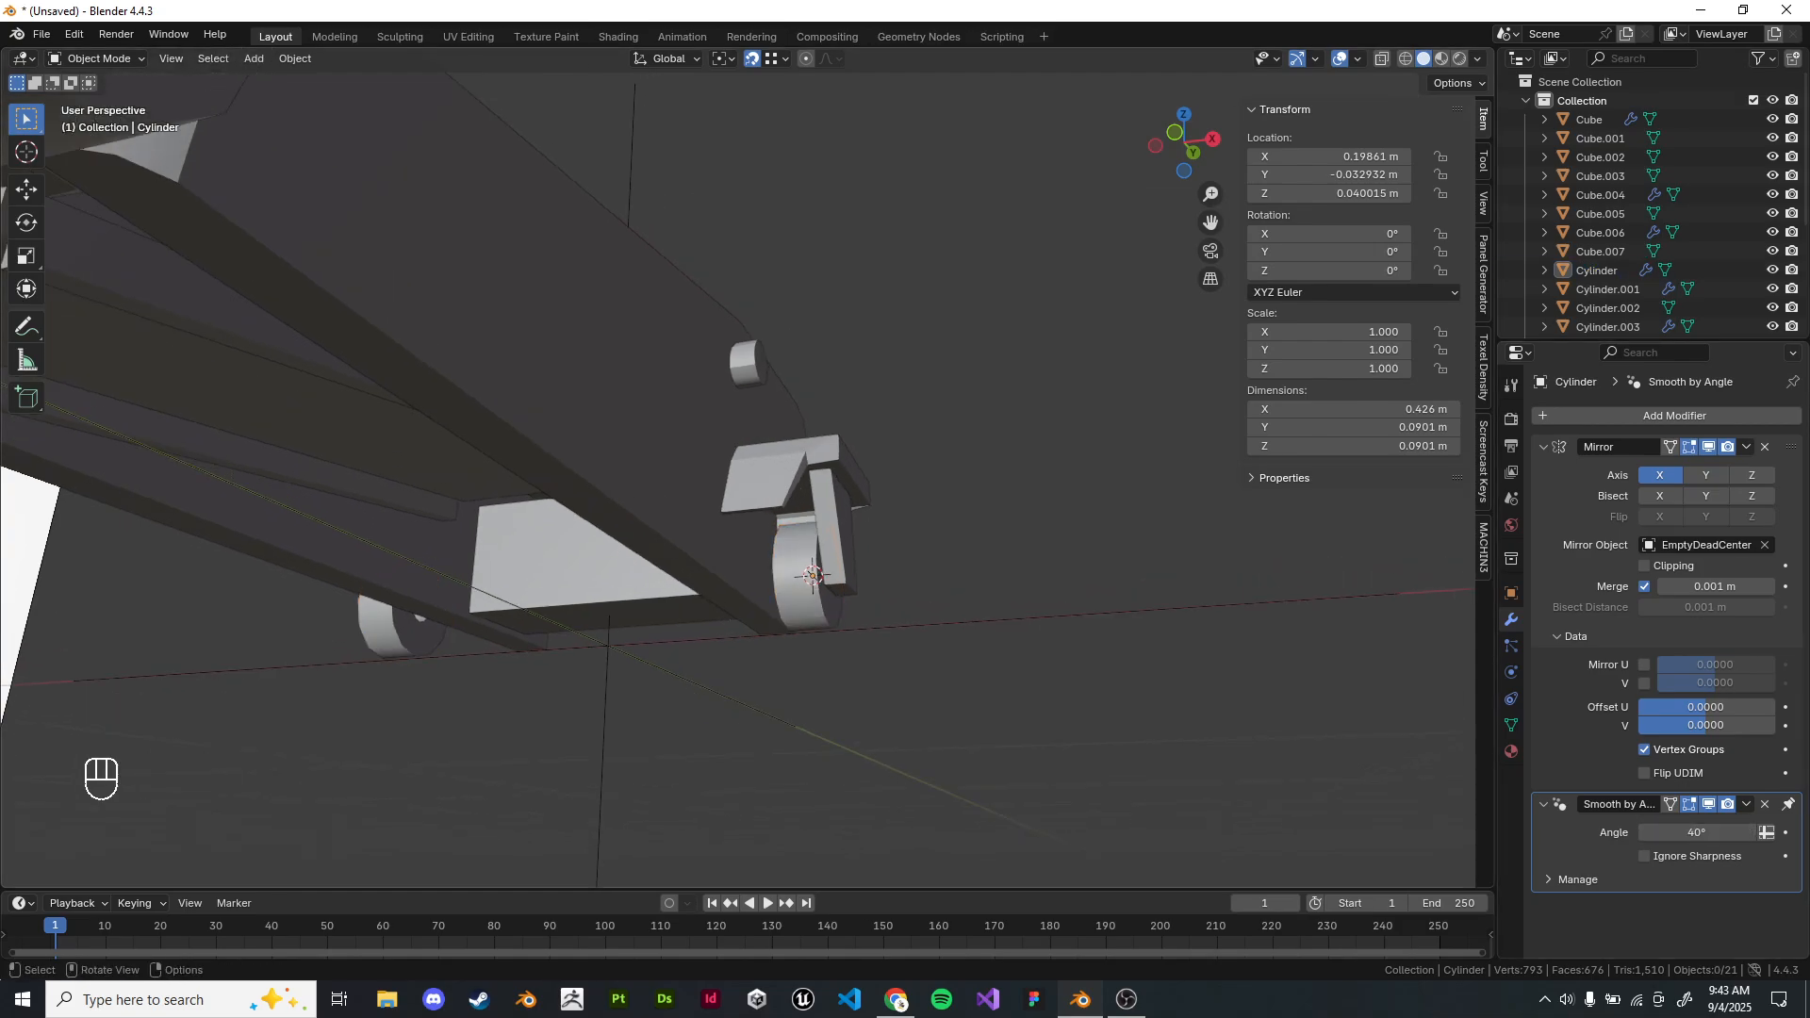
# Apply Shade Auto Smooth to the brackets above the rear wheels and set their smoothing angle to 60°.
pyautogui.moveTo(1085, 575); pyautogui.dragTo(1037, 698, button='middle')
pyautogui.scroll(-3, 990, 622)
pyautogui.moveTo(989, 623)
pyautogui.keyDown('shift'); pyautogui.mouseDown(button='middle')
pyautogui.moveTo(1075, 641)
pyautogui.moveTo(990, 602)
pyautogui.mouseUp(button='middle'); pyautogui.keyUp('shift')
pyautogui.click(866, 542)
pyautogui.rightClick(1073, 543)
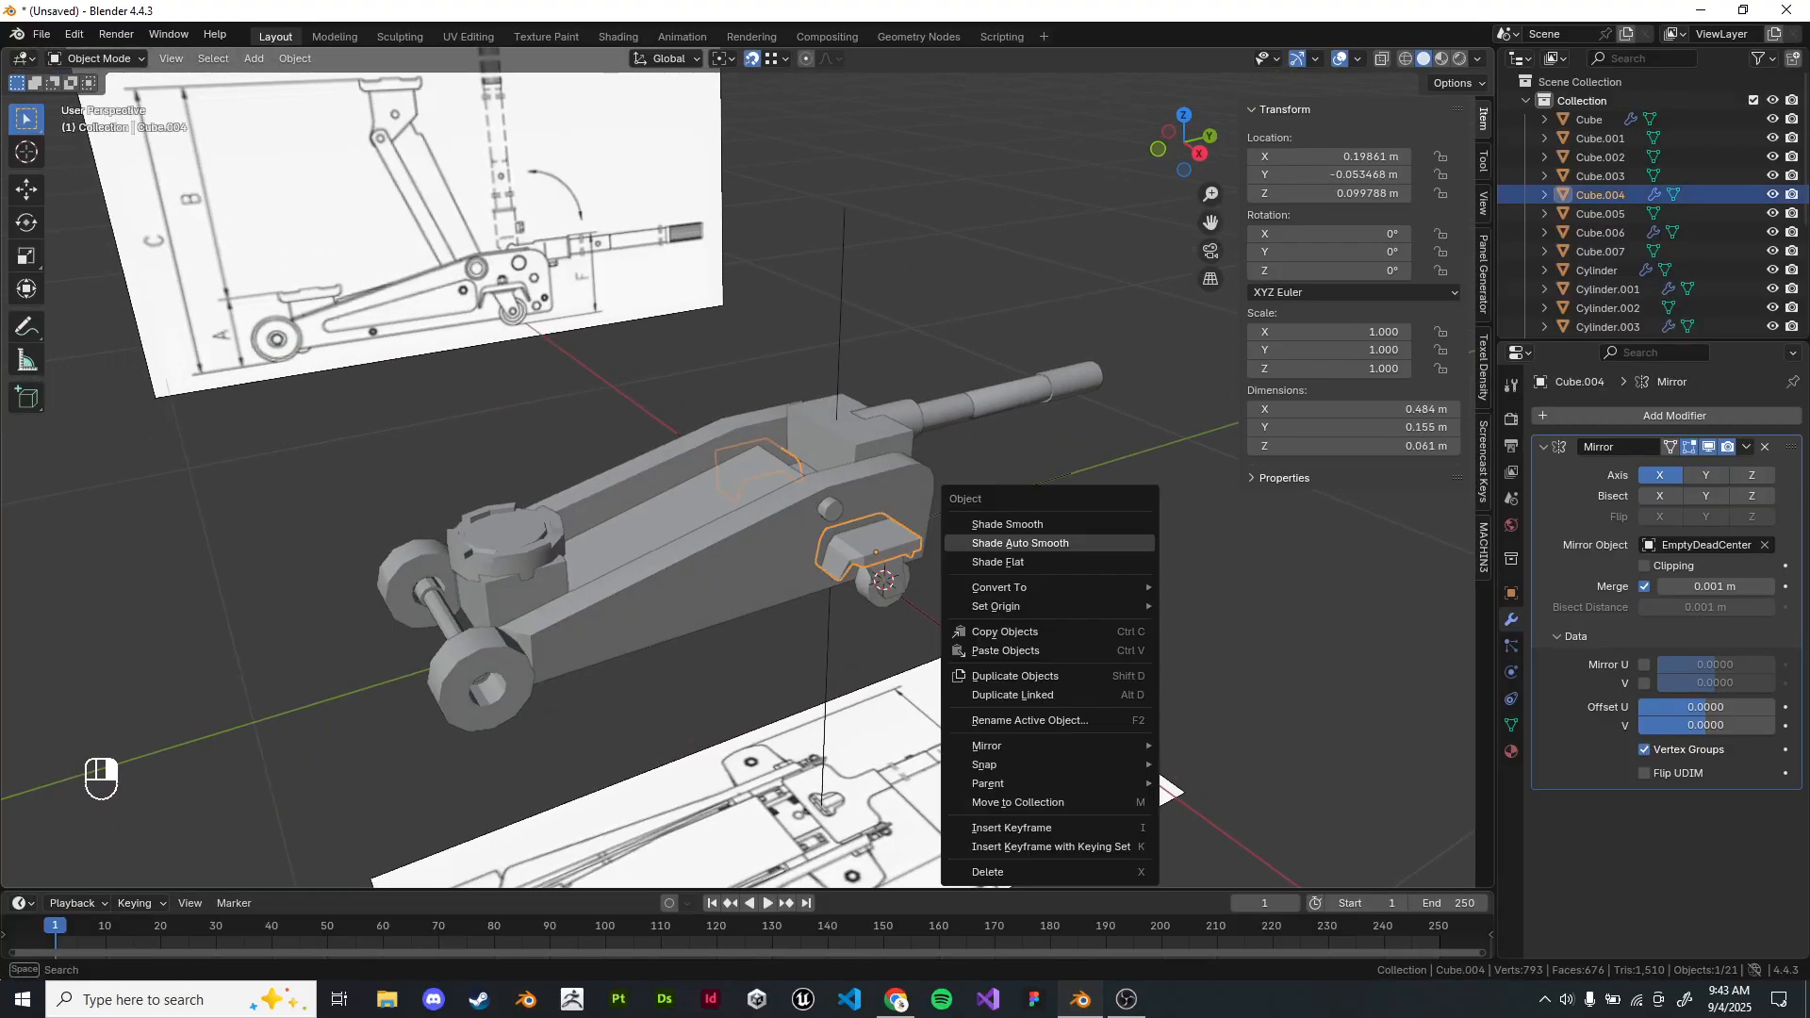
pyautogui.click(1073, 543)
pyautogui.keyDown('shift'); pyautogui.moveTo(1073, 543); pyautogui.dragTo(963, 548, button='middle'); pyautogui.keyUp('shift')
pyautogui.scroll(2, 943, 565)
pyautogui.click(1697, 832)
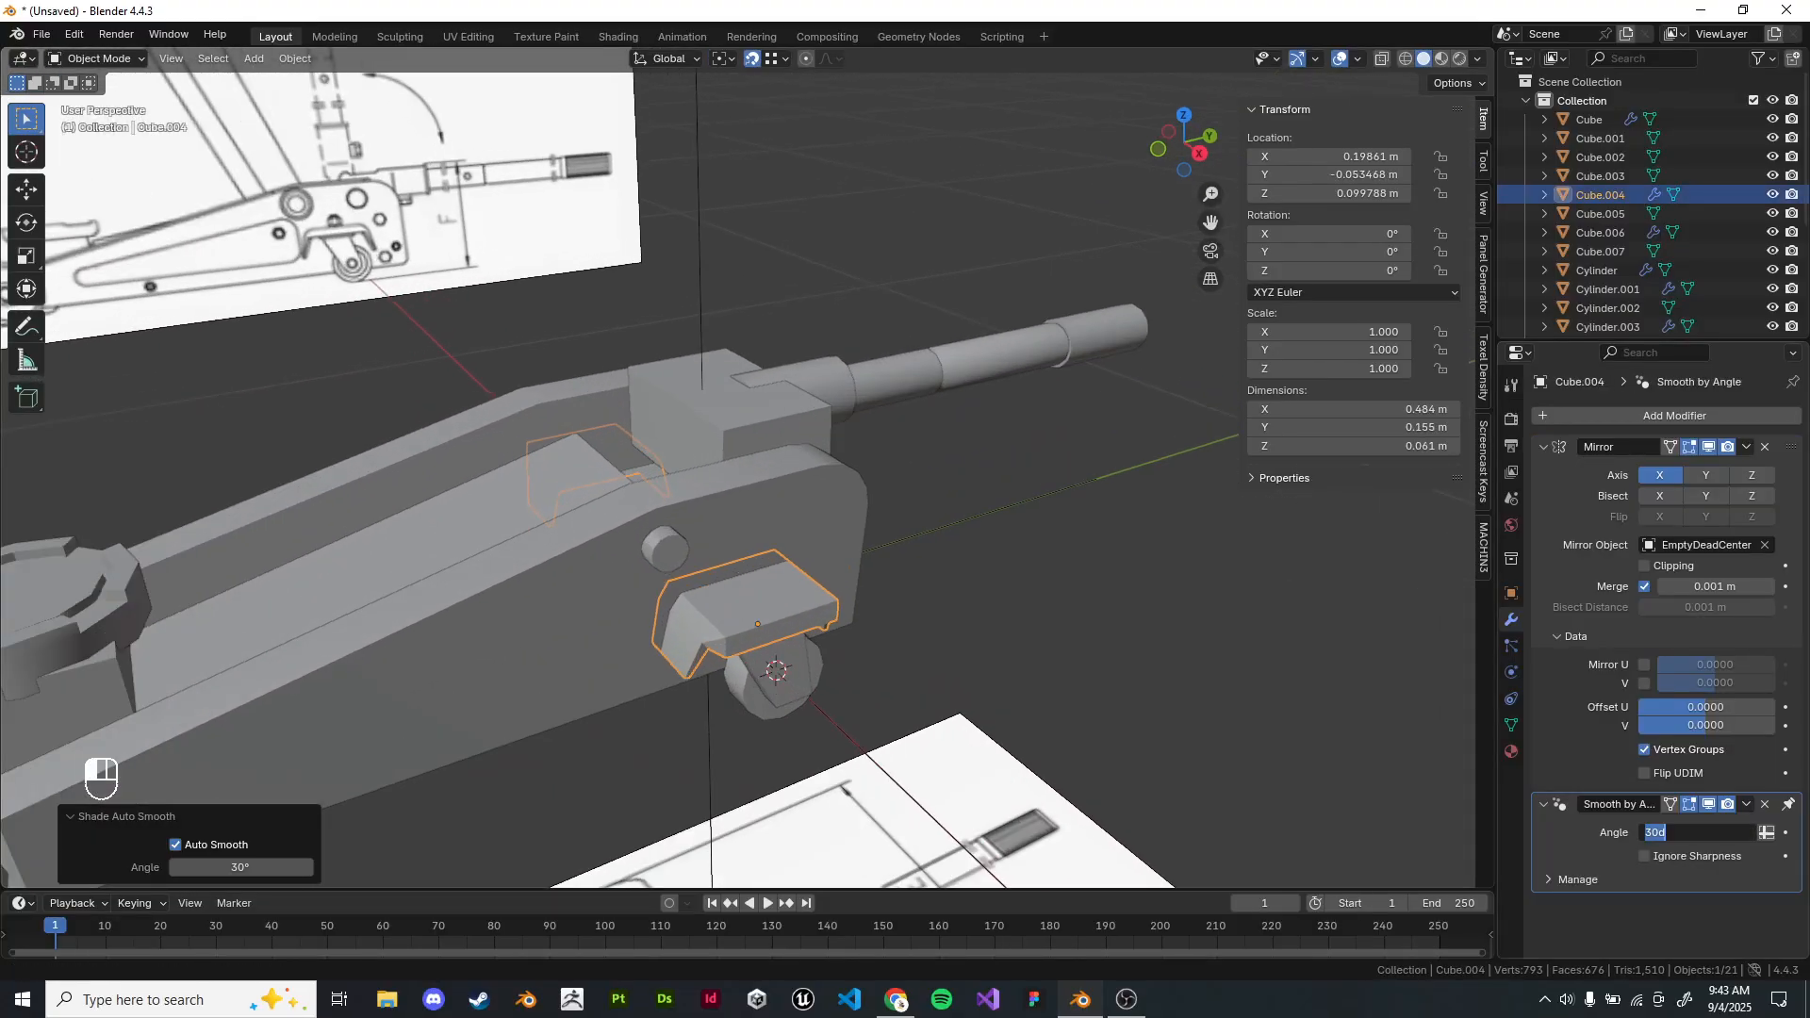
pyautogui.write('60')
pyautogui.press('Return')
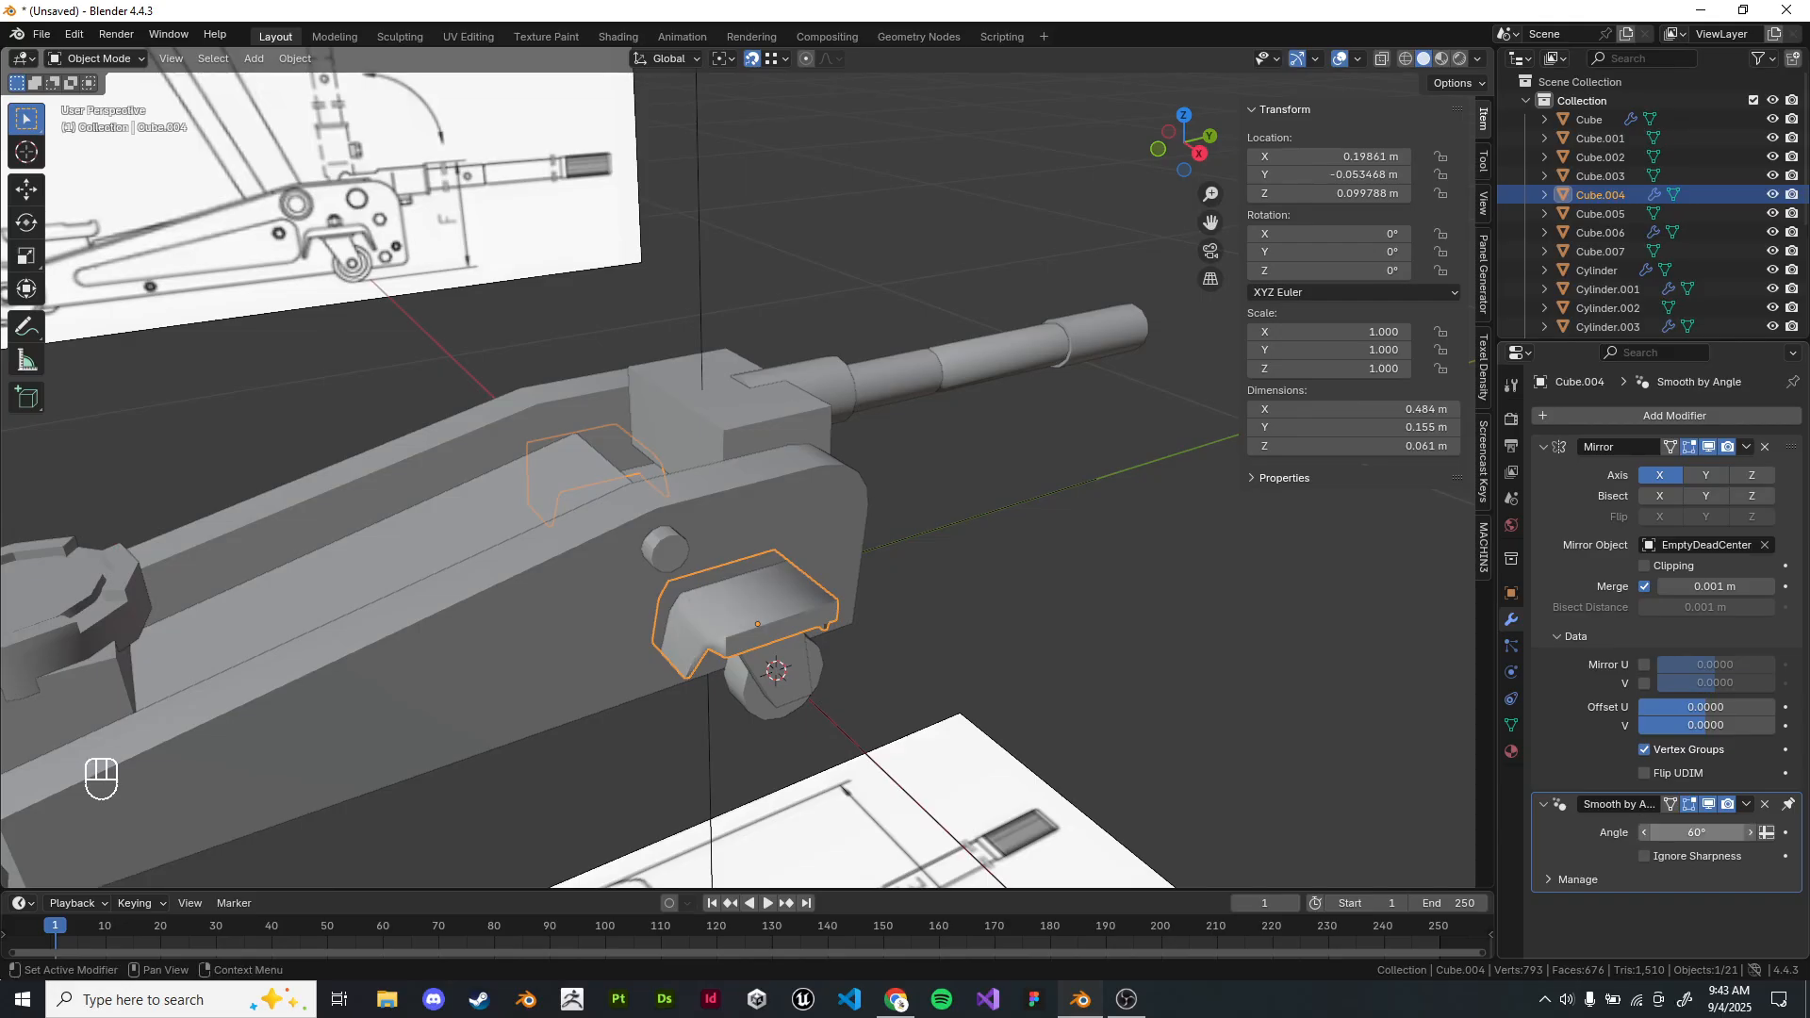
pyautogui.click(1056, 603)
# Inspect the jack's wheels, brackets, frame and saddle from several angles alongside the blueprints.
pyautogui.scroll(-3, 1056, 603)
pyautogui.moveTo(1018, 604); pyautogui.dragTo(1113, 575, button='middle')
pyautogui.scroll(3, 1066, 599)
pyautogui.moveTo(1112, 575); pyautogui.dragTo(1046, 528, button='middle')
pyautogui.keyDown('shift'); pyautogui.moveTo(1046, 528); pyautogui.dragTo(665, 377, button='middle'); pyautogui.keyUp('shift')
pyautogui.click(829, 481)
pyautogui.press('Tab')
pyautogui.press('Tab')
pyautogui.moveTo(674, 518); pyautogui.dragTo(801, 646, button='middle')
pyautogui.click(712, 641)
pyautogui.click(386, 665)
pyautogui.click(509, 745)
pyautogui.moveTo(509, 744); pyautogui.dragTo(424, 821, button='middle')
pyautogui.scroll(-1, 754, 528)
pyautogui.keyDown('shift'); pyautogui.moveTo(754, 528); pyautogui.dragTo(651, 570, button='middle'); pyautogui.keyUp('shift')
pyautogui.scroll(1, 603, 585)
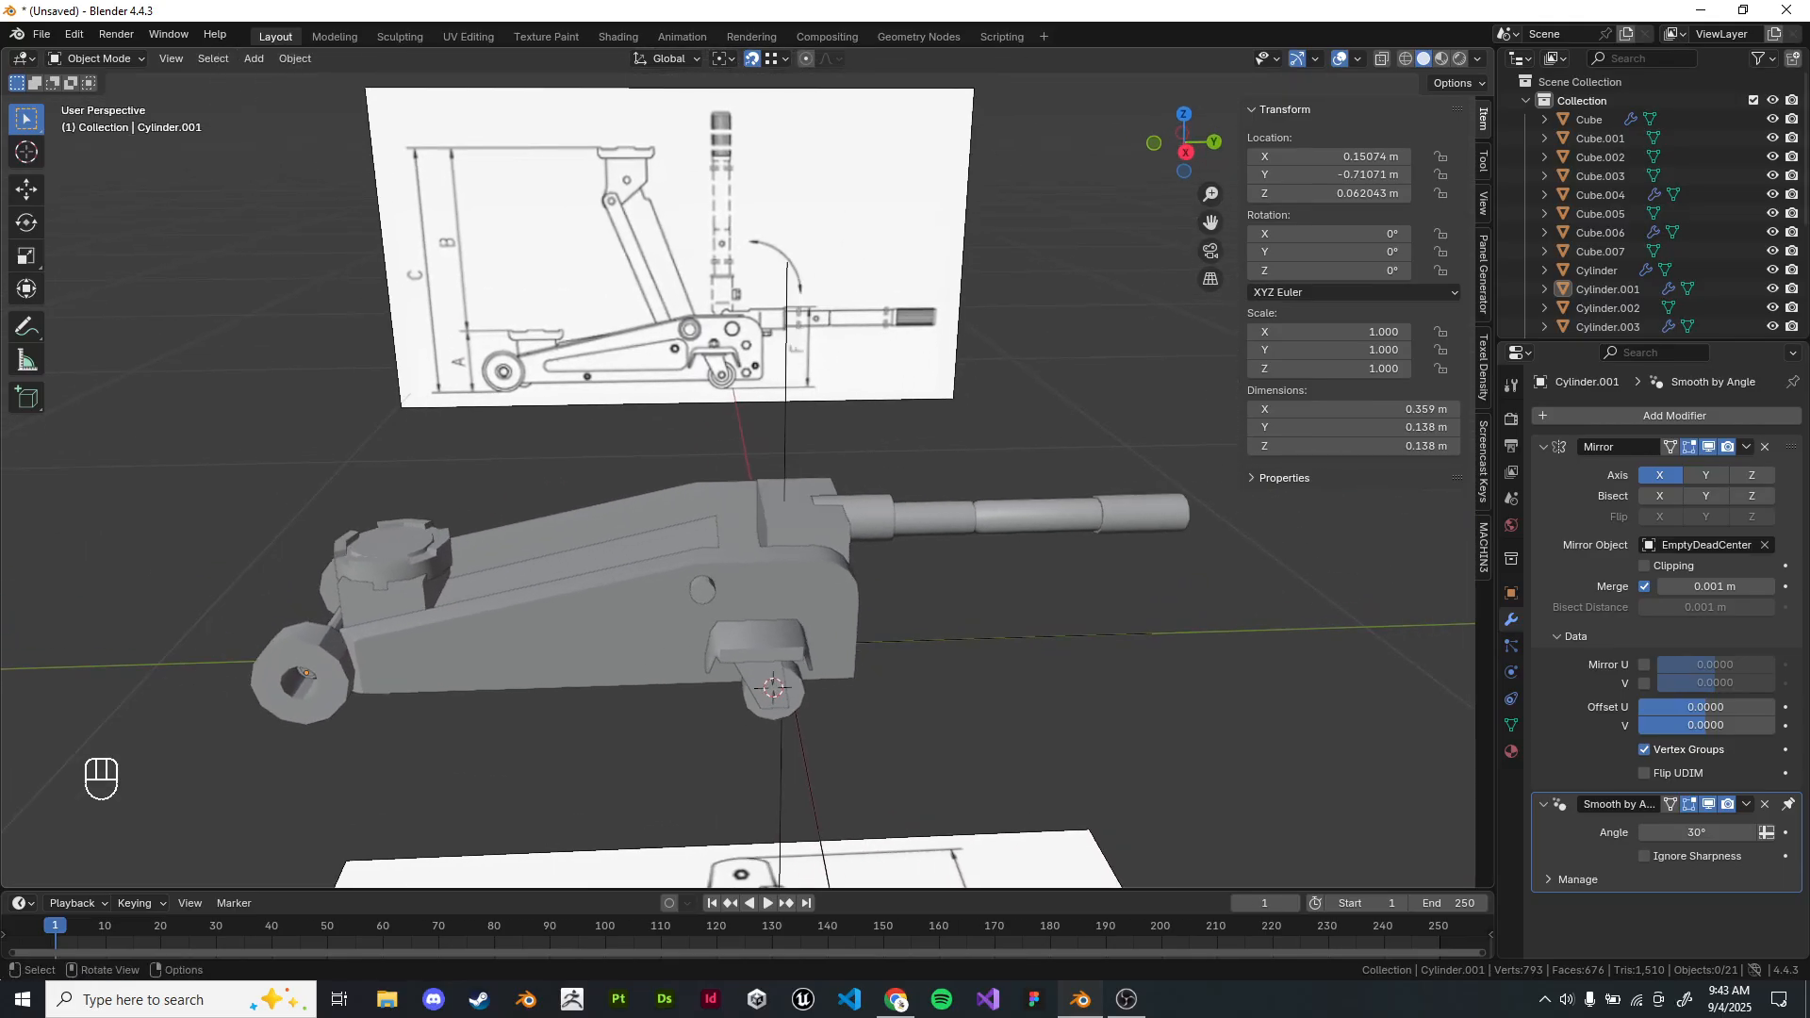
pyautogui.press('KP_1')
pyautogui.press('KP_3')
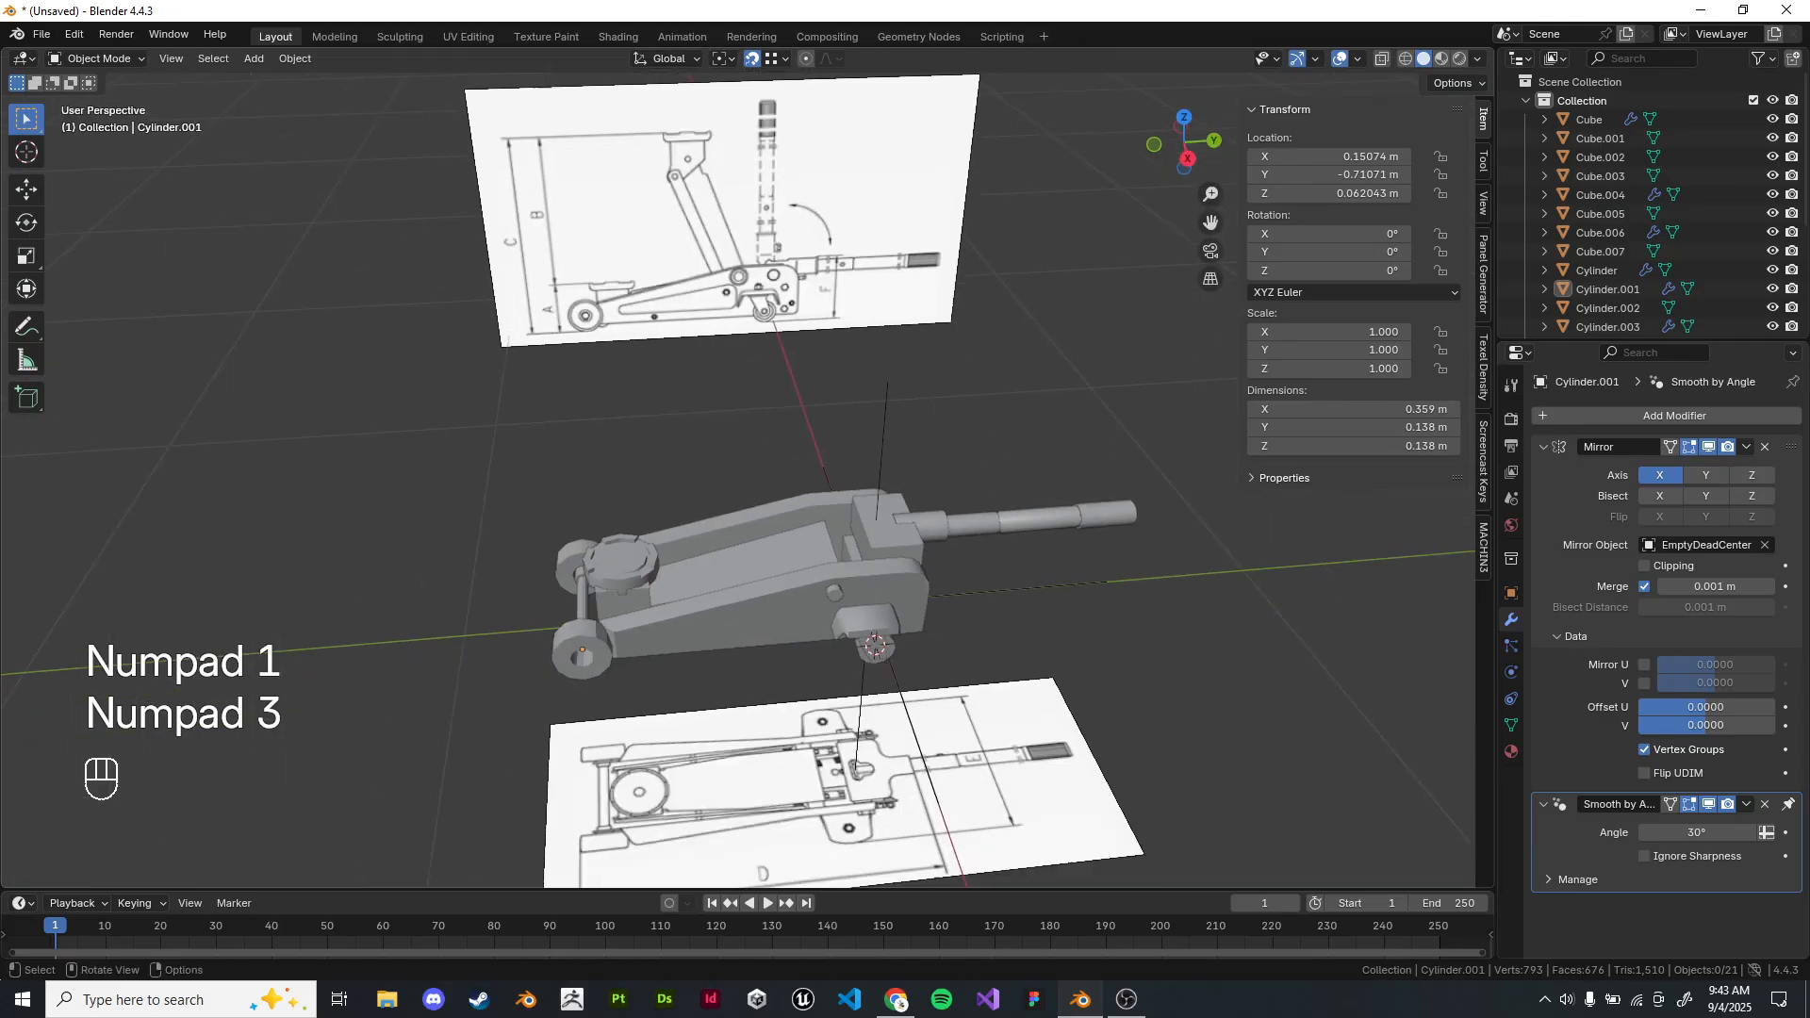
pyautogui.scroll(1, 650, 569)
pyautogui.moveTo(650, 569); pyautogui.dragTo(672, 546, button='middle')
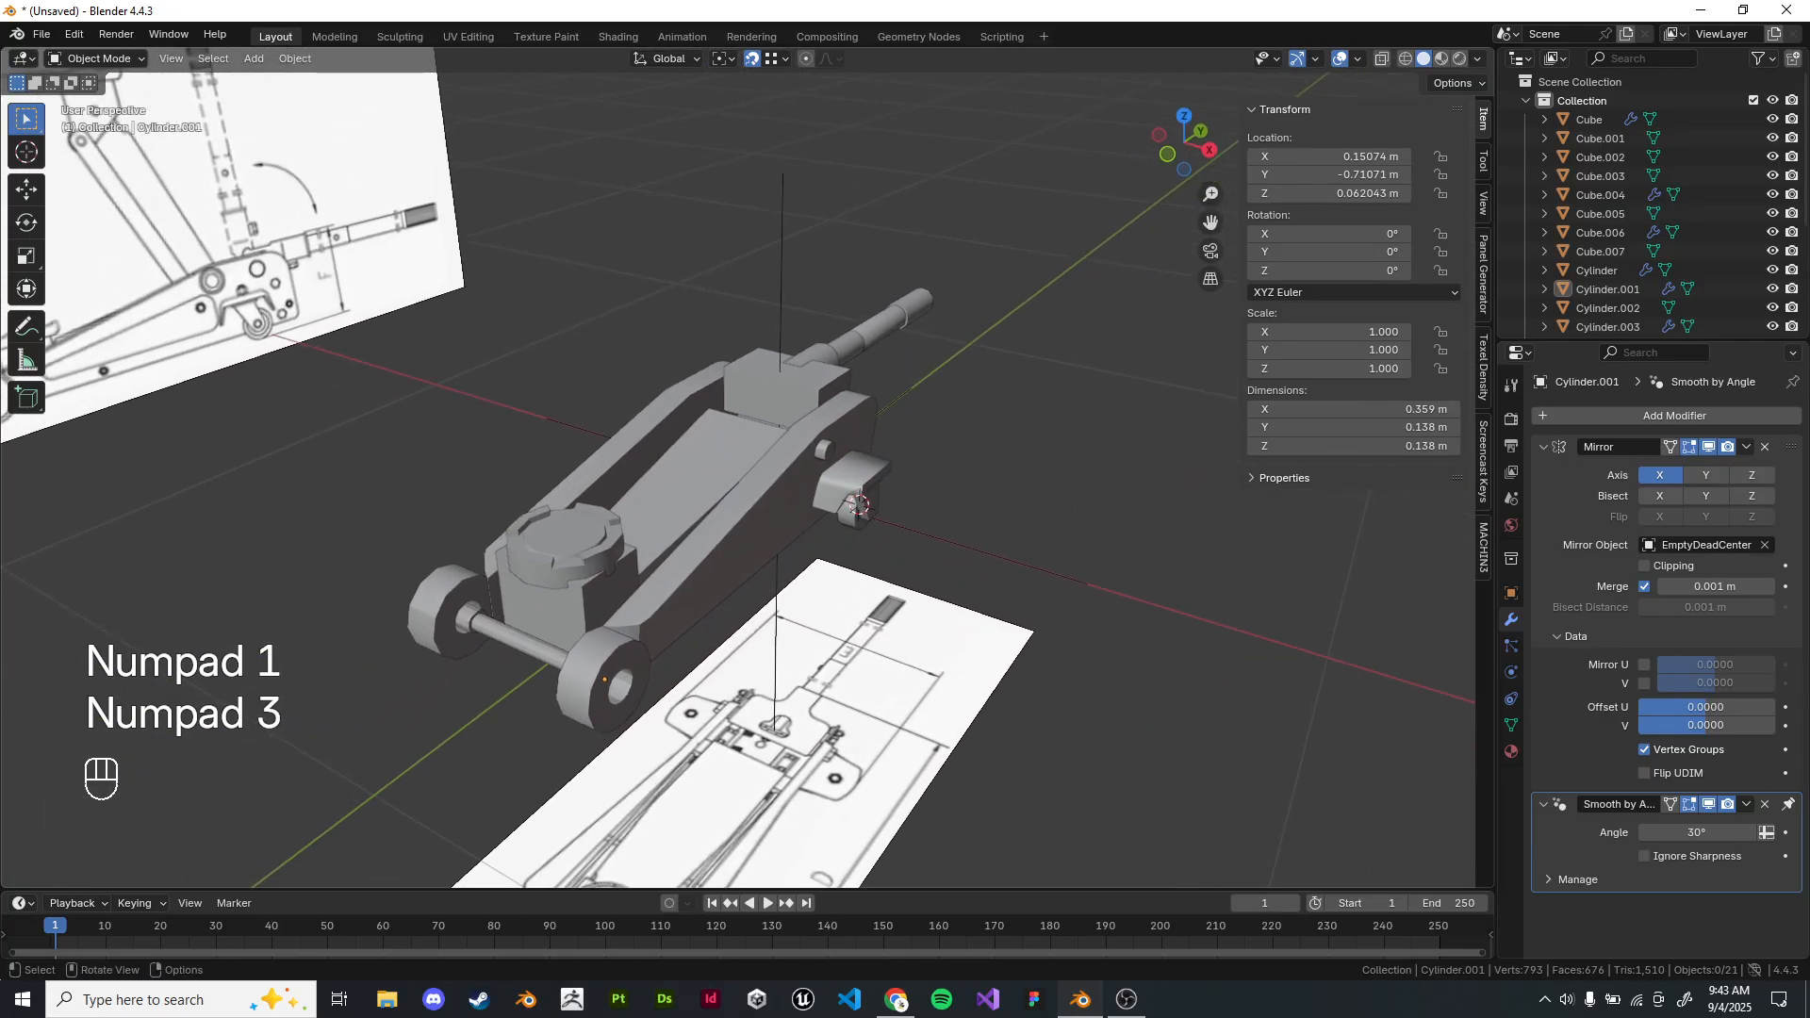
pyautogui.scroll(3, 735, 490)
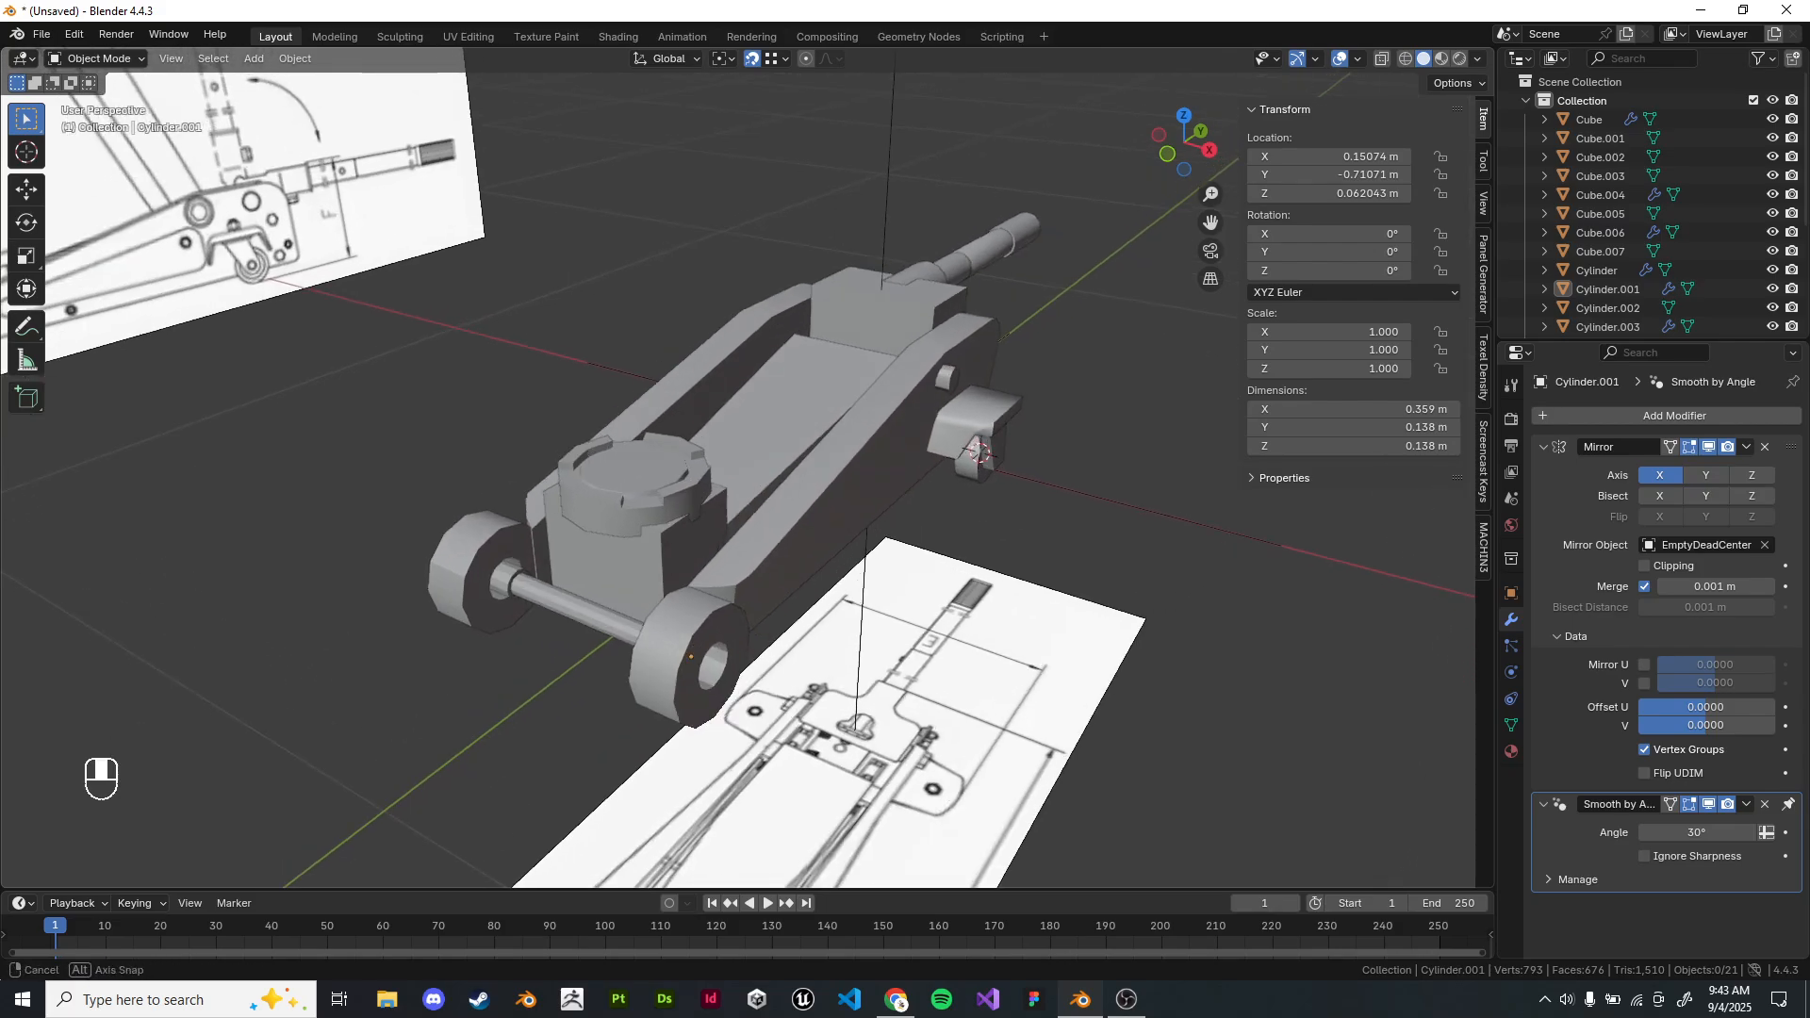
# Examine the jack's side profile against the side blueprint in wireframe, checking the frame's details along its length.
pyautogui.scroll(-3, 736, 472)
pyautogui.press('KP_1')
pyautogui.press('KP_3')
pyautogui.scroll(2, 735, 472)
pyautogui.press('z')
pyautogui.scroll(3, 735, 471)
pyautogui.keyDown('shift'); pyautogui.moveTo(660, 490); pyautogui.dragTo(810, 459, button='middle'); pyautogui.keyUp('shift')
pyautogui.keyDown('shift'); pyautogui.moveTo(528, 453); pyautogui.dragTo(1179, 527, button='middle'); pyautogui.keyUp('shift')
pyautogui.moveTo(830, 462)
pyautogui.keyDown('shift'); pyautogui.mouseDown(button='middle')
pyautogui.moveTo(725, 435)
pyautogui.moveTo(775, 509)
pyautogui.mouseUp(button='middle'); pyautogui.keyUp('shift')
# Isolate the long side frame and the side-view blueprint in local view, with solid shading and the right orthographic view.
pyautogui.click(745, 434)
pyautogui.scroll(-6, 744, 457)
pyautogui.press('z')
pyautogui.scroll(-1, 775, 509)
pyautogui.keyDown('shift'); pyautogui.click(689, 292); pyautogui.keyUp('shift')
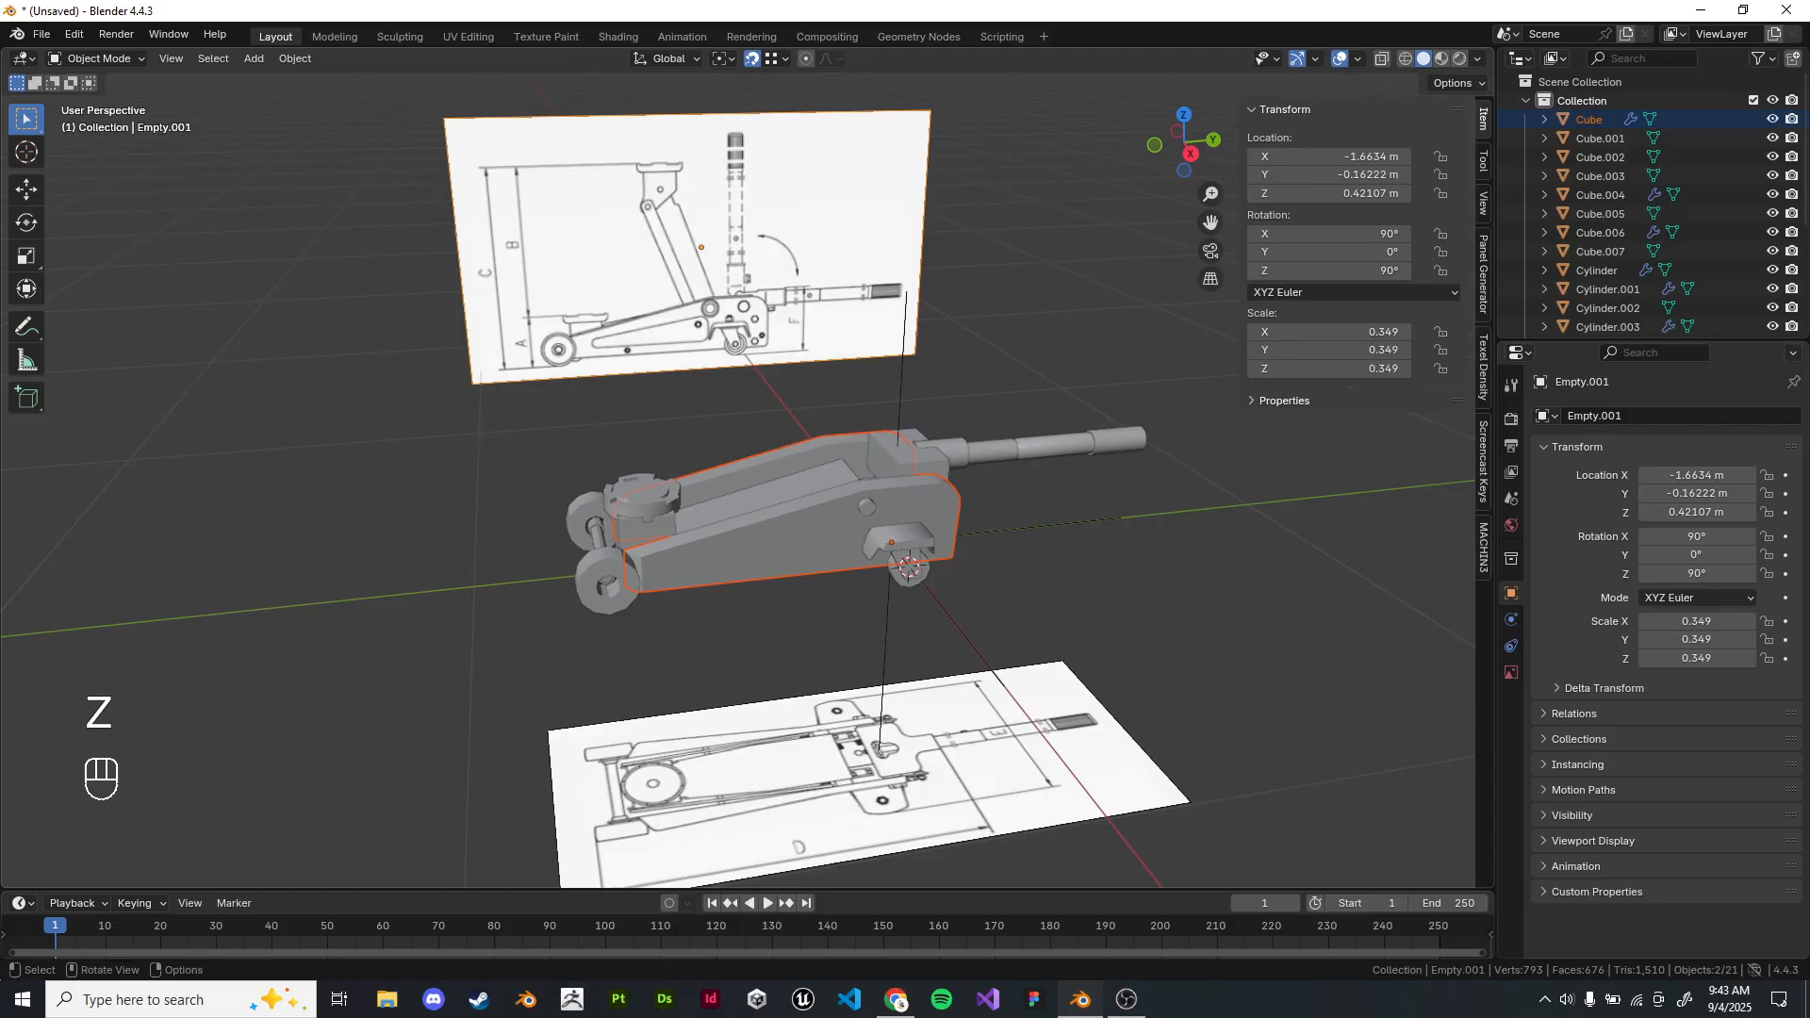
pyautogui.press('/')
pyautogui.press('KP_1')
pyautogui.press('KP_3')
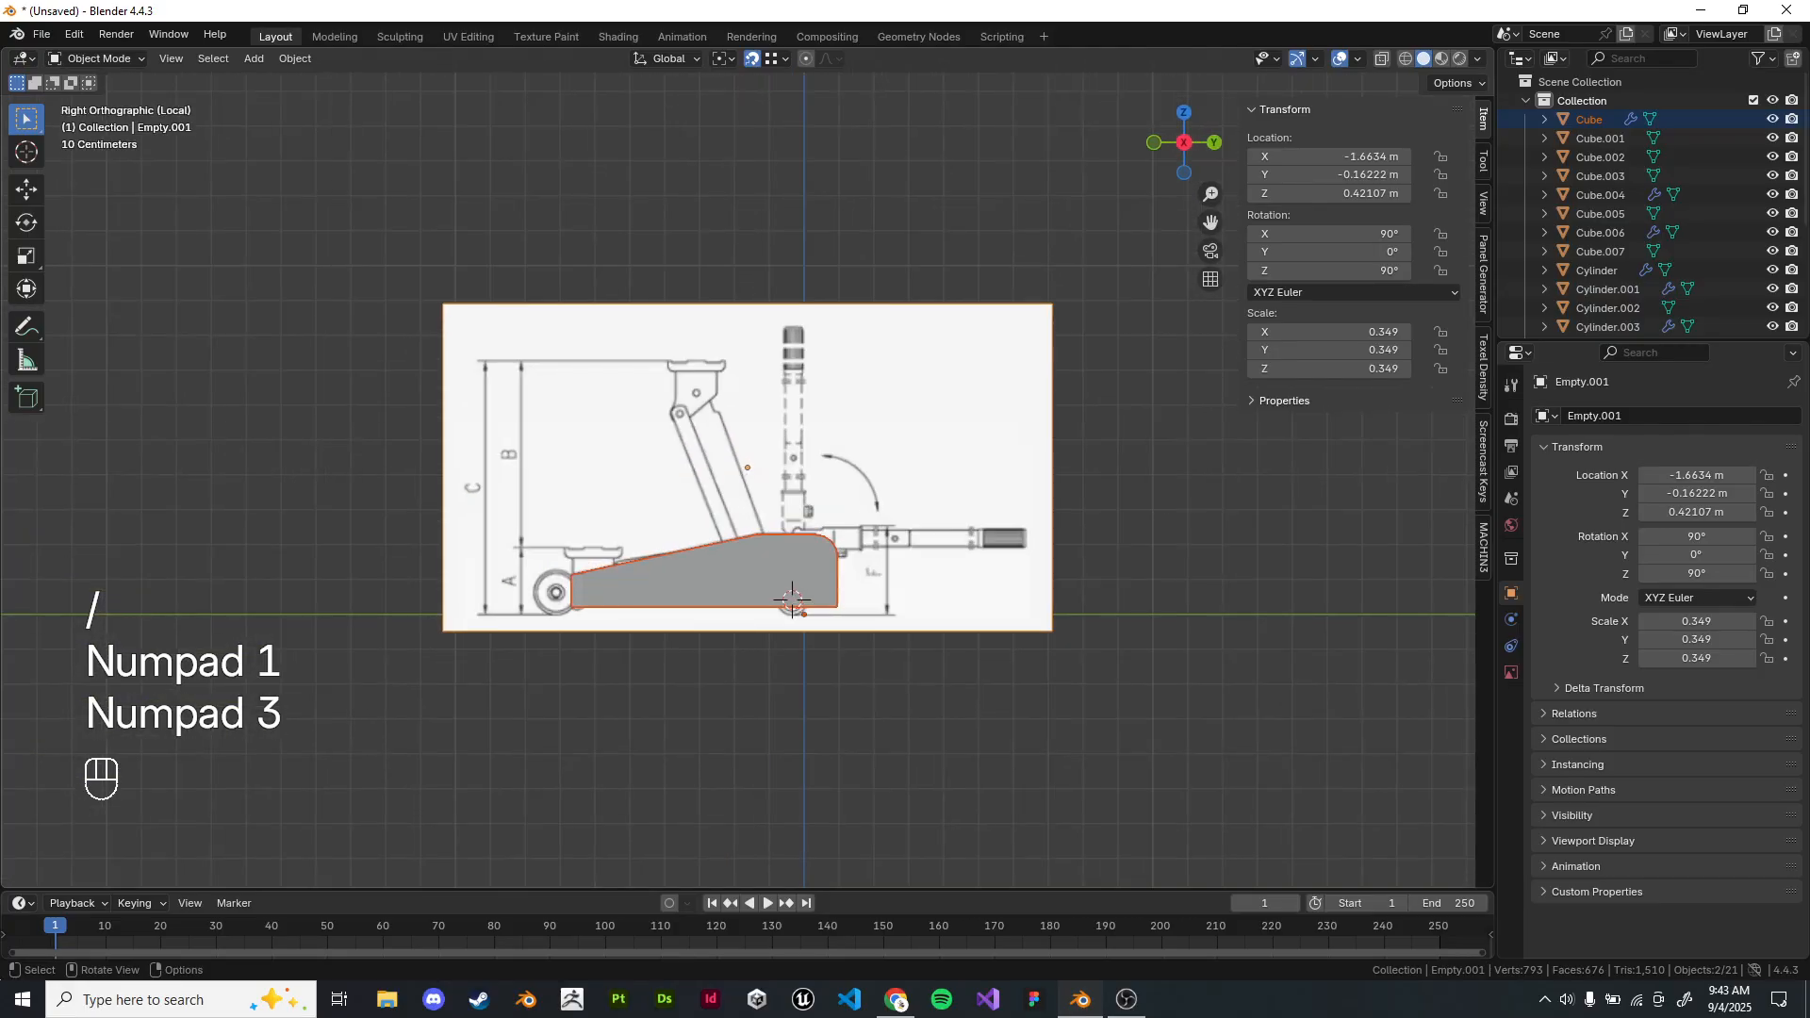
# Put the isolated side frame into Edit Mode with wireframe shading, so its mesh can be compared with the side blueprint.
pyautogui.click(675, 487)
pyautogui.press('Tab')
pyautogui.press('z')
pyautogui.click(733, 494)
pyautogui.scroll(7, 1318, 526)
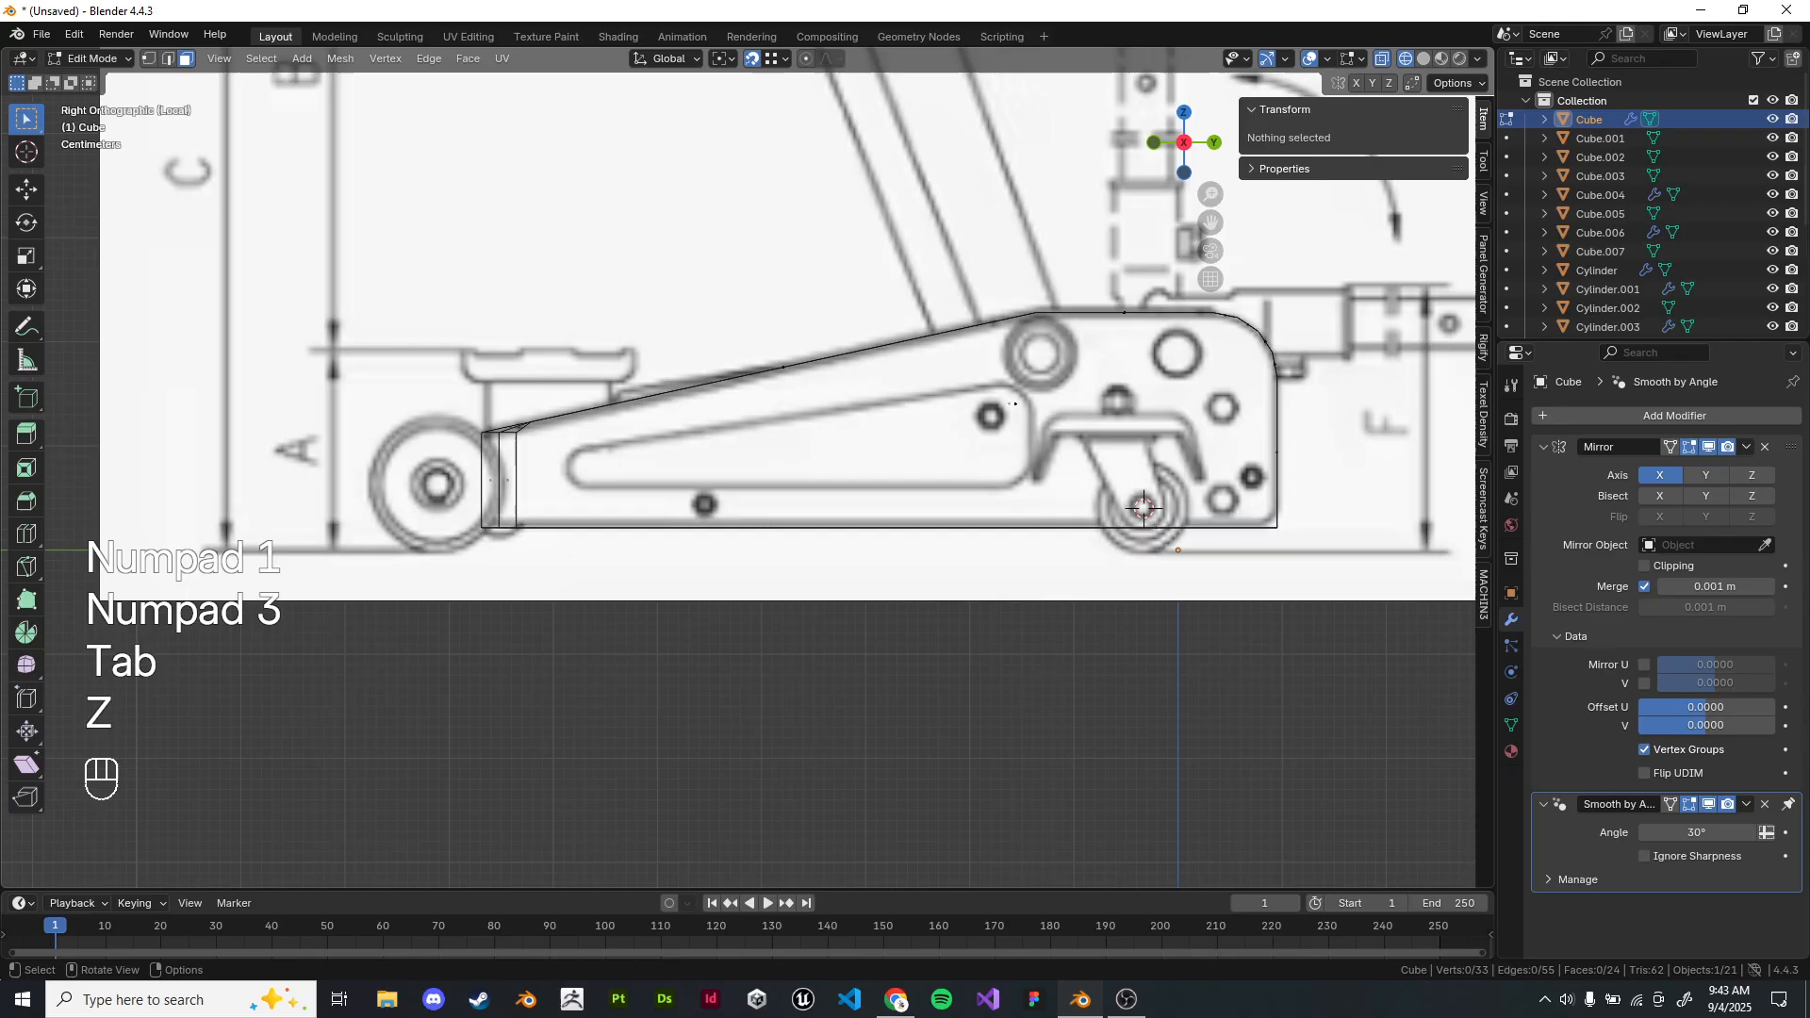
# Knife-cut a closed four-sided outline into the side plate, following the tapered slot in the reference drawing.
pyautogui.scroll(1, 1318, 526)
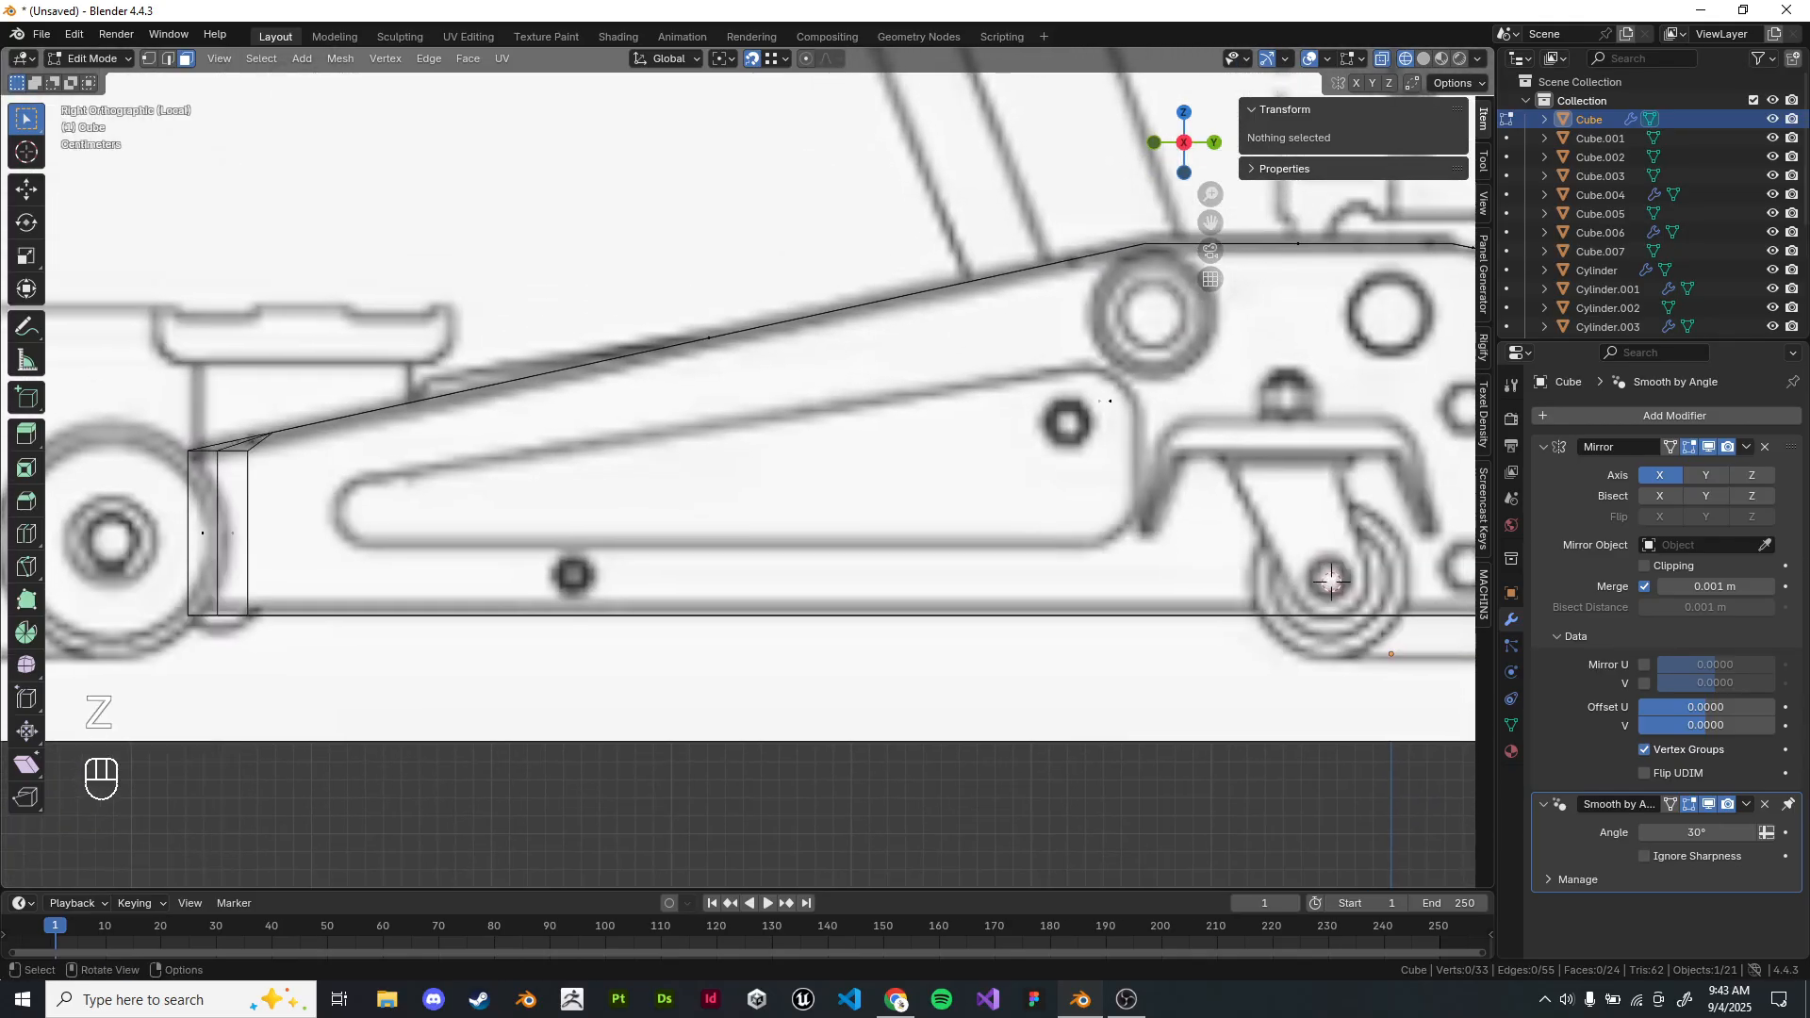
pyautogui.press('k')
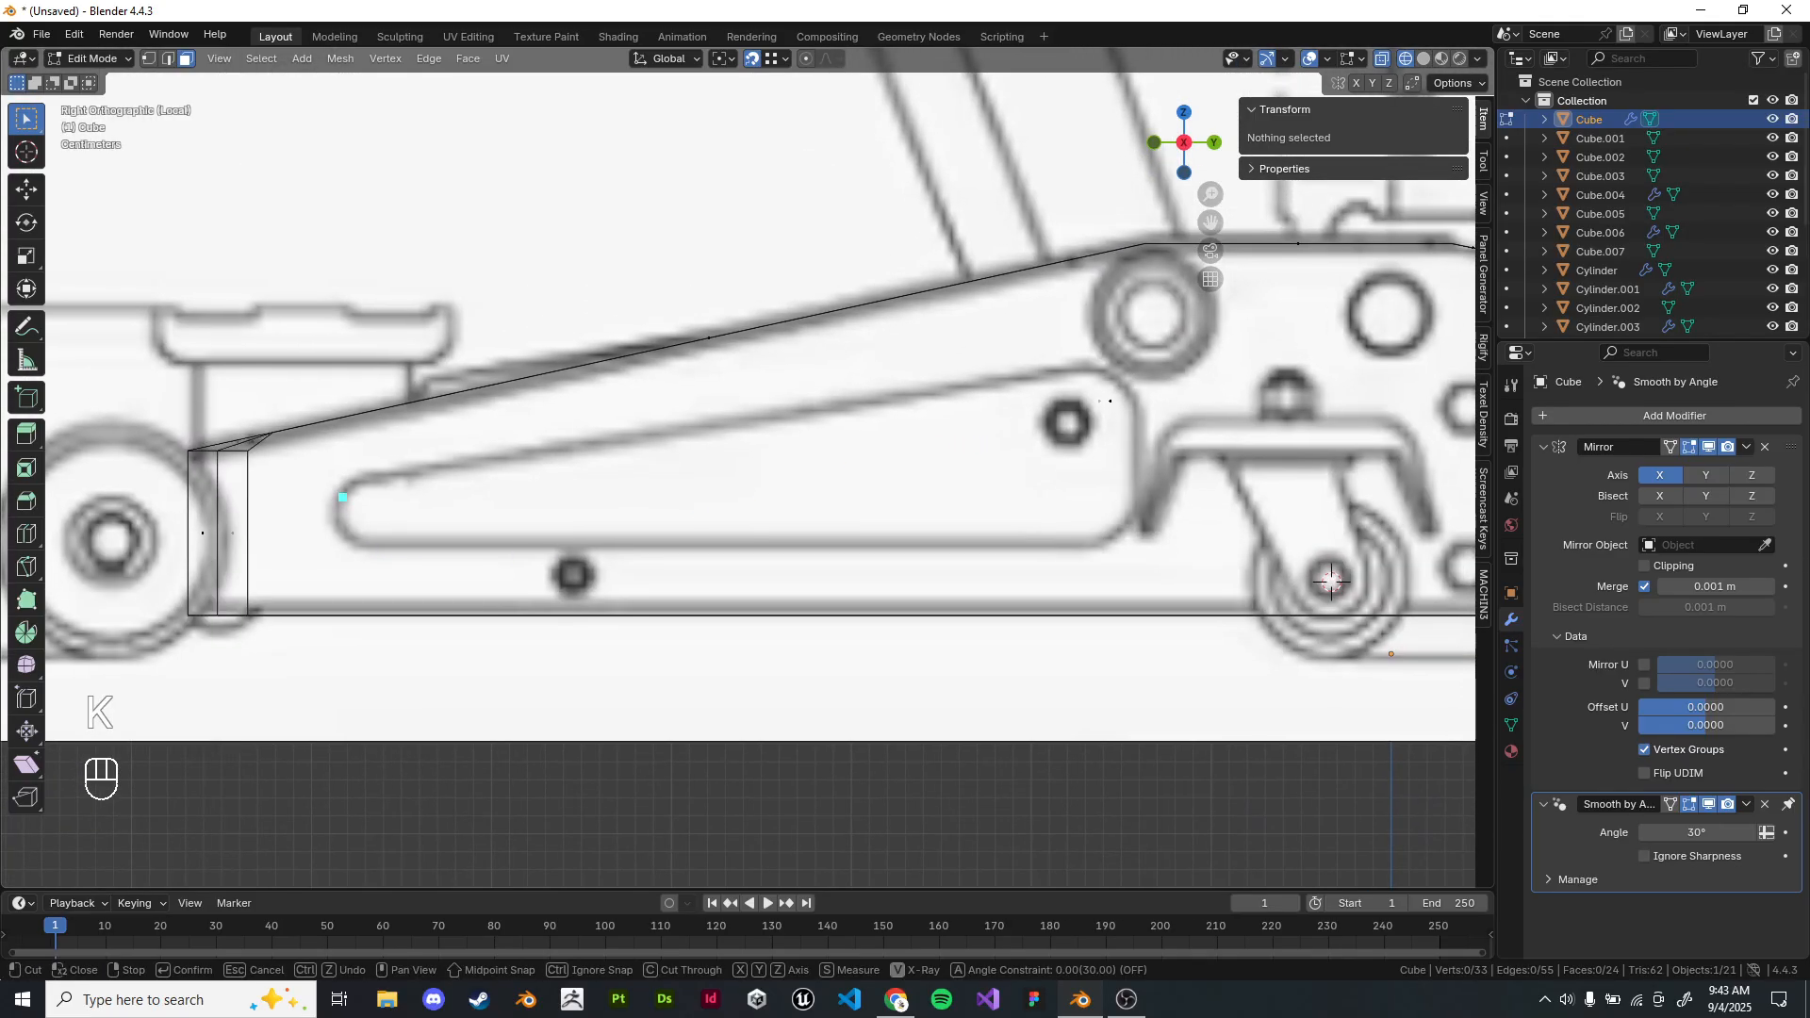
pyautogui.click(1134, 549)
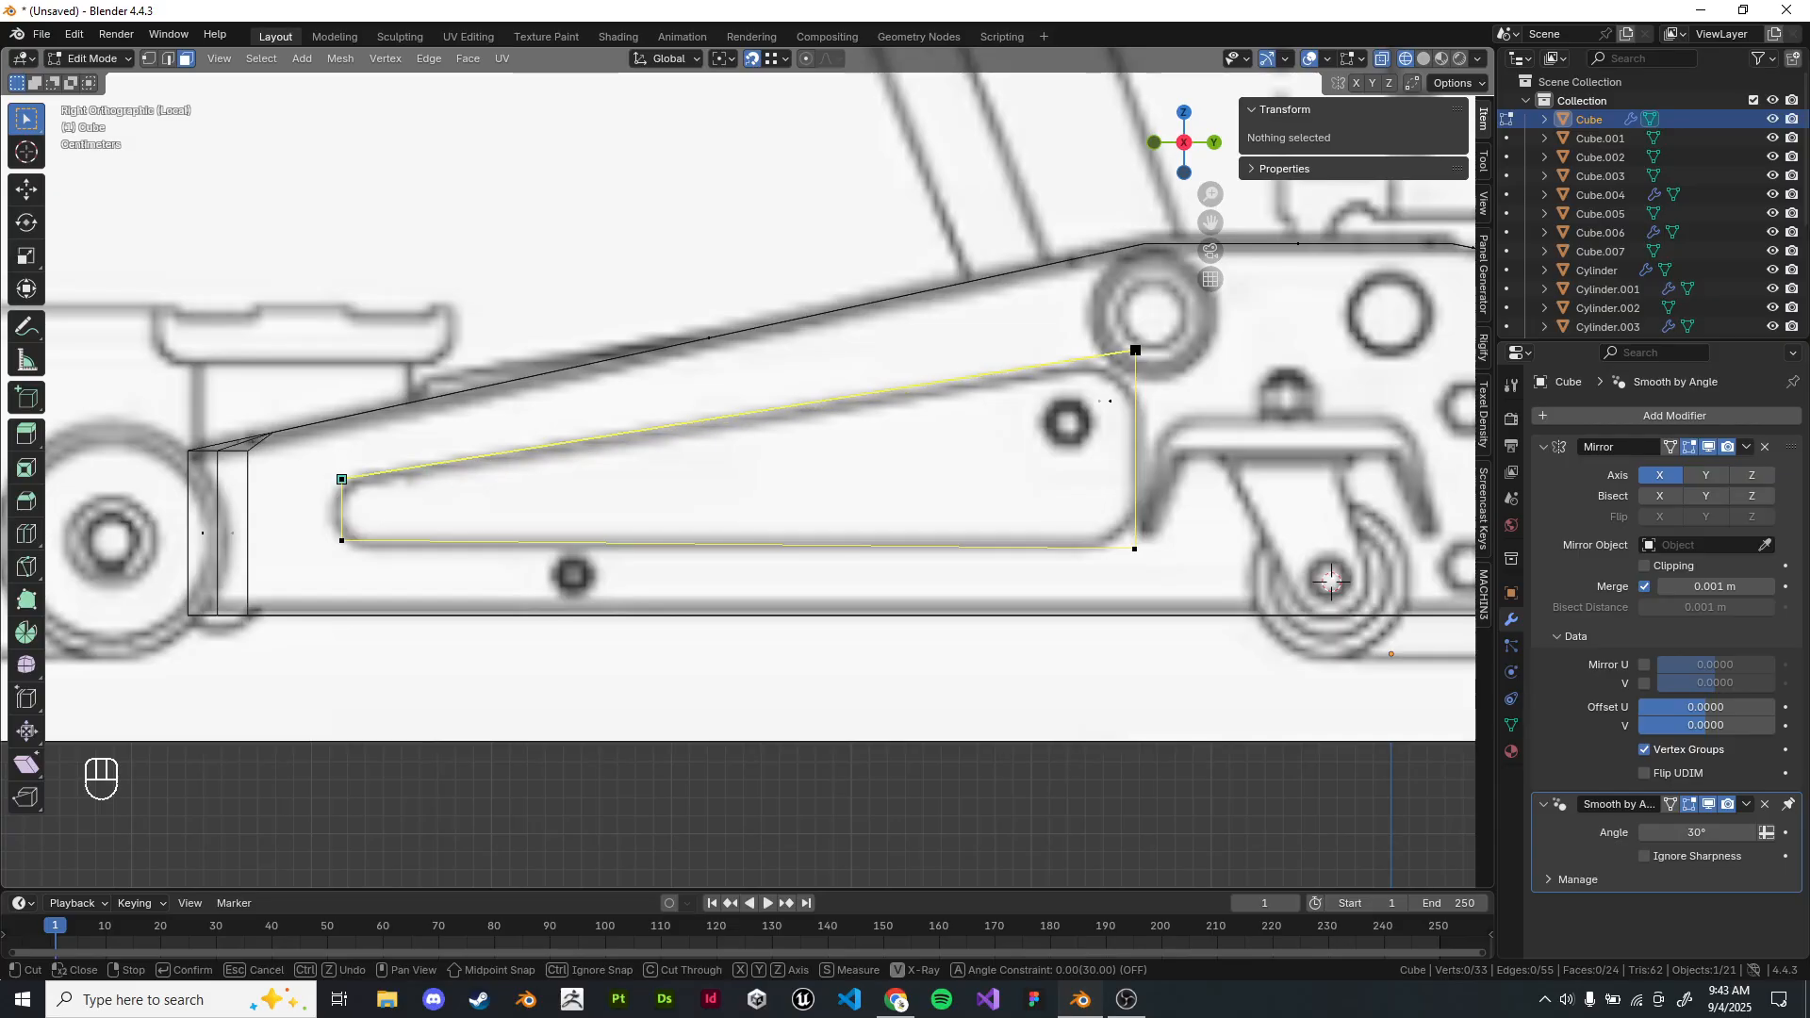
pyautogui.press('Return')
pyautogui.press('z')
pyautogui.moveTo(735, 472); pyautogui.dragTo(801, 462, button='middle')
pyautogui.press('z')
pyautogui.scroll(-3, 849, 500)
pyautogui.scroll(-5, 773, 481)
pyautogui.scroll(6, 603, 405)
pyautogui.scroll(-2, 810, 415)
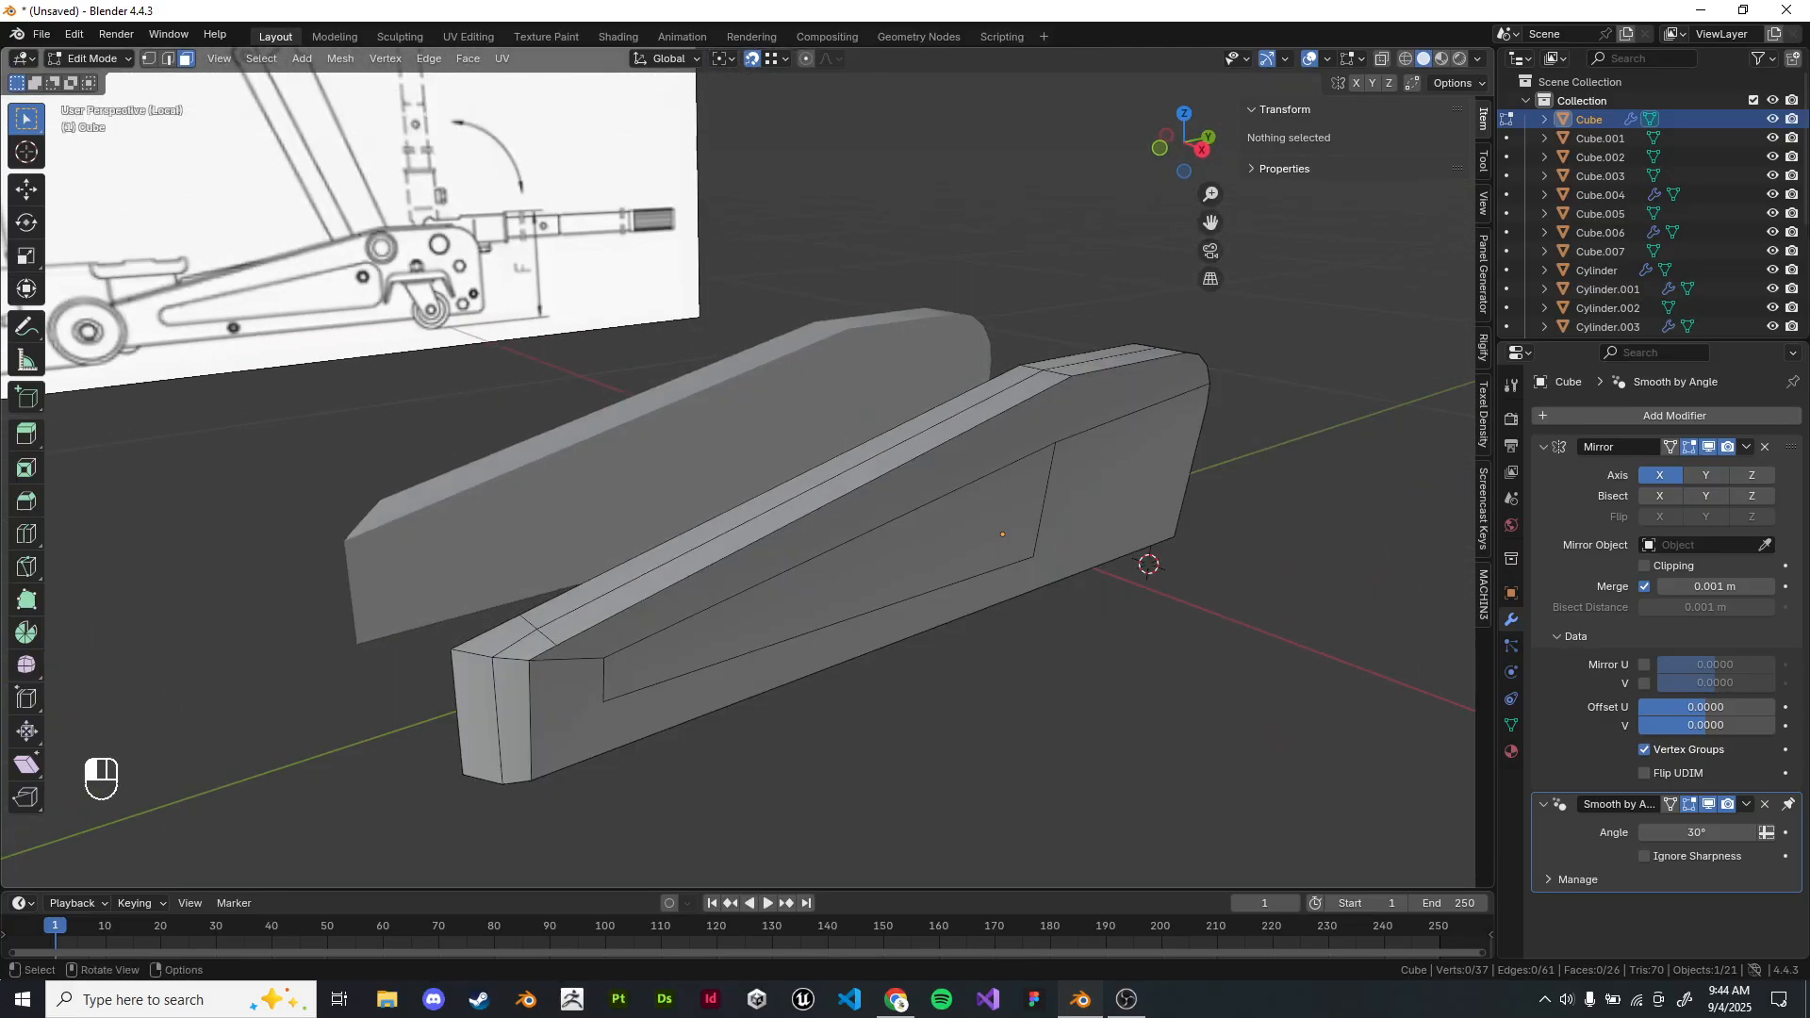
# Inset the newly cut tapered face slightly and extrude it about 0.0145 m into the side plate.
pyautogui.click(804, 504)
pyautogui.click(167, 58)
pyautogui.press('3')
pyautogui.click(848, 585)
pyautogui.press('i')
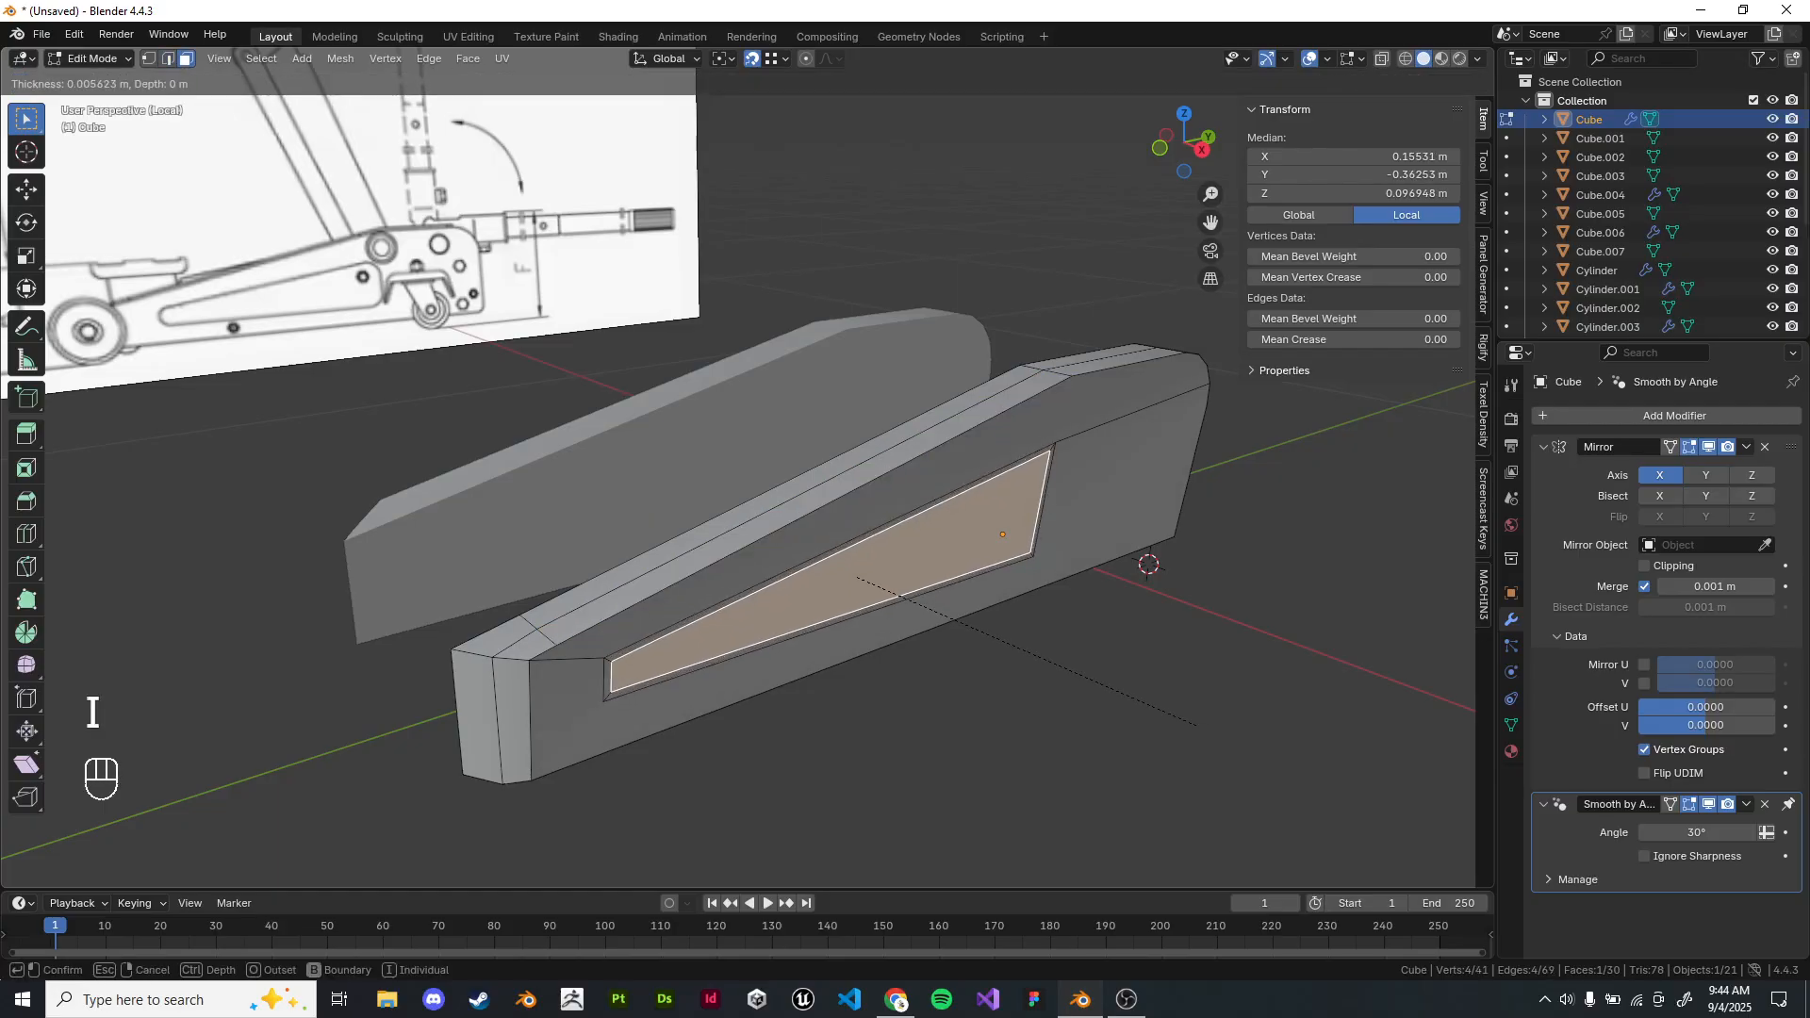
pyautogui.click(1183, 718)
pyautogui.moveTo(1183, 717)
pyautogui.mouseDown(button='middle')
pyautogui.moveTo(1117, 689)
pyautogui.moveTo(1182, 717)
pyautogui.mouseUp(button='middle')
pyautogui.press('e')
pyautogui.click(1167, 709)
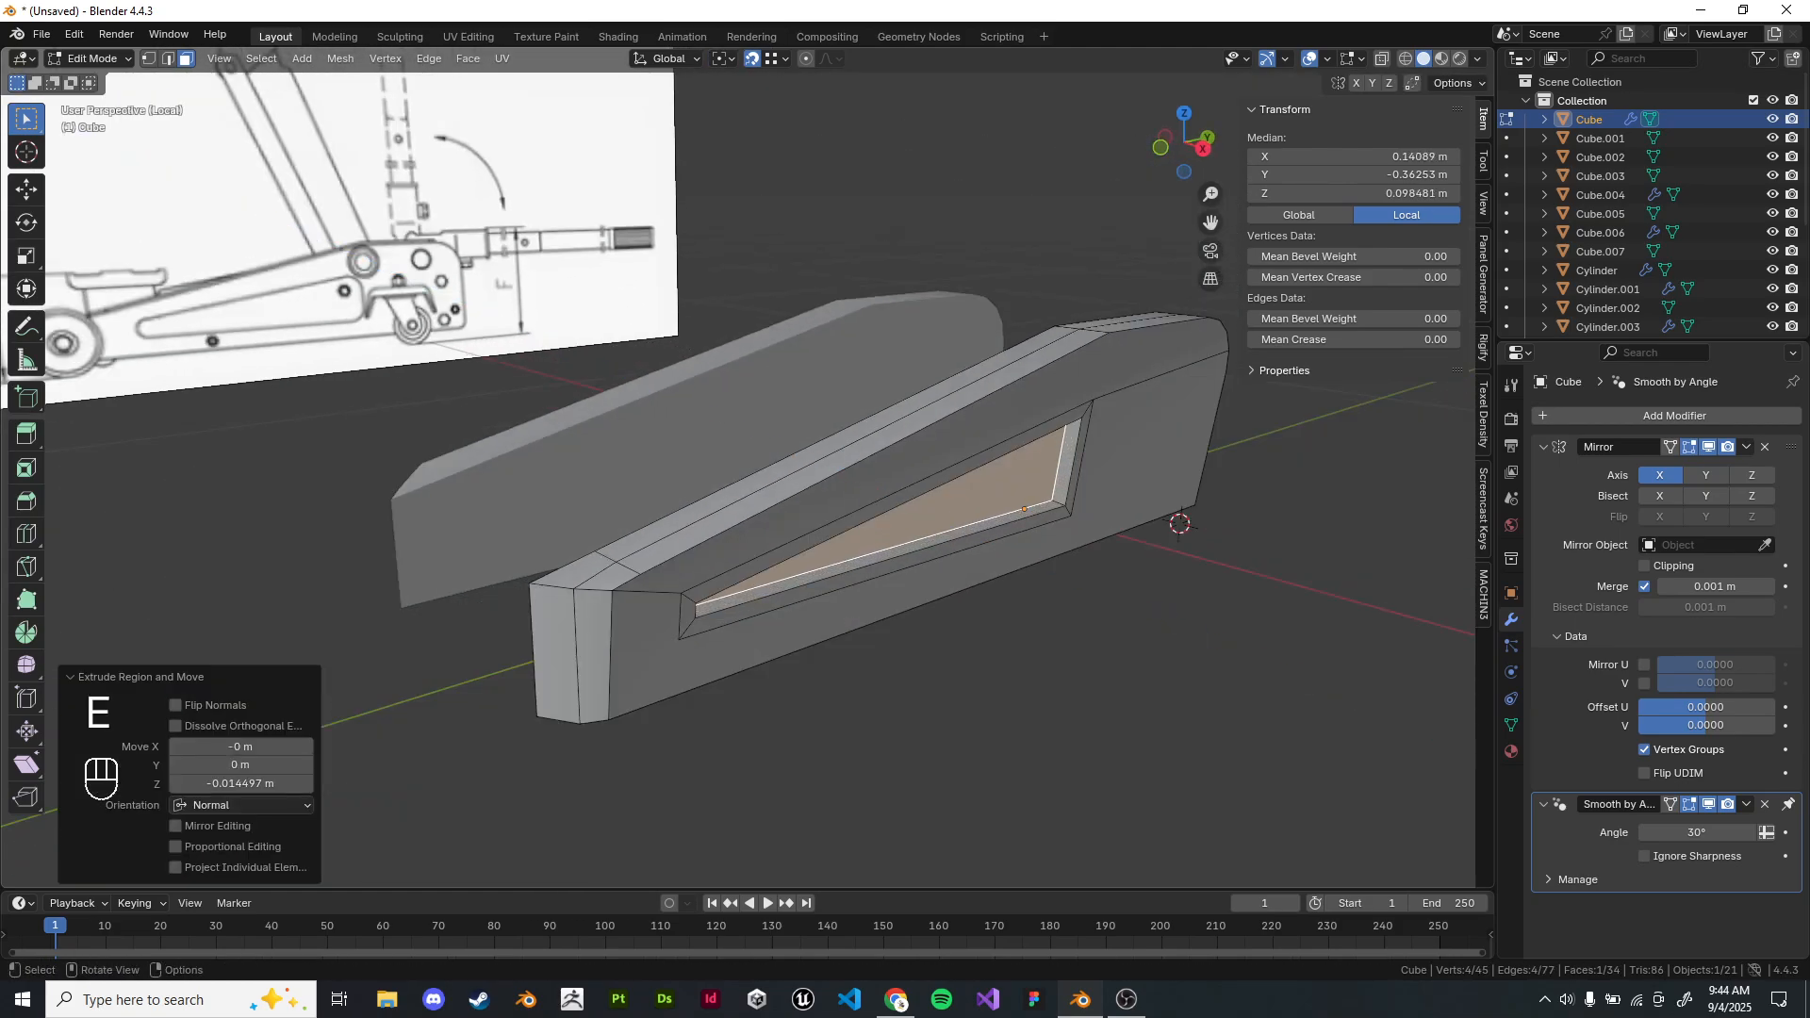
# Dissolve the inset edge loop between the recess's outer outline and its floor to make sloped walls.
pyautogui.press('2')
pyautogui.keyDown('alt'); pyautogui.keyDown('shift'); pyautogui.click(879, 563); pyautogui.keyUp('shift'); pyautogui.keyUp('alt')
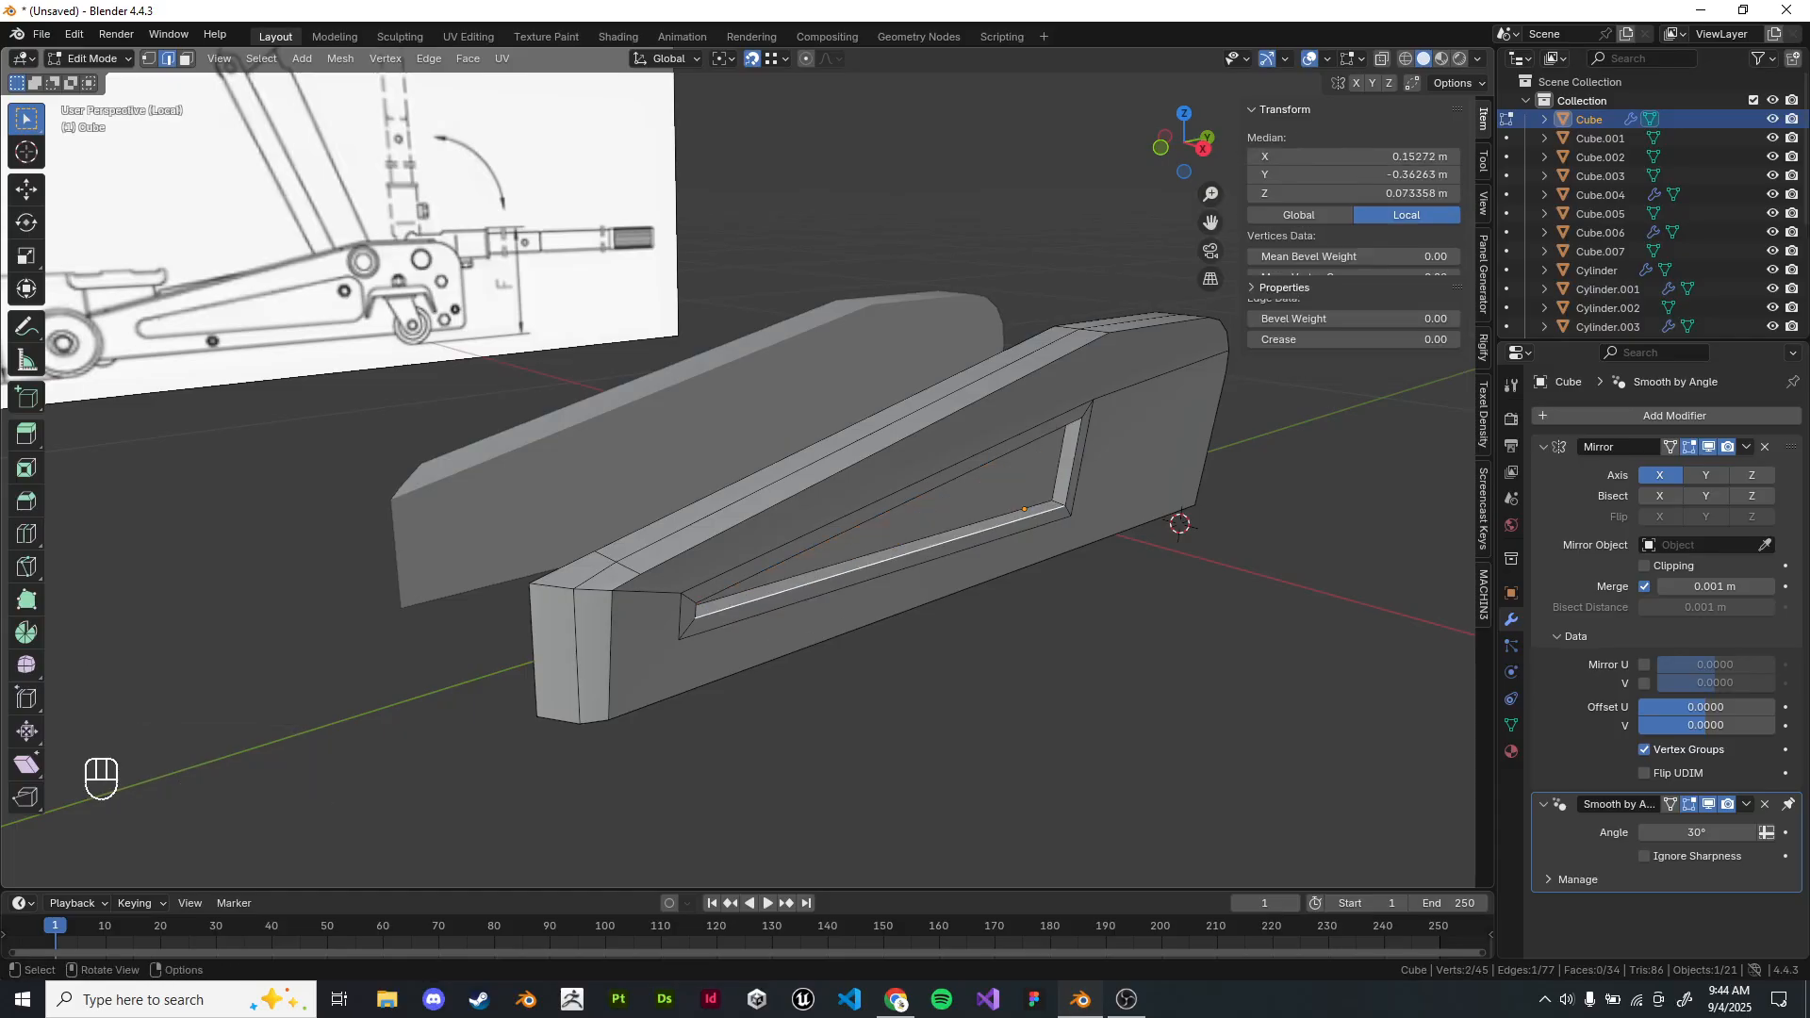
pyautogui.hotkey('ctrl', 'x')
pyautogui.press('Tab')
pyautogui.click(1037, 688)
pyautogui.moveTo(1037, 688); pyautogui.dragTo(976, 705, button='middle')
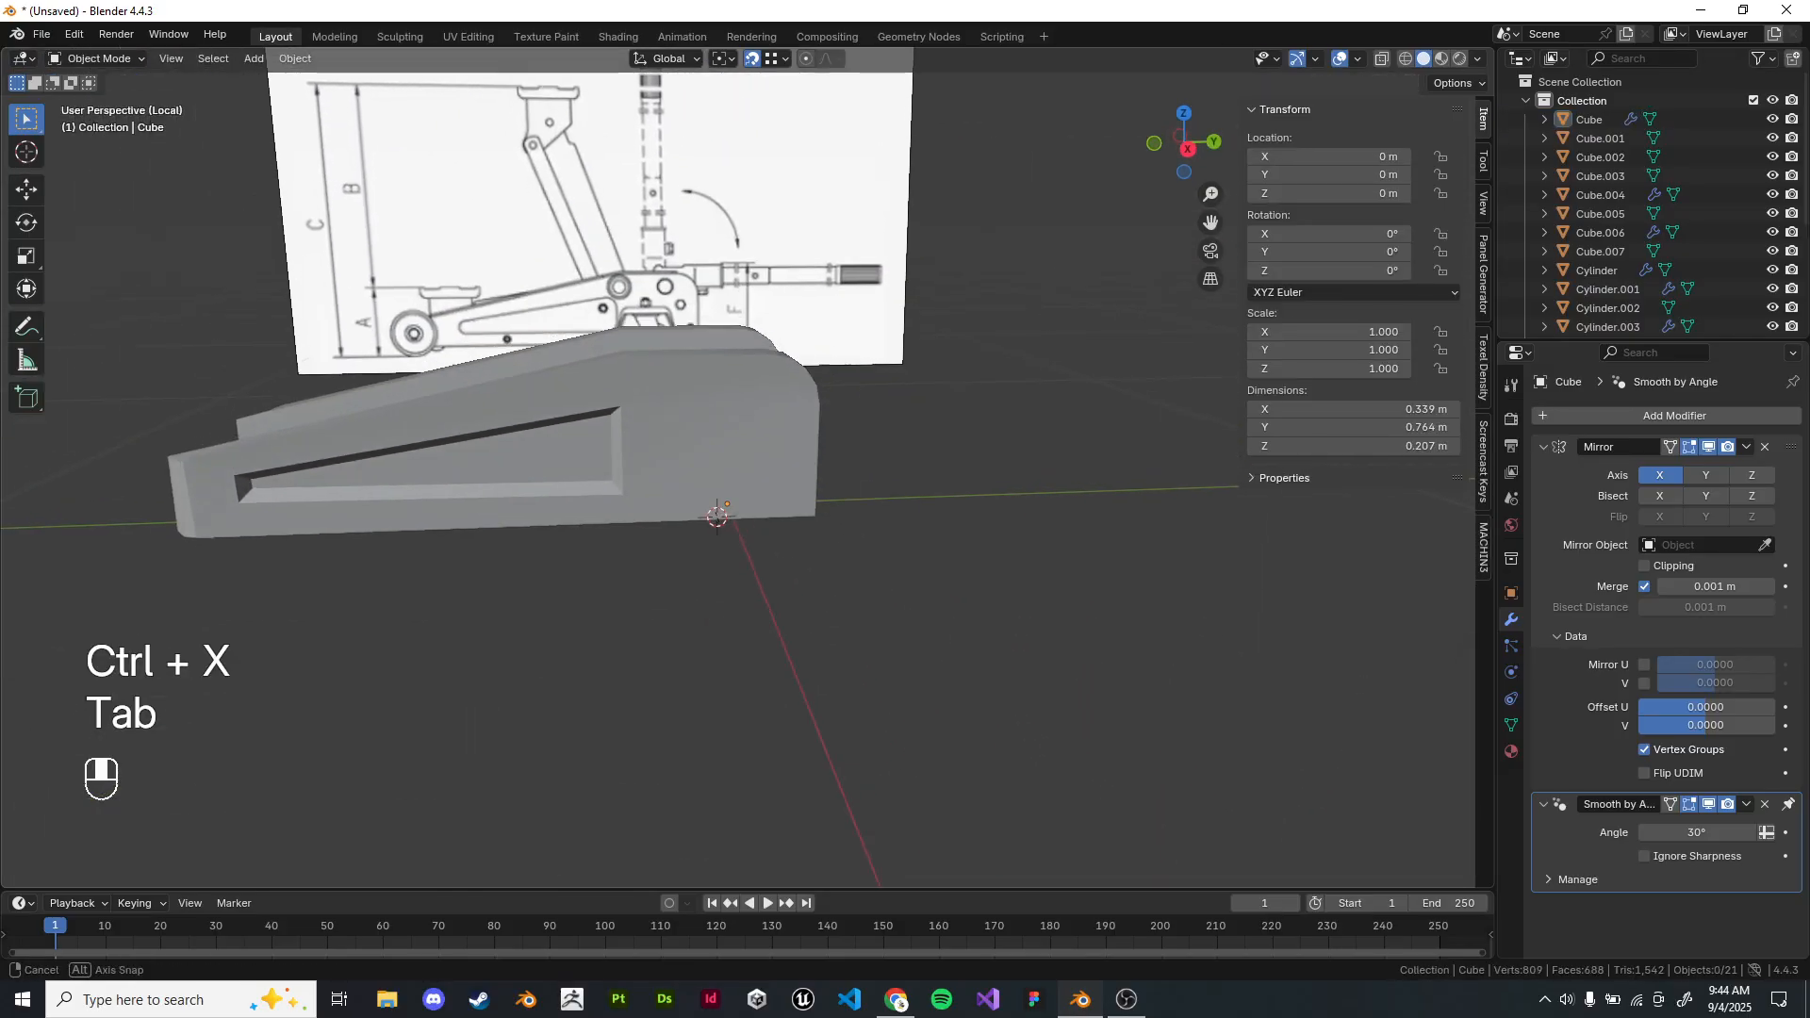
# Bevel the recess's upper corner edge at the wide end by about 0.035 m with 4 segments, matching the side-view drawing.
pyautogui.scroll(3, 687, 400)
pyautogui.keyDown('shift'); pyautogui.moveTo(699, 439); pyautogui.dragTo(715, 596, button='middle'); pyautogui.keyUp('shift')
pyautogui.press('KP_1')
pyautogui.press('KP_3')
pyautogui.press('z')
pyautogui.click(612, 417)
pyautogui.scroll(5, 714, 596)
pyautogui.press('Tab')
pyautogui.scroll(3, 690, 240)
pyautogui.click(830, 275)
pyautogui.hotkey('ctrl', 'b')
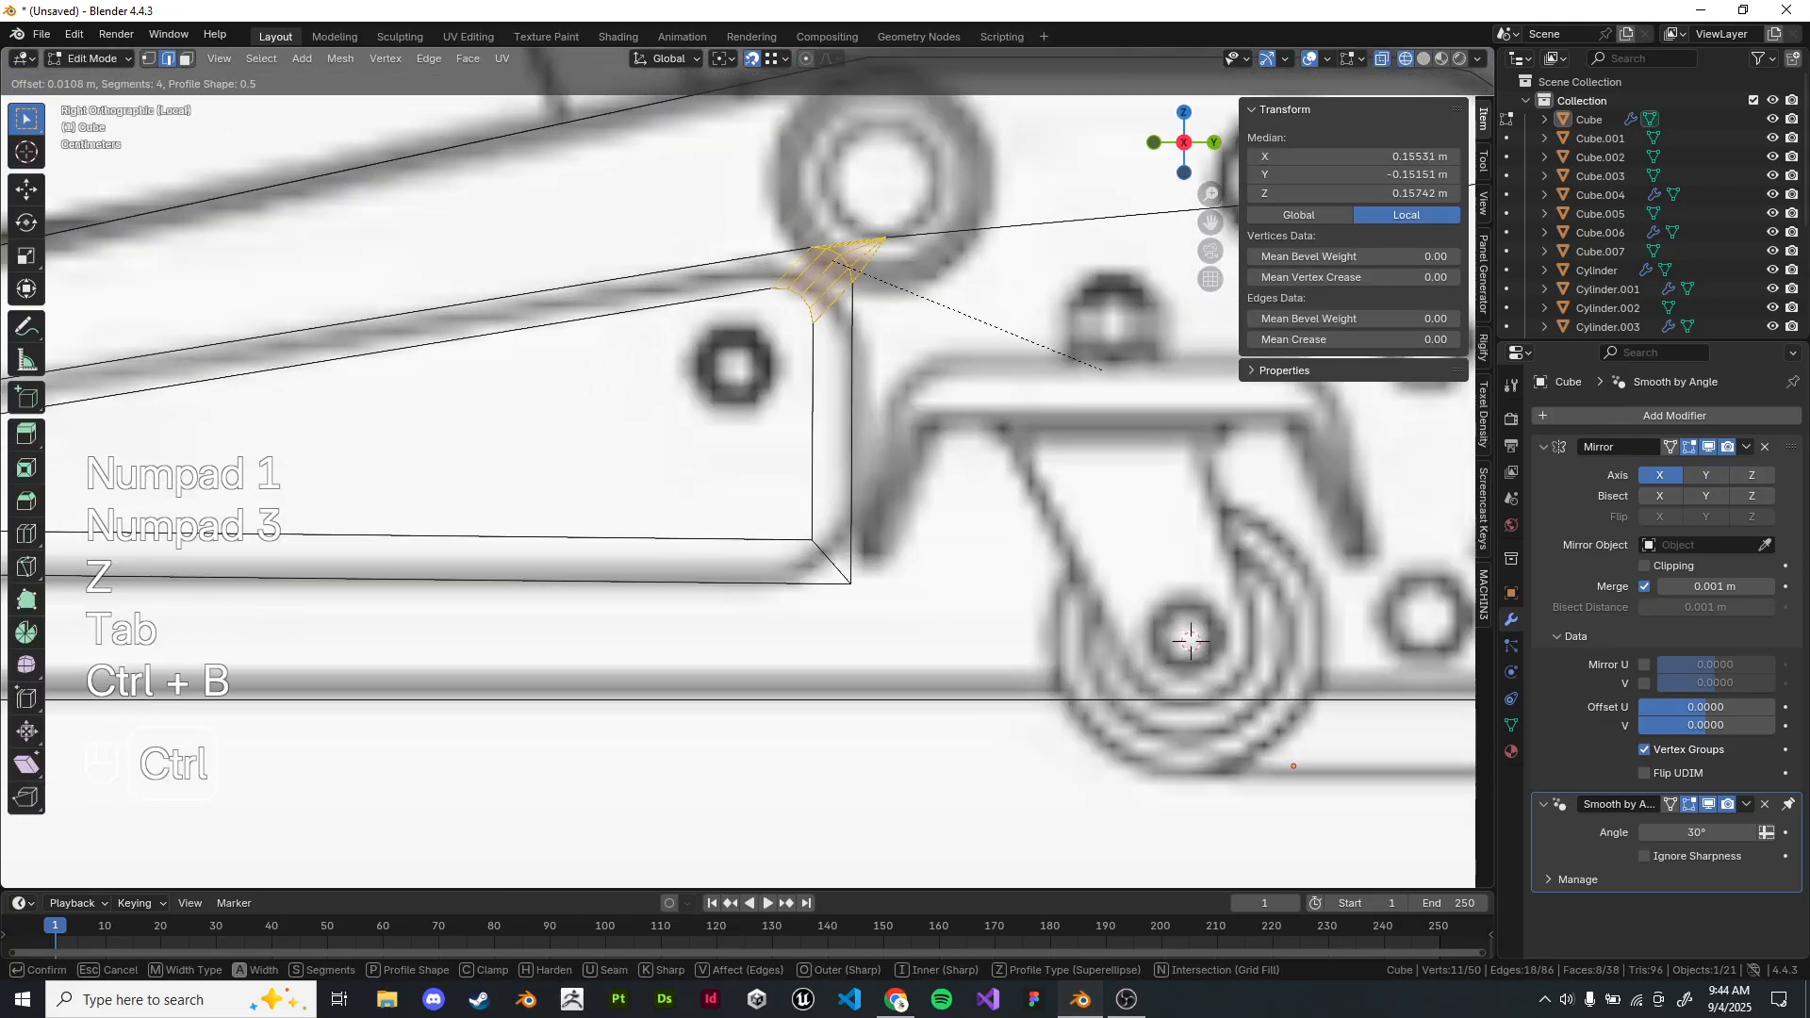
pyautogui.click(1244, 415)
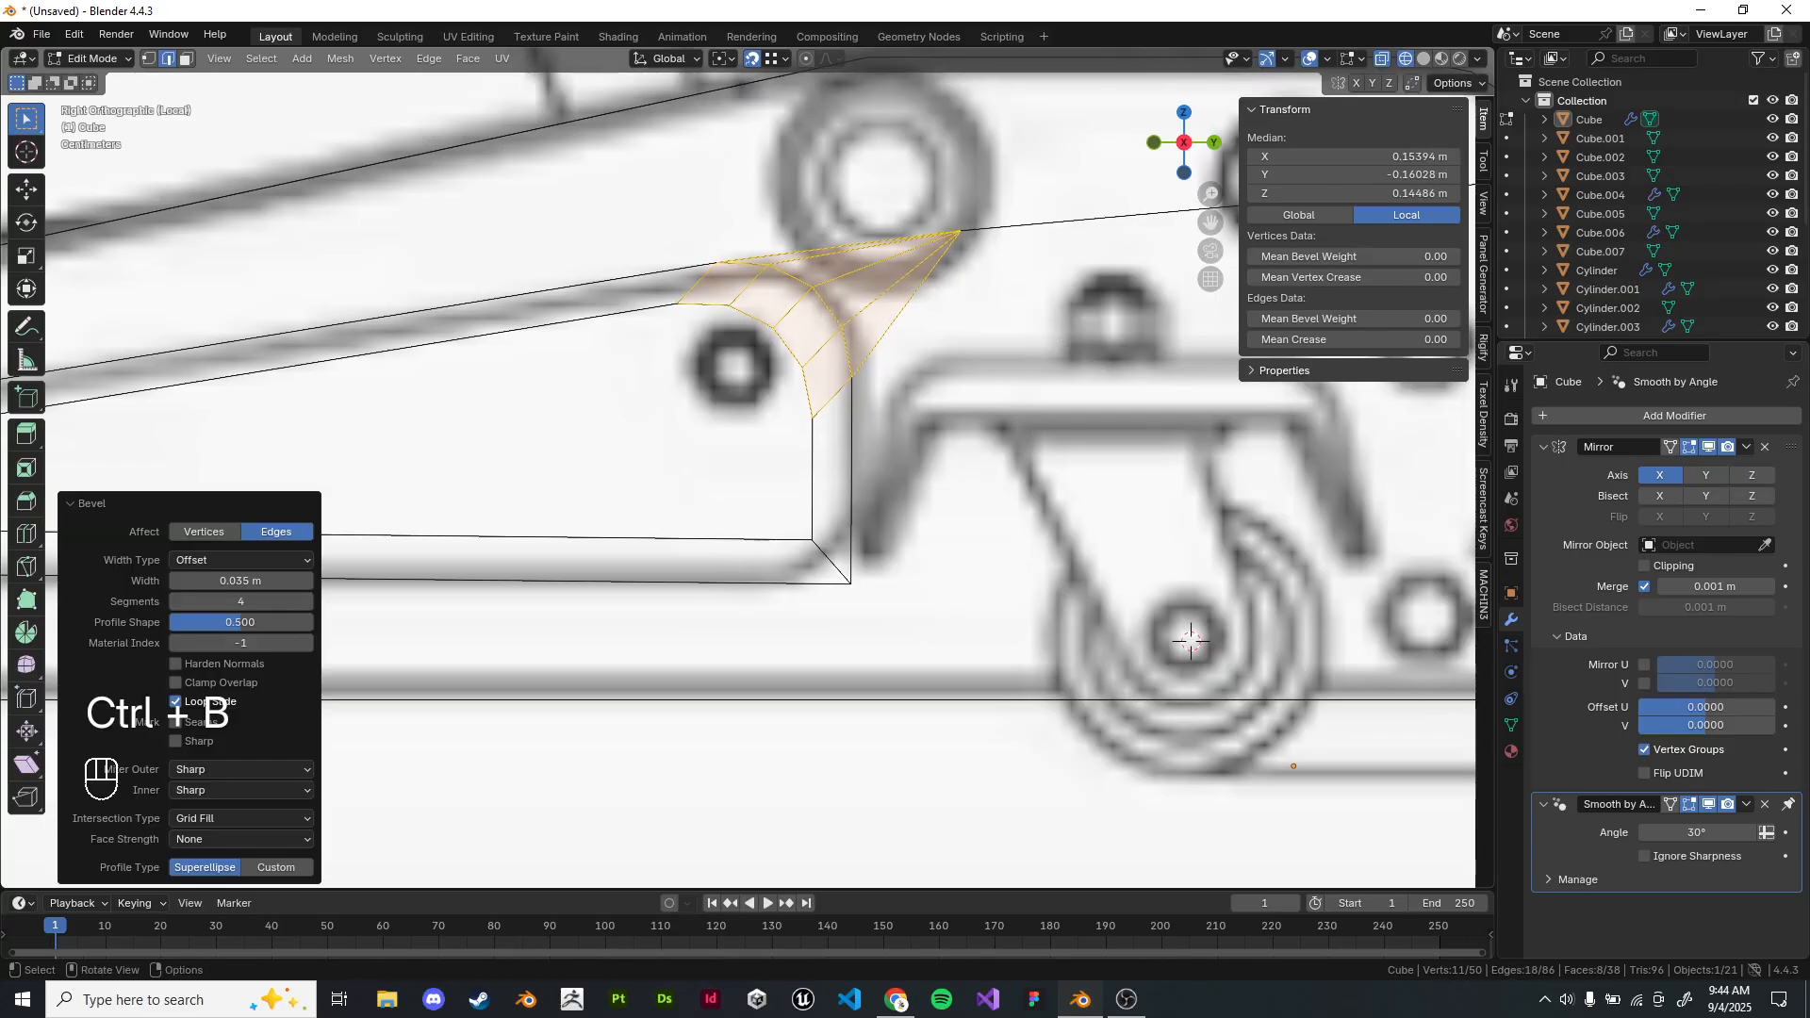
# Bevel the recess's lower corner edge at the wide end by about 0.02 m with 4 segments.
pyautogui.moveTo(771, 495); pyautogui.dragTo(896, 620)
pyautogui.hotkey('ctrl', 'b')
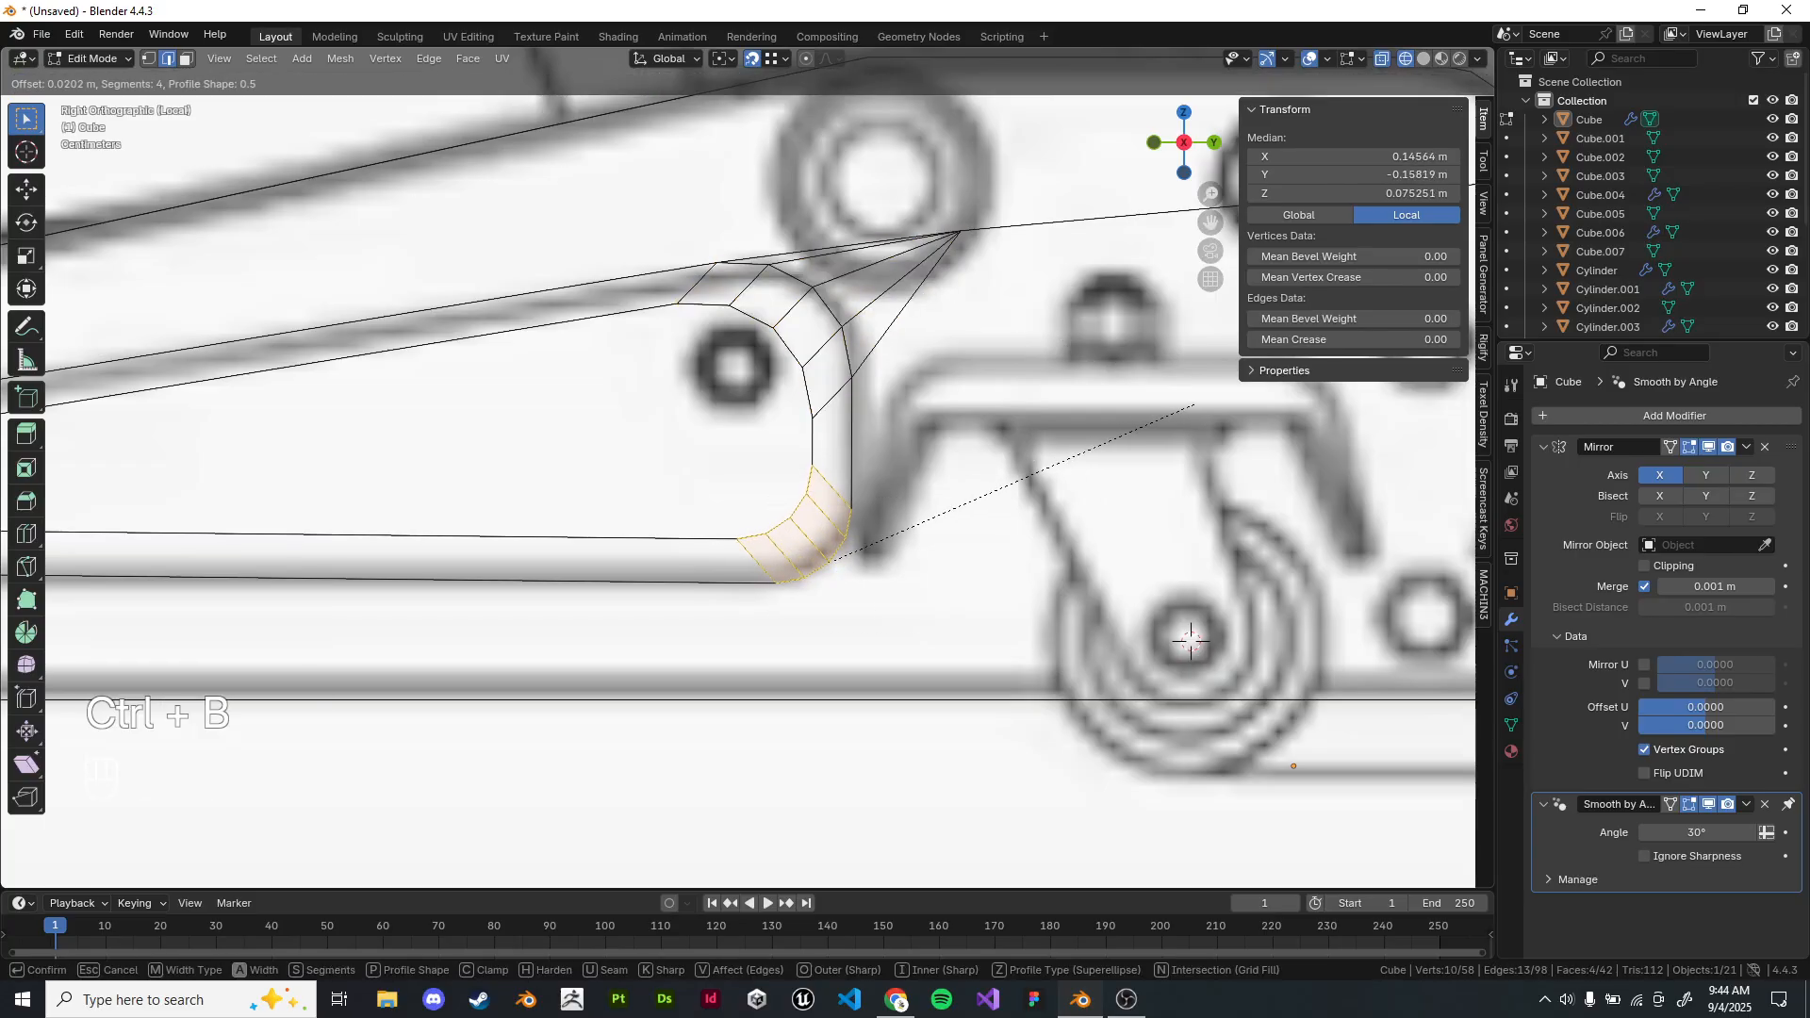
pyautogui.click(1190, 640)
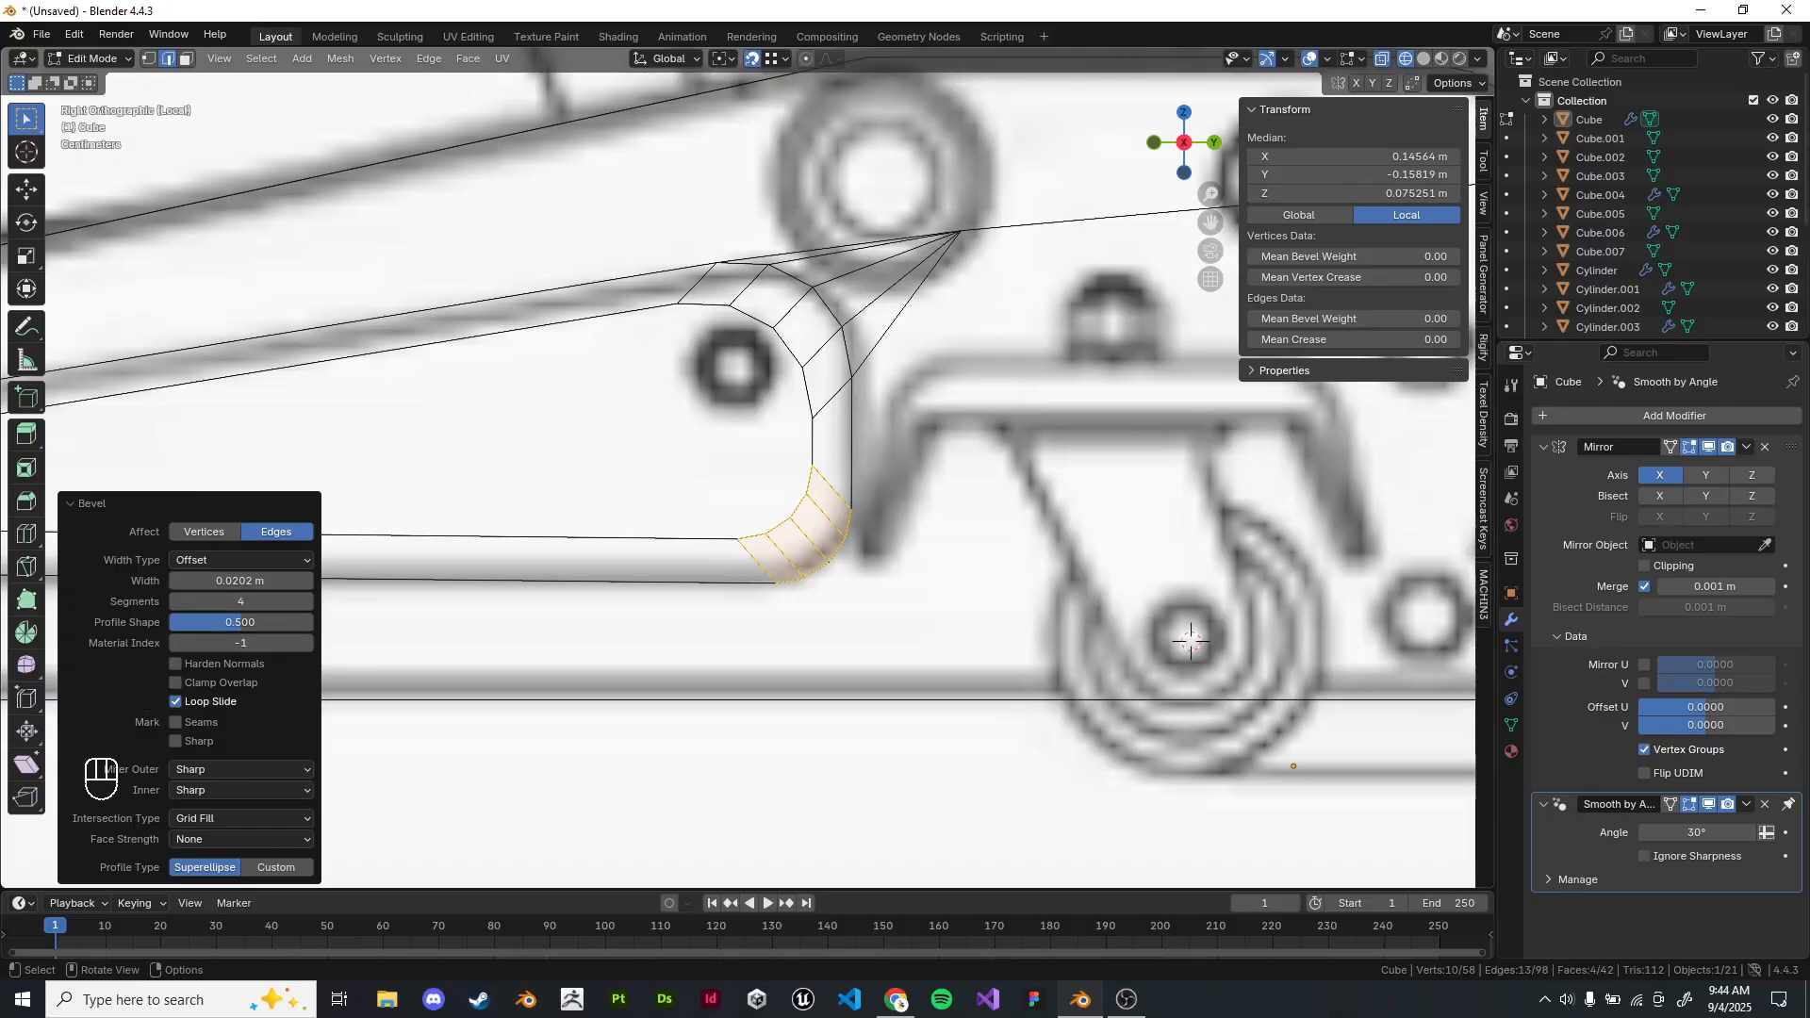
# Compare the rounded wide-end corners and the rest of the side plate with the reference drawing.
pyautogui.scroll(-6, 811, 528)
pyautogui.keyDown('shift'); pyautogui.moveTo(811, 528); pyautogui.dragTo(657, 584, button='middle'); pyautogui.keyUp('shift')
pyautogui.scroll(4, 738, 472)
pyautogui.keyDown('shift'); pyautogui.moveTo(738, 472); pyautogui.dragTo(943, 424, button='middle'); pyautogui.keyUp('shift')
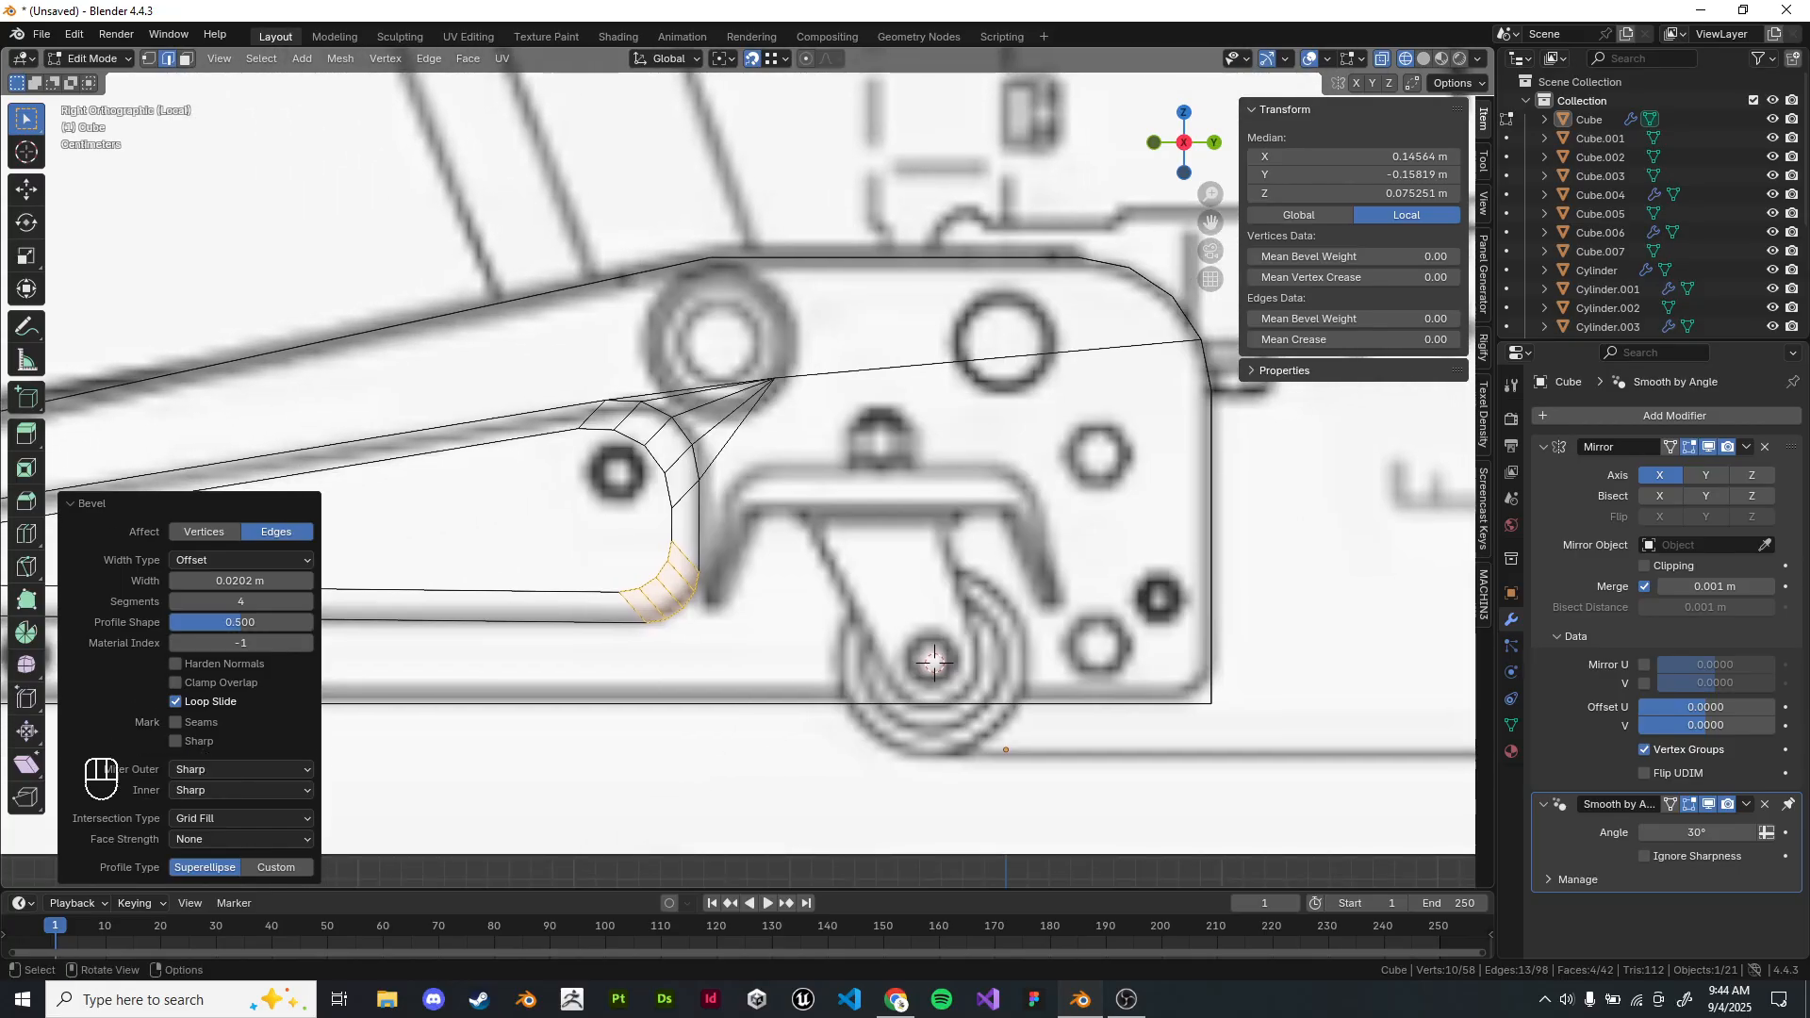
pyautogui.scroll(2, 747, 472)
pyautogui.scroll(-3, 746, 471)
pyautogui.keyDown('shift'); pyautogui.moveTo(747, 471); pyautogui.dragTo(894, 514, button='middle'); pyautogui.keyUp('shift')
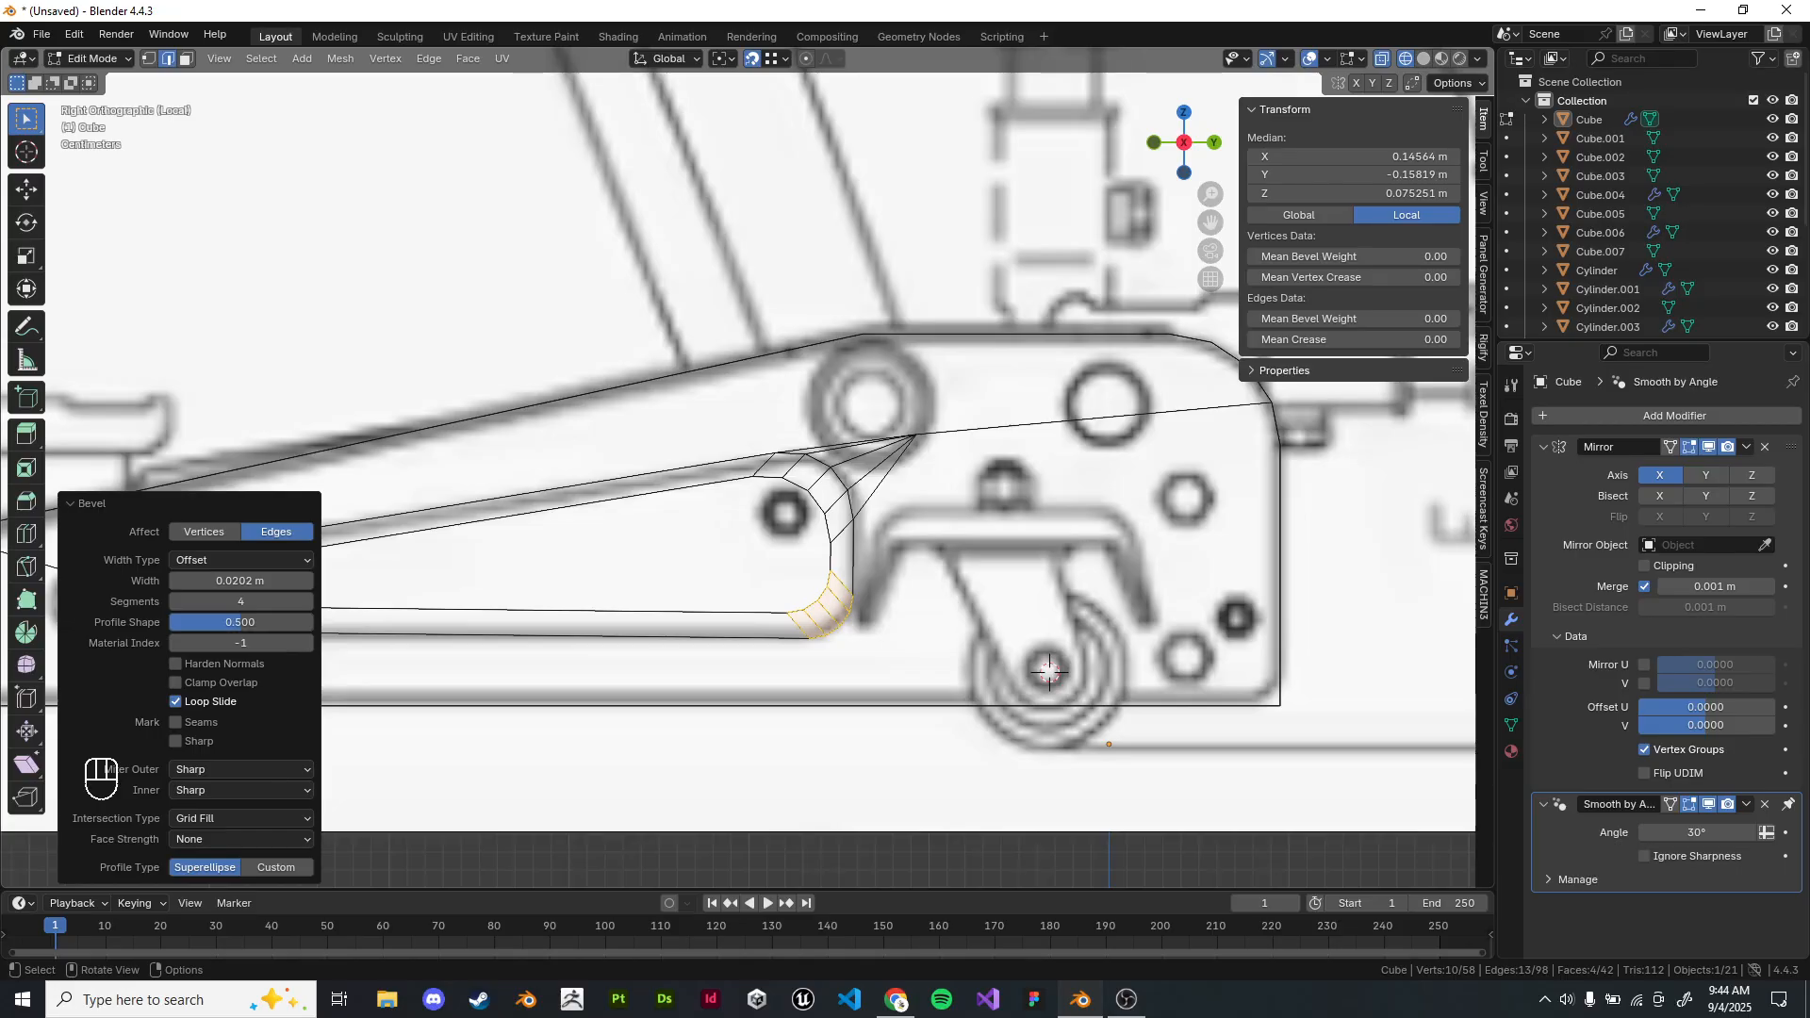
pyautogui.scroll(5, 735, 674)
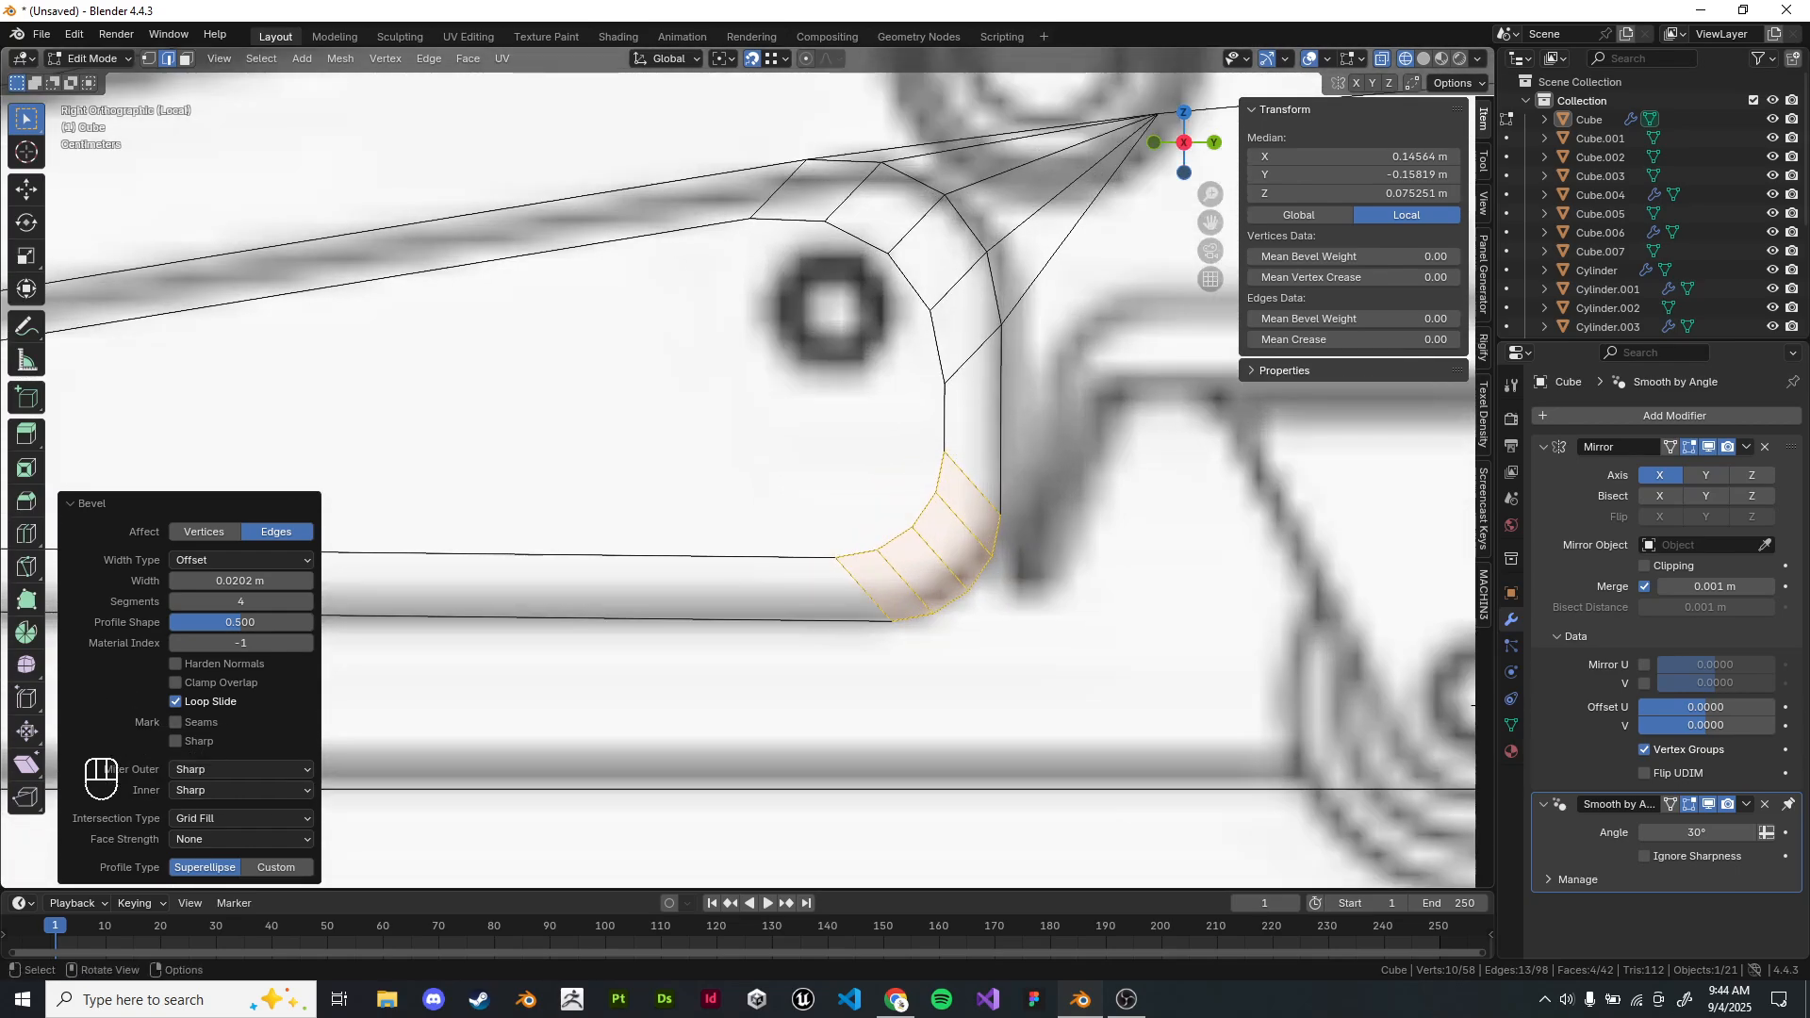
pyautogui.keyDown('shift'); pyautogui.moveTo(735, 528); pyautogui.dragTo(879, 639, button='middle'); pyautogui.keyUp('shift')
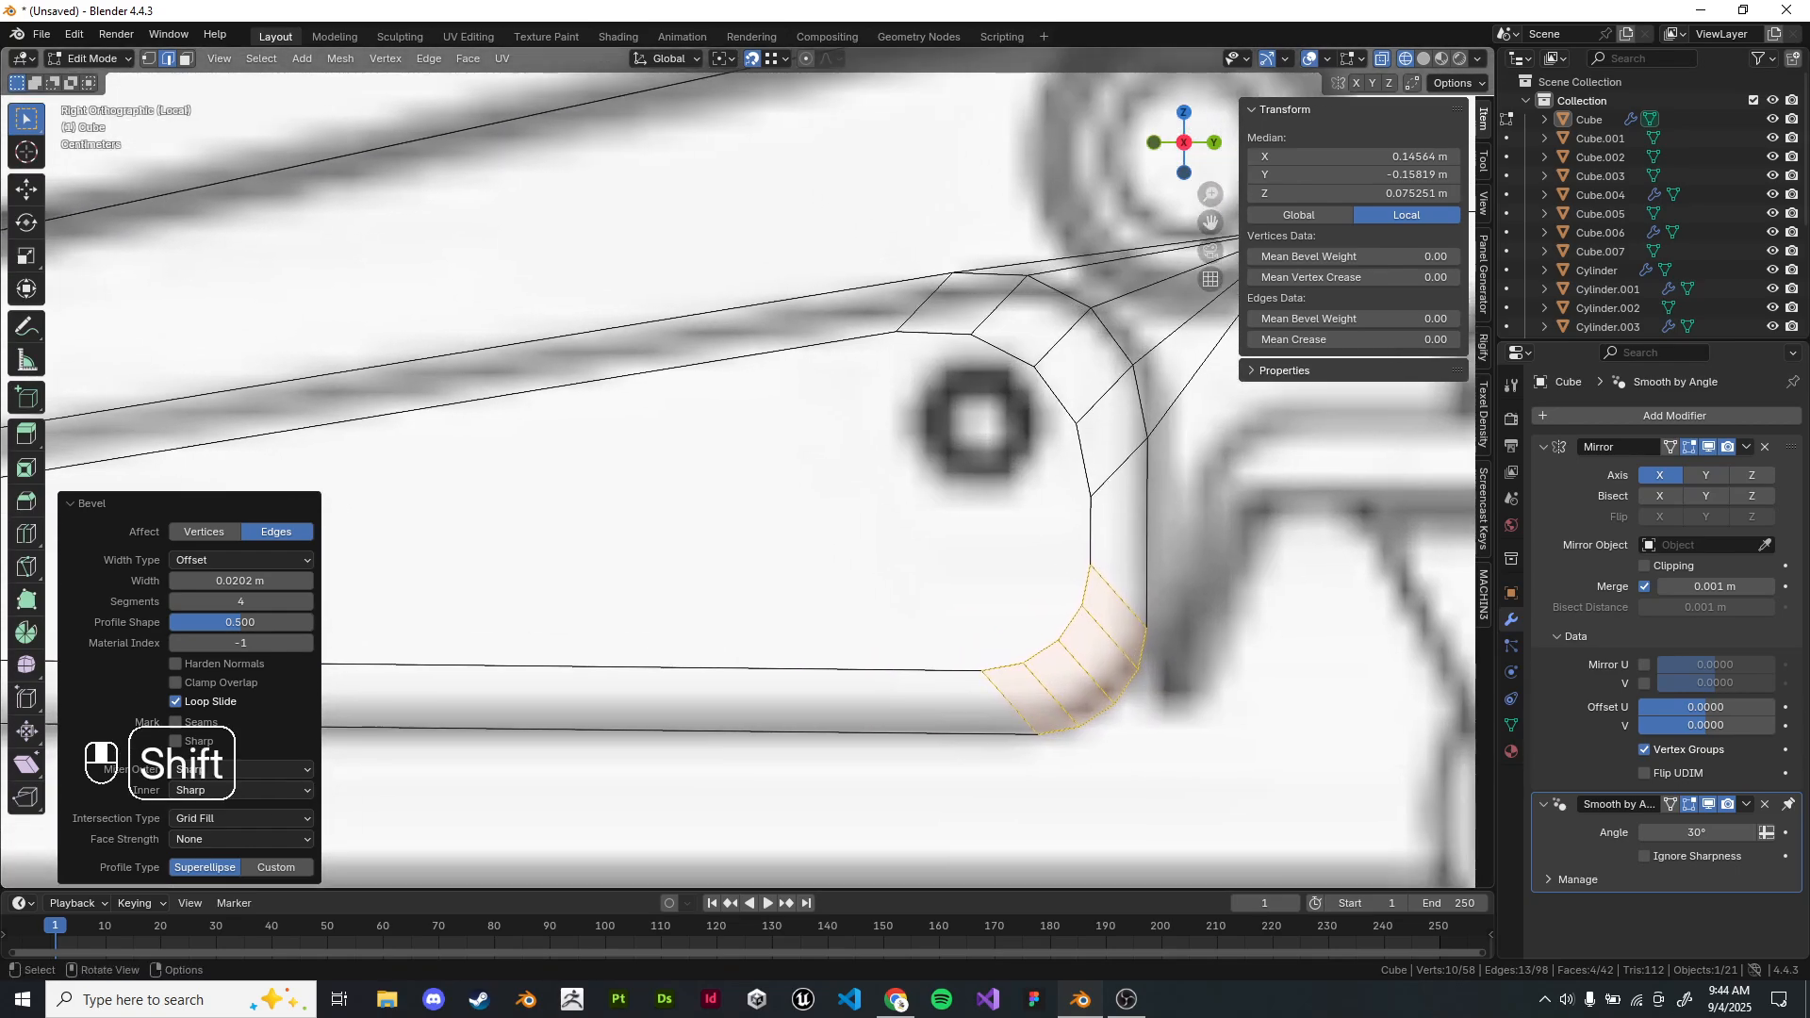
pyautogui.scroll(-3, 879, 639)
pyautogui.keyDown('shift'); pyautogui.moveTo(802, 585); pyautogui.dragTo(1458, 438, button='middle'); pyautogui.keyUp('shift')
pyautogui.scroll(2, 739, 476)
pyautogui.keyDown('shift'); pyautogui.moveTo(738, 476); pyautogui.dragTo(415, 515, button='middle'); pyautogui.keyUp('shift')
pyautogui.scroll(-4, 813, 472)
pyautogui.scroll(2, 1391, 594)
# Bevel the recess's upper corner edge at the narrow end by about 0.007 m with 2 segments.
pyautogui.keyDown('shift'); pyautogui.moveTo(1200, 551); pyautogui.dragTo(1336, 606, button='middle'); pyautogui.keyUp('shift')
pyautogui.keyDown('shift'); pyautogui.moveTo(471, 528); pyautogui.dragTo(888, 484, button='middle'); pyautogui.keyUp('shift')
pyautogui.scroll(4, 377, 453)
pyautogui.keyDown('shift'); pyautogui.moveTo(377, 453); pyautogui.dragTo(526, 384, button='middle'); pyautogui.keyUp('shift')
pyautogui.click(507, 339)
pyautogui.scroll(-4, 231, 590)
pyautogui.keyDown('shift'); pyautogui.moveTo(389, 428); pyautogui.dragTo(477, 436, button='middle'); pyautogui.keyUp('shift')
pyautogui.scroll(3, 477, 436)
pyautogui.hotkey('ctrl', 'b')
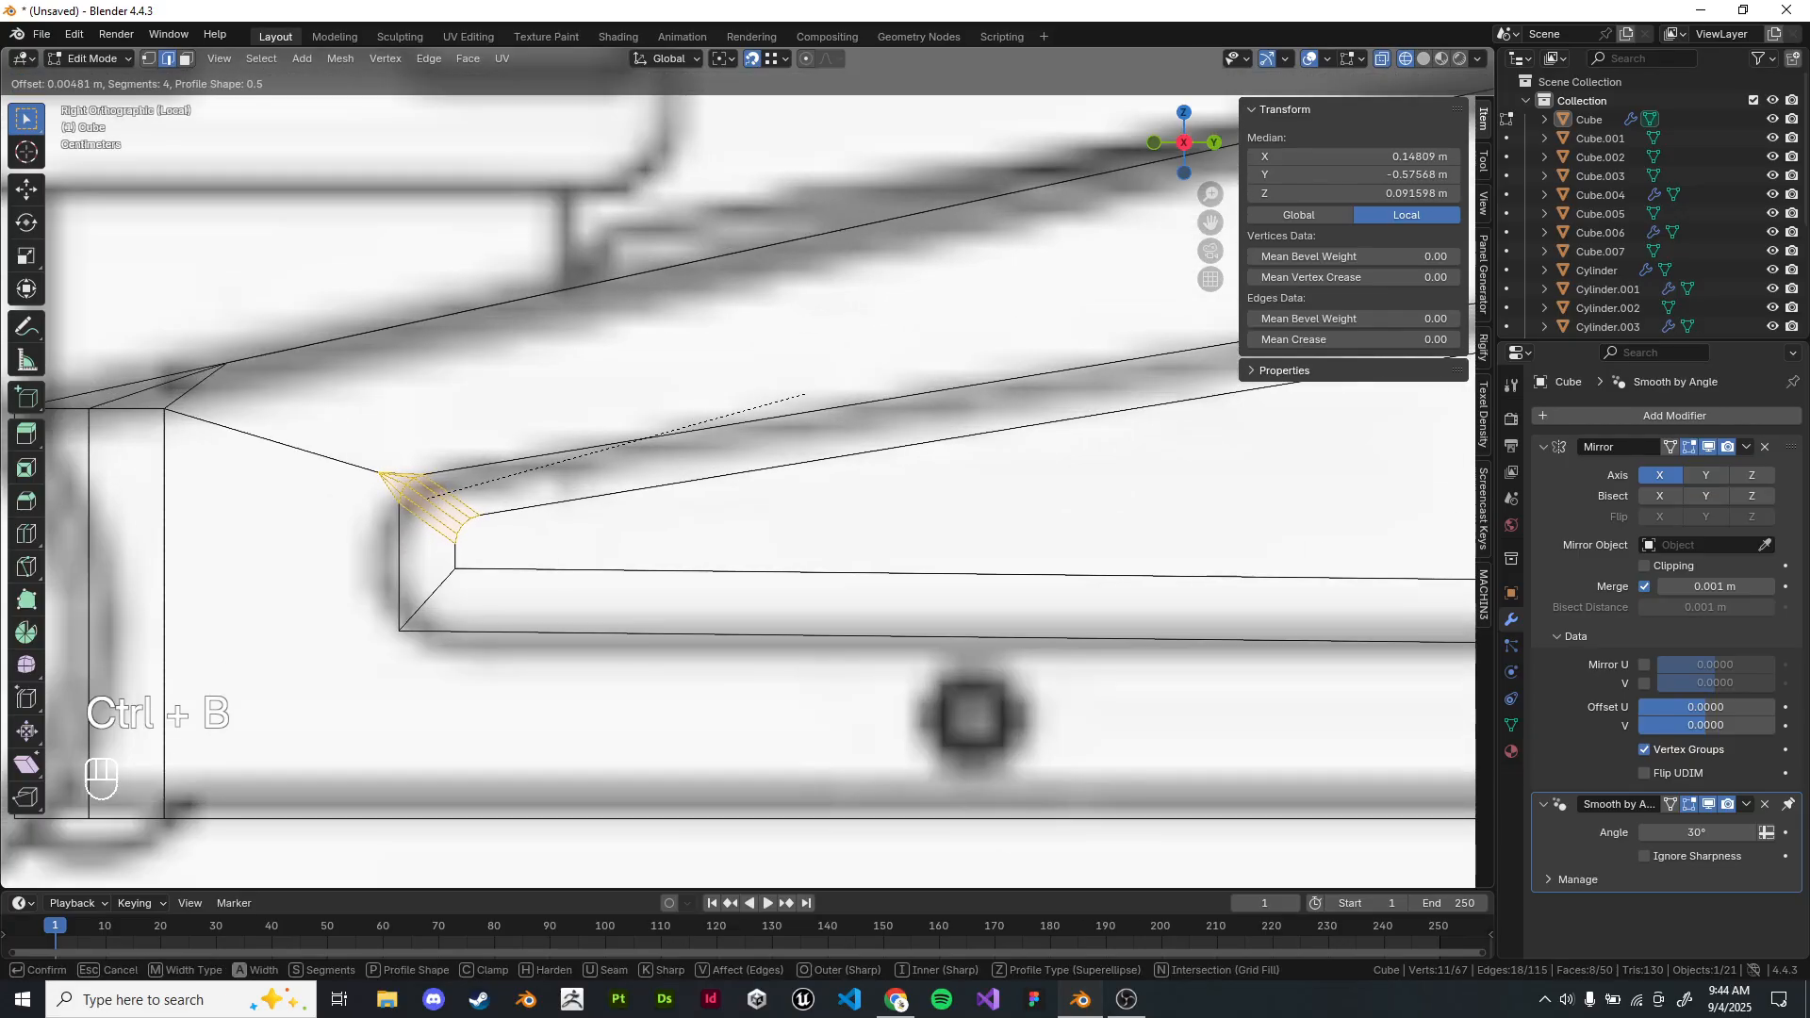
pyautogui.rightClick(804, 394)
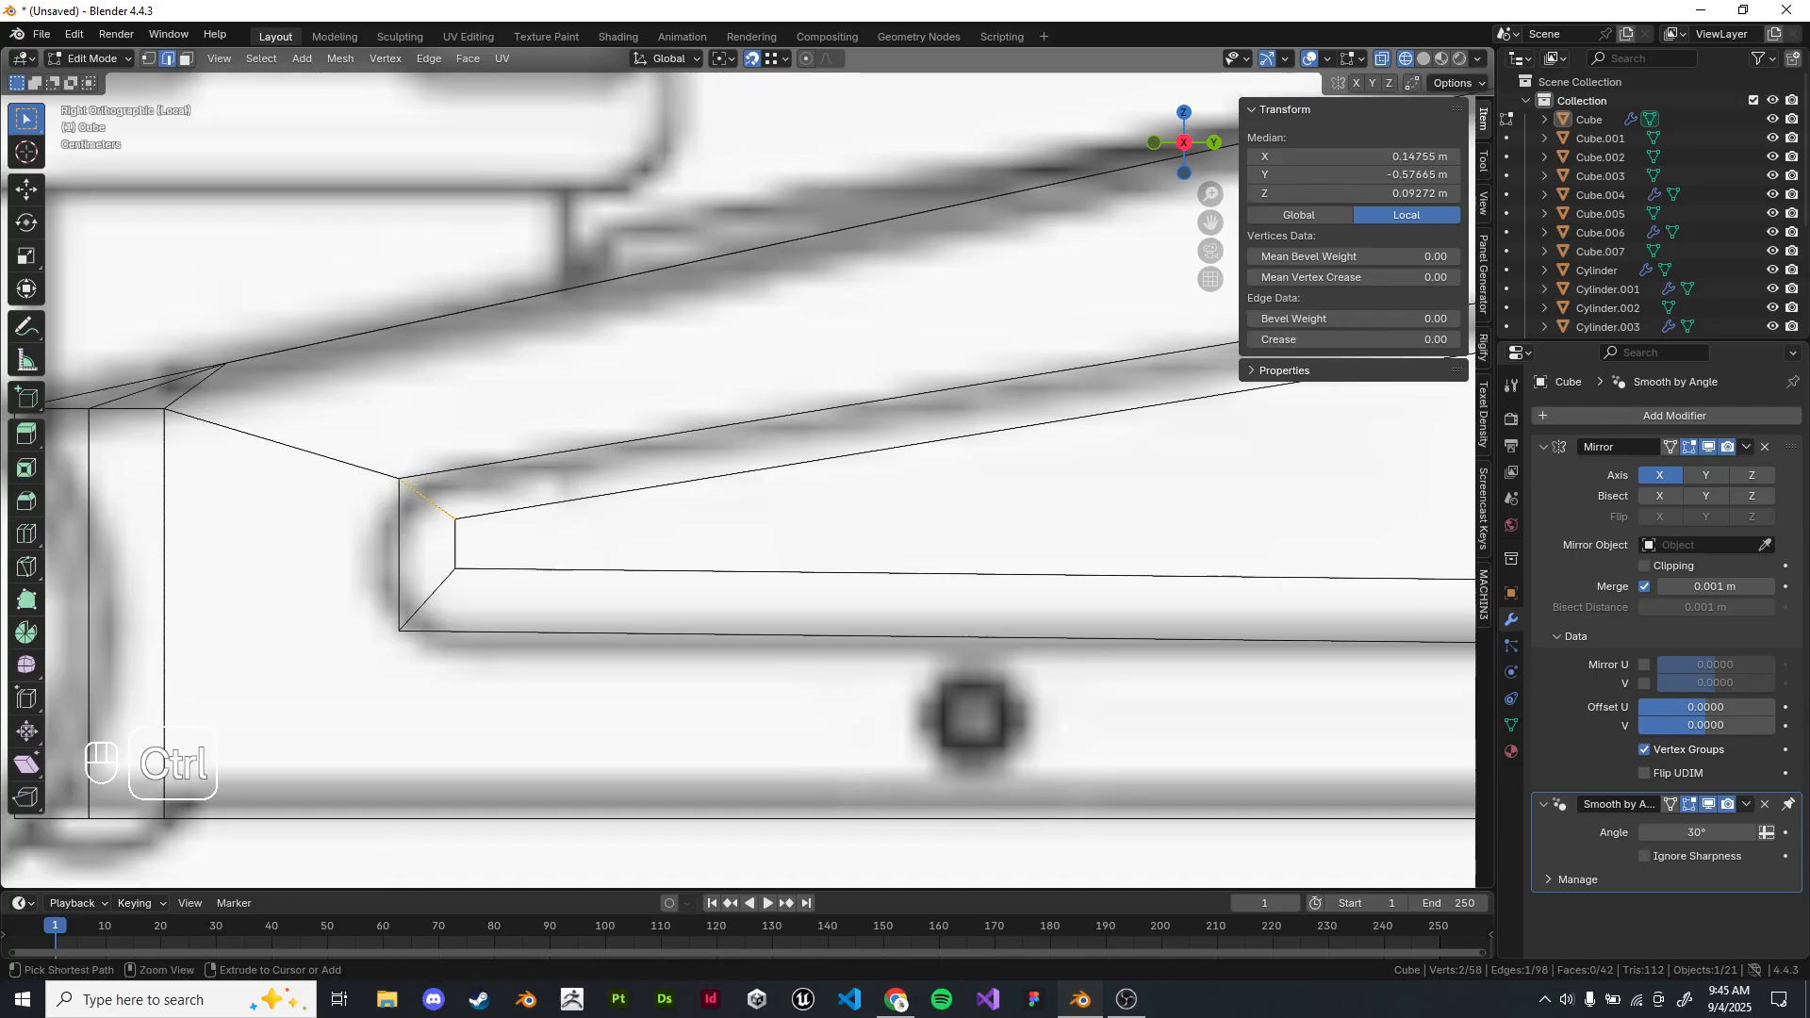
pyautogui.hotkey('ctrl', 'b')
pyautogui.click(834, 399)
pyautogui.click(241, 601)
pyautogui.write('2')
pyautogui.press('Return')
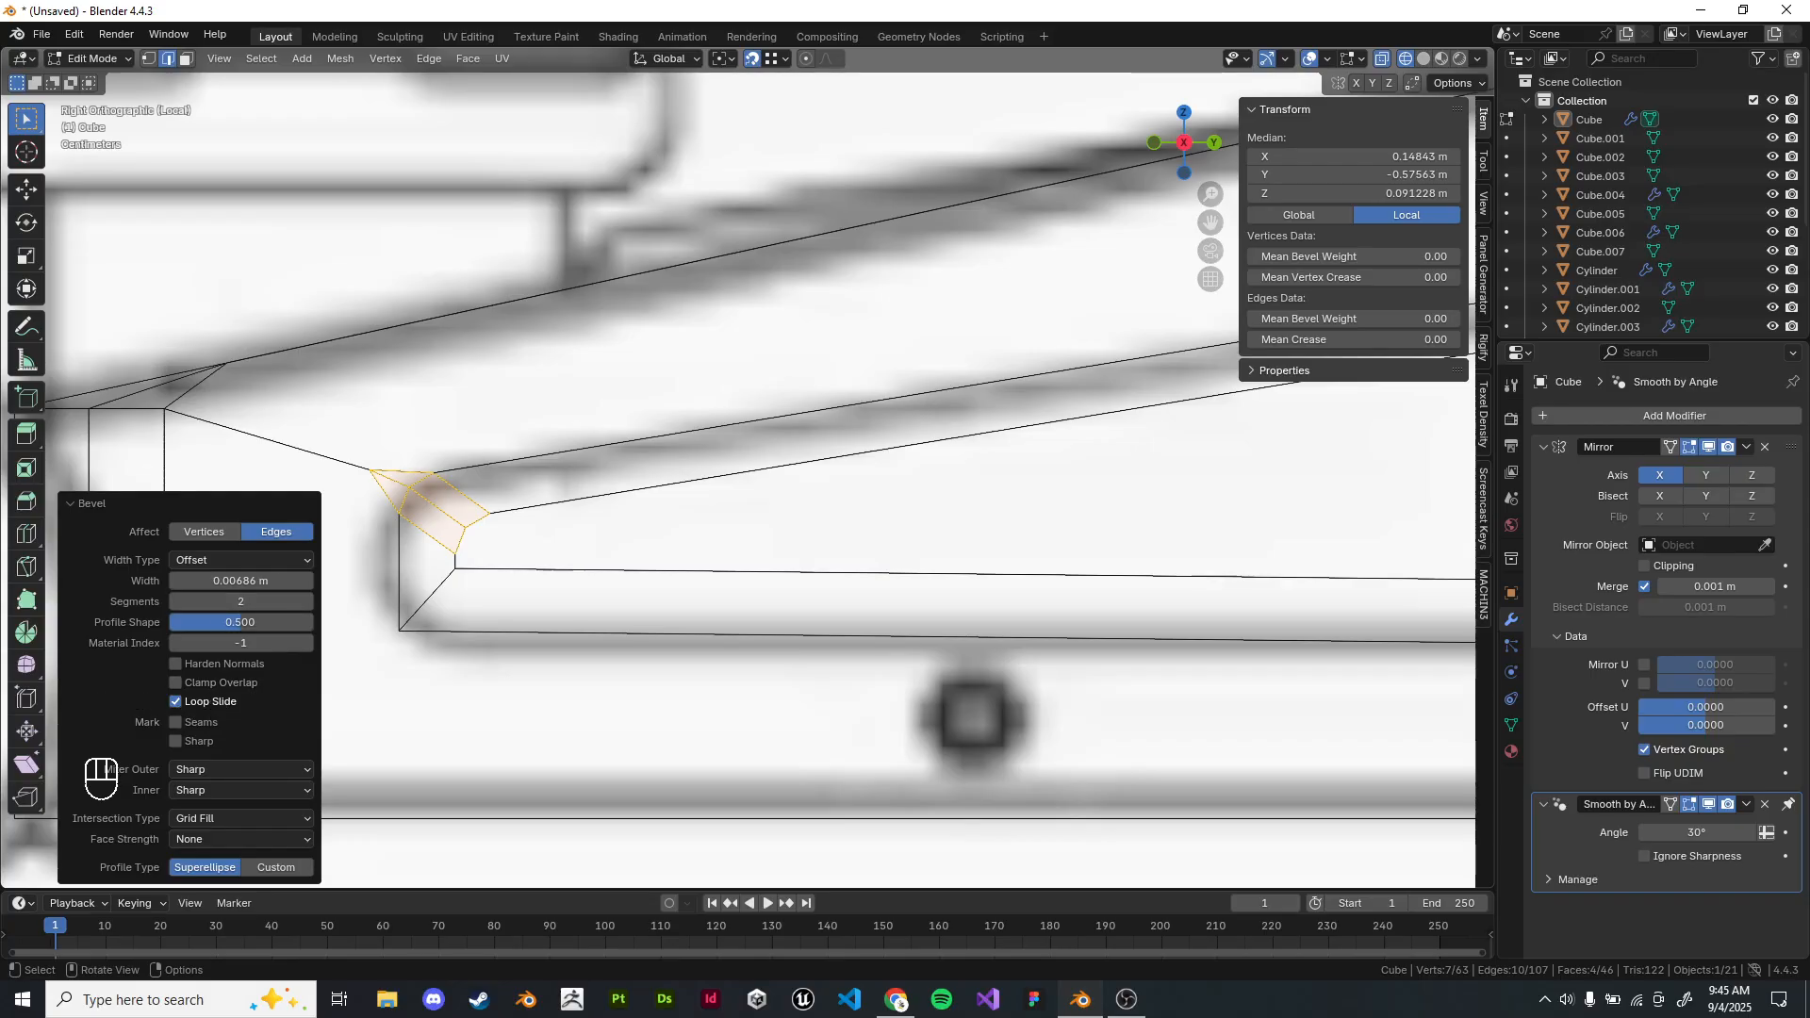
# Try a two-segment bevel of about 0.008 m on the recess's lower narrow-end corner edge, and undo it.
pyautogui.keyDown('shift'); pyautogui.moveTo(406, 586); pyautogui.dragTo(573, 525, button='middle'); pyautogui.keyUp('shift')
pyautogui.scroll(2, 574, 525)
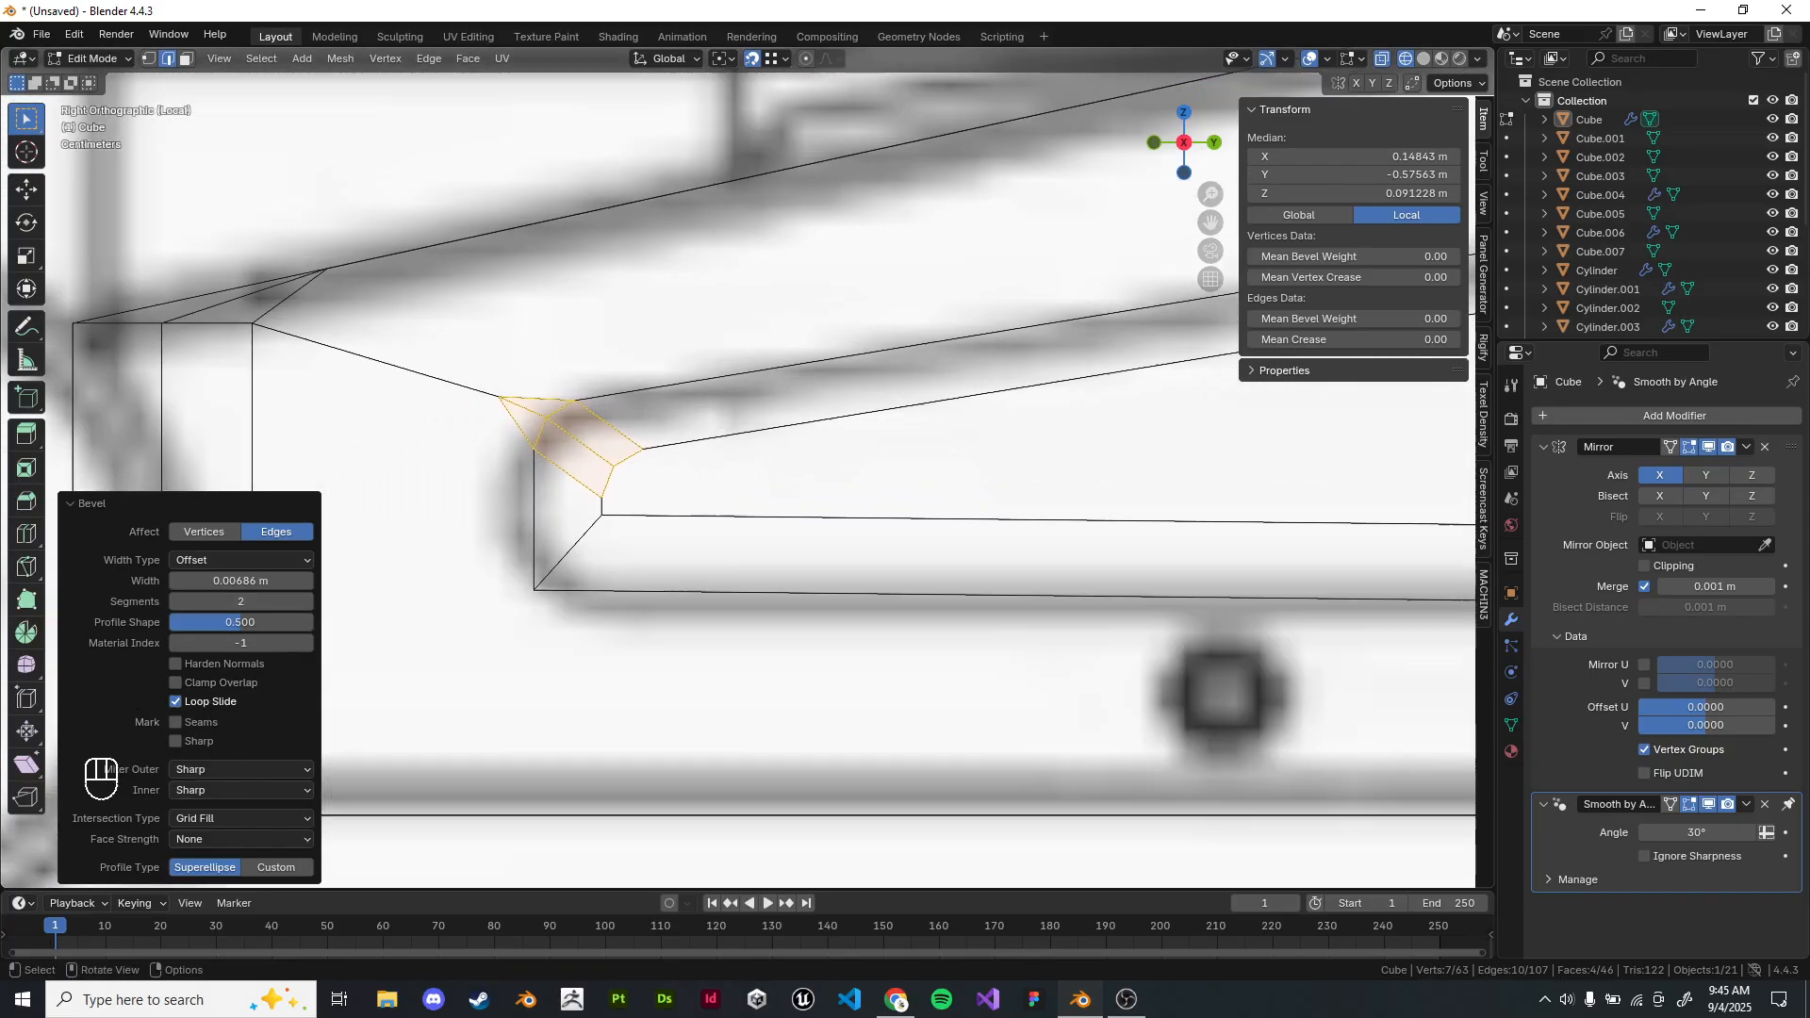
pyautogui.click(530, 571)
pyautogui.hotkey('ctrl', 'b')
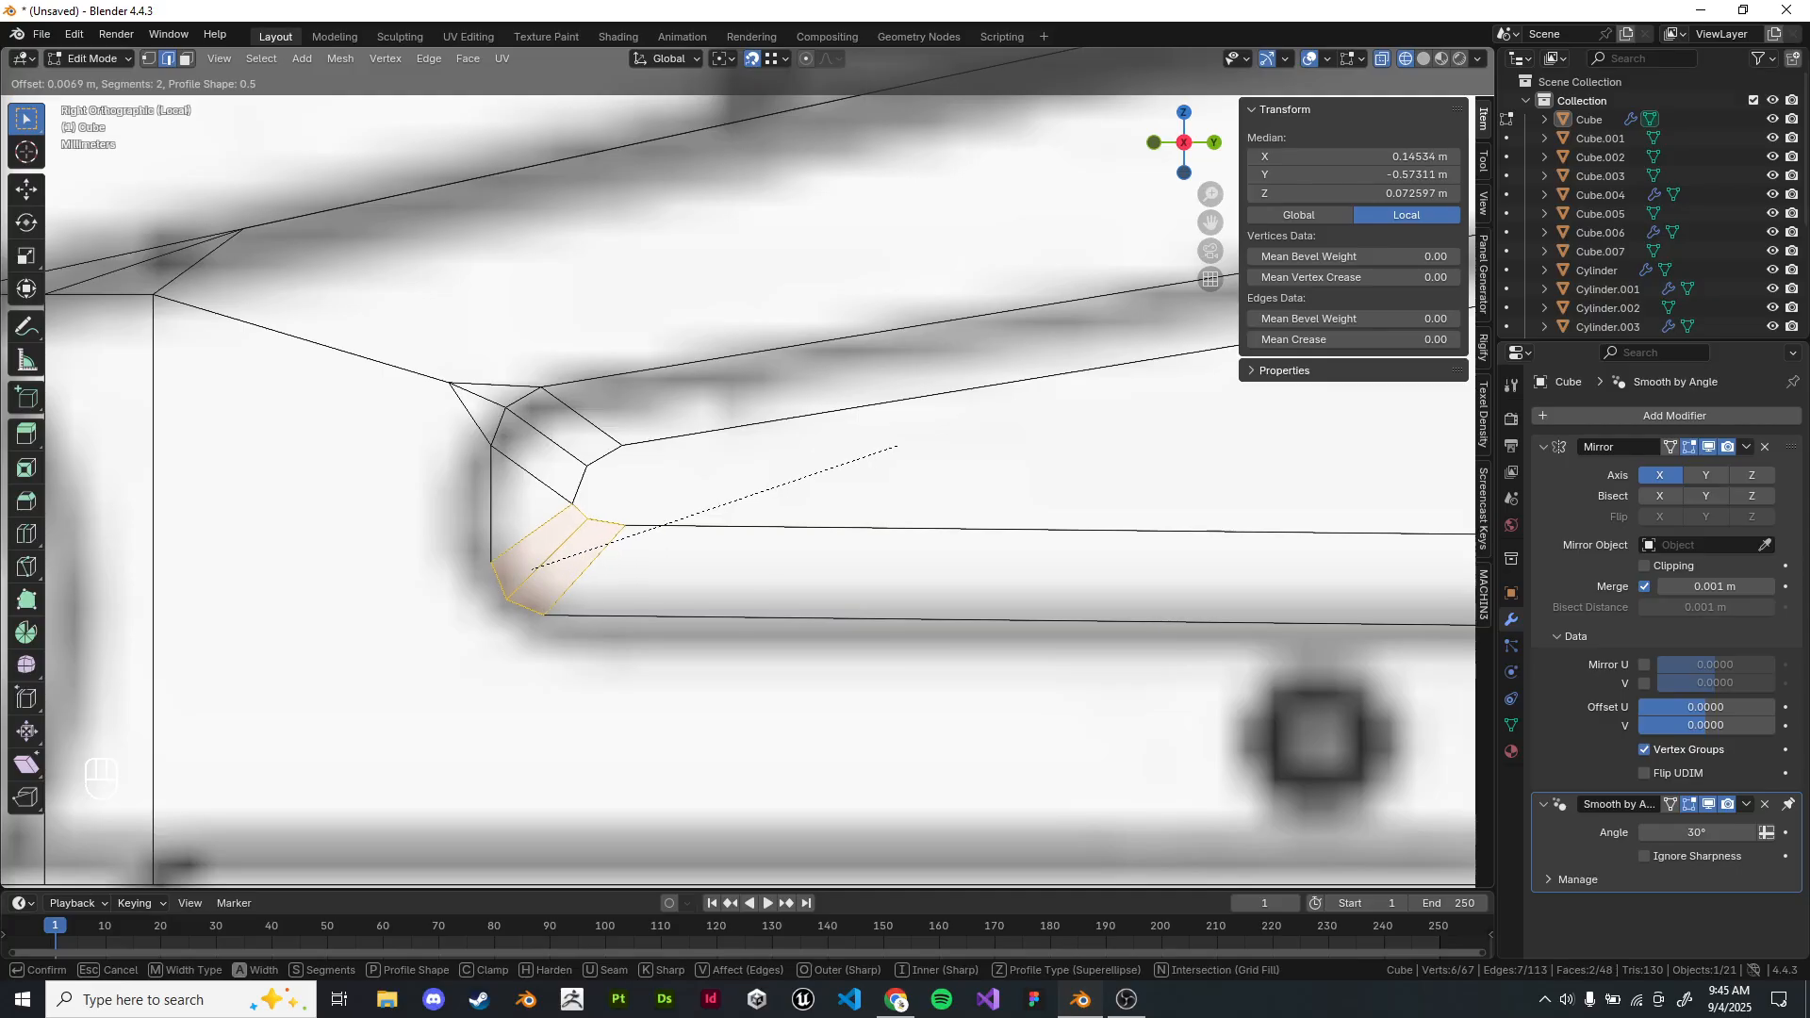
pyautogui.click(905, 447)
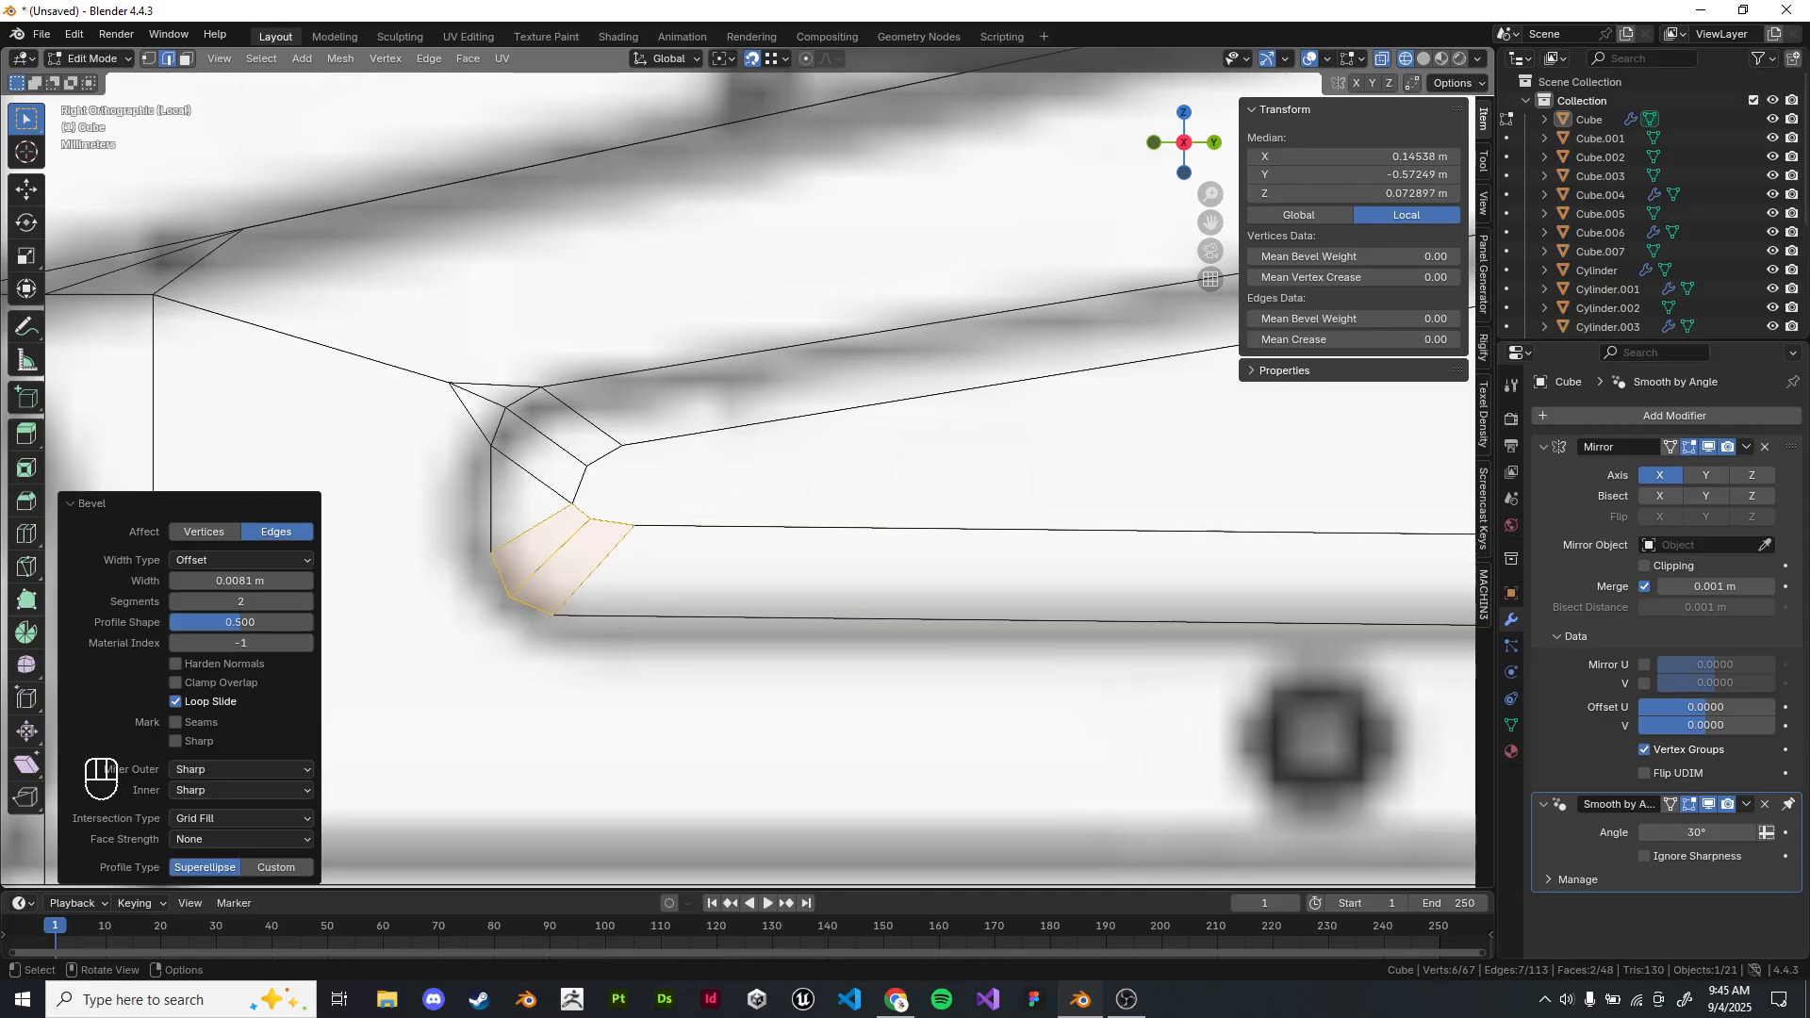
pyautogui.hotkey('ctrl', 'z')
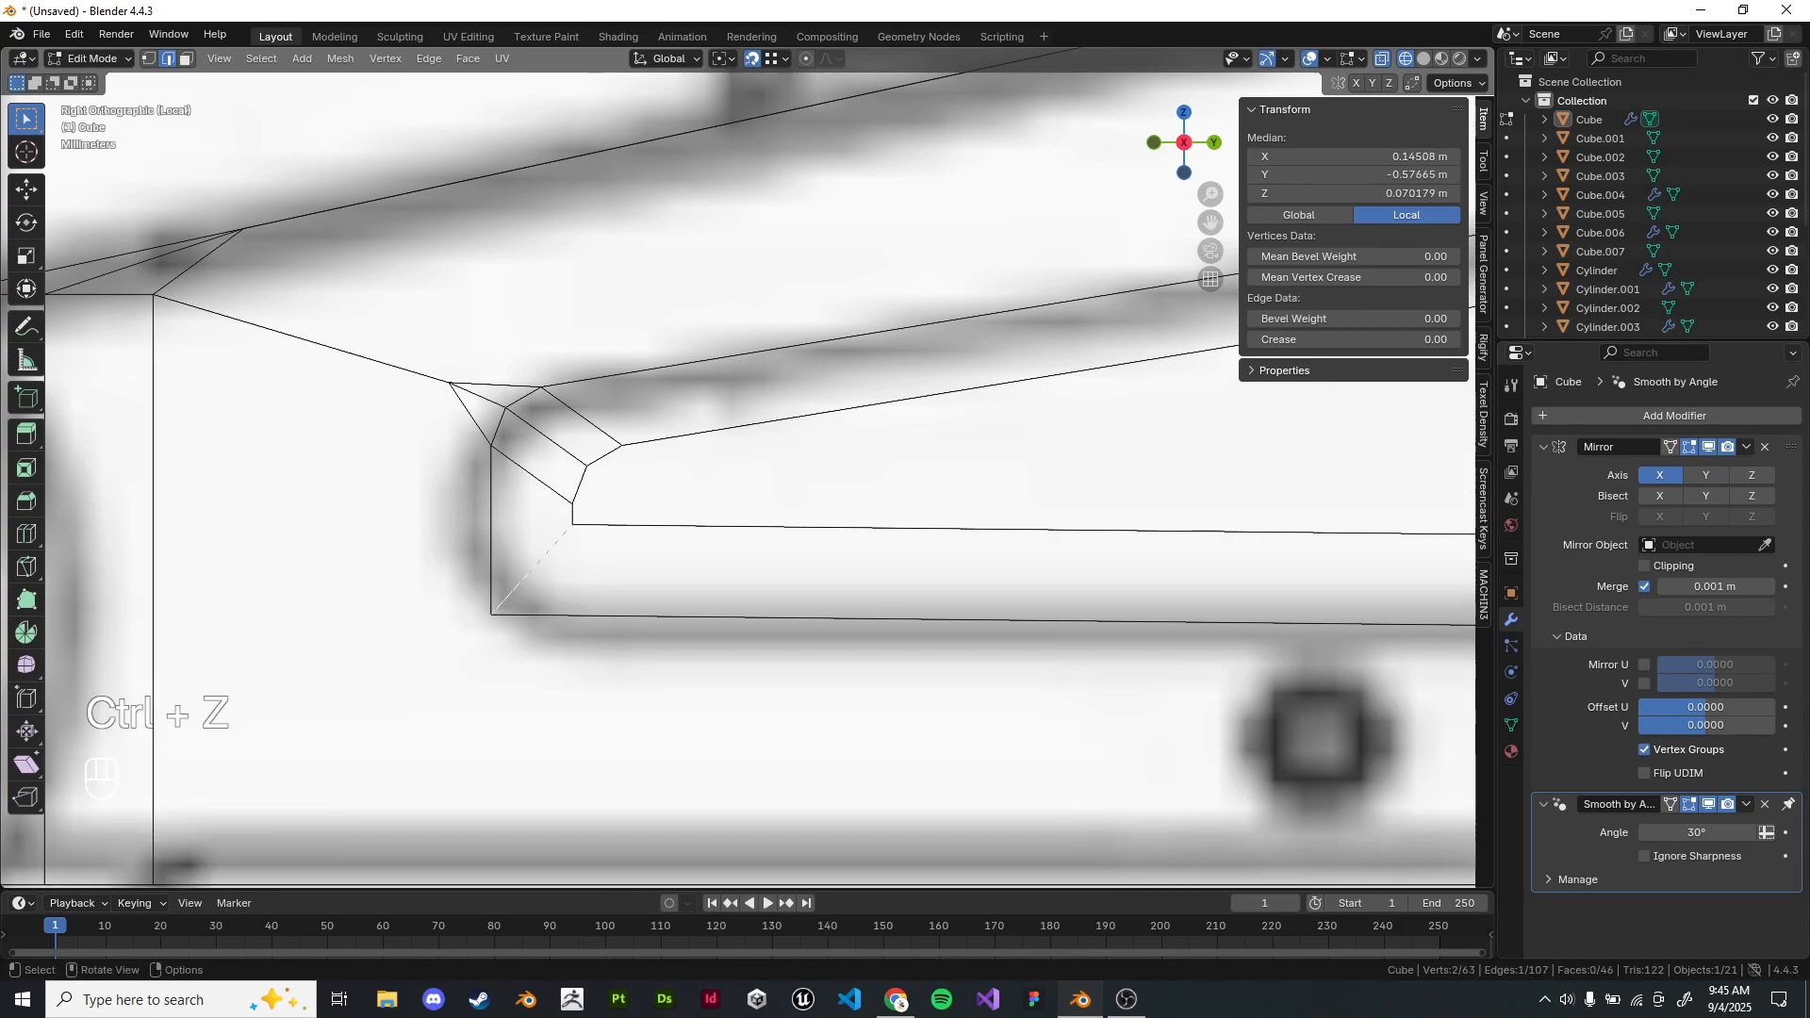
# Lower the recess's lower narrow-end corner edge about 0.0045 m along Z and bevel it about 0.005 m with 2 segments.
pyautogui.press('g')
pyautogui.press('z')
pyautogui.click(770, 762)
pyautogui.hotkey('ctrl', 'b')
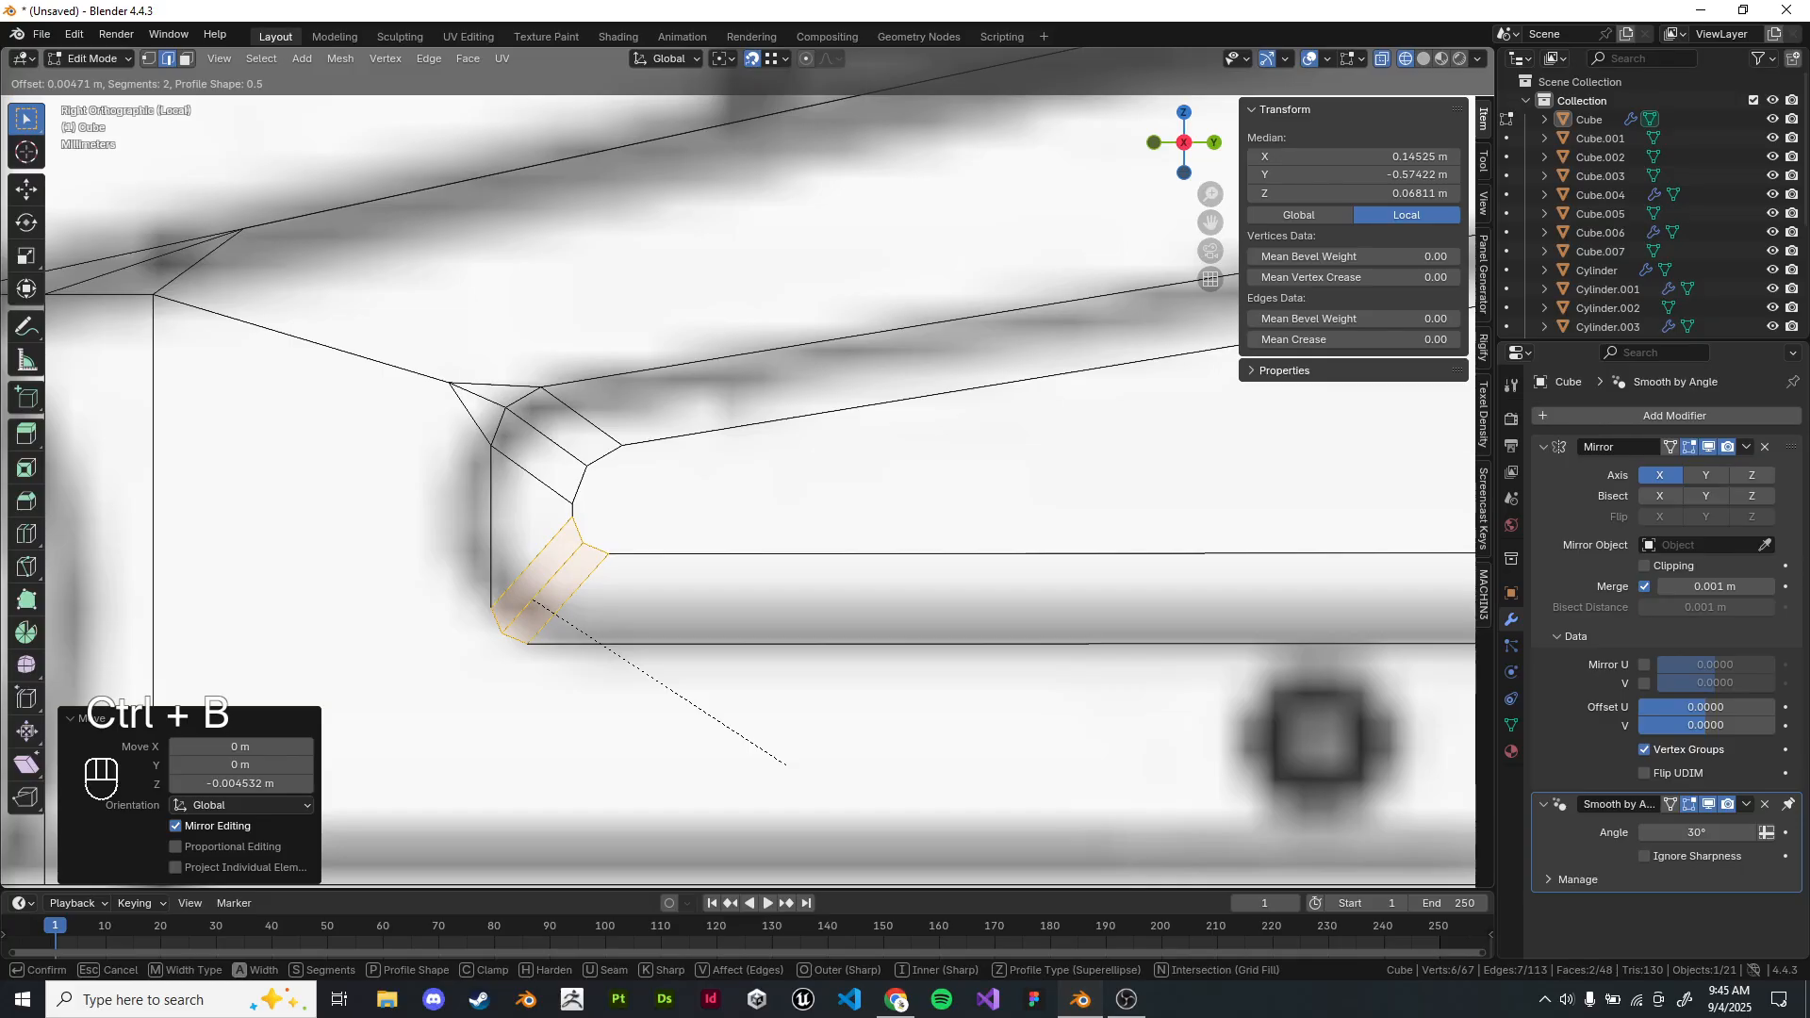
pyautogui.click(786, 765)
# Dissolve the surplus fan edges beside the recess's upper corner at the narrow end.
pyautogui.scroll(-7, 786, 765)
pyautogui.press('z')
pyautogui.scroll(5, 739, 467)
pyautogui.click(438, 379)
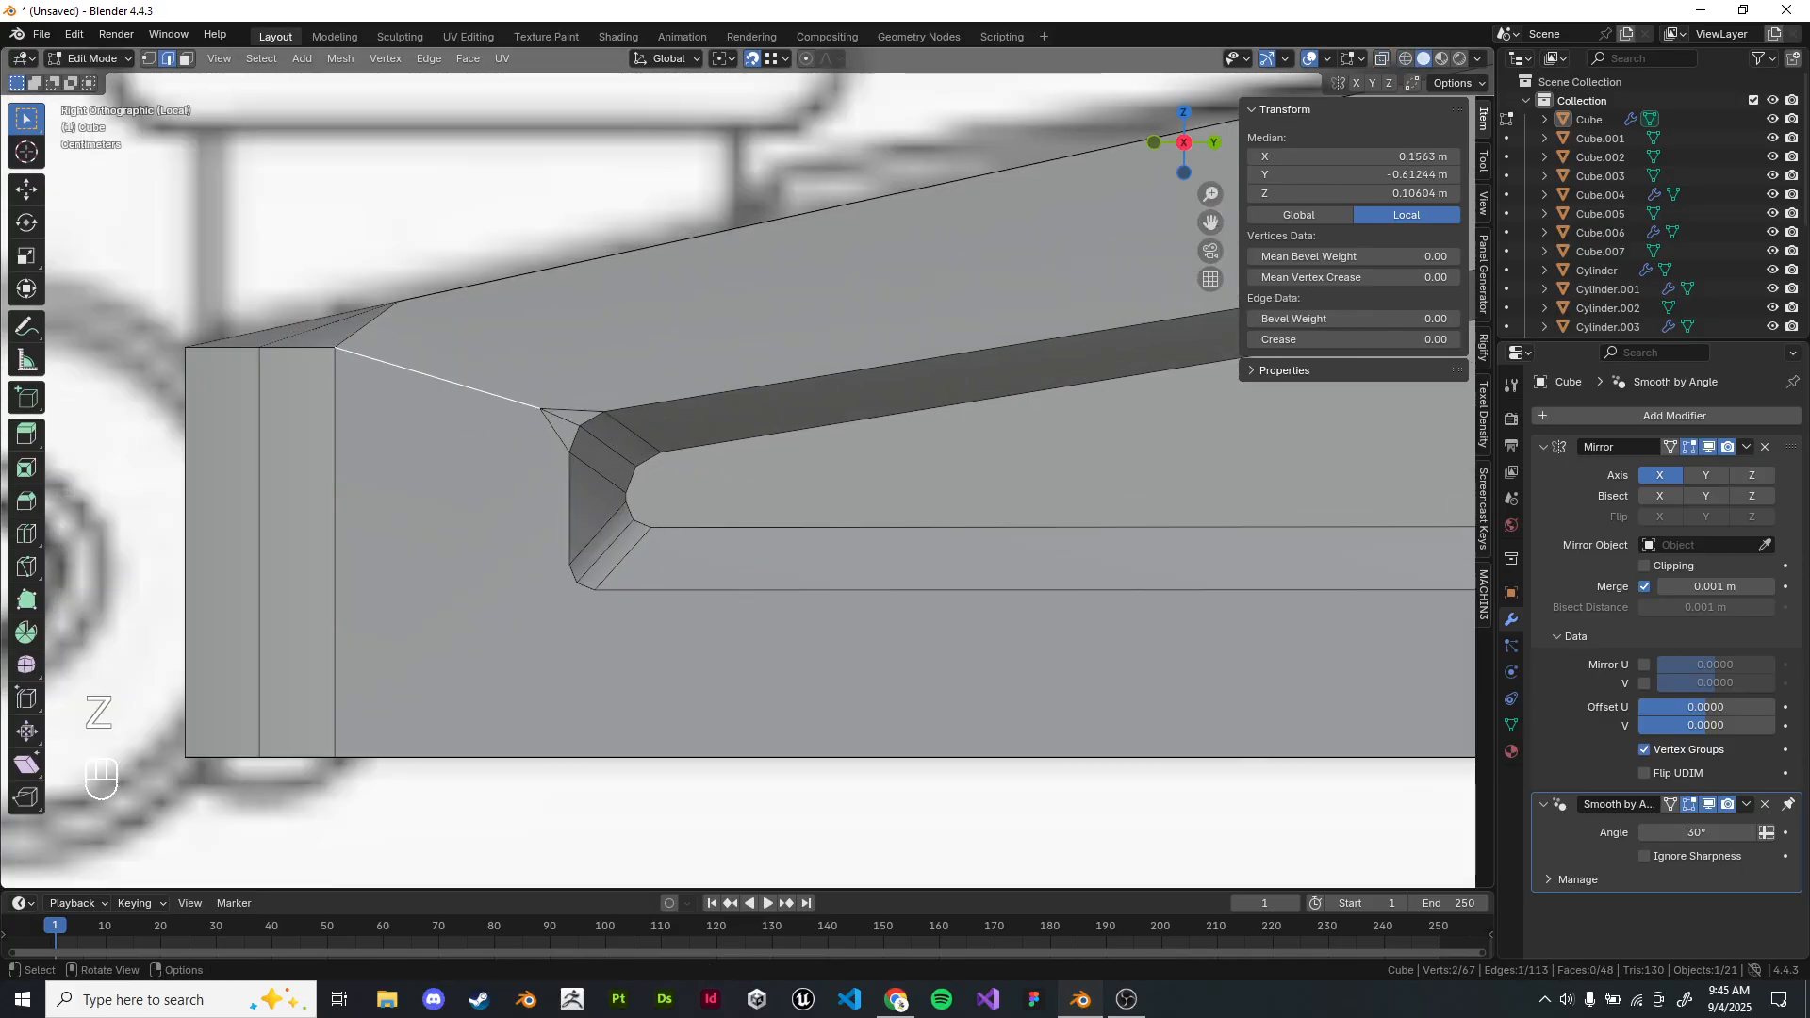
pyautogui.hotkey('ctrl', 'x')
pyautogui.hotkey('ctrl', 'x')
pyautogui.scroll(-4, 848, 424)
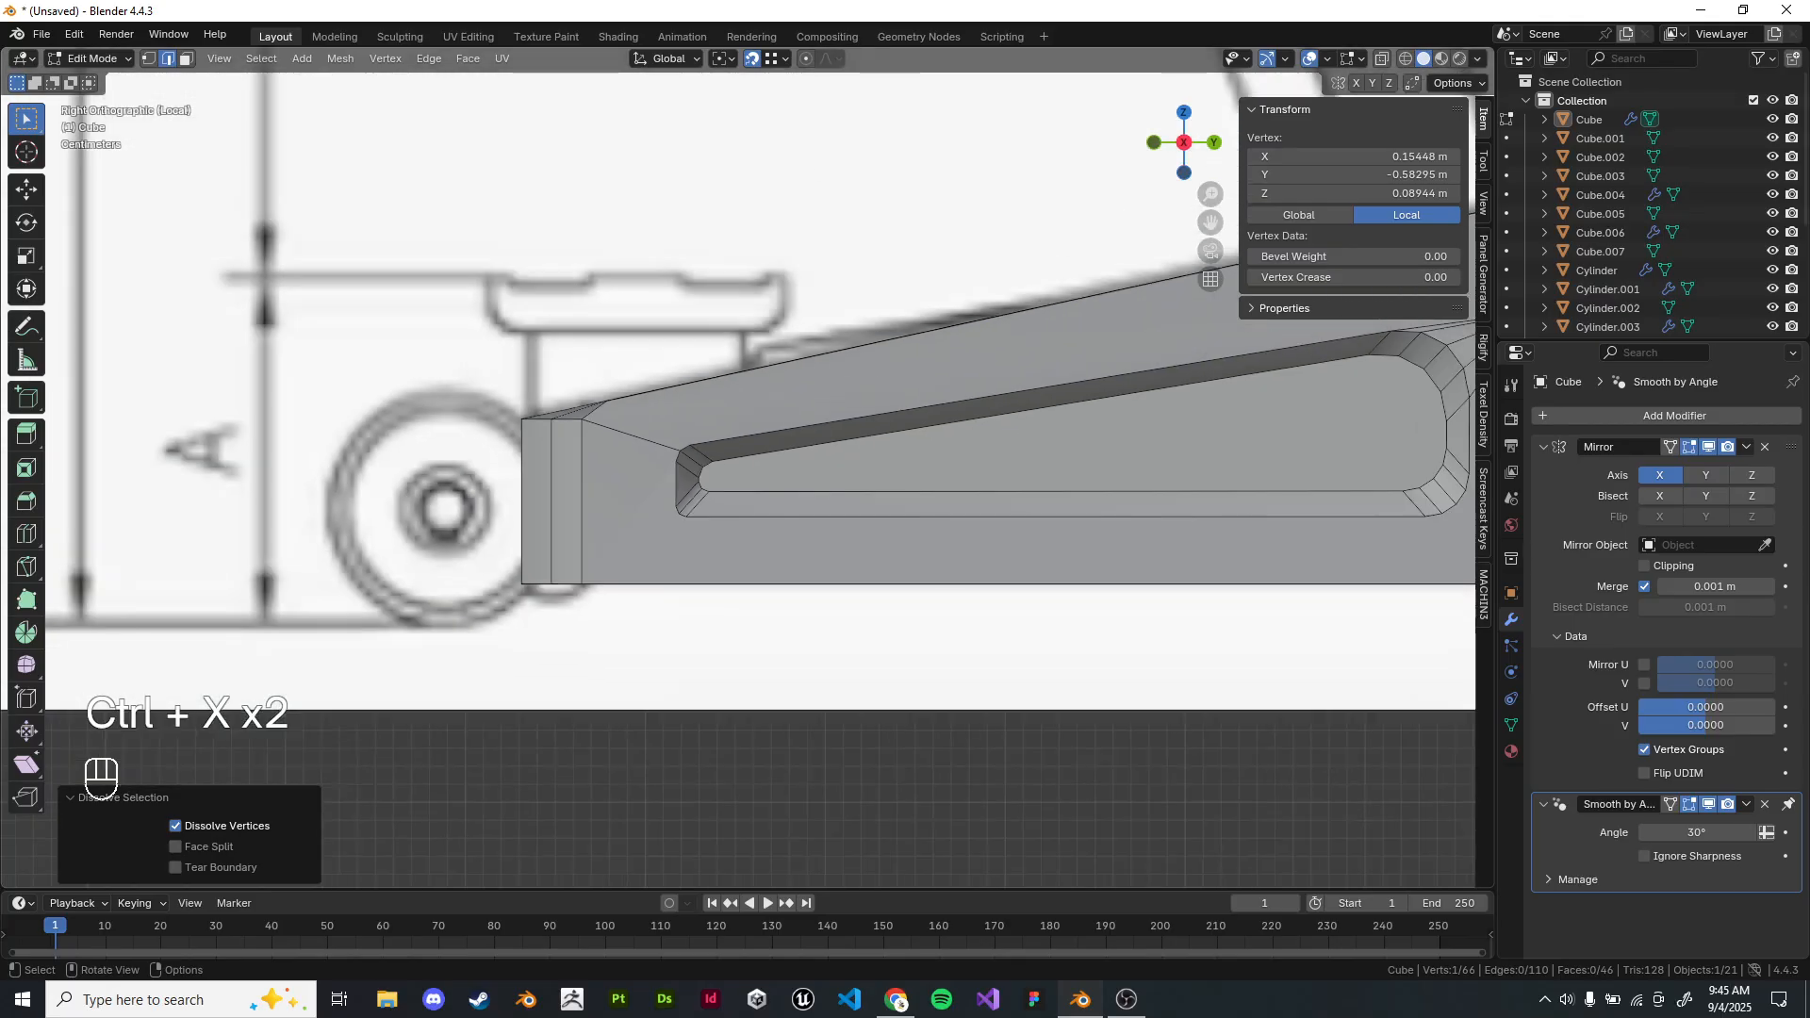
# Dissolve the surplus edges fanning out beside the recess's rounded upper corner at the wide end.
pyautogui.scroll(6, 849, 424)
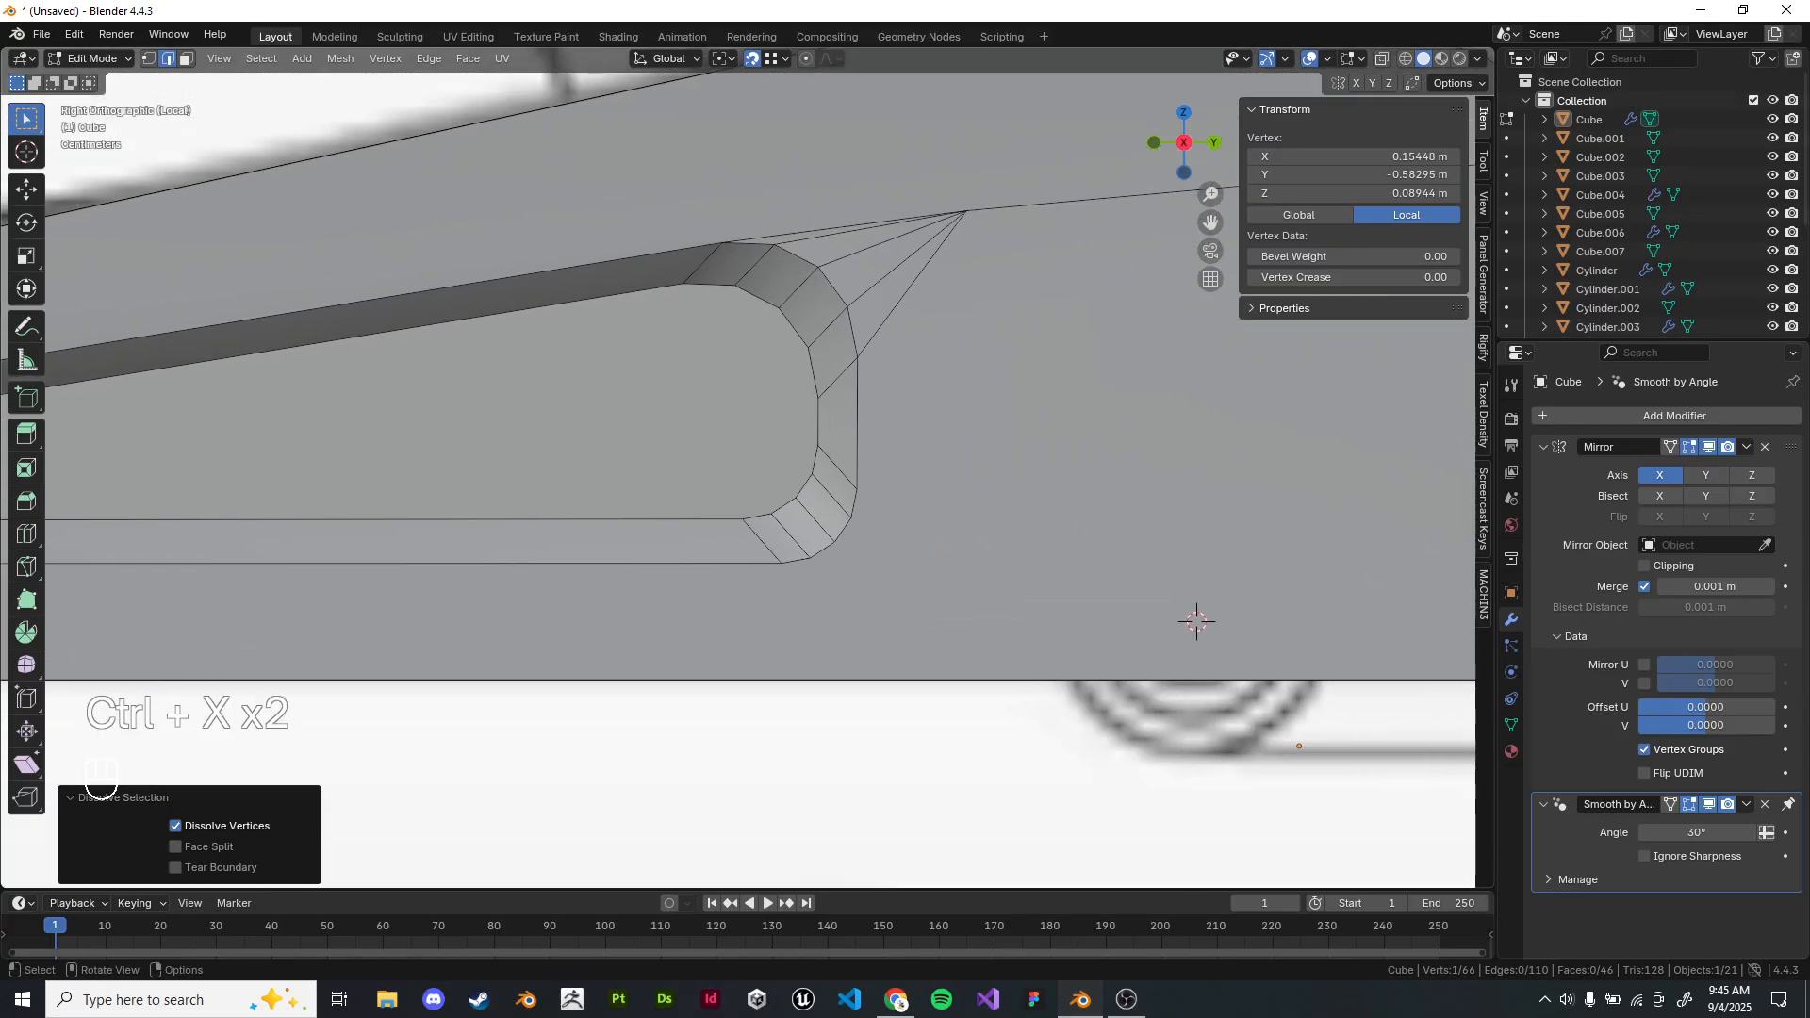
pyautogui.hotkey('ctrl', 'x')
pyautogui.hotkey('ctrl', 'x')
pyautogui.hotkey('ctrl', 'x')
pyautogui.hotkey('ctrl', 'x')
pyautogui.hotkey('ctrl', 'x')
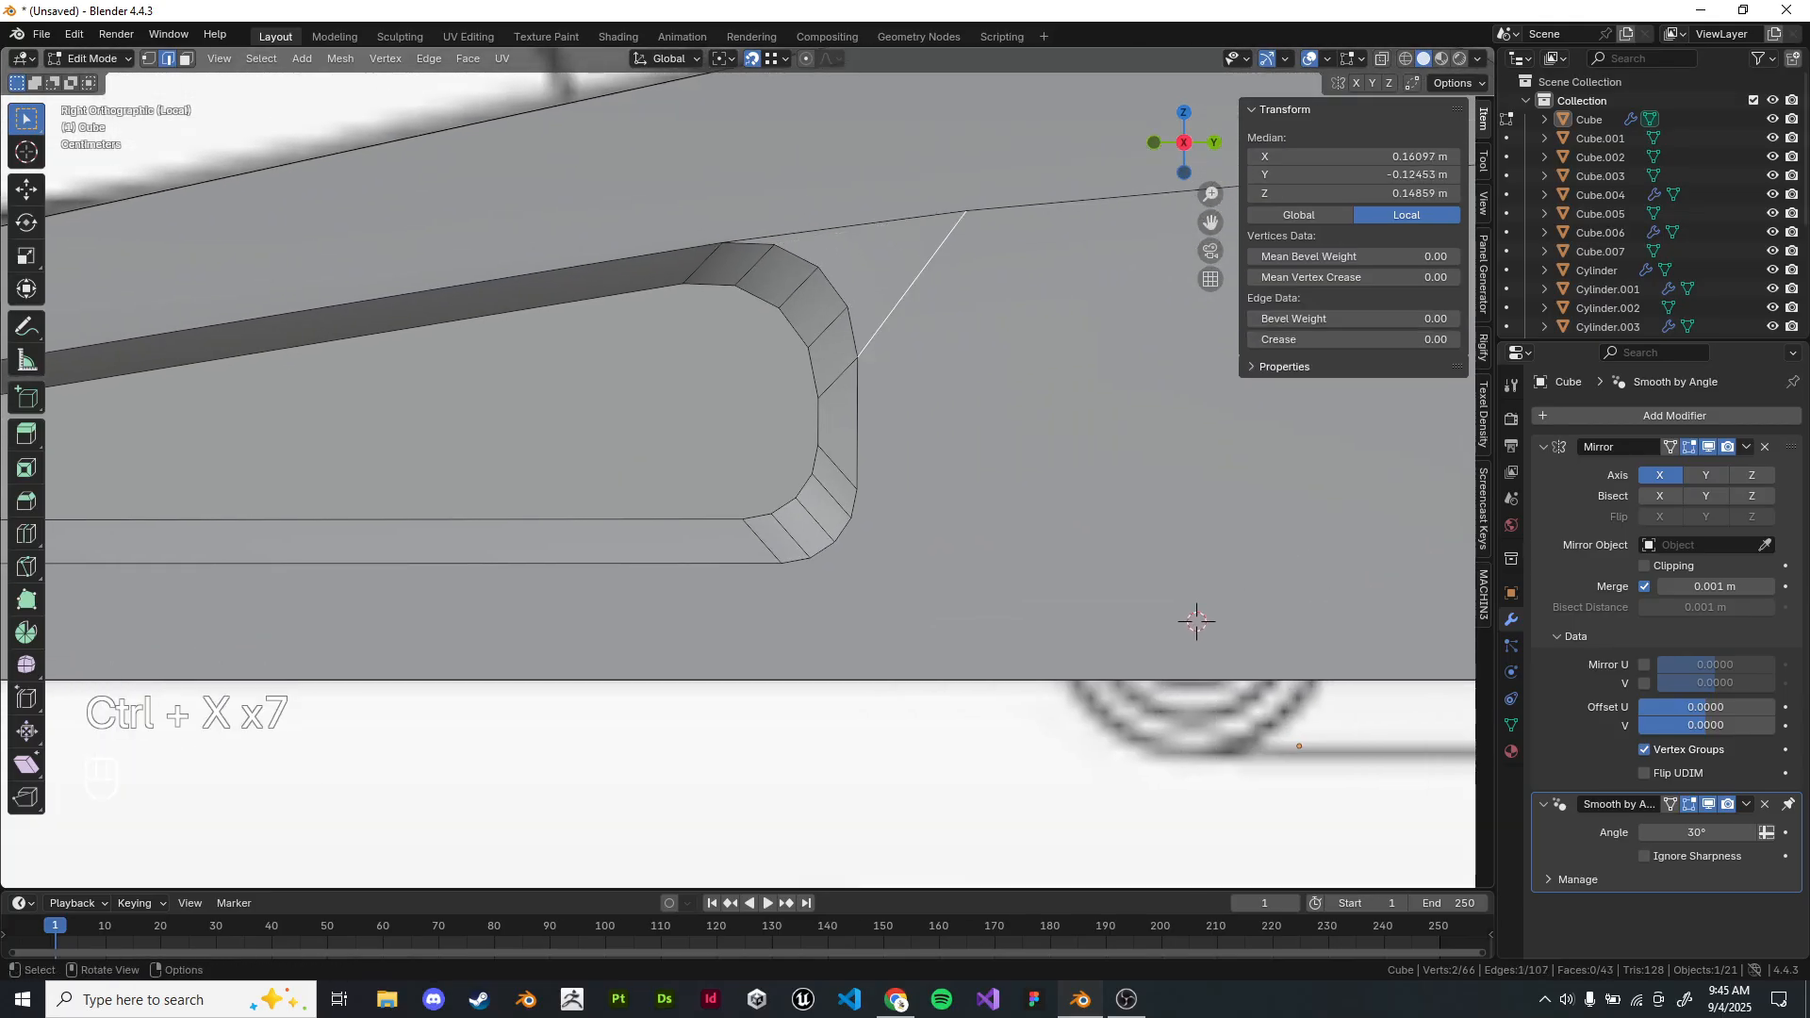
pyautogui.hotkey('ctrl', 'x')
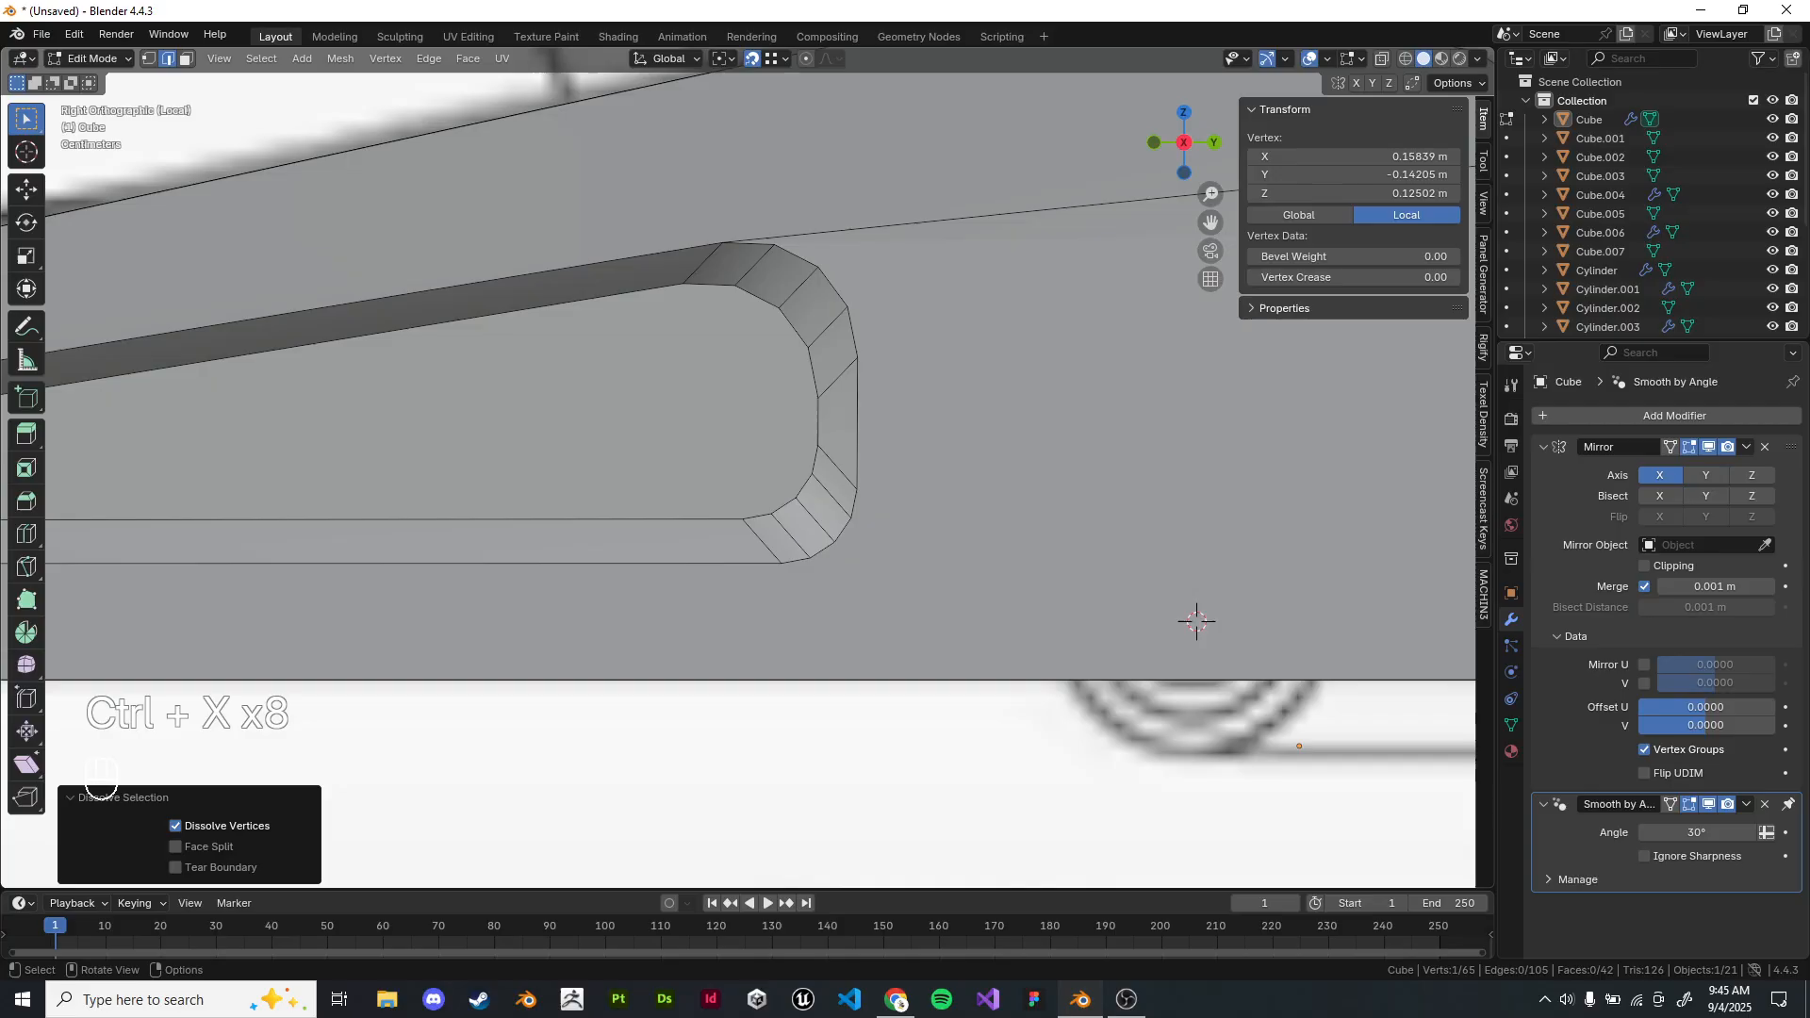
# Connect the recess's lower wide-end curve to the plate's bottom rear corner vertex, and dissolve the long edge above it.
pyautogui.keyDown('shift'); pyautogui.moveTo(848, 453); pyautogui.dragTo(784, 436, button='middle'); pyautogui.keyUp('shift')
pyautogui.press('1')
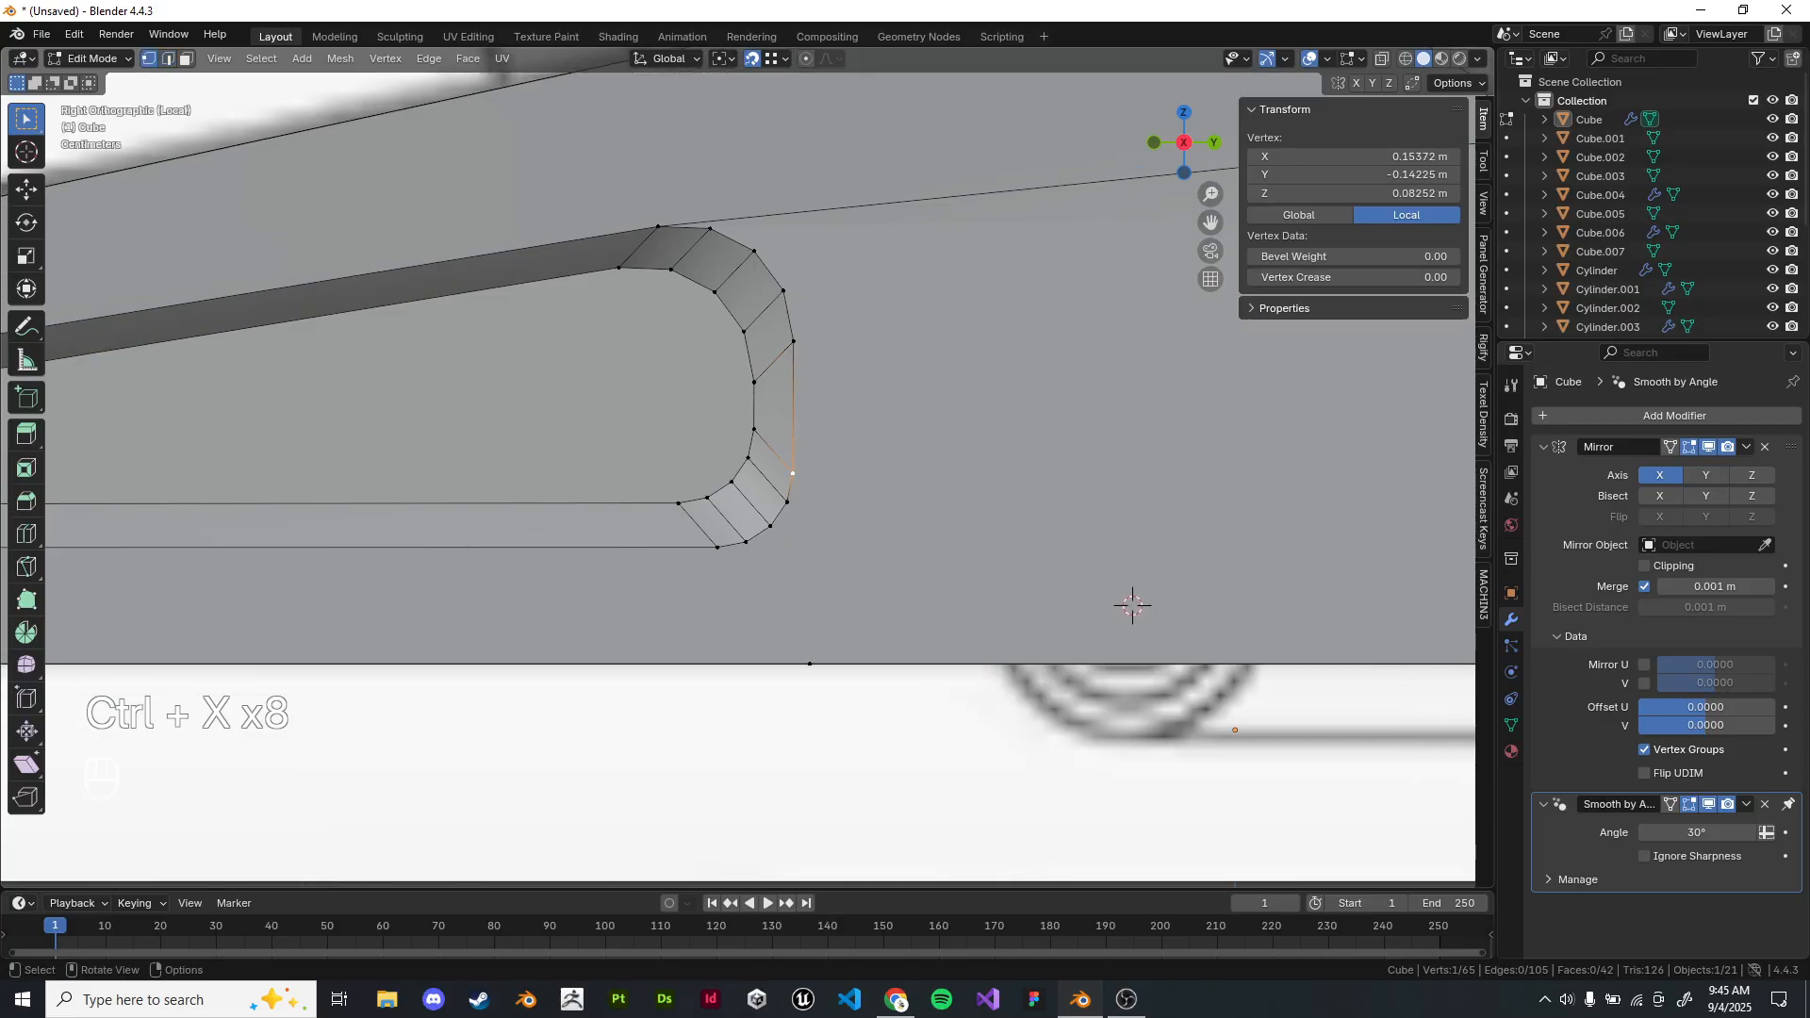
pyautogui.keyDown('shift'); pyautogui.moveTo(1305, 604); pyautogui.dragTo(1052, 543, button='middle'); pyautogui.keyUp('shift')
pyautogui.keyDown('shift'); pyautogui.click(1052, 543); pyautogui.keyUp('shift')
pyautogui.press('j')
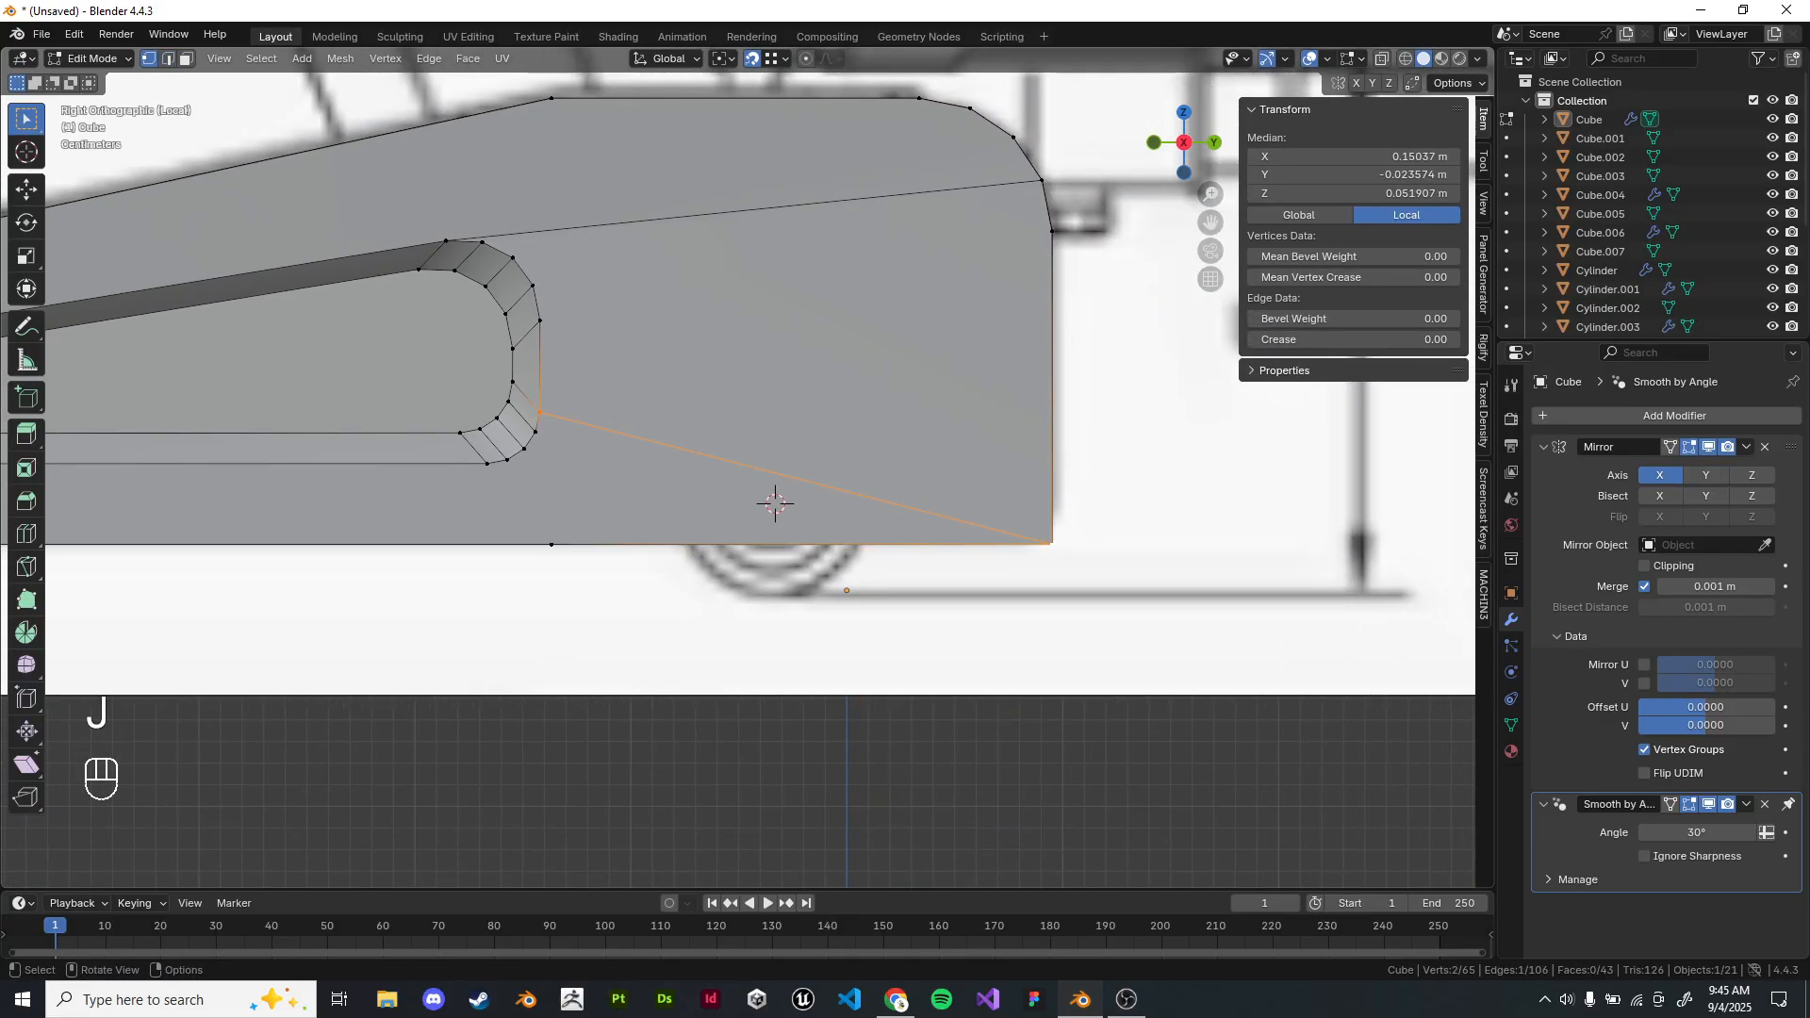
pyautogui.hotkey('ctrl', 'x')
# Return to Object Mode and leave local view to show the whole floor jack.
pyautogui.moveTo(775, 503); pyautogui.dragTo(735, 575, button='middle')
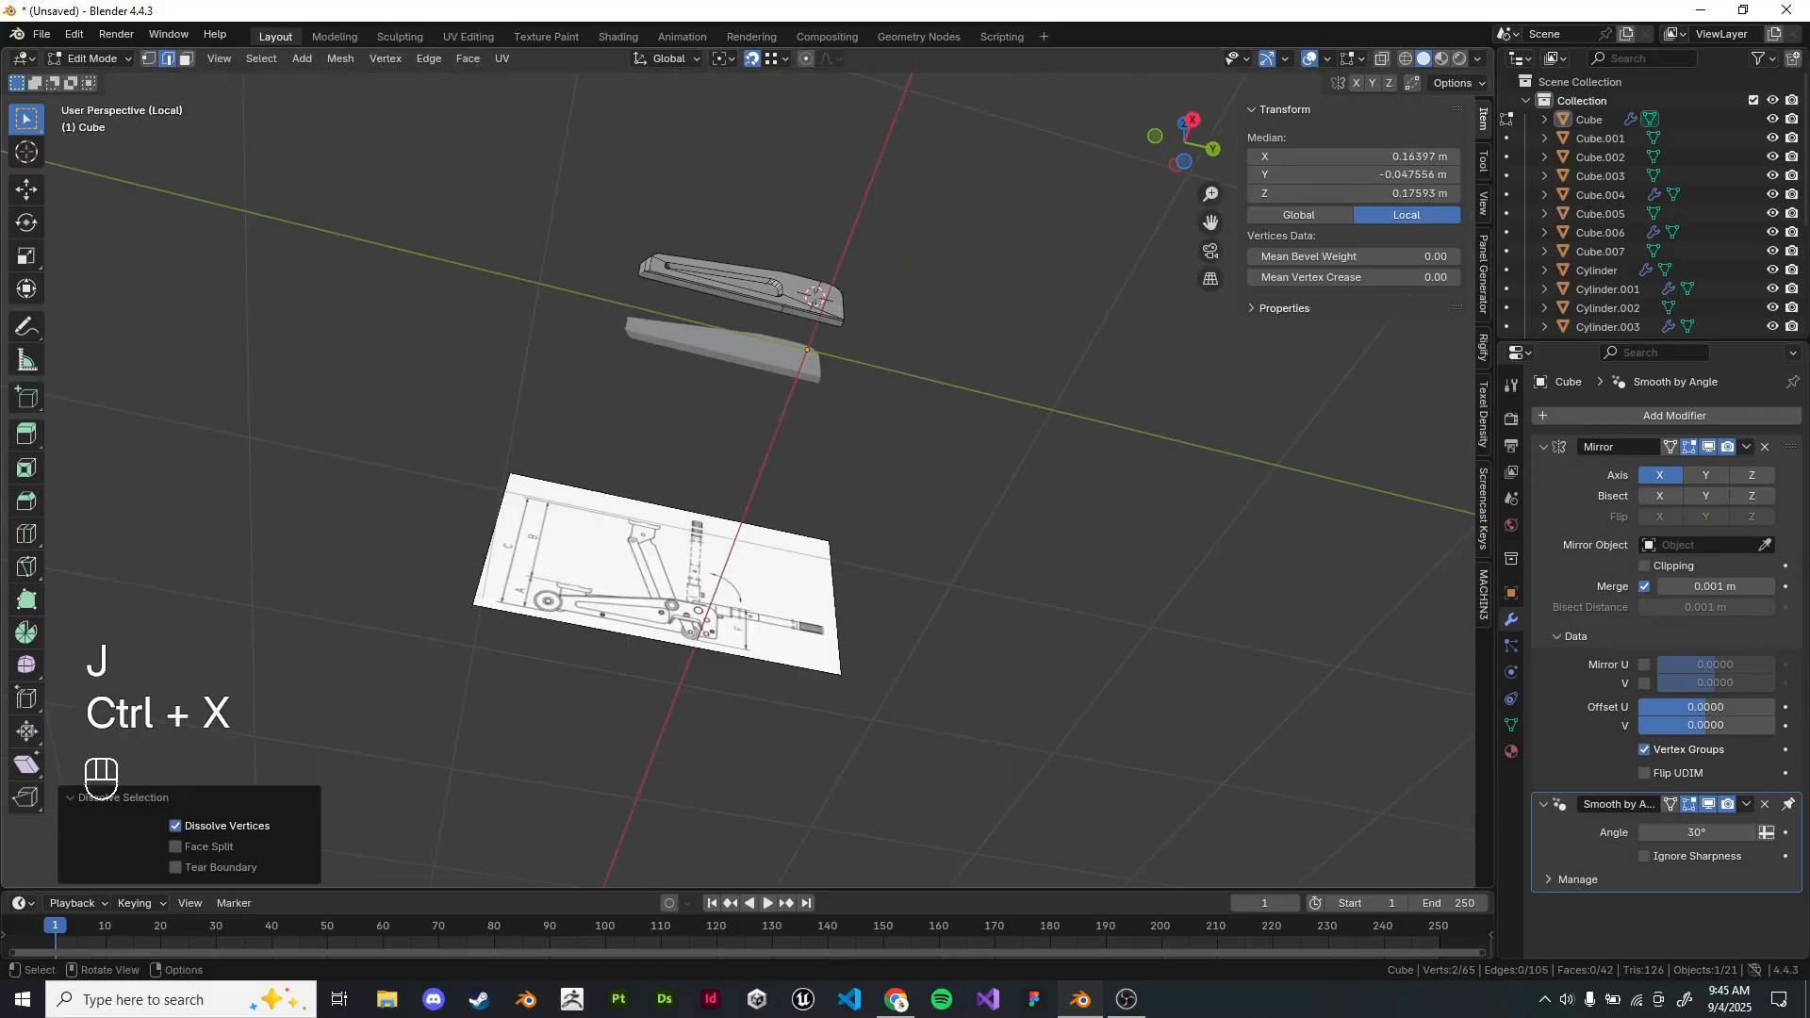
pyautogui.press('Tab')
pyautogui.click(702, 557)
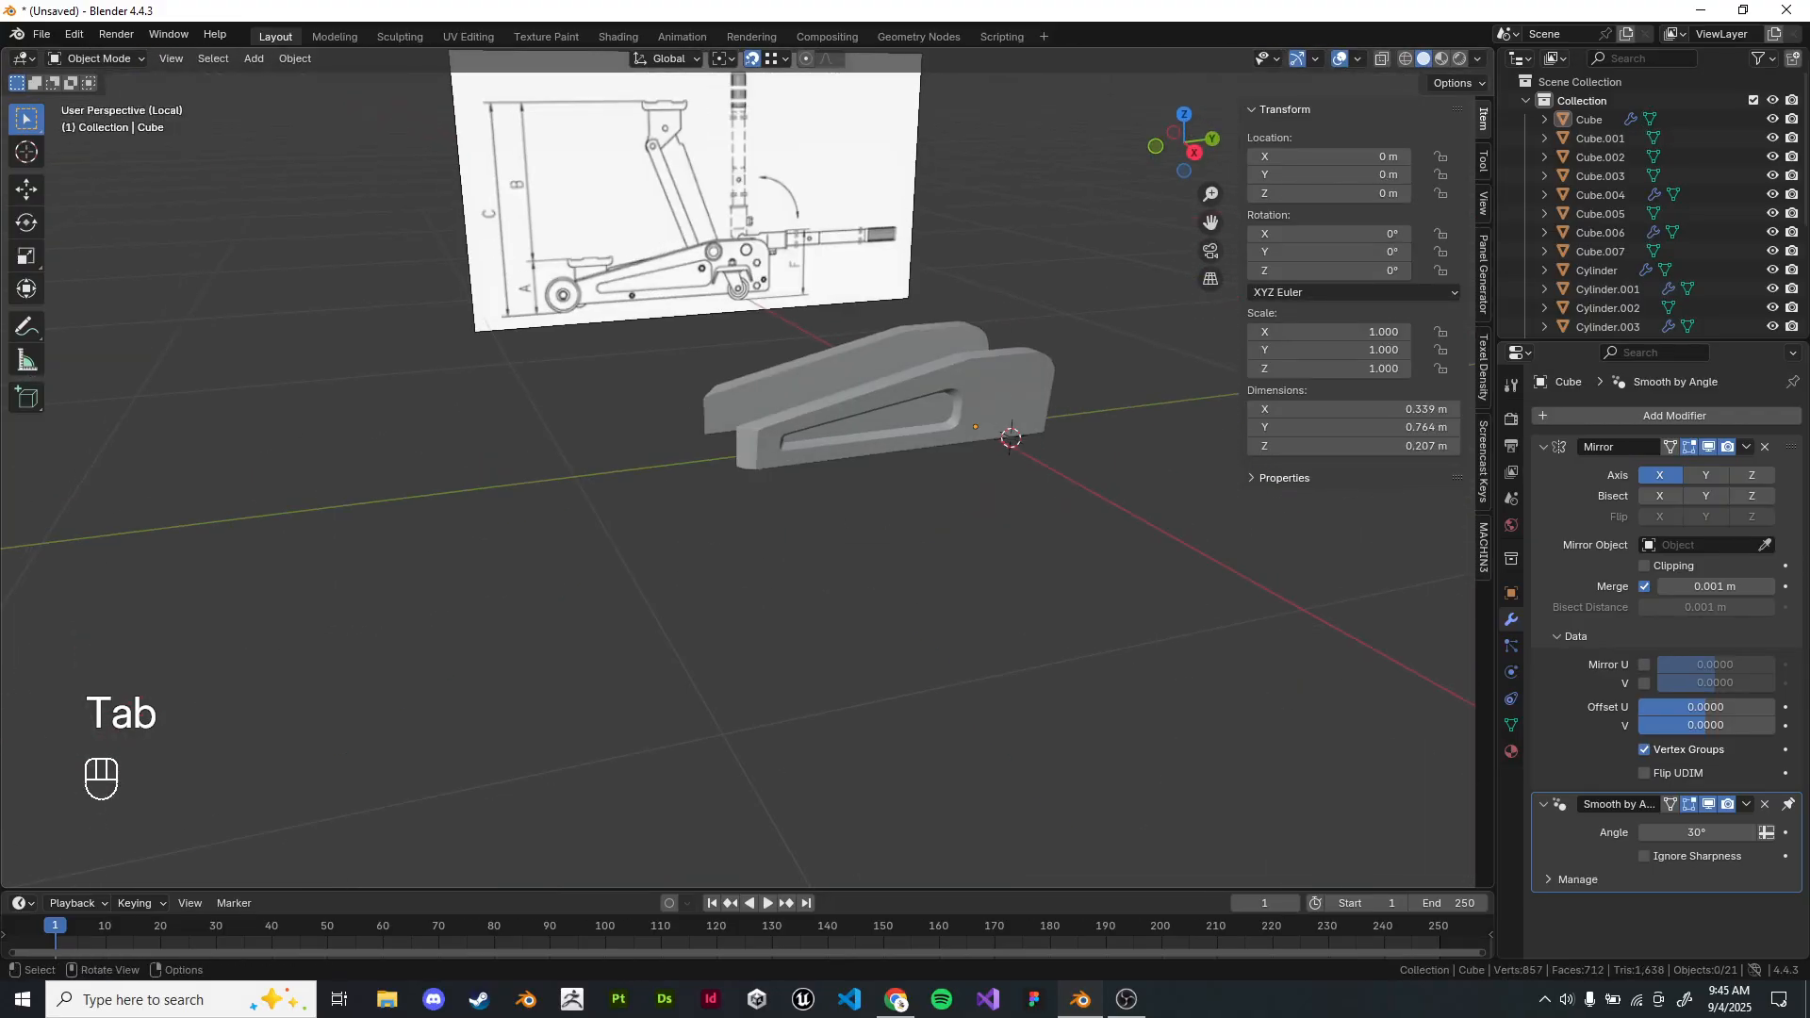
pyautogui.scroll(4, 737, 469)
pyautogui.press('/')
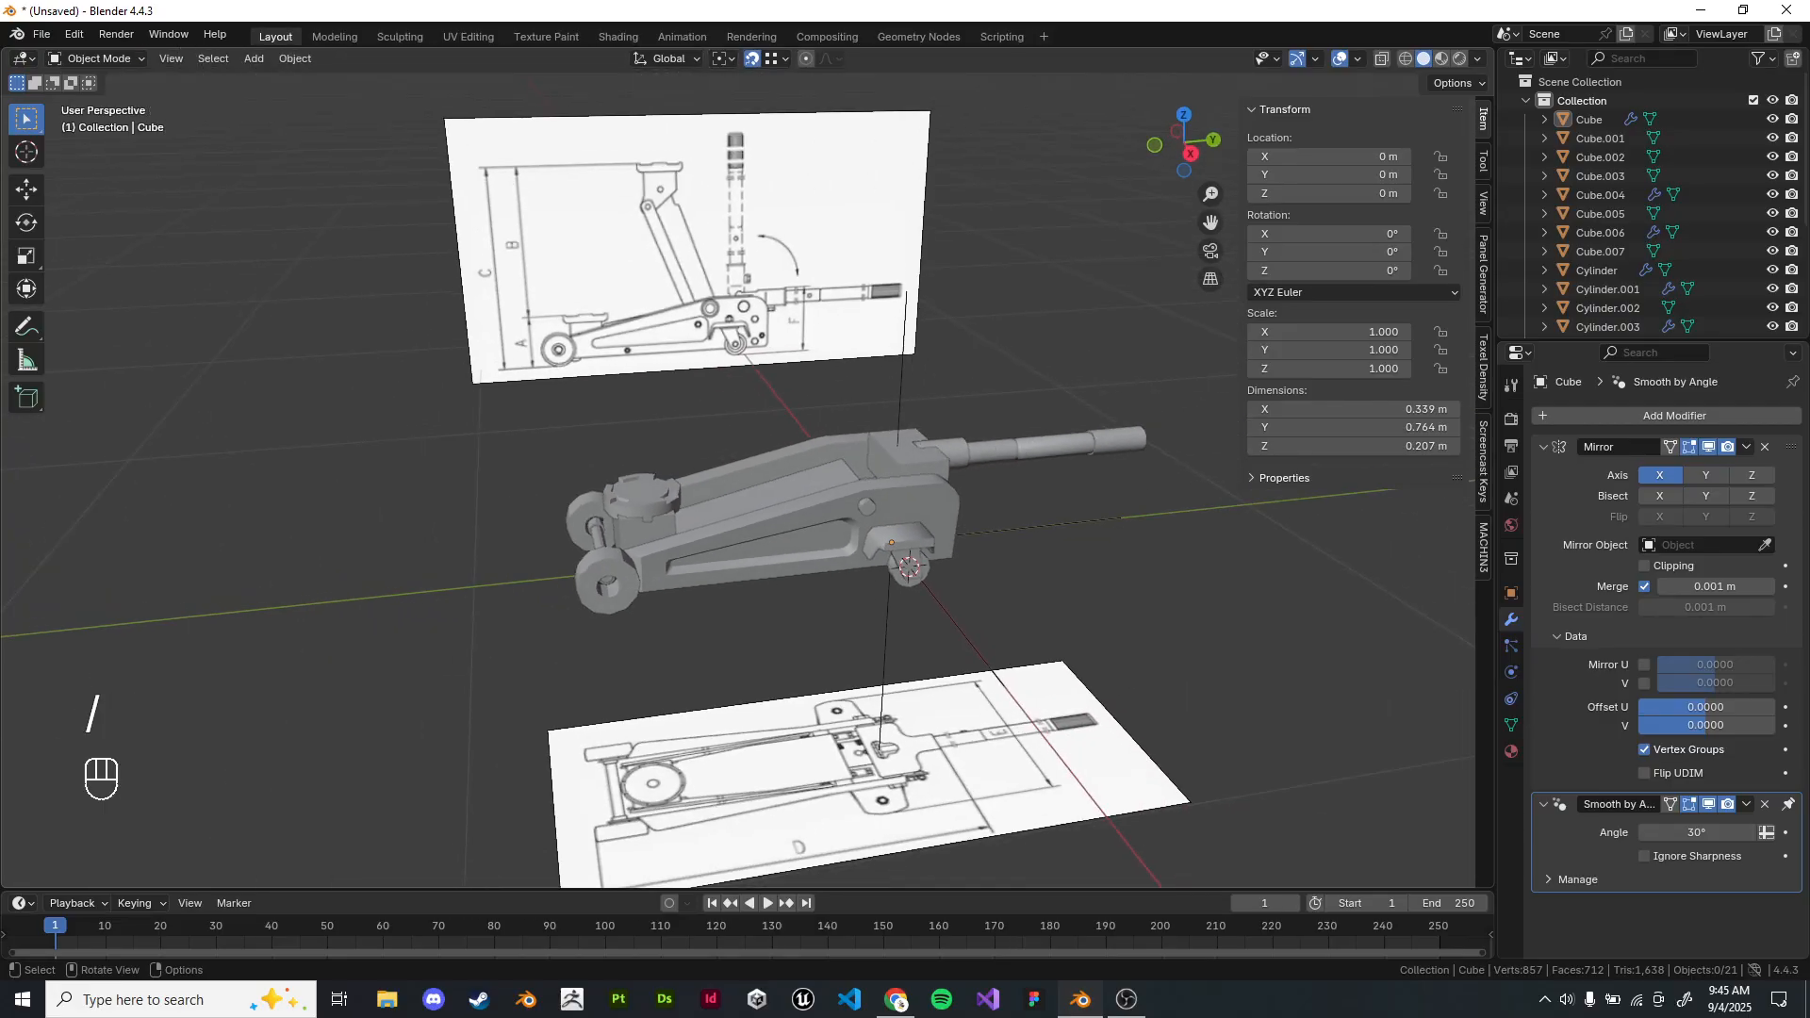
# Examine the assembled floor jack and its recessed side plate from different angles and distances.
pyautogui.click(886, 641)
pyautogui.moveTo(886, 641); pyautogui.dragTo(811, 584, button='middle')
pyautogui.scroll(-1, 811, 585)
pyautogui.click(1018, 603)
pyautogui.scroll(2, 943, 584)
pyautogui.keyDown('shift'); pyautogui.moveTo(943, 585); pyautogui.dragTo(834, 571, button='middle'); pyautogui.keyUp('shift')
pyautogui.scroll(1, 834, 570)
pyautogui.keyDown('shift'); pyautogui.moveTo(834, 570); pyautogui.dragTo(1004, 547, button='middle'); pyautogui.keyUp('shift')
pyautogui.scroll(1, 801, 627)
pyautogui.moveTo(1004, 547); pyautogui.dragTo(1007, 528, button='middle')
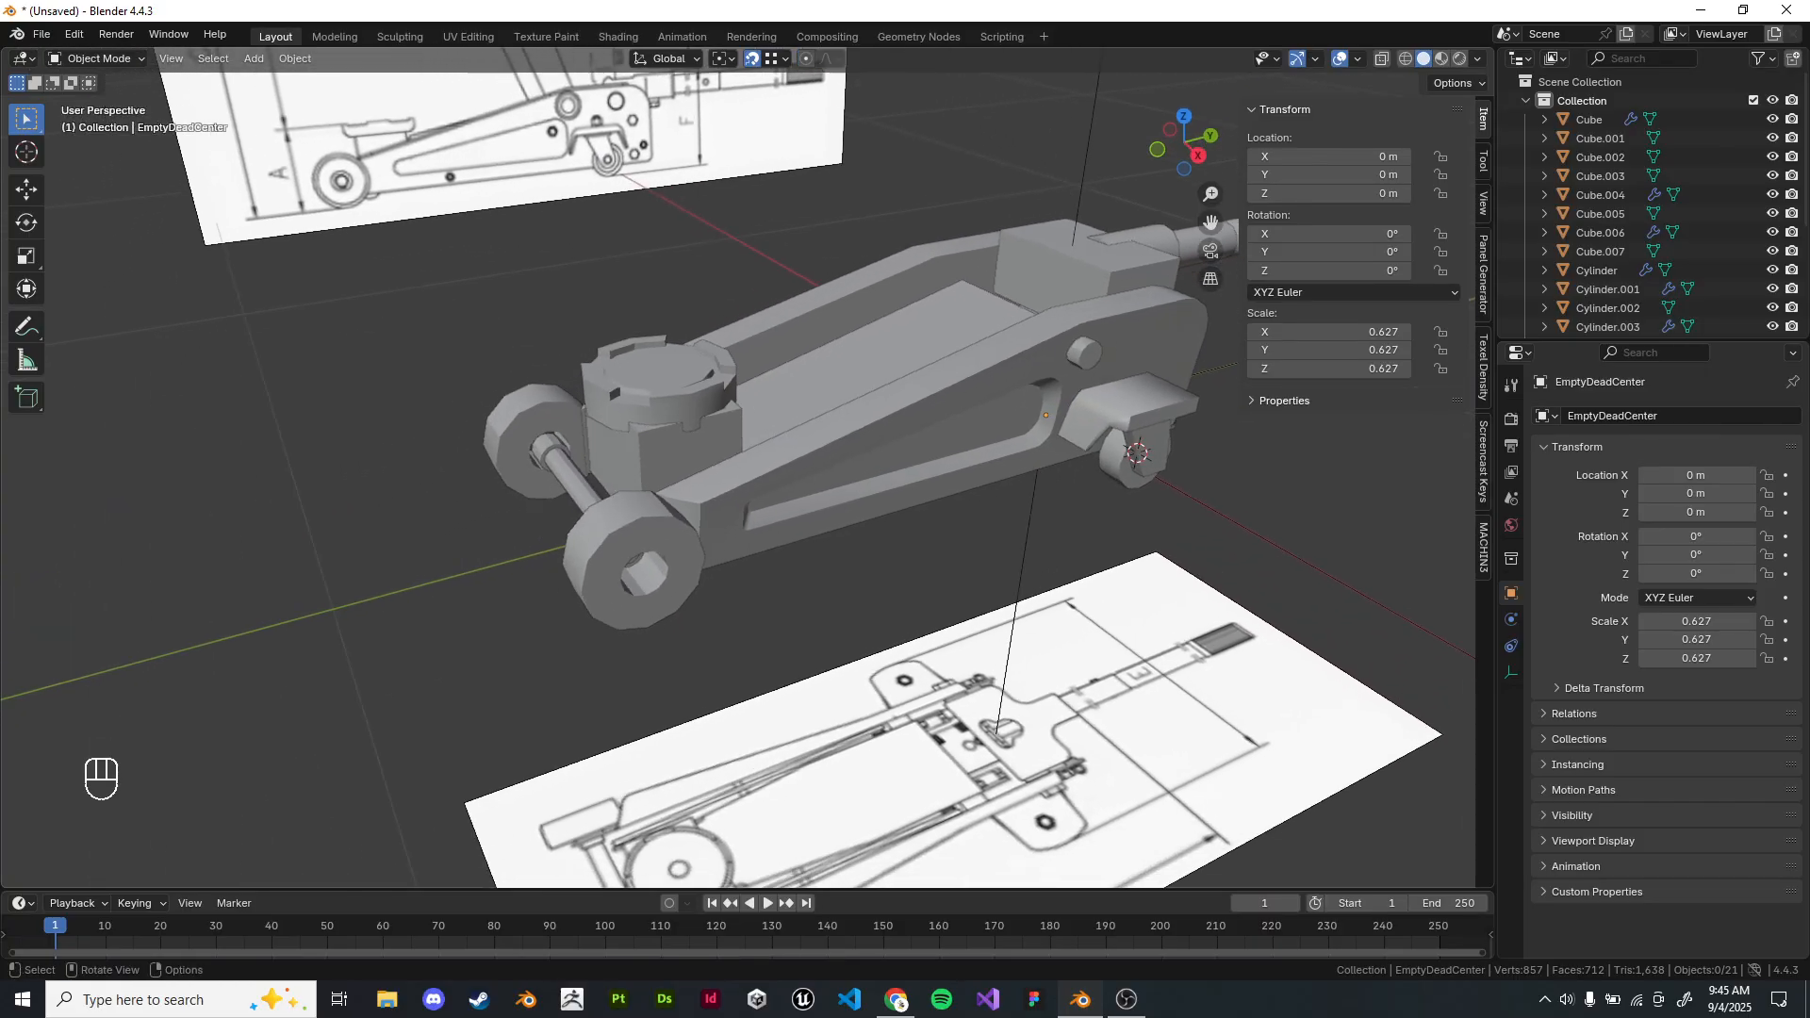
# Examine the jack's front wheels up close from the side and in perspective, and select the wheel pair.
pyautogui.press('KP_1')
pyautogui.press('KP_3')
pyautogui.moveTo(755, 453)
pyautogui.keyDown('shift'); pyautogui.mouseDown(button='middle')
pyautogui.moveTo(802, 424)
pyautogui.moveTo(832, 479)
pyautogui.mouseUp(button='middle'); pyautogui.keyUp('shift')
pyautogui.scroll(5, 738, 467)
pyautogui.press('z')
pyautogui.keyDown('shift'); pyautogui.moveTo(603, 453); pyautogui.dragTo(812, 528, button='middle'); pyautogui.keyUp('shift')
pyautogui.click(577, 527)
pyautogui.keyDown('shift'); pyautogui.moveTo(577, 528); pyautogui.dragTo(650, 566, button='middle'); pyautogui.keyUp('shift')
pyautogui.scroll(3, 611, 537)
pyautogui.press('z')
pyautogui.keyDown('shift'); pyautogui.moveTo(584, 528); pyautogui.dragTo(848, 622, button='middle'); pyautogui.keyUp('shift')
pyautogui.scroll(-2, 830, 603)
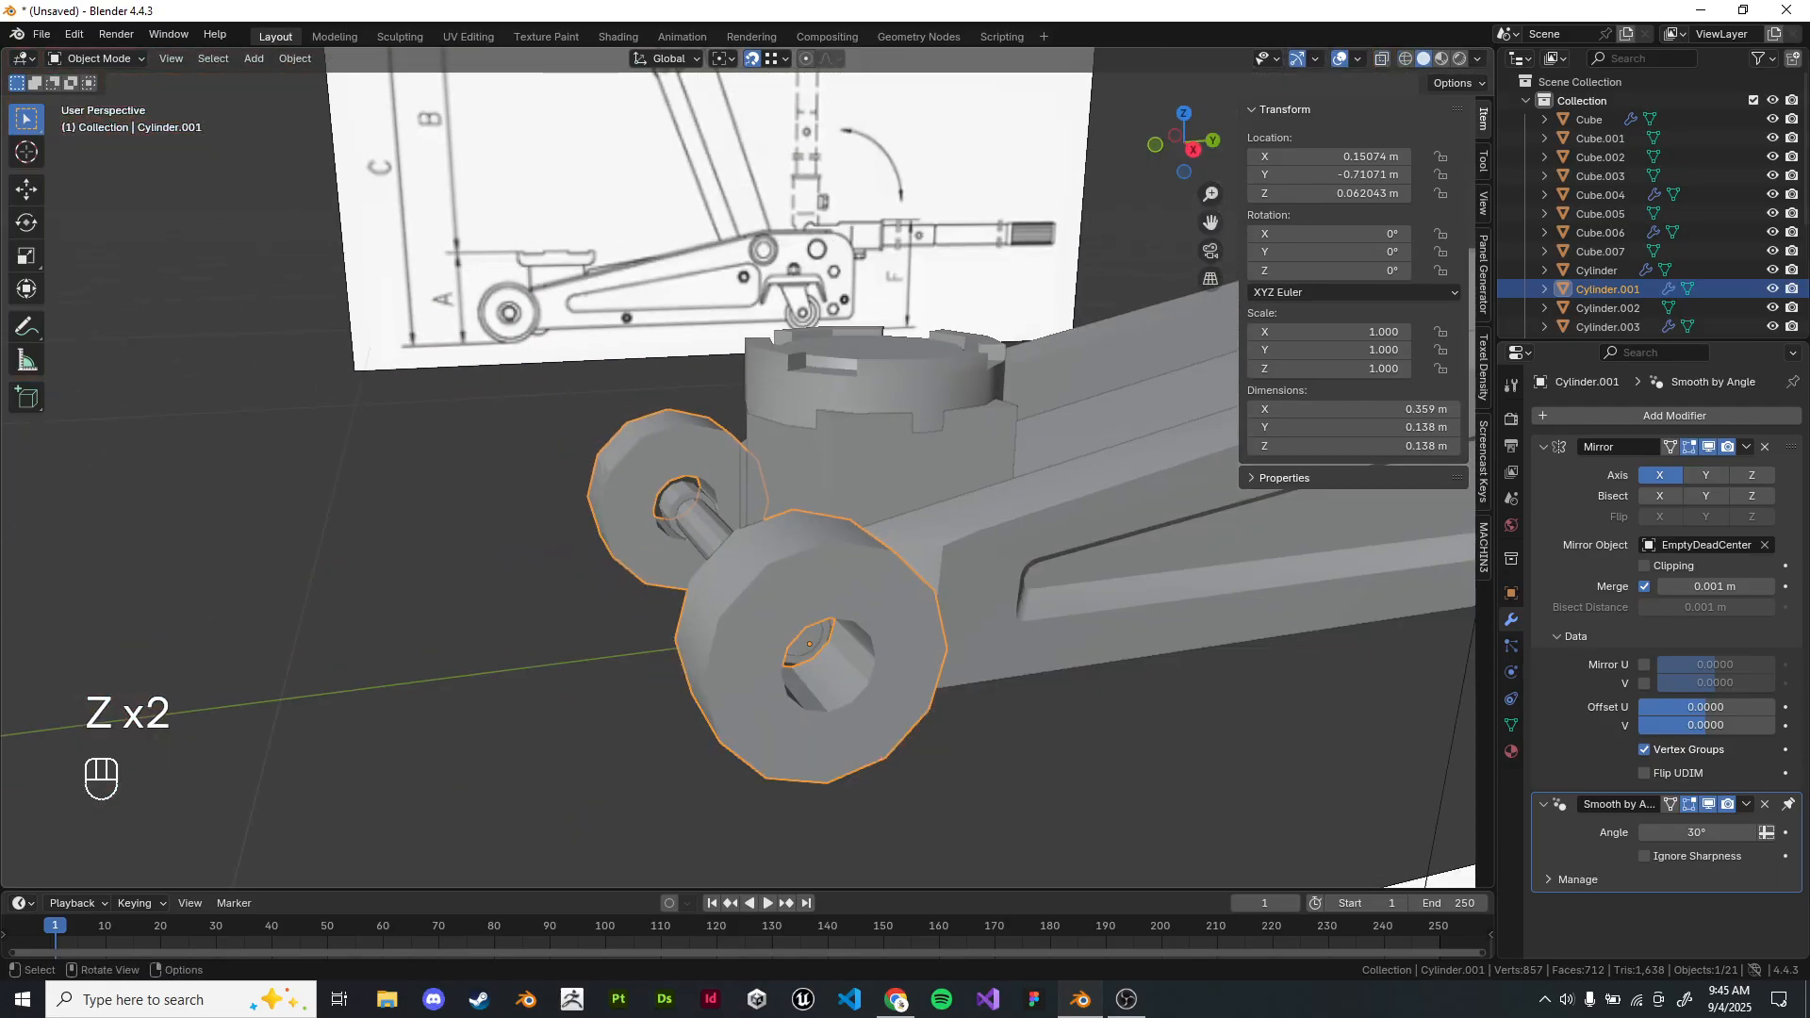
# Switch to the browser's lecture slide to study the red floor jack photo, and return to Blender.
pyautogui.hotkey('alt', 'Tab')
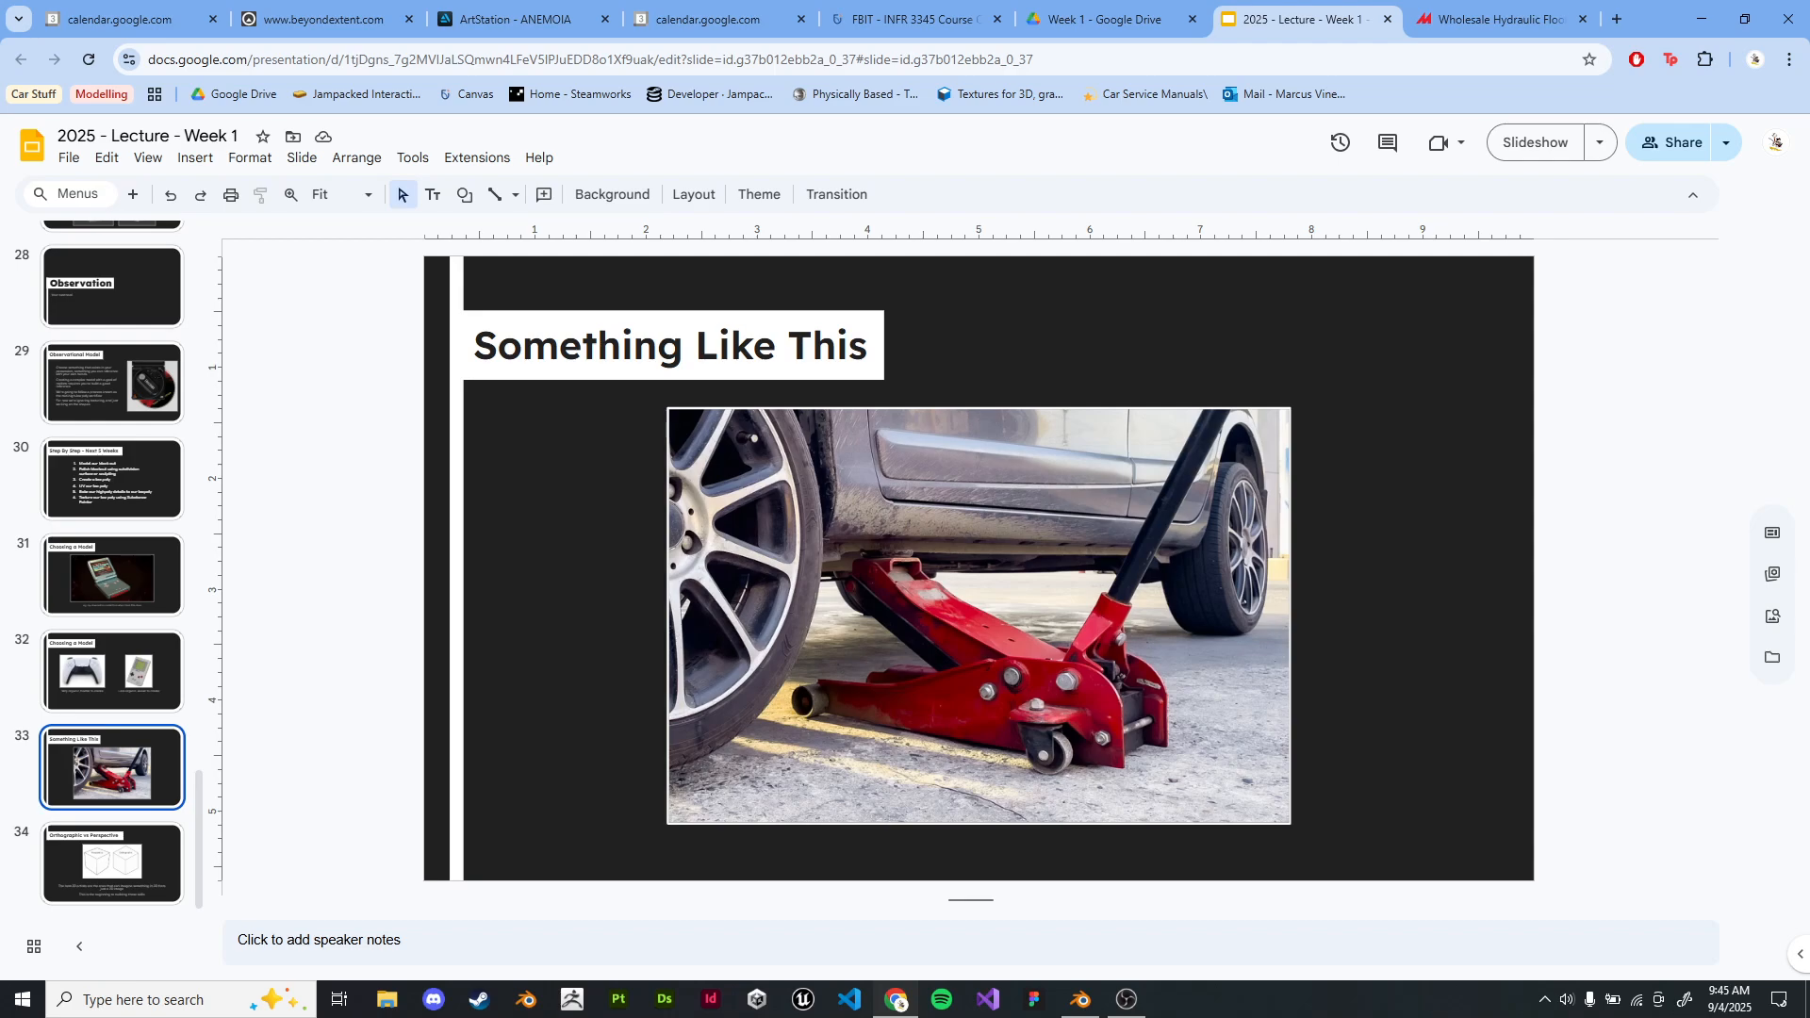
pyautogui.hotkey('alt', 'Tab')
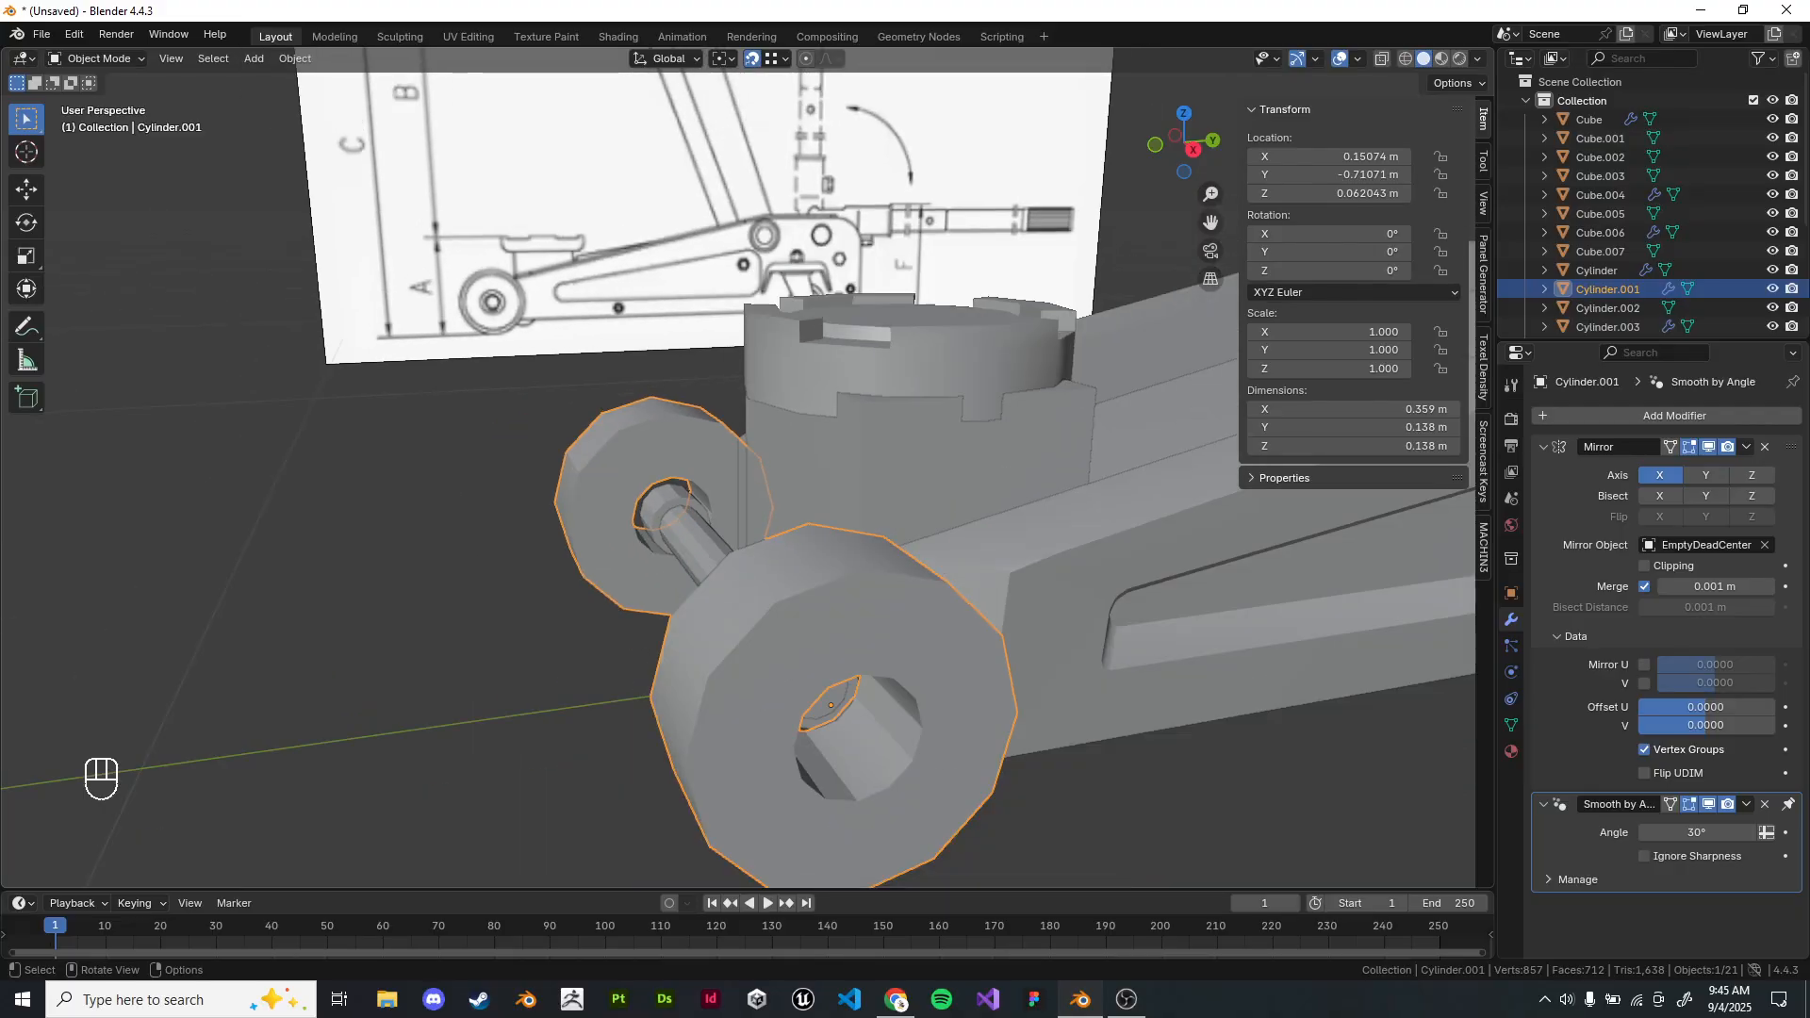
pyautogui.press('Tab')
pyautogui.press('Tab')
pyautogui.hotkey('alt', 'Tab')
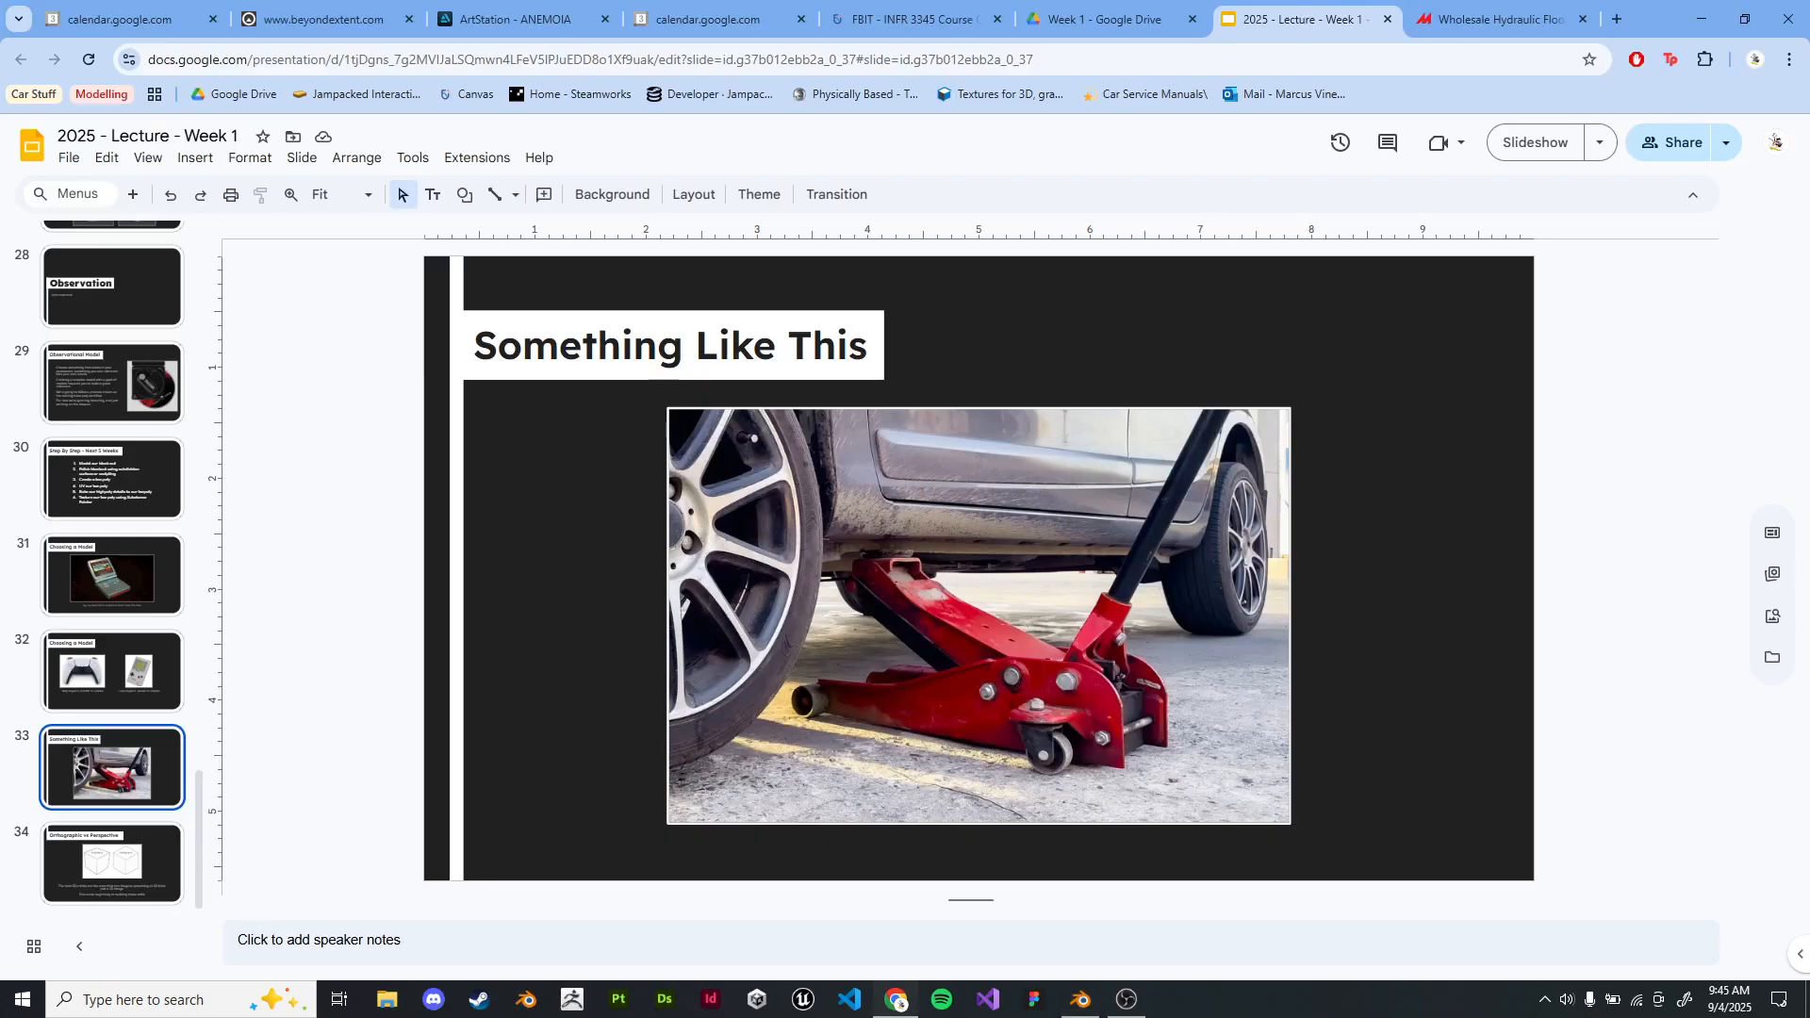
pyautogui.hotkey('alt', 'Tab')
# Add a loop cut around the front wheel's outer side face and slide it out close to the rim.
pyautogui.moveTo(783, 433); pyautogui.dragTo(730, 603, button='middle')
pyautogui.press('Tab')
pyautogui.scroll(4, 660, 434)
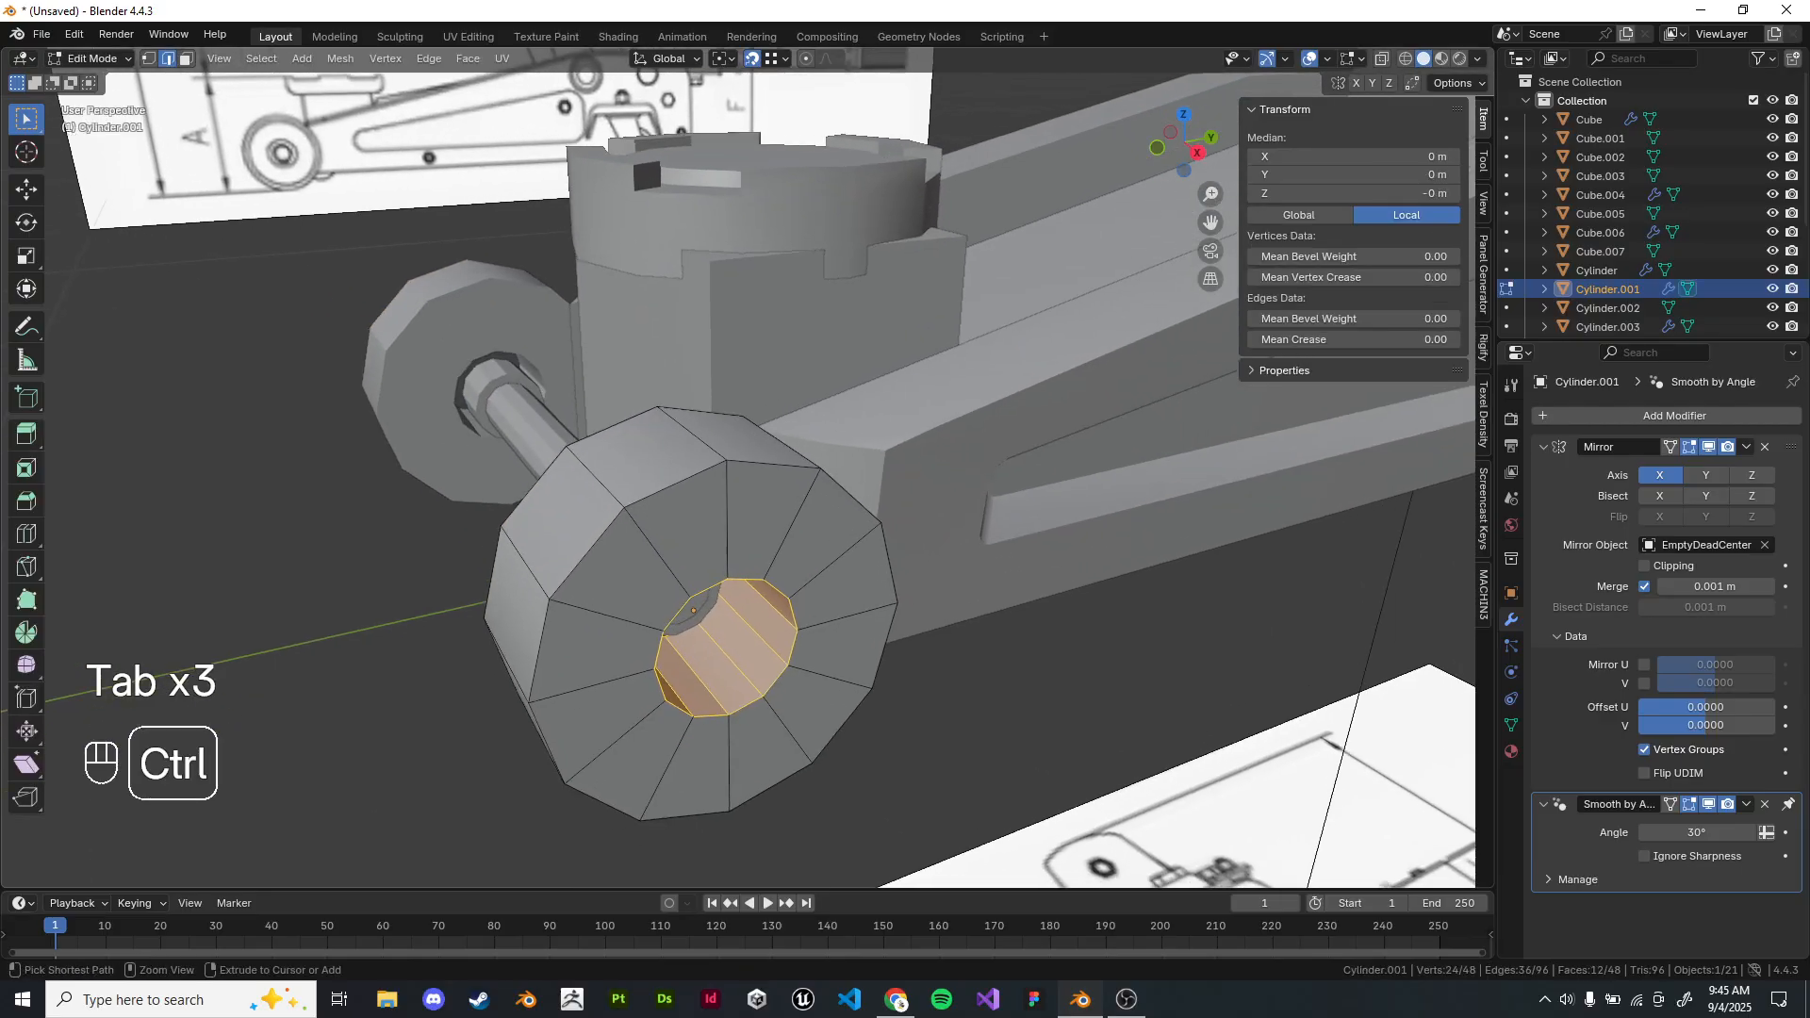
pyautogui.hotkey('ctrl', 'r')
pyautogui.press('g')
pyautogui.press('g')
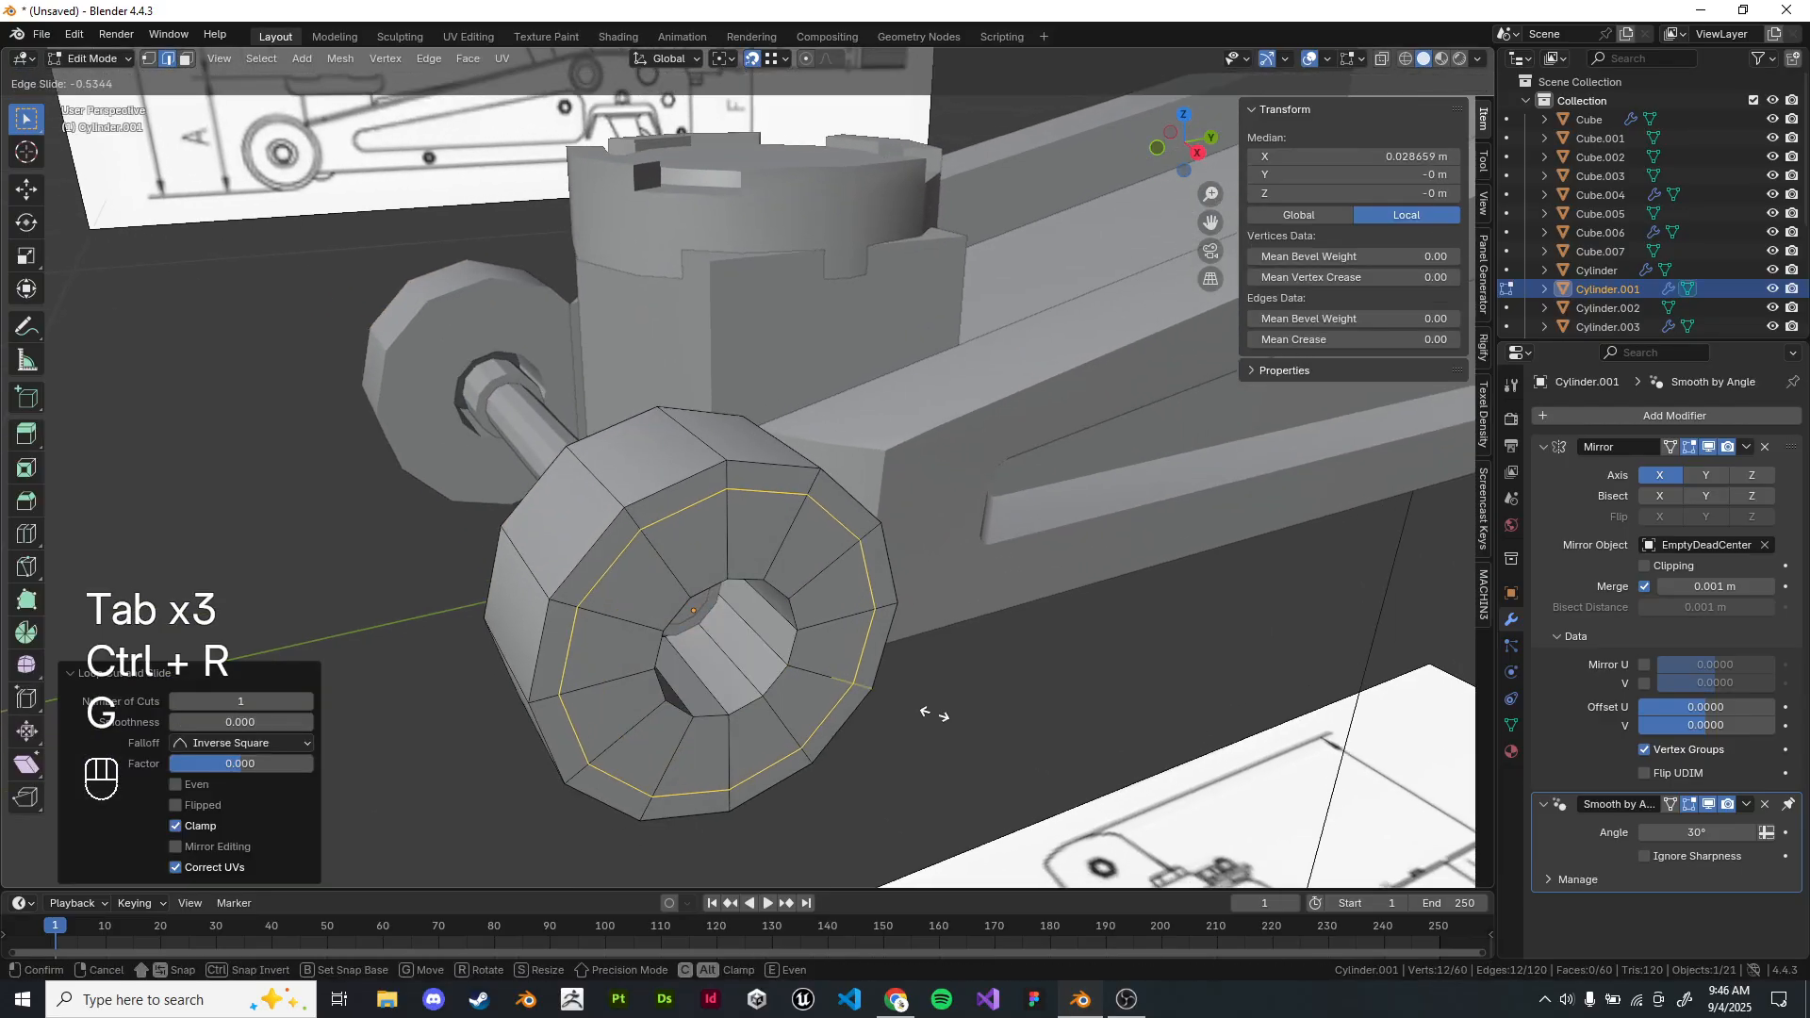
pyautogui.click(952, 713)
pyautogui.press('Tab')
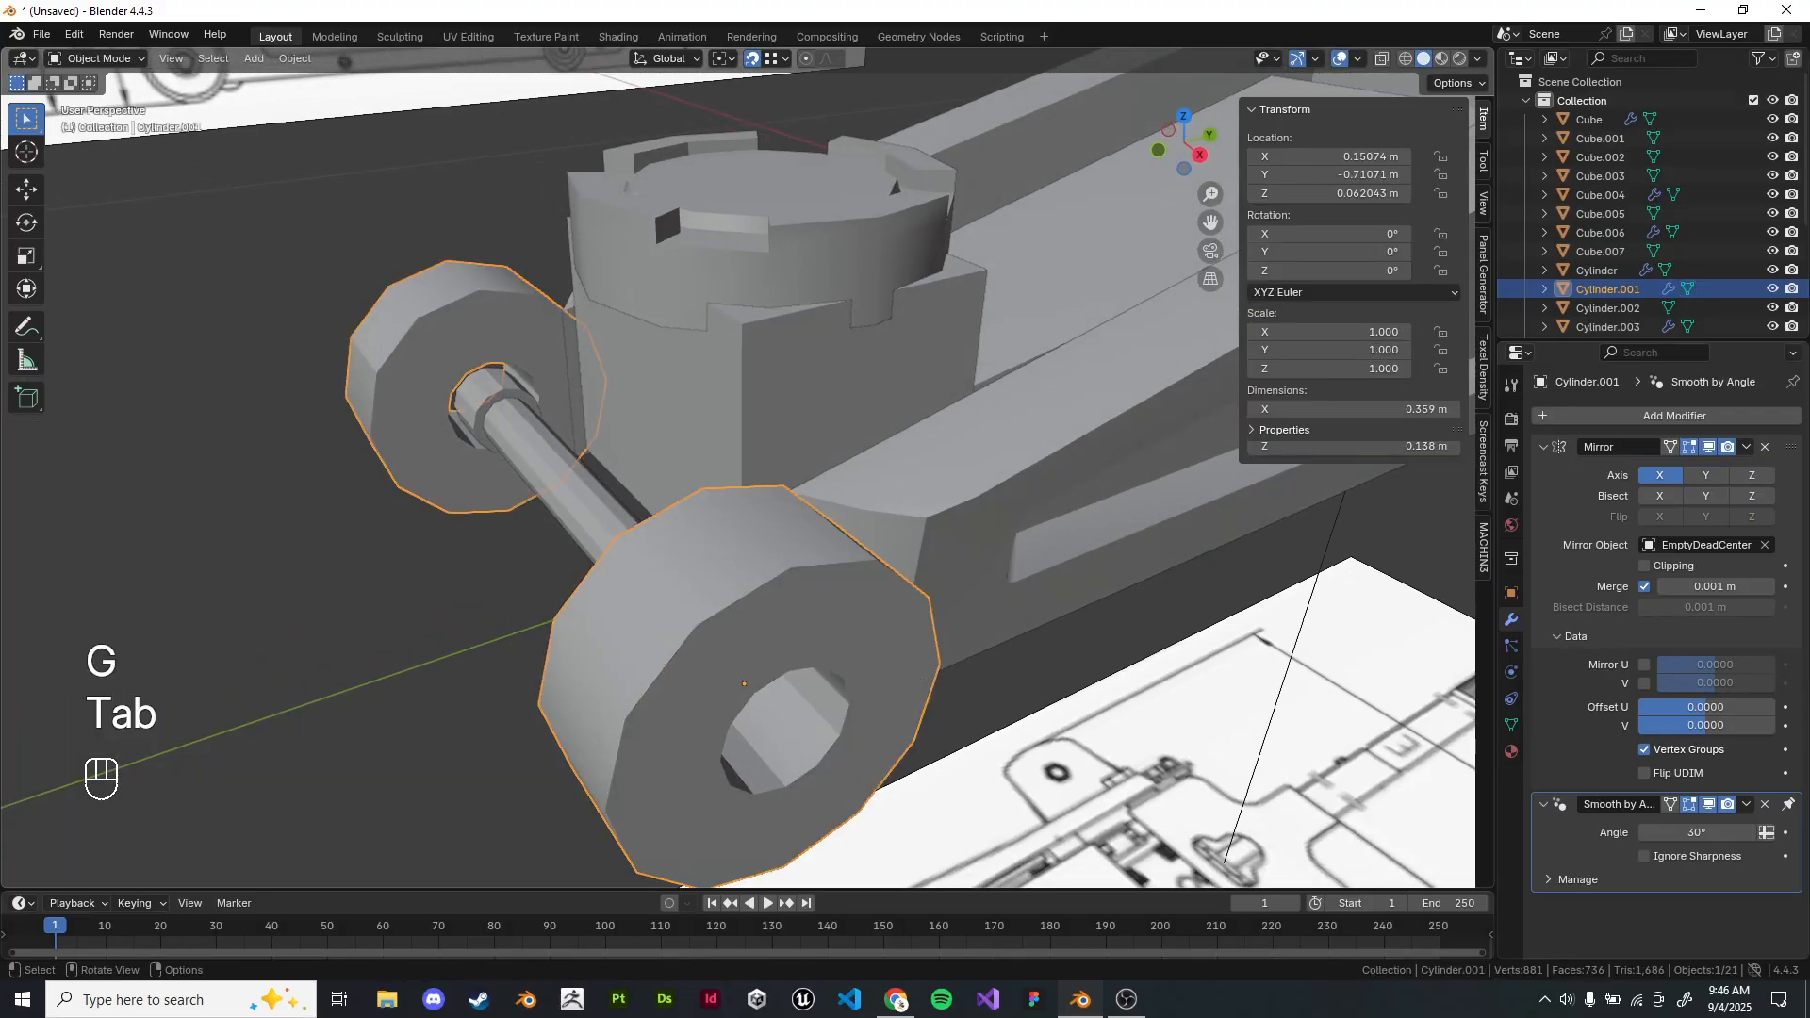
# Isolate the wheel in local view and symmetrize its mesh along X from the positive to the negative side.
pyautogui.press('/')
pyautogui.press('Tab')
pyautogui.moveTo(735, 471); pyautogui.dragTo(693, 466, button='middle')
pyautogui.keyDown('shift'); pyautogui.moveTo(848, 471); pyautogui.dragTo(632, 462, button='middle'); pyautogui.keyUp('shift')
pyautogui.scroll(2, 693, 467)
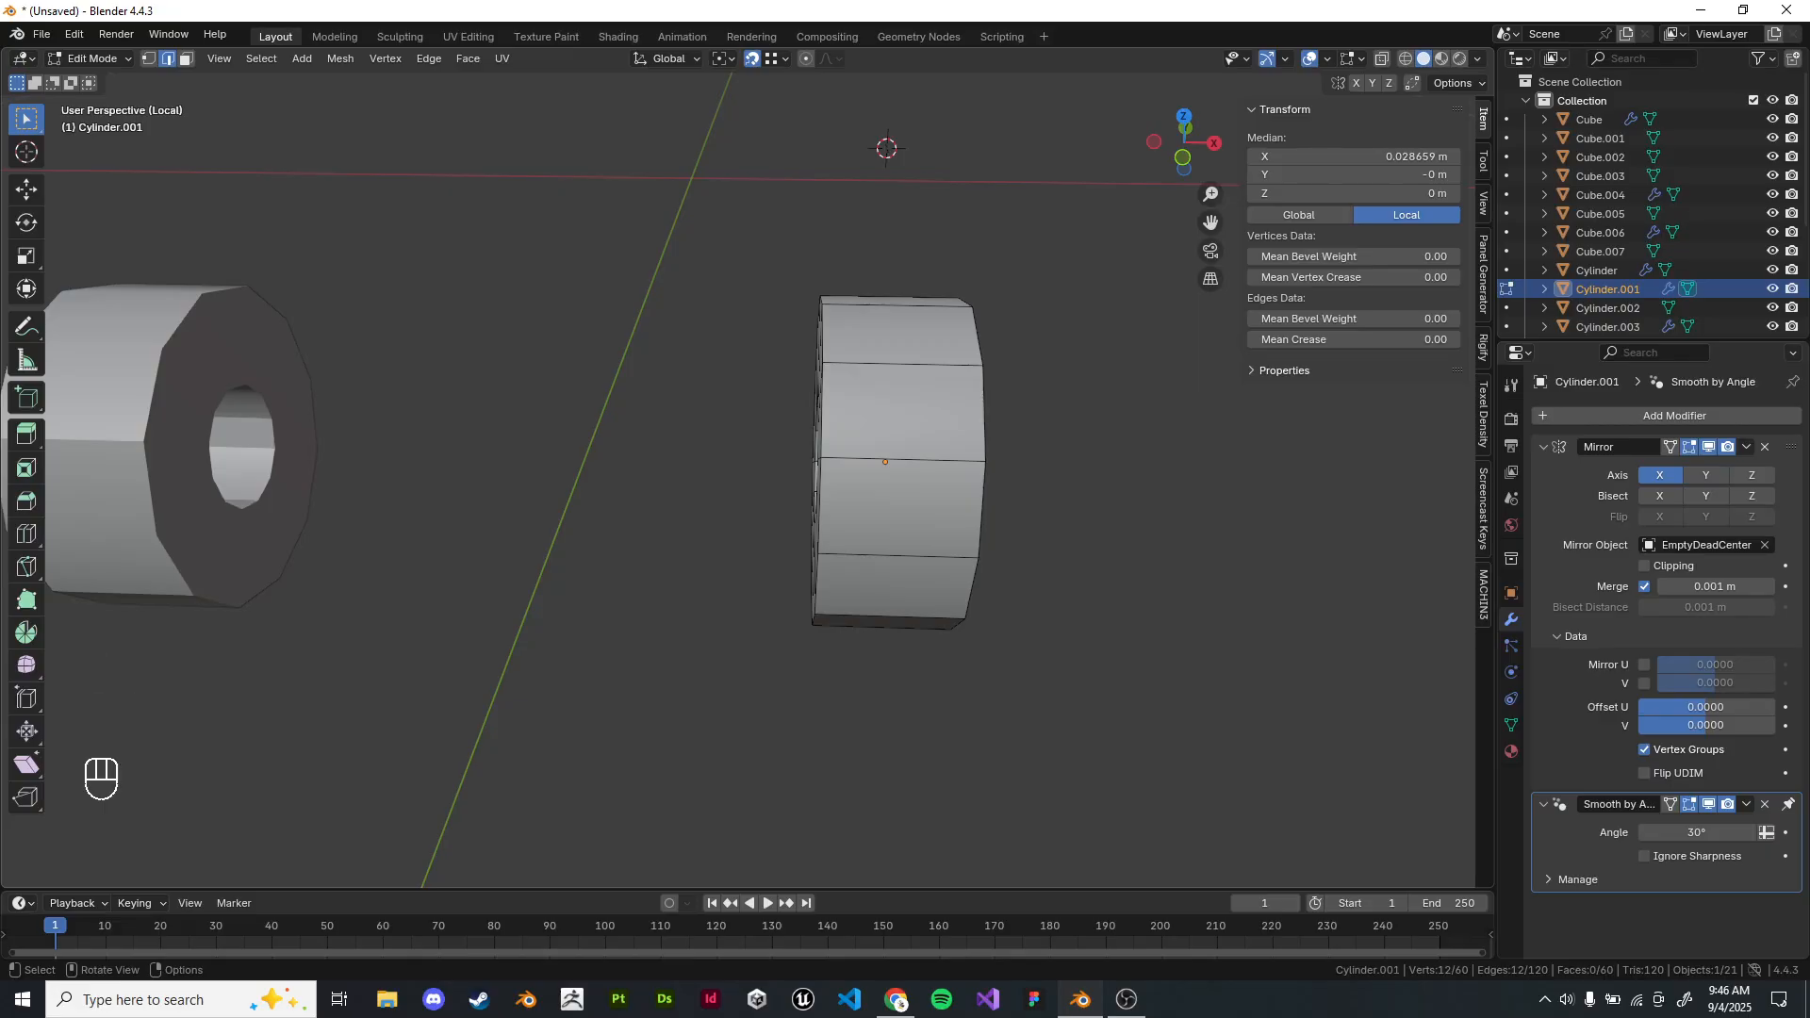
pyautogui.keyDown('shift'); pyautogui.moveTo(887, 462); pyautogui.dragTo(750, 469, button='middle'); pyautogui.keyUp('shift')
pyautogui.scroll(-3, 749, 469)
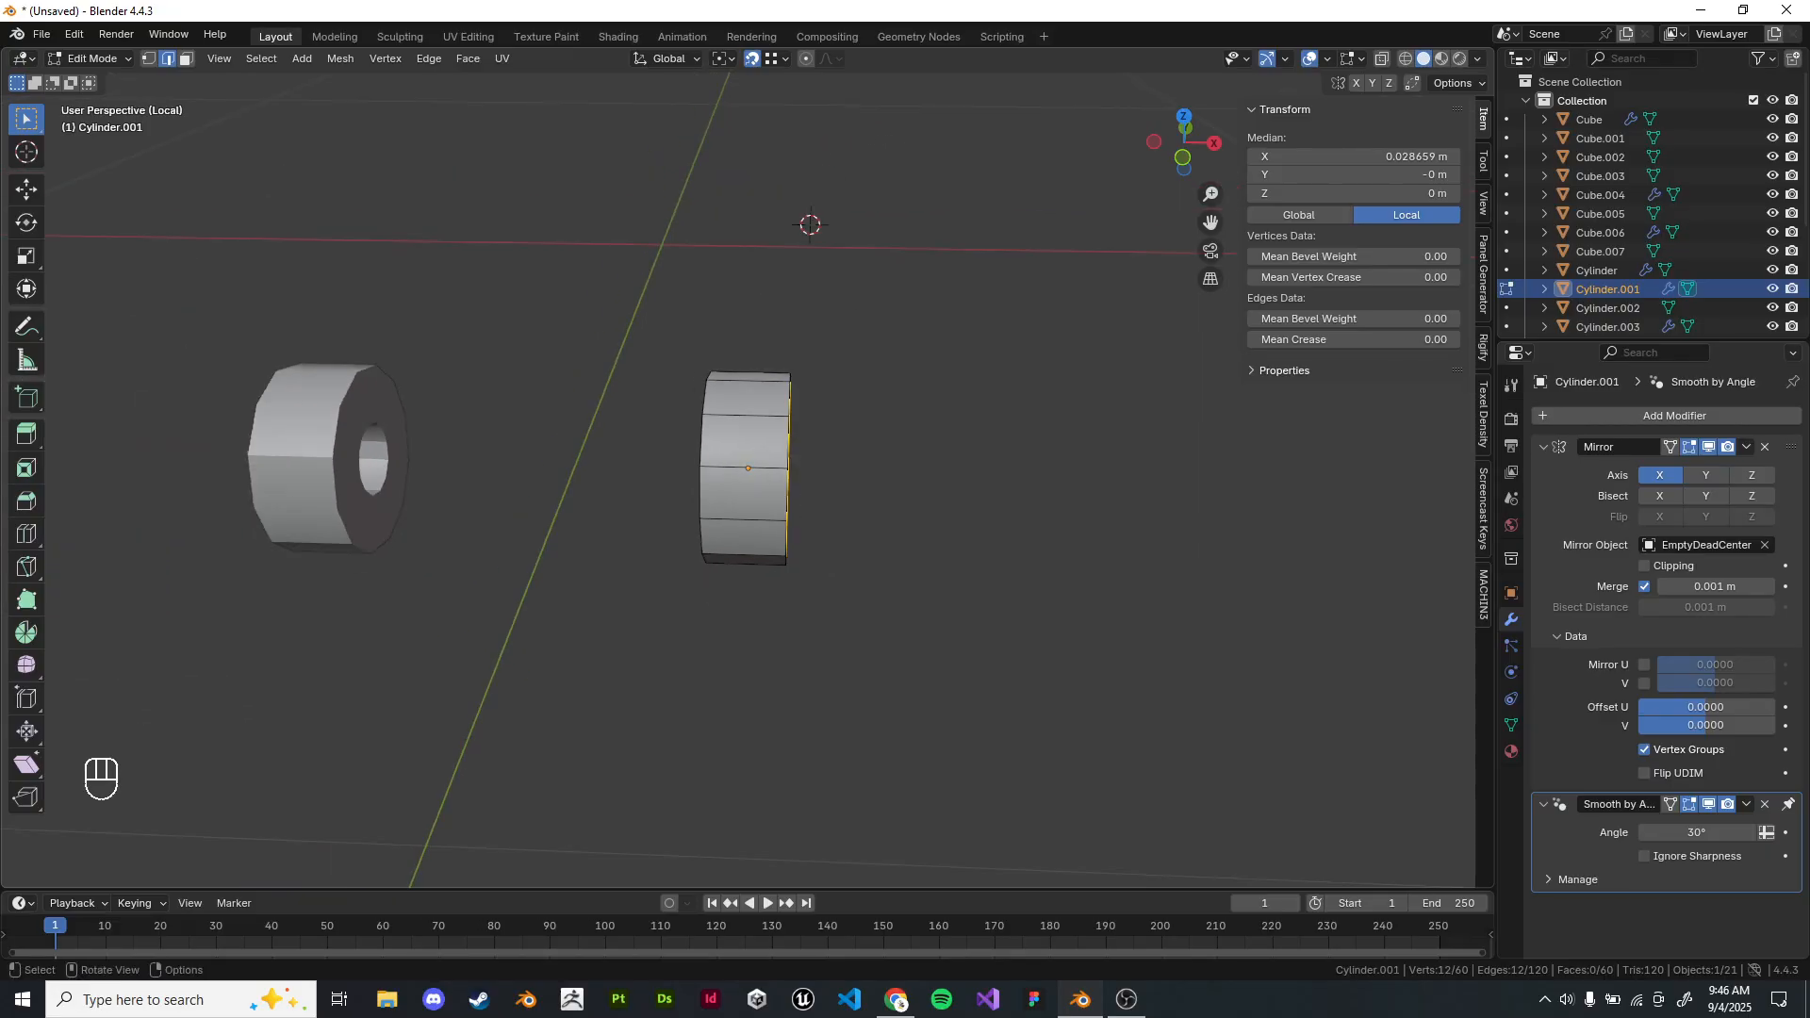
pyautogui.hotkey('alt', 'x')
pyautogui.scroll(3, 749, 468)
pyautogui.moveTo(750, 469); pyautogui.dragTo(660, 429, button='middle')
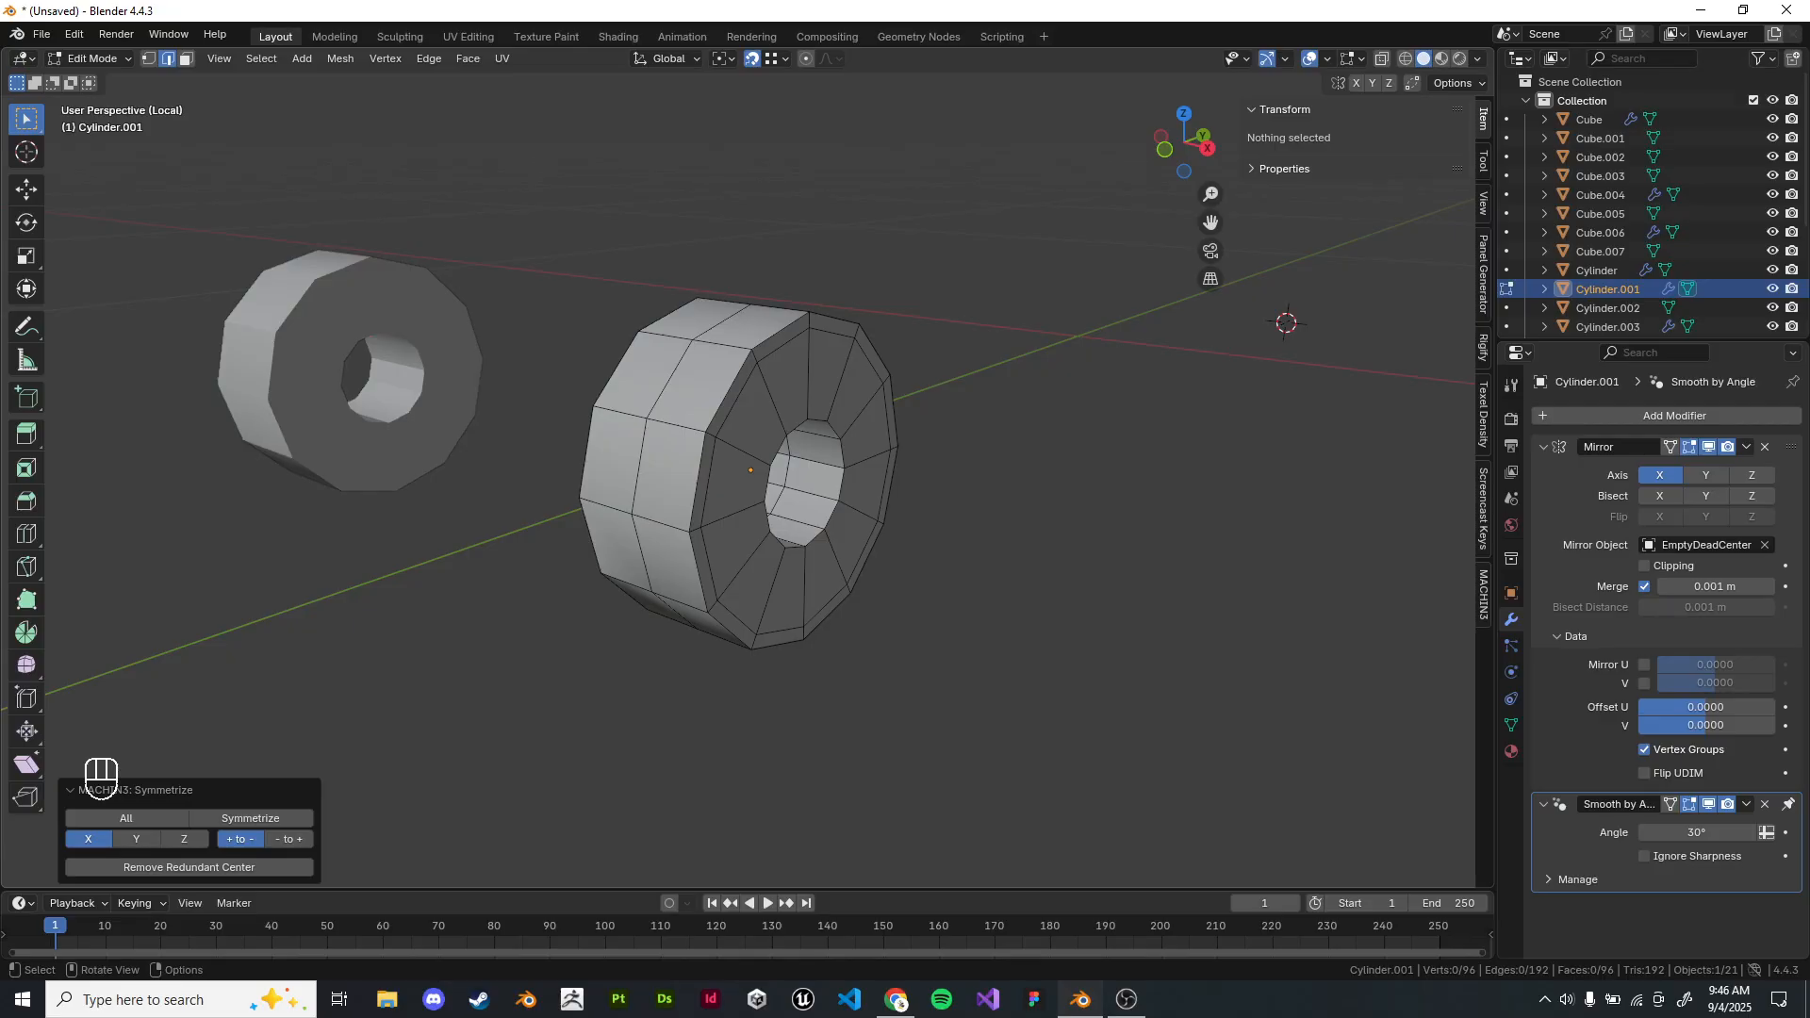
pyautogui.scroll(4, 749, 469)
pyautogui.moveTo(749, 468); pyautogui.dragTo(702, 466, button='middle')
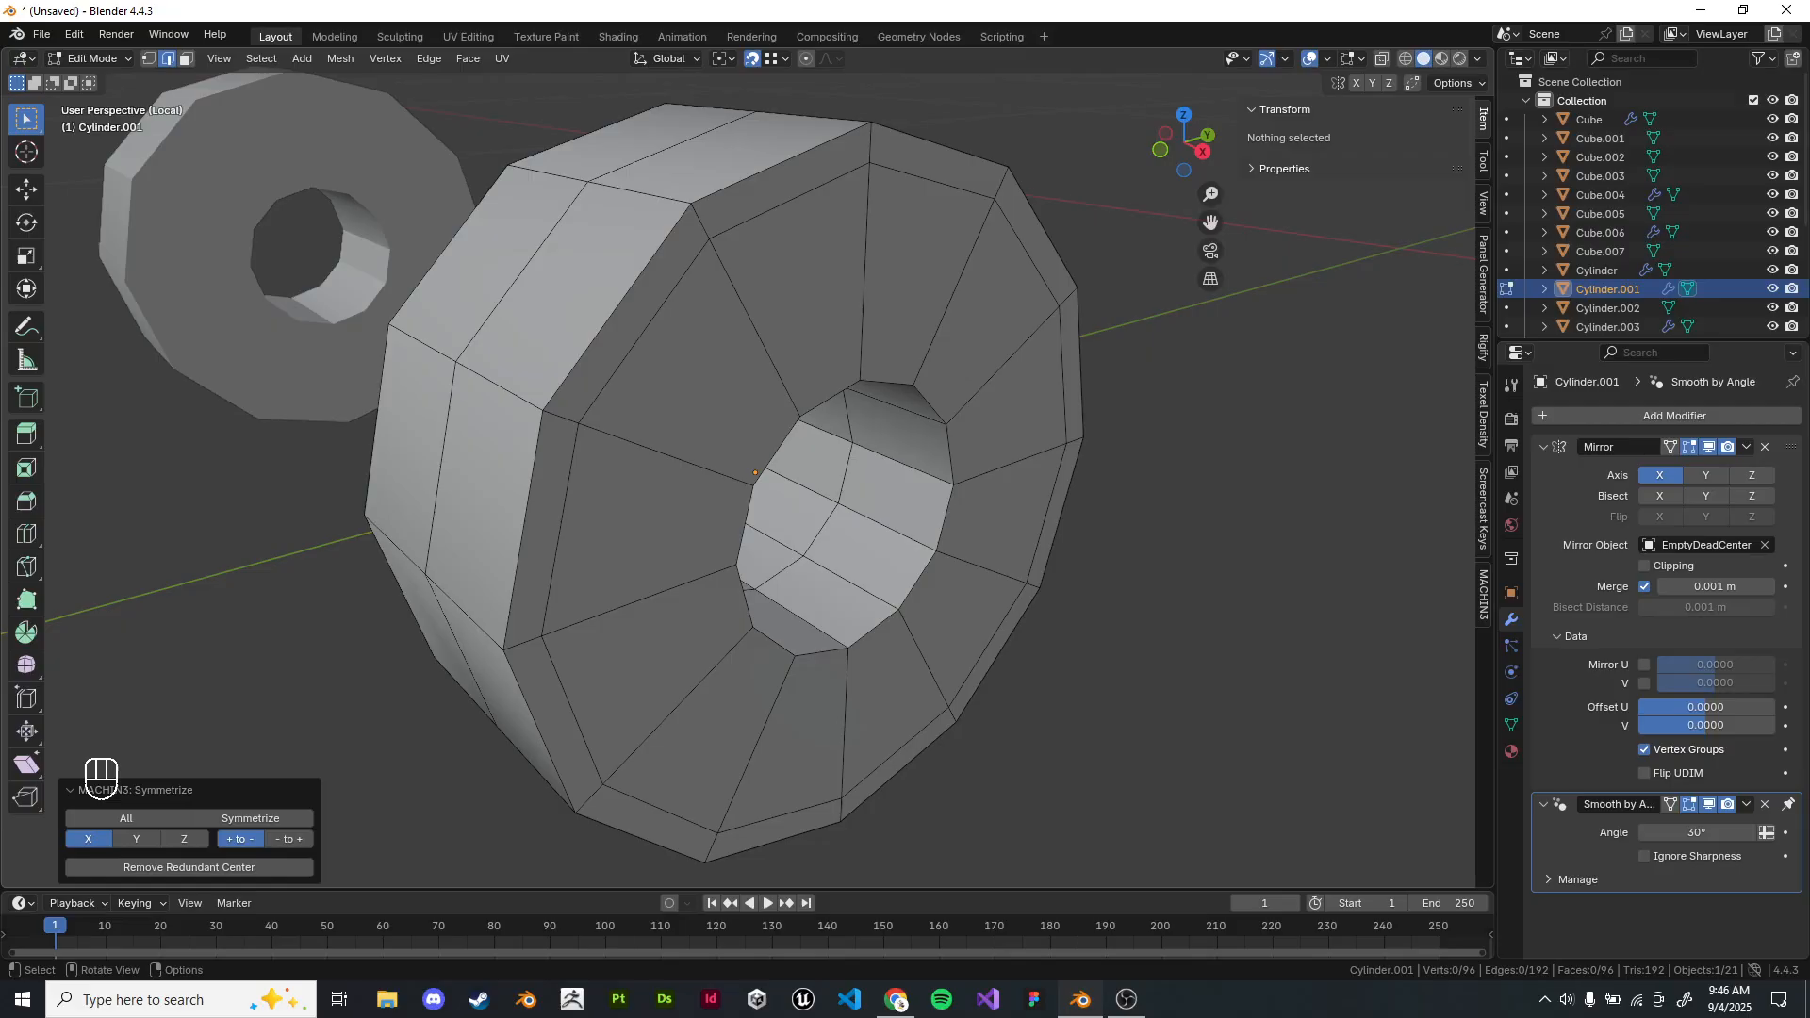
# Delete the face loops inside the rim on both sides of the wheel, together with the faces lining the center hole.
pyautogui.press('3')
pyautogui.scroll(-2, 756, 472)
pyautogui.moveTo(811, 490); pyautogui.dragTo(712, 353, button='middle')
pyautogui.keyDown('alt'); pyautogui.click(863, 453); pyautogui.keyUp('alt')
pyautogui.keyDown('alt'); pyautogui.keyDown('shift'); pyautogui.click(811, 443); pyautogui.keyUp('shift'); pyautogui.keyUp('alt')
pyautogui.scroll(2, 810, 443)
pyautogui.keyDown('alt'); pyautogui.keyDown('shift'); pyautogui.click(1002, 415); pyautogui.keyUp('shift'); pyautogui.keyUp('alt')
pyautogui.keyDown('alt'); pyautogui.keyDown('shift'); pyautogui.click(792, 301); pyautogui.keyUp('shift'); pyautogui.keyUp('alt')
pyautogui.press('x')
pyautogui.click(1021, 369)
# Select the open inner edge loops on both sides of the wheel's rim.
pyautogui.click(863, 259)
pyautogui.click(848, 274)
pyautogui.keyDown('alt'); pyautogui.click(863, 259); pyautogui.keyUp('alt')
pyautogui.keyDown('alt'); pyautogui.keyDown('shift'); pyautogui.click(905, 153); pyautogui.keyUp('shift'); pyautogui.keyUp('alt')
# Try to fill the two open rim loops with faces, and undo the attempt.
pyautogui.press('f')
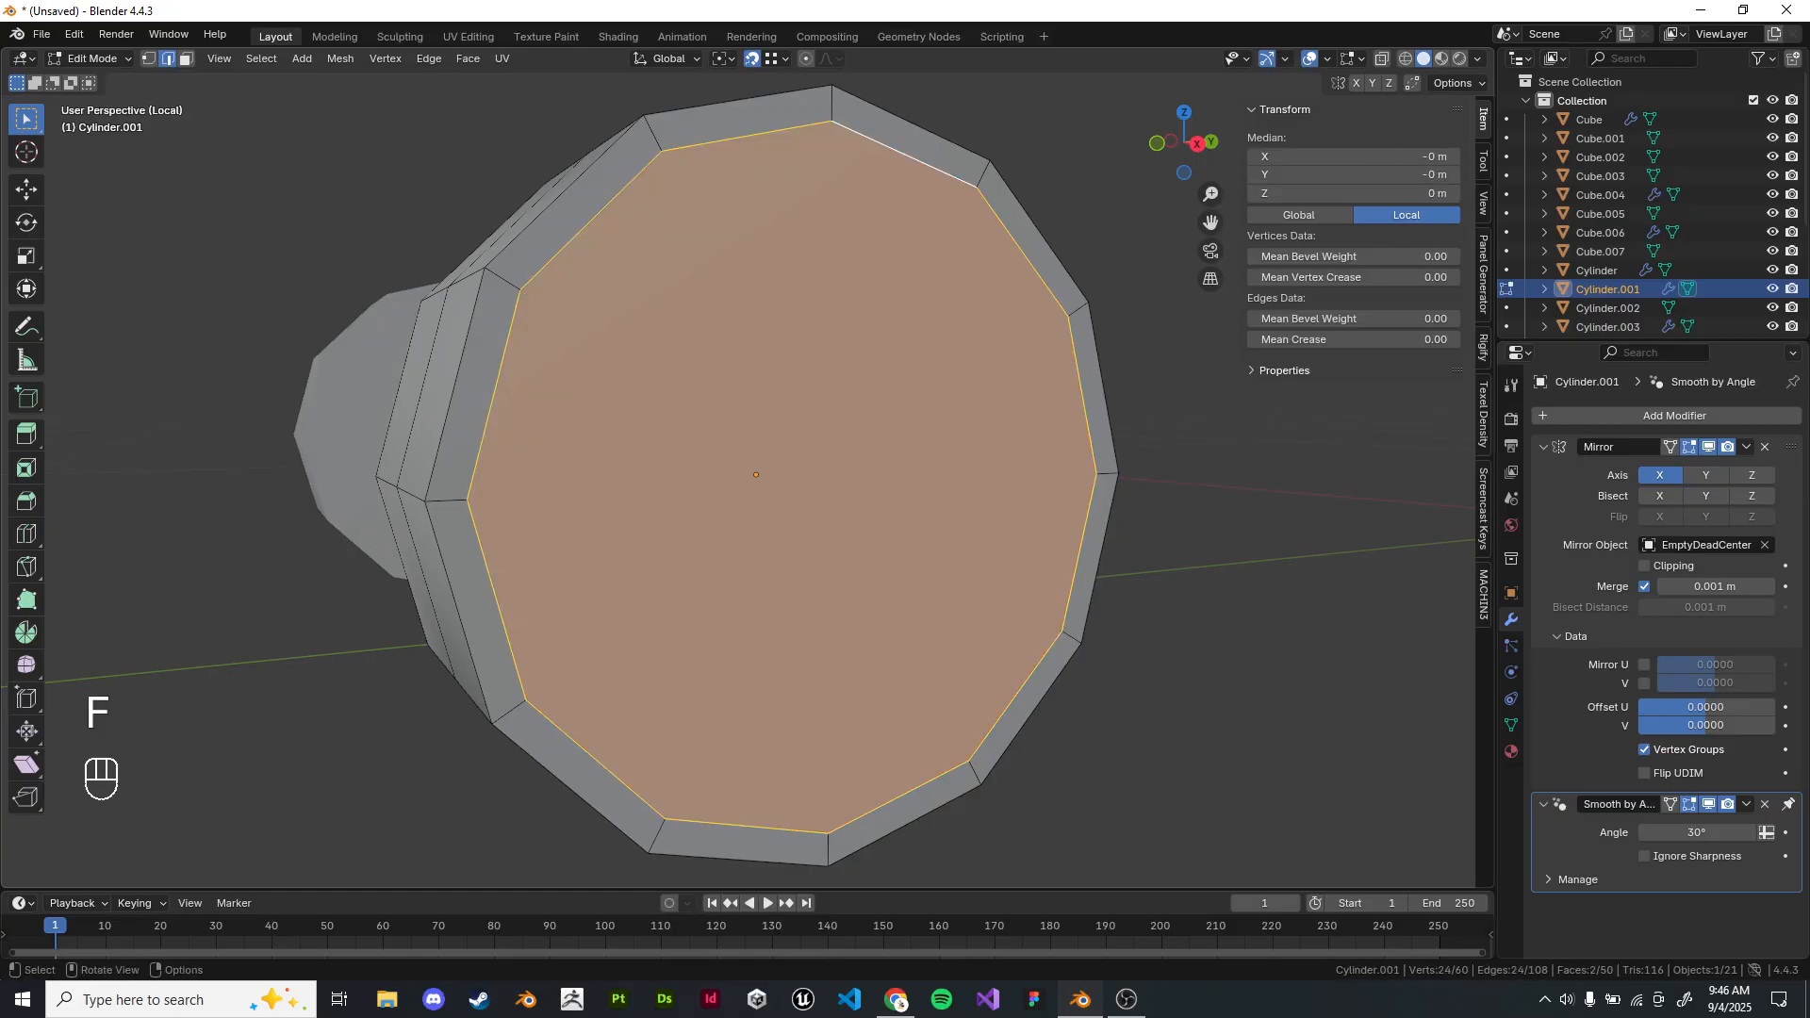
pyautogui.hotkey('ctrl', 'x')
pyautogui.hotkey('ctrl', 'z')
pyautogui.hotkey('ctrl', 'z')
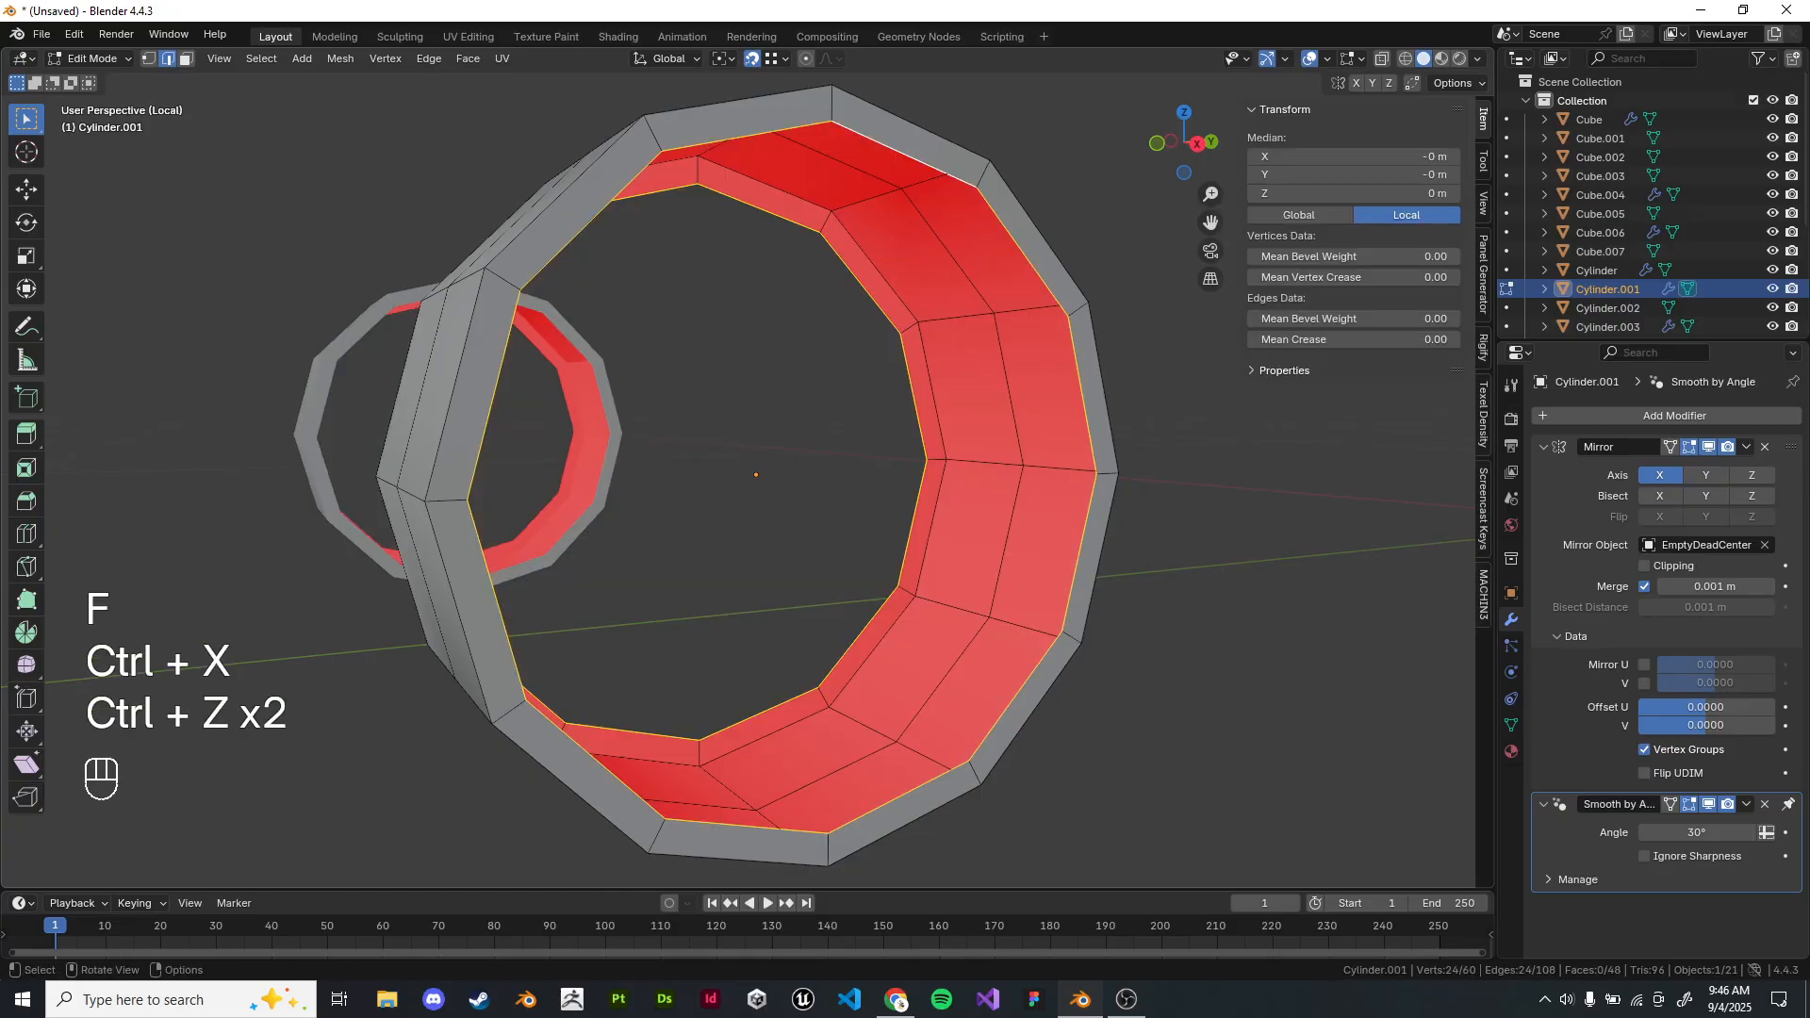
# Bridge the two rim loops and bevel a centered loop cut on the new inner wall to a width of about 0.0146 m.
pyautogui.hotkey('ctrl', 'e')
pyautogui.click(1118, 503)
pyautogui.moveTo(1112, 503); pyautogui.dragTo(1121, 552, button='middle')
pyautogui.moveTo(1037, 509); pyautogui.dragTo(1079, 514, button='middle')
pyautogui.hotkey('ctrl', 'r')
pyautogui.click(990, 500)
pyautogui.rightClick(990, 499)
pyautogui.hotkey('ctrl', 'b')
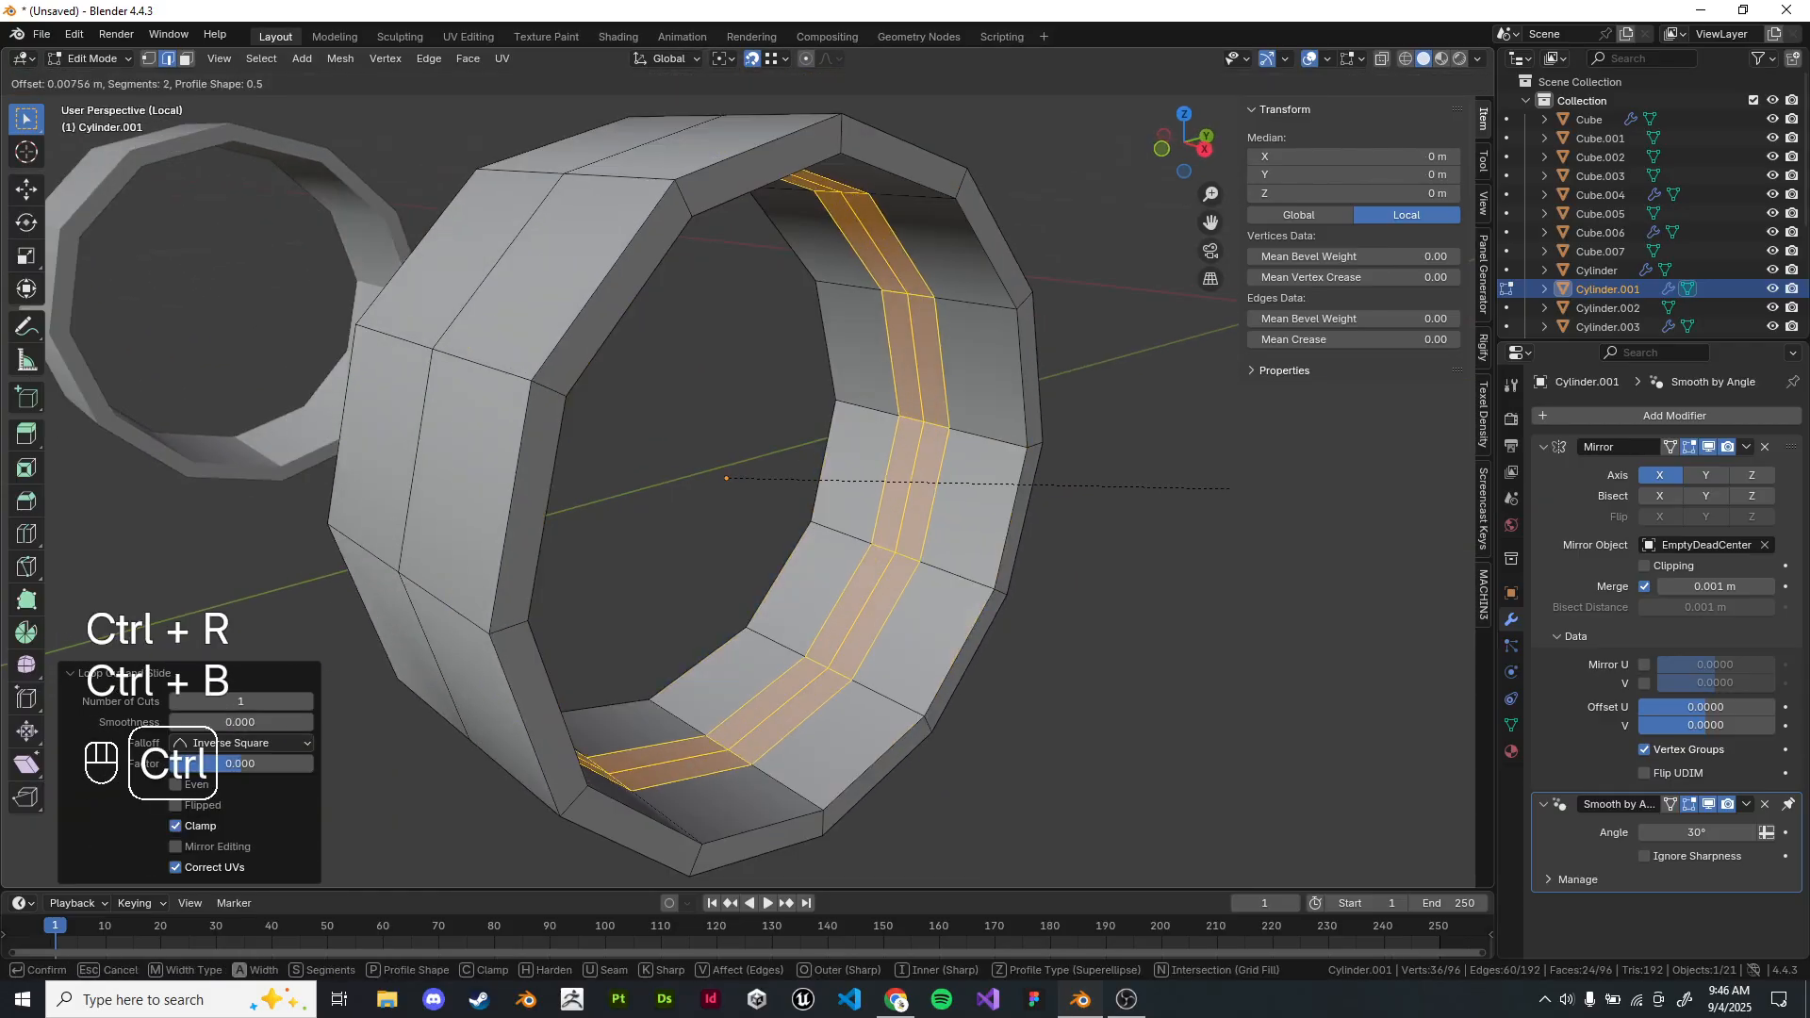
pyautogui.click(1263, 499)
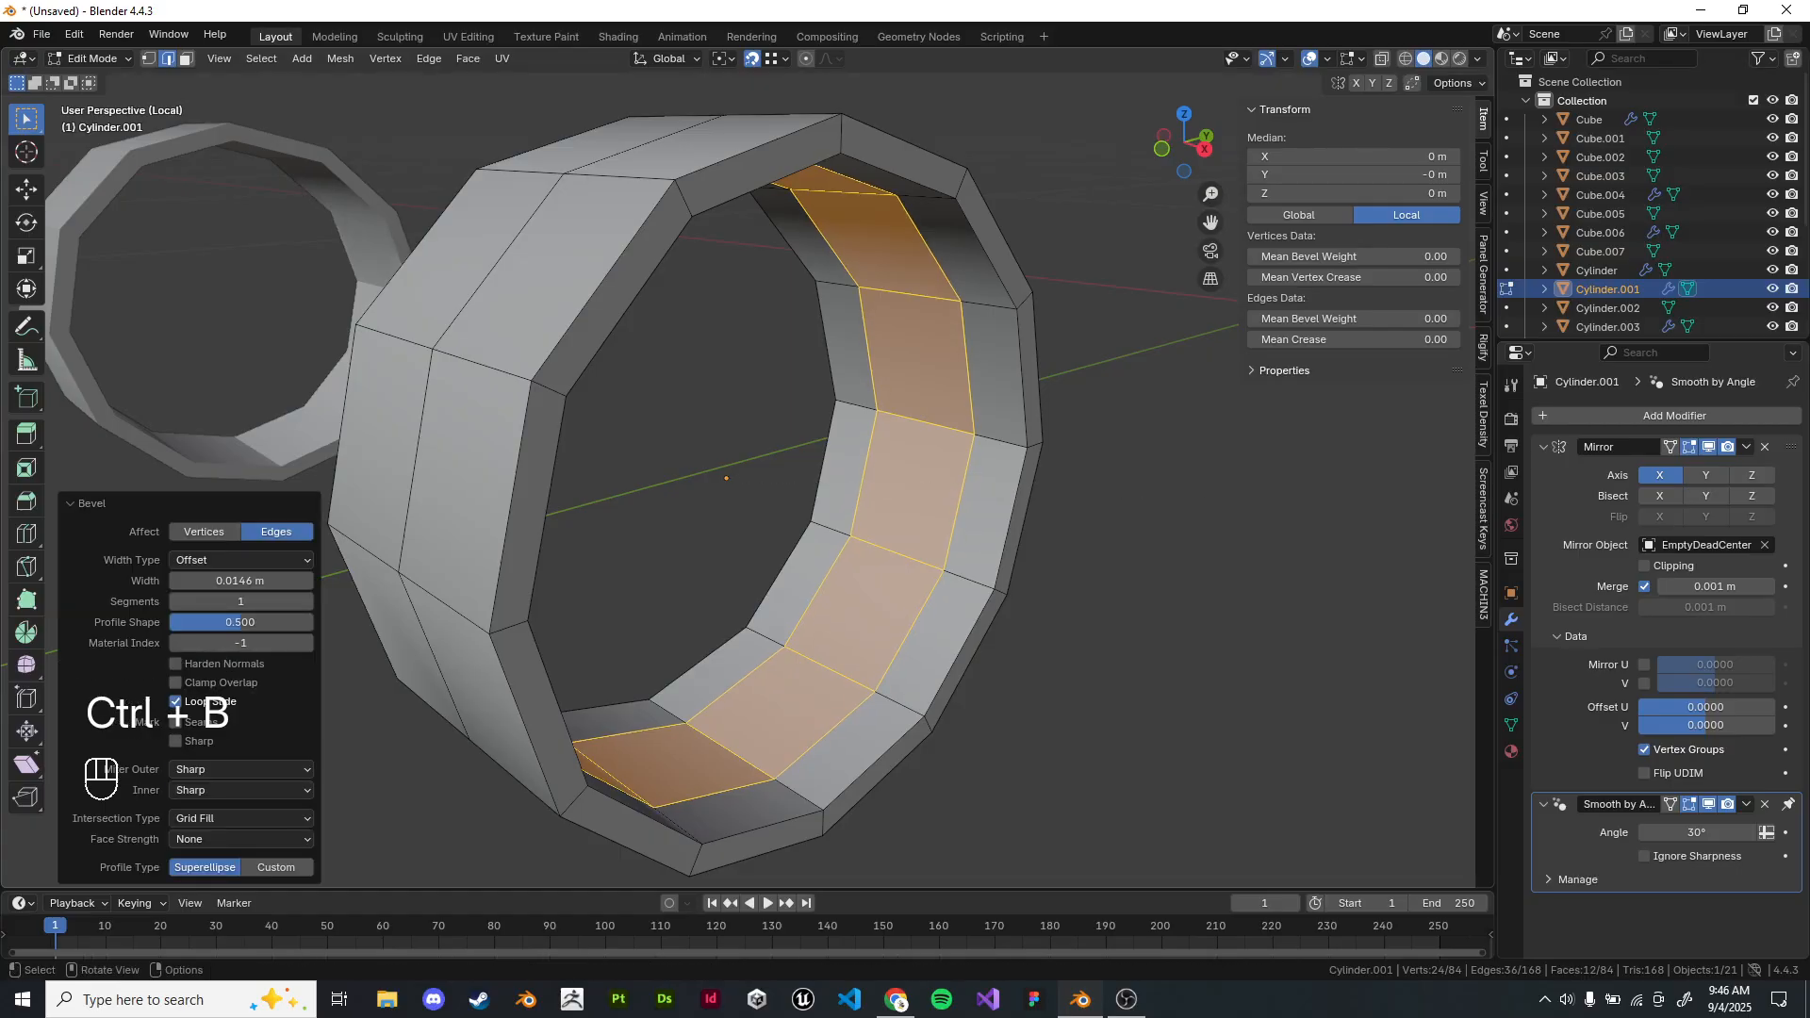
# Extrude the inner wall's center band along its normals towards the axle to form a recessed disc with a small hub hole.
pyautogui.moveTo(1263, 499); pyautogui.dragTo(1202, 529, button='middle')
pyautogui.hotkey('alt', 'e')
pyautogui.click(1208, 549)
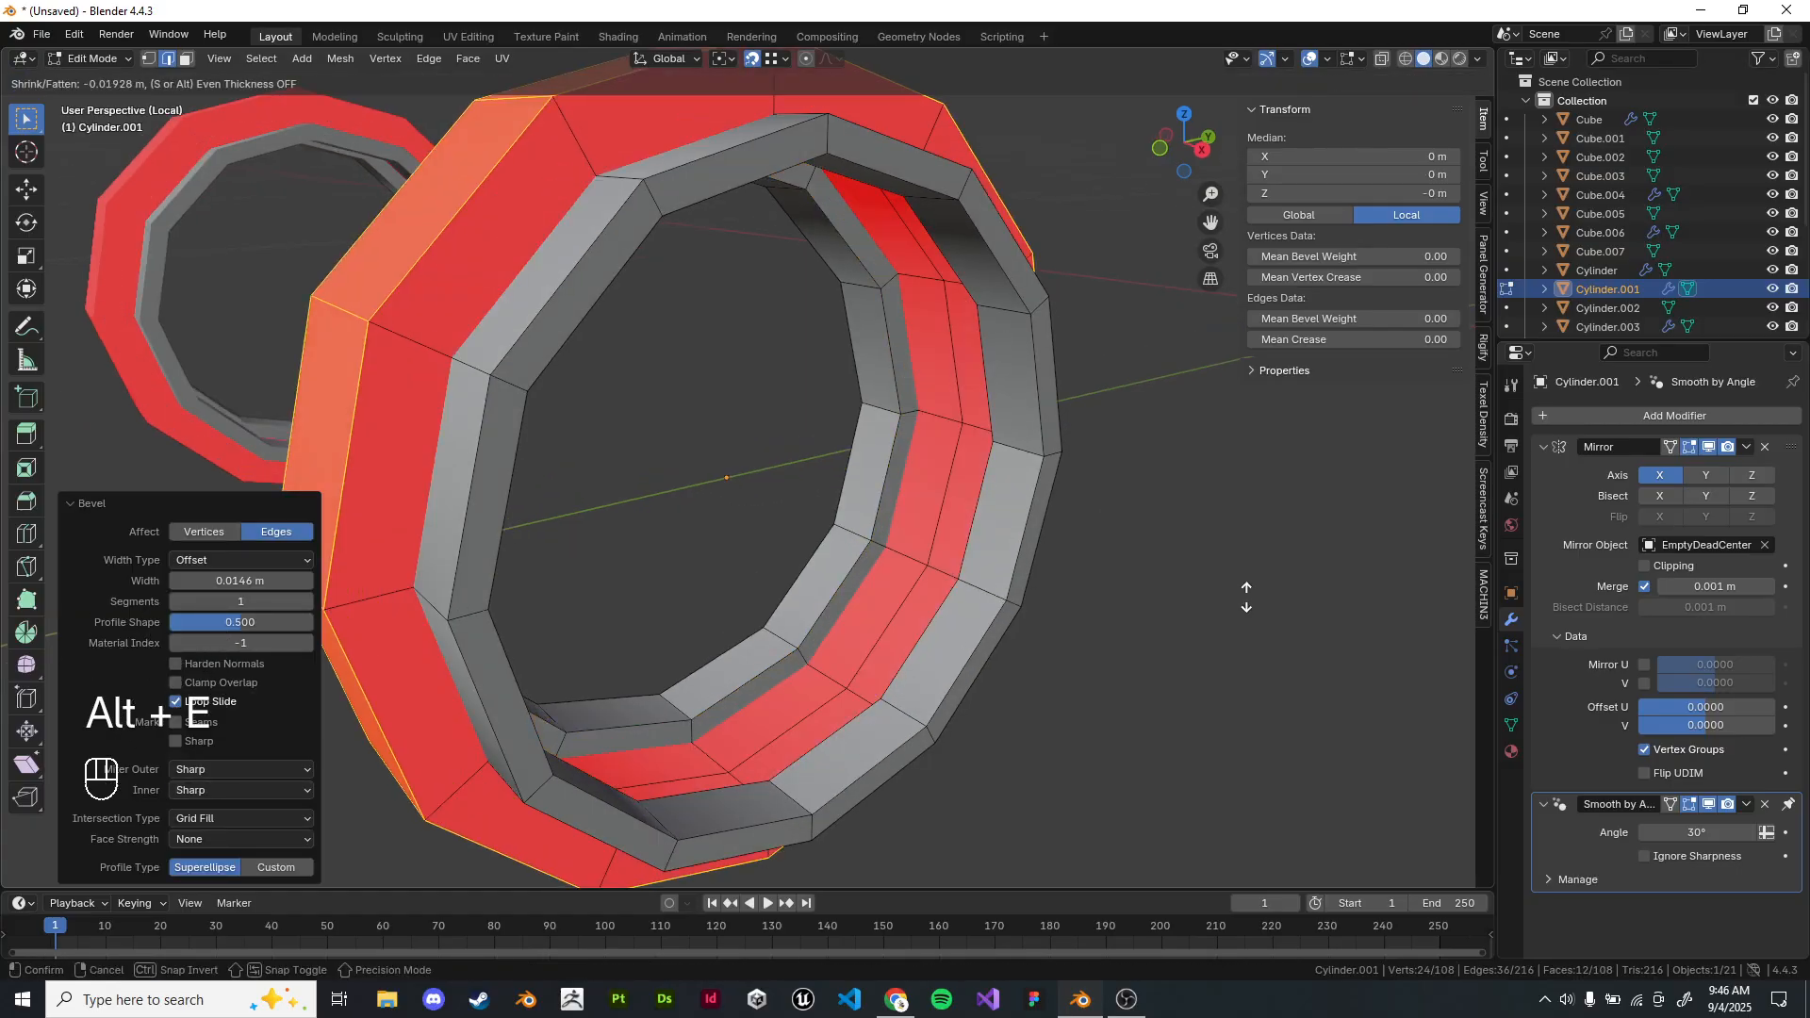
pyautogui.click(1229, 437)
pyautogui.press('Tab')
pyautogui.click(1169, 490)
pyautogui.scroll(-2, 1150, 490)
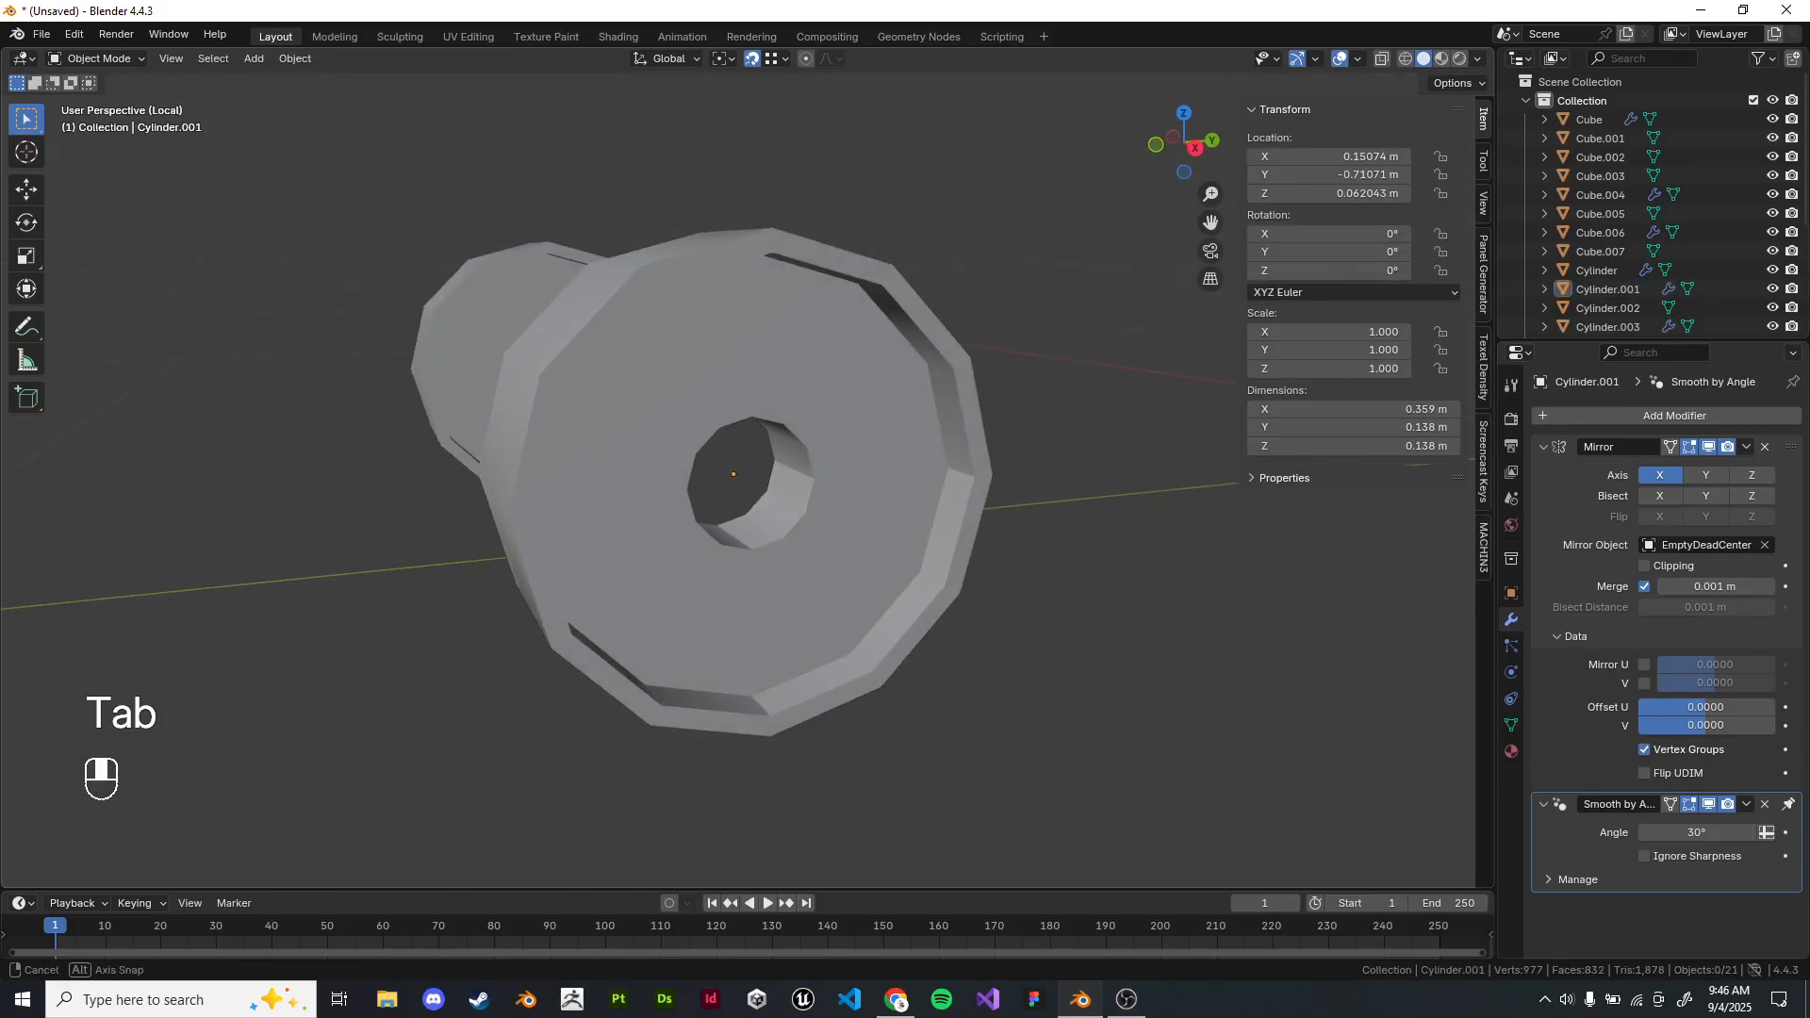
# Apply Shade Auto Smooth to the wheel and set its Smooth by Angle modifier to 45°.
pyautogui.moveTo(1112, 490); pyautogui.dragTo(1018, 481, button='middle')
pyautogui.click(952, 495)
pyautogui.rightClick(1190, 517)
pyautogui.click(1190, 518)
pyautogui.moveTo(1169, 523); pyautogui.dragTo(1225, 547, button='middle')
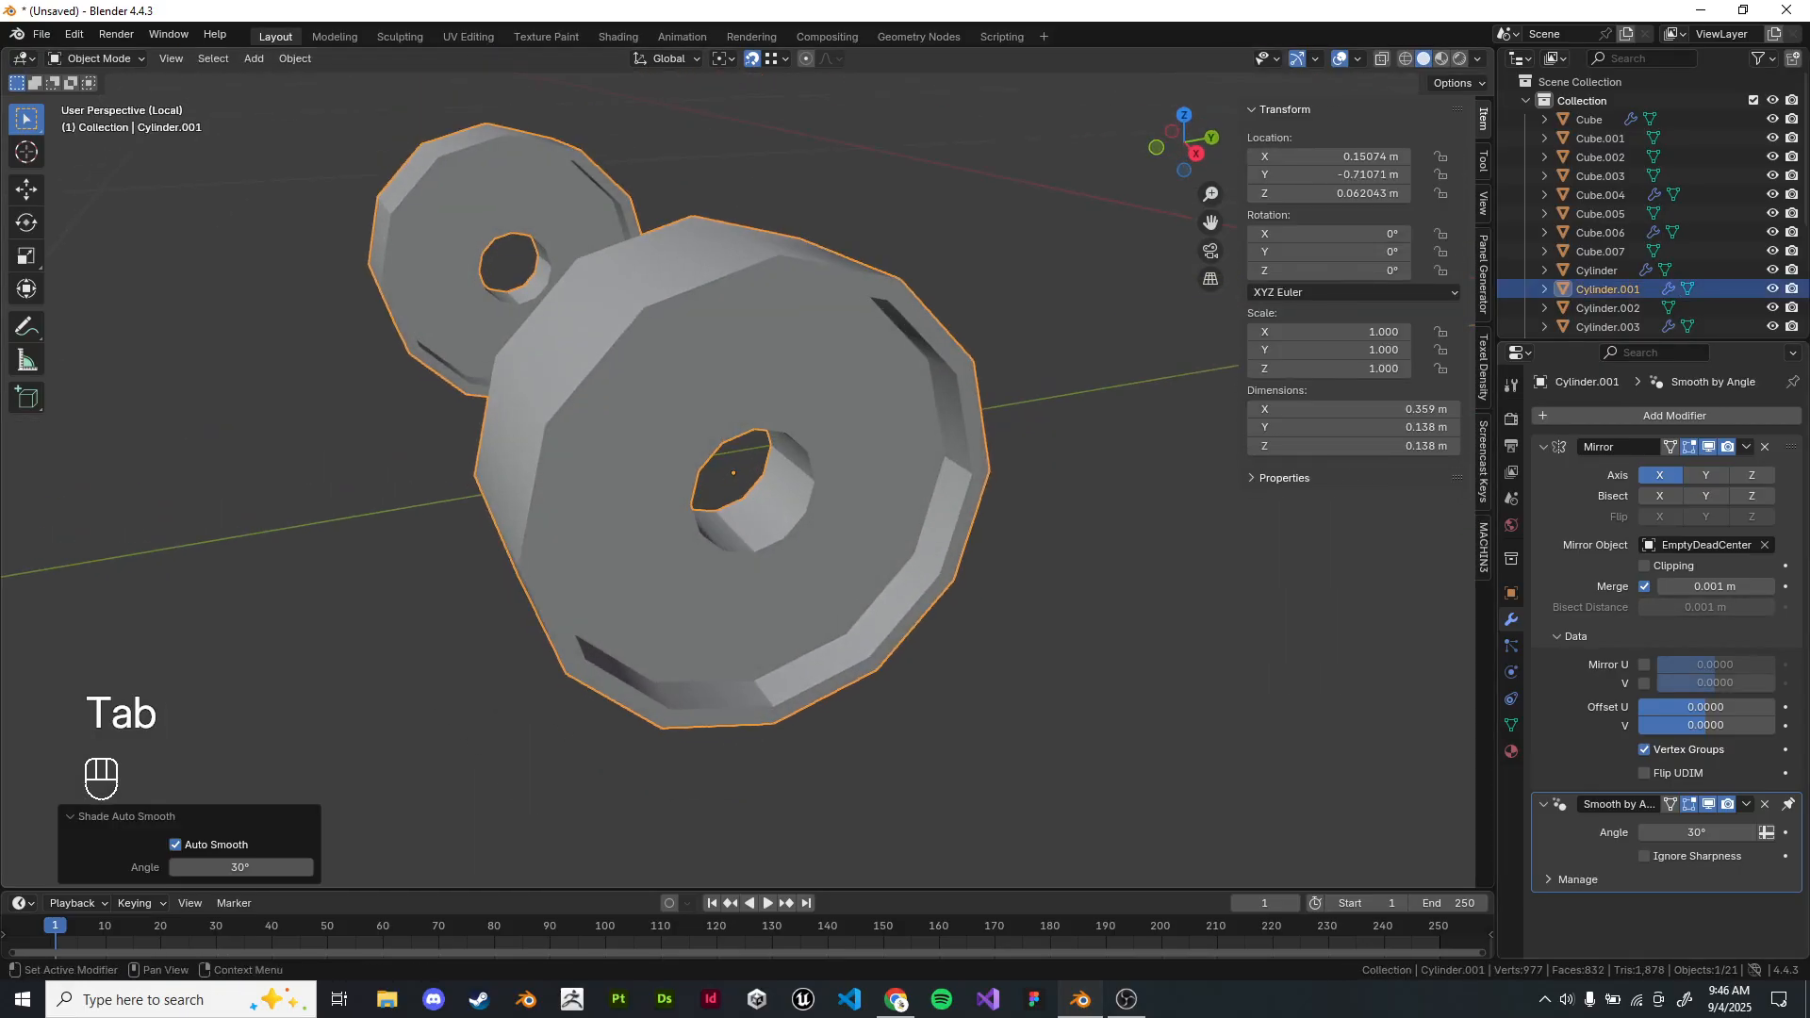
pyautogui.click(1696, 833)
pyautogui.write('45')
pyautogui.press('Return')
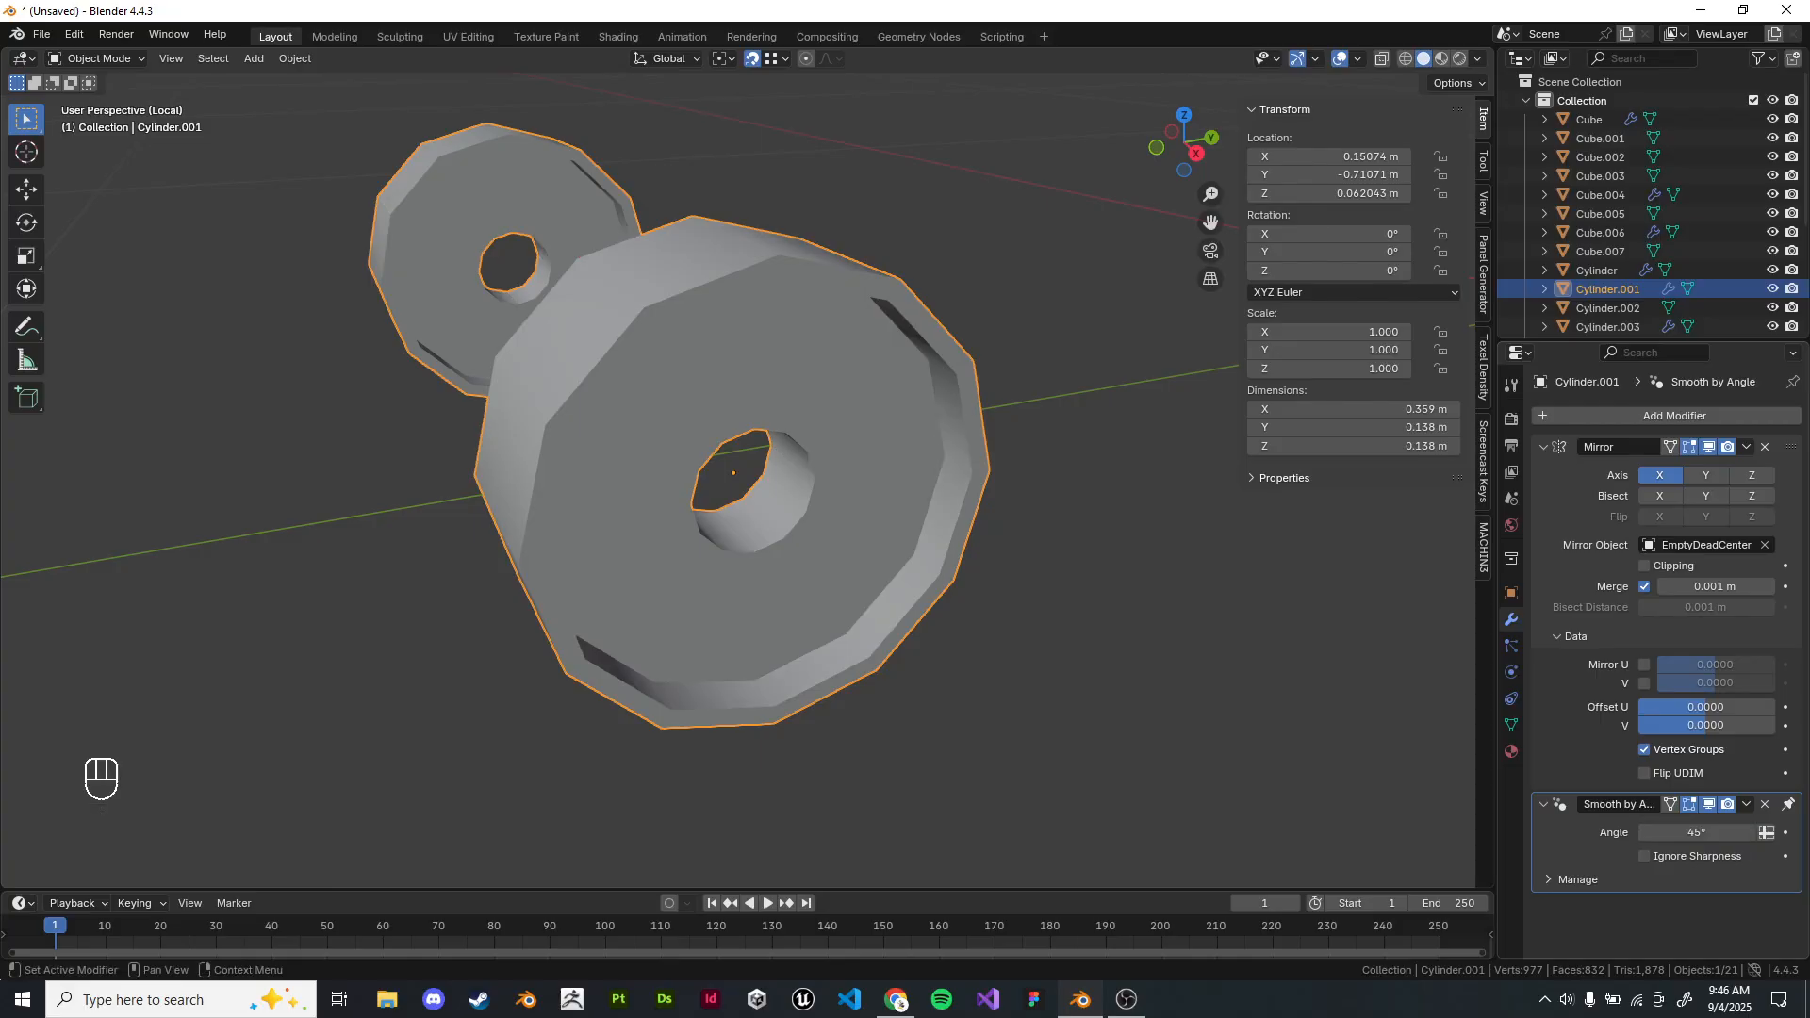
# Leave local view and examine the reworked wheels on the assembled floor jack.
pyautogui.click(1169, 585)
pyautogui.moveTo(1169, 575); pyautogui.dragTo(1037, 453, button='middle')
pyautogui.press('/')
pyautogui.scroll(4, 943, 557)
pyautogui.scroll(4, 1037, 453)
pyautogui.moveTo(1037, 452); pyautogui.dragTo(886, 471, button='middle')
pyautogui.scroll(-6, 1028, 443)
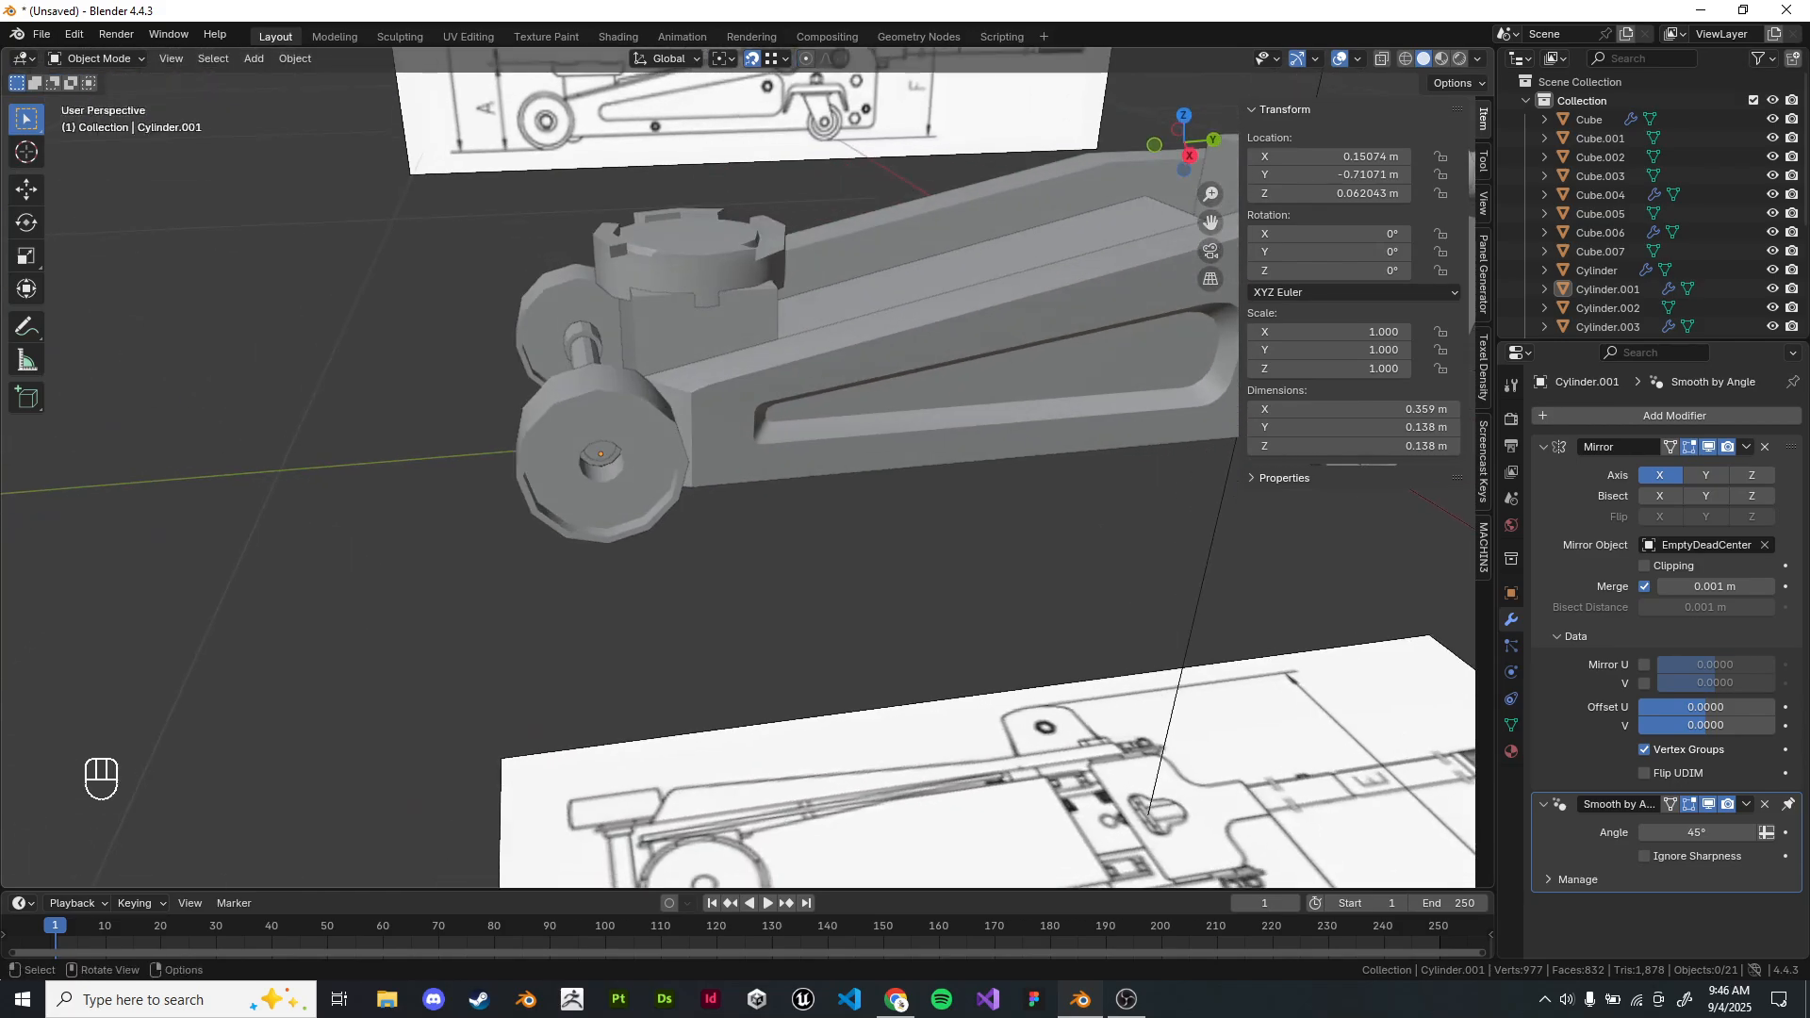
# Isolate the front wheel again and select the outermost edge loop of its outer rim in Edit Mode.
pyautogui.click(590, 419)
pyautogui.press('/')
pyautogui.press('Tab')
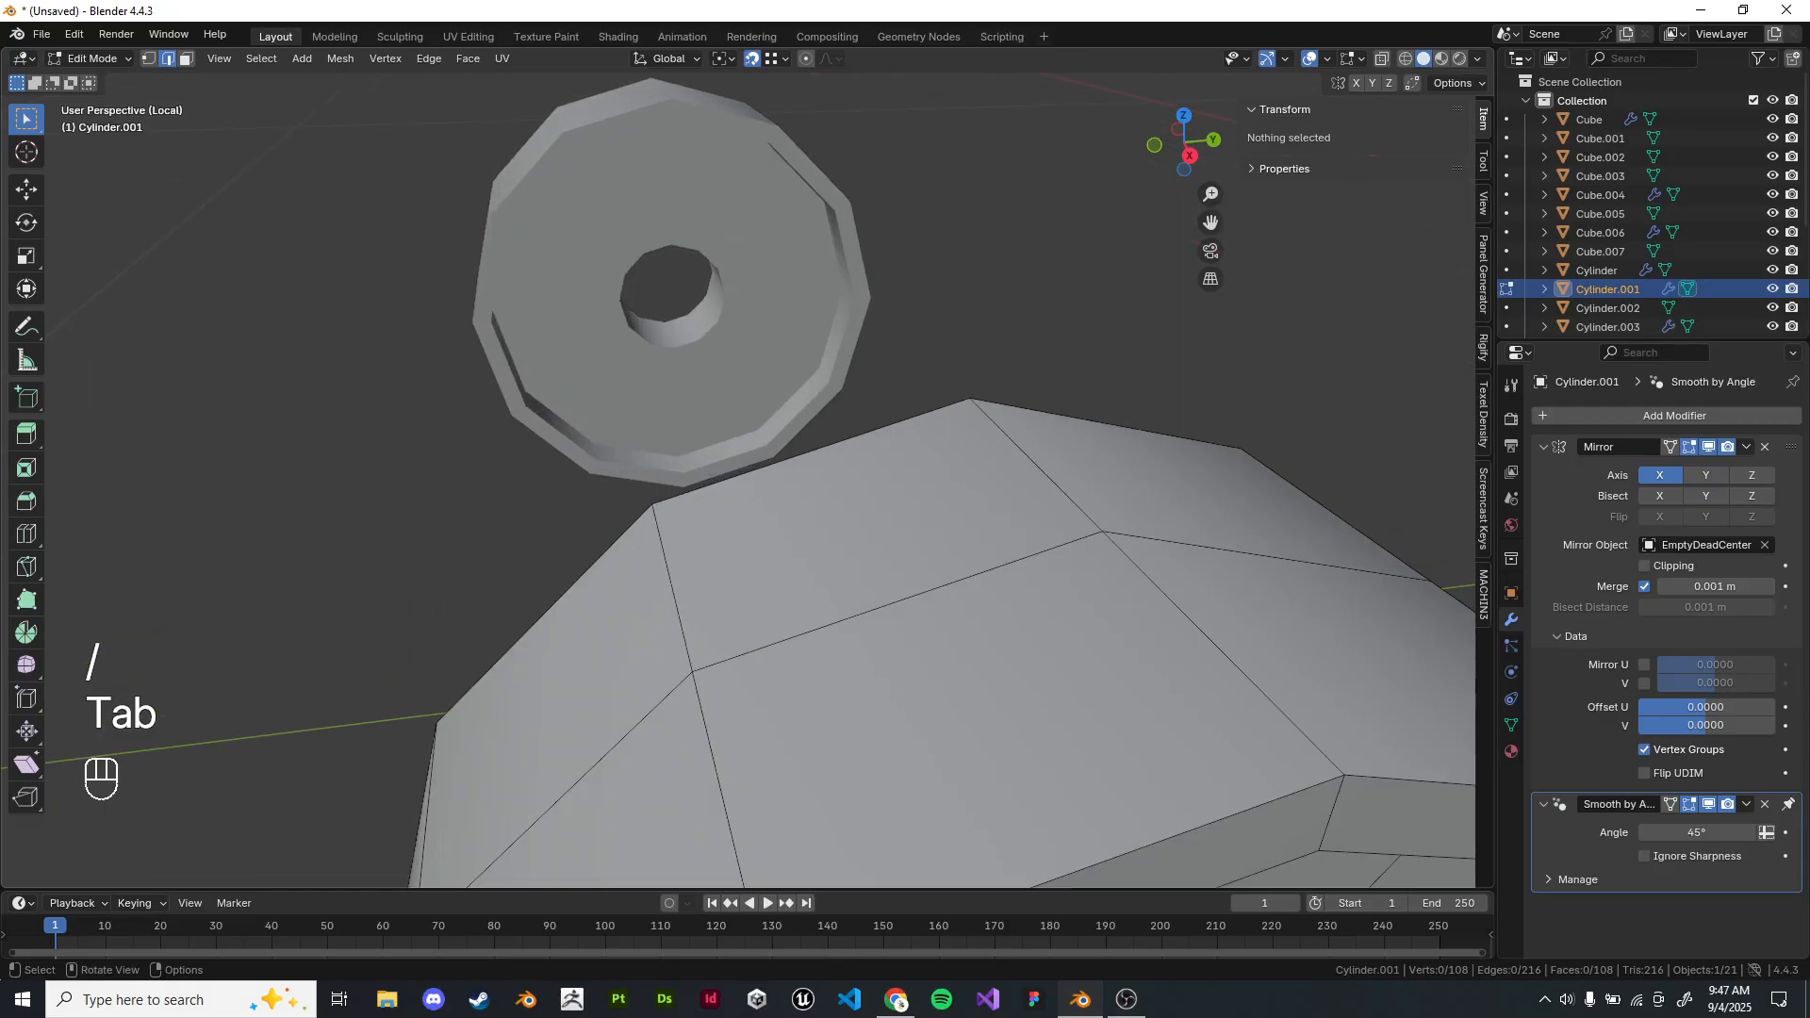
pyautogui.press('Tab')
pyautogui.press('Tab')
pyautogui.keyDown('alt'); pyautogui.keyDown('shift'); pyautogui.click(839, 563); pyautogui.keyUp('shift'); pyautogui.keyUp('alt')
pyautogui.scroll(2, 839, 563)
pyautogui.keyDown('shift'); pyautogui.moveTo(839, 563); pyautogui.dragTo(663, 395, button='middle'); pyautogui.keyUp('shift')
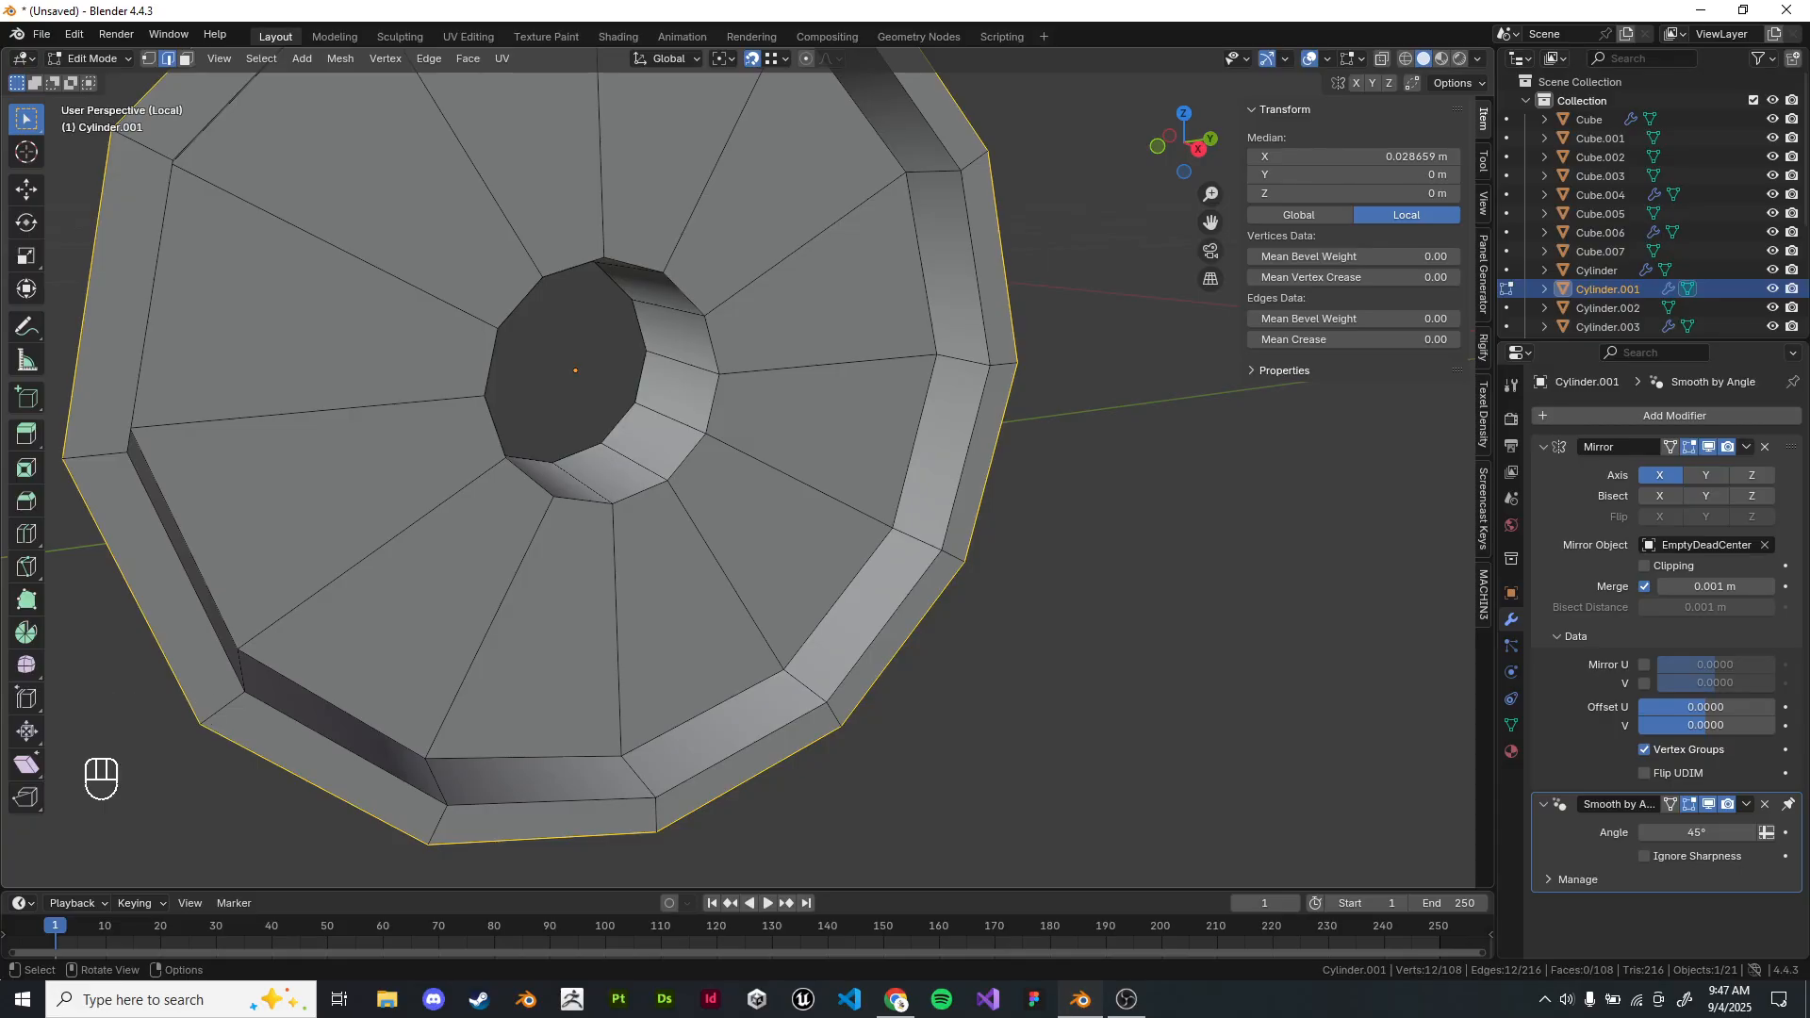
pyautogui.moveTo(663, 395); pyautogui.dragTo(709, 448, button='middle')
pyautogui.scroll(-2, 698, 400)
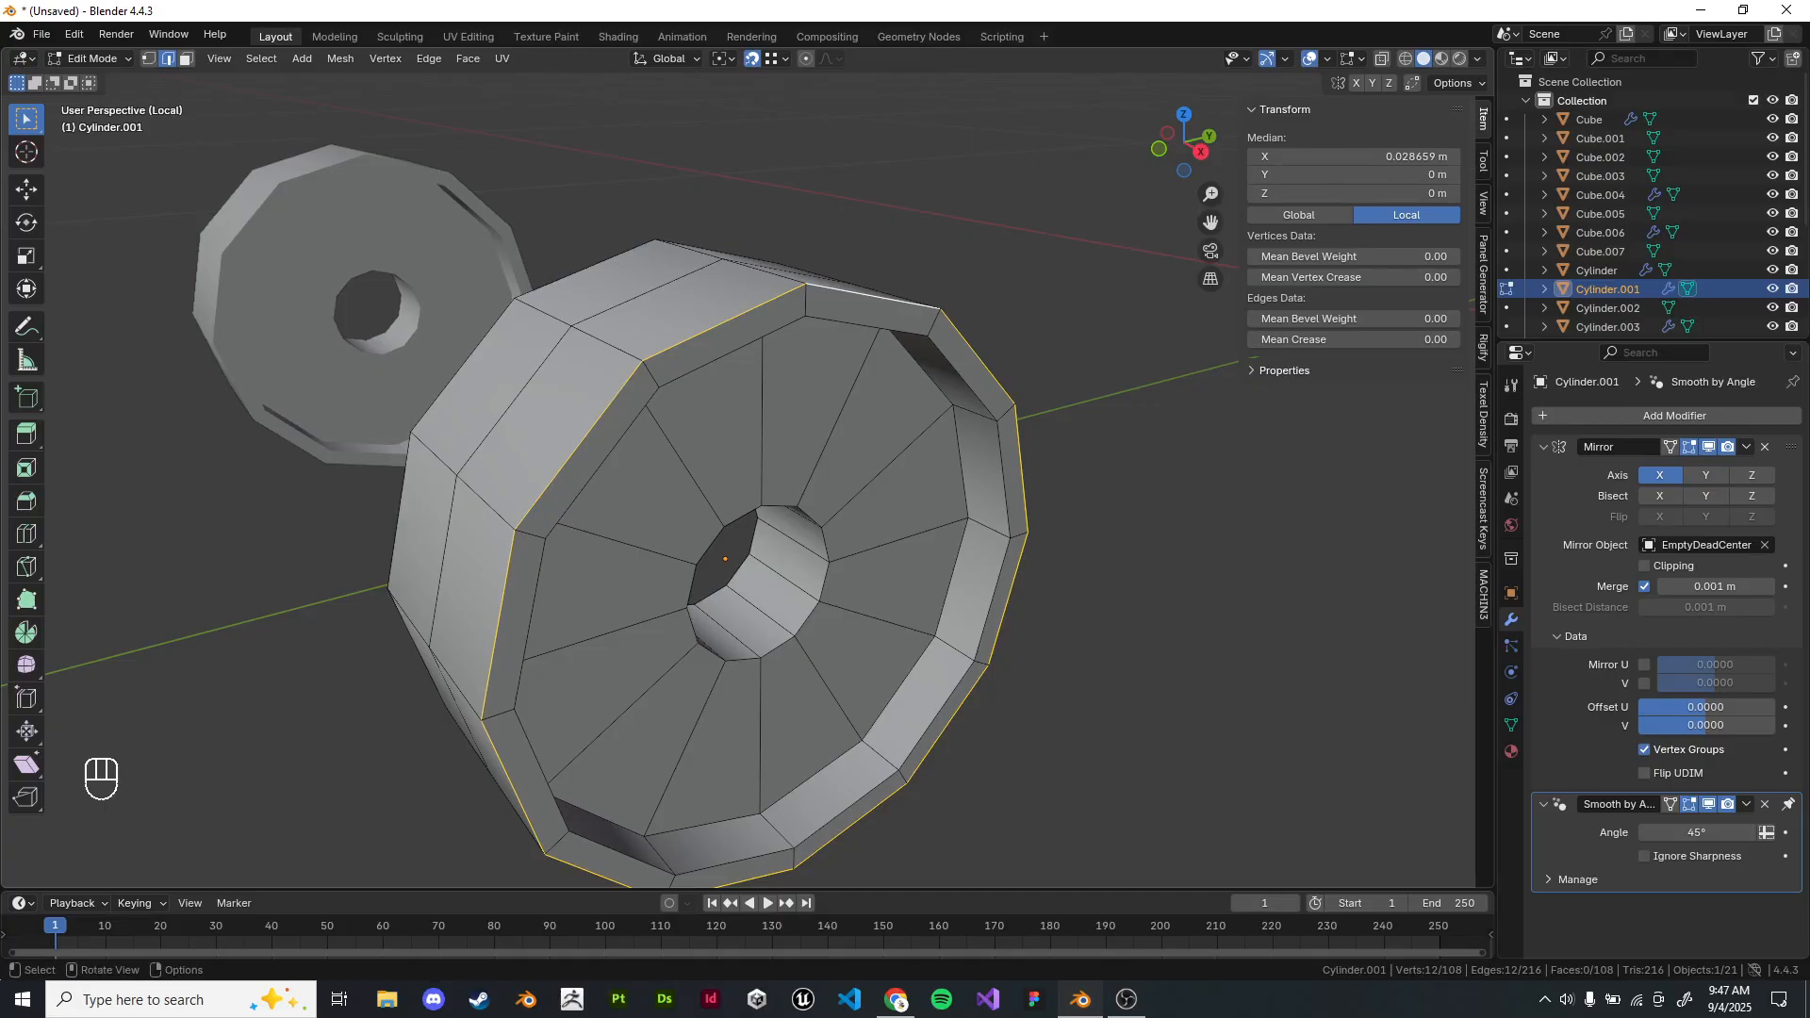
pyautogui.hotkey('shift', 'e')
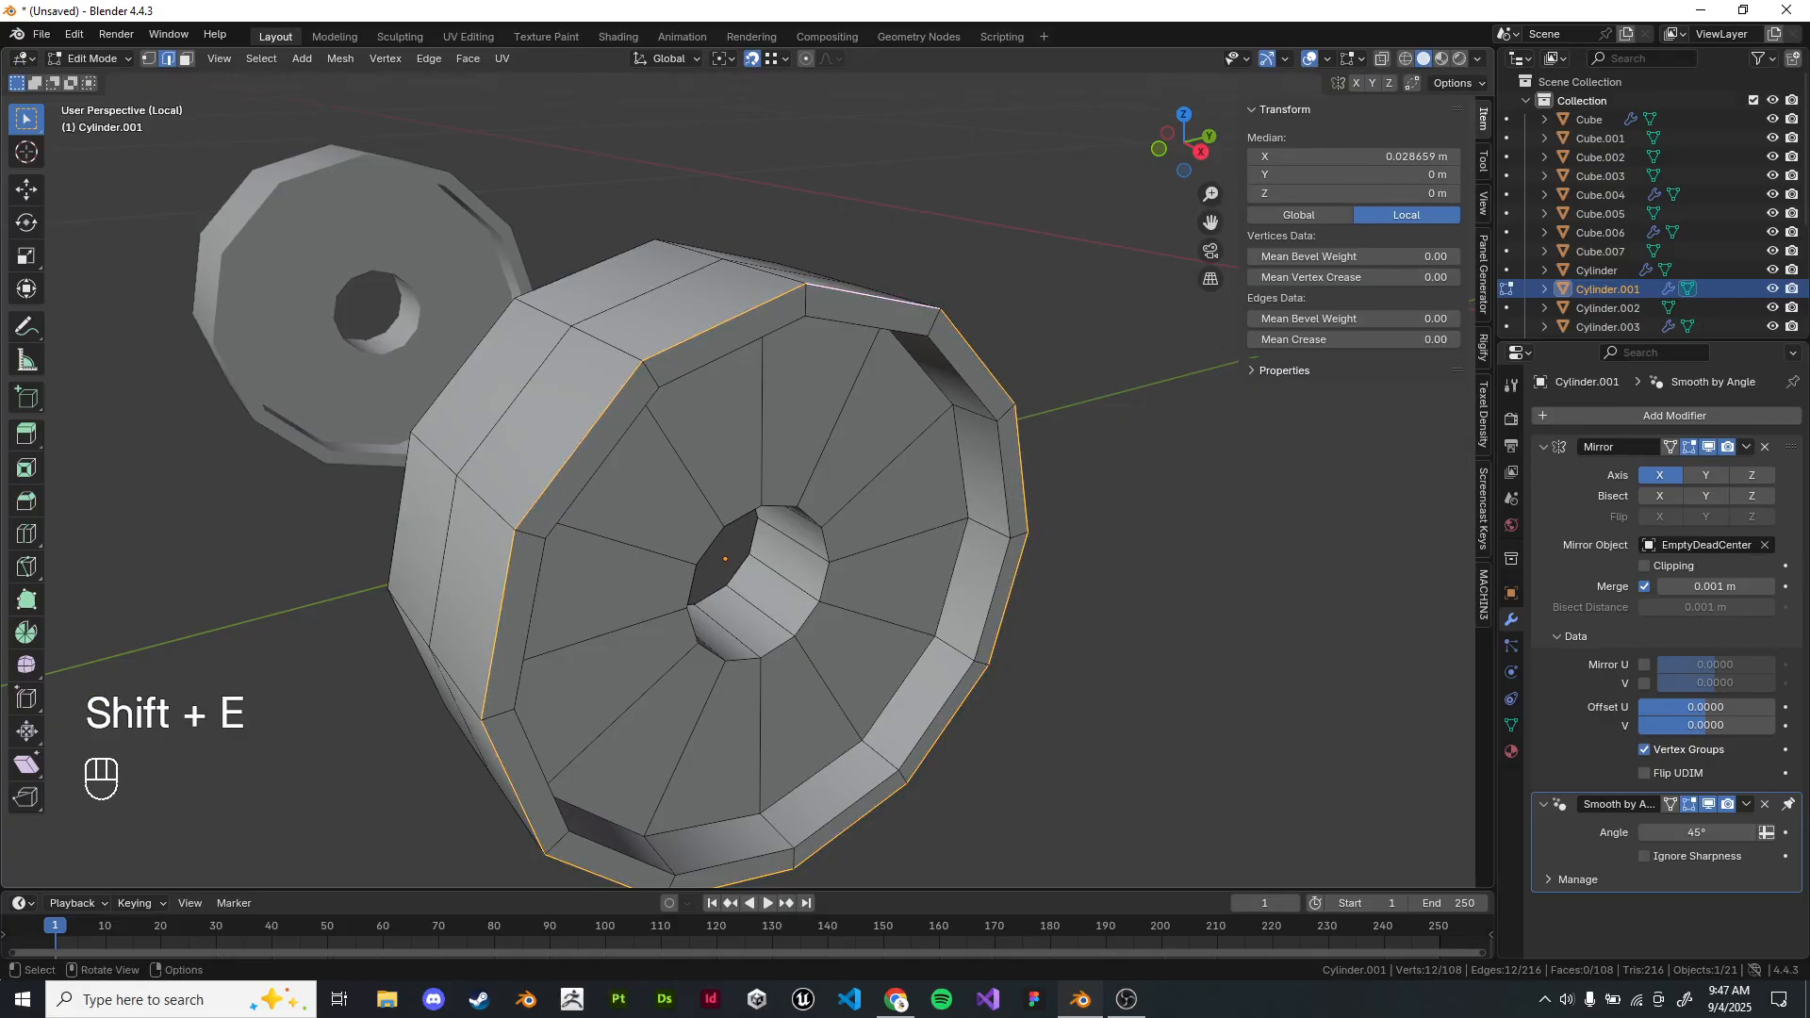
pyautogui.hotkey('shift', 'b')
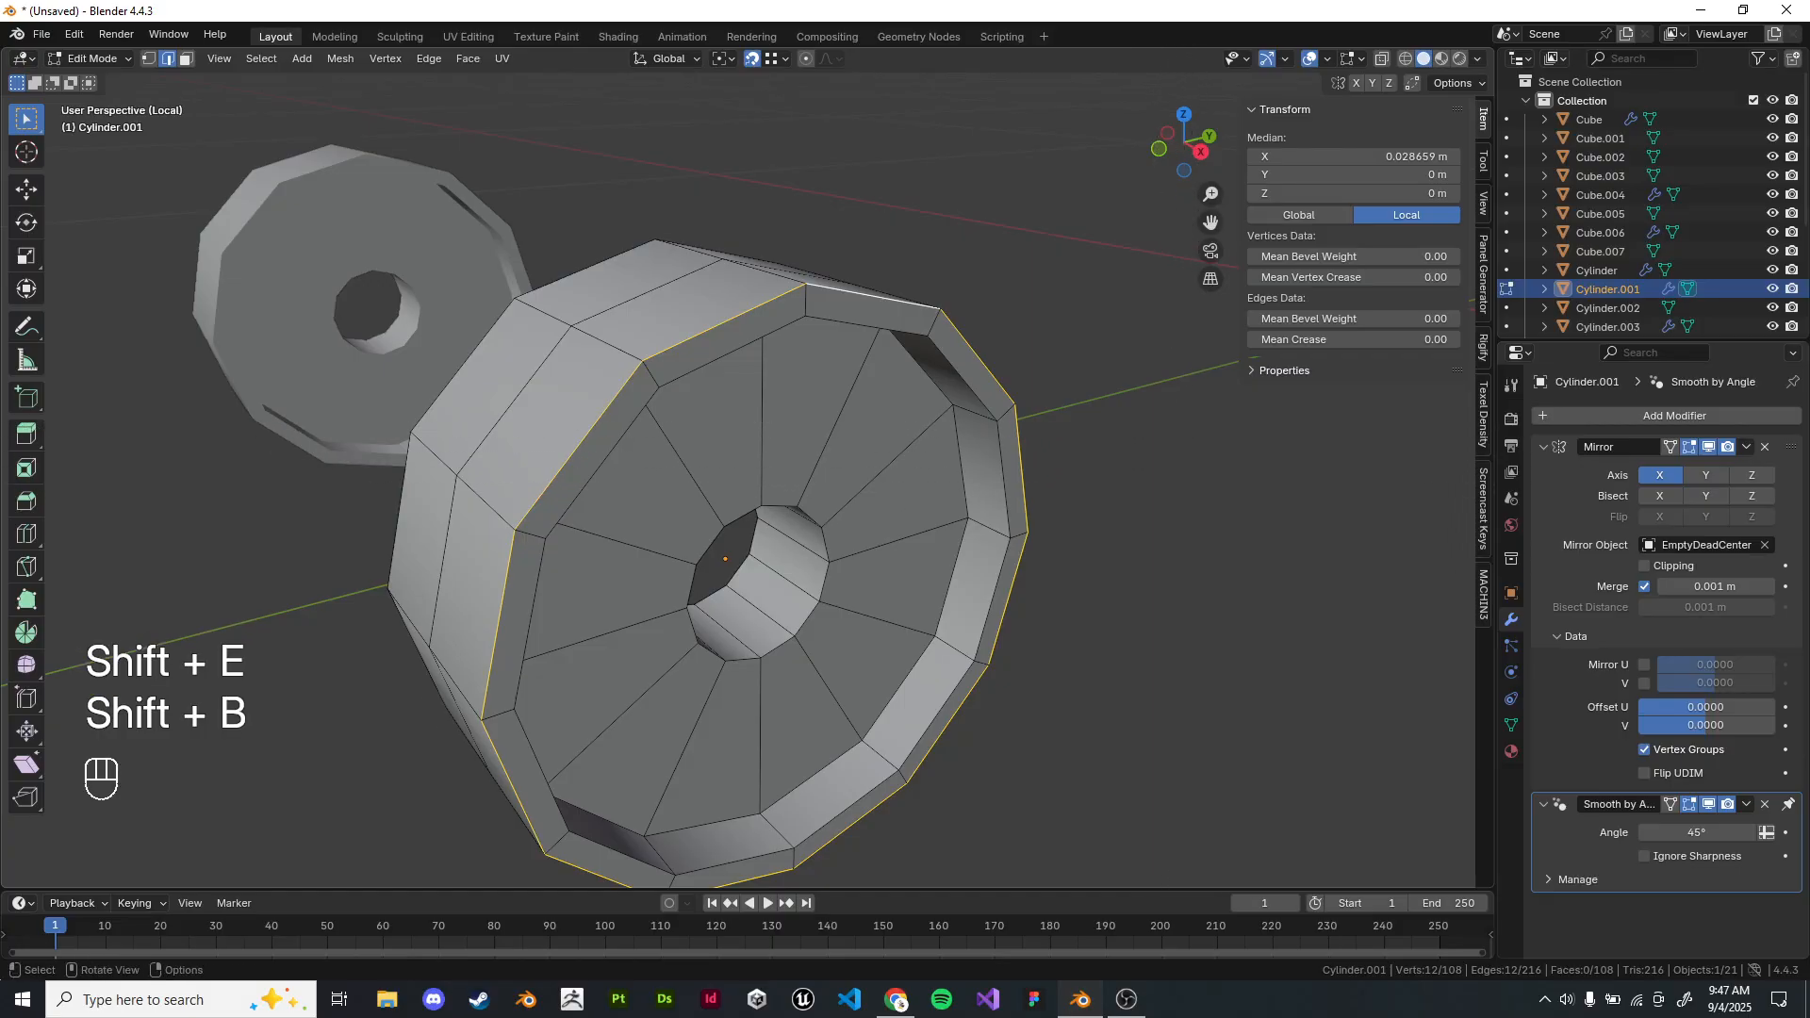
pyautogui.press('q')
pyautogui.keyDown('shift'); pyautogui.moveTo(985, 426); pyautogui.dragTo(1026, 415, button='middle'); pyautogui.keyUp('shift')
pyautogui.scroll(2, 1026, 415)
pyautogui.scroll(-2, 1025, 415)
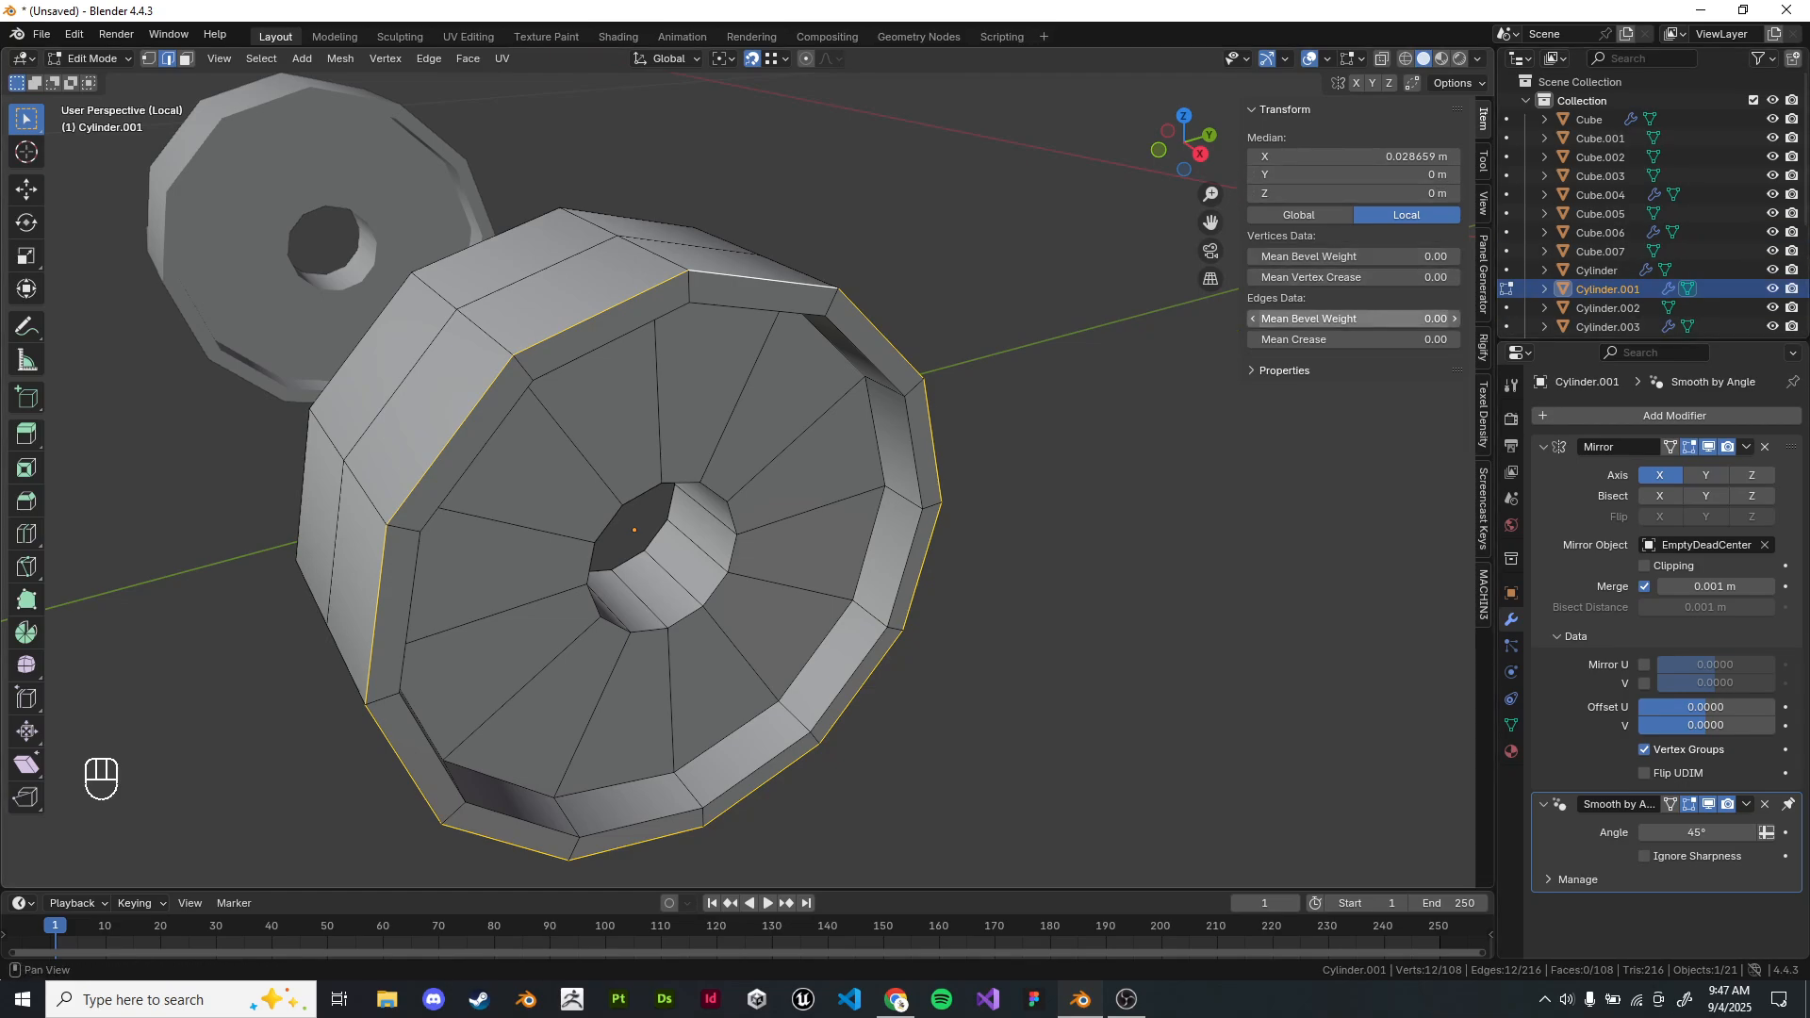
# Set the mean bevel weight of the selected outer rim edge loop to 1.
pyautogui.click(1353, 319)
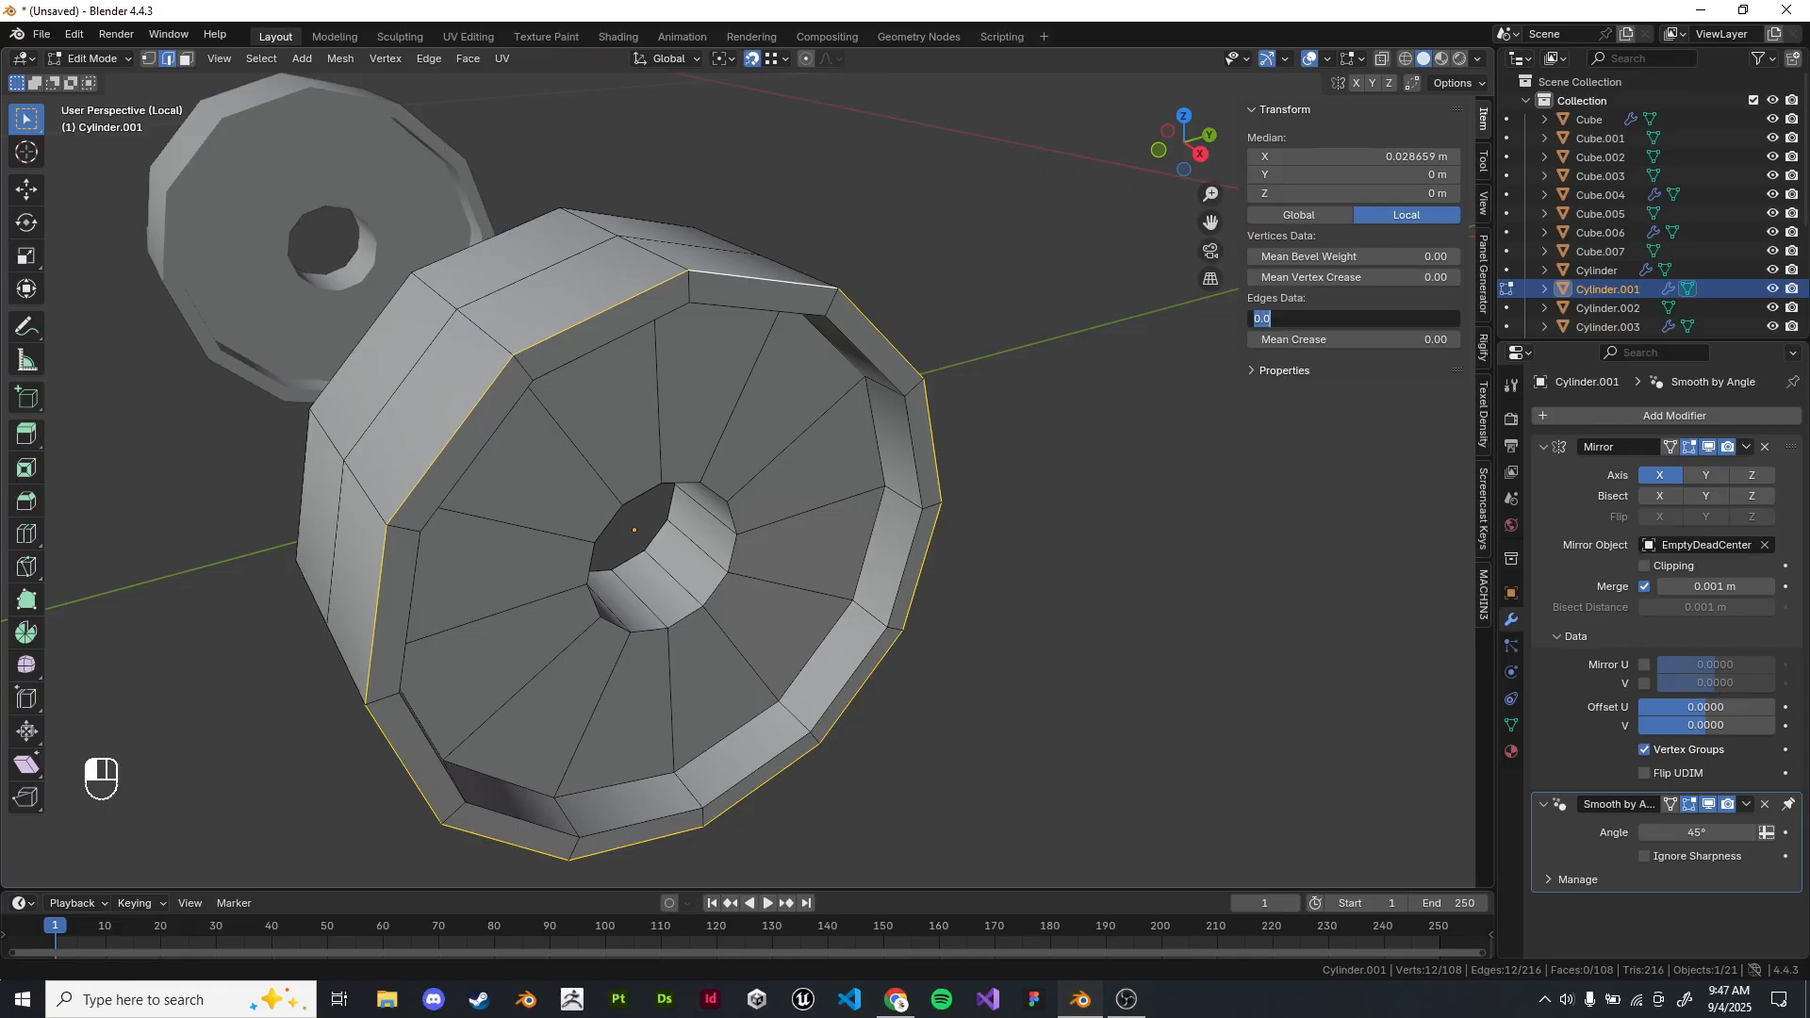
pyautogui.write('1')
pyautogui.press('Return')
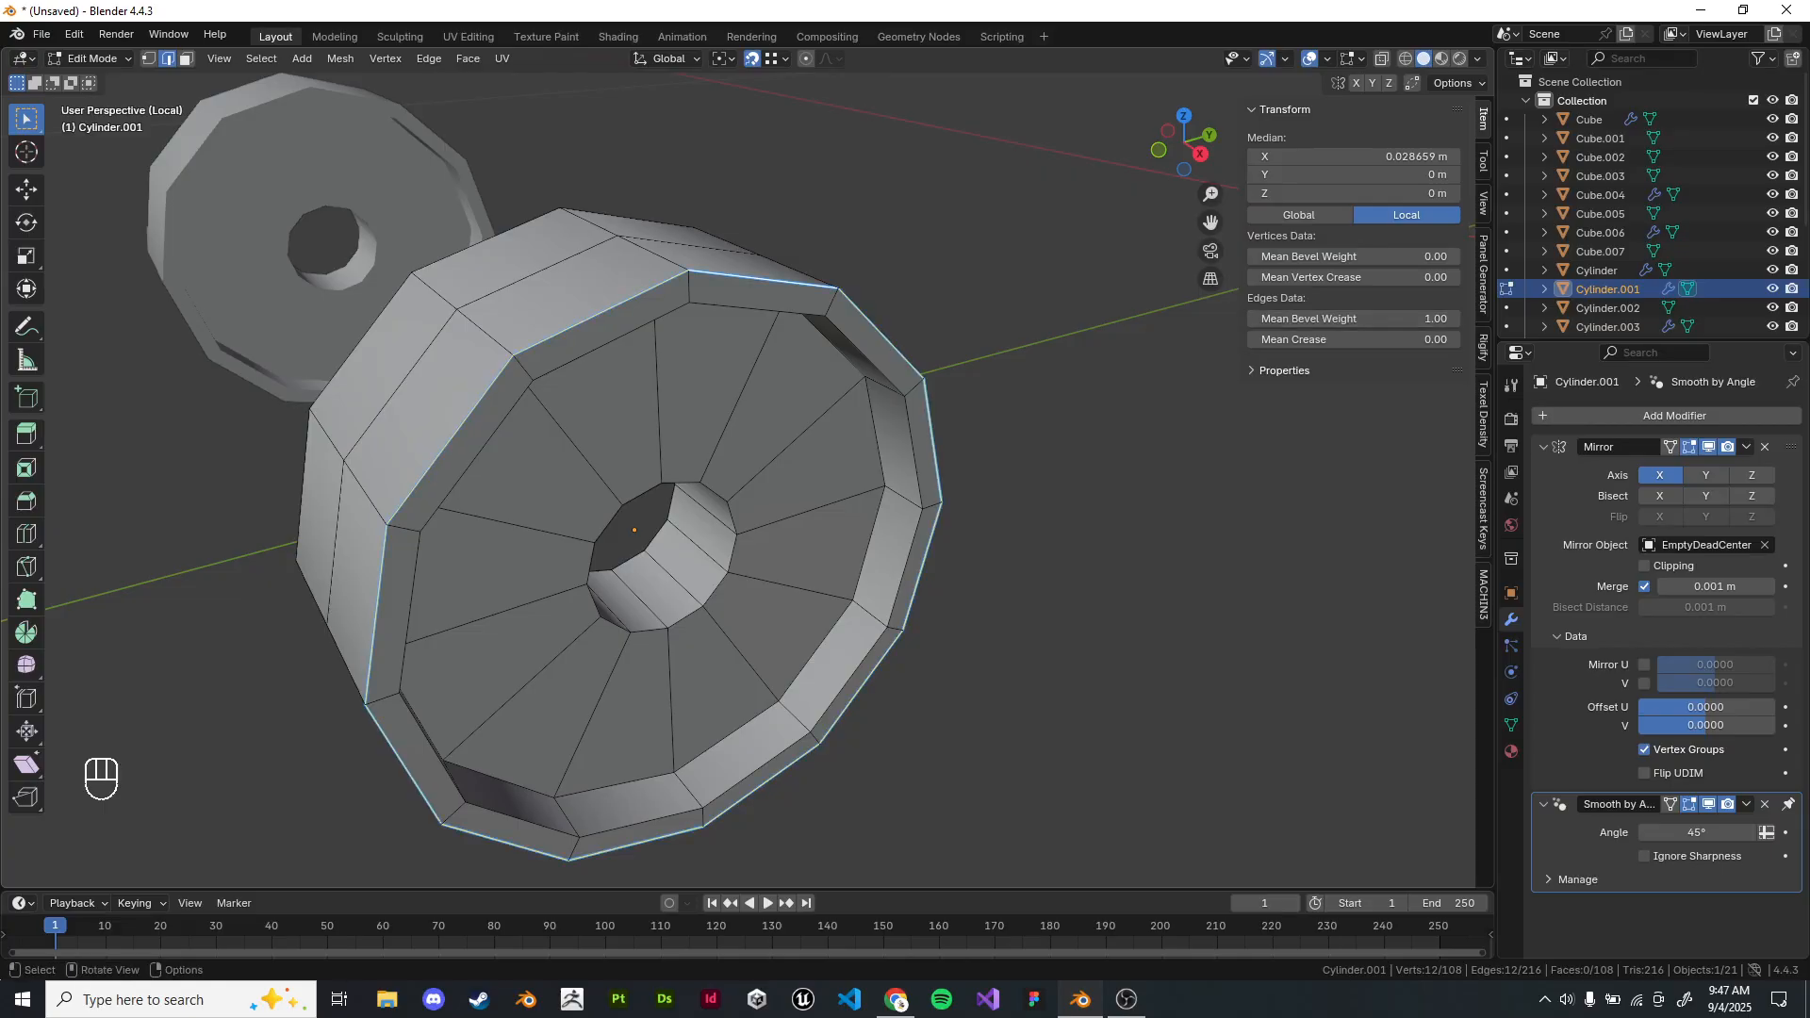
pyautogui.click(1084, 490)
pyautogui.moveTo(1084, 491)
pyautogui.mouseDown(button='middle')
pyautogui.moveTo(1101, 448)
pyautogui.moveTo(1105, 490)
pyautogui.mouseUp(button='middle')
pyautogui.press('Tab')
pyautogui.press('Tab')
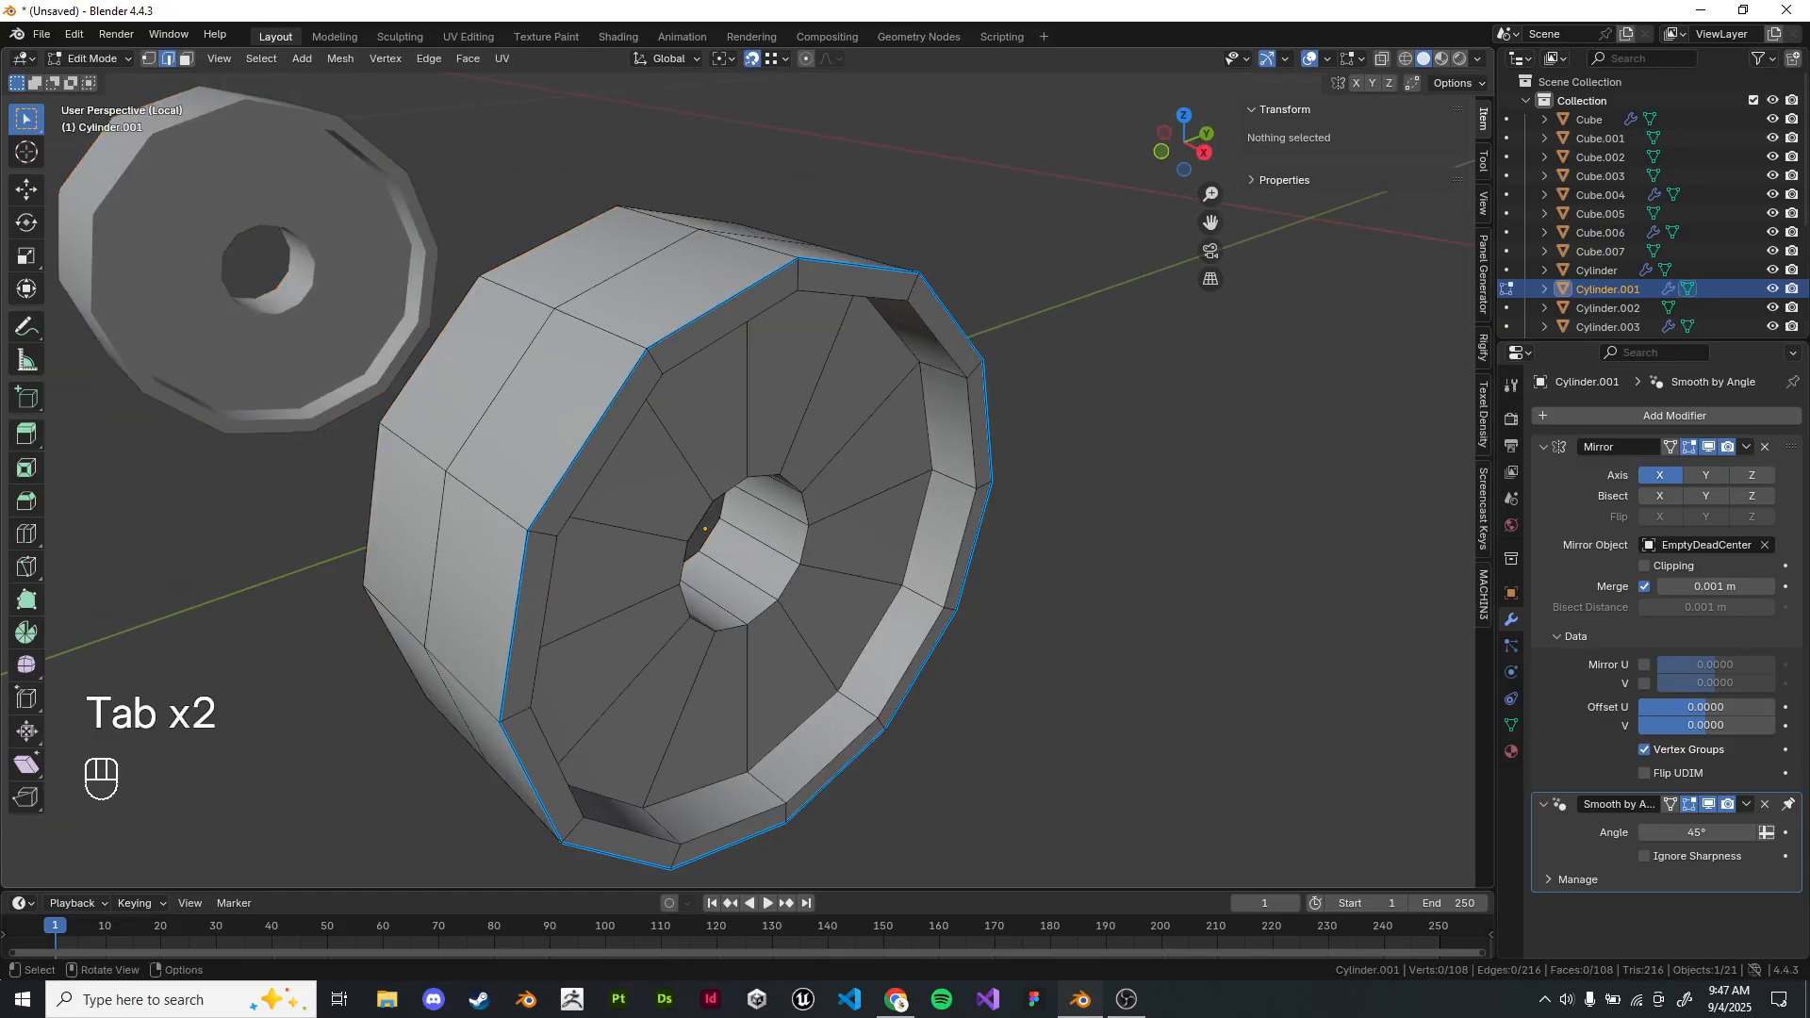
# Collapse the wheel's existing modifiers and add a Bevel modifier between Mirror and Smooth by Angle.
pyautogui.click(1544, 447)
pyautogui.click(1544, 472)
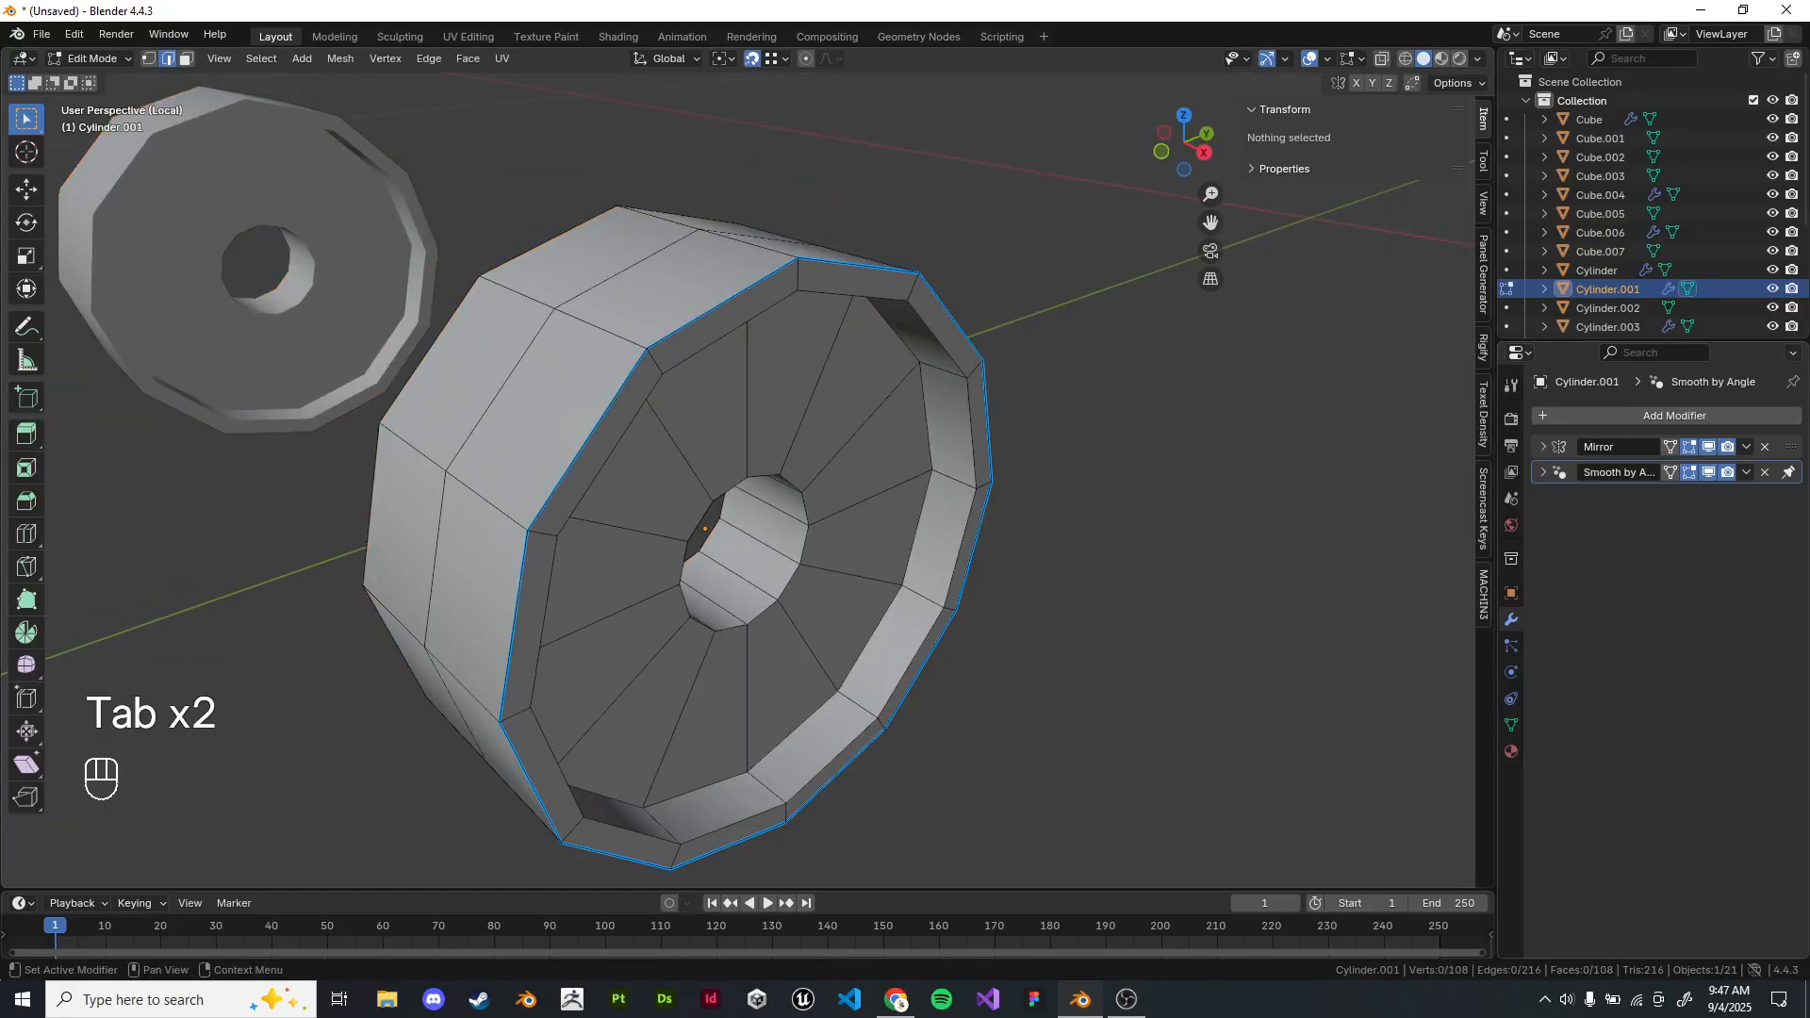
pyautogui.click(1559, 416)
pyautogui.click(1559, 416)
pyautogui.write('bev')
pyautogui.press('Return')
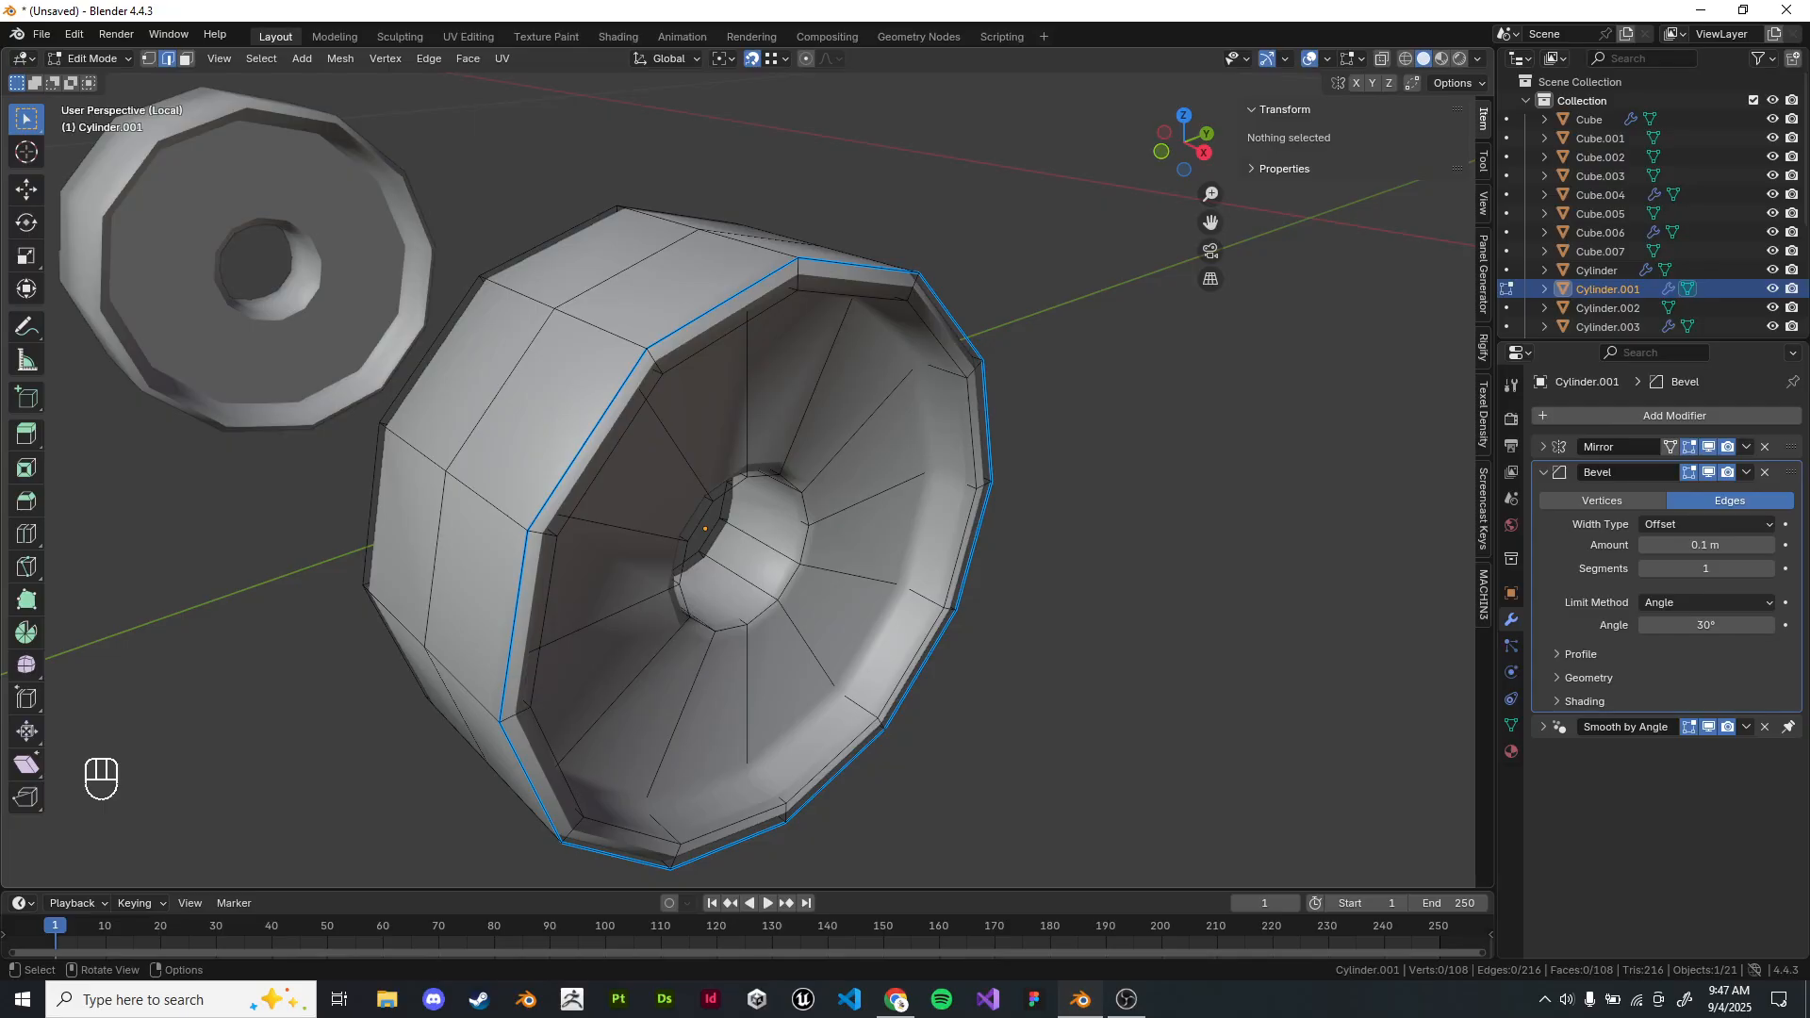
pyautogui.scroll(2, 740, 357)
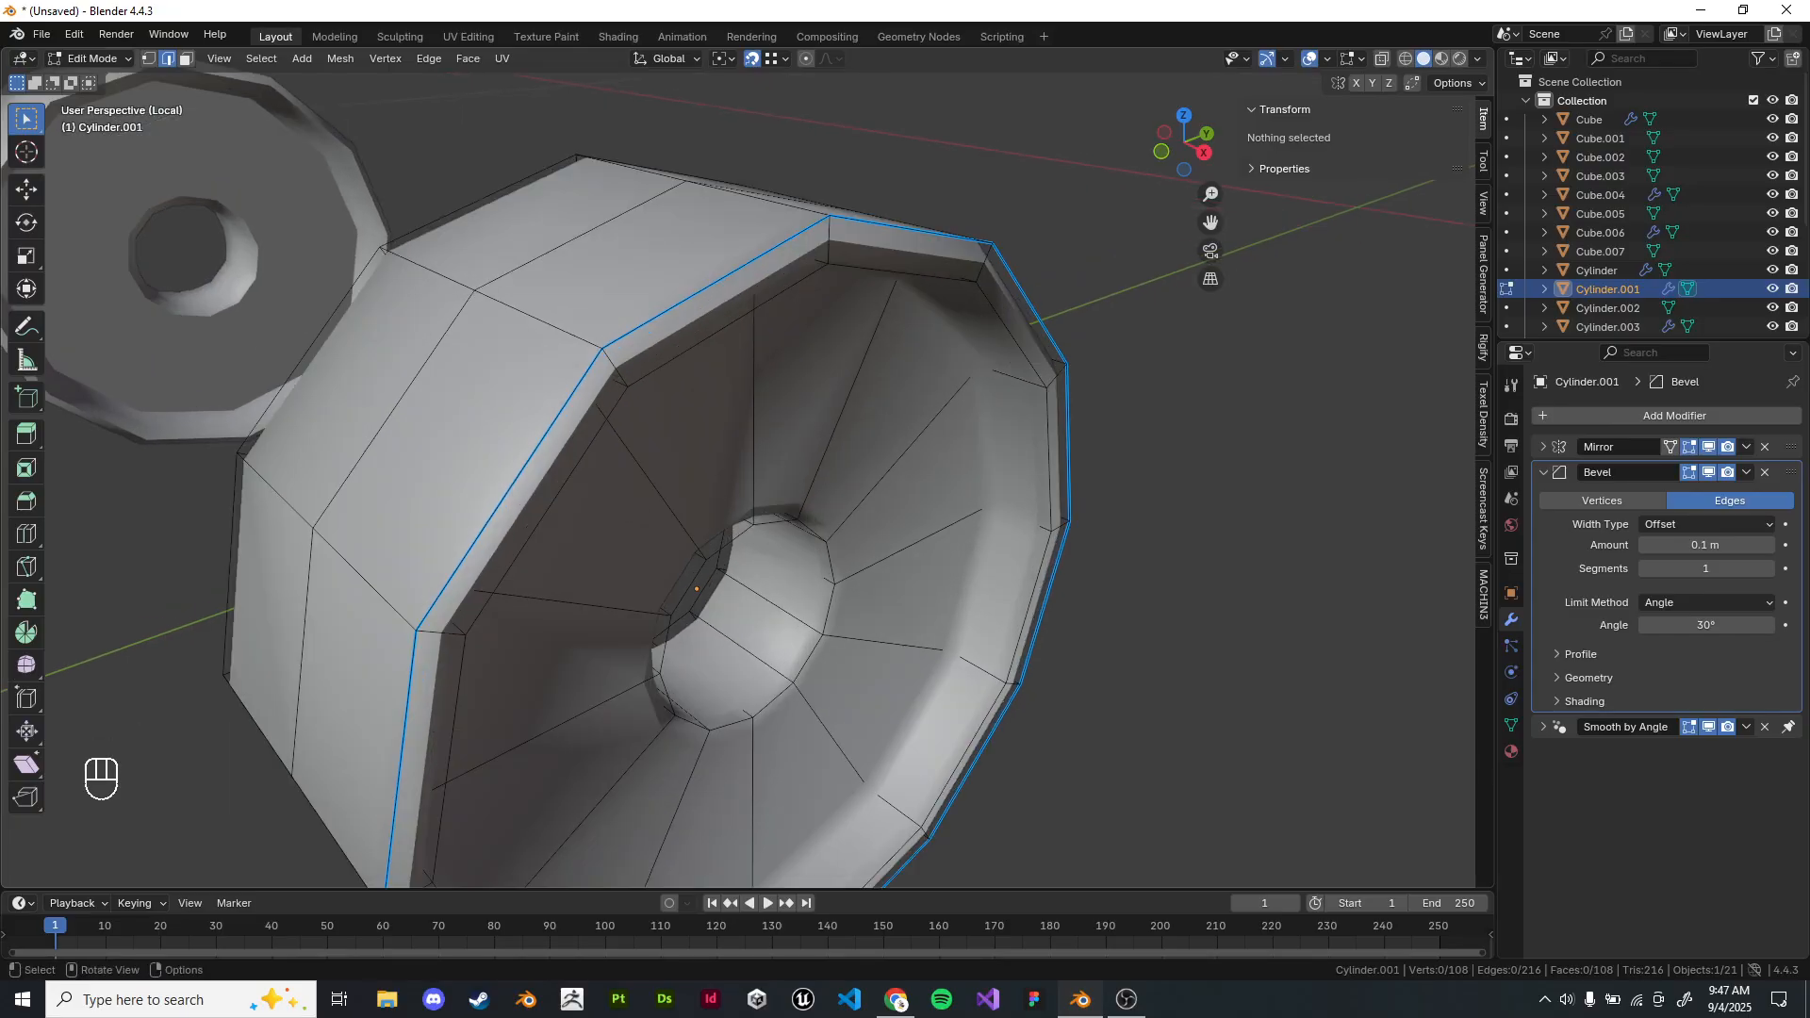
pyautogui.moveTo(740, 357)
pyautogui.mouseDown(button='middle')
pyautogui.moveTo(822, 377)
pyautogui.moveTo(909, 366)
pyautogui.moveTo(923, 294)
pyautogui.moveTo(910, 327)
pyautogui.moveTo(712, 371)
pyautogui.moveTo(750, 344)
pyautogui.mouseUp(button='middle')
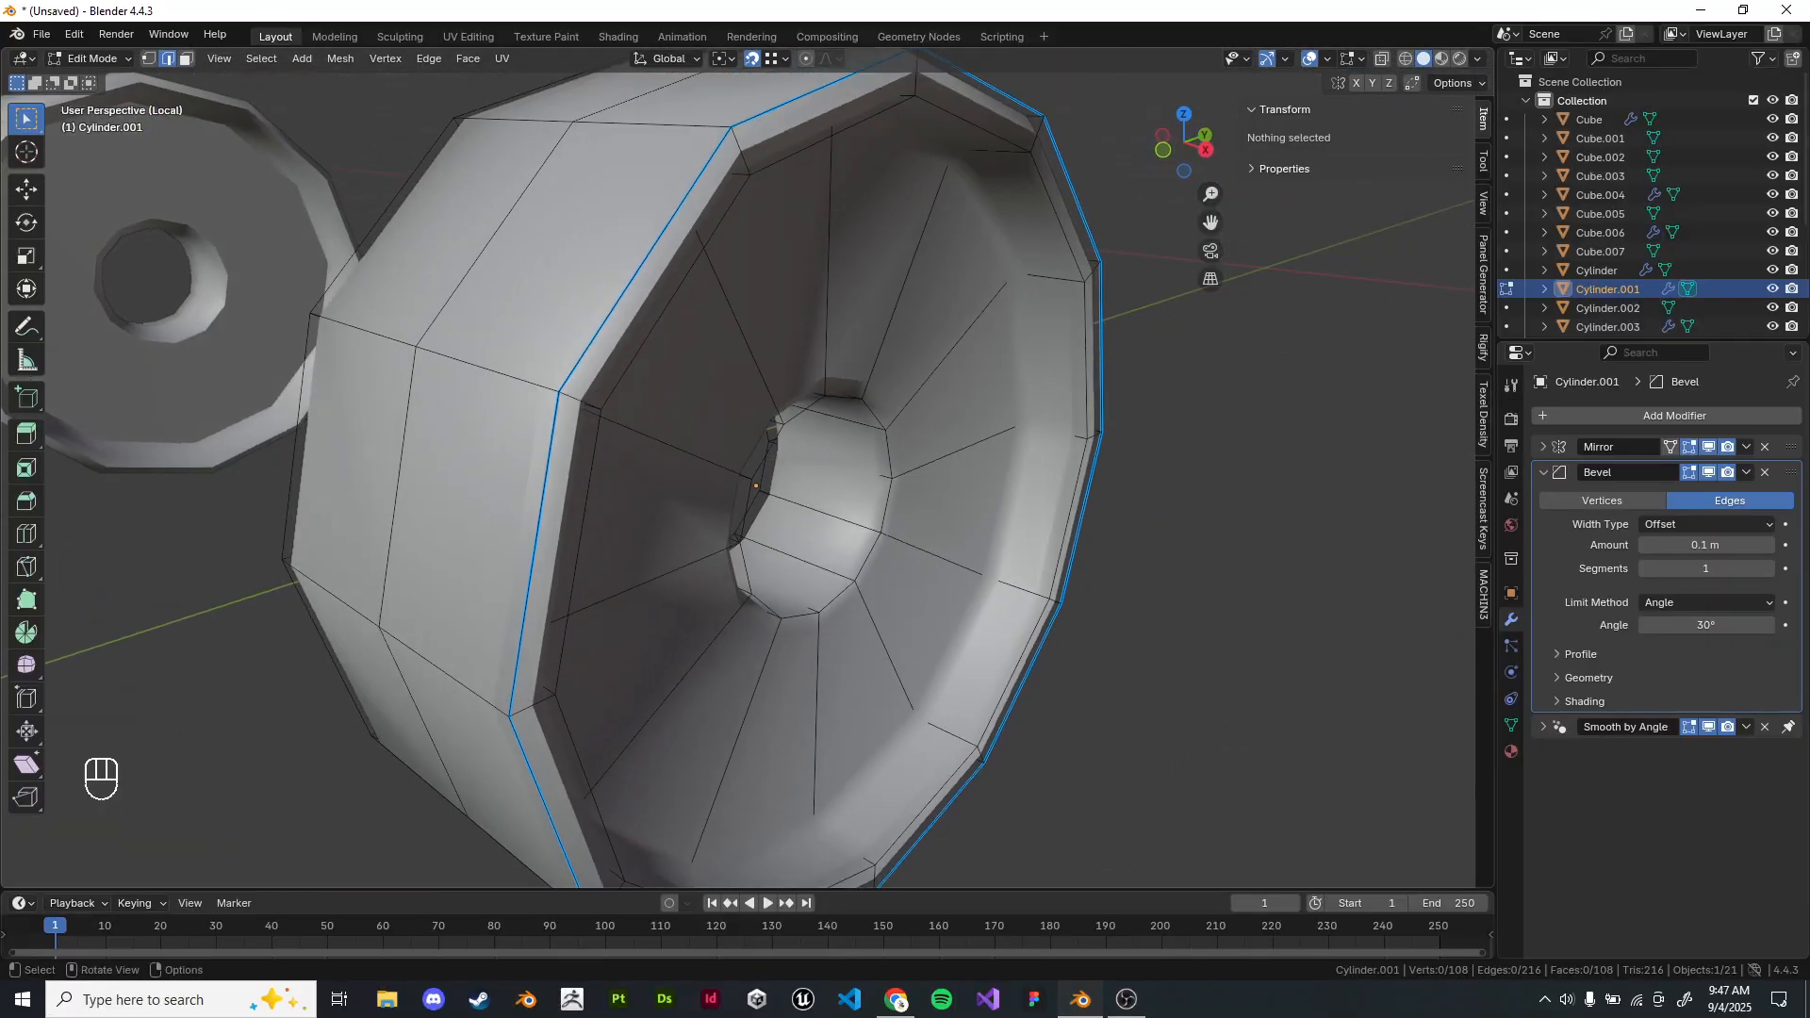
# Limit the wheel's Bevel modifier by Weight, with an amount of 0.002 m and 2 segments.
pyautogui.click(1659, 603)
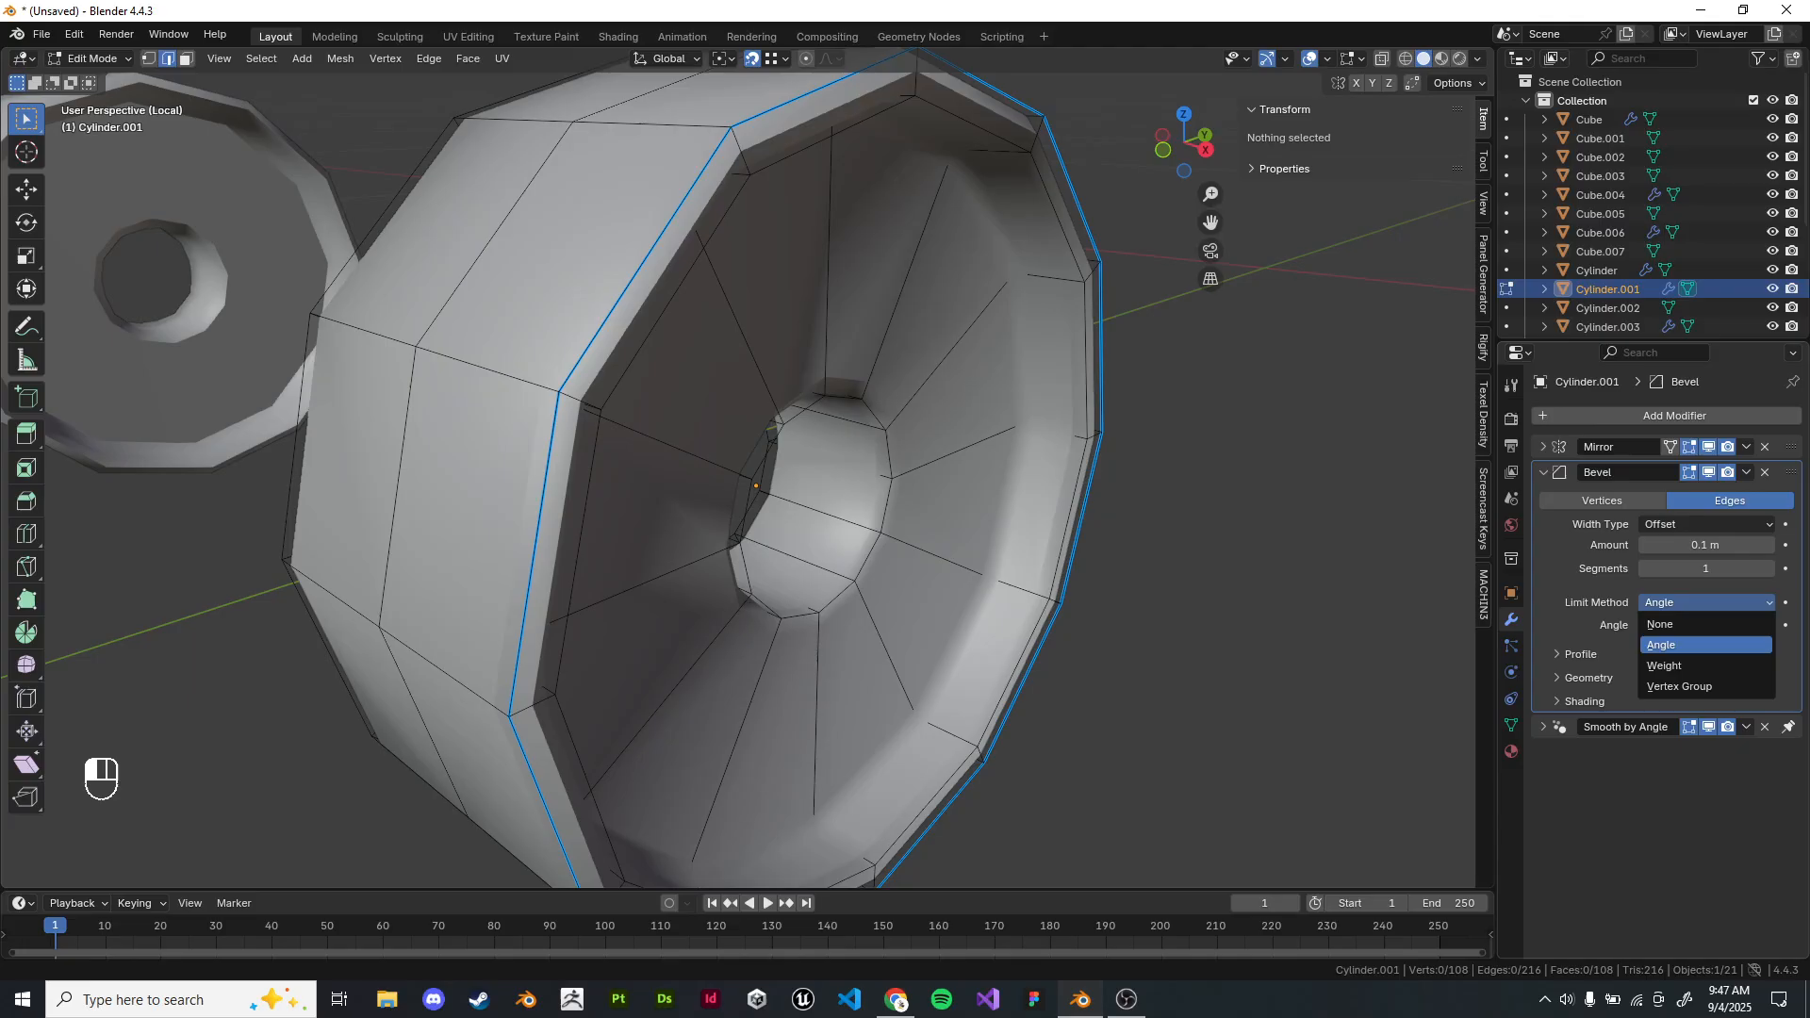
pyautogui.click(1664, 665)
pyautogui.keyDown('shift'); pyautogui.moveTo(829, 424); pyautogui.dragTo(790, 513, button='middle'); pyautogui.keyUp('shift')
pyautogui.moveTo(1705, 545); pyautogui.dragTo(1657, 545)
pyautogui.click(1769, 569)
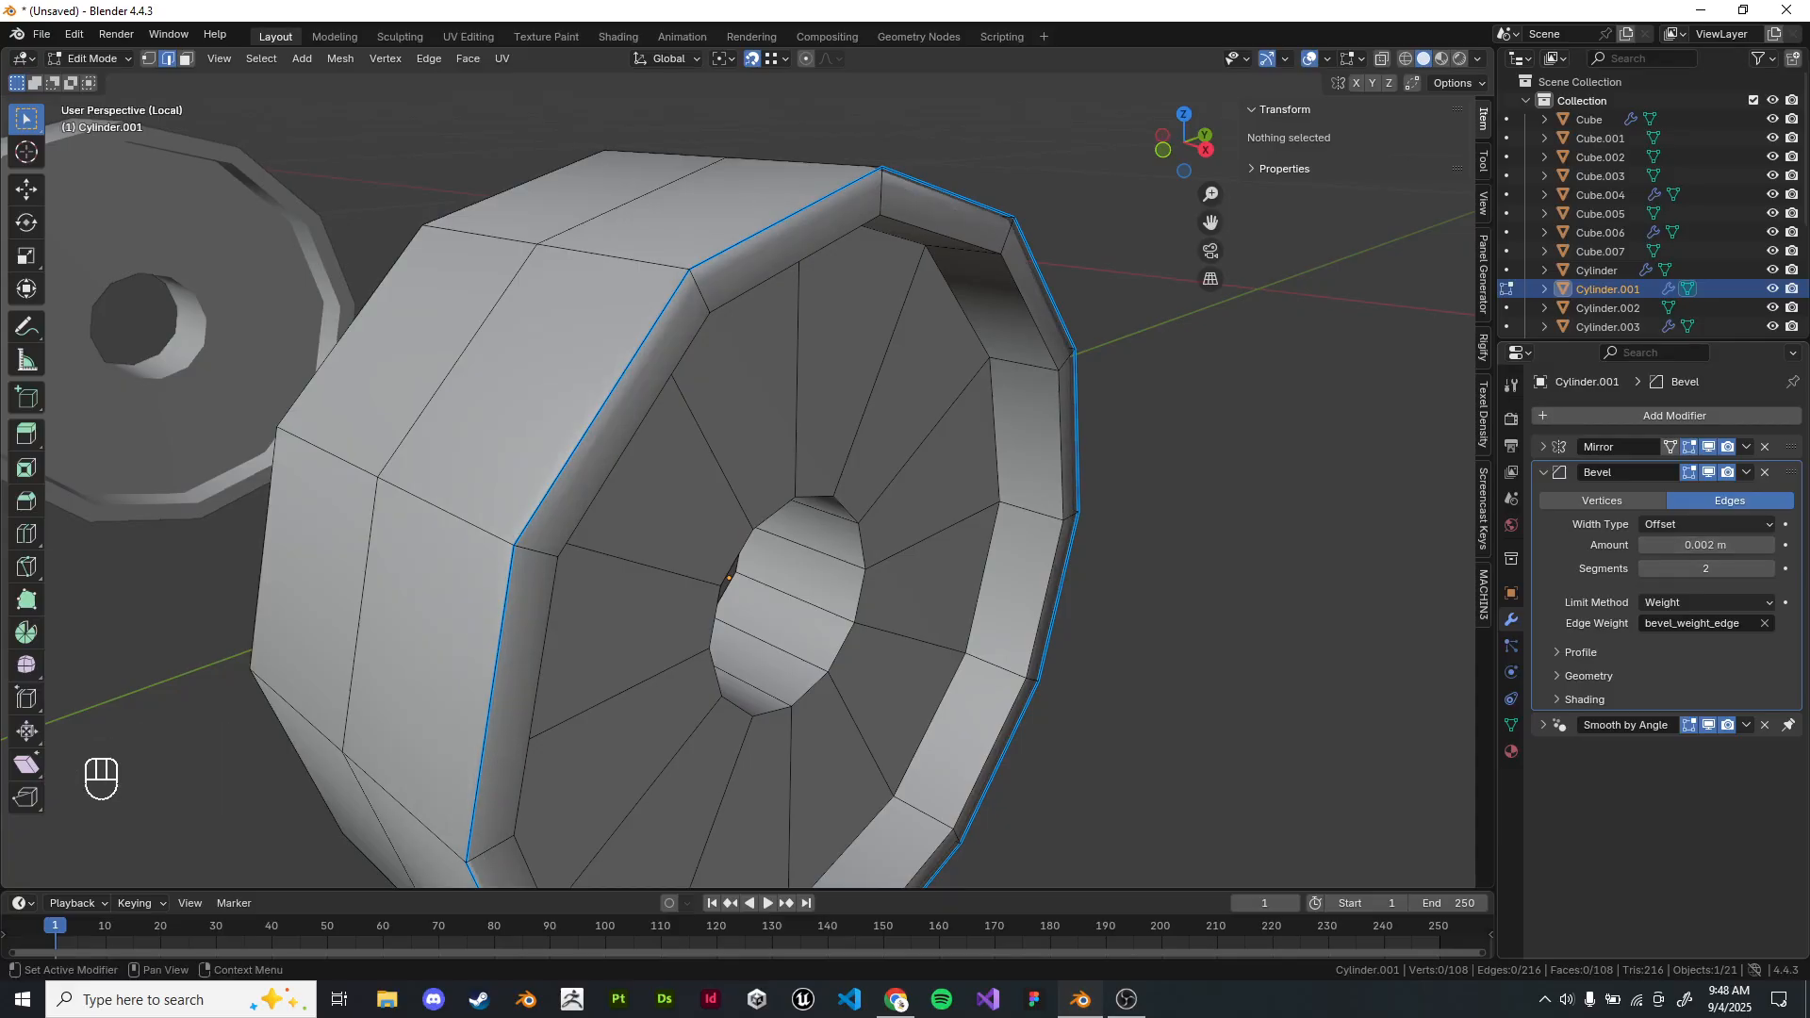
# Set the wheel's Bevel modifier to an amount of 0.001 m and 3 segments.
pyautogui.click(1708, 545)
pyautogui.press('Left')
pyautogui.hotkey('shift', 'Left')
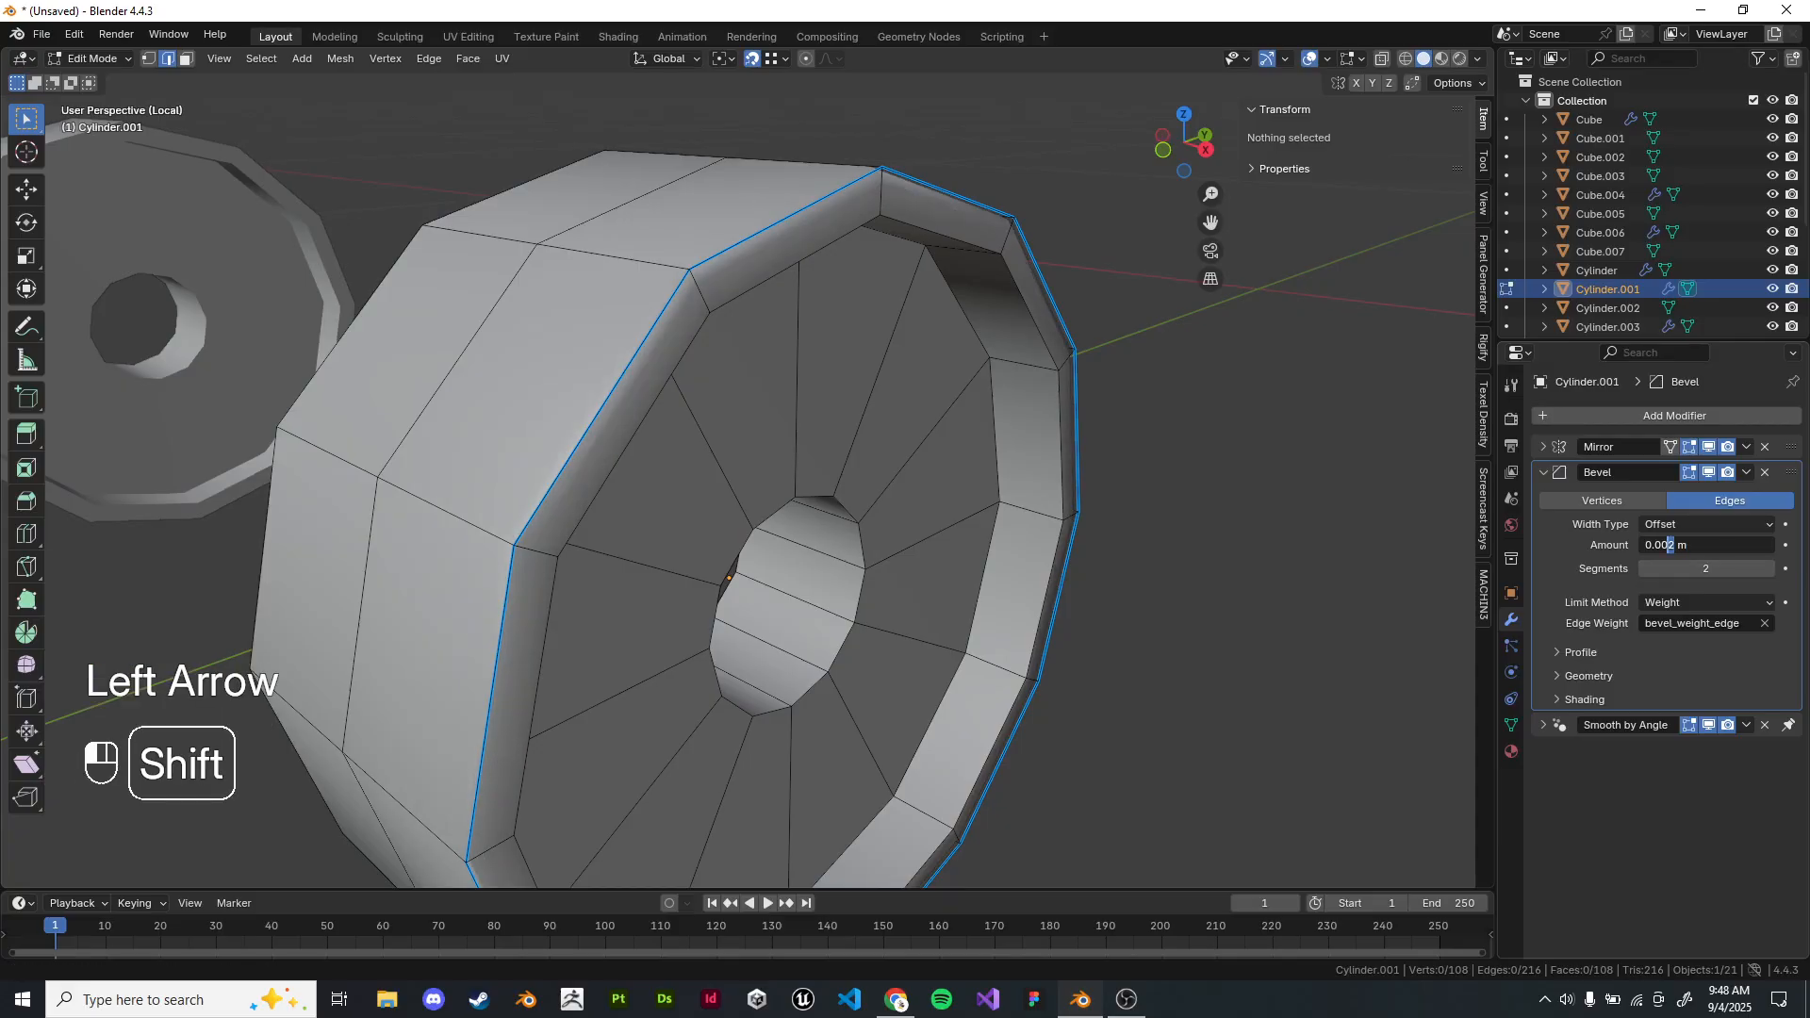
pyautogui.write('1')
pyautogui.press('Return')
pyautogui.press('Tab')
pyautogui.press('Tab')
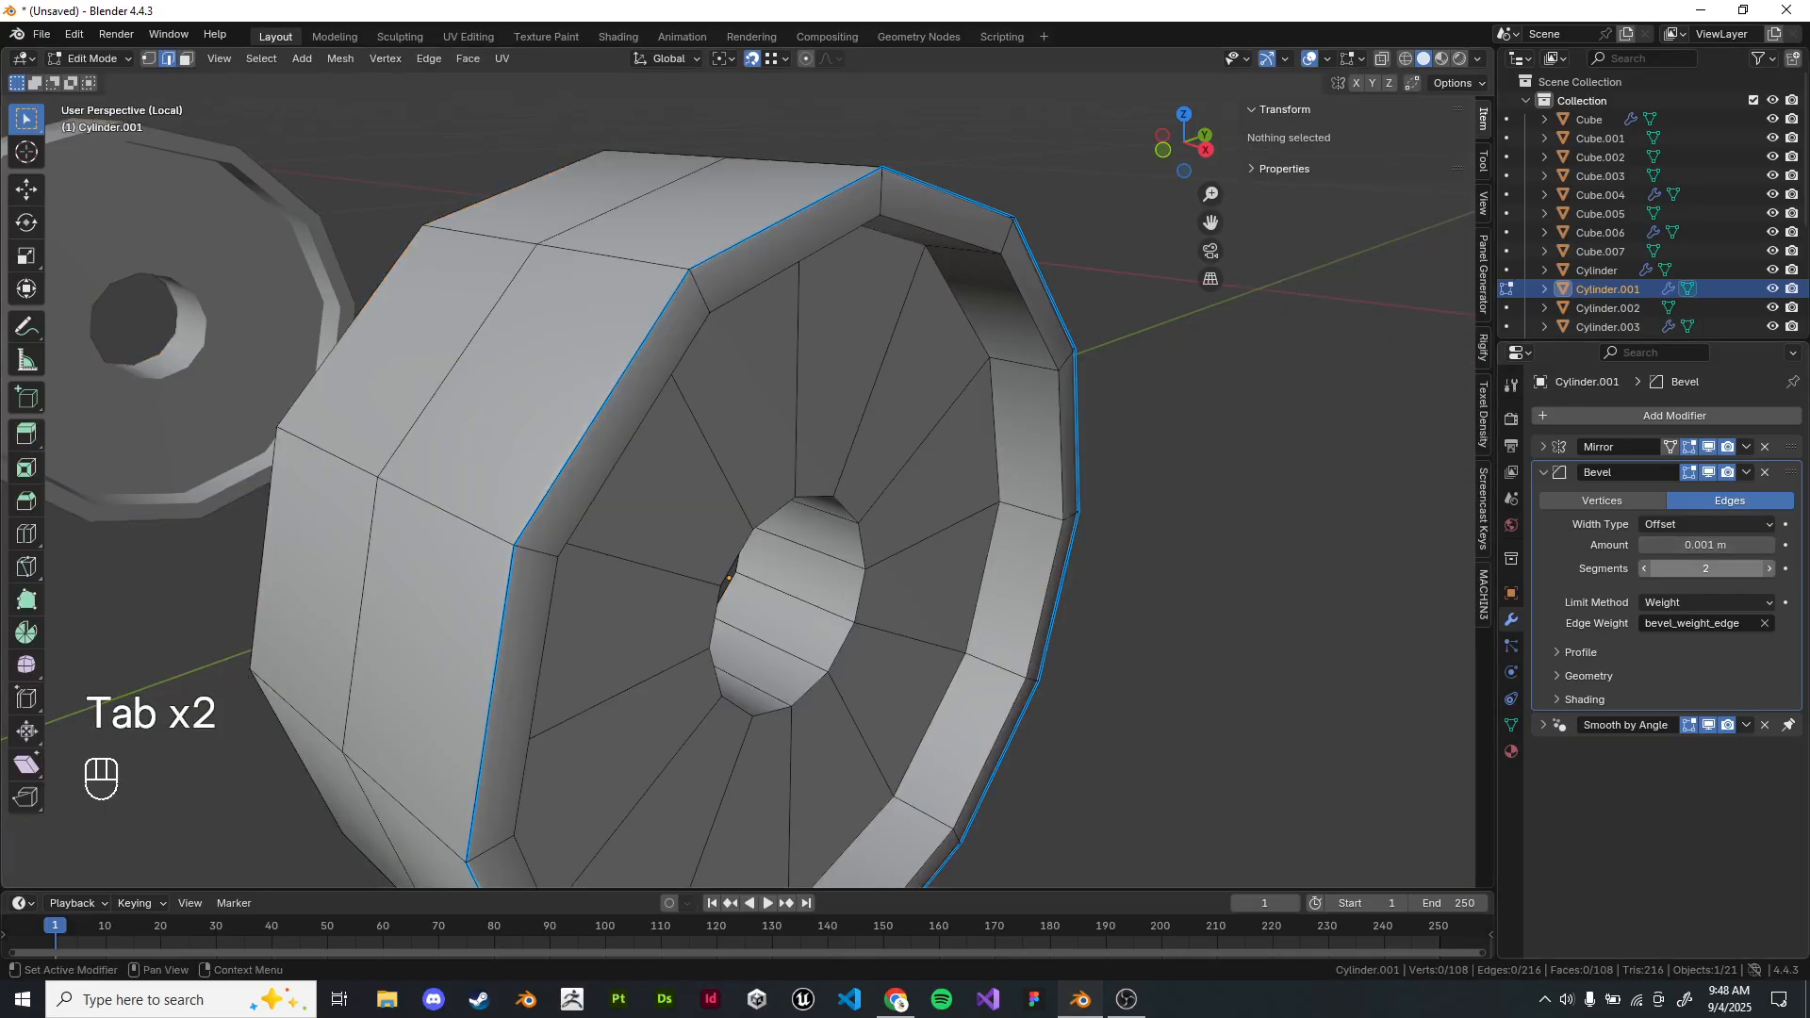
pyautogui.press('Tab')
pyautogui.scroll(-3, 747, 471)
pyautogui.click(1084, 565)
pyautogui.moveTo(1084, 566); pyautogui.dragTo(1103, 533, button='middle')
# Select the rim's inner edge loop in Edit Mode and set its mean vertex bevel weight to 1.
pyautogui.press('Tab')
pyautogui.scroll(2, 1471, 370)
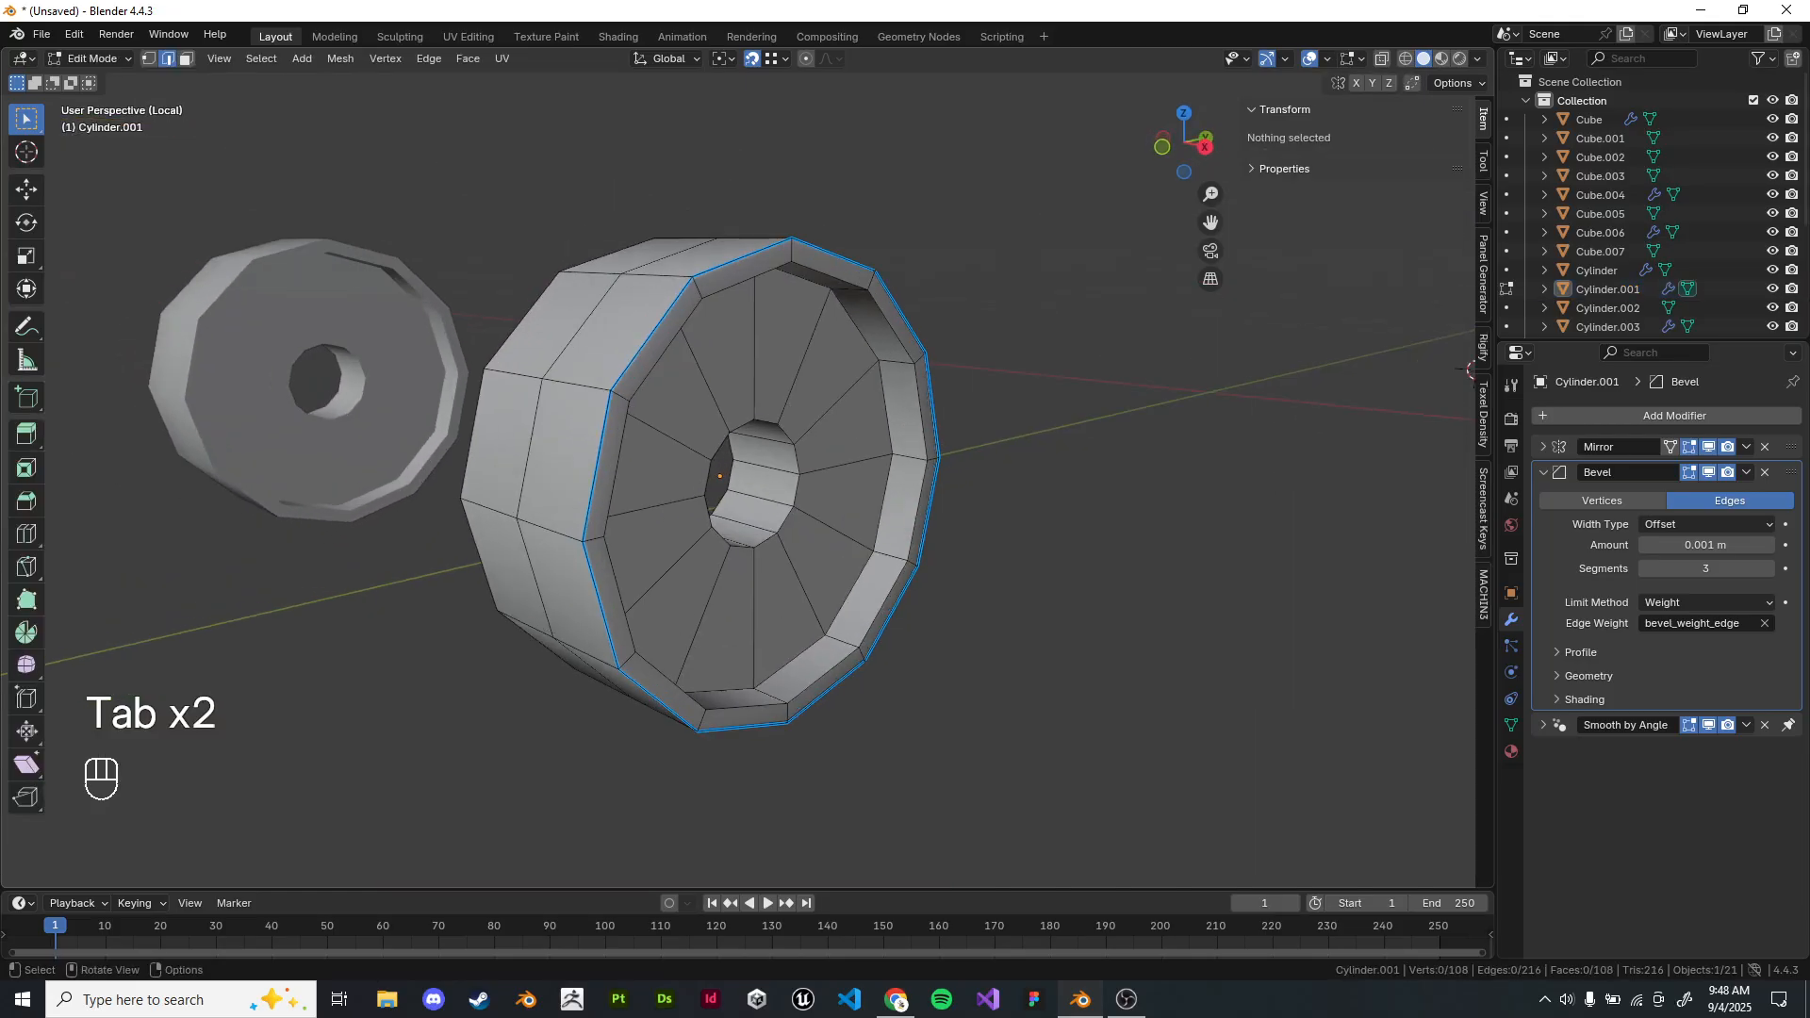
pyautogui.keyDown('alt'); pyautogui.keyDown('shift'); pyautogui.click(891, 326); pyautogui.keyUp('shift'); pyautogui.keyUp('alt')
pyautogui.scroll(3, 891, 326)
pyautogui.keyDown('shift'); pyautogui.moveTo(890, 326); pyautogui.dragTo(745, 358, button='middle'); pyautogui.keyUp('shift')
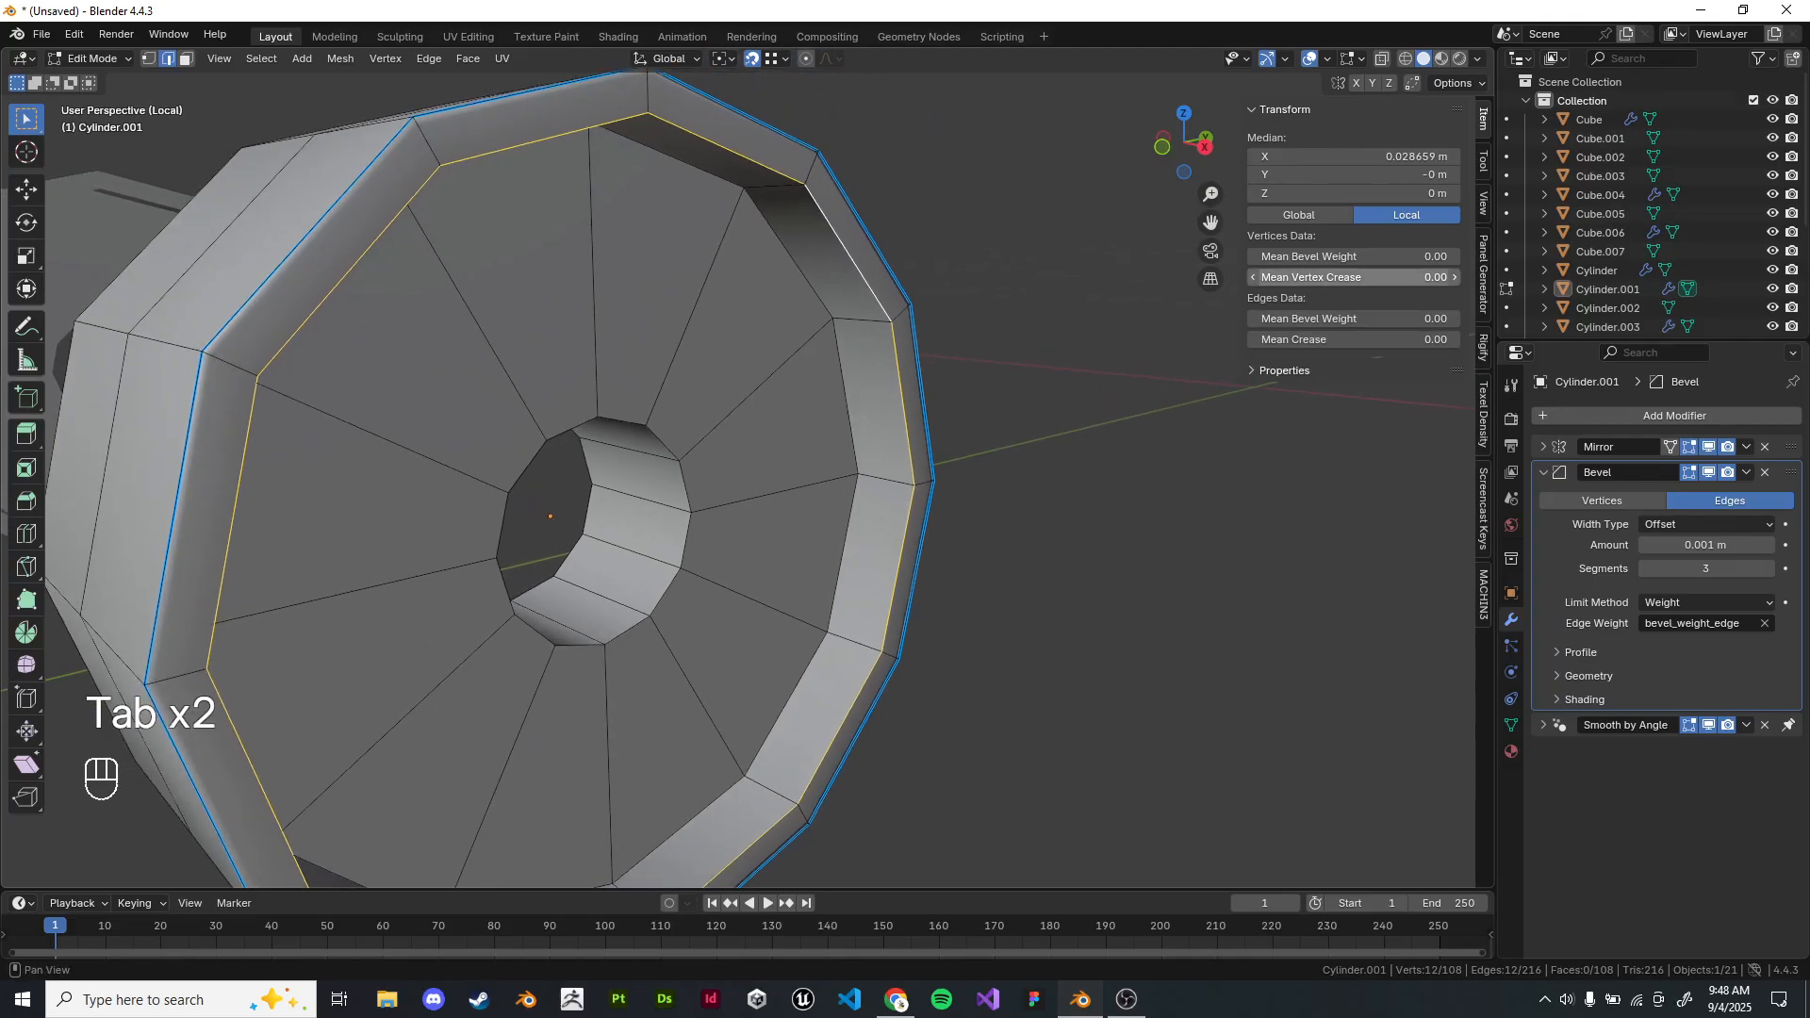
pyautogui.click(1353, 257)
pyautogui.write('1')
pyautogui.press('Return')
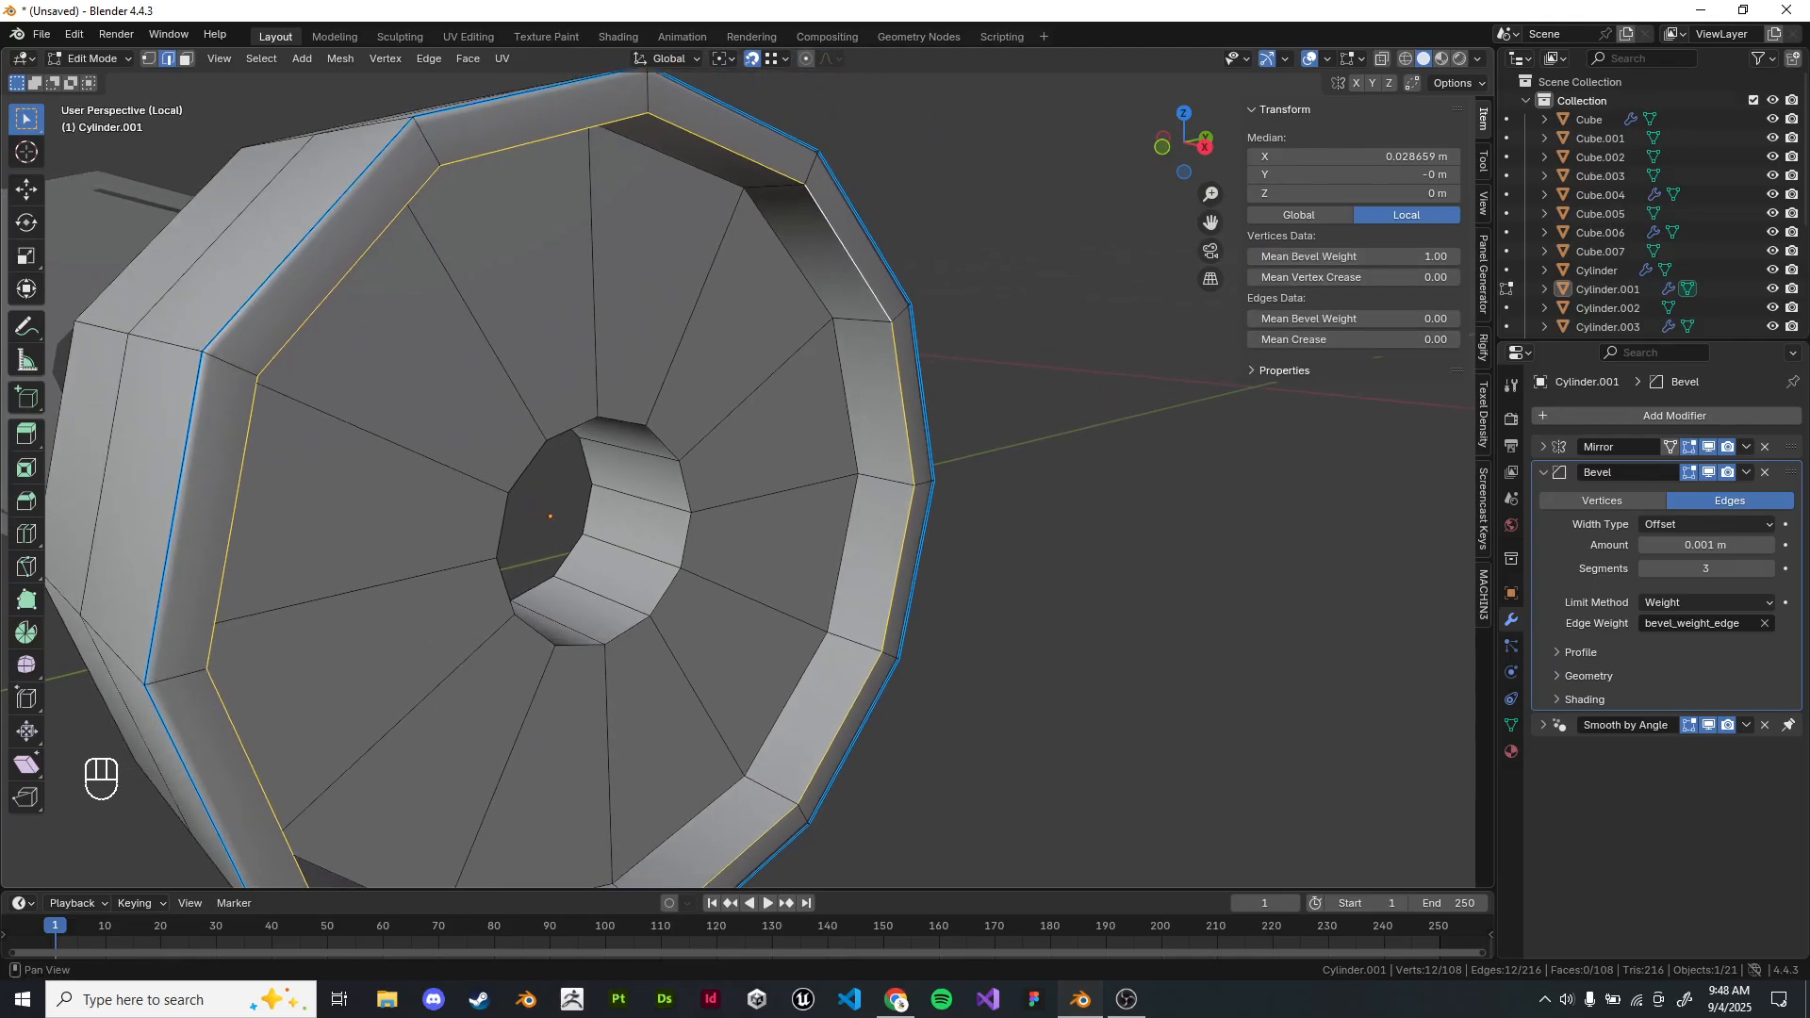
# Set the mean edge bevel weight of the rim's inner edge loop to 1.
pyautogui.hotkey('alt', 'a')
pyautogui.keyDown('alt'); pyautogui.keyDown('shift'); pyautogui.click(848, 253); pyautogui.keyUp('shift'); pyautogui.keyUp('alt')
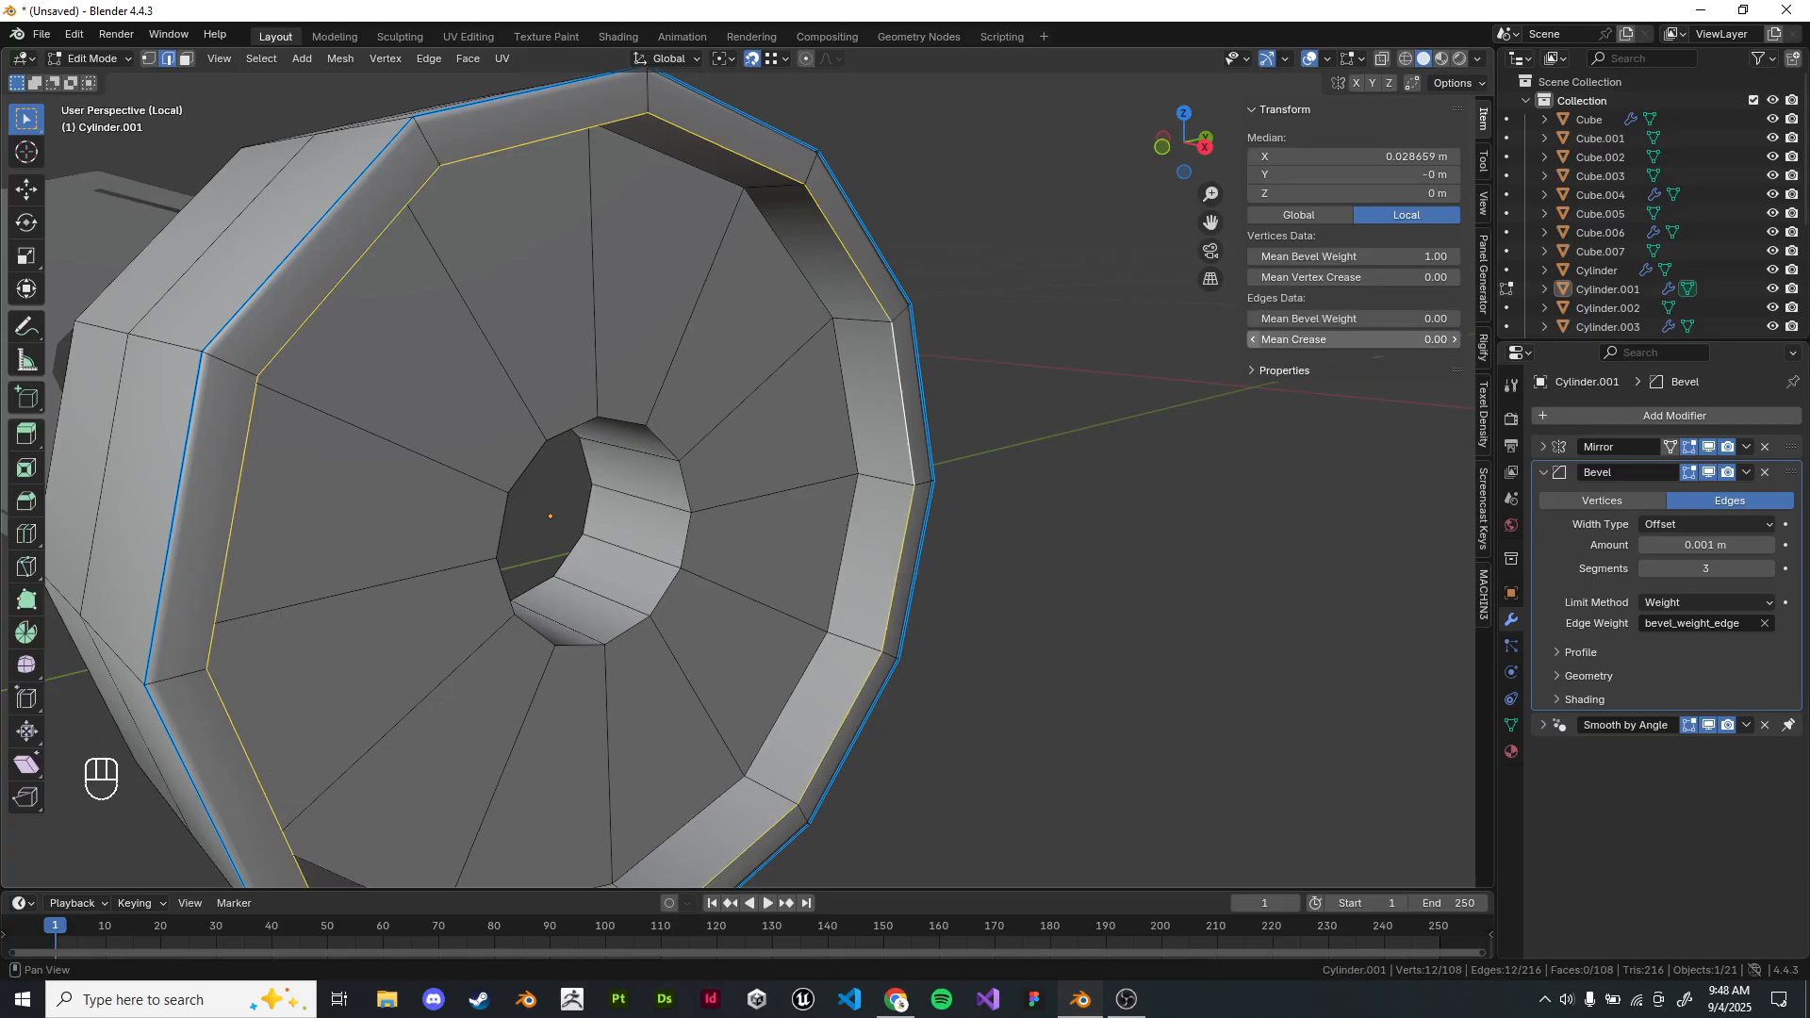
pyautogui.click(1353, 319)
pyautogui.write('1')
pyautogui.press('Return')
pyautogui.press('Tab')
pyautogui.press('Tab')
# Select the edge loop around the floor of the wheel's recess and set its mean vertex bevel weight to 1.
pyautogui.click(845, 397)
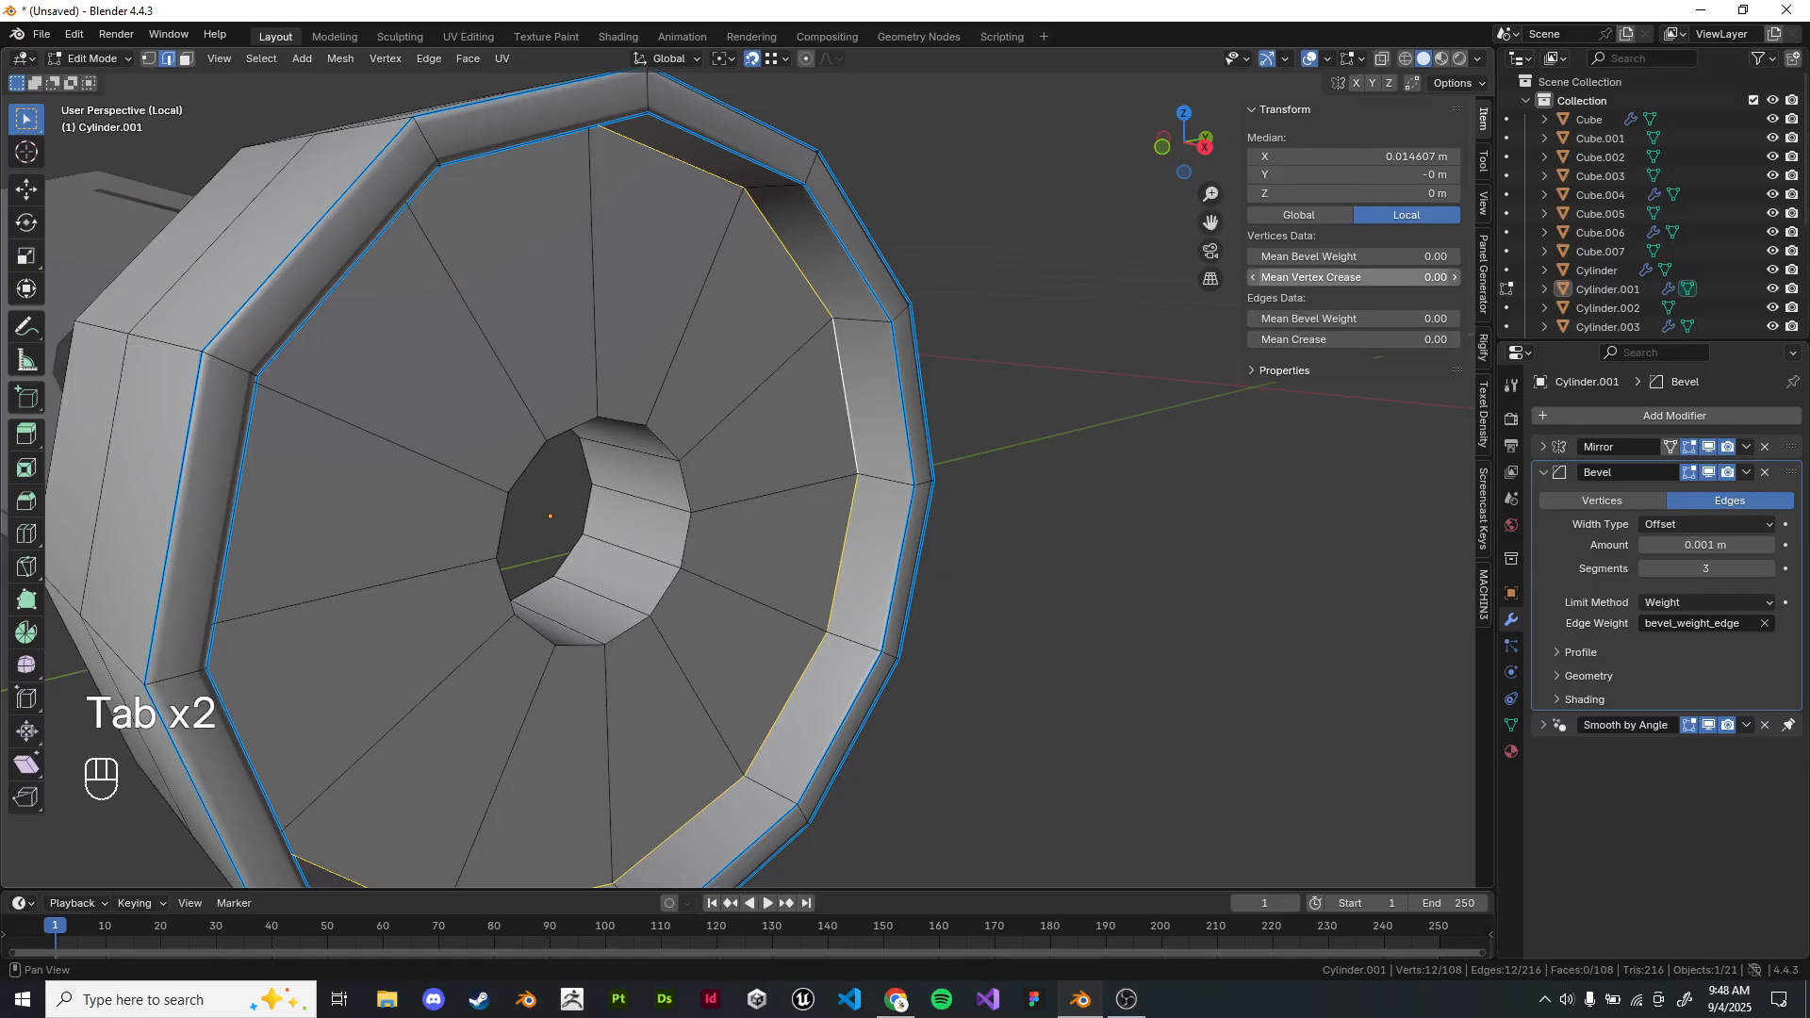
pyautogui.click(1353, 256)
pyautogui.press('Return')
pyautogui.click(1027, 378)
pyautogui.click(846, 397)
pyautogui.keyDown('alt'); pyautogui.keyDown('shift'); pyautogui.click(846, 397); pyautogui.keyUp('shift'); pyautogui.keyUp('alt')
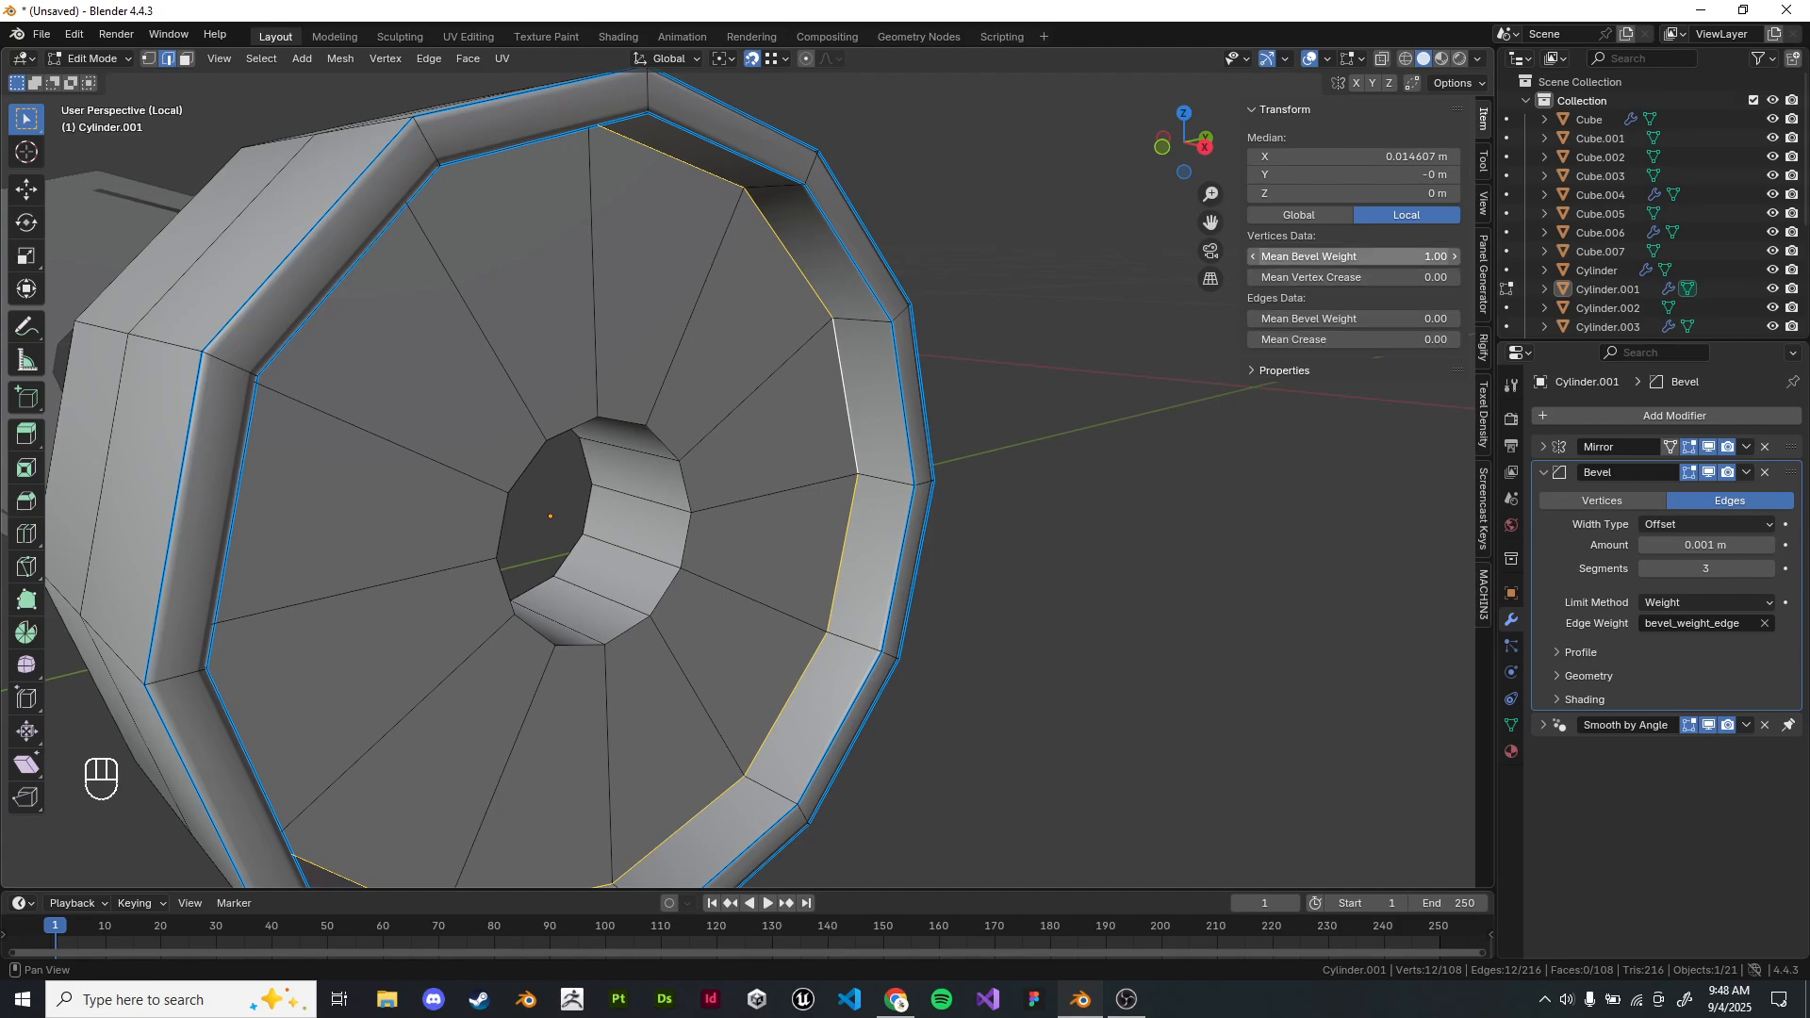
# Leave local view, select the edge loop around the wheel's axle hole and open its mean edge bevel weight for editing.
pyautogui.press('Tab')
pyautogui.scroll(-8, 748, 478)
pyautogui.moveTo(747, 478); pyautogui.dragTo(777, 505, button='middle')
pyautogui.scroll(4, 752, 497)
pyautogui.press('/')
pyautogui.scroll(5, 752, 452)
pyautogui.press('Tab')
pyautogui.keyDown('alt'); pyautogui.keyDown('shift'); pyautogui.click(715, 369); pyautogui.keyUp('shift'); pyautogui.keyUp('alt')
pyautogui.keyDown('alt'); pyautogui.keyDown('shift'); pyautogui.click(714, 369); pyautogui.keyUp('shift'); pyautogui.keyUp('alt')
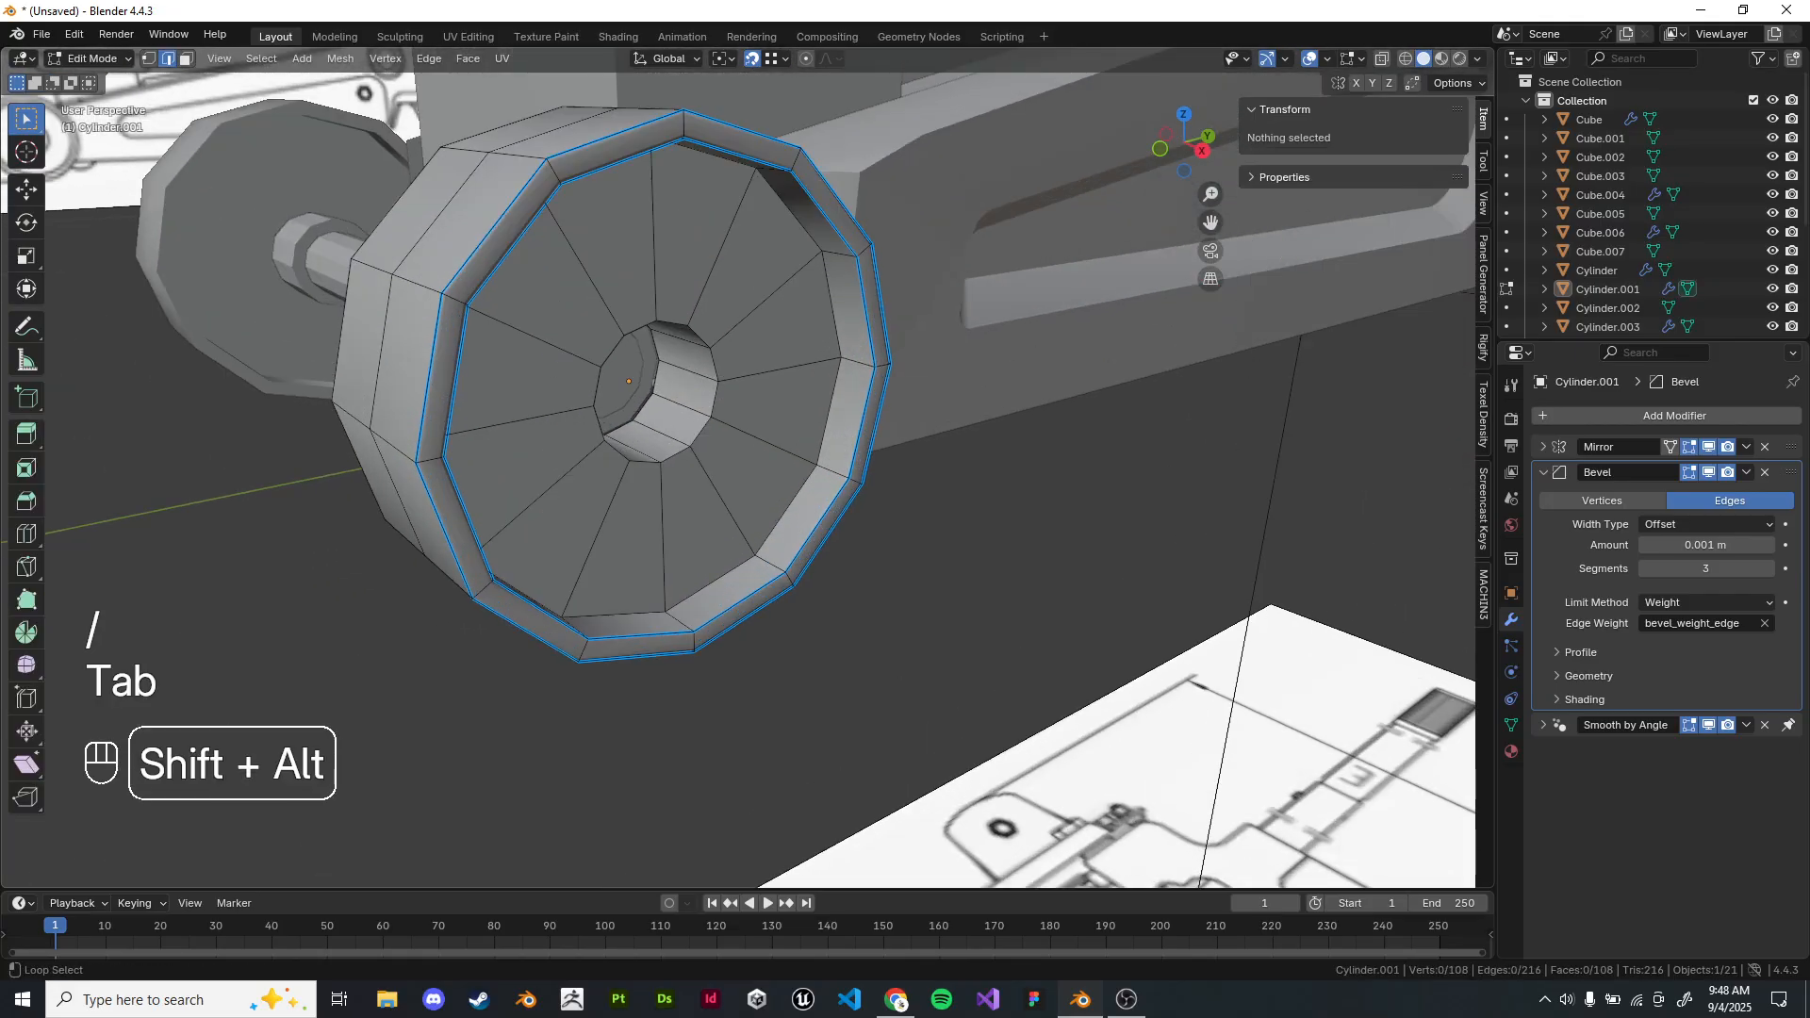
pyautogui.keyDown('alt'); pyautogui.keyDown('shift'); pyautogui.click(714, 370); pyautogui.keyUp('shift'); pyautogui.keyUp('alt')
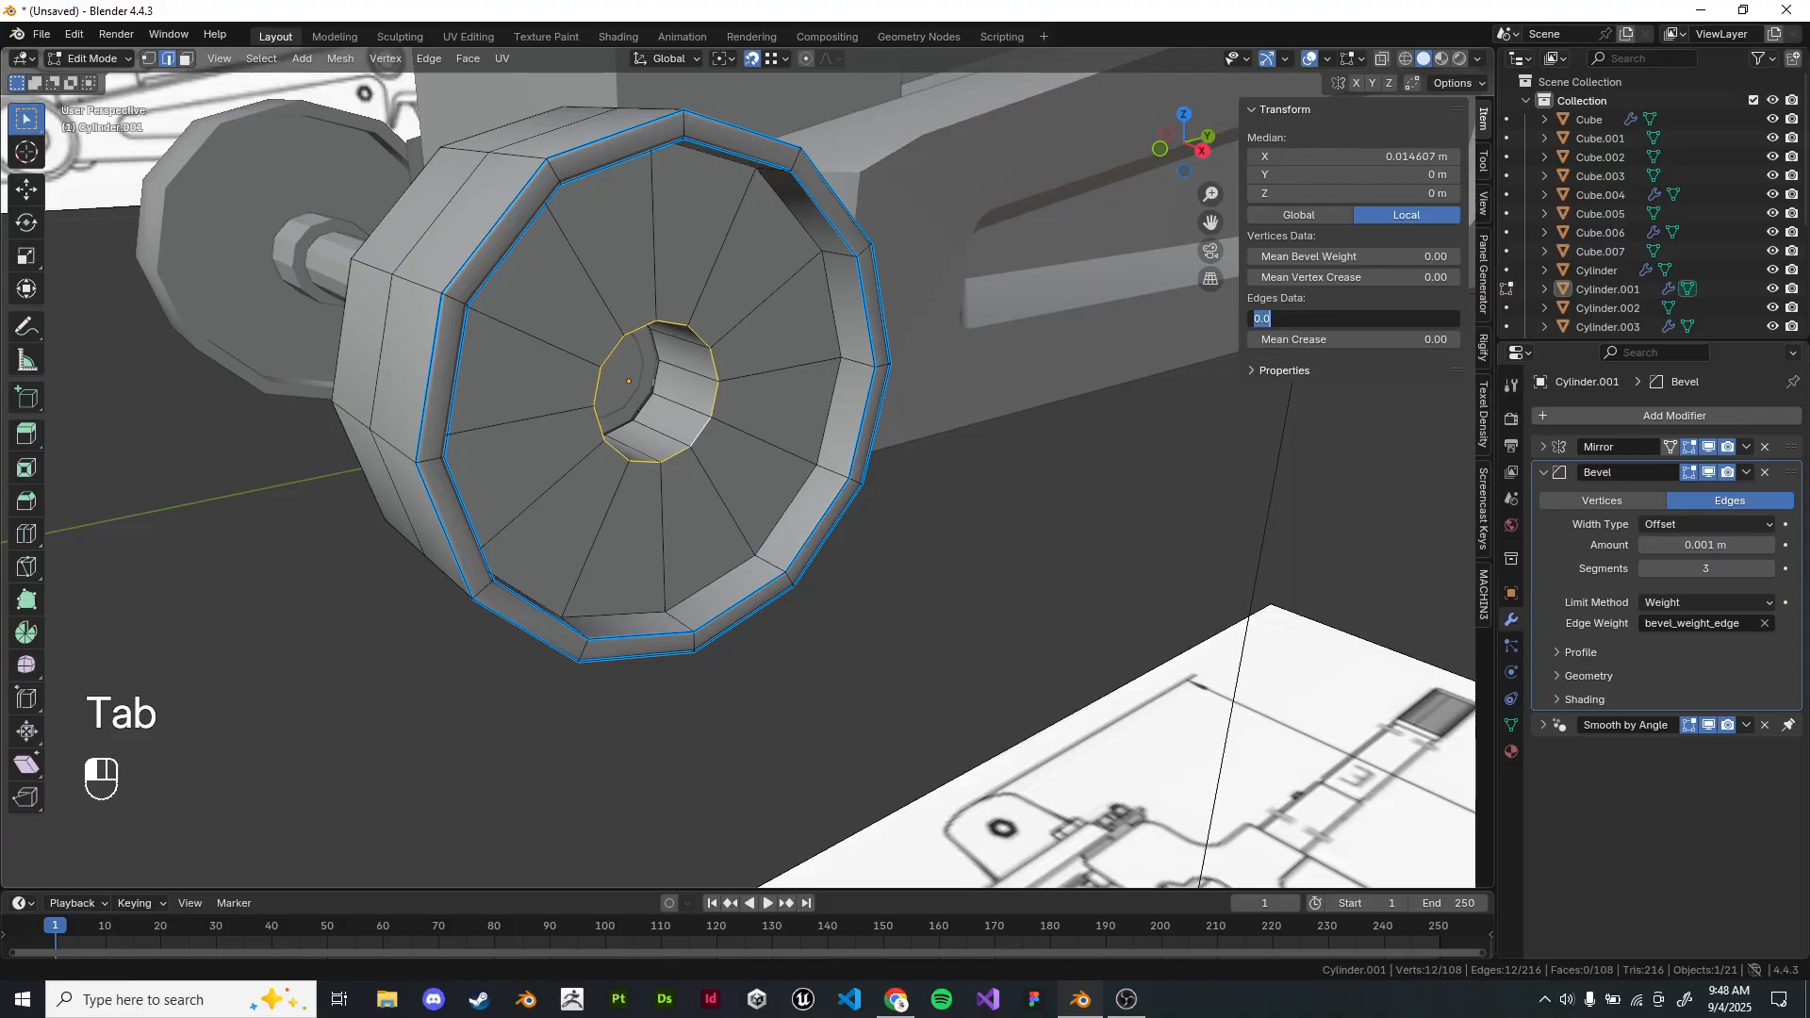
pyautogui.press('Tab')
# Examine the bevelled front wheel and the neighbouring parts of the jack from several angles.
pyautogui.scroll(-8, 736, 471)
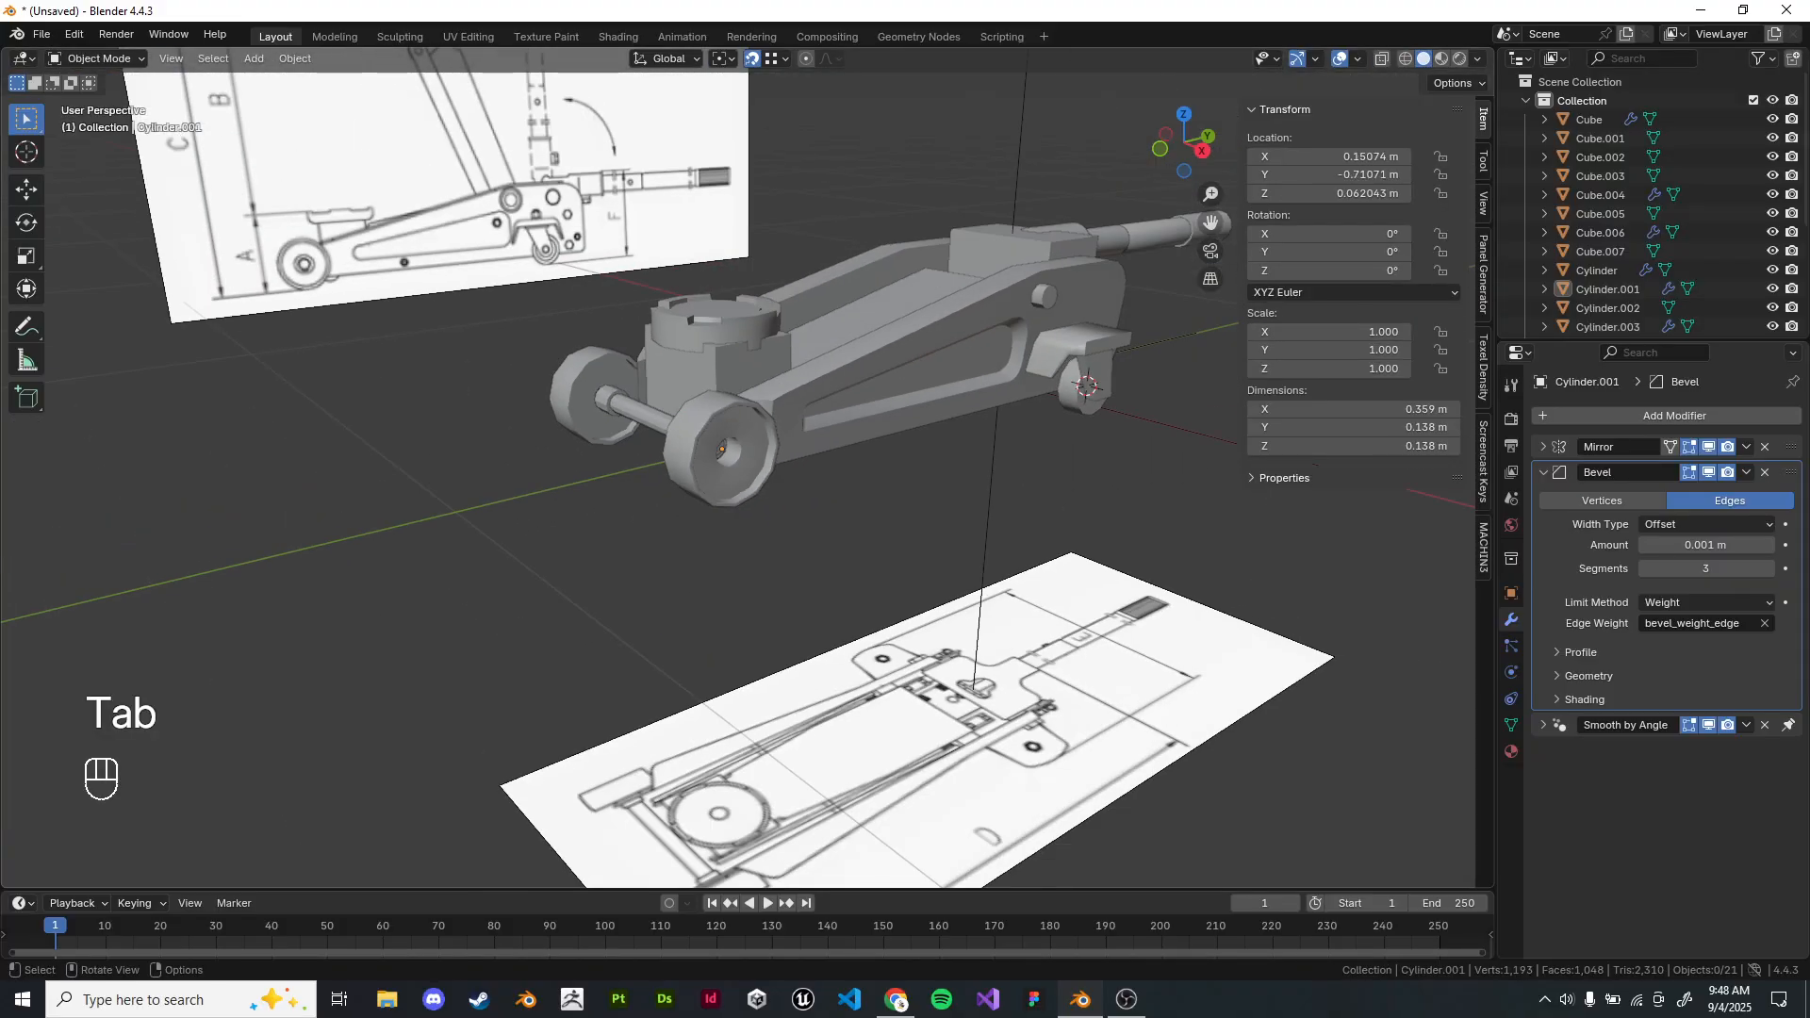
pyautogui.moveTo(1009, 425); pyautogui.dragTo(924, 424, button='middle')
pyautogui.scroll(4, 1013, 429)
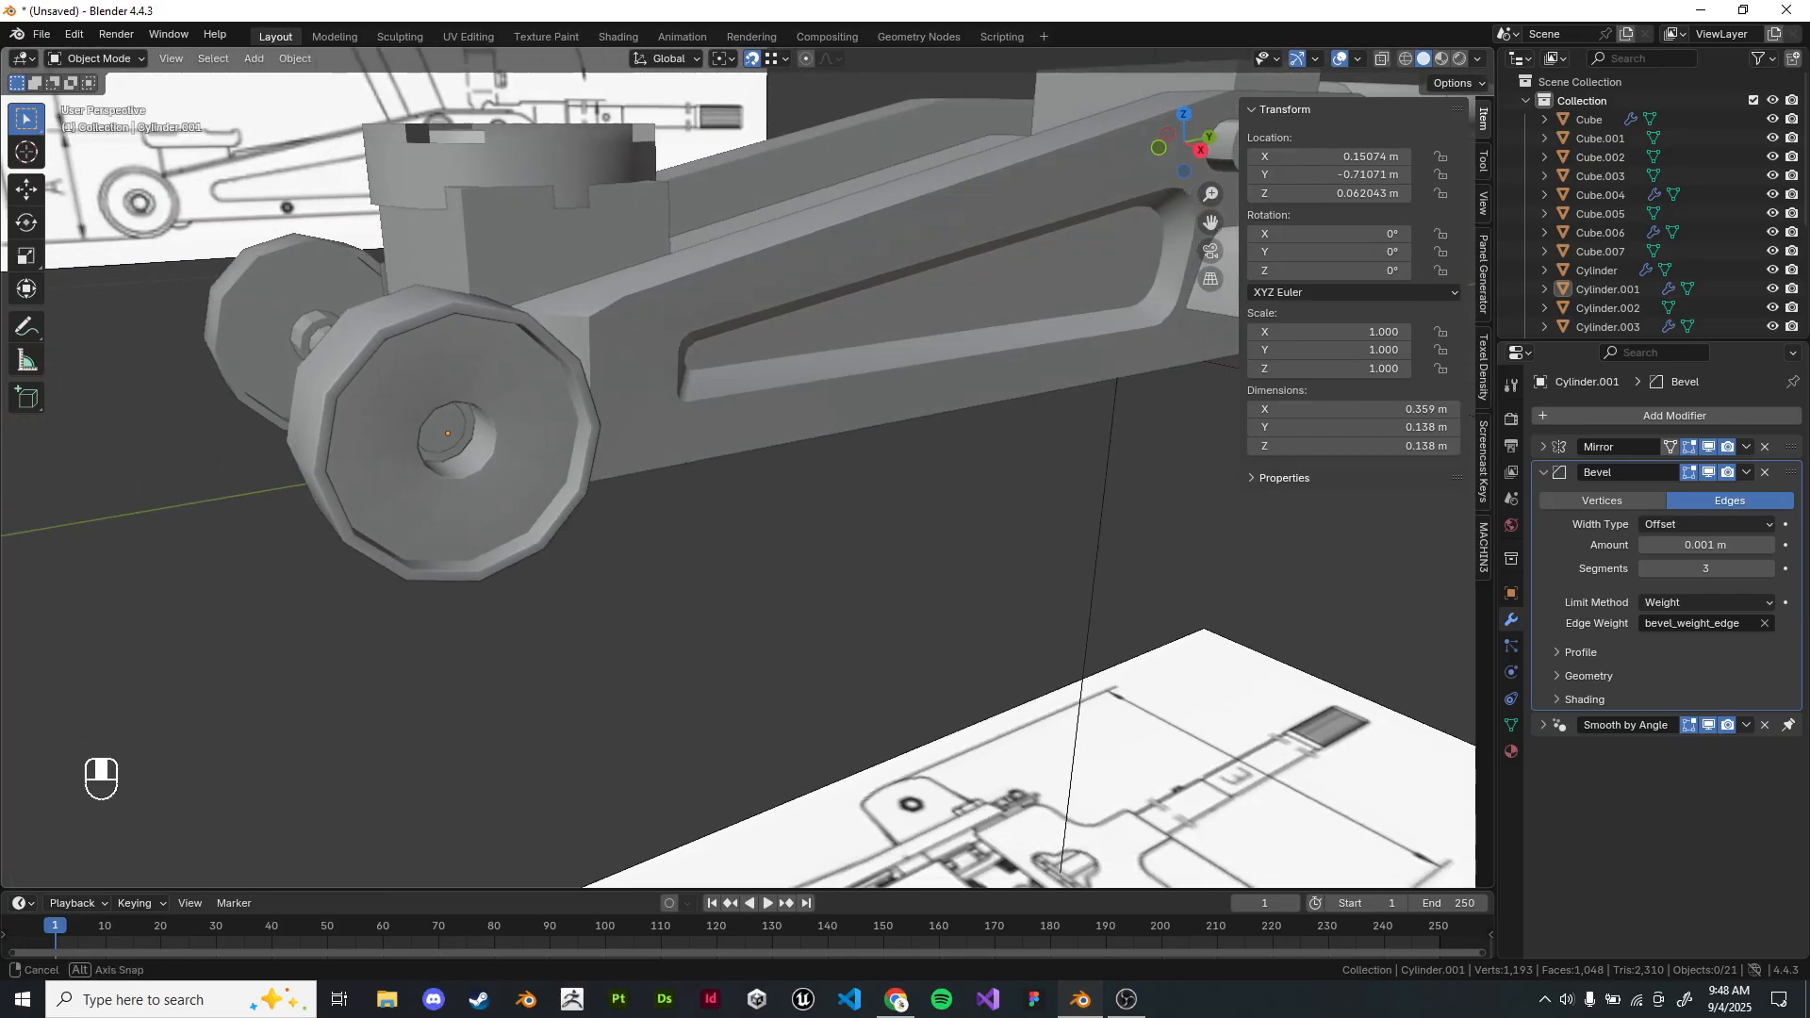
pyautogui.keyDown('shift'); pyautogui.moveTo(735, 453); pyautogui.dragTo(943, 420, button='middle'); pyautogui.keyUp('shift')
pyautogui.scroll(3, 745, 467)
pyautogui.press('Tab')
pyautogui.moveTo(745, 466); pyautogui.dragTo(811, 537, button='middle')
pyautogui.press('Tab')
pyautogui.scroll(-5, 754, 443)
pyautogui.moveTo(811, 537)
pyautogui.mouseDown(button='middle')
pyautogui.moveTo(783, 565)
pyautogui.moveTo(801, 528)
pyautogui.mouseUp(button='middle')
# Bevel the round saddle's bottom edges against the side reference drawing, with a width of 0.0149 m and 2 segments.
pyautogui.click(597, 405)
pyautogui.scroll(2, 575, 330)
pyautogui.moveTo(598, 406)
pyautogui.mouseDown(button='middle')
pyautogui.moveTo(575, 330)
pyautogui.moveTo(660, 387)
pyautogui.moveTo(761, 405)
pyautogui.mouseUp(button='middle')
pyautogui.press('KP_1')
pyautogui.press('KP_3')
pyautogui.press('z')
pyautogui.scroll(5, 747, 420)
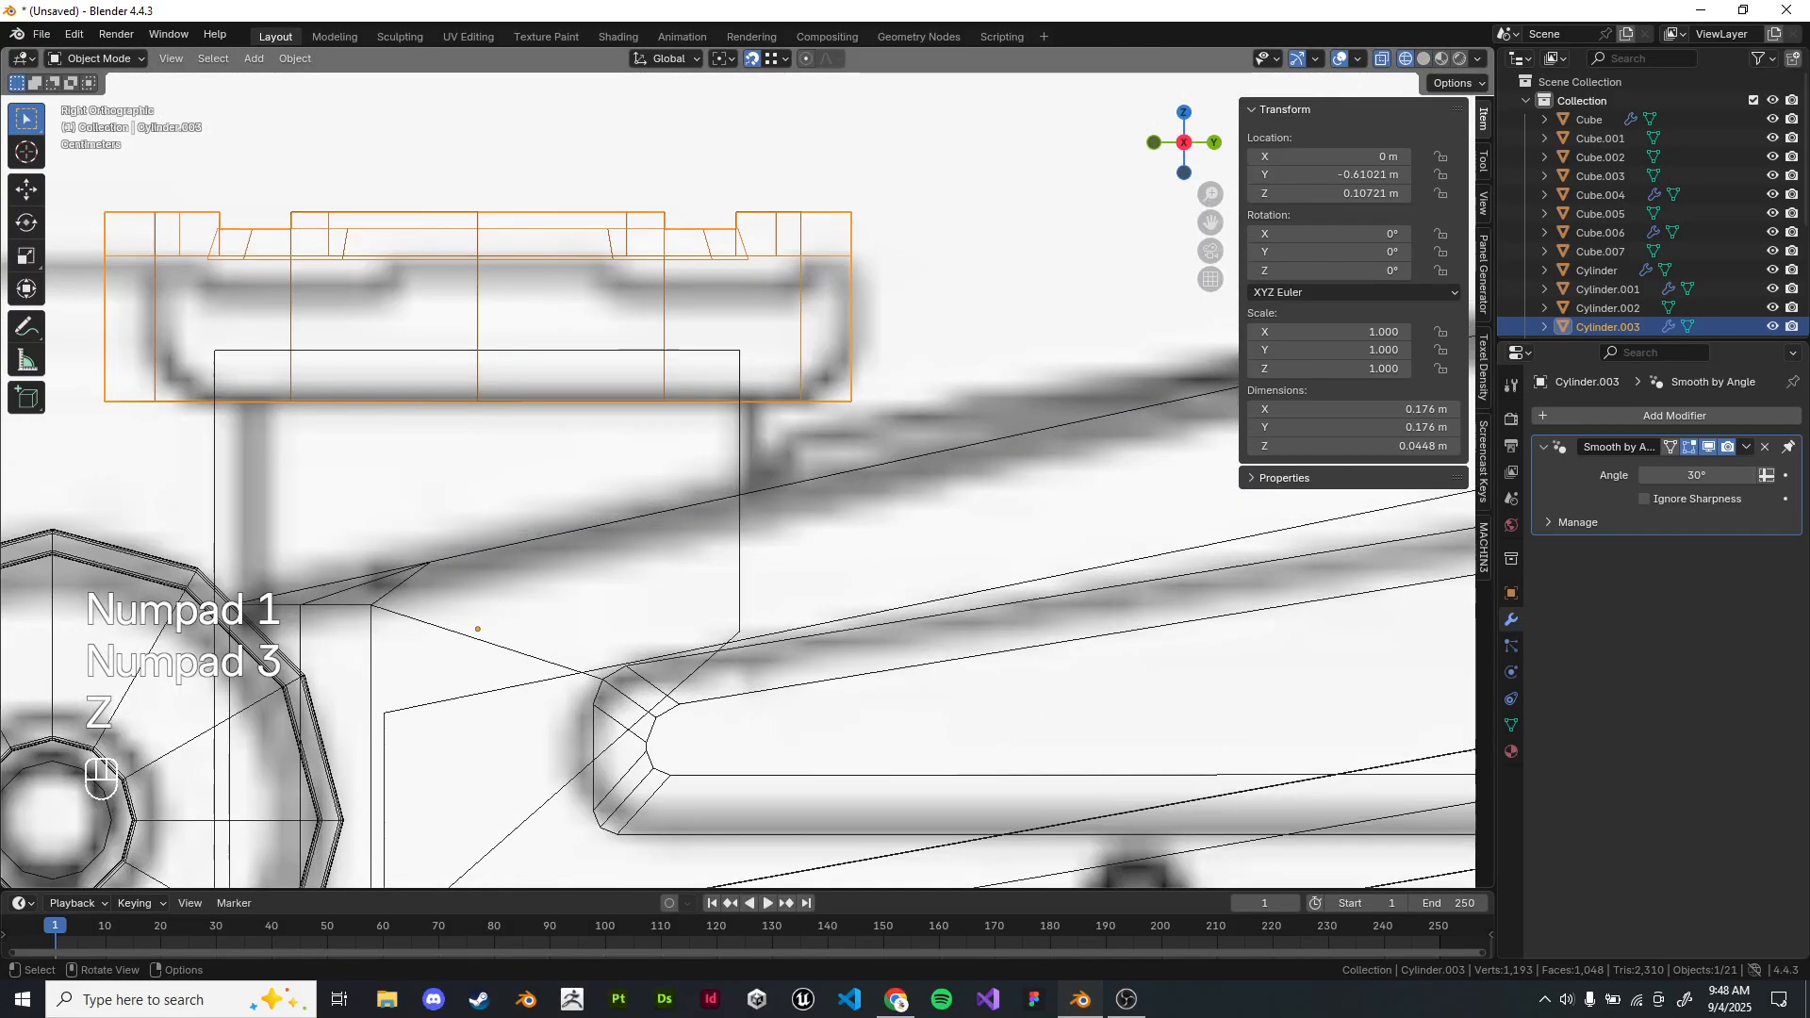
pyautogui.scroll(-4, 746, 467)
pyautogui.press('z')
pyautogui.press('Tab')
pyautogui.press('z')
pyautogui.moveTo(394, 401); pyautogui.dragTo(856, 502)
pyautogui.scroll(3, 749, 469)
pyautogui.hotkey('ctrl', 'b')
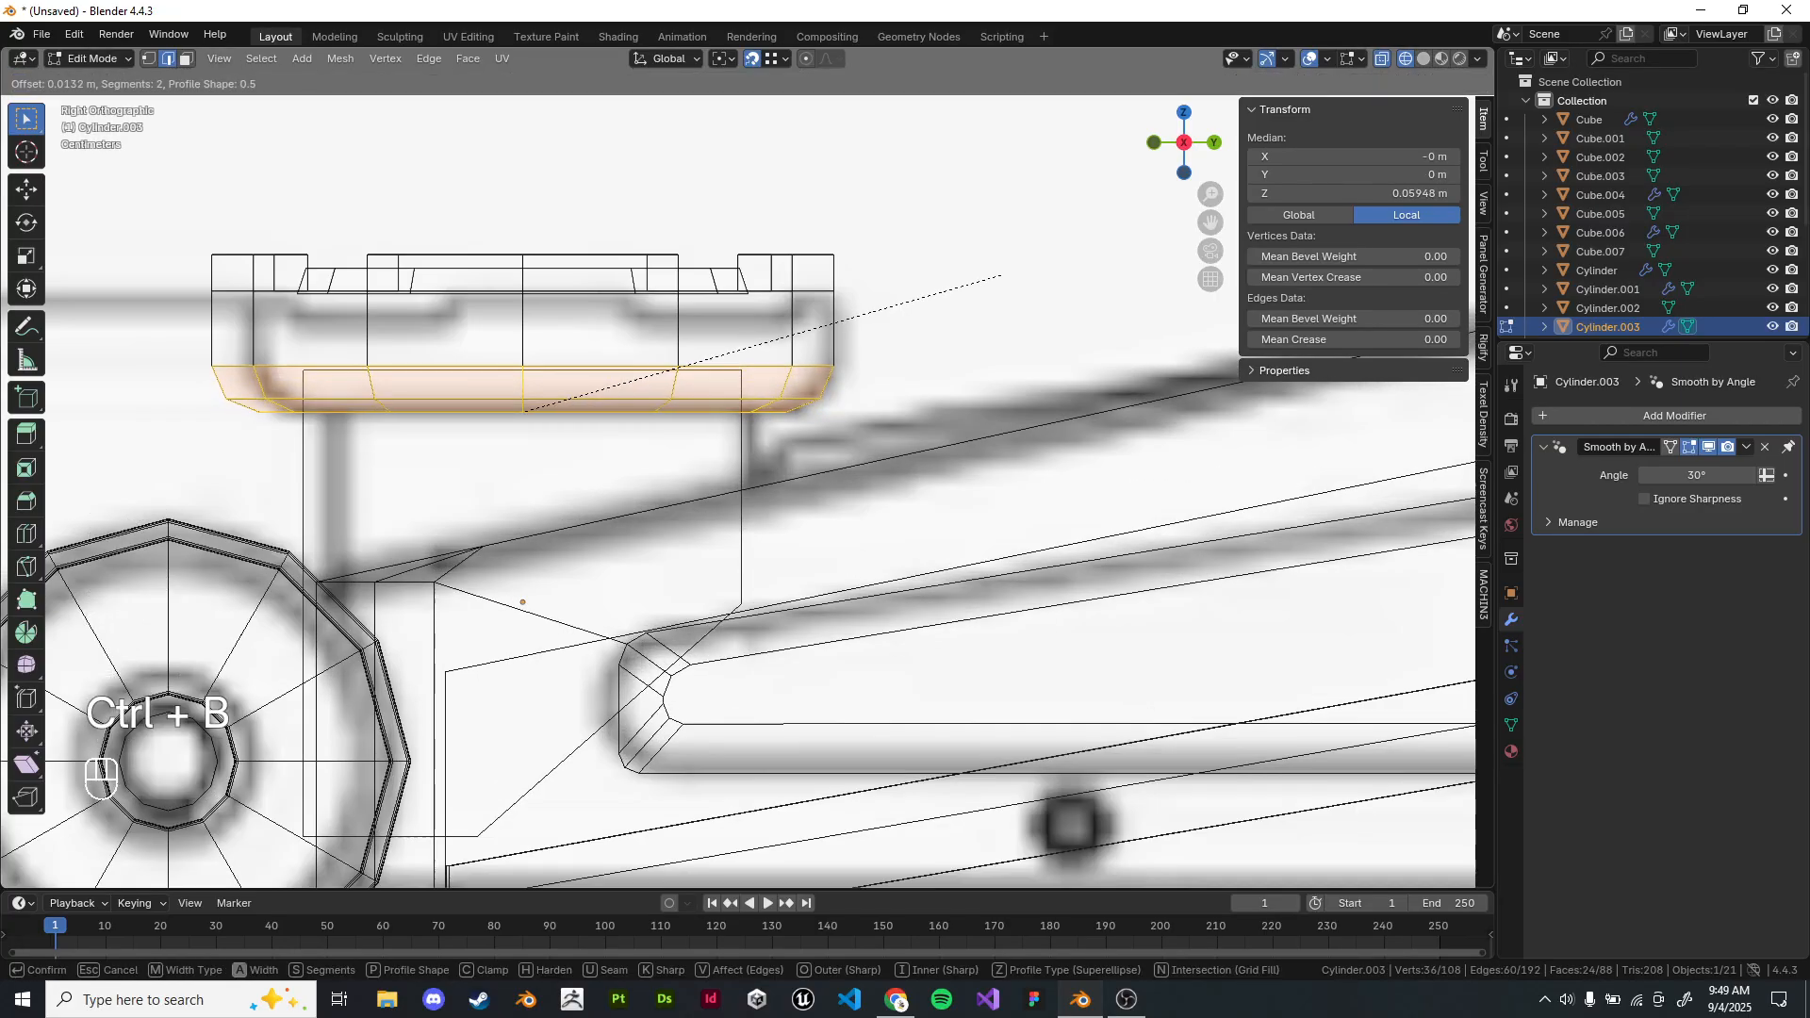
pyautogui.click(1007, 273)
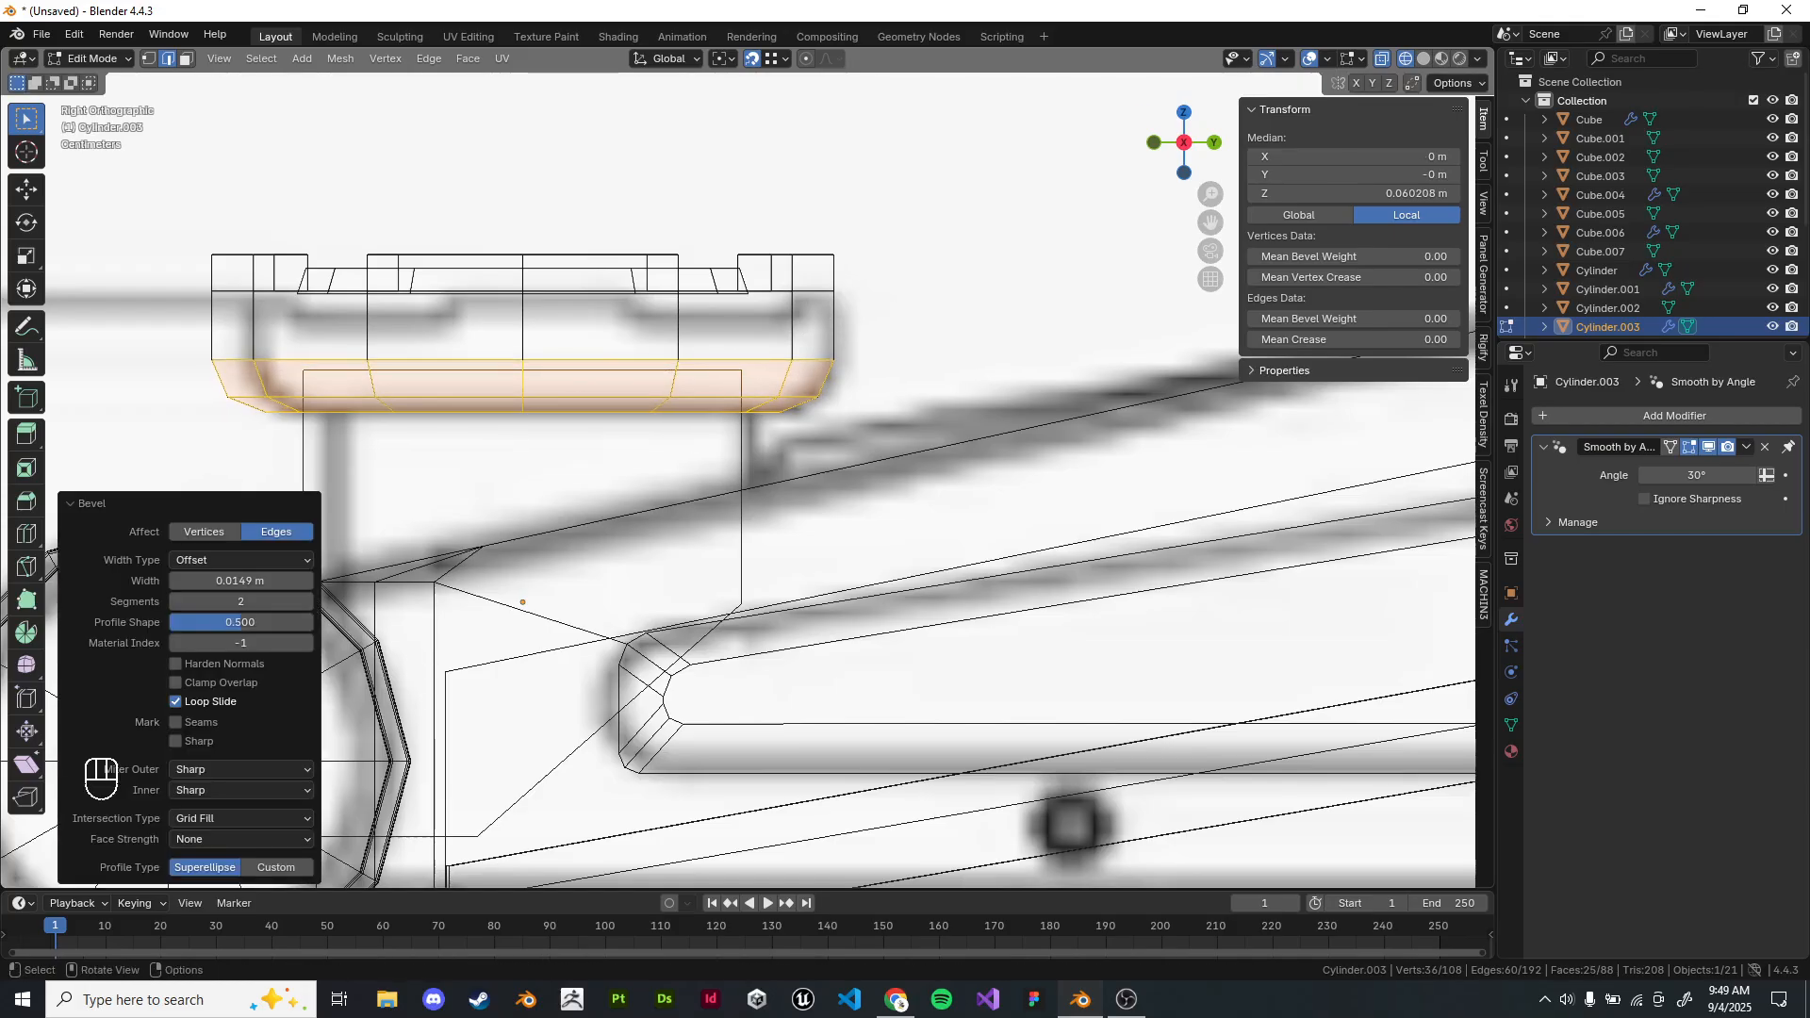
# Move the saddle's upper section with the raised lugs by -0.011494 m along Z to match the side reference.
pyautogui.moveTo(545, 283); pyautogui.dragTo(545, 283)
pyautogui.press('g')
pyautogui.press('z')
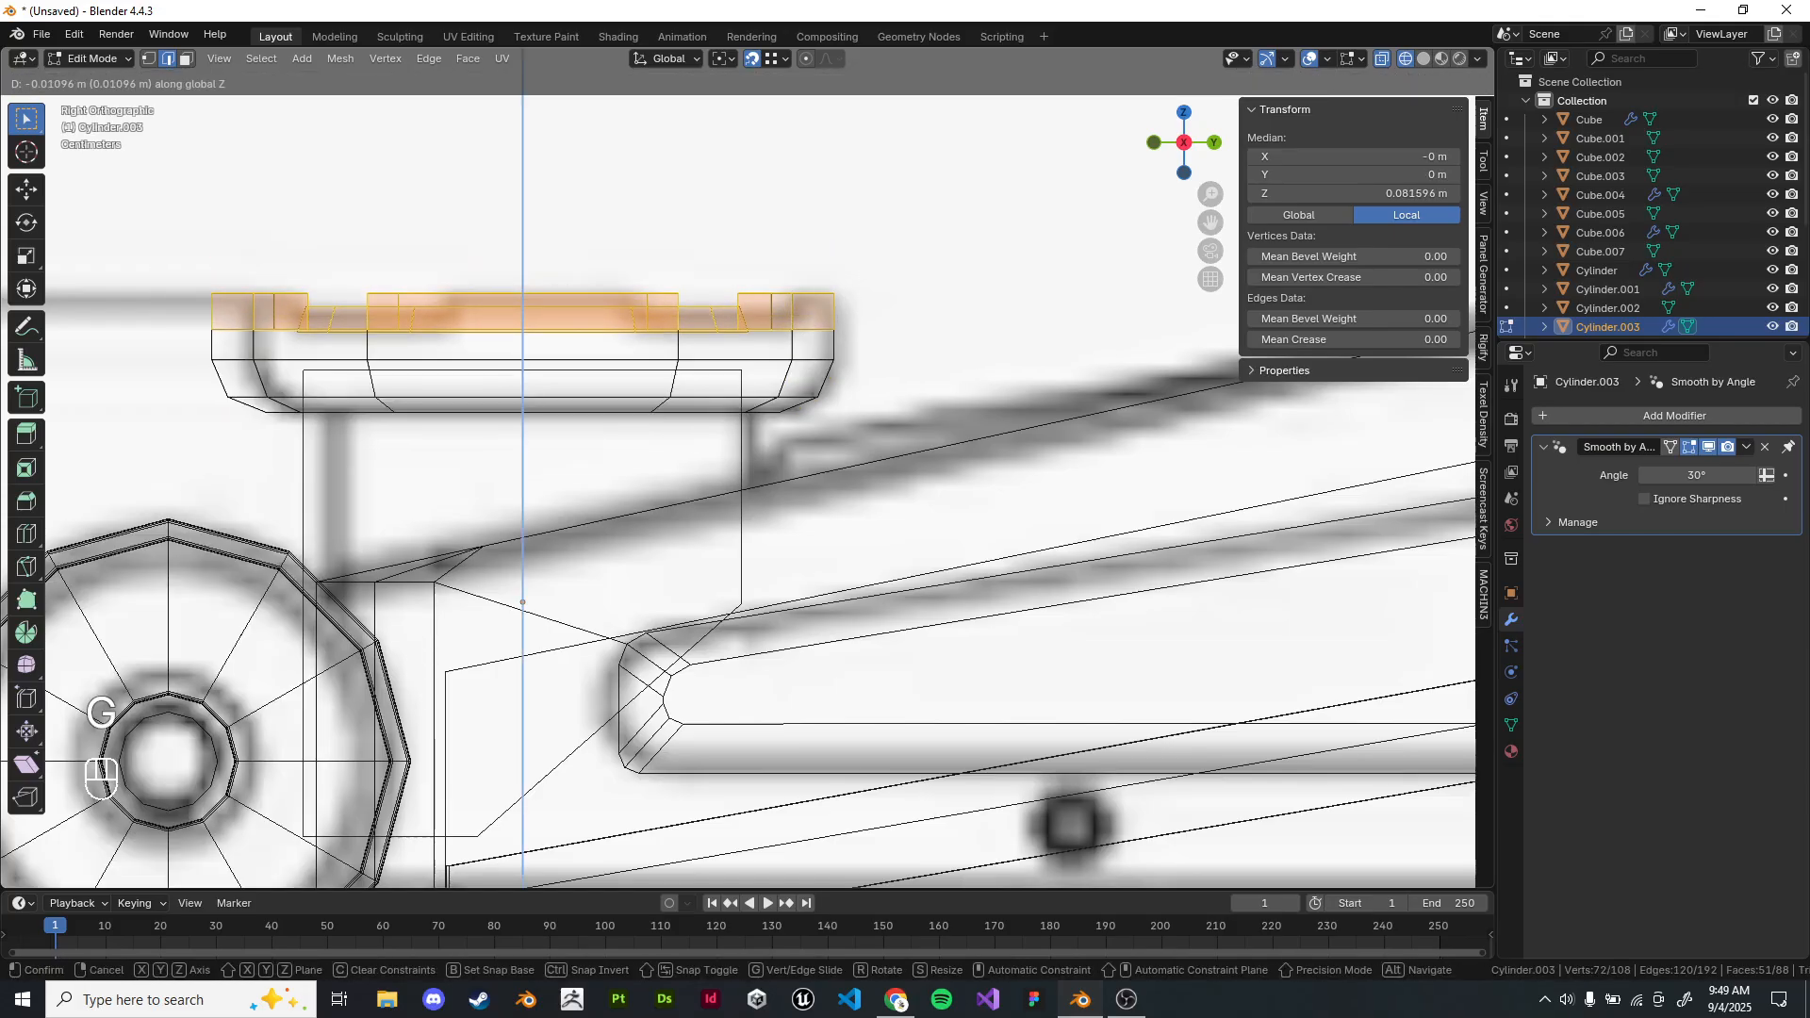
pyautogui.click(528, 368)
pyautogui.press('z')
pyautogui.press('z')
pyautogui.moveTo(707, 401)
pyautogui.keyDown('shift'); pyautogui.mouseDown(button='middle')
pyautogui.moveTo(849, 461)
pyautogui.moveTo(795, 502)
pyautogui.moveTo(797, 528)
pyautogui.mouseUp(button='middle'); pyautogui.keyUp('shift')
pyautogui.press('KP_1')
pyautogui.press('KP_3')
pyautogui.press('z')
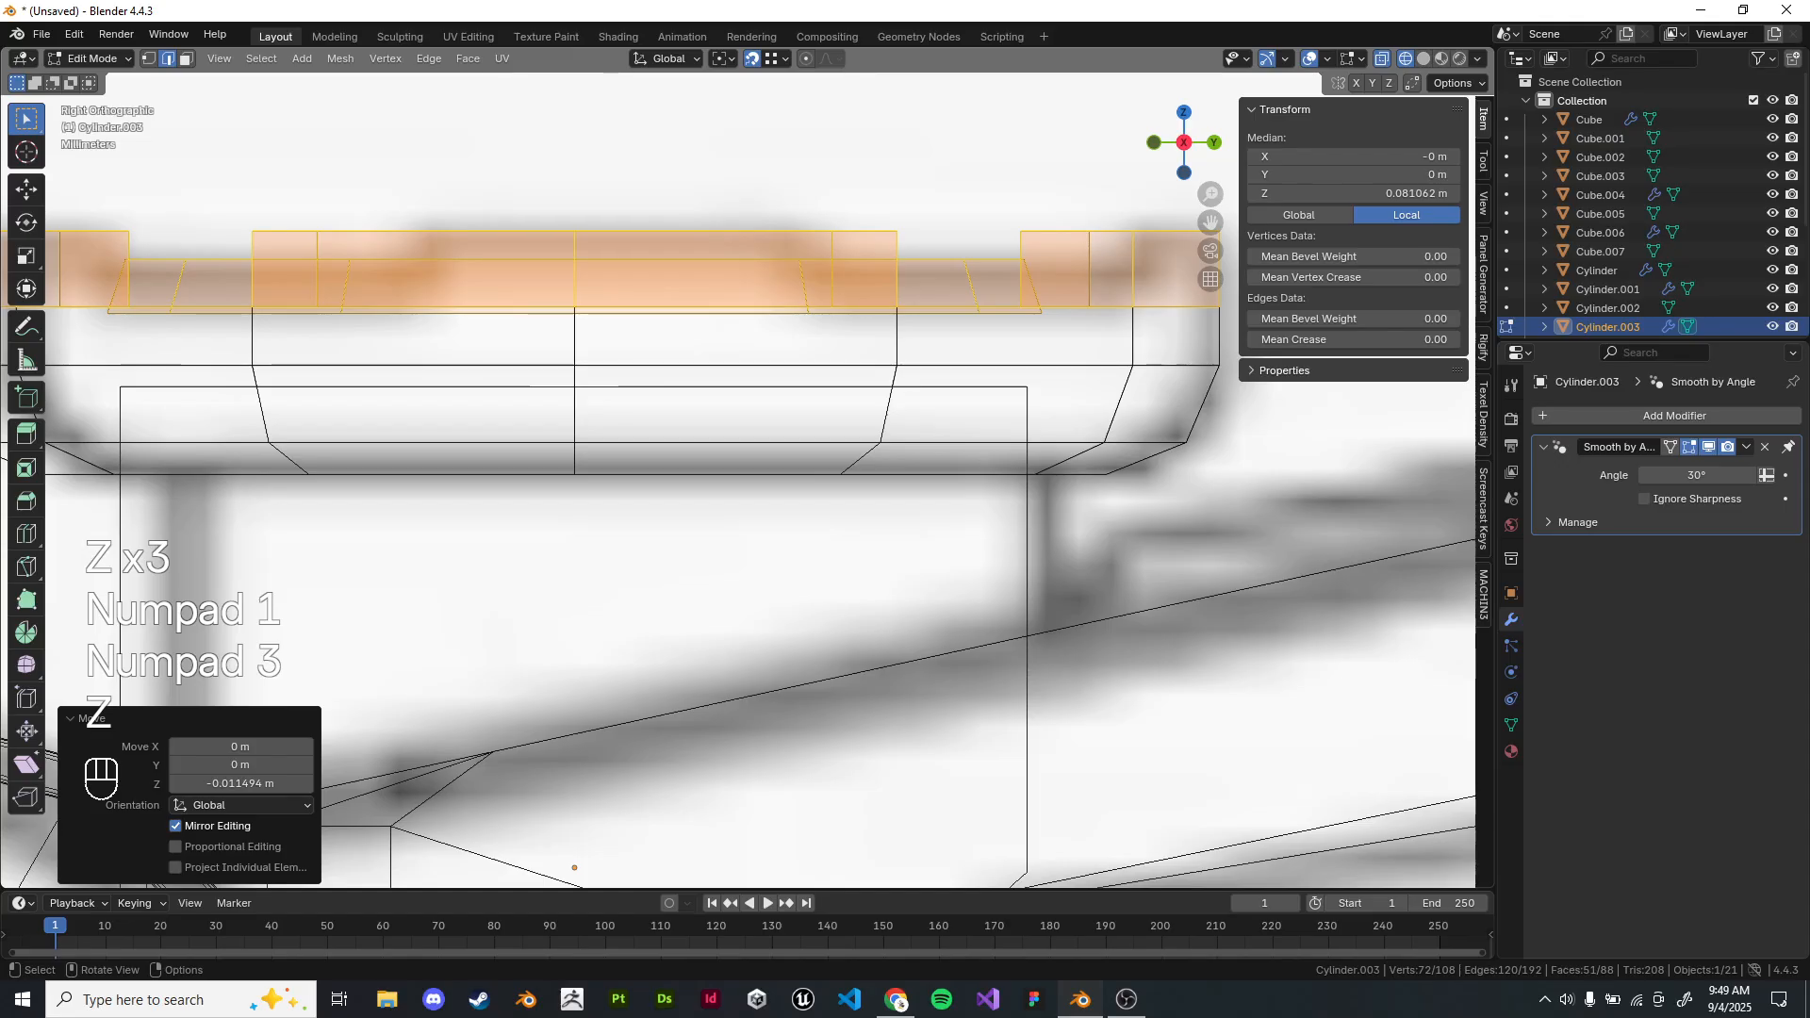
# Add two vertical loop cuts to the saddle's side lug, one on each half, centred on their segments.
pyautogui.scroll(-4, 604, 462)
pyautogui.keyDown('shift'); pyautogui.moveTo(604, 462); pyautogui.dragTo(687, 532, button='middle'); pyautogui.keyUp('shift')
pyautogui.scroll(3, 687, 531)
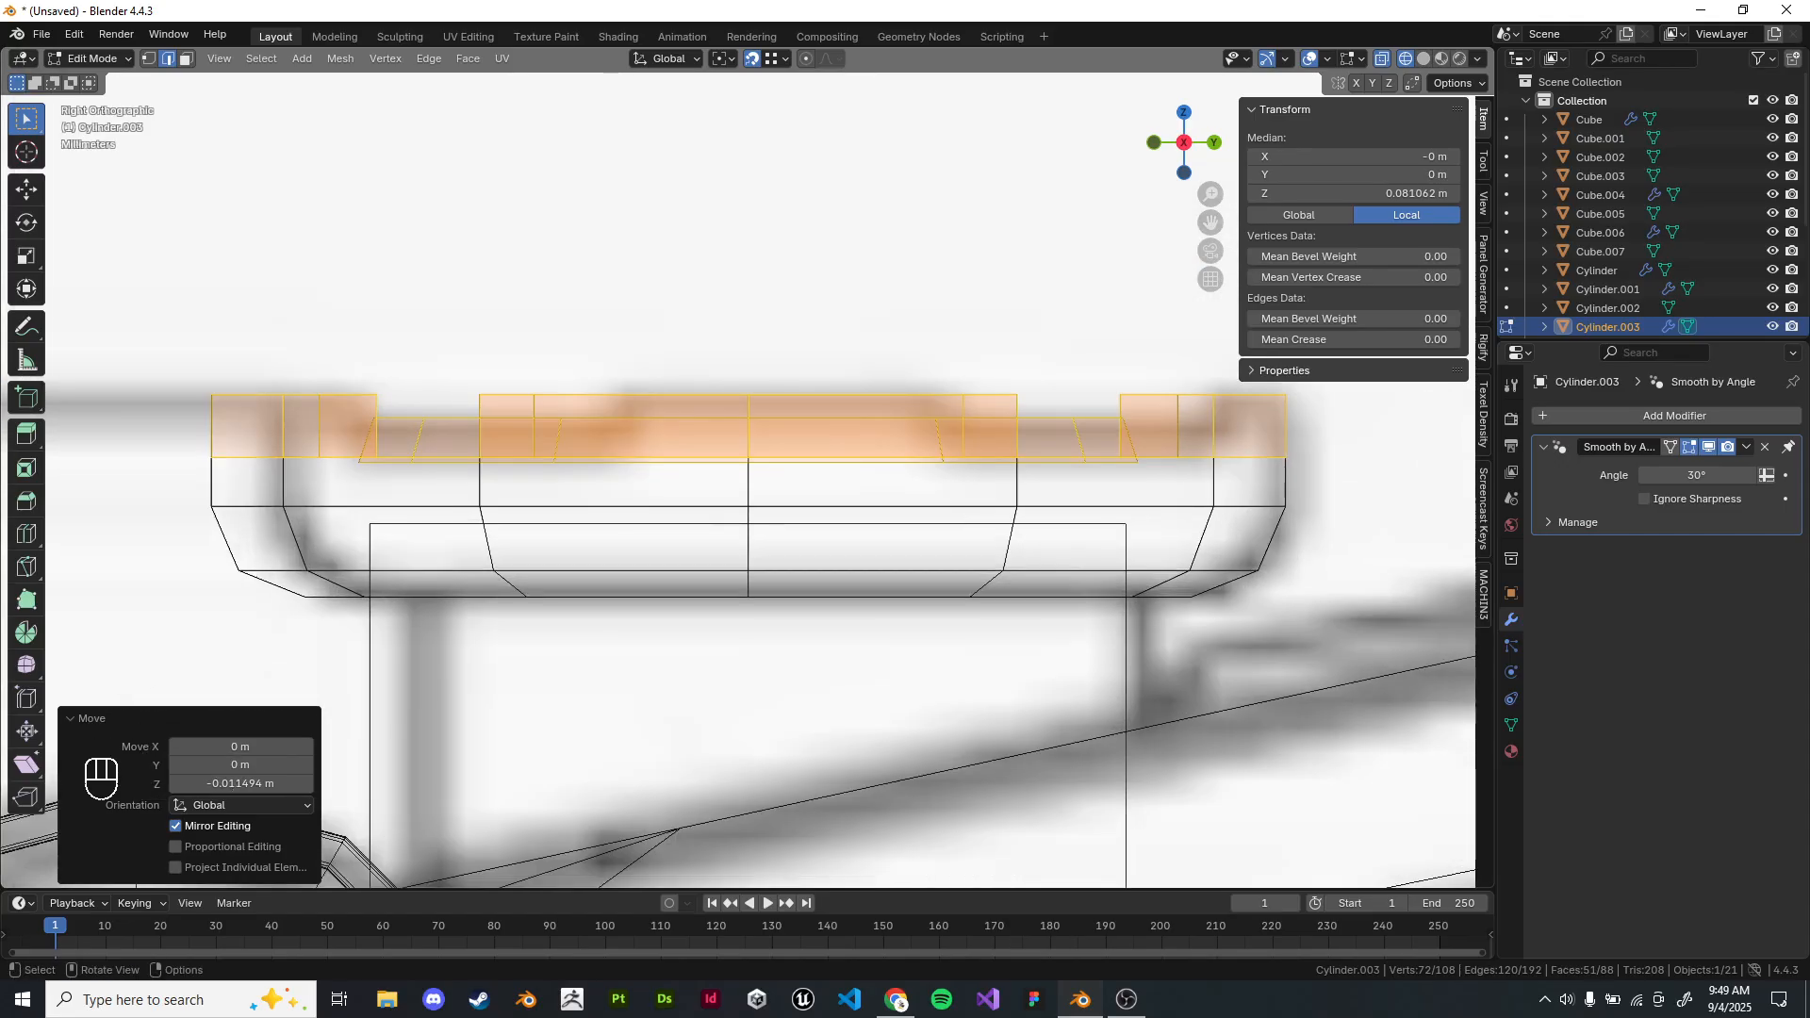
pyautogui.hotkey('ctrl', 'r')
pyautogui.click(622, 459)
pyautogui.hotkey('ctrl', 'r')
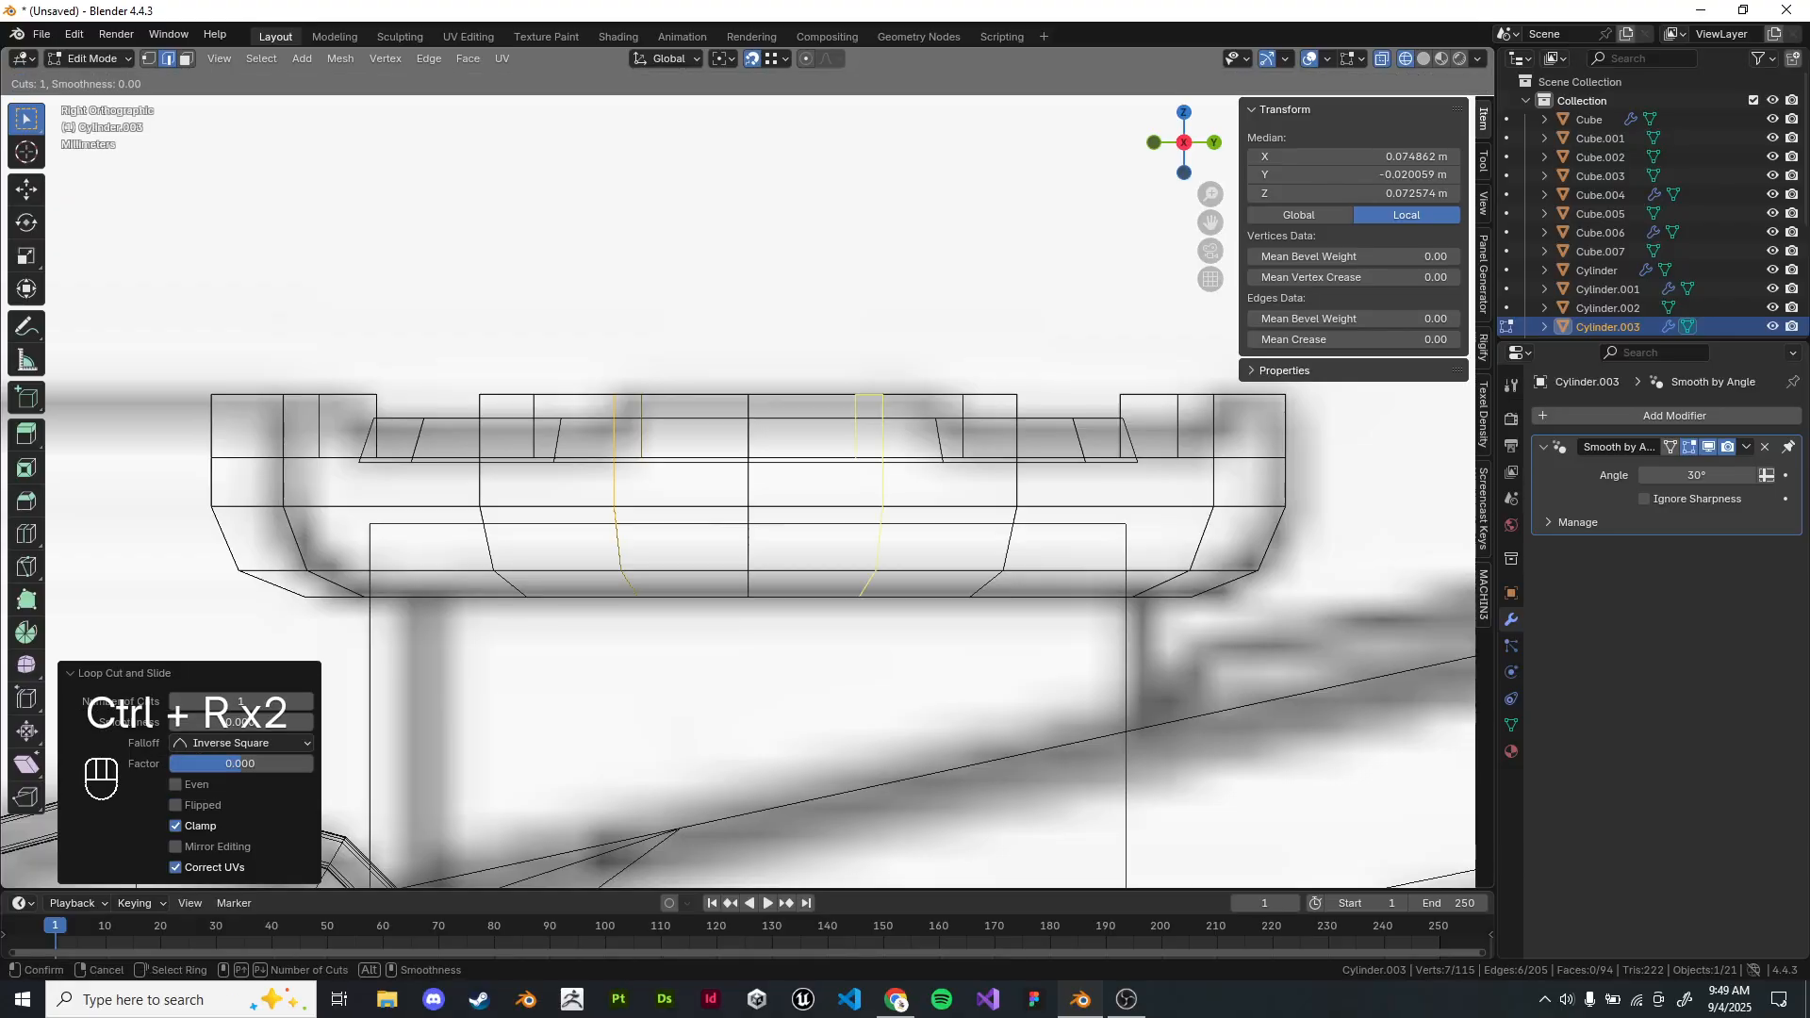
pyautogui.click(872, 491)
pyautogui.moveTo(872, 490)
pyautogui.mouseDown(button='middle')
pyautogui.moveTo(928, 569)
pyautogui.moveTo(758, 535)
pyautogui.mouseUp(button='middle')
pyautogui.press('z')
pyautogui.scroll(-1, 928, 569)
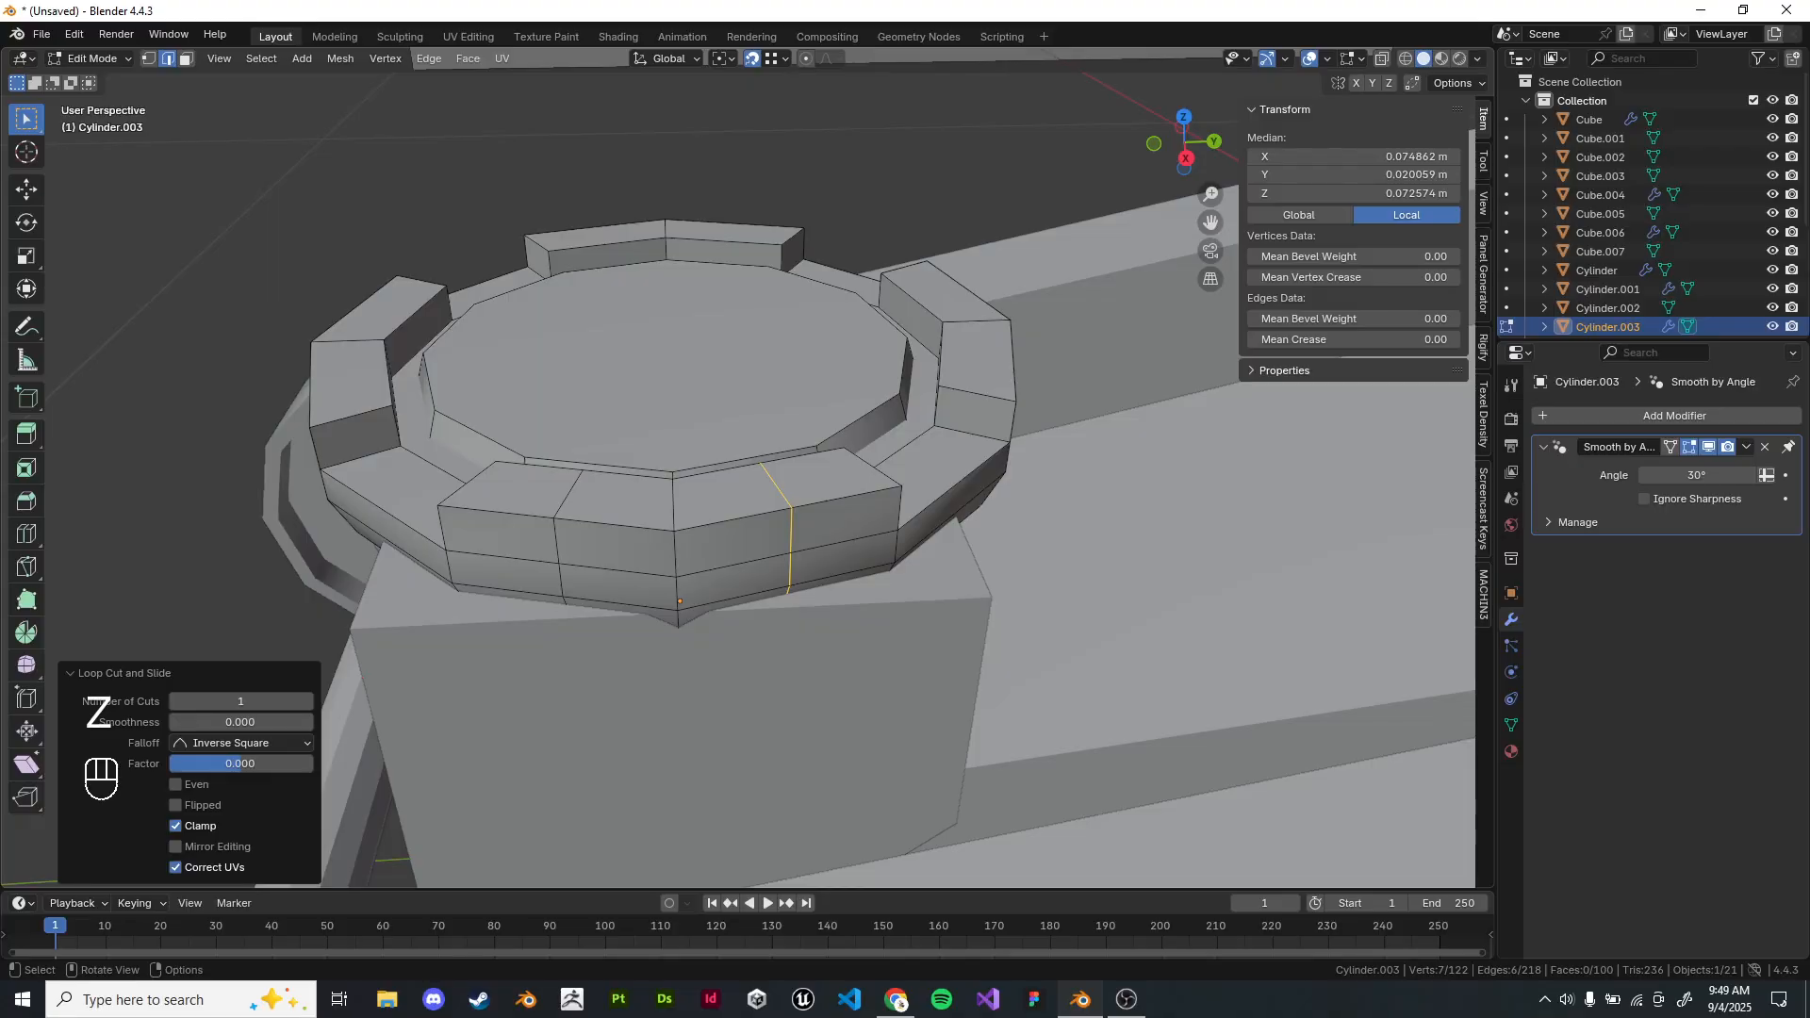
pyautogui.moveTo(680, 600); pyautogui.dragTo(673, 648, button='middle')
# Slide one of the lug's new edge loops outward with a factor of 0.181 and symmetrize it to the other half.
pyautogui.hotkey('ctrl', 'z')
pyautogui.hotkey('ctrl', 'z')
pyautogui.keyDown('alt'); pyautogui.keyDown('shift'); pyautogui.click(567, 496); pyautogui.keyUp('shift'); pyautogui.keyUp('alt')
pyautogui.keyDown('alt'); pyautogui.keyDown('shift'); pyautogui.click(567, 496); pyautogui.keyUp('shift'); pyautogui.keyUp('alt')
pyautogui.press('g')
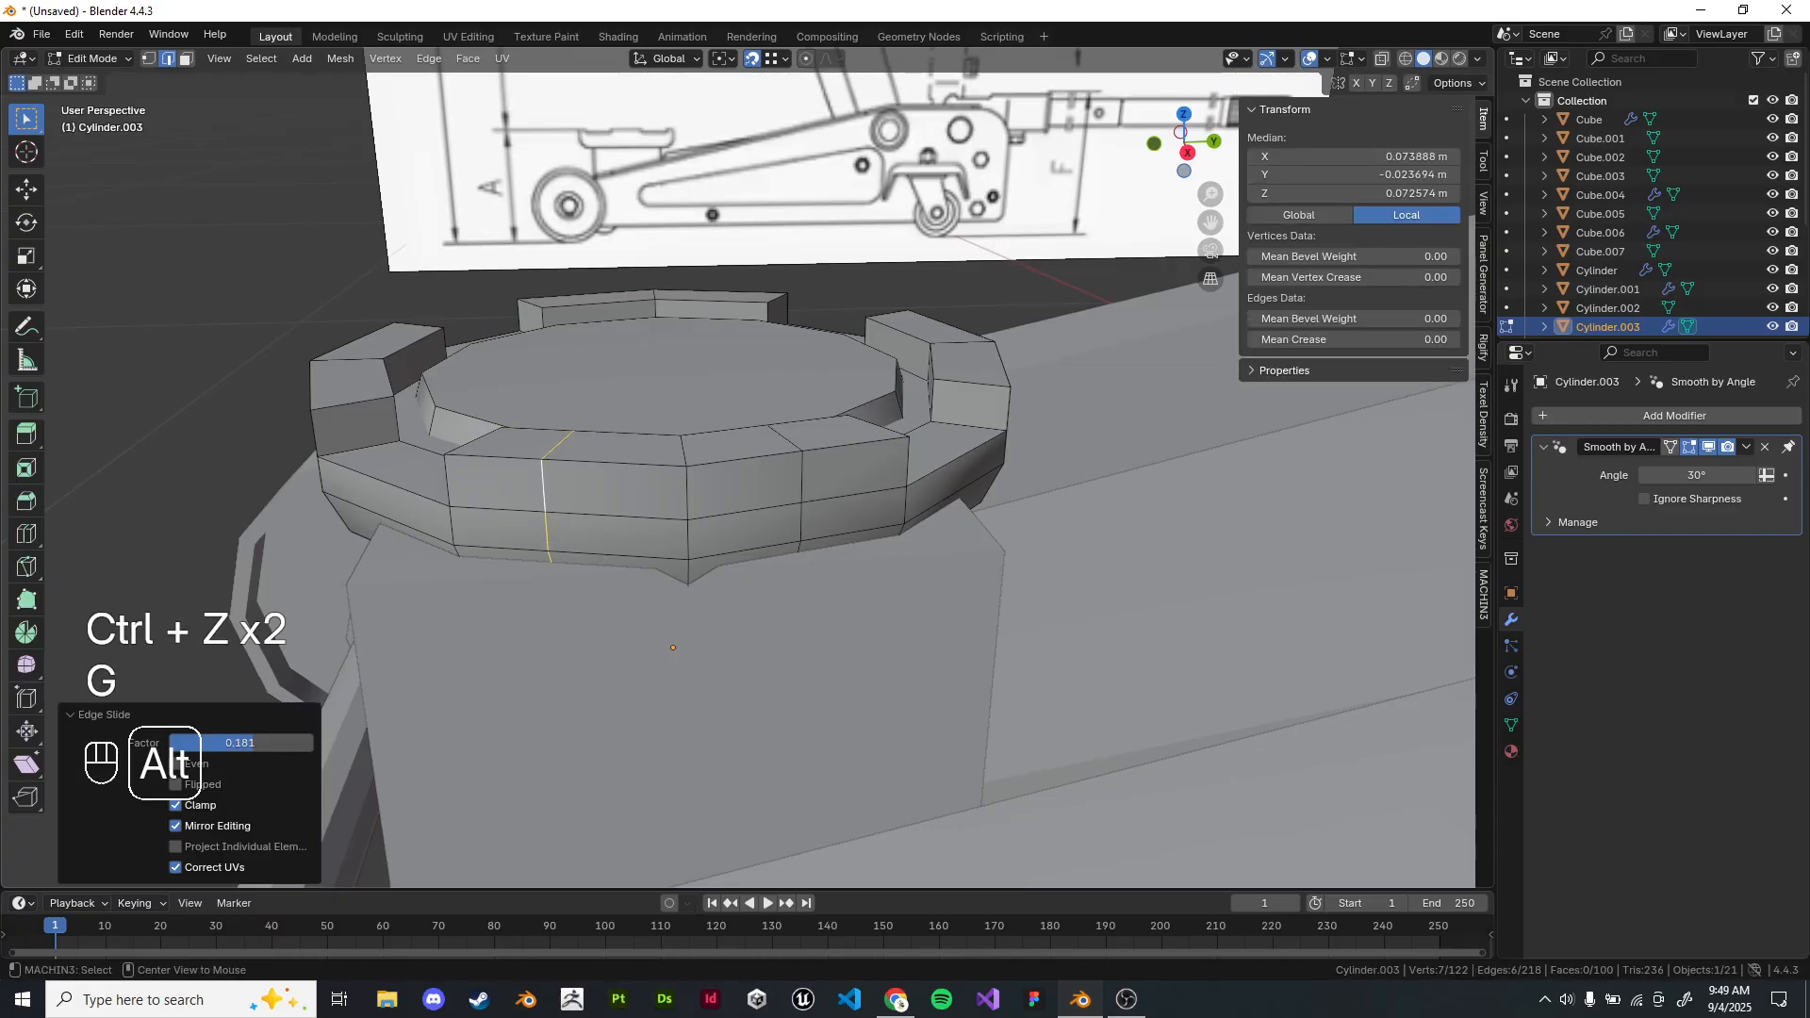
pyautogui.hotkey('alt', 'x')
pyautogui.moveTo(716, 471); pyautogui.dragTo(778, 456, button='middle')
# Delete the first faces of the lug's end sections beyond the new edge loops in face selection mode.
pyautogui.click(186, 58)
pyautogui.click(596, 473)
pyautogui.keyDown('shift'); pyautogui.click(596, 517); pyautogui.keyUp('shift')
pyautogui.moveTo(604, 514); pyautogui.dragTo(754, 537, button='middle')
pyautogui.keyDown('shift'); pyautogui.click(938, 532); pyautogui.keyUp('shift')
pyautogui.press('x')
pyautogui.click(938, 510)
pyautogui.moveTo(877, 523); pyautogui.dragTo(550, 518, button='middle')
pyautogui.click(612, 482)
pyautogui.press('x')
pyautogui.click(608, 481)
# Delete the remaining raised faces of the lug's end sections so that the shortened lug is open at its ends.
pyautogui.click(809, 496)
pyautogui.keyDown('shift'); pyautogui.click(816, 539); pyautogui.keyUp('shift')
pyautogui.press('x')
pyautogui.click(801, 500)
pyautogui.moveTo(802, 500); pyautogui.dragTo(556, 509, button='middle')
pyautogui.scroll(1, 575, 476)
pyautogui.click(562, 469)
pyautogui.press('x')
pyautogui.click(562, 469)
pyautogui.click(719, 469)
pyautogui.press('x')
pyautogui.click(720, 470)
# Select the two top corner vertices of the shortened lug's open end in vertex selection mode.
pyautogui.scroll(3, 720, 470)
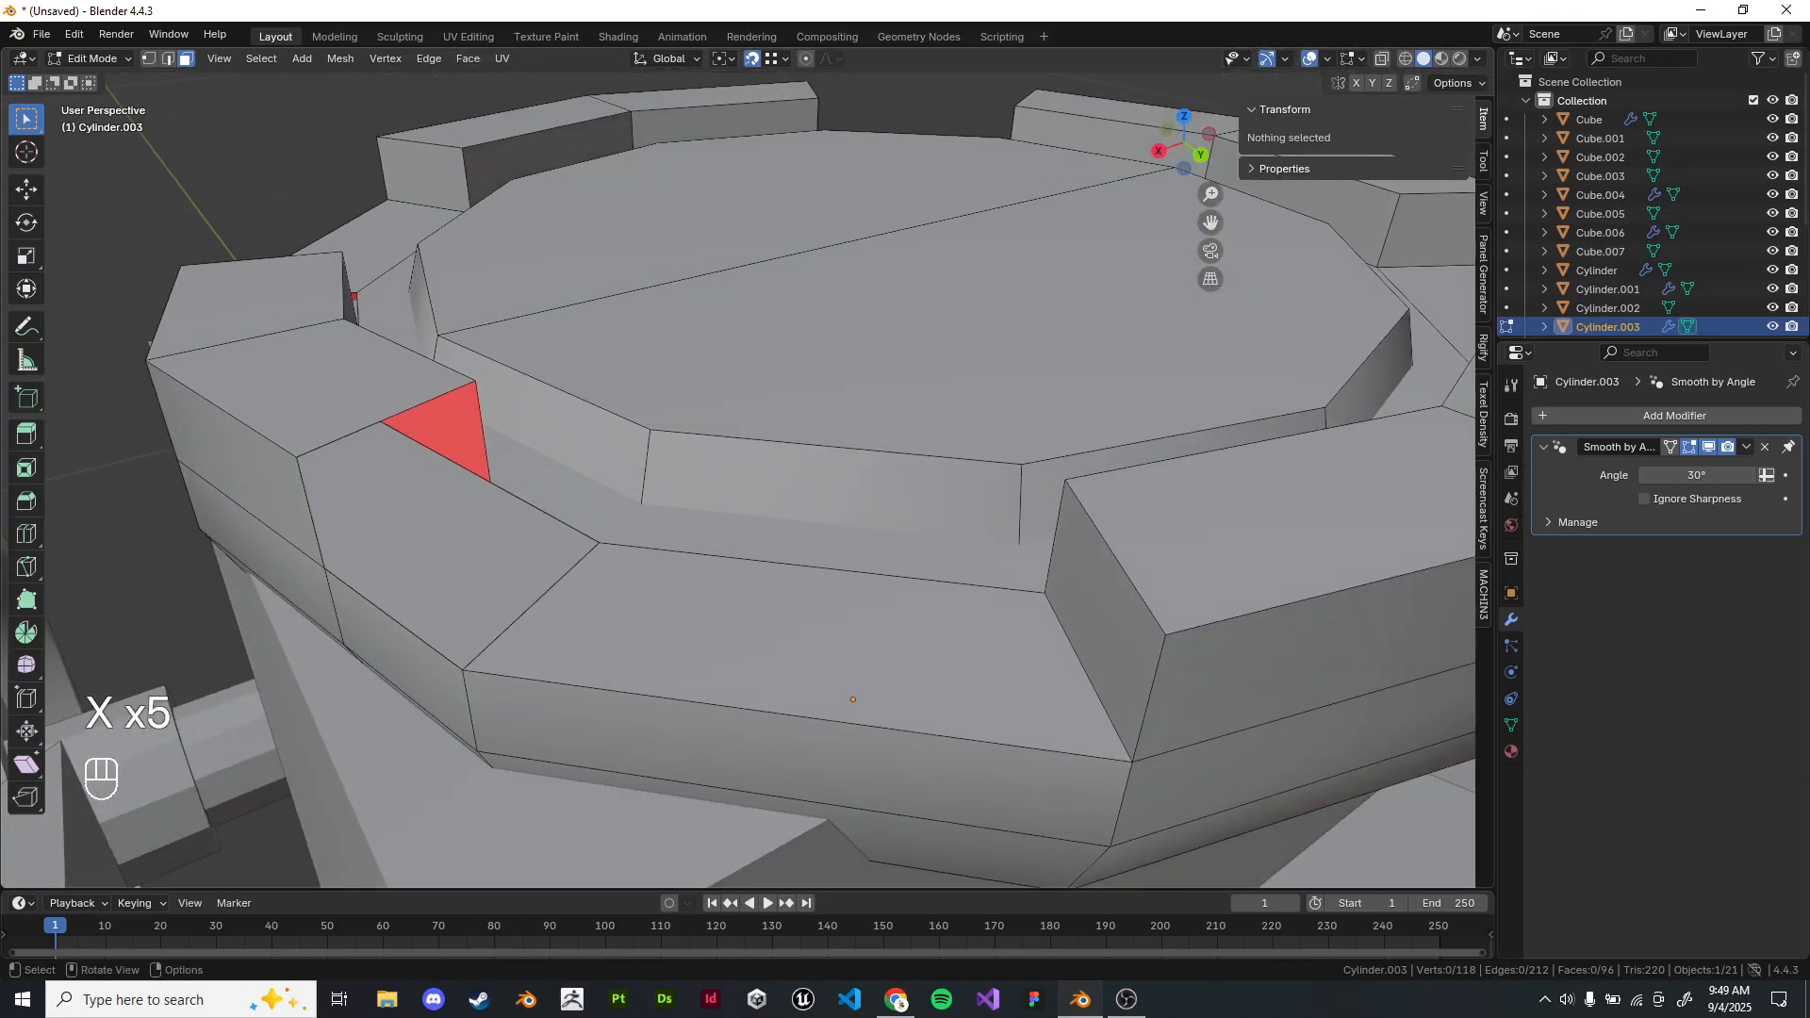
pyautogui.click(149, 58)
pyautogui.click(475, 382)
pyautogui.keyDown('shift'); pyautogui.click(297, 458); pyautogui.keyUp('shift')
# Try to close the lug's open end by extruding its top edge down to the ledge and merging overlapping vertices.
pyautogui.press('e')
pyautogui.click(324, 567)
pyautogui.press('a')
pyautogui.press('q')
pyautogui.click(547, 571)
pyautogui.click(489, 483)
pyautogui.keyDown('shift'); pyautogui.click(324, 568); pyautogui.keyUp('shift')
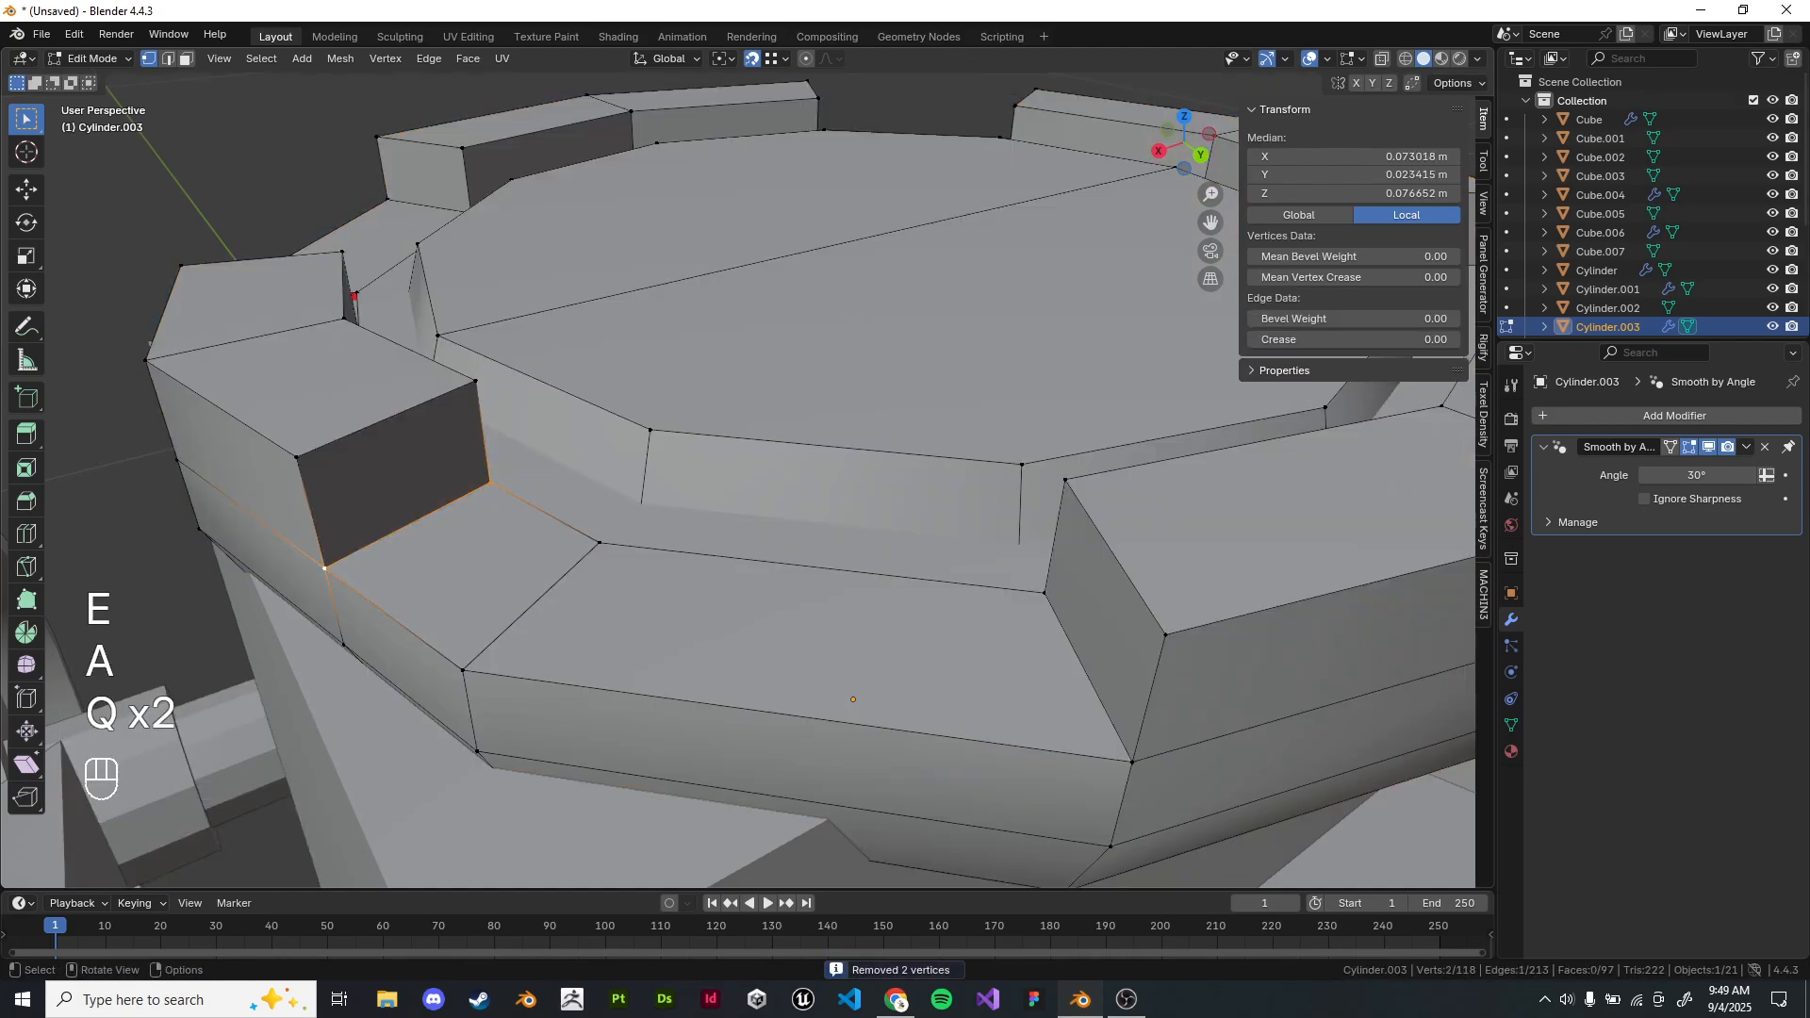
# Undo the vertex merge and the extrusion of the lug's end edge.
pyautogui.hotkey('ctrl', 'z')
pyautogui.hotkey('ctrl', 'z')
pyautogui.hotkey('ctrl', 'z')
pyautogui.hotkey('ctrl', 'z')
pyautogui.hotkey('ctrl', 'z')
pyautogui.keyDown('shift'); pyautogui.moveTo(853, 699); pyautogui.dragTo(934, 702, button='middle'); pyautogui.keyUp('shift')
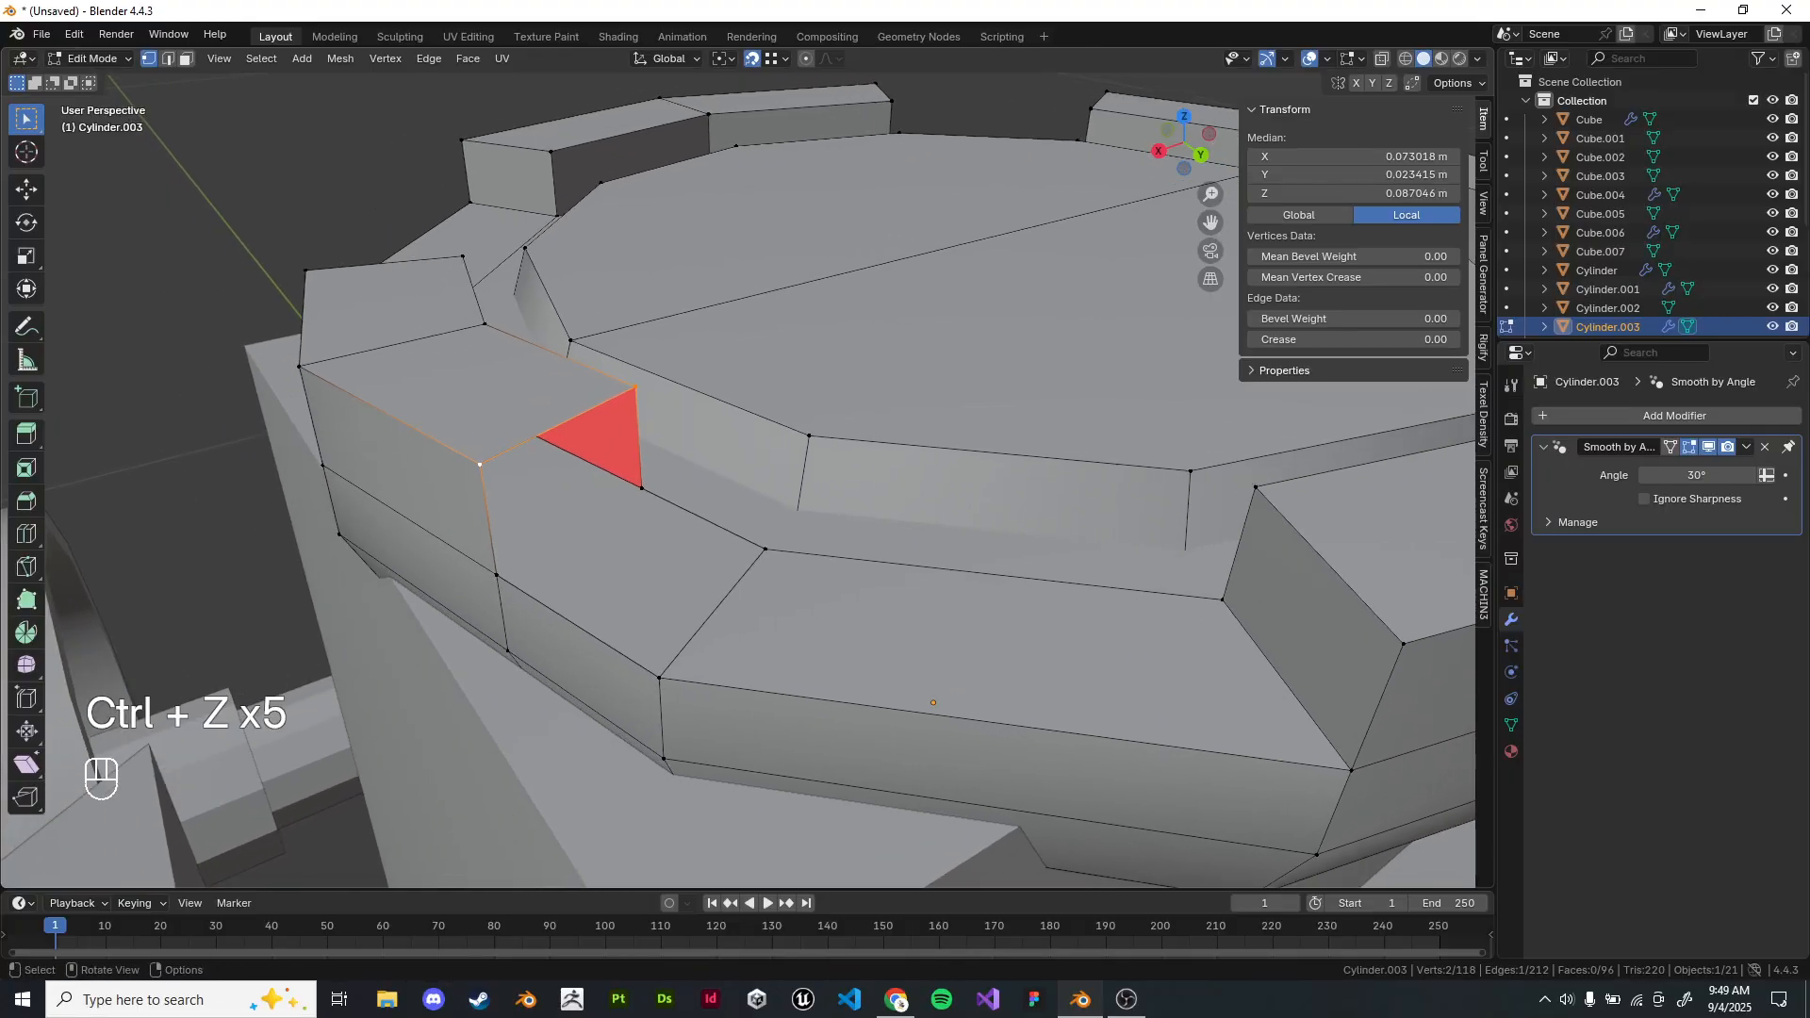
# Extrude the lug end's top edge straight down, snapping it to the ledge corner to close the open end.
pyautogui.keyDown('shift'); pyautogui.moveTo(622, 471); pyautogui.dragTo(728, 459, button='middle'); pyautogui.keyUp('shift')
pyautogui.scroll(3, 727, 460)
pyautogui.scroll(-3, 728, 459)
pyautogui.scroll(3, 728, 459)
pyautogui.press('e')
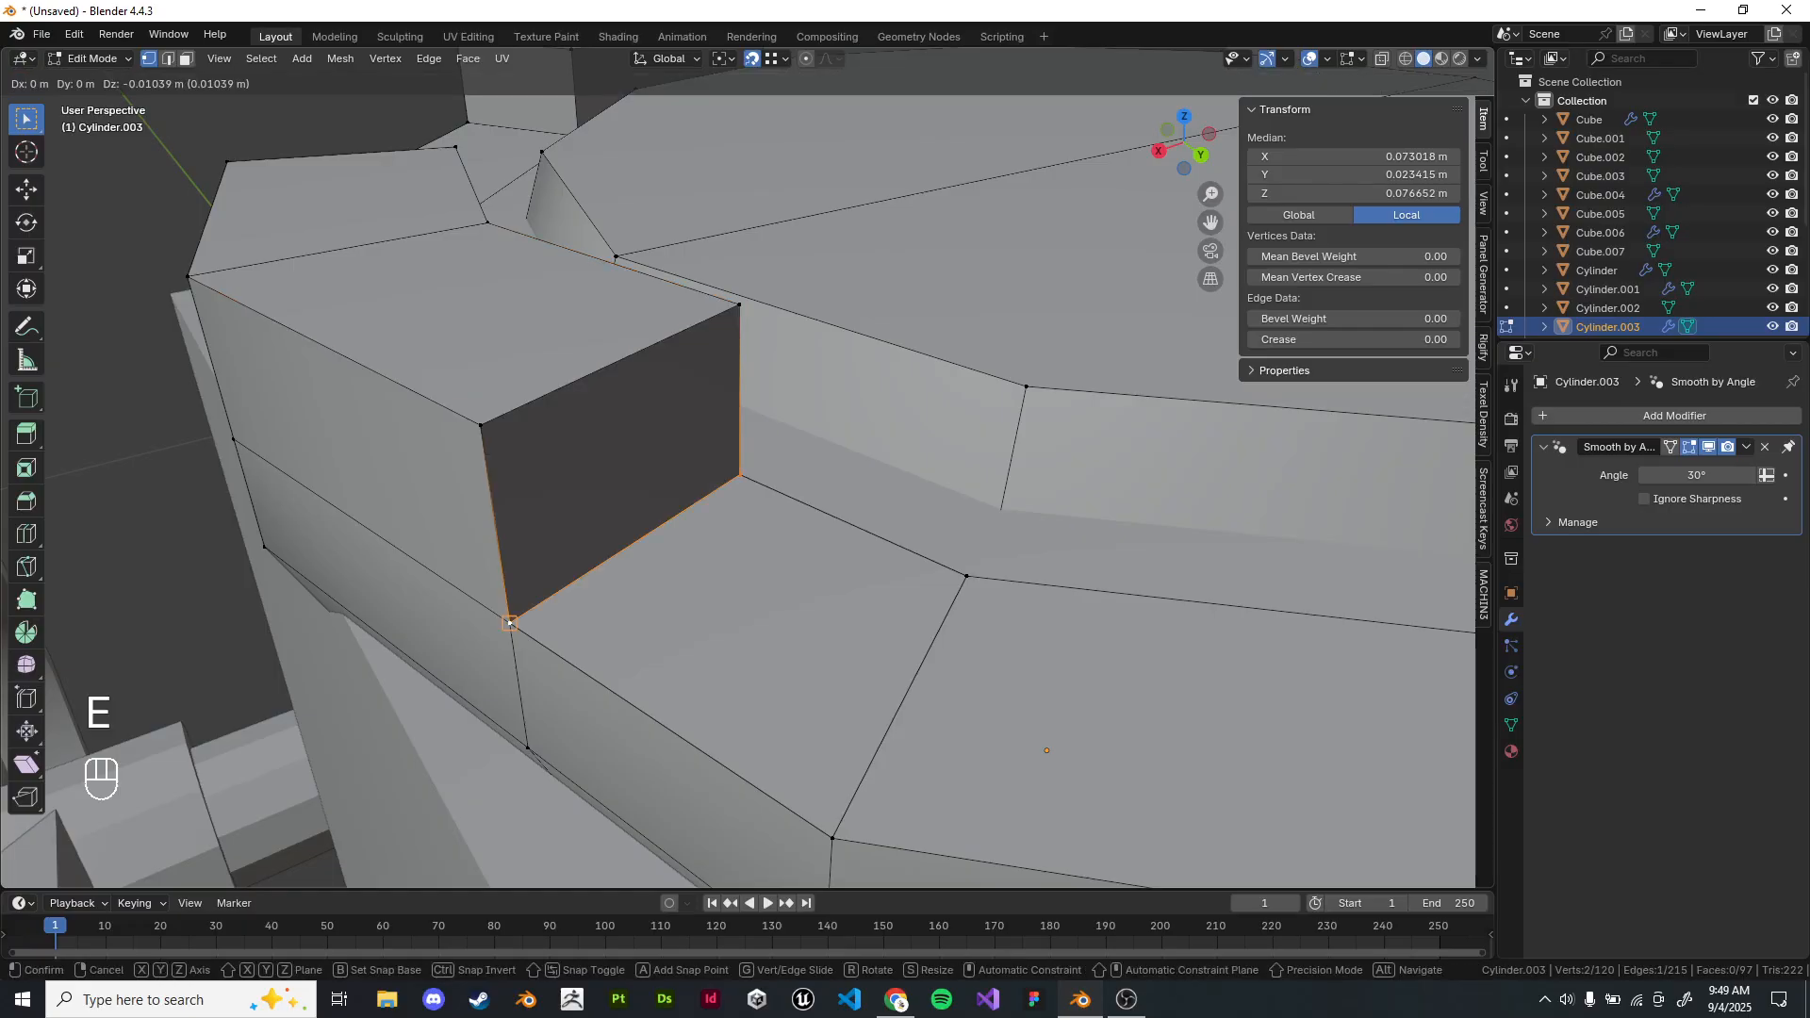
pyautogui.click(510, 624)
# Try moving the lower corner vertices of the new end face to check whether they are joined to the ledge.
pyautogui.moveTo(510, 623); pyautogui.dragTo(311, 575, button='middle')
pyautogui.keyDown('shift'); pyautogui.moveTo(453, 311); pyautogui.dragTo(727, 409, button='middle'); pyautogui.keyUp('shift')
pyautogui.click(519, 489)
pyautogui.press('g')
pyautogui.rightClick(519, 489)
pyautogui.press('g')
pyautogui.click(519, 490)
pyautogui.moveTo(1108, 792); pyautogui.dragTo(1042, 770, button='middle')
pyautogui.press('a')
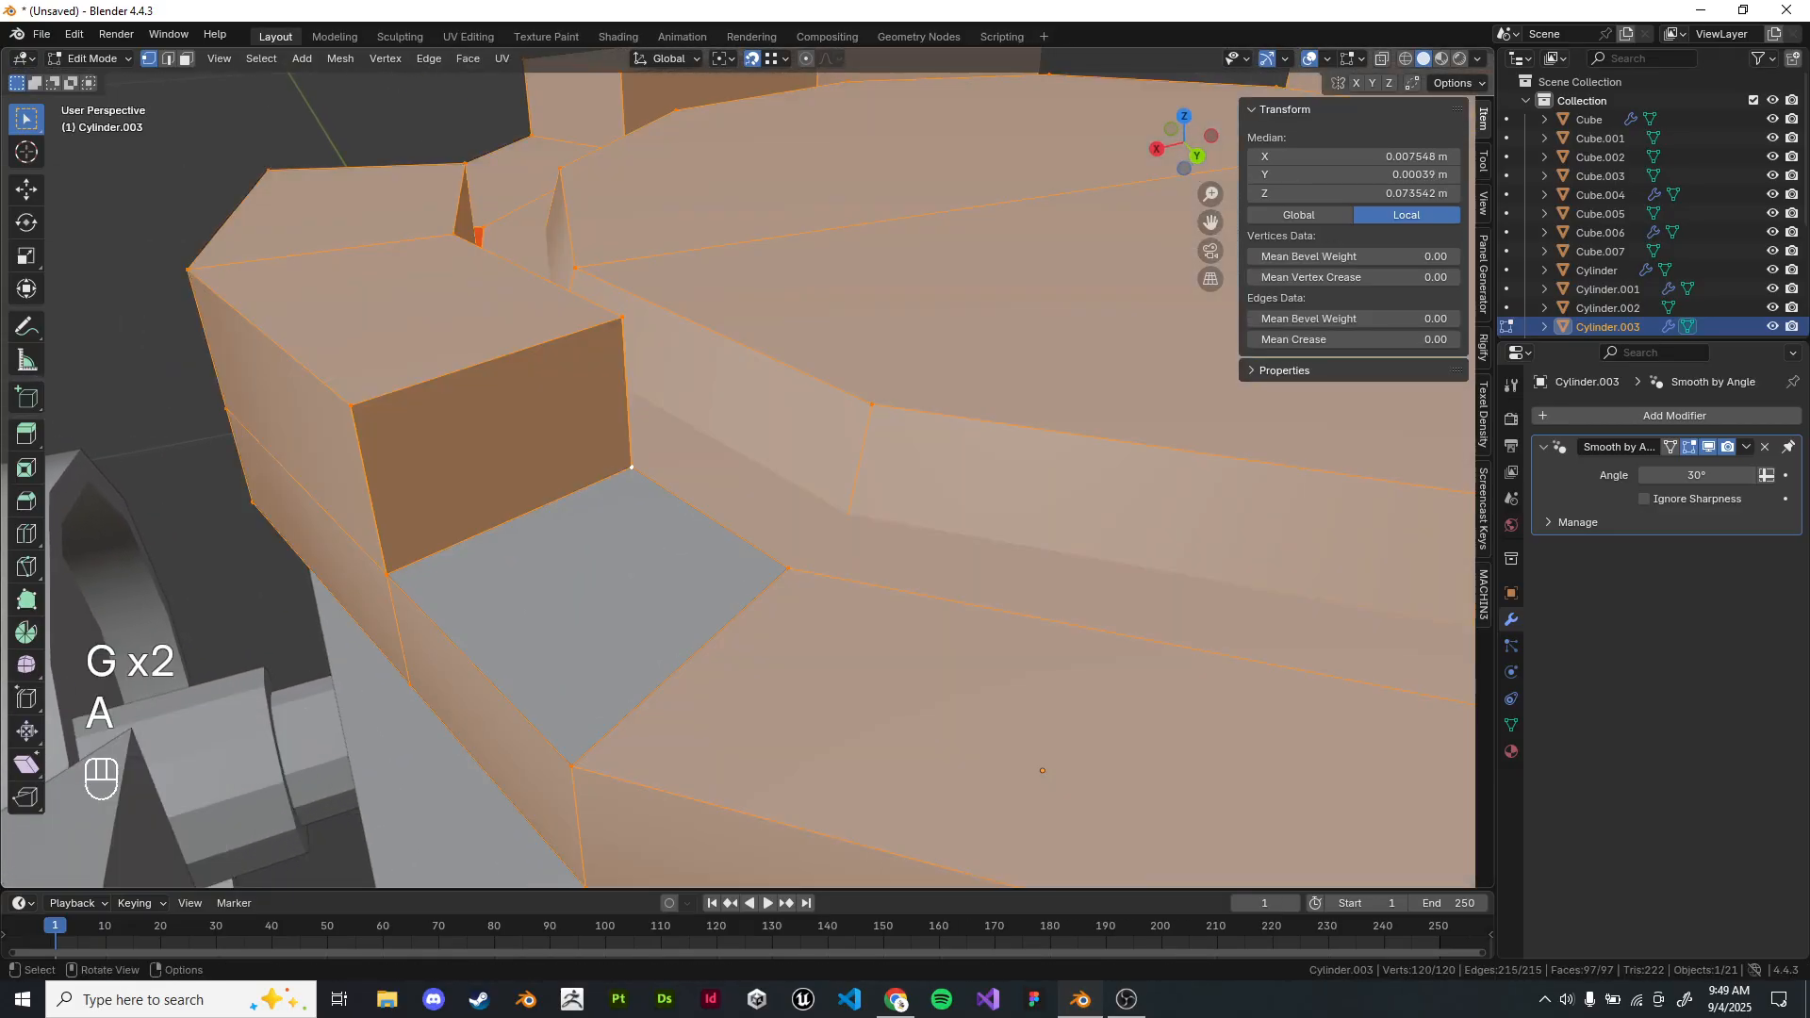
pyautogui.moveTo(679, 472); pyautogui.dragTo(641, 471, button='middle')
pyautogui.moveTo(641, 471)
pyautogui.mouseDown(button='middle')
pyautogui.moveTo(744, 500)
pyautogui.moveTo(528, 495)
pyautogui.moveTo(650, 507)
pyautogui.mouseUp(button='middle')
pyautogui.click(730, 505)
pyautogui.press('g')
pyautogui.rightClick(674, 509)
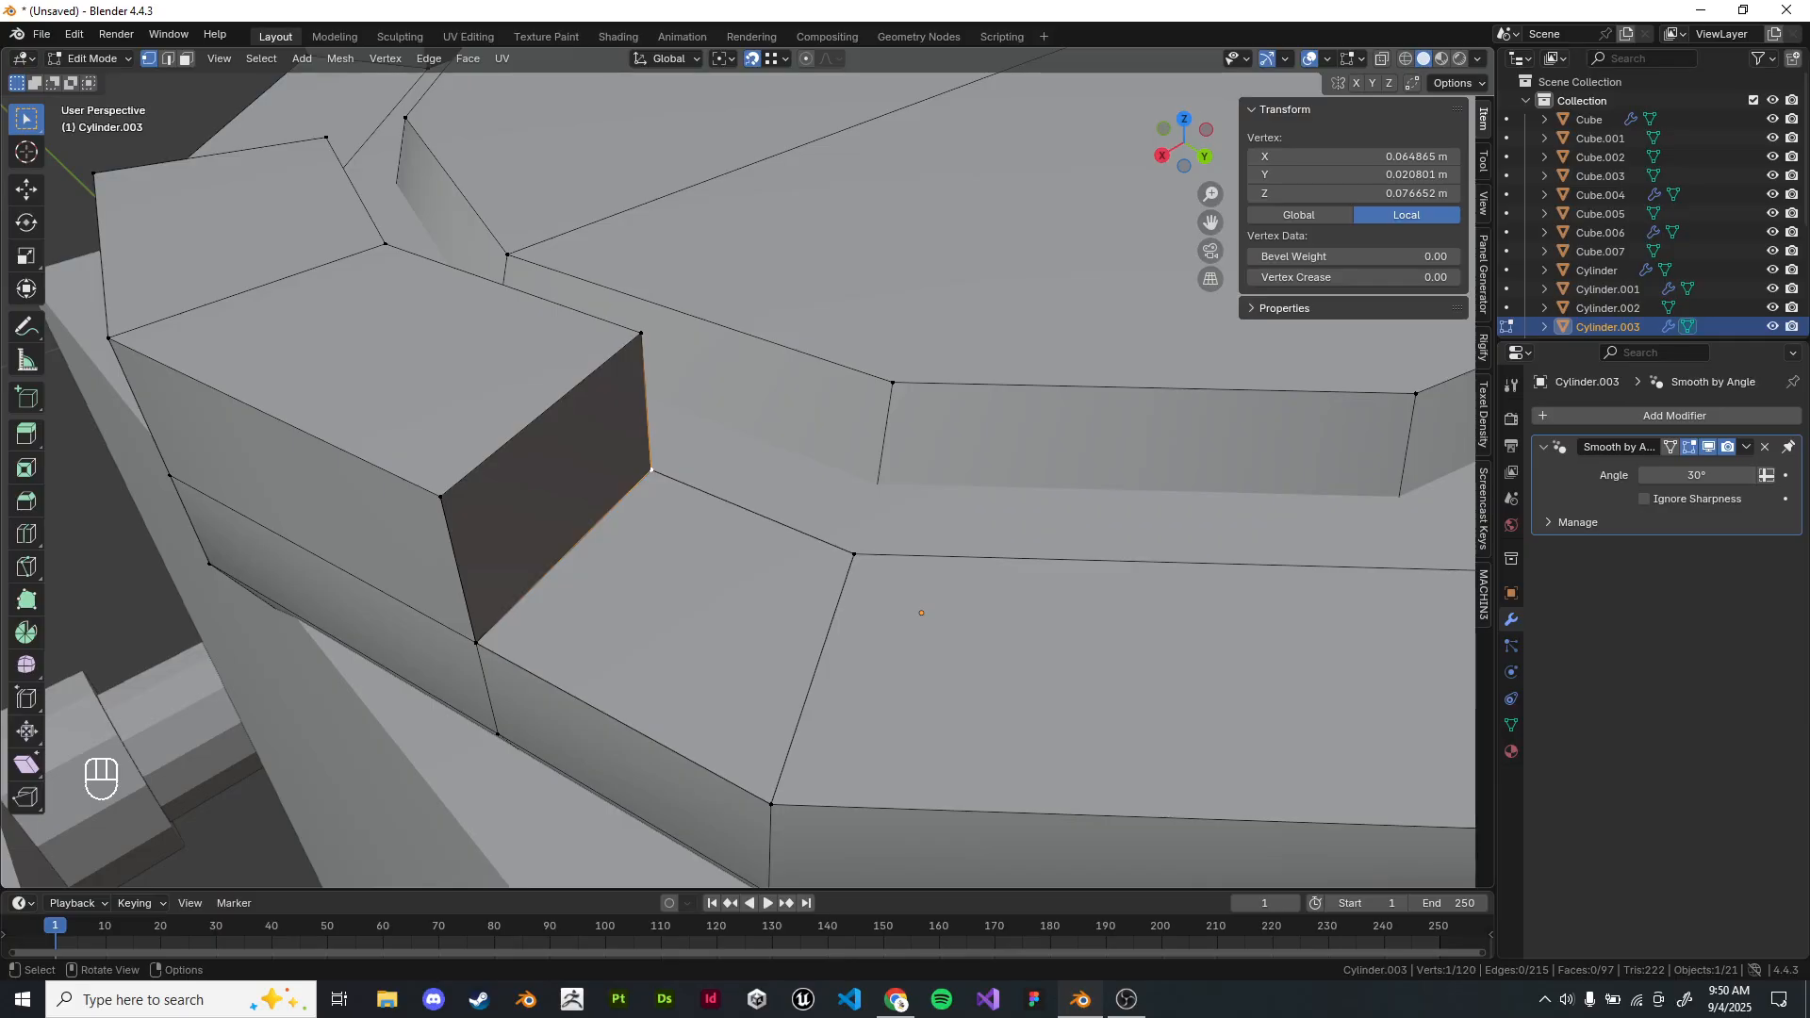
# Try to merge all of the saddle's overlapping vertices by distance.
pyautogui.press('a')
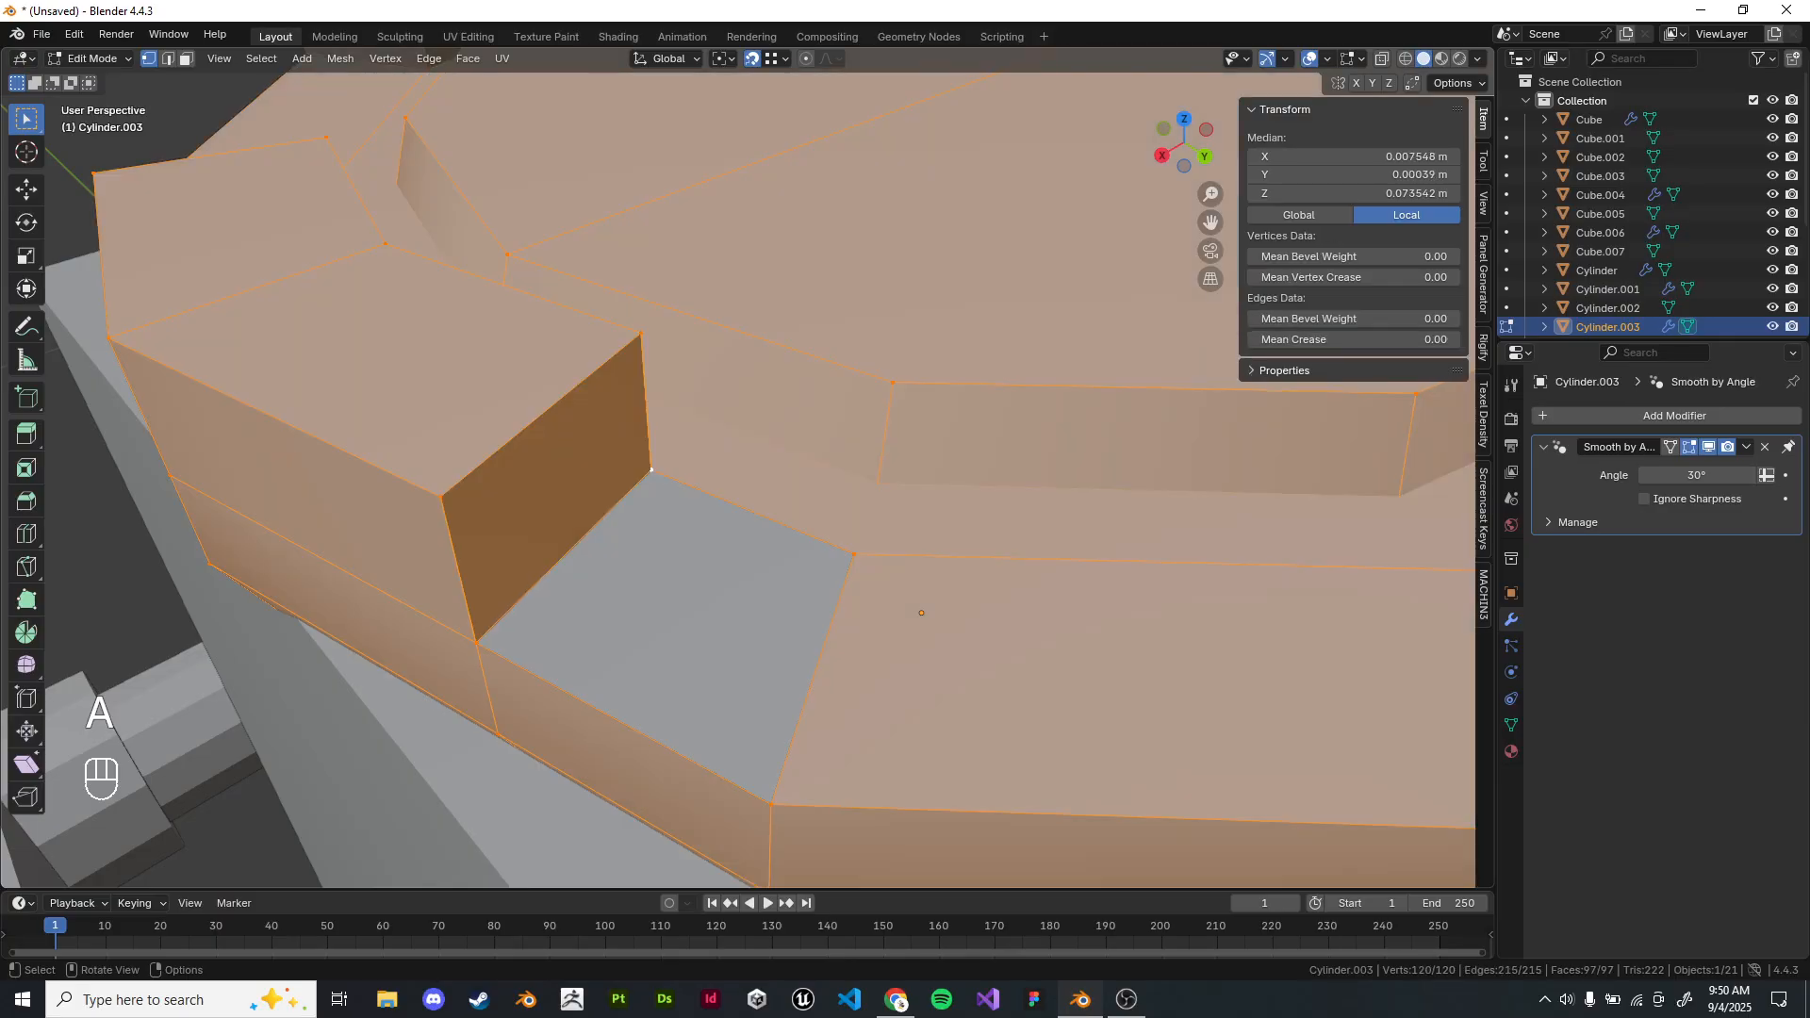
pyautogui.keyDown('shift'); pyautogui.moveTo(735, 471); pyautogui.dragTo(713, 479, button='middle'); pyautogui.keyUp('shift')
pyautogui.press('m')
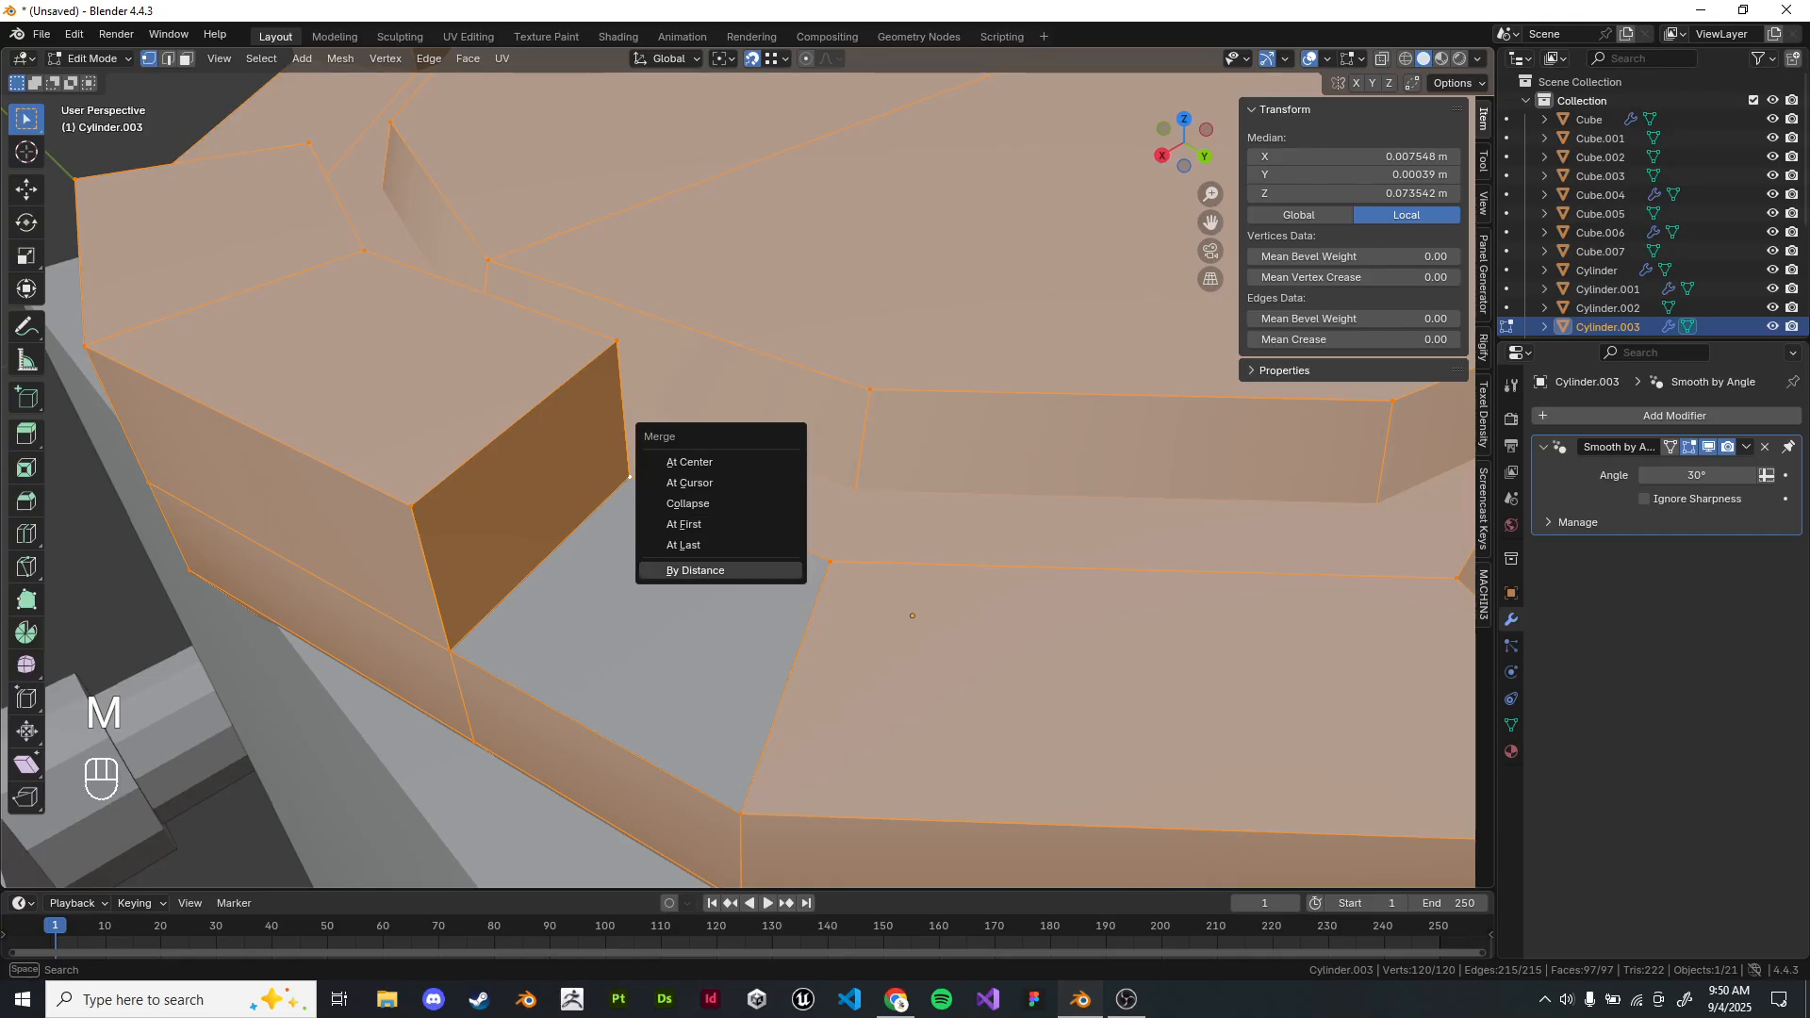
pyautogui.click(718, 570)
pyautogui.keyDown('shift'); pyautogui.moveTo(718, 570); pyautogui.dragTo(730, 647, button='middle'); pyautogui.keyUp('shift')
pyautogui.scroll(-1, 752, 611)
pyautogui.scroll(1, 705, 648)
pyautogui.moveTo(905, 658); pyautogui.dragTo(965, 717, button='middle')
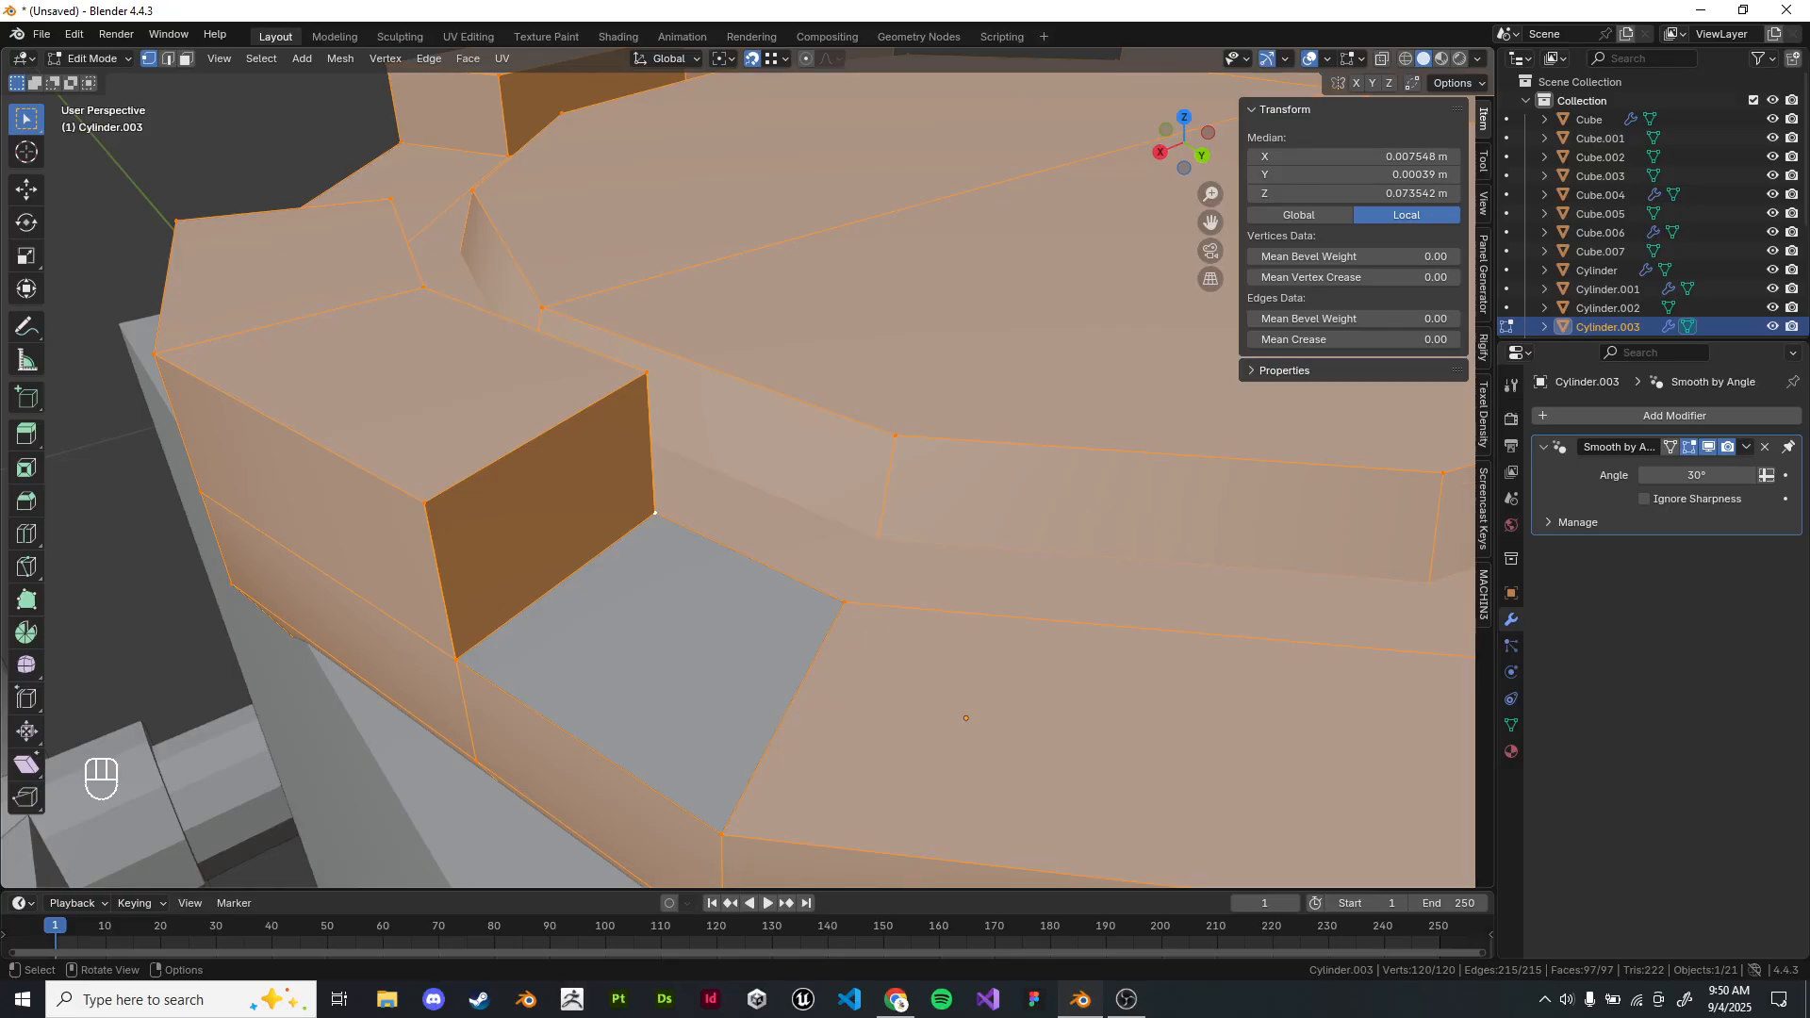
# Bring up the context options of the By Distance merge command and check its entry in Quick Favorites.
pyautogui.press('Tab')
pyautogui.press('Tab')
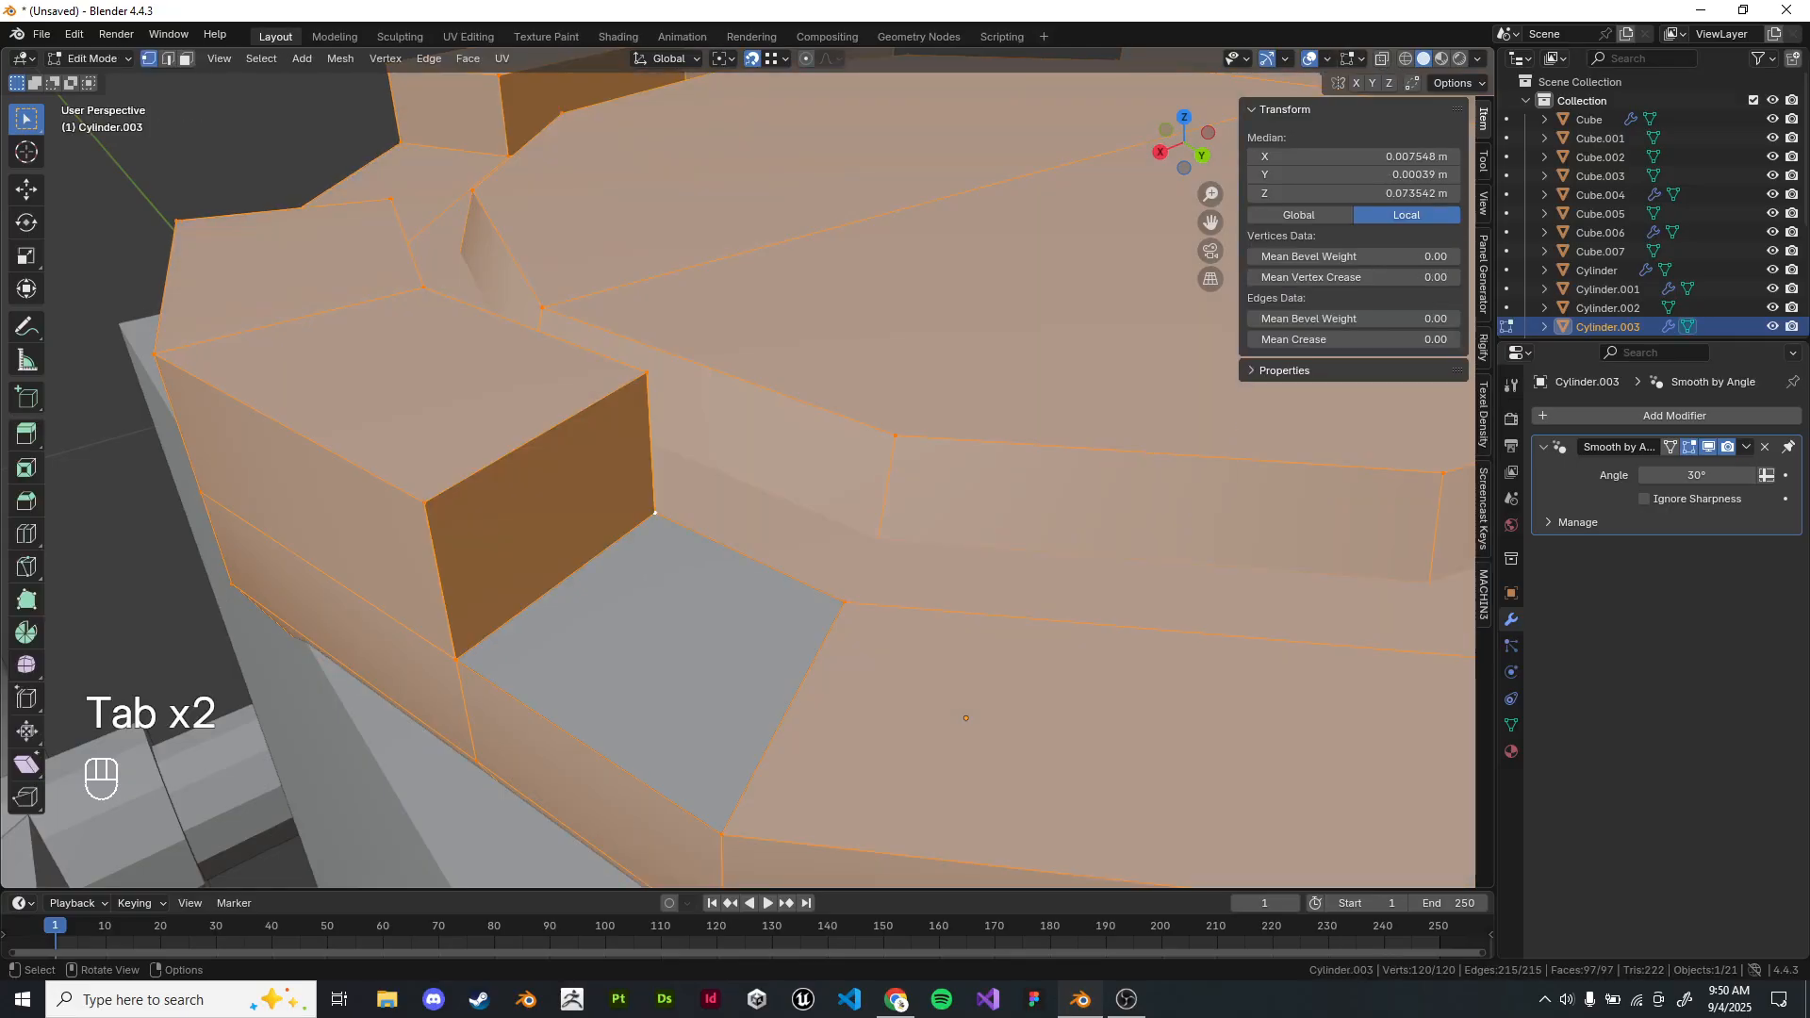
pyautogui.press('m')
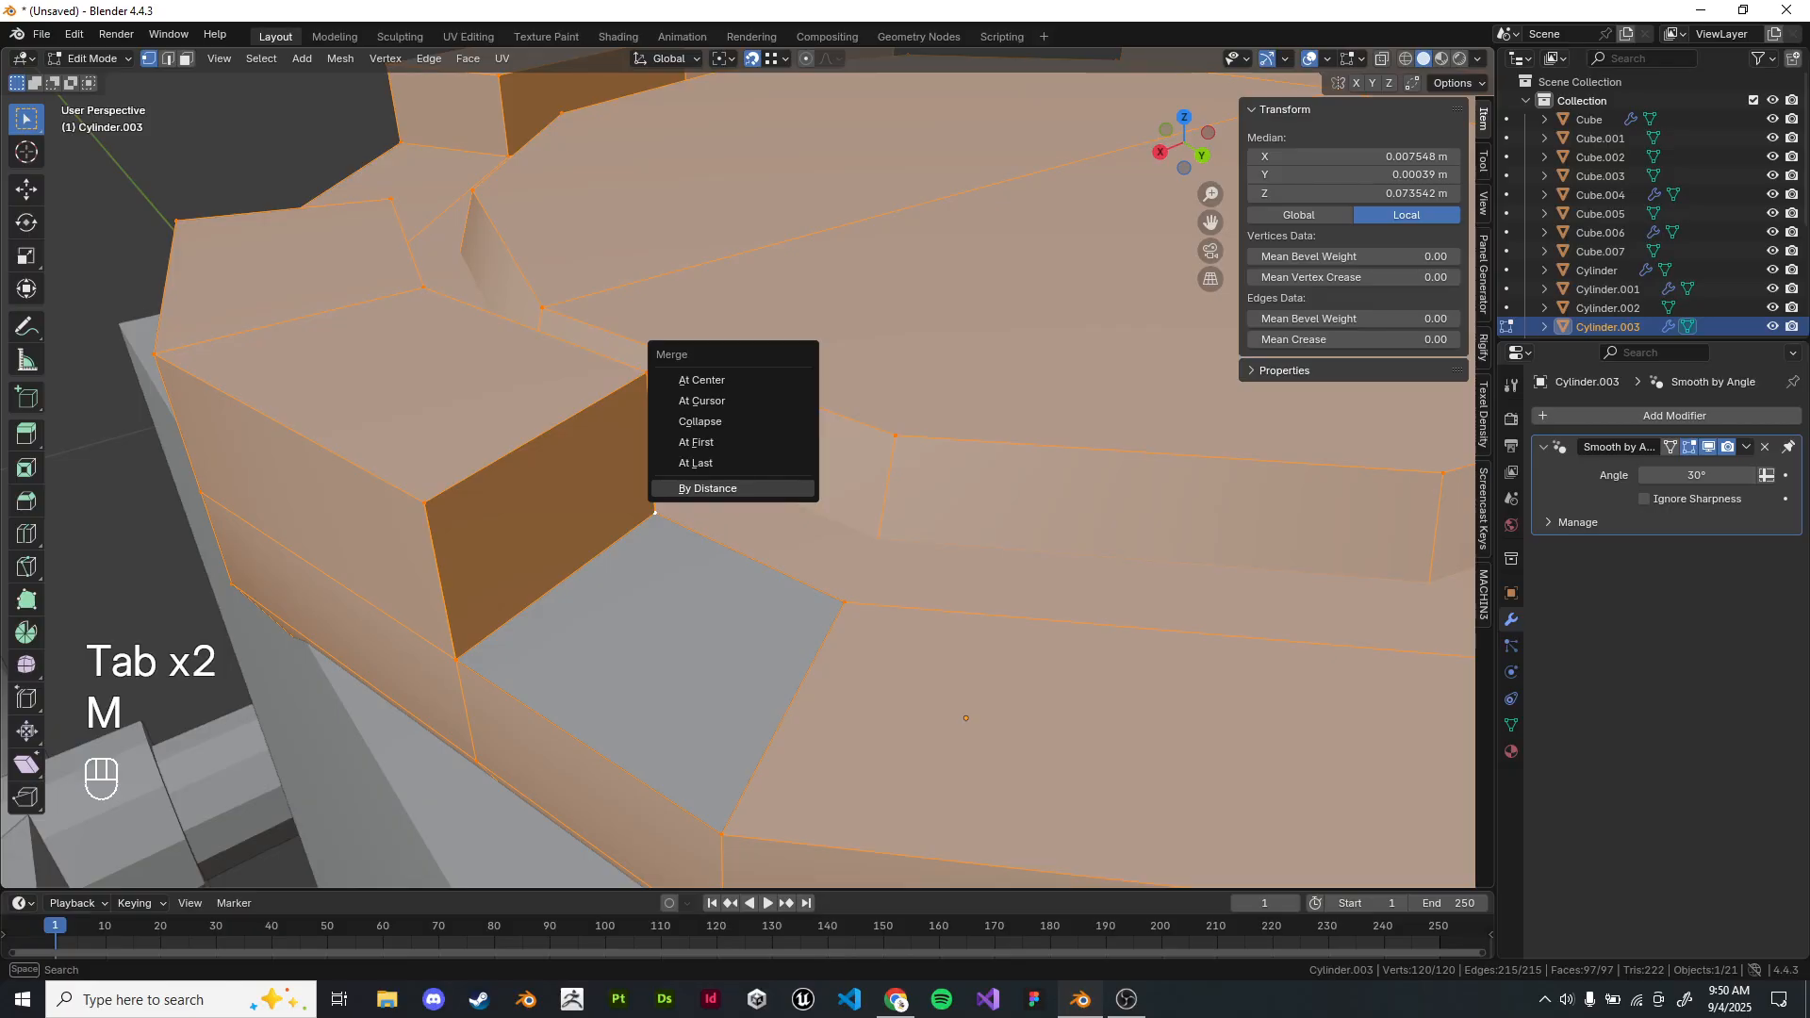
pyautogui.rightClick(698, 488)
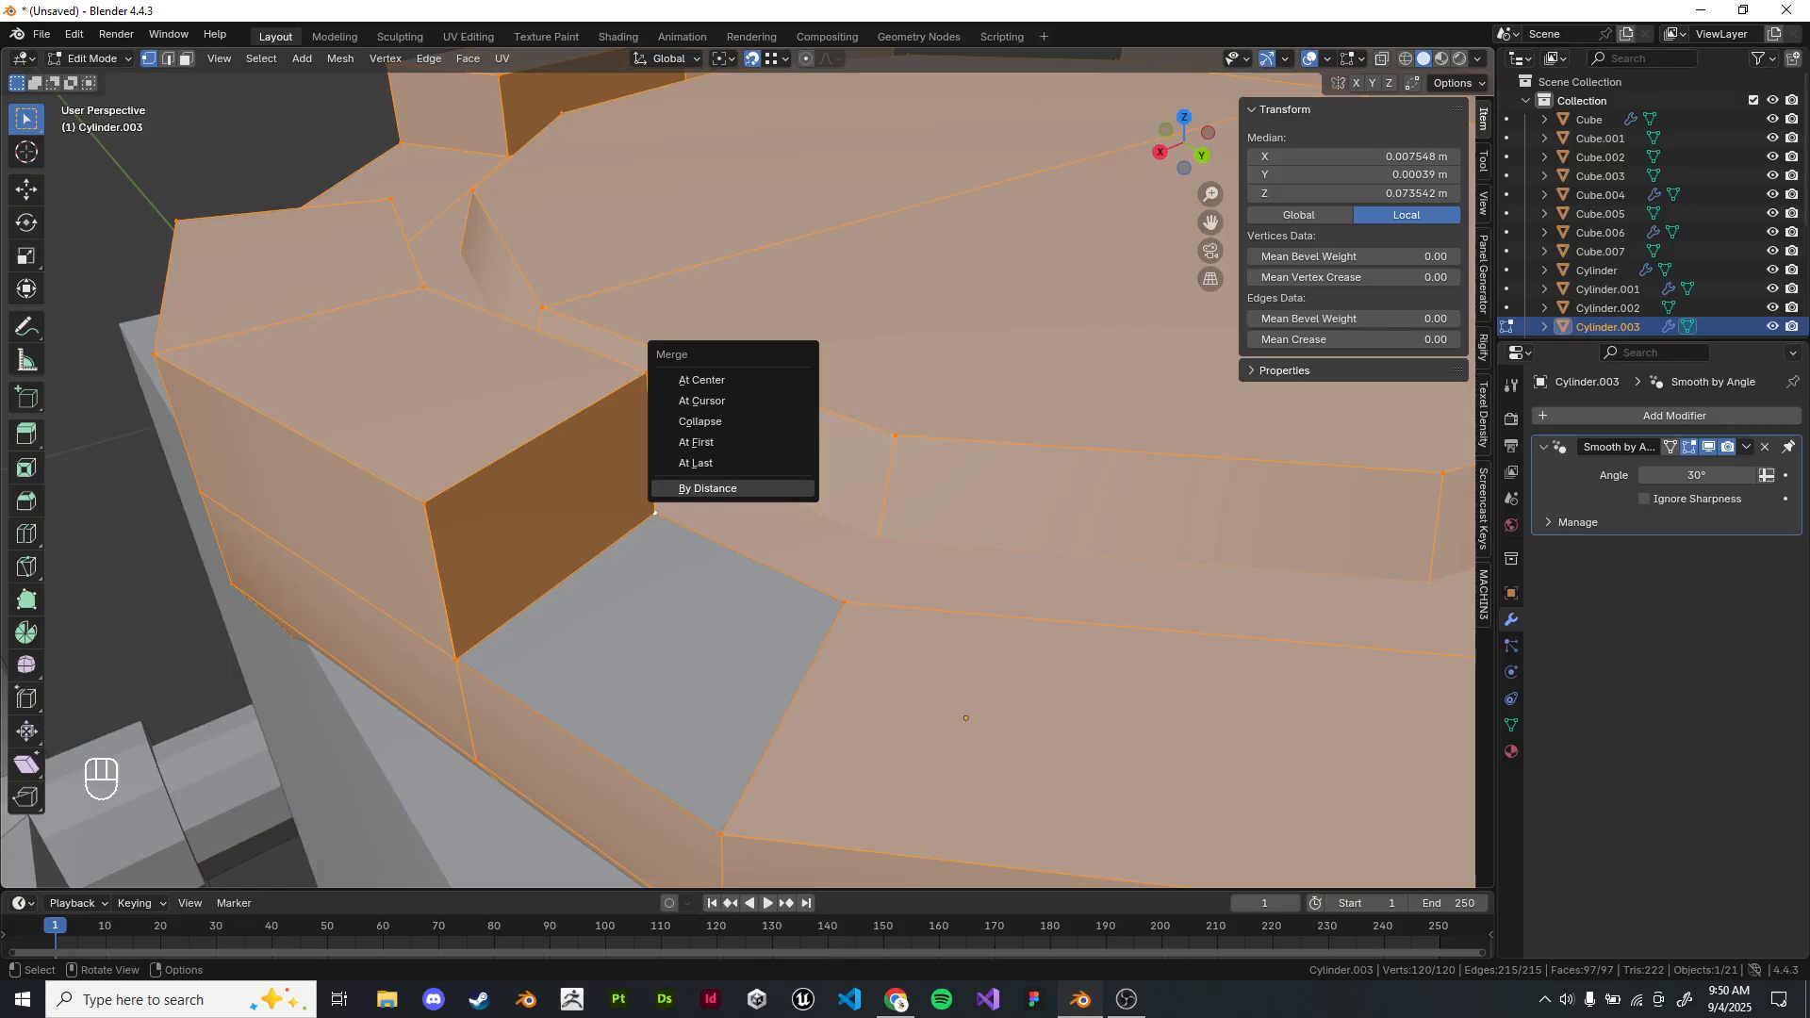
pyautogui.press('Escape')
pyautogui.press('q')
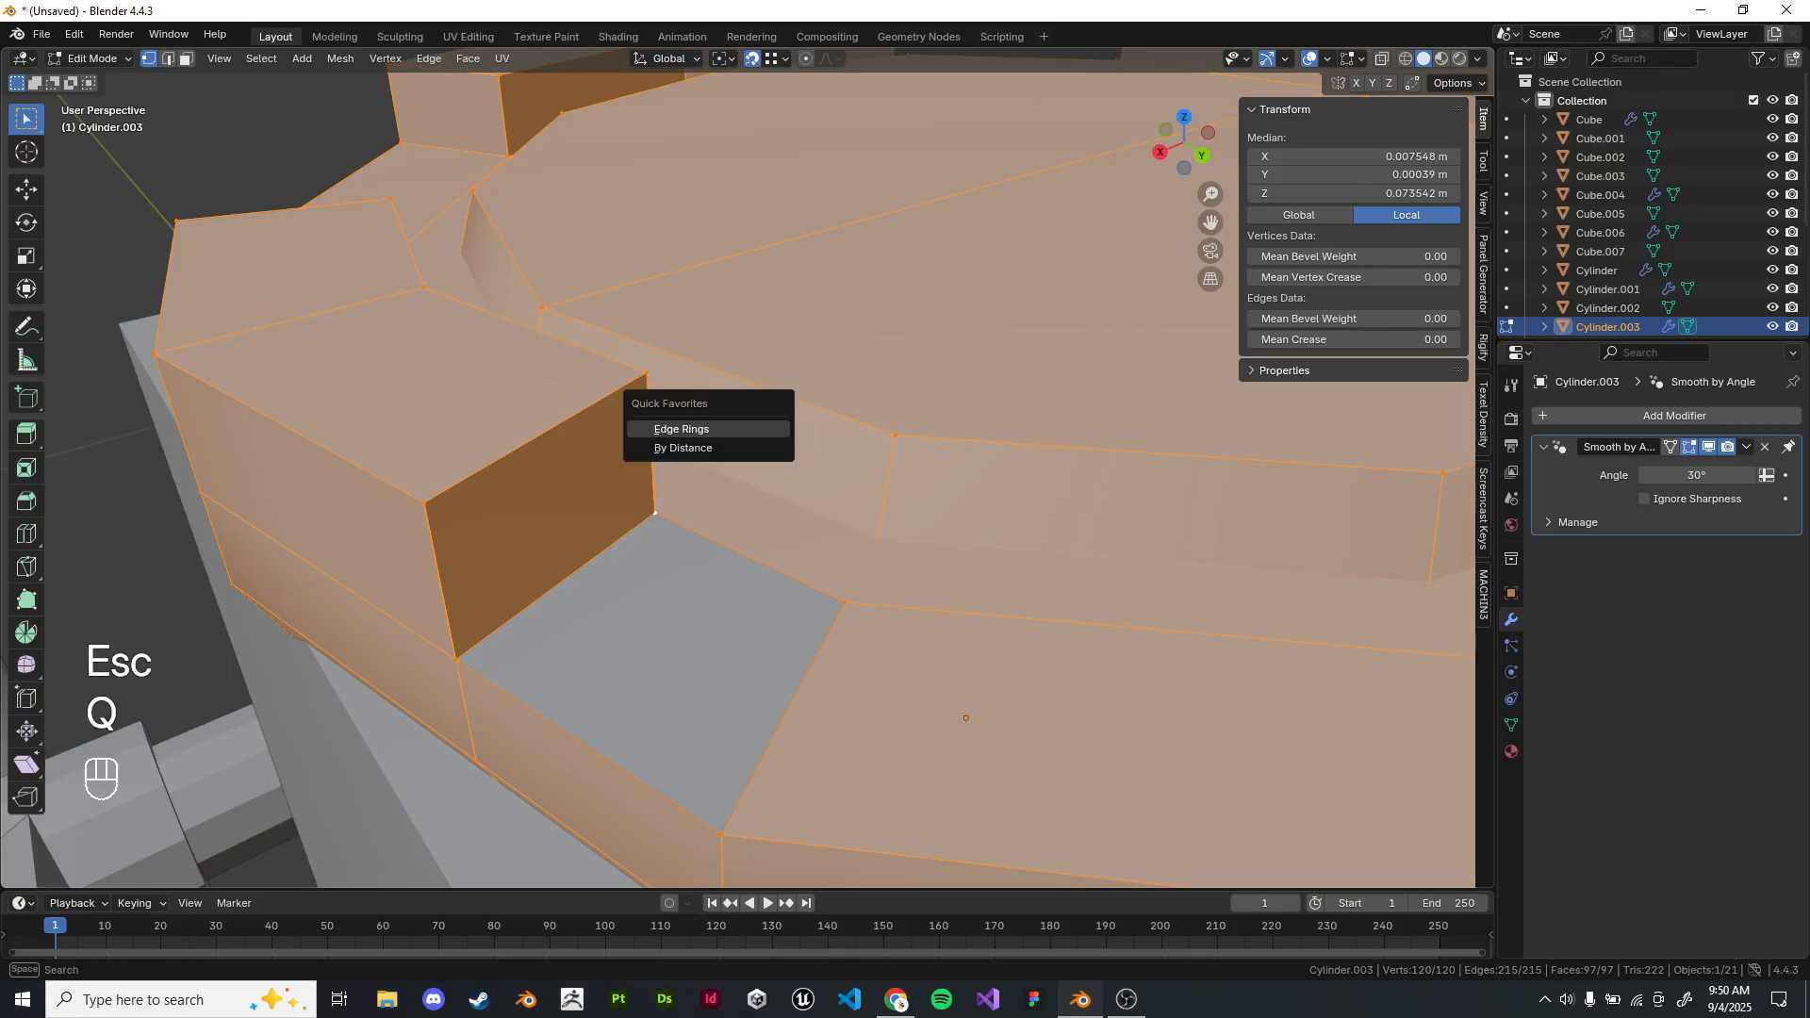
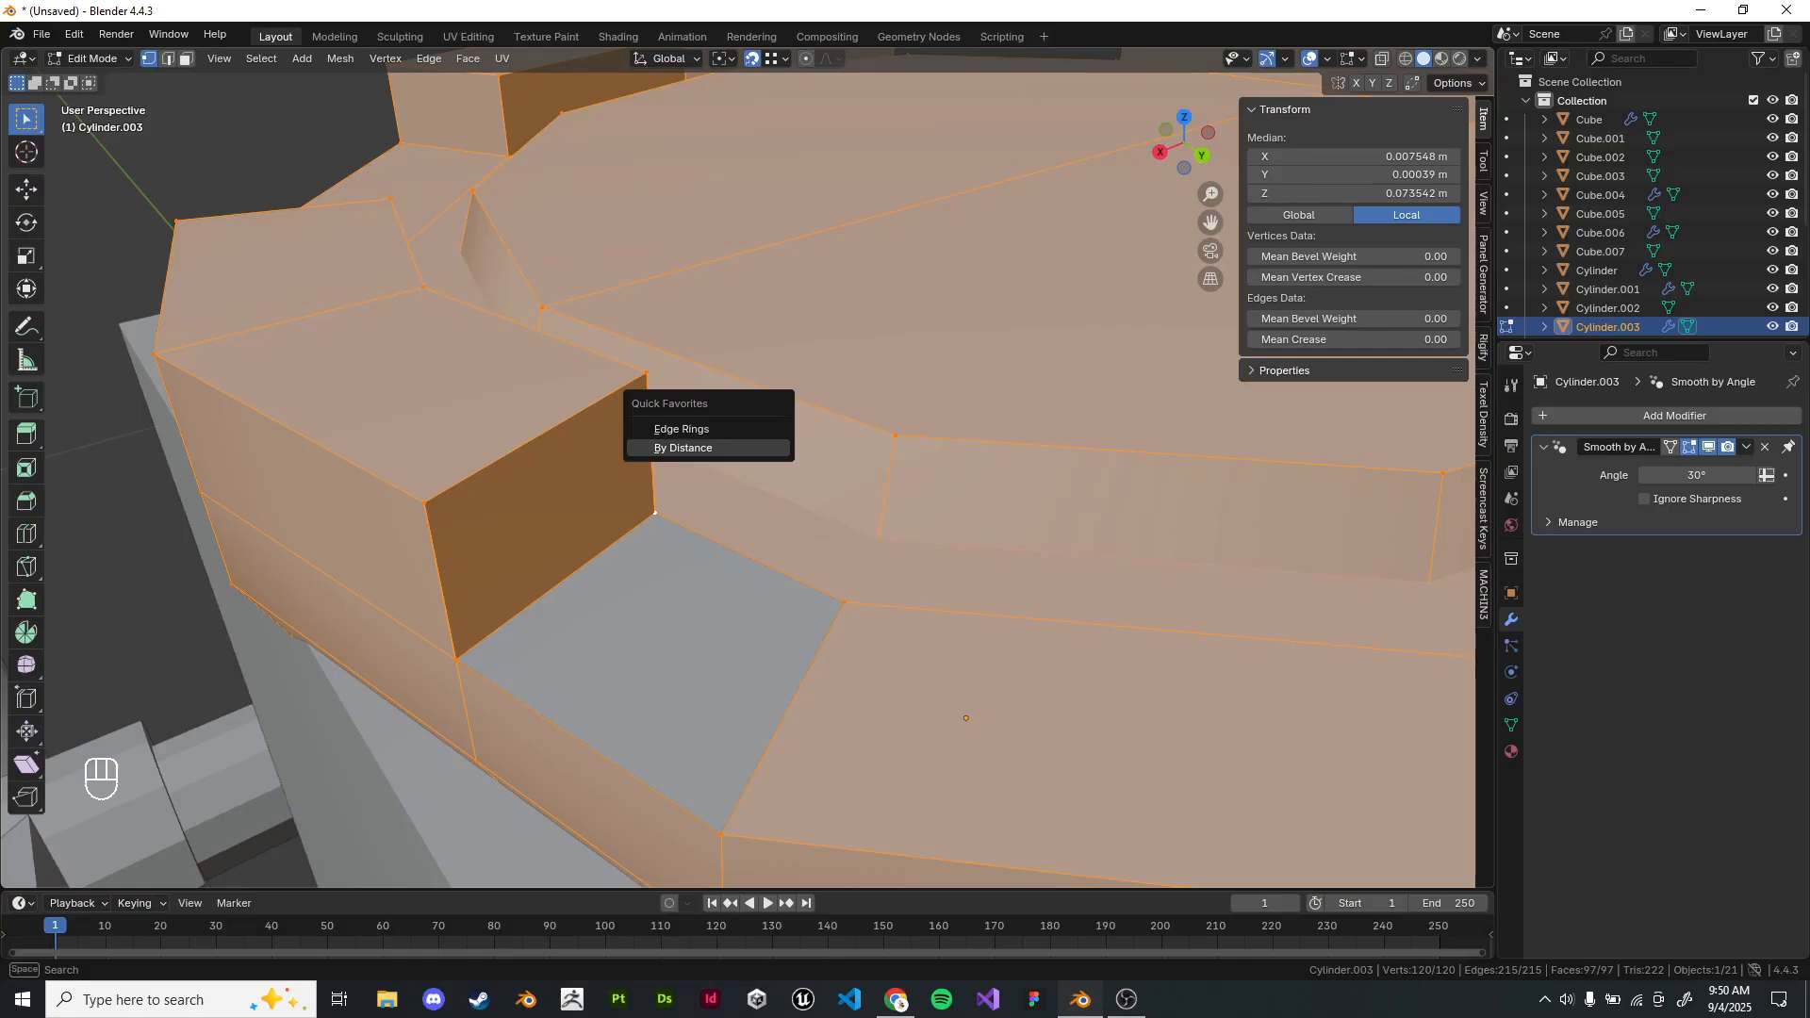
# Try selecting edge rings from the loop around the saddle's outer wall with the Quick Favorites entry.
pyautogui.scroll(-4, 716, 491)
pyautogui.moveTo(716, 490)
pyautogui.mouseDown(button='middle')
pyautogui.moveTo(693, 434)
pyautogui.moveTo(744, 480)
pyautogui.mouseUp(button='middle')
pyautogui.scroll(3, 745, 481)
pyautogui.moveTo(745, 481); pyautogui.dragTo(631, 396, button='middle')
pyautogui.click(168, 58)
pyautogui.click(396, 207)
pyautogui.keyDown('shift'); pyautogui.moveTo(632, 396); pyautogui.dragTo(641, 367, button='middle'); pyautogui.keyUp('shift')
pyautogui.scroll(-1, 650, 368)
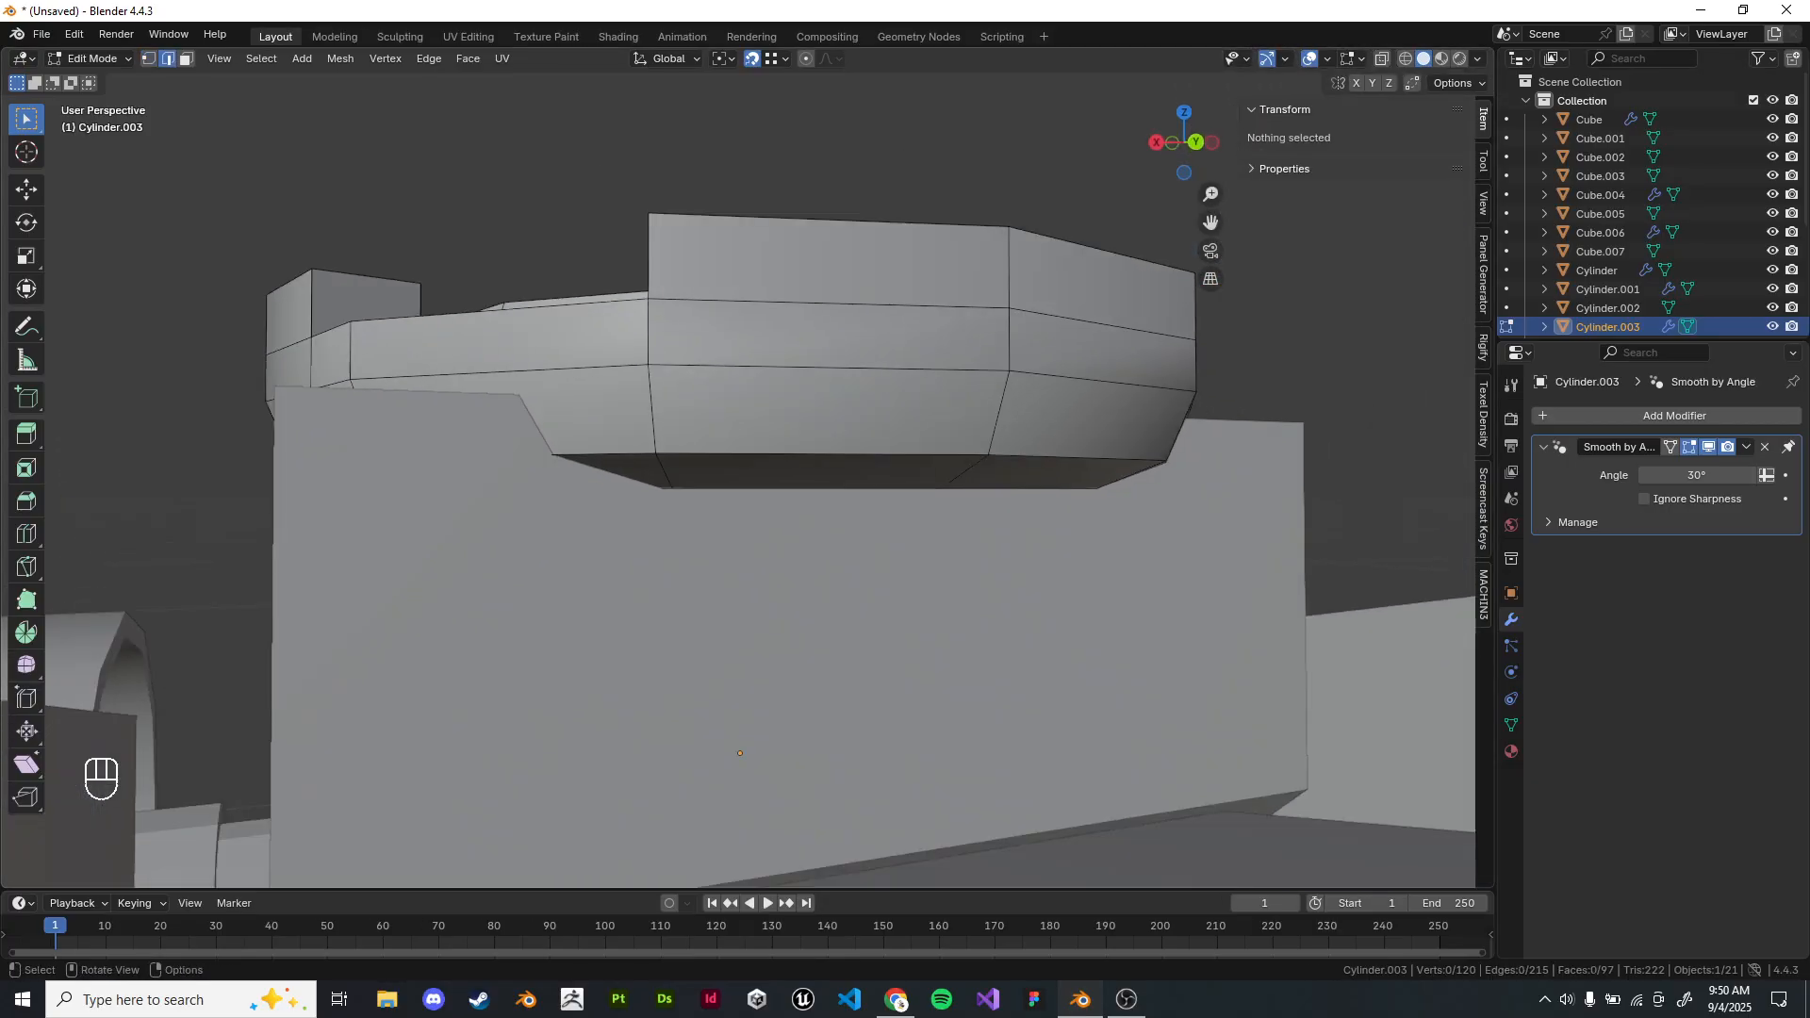
pyautogui.keyDown('alt'); pyautogui.keyDown('shift'); pyautogui.click(716, 366); pyautogui.keyUp('shift'); pyautogui.keyUp('alt')
pyautogui.press('q')
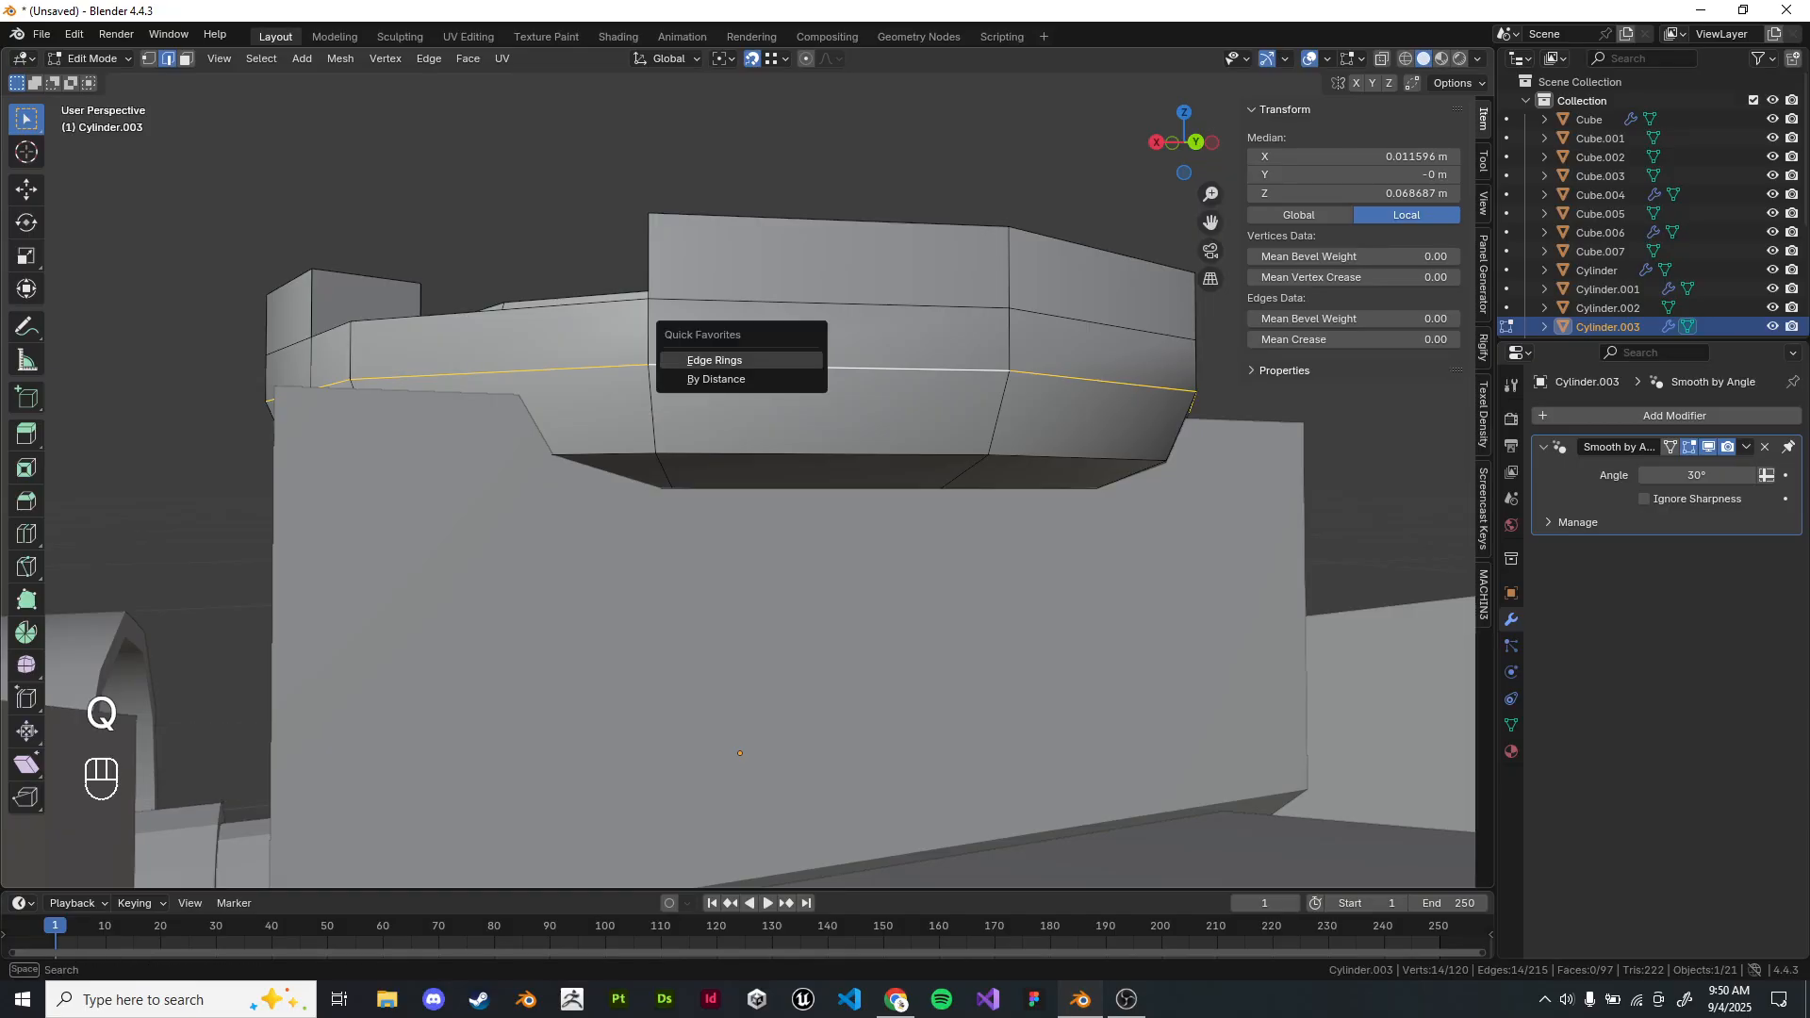
pyautogui.click(742, 360)
pyautogui.moveTo(742, 362); pyautogui.dragTo(735, 506, button='middle')
pyautogui.hotkey('ctrl', 'z')
# Merge all of the saddle's vertices by distance with a 0.0001 m threshold and clear the selection.
pyautogui.scroll(4, 830, 537)
pyautogui.press('a')
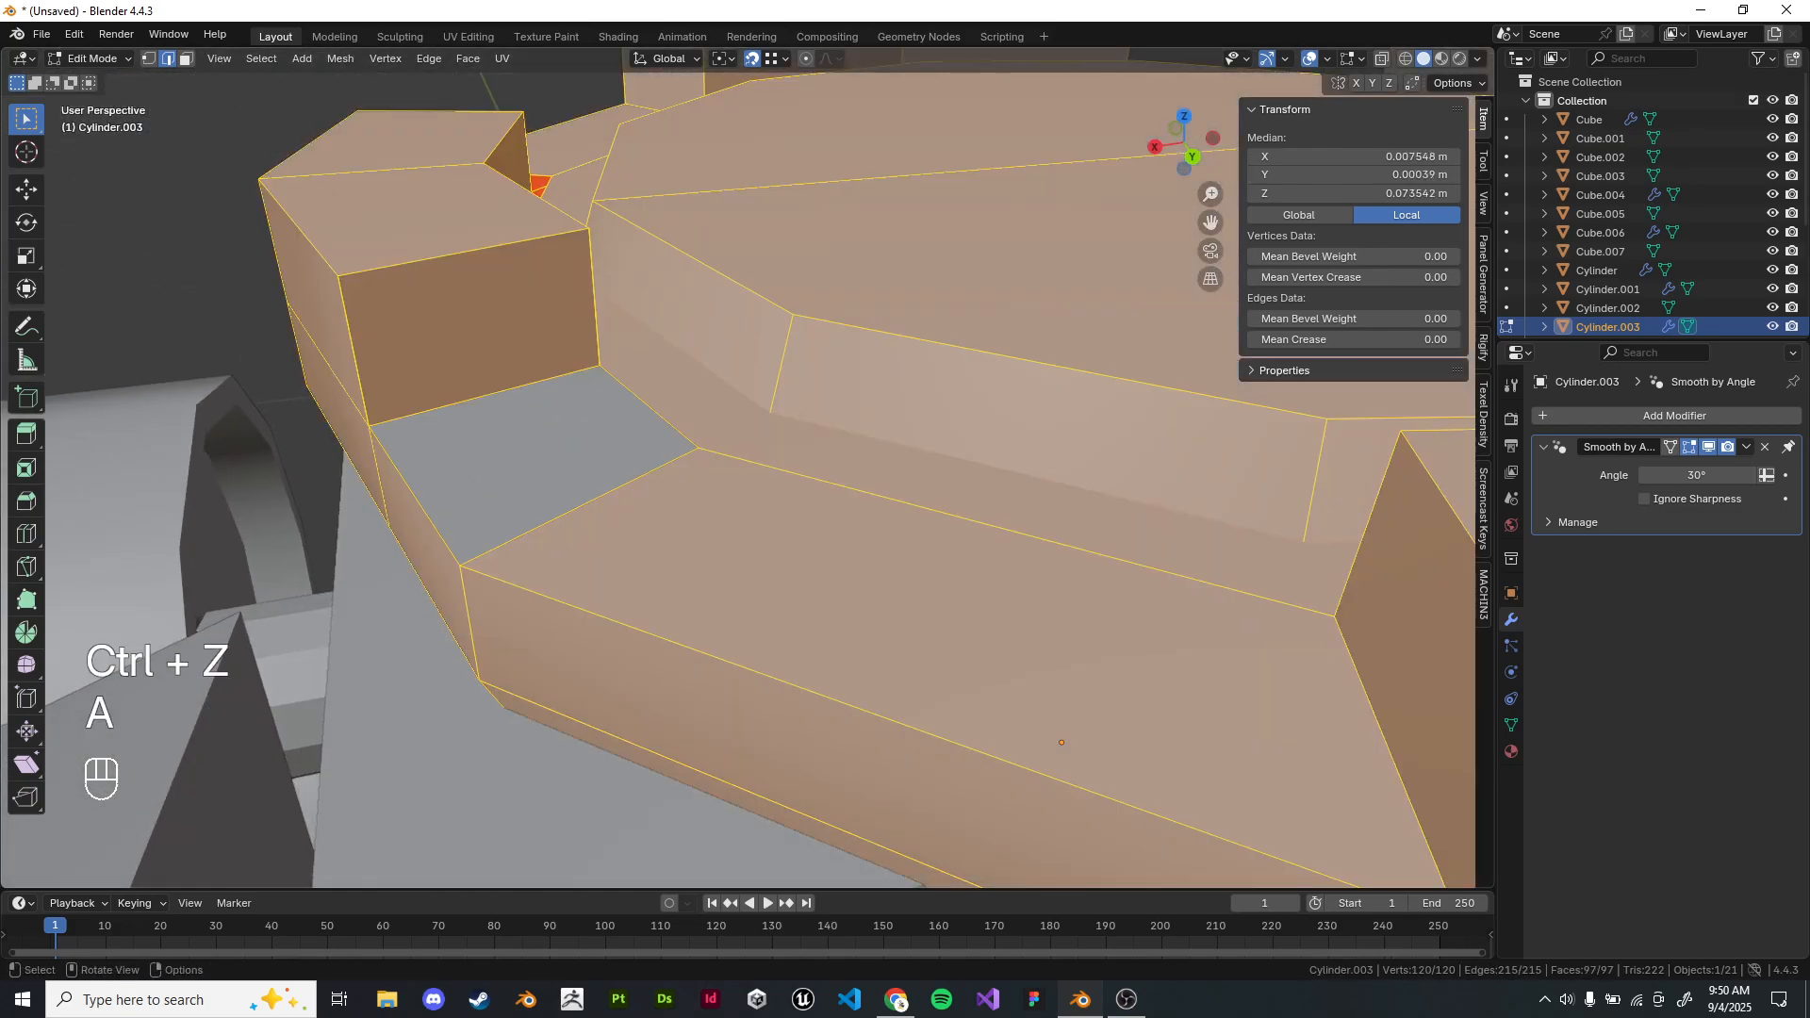
pyautogui.press('q')
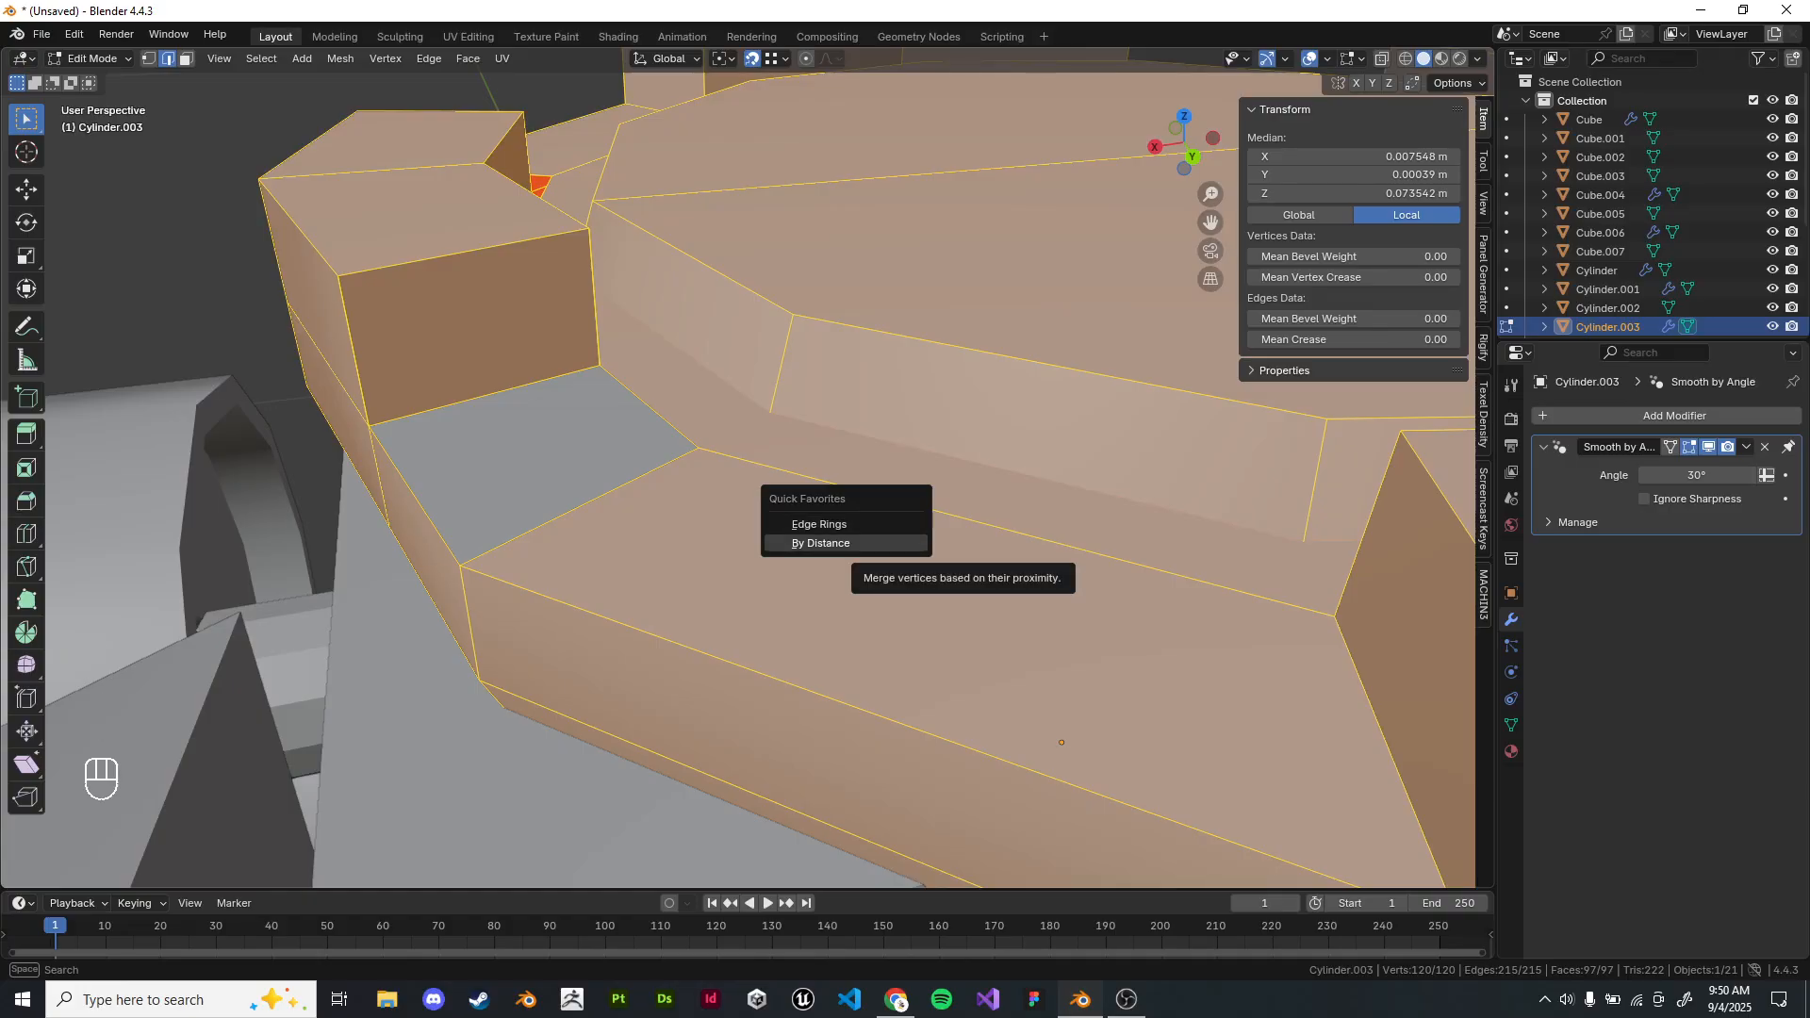
pyautogui.click(820, 543)
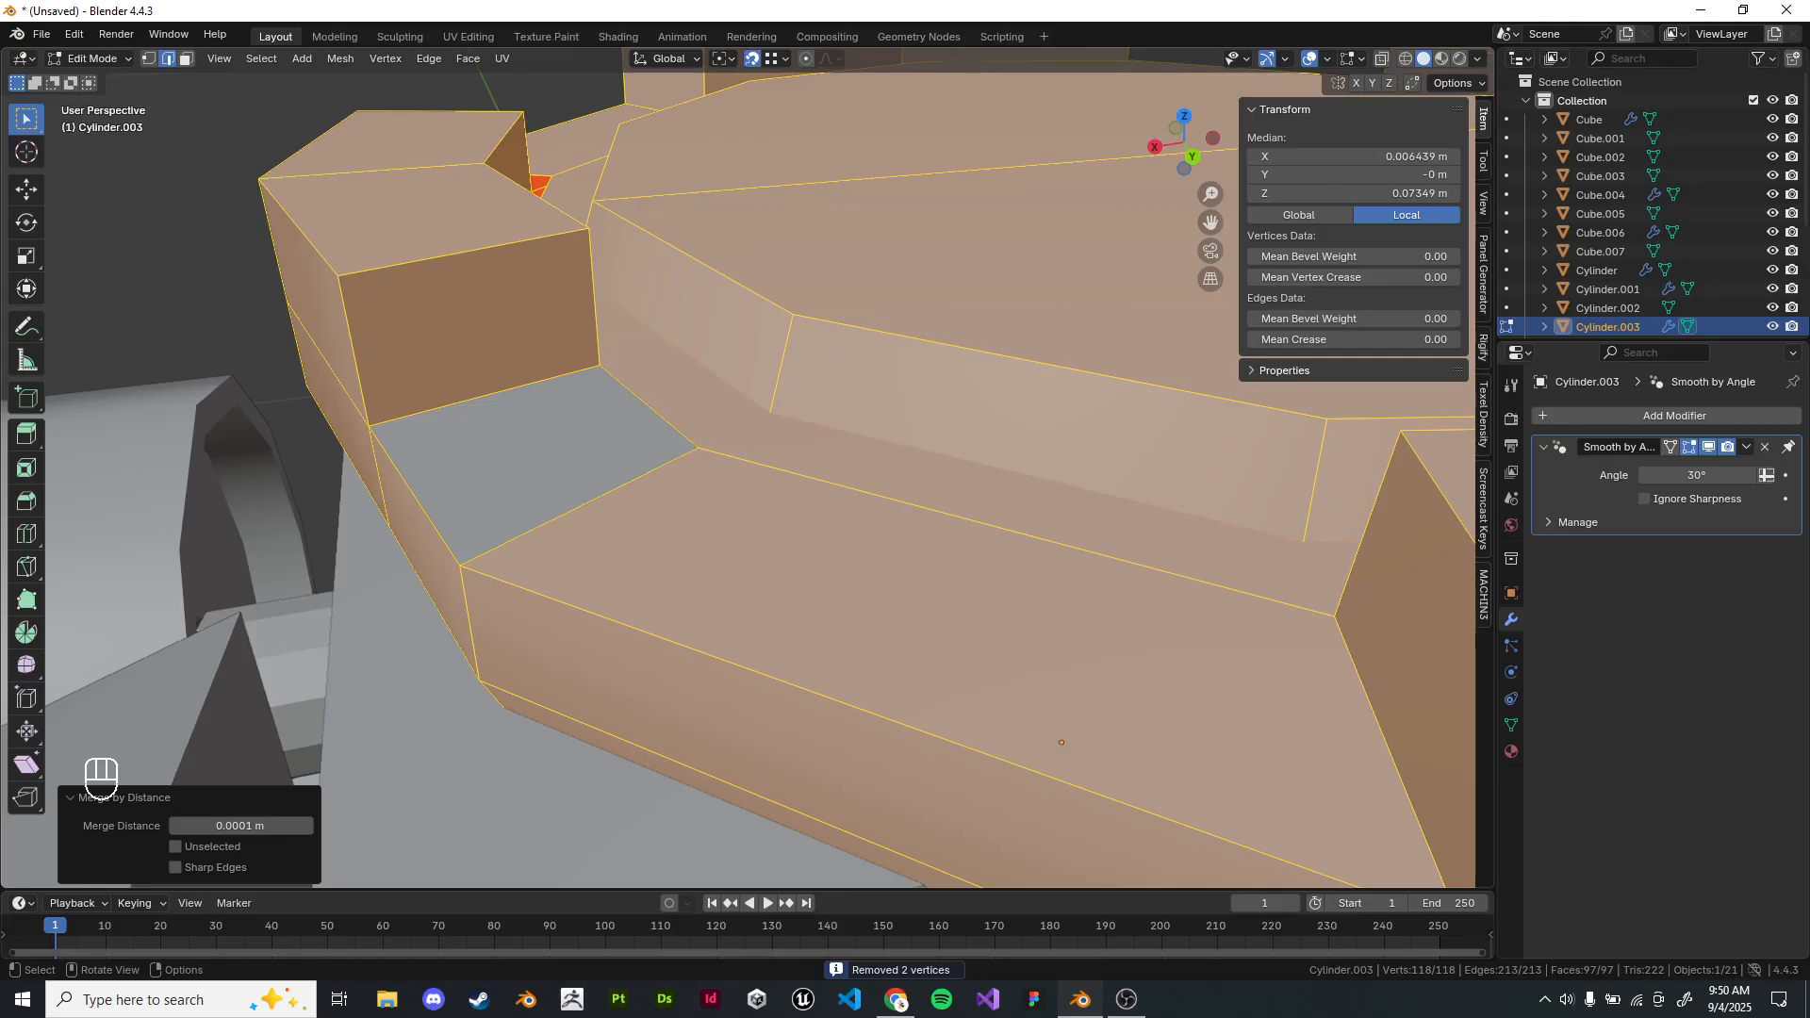
pyautogui.keyDown('shift'); pyautogui.moveTo(820, 543); pyautogui.dragTo(780, 598, button='middle'); pyautogui.keyUp('shift')
pyautogui.scroll(-4, 834, 547)
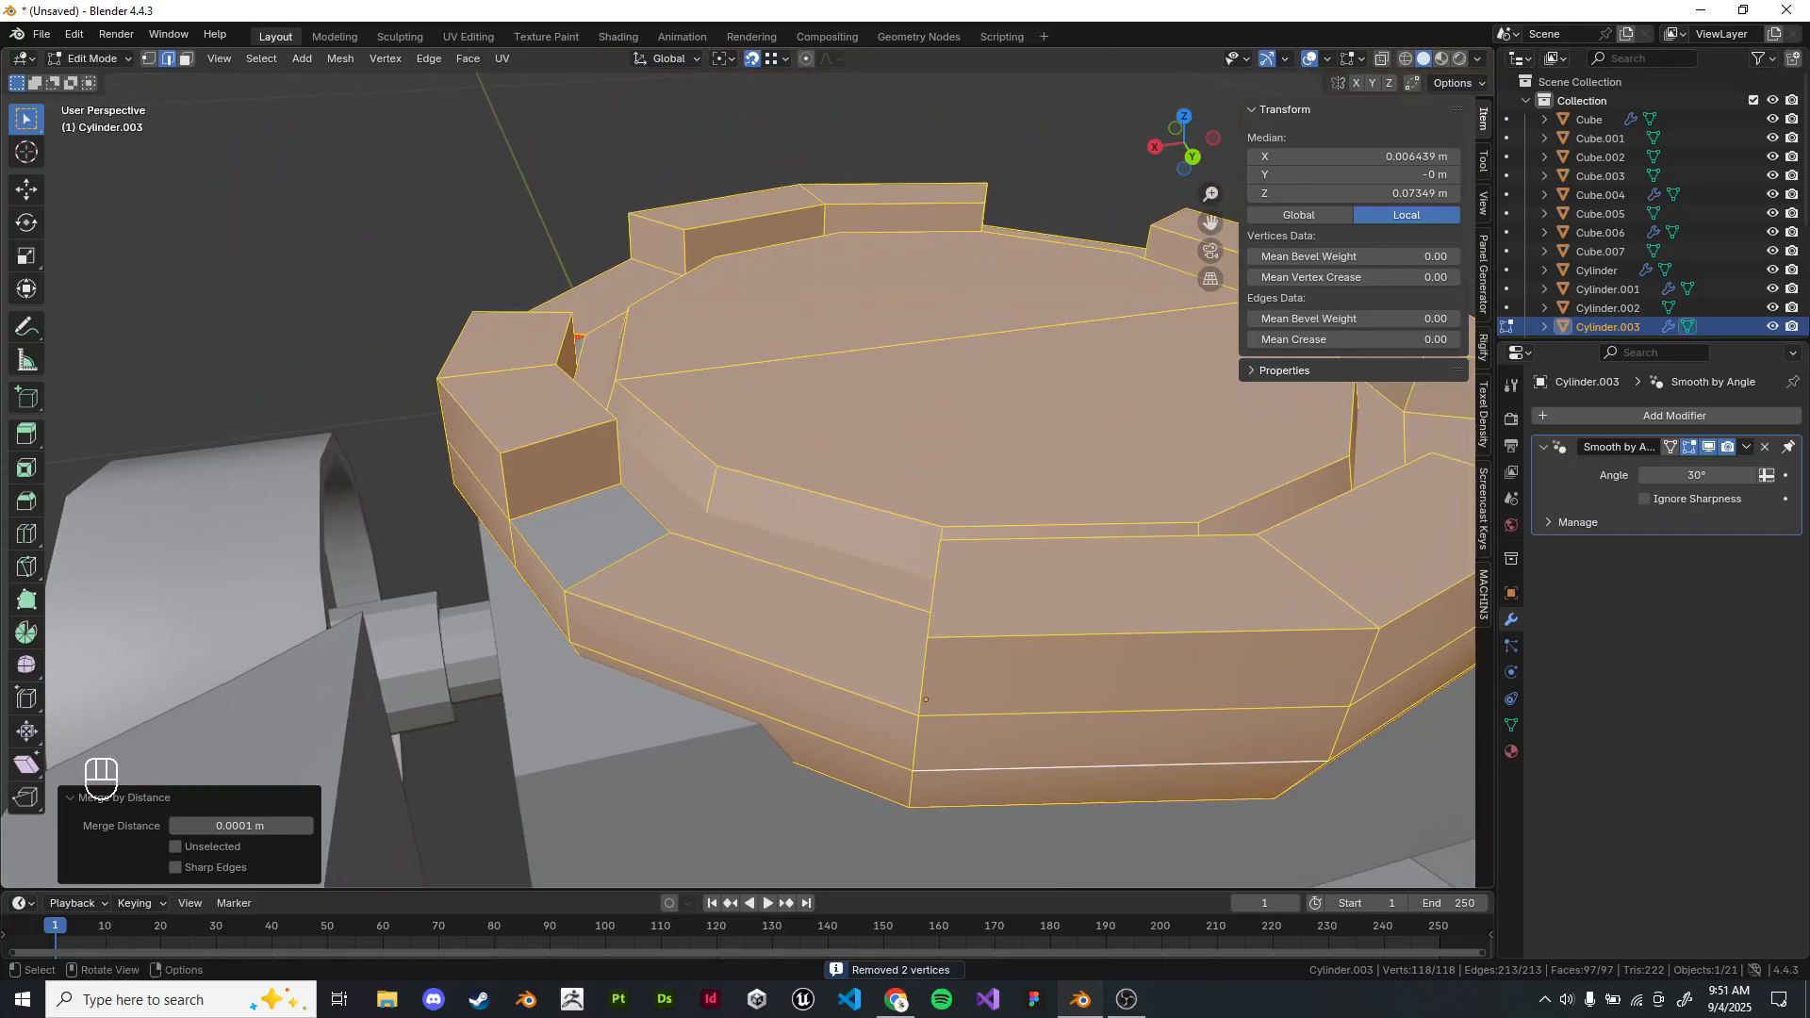
pyautogui.hotkey('alt', 'a')
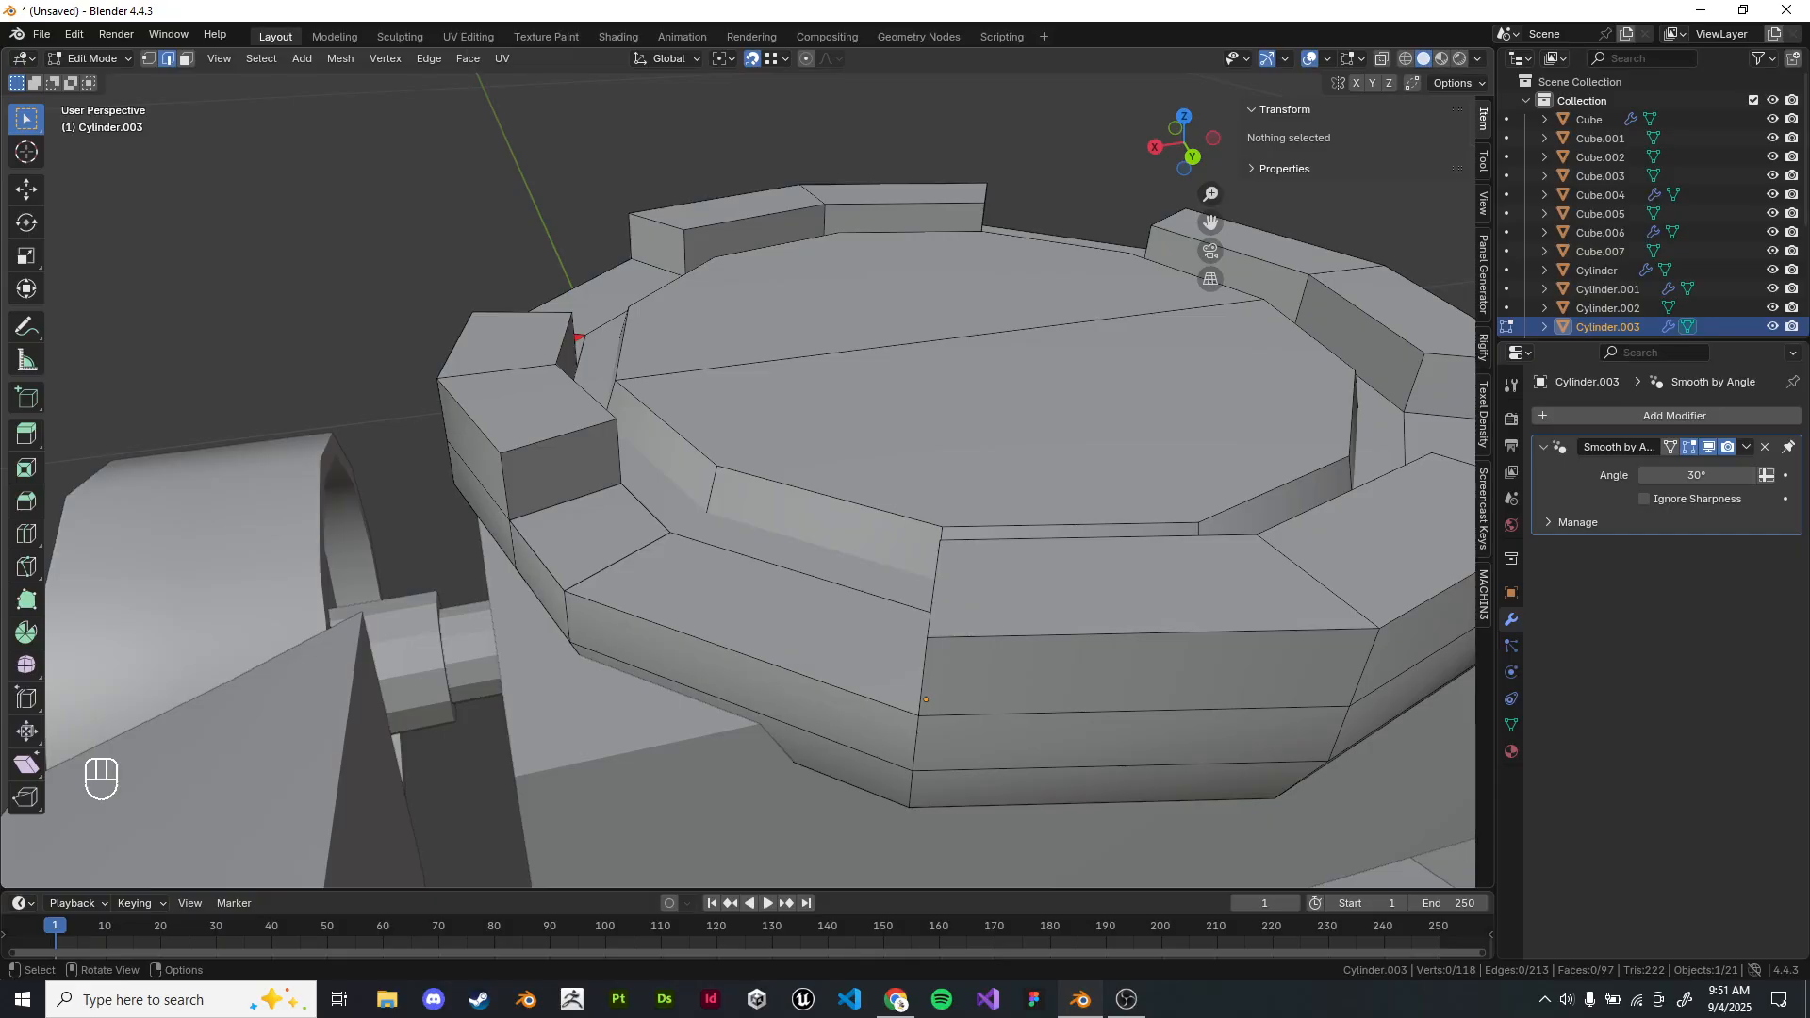
# Repeat the merge by distance on all saddle vertices, calling up Quick Favorites several times.
pyautogui.press('a')
pyautogui.press('q')
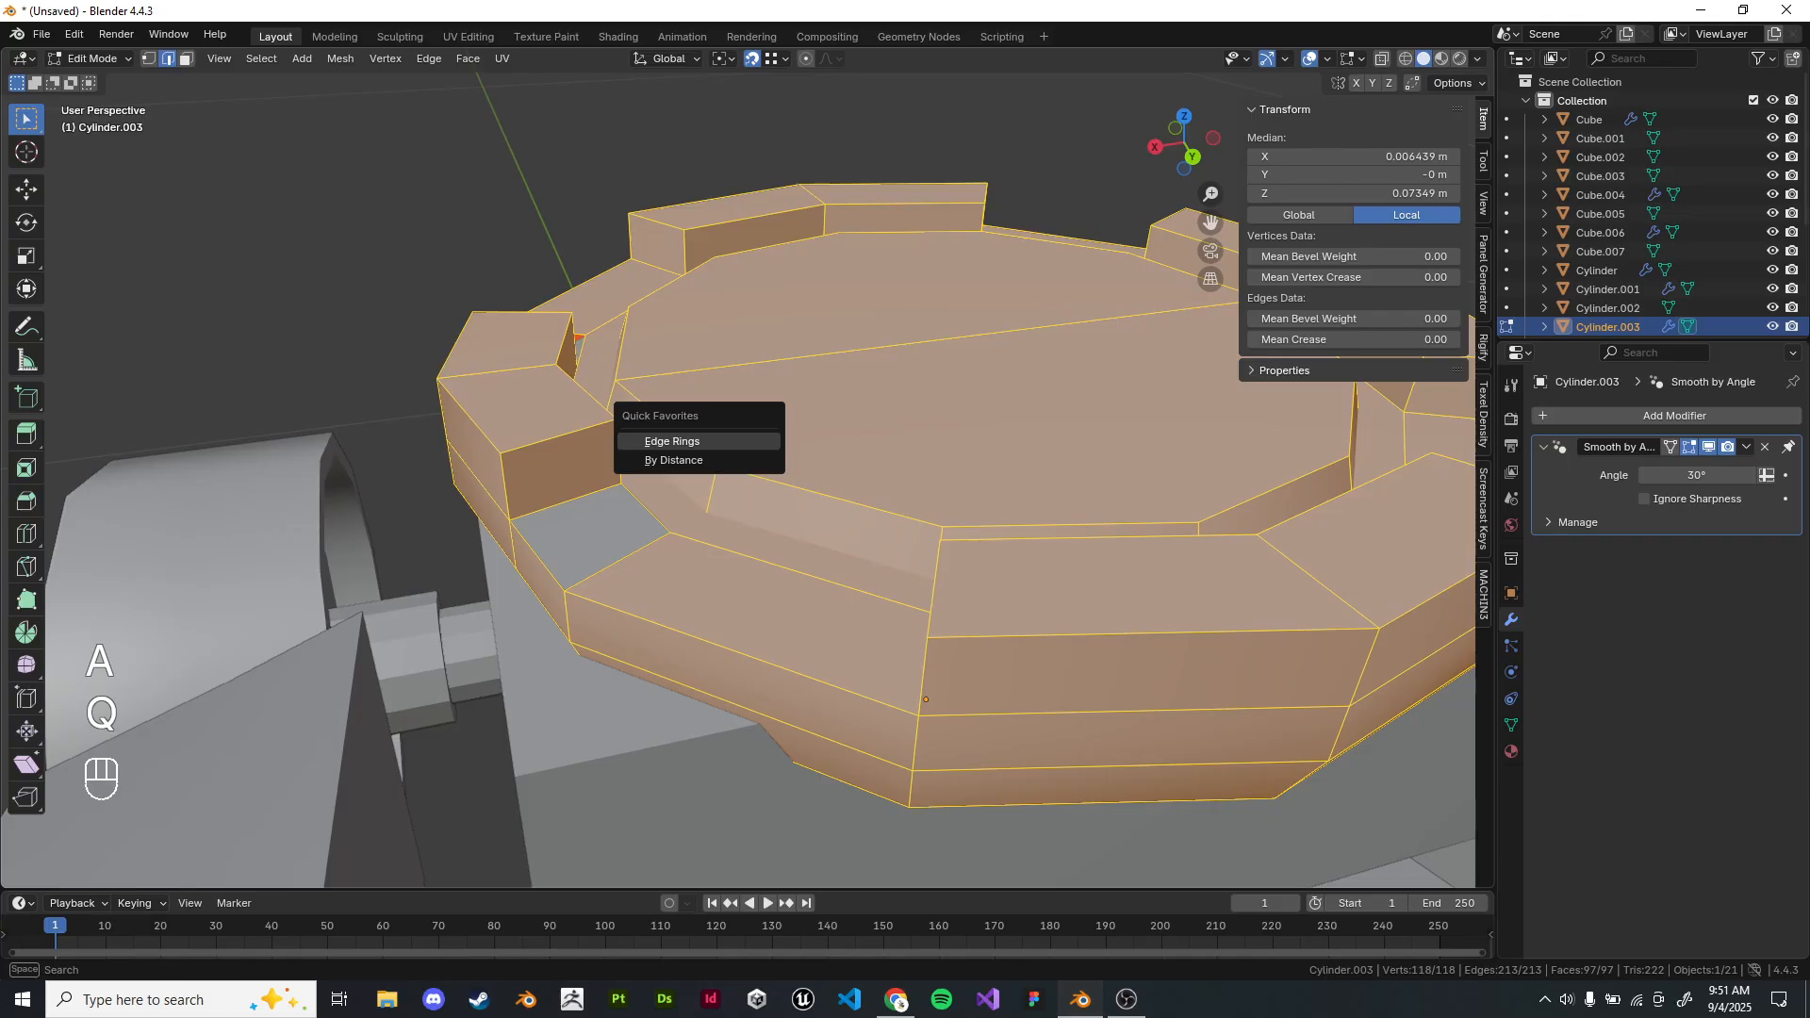
pyautogui.click(698, 460)
pyautogui.press('q')
pyautogui.press('q')
pyautogui.press('q')
pyautogui.press('q')
pyautogui.press('q')
pyautogui.press('q')
pyautogui.press('q')
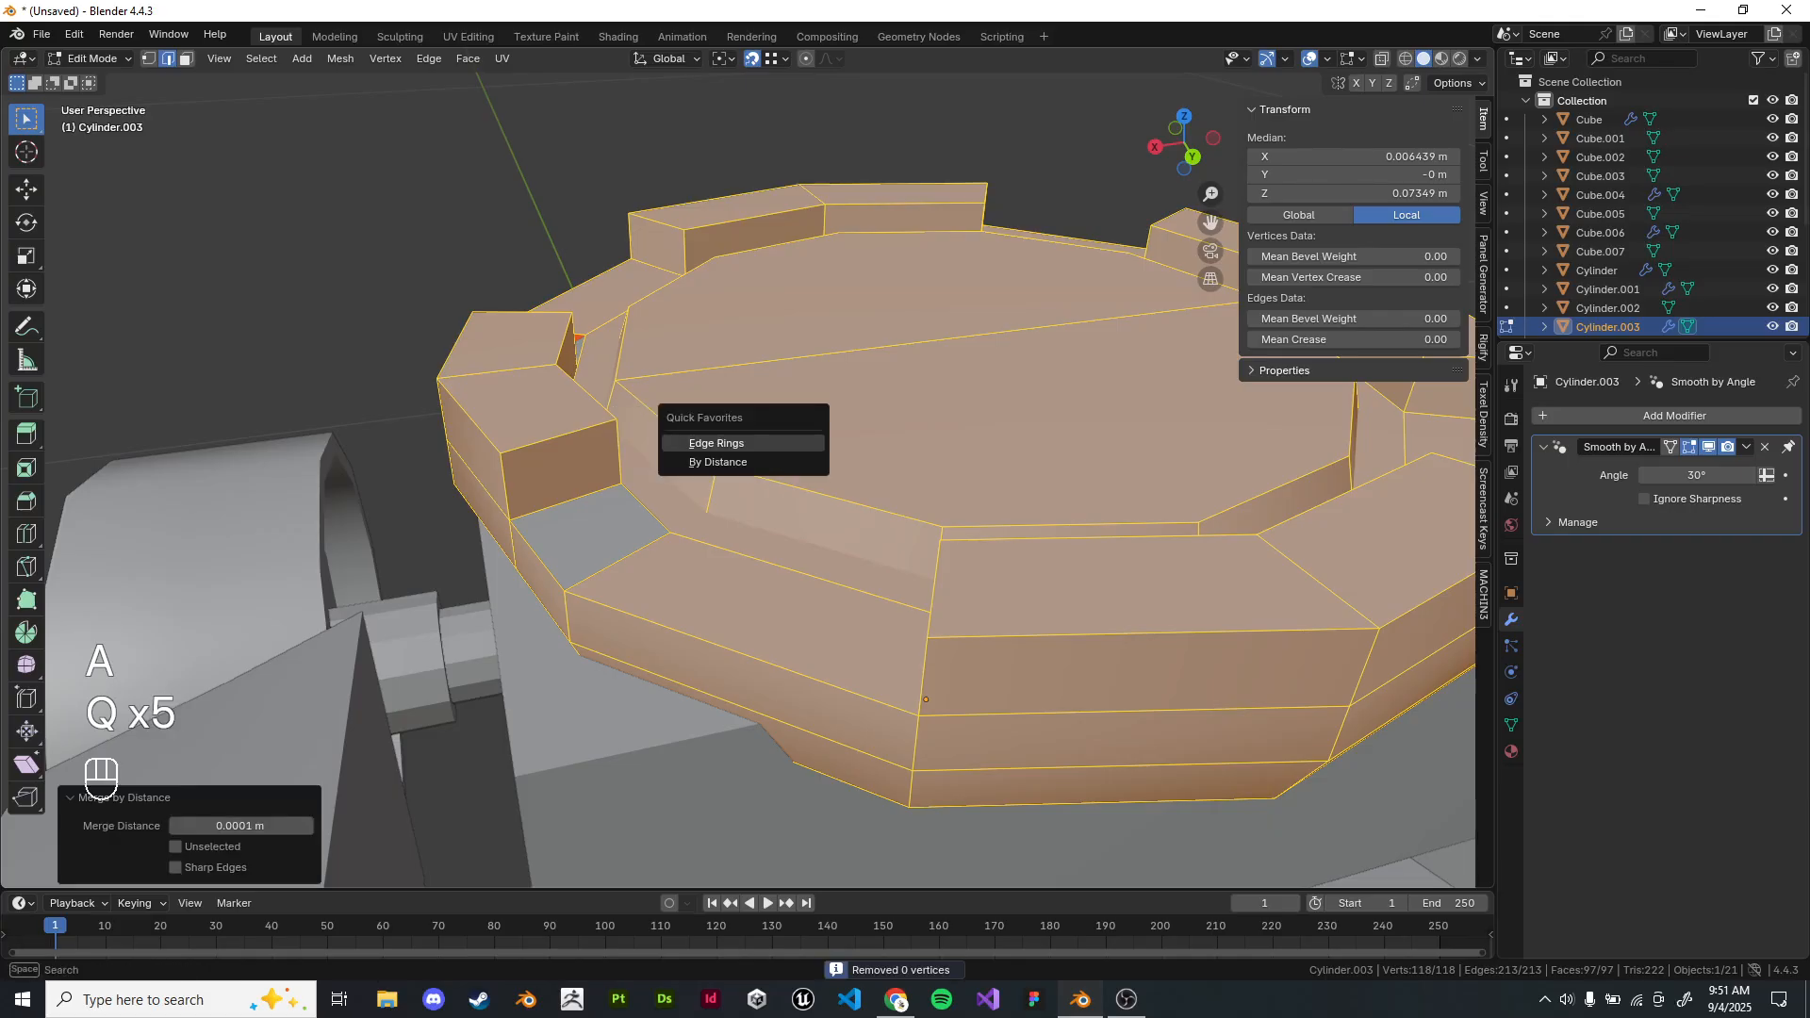
pyautogui.press('q')
pyautogui.press('q')
pyautogui.press('q')
pyautogui.press('q')
pyautogui.press('q')
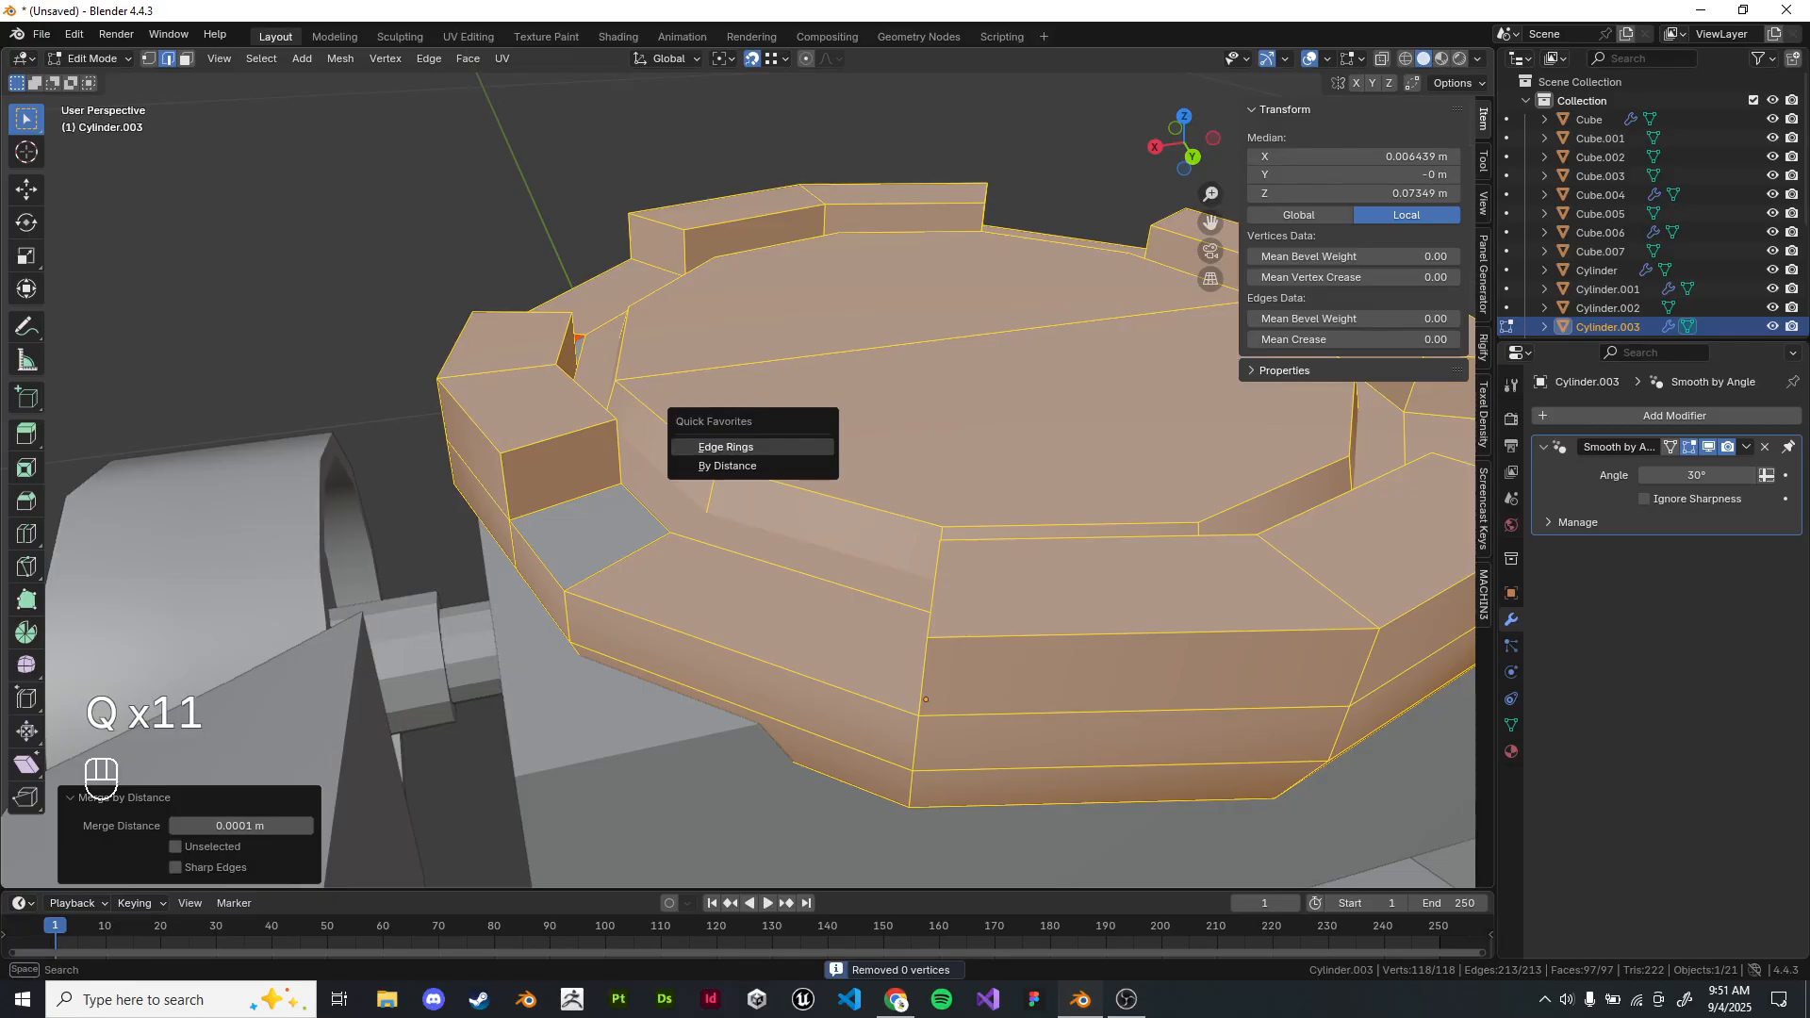
pyautogui.press('b')
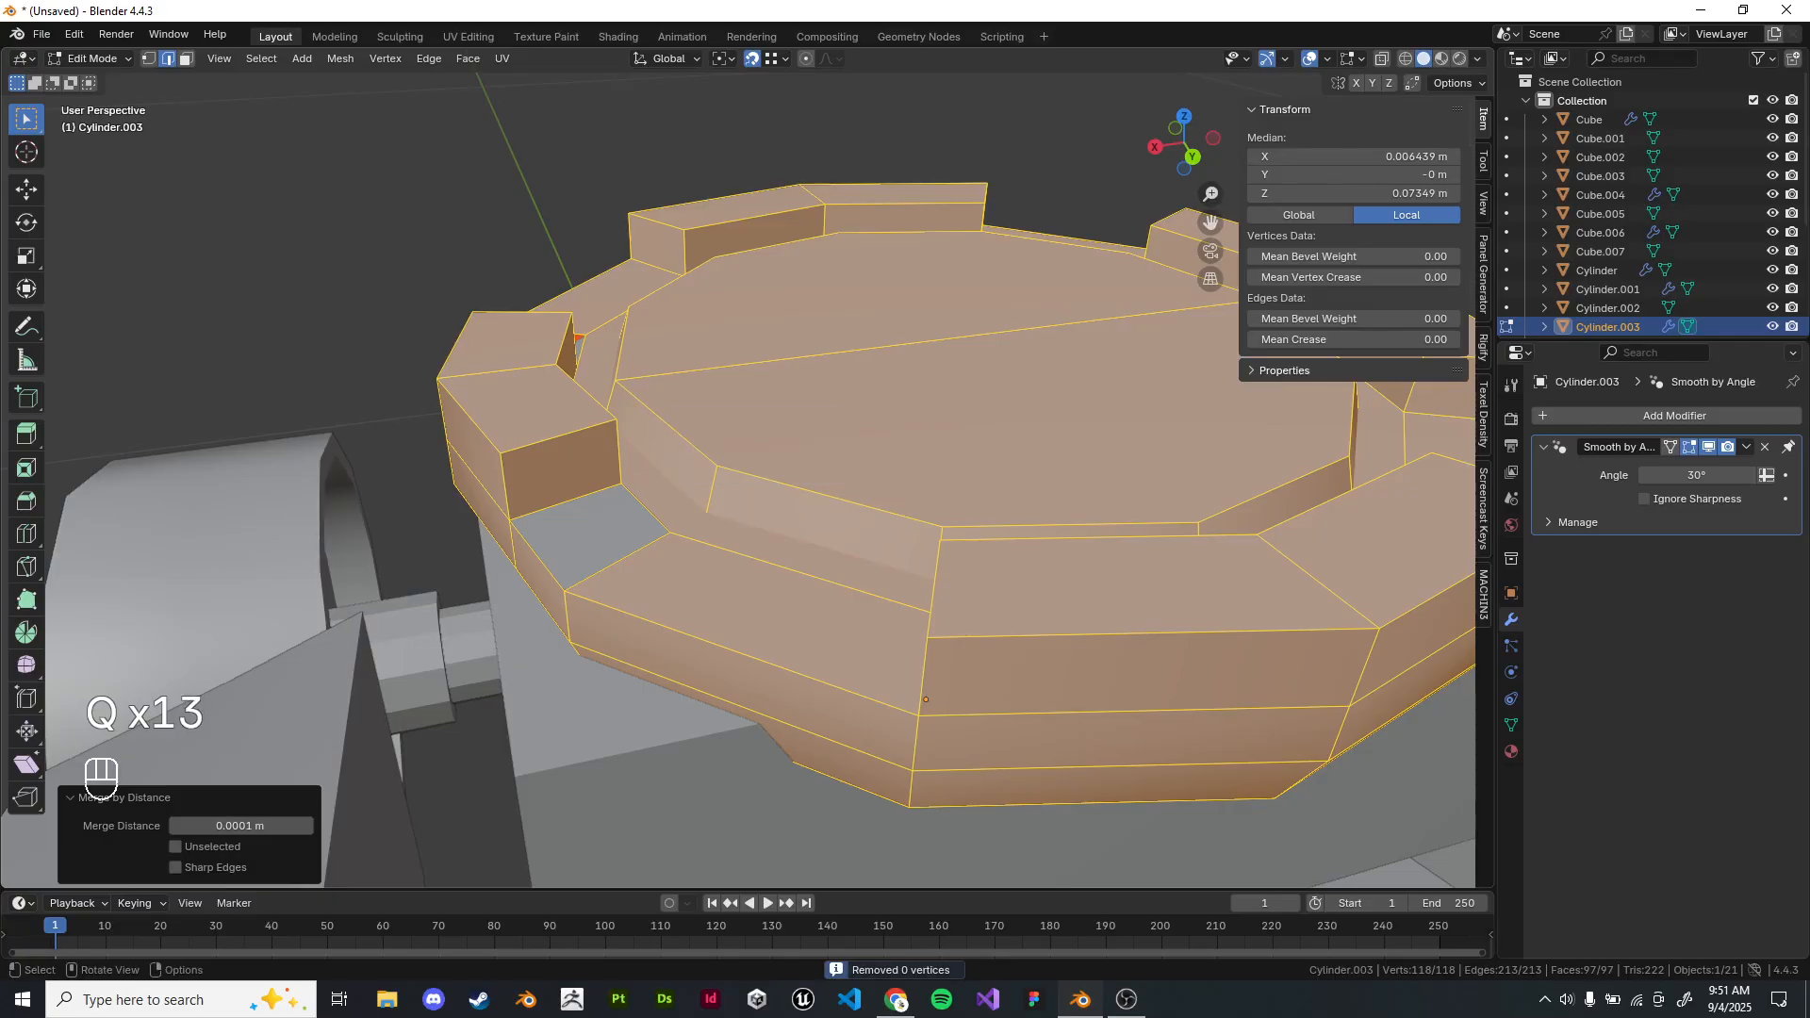
# Fill the open gap in the ledge beside the closed lug end from its two lower corner vertices.
pyautogui.moveTo(811, 528)
pyautogui.mouseDown(button='middle')
pyautogui.moveTo(848, 518)
pyautogui.moveTo(820, 571)
pyautogui.moveTo(790, 534)
pyautogui.mouseUp(button='middle')
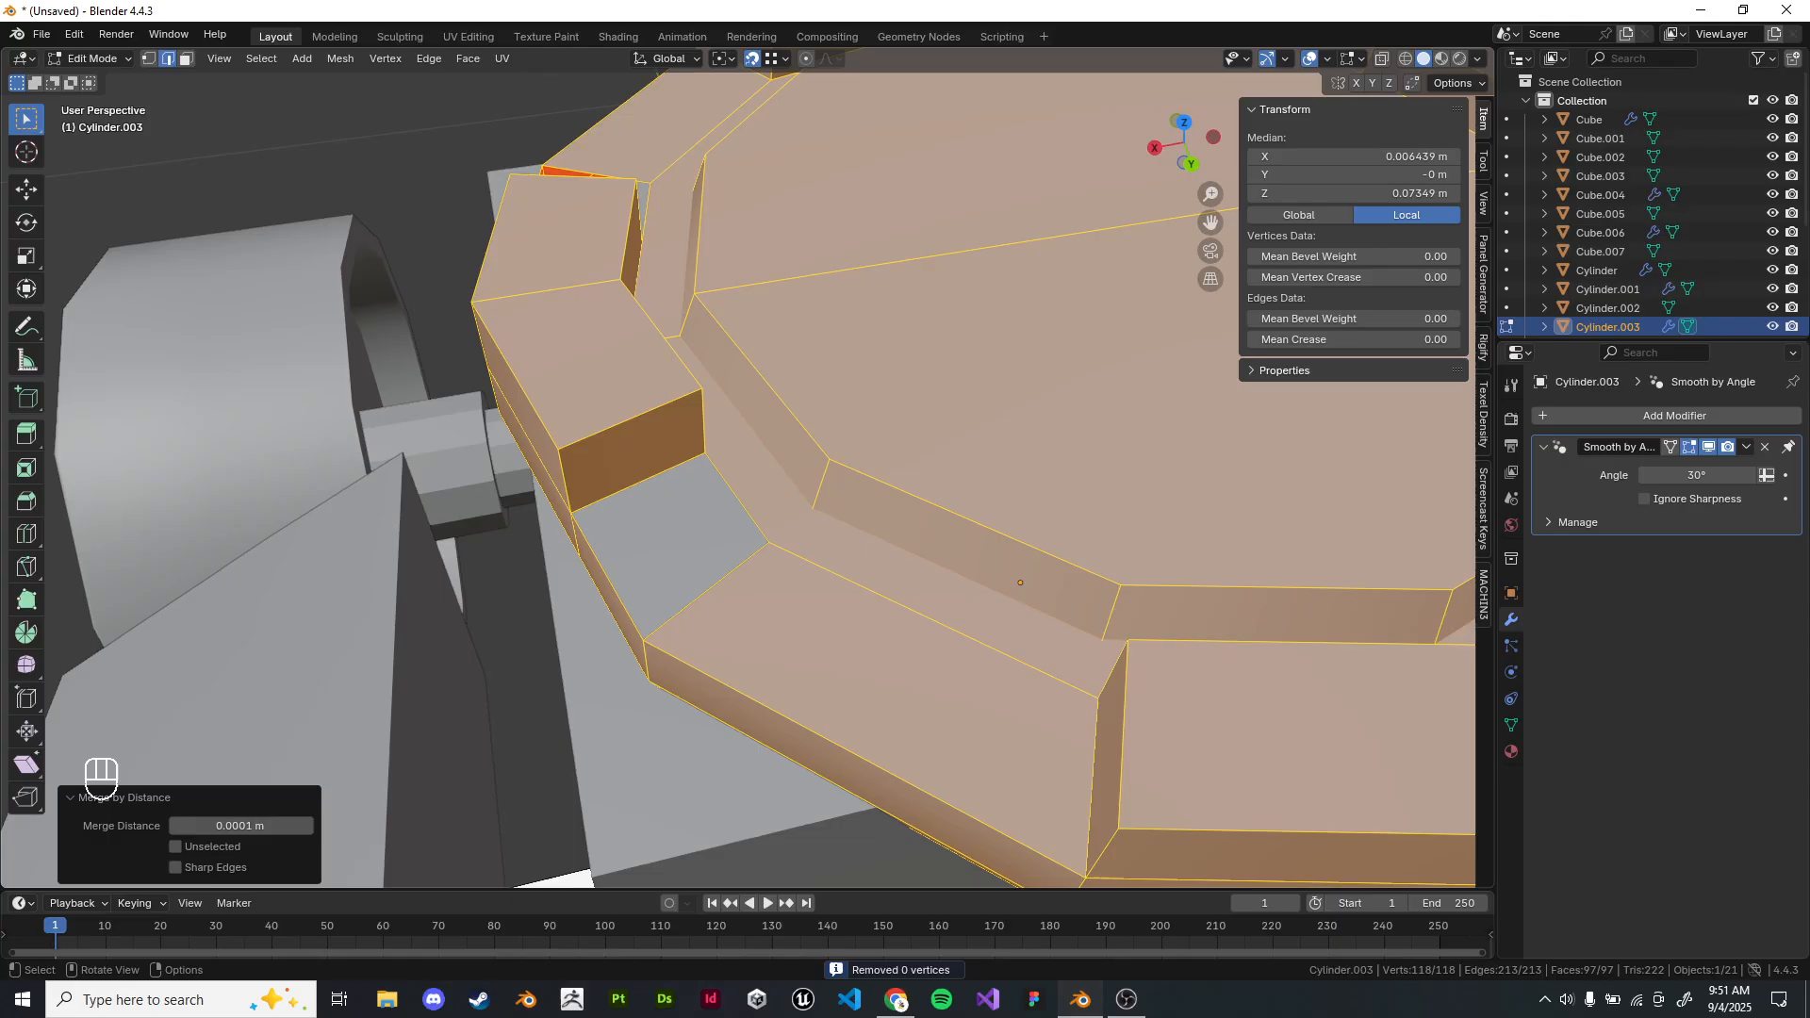
pyautogui.press('1')
pyautogui.click(706, 454)
pyautogui.keyDown('shift'); pyautogui.click(573, 512); pyautogui.keyUp('shift')
pyautogui.scroll(3, 771, 533)
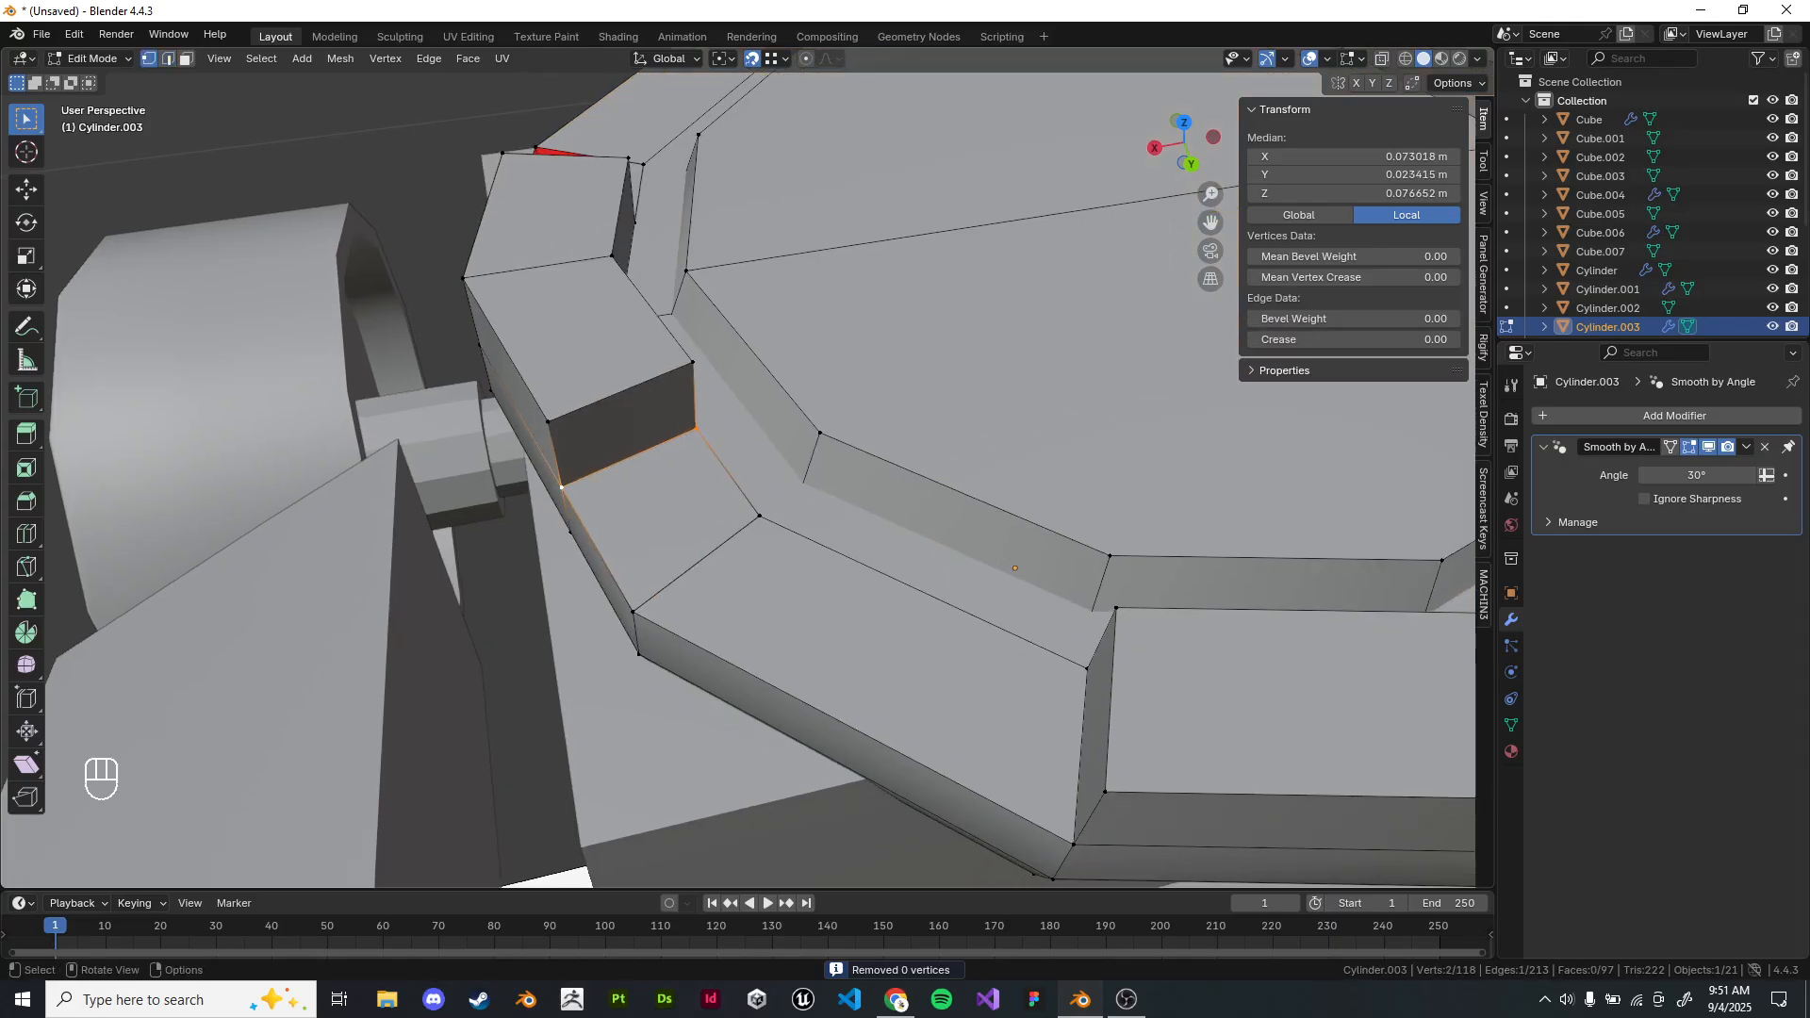
pyautogui.press('f')
pyautogui.scroll(-4, 1088, 595)
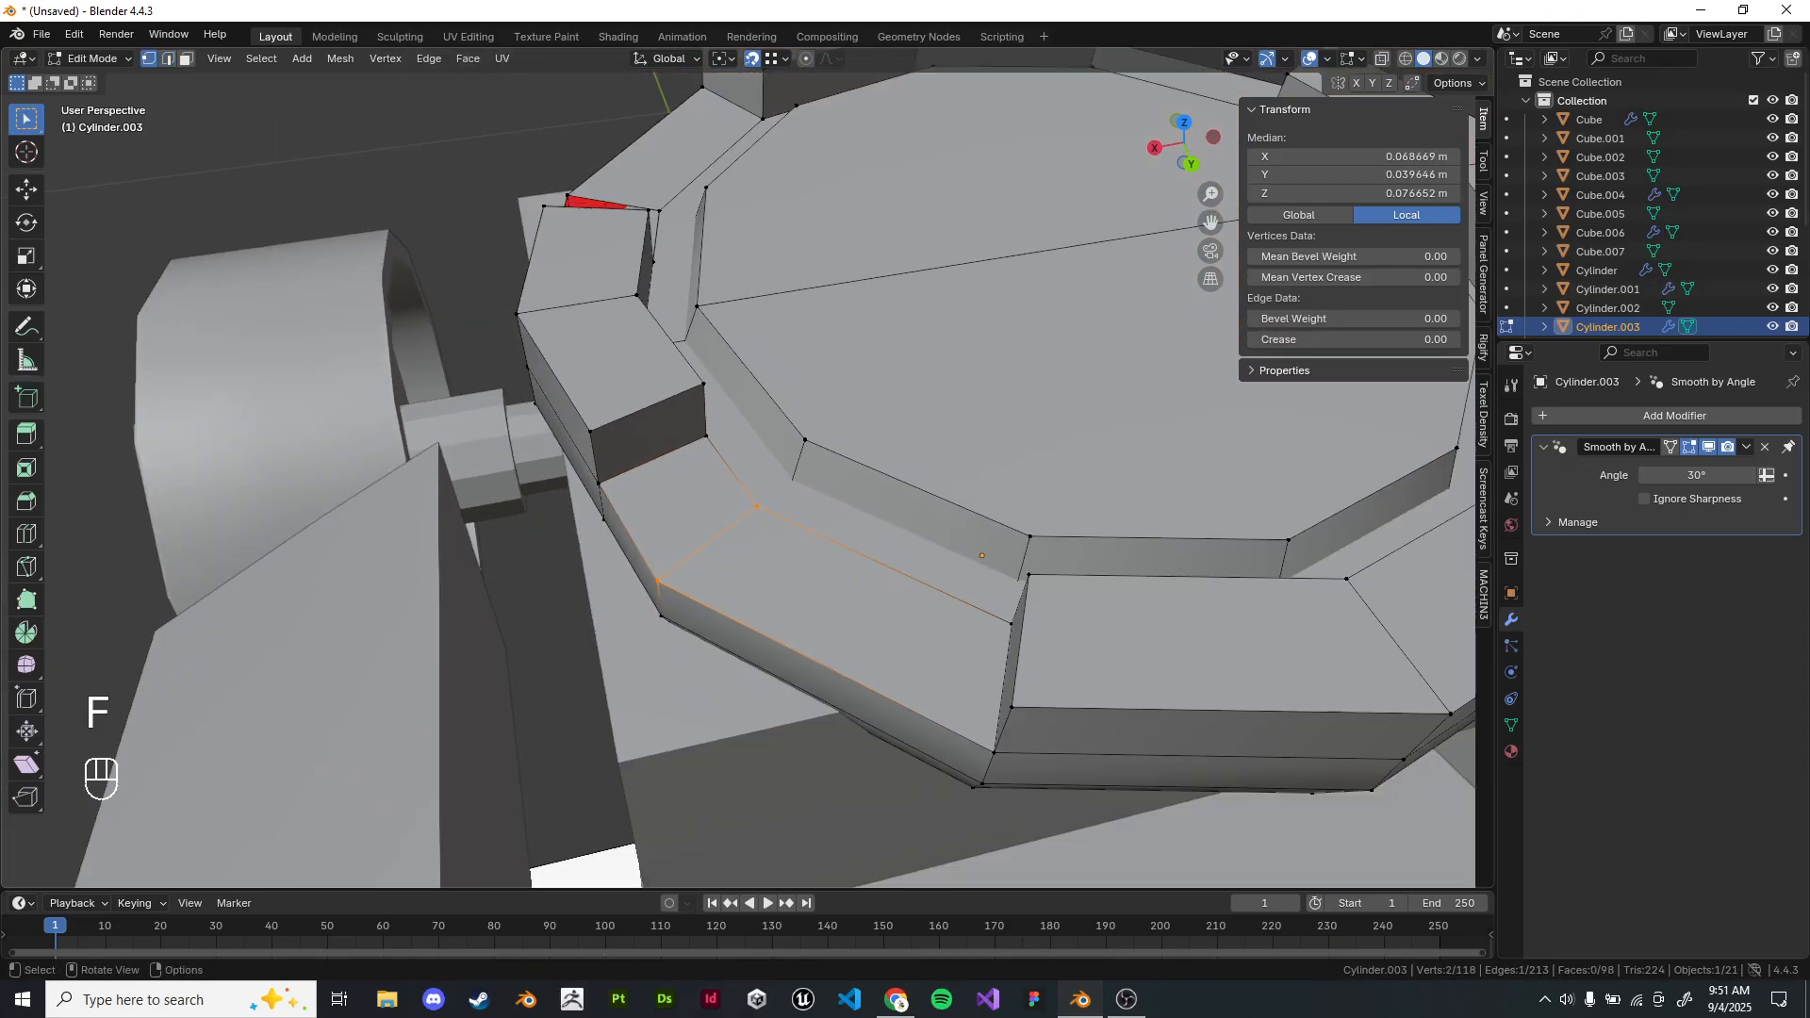
# Extrude the top edge at the same lug's opposite end down to the ledge and merge all vertices by distance.
pyautogui.scroll(-3, 942, 528)
pyautogui.moveTo(802, 565); pyautogui.dragTo(905, 453, button='middle')
pyautogui.moveTo(848, 528); pyautogui.dragTo(981, 452, button='middle')
pyautogui.scroll(3, 905, 472)
pyautogui.moveTo(849, 565); pyautogui.dragTo(1131, 604, button='middle')
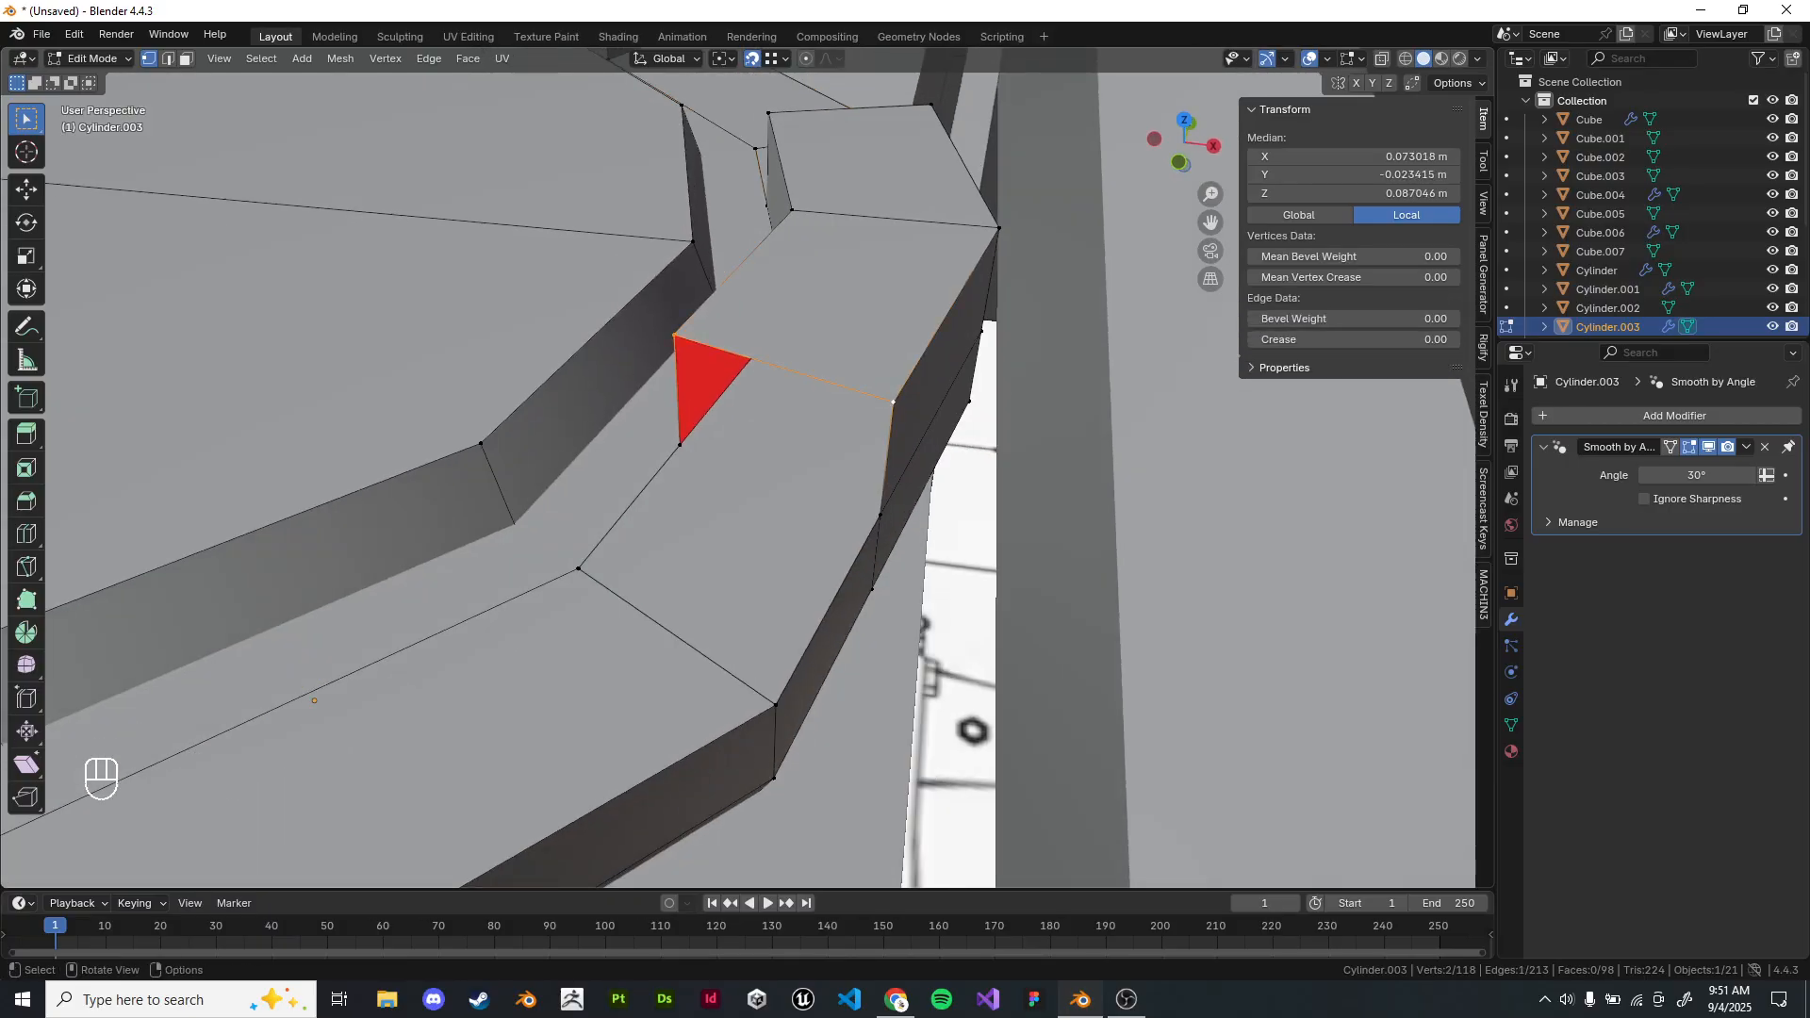
pyautogui.press('e')
pyautogui.press('a')
pyautogui.press('q')
pyautogui.press('q')
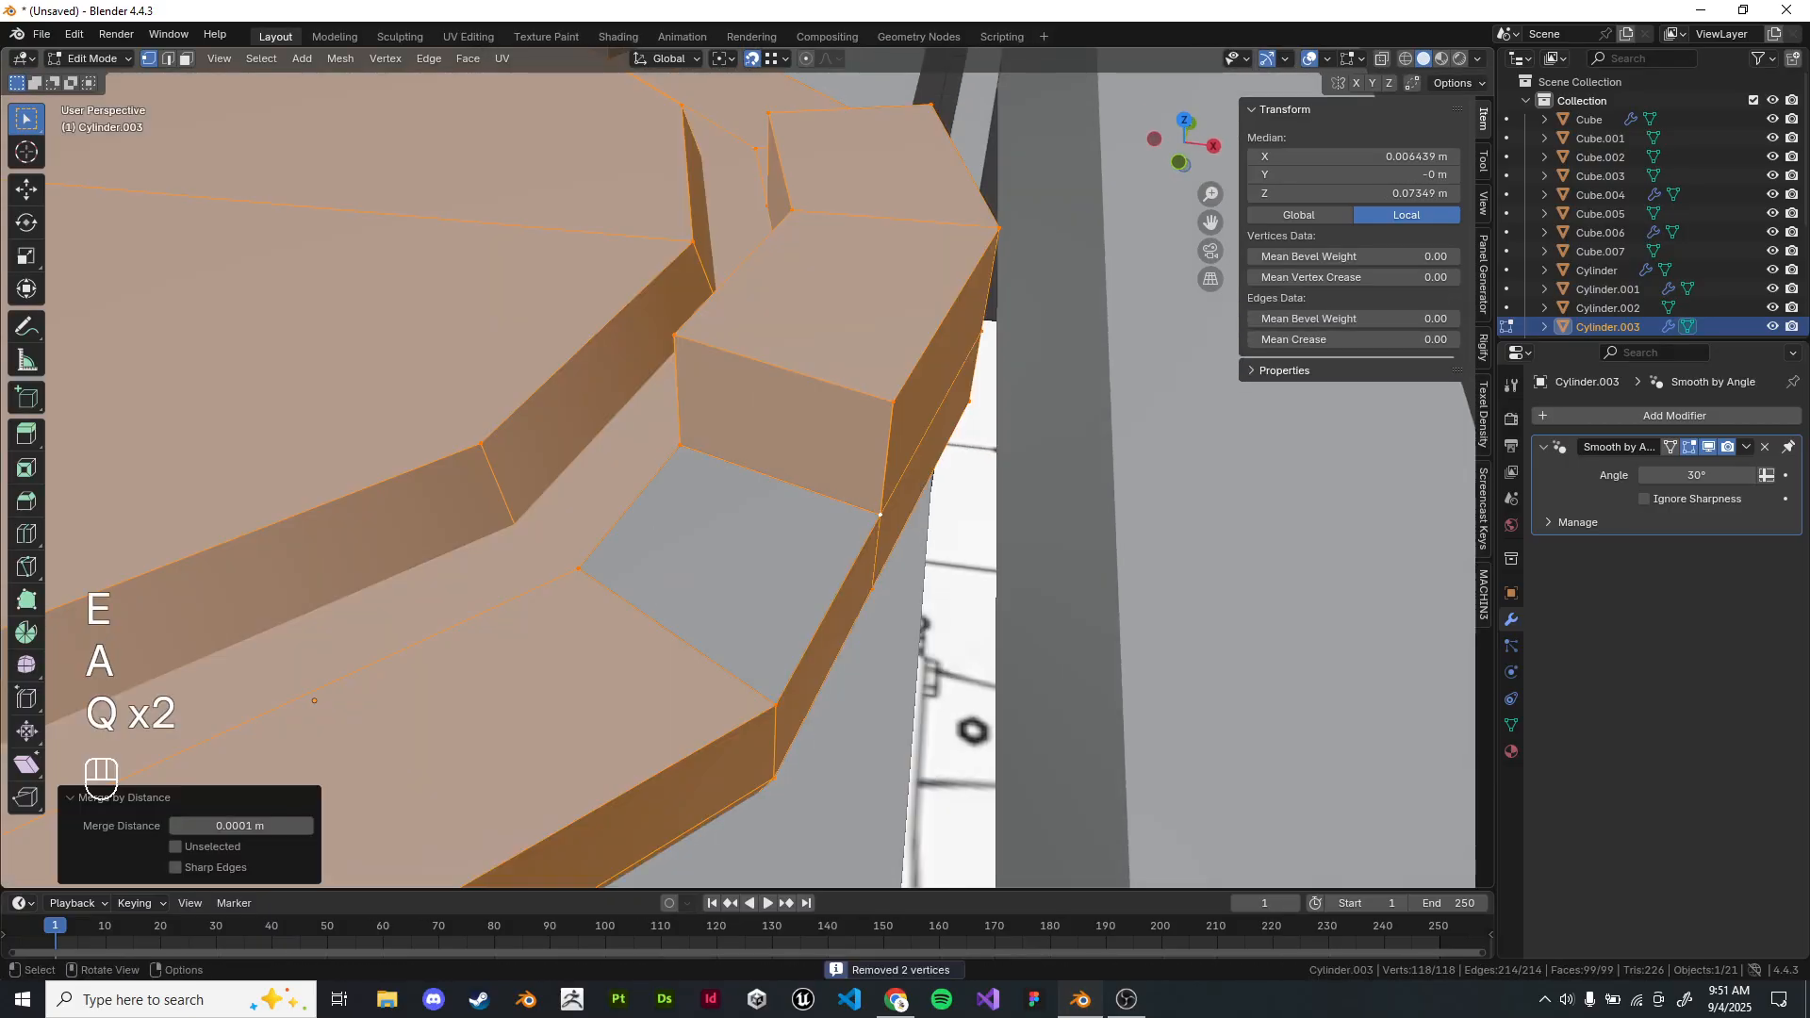
# Fill the remaining ledge gap beside the lug's newly closed opposite end.
pyautogui.moveTo(712, 571); pyautogui.dragTo(678, 566, button='middle')
pyautogui.click(679, 565)
pyautogui.keyDown('shift'); pyautogui.click(863, 519); pyautogui.keyUp('shift')
pyautogui.press('f')
pyautogui.moveTo(863, 528); pyautogui.dragTo(744, 448, button='middle')
# Merge all saddle vertices by distance and symmetrize the mesh to copy the closed lug to the other side.
pyautogui.scroll(-3, 744, 448)
pyautogui.press('a')
pyautogui.press('q')
pyautogui.press('q')
pyautogui.moveTo(860, 495); pyautogui.dragTo(920, 632, button='middle')
pyautogui.hotkey('alt', 'x')
# Add a loop cut across one half of the front lug and slide it toward the lug's end by a factor of about 0.335.
pyautogui.moveTo(811, 575); pyautogui.dragTo(659, 604, button='middle')
pyautogui.hotkey('ctrl', 'r')
pyautogui.click(660, 603)
pyautogui.rightClick(660, 603)
pyautogui.moveTo(877, 420); pyautogui.dragTo(888, 443, button='middle')
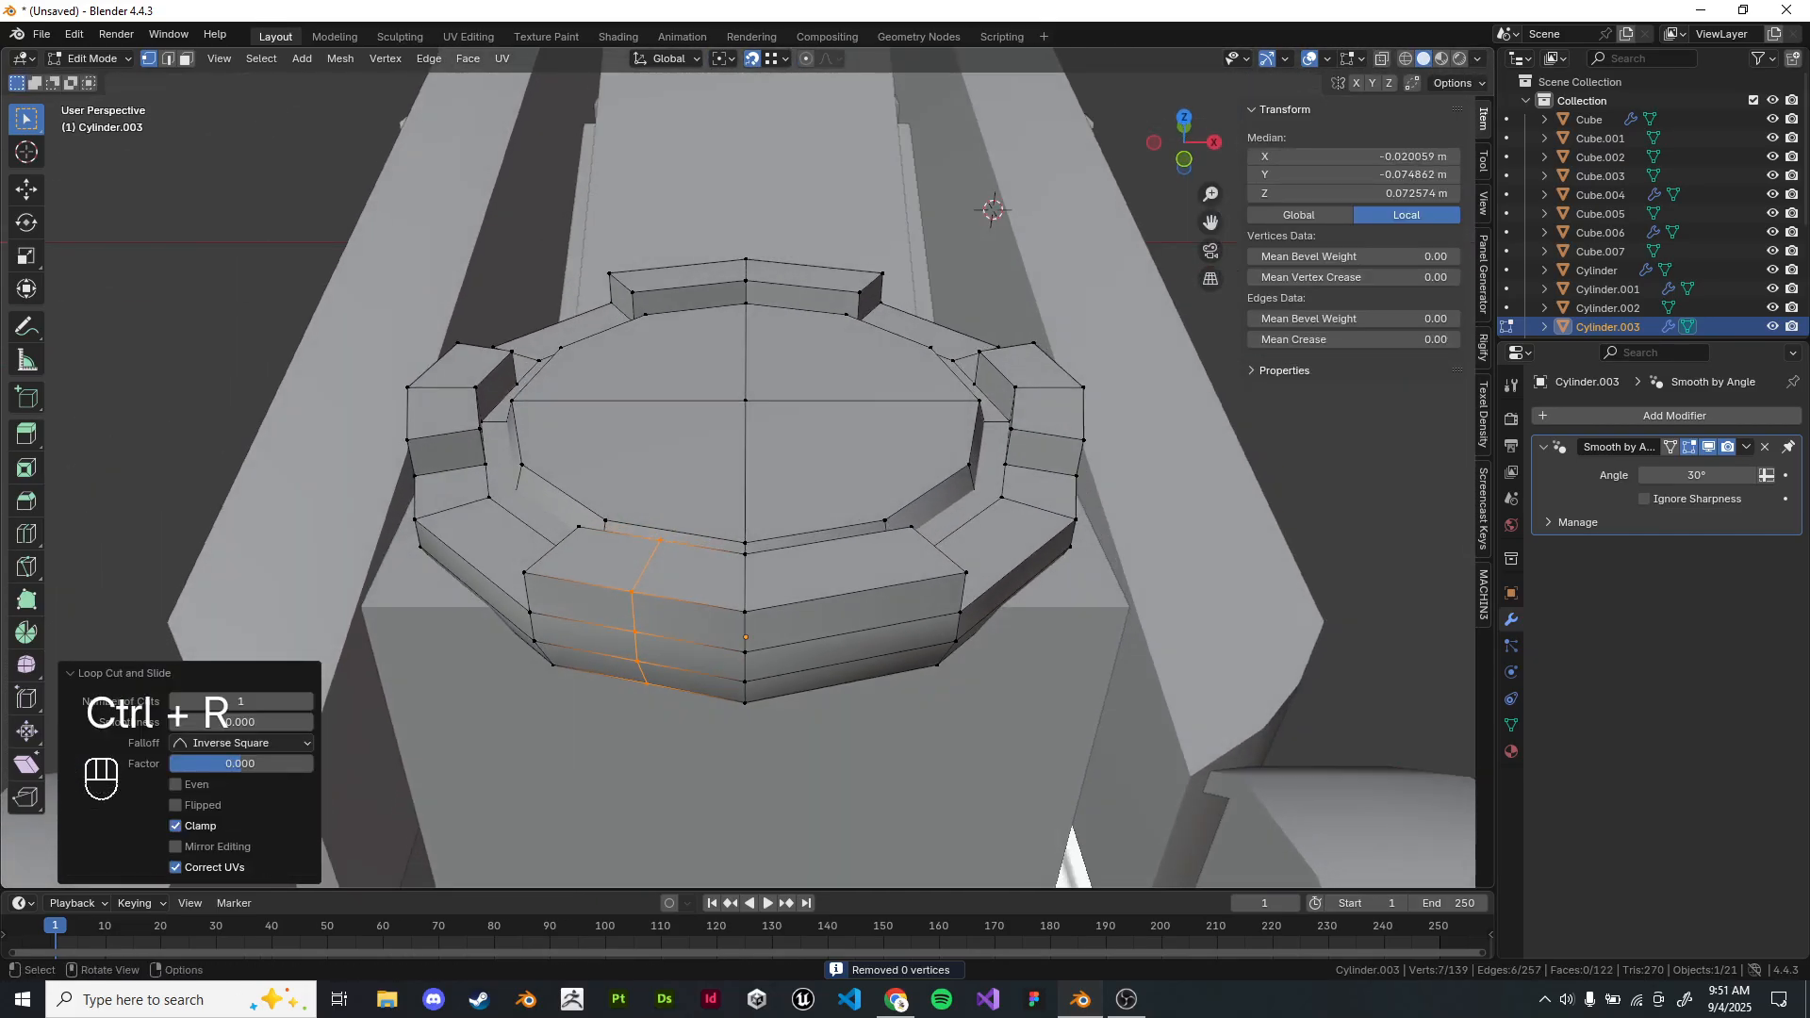
pyautogui.press('g')
pyautogui.press('g')
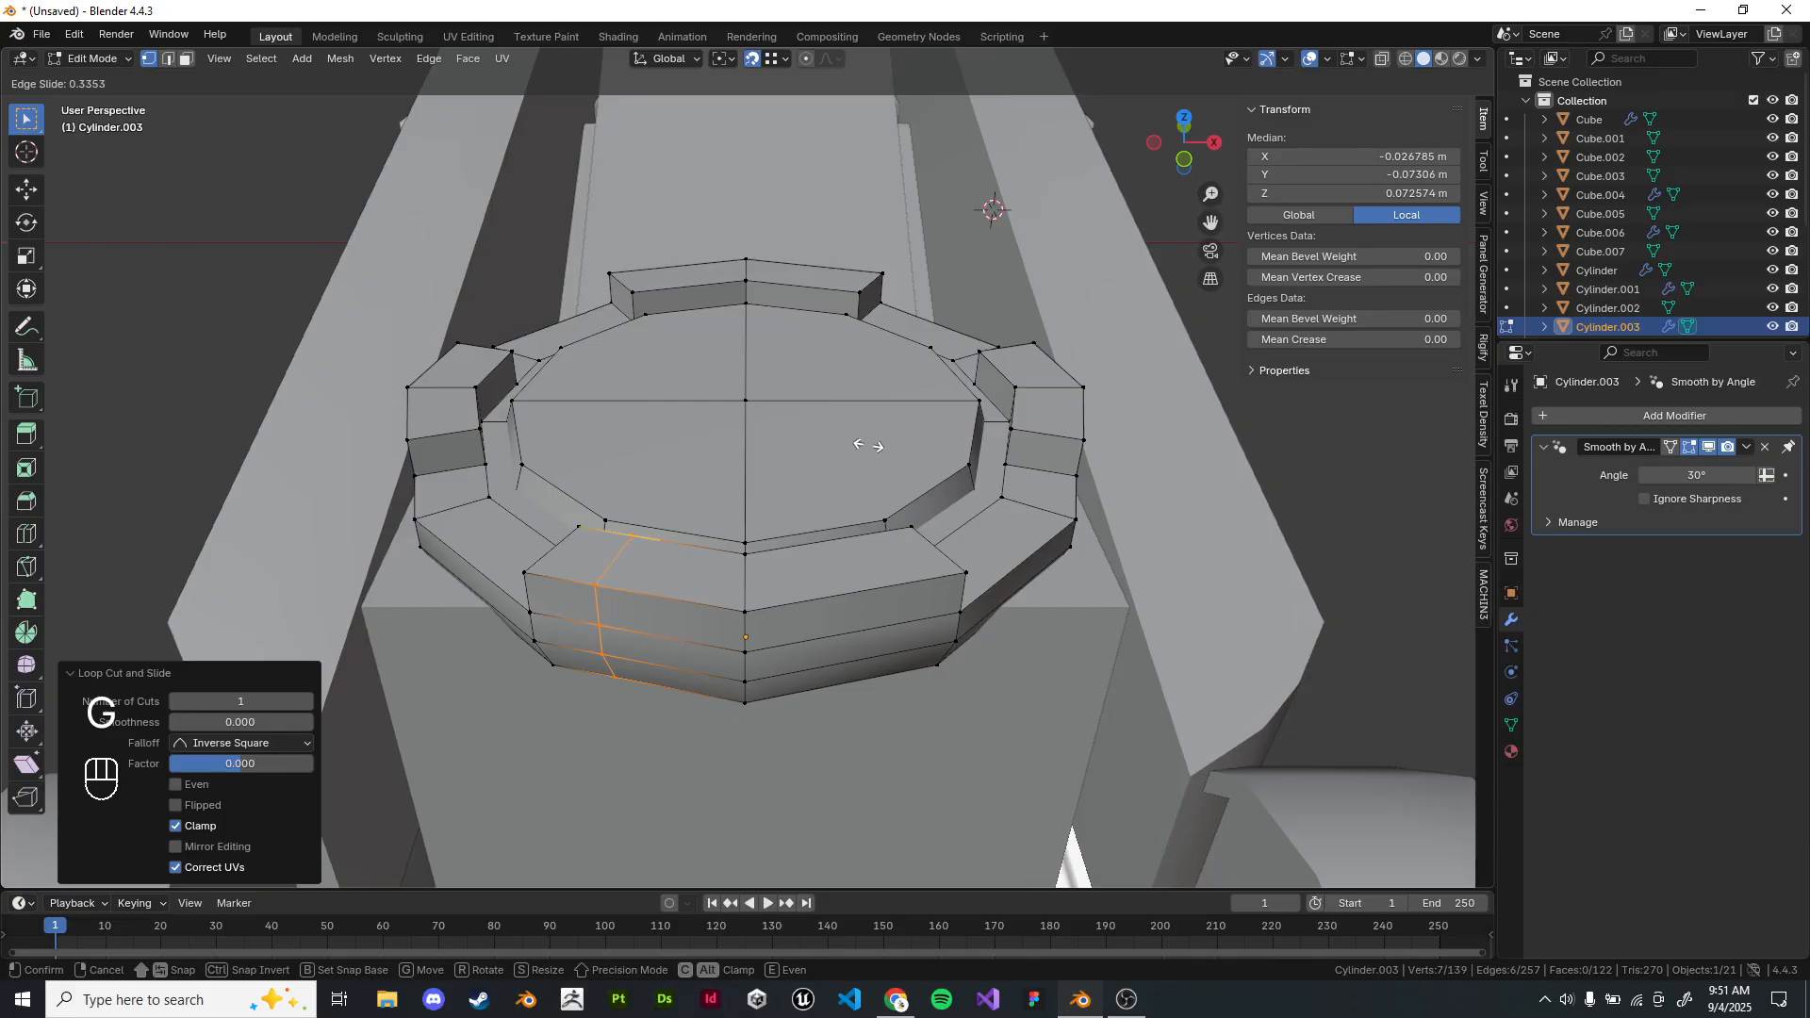
pyautogui.click(869, 446)
pyautogui.keyDown('shift'); pyautogui.moveTo(868, 445); pyautogui.dragTo(962, 401, button='middle'); pyautogui.keyUp('shift')
pyautogui.scroll(3, 961, 401)
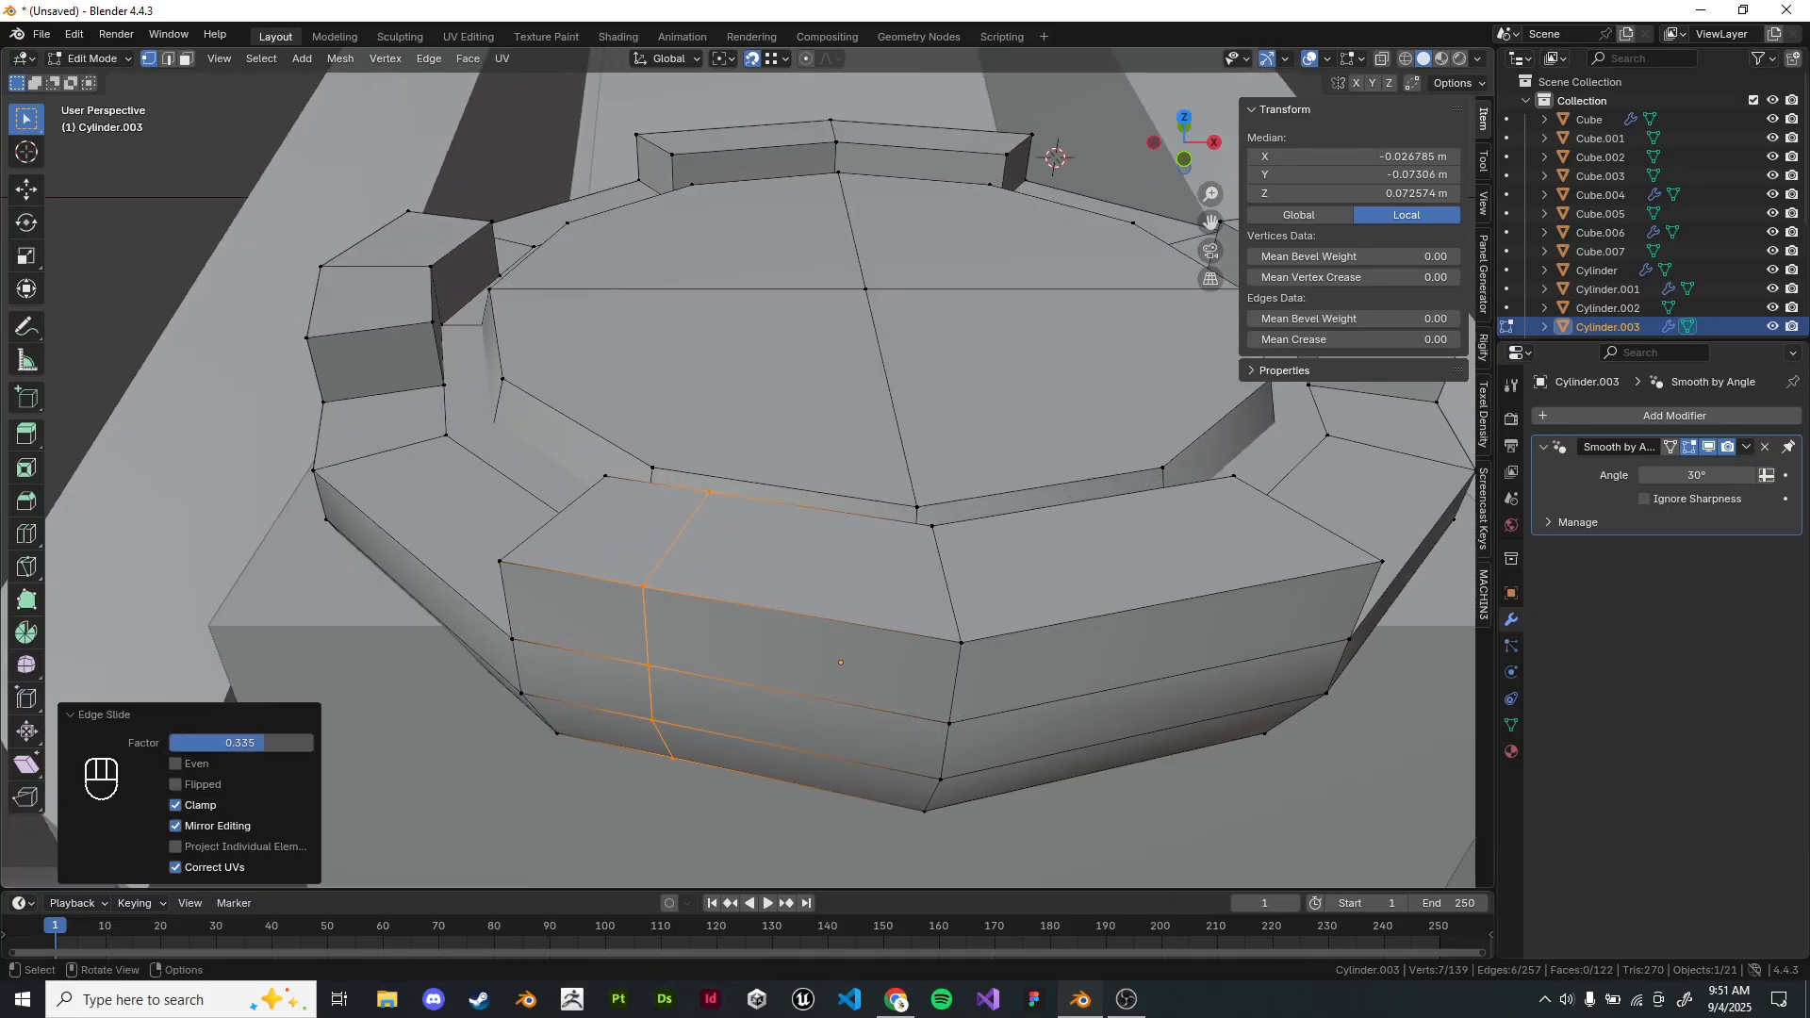
# Delete the four faces of the narrow end section that the loop cut separates from the front lug.
pyautogui.click(186, 59)
pyautogui.click(575, 615)
pyautogui.moveTo(612, 603); pyautogui.dragTo(764, 589, button='middle')
pyautogui.keyDown('shift'); pyautogui.click(872, 602); pyautogui.keyUp('shift')
pyautogui.keyDown('shift'); pyautogui.click(919, 521); pyautogui.keyUp('shift')
pyautogui.moveTo(920, 520); pyautogui.dragTo(1075, 547, button='middle')
pyautogui.keyDown('shift'); pyautogui.click(926, 394); pyautogui.keyUp('shift')
pyautogui.press('x')
pyautogui.click(925, 397)
pyautogui.moveTo(925, 397); pyautogui.dragTo(846, 397, button='middle')
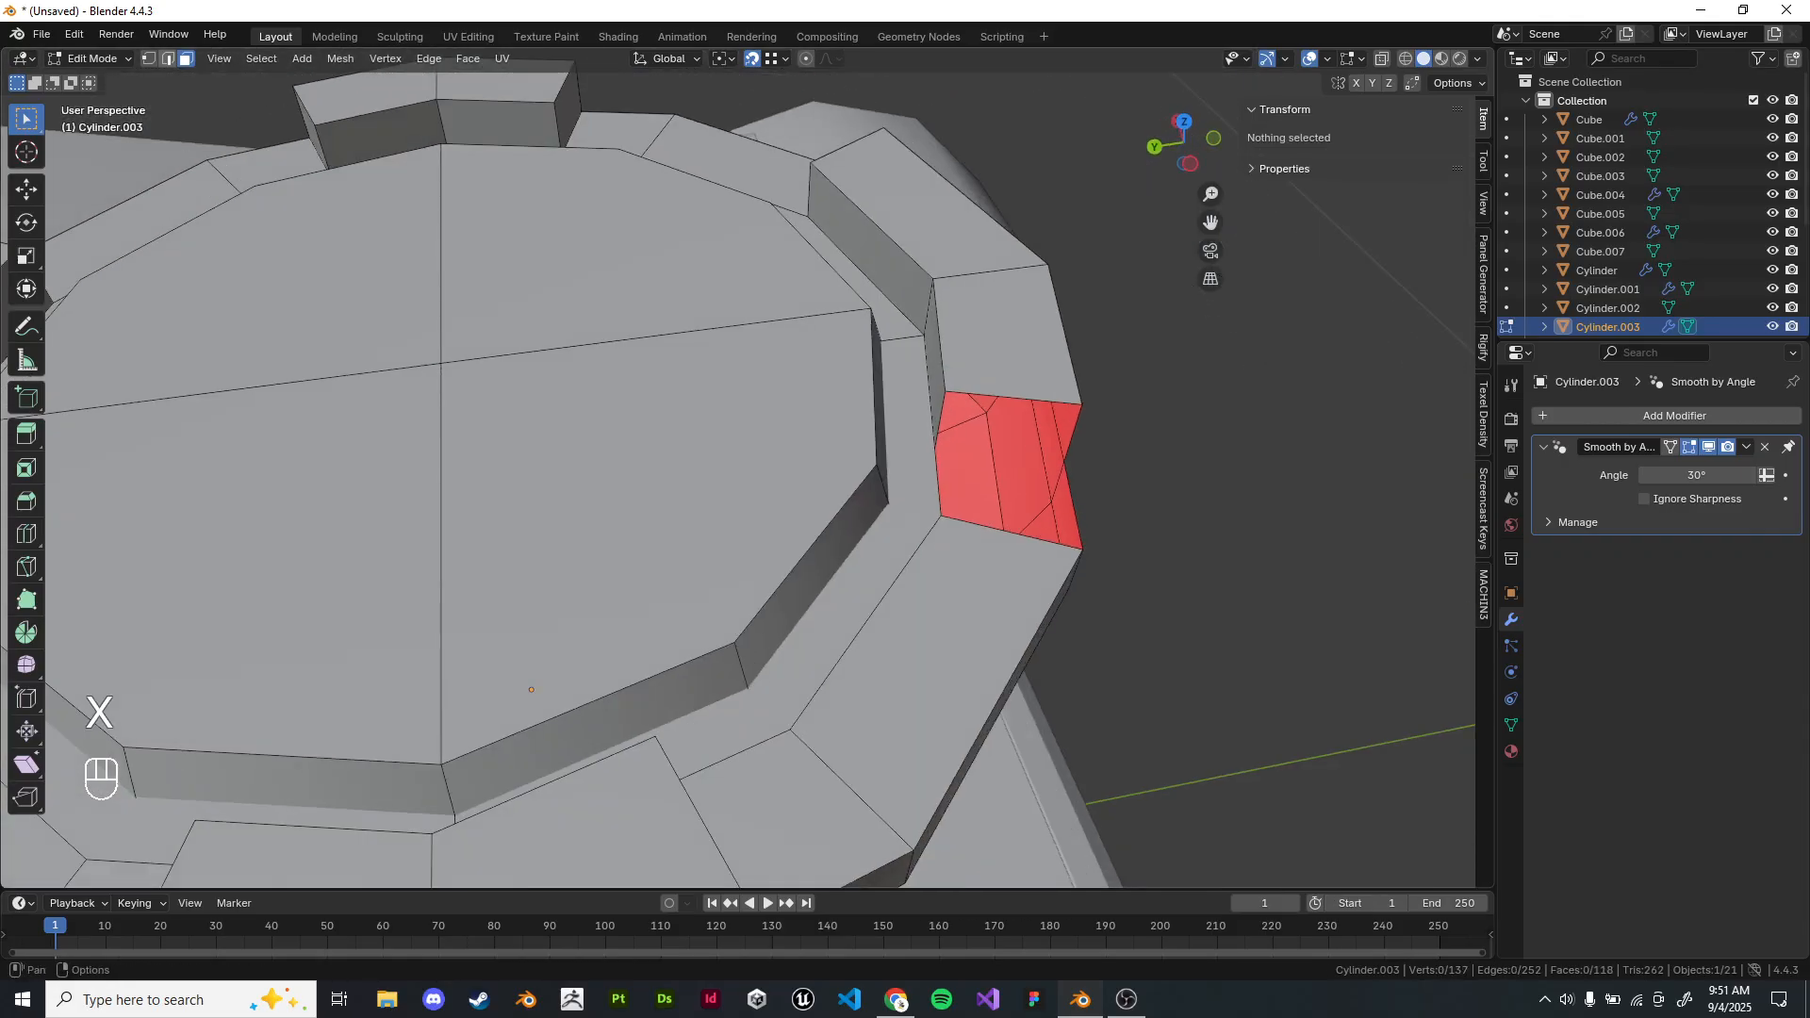
# Extrude the shortened front lug's top end edge straight down about 0.0104 m to meet the ledge.
pyautogui.click(946, 392)
pyautogui.keyDown('shift'); pyautogui.click(1081, 405); pyautogui.keyUp('shift')
pyautogui.press('e')
pyautogui.click(1066, 462)
pyautogui.moveTo(1066, 462); pyautogui.dragTo(962, 466, button='middle')
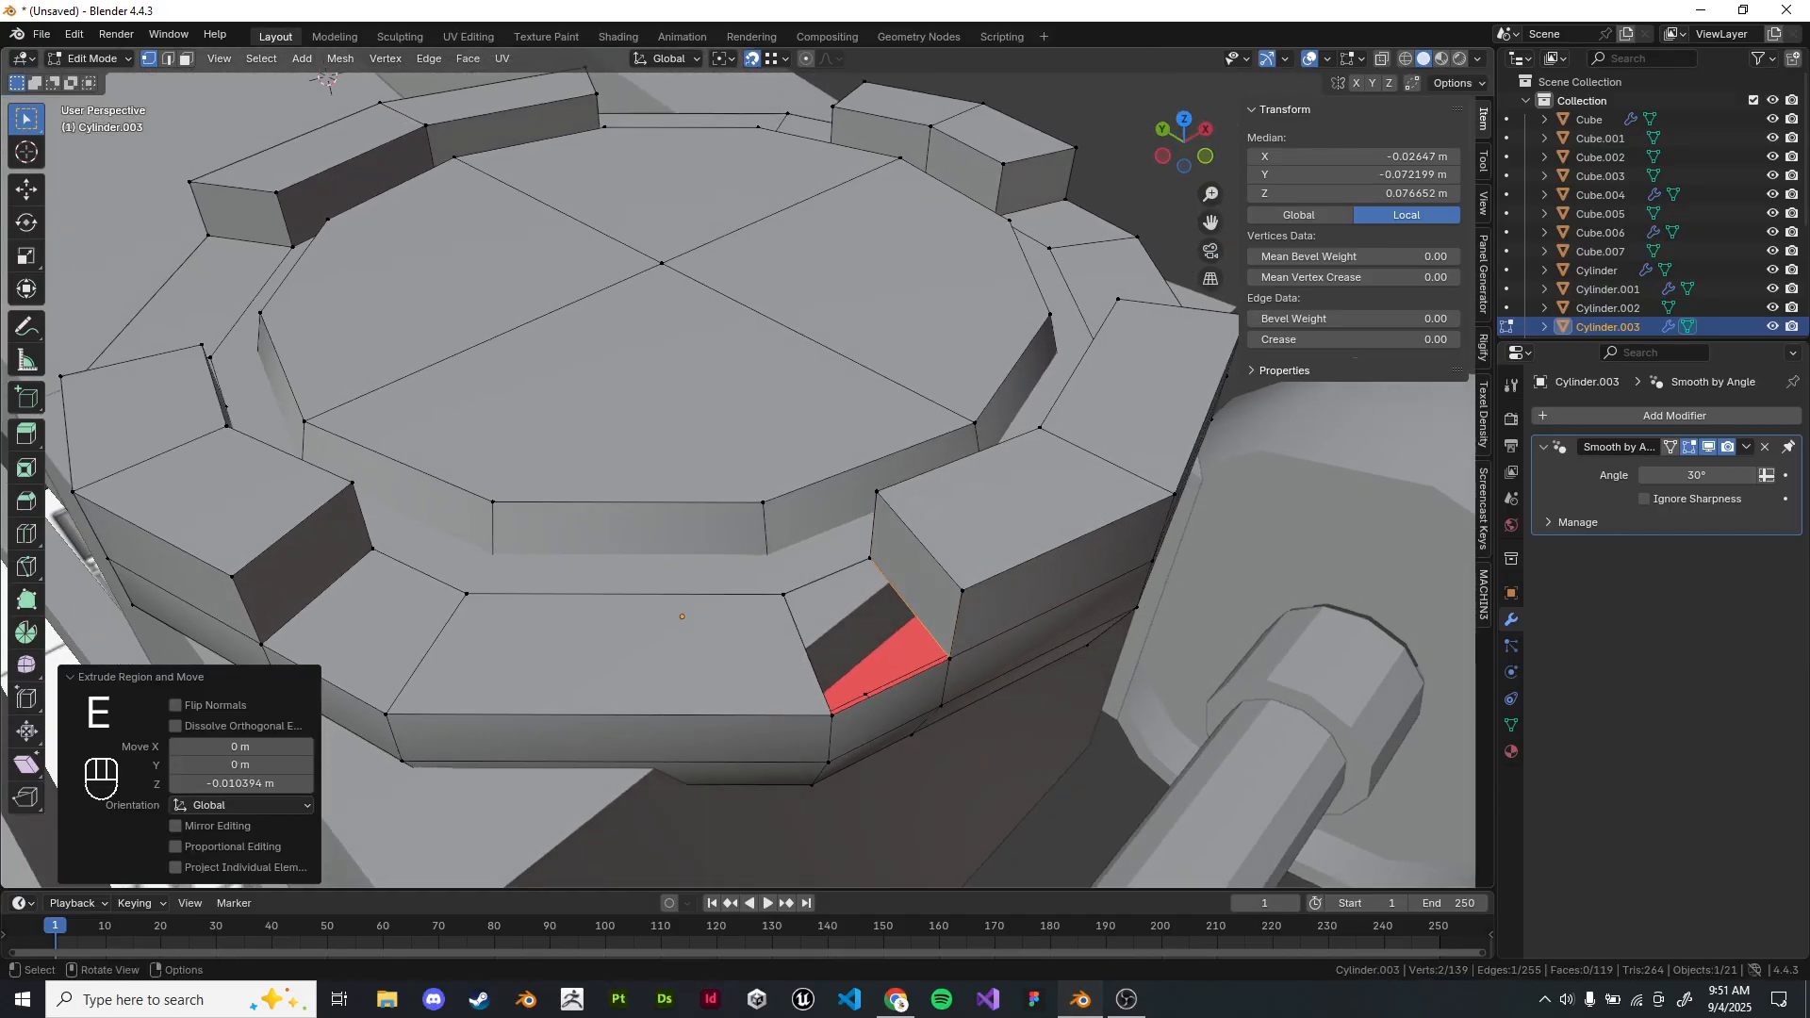
# Merge all vertices by distance and fill the ledge gap beside the front lug's new end face.
pyautogui.press('a')
pyautogui.press('q')
pyautogui.click(974, 485)
pyautogui.click(871, 558)
pyautogui.keyDown('shift'); pyautogui.click(948, 658); pyautogui.keyUp('shift')
pyautogui.press('f')
# Symmetrize the saddle twice, finishing along Y from the negative to the positive side, to match all four lugs.
pyautogui.moveTo(948, 659); pyautogui.dragTo(754, 665, button='middle')
pyautogui.scroll(-4, 863, 638)
pyautogui.scroll(2, 860, 654)
pyautogui.scroll(-1, 860, 654)
pyautogui.hotkey('alt', 'x')
pyautogui.scroll(-3, 812, 718)
pyautogui.hotkey('alt', 'x')
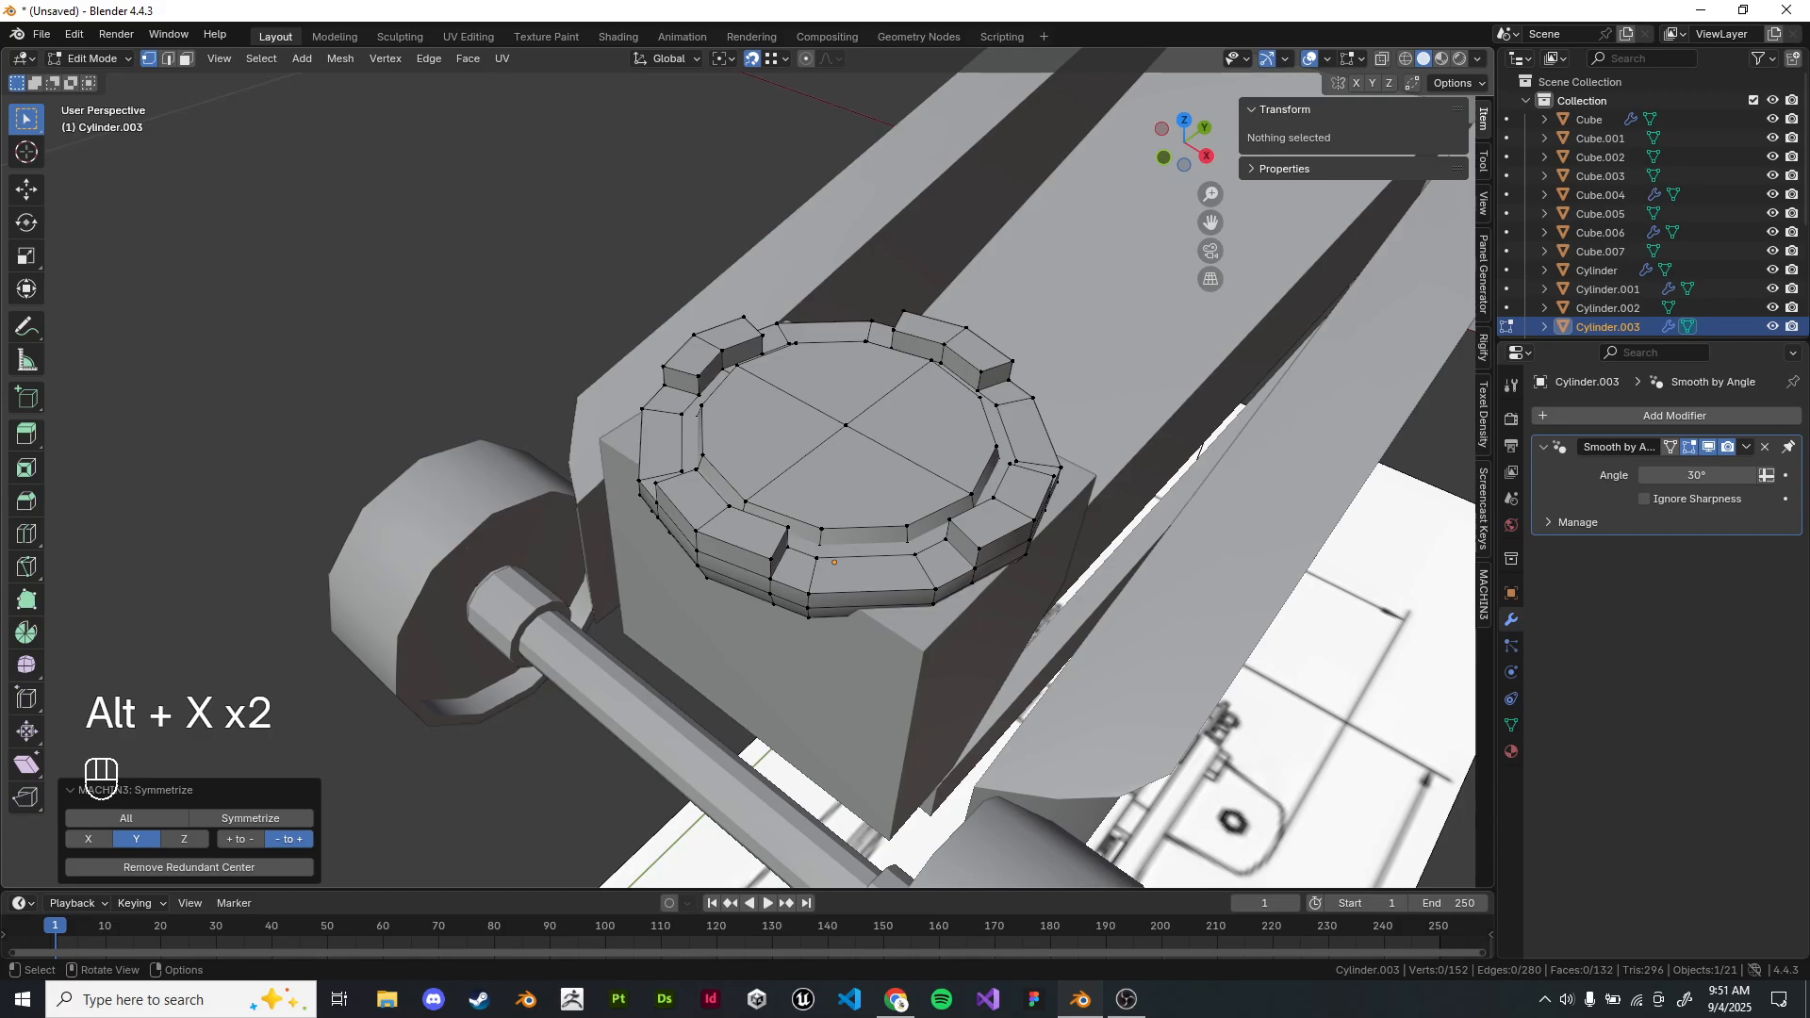
# Inspect the finished saddle, leave Edit Mode and compare it with the reference drawing in the right orthographic view.
pyautogui.scroll(2, 1073, 573)
pyautogui.moveTo(877, 519)
pyautogui.mouseDown(button='middle')
pyautogui.moveTo(804, 437)
pyautogui.moveTo(768, 500)
pyautogui.moveTo(703, 435)
pyautogui.moveTo(655, 490)
pyautogui.moveTo(731, 523)
pyautogui.mouseUp(button='middle')
pyautogui.press('z')
pyautogui.press('z')
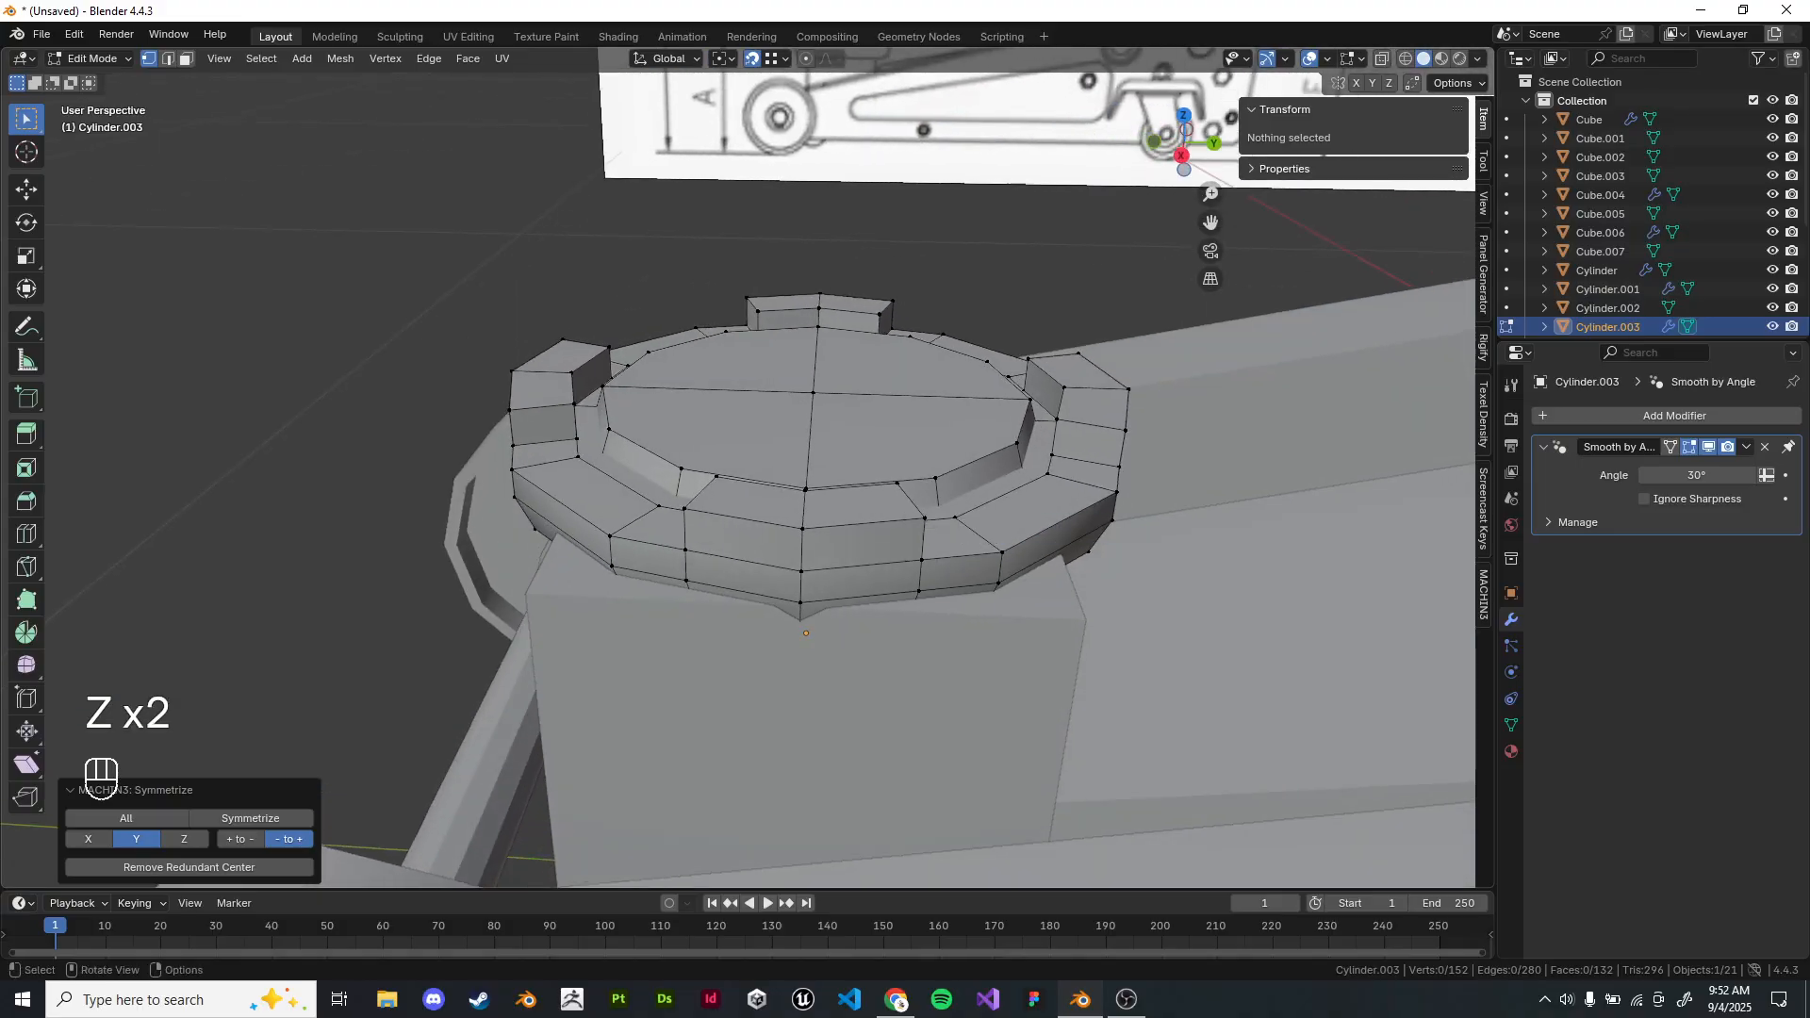
pyautogui.scroll(-3, 731, 523)
pyautogui.press('Tab')
pyautogui.click(584, 330)
pyautogui.moveTo(584, 330); pyautogui.dragTo(580, 269, button='middle')
pyautogui.press('KP_1')
pyautogui.press('KP_3')
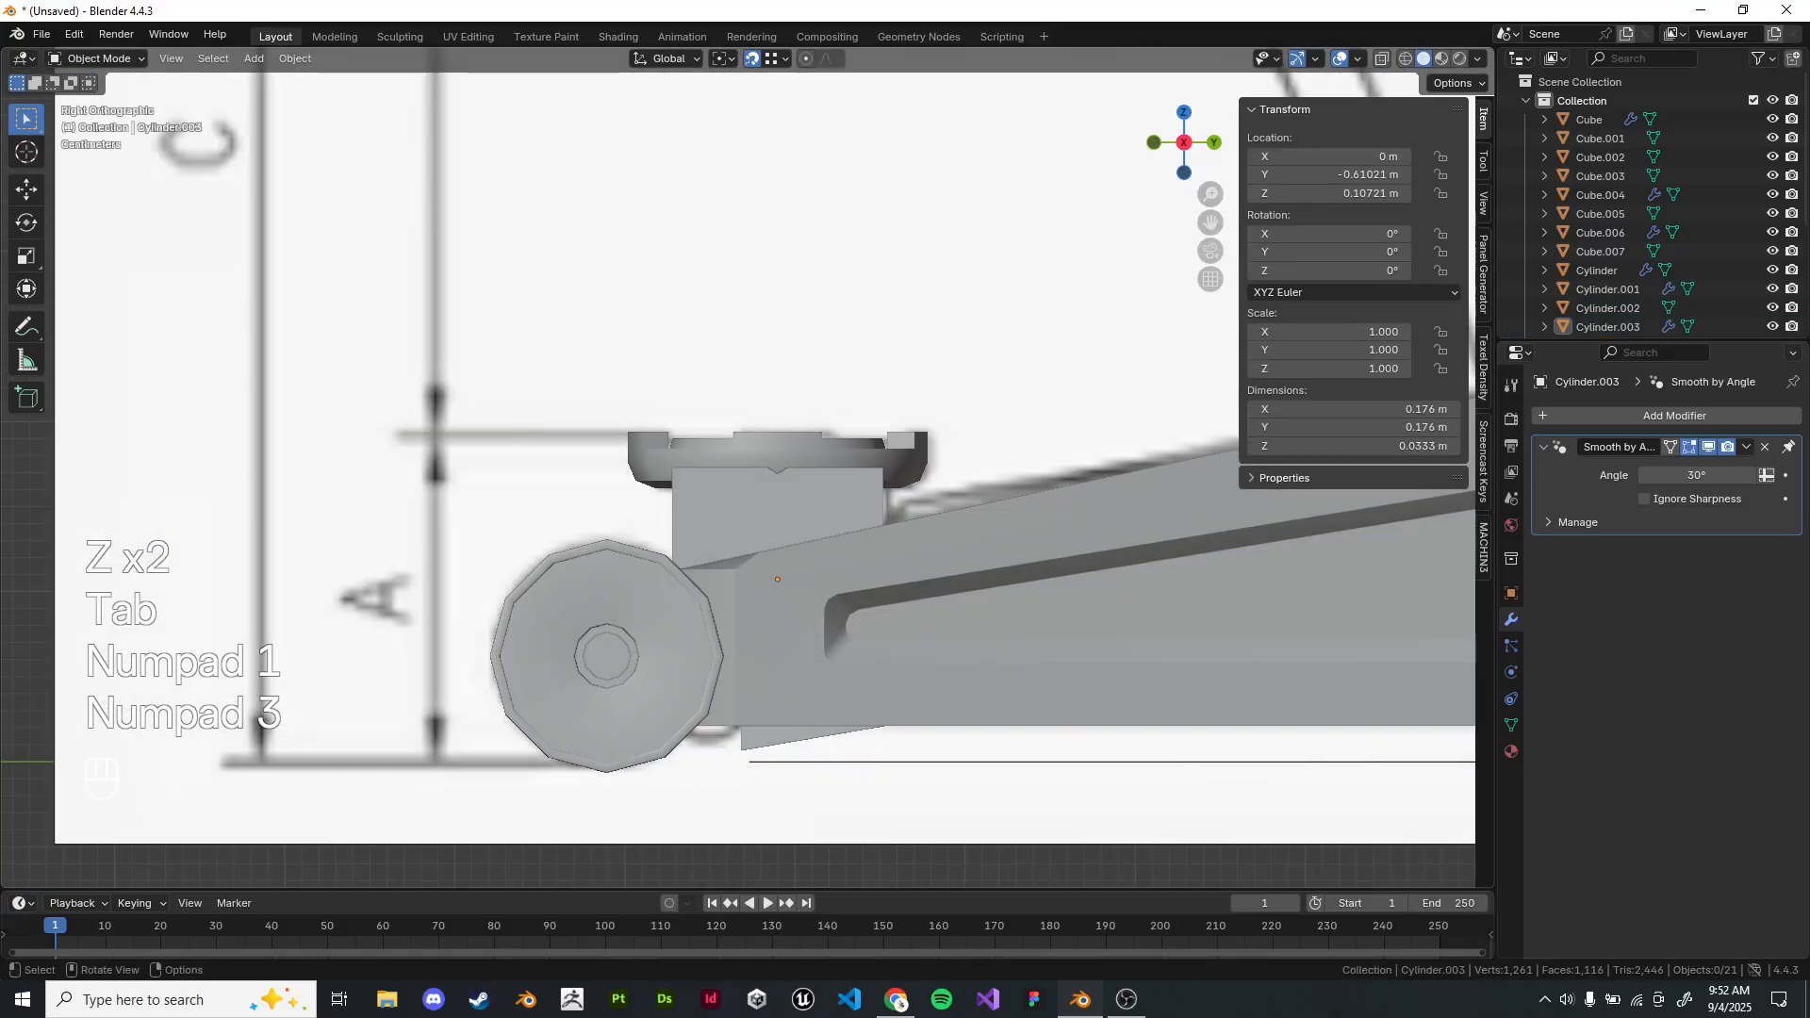
# Examine the assembled jack from several angles, including the side frame and the rear caster assembly.
pyautogui.moveTo(754, 424); pyautogui.dragTo(801, 283, button='middle')
pyautogui.scroll(6, 748, 443)
pyautogui.click(748, 429)
pyautogui.keyDown('shift'); pyautogui.moveTo(748, 429); pyautogui.dragTo(671, 411, button='middle'); pyautogui.keyUp('shift')
pyautogui.scroll(-6, 490, 387)
pyautogui.click(490, 386)
pyautogui.scroll(3, 745, 424)
pyautogui.keyDown('shift'); pyautogui.moveTo(672, 411); pyautogui.dragTo(740, 398, button='middle'); pyautogui.keyUp('shift')
pyautogui.scroll(2, 565, 448)
pyautogui.scroll(-2, 565, 448)
pyautogui.scroll(-1, 790, 610)
pyautogui.scroll(2, 703, 528)
pyautogui.scroll(5, 740, 397)
pyautogui.scroll(-3, 740, 398)
pyautogui.scroll(1, 740, 398)
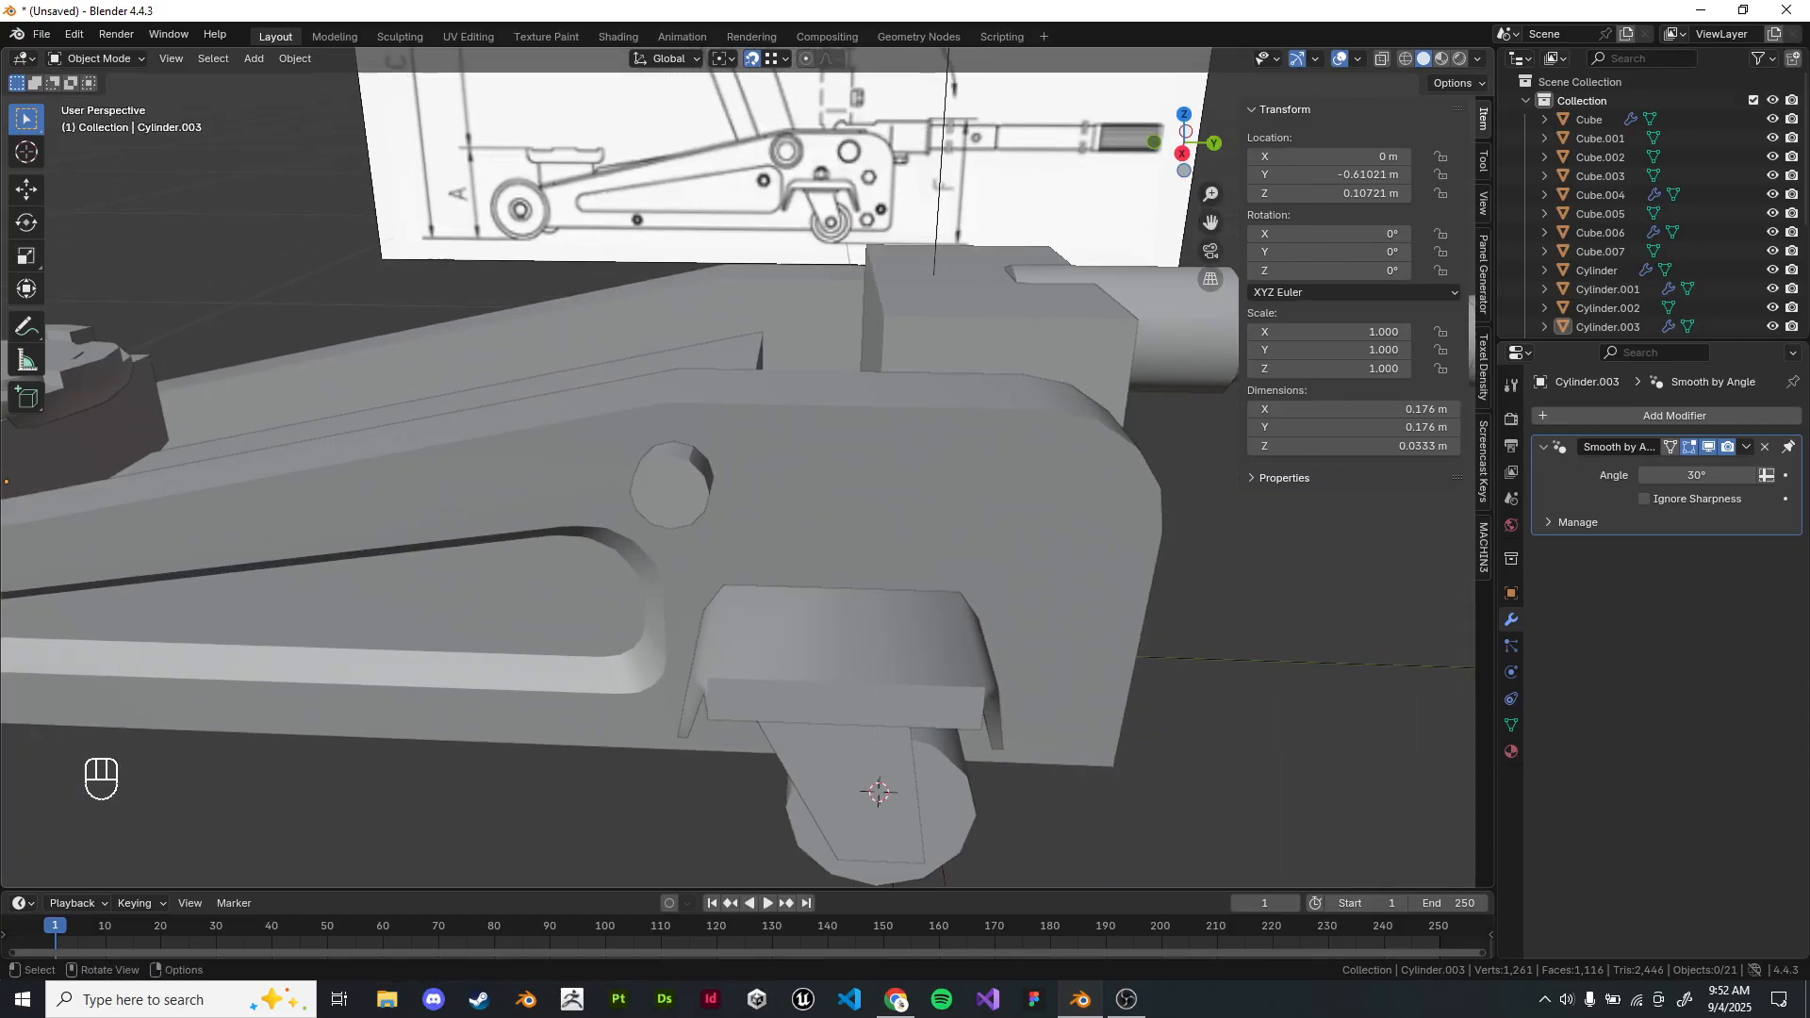
# Examine the caster fork's side plate against the reference drawing in the right orthographic view, switching between solid and wireframe shading.
pyautogui.press('KP_1')
pyautogui.press('KP_3')
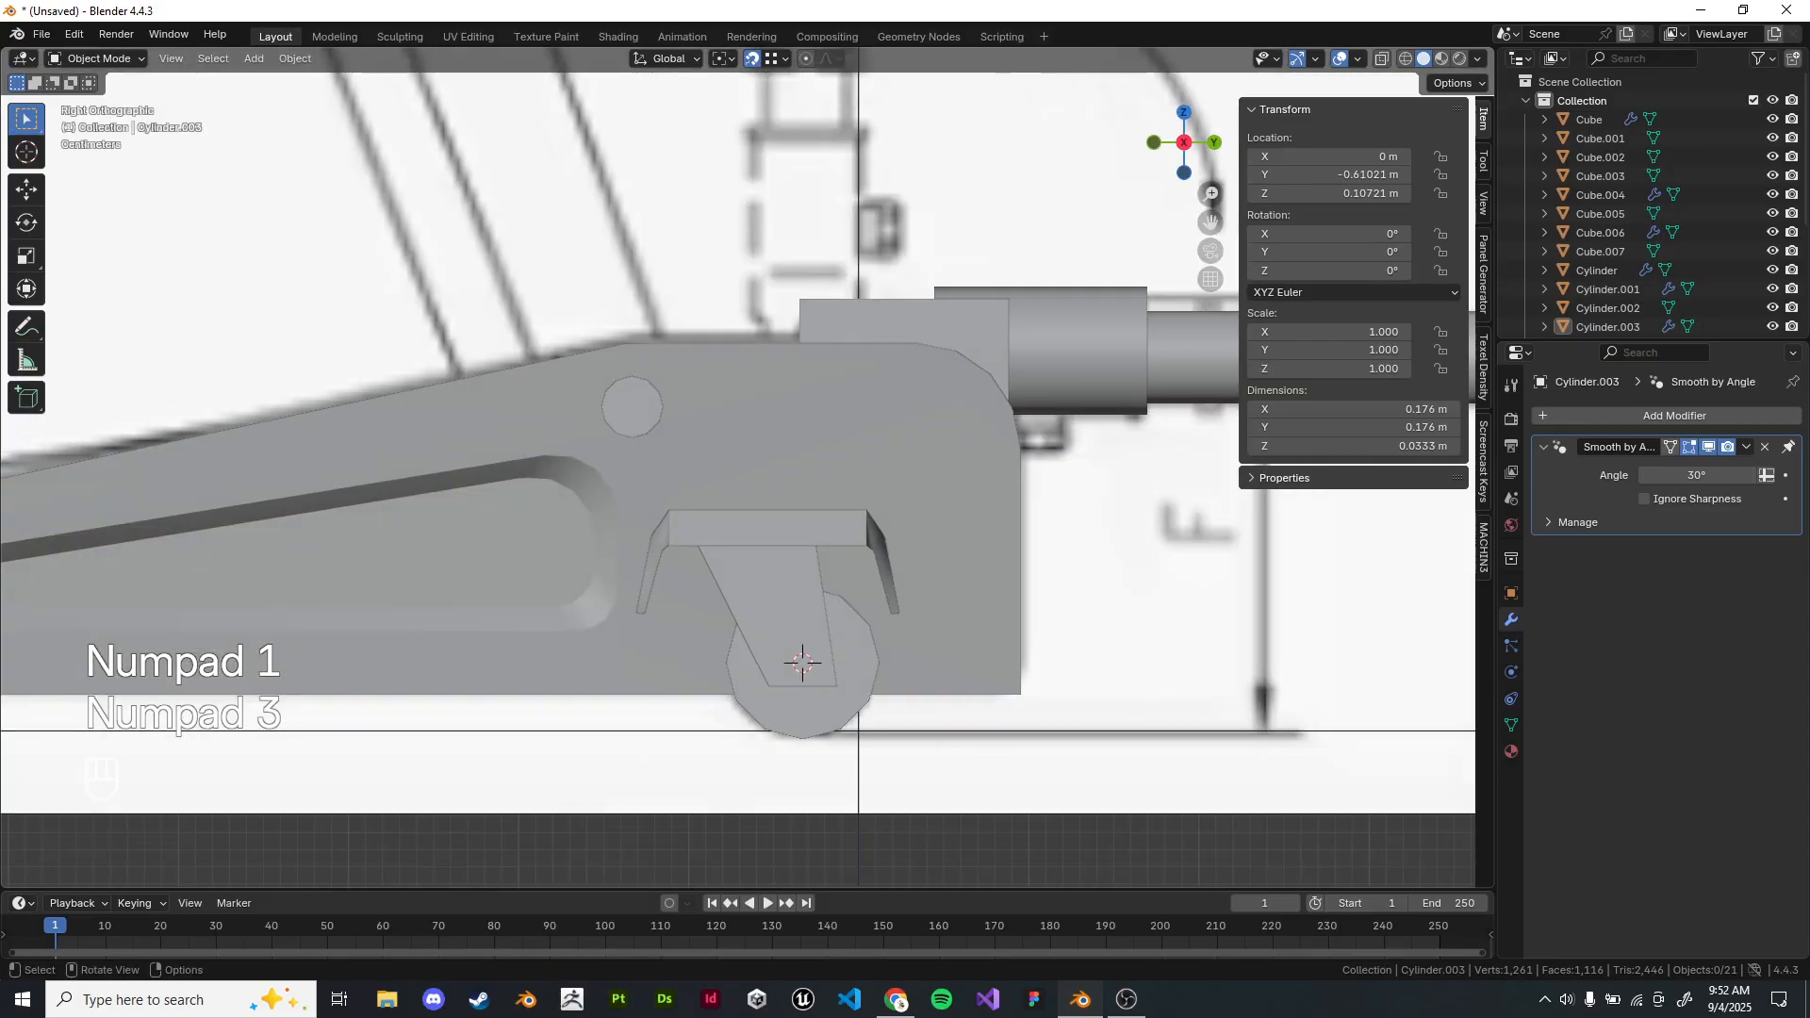
pyautogui.press('Tab')
pyautogui.press('z')
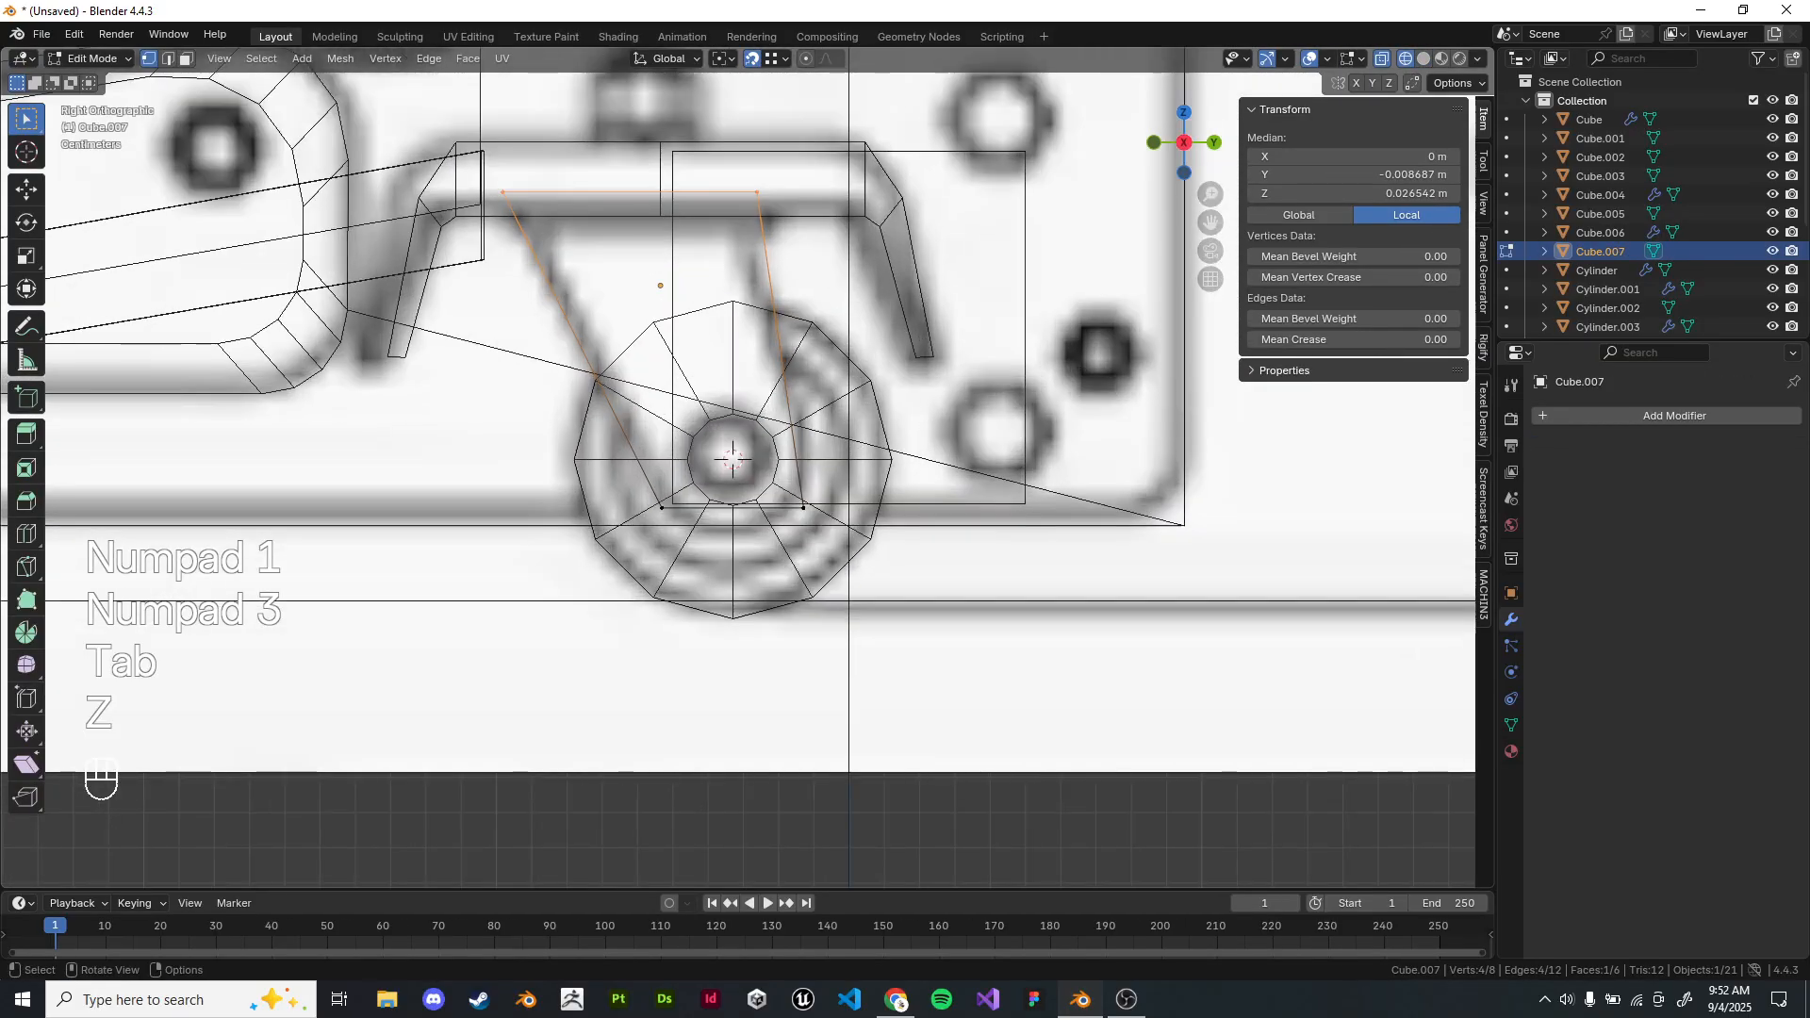
pyautogui.press('z')
pyautogui.click(886, 482)
pyautogui.moveTo(886, 482)
pyautogui.mouseDown(button='middle')
pyautogui.moveTo(969, 476)
pyautogui.moveTo(1028, 507)
pyautogui.moveTo(969, 519)
pyautogui.moveTo(1011, 422)
pyautogui.moveTo(918, 520)
pyautogui.moveTo(945, 454)
pyautogui.moveTo(866, 447)
pyautogui.moveTo(901, 477)
pyautogui.mouseUp(button='middle')
pyautogui.press('Tab')
pyautogui.scroll(5, 1027, 508)
pyautogui.scroll(-2, 945, 455)
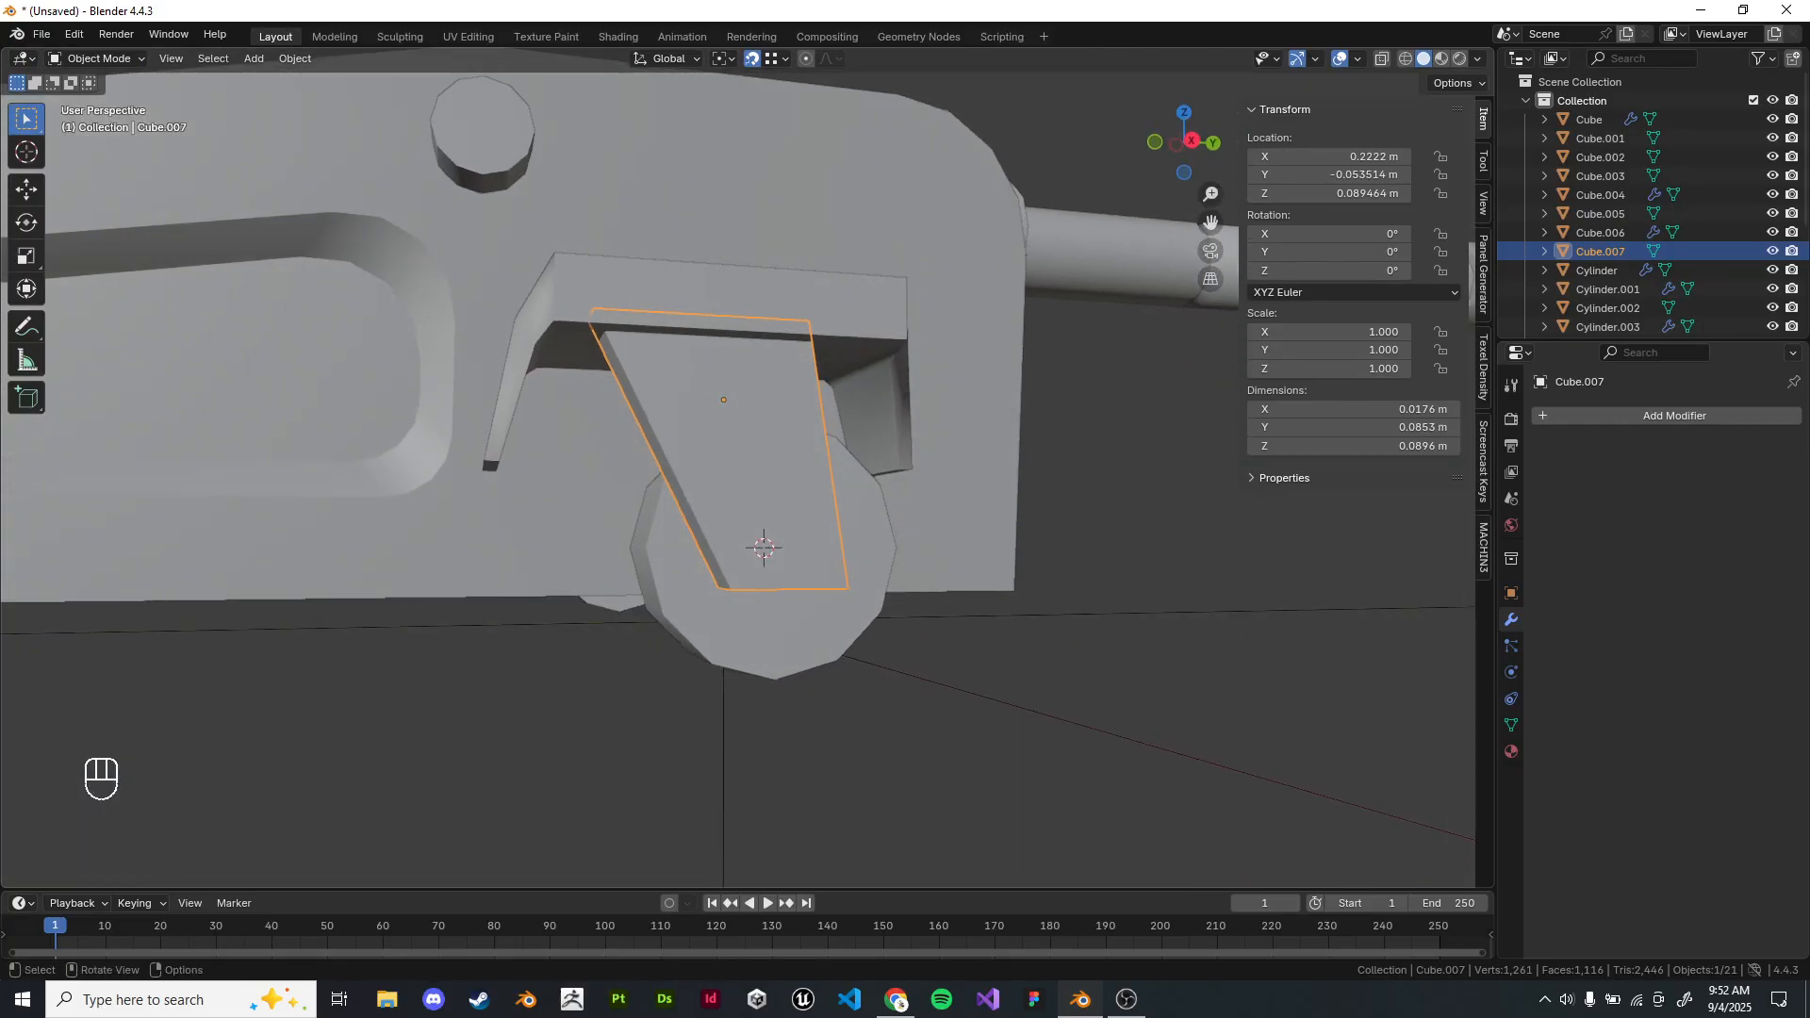
pyautogui.press('z')
pyautogui.press('KP_1')
pyautogui.press('KP_3')
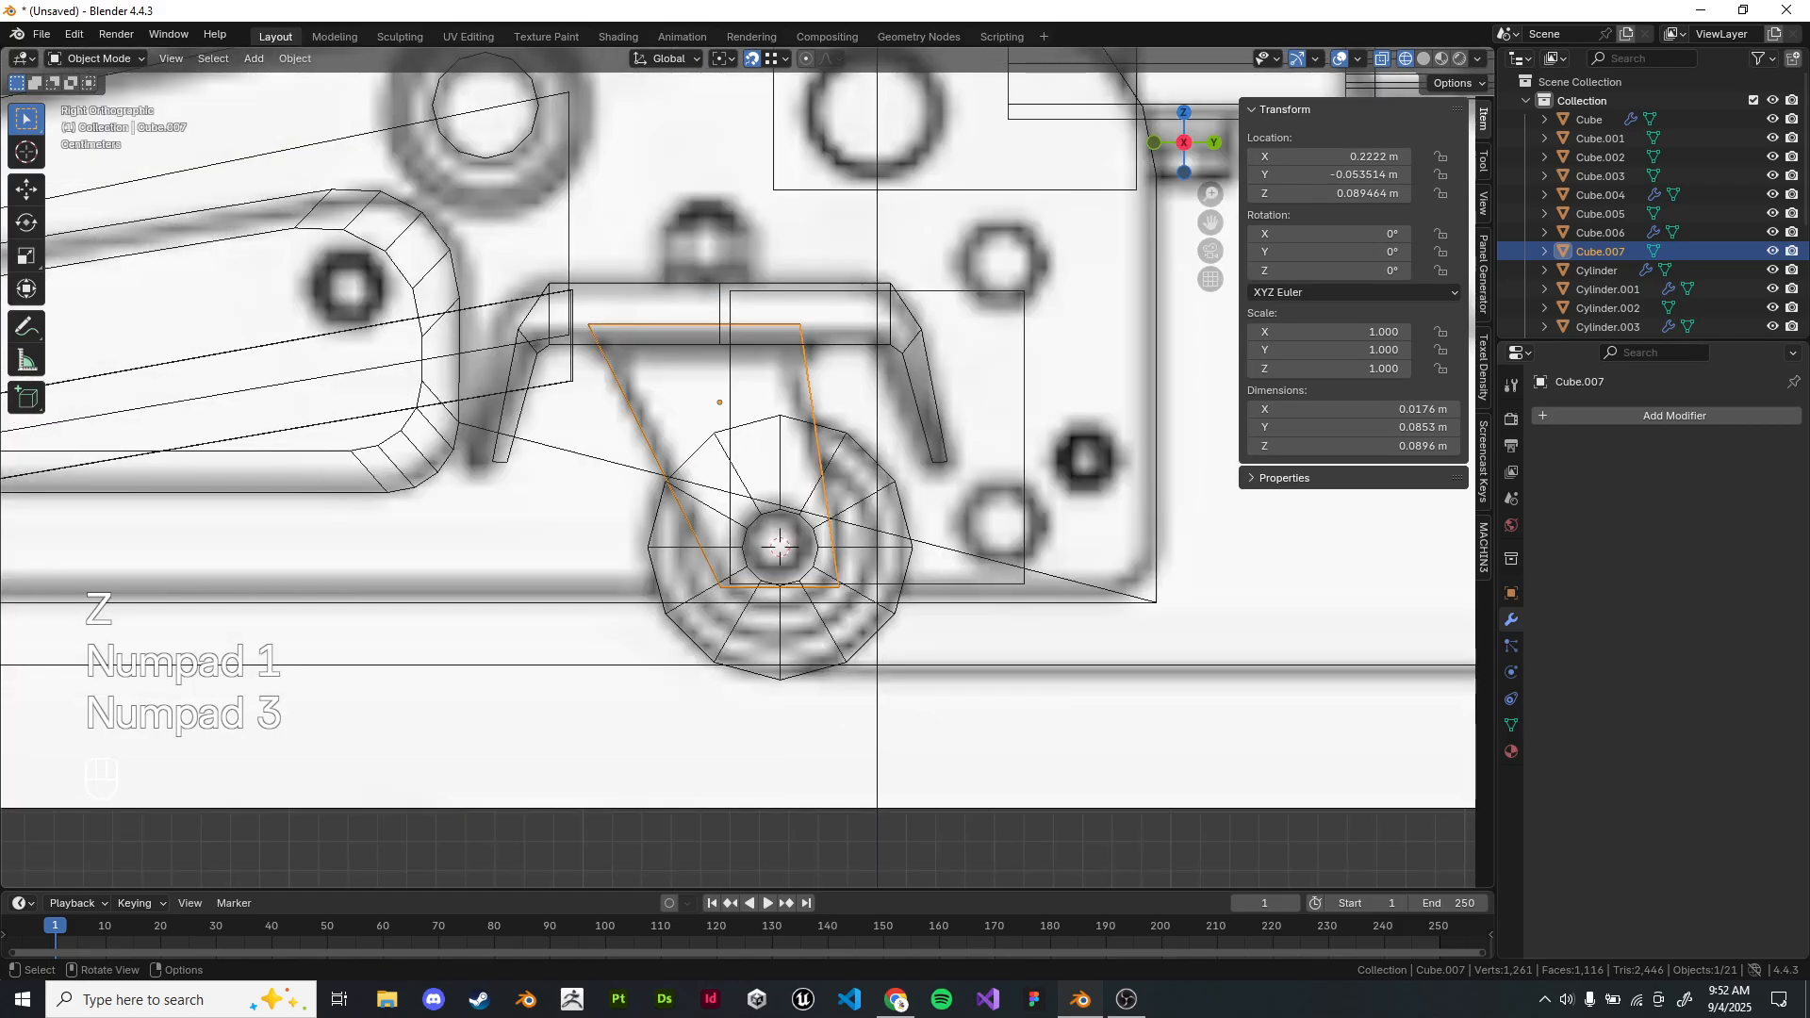
pyautogui.press('z')
pyautogui.press('z')
pyautogui.scroll(4, 747, 467)
pyautogui.keyDown('shift'); pyautogui.moveTo(782, 565); pyautogui.dragTo(763, 450, button='middle'); pyautogui.keyUp('shift')
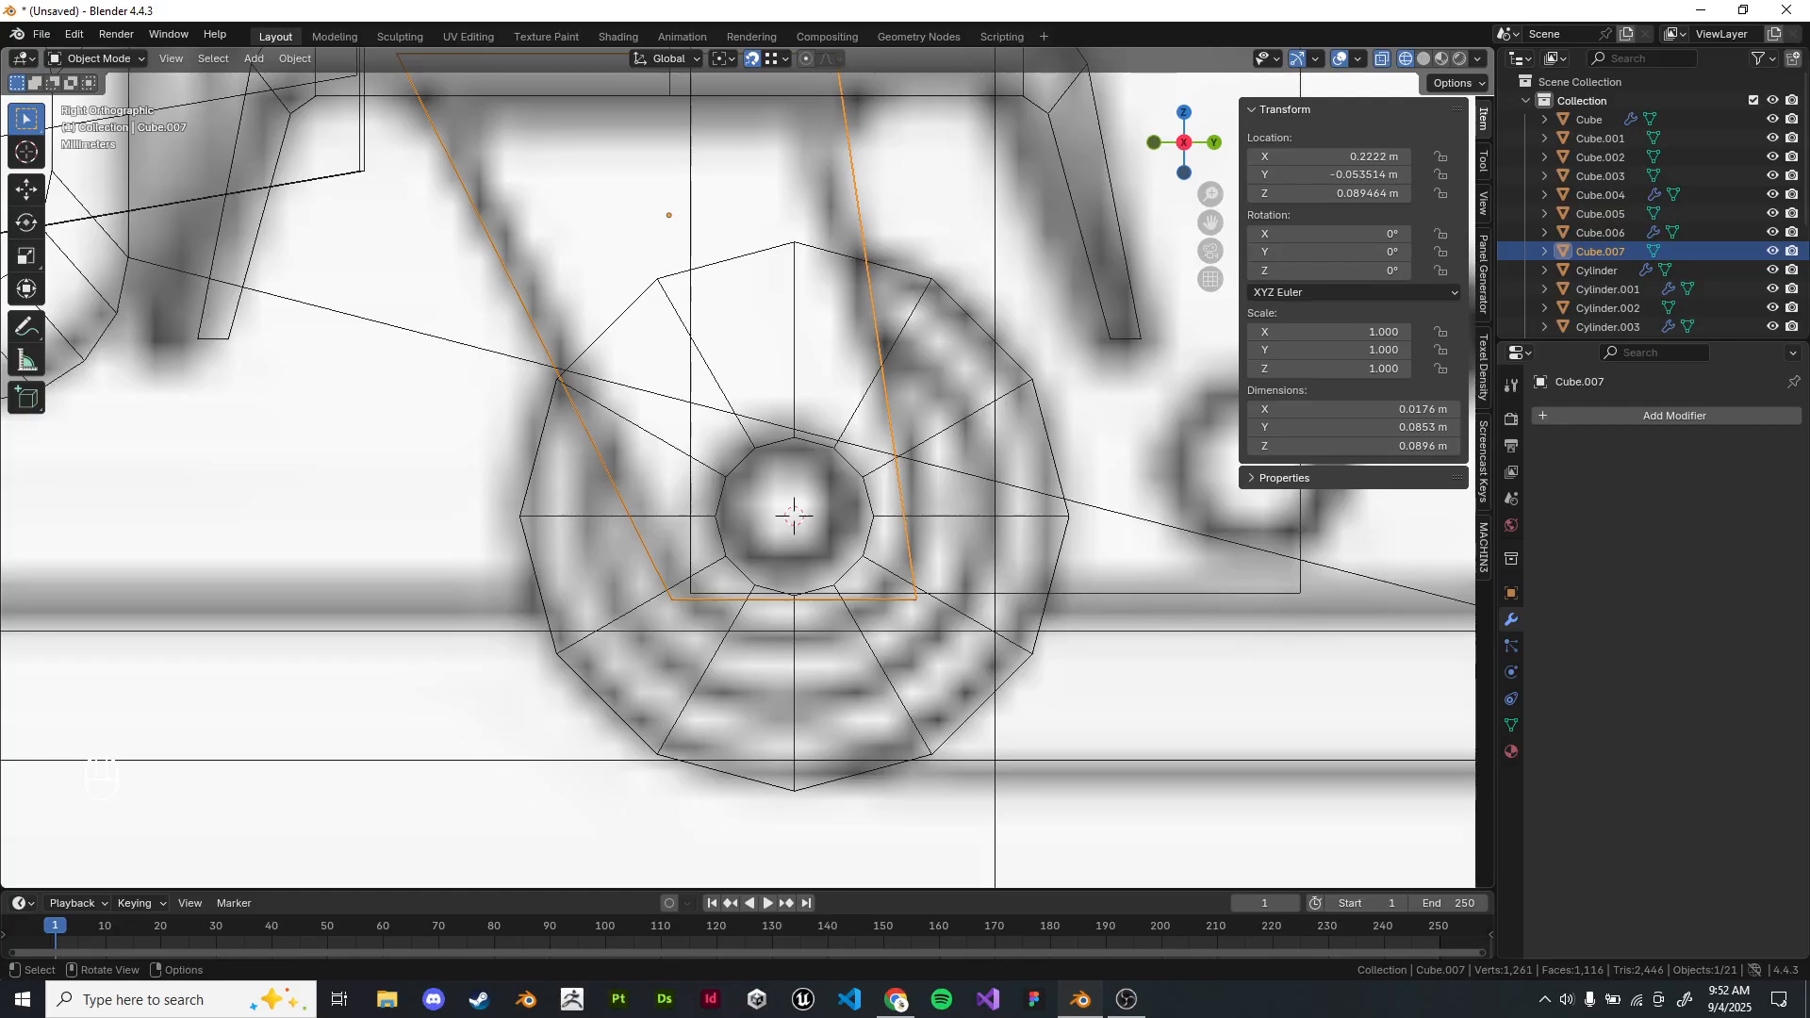
pyautogui.scroll(-2, 794, 515)
pyautogui.press('z')
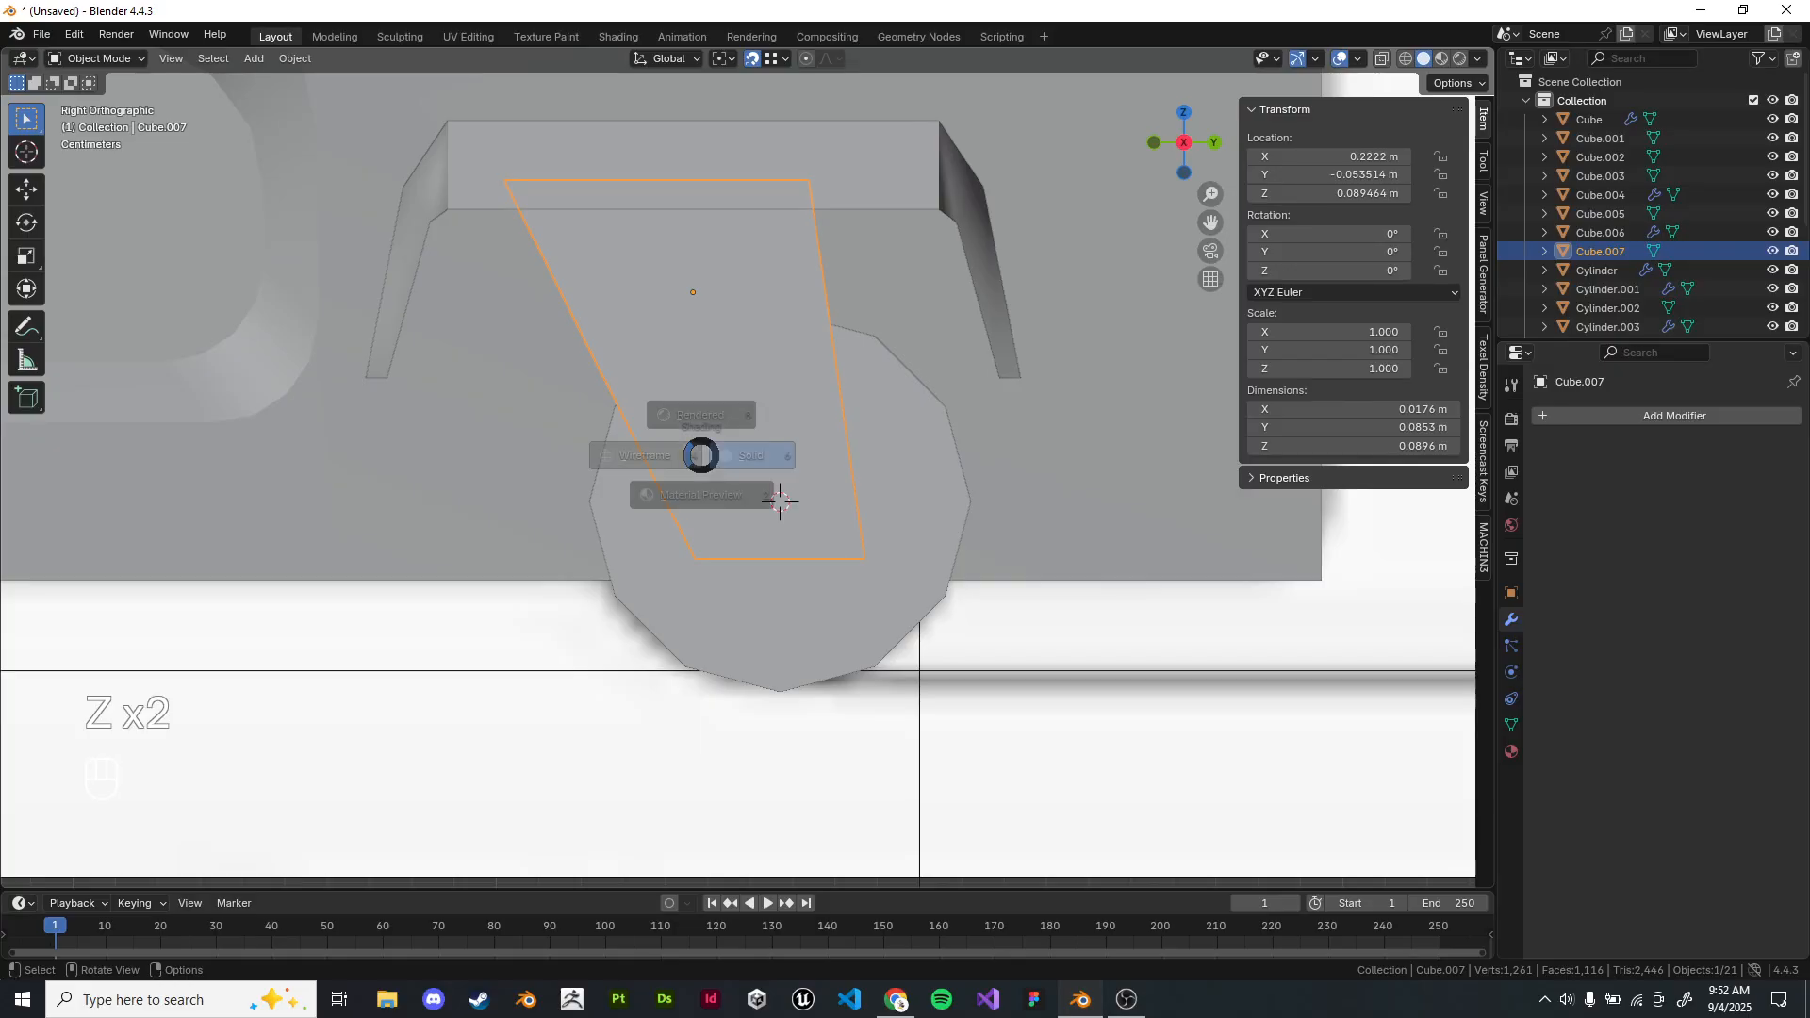
# Snap the 3D cursor to the rear caster wheel's centre and add a 12-vertex cylinder there.
pyautogui.scroll(-4, 747, 467)
pyautogui.hotkey('shift', 'a')
pyautogui.hotkey('shift', 's')
pyautogui.click(721, 387)
pyautogui.hotkey('shift', 's')
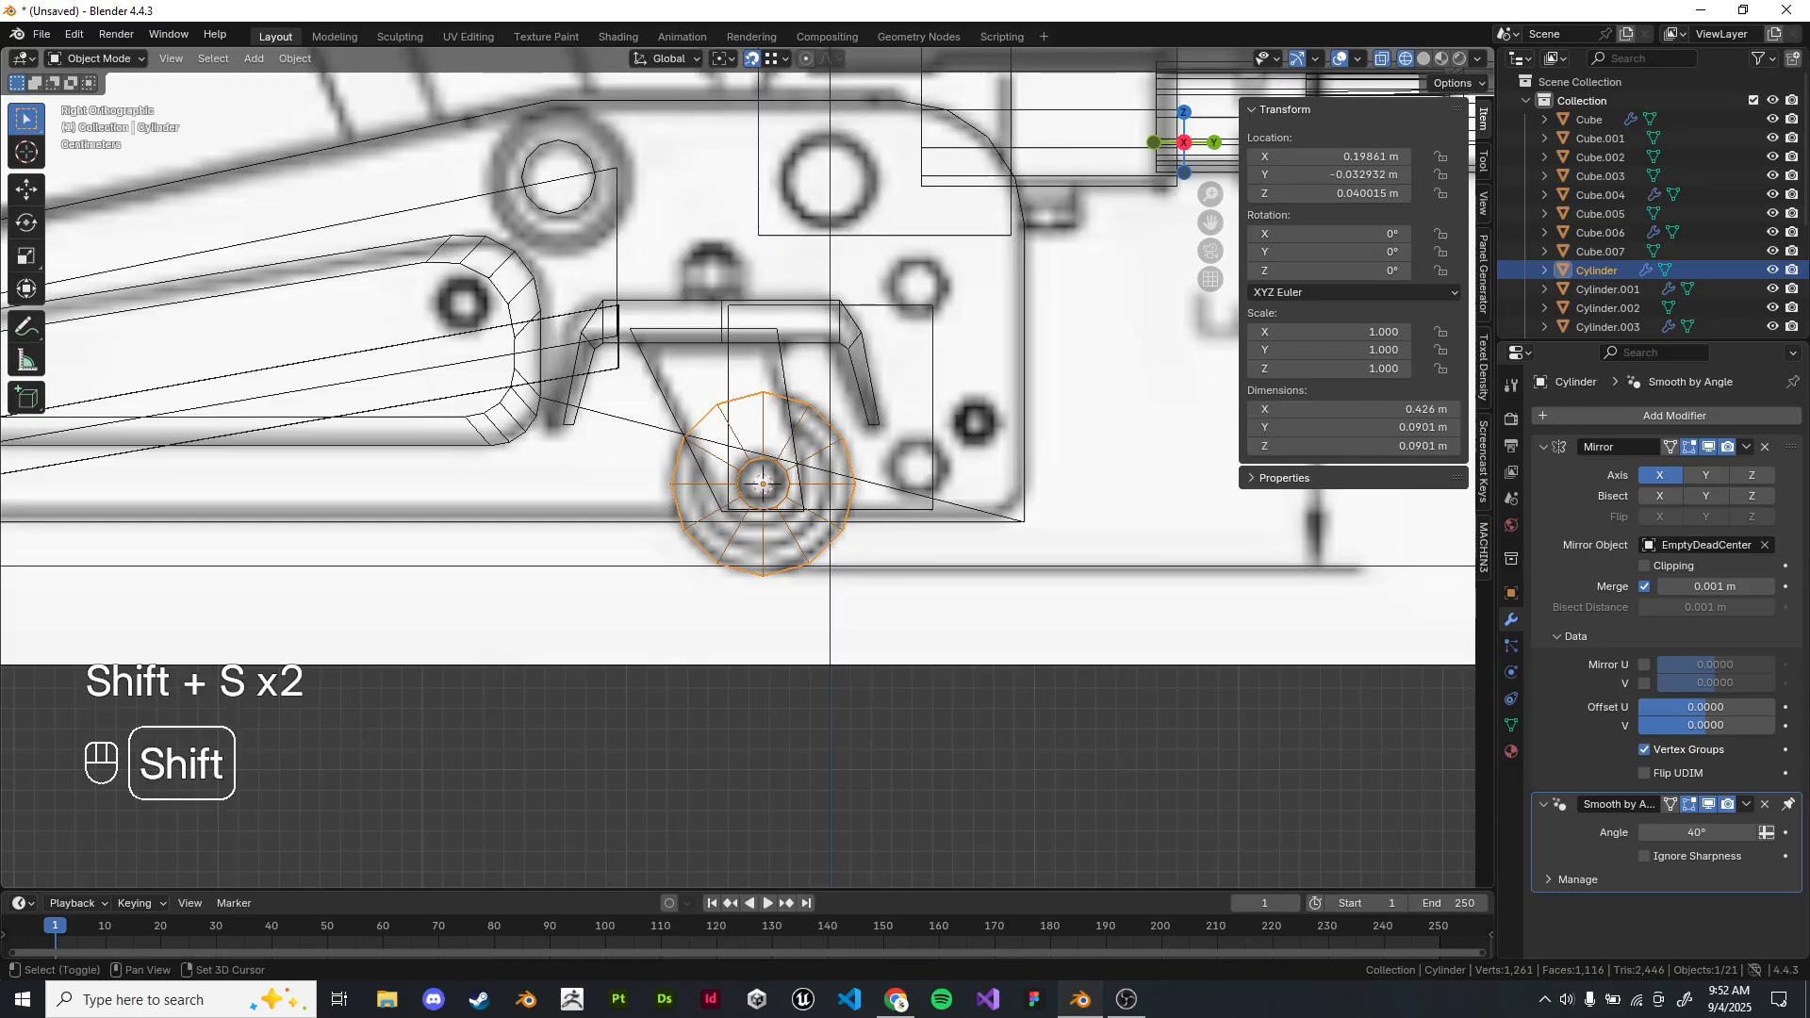
pyautogui.hotkey('shift', 'a')
pyautogui.click(1044, 572)
pyautogui.scroll(-5, 1044, 572)
pyautogui.moveTo(1043, 572); pyautogui.dragTo(1173, 548, button='middle')
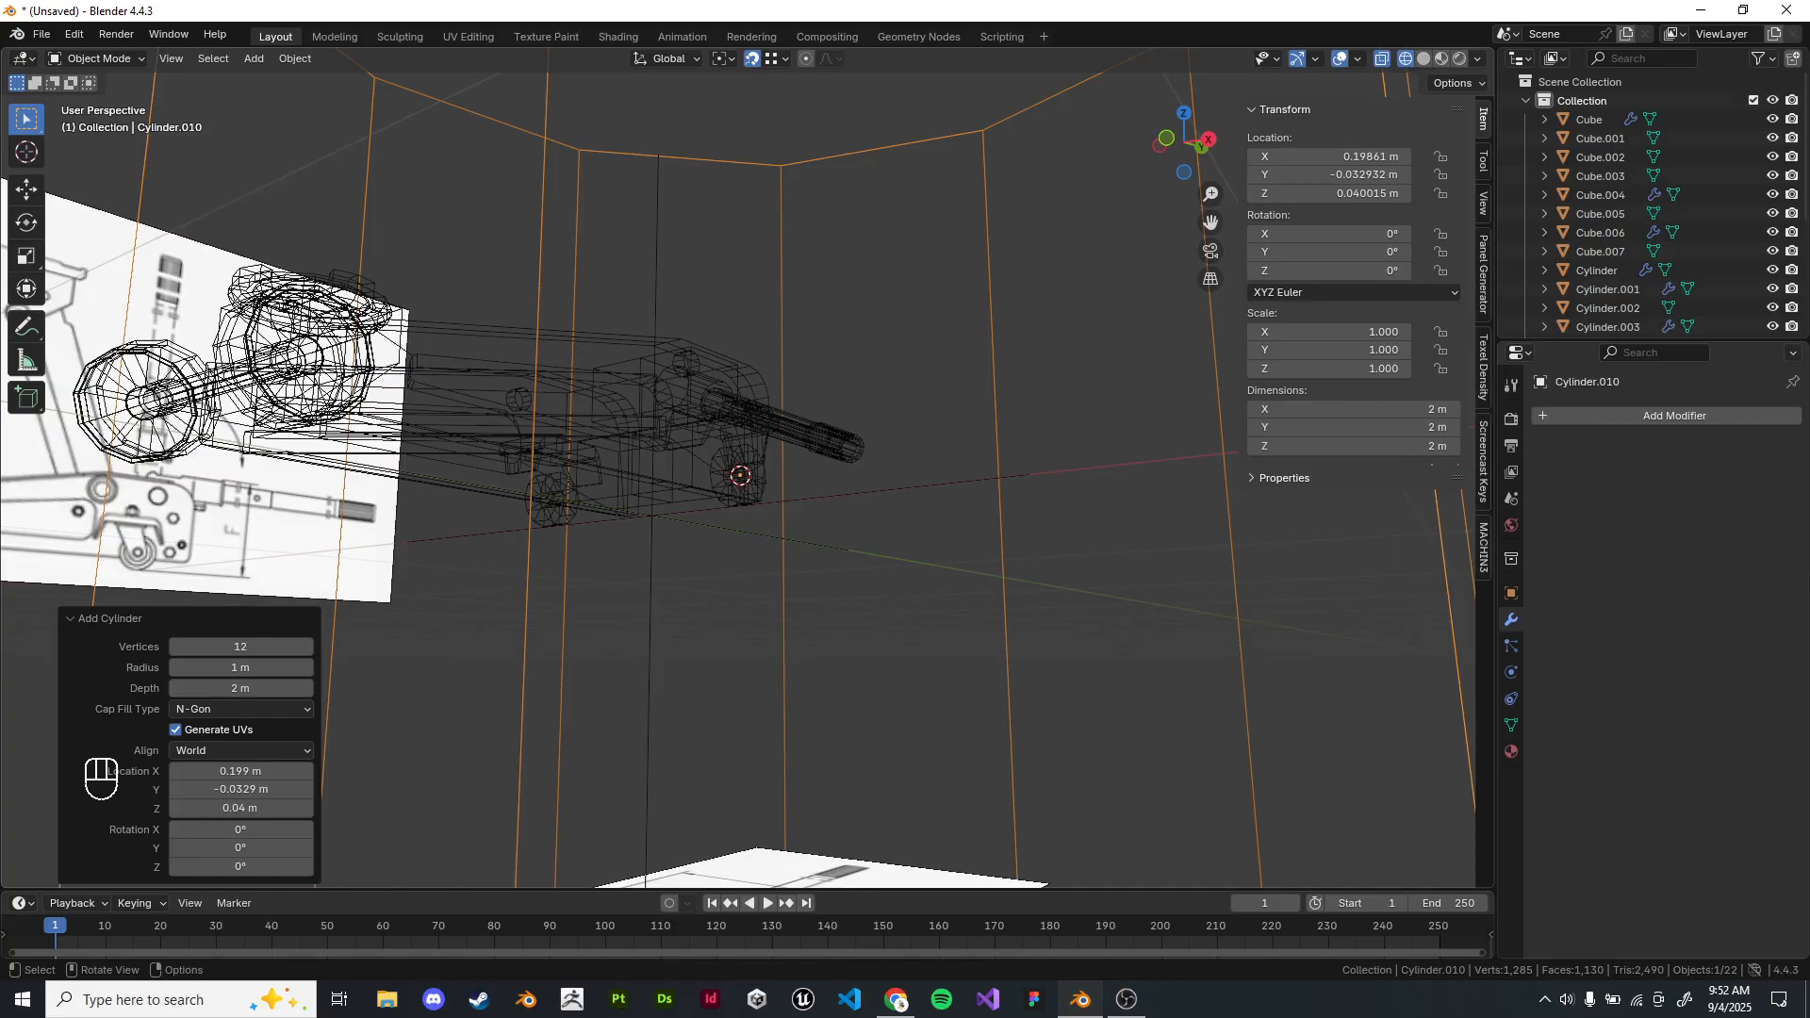
# Scale the new cylinder down to about 0.263 m and rotate it 90° about X and 90° about Z.
pyautogui.press('s')
pyautogui.click(909, 453)
pyautogui.press('s')
pyautogui.click(881, 447)
pyautogui.write('rx90')
pyautogui.press('Return')
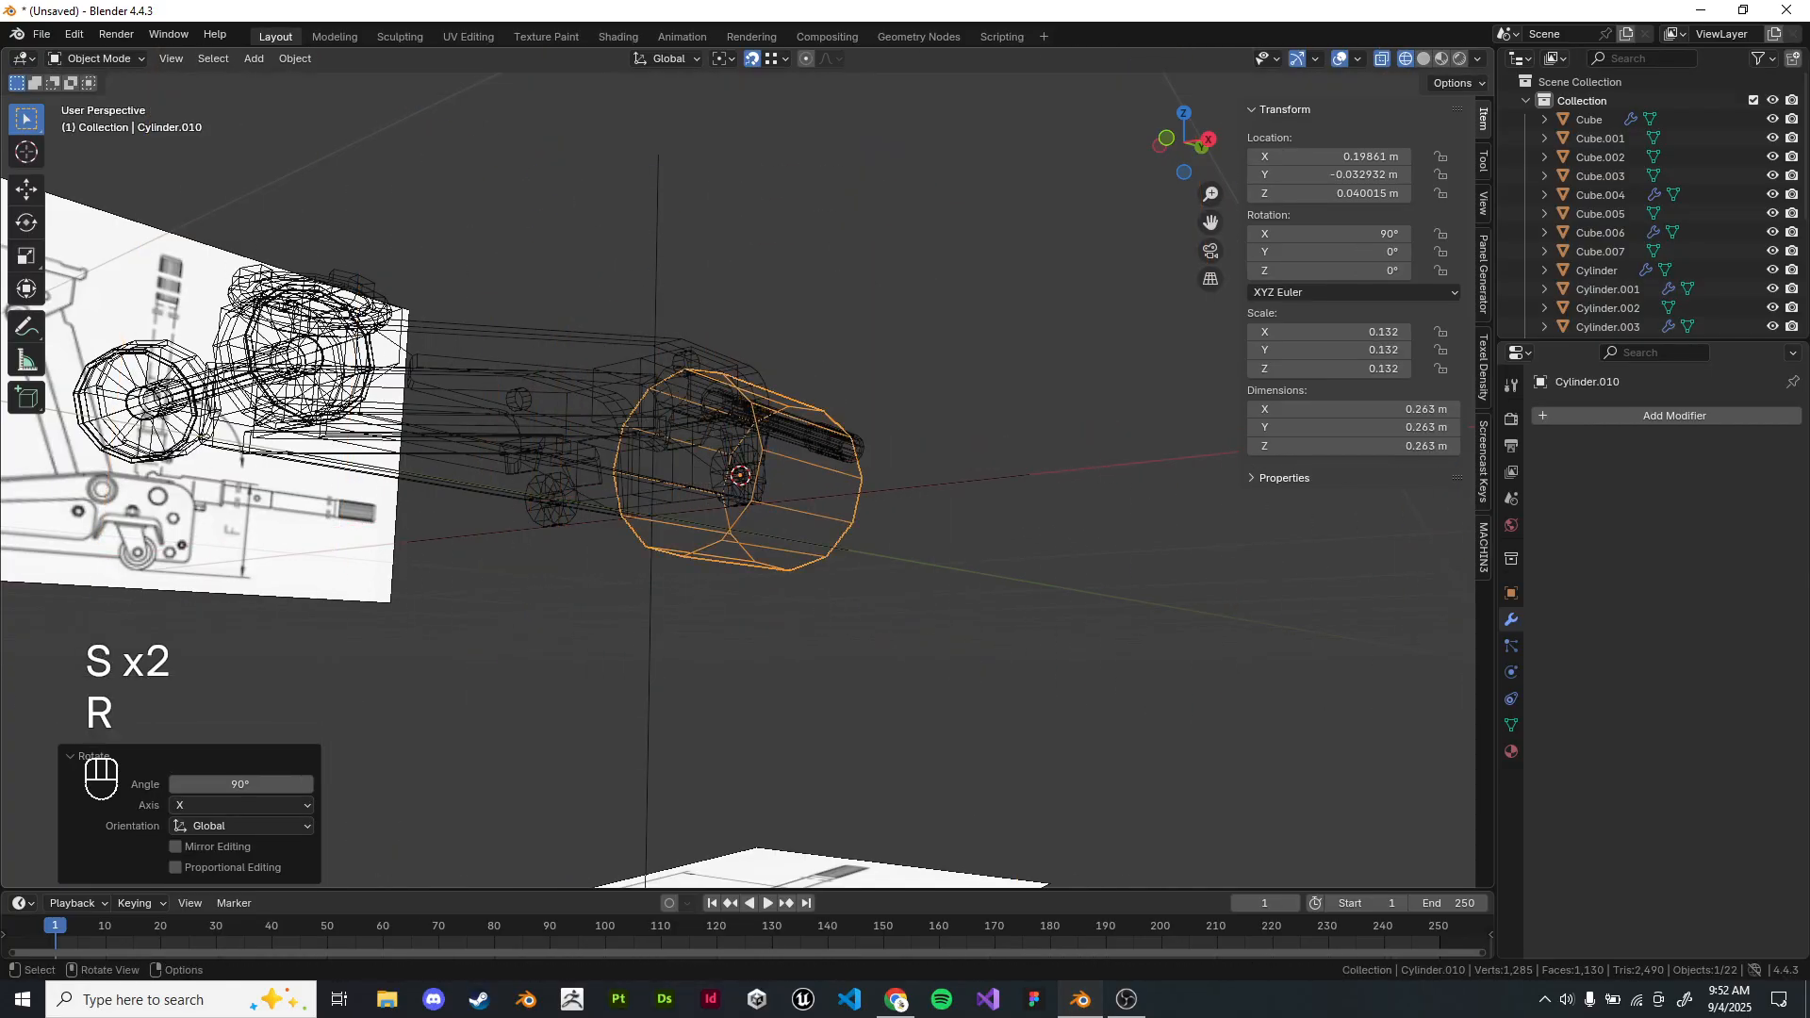
pyautogui.press('KP_1')
pyautogui.press('KP_3')
pyautogui.write('rz90')
pyautogui.press('Return')
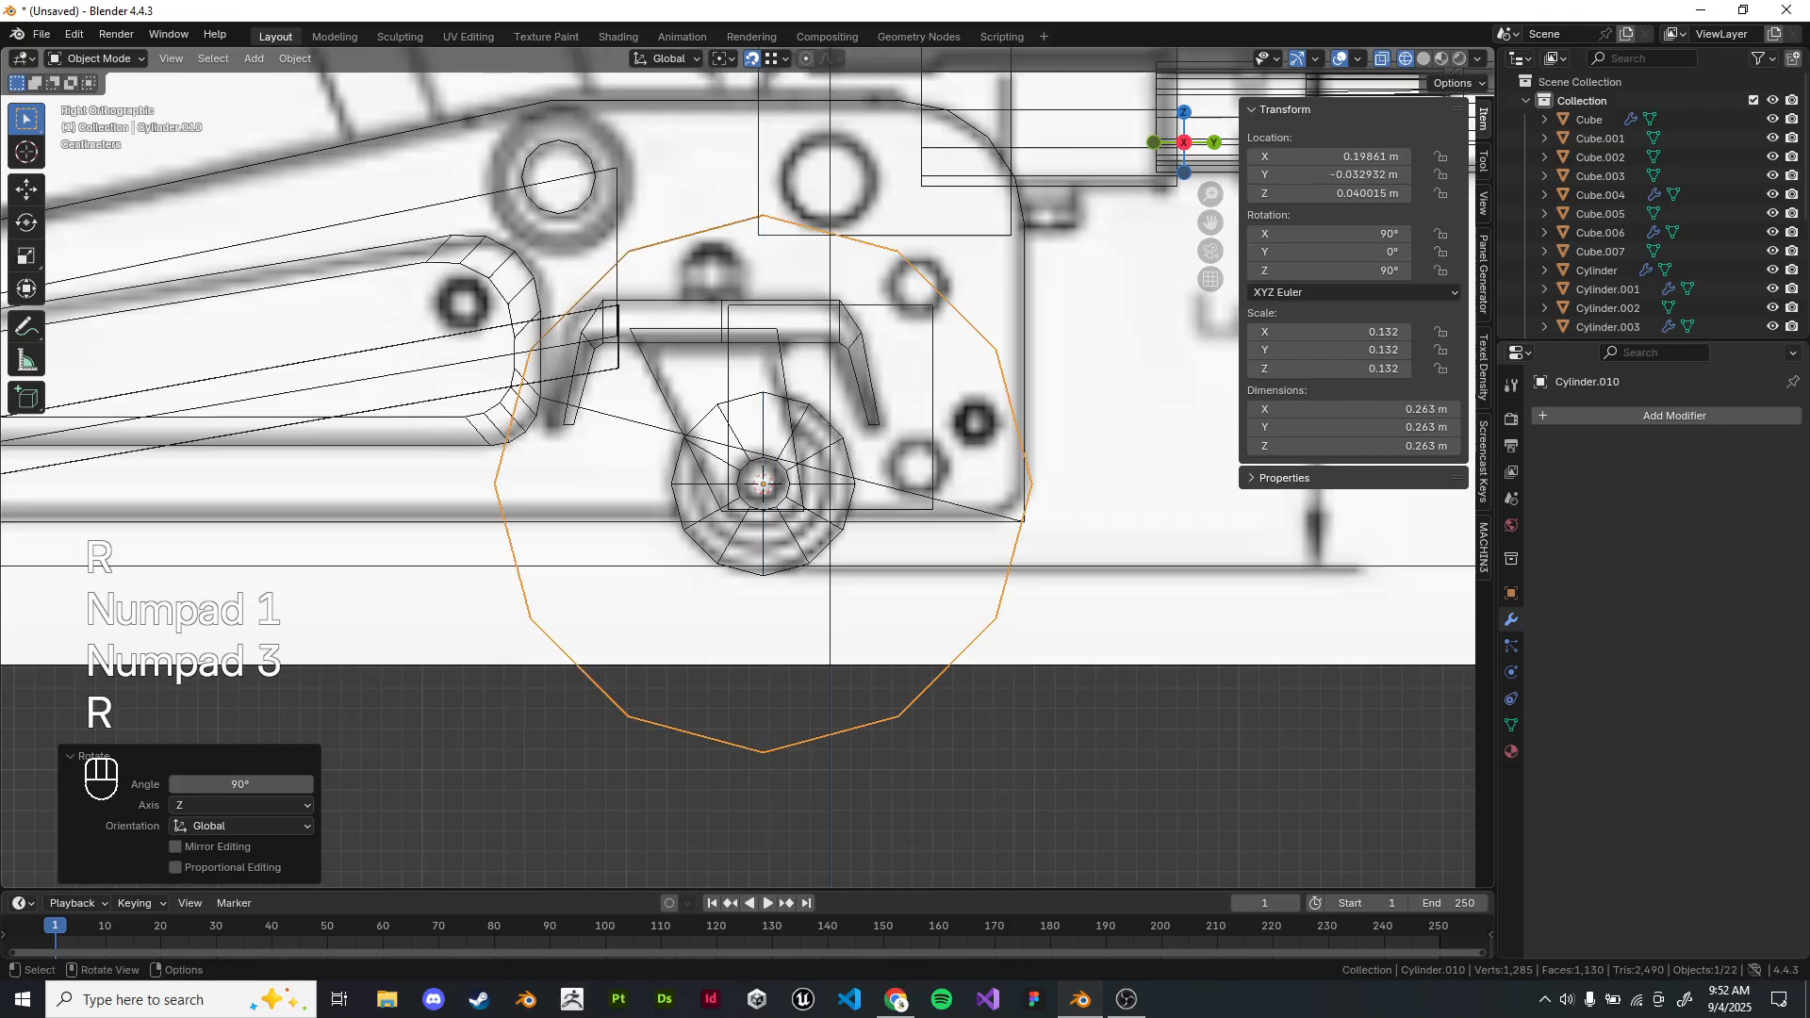
# Scale the cylinder down to about 0.021 so it spans the lower end of the caster fork plate.
pyautogui.press('s')
pyautogui.click(881, 505)
pyautogui.scroll(7, 990, 528)
pyautogui.press('s')
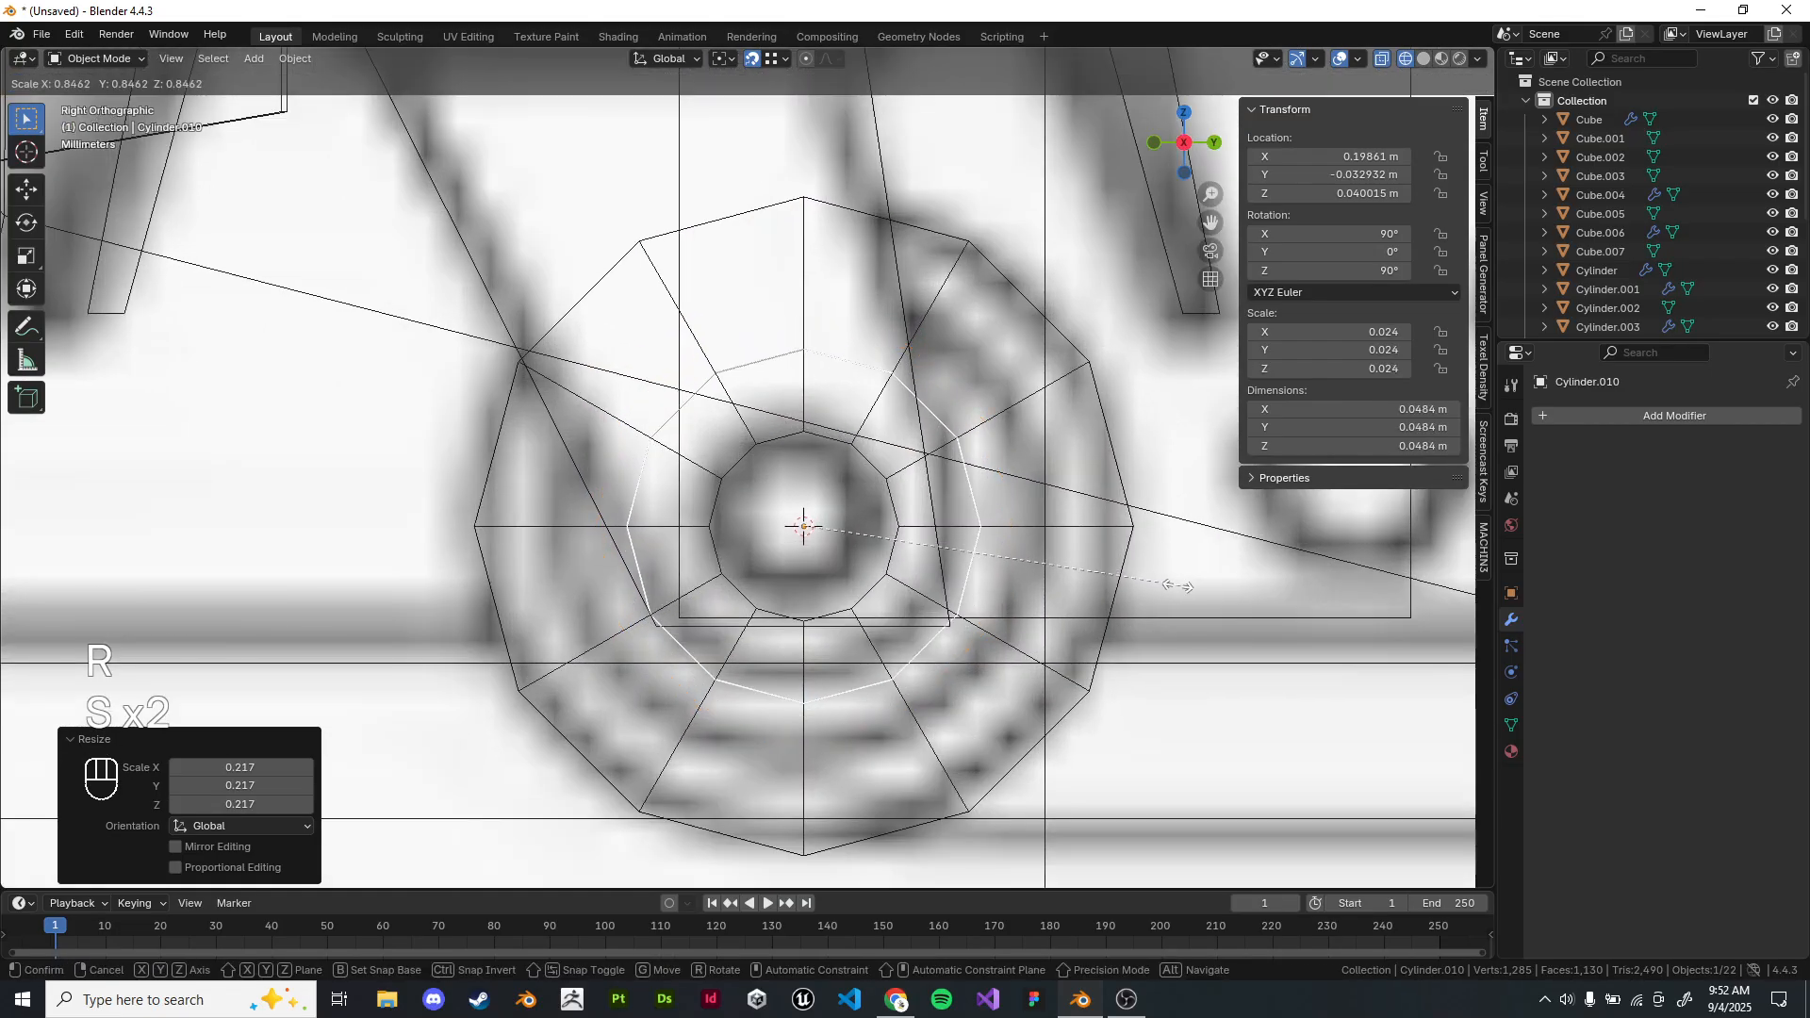
pyautogui.click(1130, 592)
# Move the cylinder along X to about 0.211 m, out toward the caster fork plate.
pyautogui.moveTo(1130, 592); pyautogui.dragTo(1169, 476, button='middle')
pyautogui.press('z')
pyautogui.scroll(-3, 1131, 566)
pyautogui.press('g')
pyautogui.rightClick(1141, 486)
pyautogui.press('g')
pyautogui.middleClick(1145, 481)
pyautogui.click(1150, 476)
# Move the cylinder's inner end cap along X until it lines up with the fork plate's inner face.
pyautogui.press('Tab')
pyautogui.press('z')
pyautogui.moveTo(660, 472); pyautogui.dragTo(716, 467, button='middle')
pyautogui.moveTo(556, 377); pyautogui.dragTo(674, 641)
pyautogui.press('g')
pyautogui.middleClick(735, 604)
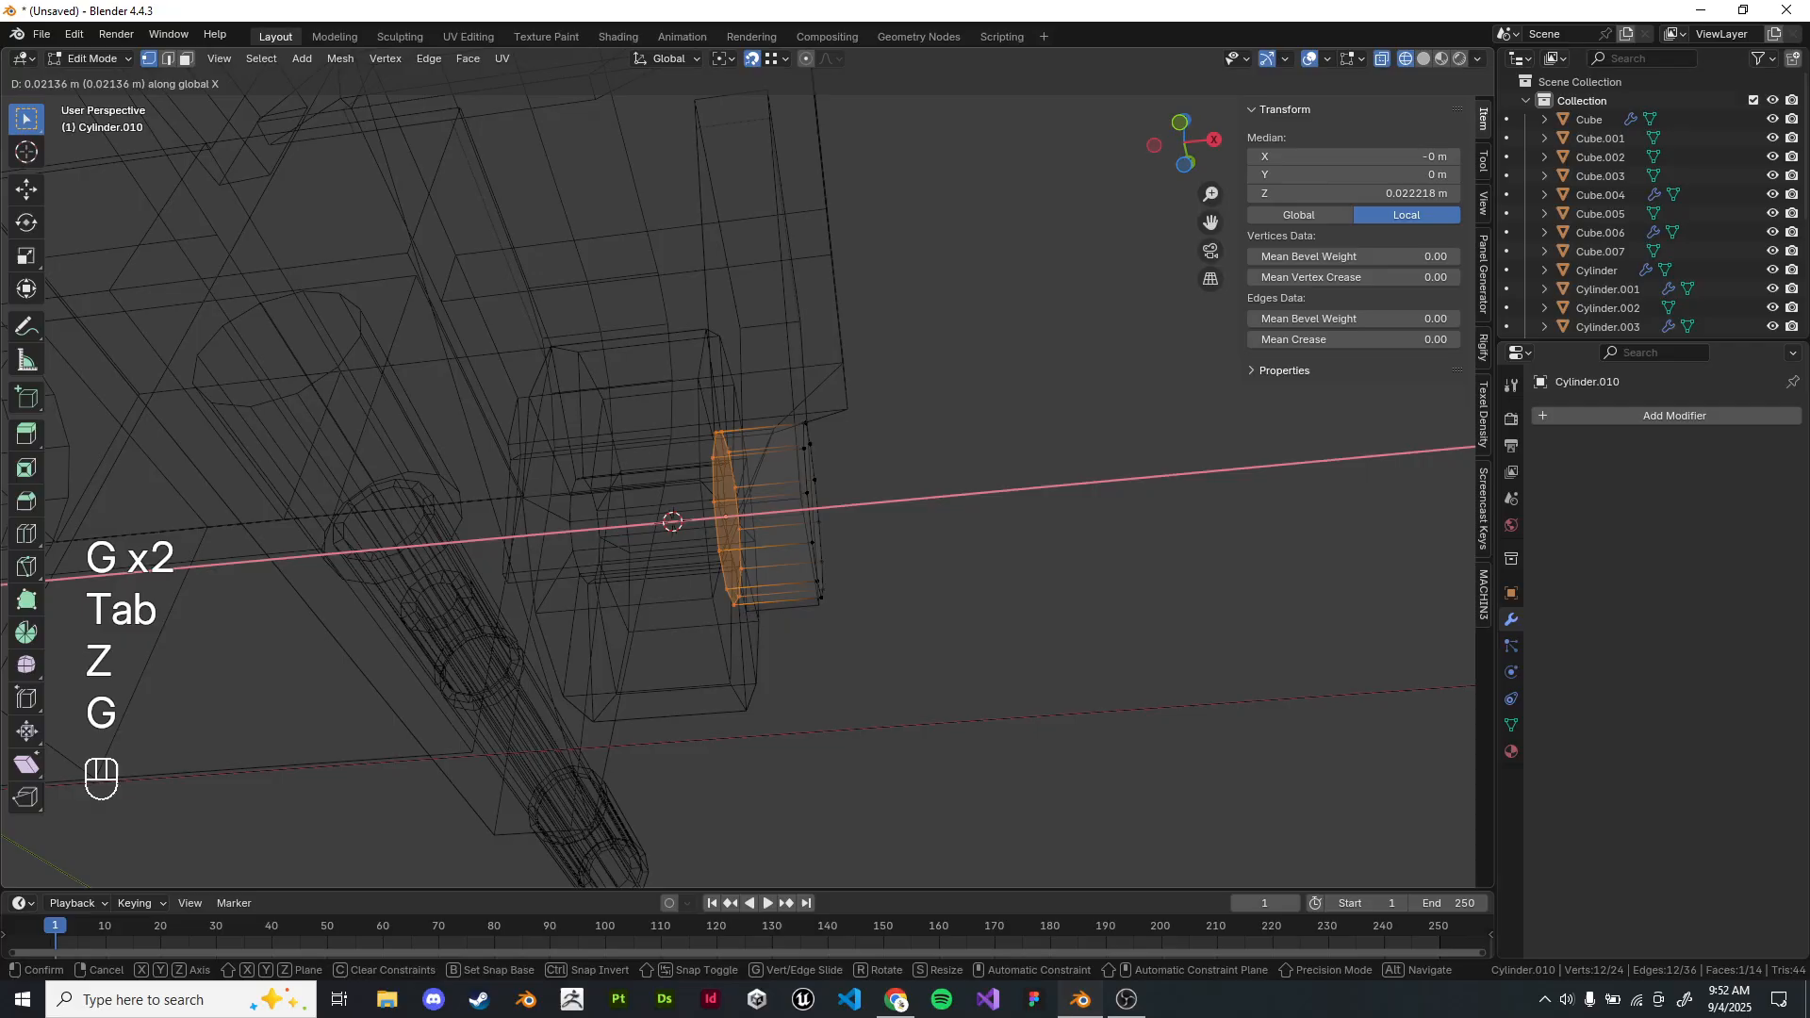
pyautogui.click(801, 584)
pyautogui.press('z')
pyautogui.moveTo(802, 565); pyautogui.dragTo(829, 557, button='middle')
pyautogui.press('g')
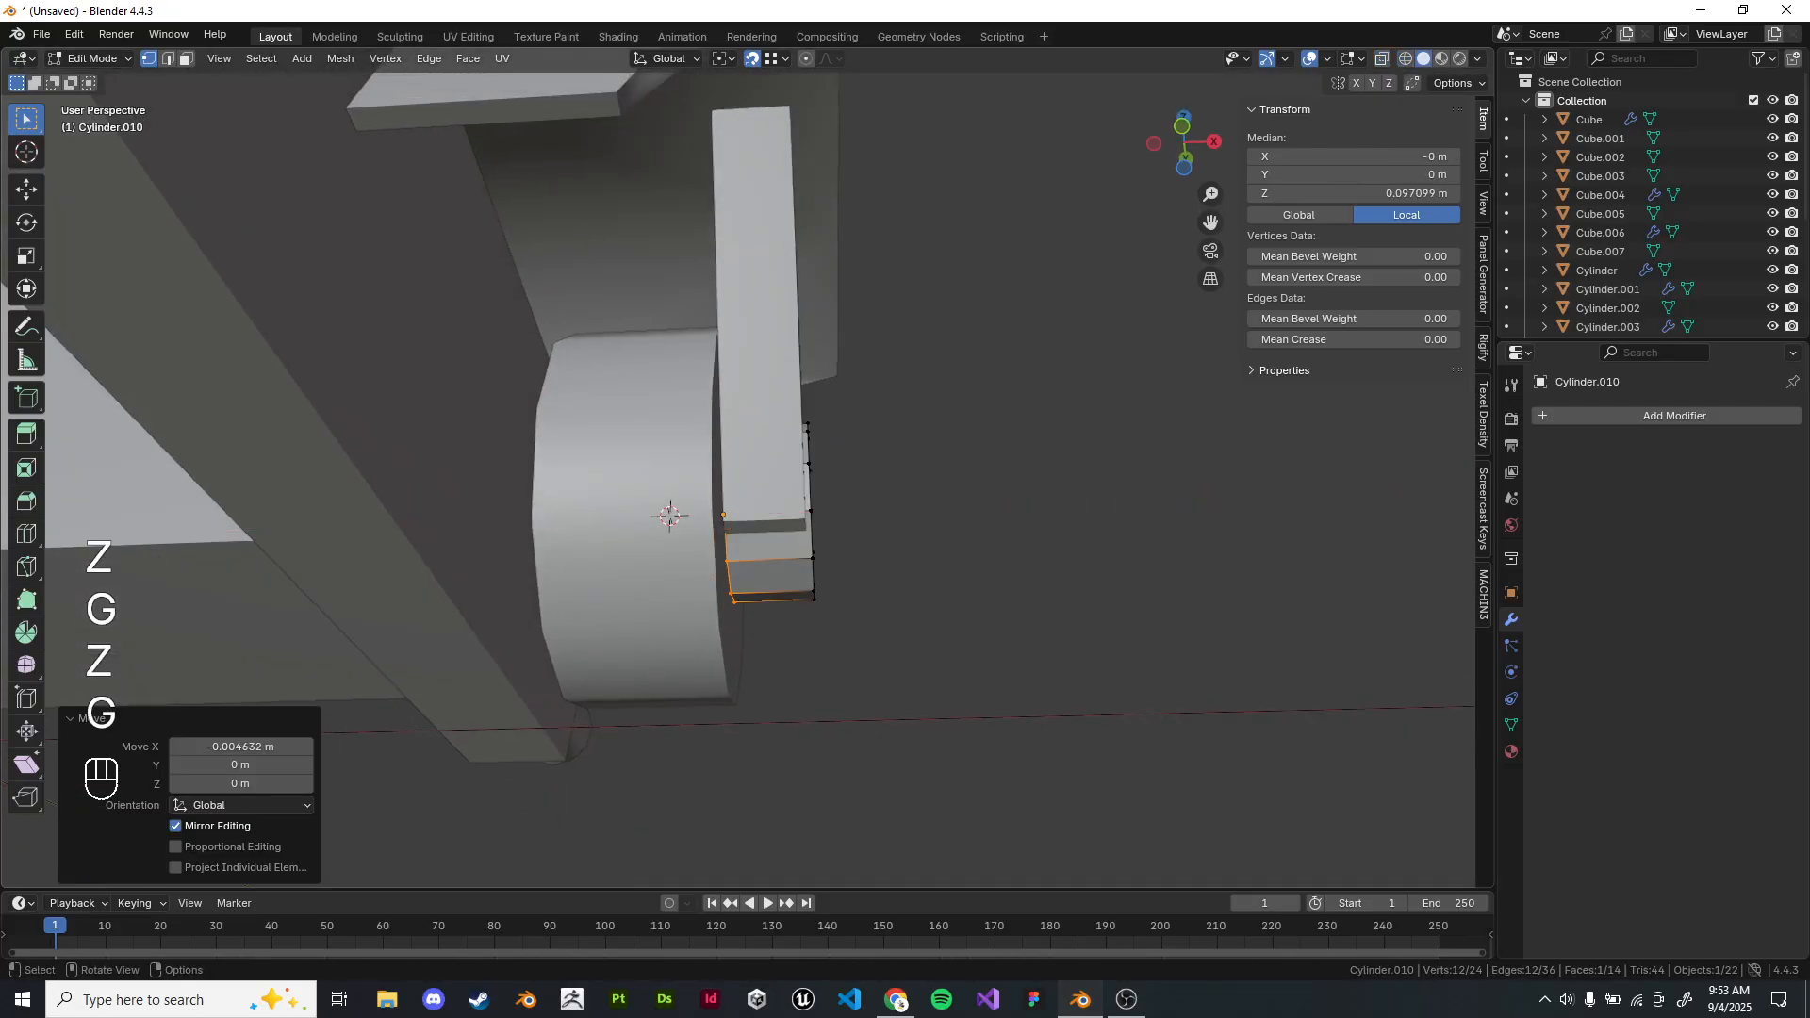
# Move the cylinder's outer end cap about -0.0013 m along X, flush with the fork plate's outer face.
pyautogui.press('z')
pyautogui.moveTo(877, 386); pyautogui.dragTo(778, 651)
pyautogui.press('z')
pyautogui.press('g')
pyautogui.middleClick(801, 566)
pyautogui.click(797, 565)
pyautogui.moveTo(810, 566); pyautogui.dragTo(693, 556, button='middle')
pyautogui.press('z')
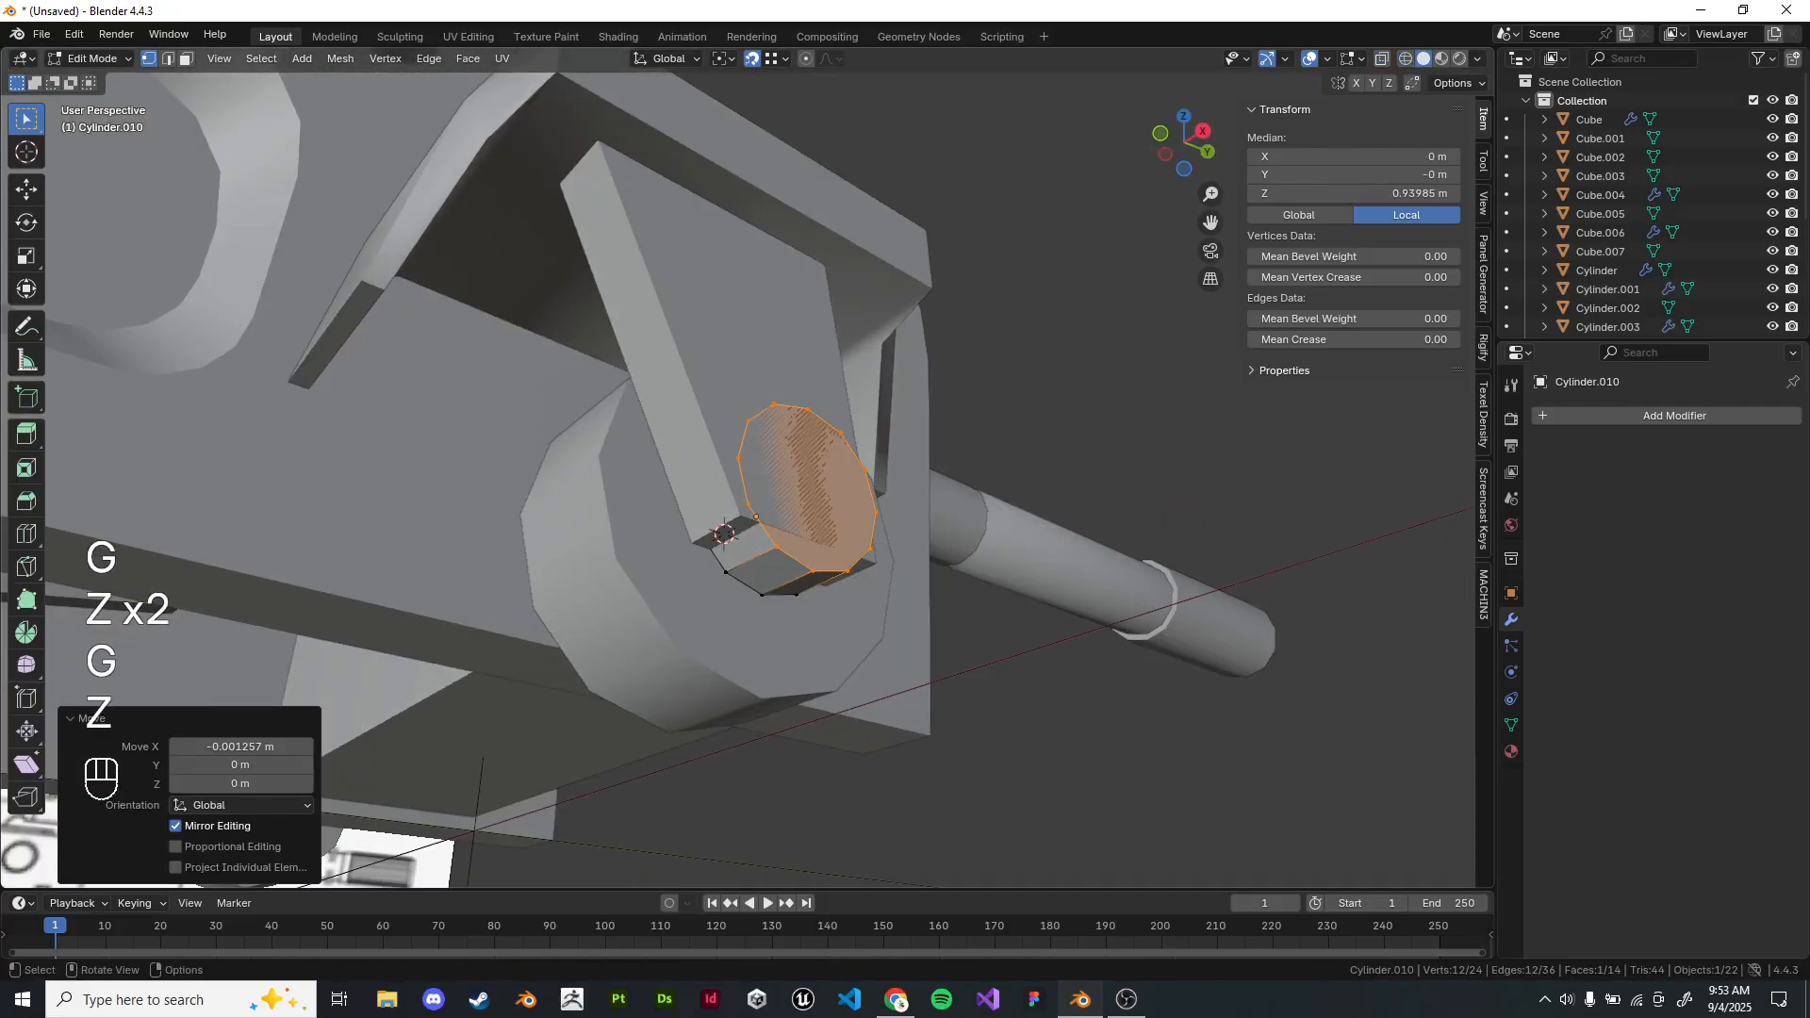
# Delete the cylinder's upper vertices in the right wireframe view, leaving only the arc around the fork's lower end.
pyautogui.press('Tab')
pyautogui.press('KP_1')
pyautogui.press('KP_3')
pyautogui.press('Tab')
pyautogui.press('z')
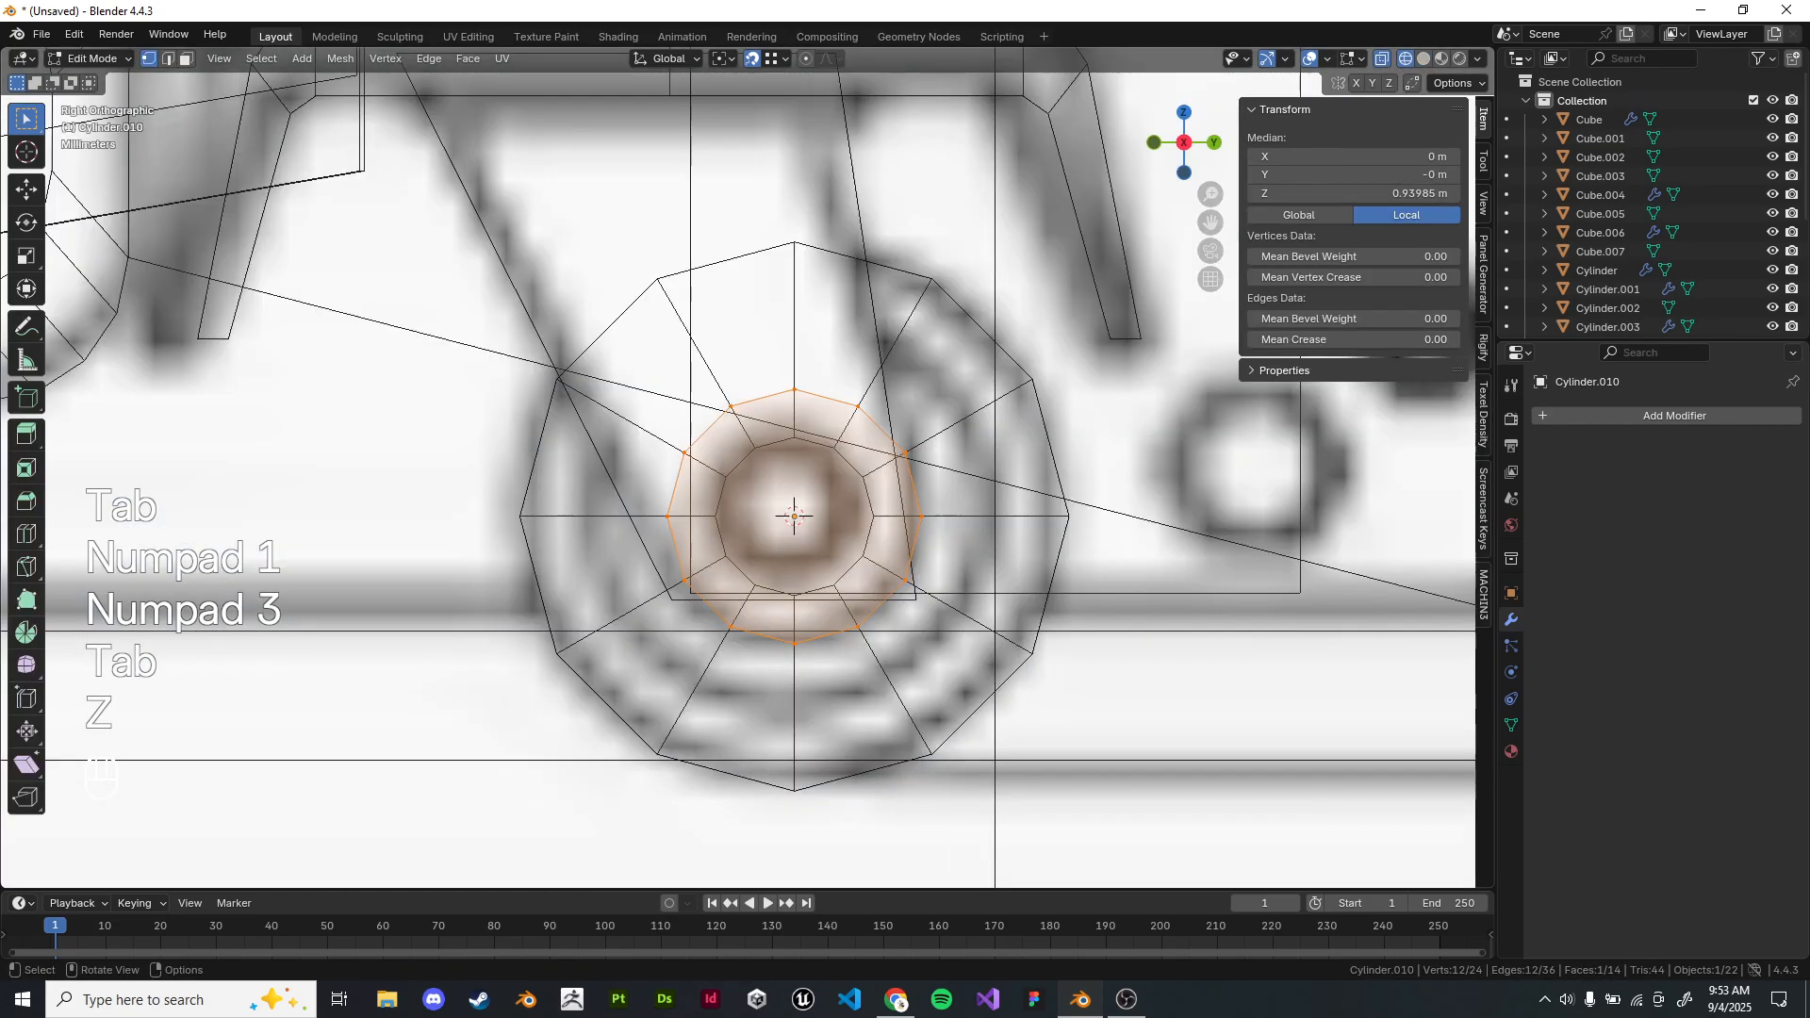
pyautogui.moveTo(834, 372); pyautogui.dragTo(882, 429)
pyautogui.keyDown('shift'); pyautogui.moveTo(659, 523); pyautogui.dragTo(696, 544); pyautogui.keyUp('shift')
pyautogui.press('x')
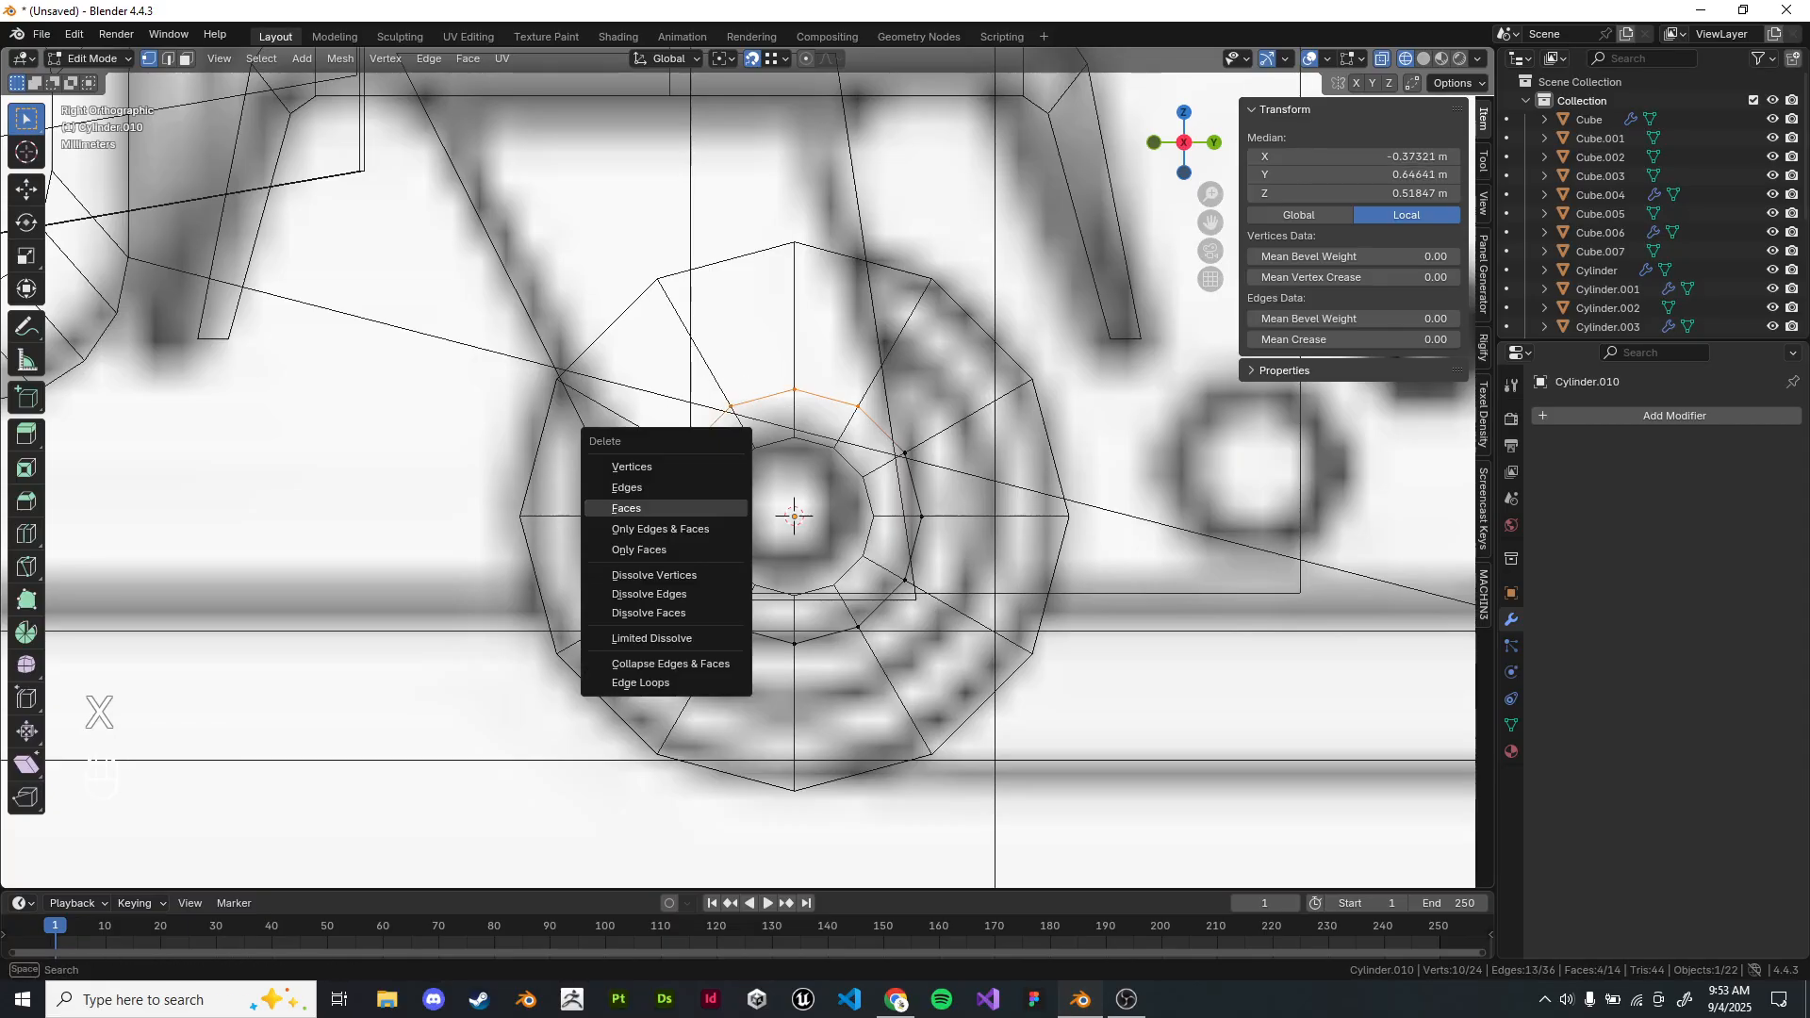
pyautogui.click(702, 467)
pyautogui.press('z')
pyautogui.press('z')
pyautogui.moveTo(707, 509)
pyautogui.mouseDown(button='middle')
pyautogui.moveTo(715, 457)
pyautogui.moveTo(754, 509)
pyautogui.mouseUp(button='middle')
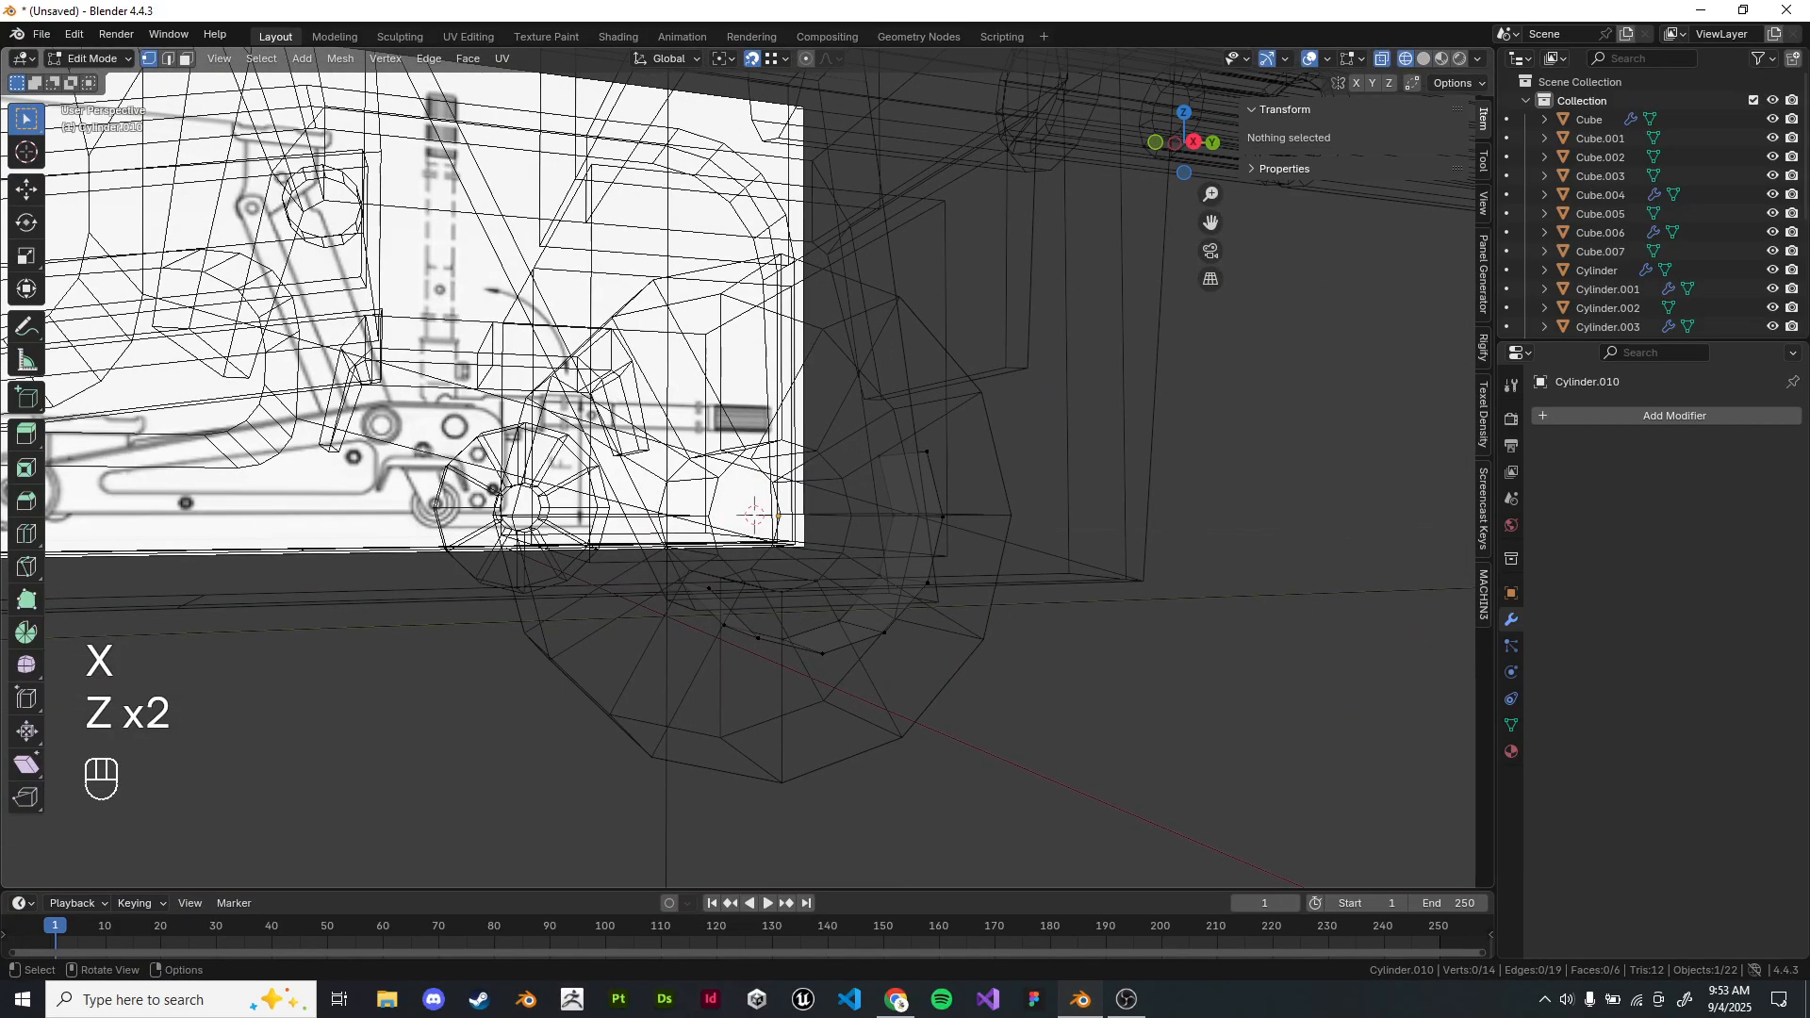
# Extrude the arc's two open end edges upward to meet one upper corner of the existing fork plate.
pyautogui.click(879, 456)
pyautogui.keyDown('shift'); pyautogui.click(927, 452); pyautogui.keyUp('shift')
pyautogui.press('KP_1')
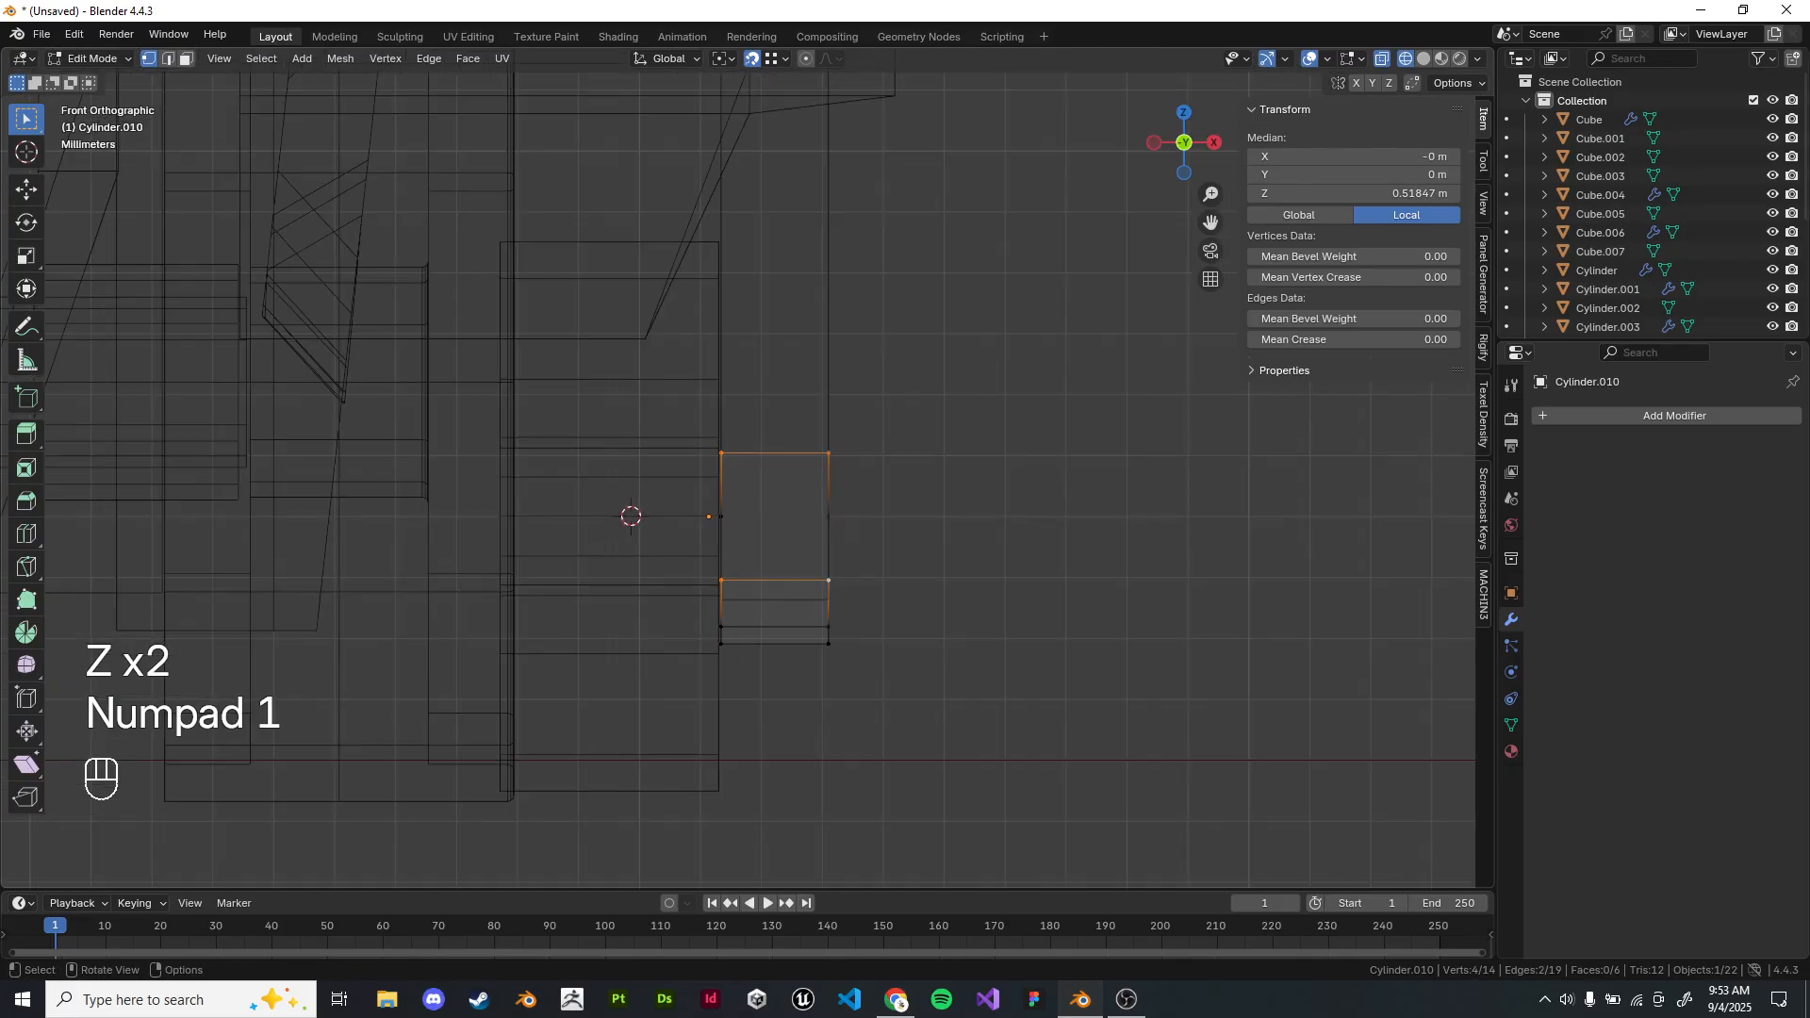
pyautogui.press('KP_3')
pyautogui.press('e')
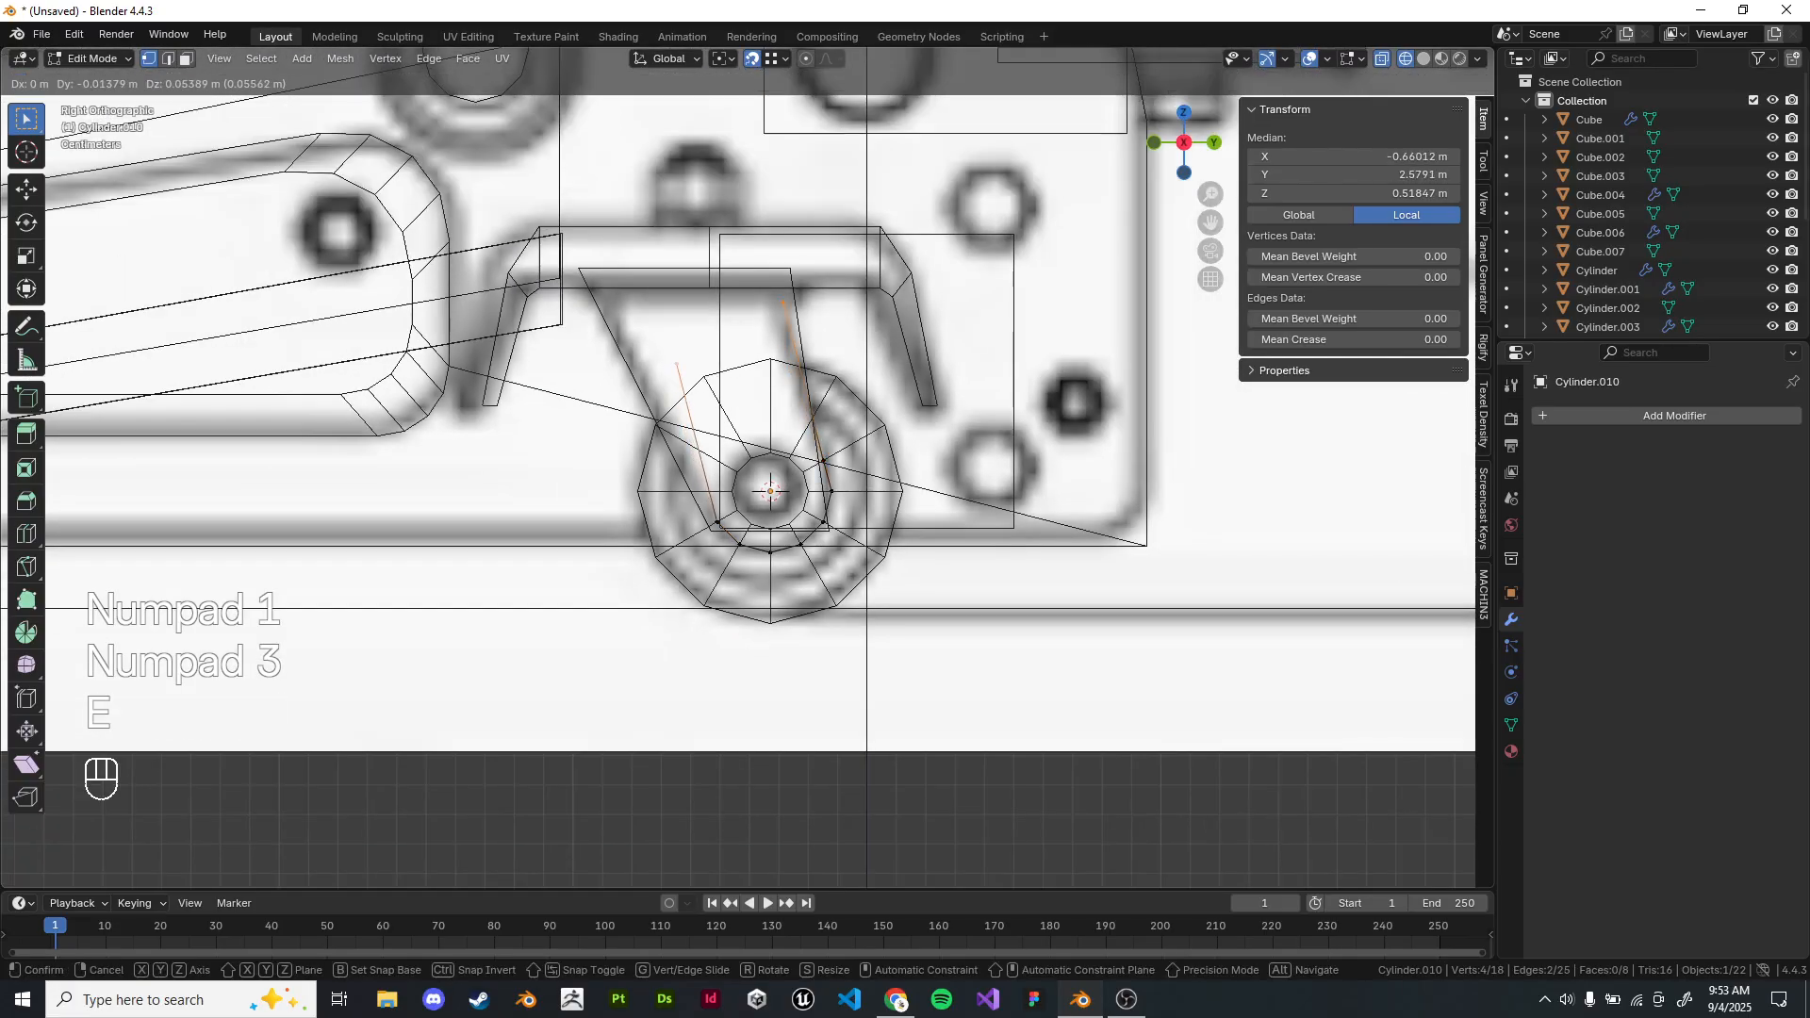
pyautogui.click(790, 269)
# Move the other extruded end edge about -0.035 m in Y and 0.020 m in Z onto the plate's opposite upper corner.
pyautogui.moveTo(652, 299); pyautogui.dragTo(713, 361)
pyautogui.press('g')
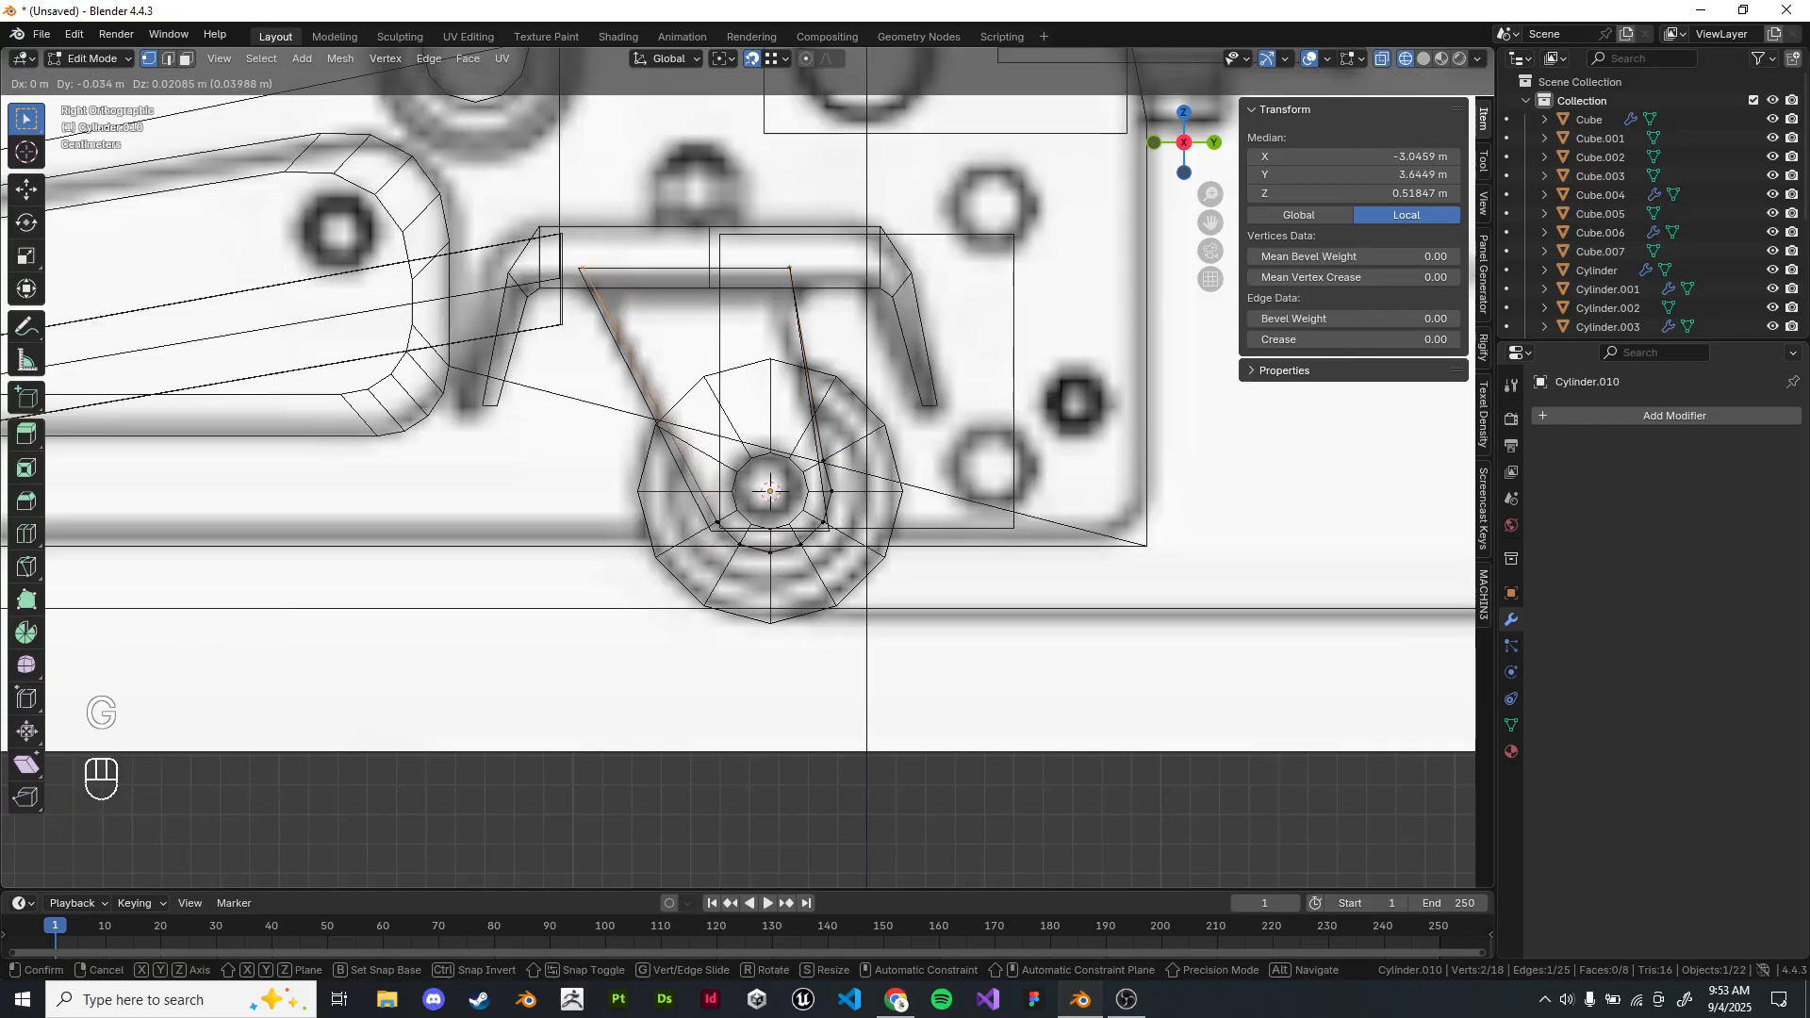
pyautogui.click(603, 291)
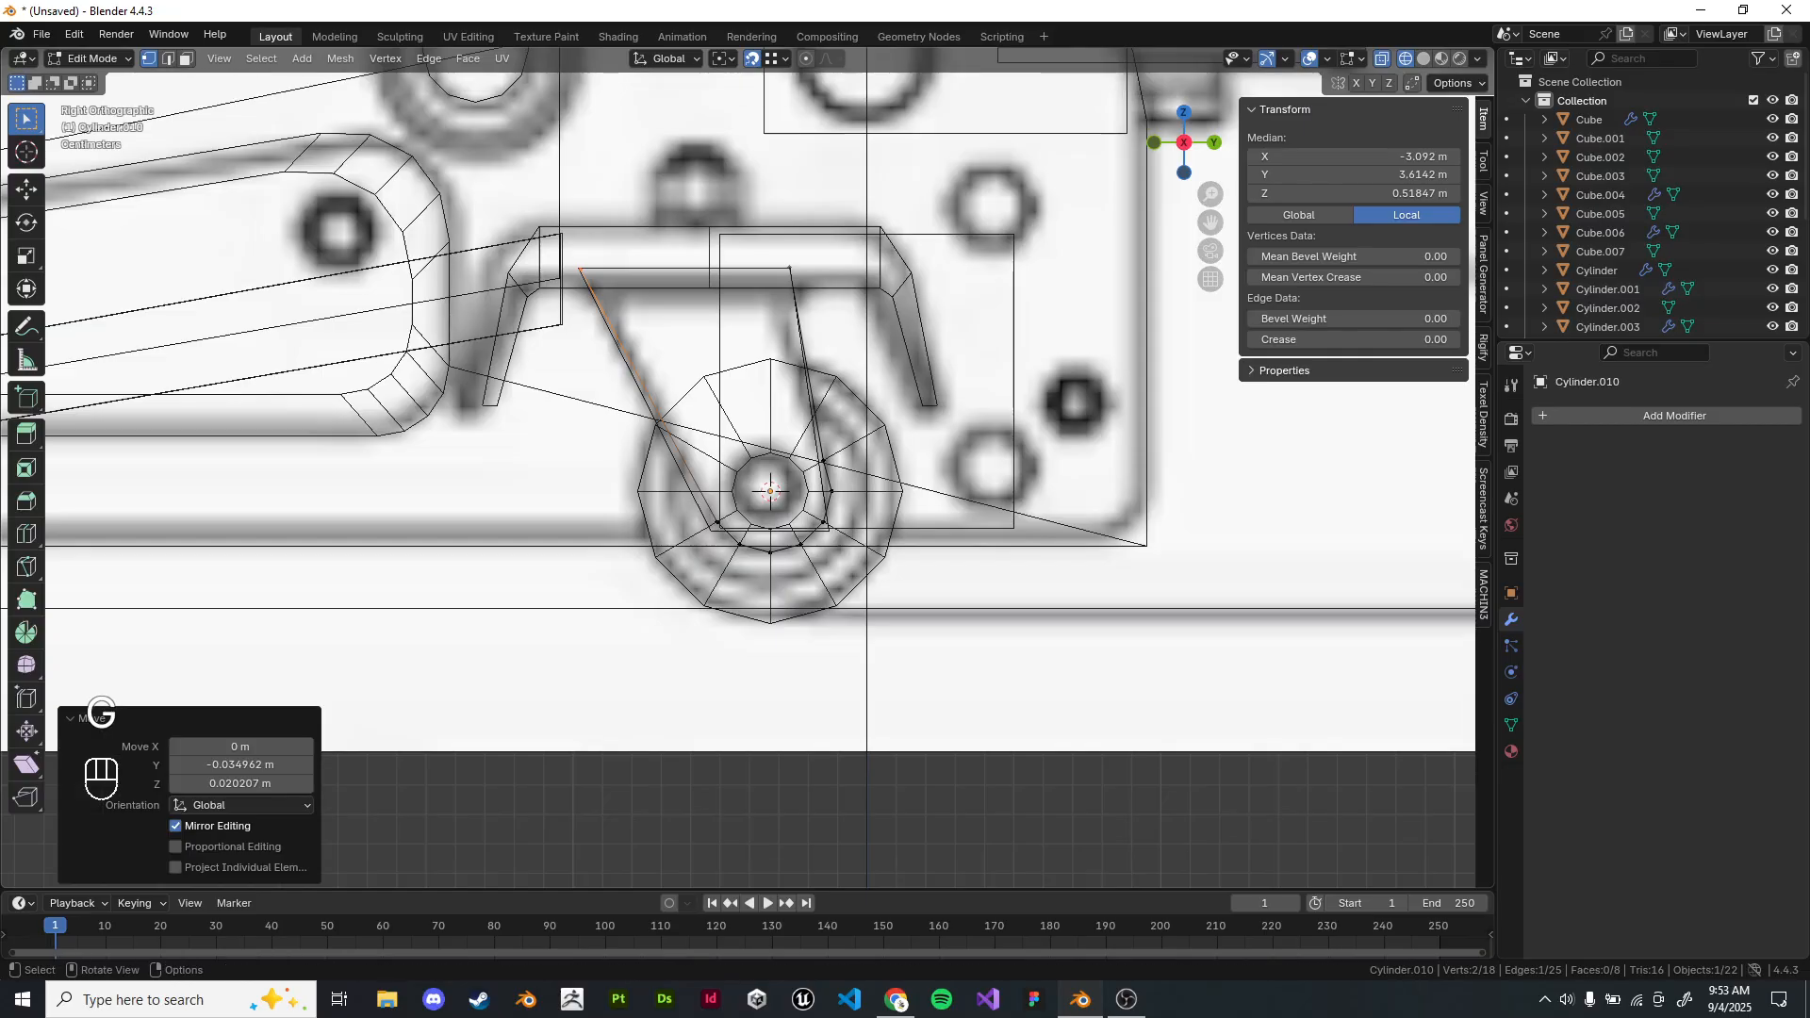
pyautogui.scroll(3, 712, 259)
pyautogui.press('z')
pyautogui.moveTo(721, 283)
pyautogui.mouseDown(button='middle')
pyautogui.moveTo(717, 247)
pyautogui.moveTo(771, 244)
pyautogui.moveTo(771, 178)
pyautogui.mouseUp(button='middle')
pyautogui.press('Tab')
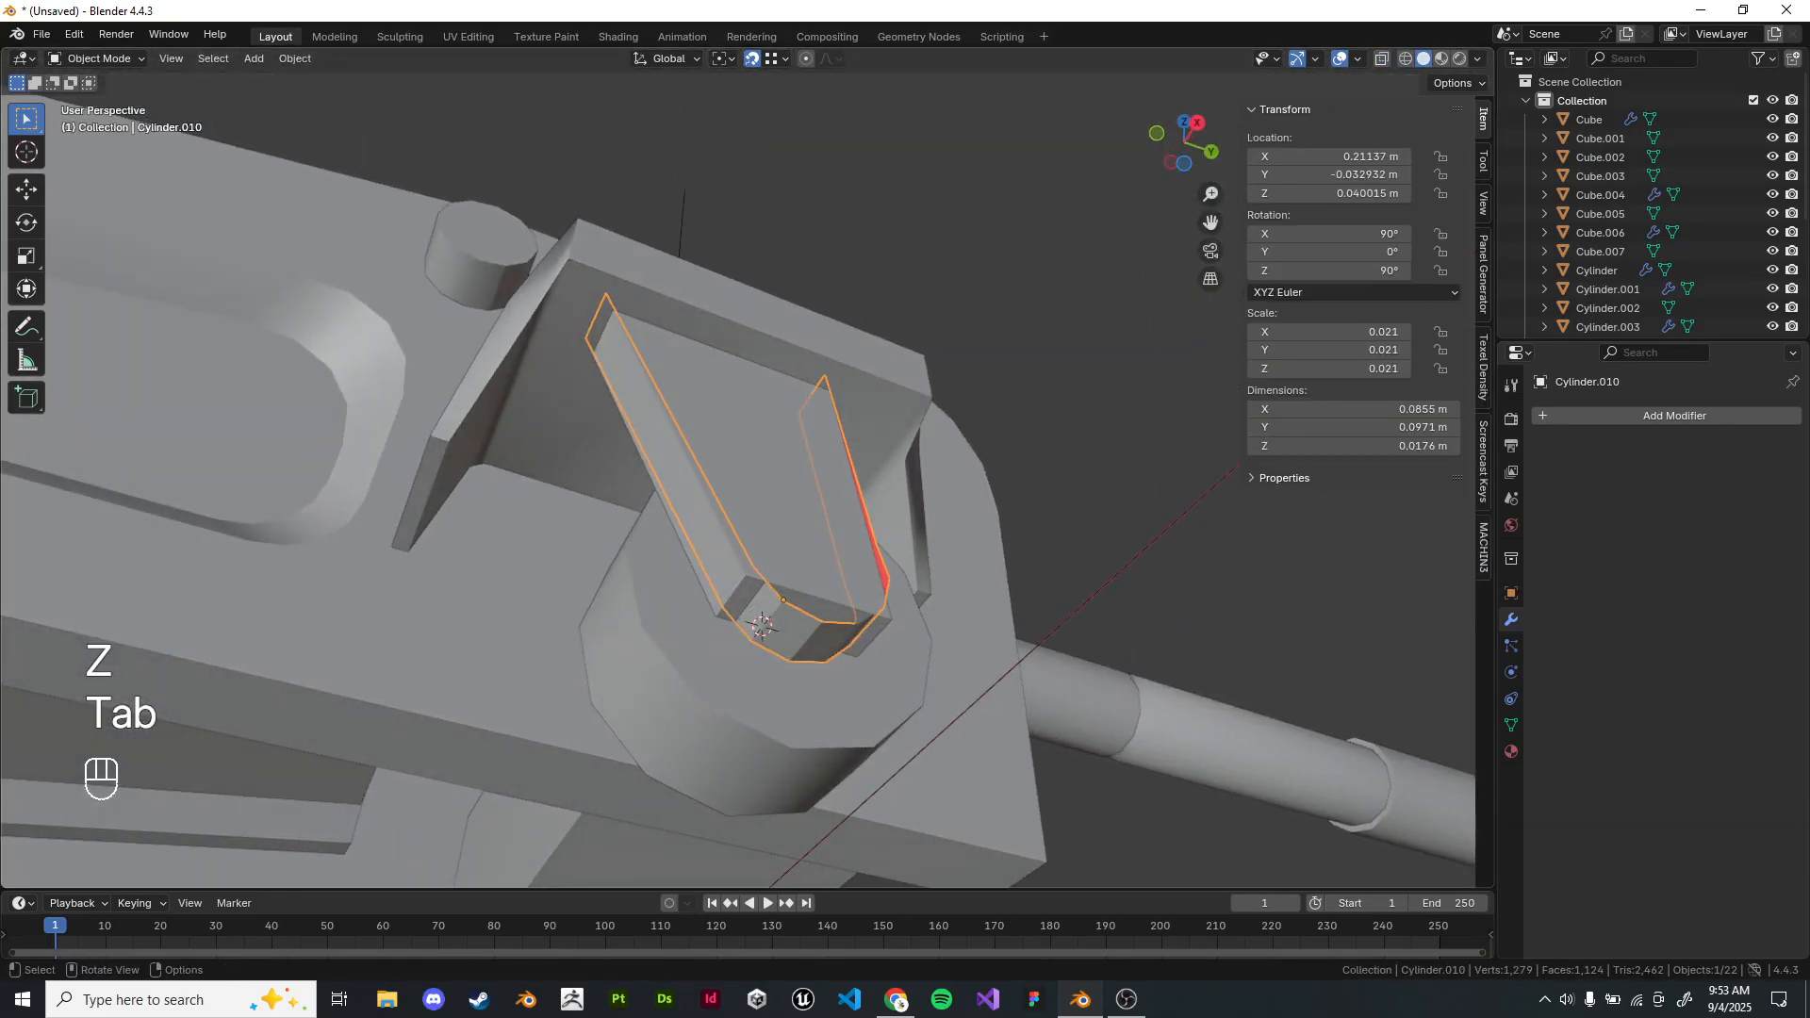
# Delete the old fork plate and isolate the new rounded arm for mesh editing.
pyautogui.click(784, 551)
pyautogui.press('x')
pyautogui.click(785, 556)
pyautogui.moveTo(784, 556); pyautogui.dragTo(744, 611, button='middle')
pyautogui.click(737, 615)
pyautogui.press('/')
pyautogui.press('Tab')
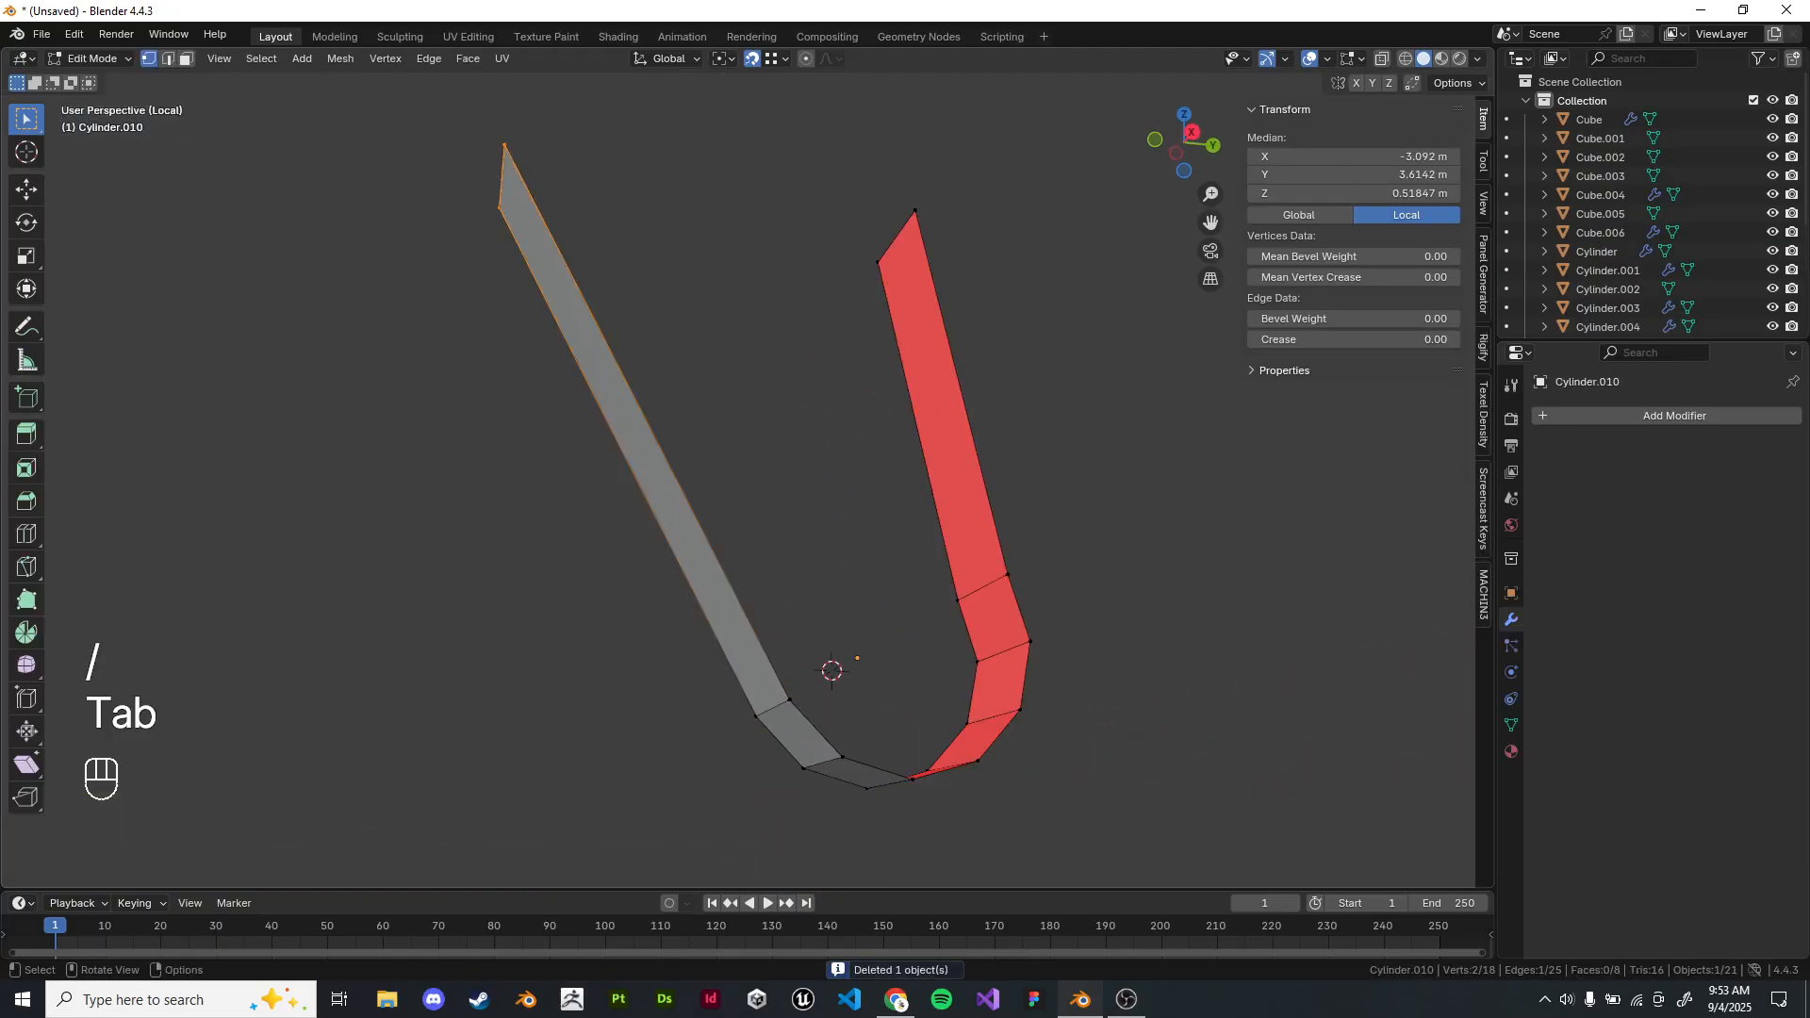
# Fill the arm's top between its two legs and close its outer side with a face.
pyautogui.click(504, 146)
pyautogui.keyDown('shift'); pyautogui.click(499, 207); pyautogui.keyUp('shift')
pyautogui.keyDown('shift'); pyautogui.click(916, 210); pyautogui.keyUp('shift')
pyautogui.keyDown('shift'); pyautogui.click(877, 262); pyautogui.keyUp('shift')
pyautogui.press('f')
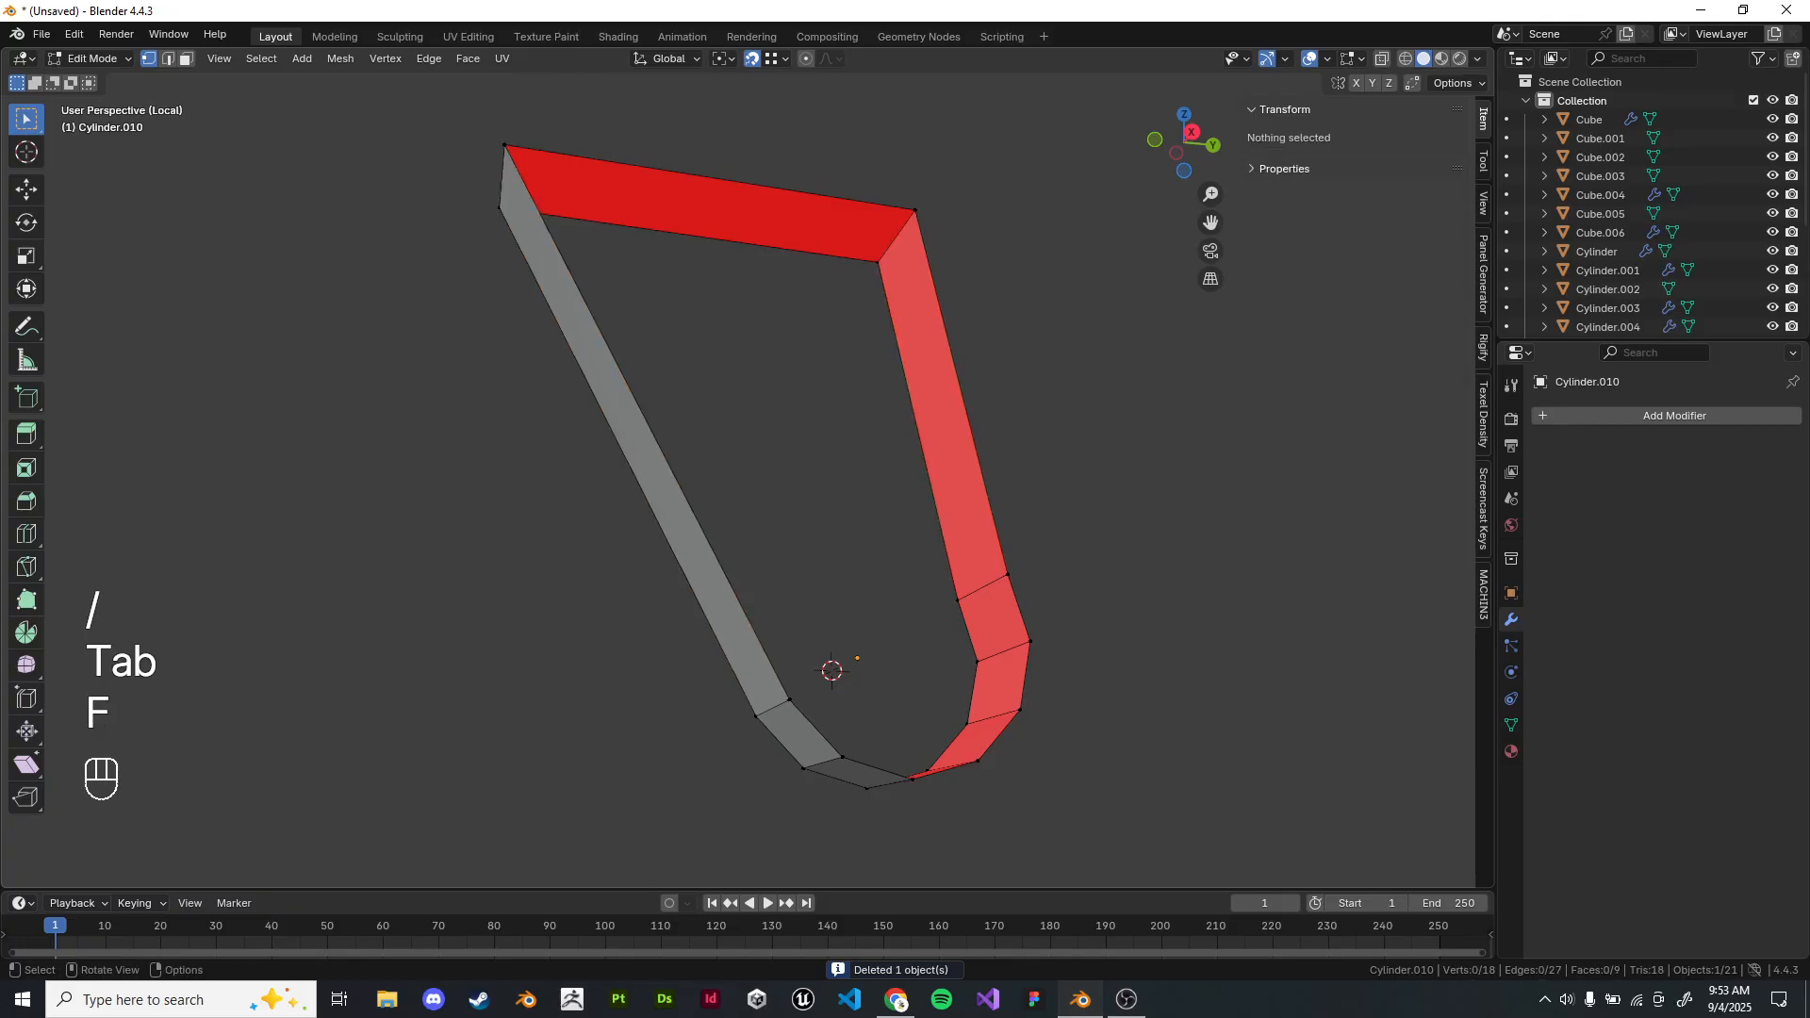
pyautogui.keyDown('alt'); pyautogui.click(651, 429); pyautogui.keyUp('alt')
pyautogui.keyDown('alt'); pyautogui.keyDown('shift'); pyautogui.click(964, 400); pyautogui.keyUp('shift'); pyautogui.keyUp('alt')
pyautogui.press('f')
pyautogui.click(1084, 396)
# Add a centred edge loop through the arm's thickness and place the object's origin at its middle.
pyautogui.moveTo(849, 405); pyautogui.dragTo(1070, 391, button='middle')
pyautogui.hotkey('alt', 'x')
pyautogui.hotkey('ctrl', 'z')
pyautogui.hotkey('ctrl', 'r')
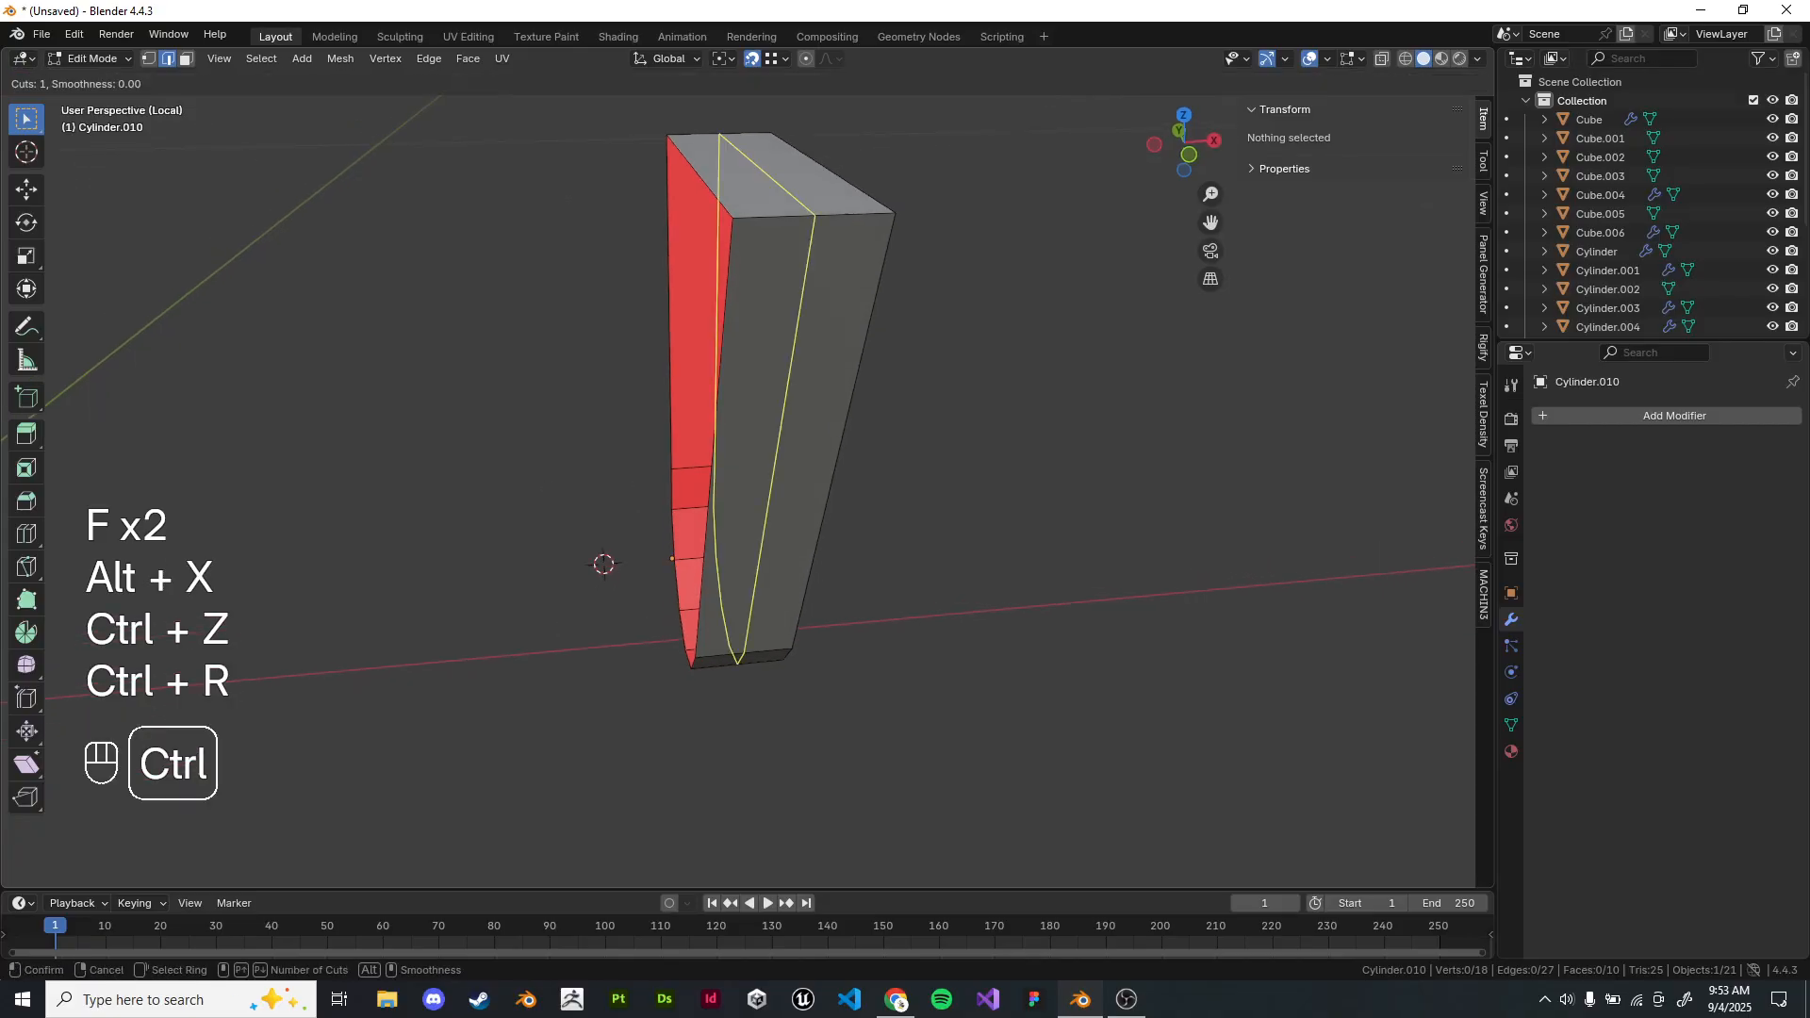
pyautogui.hotkey('shift', 's')
pyautogui.press('Tab')
pyautogui.press('q')
pyautogui.press('q')
pyautogui.click(970, 409)
# Symmetrize the arm across its centre loop to close the open inner side.
pyautogui.hotkey('alt', 'x')
pyautogui.moveTo(970, 409); pyautogui.dragTo(659, 372, button='middle')
pyautogui.press('Tab')
pyautogui.hotkey('alt', 'x')
pyautogui.press('Tab')
pyautogui.click(1018, 415)
# Leave the isolated view and show the fork arm beside the caster wheel in the right orthographic view.
pyautogui.press('Tab')
pyautogui.press('KP_1')
pyautogui.press('KP_3')
pyautogui.press('Tab')
pyautogui.press('/')
pyautogui.press('Tab')
pyautogui.scroll(3, 736, 349)
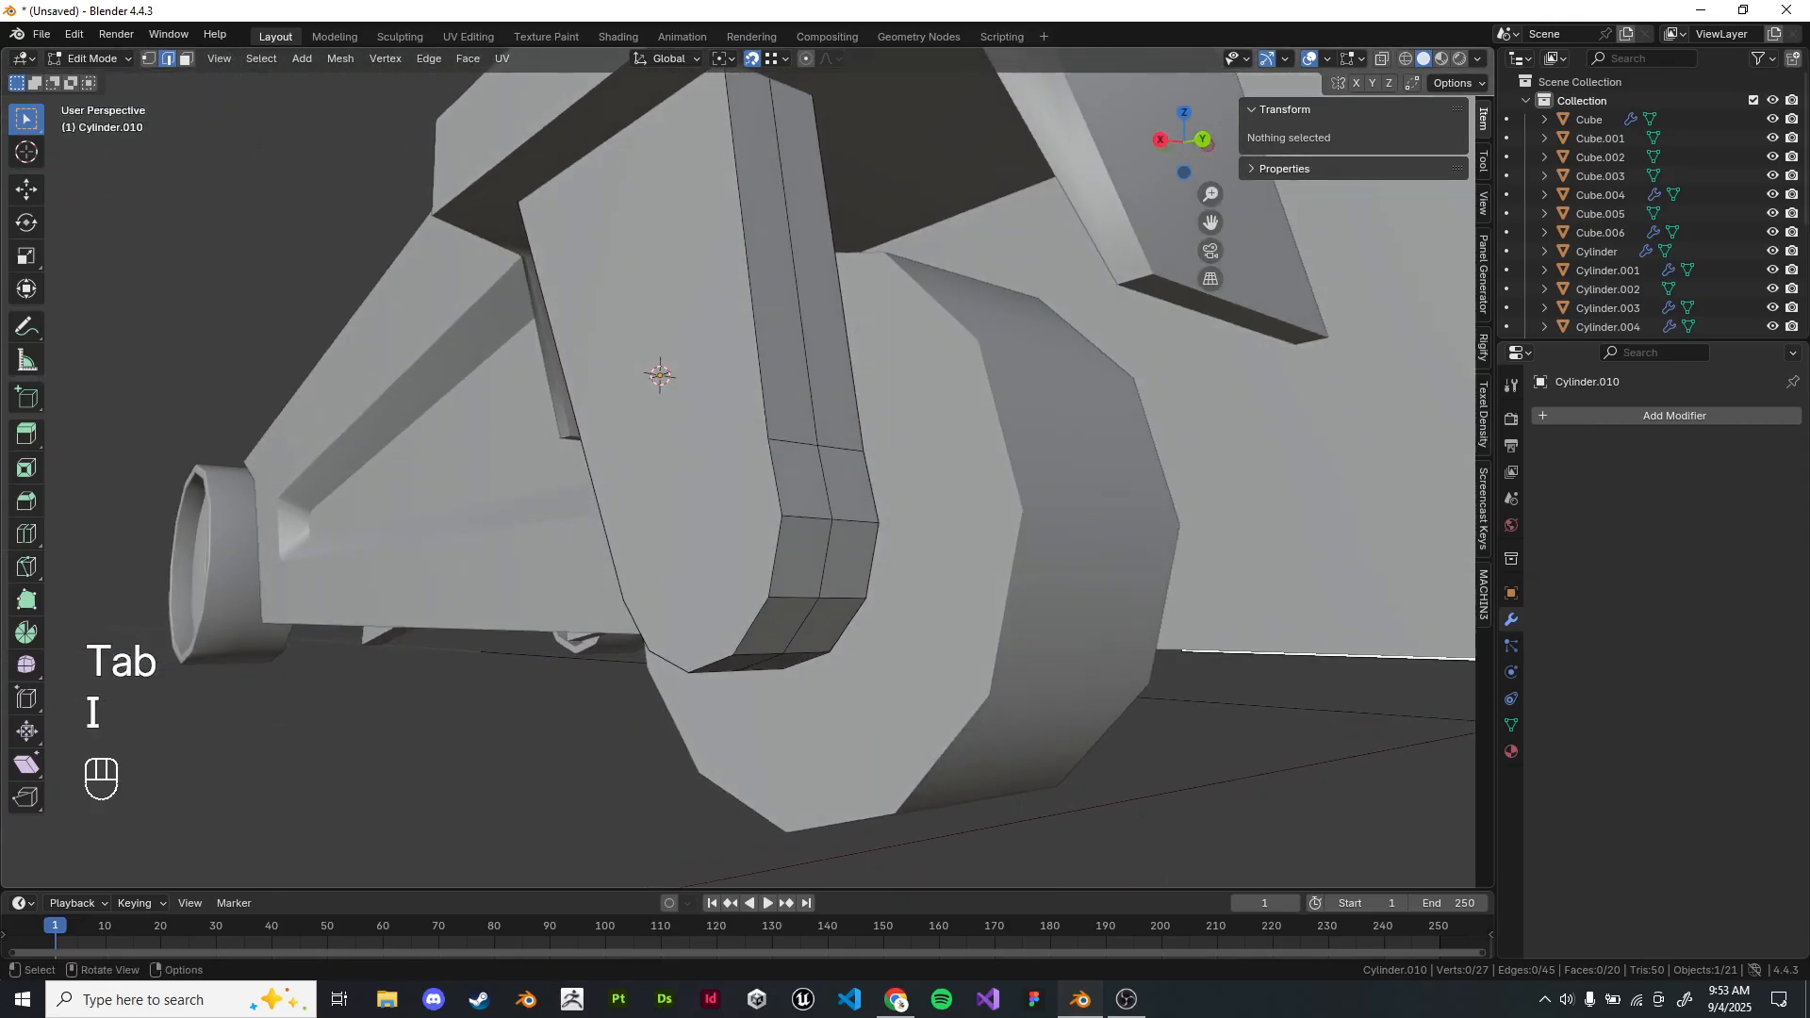
pyautogui.press('z')
pyautogui.press('z')
pyautogui.press('KP_1')
pyautogui.press('KP_3')
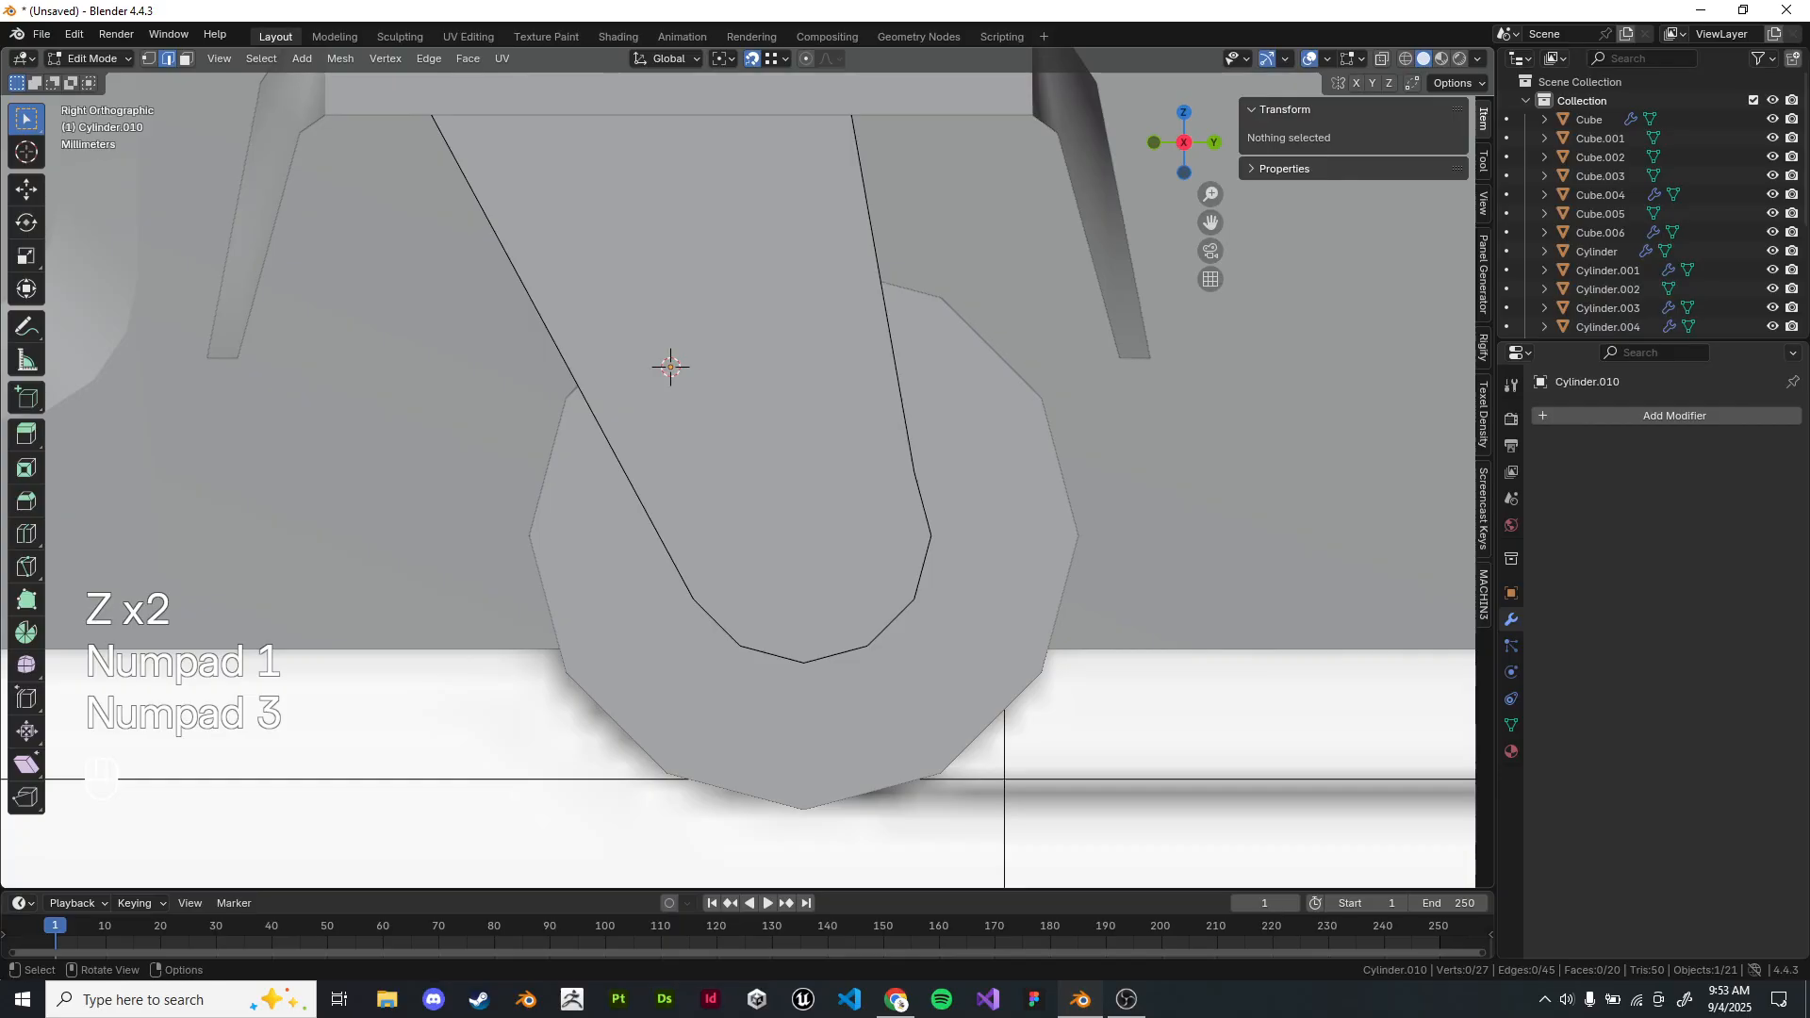
# Select the arm's outer face and compare its rounded end with the reference drawing in wireframe.
pyautogui.click(811, 481)
pyautogui.press('Tab')
pyautogui.press('Tab')
pyautogui.scroll(-2, 856, 543)
pyautogui.press('z')
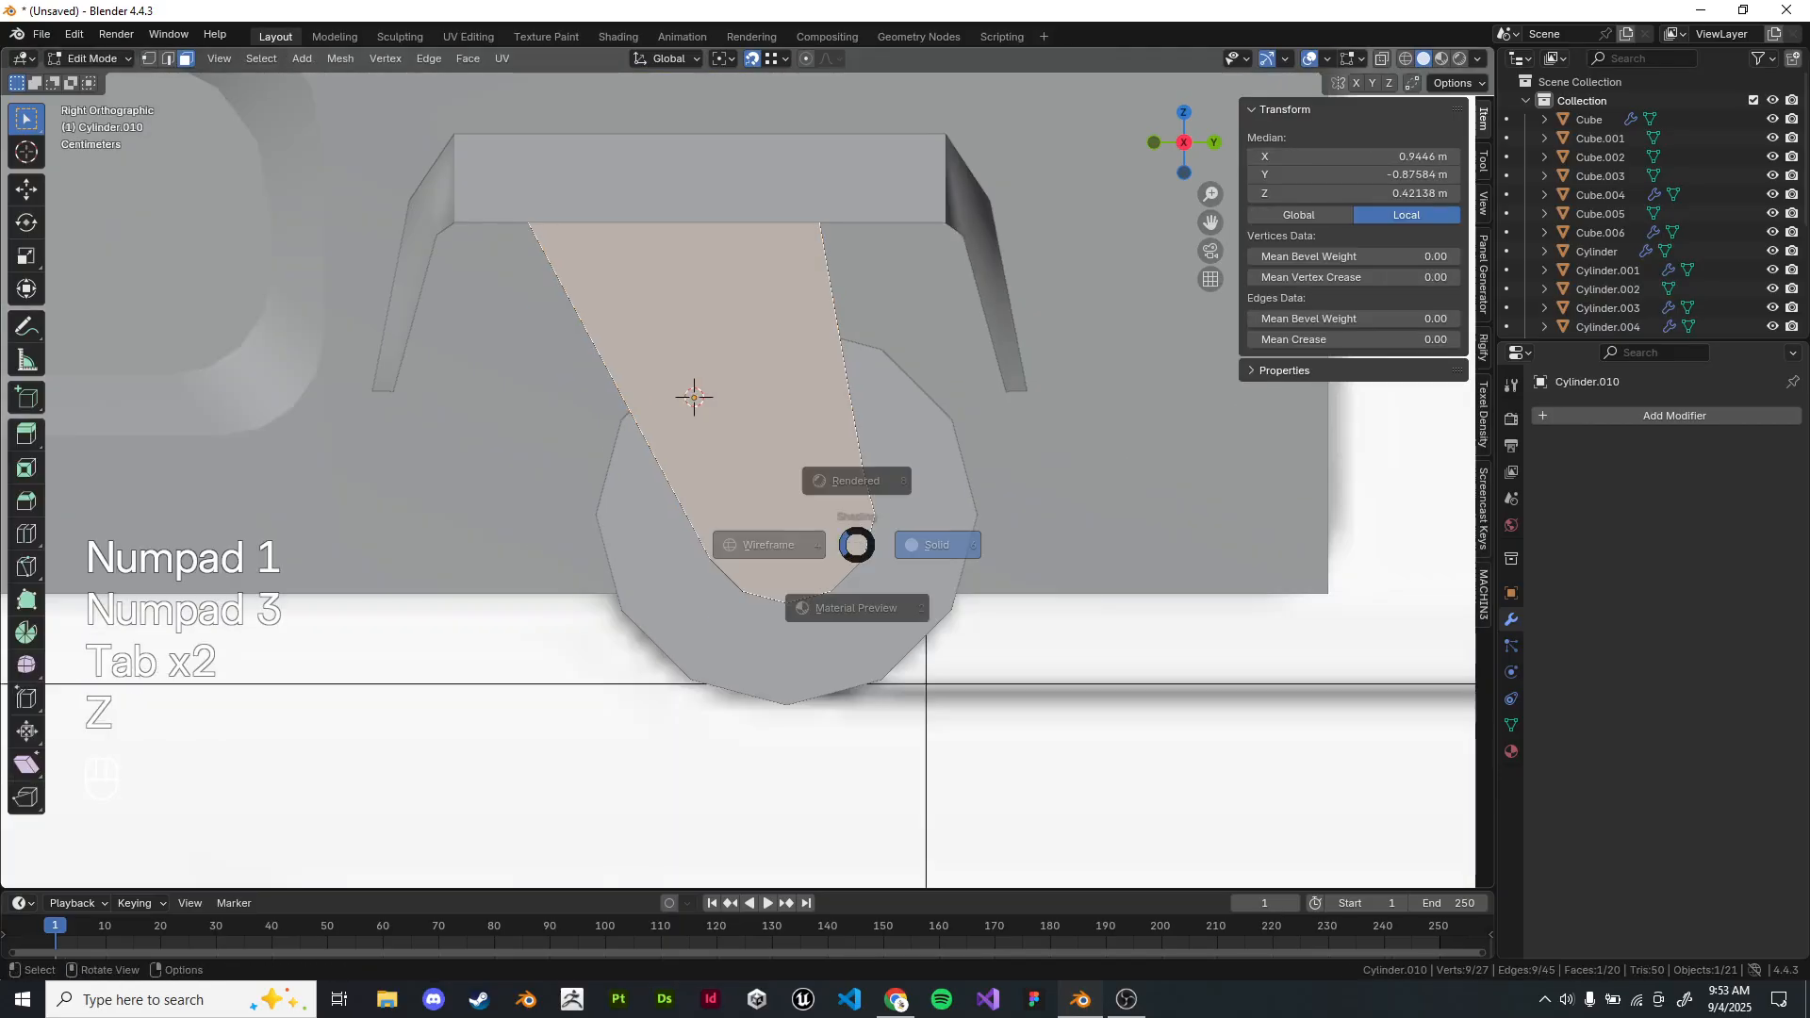
pyautogui.scroll(-3, 829, 543)
pyautogui.scroll(-1, 886, 566)
pyautogui.click(887, 565)
pyautogui.scroll(7, 886, 565)
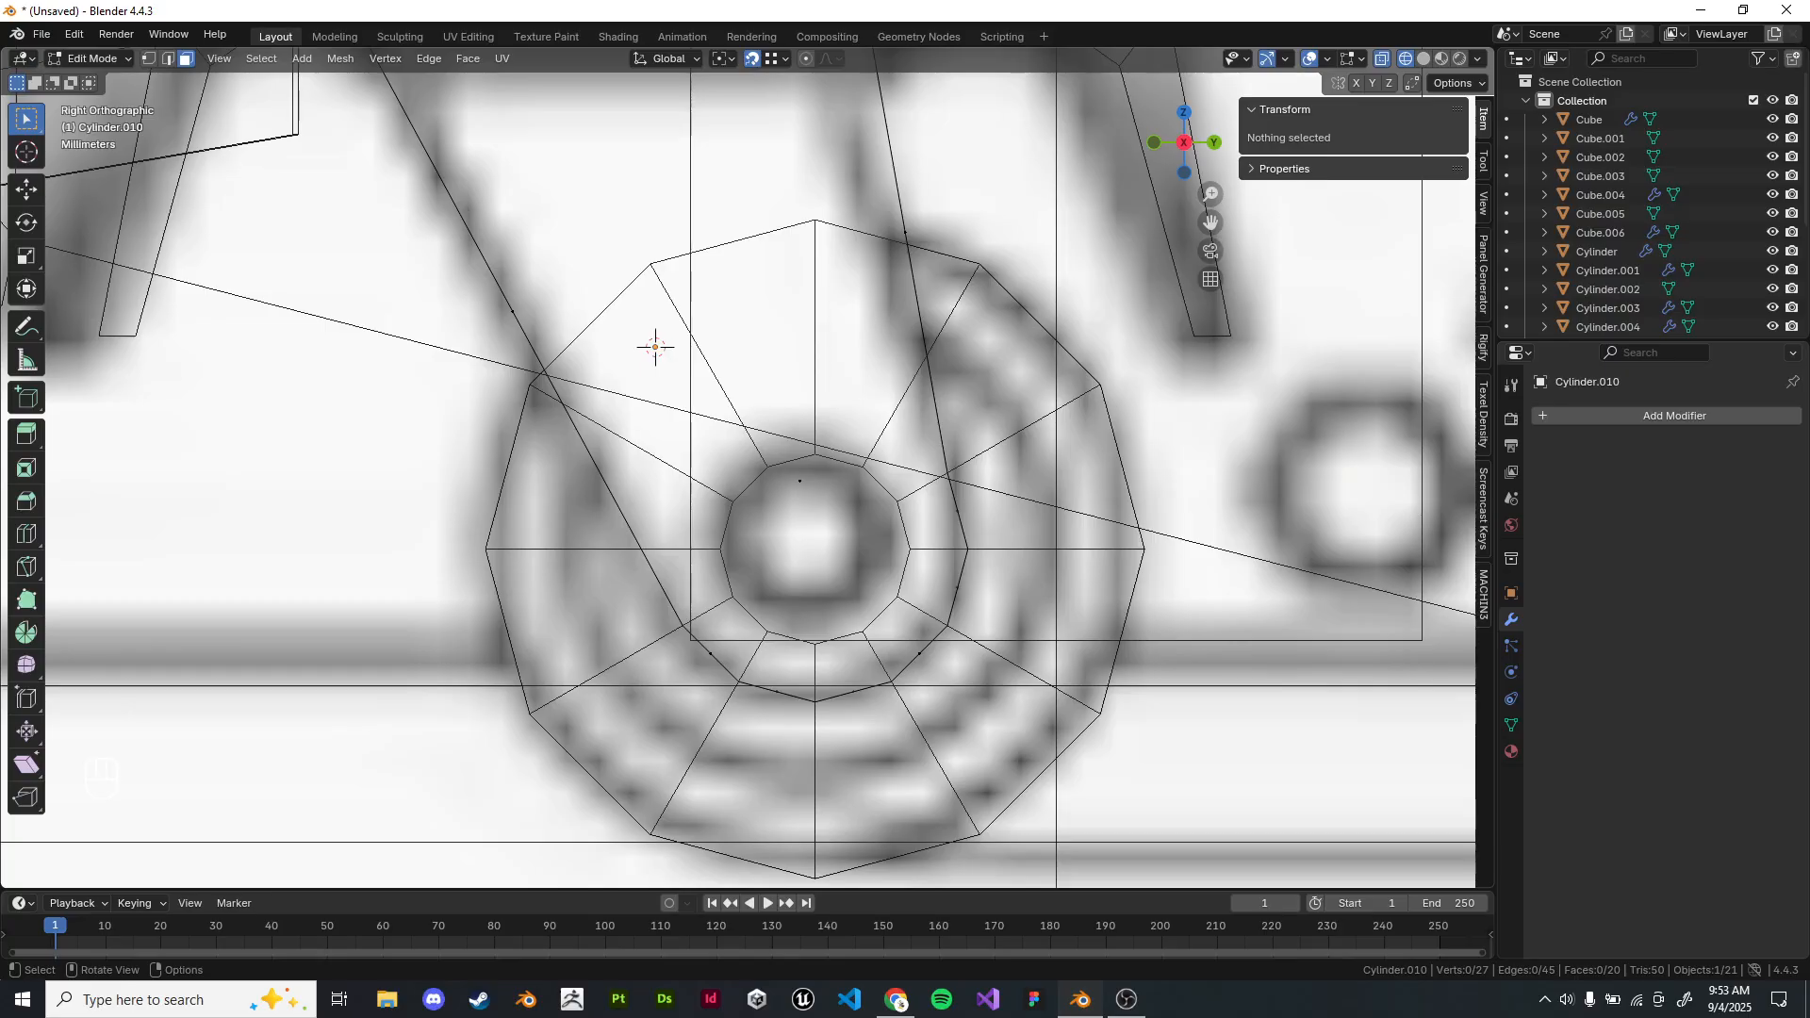
pyautogui.scroll(-4, 849, 571)
pyautogui.scroll(5, 877, 571)
# Try to inset the fork arm's outer face by 0.3755 m, then undo it.
pyautogui.click(905, 575)
pyautogui.keyDown('shift'); pyautogui.moveTo(947, 584); pyautogui.dragTo(903, 588, button='middle'); pyautogui.keyUp('shift')
pyautogui.press('i')
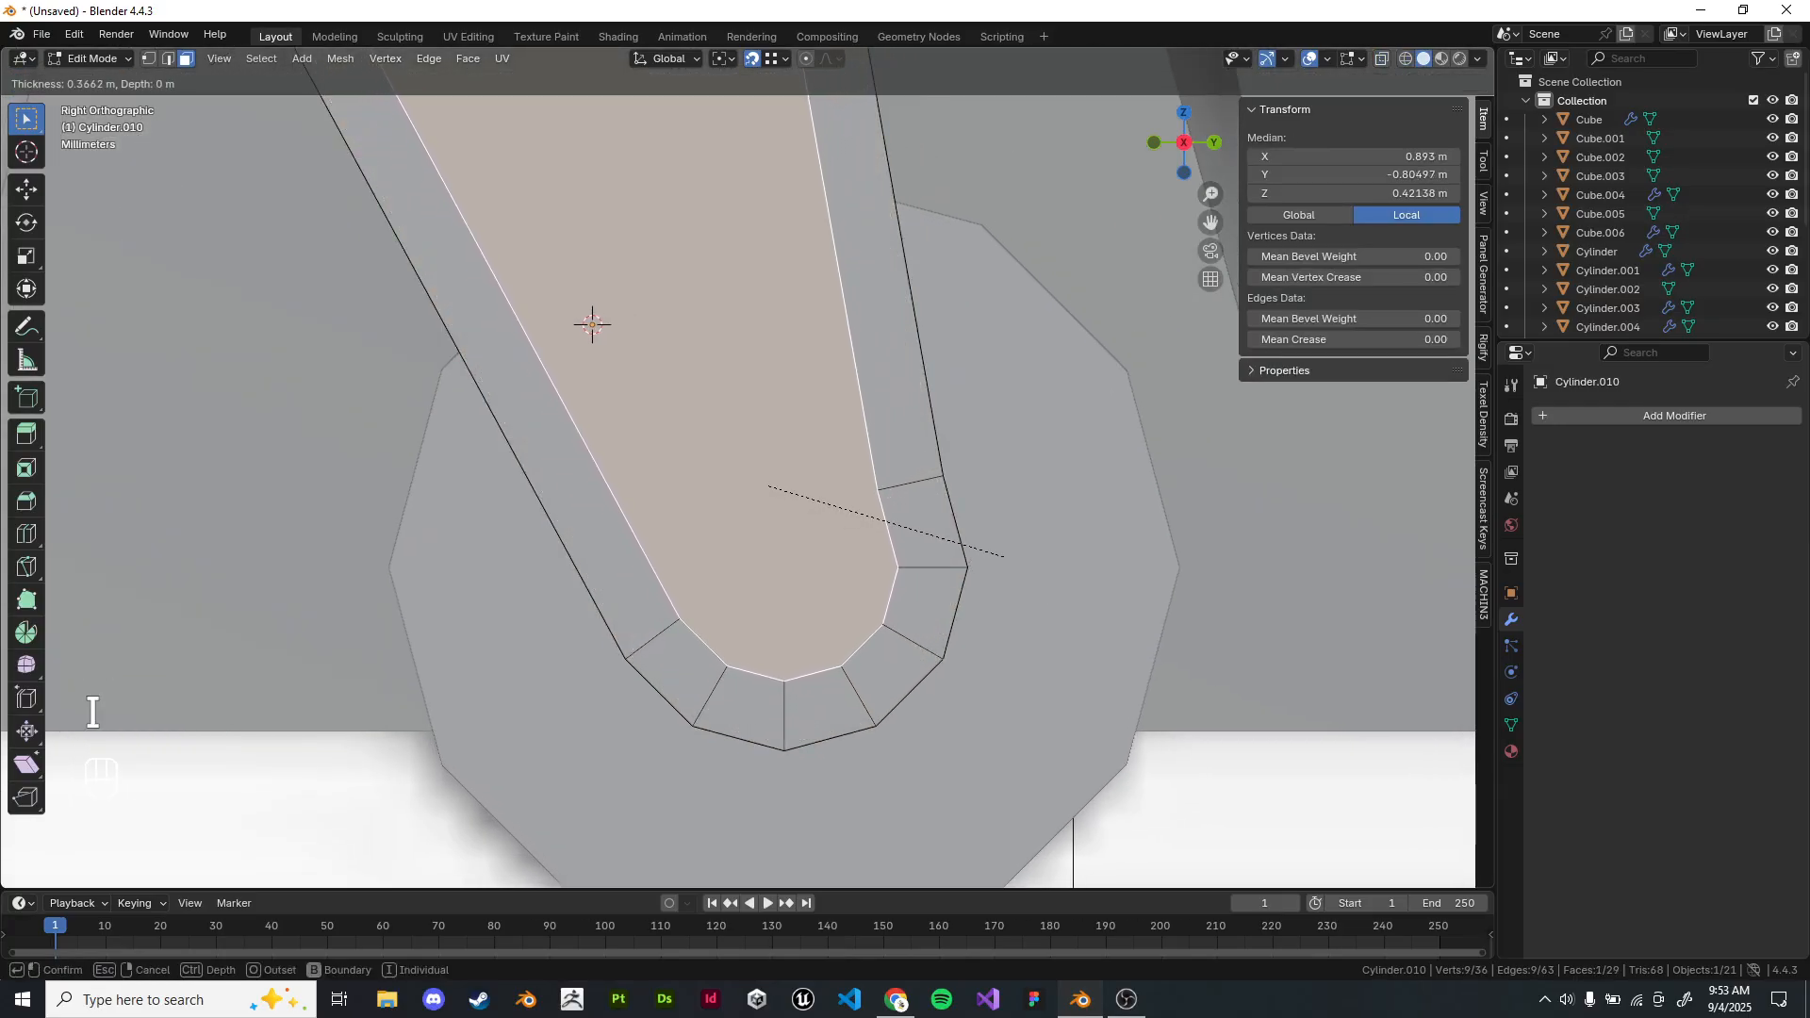
pyautogui.click(1002, 554)
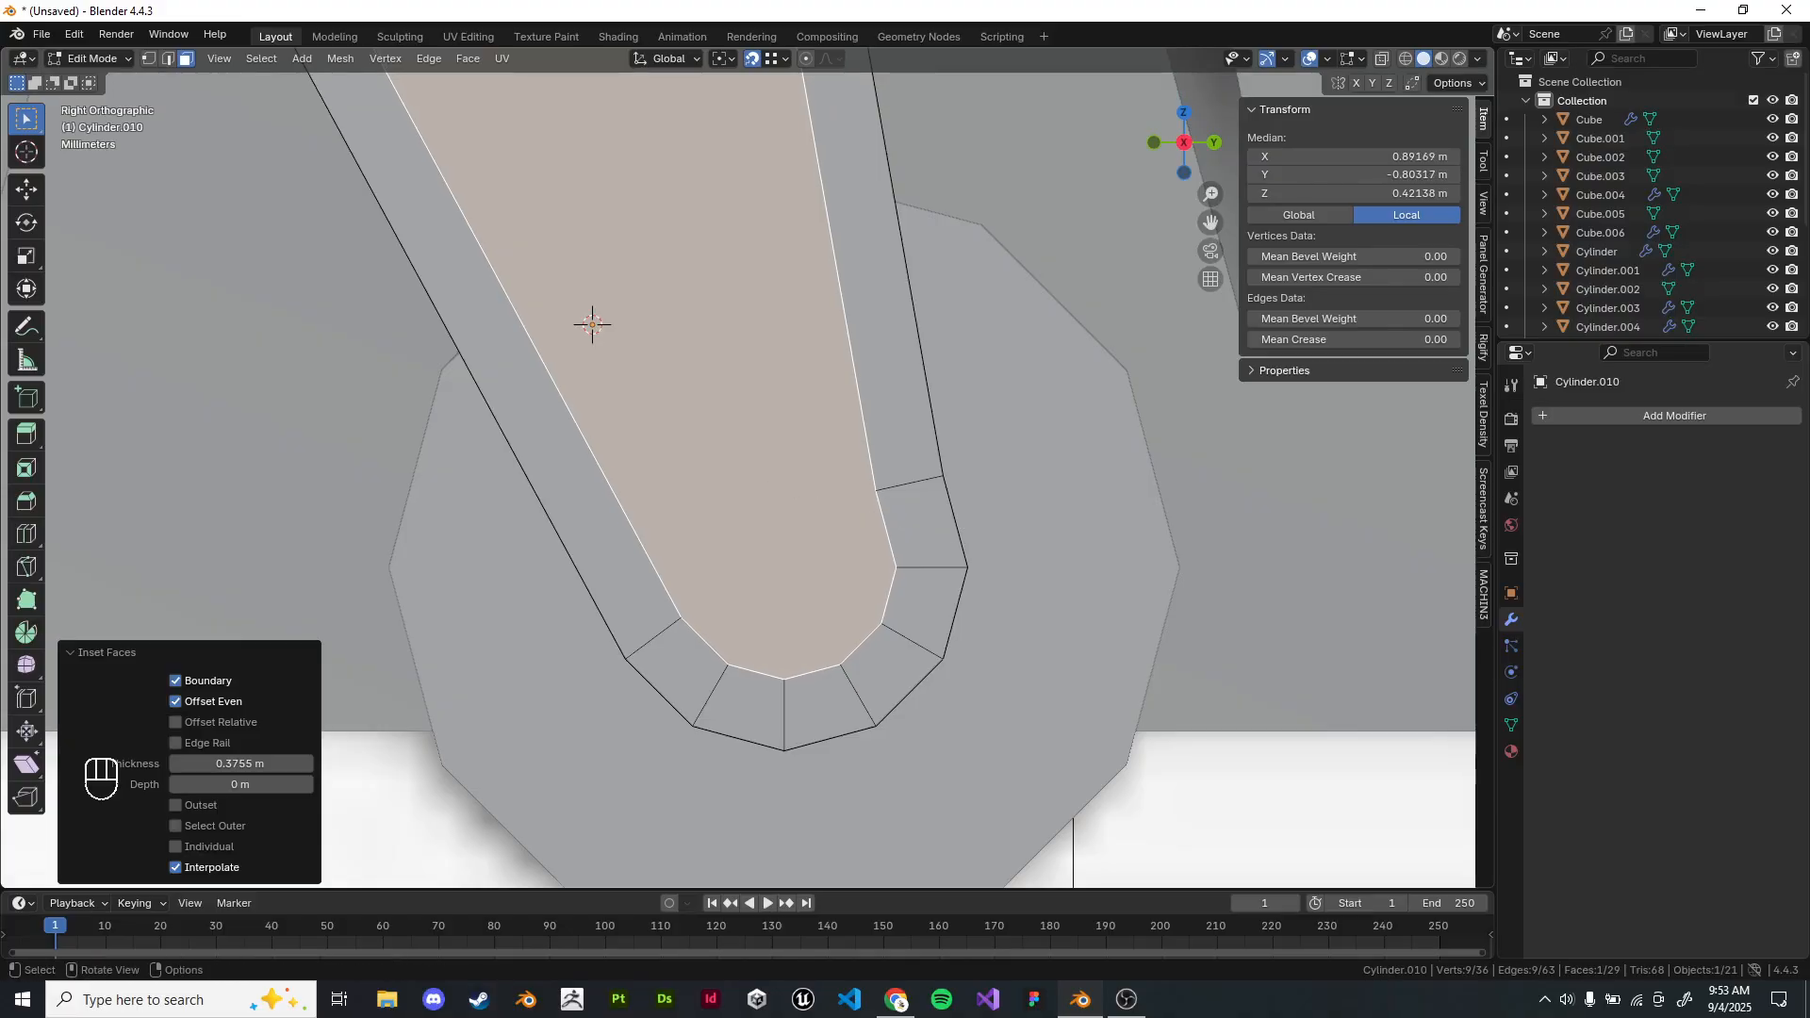
pyautogui.hotkey('ctrl', 'z')
pyautogui.scroll(-4, 592, 324)
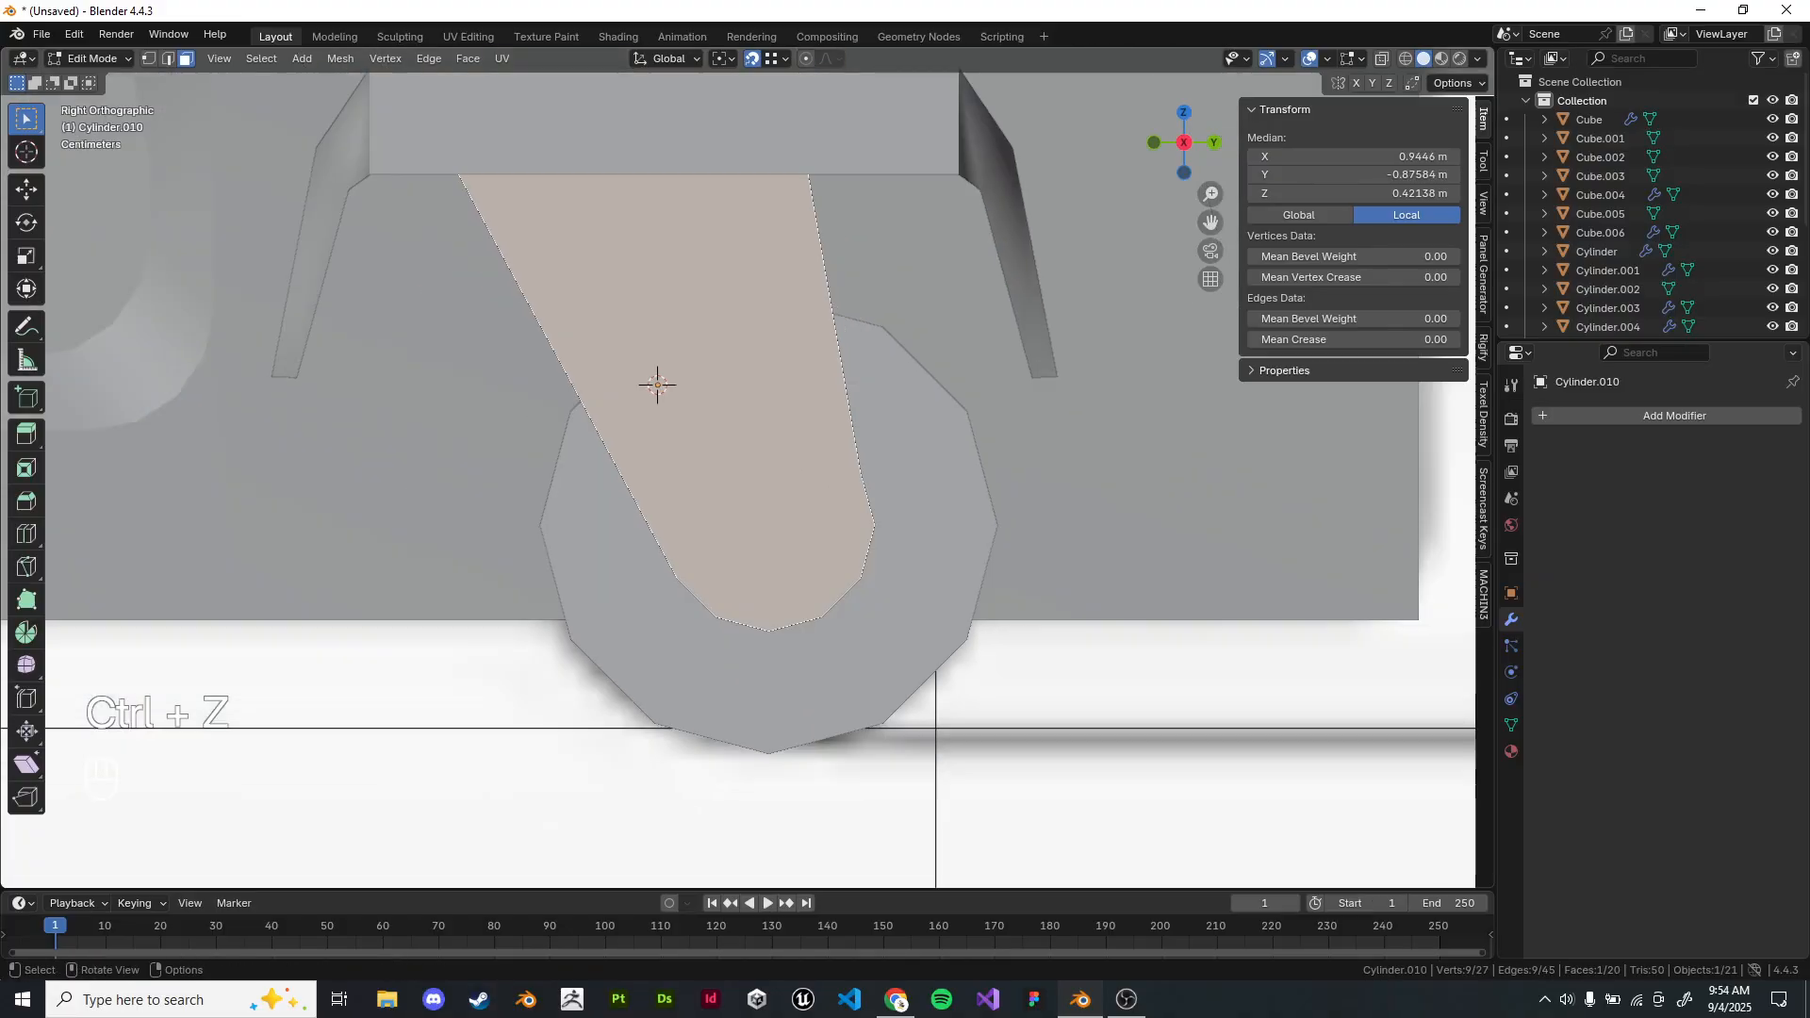
pyautogui.hotkey('ctrl', 'z')
# Inset the fork arm's outer face by about 0.286 m.
pyautogui.scroll(4, 660, 386)
pyautogui.press('Tab')
pyautogui.scroll(1, 627, 358)
pyautogui.press('Tab')
pyautogui.click(801, 452)
pyautogui.press('i')
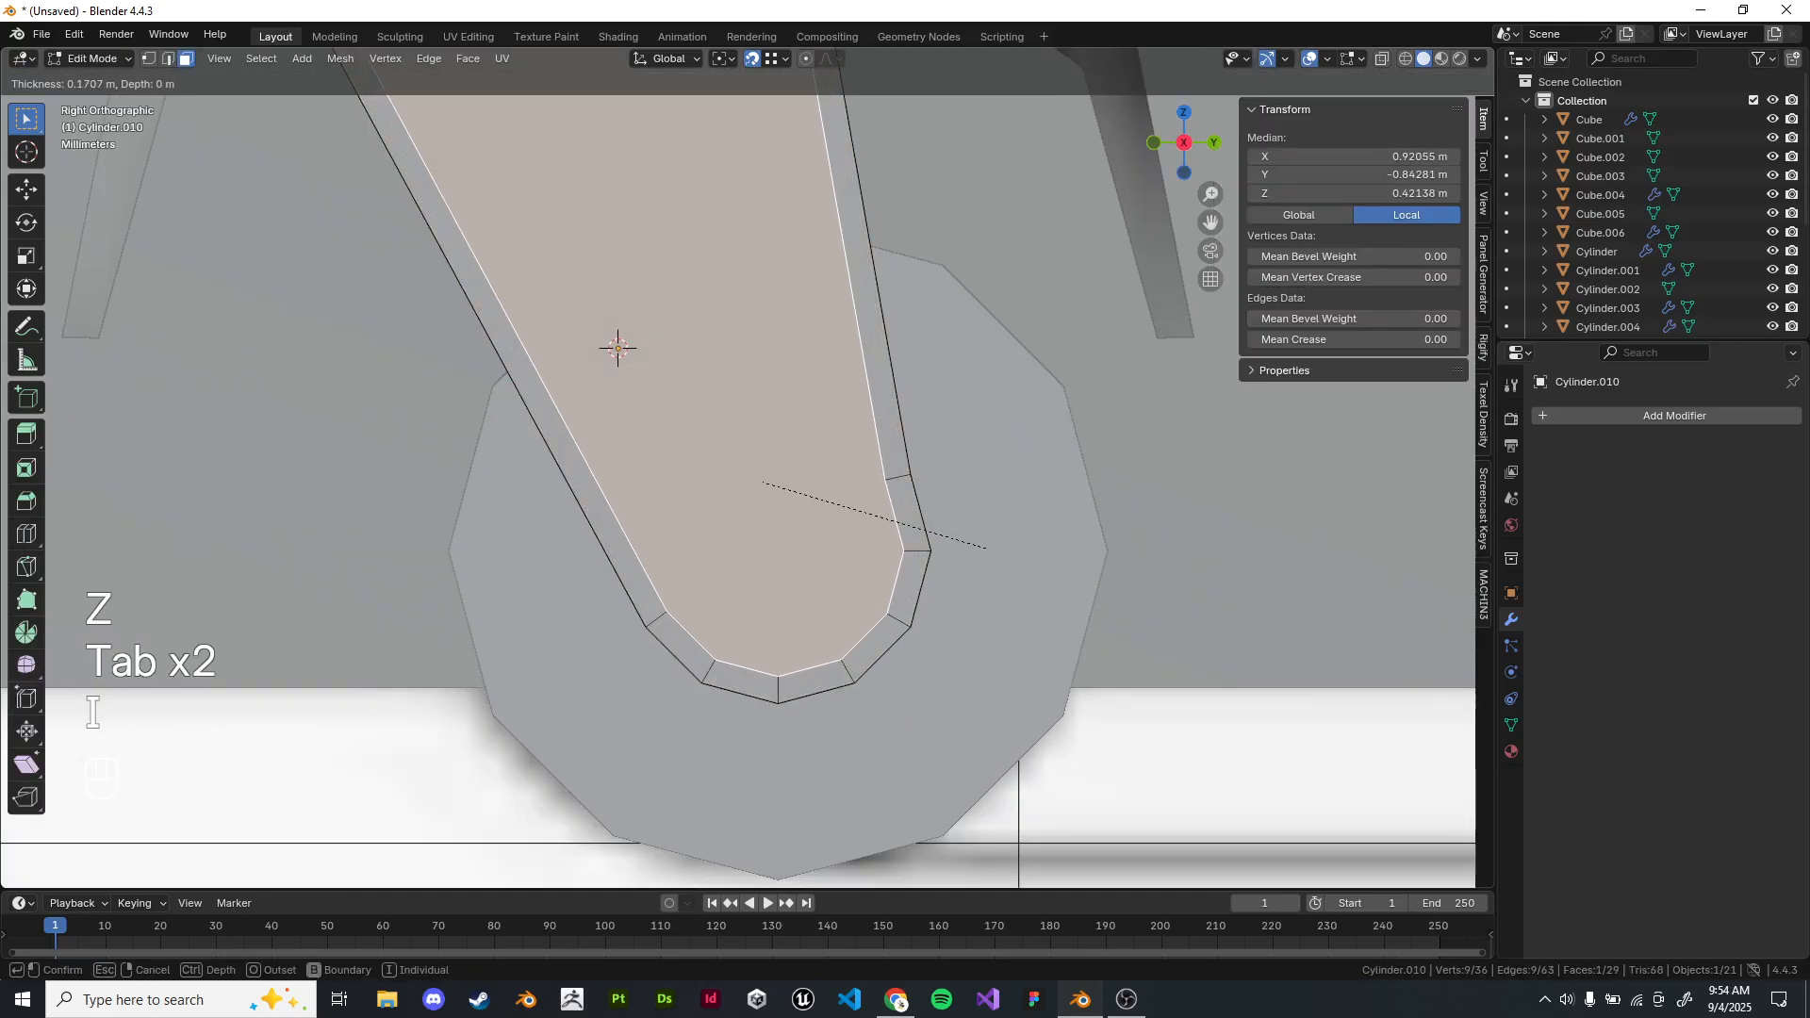
pyautogui.click(942, 542)
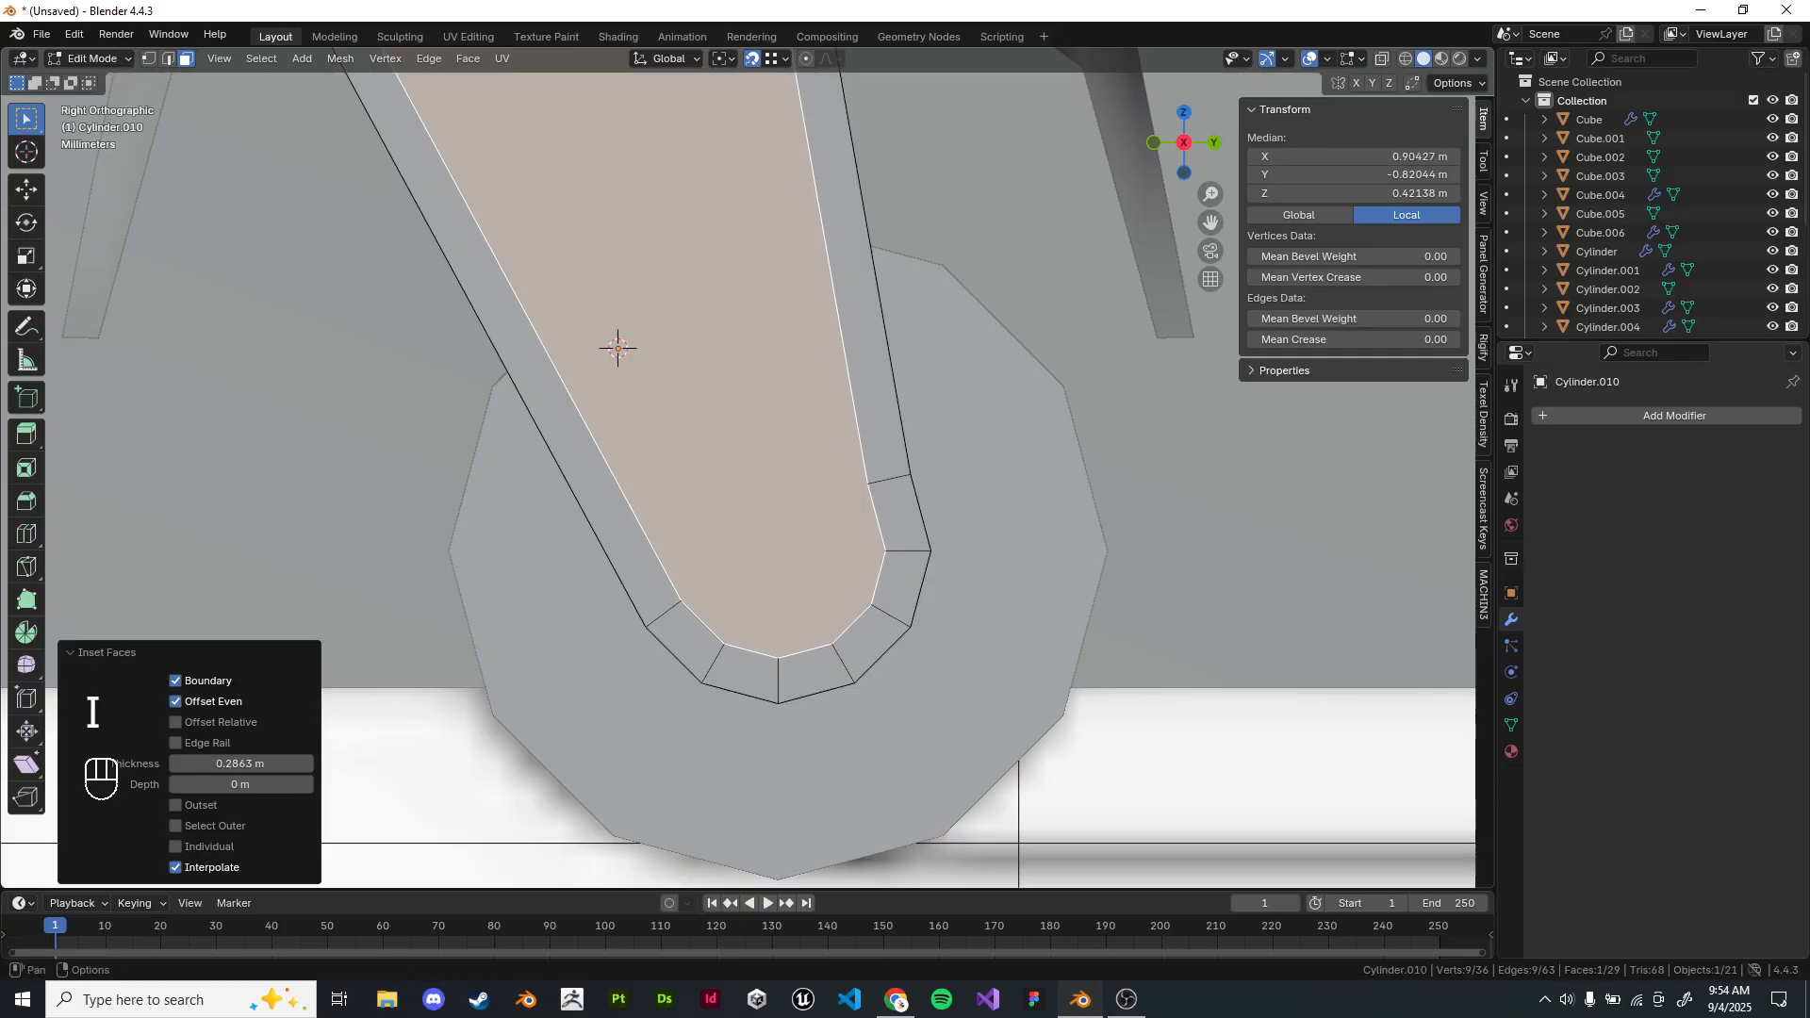
# Snap the 3D cursor to the midpoint between the two inset vertices where the arm's straight sides meet its rounded end.
pyautogui.press('1')
pyautogui.click(867, 484)
pyautogui.keyDown('shift'); pyautogui.click(646, 627); pyautogui.keyUp('shift')
pyautogui.click(681, 601)
pyautogui.keyDown('shift'); pyautogui.click(867, 484); pyautogui.keyUp('shift')
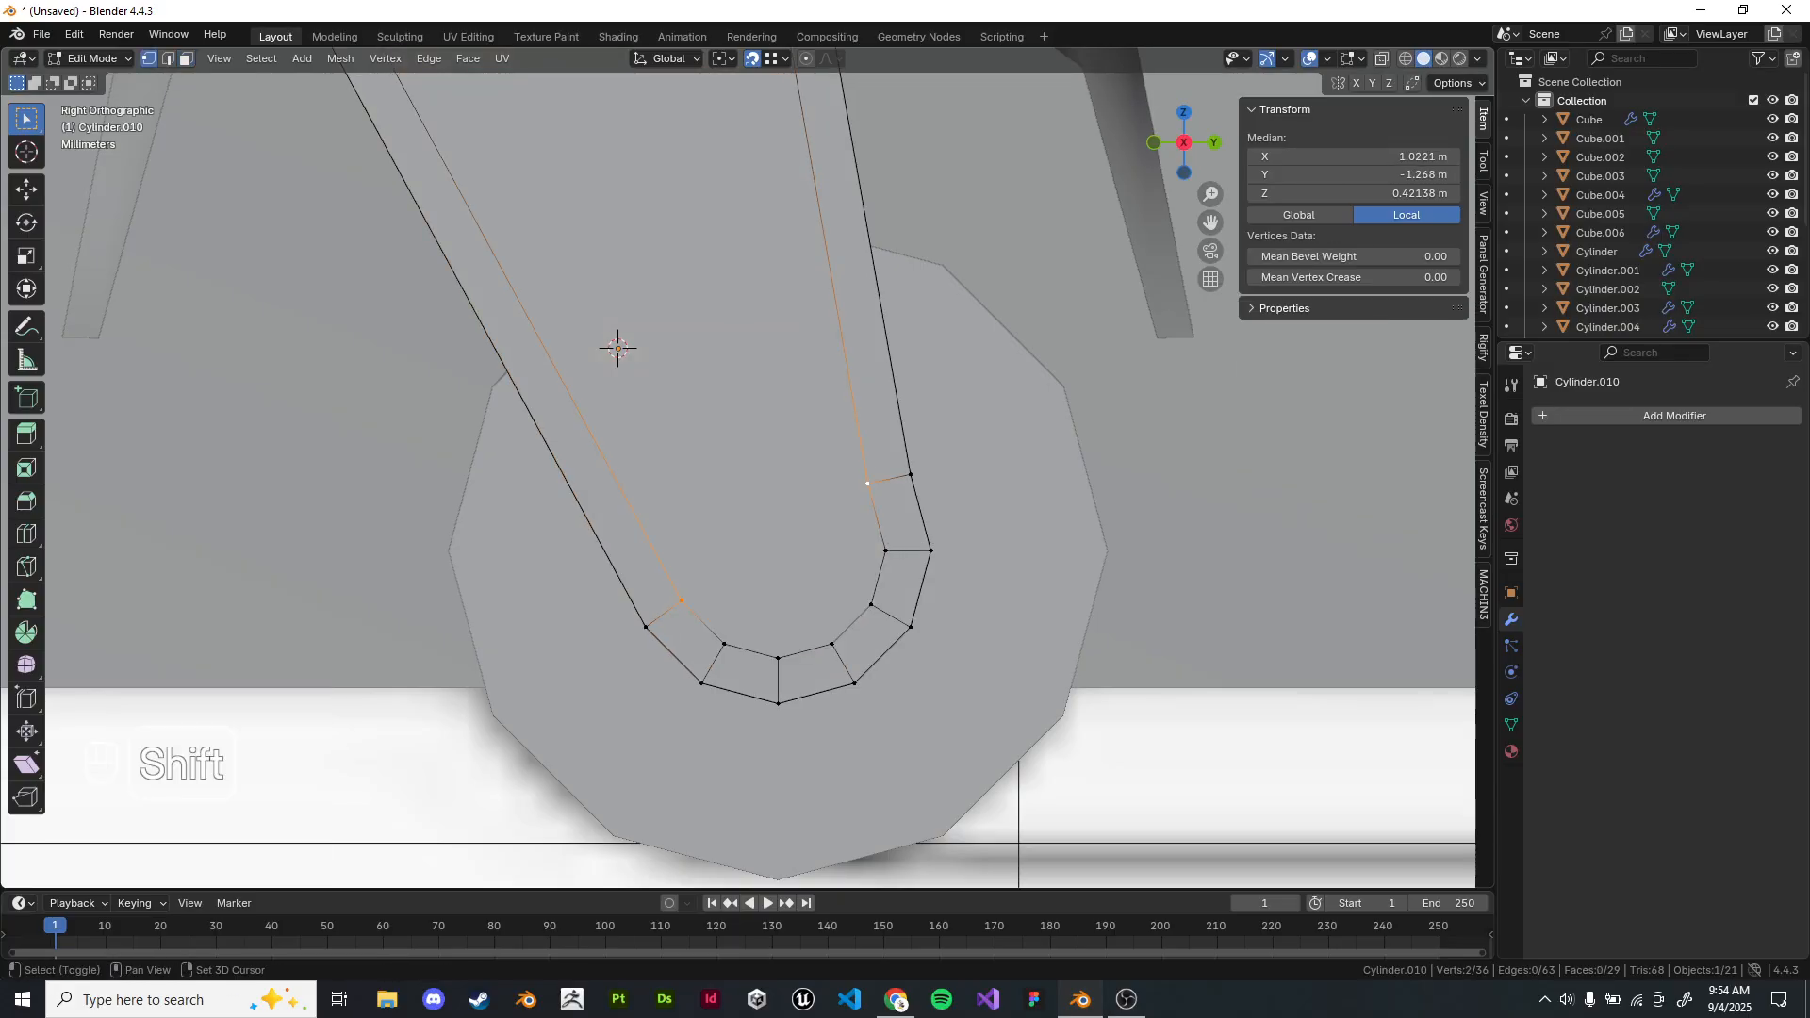
pyautogui.hotkey('shift', 's')
pyautogui.click(1125, 471)
pyautogui.press('KP_Decimal')
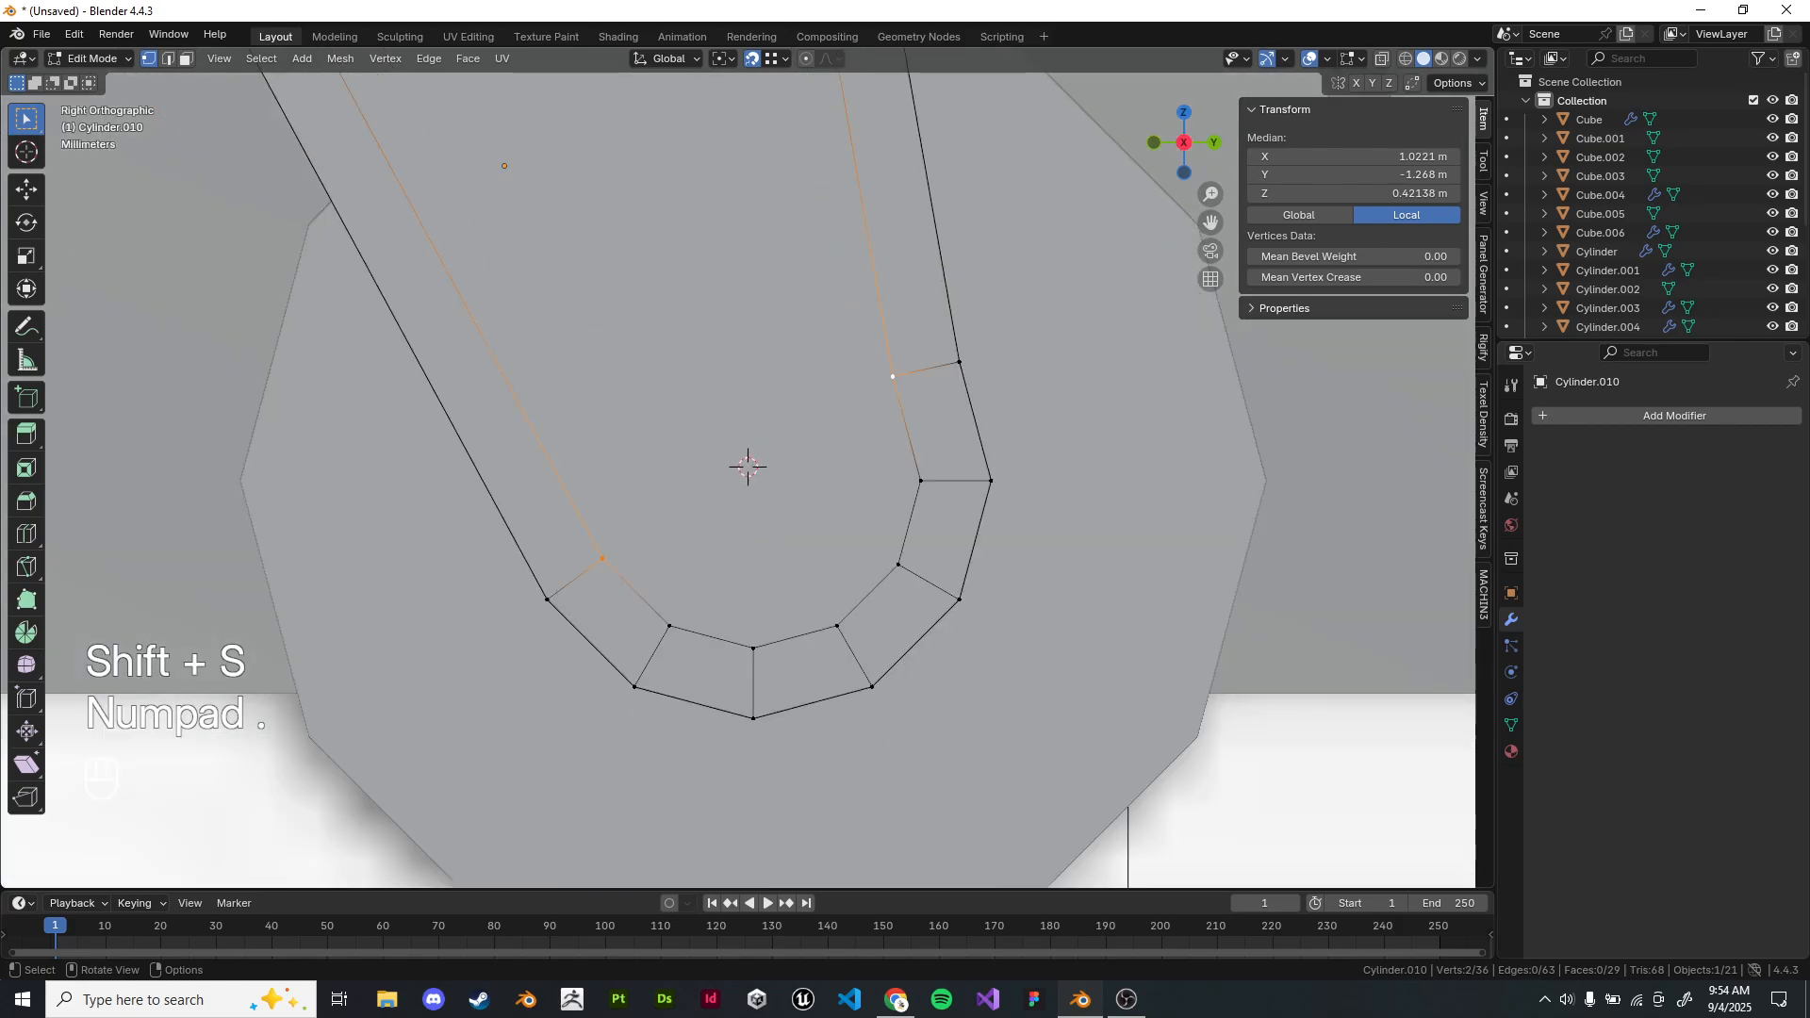
# Dissolve the inset edge loop to restore the arm's plain outer face.
pyautogui.press('2')
pyautogui.doubleClick(876, 282)
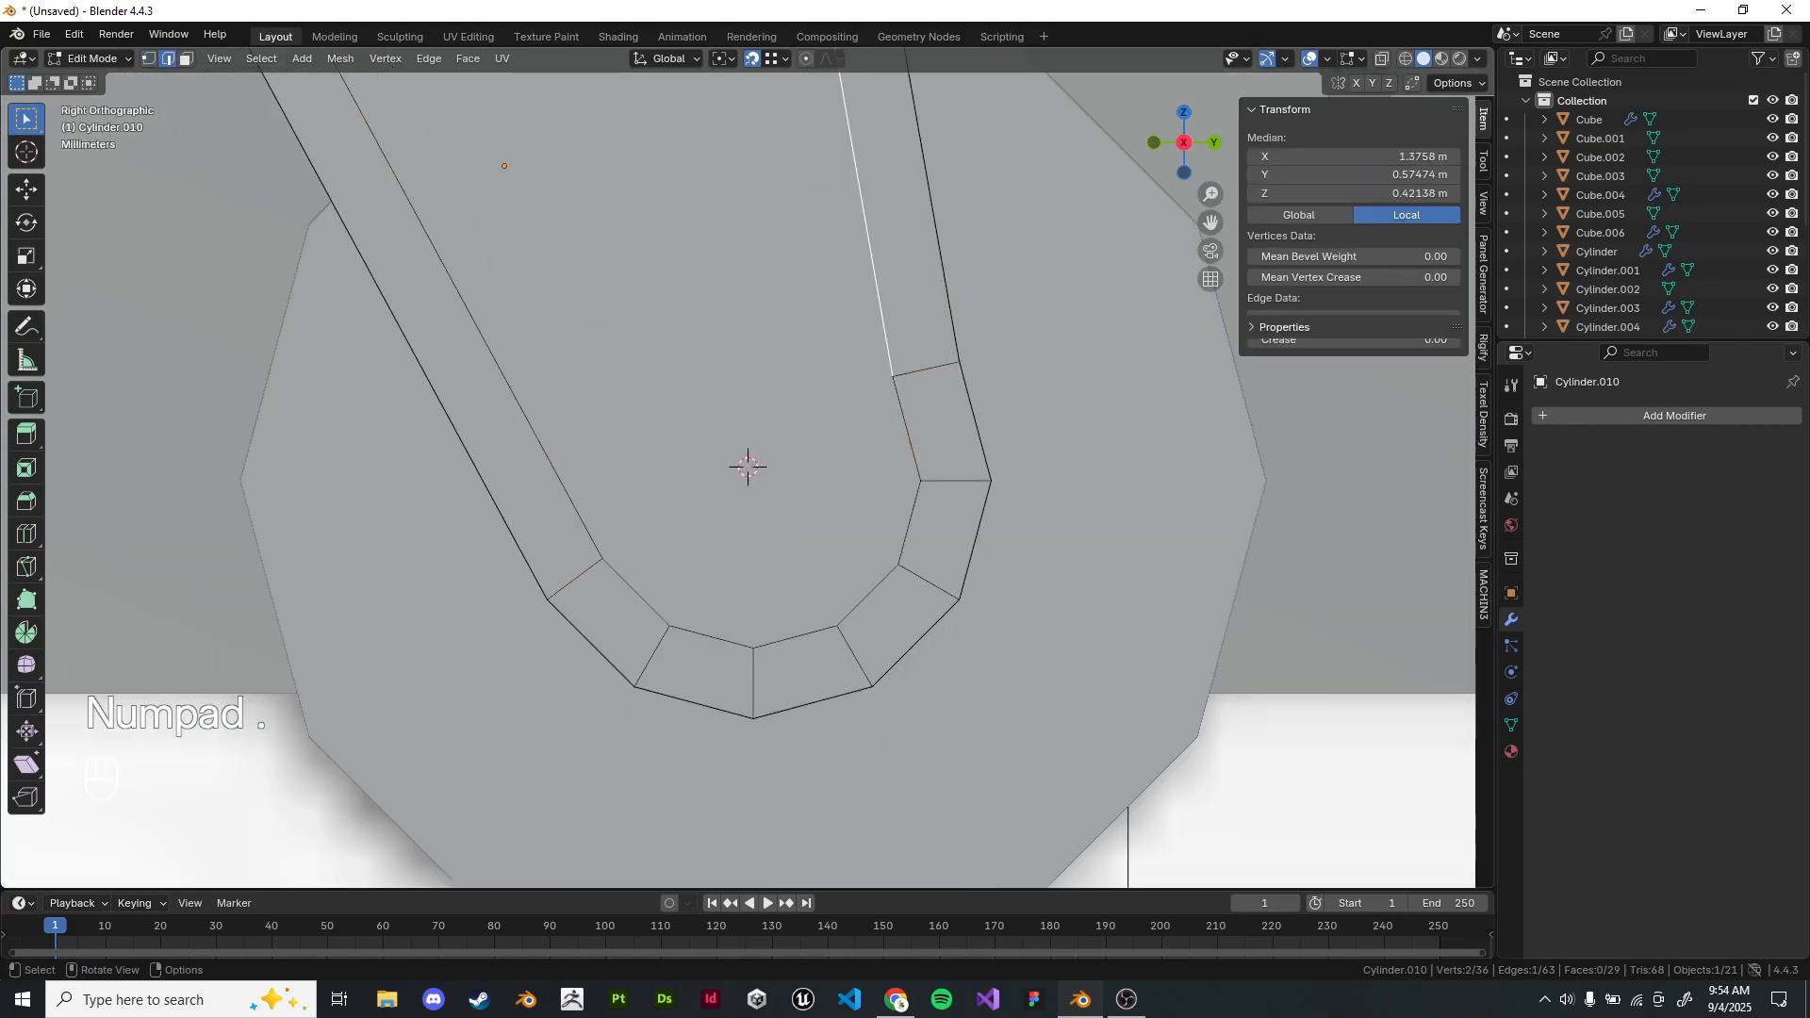
pyautogui.hotkey('ctrl', 'x')
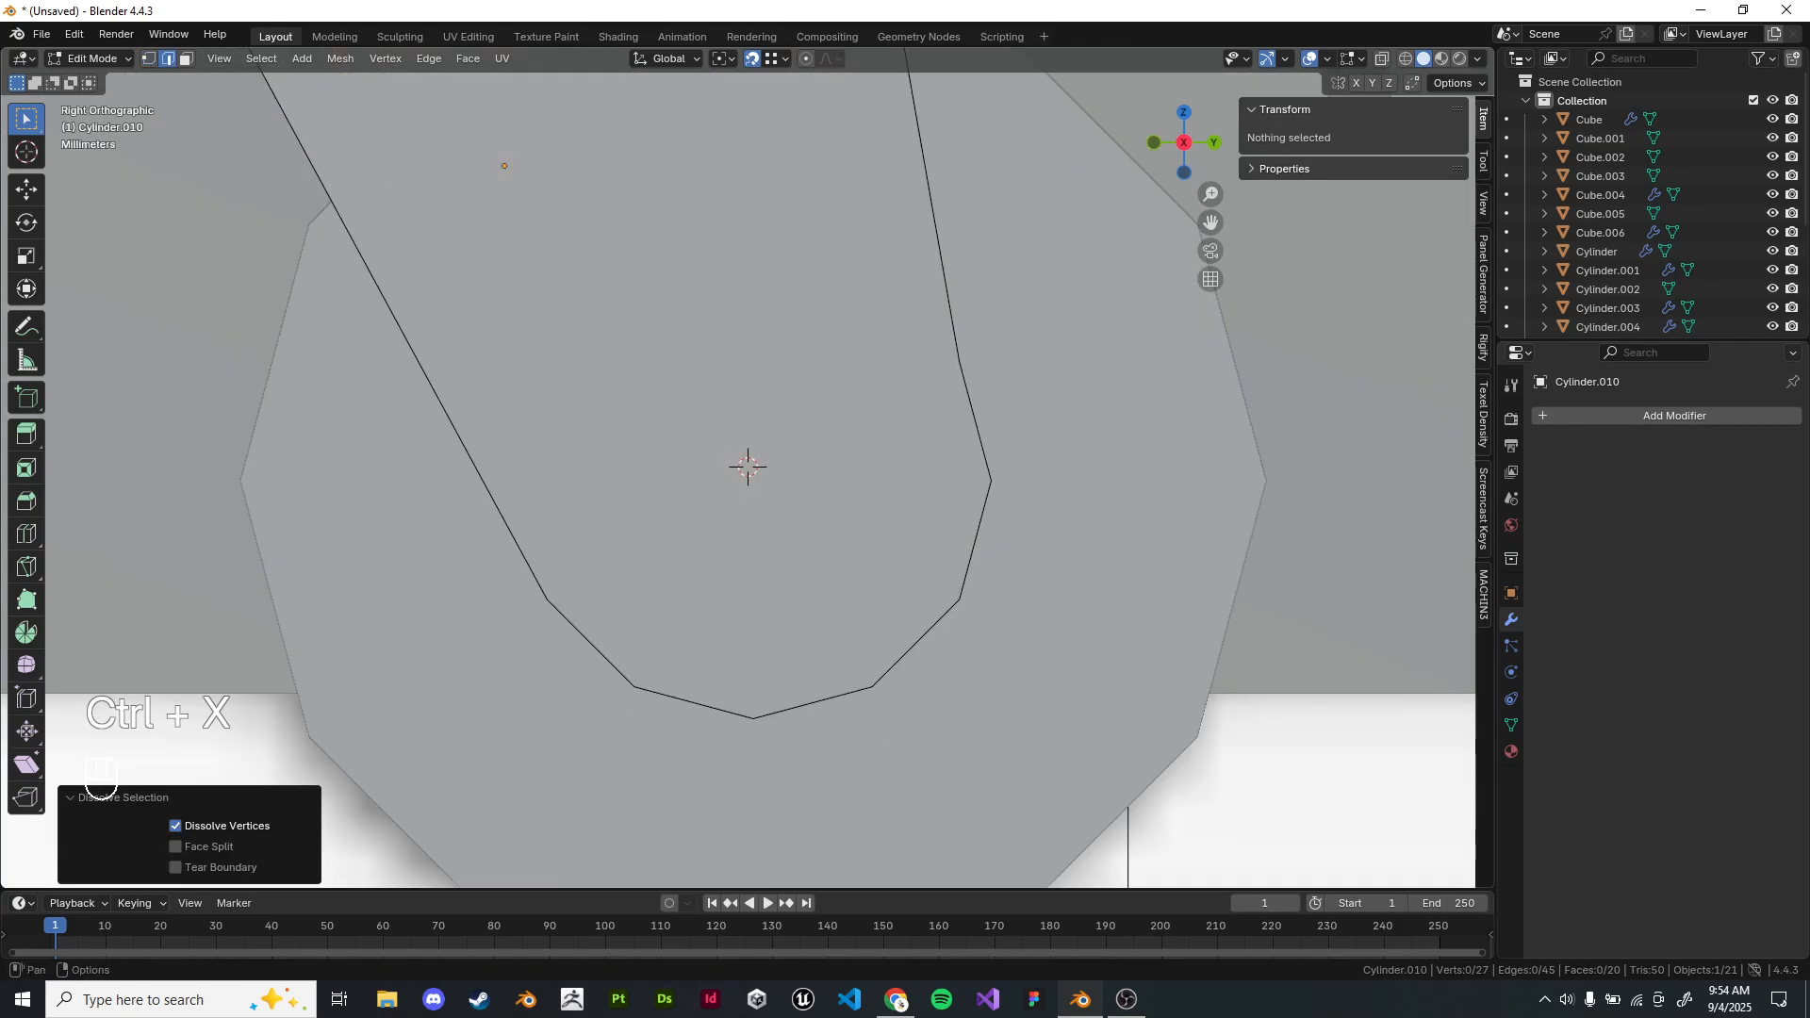
pyautogui.click(123, 59)
pyautogui.click(148, 59)
pyautogui.click(148, 59)
pyautogui.scroll(-4, 603, 405)
pyautogui.moveTo(604, 406); pyautogui.dragTo(634, 373, button='middle')
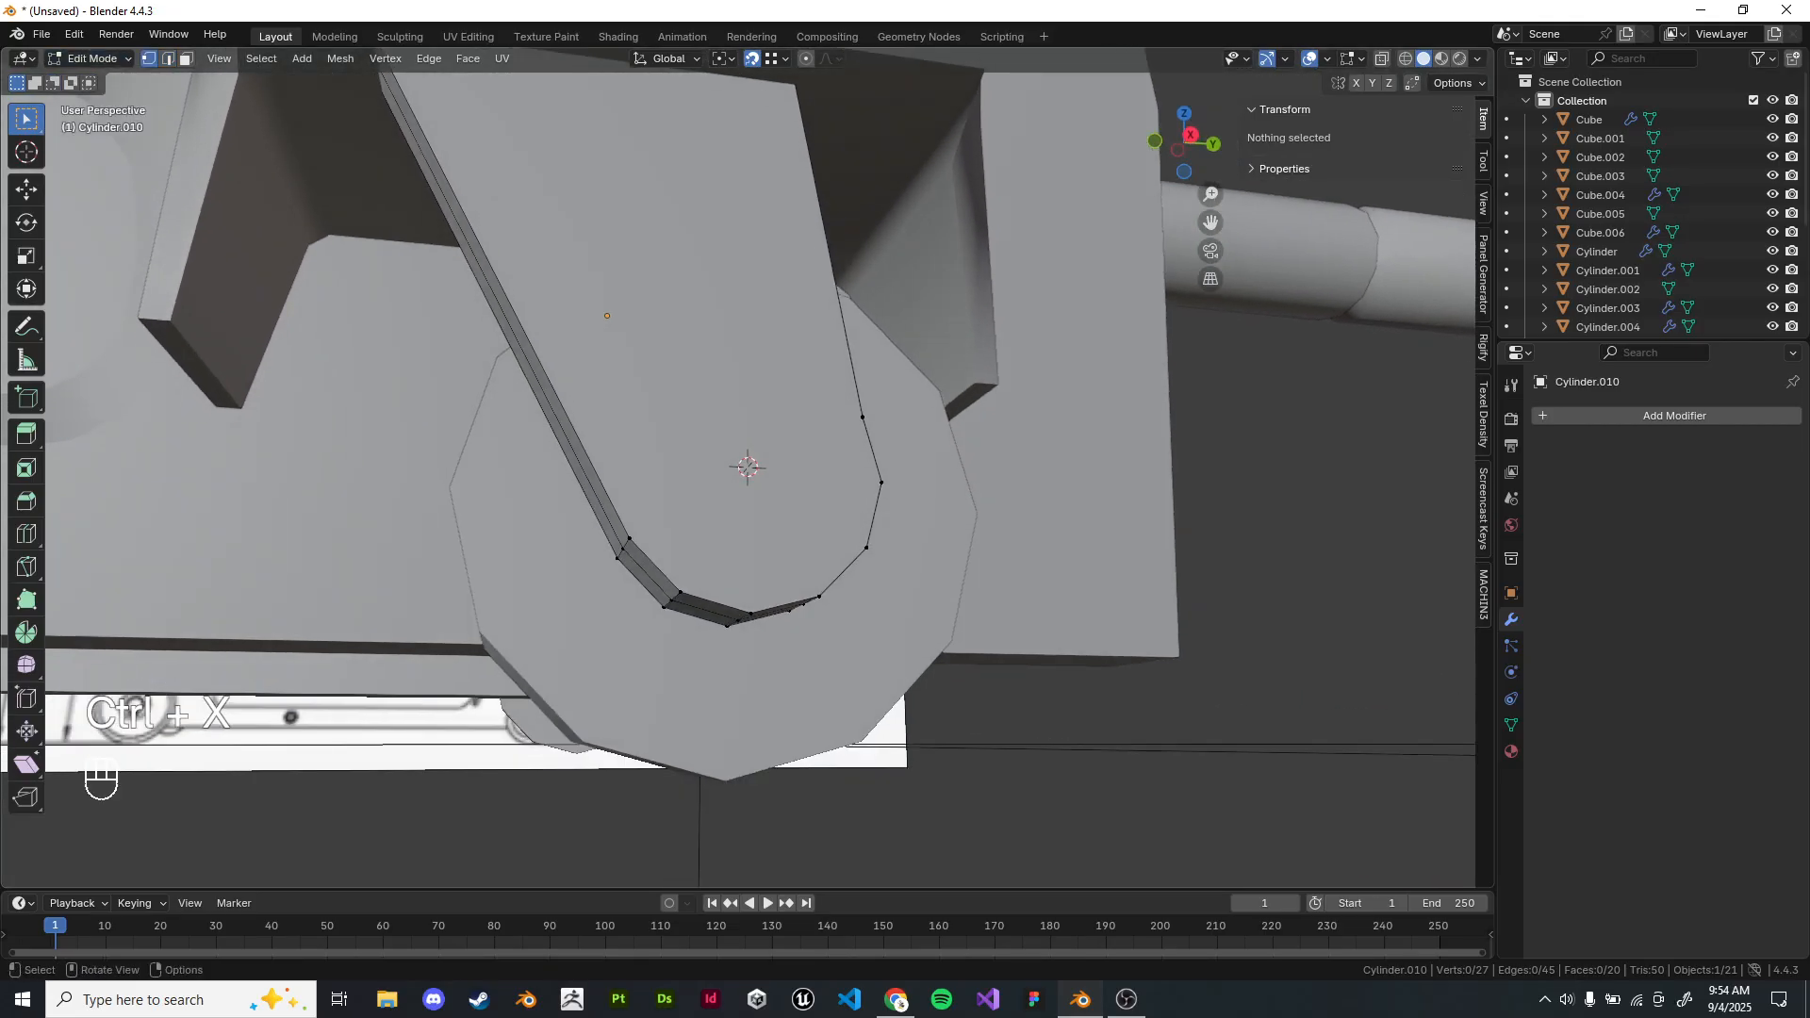
pyautogui.moveTo(651, 453)
pyautogui.mouseDown(button='middle')
pyautogui.moveTo(626, 386)
pyautogui.moveTo(643, 385)
pyautogui.moveTo(649, 445)
pyautogui.mouseUp(button='middle')
pyautogui.scroll(3, 645, 458)
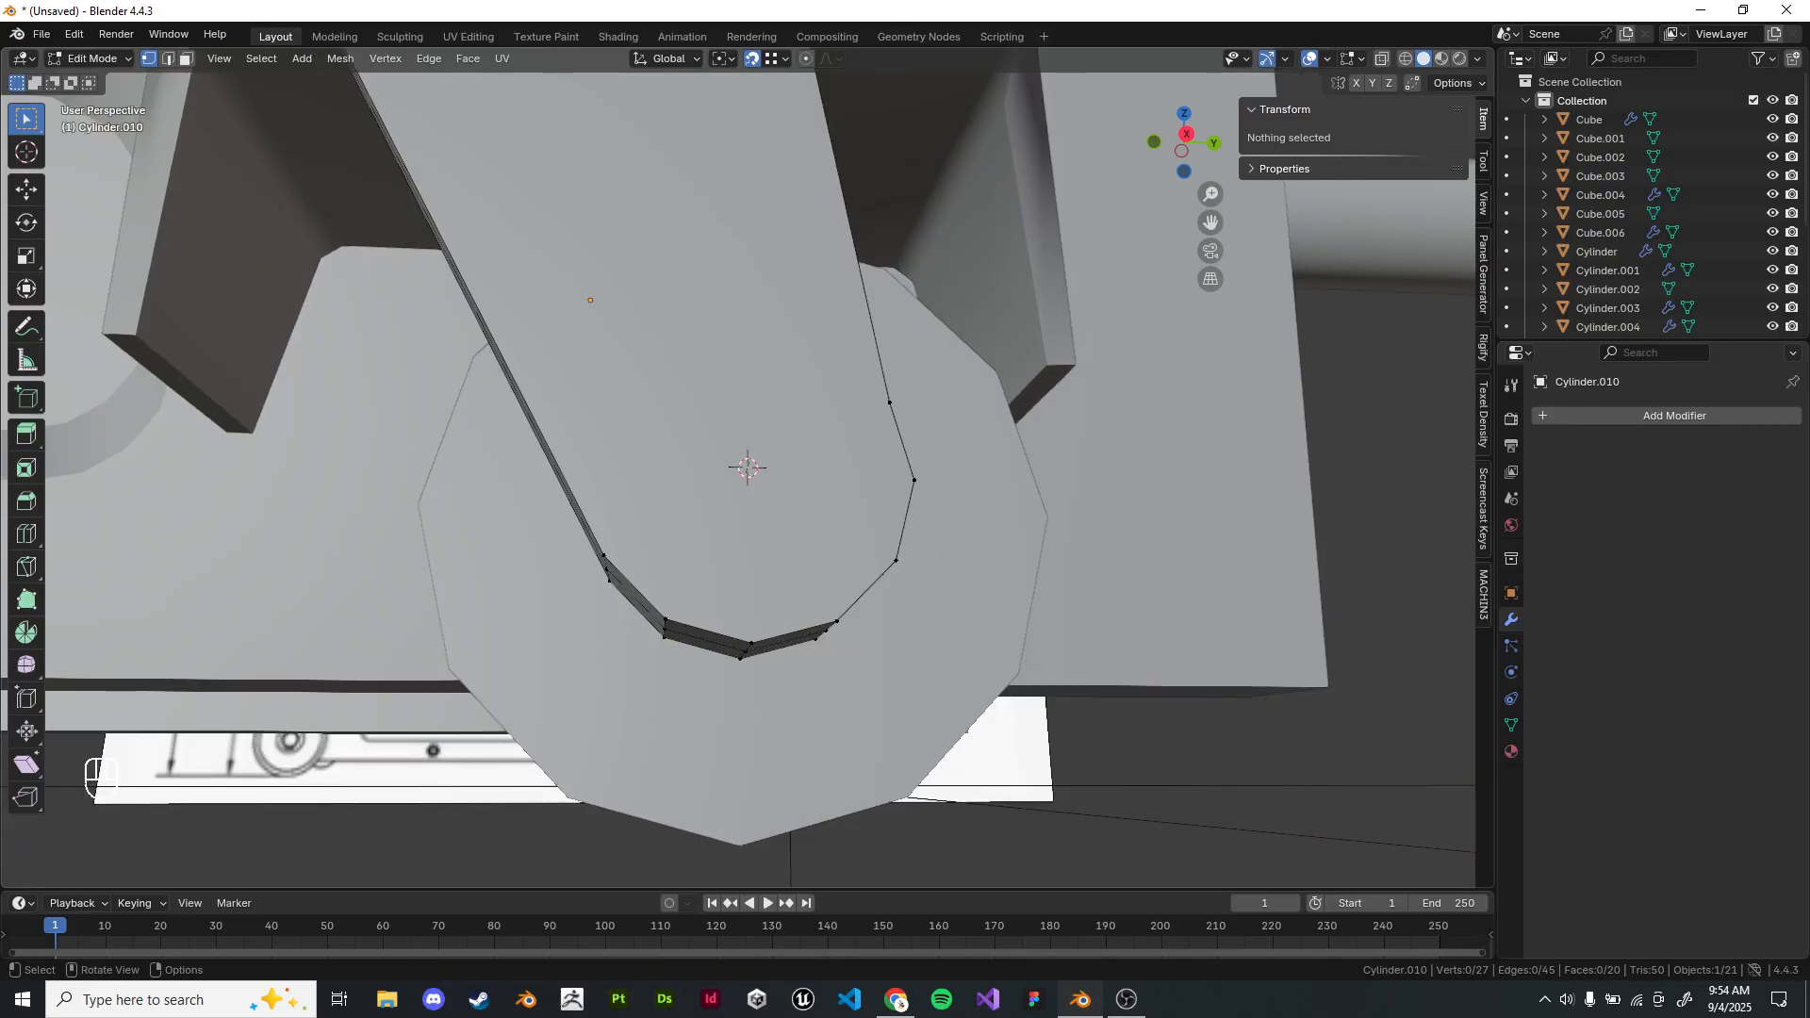
# Add a cylinder at the 3D cursor, scale it down to 0.042 and rotate it 90° so its axis runs through the arm.
pyautogui.press('Tab')
pyautogui.hotkey('shift', 'a')
pyautogui.moveTo(716, 503)
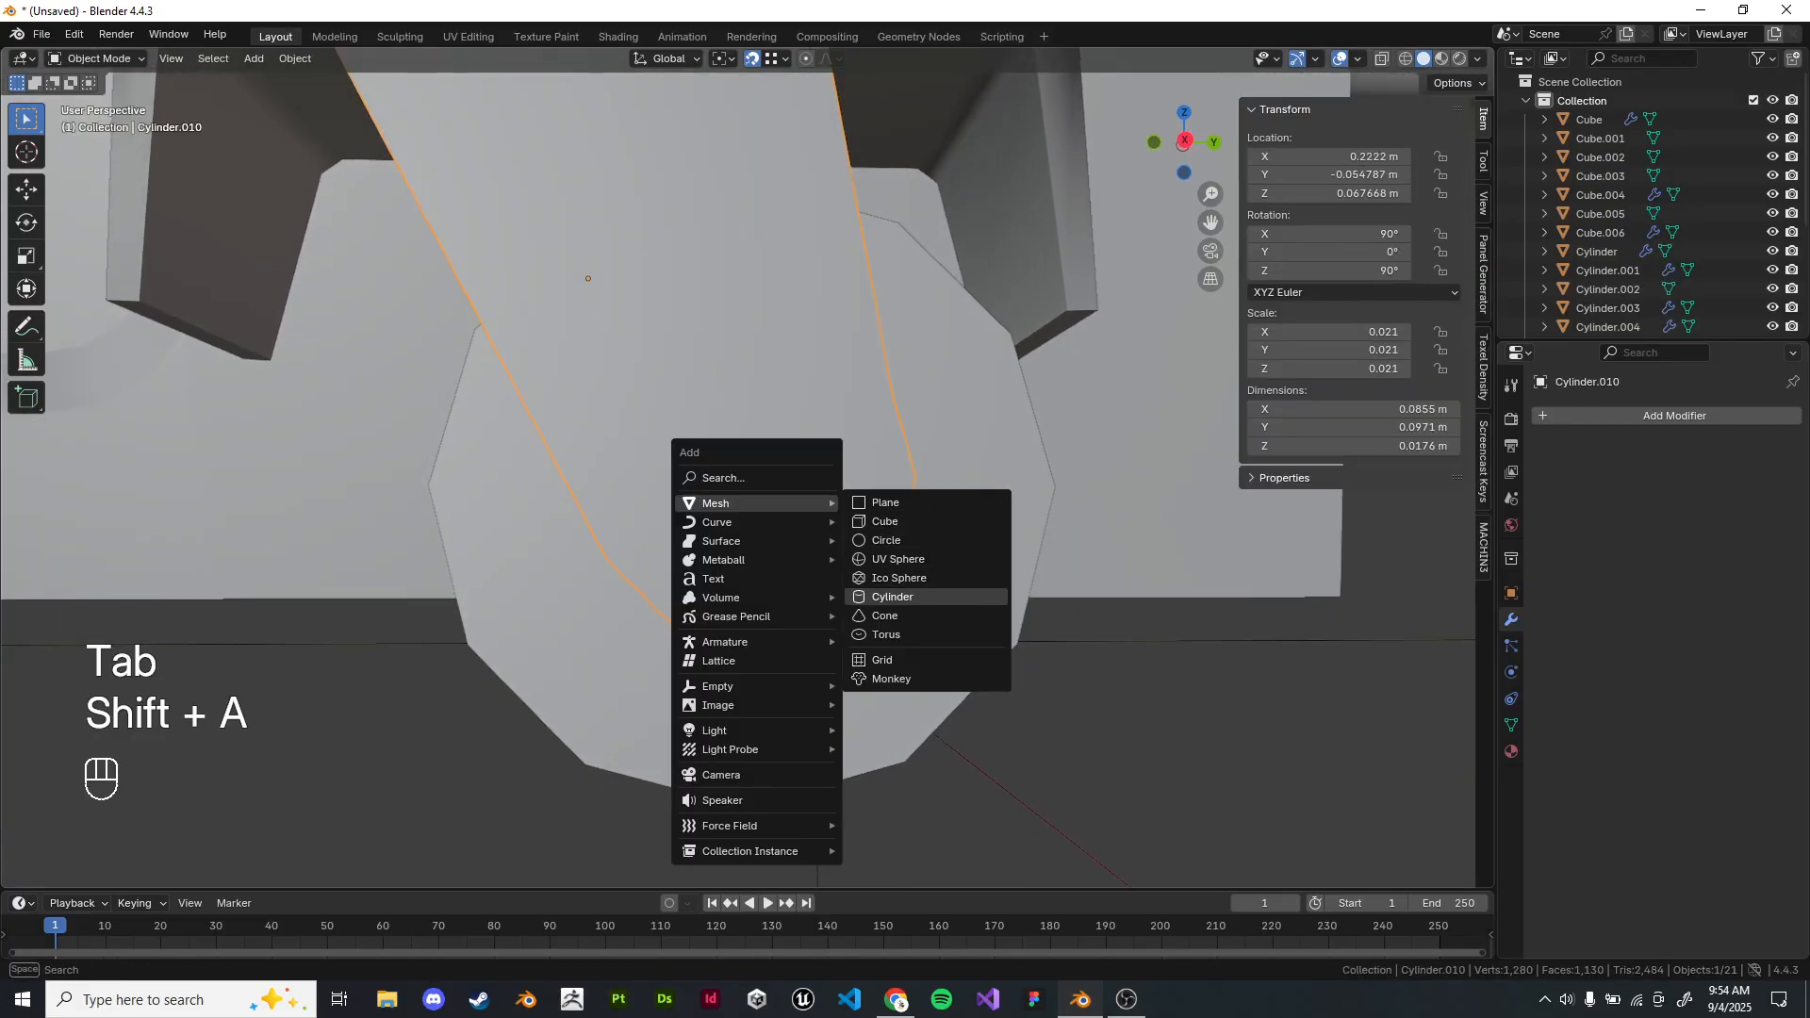
pyautogui.click(892, 596)
pyautogui.press('KP_1')
pyautogui.press('s')
pyautogui.press('s')
pyautogui.press('s')
pyautogui.click(964, 496)
pyautogui.write('r90')
pyautogui.press('Return')
pyautogui.press('KP_1')
pyautogui.press('KP_3')
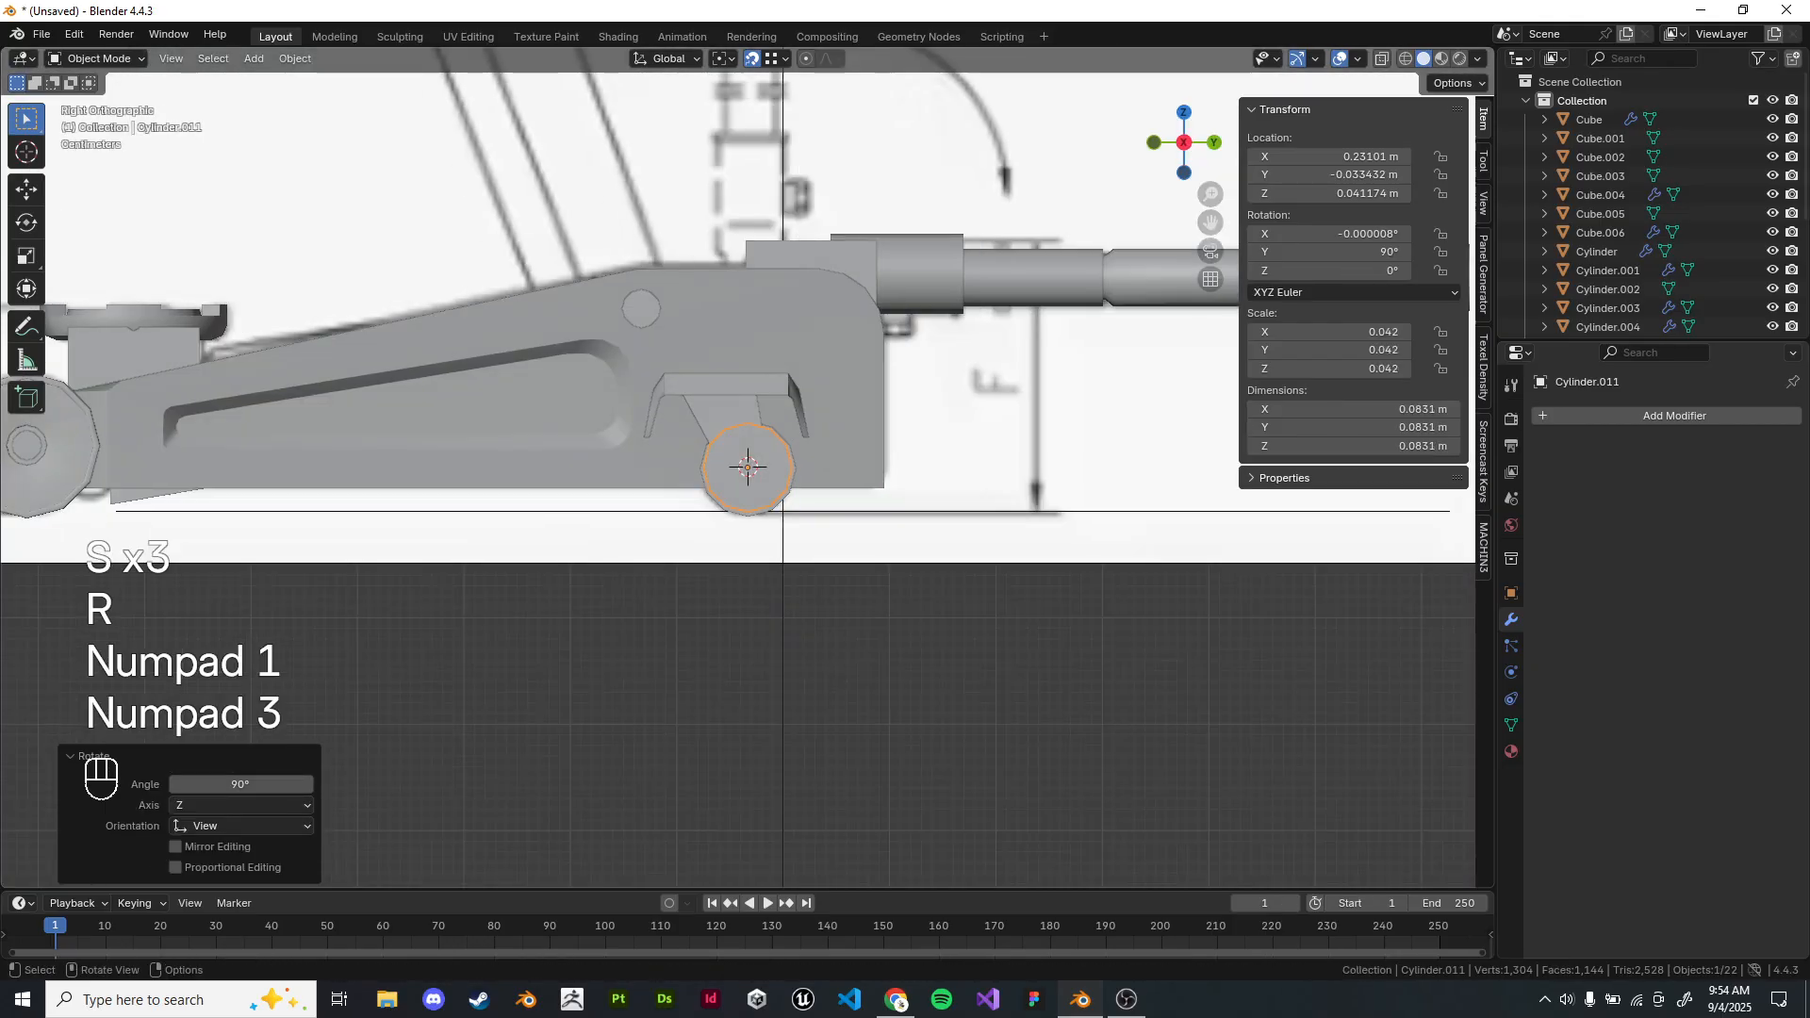
# Scale the cylinder to 0.011 to match the axle hole and isolate it together with the fork arm.
pyautogui.press('s')
pyautogui.scroll(8, 747, 466)
pyautogui.press('z')
pyautogui.scroll(6, 748, 465)
pyautogui.keyDown('shift'); pyautogui.moveTo(747, 466); pyautogui.dragTo(695, 282, button='middle'); pyautogui.keyUp('shift')
pyautogui.press('z')
pyautogui.scroll(-5, 679, 319)
pyautogui.keyDown('shift'); pyautogui.click(695, 282); pyautogui.keyUp('shift')
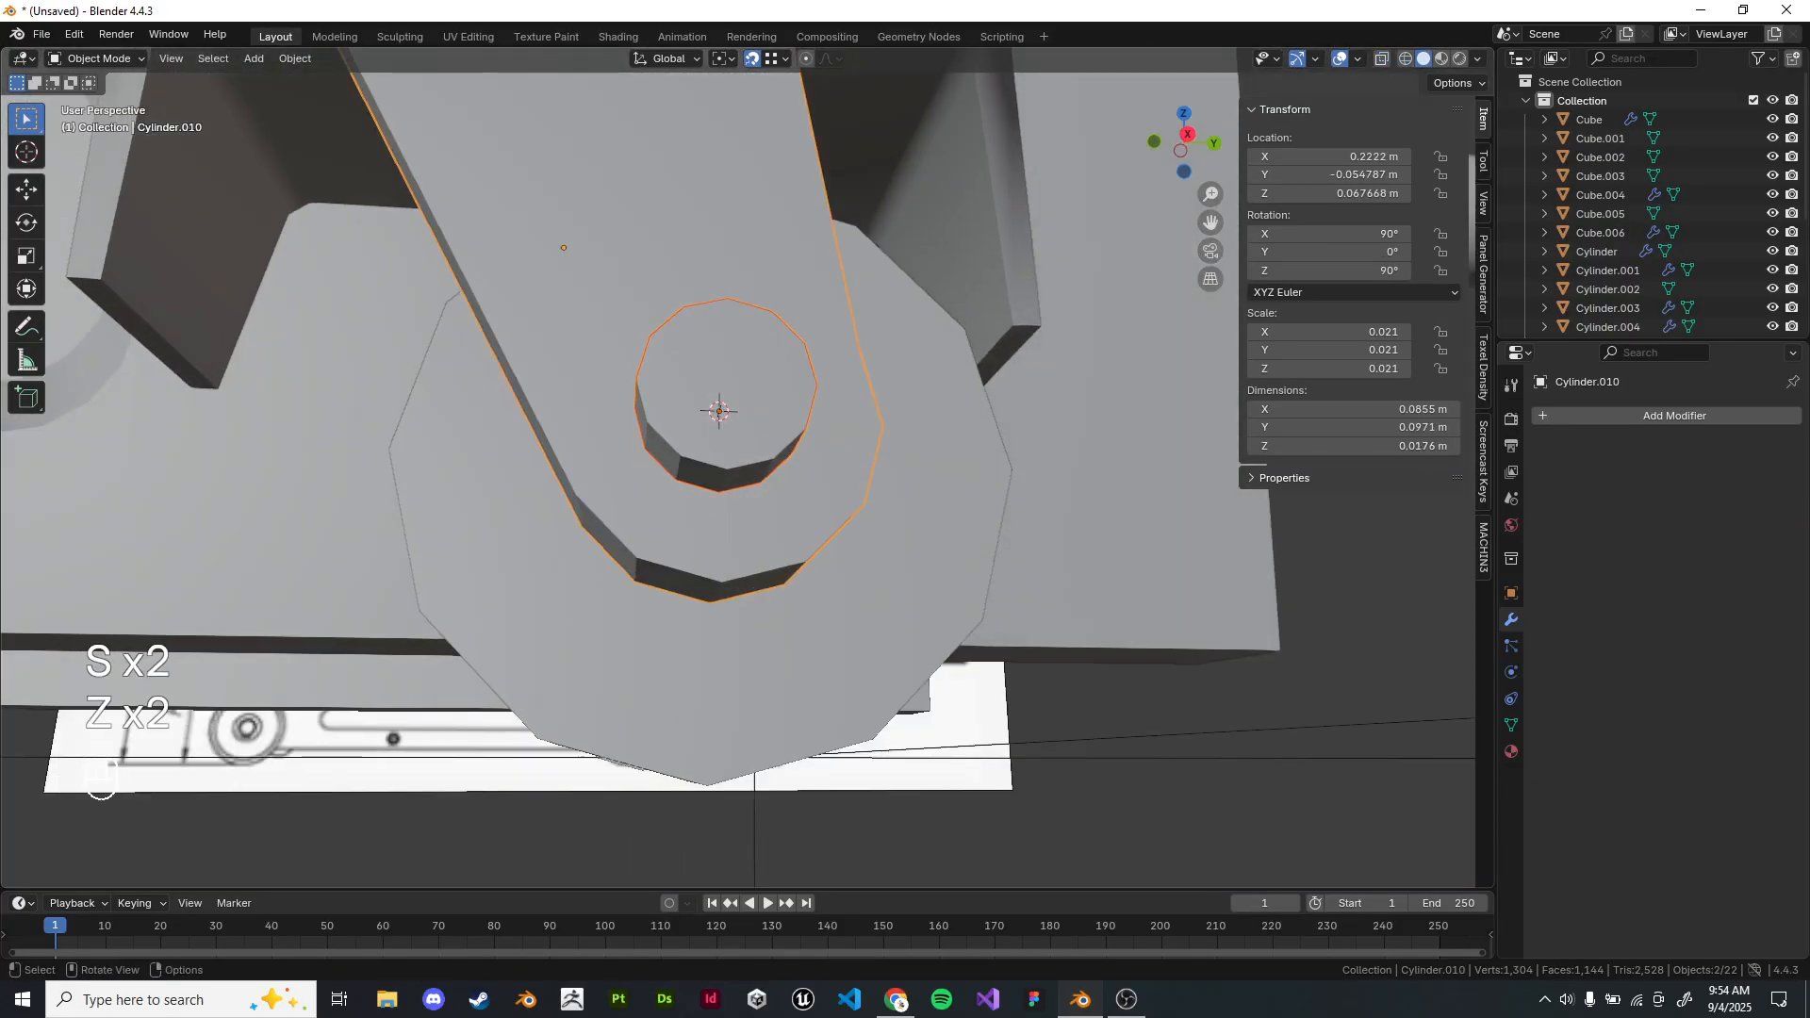
pyautogui.press('/')
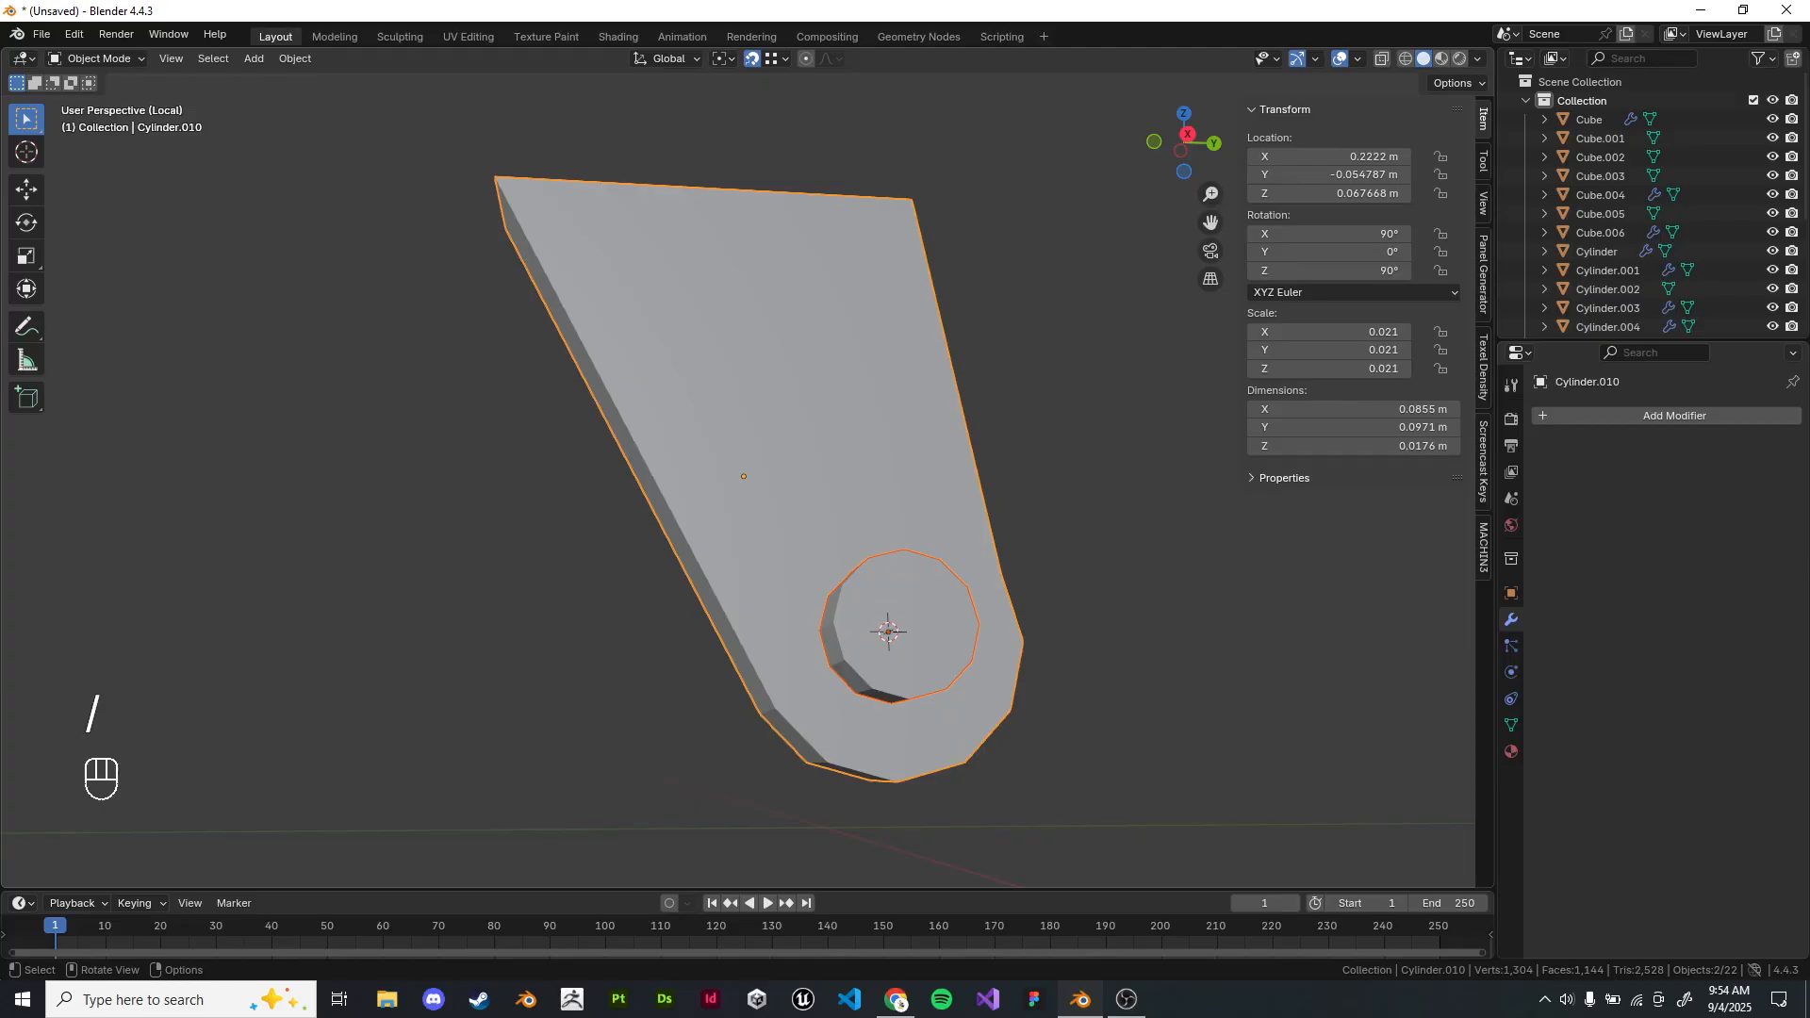
# Examine how the cylinder lines up with the arm's rounded lower end in solid and wireframe shading.
pyautogui.click(509, 424)
pyautogui.moveTo(509, 425); pyautogui.dragTo(491, 371, button='middle')
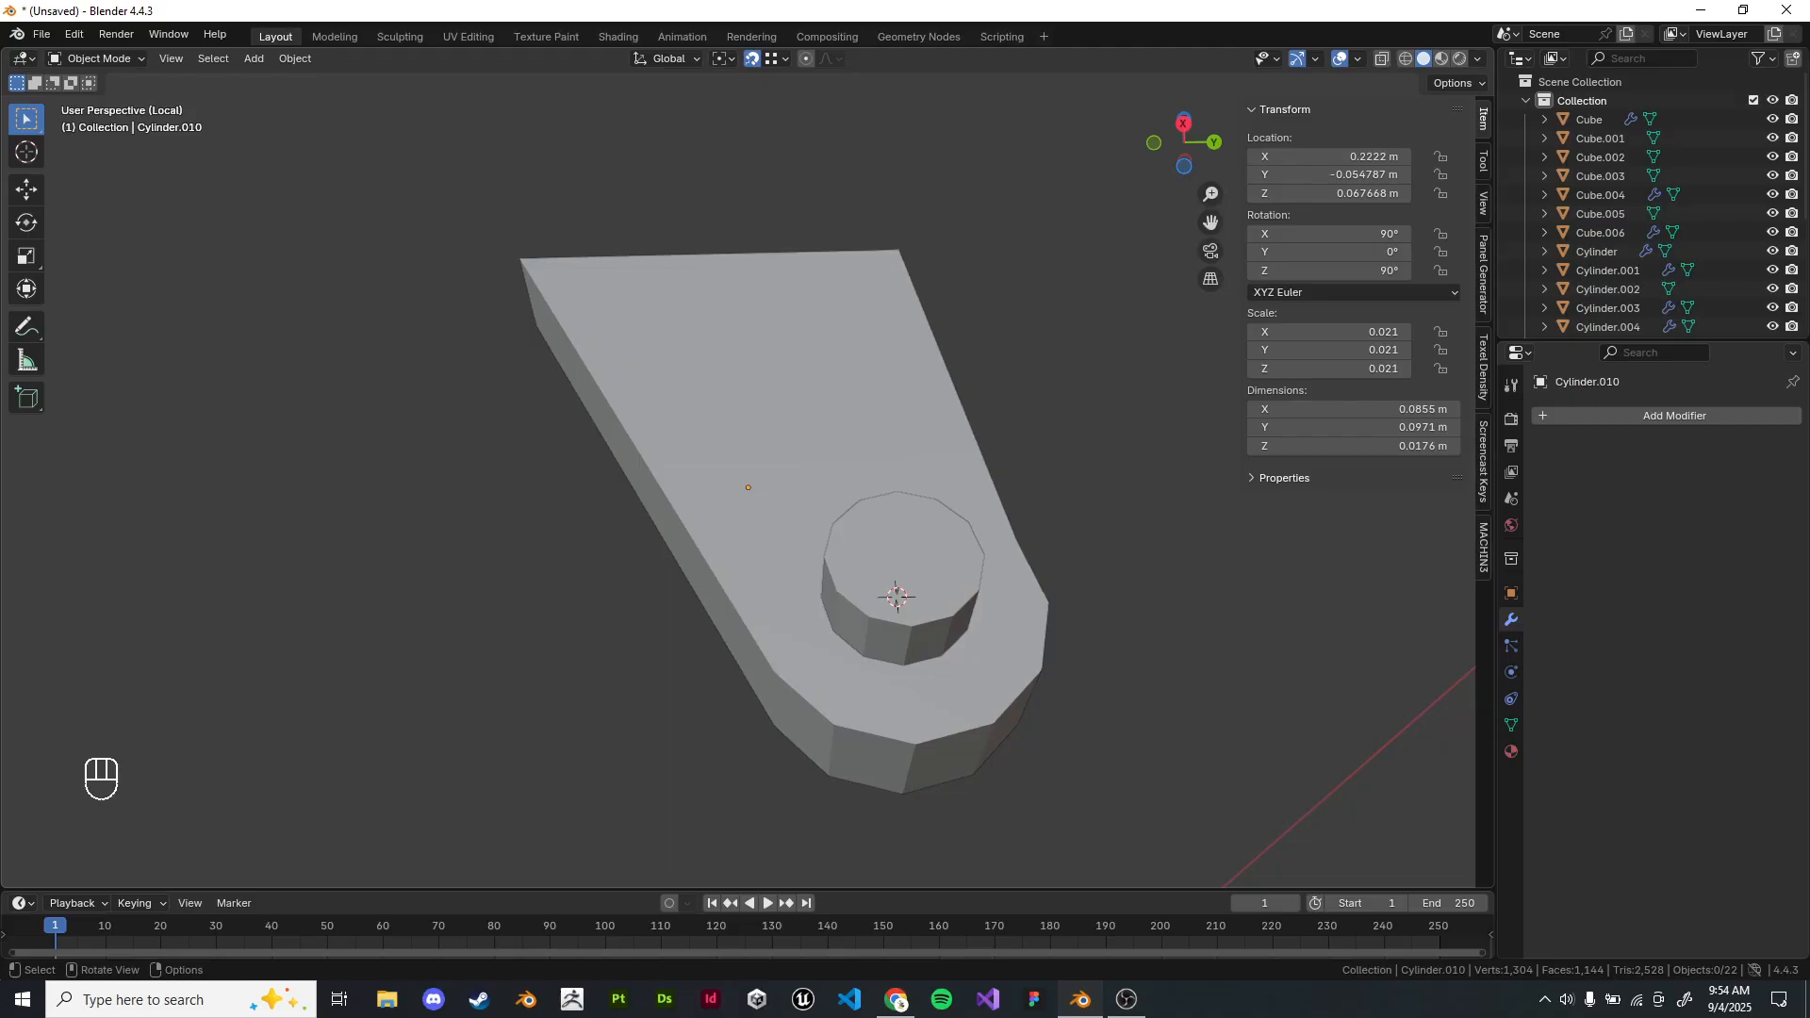
pyautogui.scroll(4, 735, 471)
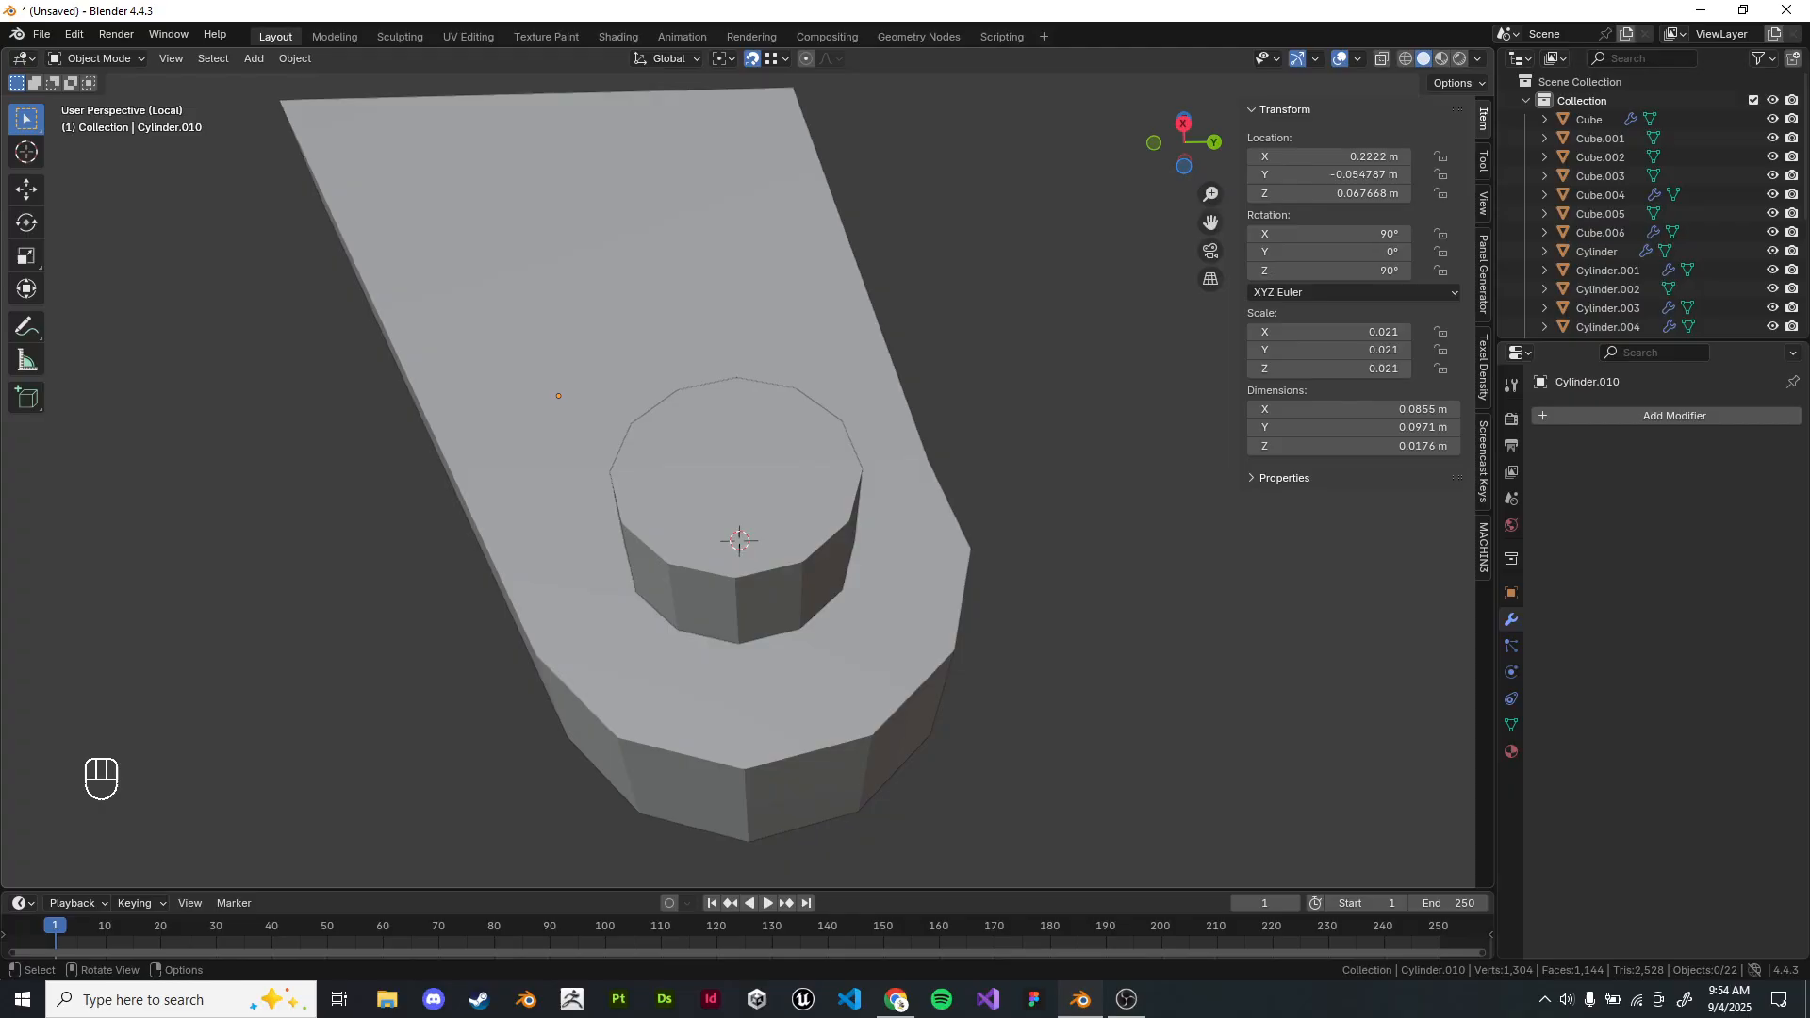
pyautogui.press('KP_1')
pyautogui.press('KP_3')
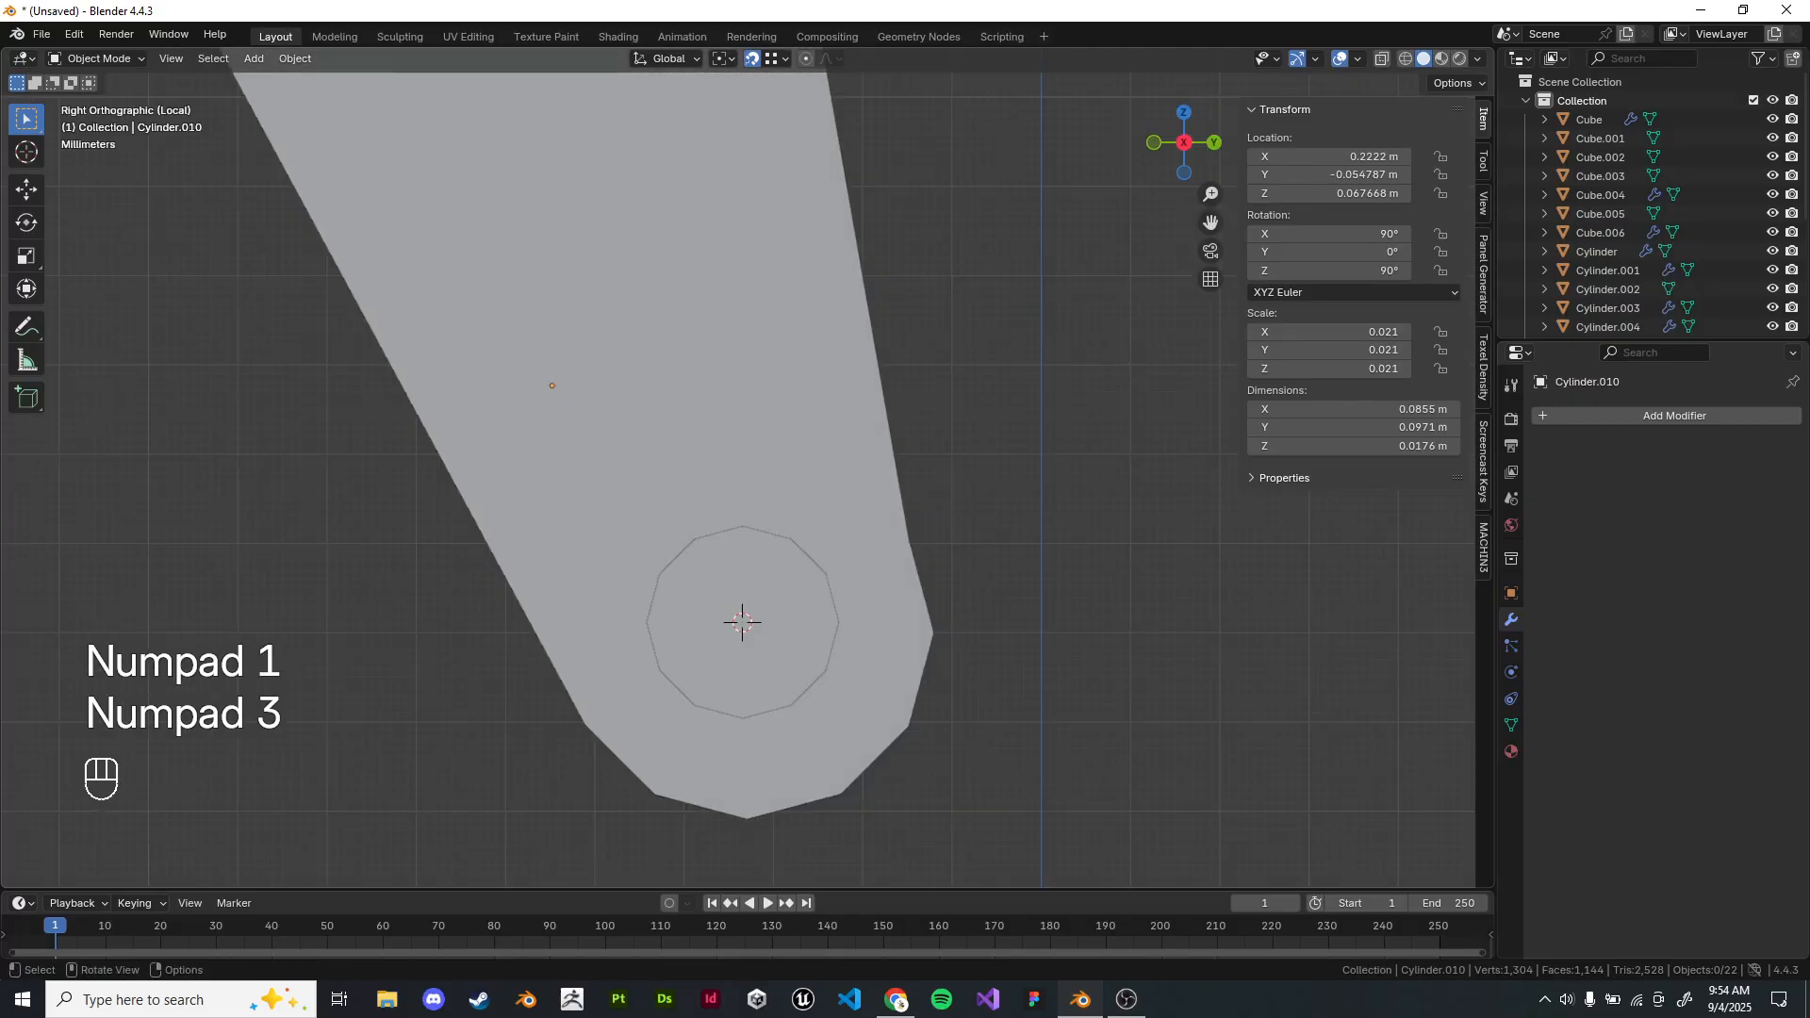
pyautogui.keyDown('shift'); pyautogui.moveTo(735, 471); pyautogui.dragTo(757, 296, button='middle'); pyautogui.keyUp('shift')
pyautogui.scroll(1, 757, 296)
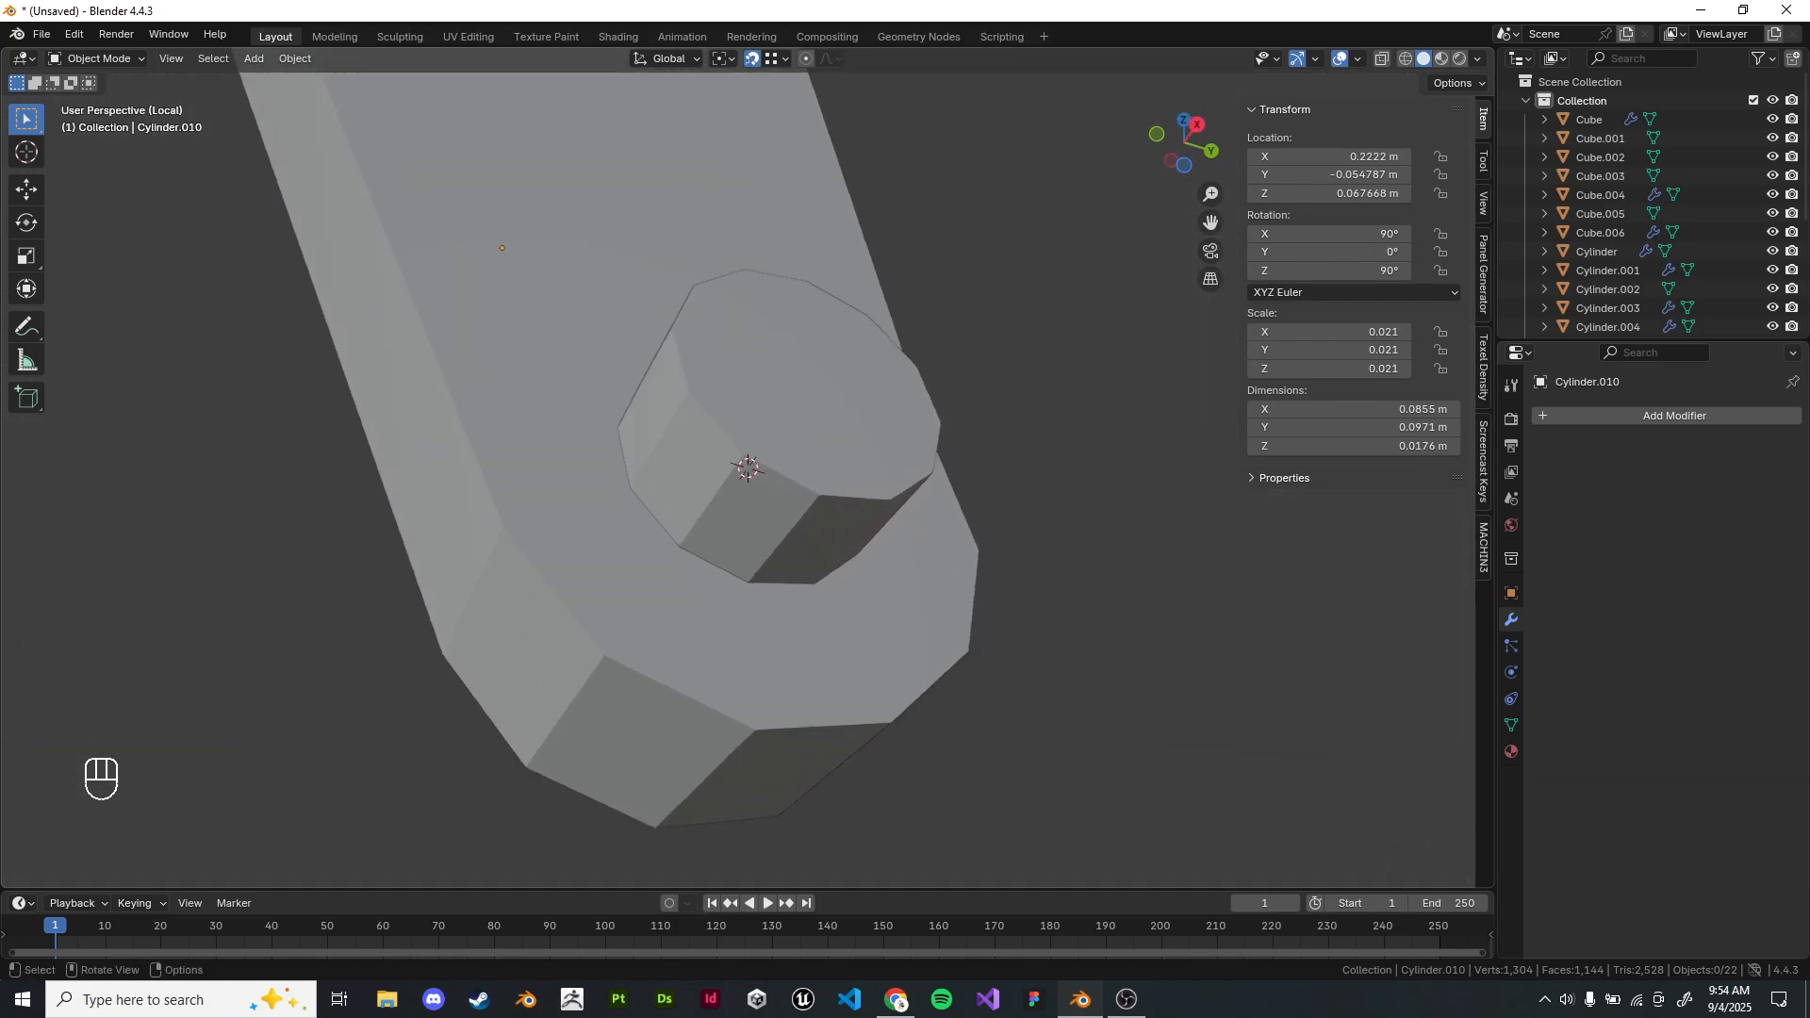
pyautogui.scroll(-1, 747, 468)
pyautogui.moveTo(747, 467); pyautogui.dragTo(692, 489, button='middle')
pyautogui.press('KP_7')
pyautogui.press('z')
pyautogui.press('KP_3')
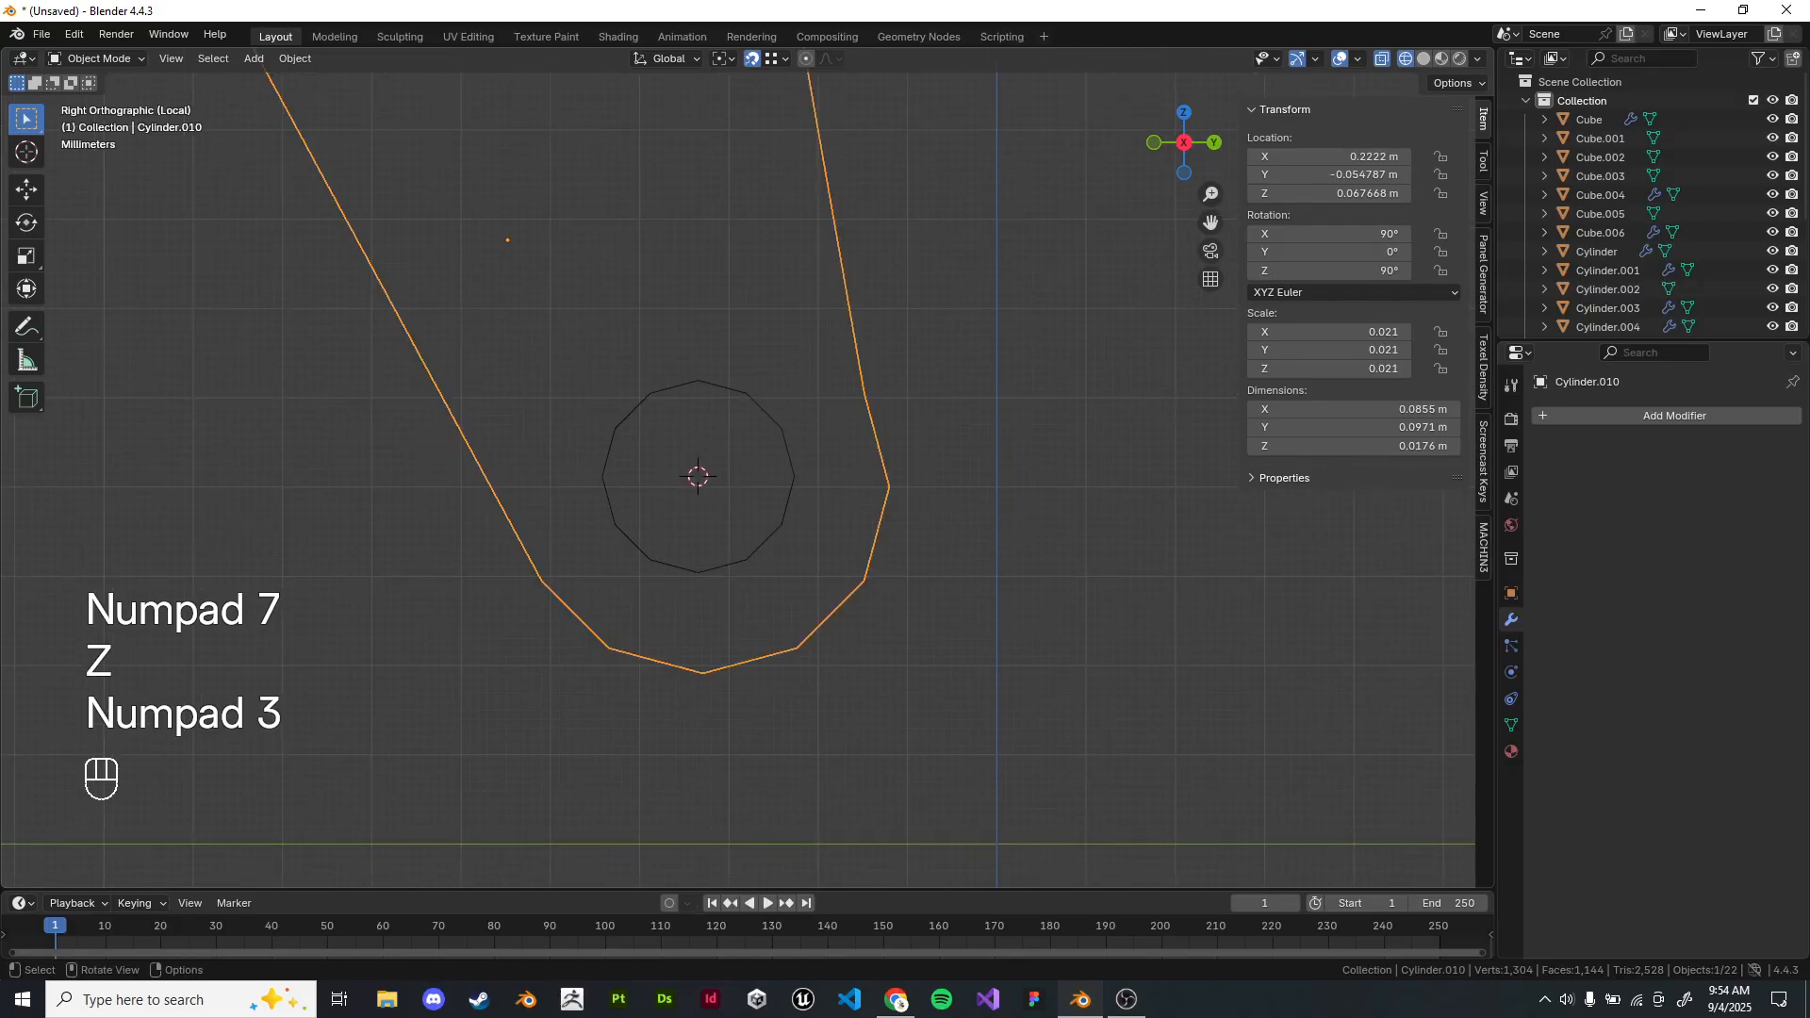
pyautogui.click(747, 560)
pyautogui.keyDown('shift'); pyautogui.moveTo(747, 560); pyautogui.dragTo(782, 554, button='middle'); pyautogui.keyUp('shift')
pyautogui.scroll(3, 816, 569)
pyautogui.moveTo(816, 672)
pyautogui.keyDown('shift'); pyautogui.mouseDown(button='middle')
pyautogui.moveTo(817, 569)
pyautogui.moveTo(996, 641)
pyautogui.mouseUp(button='middle'); pyautogui.keyUp('shift')
pyautogui.click(817, 569)
pyautogui.press('z')
pyautogui.scroll(1, 996, 641)
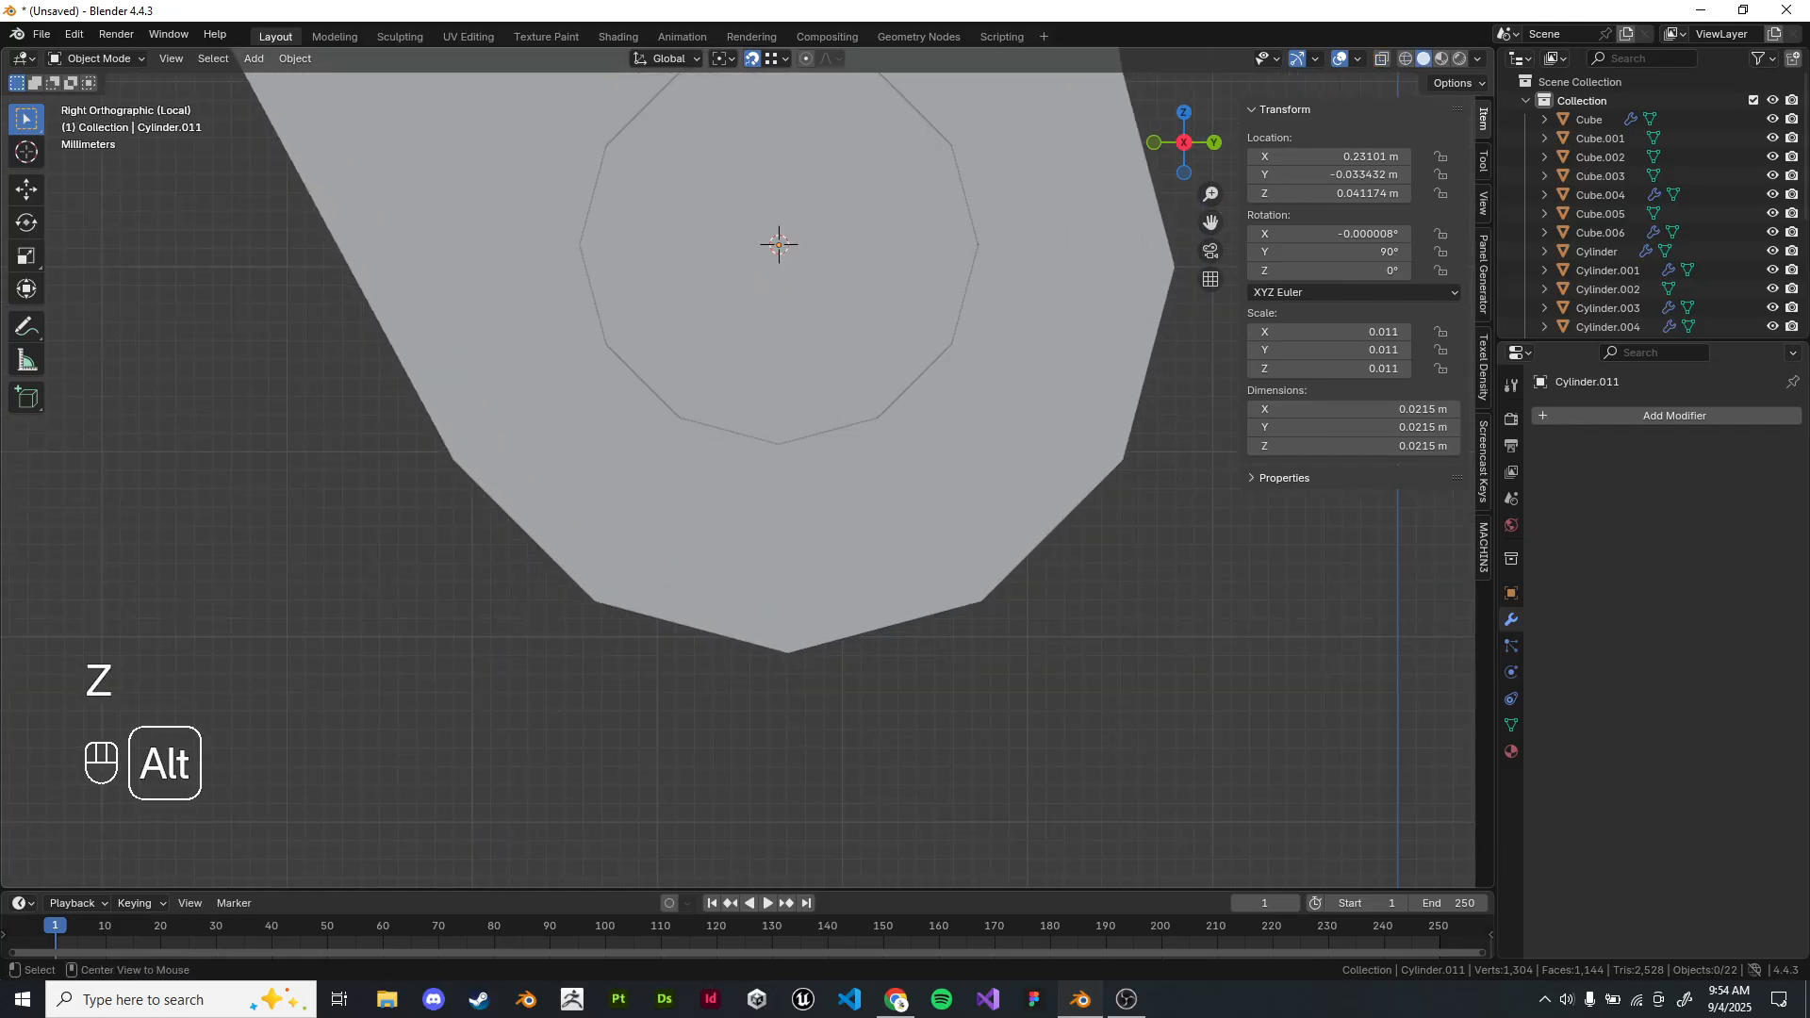
pyautogui.press('z')
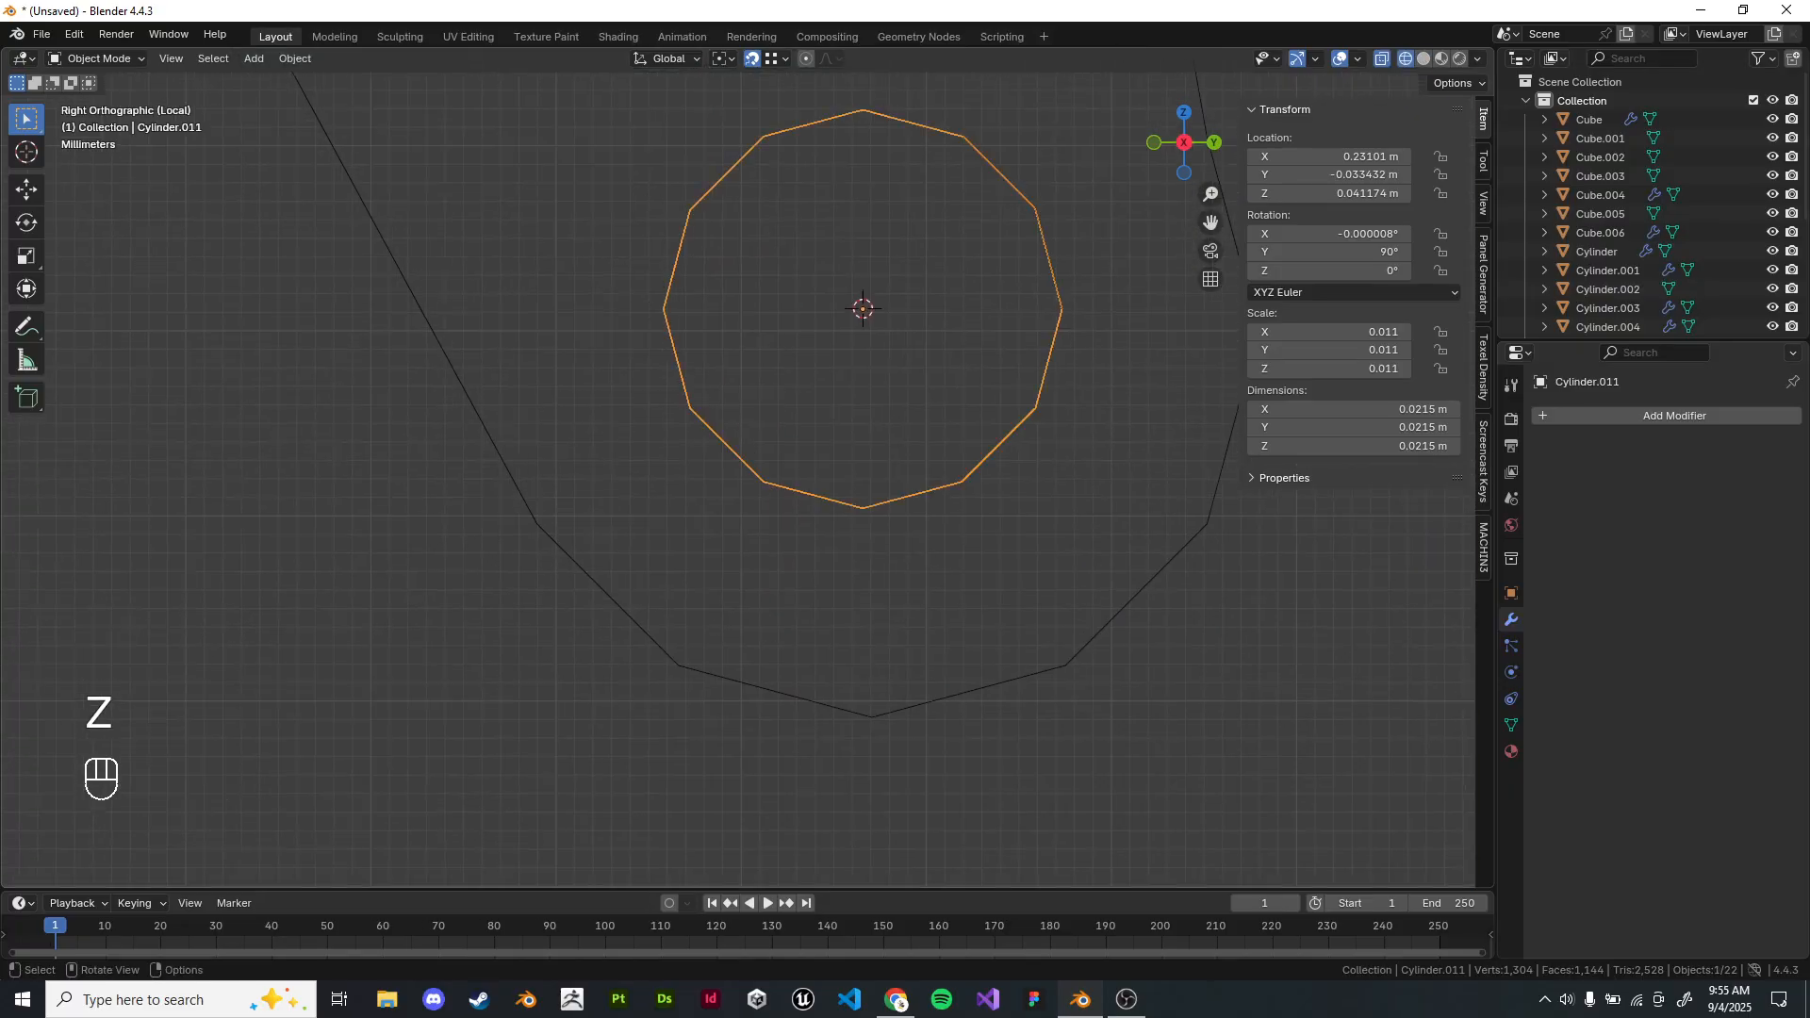
# Move the cylinder's inner end about 0.018 m in negative X so it passes completely through the arm.
pyautogui.keyDown('shift'); pyautogui.moveTo(997, 641); pyautogui.dragTo(824, 644, button='middle'); pyautogui.keyUp('shift')
pyautogui.scroll(-2, 738, 471)
pyautogui.keyDown('shift'); pyautogui.moveTo(738, 472); pyautogui.dragTo(883, 728, button='middle'); pyautogui.keyUp('shift')
pyautogui.scroll(-2, 765, 563)
pyautogui.scroll(-2, 882, 728)
pyautogui.moveTo(819, 573)
pyautogui.keyDown('shift'); pyautogui.mouseDown(button='middle')
pyautogui.moveTo(913, 668)
pyautogui.moveTo(686, 392)
pyautogui.moveTo(894, 343)
pyautogui.mouseUp(button='middle'); pyautogui.keyUp('shift')
pyautogui.scroll(-1, 687, 392)
pyautogui.scroll(5, 686, 392)
pyautogui.press('z')
pyautogui.keyDown('shift'); pyautogui.moveTo(1038, 376); pyautogui.dragTo(921, 472, button='middle'); pyautogui.keyUp('shift')
pyautogui.press('Tab')
pyautogui.press('z')
pyautogui.moveTo(557, 198); pyautogui.dragTo(726, 574)
pyautogui.press('g')
pyautogui.click(566, 542)
pyautogui.press('z')
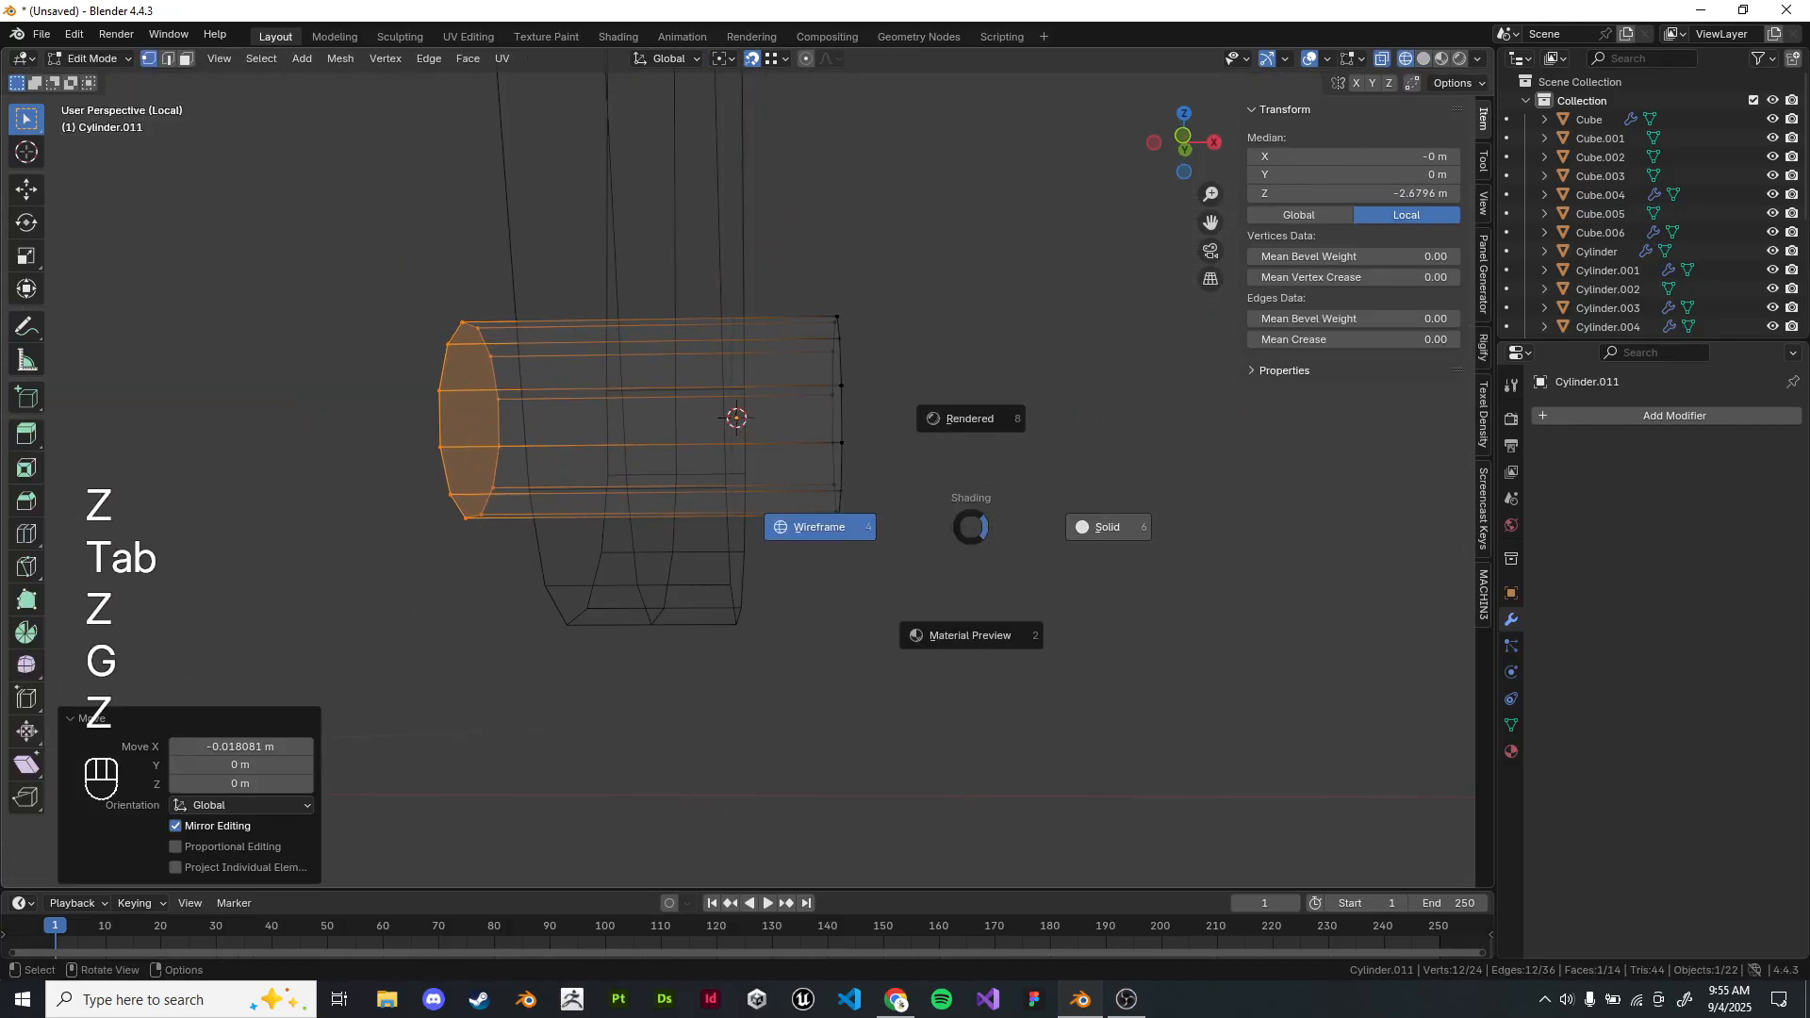
# Return to Object Mode and select the fork arm with the cylinder protruding from it.
pyautogui.moveTo(1018, 527); pyautogui.dragTo(971, 514, button='middle')
pyautogui.press('Tab')
pyautogui.click(632, 396)
pyautogui.press('Tab')
pyautogui.moveTo(632, 396); pyautogui.dragTo(556, 462, button='middle')
pyautogui.press('Tab')
pyautogui.scroll(2, 660, 462)
pyautogui.scroll(1, 738, 469)
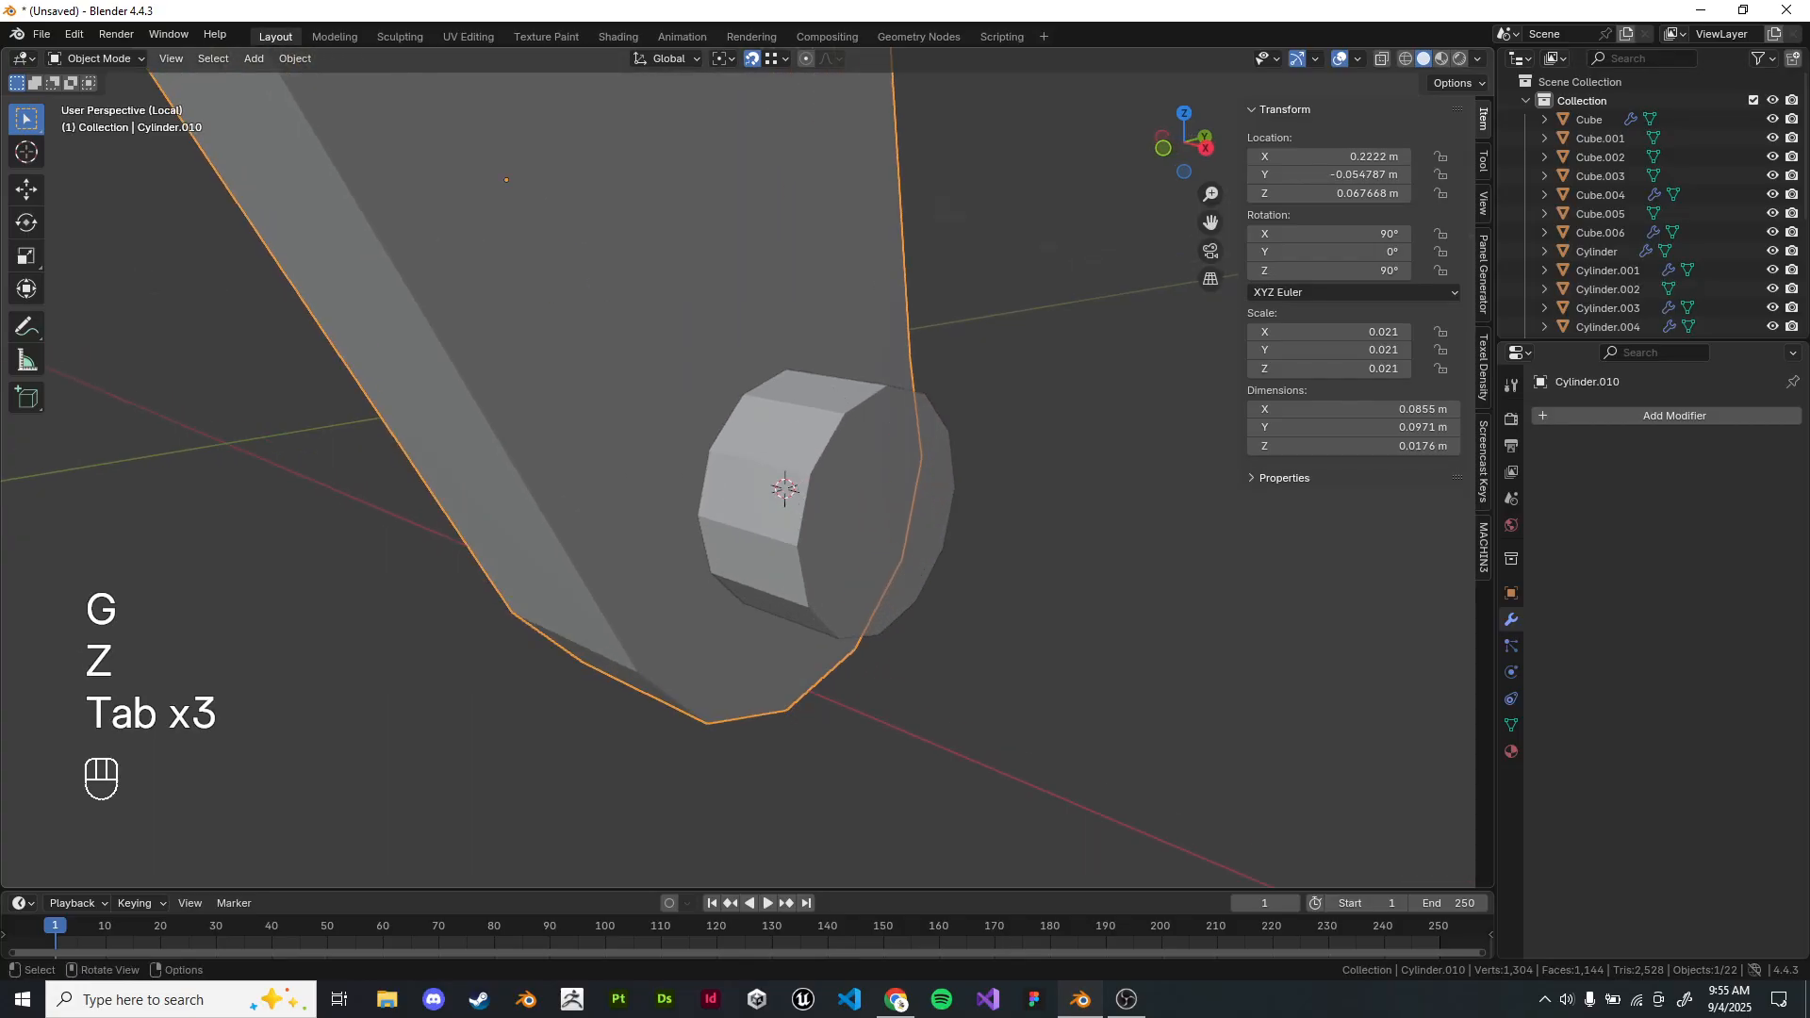
# Try to subtract the cylinder from the fork arm with a direct Boolean difference.
pyautogui.click(1046, 528)
pyautogui.click(678, 452)
pyautogui.keyDown('shift'); pyautogui.click(872, 499); pyautogui.keyUp('shift')
pyautogui.click(1047, 538)
pyautogui.keyDown('shift'); pyautogui.click(872, 500); pyautogui.keyUp('shift')
pyautogui.keyDown('shift'); pyautogui.click(660, 443); pyautogui.keyUp('shift')
pyautogui.press('ctrl+shift+KP_Subtract')
pyautogui.press('ctrl+KP_Subtract')
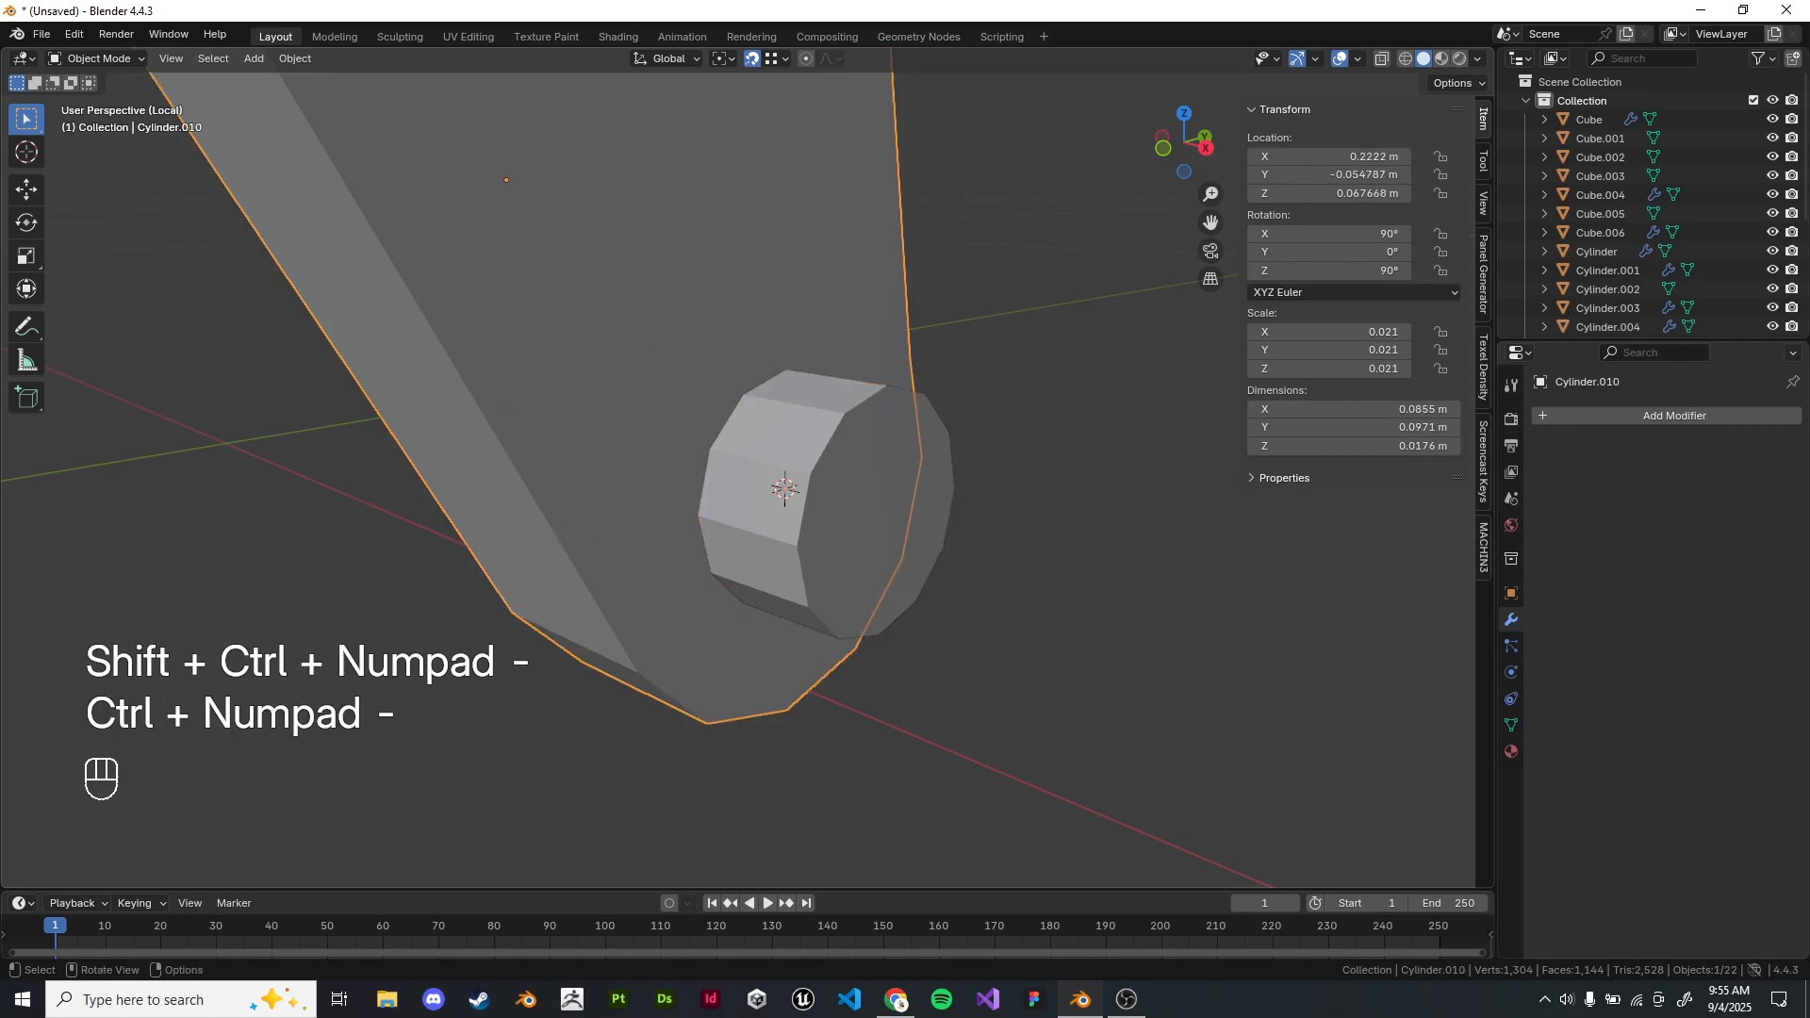
# Add a Boolean Difference modifier to the fork arm with the small cylinder as its cutting object.
pyautogui.click(1675, 414)
pyautogui.write('bo')
pyautogui.press('Return')
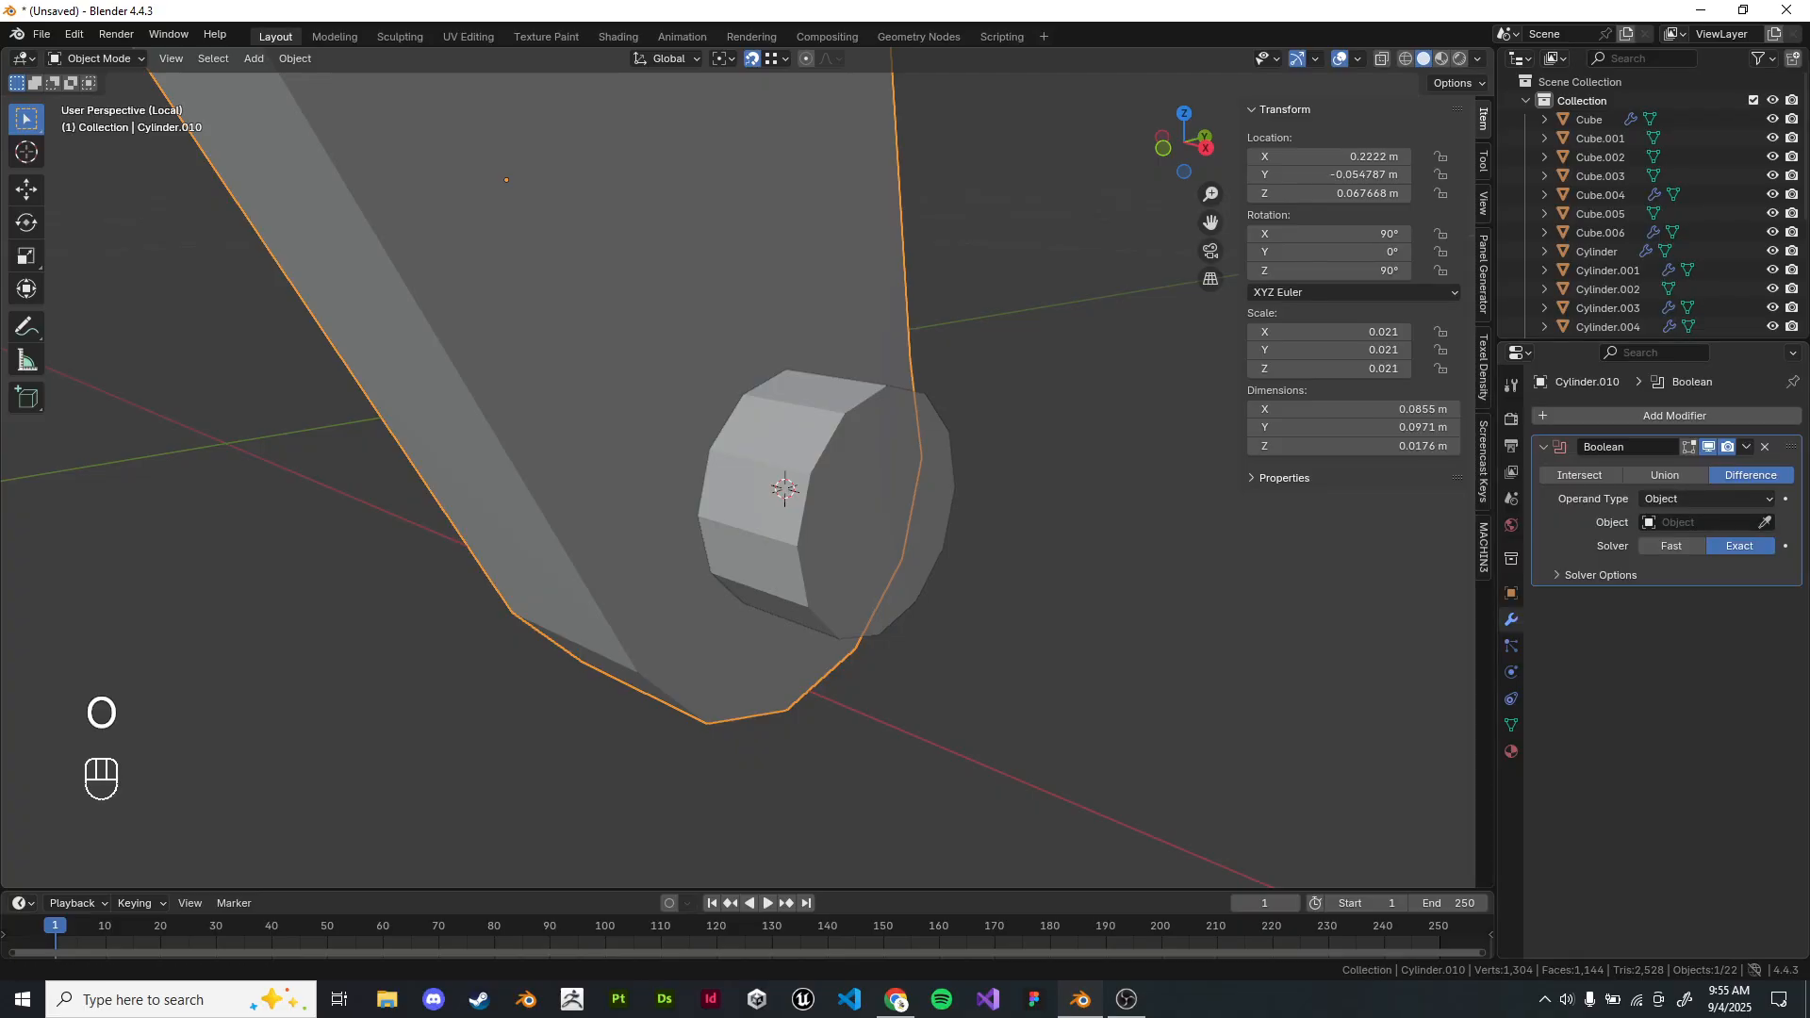
pyautogui.click(784, 490)
# Enable the wireframe geometry overlay in solid shading.
pyautogui.moveTo(785, 489)
pyautogui.mouseDown(button='middle')
pyautogui.moveTo(695, 473)
pyautogui.moveTo(790, 491)
pyautogui.mouseUp(button='middle')
pyautogui.moveTo(1009, 542); pyautogui.dragTo(1032, 547, button='middle')
pyautogui.scroll(2, 1056, 546)
pyautogui.click(1070, 547)
pyautogui.press('z')
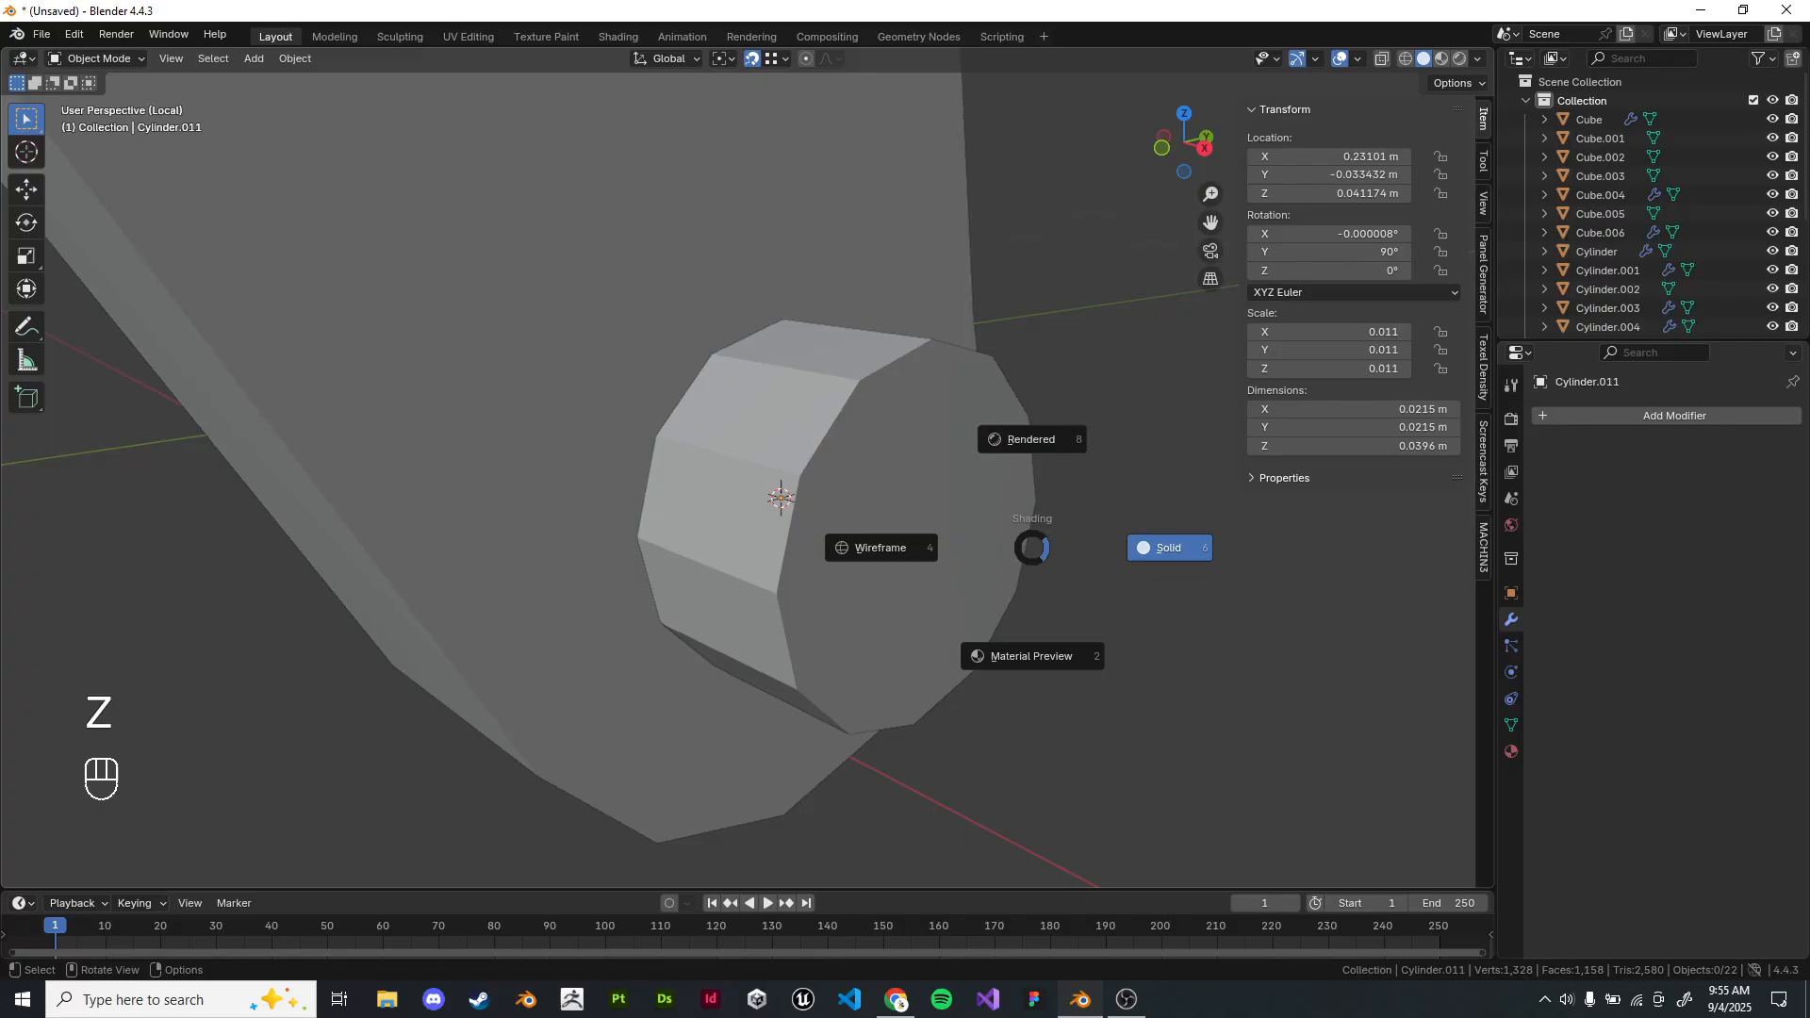
pyautogui.click(1169, 548)
pyautogui.click(1357, 58)
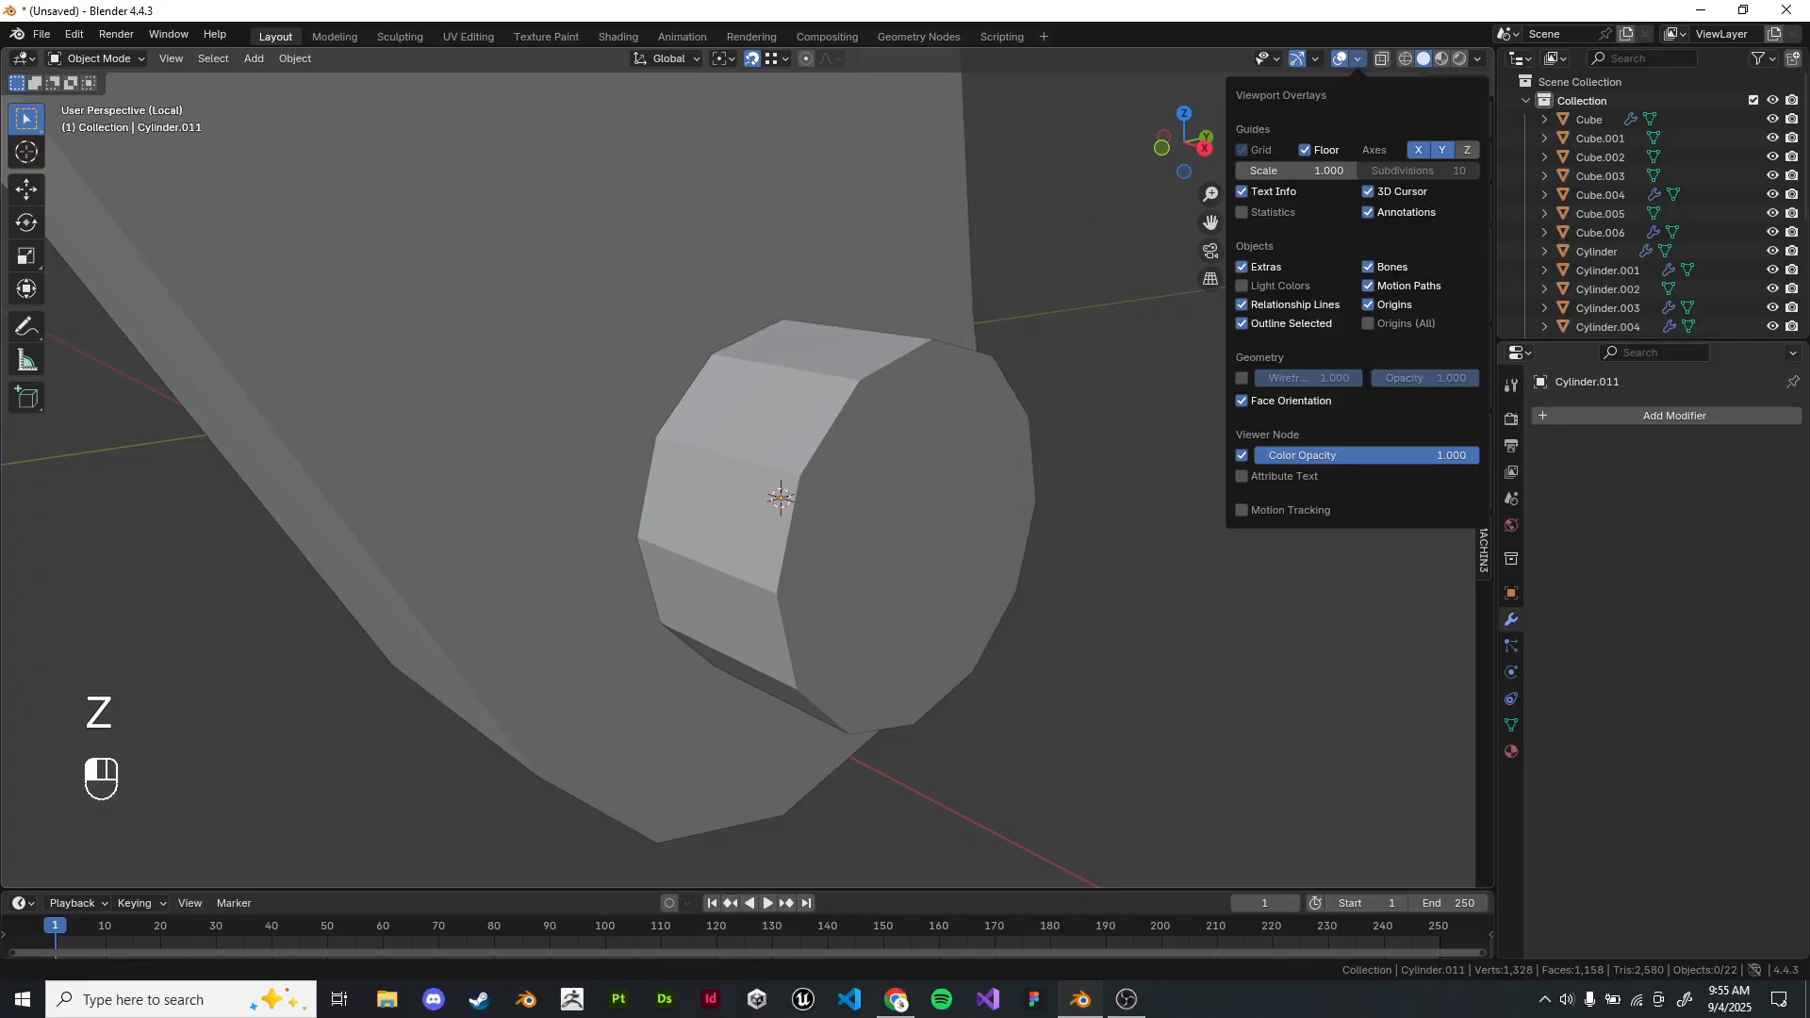
pyautogui.click(1241, 378)
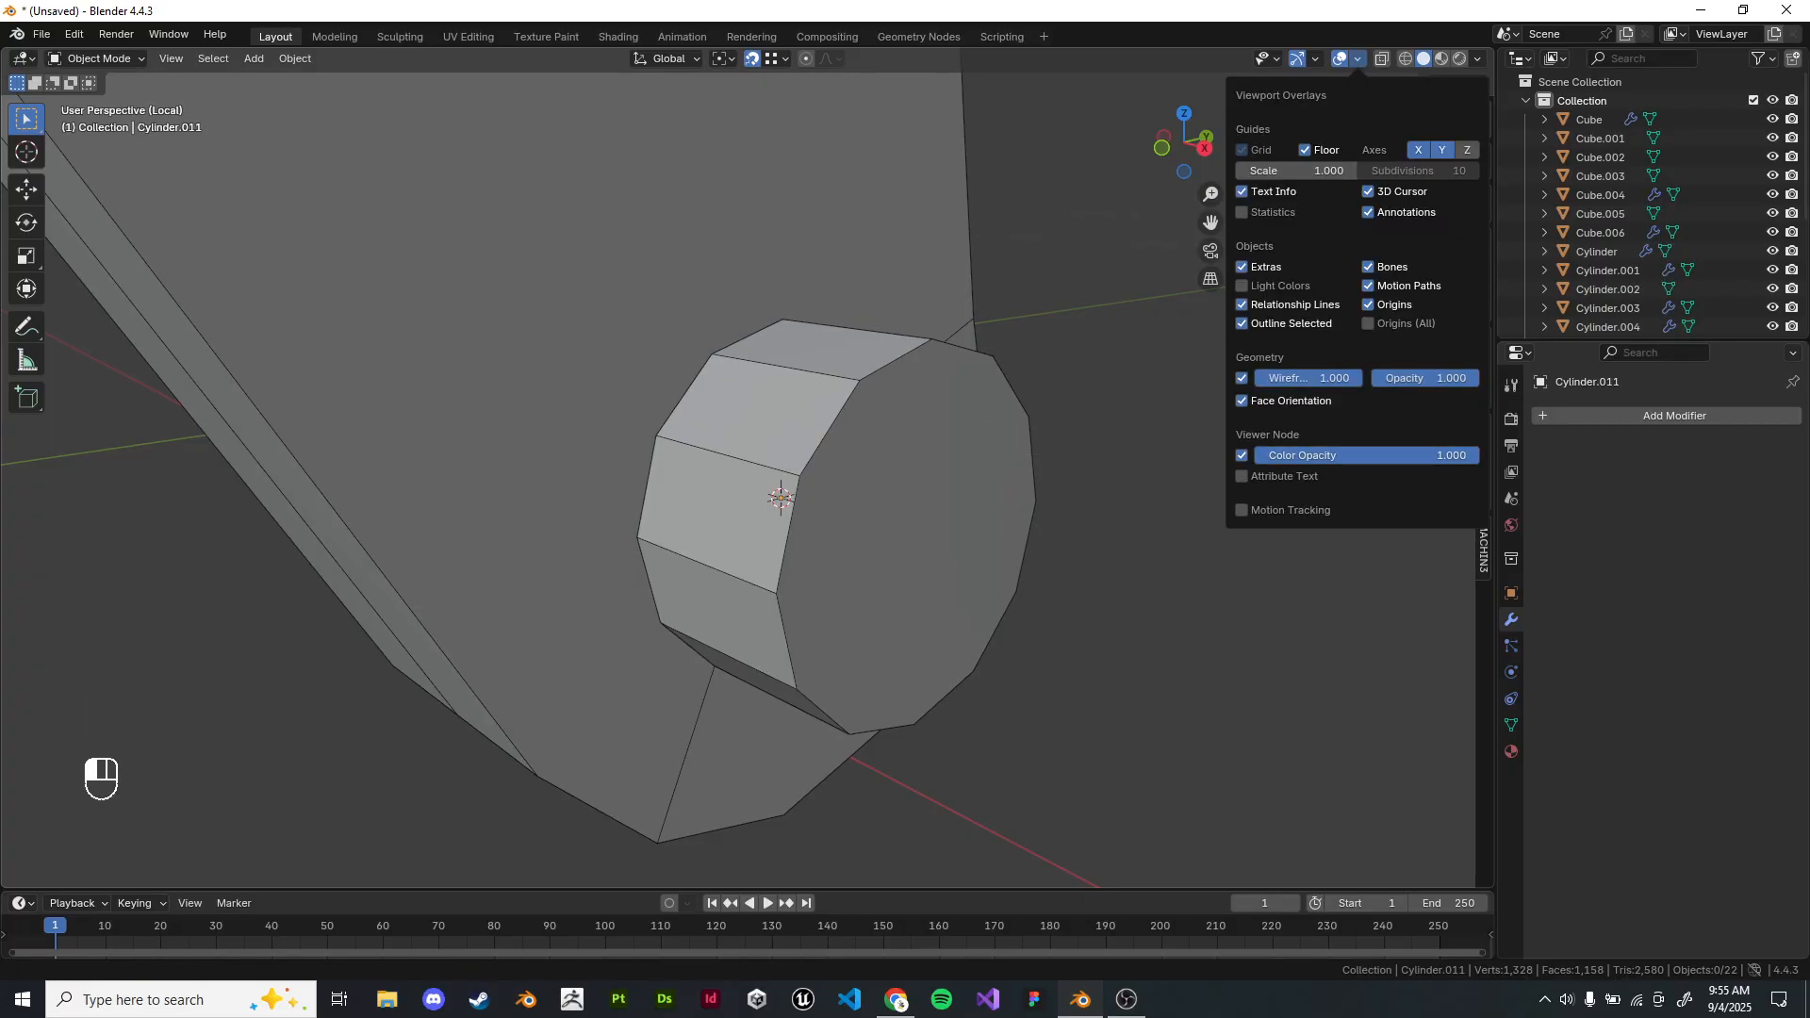
# Examine the Boolean cut's edges and the hole's position within the arm's rounded end.
pyautogui.moveTo(1084, 490); pyautogui.dragTo(943, 367, button='middle')
pyautogui.moveTo(683, 638); pyautogui.dragTo(735, 705, button='middle')
pyautogui.rightClick(714, 613)
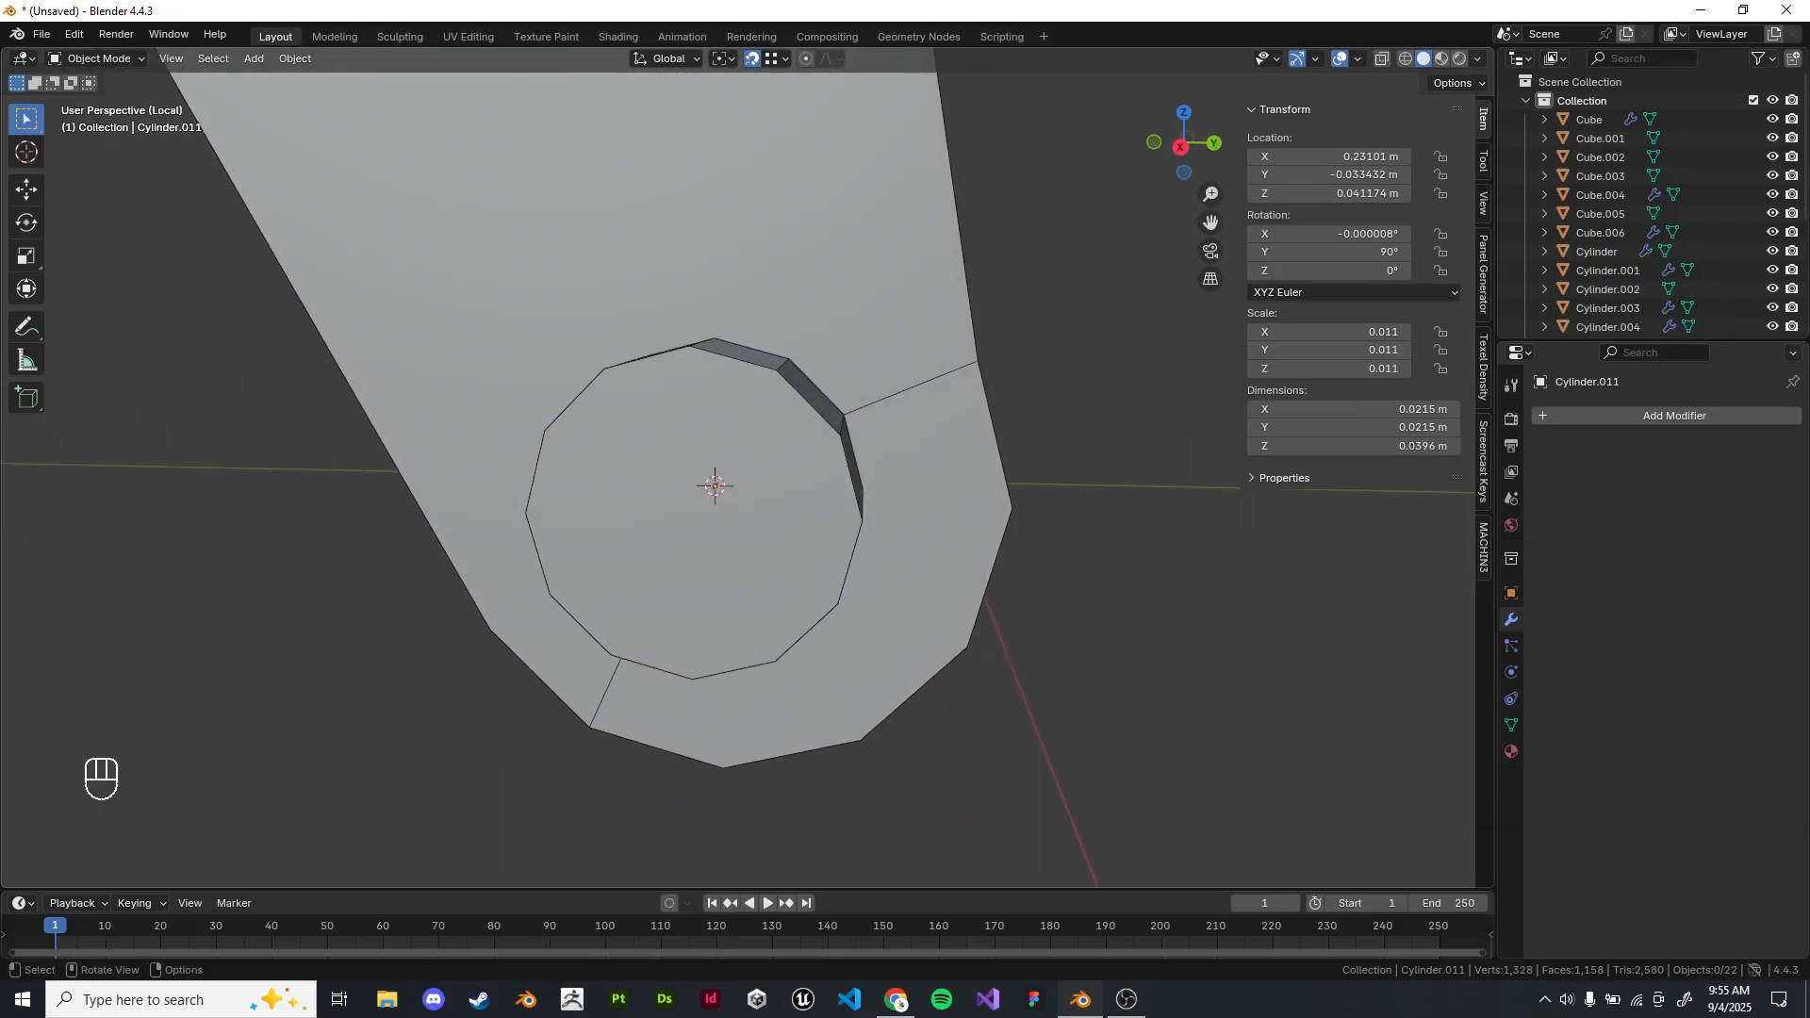
pyautogui.press('KP_1')
pyautogui.press('KP_3')
pyautogui.press('z')
pyautogui.press('z')
pyautogui.click(752, 518)
pyautogui.moveTo(752, 518); pyautogui.dragTo(735, 585, button='middle')
pyautogui.click(713, 600)
pyautogui.moveTo(718, 468)
pyautogui.mouseDown(button='middle')
pyautogui.moveTo(688, 472)
pyautogui.moveTo(712, 469)
pyautogui.mouseUp(button='middle')
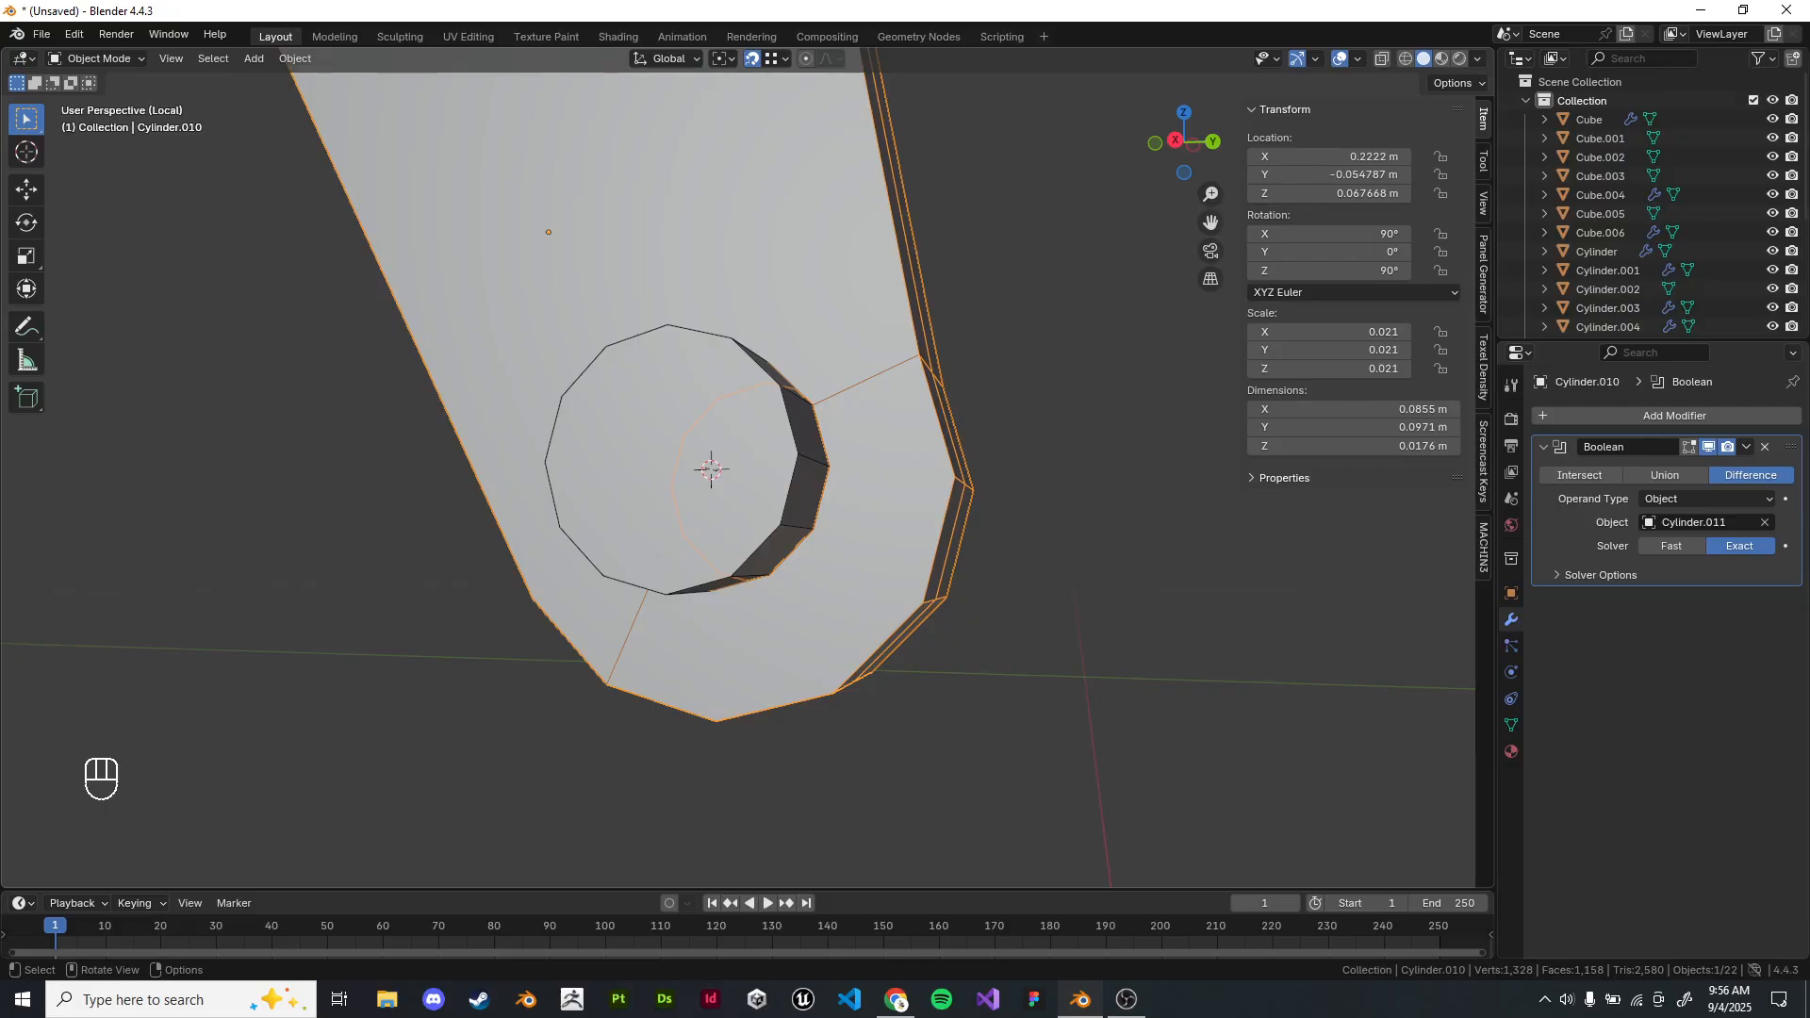
# Apply the arm's Boolean modifier and delete the cutting cylinder.
pyautogui.keyDown('shift'); pyautogui.moveTo(710, 470); pyautogui.dragTo(707, 509, button='middle'); pyautogui.keyUp('shift')
pyautogui.click(689, 514)
pyautogui.click(848, 528)
pyautogui.hotkey('ctrl', 'a')
pyautogui.click(799, 497)
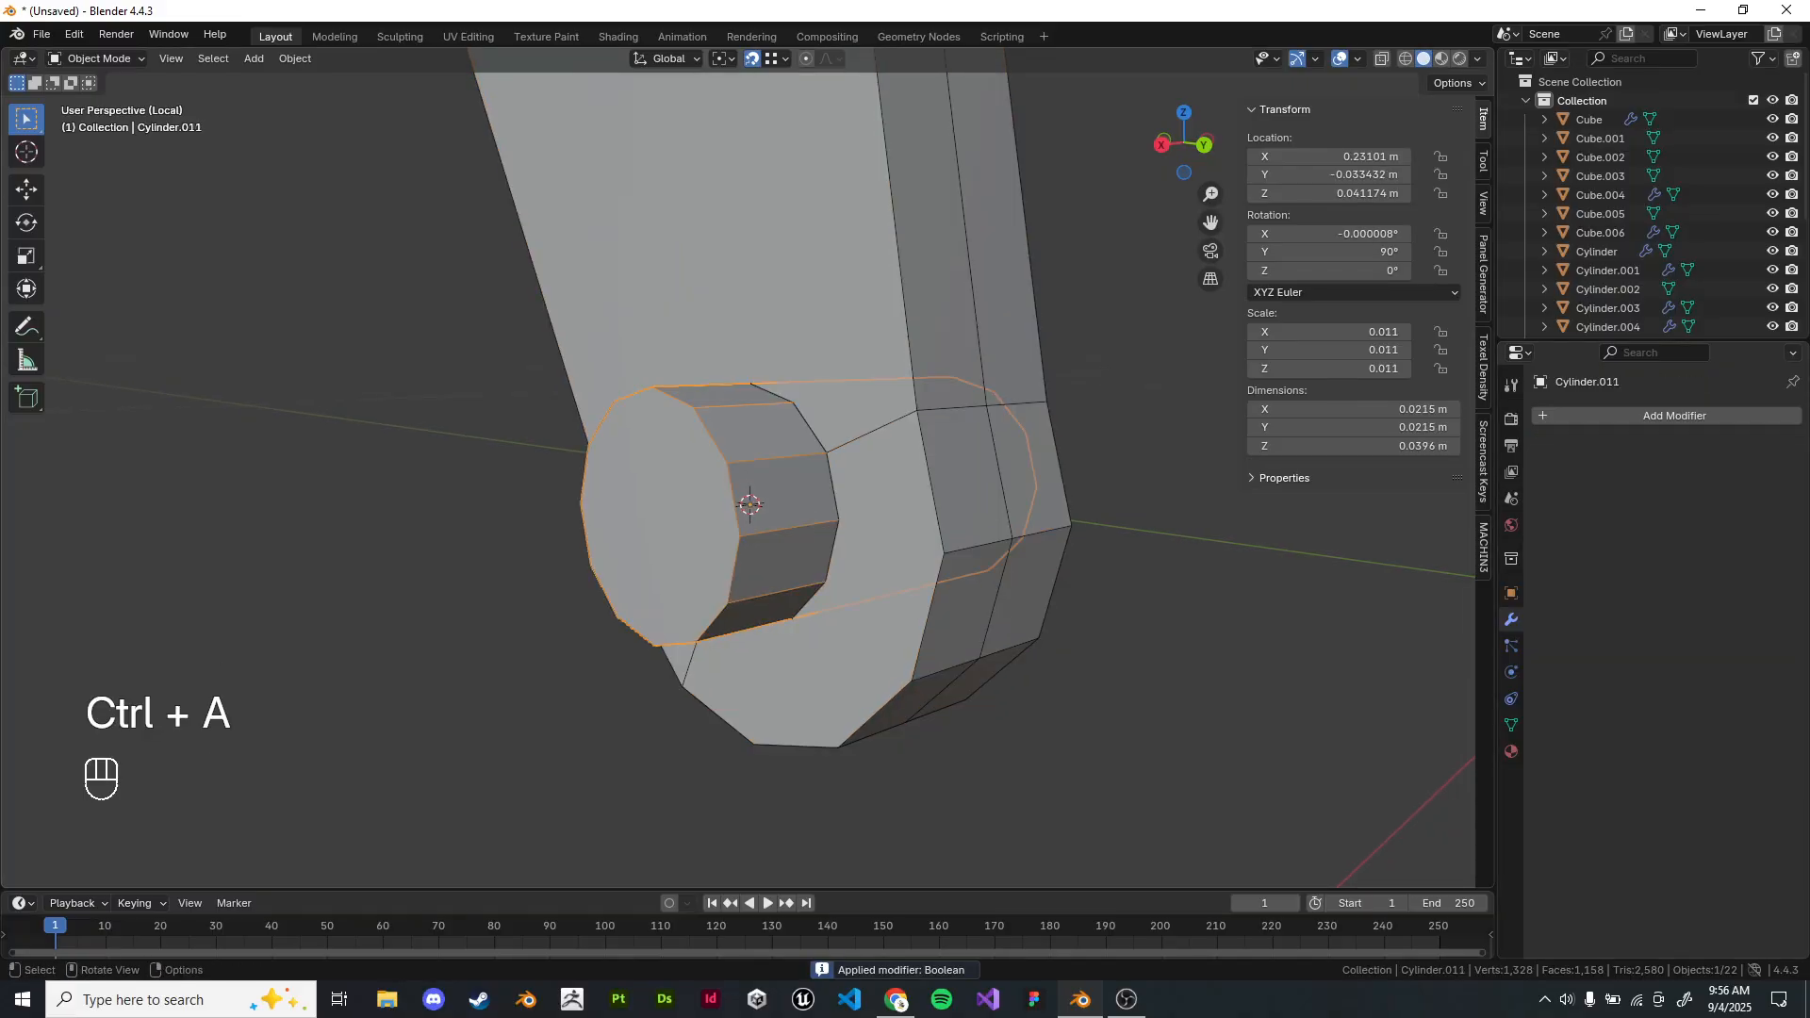
pyautogui.press('x')
pyautogui.click(800, 497)
# Edit the arm's mesh and connect the hole's lowest vertex to the lowest vertex of the arm's outline.
pyautogui.press('KP_1')
pyautogui.press('KP_3')
pyautogui.press('Tab')
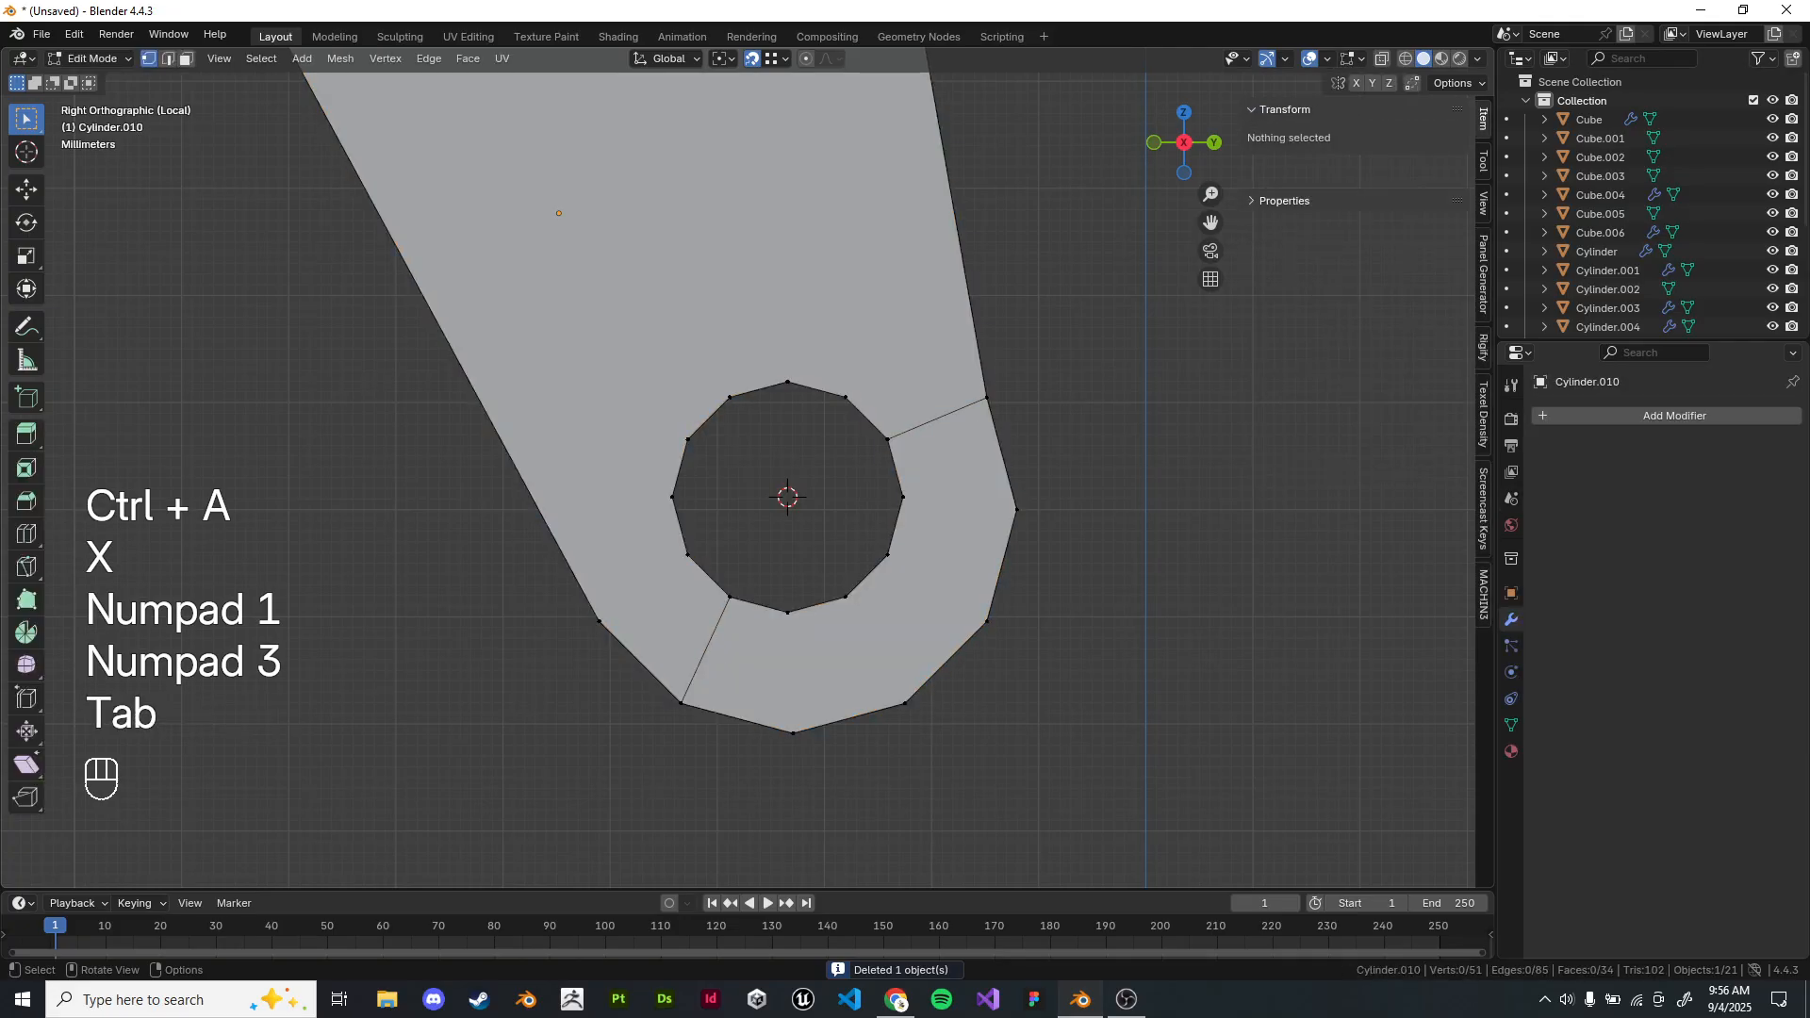
pyautogui.scroll(2, 879, 714)
pyautogui.press('j')
# Connect the hole vertex just right of the bottom to its matching outline vertex, undoing the failed repeated joins.
pyautogui.click(769, 494)
pyautogui.keyDown('shift'); pyautogui.click(855, 648); pyautogui.keyUp('shift')
pyautogui.hotkey('shift', 'r')
pyautogui.click(830, 434)
pyautogui.hotkey('shift', 'r')
pyautogui.hotkey('ctrl', 'z')
pyautogui.hotkey('ctrl', 'z')
pyautogui.hotkey('ctrl', 'z')
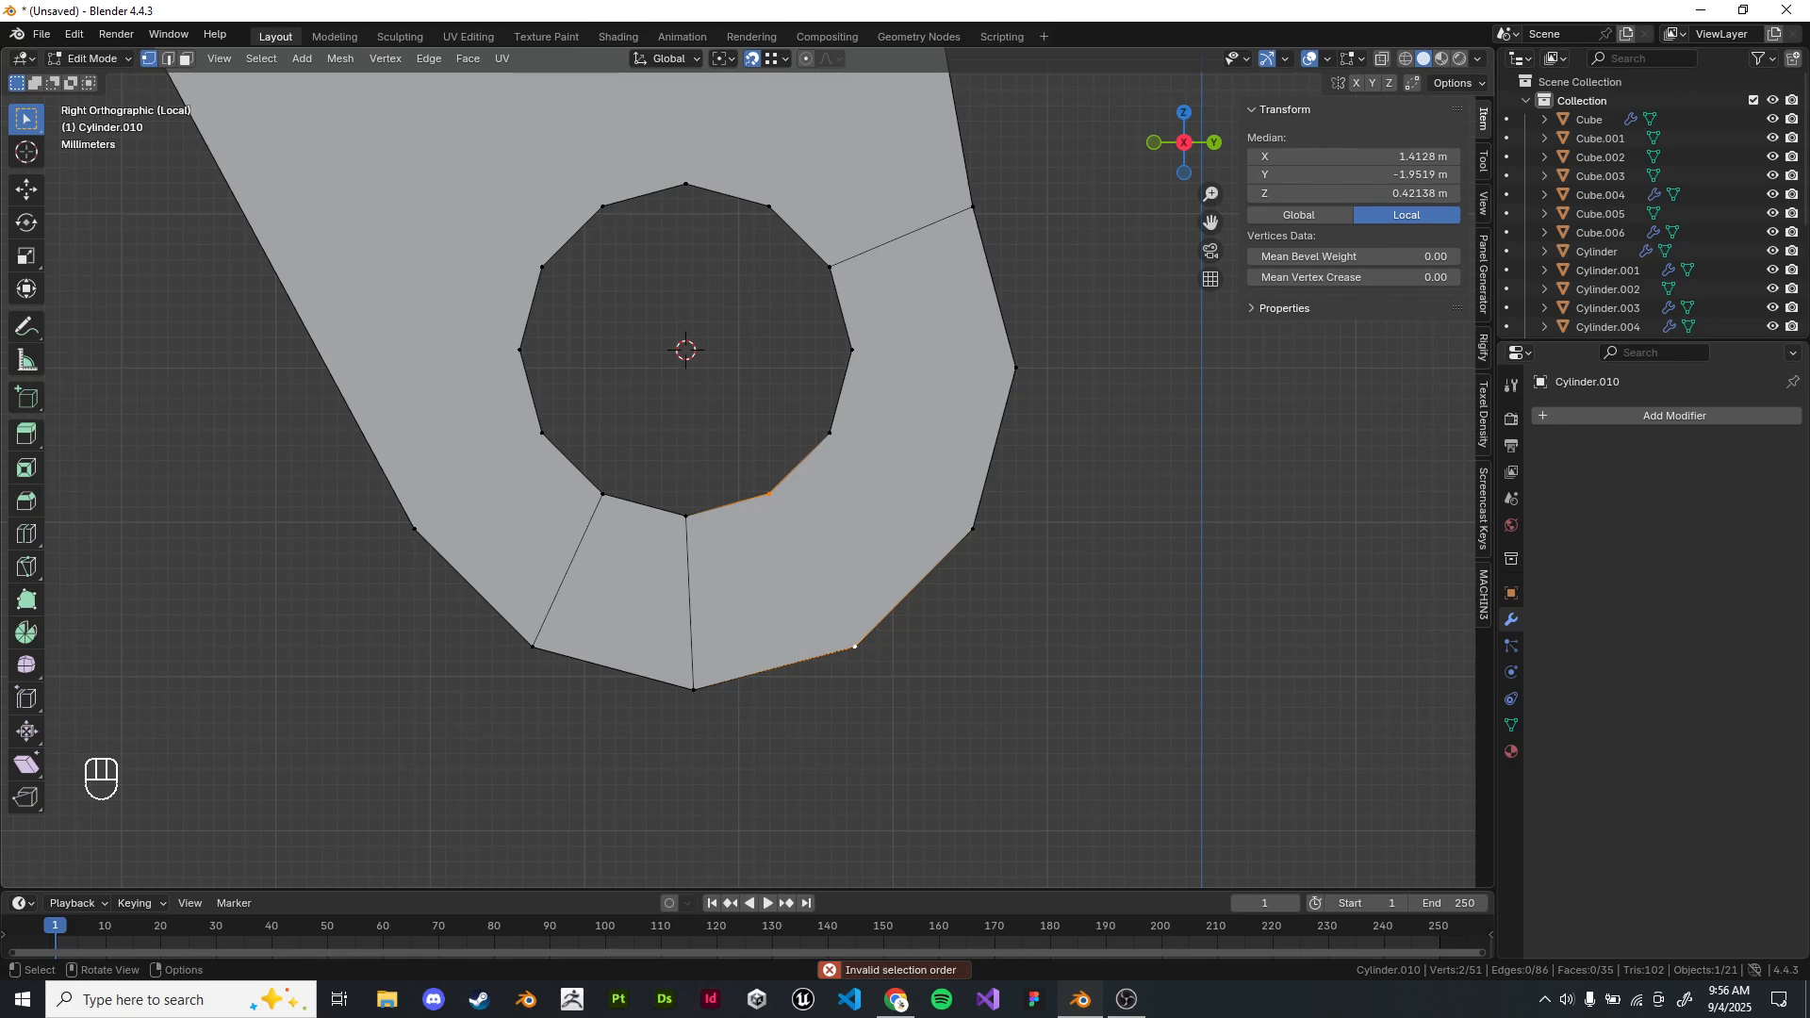
pyautogui.press('j')
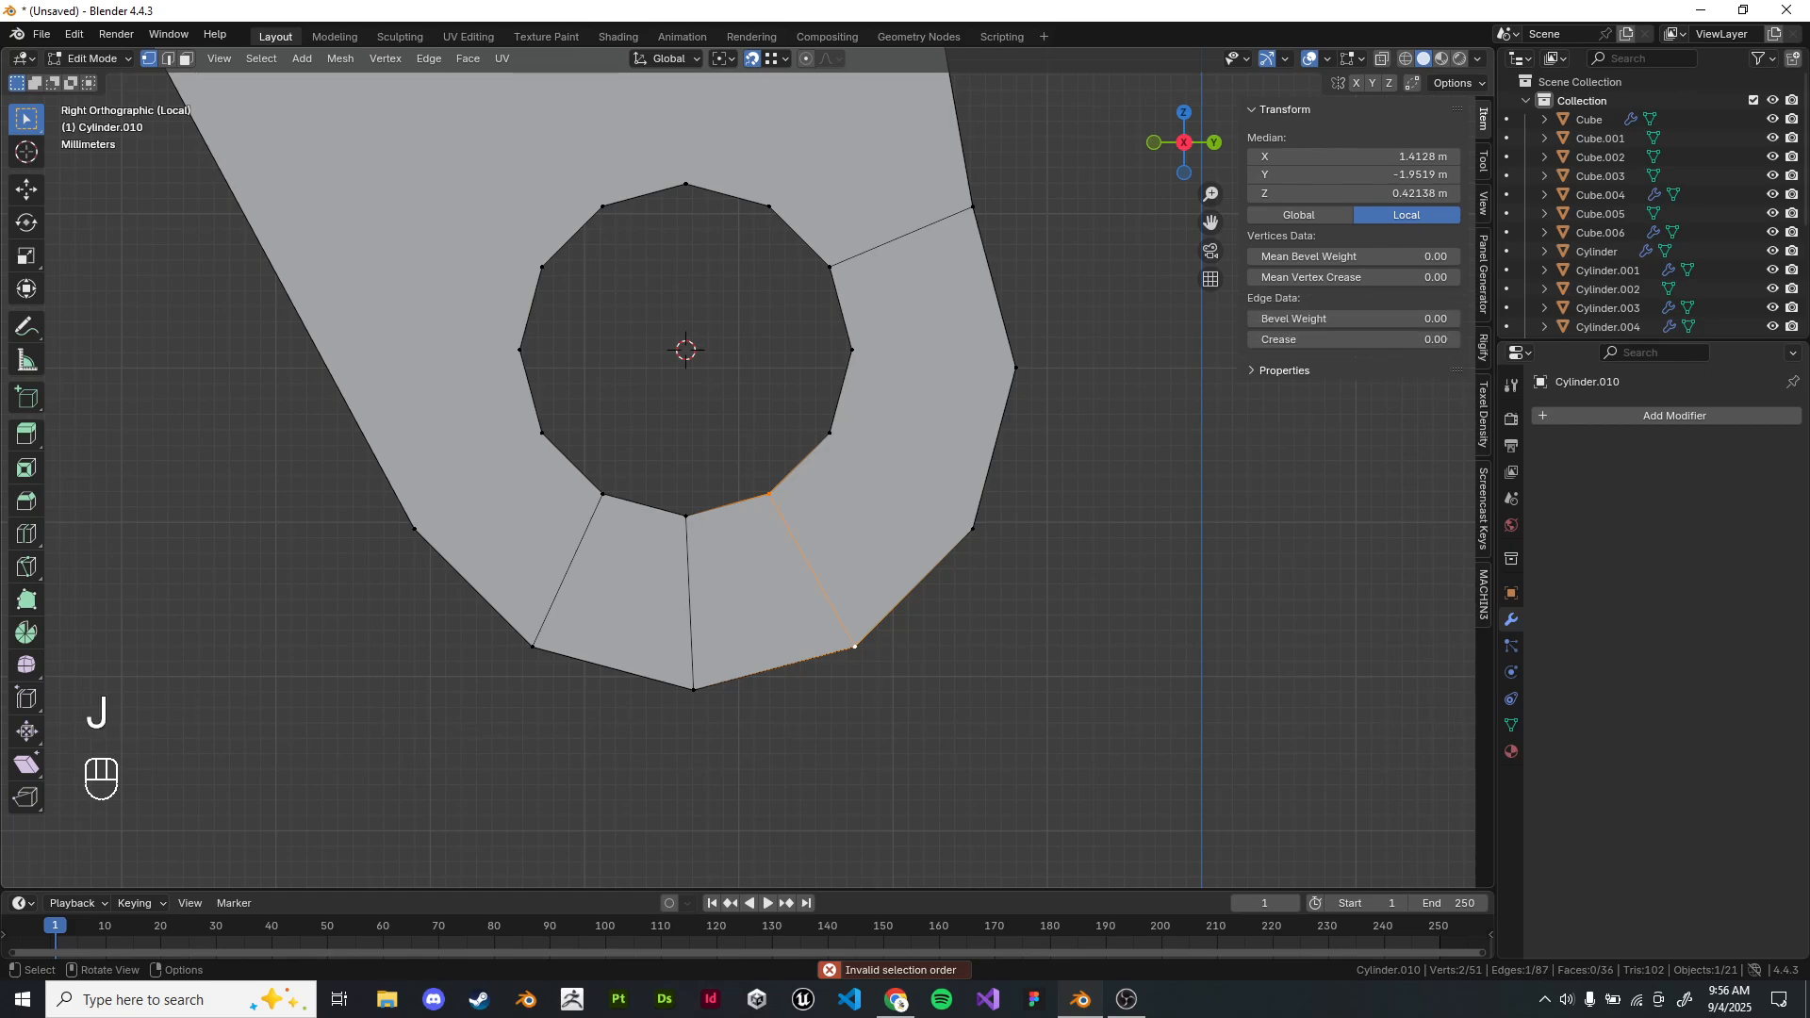
# Connect the hole's two remaining lower-right vertices to the matching vertices on the arm's outline.
pyautogui.click(830, 433)
pyautogui.keyDown('shift'); pyautogui.click(973, 528); pyautogui.keyUp('shift')
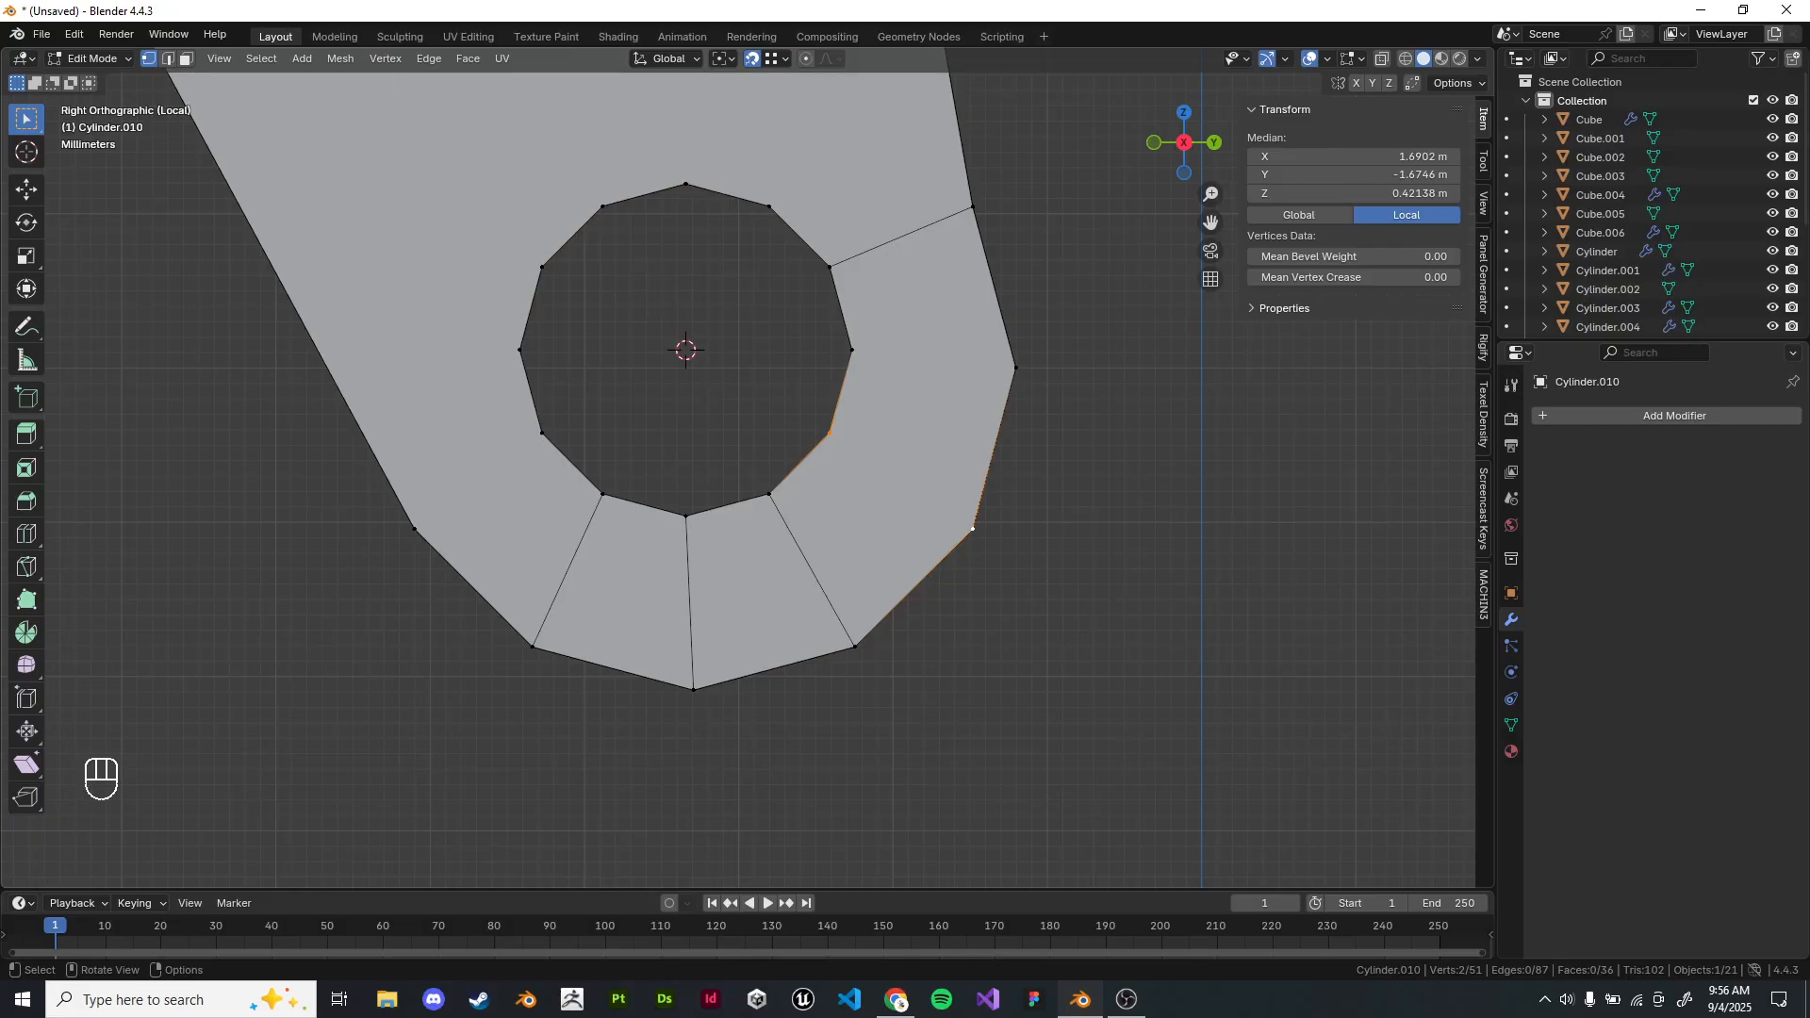
pyautogui.hotkey('shift', 'r')
pyautogui.hotkey('shift', 'r')
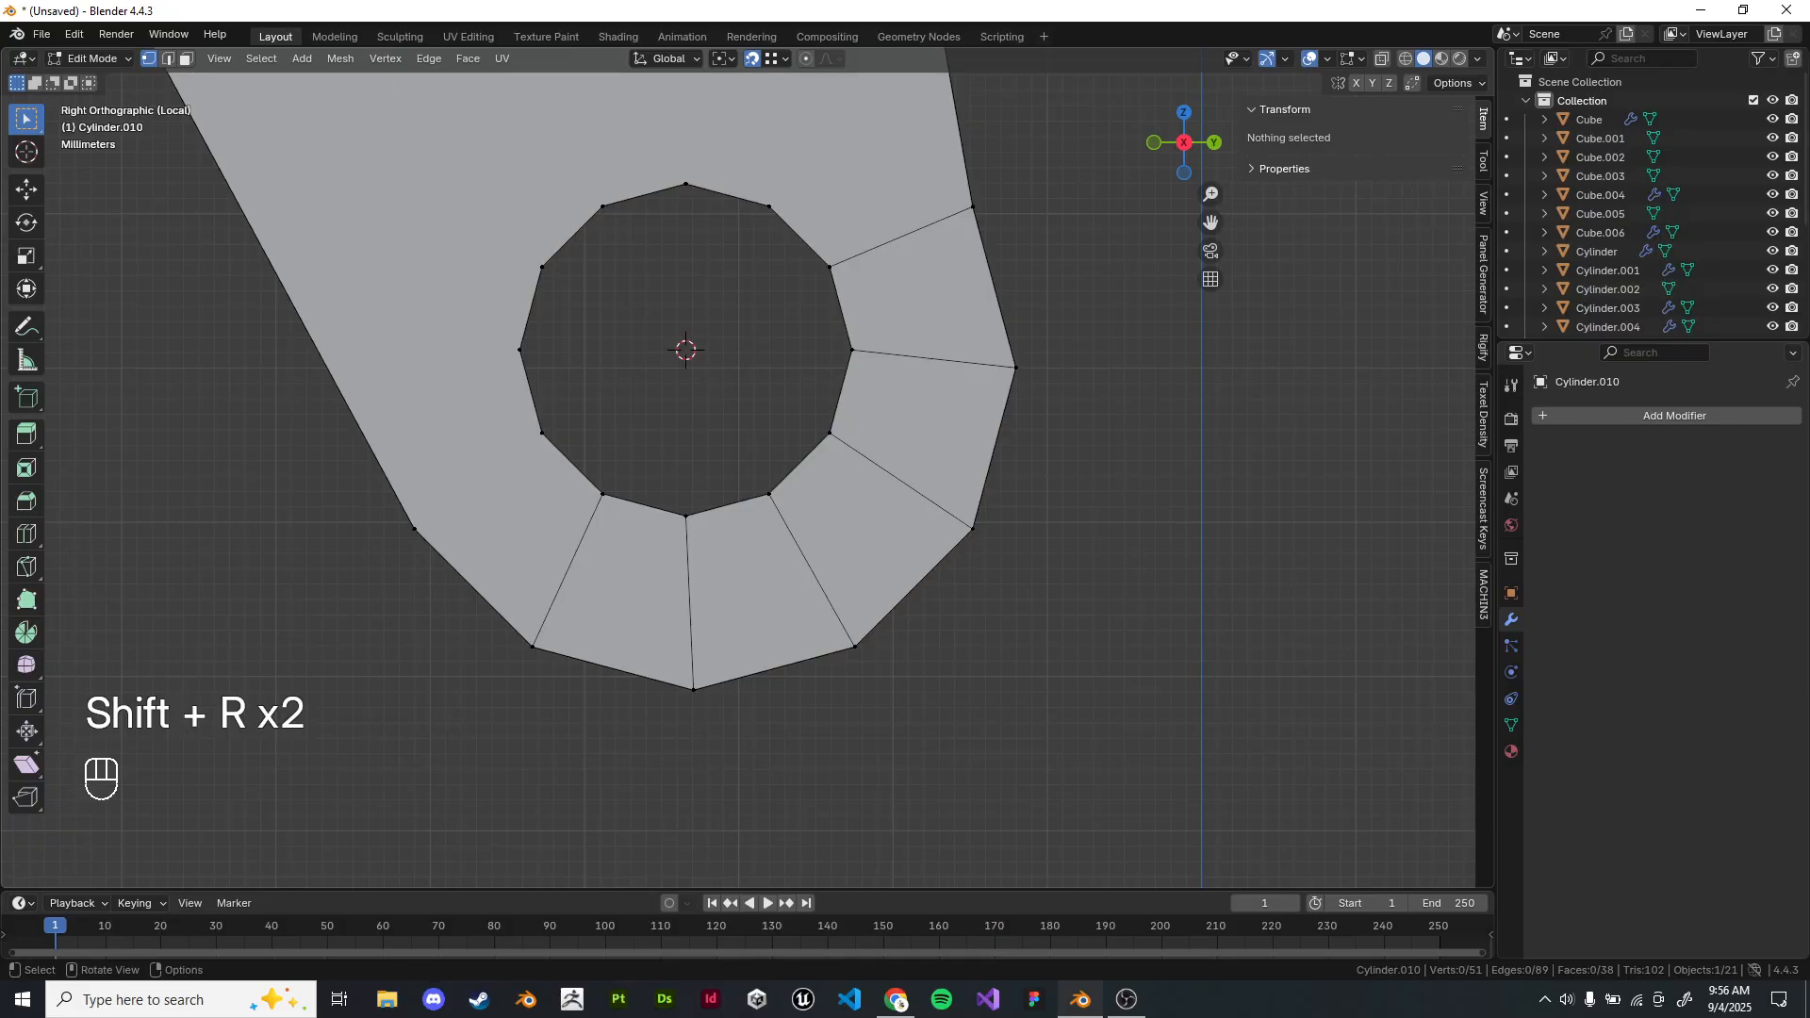
# Connect the hole's lower-left vertex to the outline vertex where the arm's slanted side meets the rounded end.
pyautogui.keyDown('shift'); pyautogui.moveTo(528, 415); pyautogui.dragTo(783, 408, button='middle'); pyautogui.keyUp('shift')
pyautogui.click(798, 427)
pyautogui.keyDown('shift'); pyautogui.click(670, 522); pyautogui.keyUp('shift')
pyautogui.hotkey('shift', 'r')
pyautogui.keyDown('shift'); pyautogui.moveTo(671, 522); pyautogui.dragTo(547, 617, button='middle'); pyautogui.keyUp('shift')
pyautogui.press('z')
pyautogui.scroll(-4, 650, 532)
pyautogui.scroll(4, 604, 661)
pyautogui.scroll(-1, 477, 591)
pyautogui.scroll(-2, 477, 592)
pyautogui.click(789, 492)
pyautogui.moveTo(790, 492); pyautogui.dragTo(806, 462, button='middle')
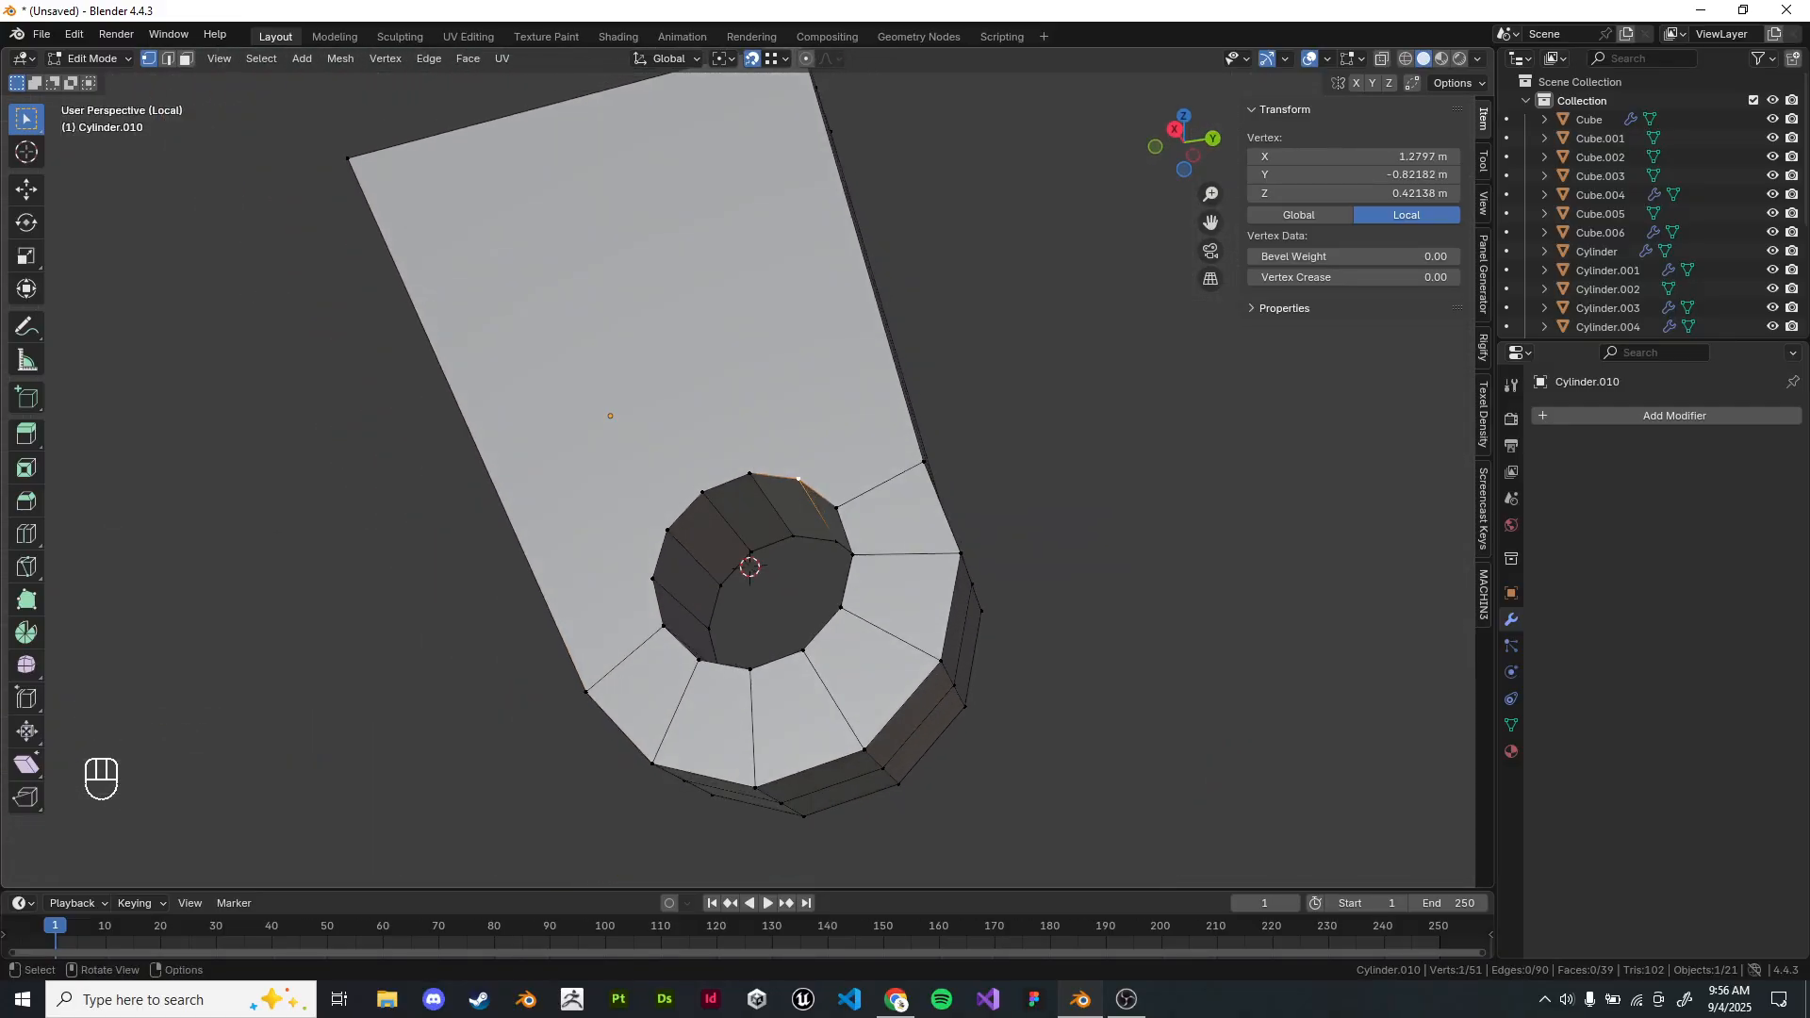
pyautogui.keyDown('shift'); pyautogui.click(751, 474); pyautogui.keyUp('shift')
pyautogui.keyDown('shift'); pyautogui.click(702, 492); pyautogui.keyUp('shift')
pyautogui.keyDown('shift'); pyautogui.click(703, 492); pyautogui.keyUp('shift')
pyautogui.keyDown('shift'); pyautogui.click(668, 530); pyautogui.keyUp('shift')
pyautogui.keyDown('shift'); pyautogui.click(654, 578); pyautogui.keyUp('shift')
pyautogui.keyDown('shift'); pyautogui.click(703, 492); pyautogui.keyUp('shift')
pyautogui.moveTo(703, 492); pyautogui.dragTo(745, 603, button='middle')
pyautogui.scroll(-4, 745, 604)
pyautogui.click(877, 603)
# Try to connect the hole's two upper-right vertices to the arm's upper-right corner vertex.
pyautogui.moveTo(877, 604); pyautogui.dragTo(833, 608, button='middle')
pyautogui.scroll(2, 854, 718)
pyautogui.keyDown('shift'); pyautogui.moveTo(834, 608); pyautogui.dragTo(861, 674, button='middle'); pyautogui.keyUp('shift')
pyautogui.click(823, 648)
pyautogui.keyDown('shift'); pyautogui.click(832, 221); pyautogui.keyUp('shift')
pyautogui.hotkey('shift', 'r')
pyautogui.click(787, 639)
pyautogui.keyDown('shift'); pyautogui.click(834, 231); pyautogui.keyUp('shift')
pyautogui.hotkey('shift', 'r')
# Connect the hole's two upper-left vertices to the arm's upper-left corner vertex.
pyautogui.click(752, 648)
pyautogui.keyDown('shift'); pyautogui.click(403, 245); pyautogui.keyUp('shift')
pyautogui.hotkey('shift', 'r')
pyautogui.click(727, 673)
pyautogui.keyDown('shift'); pyautogui.click(402, 245); pyautogui.keyUp('shift')
pyautogui.hotkey('shift', 'r')
# Dissolve the stray geometry between the hole and the arm's upper-right corner.
pyautogui.moveTo(760, 500); pyautogui.dragTo(764, 464, button='middle')
pyautogui.click(825, 458)
pyautogui.hotkey('ctrl', 'x')
pyautogui.click(823, 631)
pyautogui.moveTo(824, 627); pyautogui.dragTo(733, 649, button='middle')
# Slide the leftover stray vertex onto the arm's upper-right corner and merge all overlapping vertices by distance.
pyautogui.click(790, 334)
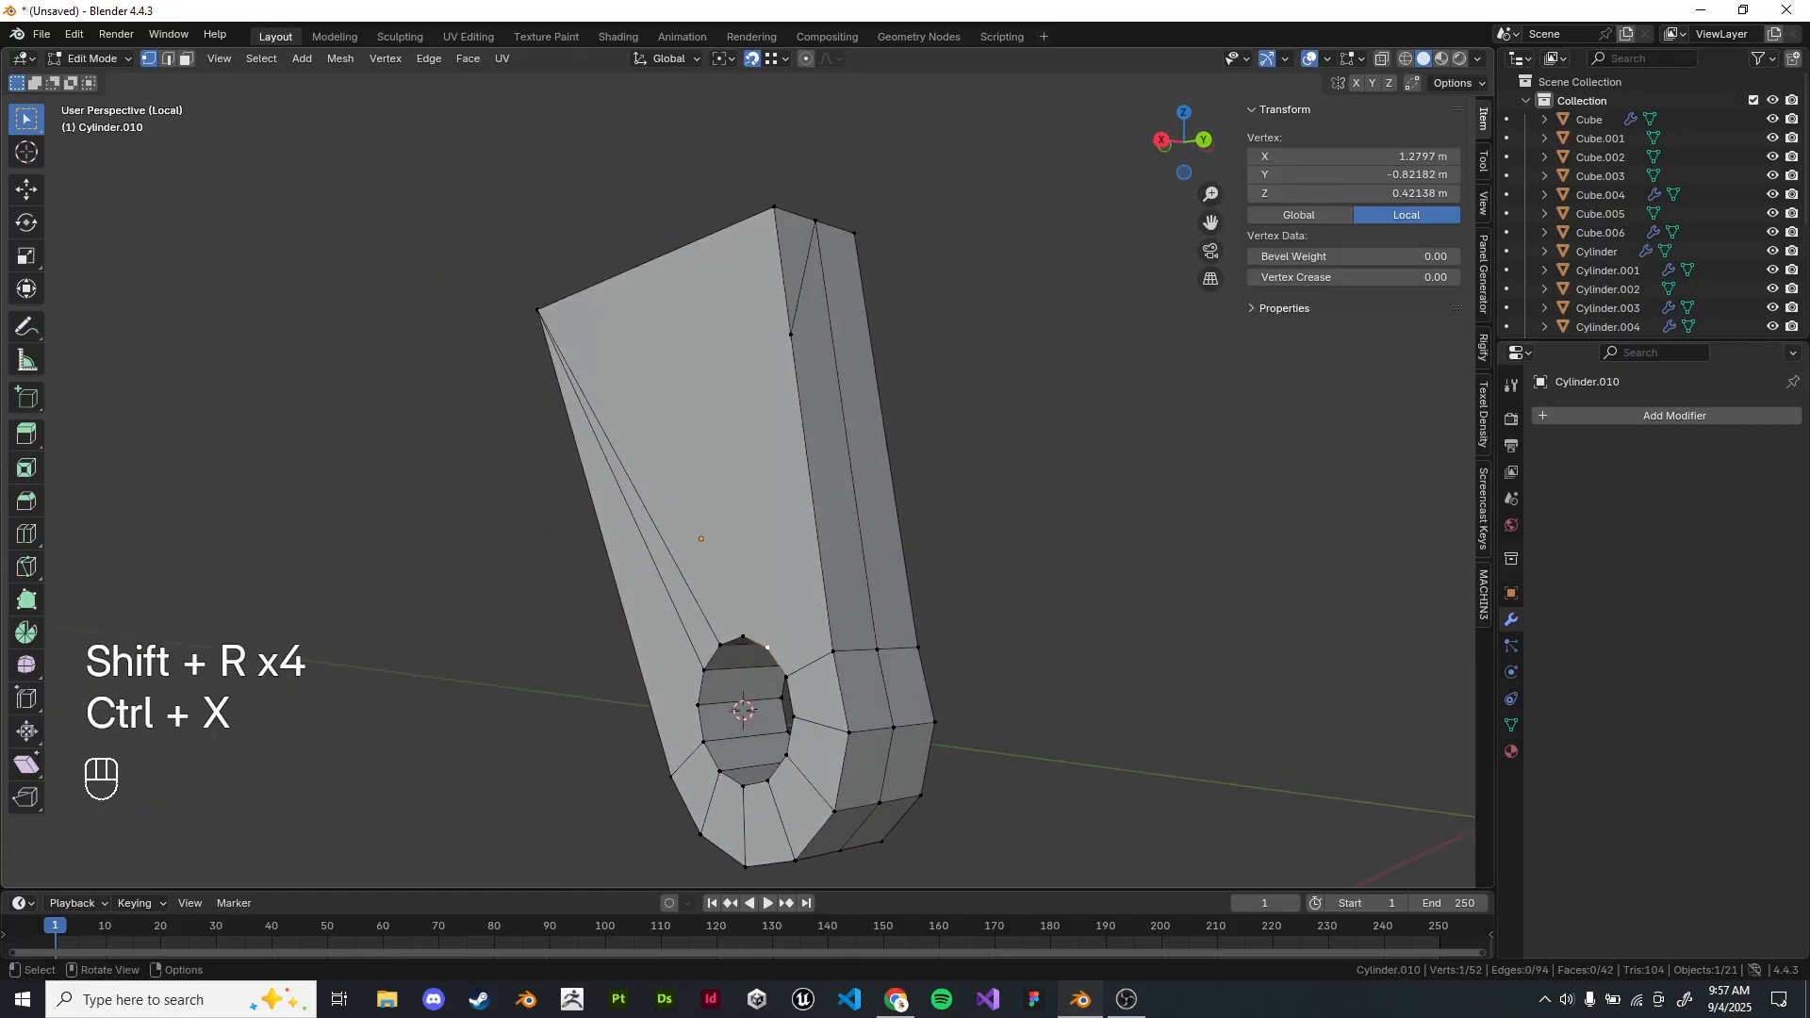
pyautogui.press('g')
pyautogui.press('g')
pyautogui.click(1066, 325)
pyautogui.press('a')
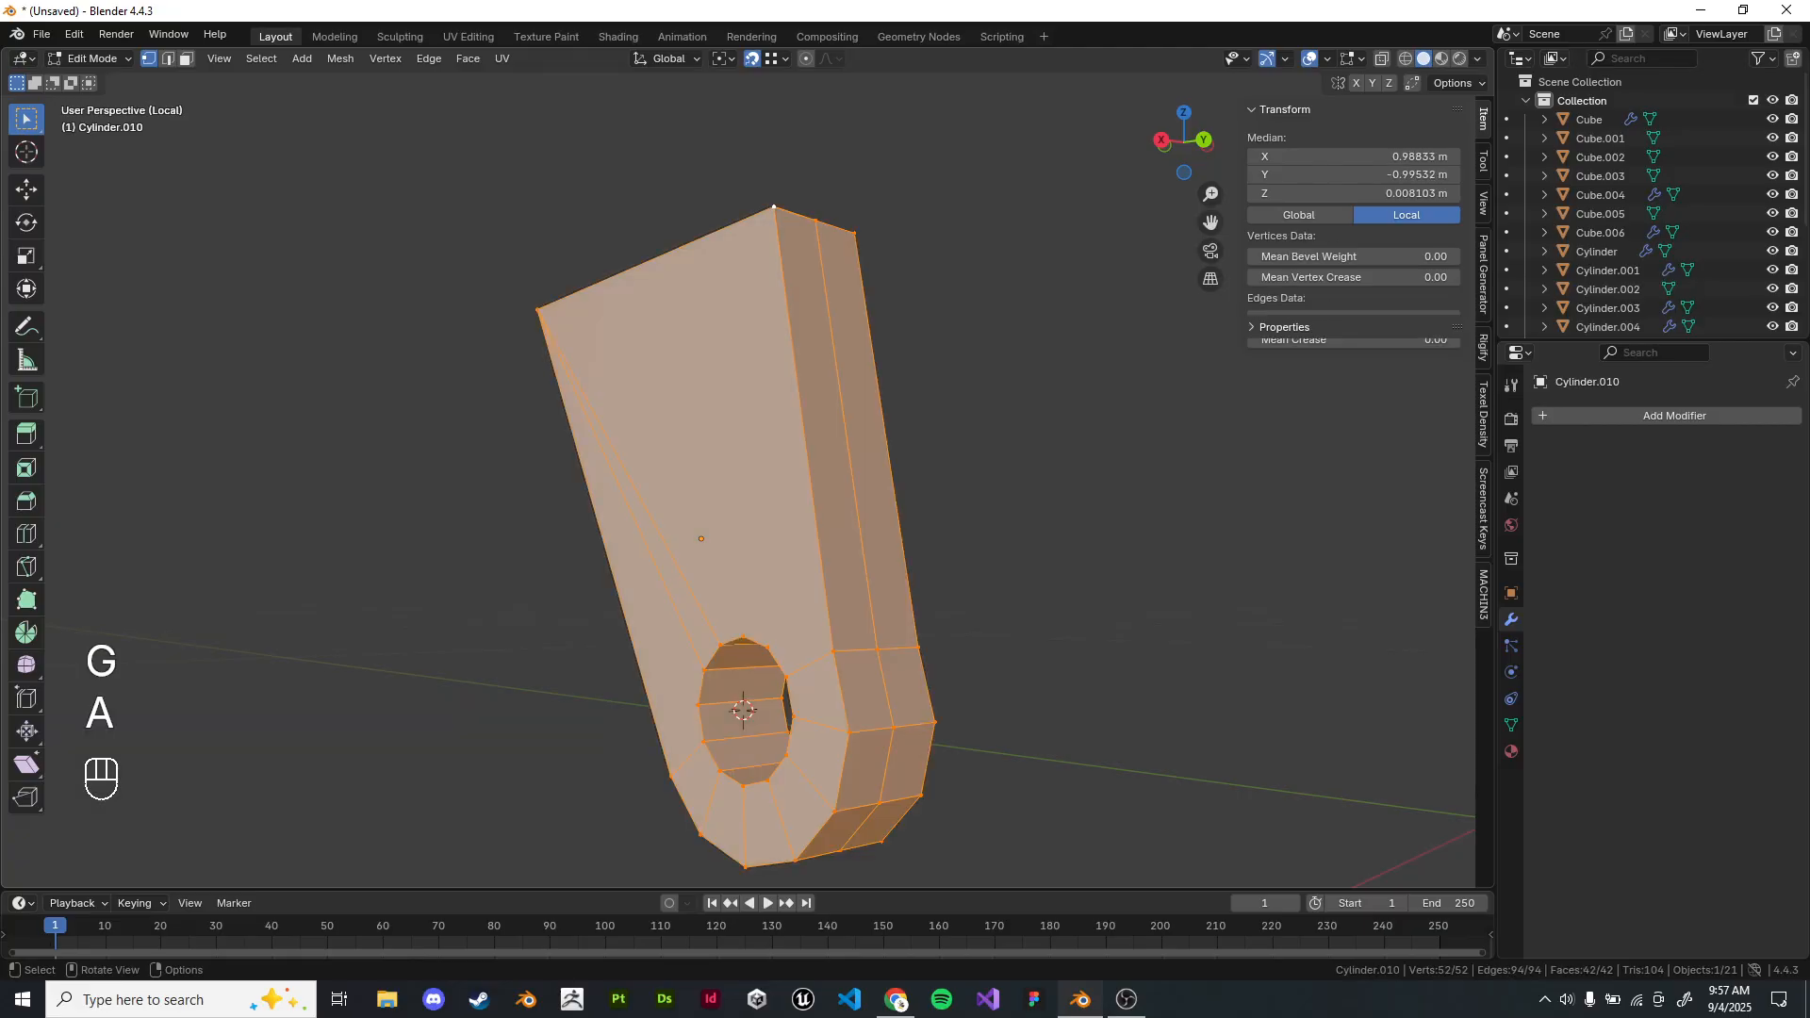
pyautogui.press('q')
pyautogui.click(1054, 436)
# Connect the hole's top vertex and the vertex just right of it to the arm's upper-right corner, undoing the accidental hide.
pyautogui.click(767, 647)
pyautogui.keyDown('shift'); pyautogui.click(774, 207); pyautogui.keyUp('shift')
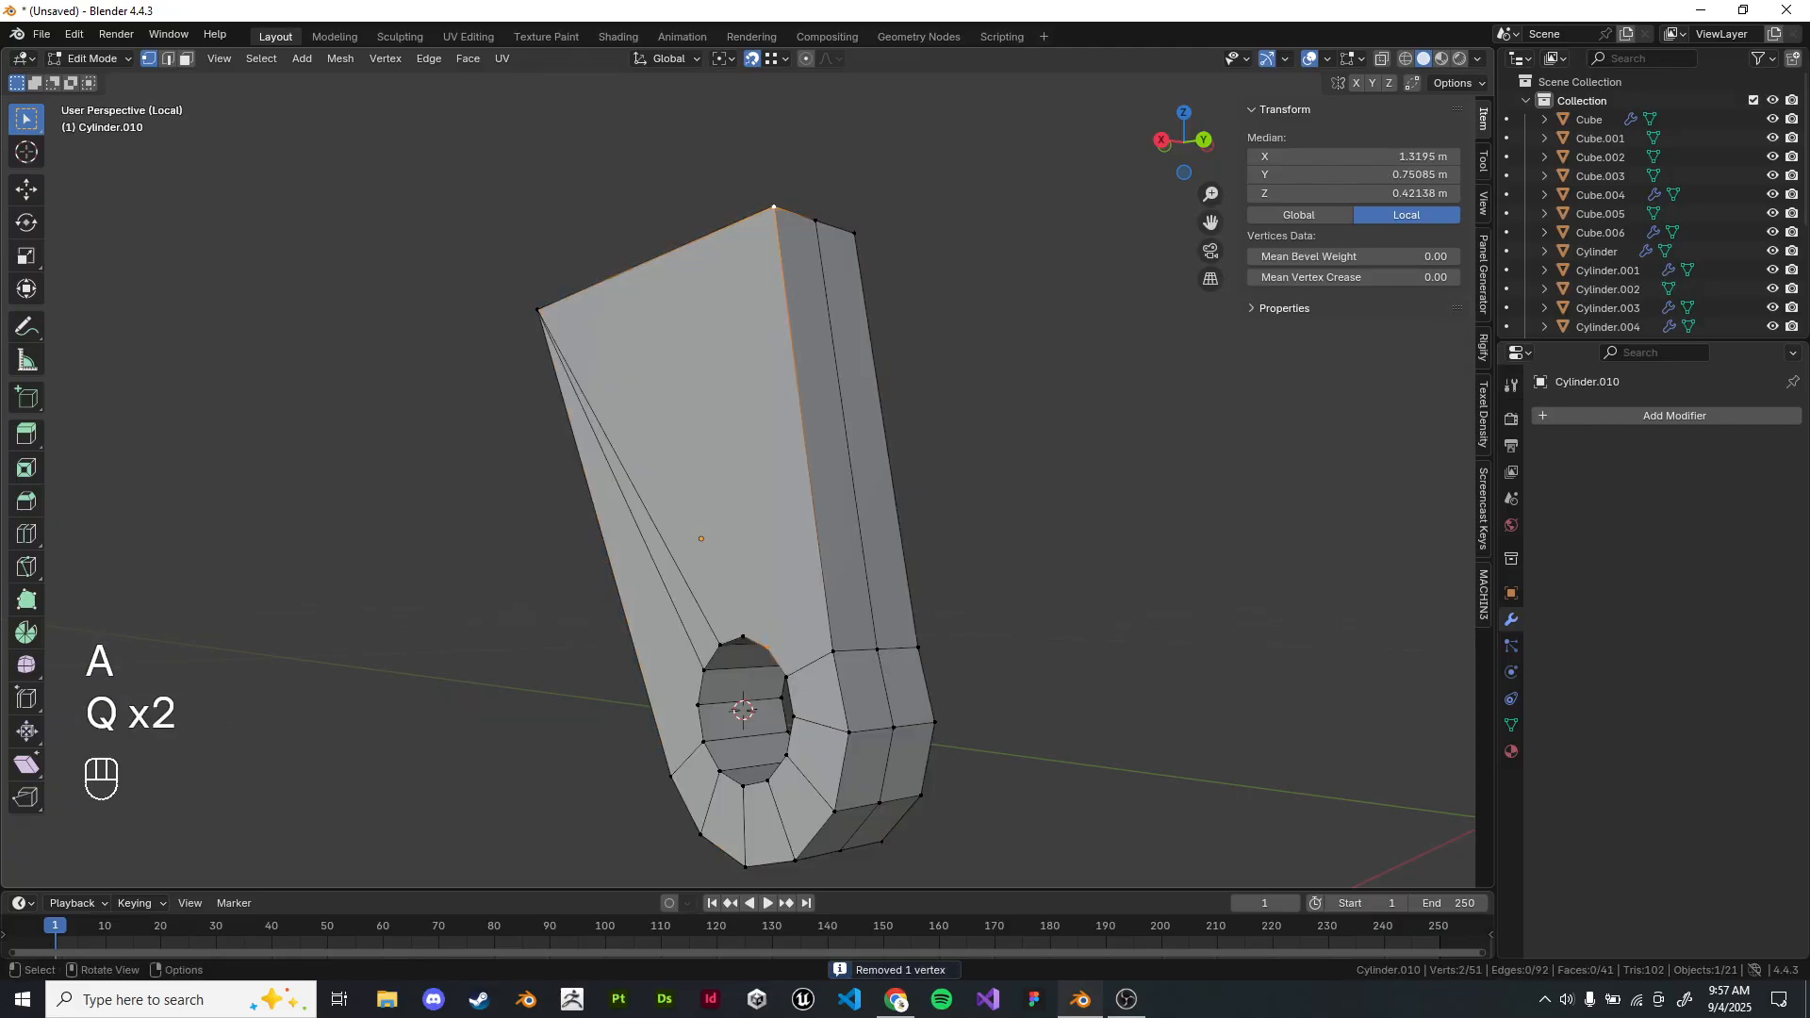
pyautogui.press('j')
pyautogui.moveTo(777, 358); pyautogui.dragTo(832, 362, button='middle')
pyautogui.click(770, 641)
pyautogui.keyDown('shift'); pyautogui.click(813, 214); pyautogui.keyUp('shift')
pyautogui.press('h')
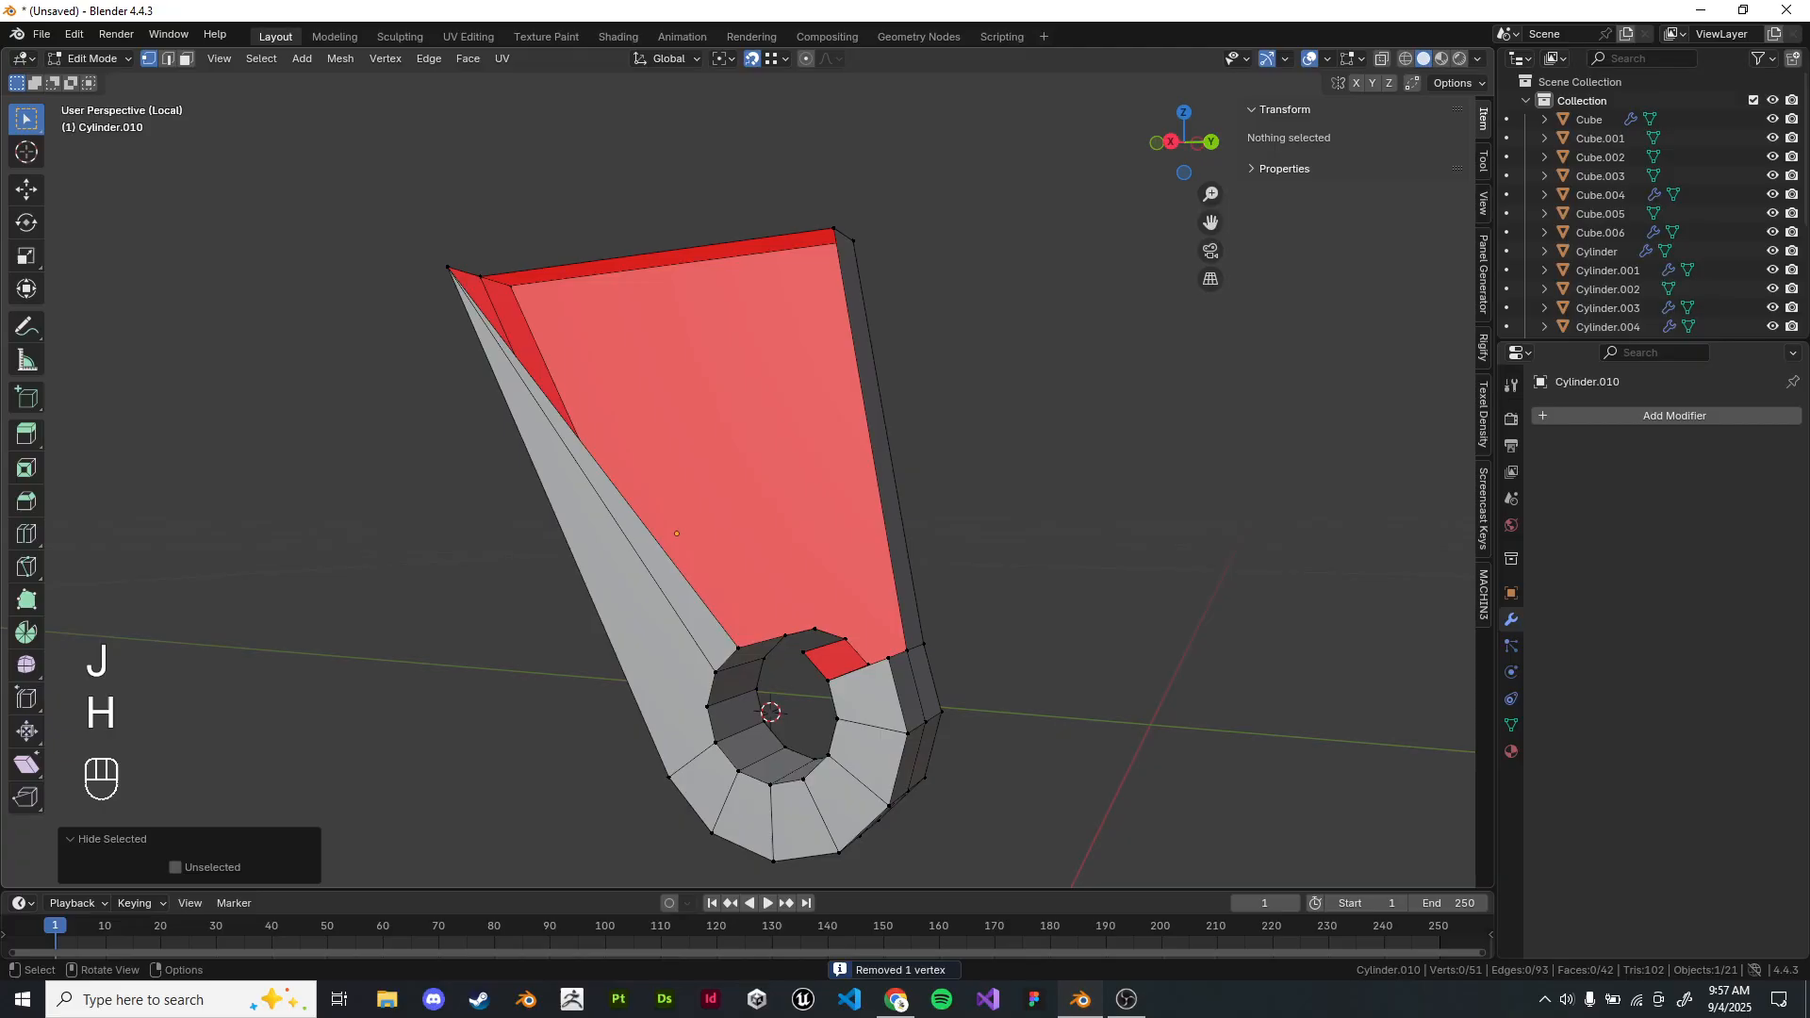
pyautogui.hotkey('ctrl', 'z')
pyautogui.press('j')
pyautogui.click(981, 396)
pyautogui.moveTo(980, 396); pyautogui.dragTo(1029, 360, button='middle')
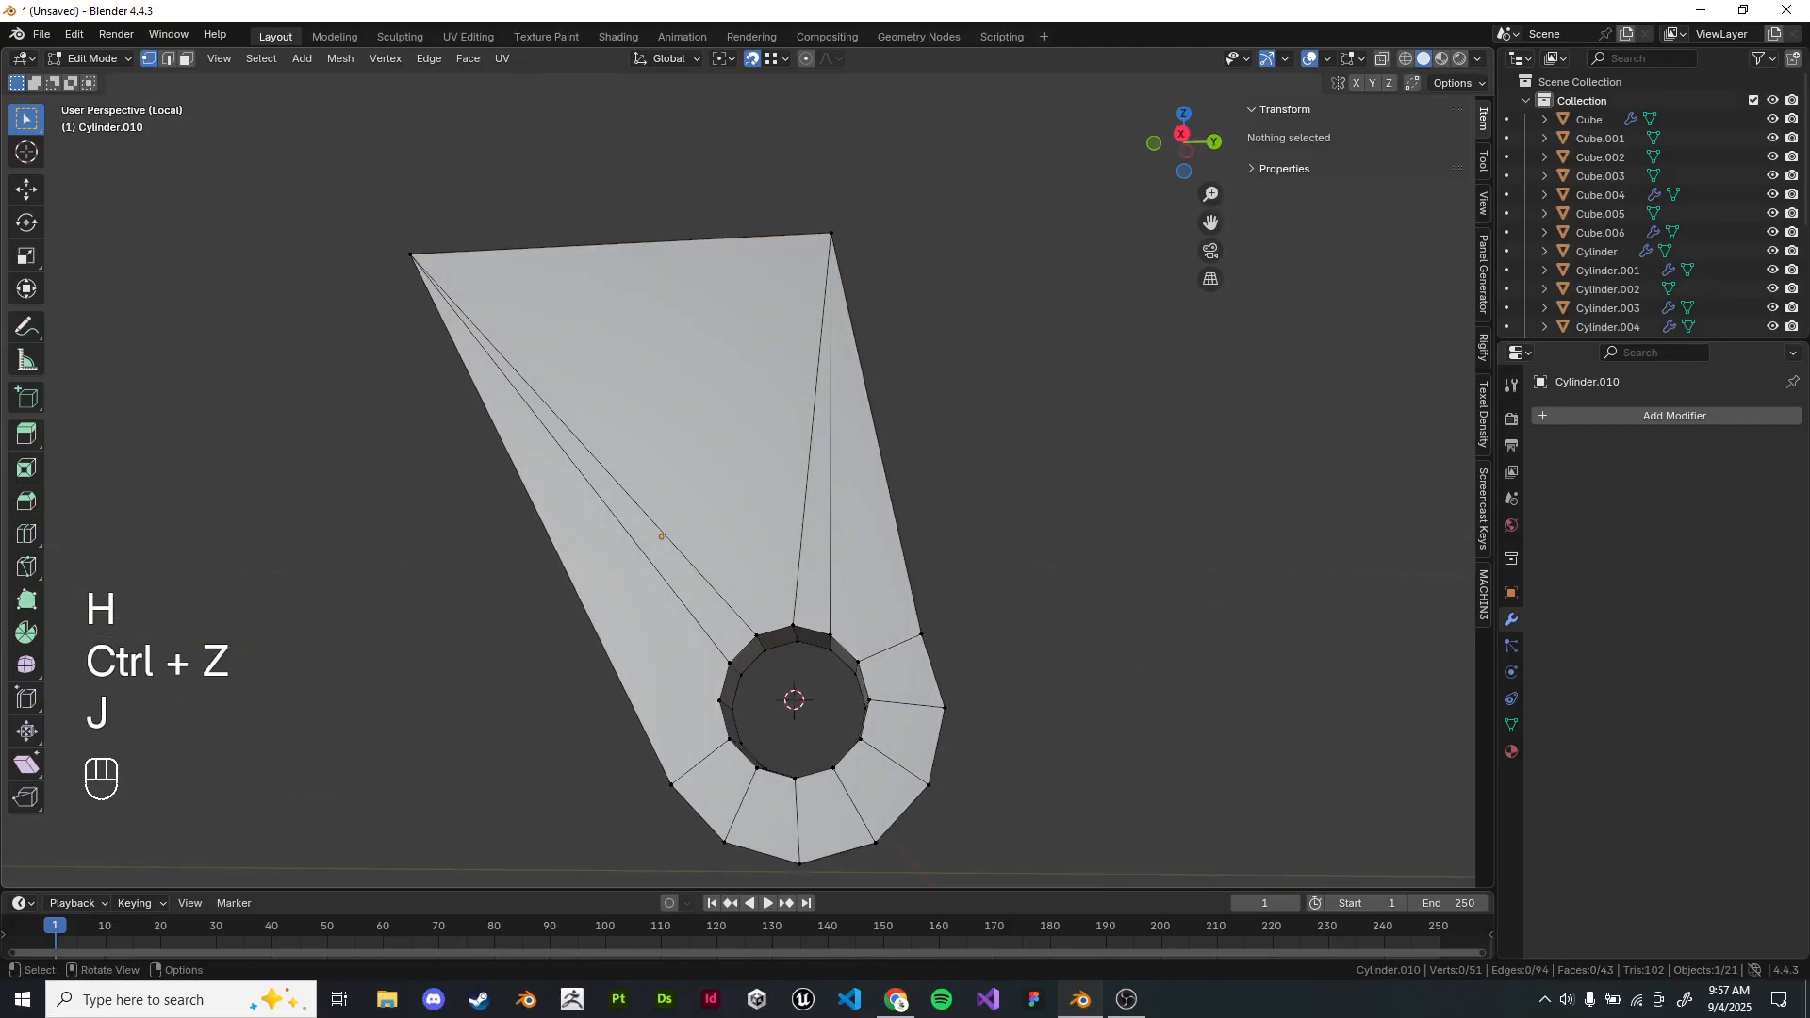
# Connect the hole's leftmost vertex to the outline vertex where the slanted side meets the rounded end.
pyautogui.click(720, 700)
pyautogui.keyDown('shift'); pyautogui.click(410, 254); pyautogui.keyUp('shift')
pyautogui.keyDown('shift'); pyautogui.click(410, 253); pyautogui.keyUp('shift')
pyautogui.keyDown('shift'); pyautogui.click(671, 784); pyautogui.keyUp('shift')
pyautogui.press('j')
pyautogui.click(547, 745)
pyautogui.moveTo(547, 745); pyautogui.dragTo(492, 762, button='middle')
pyautogui.scroll(-2, 492, 762)
pyautogui.keyDown('shift'); pyautogui.moveTo(492, 762); pyautogui.dragTo(474, 762, button='middle'); pyautogui.keyUp('shift')
pyautogui.scroll(1, 474, 762)
pyautogui.moveTo(474, 762)
pyautogui.mouseDown(button='middle')
pyautogui.moveTo(217, 754)
pyautogui.moveTo(472, 756)
pyautogui.moveTo(475, 785)
pyautogui.mouseUp(button='middle')
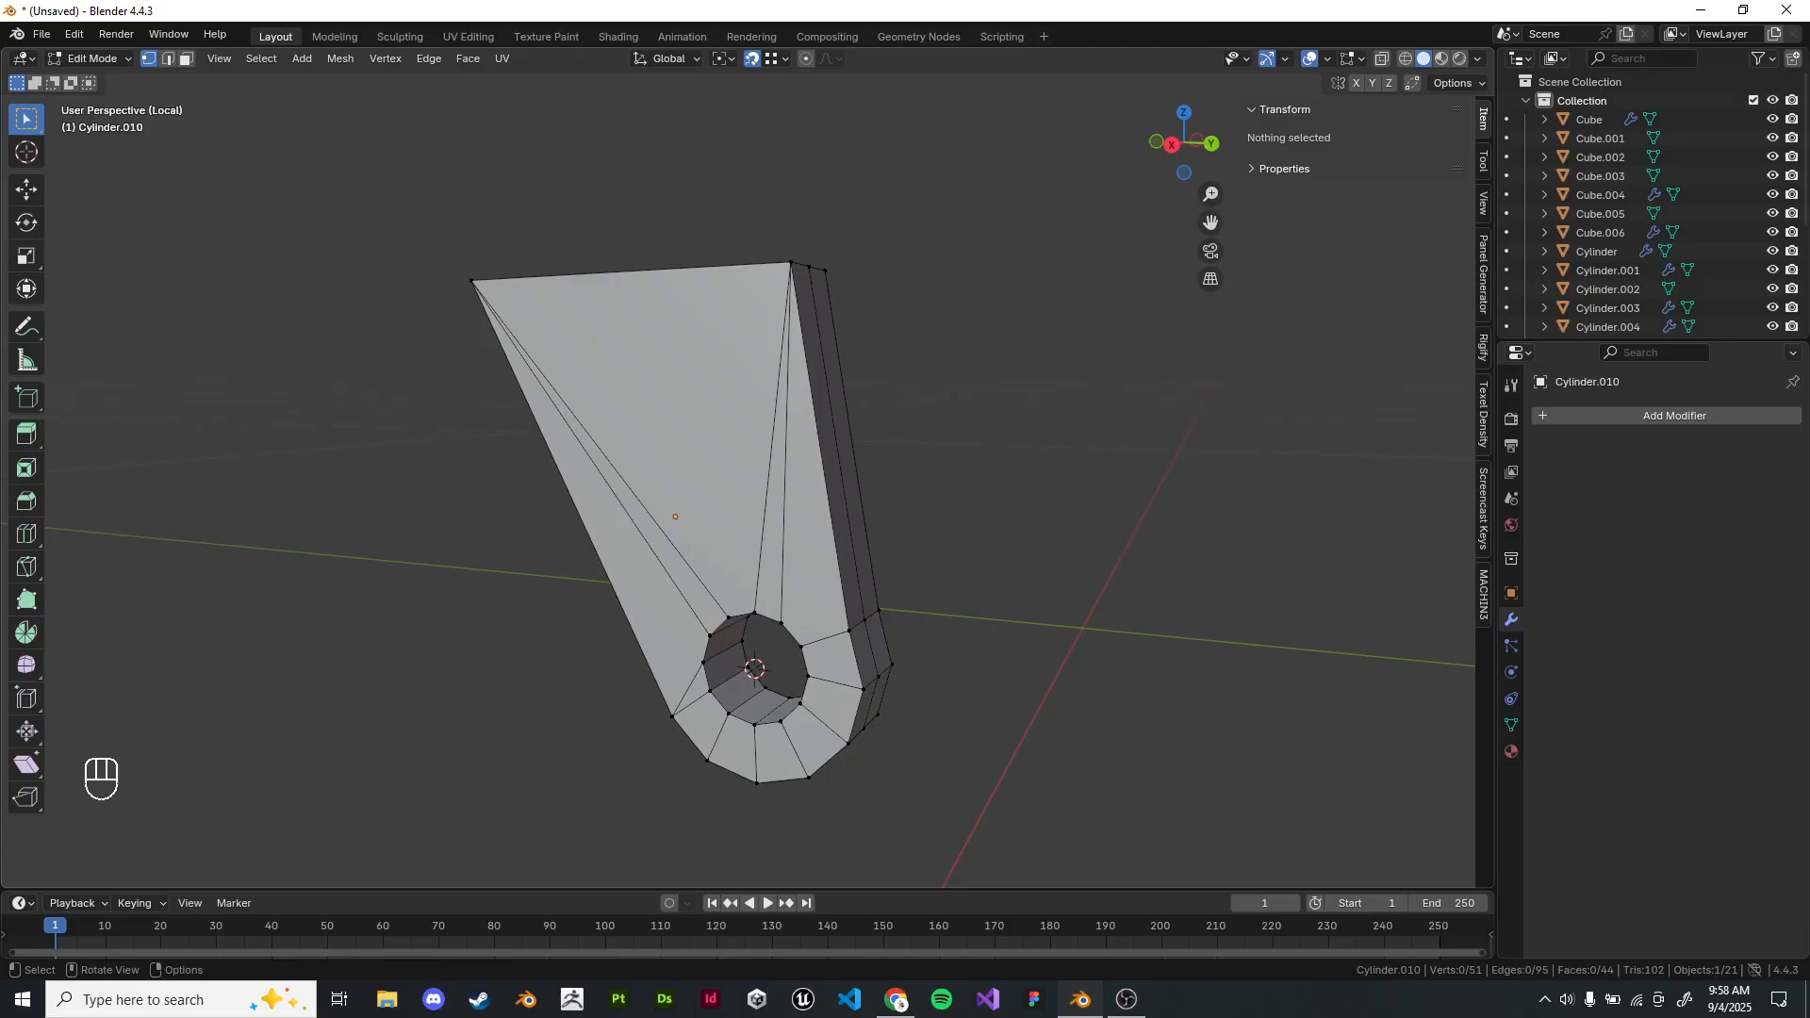
# Try triangulating the large face above the hole on the arm's opposite side.
pyautogui.moveTo(905, 547); pyautogui.dragTo(573, 519, button='middle')
pyautogui.press('3')
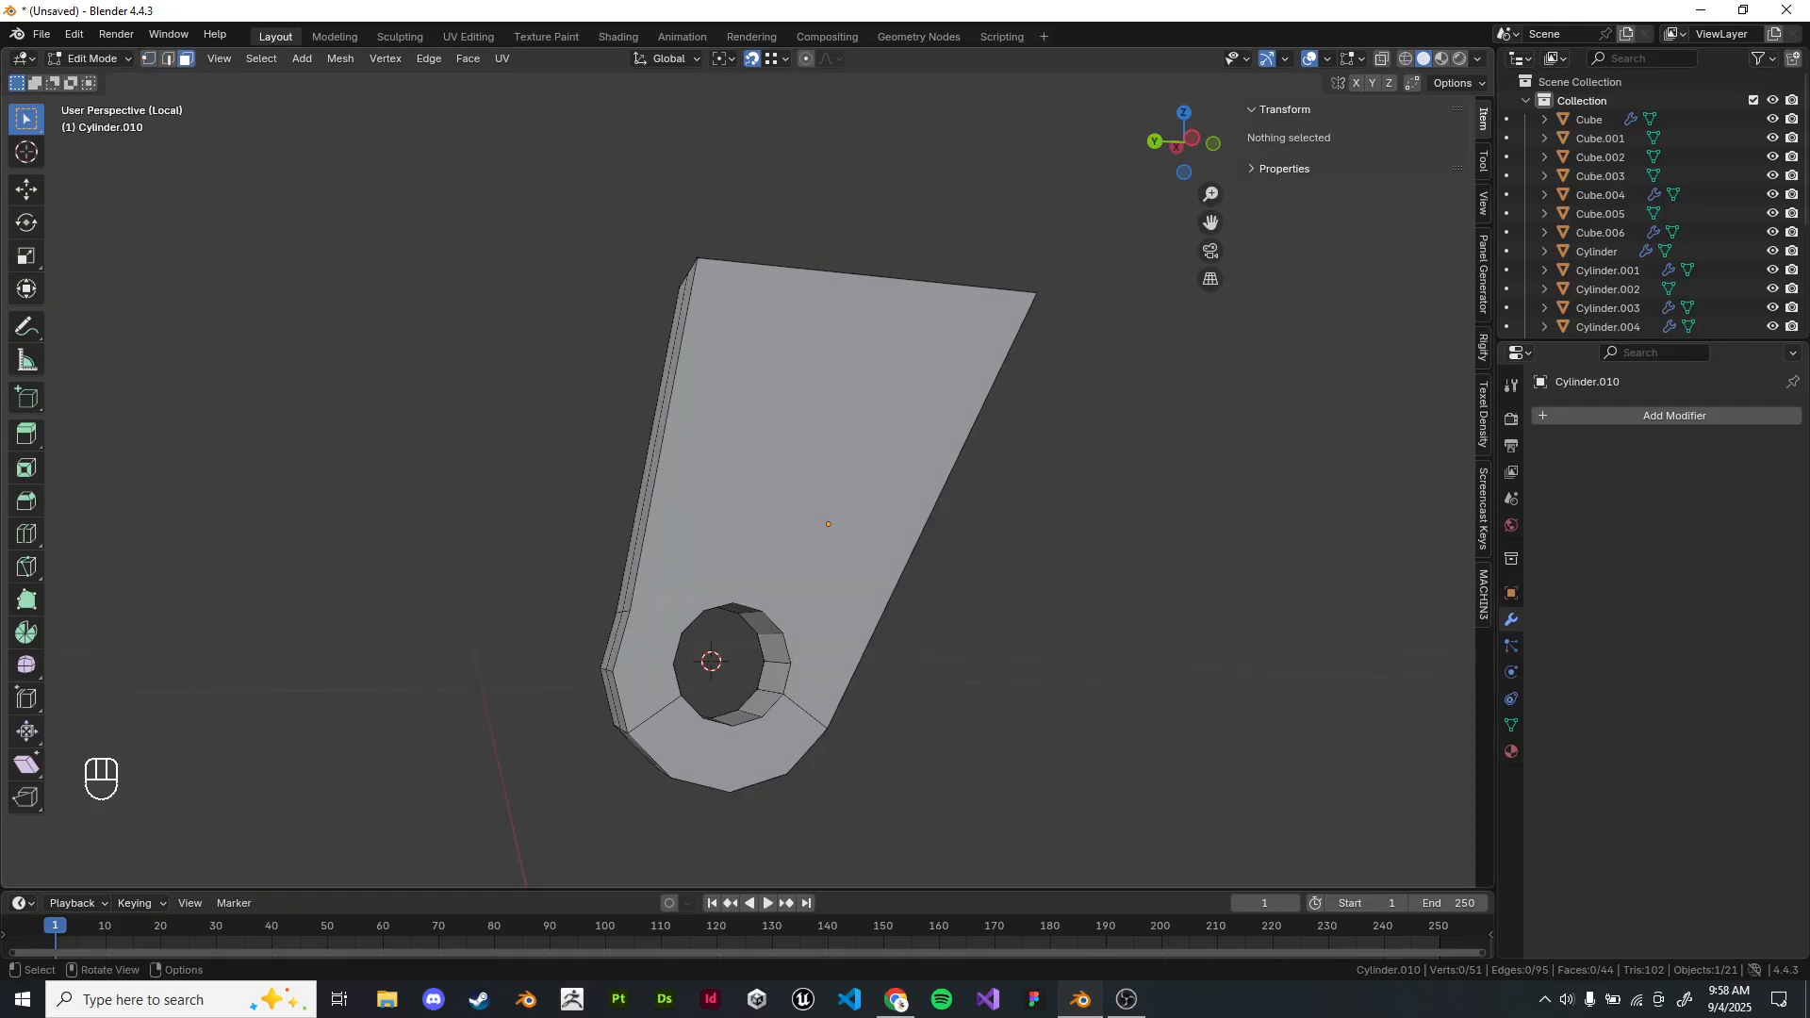
pyautogui.click(773, 490)
pyautogui.hotkey('ctrl', 't')
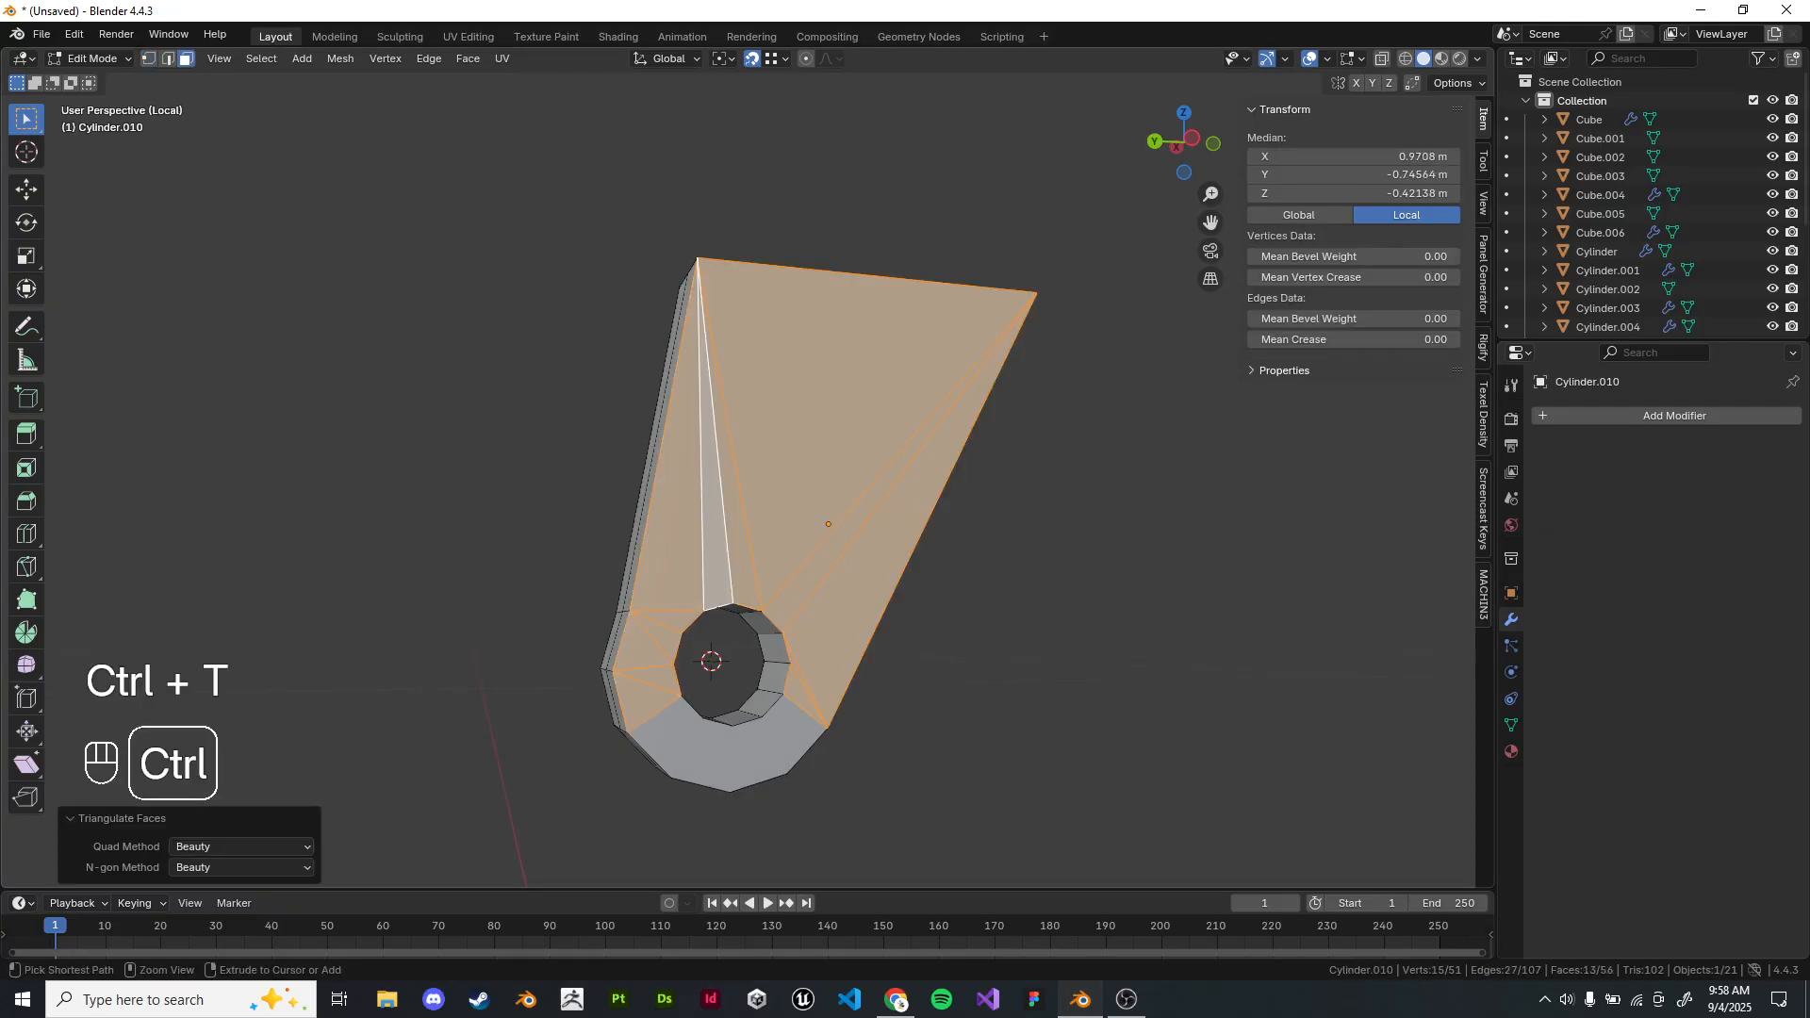
pyautogui.click(1065, 566)
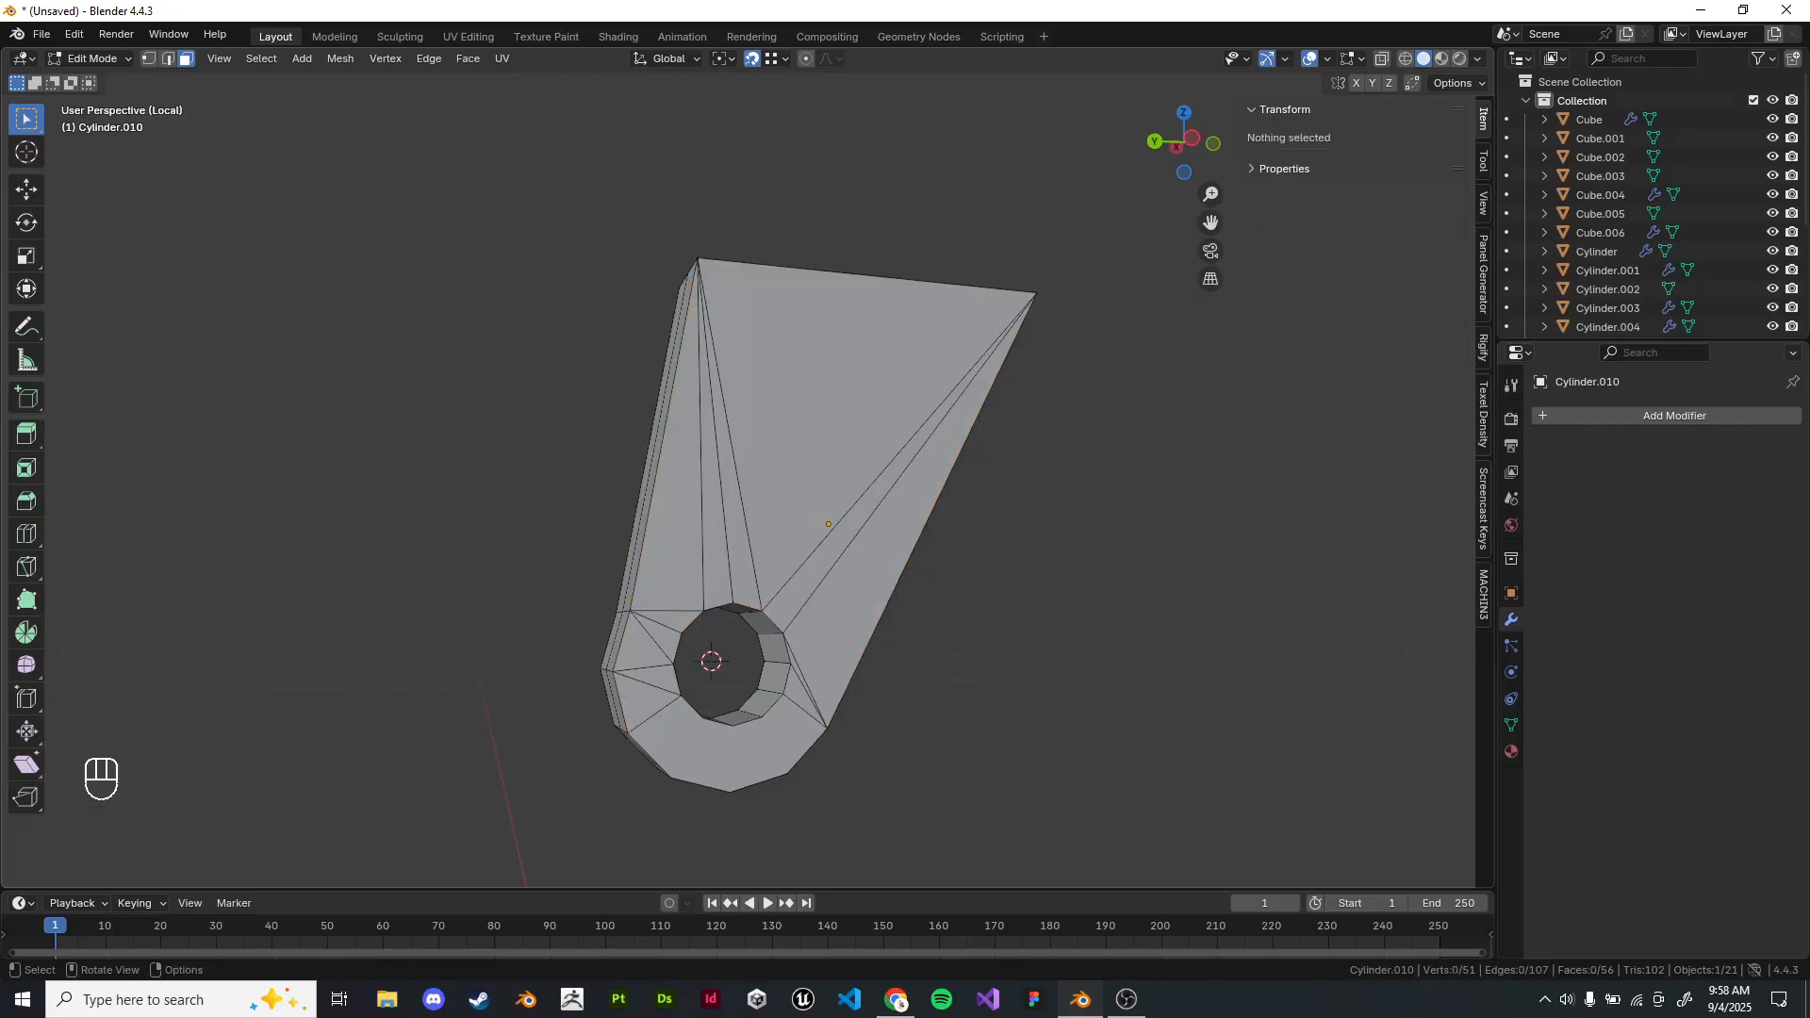
# Try triangulating the rounded face below the hole on the opposite side, and undo both triangulations.
pyautogui.scroll(5, 811, 754)
pyautogui.keyDown('shift'); pyautogui.moveTo(811, 754); pyautogui.dragTo(691, 382, button='middle'); pyautogui.keyUp('shift')
pyautogui.click(730, 530)
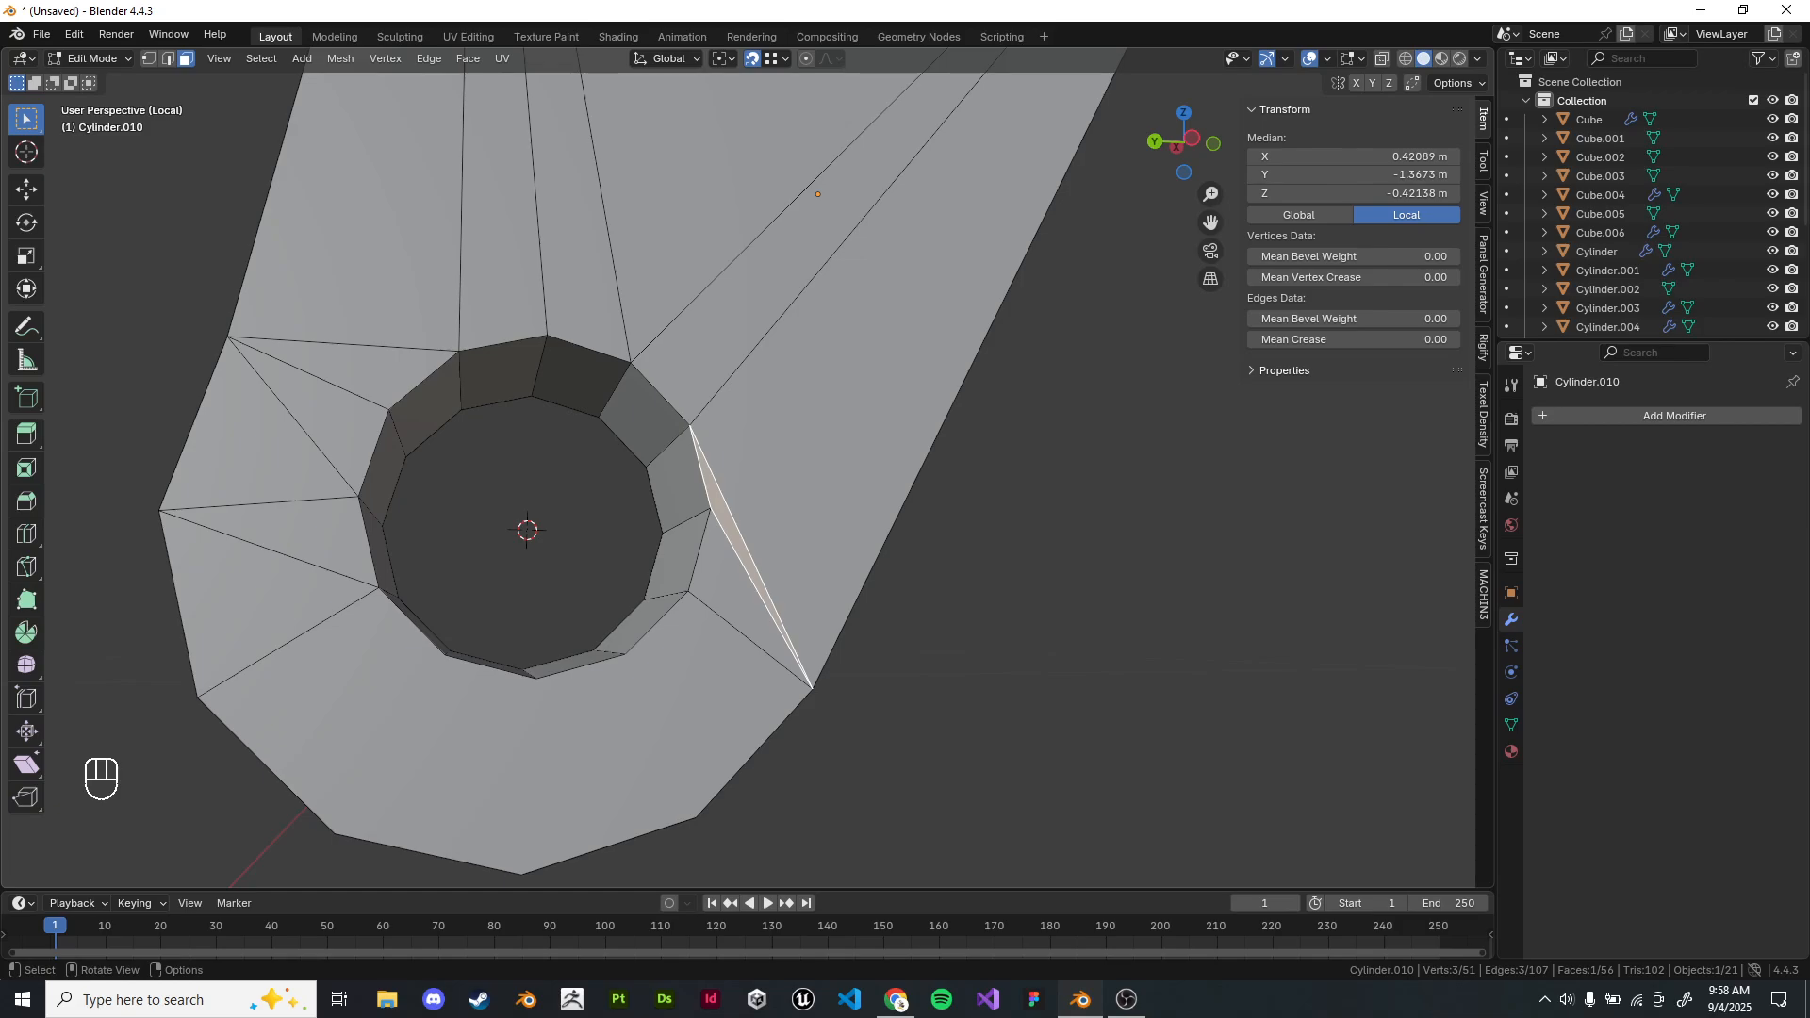
pyautogui.click(556, 750)
pyautogui.hotkey('ctrl', 't')
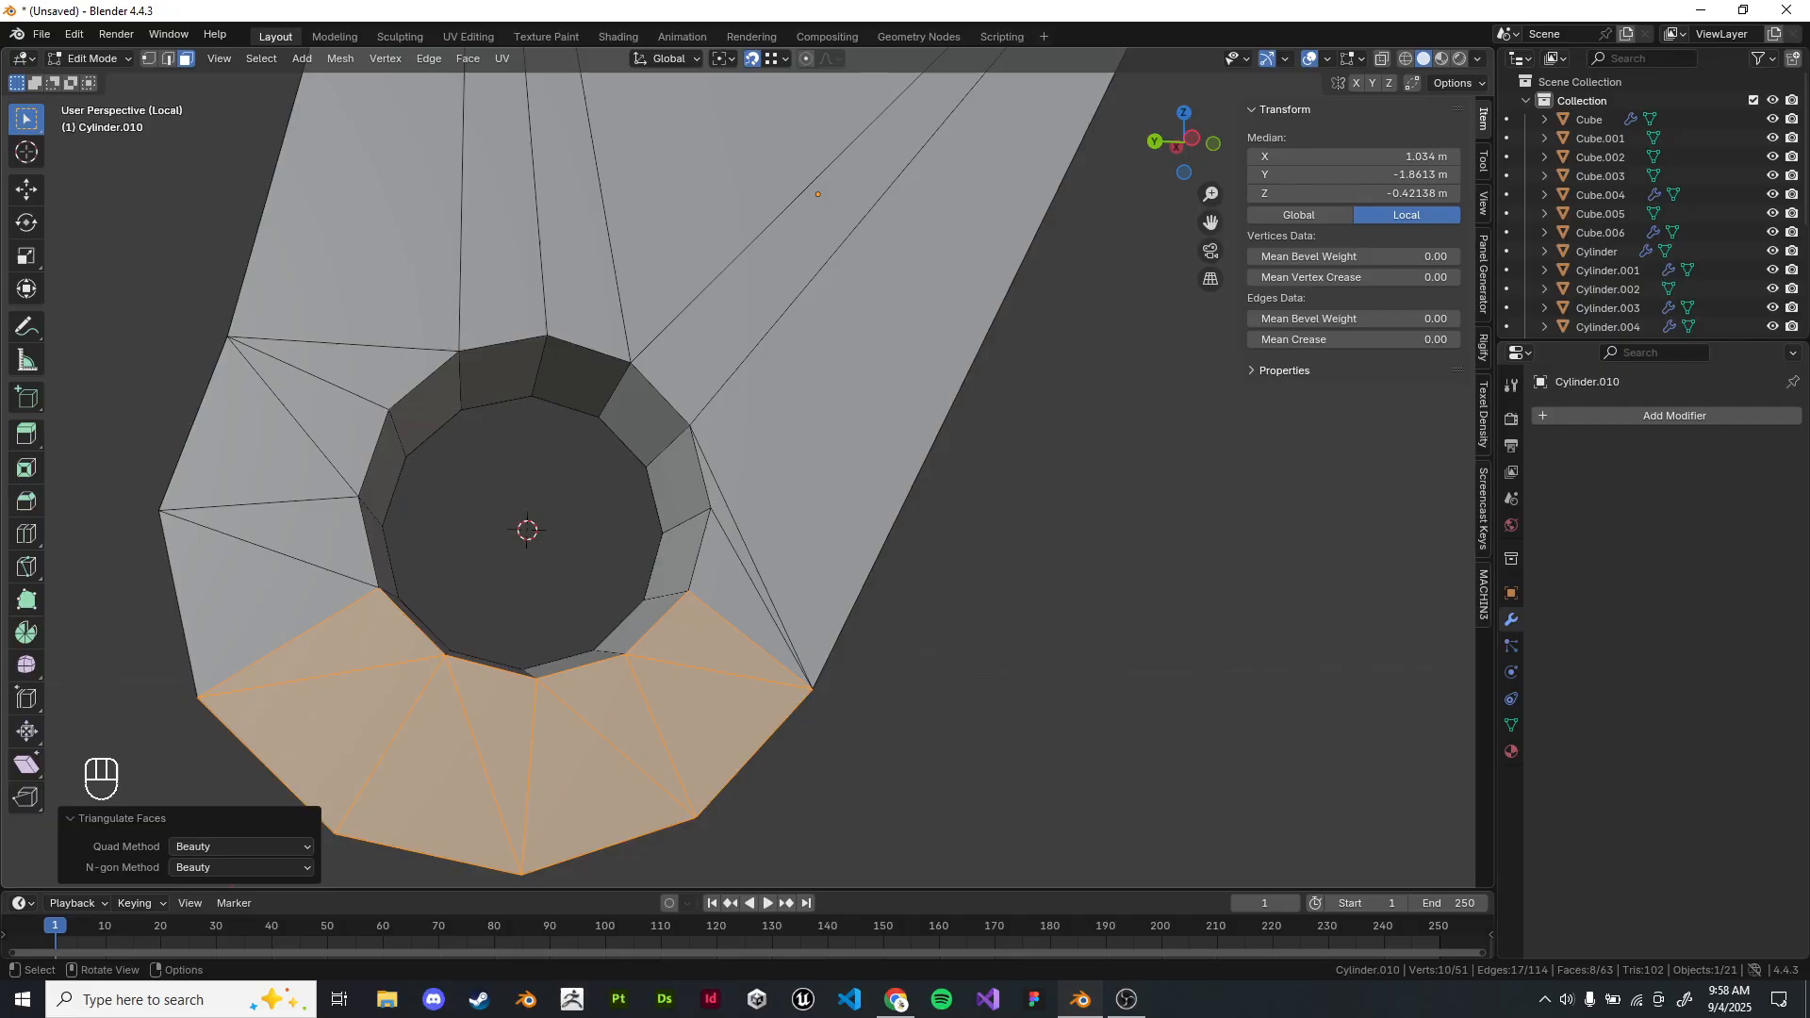
pyautogui.hotkey('ctrl', 'z')
pyautogui.hotkey('ctrl', 'z')
pyautogui.hotkey('ctrl', 'z')
pyautogui.hotkey('ctrl', 'z')
pyautogui.hotkey('ctrl', 'z')
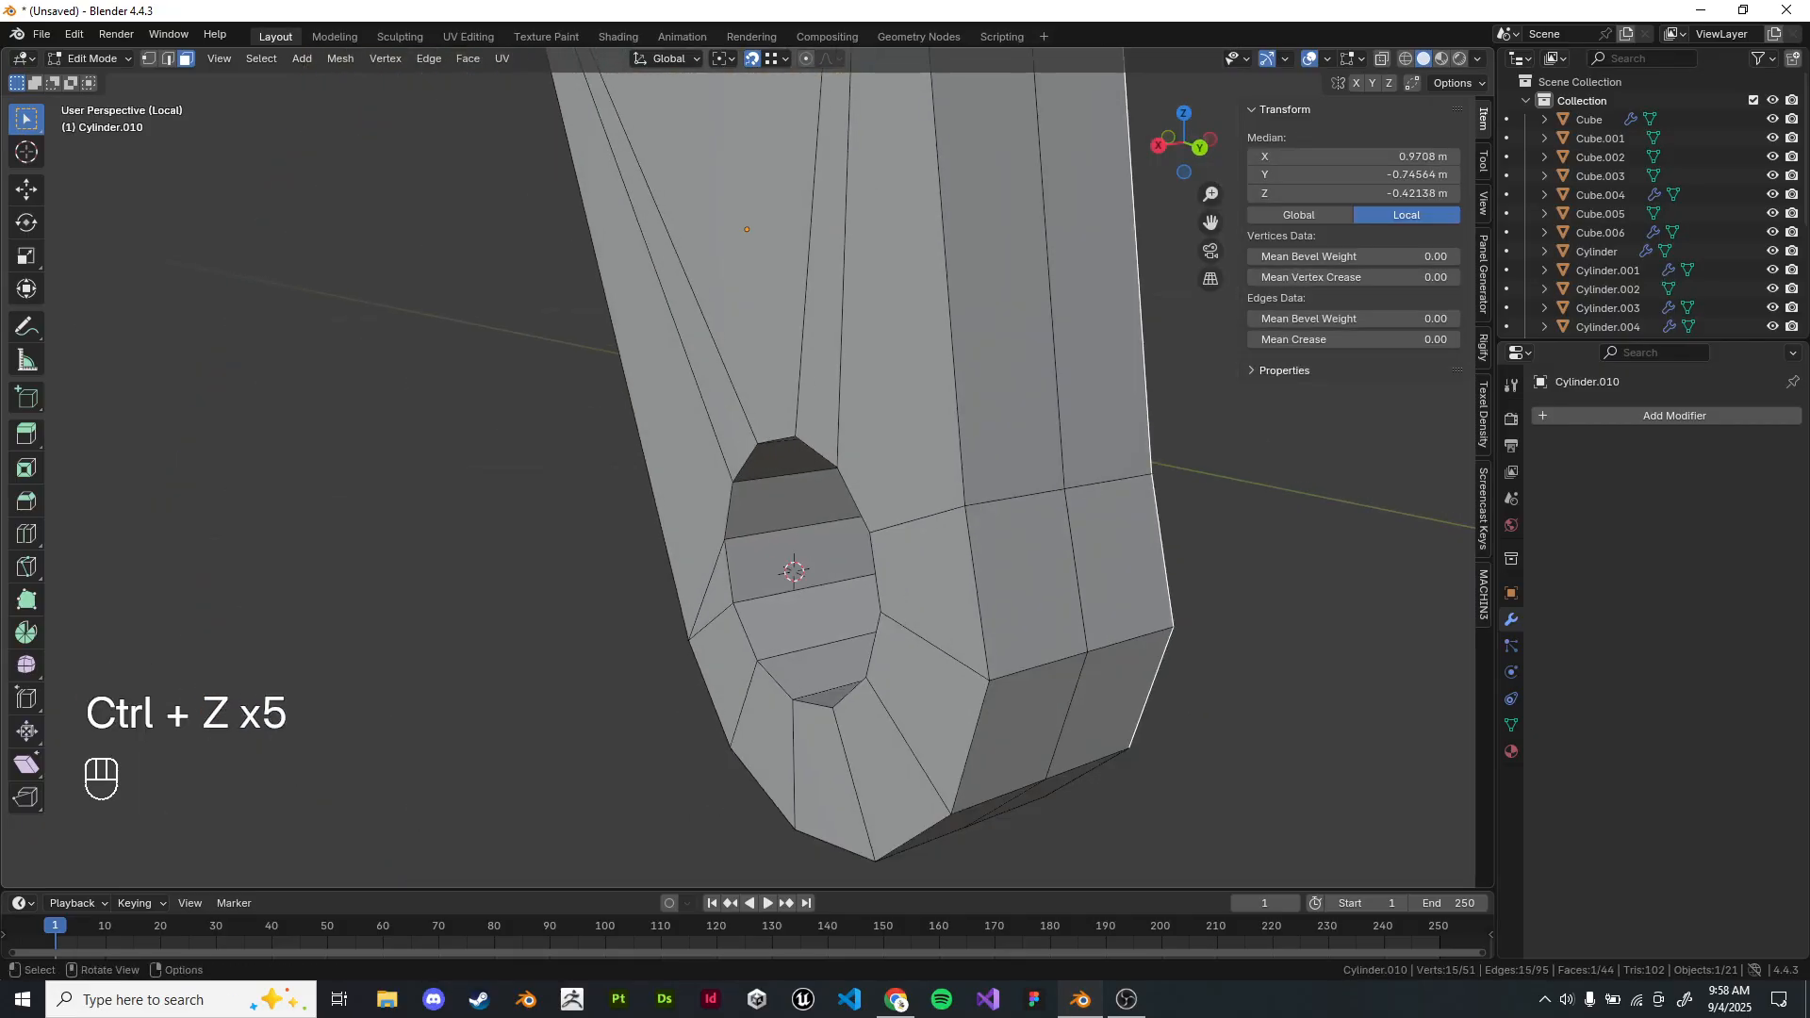
# Try dissolving the two edges running from the arm's upper-left corner to the hole, and undo the removal.
pyautogui.moveTo(924, 472); pyautogui.dragTo(1005, 468, button='middle')
pyautogui.keyDown('shift'); pyautogui.moveTo(1004, 468); pyautogui.dragTo(905, 680, button='middle'); pyautogui.keyUp('shift')
pyautogui.scroll(-3, 990, 490)
pyautogui.click(1018, 585)
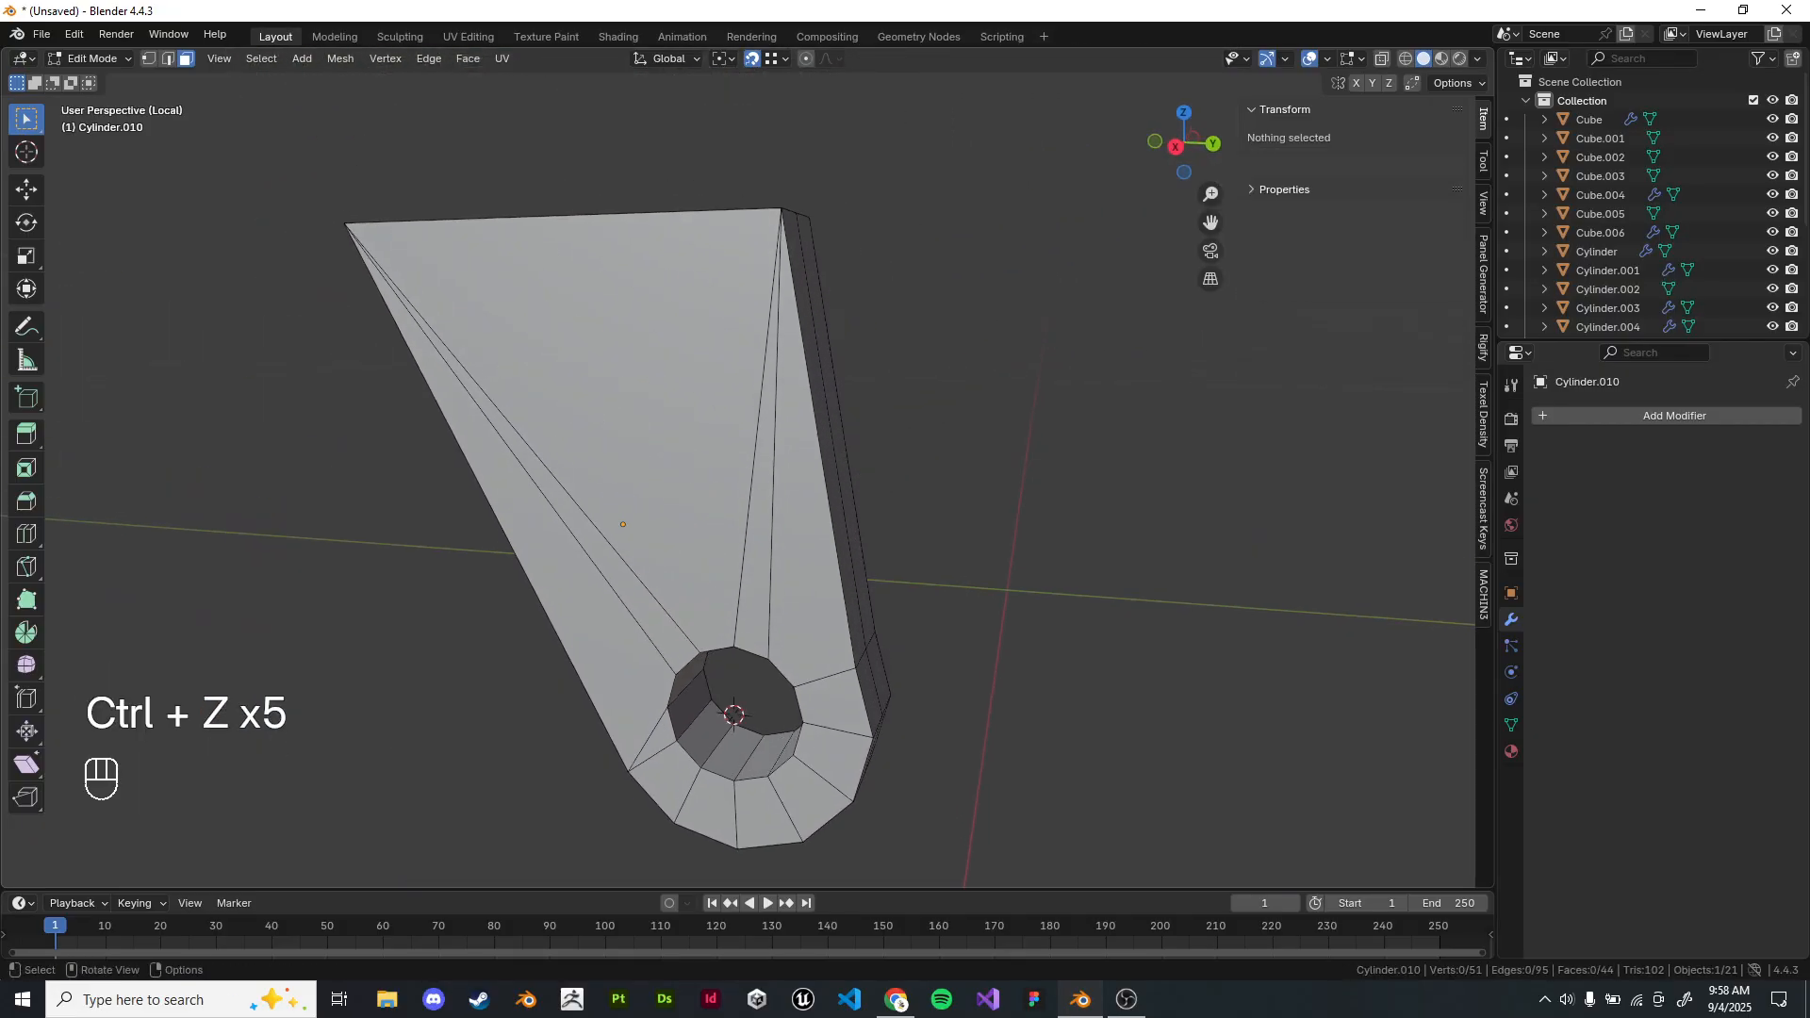
pyautogui.moveTo(1018, 585); pyautogui.dragTo(1047, 583, button='middle')
pyautogui.click(168, 58)
pyautogui.click(541, 485)
pyautogui.keyDown('shift'); pyautogui.click(566, 481); pyautogui.keyUp('shift')
pyautogui.hotkey('ctrl', 'x')
pyautogui.hotkey('ctrl', 'x')
pyautogui.hotkey('ctrl', 'z')
pyautogui.hotkey('ctrl', 'z')
pyautogui.hotkey('ctrl', 'z')
pyautogui.hotkey('ctrl', 'z')
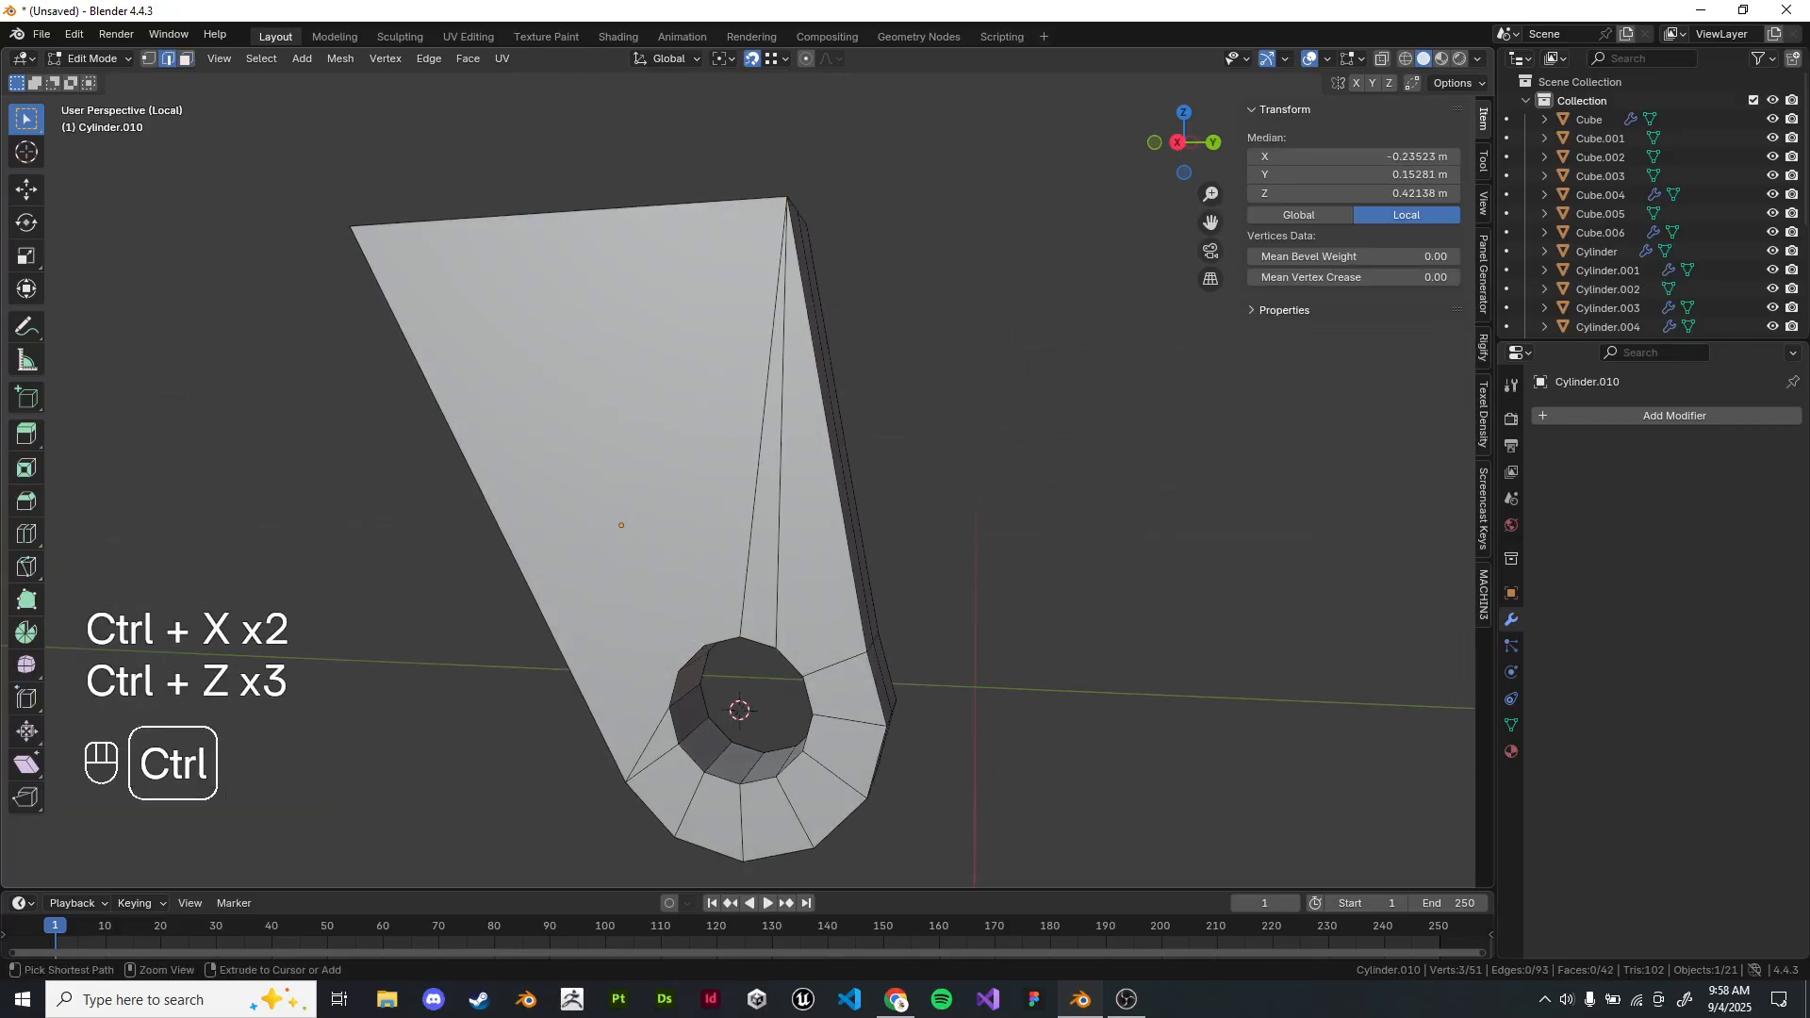
pyautogui.moveTo(970, 472); pyautogui.dragTo(891, 452, button='middle')
pyautogui.click(999, 406)
pyautogui.keyDown('shift'); pyautogui.moveTo(891, 453); pyautogui.dragTo(778, 522, button='middle'); pyautogui.keyUp('shift')
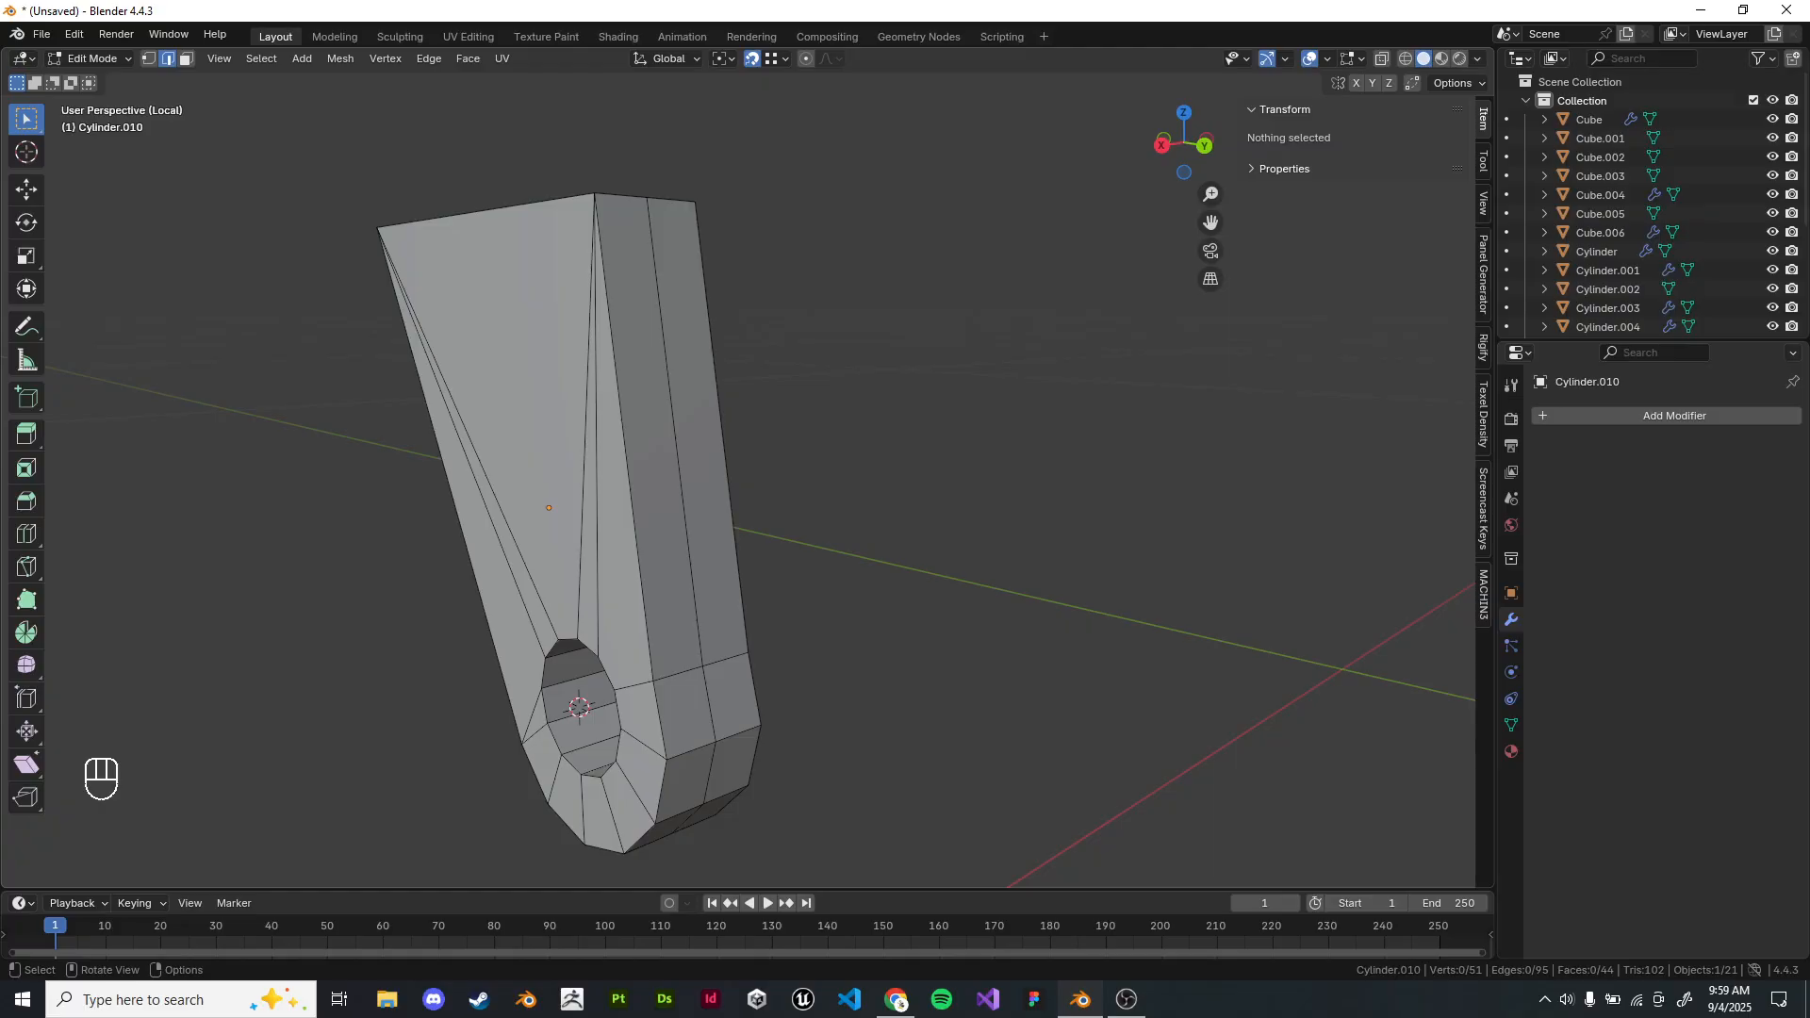
# Symmetrize the arm's mesh across its thickness, replacing the manually connected side with the simpler opposite side.
pyautogui.moveTo(549, 519); pyautogui.dragTo(539, 500, button='middle')
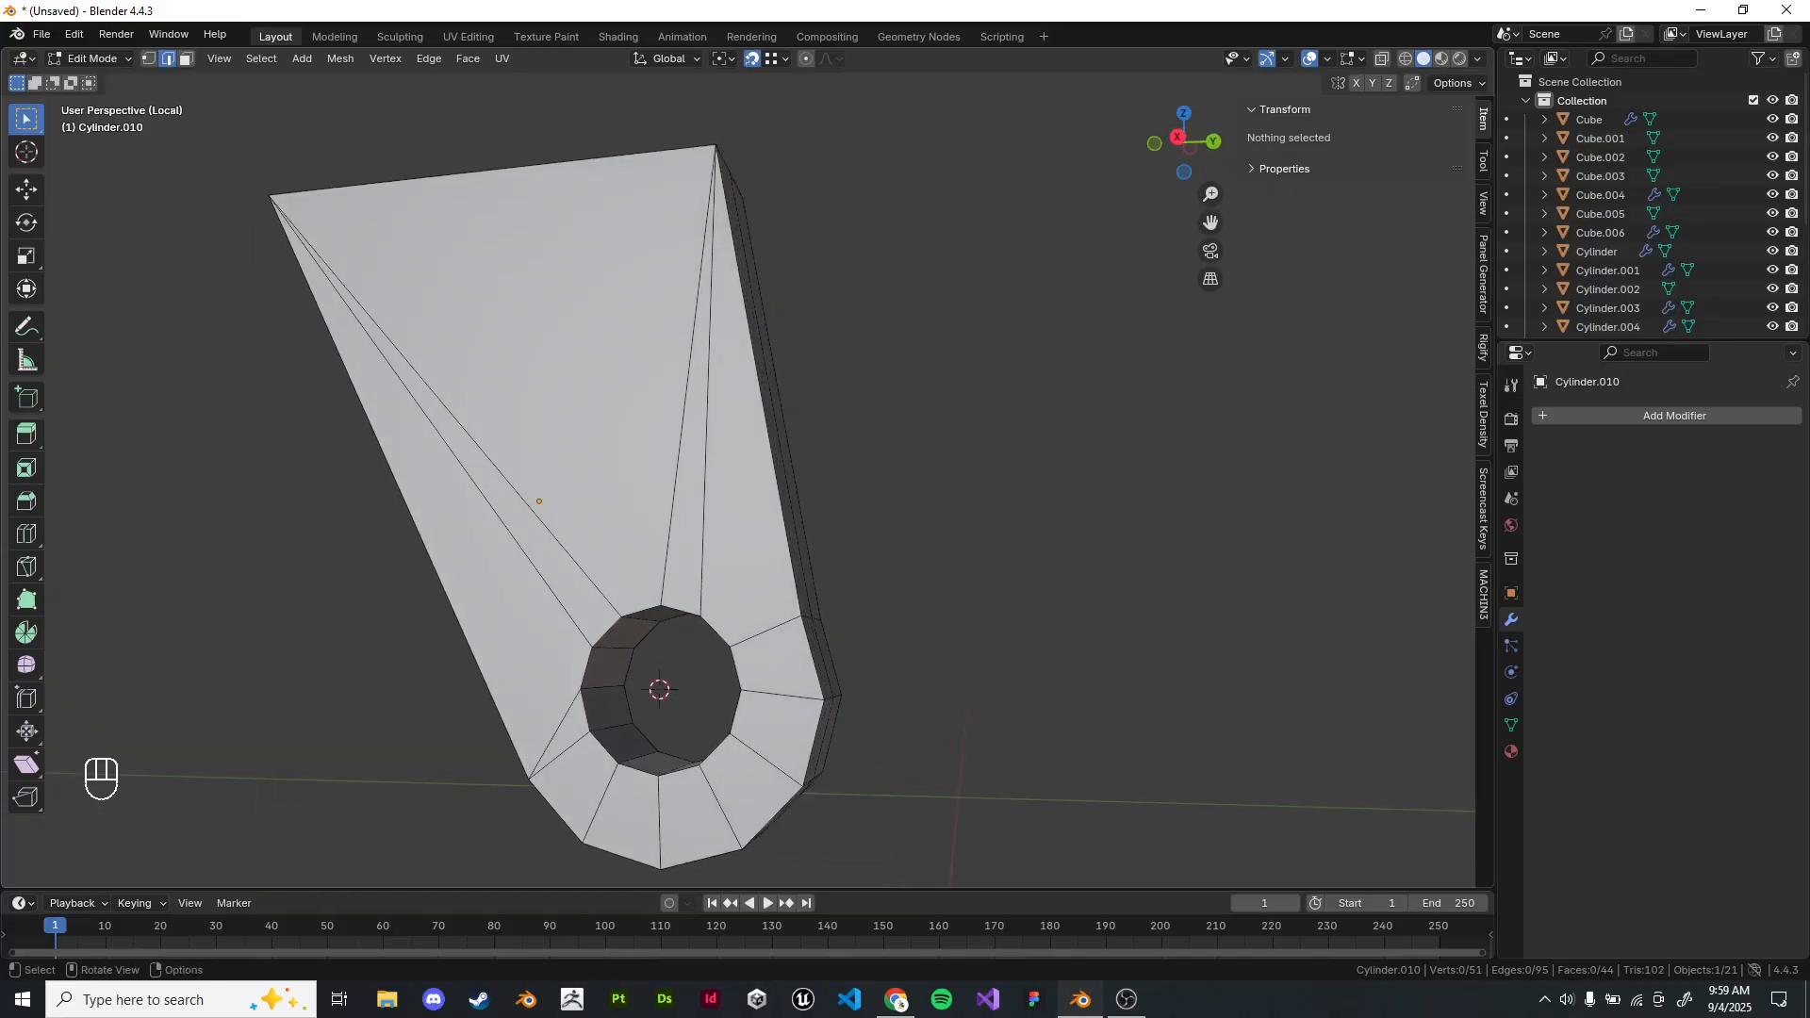
pyautogui.moveTo(848, 499); pyautogui.dragTo(579, 490, button='middle')
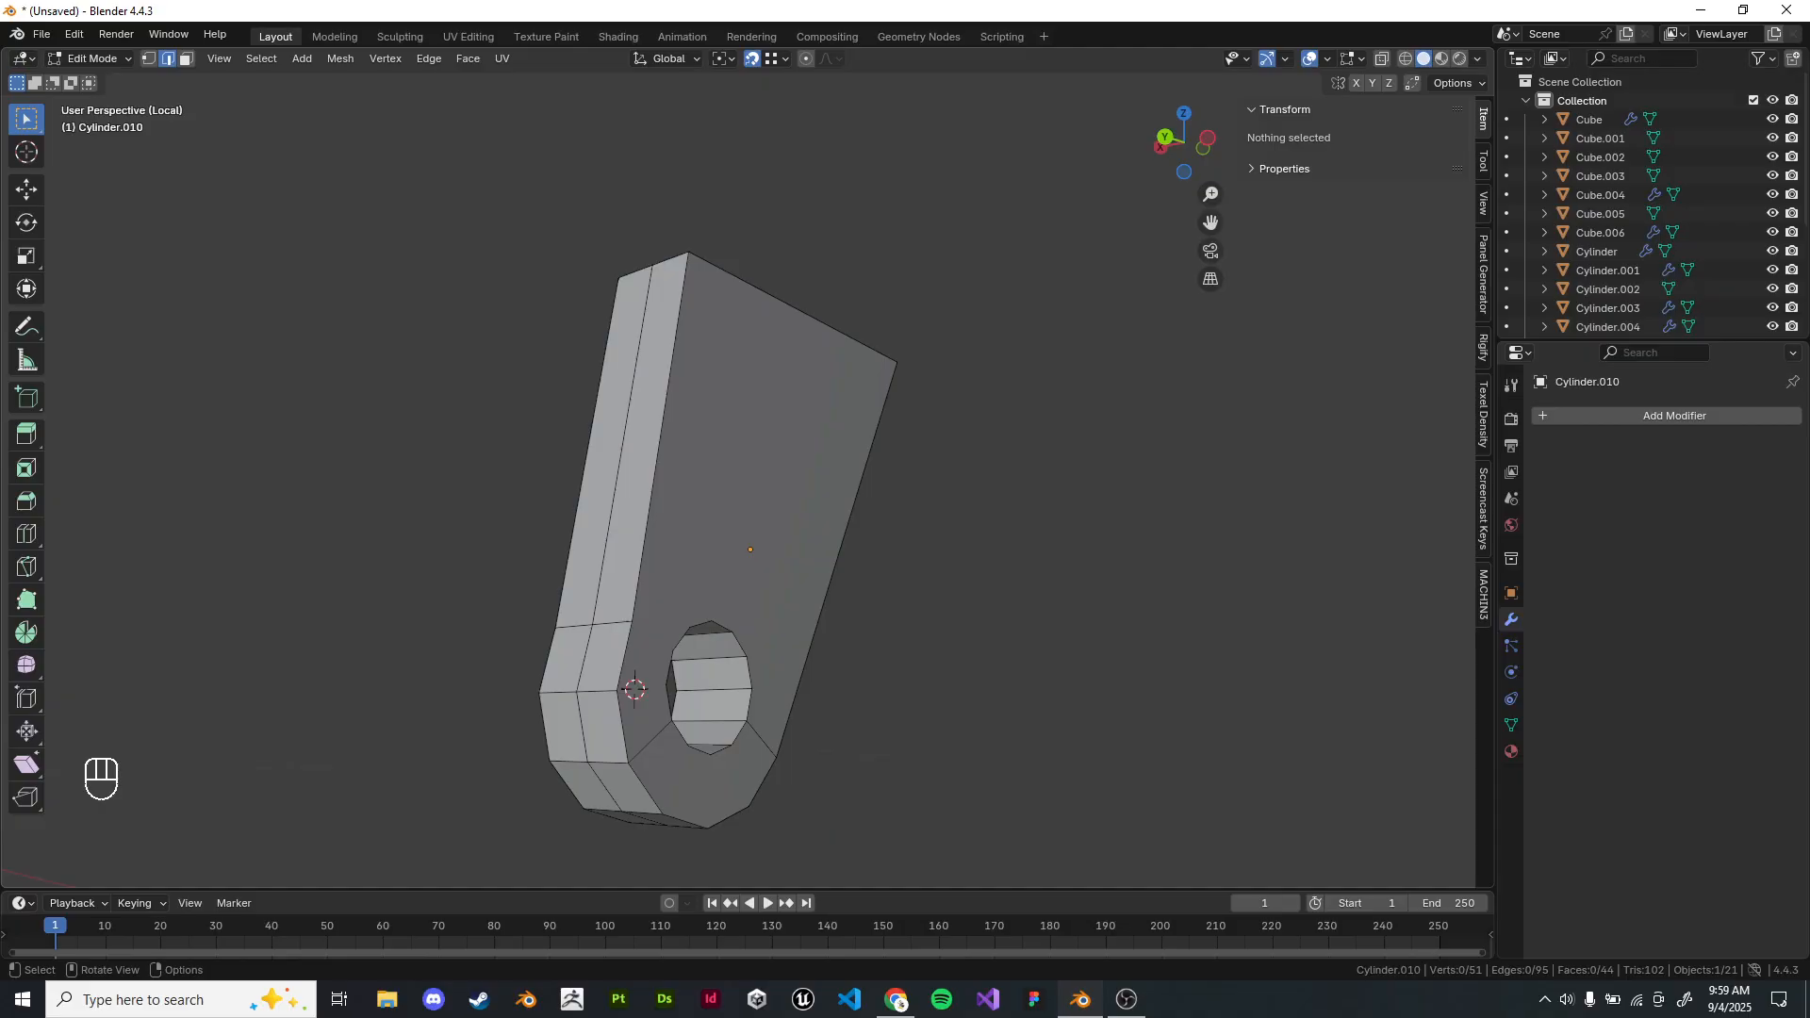
pyautogui.moveTo(603, 491); pyautogui.dragTo(716, 506, button='middle')
pyautogui.keyDown('shift'); pyautogui.moveTo(660, 566); pyautogui.dragTo(910, 424, button='middle'); pyautogui.keyUp('shift')
pyautogui.scroll(2, 773, 448)
pyautogui.moveTo(811, 283); pyautogui.dragTo(575, 269, button='middle')
pyautogui.click(699, 312)
pyautogui.click(377, 377)
pyautogui.moveTo(377, 377); pyautogui.dragTo(546, 334, button='middle')
pyautogui.hotkey('alt', 'x')
pyautogui.scroll(1, 698, 565)
pyautogui.moveTo(698, 565); pyautogui.dragTo(816, 565, button='middle')
# Try dissolving the edge joining the hole's lower-right vertex to the arm's outline.
pyautogui.keyDown('shift'); pyautogui.moveTo(820, 660); pyautogui.dragTo(731, 512, button='middle'); pyautogui.keyUp('shift')
pyautogui.click(783, 554)
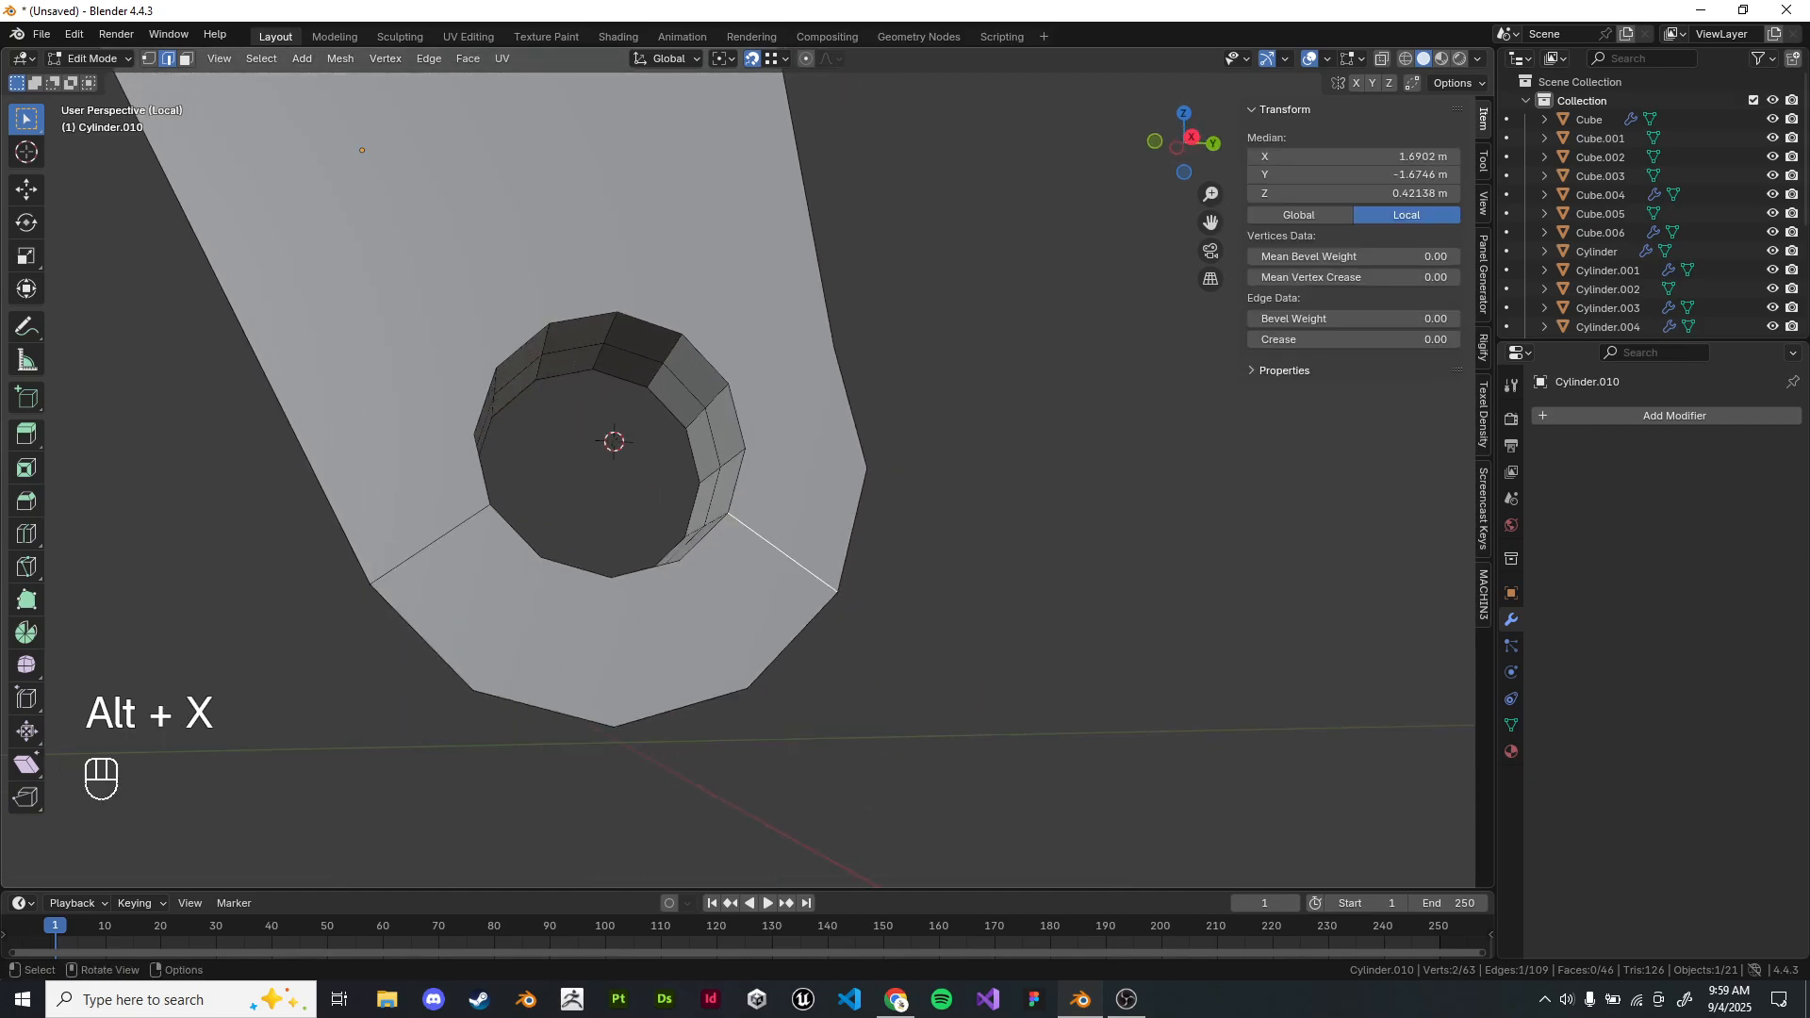
pyautogui.moveTo(783, 554); pyautogui.dragTo(702, 500, button='middle')
pyautogui.hotkey('ctrl', 'x')
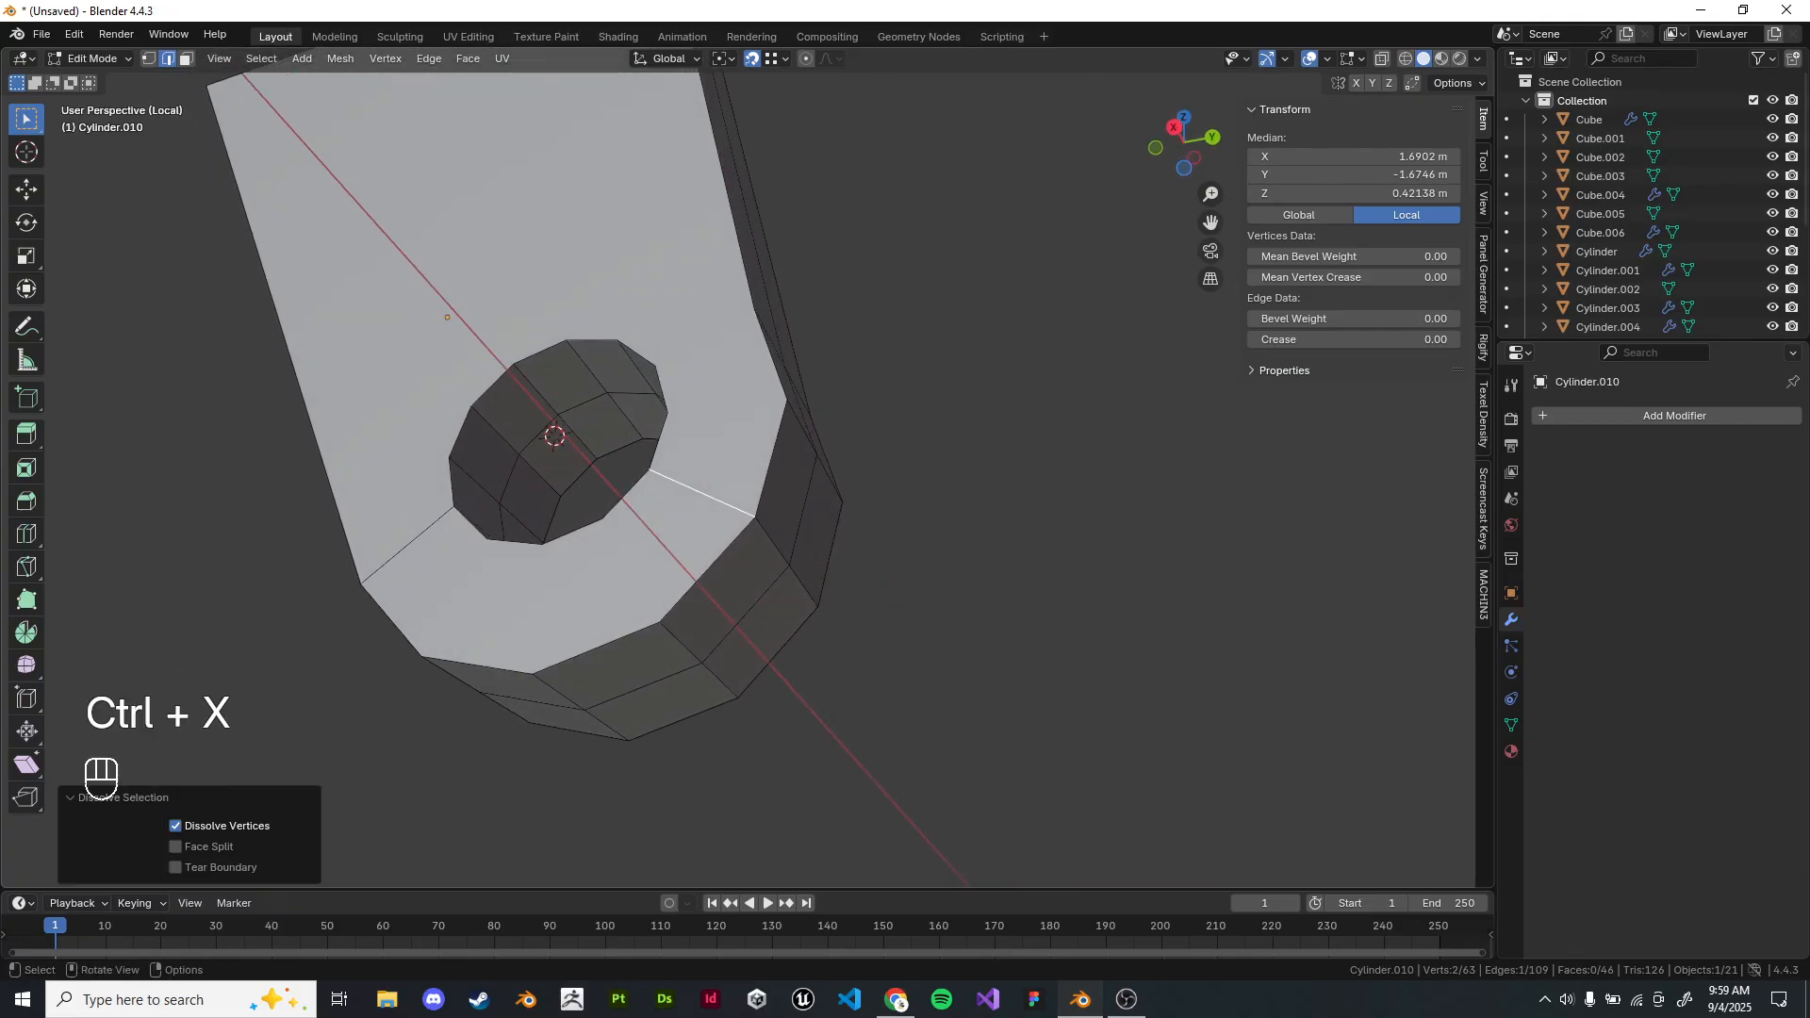
pyautogui.keyDown('shift'); pyautogui.moveTo(702, 499); pyautogui.dragTo(784, 535, button='middle'); pyautogui.keyUp('shift')
pyautogui.scroll(2, 784, 505)
pyautogui.keyDown('shift'); pyautogui.click(374, 604); pyautogui.keyUp('shift')
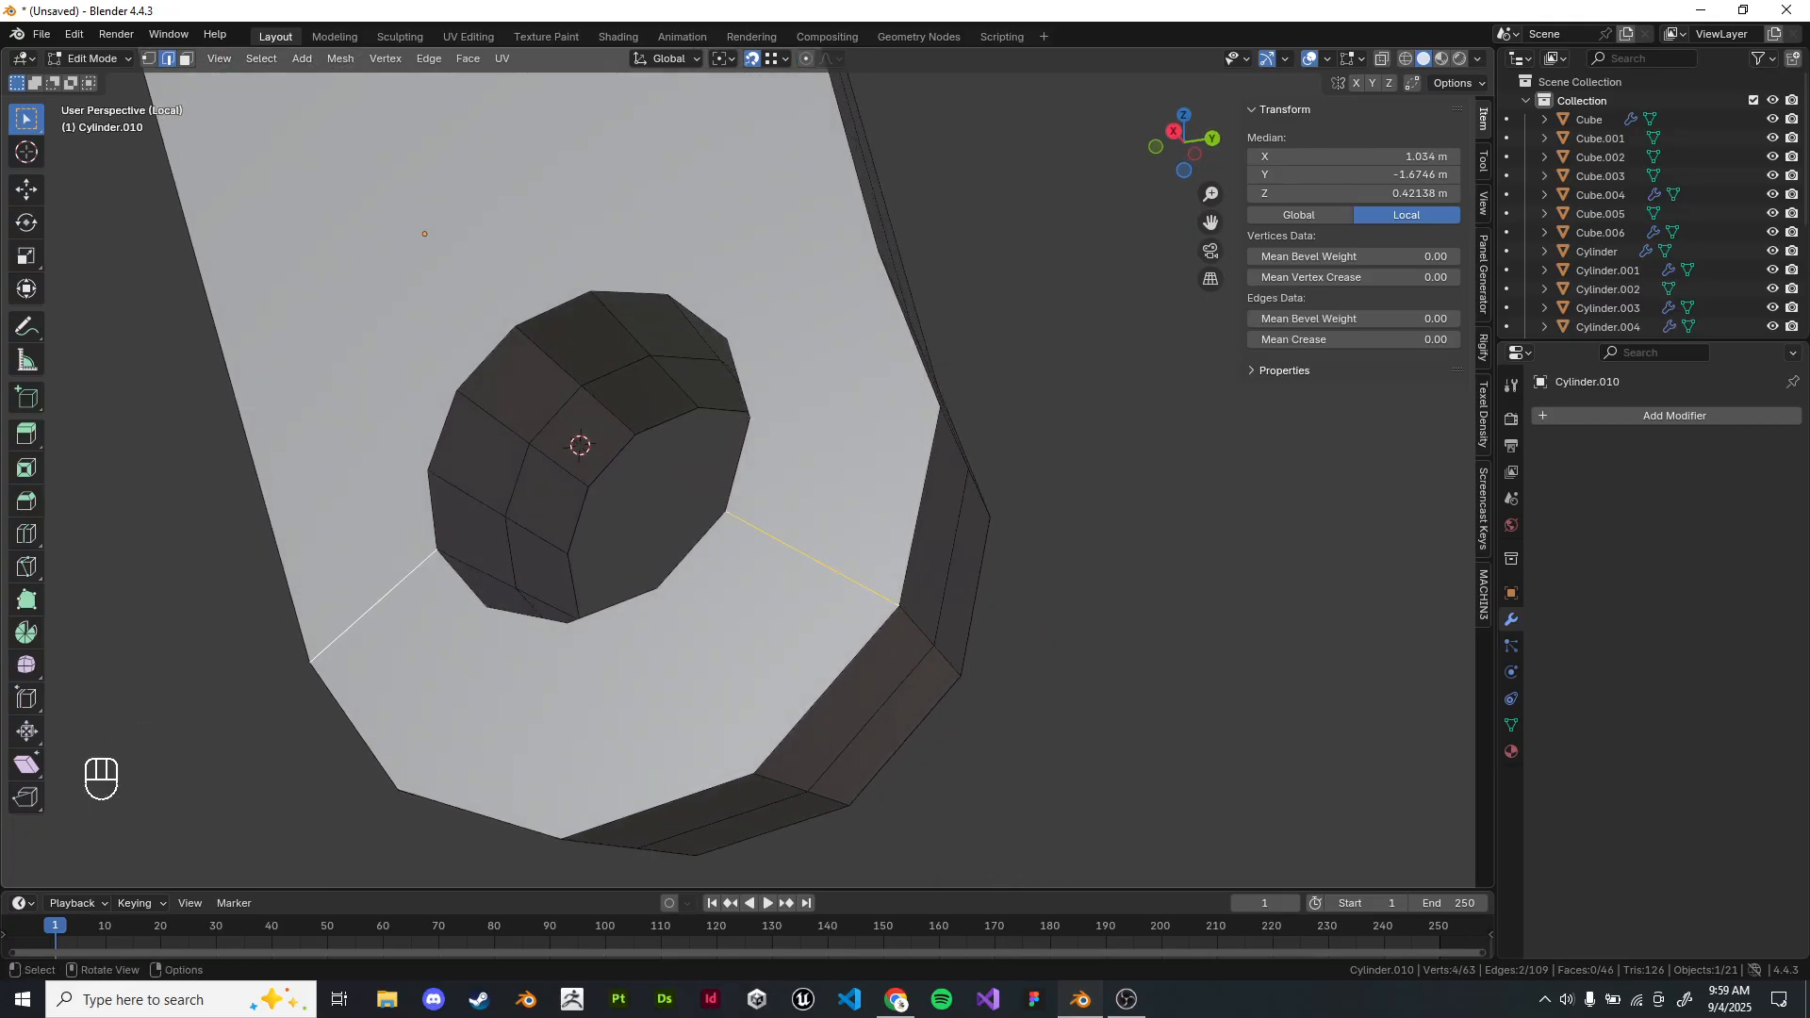
pyautogui.click(213, 617)
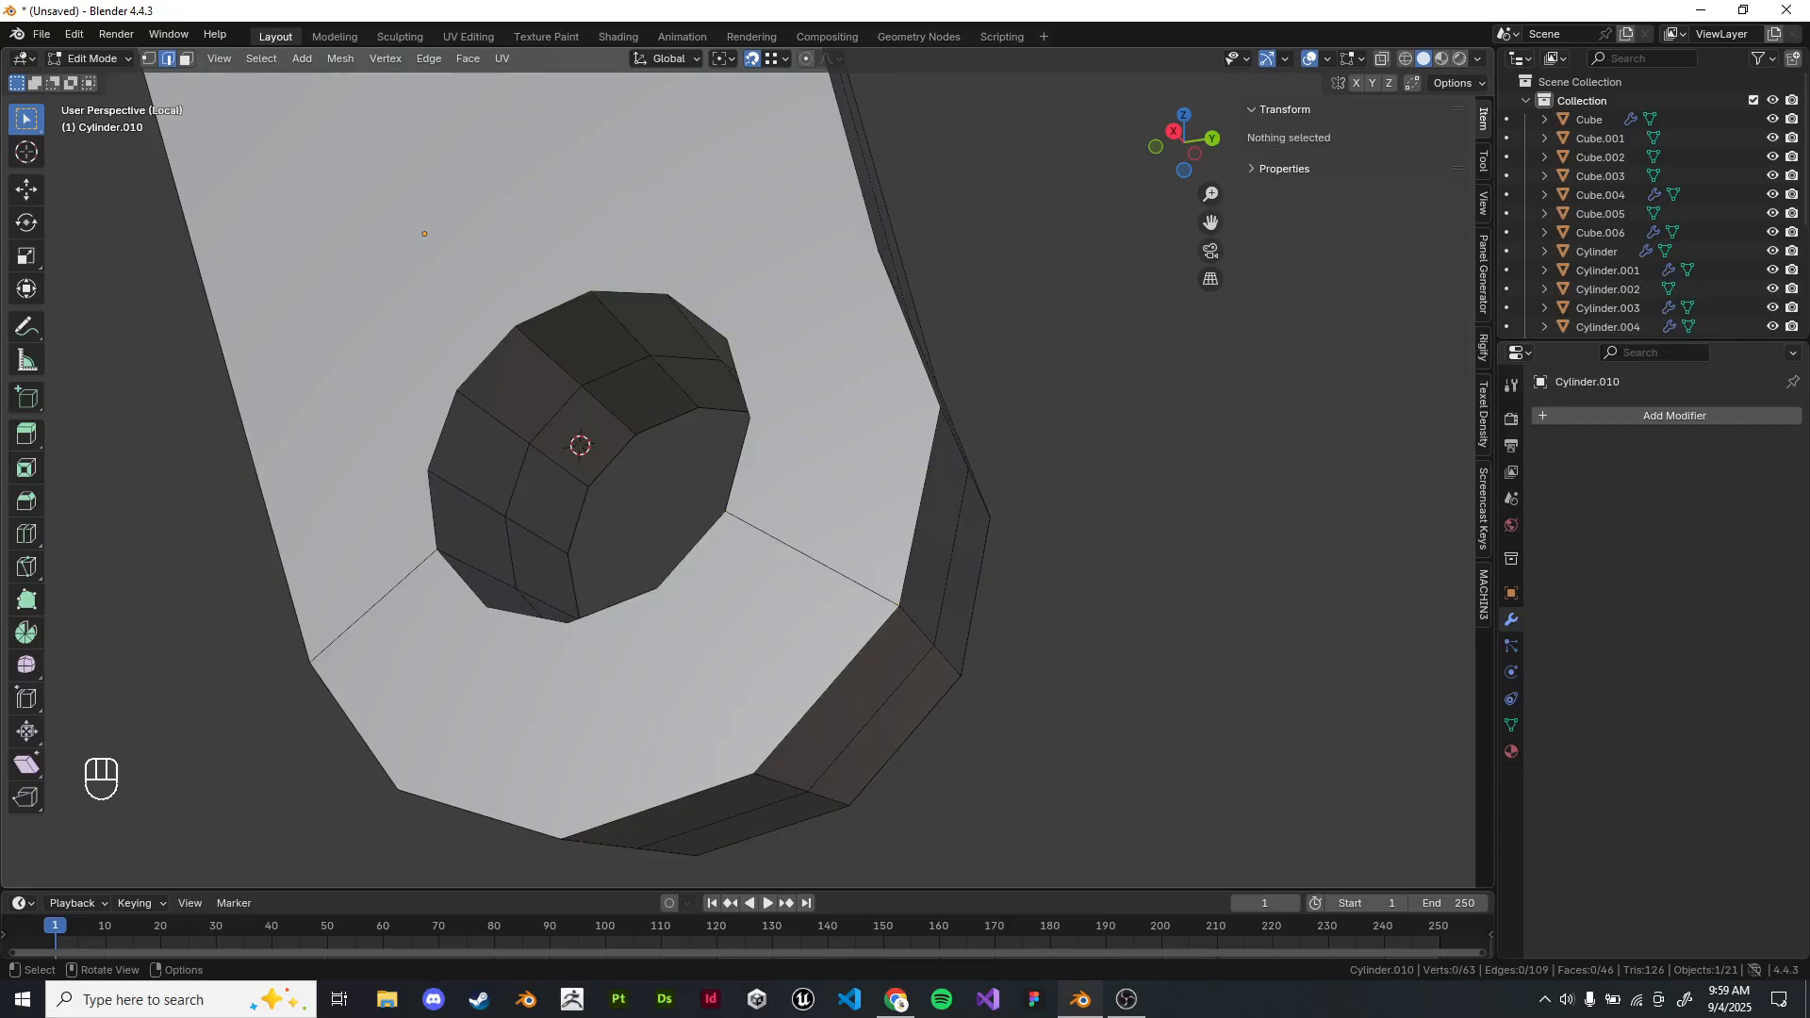
# Retry dissolving the hole's lower-right connecting edge several times, and clear the selection.
pyautogui.keyDown('shift'); pyautogui.moveTo(212, 618); pyautogui.dragTo(212, 600, button='middle'); pyautogui.keyUp('shift')
pyautogui.moveTo(660, 528)
pyautogui.mouseDown(button='middle')
pyautogui.moveTo(547, 533)
pyautogui.moveTo(660, 524)
pyautogui.mouseUp(button='middle')
pyautogui.click(660, 524)
pyautogui.click(810, 527)
pyautogui.hotkey('ctrl', 'x')
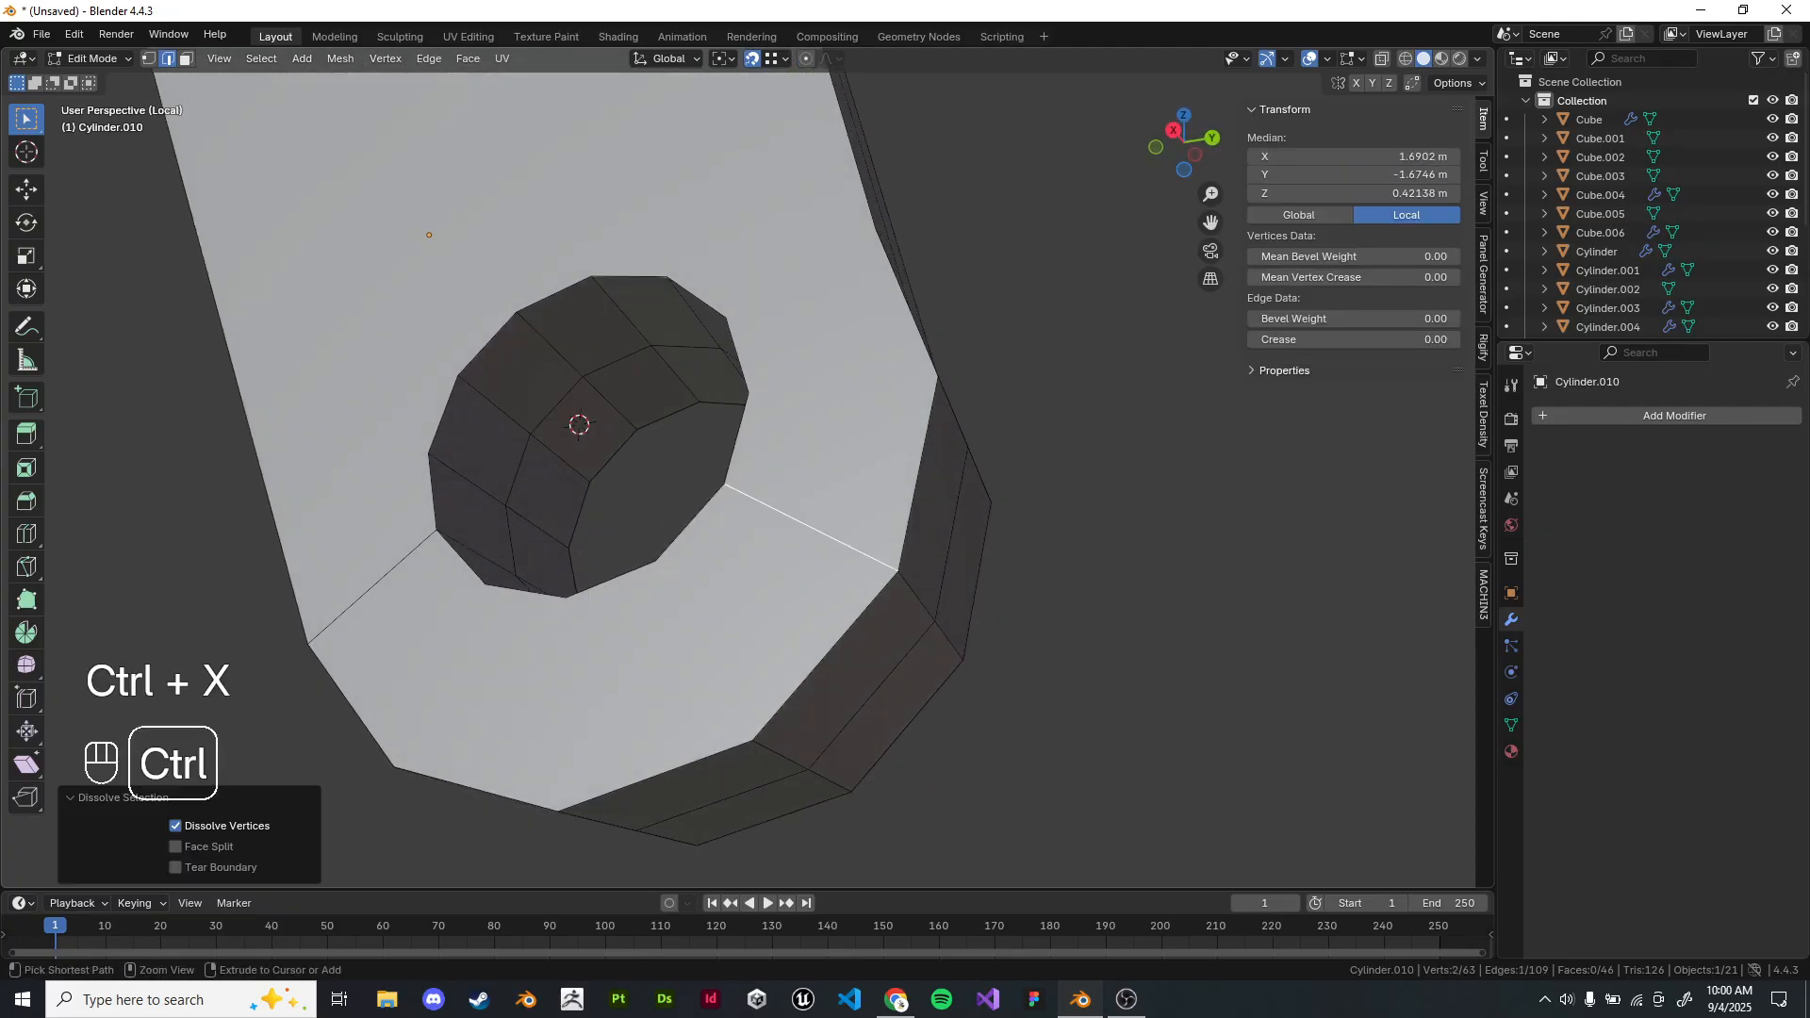
pyautogui.hotkey('ctrl', 'x')
pyautogui.hotkey('ctrl', 'x')
pyautogui.moveTo(811, 527); pyautogui.dragTo(823, 525, button='middle')
pyautogui.click(1056, 575)
# In the right orthographic view, annotate two arrows pointing toward each other along the hole's lower-right connecting edge.
pyautogui.moveTo(1056, 575)
pyautogui.keyDown('shift'); pyautogui.mouseDown(button='middle')
pyautogui.moveTo(1136, 535)
pyautogui.moveTo(1075, 566)
pyautogui.mouseUp(button='middle'); pyautogui.keyUp('shift')
pyautogui.press('KP_1')
pyautogui.press('KP_3')
pyautogui.scroll(2, 1002, 479)
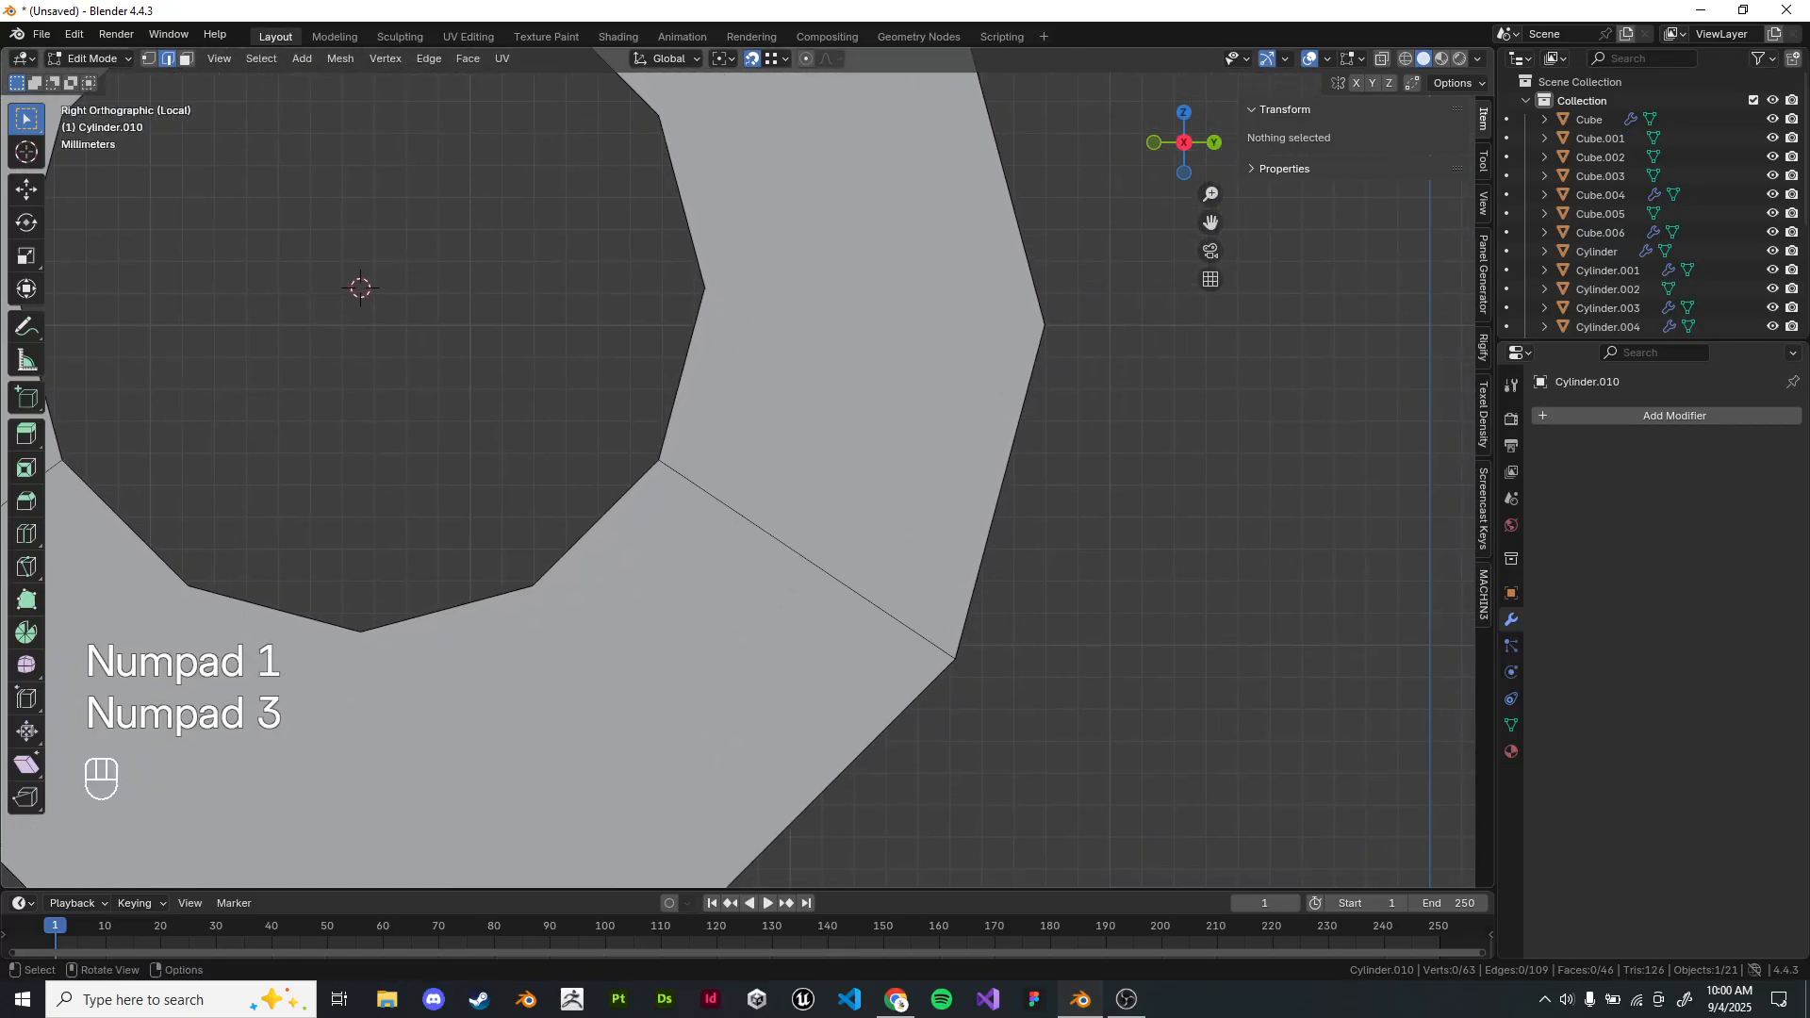
pyautogui.click(27, 327)
pyautogui.moveTo(665, 453)
pyautogui.mouseDown()
pyautogui.moveTo(778, 528)
pyautogui.moveTo(762, 514)
pyautogui.mouseUp()
pyautogui.moveTo(949, 673); pyautogui.dragTo(803, 580)
pyautogui.click(806, 596)
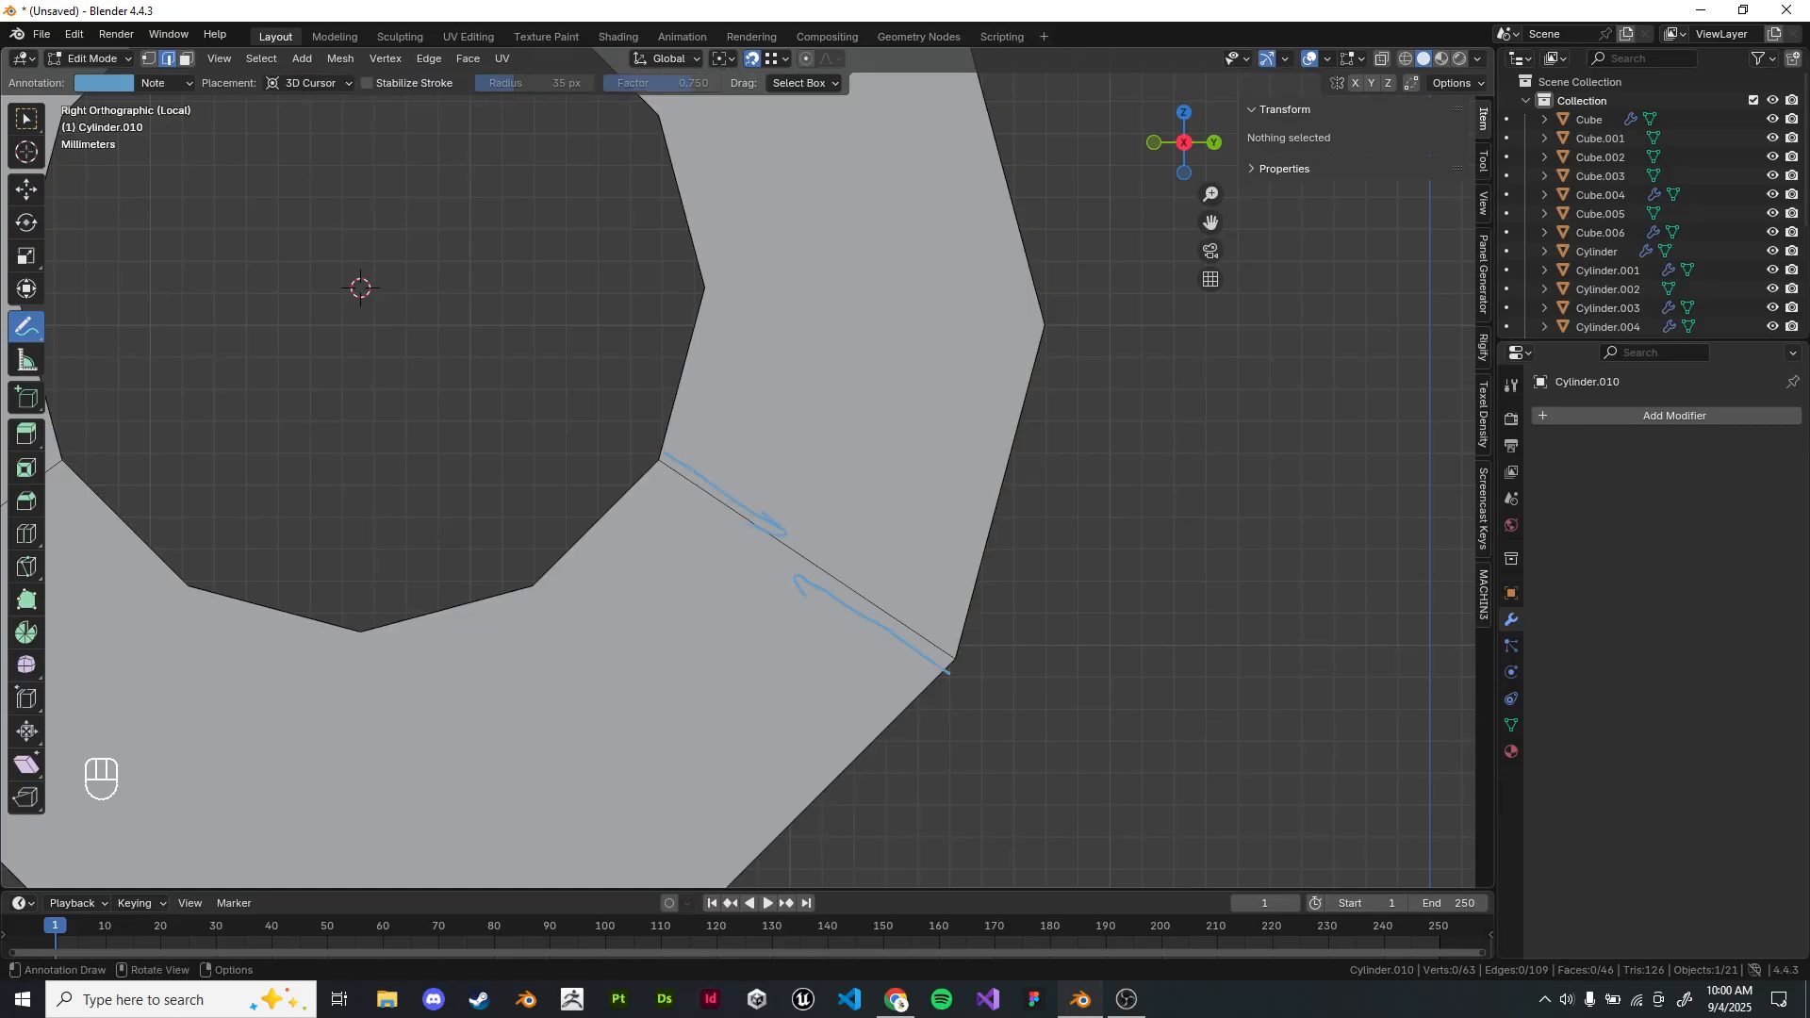
pyautogui.scroll(-3, 737, 466)
pyautogui.scroll(2, 737, 466)
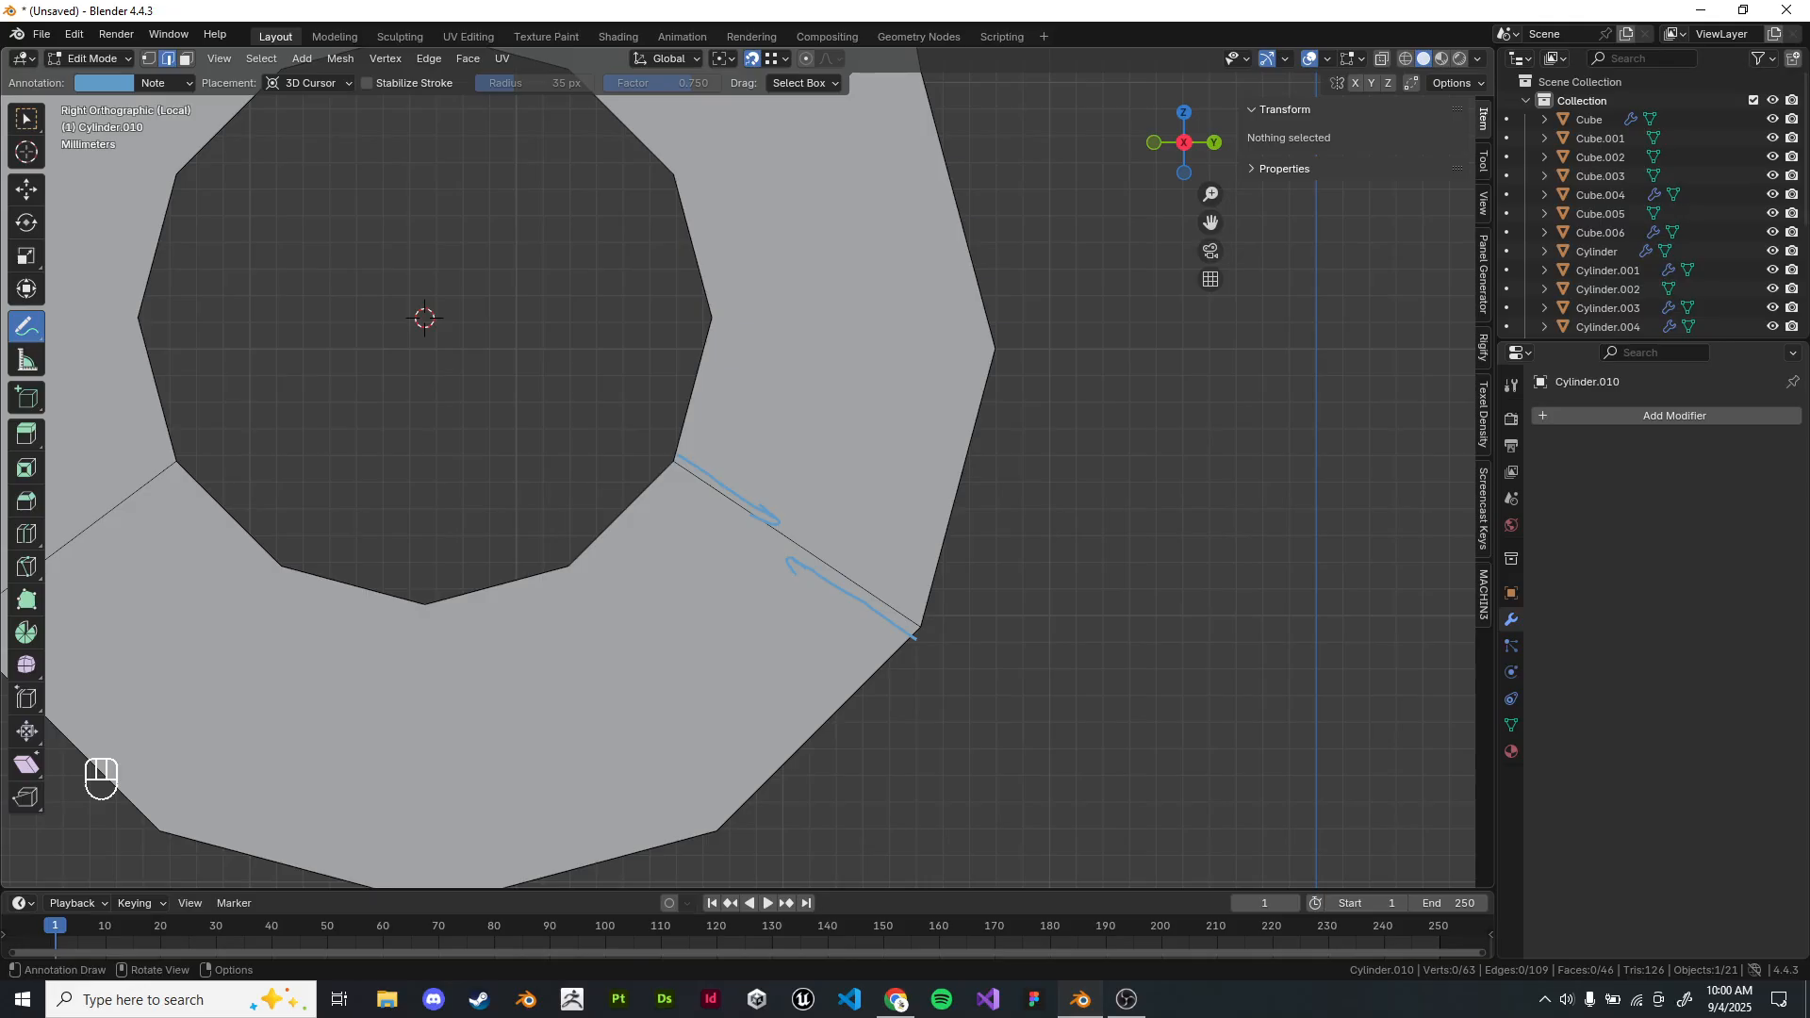
# Annotate lines along the connecting edge, diagonals from the hole's rightmost vertex to the outline vertex, and a curve crossing them.
pyautogui.scroll(1, 750, 471)
pyautogui.keyDown('shift'); pyautogui.moveTo(750, 471); pyautogui.dragTo(677, 456, button='middle'); pyautogui.keyUp('shift')
pyautogui.scroll(1, 730, 463)
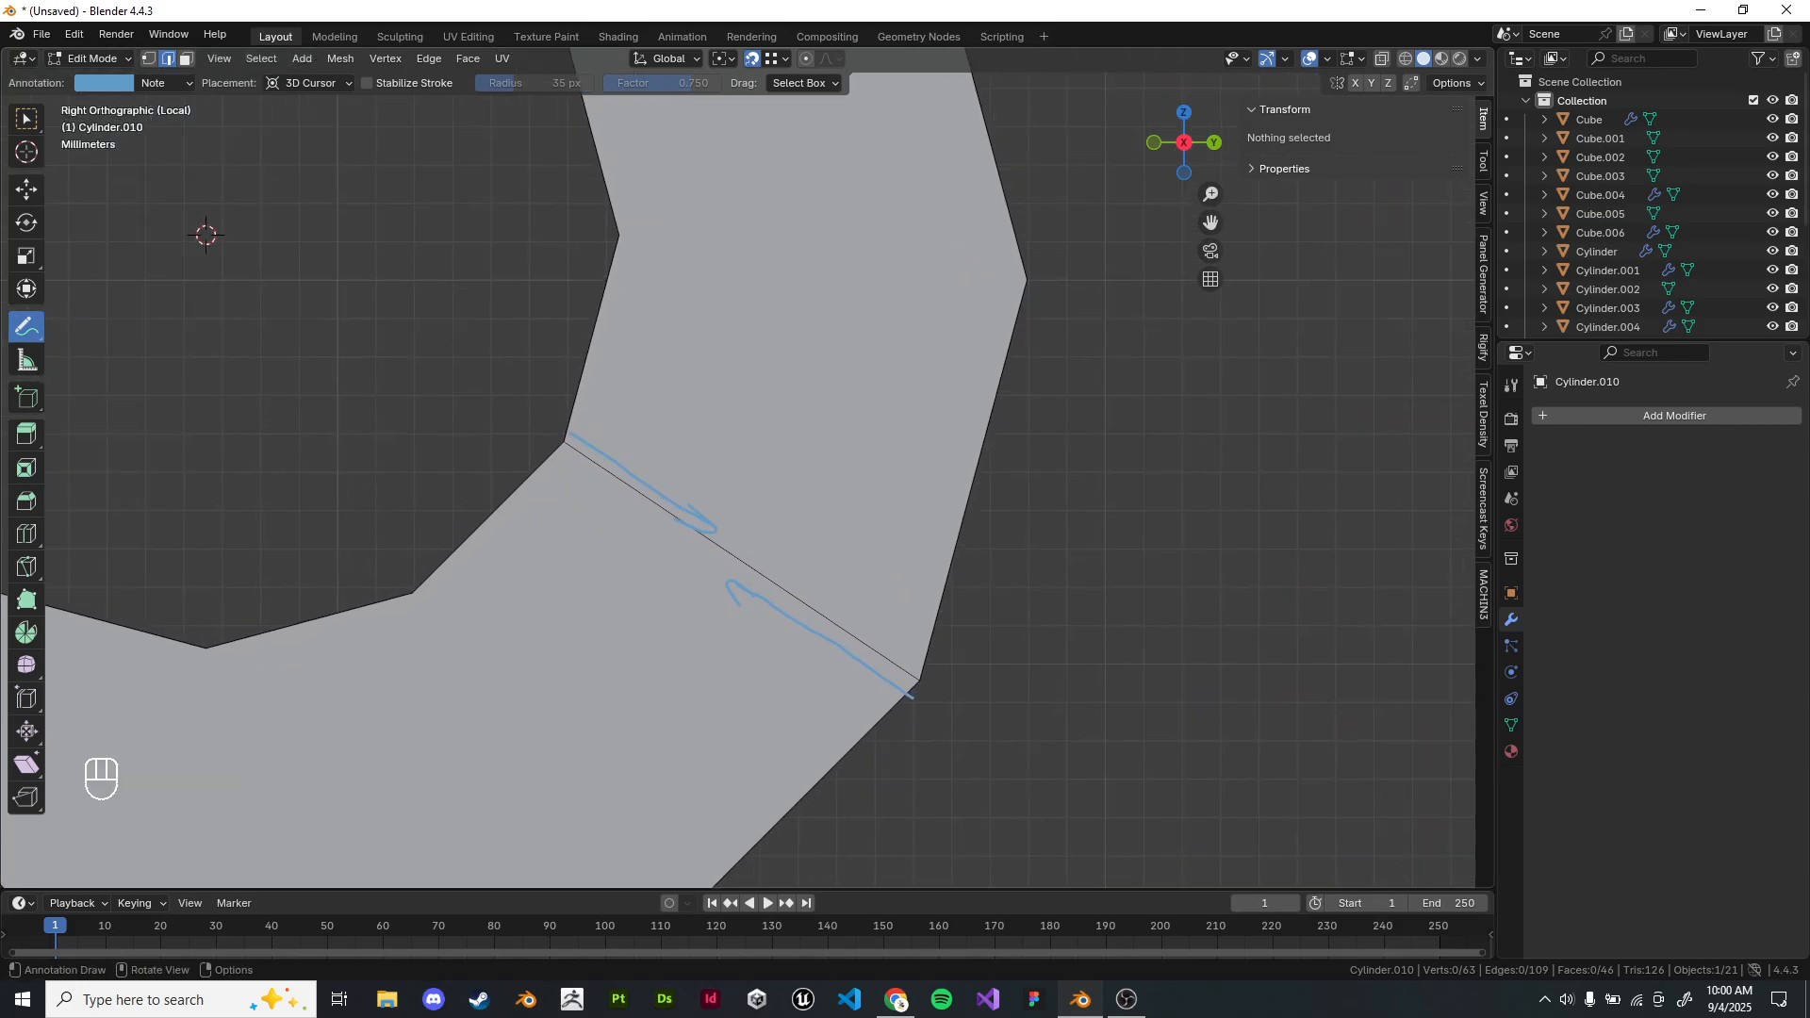
pyautogui.moveTo(567, 440)
pyautogui.mouseDown()
pyautogui.moveTo(563, 366)
pyautogui.moveTo(631, 366)
pyautogui.moveTo(922, 683)
pyautogui.mouseUp()
pyautogui.moveTo(832, 608); pyautogui.dragTo(768, 549)
pyautogui.moveTo(768, 549)
pyautogui.keyDown('shift'); pyautogui.mouseDown(button='middle')
pyautogui.moveTo(737, 654)
pyautogui.moveTo(830, 561)
pyautogui.mouseUp(button='middle'); pyautogui.keyUp('shift')
pyautogui.moveTo(691, 248); pyautogui.dragTo(952, 681)
pyautogui.keyDown('shift'); pyautogui.moveTo(952, 681); pyautogui.dragTo(950, 755, button='middle'); pyautogui.keyUp('shift')
pyautogui.moveTo(691, 323); pyautogui.dragTo(885, 591)
pyautogui.moveTo(839, 482); pyautogui.dragTo(978, 712)
pyautogui.moveTo(676, 323); pyautogui.dragTo(1000, 381)
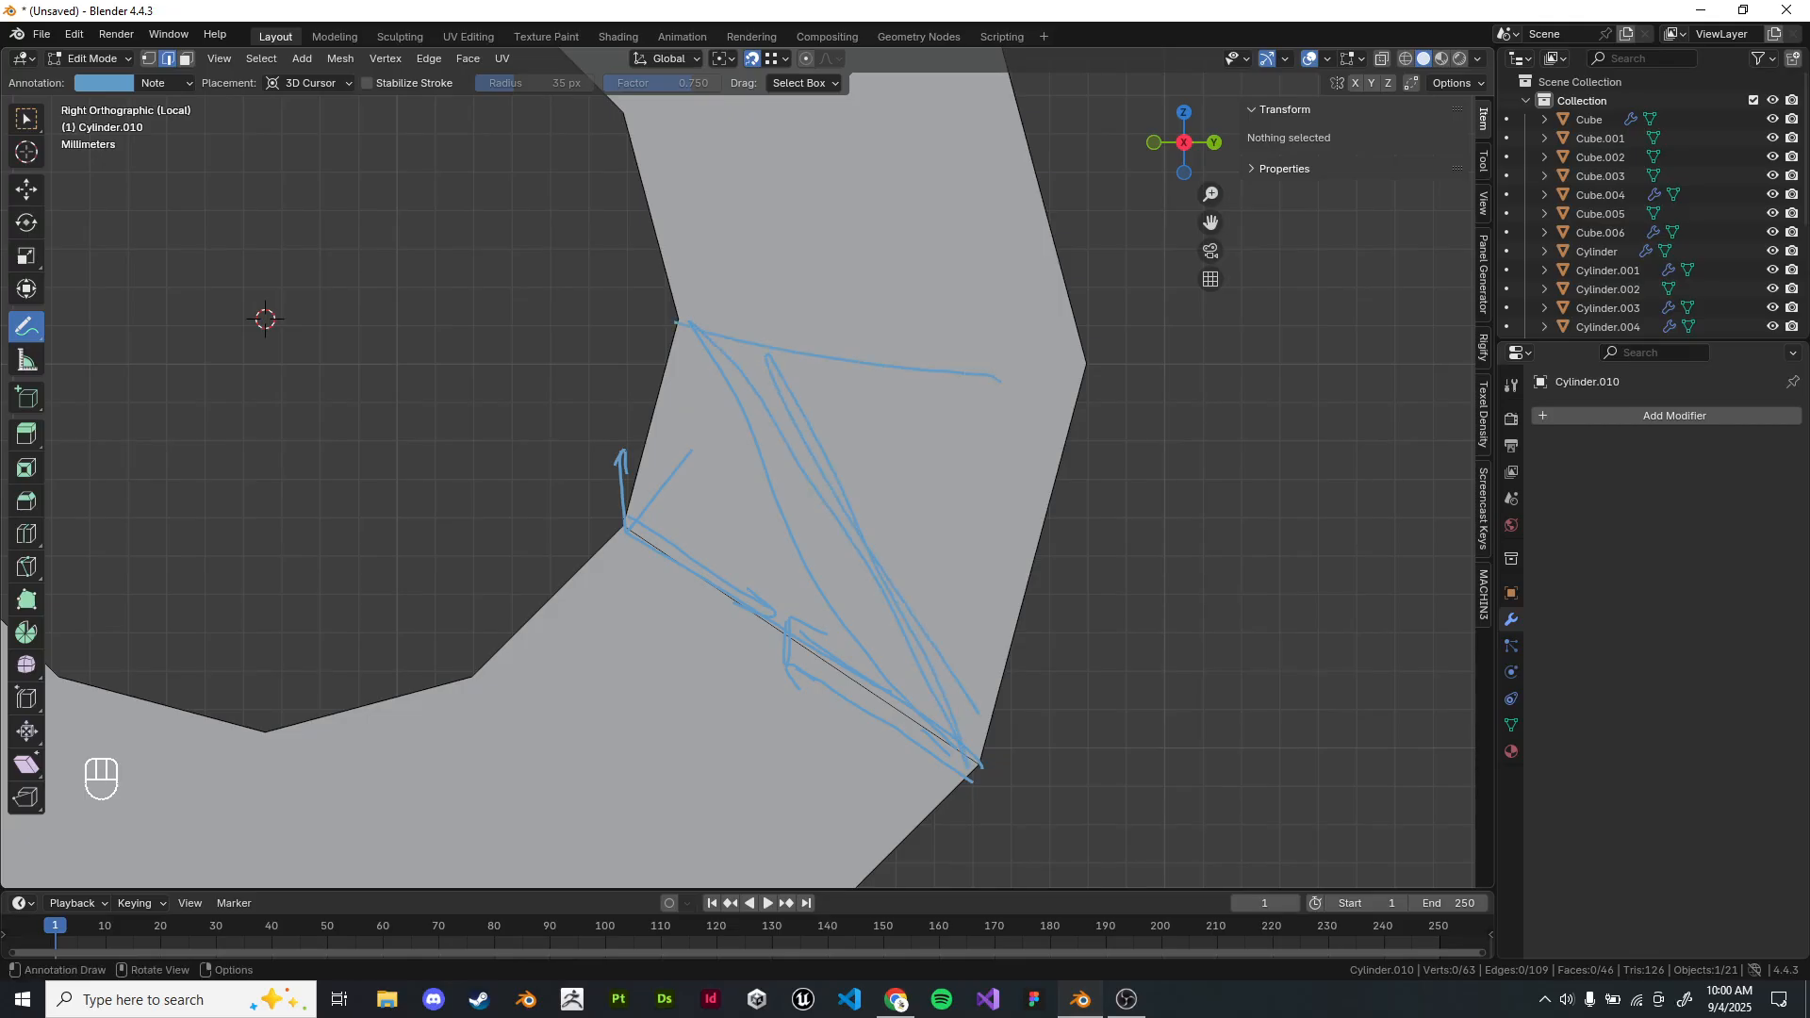
pyautogui.moveTo(837, 273); pyautogui.dragTo(745, 766)
pyautogui.keyDown('shift'); pyautogui.moveTo(848, 565); pyautogui.dragTo(815, 597, button='middle'); pyautogui.keyUp('shift')
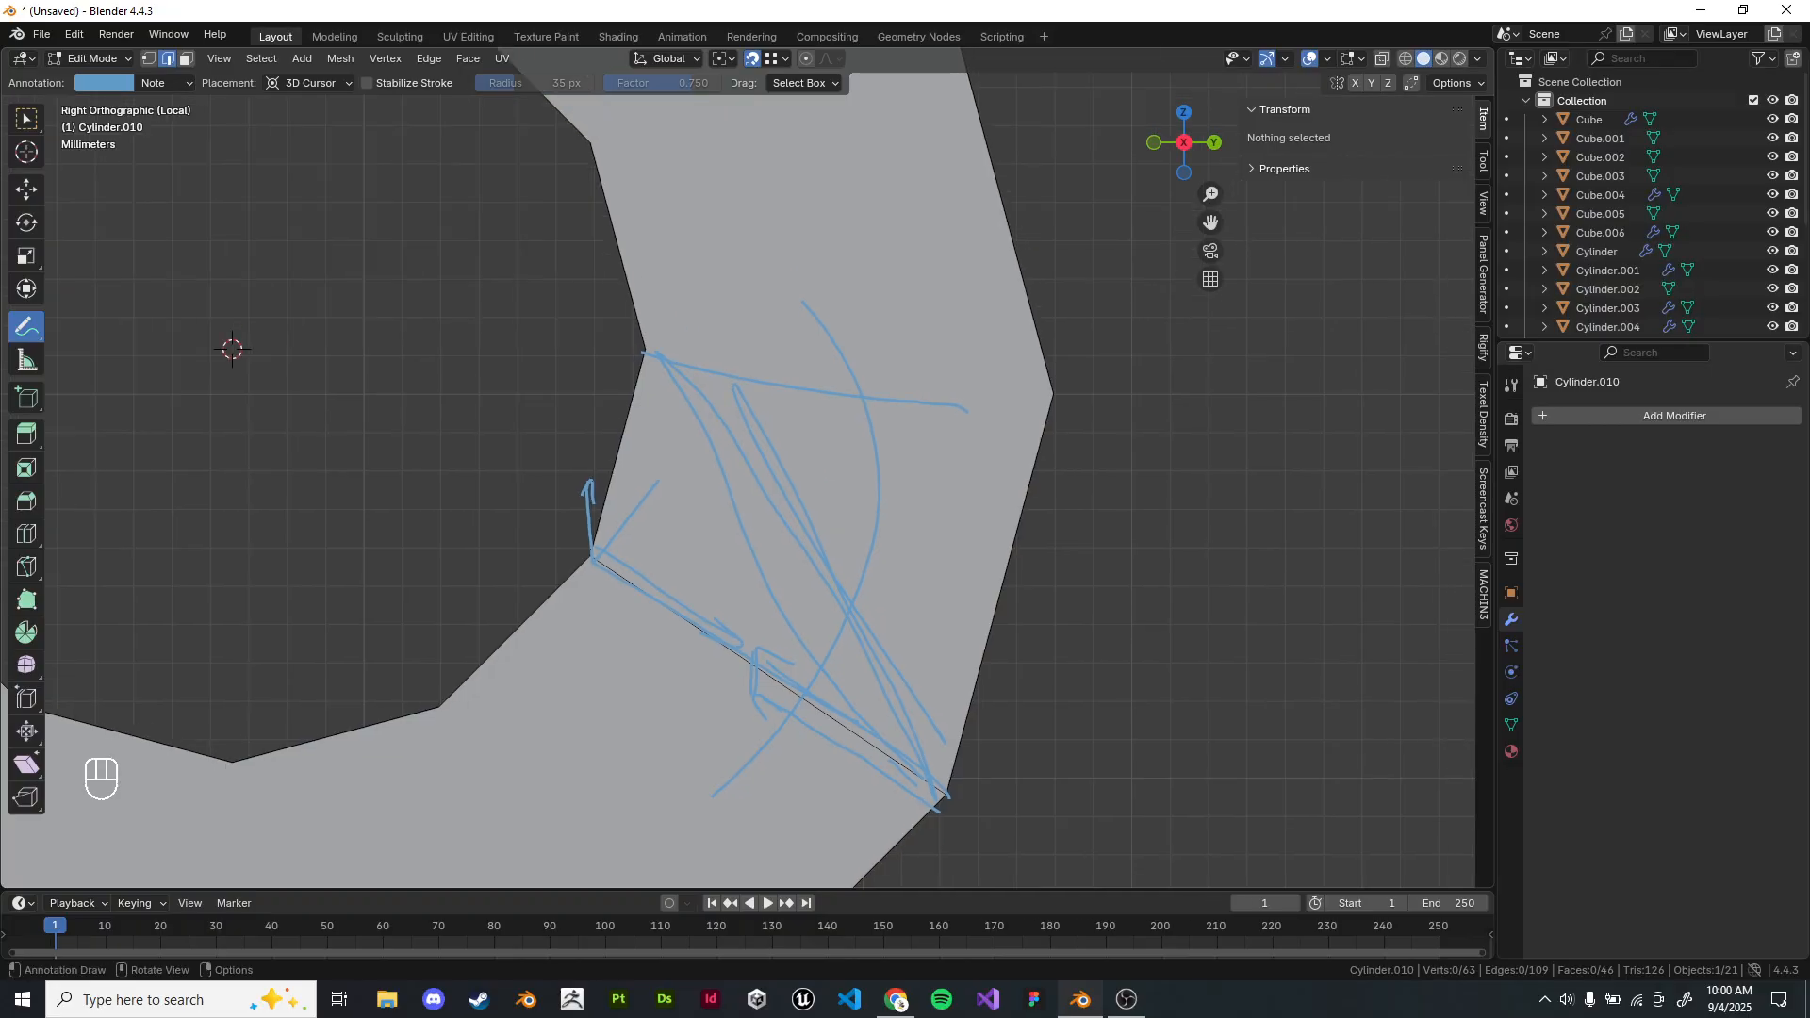
# Erase all annotation strokes around the connecting edge and return to the selection tool.
pyautogui.hotkey('ctrl', 'z')
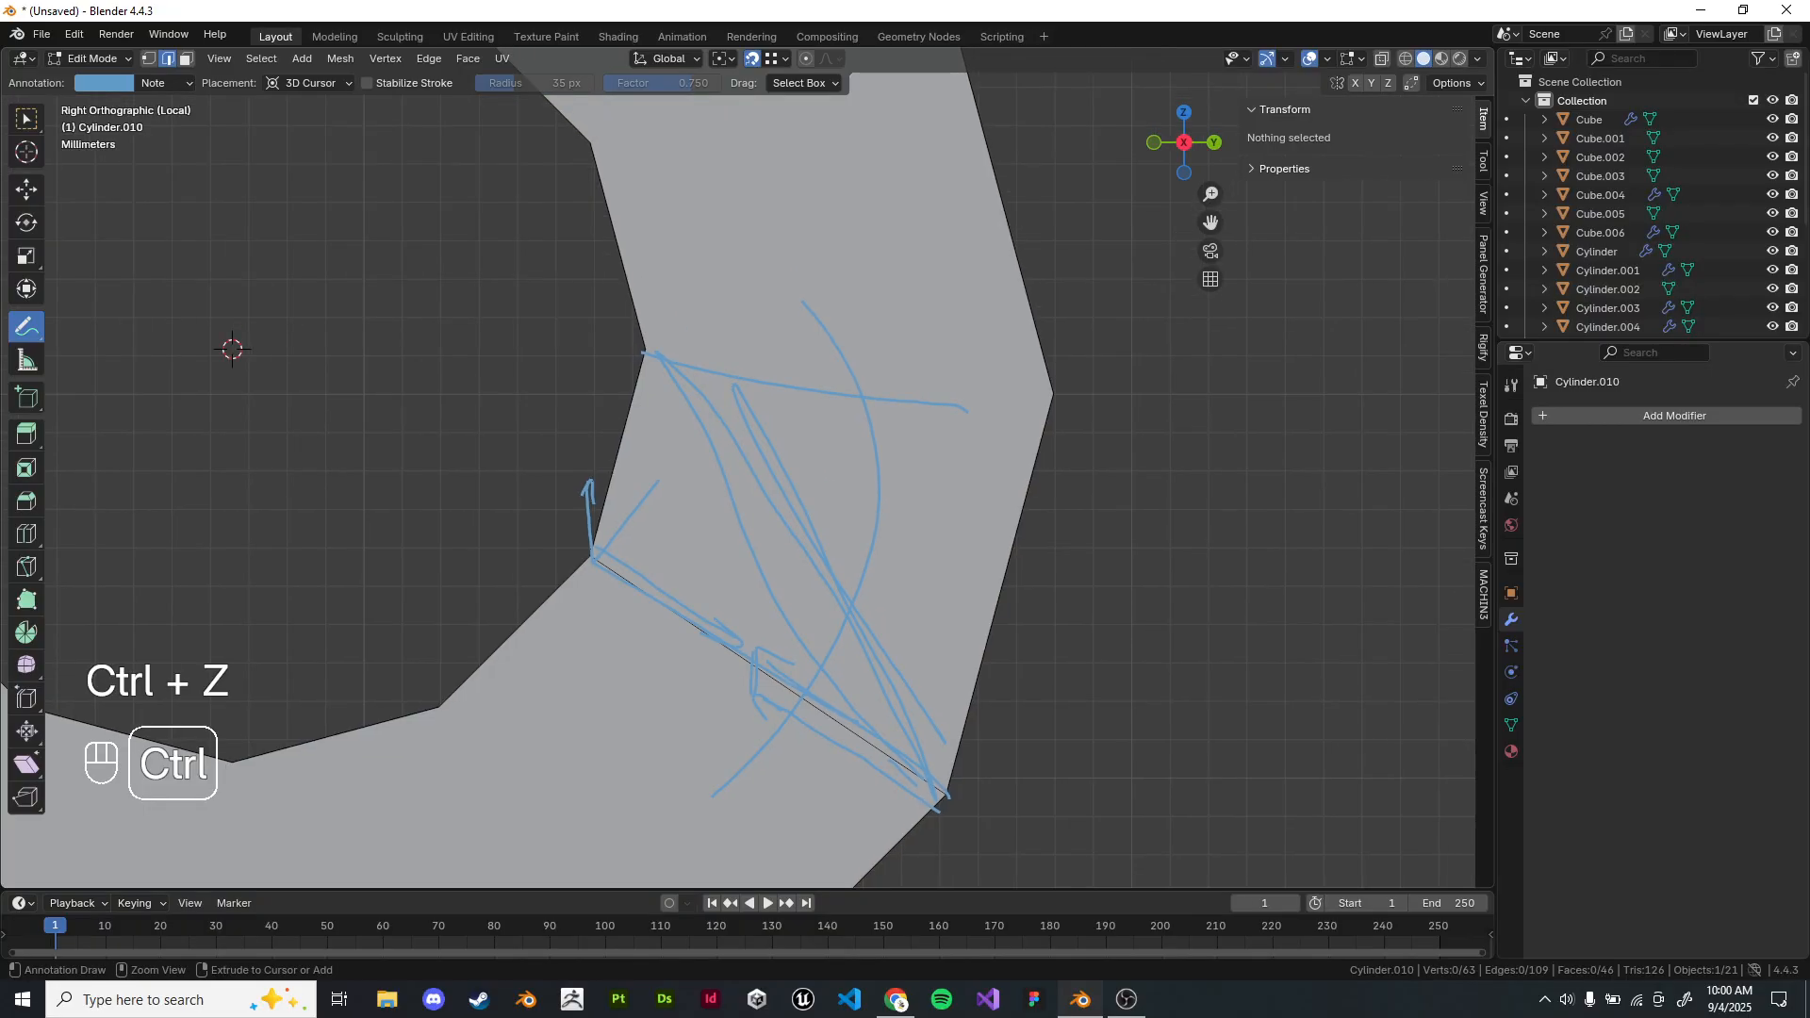
pyautogui.keyDown('shift'); pyautogui.moveTo(811, 565); pyautogui.dragTo(865, 523, button='middle'); pyautogui.keyUp('shift')
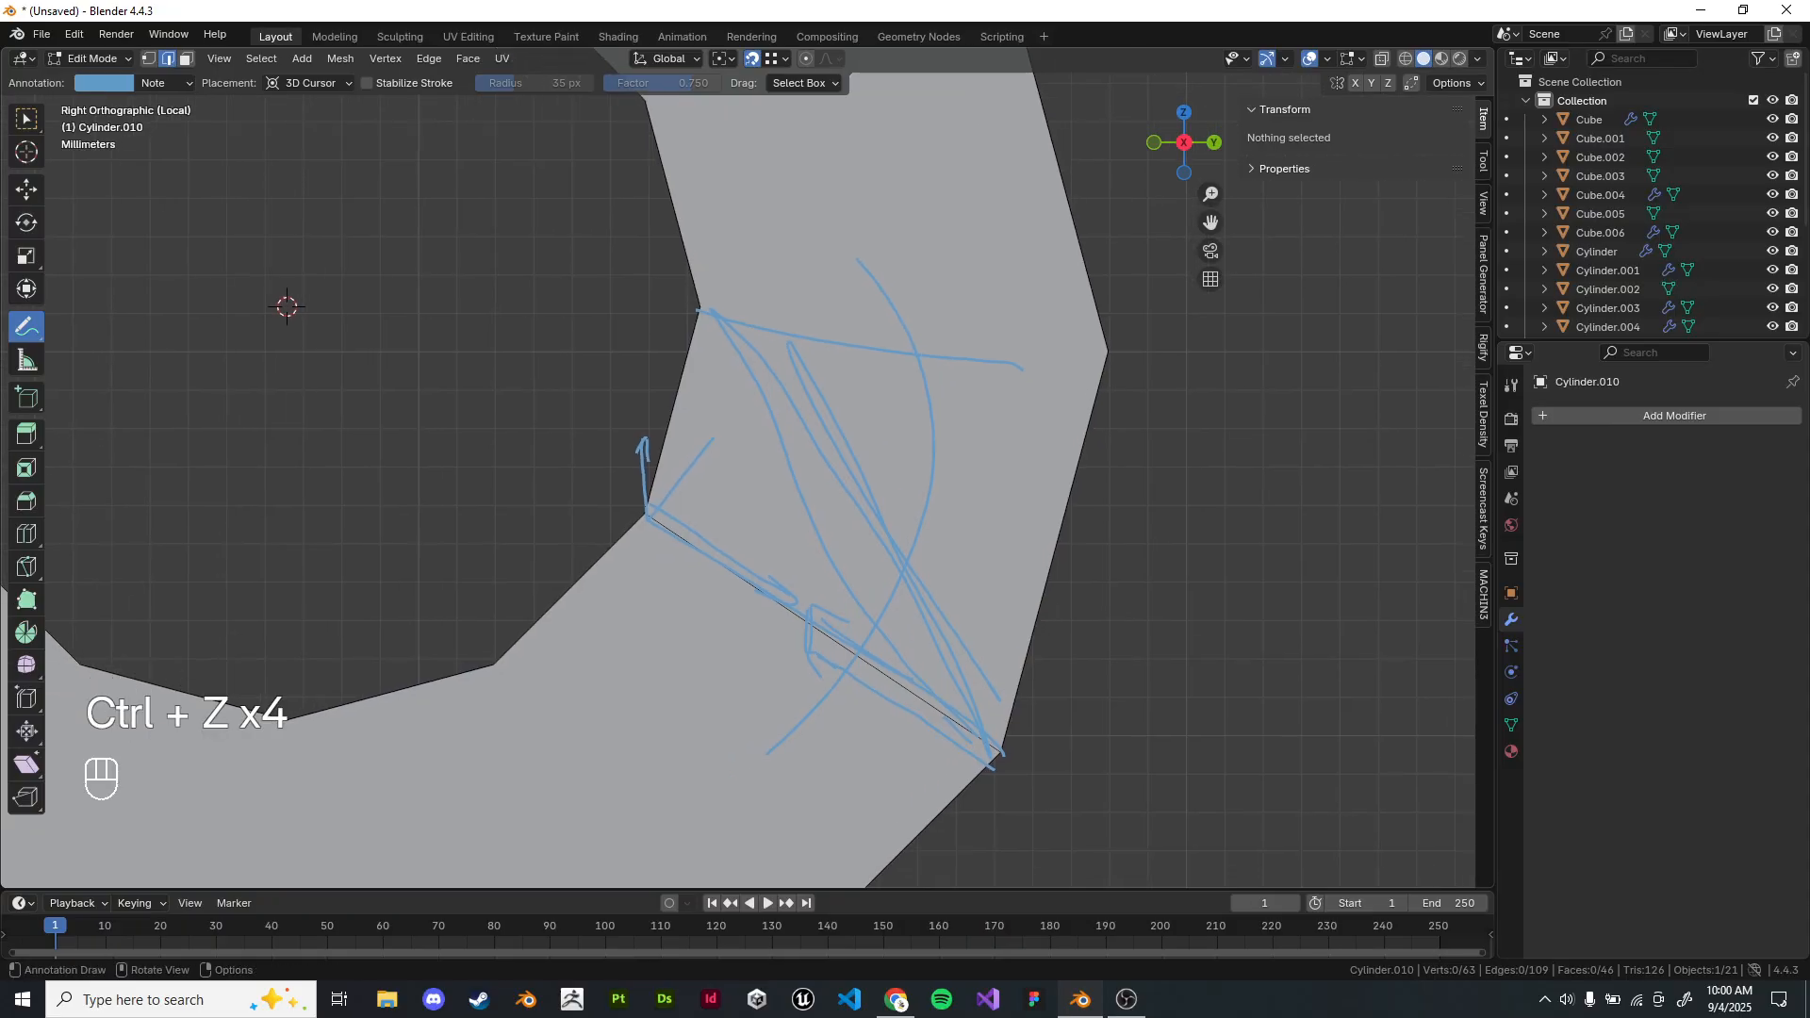
pyautogui.press('d')
pyautogui.rightClick(842, 319)
pyautogui.keyDown('ctrl'); pyautogui.moveTo(879, 319); pyautogui.dragTo(816, 370); pyautogui.keyUp('ctrl')
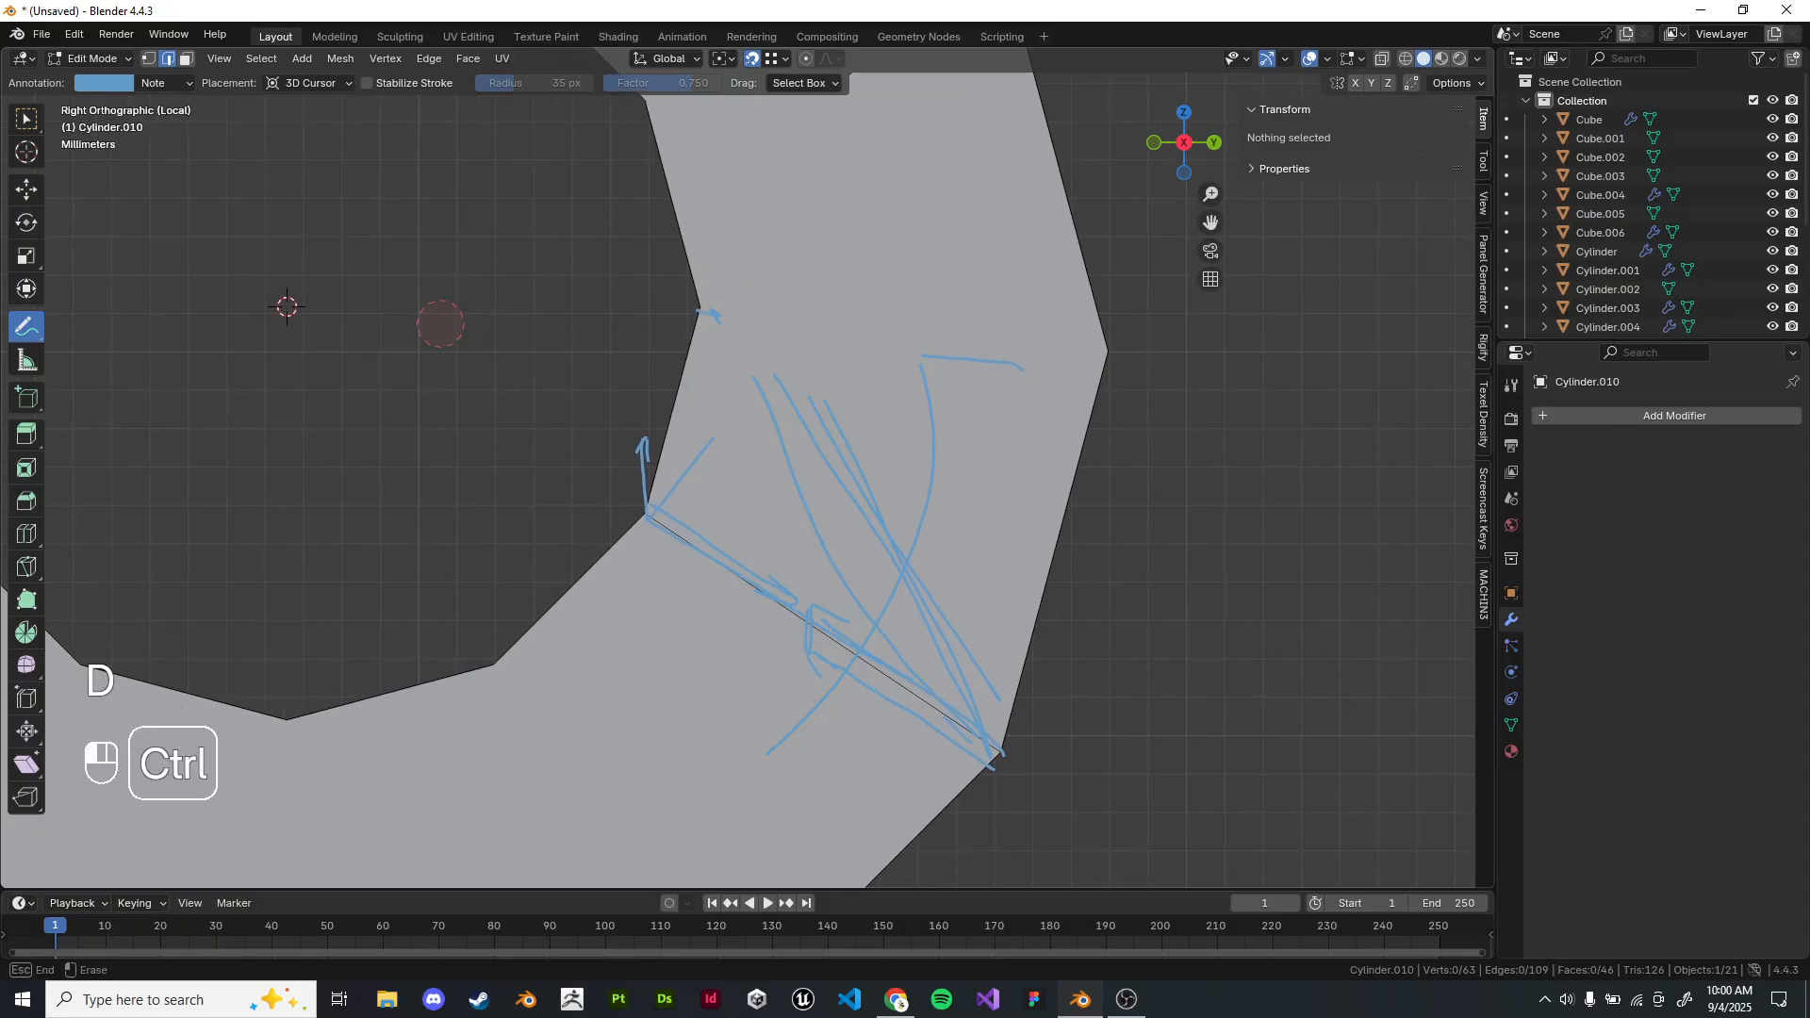
pyautogui.moveTo(1190, 428)
pyautogui.keyDown('ctrl'); pyautogui.mouseDown()
pyautogui.moveTo(981, 614)
pyautogui.moveTo(758, 638)
pyautogui.mouseUp(); pyautogui.keyUp('ctrl')
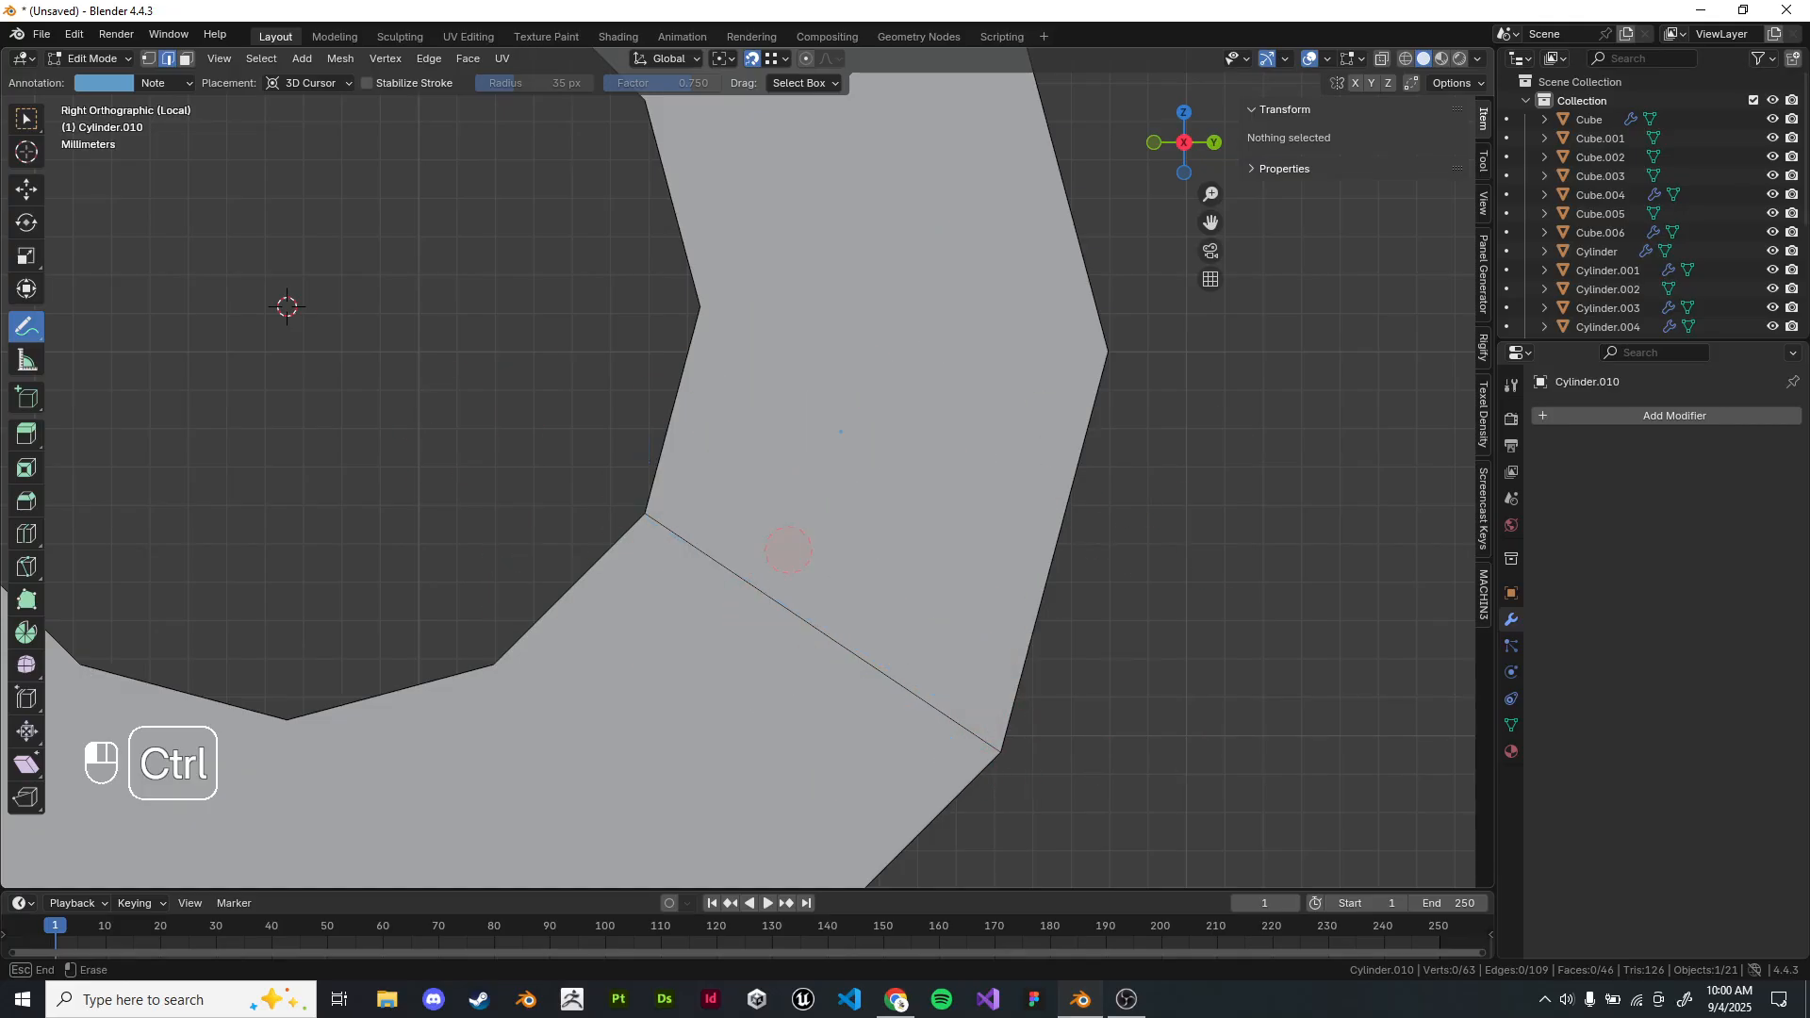
pyautogui.click(26, 119)
# Leave local view and mesh editing, and show the rear caster against the reference in the right orthographic view.
pyautogui.scroll(-6, 738, 468)
pyautogui.moveTo(811, 453)
pyautogui.mouseDown(button='middle')
pyautogui.moveTo(556, 415)
pyautogui.moveTo(765, 498)
pyautogui.moveTo(755, 451)
pyautogui.mouseUp(button='middle')
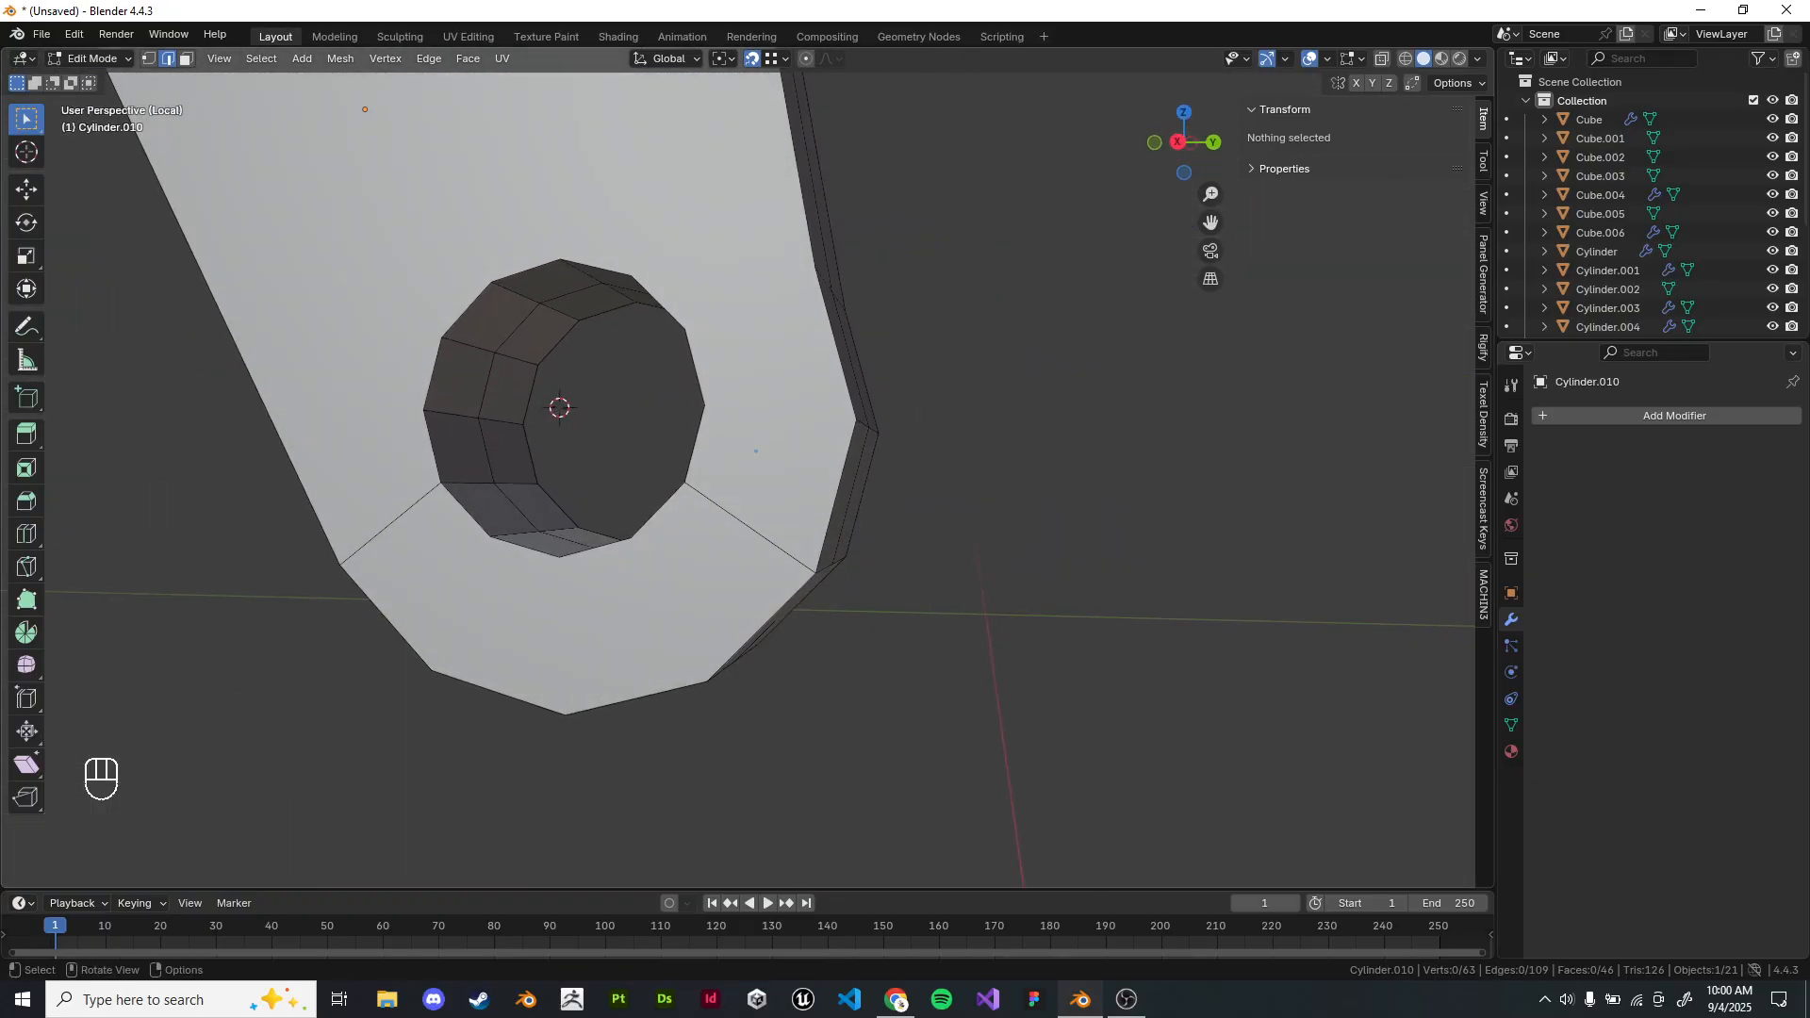
pyautogui.press('/')
pyautogui.press('Tab')
pyautogui.scroll(3, 755, 451)
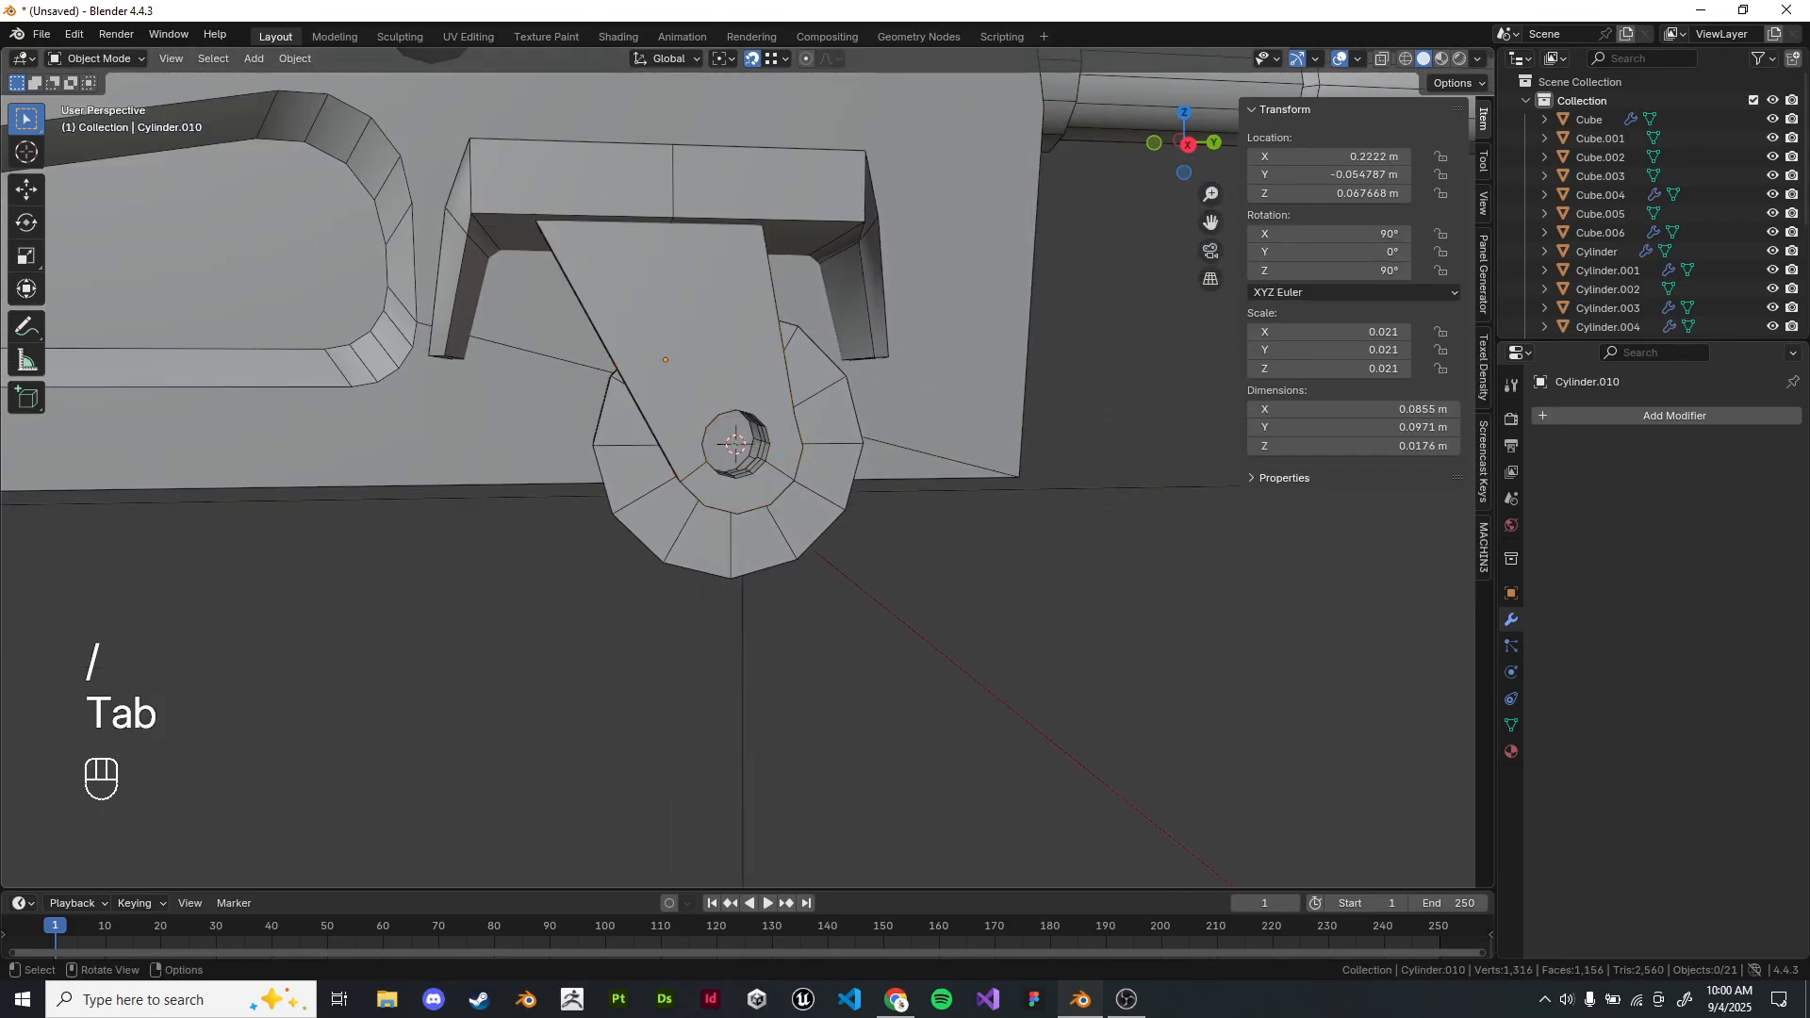
pyautogui.press('KP_1')
pyautogui.press('KP_3')
pyautogui.press('z')
pyautogui.press('z')
pyautogui.scroll(3, 727, 426)
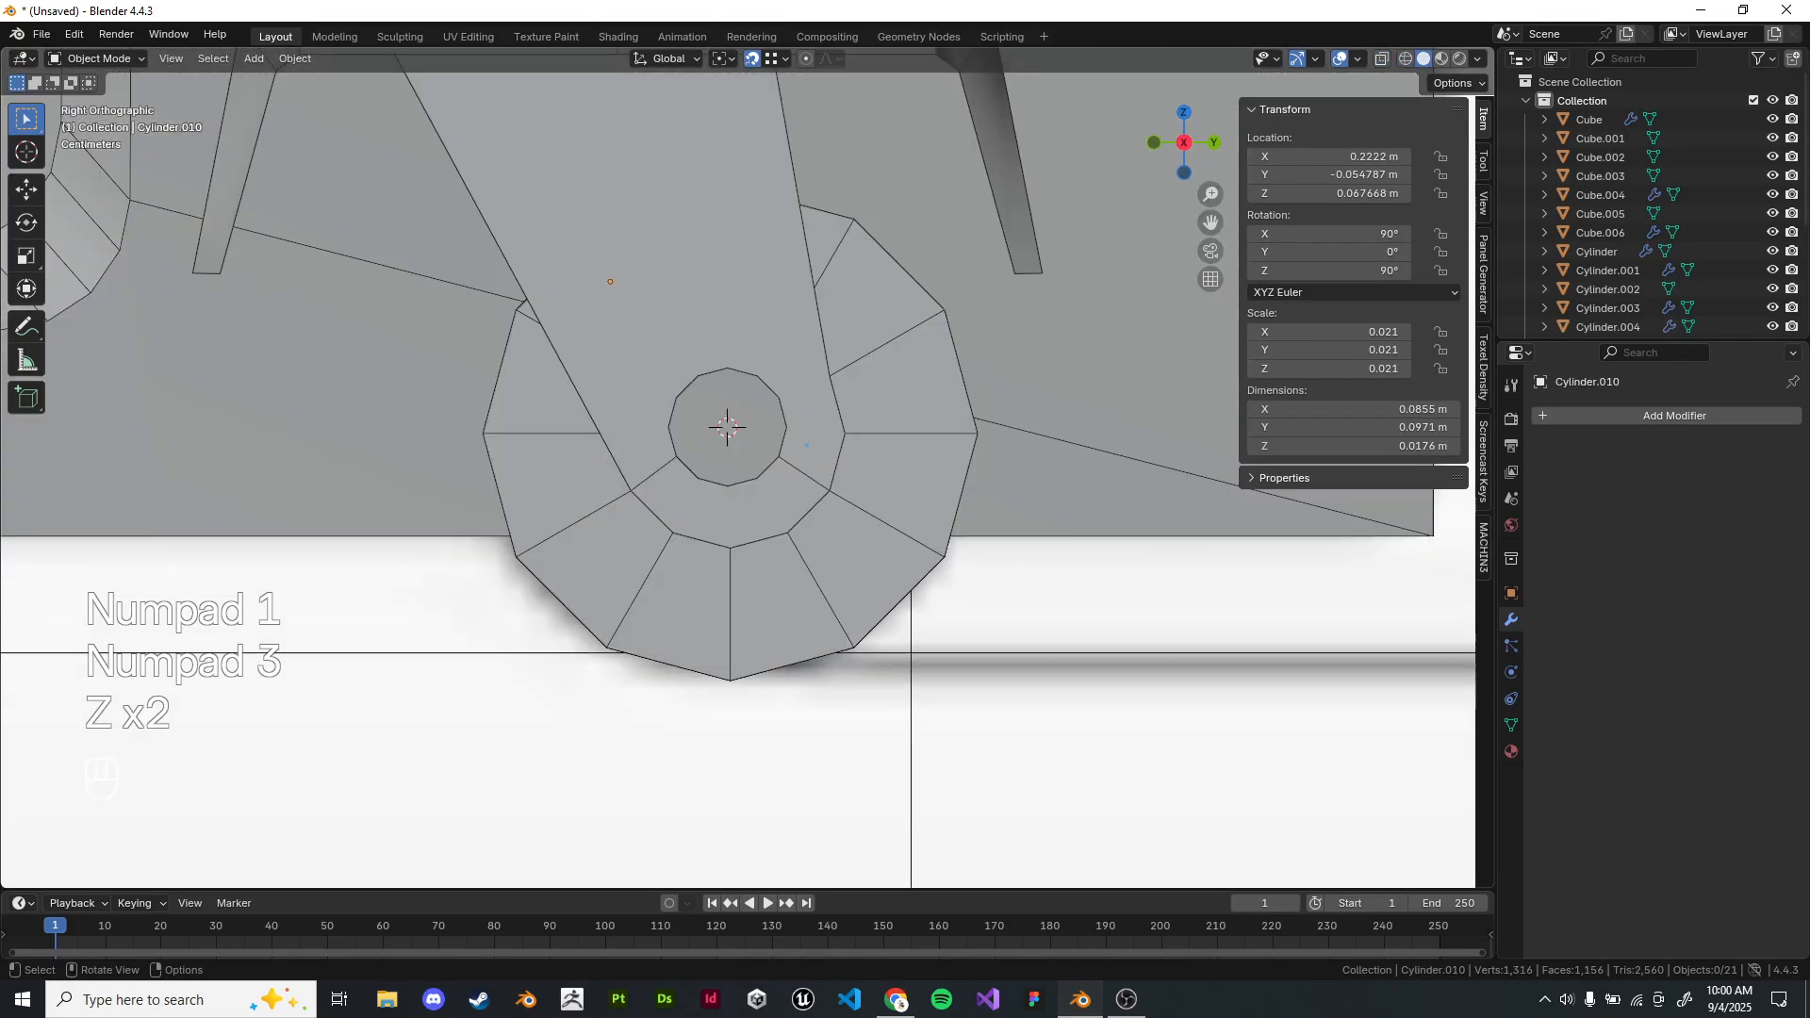
# Add an edge loop around the rear caster wheel's side face and slide it outward toward the rim.
pyautogui.click(894, 534)
pyautogui.press('Tab')
pyautogui.moveTo(894, 533); pyautogui.dragTo(894, 531, button='middle')
pyautogui.hotkey('ctrl', 'r')
pyautogui.click(894, 533)
pyautogui.rightClick(894, 533)
pyautogui.press('g')
pyautogui.press('g')
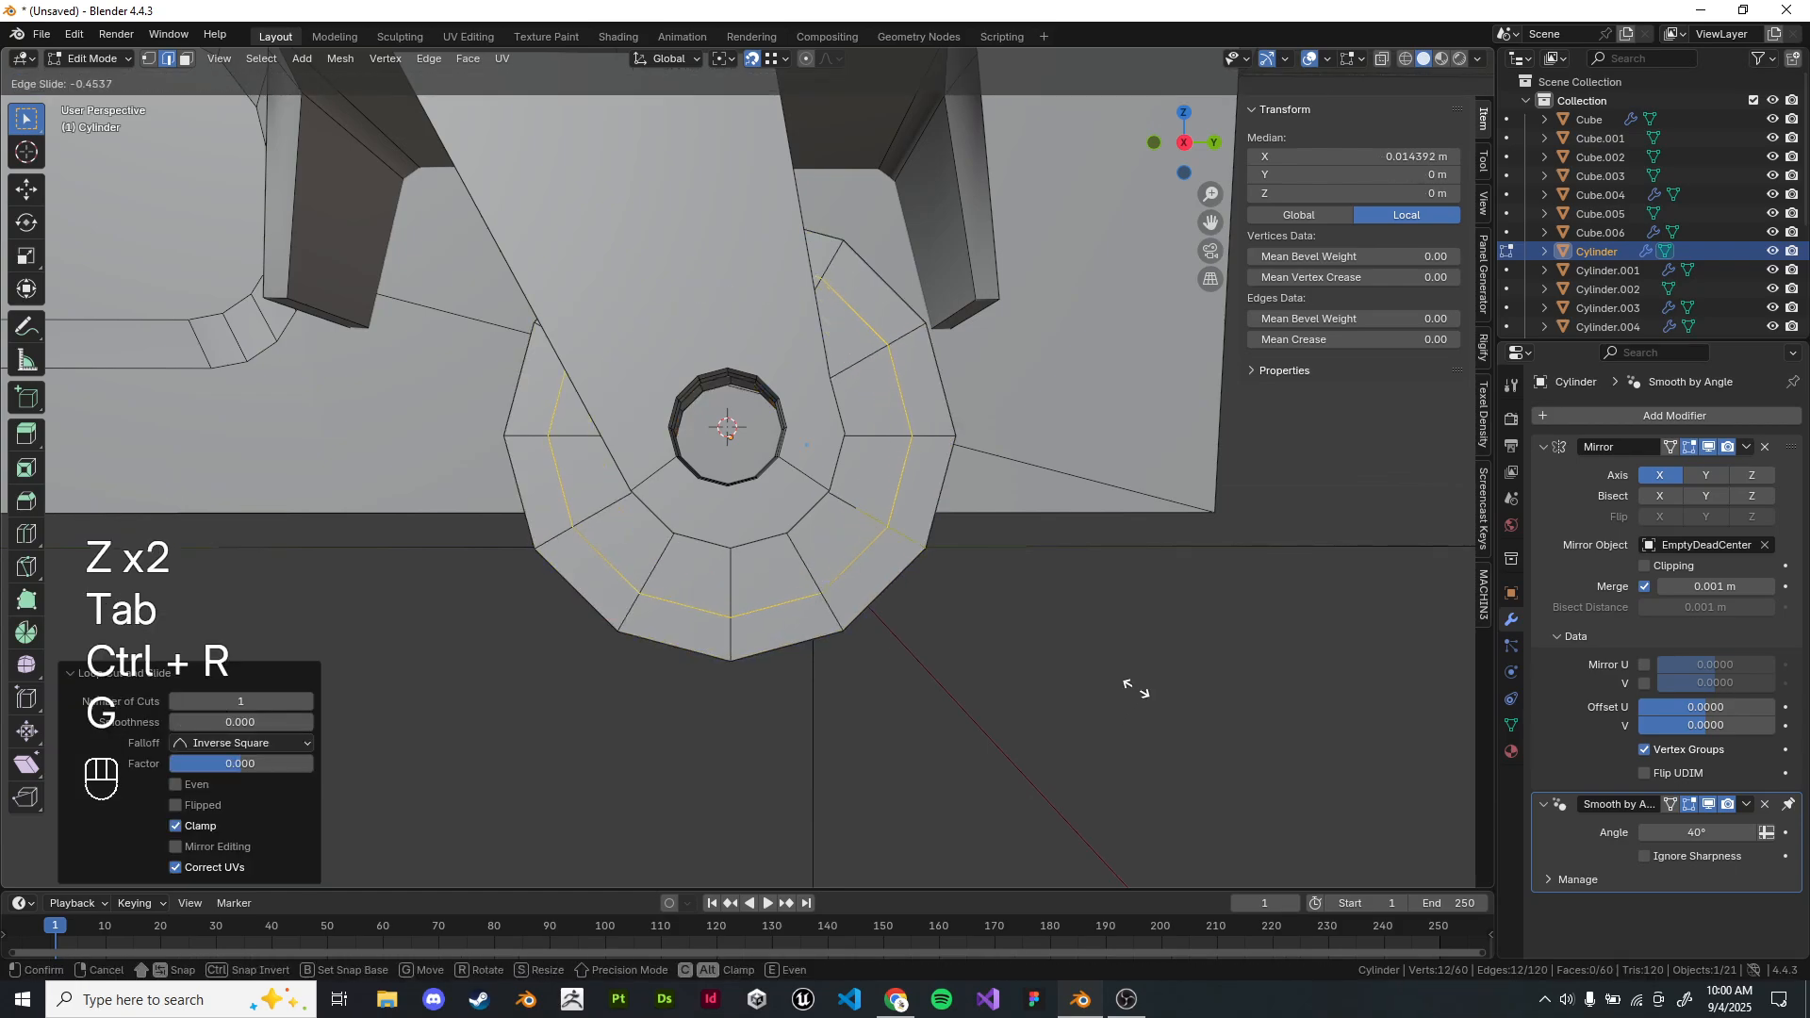
pyautogui.click(1151, 679)
pyautogui.moveTo(1151, 679); pyautogui.dragTo(1018, 680, button='middle')
pyautogui.press('Tab')
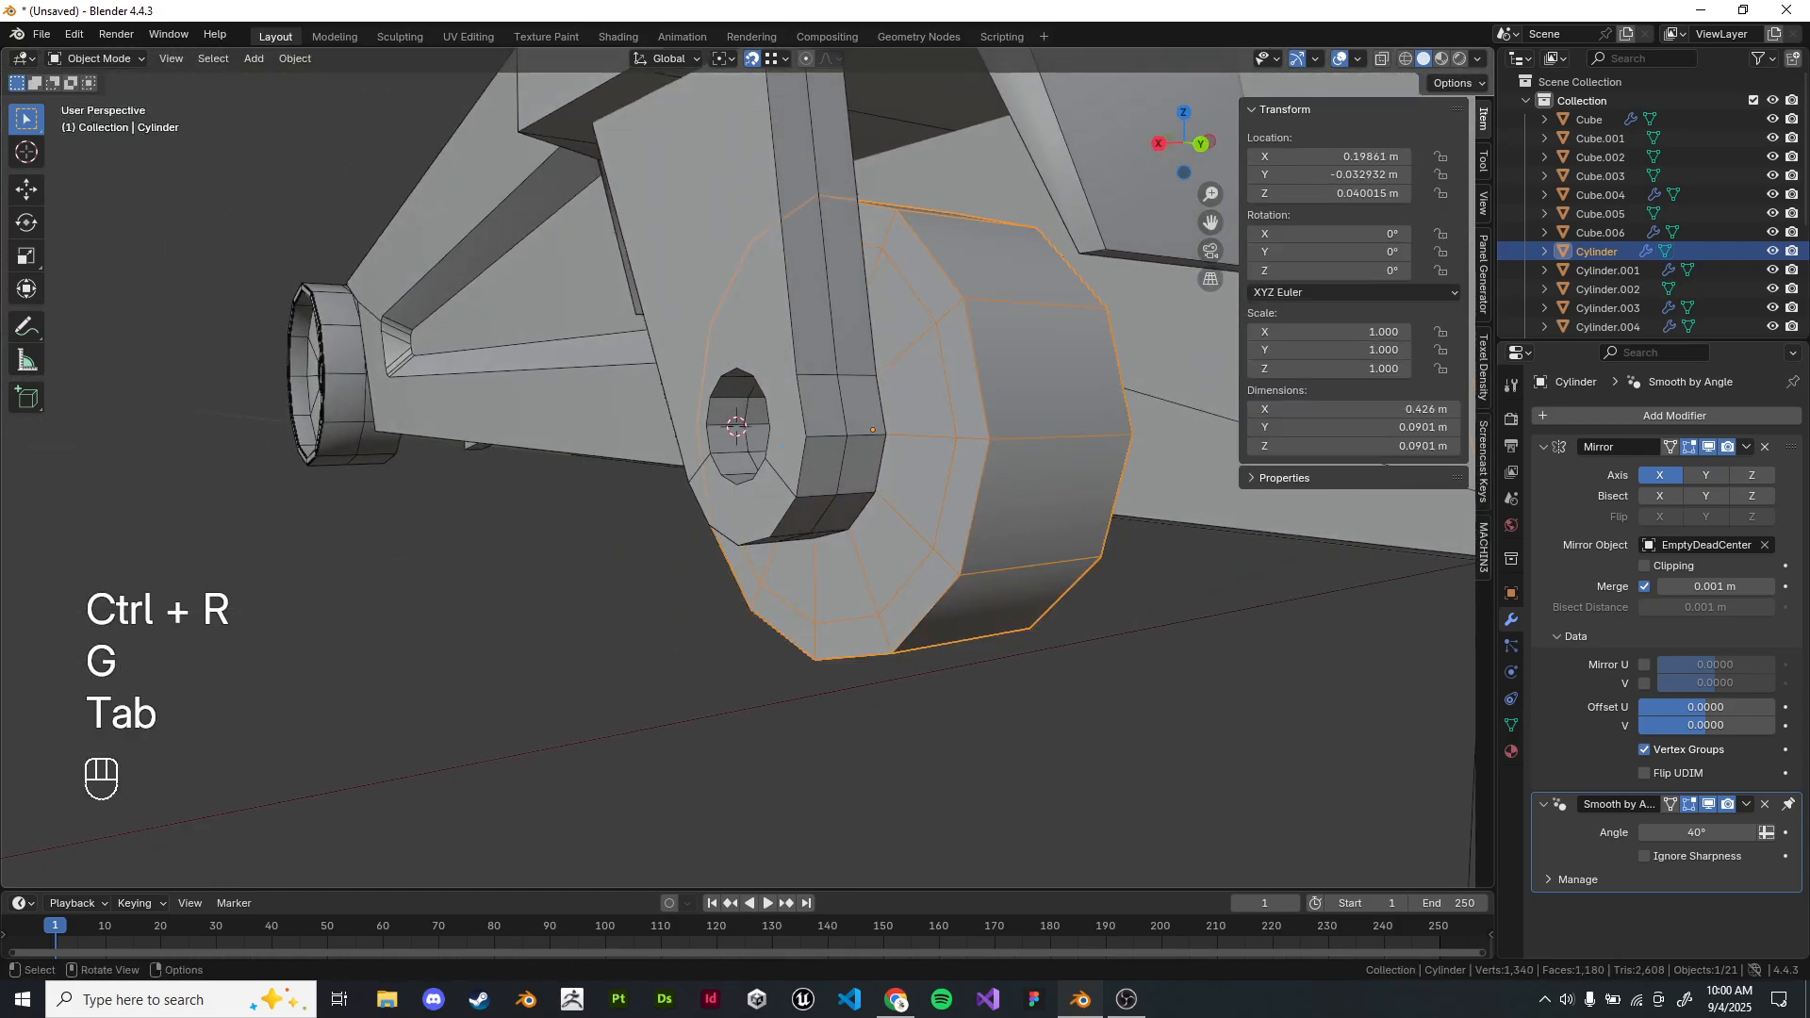
# Isolate the rear caster wheel and symmetrize its mesh along X from the positive to the negative side.
pyautogui.press('KP_Divide')
pyautogui.press('Tab')
pyautogui.press('z')
pyautogui.press('KP_Decimal')
pyautogui.press('z')
pyautogui.moveTo(867, 528)
pyautogui.mouseDown(button='middle')
pyautogui.moveTo(745, 537)
pyautogui.moveTo(886, 528)
pyautogui.moveTo(745, 537)
pyautogui.moveTo(867, 528)
pyautogui.mouseUp(button='middle')
pyautogui.hotkey('alt', 'x')
pyautogui.hotkey('ctrl', 'z')
pyautogui.hotkey('alt', 'x')
pyautogui.moveTo(754, 518); pyautogui.dragTo(933, 524, button='middle')
pyautogui.scroll(2, 754, 509)
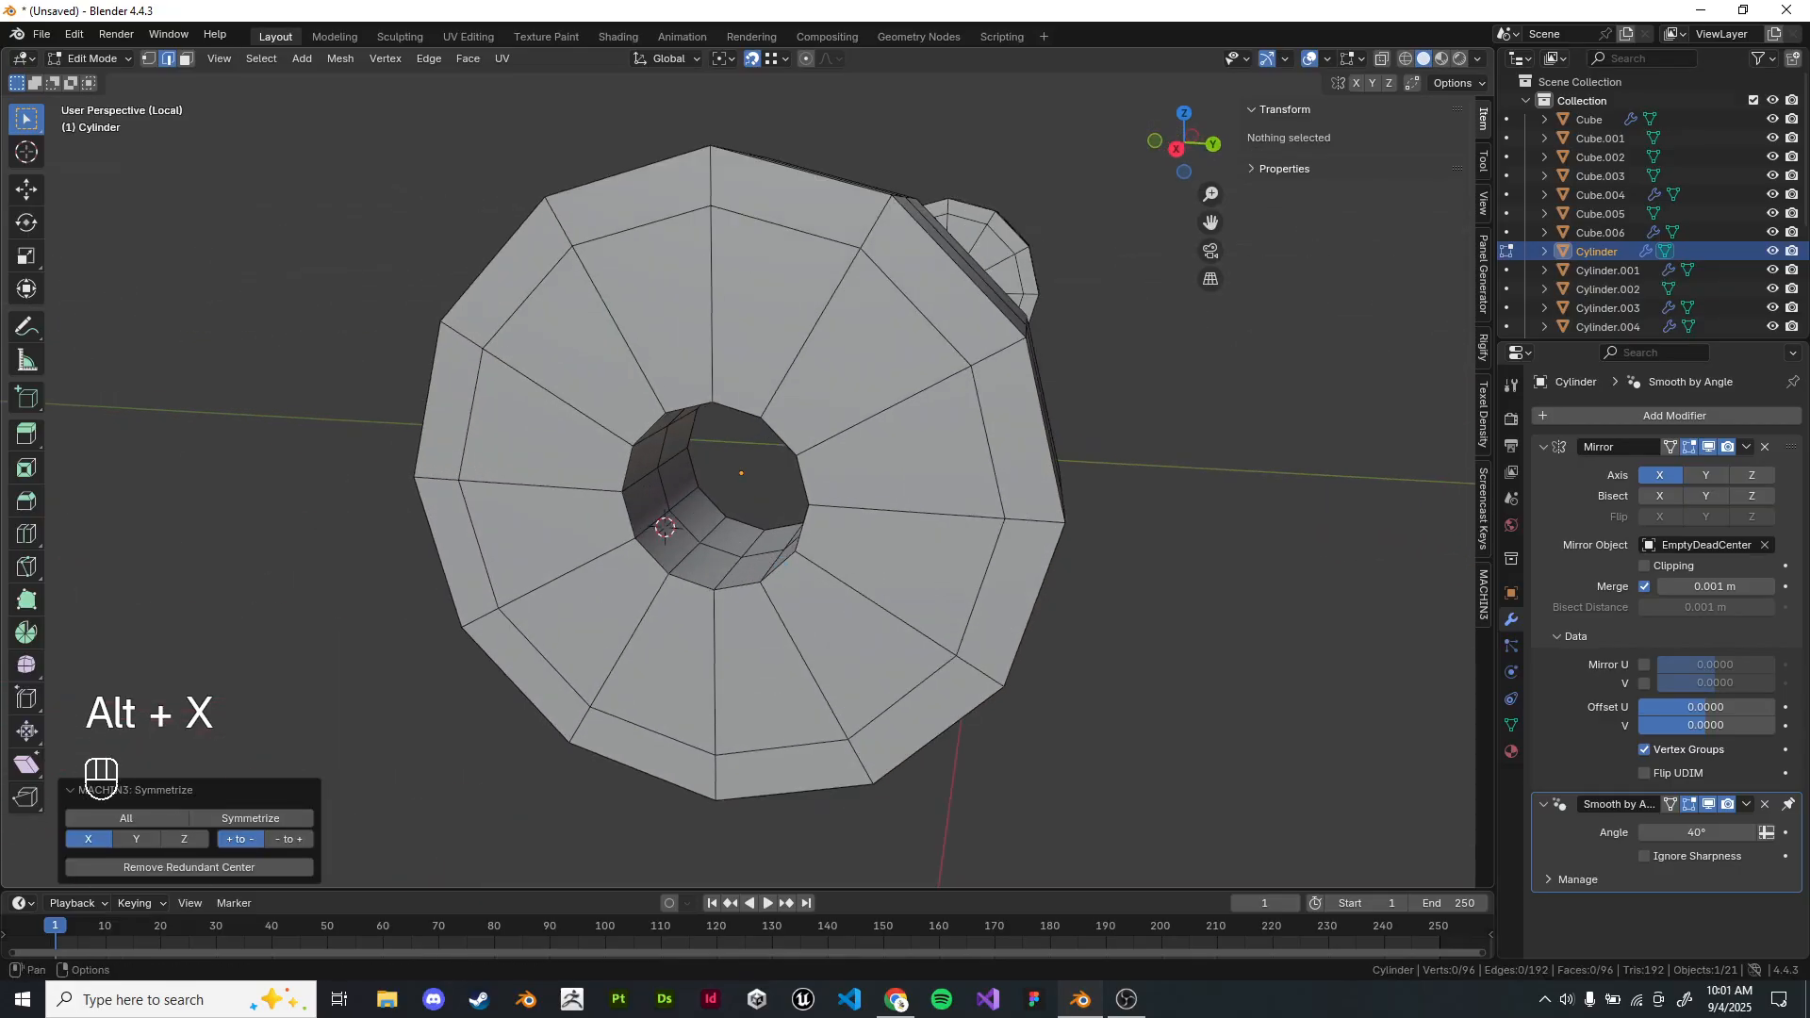
# Extrude the ring of faces around the wheel's axle hole inward to recess the wheel's side.
pyautogui.click(186, 58)
pyautogui.keyDown('alt'); pyautogui.keyDown('shift'); pyautogui.click(728, 307); pyautogui.keyUp('shift'); pyautogui.keyUp('alt')
pyautogui.moveTo(727, 306); pyautogui.dragTo(636, 311, button='middle')
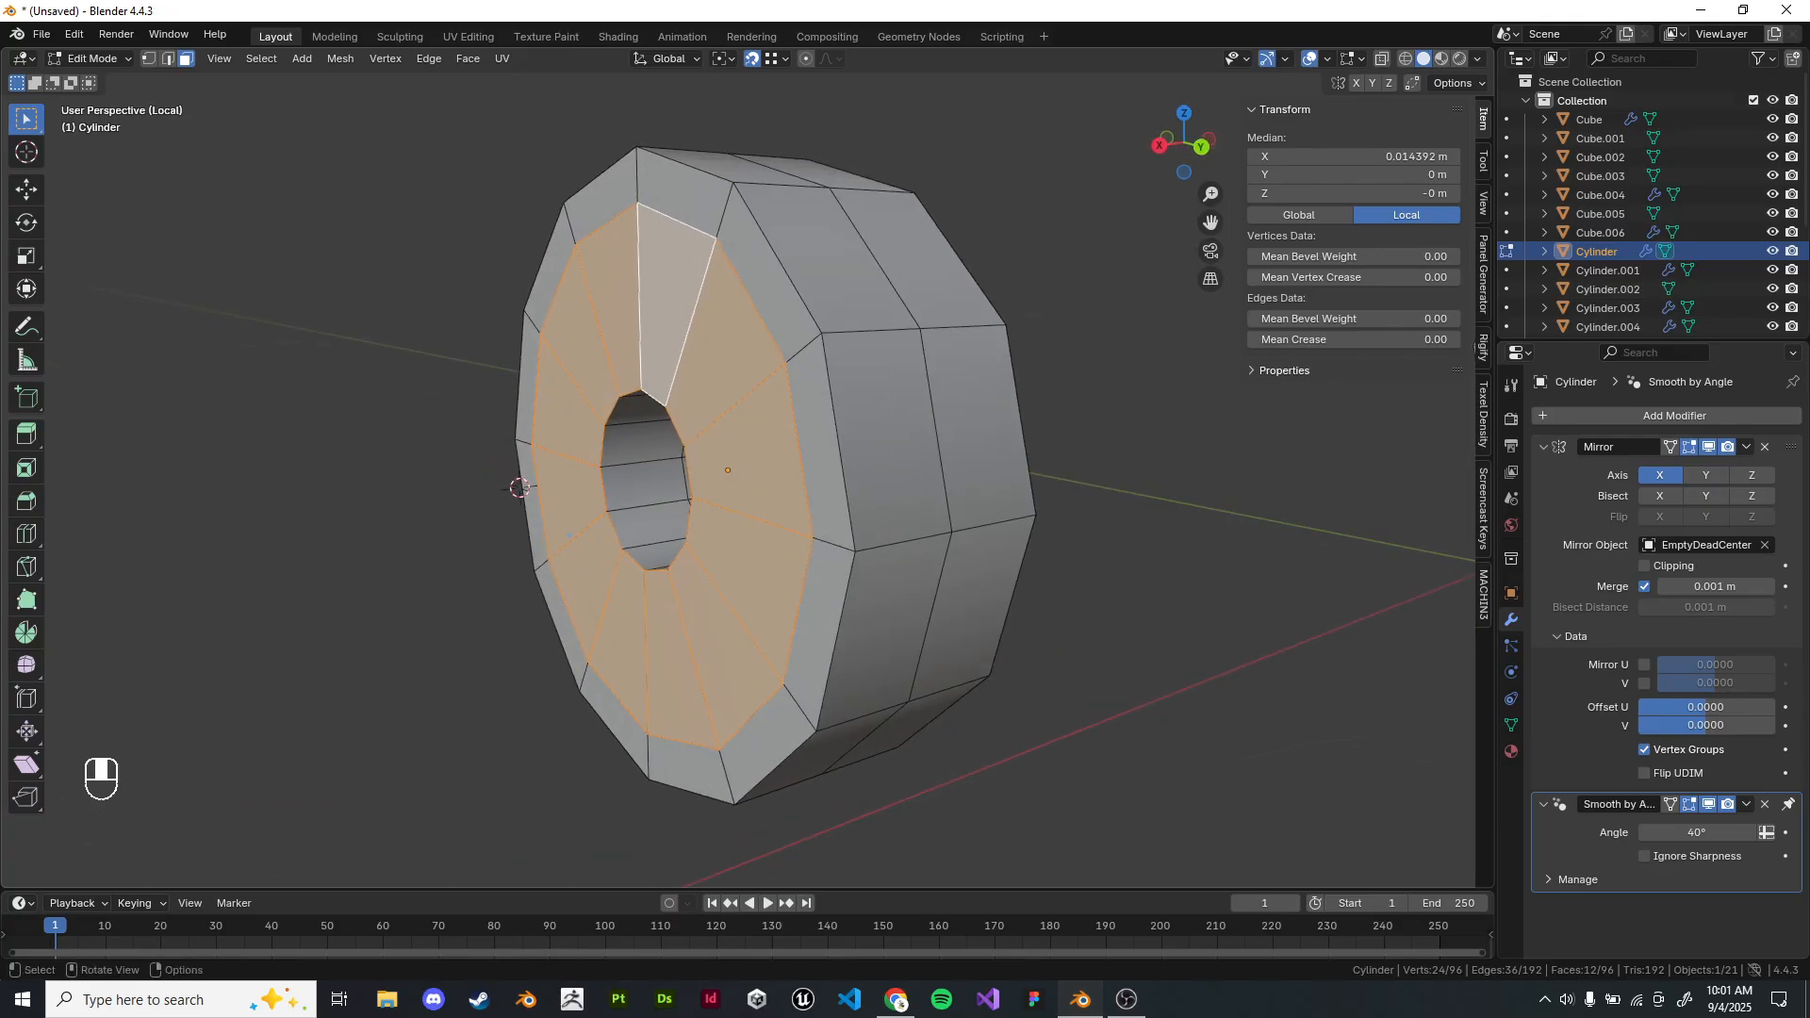
pyautogui.press('e')
pyautogui.click(700, 419)
pyautogui.click(705, 424)
# Delete the face loops lining the wheel's axle hole and symmetrize the mesh along X to copy the recess across.
pyautogui.keyDown('alt'); pyautogui.keyDown('shift'); pyautogui.click(707, 435); pyautogui.keyUp('shift'); pyautogui.keyUp('alt')
pyautogui.keyDown('alt'); pyautogui.keyDown('shift'); pyautogui.click(707, 436); pyautogui.keyUp('shift'); pyautogui.keyUp('alt')
pyautogui.press('x')
pyautogui.keyDown('alt'); pyautogui.keyDown('shift'); pyautogui.click(707, 440); pyautogui.keyUp('shift'); pyautogui.keyUp('alt')
pyautogui.press('x')
pyautogui.click(695, 484)
pyautogui.moveTo(695, 485); pyautogui.dragTo(709, 484, button='middle')
pyautogui.moveTo(583, 536); pyautogui.dragTo(976, 545, button='middle')
pyautogui.keyDown('alt'); pyautogui.keyDown('shift'); pyautogui.click(762, 514); pyautogui.keyUp('shift'); pyautogui.keyUp('alt')
pyautogui.keyDown('alt'); pyautogui.keyDown('shift'); pyautogui.click(765, 500); pyautogui.keyUp('shift'); pyautogui.keyUp('alt')
pyautogui.press('x')
pyautogui.click(764, 500)
pyautogui.hotkey('alt', 'x')
# Delete the leftover central edge loop inside the wheel's axle hole.
pyautogui.moveTo(1211, 542); pyautogui.dragTo(1051, 545, button='middle')
pyautogui.scroll(2, 1051, 545)
pyautogui.moveTo(1051, 545); pyautogui.dragTo(1065, 462, button='middle')
pyautogui.scroll(-1, 1074, 494)
pyautogui.scroll(1, 1075, 490)
pyautogui.click(837, 384)
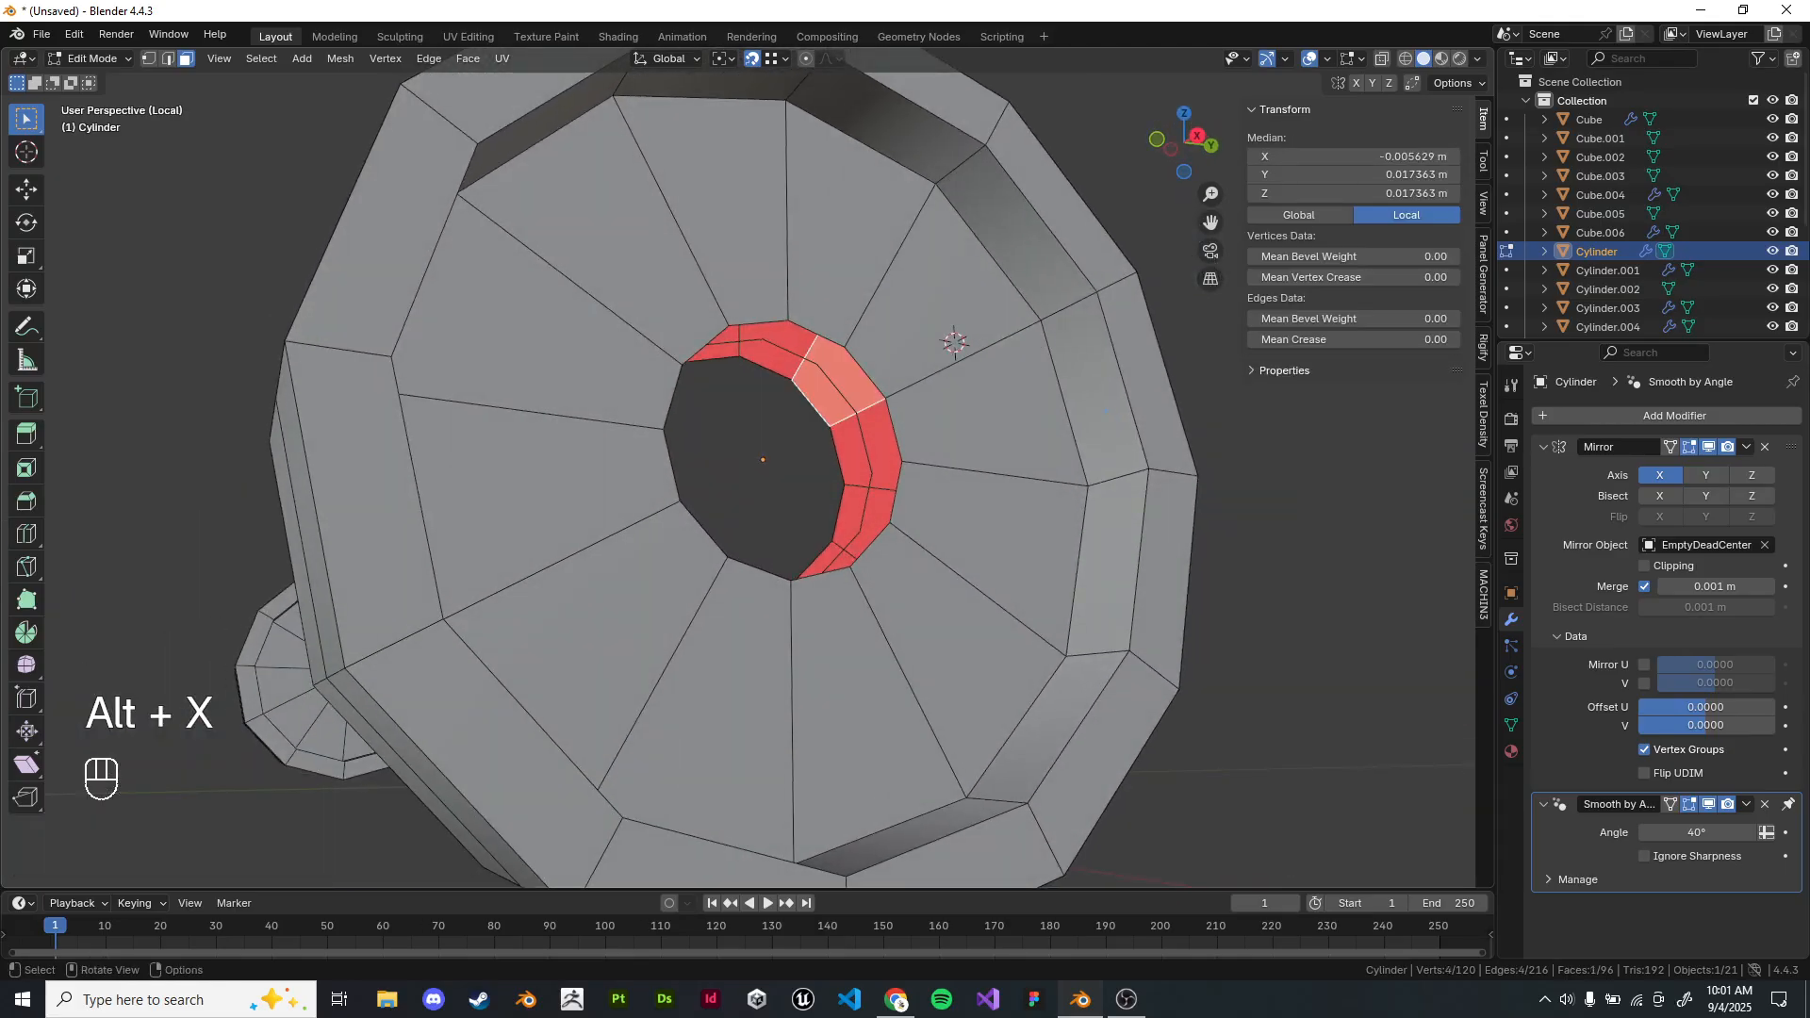
pyautogui.press('2')
pyautogui.click(836, 385)
pyautogui.keyDown('alt'); pyautogui.keyDown('shift'); pyautogui.click(836, 385); pyautogui.keyUp('shift'); pyautogui.keyUp('alt')
pyautogui.press('x')
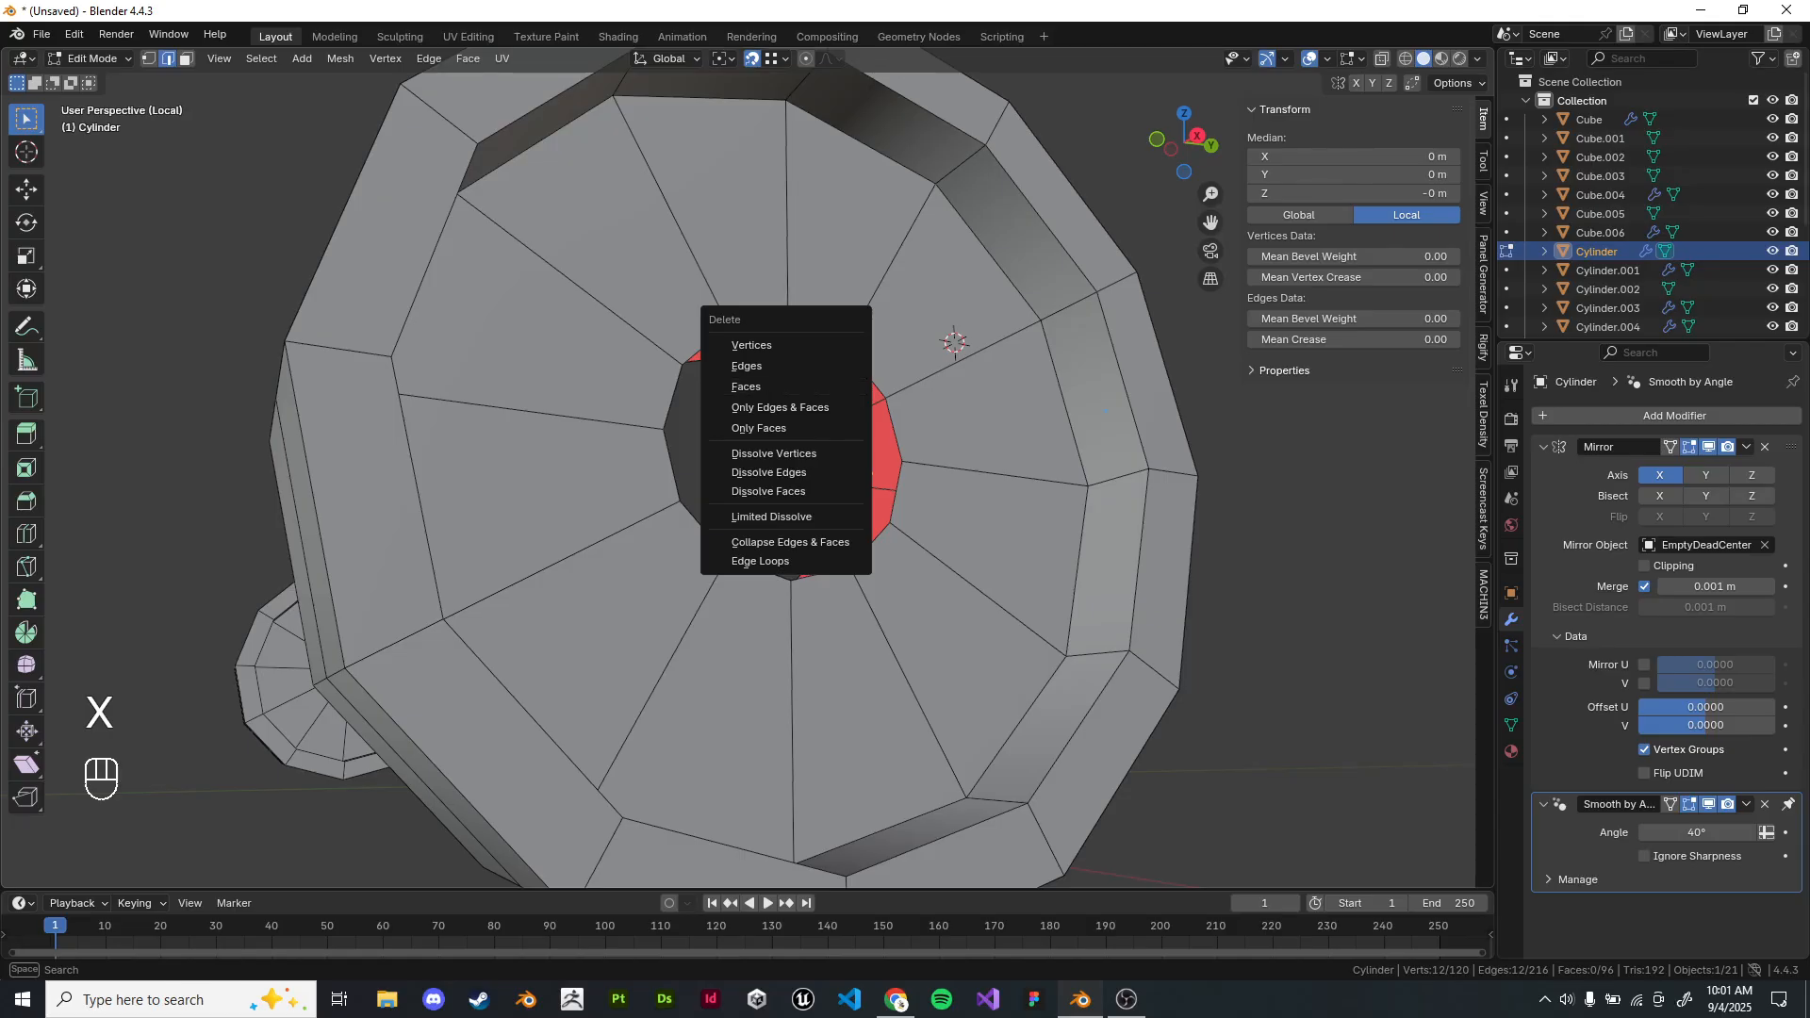
pyautogui.click(834, 365)
# Bridge the two open edge loops of the wheel's axle hole with new wall faces.
pyautogui.keyDown('alt'); pyautogui.keyDown('shift'); pyautogui.click(815, 406); pyautogui.keyUp('shift'); pyautogui.keyUp('alt')
pyautogui.keyDown('alt'); pyautogui.keyDown('shift'); pyautogui.click(815, 405); pyautogui.keyUp('shift'); pyautogui.keyUp('alt')
pyautogui.keyDown('alt'); pyautogui.keyDown('shift'); pyautogui.click(815, 406); pyautogui.keyUp('shift'); pyautogui.keyUp('alt')
pyautogui.keyDown('alt'); pyautogui.keyDown('shift'); pyautogui.click(864, 372); pyautogui.keyUp('shift'); pyautogui.keyUp('alt')
pyautogui.hotkey('ctrl', 'e')
pyautogui.hotkey('ctrl', 'e')
pyautogui.click(882, 385)
# Leave mesh editing and local view so the whole jack is shown around the finished wheel.
pyautogui.press('Tab')
pyautogui.scroll(-3, 883, 385)
pyautogui.moveTo(883, 384); pyautogui.dragTo(1056, 660, button='middle')
pyautogui.press('Tab')
pyautogui.moveTo(759, 476); pyautogui.dragTo(750, 462, button='middle')
pyautogui.press('Tab')
pyautogui.press('/')
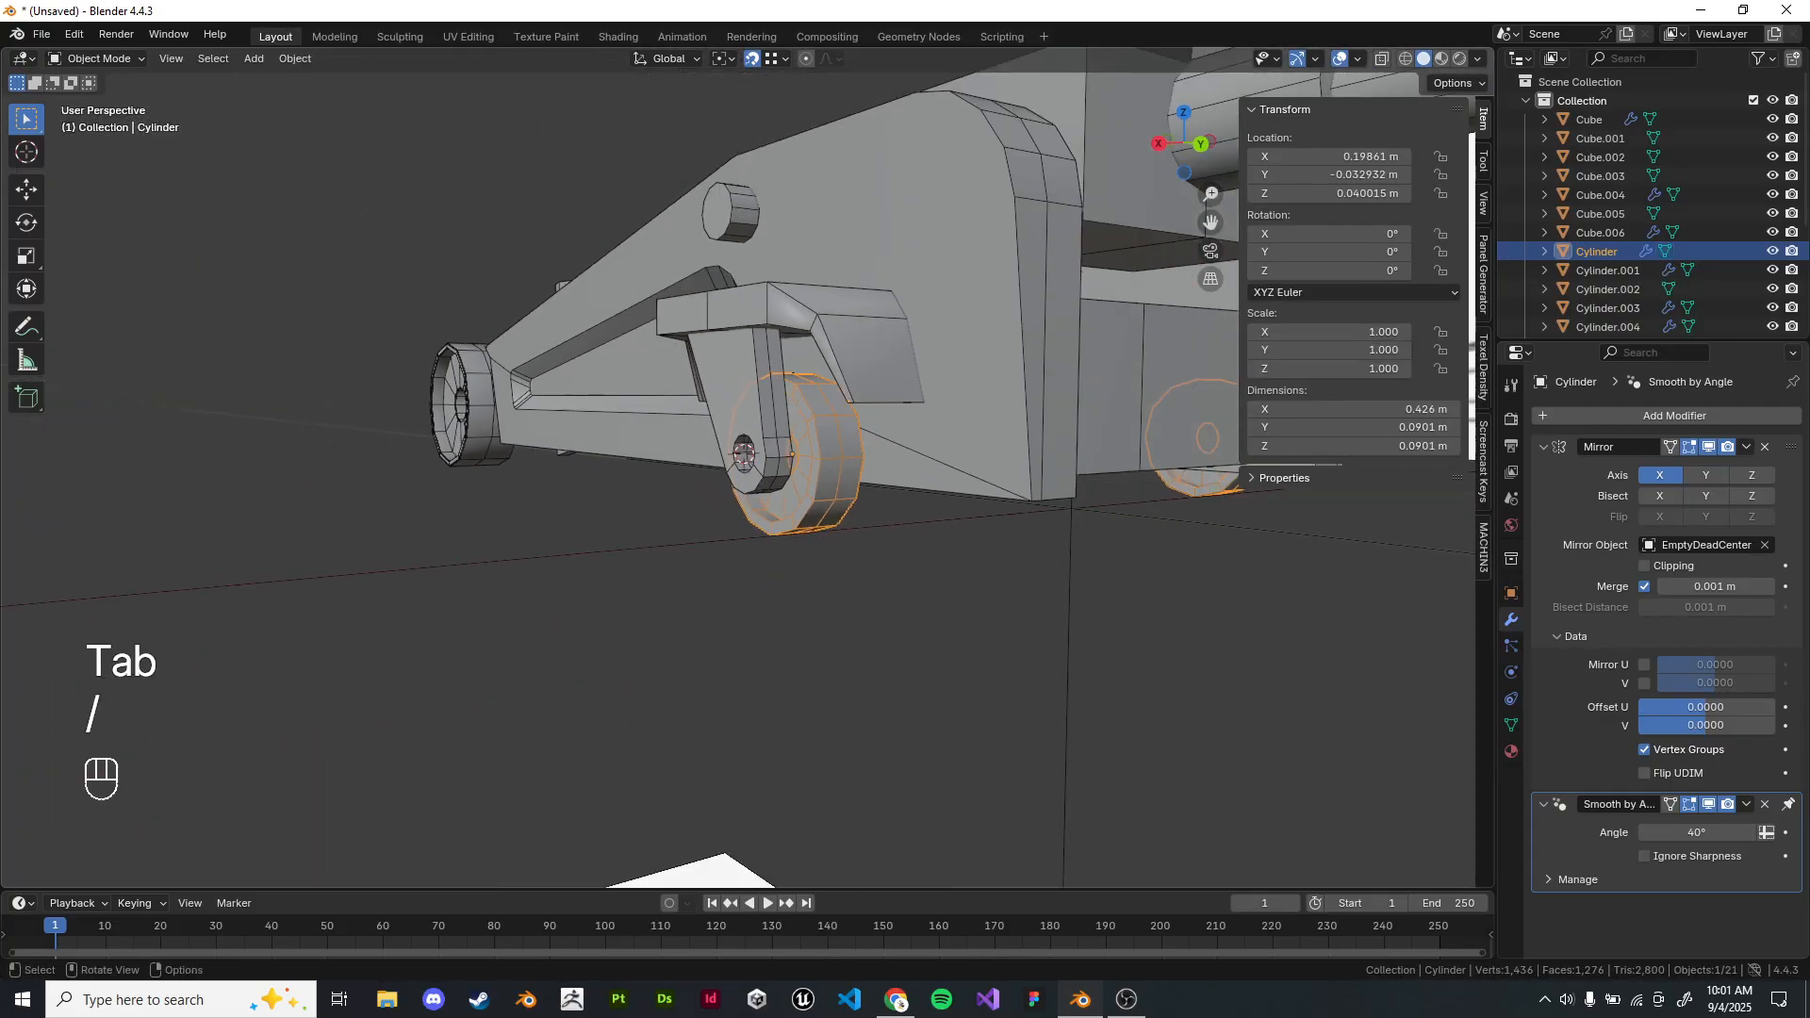
# Examine the rear caster wheel from several sides and compare it with the front wheels.
pyautogui.click(877, 542)
pyautogui.moveTo(877, 542); pyautogui.dragTo(1084, 579, button='middle')
pyautogui.click(896, 603)
pyautogui.moveTo(896, 604); pyautogui.dragTo(924, 565, button='middle')
pyautogui.click(674, 467)
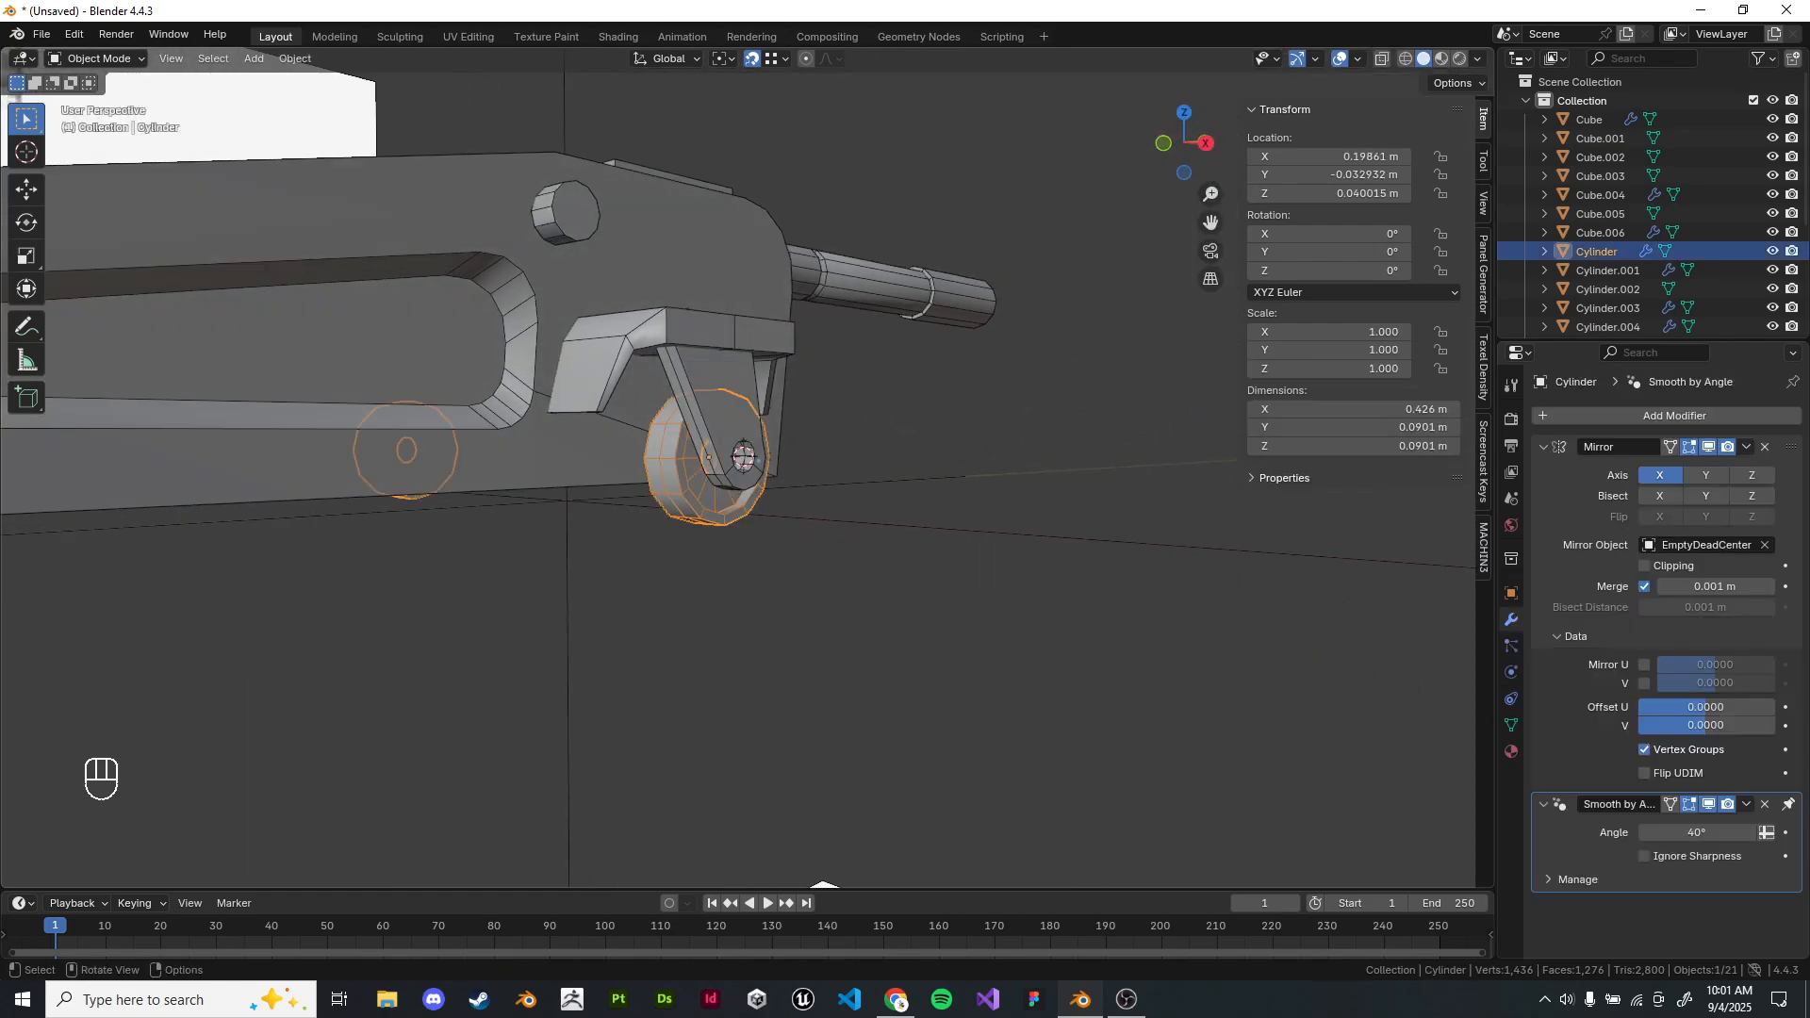
pyautogui.scroll(2, 697, 462)
pyautogui.scroll(-5, 698, 462)
pyautogui.keyDown('shift'); pyautogui.moveTo(490, 452); pyautogui.dragTo(716, 476, button='middle'); pyautogui.keyUp('shift')
pyautogui.click(566, 462)
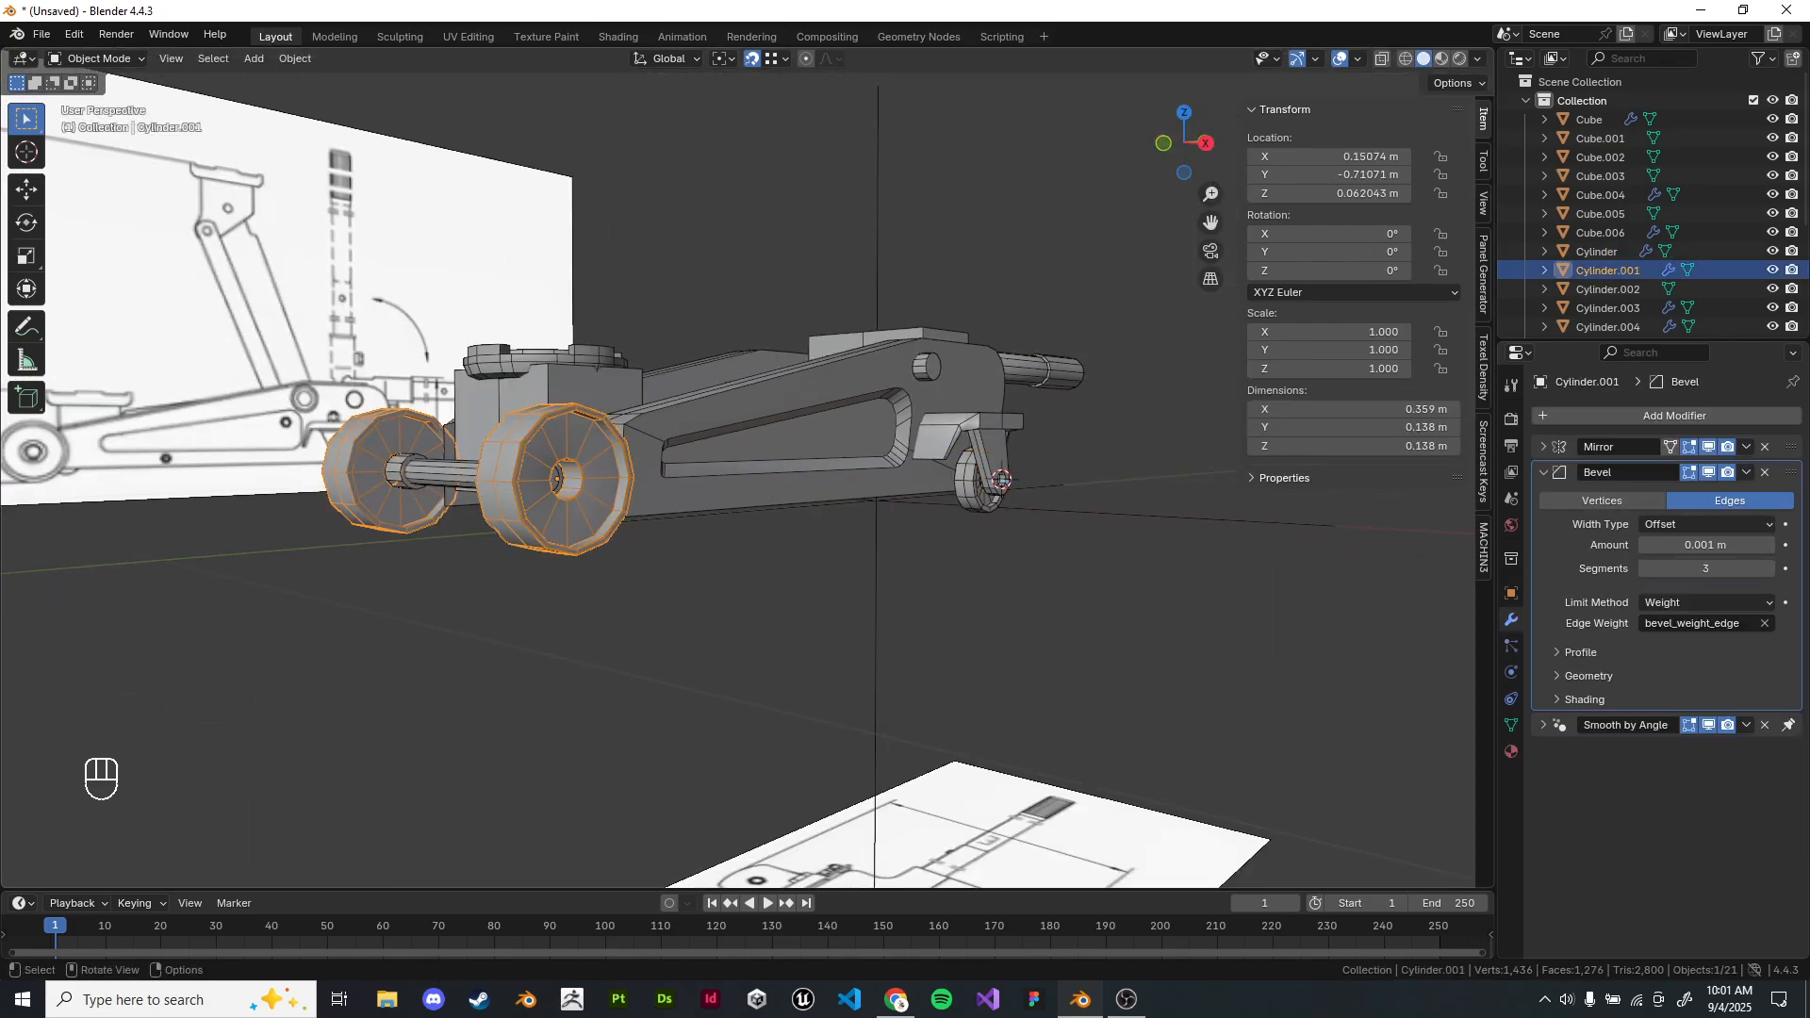
pyautogui.click(755, 604)
pyautogui.moveTo(754, 603); pyautogui.dragTo(811, 598, button='middle')
pyautogui.scroll(2, 1037, 547)
pyautogui.keyDown('shift'); pyautogui.moveTo(1084, 557); pyautogui.dragTo(848, 538, button='middle'); pyautogui.keyUp('shift')
pyautogui.moveTo(1046, 528); pyautogui.dragTo(1119, 574, button='middle')
# Turn off the Face Orientation and Wireframe viewport overlays.
pyautogui.press('z')
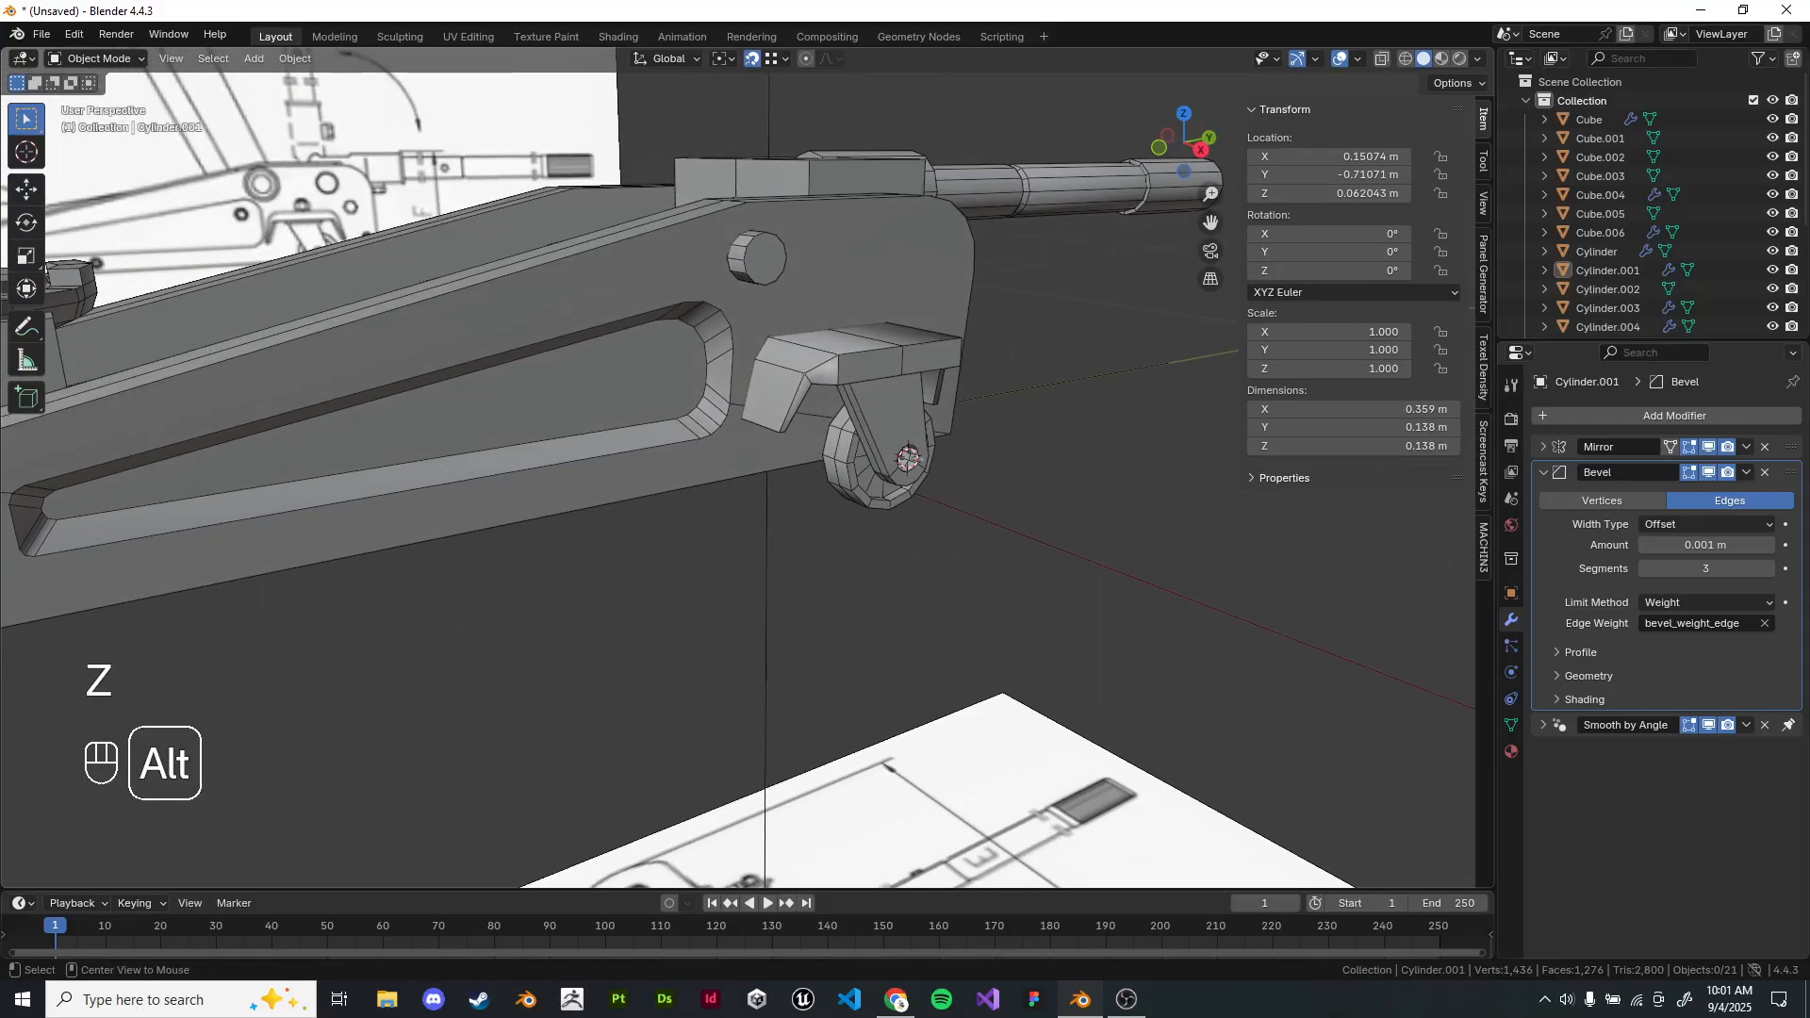
pyautogui.click(1357, 58)
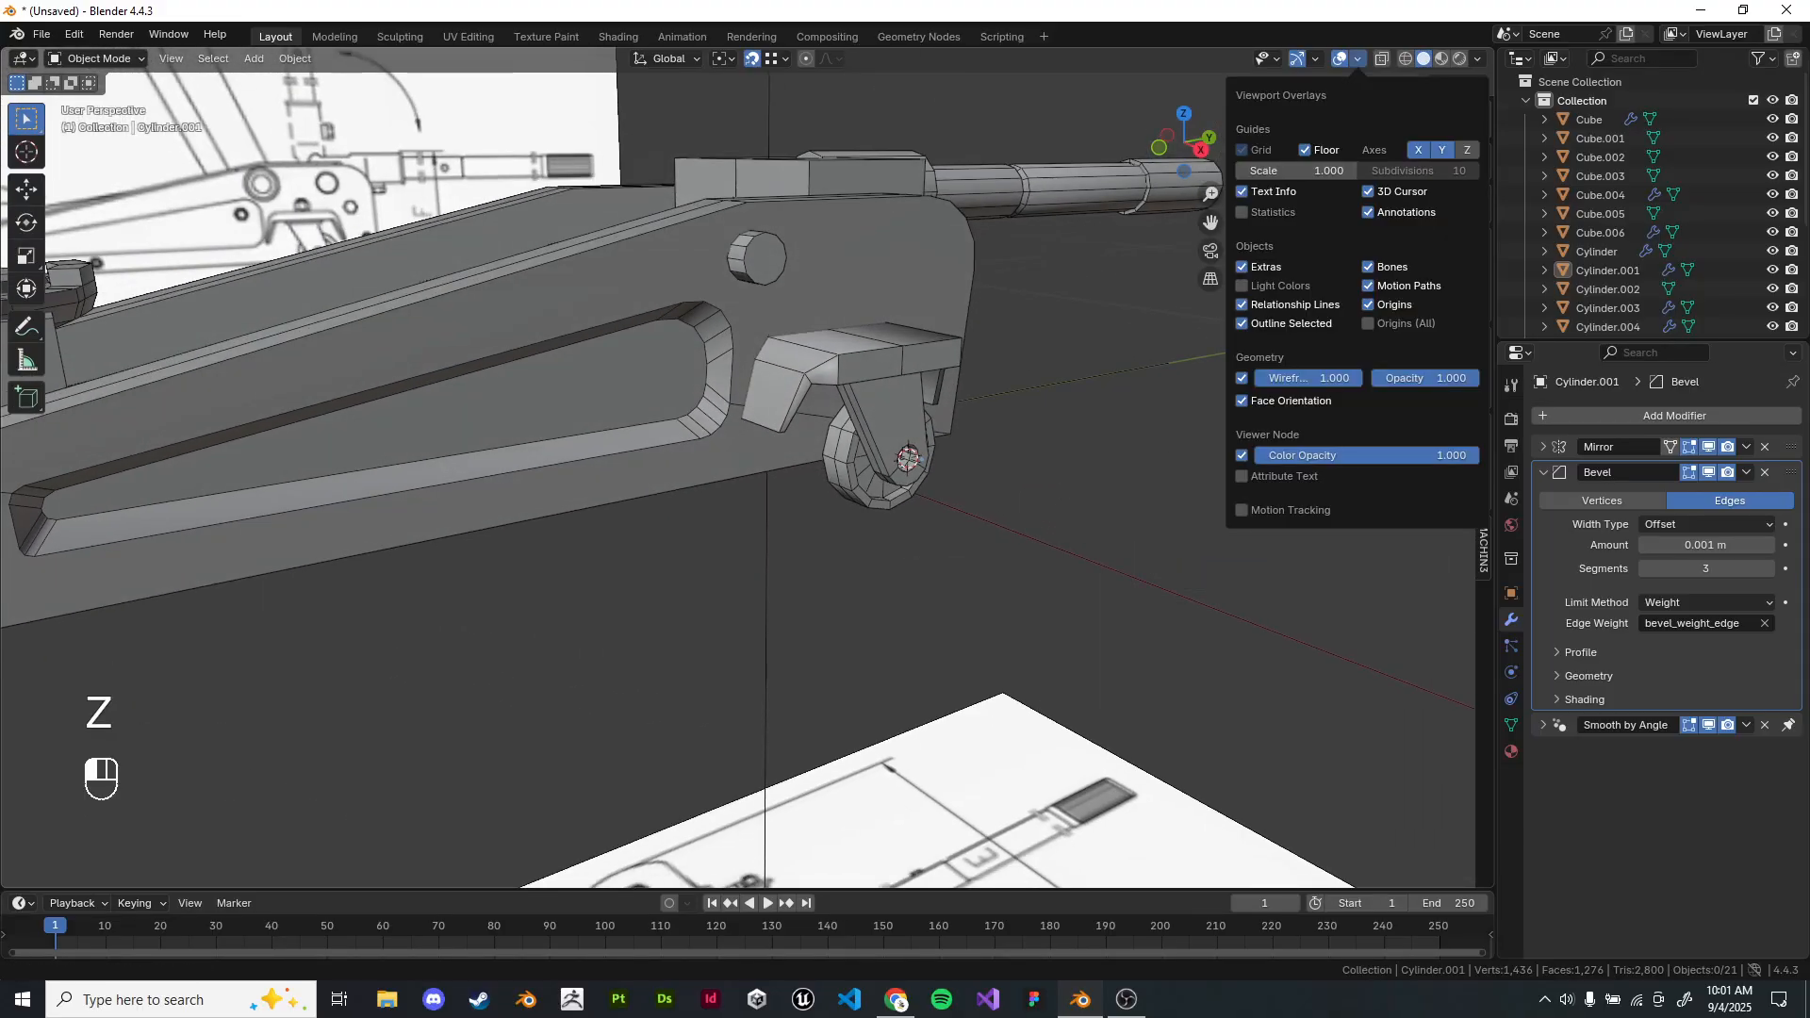
pyautogui.click(1282, 401)
pyautogui.click(1241, 378)
# Examine the rear caster, its fork and mounting bracket up close without the wireframe.
pyautogui.scroll(-4, 754, 467)
pyautogui.scroll(3, 755, 466)
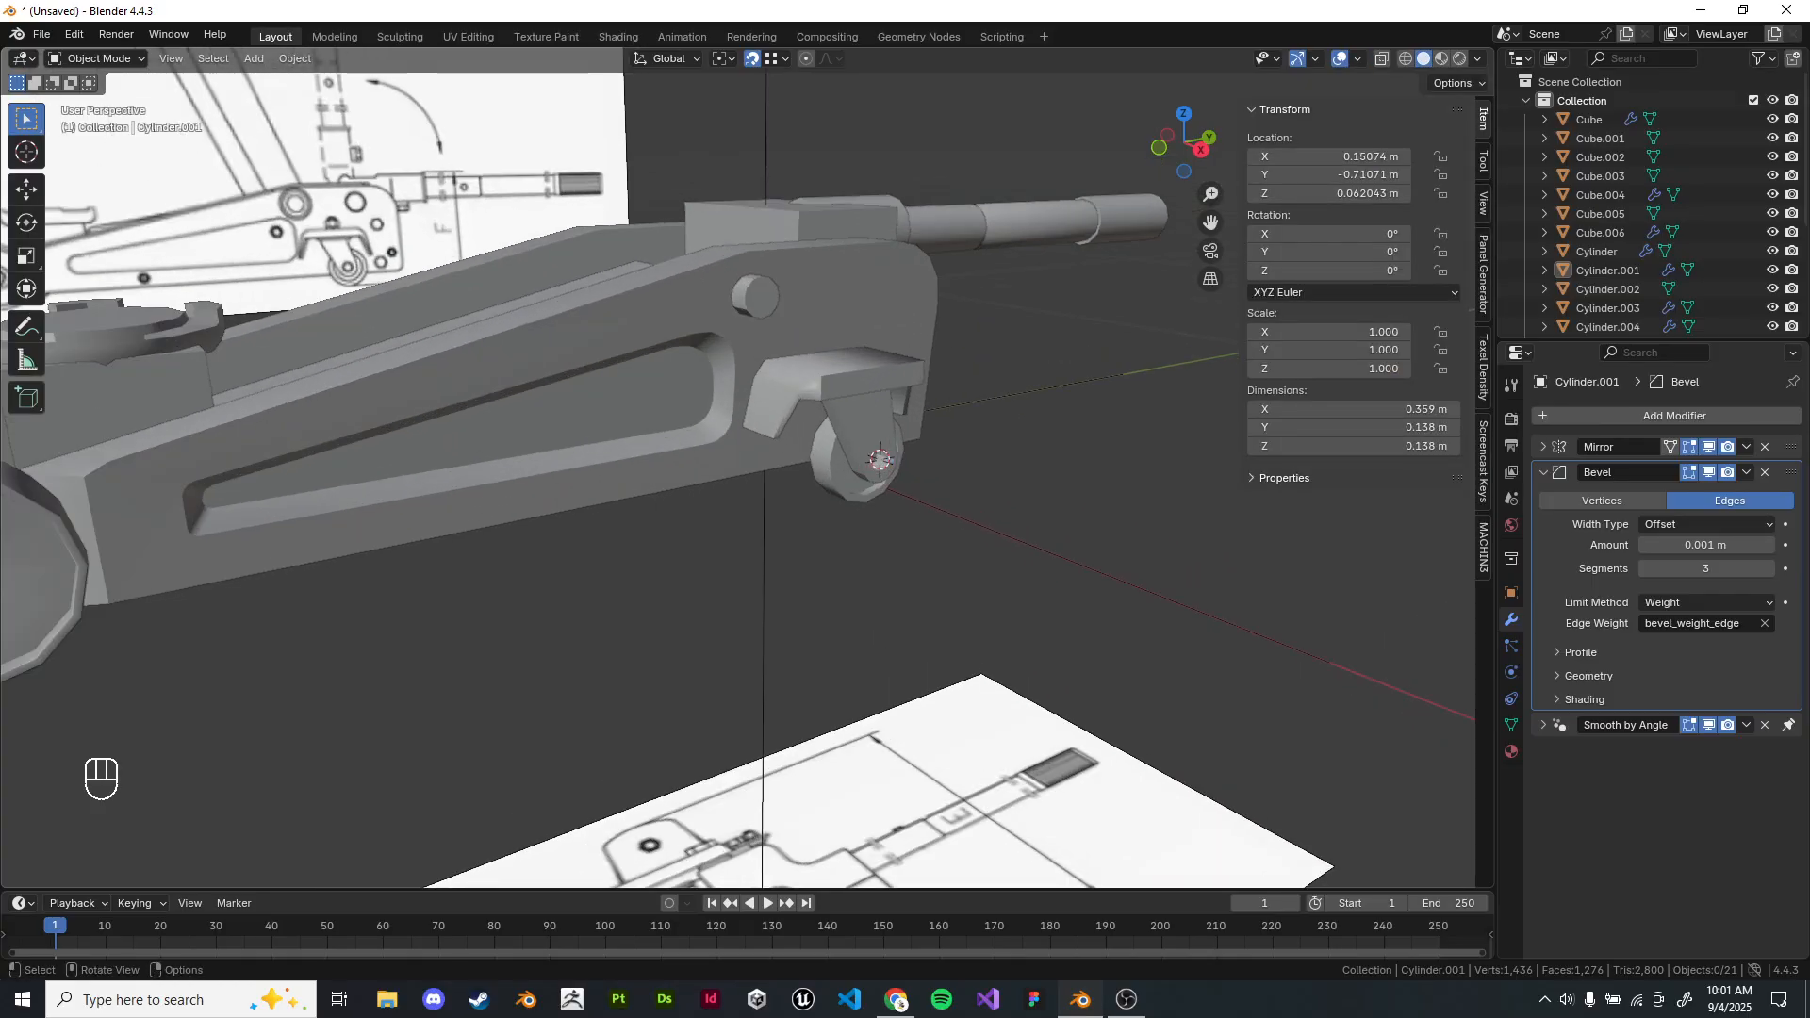
pyautogui.scroll(3, 754, 467)
pyautogui.scroll(3, 754, 466)
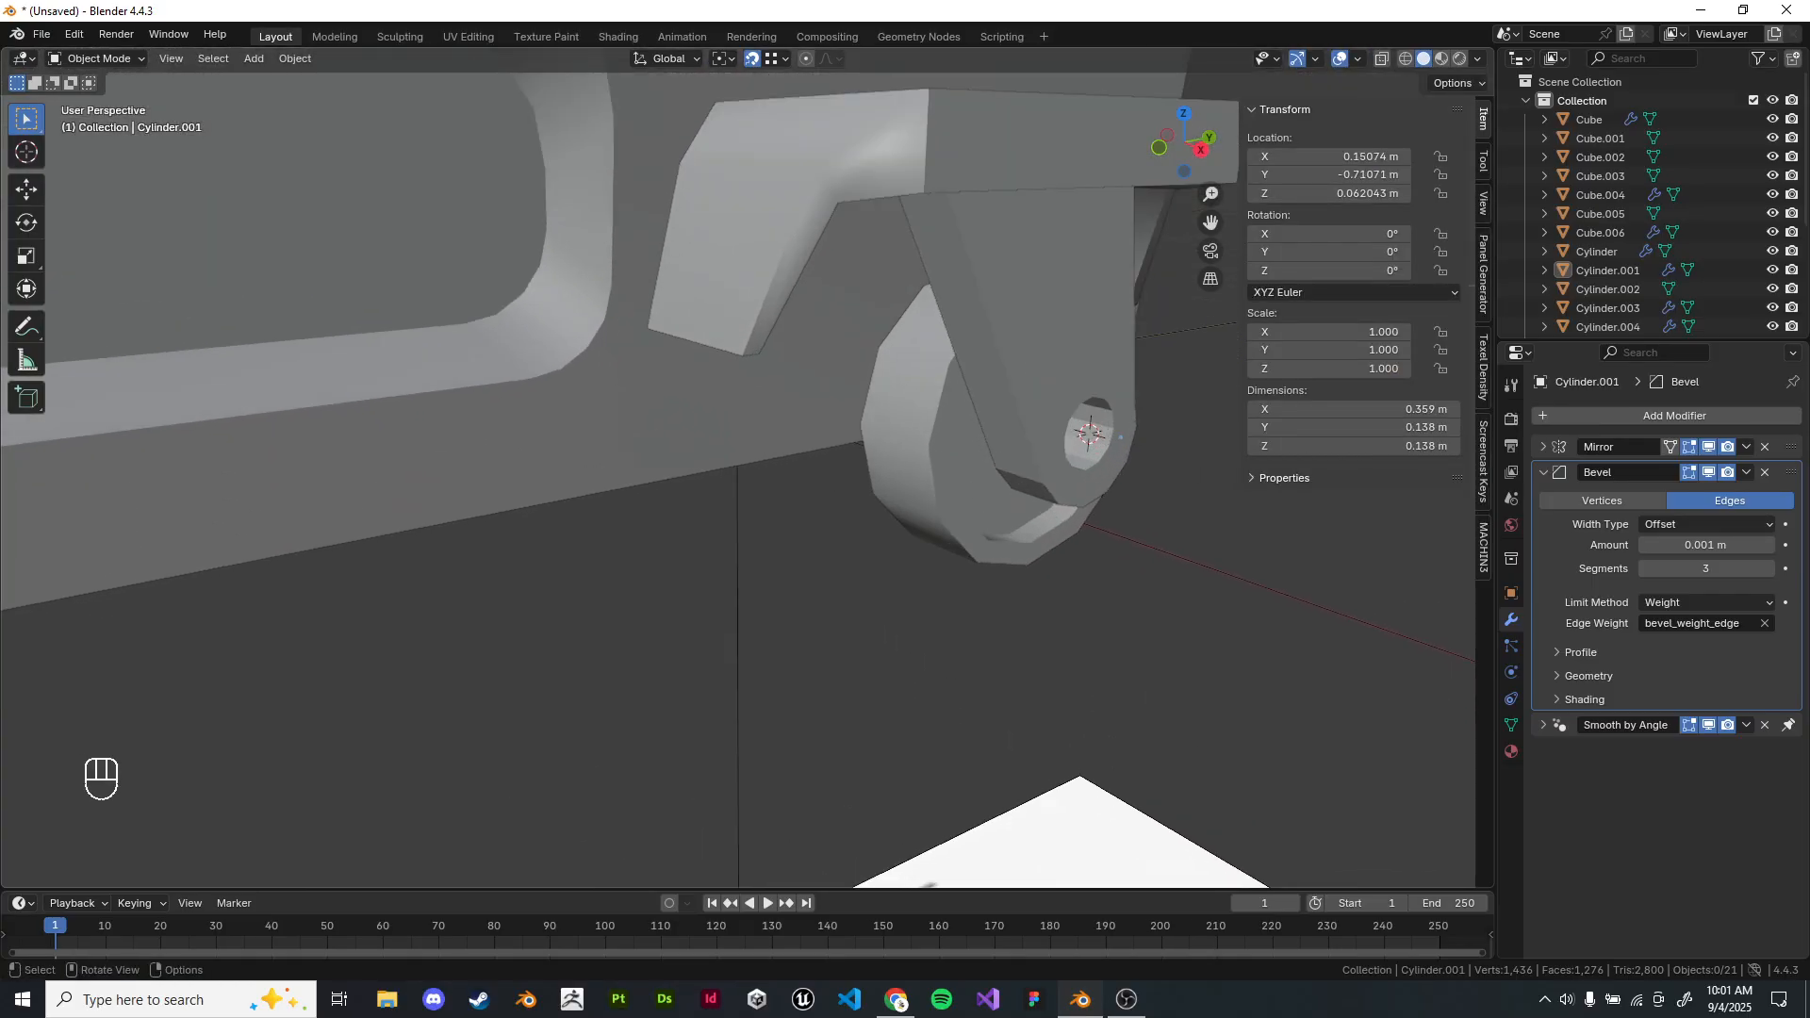
pyautogui.moveTo(755, 467)
pyautogui.mouseDown(button='middle')
pyautogui.moveTo(733, 306)
pyautogui.moveTo(759, 481)
pyautogui.moveTo(787, 443)
pyautogui.moveTo(787, 470)
pyautogui.moveTo(787, 453)
pyautogui.moveTo(629, 452)
pyautogui.moveTo(611, 430)
pyautogui.moveTo(672, 484)
pyautogui.moveTo(606, 502)
pyautogui.moveTo(649, 519)
pyautogui.mouseUp(button='middle')
pyautogui.scroll(-2, 787, 443)
pyautogui.scroll(-6, 787, 469)
pyautogui.scroll(2, 787, 469)
pyautogui.scroll(3, 744, 452)
pyautogui.scroll(3, 630, 453)
# Enable Shadow in the viewport shading options.
pyautogui.click(1478, 59)
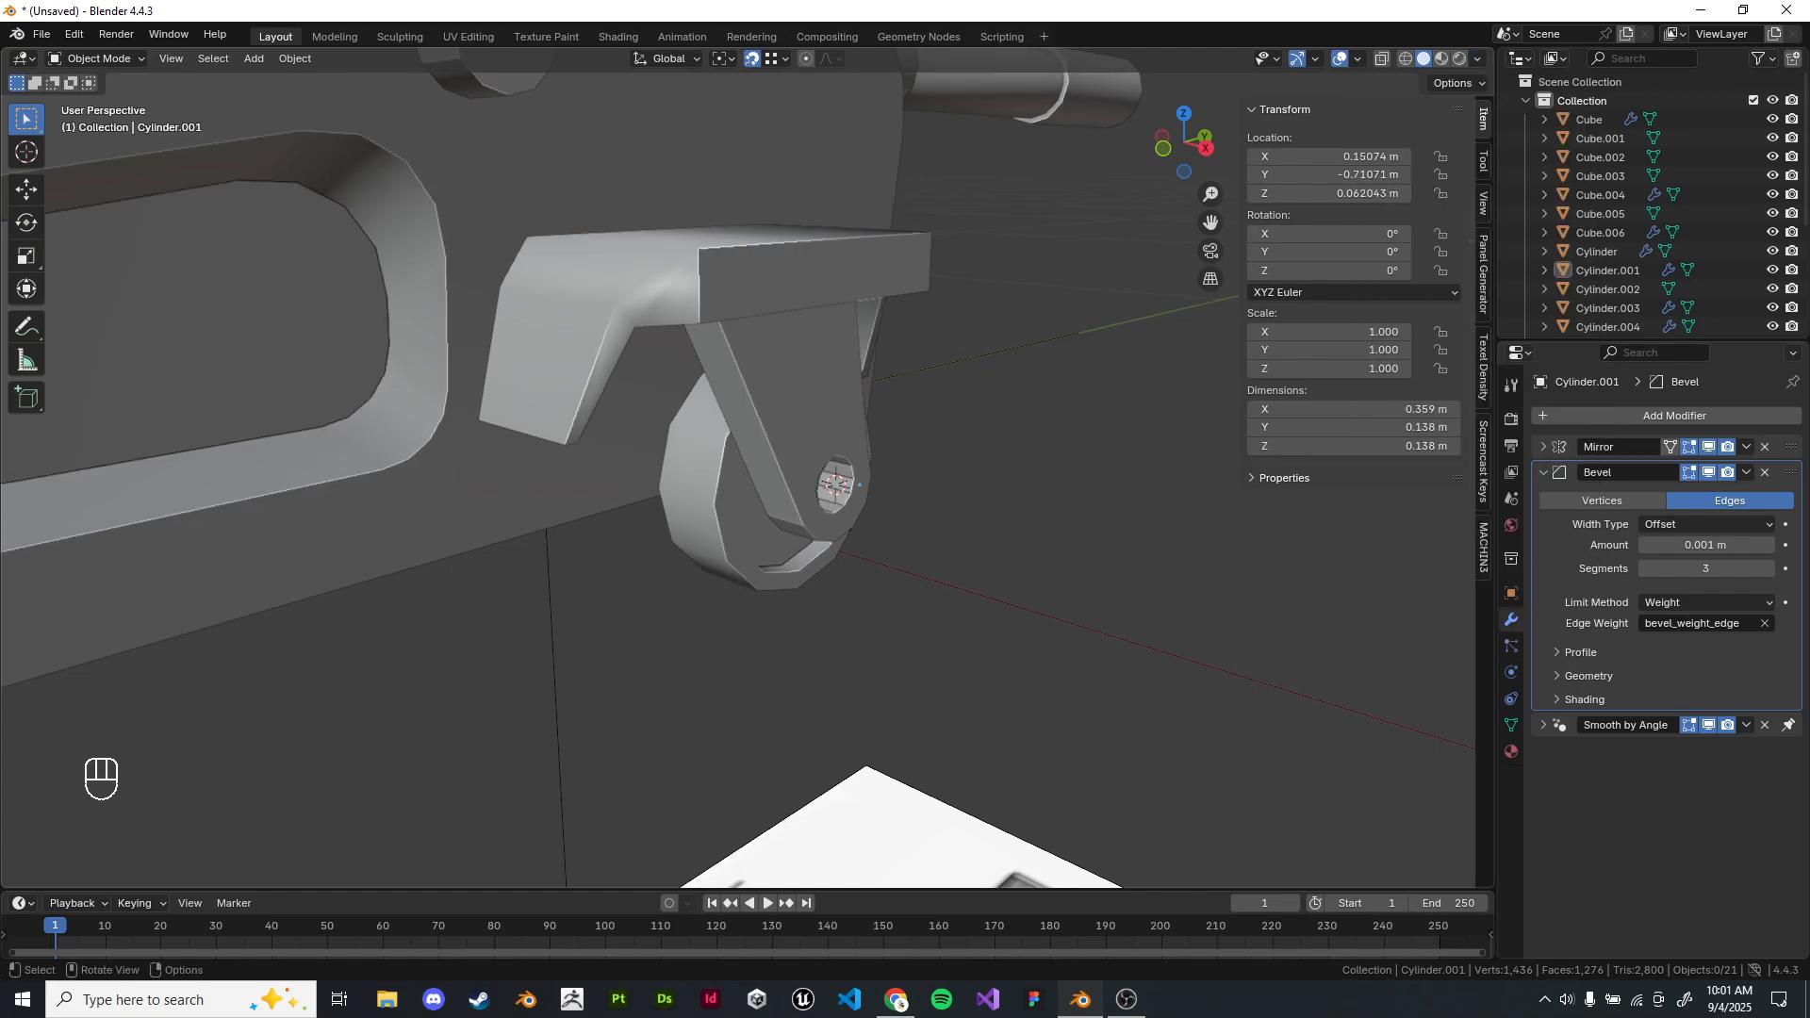
pyautogui.click(1477, 58)
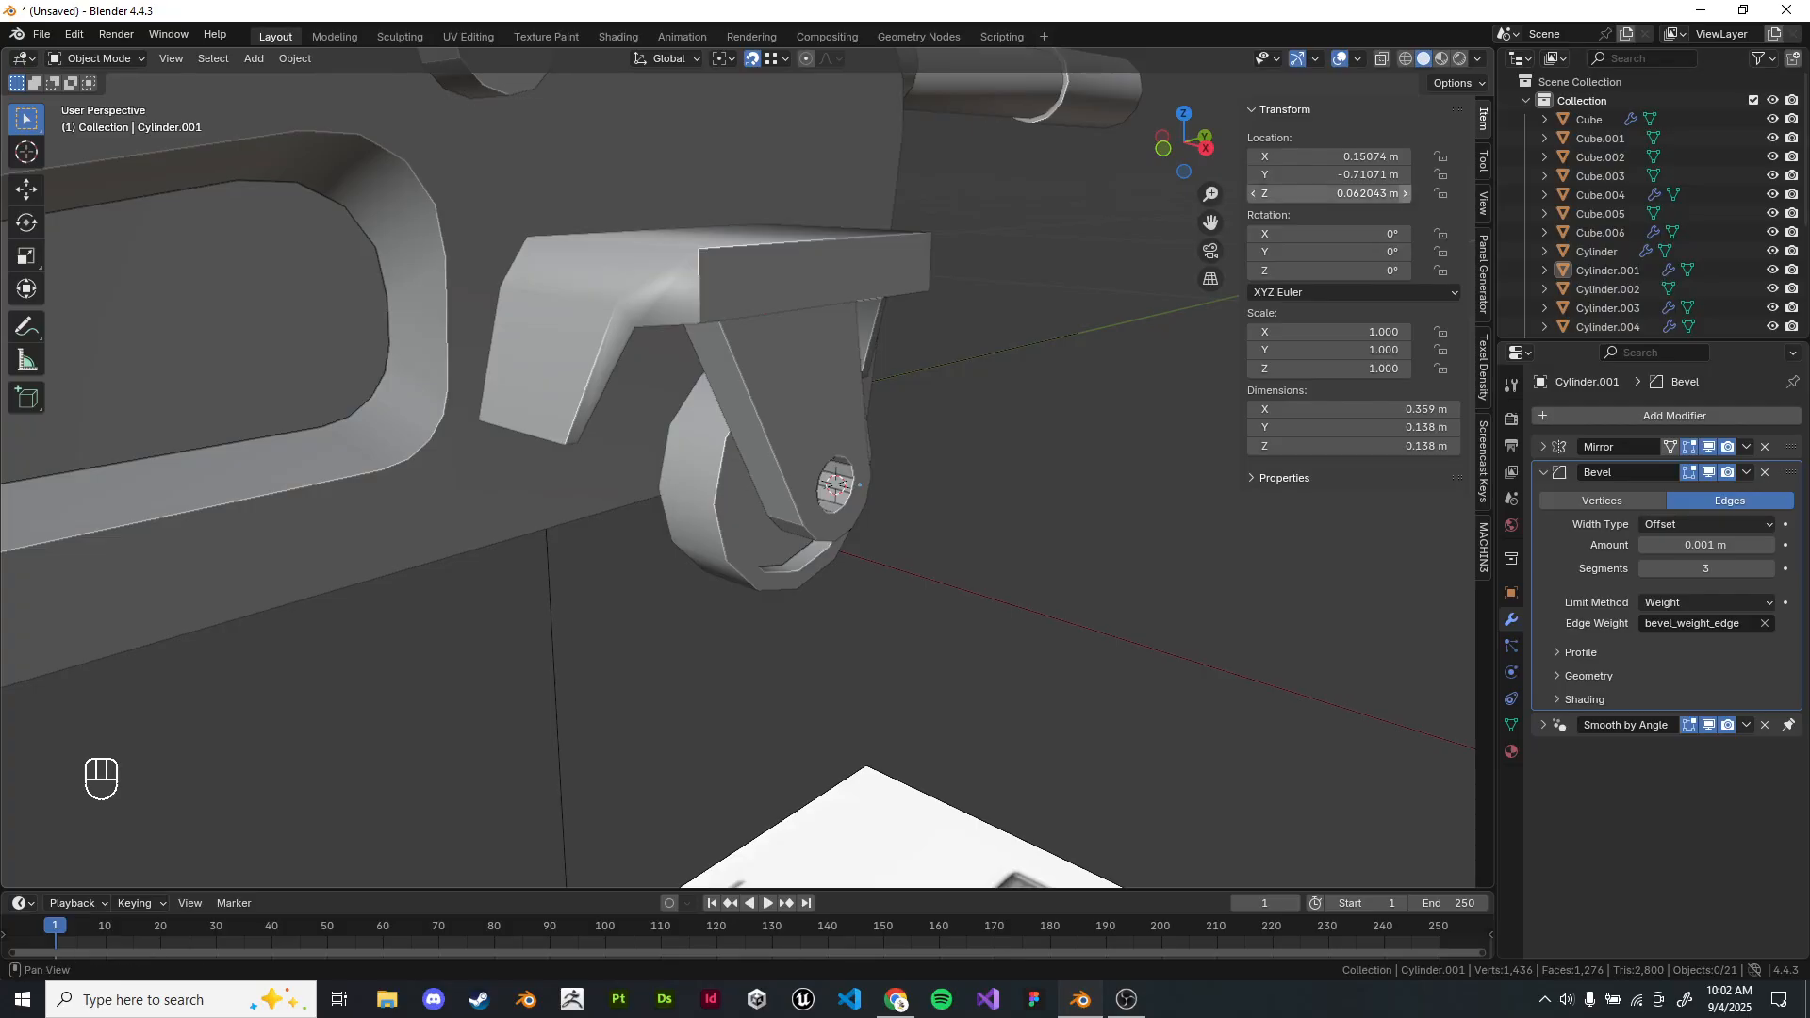
pyautogui.click(1477, 58)
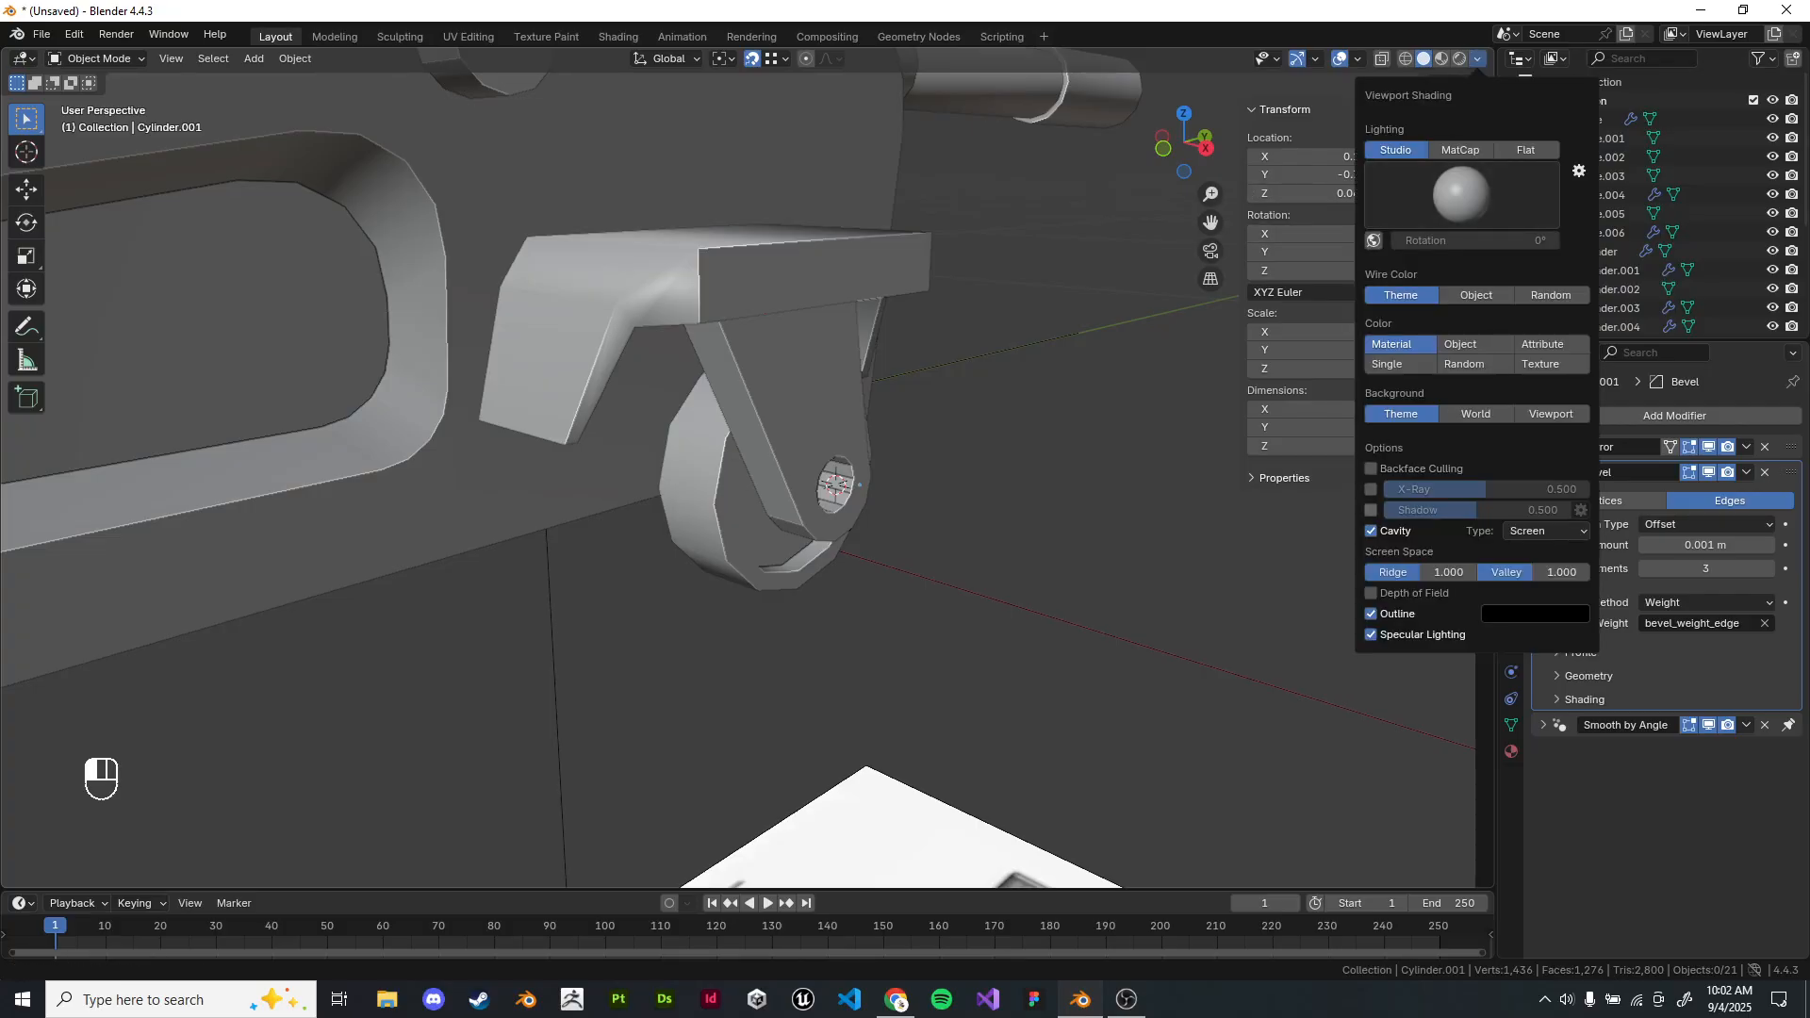
pyautogui.click(1371, 510)
# Inspect the shaded rear caster up close and the whole jack with shadows from several angles.
pyautogui.moveTo(834, 486); pyautogui.dragTo(857, 450, button='middle')
pyautogui.scroll(3, 823, 484)
pyautogui.scroll(3, 857, 450)
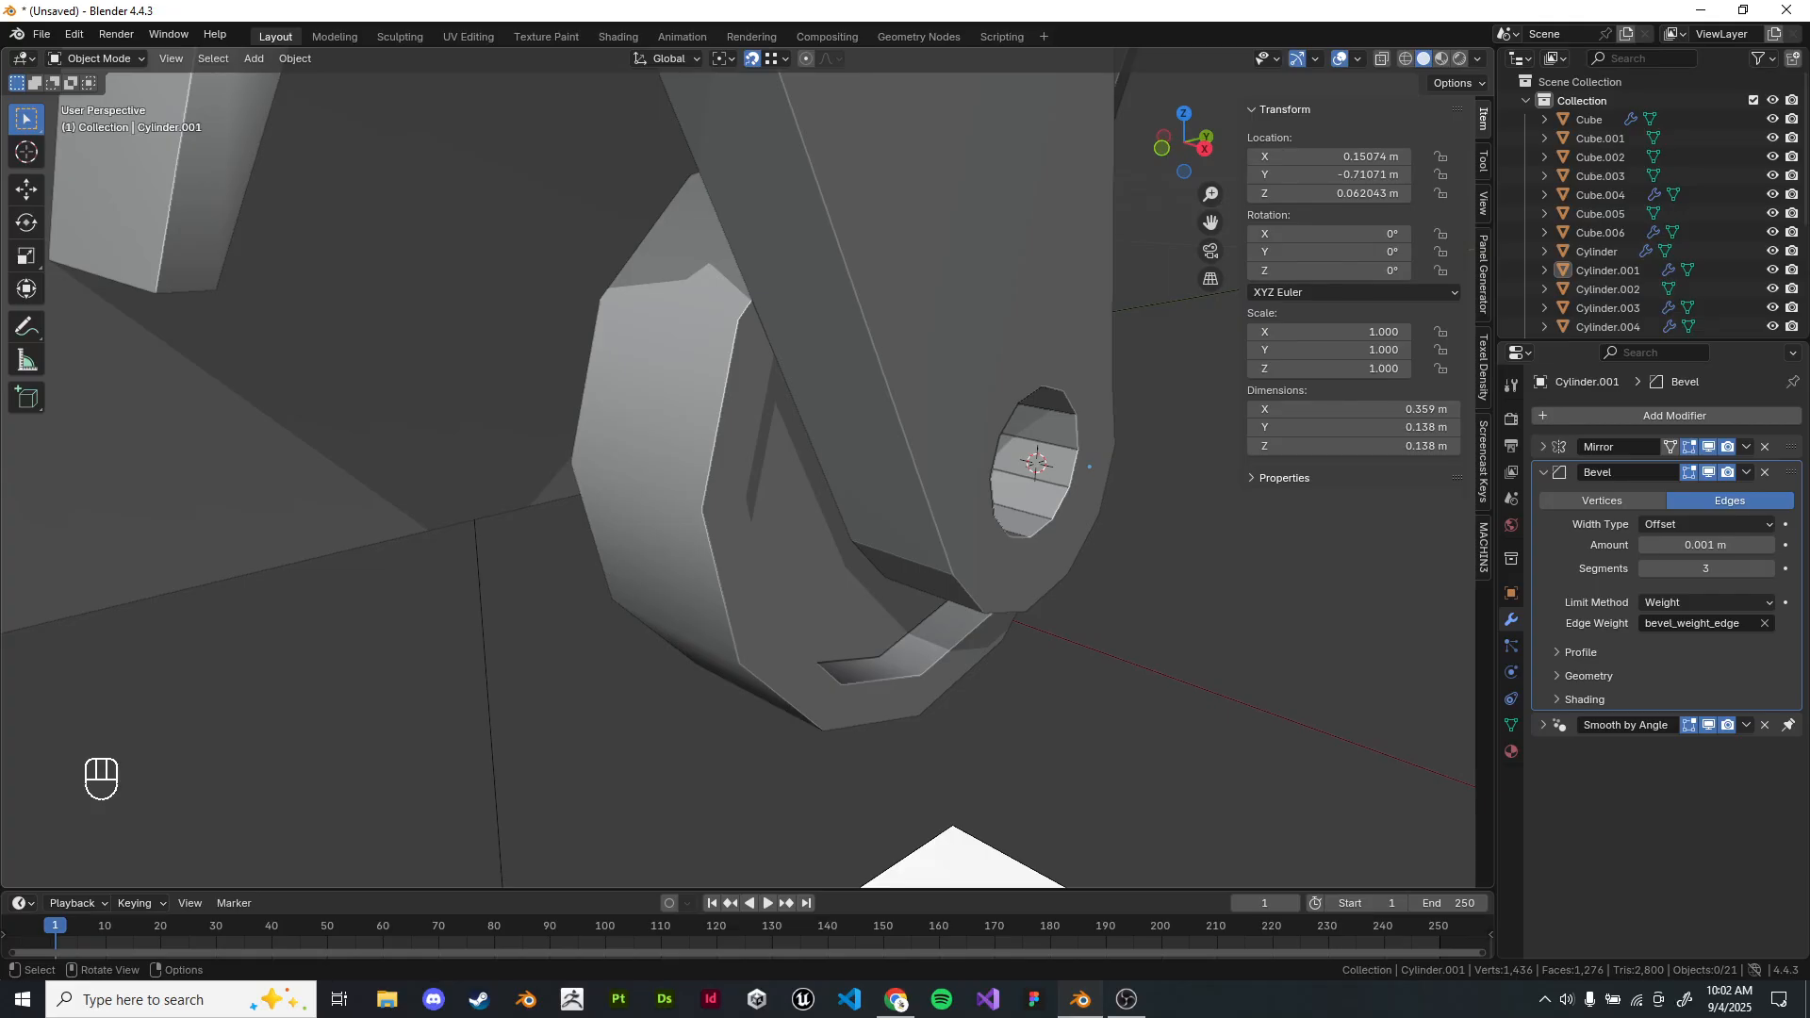
pyautogui.scroll(-7, 857, 450)
pyautogui.moveTo(857, 451); pyautogui.dragTo(909, 453, button='middle')
pyautogui.scroll(-3, 848, 481)
pyautogui.scroll(1, 748, 471)
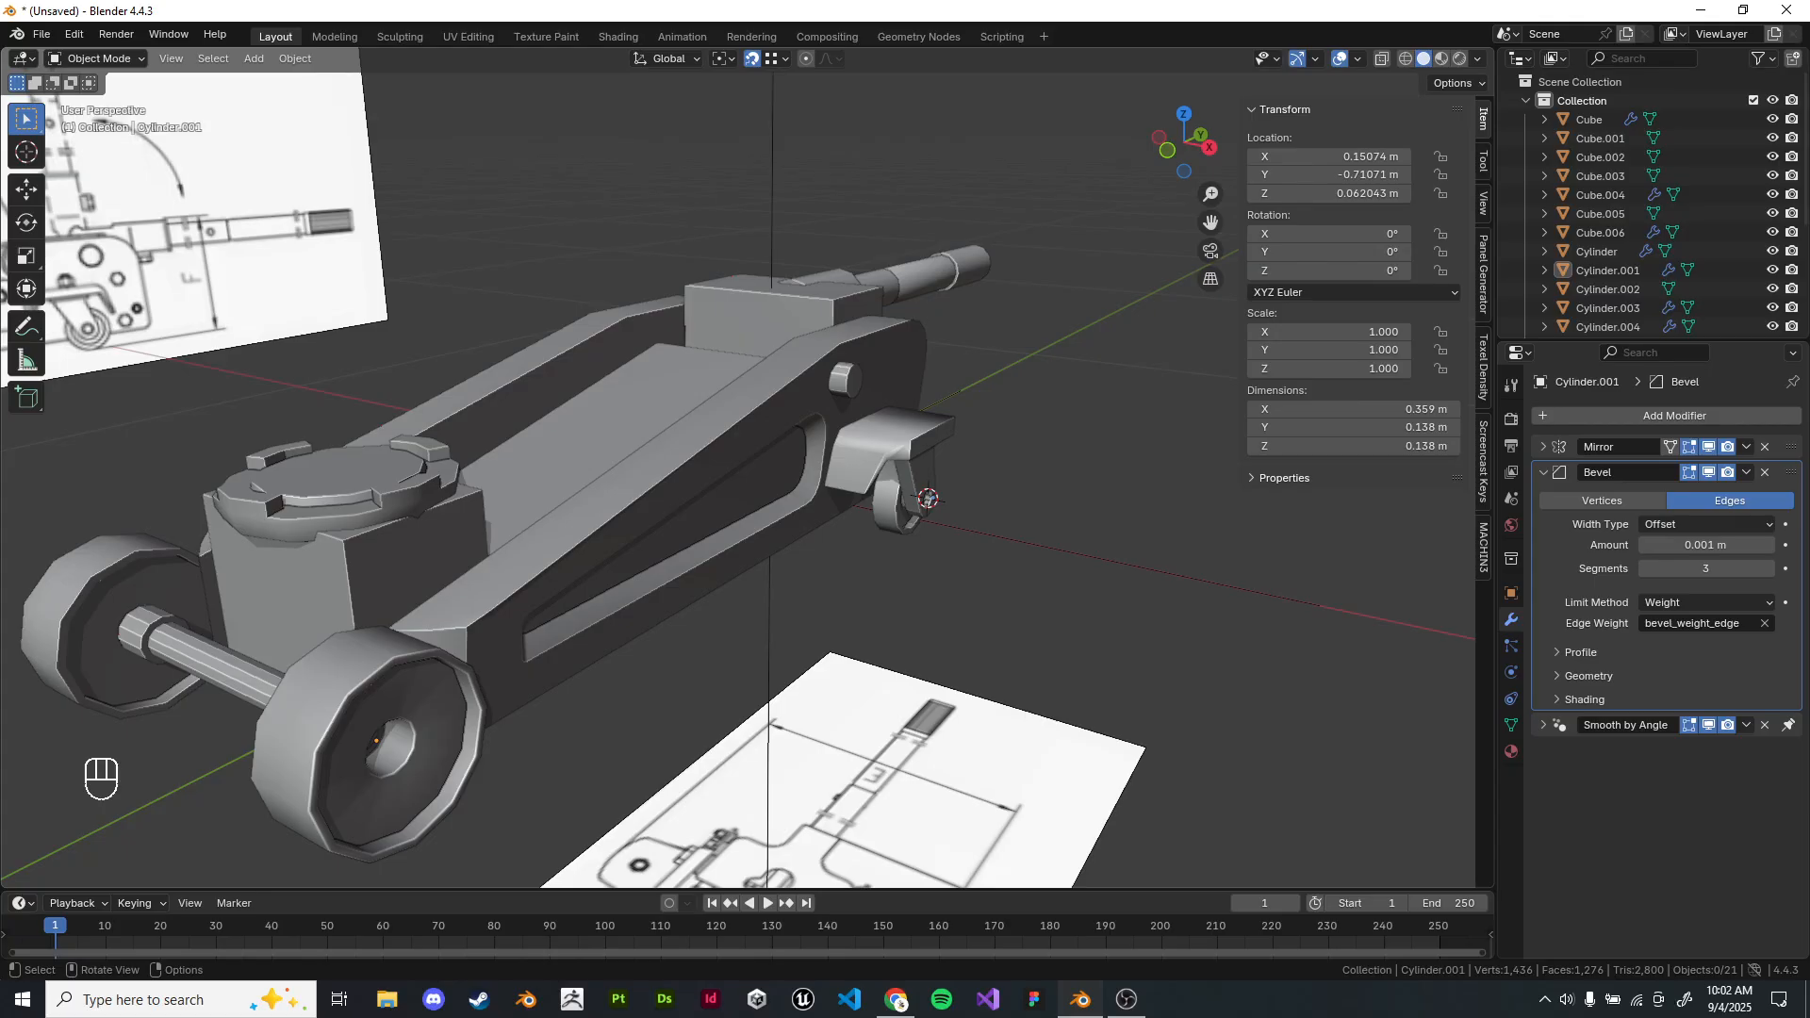
pyautogui.scroll(-2, 747, 472)
pyautogui.moveTo(748, 471); pyautogui.dragTo(700, 494, button='middle')
pyautogui.scroll(2, 701, 494)
pyautogui.scroll(-1, 700, 494)
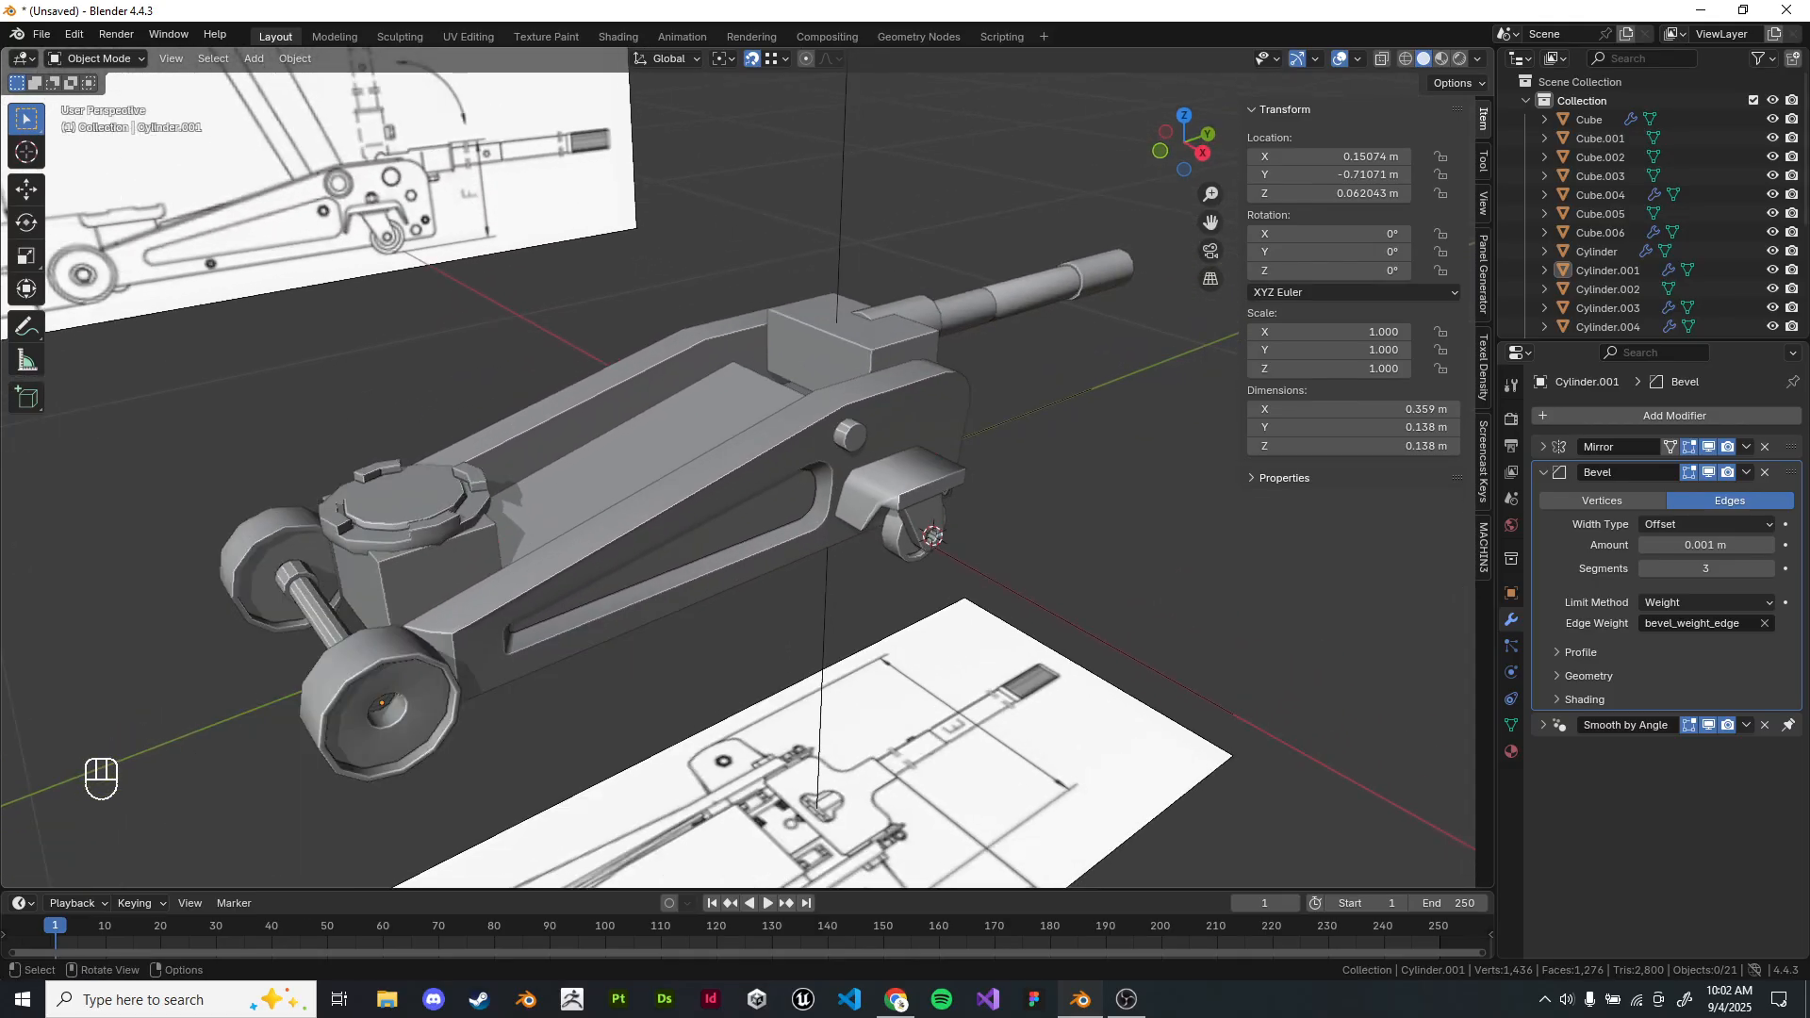
# Remove the Bevel modifier from the front wheels and check their shading.
pyautogui.keyDown('shift'); pyautogui.moveTo(701, 494); pyautogui.dragTo(452, 396, button='middle'); pyautogui.keyUp('shift')
pyautogui.keyDown('shift'); pyautogui.moveTo(236, 566); pyautogui.dragTo(556, 453, button='middle'); pyautogui.keyUp('shift')
pyautogui.moveTo(557, 453); pyautogui.dragTo(806, 597, button='middle')
pyautogui.scroll(4, 584, 452)
pyautogui.click(584, 471)
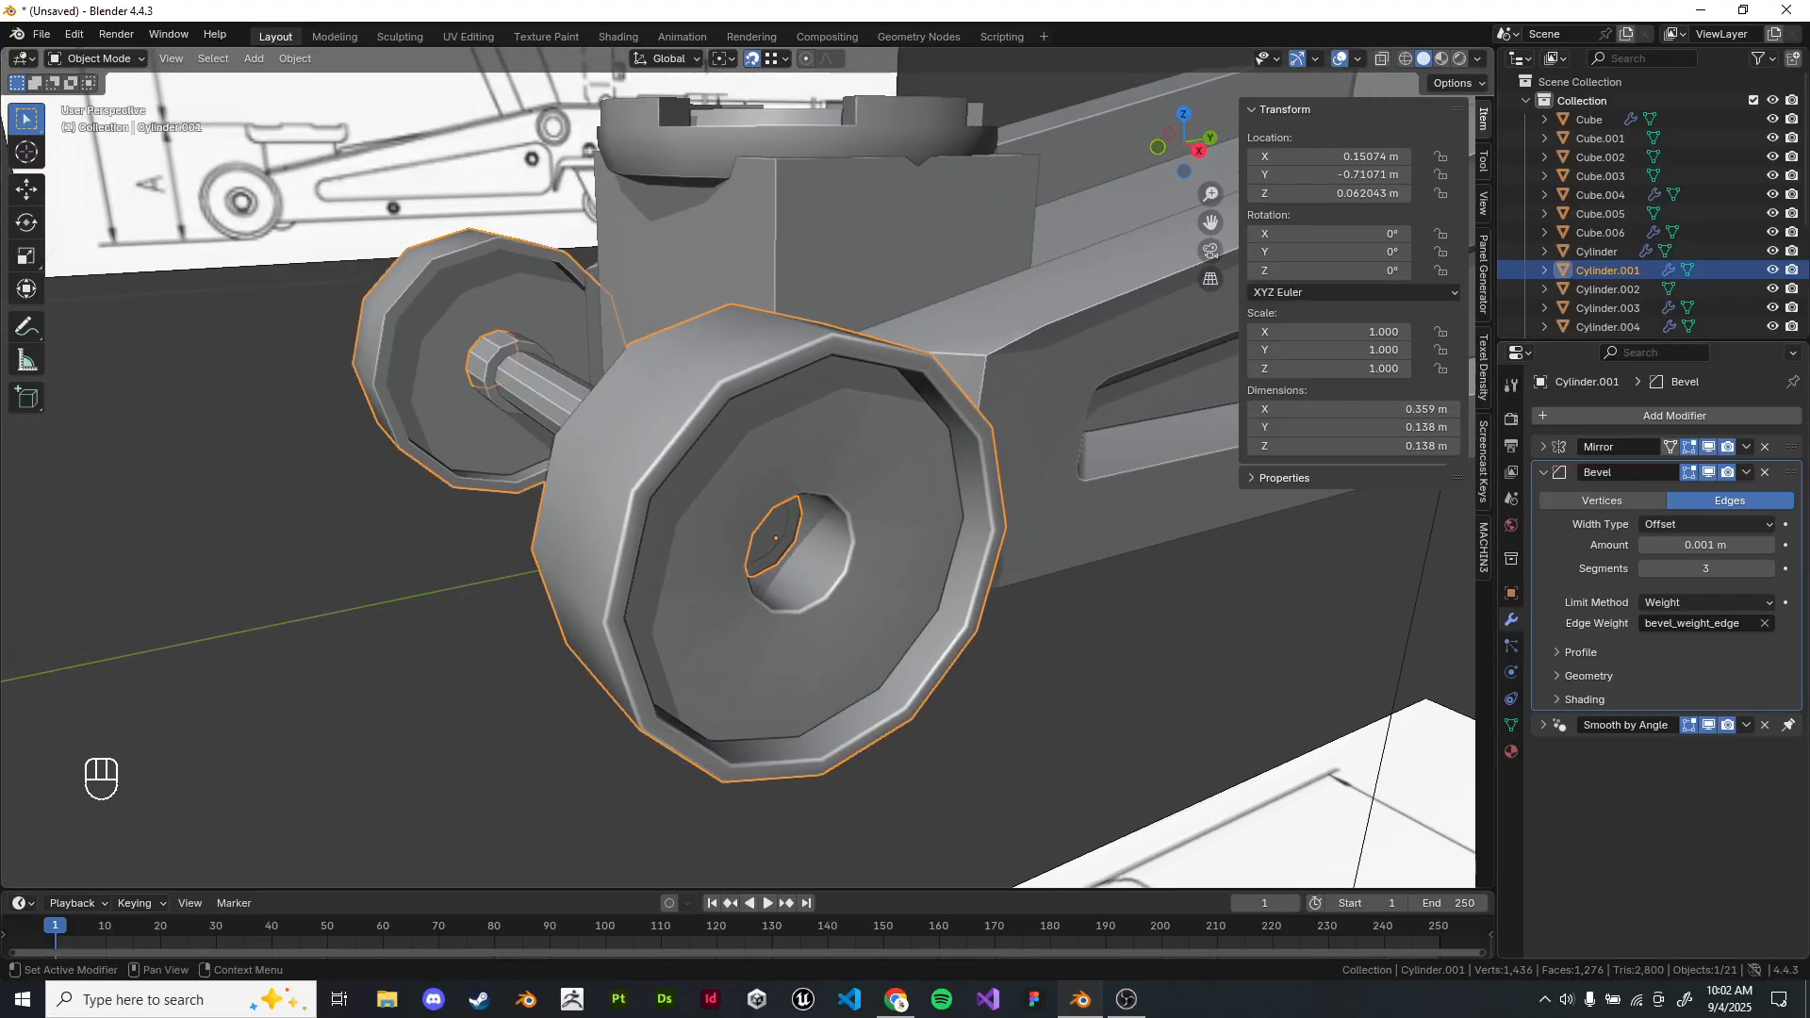
pyautogui.click(1765, 472)
pyautogui.click(1131, 660)
pyautogui.scroll(-5, 1113, 651)
pyautogui.scroll(5, 1112, 651)
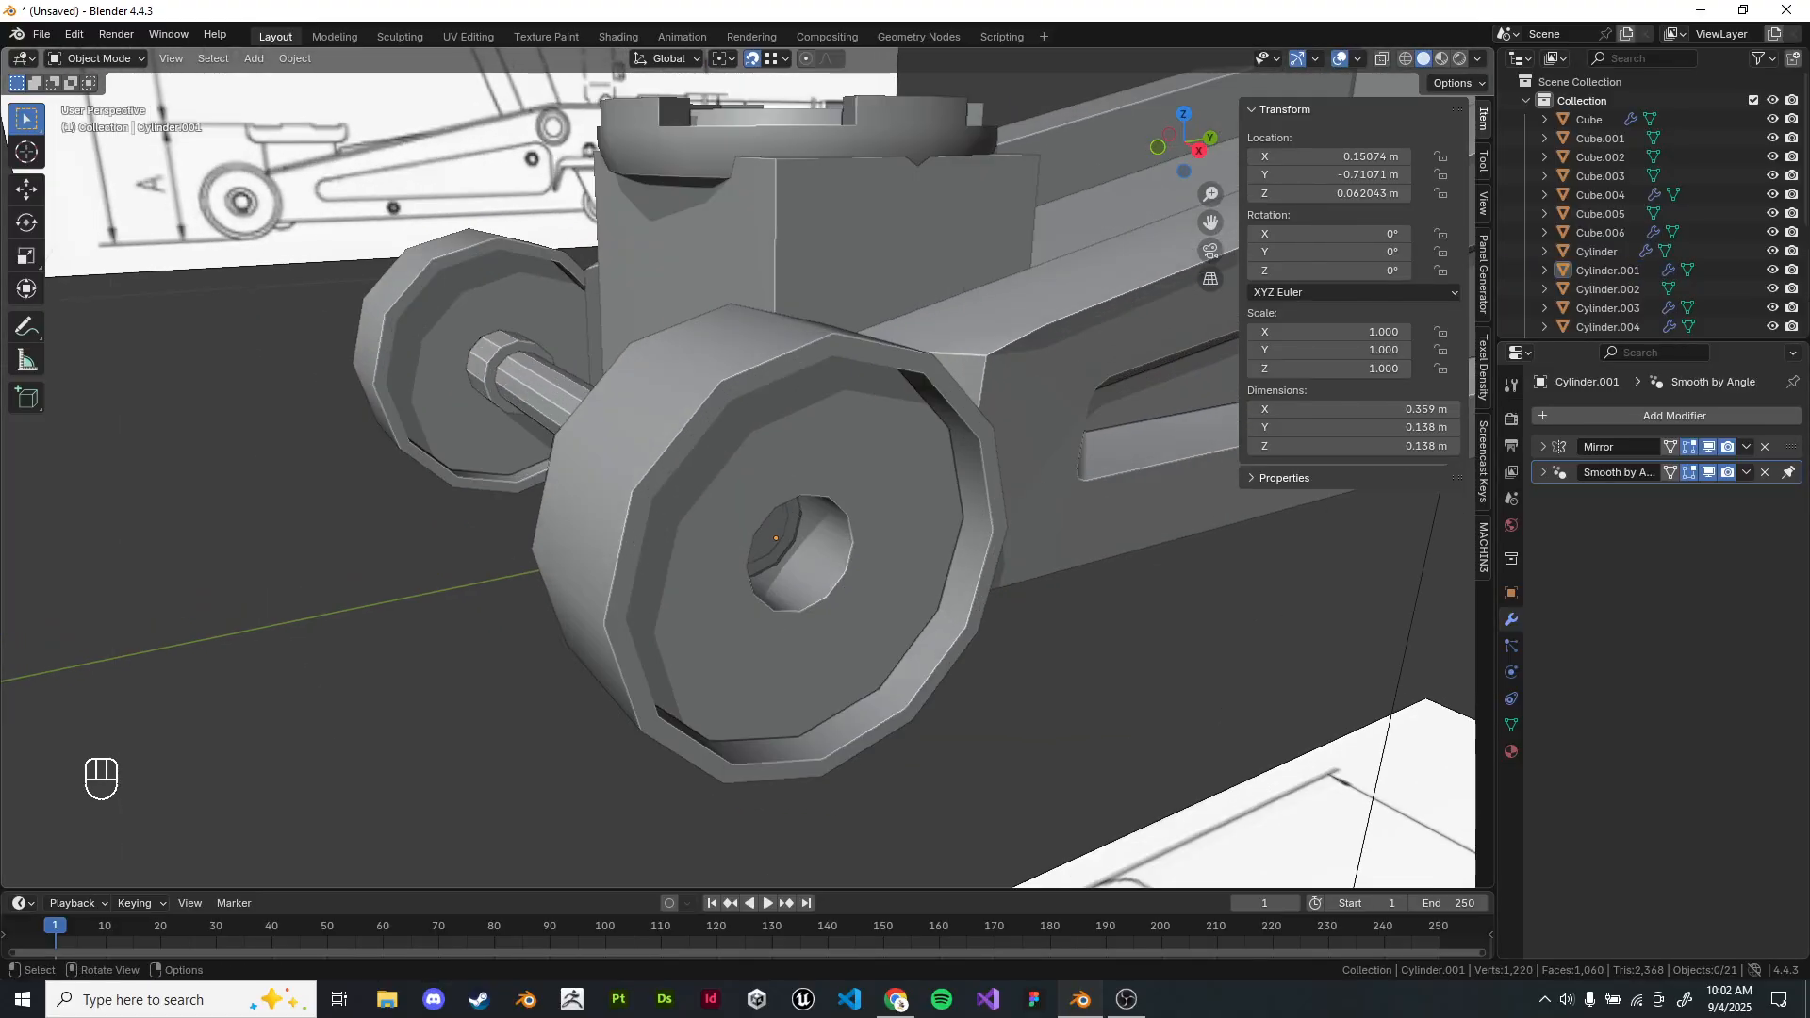
pyautogui.scroll(-2, 735, 462)
pyautogui.scroll(3, 744, 462)
# Switch Cavity and Shadow off and back on in the viewport shading options to compare the look.
pyautogui.click(1477, 58)
pyautogui.click(1372, 531)
pyautogui.click(1371, 510)
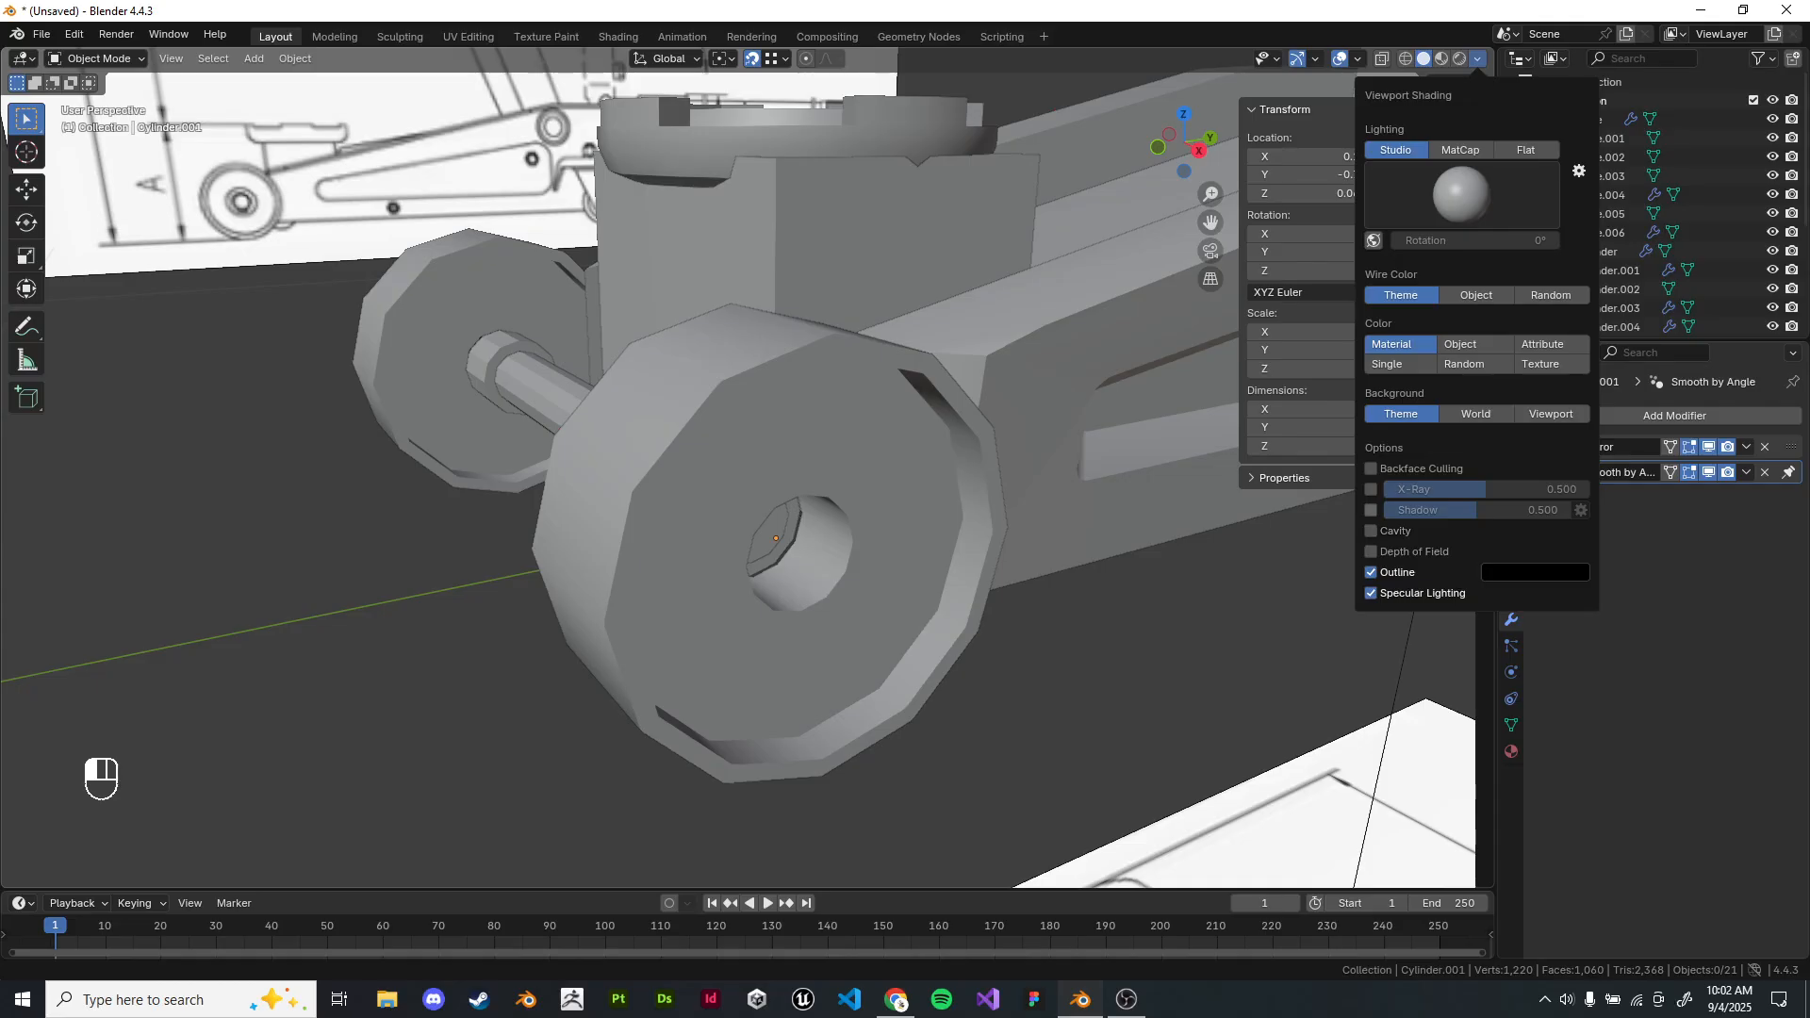
pyautogui.click(1371, 510)
pyautogui.click(1371, 531)
# Review the whole jack in perspective and compare its outline with the reference drawing in top orthographic view.
pyautogui.scroll(-10, 795, 445)
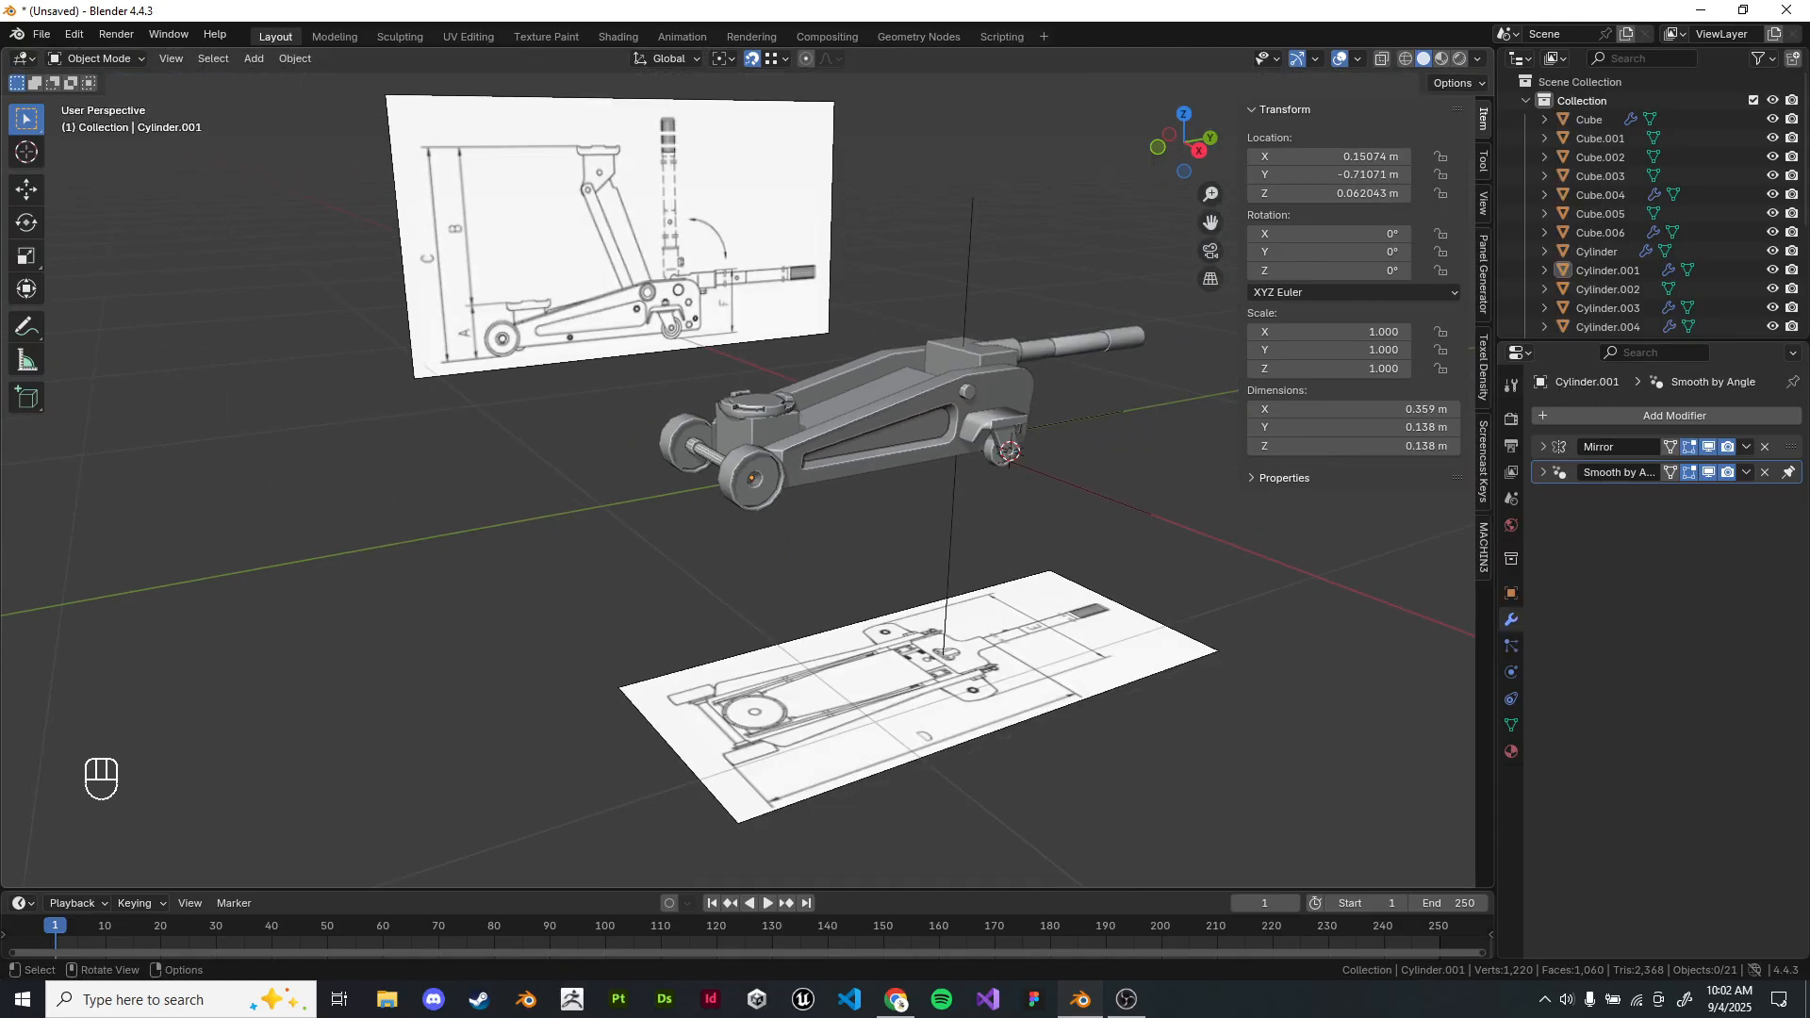
pyautogui.scroll(6, 1103, 443)
pyautogui.moveTo(1103, 443); pyautogui.dragTo(1079, 450, button='middle')
pyautogui.scroll(2, 707, 499)
pyautogui.moveTo(697, 528); pyautogui.dragTo(1131, 505, button='middle')
pyautogui.scroll(3, 716, 387)
pyautogui.scroll(-5, 971, 443)
pyautogui.press('KP_7')
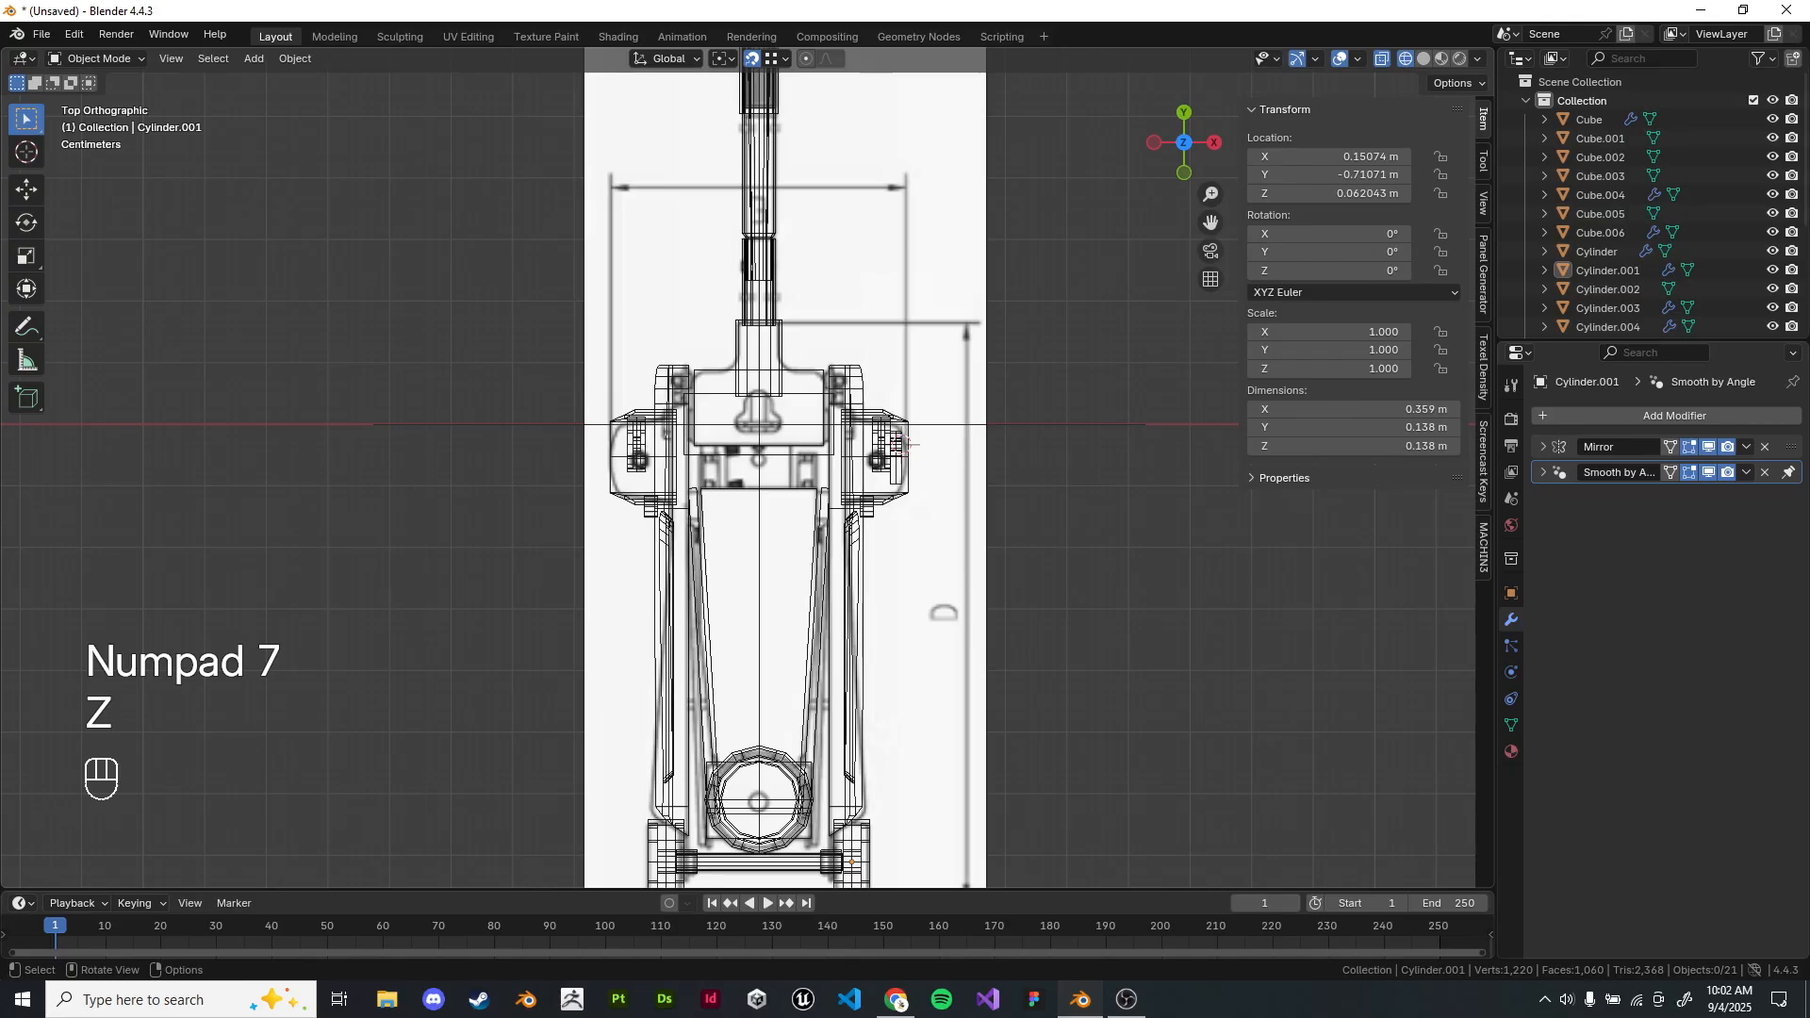
pyautogui.scroll(5, 907, 445)
pyautogui.keyDown('shift'); pyautogui.moveTo(905, 584); pyautogui.dragTo(907, 232, button='middle'); pyautogui.keyUp('shift')
pyautogui.moveTo(896, 716)
pyautogui.keyDown('shift'); pyautogui.mouseDown(button='middle')
pyautogui.moveTo(920, 450)
pyautogui.moveTo(840, 221)
pyautogui.moveTo(783, 155)
pyautogui.moveTo(857, 130)
pyautogui.mouseUp(button='middle'); pyautogui.keyUp('shift')
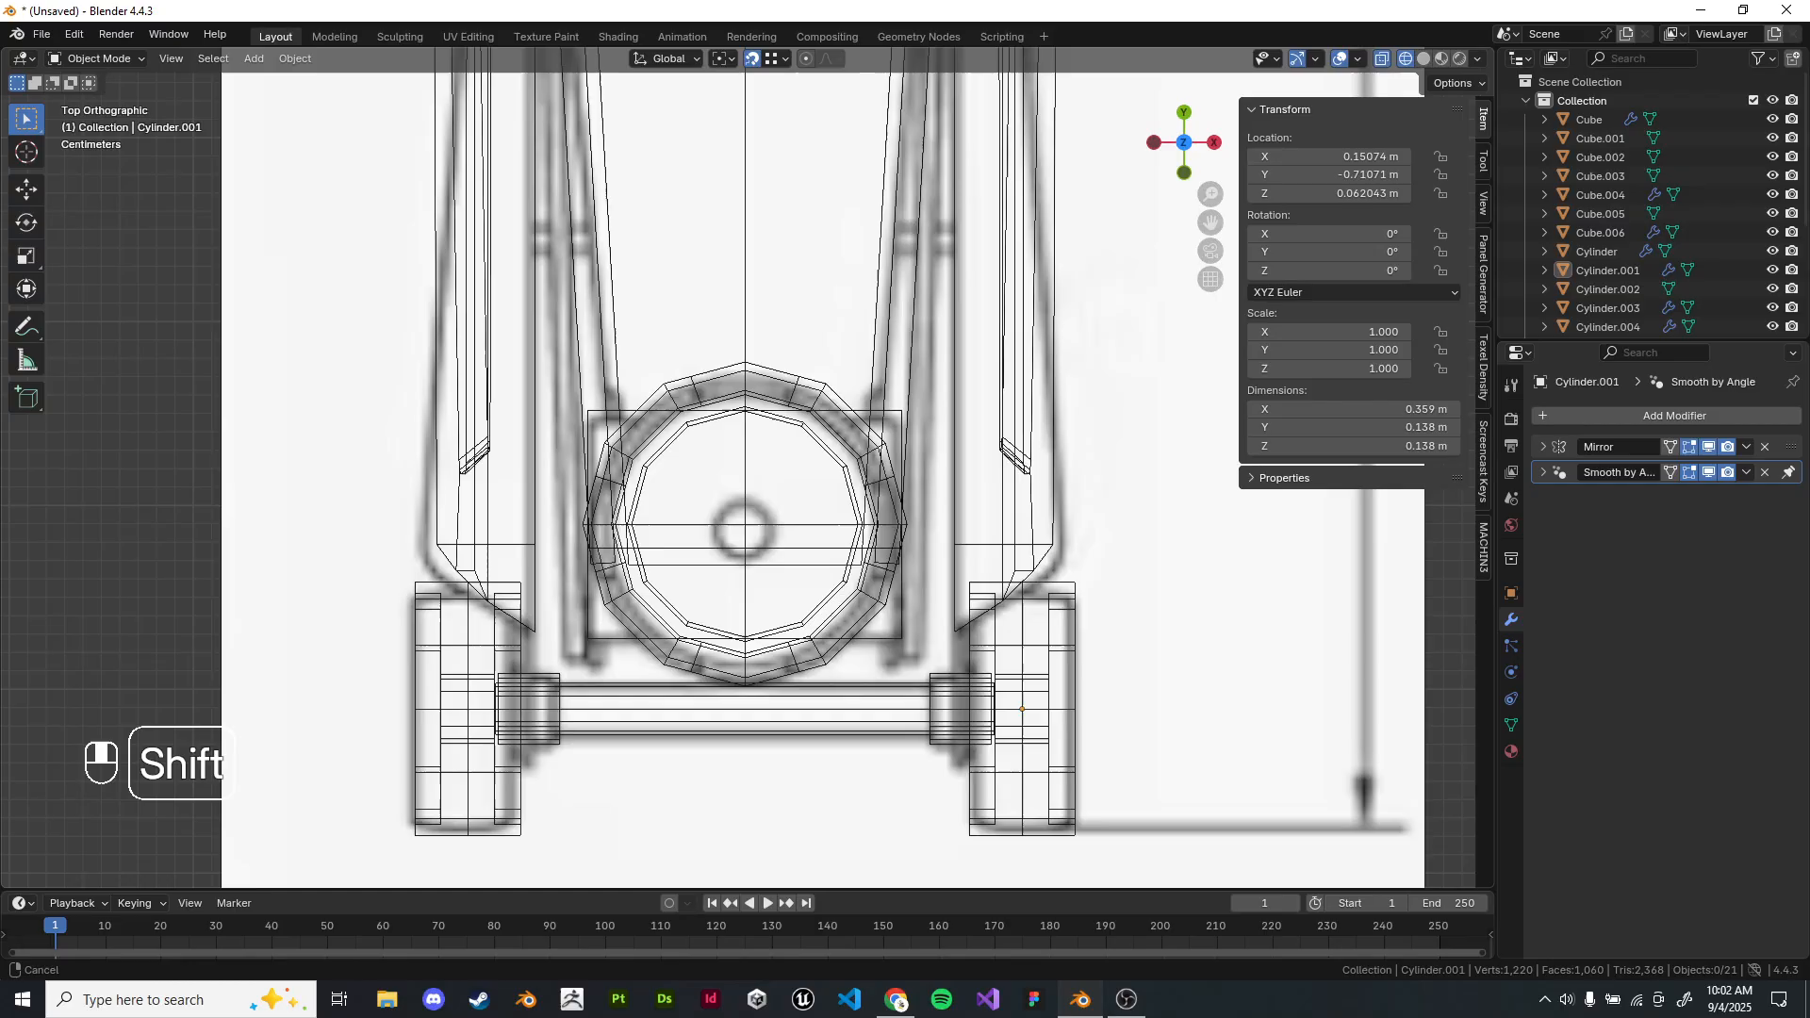
pyautogui.press('z')
pyautogui.press('z')
pyautogui.keyDown('shift'); pyautogui.moveTo(947, 717); pyautogui.dragTo(890, 729, button='middle'); pyautogui.keyUp('shift')
pyautogui.keyDown('shift'); pyautogui.moveTo(895, 834); pyautogui.dragTo(900, 528, button='middle'); pyautogui.keyUp('shift')
pyautogui.scroll(3, 900, 528)
pyautogui.scroll(-6, 877, 452)
pyautogui.moveTo(877, 311)
pyautogui.keyDown('shift'); pyautogui.mouseDown(button='middle')
pyautogui.moveTo(876, 573)
pyautogui.moveTo(833, 731)
pyautogui.mouseUp(button='middle'); pyautogui.keyUp('shift')
# Return to solid perspective and examine the mounting bracket above the rear caster, including its mesh.
pyautogui.moveTo(832, 660); pyautogui.dragTo(712, 584, button='middle')
pyautogui.press('z')
pyautogui.scroll(-1, 848, 528)
pyautogui.click(867, 528)
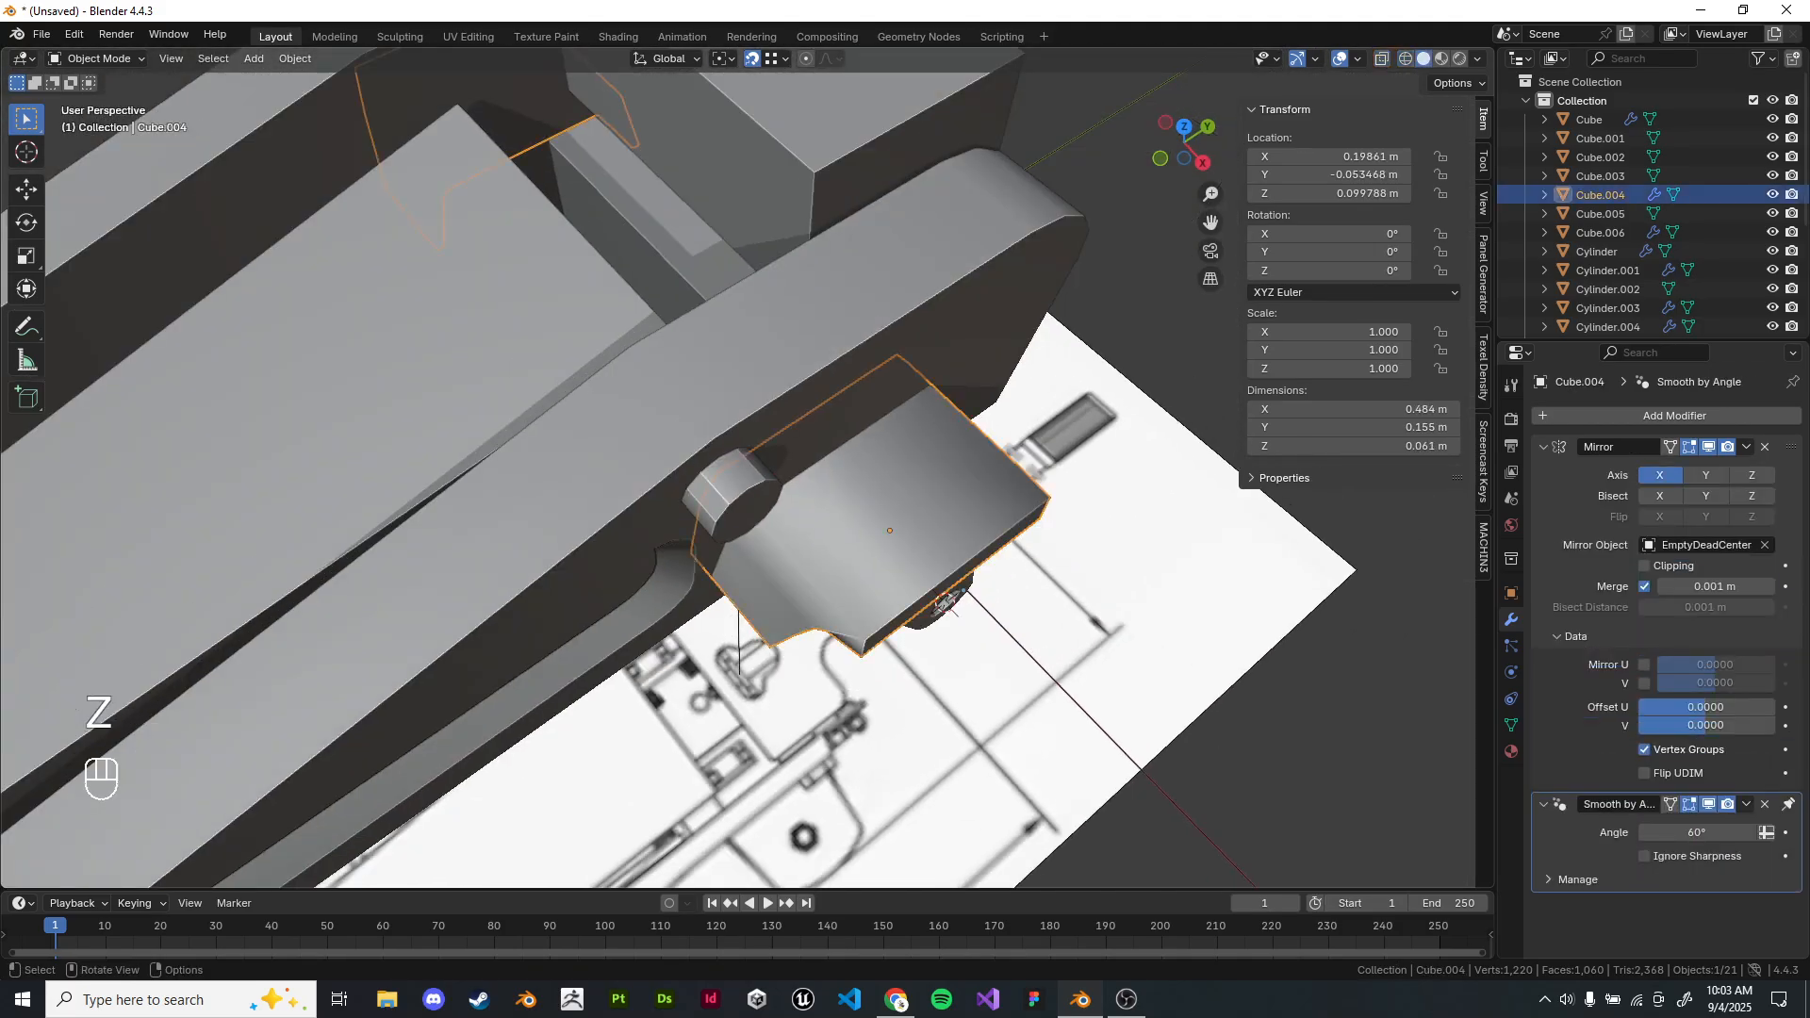
pyautogui.moveTo(868, 528); pyautogui.dragTo(835, 405, button='middle')
pyautogui.moveTo(835, 406); pyautogui.dragTo(920, 437, button='middle')
pyautogui.press('Tab')
pyautogui.press('a')
pyautogui.press('Tab')
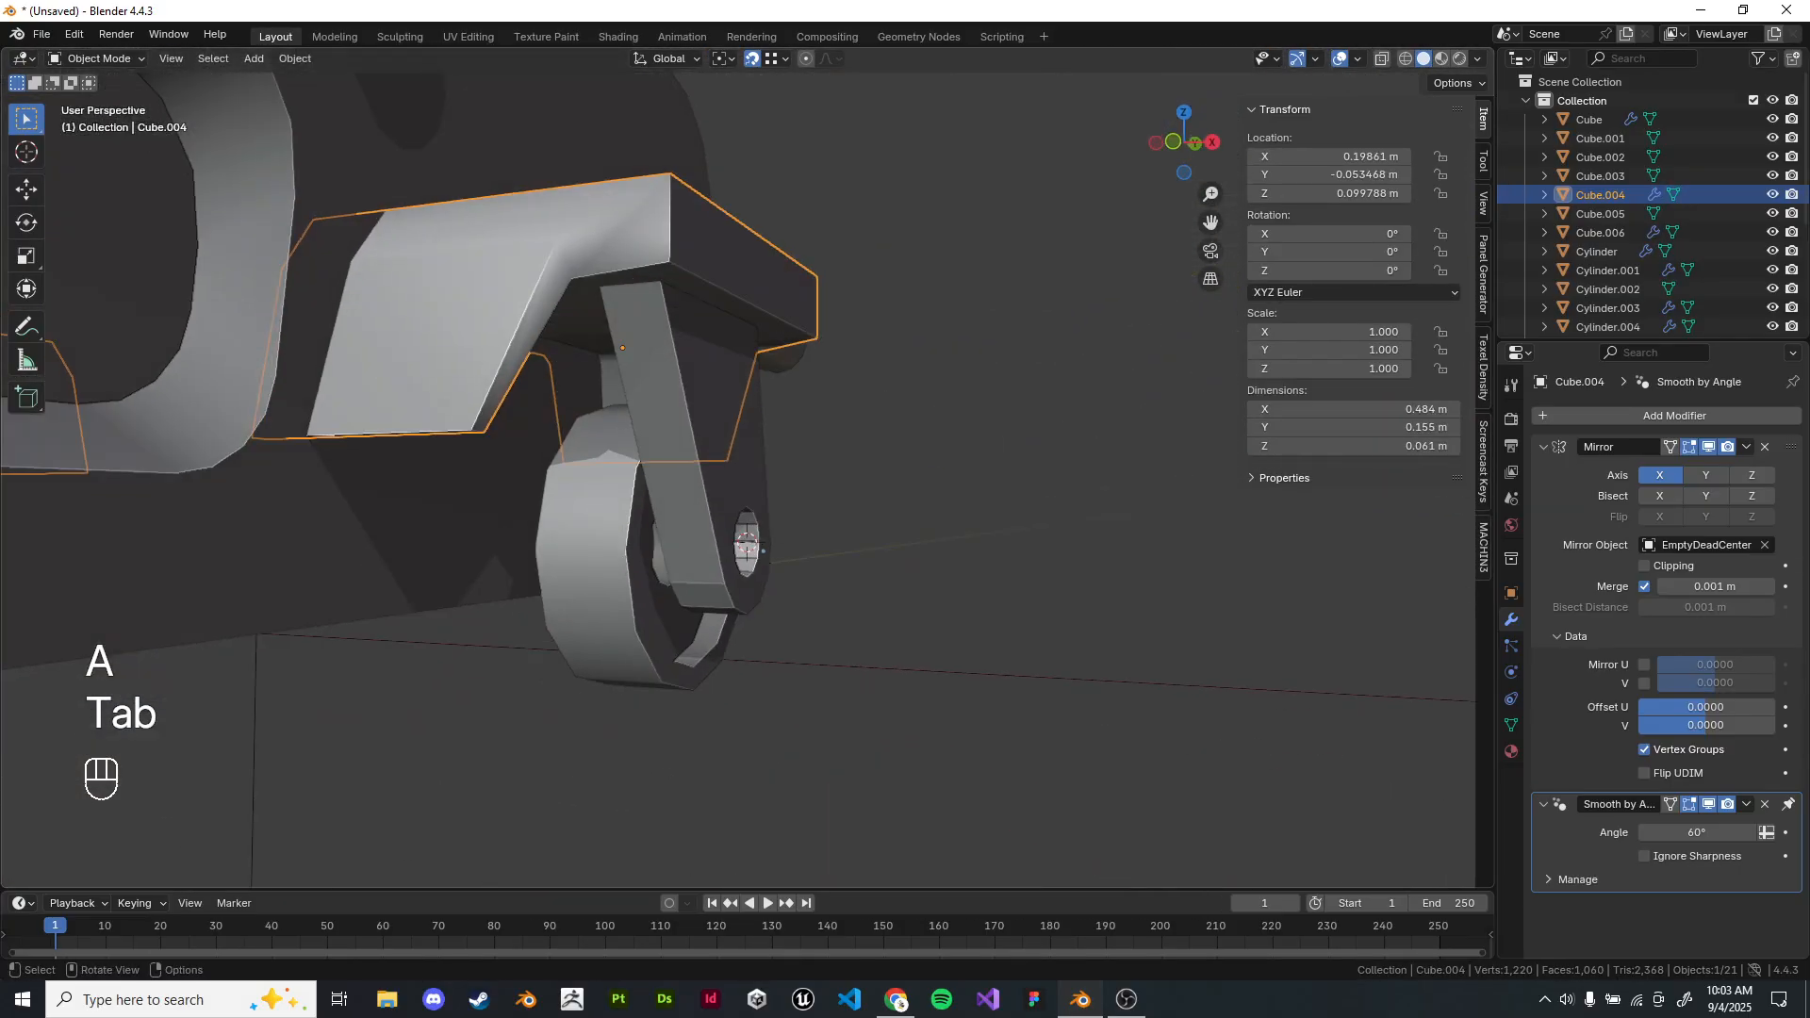
# Add a cube mesh at the 3D cursor on the rear caster's axle.
pyautogui.click(471, 325)
pyautogui.moveTo(472, 325); pyautogui.dragTo(463, 390, button='middle')
pyautogui.moveTo(991, 424); pyautogui.dragTo(1007, 383, button='middle')
pyautogui.hotkey('shift', 'a')
pyautogui.moveTo(1007, 383)
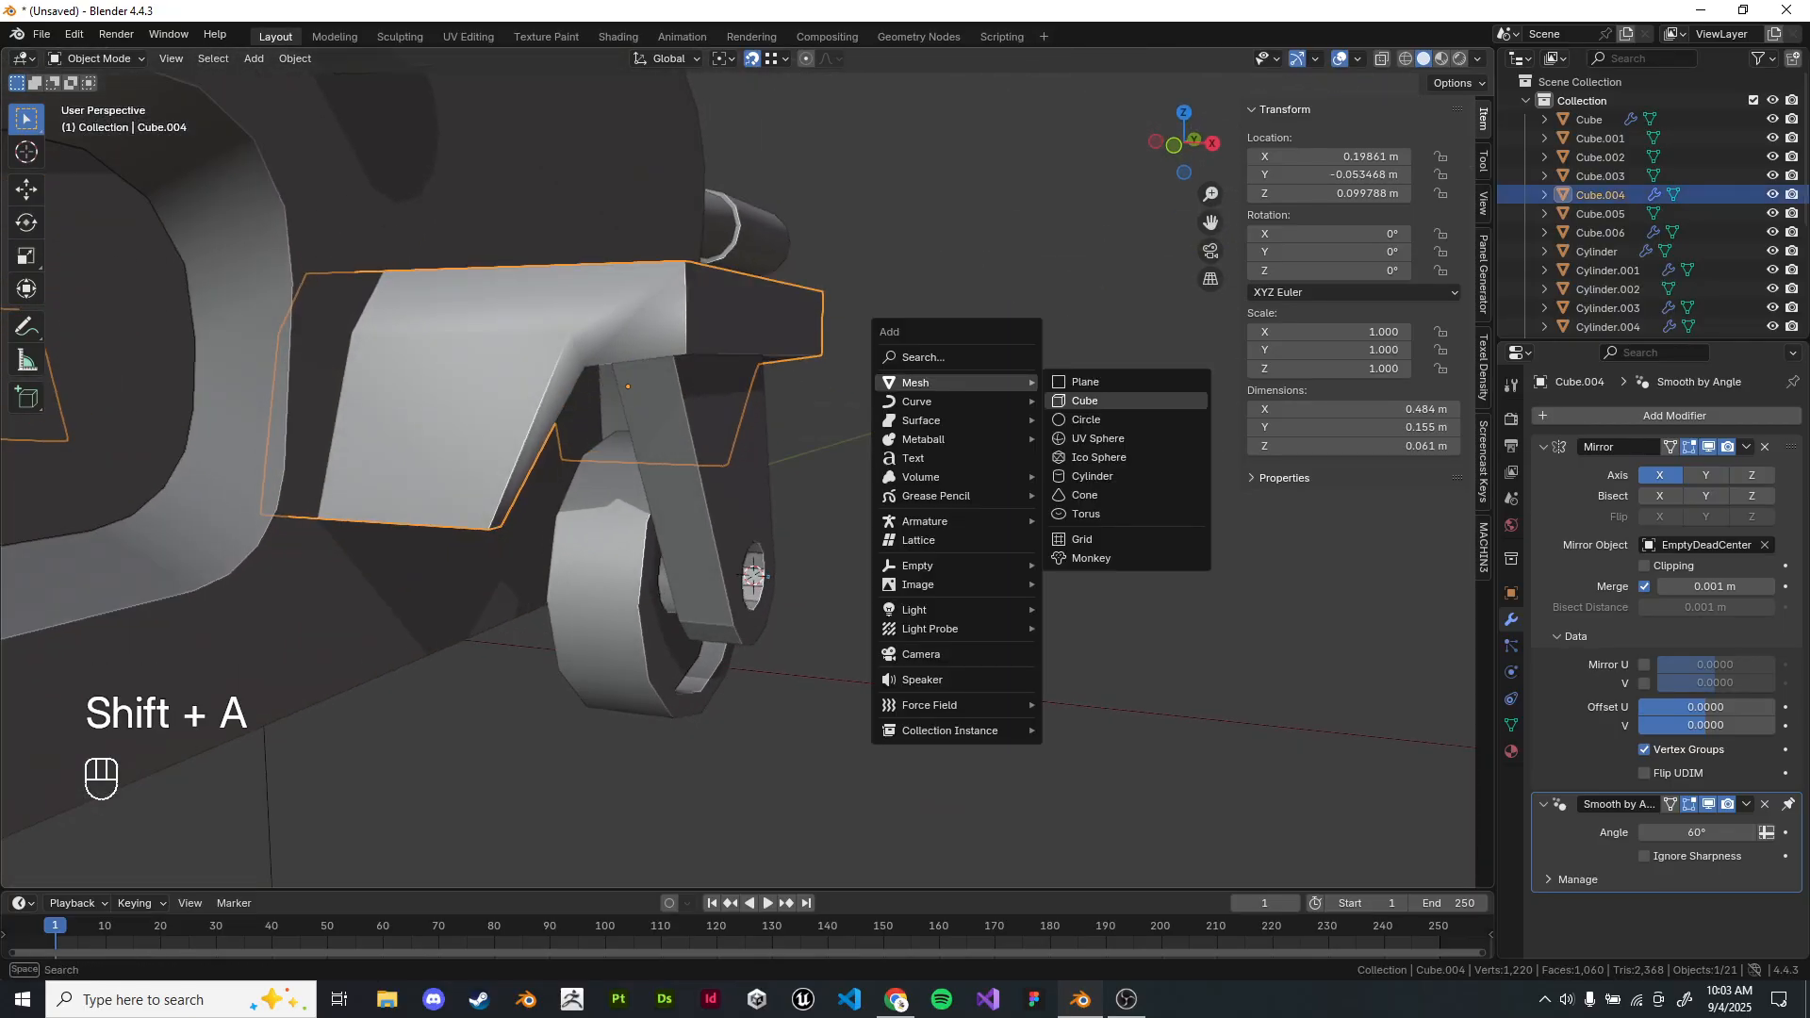
pyautogui.click(1084, 401)
# Scale the new cube down uniformly to about 0.092 m per side.
pyautogui.click(471, 396)
pyautogui.press('Tab')
pyautogui.moveTo(471, 396); pyautogui.dragTo(386, 462, button='middle')
pyautogui.scroll(-8, 739, 499)
pyautogui.press('Tab')
pyautogui.click(1091, 353)
pyautogui.press('s')
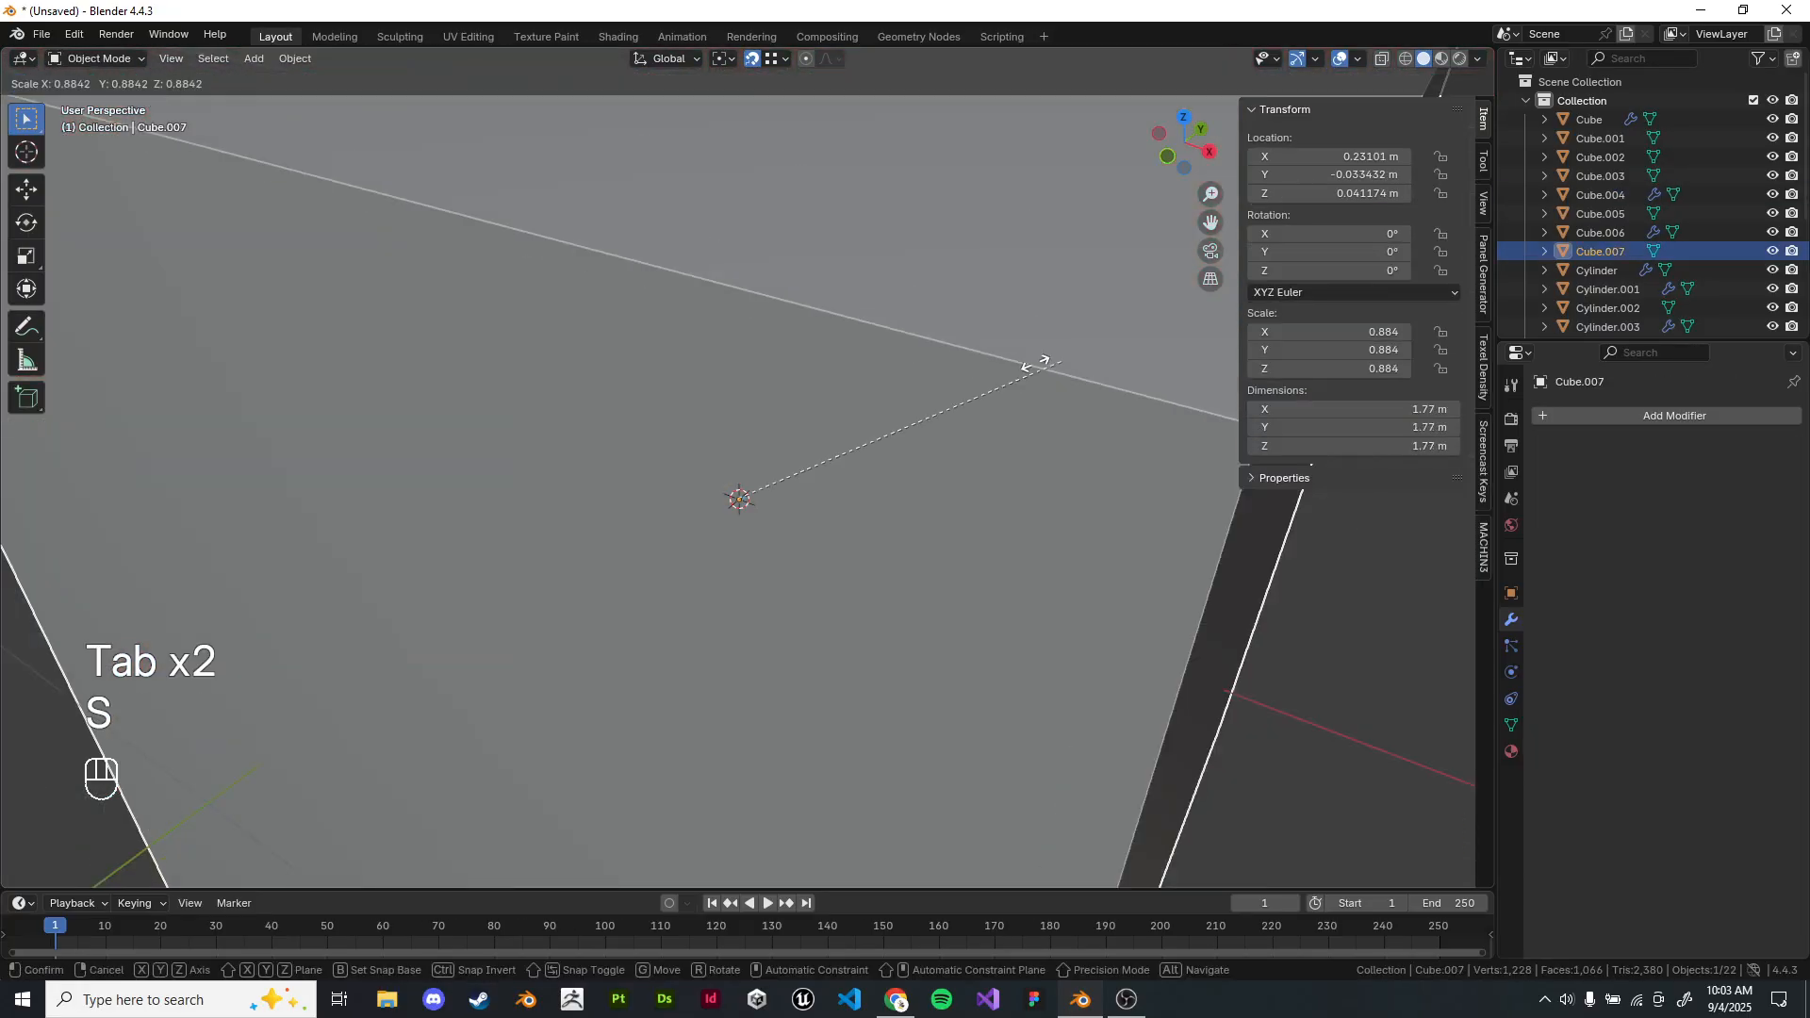
pyautogui.click(942, 407)
pyautogui.press('s')
pyautogui.click(854, 475)
pyautogui.press('s')
pyautogui.click(768, 493)
# In top wireframe view, center the cube on the caster plate's bolt circle and enlarge it to about 0.119 m.
pyautogui.scroll(1, 769, 493)
pyautogui.press('KP_7')
pyautogui.press('x')
pyautogui.press('z')
pyautogui.click(961, 596)
pyautogui.scroll(5, 720, 589)
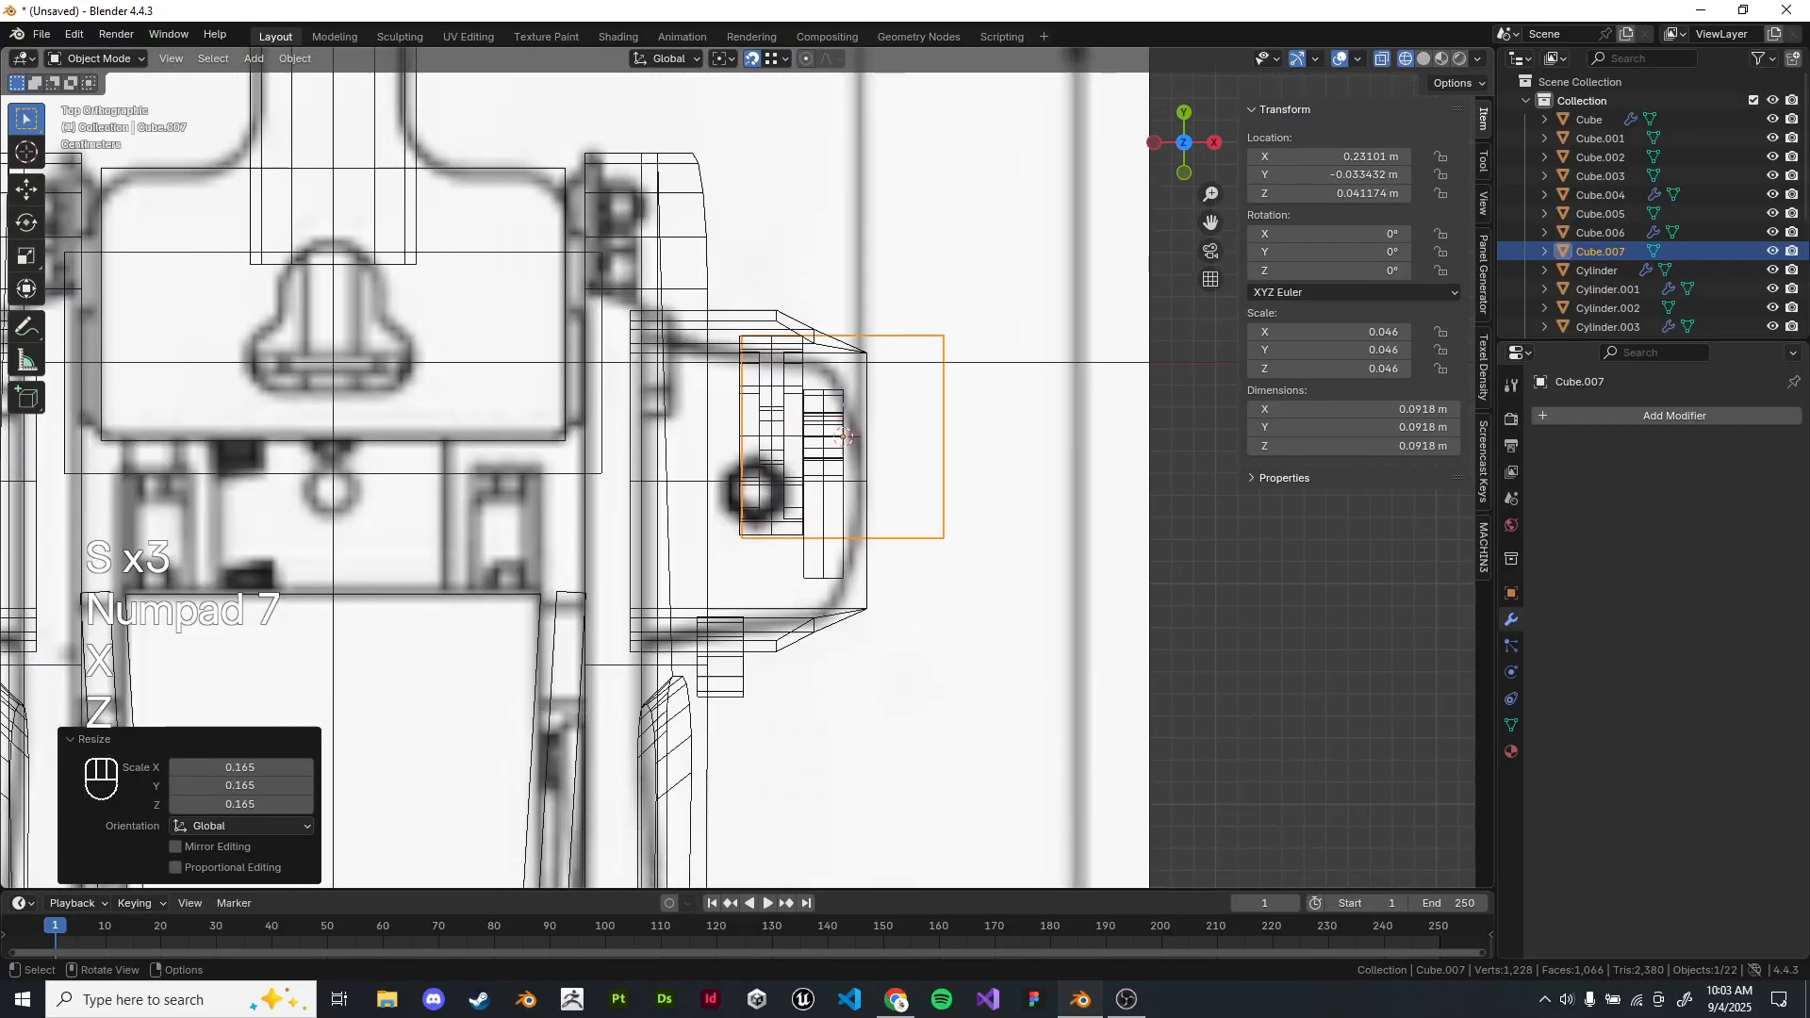
pyautogui.press('g')
pyautogui.click(1042, 531)
pyautogui.press('s')
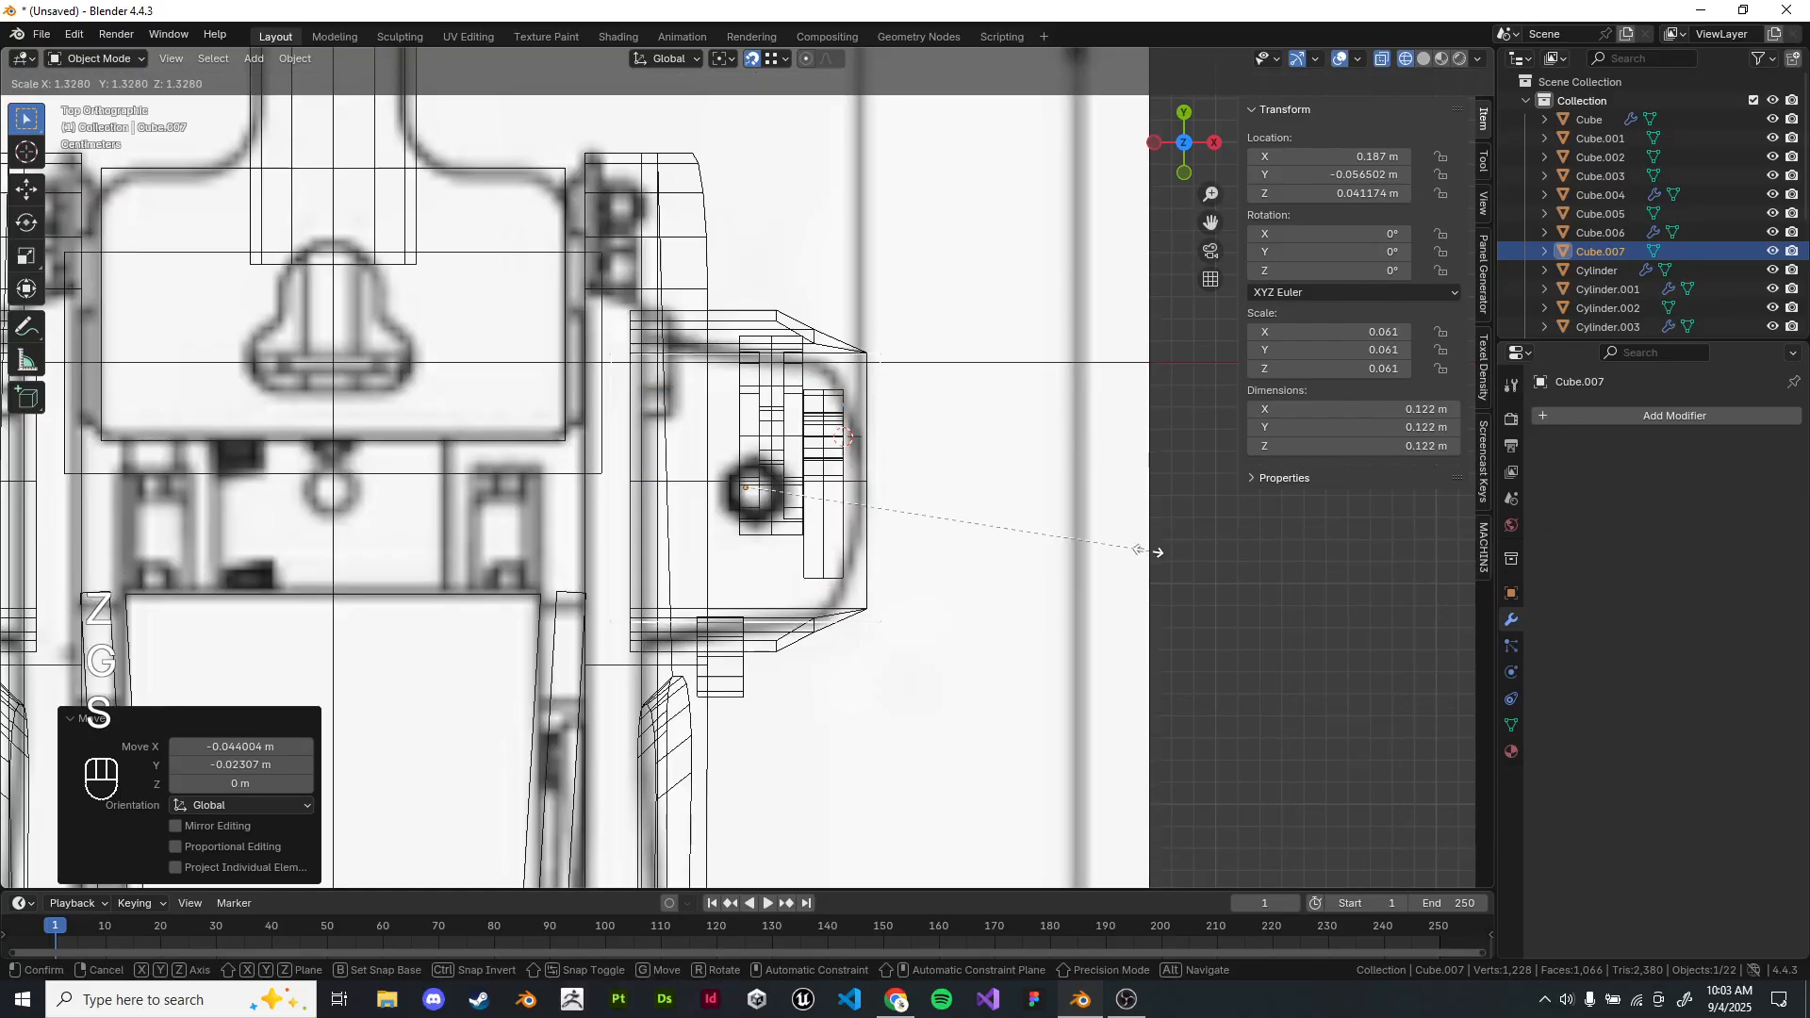
pyautogui.click(1136, 548)
# Raise the cube along Z by about 0.03 m so it sits at the caster bracket.
pyautogui.press('z')
pyautogui.moveTo(1084, 707); pyautogui.dragTo(849, 584, button='middle')
pyautogui.press('g')
pyautogui.press('z')
pyautogui.click(801, 528)
pyautogui.moveTo(792, 528)
pyautogui.mouseDown(button='middle')
pyautogui.moveTo(859, 537)
pyautogui.moveTo(859, 554)
pyautogui.mouseUp(button='middle')
# Move both reference drawing images into a new collection named REF.
pyautogui.scroll(-6, 858, 554)
pyautogui.click(839, 693)
pyautogui.scroll(-4, 738, 467)
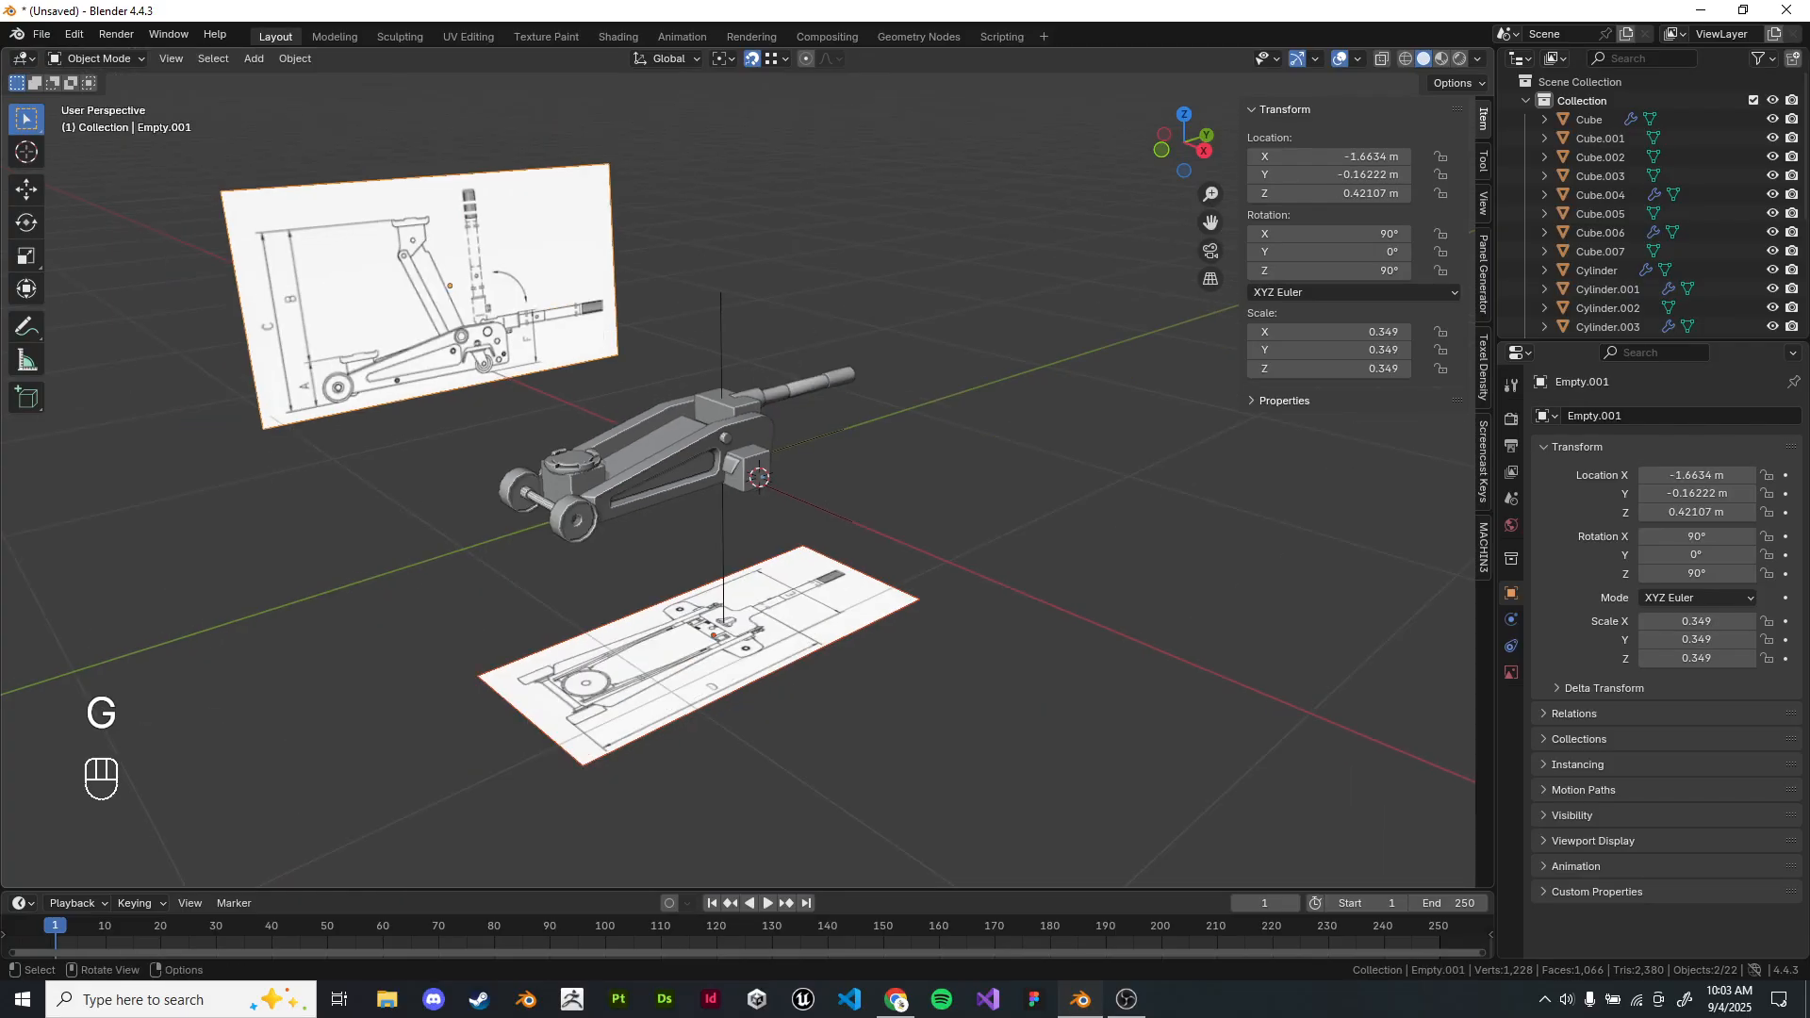
pyautogui.scroll(2, 738, 467)
pyautogui.scroll(-2, 738, 467)
pyautogui.keyDown('shift'); pyautogui.moveTo(738, 466); pyautogui.dragTo(838, 492, button='middle'); pyautogui.keyUp('shift')
pyautogui.press('m')
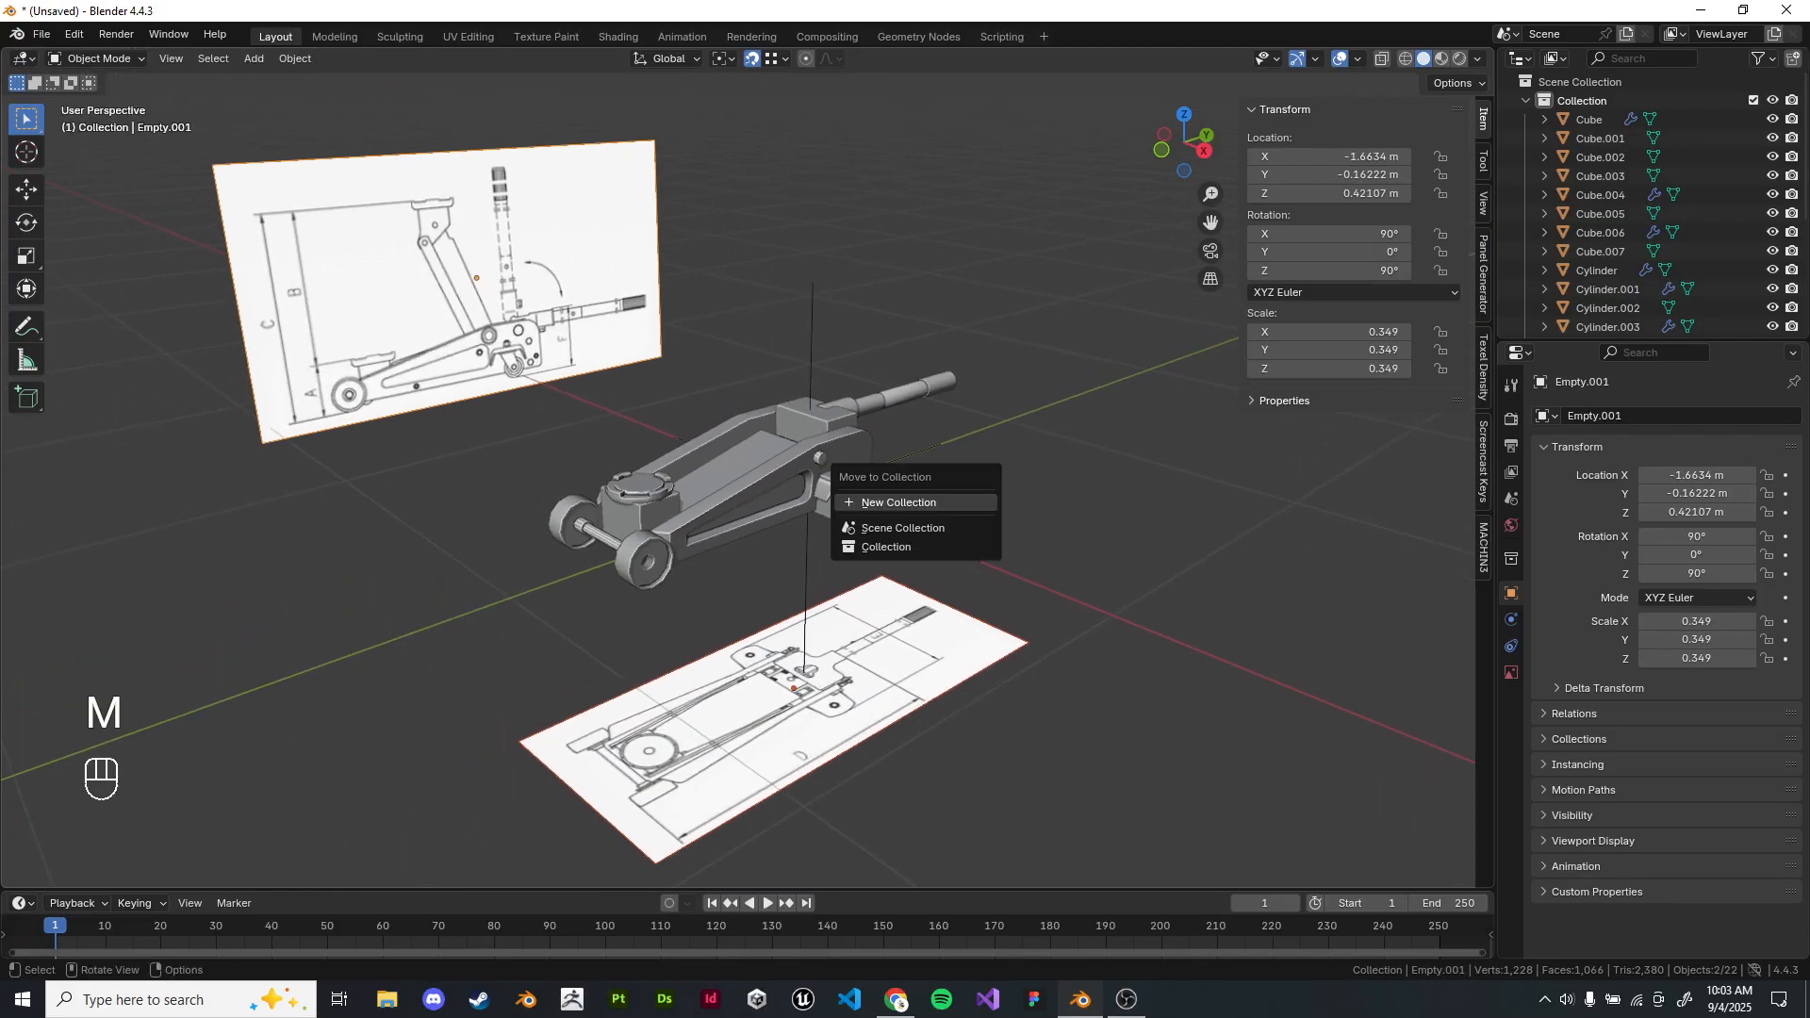
pyautogui.click(853, 502)
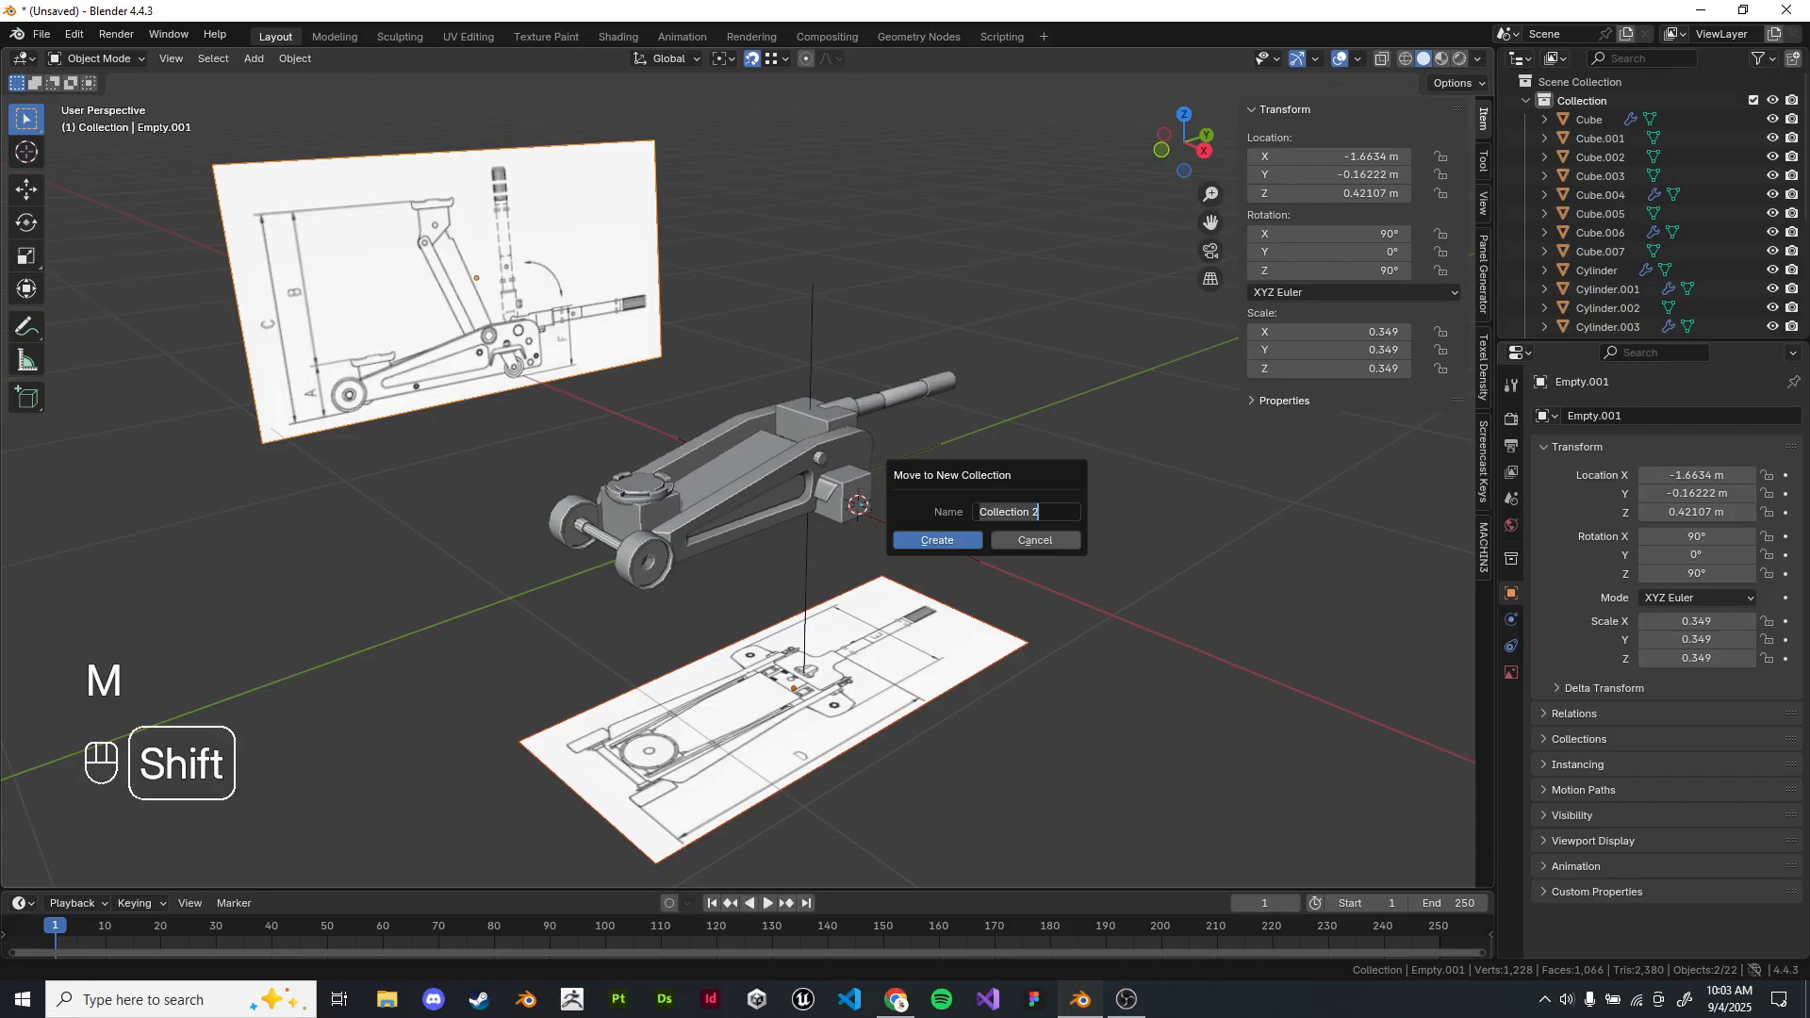
pyautogui.write('REF')
pyautogui.press('Return')
pyautogui.click(947, 533)
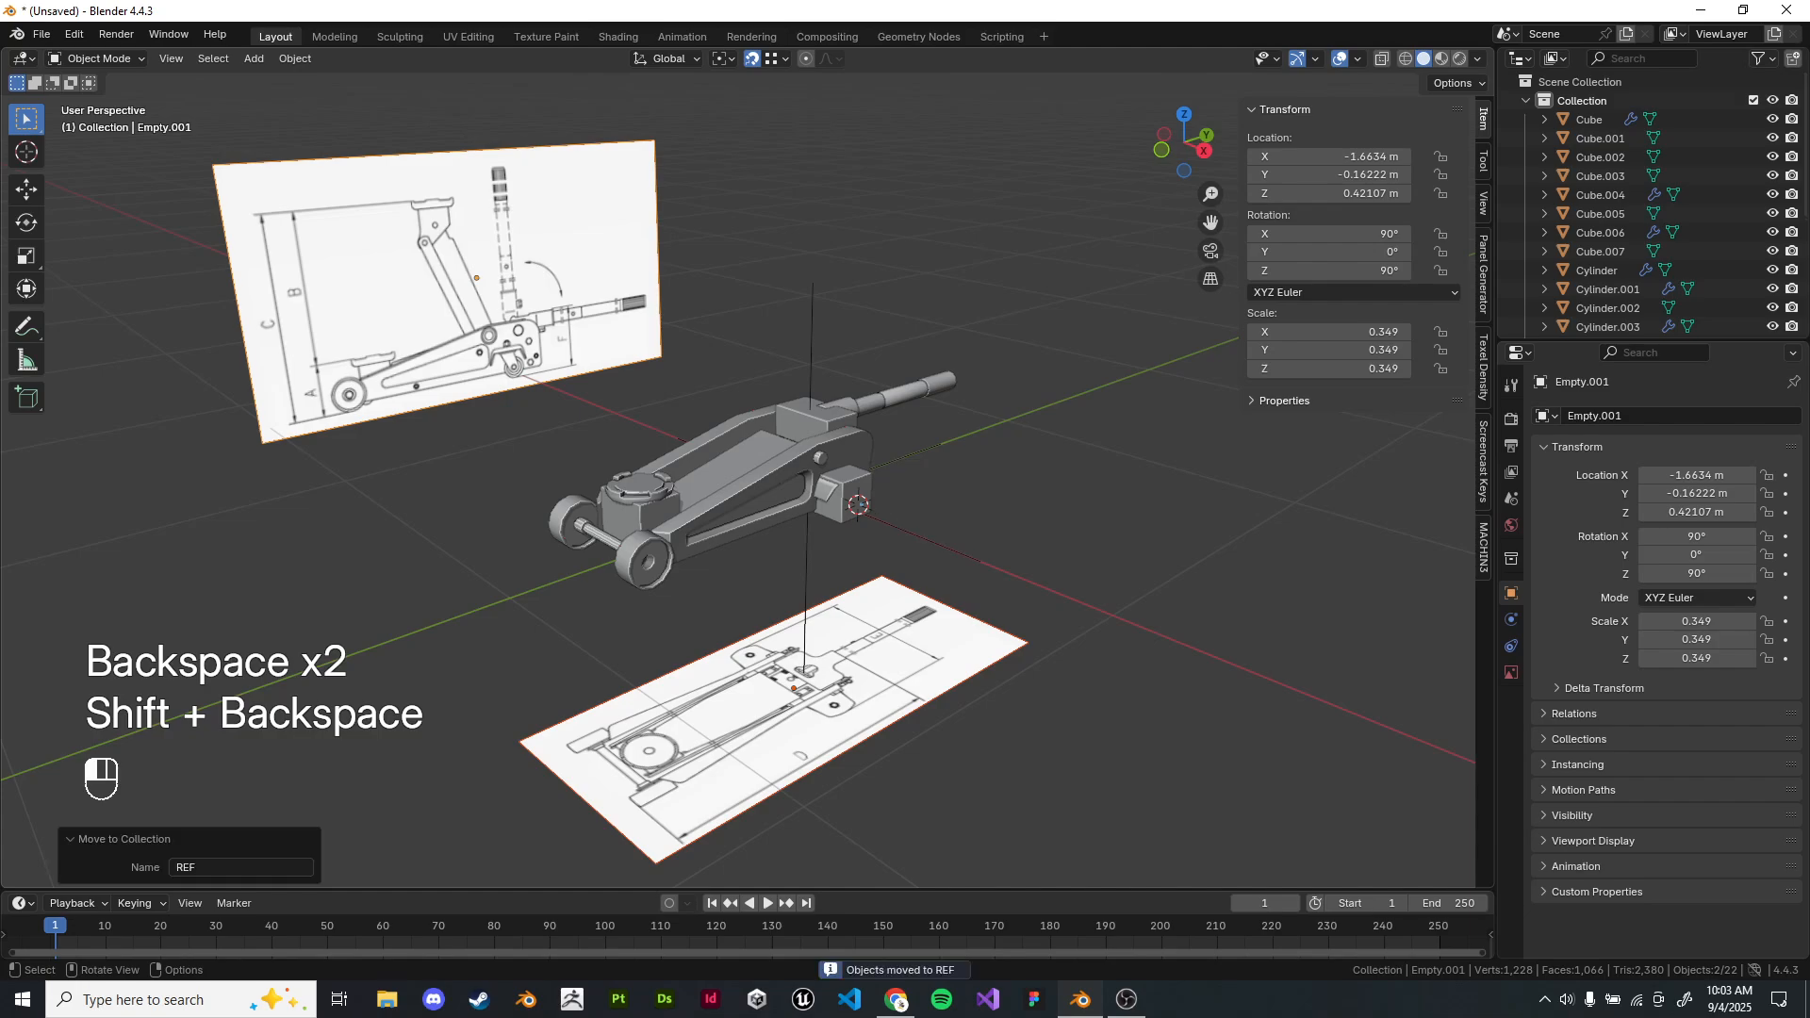
# Move the EmptyDeadCenter object into the REF collection as well.
pyautogui.click(566, 282)
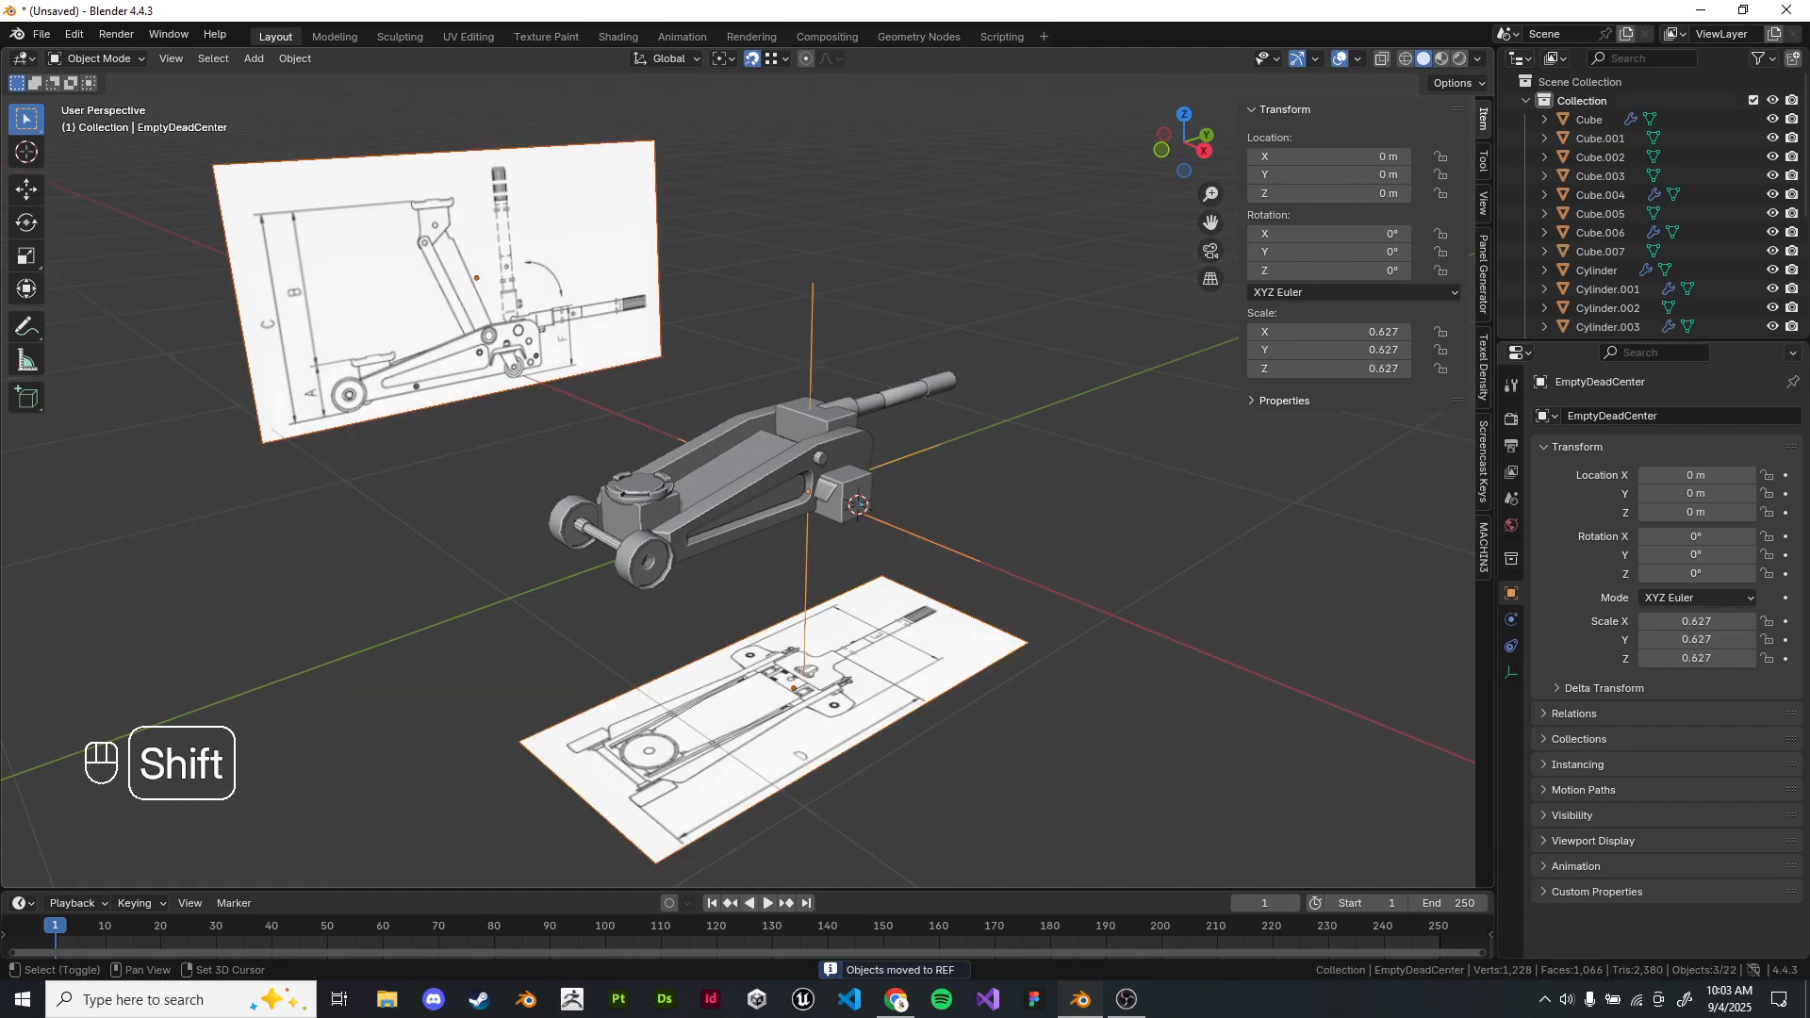
pyautogui.keyDown('shift'); pyautogui.moveTo(857, 510); pyautogui.dragTo(811, 510, button='middle'); pyautogui.keyUp('shift')
pyautogui.press('m')
pyautogui.click(928, 545)
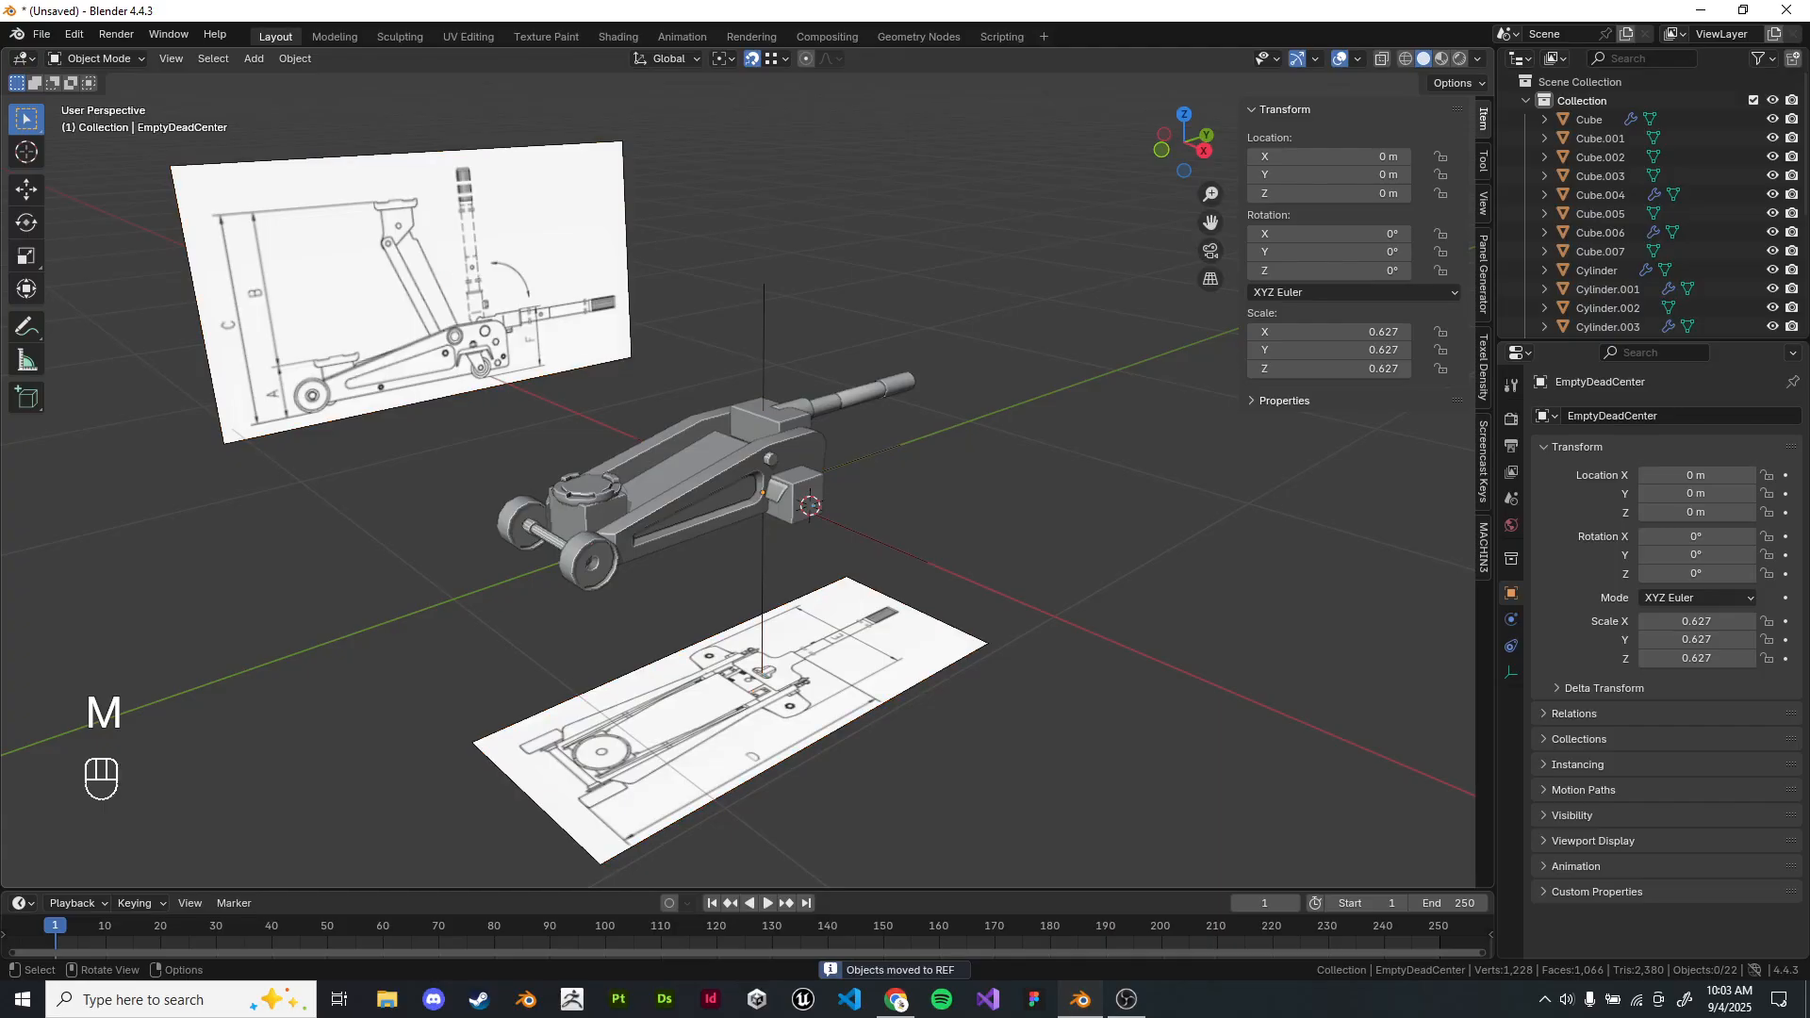
# Give the REF collection a red color tag and exclude it from the view layer.
pyautogui.click(1541, 120)
pyautogui.rightClick(1540, 120)
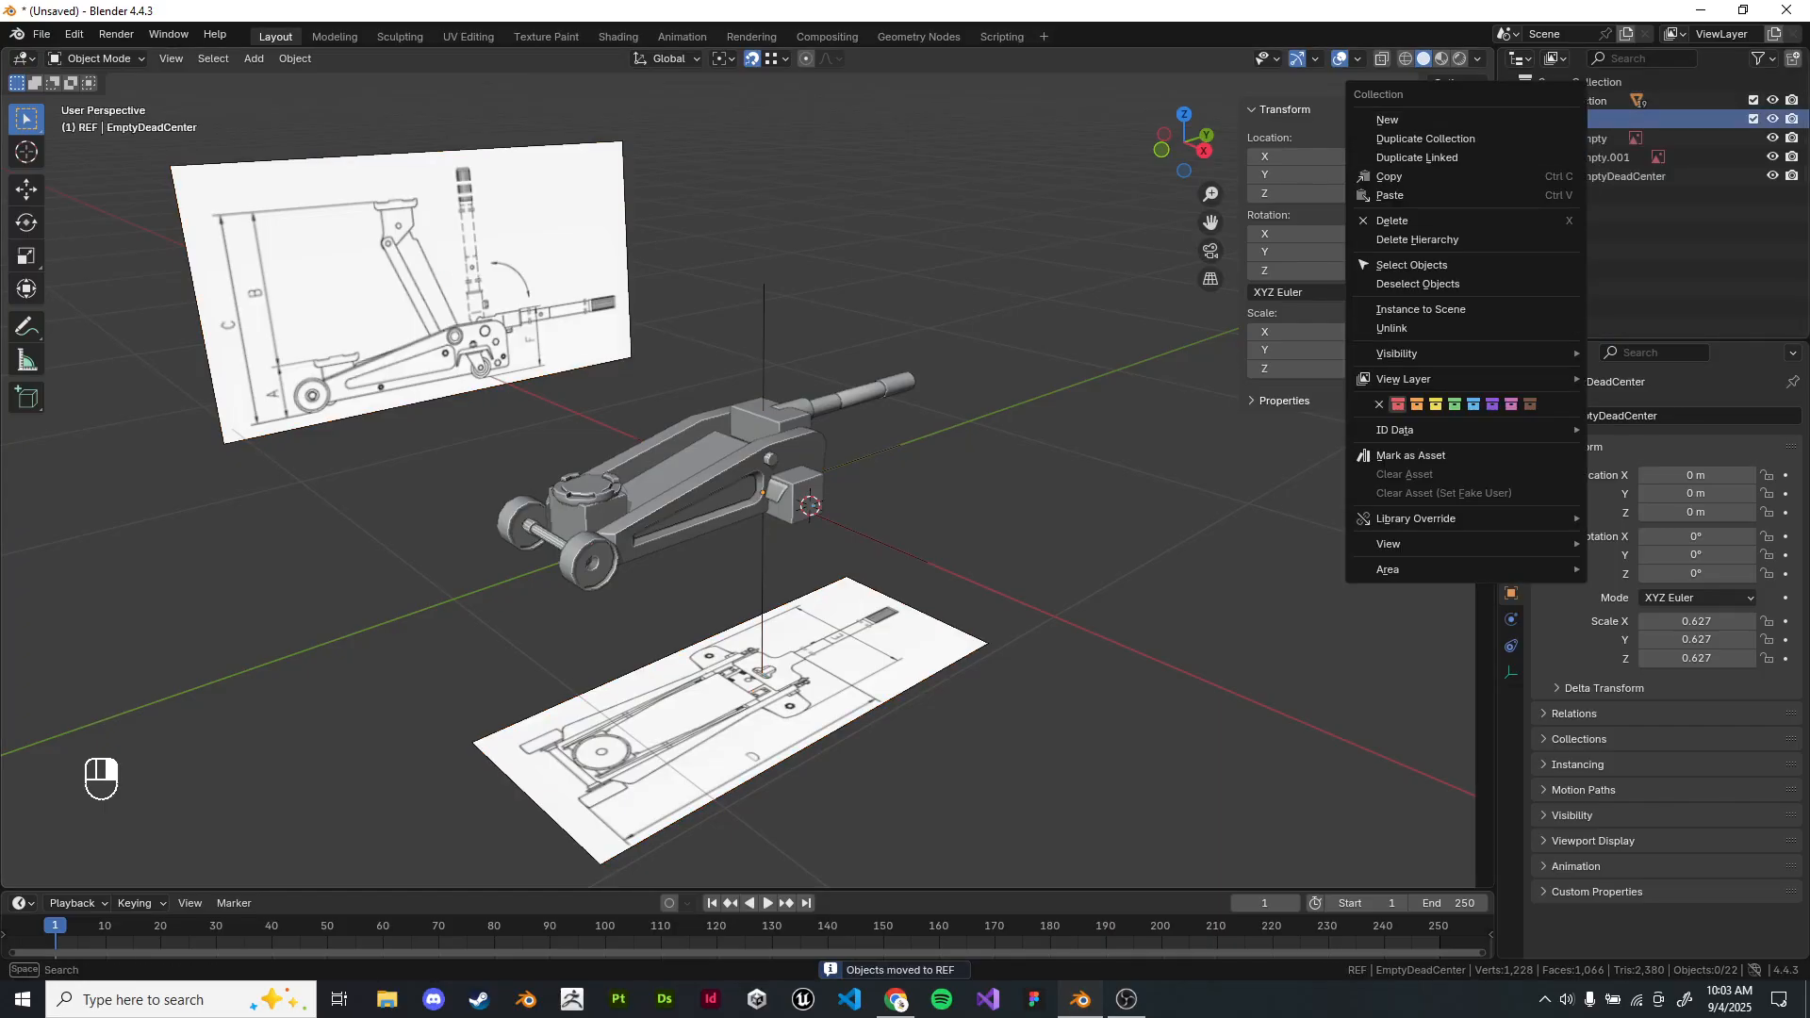
pyautogui.click(1398, 405)
pyautogui.click(1754, 120)
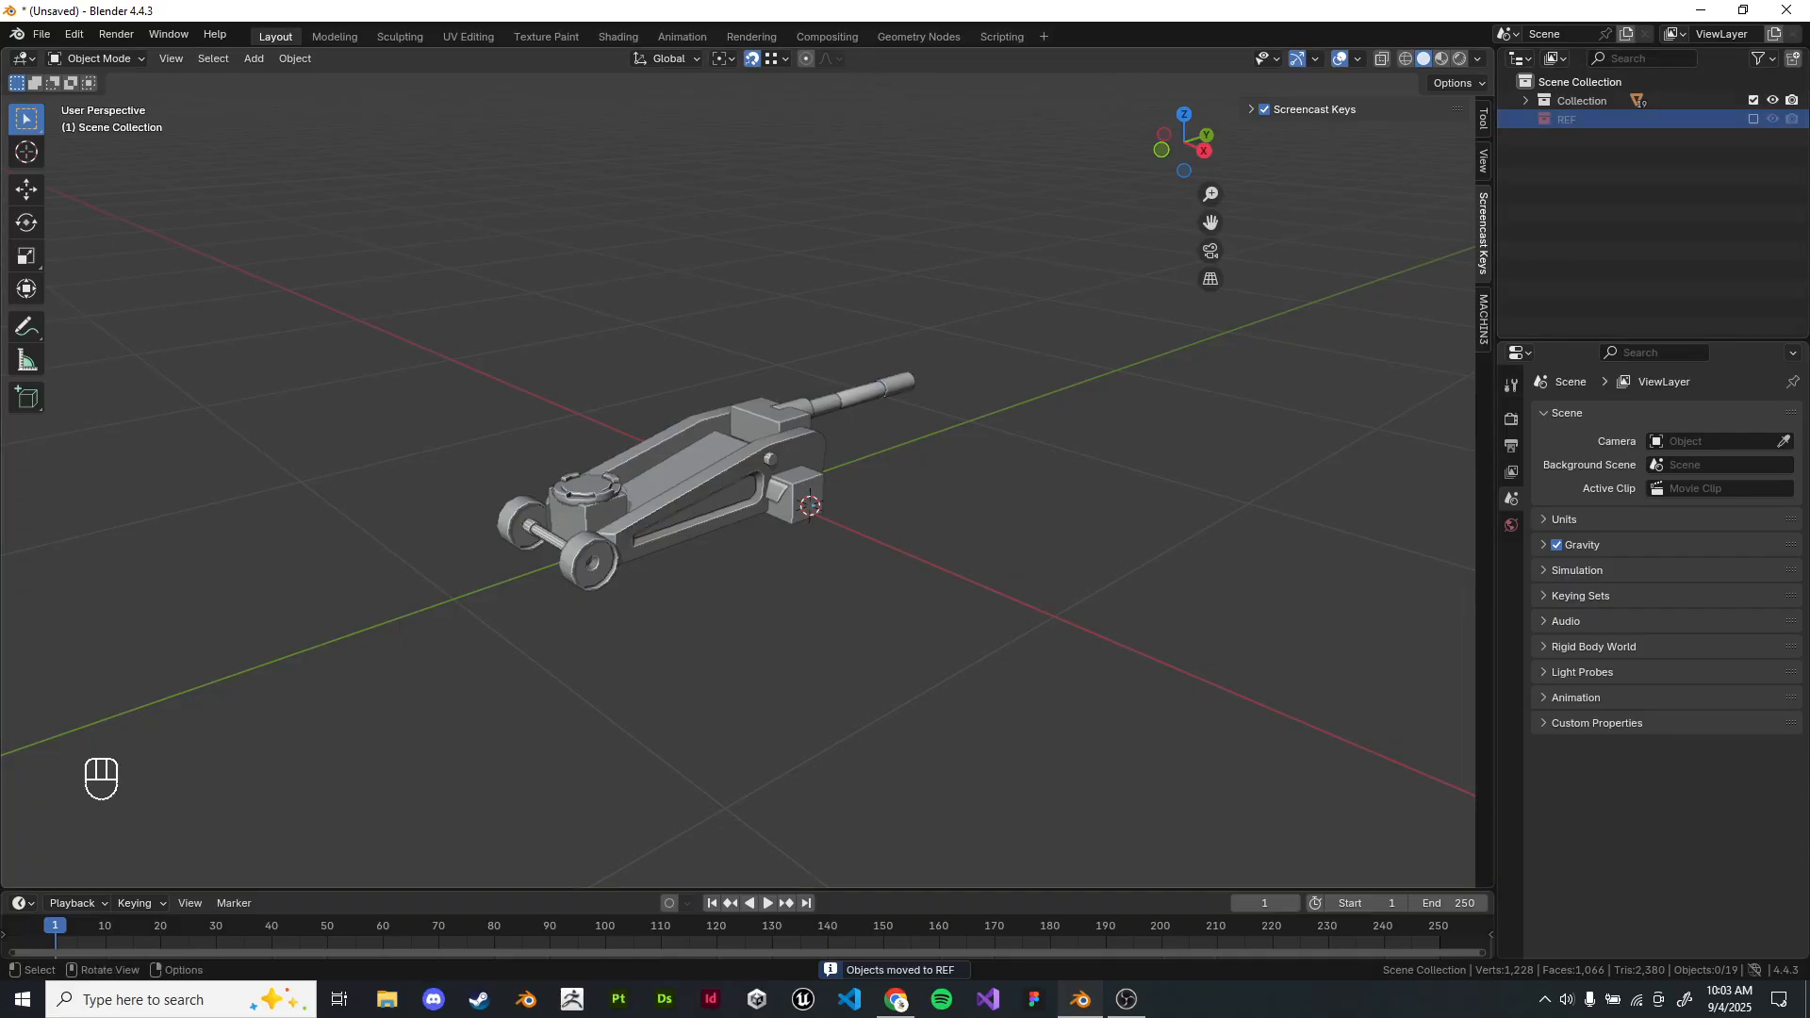
# Extend one end of the caster cube slightly along Y in top wireframe view and symmetrize the mesh to the opposite end.
pyautogui.scroll(2, 739, 472)
pyautogui.click(822, 509)
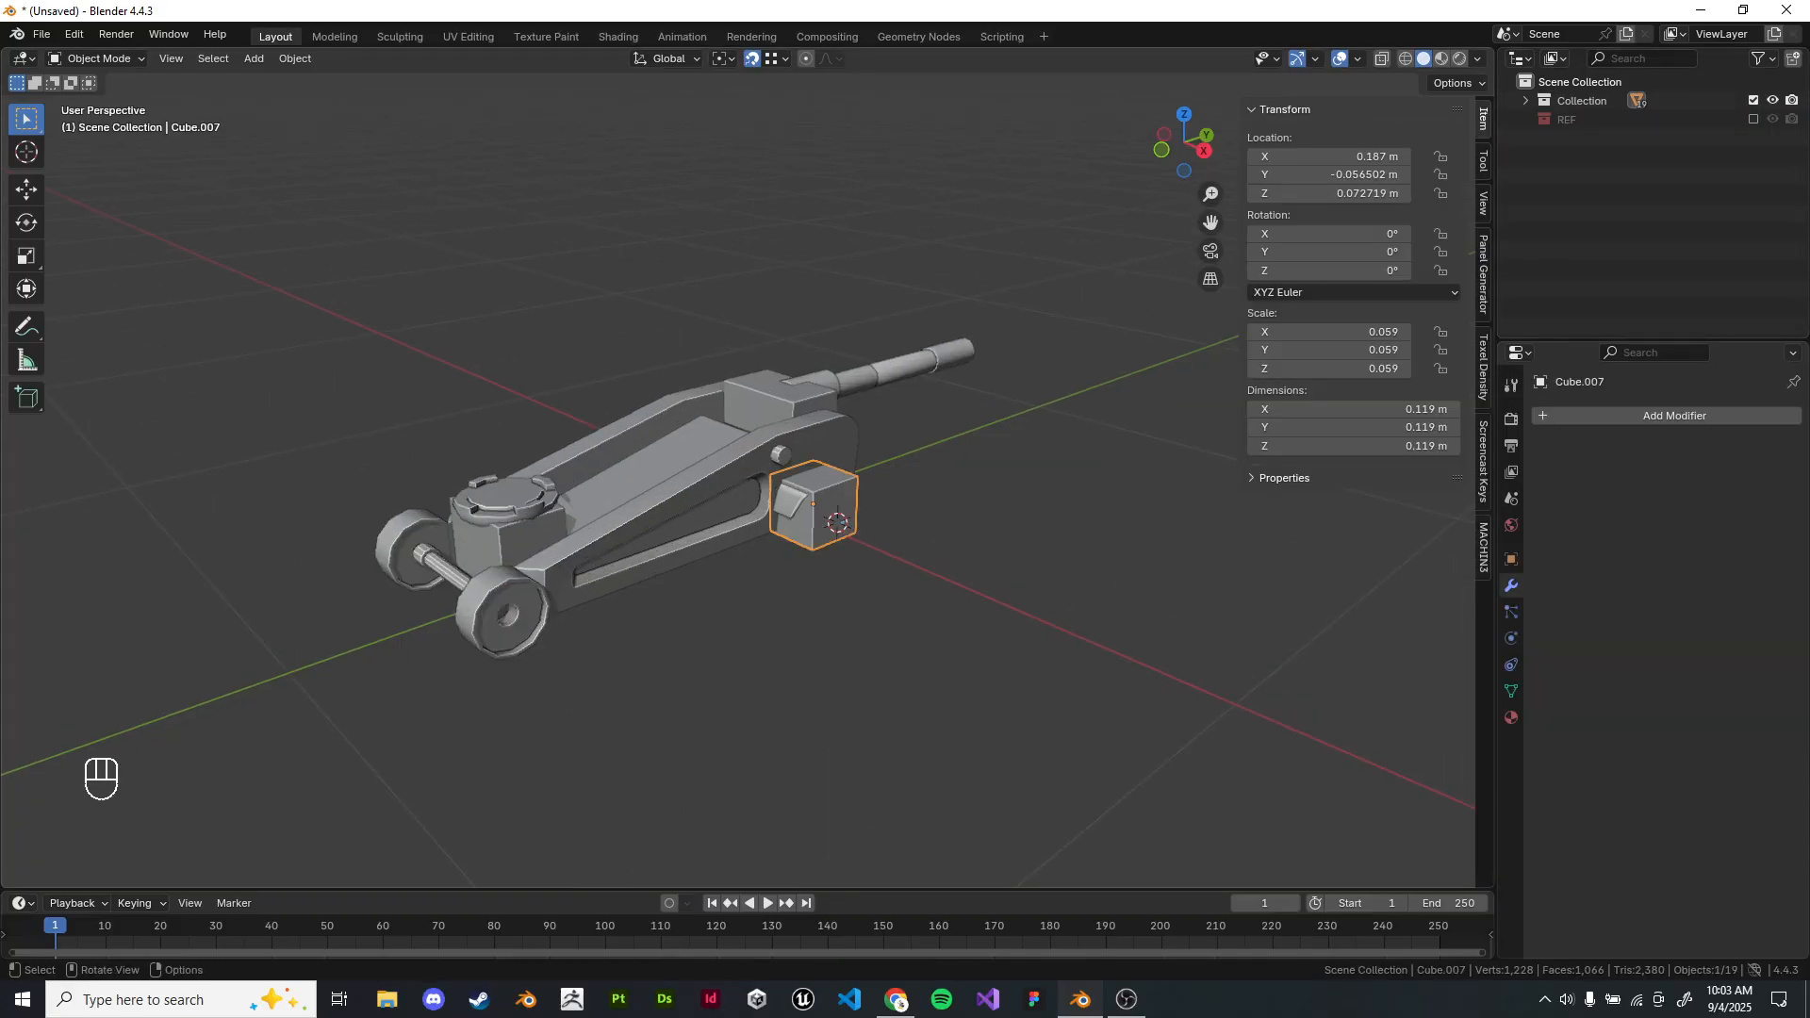
pyautogui.press('KP_Decimal')
pyautogui.scroll(-4, 822, 509)
pyautogui.moveTo(822, 509); pyautogui.dragTo(775, 558, button='middle')
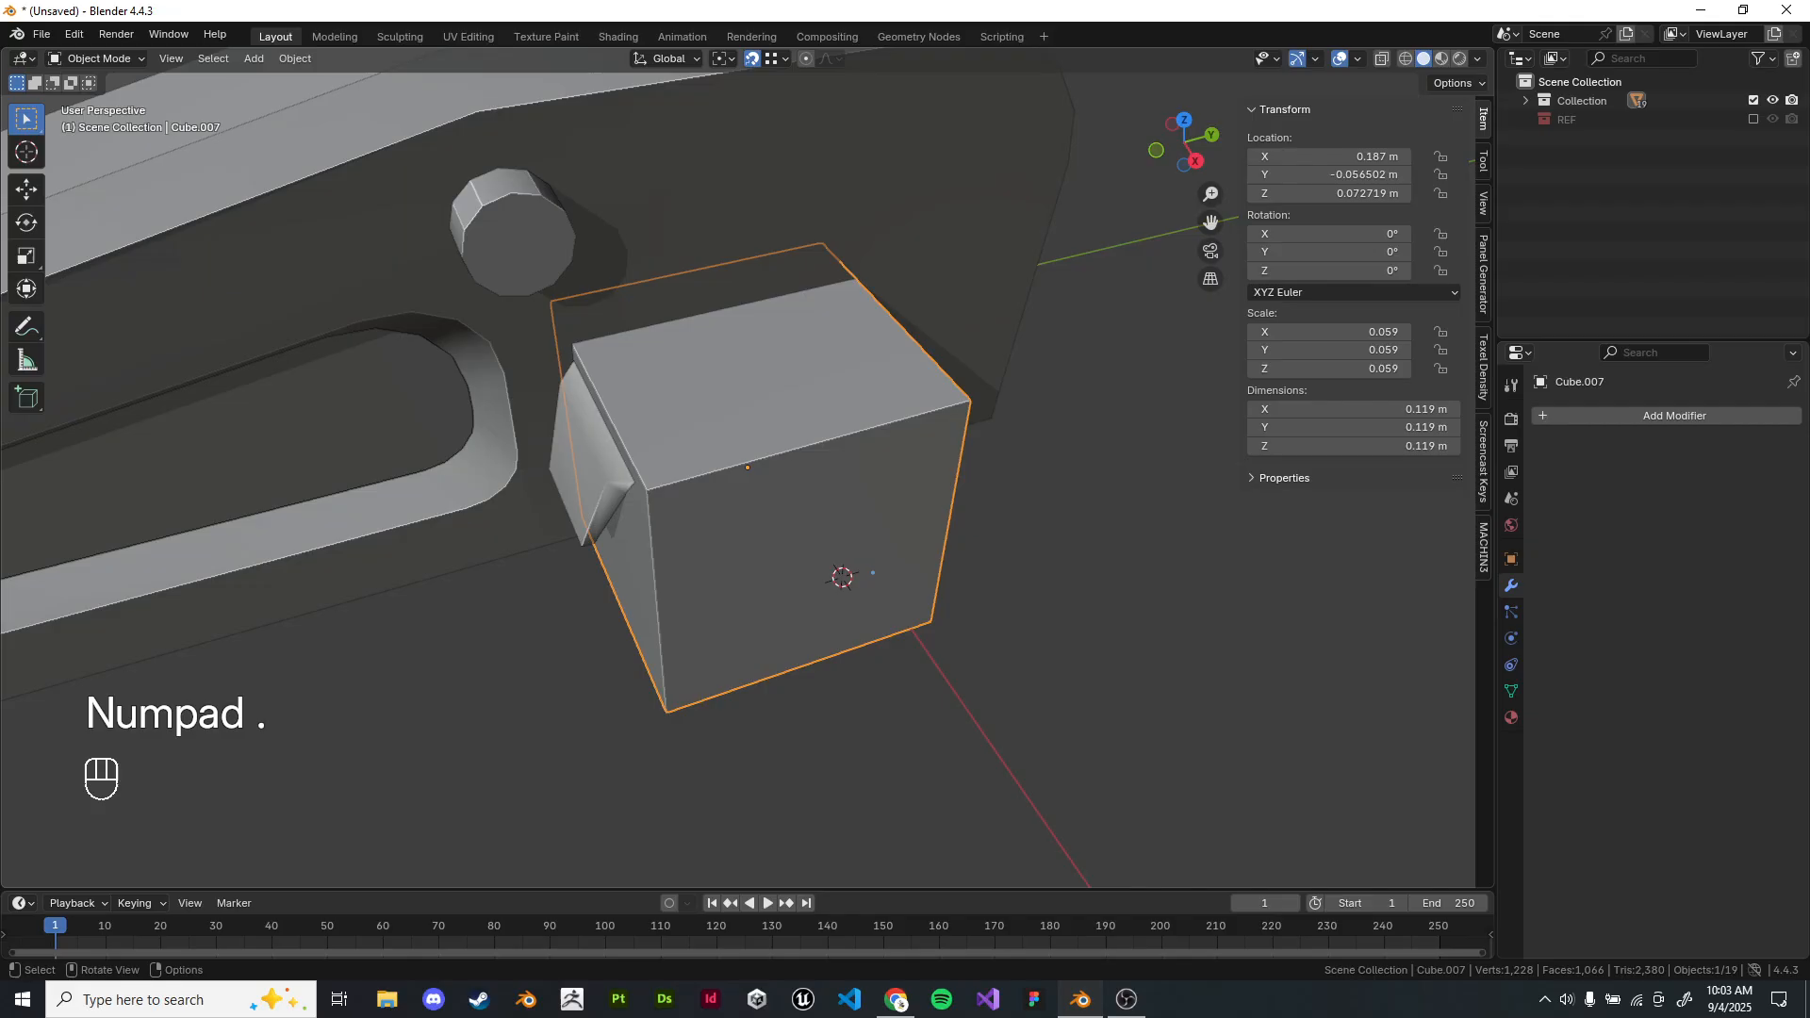
pyautogui.press('KP_7')
pyautogui.press('Tab')
pyautogui.press('z')
pyautogui.moveTo(557, 268); pyautogui.dragTo(952, 372)
pyautogui.press('g')
pyautogui.press('y')
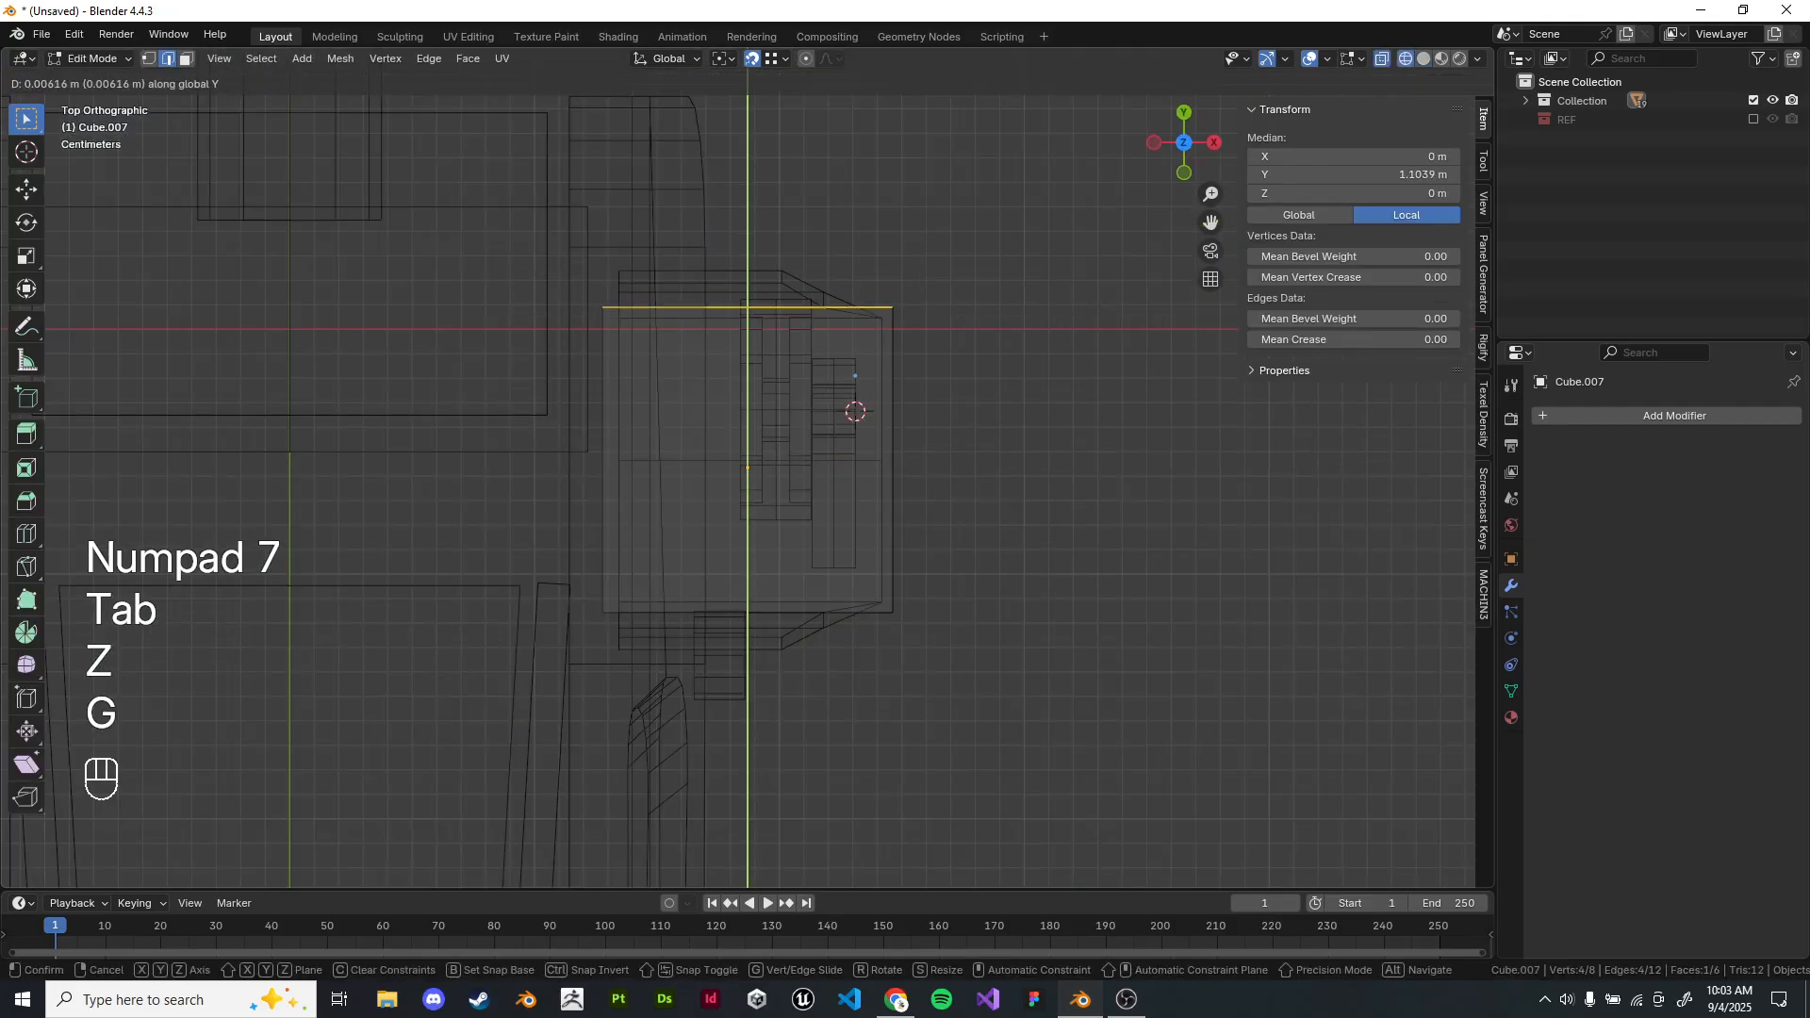
pyautogui.click(943, 378)
pyautogui.hotkey('alt', 'x')
# Raise the cube's bottom face about 0.09 m along Z to flatten it into a plate.
pyautogui.press('z')
pyautogui.moveTo(942, 452)
pyautogui.mouseDown(button='middle')
pyautogui.moveTo(698, 245)
pyautogui.moveTo(836, 264)
pyautogui.mouseUp(button='middle')
pyautogui.press('z')
pyautogui.press('z')
pyautogui.moveTo(384, 501); pyautogui.dragTo(988, 685)
pyautogui.press('g')
pyautogui.press('z')
pyautogui.click(990, 443)
pyautogui.press('z')
pyautogui.moveTo(989, 443); pyautogui.dragTo(835, 387, button='middle')
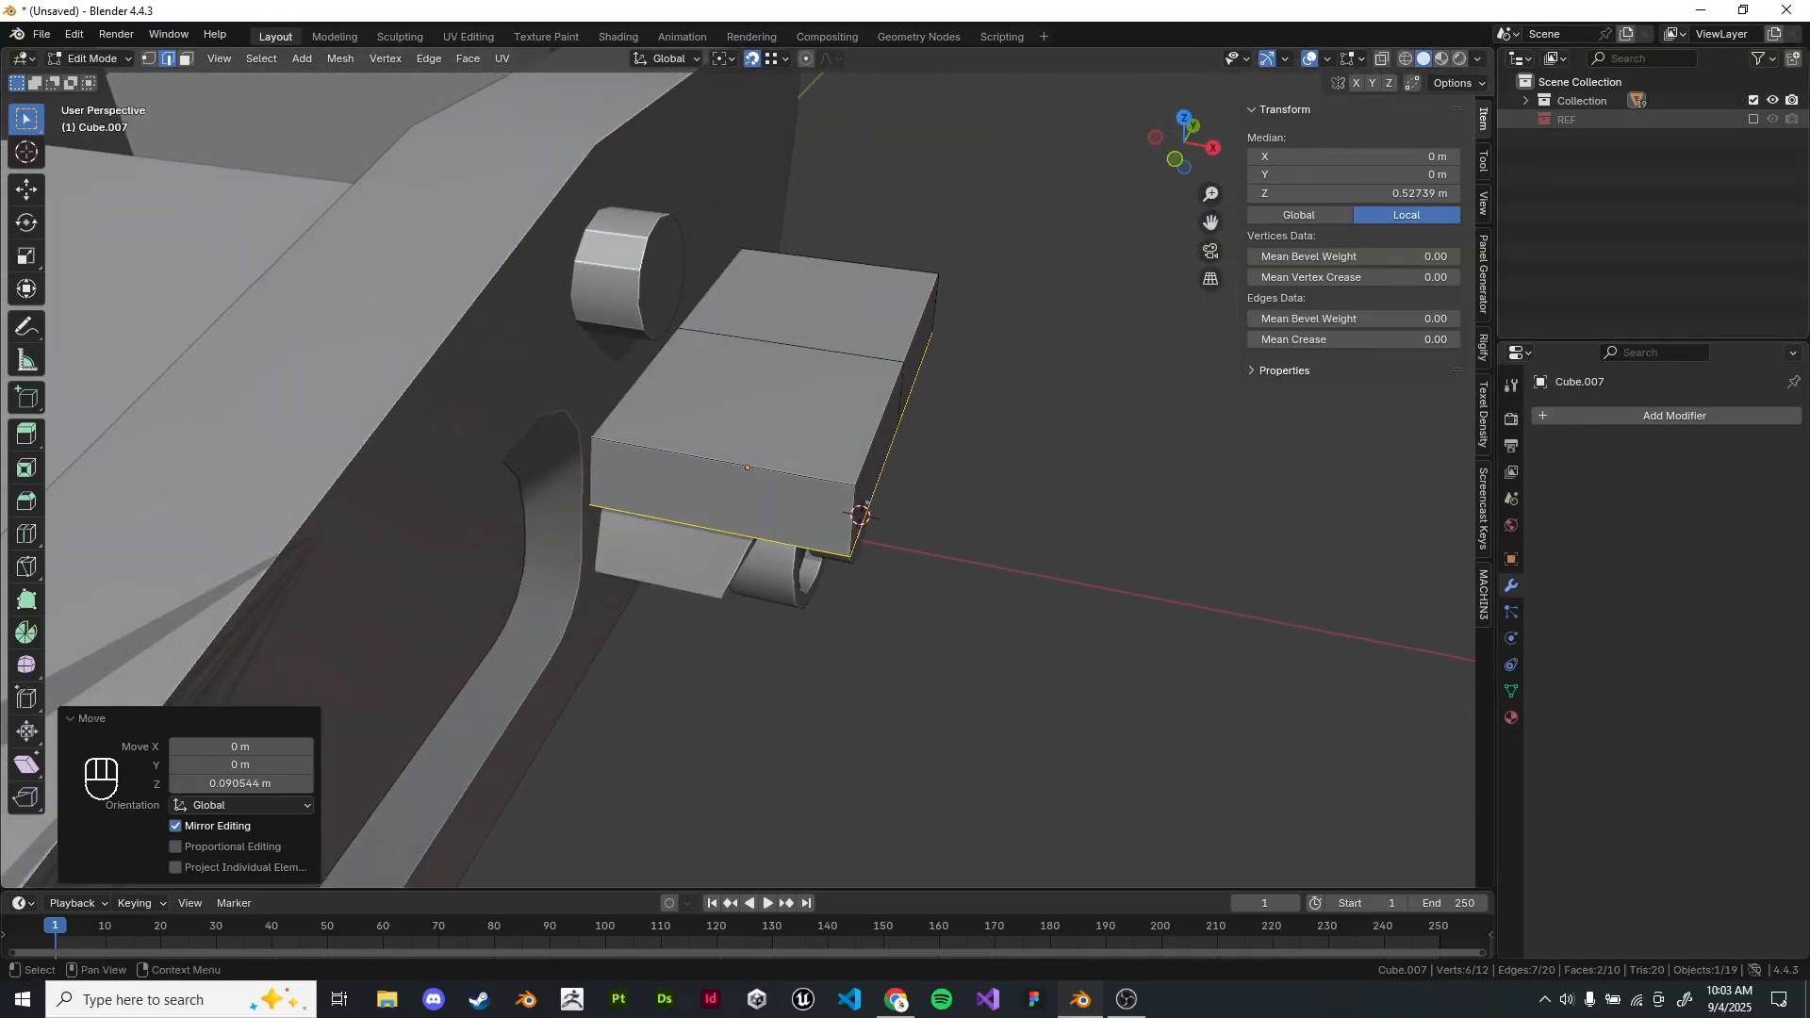
# Re-enable the REF collection and add a loop cut running along Y near the middle of the plate, over the reference.
pyautogui.click(1754, 120)
pyautogui.press('z')
pyautogui.press('KP_7')
pyautogui.scroll(2, 748, 468)
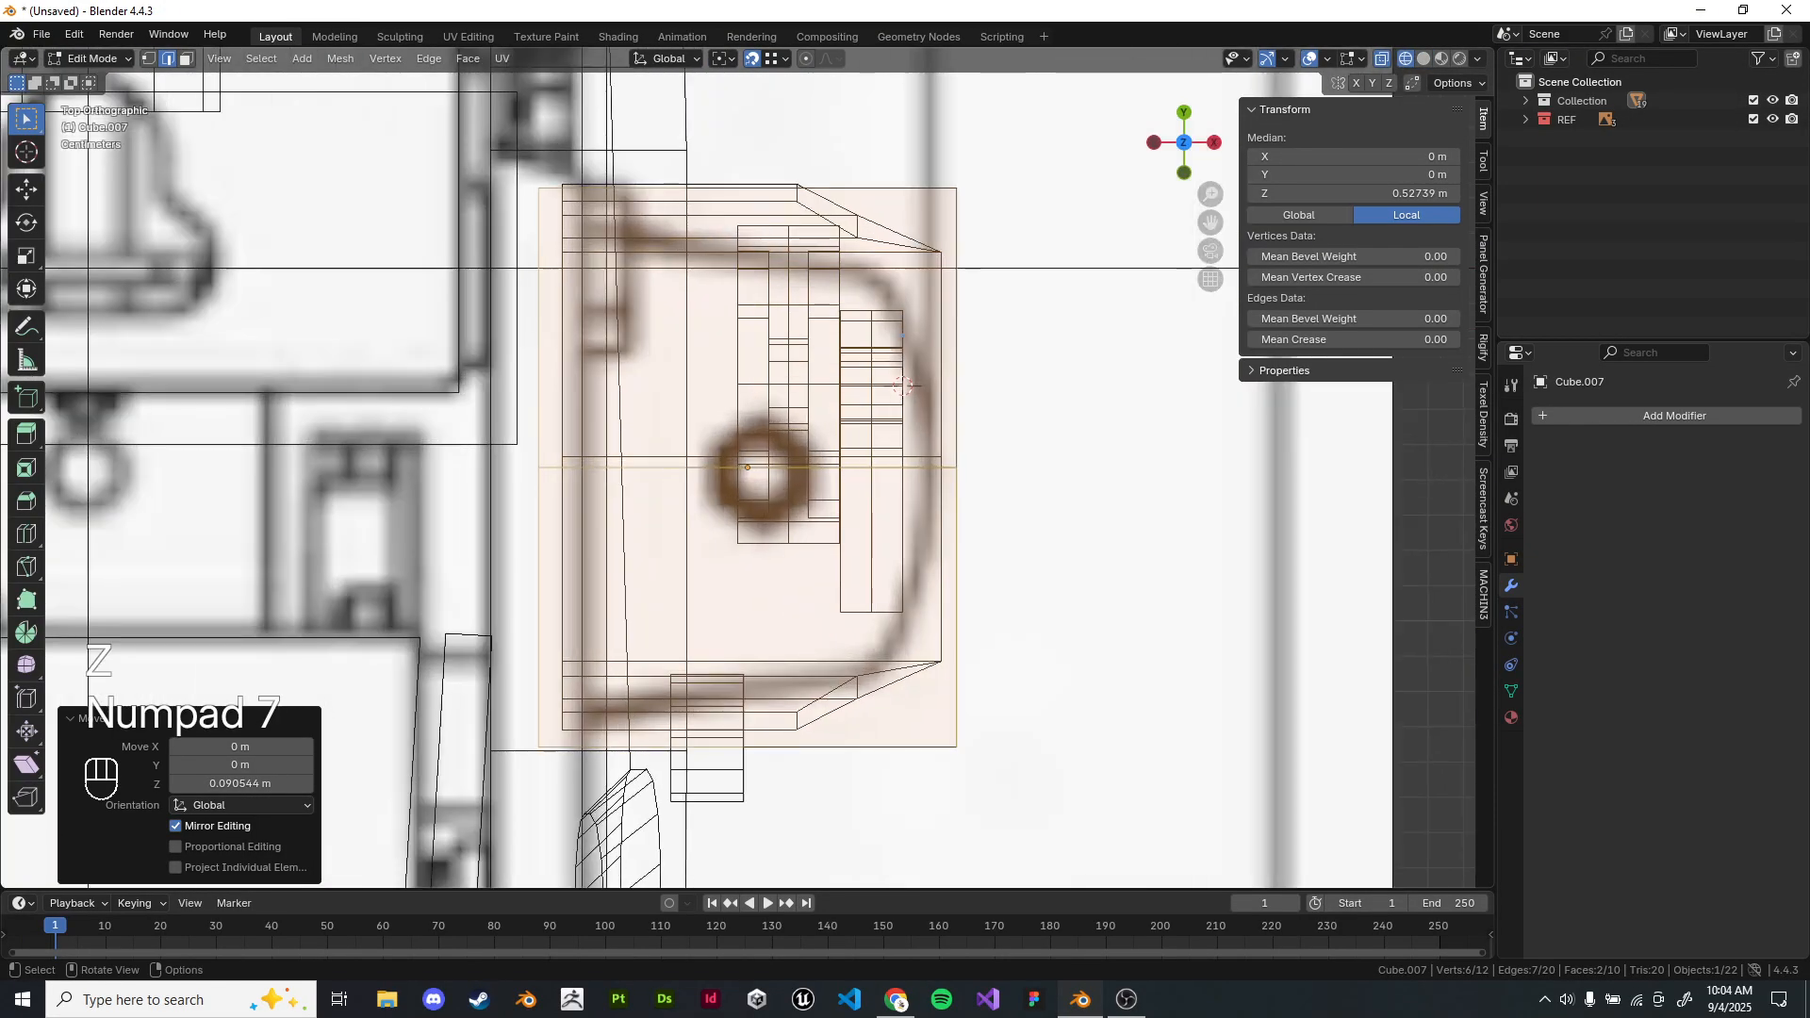
pyautogui.hotkey('ctrl', 'r')
pyautogui.click(942, 456)
pyautogui.rightClick(943, 456)
pyautogui.press('g')
pyautogui.press('g')
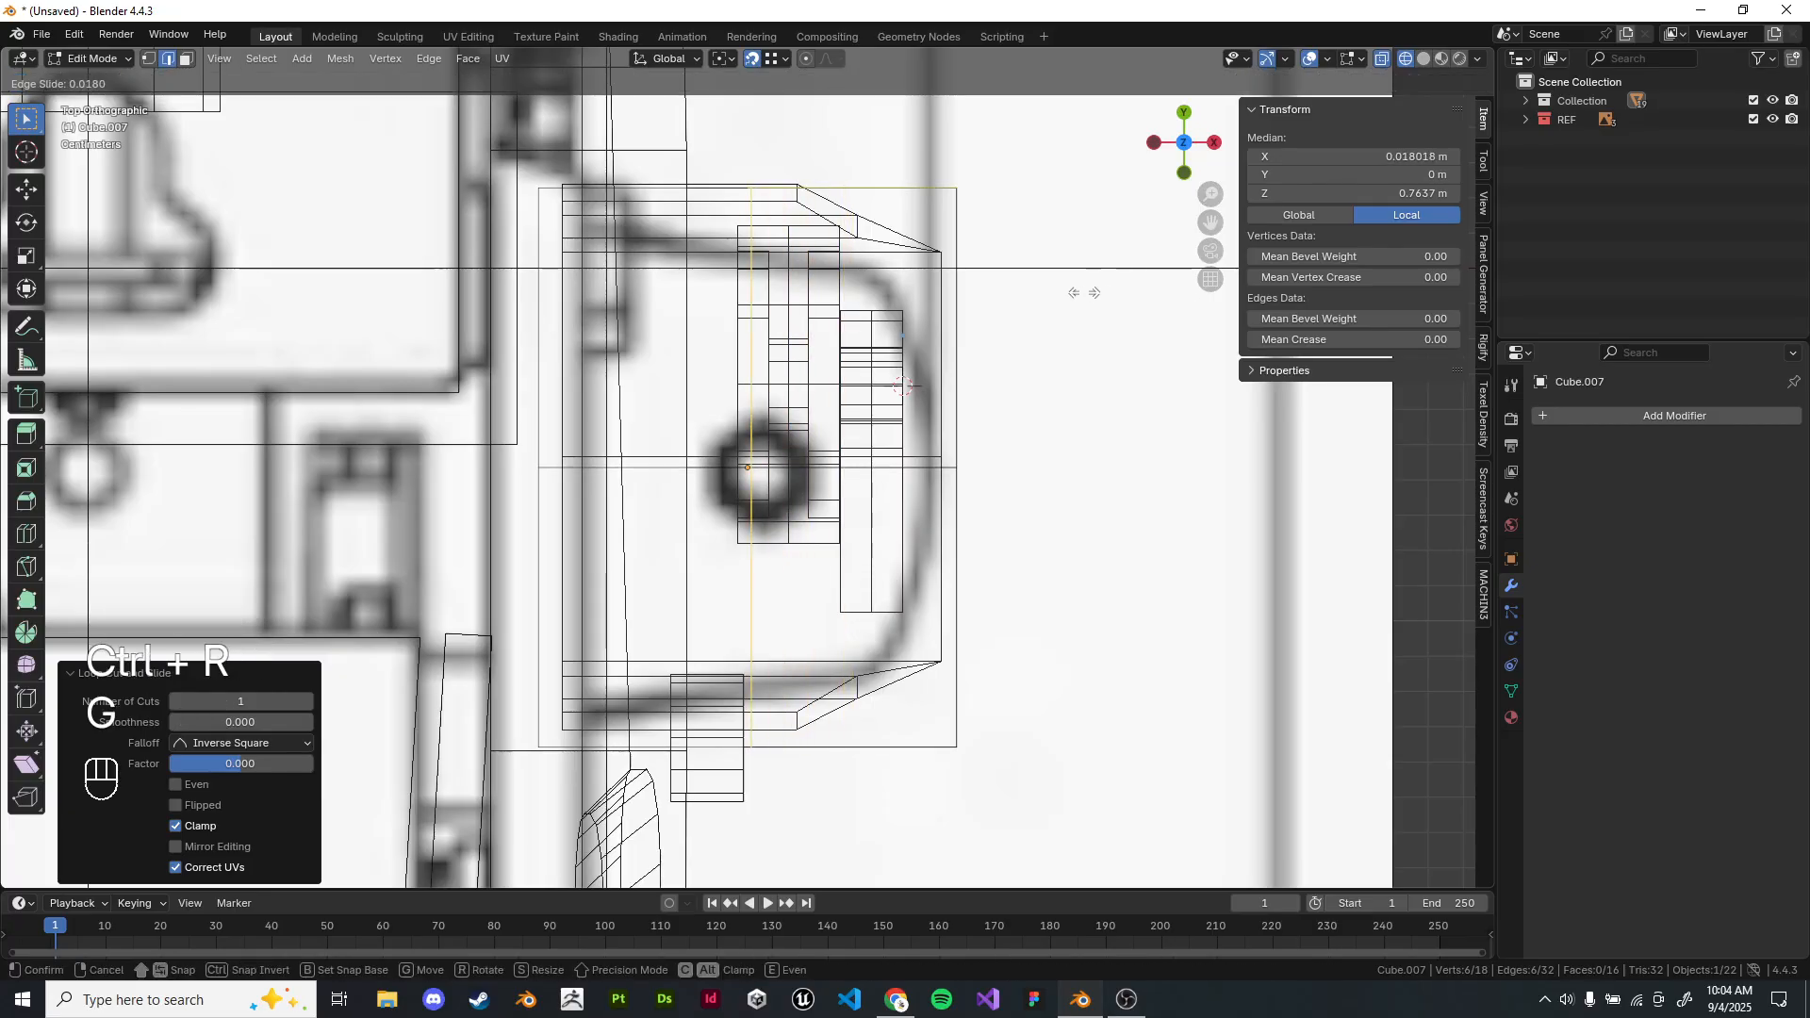
pyautogui.click(1083, 293)
pyautogui.press('s')
pyautogui.press('x')
pyautogui.rightClick(1132, 394)
# Scale the middle loop along Y to about 0.76 and shrink the plate's inner end to follow the reference outline.
pyautogui.press('s')
pyautogui.press('y')
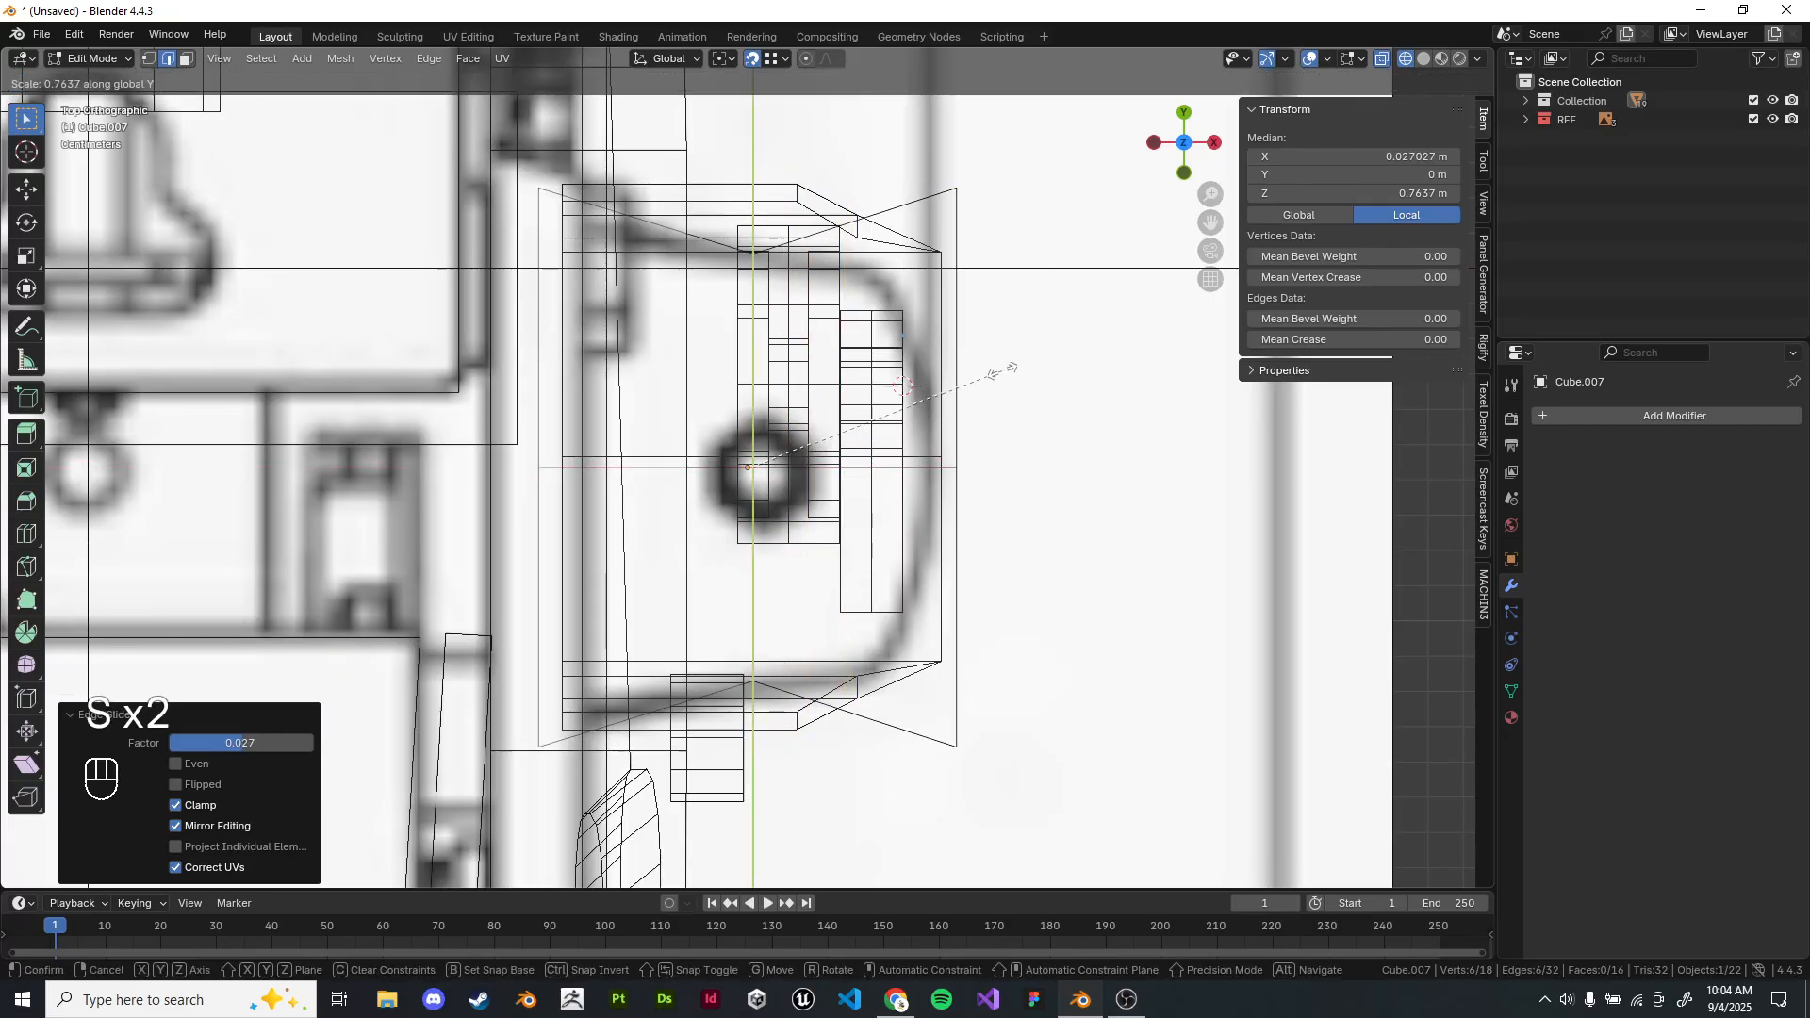
pyautogui.click(1011, 367)
pyautogui.scroll(-3, 801, 292)
pyautogui.moveTo(523, 225); pyautogui.dragTo(690, 687)
pyautogui.press('s')
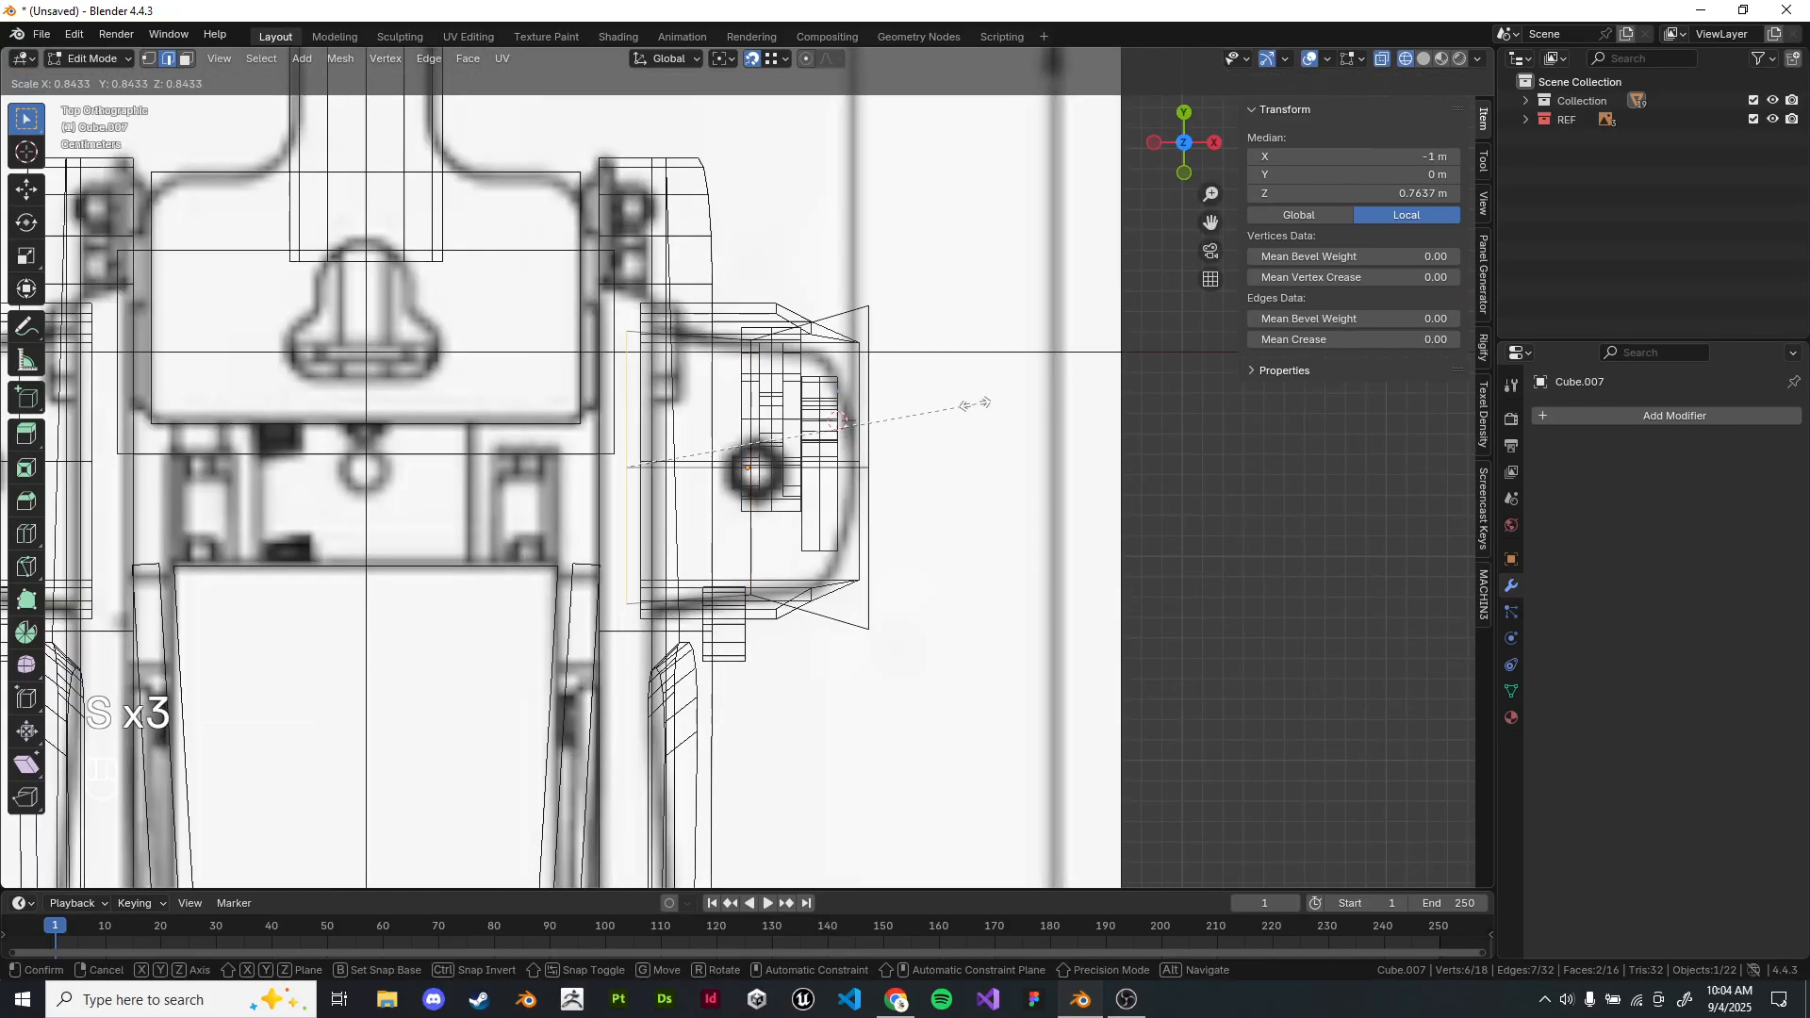
pyautogui.click(968, 402)
# Scale the plate's outer end to about 0.53, move one outer corner edge about 0.013 m along Y and symmetrize it.
pyautogui.moveTo(824, 246); pyautogui.dragTo(954, 701)
pyautogui.press('s')
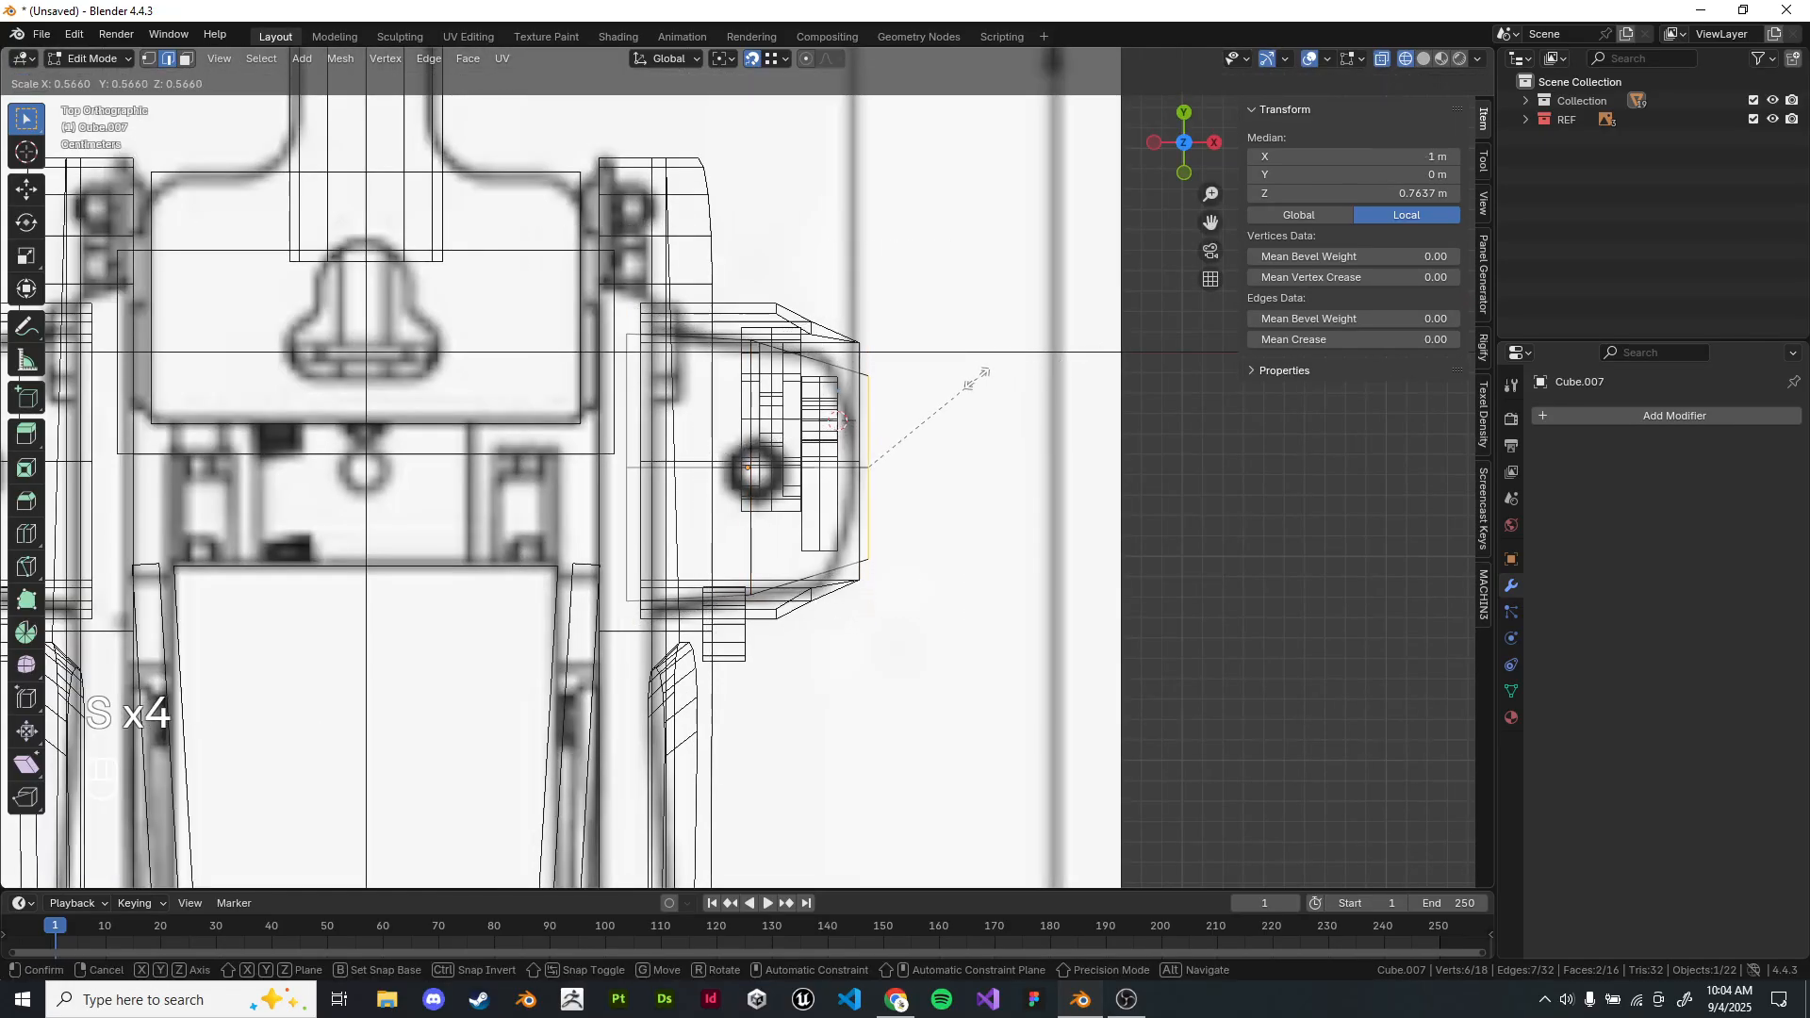
pyautogui.click(967, 387)
pyautogui.scroll(3, 966, 387)
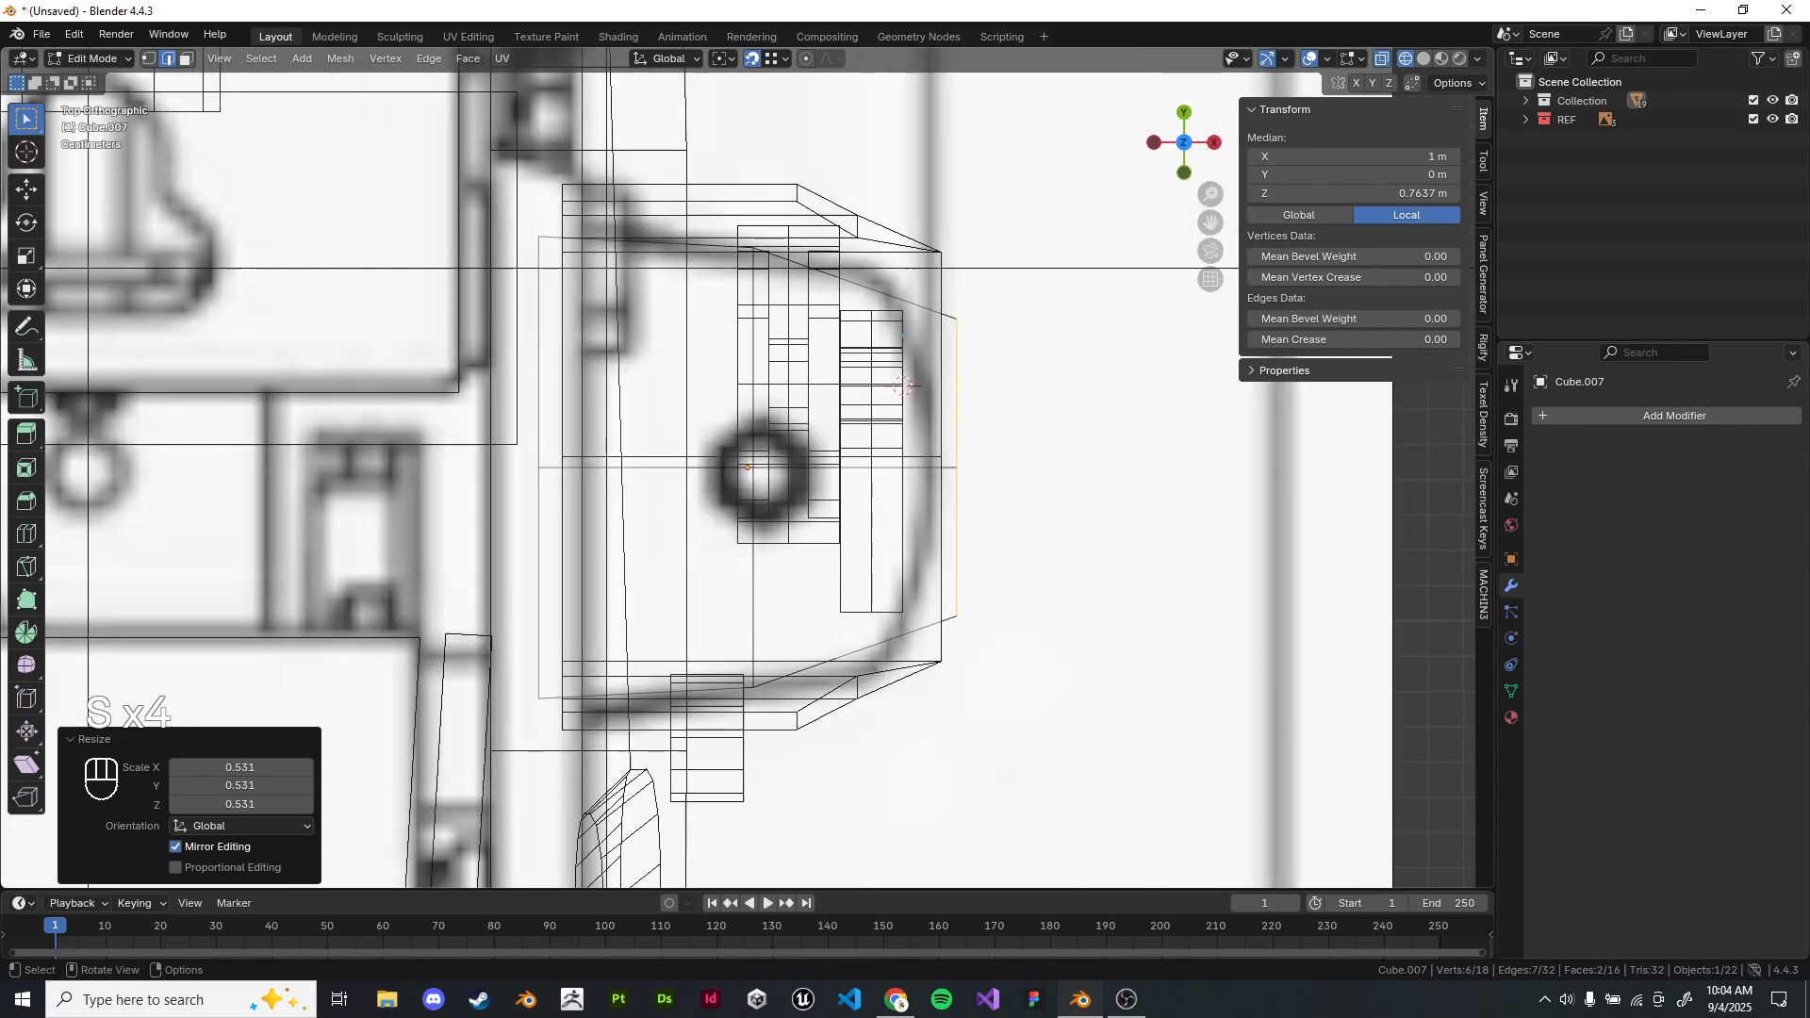
pyautogui.click(957, 386)
pyautogui.press('g')
pyautogui.press('y')
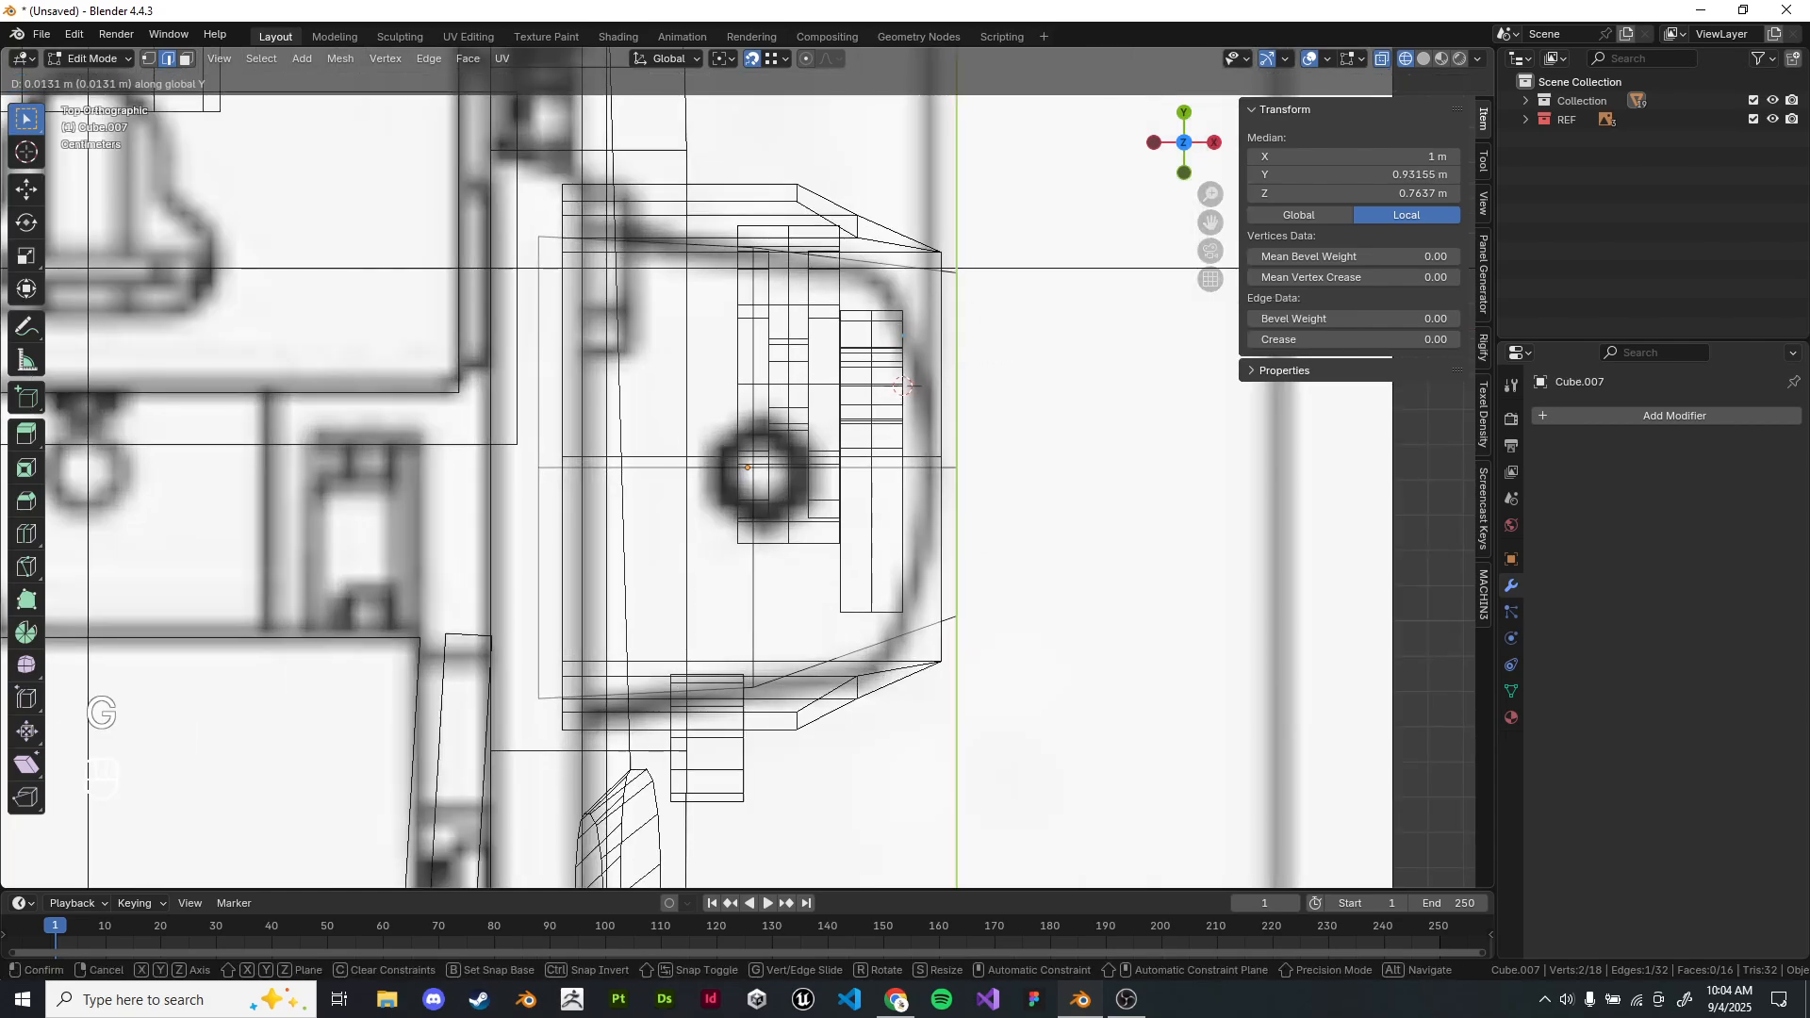
pyautogui.click(957, 340)
pyautogui.hotkey('alt', 'x')
# Adjust the height of the plate's outer end along Z to fit the sloping caster bracket.
pyautogui.press('z')
pyautogui.moveTo(957, 405)
pyautogui.mouseDown(button='middle')
pyautogui.moveTo(764, 235)
pyautogui.moveTo(933, 274)
pyautogui.moveTo(976, 193)
pyautogui.moveTo(942, 170)
pyautogui.moveTo(981, 226)
pyautogui.moveTo(910, 236)
pyautogui.mouseUp(button='middle')
pyautogui.press('Tab')
pyautogui.press('Tab')
pyautogui.scroll(-4, 905, 283)
pyautogui.scroll(4, 890, 359)
pyautogui.click(877, 385)
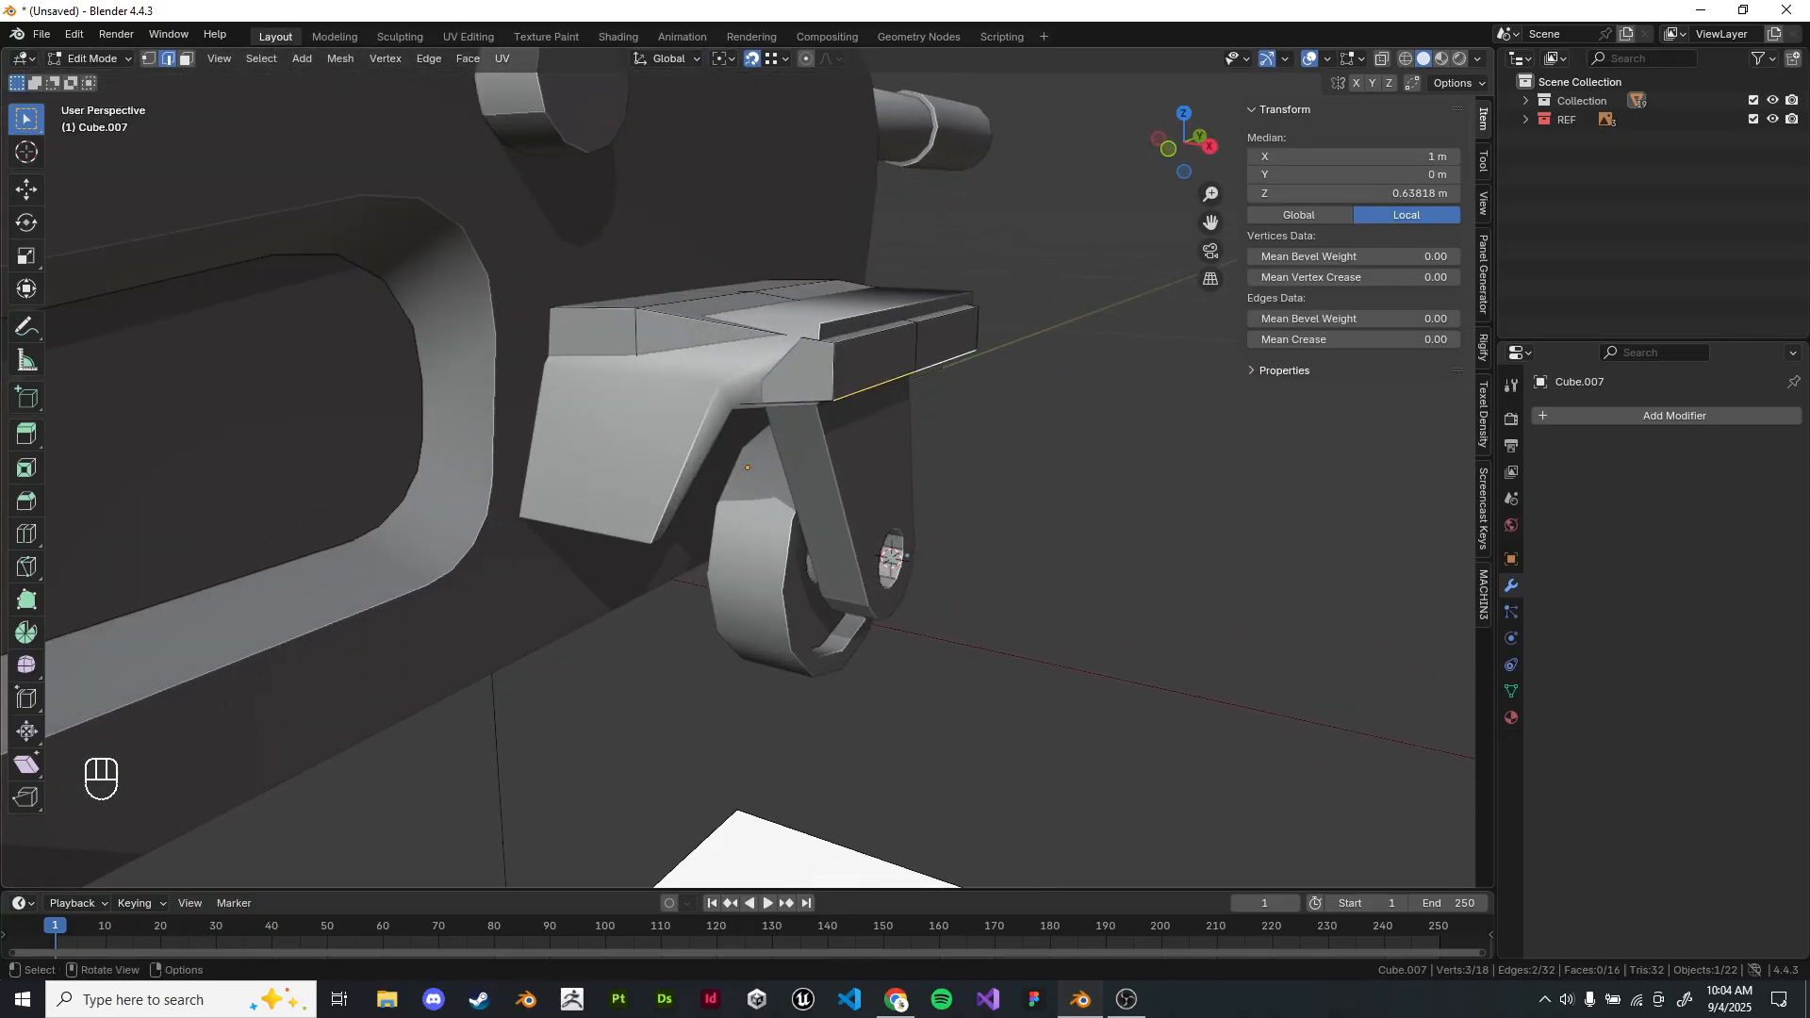
pyautogui.moveTo(943, 363); pyautogui.dragTo(985, 363, button='middle')
pyautogui.press('z')
pyautogui.press('g')
pyautogui.press('z')
pyautogui.click(724, 403)
pyautogui.press('z')
pyautogui.moveTo(1160, 437)
pyautogui.mouseDown(button='middle')
pyautogui.moveTo(829, 372)
pyautogui.moveTo(1037, 453)
pyautogui.mouseUp(button='middle')
# Compare the reshaped plate with the bracket in solid view and with the reference outline in top wireframe view.
pyautogui.press('Tab')
pyautogui.click(1164, 641)
pyautogui.moveTo(1164, 641)
pyautogui.mouseDown(button='middle')
pyautogui.moveTo(1268, 716)
pyautogui.moveTo(1163, 662)
pyautogui.mouseUp(button='middle')
pyautogui.press('KP_7')
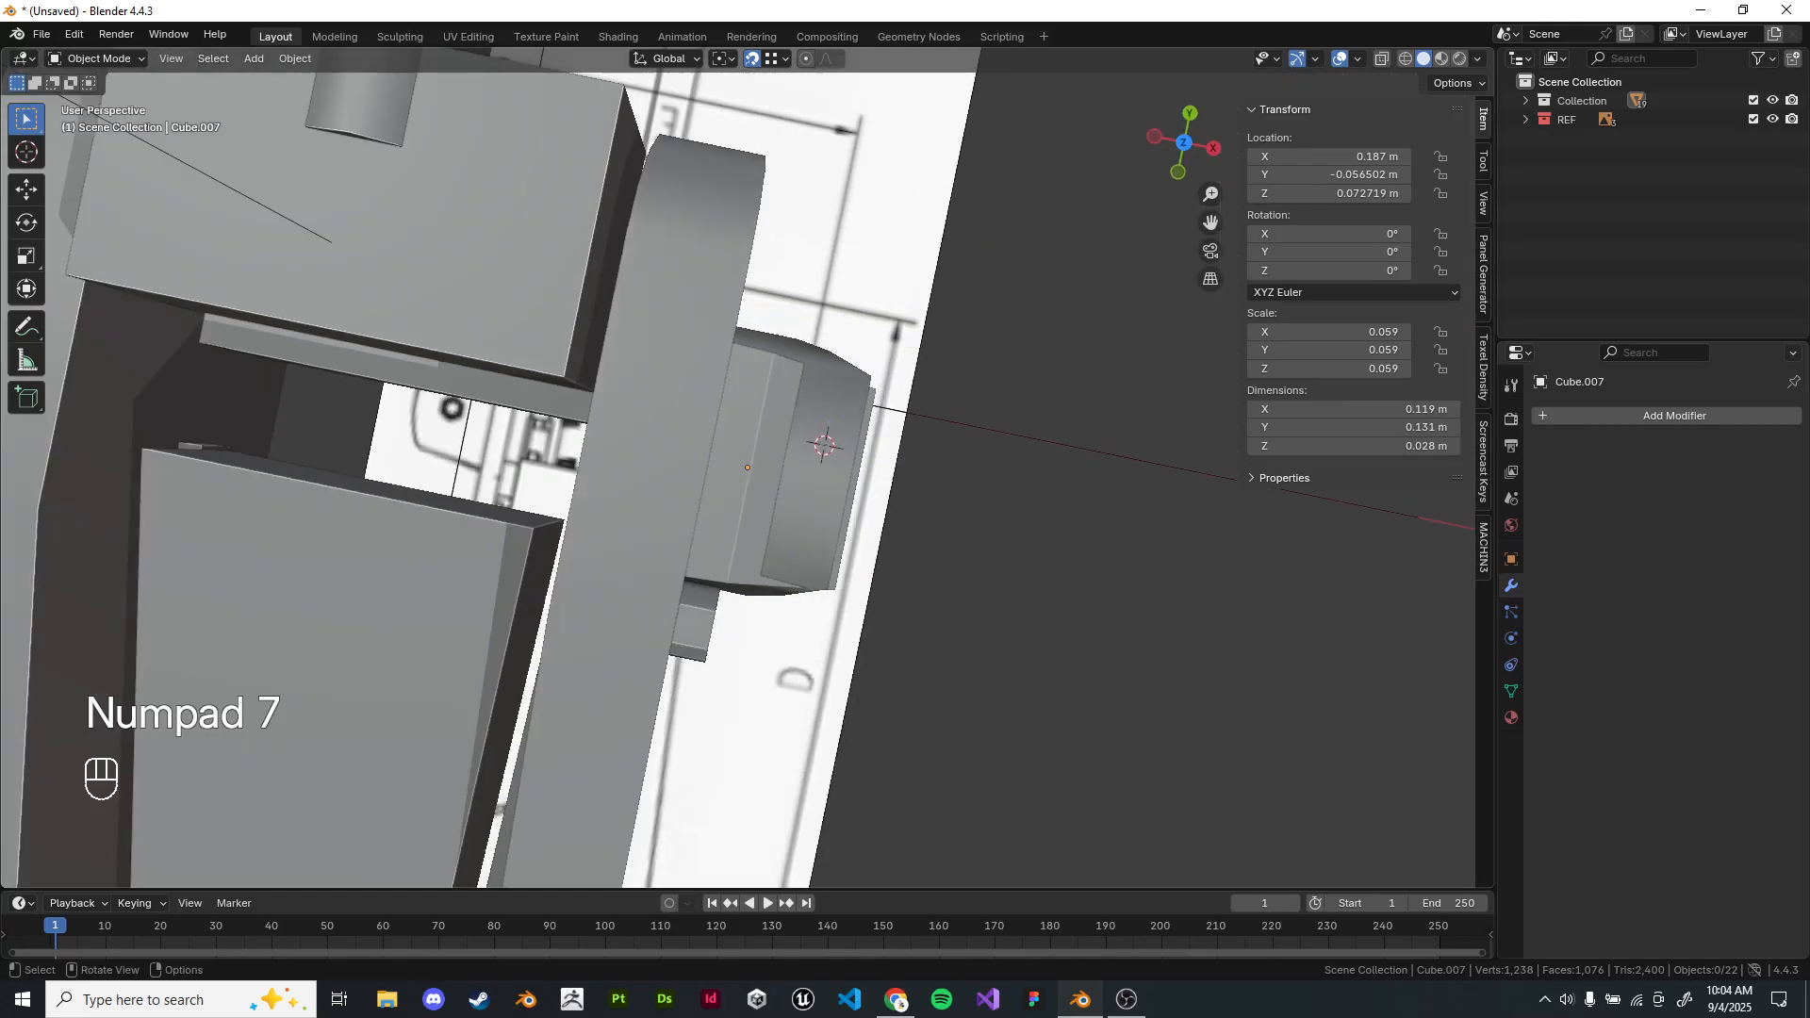
pyautogui.press('z')
pyautogui.press('KP_7')
pyautogui.scroll(3, 748, 467)
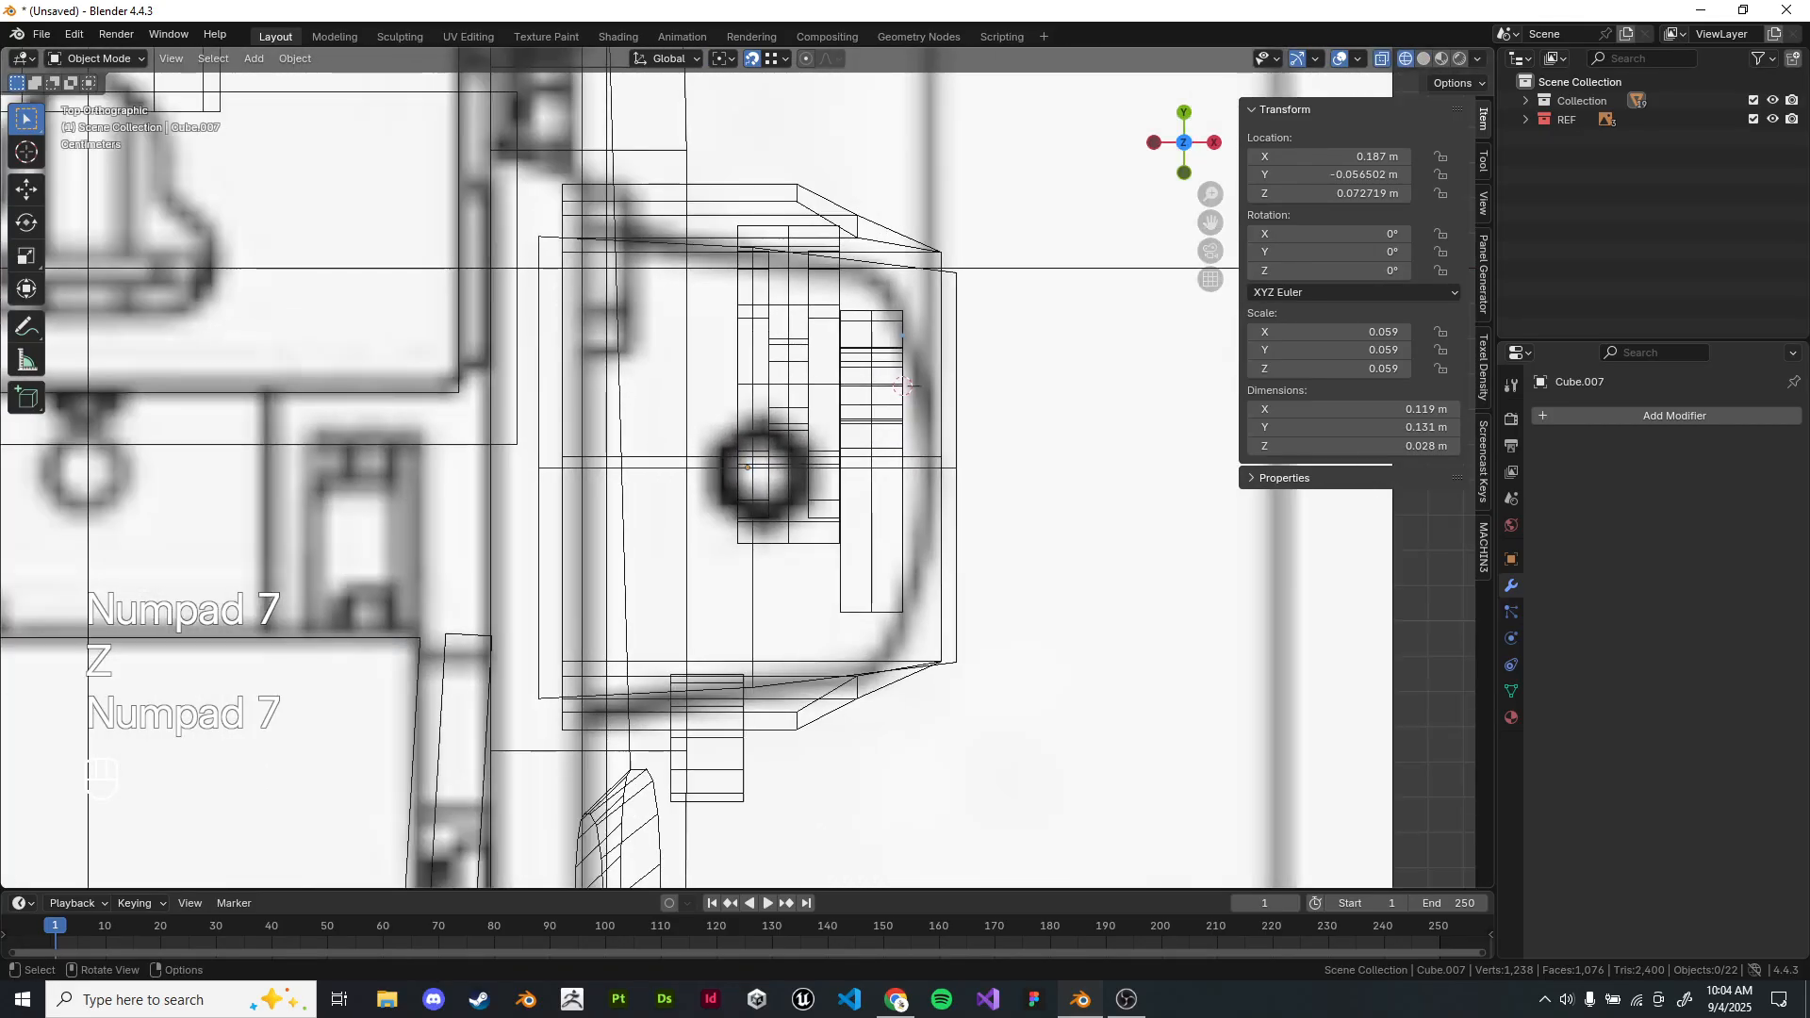
pyautogui.click(903, 237)
pyautogui.click(900, 234)
pyautogui.press('z')
pyautogui.scroll(-1, 747, 467)
pyautogui.scroll(1, 747, 466)
pyautogui.click(782, 471)
pyautogui.press('z')
pyautogui.moveTo(782, 471); pyautogui.dragTo(814, 411, button='middle')
# Bevel the plate's two outer vertical corner edges with one segment and an offset of about 0.42 m.
pyautogui.press('KP_7')
pyautogui.press('Tab')
pyautogui.keyDown('shift'); pyautogui.moveTo(1216, 440); pyautogui.dragTo(1158, 412, button='middle'); pyautogui.keyUp('shift')
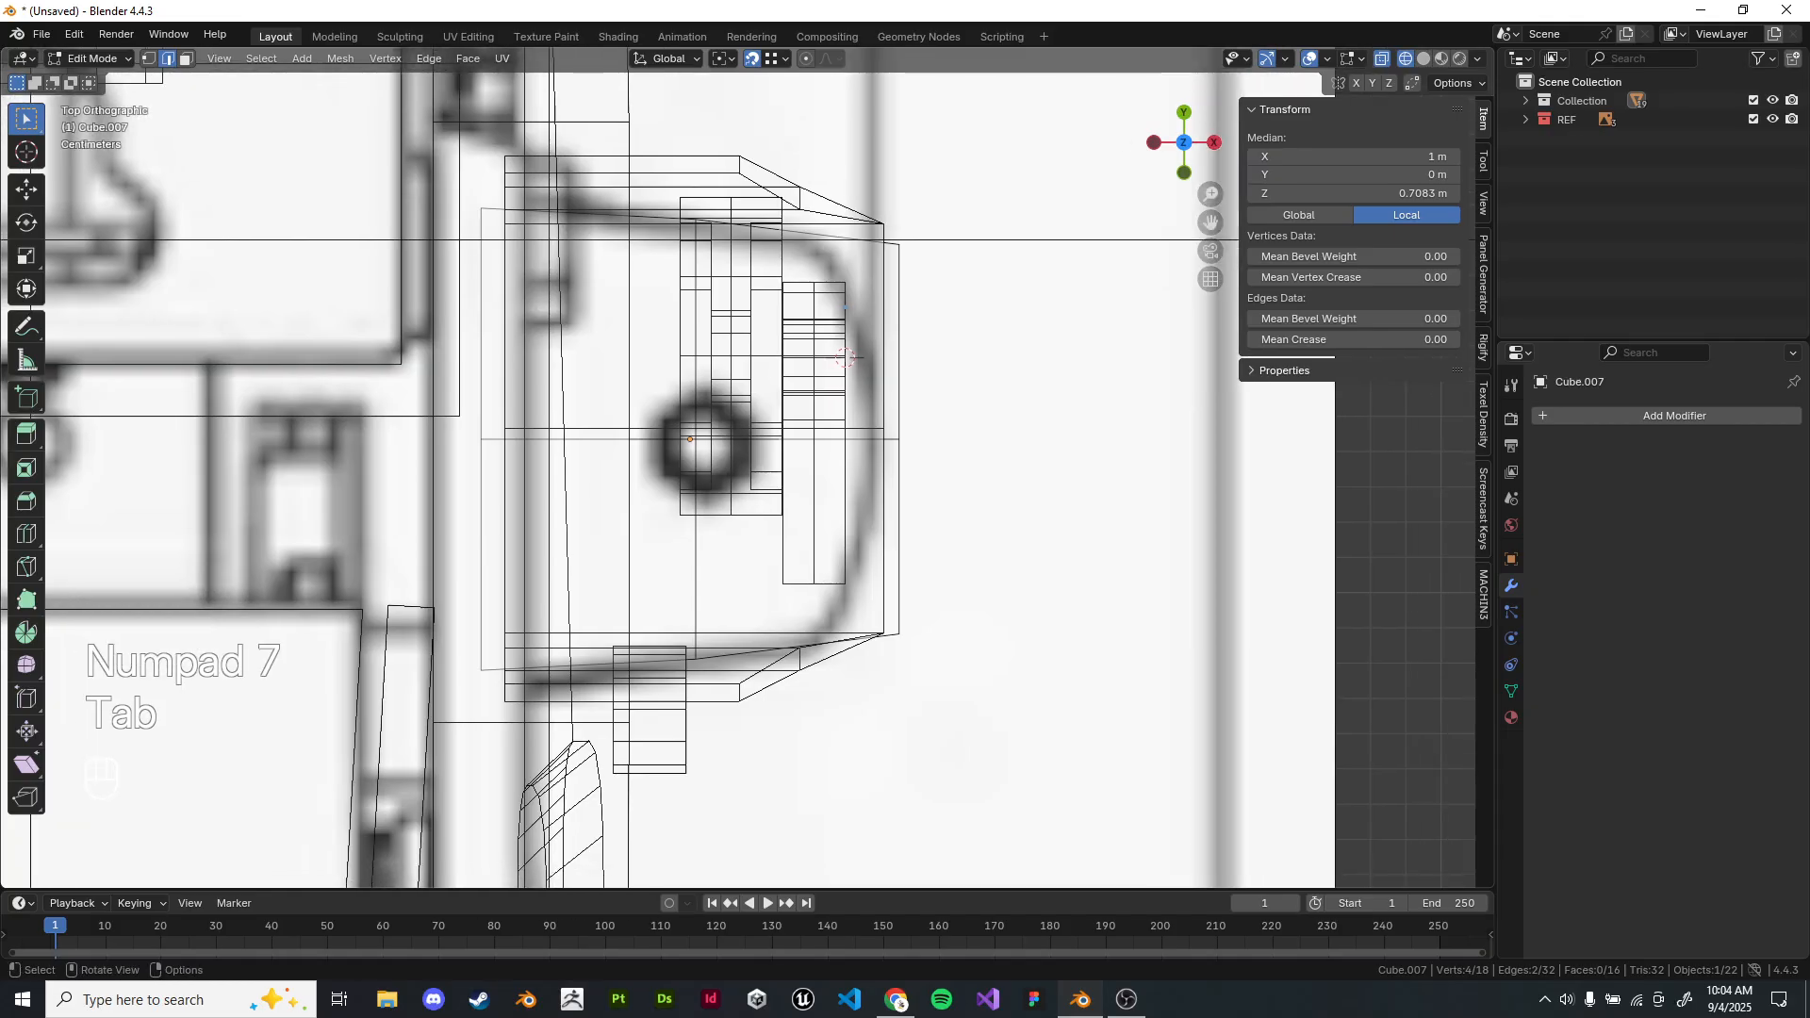
pyautogui.hotkey('ctrl', 'b')
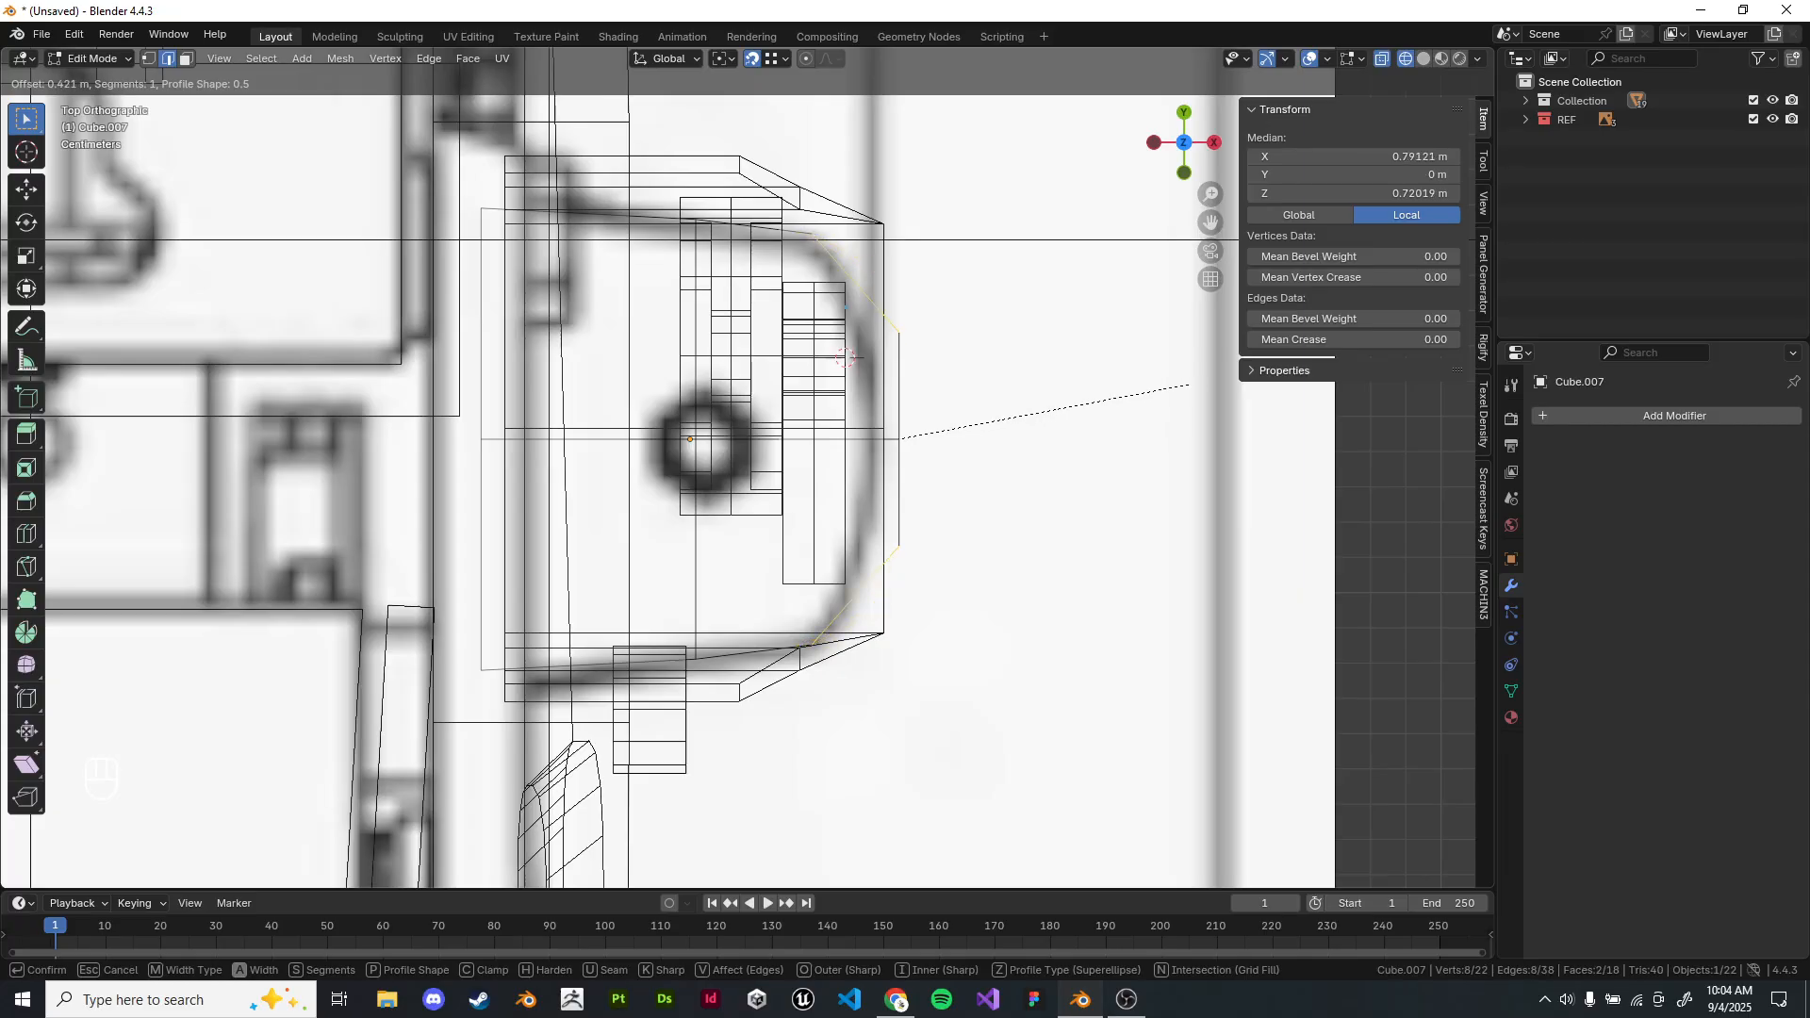
pyautogui.click(1182, 385)
# Move one beveled edge on the plate's outer end about 0.012 m inward along Y and symmetrize the mesh.
pyautogui.moveTo(952, 289)
pyautogui.mouseDown()
pyautogui.moveTo(872, 356)
pyautogui.moveTo(926, 305)
pyautogui.mouseUp()
pyautogui.press('g')
pyautogui.press('x')
pyautogui.press('Escape')
pyautogui.press('g')
pyautogui.press('y')
pyautogui.click(846, 357)
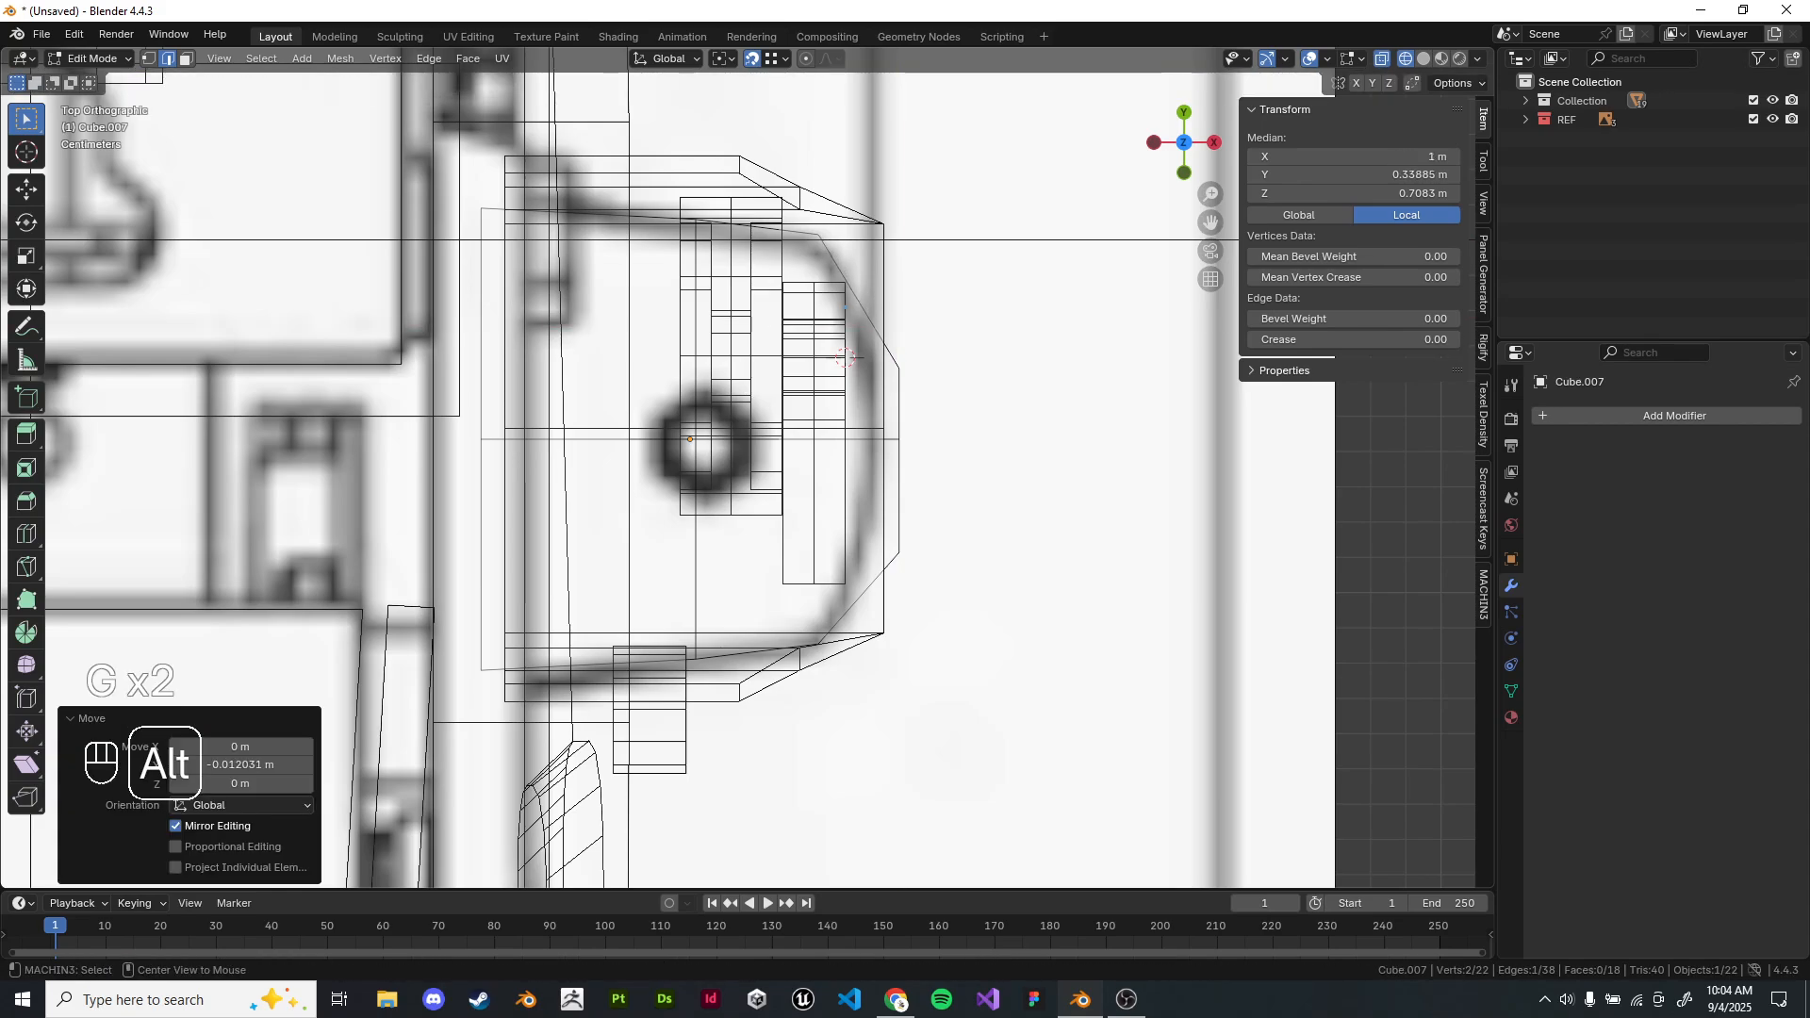
pyautogui.hotkey('alt', 'x')
# Move the plate's outer end face inward along X to meet the reference outline.
pyautogui.moveTo(947, 327); pyautogui.dragTo(866, 554)
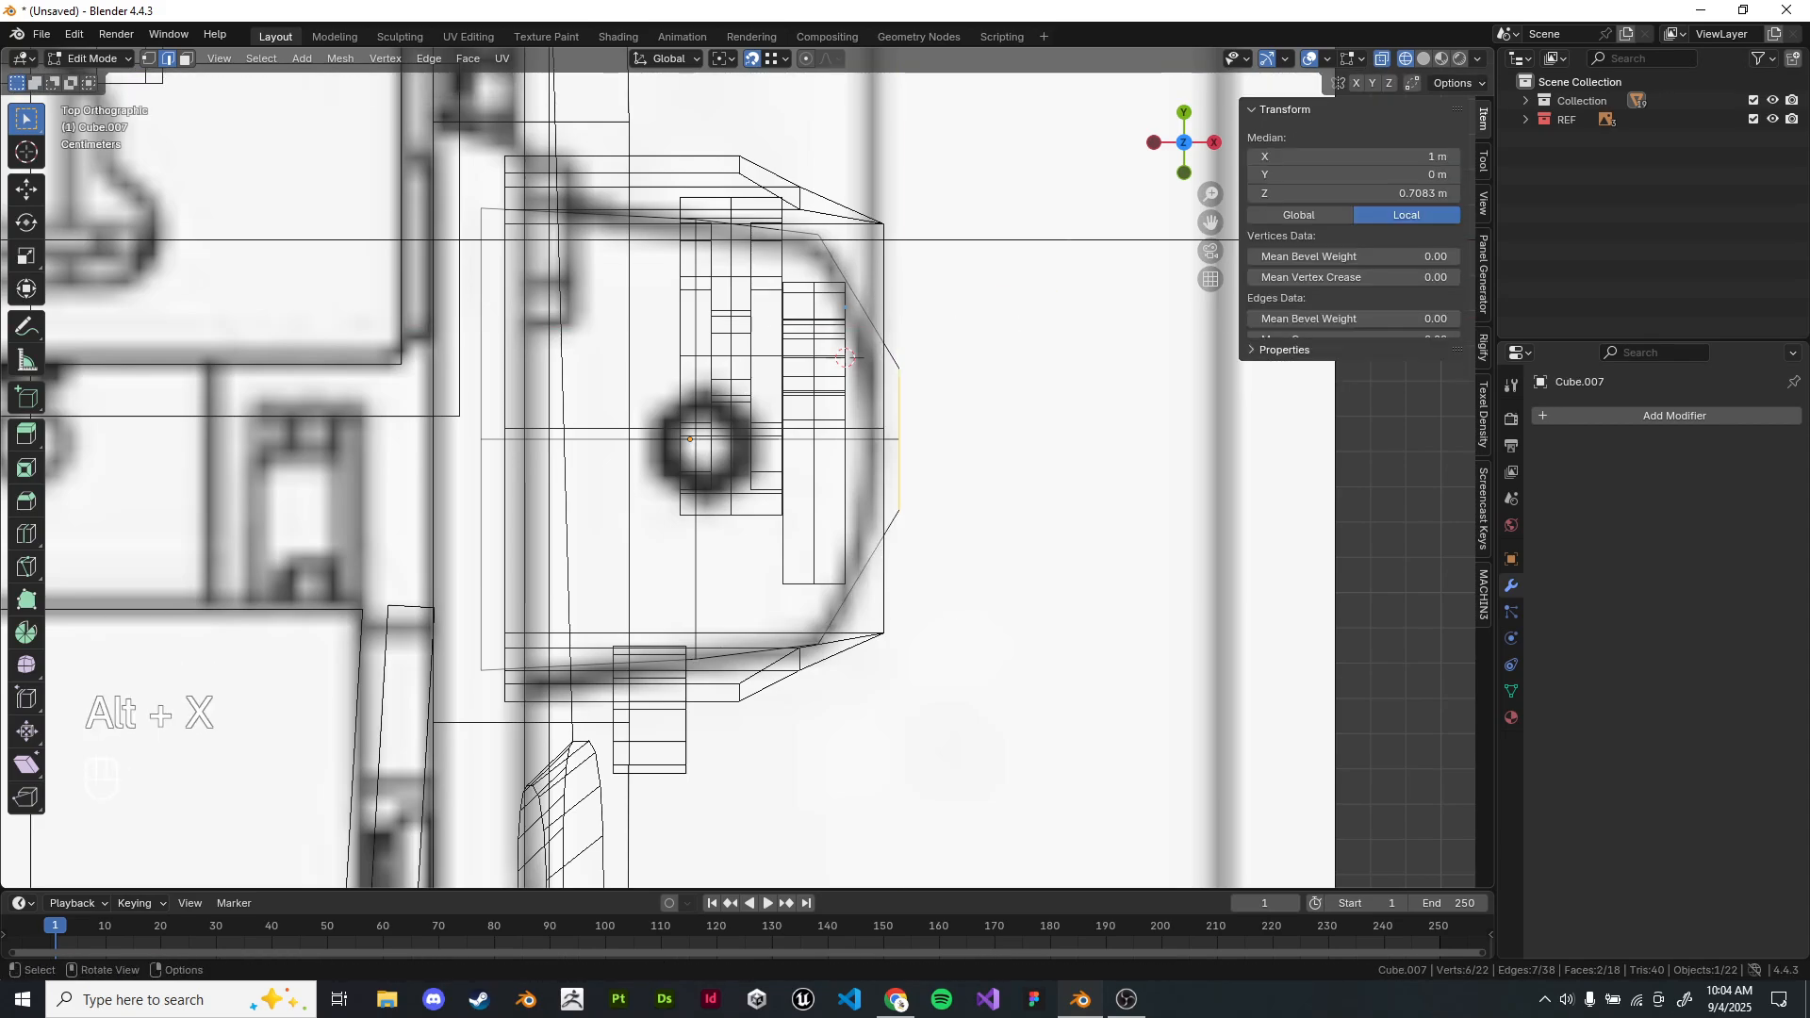
pyautogui.press('g')
pyautogui.press('x')
pyautogui.click(846, 358)
# Move one rear corner edge of the plate about 0.007 m outward along X.
pyautogui.click(846, 358)
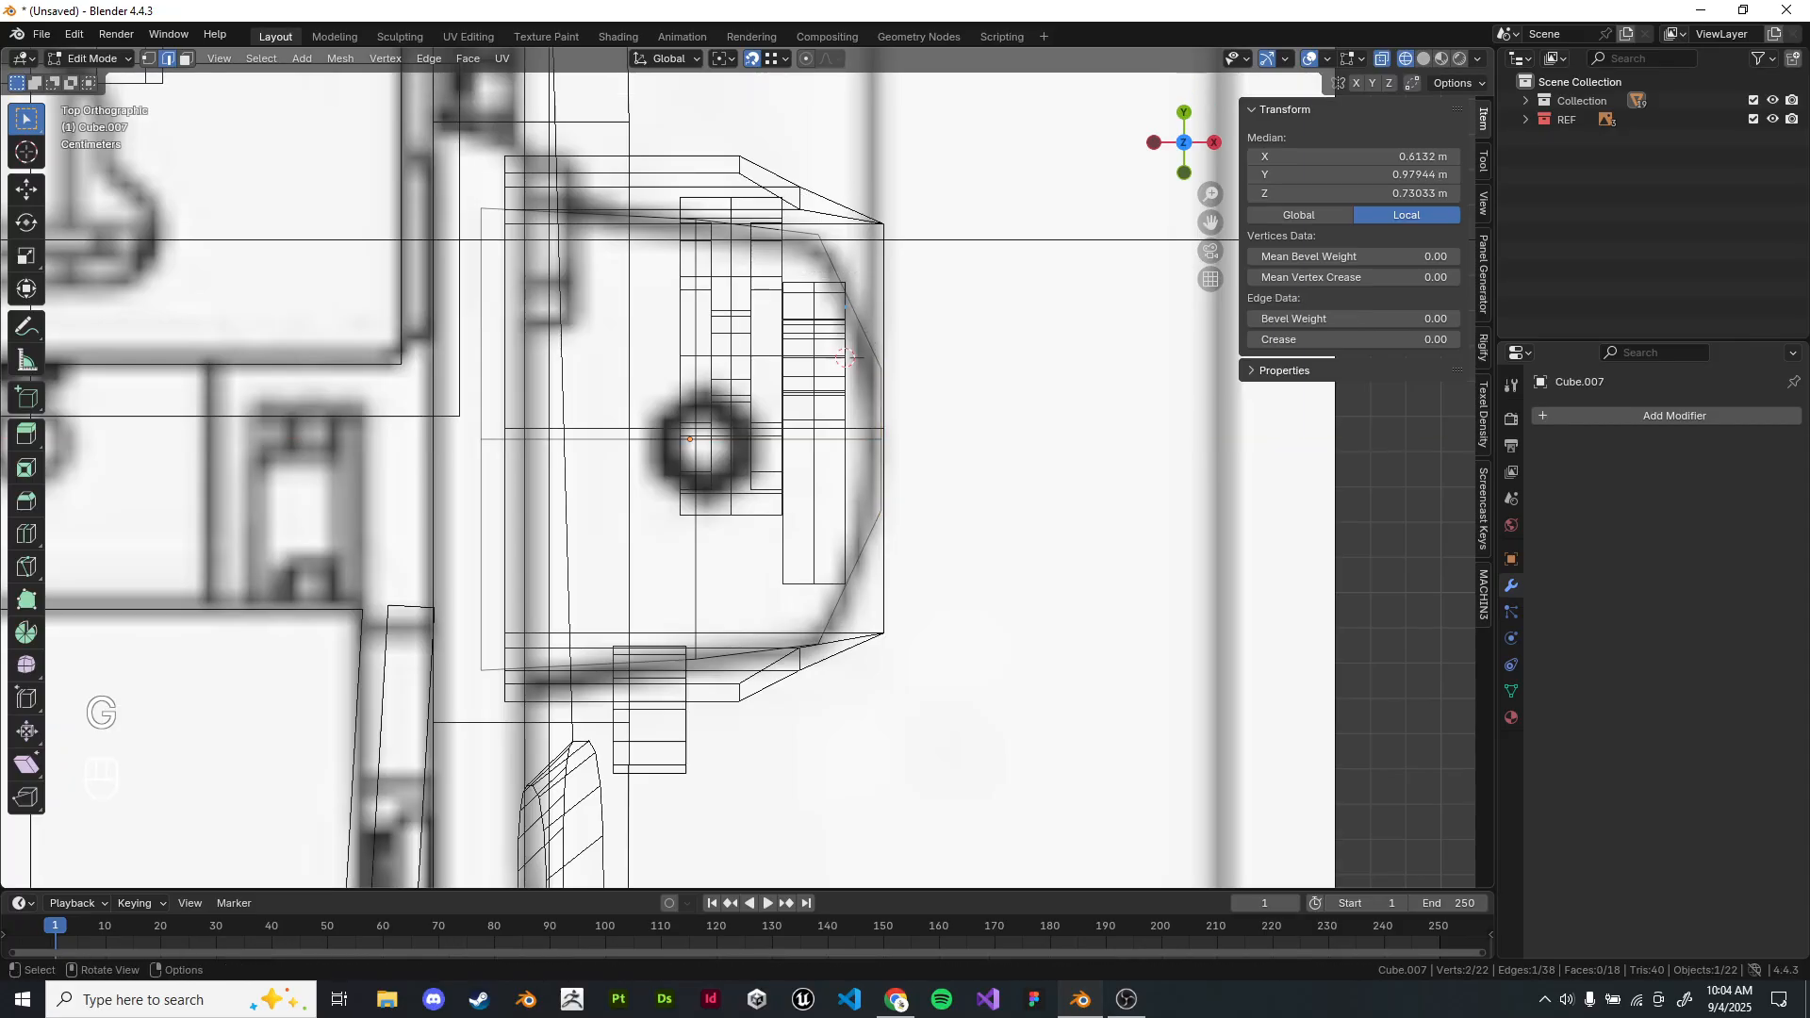
pyautogui.press('g')
pyautogui.press('x')
pyautogui.click(846, 358)
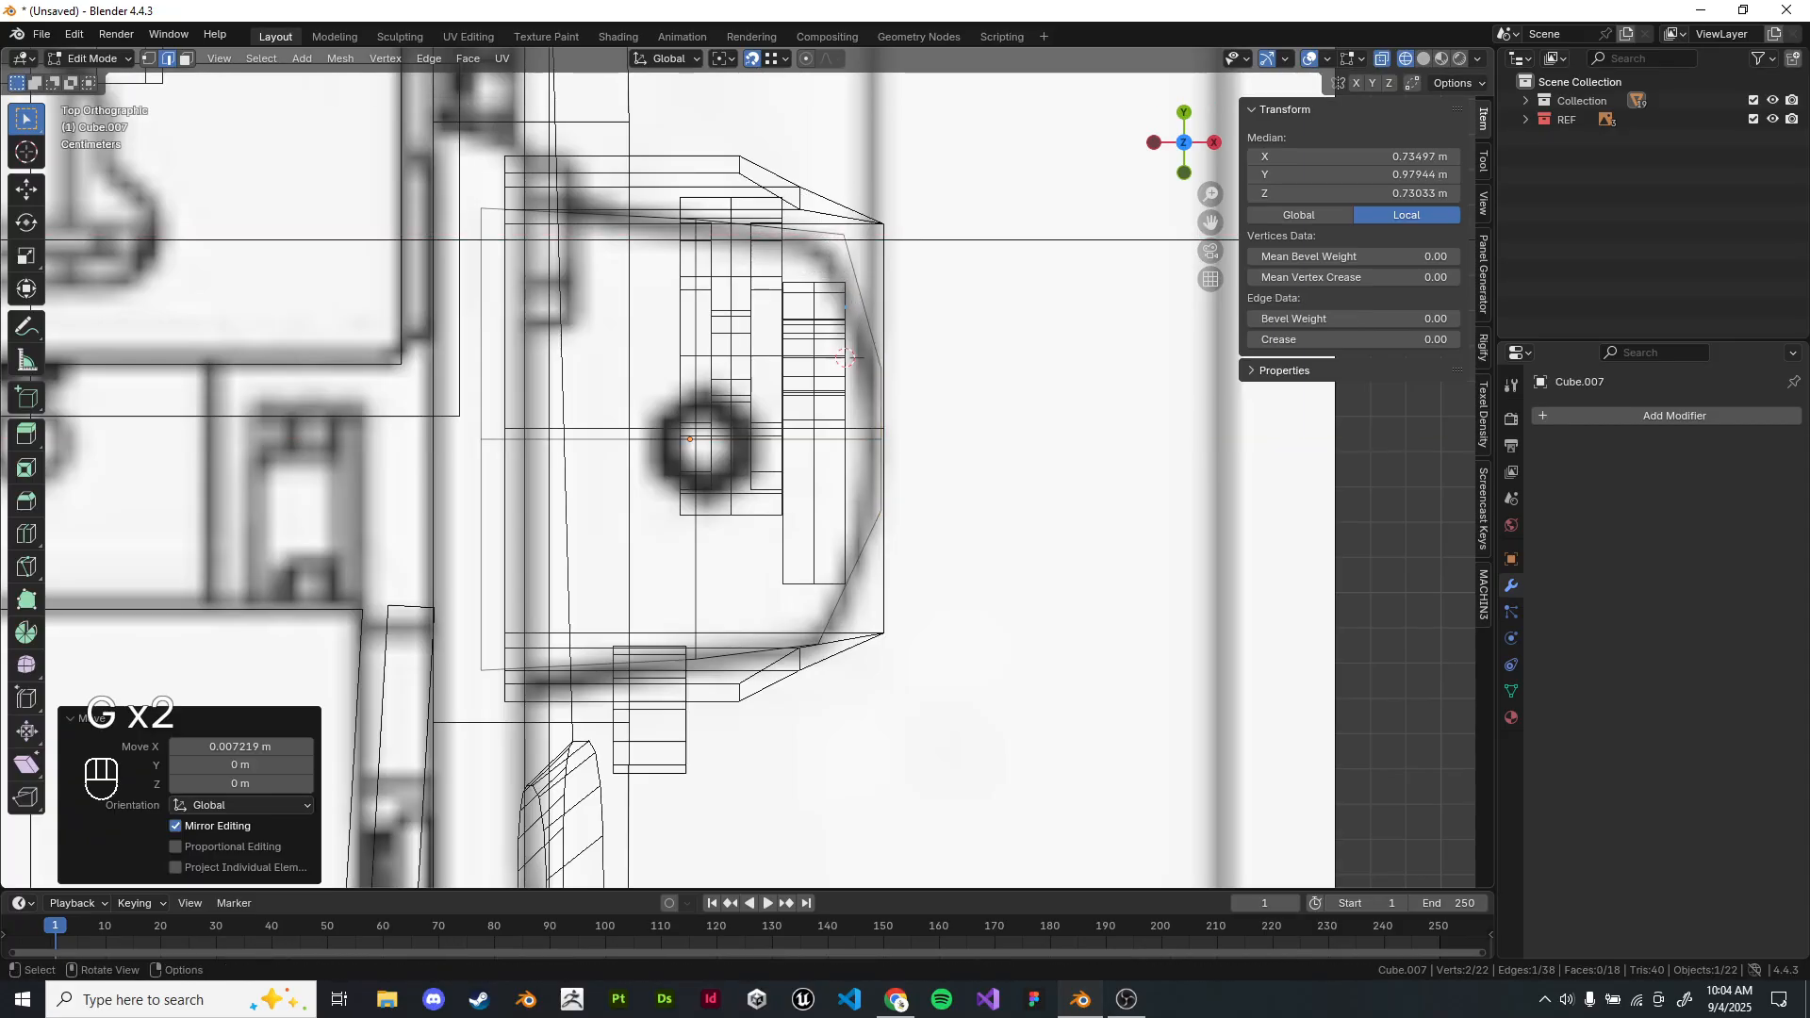
# Bevel the plate's outer corner edges with three segments and an offset of about 0.27 m, and symmetrize the mesh.
pyautogui.click(847, 357)
pyautogui.scroll(2, 847, 357)
pyautogui.hotkey('ctrl', 'b')
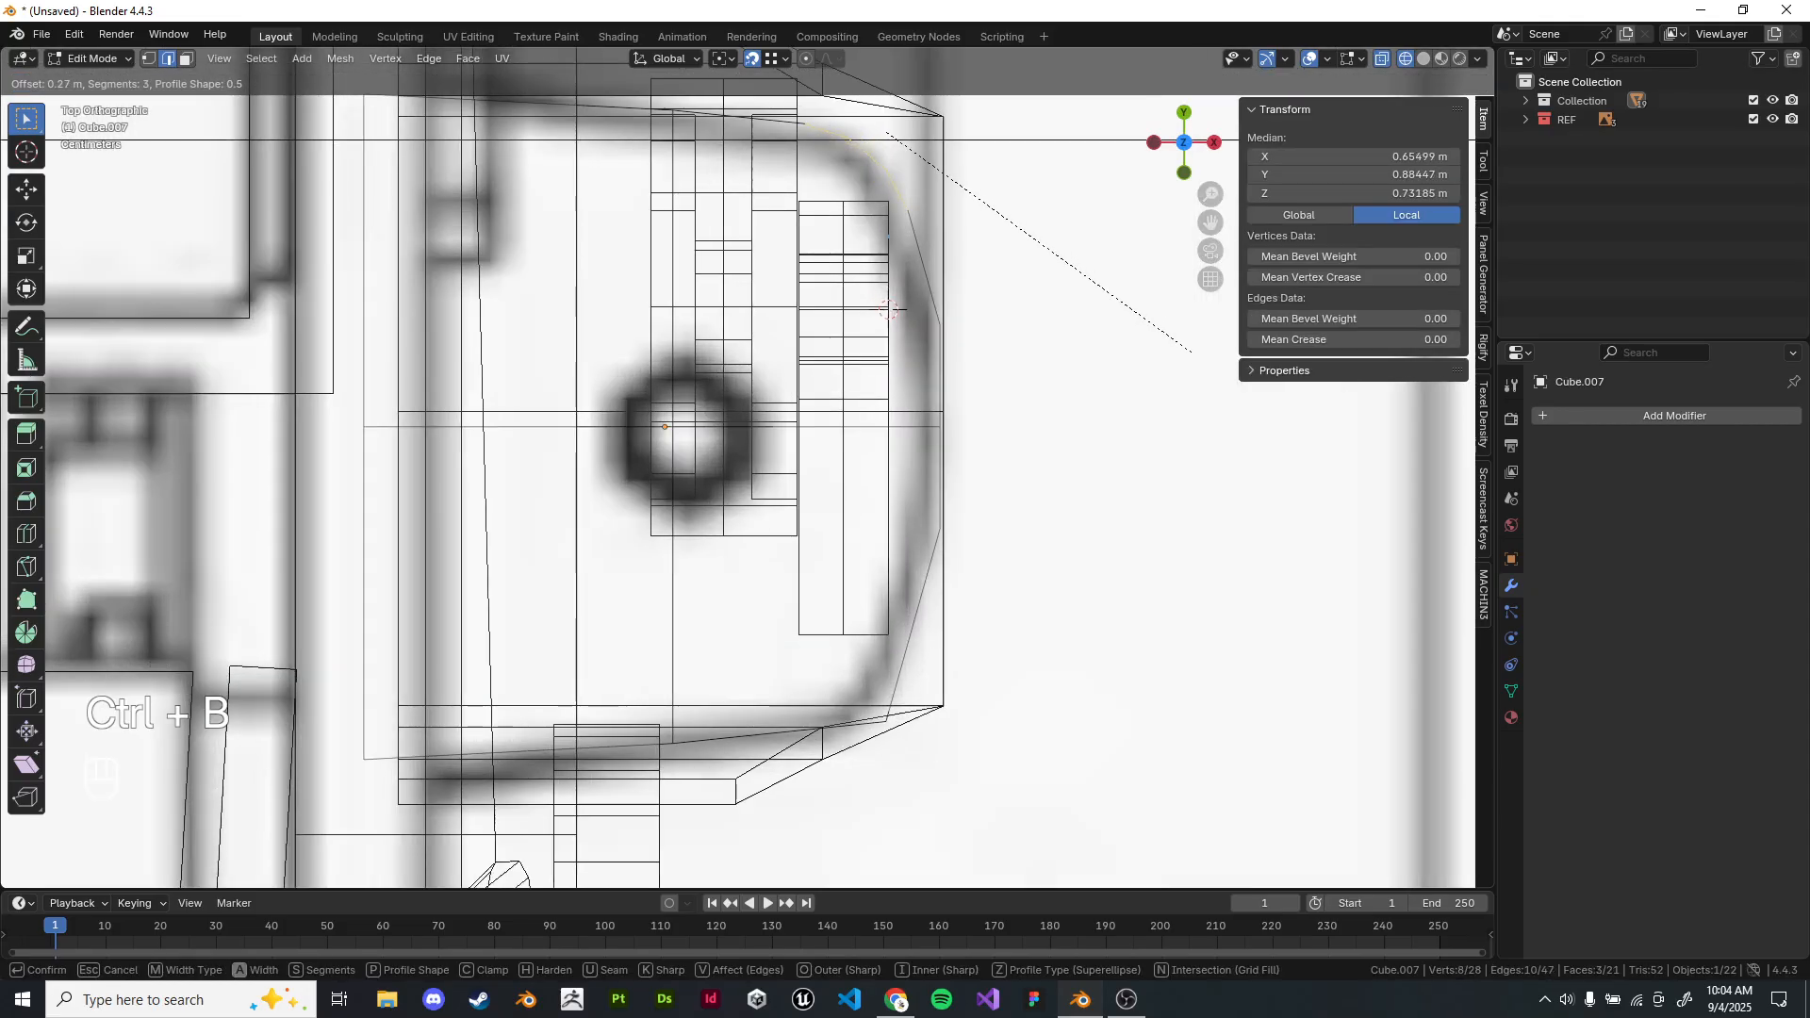
pyautogui.click(889, 309)
pyautogui.moveTo(889, 309); pyautogui.dragTo(869, 693, button='middle')
pyautogui.scroll(-4, 816, 542)
pyautogui.press('z')
pyautogui.moveTo(815, 566)
pyautogui.mouseDown(button='middle')
pyautogui.moveTo(802, 377)
pyautogui.moveTo(802, 462)
pyautogui.moveTo(801, 405)
pyautogui.moveTo(844, 374)
pyautogui.moveTo(794, 330)
pyautogui.mouseUp(button='middle')
pyautogui.hotkey('alt', 'x')
pyautogui.press('Tab')
# Delete the old plate object above the caster and shade the new mounting plate auto smooth at 30°.
pyautogui.click(845, 374)
pyautogui.press('x')
pyautogui.click(862, 364)
pyautogui.scroll(-3, 794, 358)
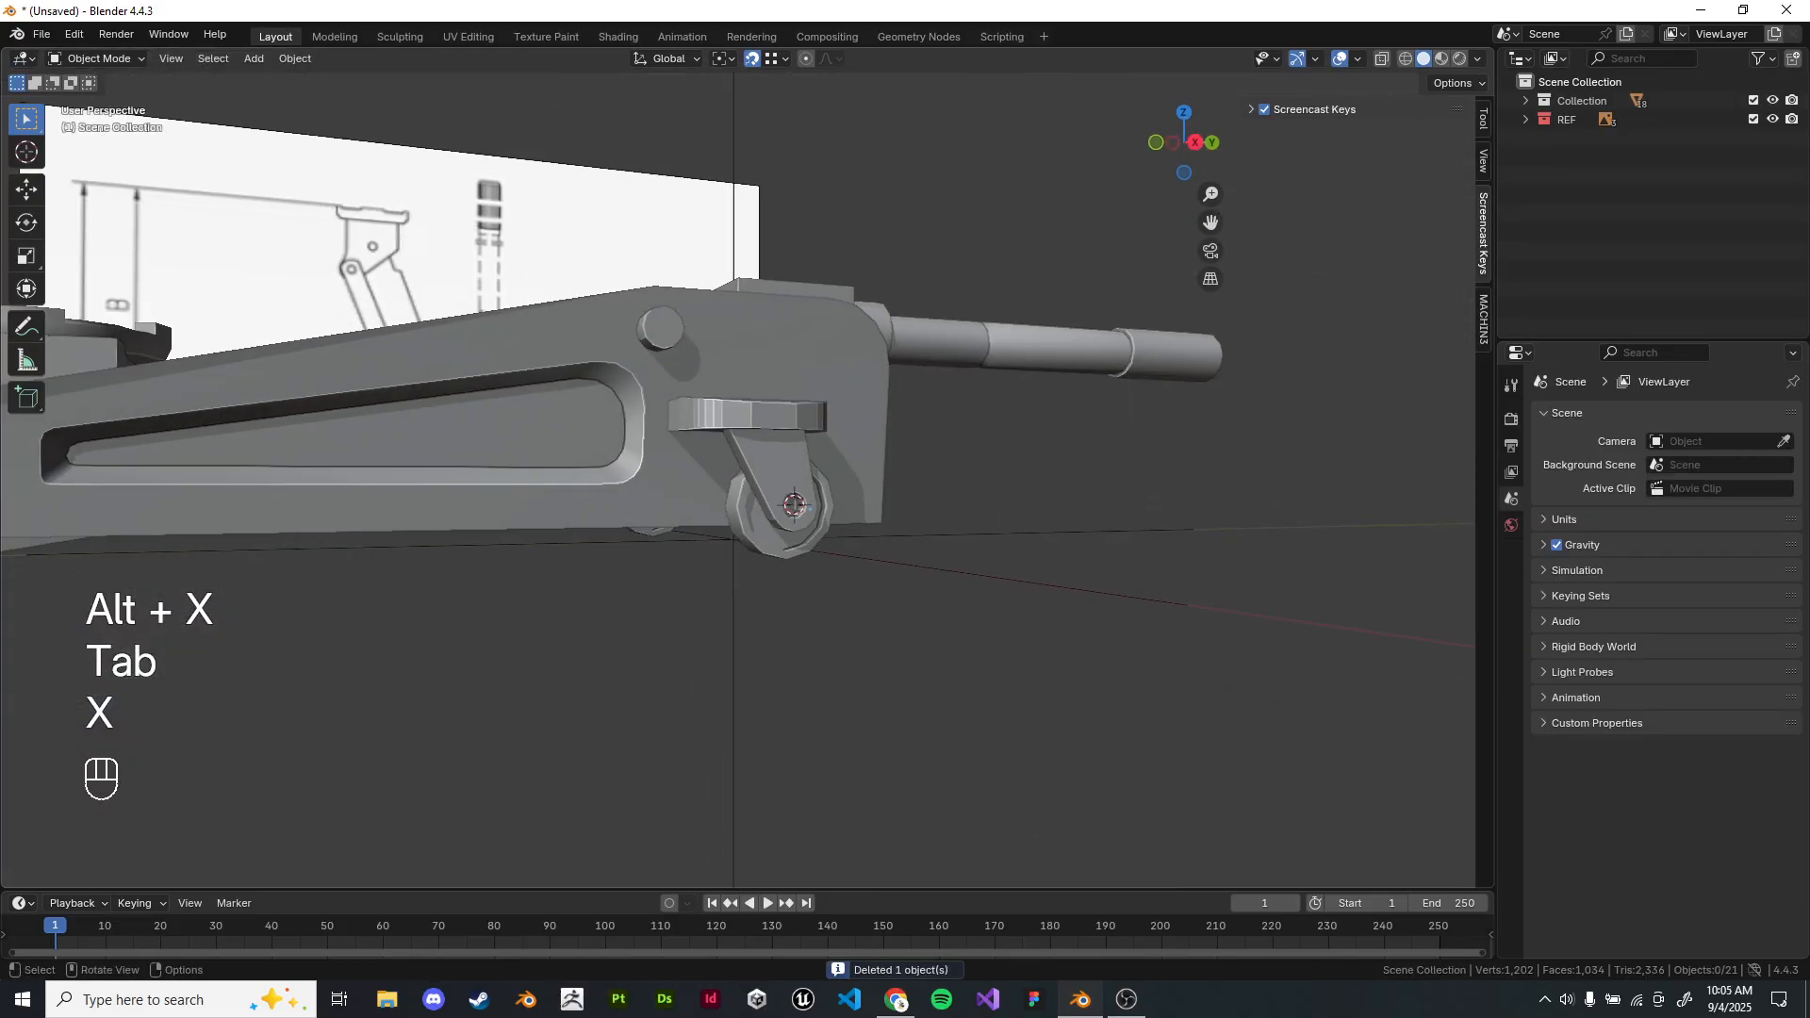
pyautogui.click(790, 415)
pyautogui.rightClick(1098, 479)
pyautogui.click(1098, 479)
# Inset the four underside faces of the mounting plate together by about 0.11 m.
pyautogui.scroll(4, 806, 387)
pyautogui.moveTo(754, 452); pyautogui.dragTo(820, 367, button='middle')
pyautogui.press('Tab')
pyautogui.click(657, 364)
pyautogui.click(185, 58)
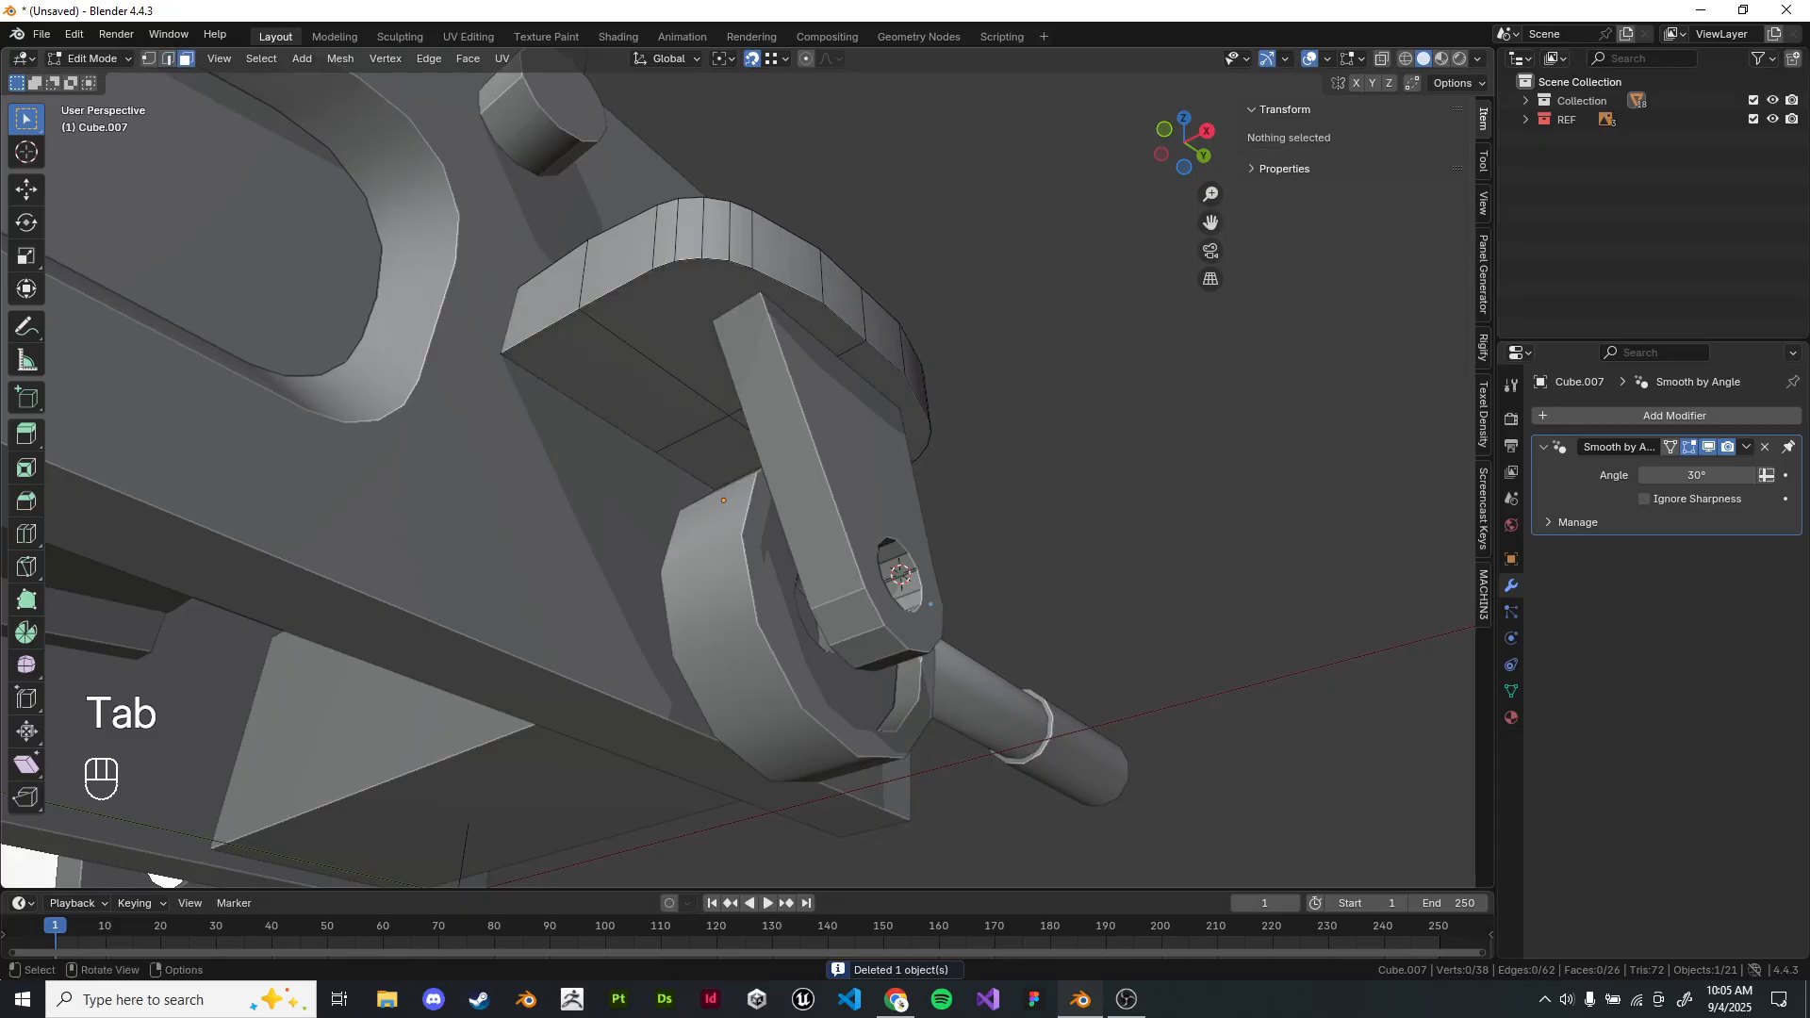
pyautogui.click(669, 326)
pyautogui.keyDown('shift'); pyautogui.click(704, 452); pyautogui.keyUp('shift')
pyautogui.keyDown('shift'); pyautogui.click(643, 394); pyautogui.keyUp('shift')
pyautogui.keyDown('shift'); pyautogui.click(872, 379); pyautogui.keyUp('shift')
pyautogui.moveTo(886, 382); pyautogui.dragTo(909, 382, button='middle')
pyautogui.scroll(2, 909, 382)
pyautogui.press('i')
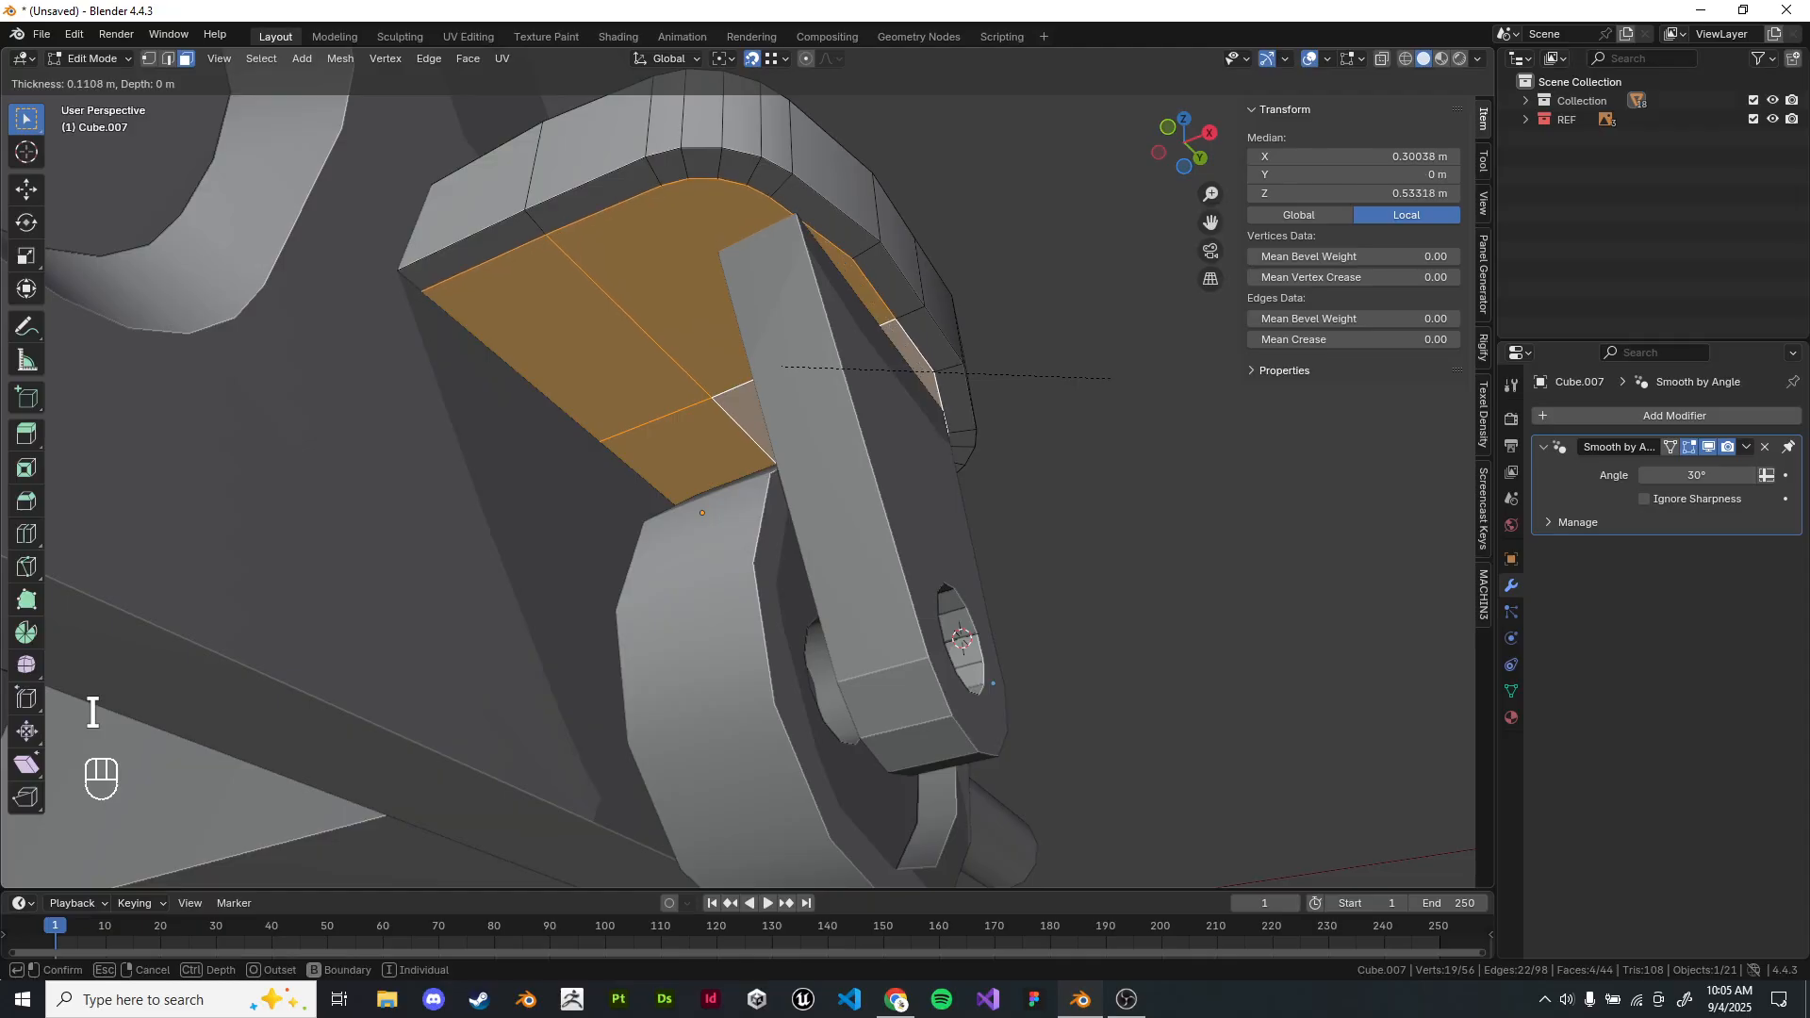
pyautogui.click(1115, 379)
# Extrude the inset underside faces up into the plate to form a recess.
pyautogui.moveTo(1116, 379); pyautogui.dragTo(1178, 549, button='middle')
pyautogui.press('e')
pyautogui.click(1114, 415)
pyautogui.press('Tab')
pyautogui.click(1114, 415)
# Examine the mounting plate's top faces and outer rim for unevenness.
pyautogui.scroll(-4, 1114, 414)
pyautogui.scroll(-4, 1084, 547)
pyautogui.scroll(4, 1084, 547)
pyautogui.press('Tab')
pyautogui.scroll(2, 1155, 558)
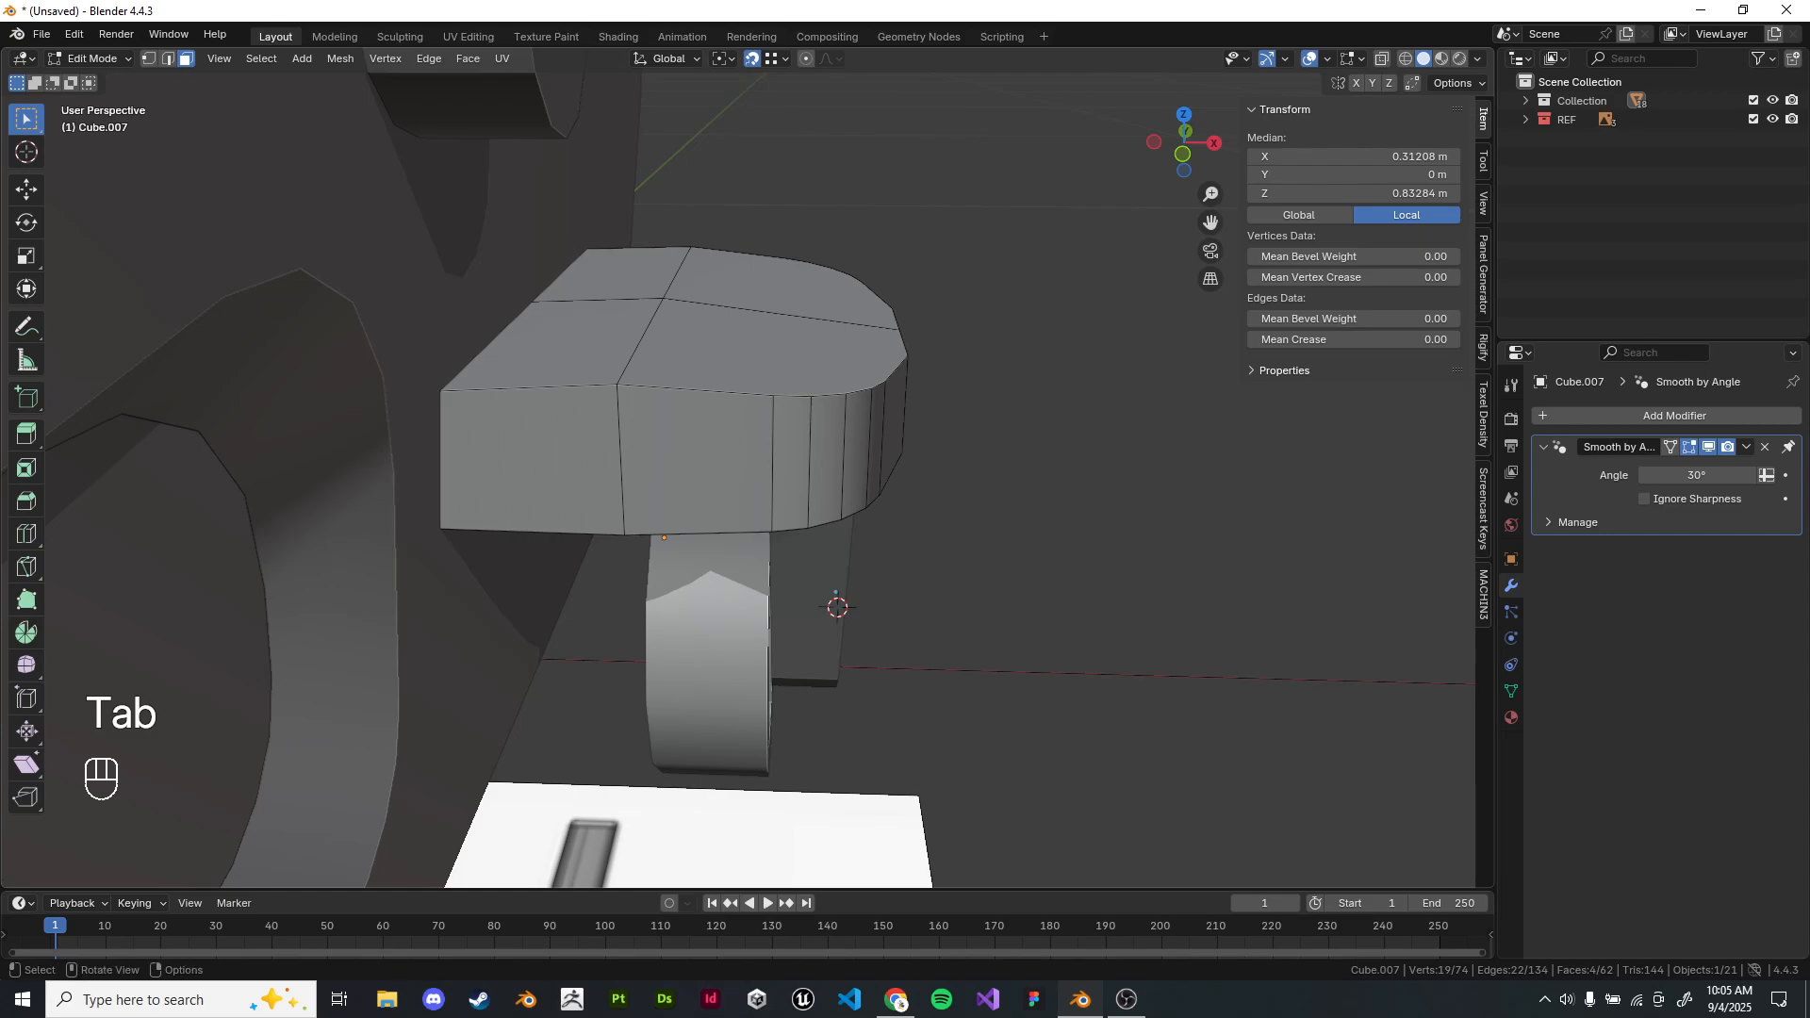
pyautogui.scroll(2, 754, 472)
pyautogui.scroll(1, 754, 471)
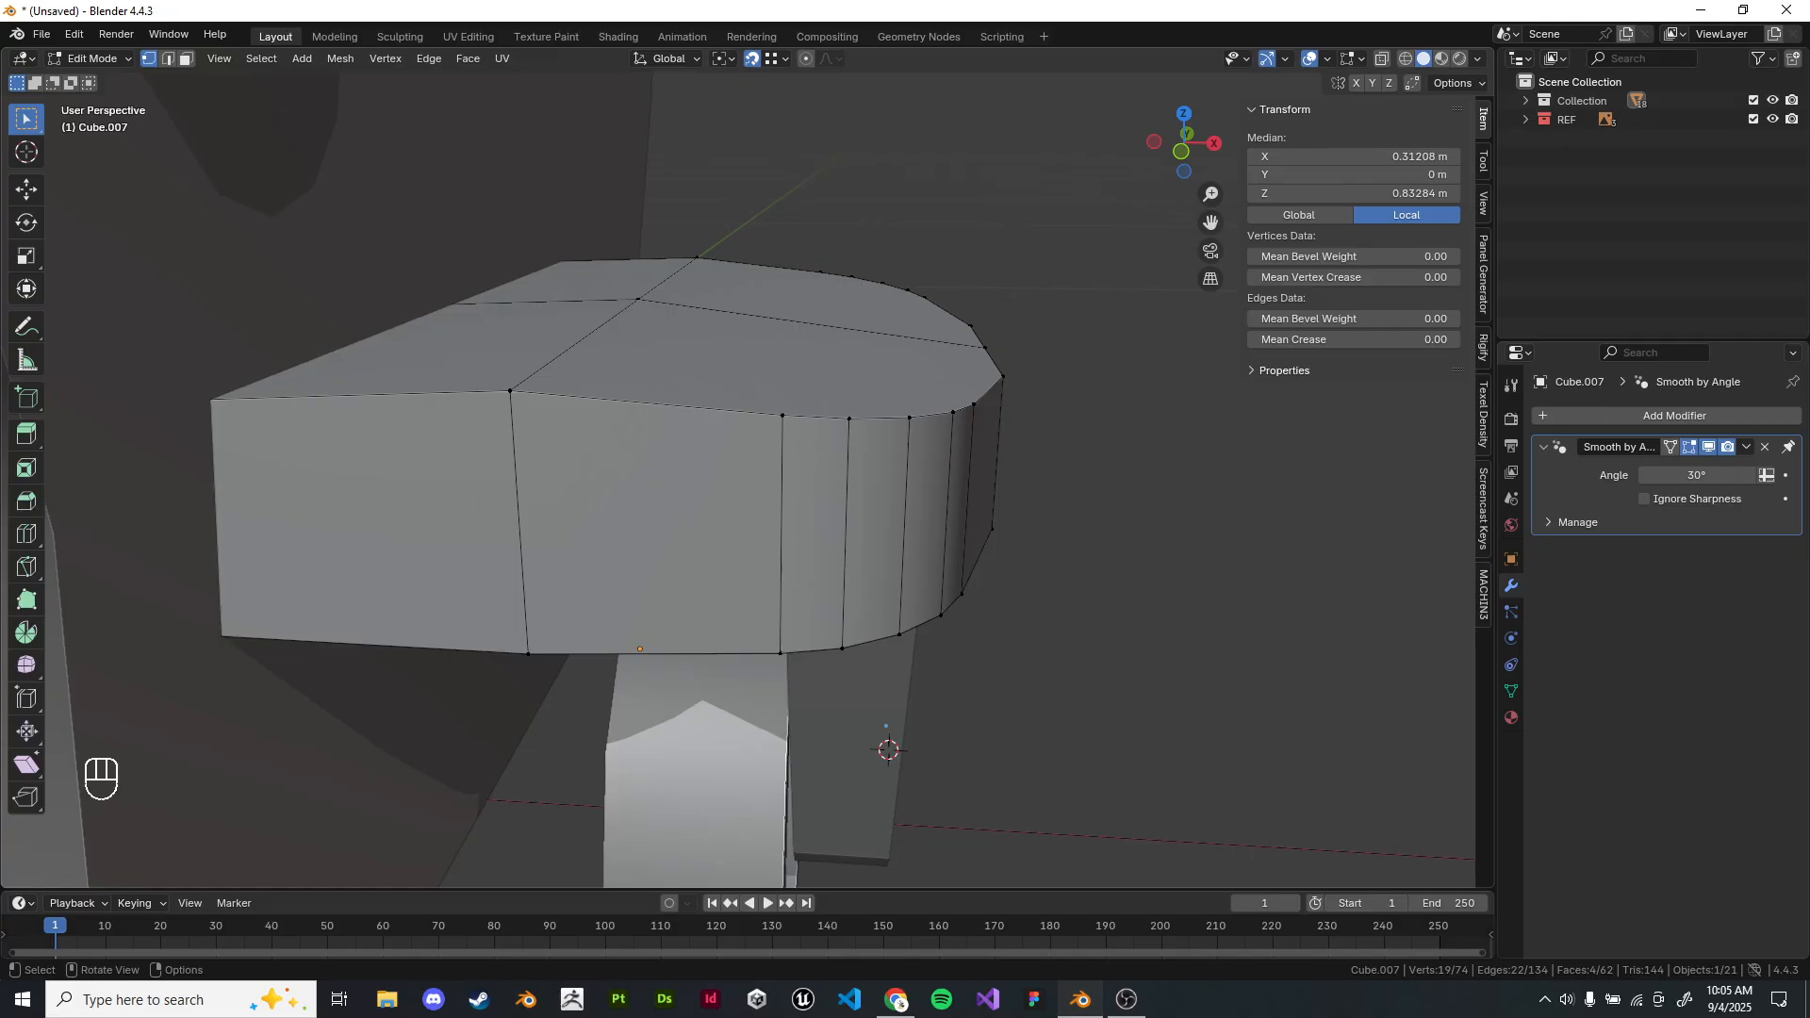
pyautogui.click(782, 348)
pyautogui.press('KP_1')
pyautogui.scroll(4, 829, 377)
pyautogui.keyDown('shift'); pyautogui.moveTo(829, 377); pyautogui.dragTo(660, 660, button='middle'); pyautogui.keyUp('shift')
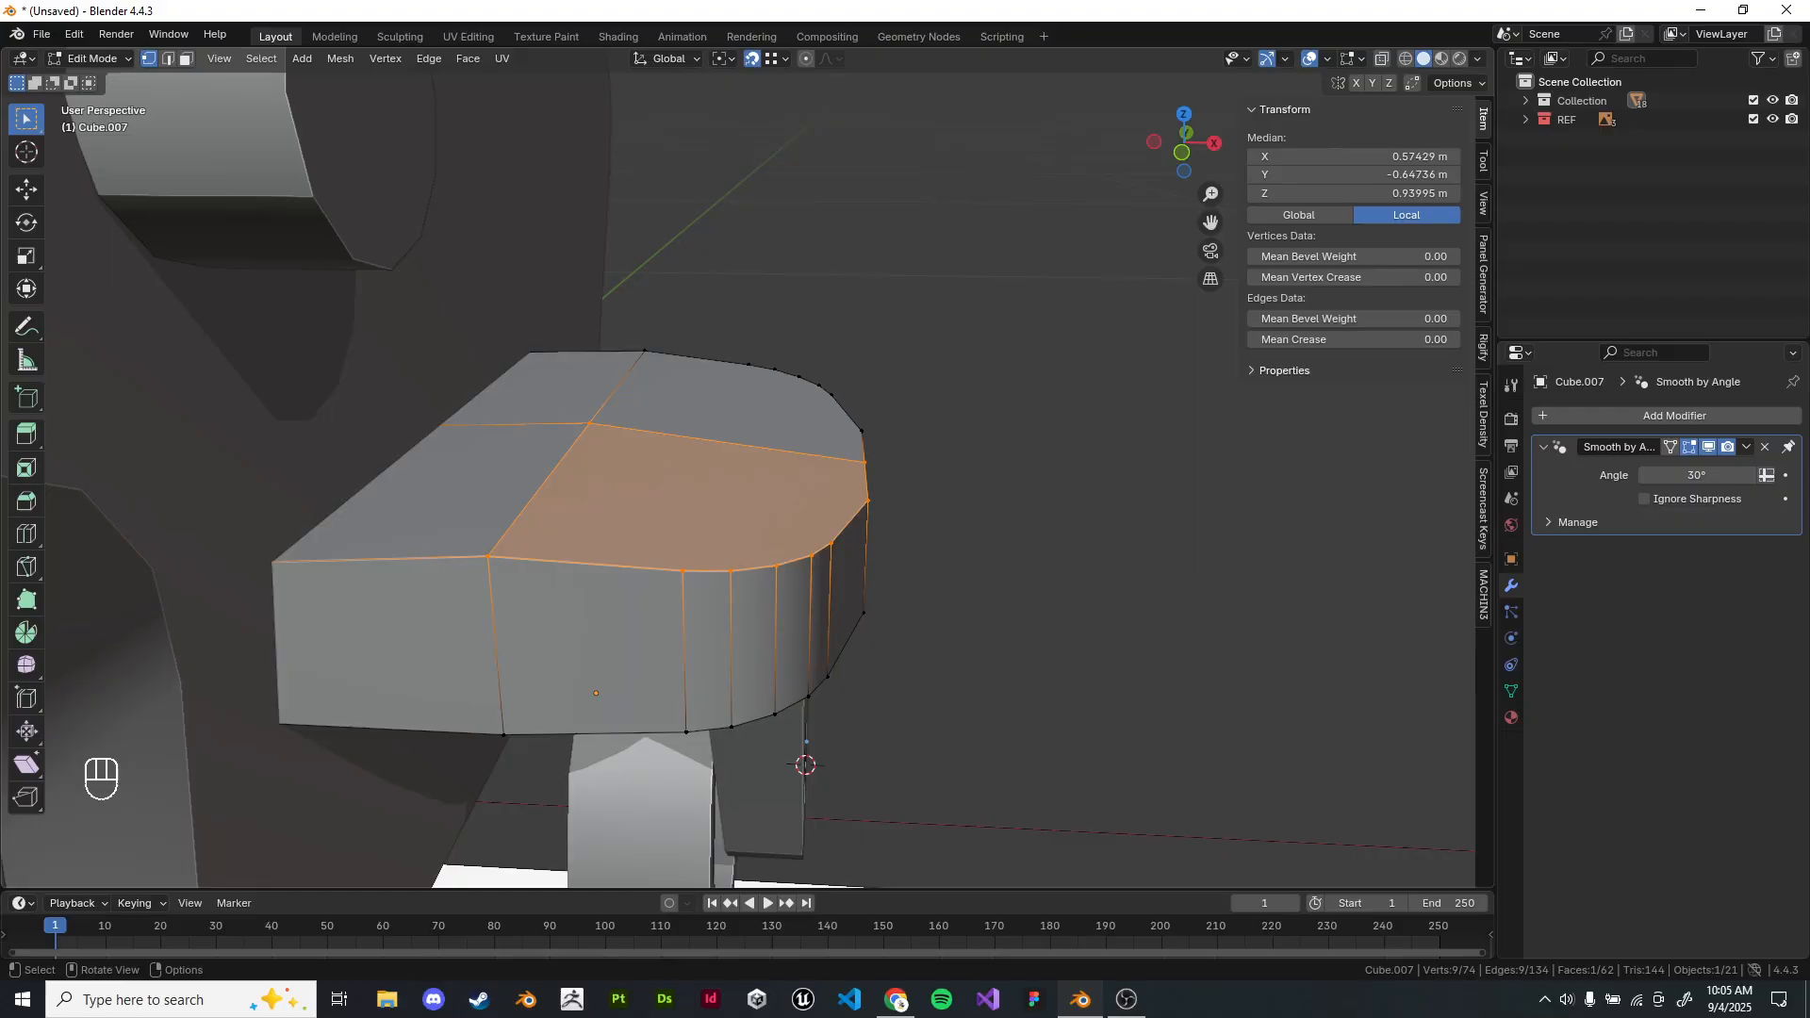
# Try to even out the plate's sloped top by moving its rim vertices one after another along Z.
pyautogui.press('KP_1')
pyautogui.press('KP_3')
pyautogui.press('q')
pyautogui.click(839, 422)
pyautogui.press('KP_1')
pyautogui.press('z')
pyautogui.click(931, 453)
pyautogui.scroll(5, 749, 469)
pyautogui.moveTo(677, 343)
pyautogui.mouseDown()
pyautogui.moveTo(680, 388)
pyautogui.moveTo(719, 405)
pyautogui.moveTo(877, 416)
pyautogui.moveTo(909, 386)
pyautogui.moveTo(936, 421)
pyautogui.moveTo(1057, 446)
pyautogui.mouseUp()
pyautogui.press('g')
pyautogui.click(721, 388)
pyautogui.press('g')
pyautogui.press('z')
pyautogui.click(802, 411)
pyautogui.press('g')
pyautogui.press('z')
pyautogui.click(877, 424)
pyautogui.press('g')
pyautogui.press('z')
pyautogui.click(934, 446)
pyautogui.press('g')
pyautogui.press('z')
pyautogui.click(975, 458)
pyautogui.press('g')
pyautogui.press('z')
pyautogui.click(1059, 491)
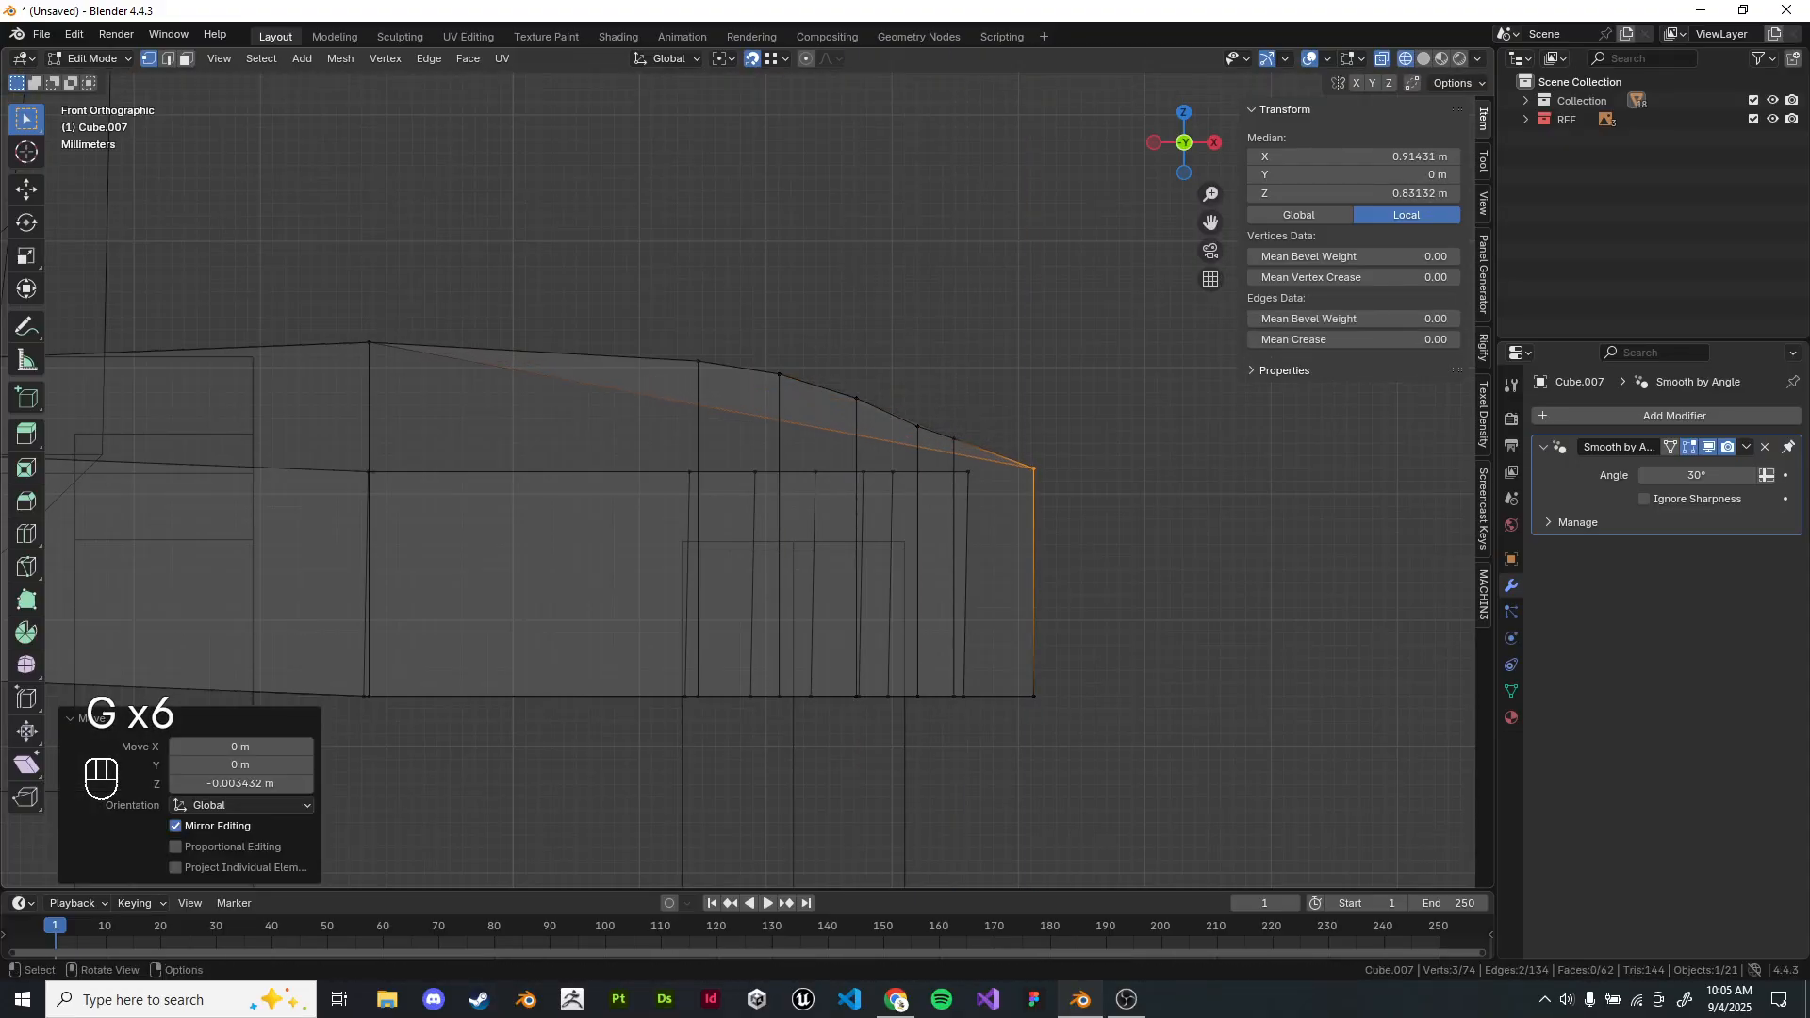
# Undo the height moves of the plate's top rim vertices.
pyautogui.scroll(2, 1060, 491)
pyautogui.moveTo(1059, 491)
pyautogui.keyDown('shift'); pyautogui.mouseDown(button='middle')
pyautogui.moveTo(1000, 497)
pyautogui.moveTo(1016, 539)
pyautogui.mouseUp(button='middle'); pyautogui.keyUp('shift')
pyautogui.press('z')
pyautogui.click(1022, 542)
pyautogui.hotkey('ctrl', 'z')
pyautogui.hotkey('ctrl', 'z')
pyautogui.hotkey('ctrl', 'z')
pyautogui.hotkey('ctrl', 'z')
pyautogui.hotkey('ctrl', 'z')
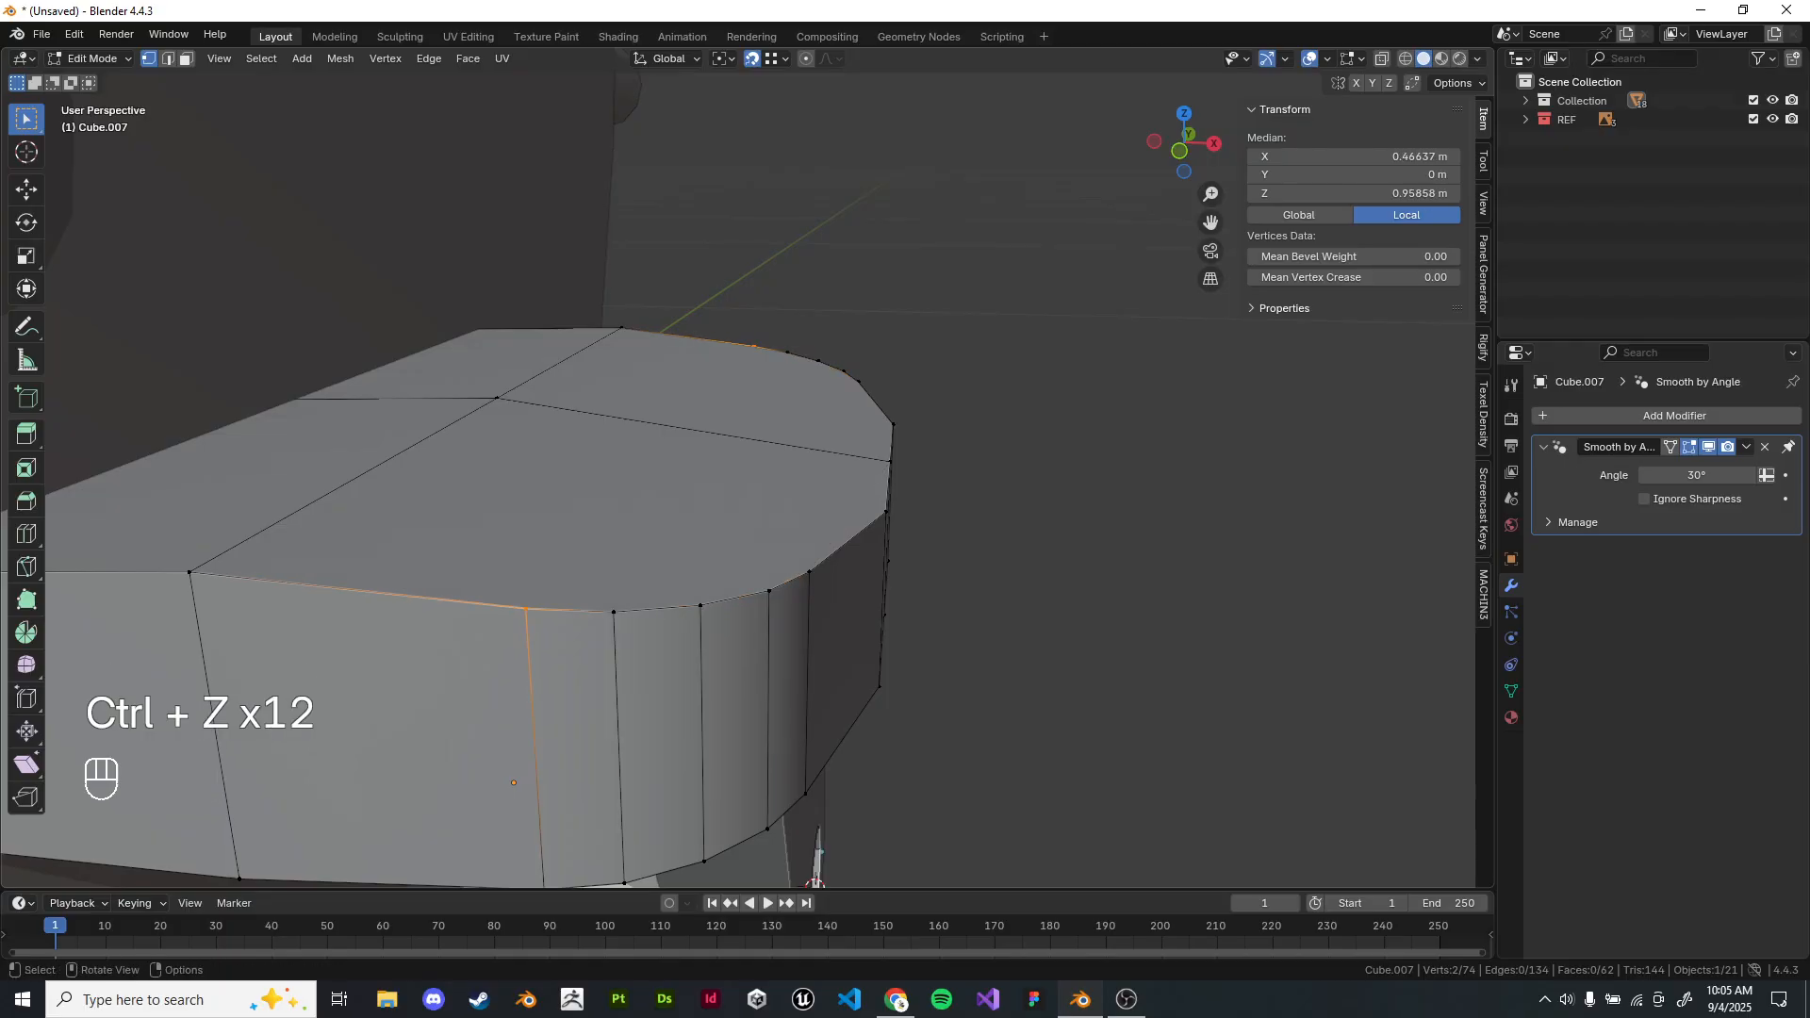
# Try to lower the plate's outermost top vertices along Z with proportional editing.
pyautogui.press('KP_1')
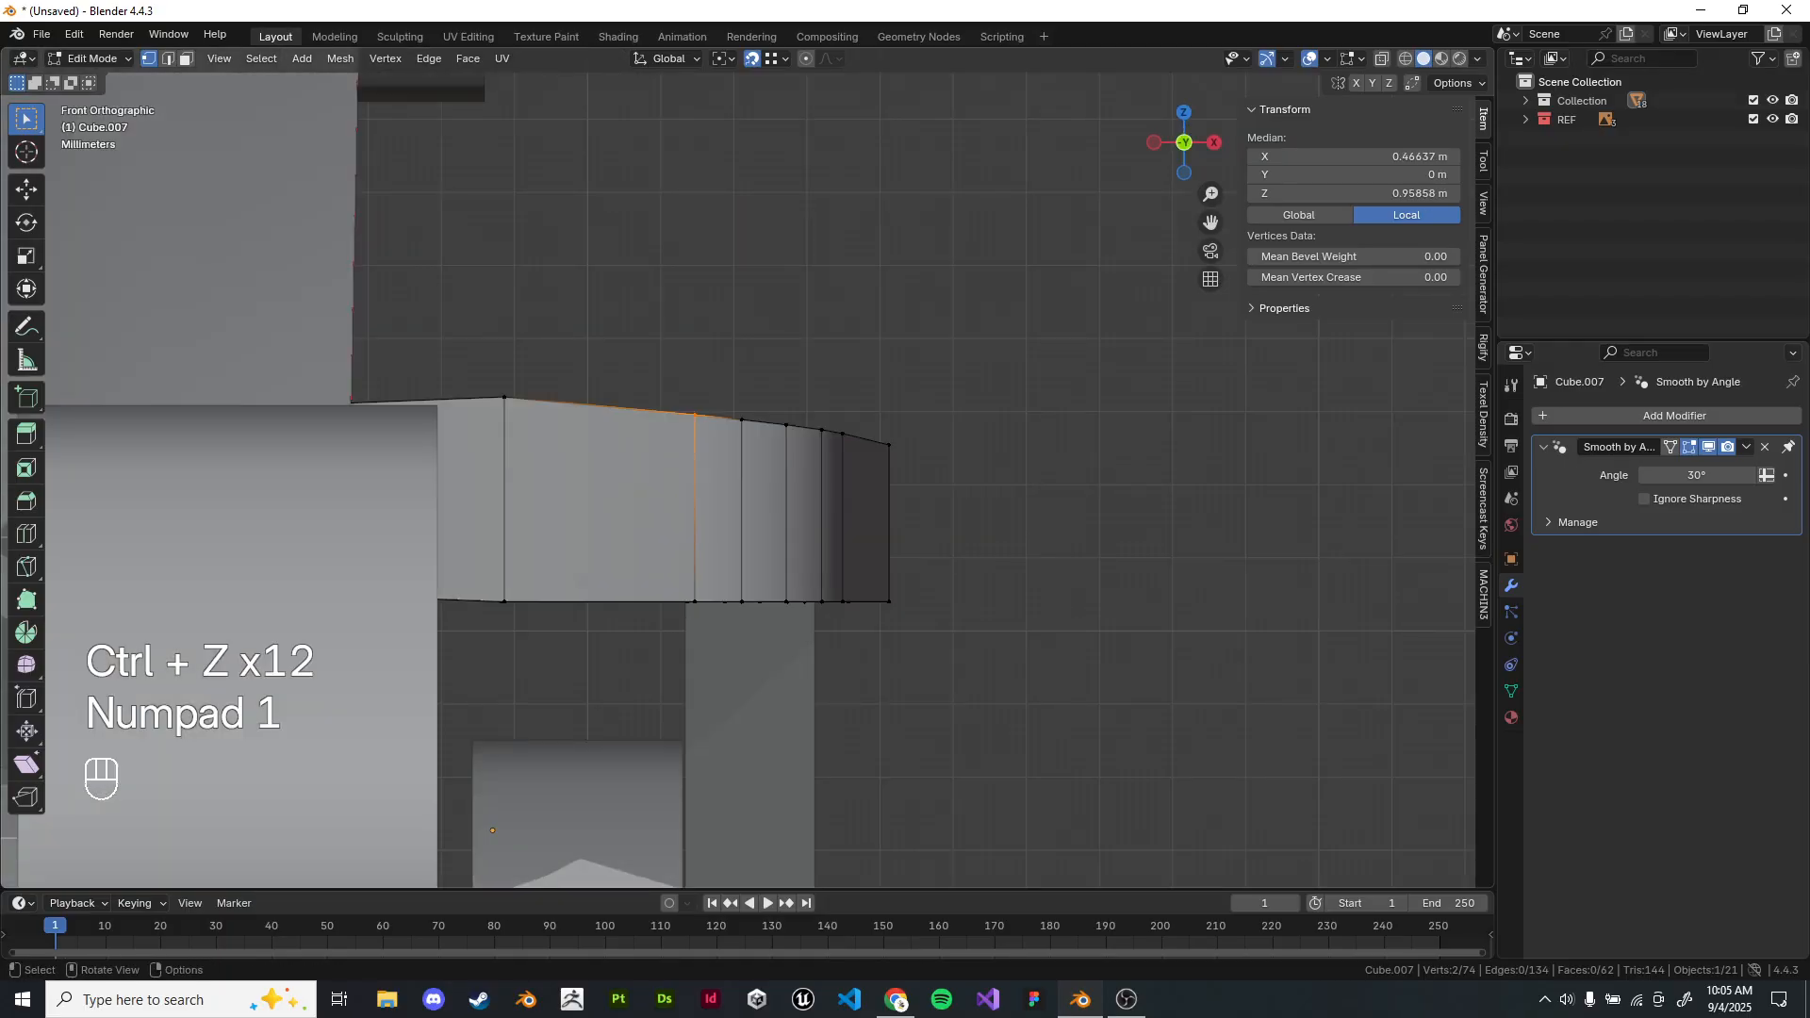
pyautogui.scroll(2, 775, 294)
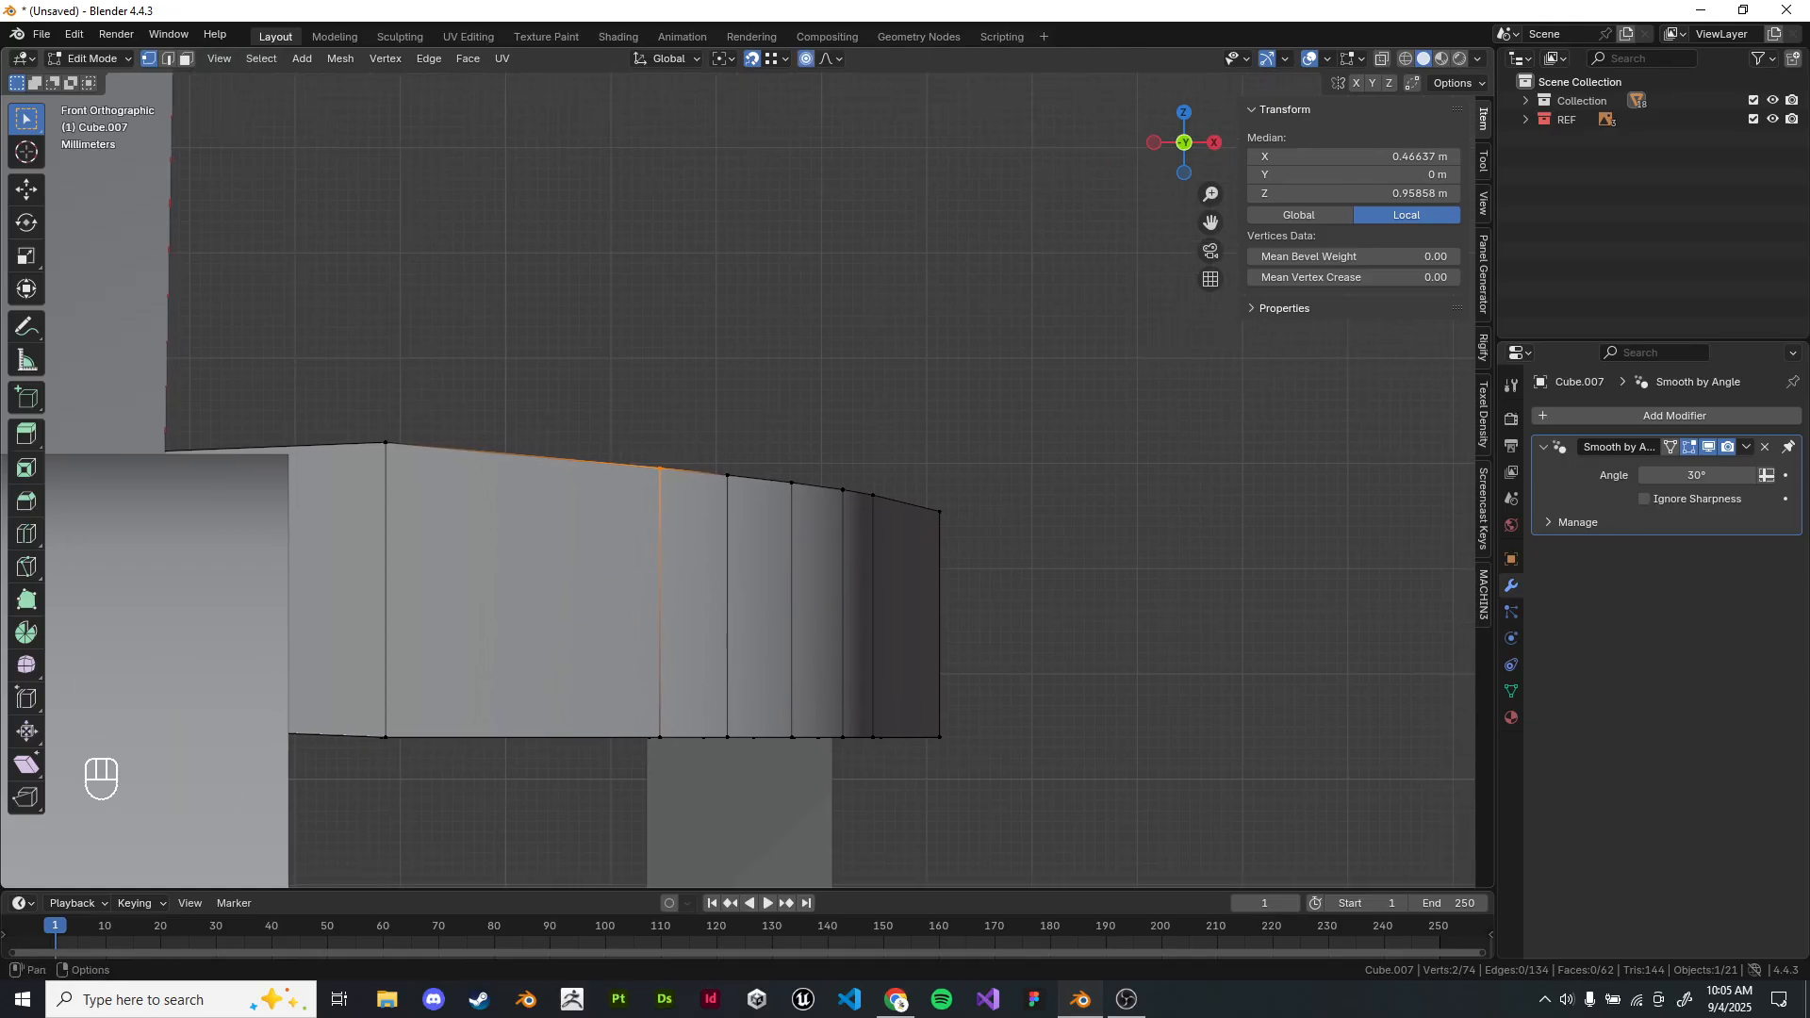
pyautogui.click(830, 58)
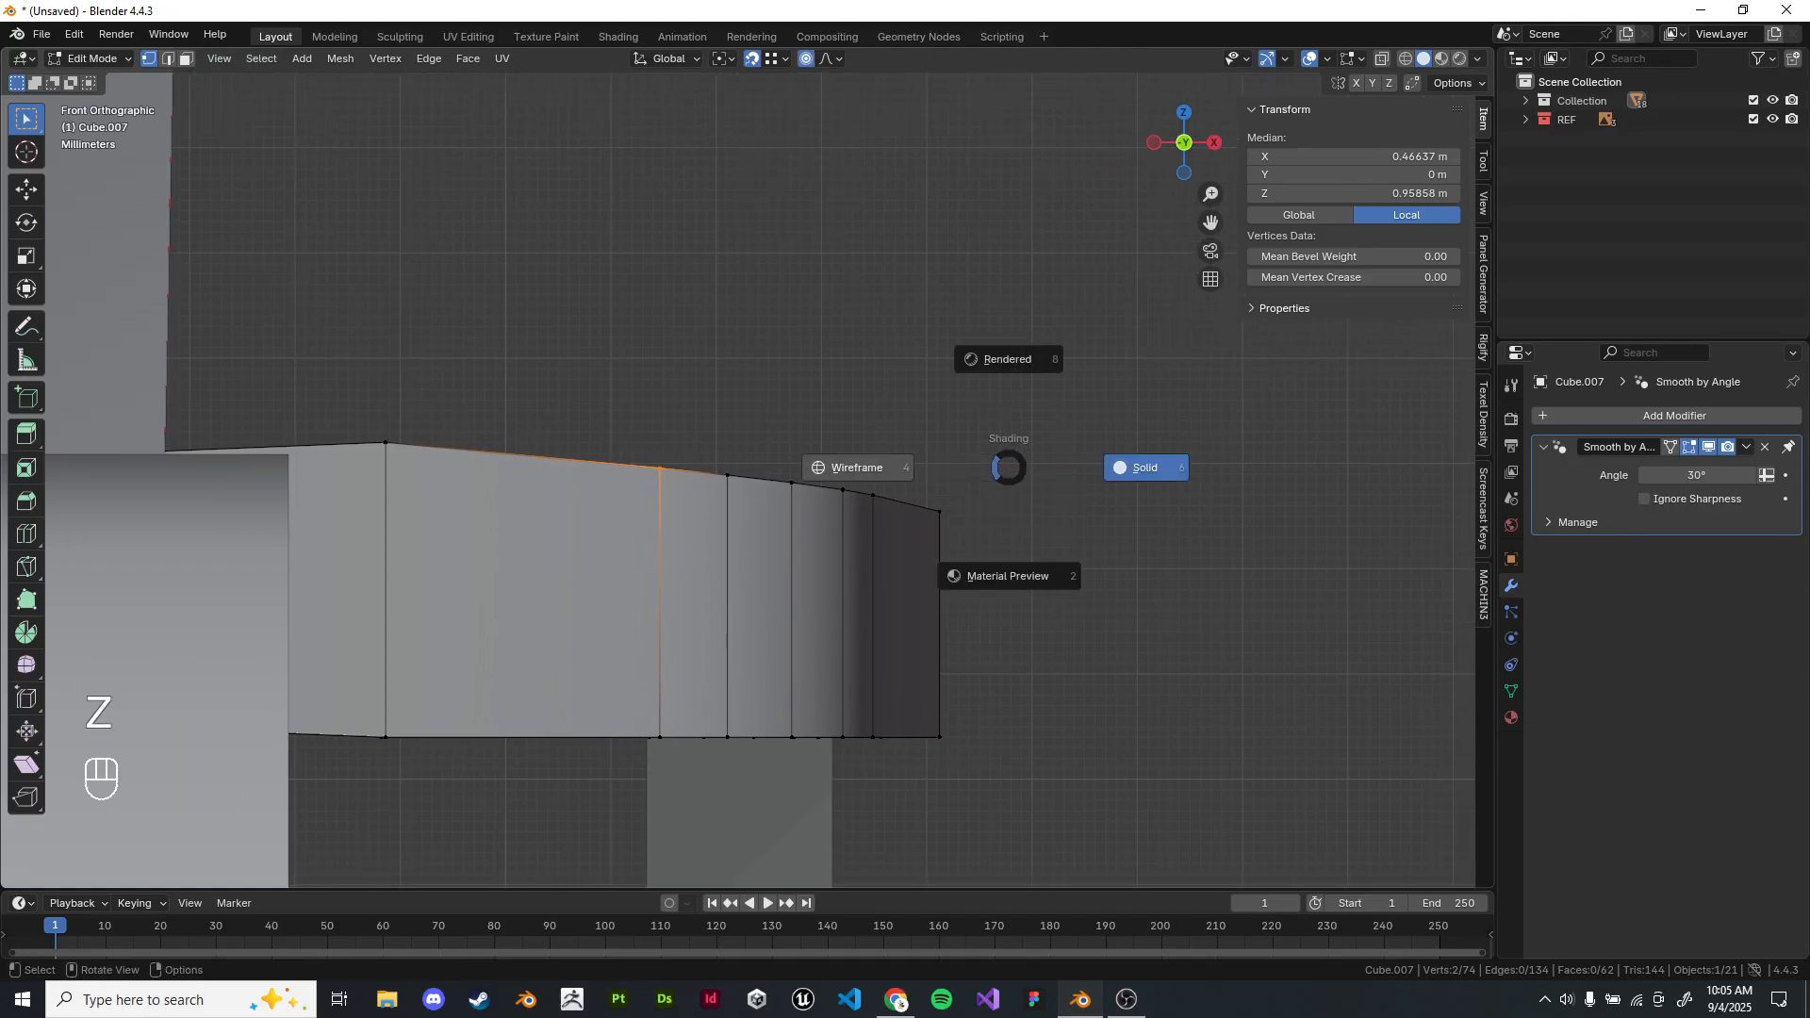
pyautogui.click(900, 467)
pyautogui.moveTo(980, 471); pyautogui.dragTo(907, 542)
pyautogui.press('g')
pyautogui.press('z')
pyautogui.press('Escape')
pyautogui.press('g')
pyautogui.press('z')
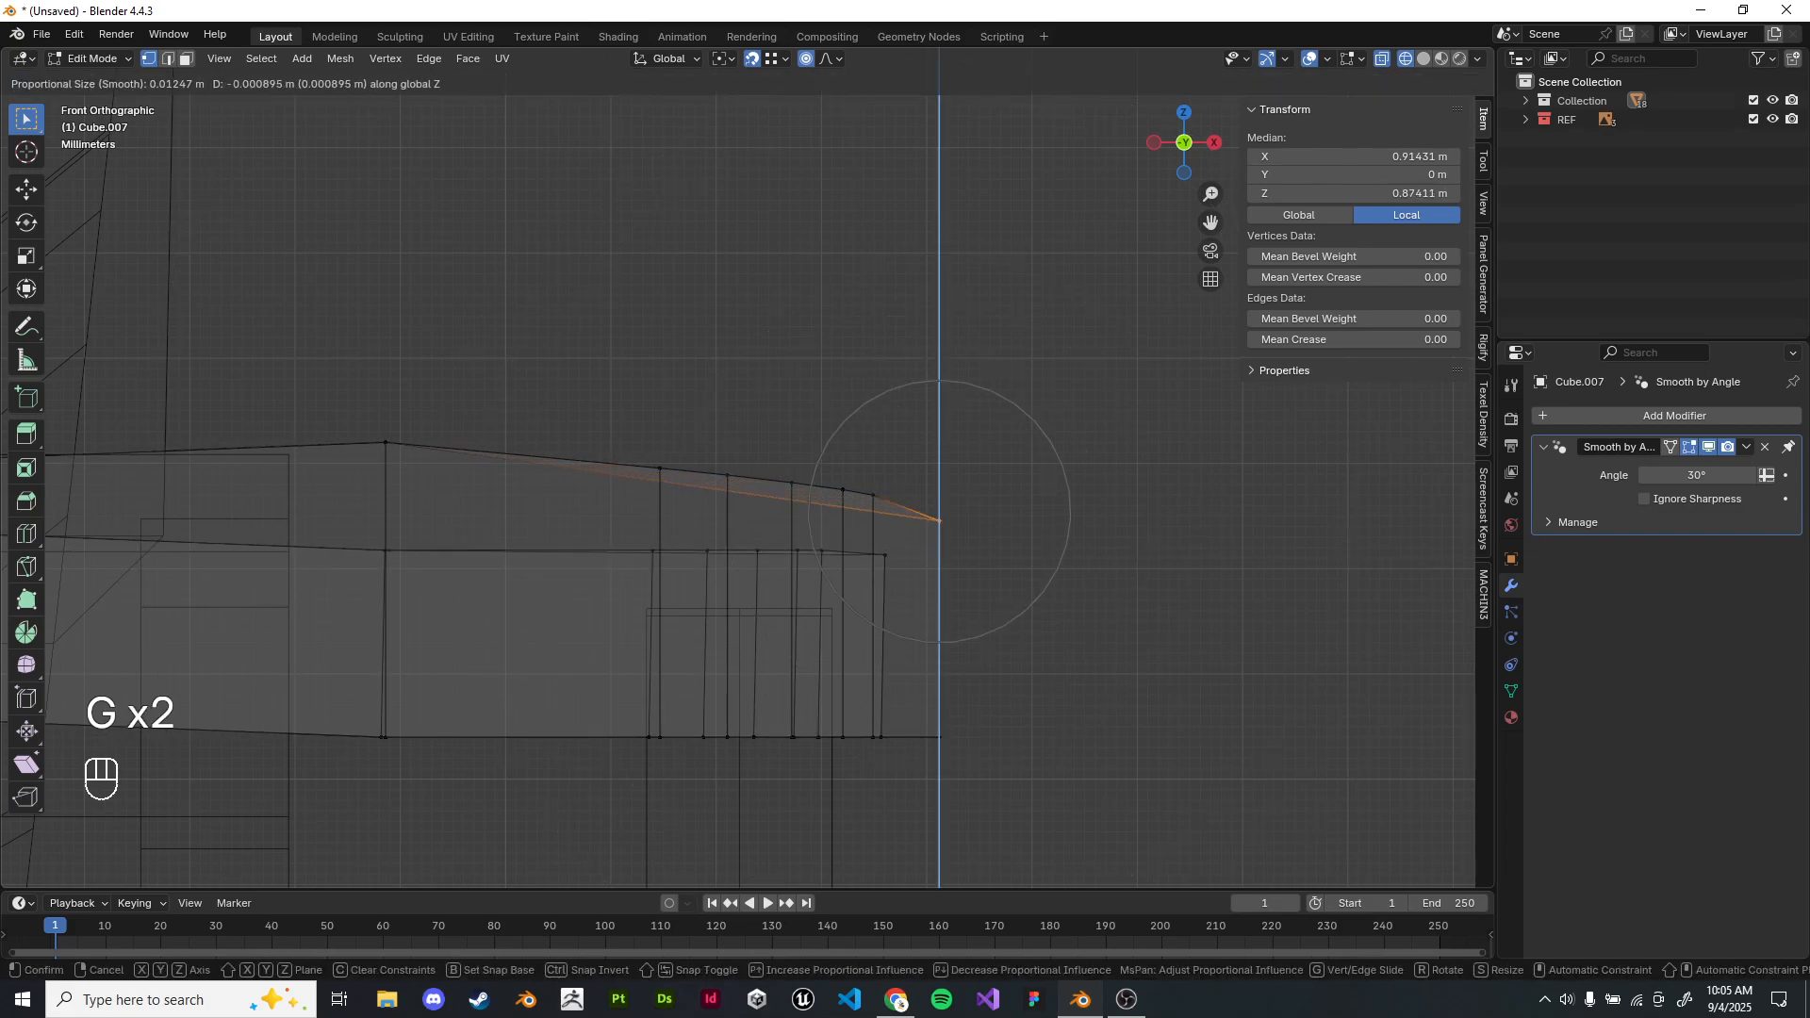
pyautogui.press('Return')
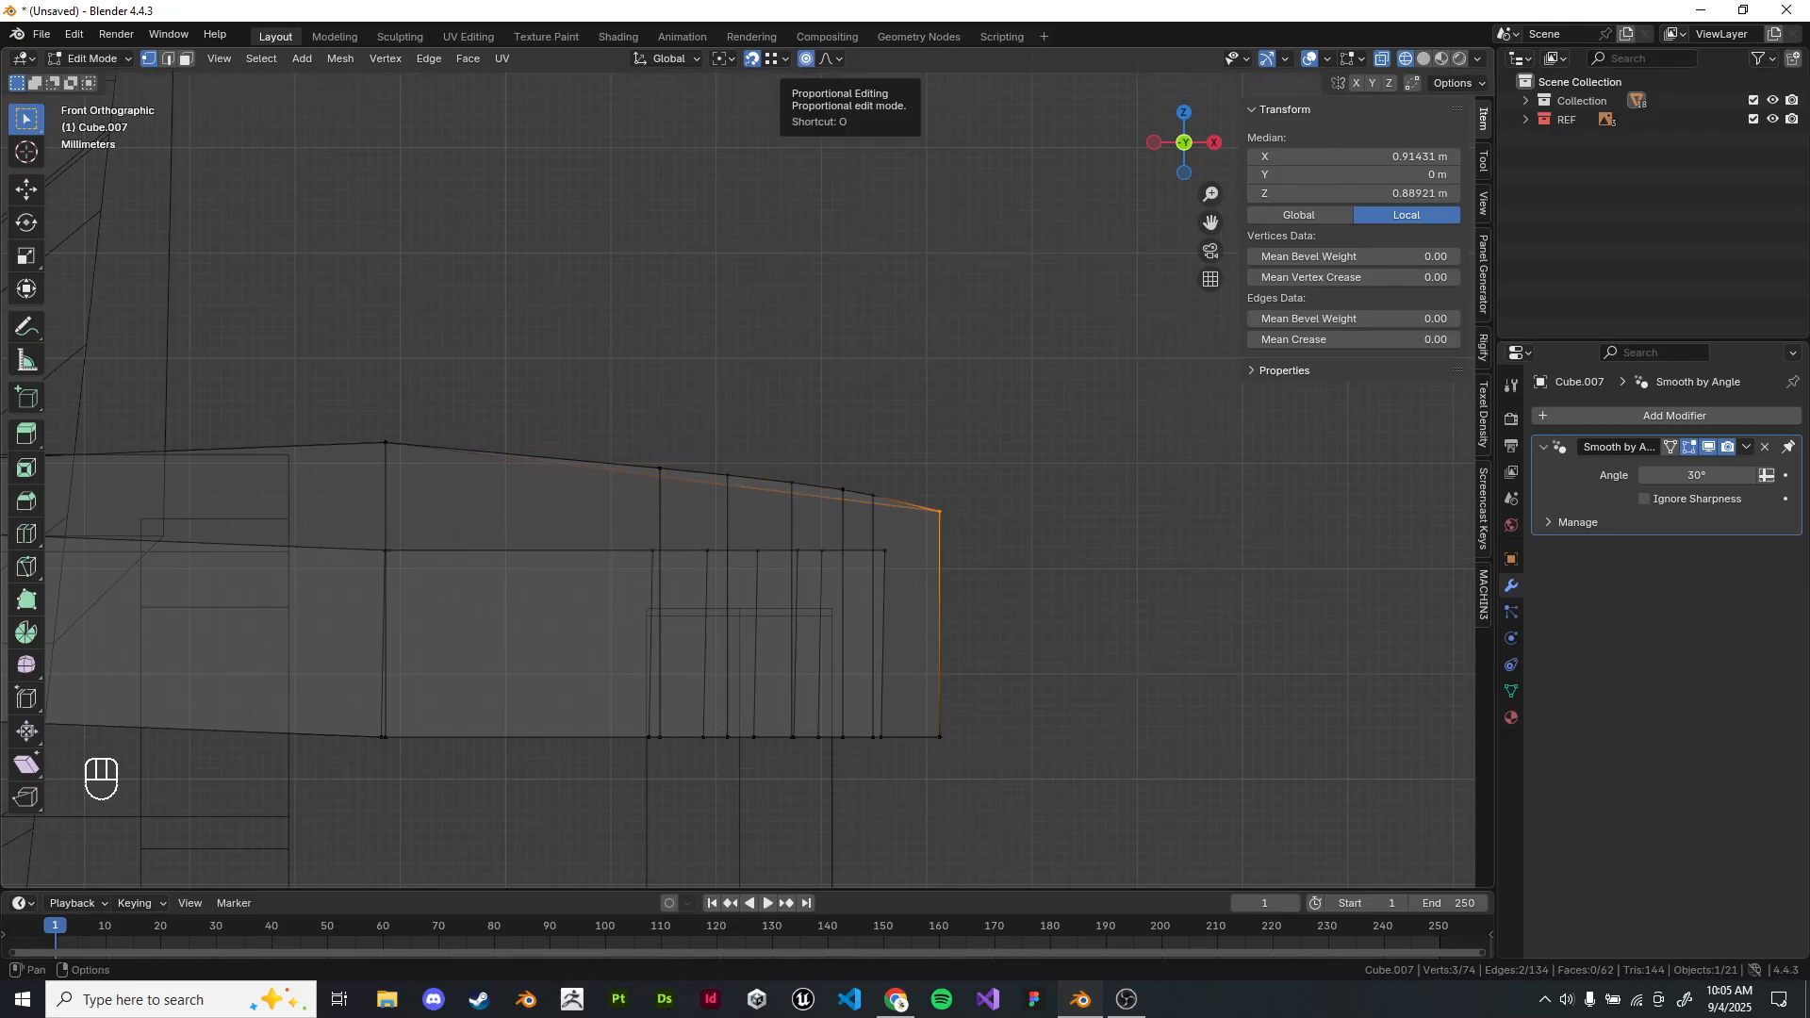
pyautogui.press('g')
pyautogui.press('z')
pyautogui.press('Escape')
pyautogui.scroll(1, 744, 466)
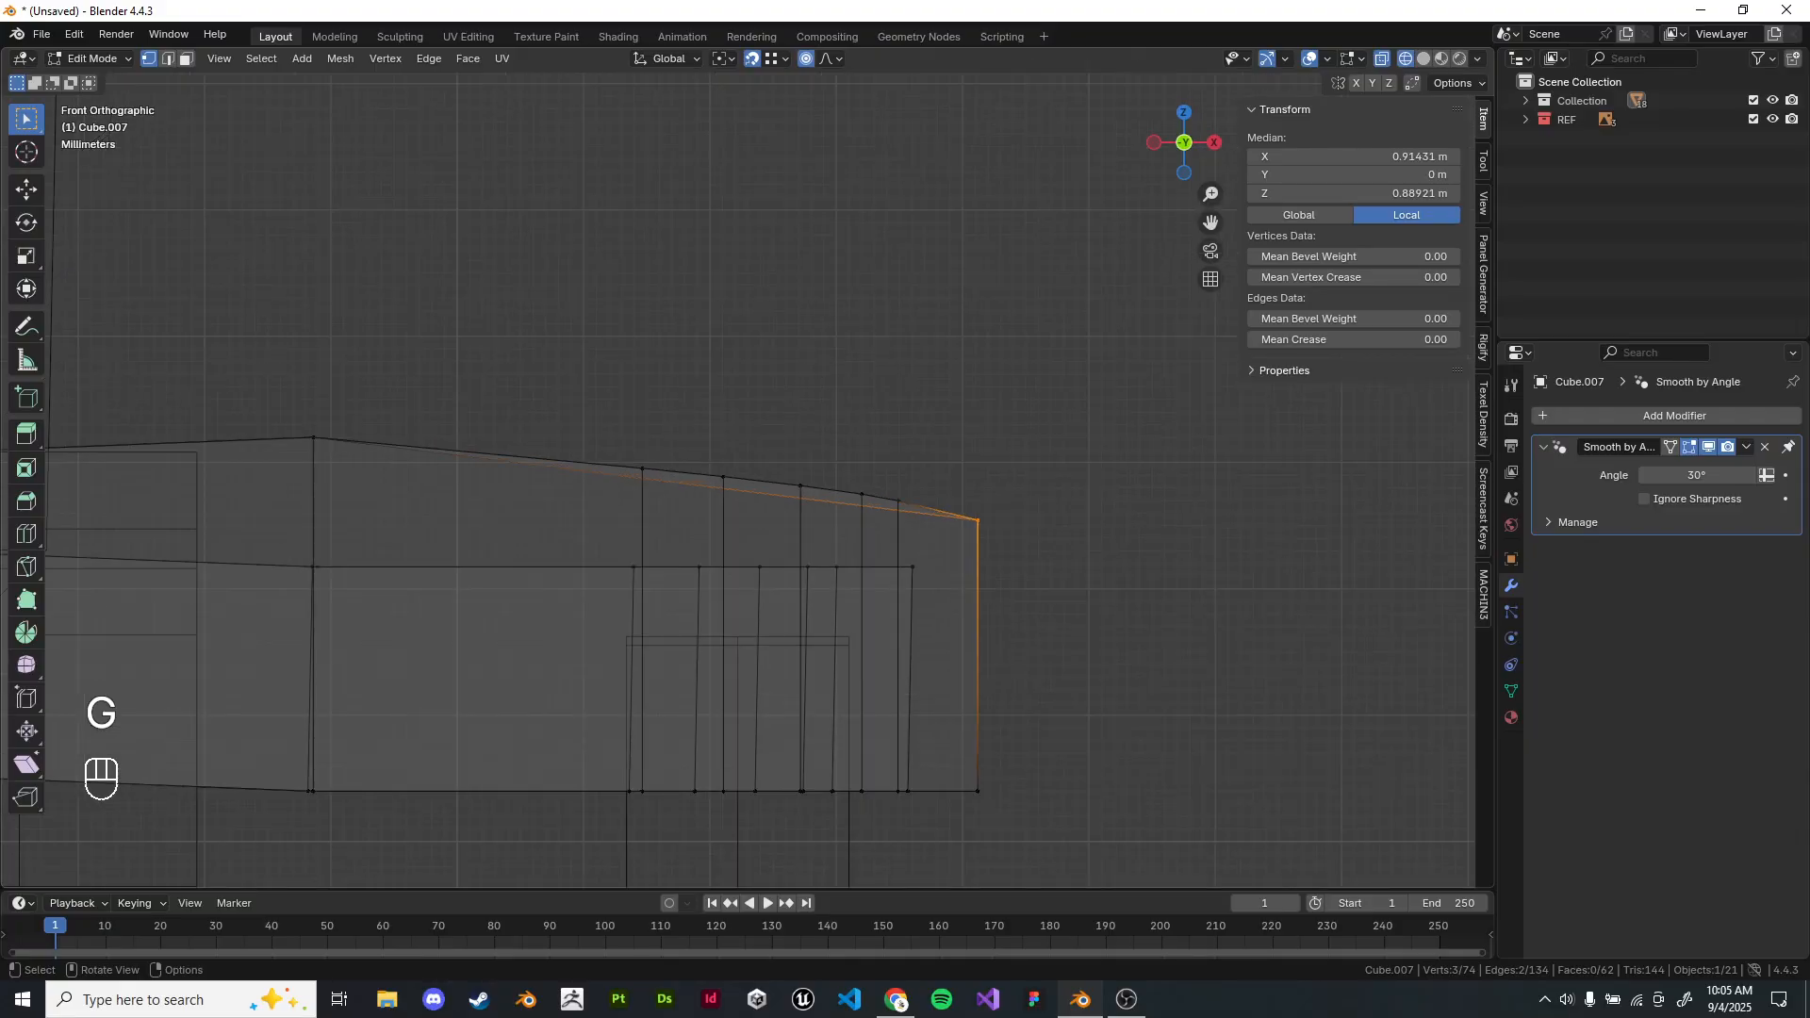
# Select the two sloped top faces at the plate's rounded outer end.
pyautogui.click(187, 59)
pyautogui.press('z')
pyautogui.moveTo(754, 414); pyautogui.dragTo(693, 481, button='middle')
pyautogui.click(697, 429)
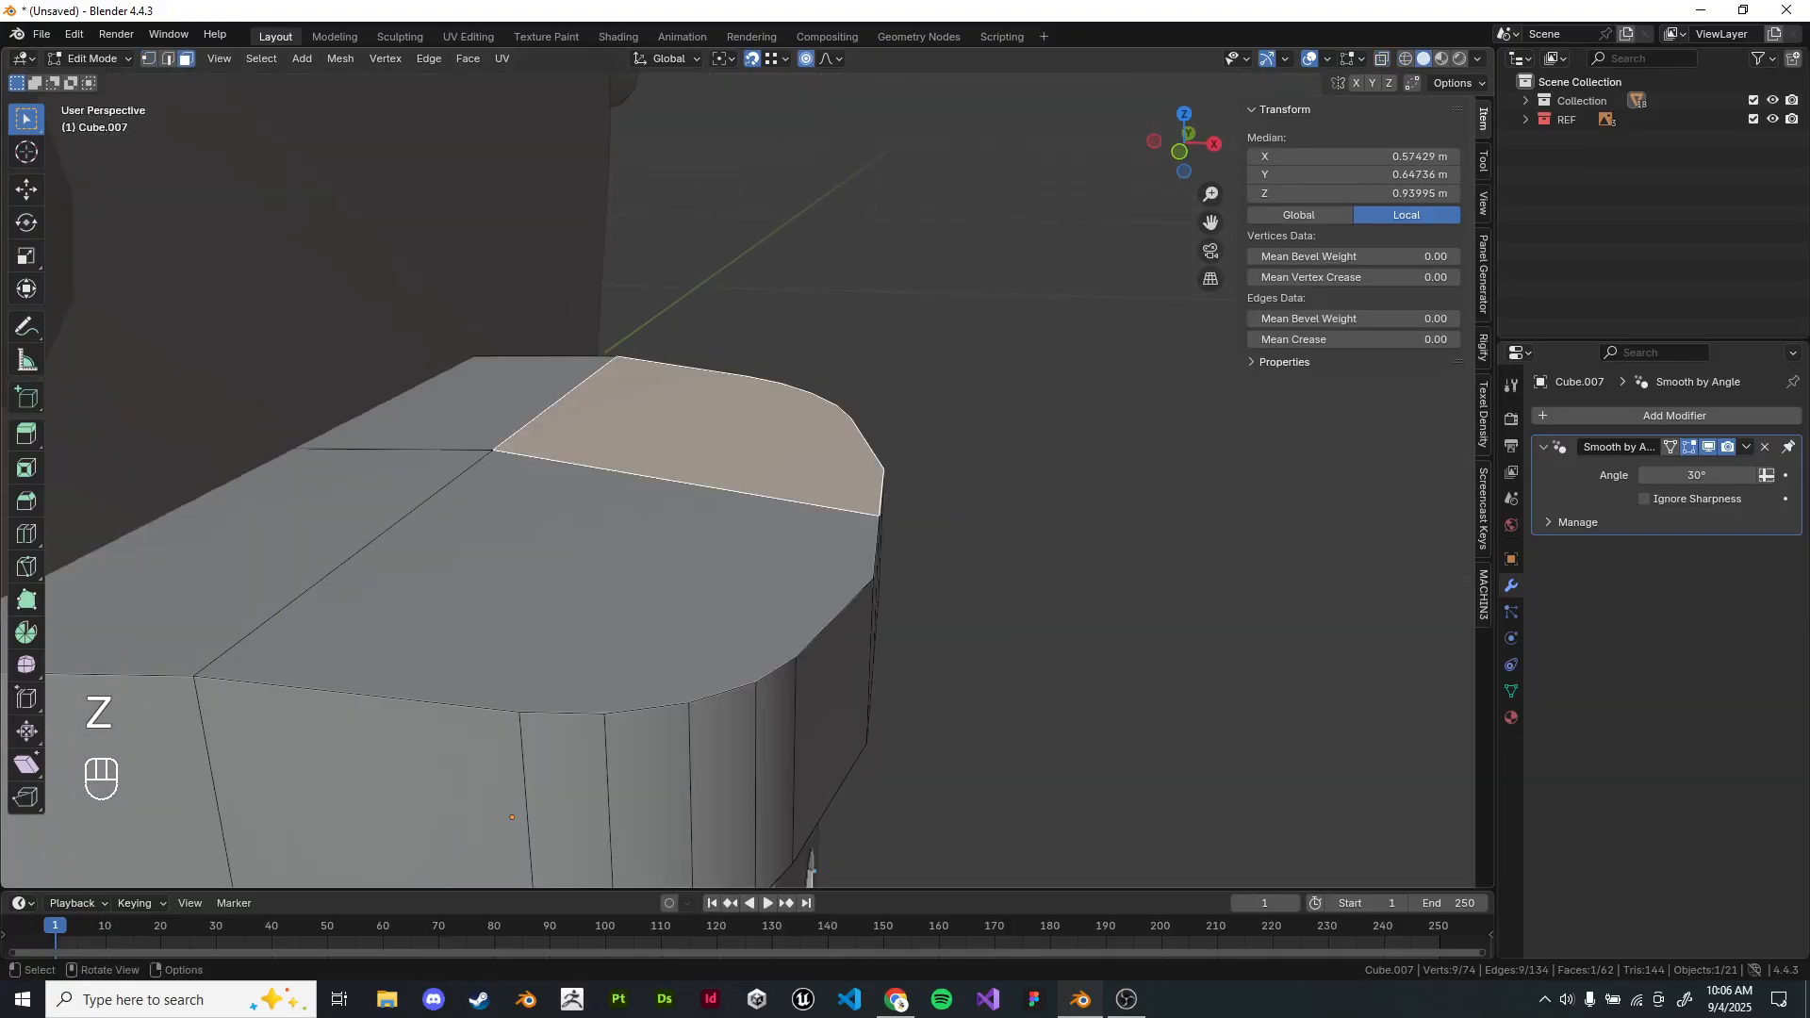
pyautogui.keyDown('shift'); pyautogui.click(617, 566); pyautogui.keyUp('shift')
pyautogui.moveTo(618, 566); pyautogui.dragTo(646, 561, button='middle')
# Open the extensions section of the preferences and allow online access.
pyautogui.click(41, 34)
pyautogui.moveTo(73, 34)
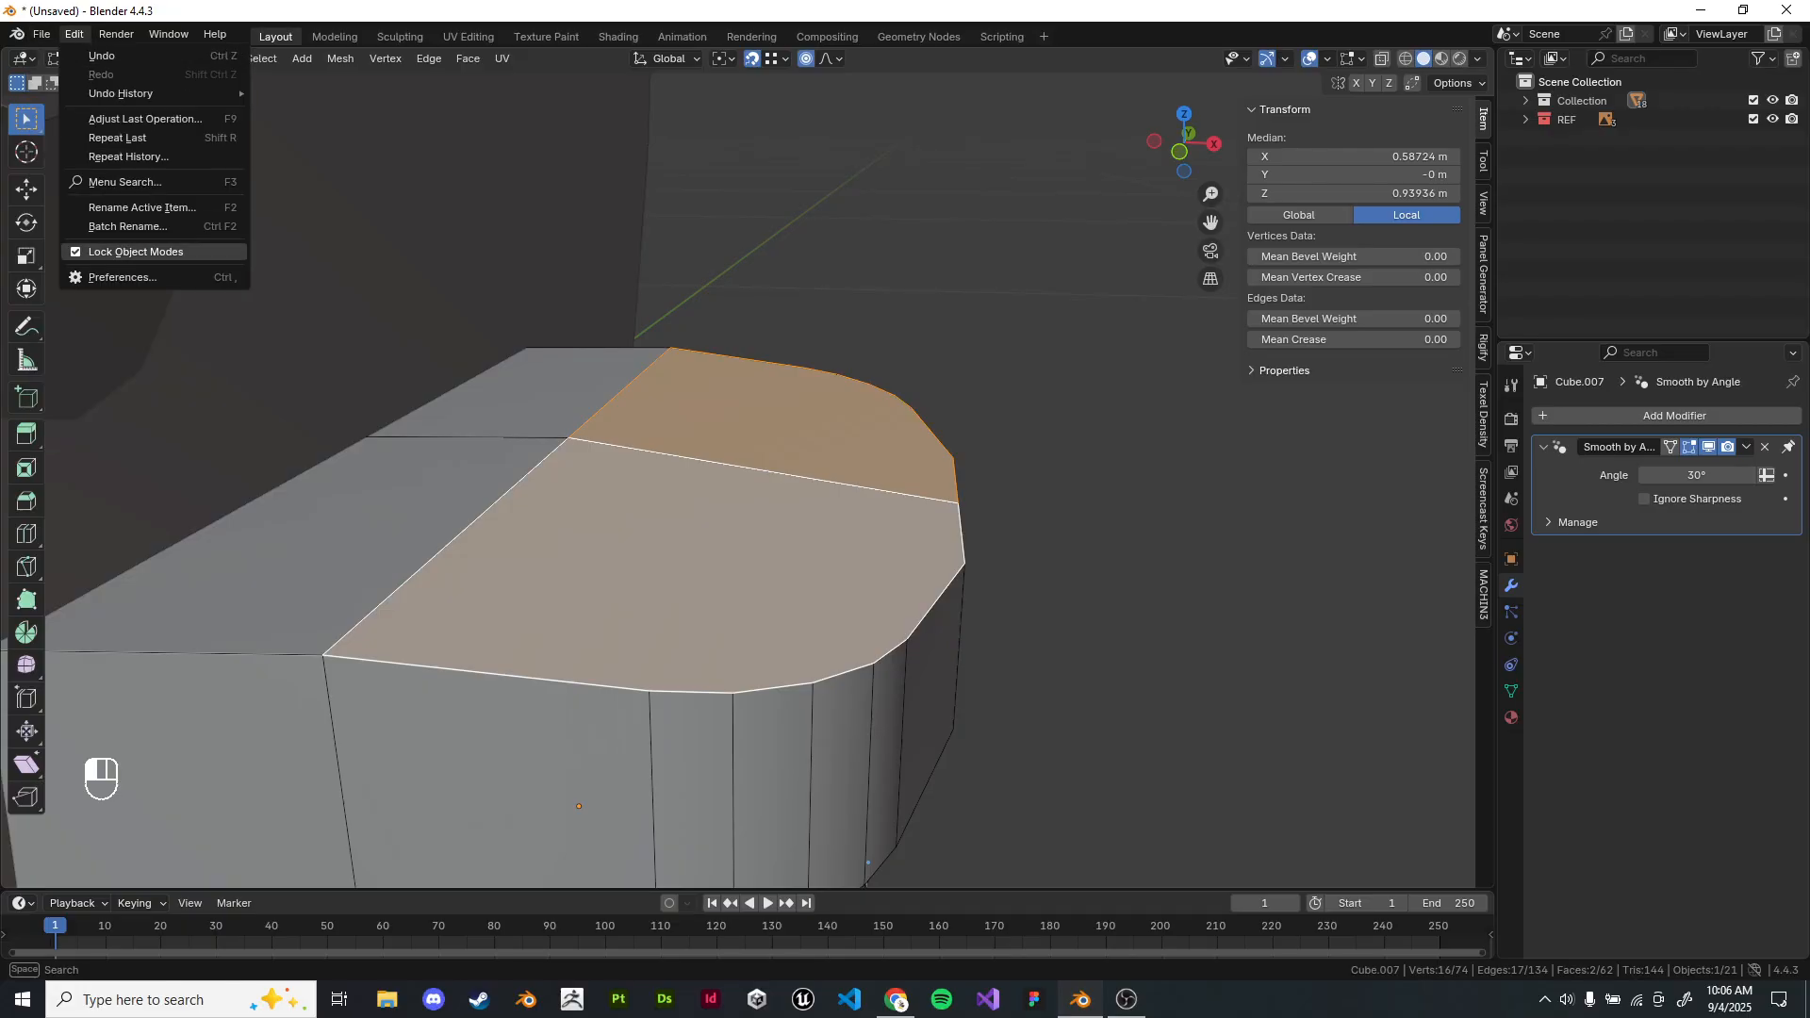
pyautogui.click(95, 277)
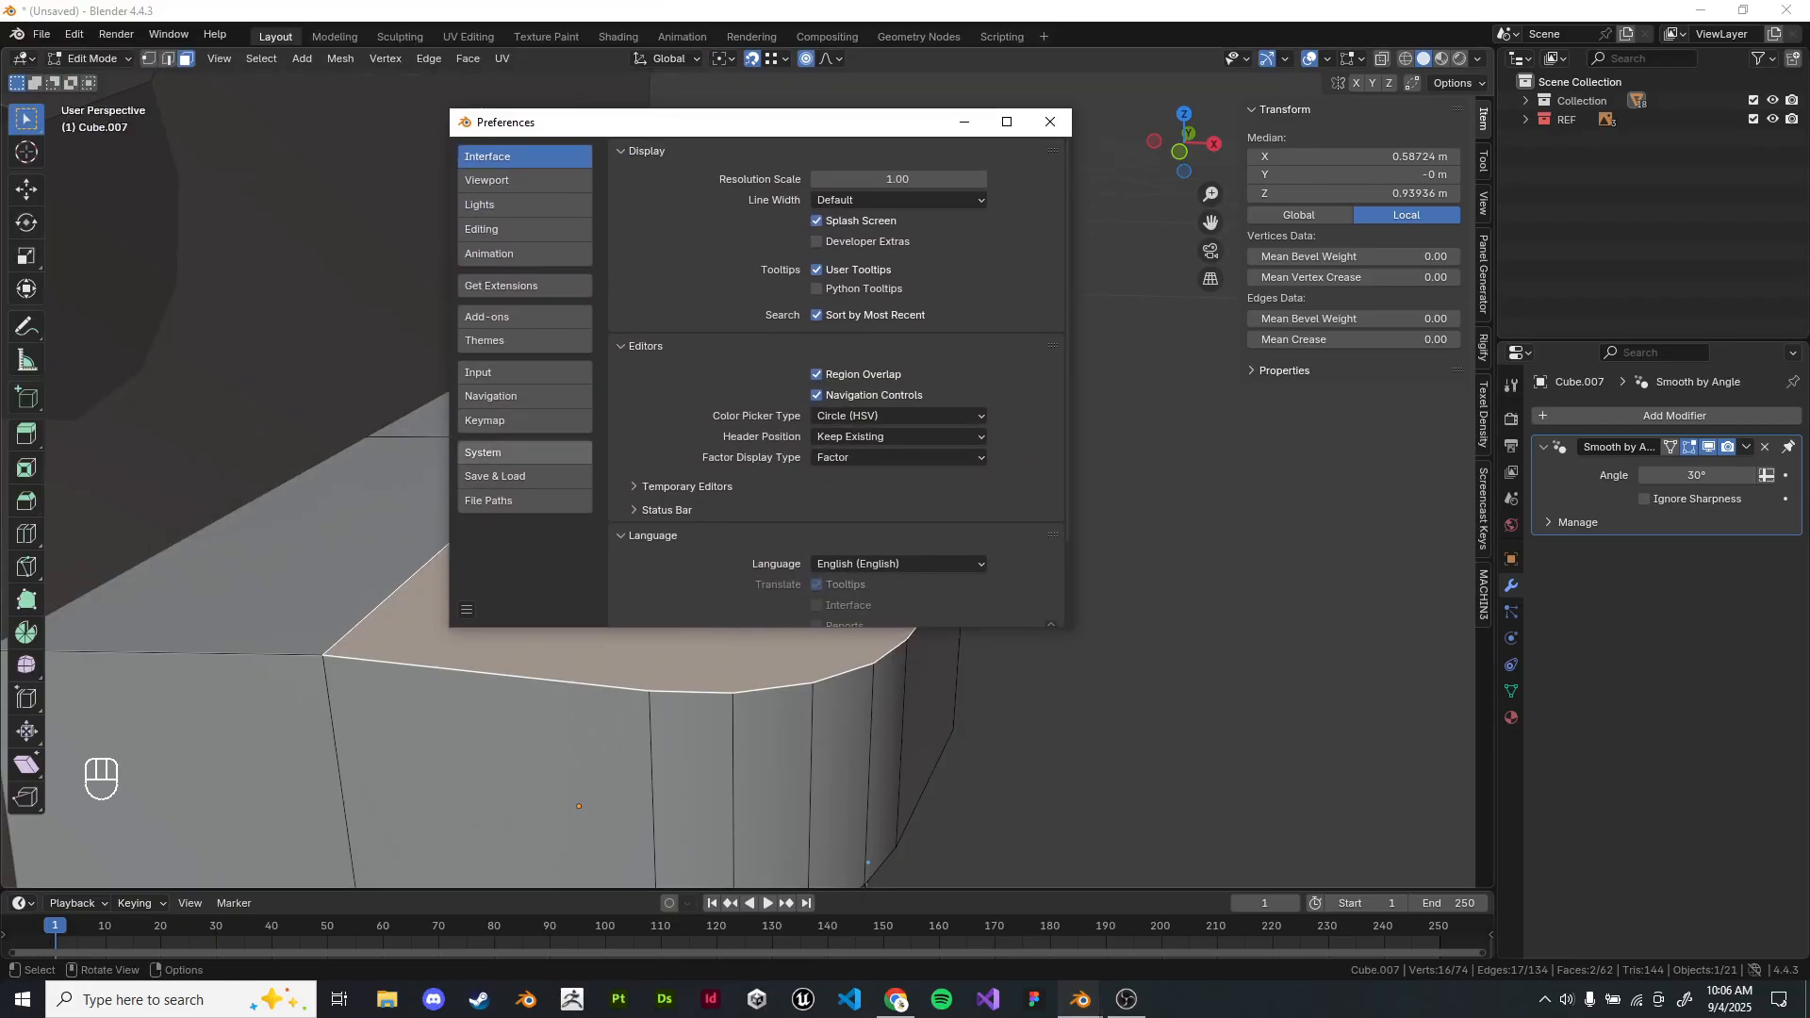
pyautogui.click(524, 501)
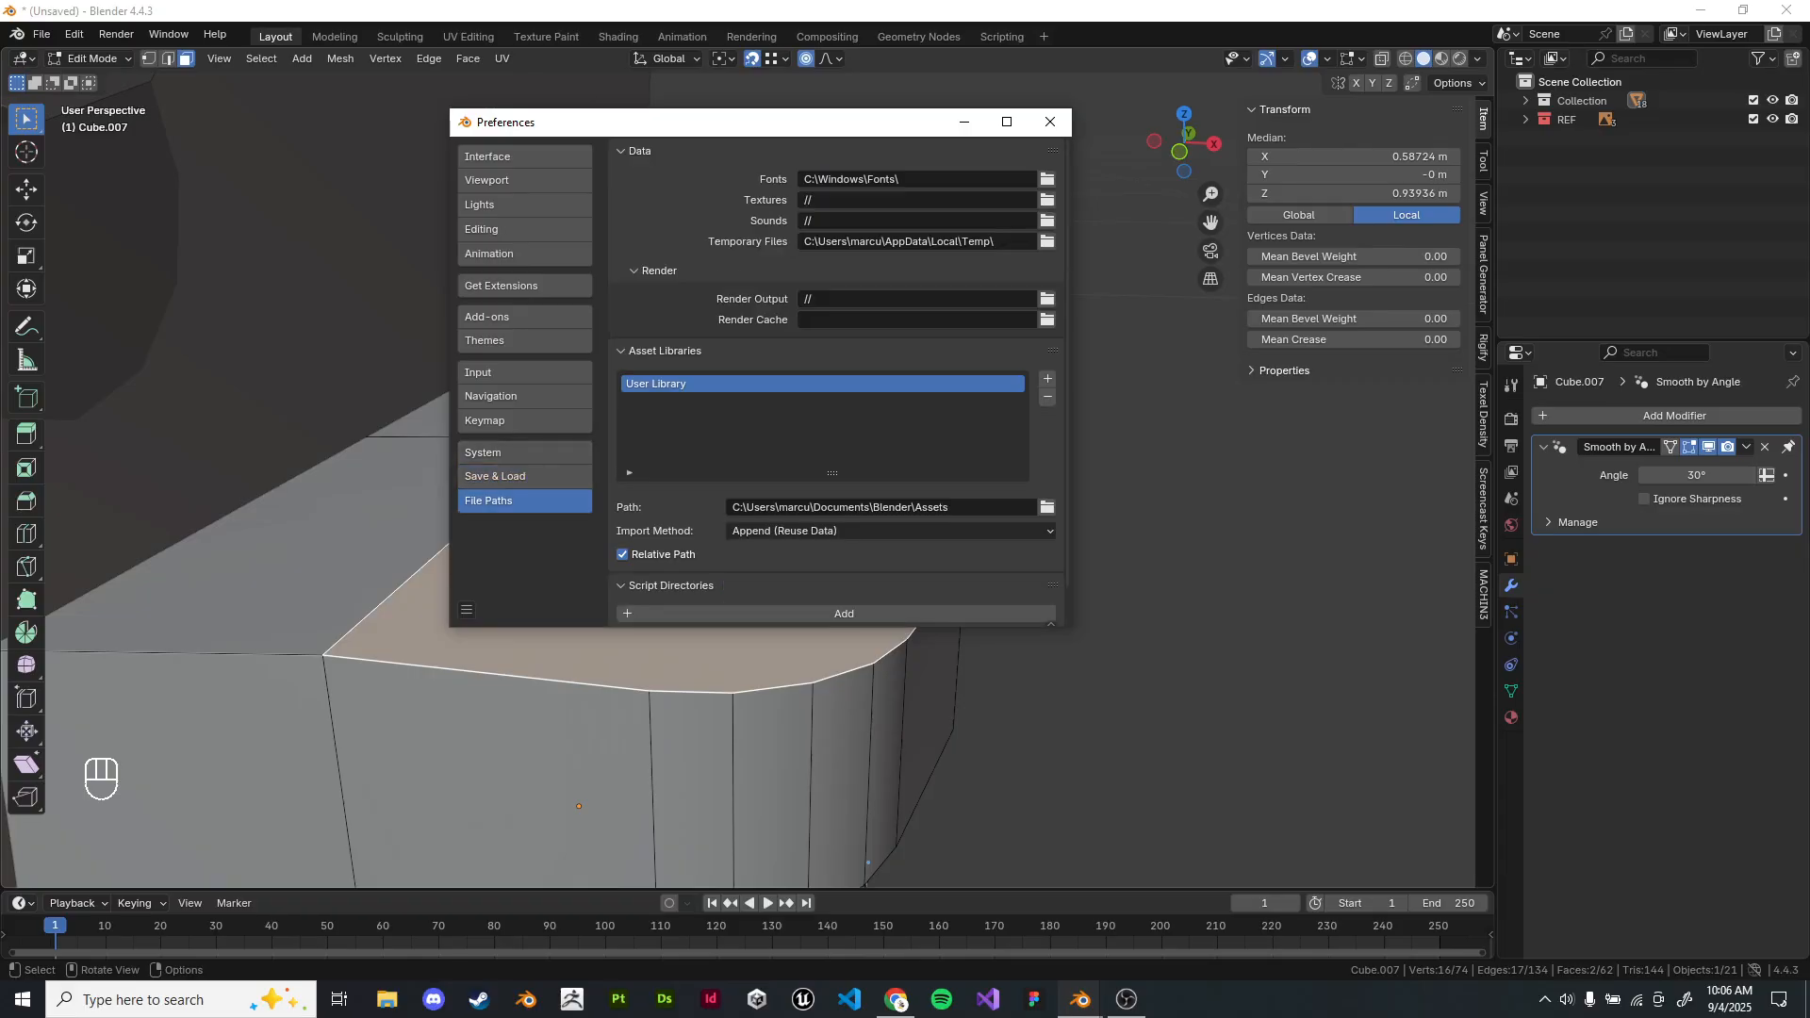
pyautogui.click(524, 316)
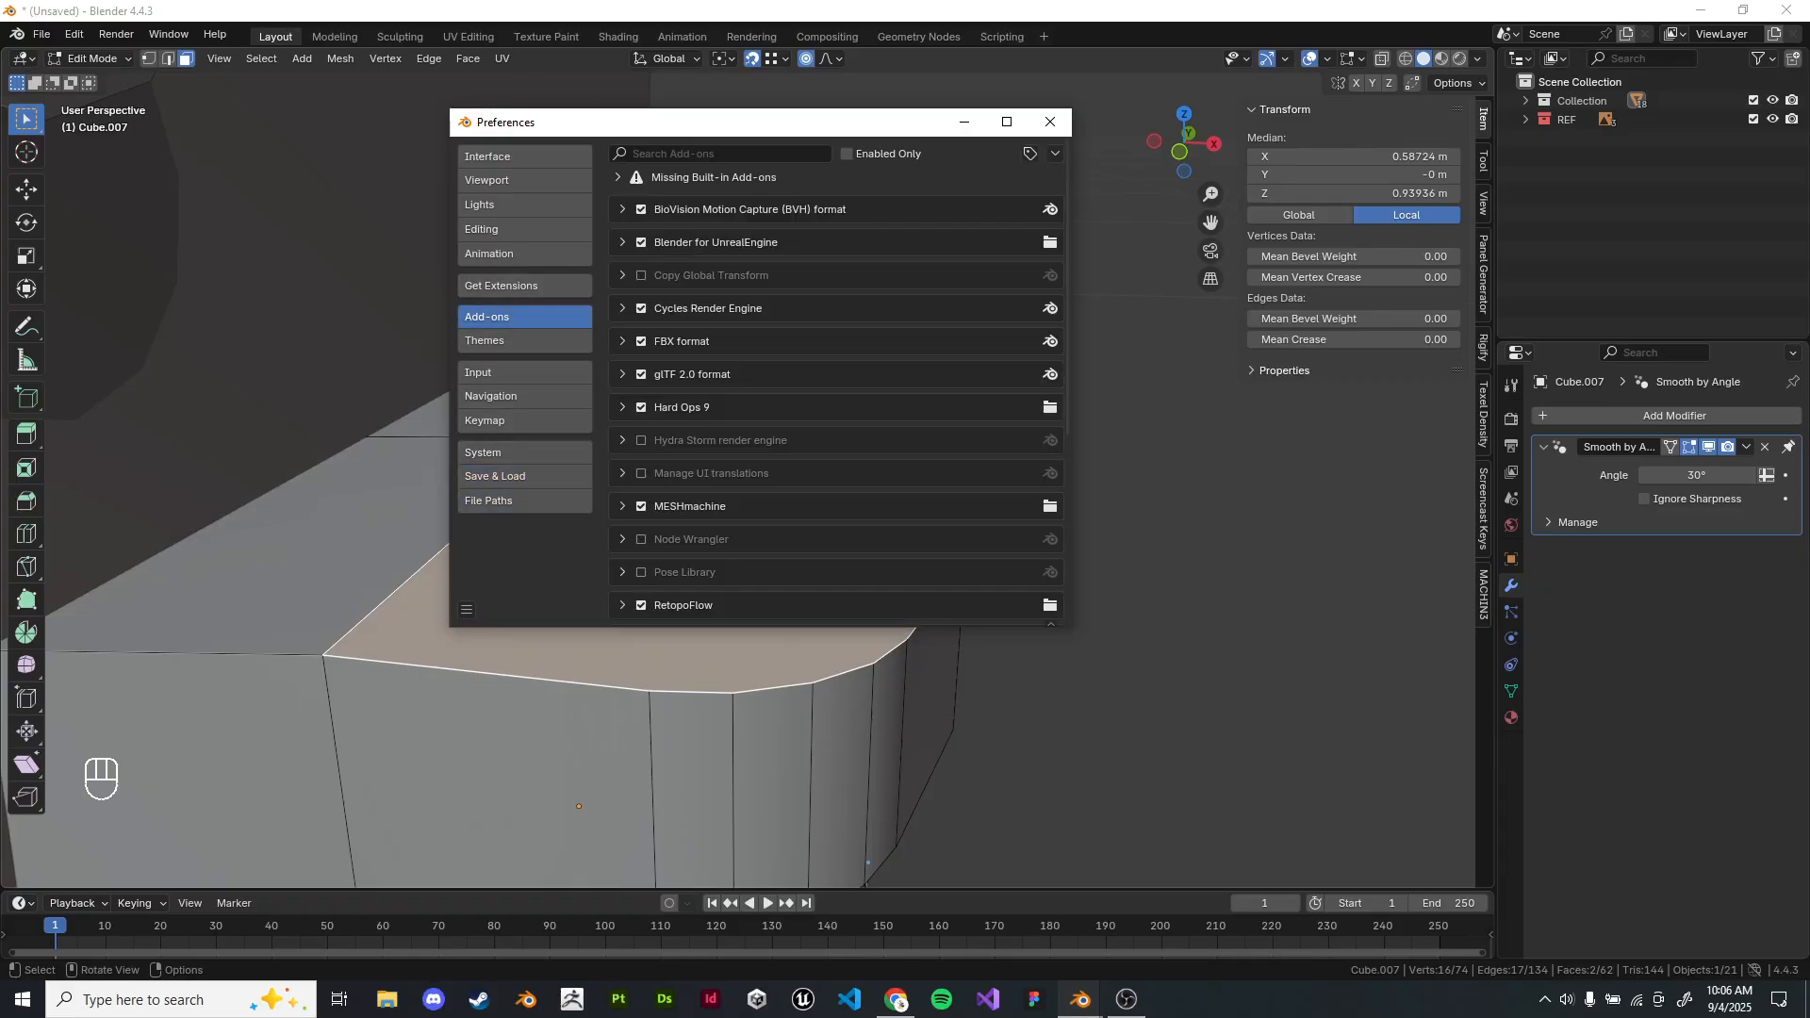
pyautogui.click(721, 154)
pyautogui.click(524, 286)
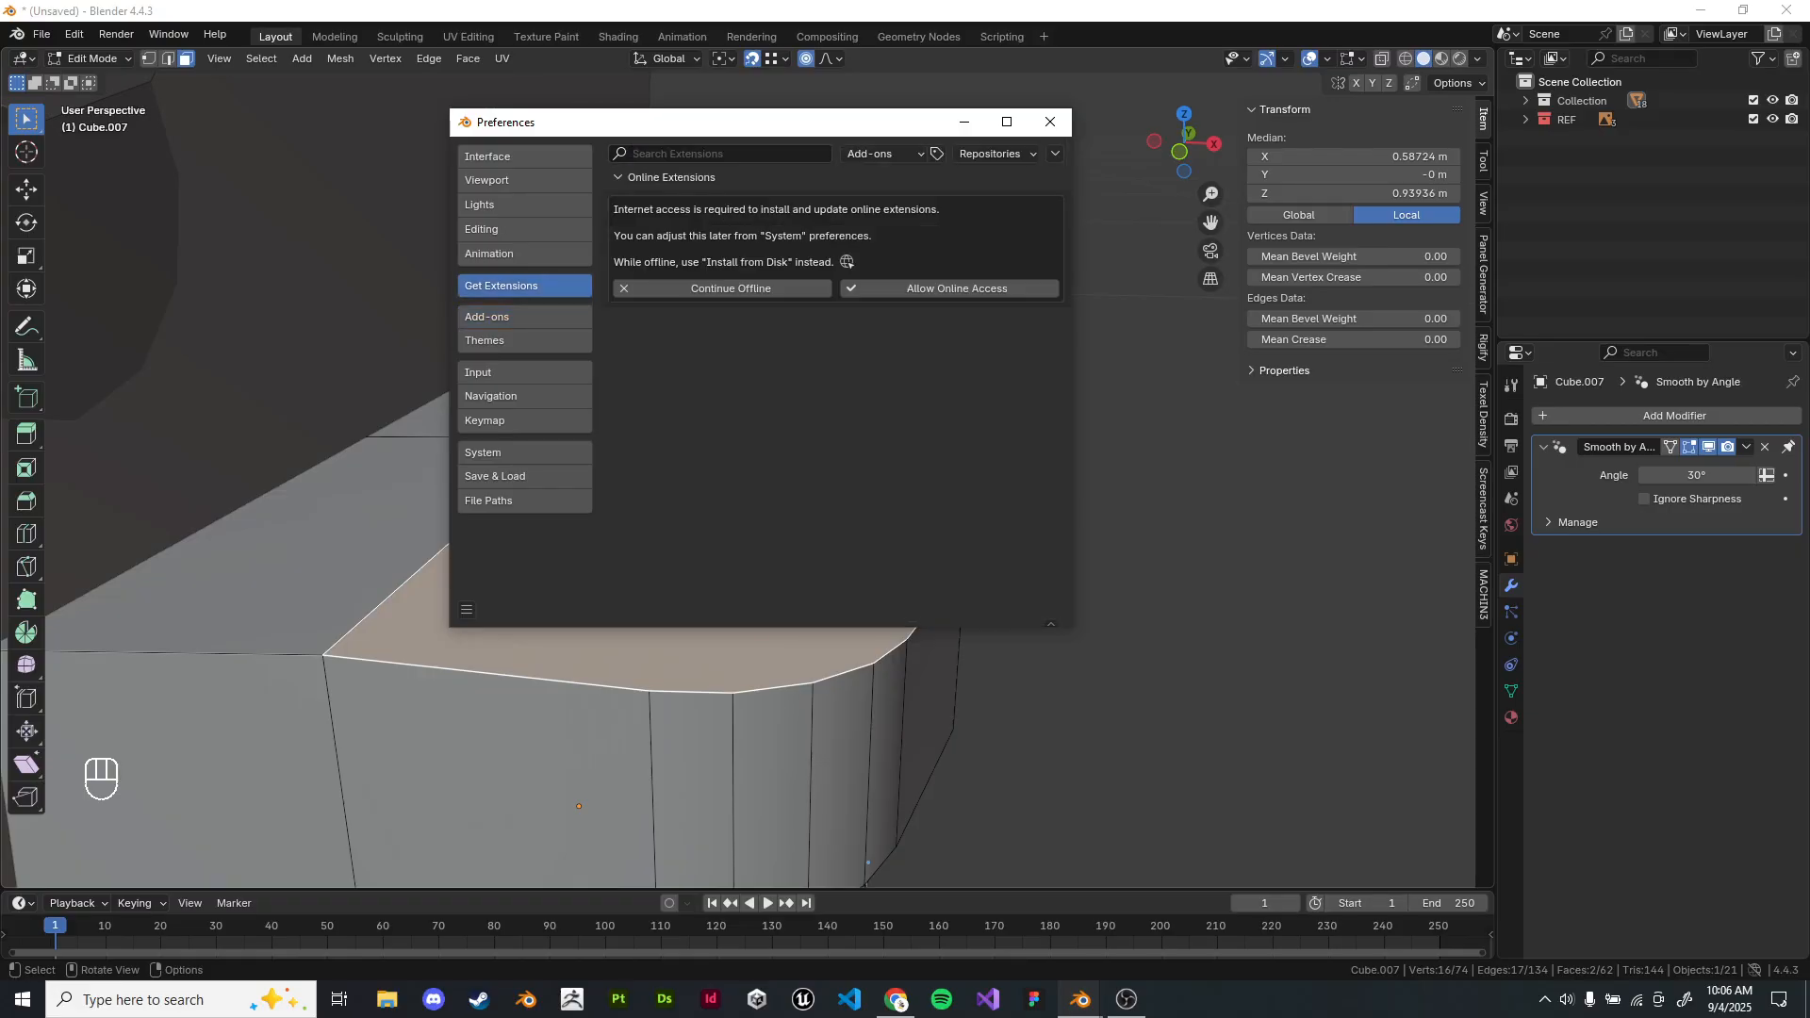
pyautogui.click(951, 289)
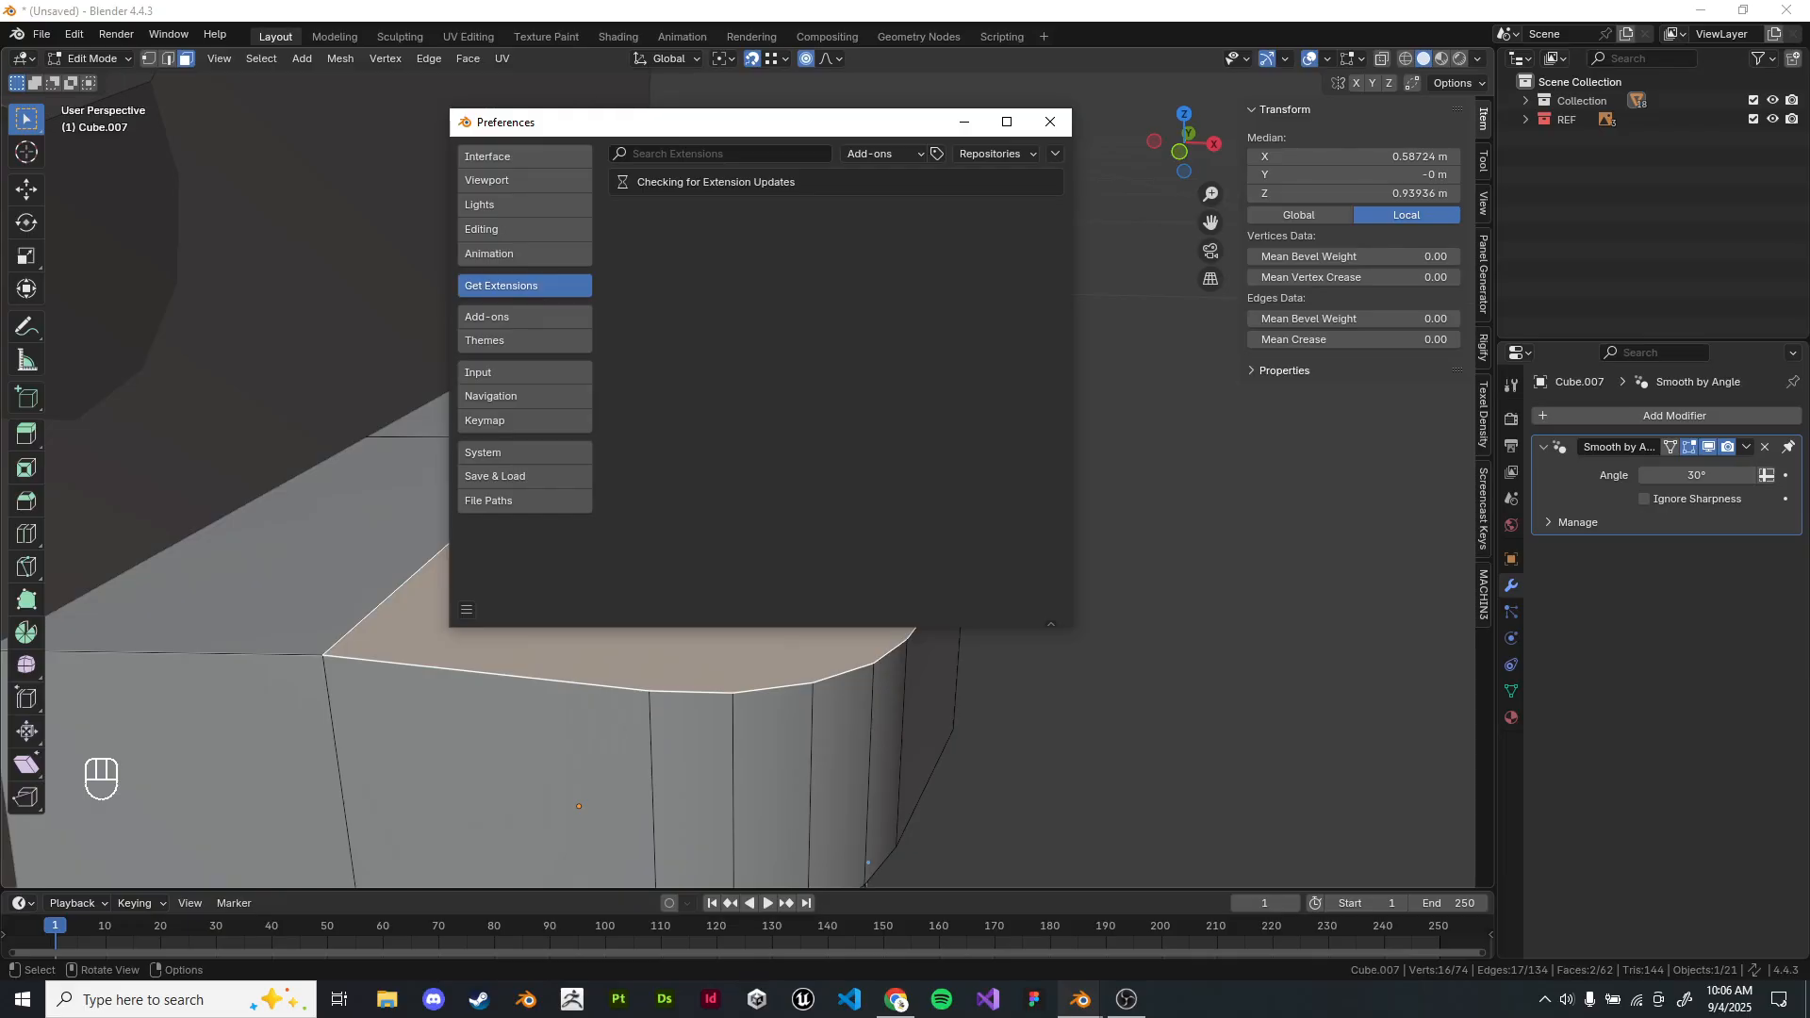
# Search the extensions for "loop", install LoopTools and close the preferences.
pyautogui.click(721, 153)
pyautogui.write('loop')
pyautogui.press('Escape')
pyautogui.click(721, 153)
pyautogui.write('loop')
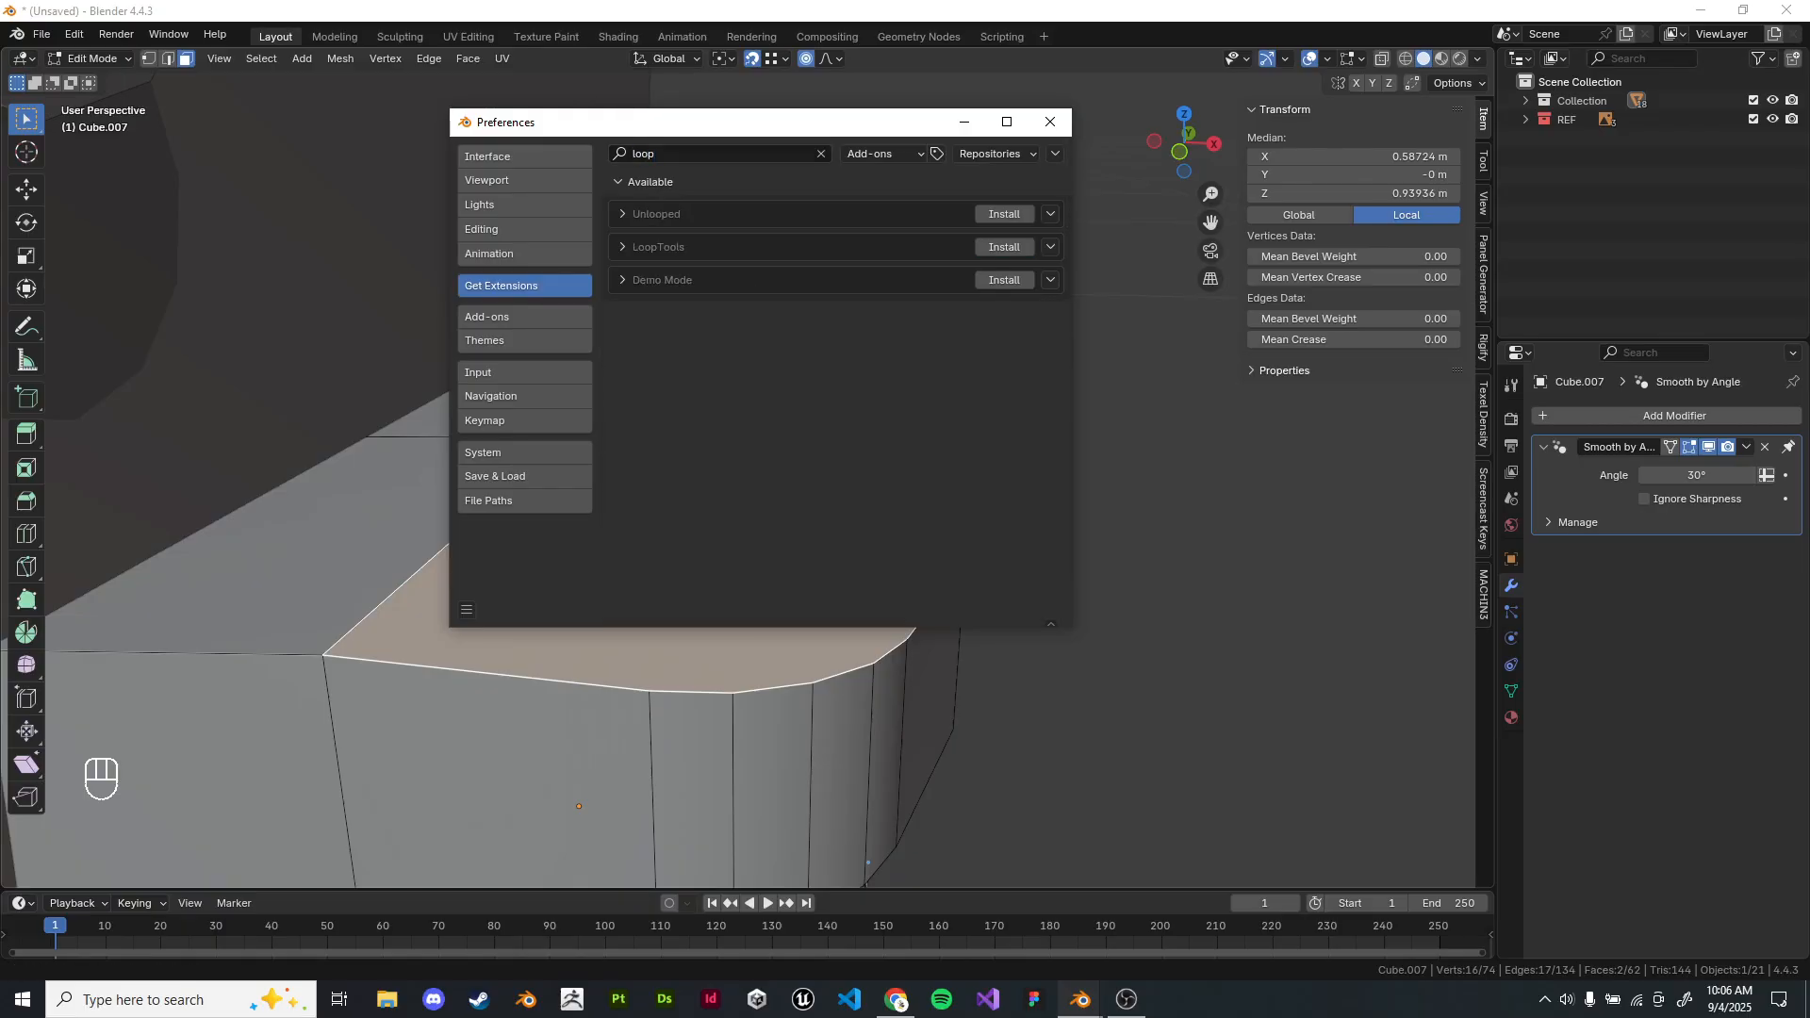
pyautogui.click(1004, 247)
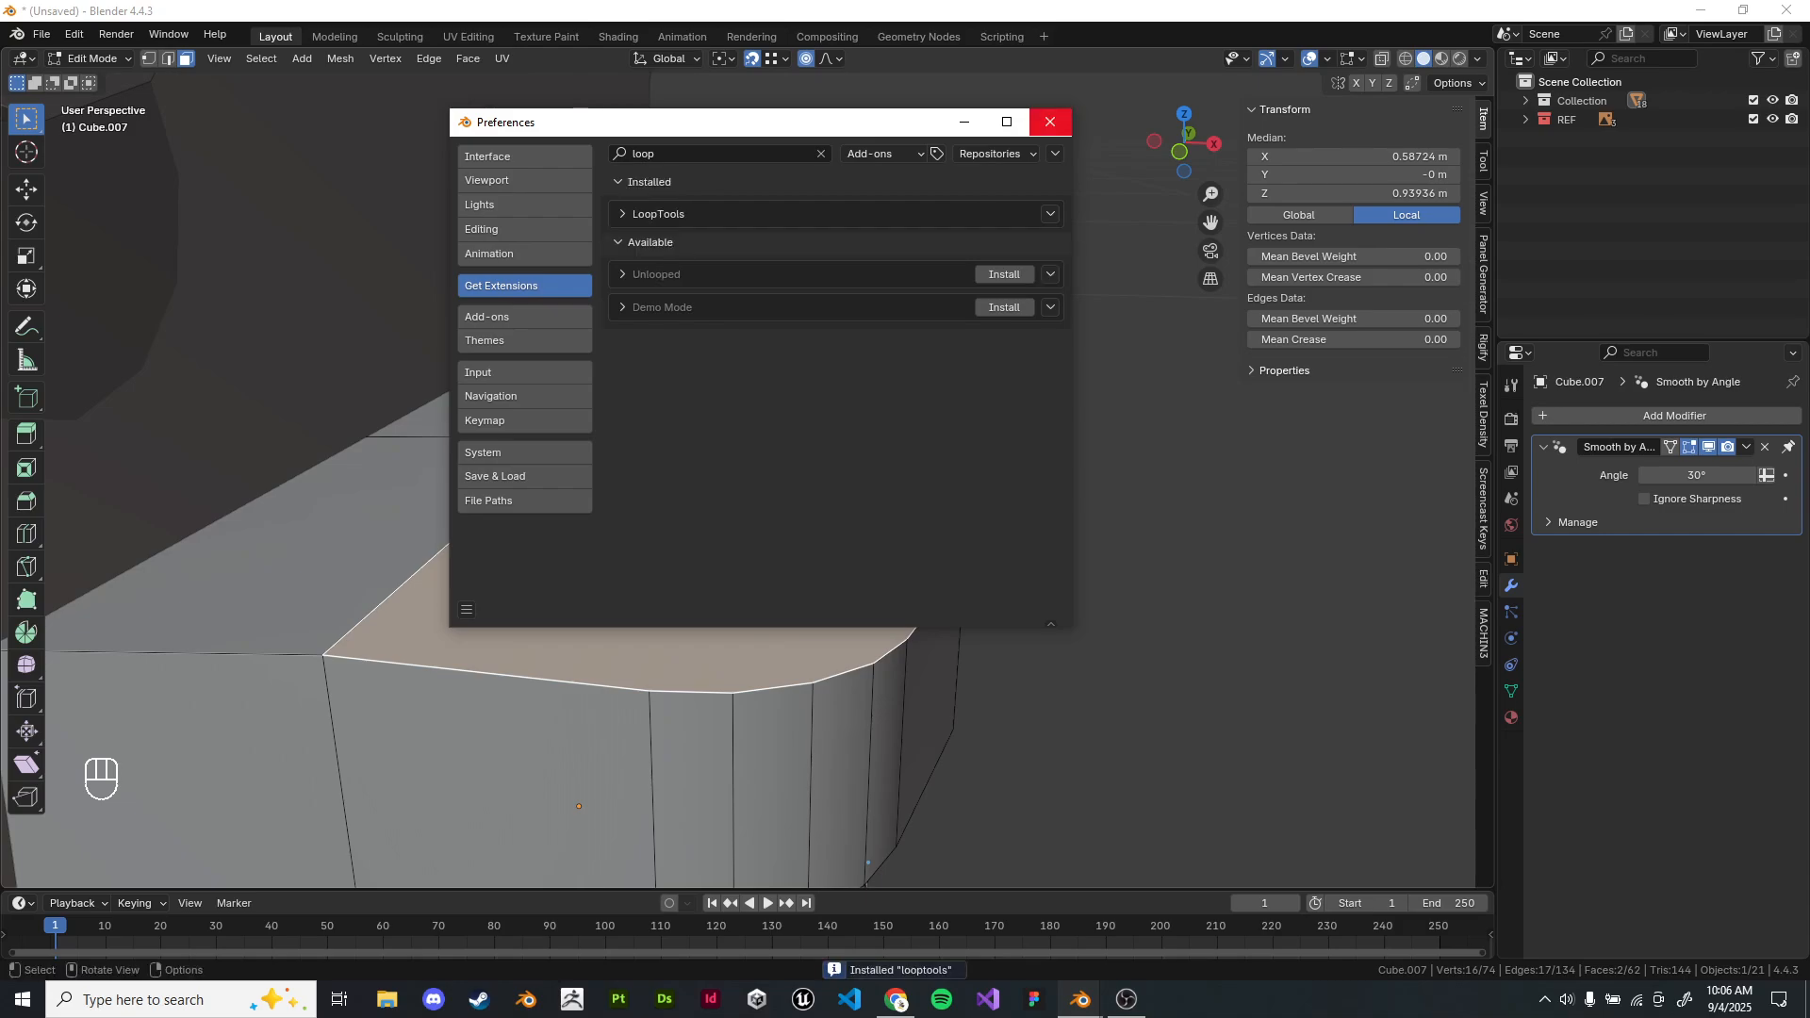
pyautogui.click(1050, 122)
# Flatten the two selected top faces with LoopTools using the Best fit plane.
pyautogui.rightClick(942, 340)
pyautogui.moveTo(971, 319)
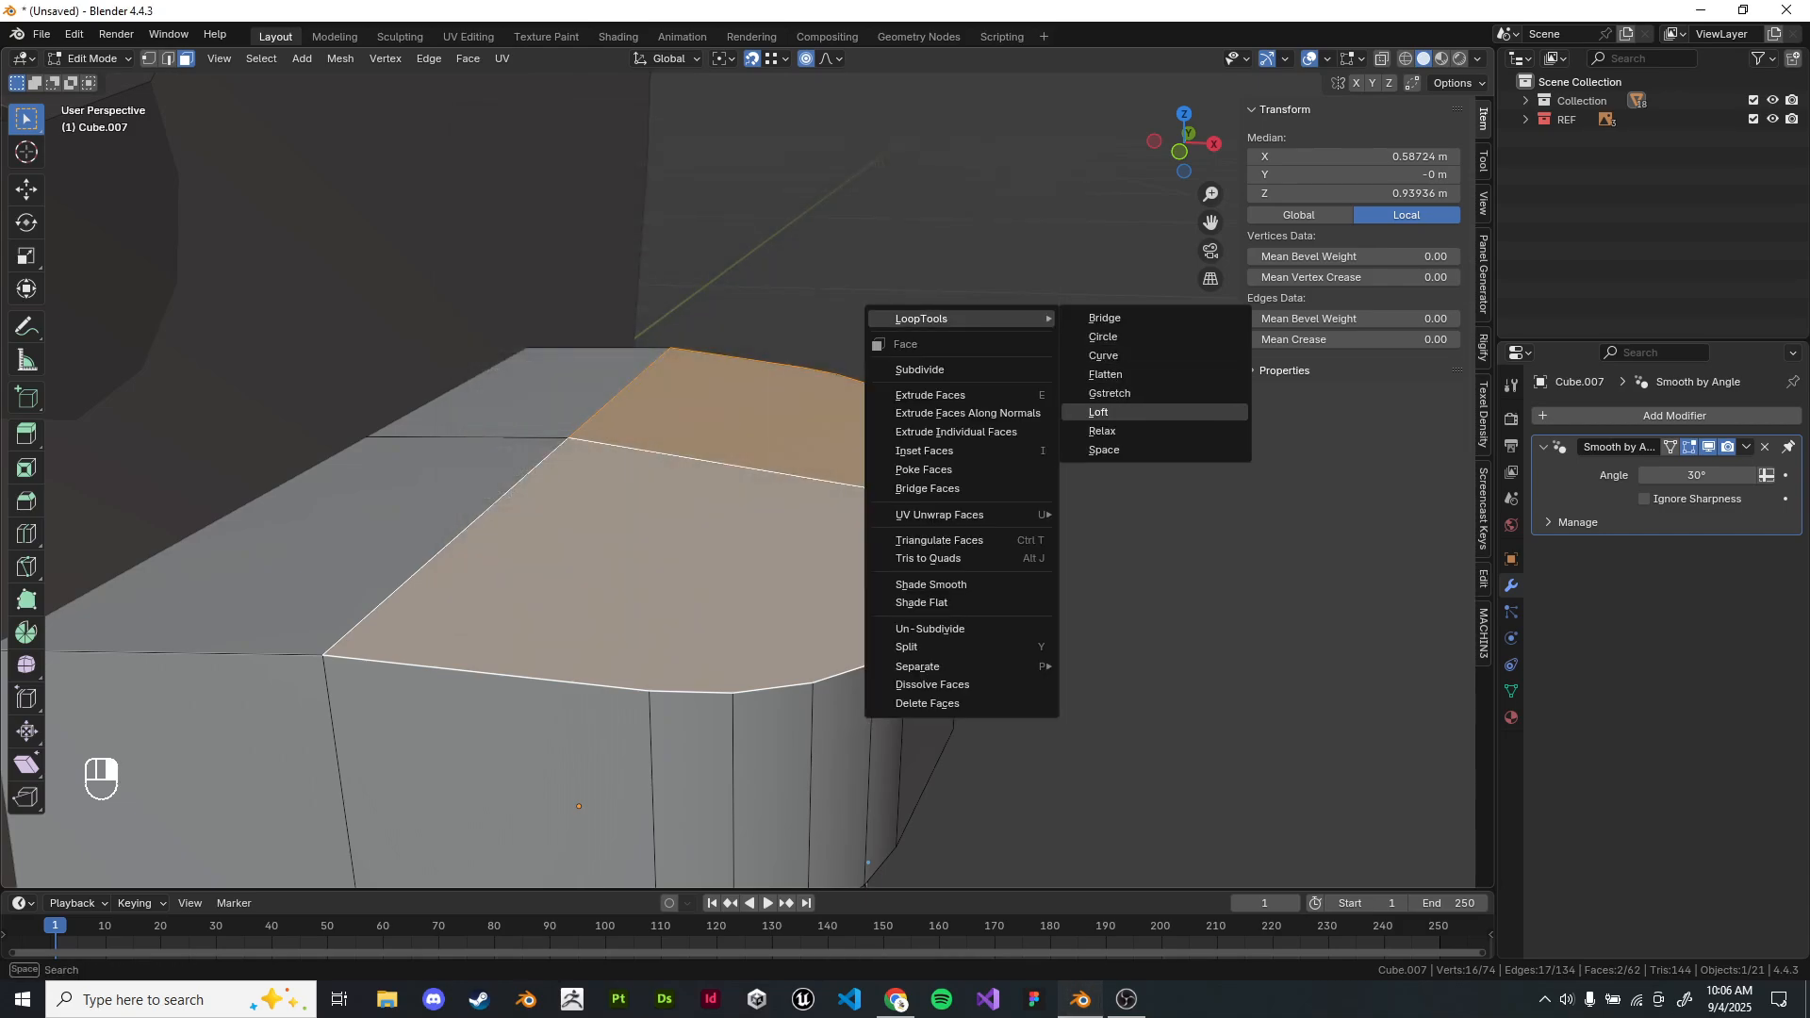
pyautogui.click(1105, 374)
pyautogui.press('KP_1')
pyautogui.press('KP_3')
pyautogui.press('KP_1')
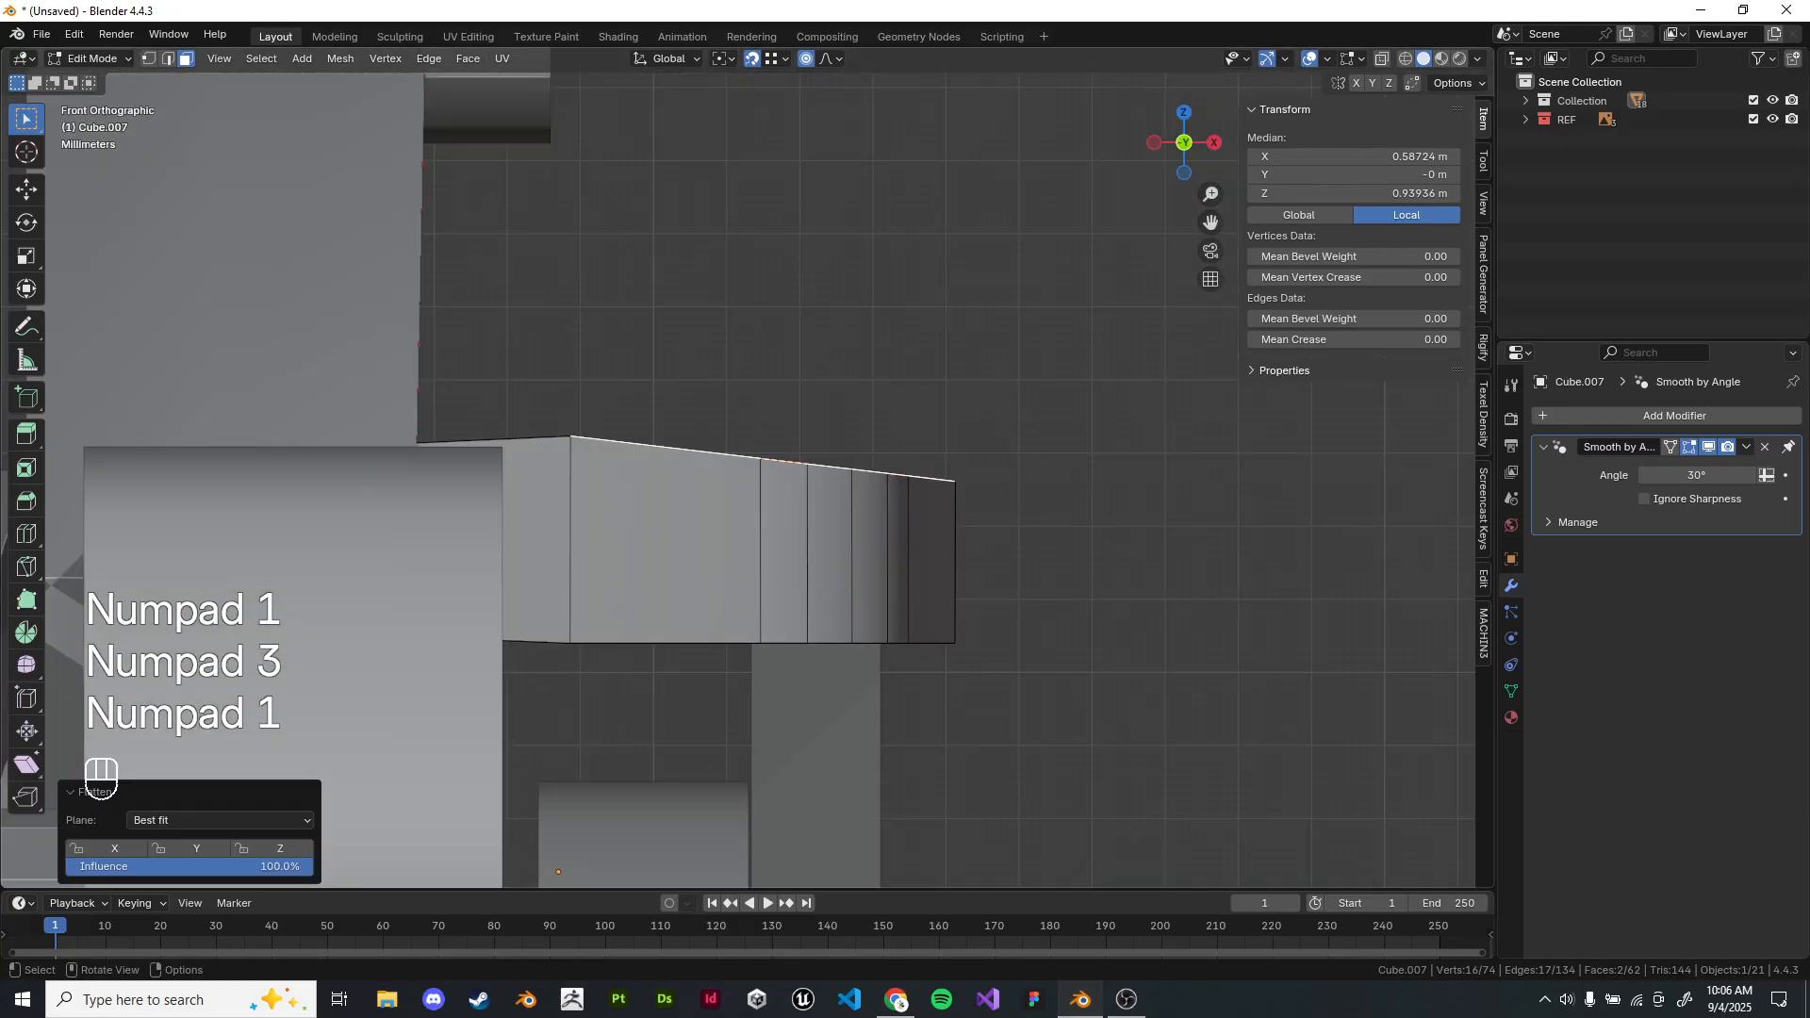
pyautogui.scroll(2, 748, 468)
# Try to move the ridge edge across the middle of the plate's top.
pyautogui.press('z')
pyautogui.click(377, 376)
pyautogui.keyDown('shift'); pyautogui.moveTo(406, 379); pyautogui.dragTo(795, 411, button='middle'); pyautogui.keyUp('shift')
pyautogui.click(588, 390)
pyautogui.press('g')
pyautogui.press('z')
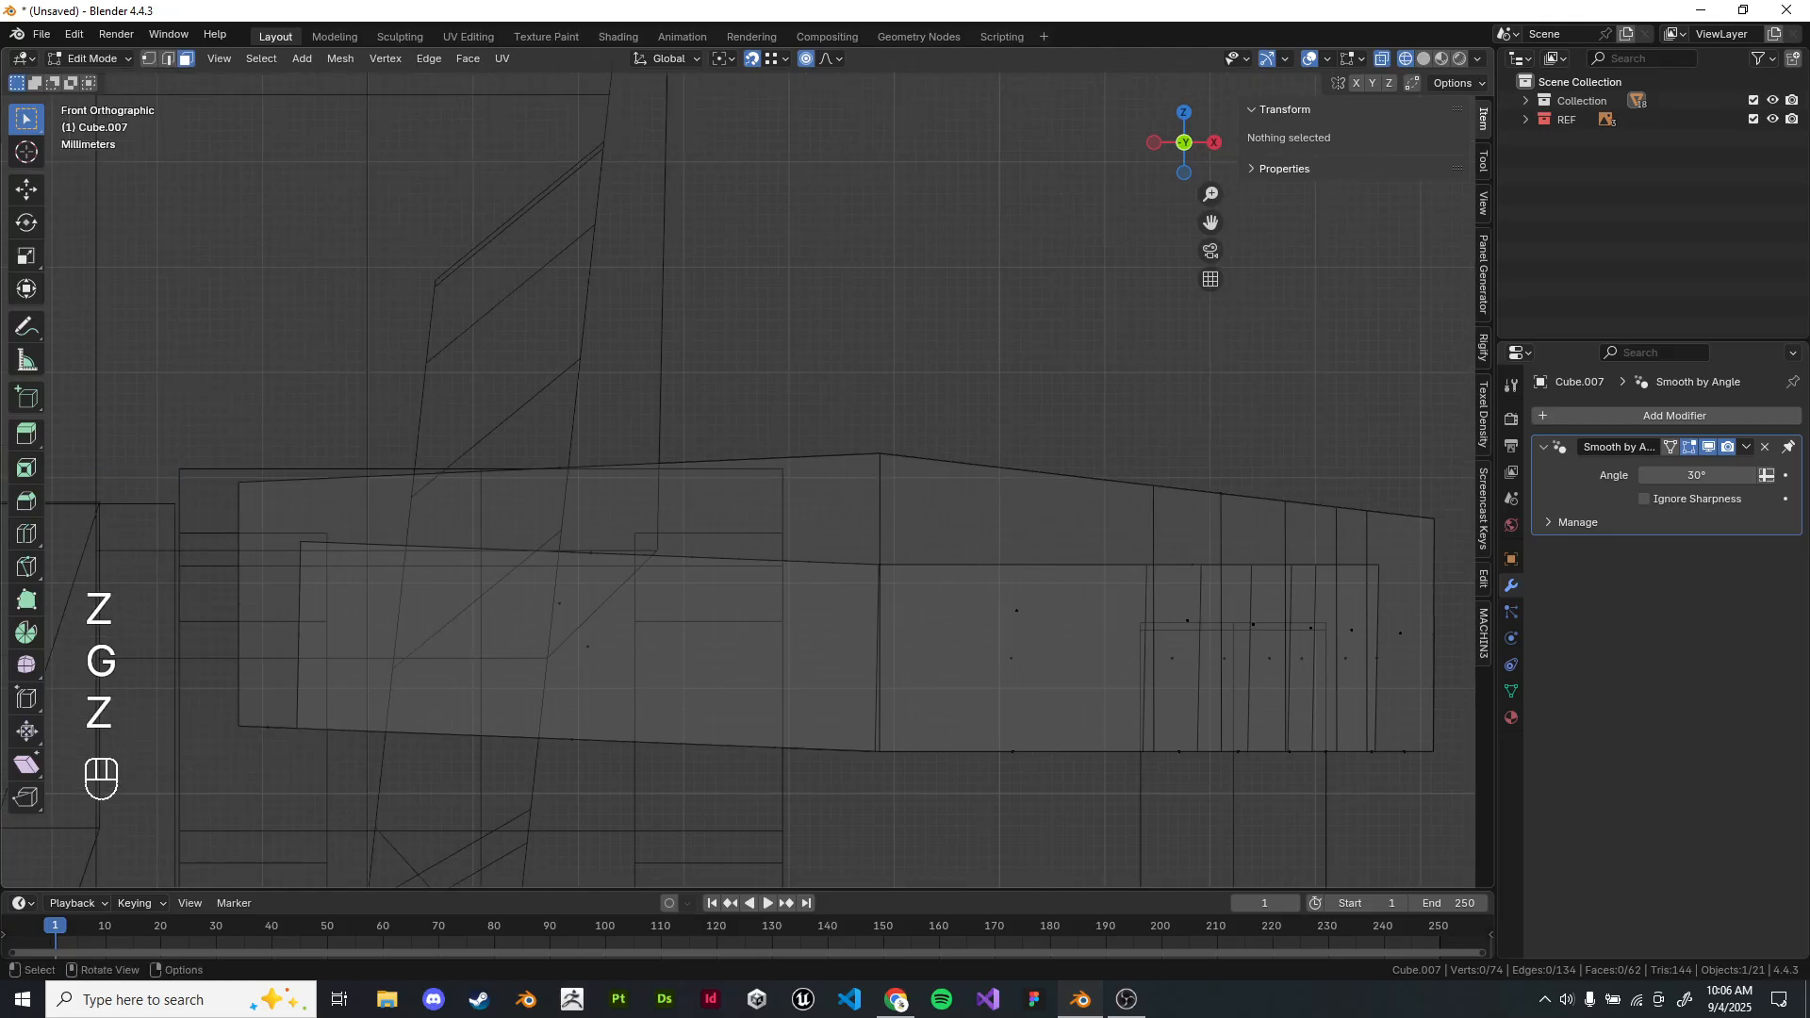
pyautogui.press('g')
pyautogui.press('z')
pyautogui.click(965, 438)
pyautogui.click(168, 59)
pyautogui.moveTo(849, 419); pyautogui.dragTo(911, 482)
pyautogui.press('g')
pyautogui.hotkey('ctrl', 'z')
pyautogui.press('g')
pyautogui.click(905, 509)
pyautogui.keyDown('shift'); pyautogui.moveTo(905, 509); pyautogui.dragTo(623, 472, button='middle'); pyautogui.keyUp('shift')
pyautogui.press('z')
pyautogui.moveTo(754, 443); pyautogui.dragTo(566, 594, button='middle')
pyautogui.hotkey('ctrl', 'z')
pyautogui.hotkey('ctrl', 'z')
# Leave mesh editing and shade the front axle rod and its hub cylinders auto smooth at 30°.
pyautogui.press('Tab')
pyautogui.scroll(-4, 735, 509)
pyautogui.moveTo(735, 509); pyautogui.dragTo(1003, 458, button='middle')
pyautogui.click(422, 613)
pyautogui.rightClick(422, 615)
pyautogui.click(423, 615)
pyautogui.click(353, 591)
pyautogui.rightClick(353, 591)
pyautogui.click(353, 592)
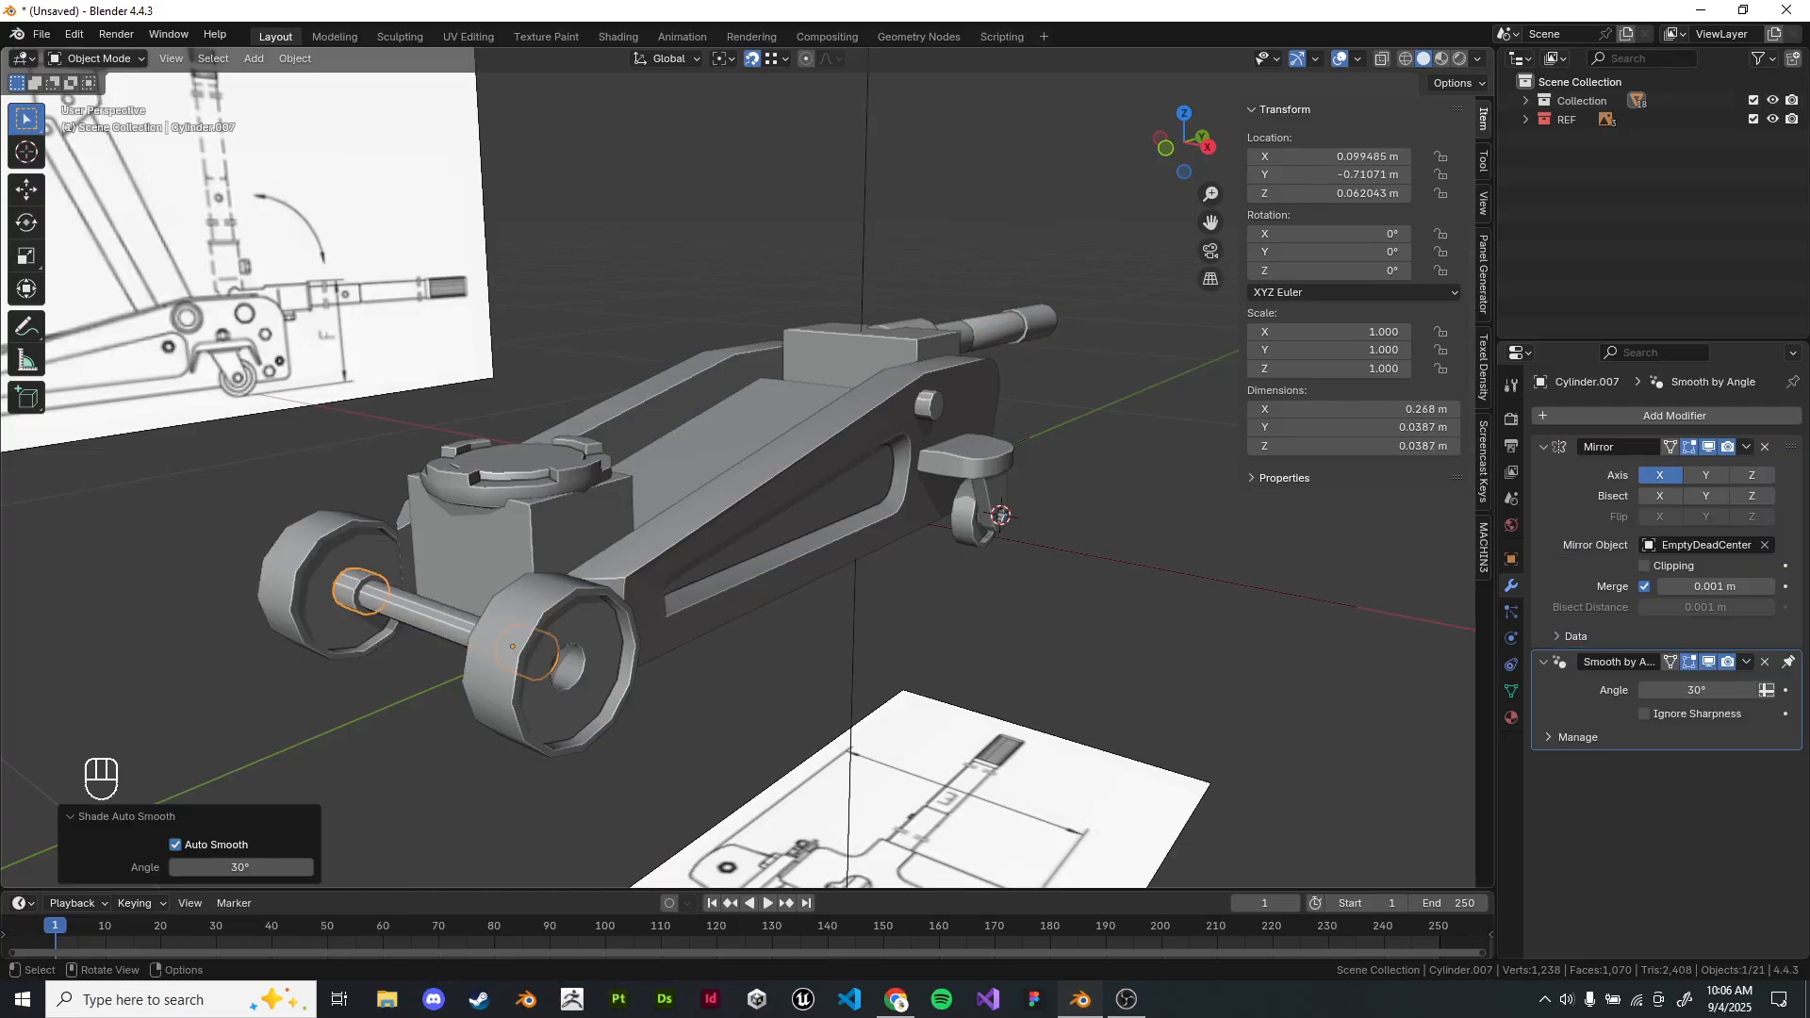
# Undo the last two changes and set the Smooth by Angle modifier's angle to 45°.
pyautogui.click(1697, 690)
pyautogui.press('Escape')
pyautogui.hotkey('ctrl', 'z')
pyautogui.hotkey('ctrl', 'z')
pyautogui.click(1697, 476)
pyautogui.write('45')
pyautogui.press('Return')
# Lower the two top faces of the block between the rear side plates about 0.056 m along Z and leave mesh editing.
pyautogui.click(1113, 613)
pyautogui.moveTo(1113, 612); pyautogui.dragTo(768, 568, button='middle')
pyautogui.click(750, 558)
pyautogui.press('Tab')
pyautogui.click(693, 489)
pyautogui.moveTo(692, 488); pyautogui.dragTo(690, 450, button='middle')
pyautogui.press('Tab')
pyautogui.click(106, 60)
pyautogui.click(98, 101)
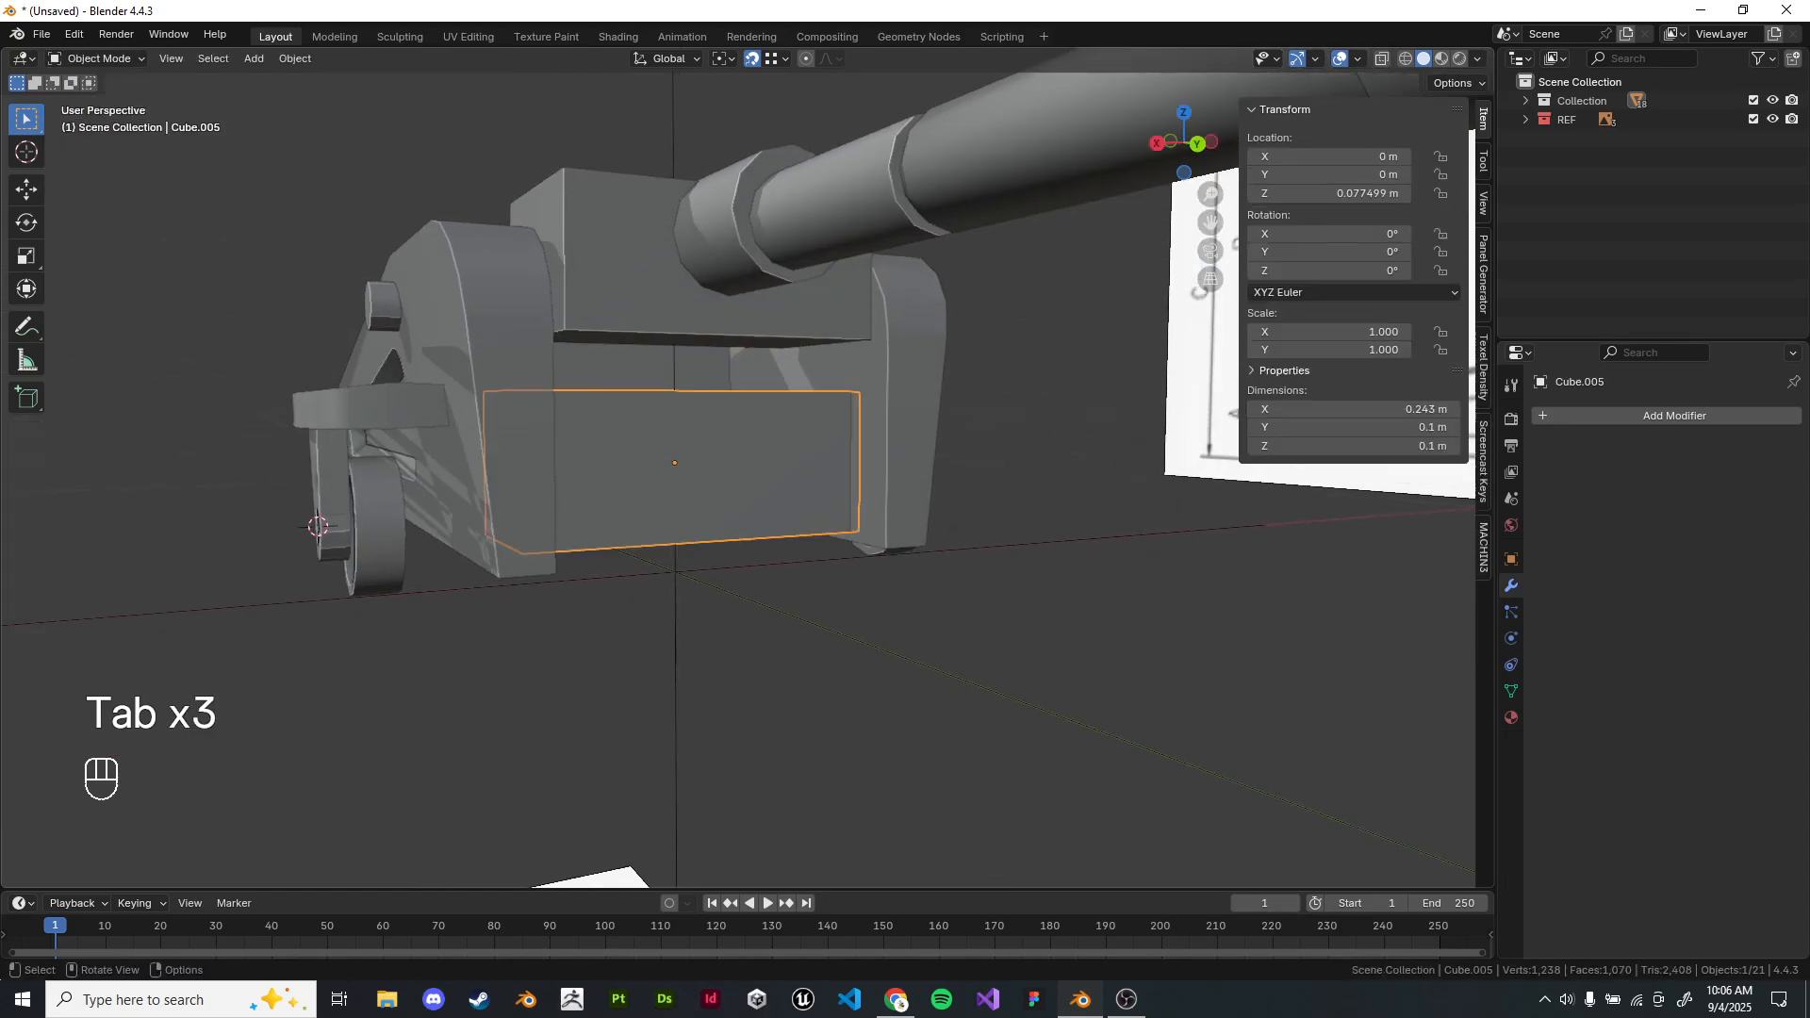
pyautogui.press('Tab')
pyautogui.press('Tab')
pyautogui.moveTo(528, 358); pyautogui.dragTo(561, 398, button='middle')
pyautogui.click(187, 58)
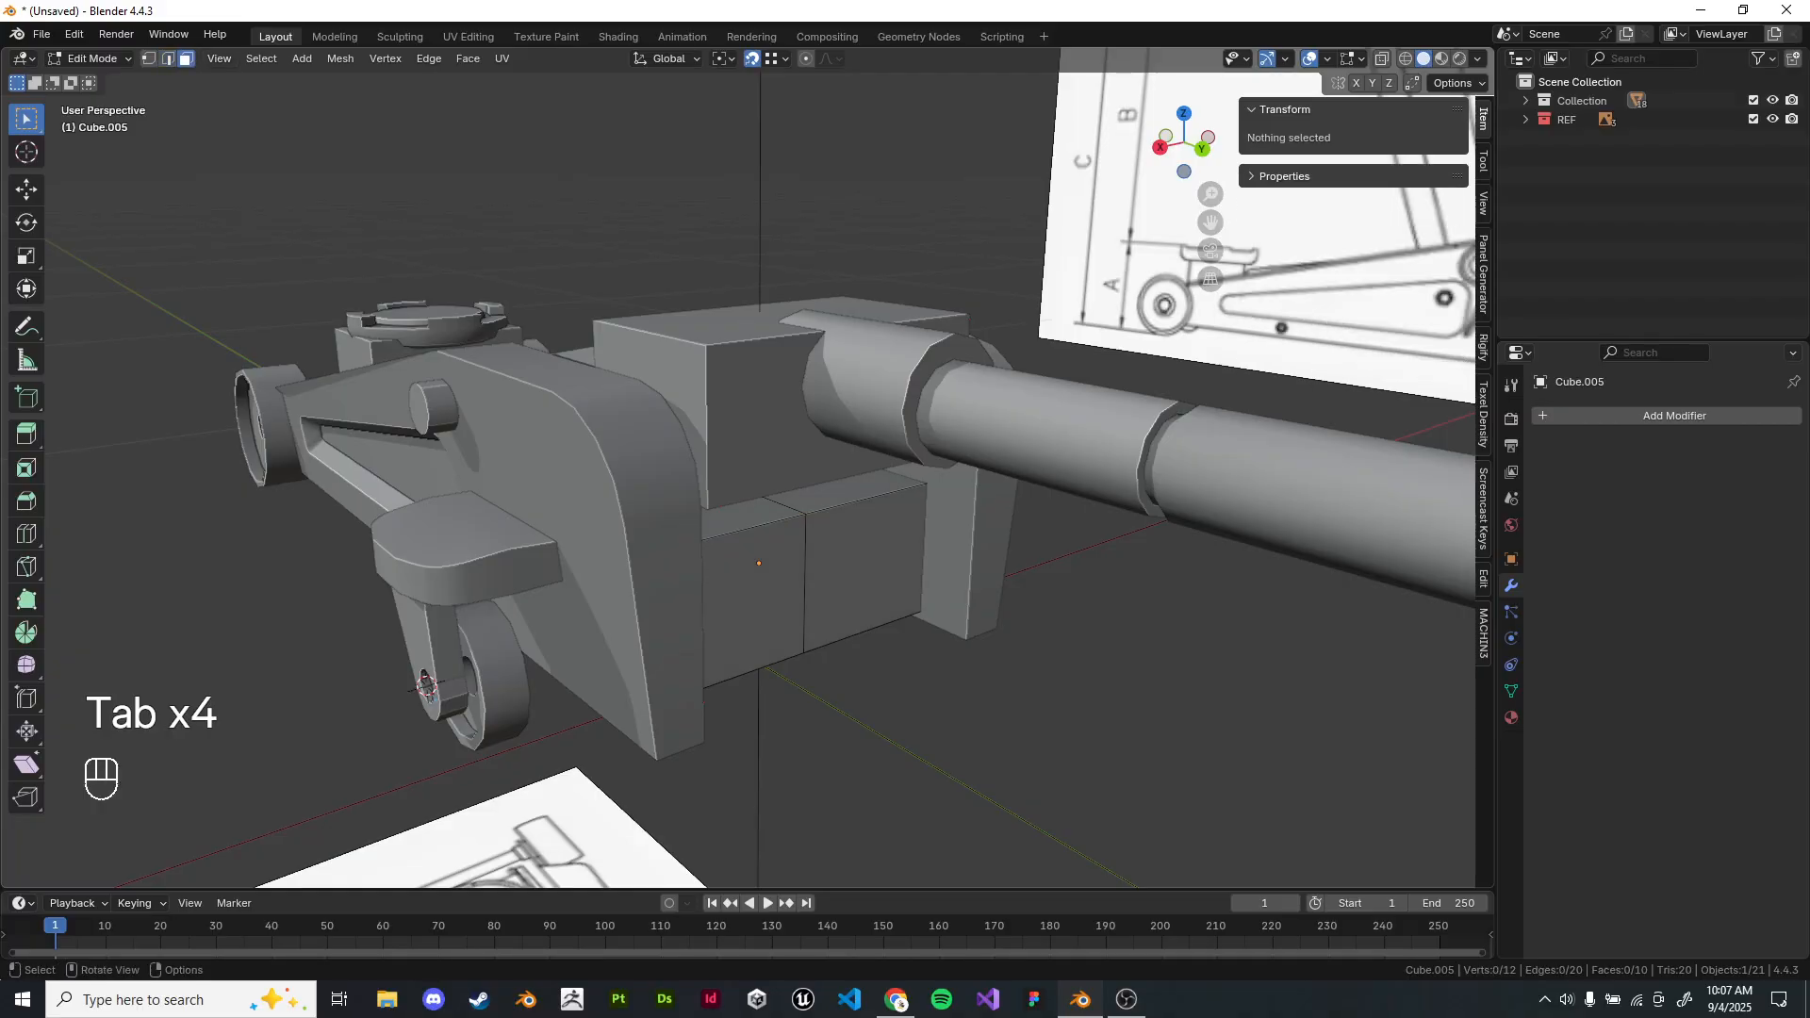
pyautogui.click(745, 517)
pyautogui.keyDown('shift'); pyautogui.click(844, 492); pyautogui.keyUp('shift')
pyautogui.press('g')
pyautogui.press('z')
pyautogui.click(759, 563)
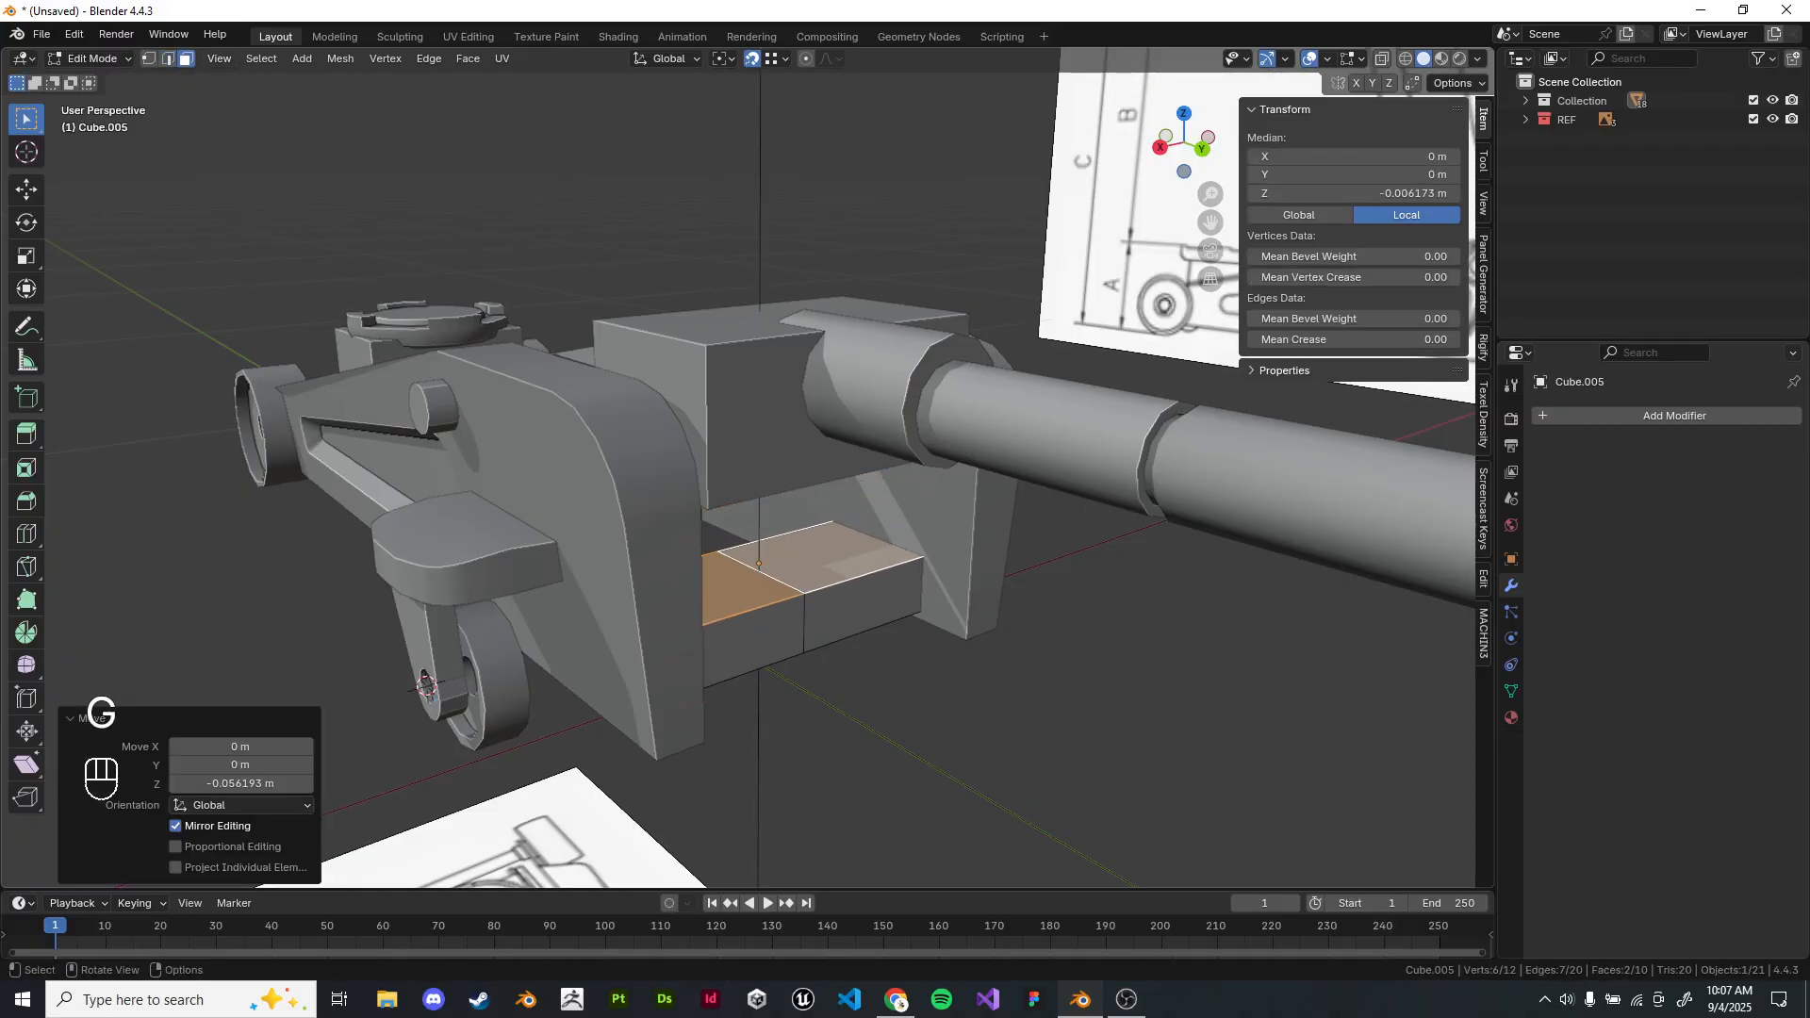
pyautogui.press('Tab')
pyautogui.moveTo(716, 471); pyautogui.dragTo(794, 443, button='middle')
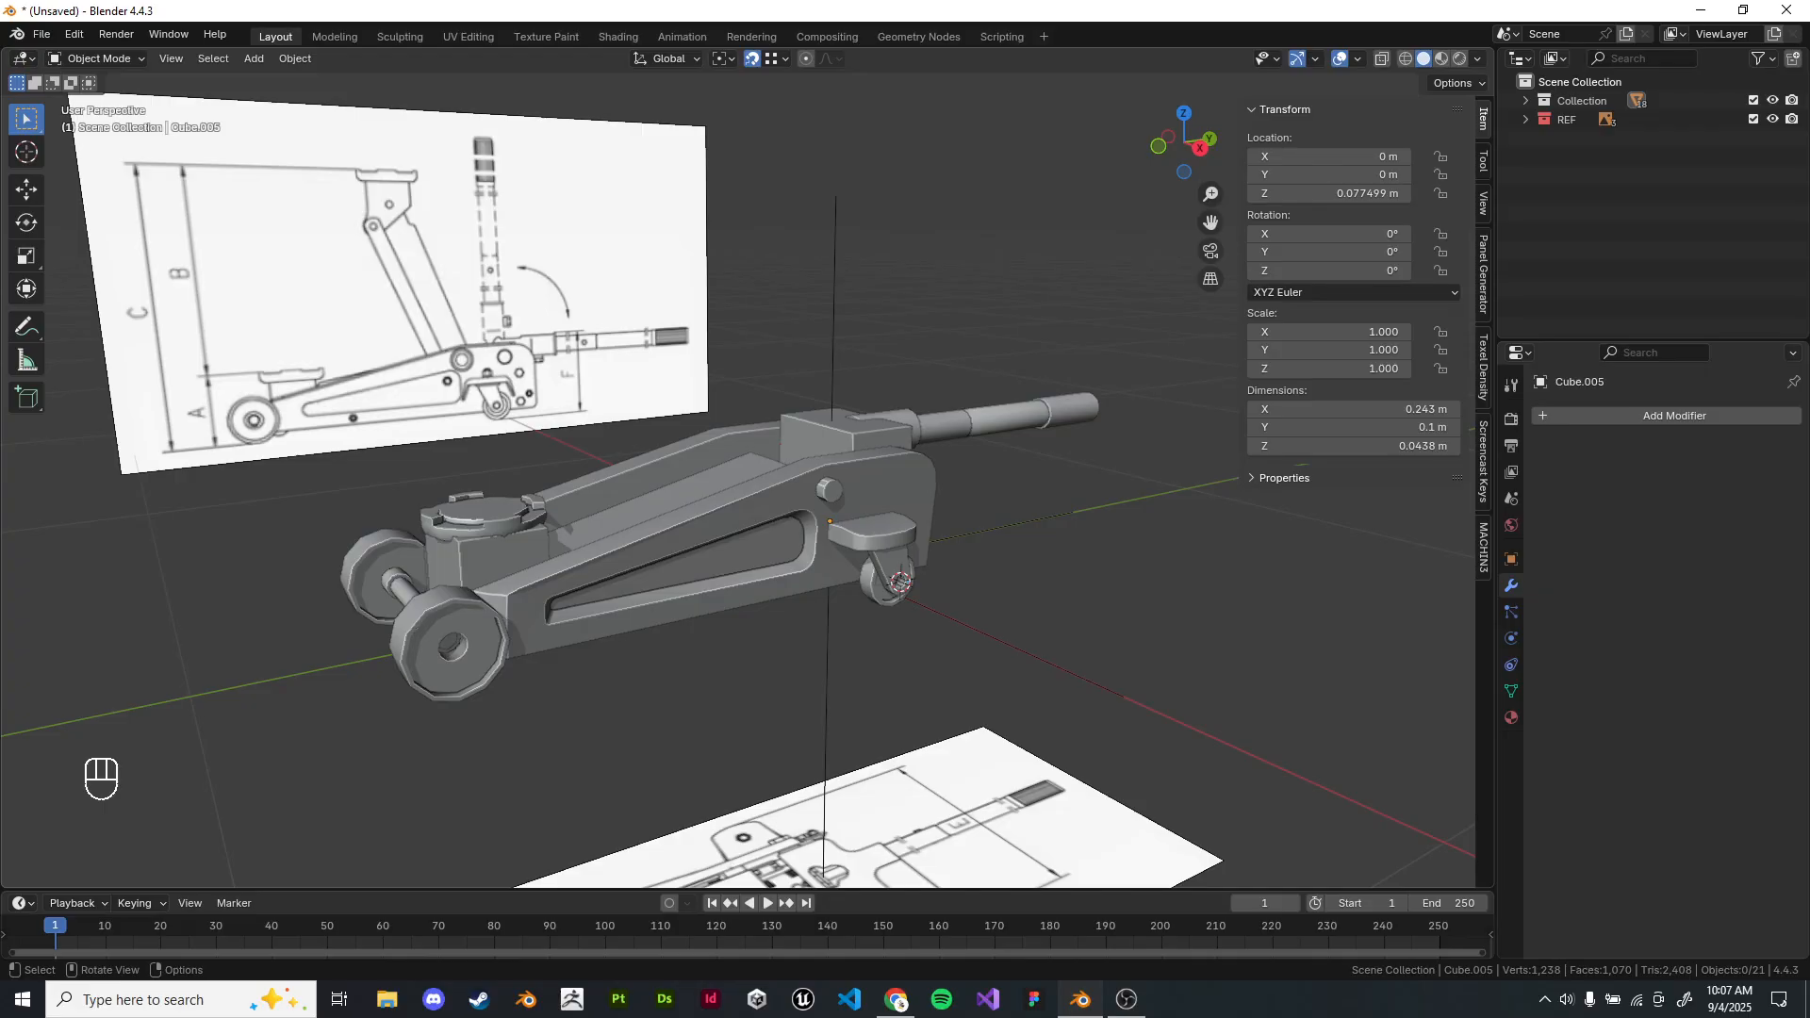
# Start saving the file and browse to Ontario Tech\Teaching Courses\INFR 3345 - Modelling & Animation II\Week 1 on drive H.
pyautogui.keyDown('shift'); pyautogui.moveTo(754, 528); pyautogui.dragTo(776, 573, button='middle'); pyautogui.keyUp('shift')
pyautogui.hotkey('ctrl', 's')
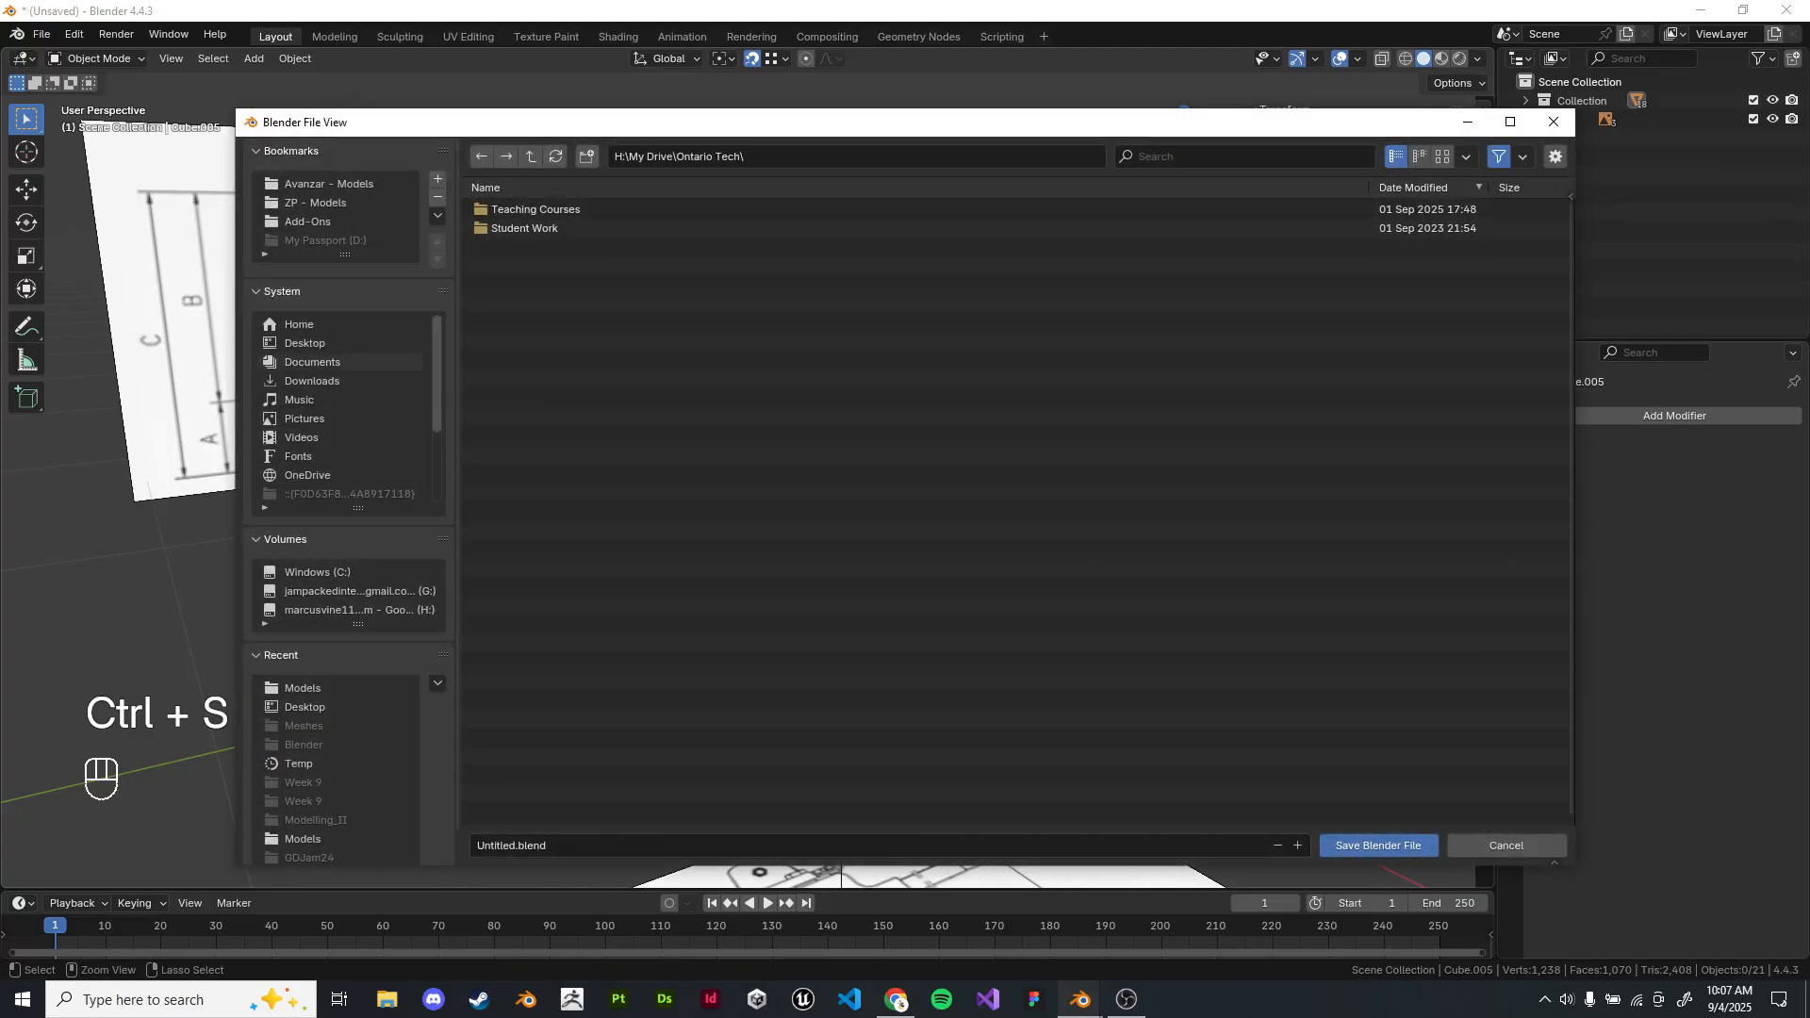
pyautogui.click(305, 343)
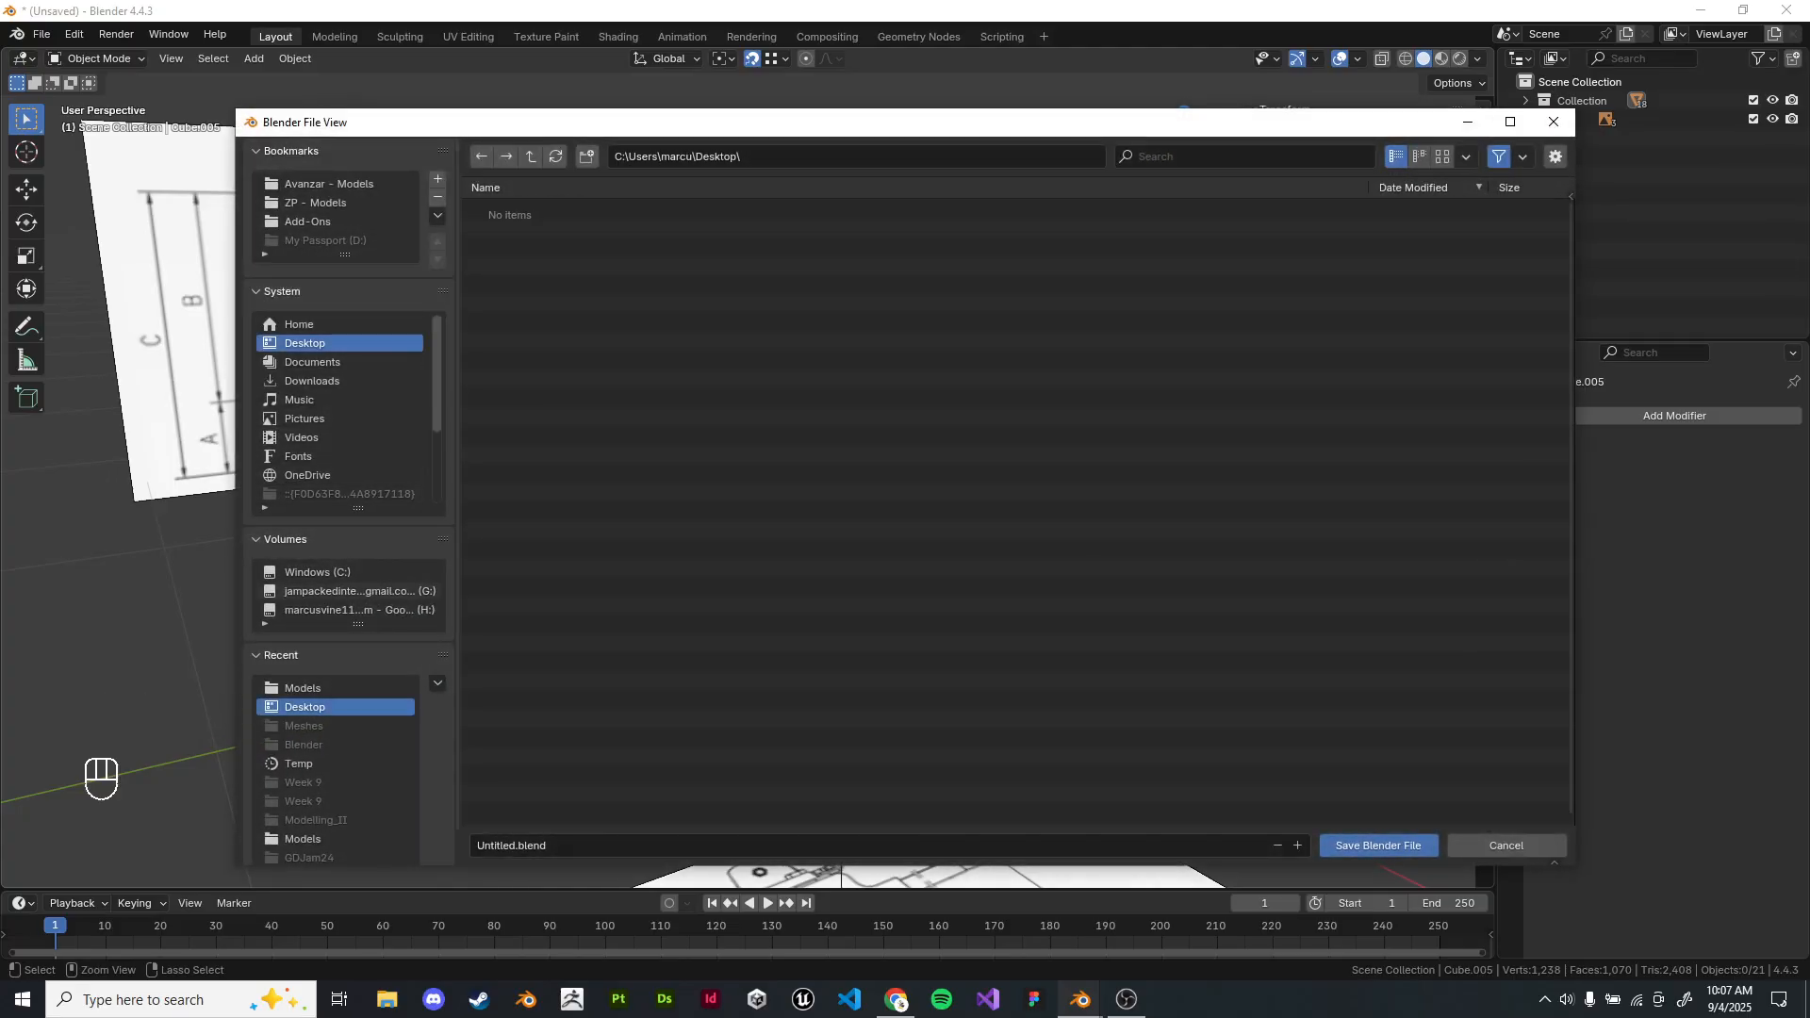
pyautogui.click(349, 610)
pyautogui.doubleClick(513, 209)
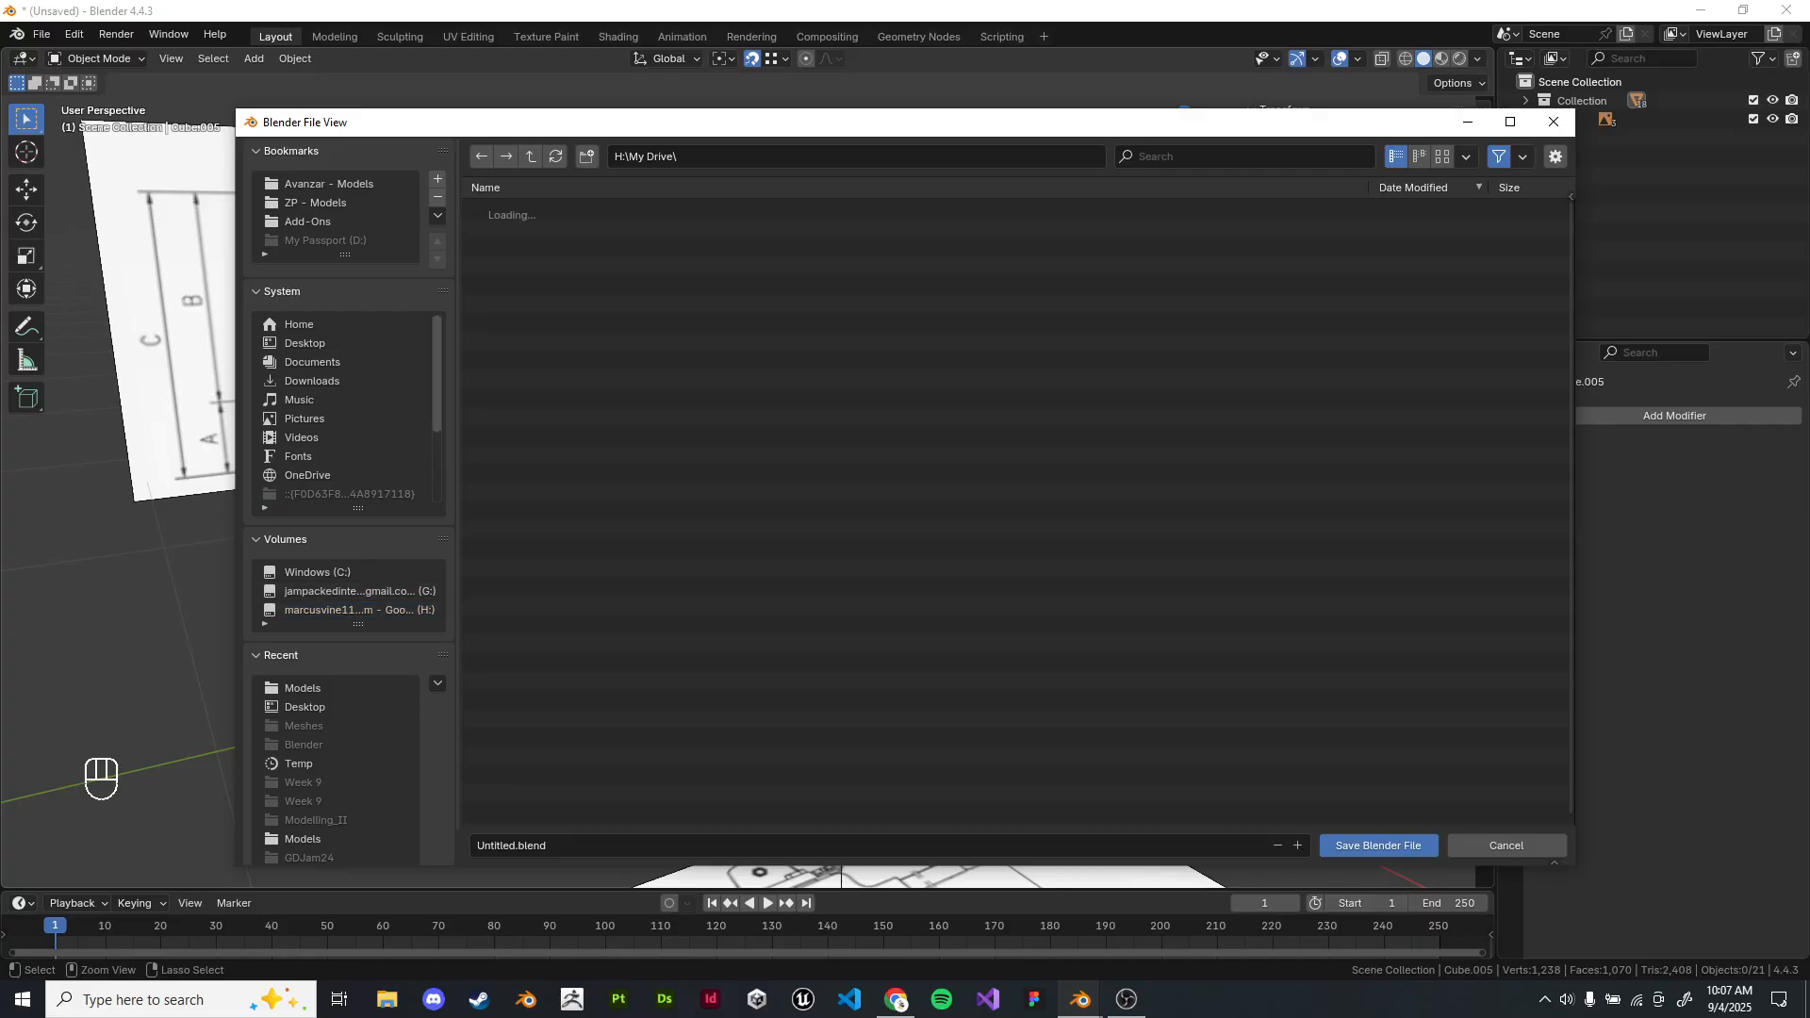
pyautogui.doubleClick(523, 379)
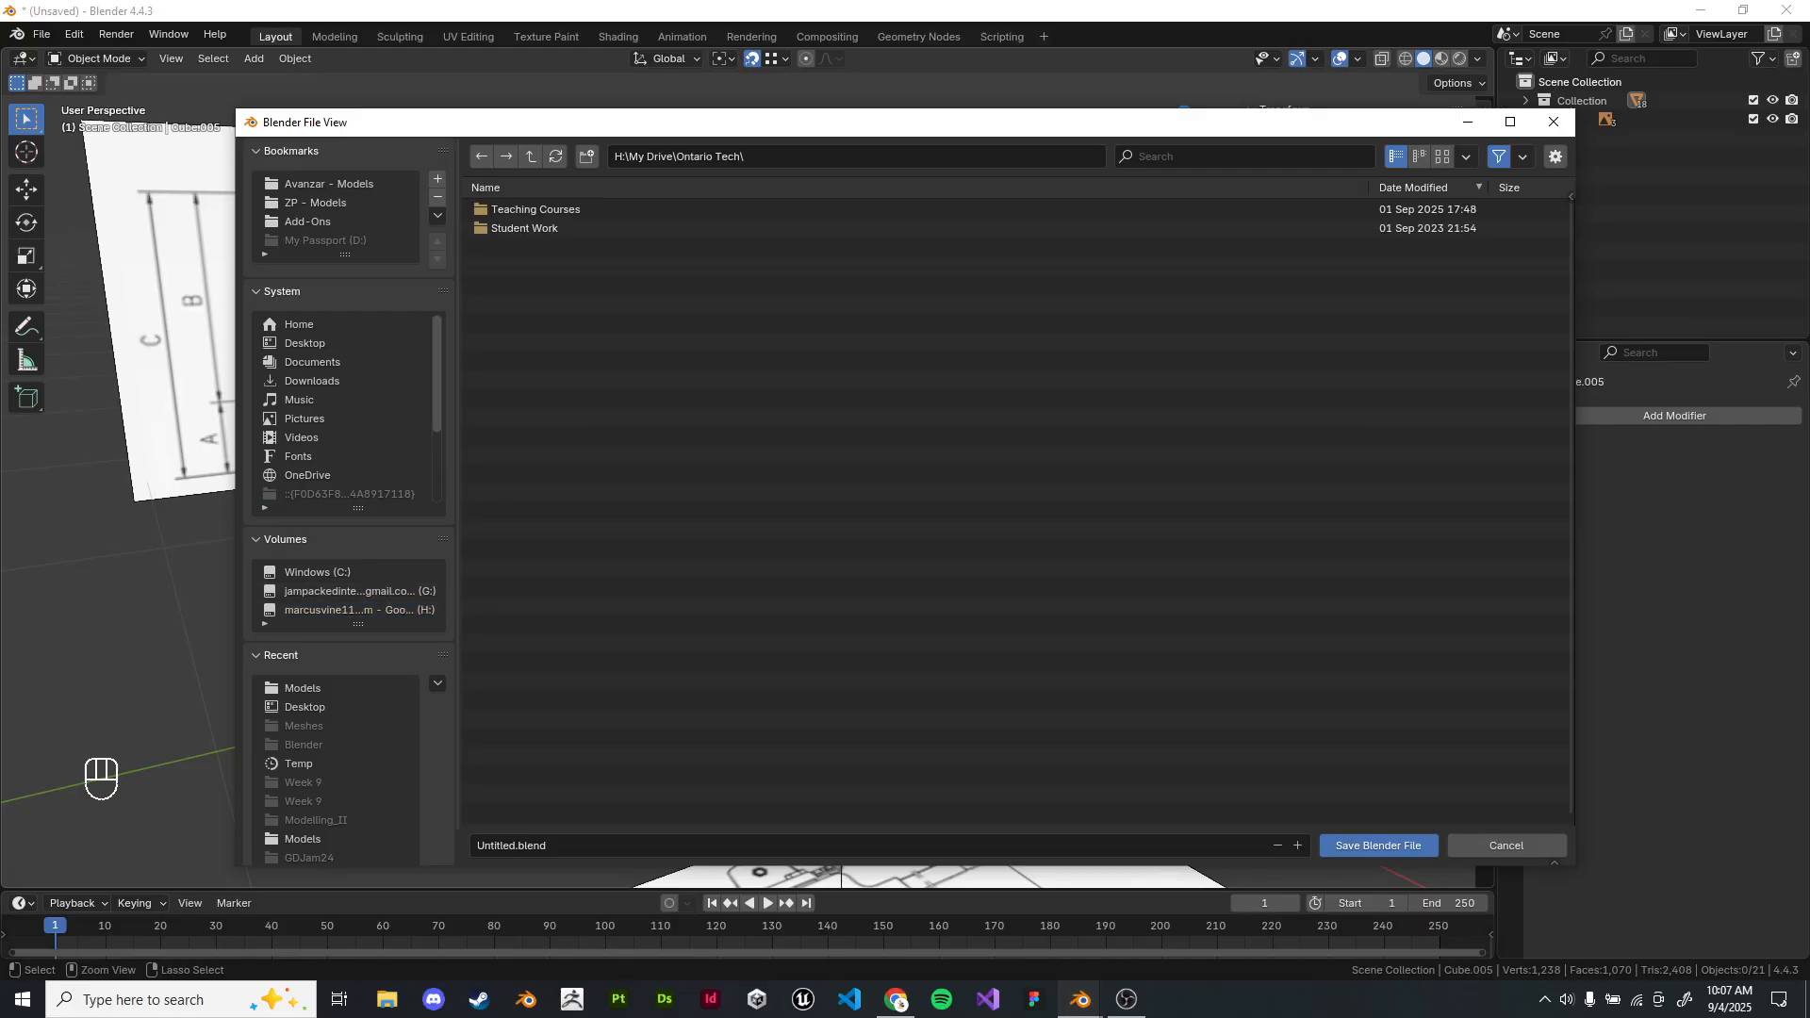
pyautogui.doubleClick(641, 210)
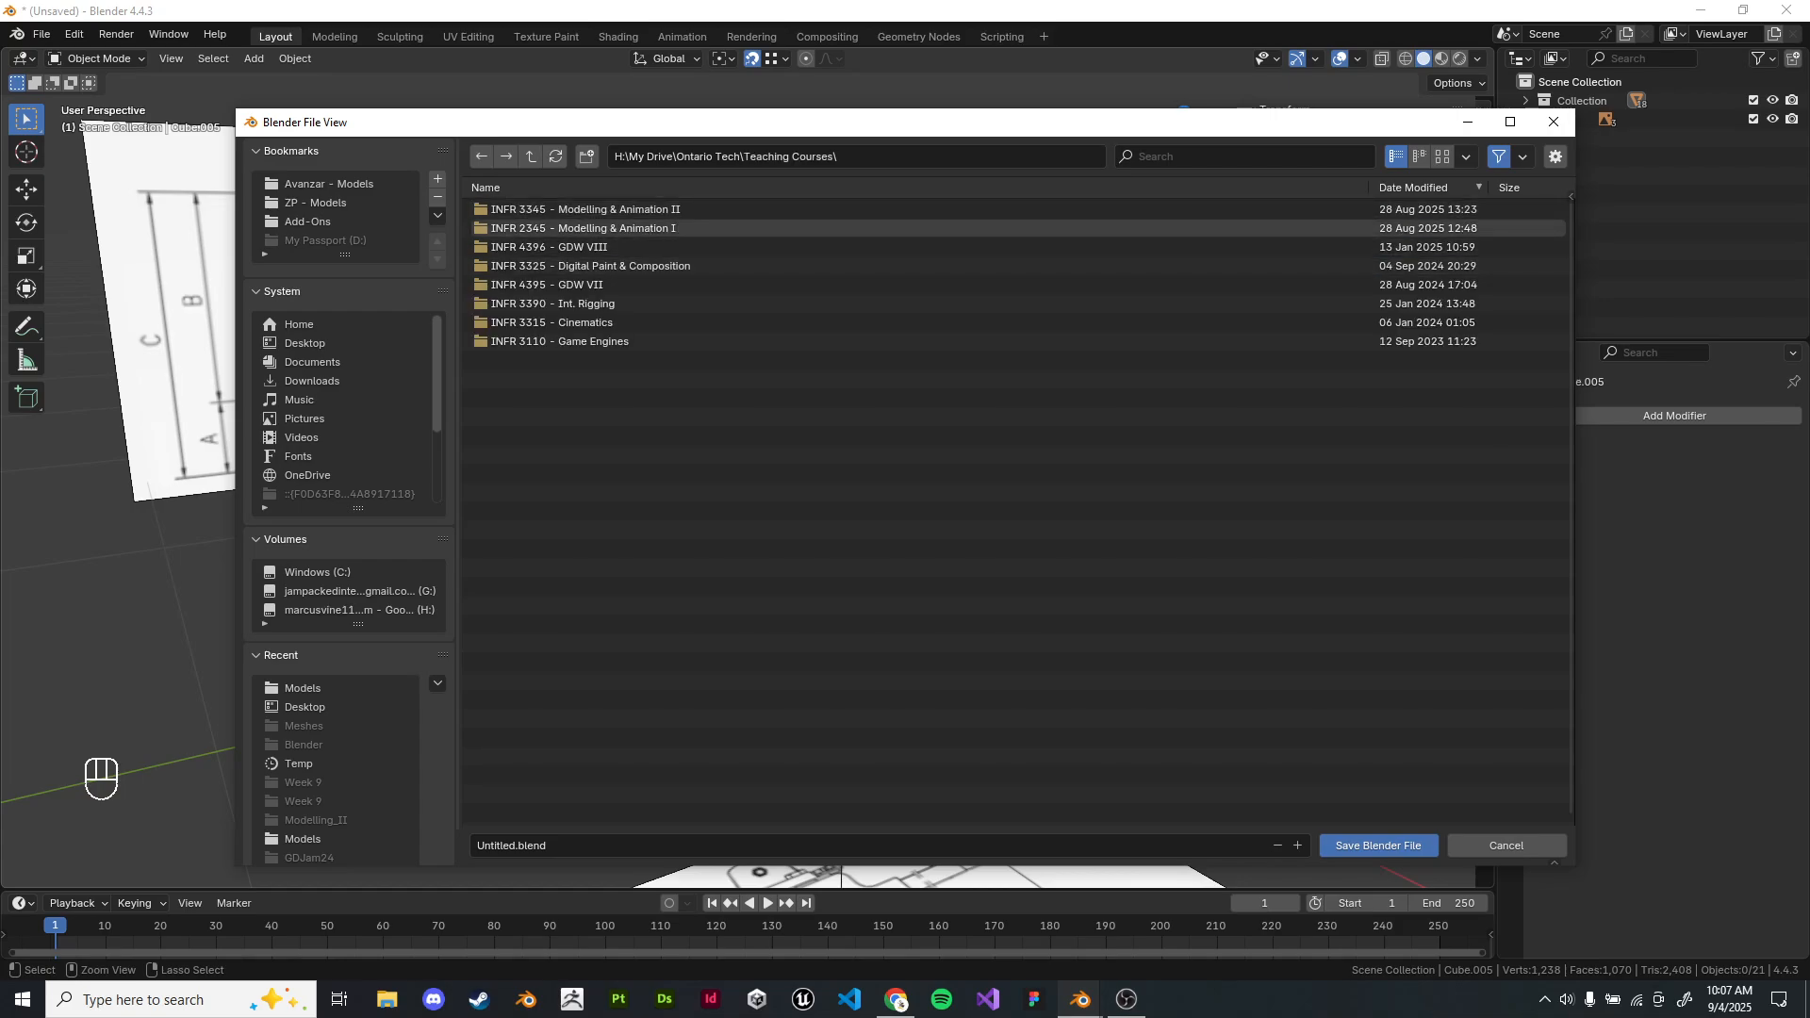
pyautogui.doubleClick(643, 209)
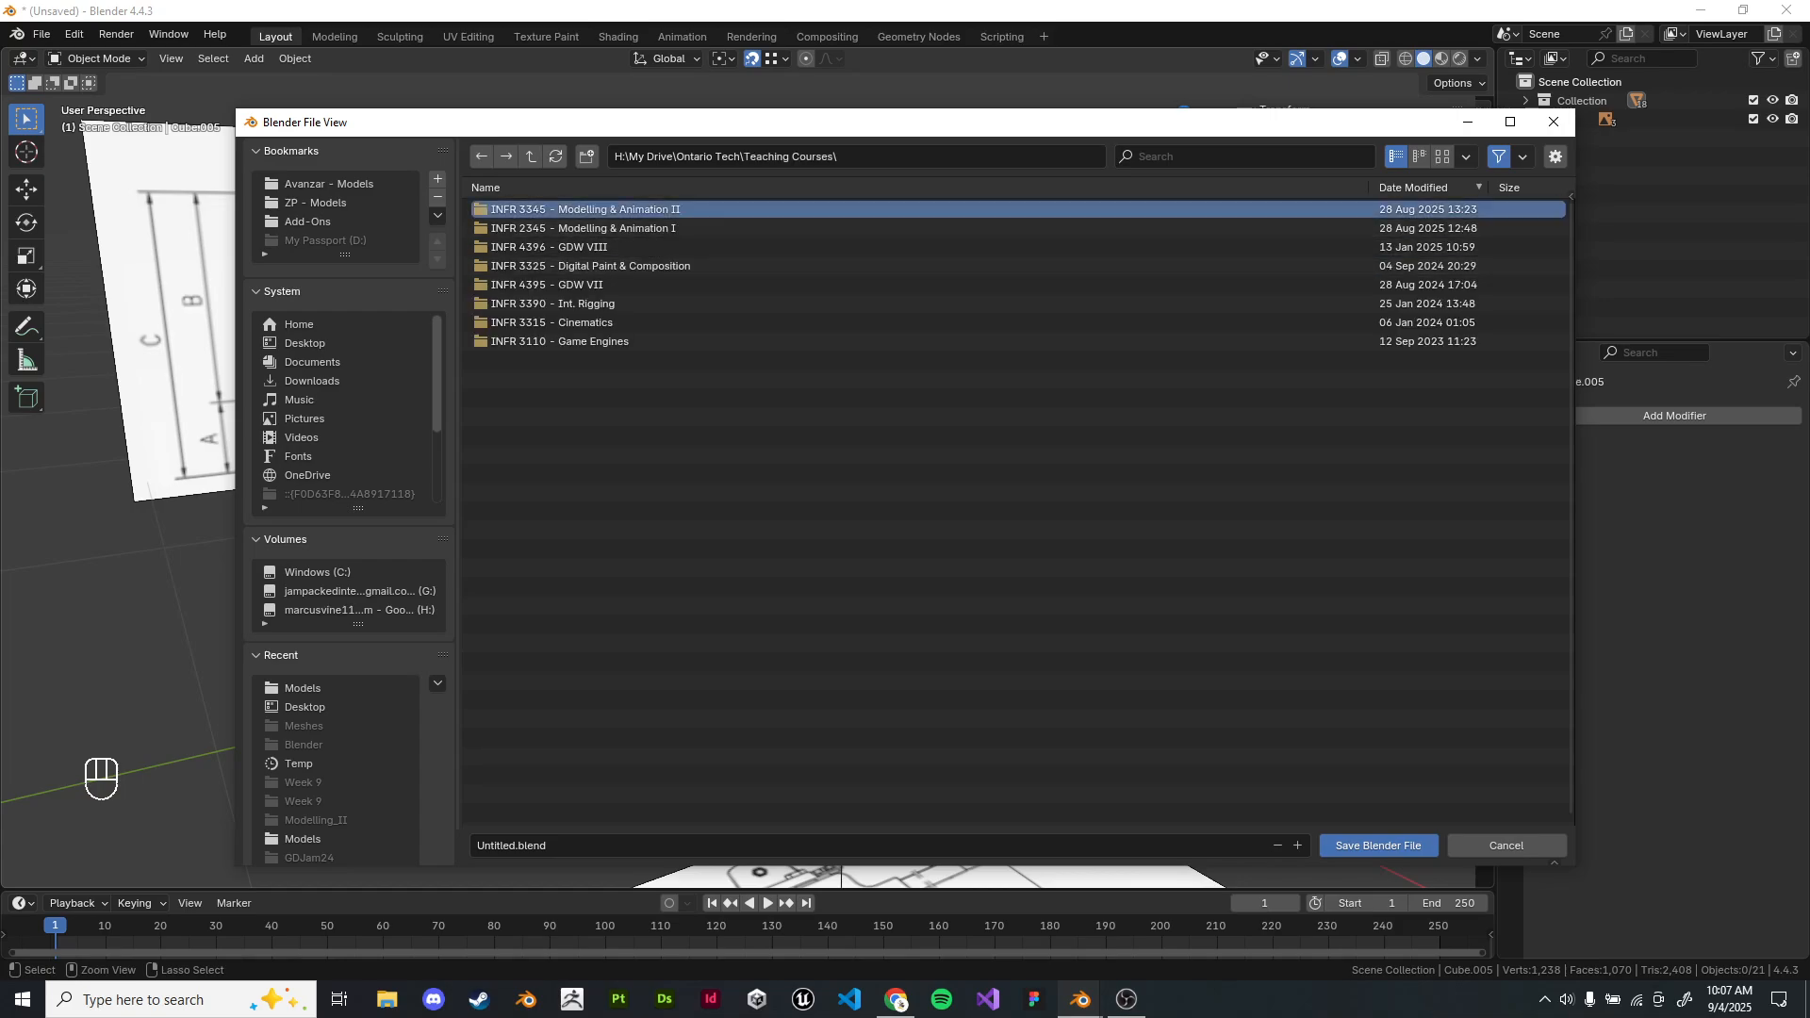
pyautogui.click(632, 303)
pyautogui.doubleClick(632, 303)
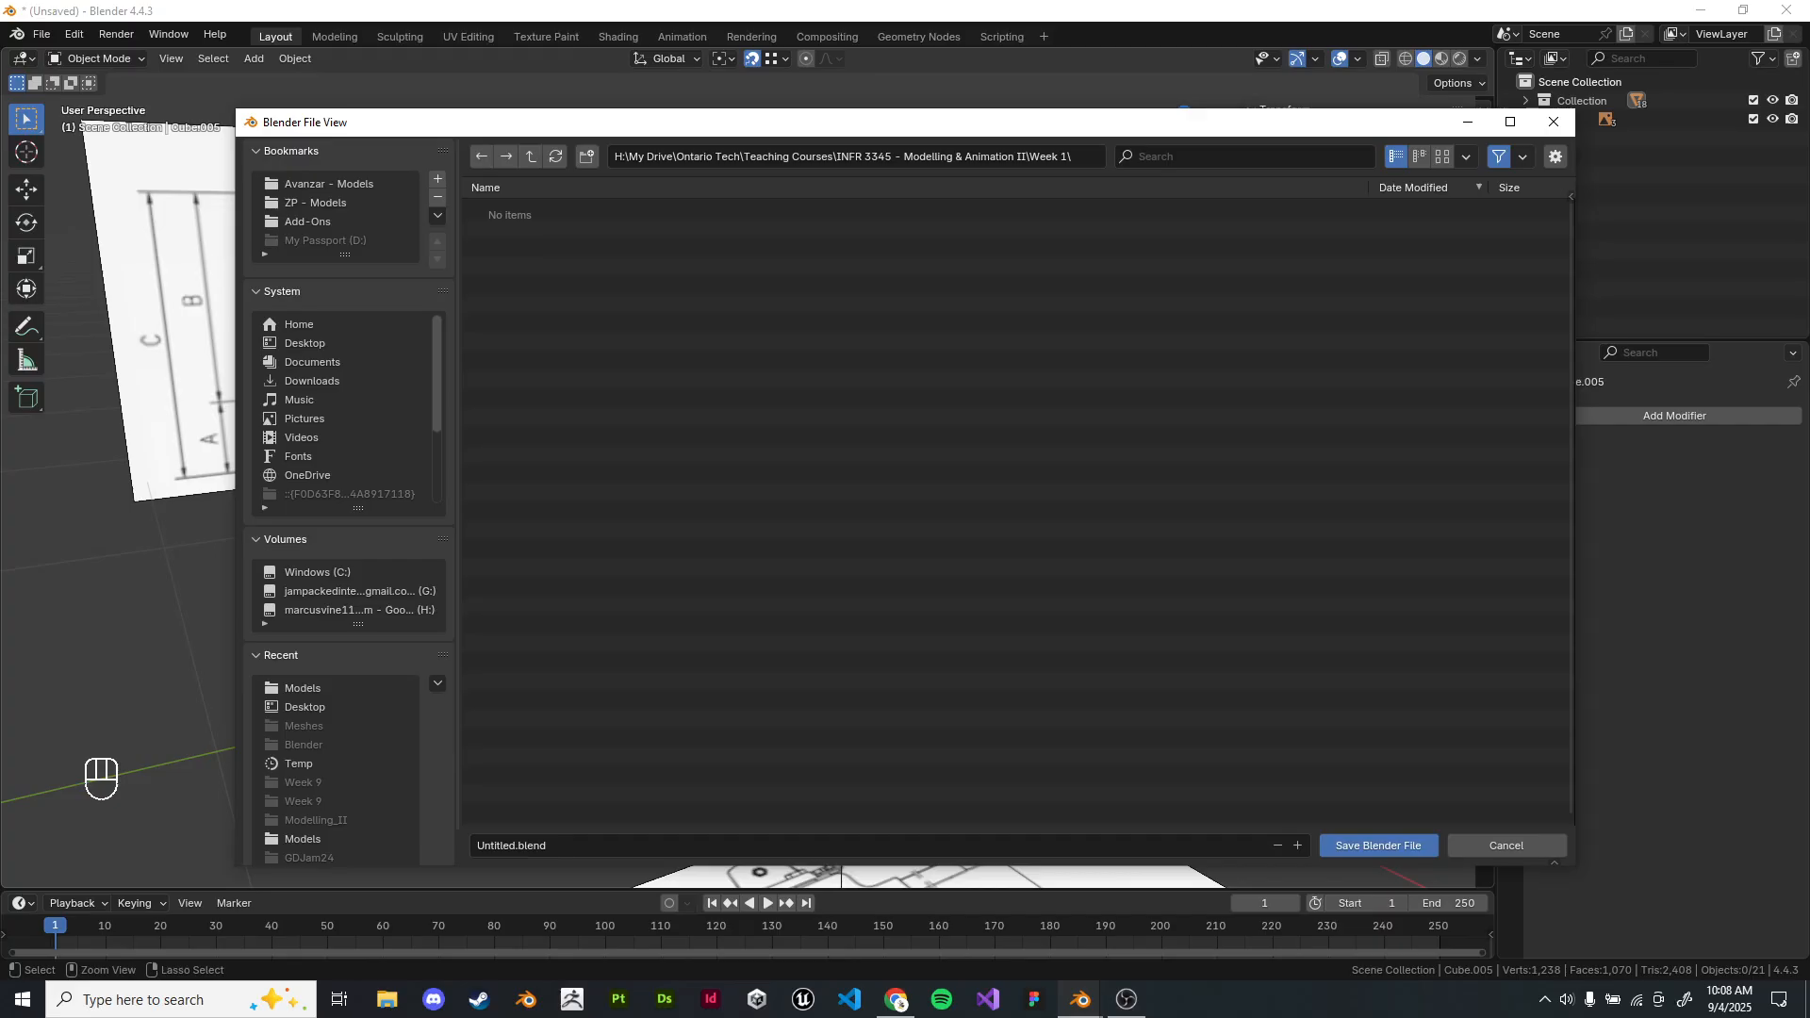
# Name the file Week1_blockout.blend and save it in the Week 1 folder.
pyautogui.click(530, 846)
pyautogui.click(530, 845)
pyautogui.click(518, 845)
pyautogui.press('Home')
pyautogui.press('Right')
pyautogui.press('Right')
pyautogui.press('Right')
pyautogui.press('Right')
pyautogui.press('Right')
pyautogui.press('Right')
pyautogui.press('Right')
pyautogui.press('Right')
pyautogui.hotkey('shift', 'Home')
pyautogui.write('Week1_blockout')
pyautogui.press('Return')
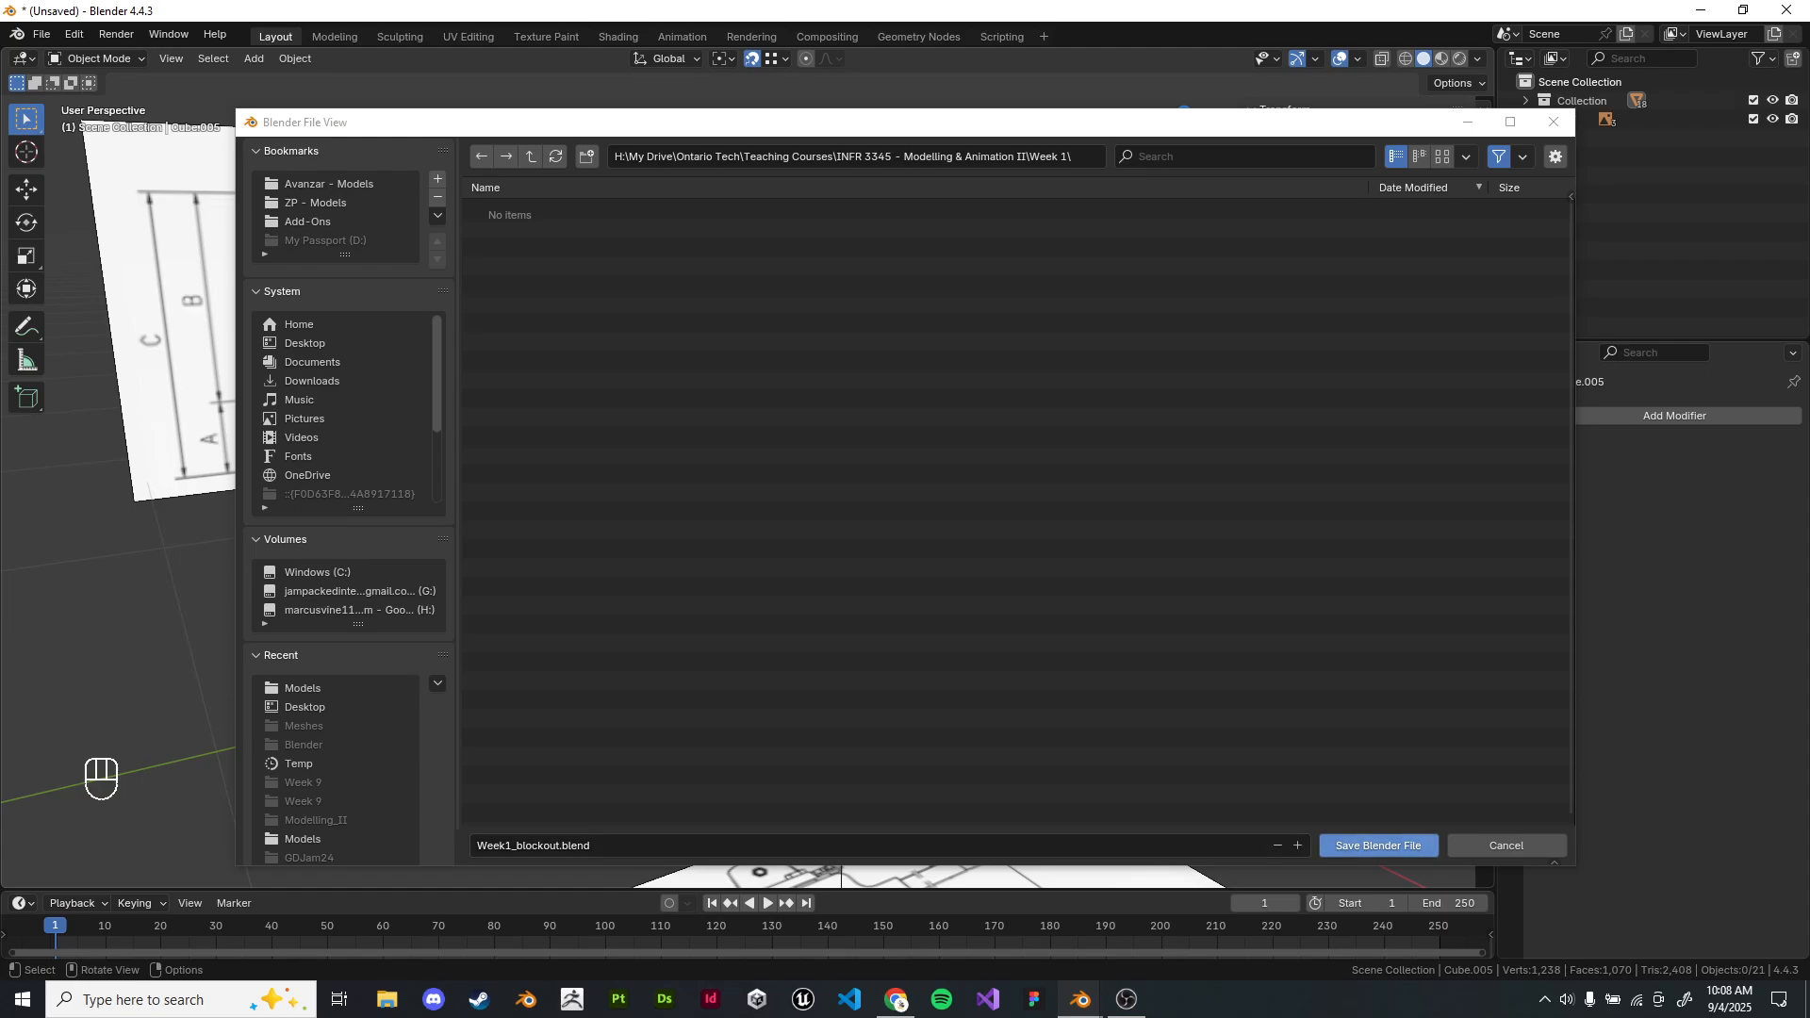
pyautogui.rightClick(1339, 846)
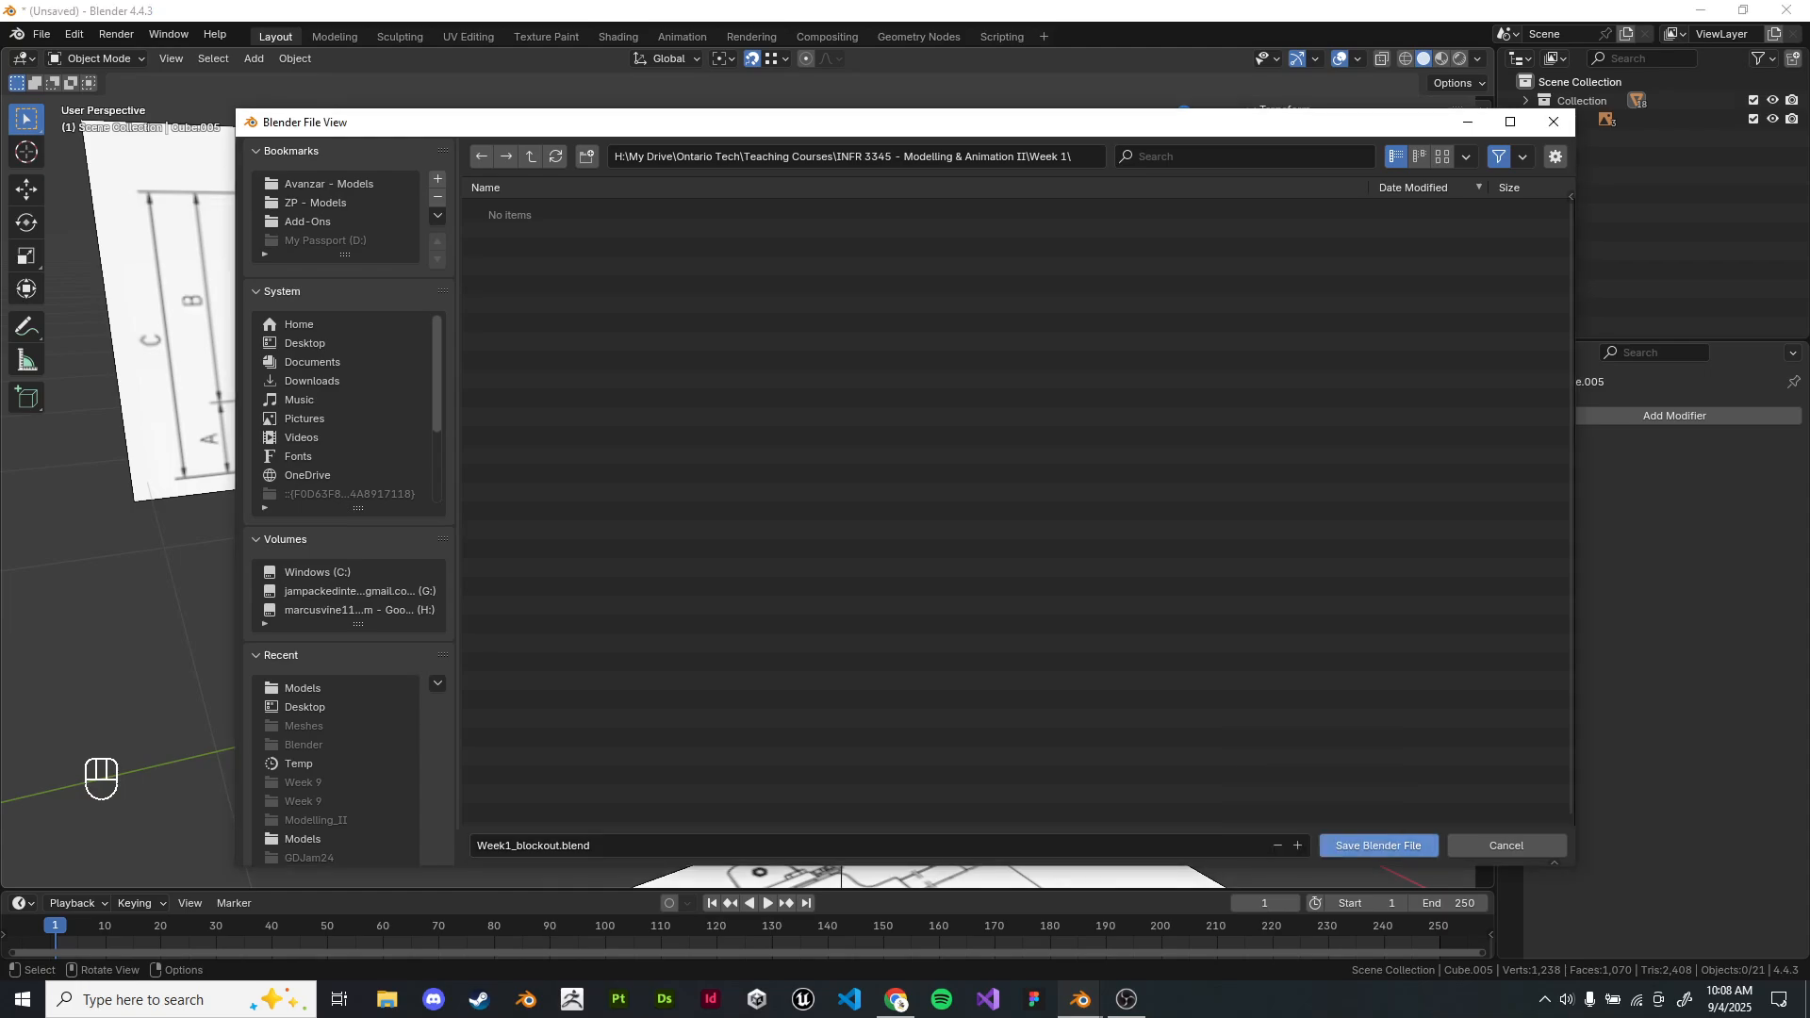
pyautogui.click(1339, 846)
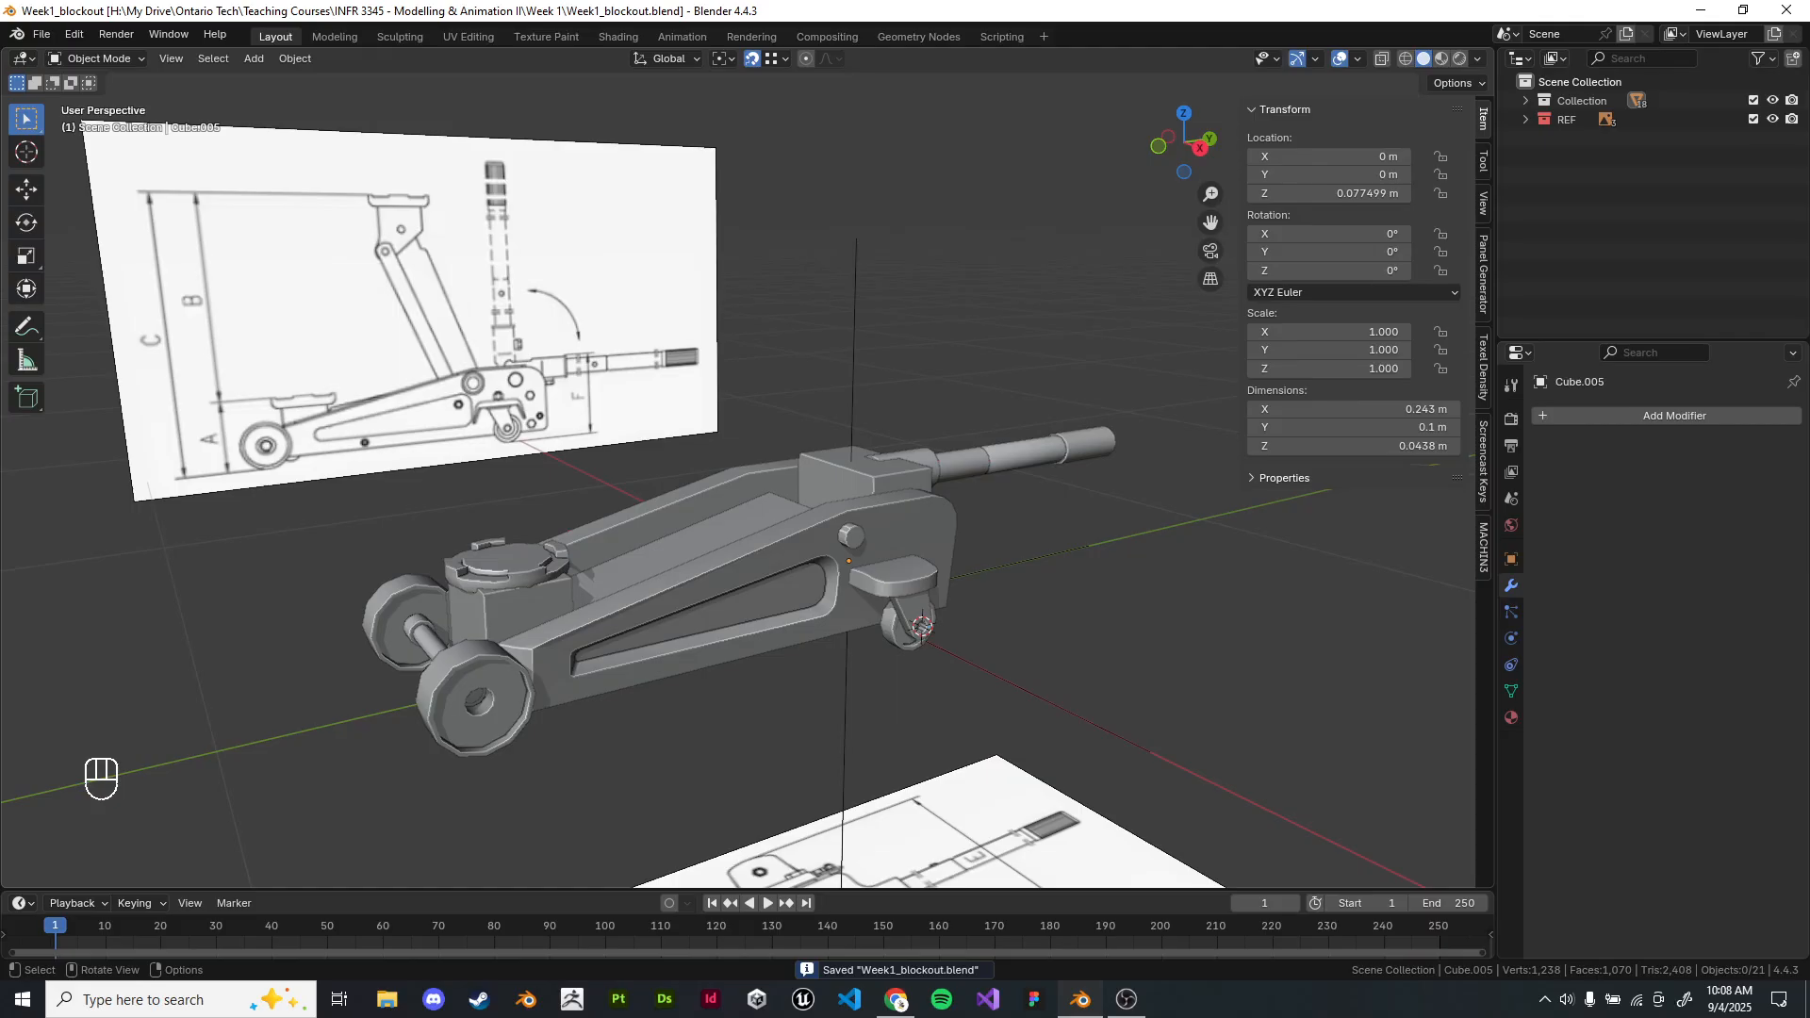